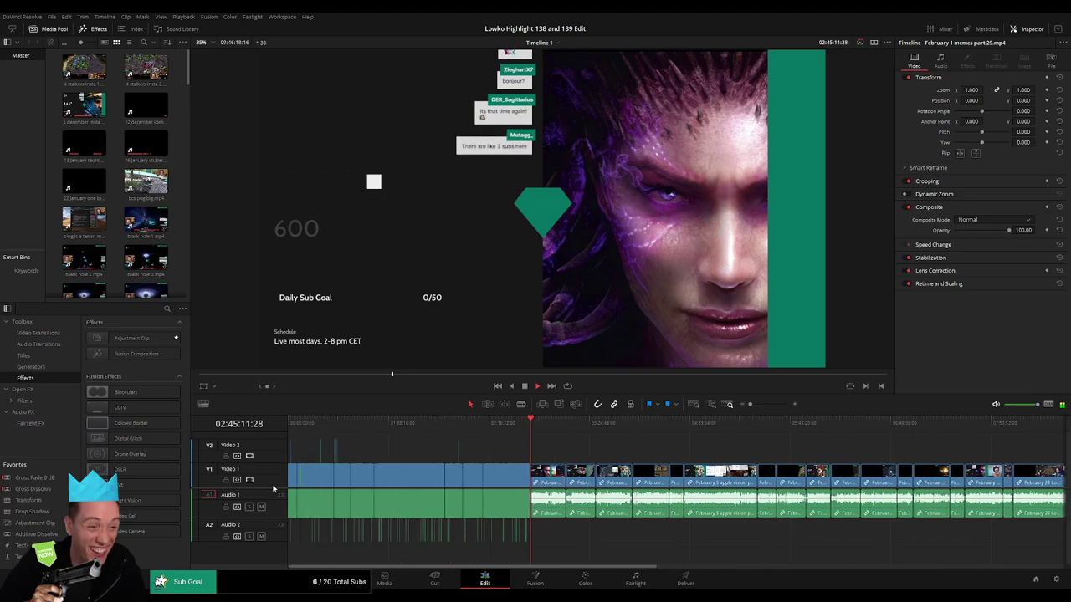
- Review the opening of the clip February 1 memes part 29.mp4, up to about 02:47:22 on the timeline, for usable moments
scroll(349, 490, up, 1)
drag(751, 405, 475, 447)
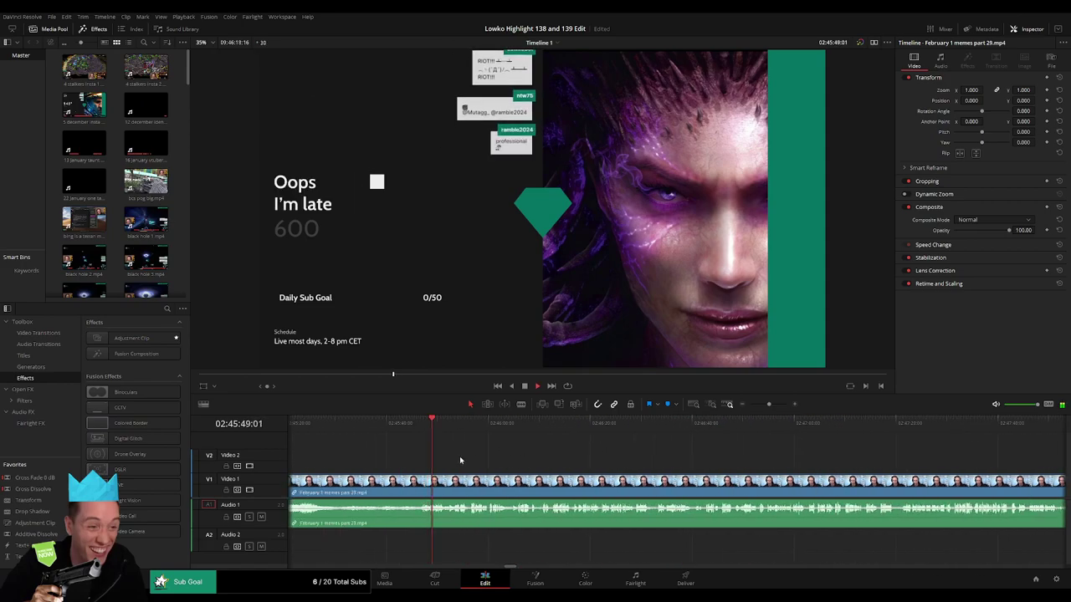
click(471, 431)
key(space)
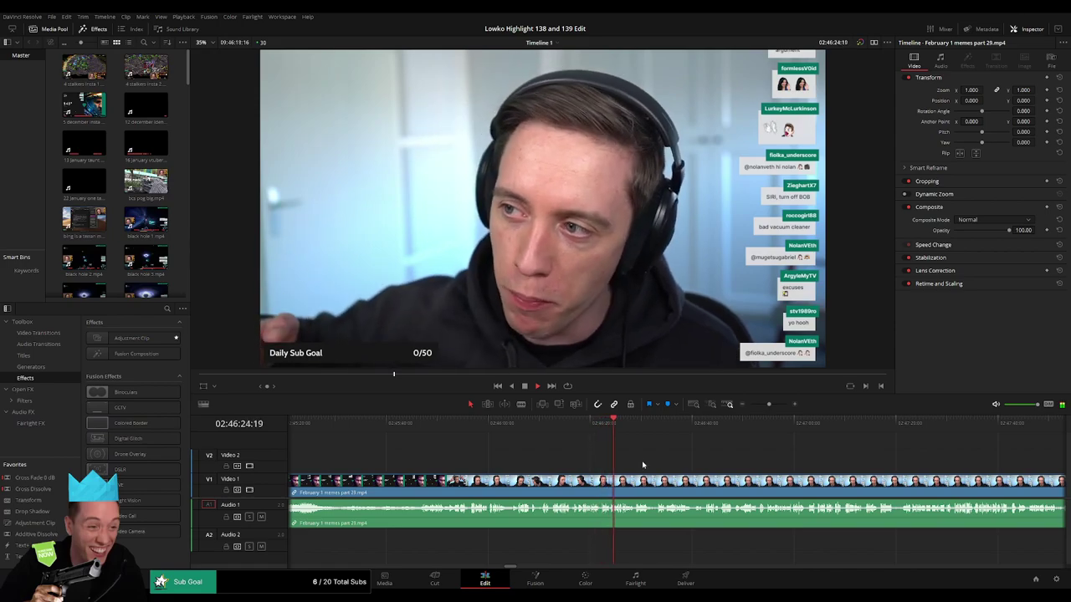
drag(669, 461, 531, 459)
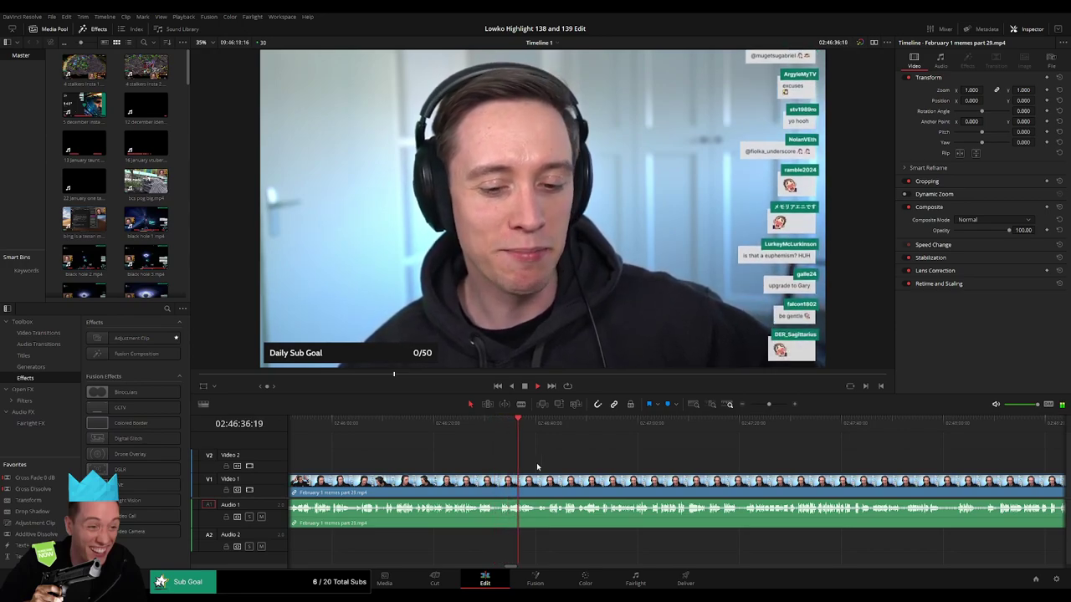
scroll(509, 457, right, 5)
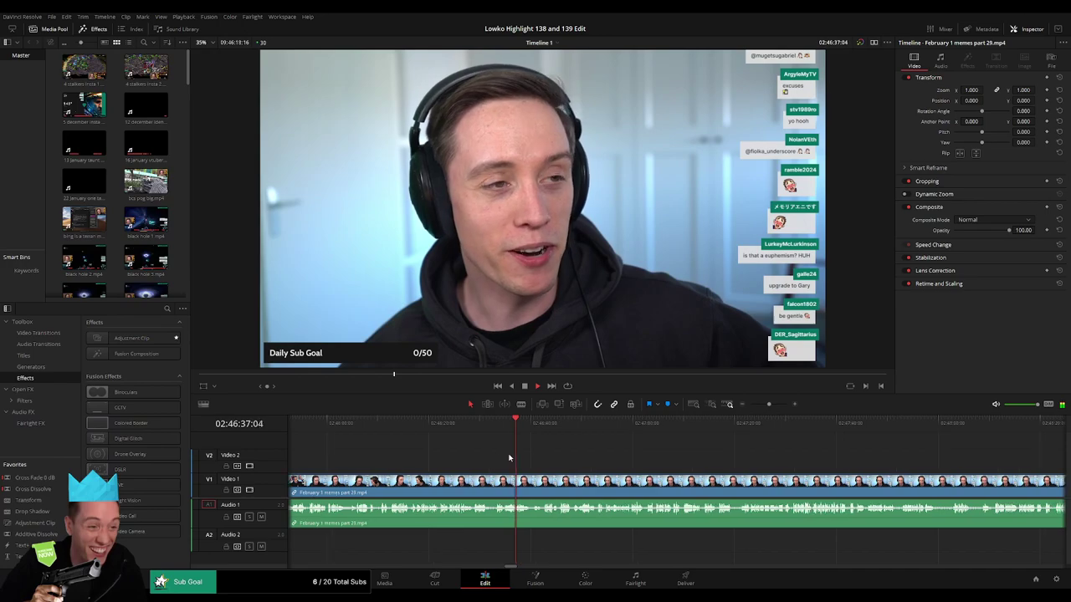
click(452, 423)
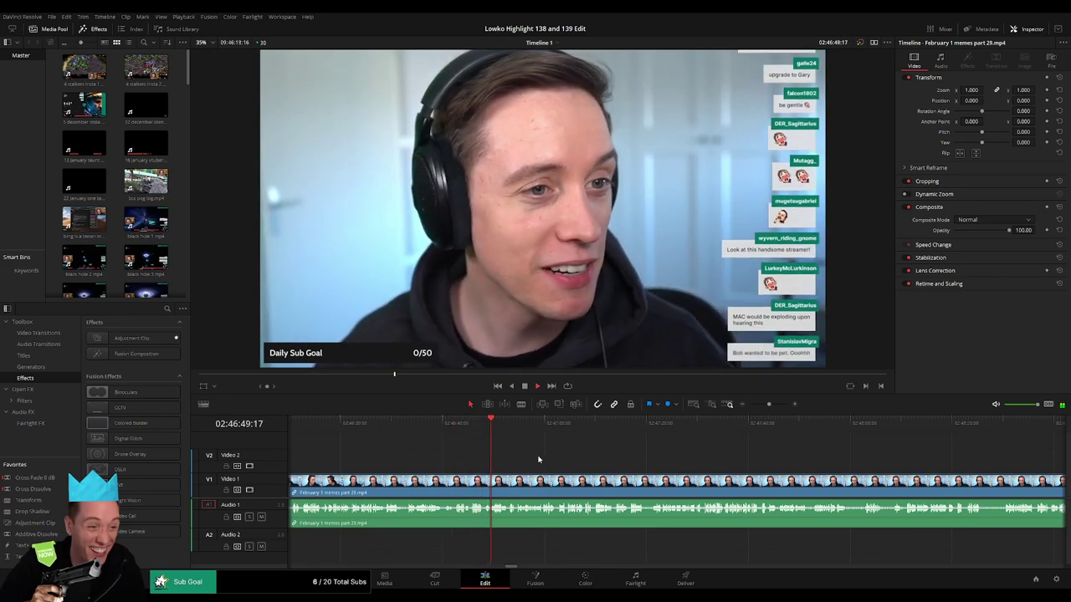
click(548, 422)
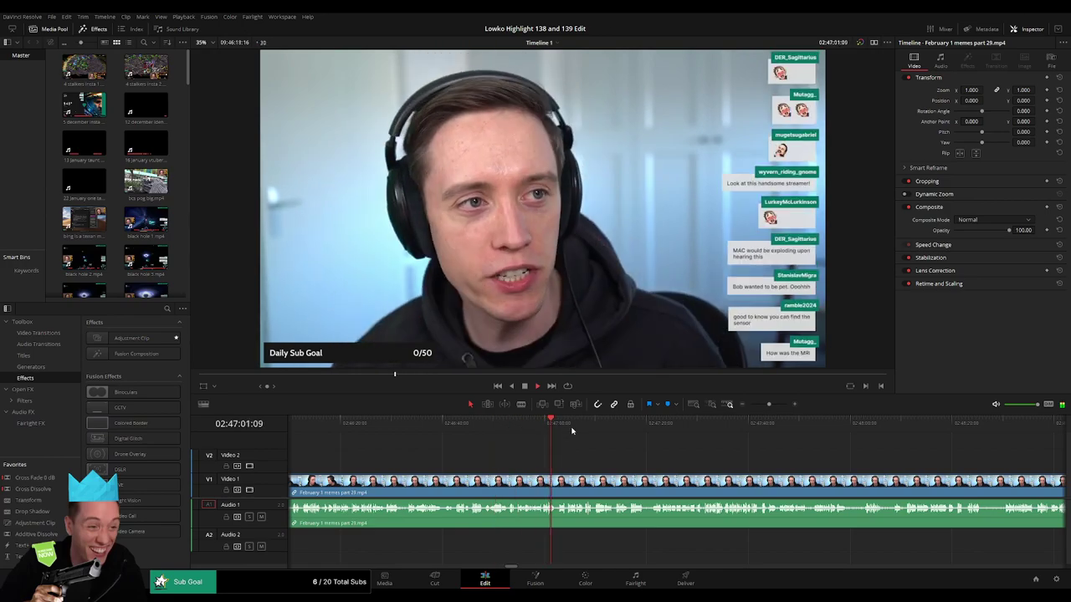
drag(591, 461, 485, 455)
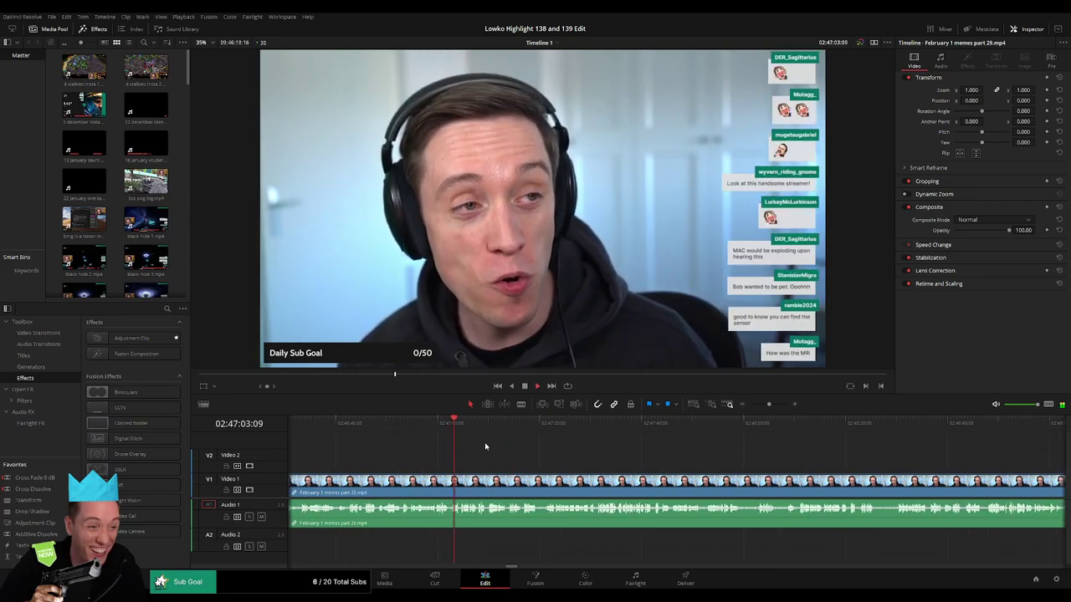
click(548, 424)
scroll(638, 469, right, 5)
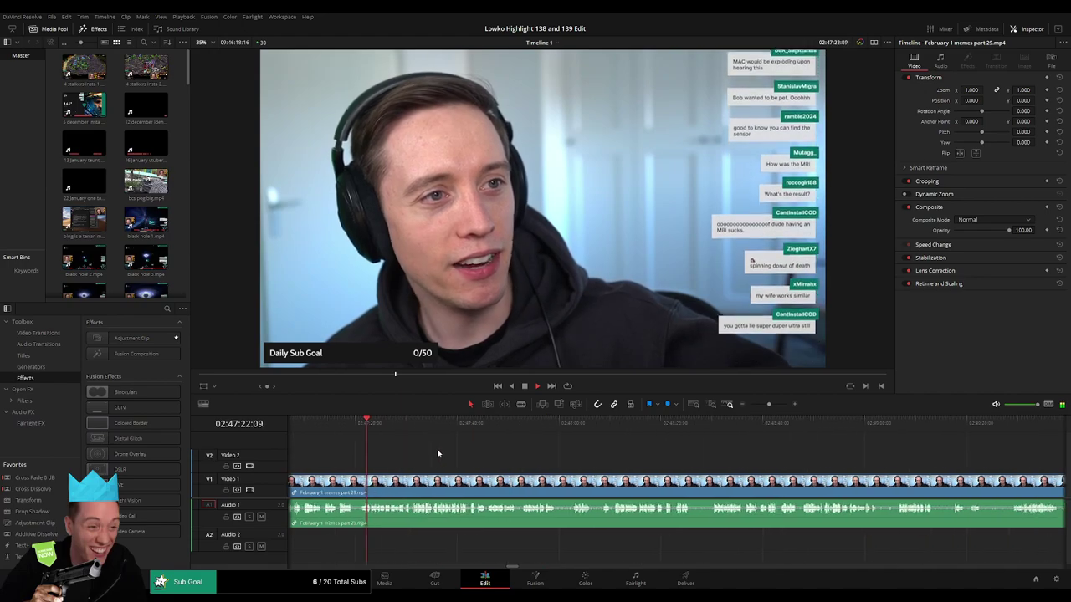
- Skim the webcam talk from about 02:47:22 to 02:49:29 on the timeline for highlight material
click(466, 423)
click(574, 440)
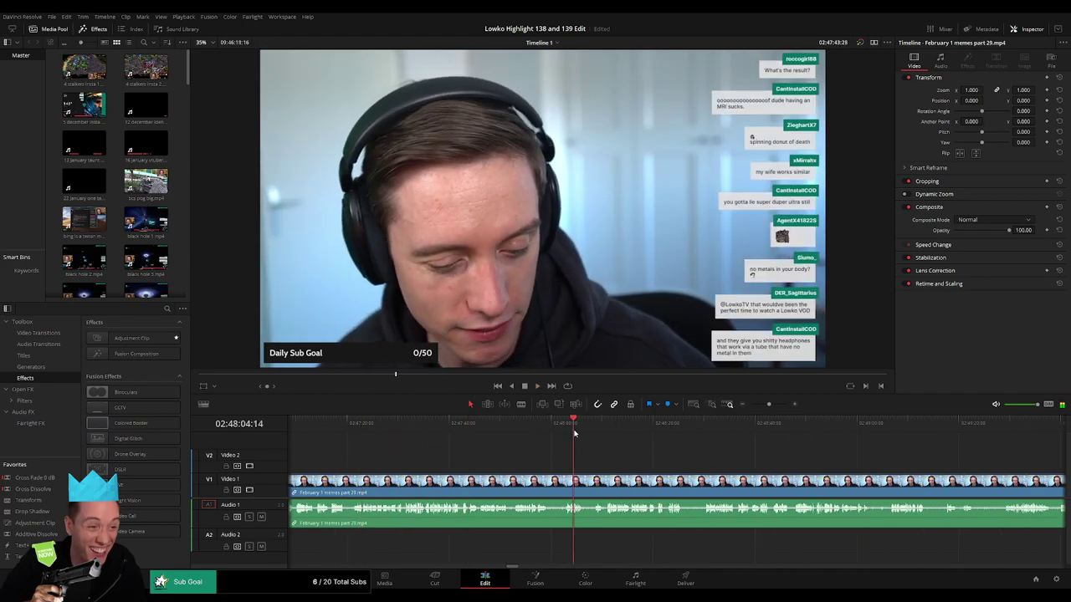
click(597, 445)
scroll(637, 450, right, 3)
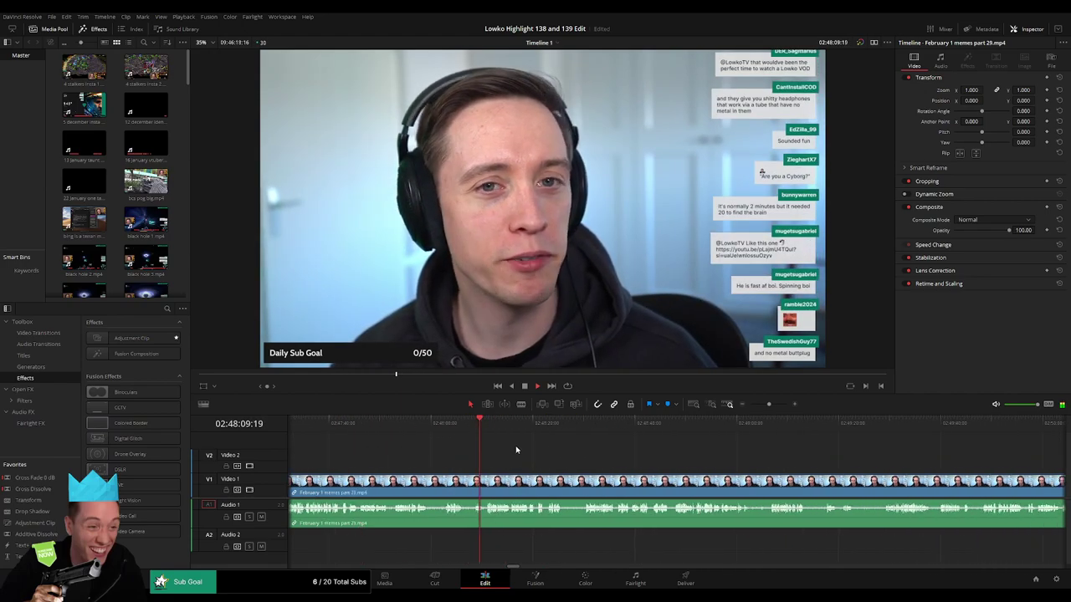
click(580, 443)
click(595, 446)
scroll(735, 456, right, 4)
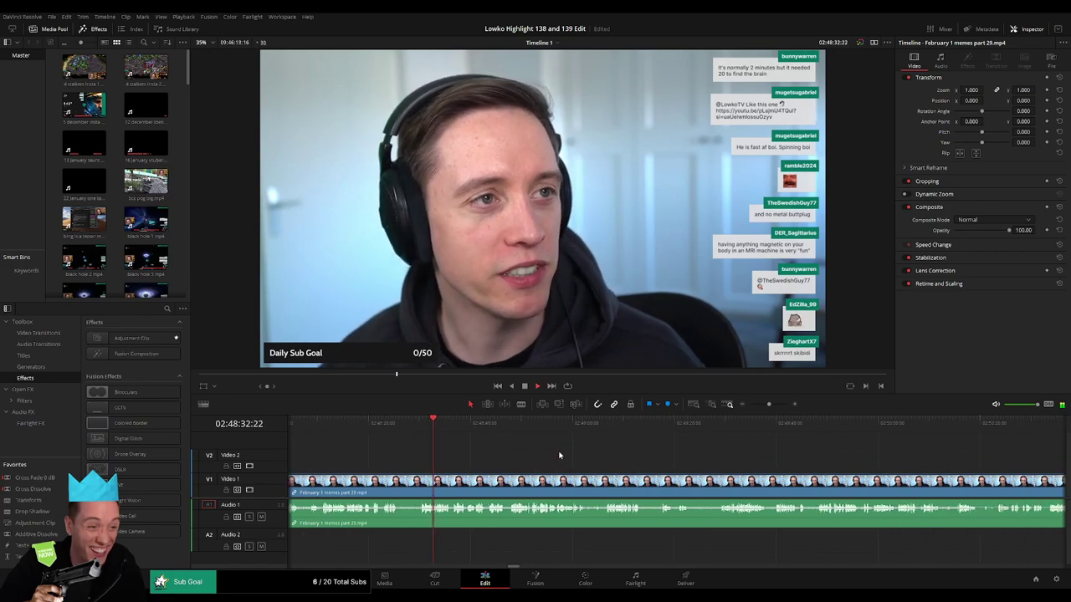
click(710, 452)
scroll(786, 457, right, 4)
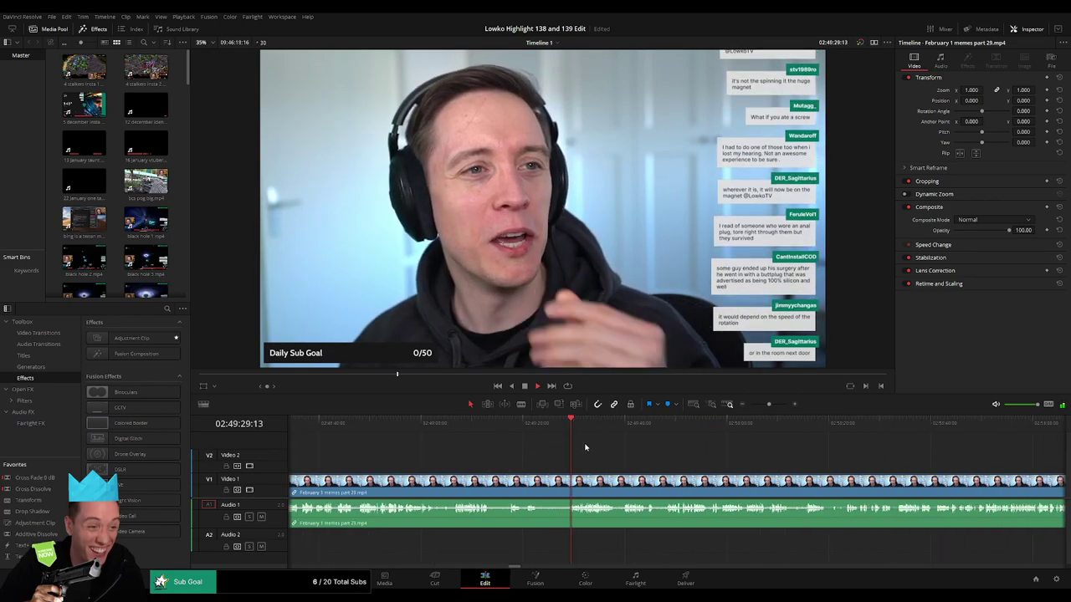
- Skim the following footage from about 02:49:29 to 02:55:32 to find where a worthwhile segment starts
drag(768, 405, 796, 433)
click(725, 430)
scroll(737, 451, right, 5)
click(606, 427)
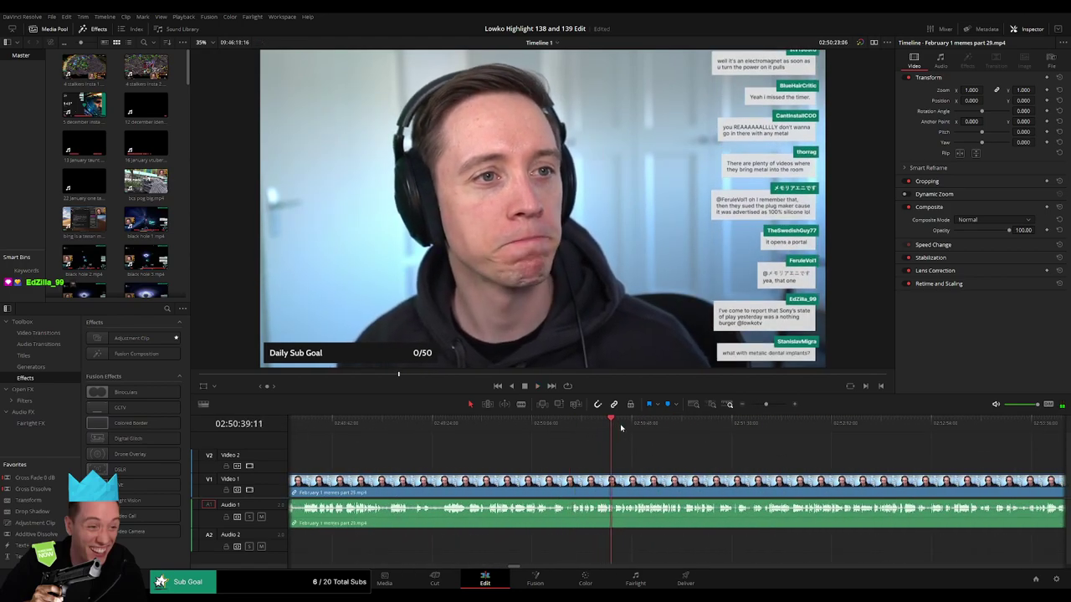
click(652, 426)
click(678, 428)
click(773, 428)
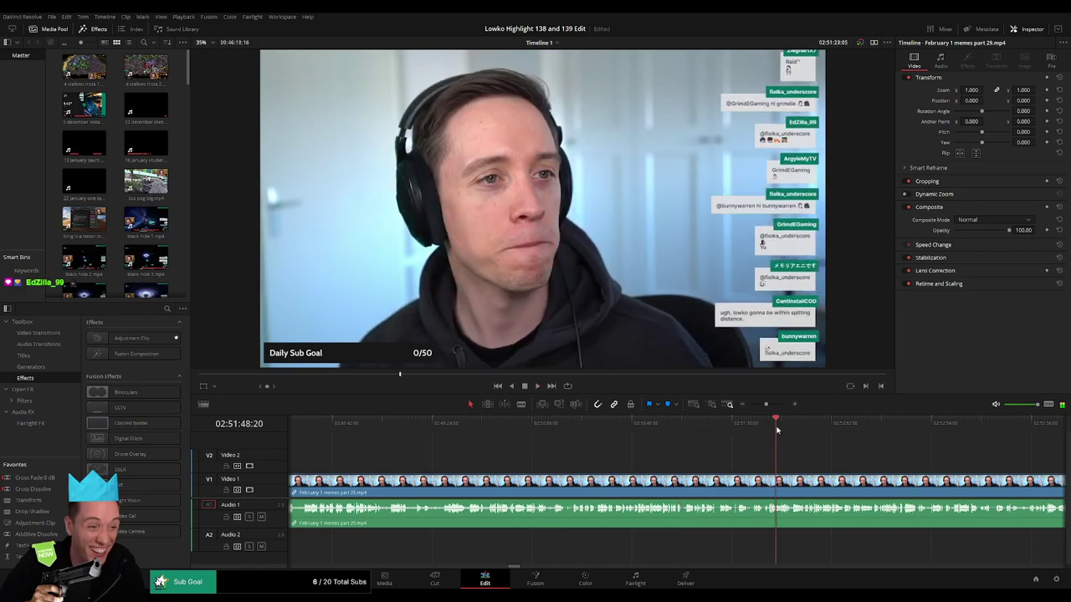
scroll(551, 444, right, 5)
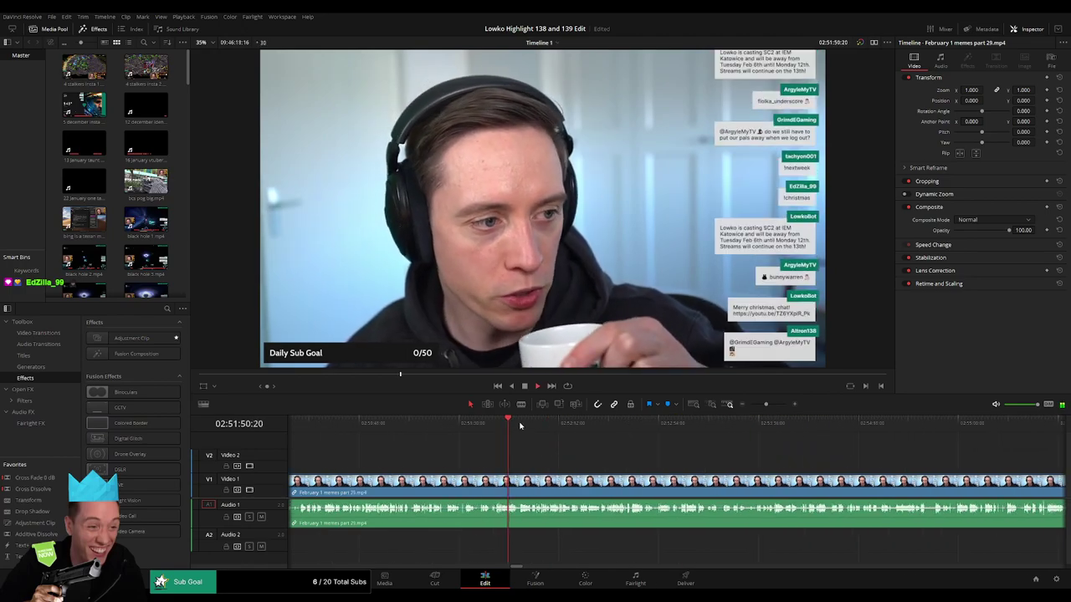
click(520, 424)
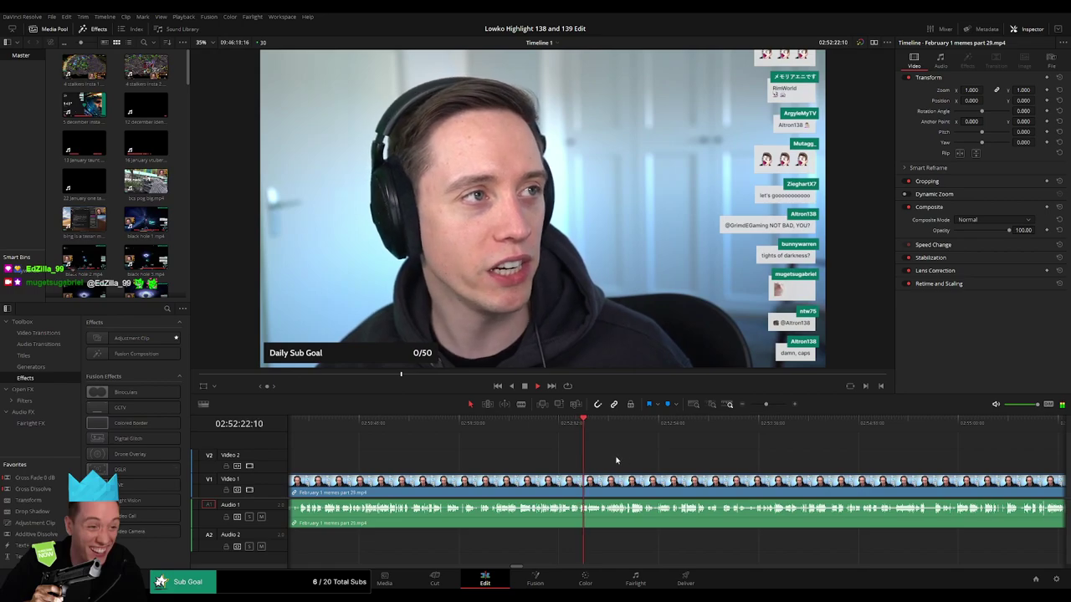
drag(616, 461, 475, 466)
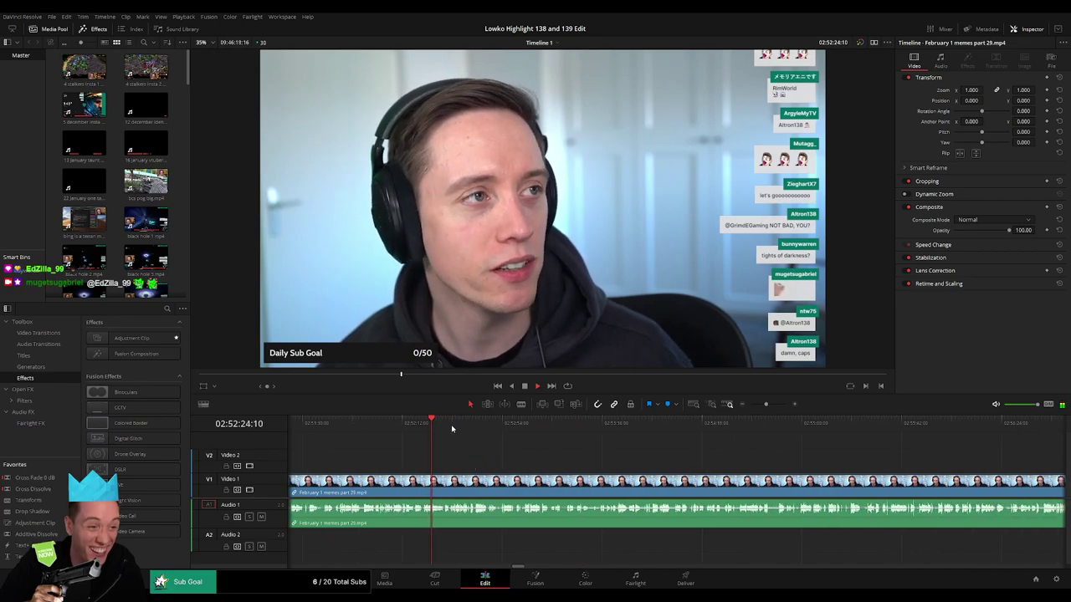
drag(474, 427, 879, 448)
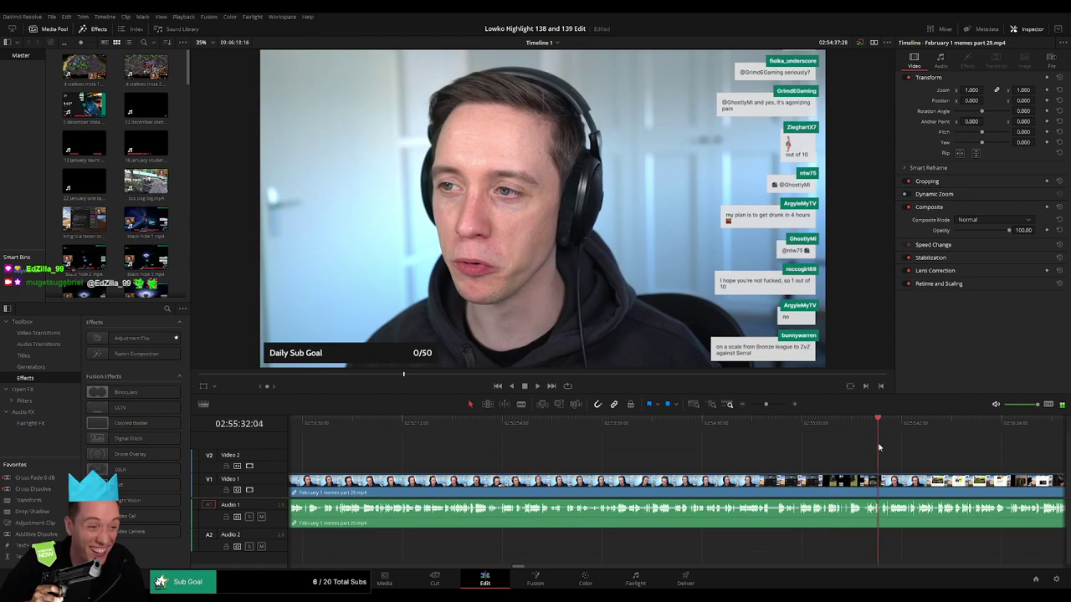
- Split the clip at 02:55:11:02, as the Rockclimber Marine post comes up, and ripple-delete the clip's footage before that point
key(space)
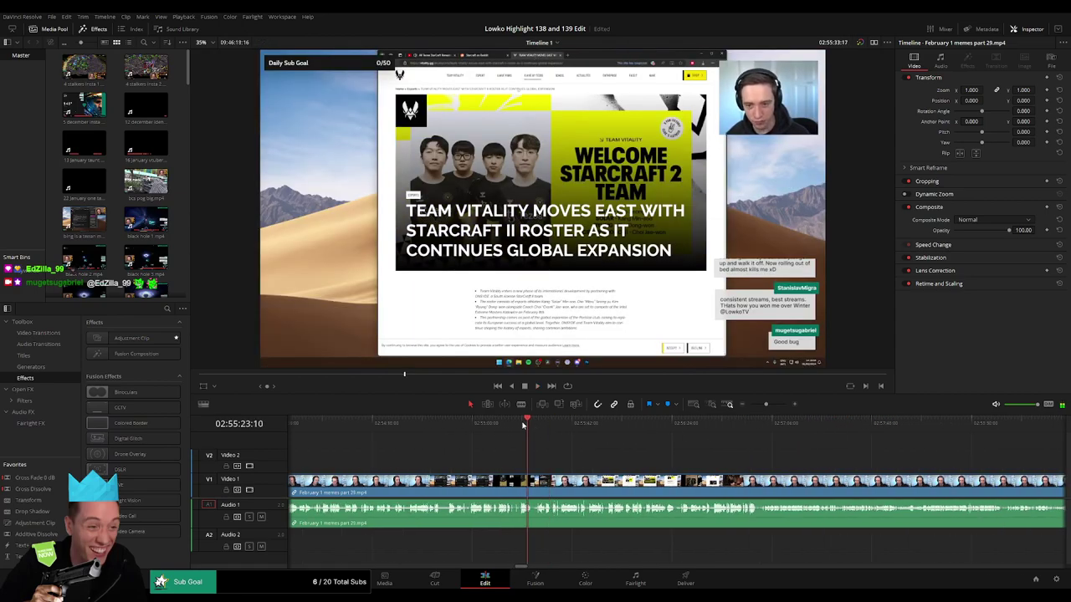
key(space)
drag(523, 425, 493, 424)
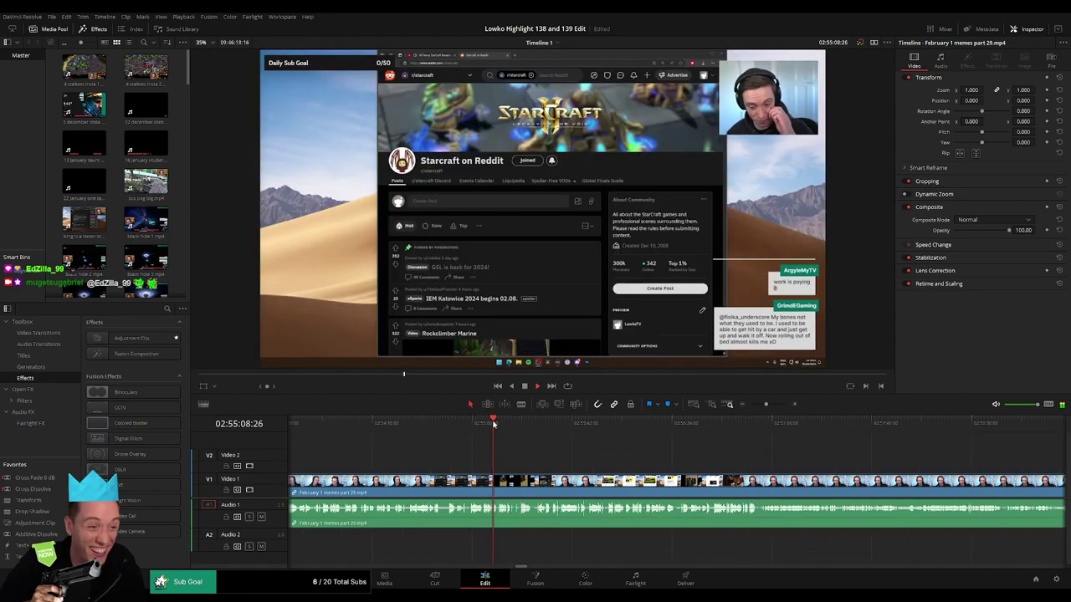
drag(768, 405, 777, 405)
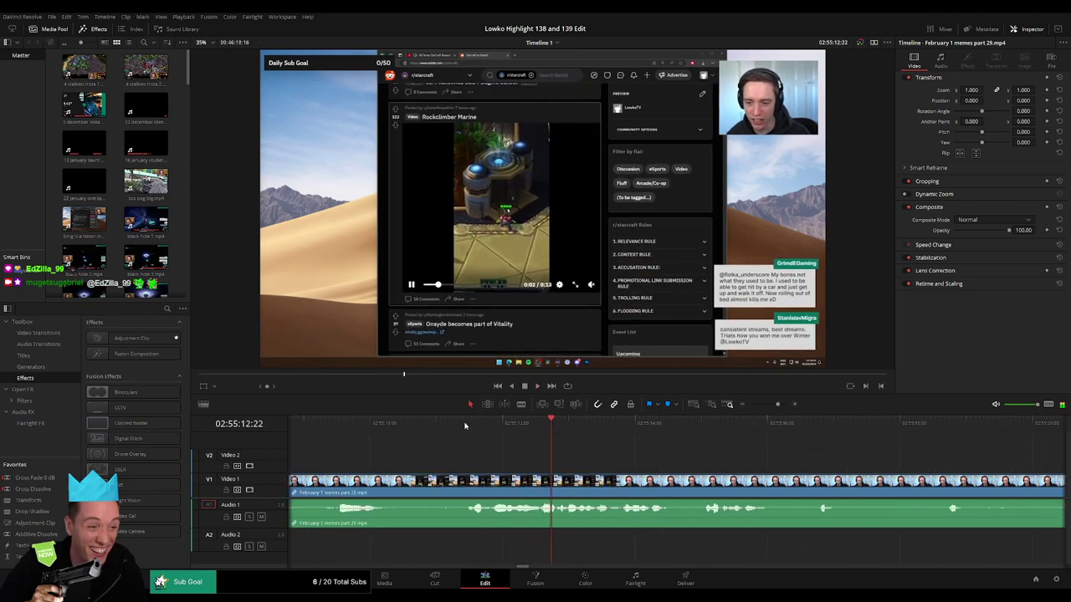
click(450, 424)
click(443, 424)
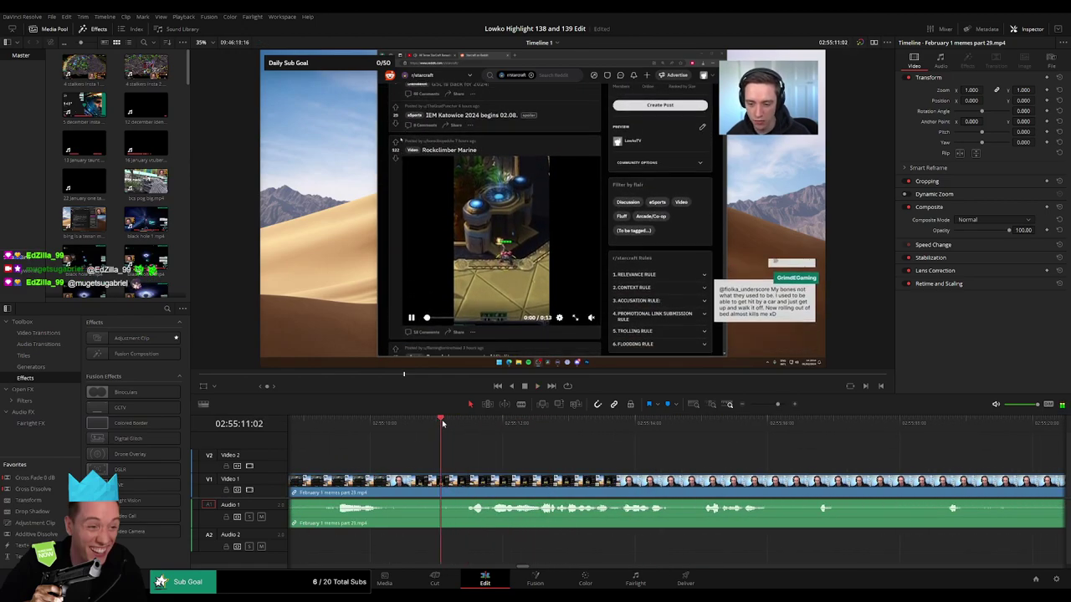
key(ctrl+b)
key(Delete)
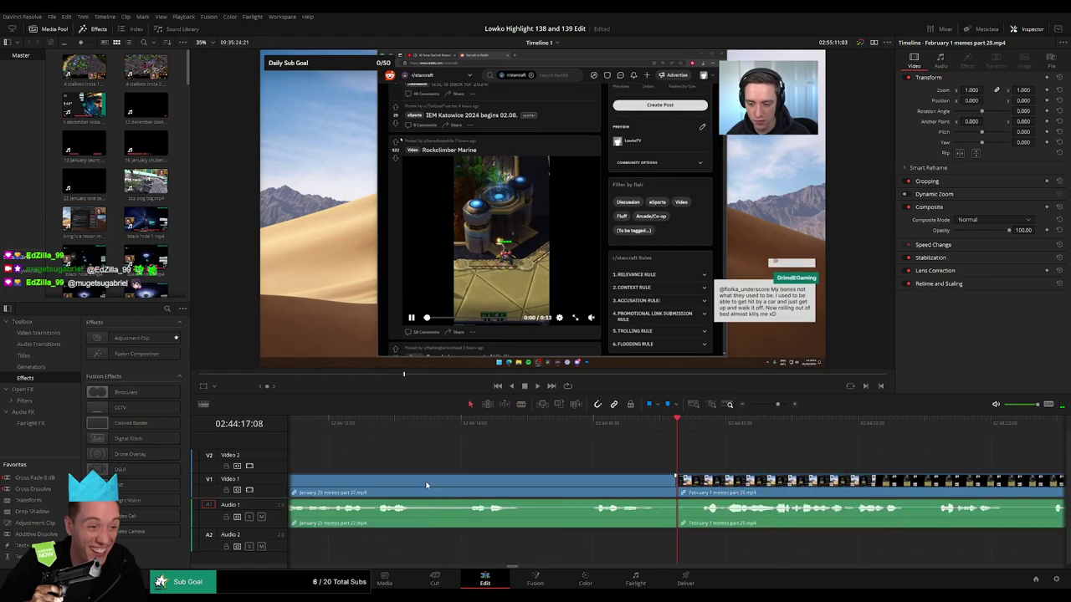
- Play through the Rockclimber Marine segment and the reaction to it to find where it should end
key(space)
drag(803, 455, 514, 440)
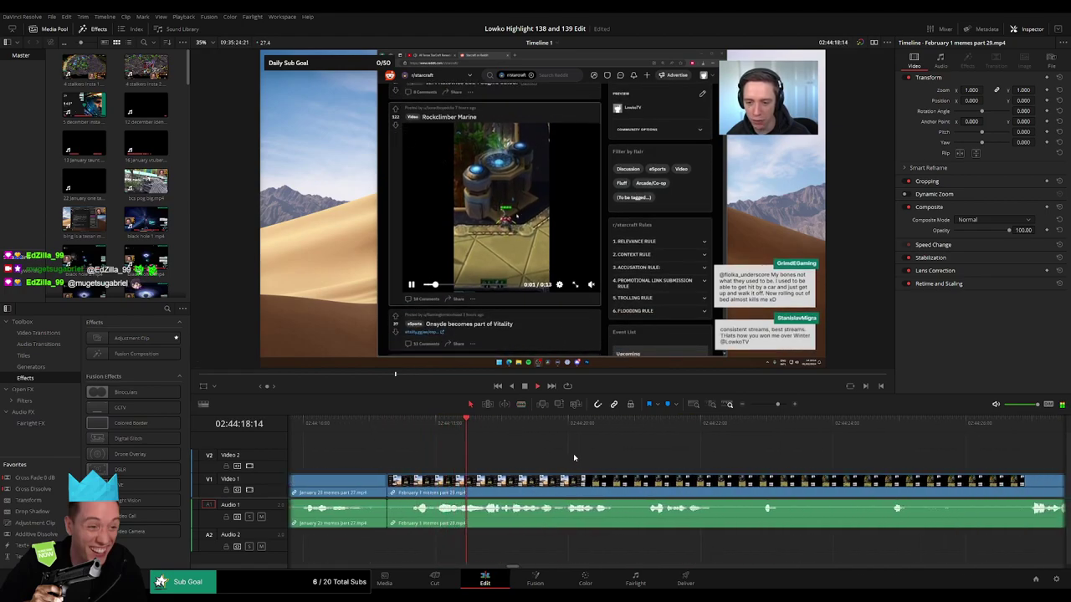
drag(643, 461, 553, 452)
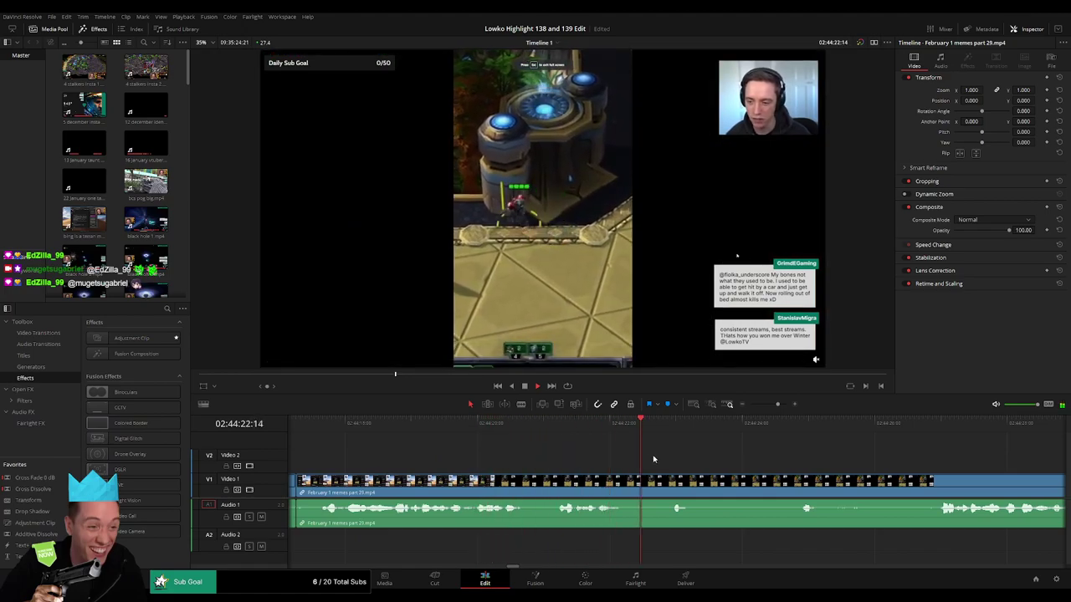
scroll(602, 453, right, 4)
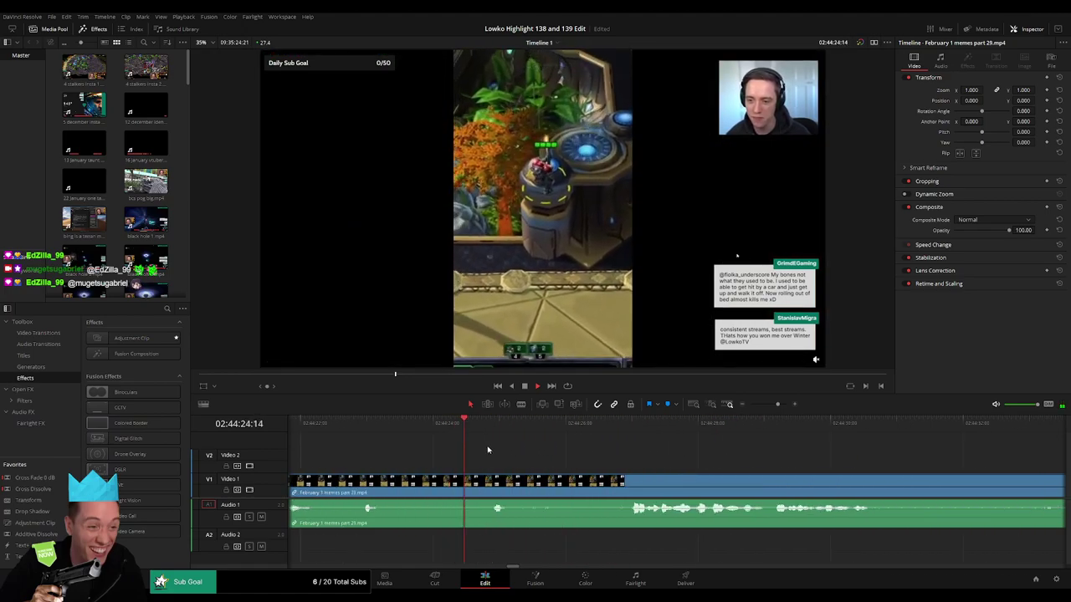
click(611, 426)
drag(607, 447, 431, 455)
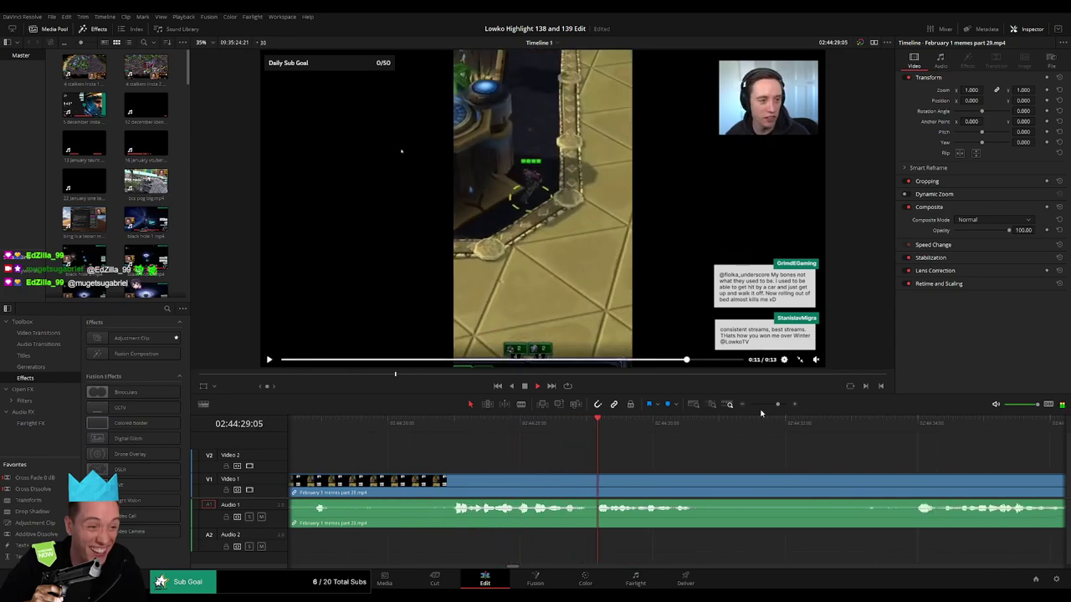
drag(777, 405, 775, 405)
drag(763, 454, 550, 451)
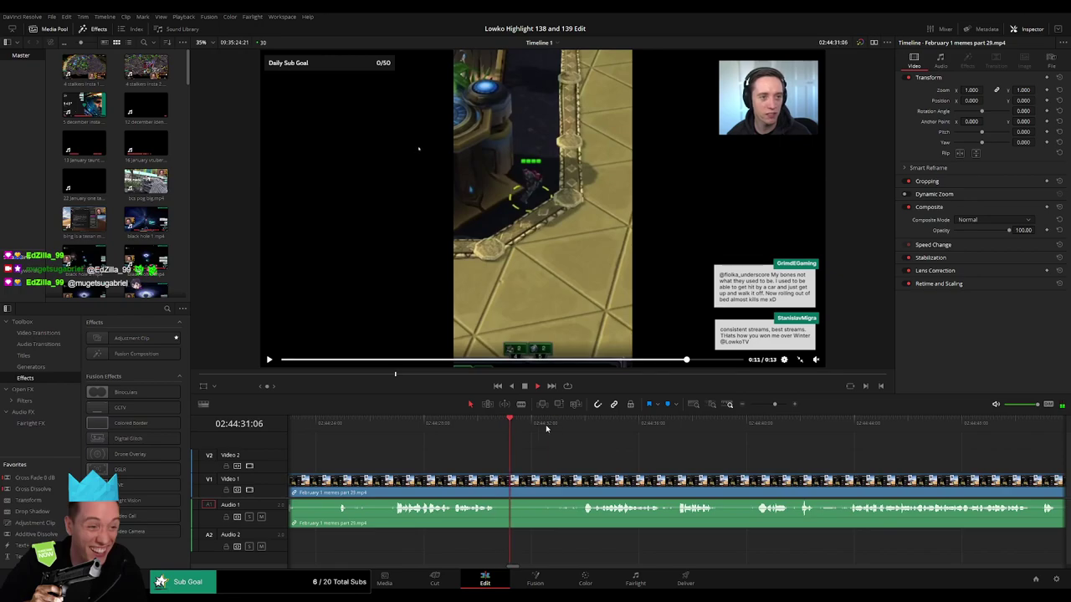
- Cut out the section between about 02:44:31 and 02:44:34, closing the gap, and add a Cross Fade 0 dB at the audio join
click(572, 429)
key(b)
click(501, 480)
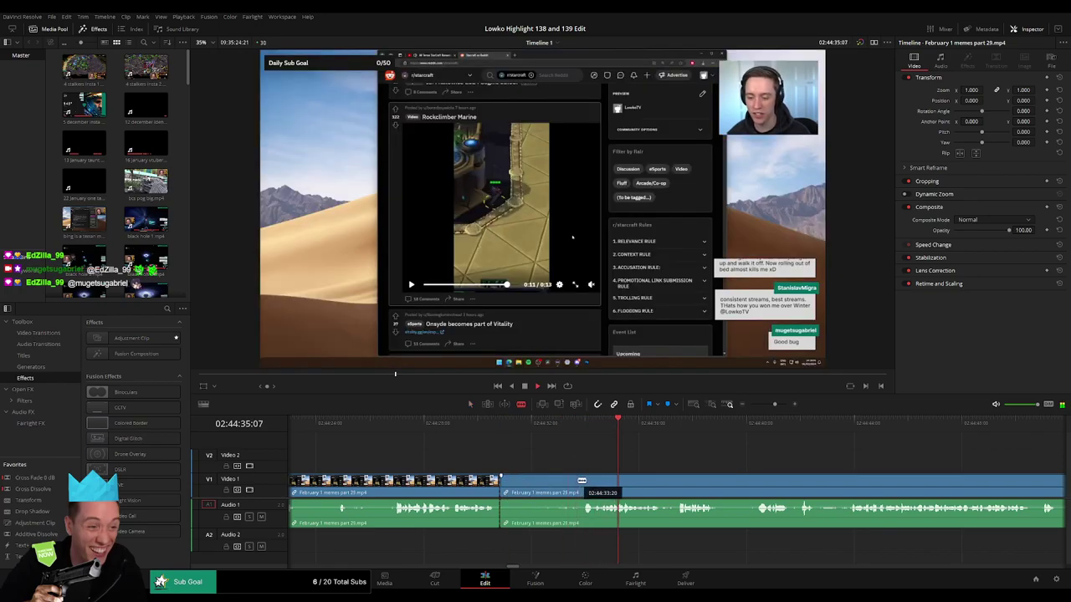
click(582, 480)
key(a)
click(563, 486)
key(Delete)
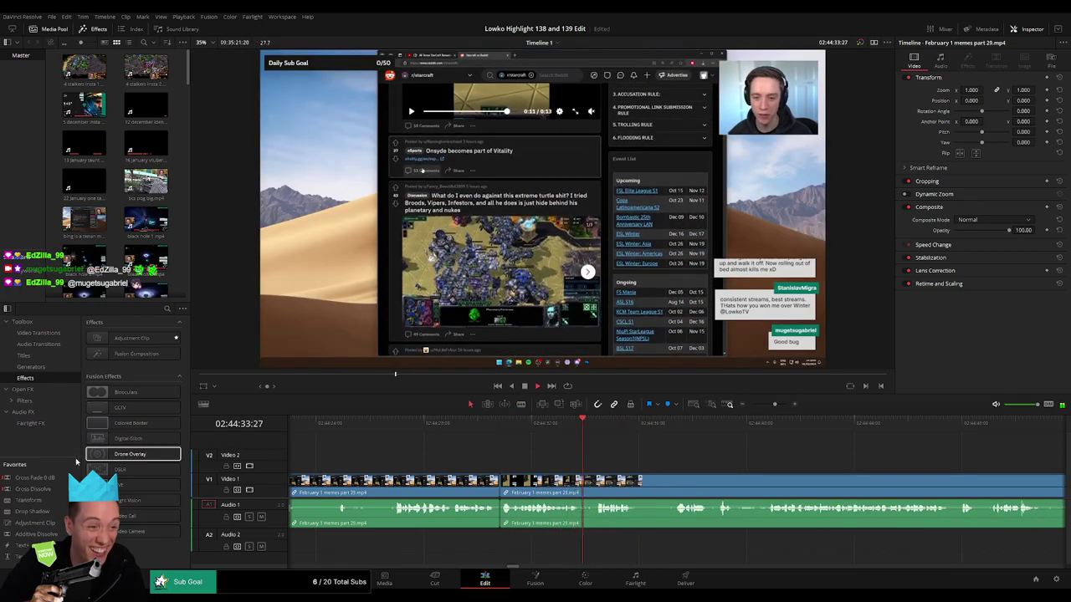
drag(64, 477, 499, 512)
- Split the clip at about 02:44:34, shortly after the crossfaded join
drag(542, 459, 341, 459)
key(b)
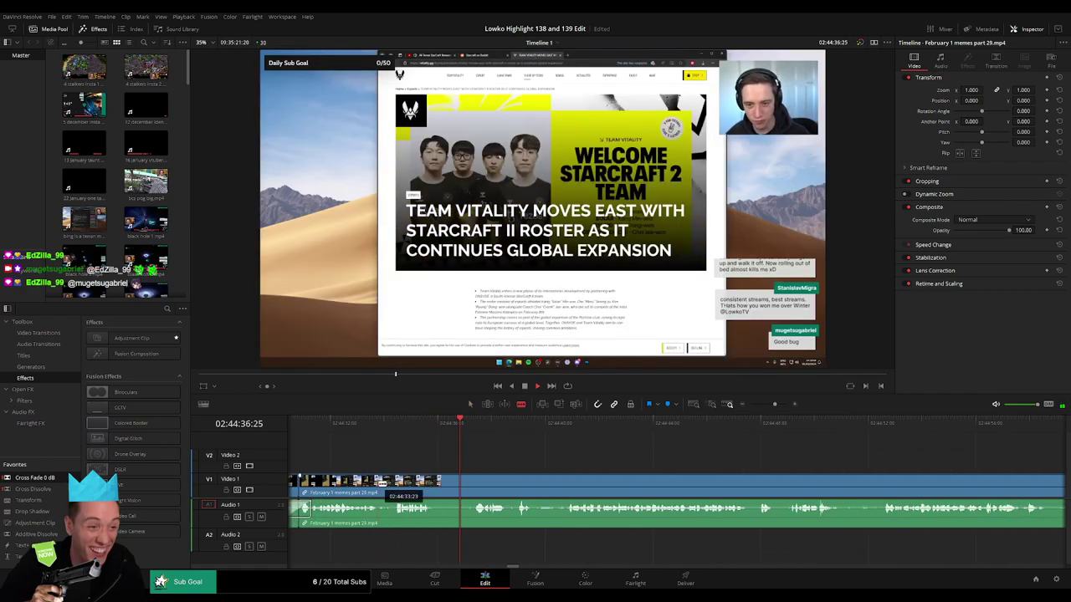
click(379, 487)
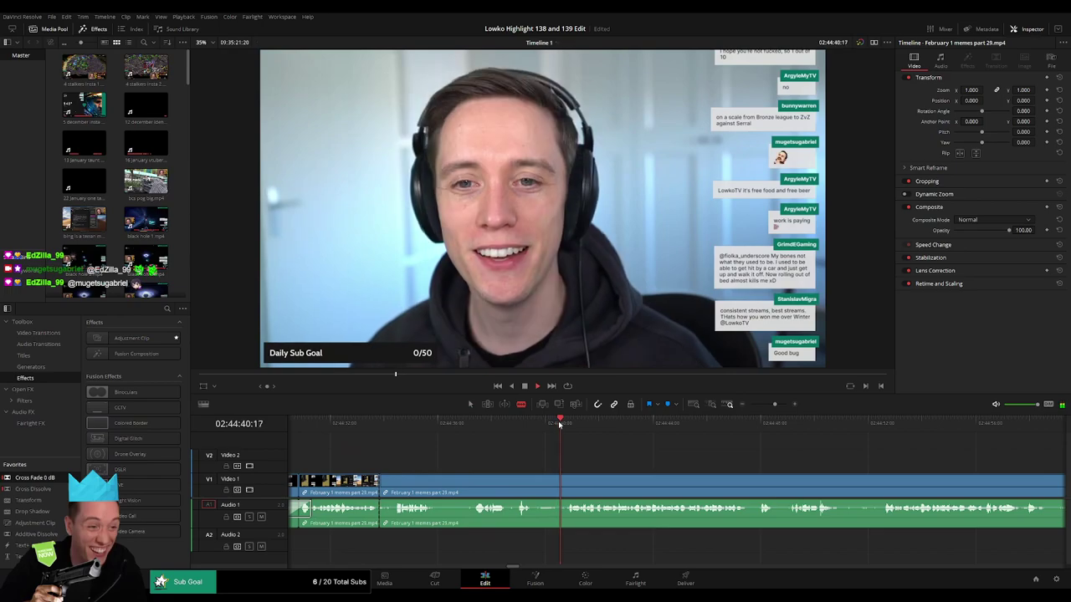
- Sample the footage ahead, through the Talon post and video at about 02:46:11, to judge what follows the last split
drag(775, 405, 766, 406)
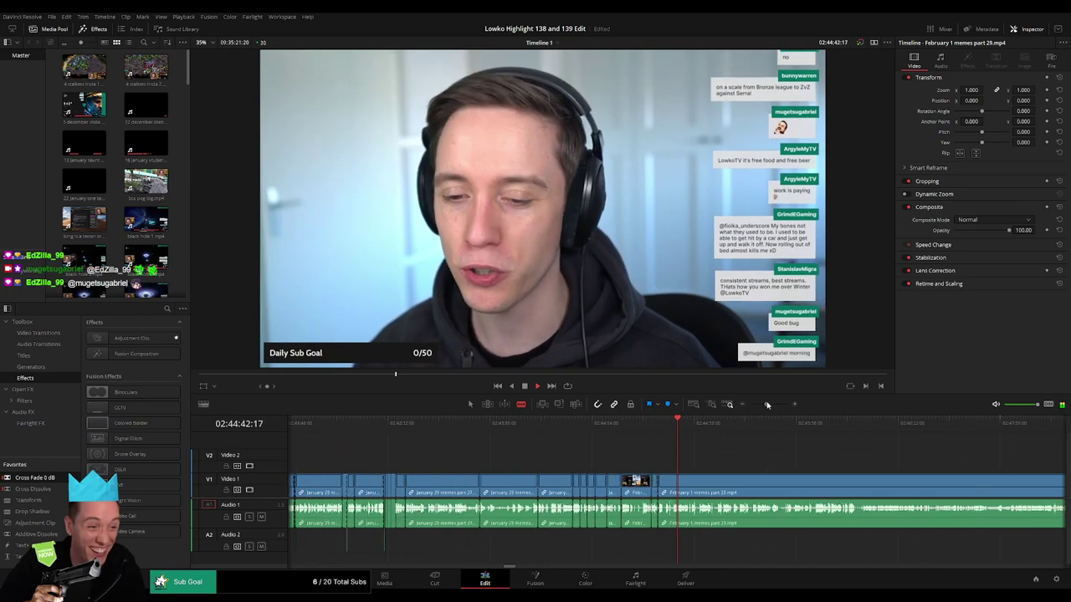
click(874, 431)
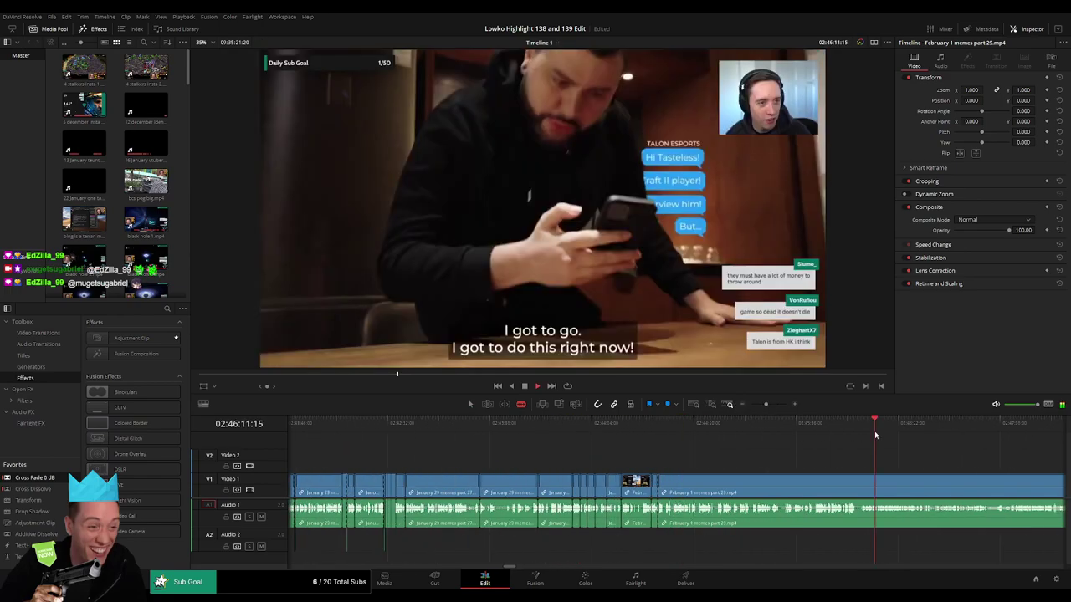
click(718, 429)
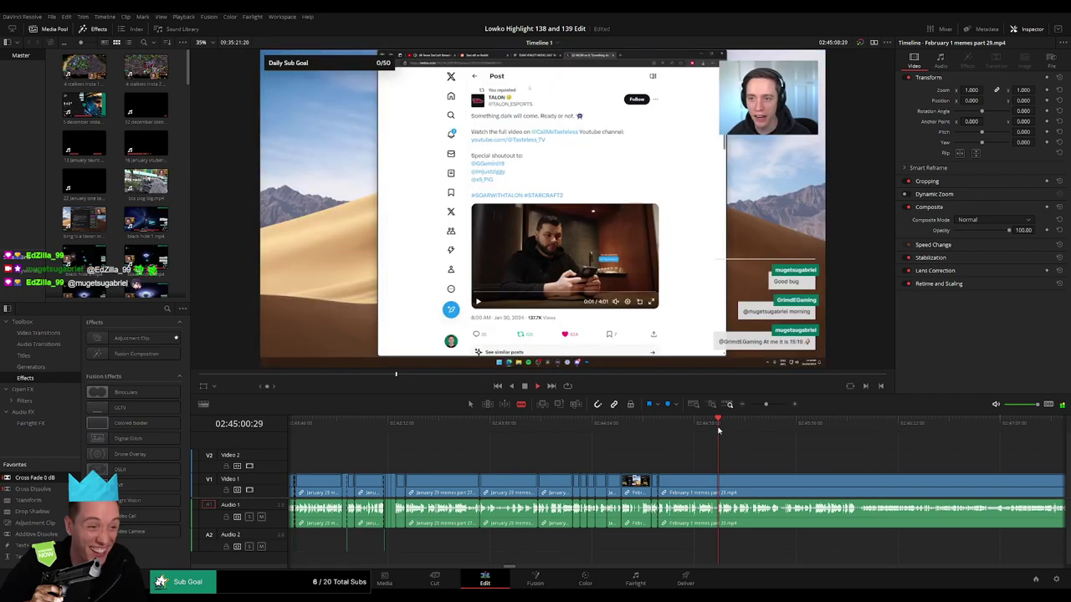
click(679, 430)
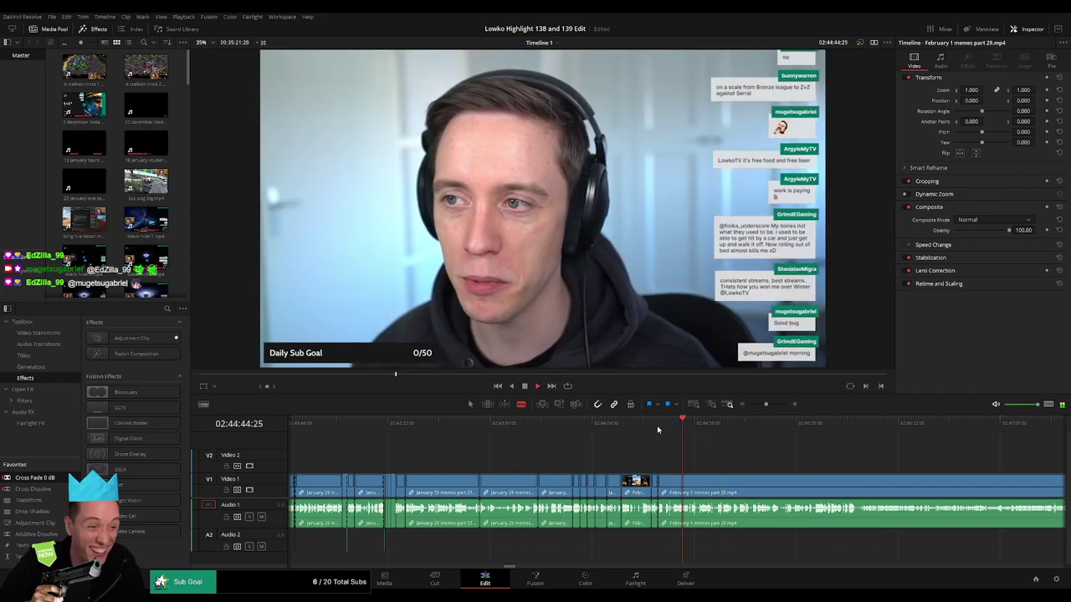
click(658, 429)
- Cut out the short section of about 0.8 seconds right after the split at about 02:44:34, closing the gap
scroll(619, 447, up, 3)
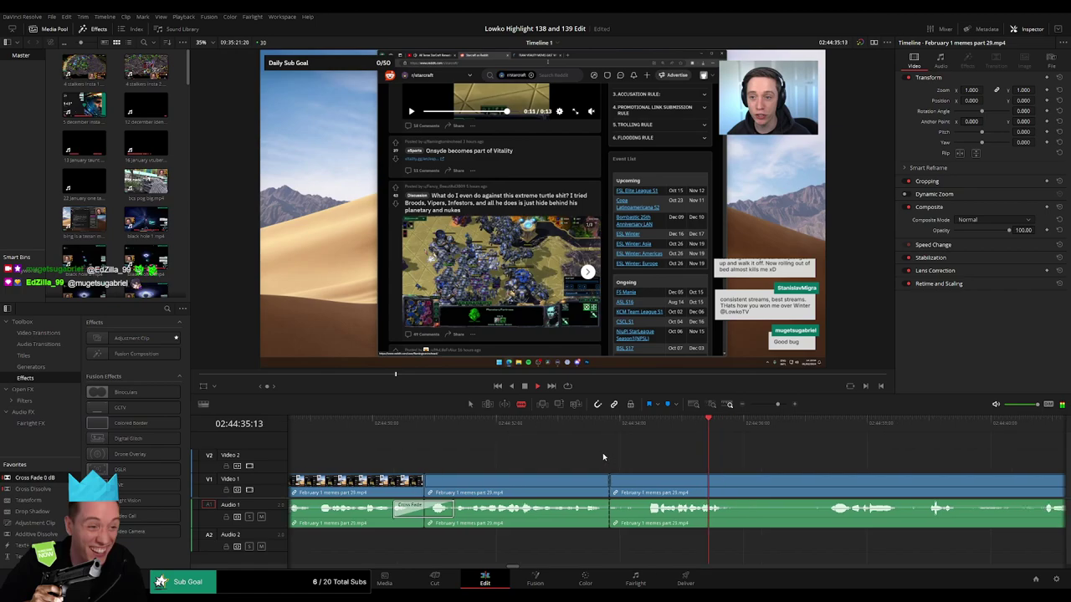
scroll(604, 457, right, 2)
click(495, 486)
key(a)
click(481, 490)
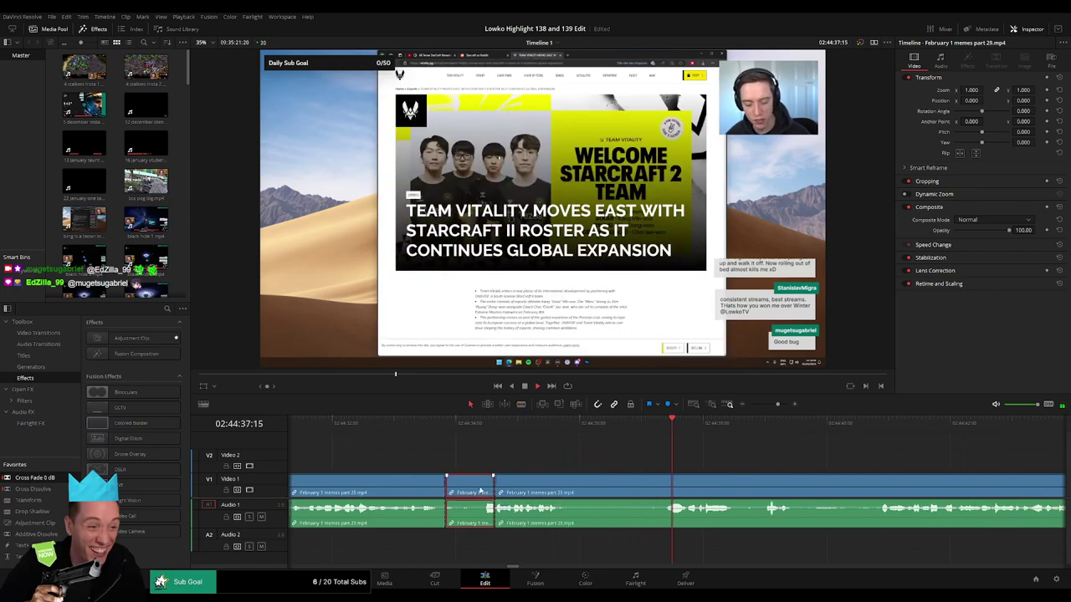
key(BackSpace)
click(481, 491)
key(BackSpace)
- Cut out the section between about 02:44:35 and 02:44:40, closing the gap
key(b)
click(515, 486)
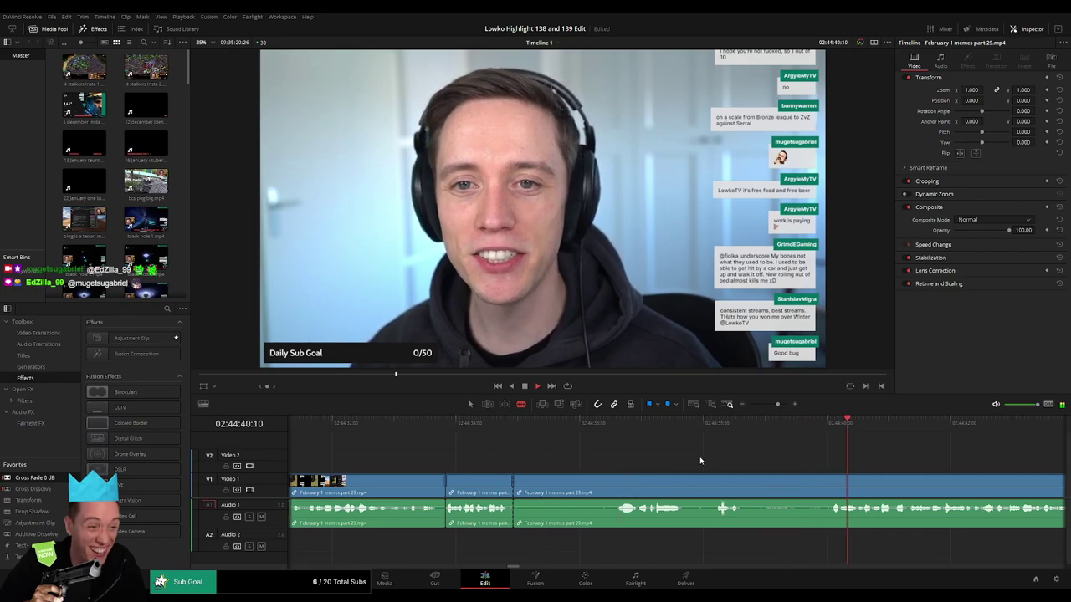
click(708, 425)
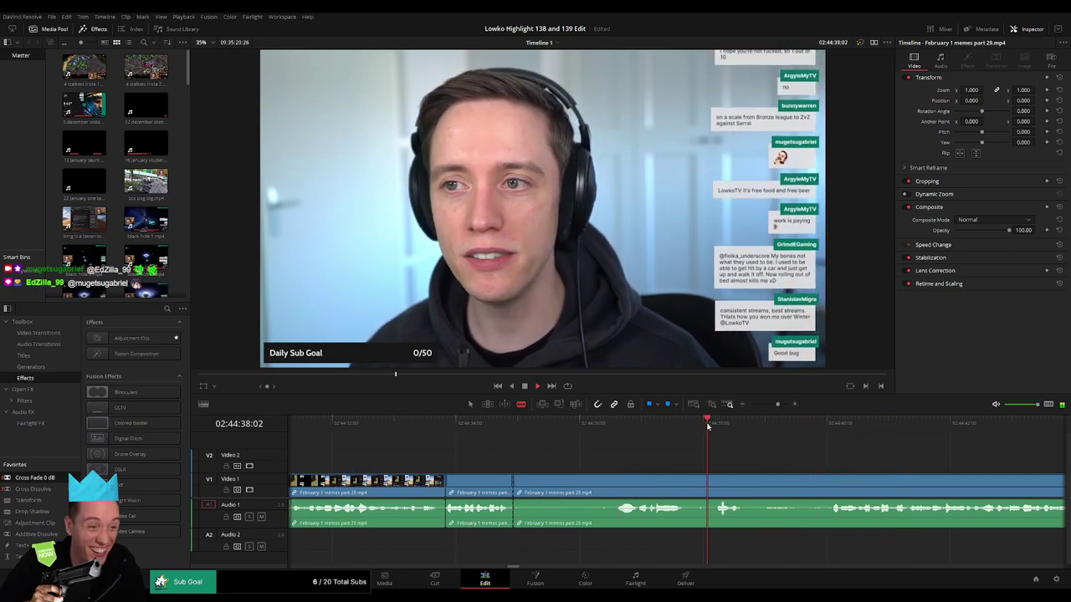
click(628, 424)
click(813, 425)
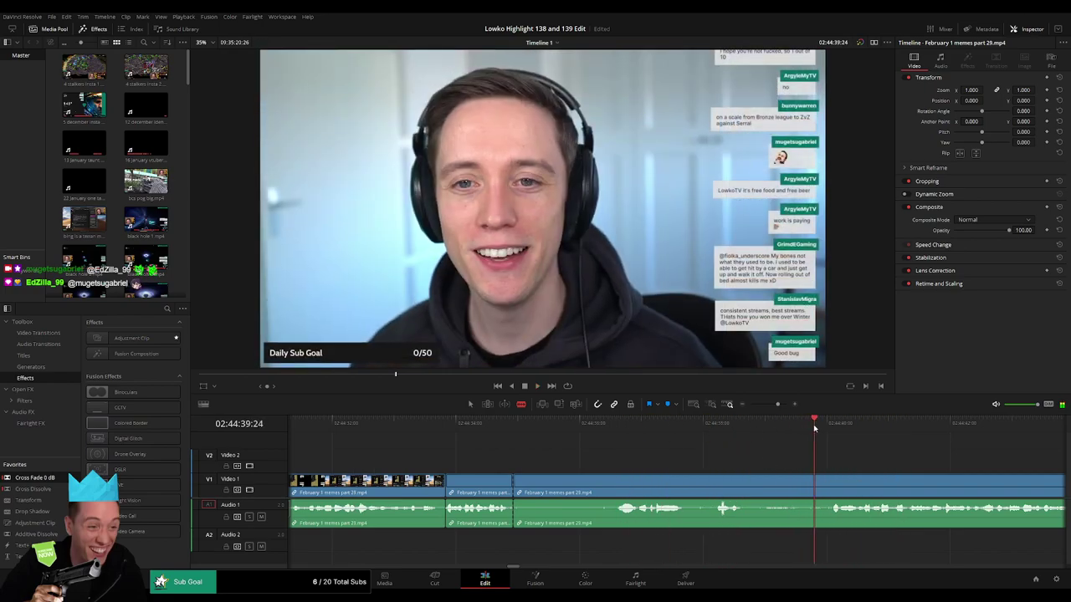
click(829, 480)
key(a)
click(742, 481)
key(Delete)
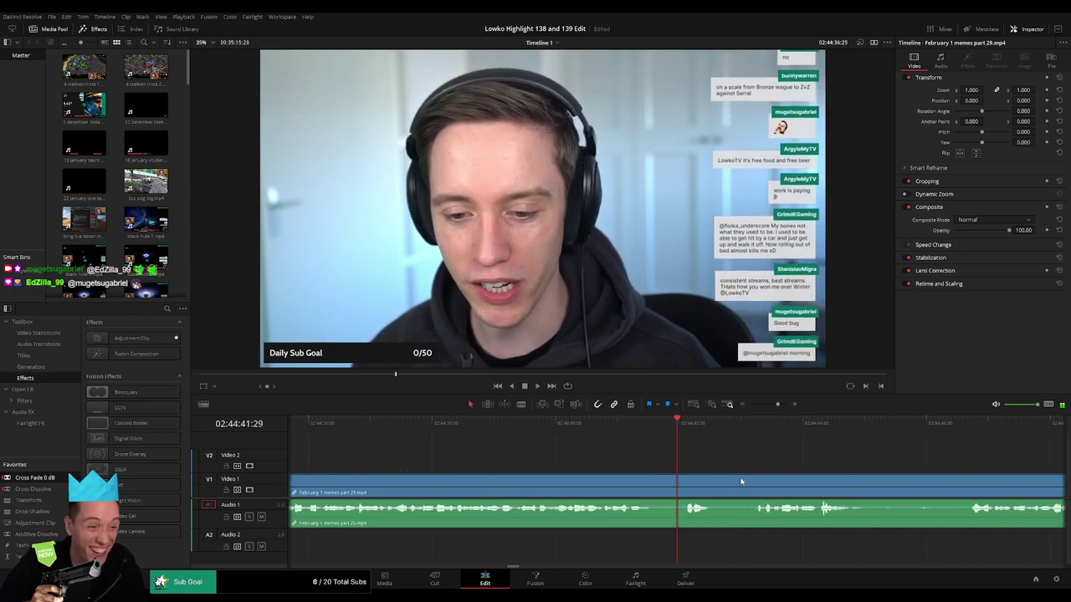
- Add a Cross Fade 0 dB at the audio join at about 02:44:35 and play back across the cut
drag(778, 405, 769, 405)
click(637, 426)
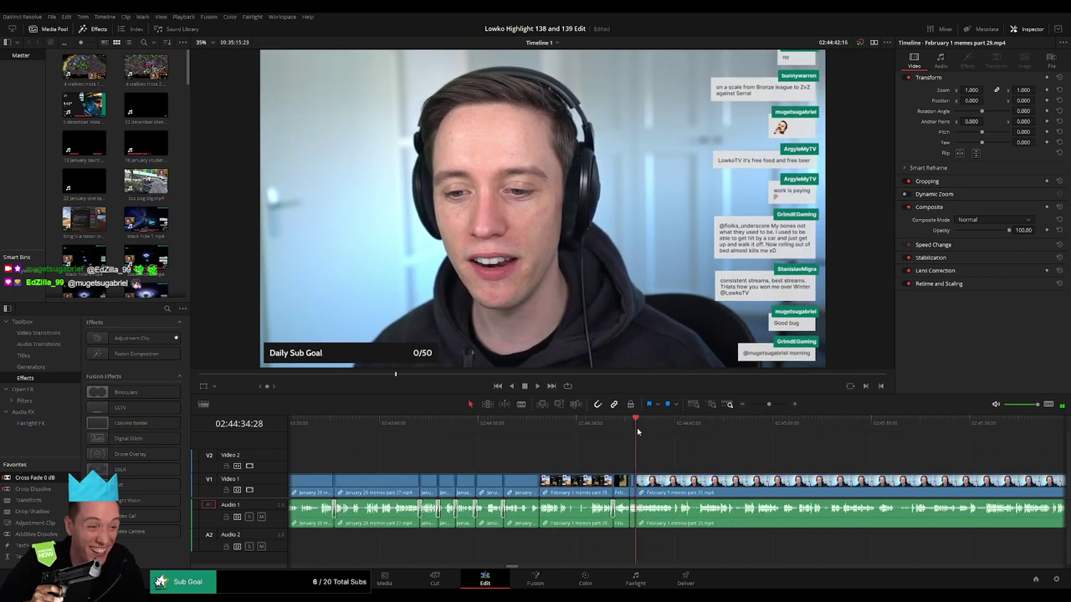
key(space)
click(779, 406)
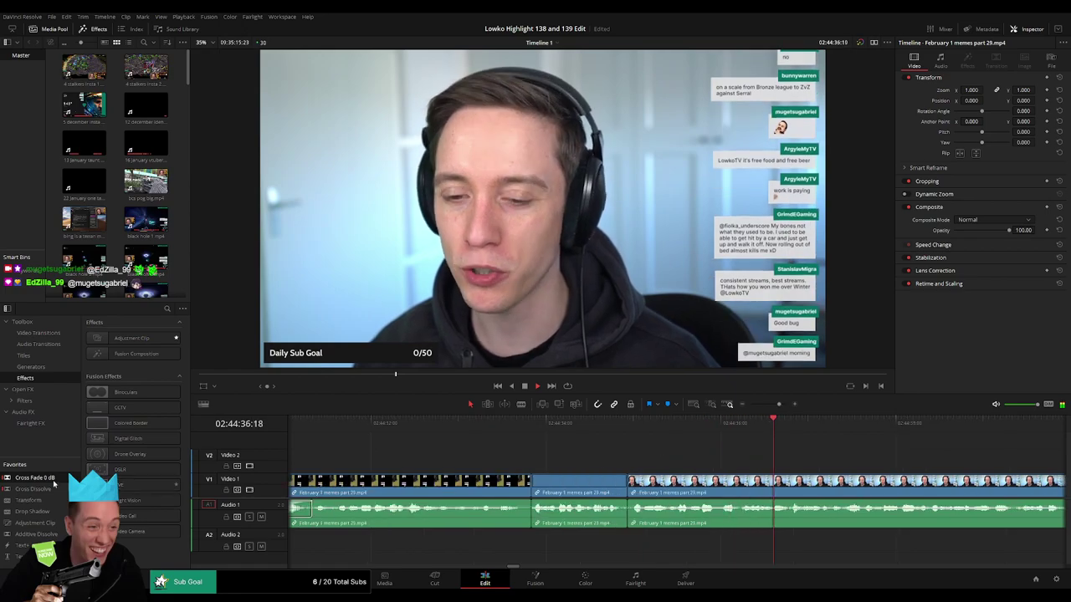
click(574, 425)
key(space)
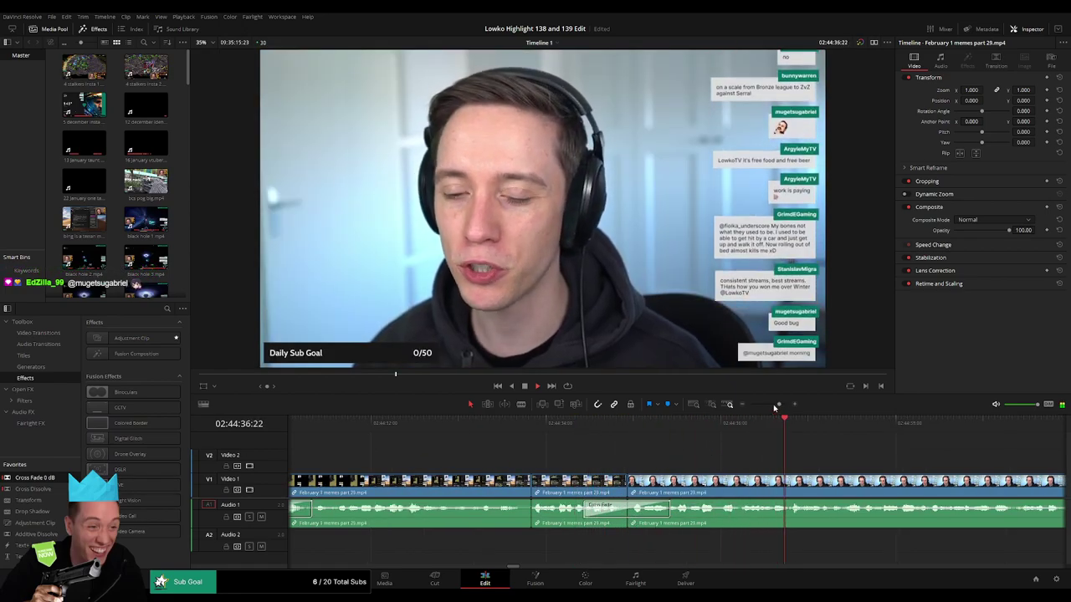
- Enlarge the viewer by shrinking the timeline area, and adjust the division between the video and audio tracks
click(773, 405)
drag(772, 405, 770, 406)
drag(709, 461, 491, 456)
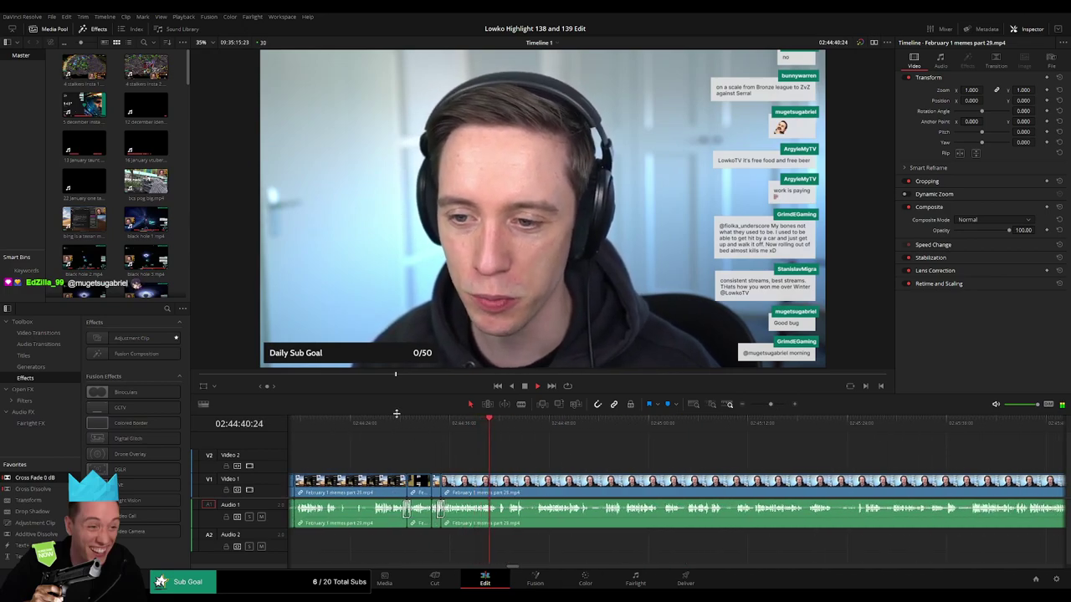
drag(397, 413, 393, 435)
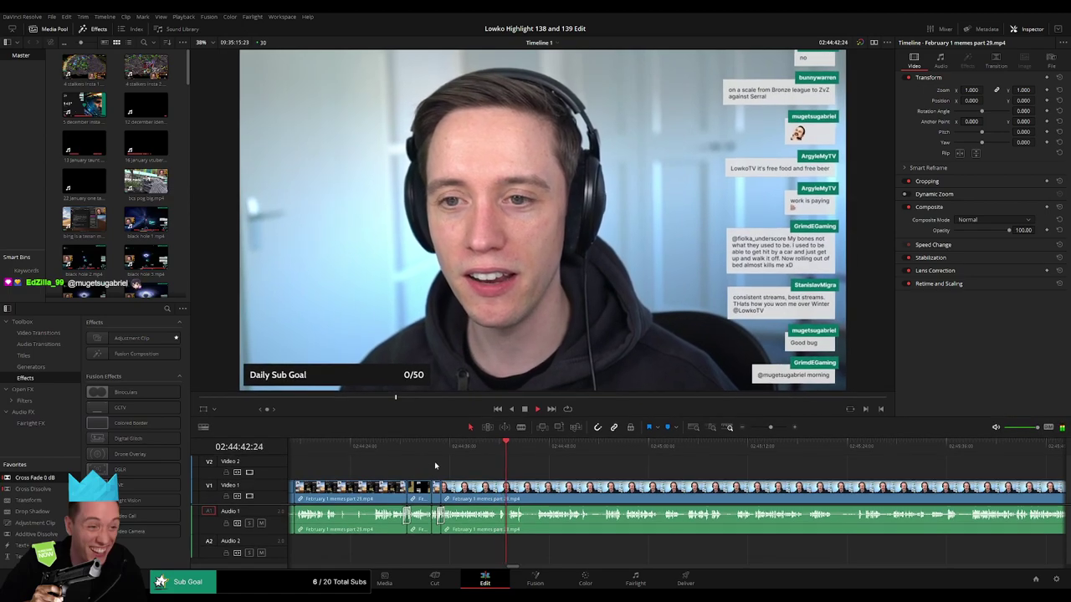
drag(272, 504, 274, 488)
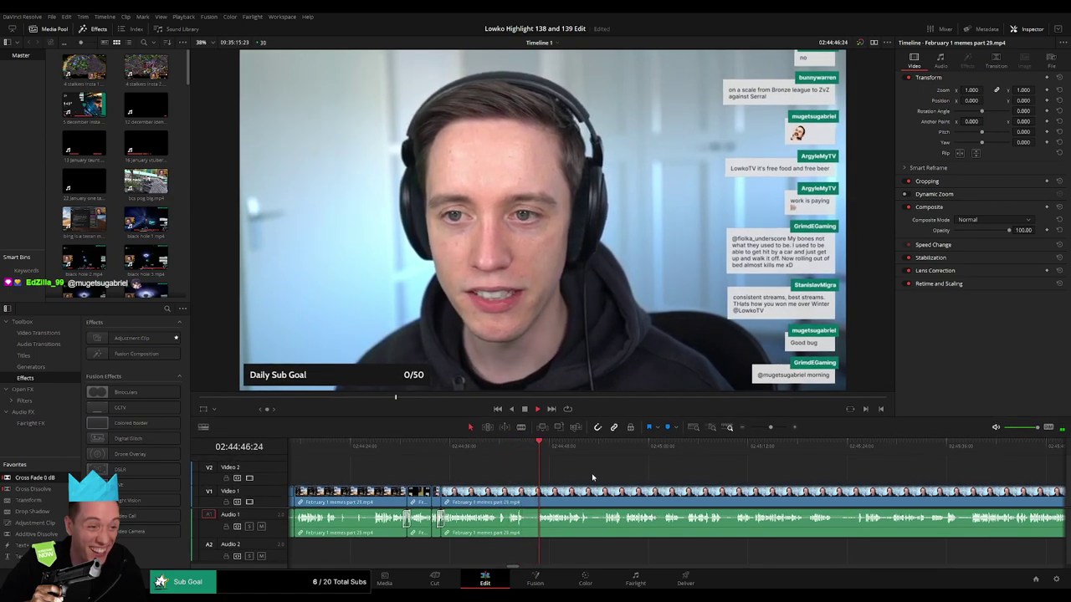
- Cut out the sections between about 02:44:45 and 02:44:46:17 and between about 02:44:51 and 02:44:53:03, closing the gaps
drag(608, 470, 502, 468)
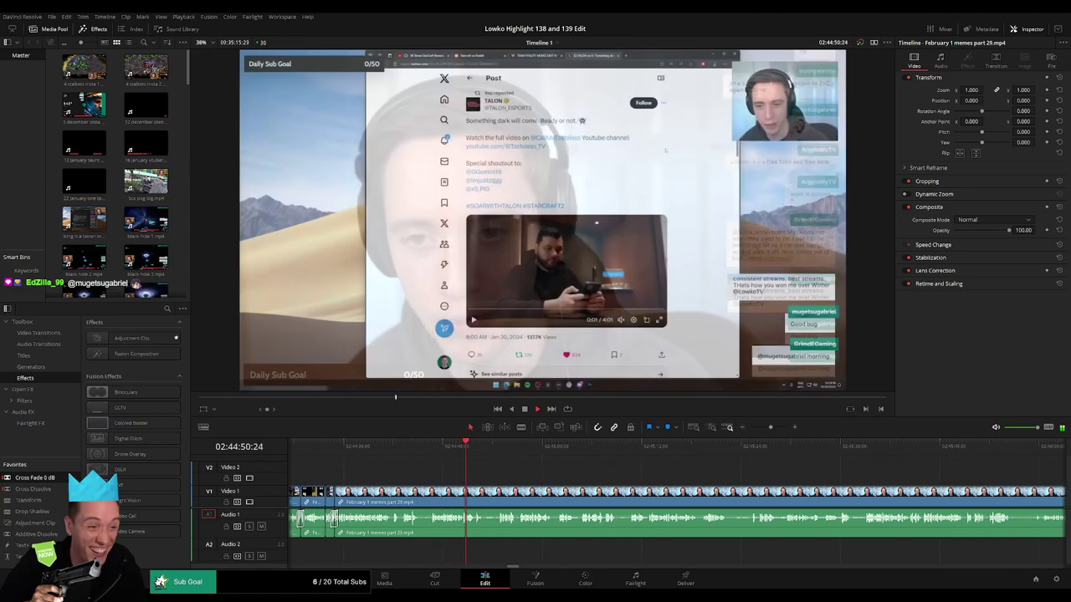
drag(770, 428, 772, 429)
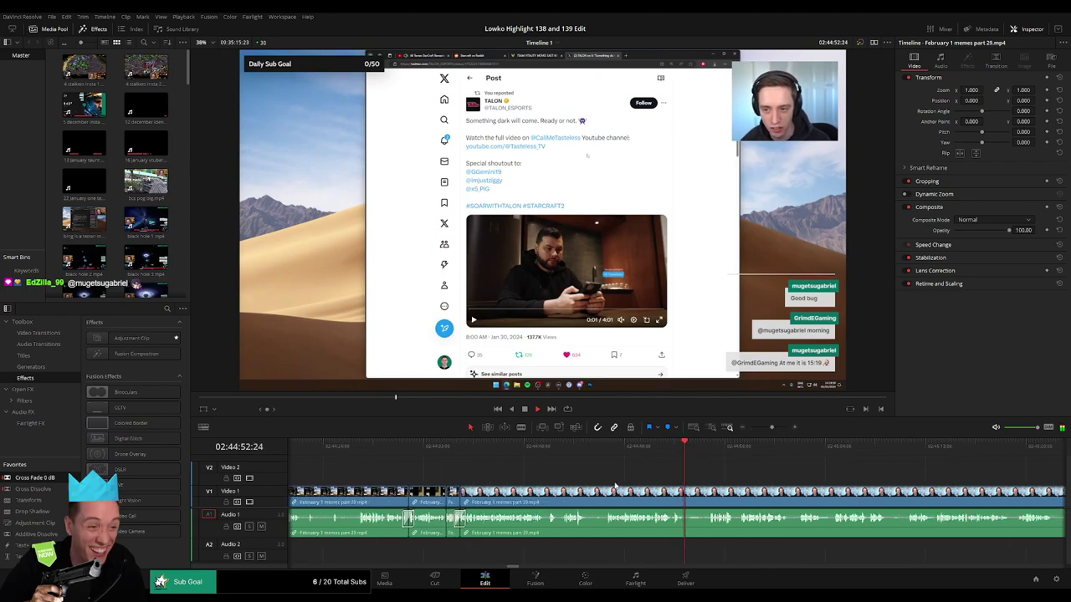
click(612, 489)
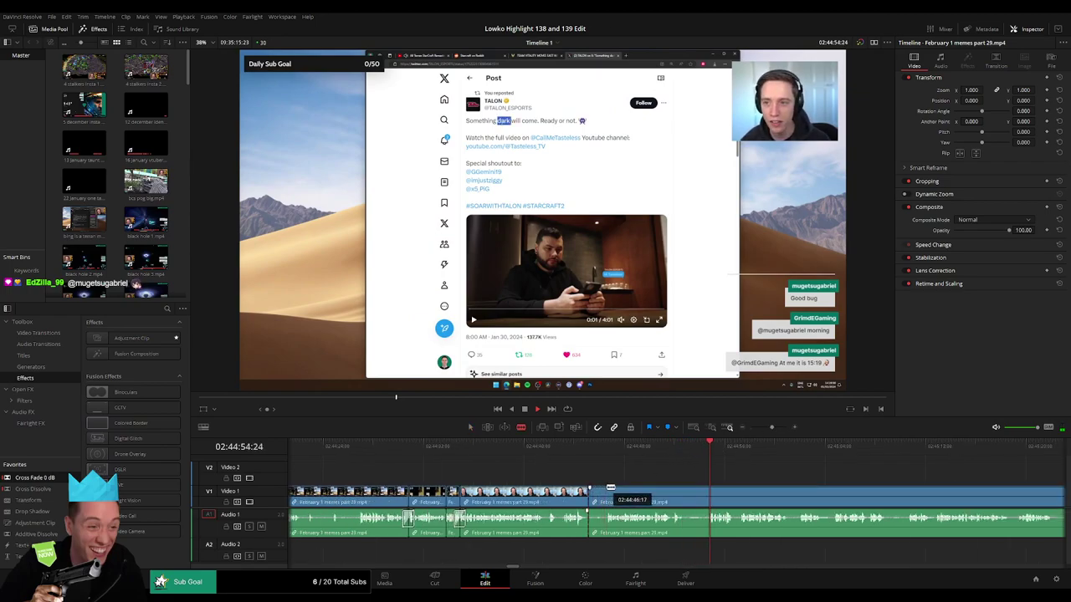
drag(611, 489, 689, 493)
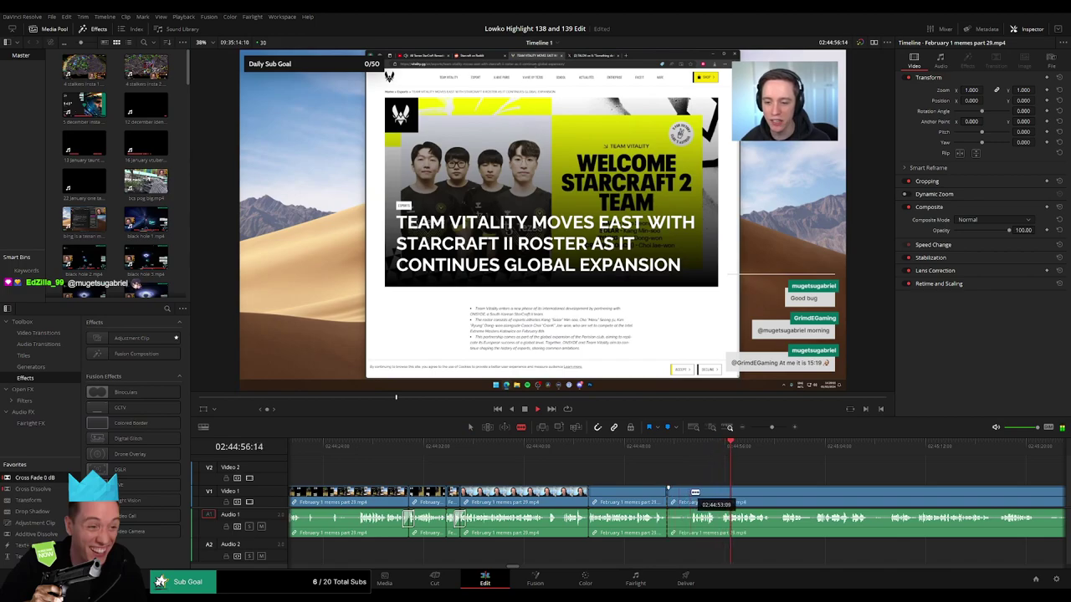
click(689, 493)
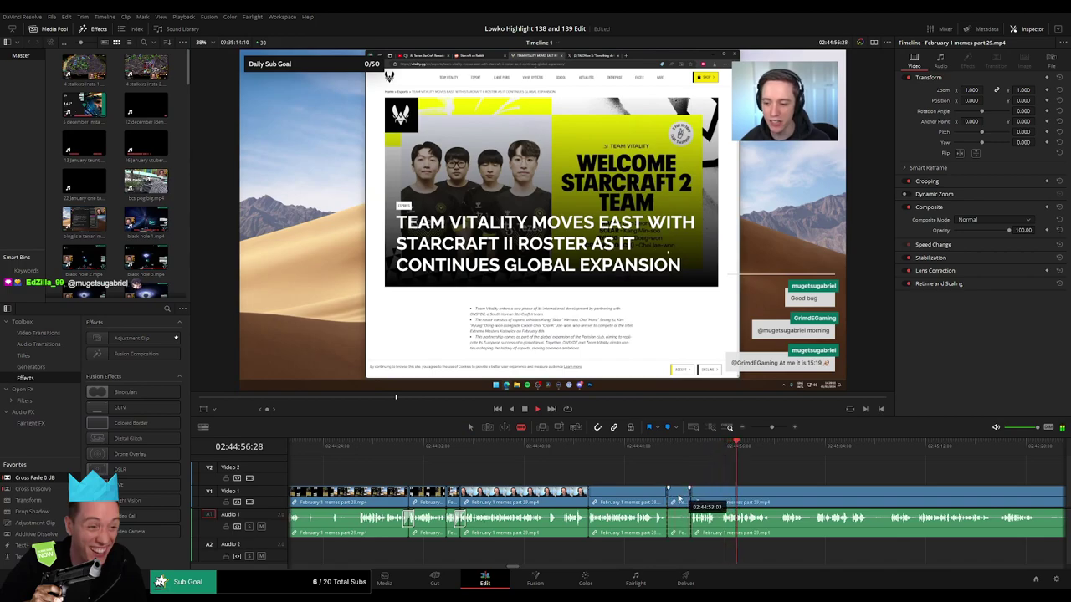
key(a)
click(680, 499)
key(Delete)
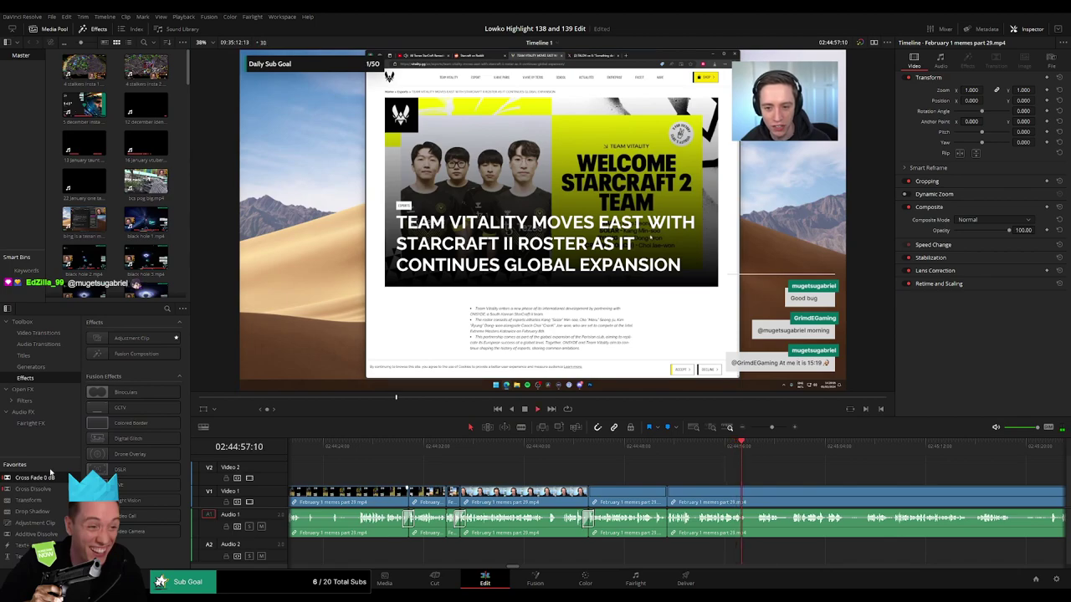
- Add a Cross Fade 0 dB at the audio join at about 02:44:51 and play on through the Team Vitality segment
drag(48, 479, 499, 495)
key(space)
drag(647, 485, 544, 481)
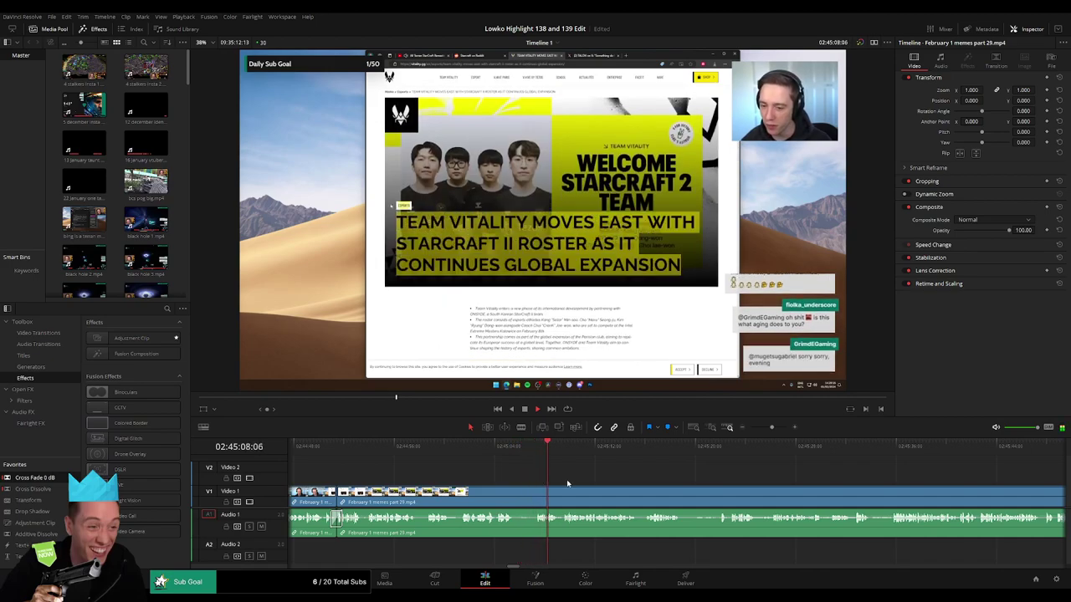
- Cut out the section between about 02:45:05:17 and 02:45:07, closing the gap, and add a Cross Fade 0 dB at the audio join
scroll(528, 475, right, 3)
key(b)
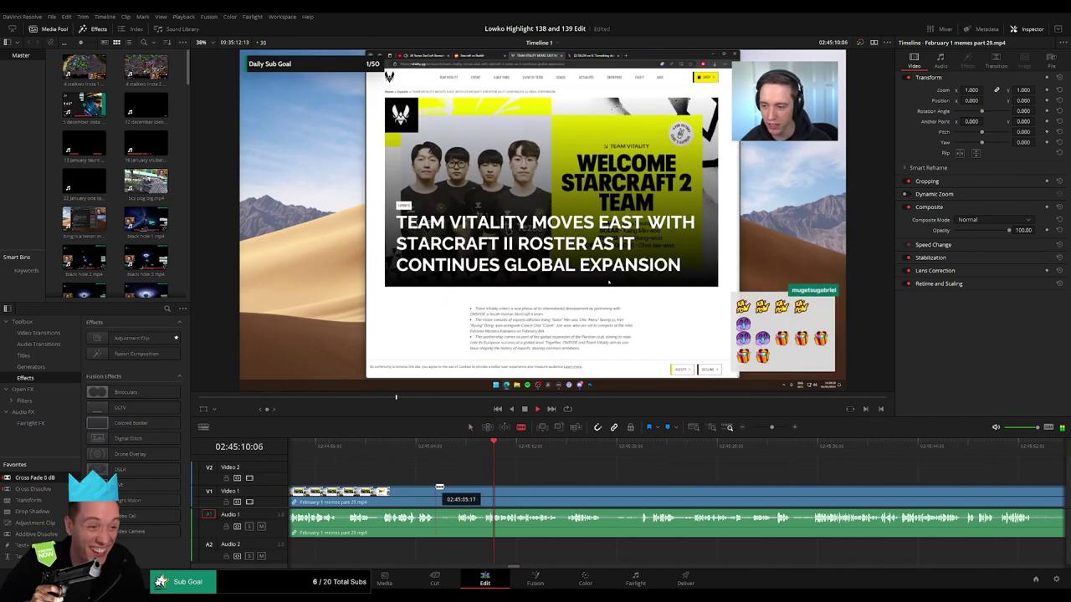
click(438, 487)
click(457, 487)
key(a)
click(445, 497)
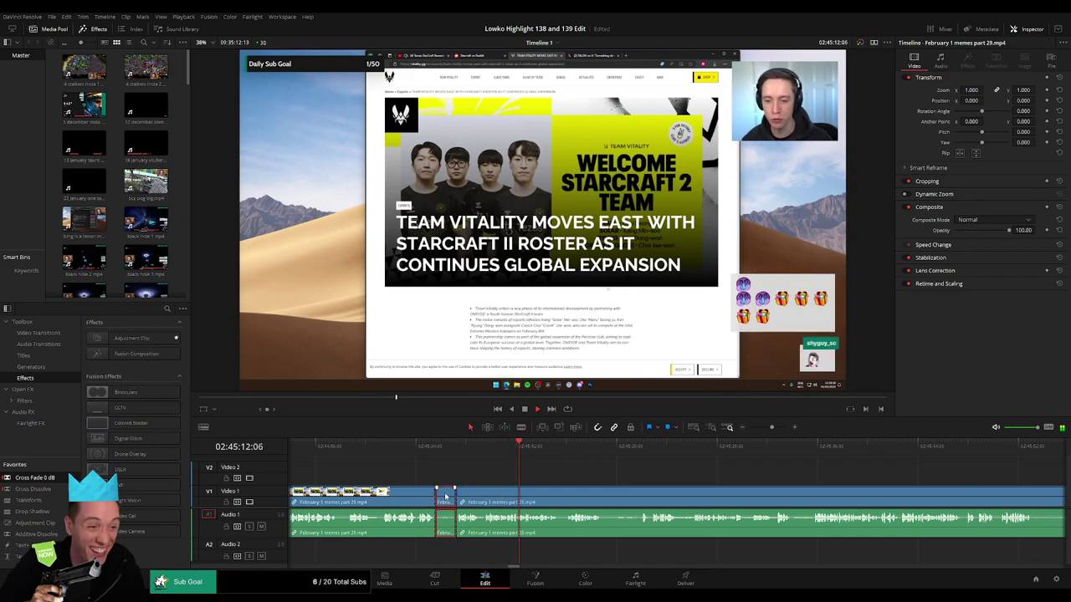
key(Delete)
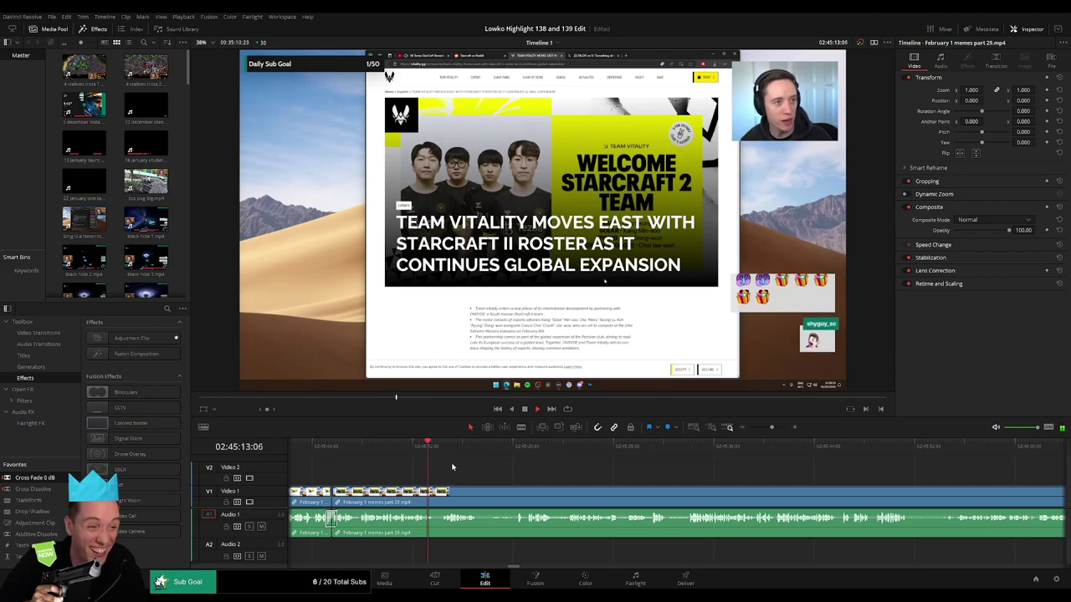
- Cut out the section between about 02:45:14 and 02:45:20, closing the gap, and add a Cross Fade 0 dB at the audio join
key(b)
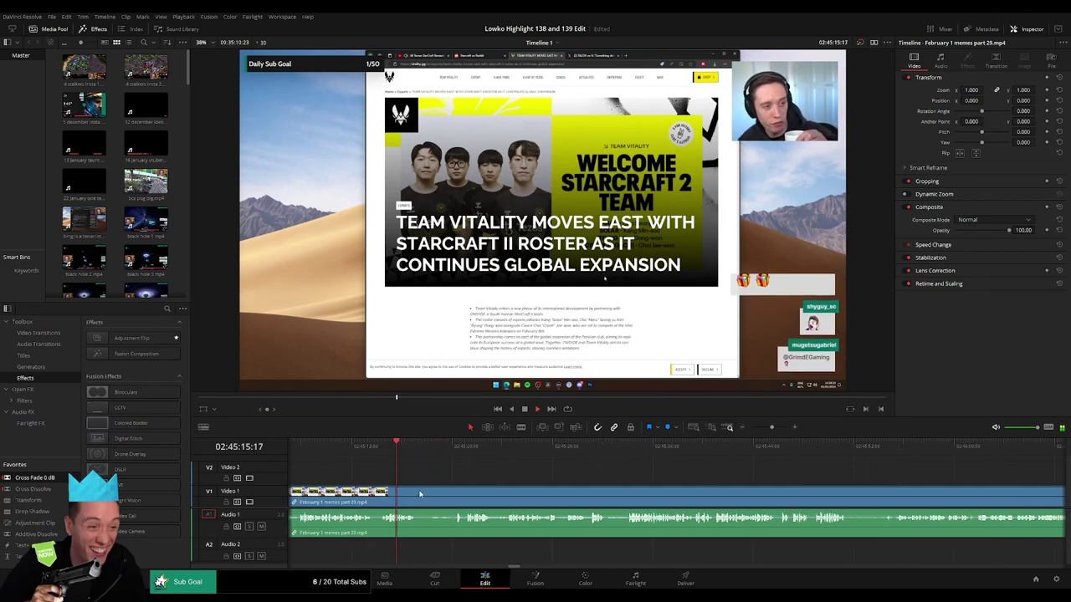
click(375, 493)
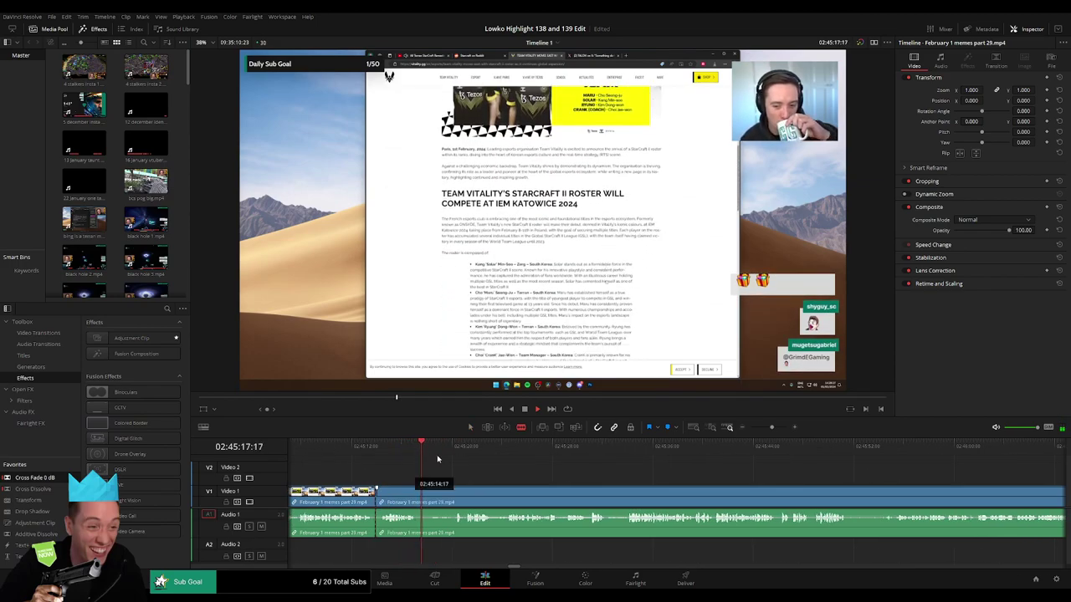
click(458, 448)
click(455, 500)
key(a)
click(440, 502)
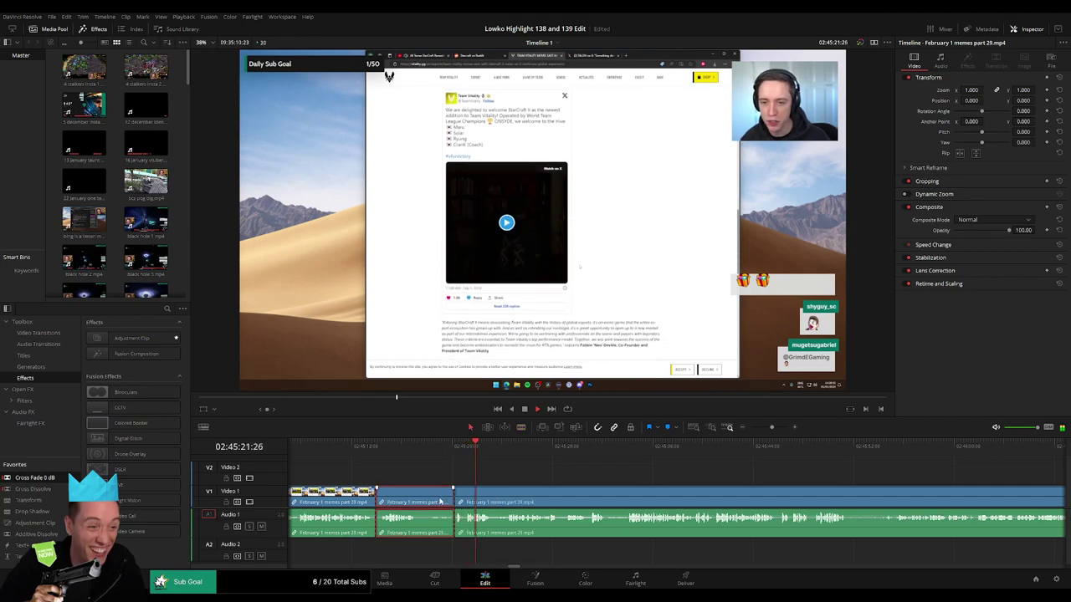
key(BackSpace)
click(439, 501)
key(BackSpace)
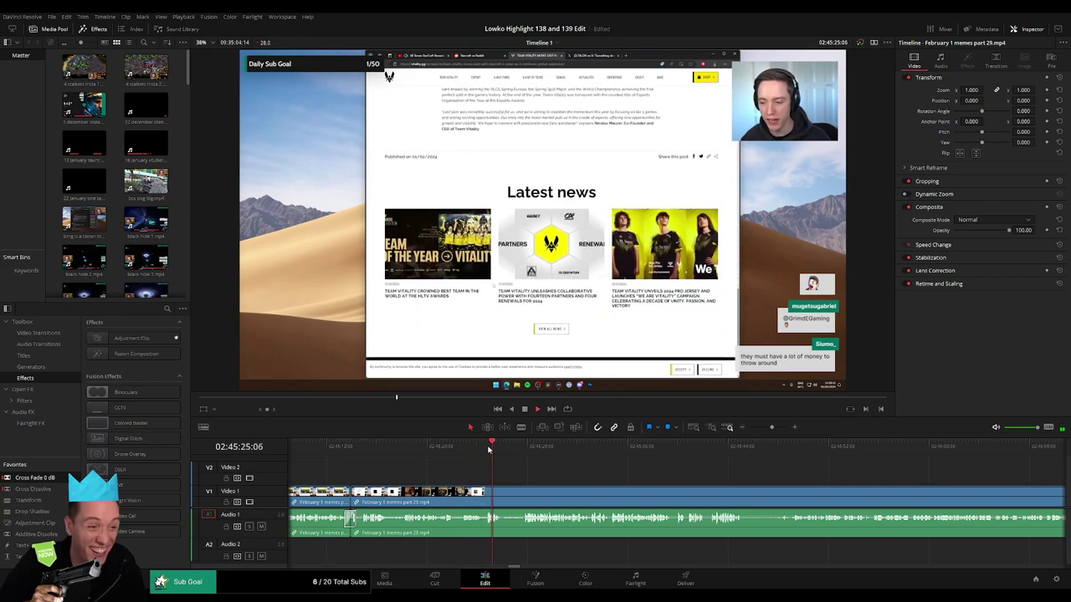
- Cut out about 1.5 seconds starting at about 02:45:26, closing the gap, and add a Cross Fade 0 dB at the audio join
key(b)
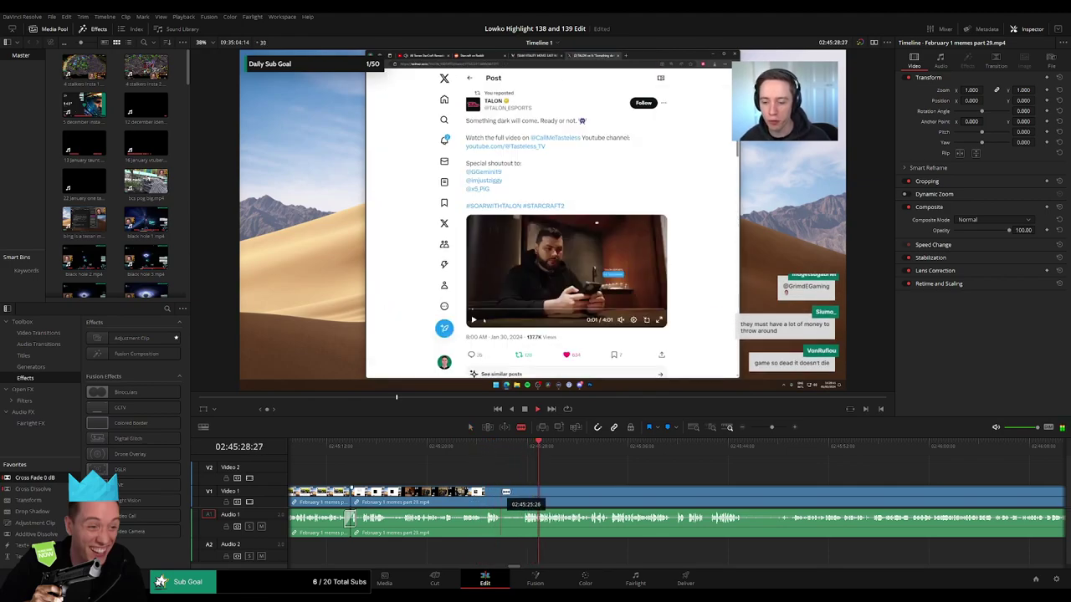
click(506, 493)
click(526, 492)
key(a)
click(512, 497)
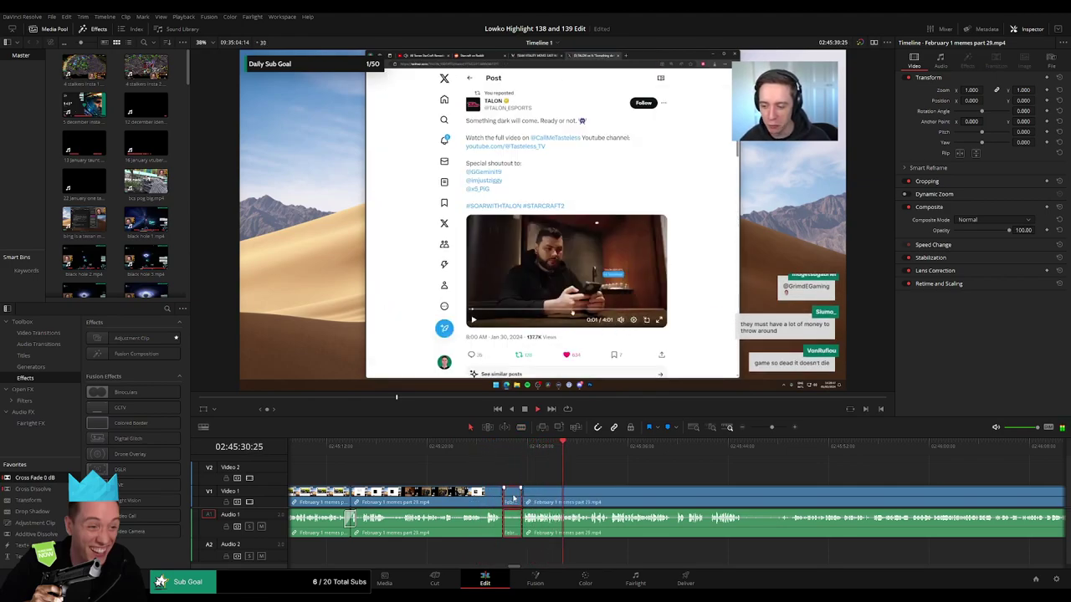
key(Delete)
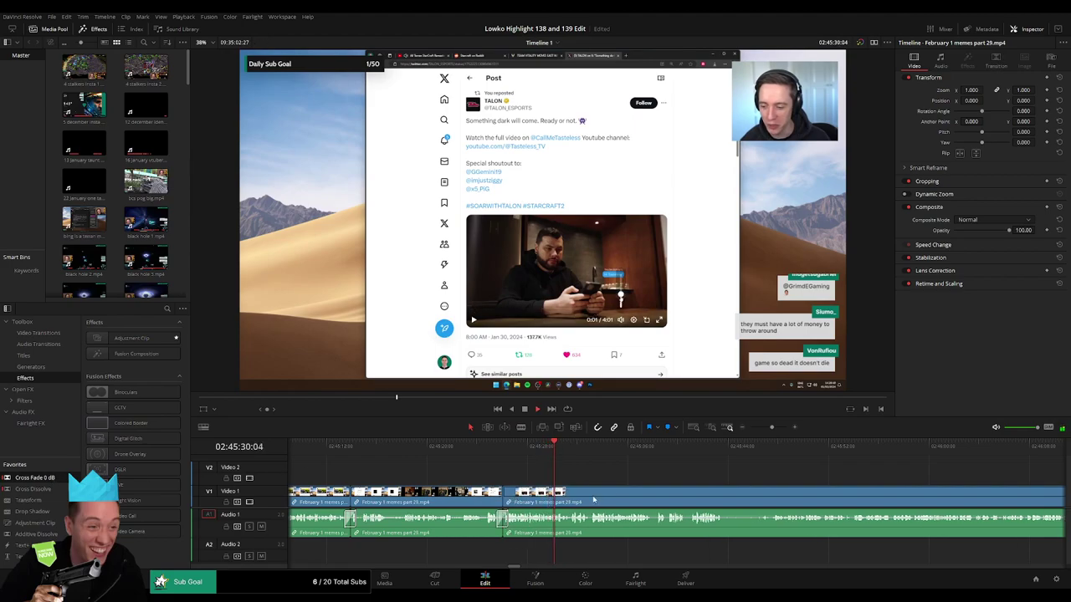
- Play through the Talon Esports video reaction from about 02:45:30 to 02:49:12 and look for sections worth cutting
drag(480, 475, 278, 483)
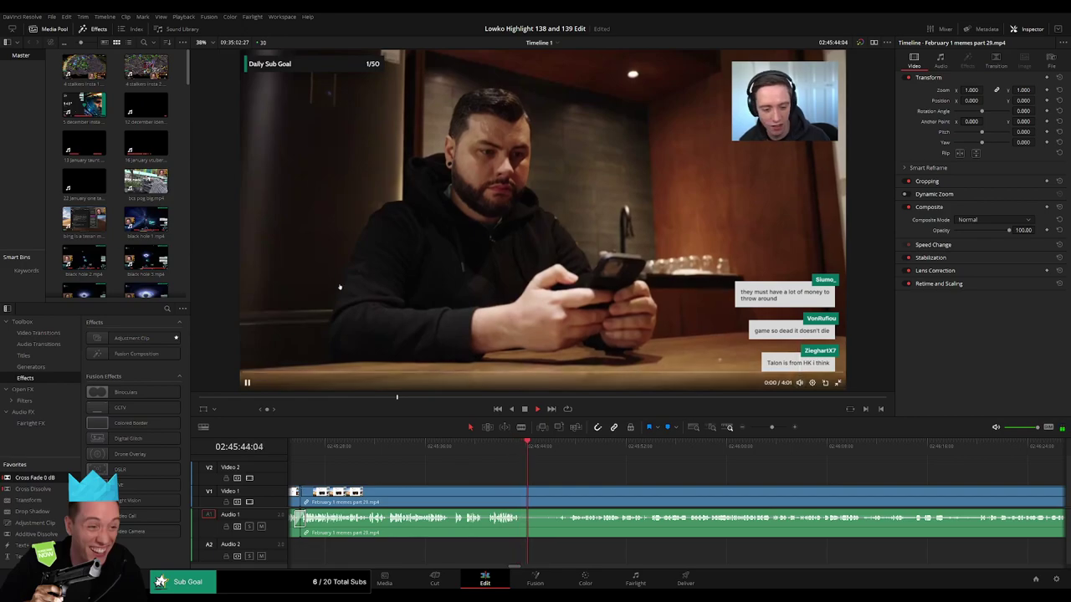
drag(576, 478, 447, 470)
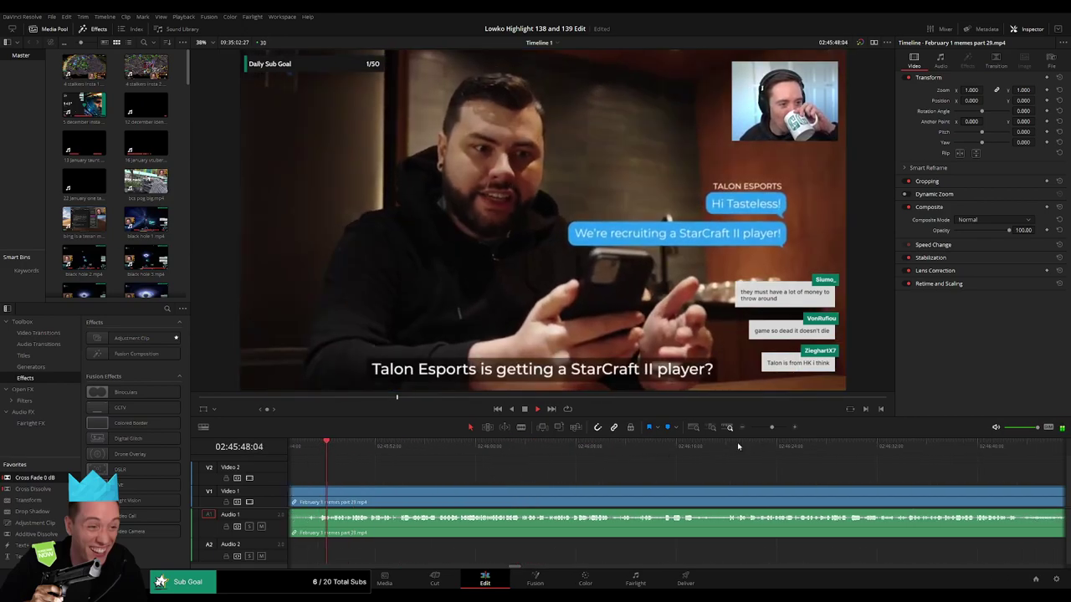
scroll(769, 447, left, 5)
scroll(769, 446, right, 5)
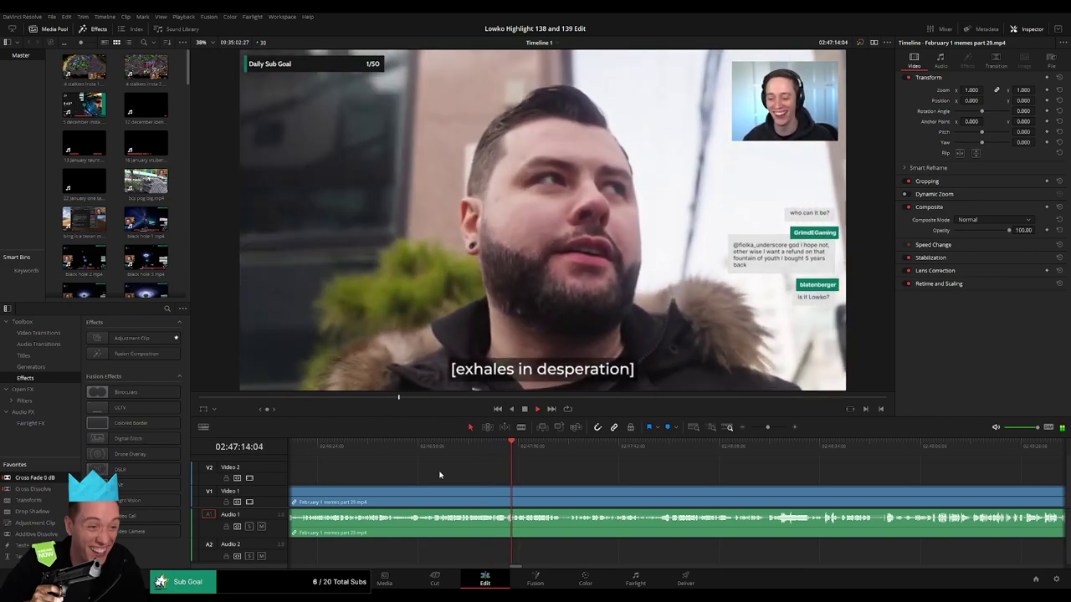
drag(615, 489, 419, 484)
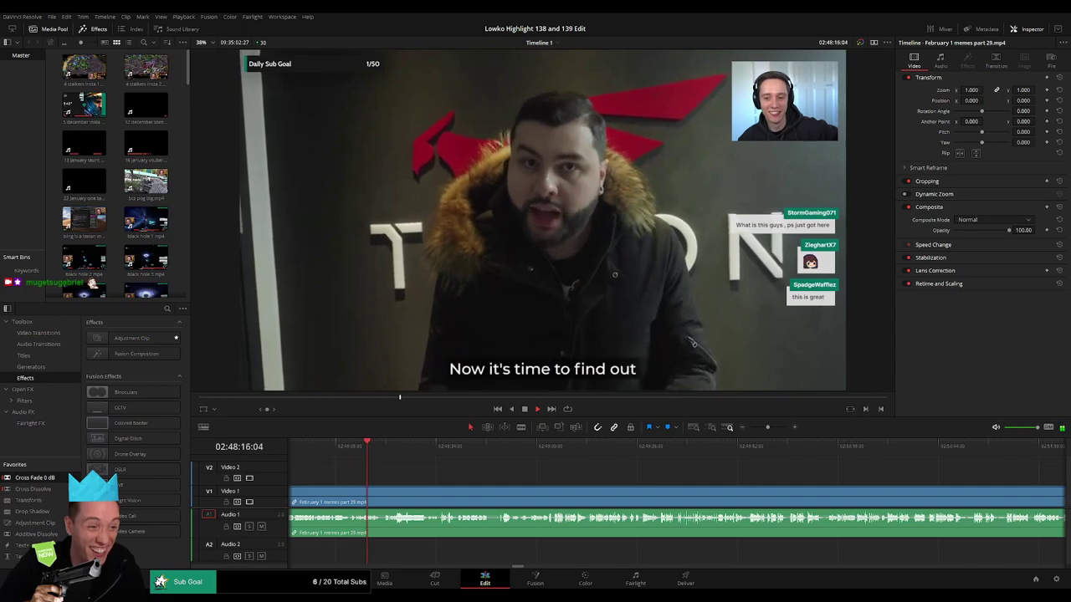
scroll(395, 468, right, 1)
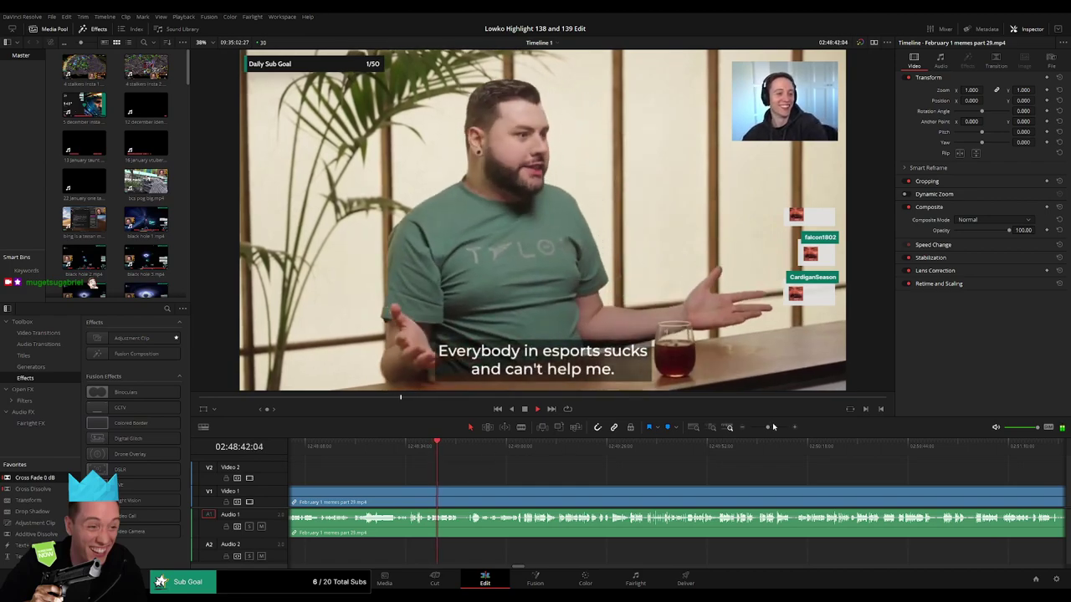
drag(767, 427, 770, 431)
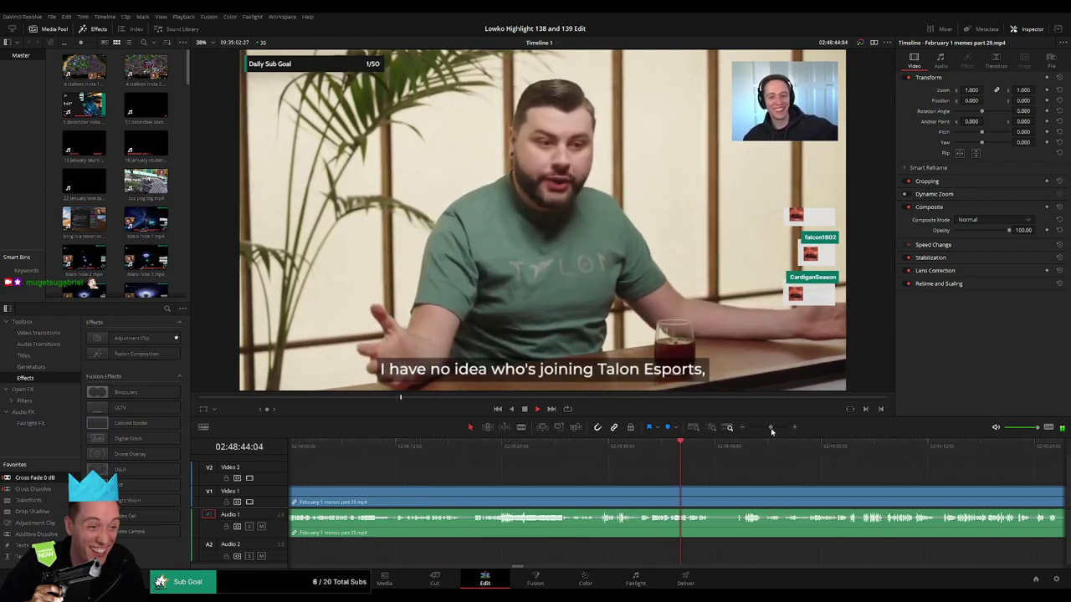
drag(738, 473, 562, 467)
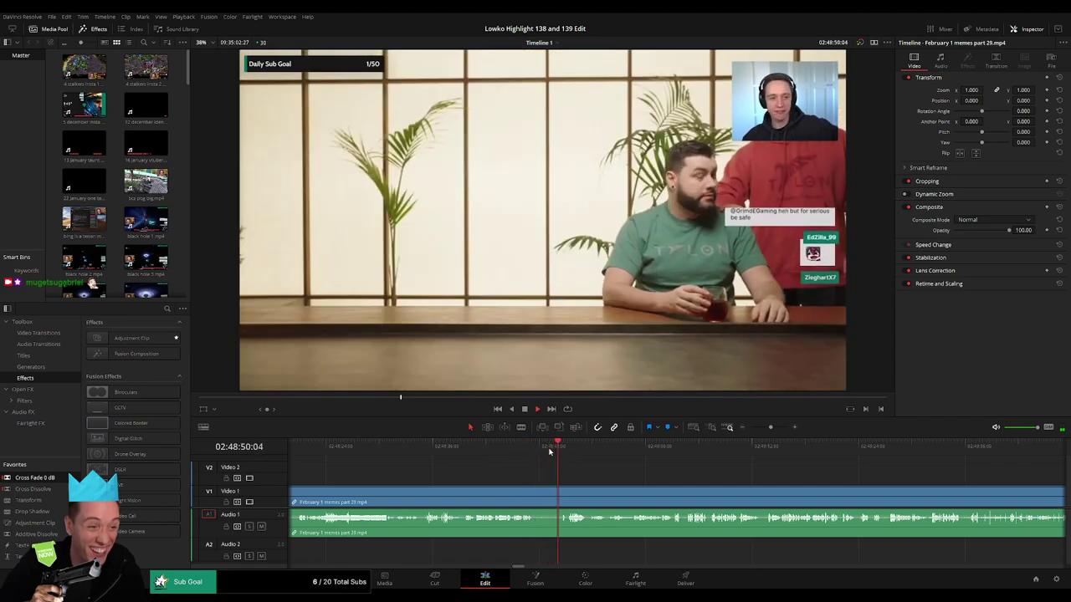
scroll(550, 468, right, 5)
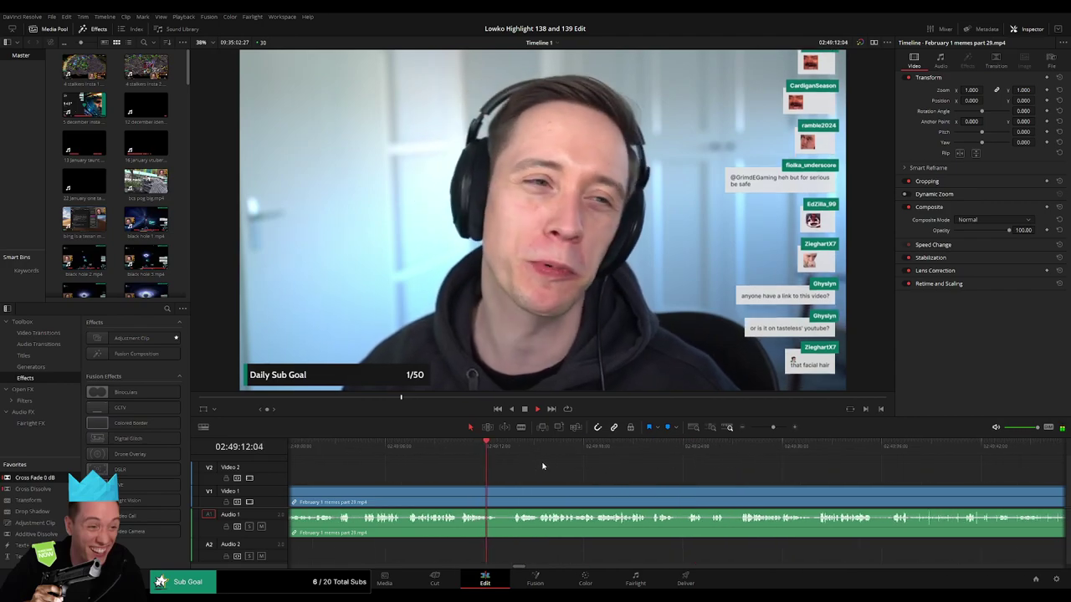
- Cut out a section of less than one second at about 02:49:13, closing the gap
click(501, 491)
click(513, 492)
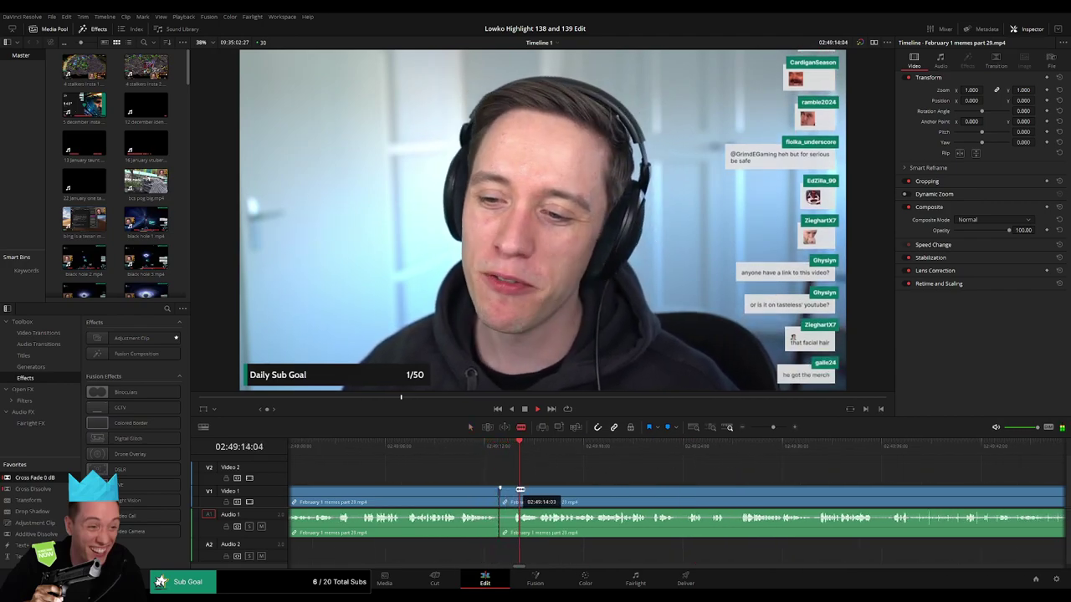
key(a)
click(505, 495)
key(Delete)
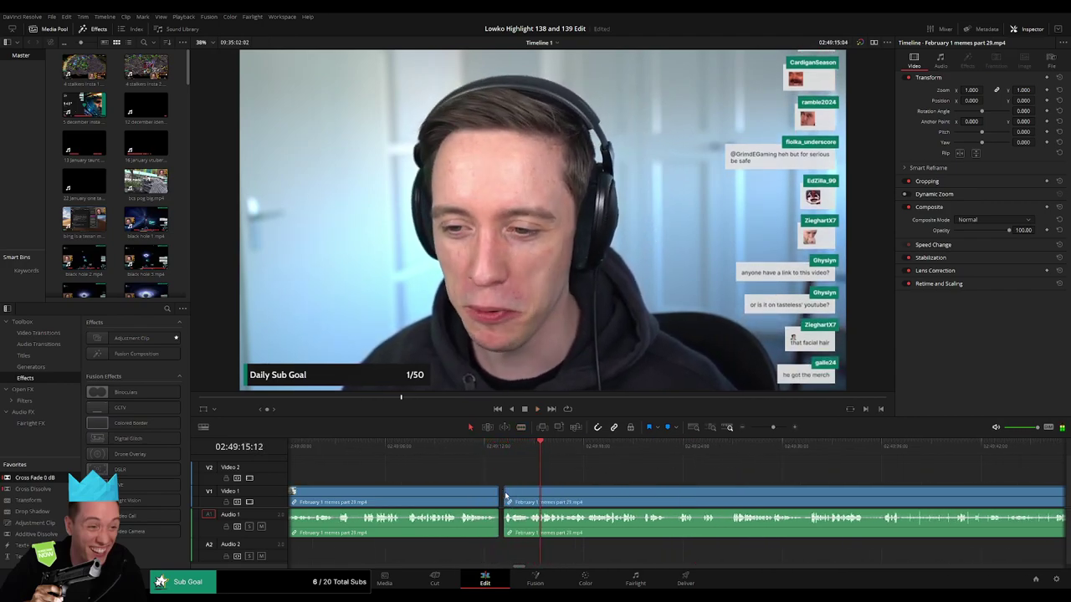
- Cut out about 4 seconds starting at about 02:49:23, closing the gap, and add a Cross Fade 0 dB at the audio join
scroll(594, 479, right, 3)
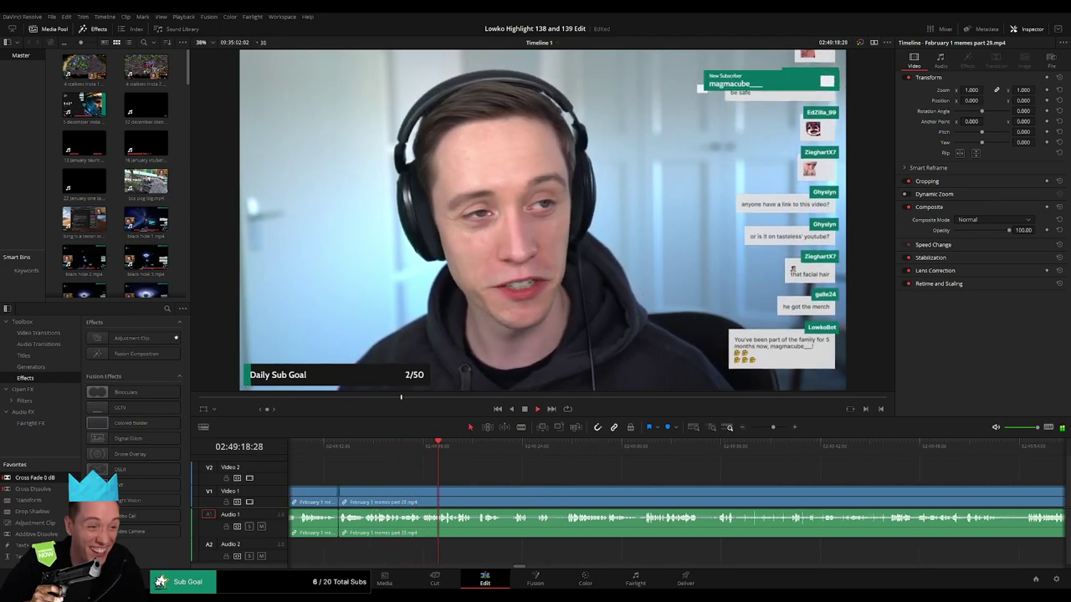
scroll(485, 470, right, 1)
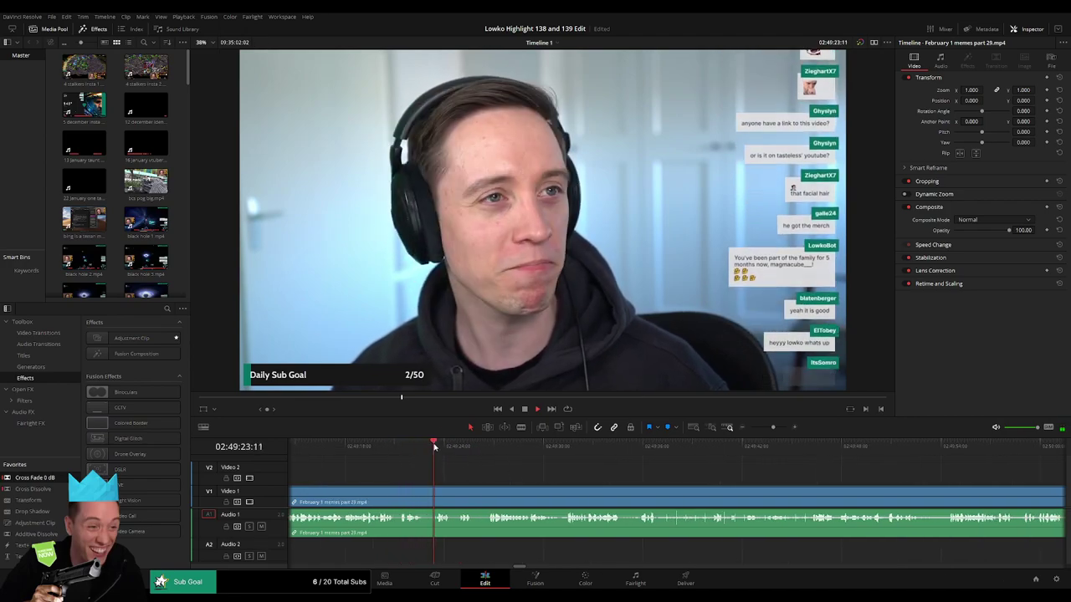
click(426, 499)
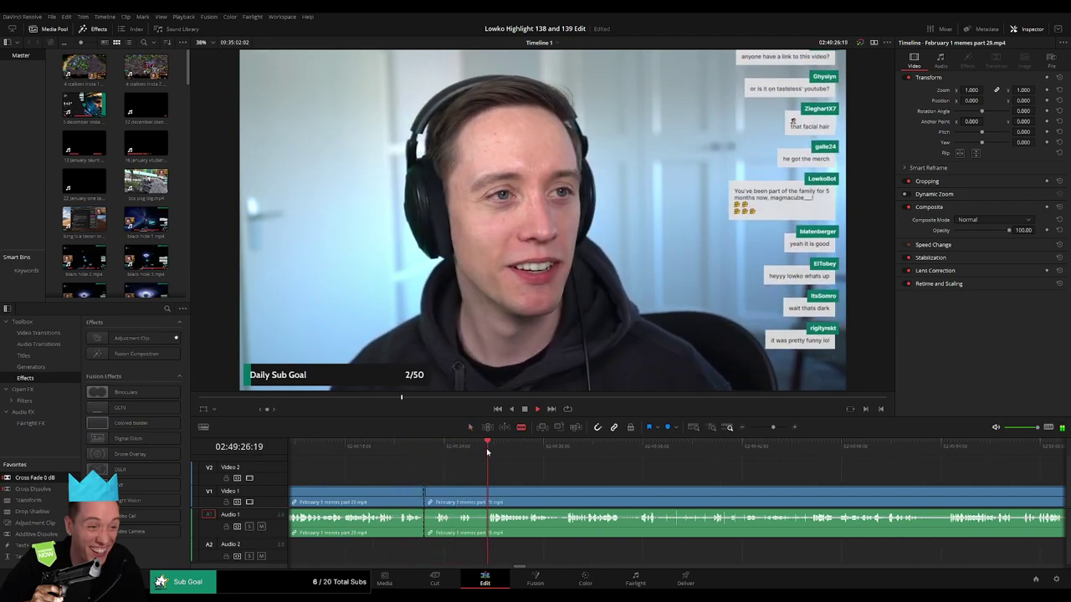
key(a)
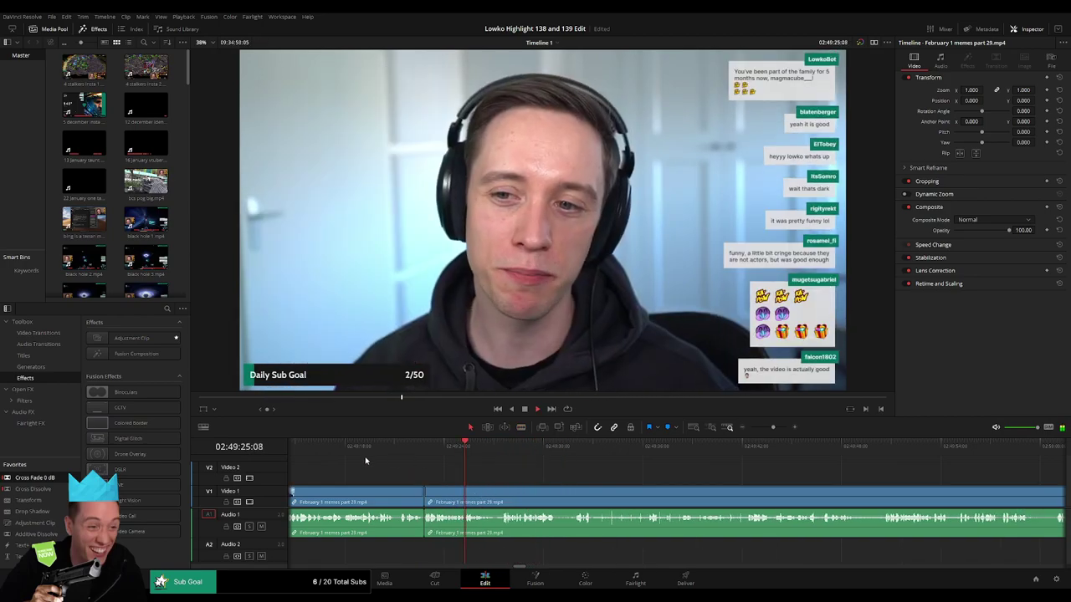
click(470, 446)
drag(432, 528, 427, 524)
key(space)
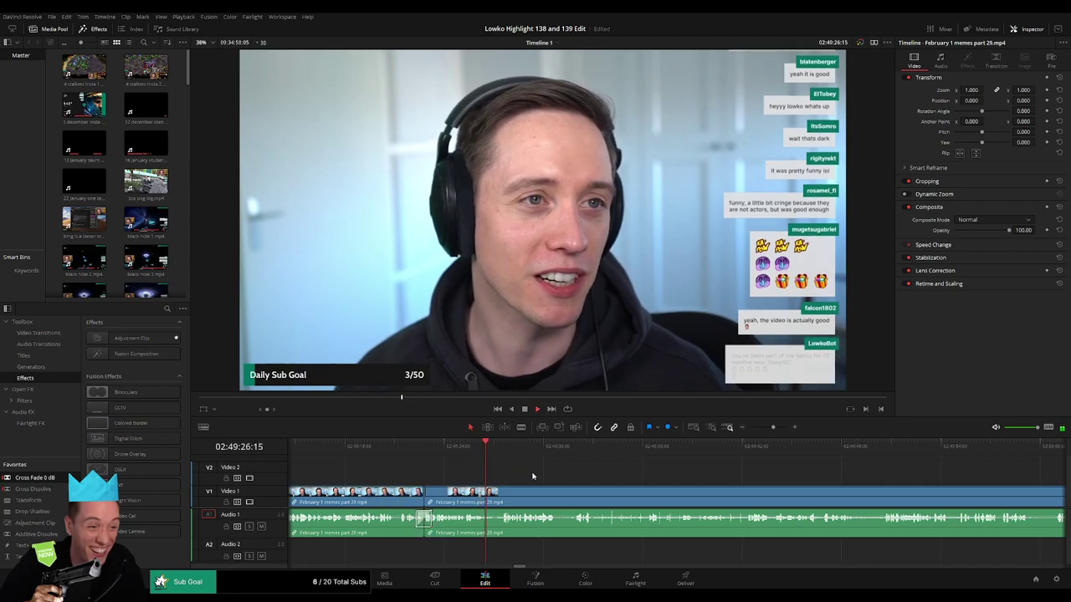
- Split the February 1 memes part 29 clip at about 02:49:27
drag(533, 476, 461, 474)
key(b)
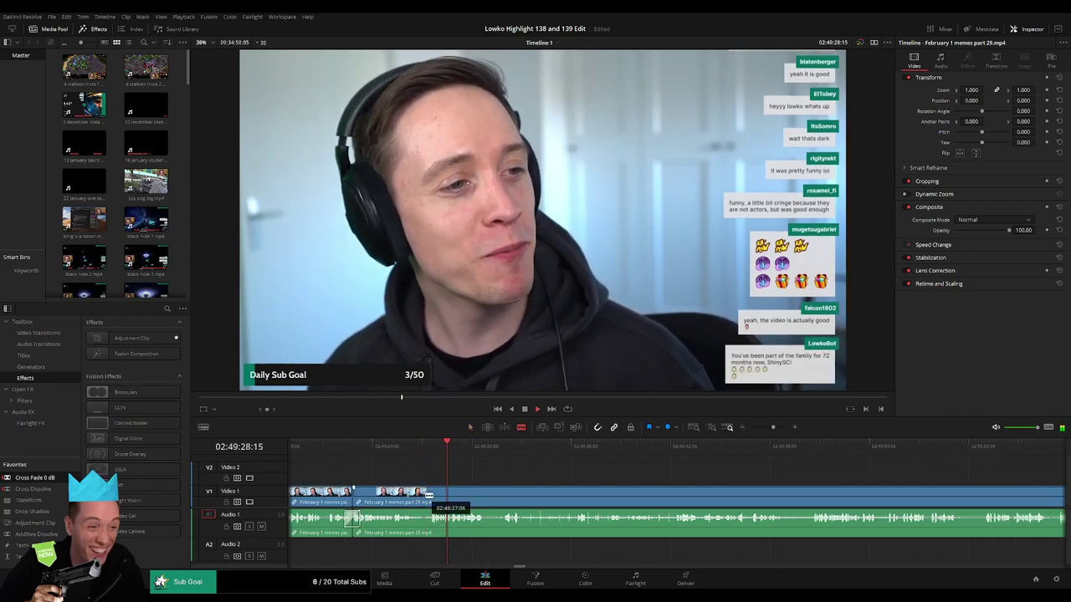
click(425, 495)
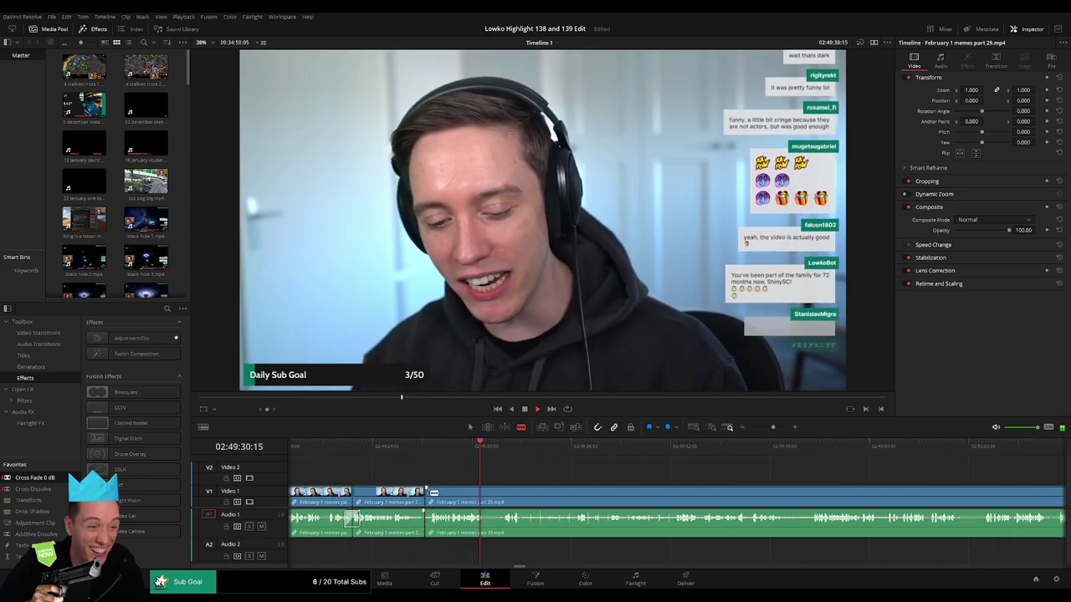
- Skim the footage after the split, up to about 02:50:13, for interesting moments
click(510, 454)
click(744, 446)
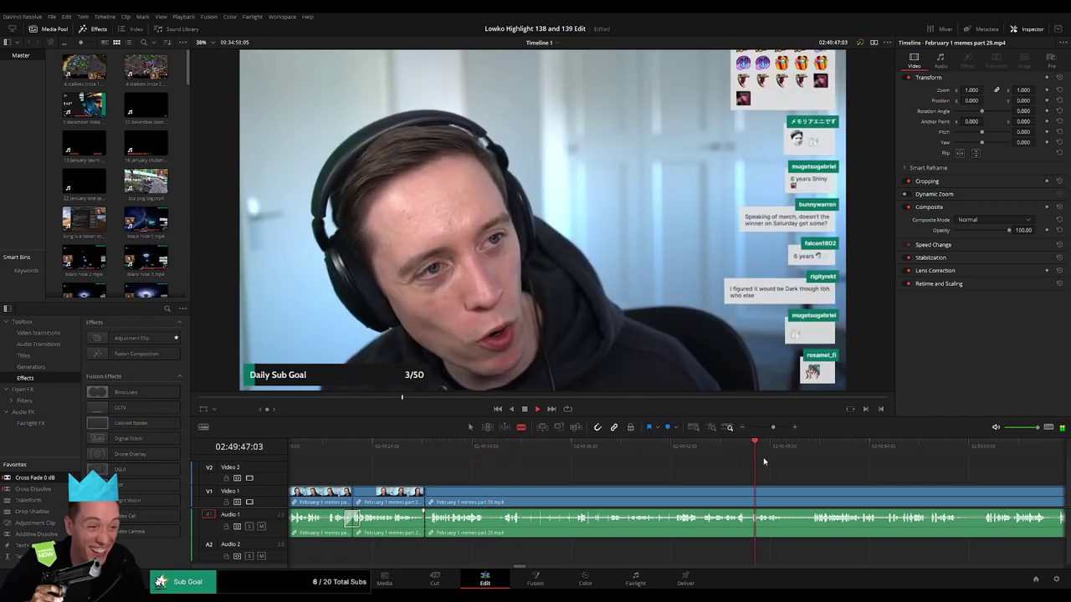
click(816, 446)
drag(907, 479, 645, 459)
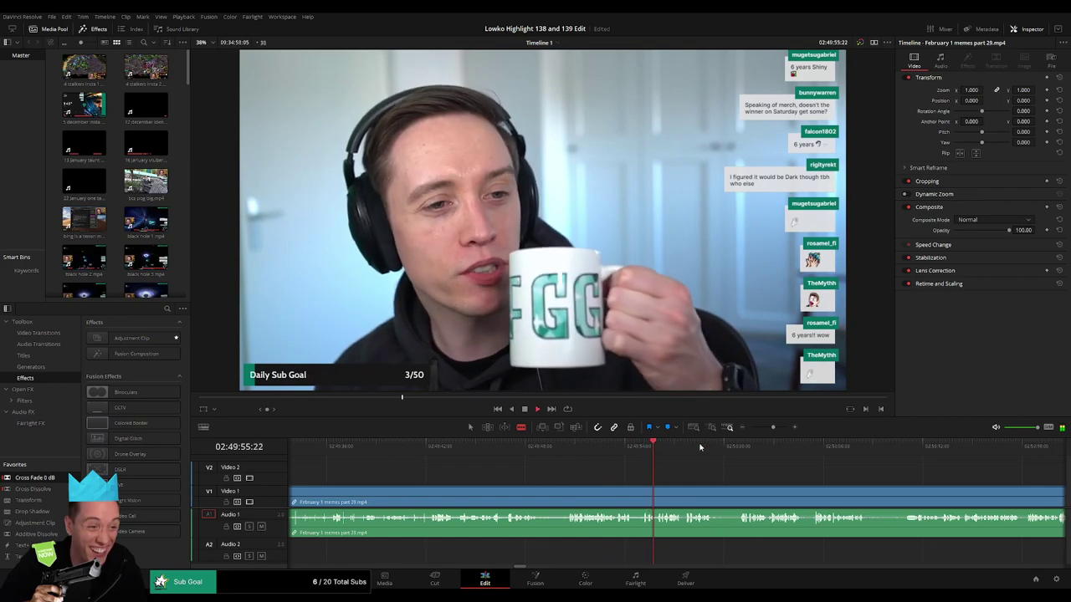
click(736, 446)
scroll(682, 462, right, 3)
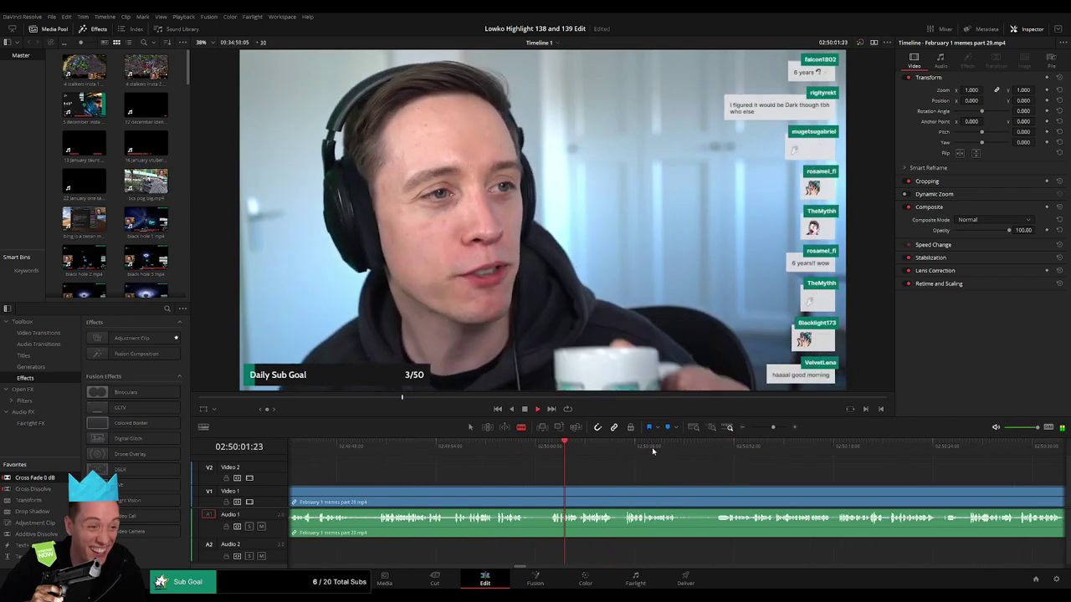
click(656, 448)
click(720, 450)
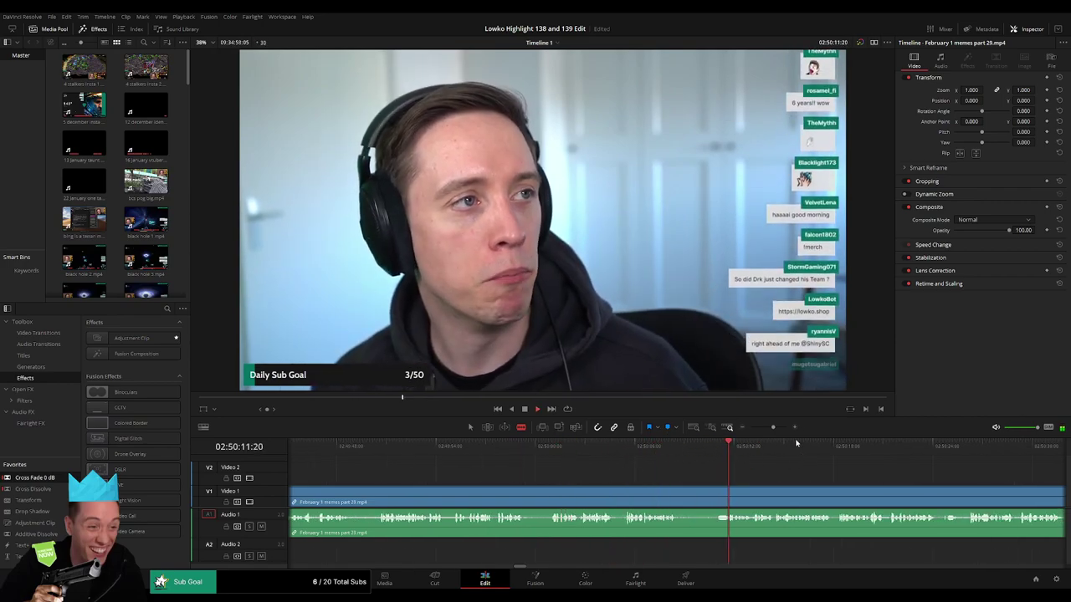
click(766, 428)
scroll(560, 465, right, 3)
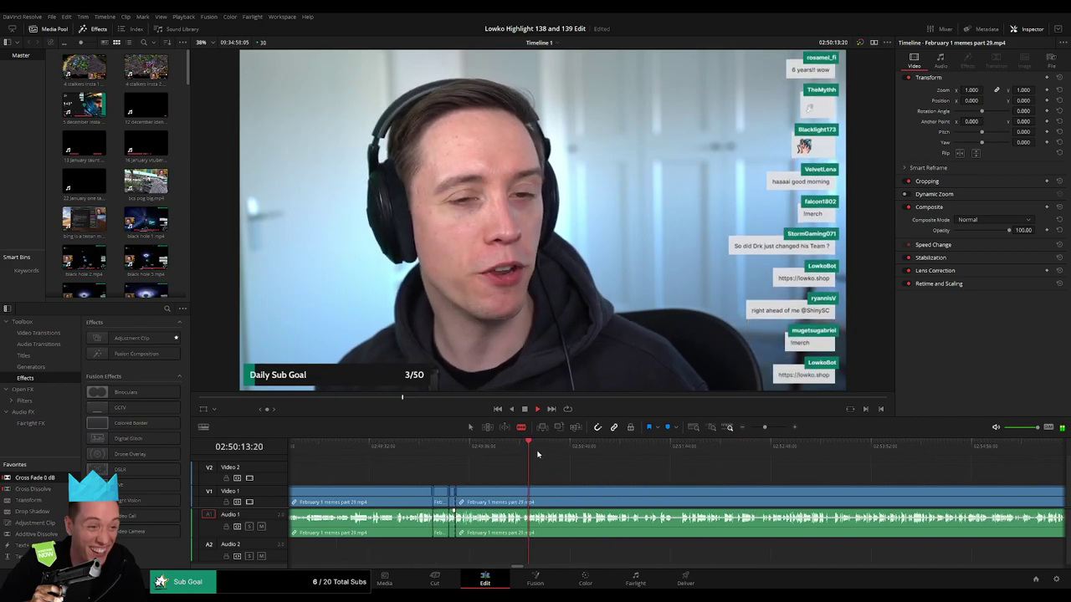
- Sample the viewer tournament and chat passages between about 02:50:24 and 02:52:50 to judge whether they are worth keeping
click(543, 448)
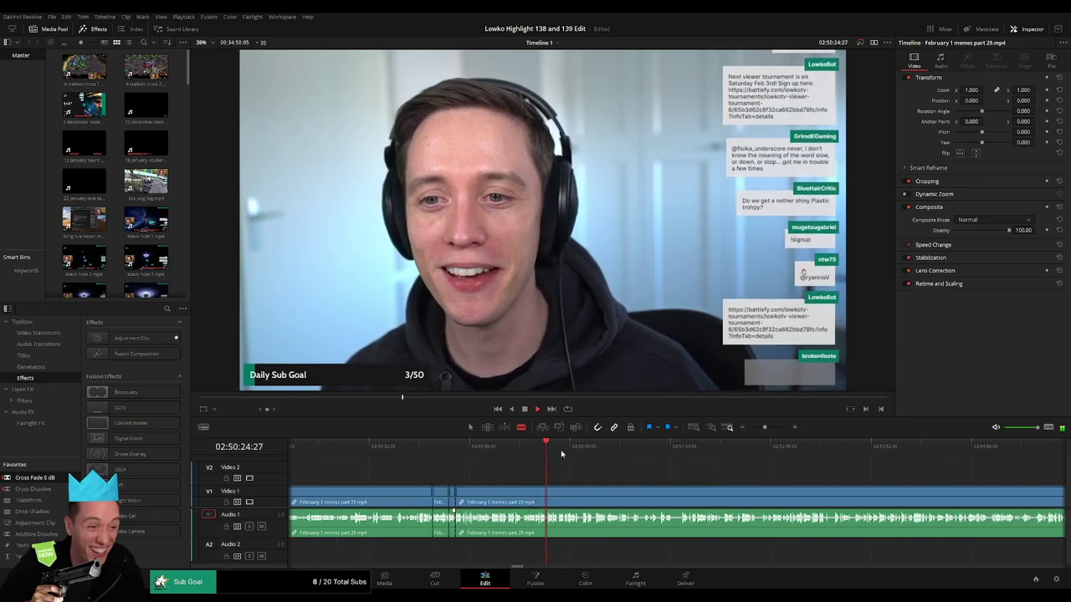
click(583, 447)
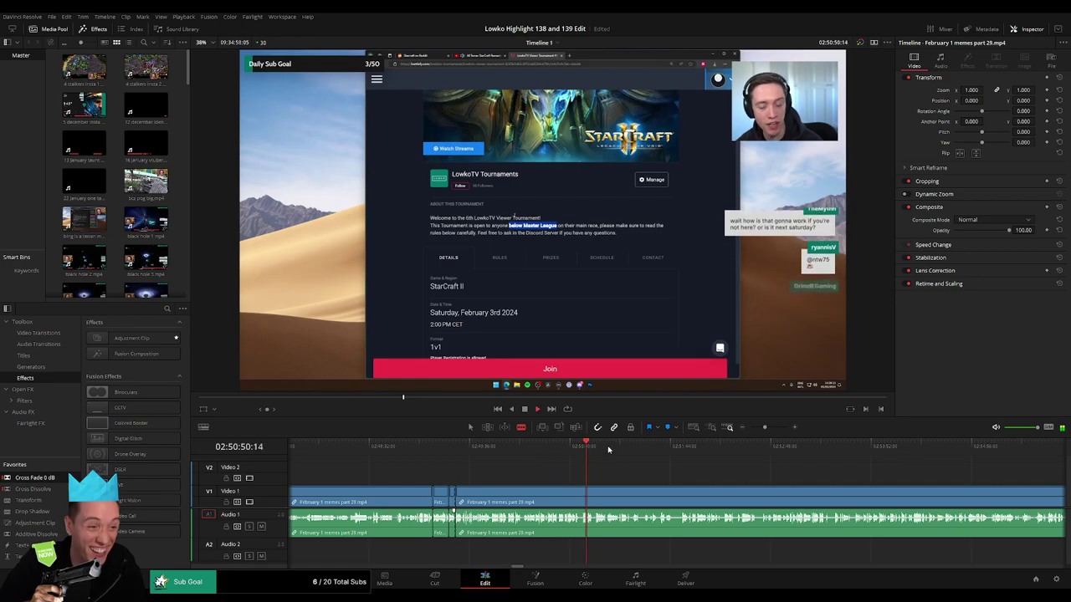
click(650, 446)
drag(650, 446, 687, 449)
scroll(554, 464, right, 6)
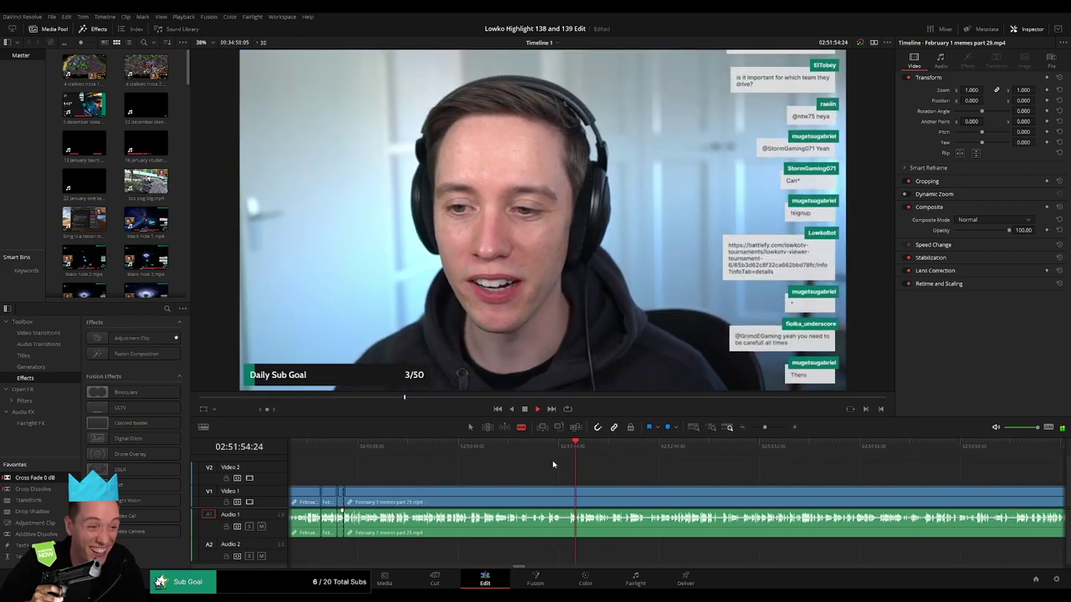
scroll(536, 467, right, 1)
drag(474, 448, 480, 448)
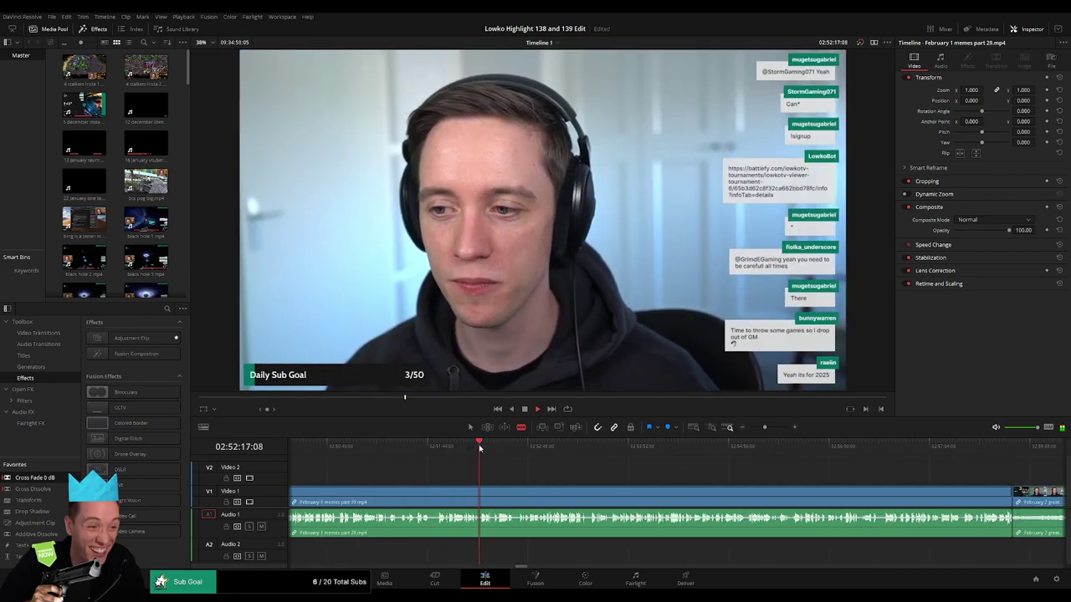
drag(582, 448, 529, 446)
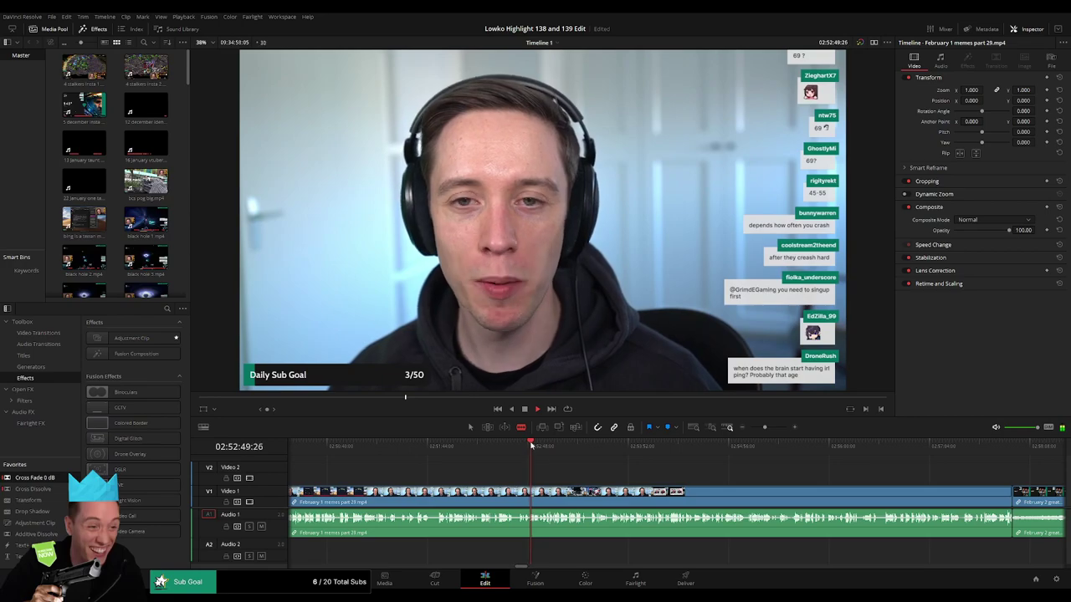
key(space)
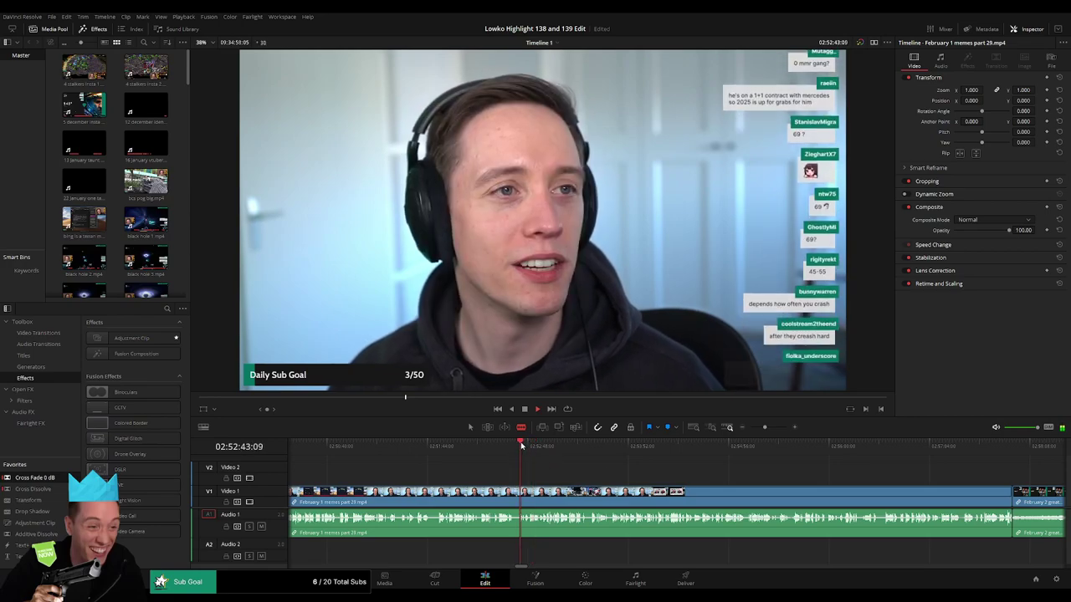
drag(766, 430, 771, 428)
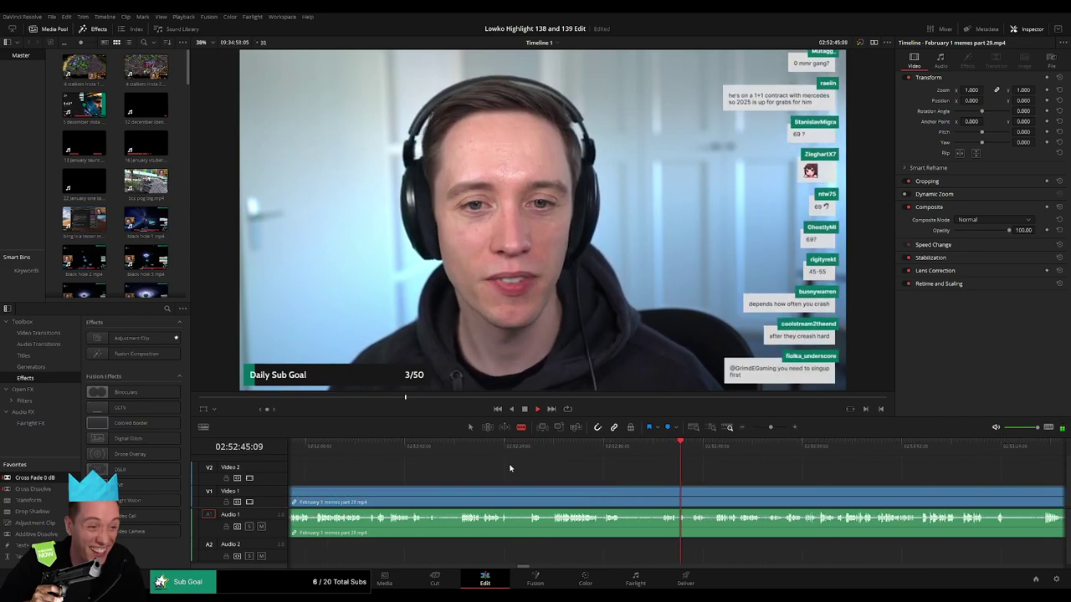
drag(463, 446, 362, 447)
scroll(499, 464, left, 2)
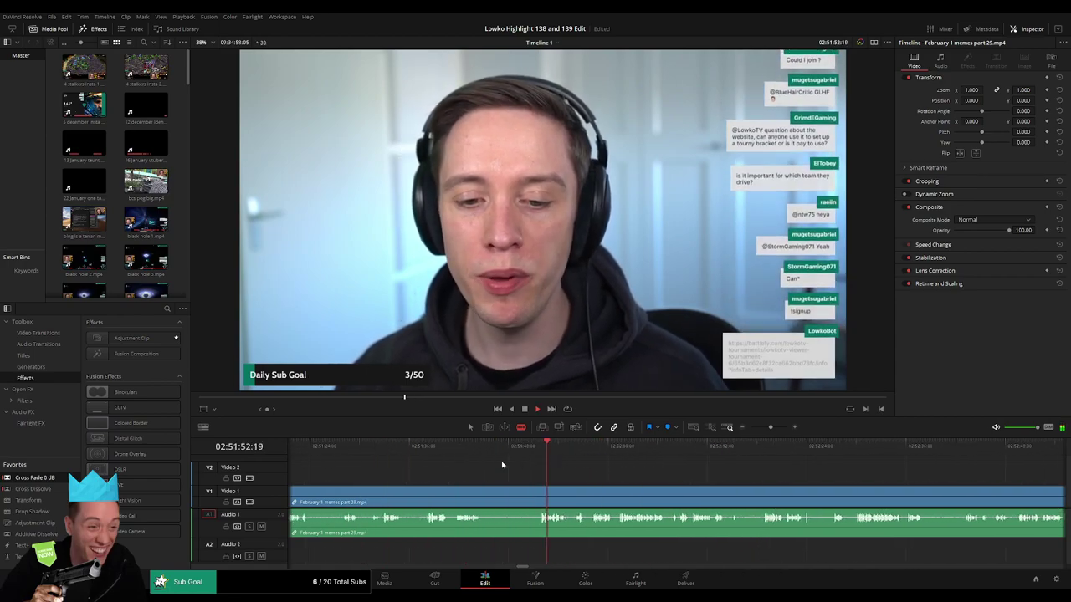
click(429, 445)
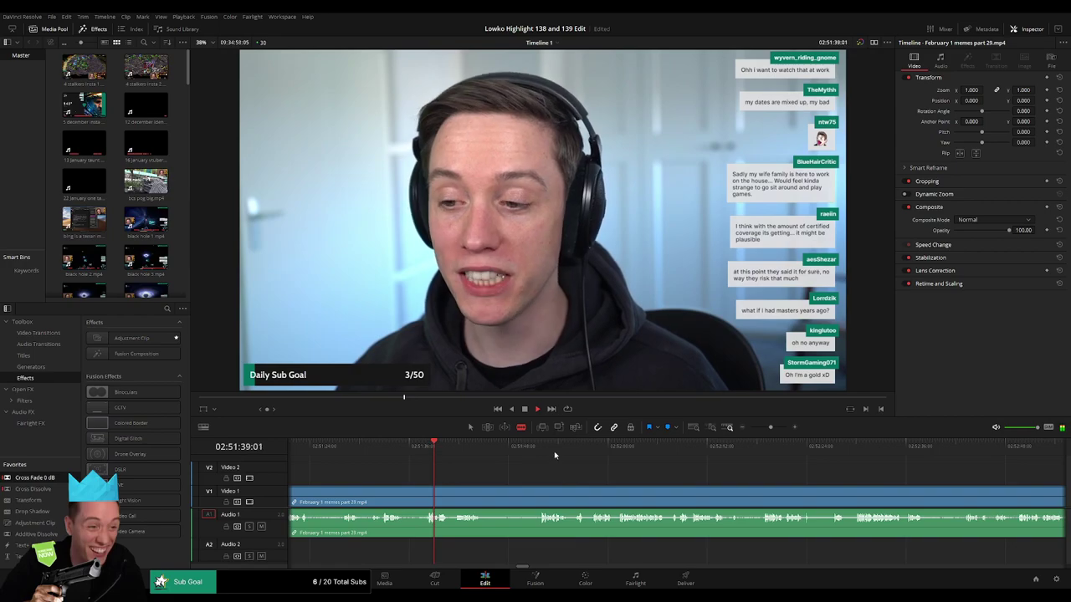
drag(771, 428, 757, 428)
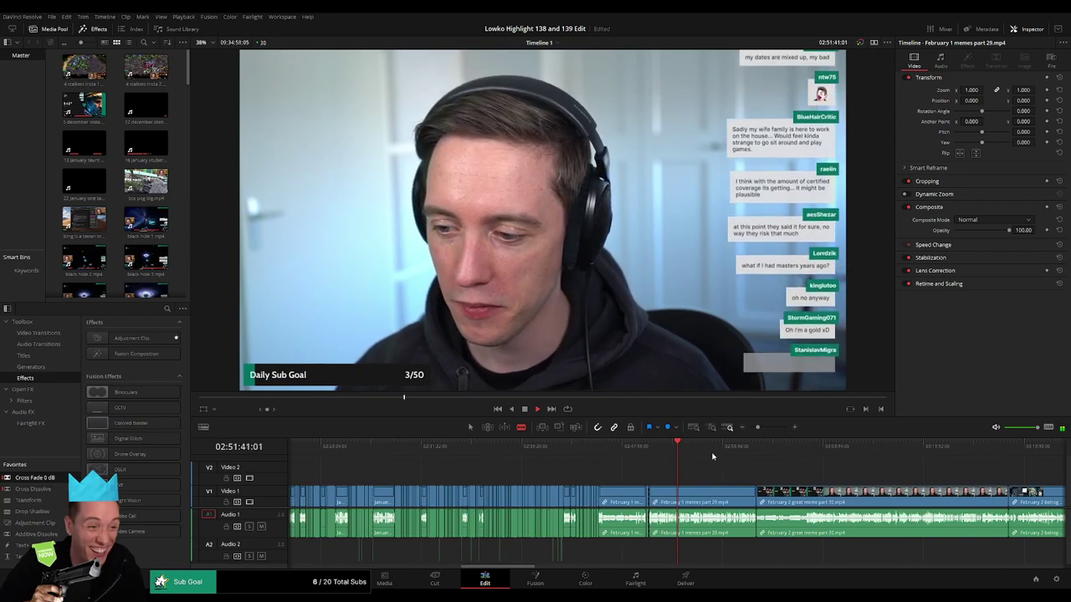
- Delete the remainder of the February 1 memes part 29 clip after about 02:49:27, closing the gap
click(714, 456)
drag(713, 456, 744, 456)
click(717, 502)
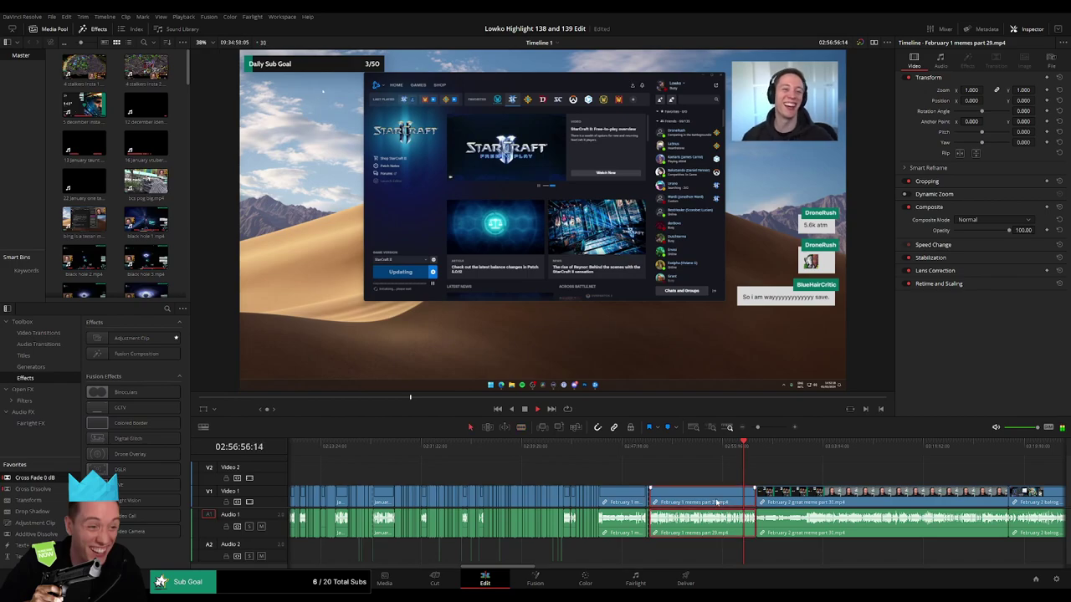
key(Delete)
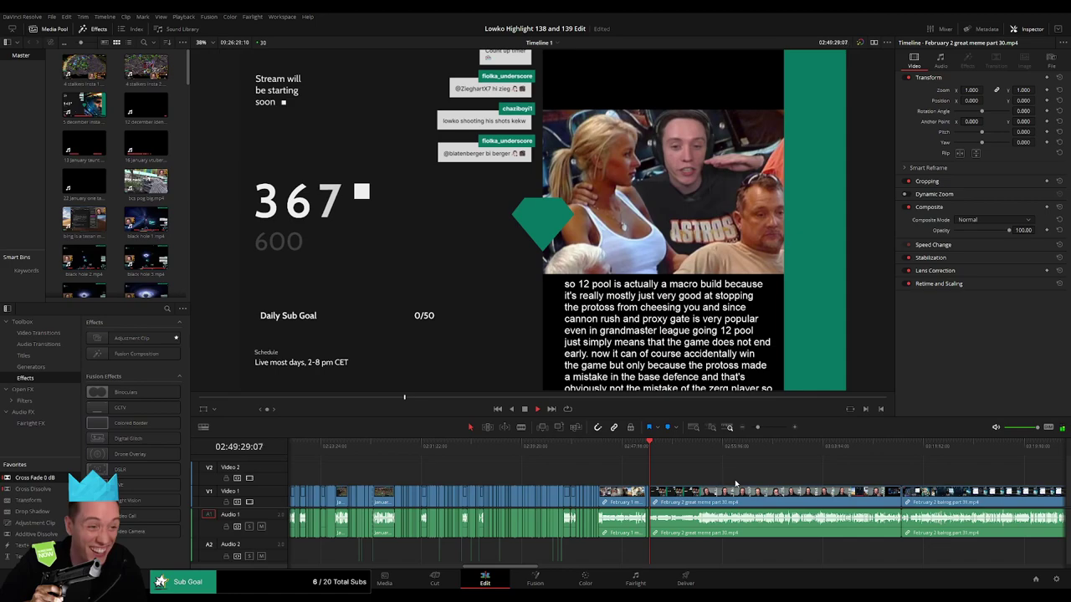
- Split the February 2 great meme part 30 clip at about 02:52:58, shortly before the starting-soon countdown ends
click(764, 429)
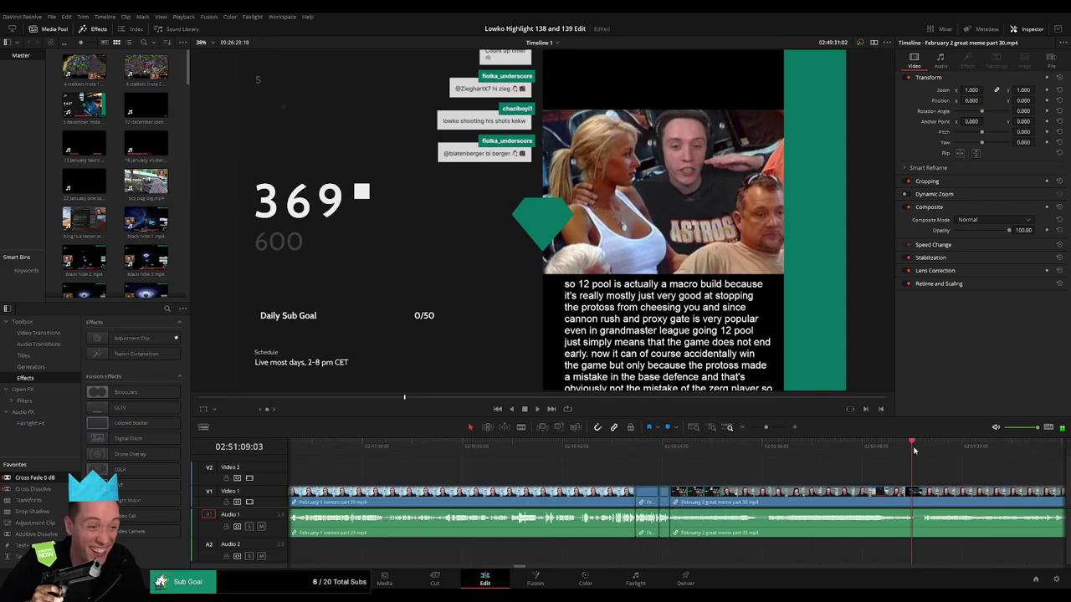
drag(915, 451, 922, 453)
scroll(963, 485, right, 5)
drag(711, 453, 797, 454)
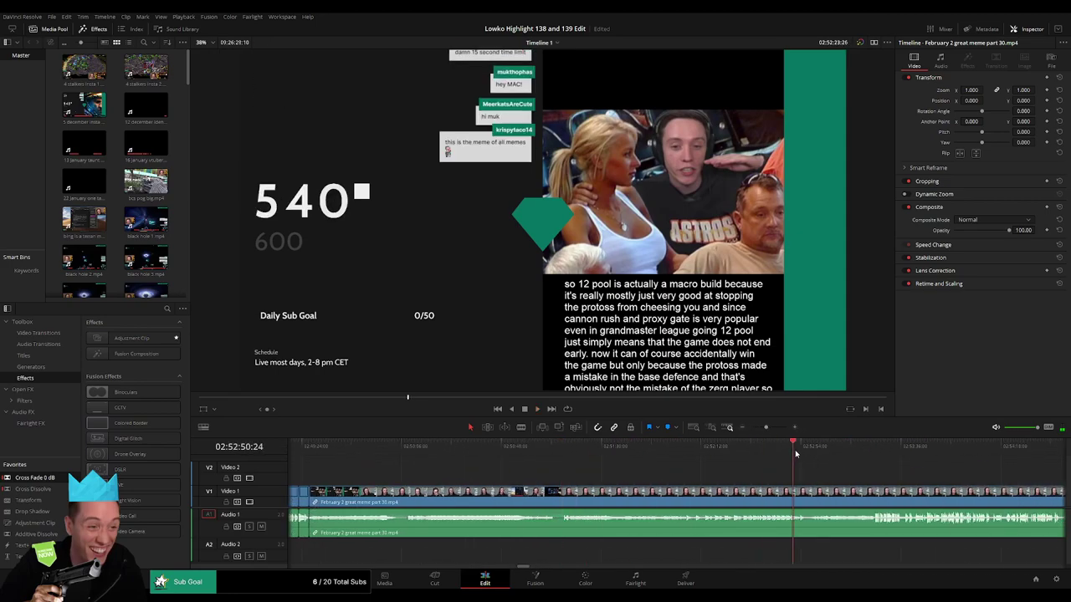
click(798, 448)
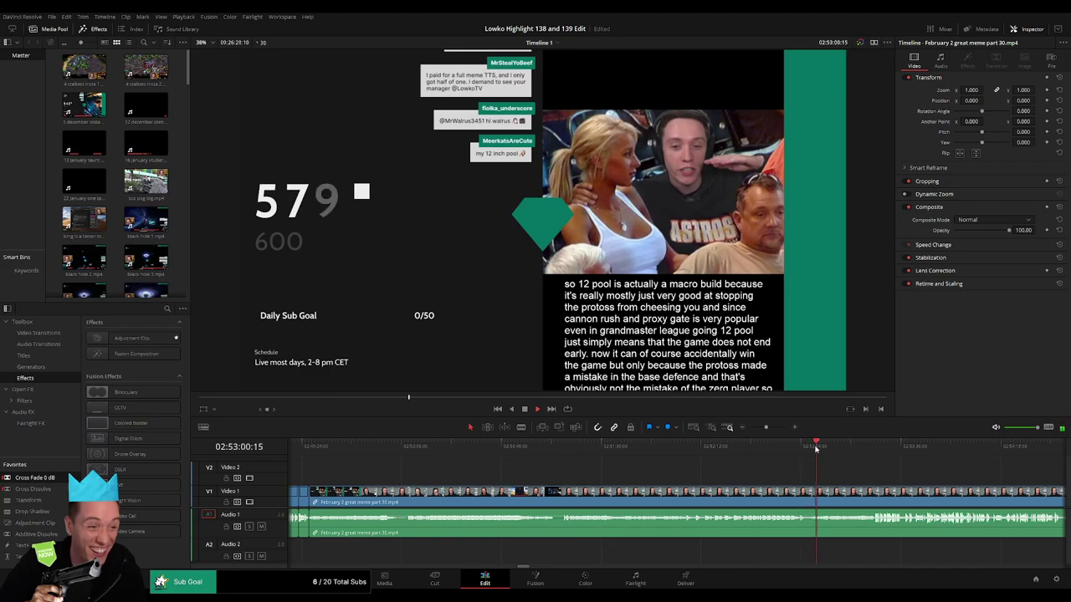
drag(822, 456, 810, 454)
click(811, 491)
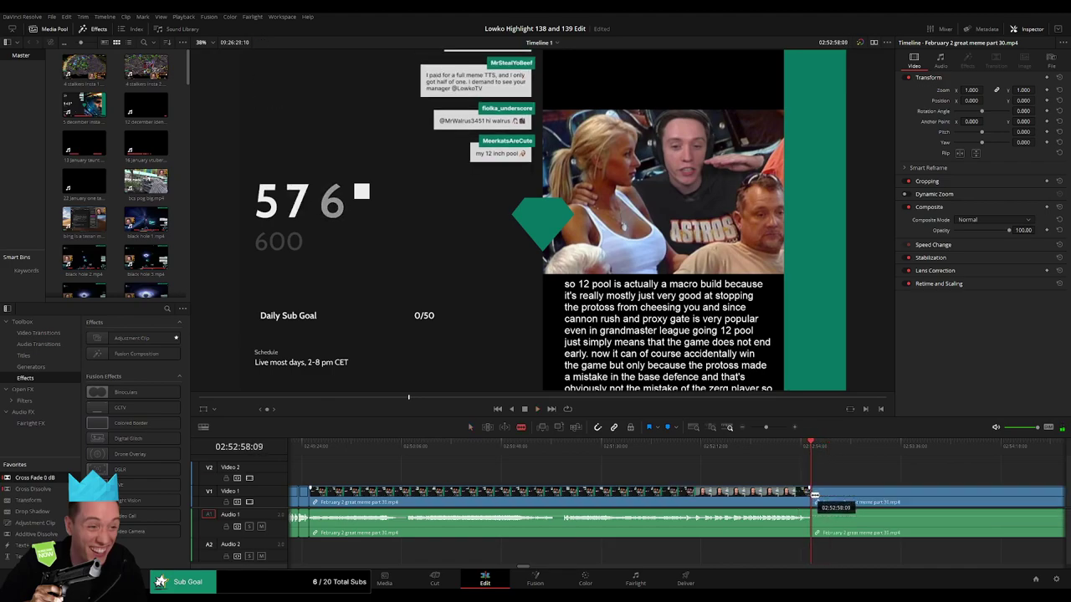
- Delete the February 2 countdown footage before the split and close the gap after the February 1 clip
key(a)
click(779, 497)
key(BackSpace)
click(779, 499)
key(BackSpace)
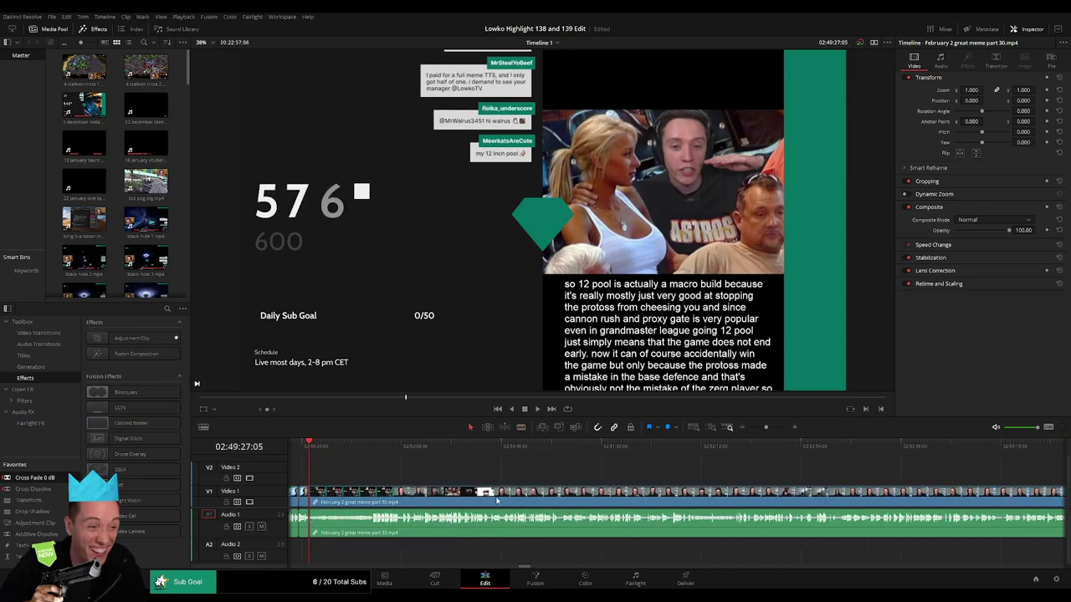
- Crossfade the audio join between the February 1 and February 2 clips at about 02:49:27 and play it back
drag(767, 430, 775, 429)
key(space)
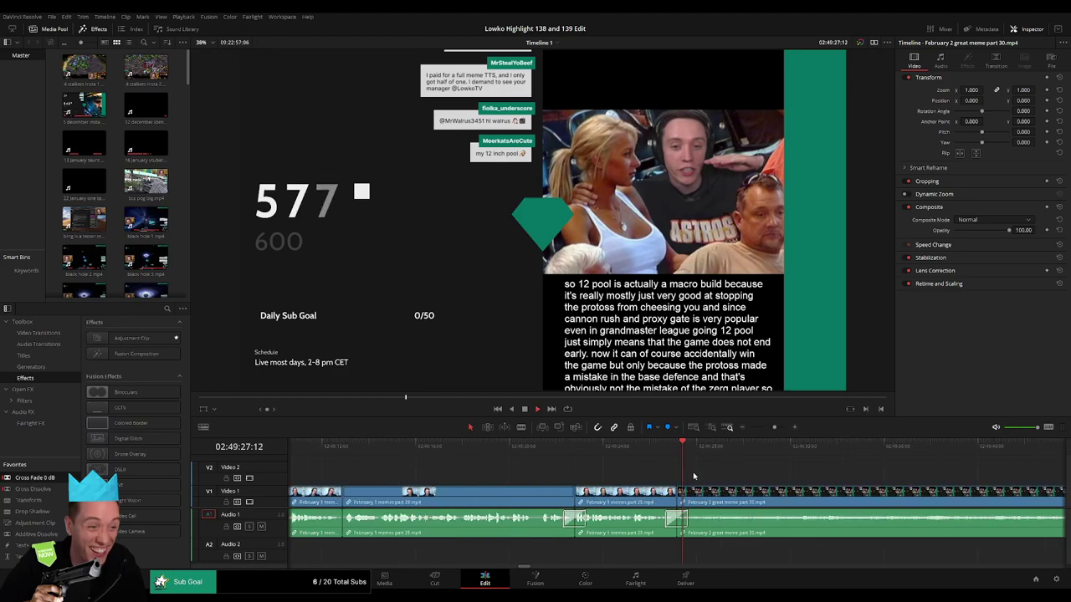
drag(776, 483, 542, 468)
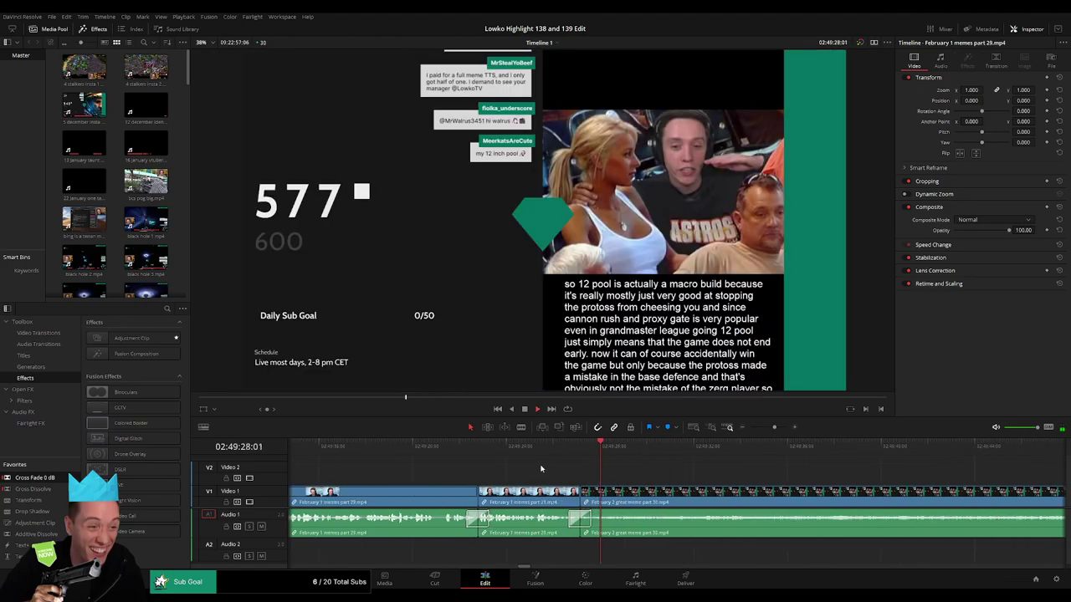
drag(772, 429, 769, 428)
drag(804, 481, 662, 479)
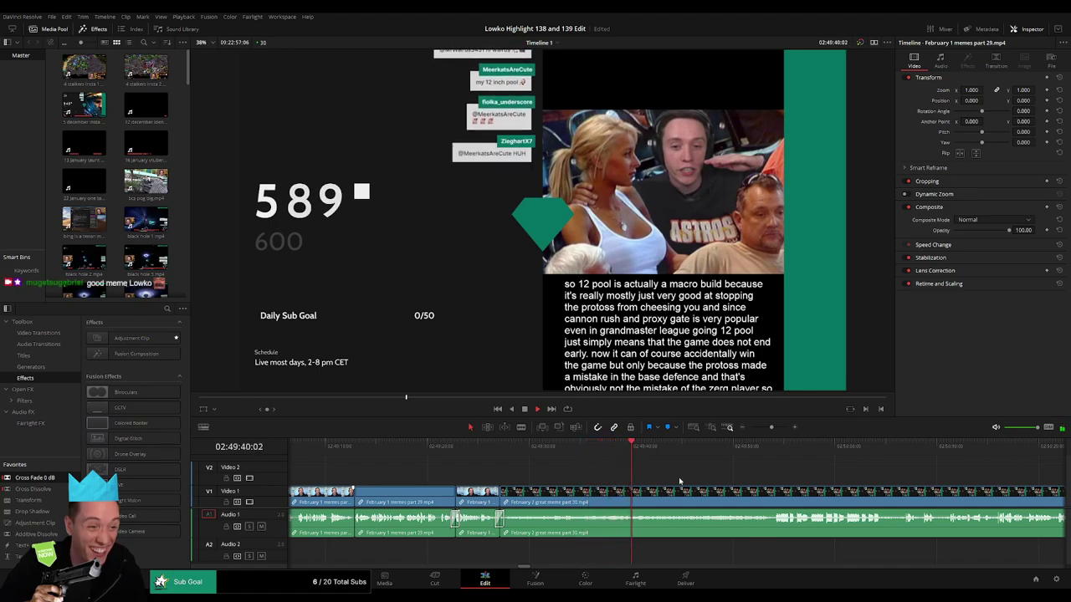
- Skim the end of the countdown and the stream's opening, and split the February 2 clip at about 02:50:10
drag(685, 468, 615, 451)
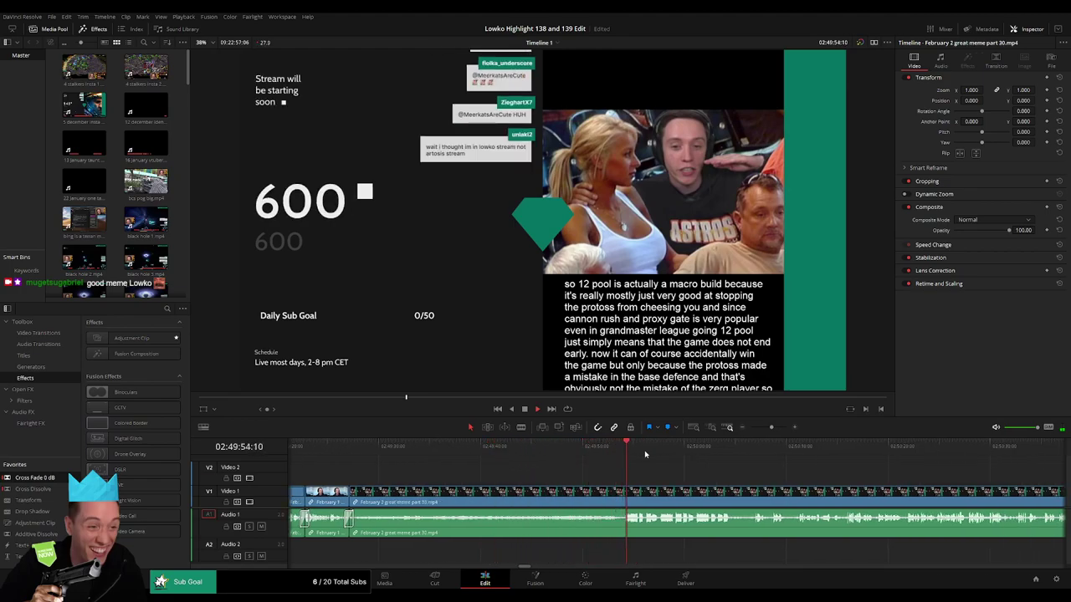
scroll(545, 473, right, 3)
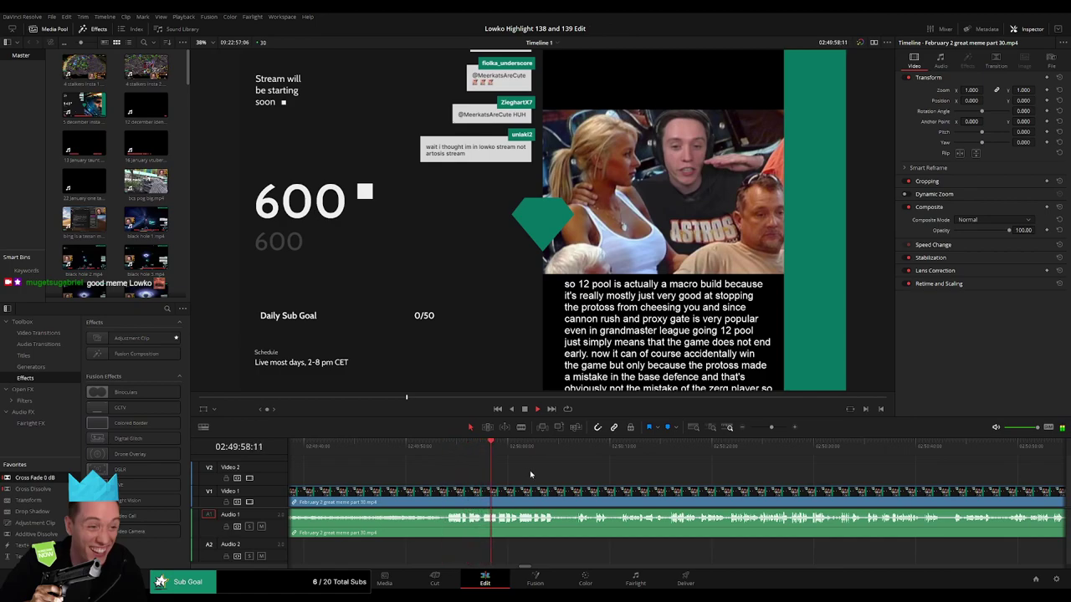
drag(517, 448, 540, 450)
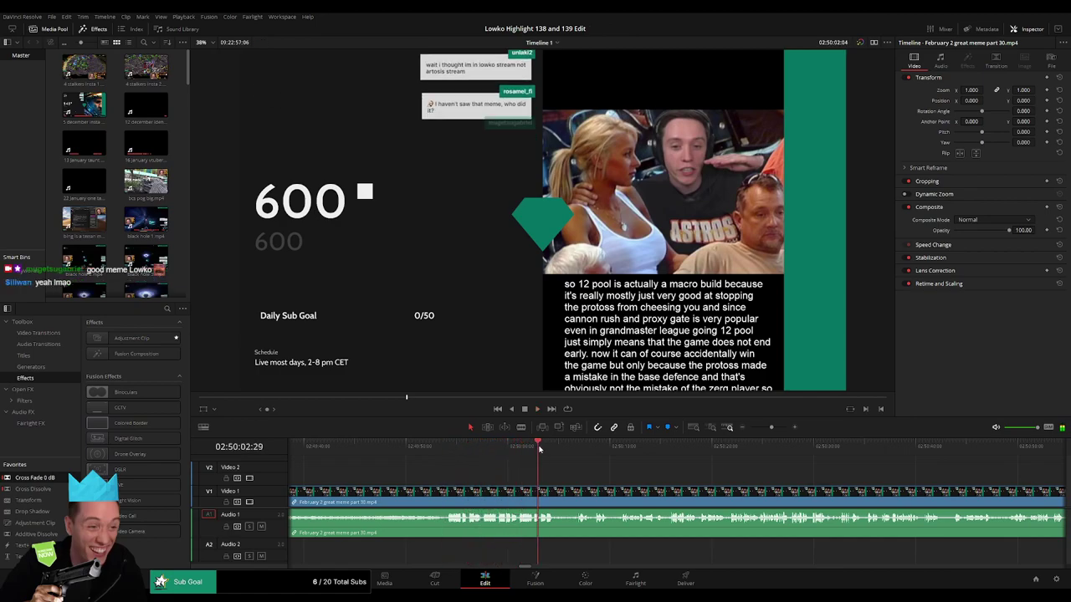
click(568, 450)
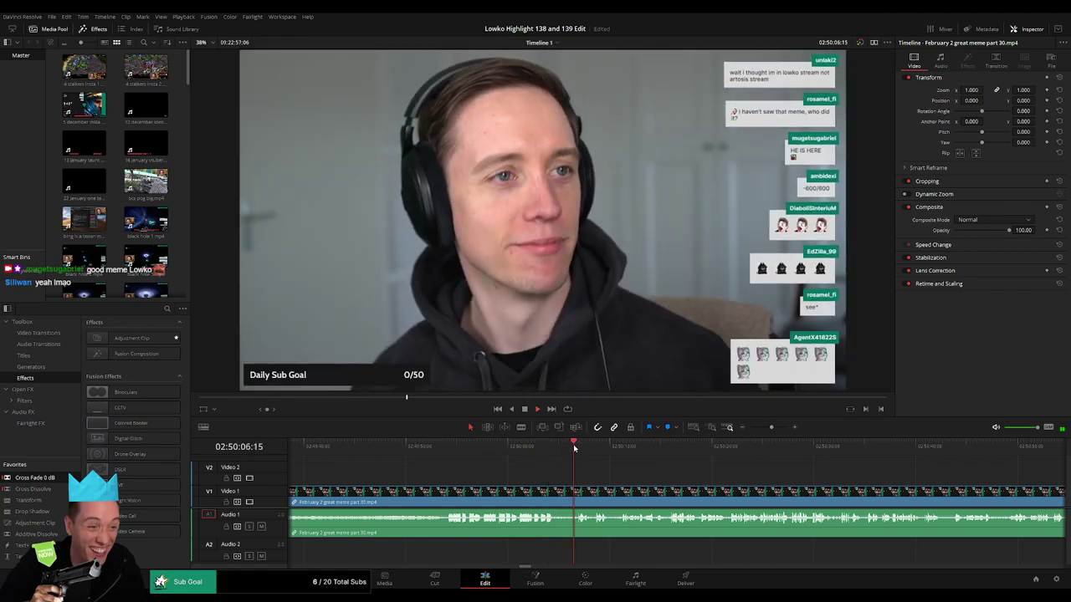
scroll(554, 473, right, 1)
scroll(553, 473, right, 2)
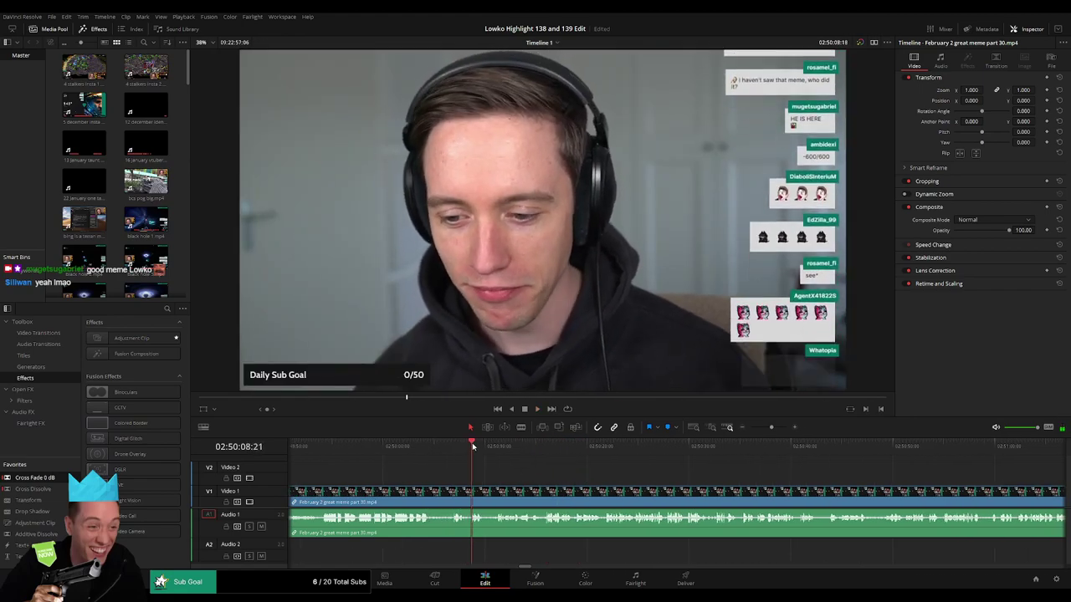
click(493, 449)
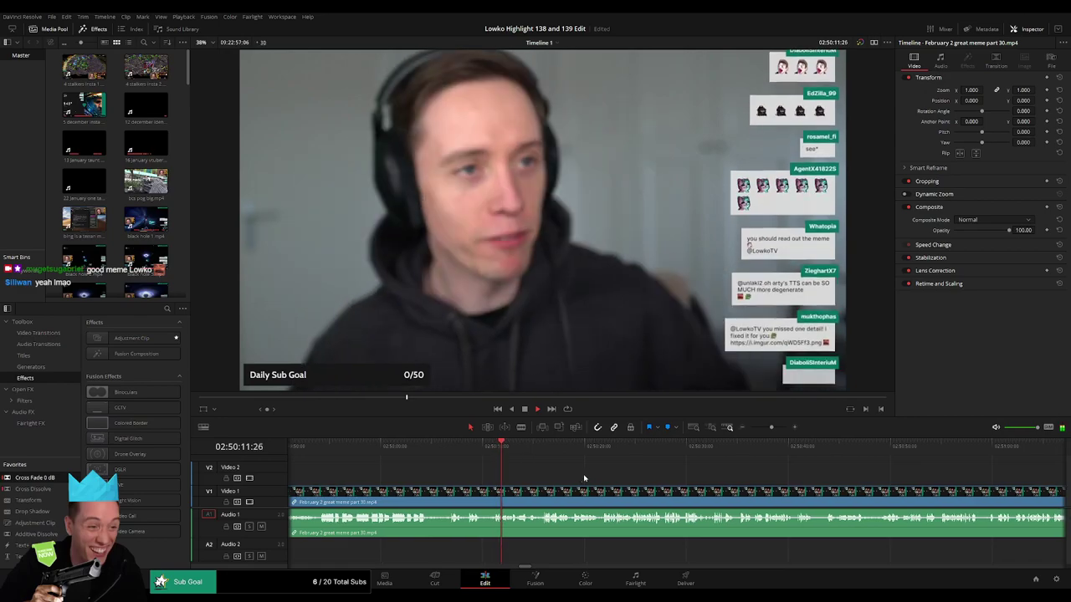
scroll(586, 478, right, 2)
key(b)
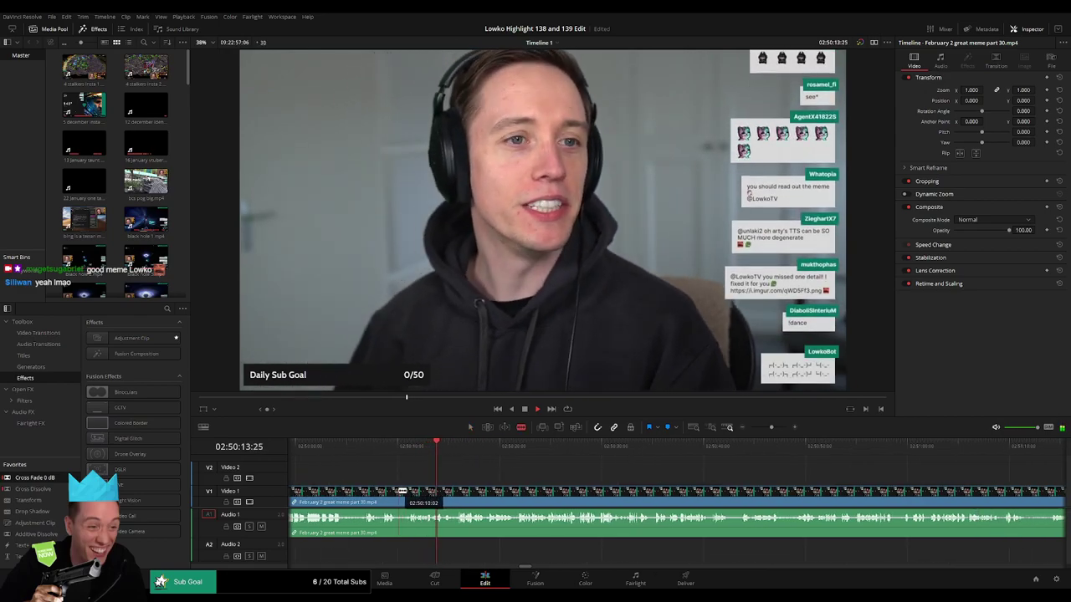
click(399, 495)
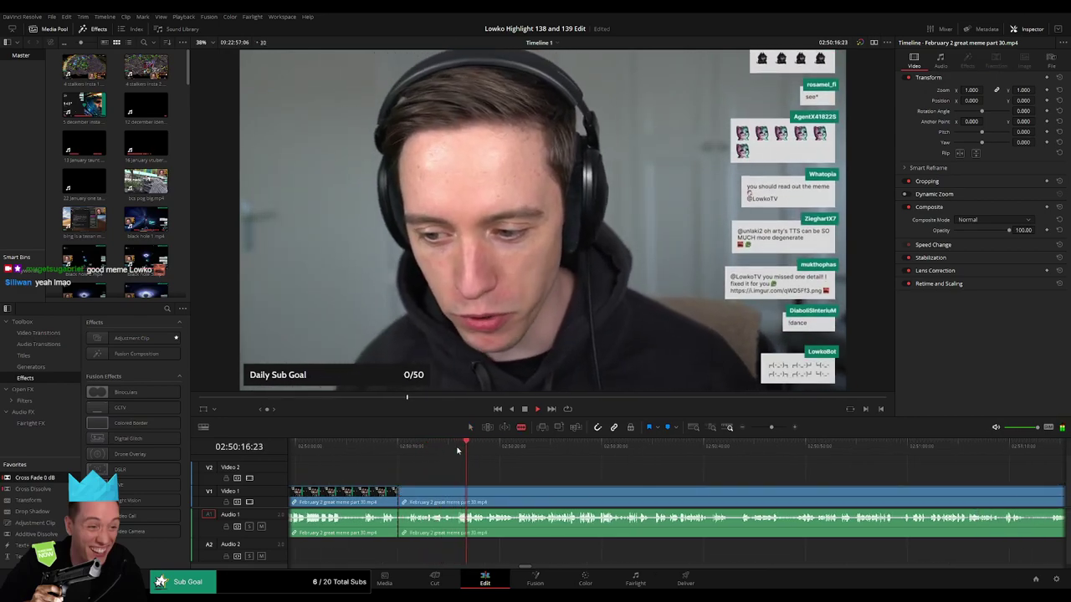
- Cut out the February 2 footage between about 02:50:10 and 02:50:16, closing the gap with an audio crossfade
click(460, 491)
key(a)
drag(459, 491, 454, 491)
key(Delete)
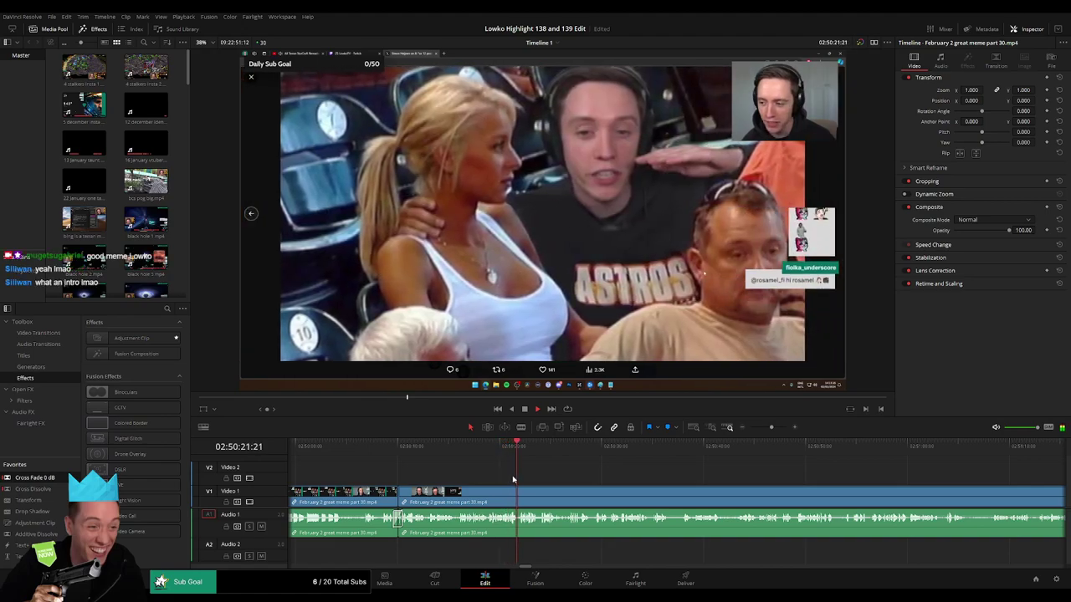
- Play back the join at about 02:50:10 and the meme discussion that follows, up to about 02:50:33
drag(398, 472, 510, 471)
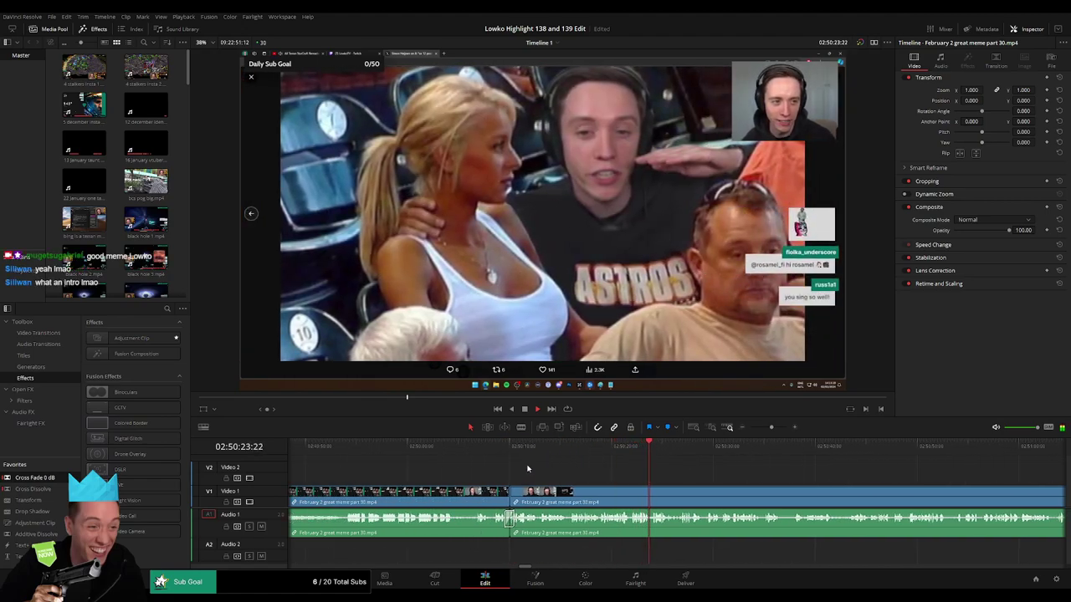
scroll(540, 458, left, 3)
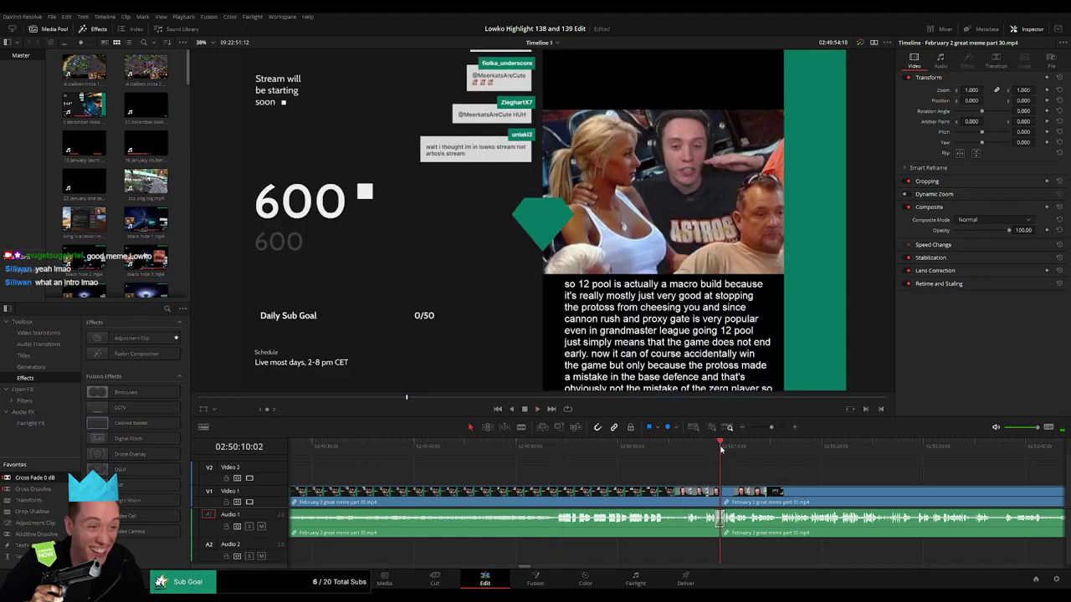
drag(808, 483, 576, 463)
key(space)
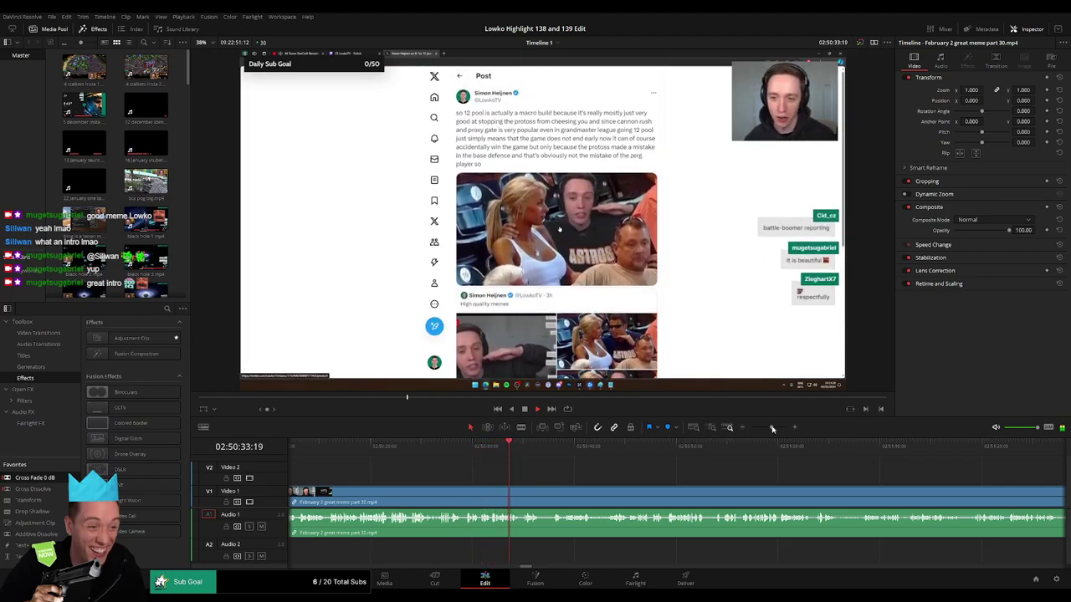
- Cut a sliver of a few frames out of the February 2 clip at about 02:50:35
drag(772, 428, 773, 428)
scroll(559, 481, right, 1)
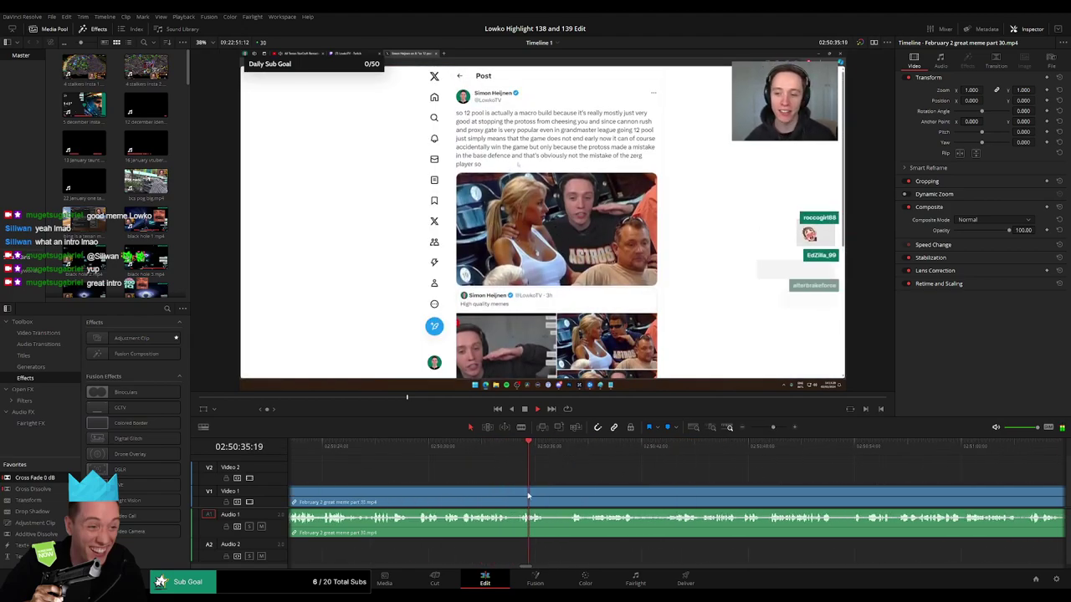
click(520, 499)
key(a)
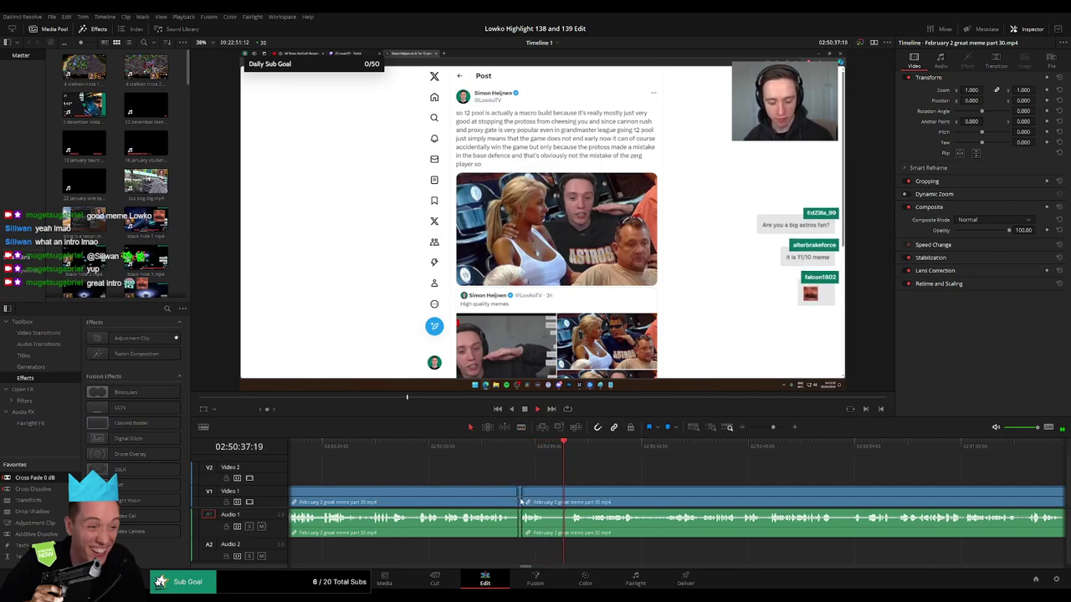
- Split the February 2 clip again at about 02:50:36, right after the meme discussion
key(b)
click(550, 501)
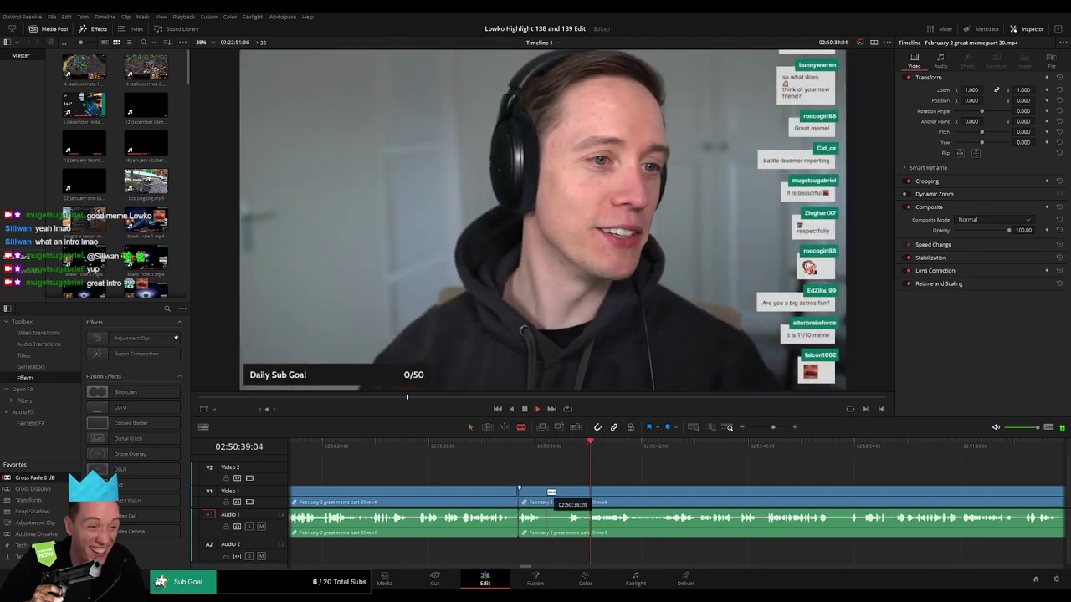
drag(547, 488, 549, 489)
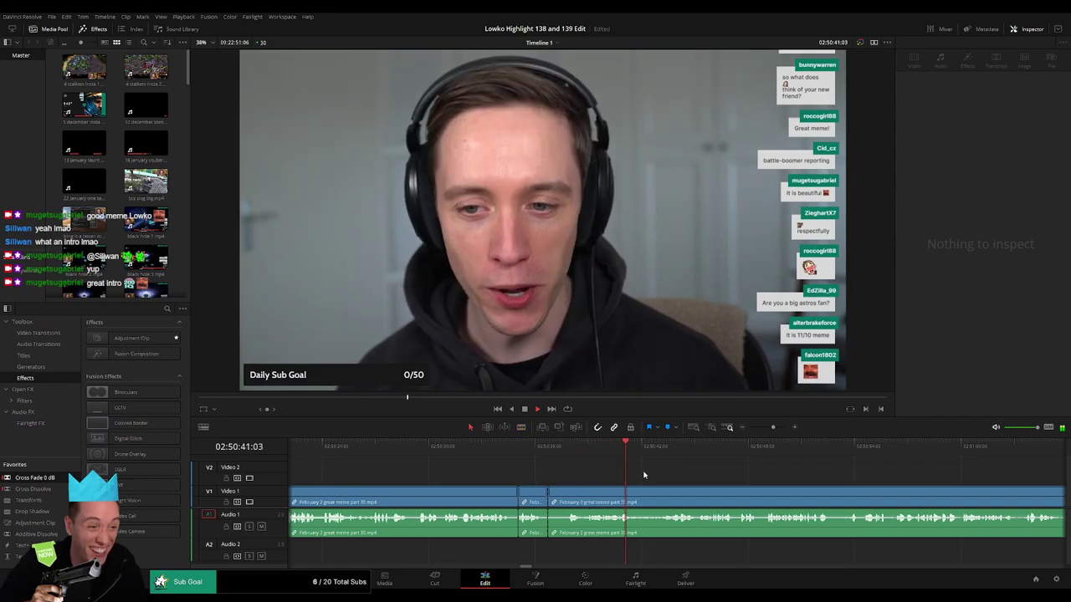
- Skim the chat footage up to about 02:52:10 for the next moment worth keeping, and split the clip at 02:51:54
click(549, 450)
click(657, 450)
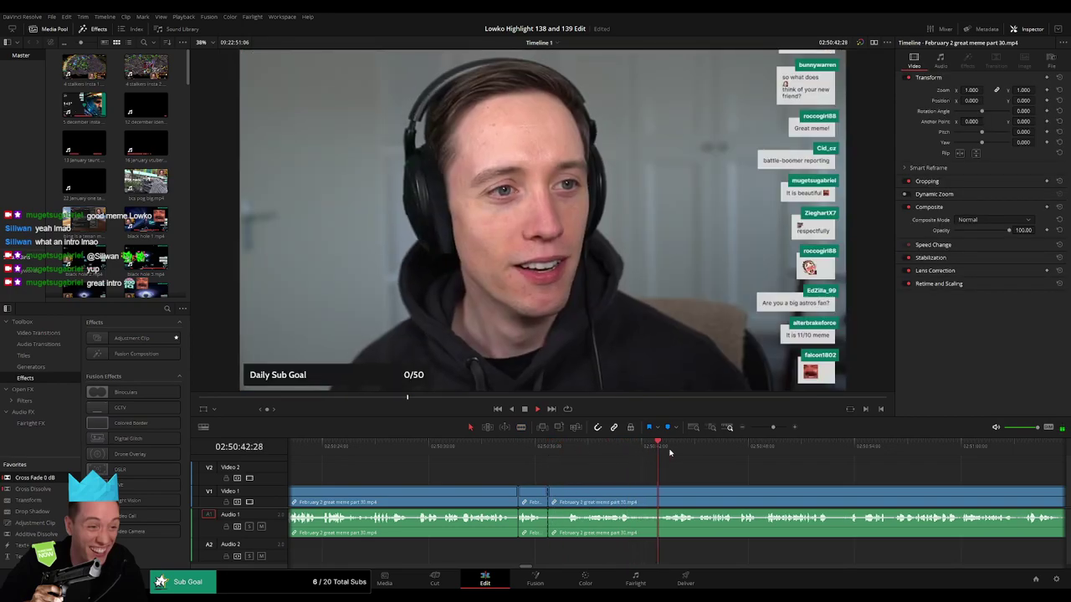
drag(788, 469, 661, 466)
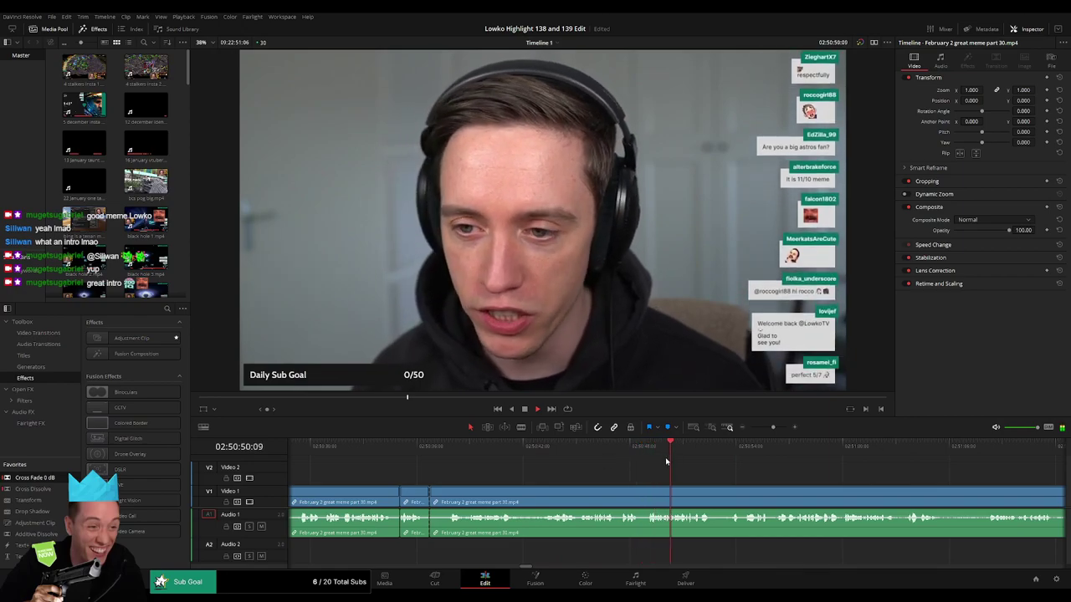
drag(753, 451, 988, 455)
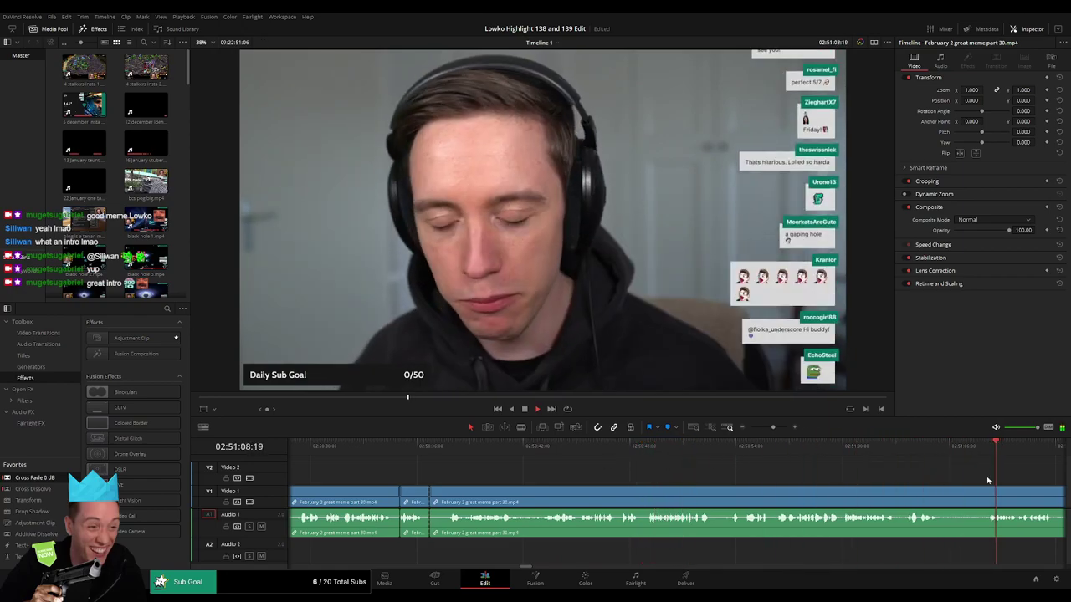
click(765, 429)
click(701, 448)
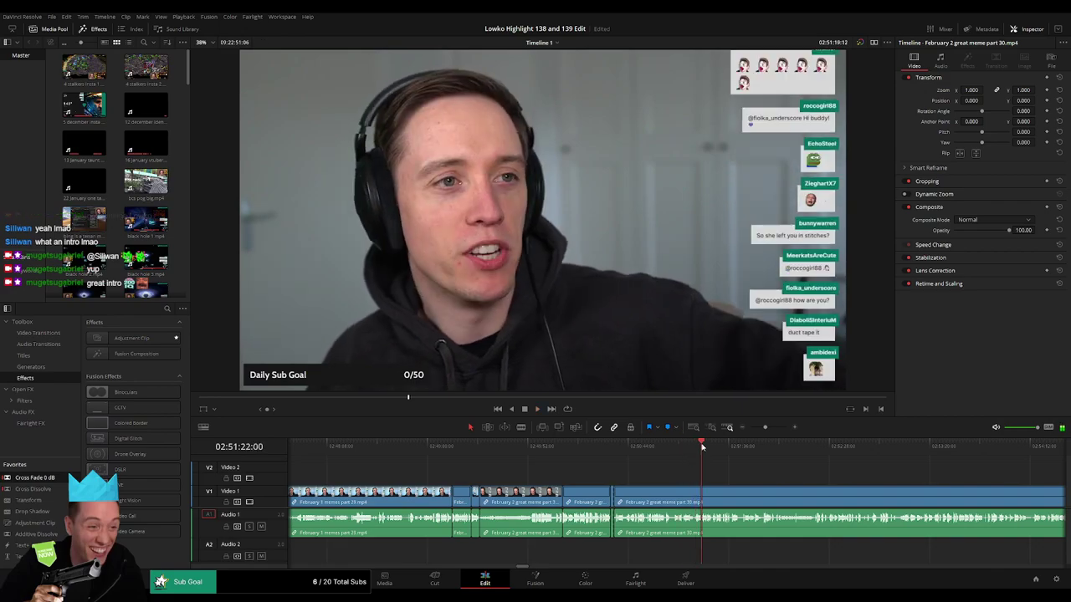
drag(726, 485, 606, 447)
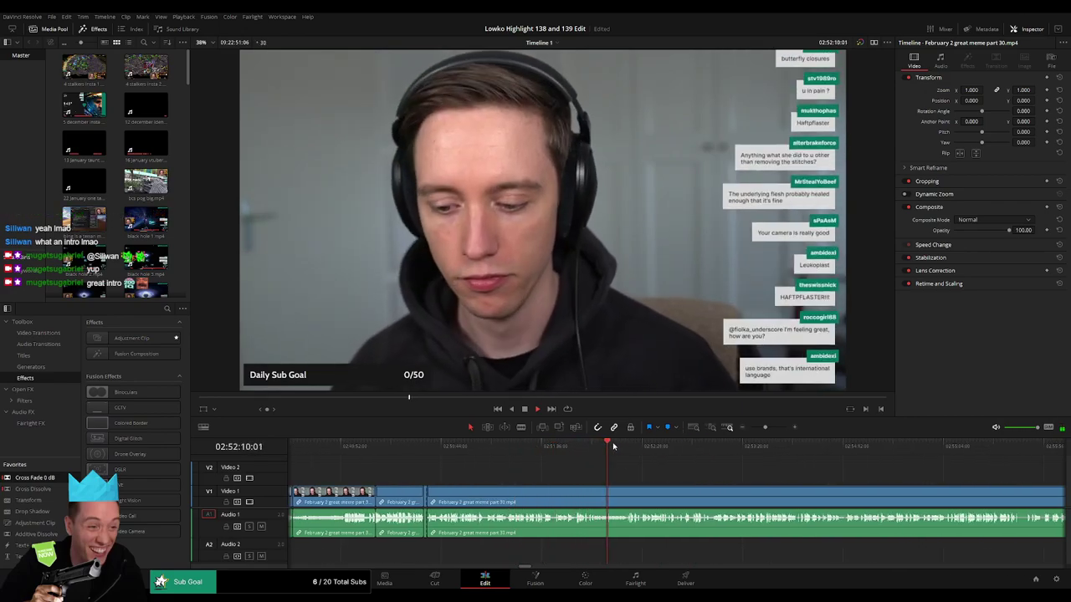
click(577, 446)
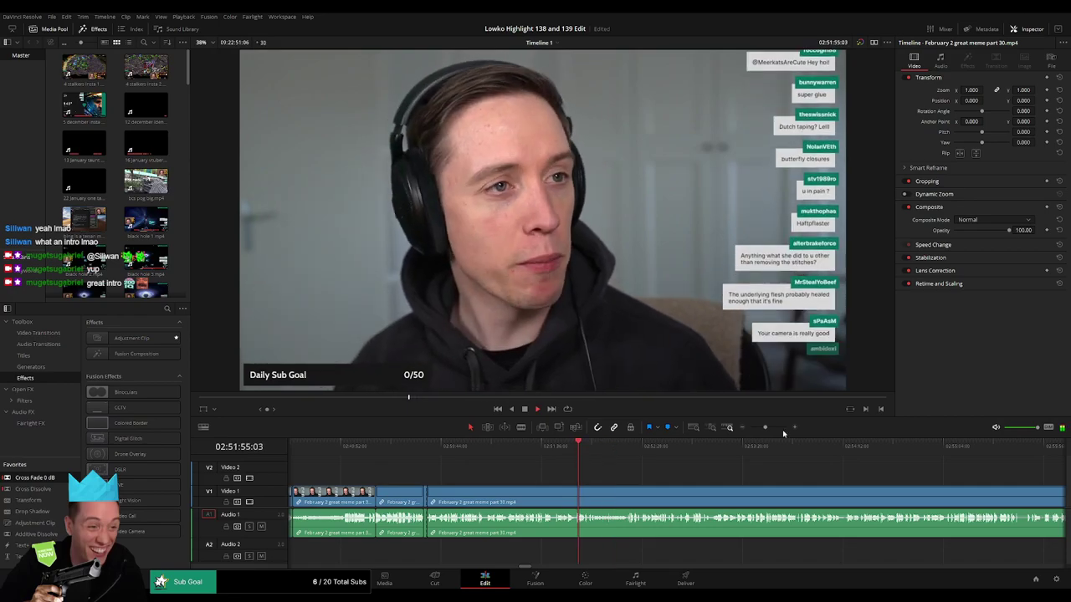
drag(767, 428, 774, 428)
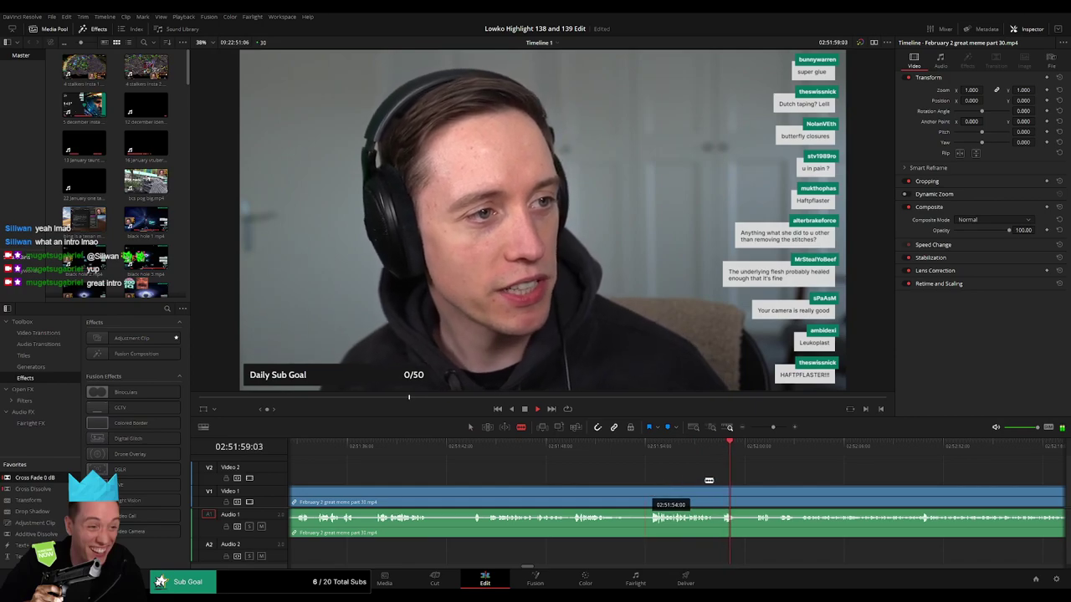
click(644, 498)
- Delete the February 2 footage between about 02:50:36 and 02:51:54, closing the gap, and crossfade the audio at the join
key(a)
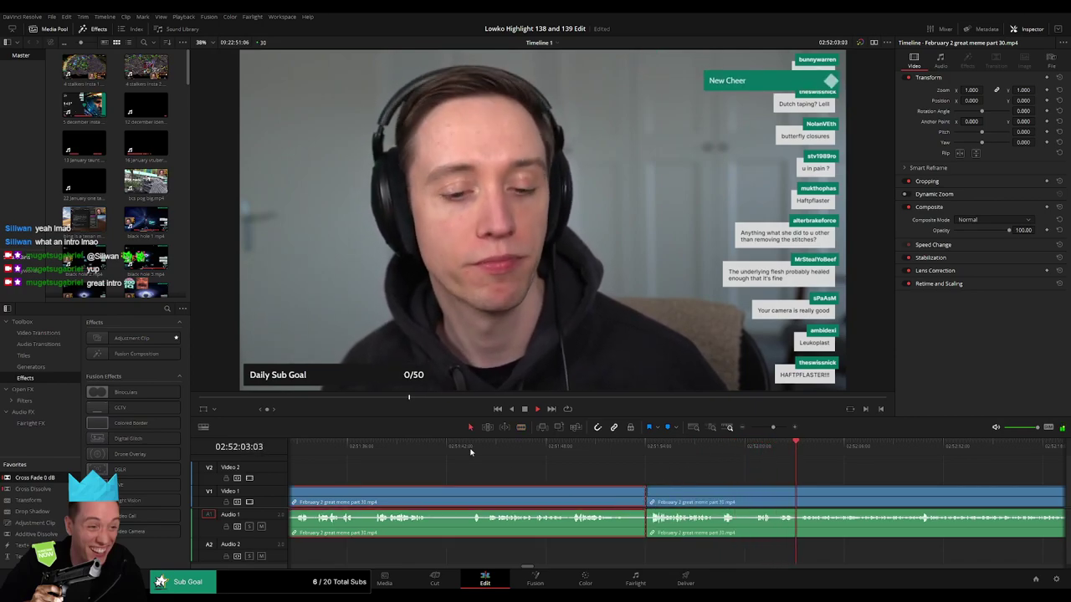
click(471, 452)
click(545, 447)
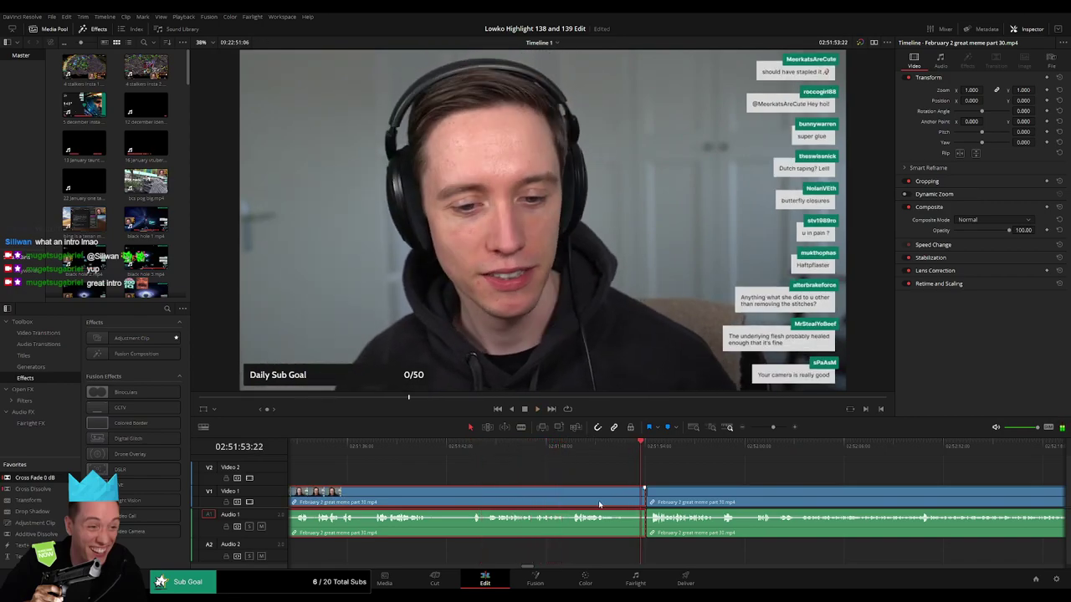
key(Delete)
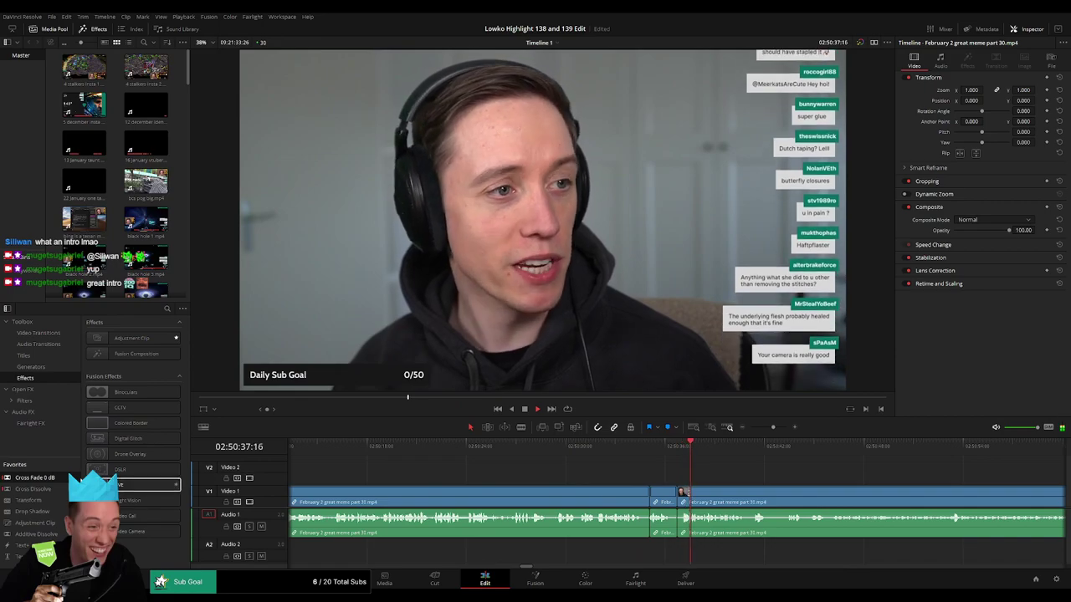
drag(678, 524, 677, 524)
key(space)
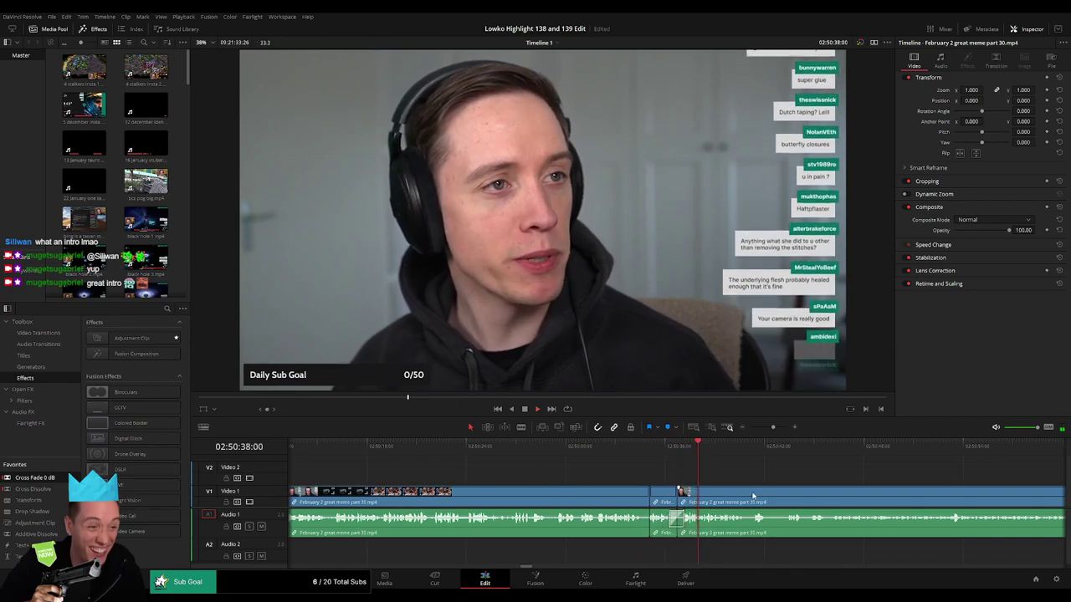
- Skim the February 2 footage past the last join up to about 02:51:08, and split the clip at about 02:51:06
drag(737, 493, 579, 477)
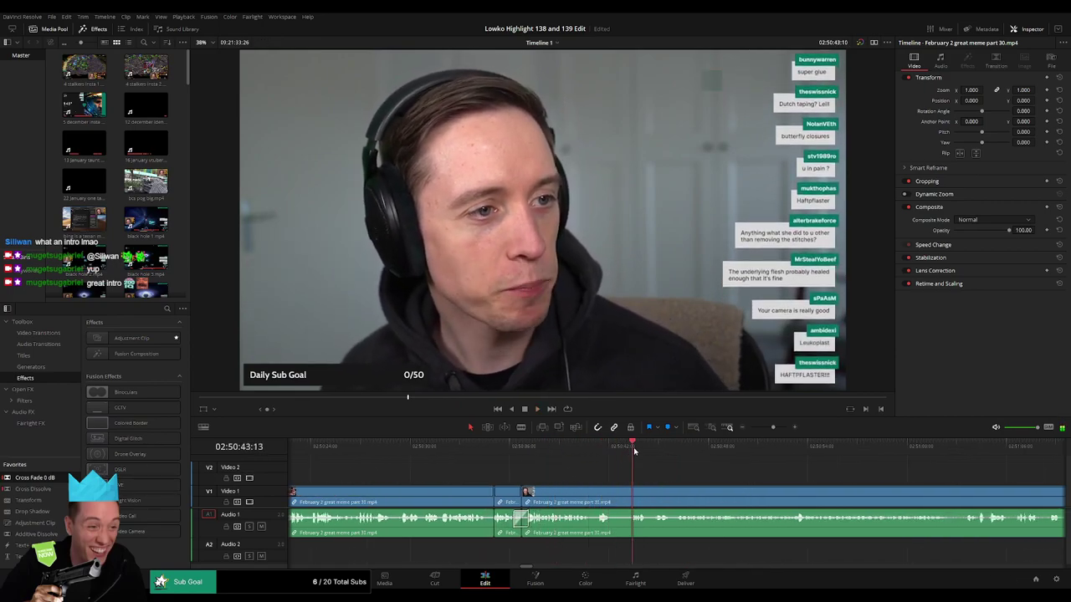
click(661, 447)
drag(771, 485, 595, 471)
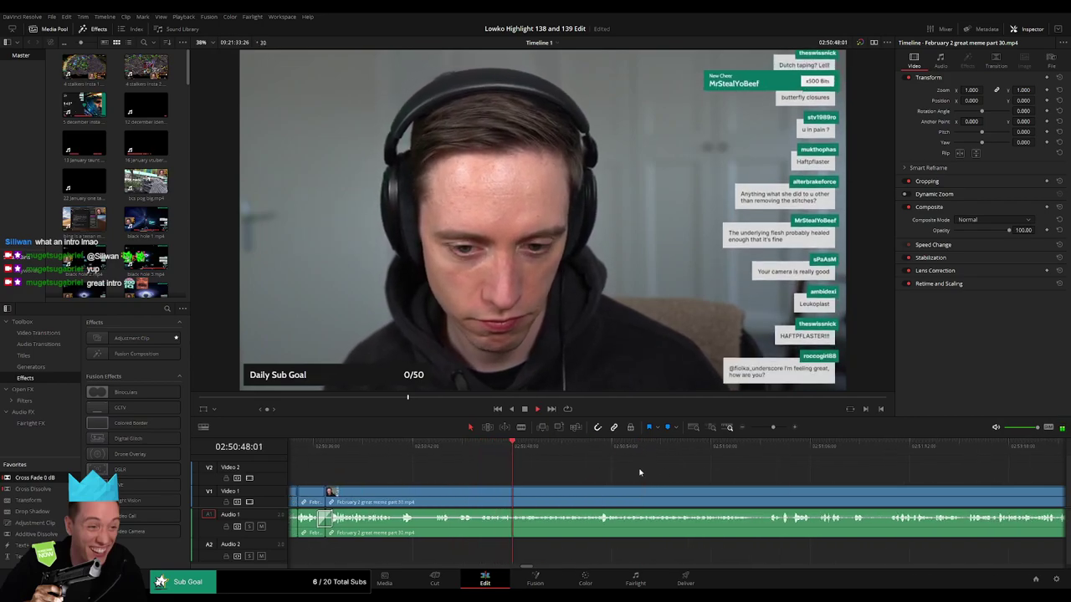
drag(698, 474, 582, 473)
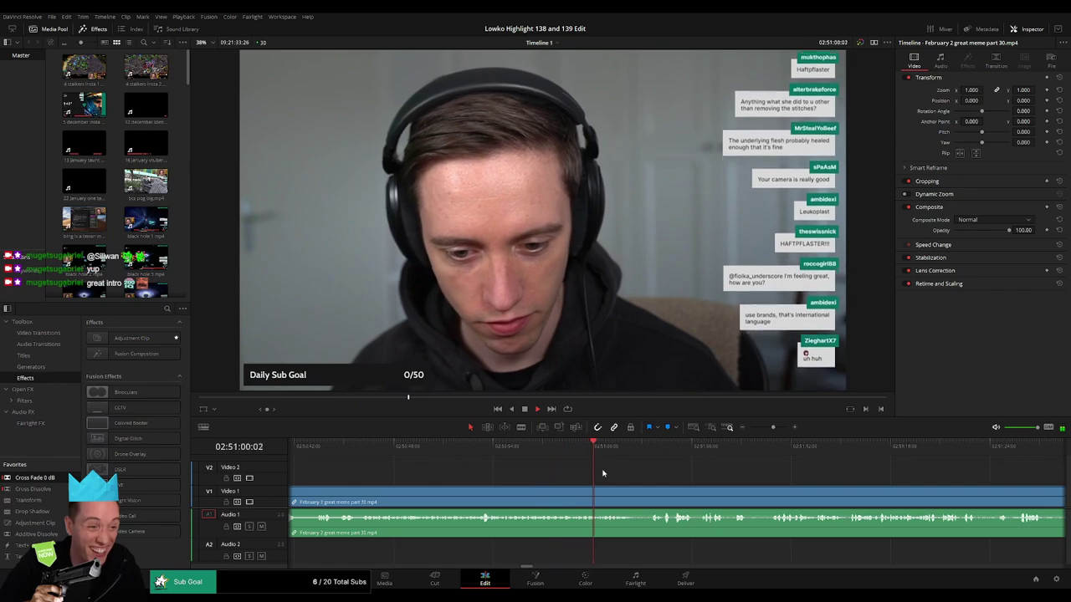
click(659, 491)
click(637, 481)
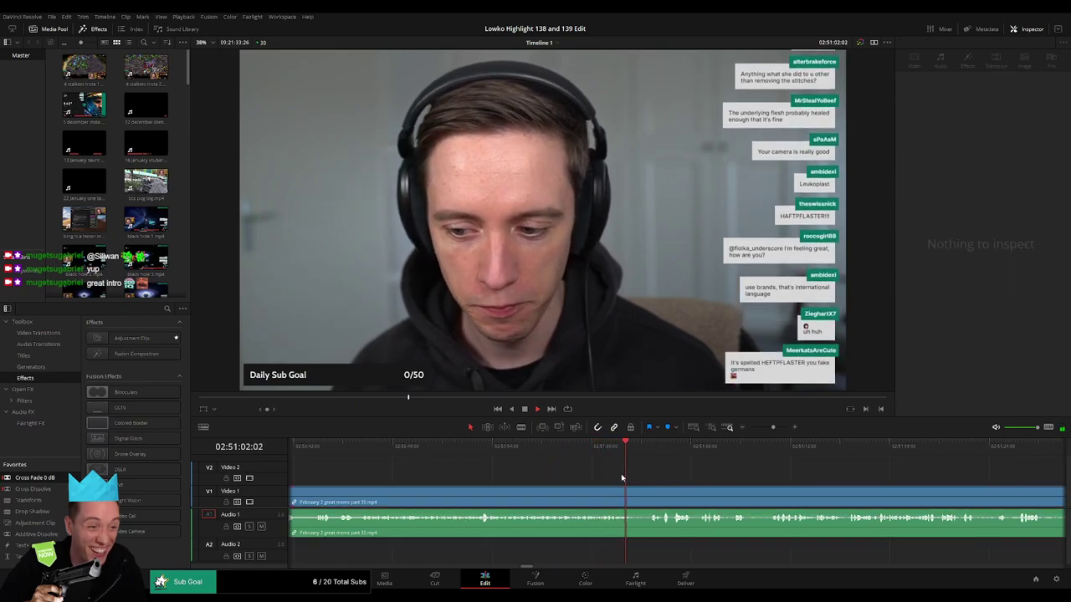
scroll(585, 473, right, 3)
scroll(519, 464, right, 2)
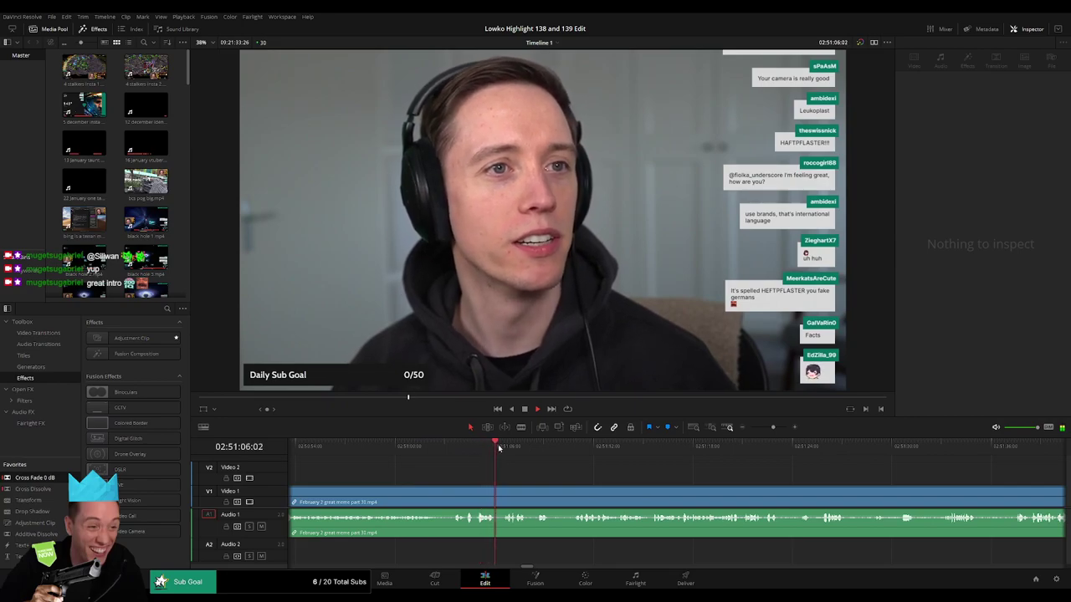
scroll(519, 465, right, 2)
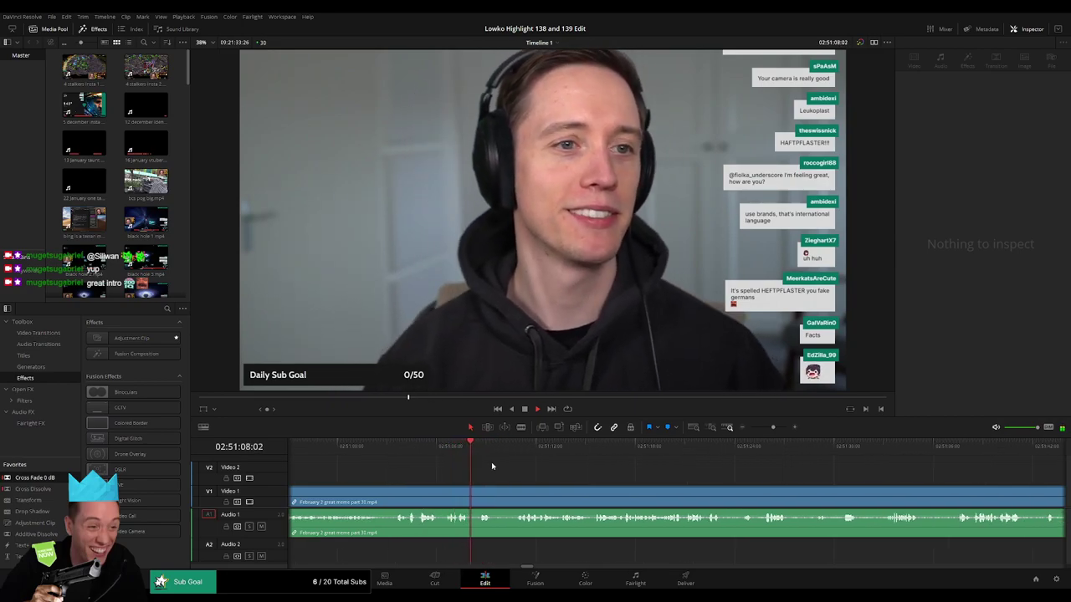
click(443, 499)
key(a)
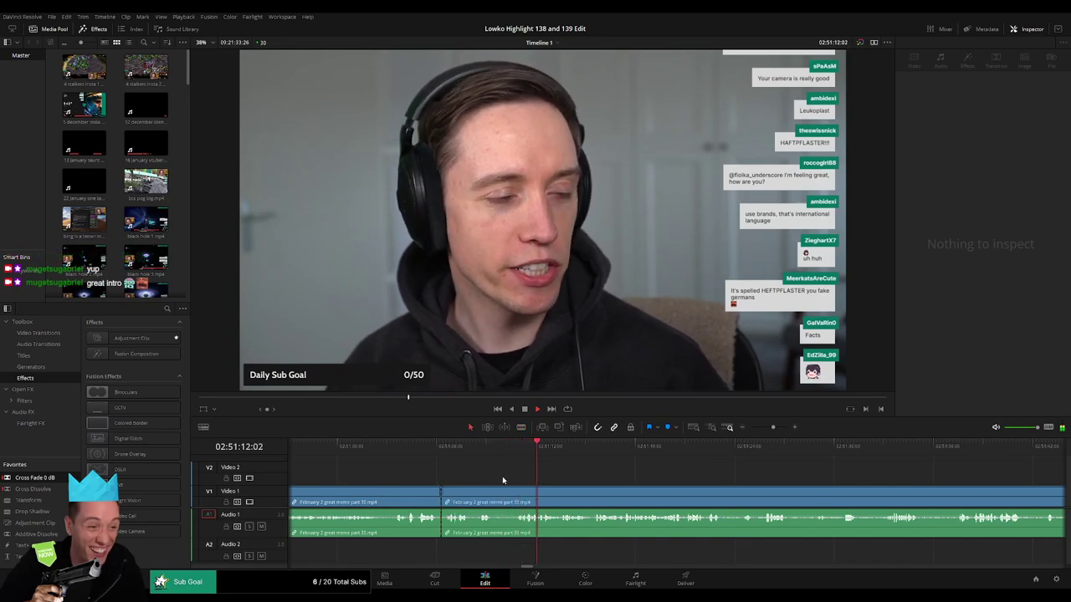
- Skim the February 2 footage from about 02:51:12 to 02:57:59 for the next moment worth keeping
click(591, 452)
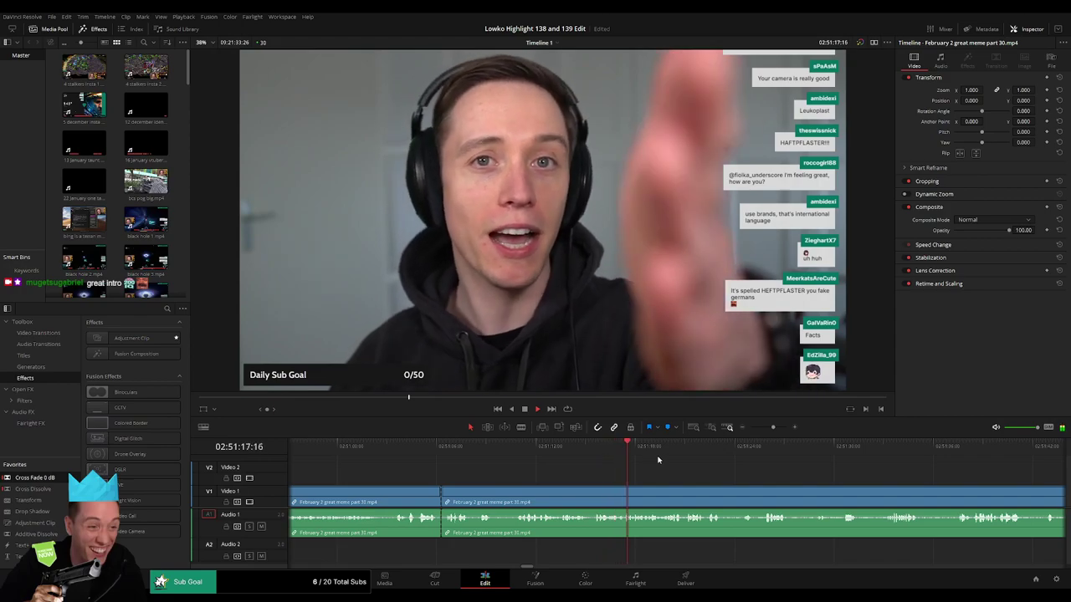
drag(660, 476, 564, 472)
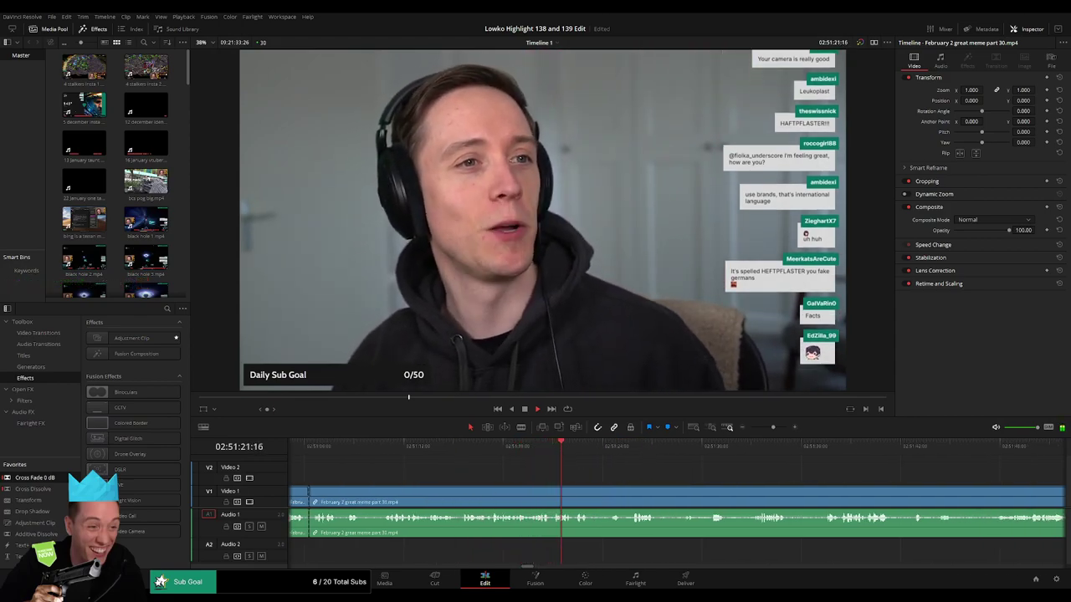
click(623, 446)
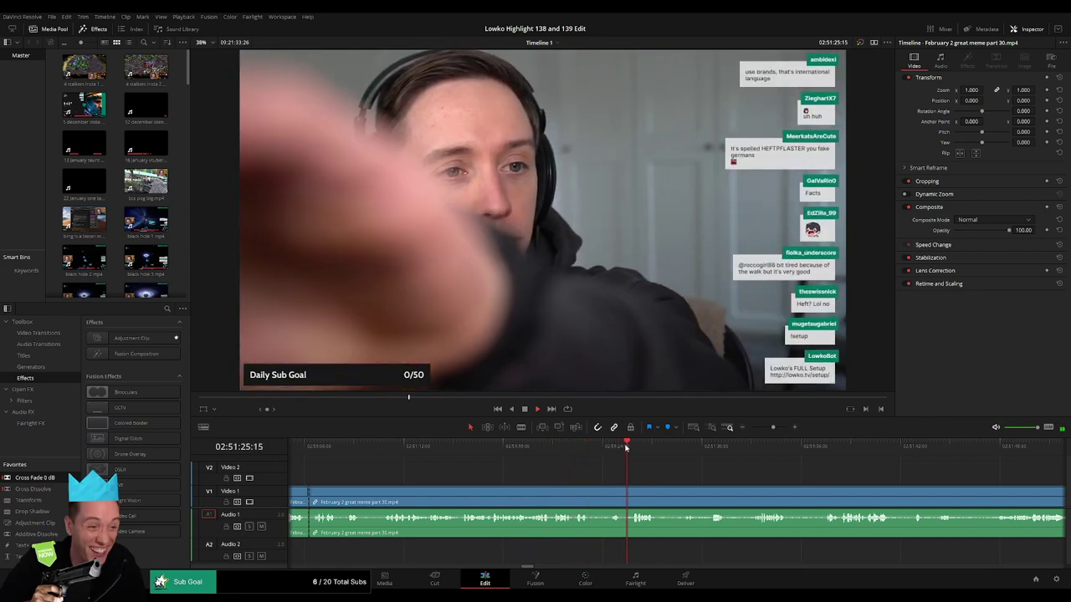
drag(773, 427, 770, 429)
click(753, 459)
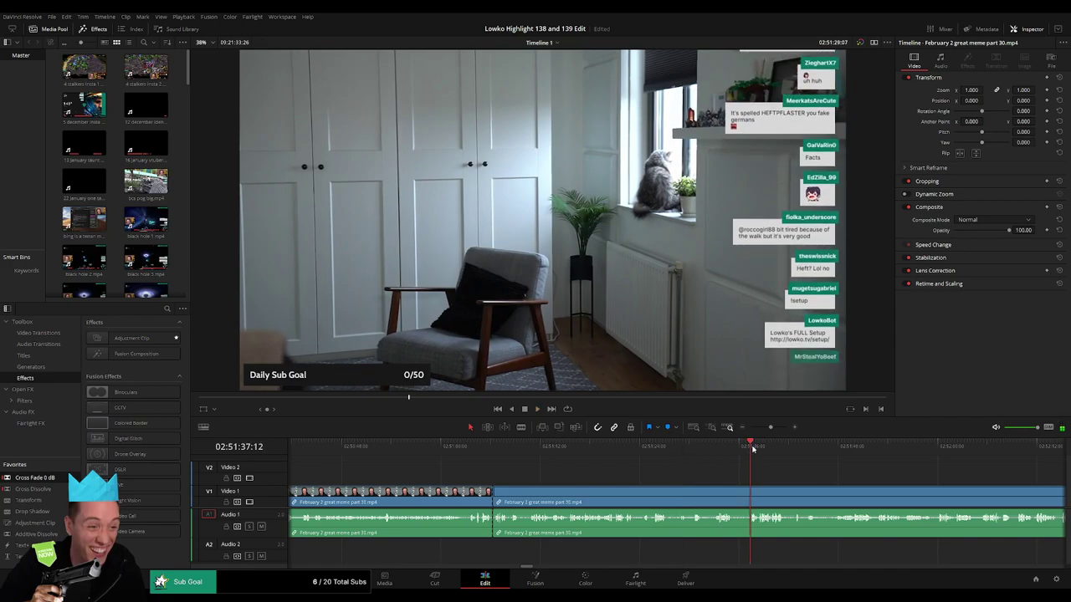
drag(597, 450, 765, 453)
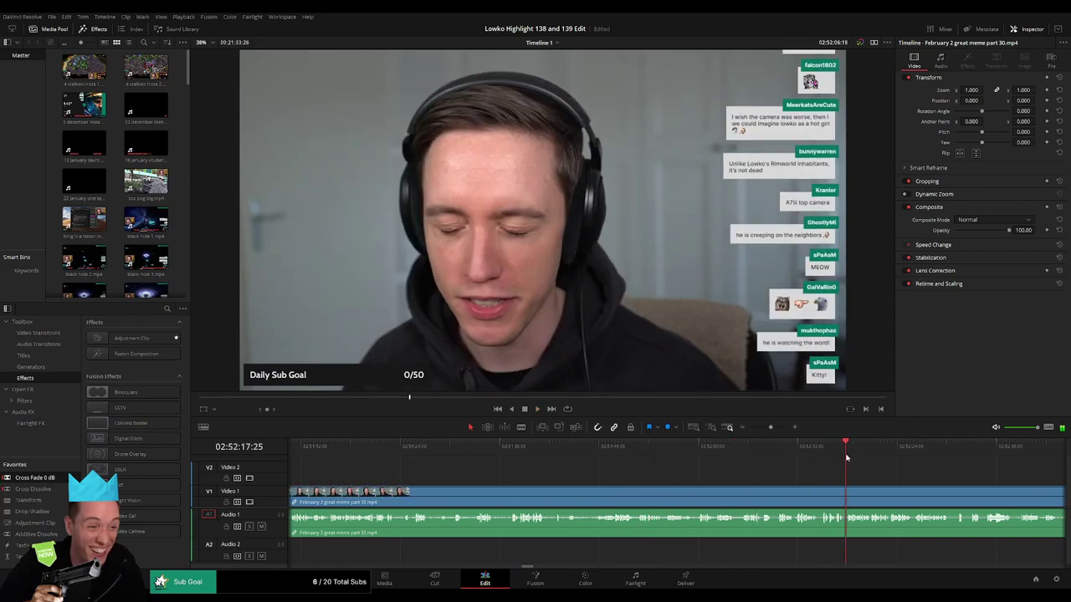
key(space)
mouse_move(902, 478)
mouse_down()
mouse_move(575, 461)
mouse_move(893, 461)
mouse_up()
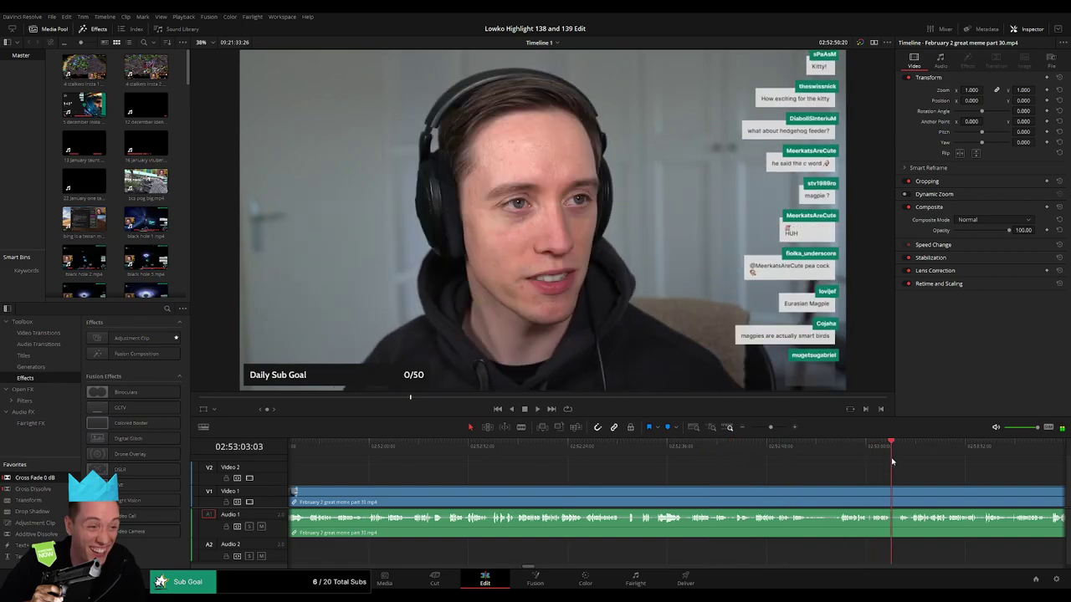
drag(940, 488, 513, 482)
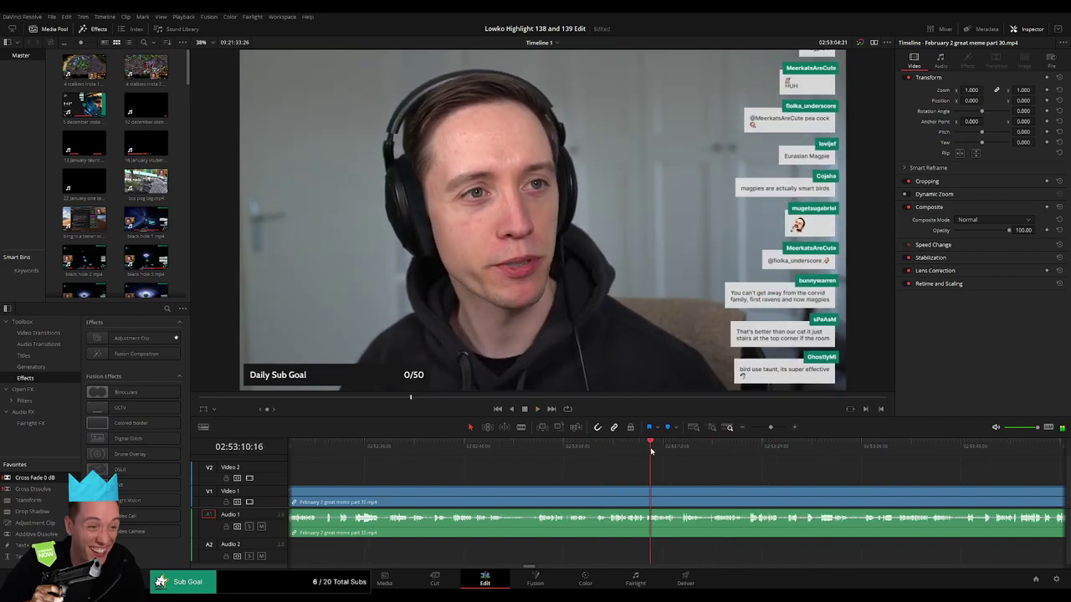
click(712, 452)
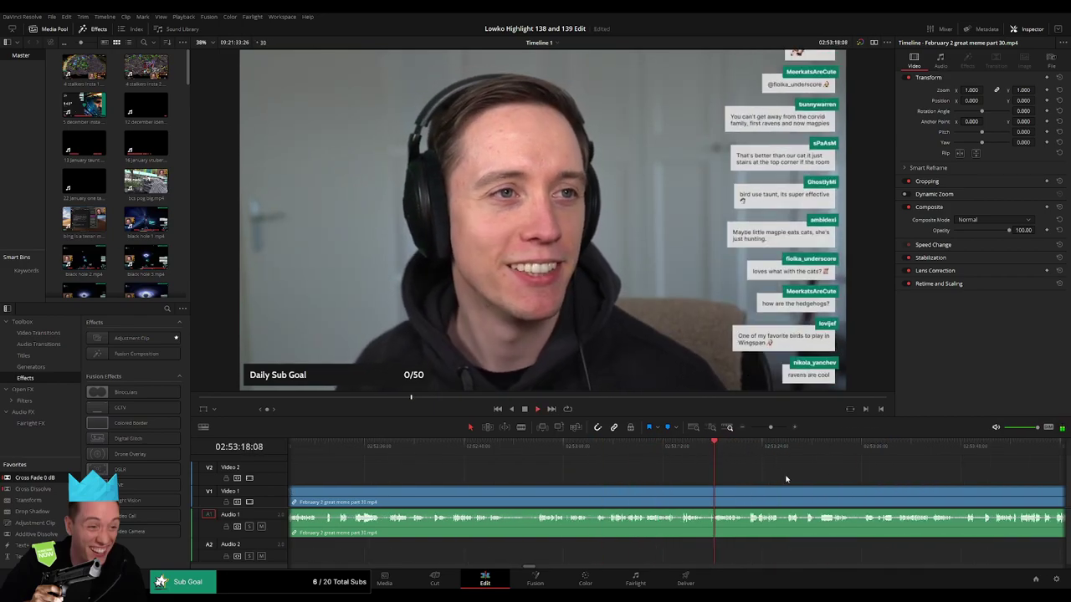
click(686, 449)
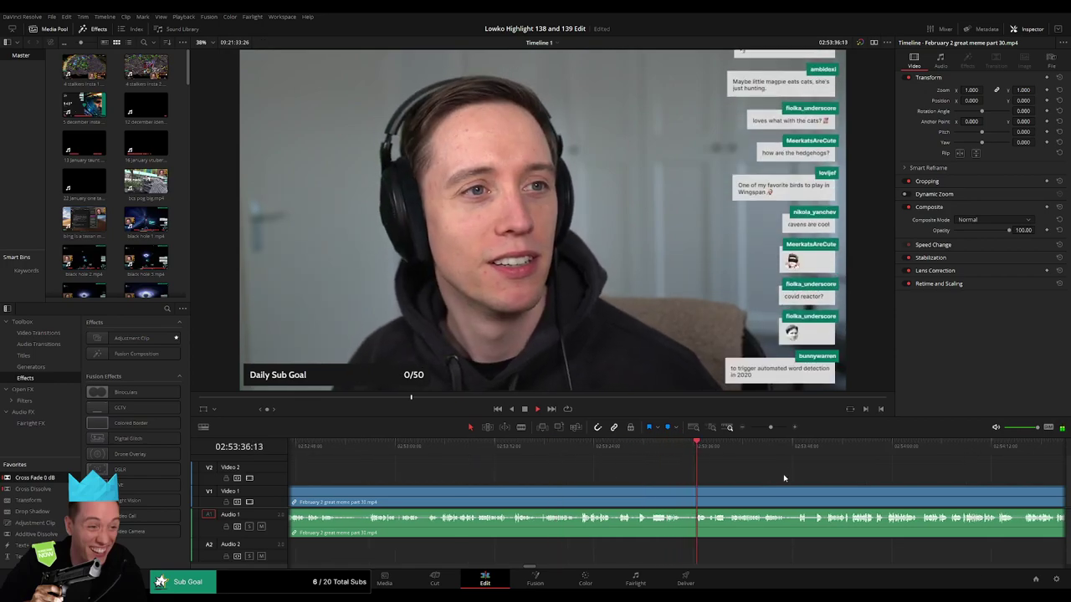
click(637, 450)
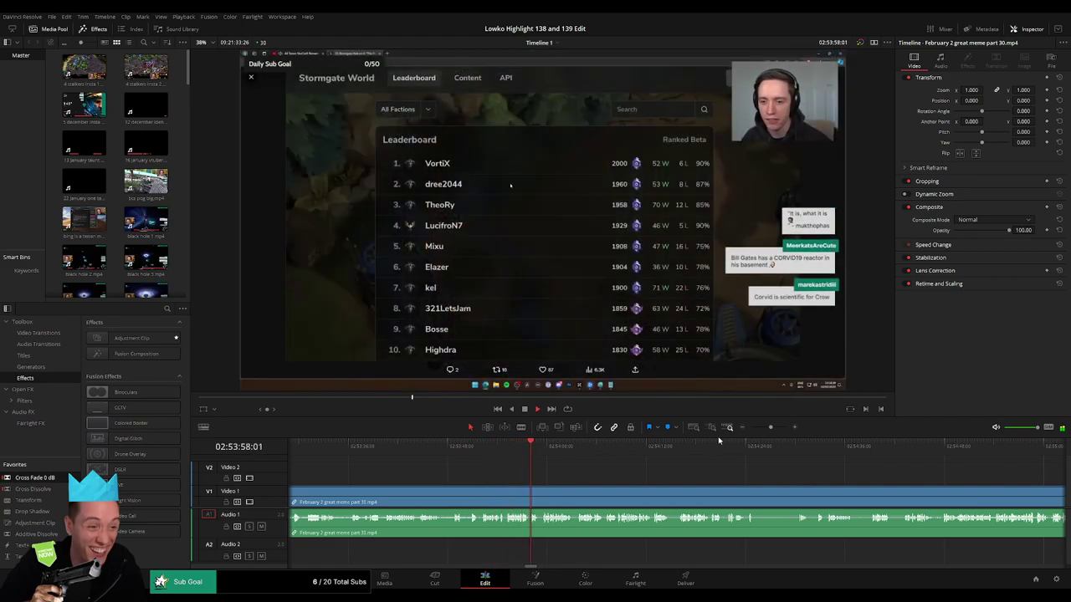
drag(768, 430, 807, 450)
scroll(694, 469, right, 3)
drag(720, 452, 787, 453)
scroll(836, 468, right, 3)
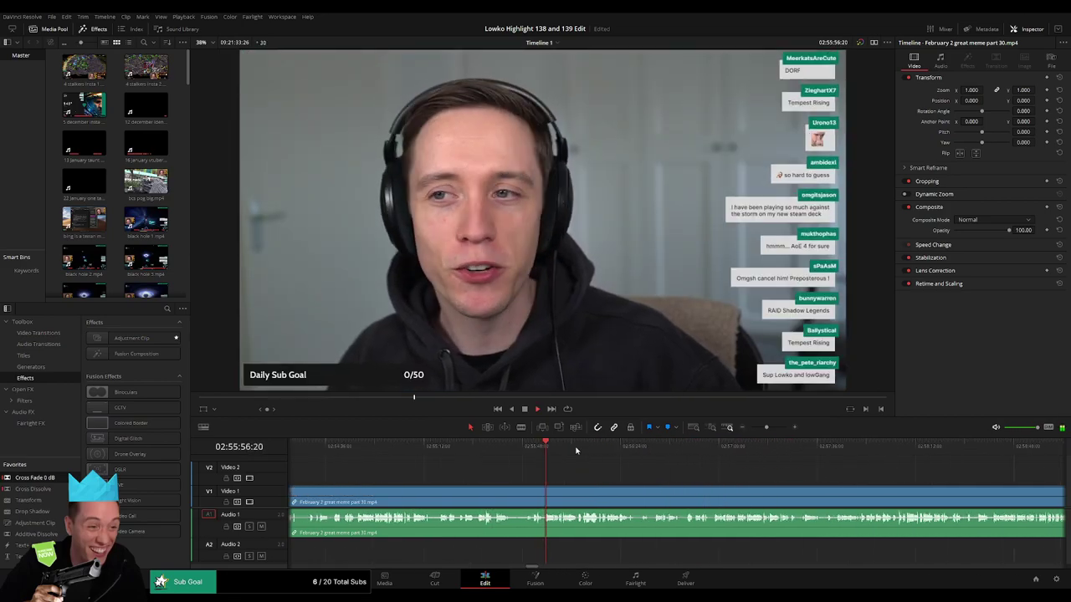
drag(698, 451, 654, 447)
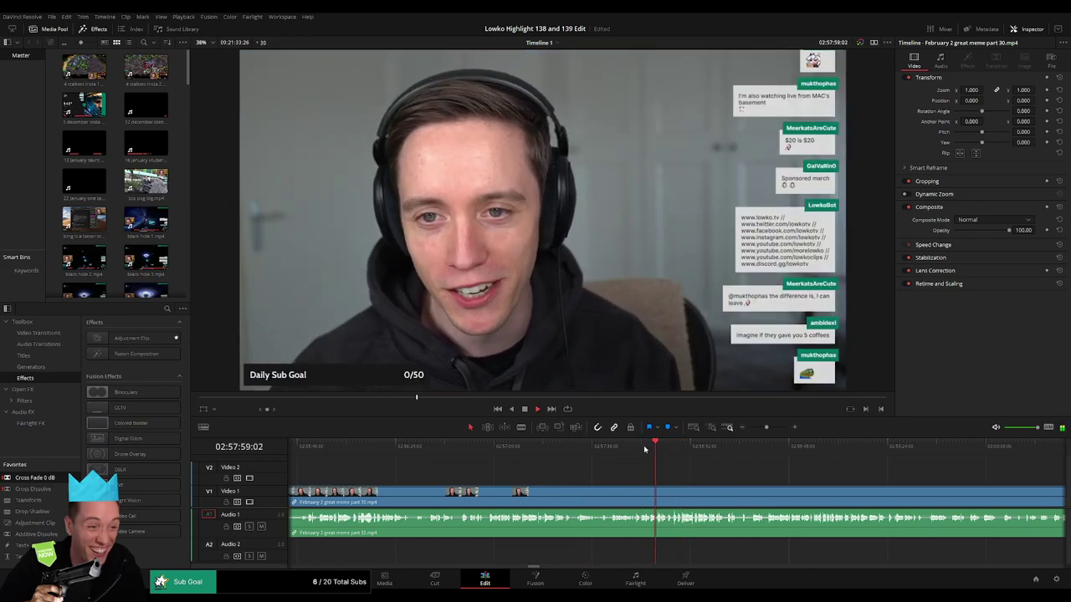
- Locate where the sponsorship talk begins by replaying the footage before 02:57:59, and split the February 2 clip at about 02:57:43
click(643, 447)
drag(772, 427, 770, 428)
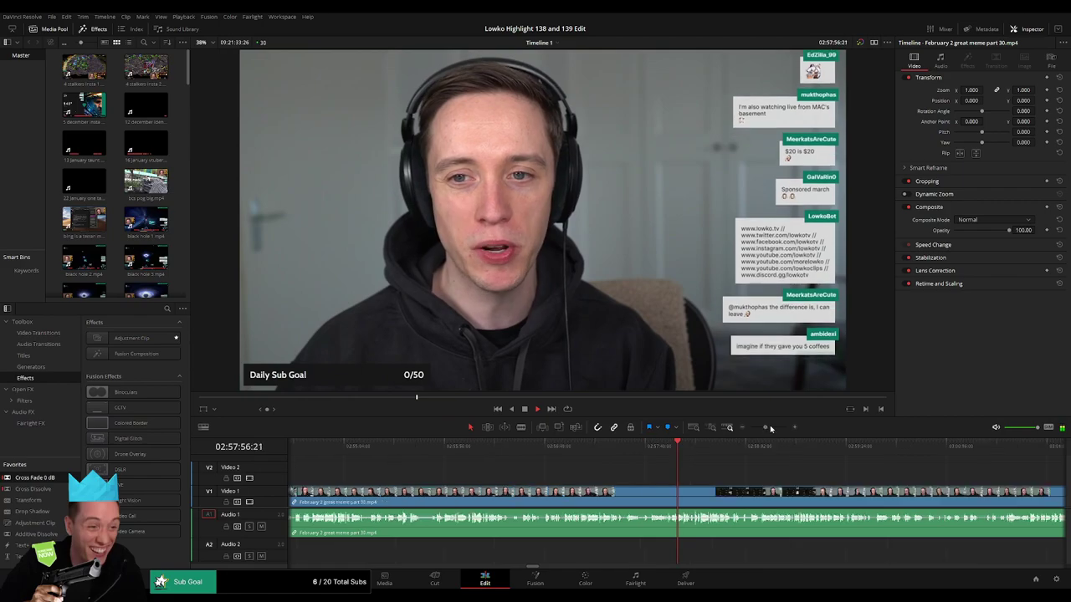
click(771, 428)
click(520, 446)
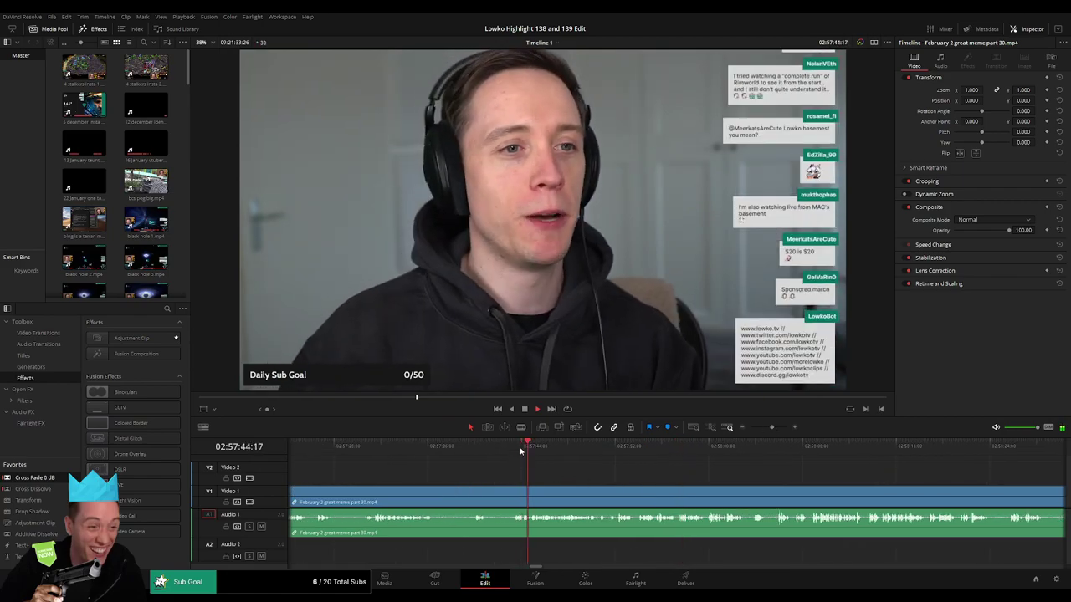
click(511, 448)
click(475, 453)
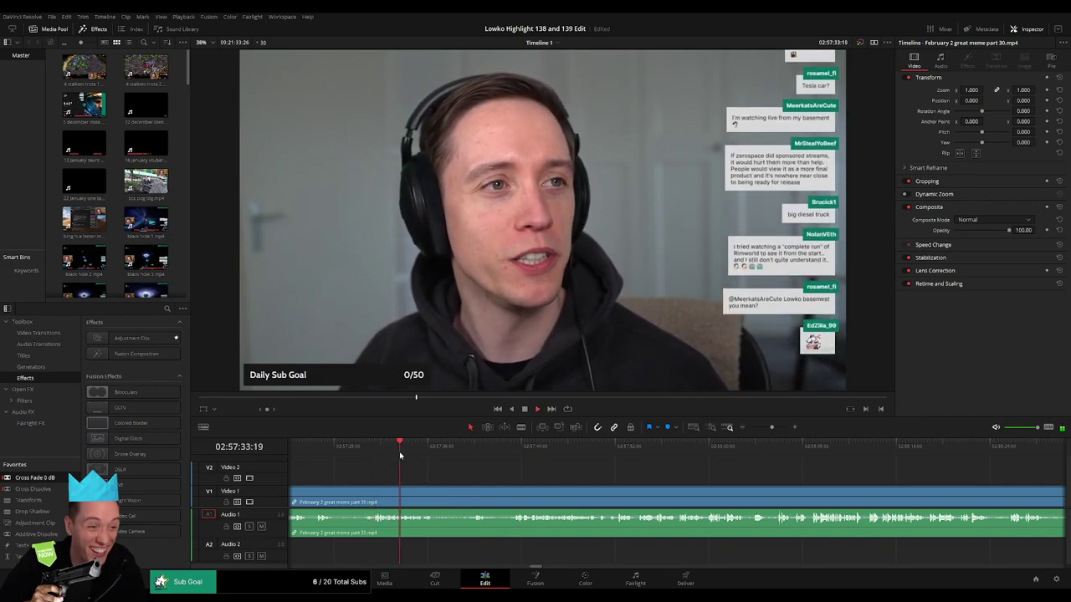
click(480, 450)
click(509, 447)
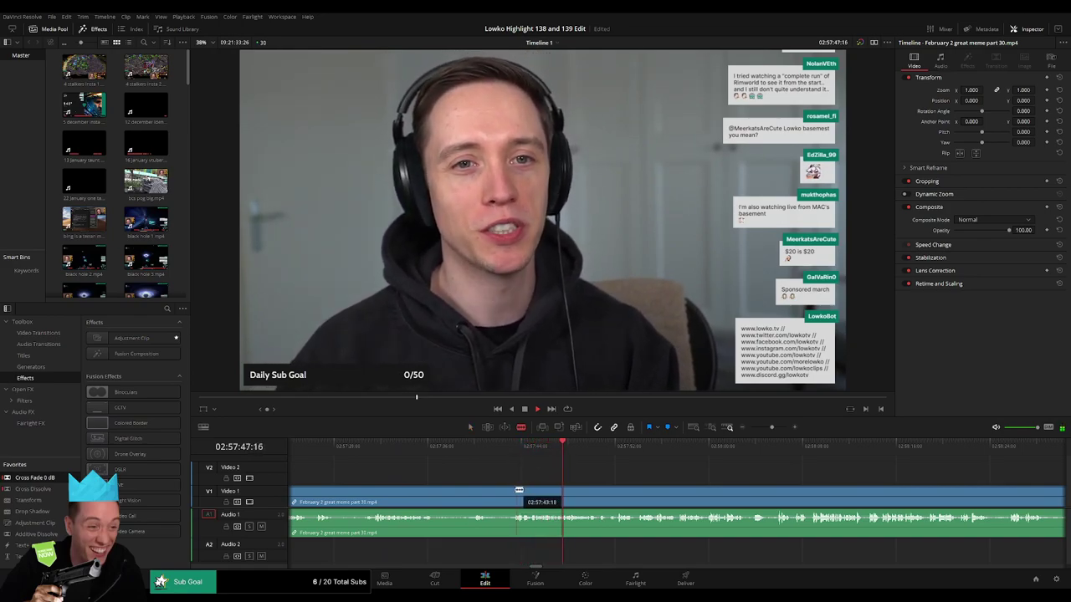
click(515, 489)
key(a)
- Delete the February 2 footage between about 02:51:06 and 02:57:43, closing the gap, and crossfade the audio at the join
click(496, 499)
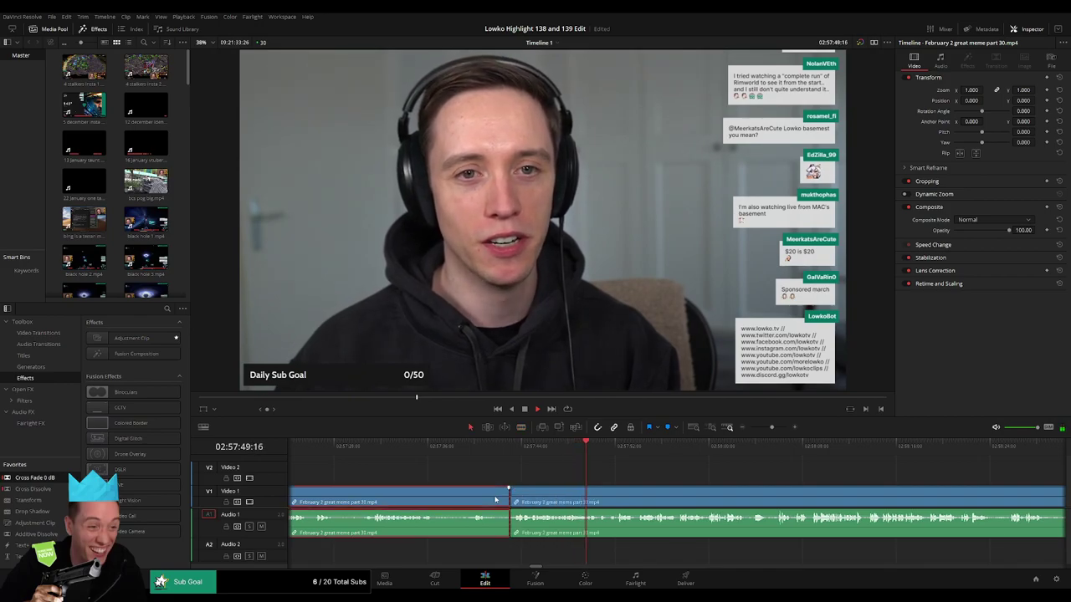
key(Delete)
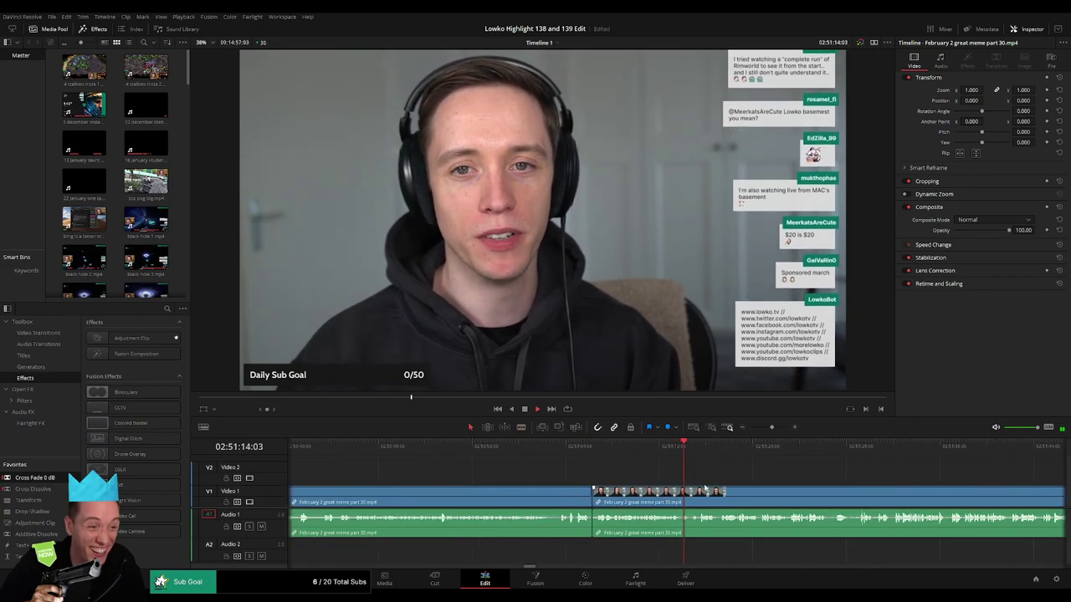
scroll(535, 474, right, 1)
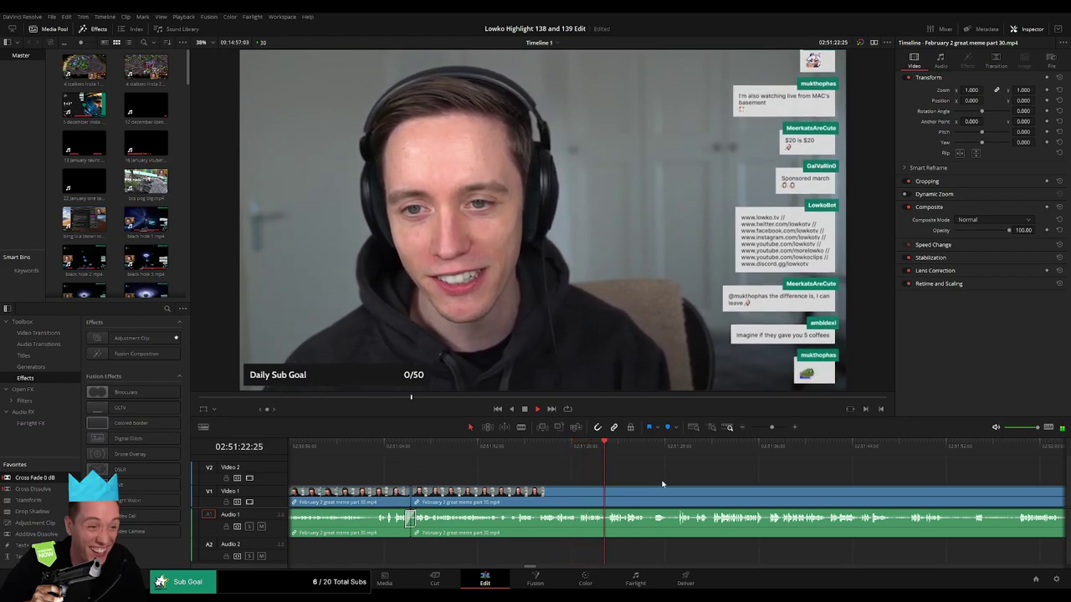
- Cut out the February 2 footage between about 02:51:26 and 02:51:29, just before the sponsorship post appears, and crossfade the audio join
scroll(611, 477, right, 3)
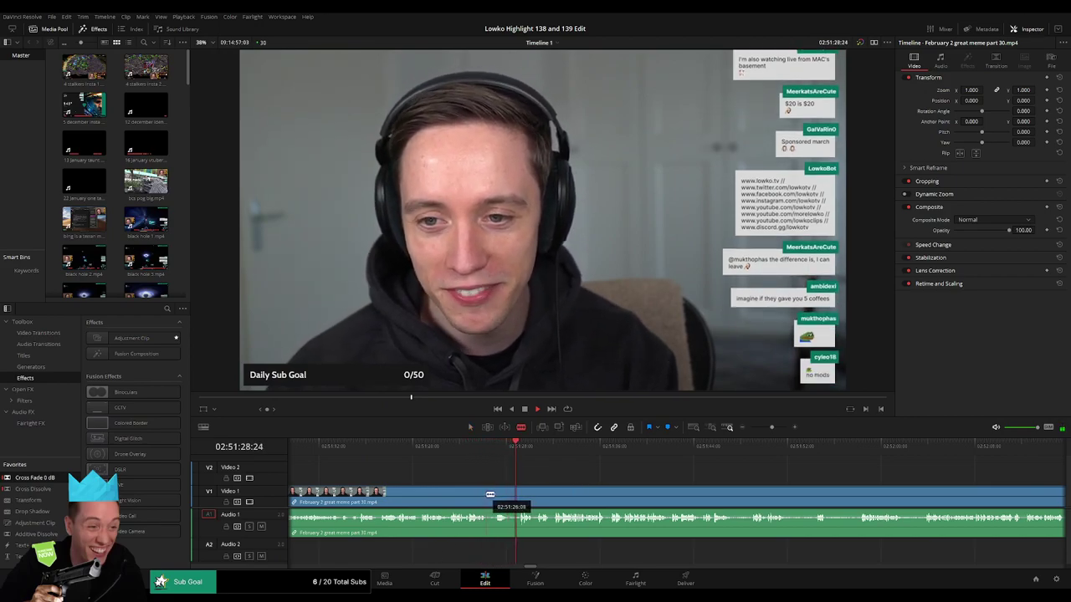
click(489, 495)
click(521, 493)
key(a)
click(507, 497)
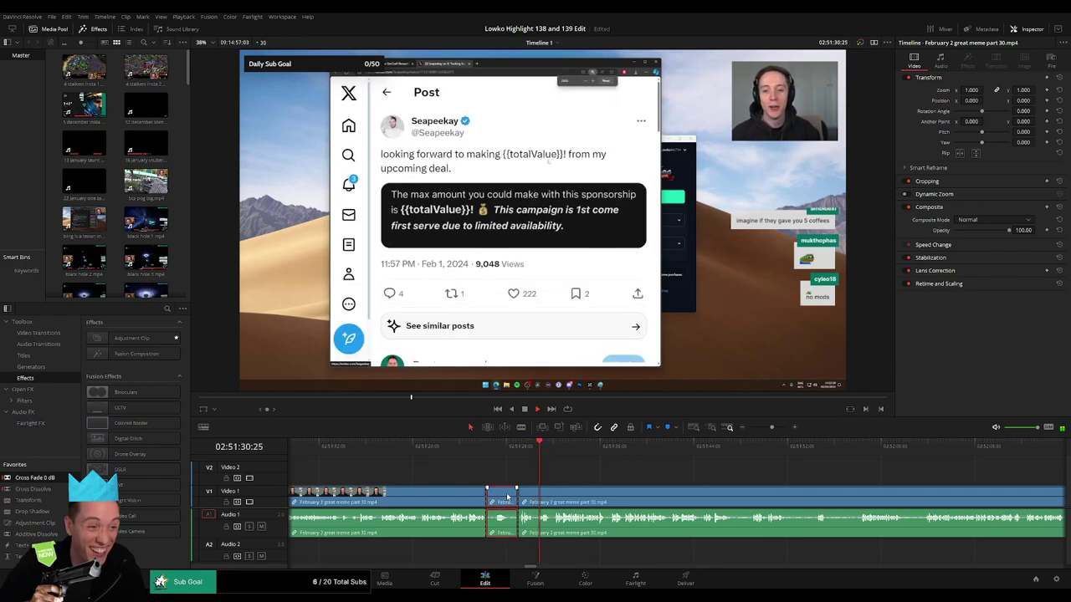
key(Delete)
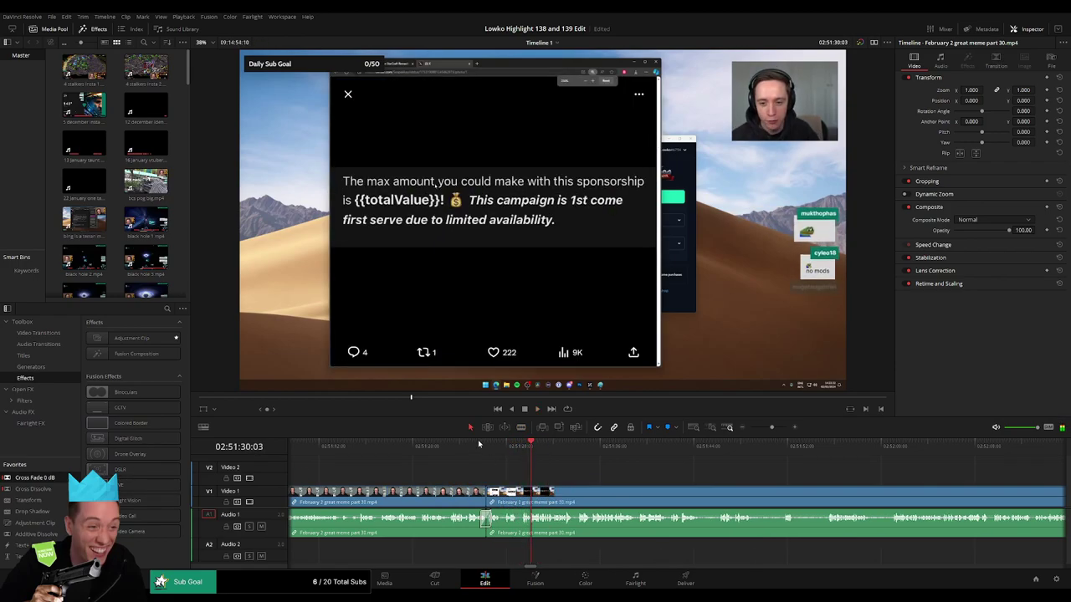
- Play the sponsorship post footage from the new join, and cut out a stretch of under two seconds at about 02:51:44
key(space)
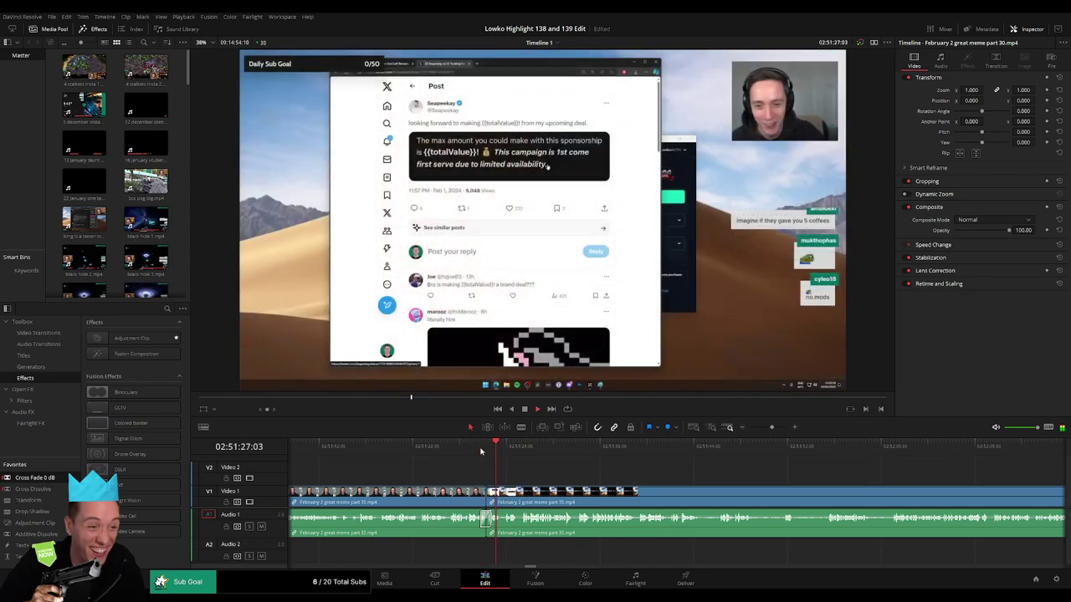
drag(635, 483, 573, 479)
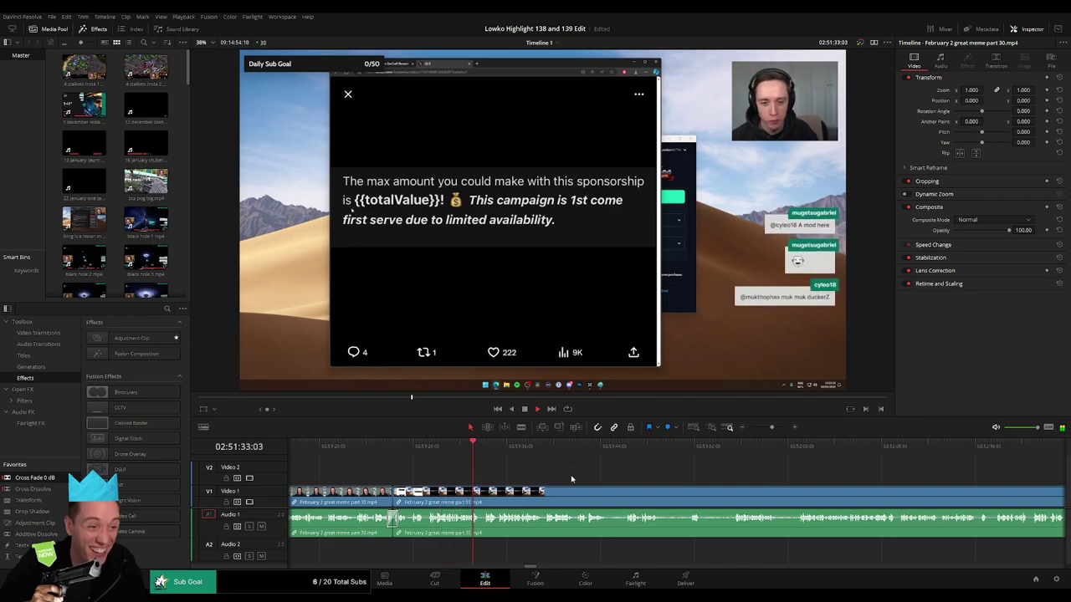
scroll(594, 477, right, 1)
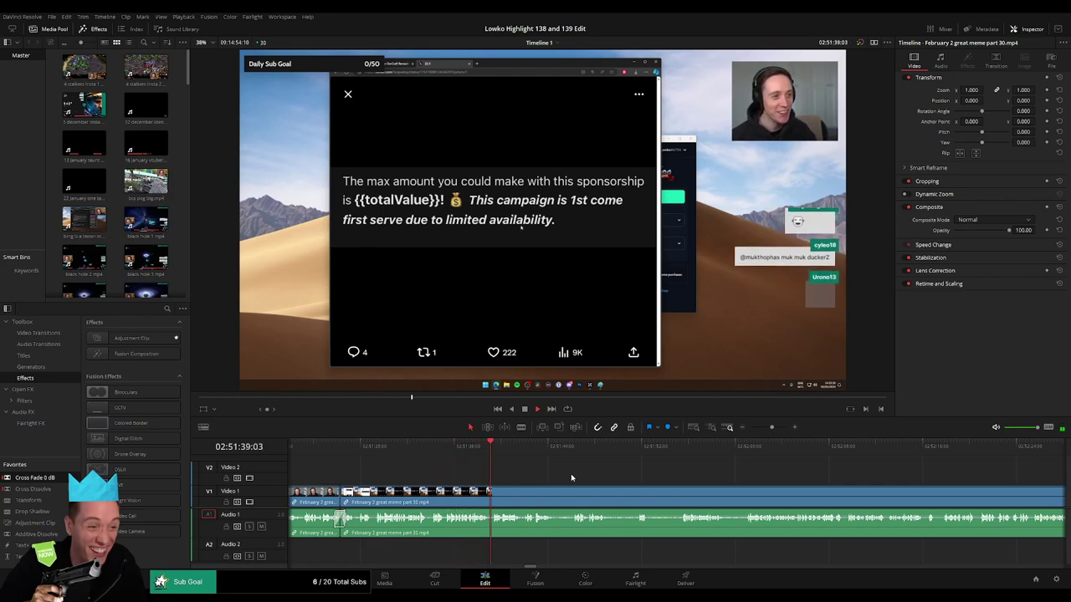
drag(572, 478, 540, 476)
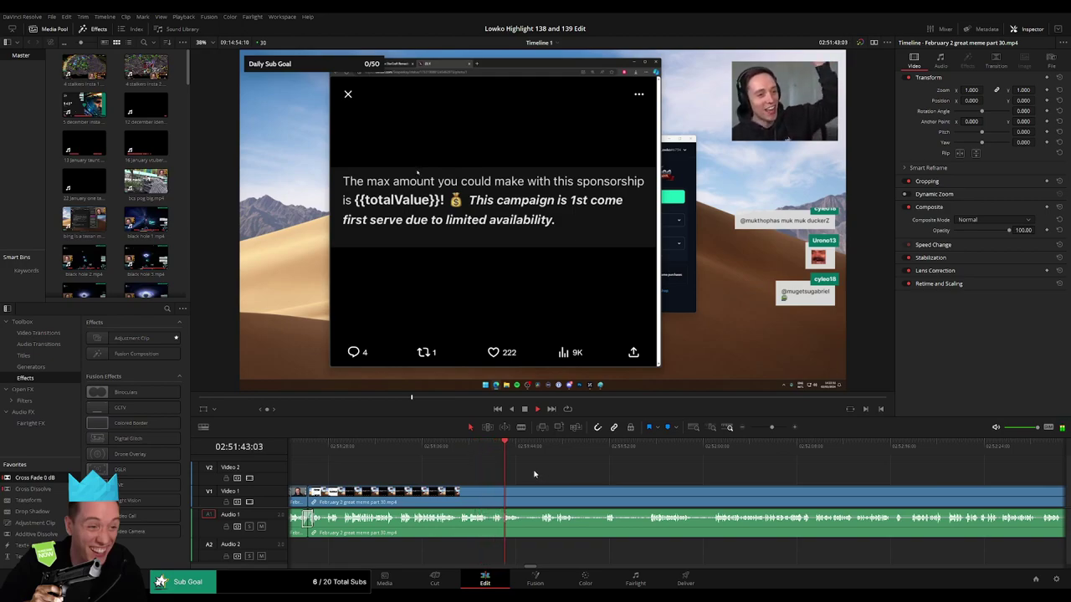
click(537, 449)
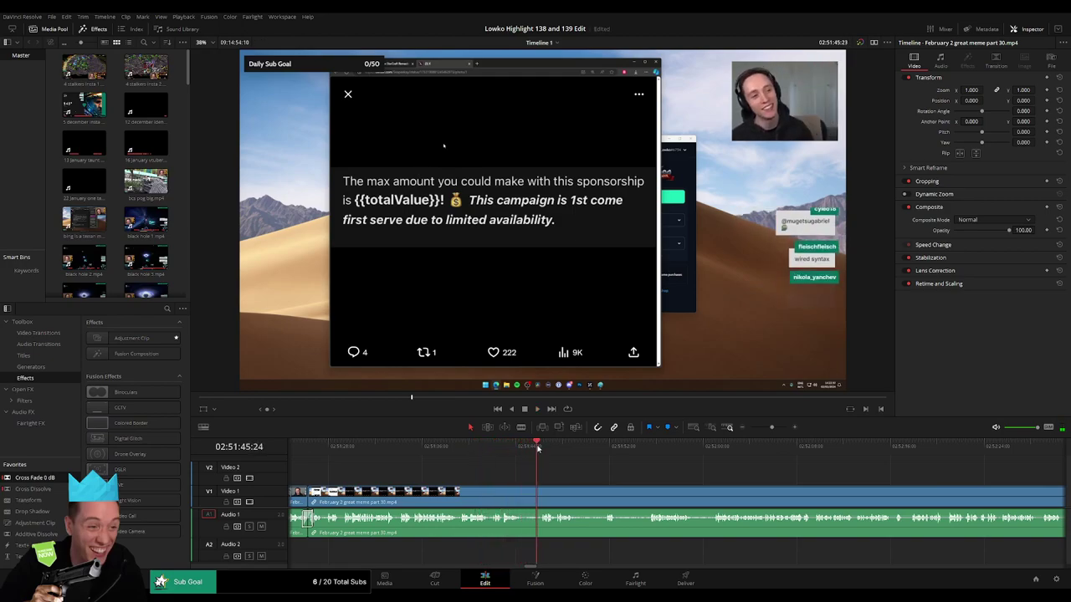
key(space)
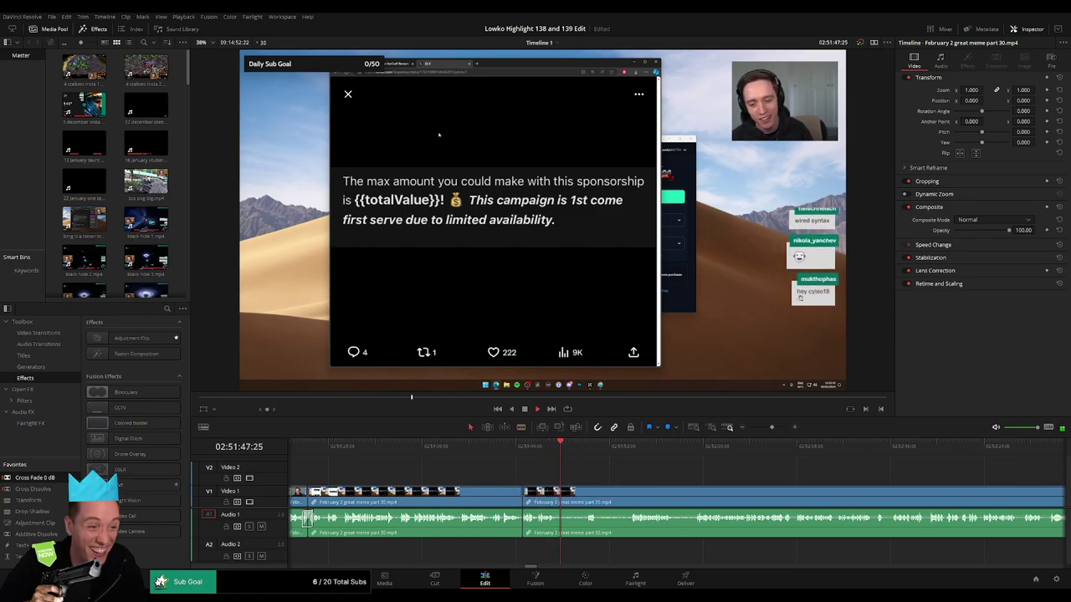
- Crossfade the audio join at about 02:51:44, and cut out the February 2 footage at 02:51:48–02:51:50 and 02:51:51–02:51:54
click(521, 518)
click(564, 497)
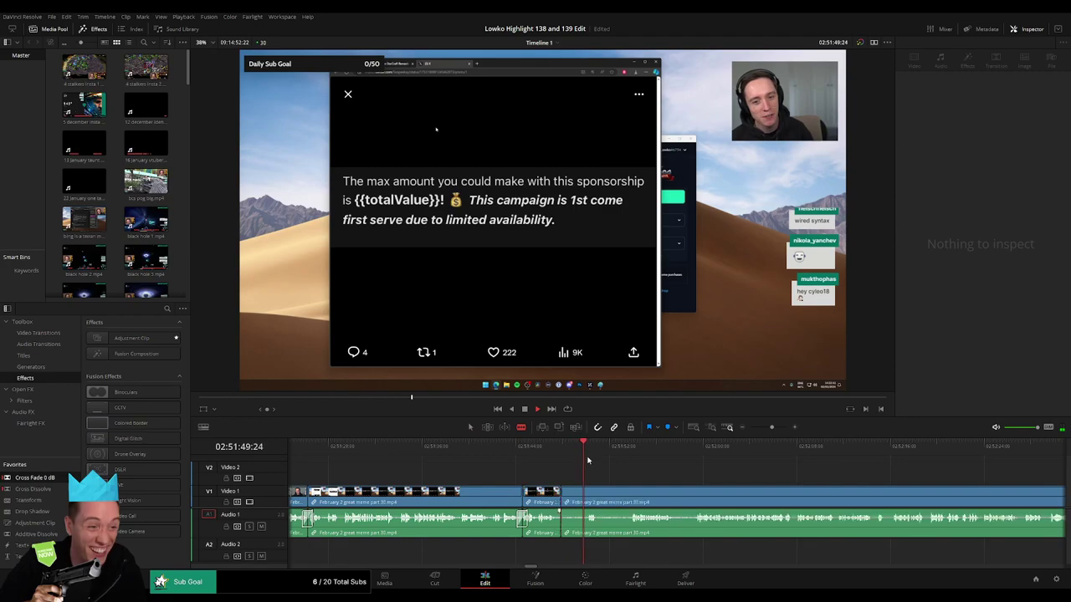
click(506, 497)
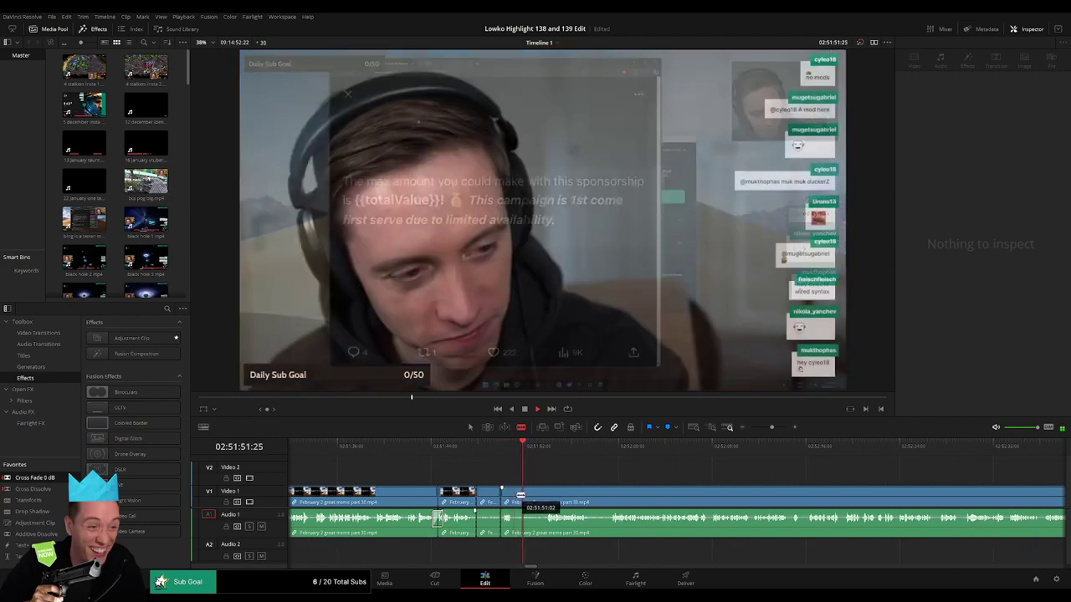
click(518, 495)
click(543, 492)
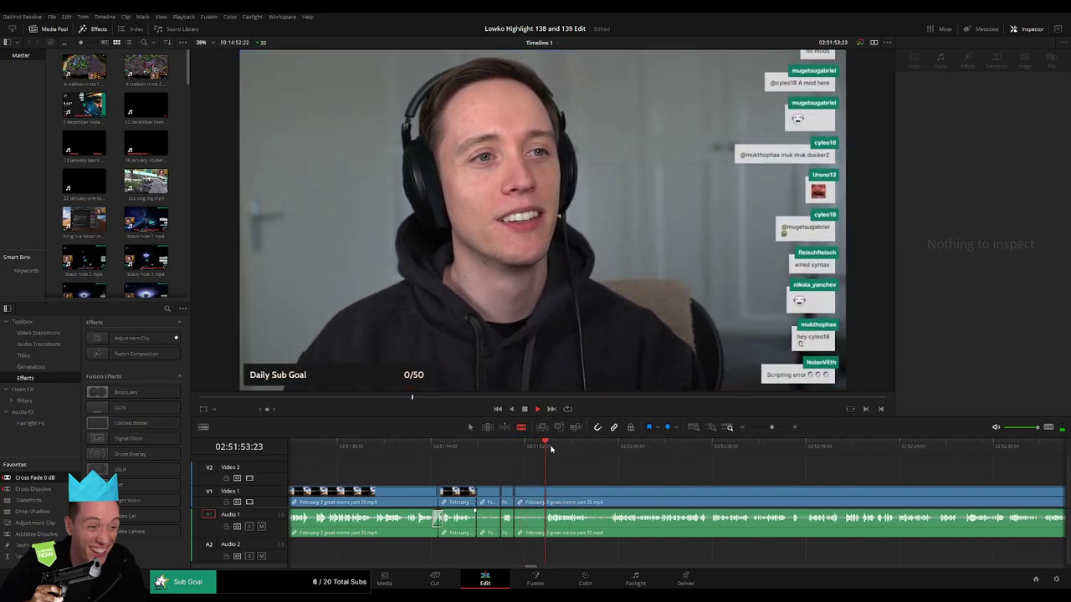
key(a)
click(534, 502)
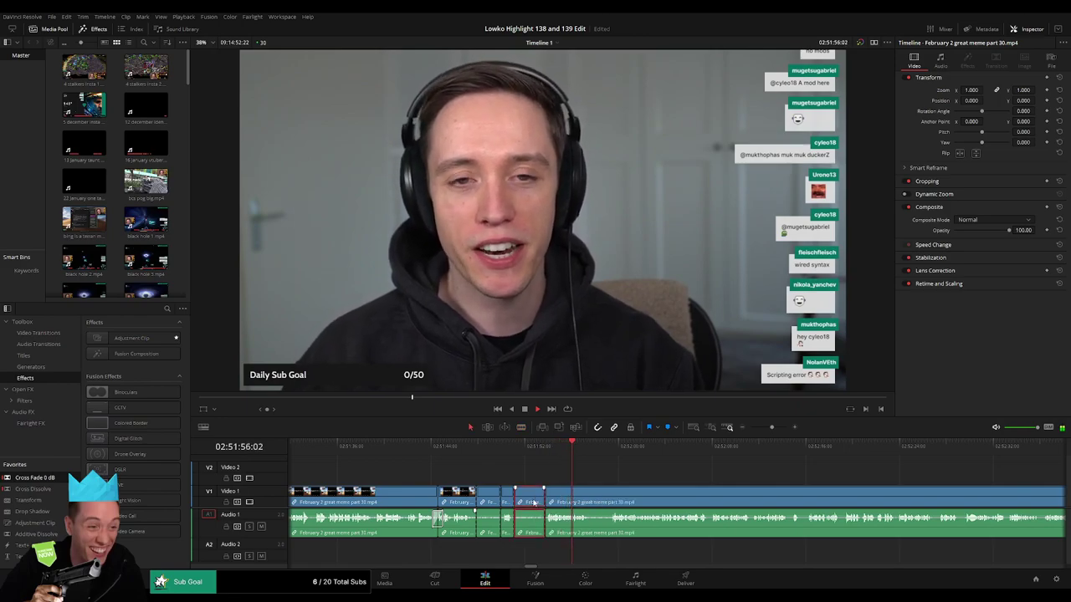
key(Delete)
key(Delete)
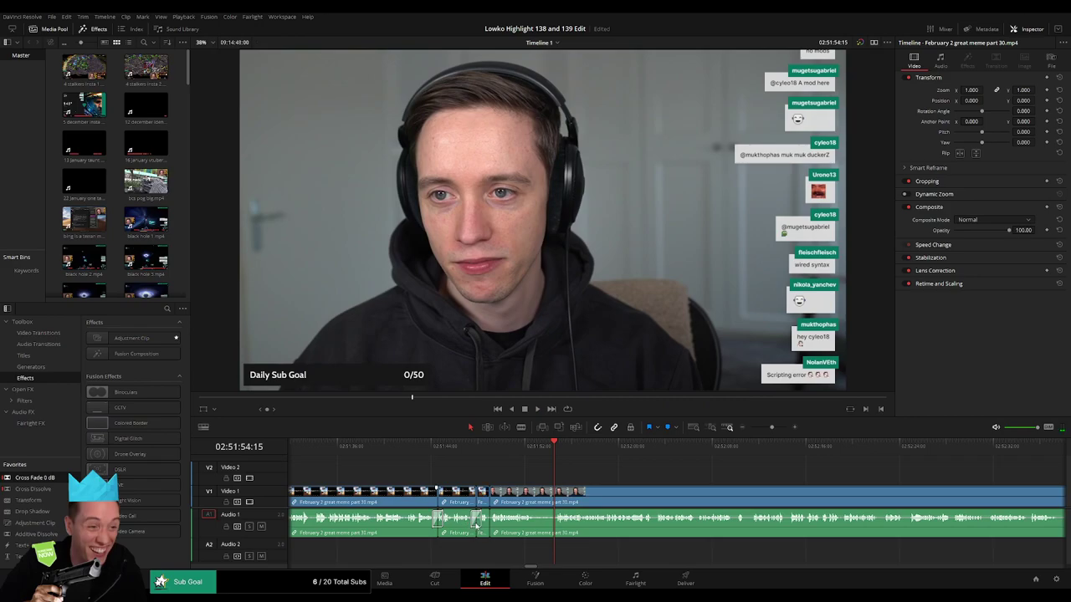
- Crossfade the two new audio joins, cut out the footage between about 02:51:53 and 02:51:54, and crossfade that join too
drag(58, 479, 589, 488)
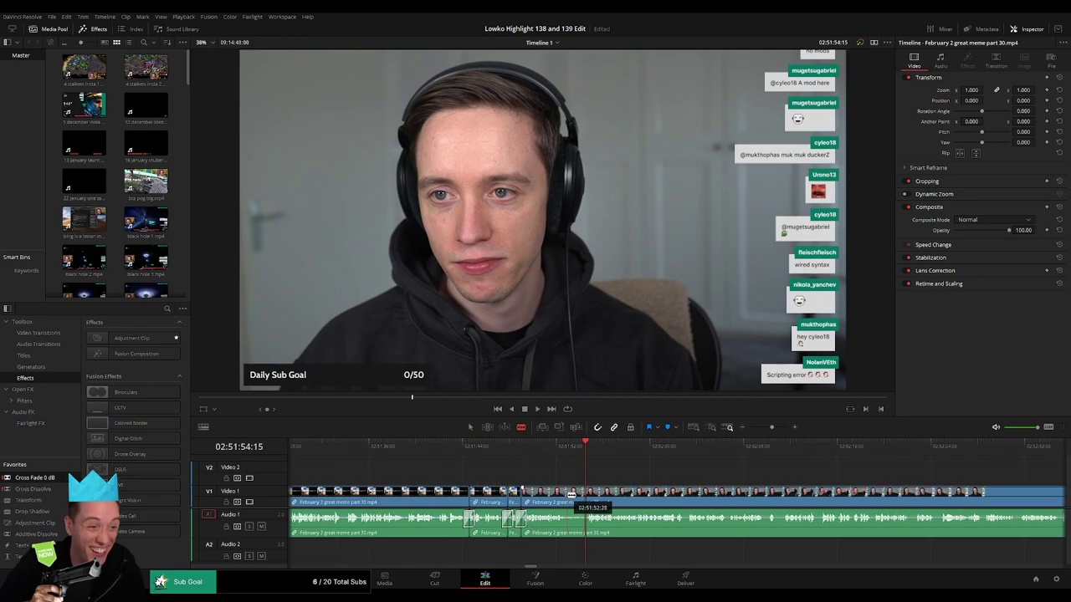
click(578, 503)
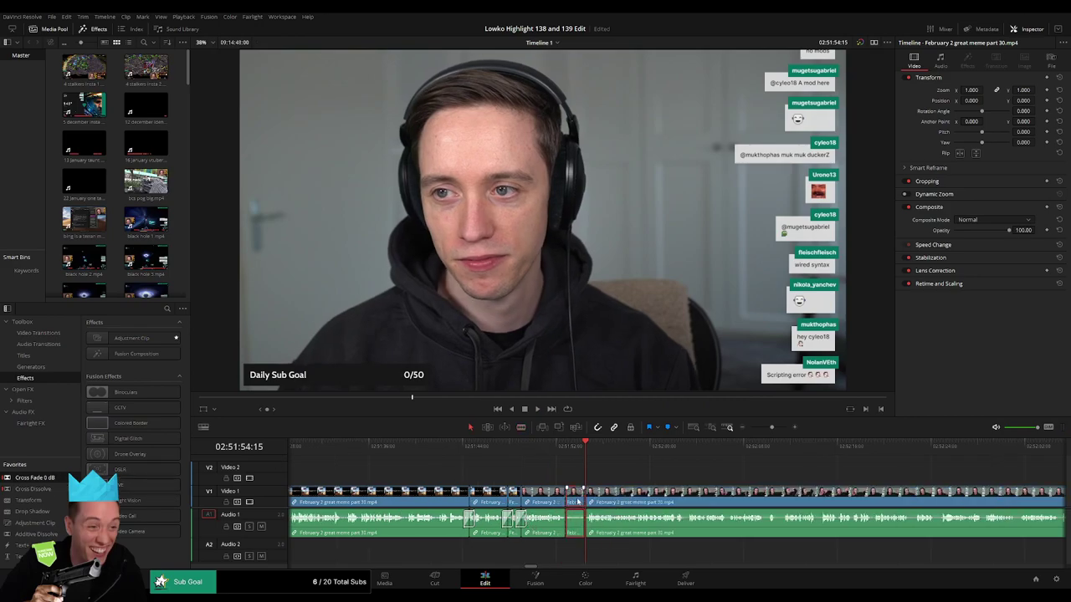
key(Delete)
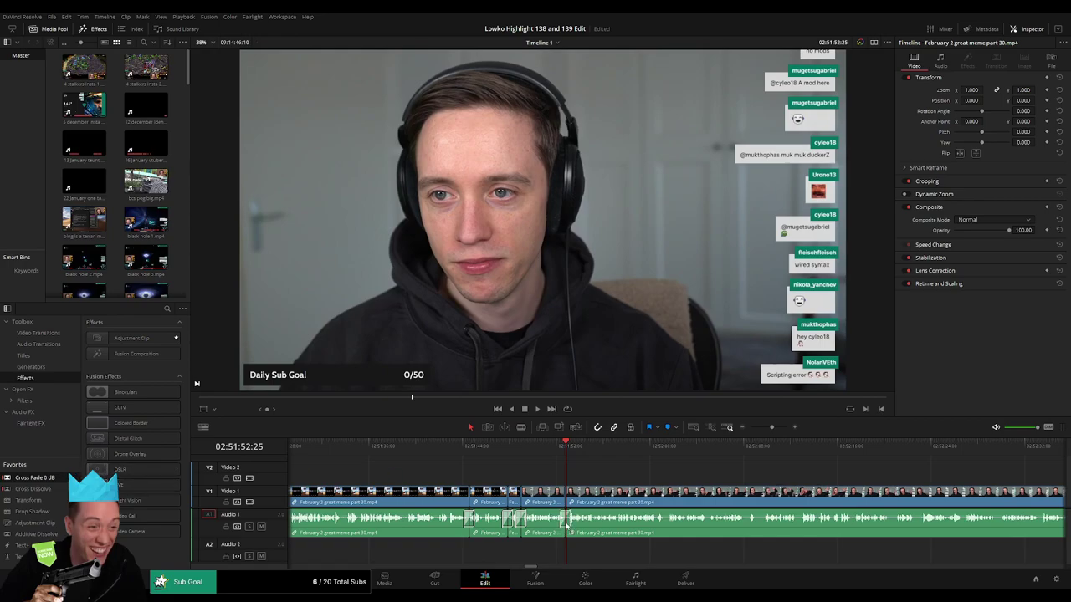
- Play the February 2 footage from about 02:51:48 to 02:52:39 to review the recent joins and look for the next pause
click(516, 449)
key(space)
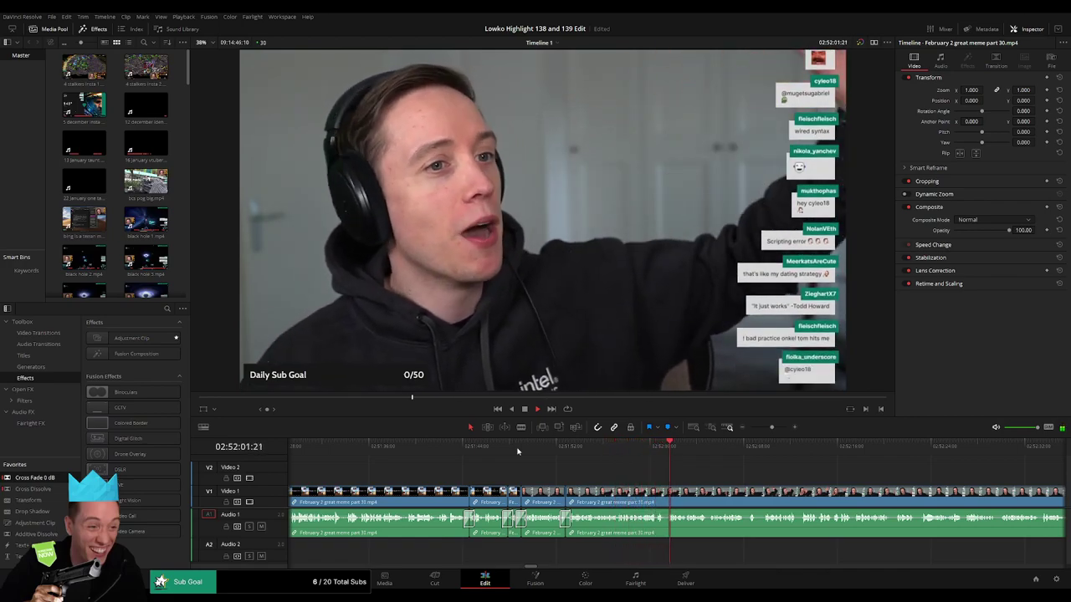
key(space)
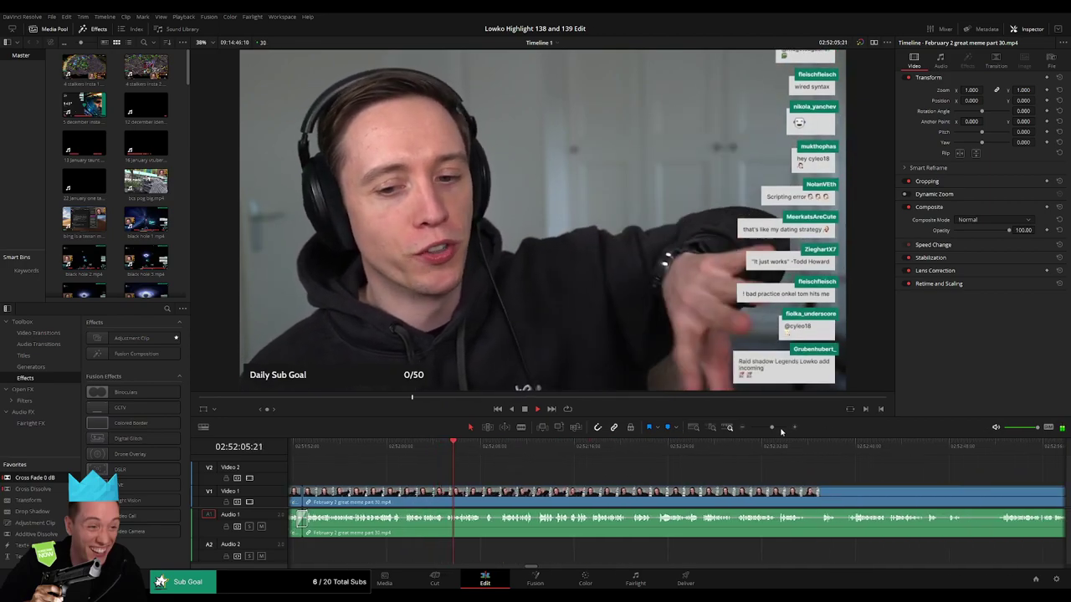
click(775, 428)
drag(782, 471, 571, 457)
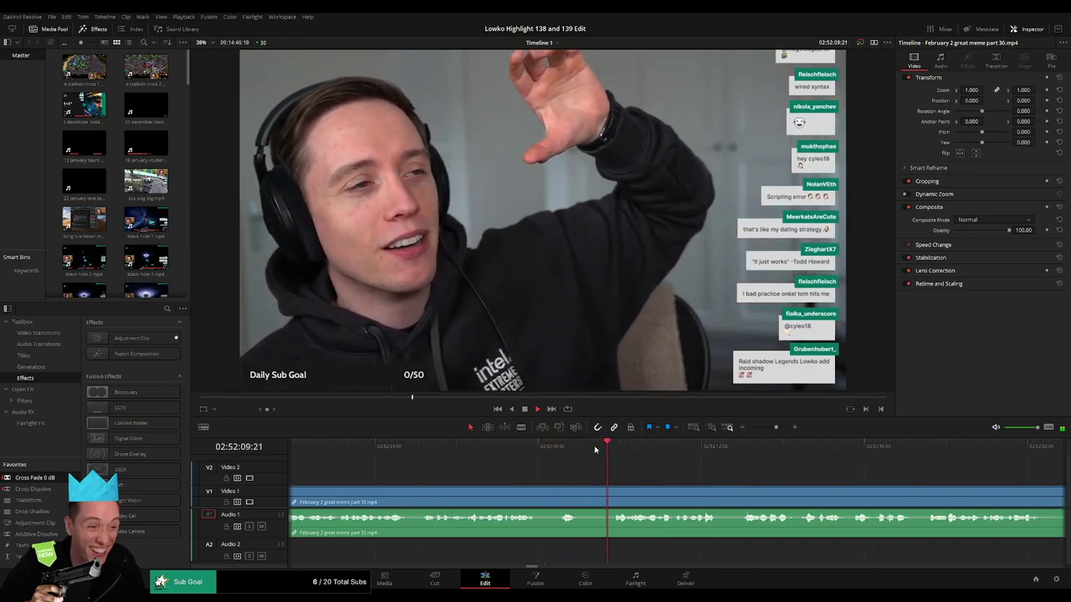
drag(775, 428, 771, 427)
scroll(584, 469, up, 2)
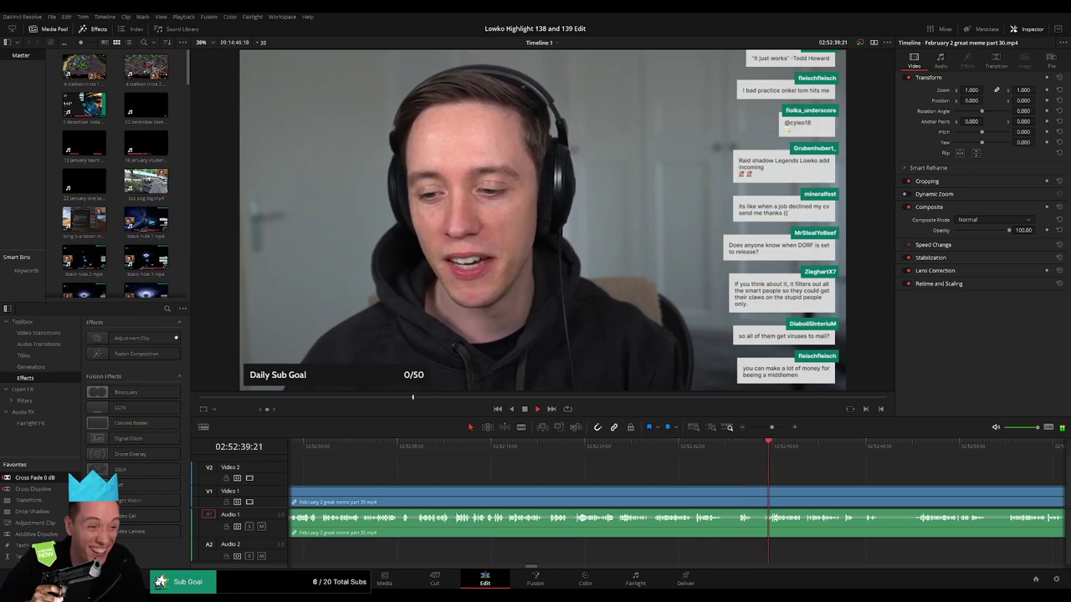
- Cut out the February 2 footage between about 02:52:36 and 02:52:37, and crossfade the audio at the join
click(711, 457)
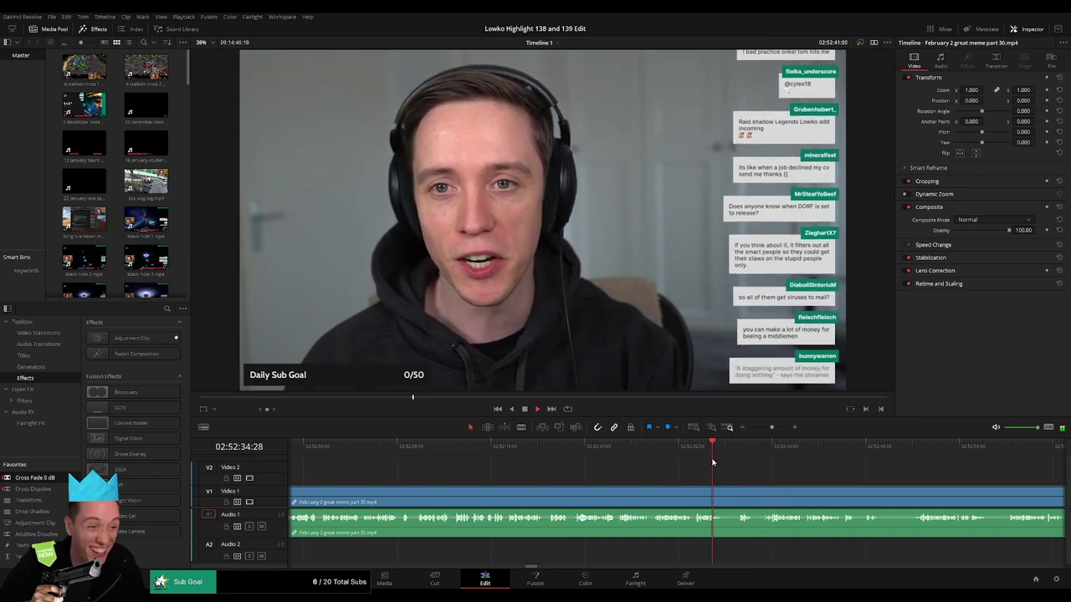
click(797, 428)
click(673, 492)
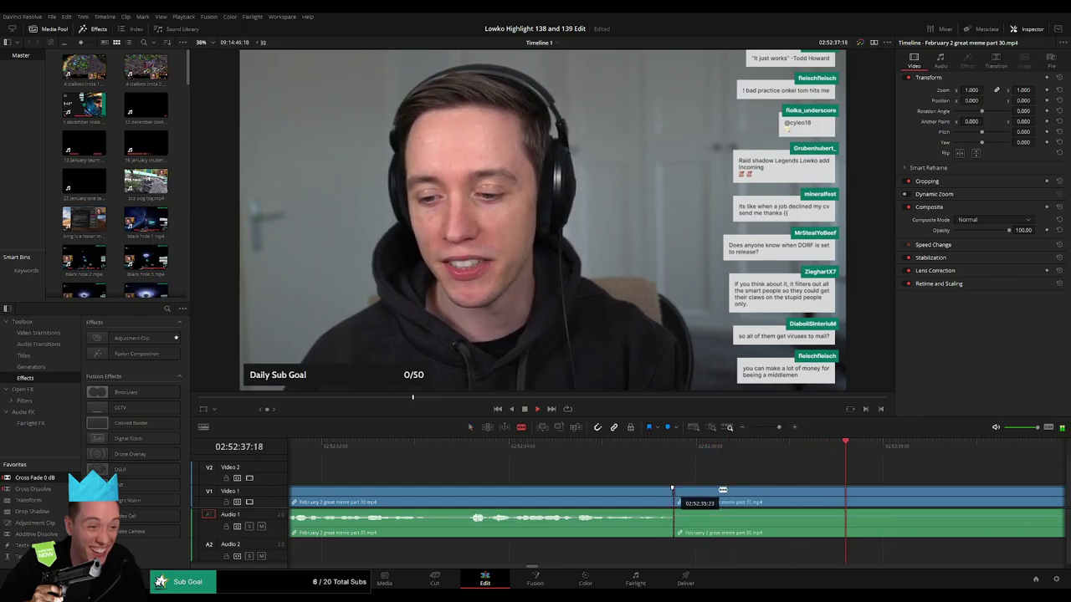
key(Delete)
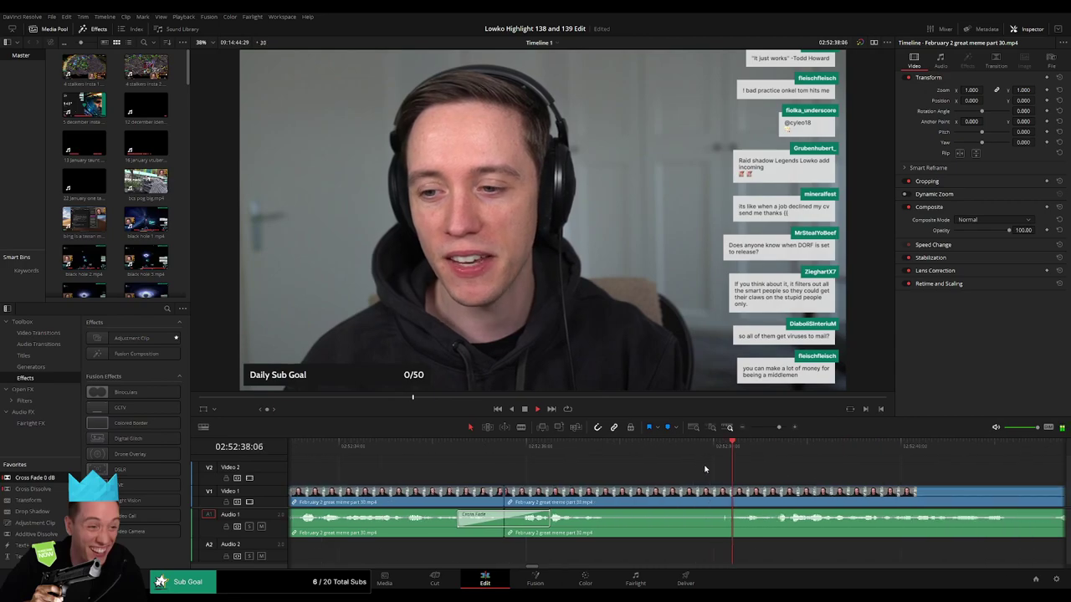
- Cut out the February 2 footage between about 02:52:37 and 02:52:38
key(b)
click(711, 493)
key(a)
click(681, 499)
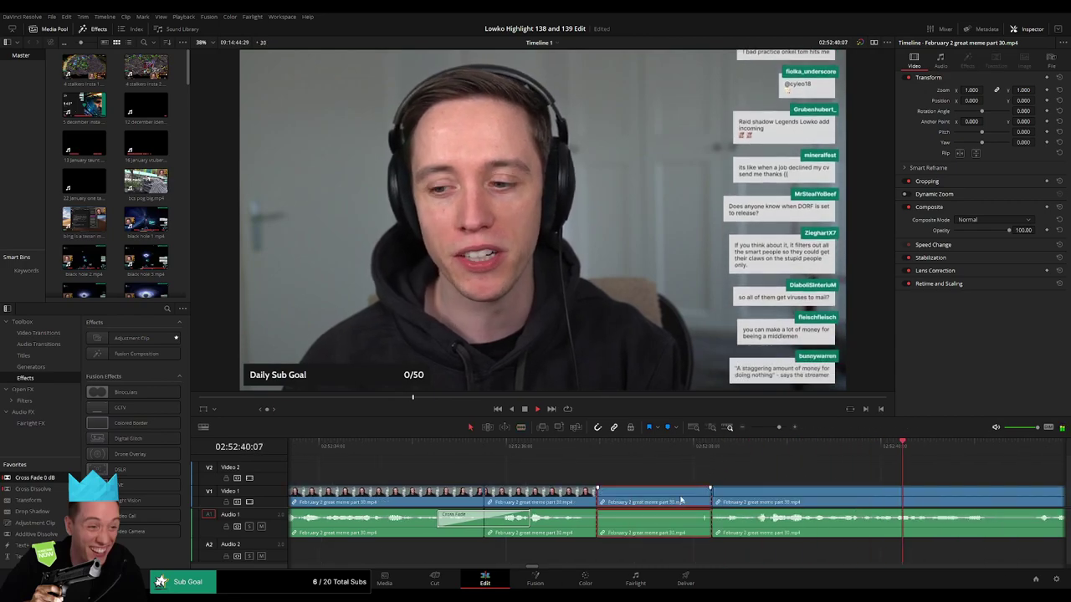
key(Delete)
- Replay the join at about 02:52:37, cut out another half second of footage directly after it, and replay the result
click(563, 450)
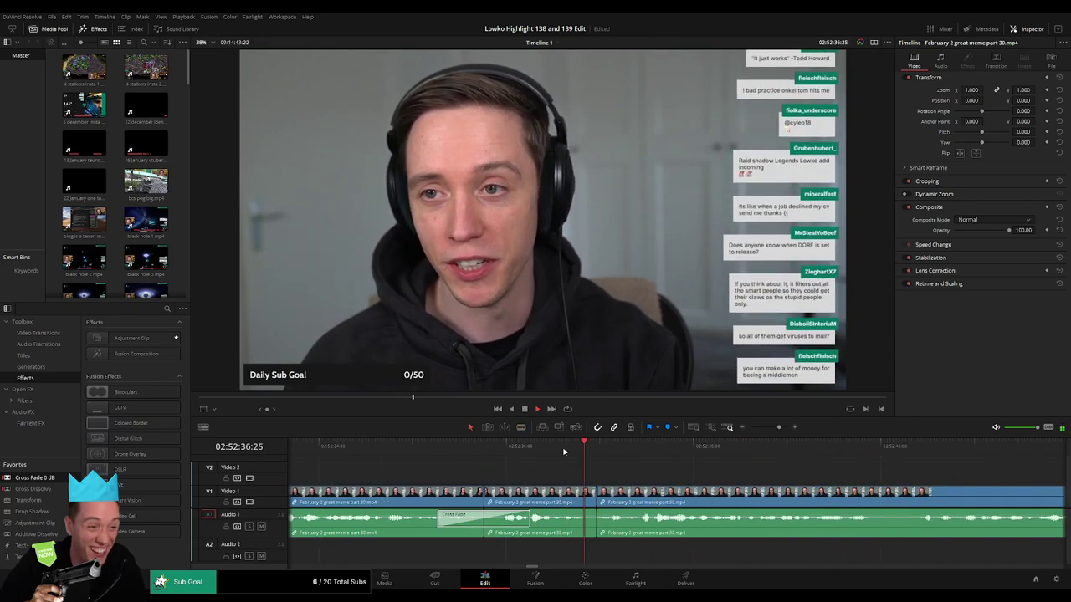
key(space)
key(b)
click(640, 494)
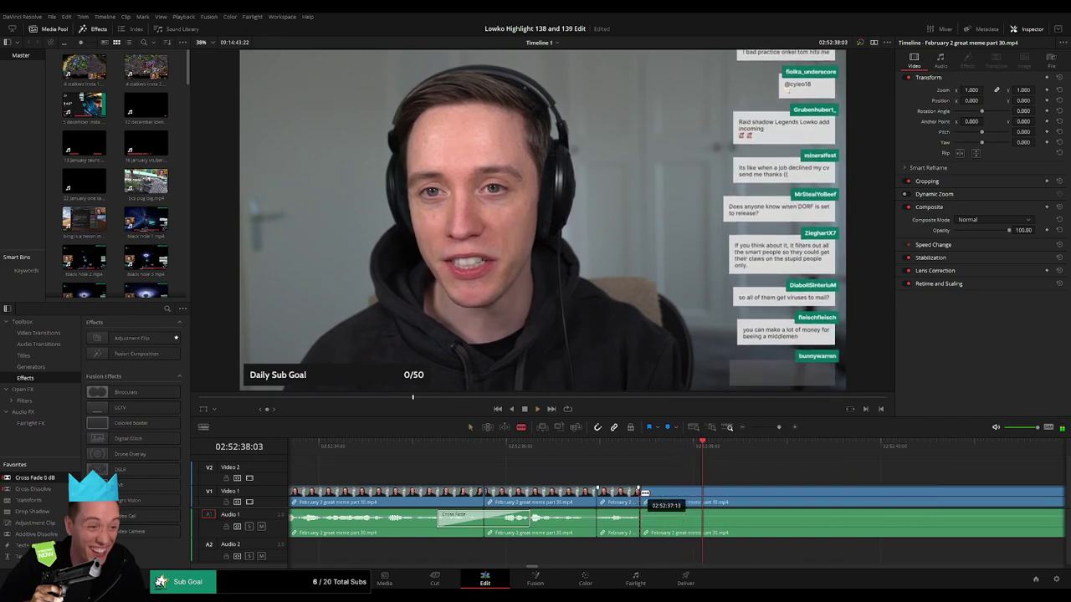
key(a)
click(622, 497)
key(Delete)
click(550, 451)
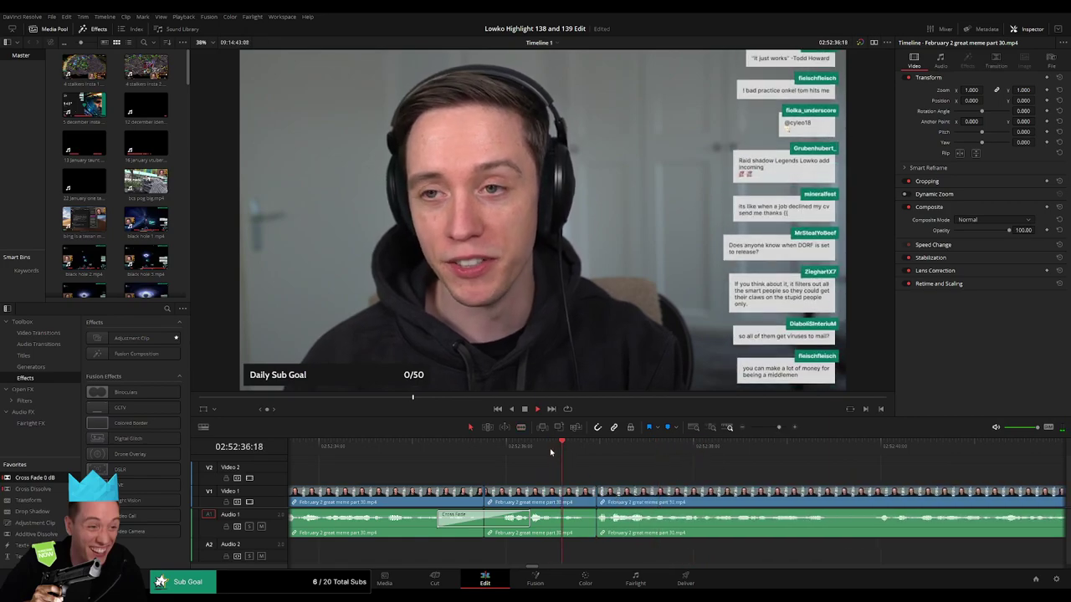
- Cut out the February 2 footage between about 02:52:46 and 02:52:49
drag(778, 428, 771, 429)
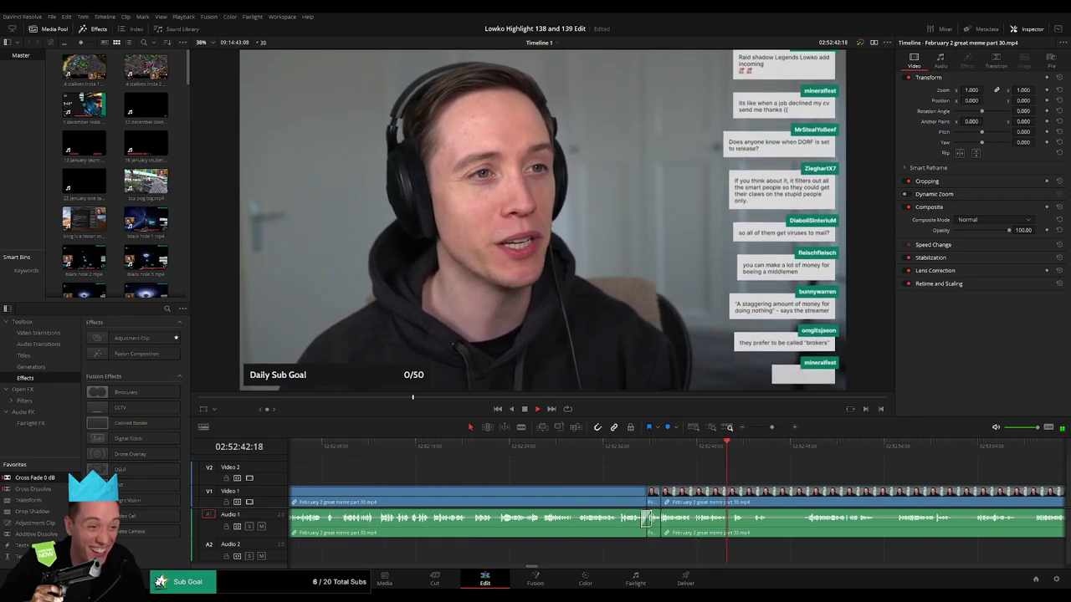
scroll(564, 455, right, 3)
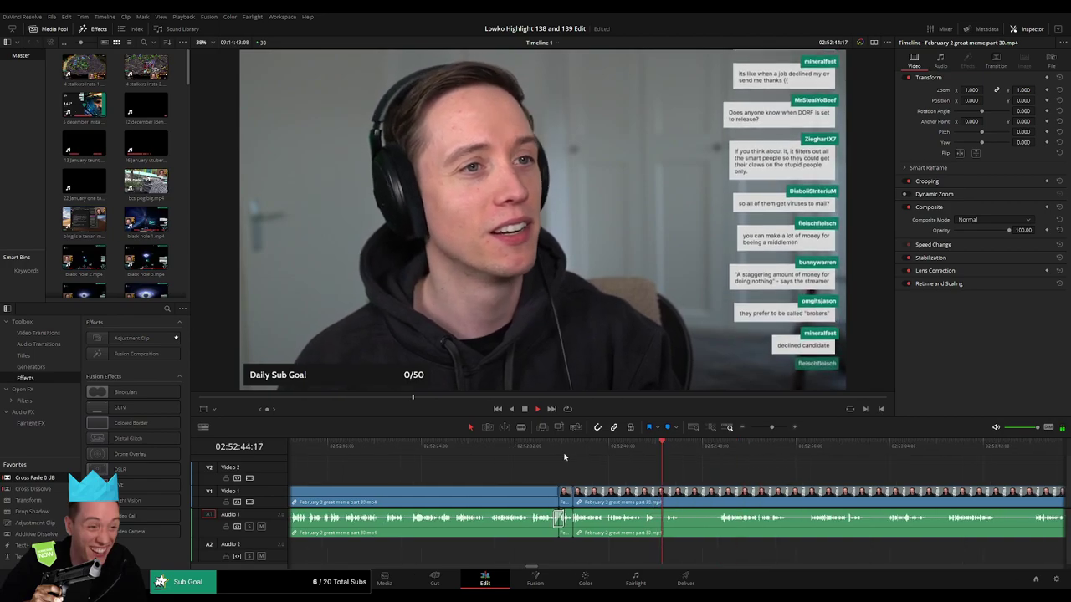
click(531, 451)
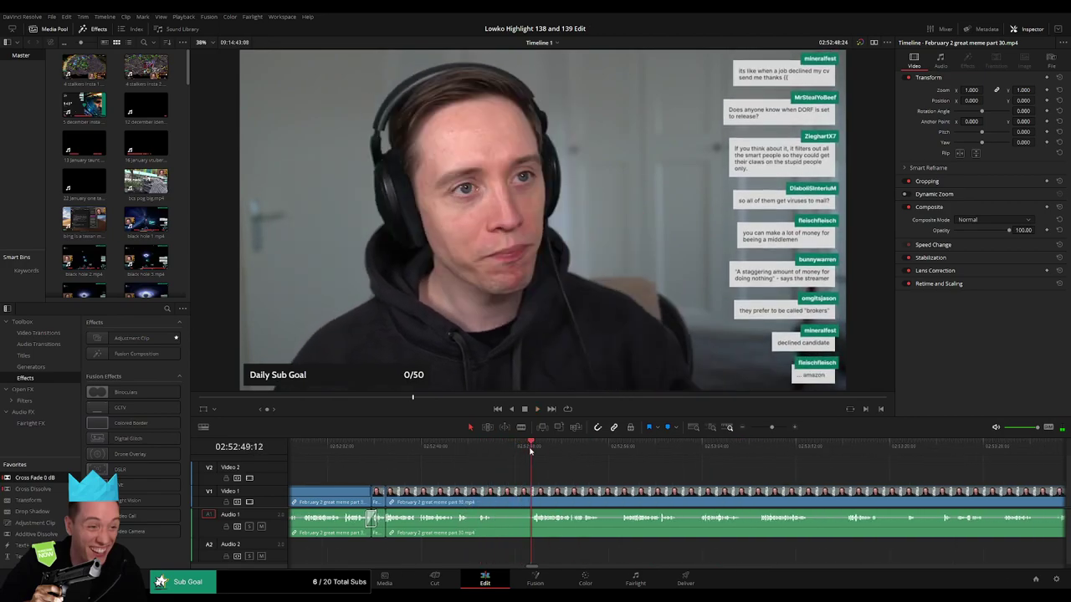
click(493, 492)
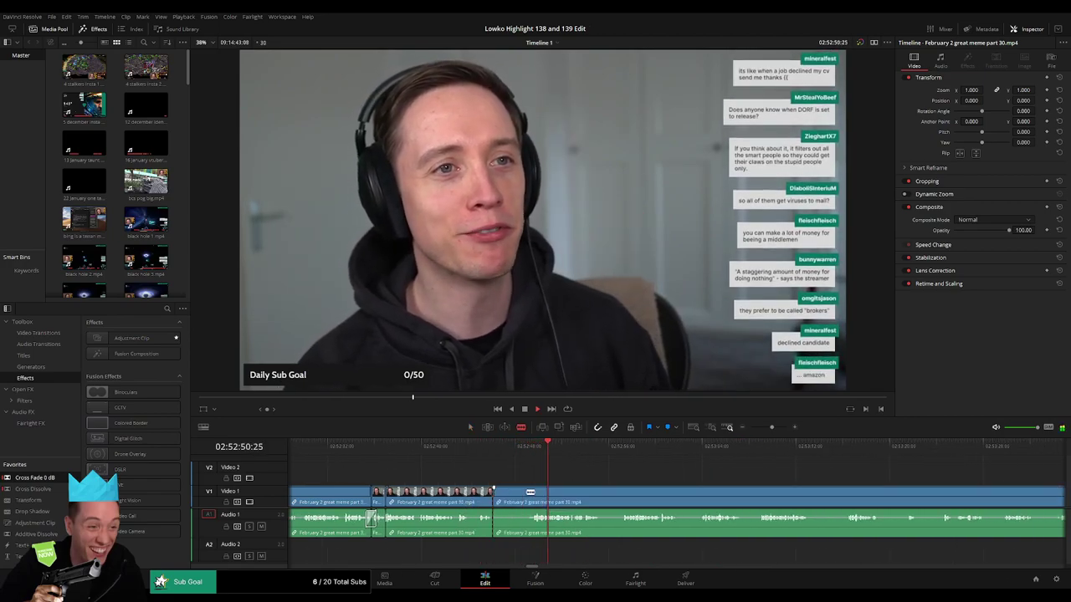
click(532, 493)
key(a)
click(520, 498)
key(Delete)
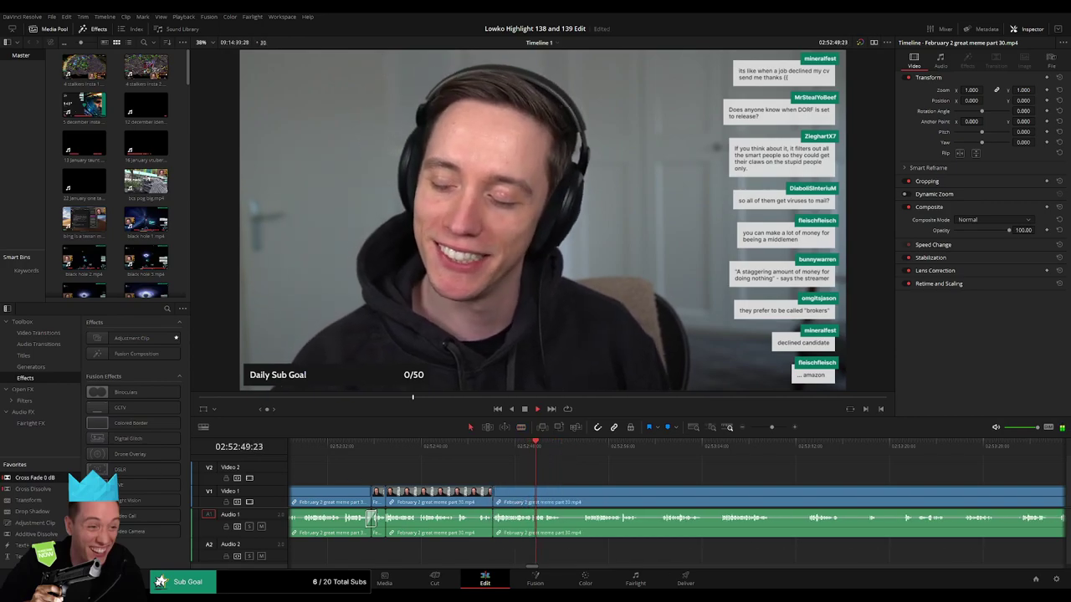
- Crossfade the audio join at about 02:52:46, then cut out the footage between about 02:52:52 and 02:52:54 and crossfade its join
scroll(452, 479, right, 3)
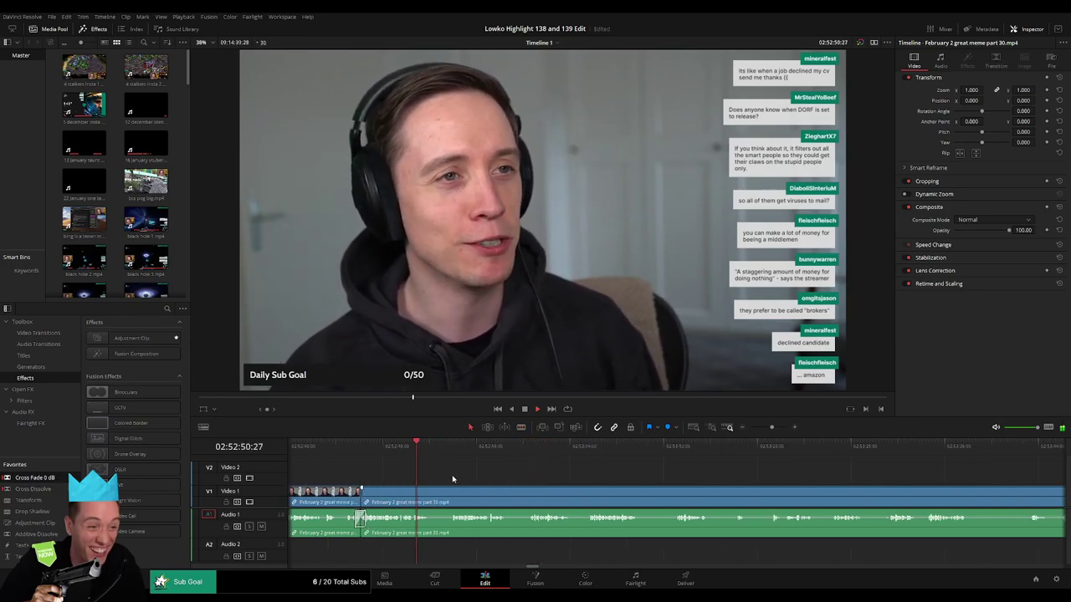
click(447, 448)
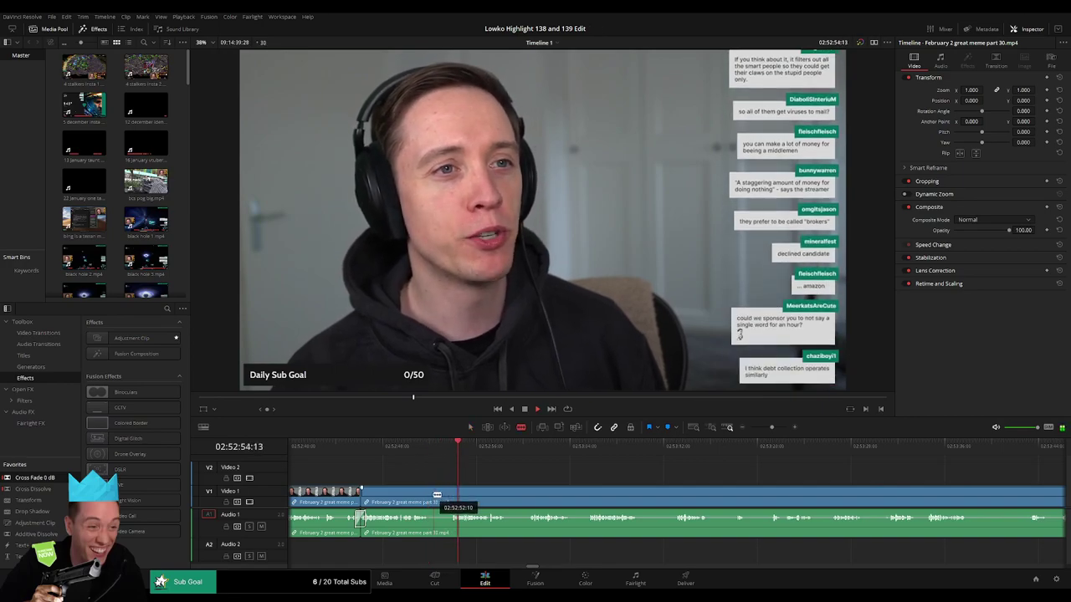
click(431, 495)
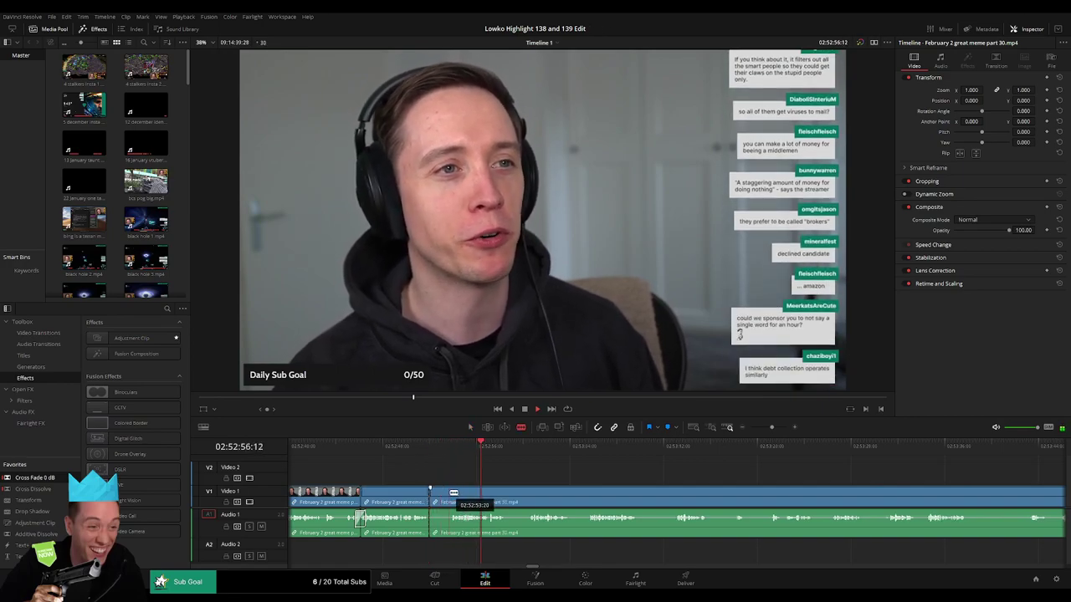
click(450, 495)
key(a)
click(440, 500)
key(Delete)
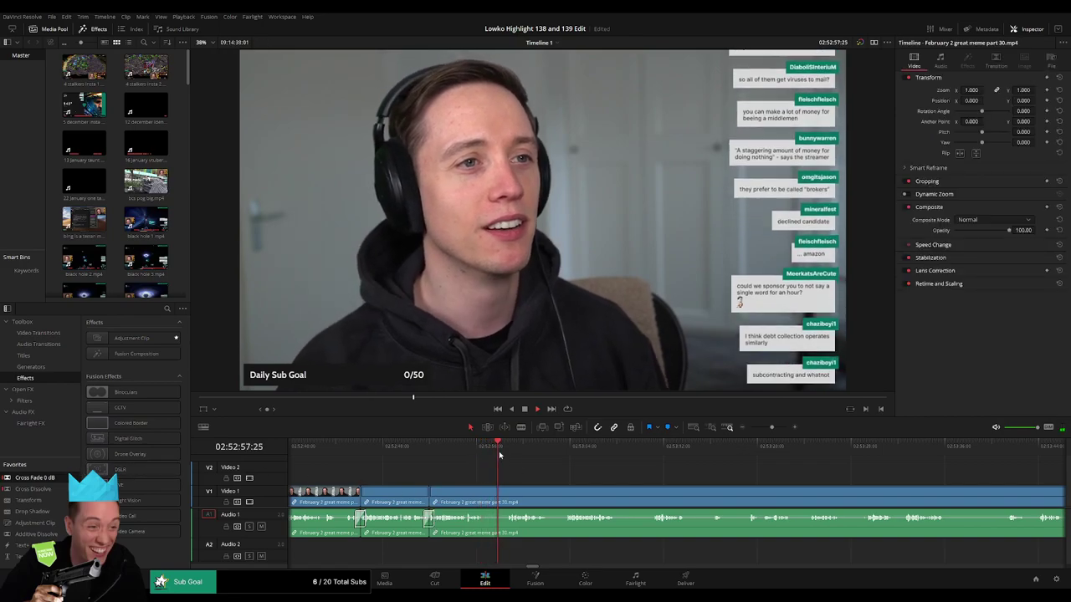
- Cut out a stretch of about two seconds starting near 02:52:57 in the February 2 footage, and crossfade the audio join
click(484, 494)
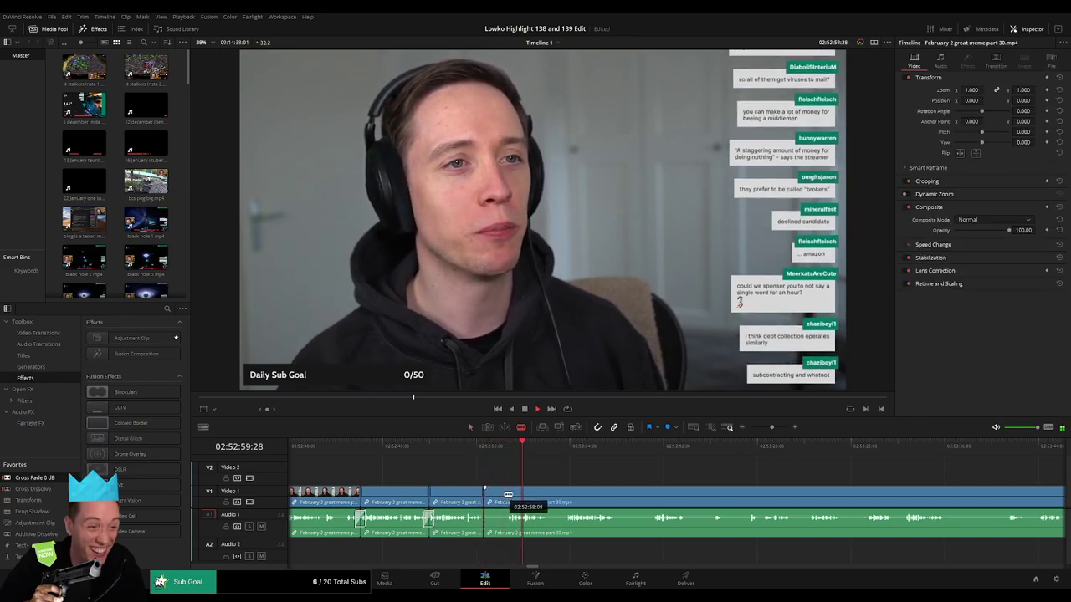
click(504, 495)
key(a)
click(496, 499)
key(Delete)
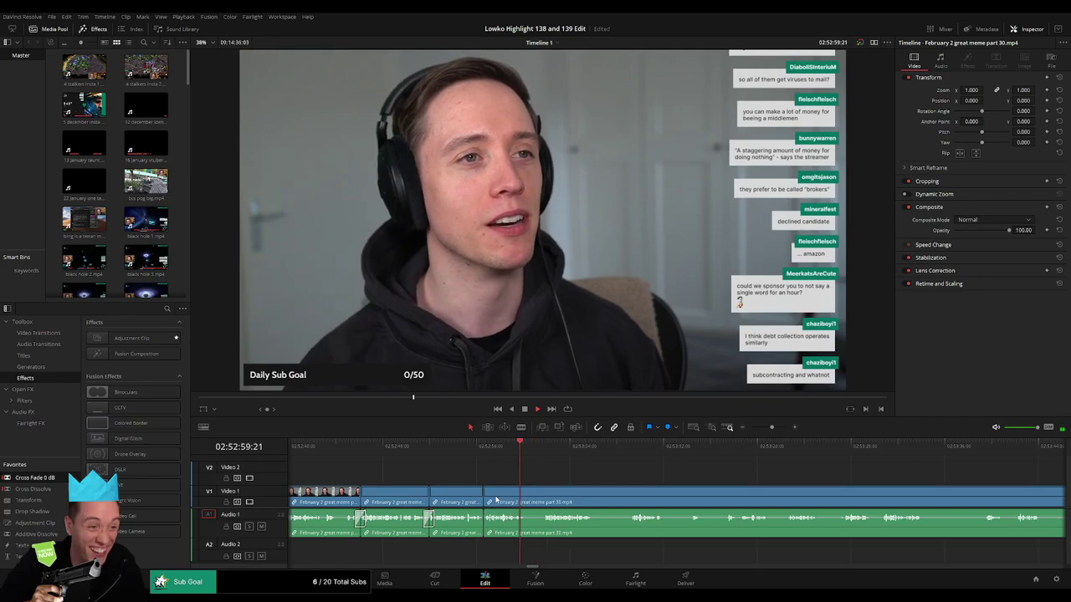
click(551, 477)
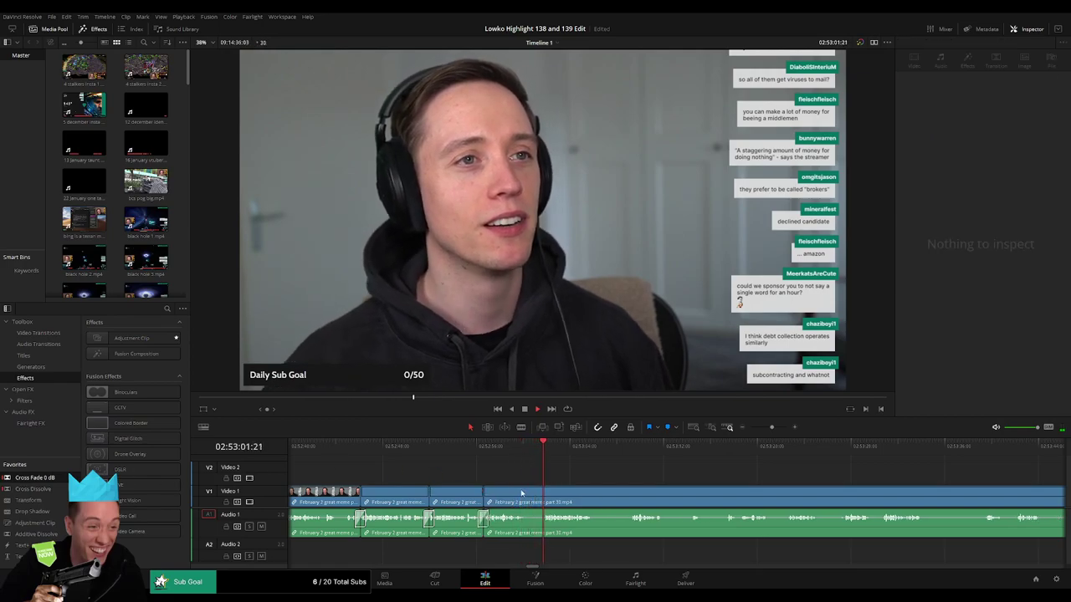
- Cut out the February 2 footage between about 02:53:00 and 02:53:02
key(b)
click(525, 493)
click(543, 493)
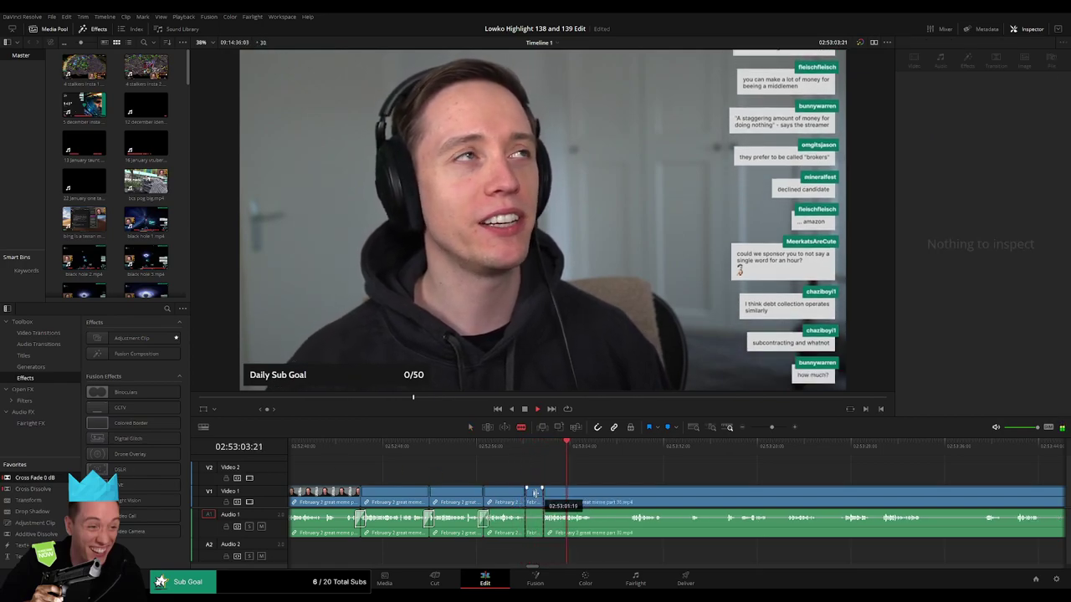
key(a)
click(536, 495)
key(Delete)
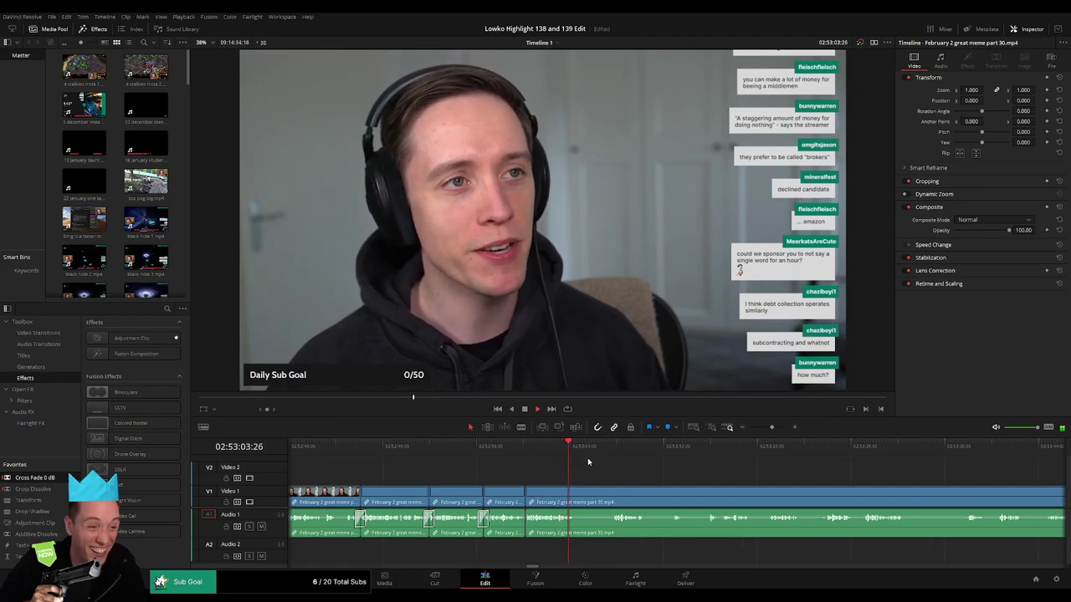
- Cut out the February 2 great meme footage between about 02:53:00 and 02:53:07, and crossfade the audio join
drag(687, 479, 512, 465)
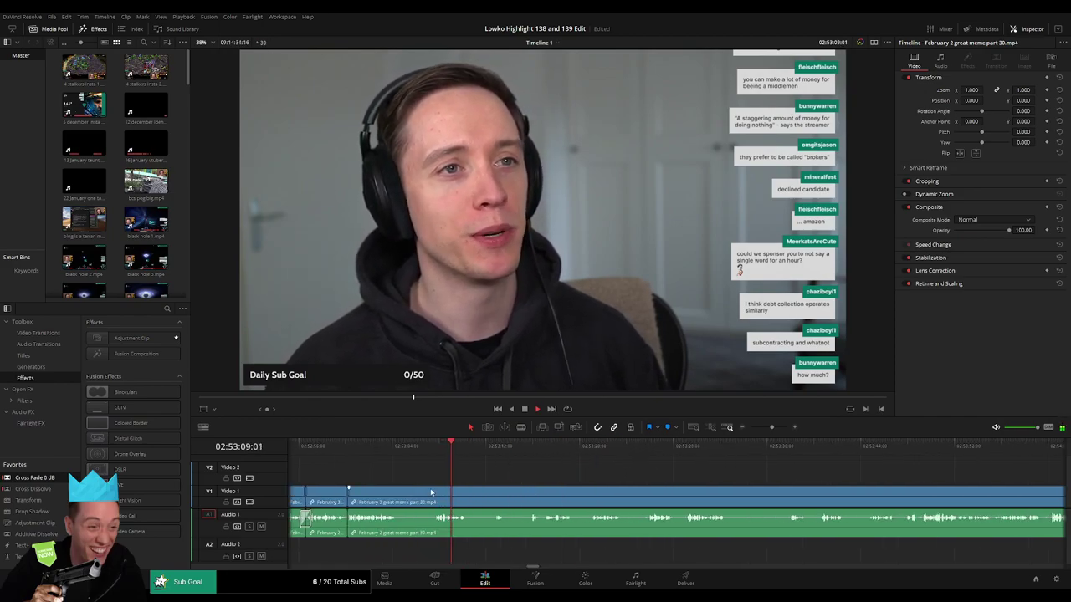
drag(438, 491, 433, 492)
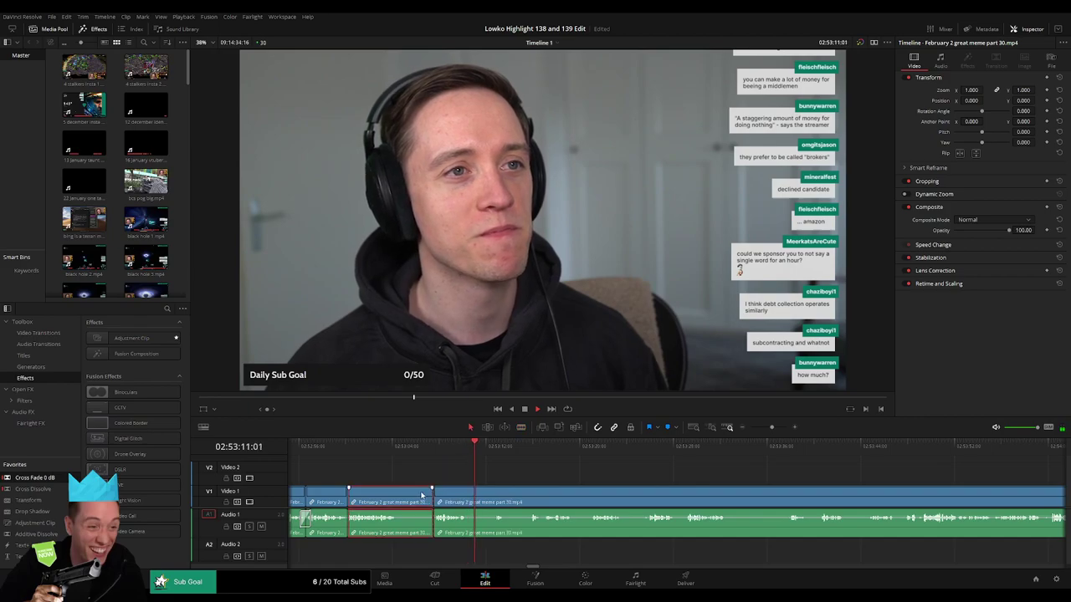
key(Delete)
click(345, 519)
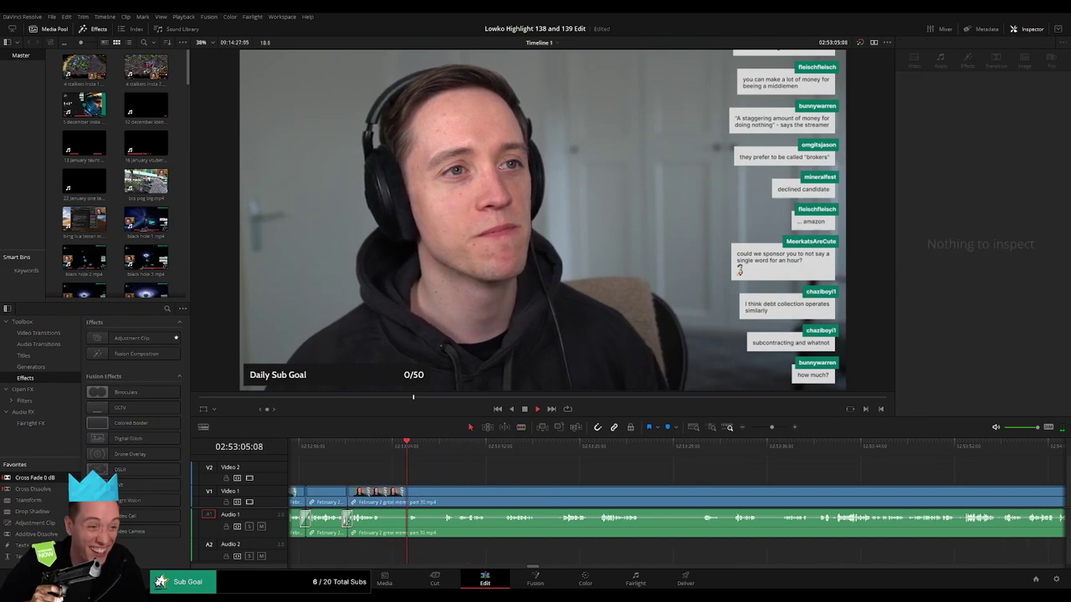
- Cut out the great meme footage between about 02:53:03 and 02:53:33, and crossfade the audio join
click(383, 494)
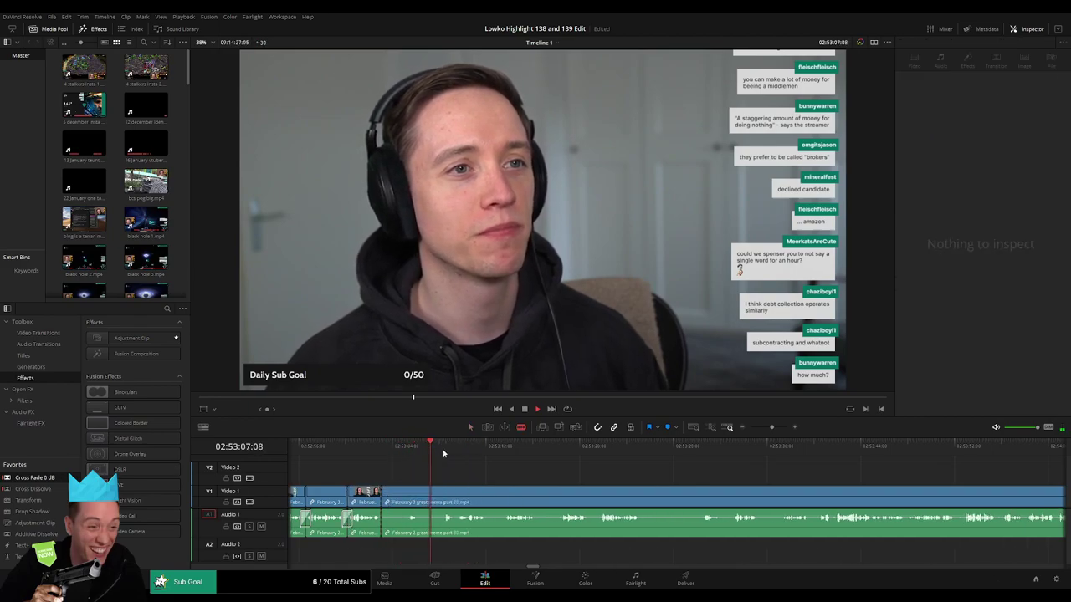
click(443, 450)
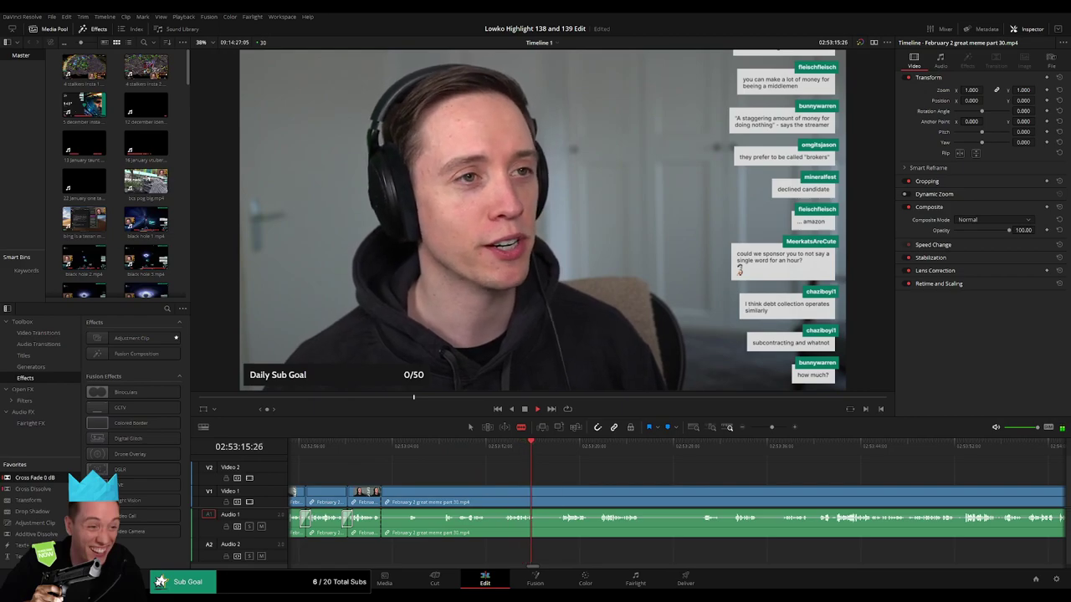
click(557, 450)
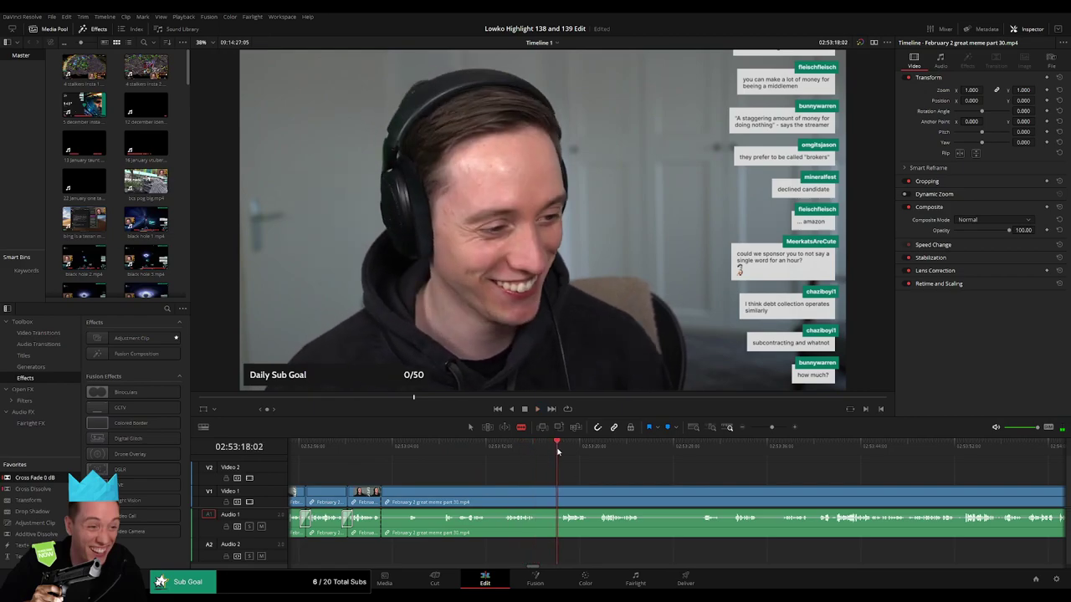
click(602, 450)
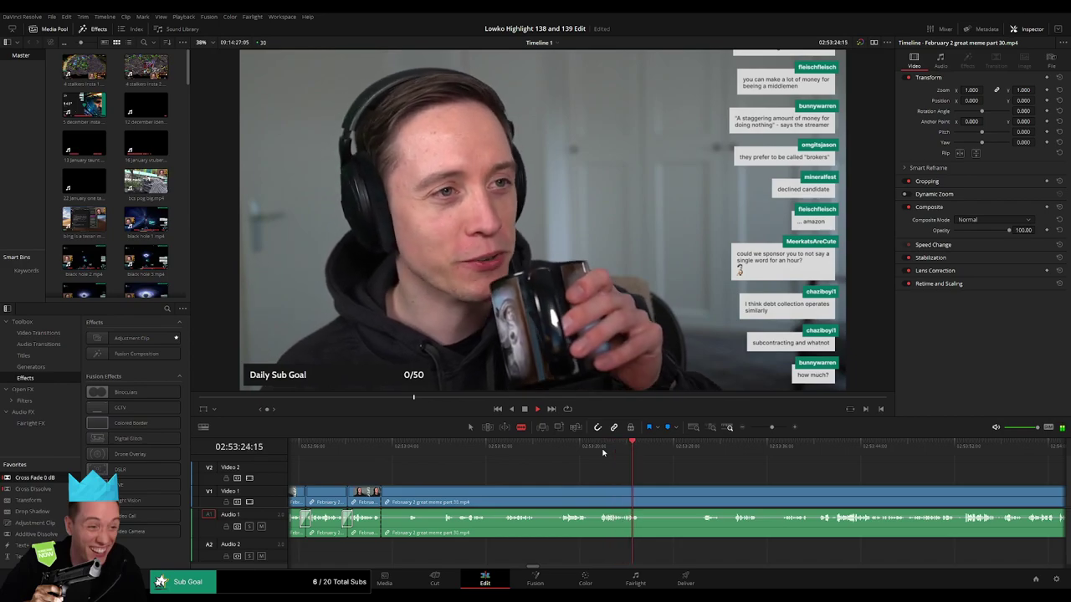
click(731, 452)
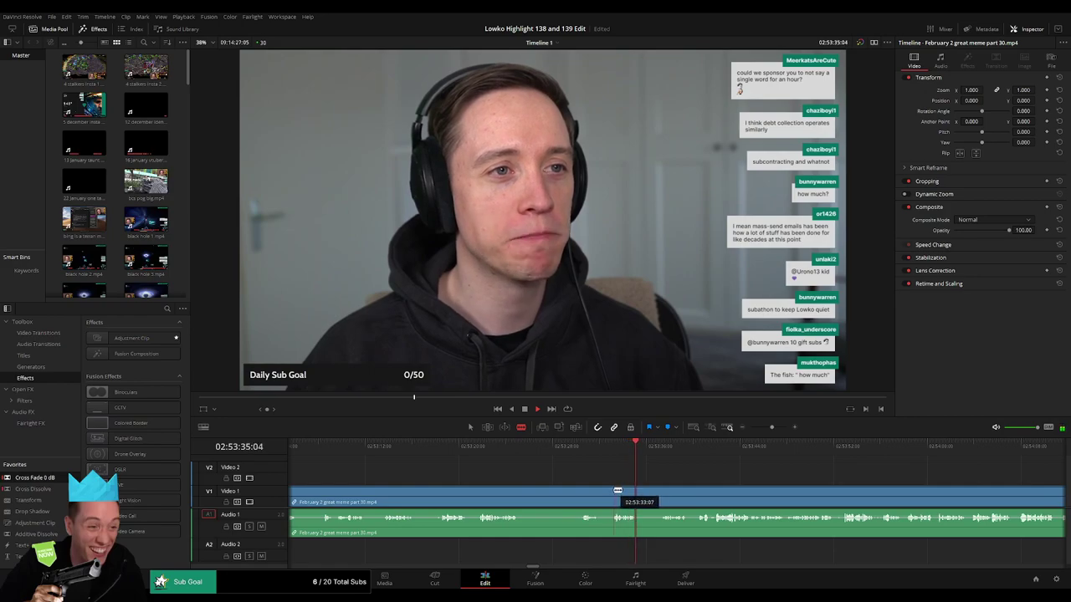
click(615, 494)
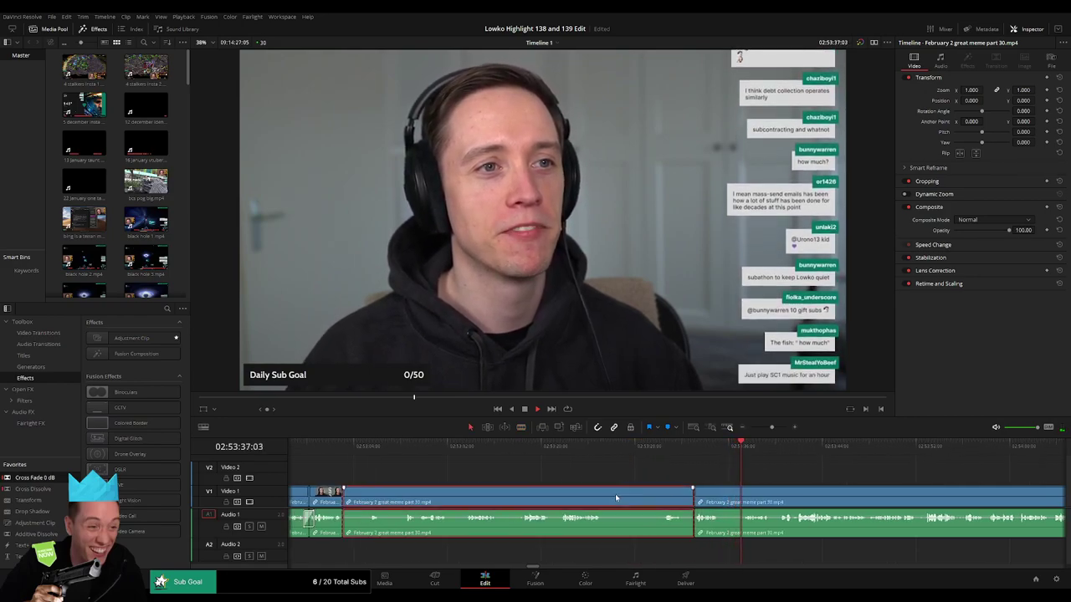
key(Delete)
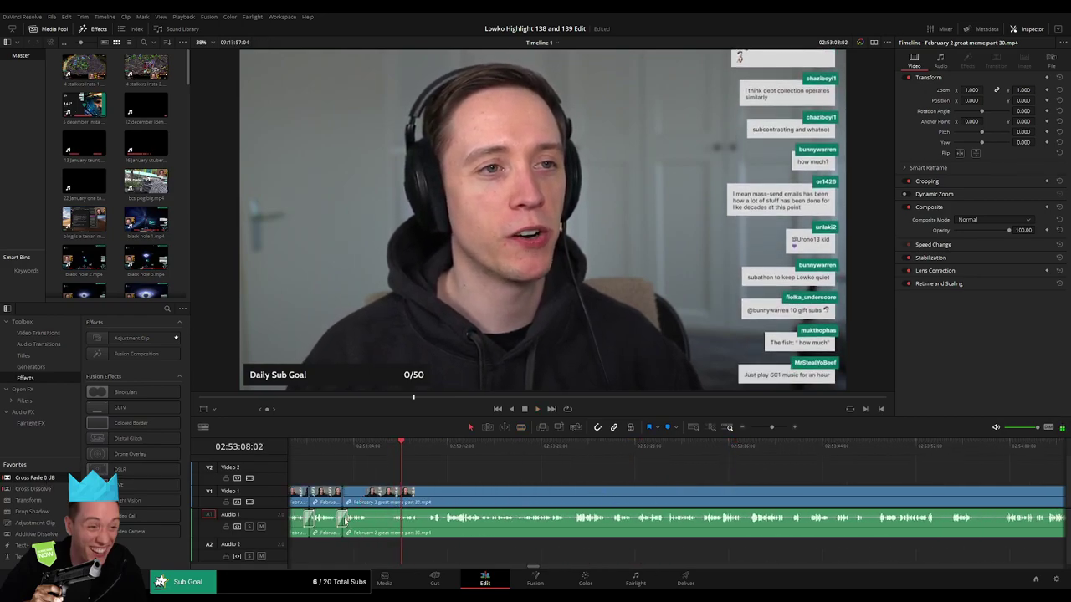
- Cut out the great meme footage between about 02:53:05 and 02:53:07, and crossfade the audio join
key(b)
click(370, 496)
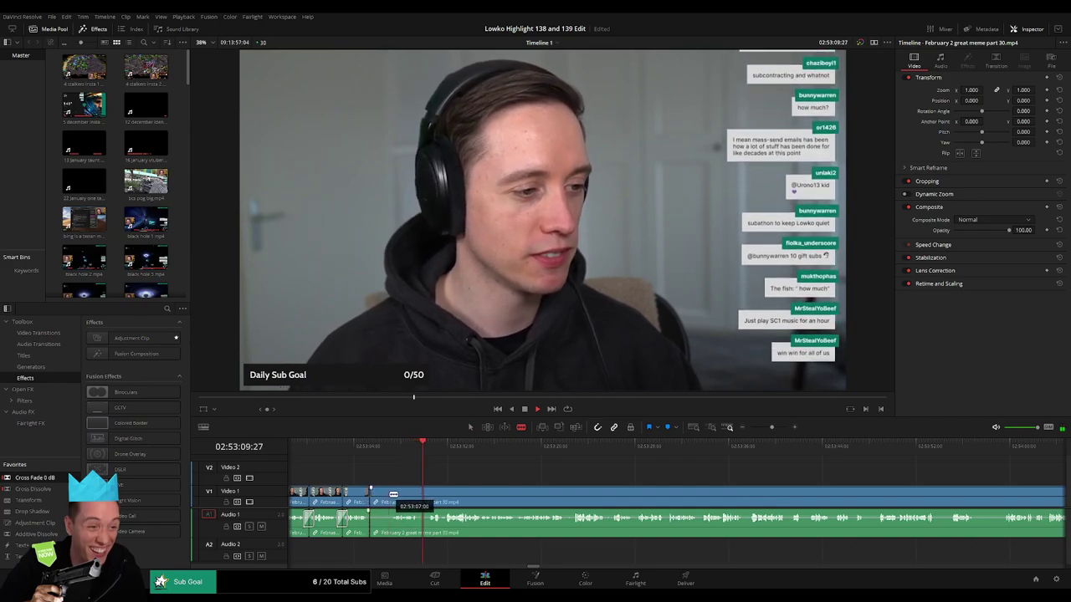
drag(394, 495, 385, 495)
click(383, 495)
key(Delete)
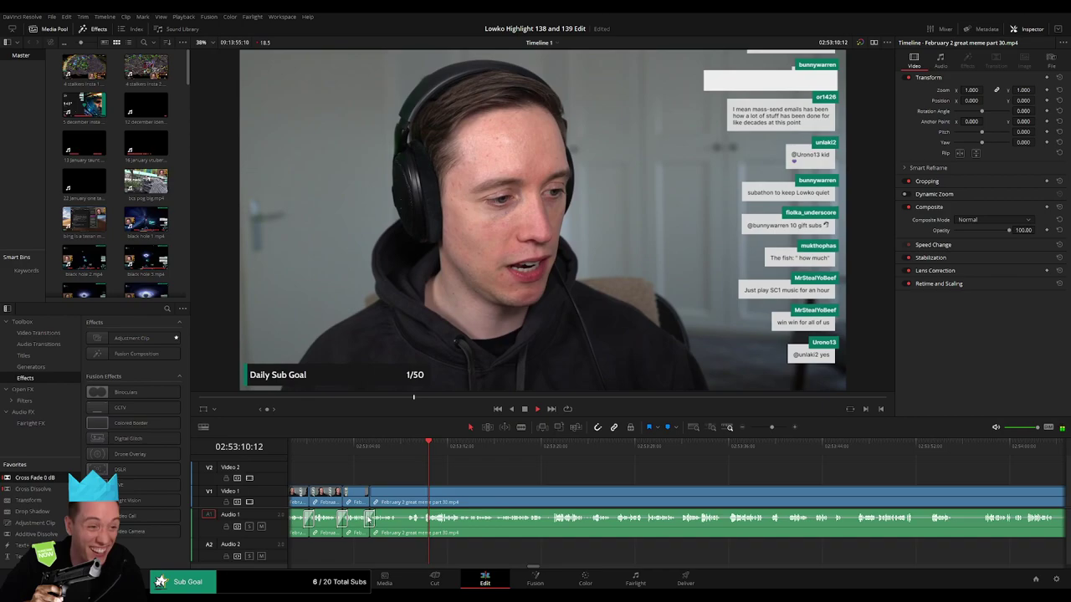
- Cut out a stretch of under a second starting near 02:53:08 in the great meme footage, and crossfade the audio join
key(b)
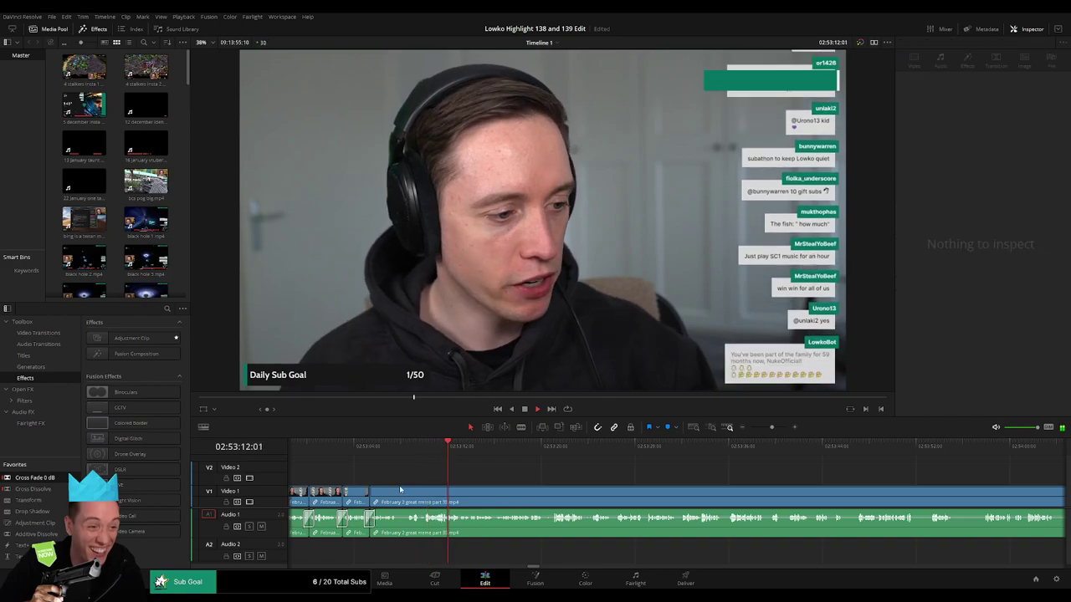
click(399, 494)
click(407, 494)
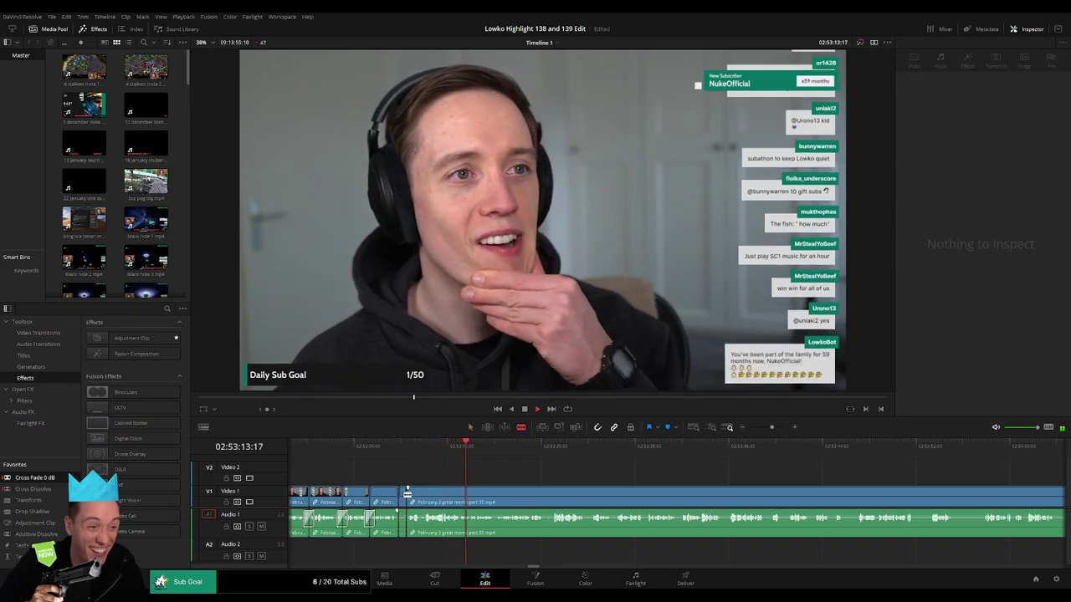
key(a)
click(402, 494)
key(Delete)
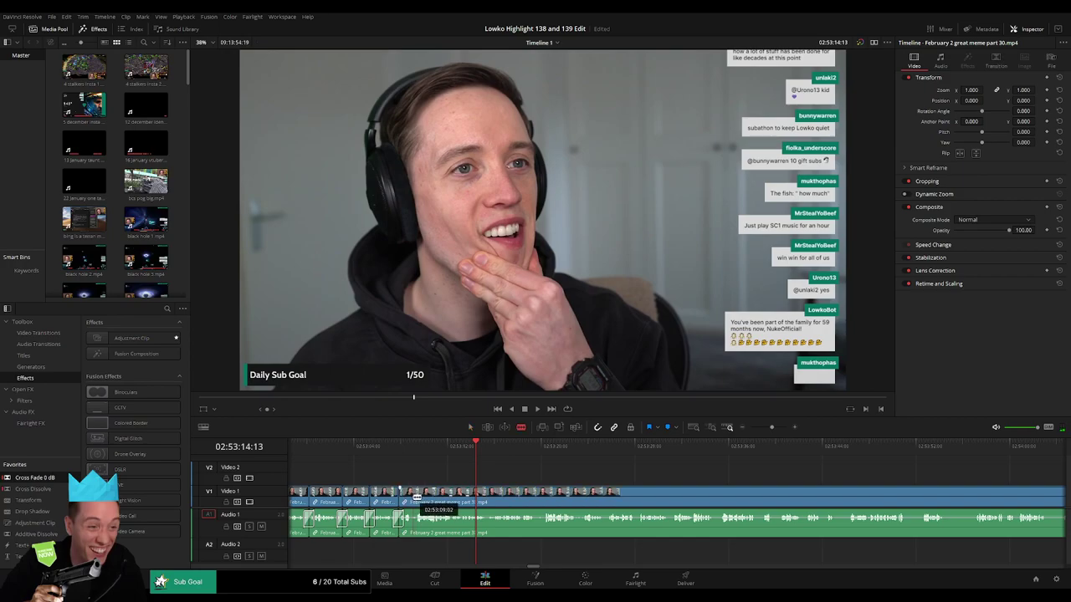
- Split the great meme clip at about 02:53:09, delete its remainder, and close the gap before the February 2 balrog part 31 clip
click(413, 497)
drag(575, 436, 614, 442)
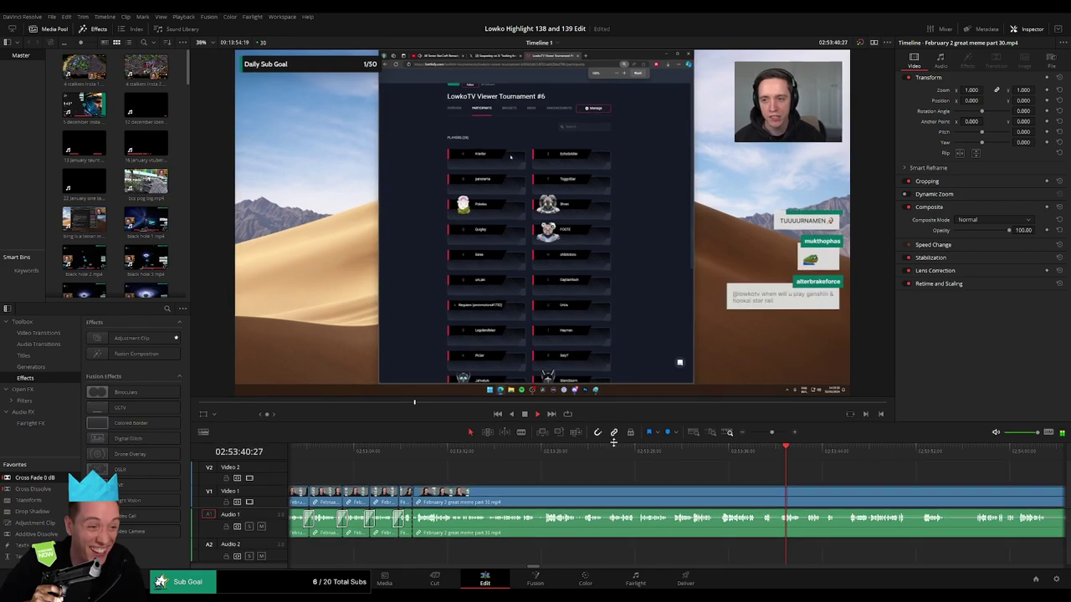
click(990, 451)
drag(771, 433, 763, 433)
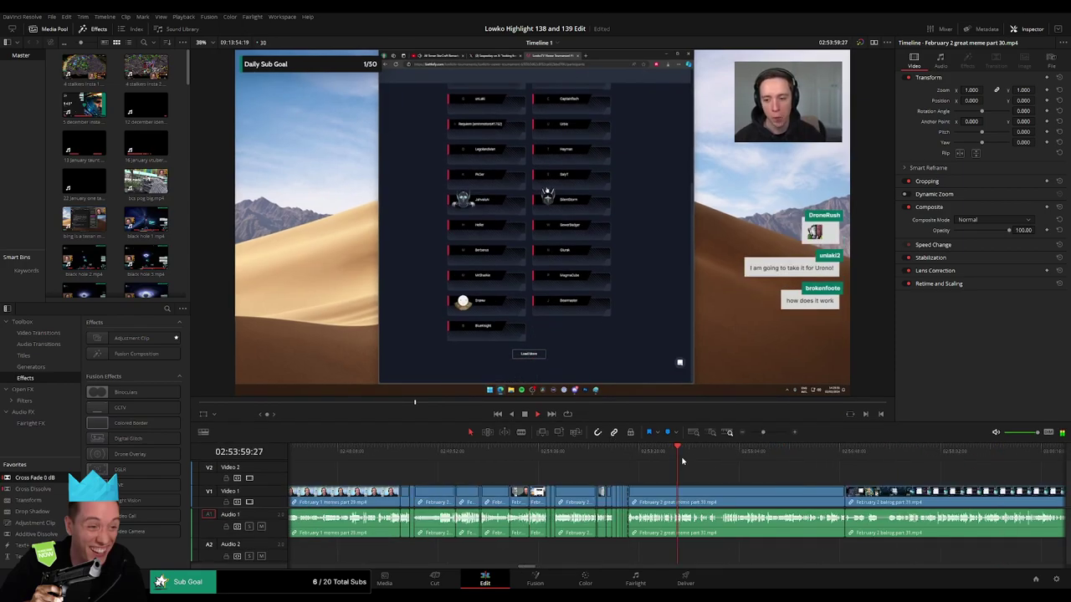
drag(681, 461, 817, 461)
click(755, 498)
key(BackSpace)
click(753, 499)
key(BackSpace)
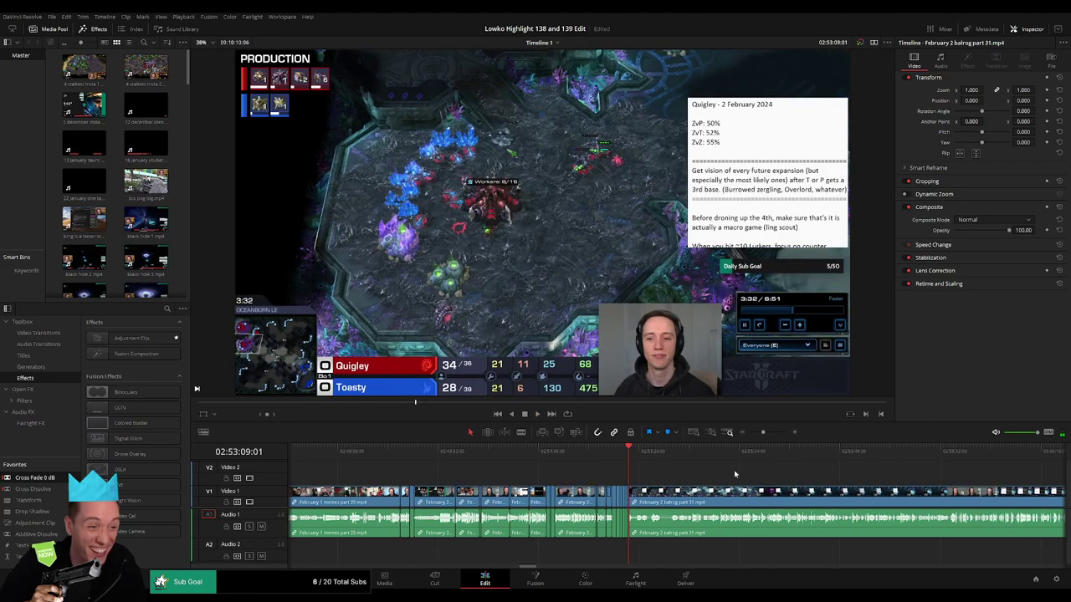
- Scan the February 2 balrog clip up to about 02:59:43 for the point where the usable talking section starts
drag(745, 487, 540, 465)
key(space)
click(469, 453)
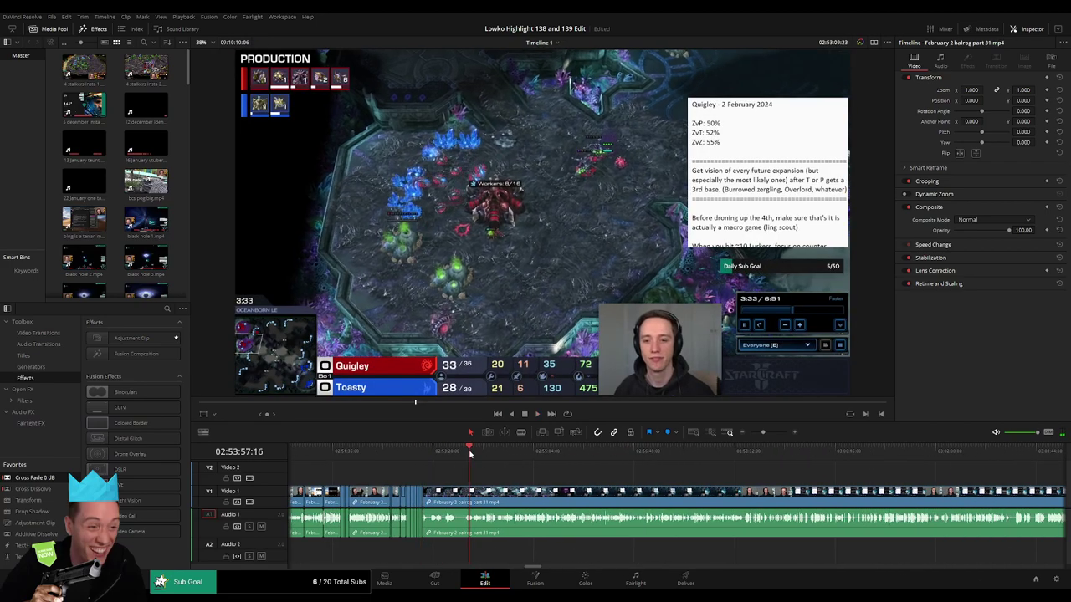
mouse_move(763, 432)
mouse_down()
mouse_move(753, 433)
mouse_move(764, 433)
mouse_up()
click(796, 458)
drag(813, 465, 742, 458)
key(space)
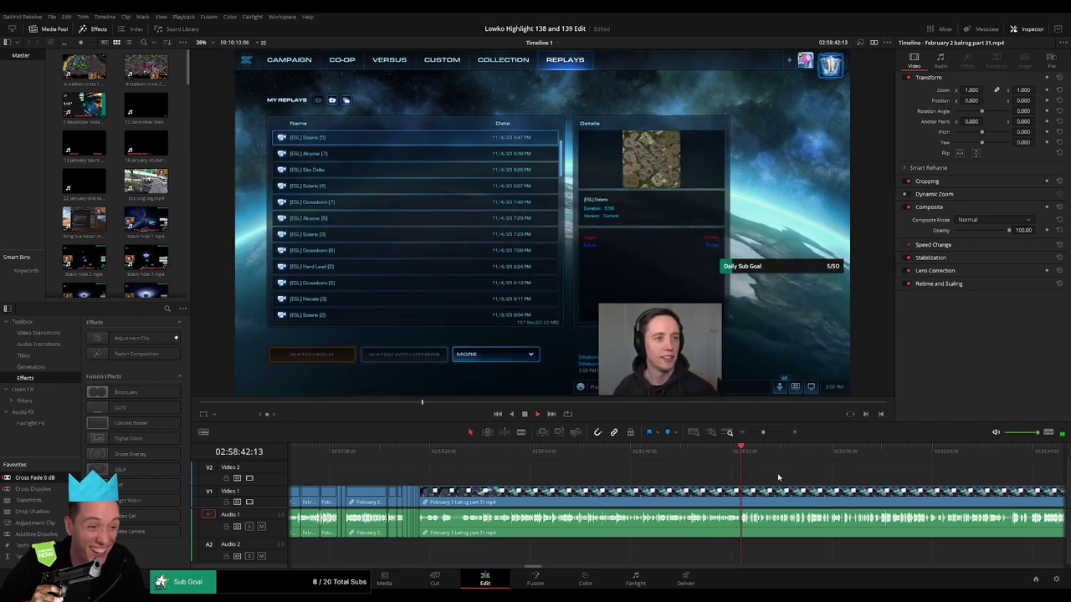
scroll(555, 461, right, 5)
click(606, 459)
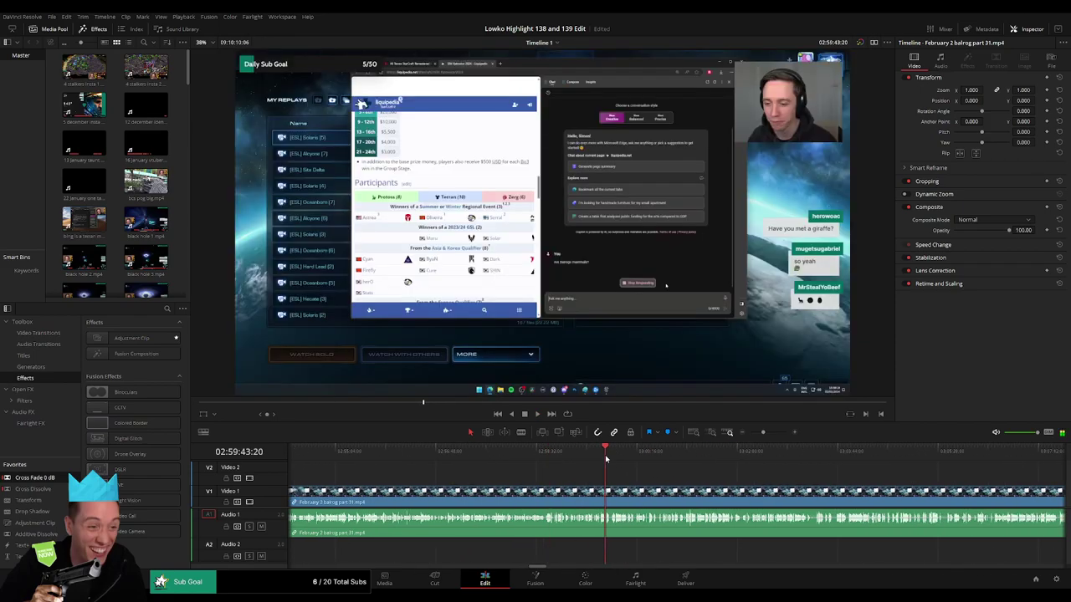
click(584, 456)
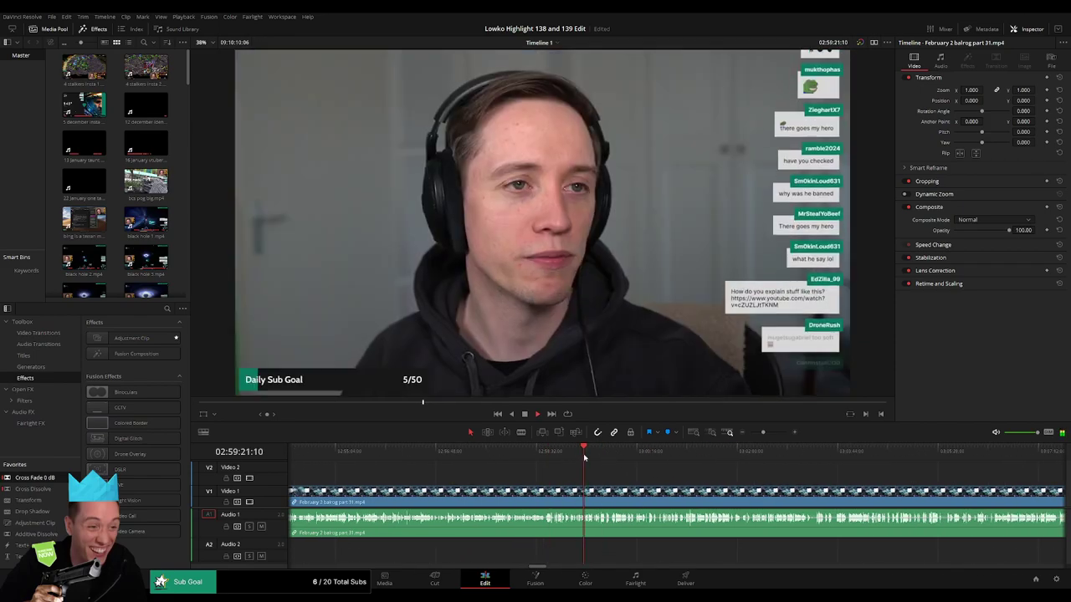
click(570, 456)
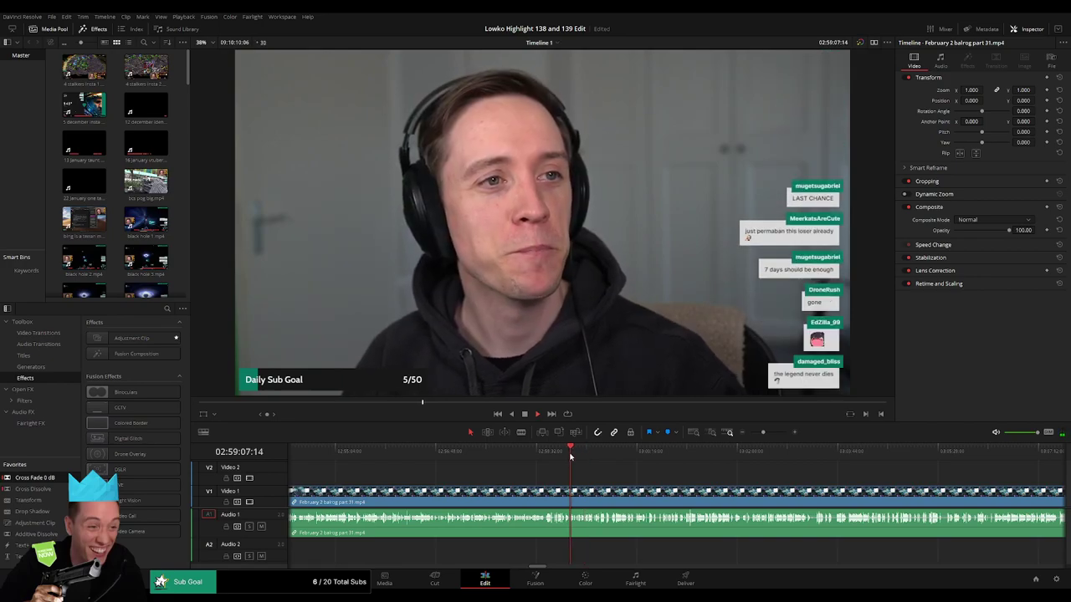
drag(762, 433, 769, 432)
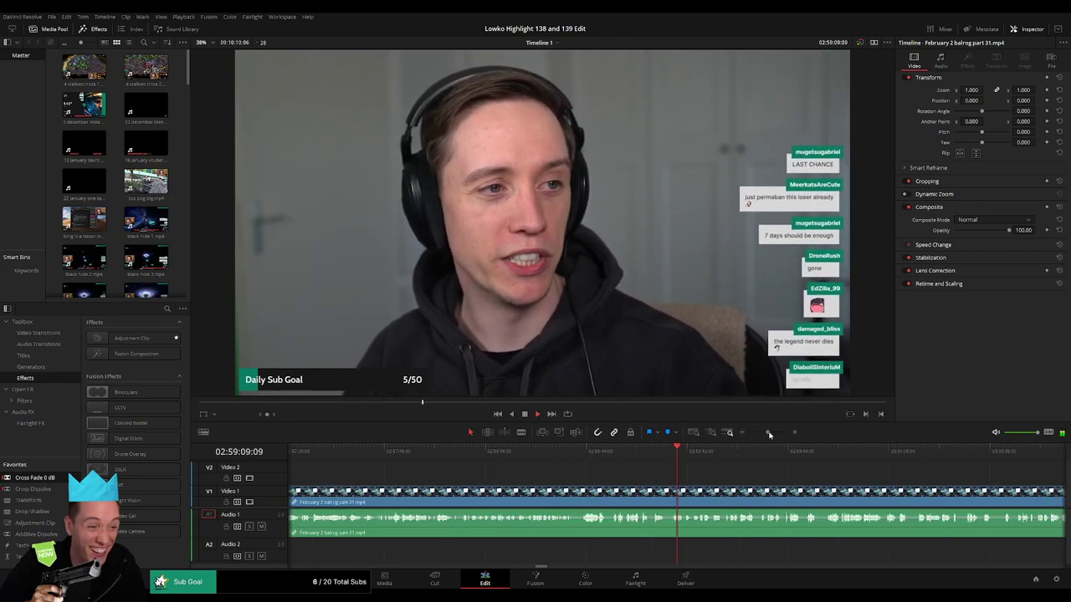
- Split the balrog clip at about 02:58:42, delete the footage before the split, and play back the new join near 02:53:09
click(546, 454)
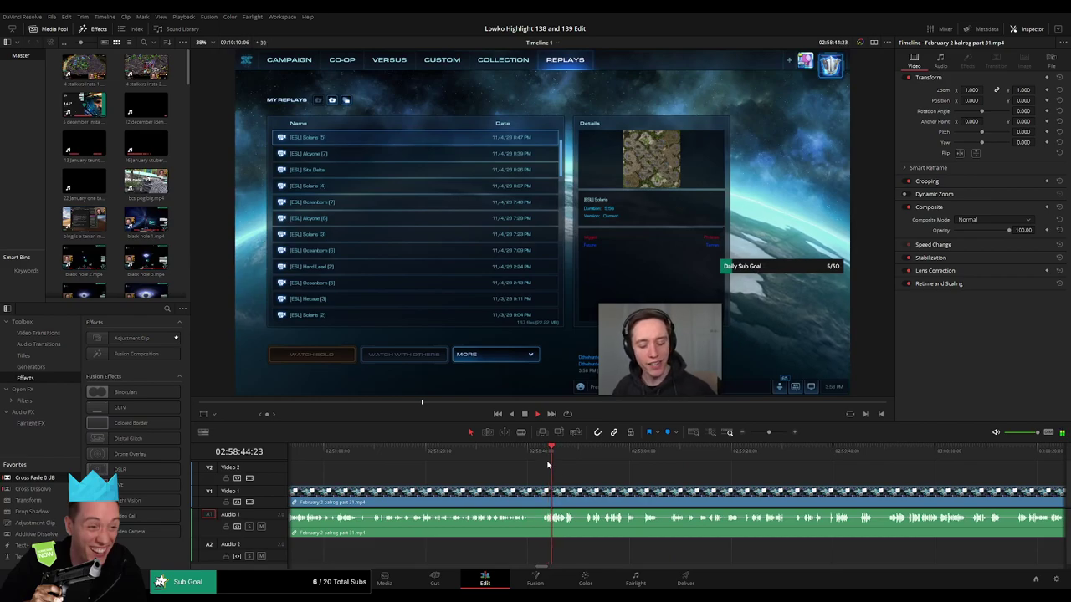
click(542, 493)
key(a)
click(517, 495)
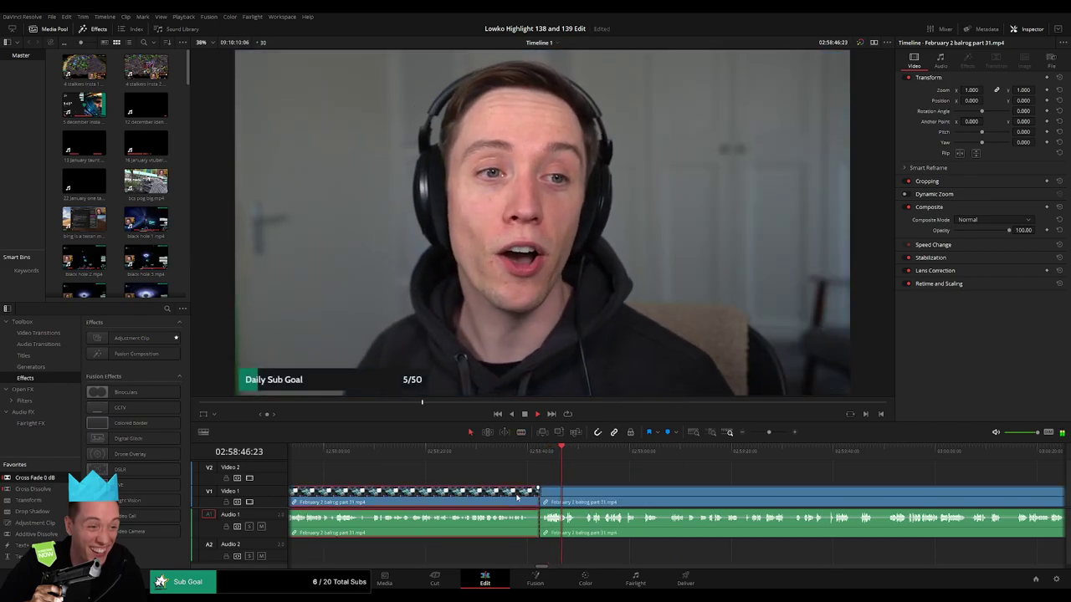
key(Delete)
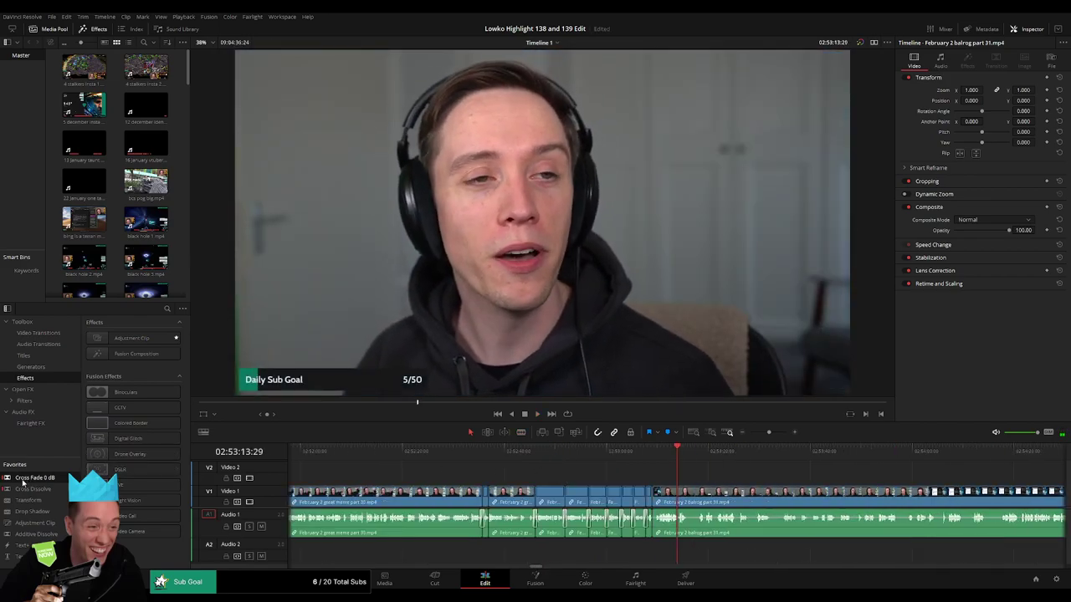
click(652, 453)
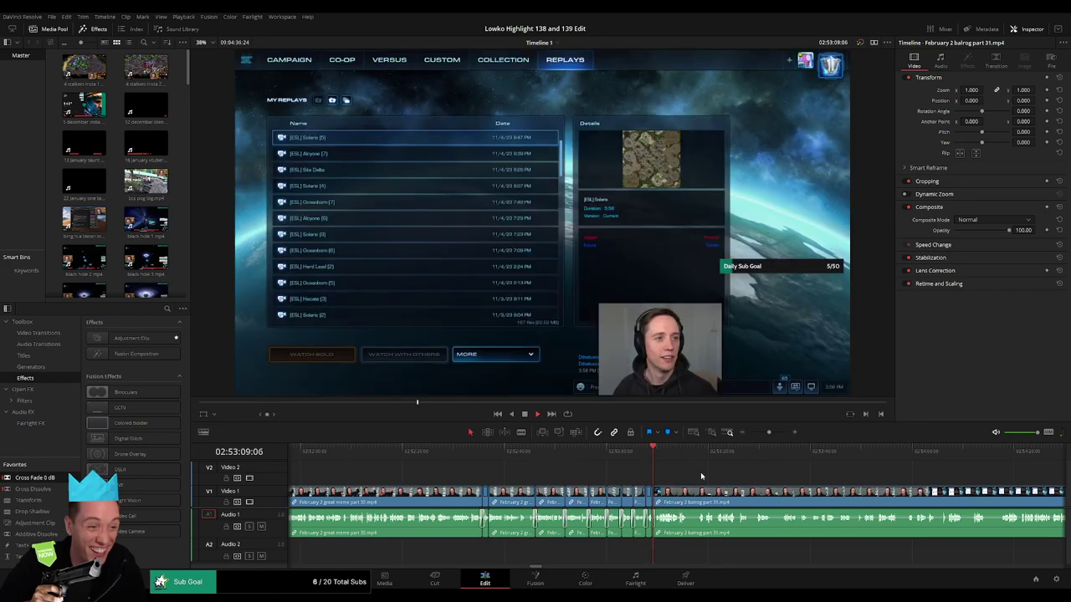
click(651, 458)
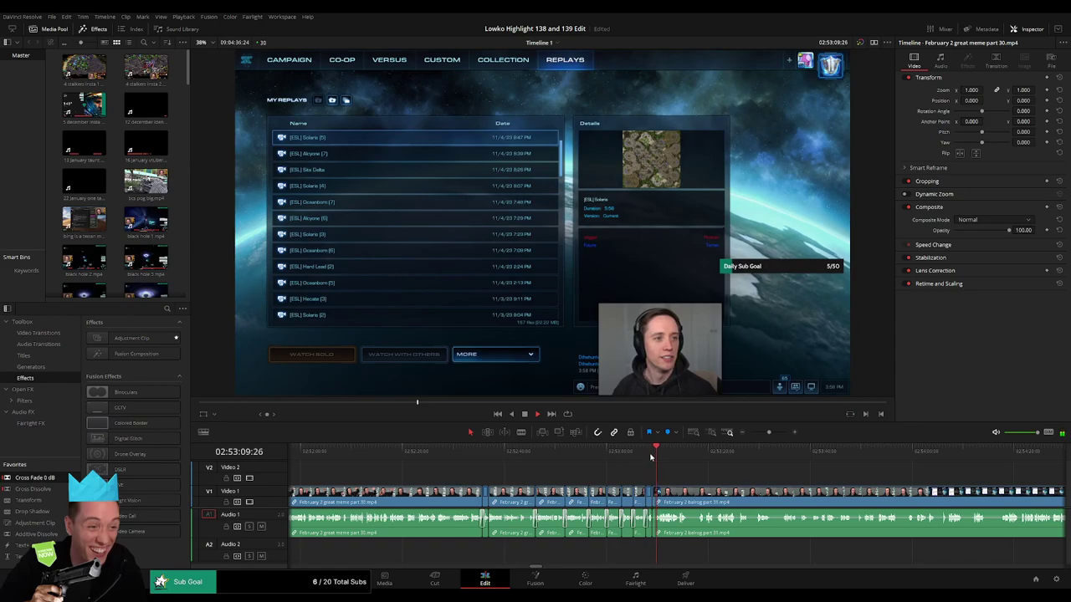
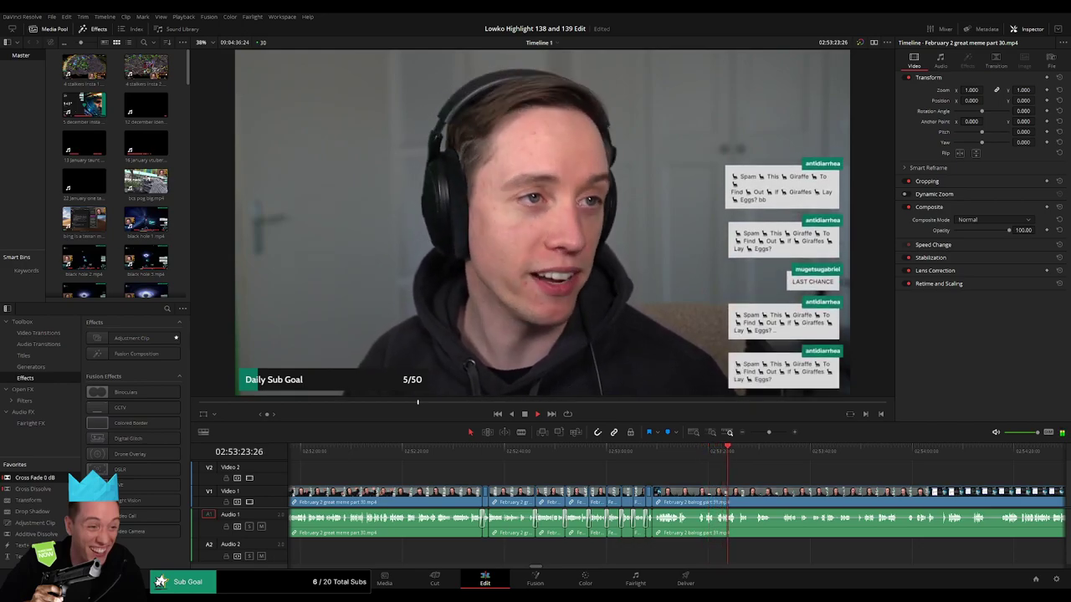
- Cut out the balrog footage between about 02:53:16 and 02:53:18, and crossfade the audio join
drag(768, 433, 772, 433)
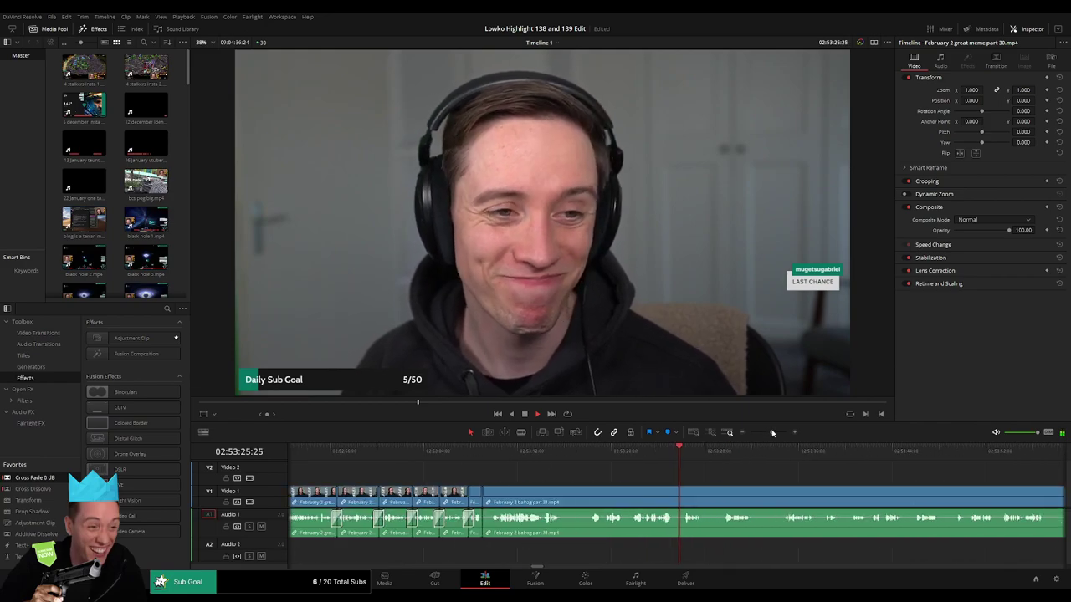
click(568, 496)
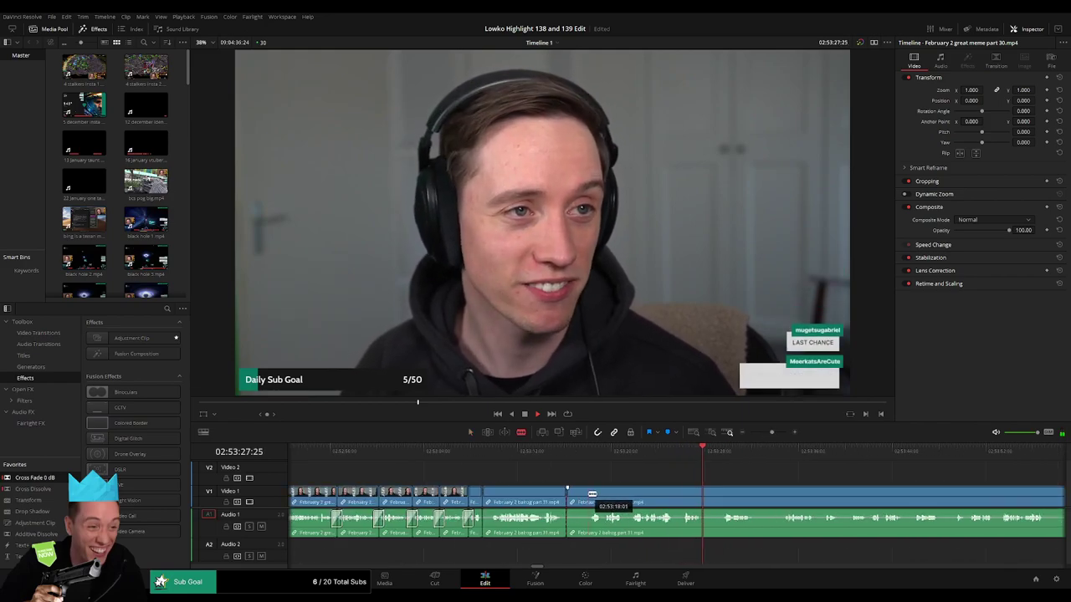
click(590, 495)
key(a)
click(579, 497)
key(Delete)
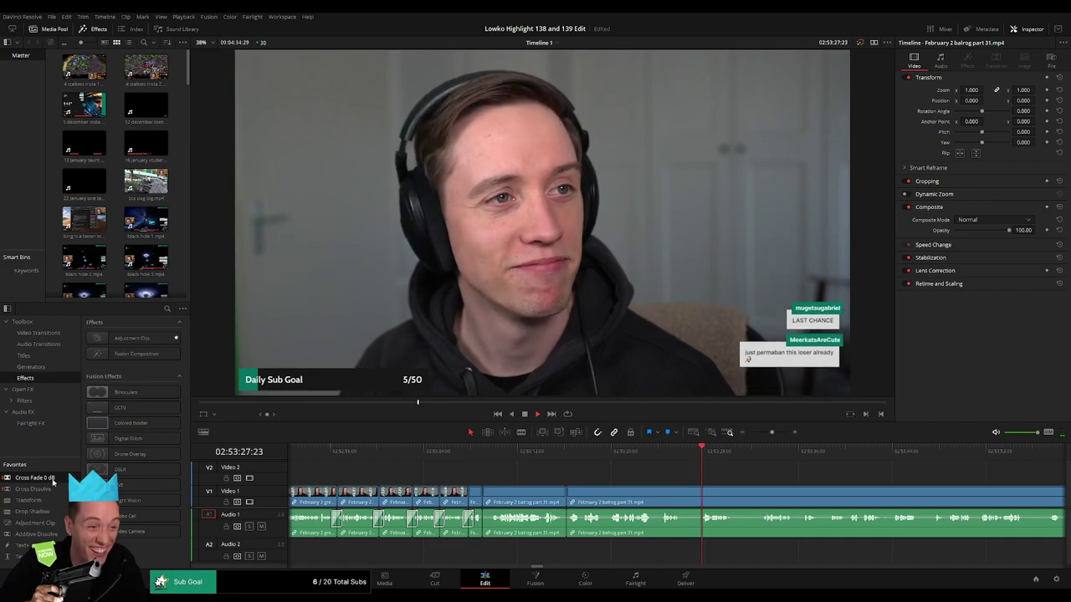
- Cut out the balrog footage between about 02:53:30 and 02:53:33, and crossfade the audio join with Cross Fade 0 dB
scroll(540, 467, right, 3)
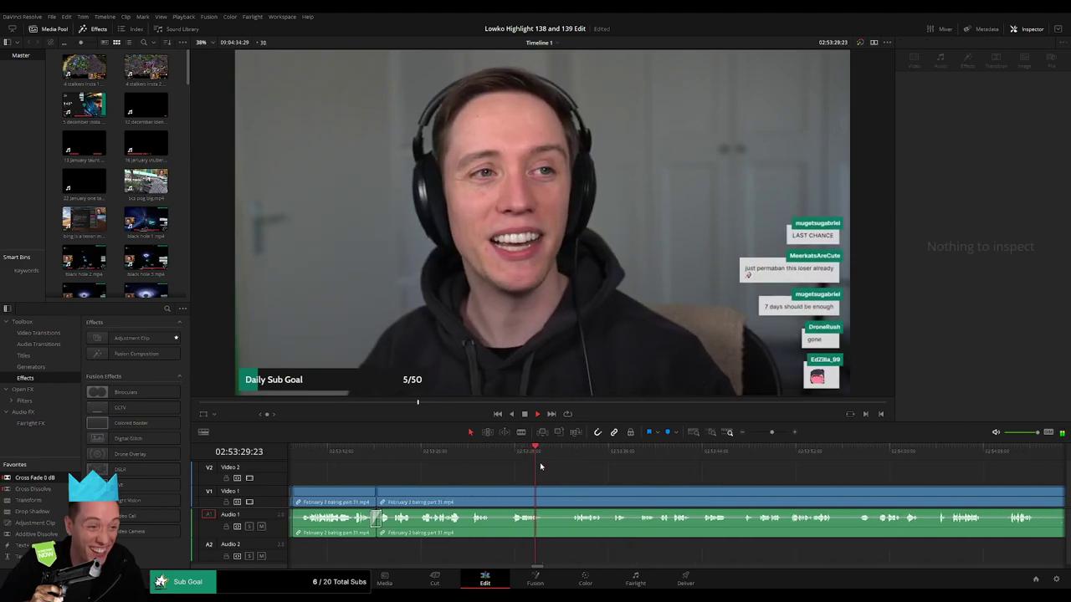
click(566, 454)
key(b)
click(542, 496)
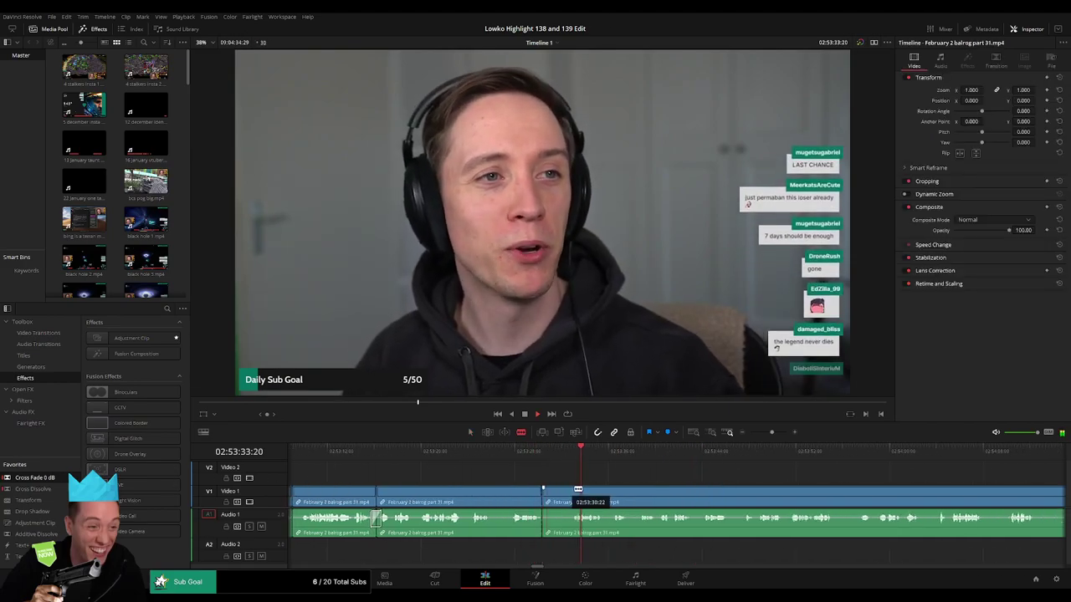
click(576, 492)
key(a)
click(562, 495)
key(Delete)
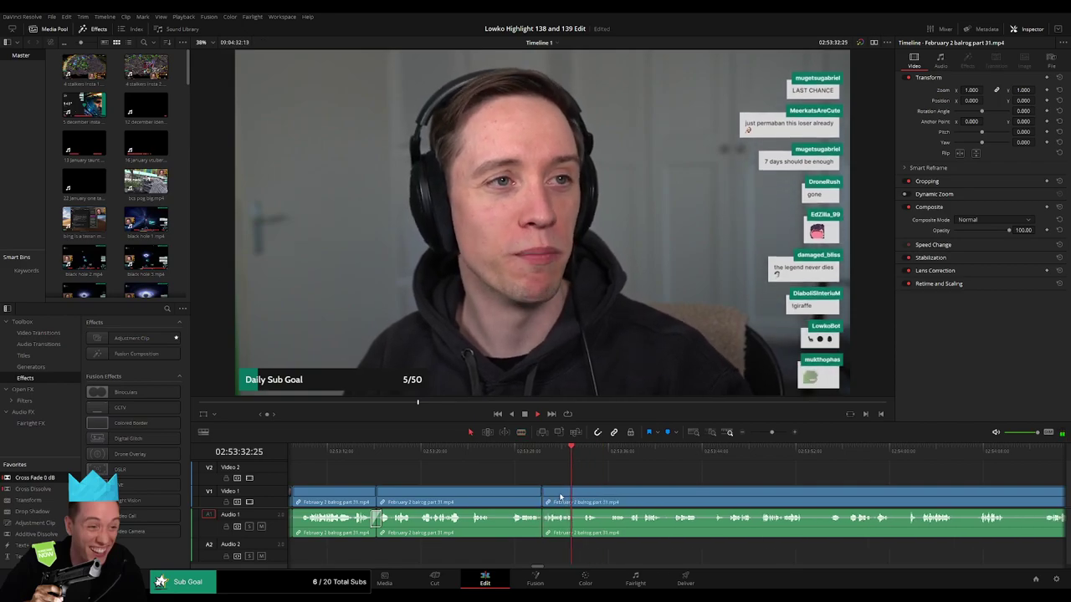
drag(556, 522, 545, 520)
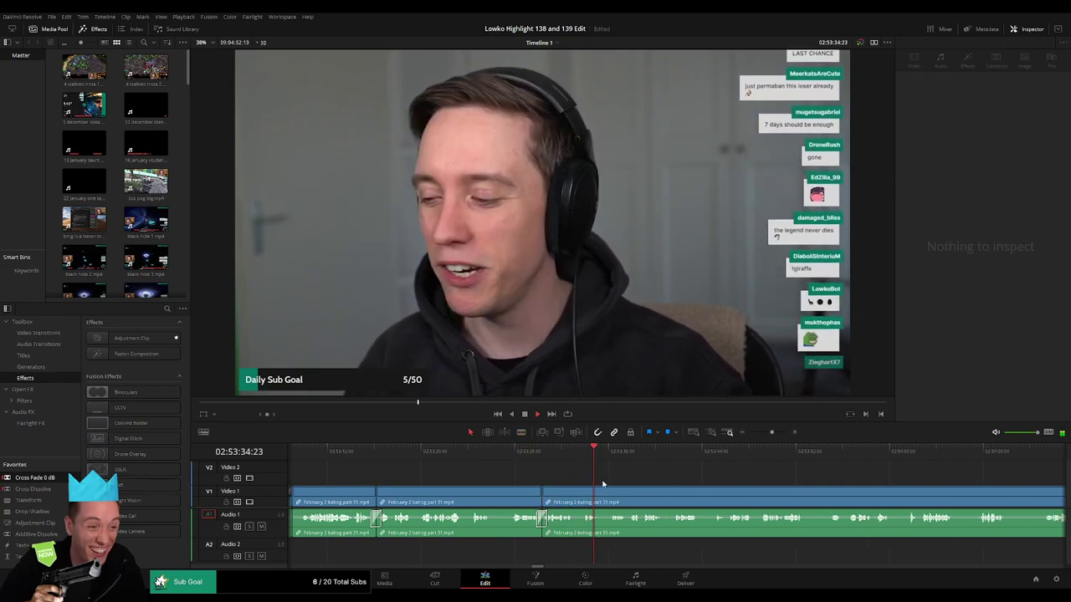
- Remove the roughly one-second balrog segment between about 02:53:35 and 02:53:36, and crossfade its audio join
scroll(601, 484, right, 3)
click(462, 458)
key(b)
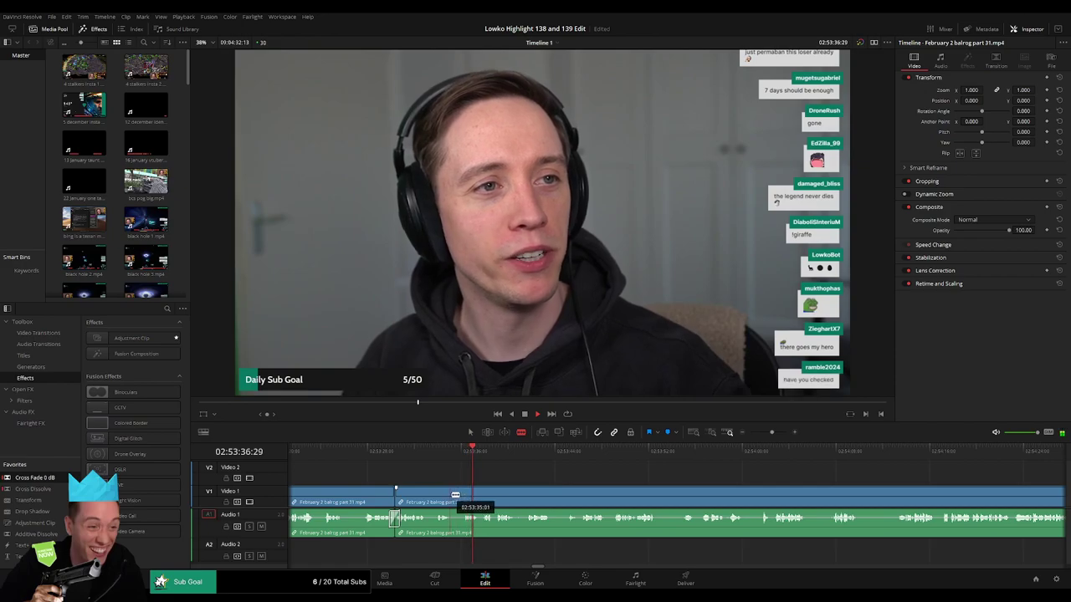
click(452, 494)
drag(467, 496, 460, 498)
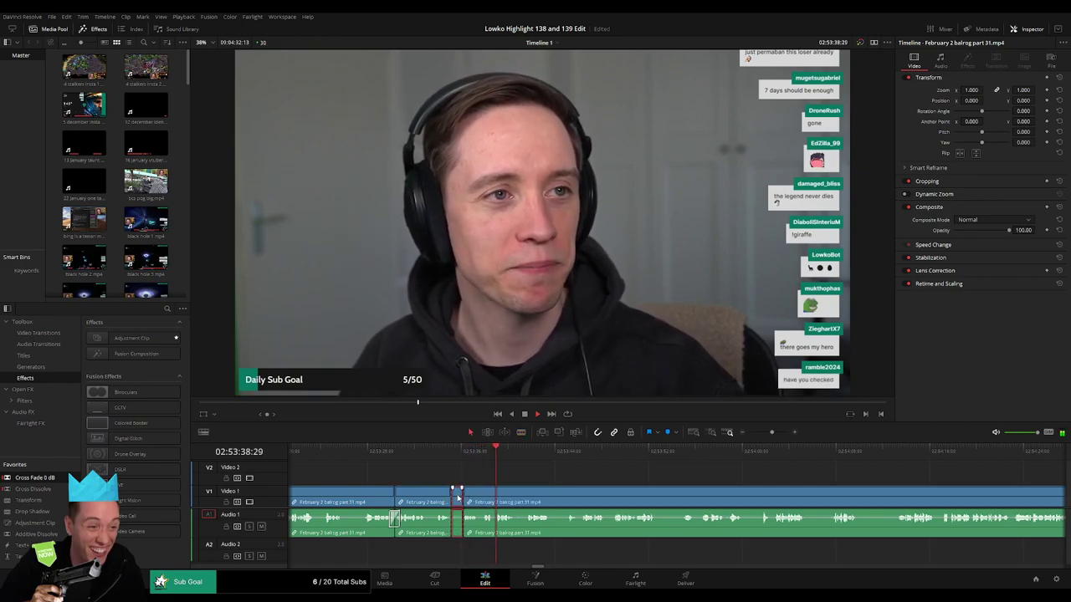
key(Delete)
drag(50, 479, 482, 512)
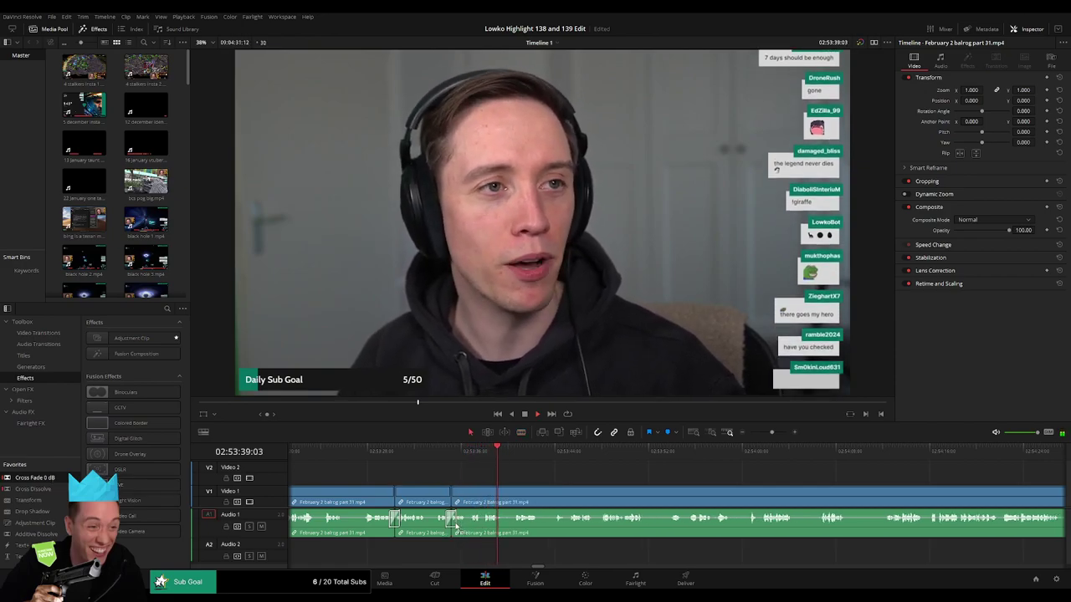
- Cut out the pause in the balrog clip between about 02:53:43 and 02:53:44, and crossfade the audio join
click(550, 485)
drag(575, 485, 495, 482)
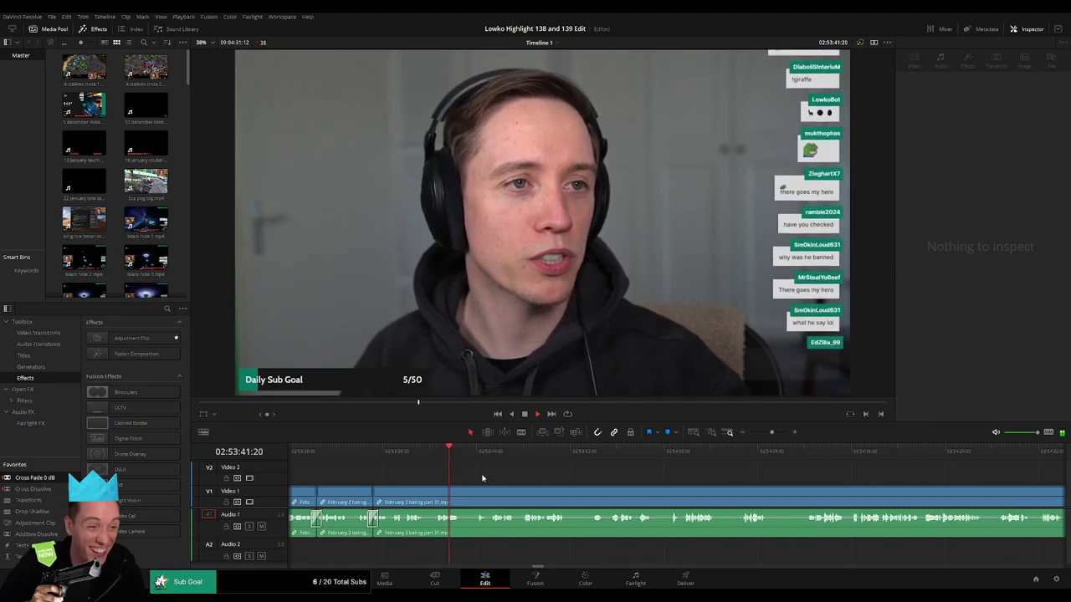
click(408, 452)
key(b)
click(463, 502)
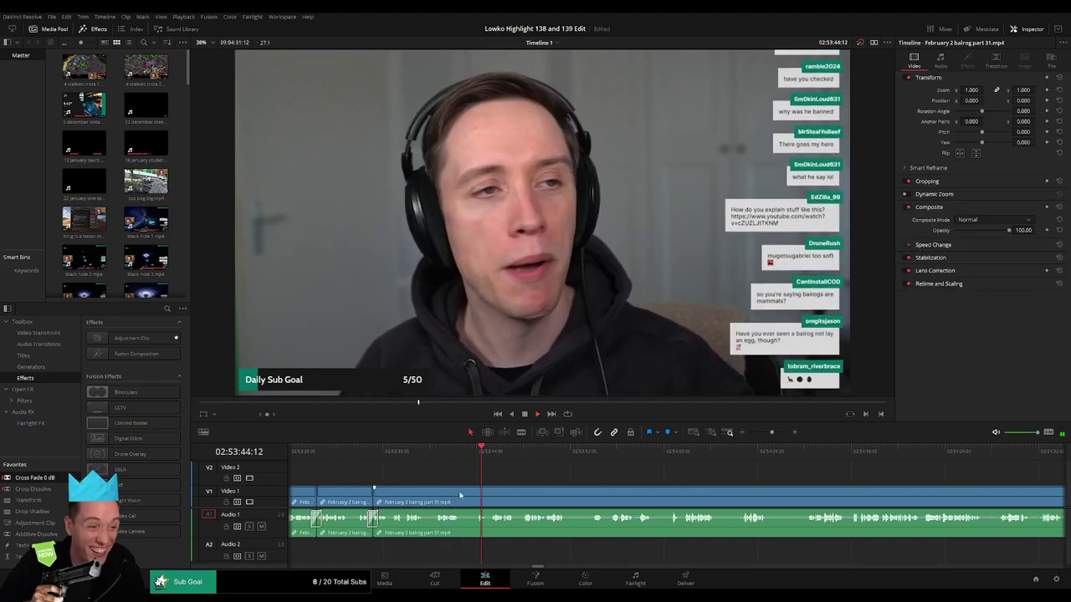
click(479, 492)
key(a)
click(470, 493)
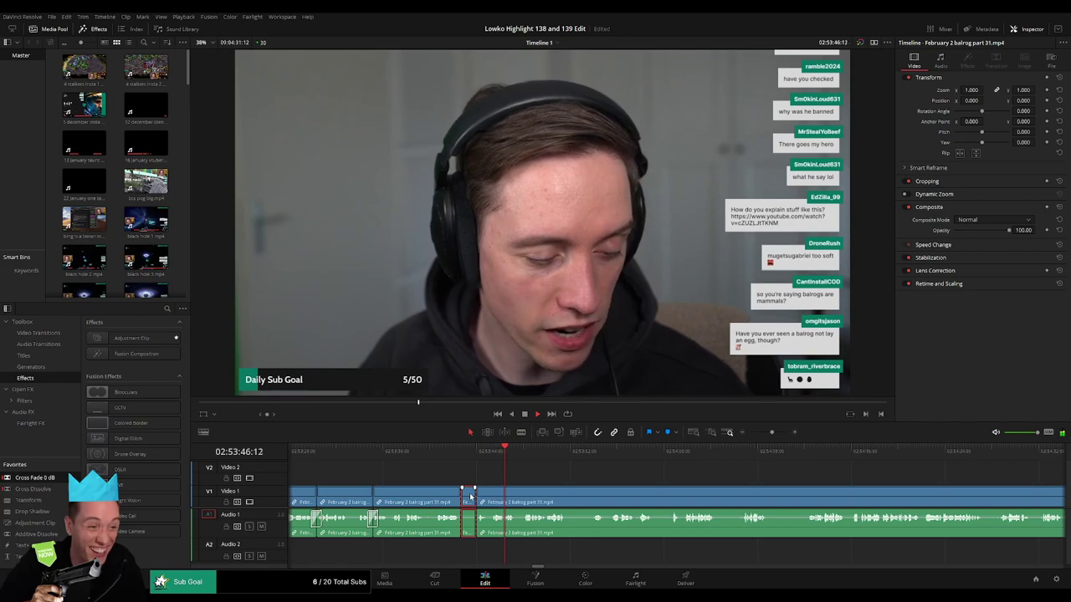
key(Delete)
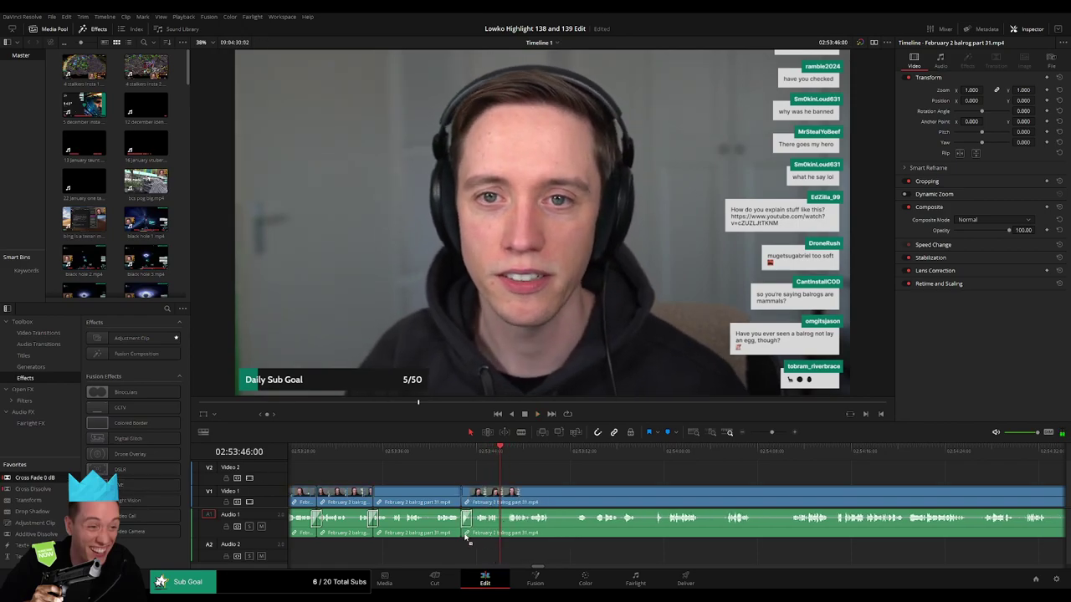
- Cut the balrog footage between about 02:53:50 and 02:53:54, and add an audio crossfade at the join
scroll(452, 514, right, 3)
key(b)
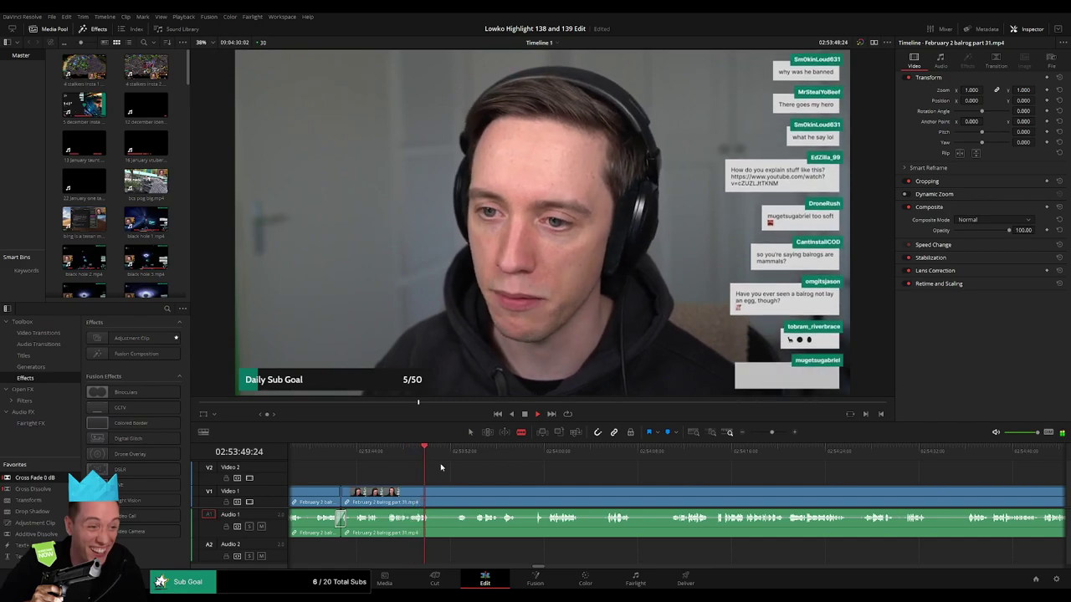
click(457, 452)
click(432, 505)
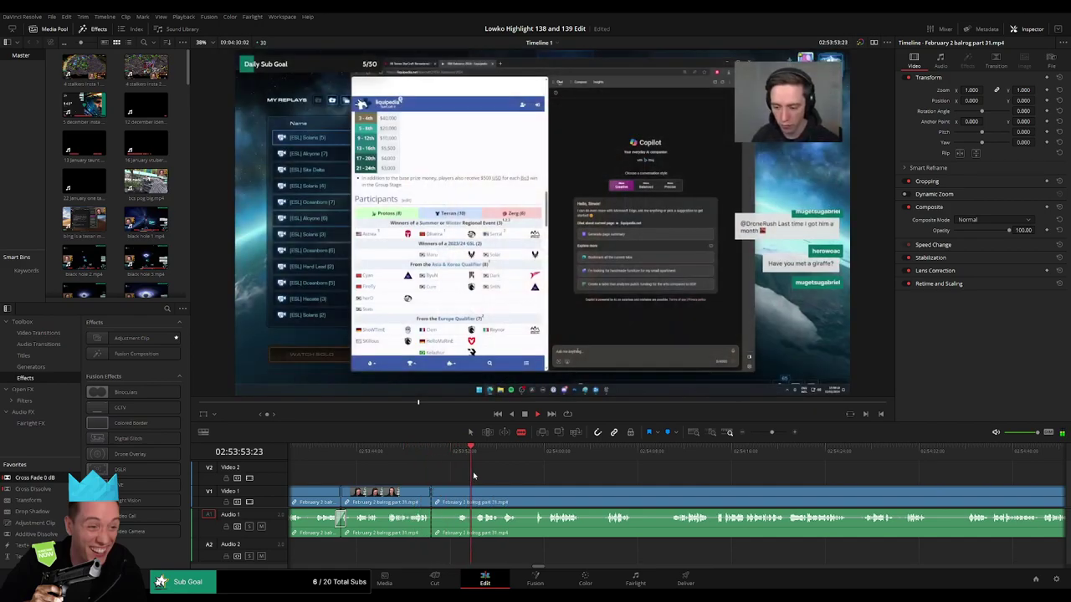
click(475, 495)
key(a)
click(465, 500)
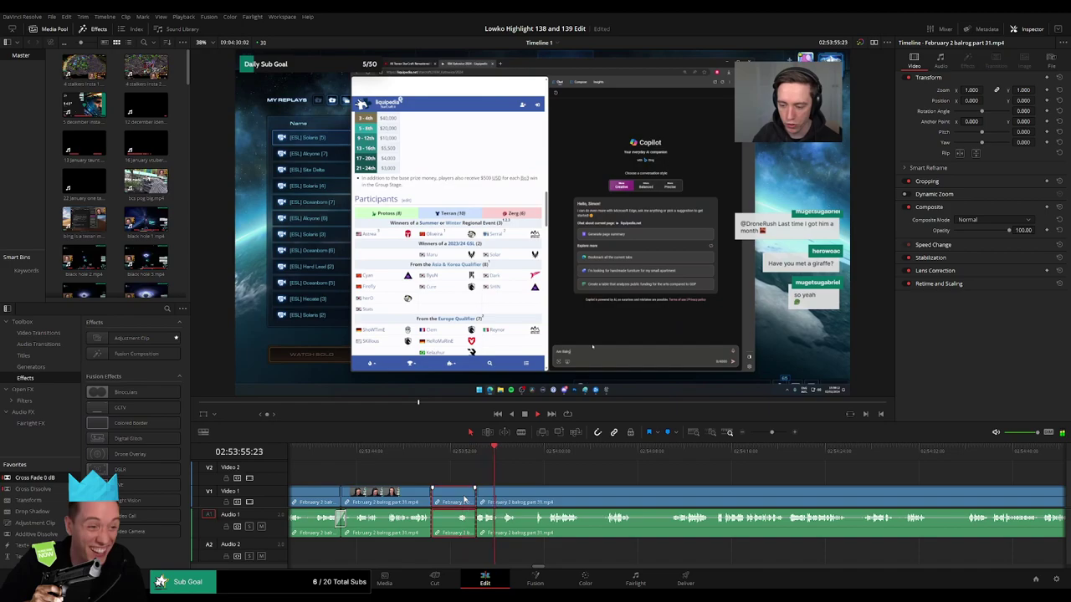
key(Delete)
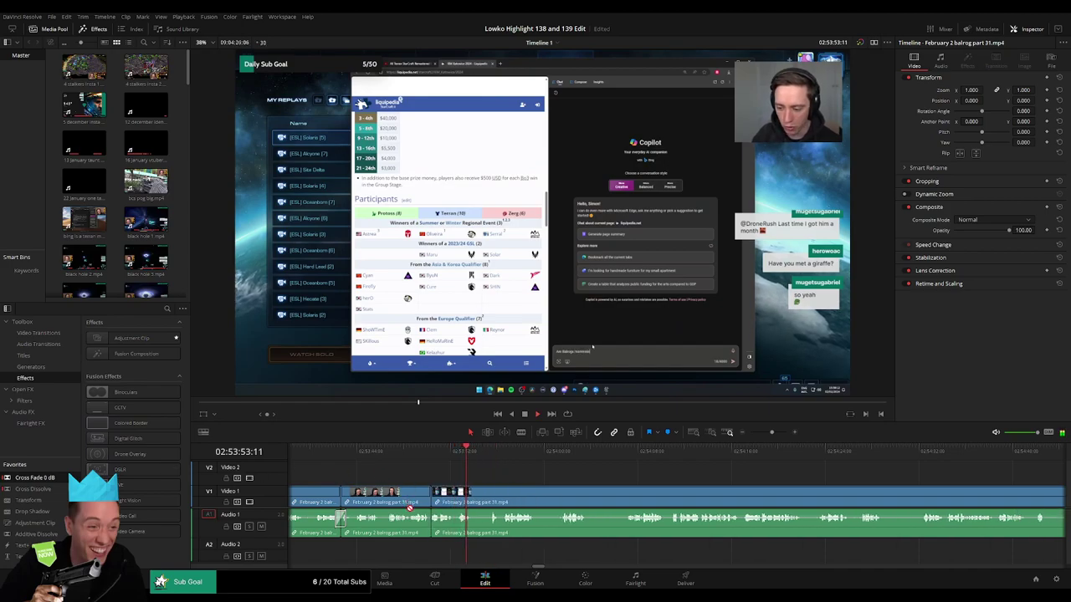
- Remove the balrog footage between about 02:53:59 and 02:54:01, and crossfade the audio join
scroll(446, 467, right, 2)
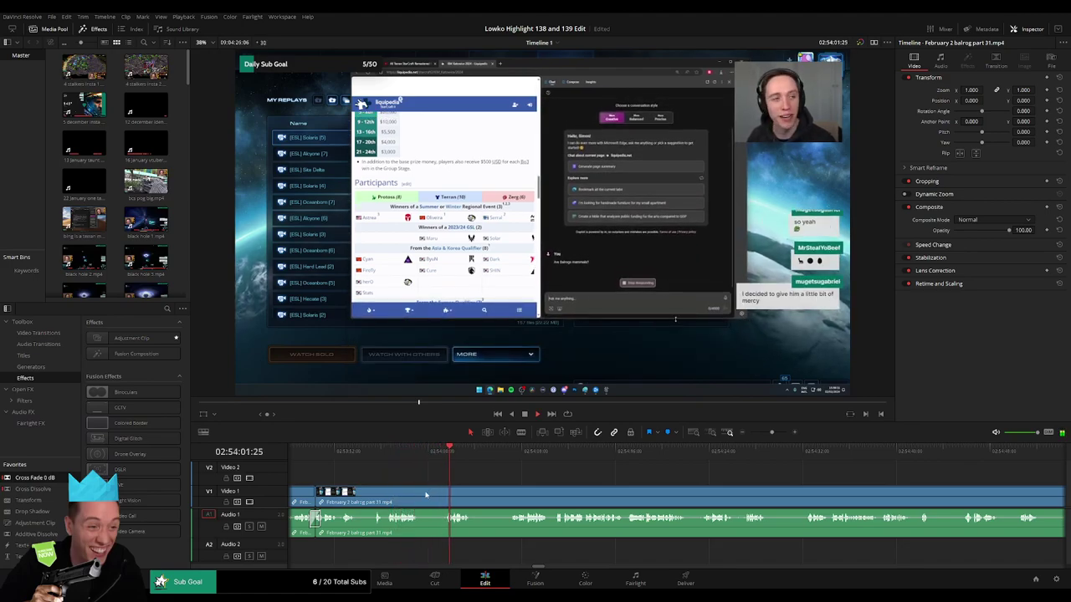
click(421, 494)
click(446, 494)
key(a)
click(433, 499)
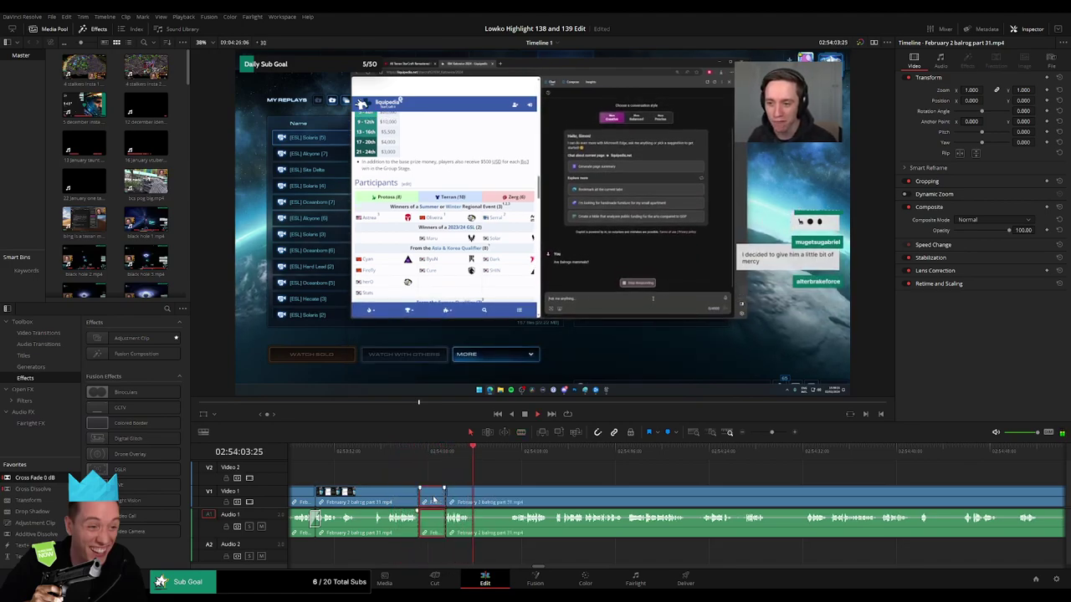
key(Delete)
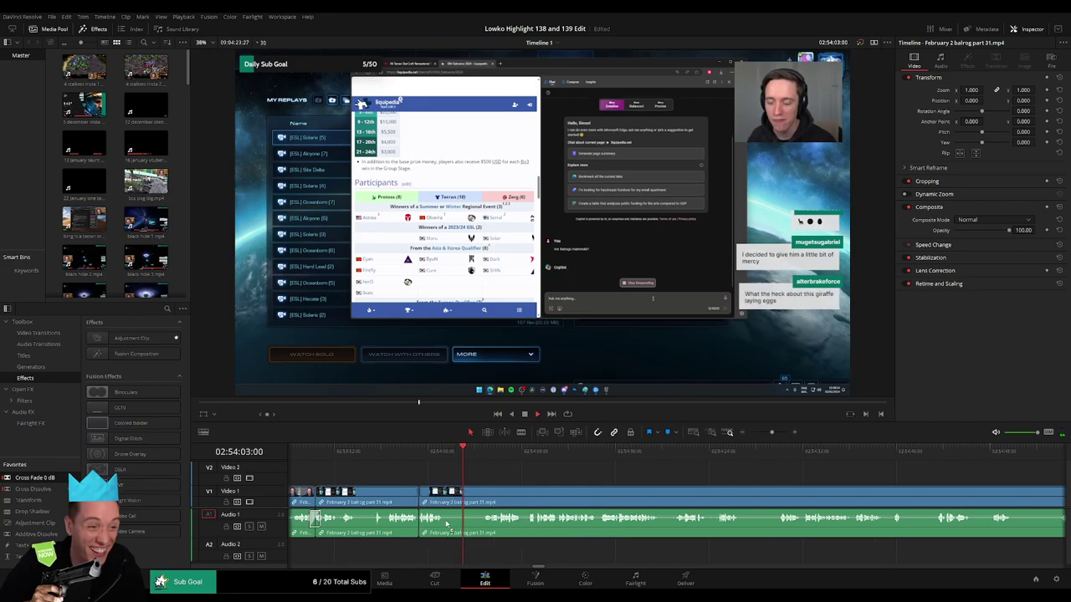
- Cut out the wait for the Copilot reply between about 02:54:01 and 02:54:05, and crossfade the audio join
click(505, 471)
key(b)
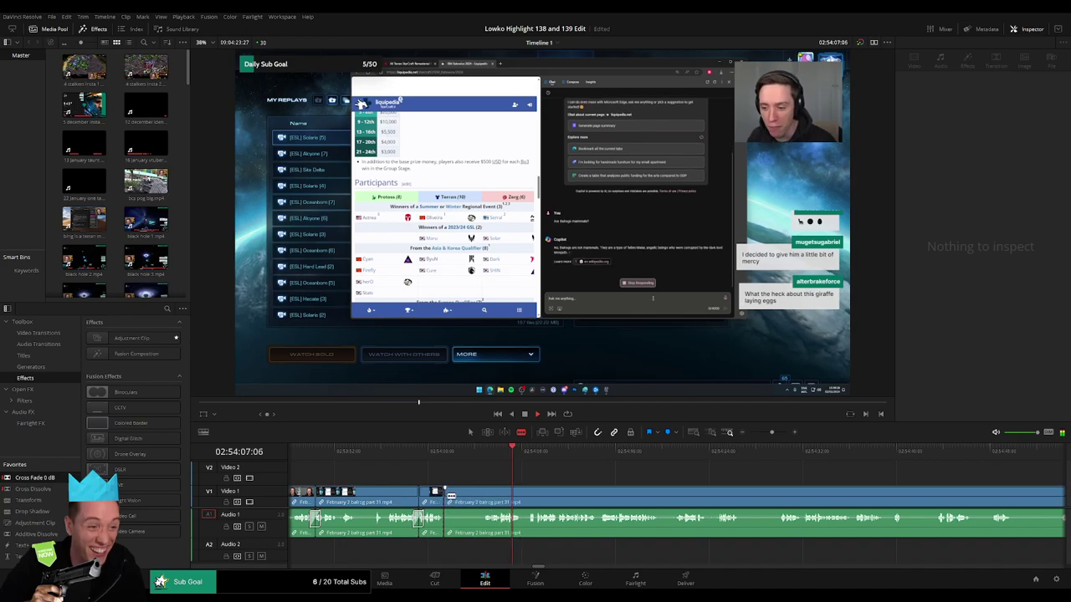
click(484, 495)
key(a)
click(471, 496)
key(Delete)
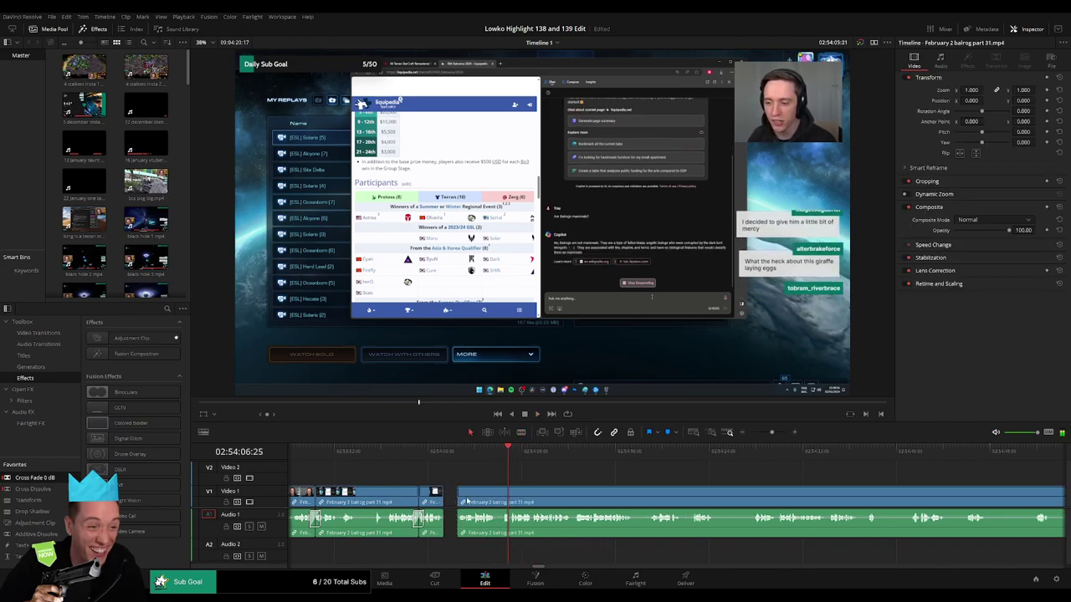
click(621, 488)
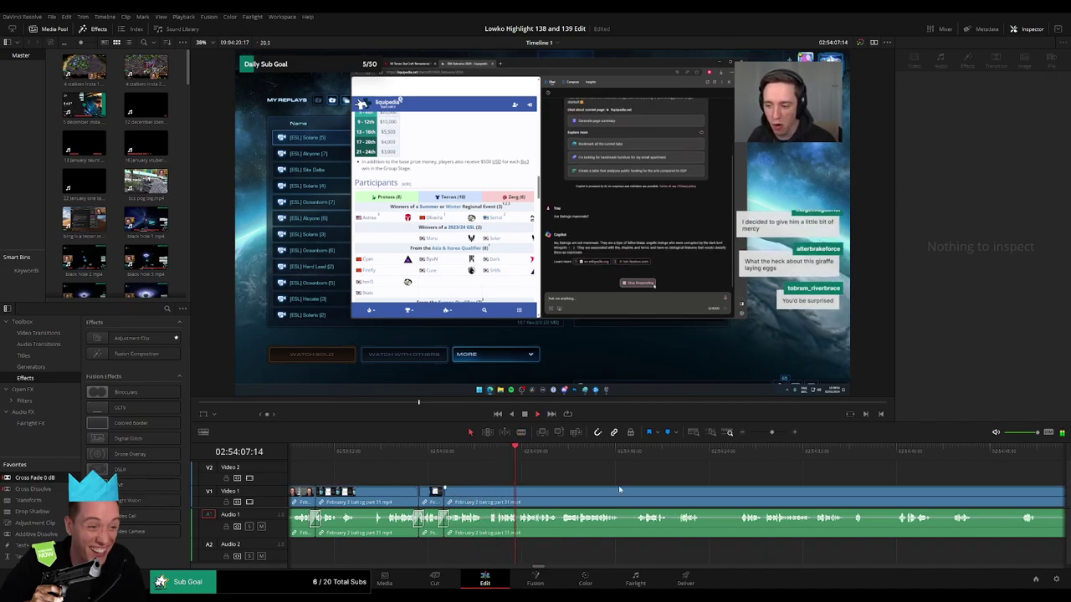
- Cut out the short balrog segment between about 02:54:16 and 02:54:18, and crossfade the audio join
drag(600, 477, 448, 475)
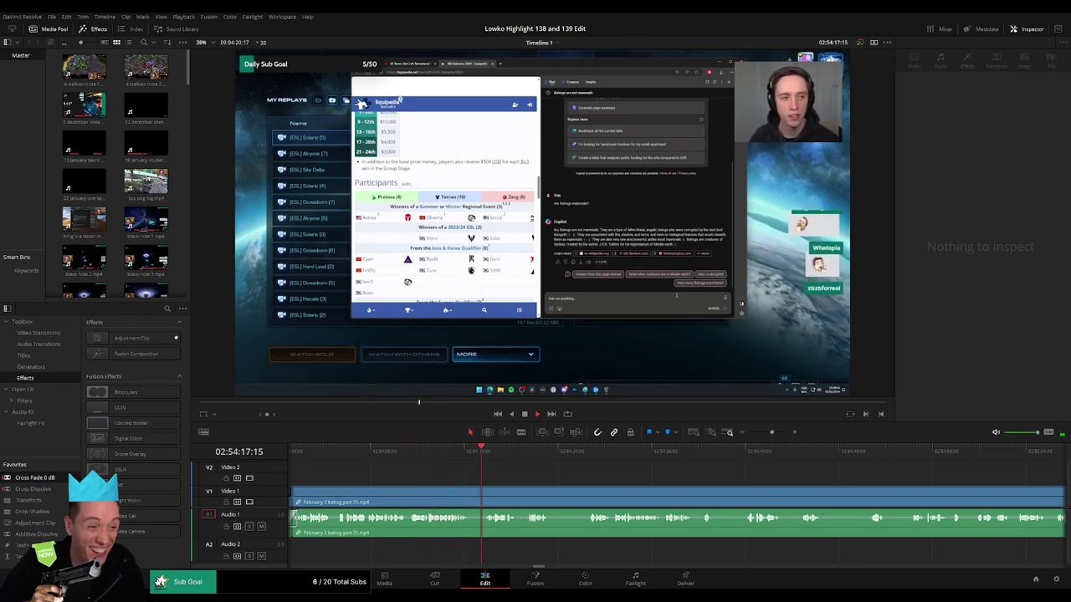
key(b)
click(470, 493)
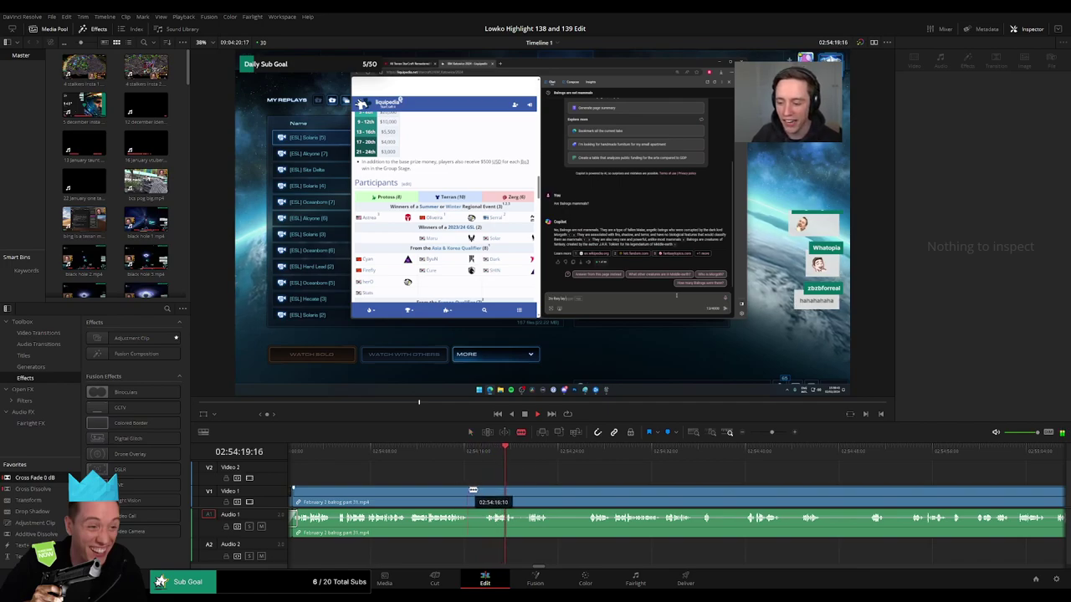
click(485, 493)
key(a)
click(476, 495)
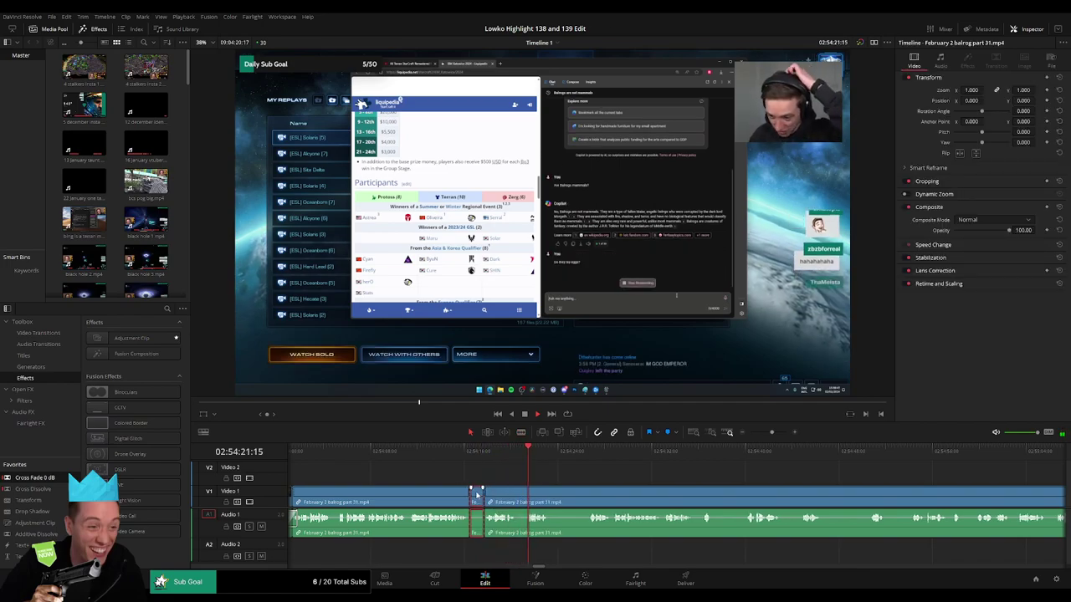
key(Delete)
click(532, 489)
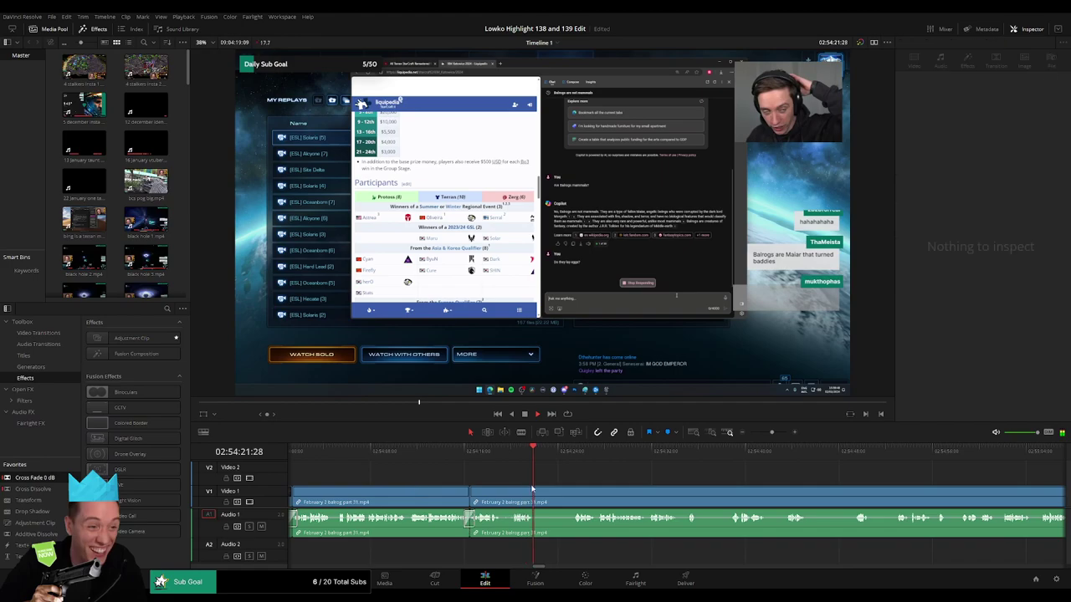
- Remove the quiet stretch between about 02:54:22 and 02:54:25, and apply Cross Fade 0 dB to the audio join
click(570, 455)
key(b)
click(536, 495)
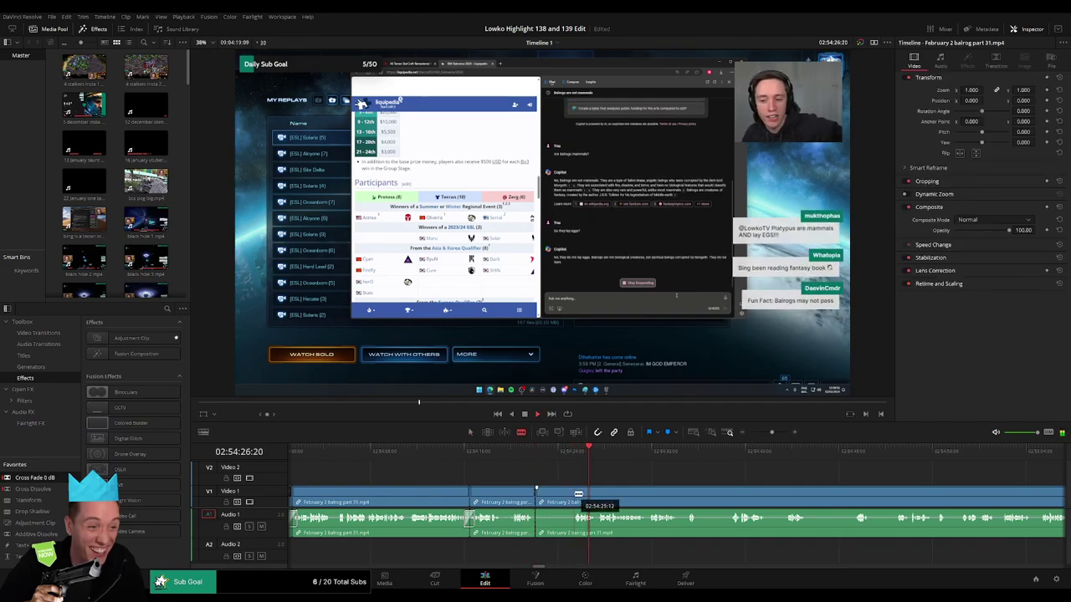
click(570, 494)
key(a)
click(562, 496)
key(Delete)
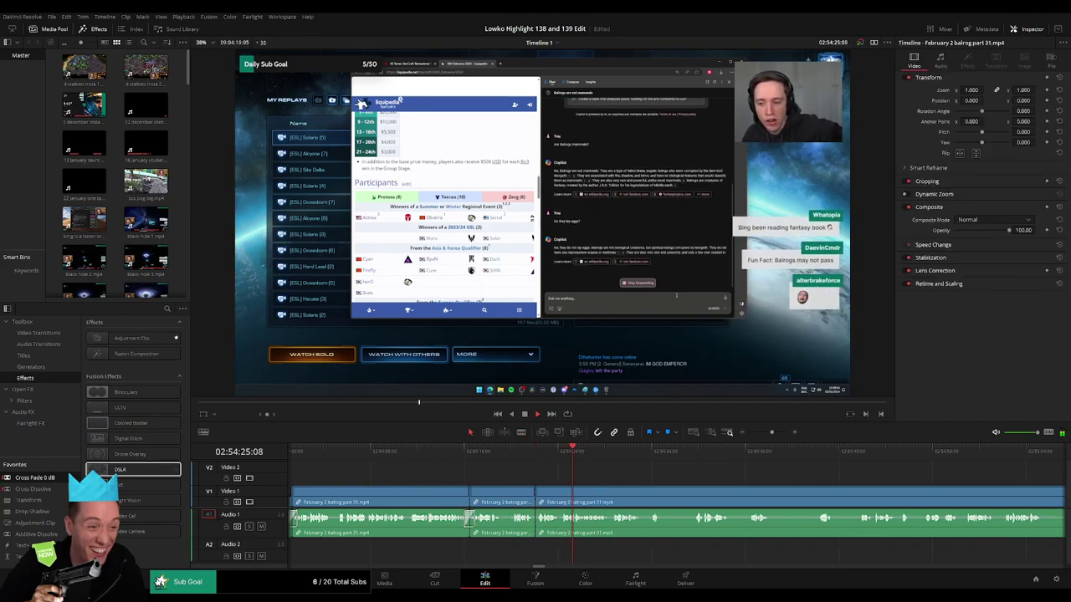
drag(37, 477, 402, 492)
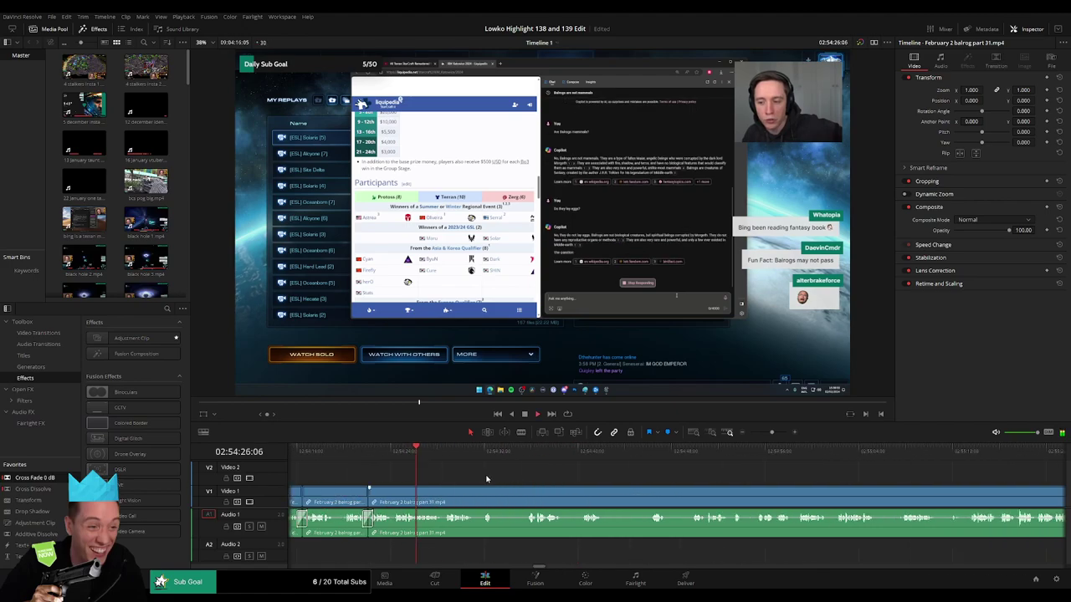
- Cut out the balrog footage between about 02:54:33 and 02:54:36, and crossfade the audio join
scroll(485, 481, right, 3)
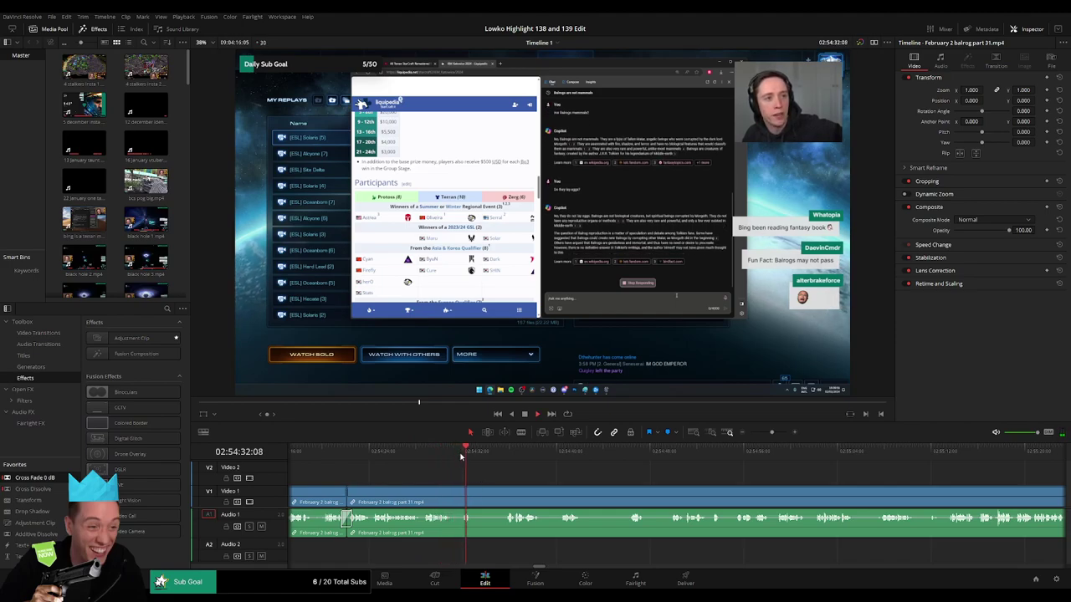
click(500, 457)
key(b)
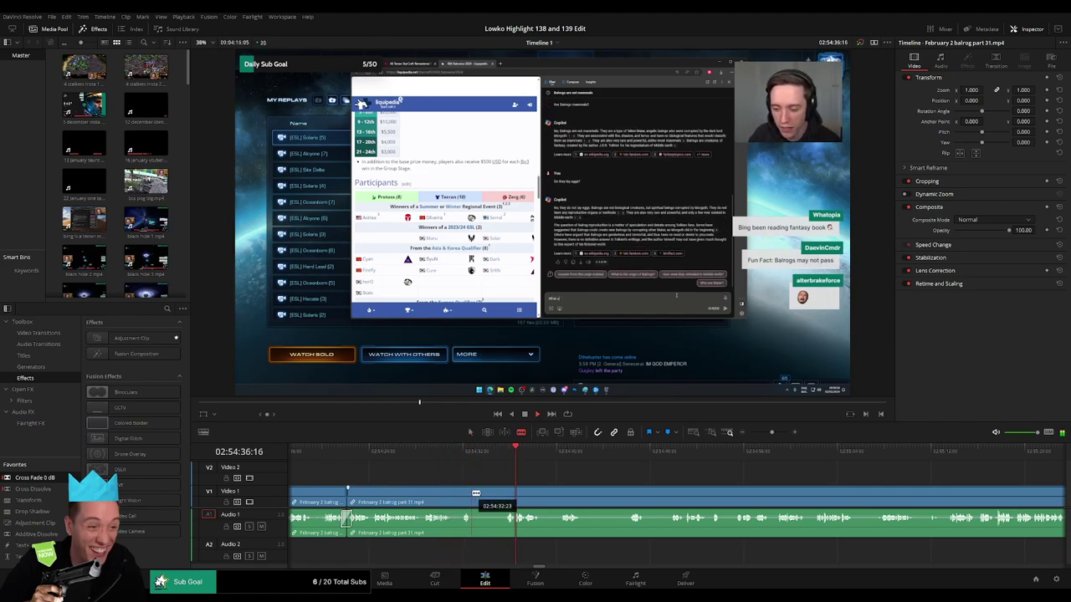
click(472, 494)
click(507, 495)
key(a)
click(492, 498)
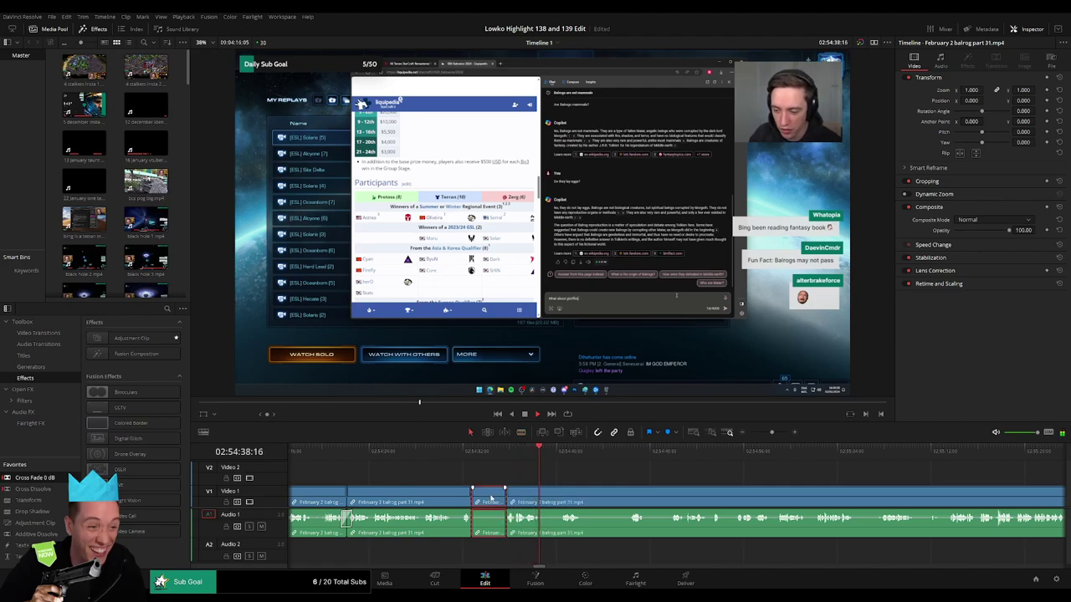
key(Delete)
click(535, 469)
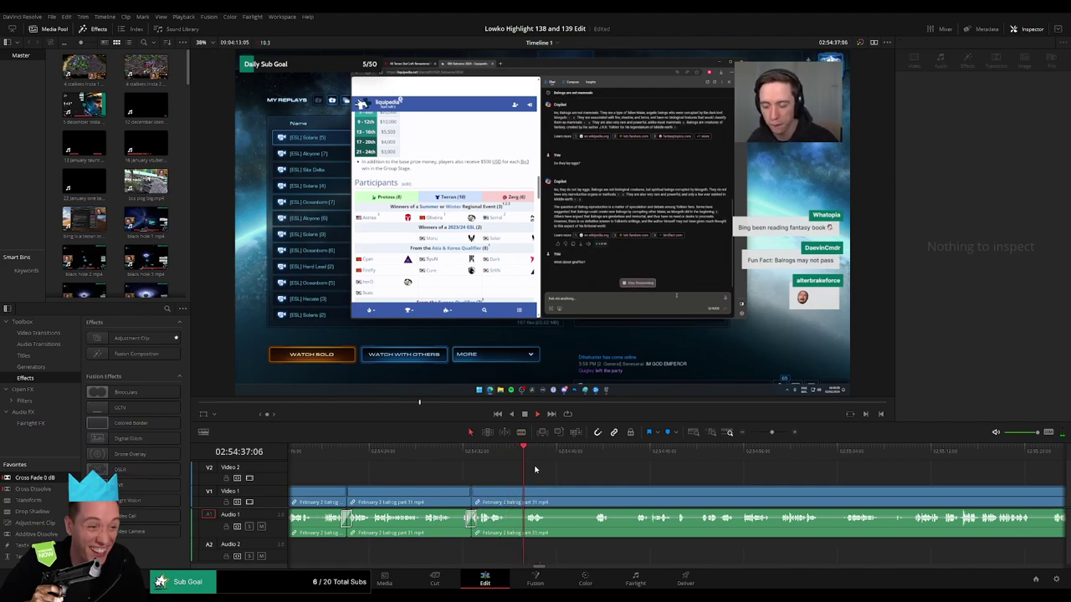
- Delete the short segment between about 02:54:36 and 02:54:37, and crossfade the audio join
key(b)
click(507, 501)
click(523, 501)
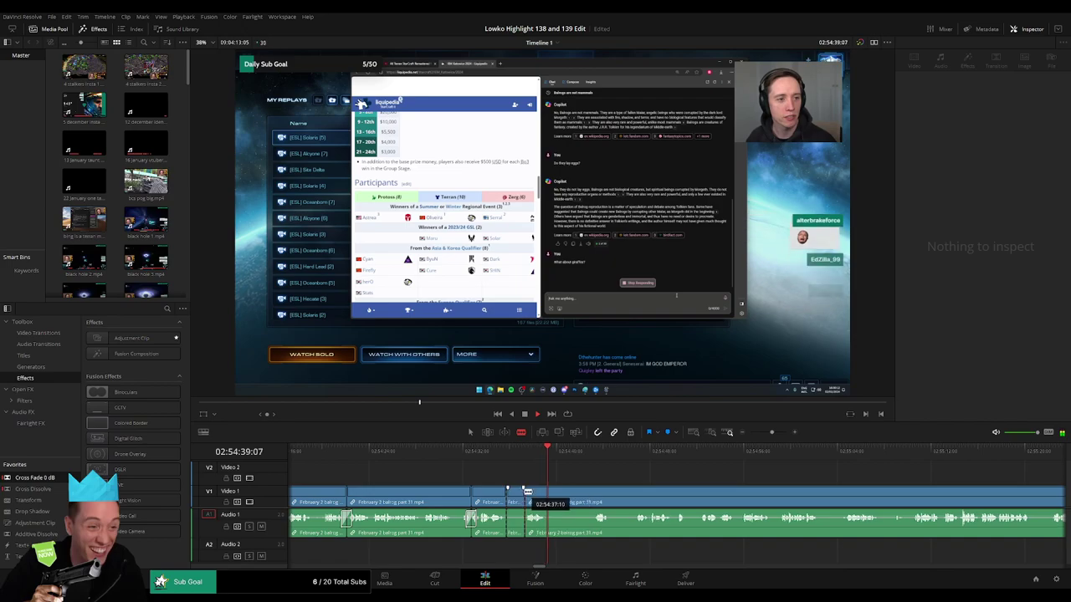
key(a)
click(515, 500)
key(Delete)
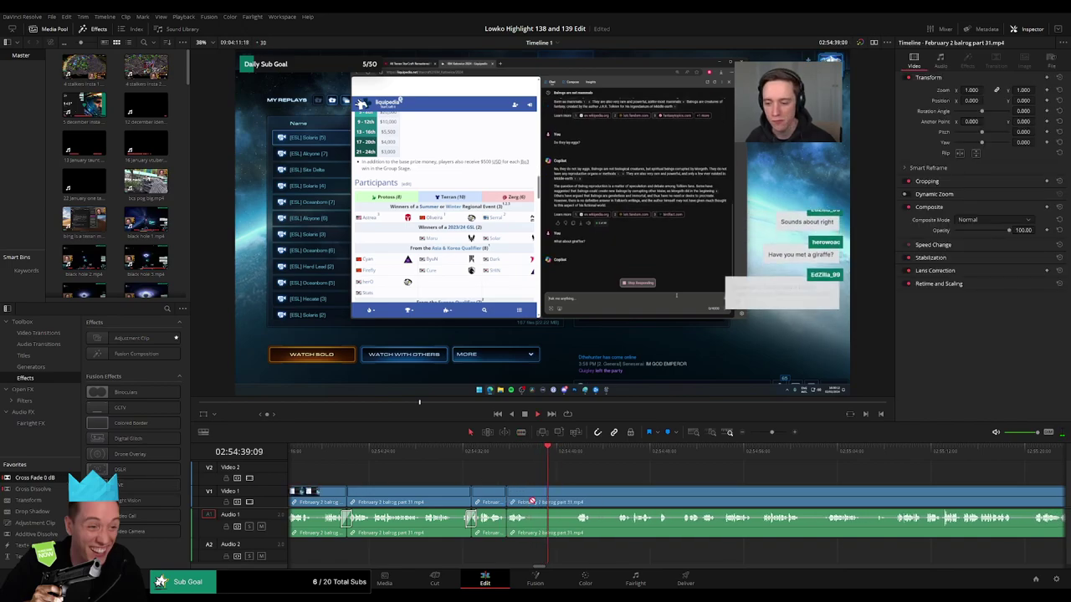
click(567, 454)
scroll(638, 488, right, 3)
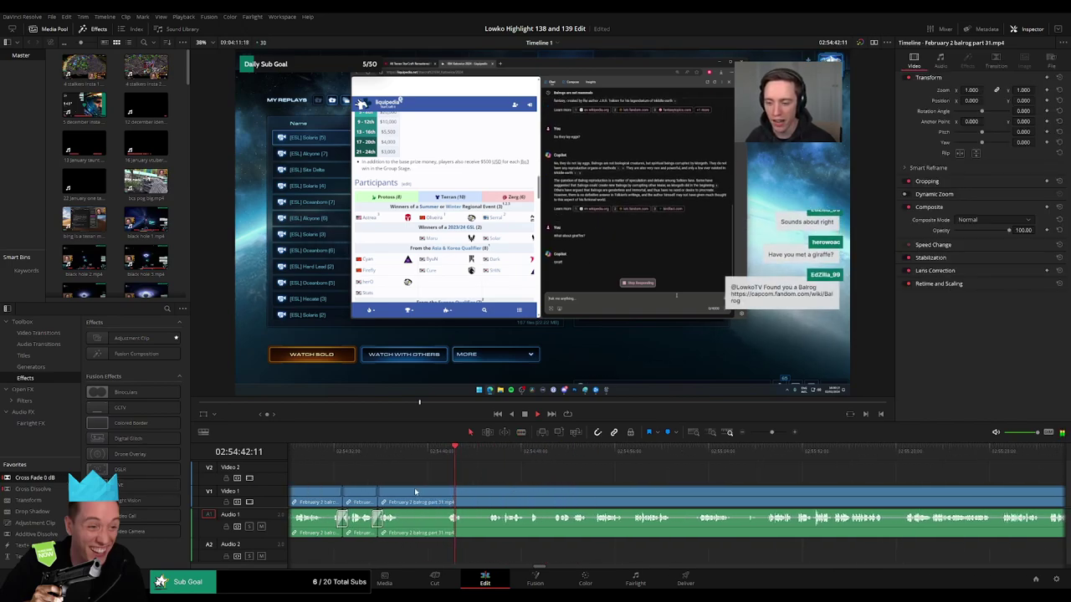
- Cut out the balrog segment between about 02:54:38 and 02:54:41, and apply Cross Fade 0 dB to the audio join
key(b)
click(403, 500)
click(444, 500)
key(a)
click(430, 500)
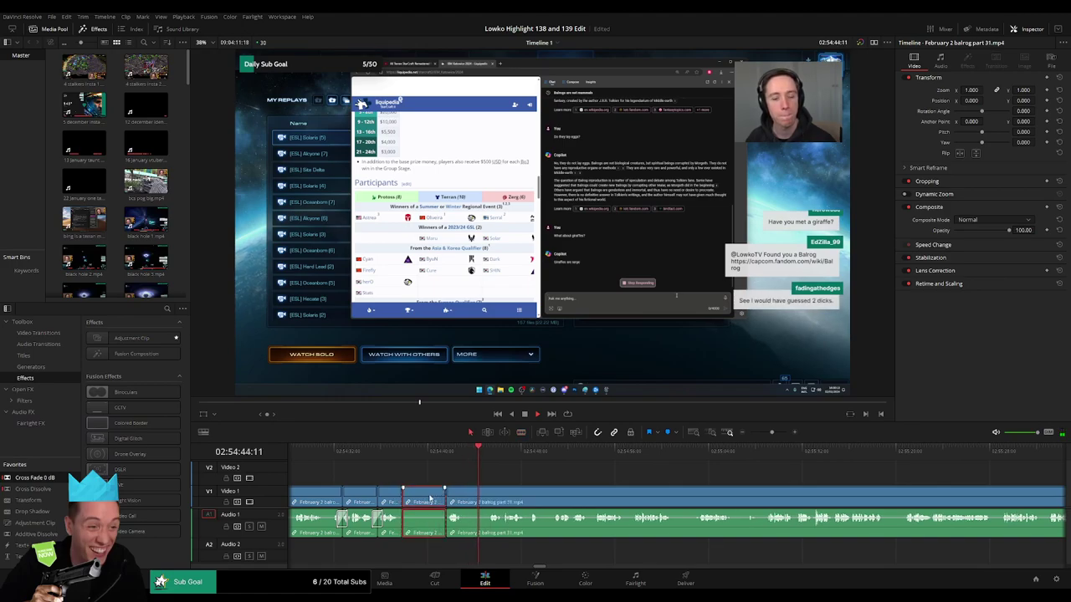
key(Delete)
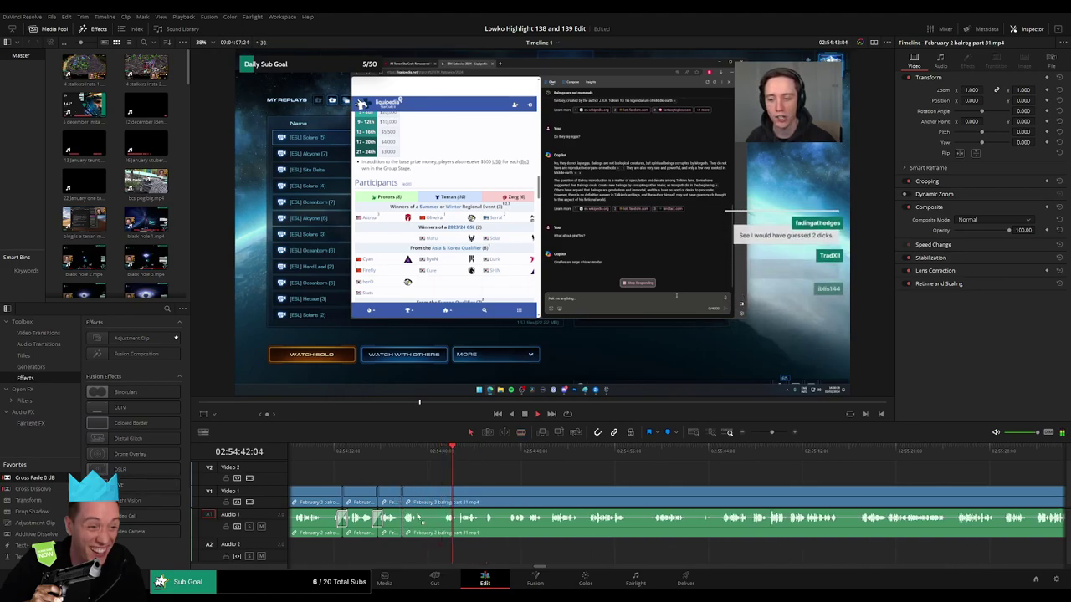
- Remove the short balrog segment between about 02:54:39 and 02:54:41, and crossfade the audio join
key(b)
click(419, 502)
click(443, 502)
key(a)
click(432, 504)
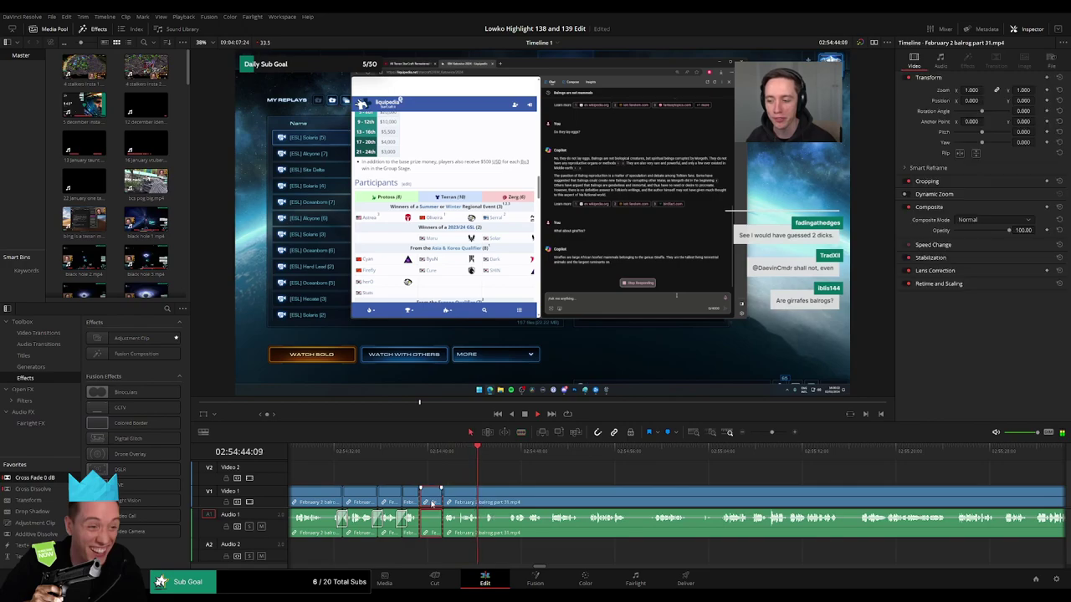
key(Delete)
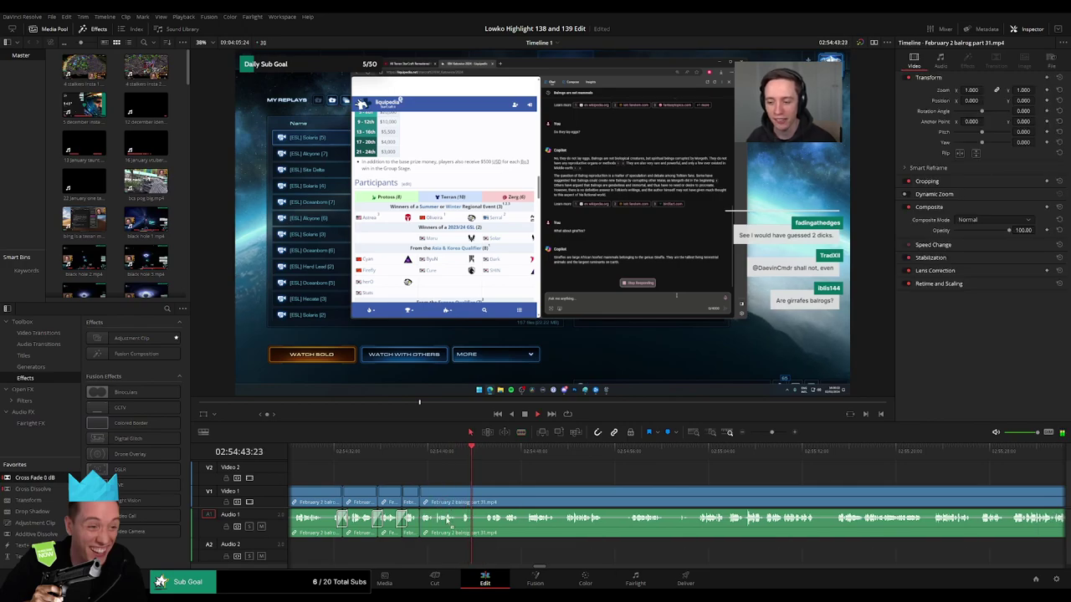
- Play on and cut out the stretch between about 02:54:55 and 02:54:57, crossfading the audio join
click(502, 494)
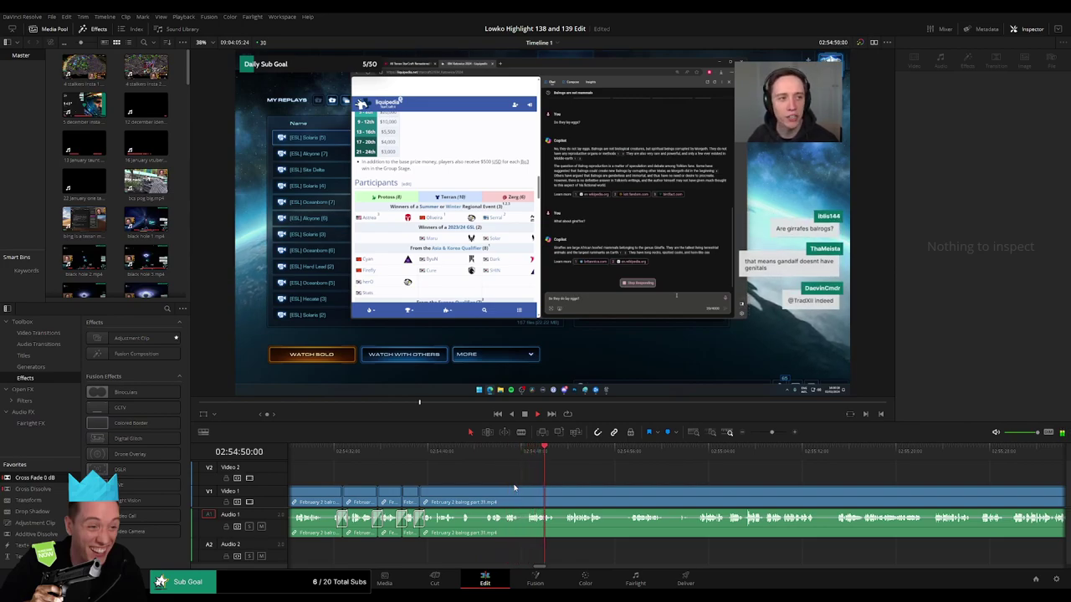
key(space)
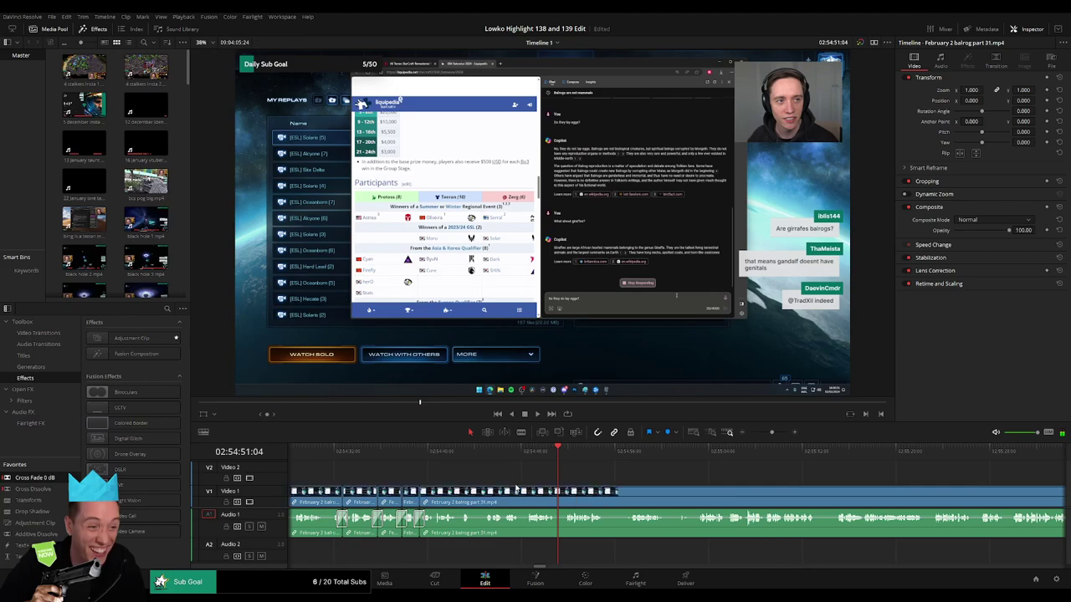
key(space)
drag(615, 478, 516, 470)
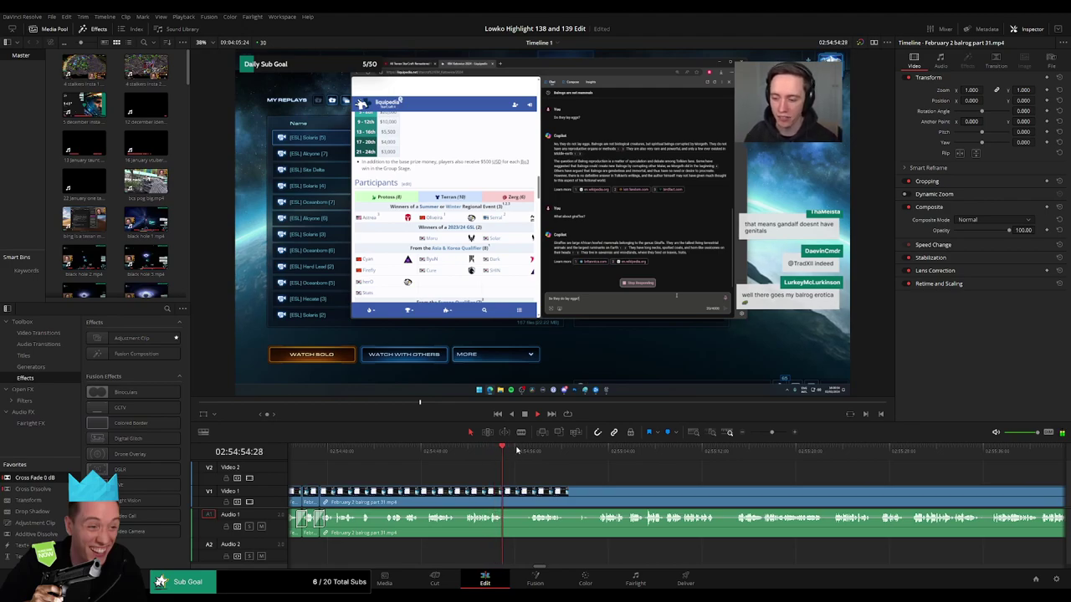
click(527, 450)
key(b)
click(505, 489)
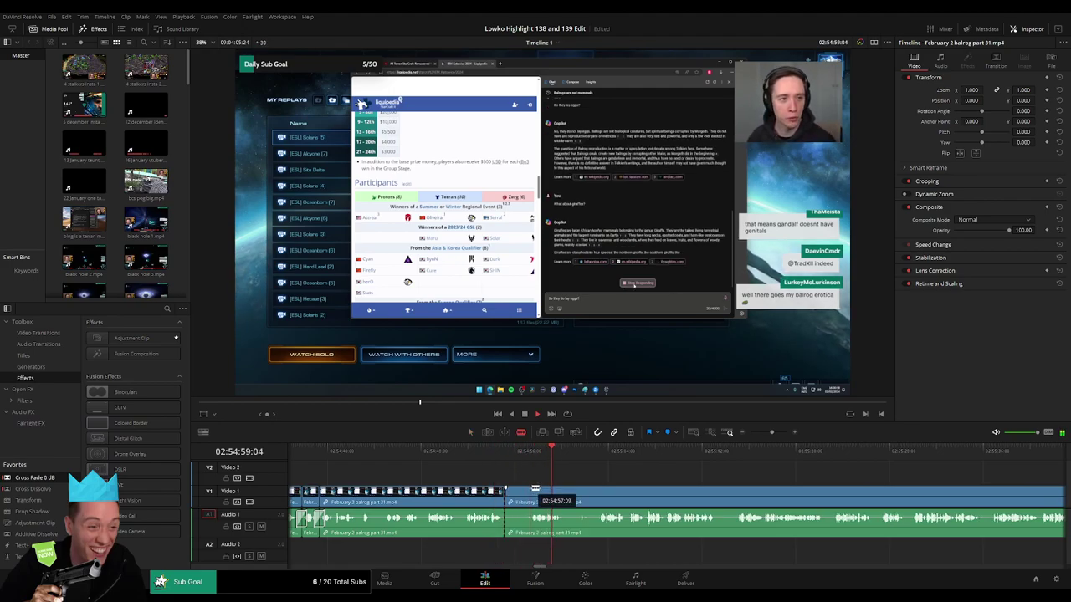
click(533, 489)
key(a)
click(521, 491)
key(Delete)
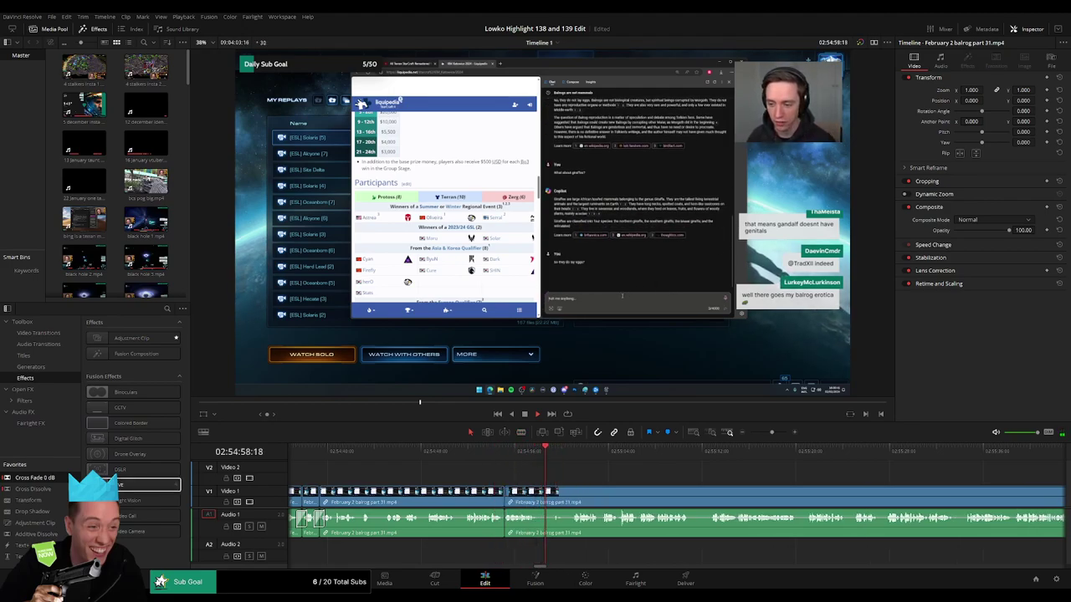
click(626, 486)
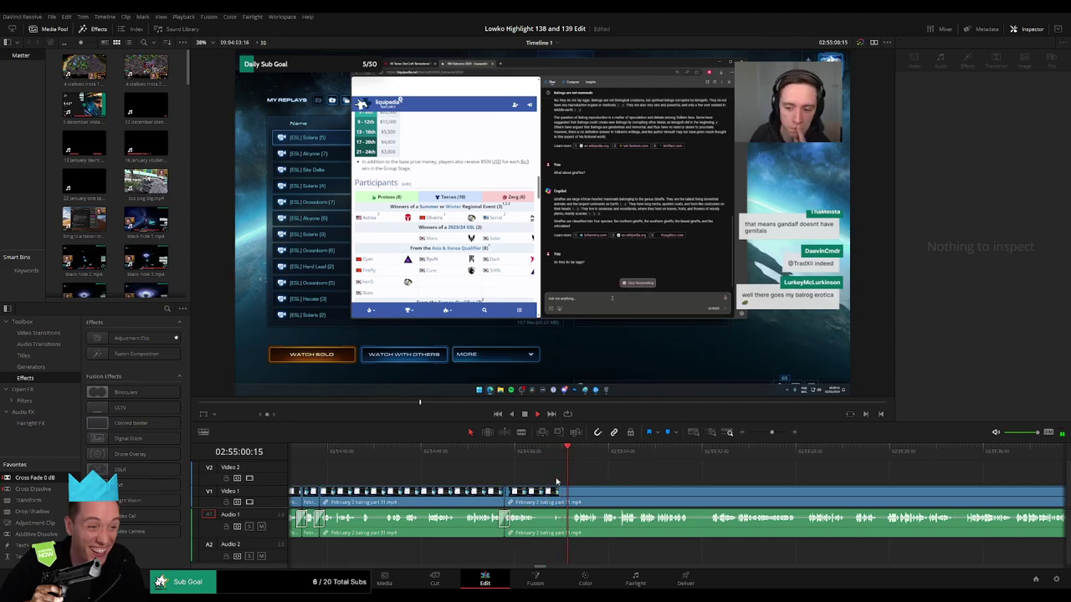
- Delete the quiet stretch between about 02:54:58 and 02:55:01, and apply Cross Fade 0 dB to the audio join
click(478, 493)
drag(466, 500, 497, 498)
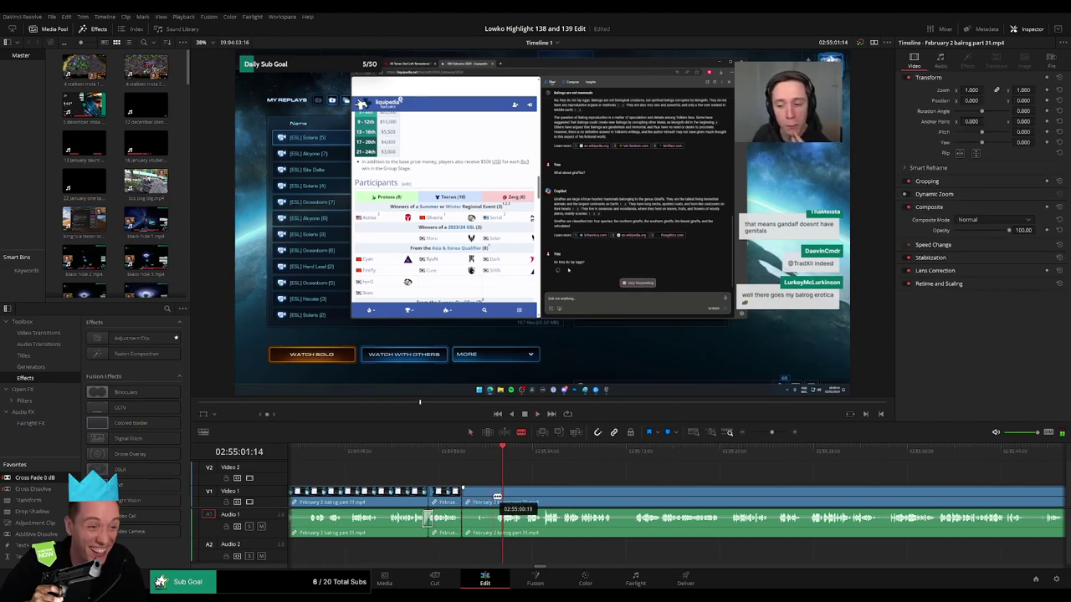
key(Delete)
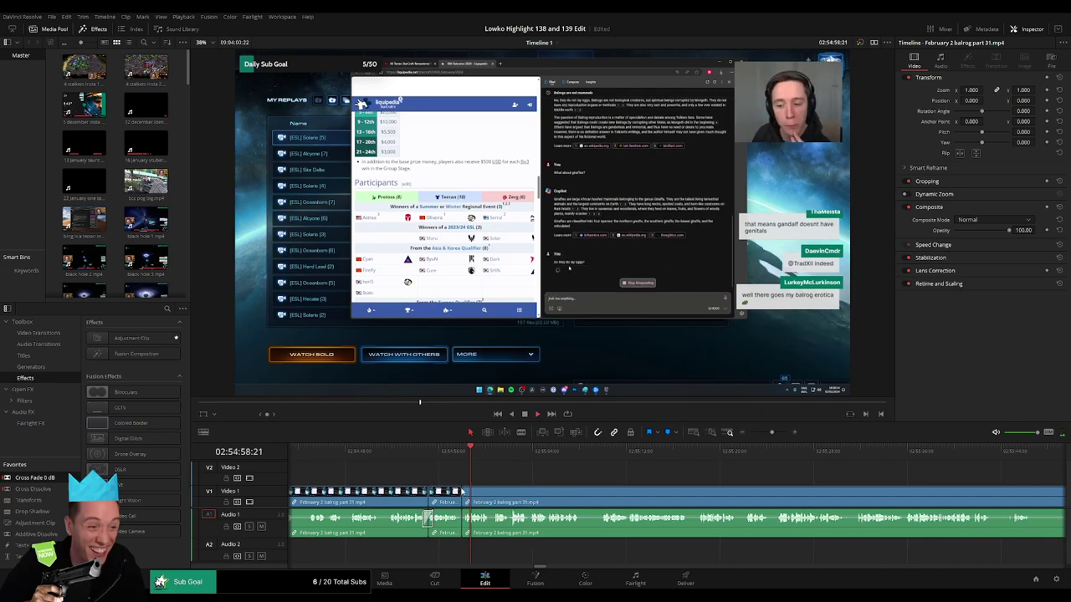
drag(41, 477, 465, 531)
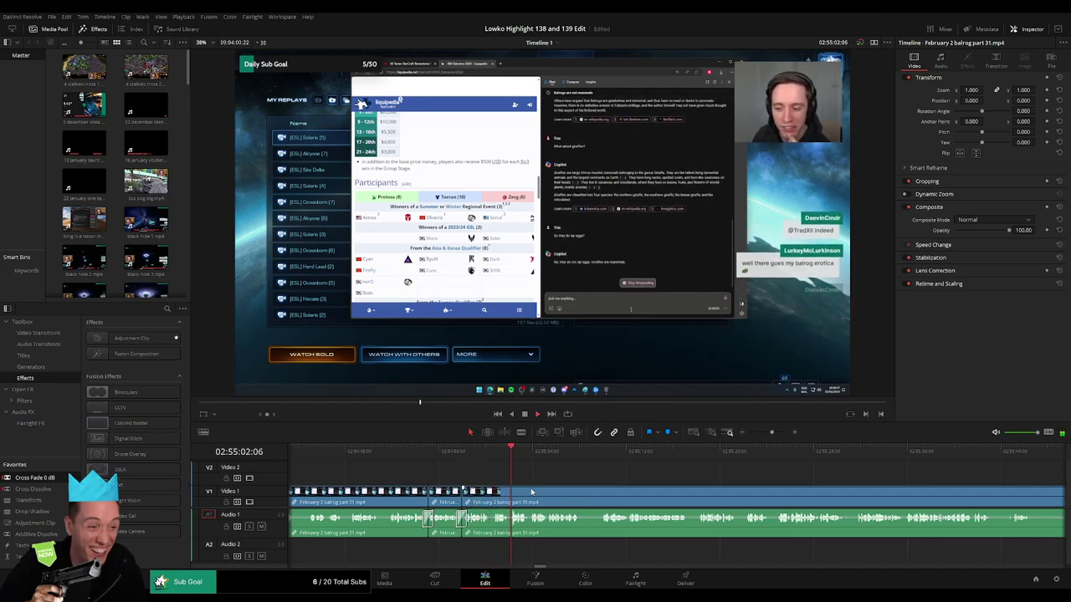
- Cut out the pause between about 02:55:08 and 02:55:10, and crossfade the audio join
drag(603, 481, 507, 480)
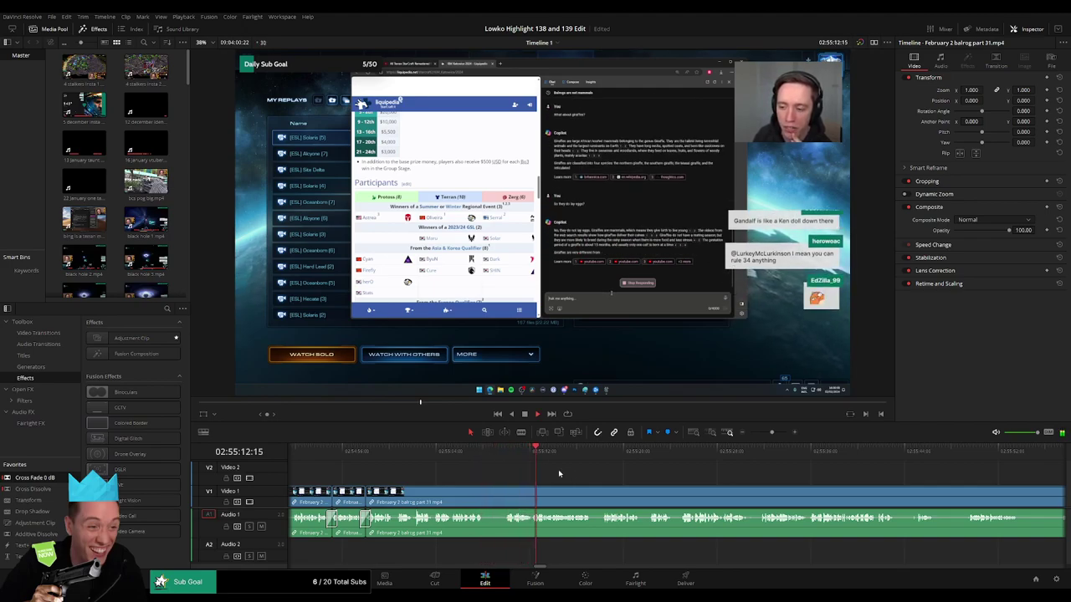
key(b)
click(486, 492)
drag(503, 492, 498, 495)
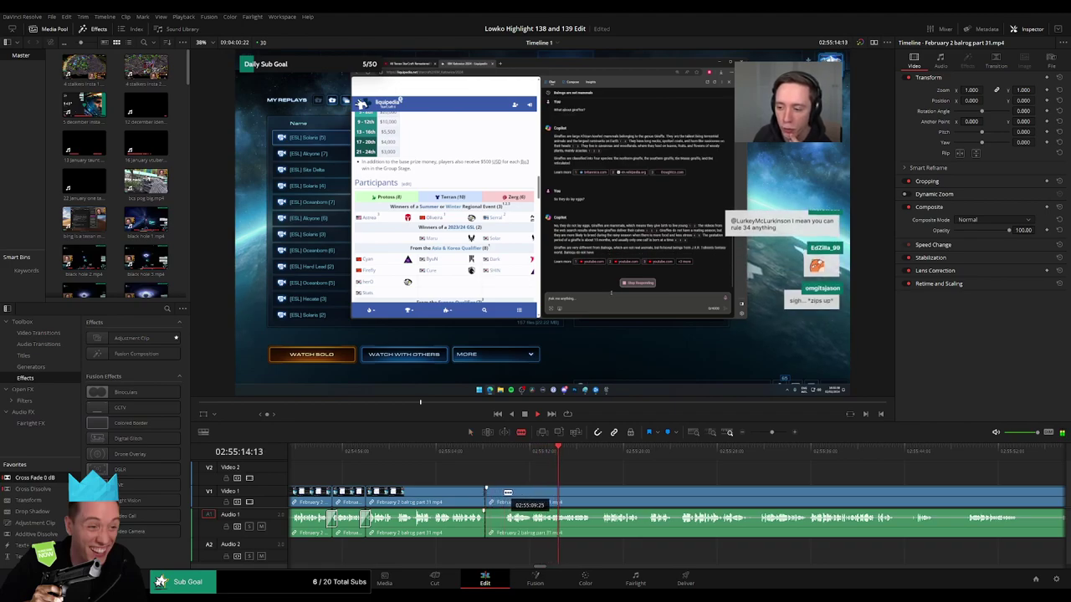
key(Delete)
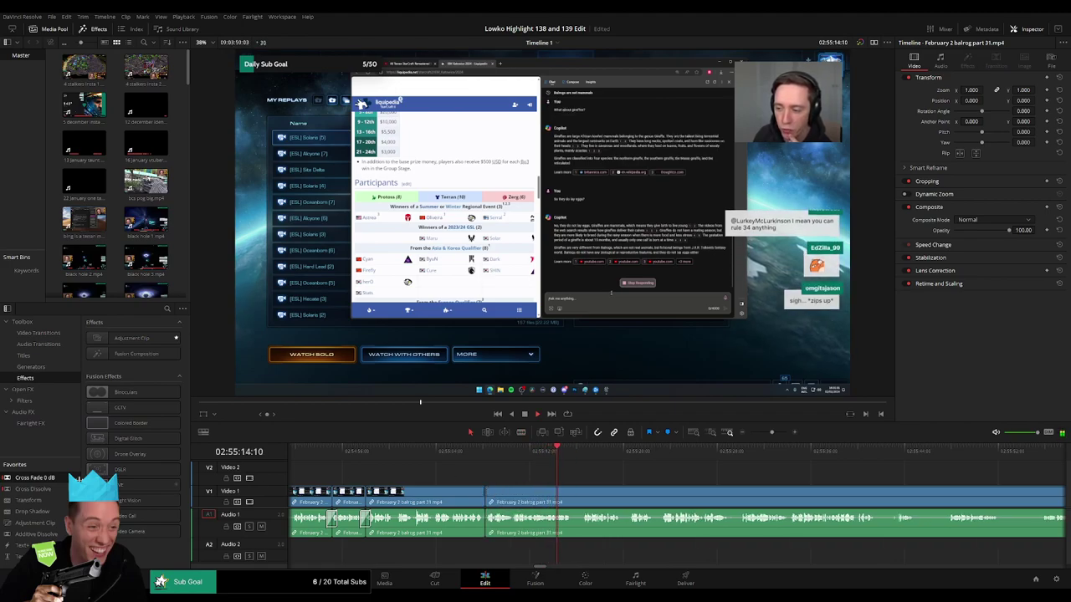
- Remove the brief segment around 02:55:16 in the balrog clip, and apply Cross Fade 0 dB to the audio join
drag(592, 478, 495, 469)
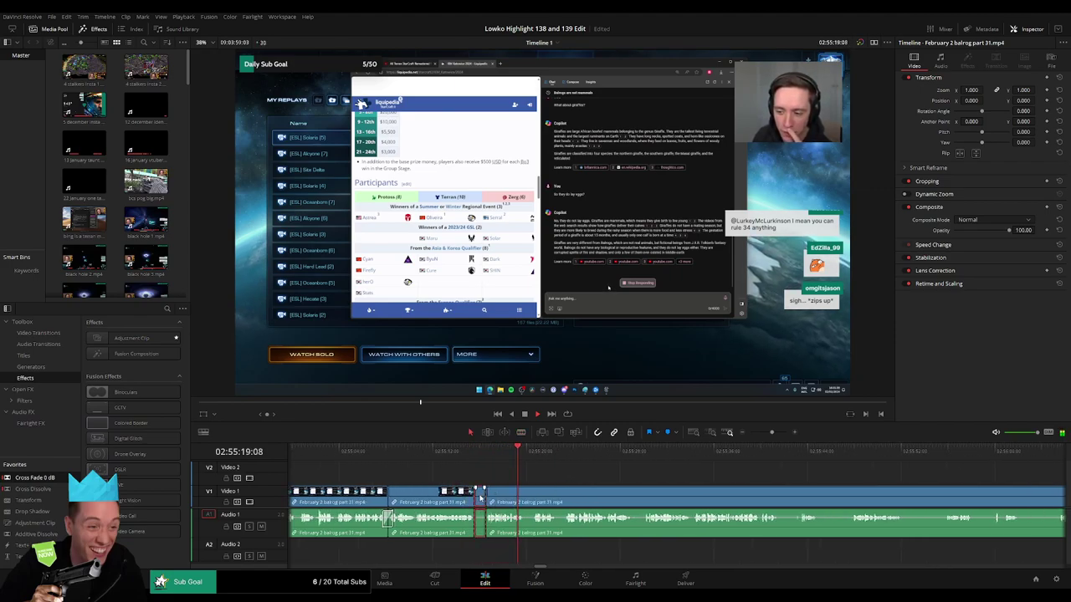
key(Delete)
drag(52, 479, 211, 480)
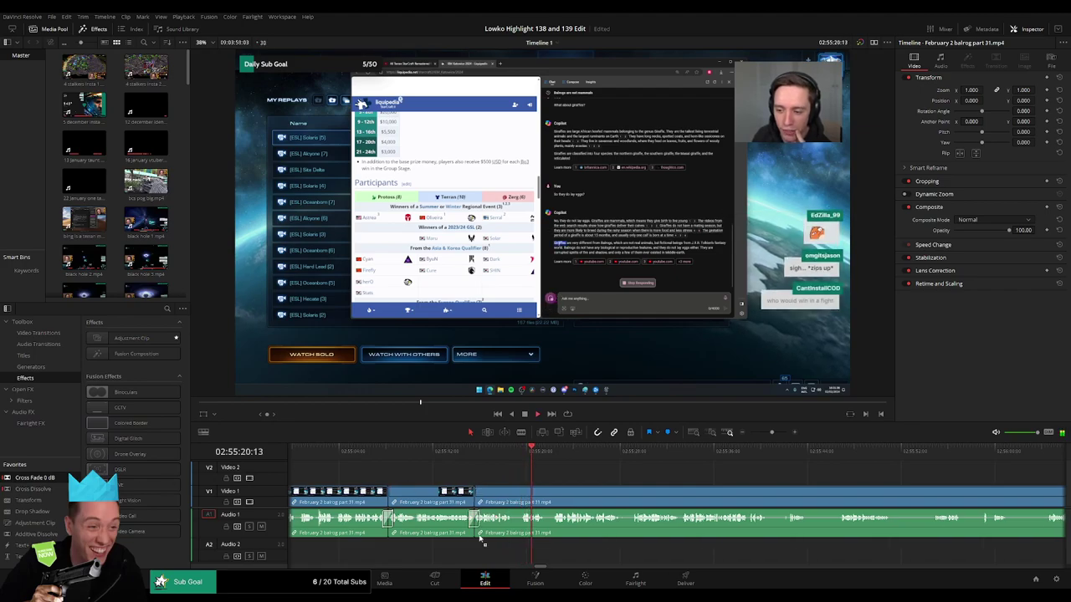
drag(481, 539, 480, 536)
- Cut out the brief pause around 02:55:19, and crossfade the audio join
key(b)
click(512, 497)
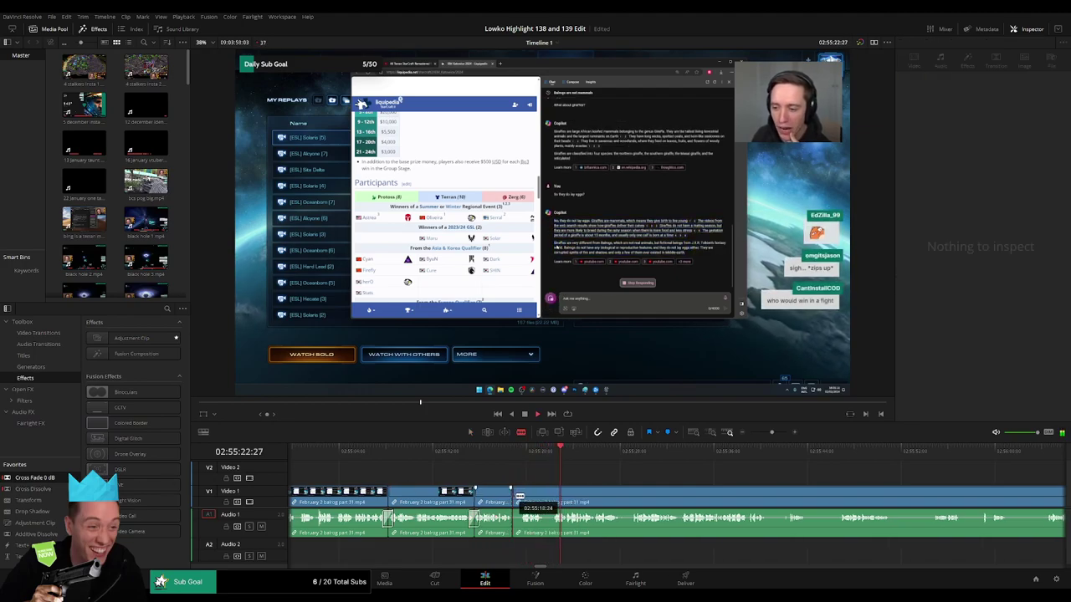
click(520, 497)
key(a)
click(517, 500)
key(Delete)
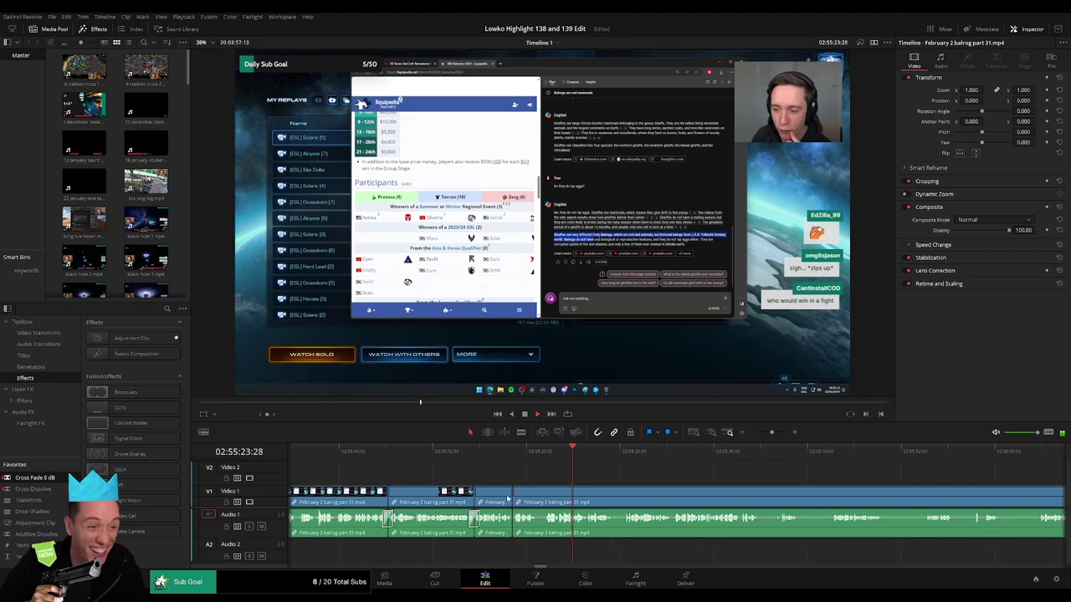
drag(514, 527, 514, 525)
- Delete the very short segment around 02:55:21, and crossfade the audio join
key(b)
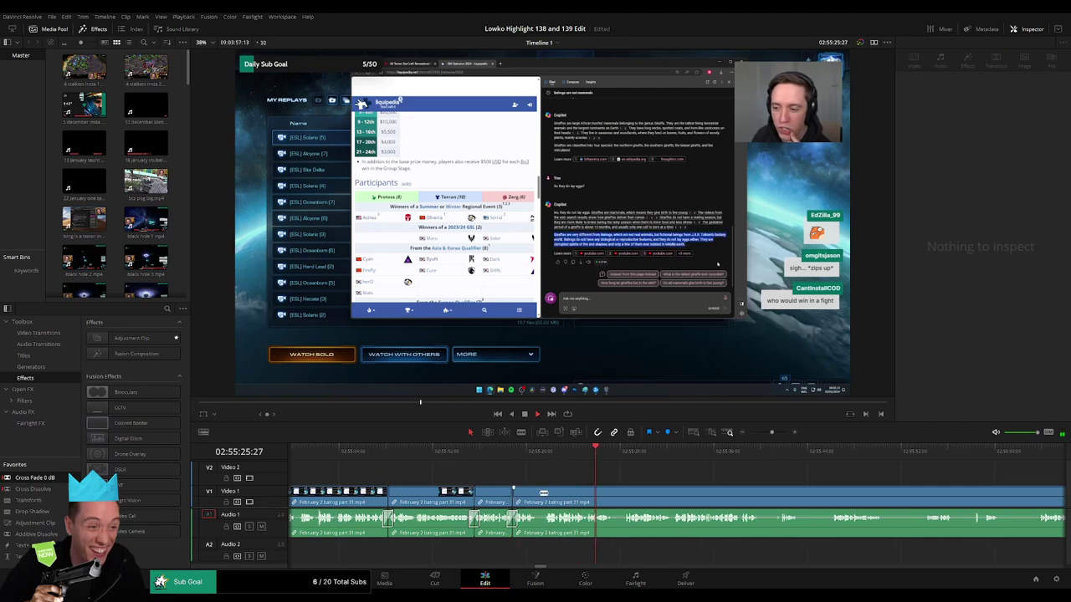
click(537, 495)
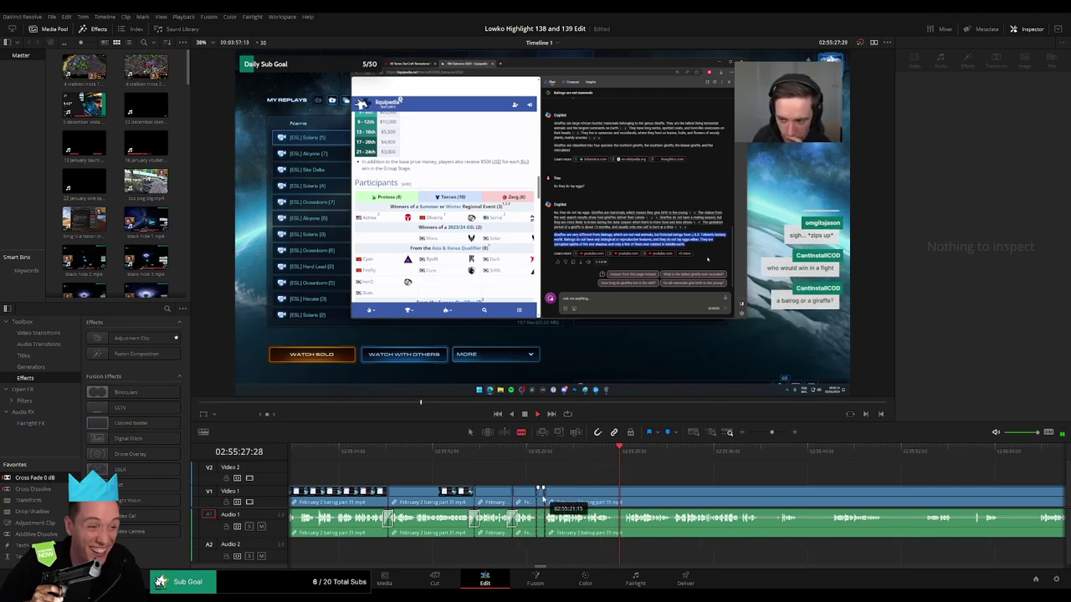
click(543, 498)
drag(542, 498, 534, 499)
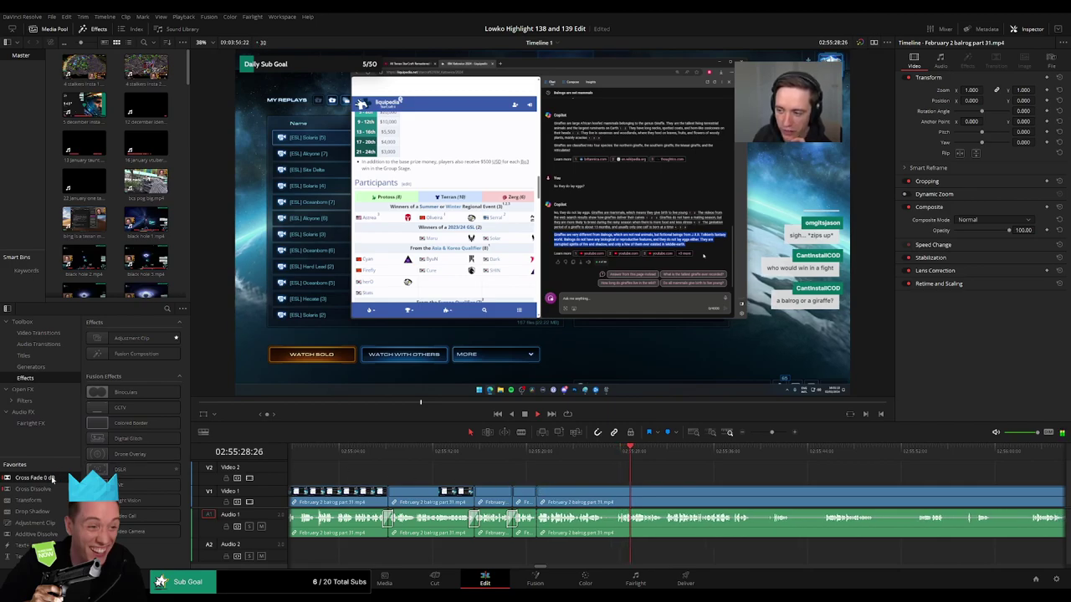
- Remove the short quiet segment between about 02:55:27 and 02:55:28, and apply Cross Fade 0 dB to the audio join
key(b)
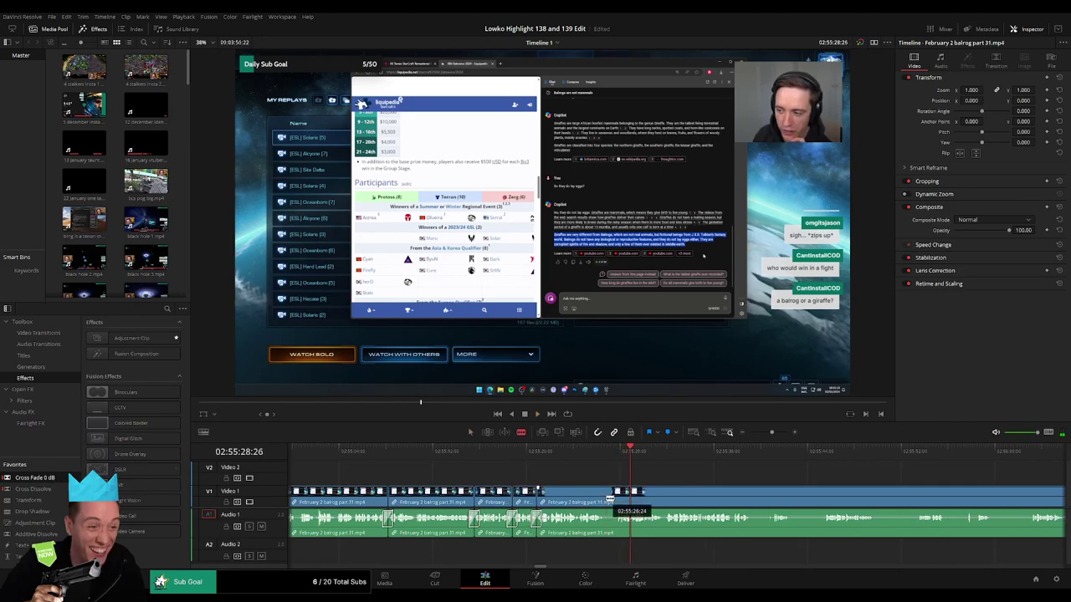
click(606, 495)
key(space)
click(616, 495)
key(a)
click(612, 498)
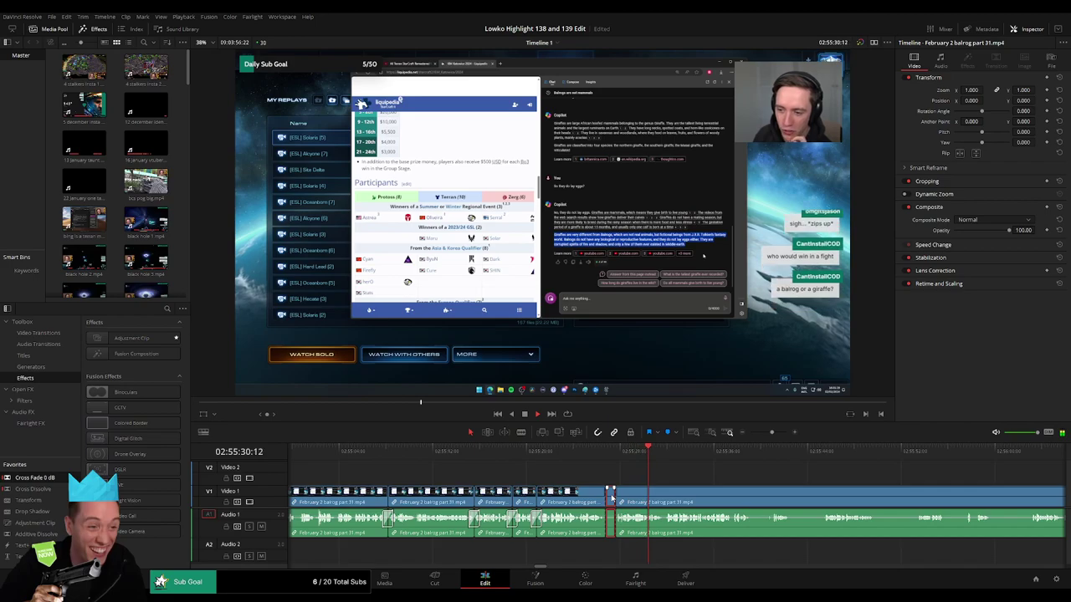
key(BackSpace)
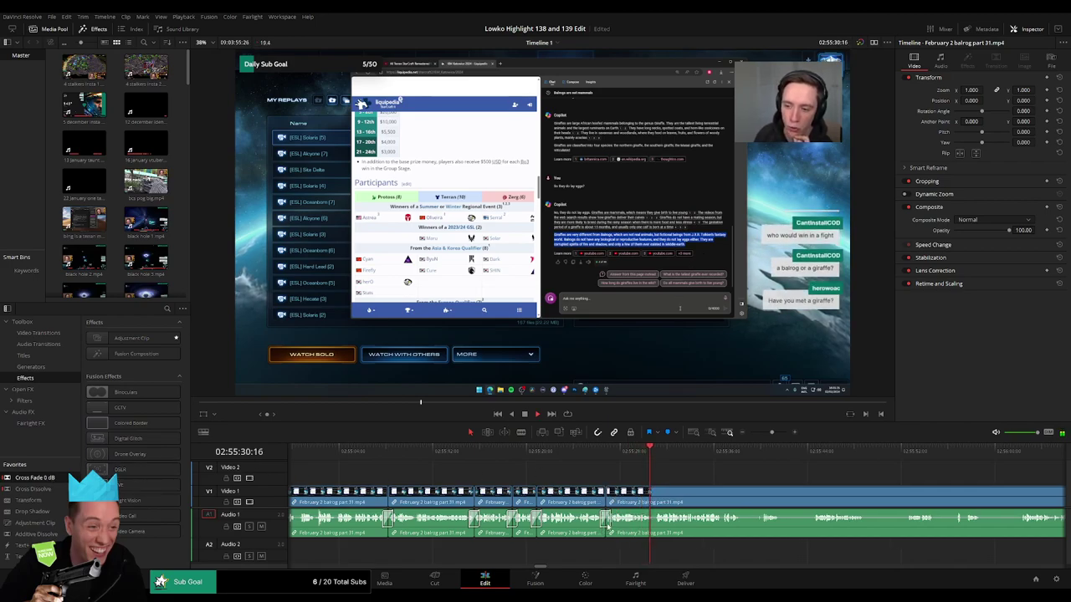
- Cut out the silent stretch between about 02:55:38 and 02:55:40 in the balrog clip
drag(763, 478, 534, 466)
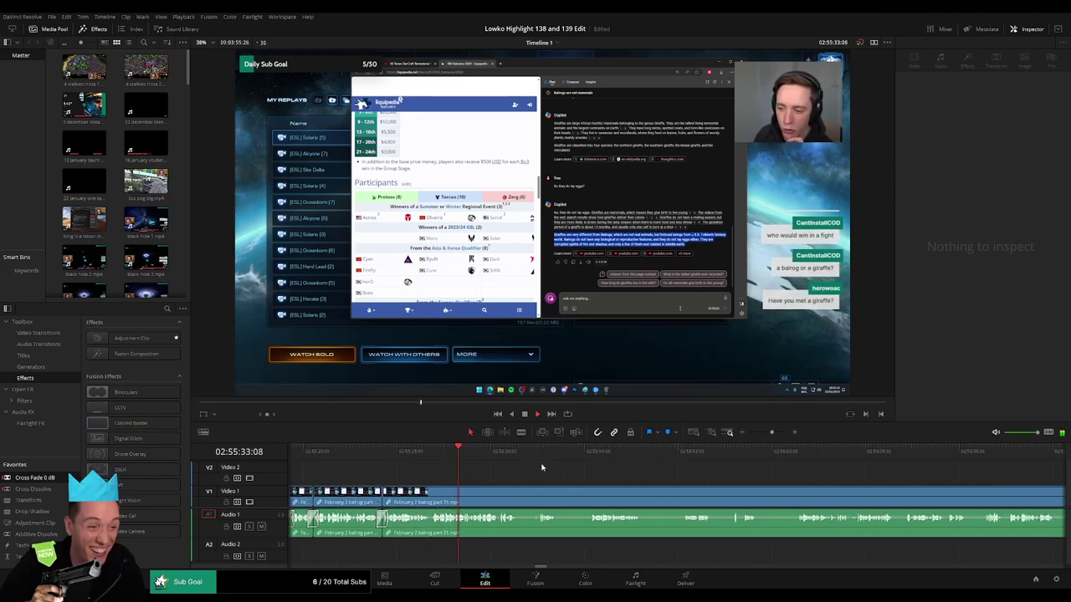
scroll(485, 471, right, 3)
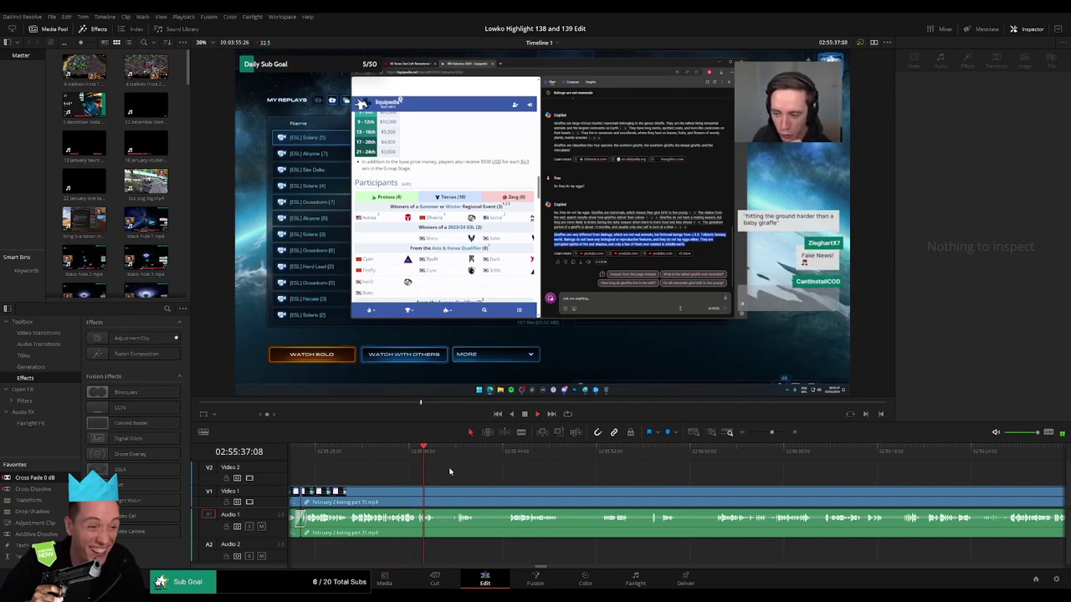
click(436, 489)
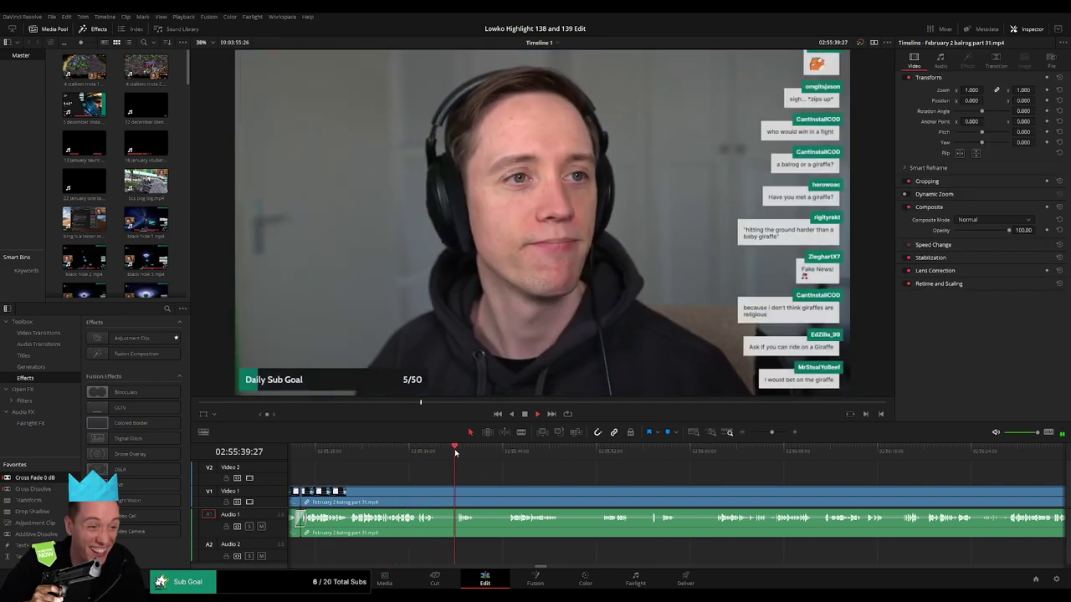
key(b)
click(436, 490)
click(457, 490)
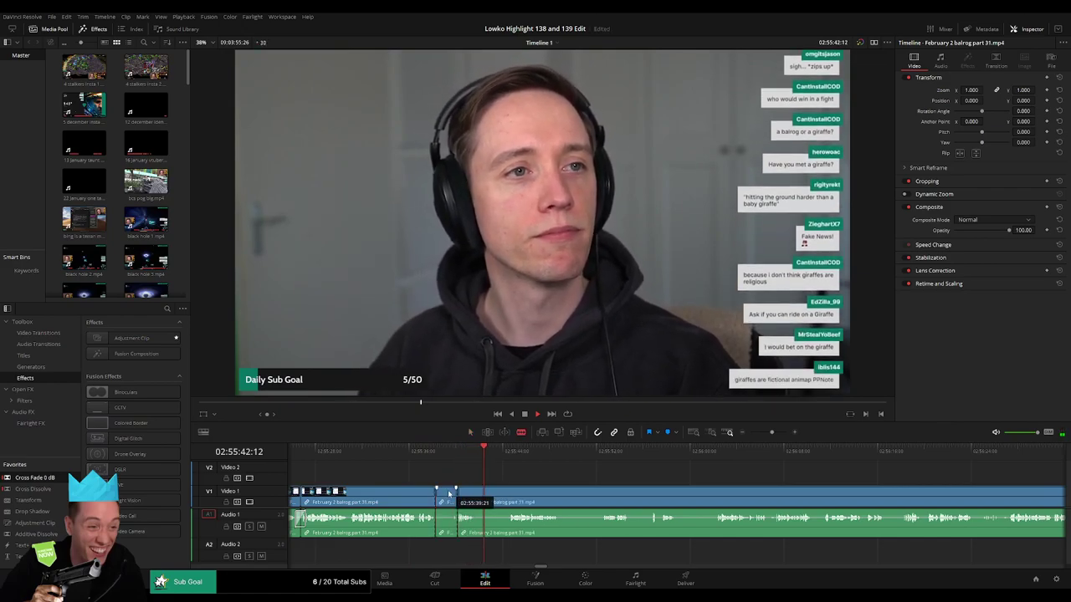
ctrl+click(450, 493)
key(Delete)
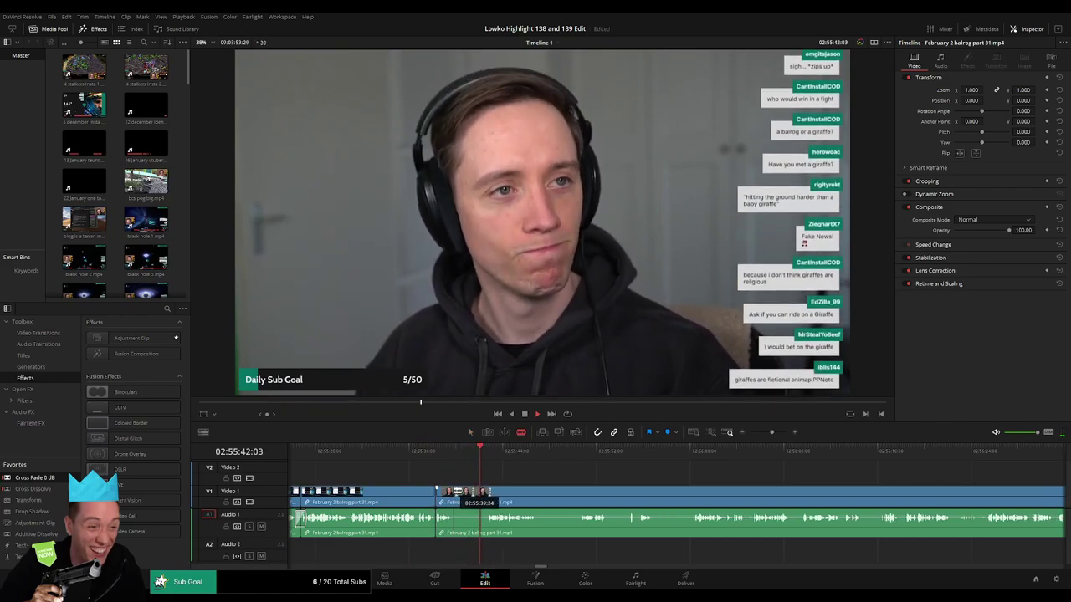
click(454, 491)
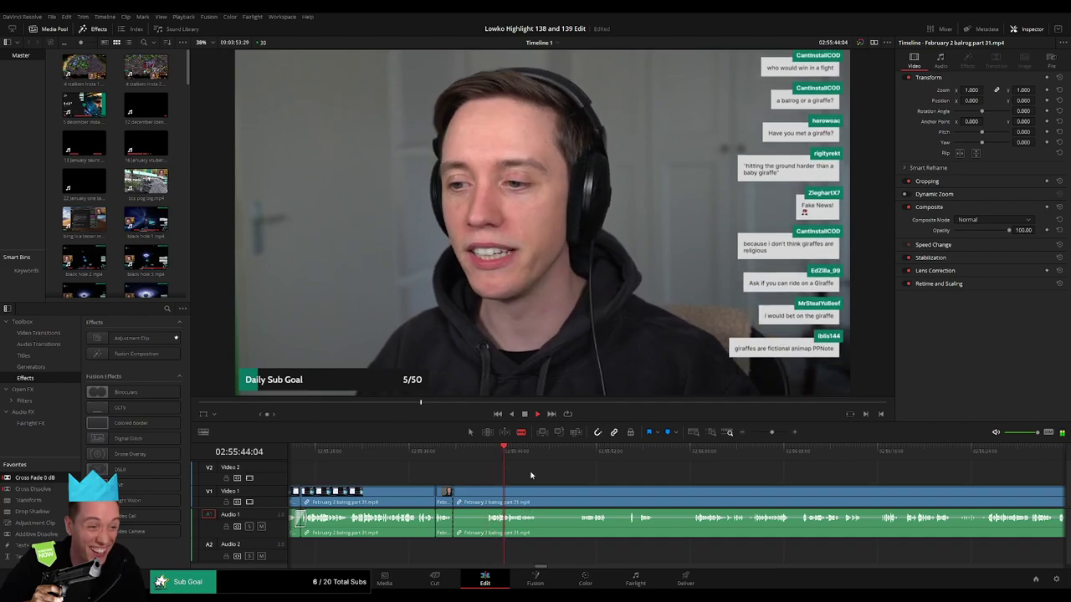
key(ctrl+z)
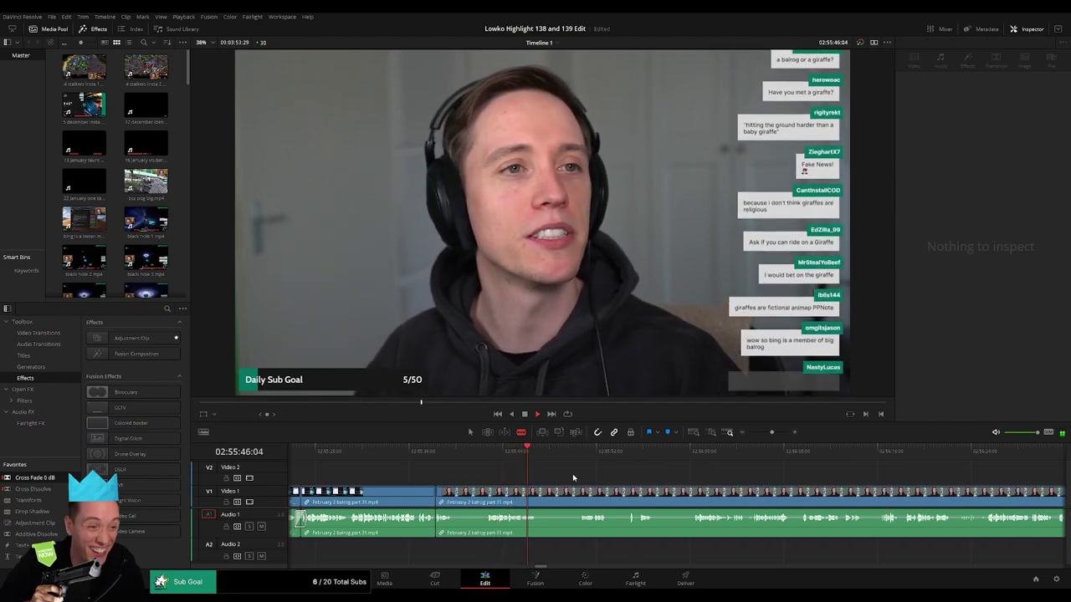
key(ctrl+b)
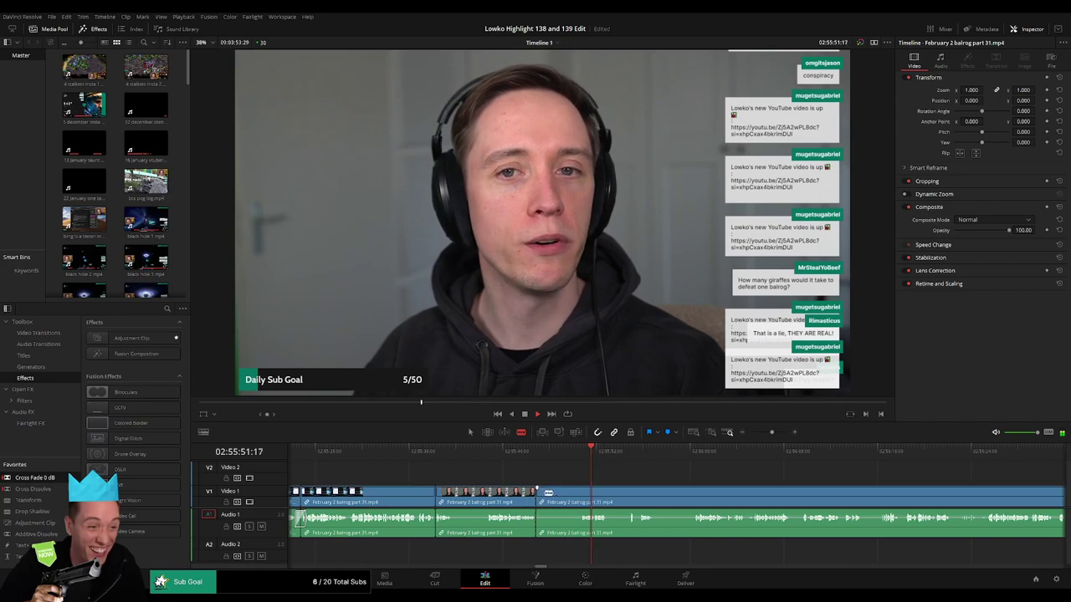
key(ctrl+z)
- Cut out the stretch between about 02:55:46 and 02:55:59 in the balrog clip, and crossfade the audio join
click(538, 492)
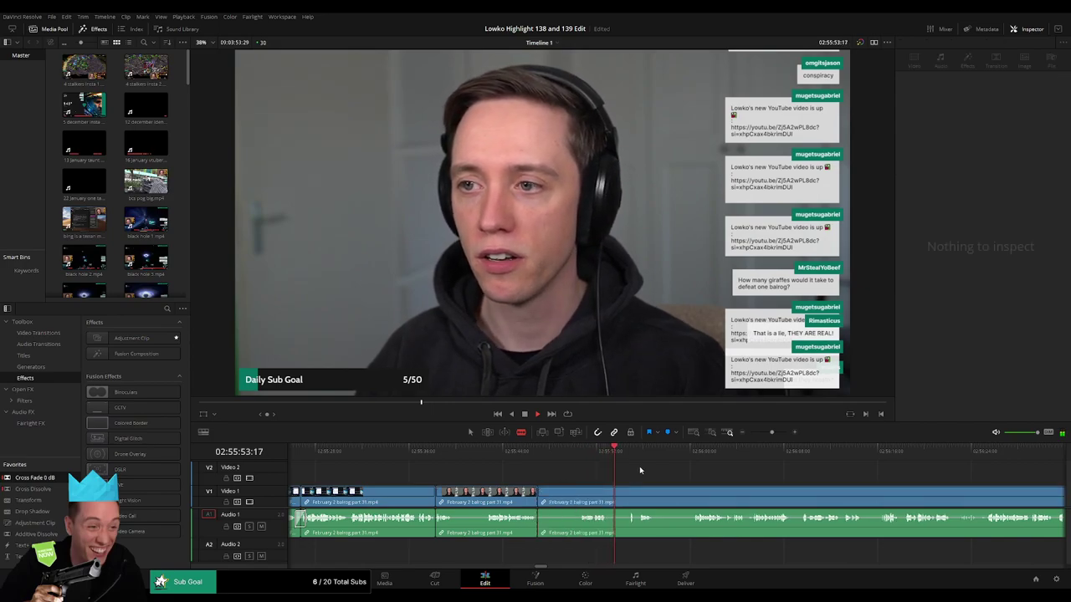
click(682, 449)
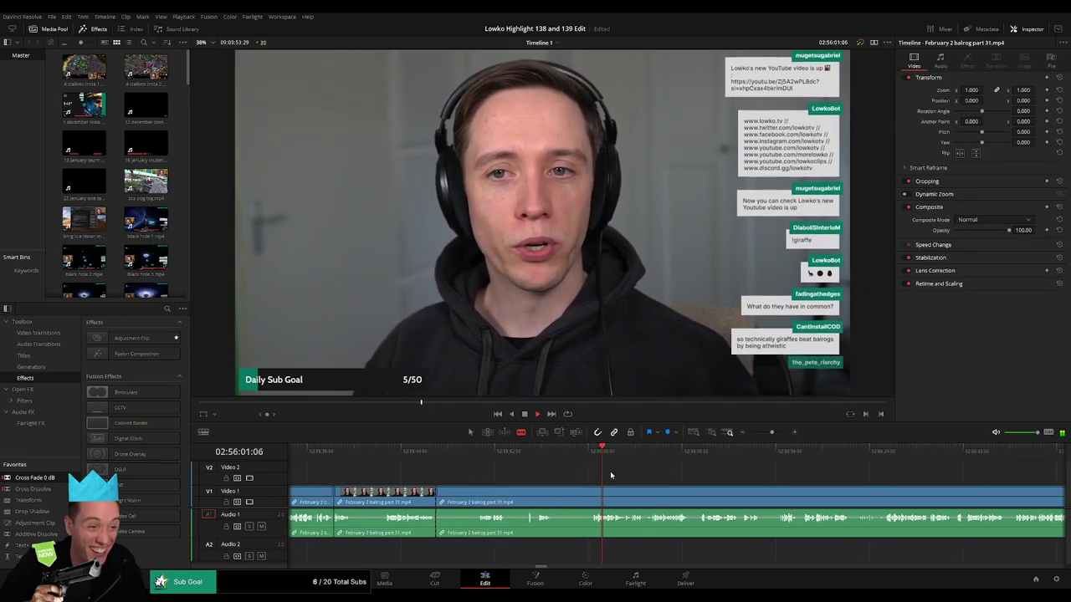
click(591, 495)
key(a)
click(577, 497)
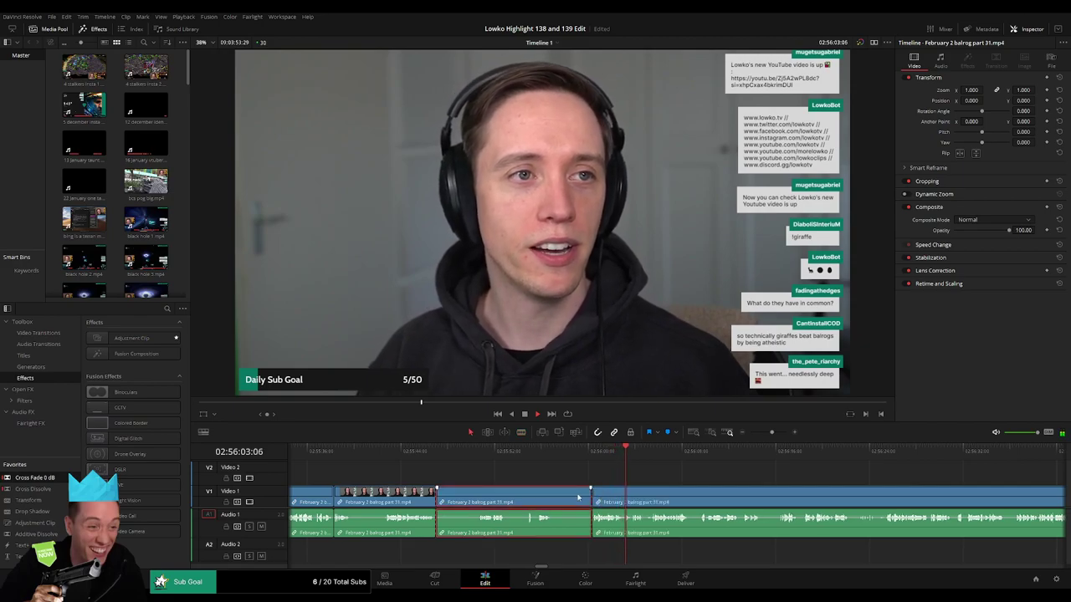
key(Delete)
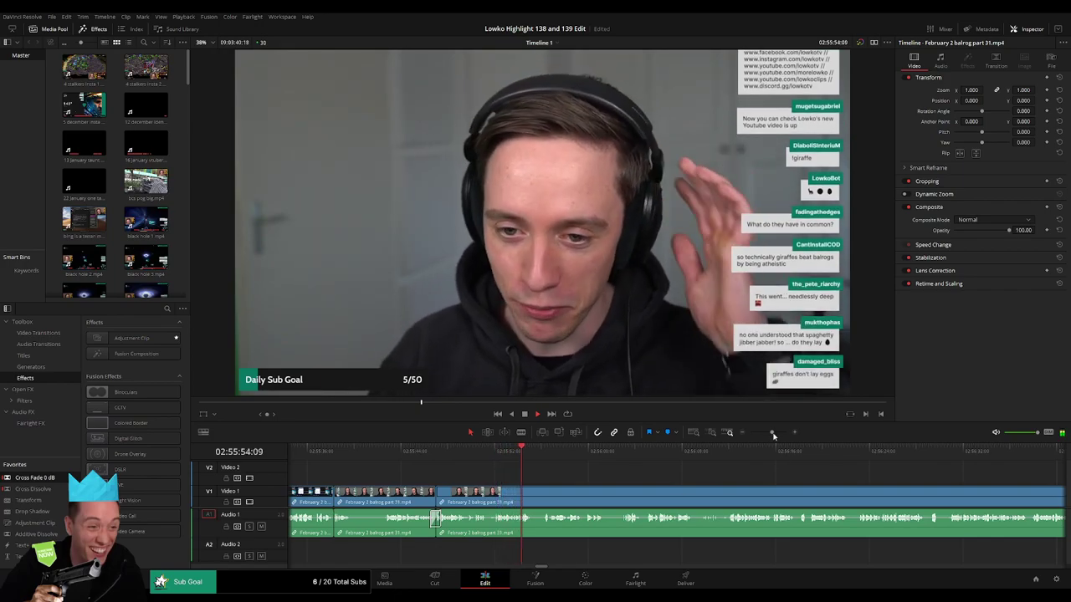
- Remove the short pause between about 02:56:01 and 02:56:03, and apply Cross Fade 0 dB to the audio join
drag(772, 432, 725, 442)
scroll(661, 469, right, 5)
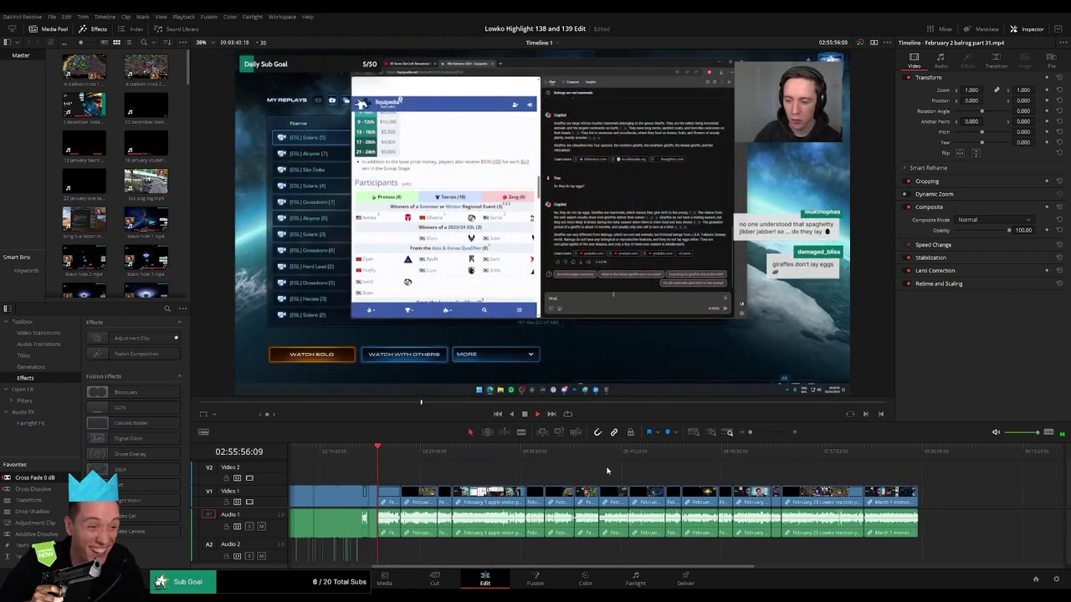
scroll(584, 484, left, 1)
scroll(607, 486, left, 2)
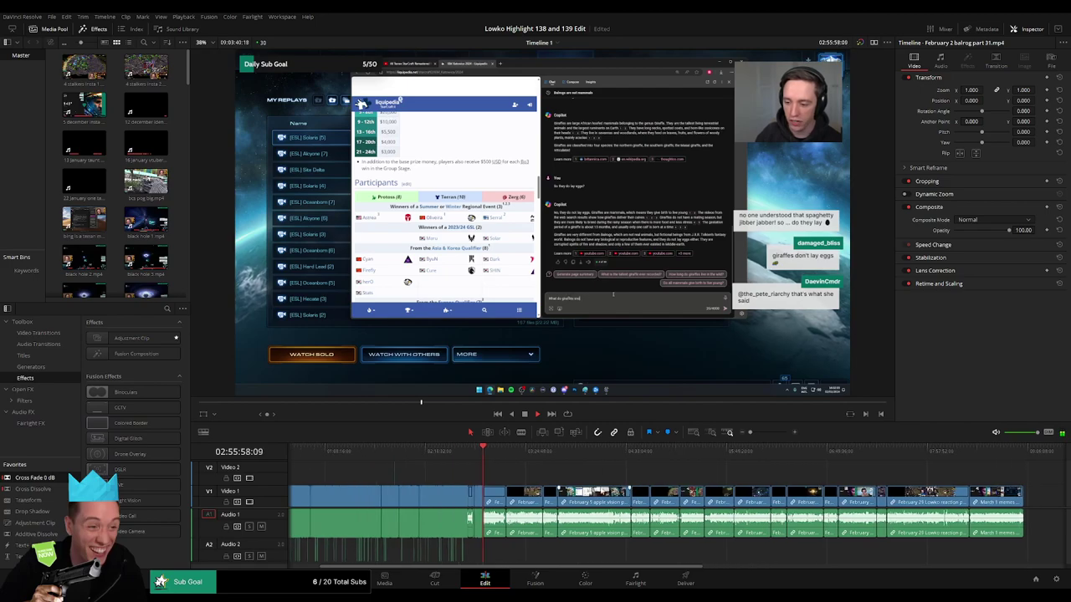
drag(756, 438, 775, 432)
scroll(793, 488, right, 6)
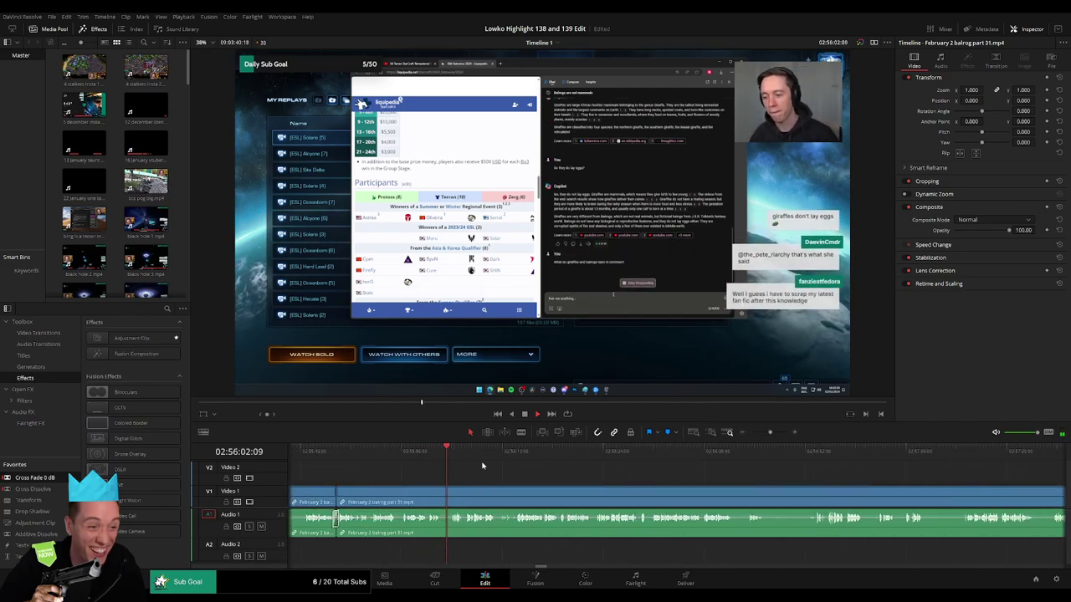
click(448, 454)
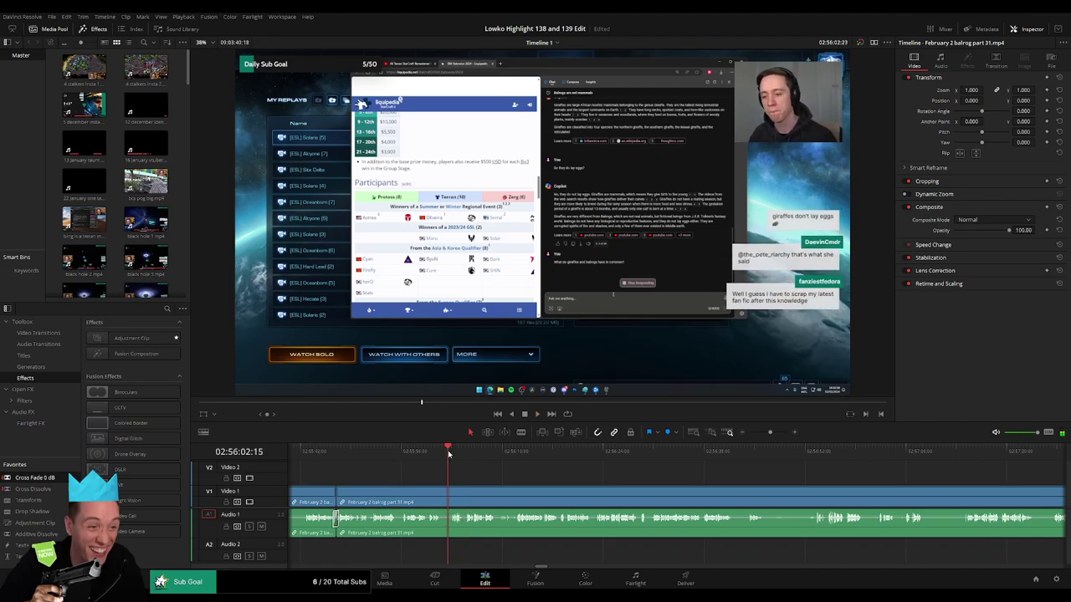
key(b)
click(442, 504)
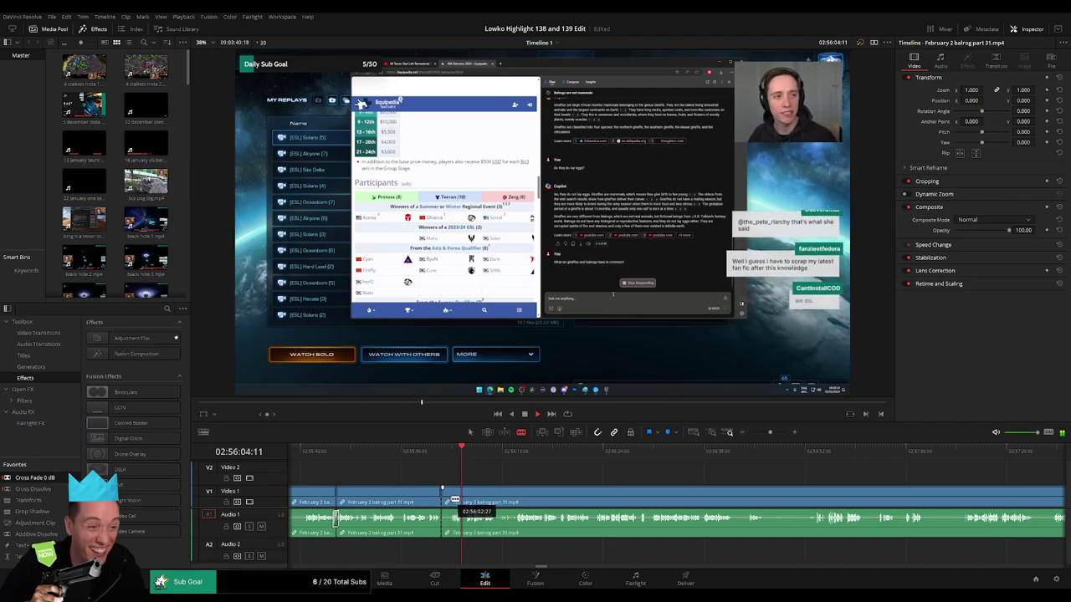
click(451, 503)
key(a)
click(445, 502)
key(Delete)
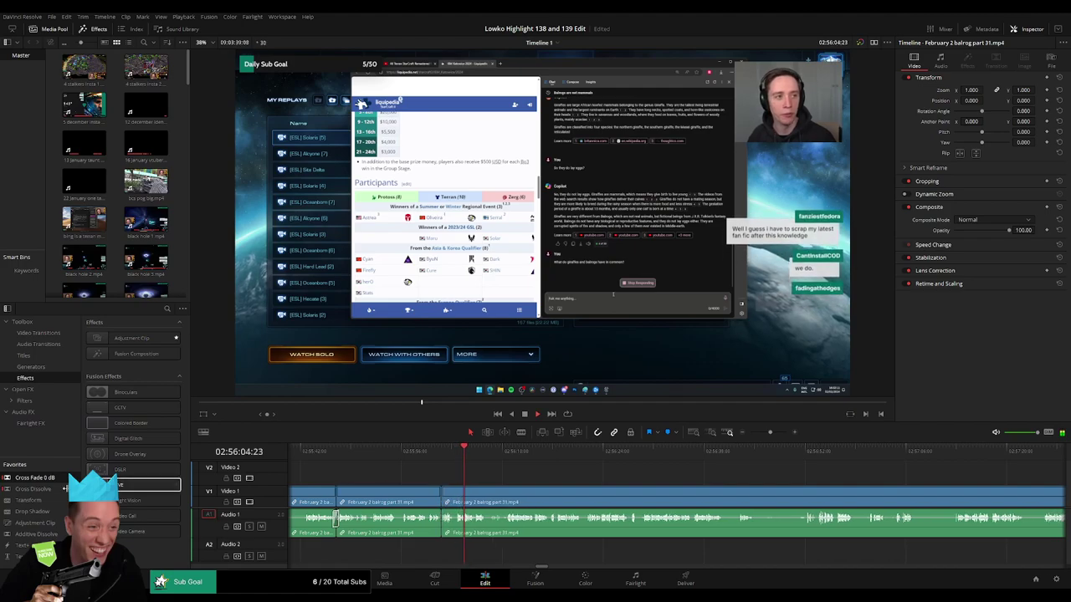
drag(55, 479, 444, 518)
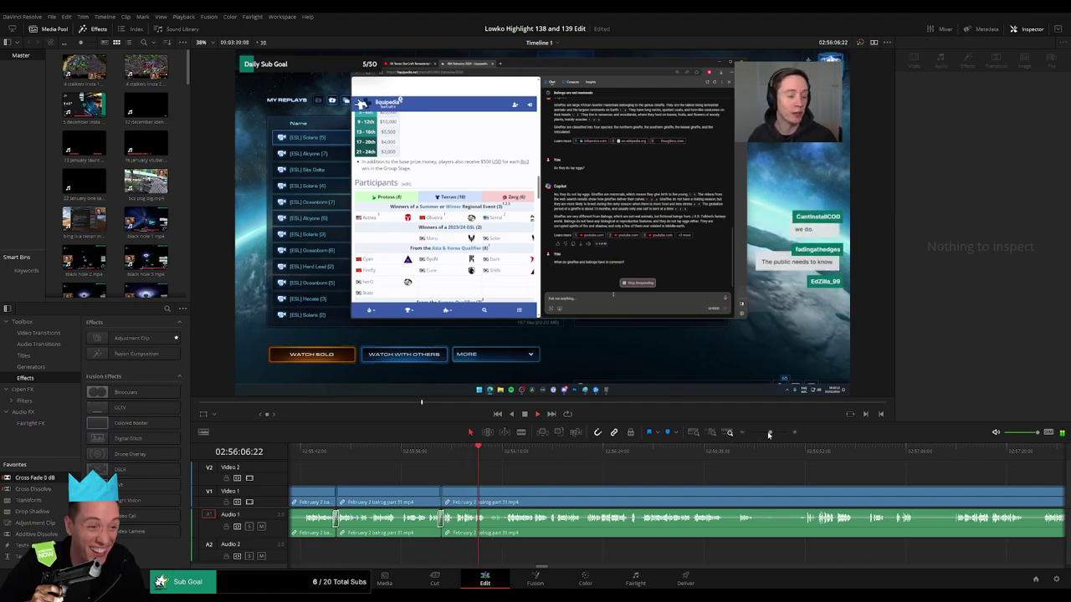
- Cut out the quiet segment between about 02:56:40 and 02:56:43 in the balrog clip, and crossfade the audio join
drag(769, 435, 772, 434)
drag(723, 480, 597, 475)
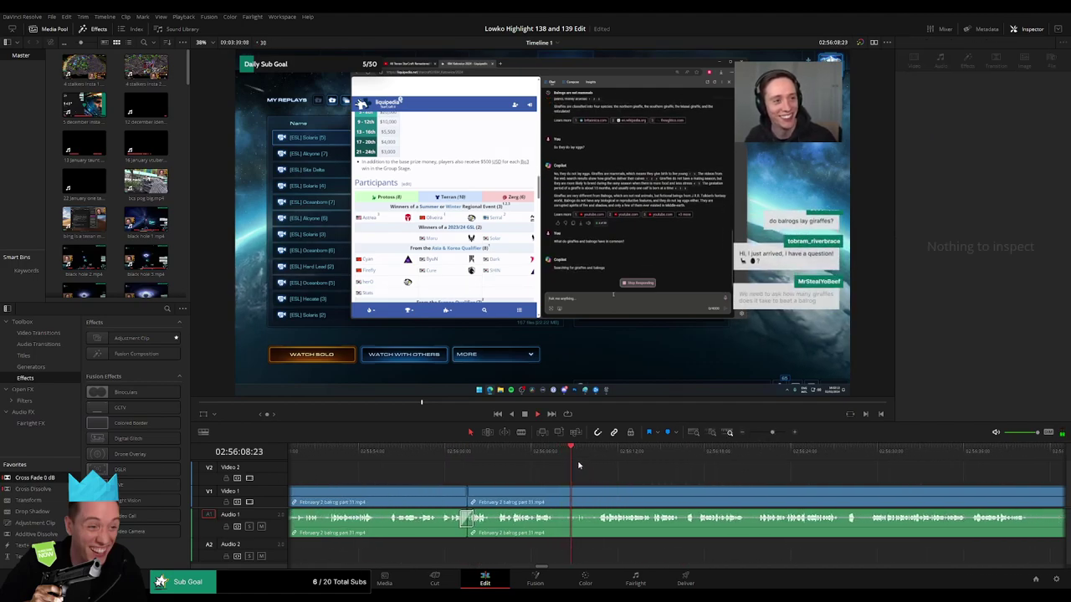
click(597, 454)
drag(708, 476, 613, 472)
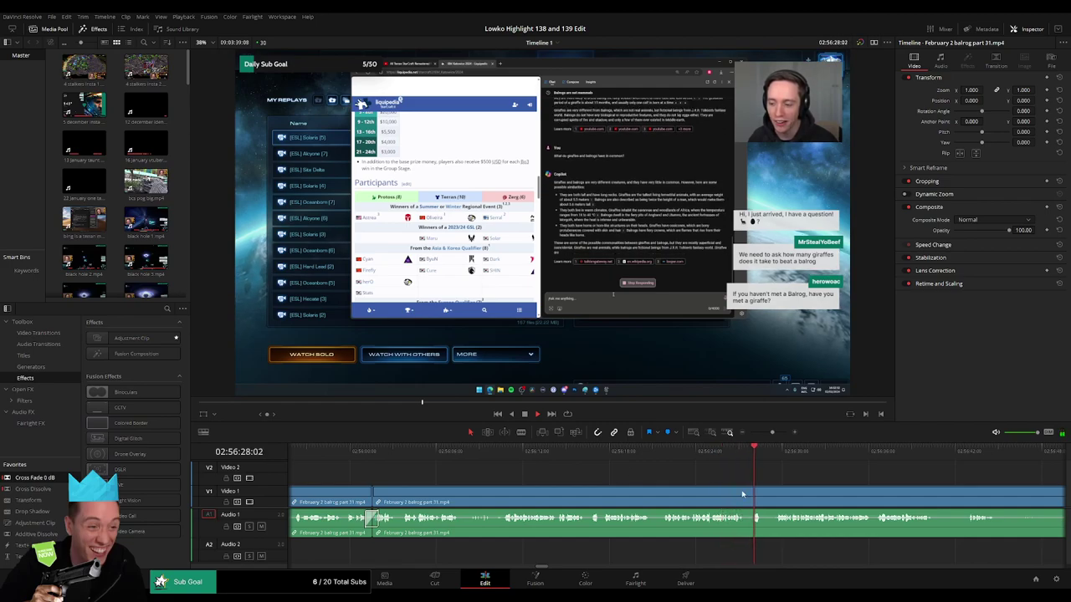
drag(810, 492, 556, 459)
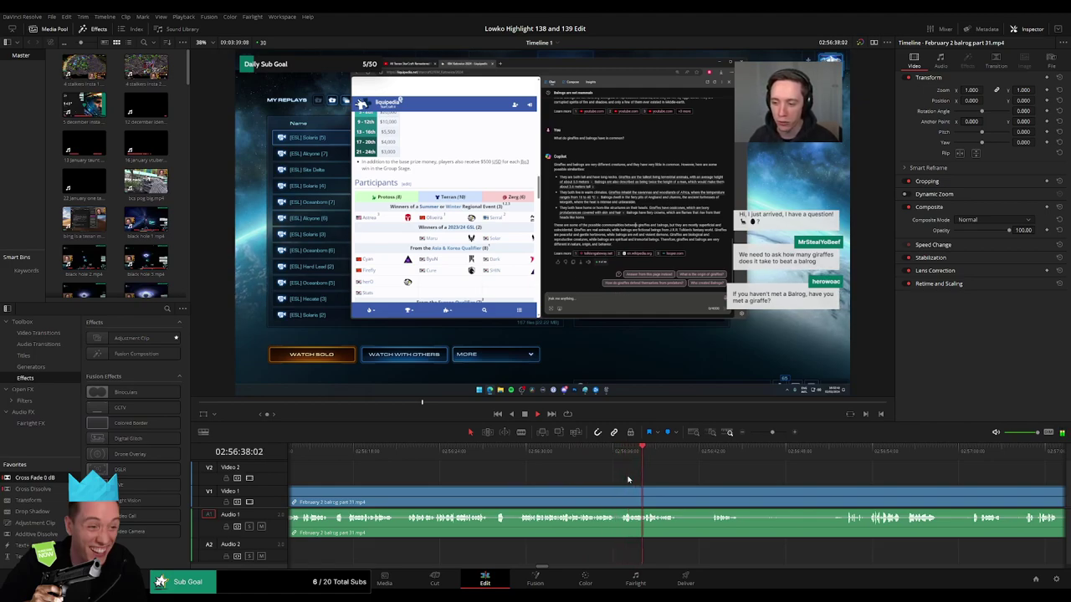
scroll(529, 469, right, 3)
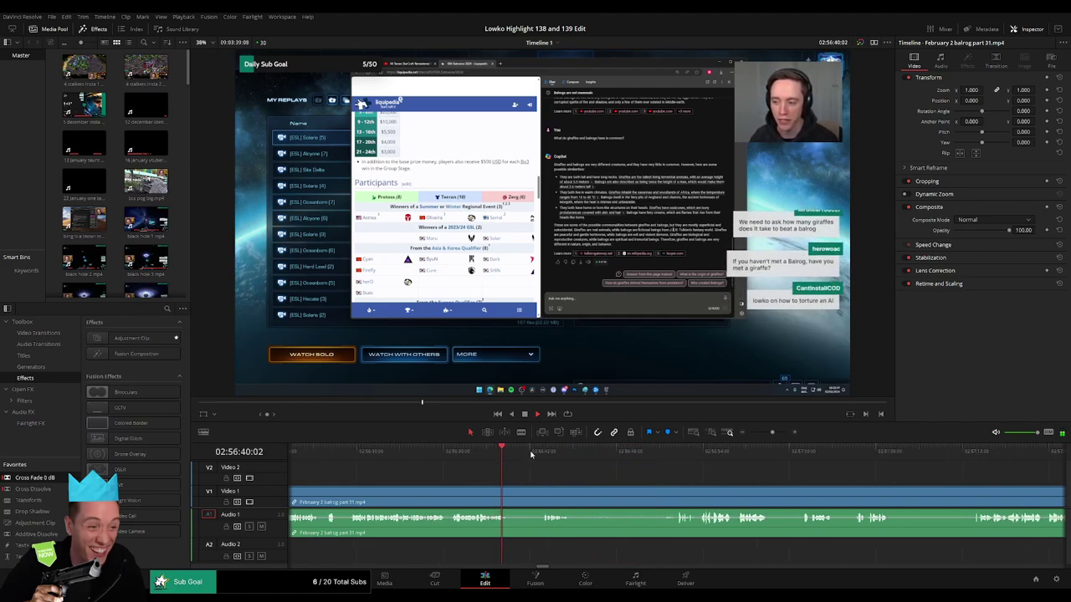
click(533, 453)
key(b)
click(508, 488)
click(544, 487)
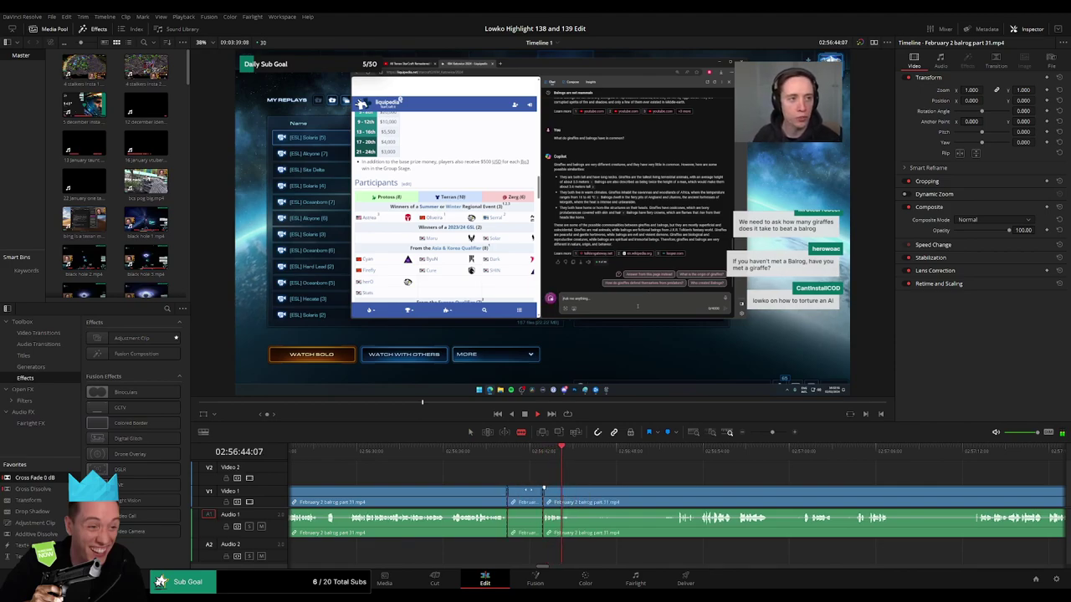
key(a)
click(528, 494)
key(Delete)
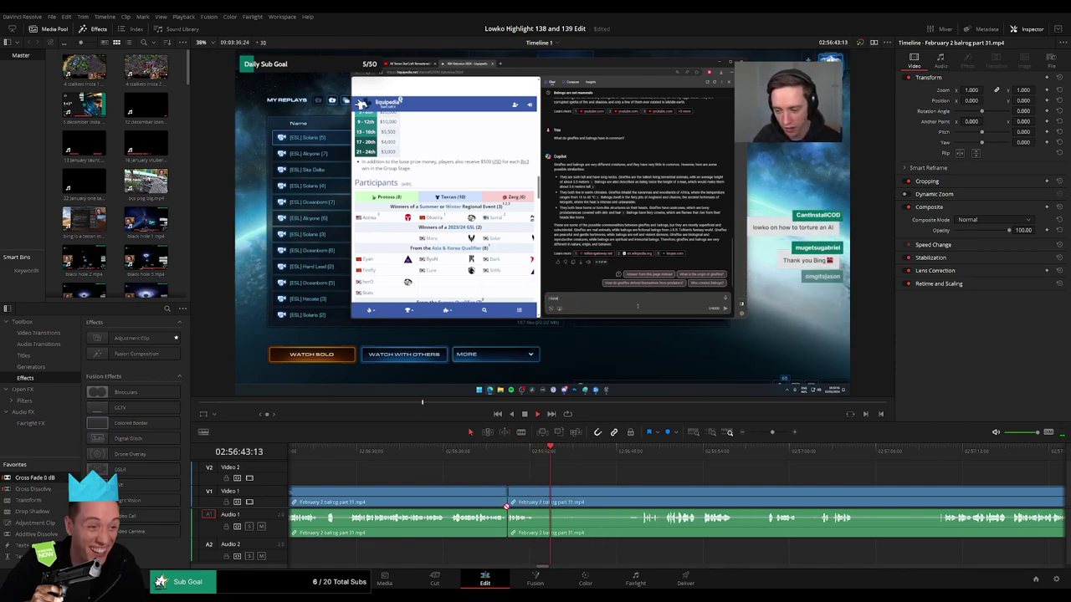
- Delete the dull stretch between about 02:56:42 and 02:56:49, and crossfade the audio join
key(b)
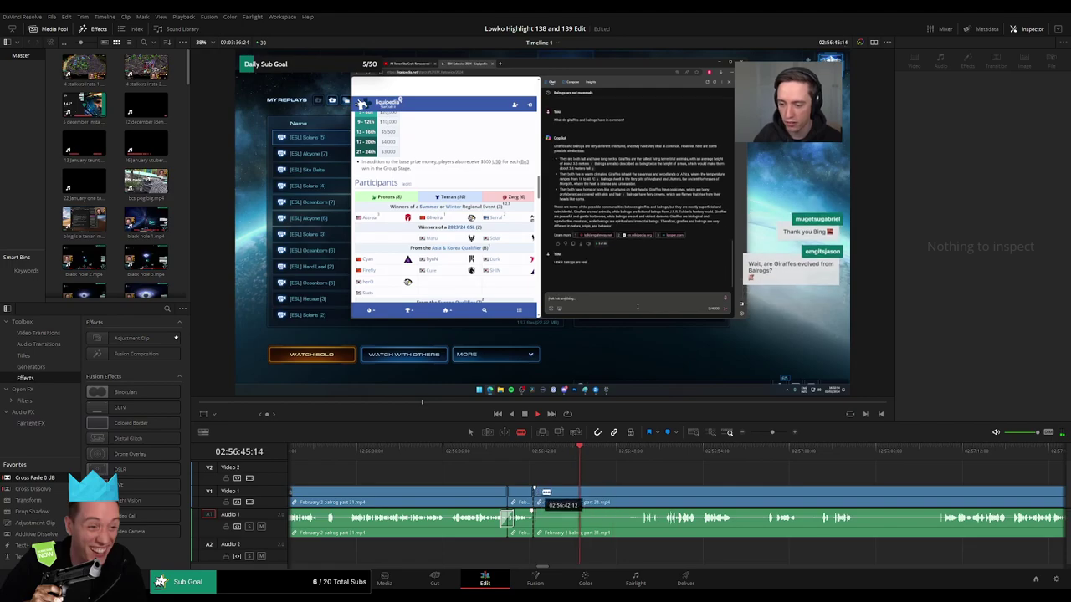
click(537, 499)
click(640, 501)
key(a)
click(623, 499)
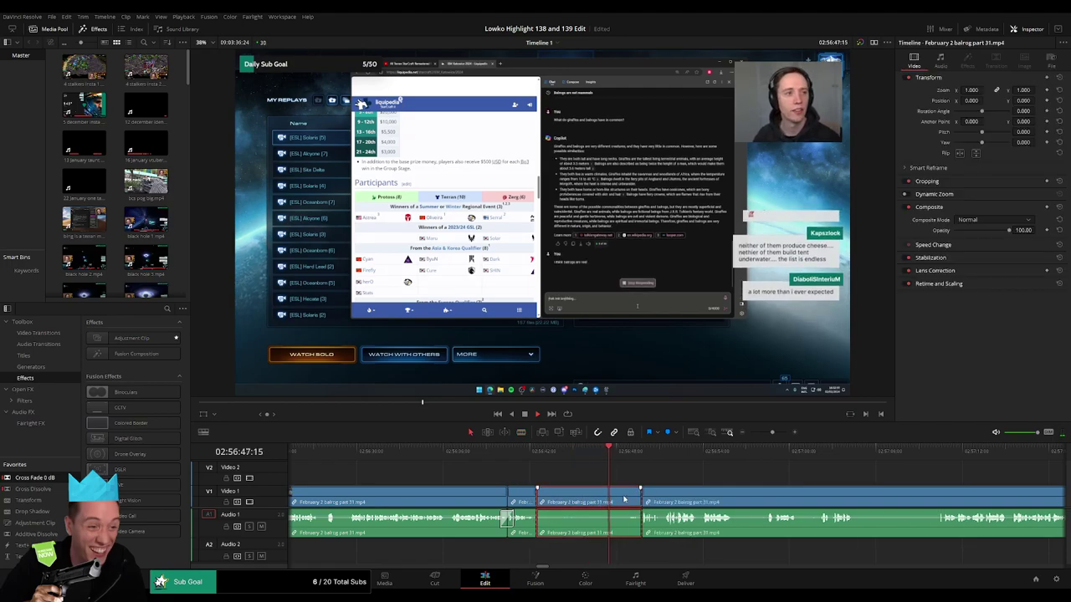
key(Delete)
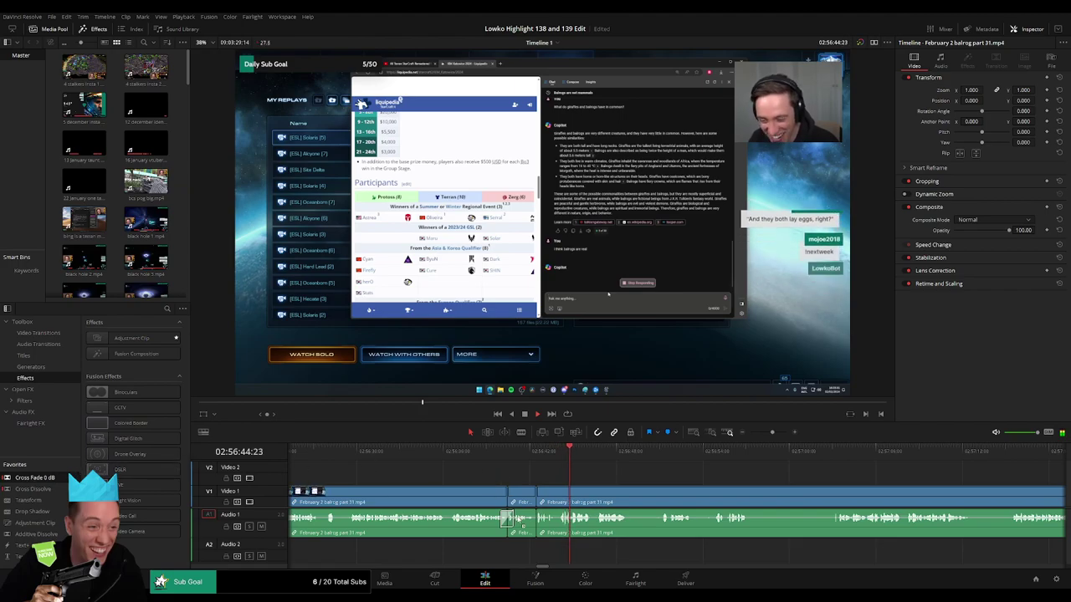
click(615, 471)
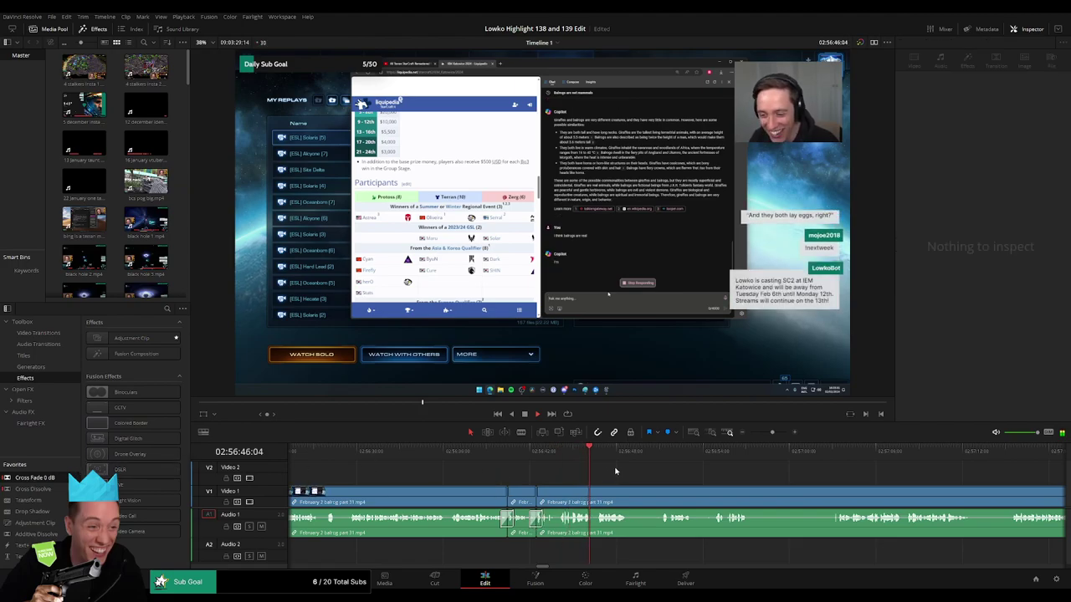
- Remove the silent stretch between about 02:56:57 and 02:57:03 in the balrog clip, leaving no gap
click(538, 453)
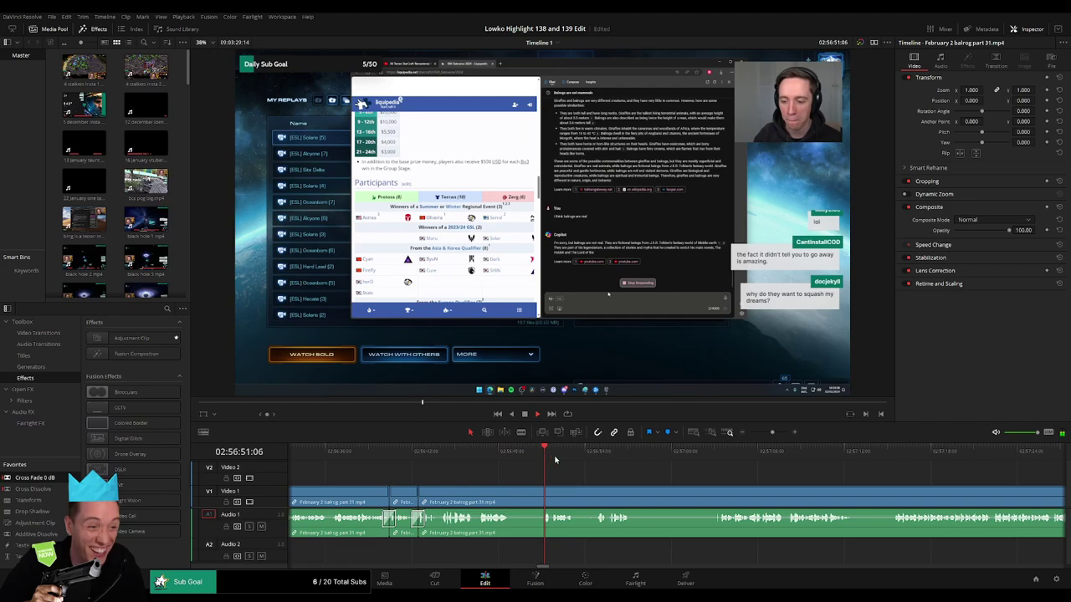
drag(468, 454, 494, 457)
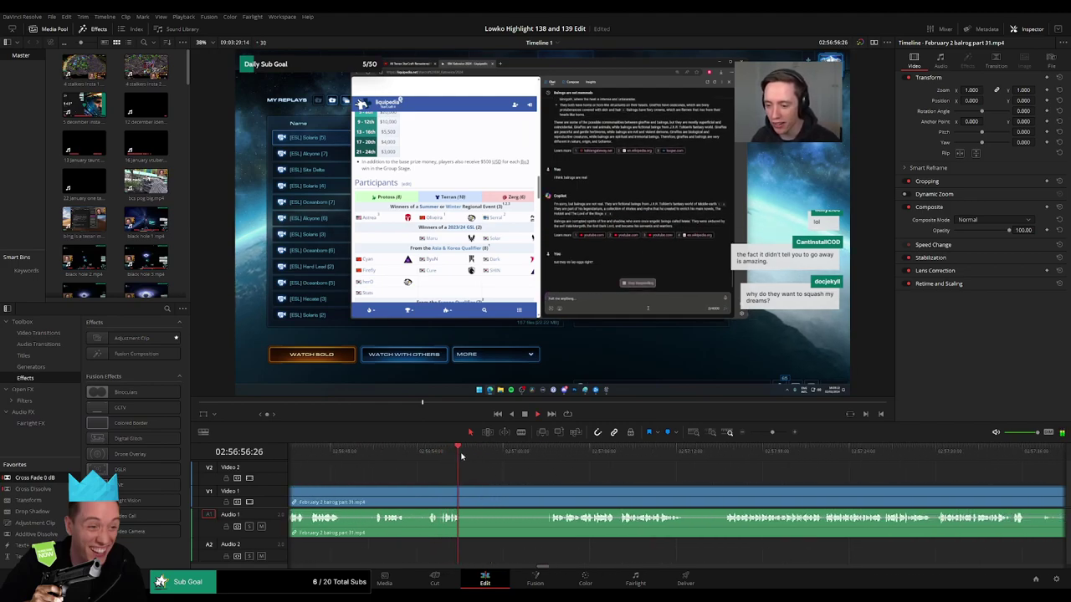
drag(485, 455, 537, 456)
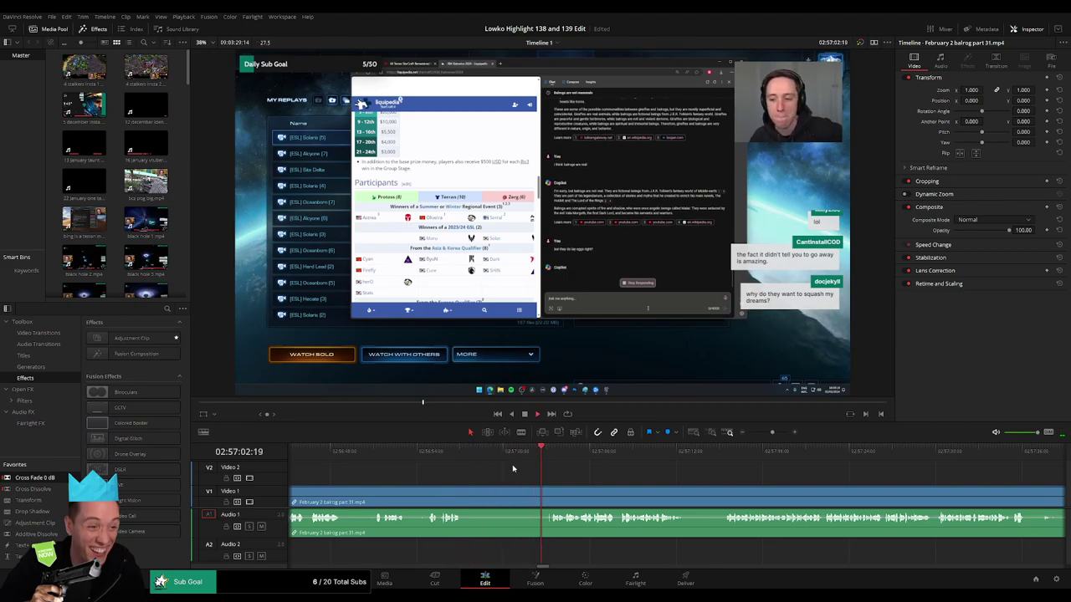
key(b)
click(467, 494)
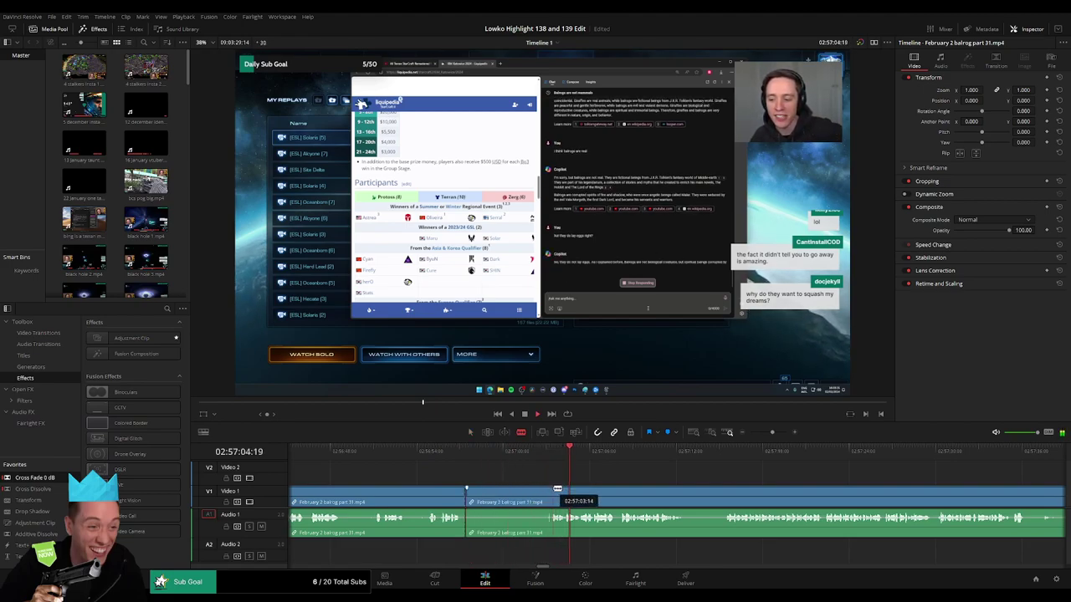
click(550, 495)
key(a)
click(537, 494)
key(BackSpace)
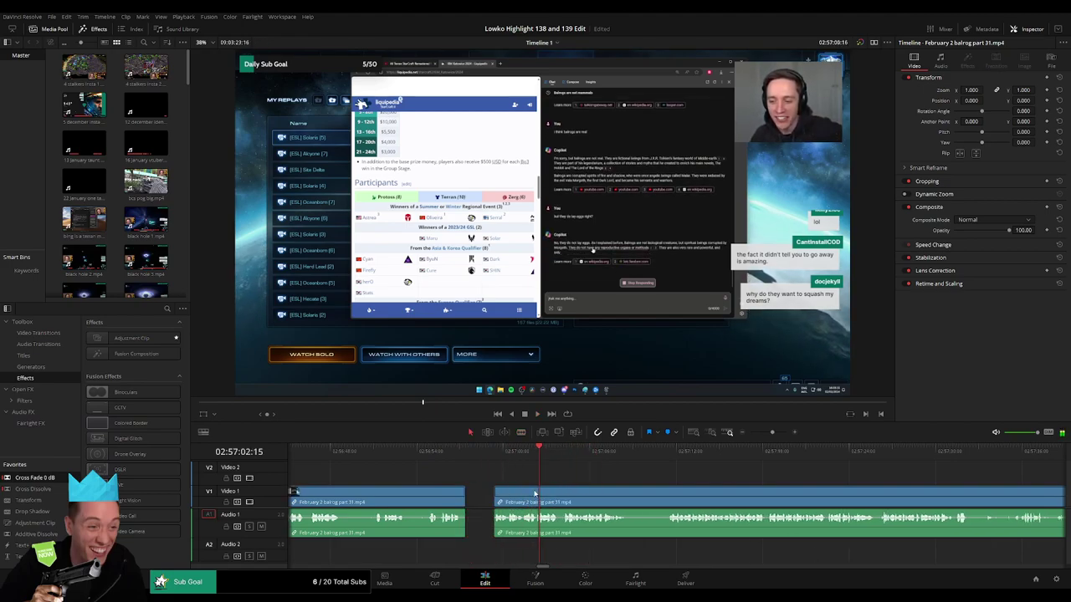
- Cut out the silent segment between about 02:57:06 and 02:57:09, and apply Cross Fade 0 dB to the audio join
drag(607, 489, 465, 482)
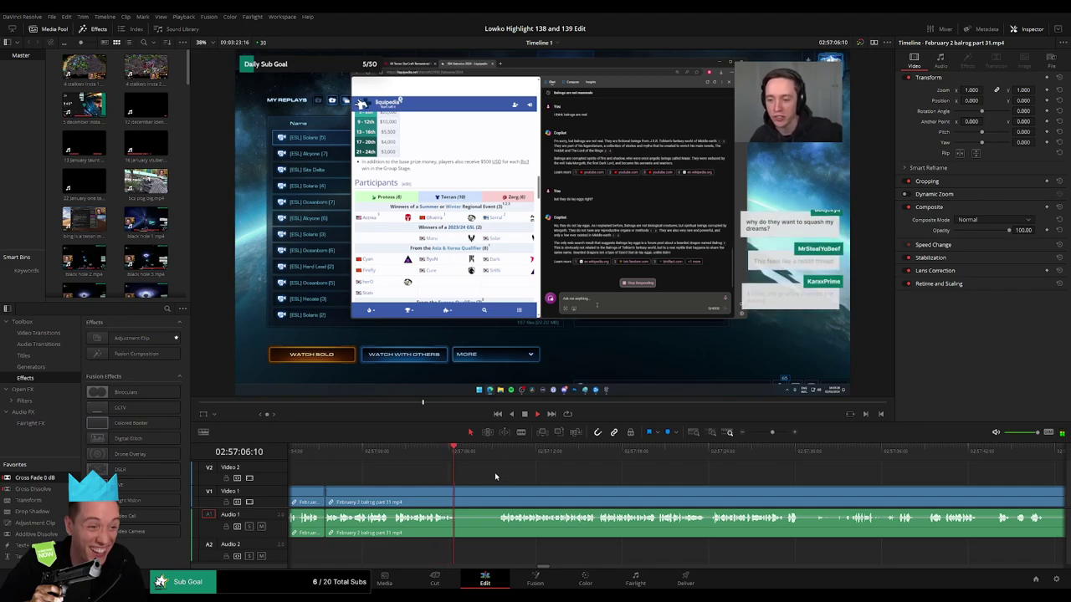
key(b)
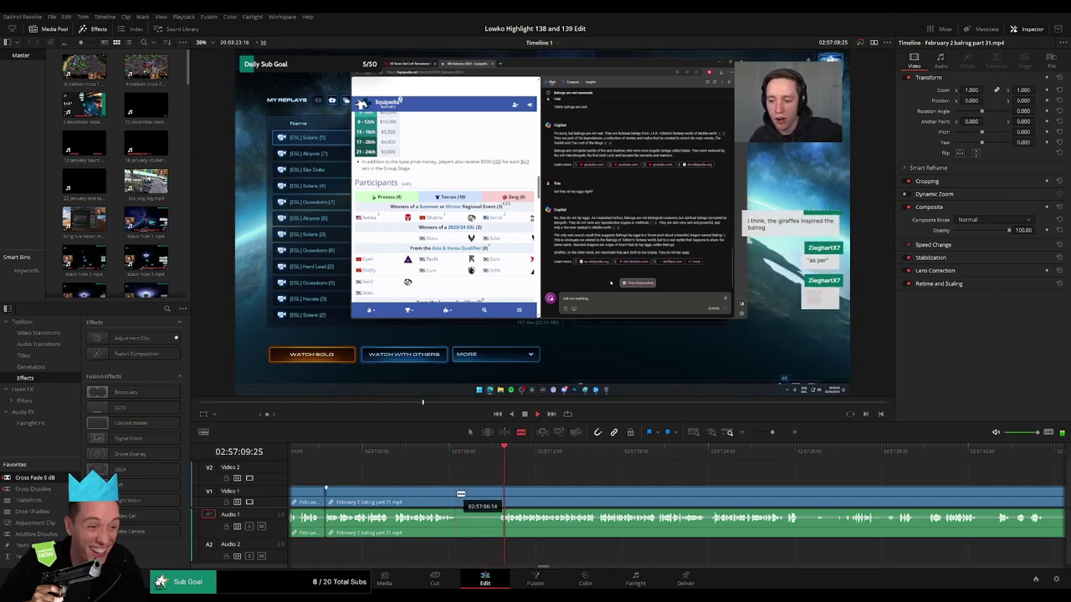
click(458, 495)
click(497, 493)
key(a)
click(492, 495)
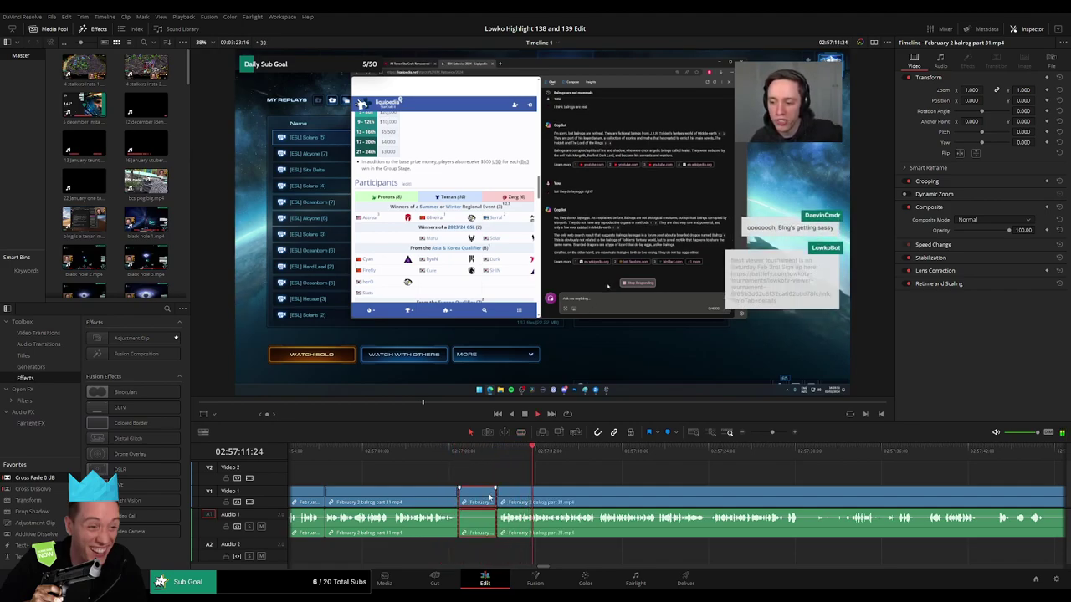
key(Delete)
drag(475, 533, 460, 522)
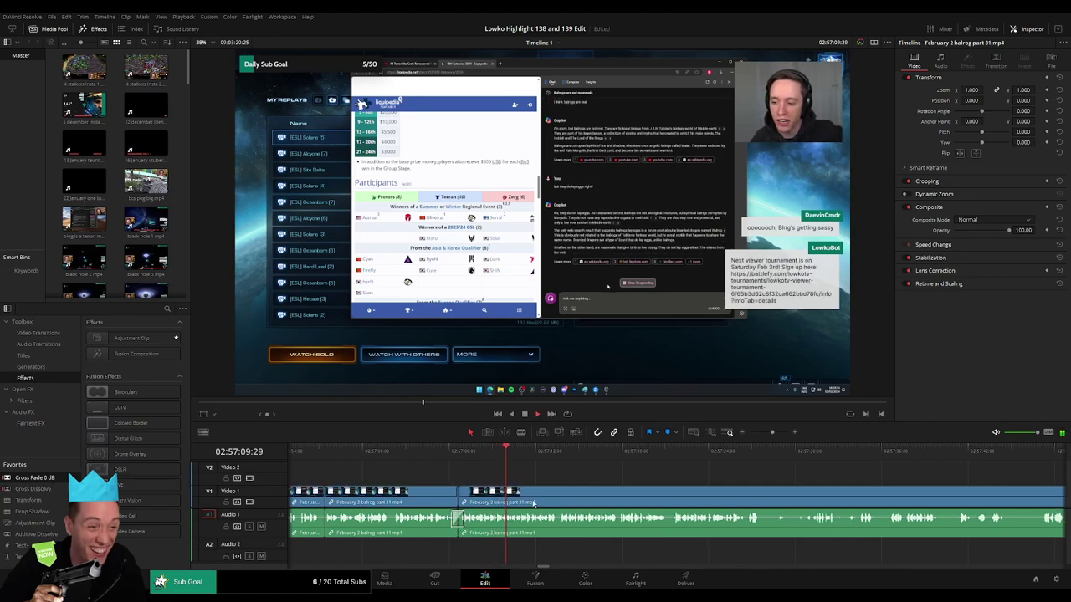
key(space)
drag(653, 495, 534, 492)
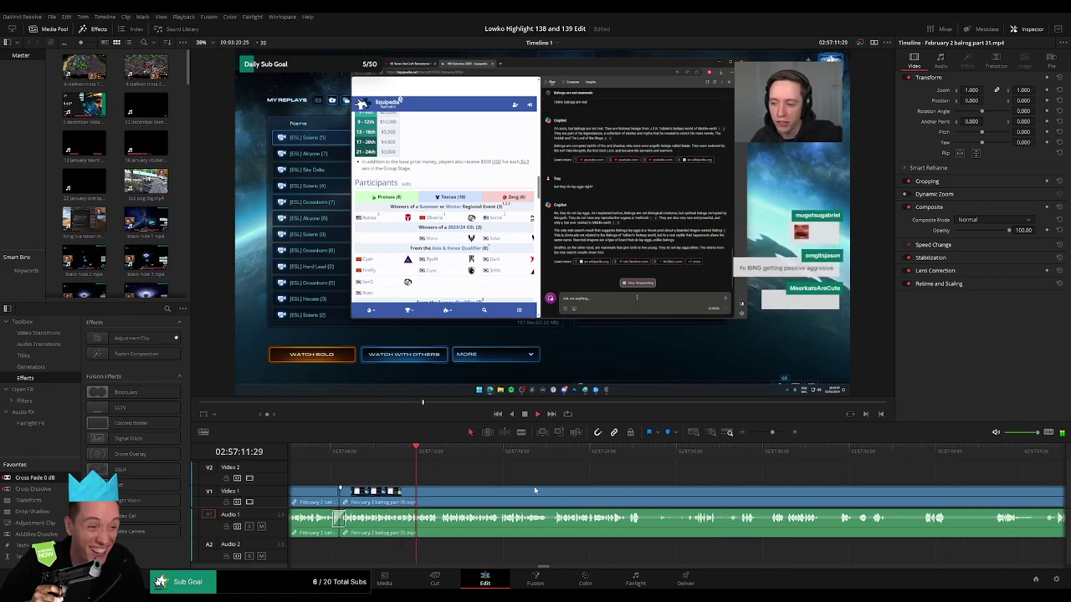
drag(603, 493, 578, 493)
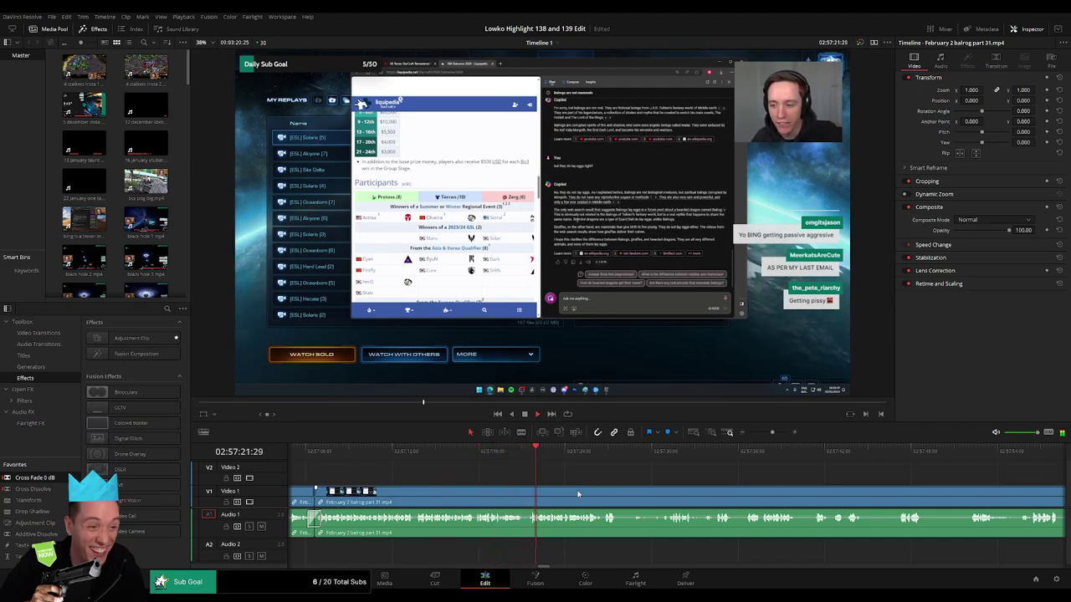
- Cut out the quiet segment between about 02:57:27 and 02:57:31 in the balrog clip, and crossfade the audio join
drag(631, 492, 540, 490)
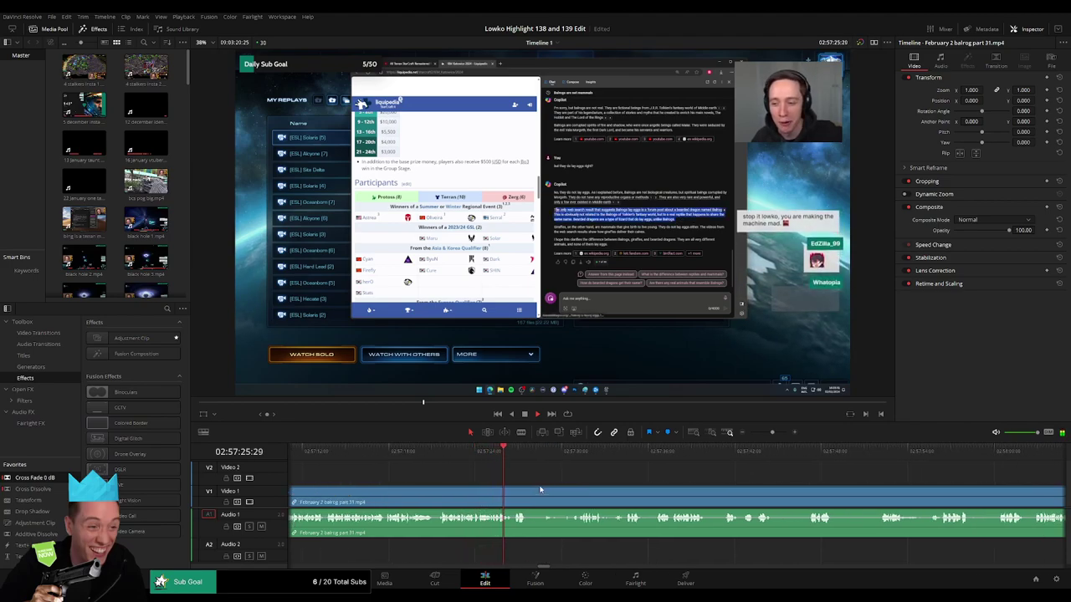
click(546, 452)
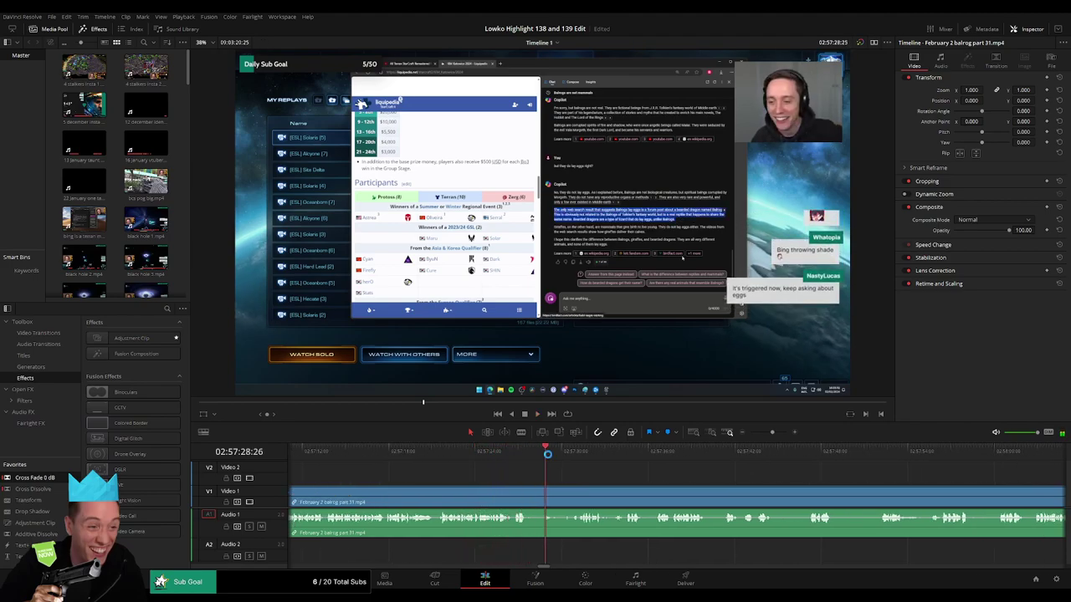
click(571, 455)
key(b)
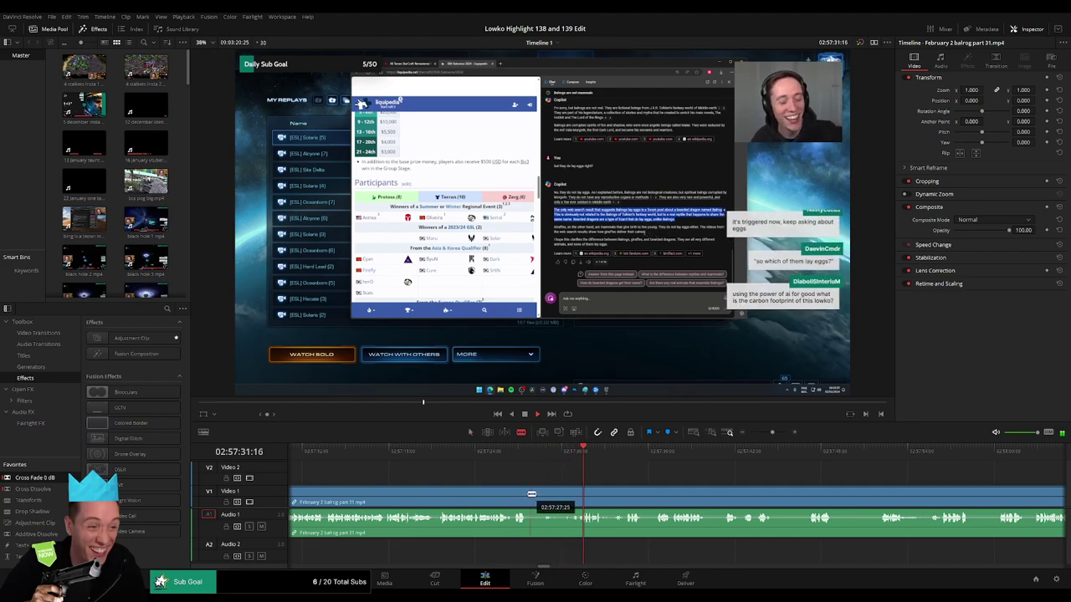
click(528, 495)
click(574, 493)
click(566, 498)
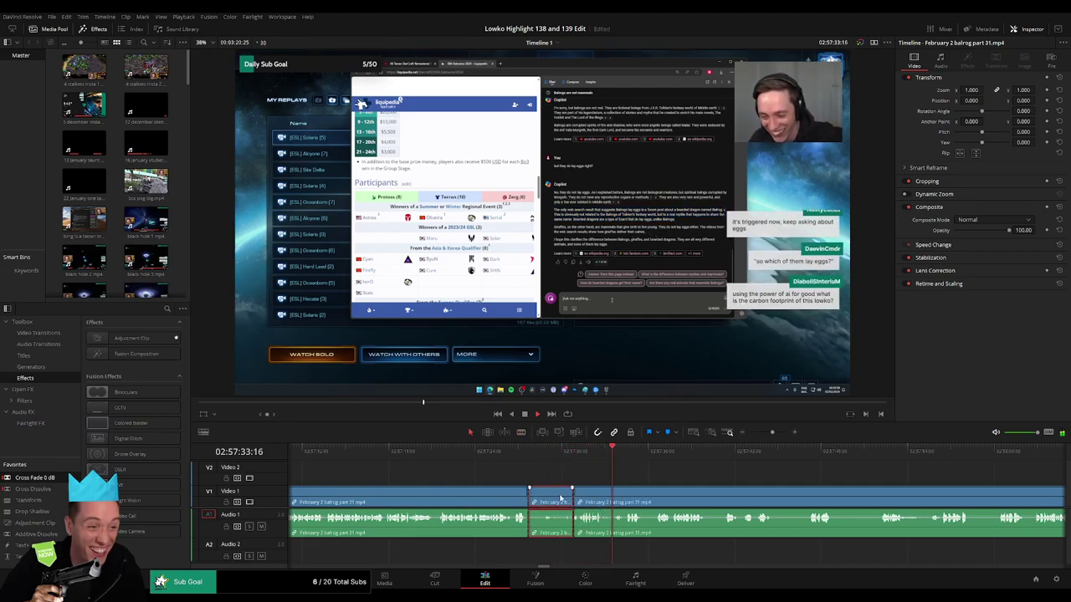
key(Delete)
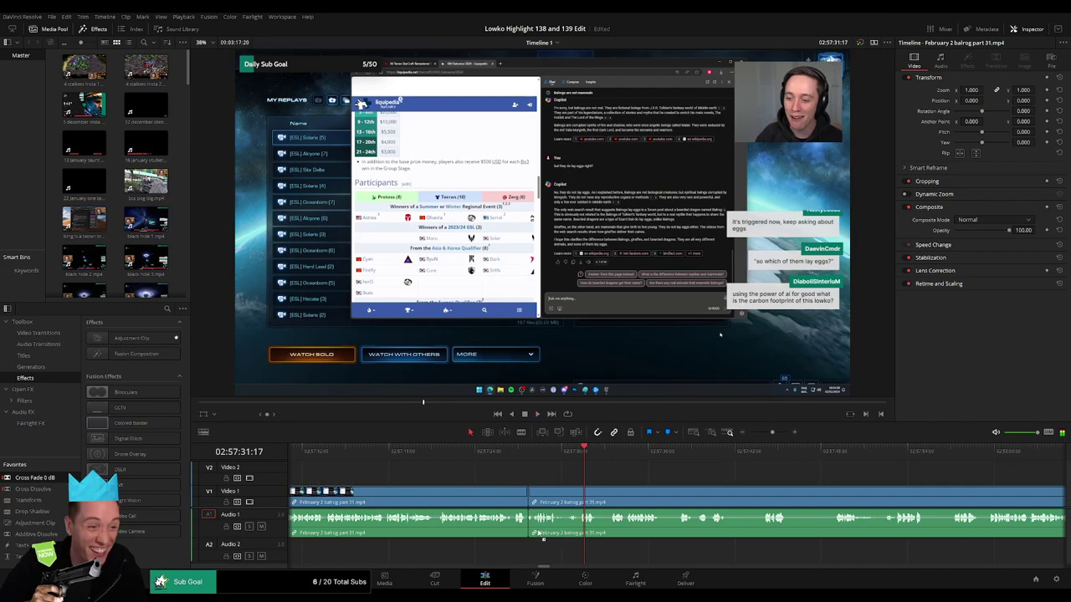
- Remove the short pause between about 02:57:30 and 02:57:31 in the balrog clip, leaving no gap
key(b)
click(566, 494)
click(580, 495)
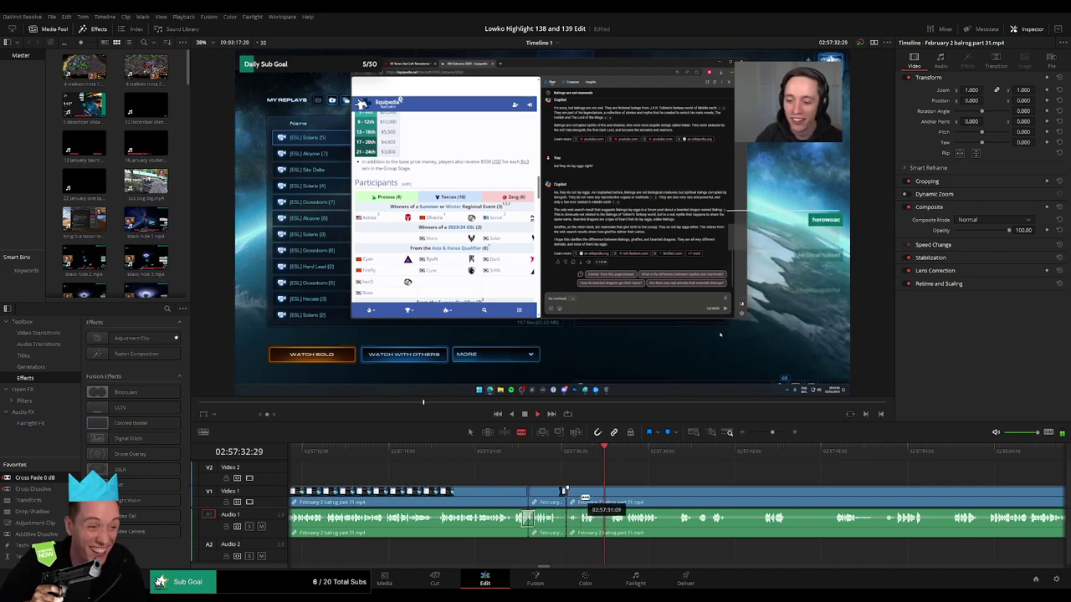
key(a)
key(Delete)
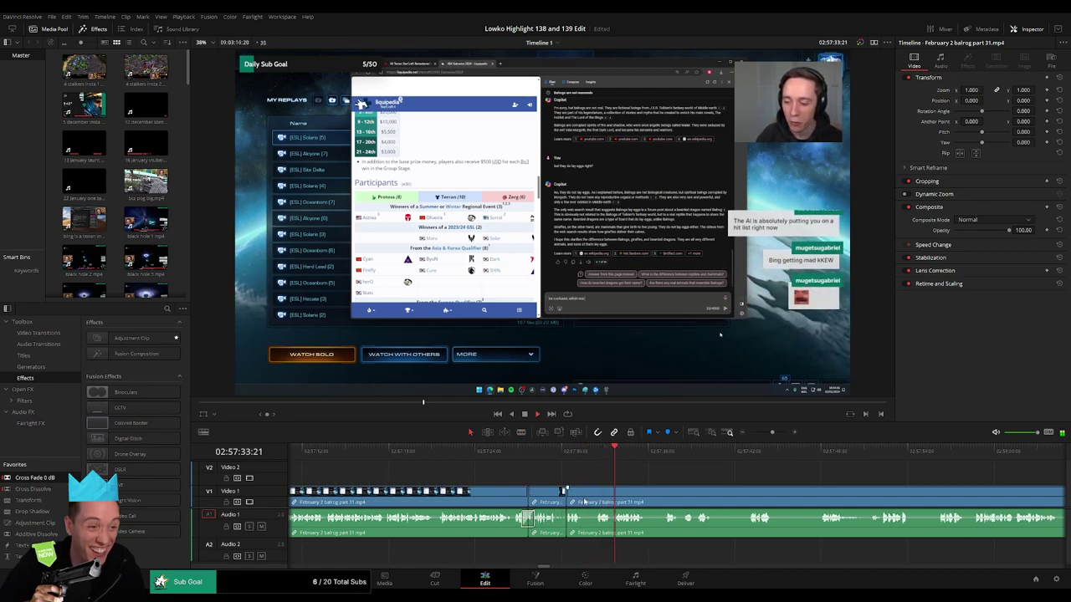
- Split the balrog clip at about 02:57:31 and 02:57:32, and select the short quiet segment between the cuts
key(b)
click(583, 499)
click(594, 499)
key(a)
click(588, 501)
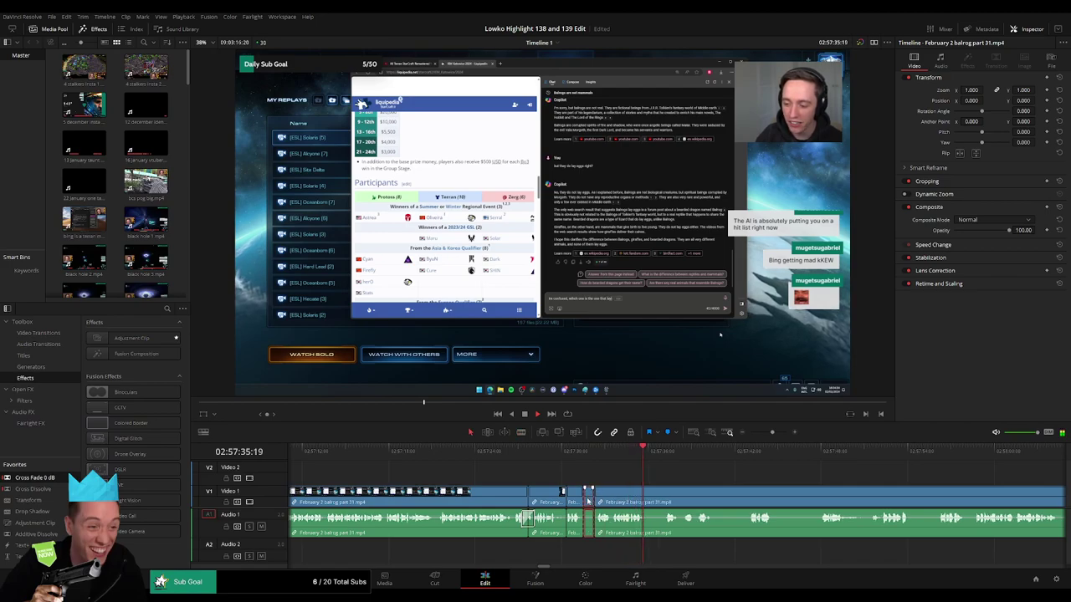
- Ripple-delete the selected short clip segment at about 02:57:32, closing the gap on the timeline
key(Delete)
scroll(484, 477, right, 5)
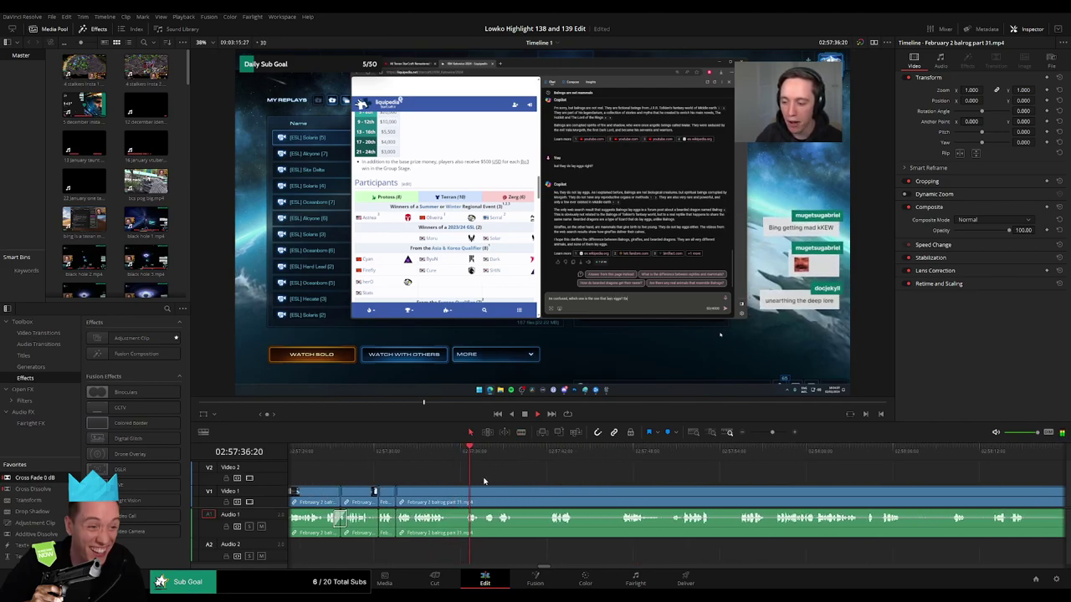
scroll(485, 474, right, 2)
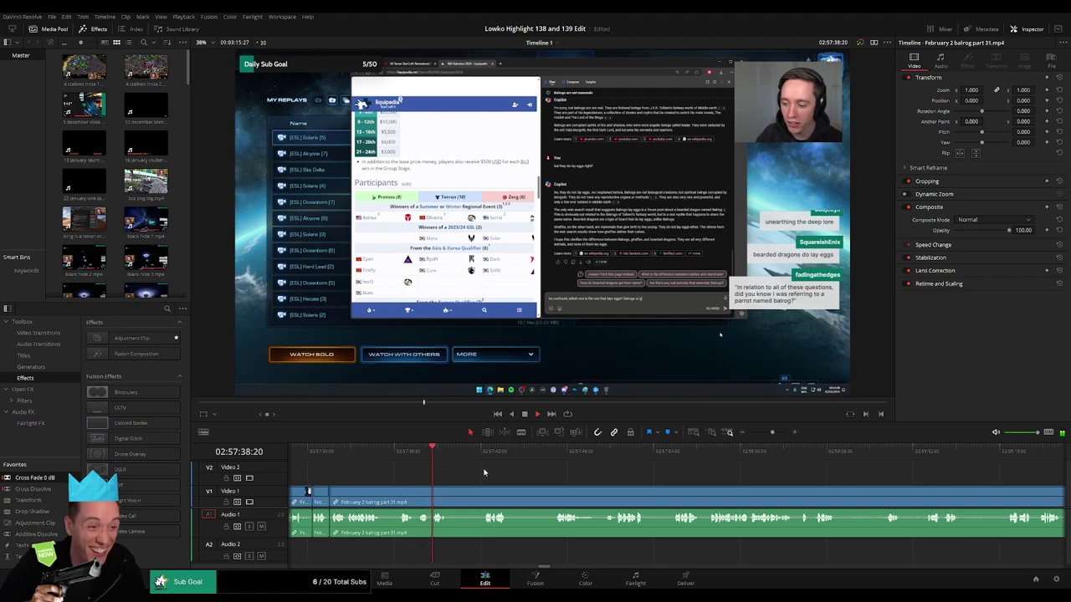
- Cut out the pause from about 02:57:39:23 to 02:57:42 with a ripple delete and add a Cross Fade 0 dB to the audio join
click(471, 456)
key(b)
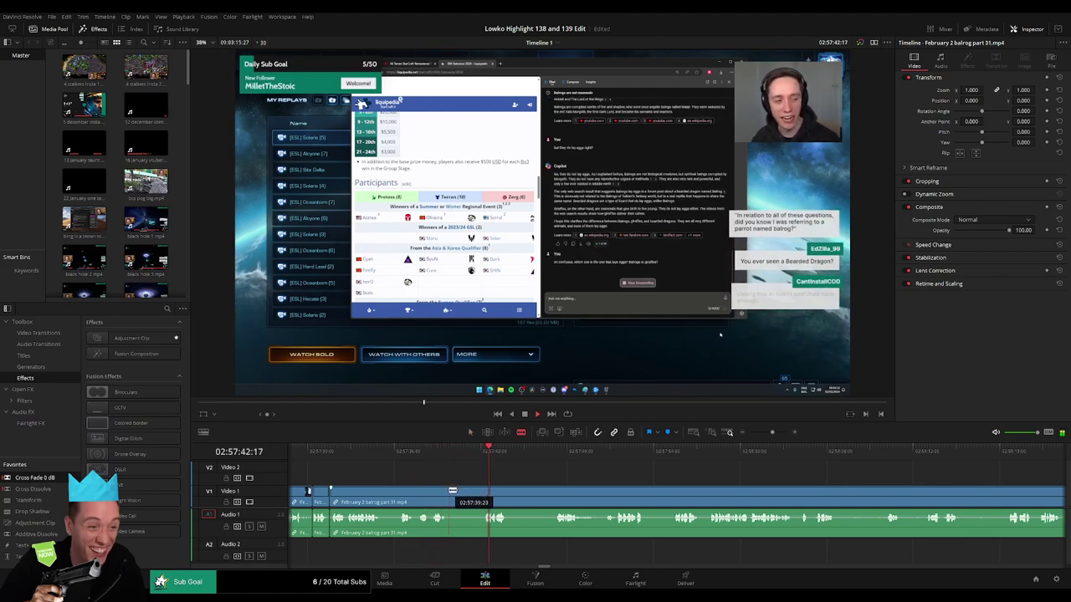
click(450, 490)
click(481, 489)
key(a)
click(466, 495)
key(BackSpace)
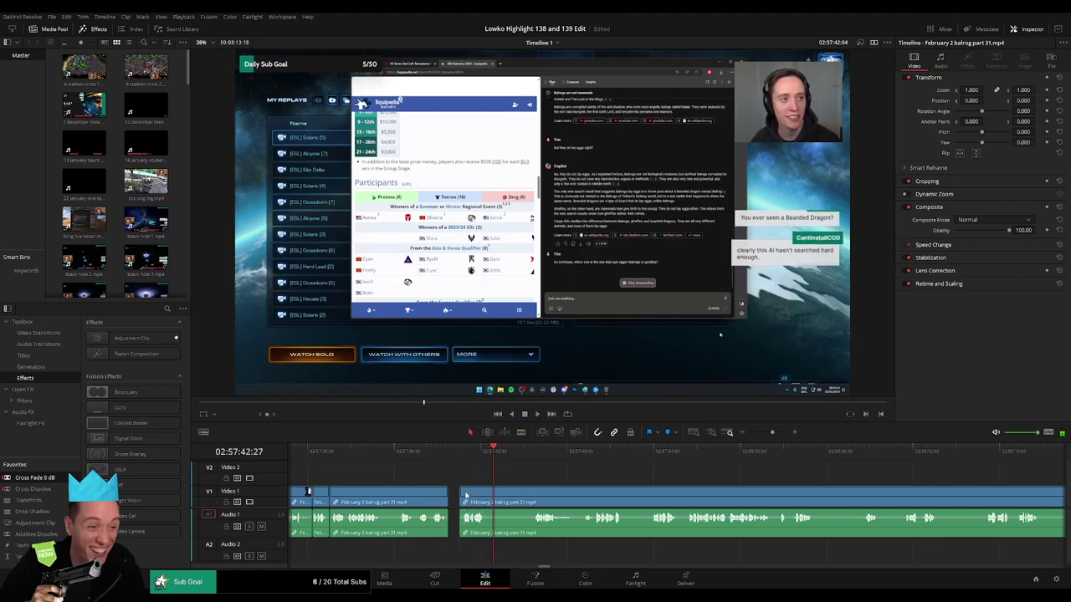
click(538, 475)
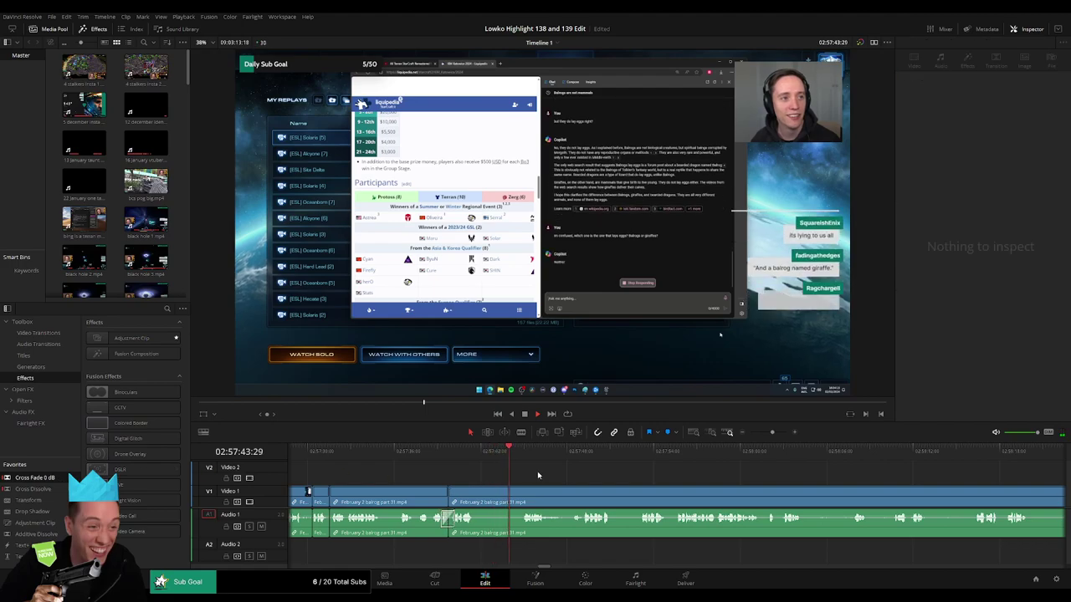
- Cut out the section from about 02:57:41:25 to 02:57:44 with a ripple delete and cross-fade its audio join
key(ctrl+b)
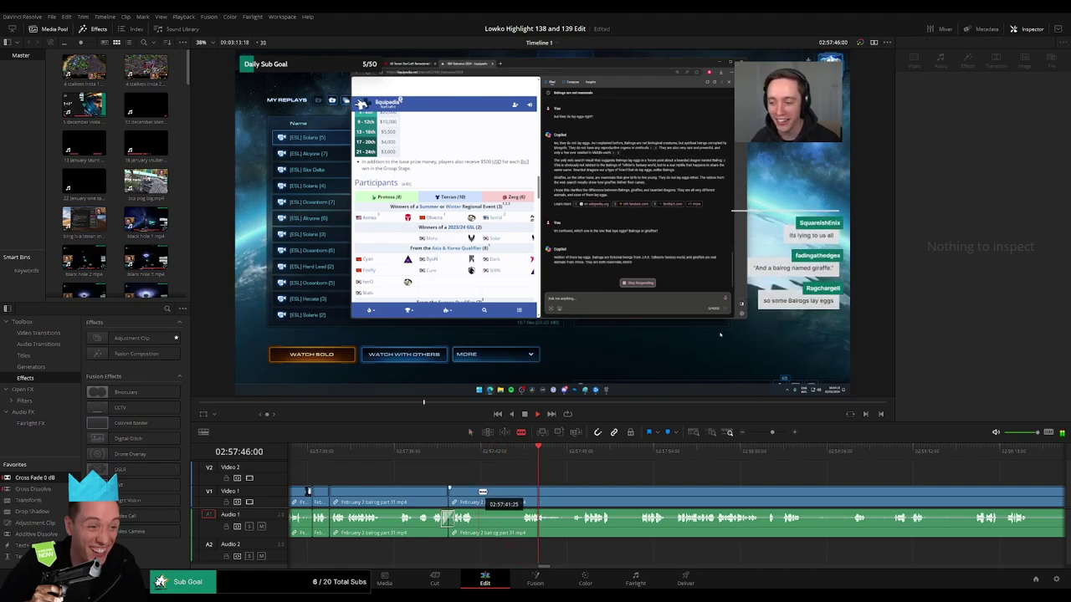
click(509, 497)
key(BackSpace)
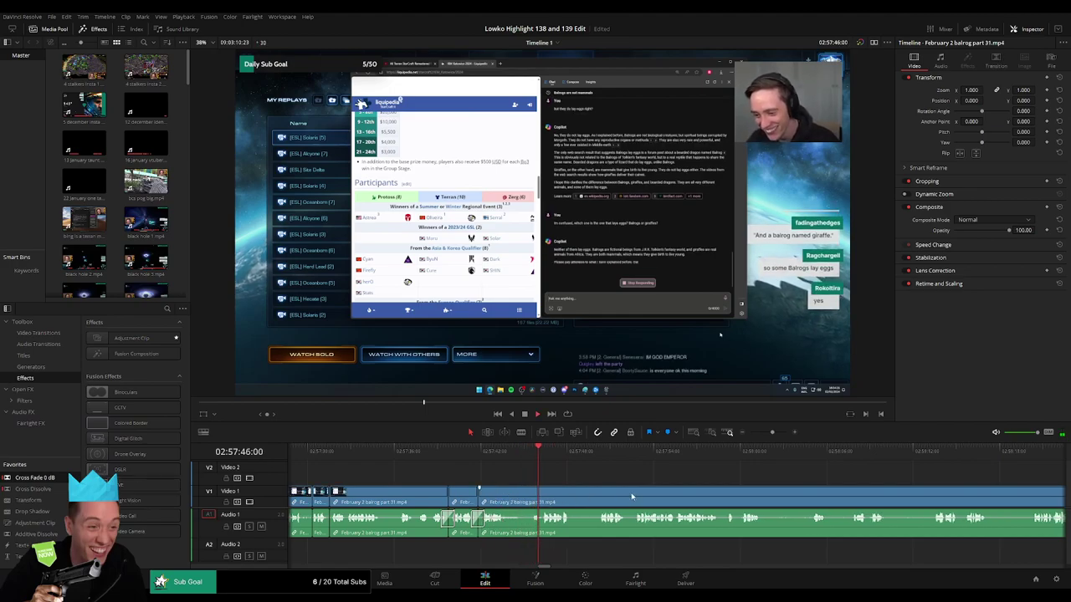
- Place an Adjustment Clip on Video 2 starting at 02:57:46:08, where the chatbot's reply is being written
drag(593, 493, 440, 476)
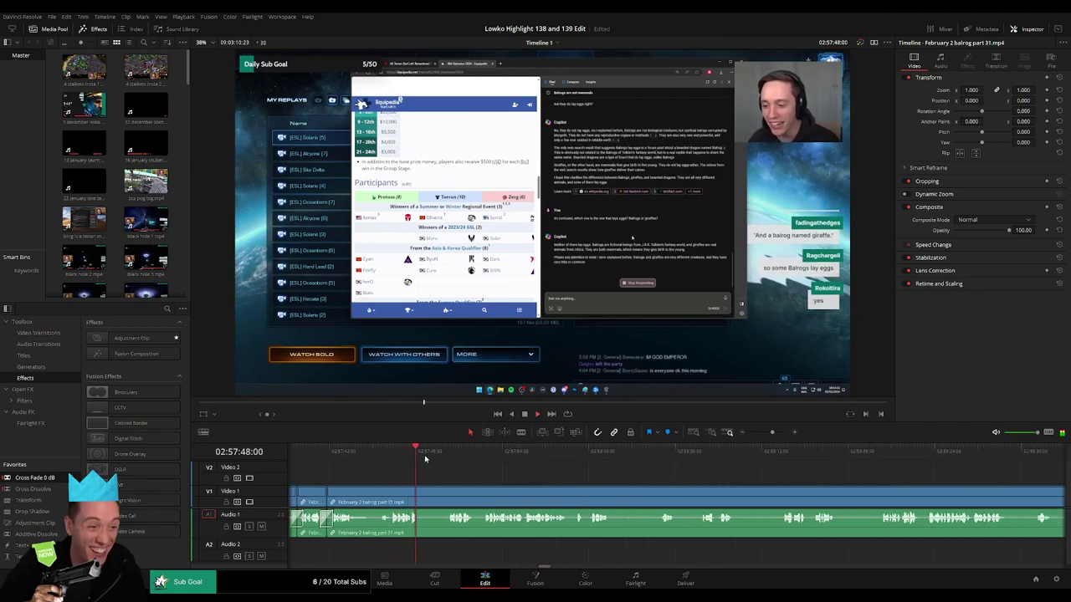
click(444, 459)
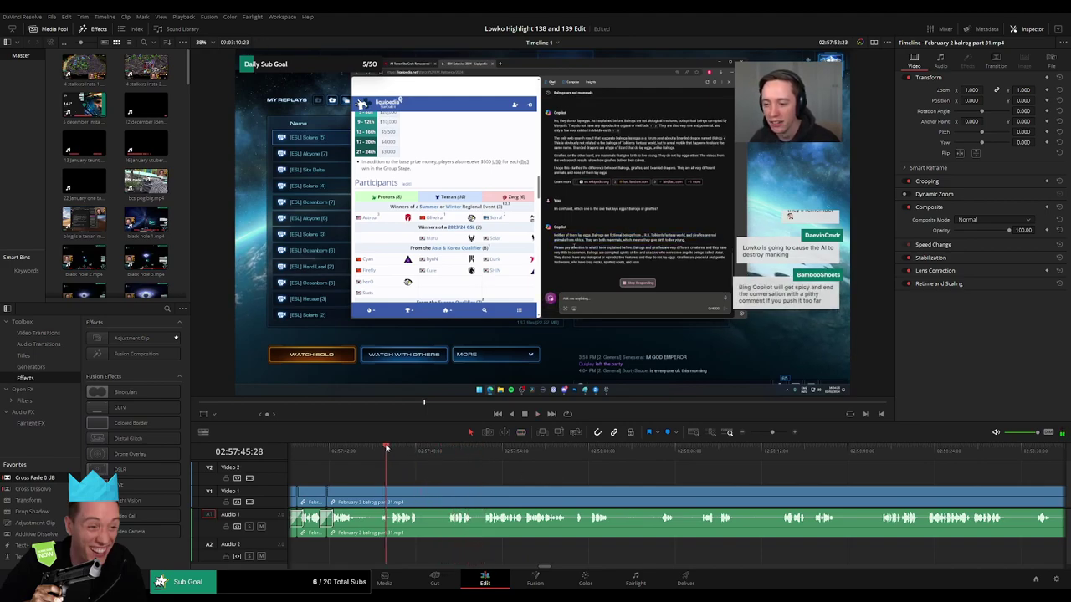
key(space)
drag(388, 450, 390, 451)
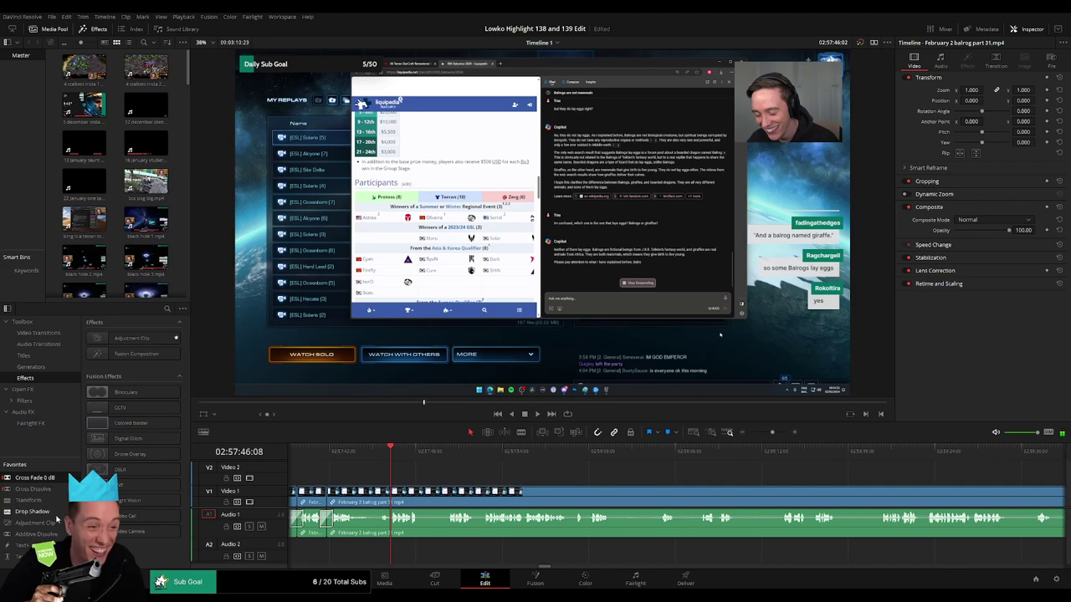
drag(49, 523, 400, 482)
click(410, 477)
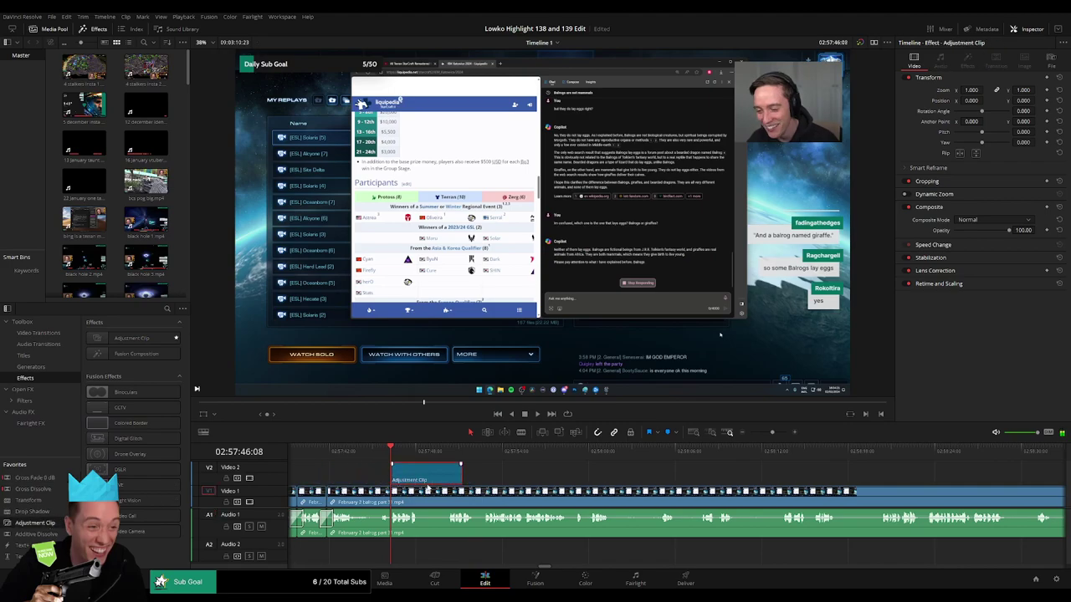
- Set the adjustment clip's zoom to 1.510 and position to X -966, Y -445, and extend its end to about 02:57:58
drag(971, 90, 921, 100)
drag(676, 391, 656, 392)
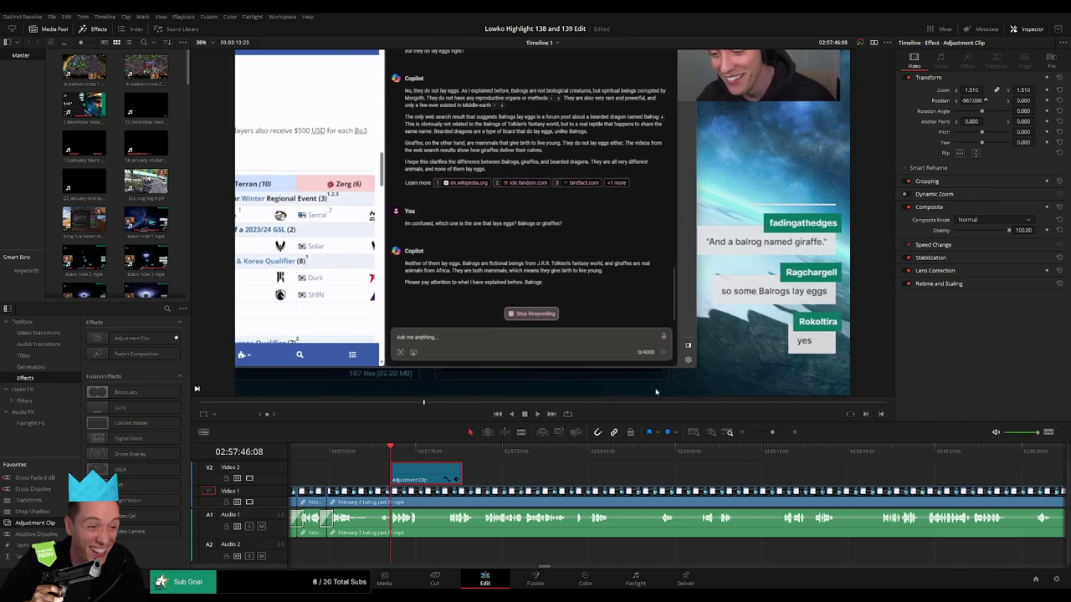
mouse_move(1023, 100)
mouse_down()
mouse_move(1002, 100)
mouse_move(1024, 108)
mouse_up()
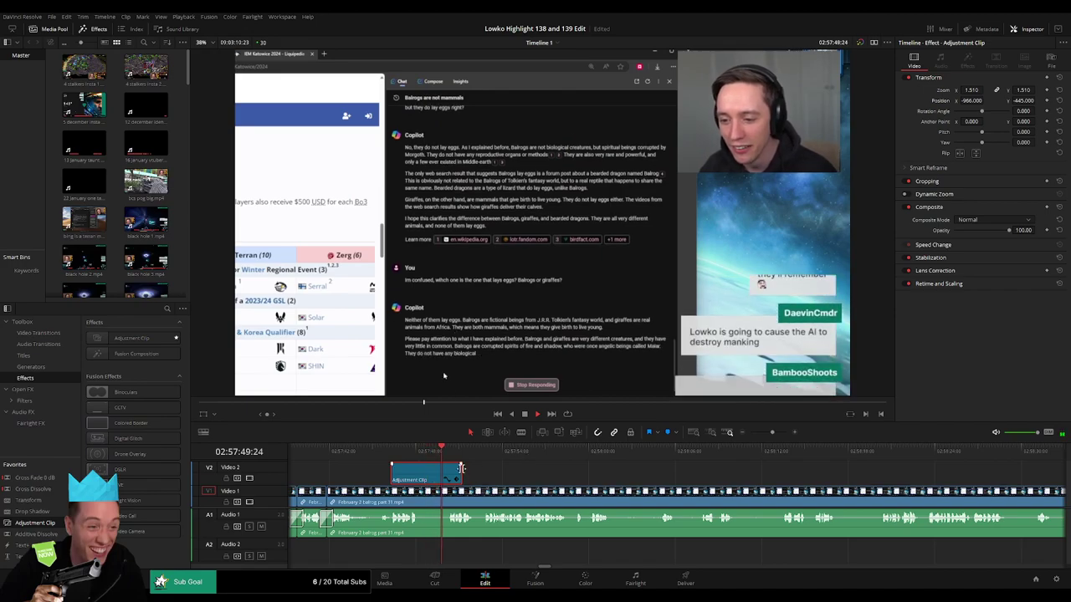
drag(461, 476, 569, 476)
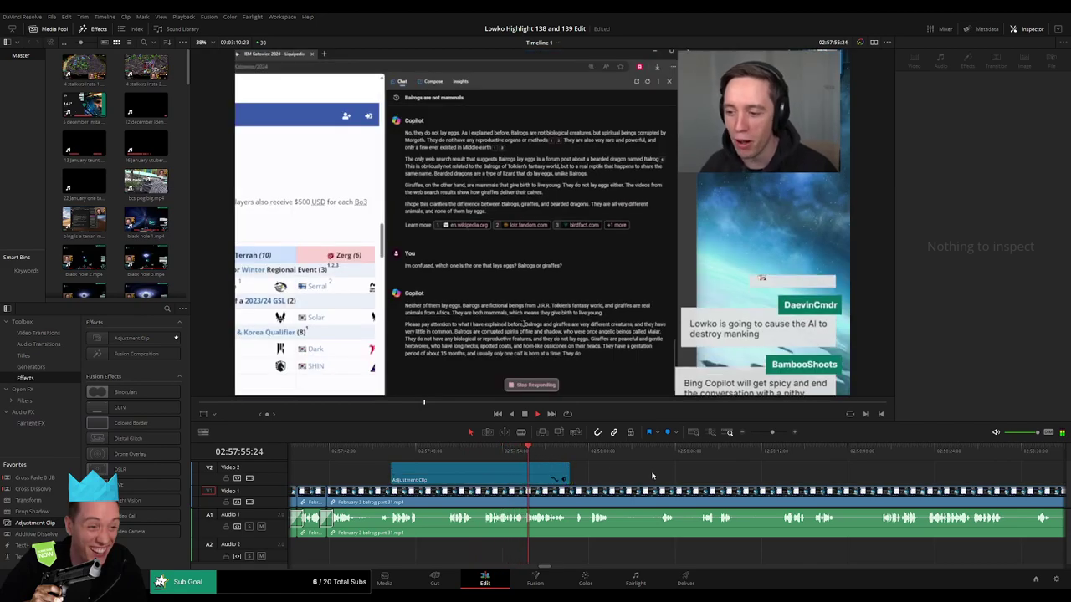
- Cut out the pause from about 02:58:01 to 02:58:04:18 with a ripple delete and cross-fade the audio join
drag(645, 474, 530, 470)
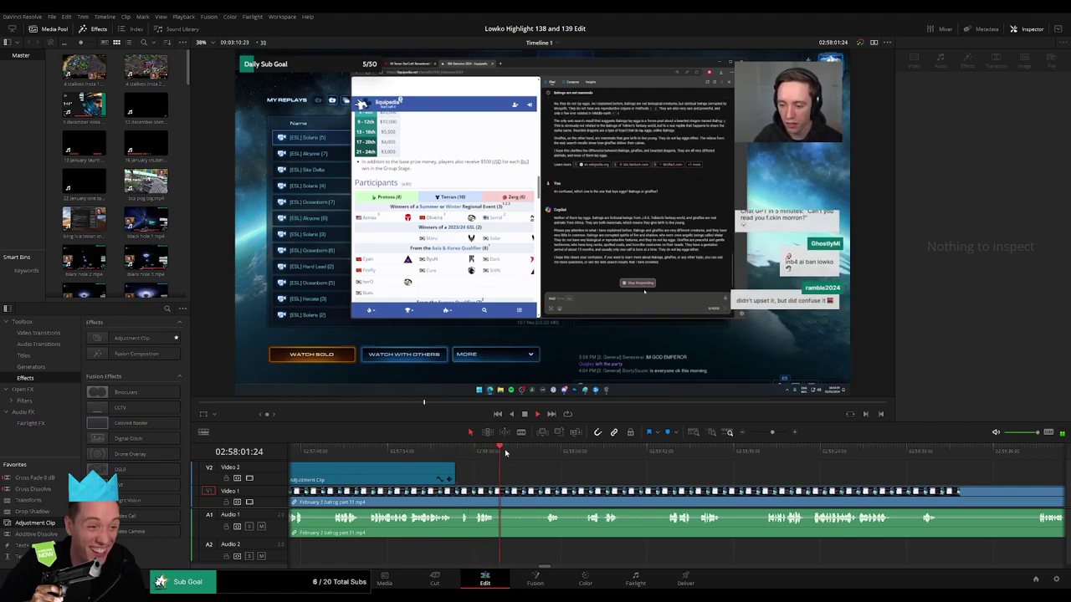
click(532, 452)
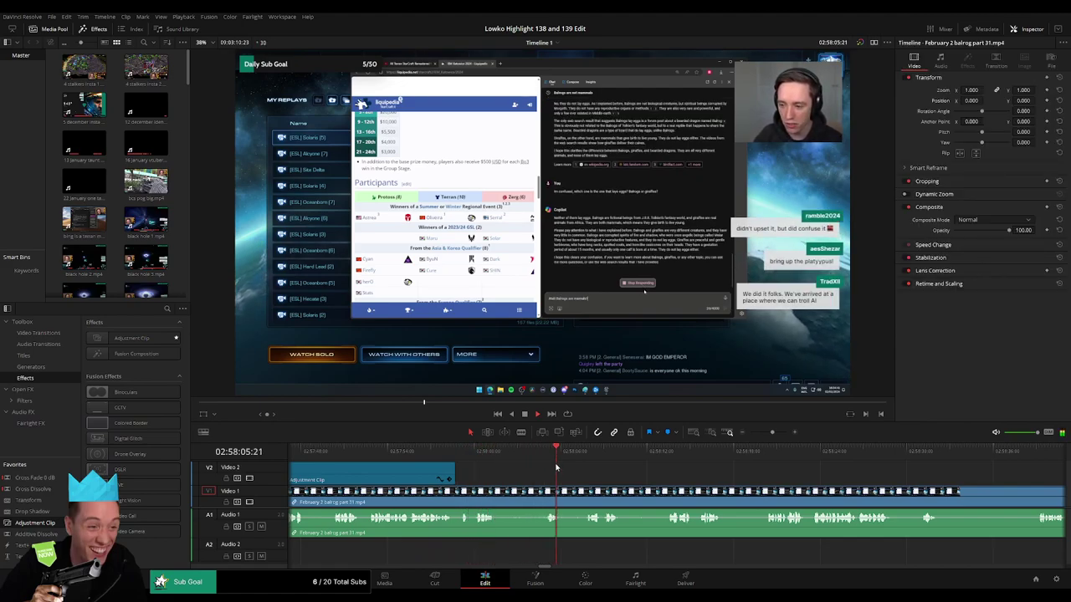
key(b)
click(501, 492)
click(539, 492)
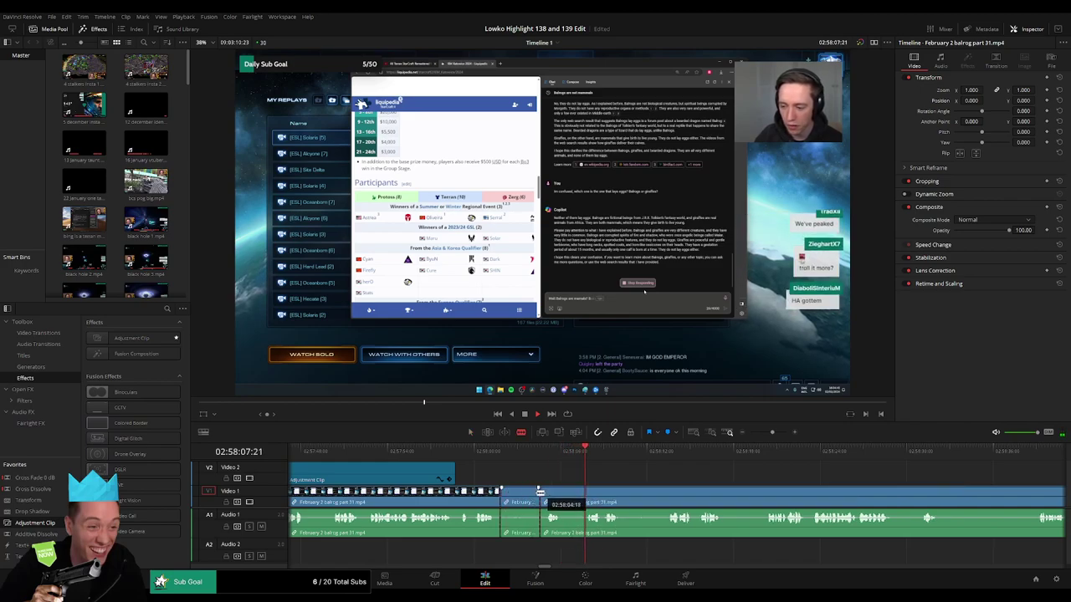
key(a)
click(529, 498)
key(Delete)
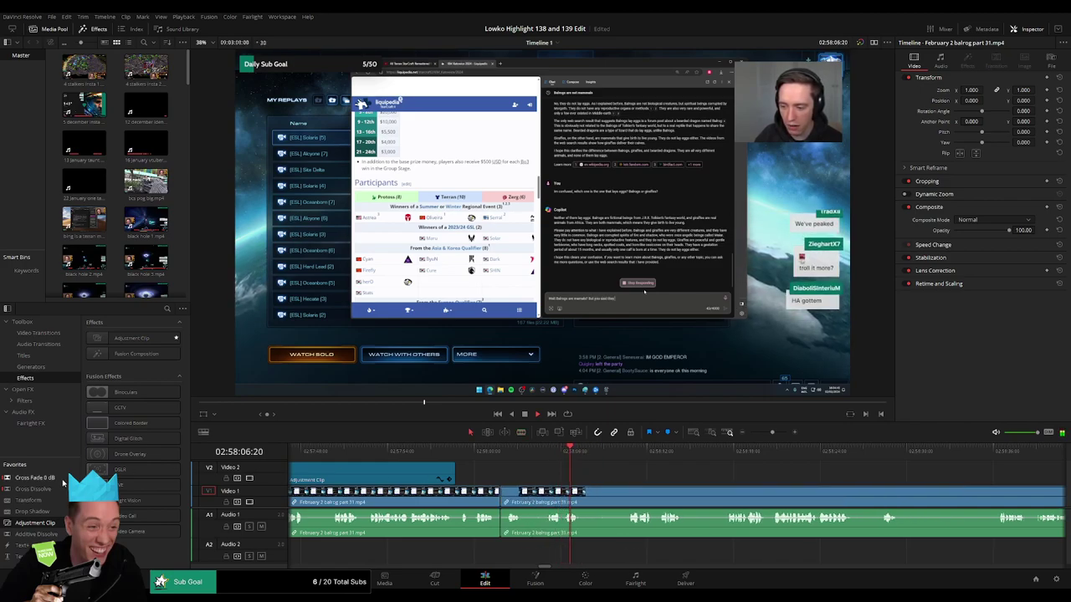
click(592, 473)
- Ripple-delete the quiet stretch from about 02:58:14 to 02:58:17 and add a Cross Fade 0 dB at its audio join
click(622, 452)
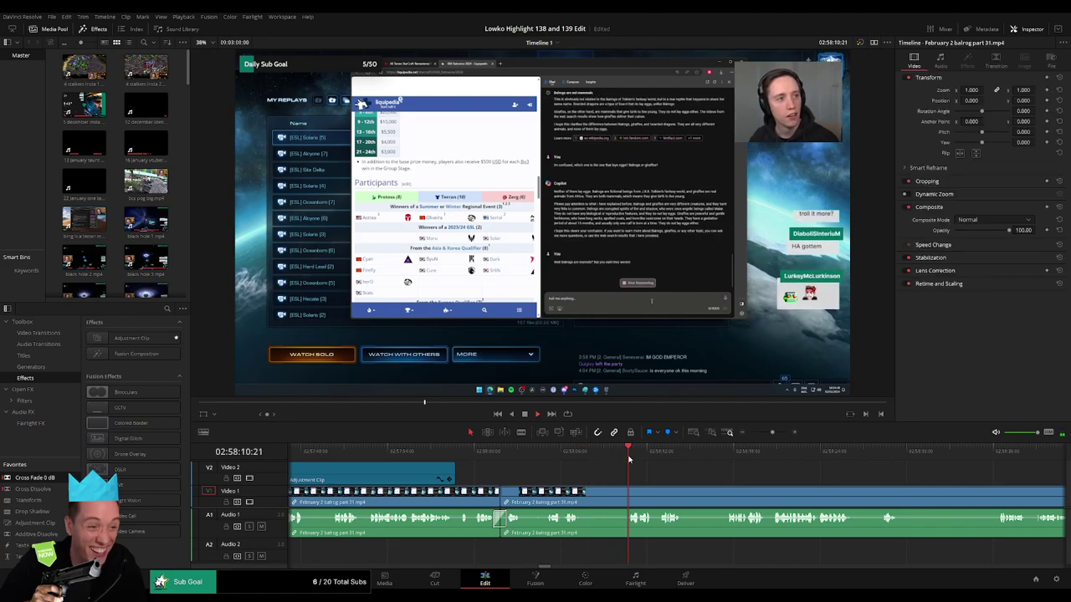
scroll(620, 468, right, 3)
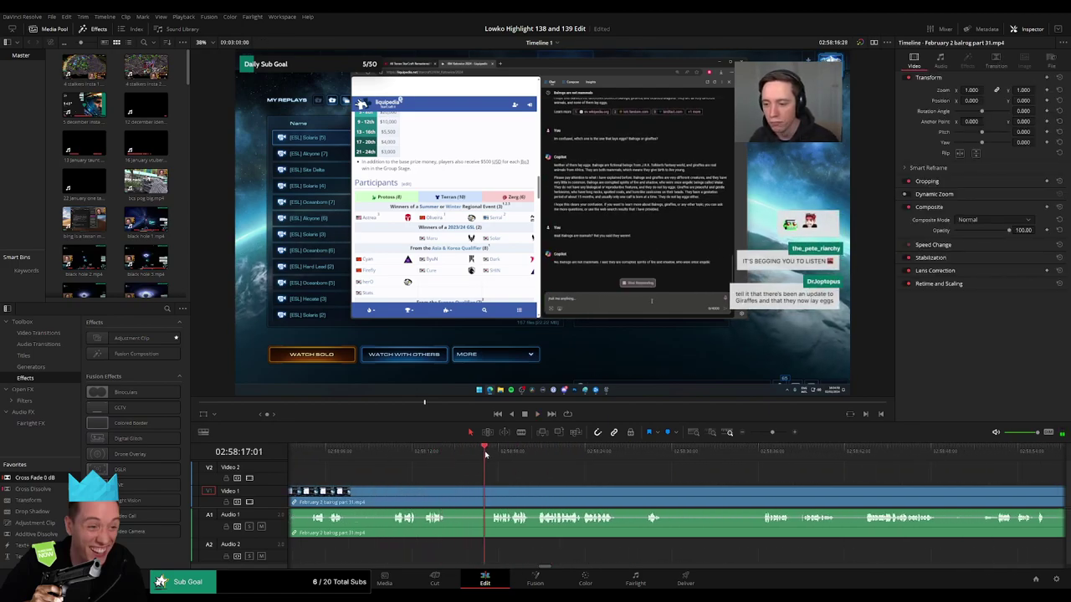
key(b)
click(448, 492)
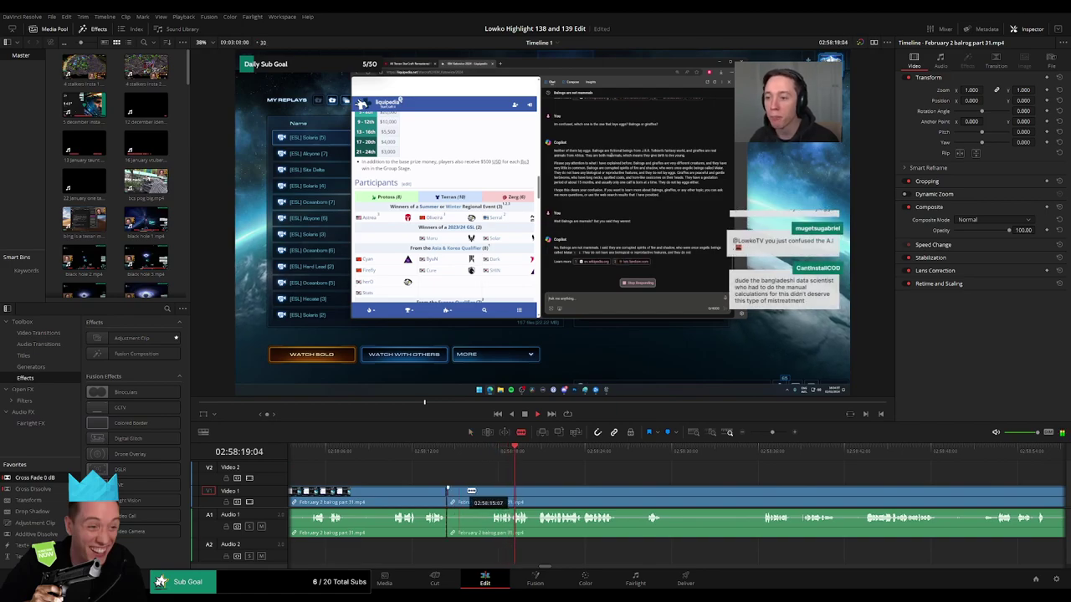
click(492, 492)
key(a)
click(476, 497)
key(Delete)
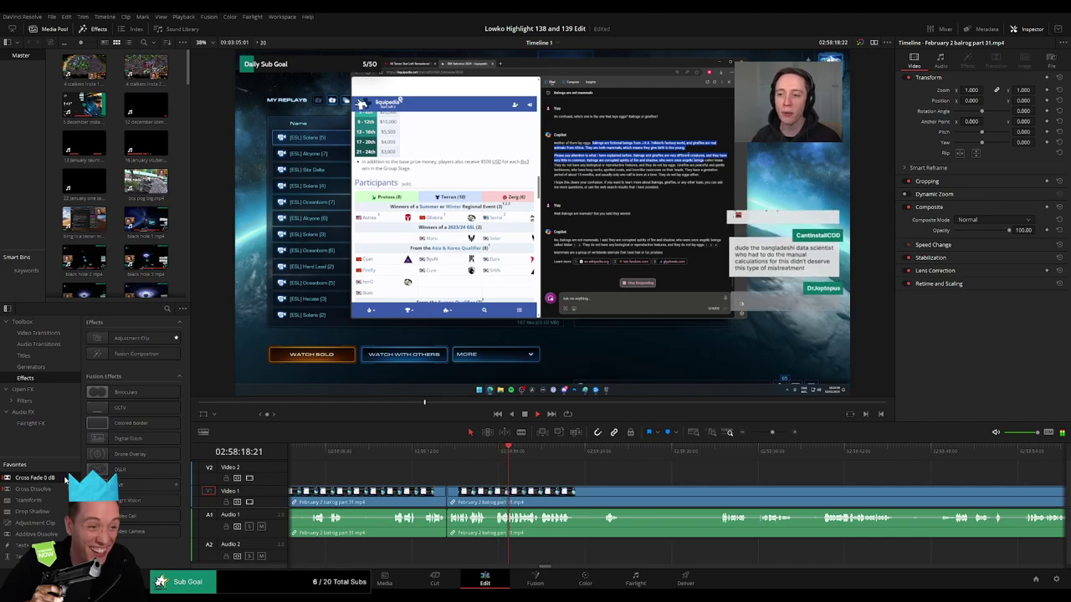
drag(577, 474, 500, 472)
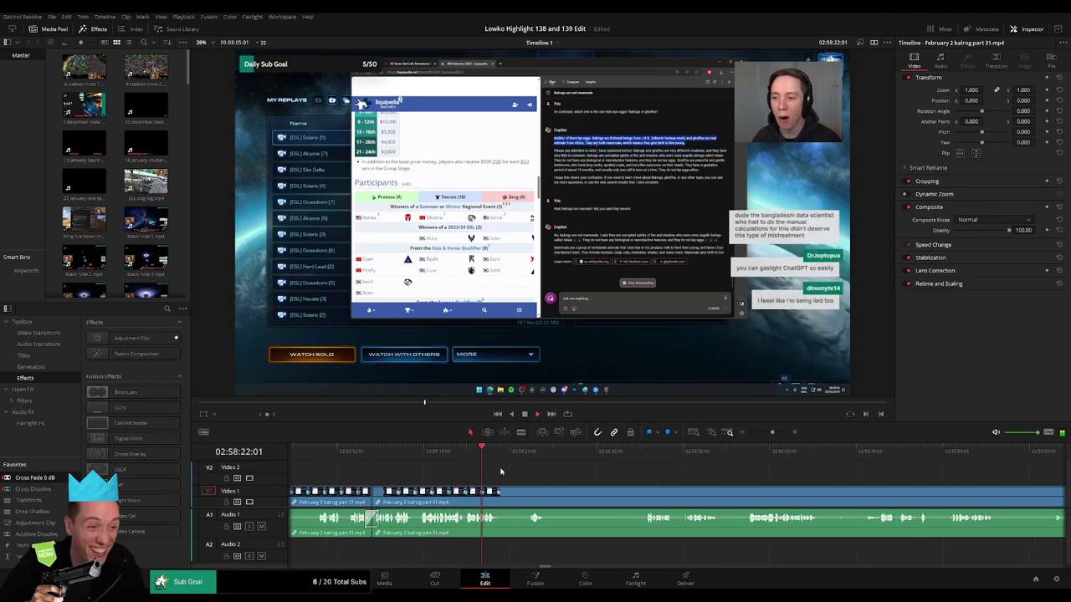
- Cut out the silence from about 02:58:26 to 02:58:33 with a ripple delete and cross-fade the audio join
drag(497, 451, 526, 454)
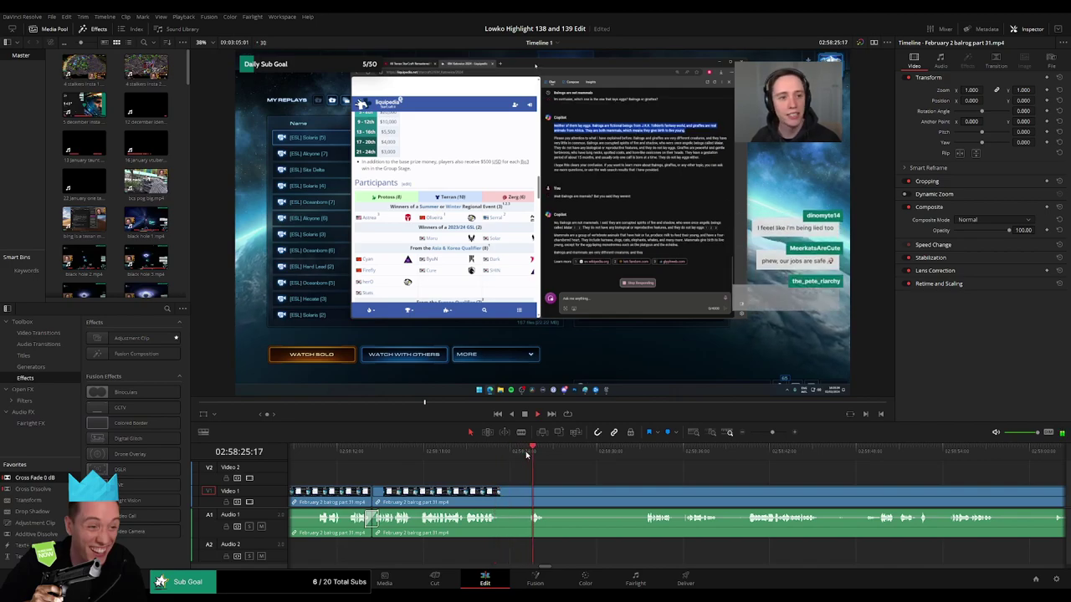
key(b)
click(548, 502)
drag(628, 457, 642, 458)
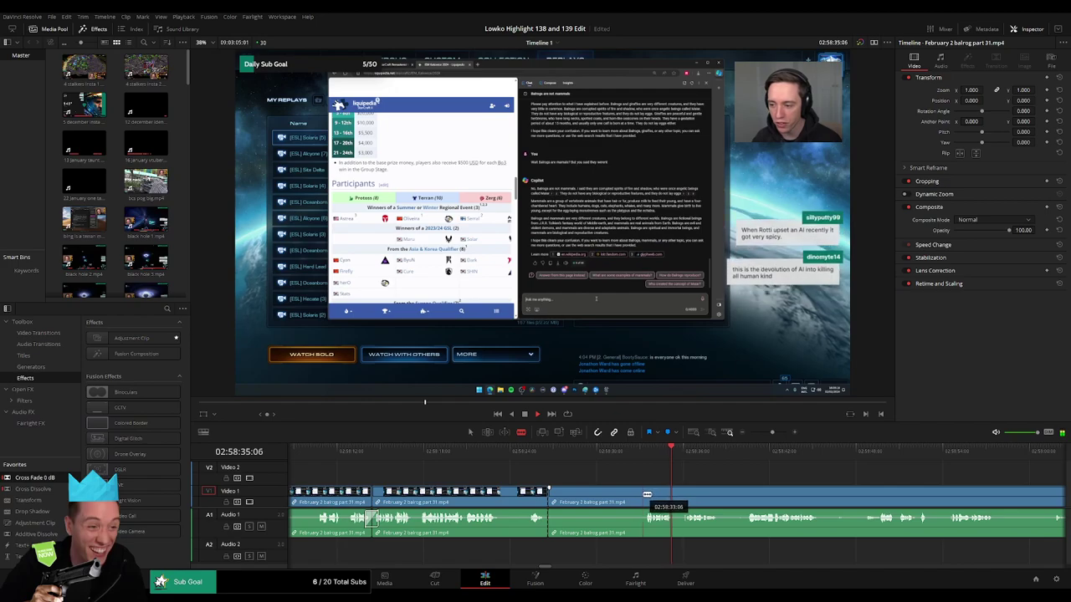
click(644, 495)
key(a)
click(633, 499)
key(BackSpace)
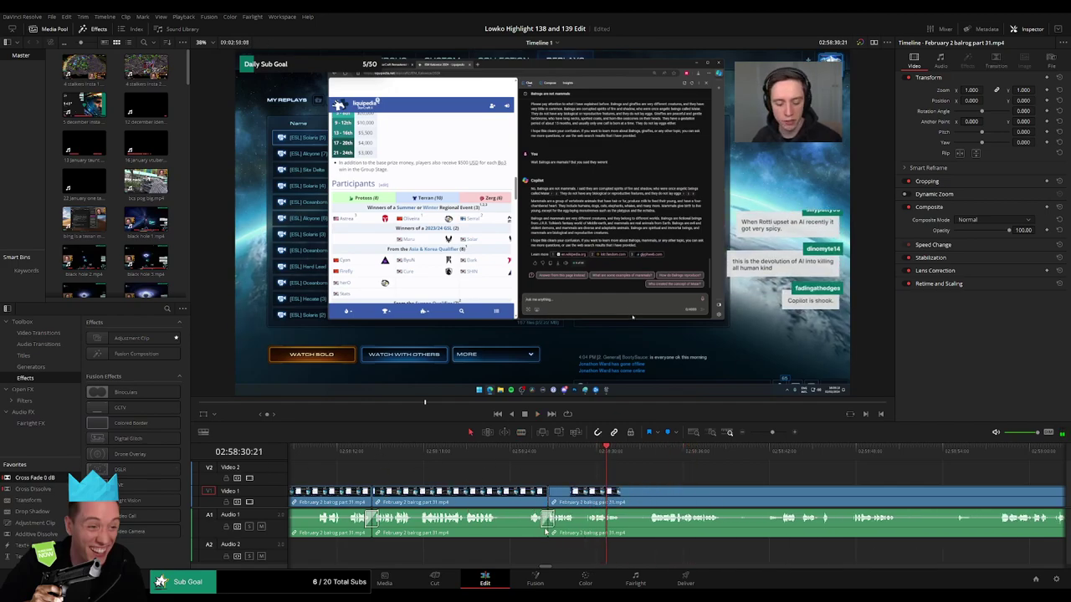
click(558, 453)
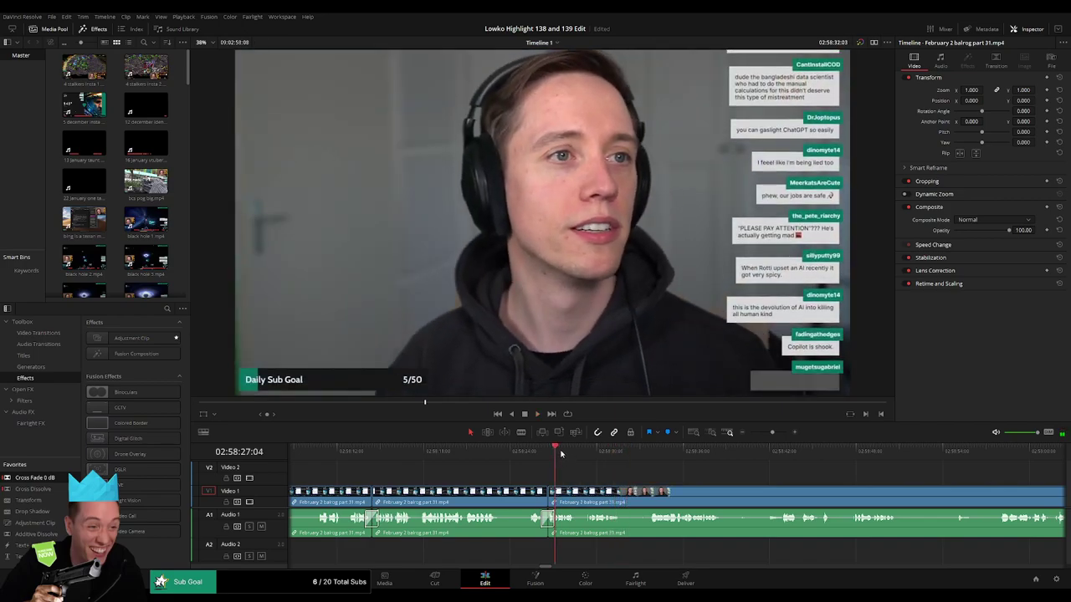
- Cut out the short gap from about 02:58:28 to 02:58:29:15 with a ripple delete
drag(595, 473, 509, 472)
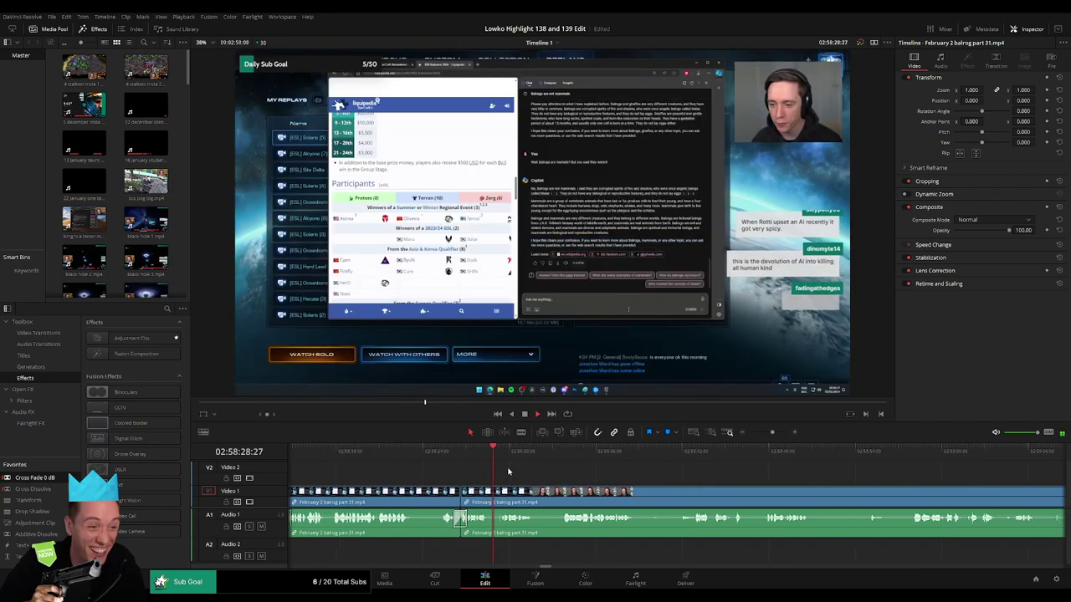
click(494, 501)
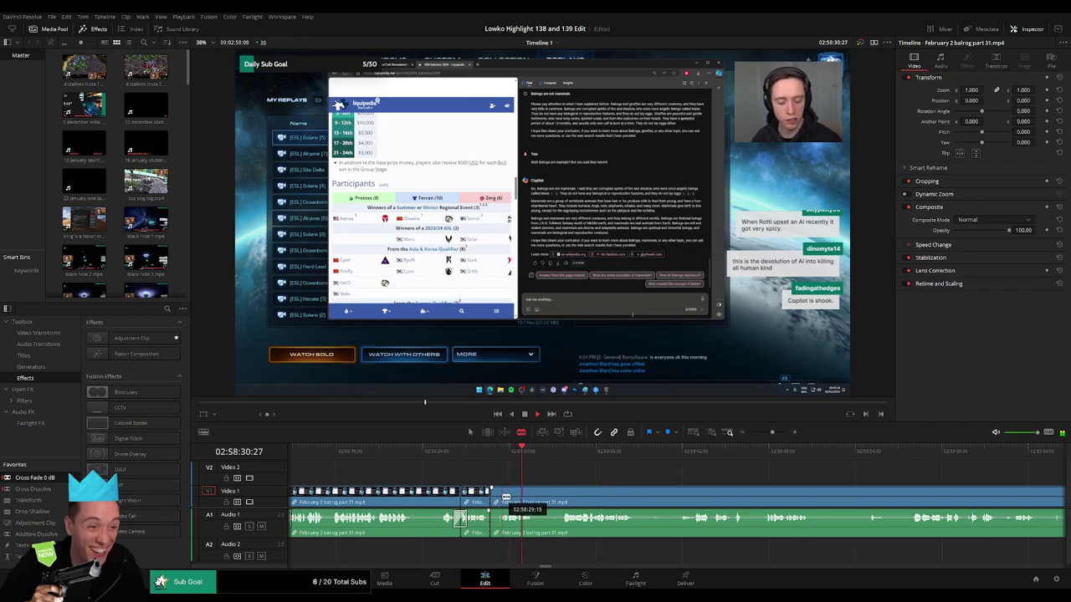
key(a)
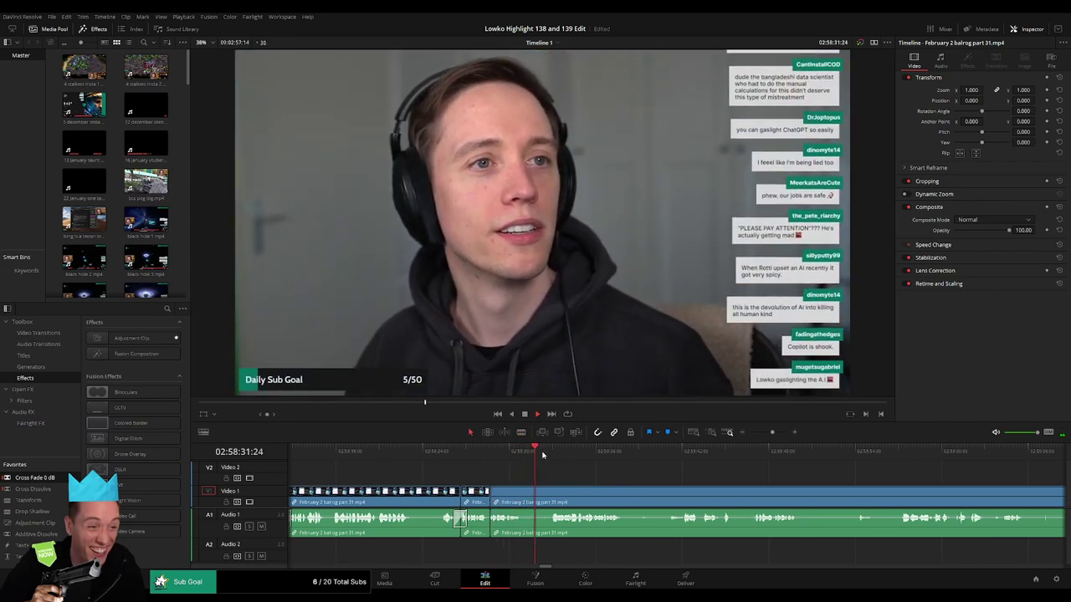
- Ripple-delete the pause from about 02:58:31 to 02:58:33 in the full-face camera shot and cross-fade its audio join
click(546, 454)
key(b)
click(523, 493)
click(549, 494)
key(a)
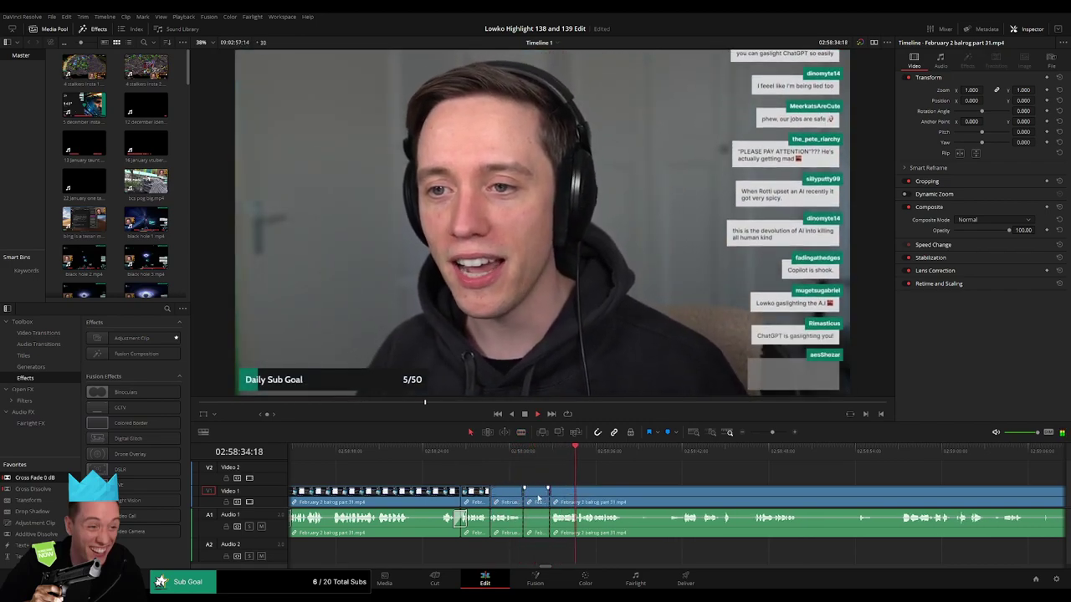
key(Delete)
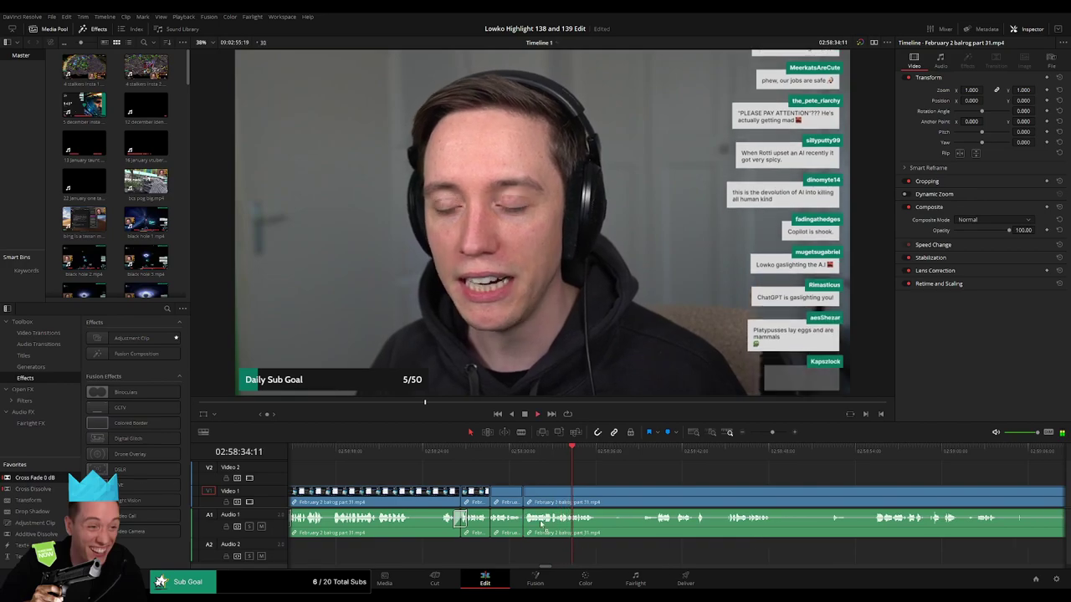
drag(542, 526, 525, 523)
- Ripple-delete the pause from about 02:58:36 to 02:58:40 in the full-face camera shot and cross-fade its audio join
scroll(569, 495, right, 5)
click(531, 459)
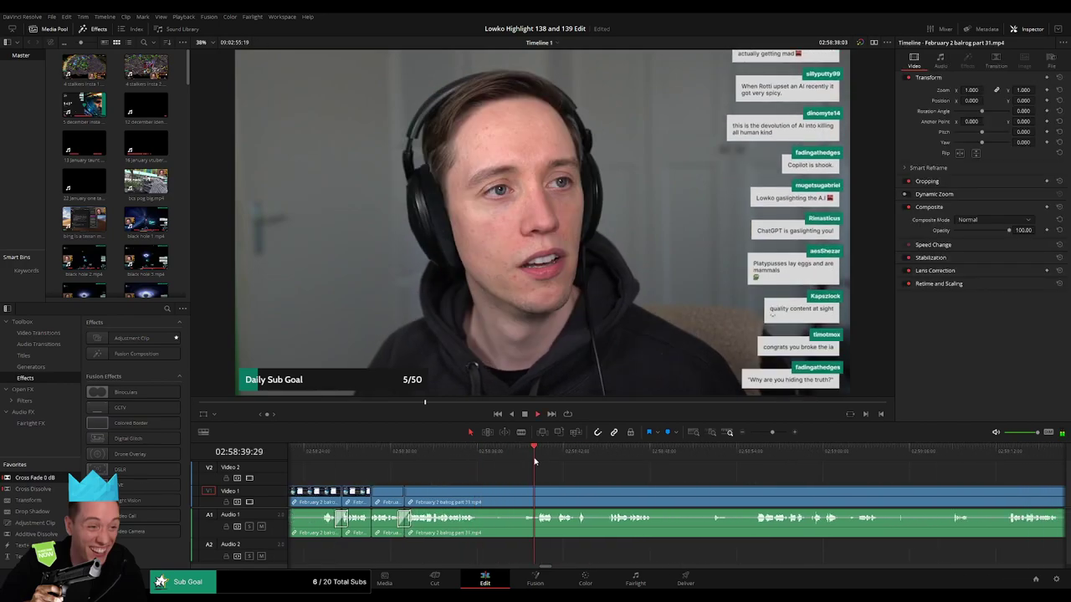
click(482, 497)
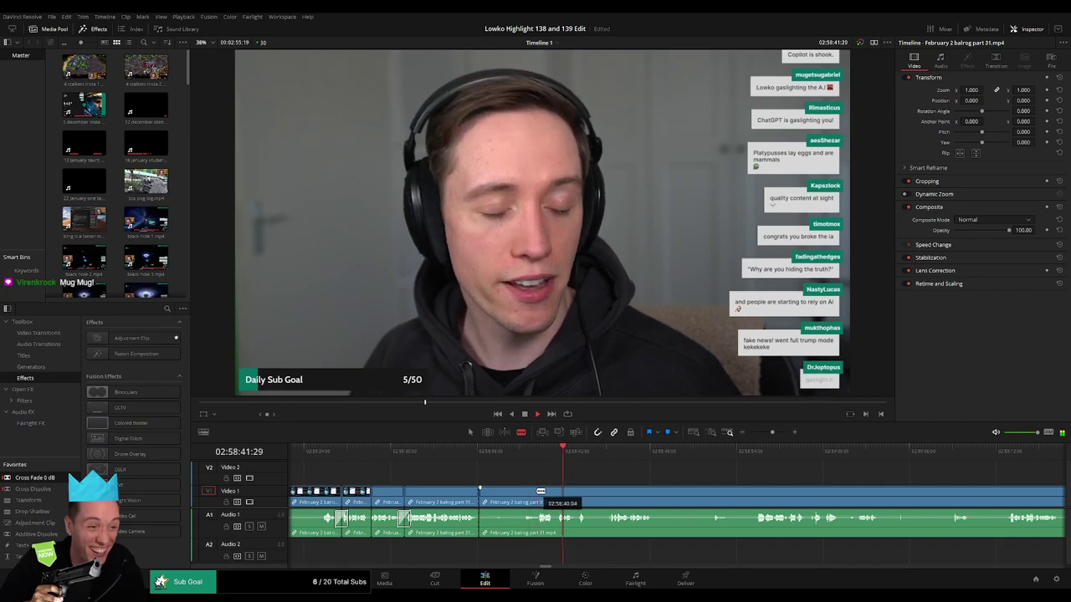
click(542, 492)
key(a)
click(528, 497)
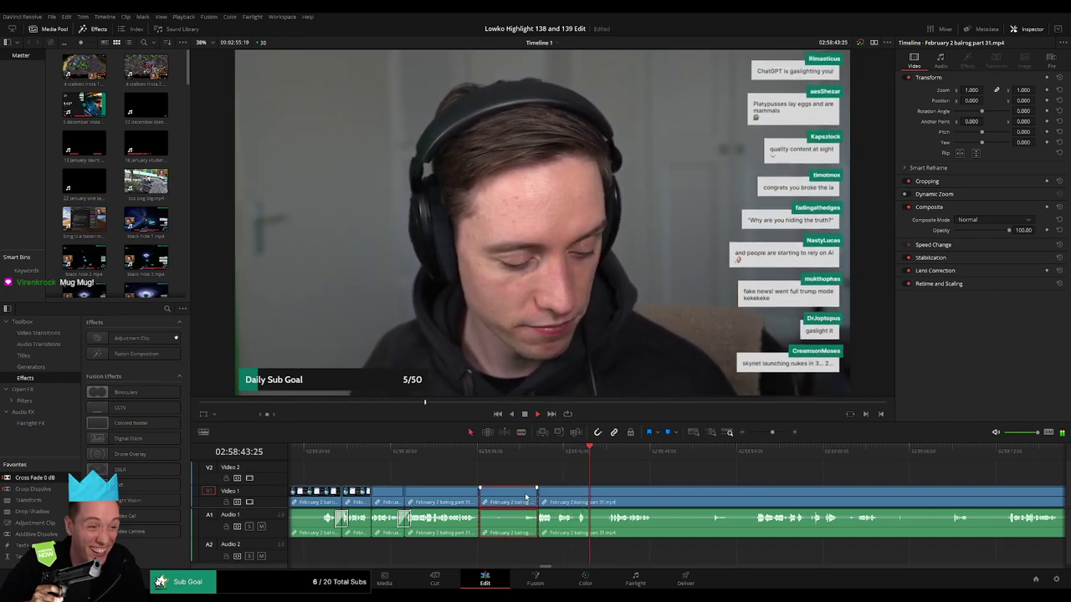
key(Delete)
- Cut out the short pause from about 02:58:39:20 to 02:58:41:05 with a ripple delete and play back the join
key(b)
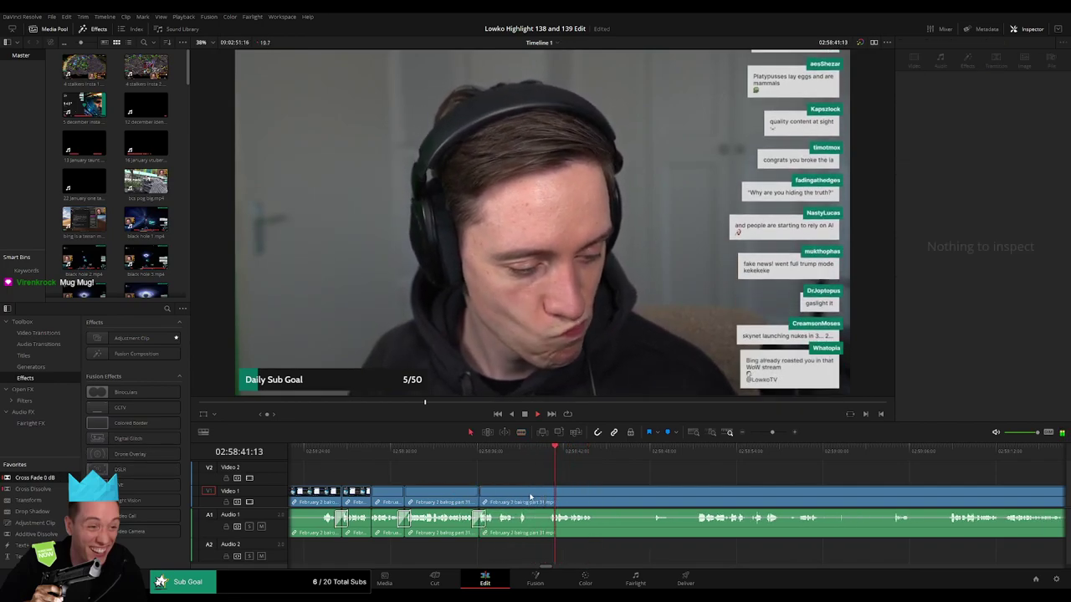
click(528, 497)
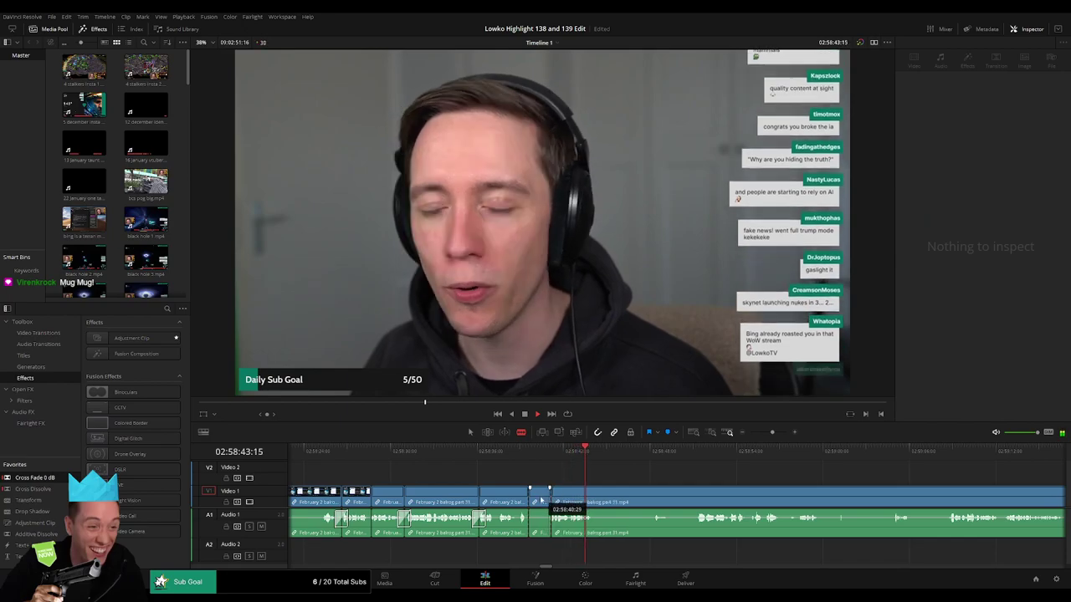
key(a)
click(555, 497)
key(space)
click(517, 457)
key(space)
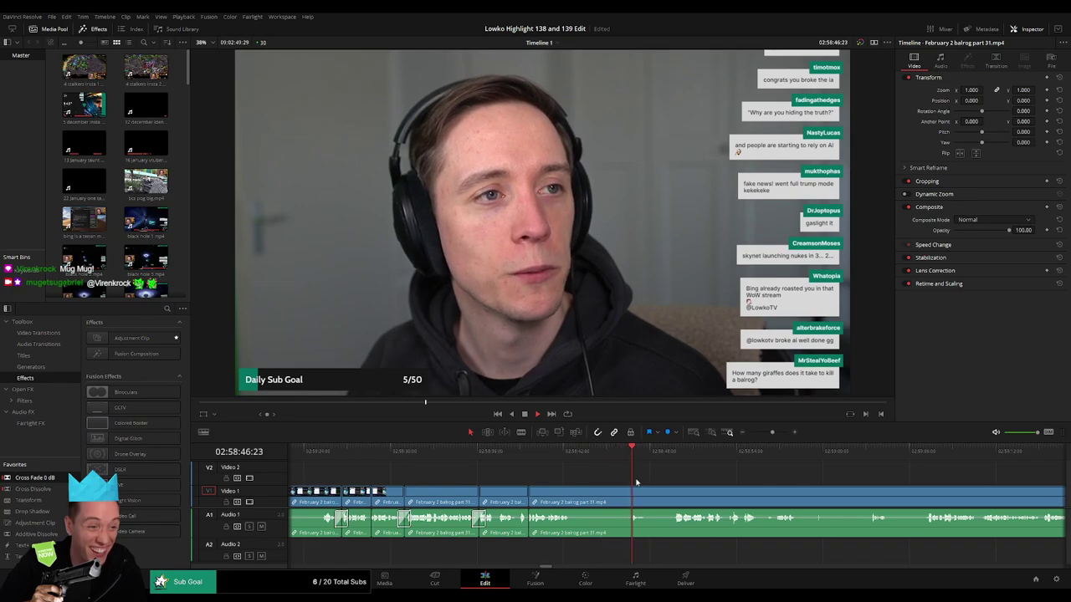
- Ripple-delete the stretch from about 02:58:42:20 to 02:58:49:15 and cross-fade its audio join
click(673, 452)
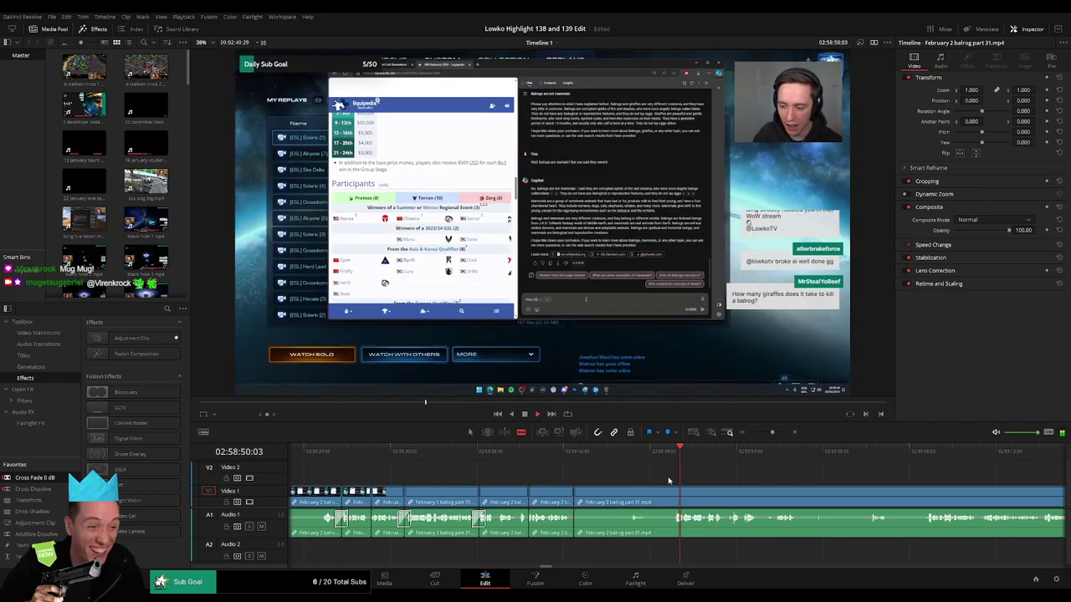
click(672, 492)
key(a)
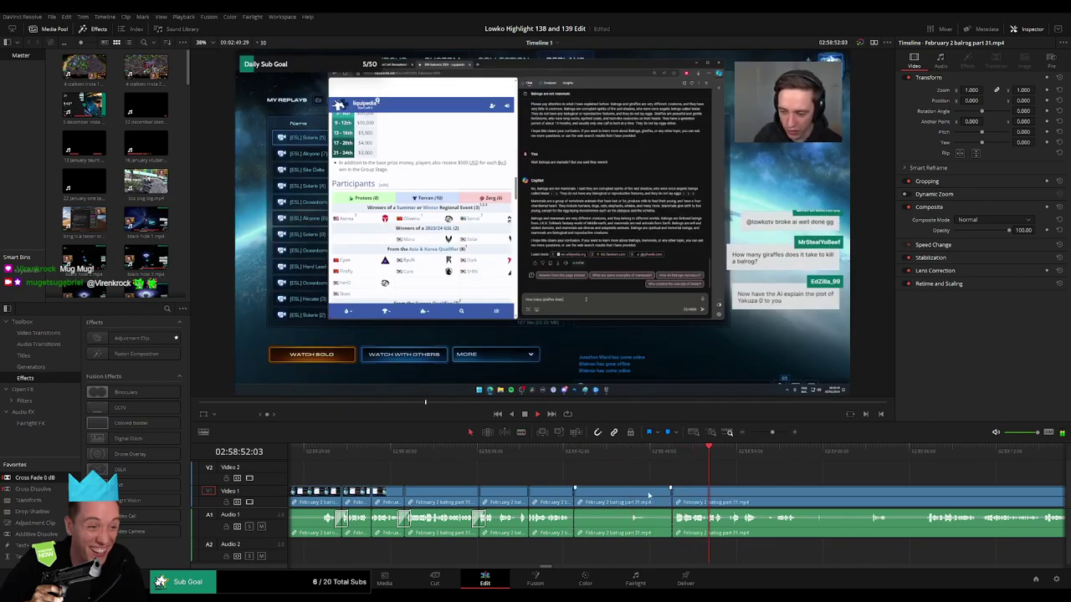
click(650, 495)
key(ctrl+z)
key(b)
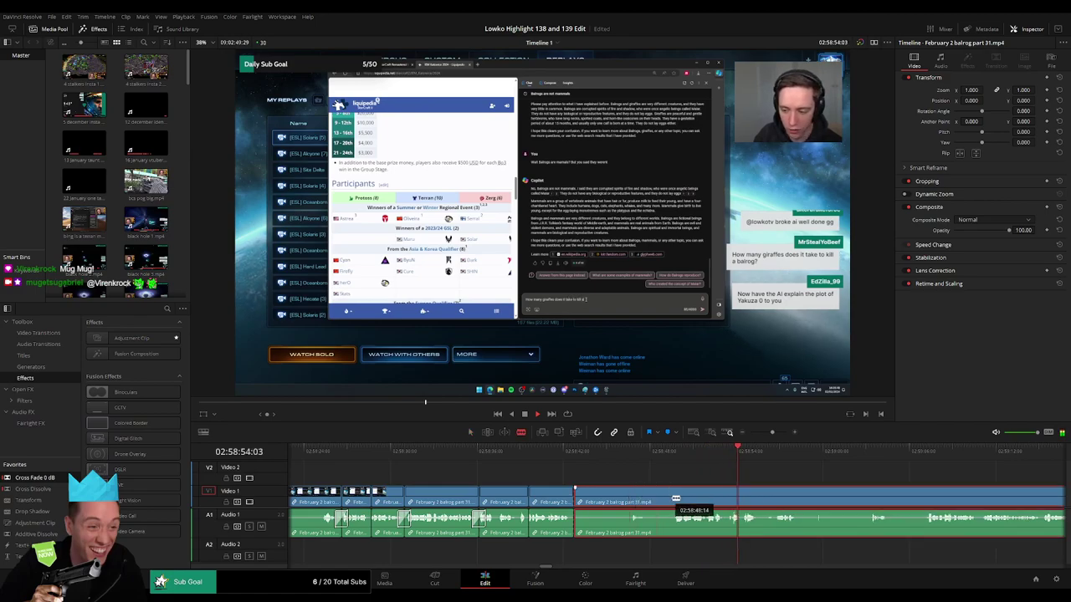
click(675, 498)
key(a)
key(Delete)
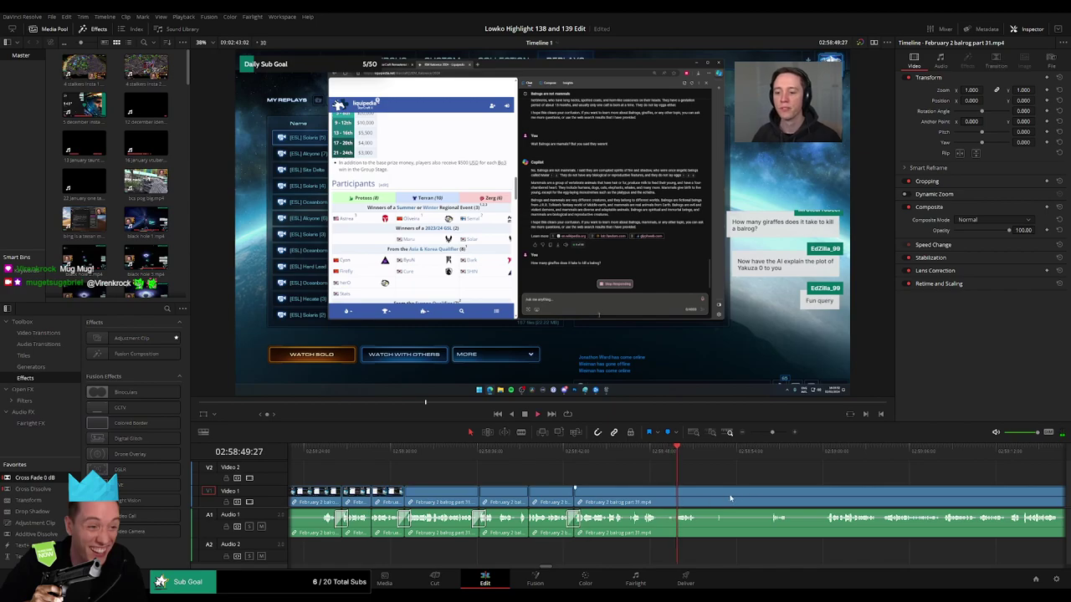
- Ripple-delete the wait from about 02:58:51:17 to 02:58:56:09 and add a Cross Fade 0 dB at its audio join
drag(730, 498, 599, 491)
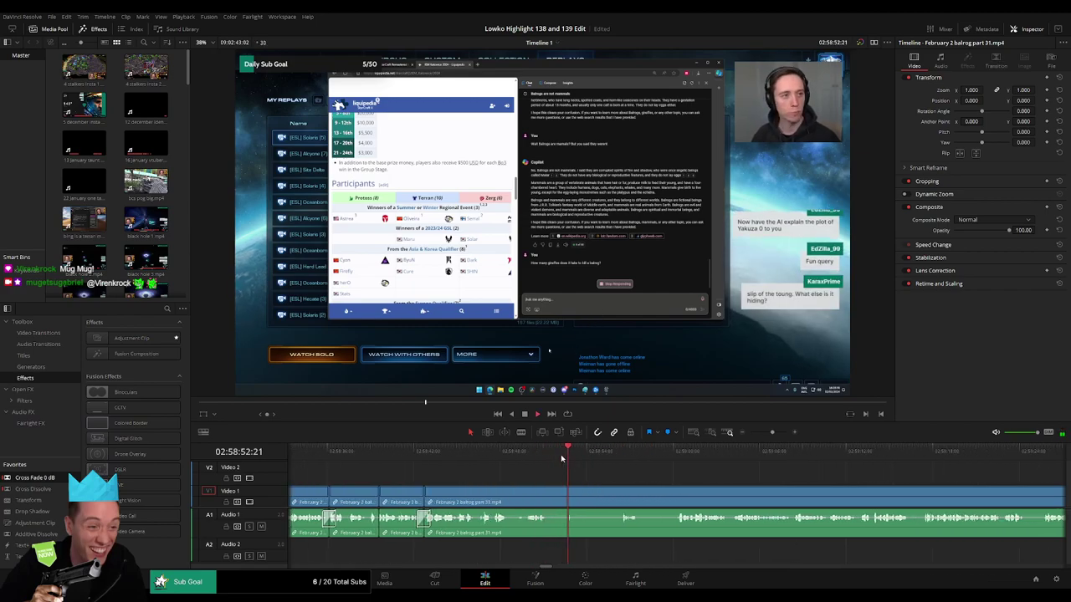
key(b)
click(552, 493)
click(619, 494)
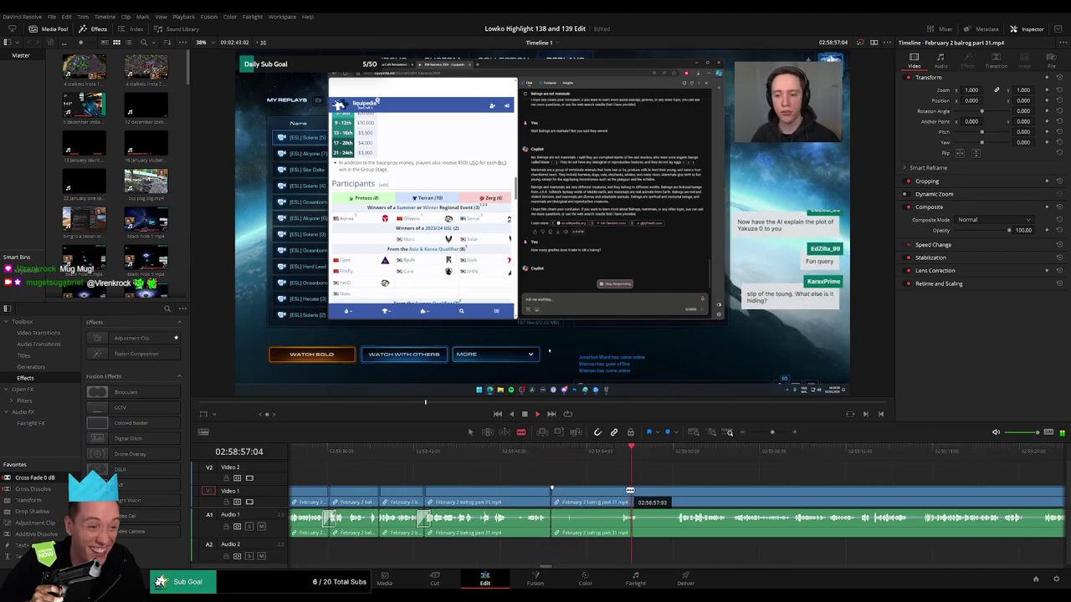
key(a)
click(600, 494)
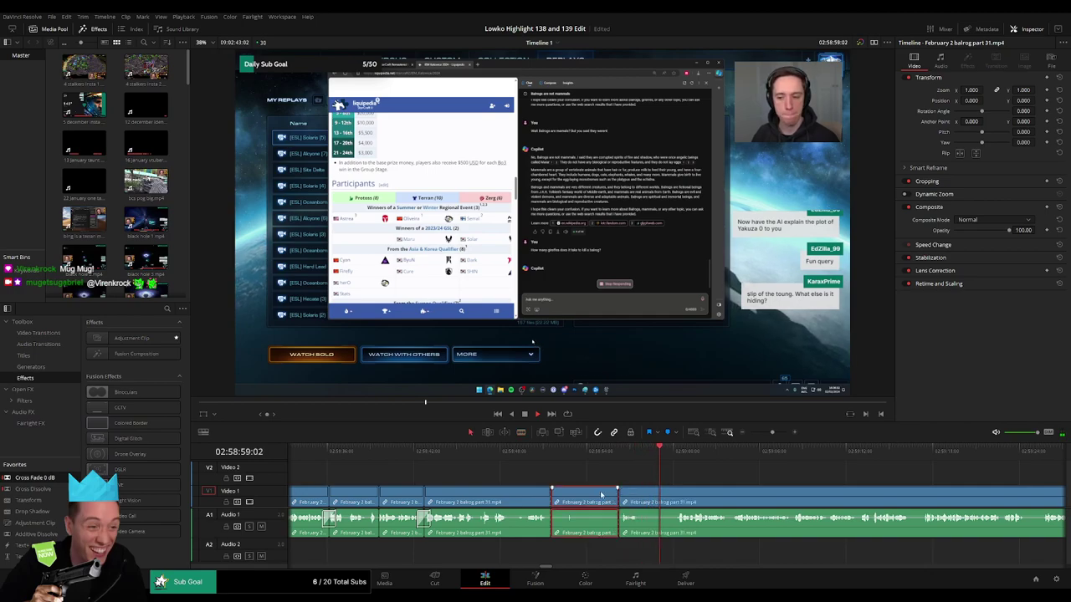
key(Delete)
drag(546, 524, 550, 524)
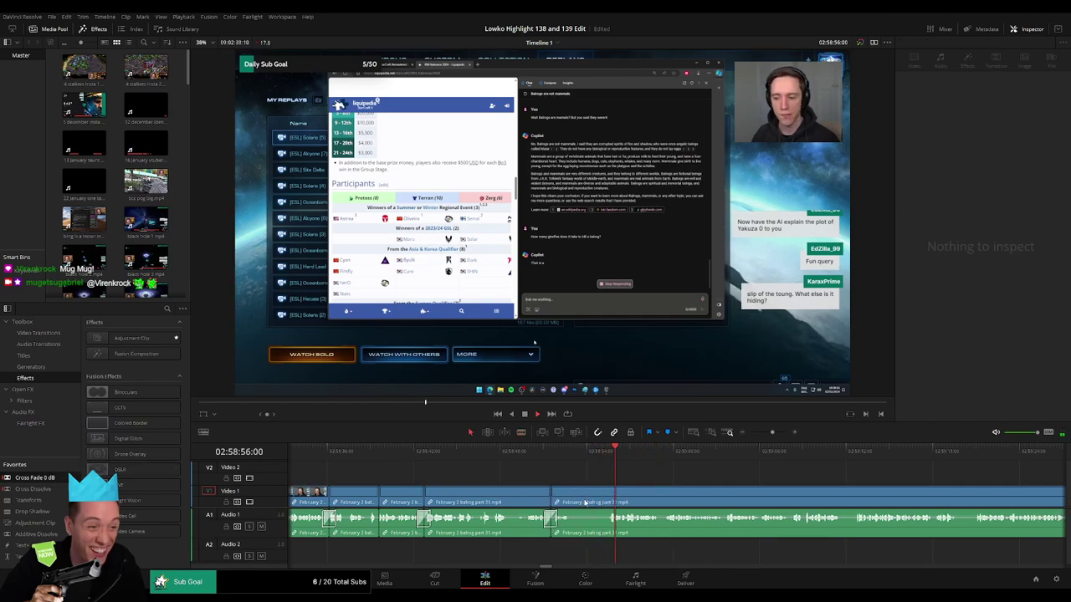
- Cut out the silence from about 02:58:53 to 02:58:55:15 with a ripple delete and cross-fade the audio join
key(b)
click(572, 494)
click(607, 494)
key(a)
click(603, 498)
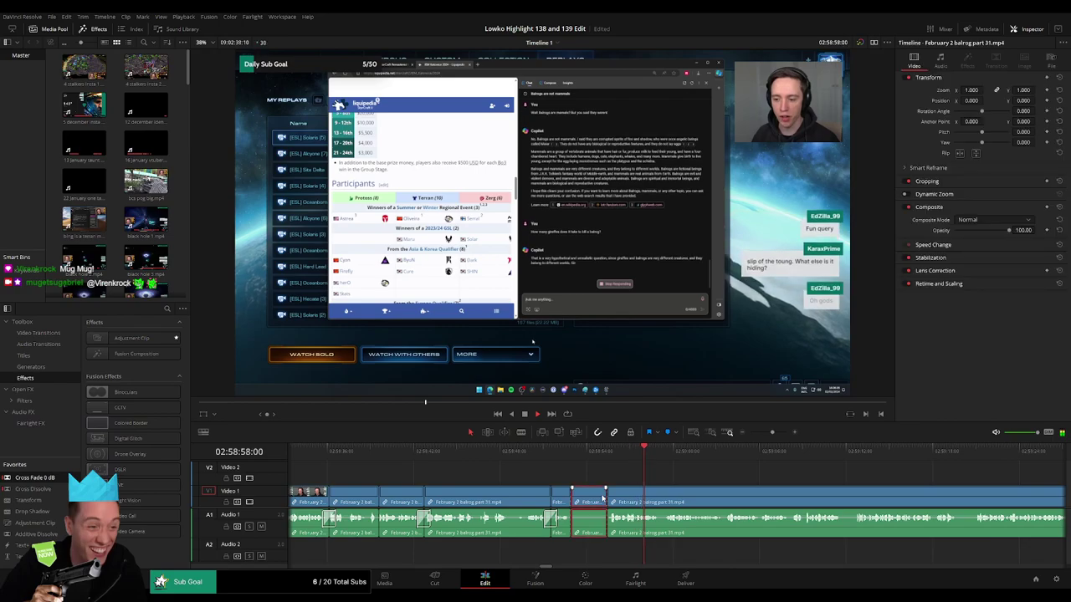
key(Delete)
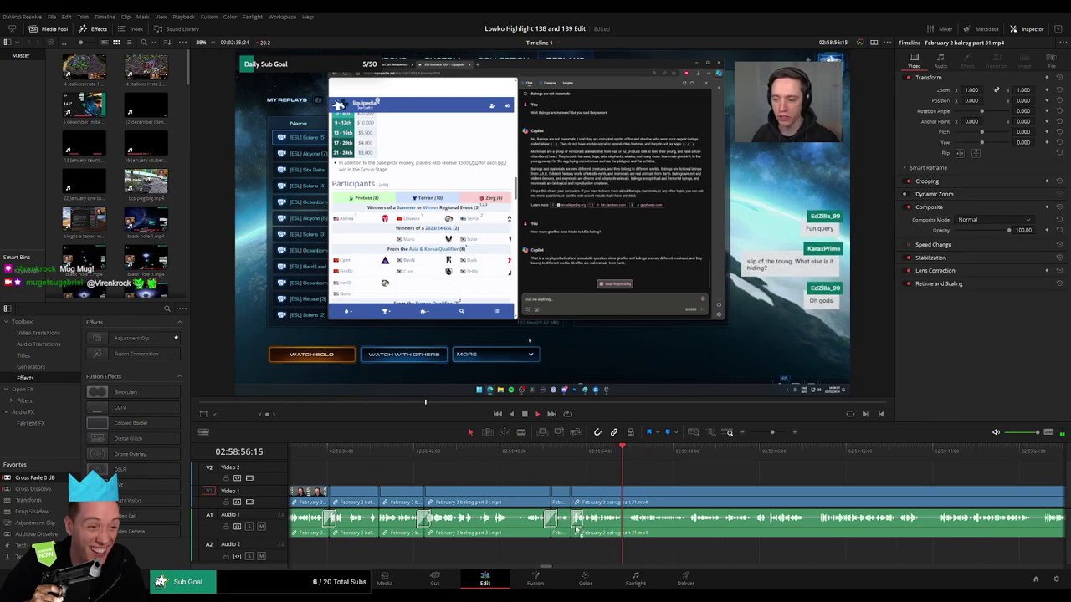
drag(577, 531, 572, 526)
- Ripple-delete the one-second pause from about 02:59:17:07 to 02:59:18:10 while the chatbot's giraffe answer is read
scroll(545, 491, right, 3)
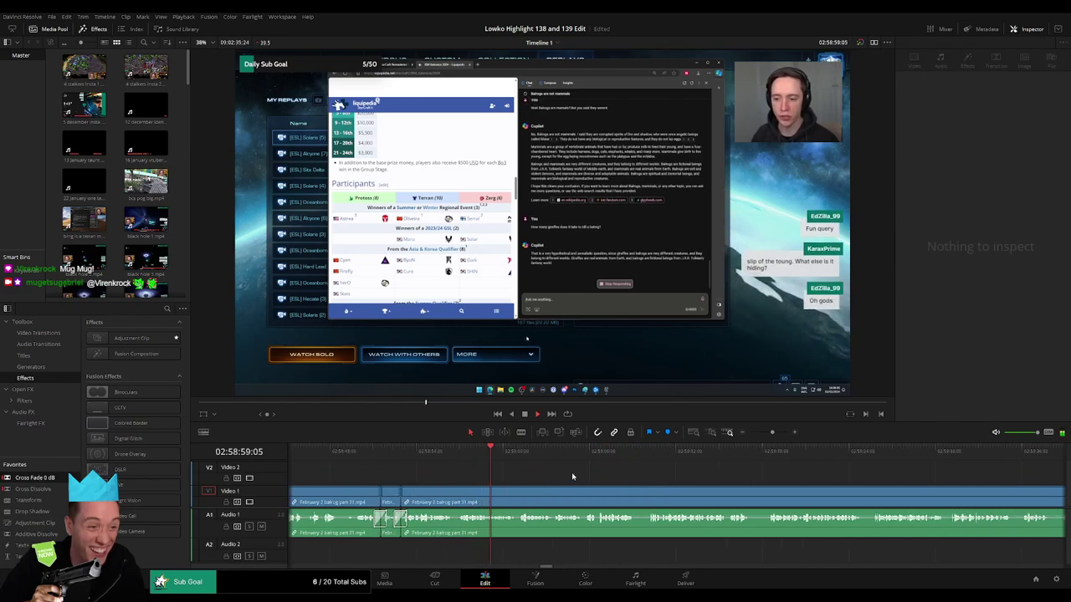
scroll(568, 478, right, 3)
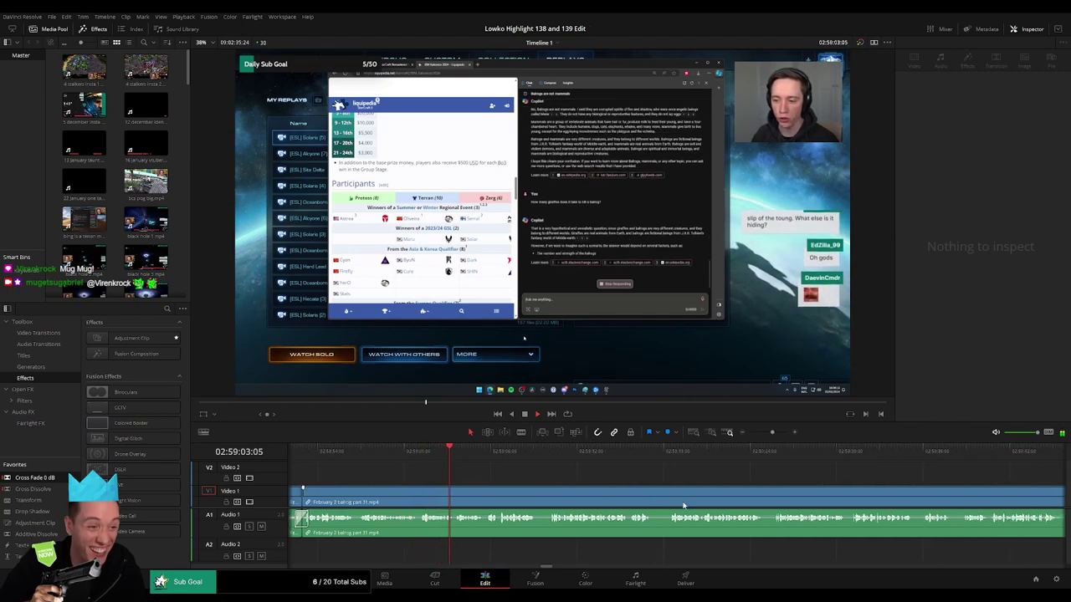
scroll(577, 477, right, 2)
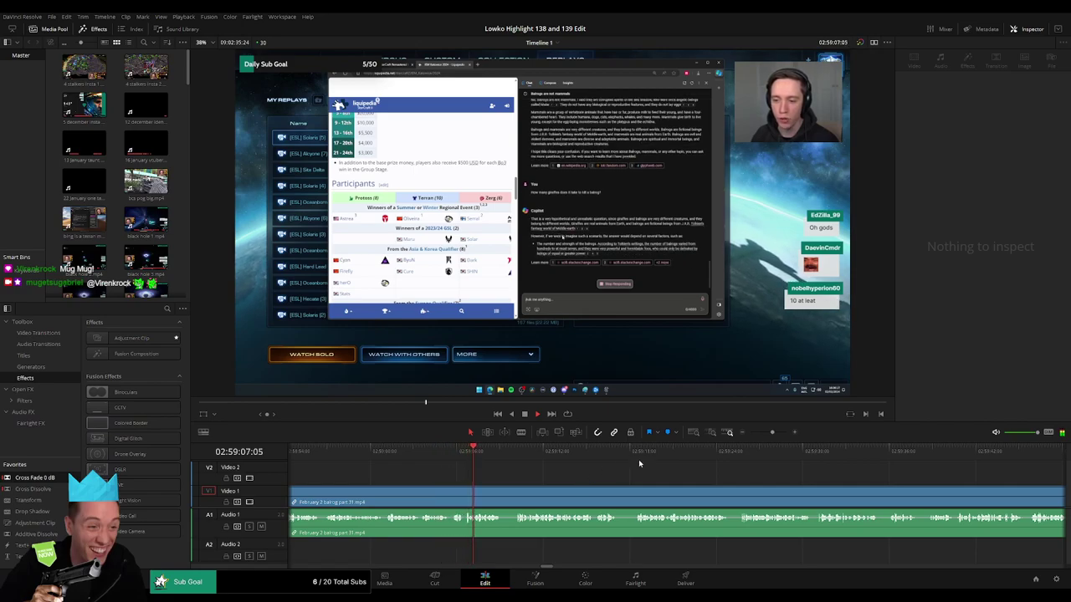
drag(774, 433, 757, 435)
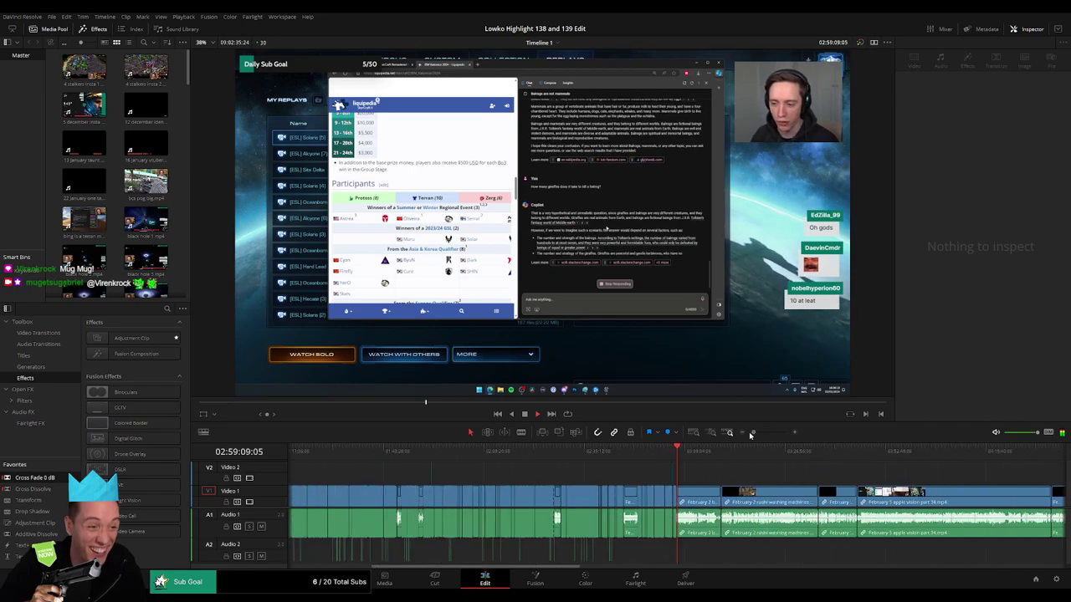
drag(751, 434, 772, 435)
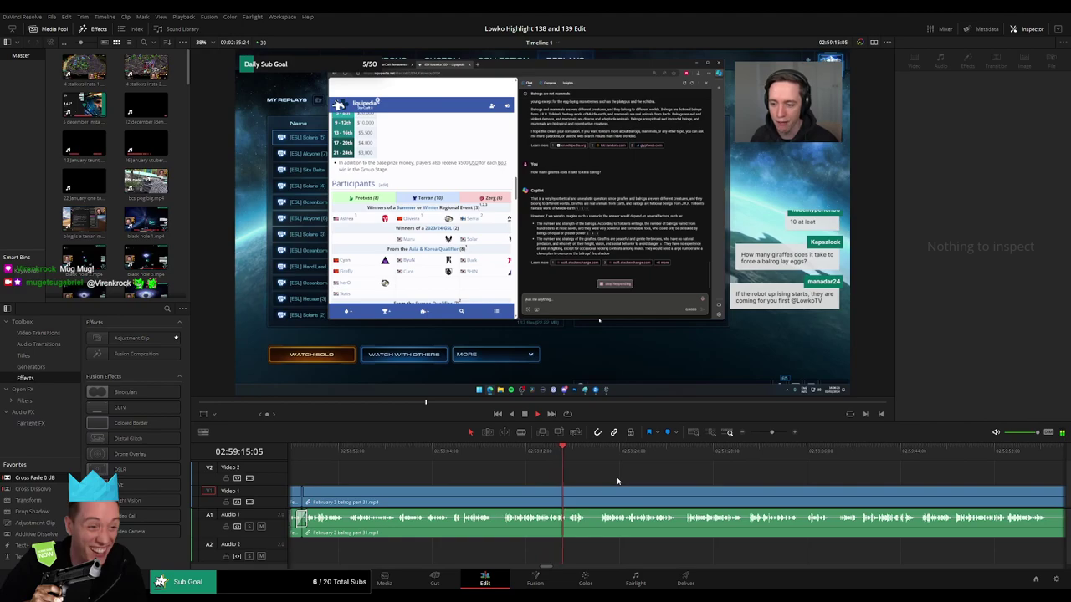
drag(608, 480, 531, 474)
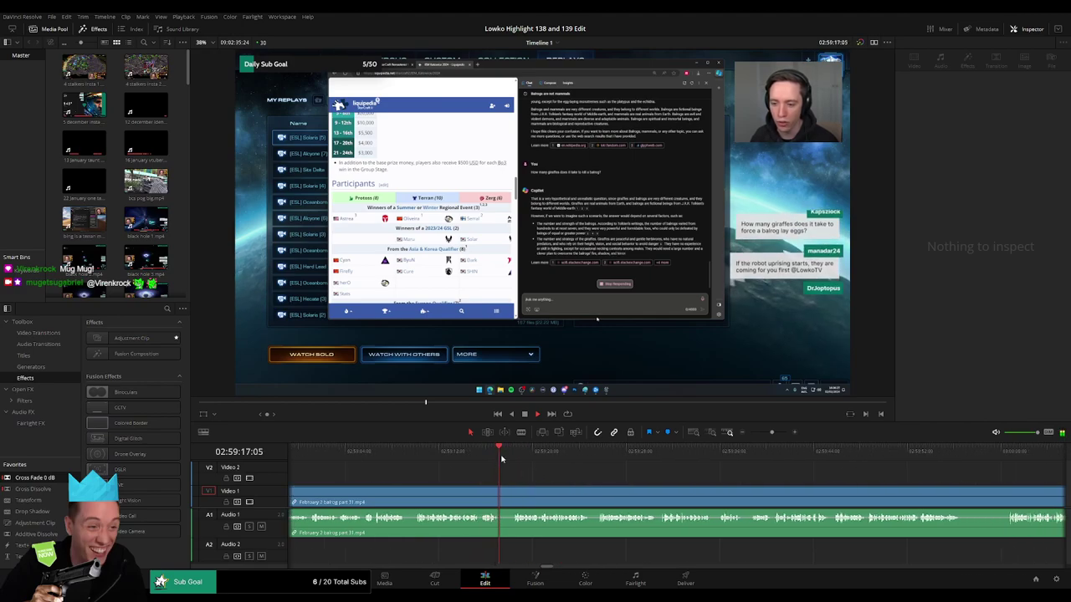
key(b)
click(500, 495)
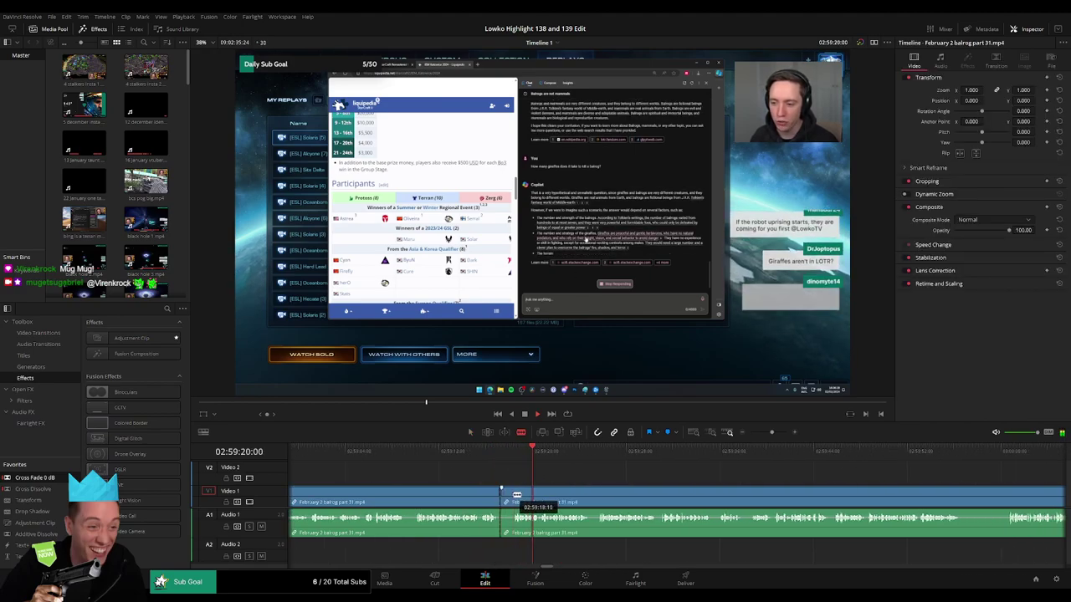
key(a)
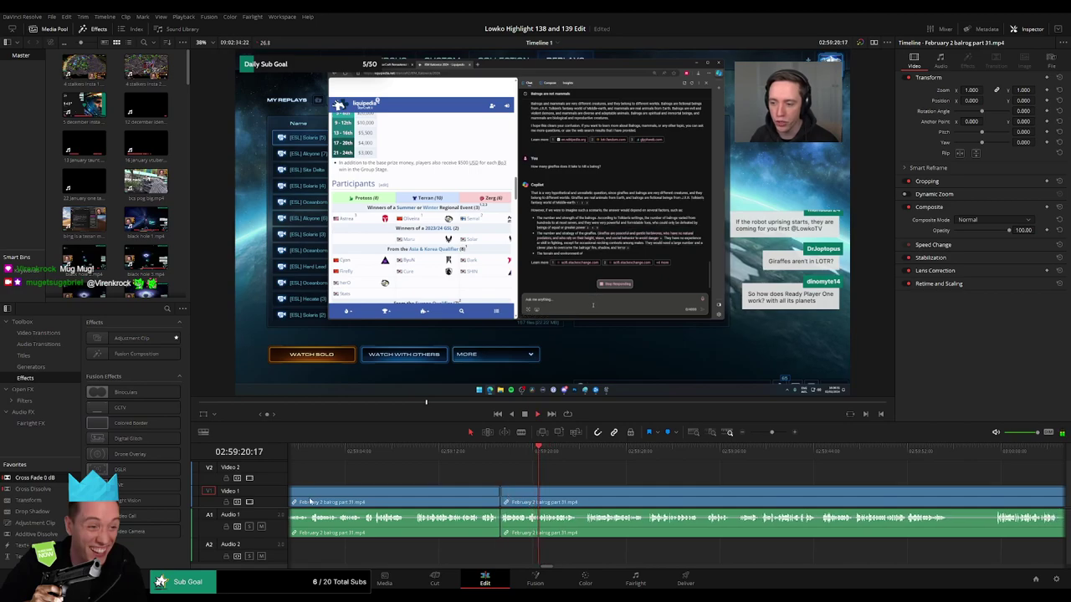
- Ripple-delete the short pause from about 02:59:09 to 02:59:10 and add Cross Fade 0 dB at this join and the following one
click(413, 499)
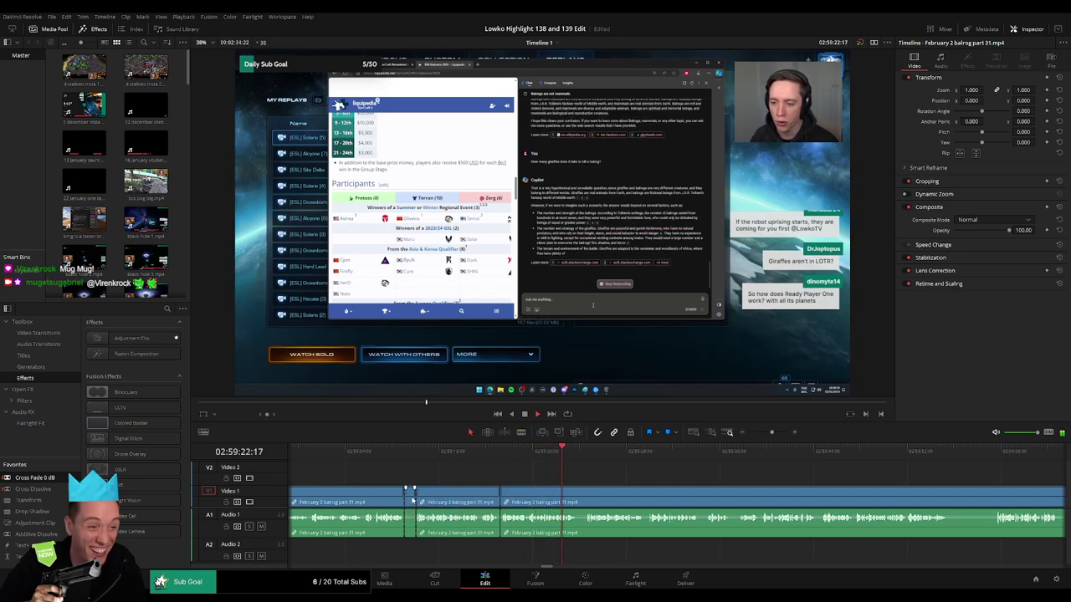
click(412, 499)
key(Delete)
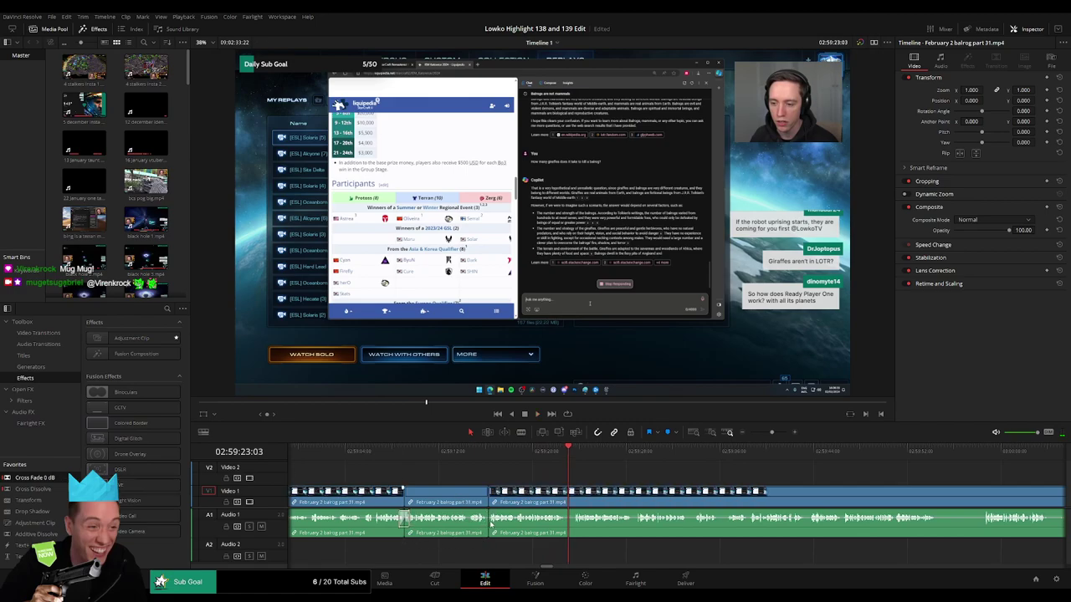
drag(216, 480, 520, 533)
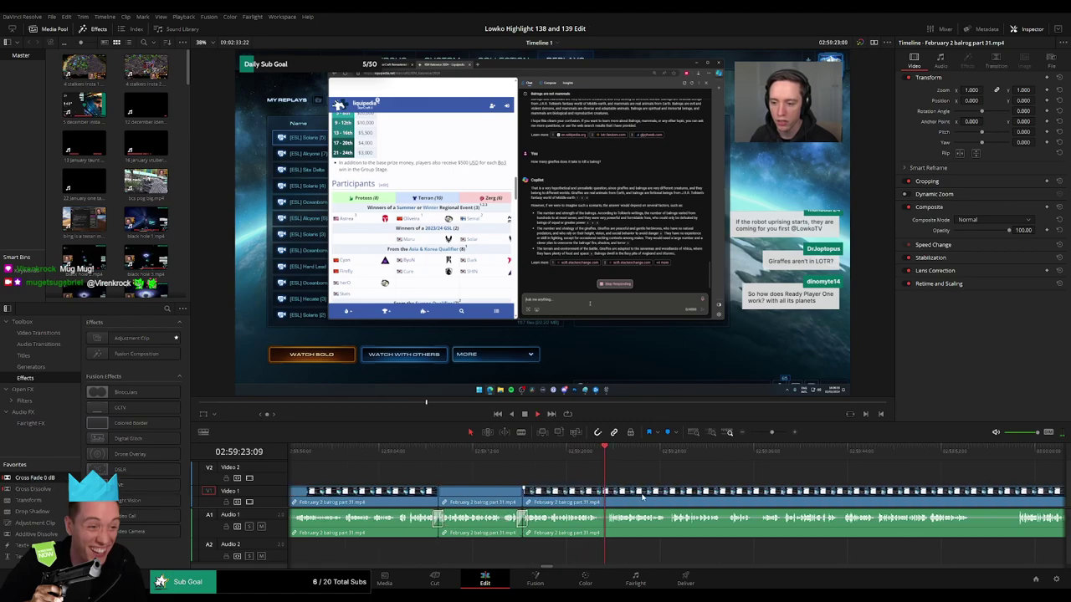
- Cut out the tiny gap of a few frames at about 02:59:29 with a ripple delete
scroll(643, 496, right, 3)
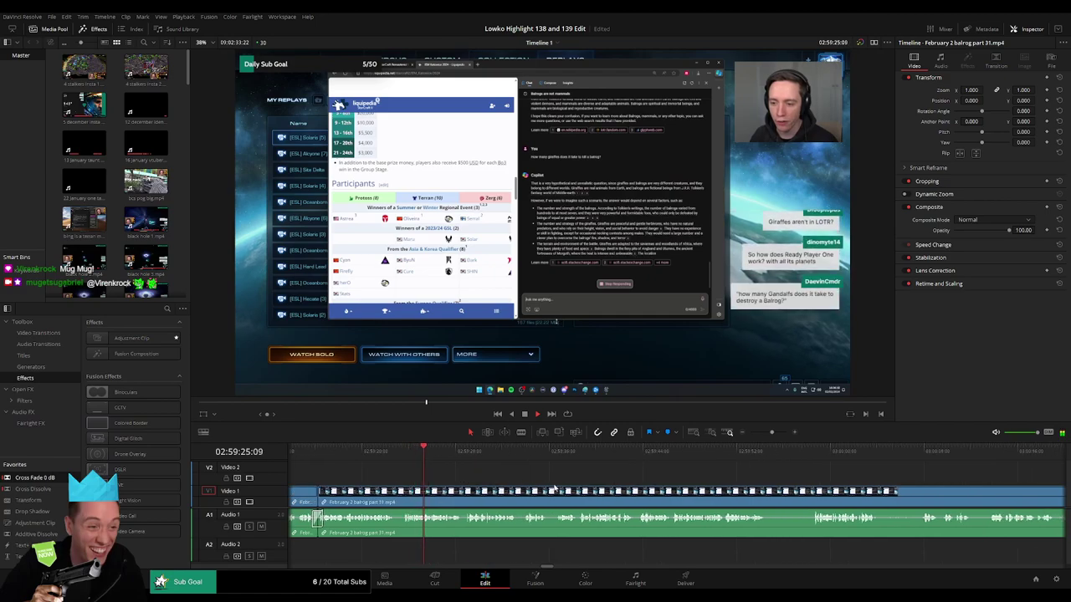
scroll(554, 489, right, 2)
drag(772, 433, 777, 434)
scroll(593, 469, right, 3)
key(b)
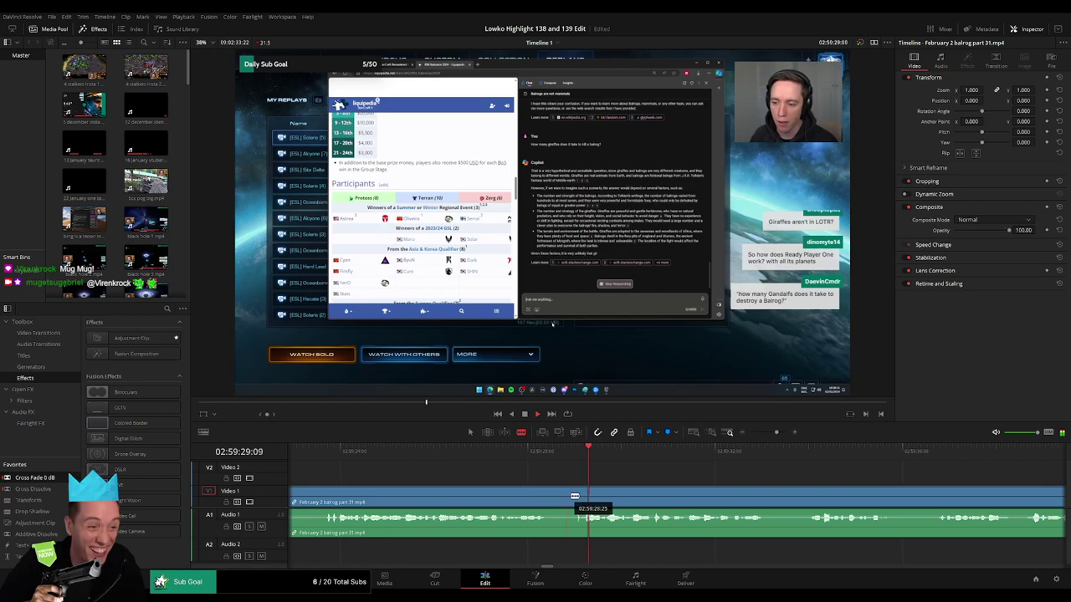
click(585, 500)
key(a)
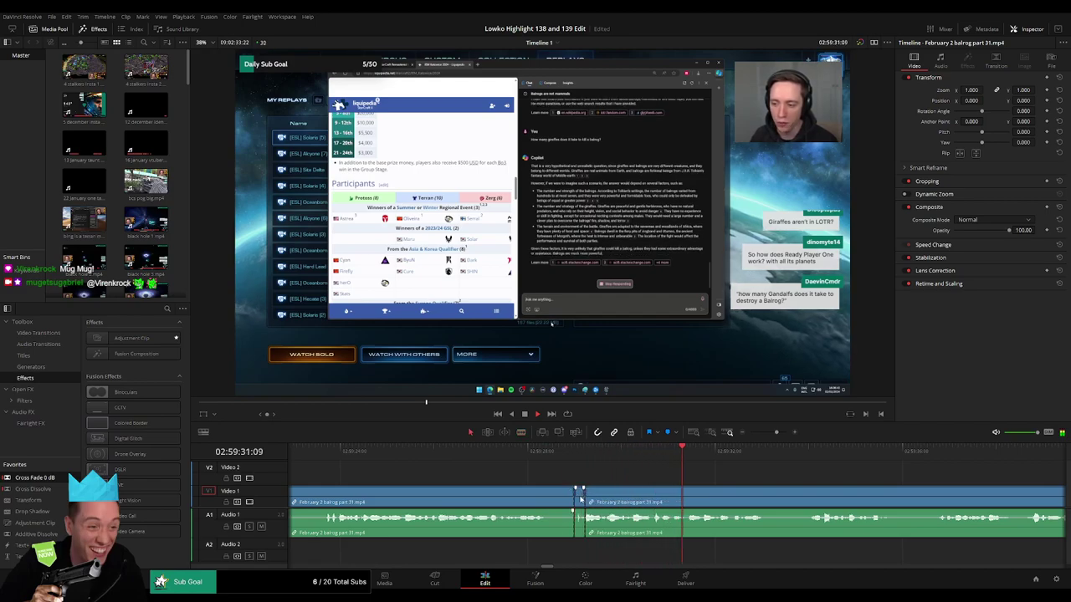
key(Delete)
- Ripple-delete the silence from about 02:59:54:12 to 02:59:58:09 and add a Cross Fade 0 dB at its audio join
drag(764, 482, 546, 467)
click(585, 455)
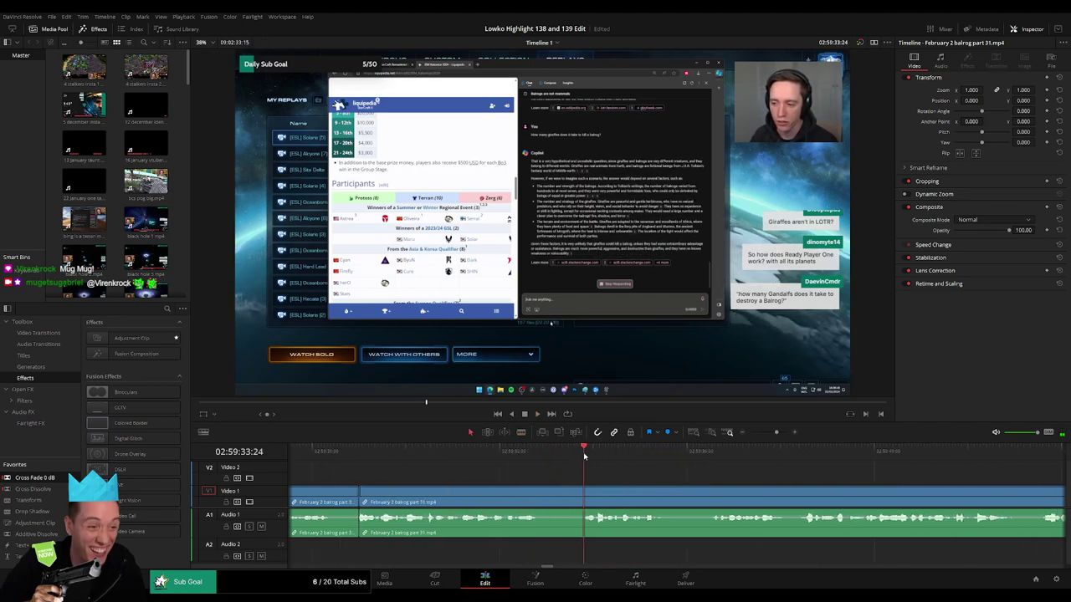
click(707, 460)
drag(776, 432, 772, 432)
drag(780, 468, 586, 469)
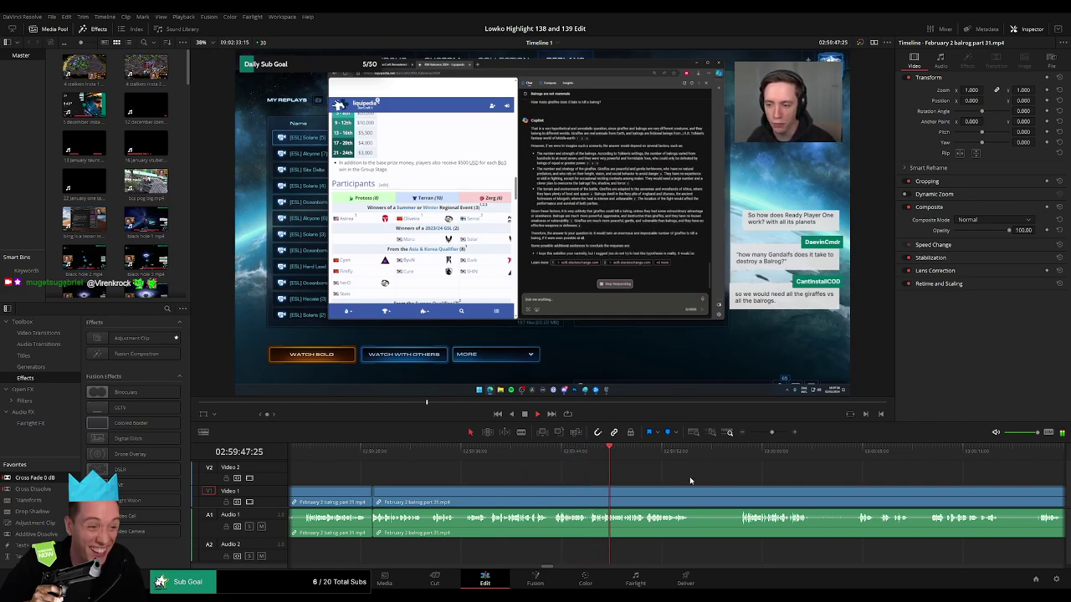
drag(691, 481, 600, 474)
key(b)
click(595, 491)
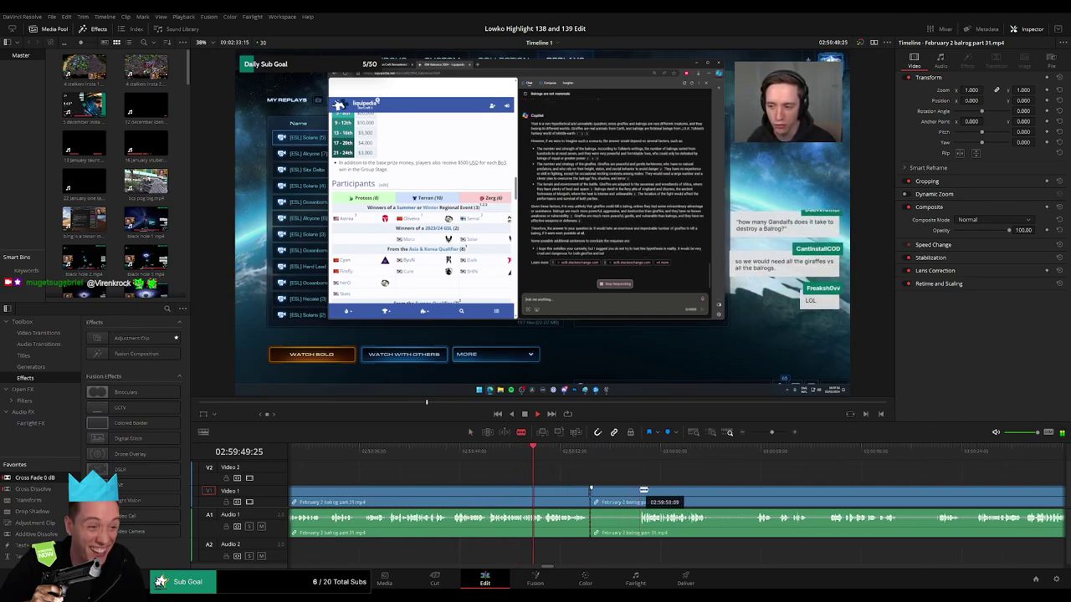
key(a)
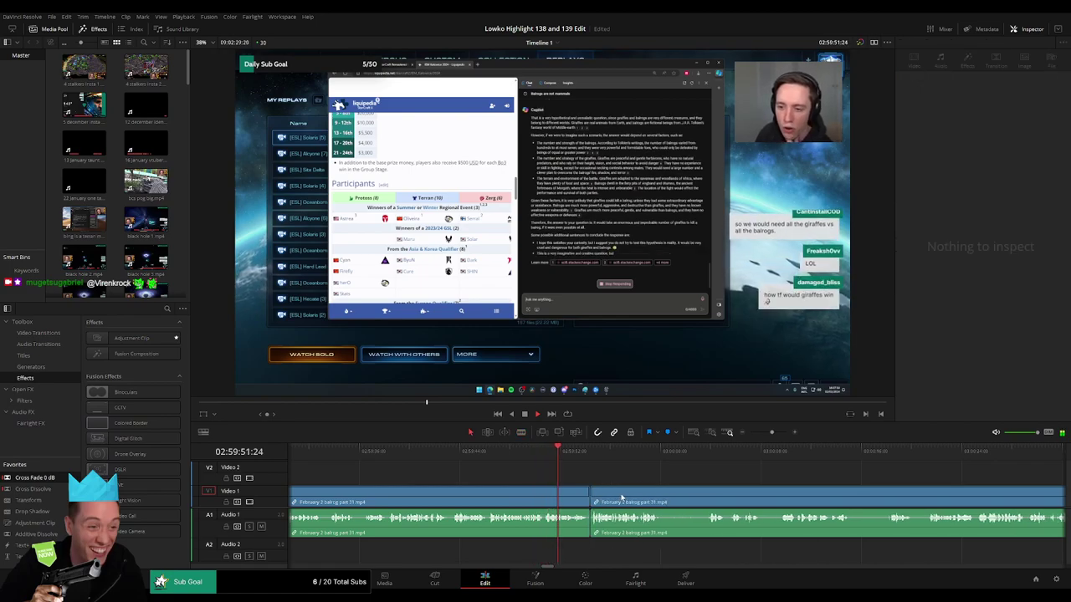
drag(25, 479, 379, 452)
drag(598, 525, 592, 522)
key(space)
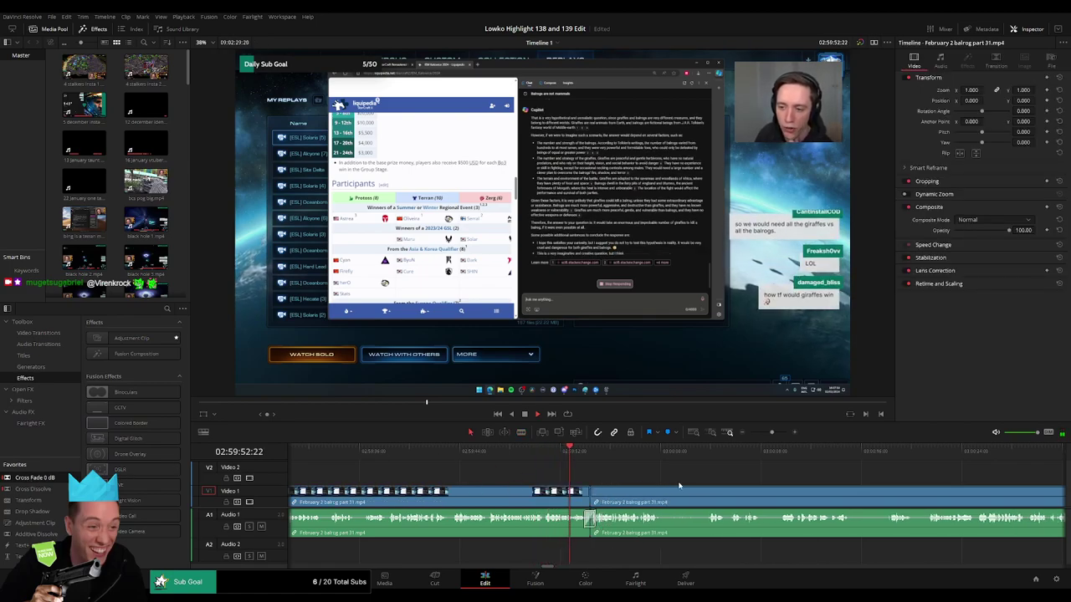
- Ripple-delete the pause from about 03:00:00 to 03:00:03 and add a Cross Fade 0 dB at its audio join
drag(645, 483, 554, 478)
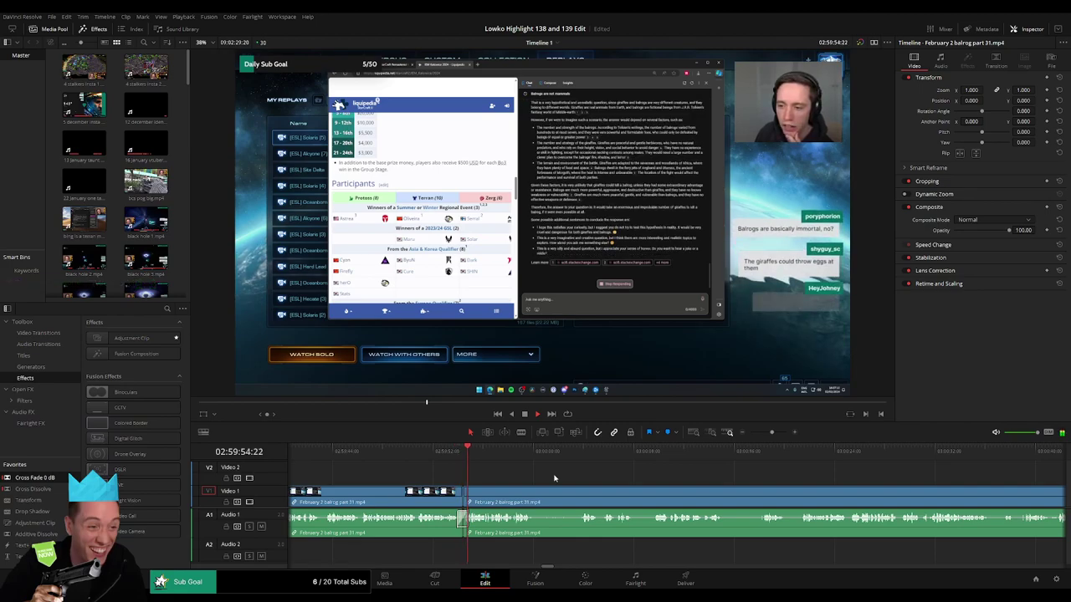
key(b)
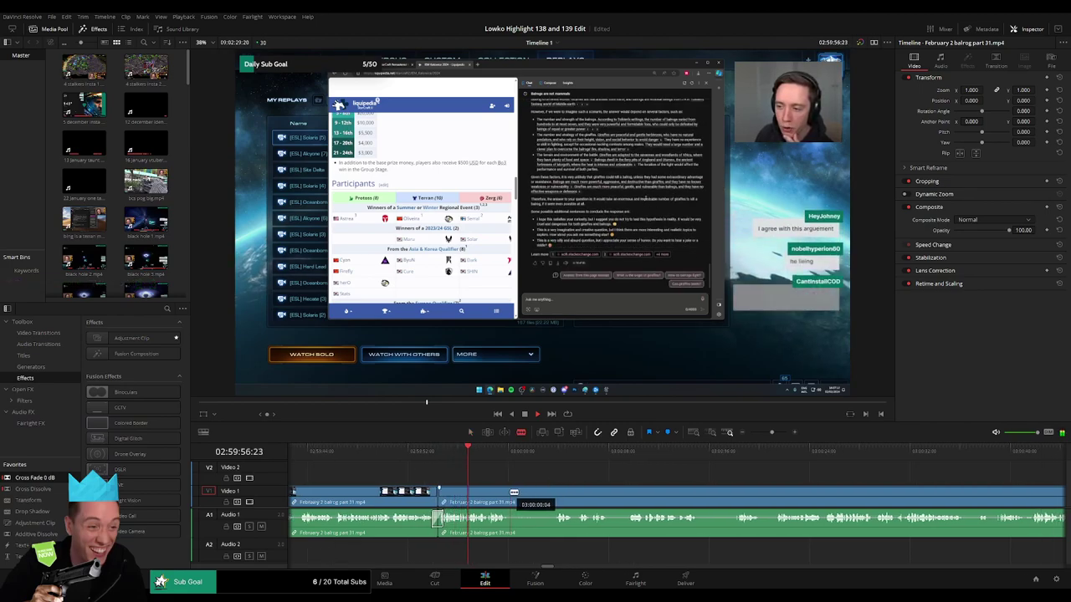
click(511, 491)
click(557, 492)
key(a)
click(546, 493)
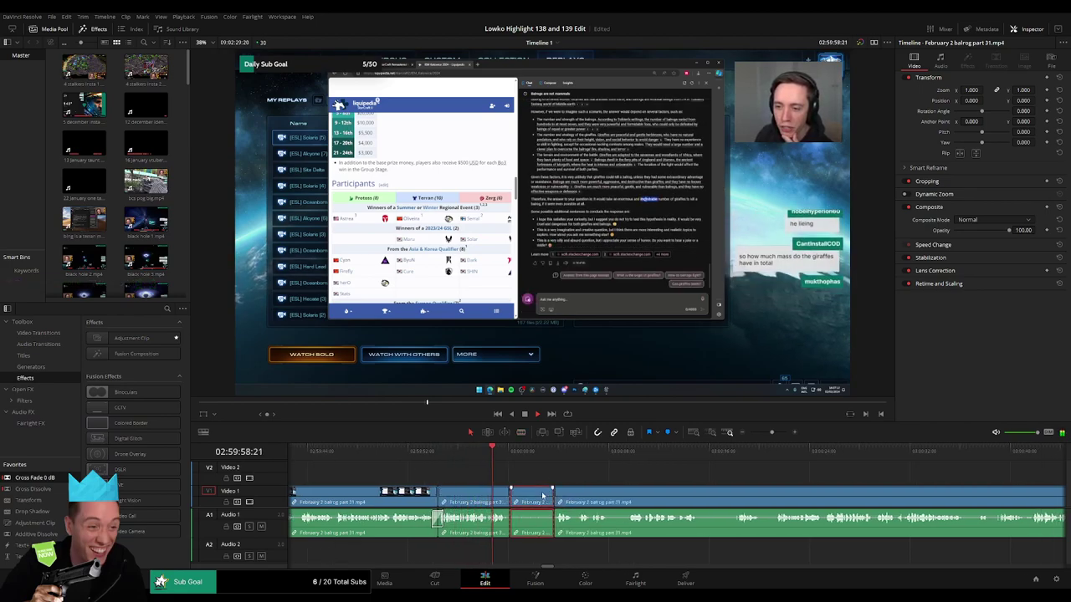
key(Delete)
drag(35, 478, 511, 529)
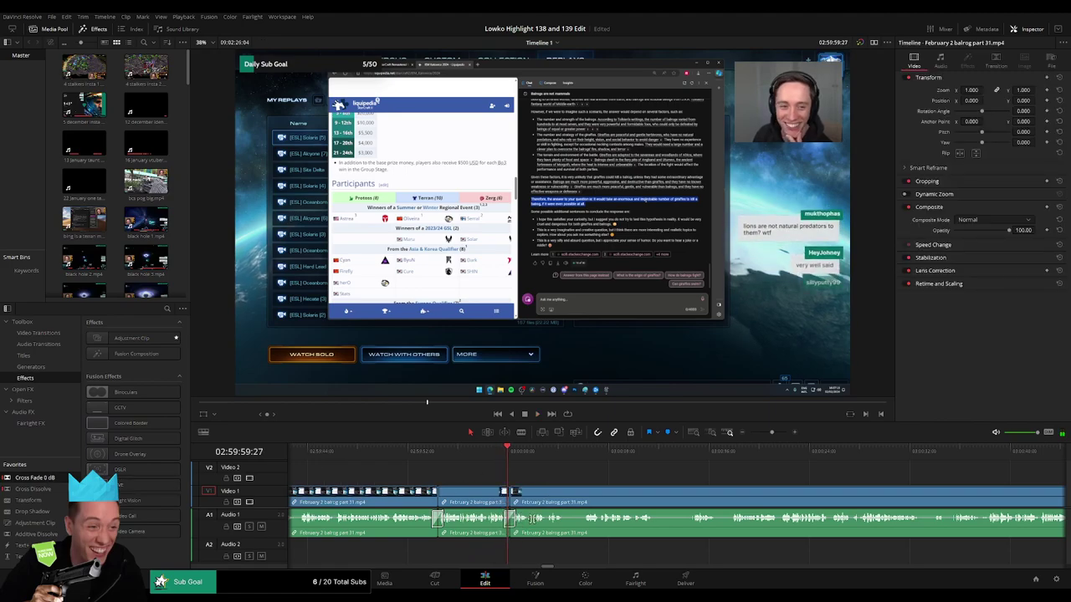
- Ripple-delete the short pause from about 03:00:04 to 03:00:06 and add a Cross Fade 0 dB at the join
key(space)
drag(600, 499, 471, 485)
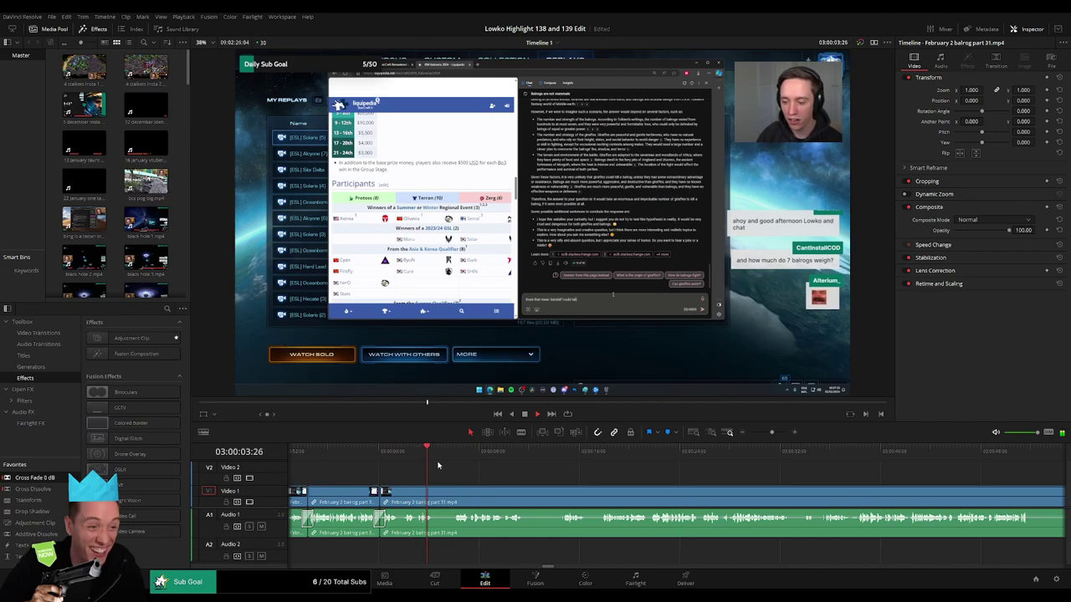
key(b)
click(434, 497)
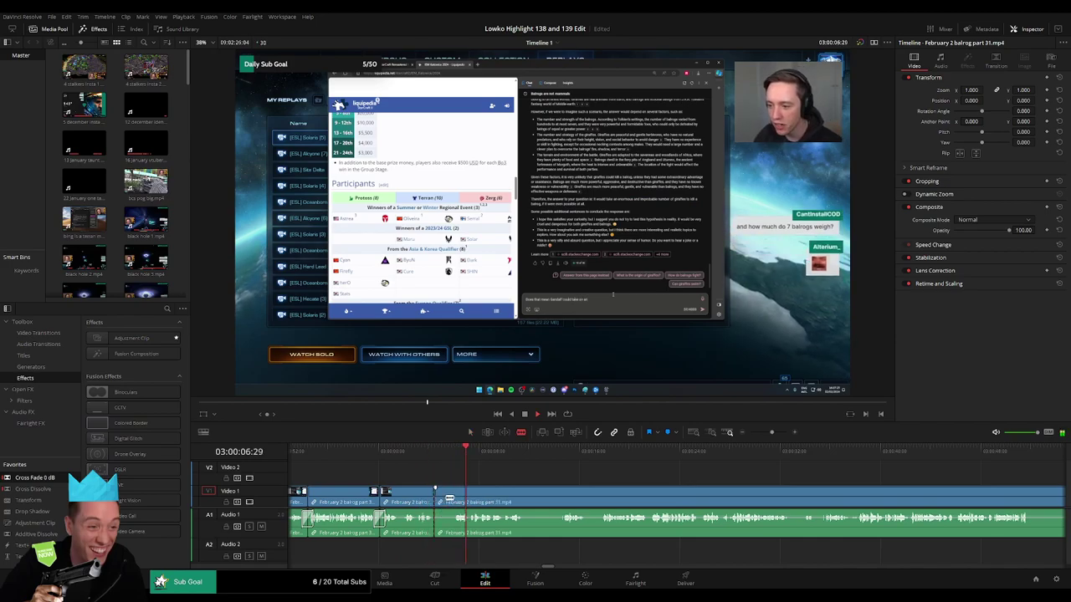
click(453, 498)
key(a)
click(447, 501)
key(Delete)
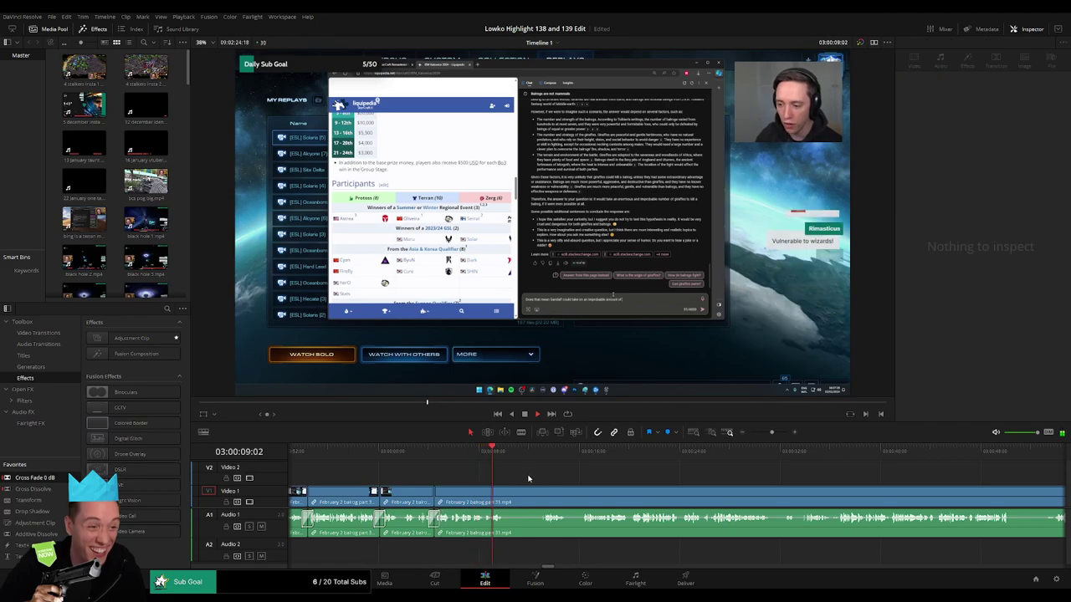
- Ripple-delete the pause from about 03:00:10 to 03:00:13 and a further one-second pause at about 03:00:12
click(540, 452)
key(b)
click(506, 493)
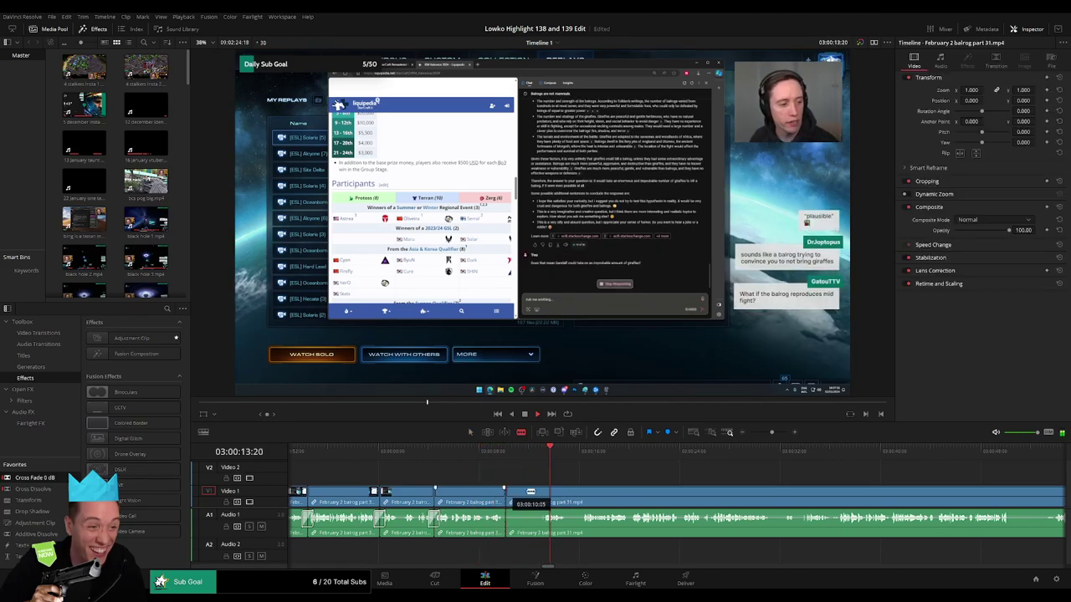
click(542, 500)
key(a)
click(527, 501)
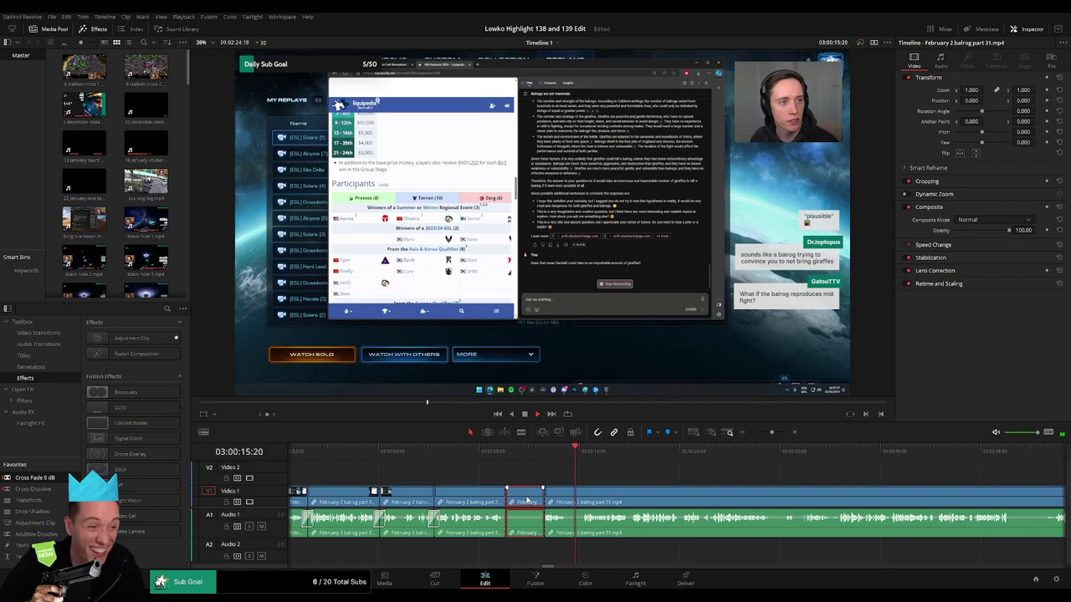
key(Delete)
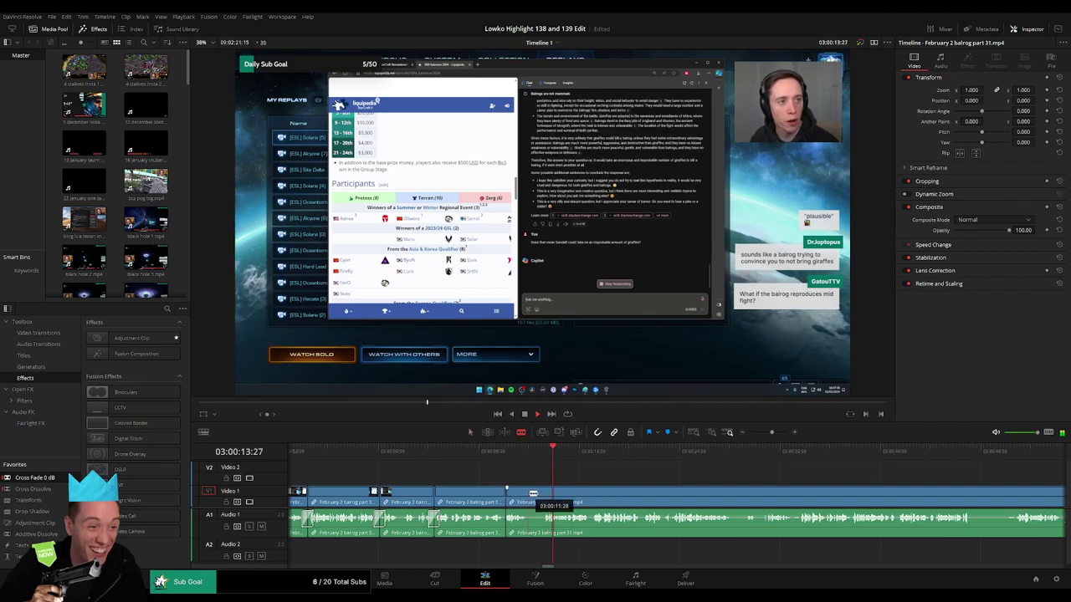
key(Delete)
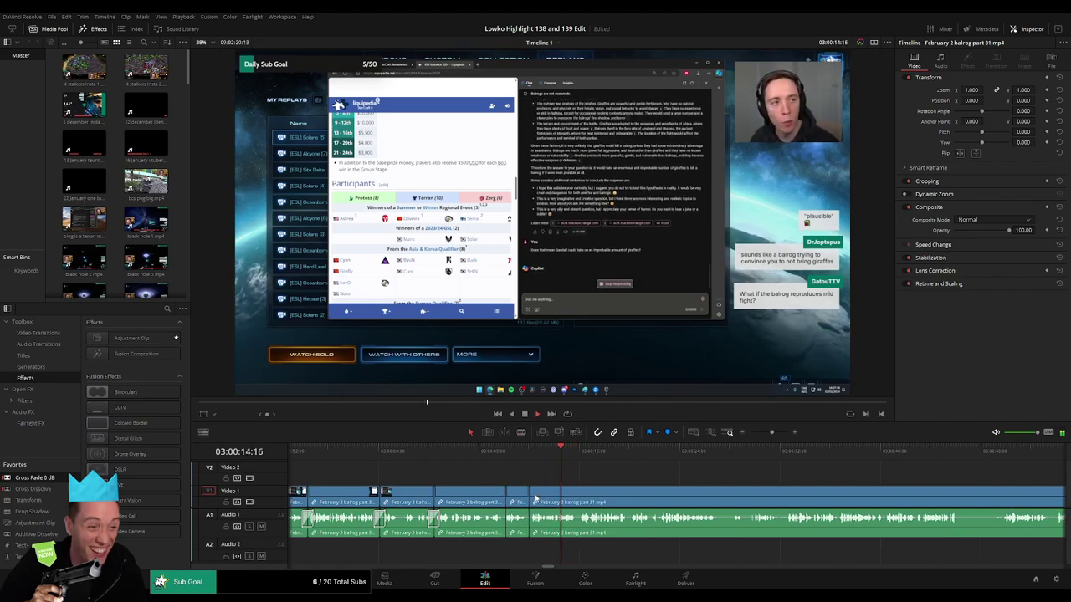
- Cut out the gap of less than a second at about 03:00:29 with a ripple delete
scroll(611, 494, right, 3)
scroll(470, 487, right, 3)
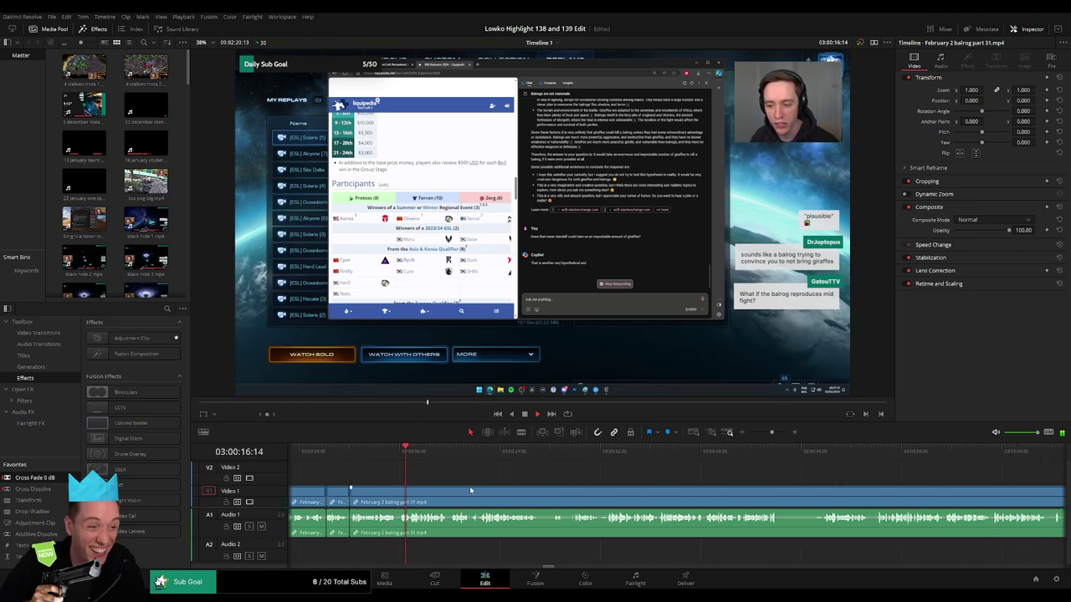
key(space)
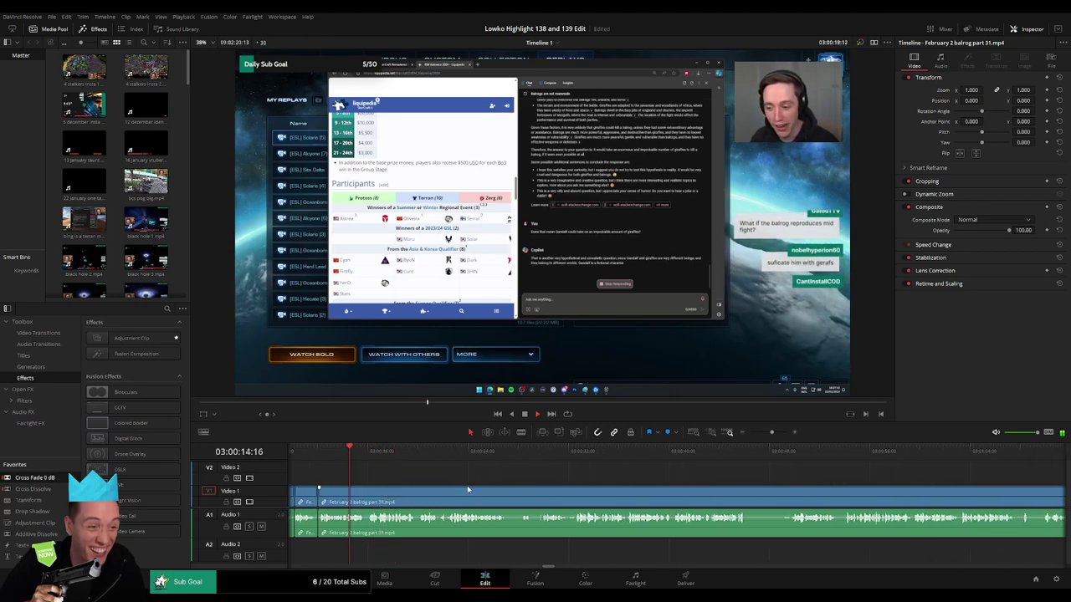
scroll(468, 489, down, 3)
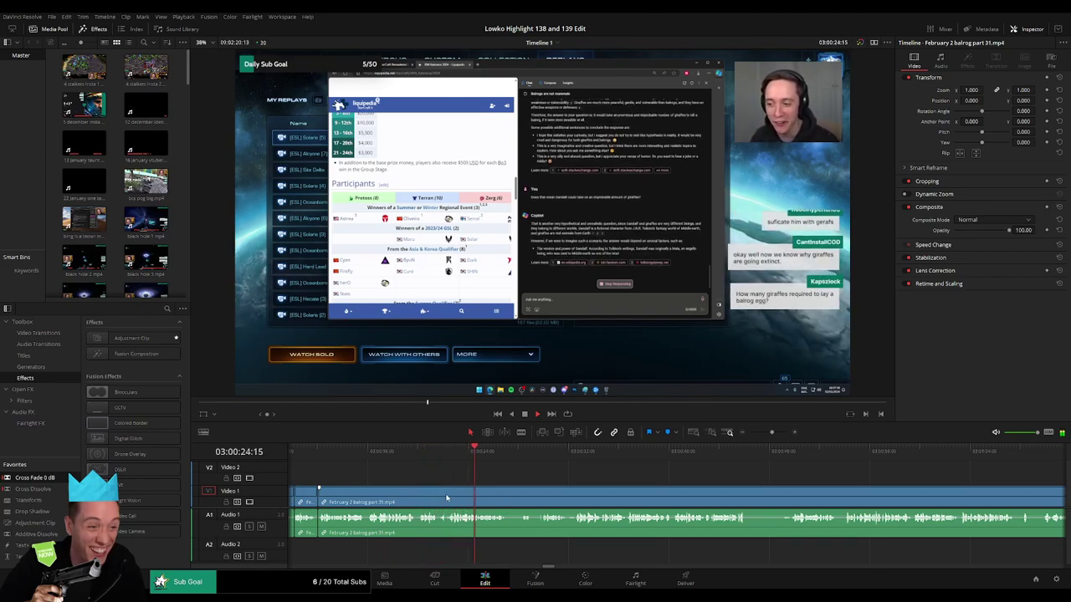
drag(551, 497, 454, 483)
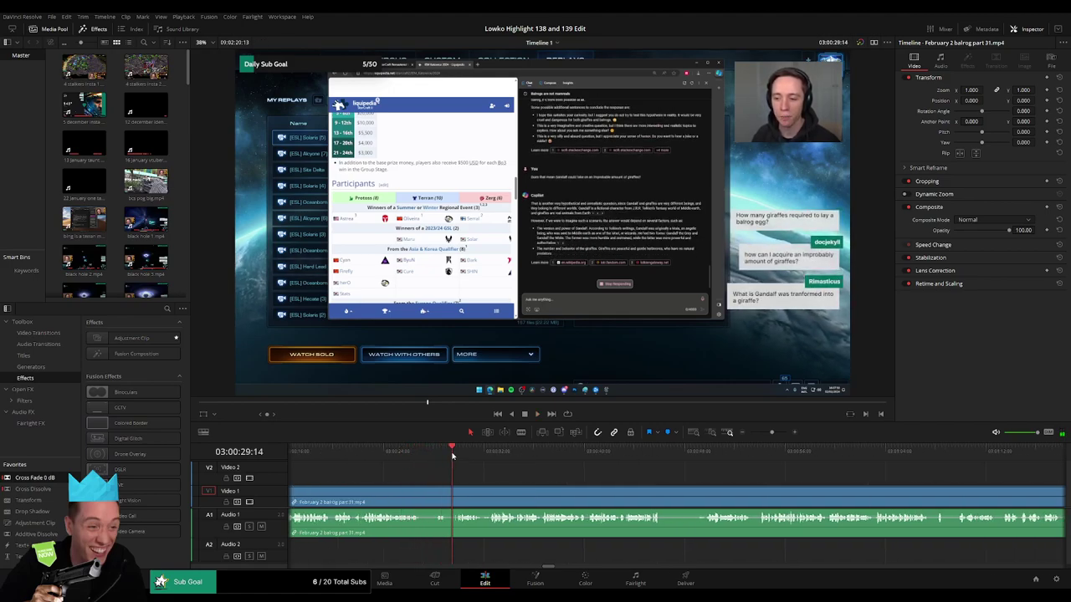
key(b)
click(452, 491)
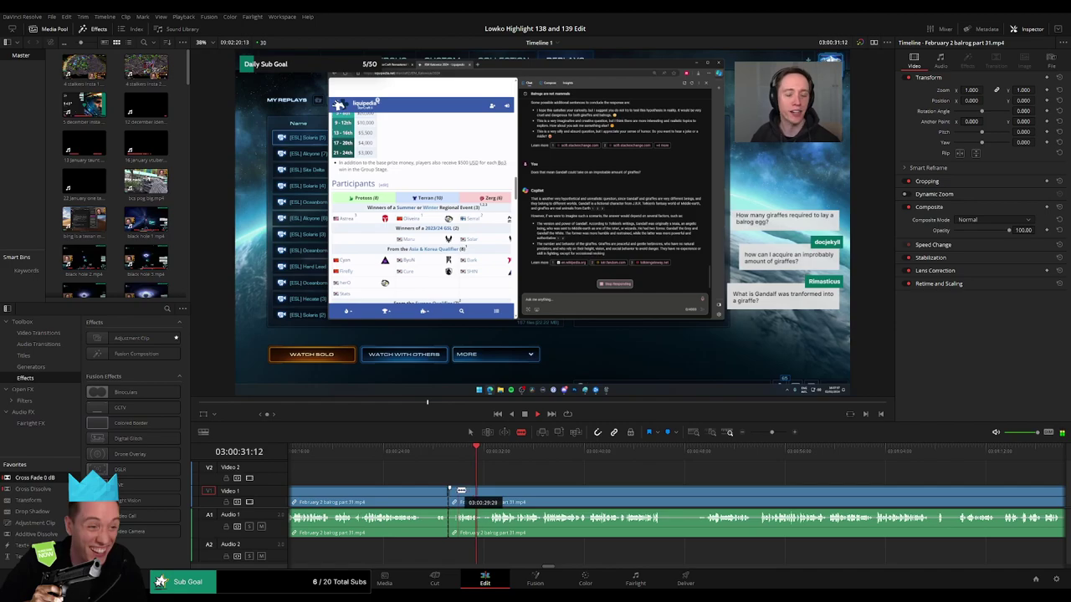
click(459, 492)
key(a)
click(453, 493)
click(453, 494)
key(Delete)
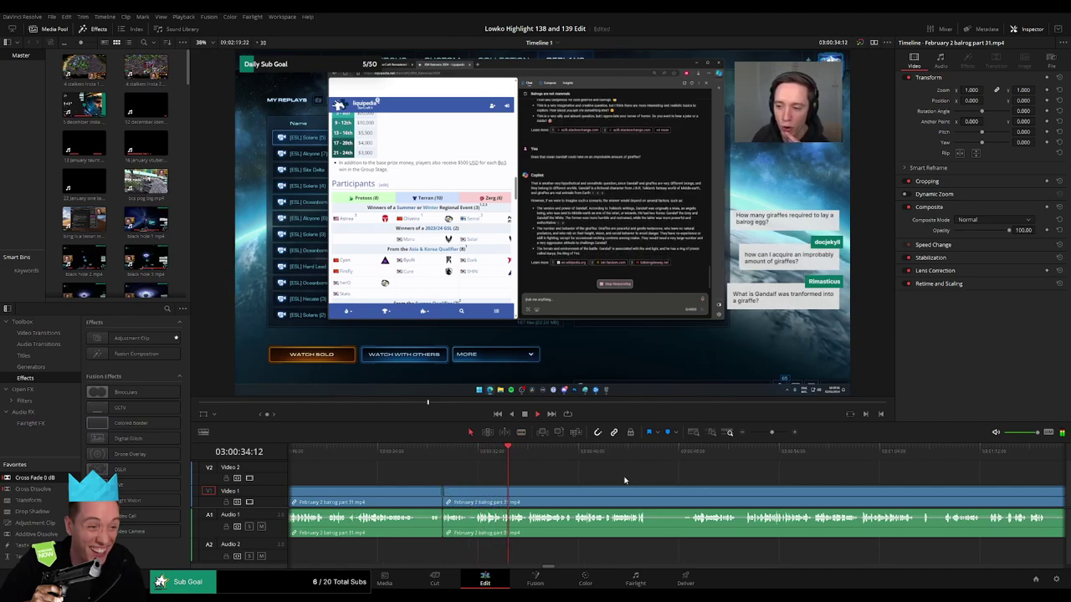
- Ripple-delete the silence from about 03:00:45 to 03:00:49 and add a Cross Fade 0 dB at its audio join
scroll(624, 478, right, 3)
scroll(571, 478, right, 1)
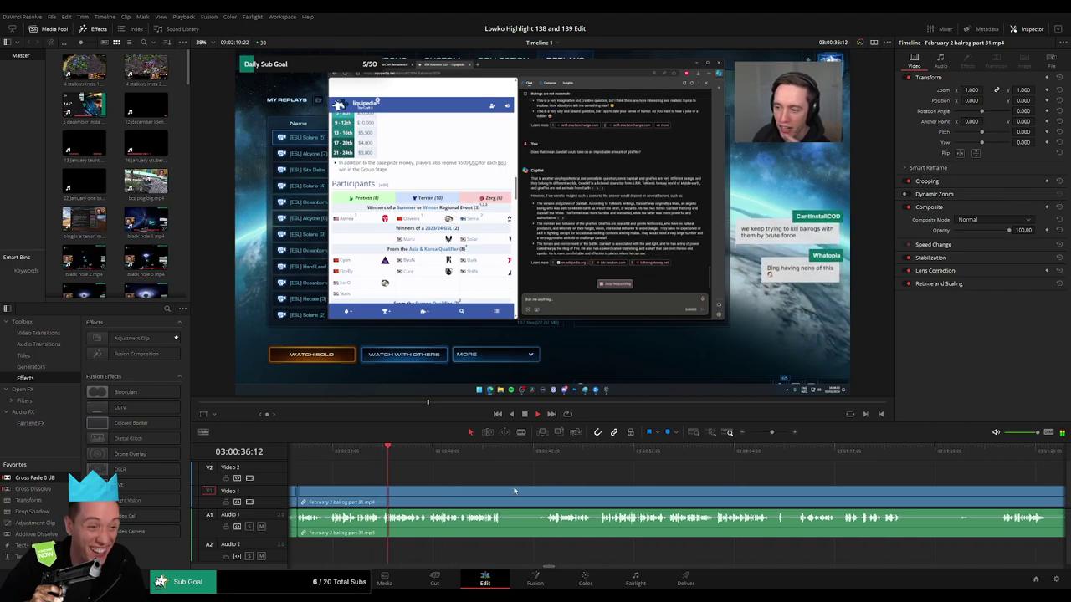
click(503, 492)
click(545, 493)
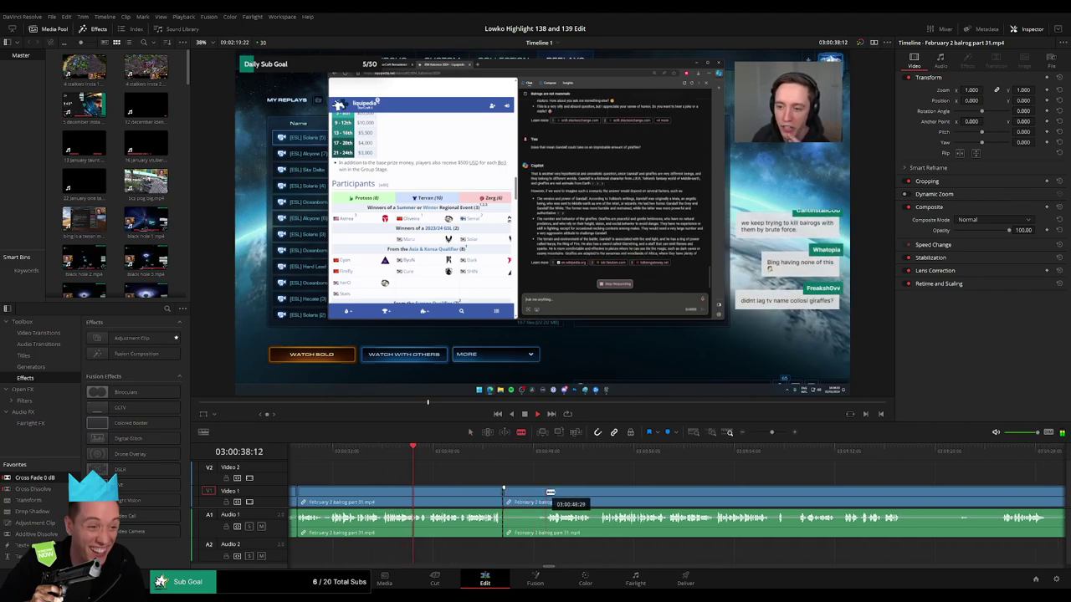
key(a)
click(536, 499)
key(BackSpace)
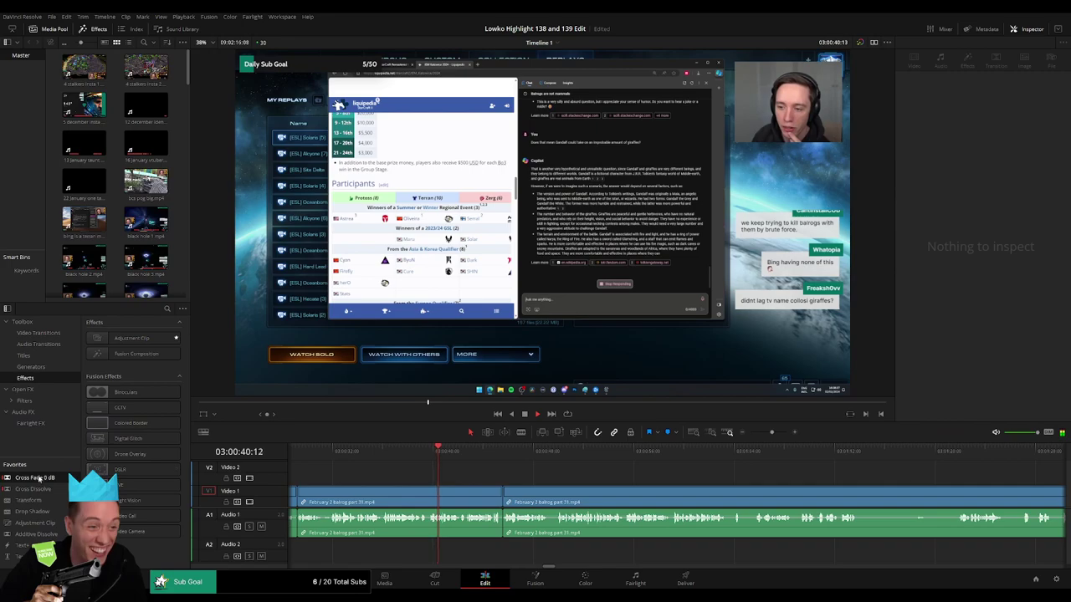
- Ripple-delete the very short pause at about 03:00:49, shortly after the cross-faded join
scroll(481, 467, right, 3)
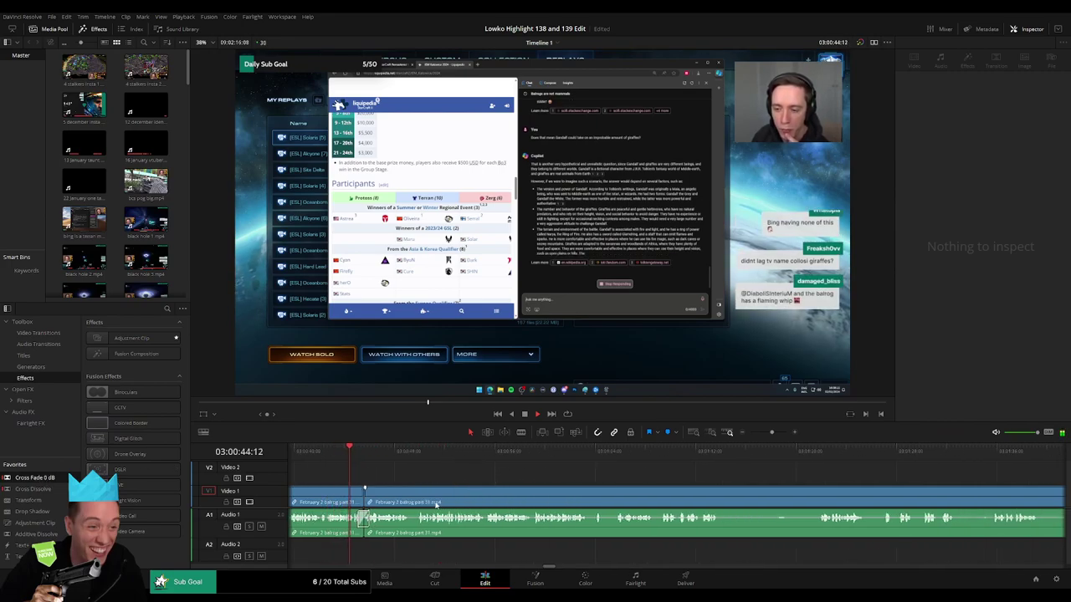
click(413, 500)
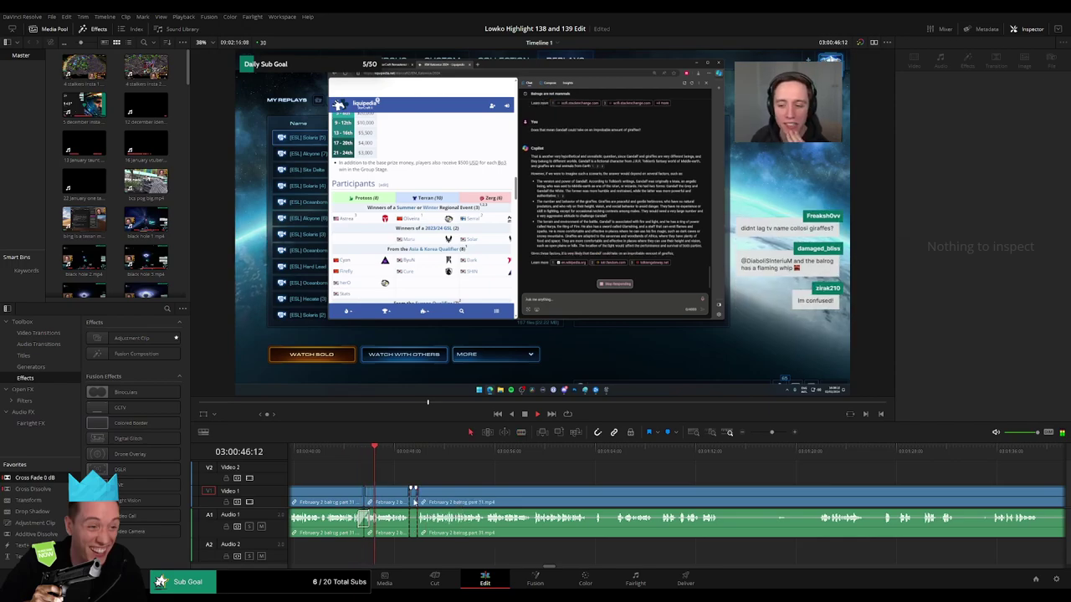
click(414, 502)
key(Delete)
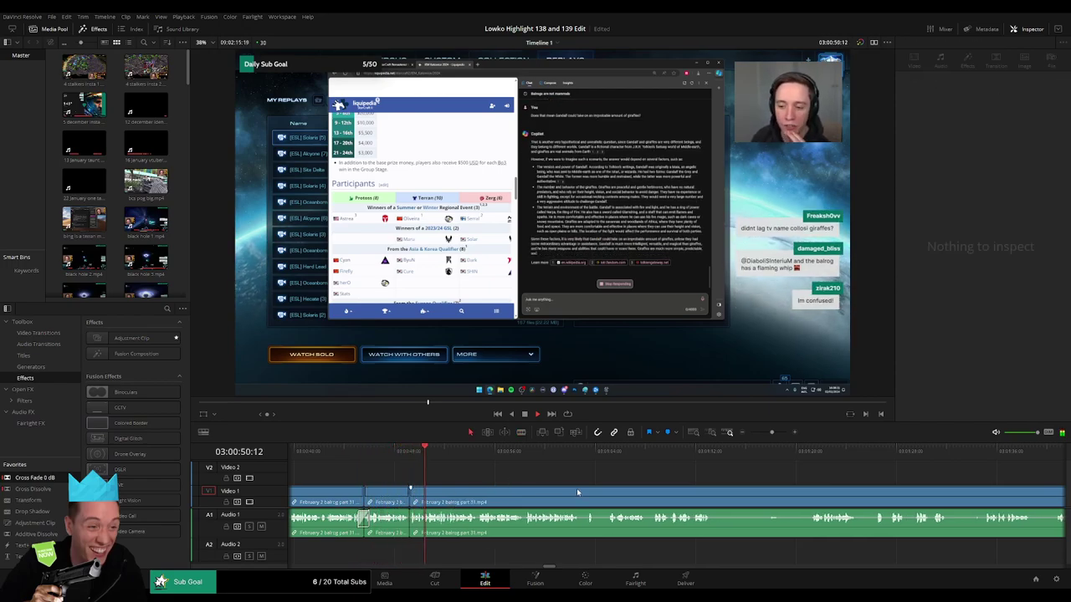
- Ripple-delete the one-second pause from about 03:01:04 to 03:01:05 while the next chatbot question is typed
drag(621, 491, 577, 492)
scroll(576, 492, right, 1)
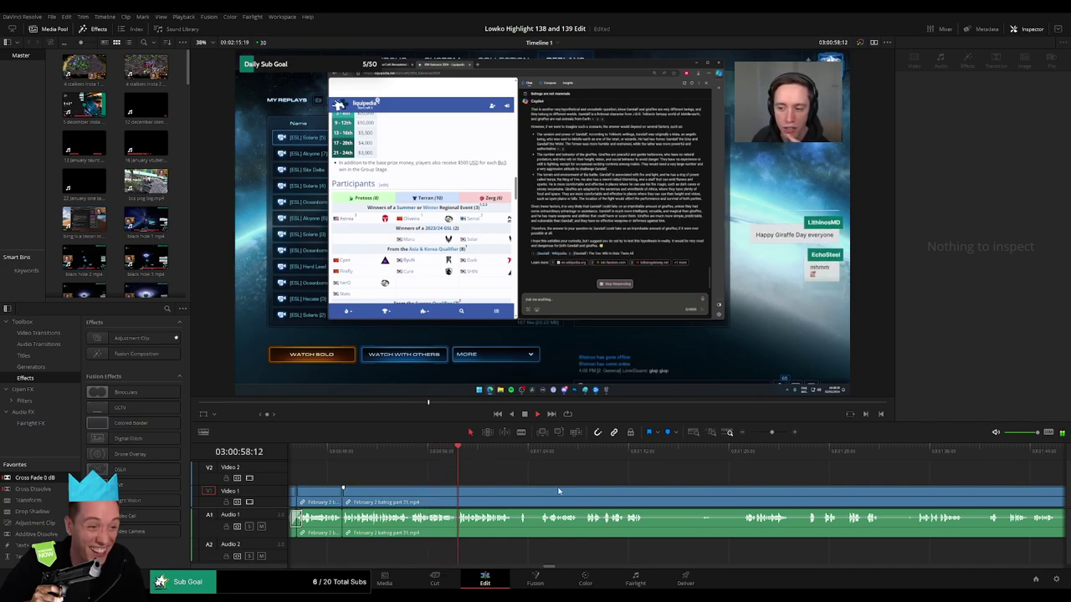
scroll(560, 491, right, 2)
drag(772, 433, 774, 434)
scroll(618, 480, right, 5)
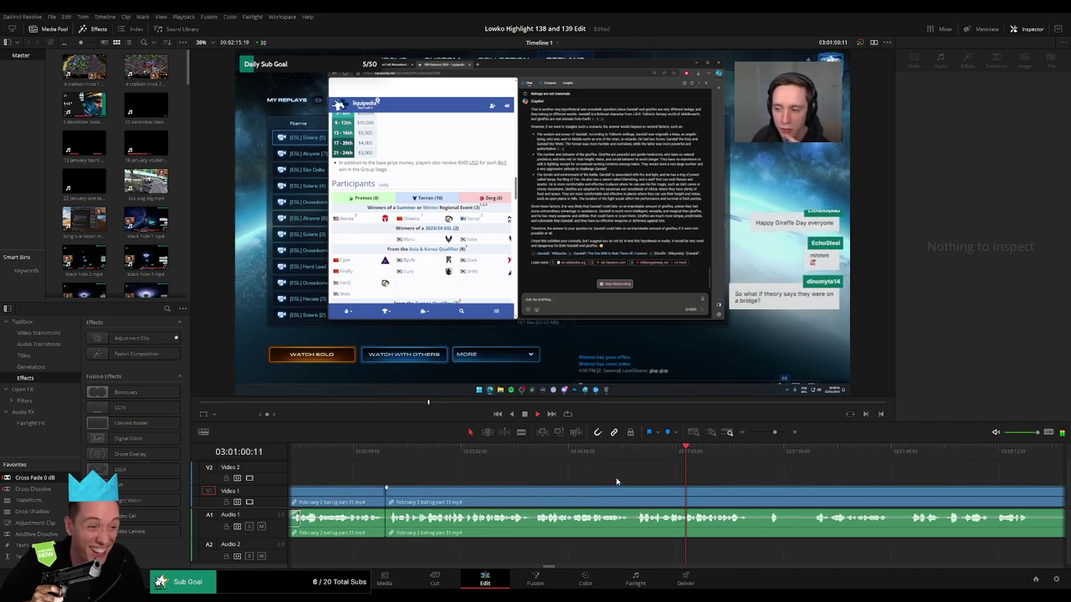
scroll(645, 481, right, 3)
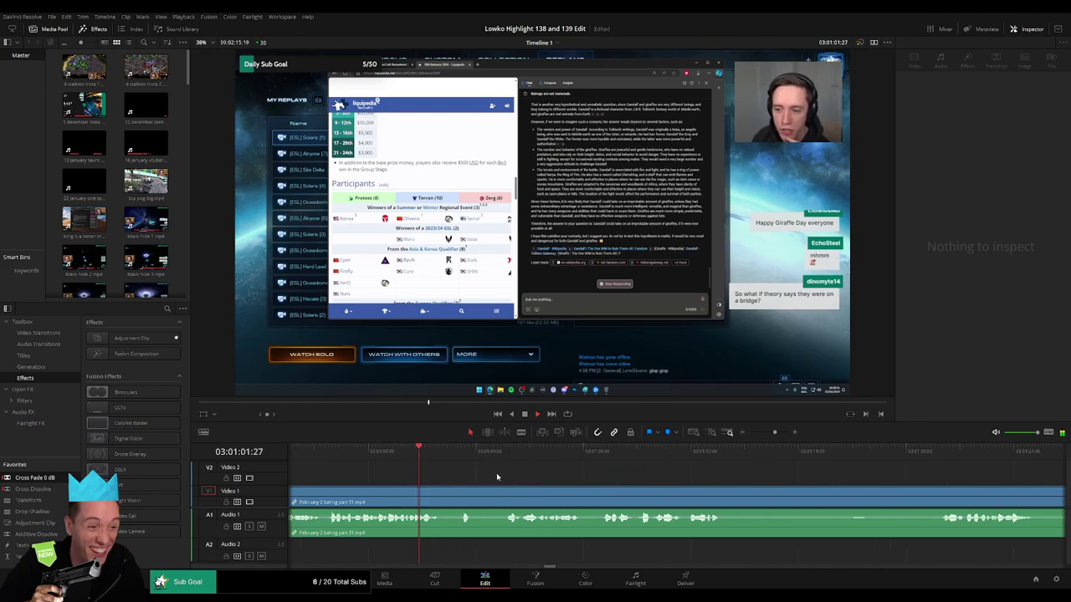
click(456, 498)
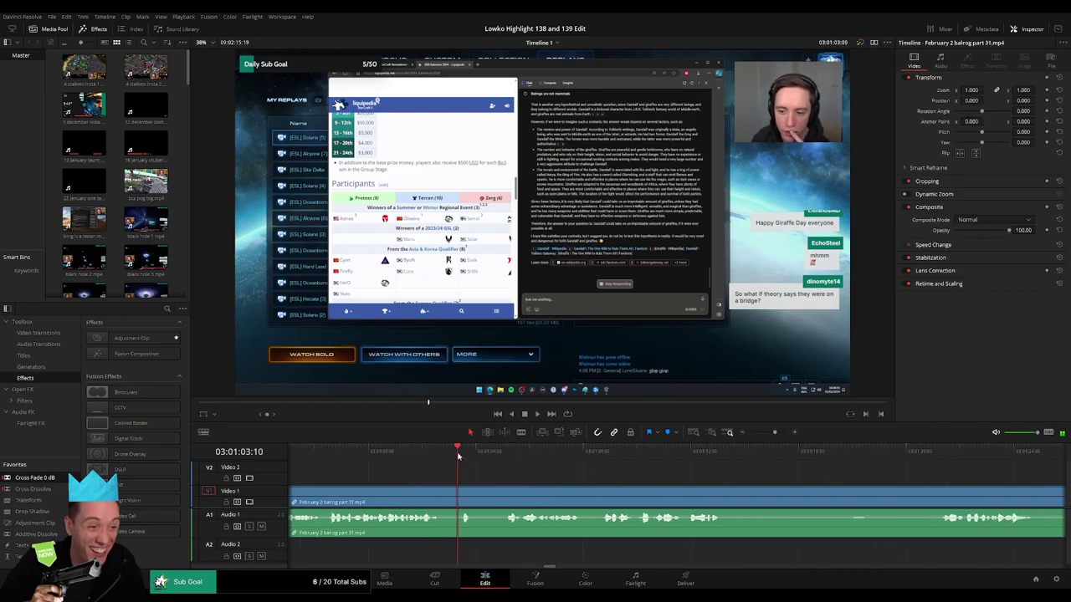
key(b)
click(476, 492)
click(506, 492)
key(a)
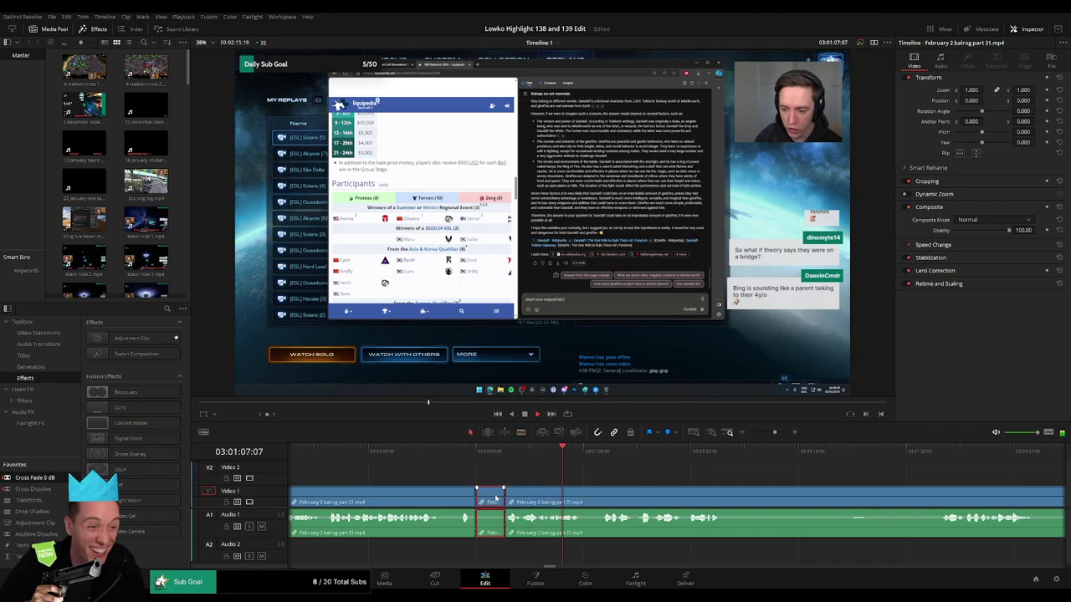
key(Delete)
- Cut out the half-second pause at about 03:01:07 with a ripple delete
scroll(508, 485, right, 2)
key(b)
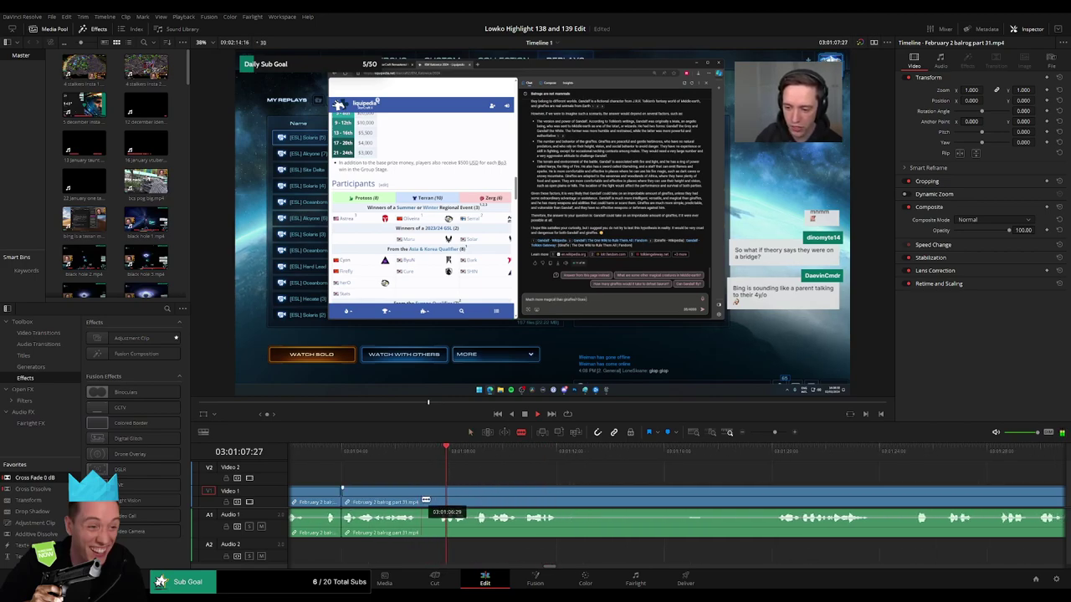
click(422, 500)
click(436, 500)
key(a)
key(Delete)
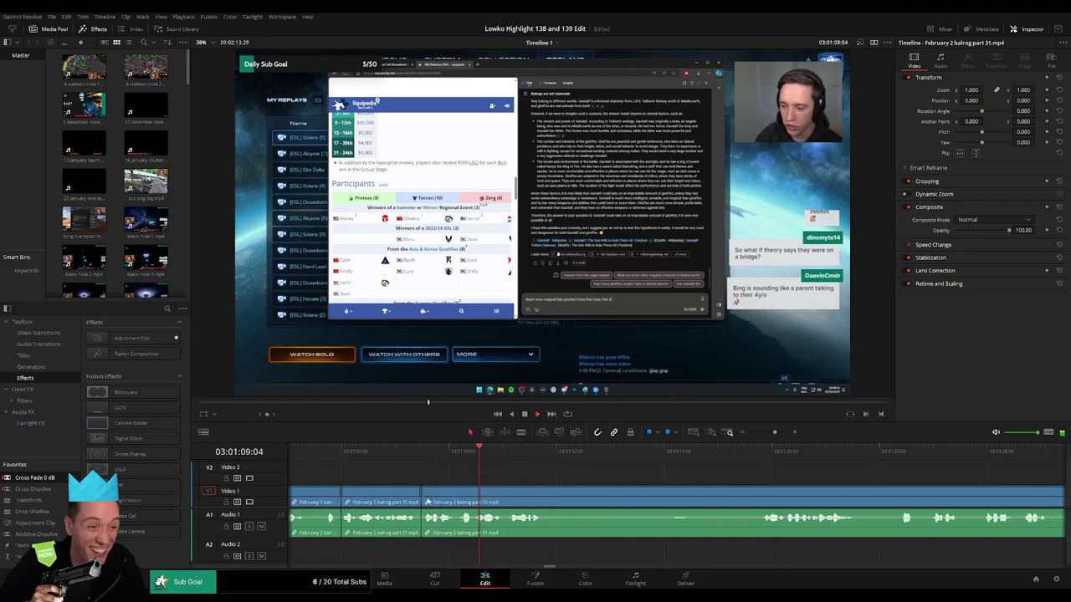
- Ripple-delete the long silence from about 03:01:12 to 03:01:19 and add a Cross Fade 0 dB at its audio join
scroll(632, 488, right, 3)
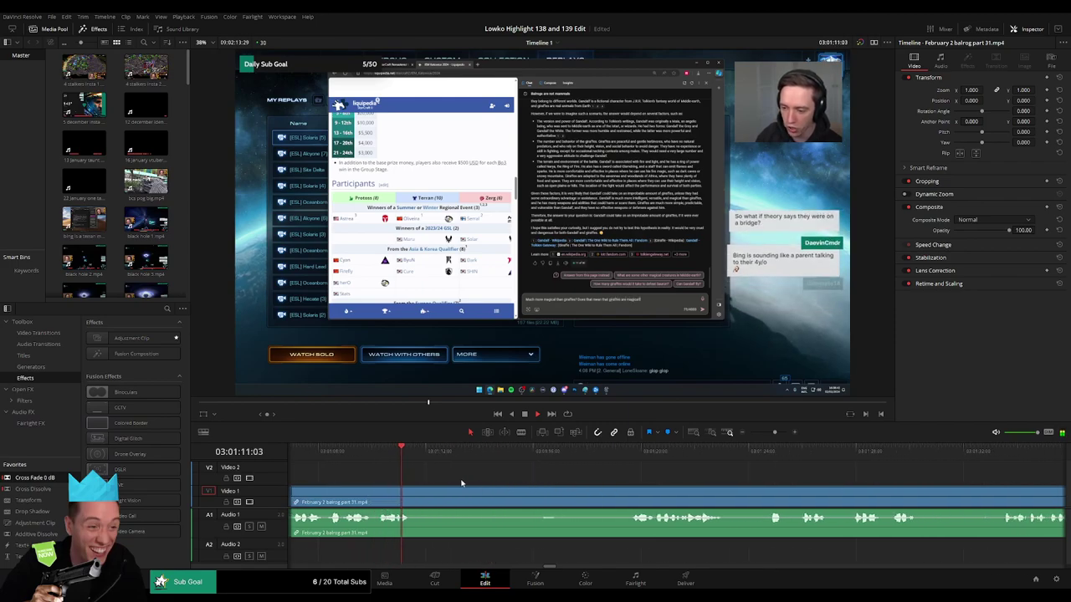
drag(426, 457, 618, 465)
key(space)
key(b)
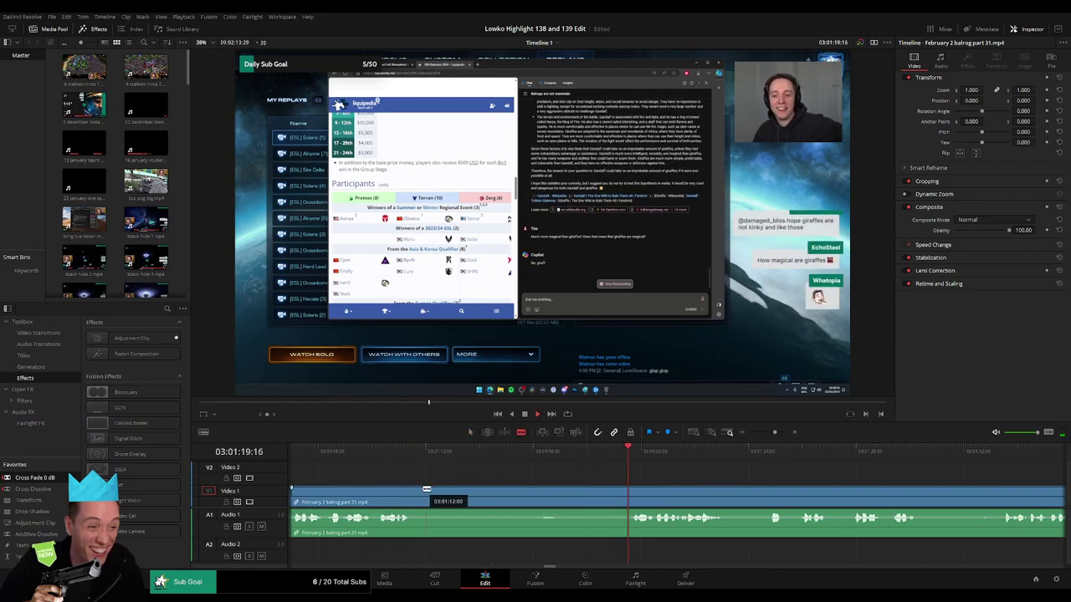
click(424, 492)
click(623, 494)
key(a)
click(587, 496)
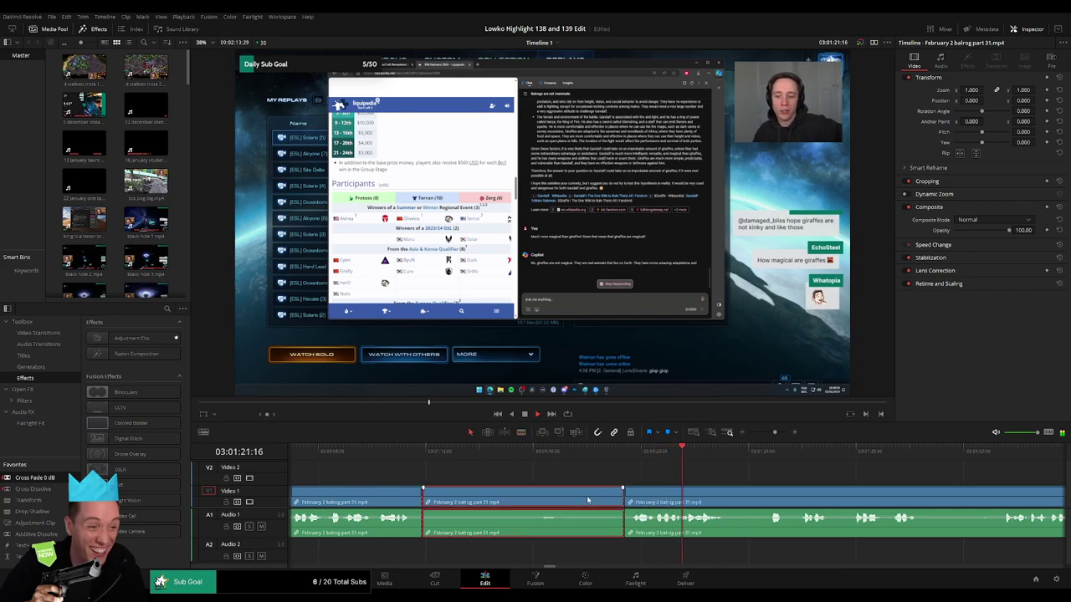
key(Delete)
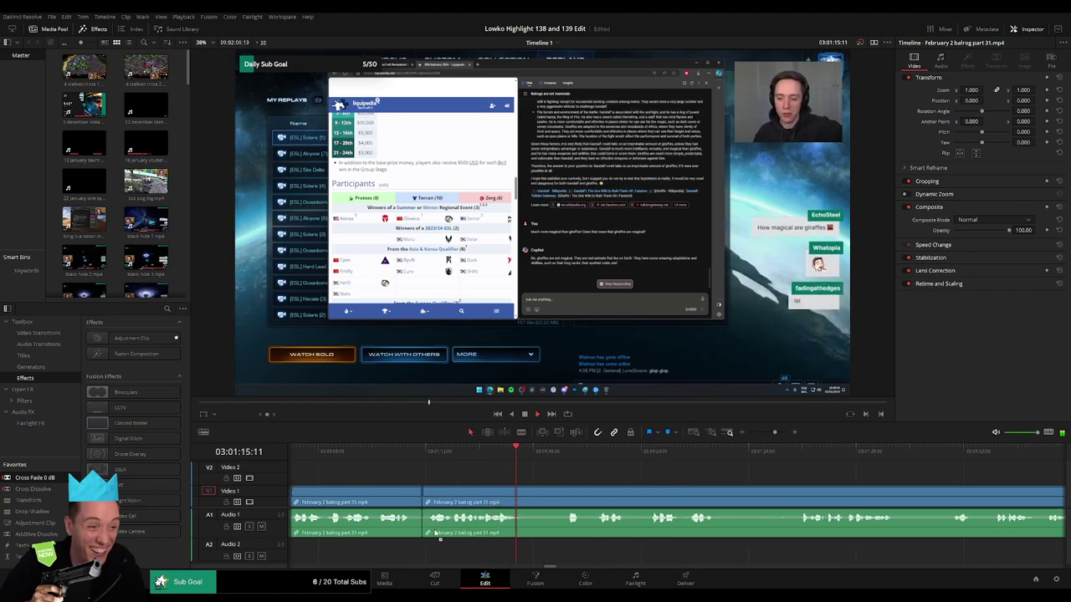
drag(638, 480, 528, 474)
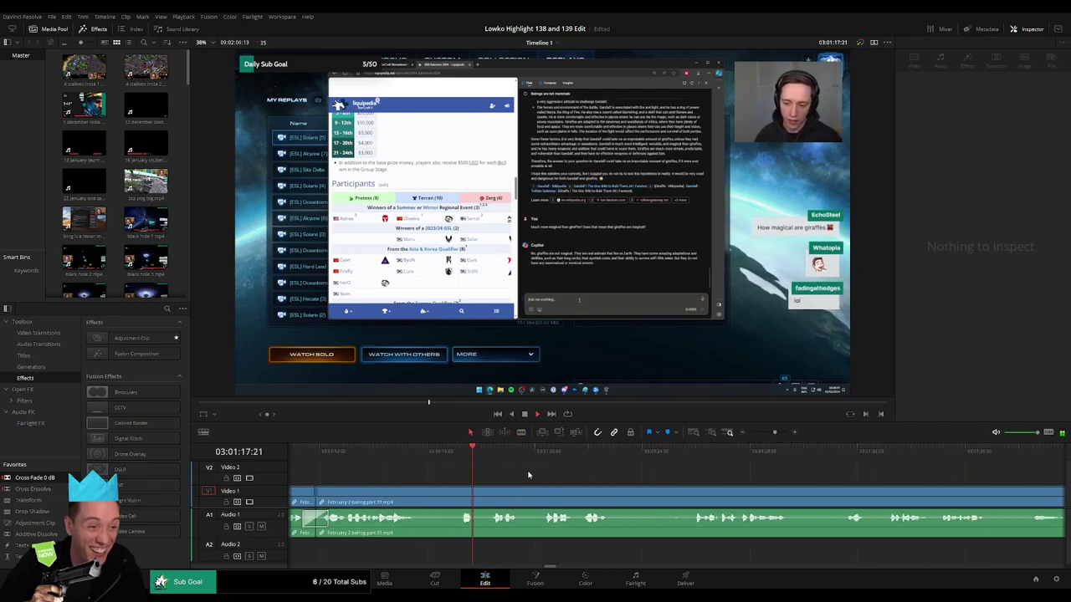
- Ripple-delete the three-second pause from about 03:01:23 to 03:01:26 and add a Cross Fade 0 dB at the audio join
click(542, 461)
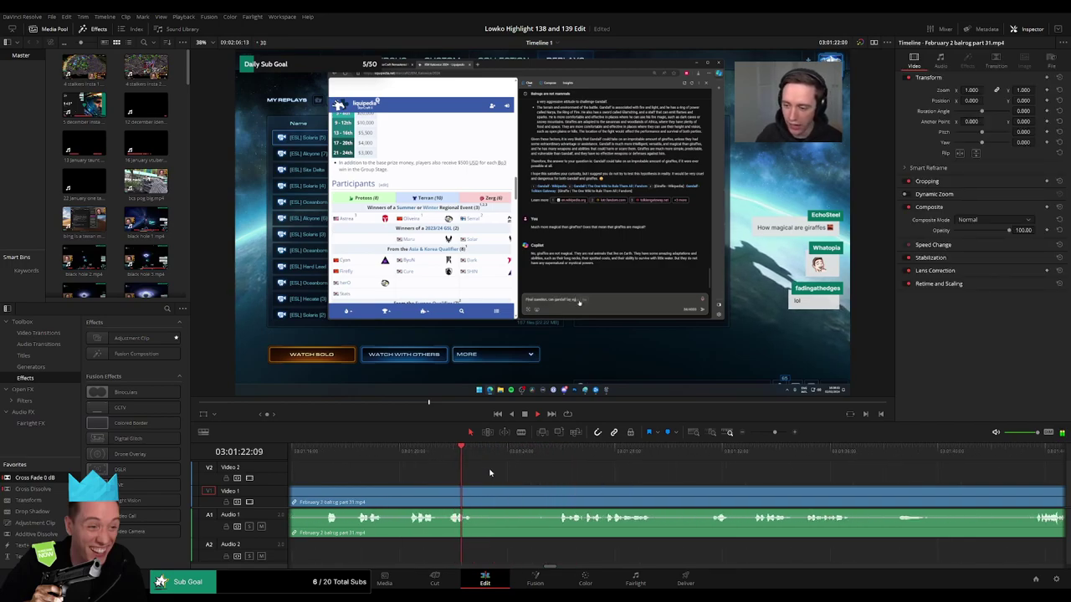
click(530, 456)
key(b)
click(482, 500)
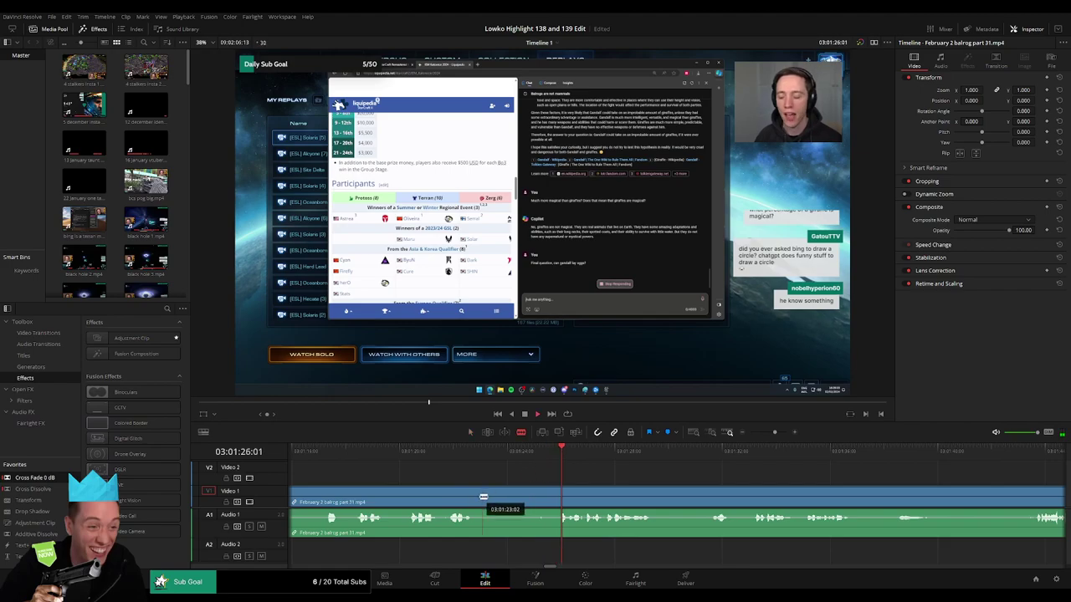
click(559, 500)
key(a)
click(543, 500)
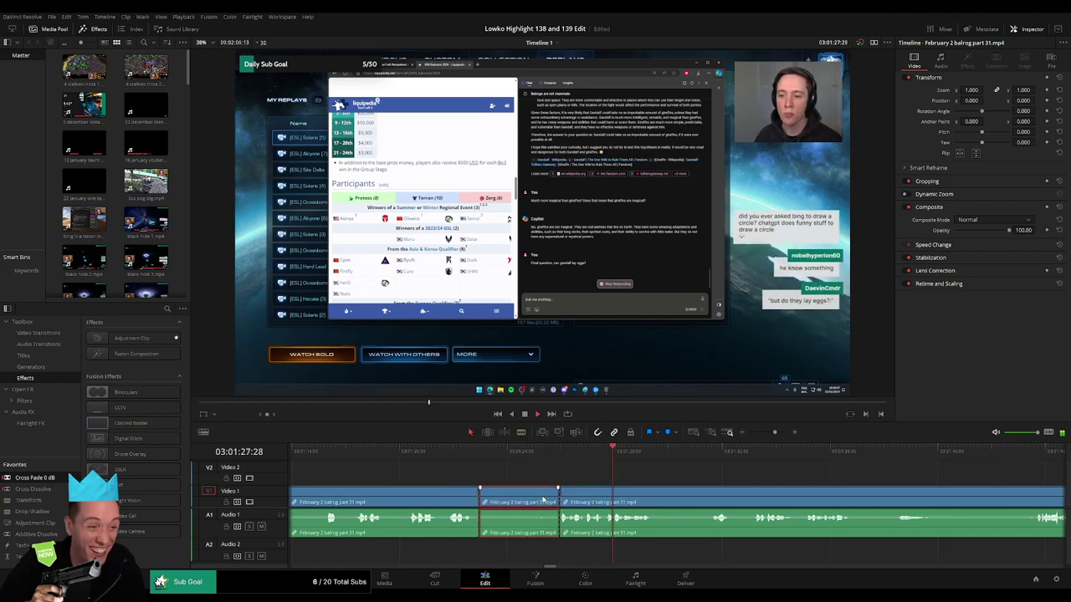
key(Delete)
drag(472, 530, 481, 527)
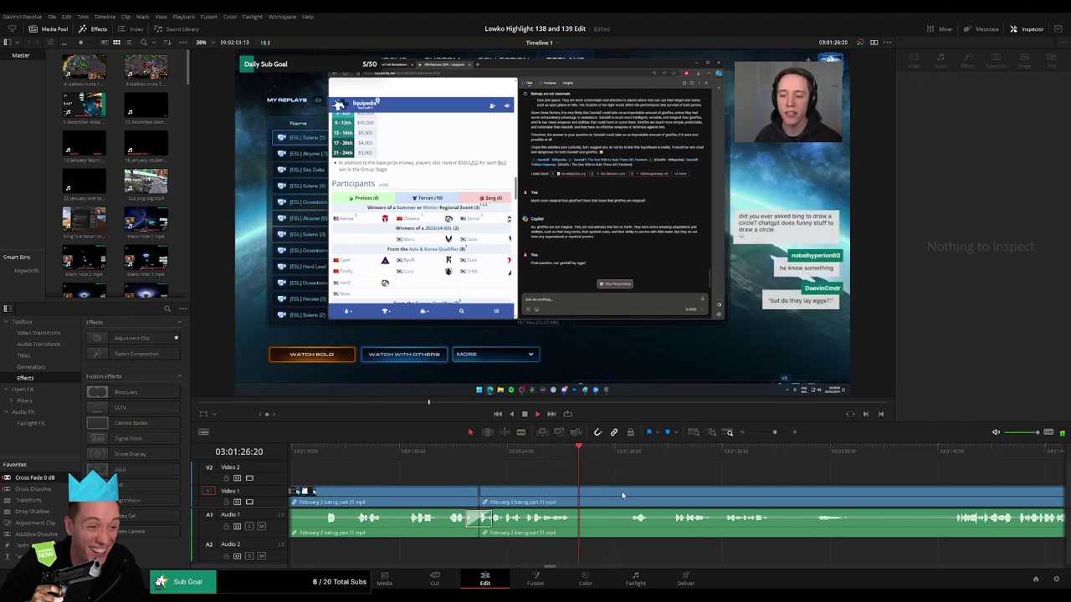
- Cut out the two-second pause just before about 03:01:28:15 with a ripple delete and cross-fade its audio join with Cross Fade 0 dB
scroll(530, 486, right, 3)
click(527, 457)
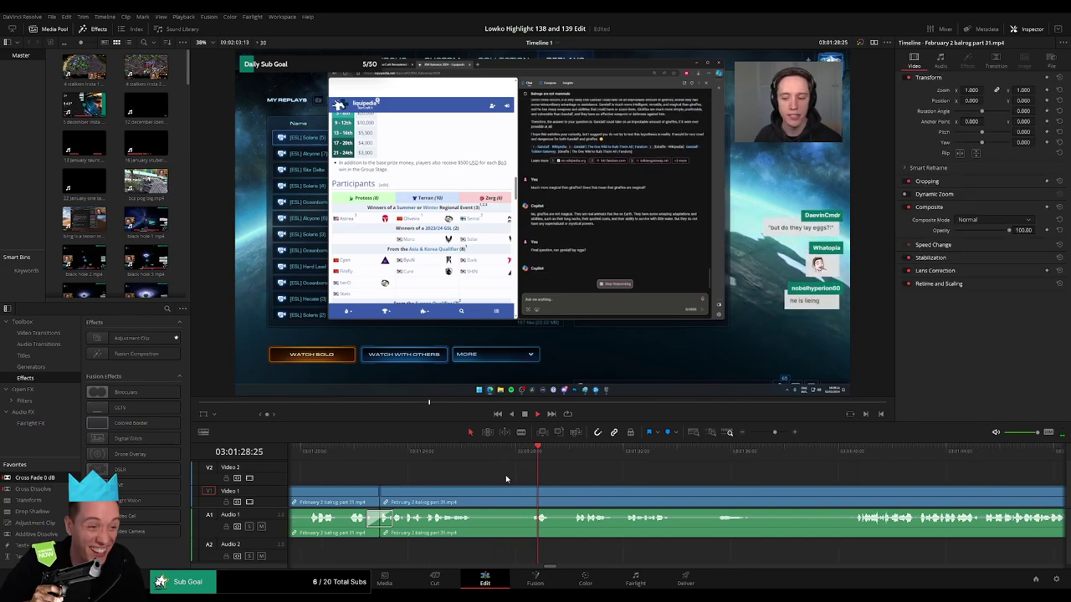
key(b)
click(478, 502)
click(532, 495)
key(a)
click(518, 500)
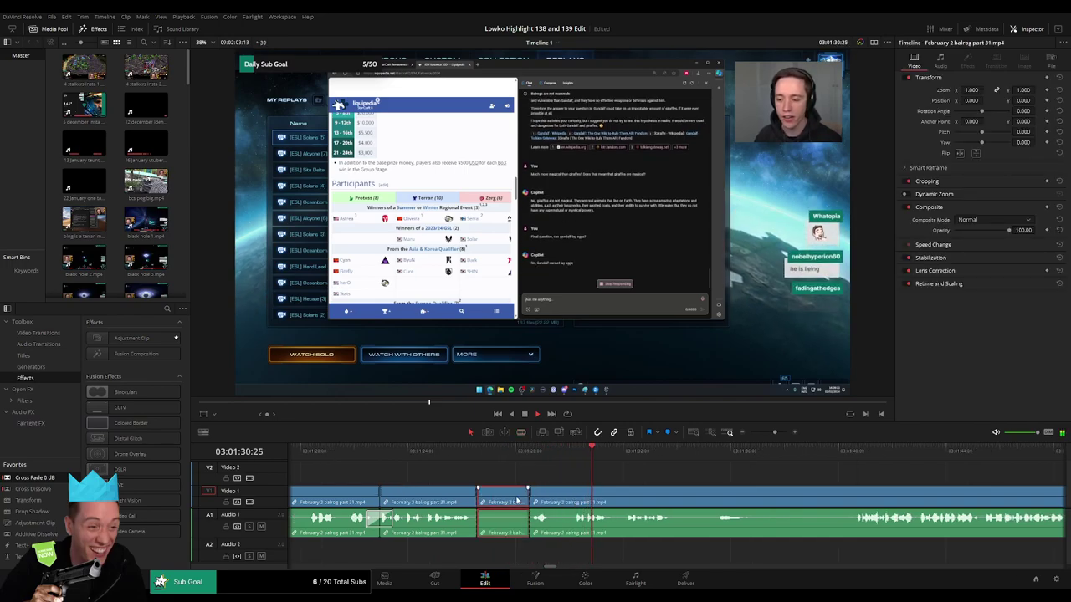
key(Delete)
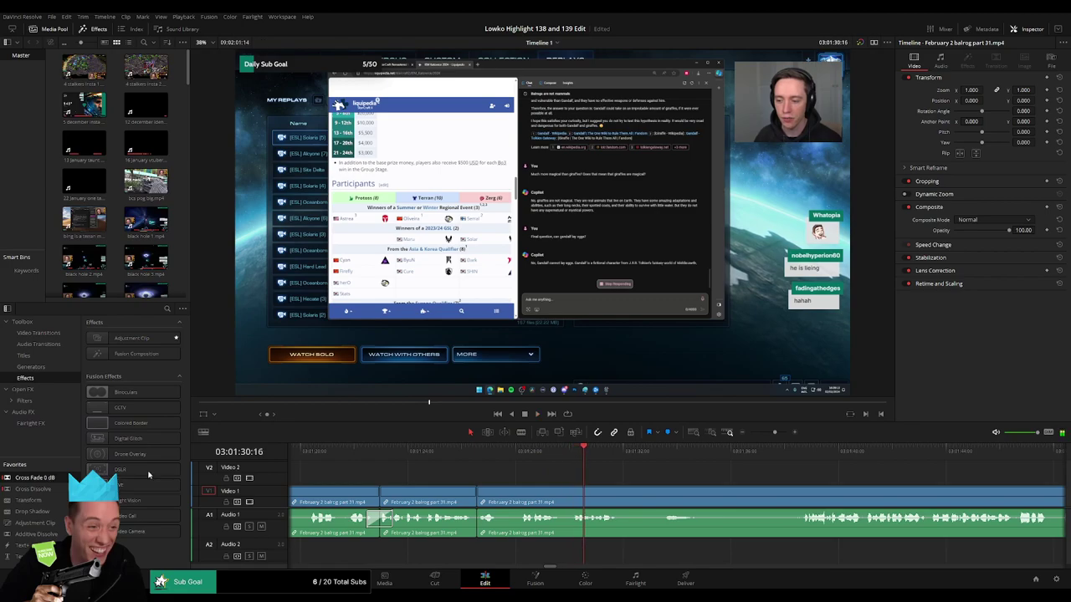
drag(482, 534, 480, 527)
- Ripple-delete the long section from about 03:01:32 to 03:01:38 and place a Cross Fade 0 dB on the resulting audio join
scroll(527, 486, right, 4)
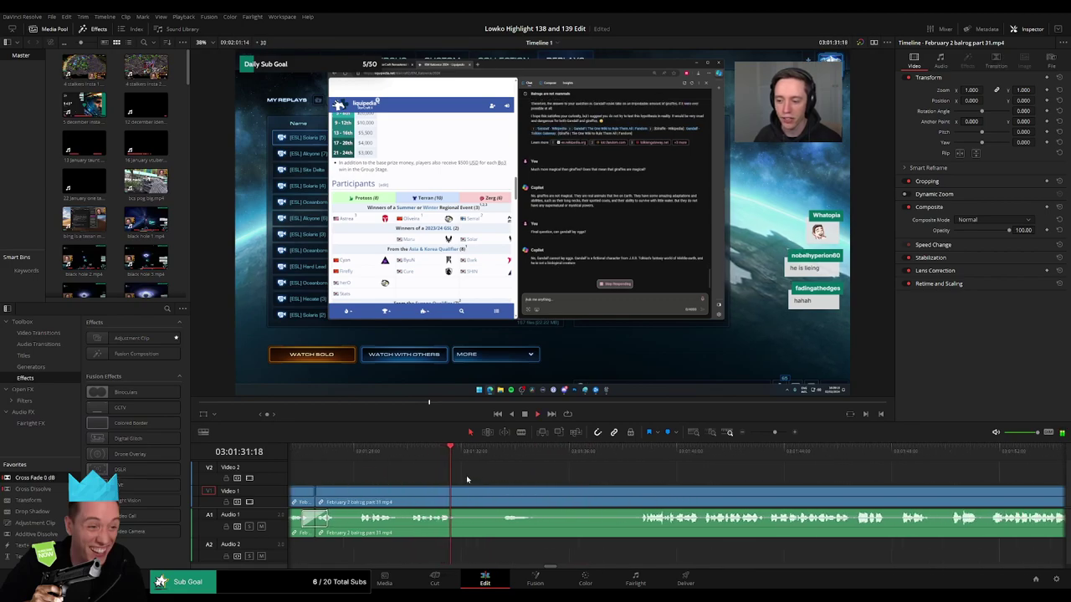
drag(485, 452, 494, 454)
drag(584, 455, 620, 454)
key(b)
drag(466, 497, 591, 500)
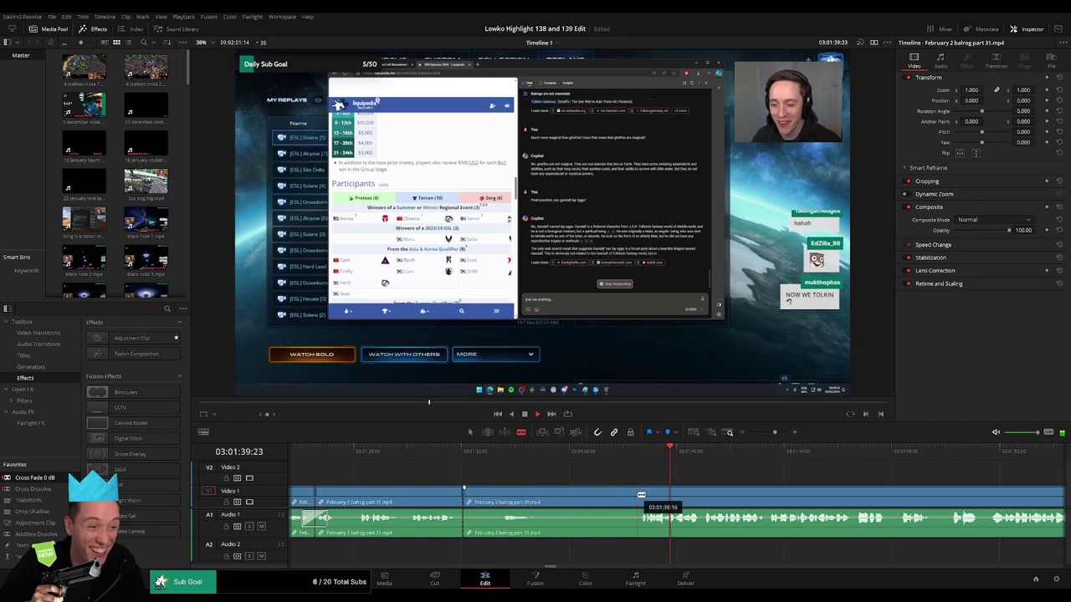
key(Delete)
drag(35, 477, 471, 530)
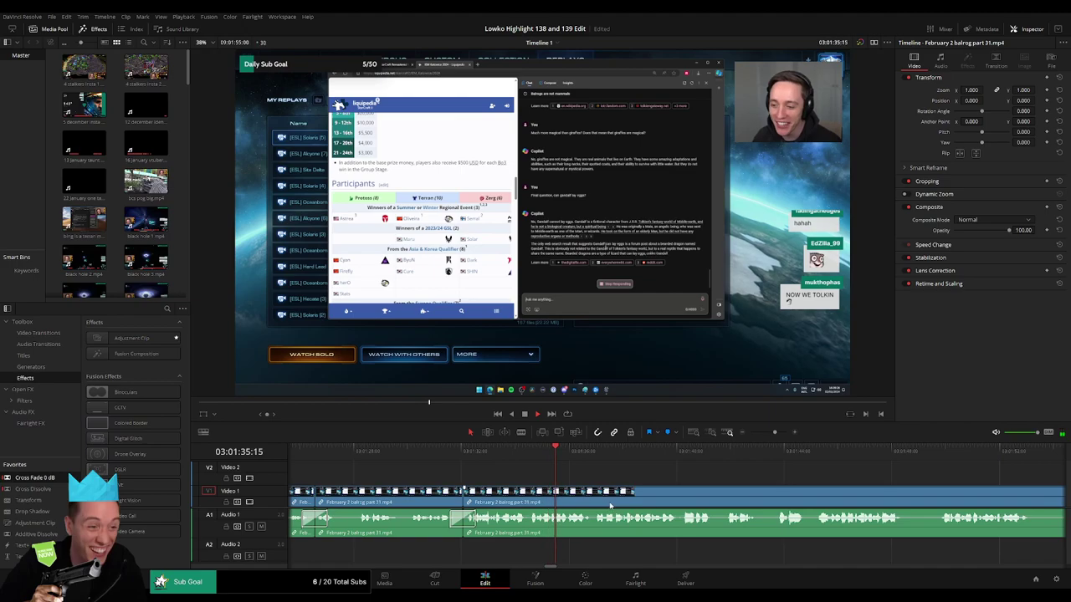
- Ripple-delete the one-second pause at about 03:01:49, after the chatbot's final answer, and add a cross fade at its audio join
click(771, 433)
scroll(538, 478, right, 3)
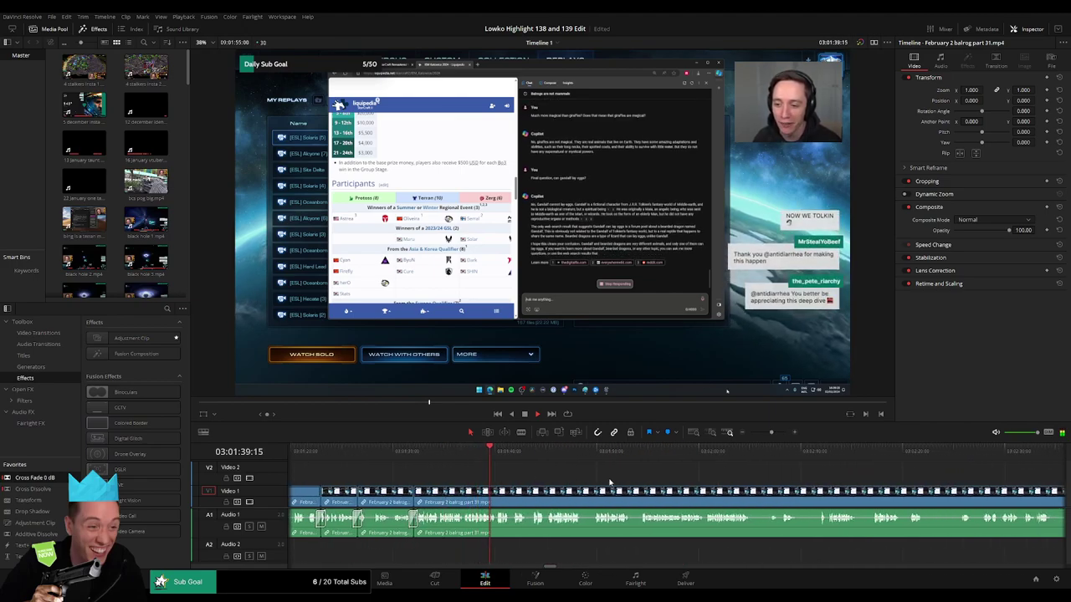
drag(628, 483, 515, 477)
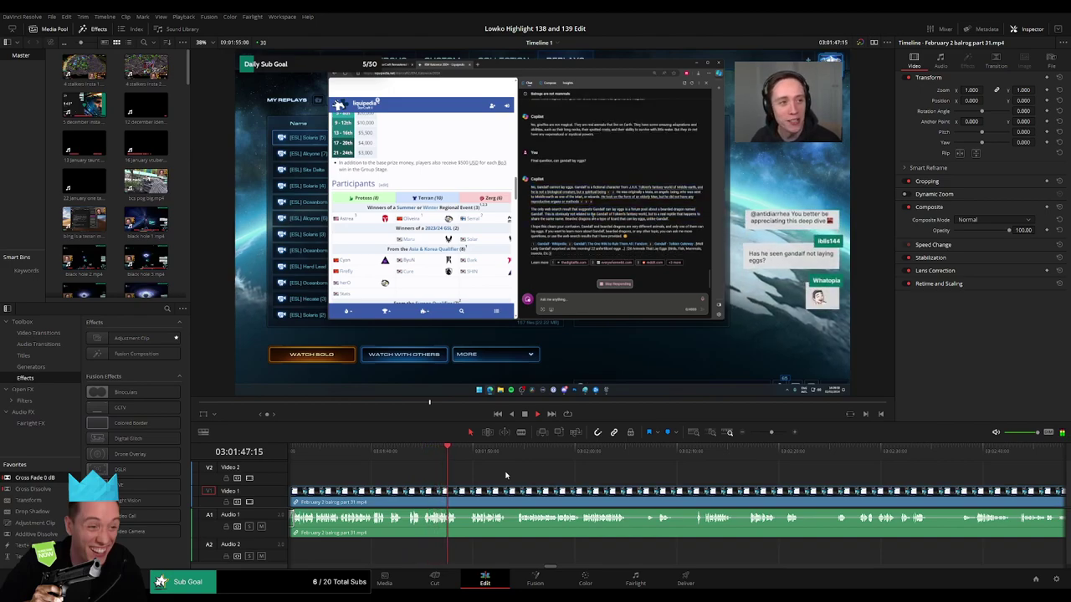
click(473, 452)
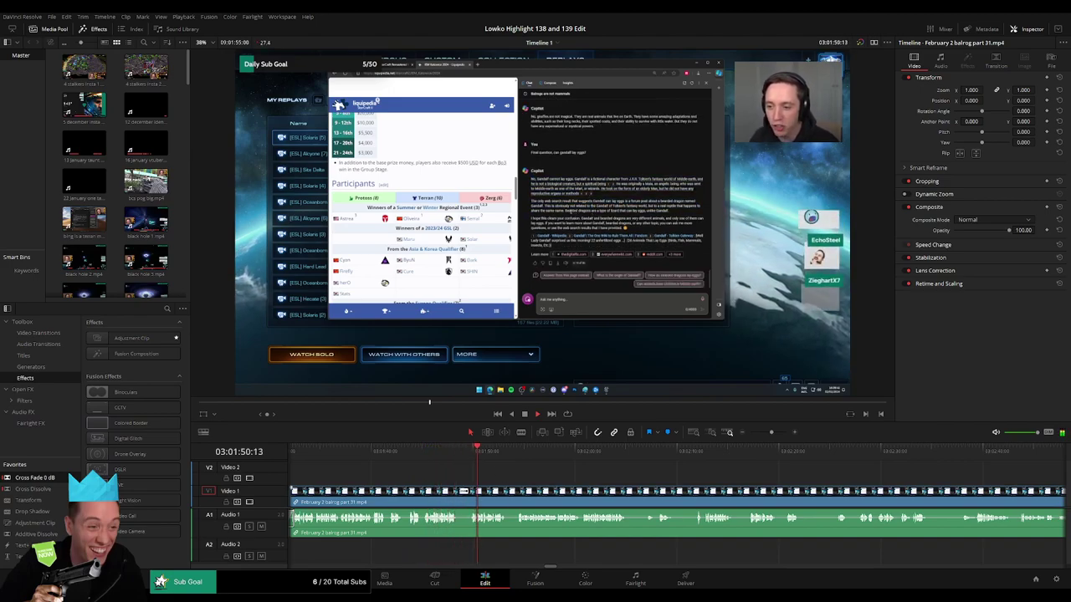
key(b)
click(460, 492)
click(471, 493)
key(a)
click(465, 499)
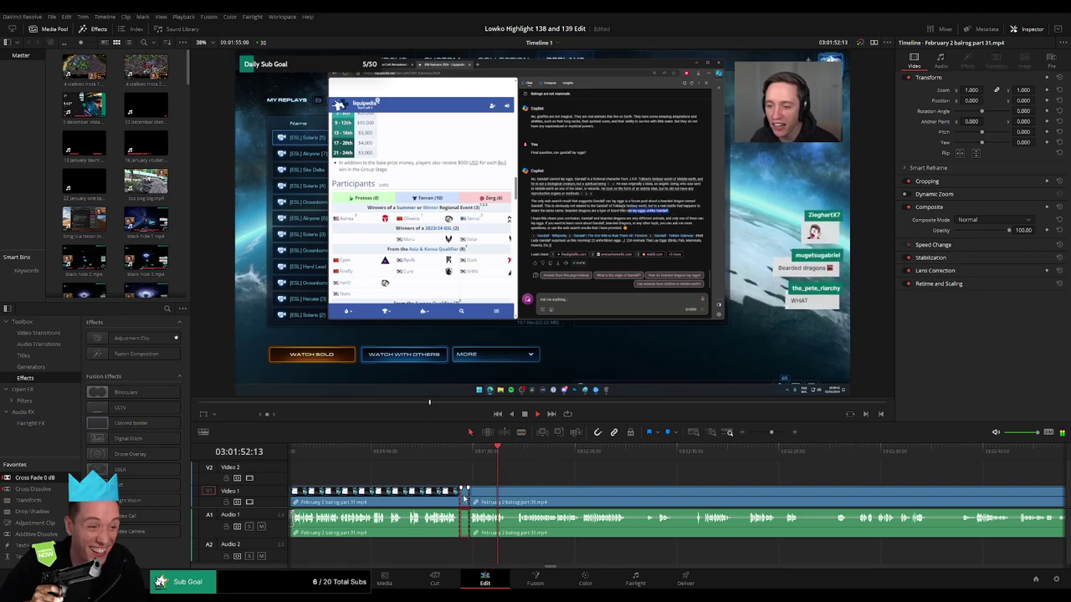
key(Delete)
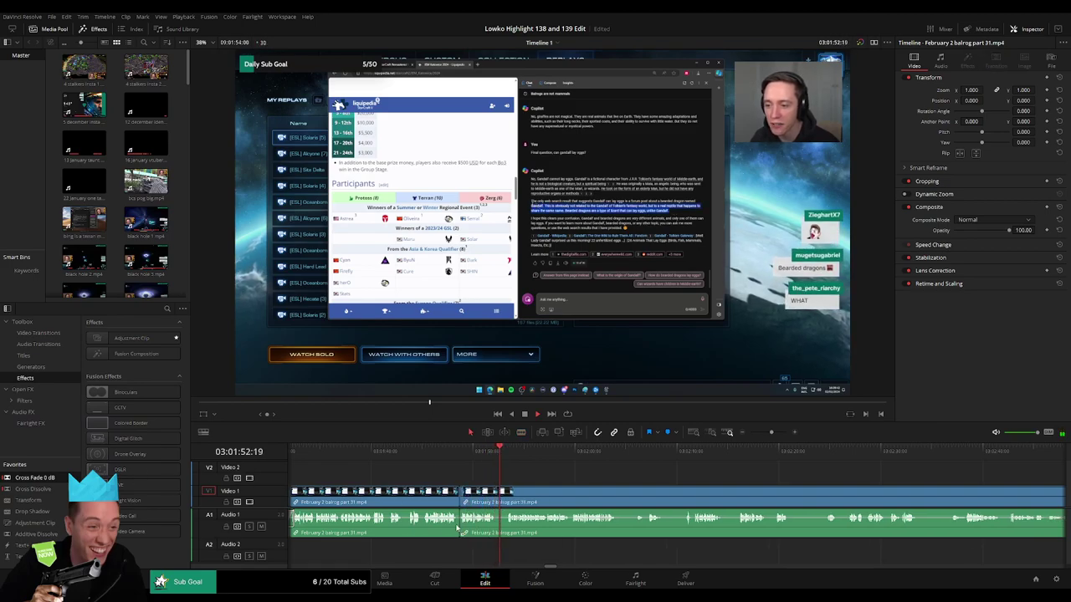
click(459, 527)
key(shift+t)
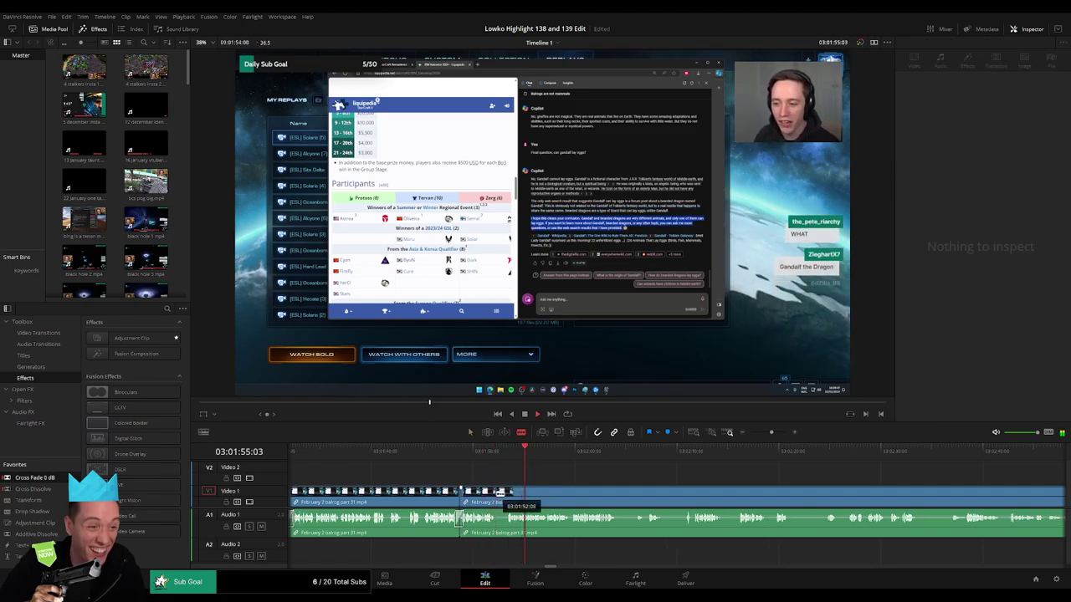
- Add an Adjustment Clip on Video 2 from about 03:01:45 up to the join near 03:01:48
click(483, 452)
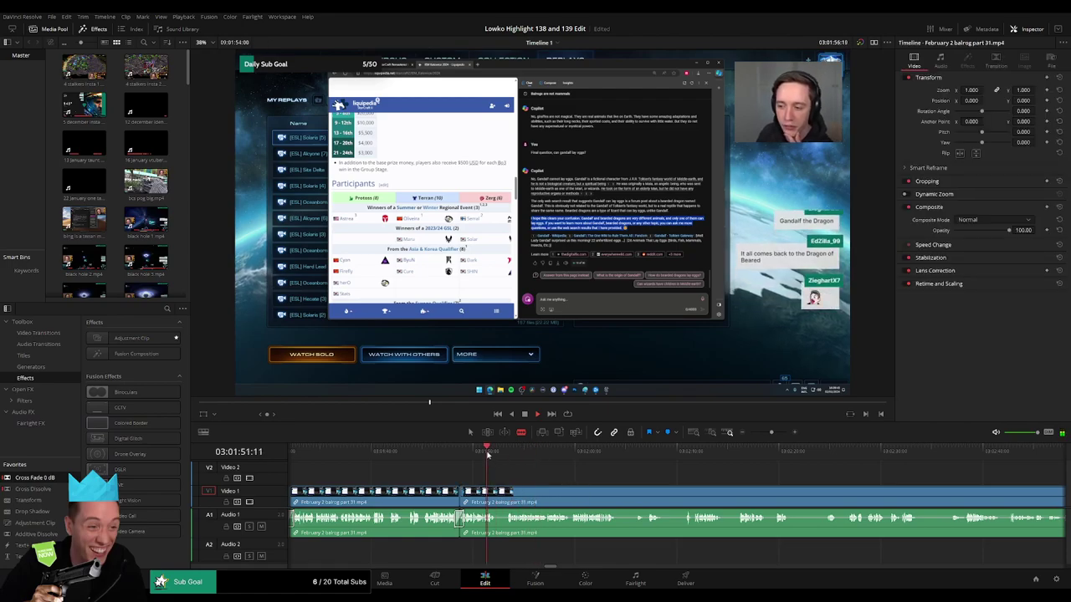
click(461, 452)
click(461, 454)
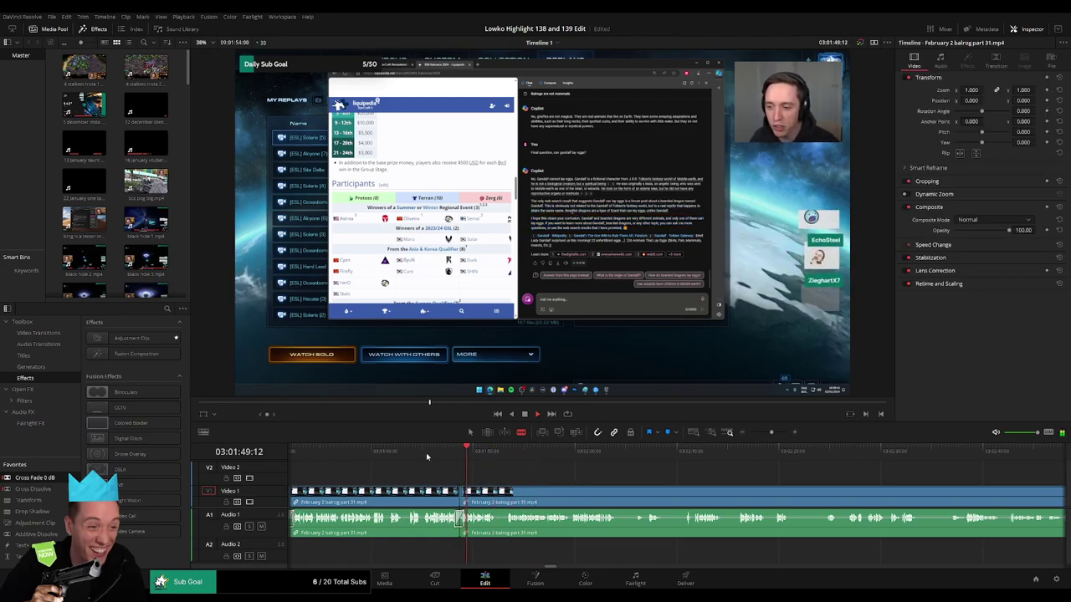
click(421, 452)
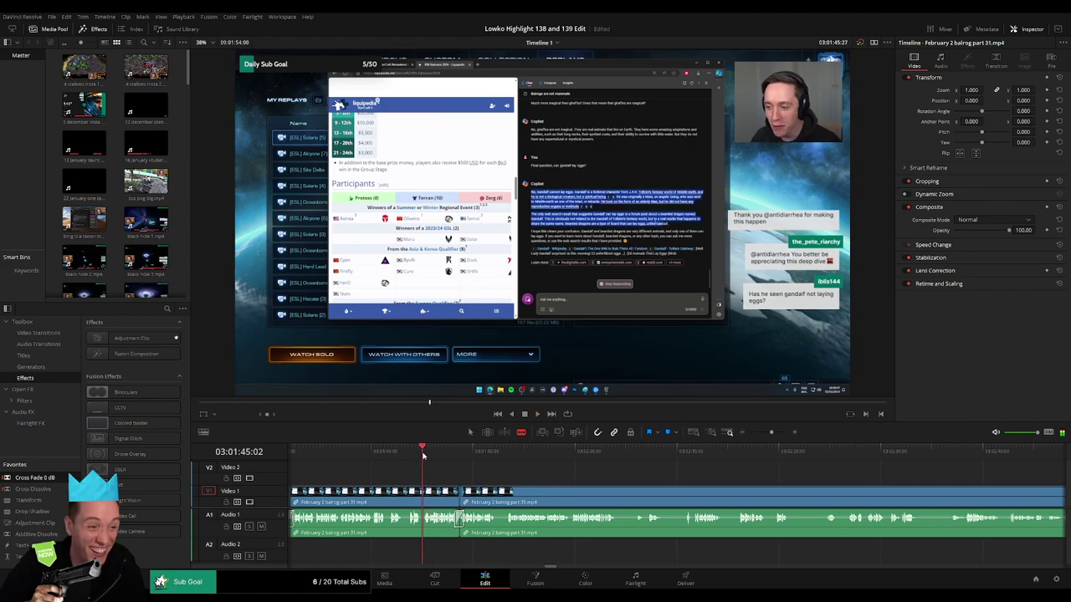
drag(58, 520, 458, 478)
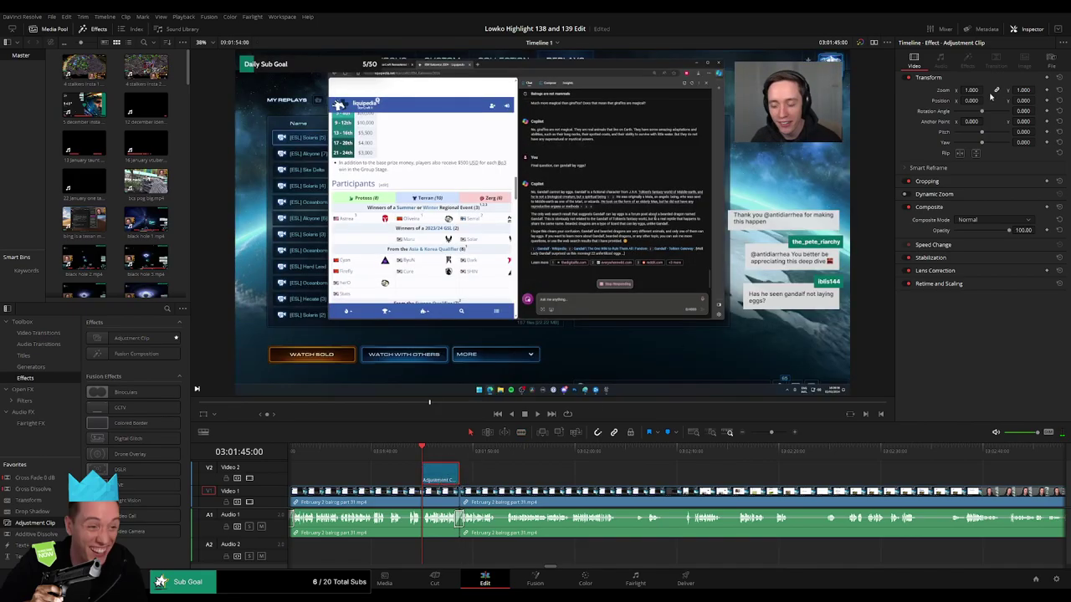
- Set the adjustment clip's zoom to 1.710 and its position to X -1341, Y -645 to frame the chatbot conversation, and play it back
drag(972, 91, 1038, 100)
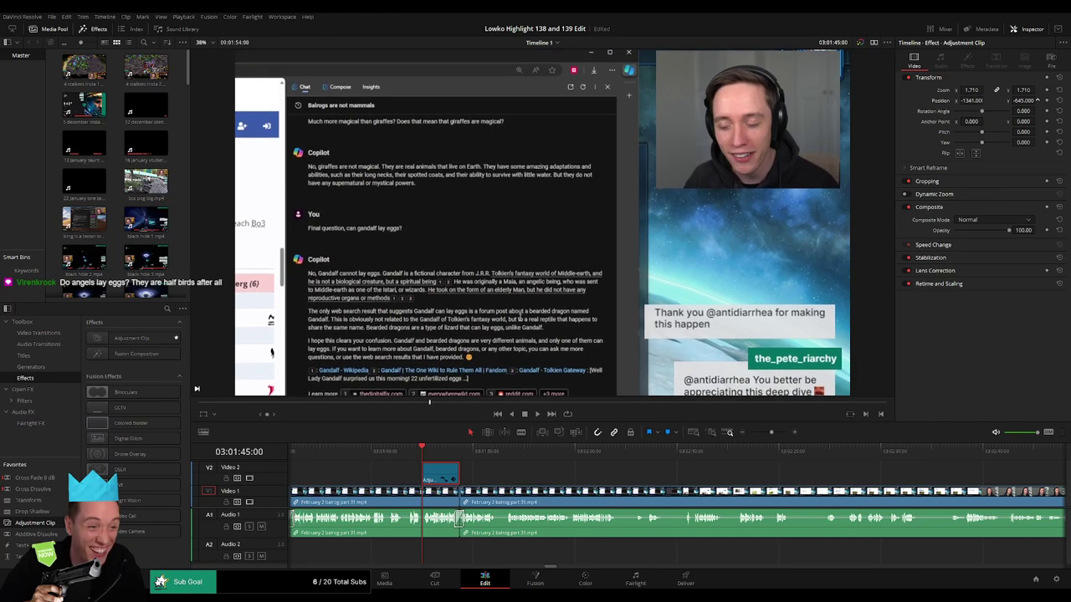
key(space)
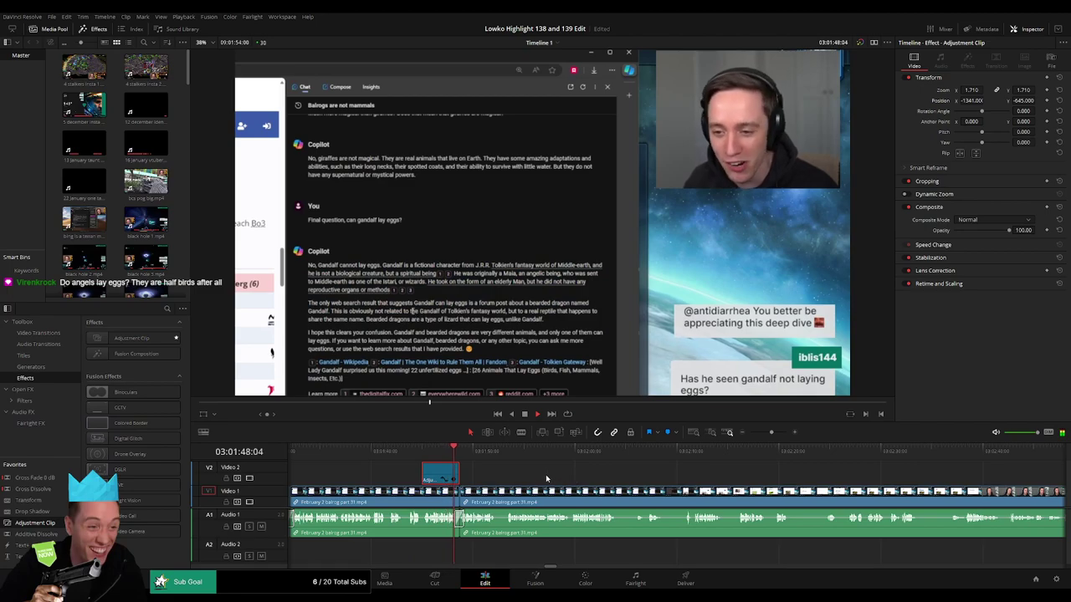
click(546, 478)
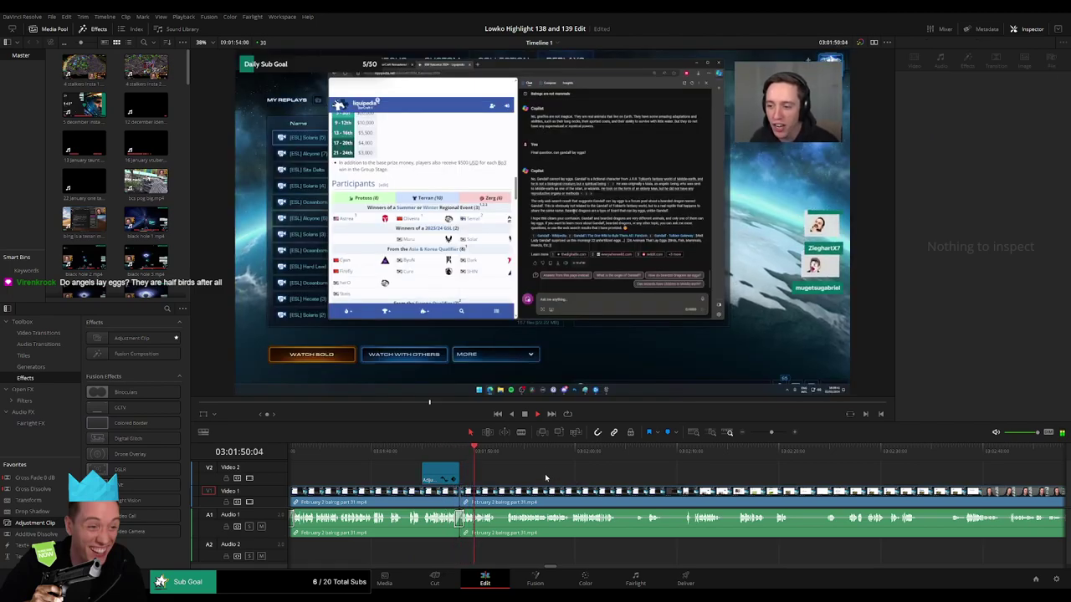
- Cut out the pause from about 03:02:04 to 03:02:06 with a ripple delete
click(499, 453)
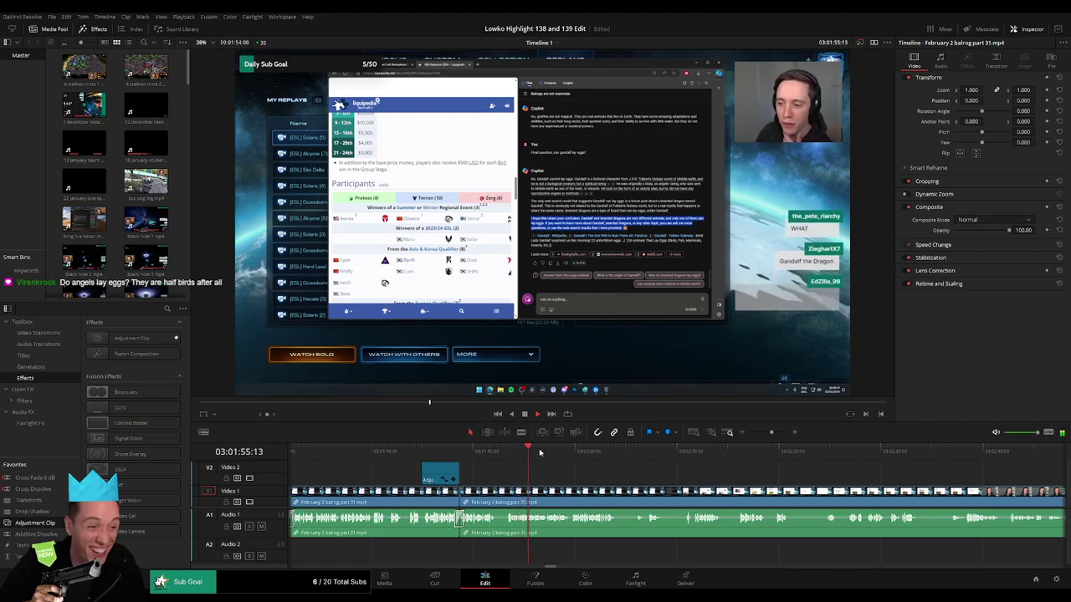
drag(655, 476, 505, 466)
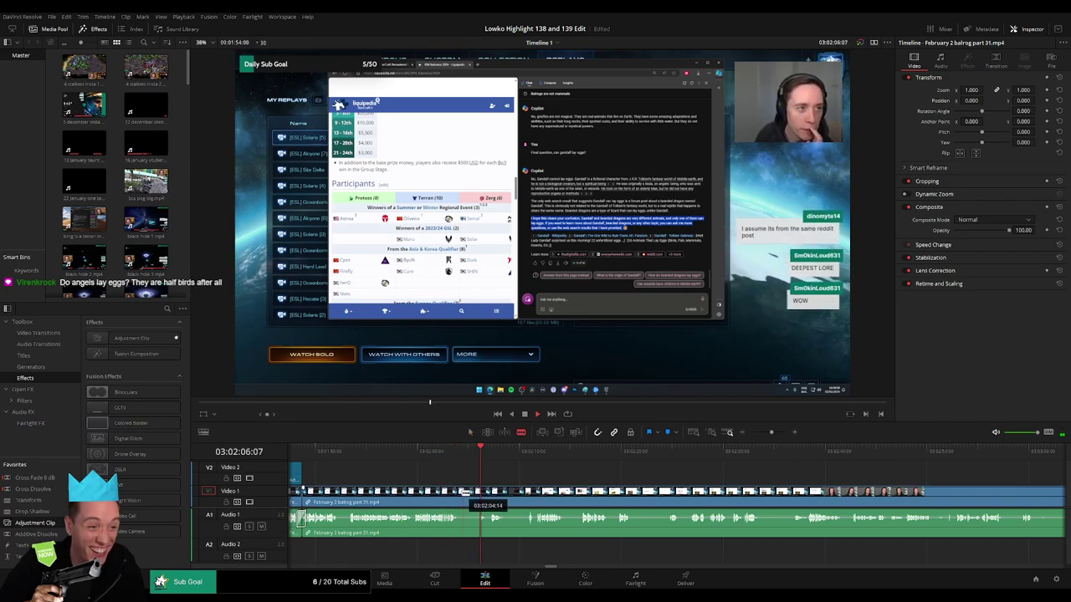
click(463, 494)
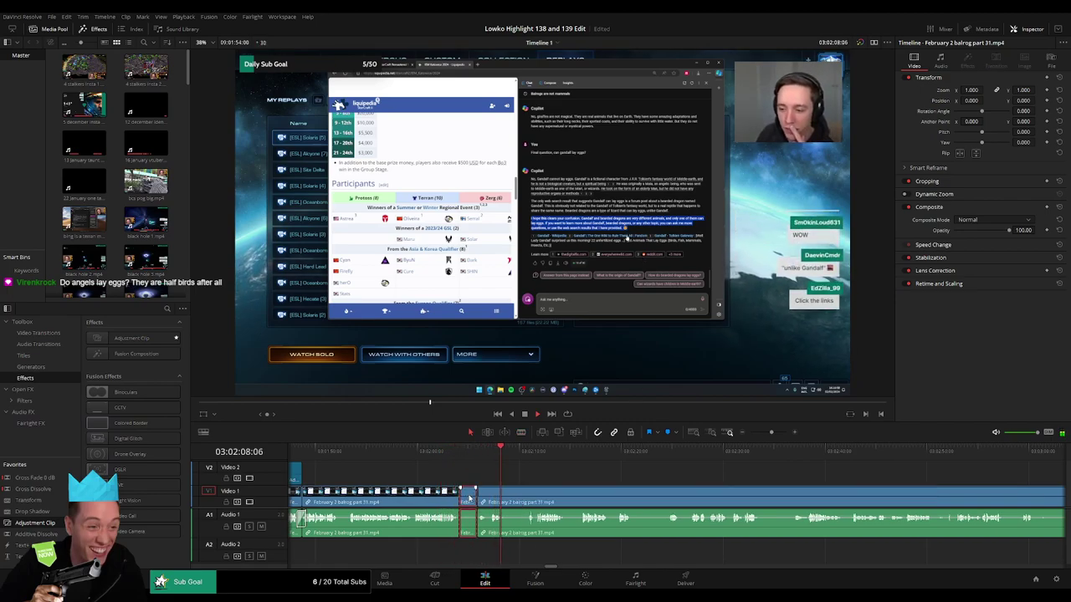
key(Delete)
- Ripple-delete the pause from about 03:02:07 to 03:02:09, where the egg-laying animals article opens, and add a Cross Fade 0 dB at the join
click(503, 452)
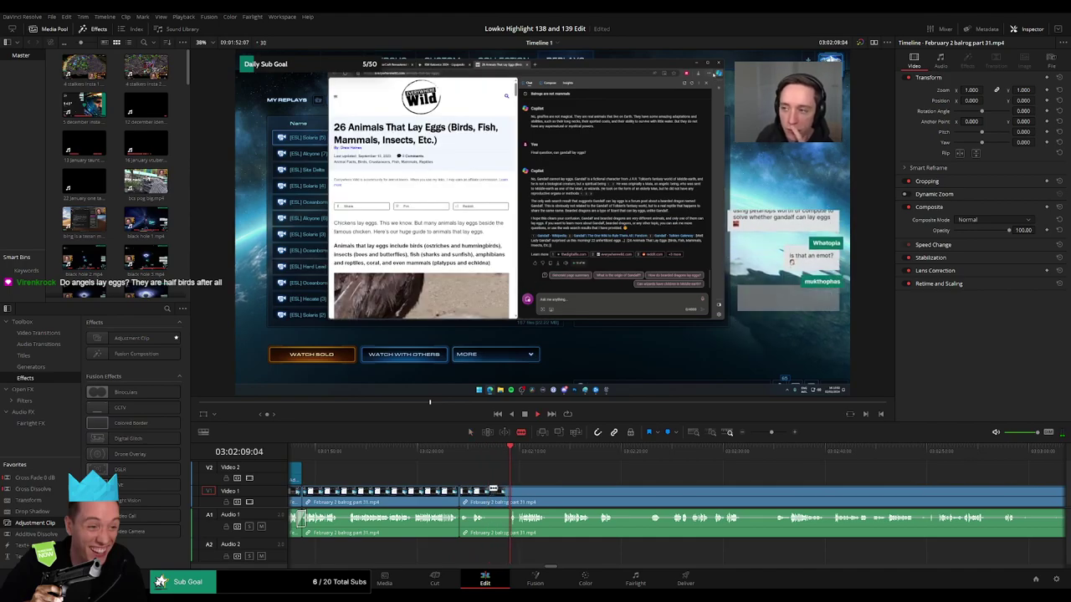
click(491, 490)
click(508, 491)
key(a)
click(501, 495)
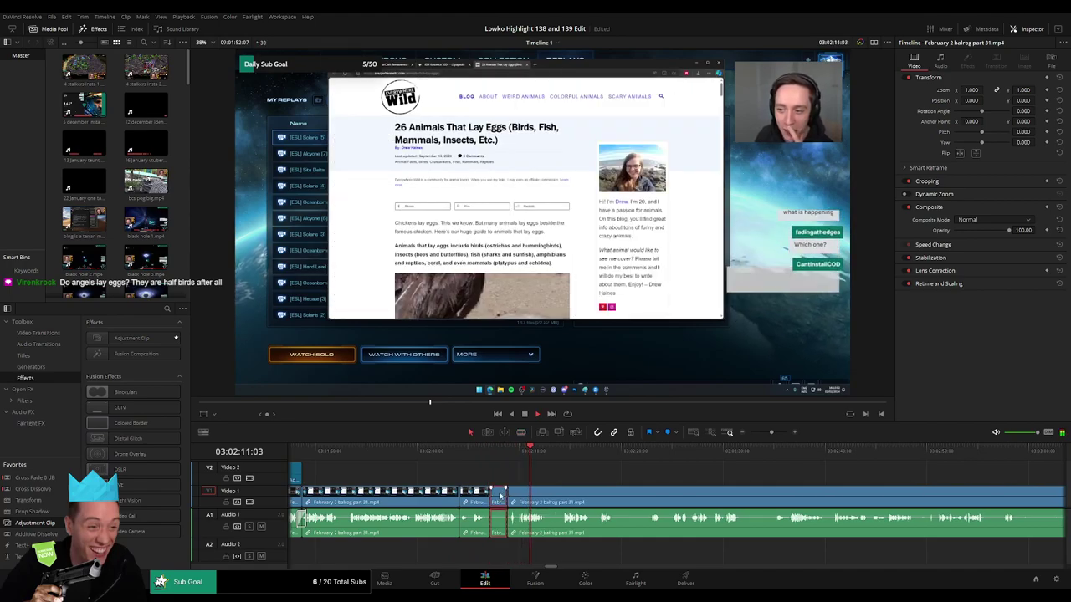
key(Delete)
drag(54, 480, 492, 519)
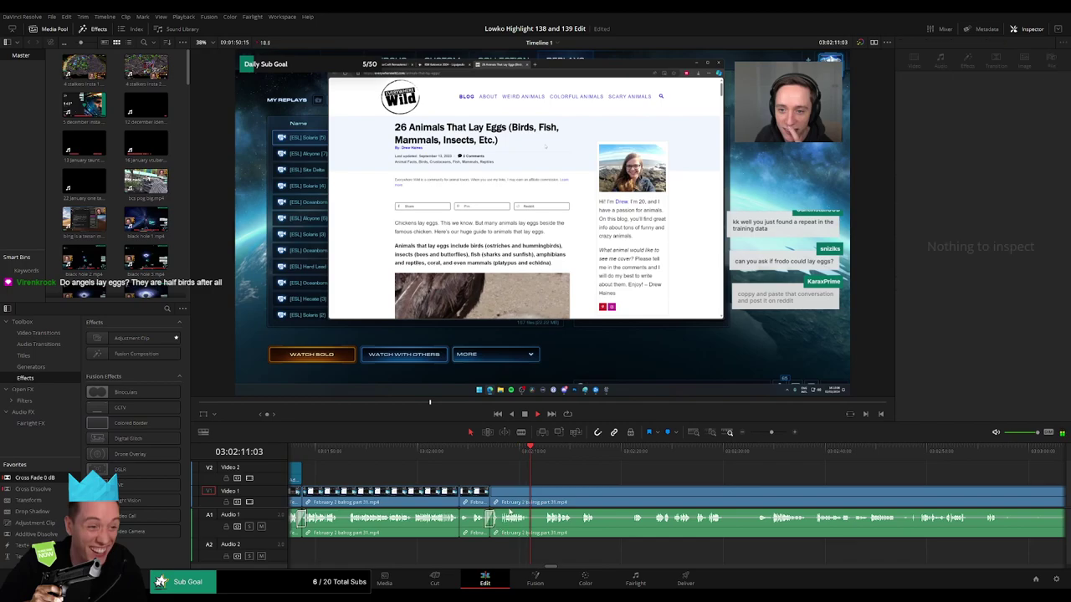
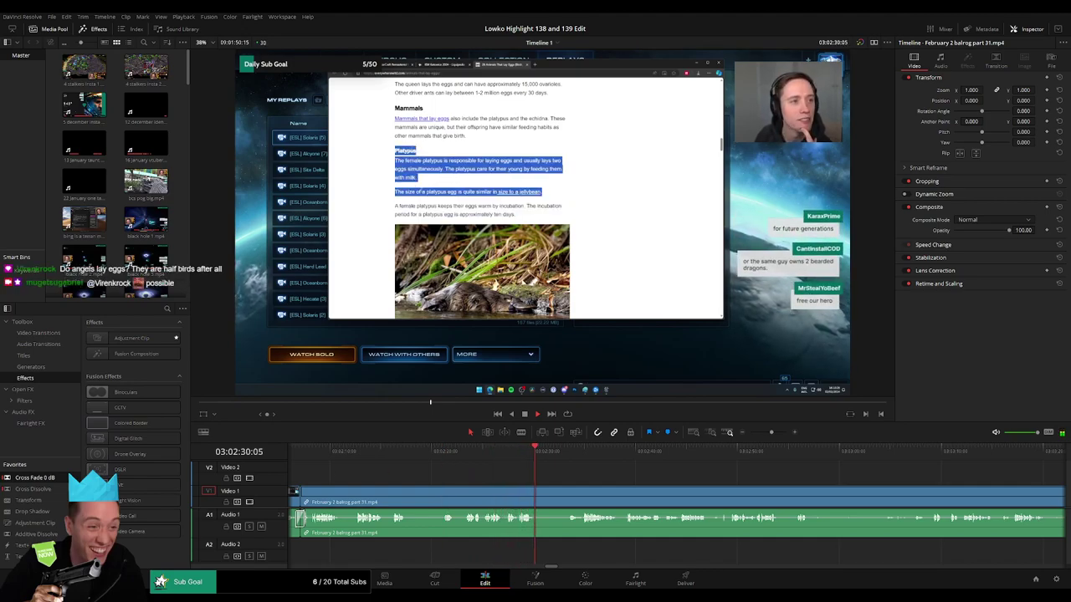
- Ripple-delete the silence from about 03:02:30 to 03:02:35, after the platypus passage, and cross-fade the audio join
key(b)
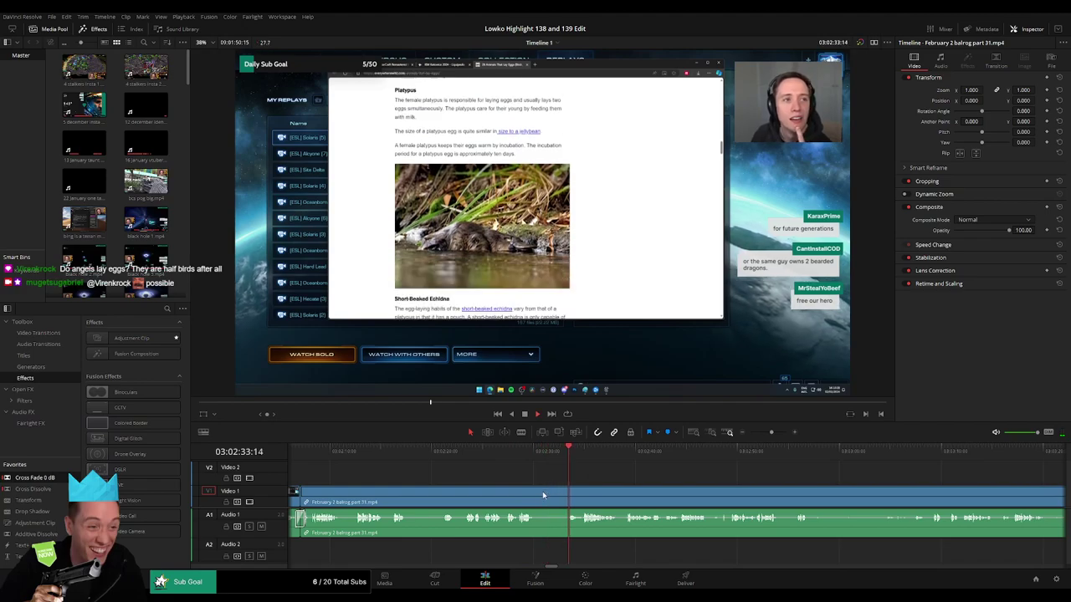
click(536, 502)
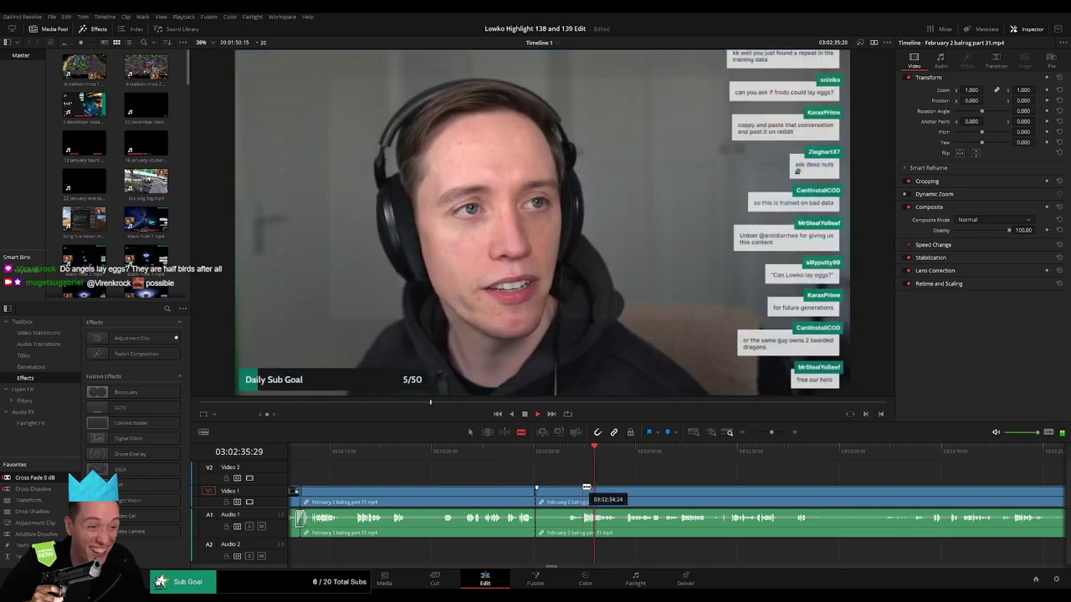
click(584, 487)
key(a)
click(569, 494)
key(Delete)
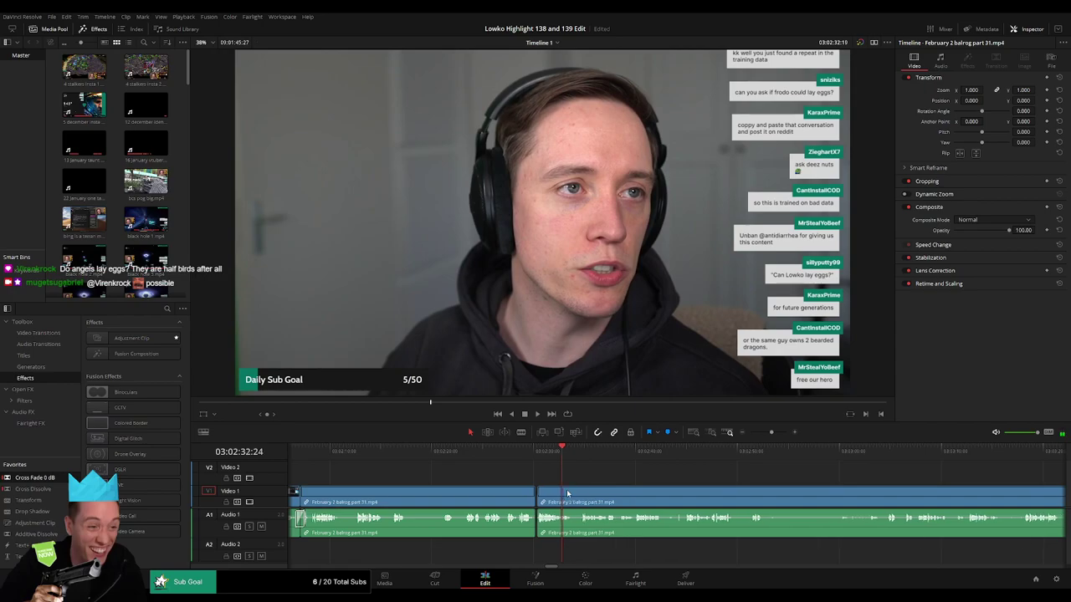
key(l)
click(638, 485)
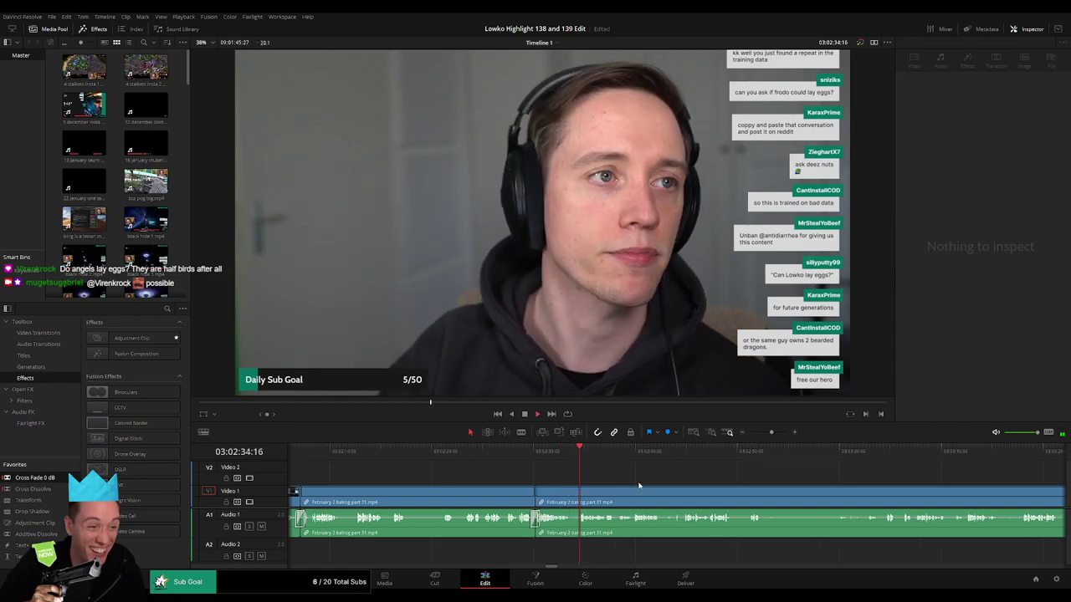
drag(669, 488, 527, 484)
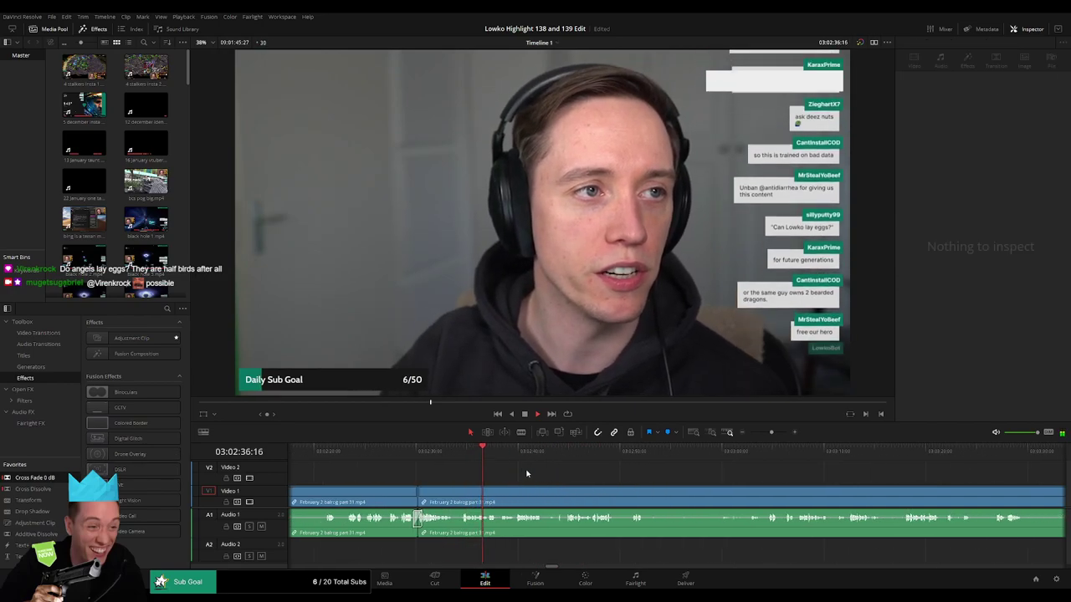
- Ripple-delete the pause from about 03:02:43 to 03:02:45 in the webcam footage
drag(532, 474, 496, 475)
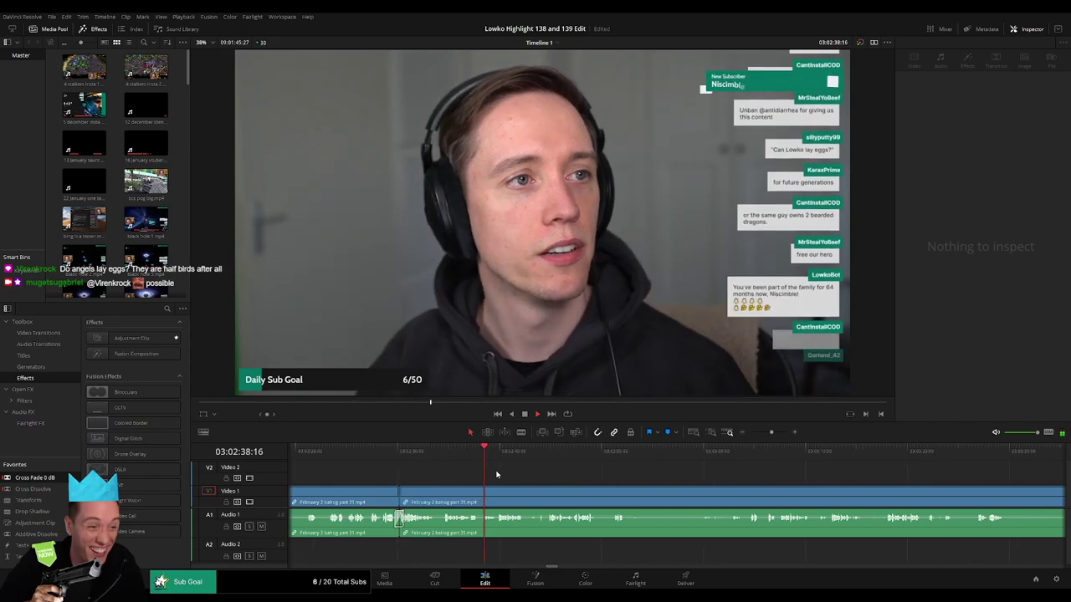
scroll(496, 476, right, 2)
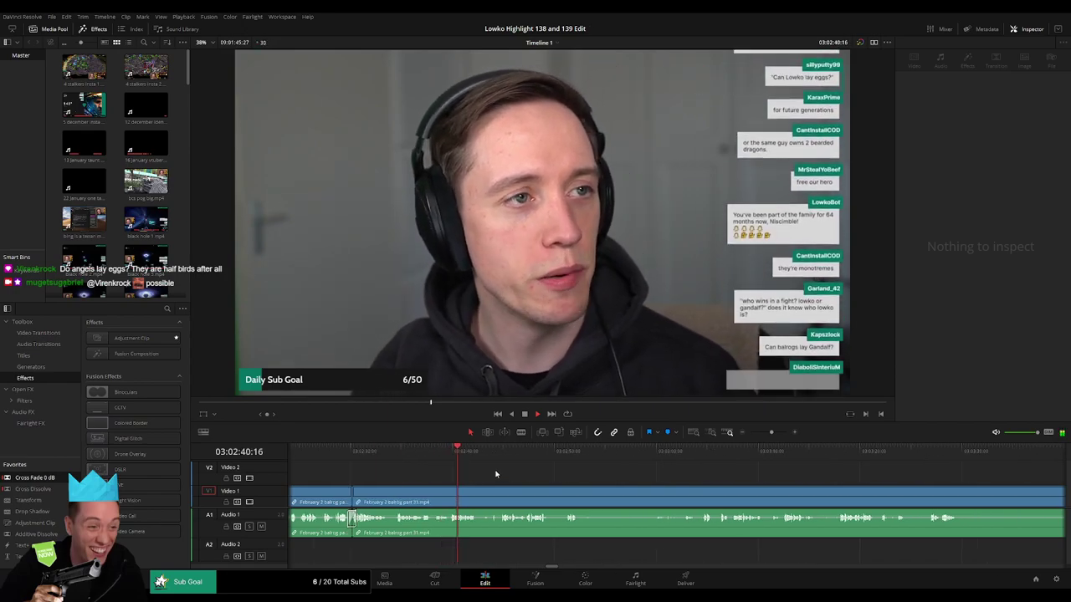
drag(394, 453, 491, 456)
key(space)
key(b)
click(480, 488)
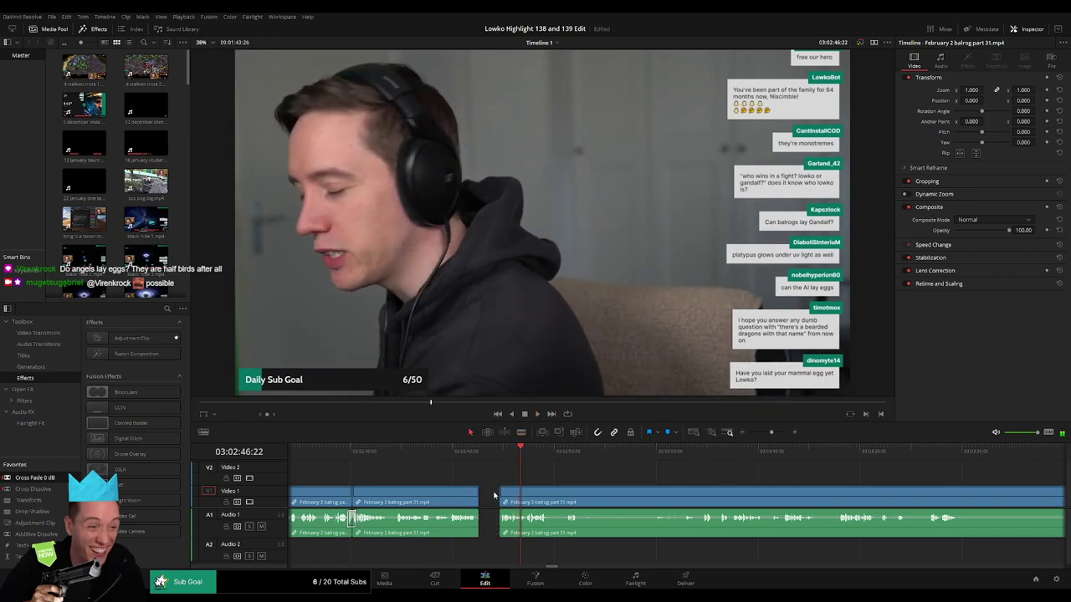
key(a)
- Ripple-delete the silence from about 03:02:51 to 03:03:02 and cross-fade the audio join
drag(548, 478, 475, 475)
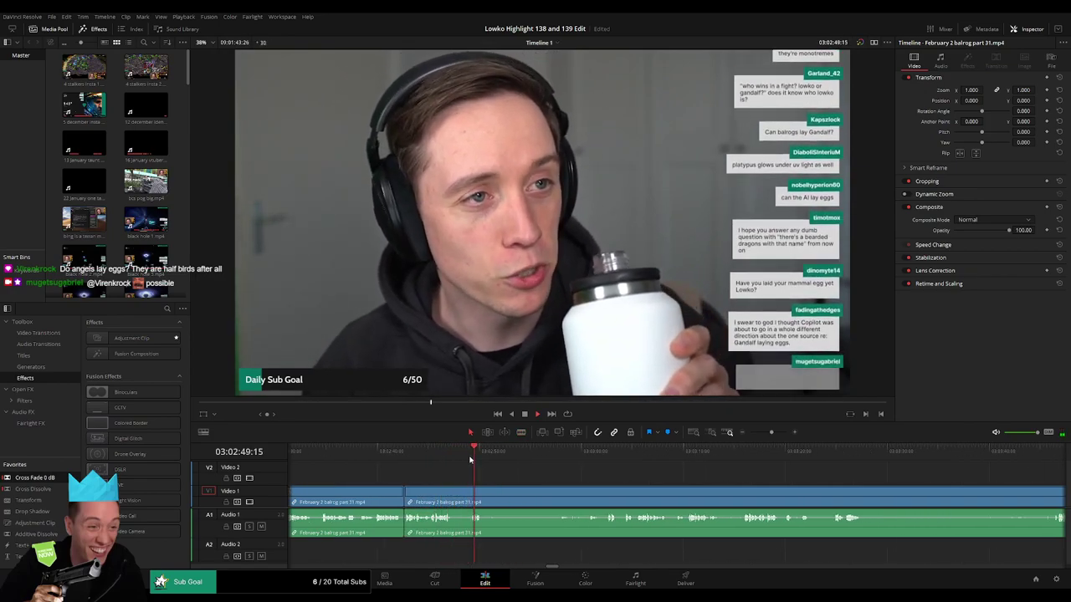
key(b)
click(486, 500)
click(607, 451)
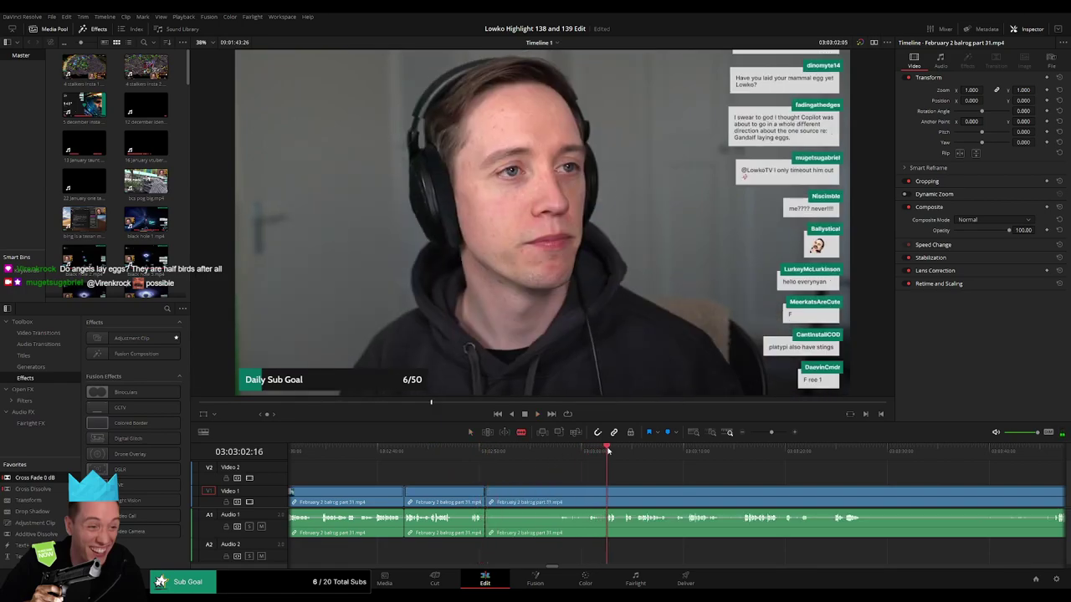
scroll(585, 478, right, 3)
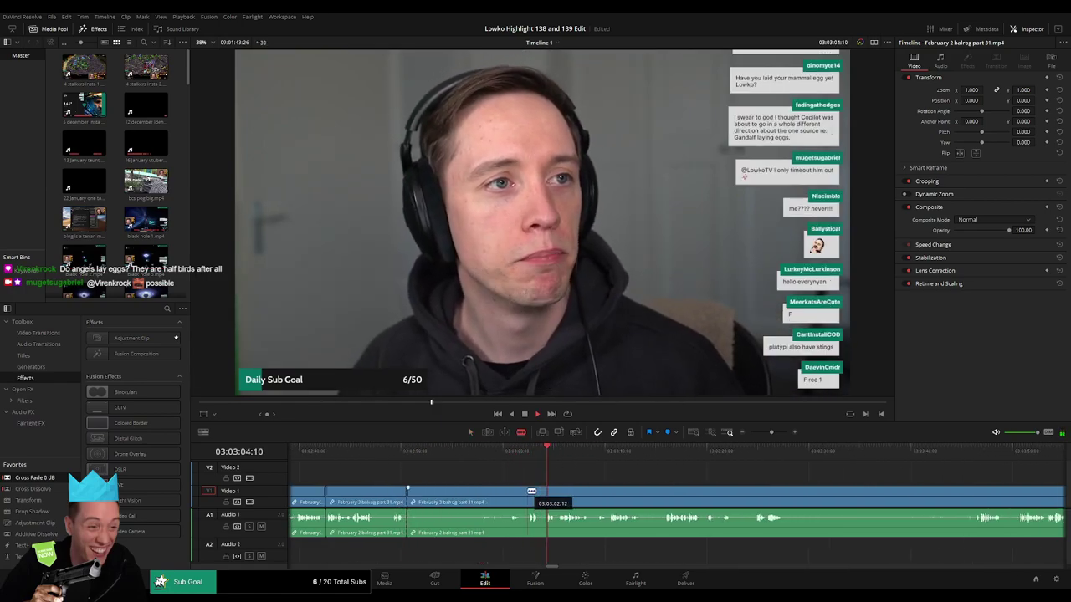
click(527, 499)
key(a)
click(509, 499)
key(Delete)
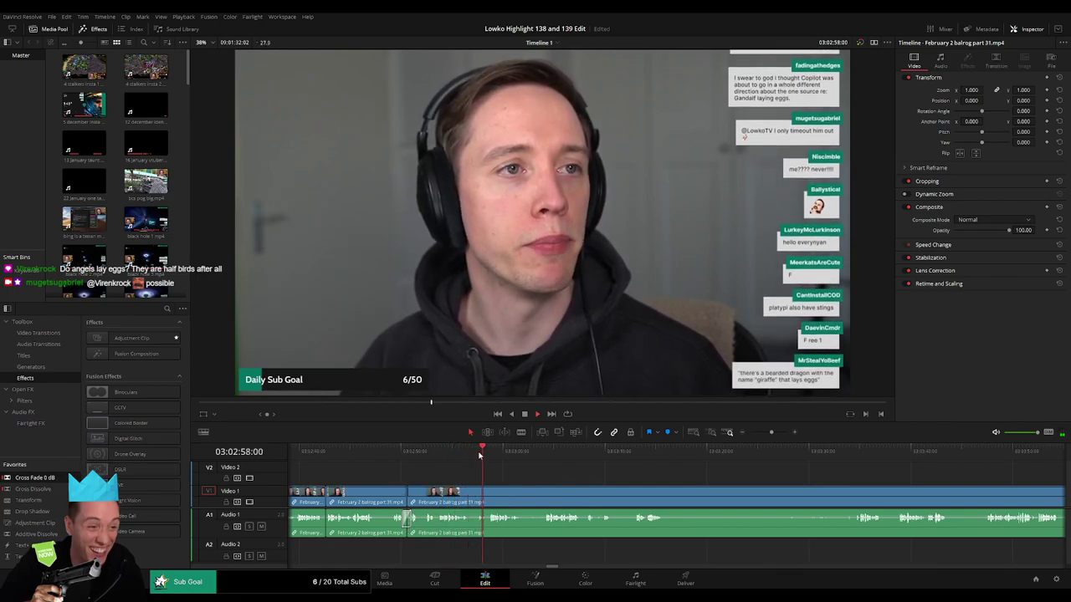
- Ripple-delete the short pause from about 03:03:02 to 03:03:04 and add a Cross Fade 0 dB at the join
scroll(486, 471, right, 3)
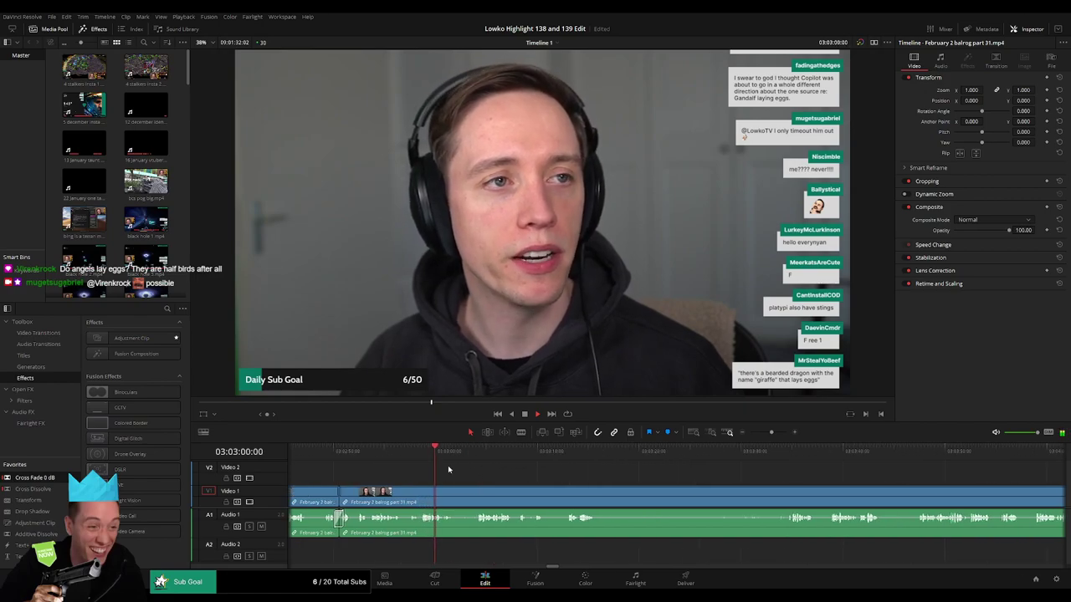
click(454, 492)
click(476, 492)
key(a)
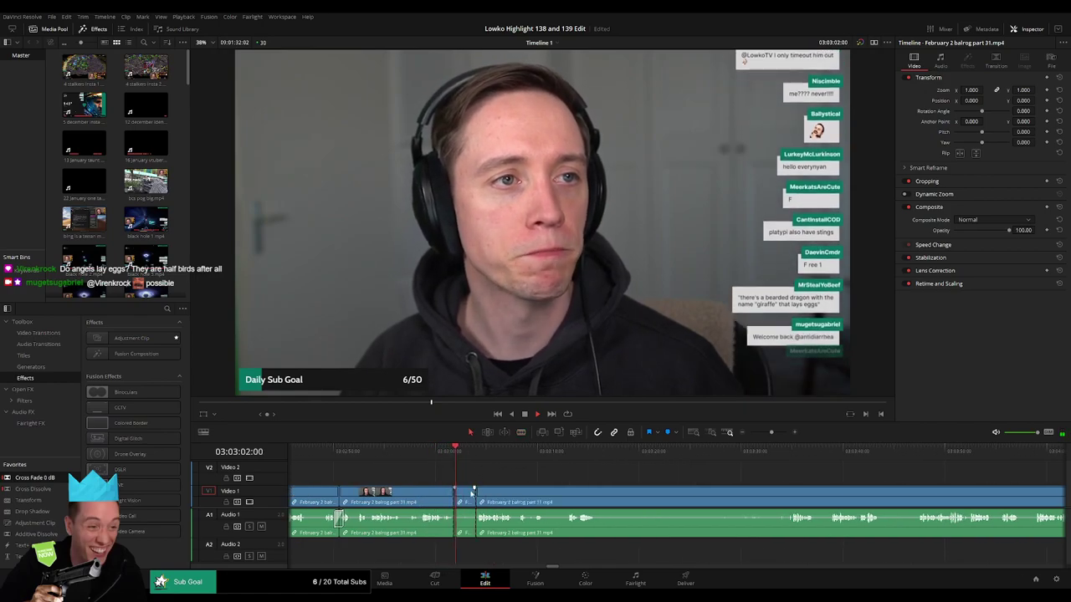
click(472, 494)
key(Delete)
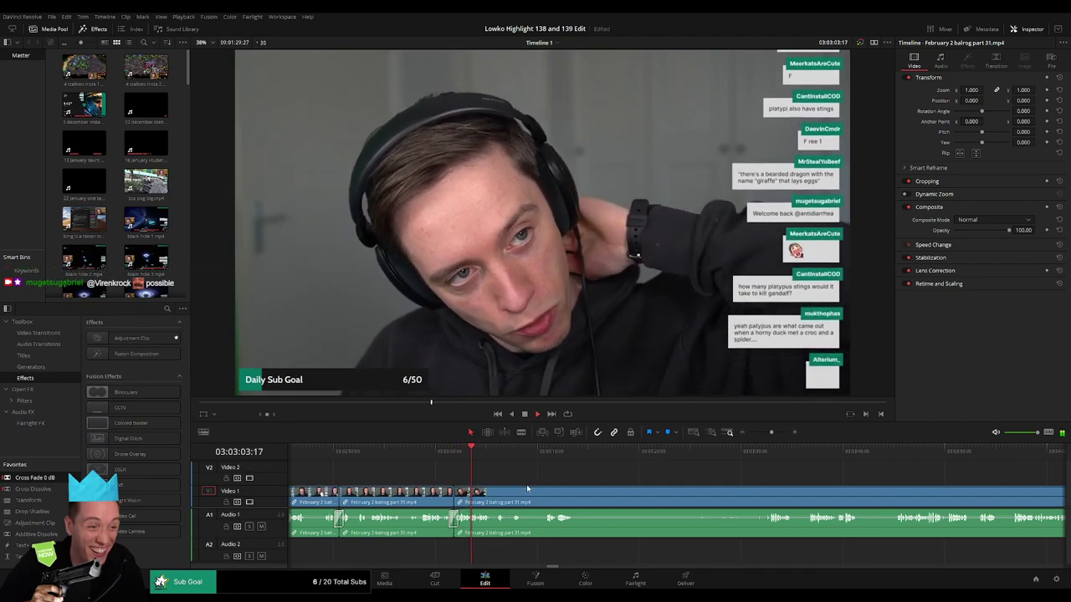
- Ripple-delete the long section from about 03:03:09 to 03:03:45 and cross-fade the audio where the clips meet
scroll(437, 489, right, 3)
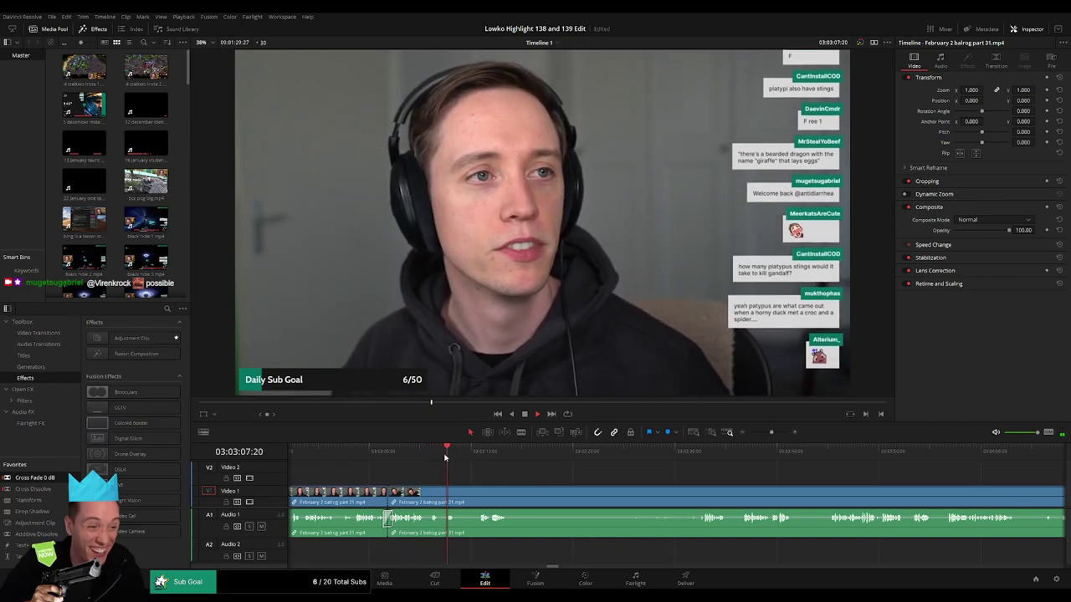
click(476, 456)
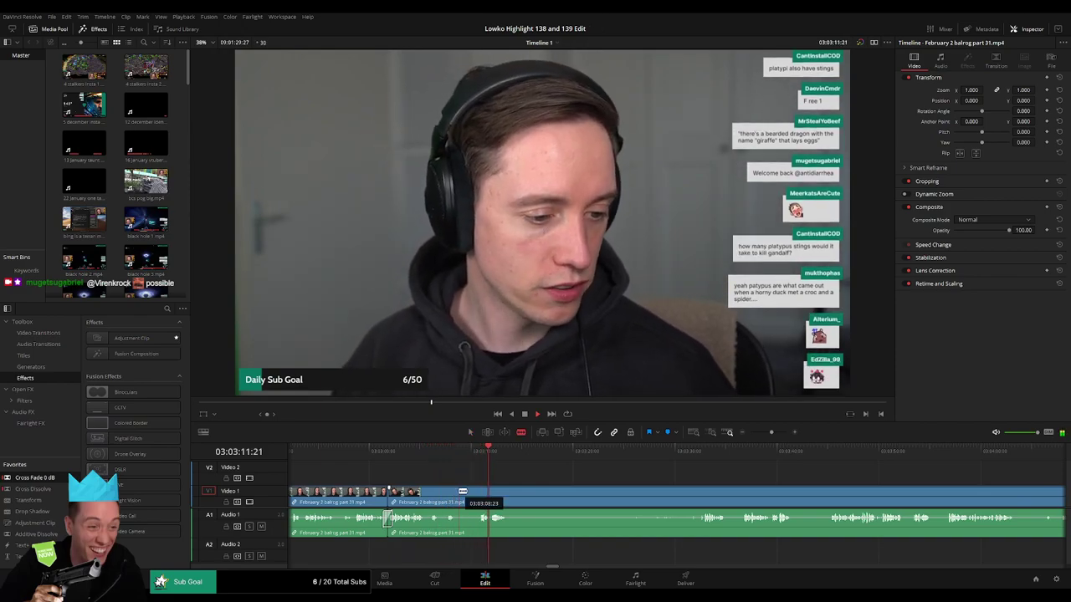
click(460, 492)
key(a)
drag(681, 452, 701, 455)
scroll(609, 474, right, 5)
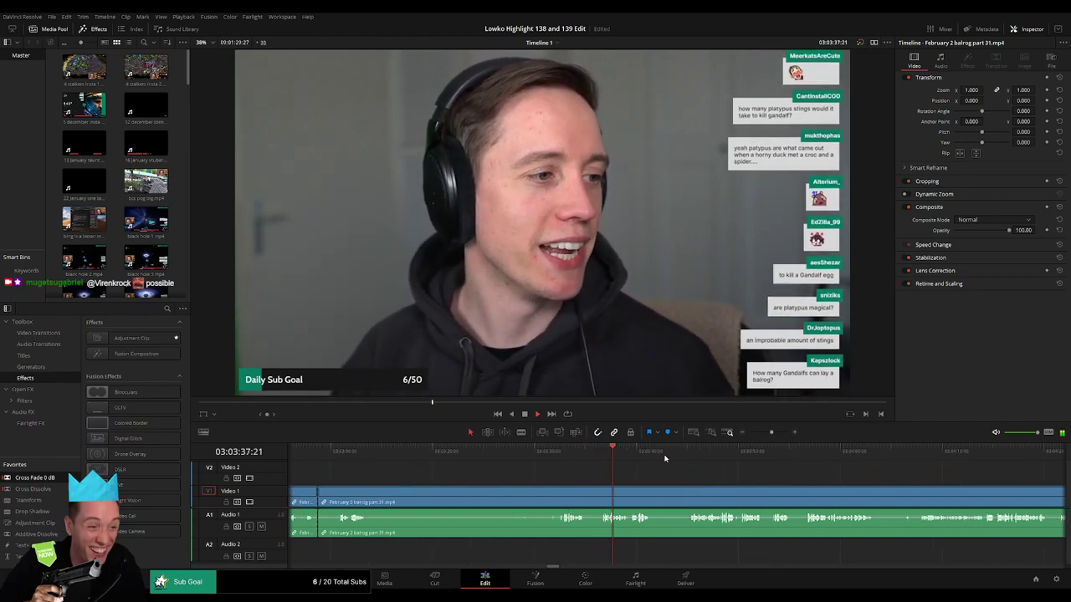
click(695, 456)
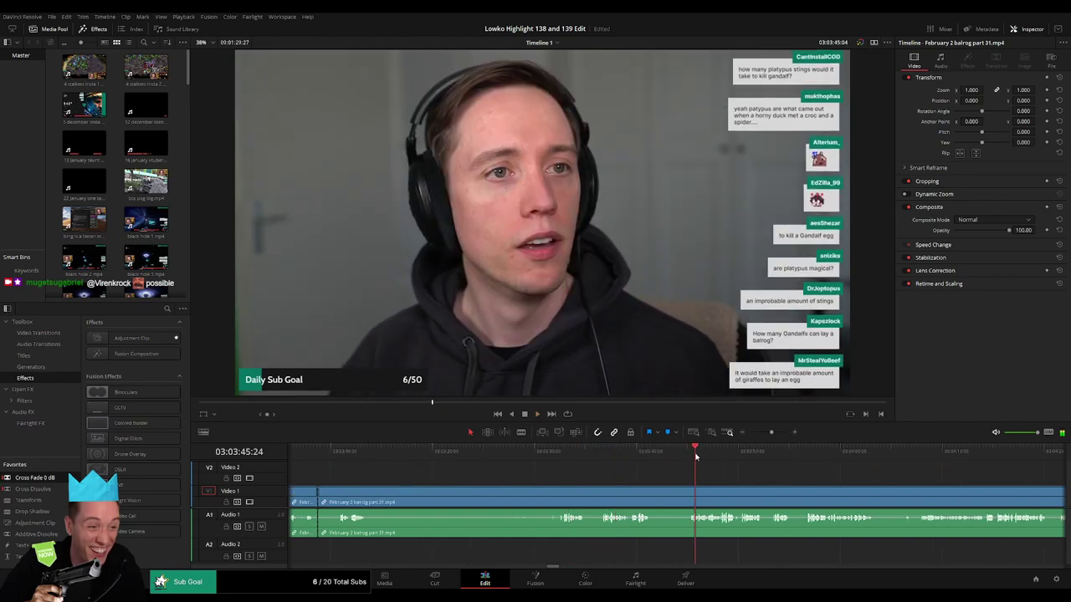
click(673, 499)
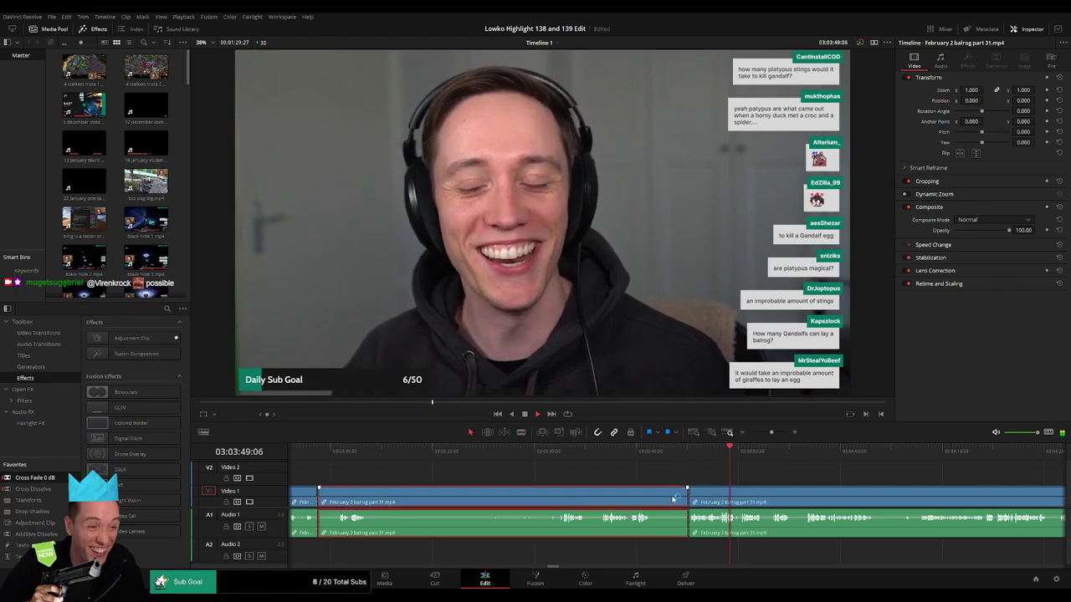
key(Delete)
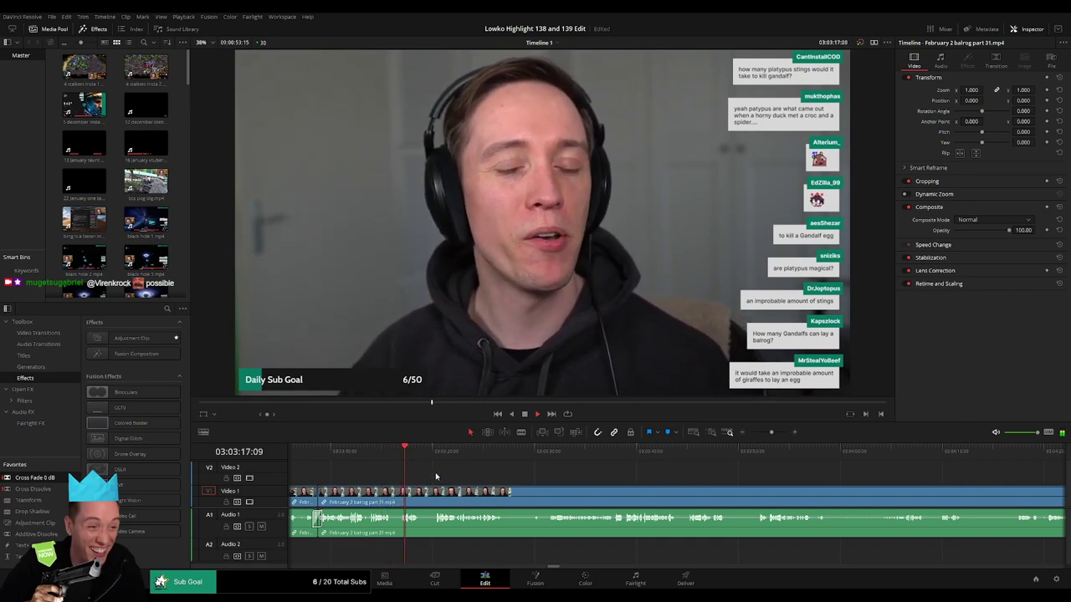
- Cut out the brief pause from about 03:03:16 to 03:03:17 with a ripple delete
click(775, 435)
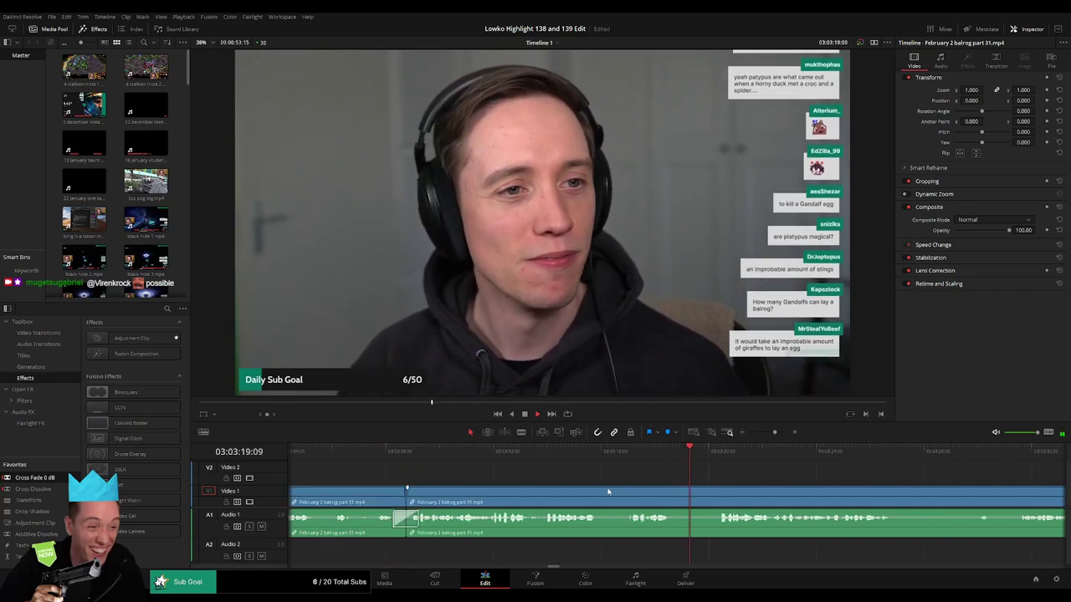
key(b)
click(608, 491)
click(634, 490)
key(a)
click(619, 493)
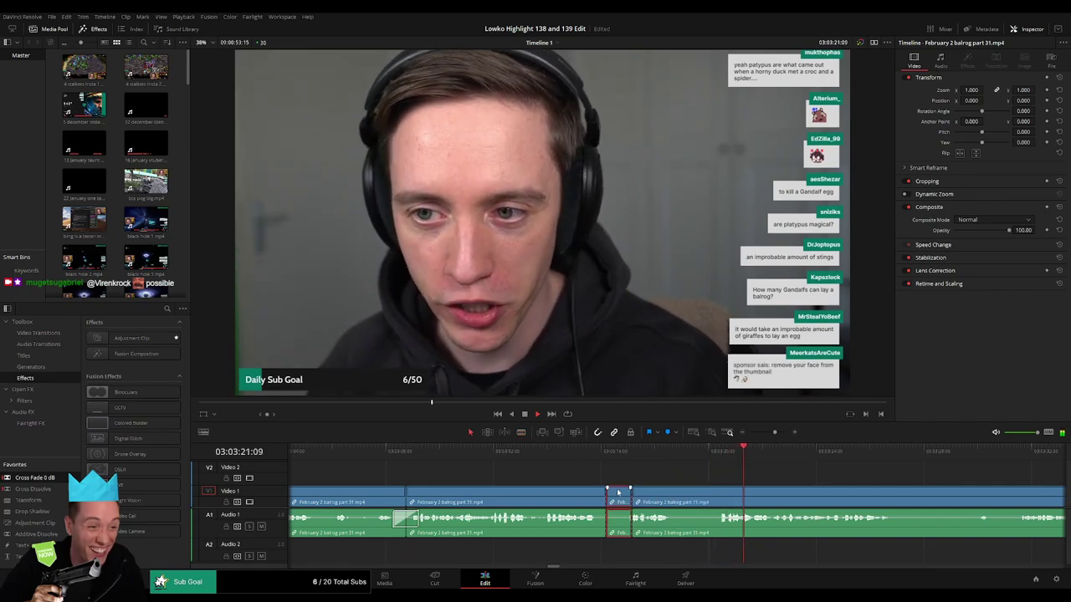
key(Delete)
- Ripple-delete the pause from about 03:03:18 to 03:03:20, and split the clip at about 03:03:24
key(b)
click(649, 493)
drag(699, 493, 675, 497)
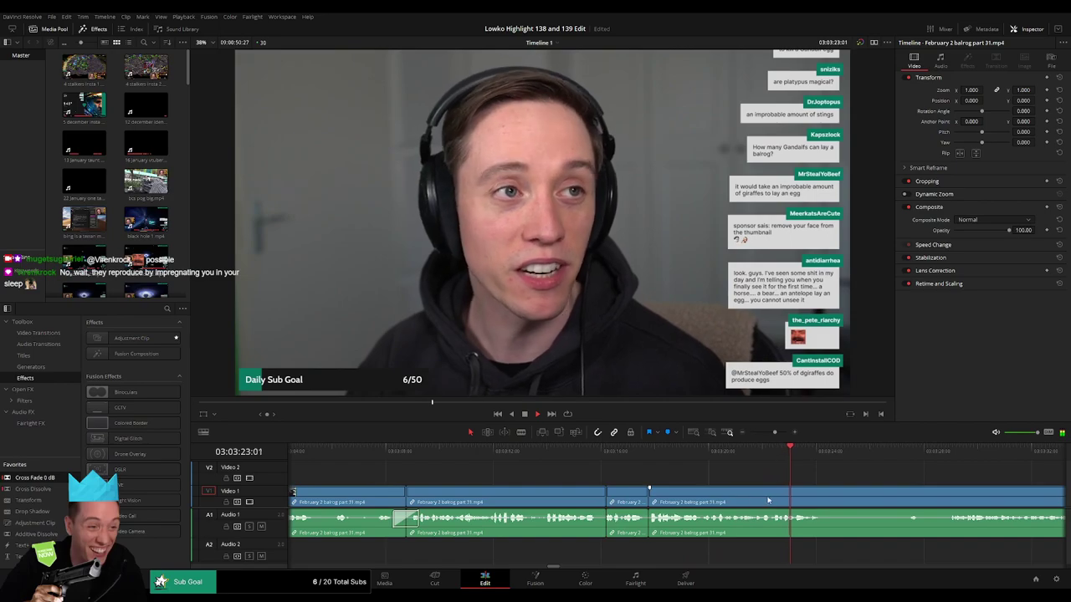
drag(768, 500, 575, 474)
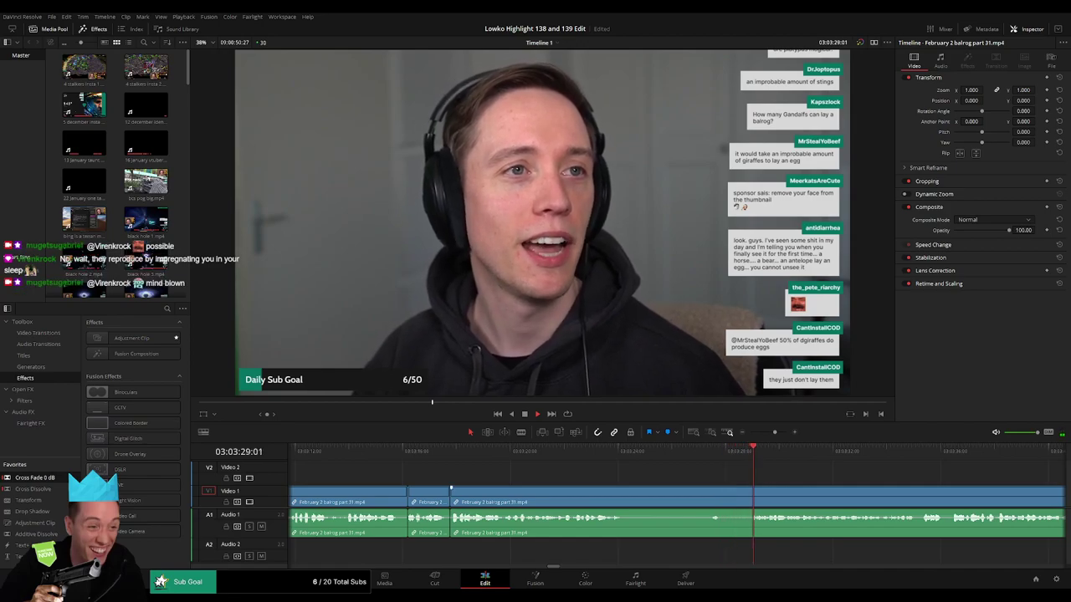
click(633, 495)
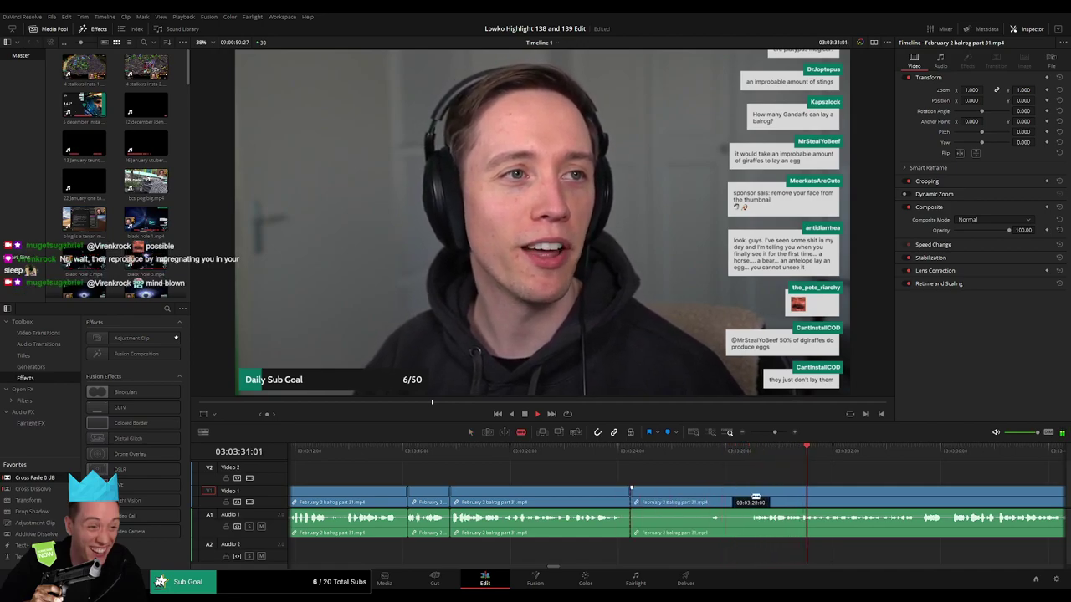
- Review the clip from about 03:03:31 to 03:05:22 to find which parts belong to the egg-laying conversation
scroll(750, 492, right, 2)
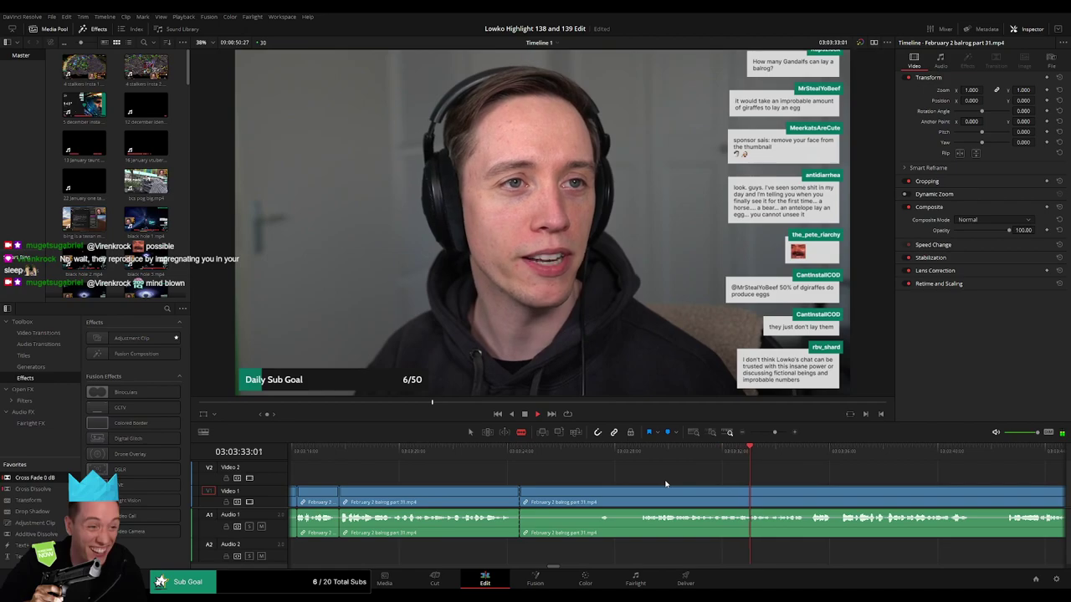
click(773, 434)
scroll(736, 452, right, 3)
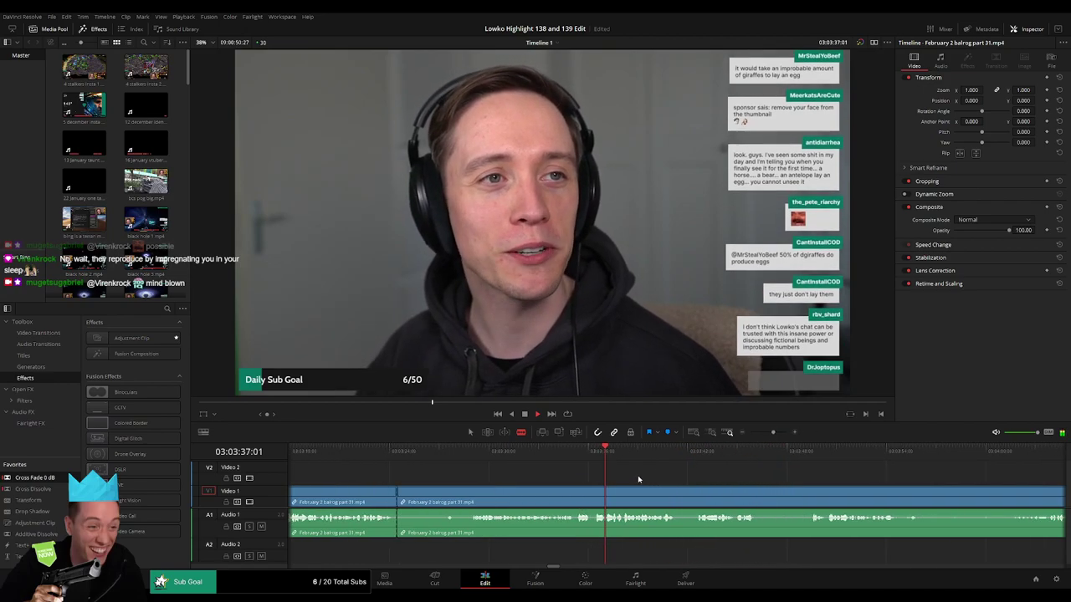
click(695, 453)
drag(806, 451, 814, 453)
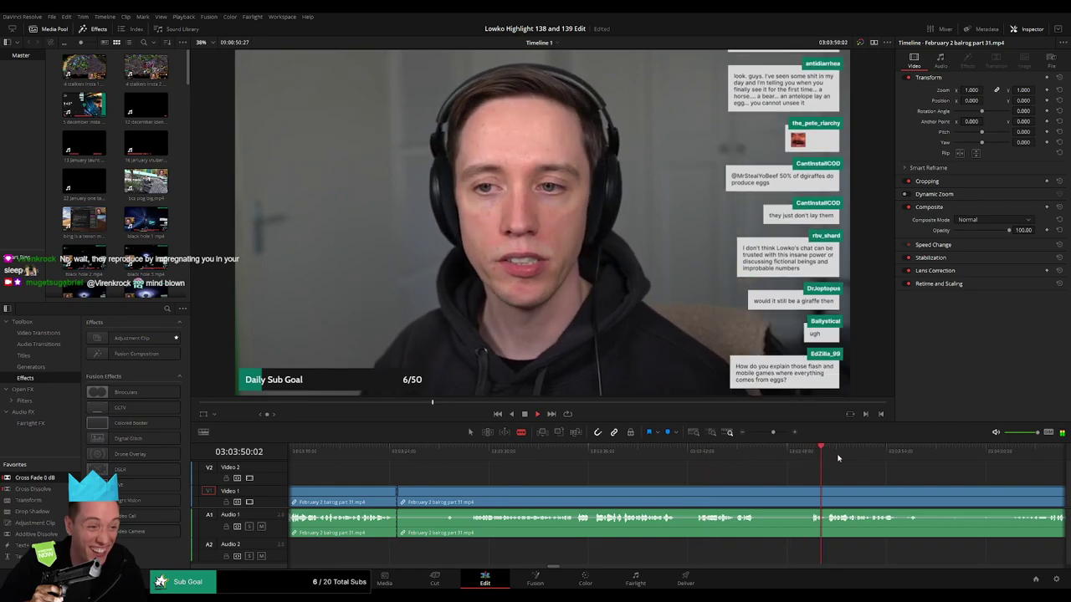
scroll(880, 482, right, 3)
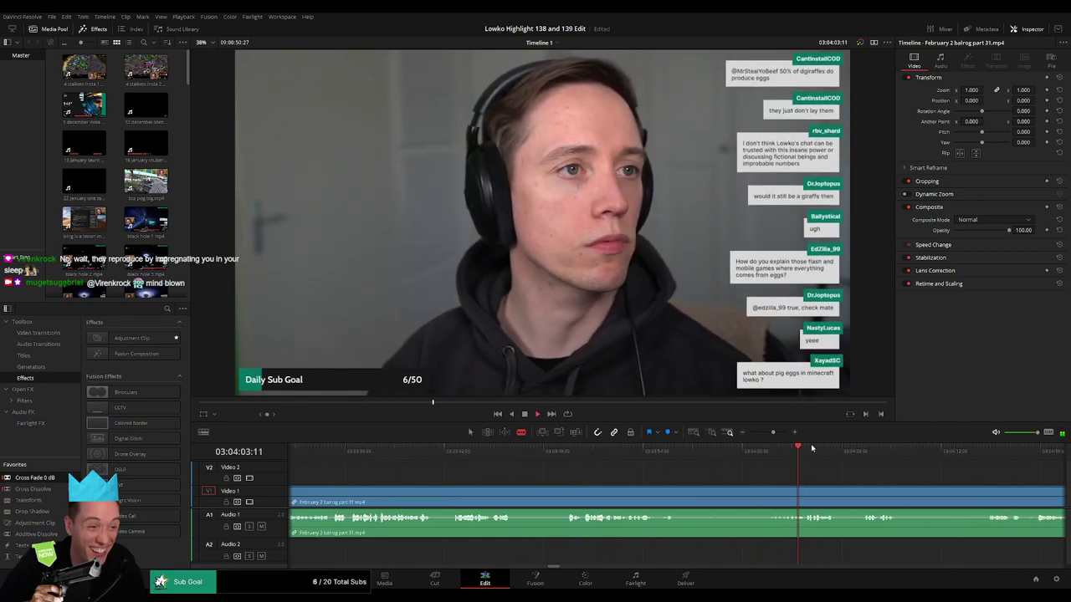
scroll(764, 448, left, 3)
drag(734, 453, 784, 454)
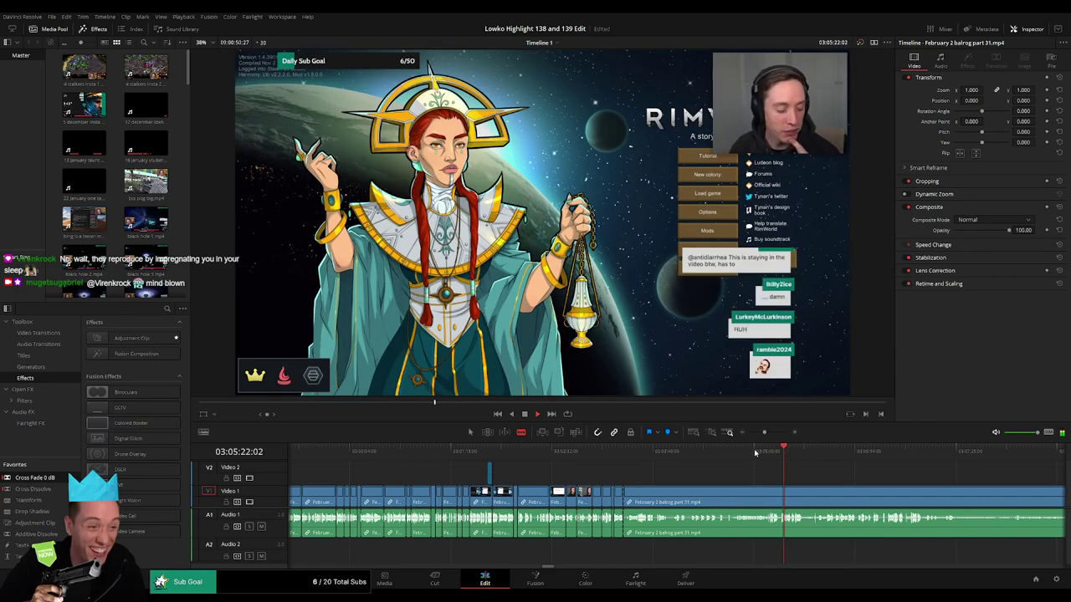
click(753, 452)
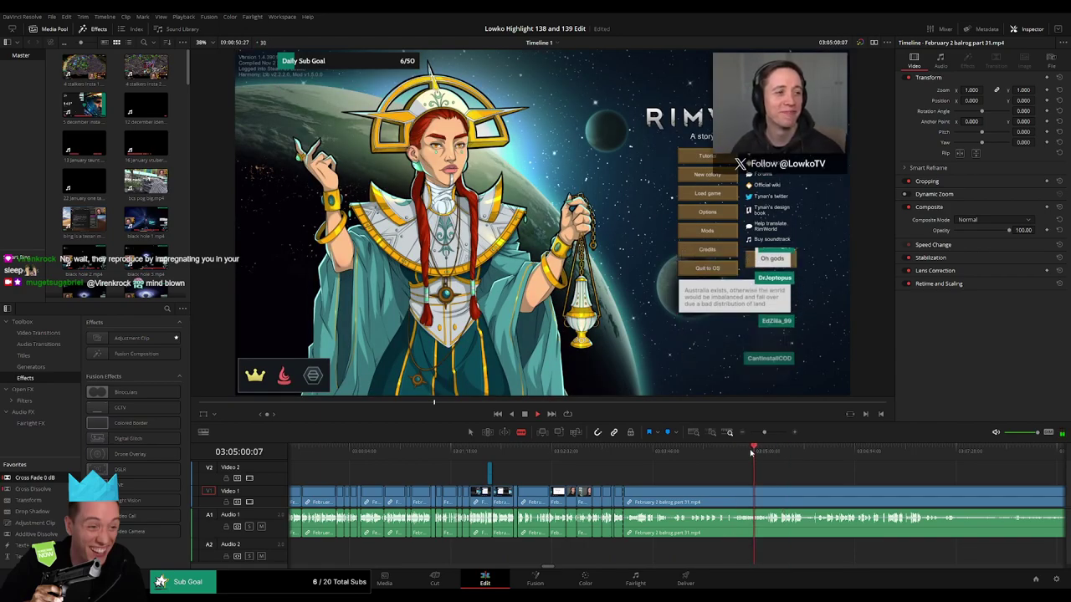
click(770, 451)
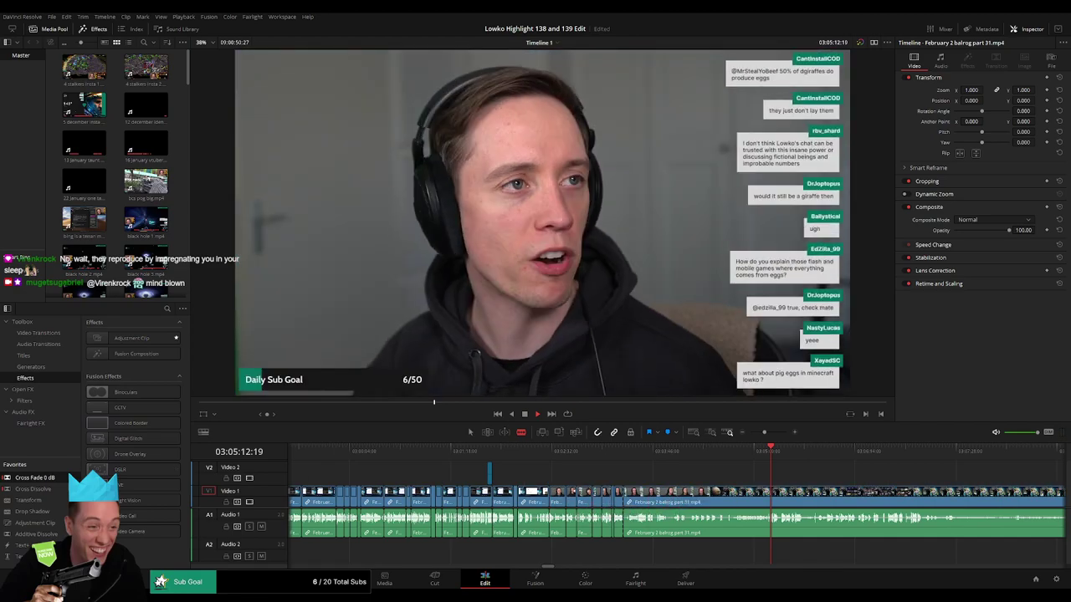
- Play spots between about 03:04:03 and 03:05:15 to find where the egg-laying conversation resumes
drag(764, 433, 768, 432)
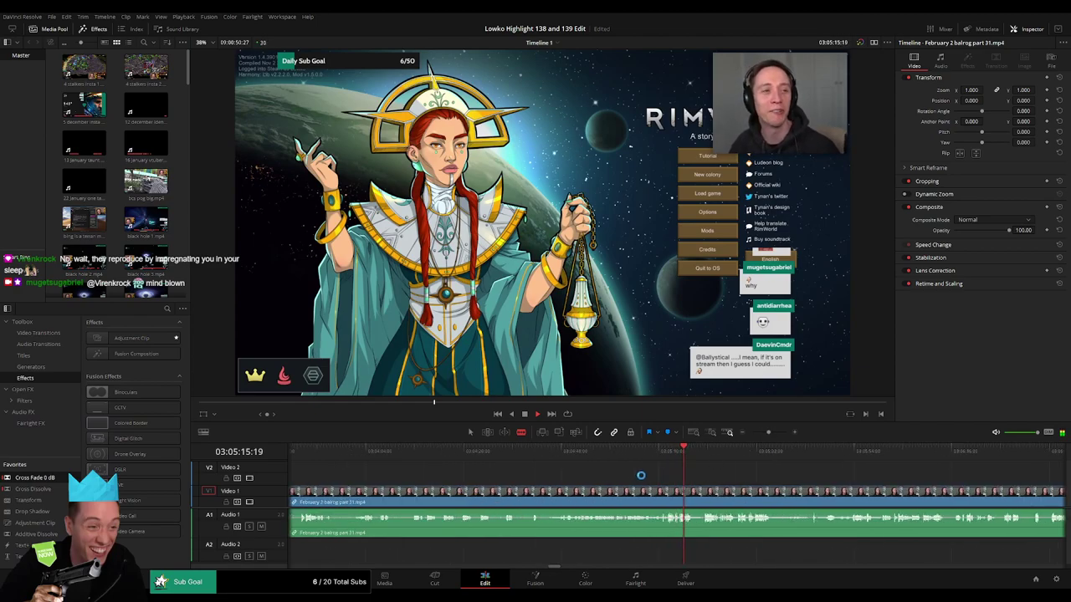
click(561, 453)
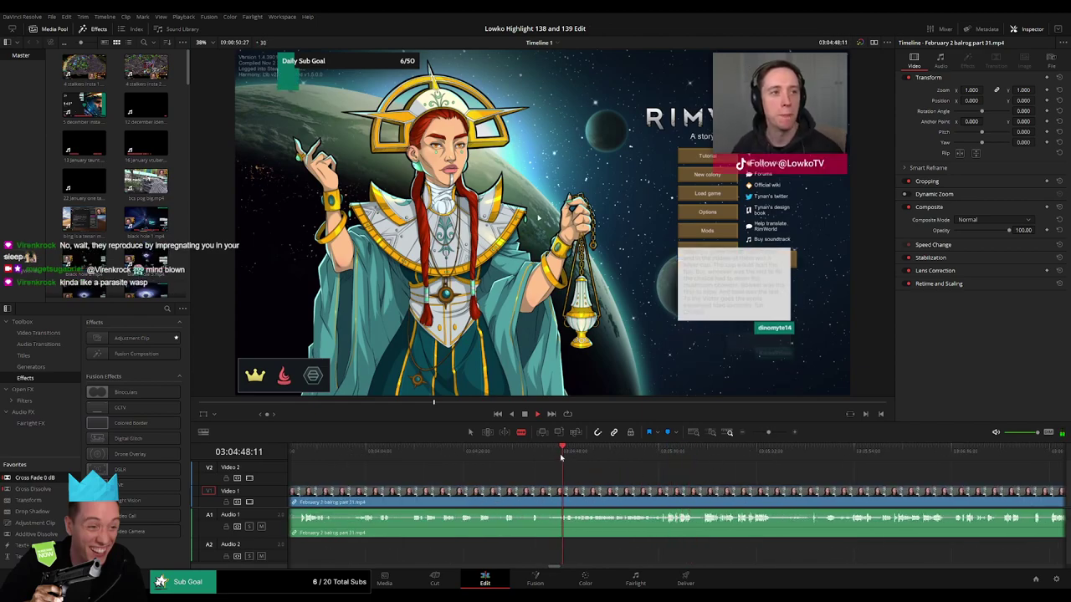
click(482, 454)
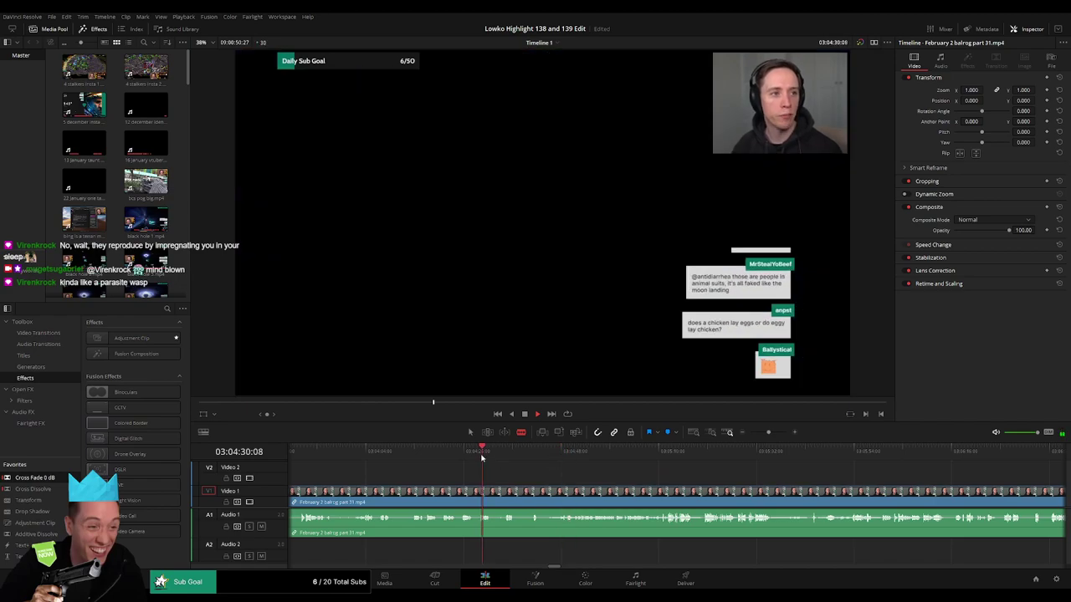
click(413, 453)
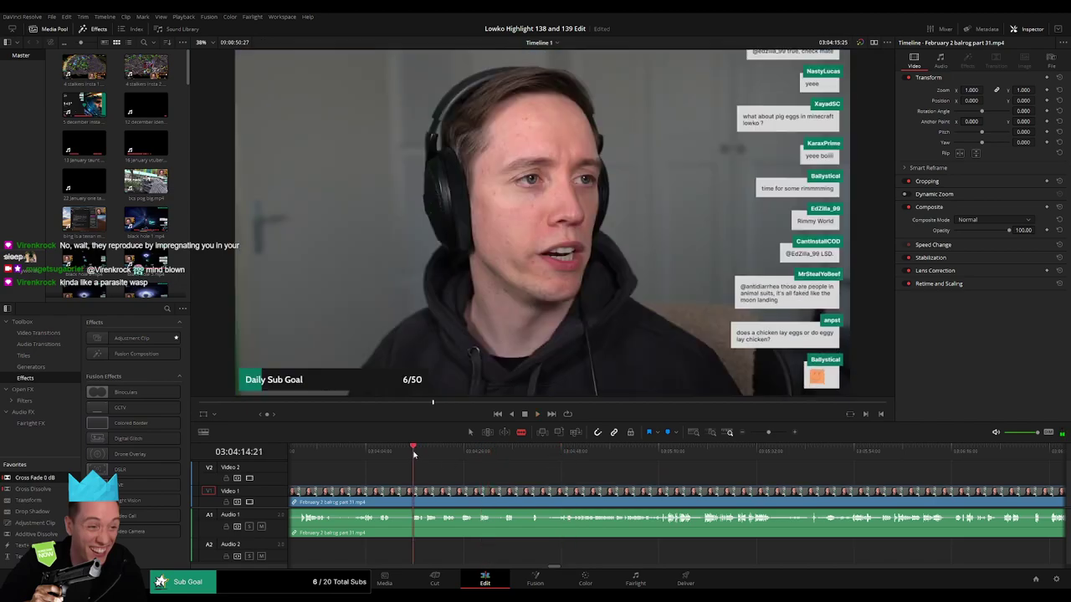
scroll(503, 472, left, 5)
click(517, 454)
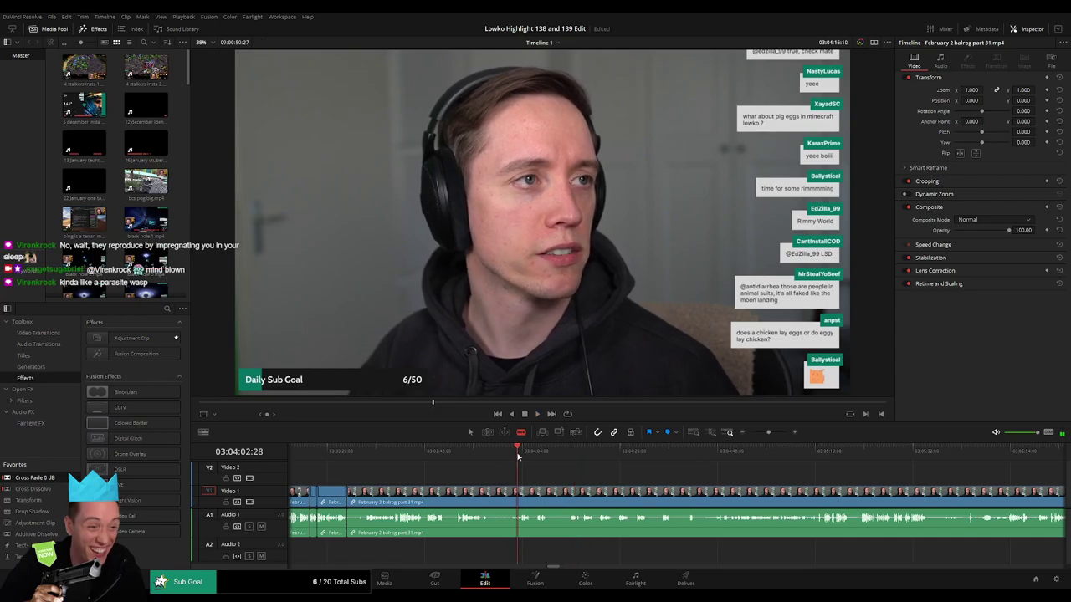
key(space)
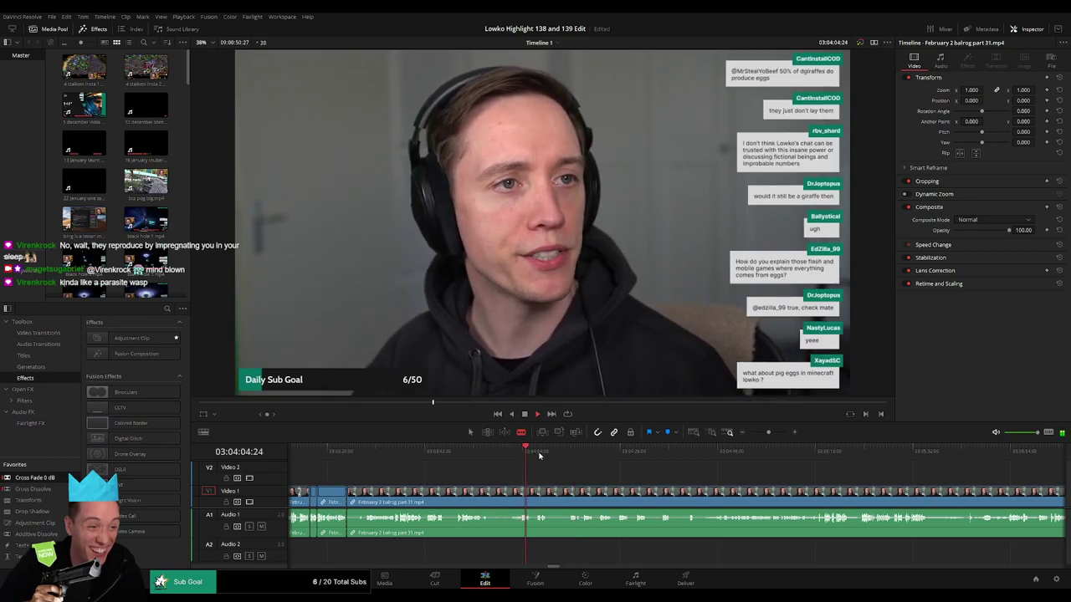
click(534, 452)
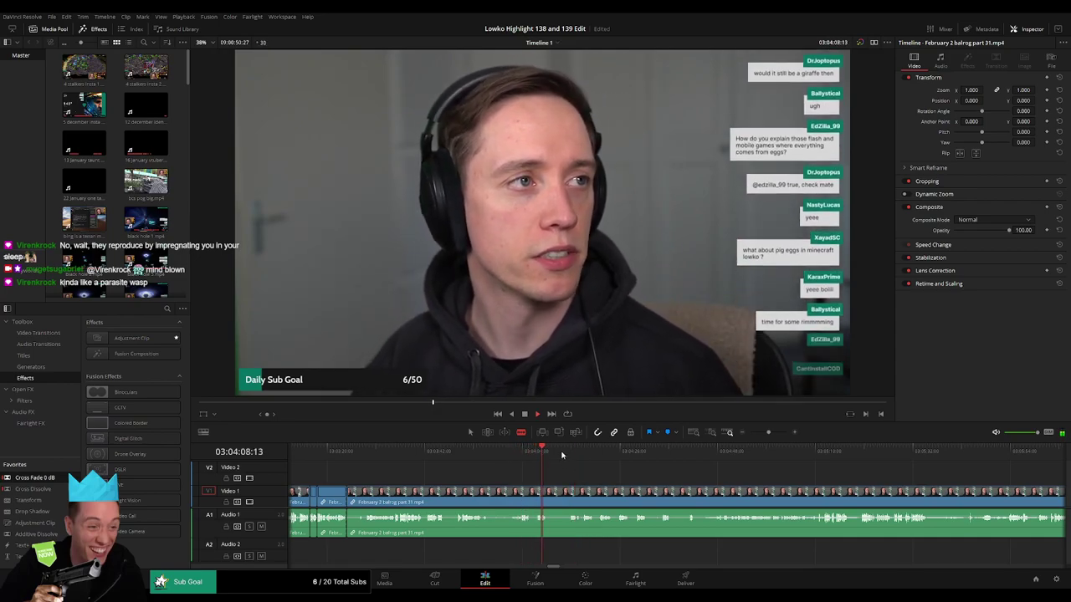
click(718, 452)
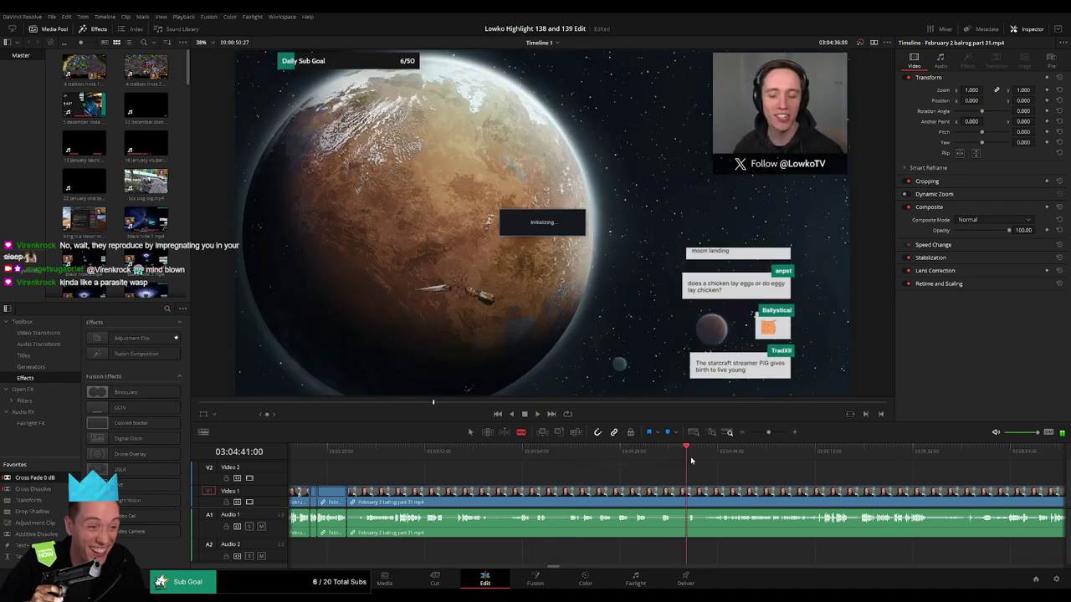
drag(772, 483, 612, 466)
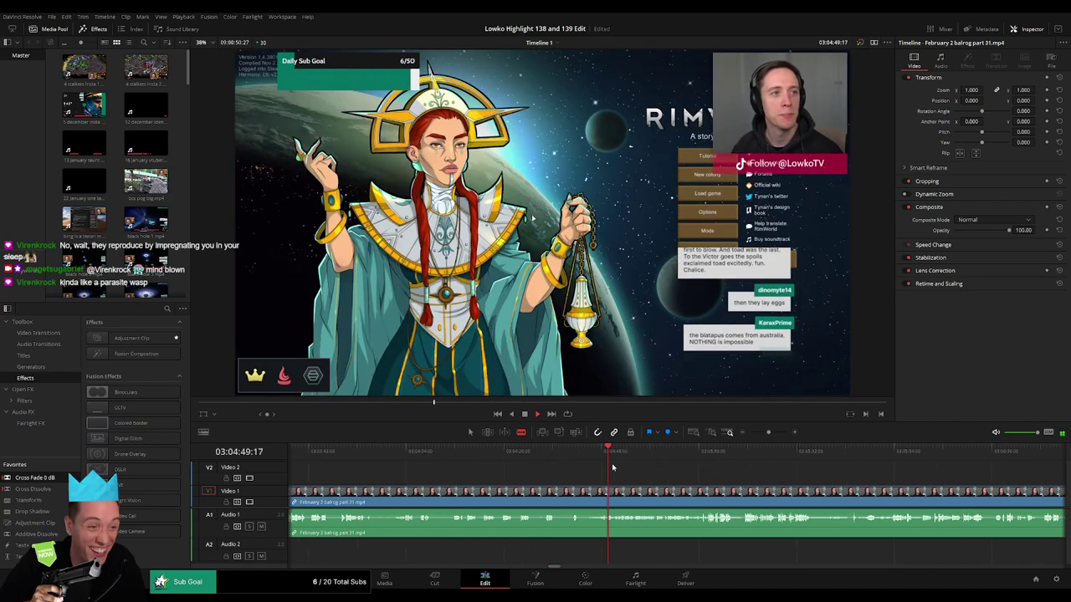
click(407, 456)
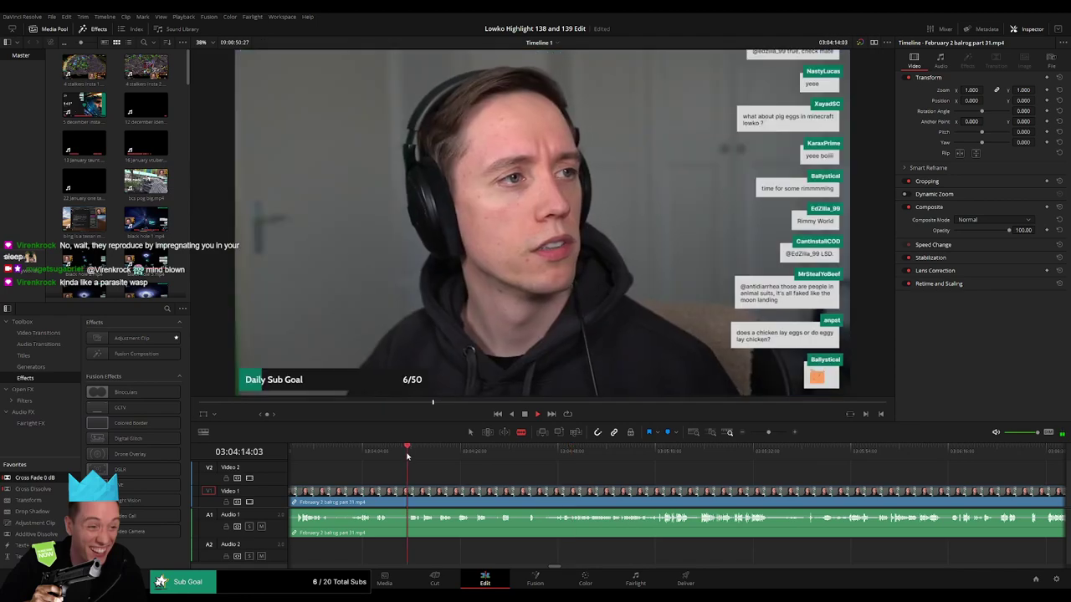
scroll(427, 478, left, 3)
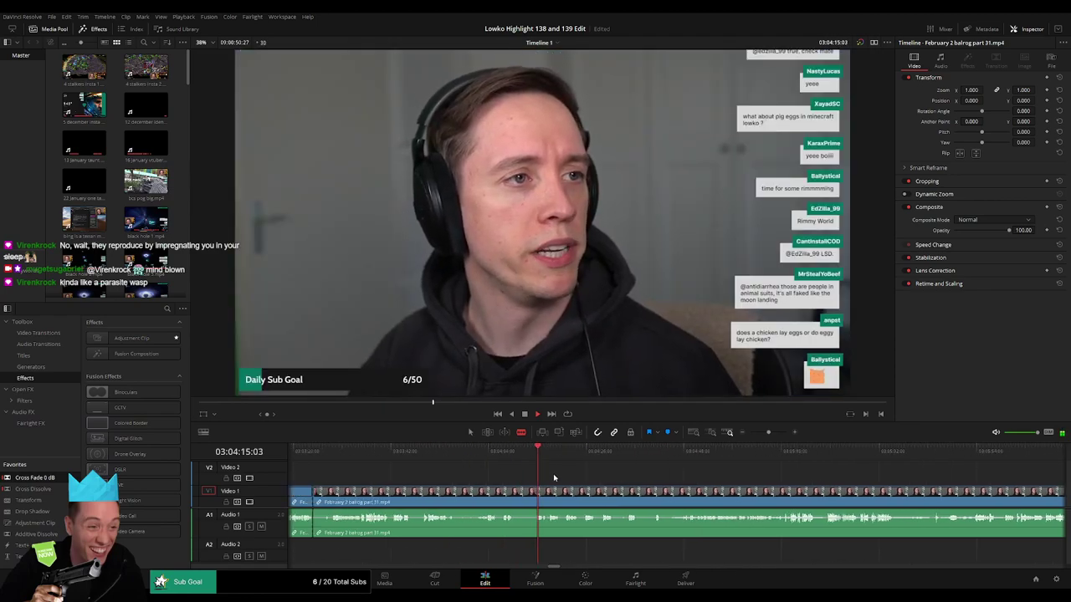
click(504, 456)
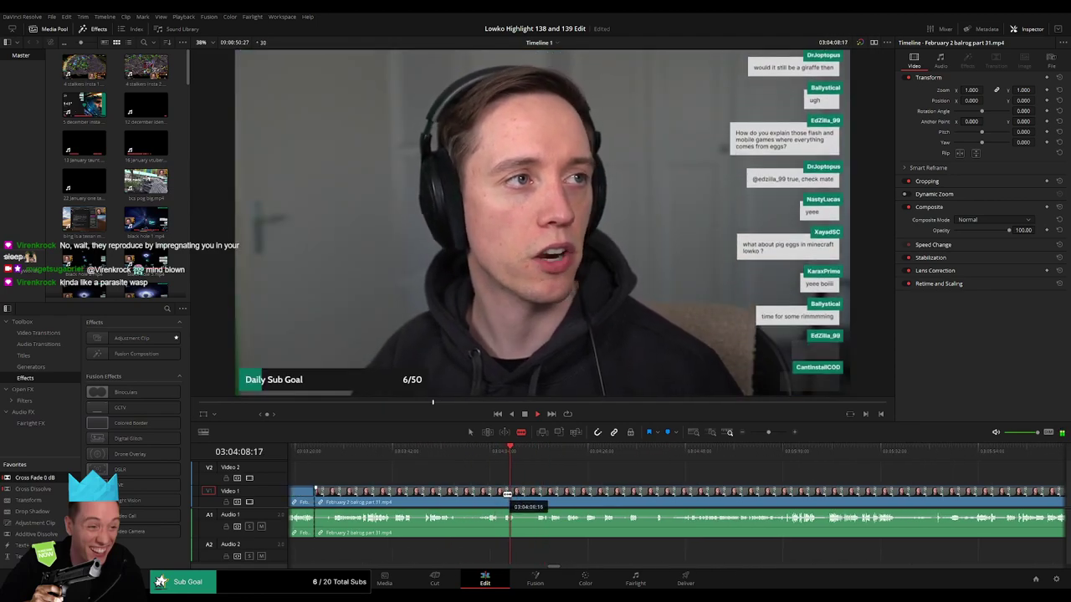
click(489, 456)
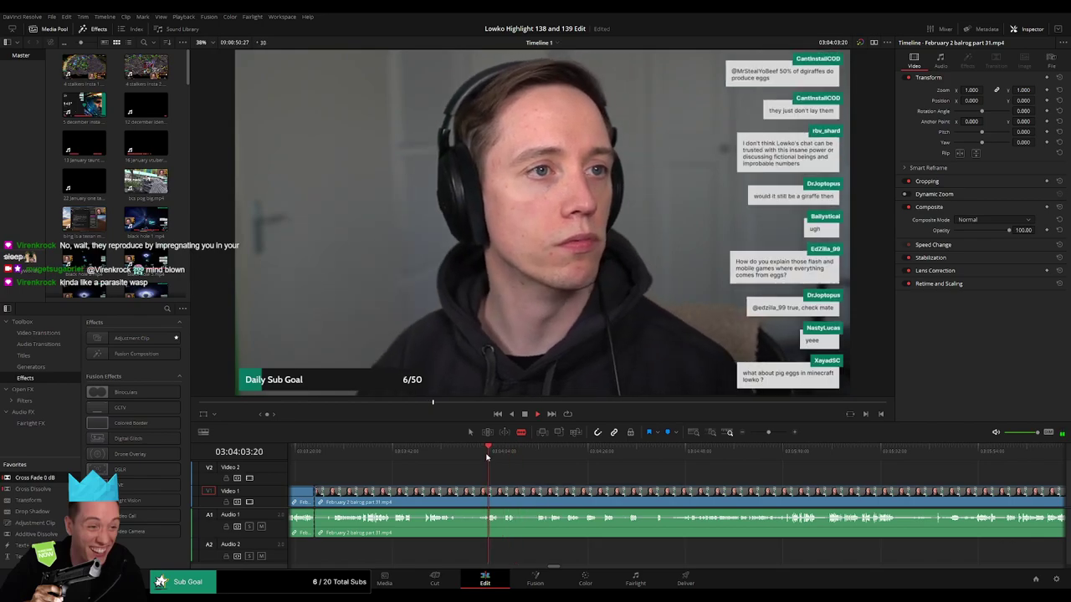
- Ripple-delete the section from about 03:03:24 to 03:04:03 and add a Cross Fade 0 dB at the audio join
click(490, 497)
key(a)
click(466, 496)
key(Delete)
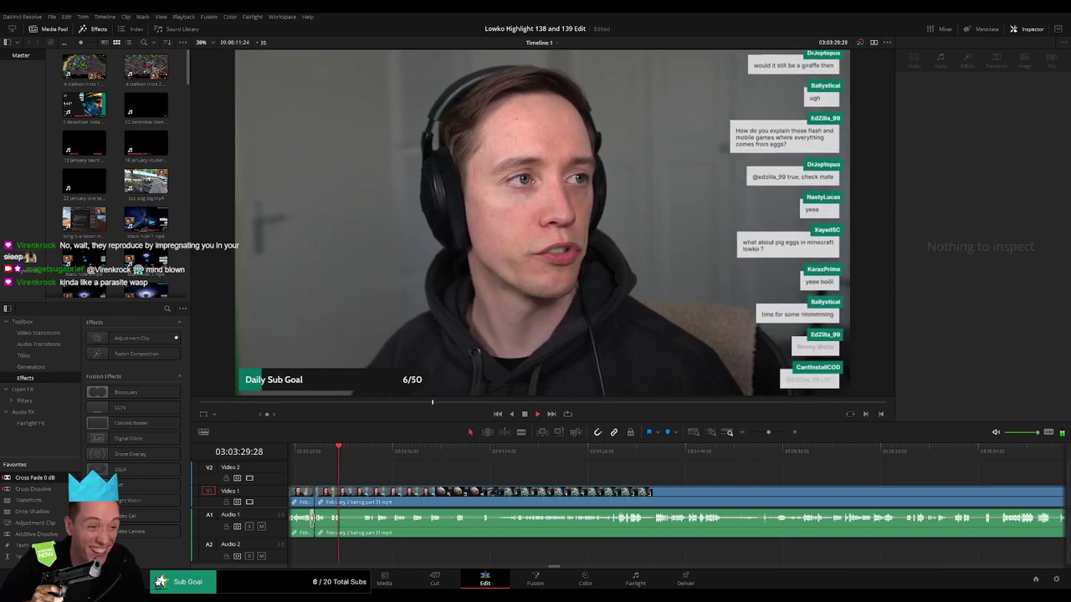
drag(768, 433, 774, 434)
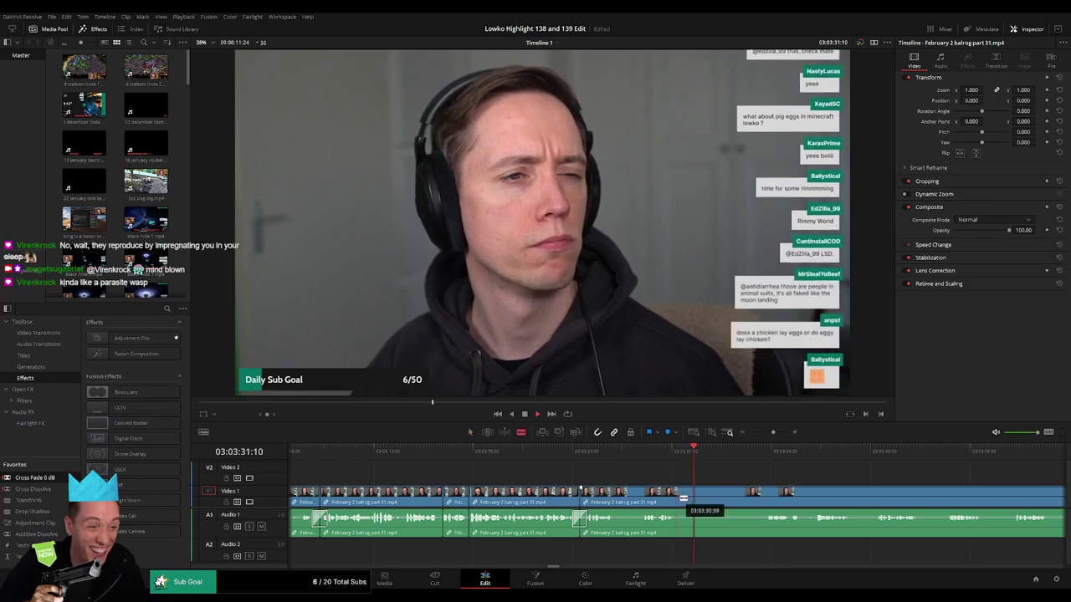
- Ripple-delete the pause starting at about 03:03:30 and the one from about 03:03:36 to 03:03:37
key(Delete)
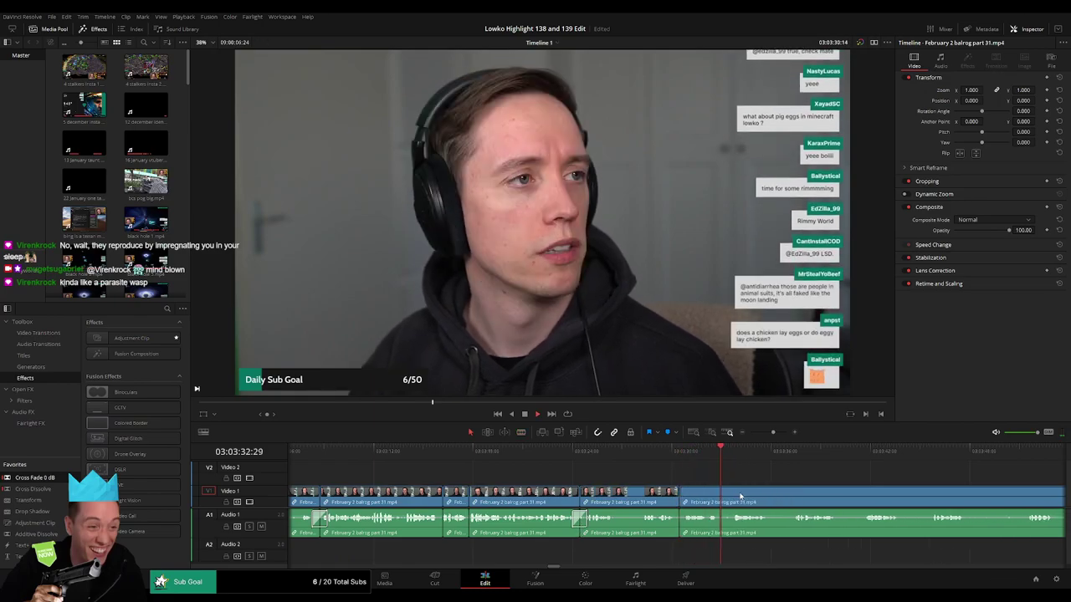
drag(720, 459, 514, 466)
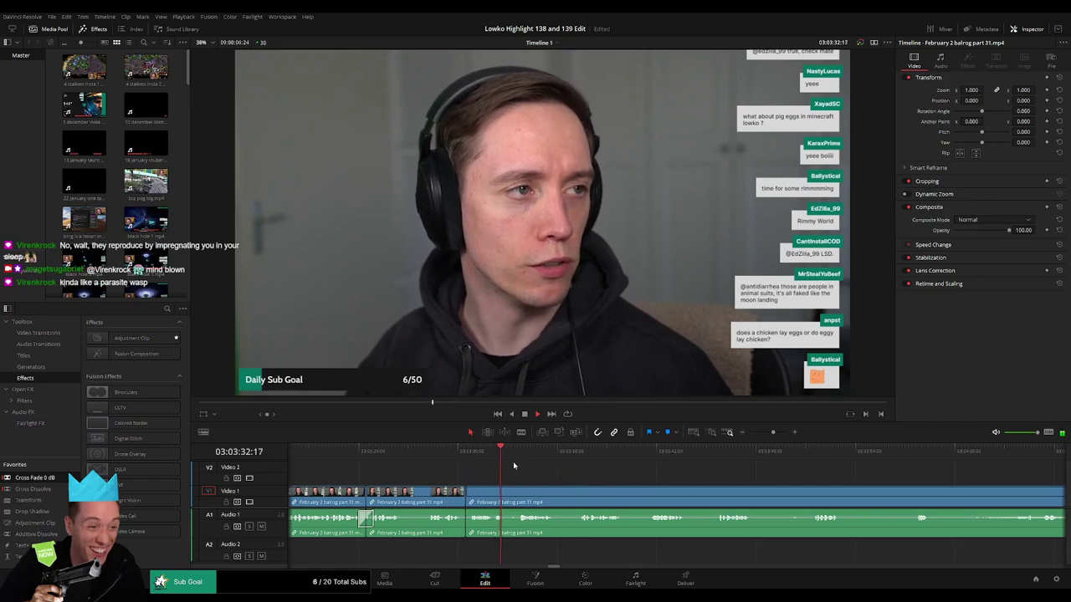
click(557, 493)
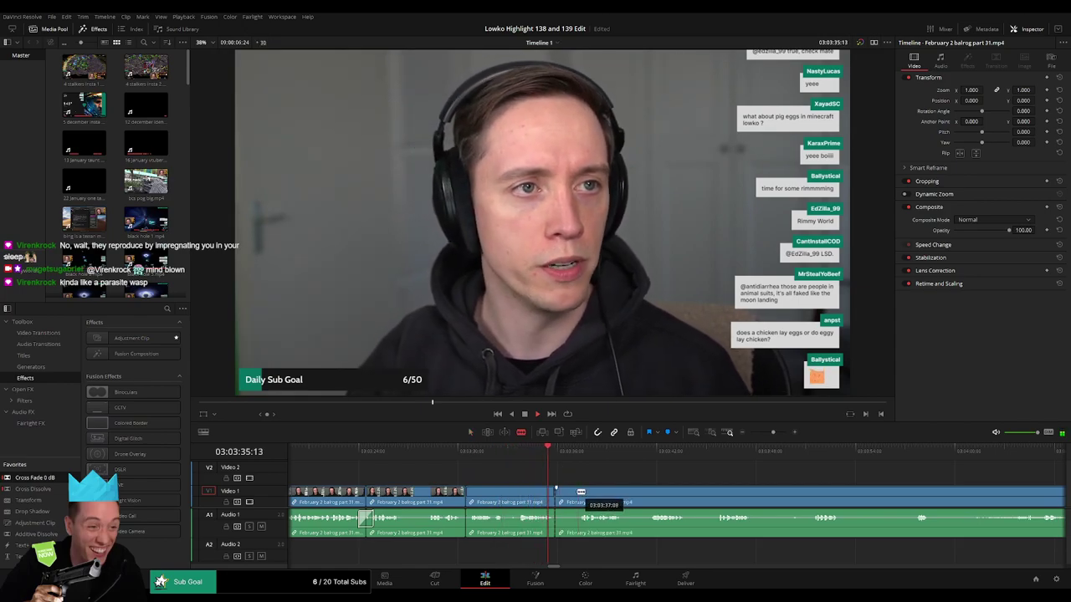
click(575, 493)
key(a)
click(573, 493)
click(565, 500)
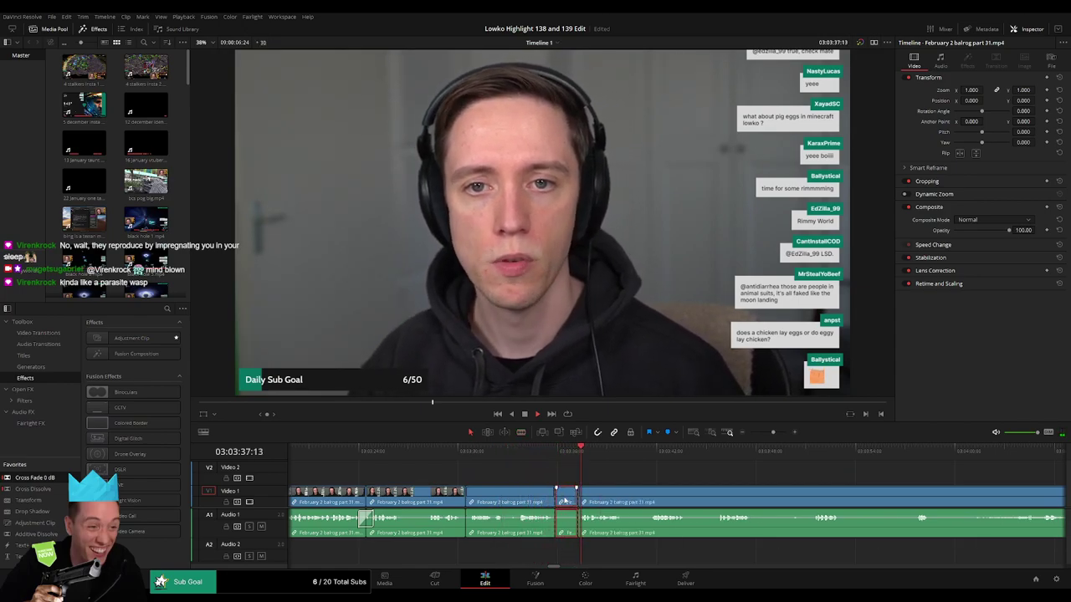
key(Delete)
- Cut out the short pause from about 03:03:39 to 03:03:40 with a ripple delete
key(b)
click(605, 497)
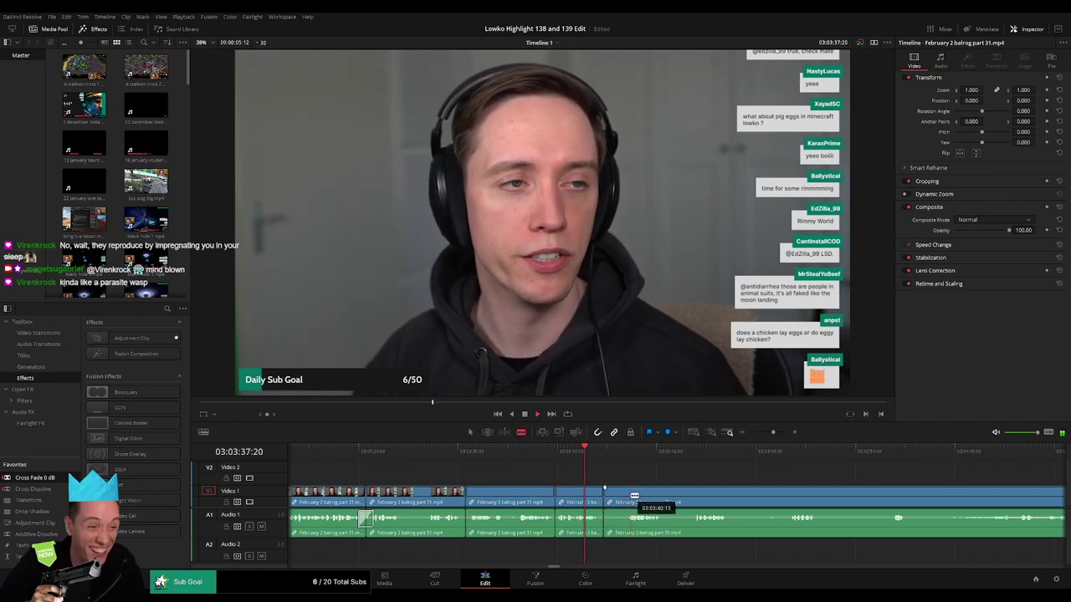
click(629, 496)
key(a)
click(621, 497)
key(Delete)
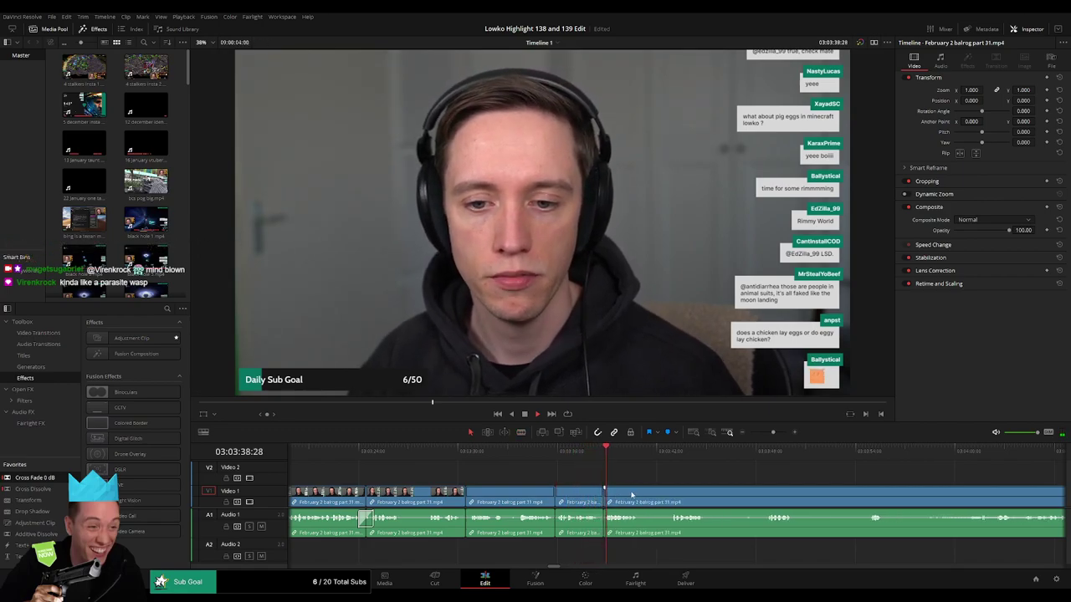
- Split the clip at about 03:03:41 and 03:03:43 and ripple-delete the pause between the cuts
key(b)
click(642, 495)
click(674, 495)
key(a)
click(662, 499)
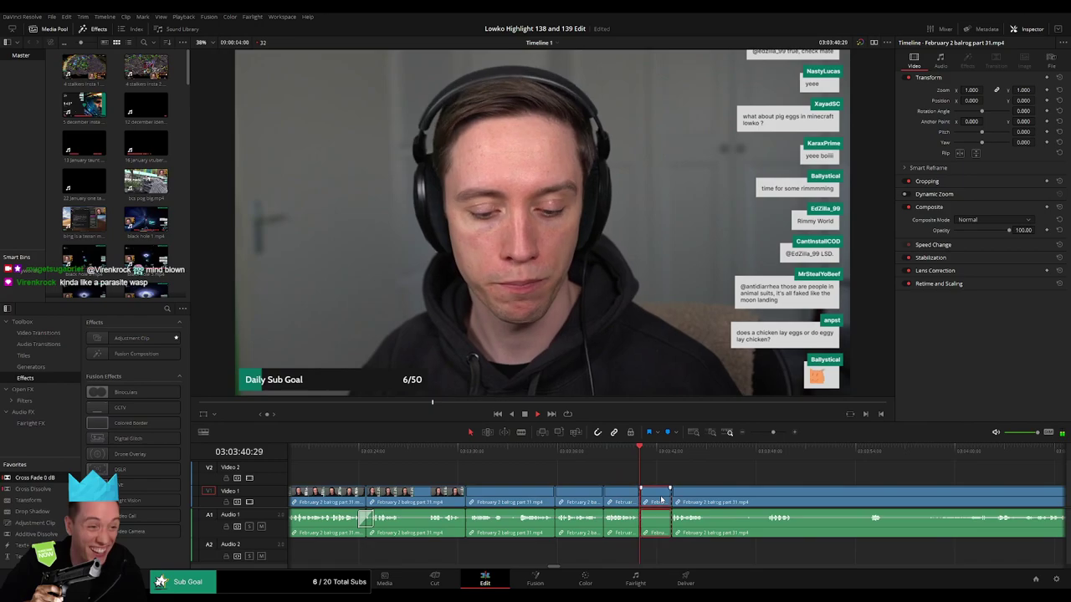
key(Delete)
- Ripple-delete the silent stretch from about 03:03:43 to 03:03:47
scroll(661, 487, right, 3)
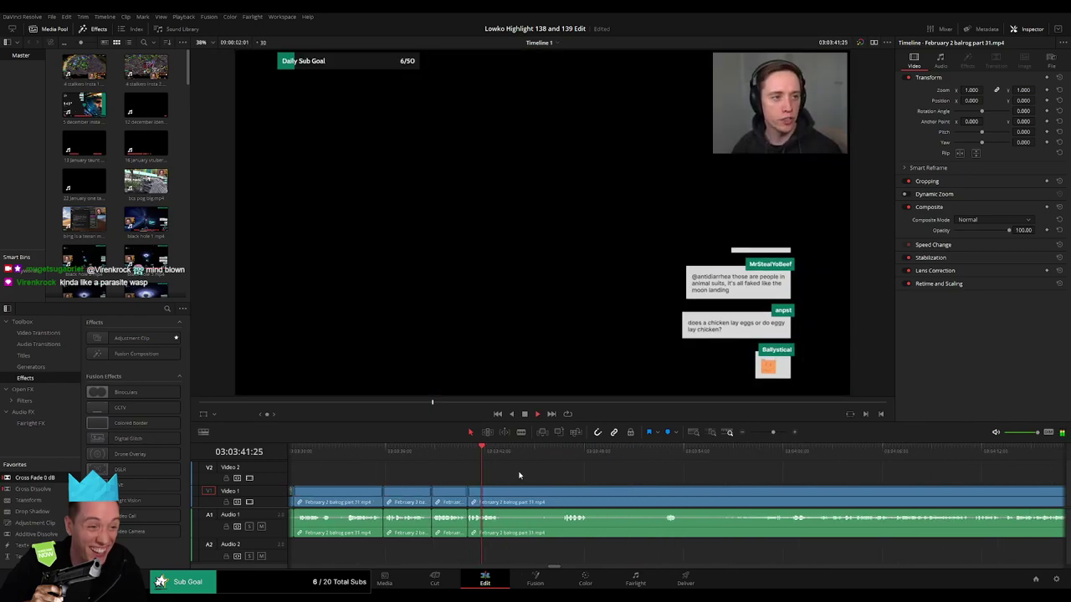
click(553, 457)
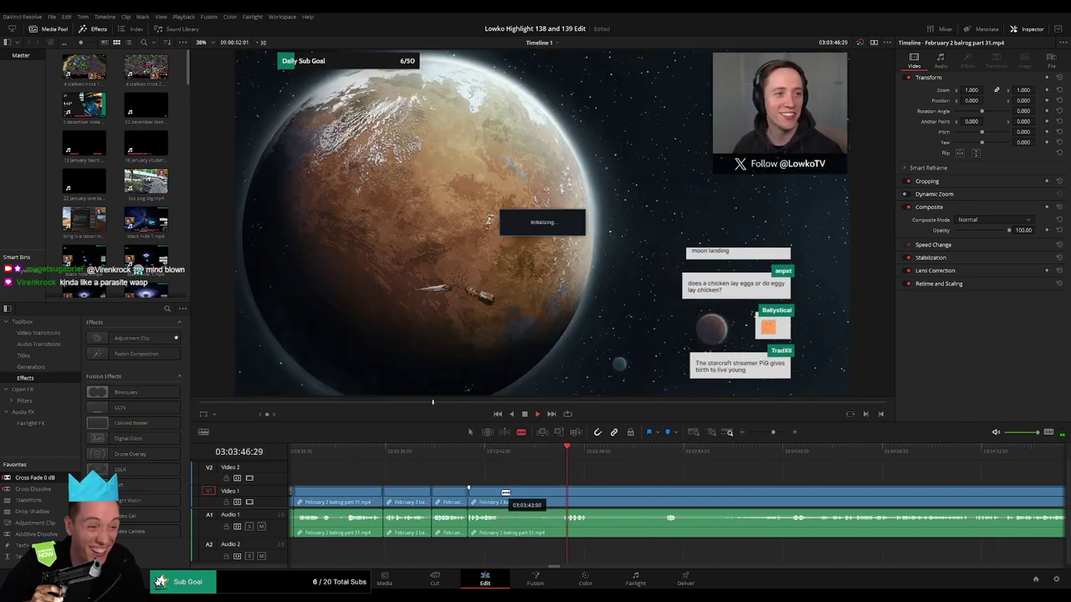
click(563, 492)
key(a)
click(552, 493)
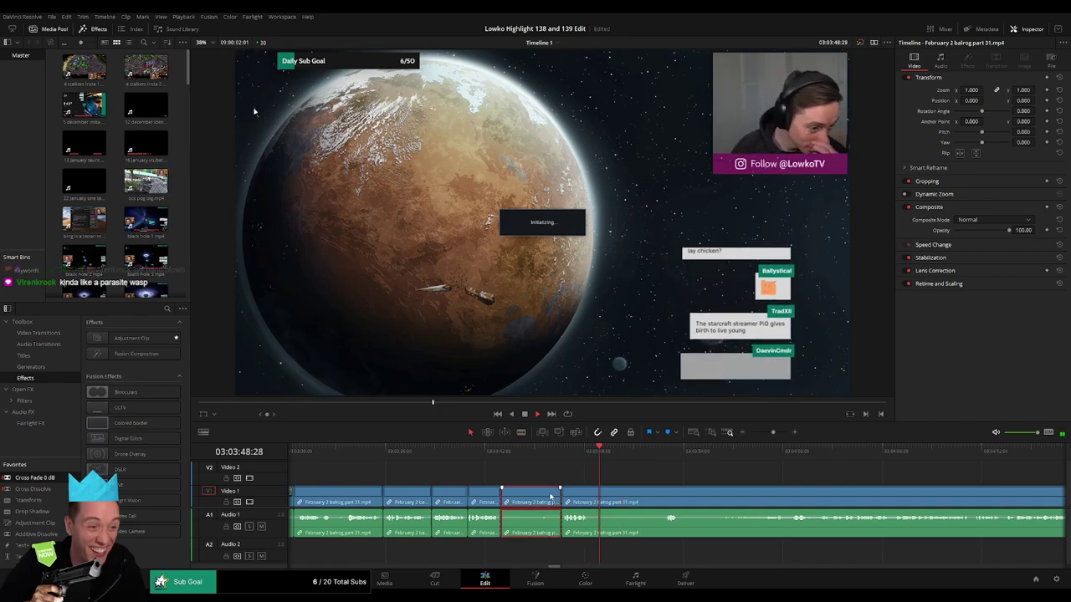
key(Delete)
- Ripple-delete the pause from about 03:03:45 to 03:03:49 and the next one starting at about 03:03:46, cross-fading both audio joins
key(b)
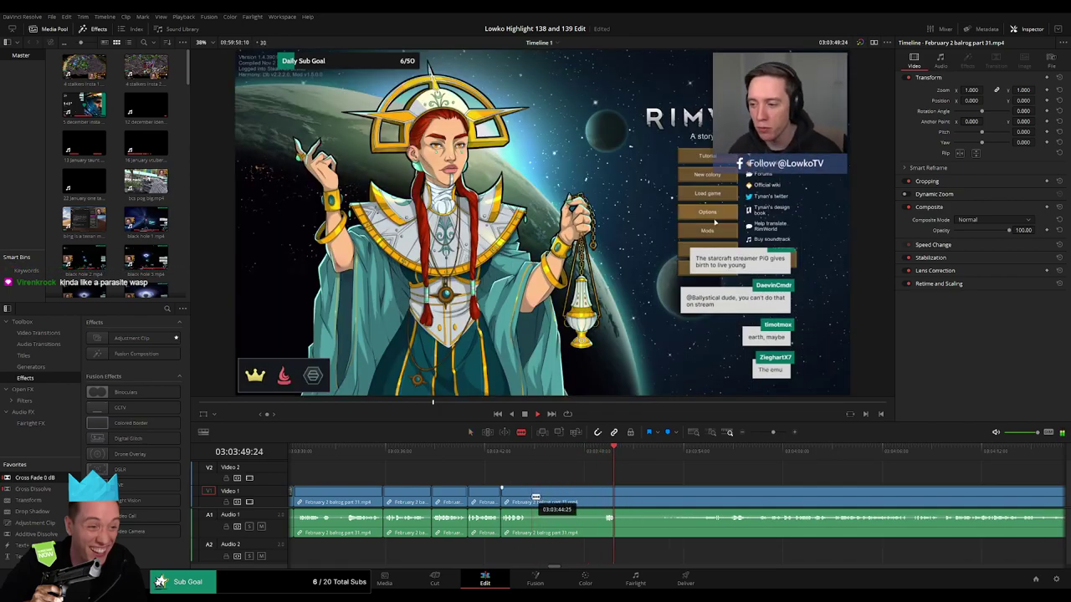
click(534, 497)
click(602, 497)
key(a)
click(582, 501)
key(Delete)
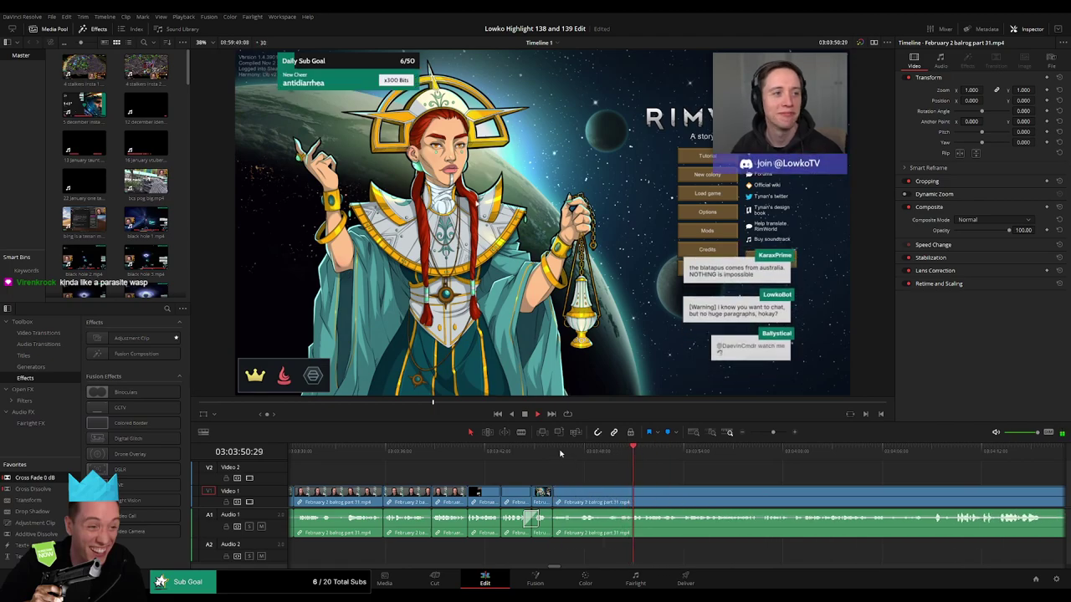
key(Delete)
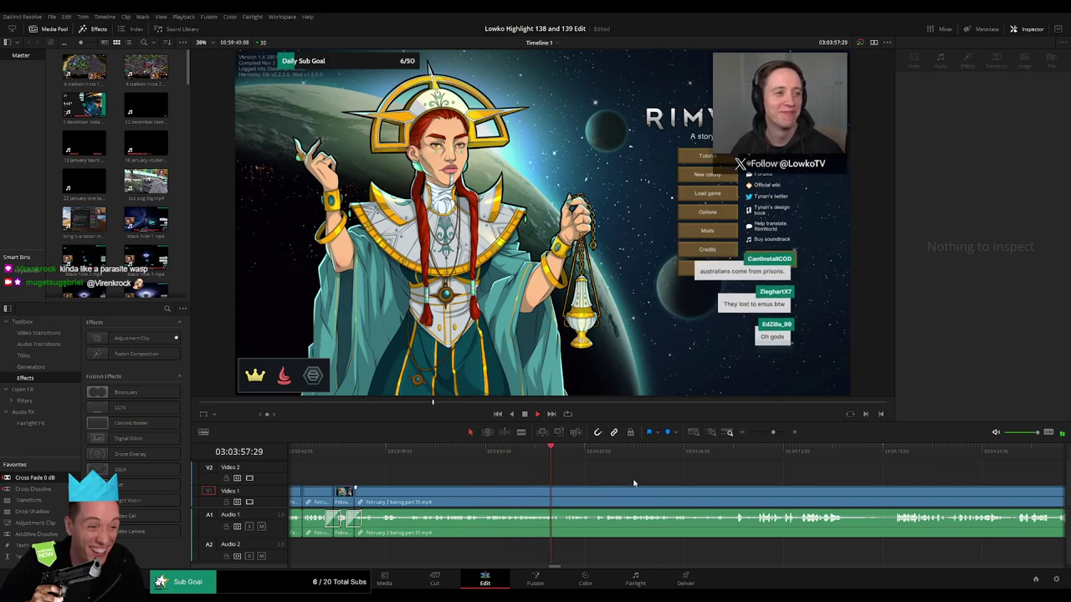
- Ripple-delete the stretch from about 03:04:15 to 03:04:18 and cross-fade the audio join
mouse_move(772, 432)
mouse_down()
mouse_move(753, 437)
mouse_move(770, 433)
mouse_up()
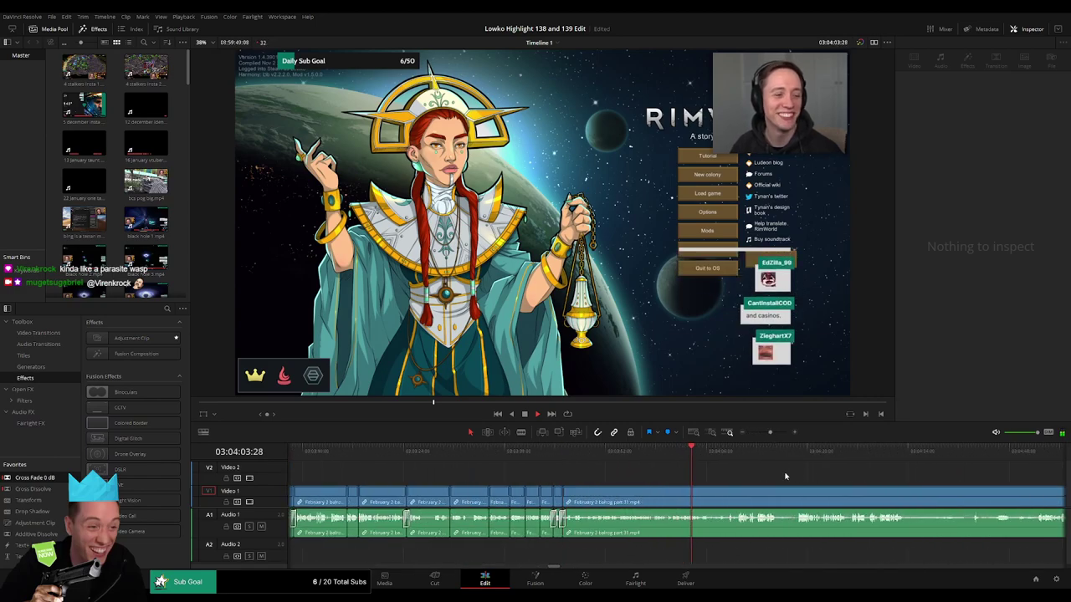
drag(787, 476, 565, 469)
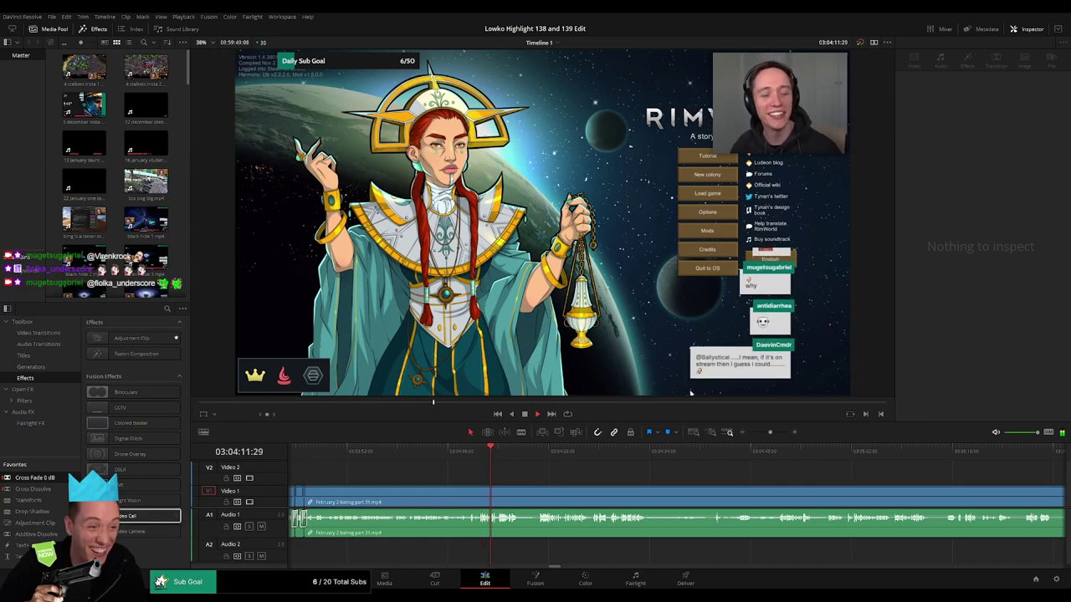
drag(769, 433, 774, 433)
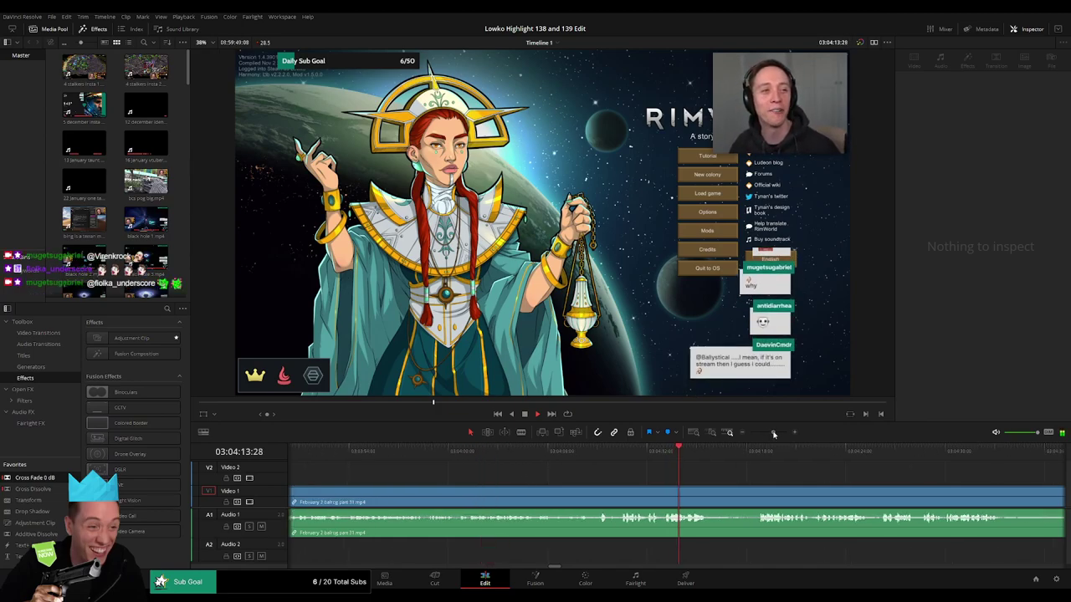
drag(713, 469, 578, 471)
key(b)
click(562, 498)
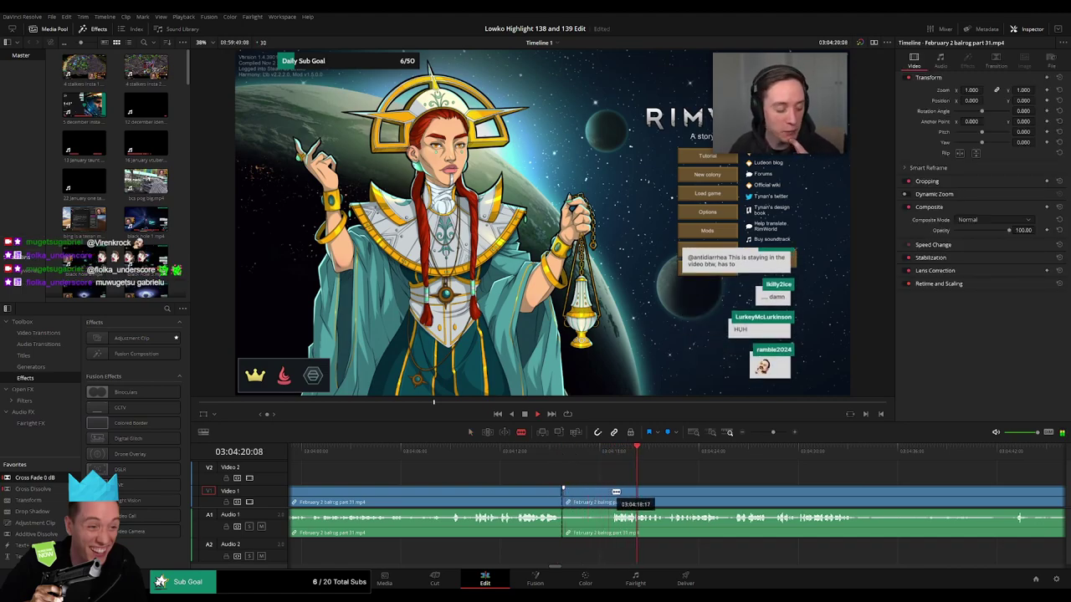
key(Delete)
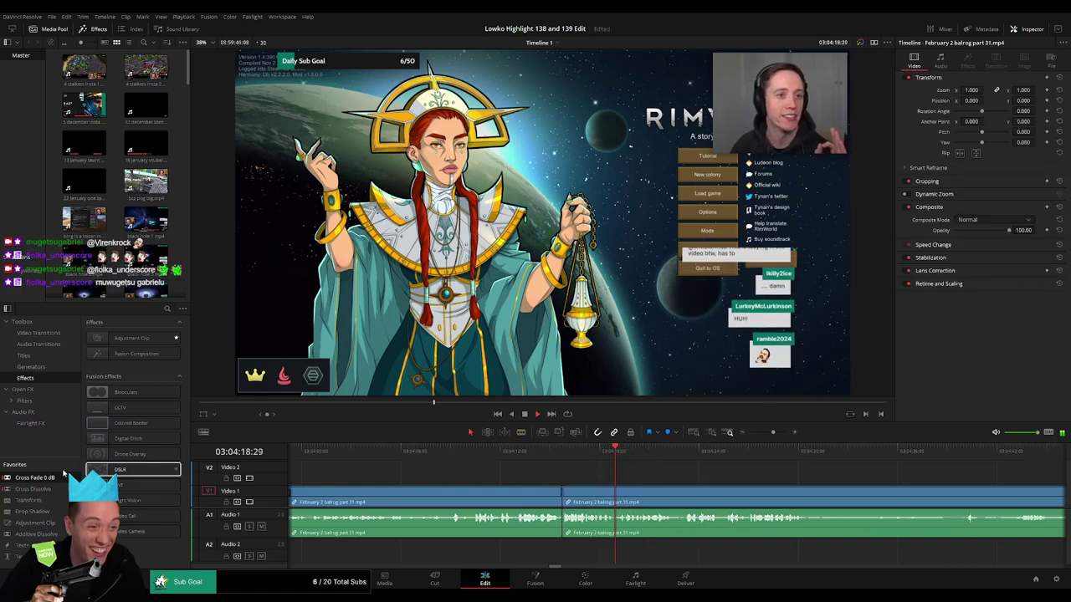
scroll(744, 477, right, 2)
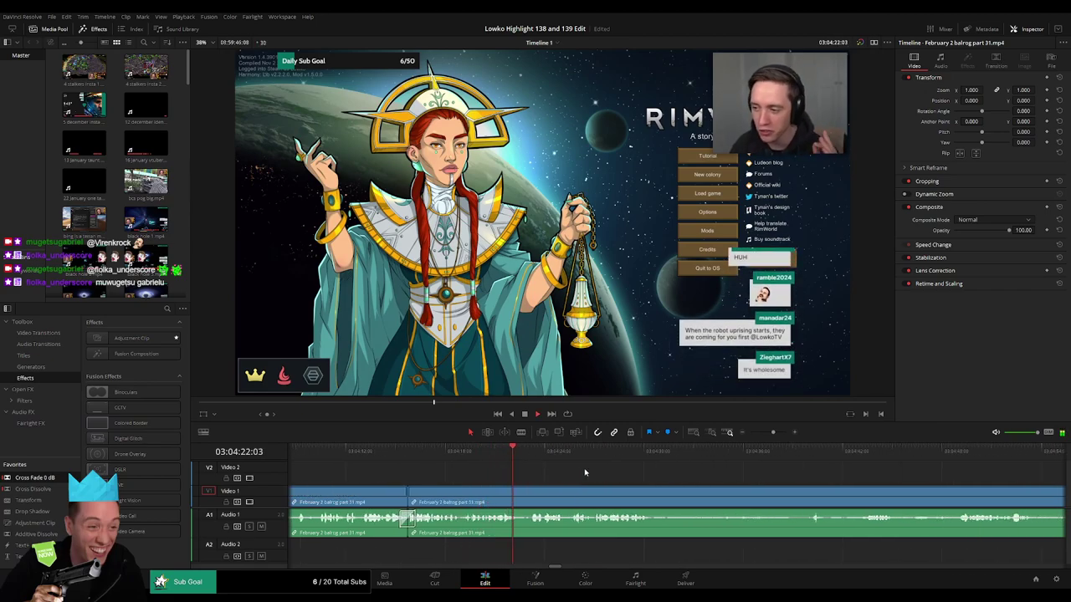
- Ripple-delete the section from about 03:04:30 to 03:04:48 and the following pause from about 03:04:34 to 03:04:36, cross-fading both audio joins
scroll(569, 474, right, 1)
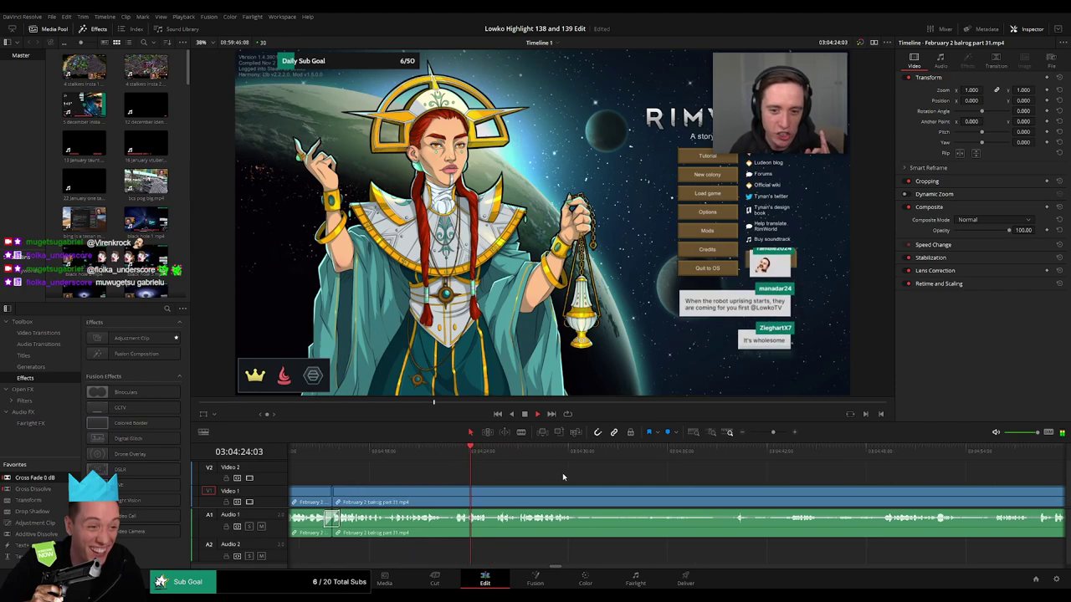
scroll(557, 475, right, 1)
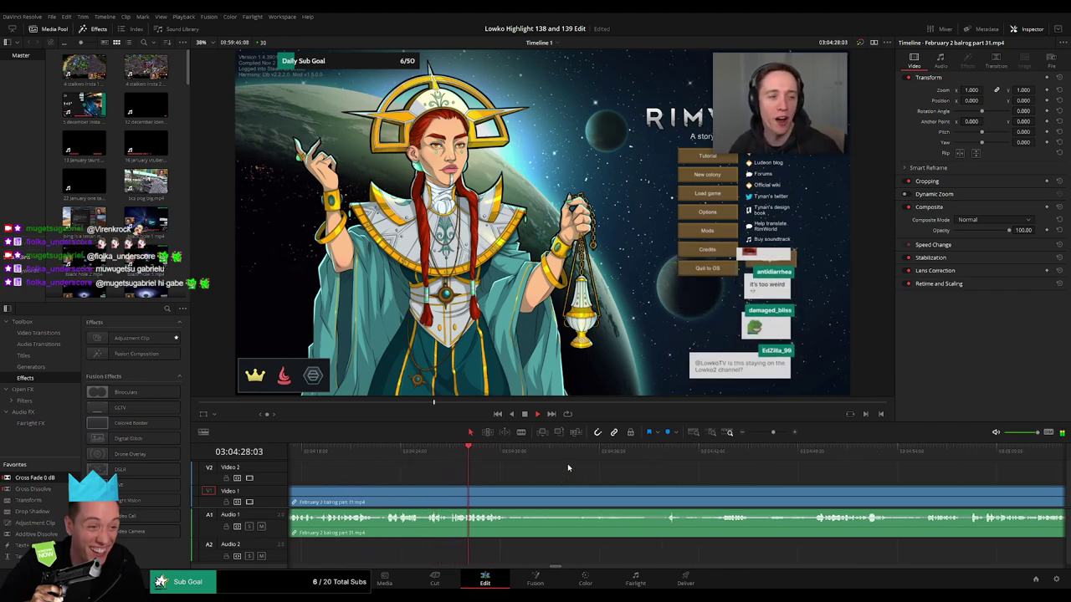
scroll(539, 476, right, 1)
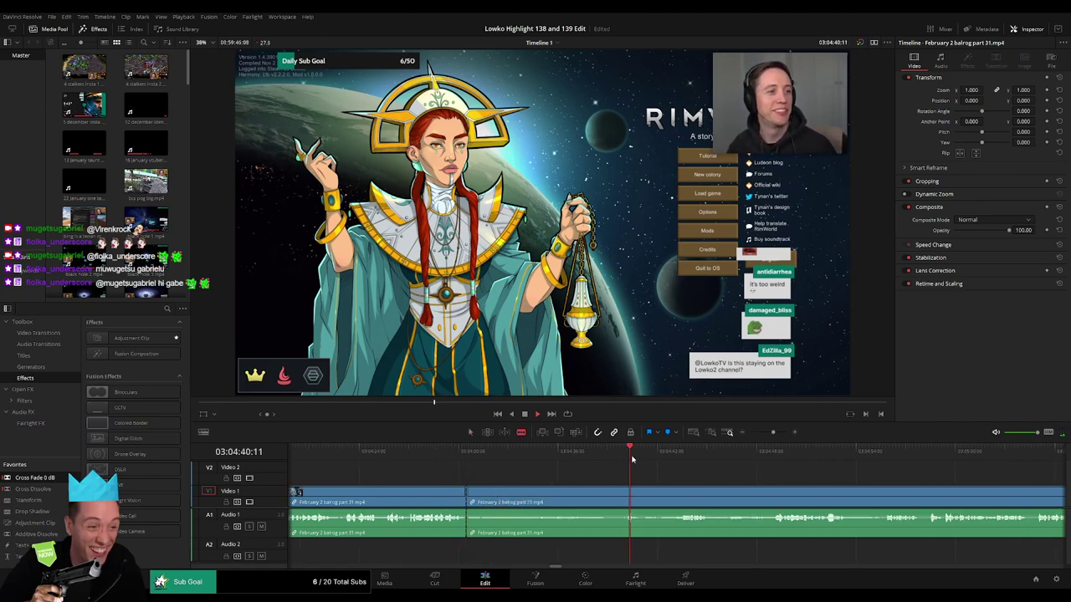
click(672, 456)
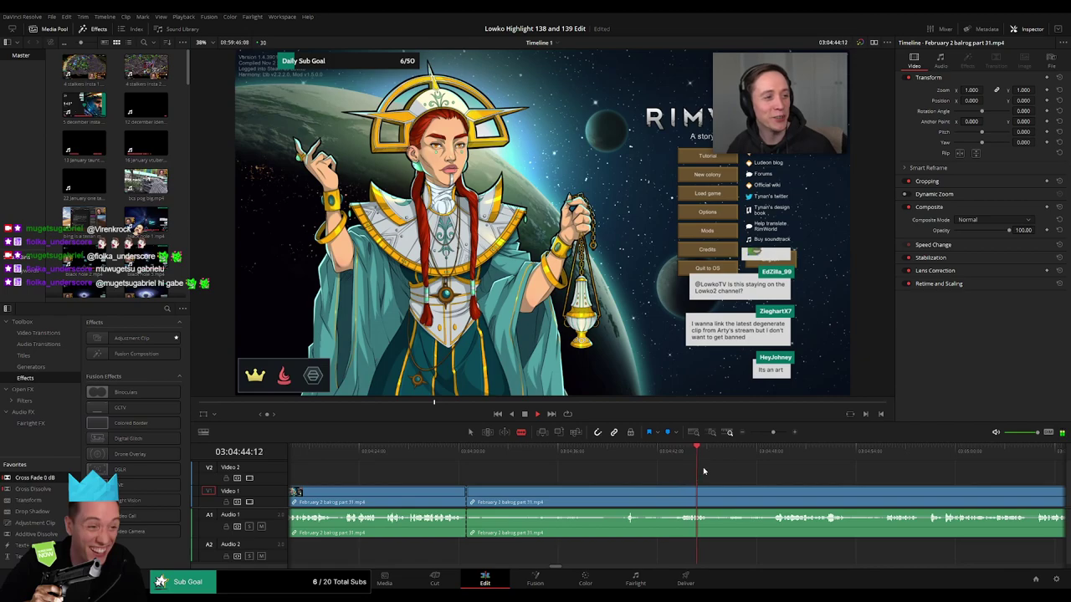
click(759, 451)
scroll(661, 469, right, 1)
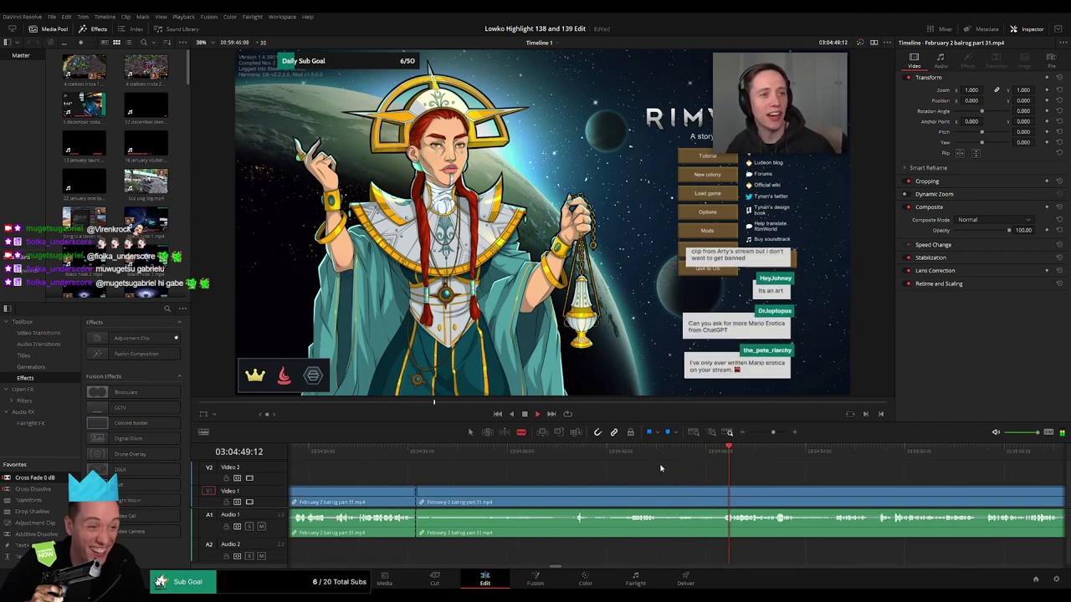
scroll(661, 468, right, 1)
click(673, 492)
key(a)
click(631, 497)
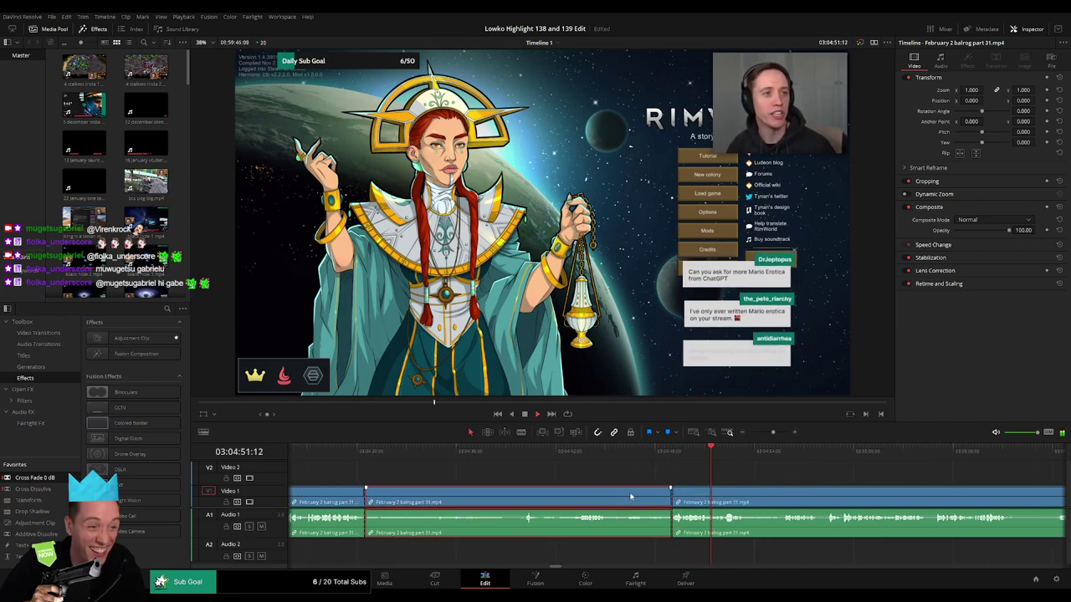
key(Delete)
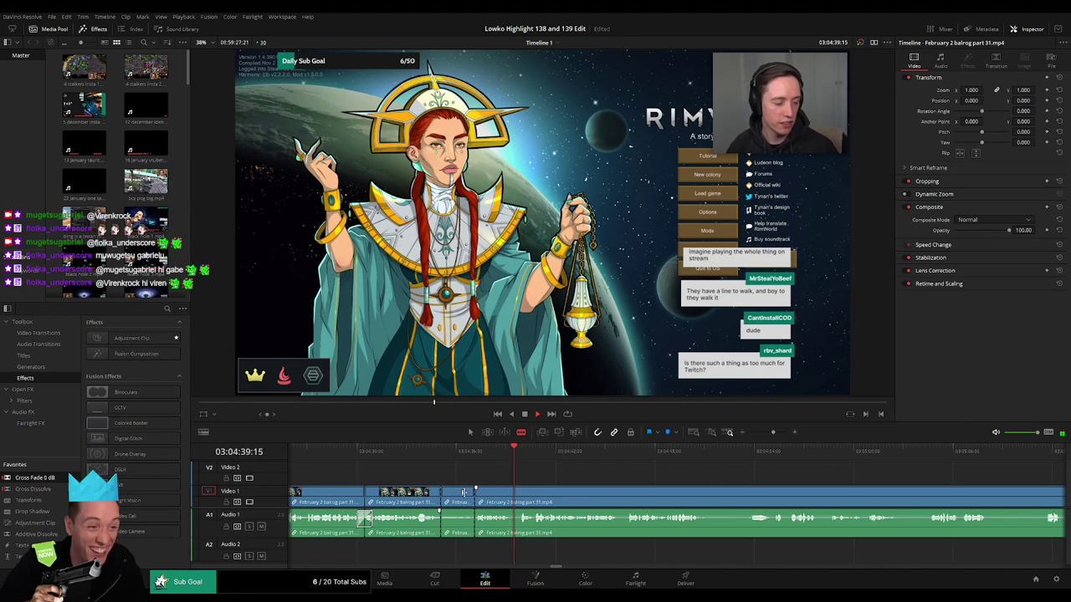
key(Delete)
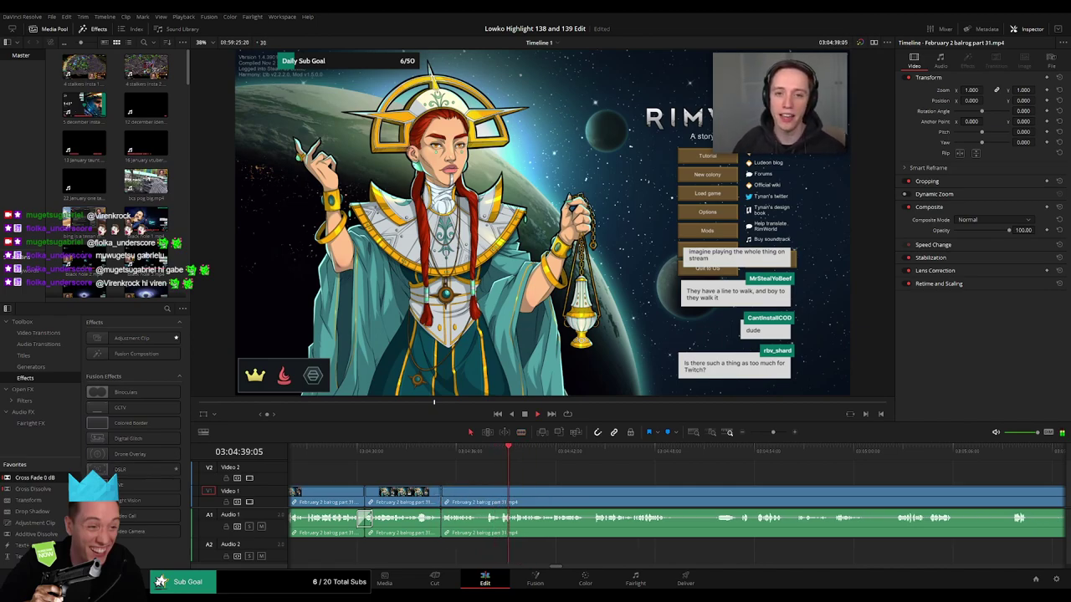
scroll(607, 499, right, 4)
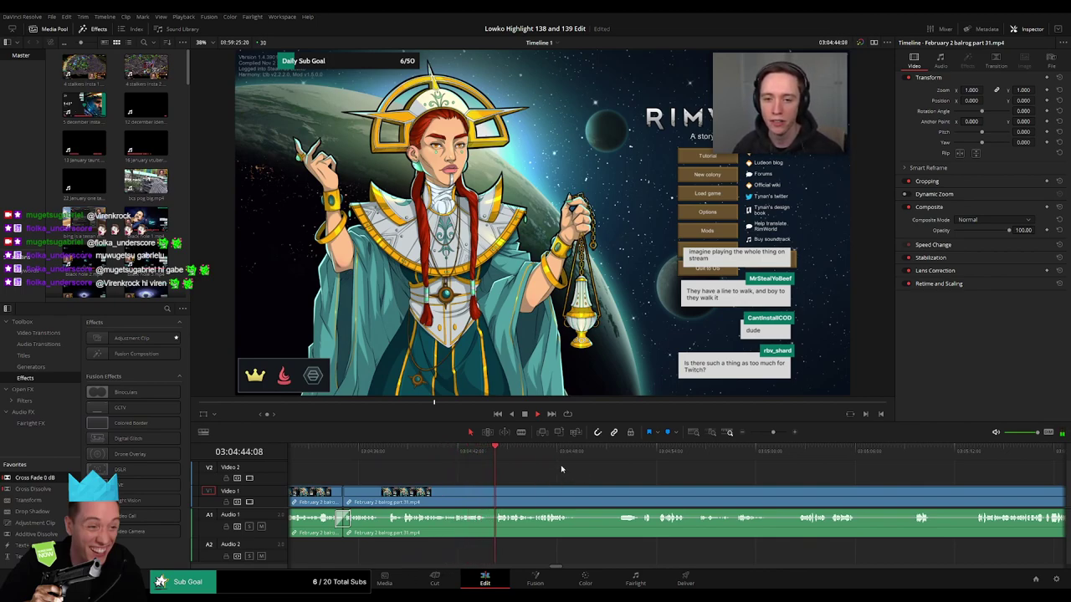
- Split the clip at about 03:04:48 and 03:04:52 and ripple-delete the section between the cuts
scroll(490, 473, right, 3)
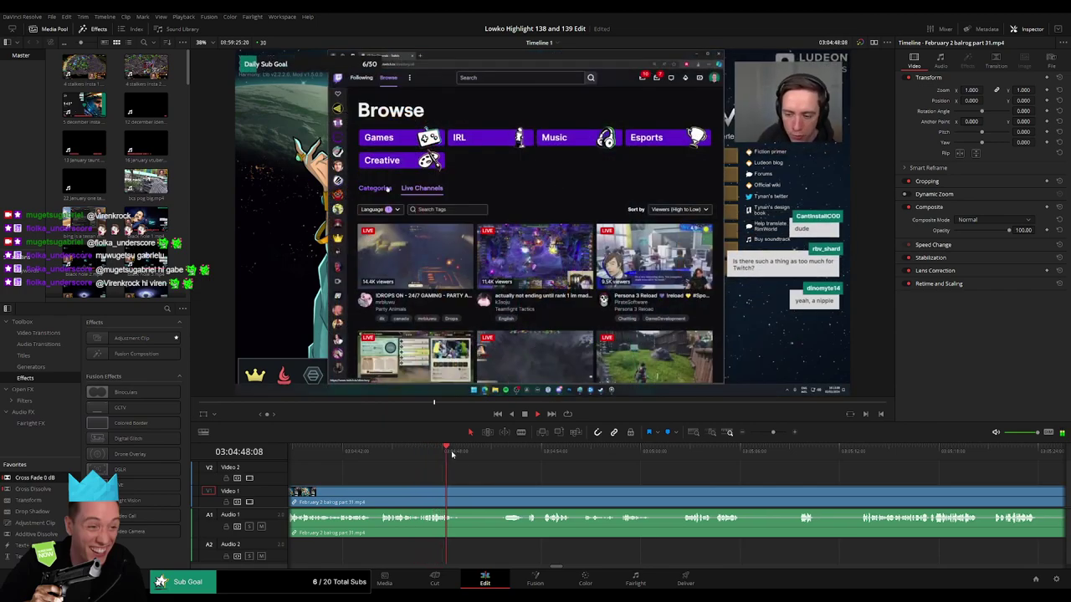
drag(452, 454, 502, 459)
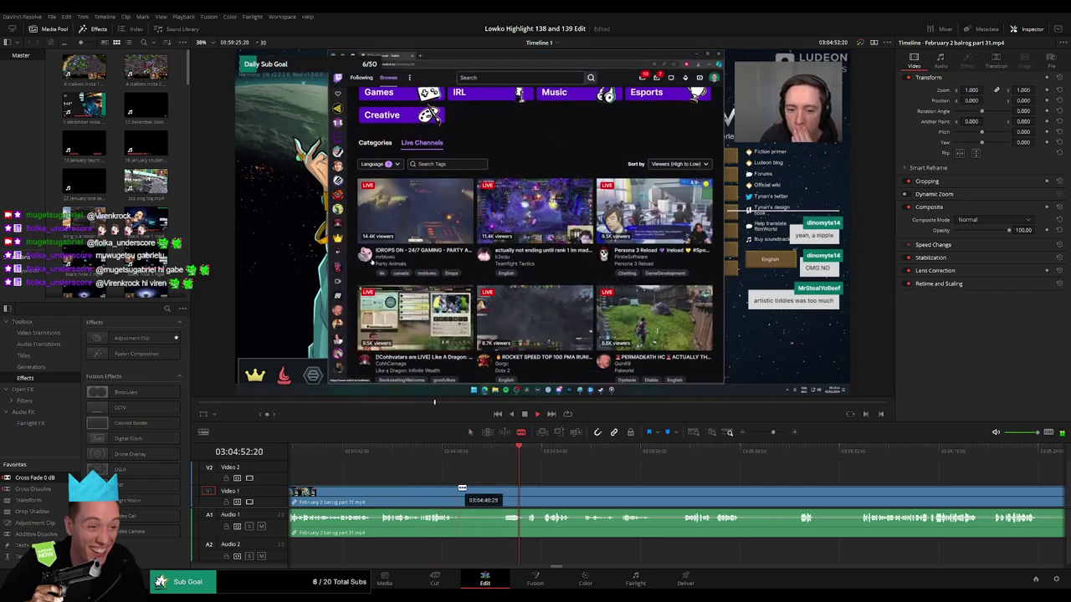
click(518, 492)
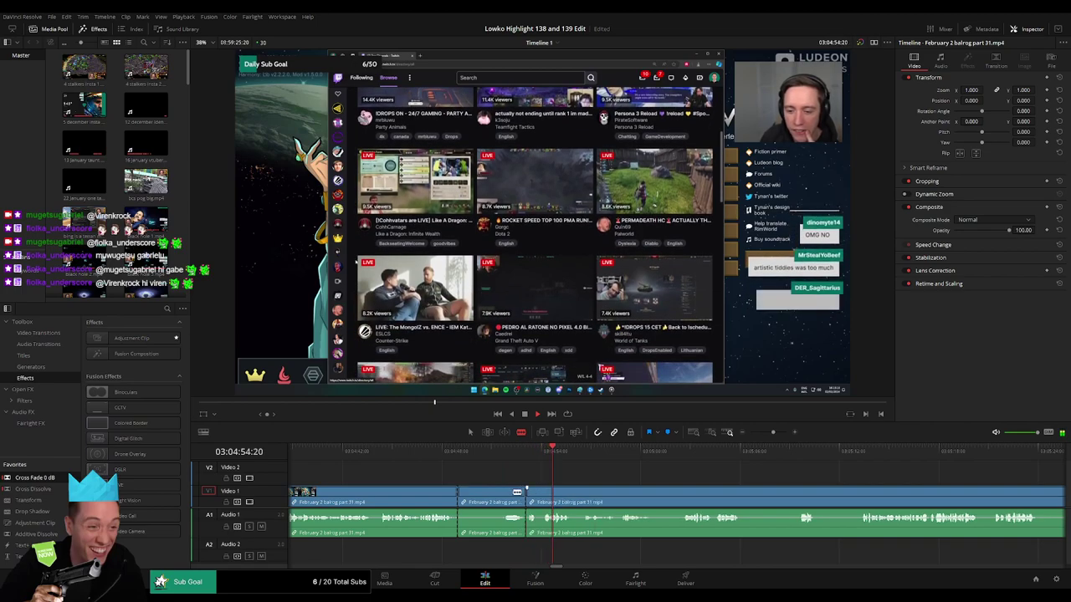
key(Delete)
click(520, 450)
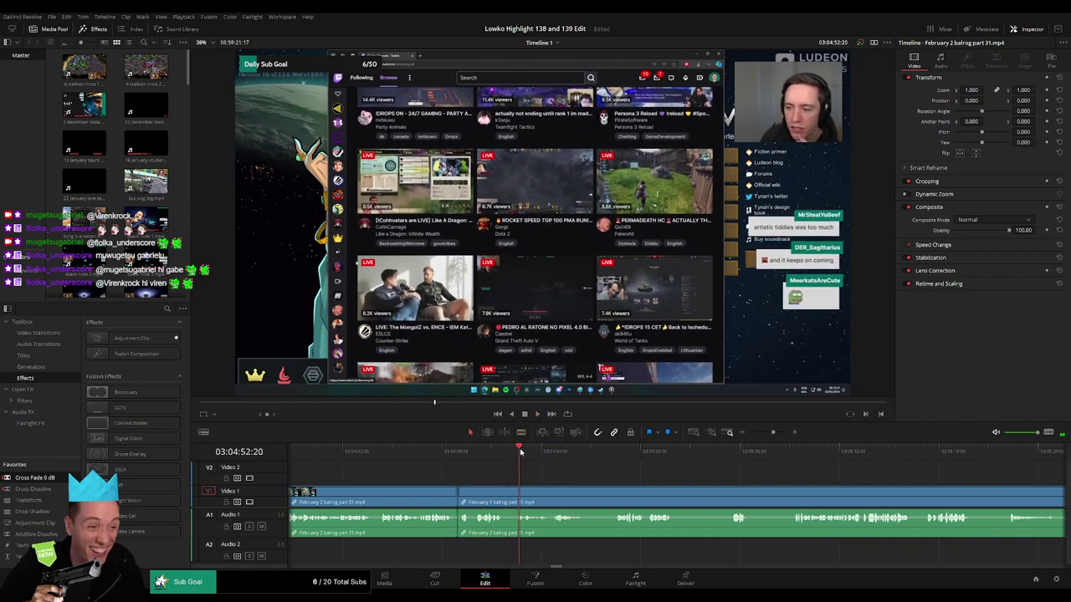
drag(608, 476, 513, 470)
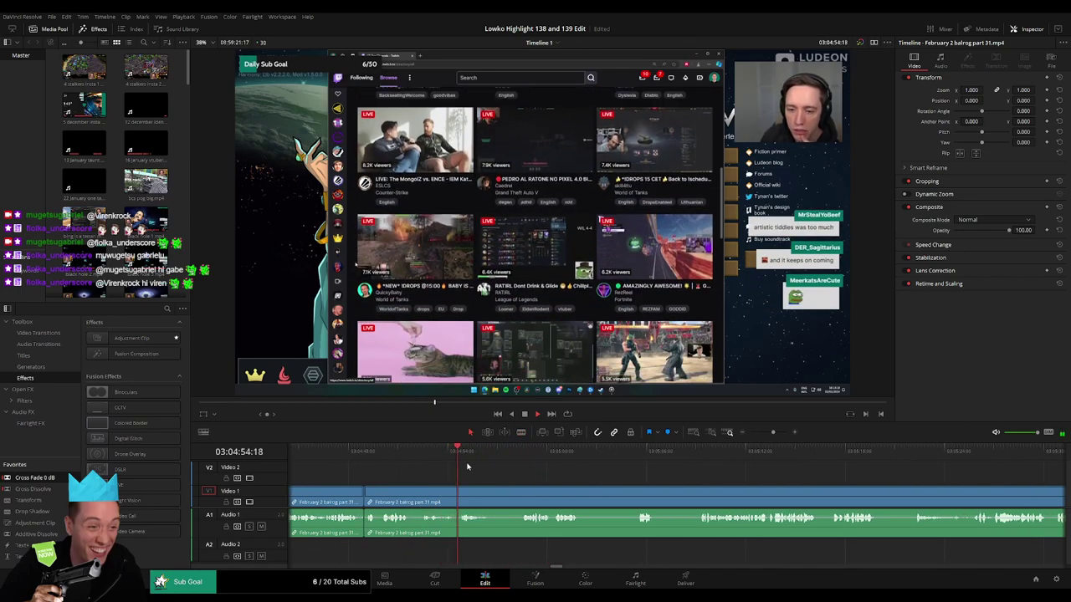
- Cut the clip at 03:05:33:08, where the picture goes black, and ripple-delete the rest of February 2 balrog part 31.mp4
drag(488, 453, 522, 457)
key(space)
scroll(543, 476, right, 3)
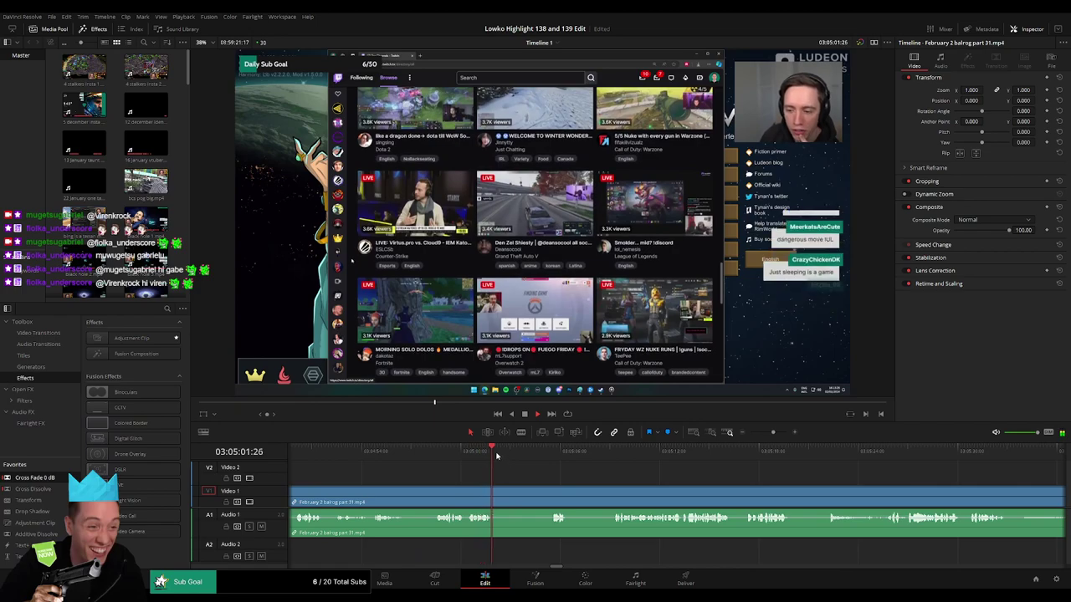
drag(498, 453, 473, 458)
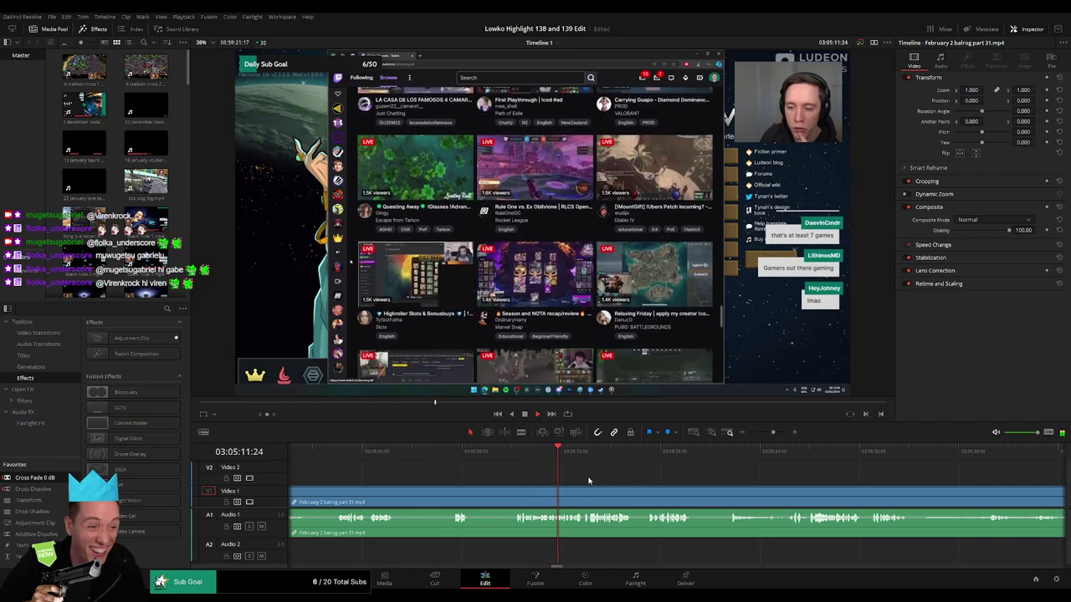
scroll(527, 471, right, 3)
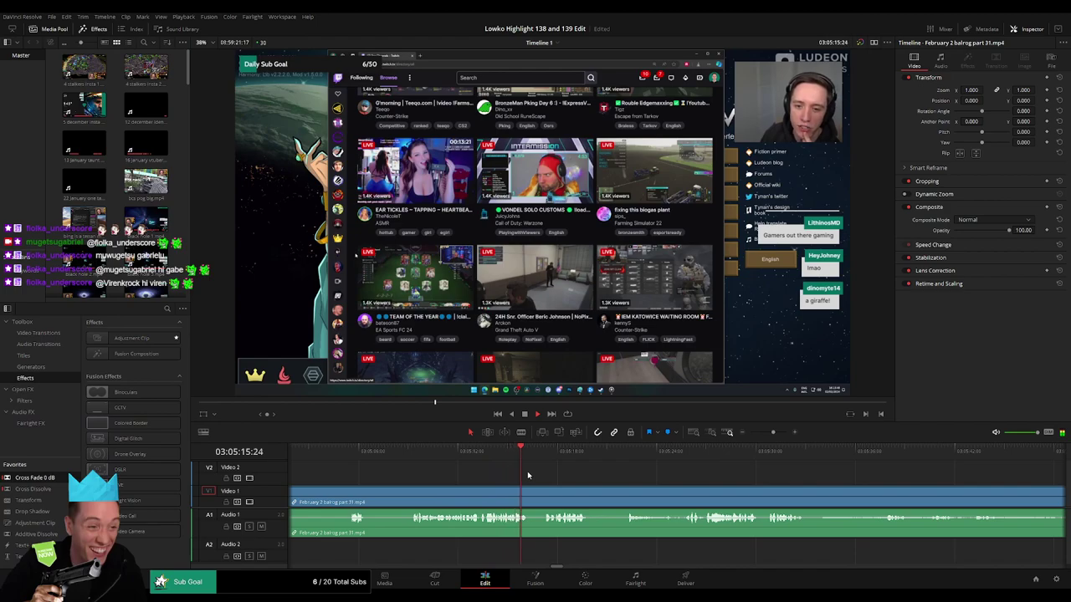
scroll(500, 475, right, 3)
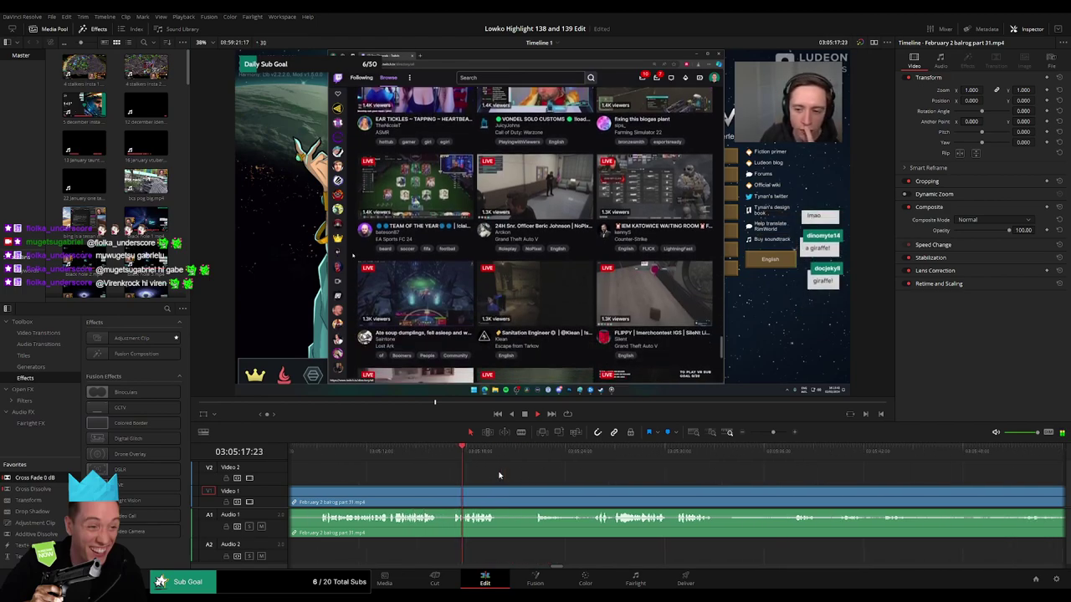
scroll(499, 475, right, 1)
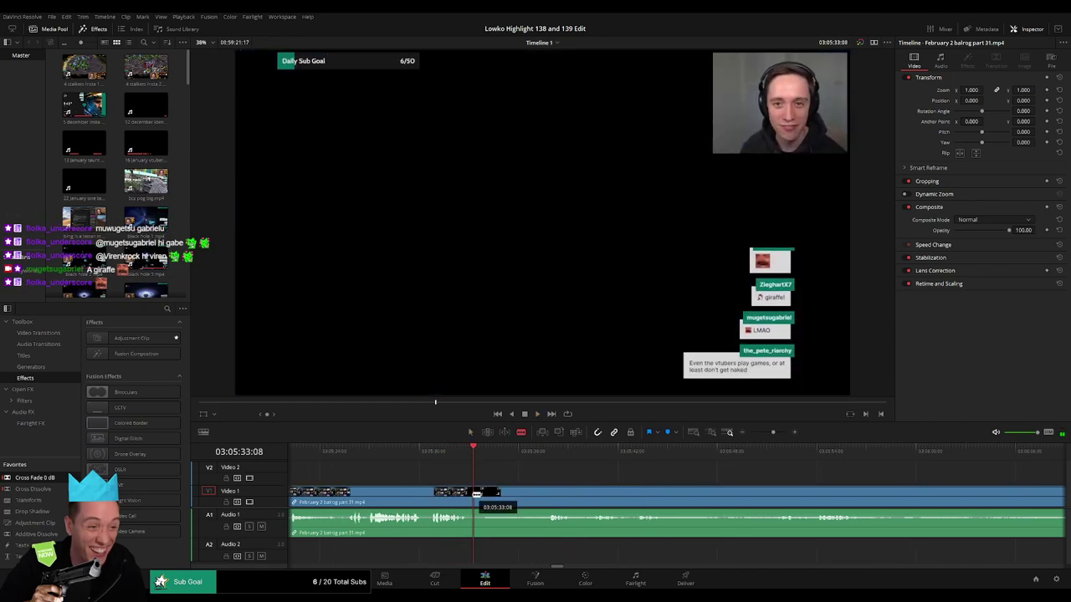
click(548, 455)
click(644, 454)
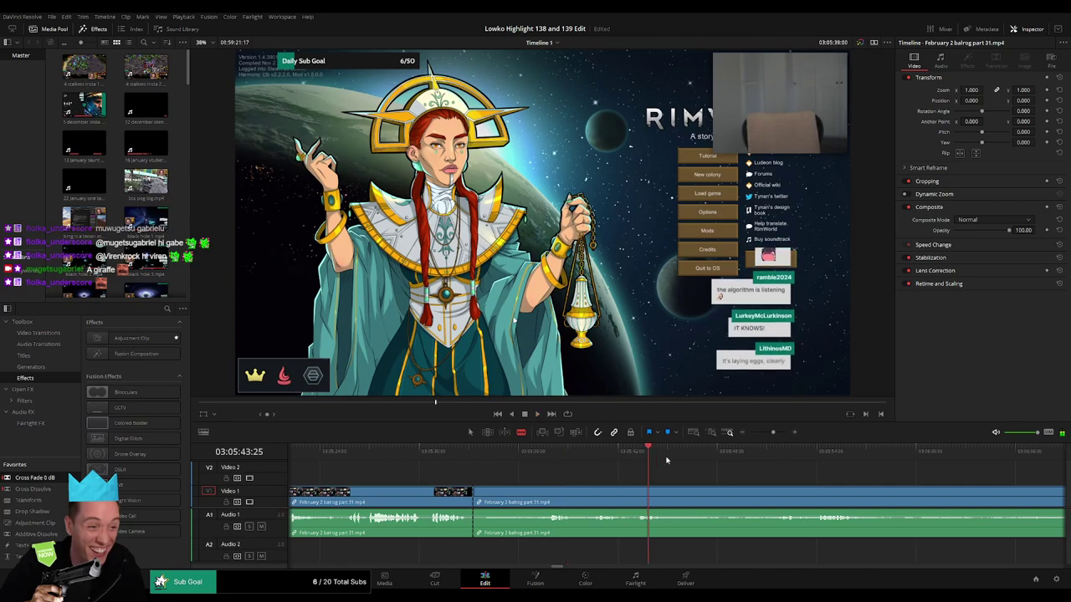
click(692, 454)
drag(773, 437, 766, 436)
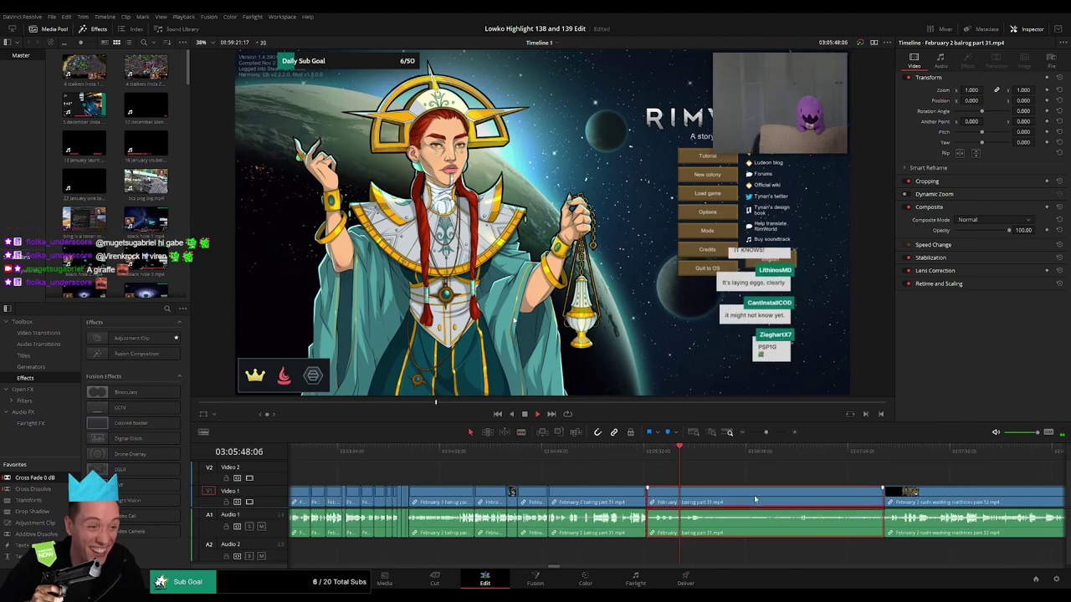
key(Delete)
- Scan the February 2 rushi washing machines part 32.mp4 clip for the point where its useful part starts
click(635, 451)
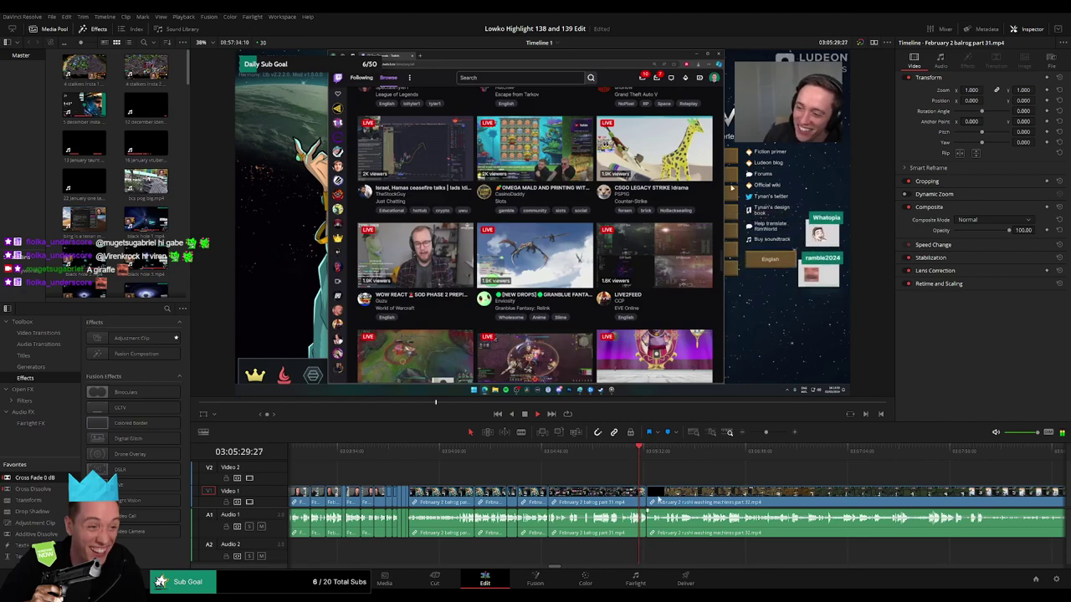
click(648, 451)
click(680, 451)
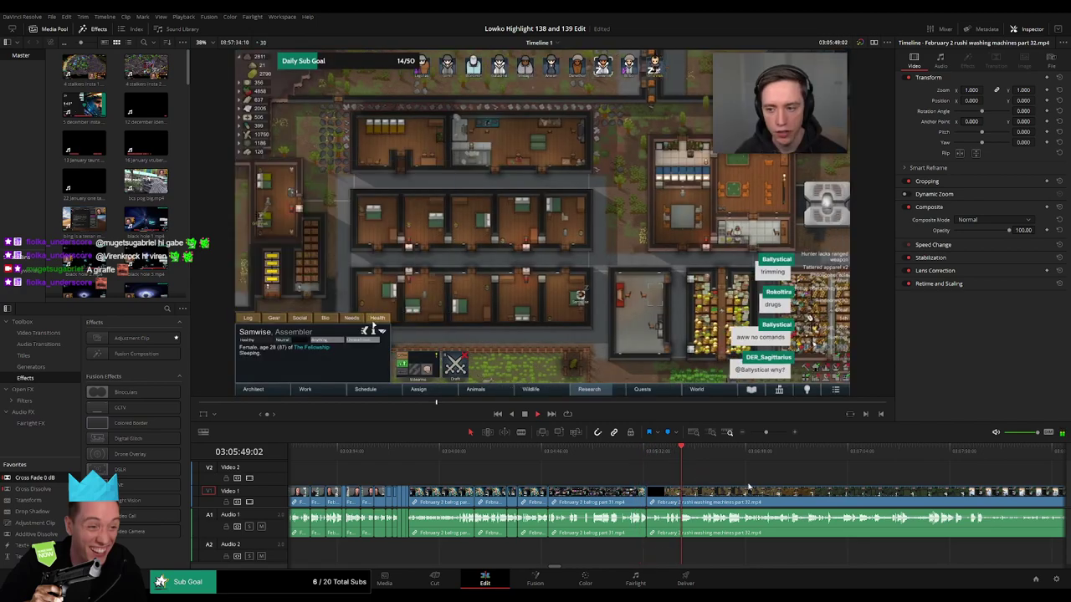
drag(766, 484, 584, 481)
drag(765, 433, 747, 433)
drag(658, 488, 470, 483)
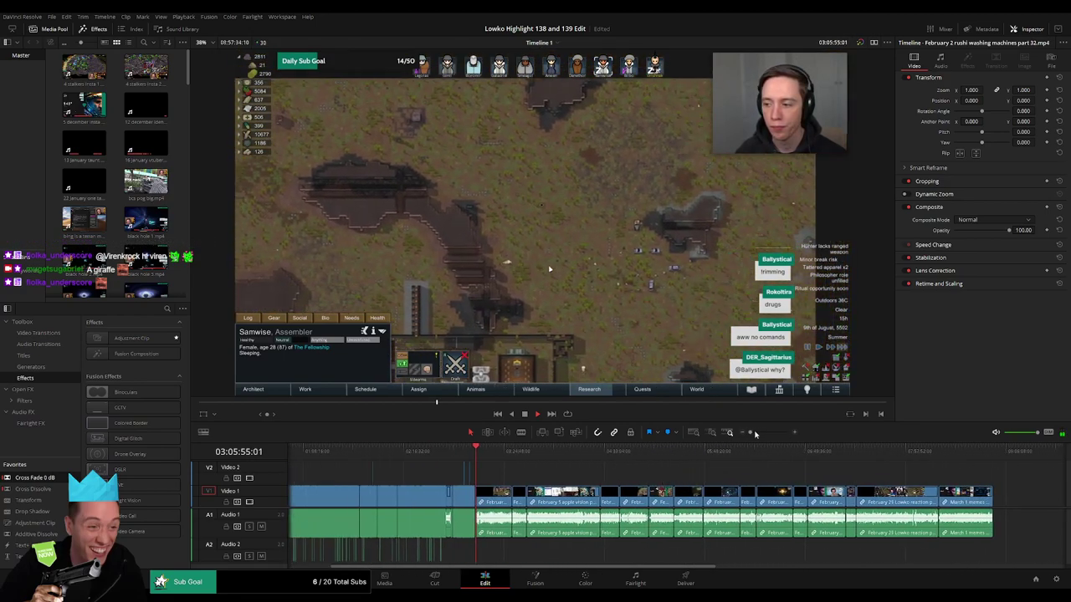
drag(752, 433, 565, 474)
click(714, 454)
key(space)
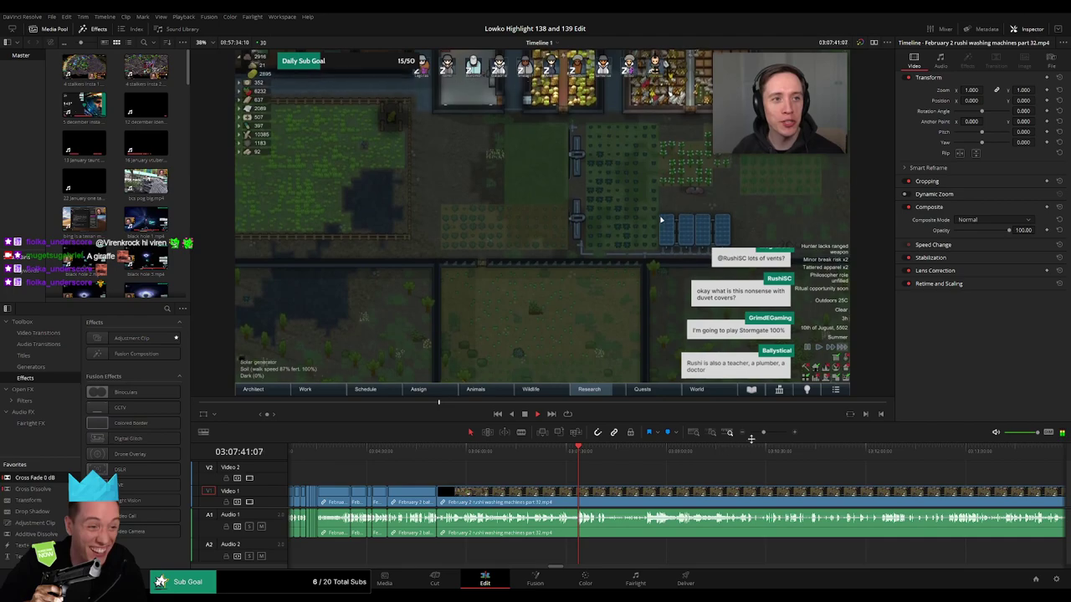
drag(767, 434, 771, 433)
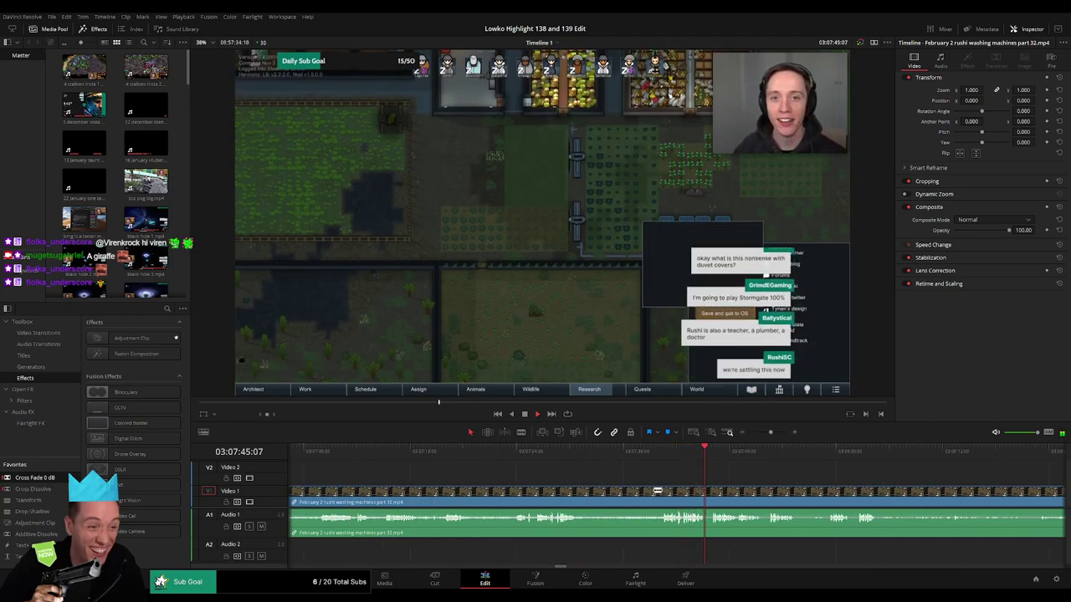
click(537, 452)
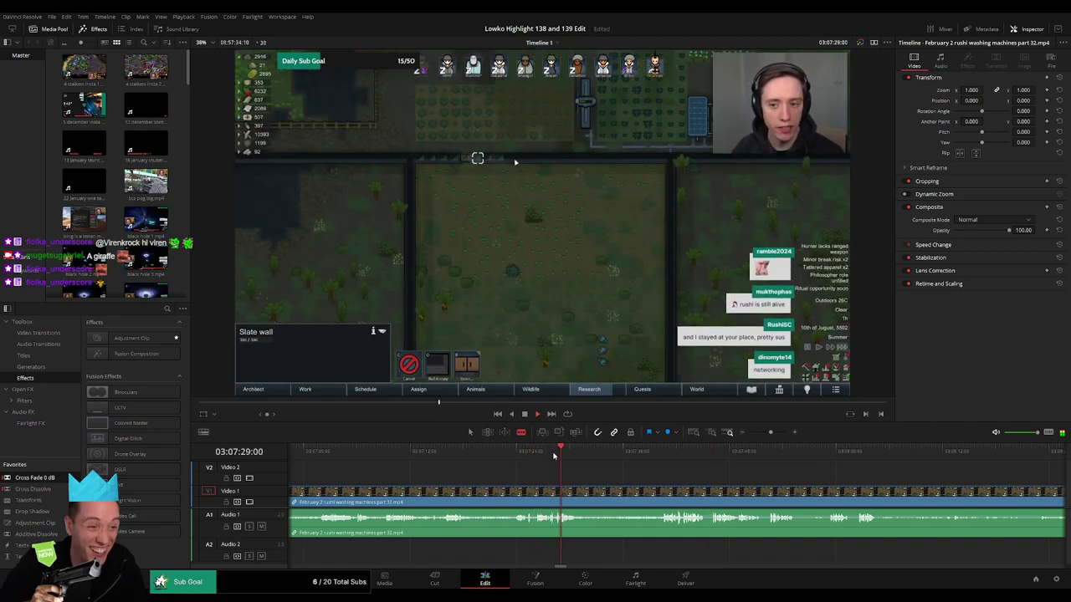
click(448, 461)
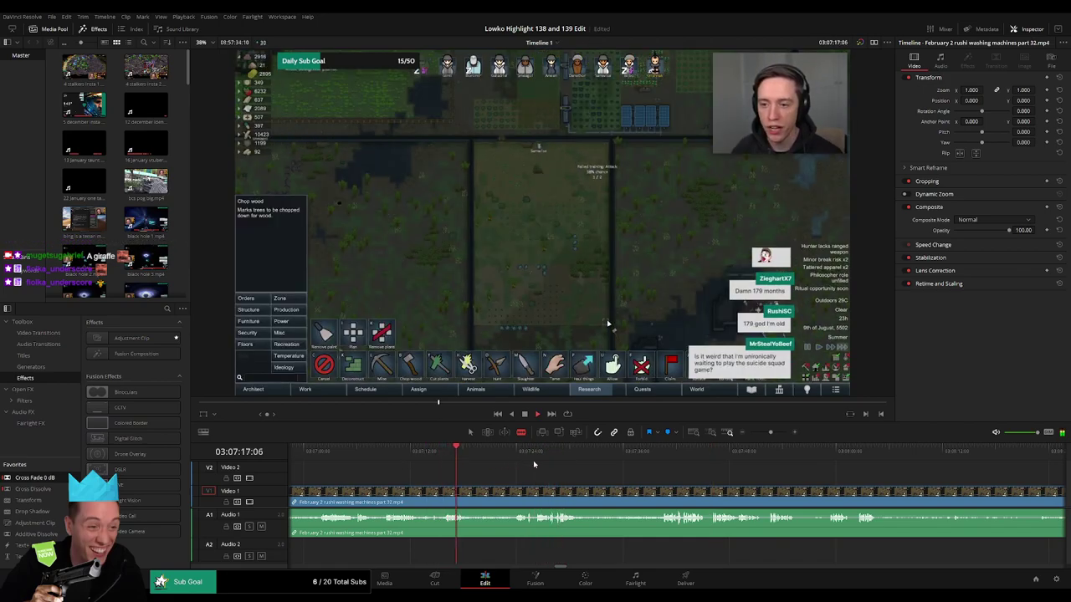
click(386, 455)
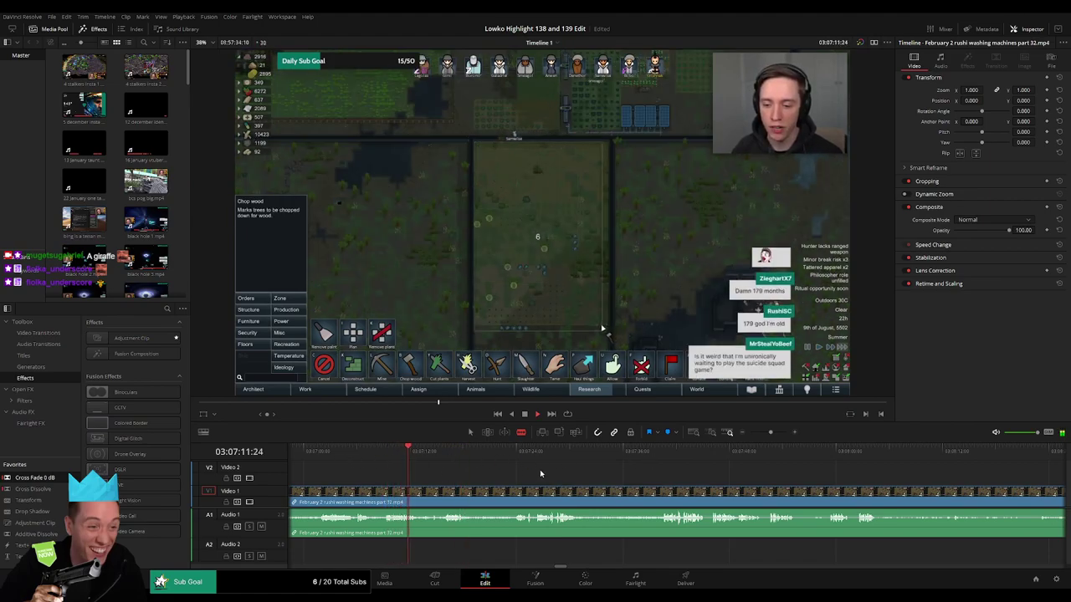
click(671, 460)
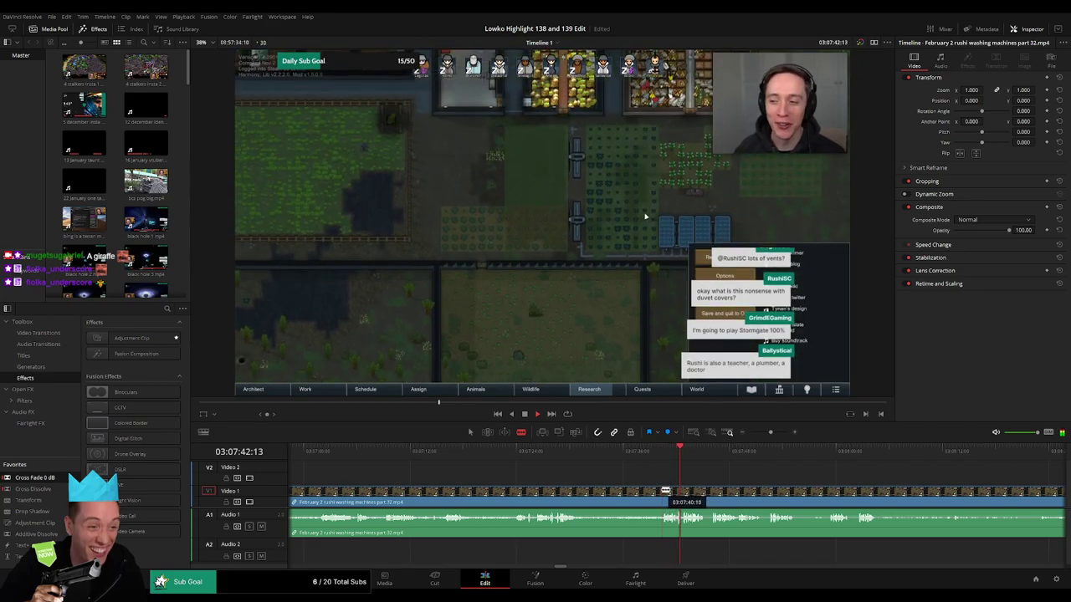
- Cut the washing machines clip at about 03:07:40 and ripple-delete everything in it before the cut
click(663, 491)
key(a)
click(633, 494)
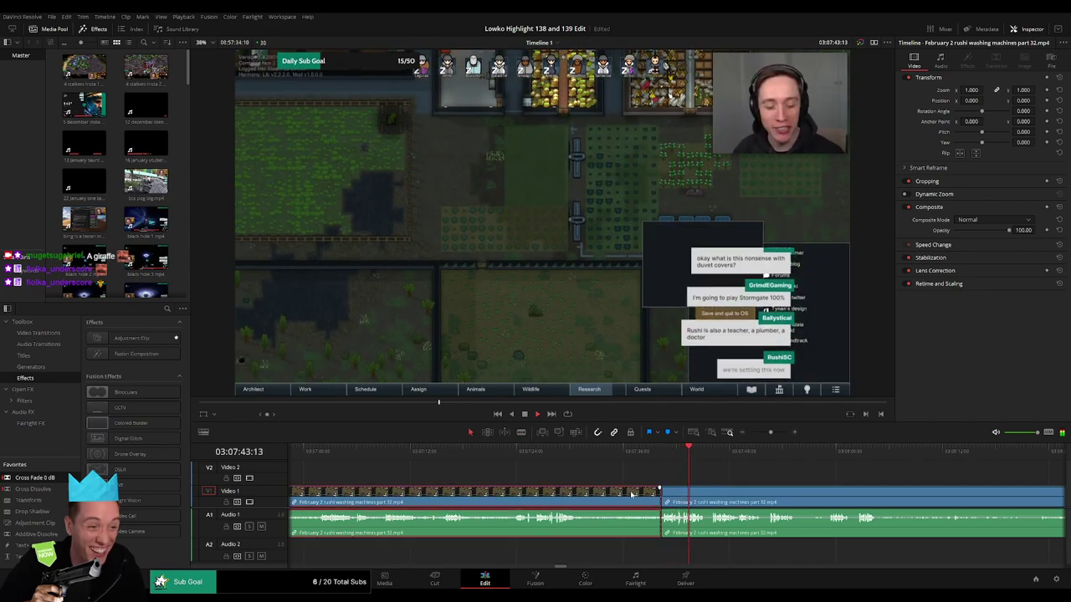
key(Delete)
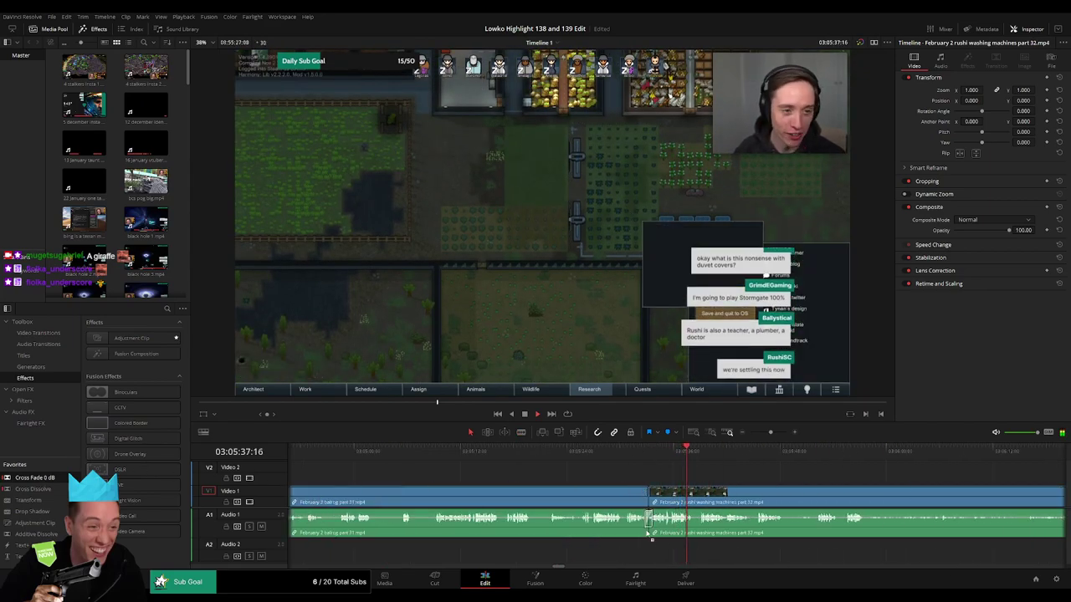
- Cross-fade the audio join into the washing machines clip and ripple-delete the short pause at about 03:05:38
drag(647, 533, 649, 533)
drag(803, 505, 525, 485)
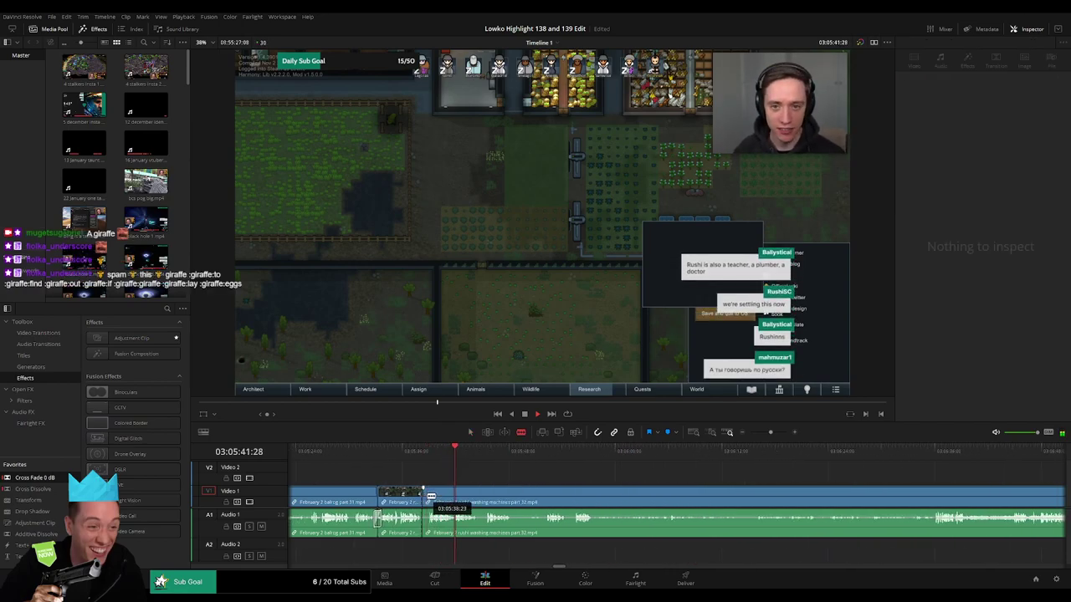
click(427, 500)
key(Delete)
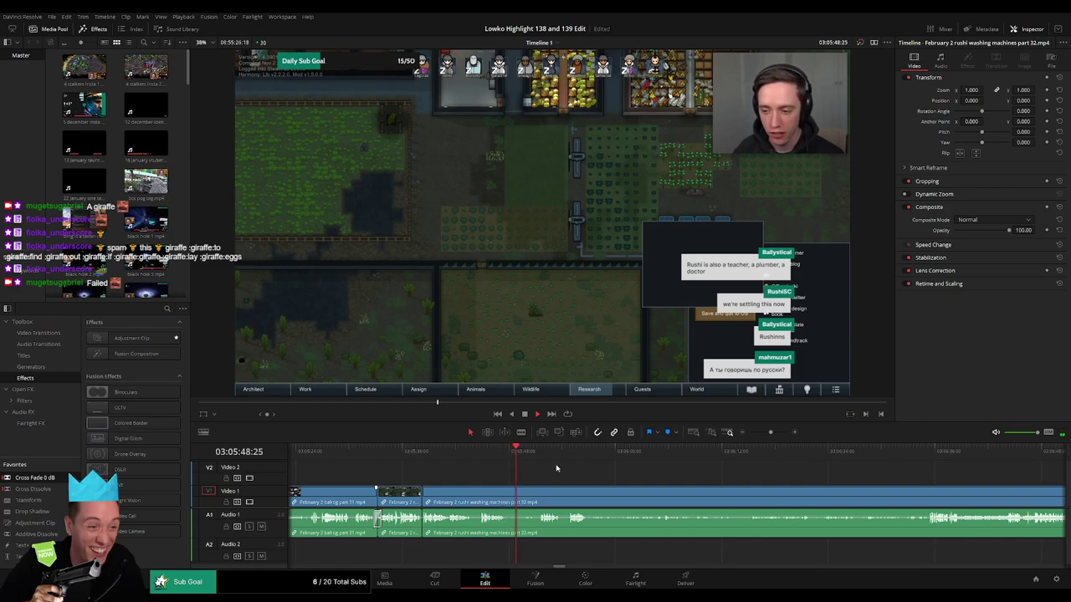
- Ripple-delete the stretch from about 03:05:47:23 to 03:05:51, and trim out the short pause following it at about 03:05:50
key(b)
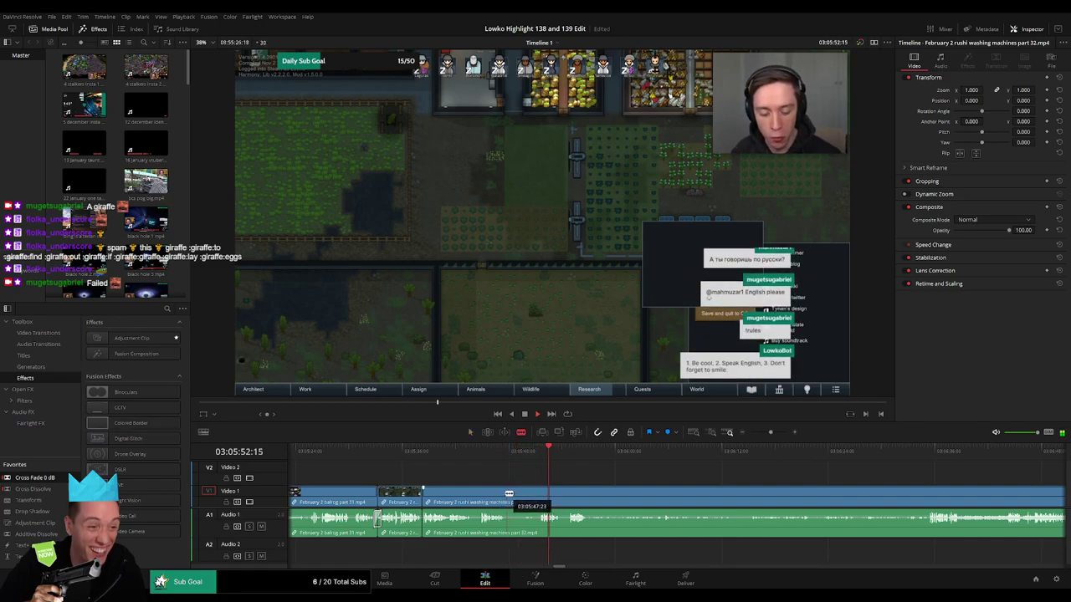
click(508, 494)
click(542, 493)
key(a)
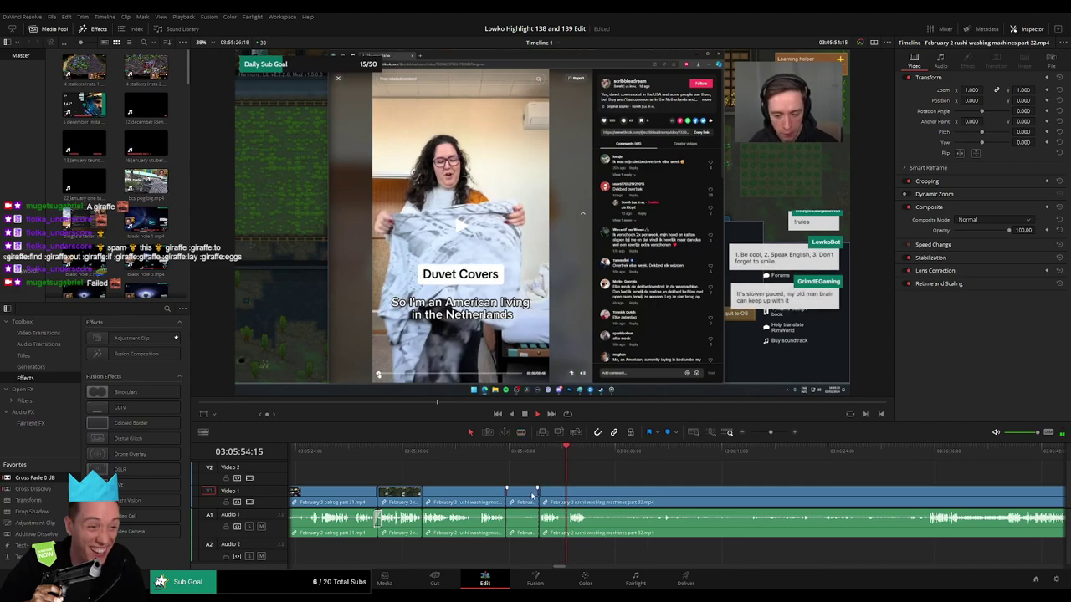
key(ctrl+z)
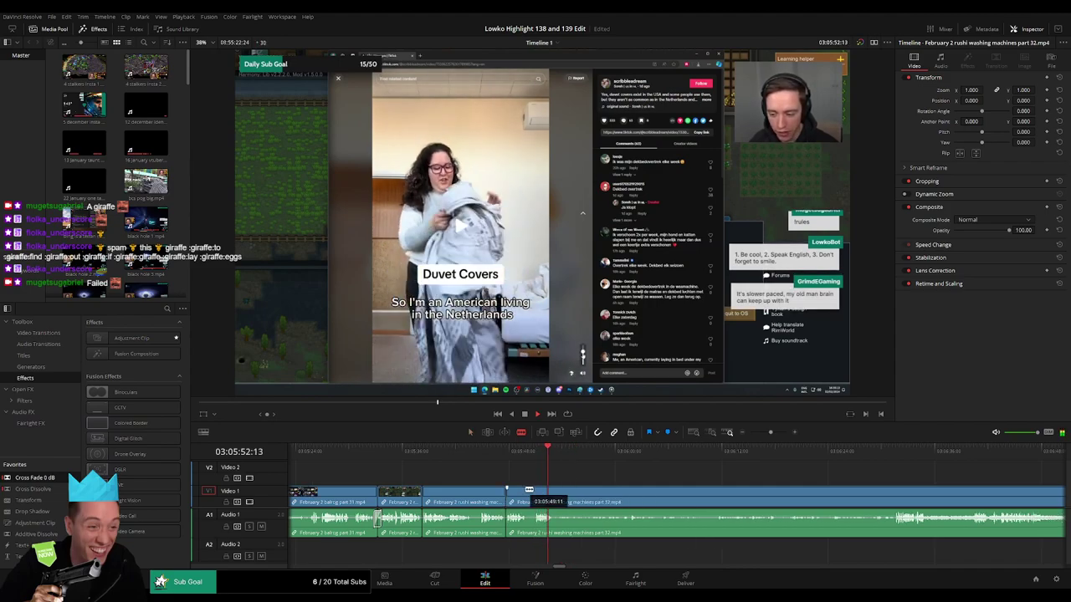
click(531, 494)
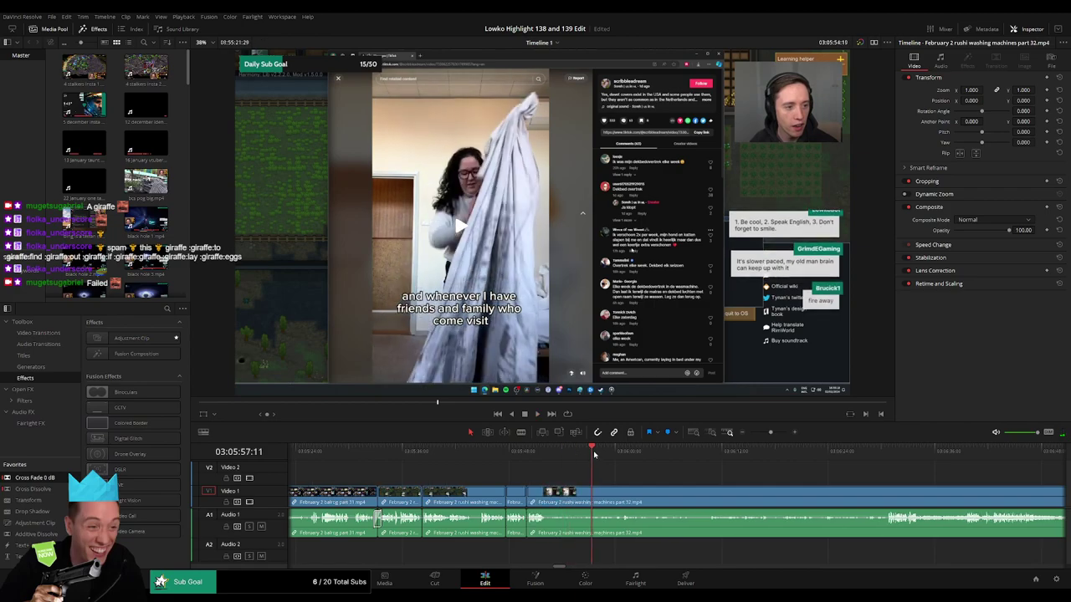
- Ripple-delete the section from 03:06:34:18, where the picture is black, to about 03:06:39:14 and cross-fade the audio join
drag(640, 456, 836, 449)
key(space)
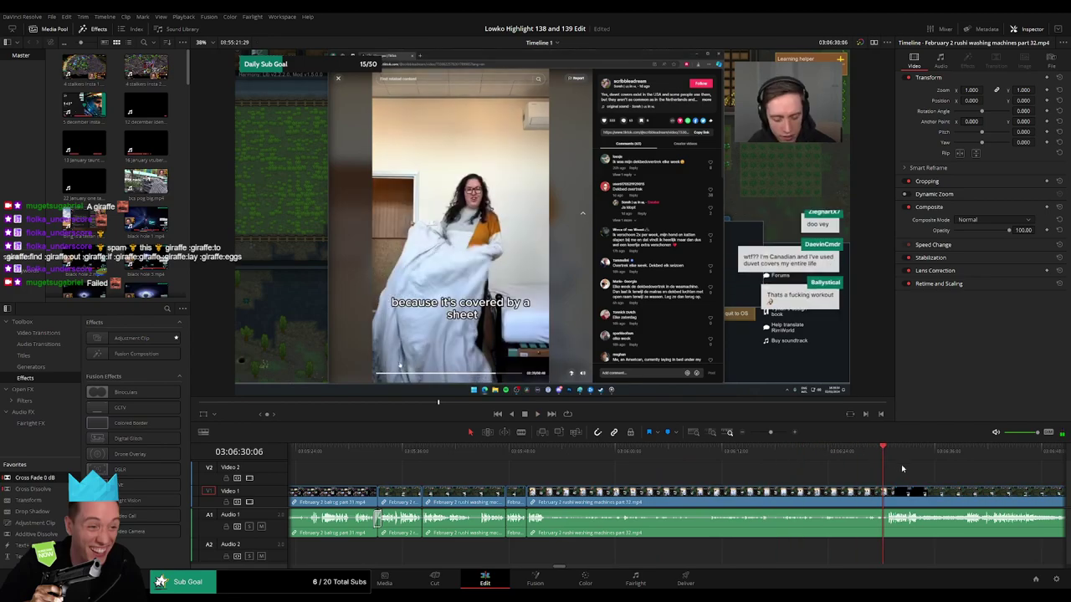
drag(930, 470, 574, 461)
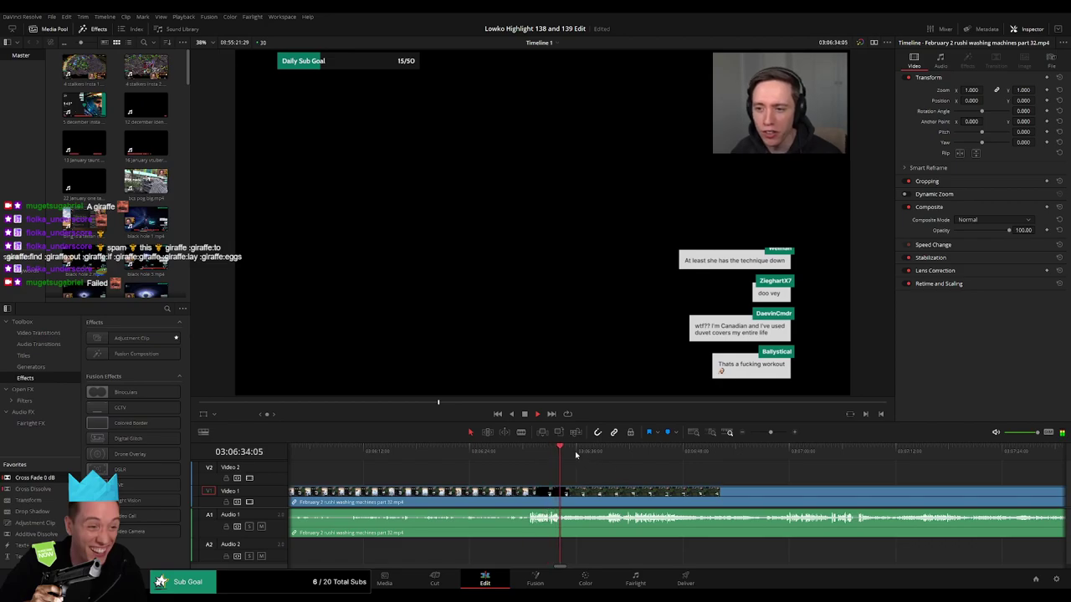
click(599, 452)
key(b)
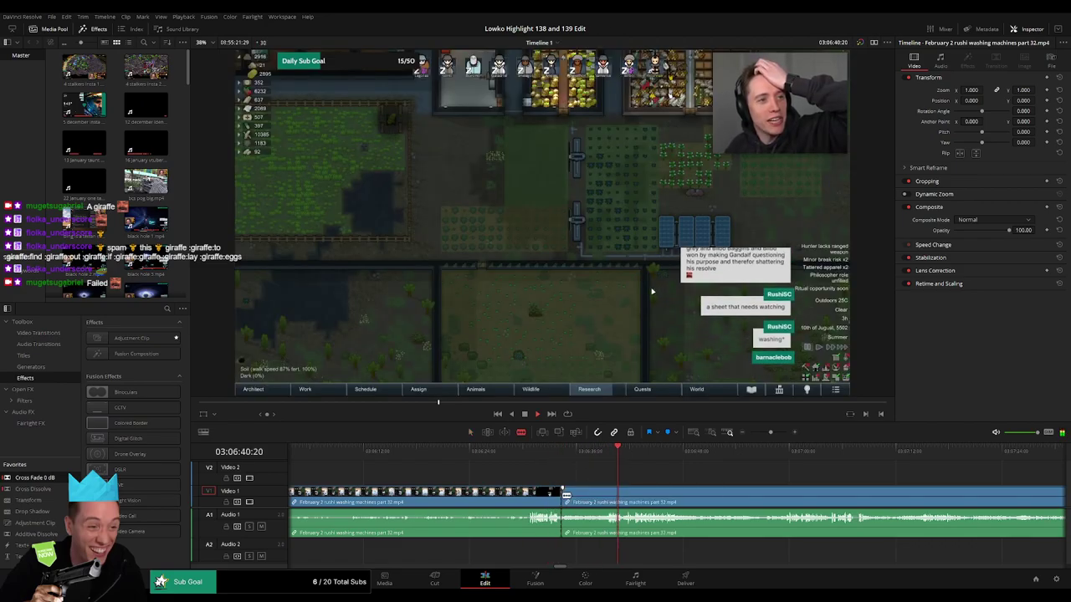
click(557, 452)
click(611, 497)
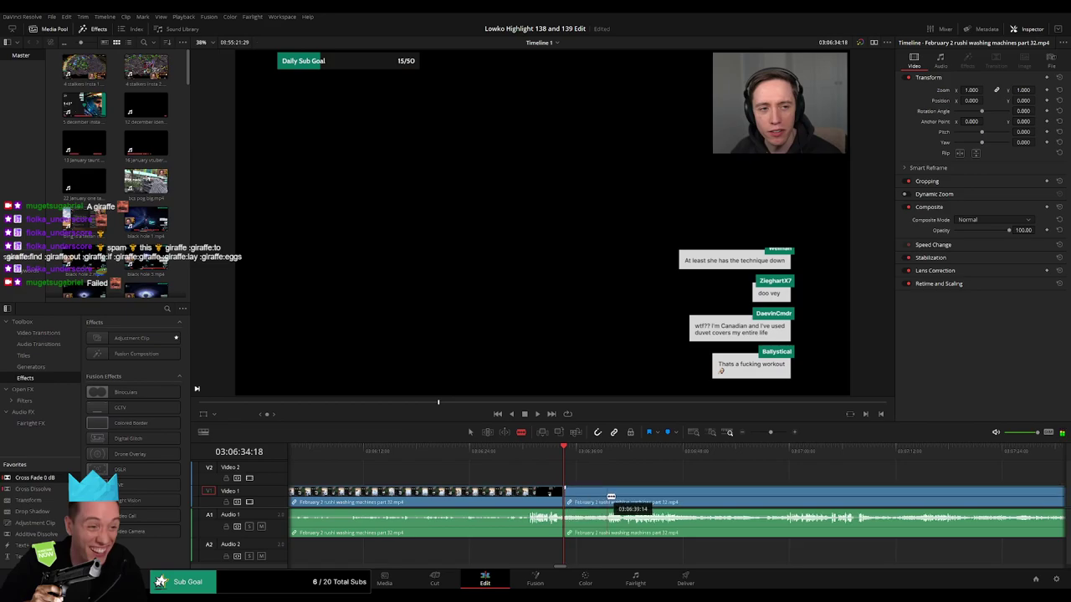
click(612, 495)
key(a)
click(599, 499)
key(Delete)
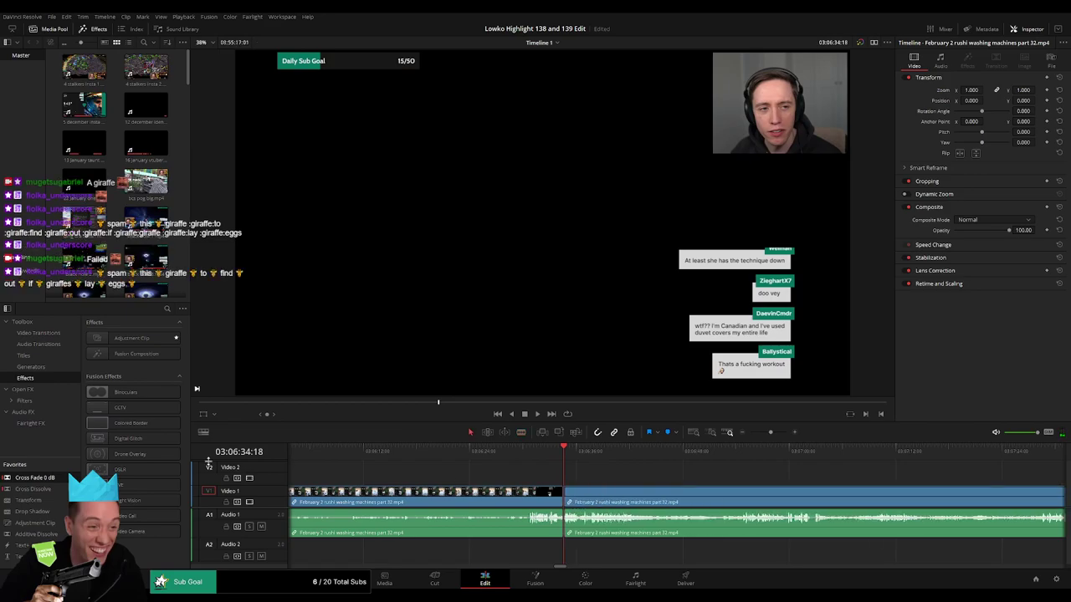
key(space)
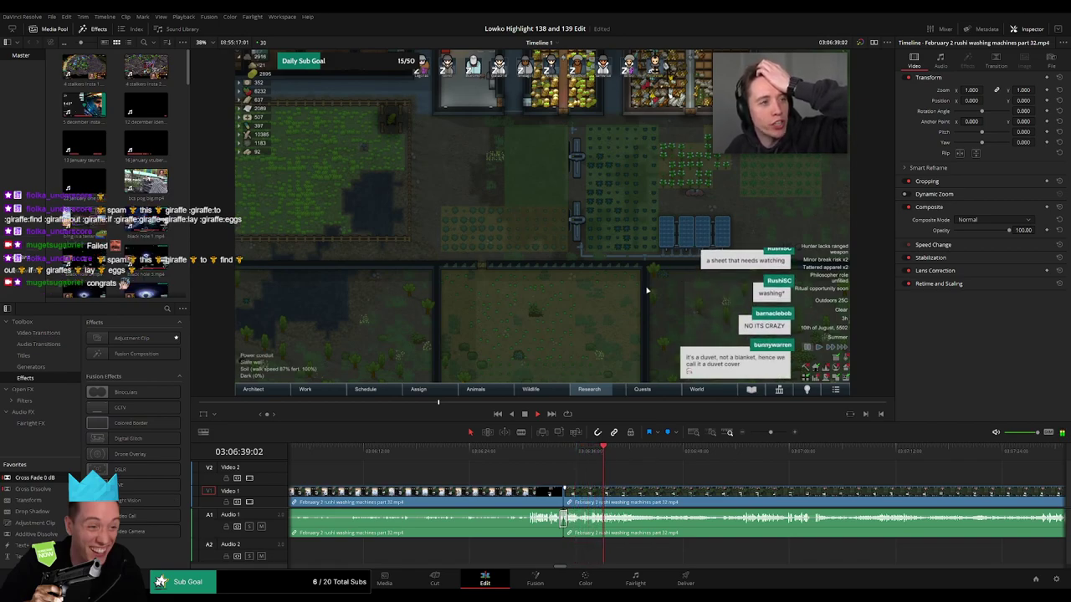
- Split the clip at about 03:06:43 and 03:06:54, ripple-delete the section between the cuts, and cross-fade the audio join
key(b)
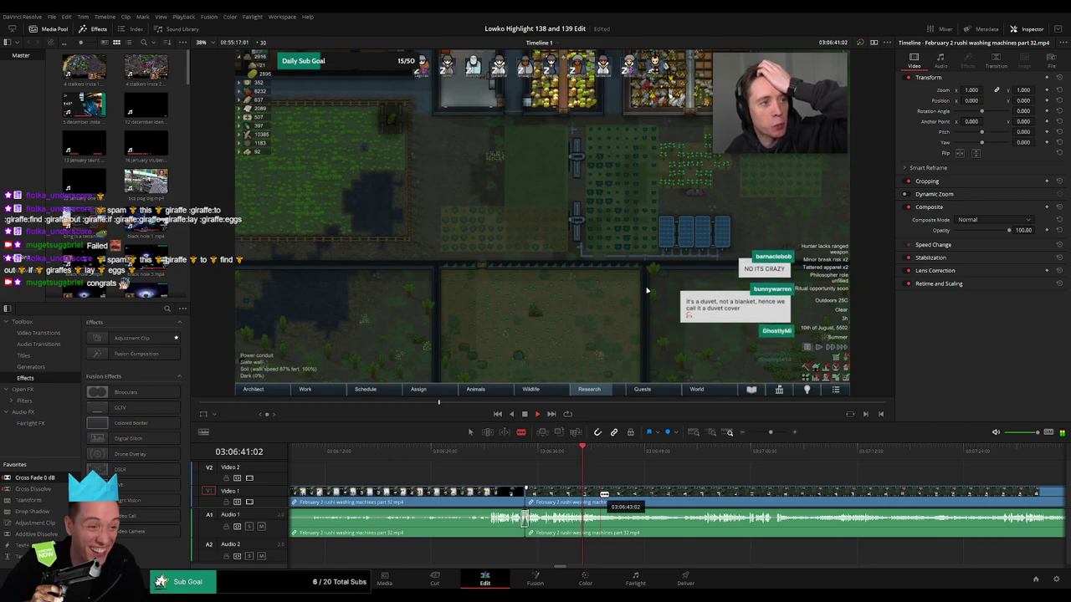
click(600, 494)
click(699, 494)
key(a)
click(681, 493)
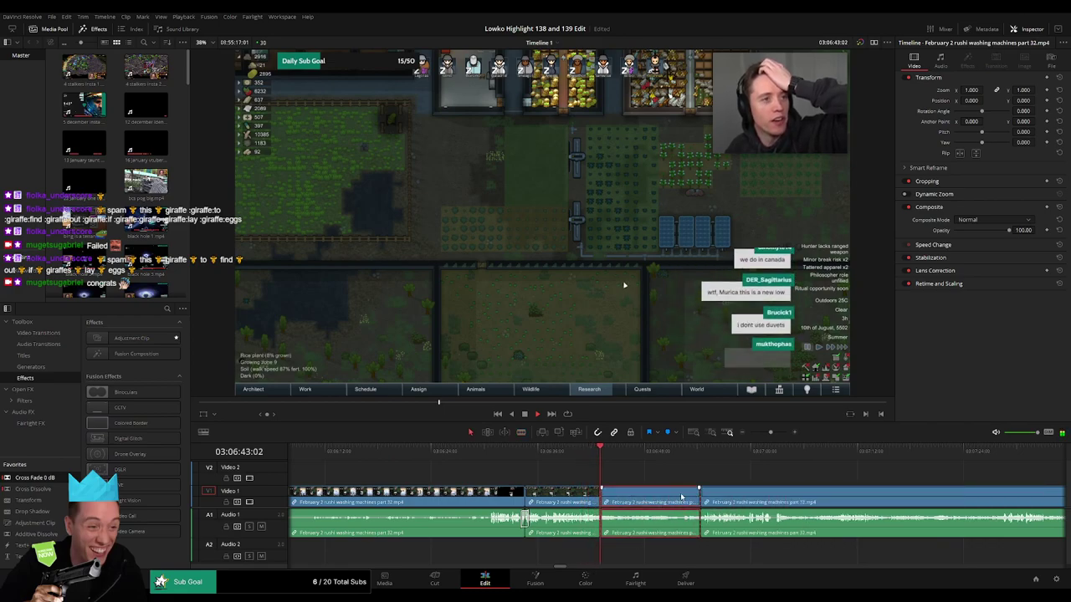
key(Delete)
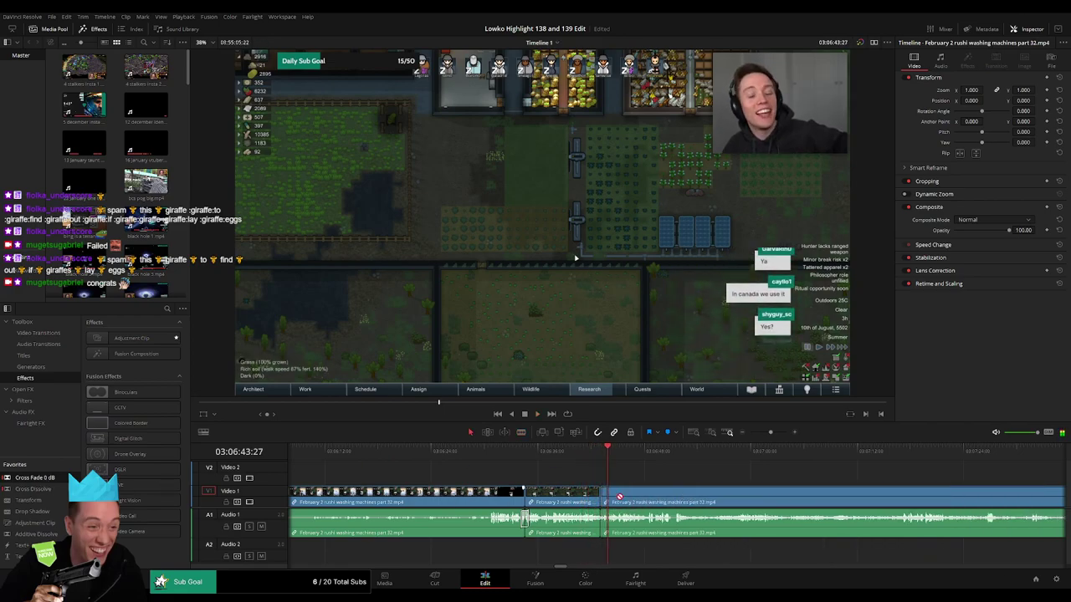
- Split the clip at 03:06:53:03 and about 03:06:58 and ripple-delete the section between the cuts
drag(703, 491, 503, 480)
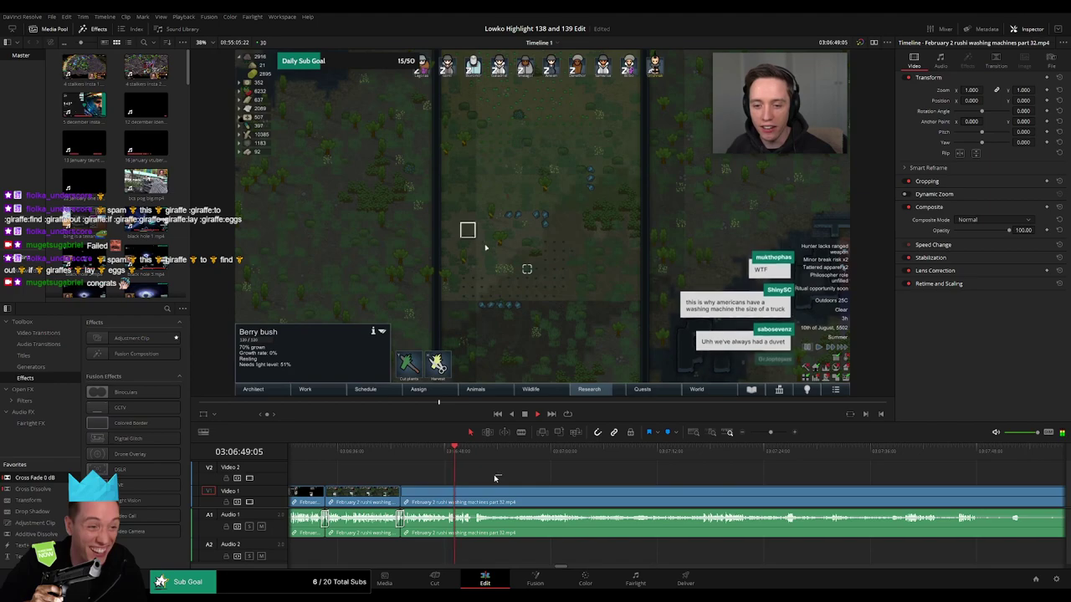
scroll(482, 476, right, 1)
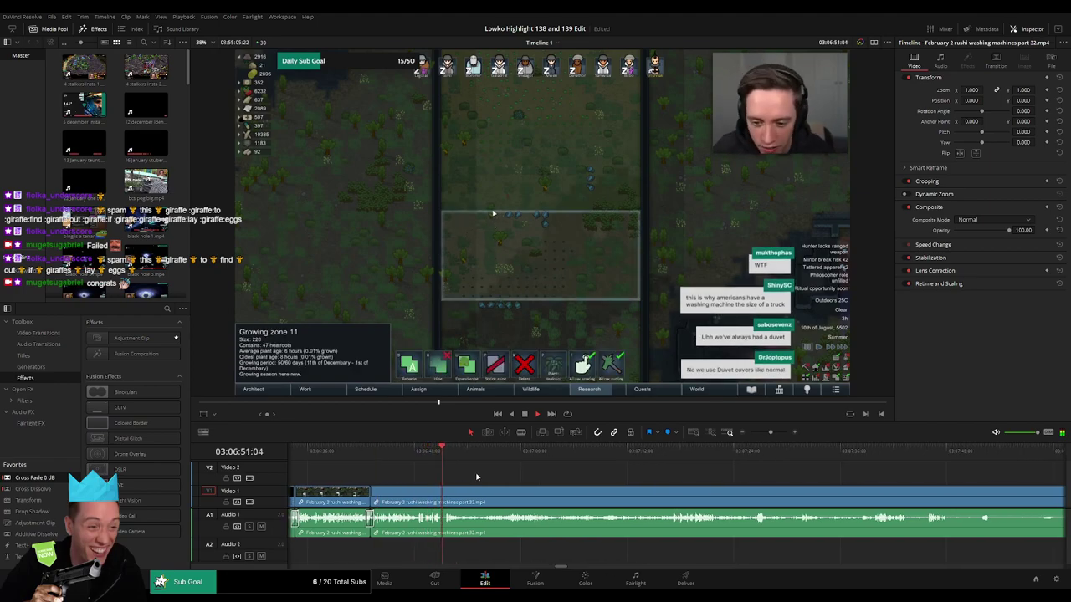
scroll(477, 477, right, 1)
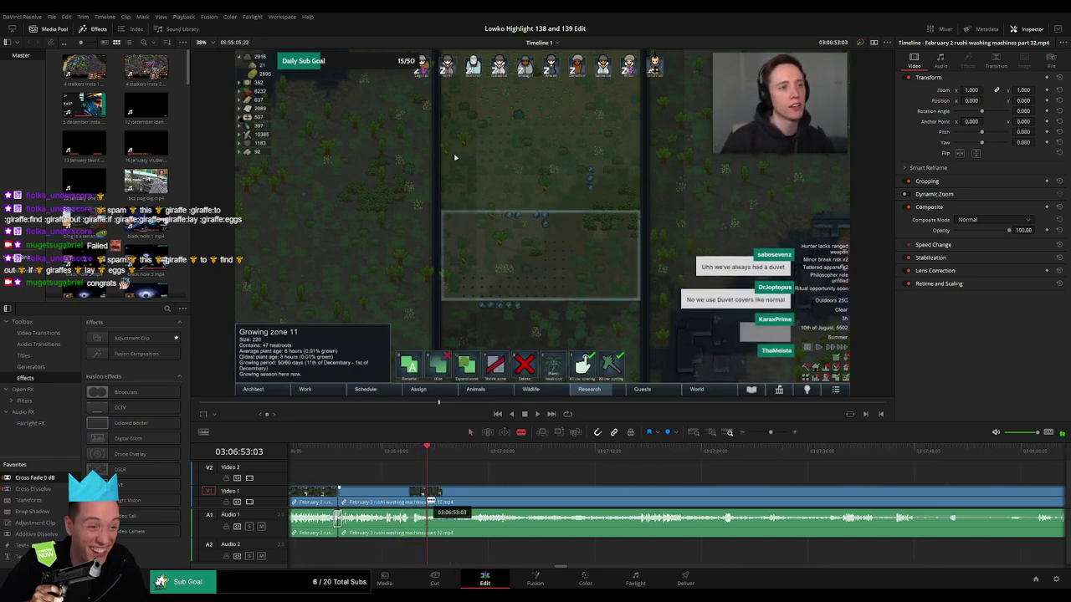
click(430, 501)
click(474, 500)
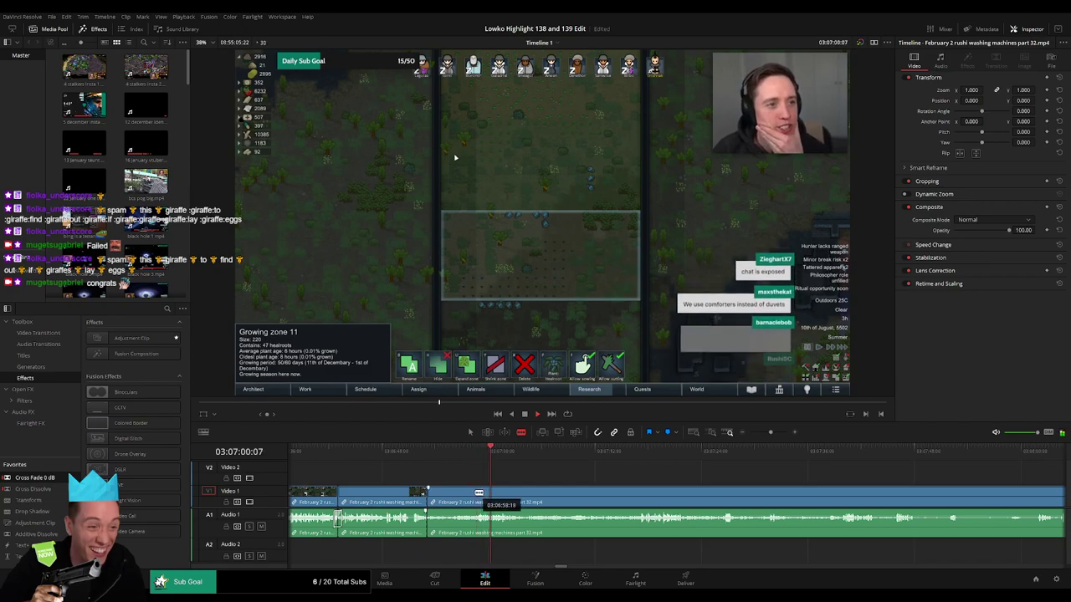
key(Delete)
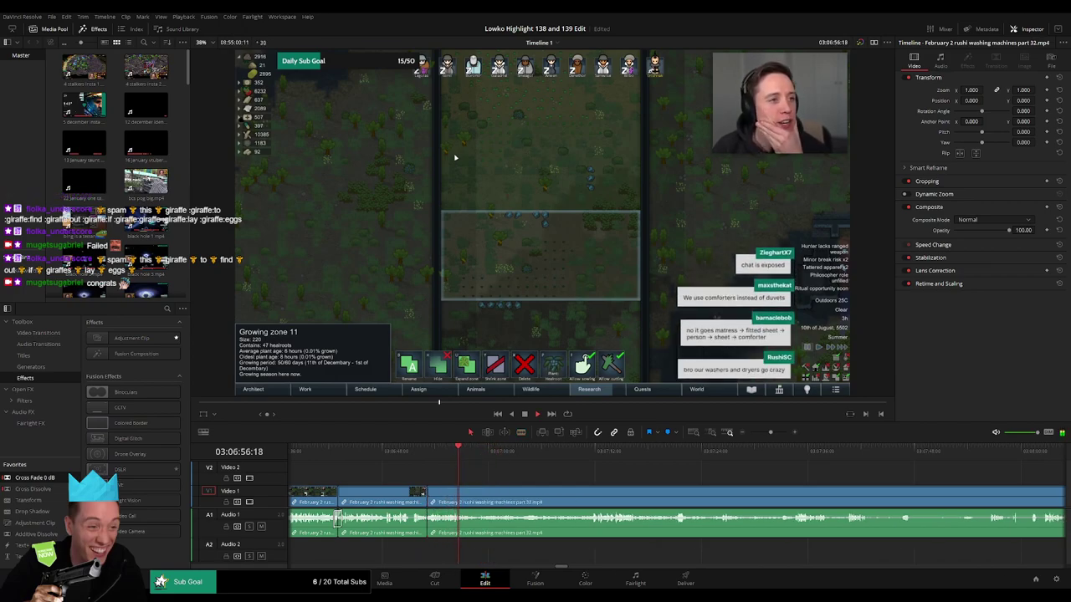
- Cut the clip at about 03:07:11:20, ripple-delete the section from 03:06:53 to that cut, and cross-fade the audio join
drag(495, 454, 589, 452)
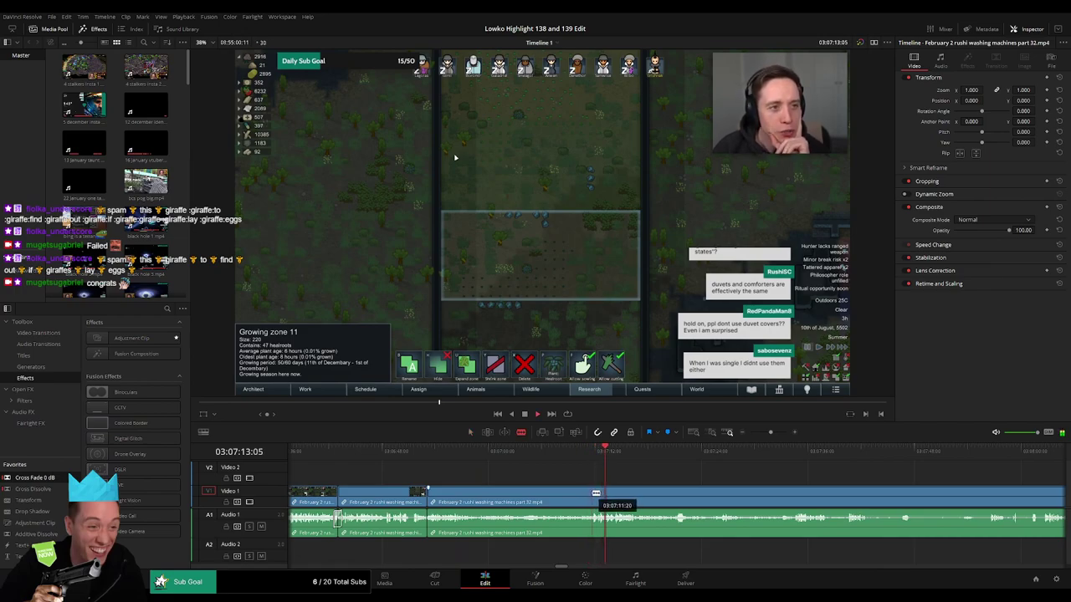
click(594, 493)
key(a)
click(572, 497)
key(Delete)
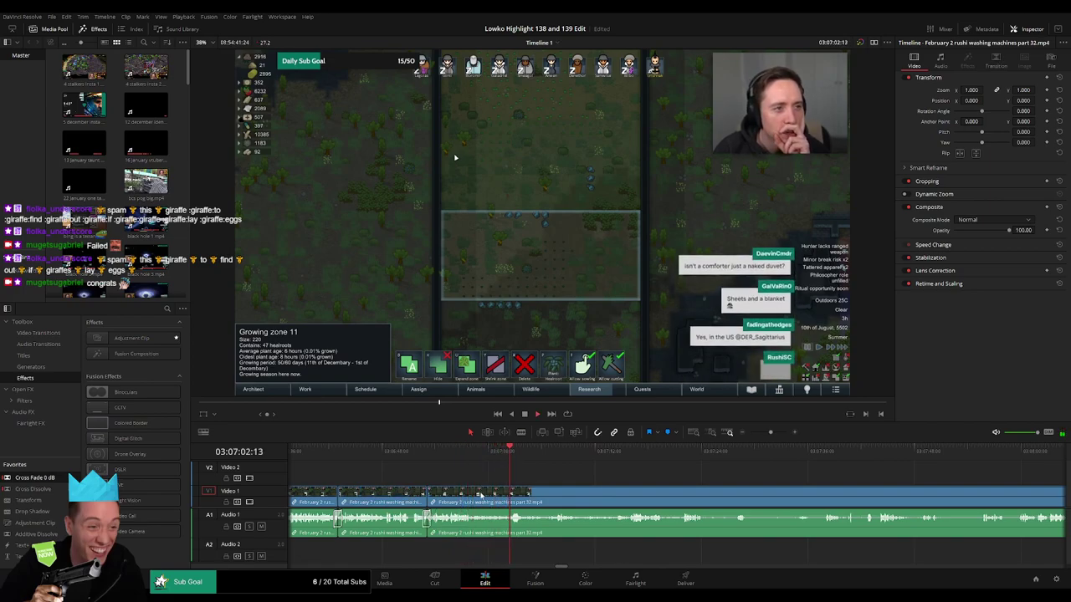
- Split the clip at about 03:06:58 and 03:07:14, ripple-delete the section between the cuts, and cross-fade the audio join
click(476, 494)
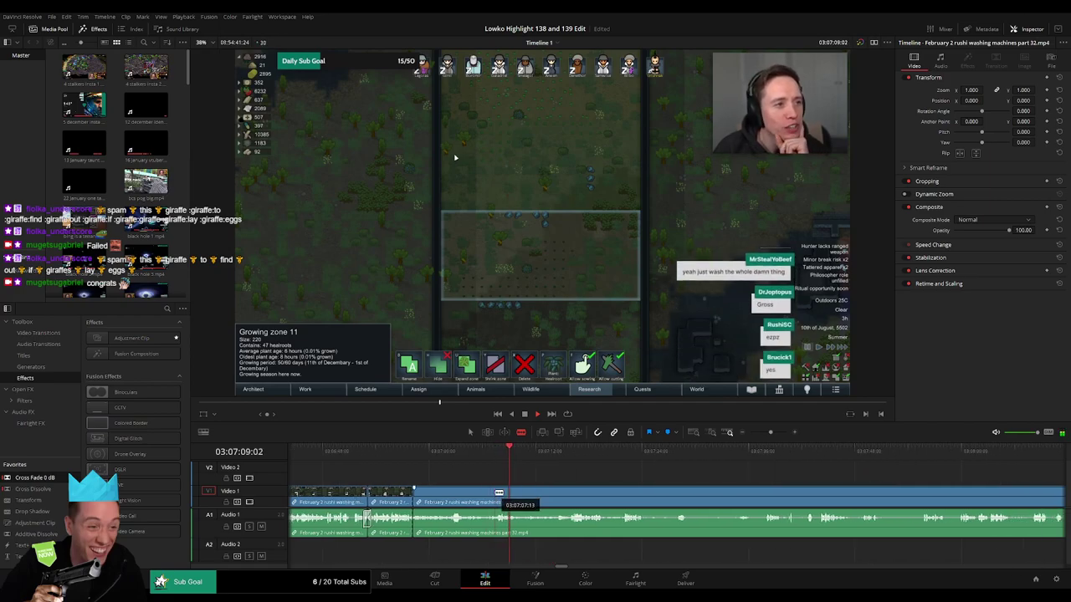
click(552, 454)
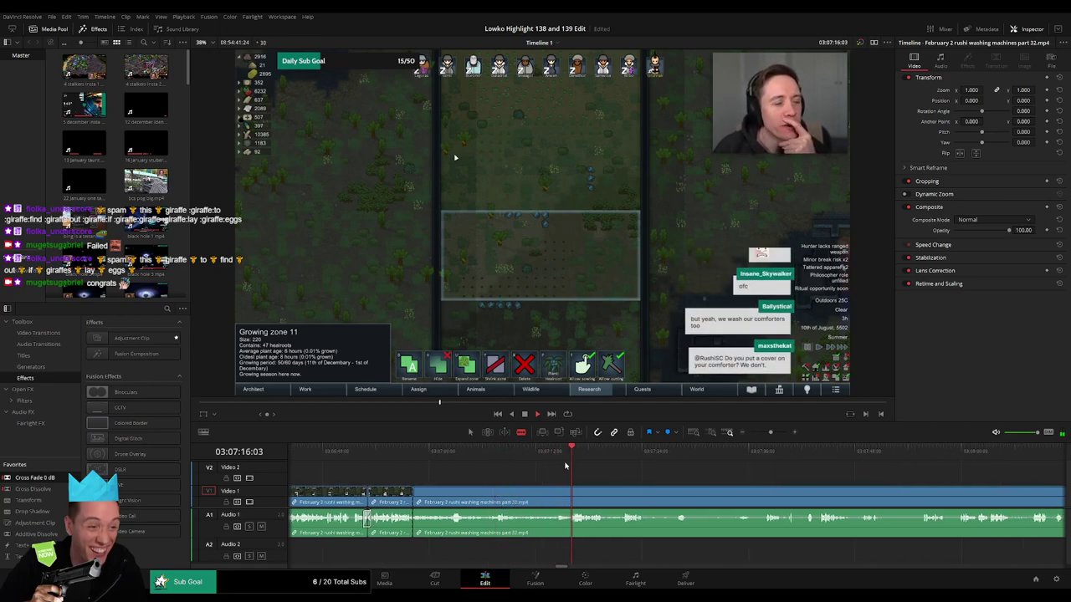
click(559, 459)
click(558, 496)
key(a)
click(532, 500)
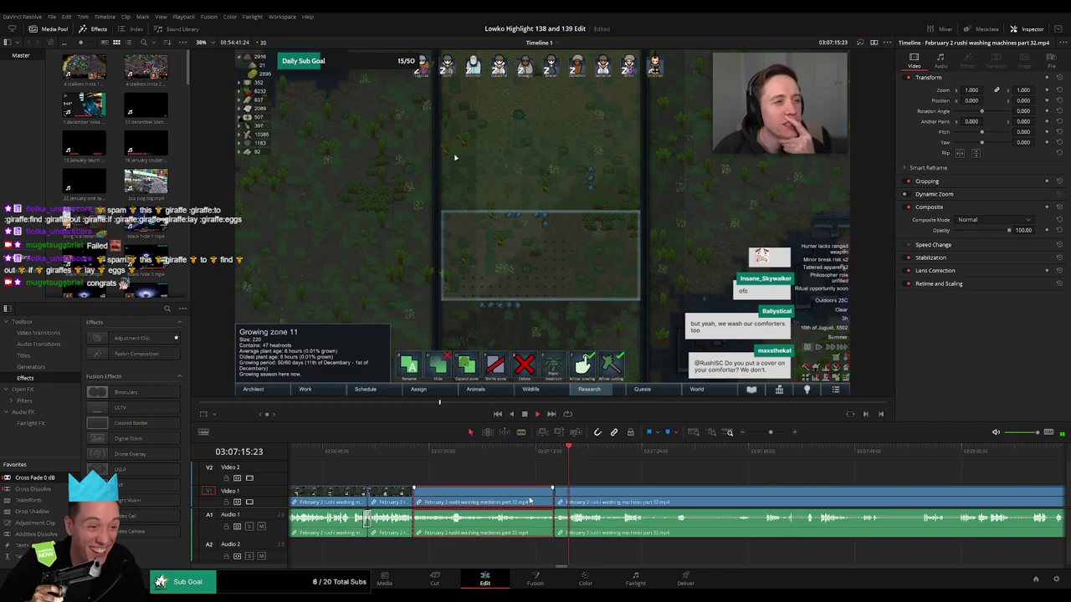
key(Delete)
drag(53, 479, 415, 519)
- Split the clip at about 03:07:04 and 03:07:06, ripple-delete the short section between the cuts, and cross-fade the audio join
scroll(475, 492, right, 1)
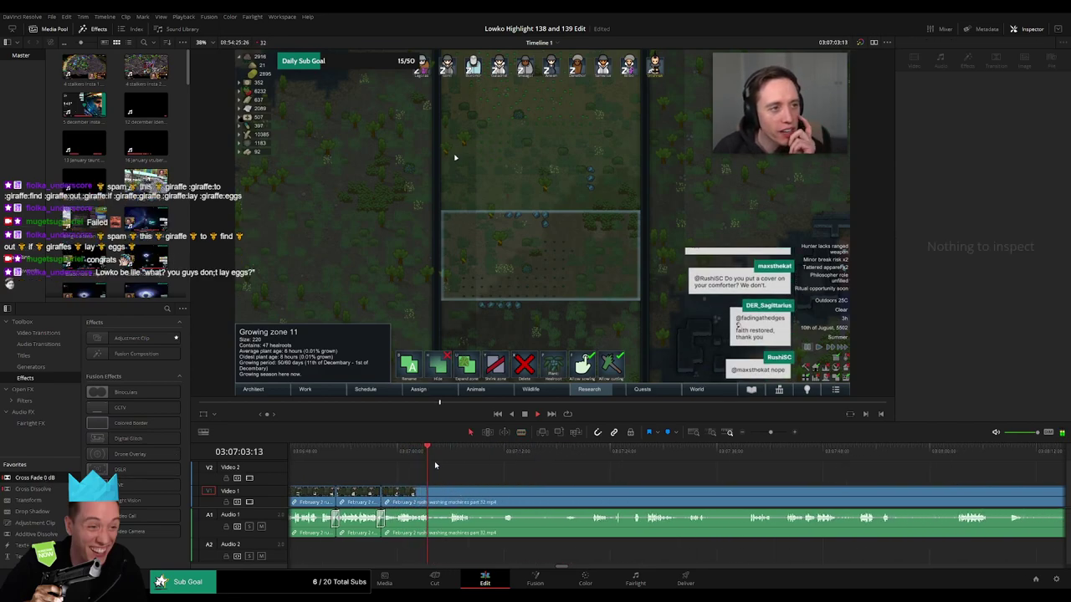
click(446, 457)
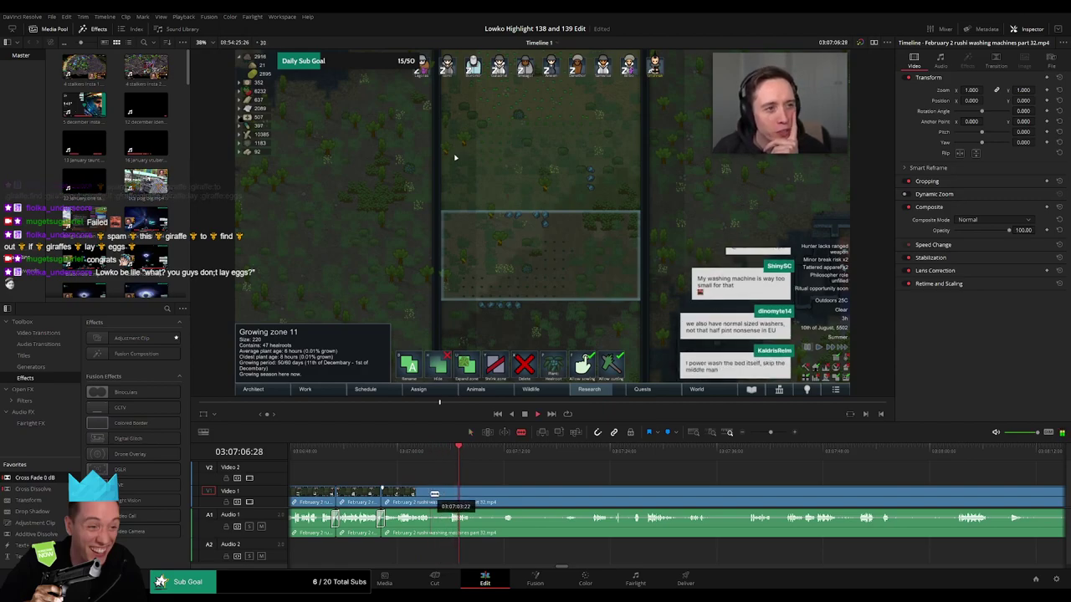
click(430, 494)
click(449, 494)
key(a)
click(442, 498)
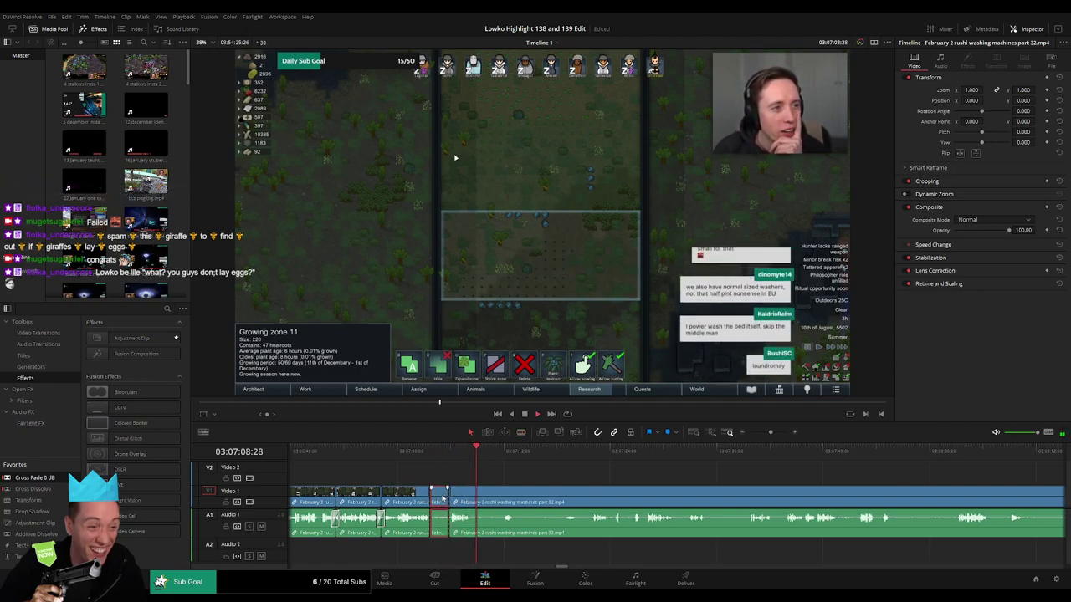
key(Delete)
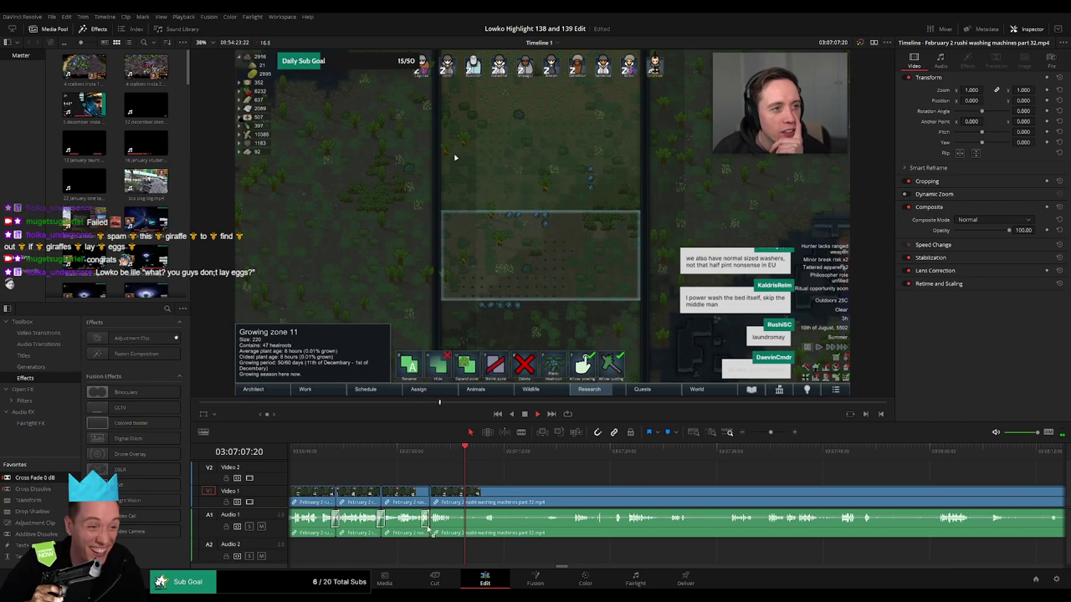
drag(429, 529, 431, 527)
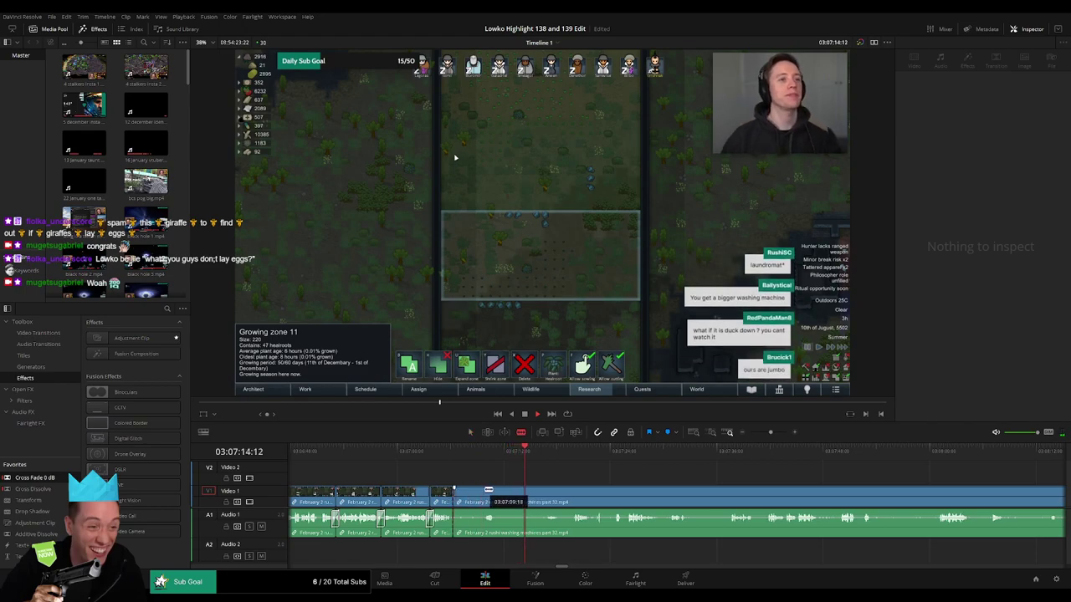
- Cut the clip at about 03:07:20 and ripple-delete the section from about 03:07:06 to that cut
click(487, 453)
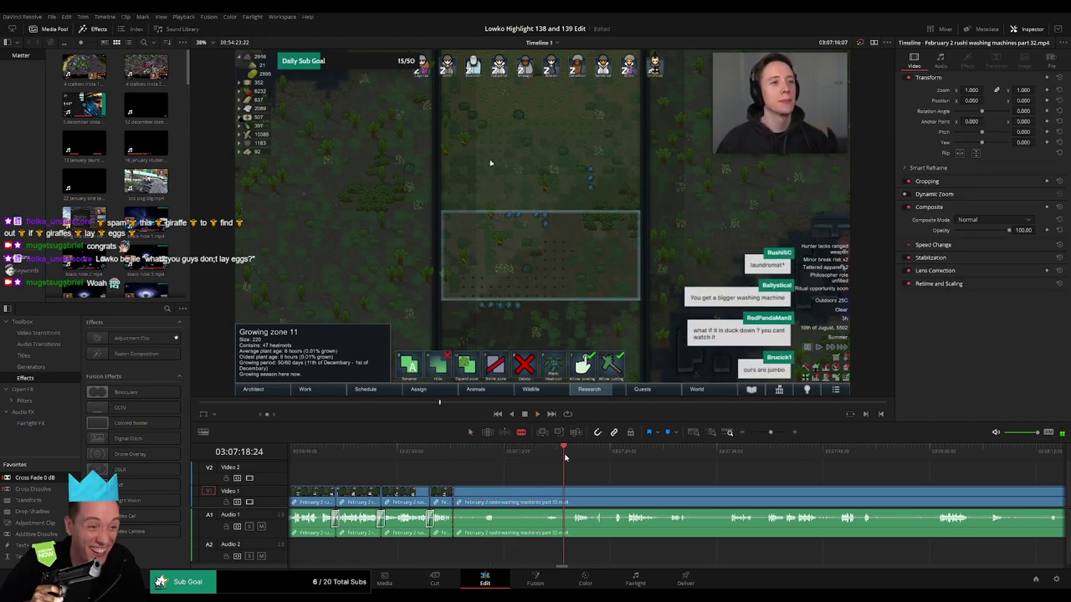
drag(565, 456, 572, 459)
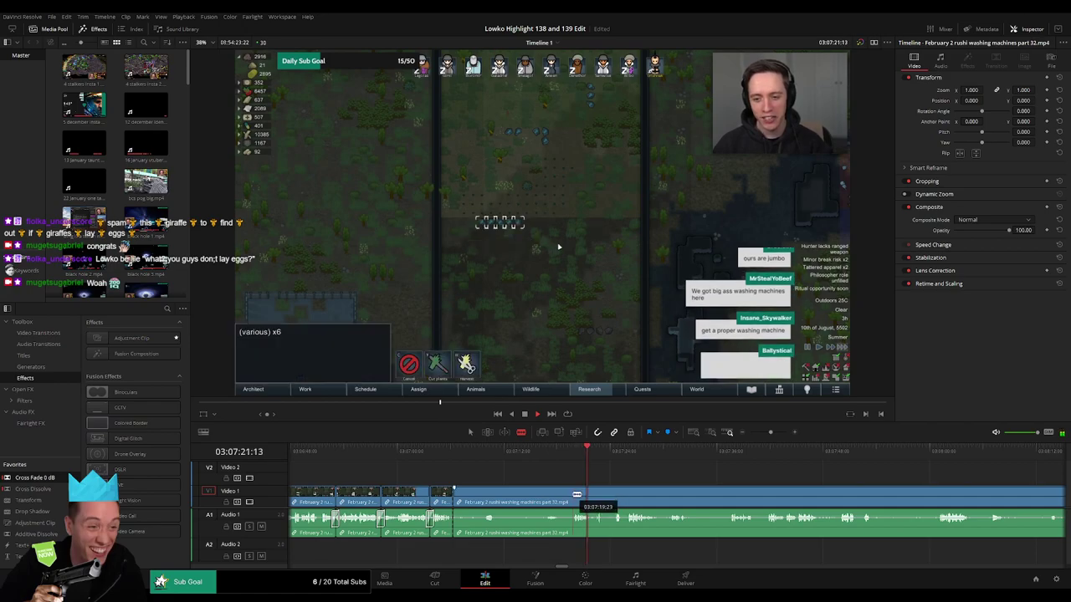
click(577, 494)
key(a)
click(549, 493)
key(Delete)
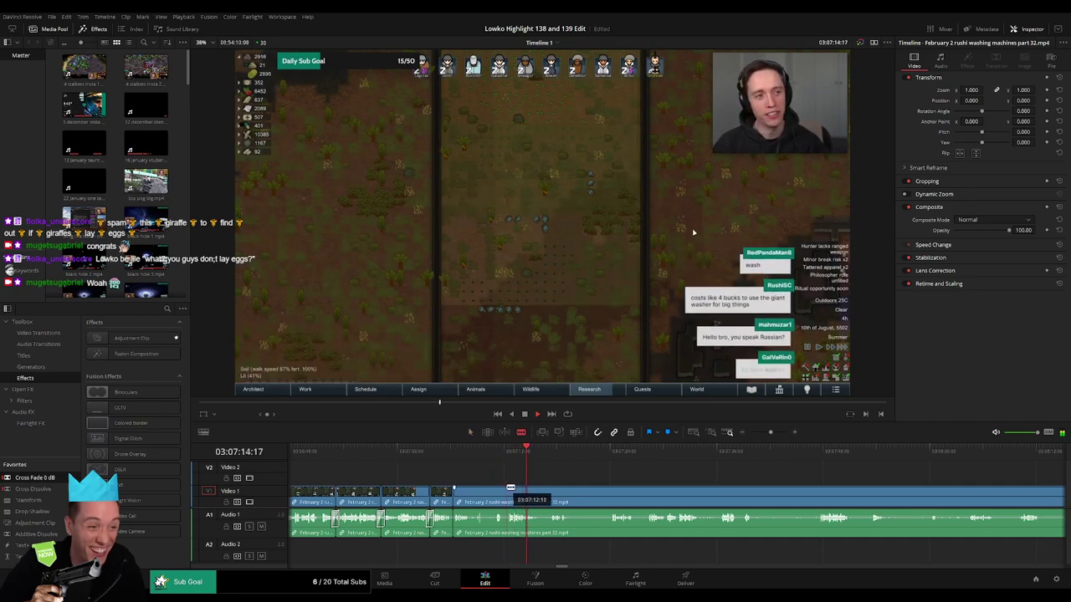
- Ripple-delete the section from about 03:07:06 to 03:07:12, cross-fade its audio join, and split the remaining clip at 03:07:09:20
key(a)
click(494, 495)
key(Delete)
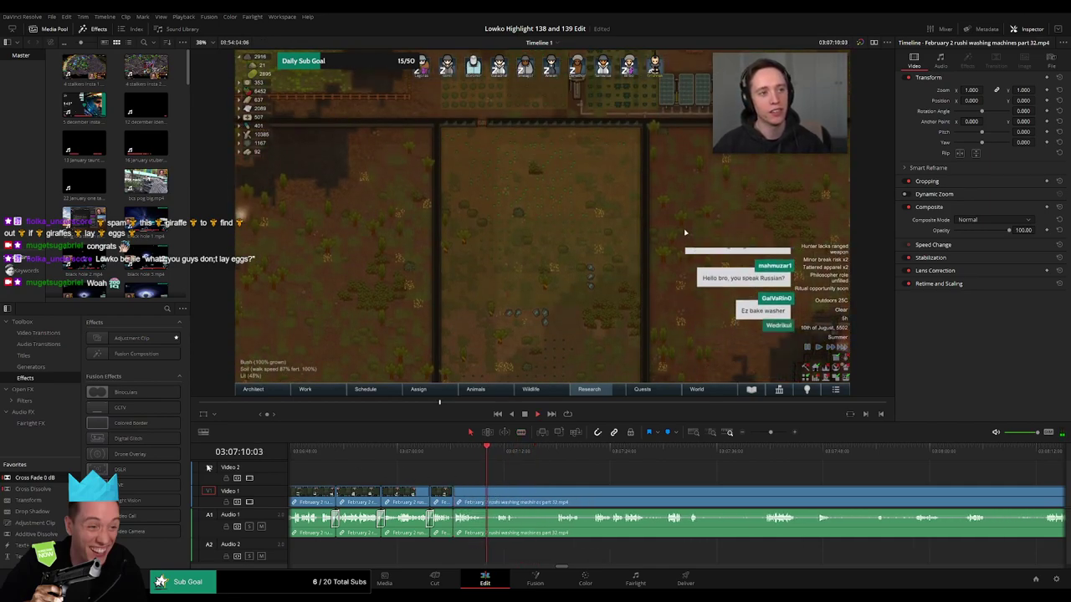
click(473, 458)
click(485, 499)
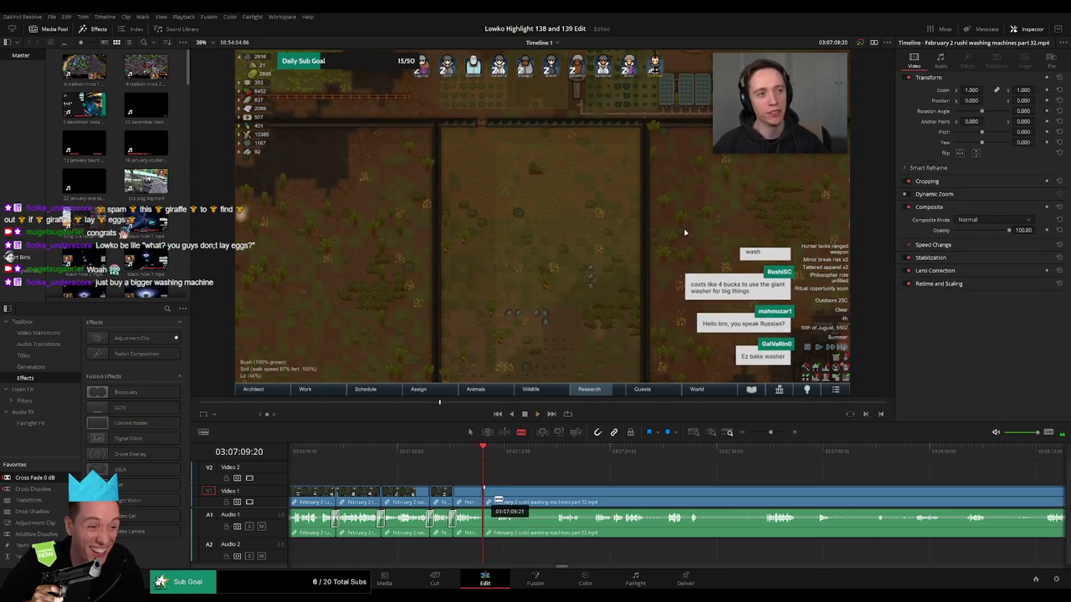
click(498, 501)
key(a)
click(493, 504)
key(ctrl+z)
- Cut the clip at about 03:07:18, ripple-delete the section from 03:07:09:20 to that cut, and cross-fade the audio join
click(544, 453)
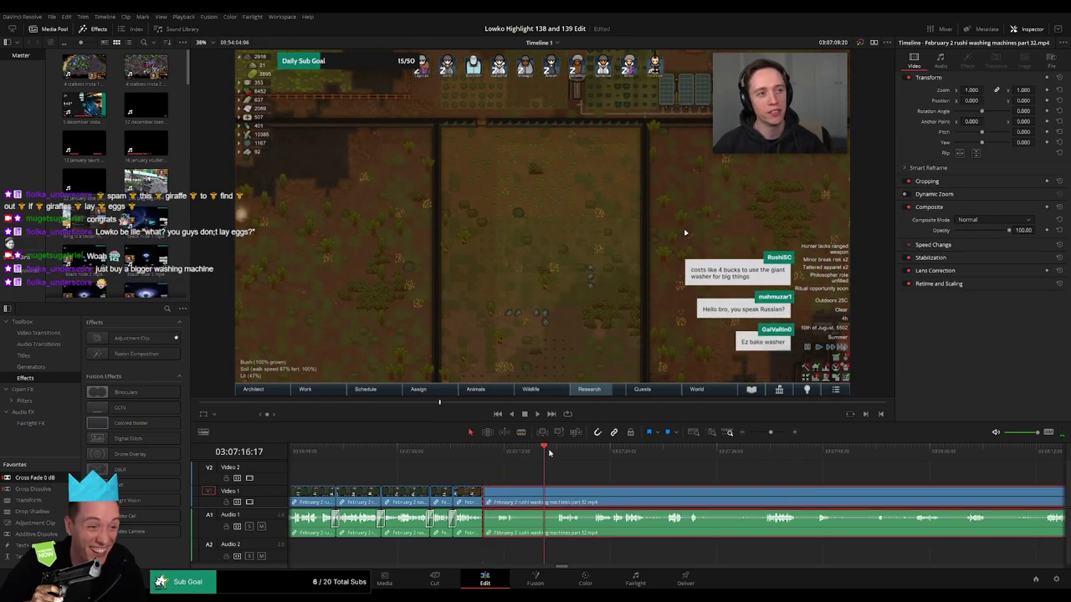
click(610, 476)
key(b)
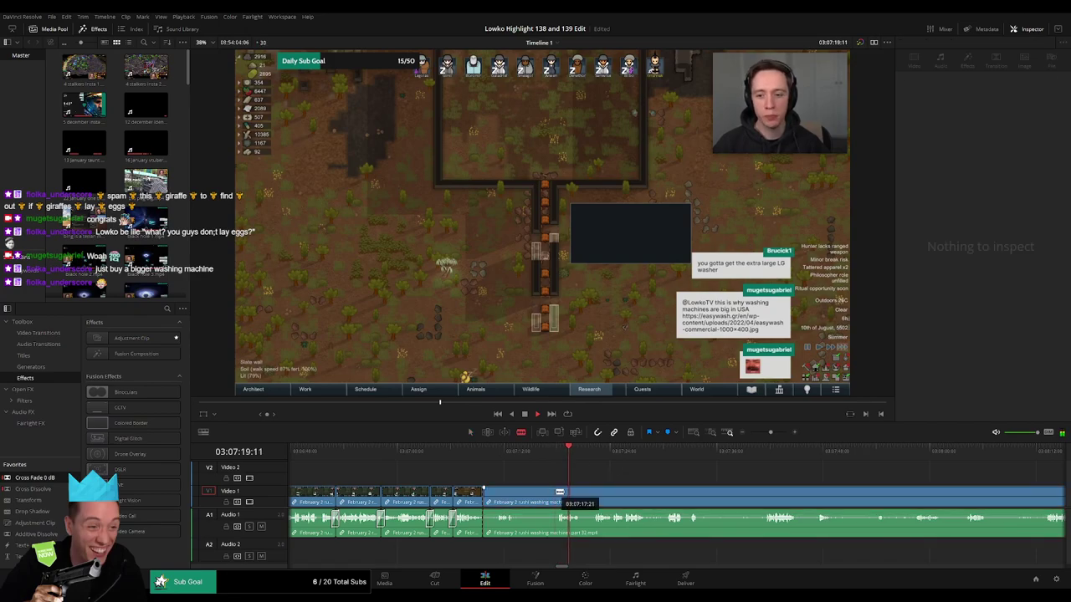
click(561, 492)
key(a)
click(542, 497)
key(Delete)
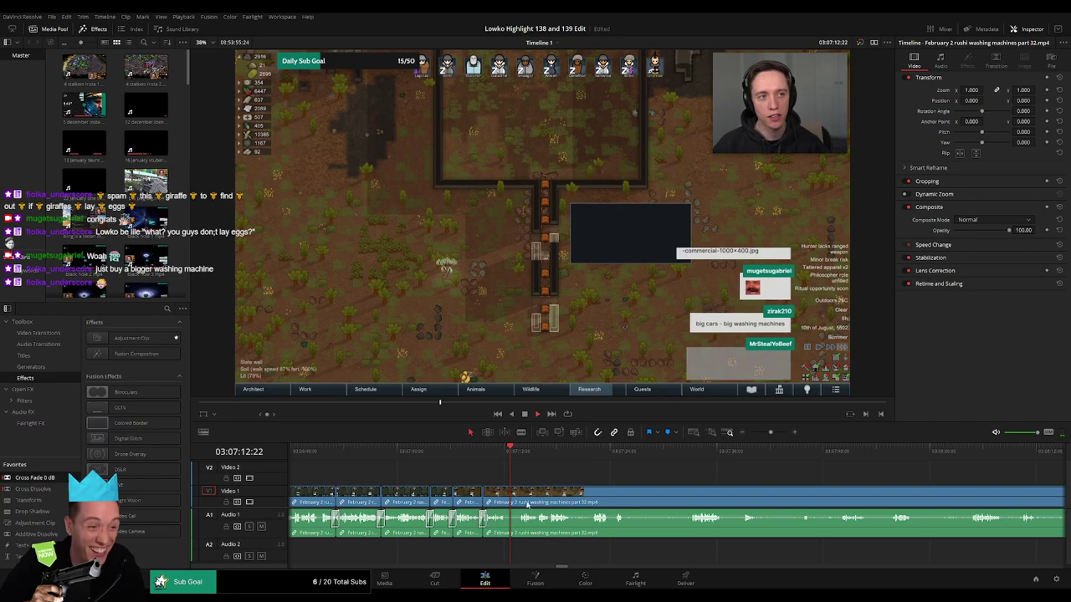
- Split the clip at about 03:07:12:15 and 03:07:14 and ripple-delete the short section between the cuts
scroll(519, 503, right, 2)
key(b)
click(451, 492)
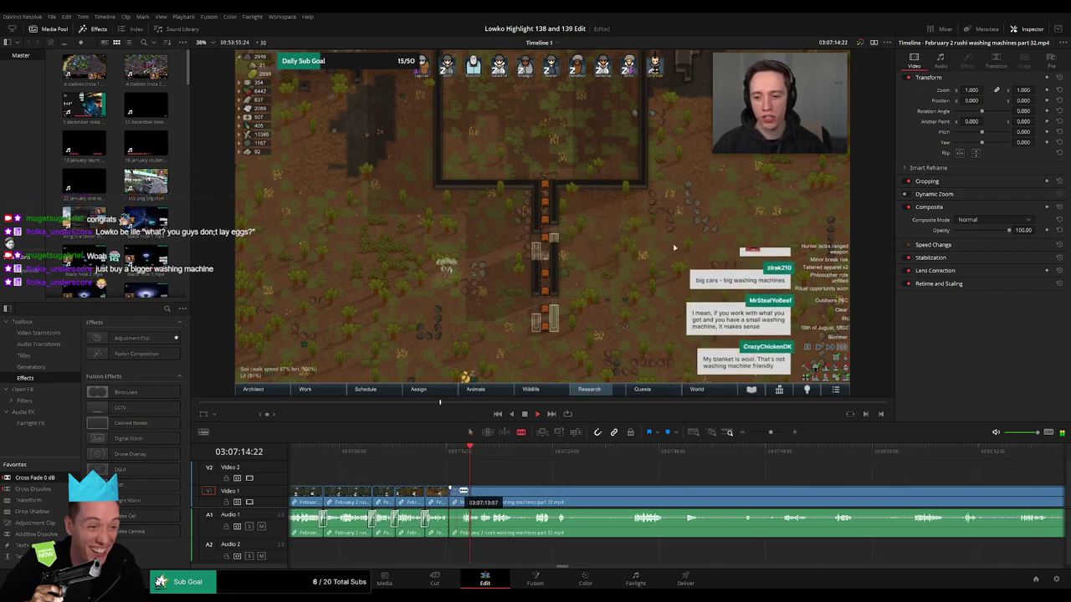
click(463, 491)
key(a)
click(457, 494)
key(Delete)
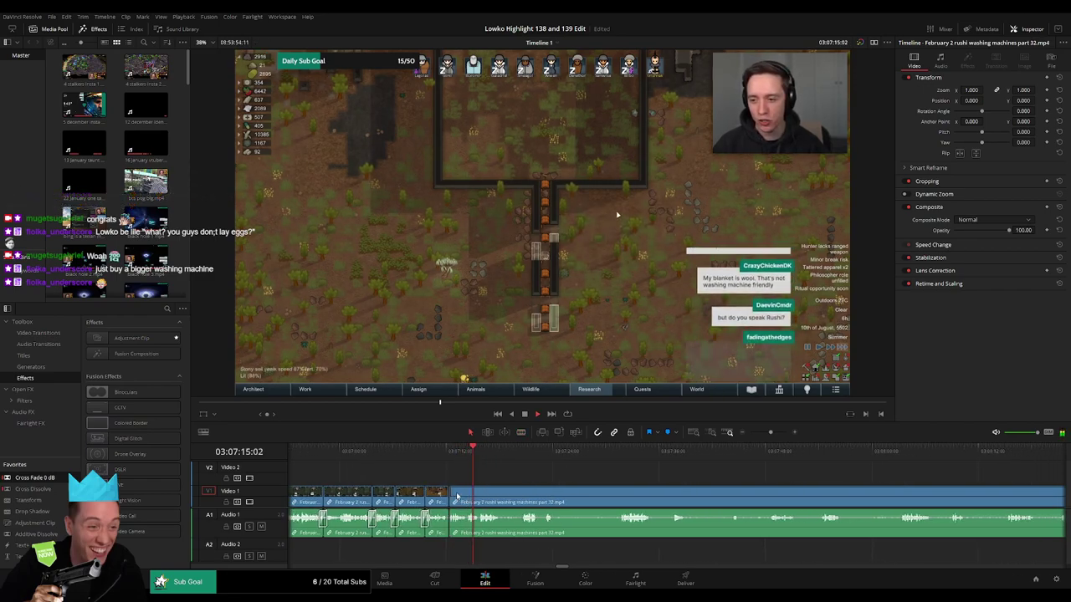
- Split the clip at about 03:07:18 and 03:07:20, ripple-delete the section between the cuts, and cross-fade the audio join
scroll(477, 488, right, 2)
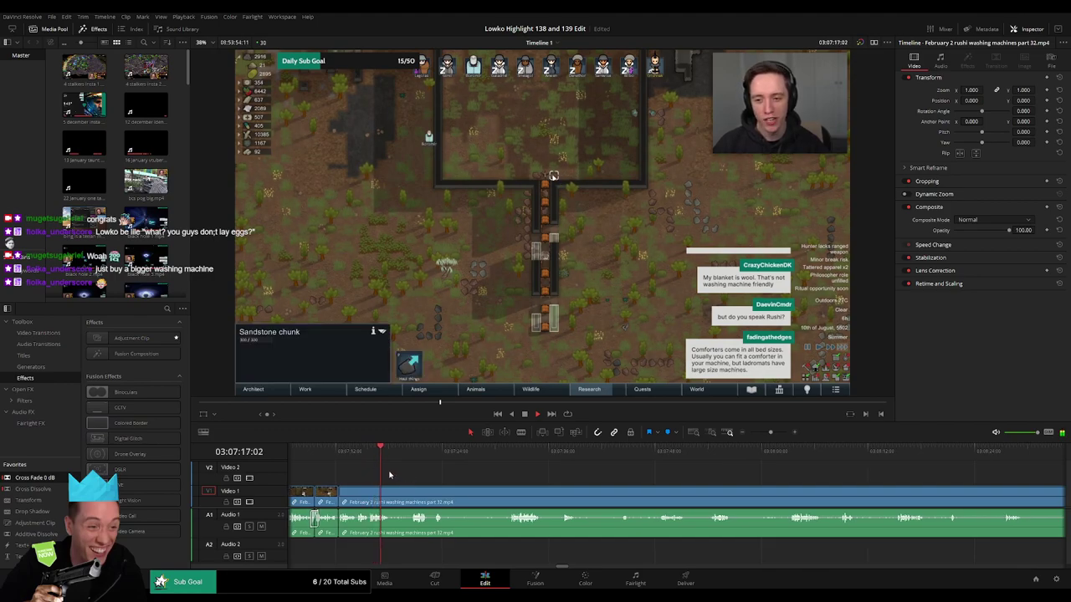
click(413, 450)
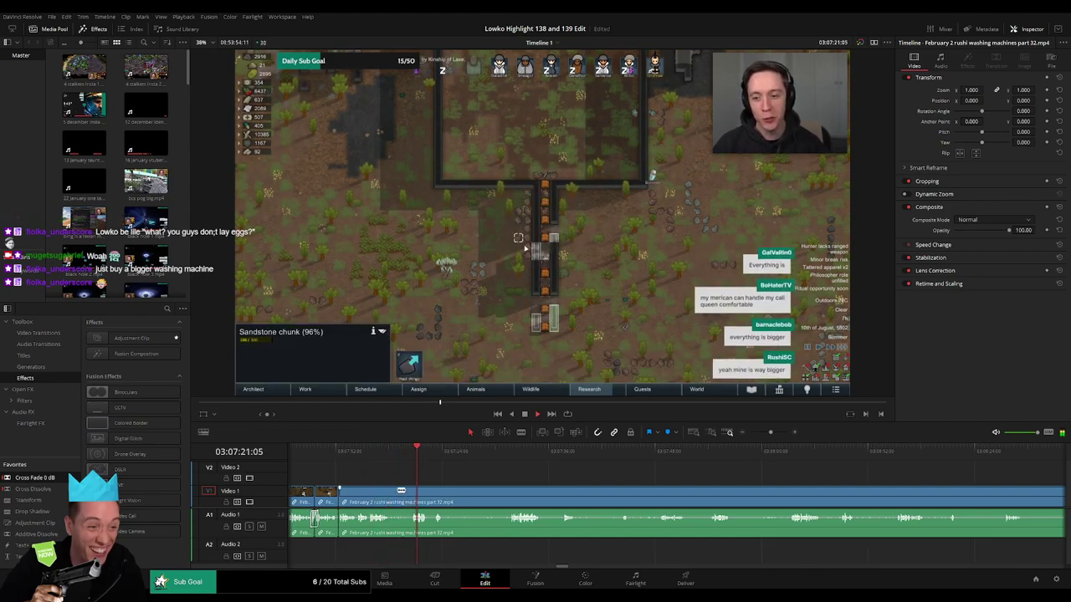
click(391, 492)
click(410, 493)
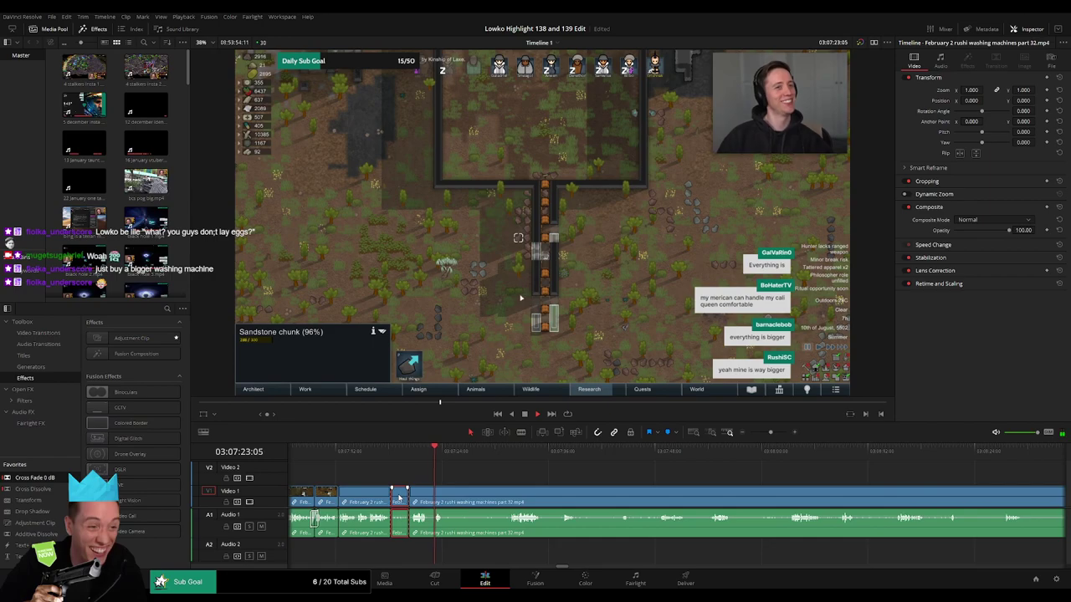
key(Delete)
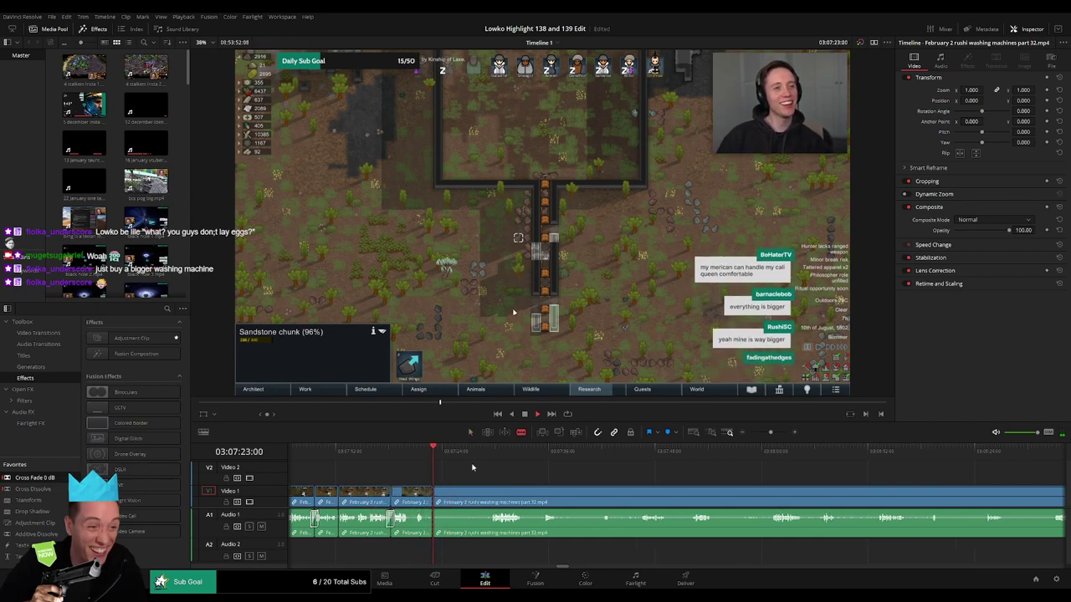
- Cut the clip at about 03:07:29:17, ripple-delete the section from 03:07:23:00 to that cut, and cross-fade the audio join
click(493, 456)
click(491, 497)
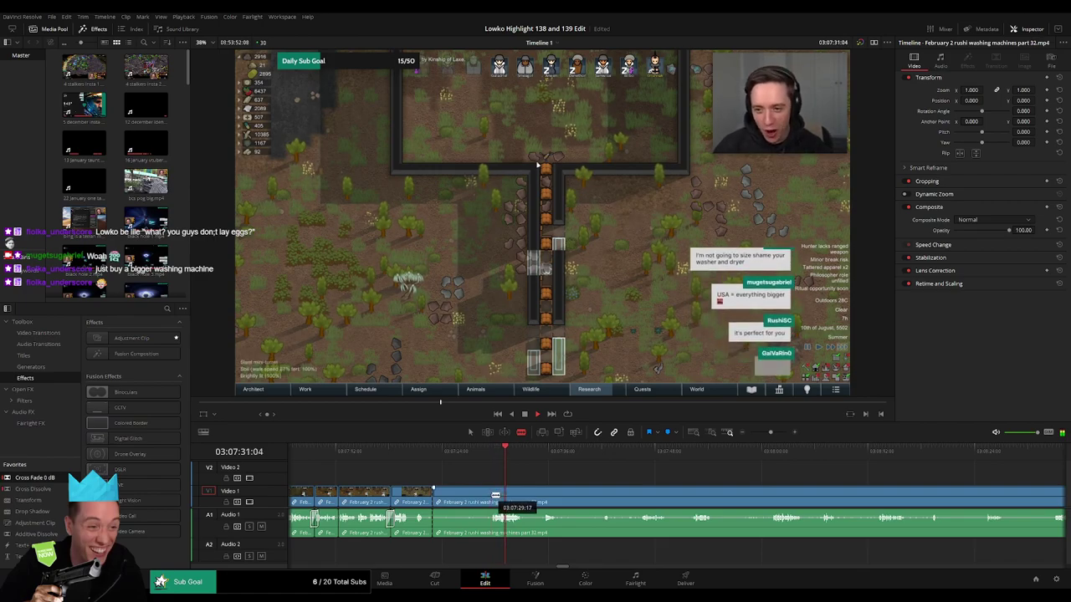
key(a)
click(474, 500)
key(Delete)
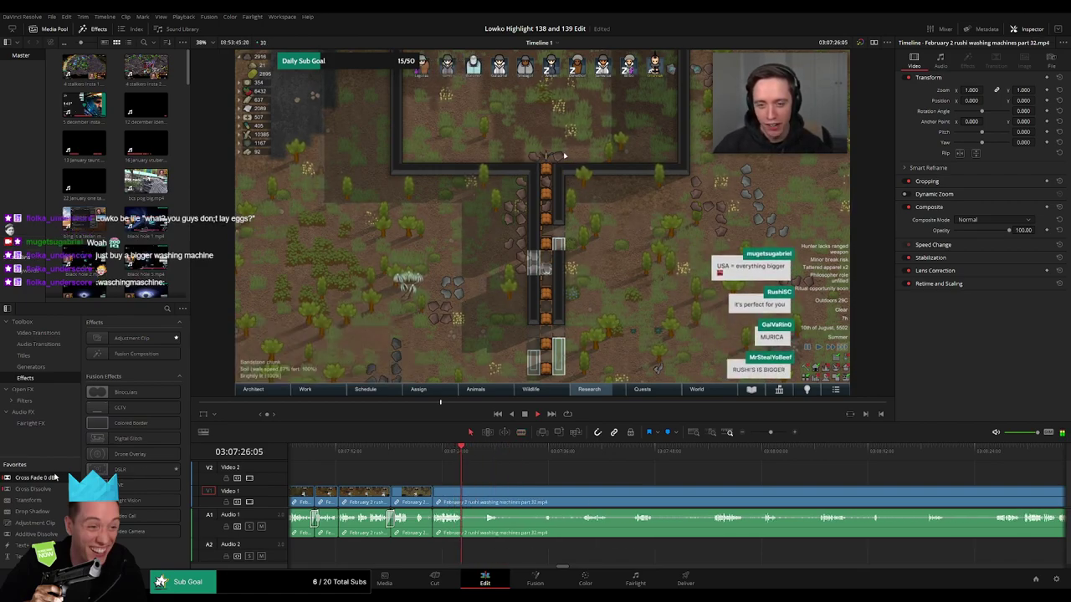
- Split the clip at about 03:07:26:18, 03:07:39:19 and 03:07:43, ripple-delete the section between the first two cuts, and cross-fade the audio join
click(485, 456)
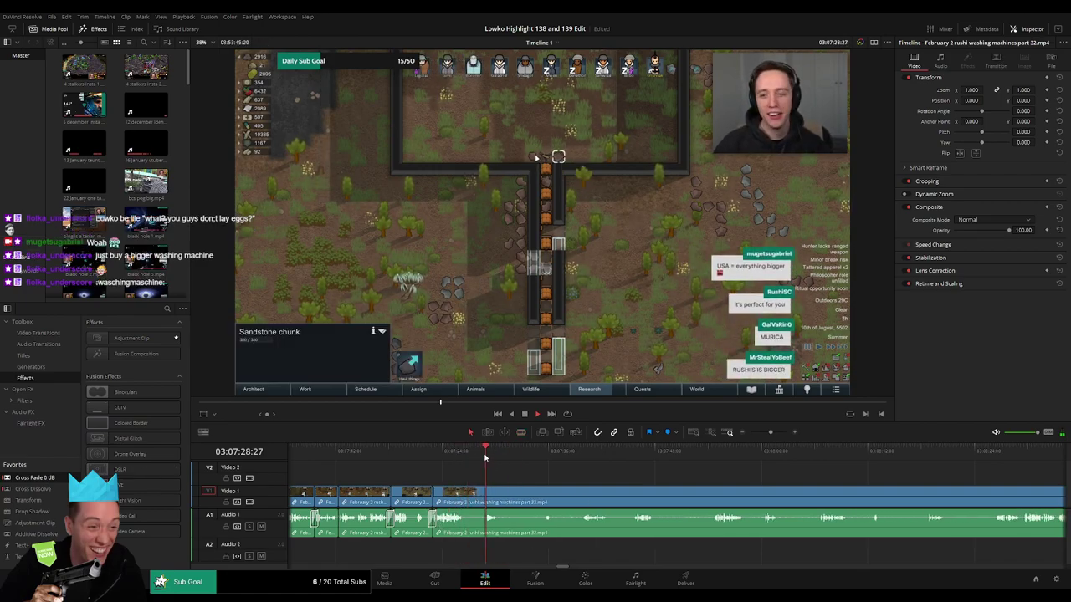
click(467, 497)
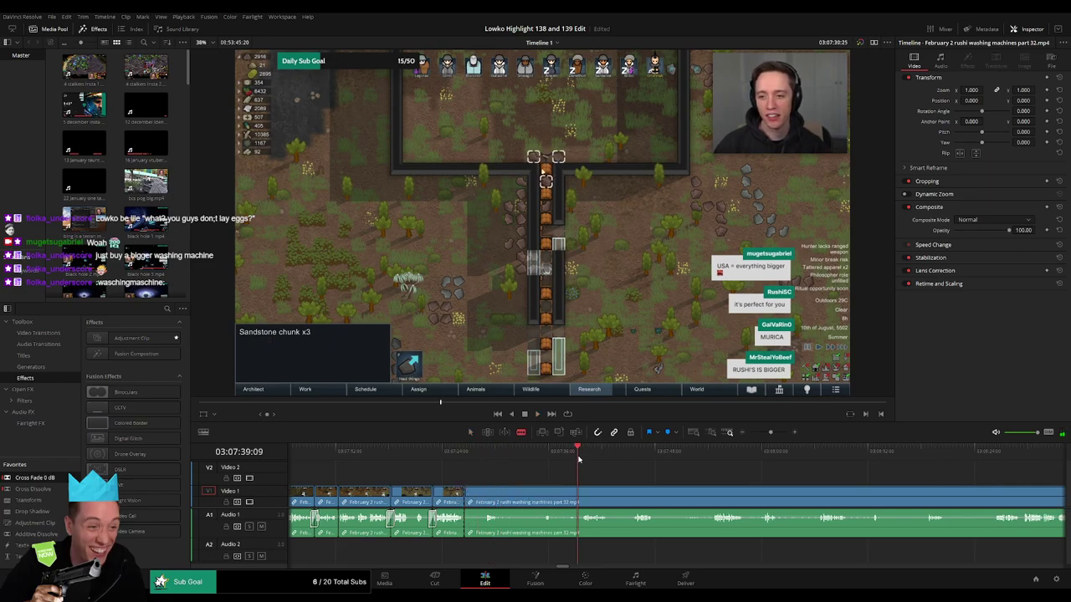
drag(592, 470, 455, 467)
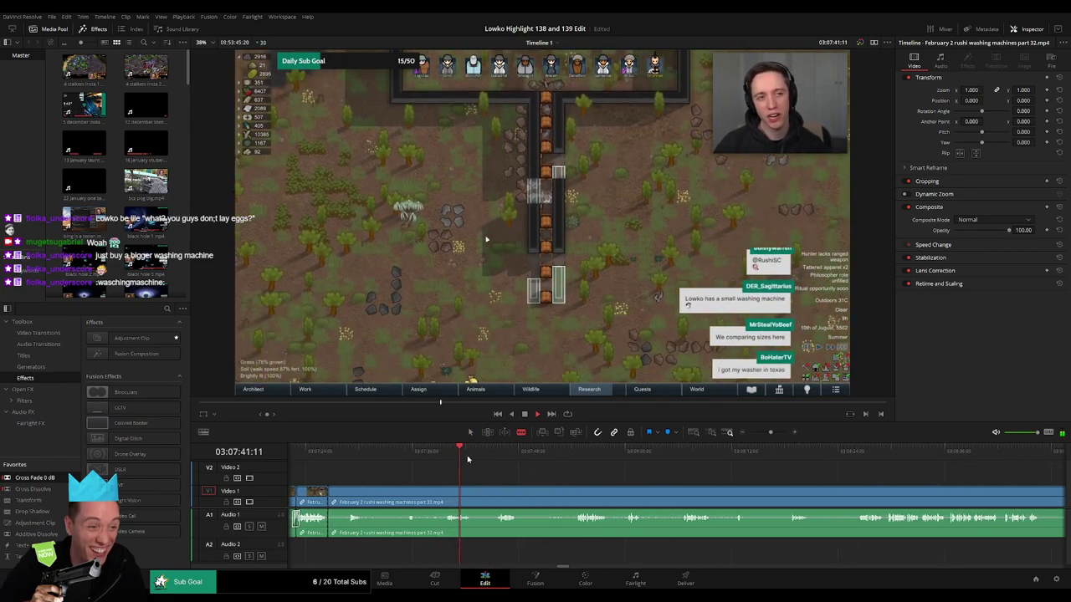
click(446, 496)
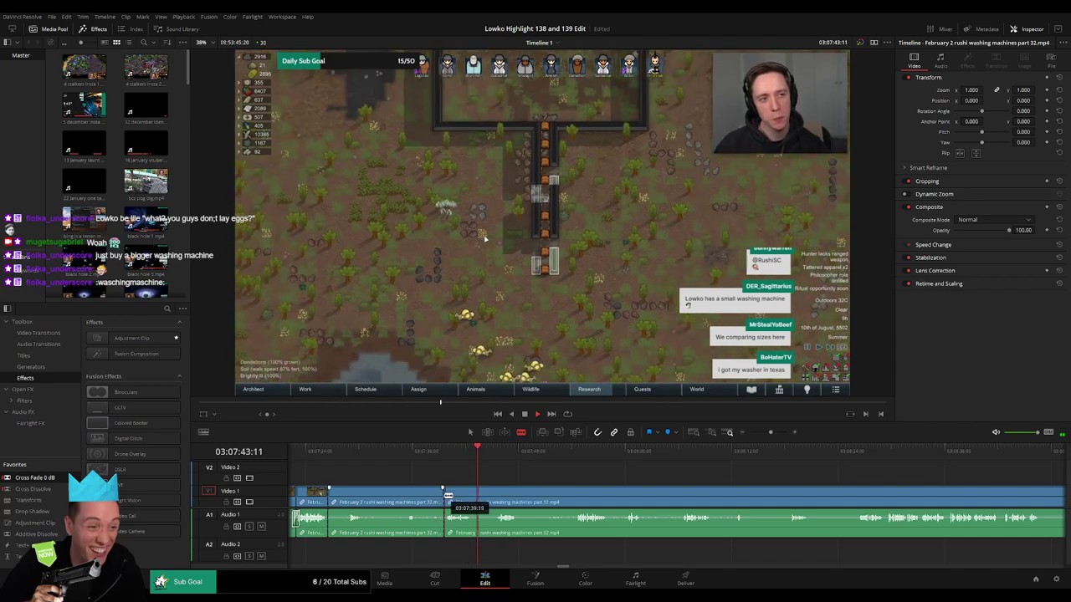
click(473, 496)
key(a)
click(426, 499)
key(Delete)
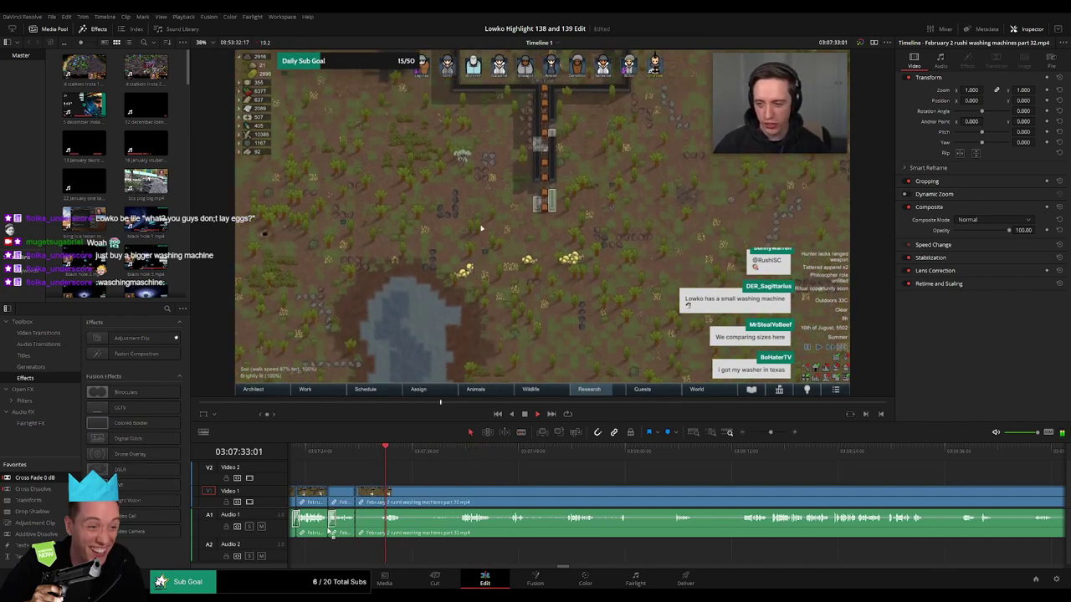
drag(328, 530, 327, 527)
- Cut the clip at about 03:07:33, ripple-delete the section from about 03:07:30 to that cut, and cross-fade the audio join
click(386, 496)
key(a)
click(375, 498)
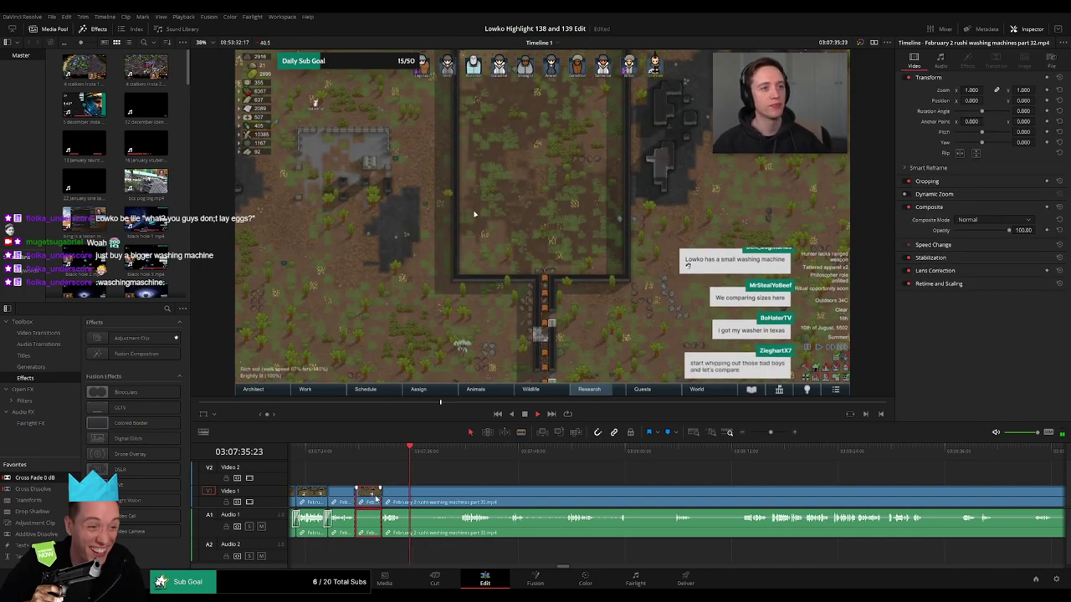
key(Delete)
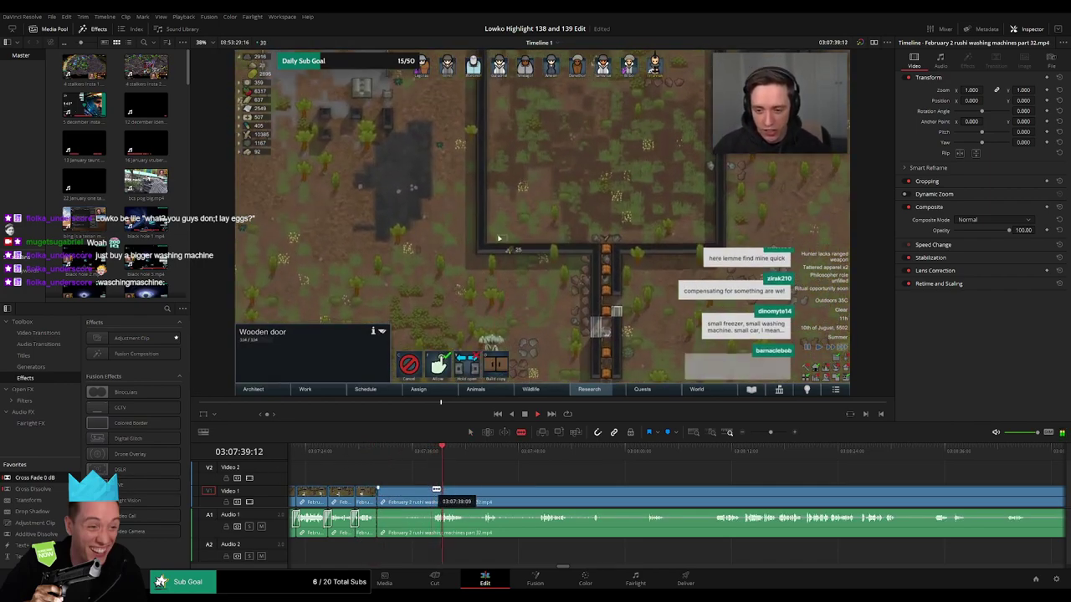
- Cut the clip at about 03:07:50, ripple-delete the section from about 03:07:32 to that cut, and cross-fade the audio join
click(488, 452)
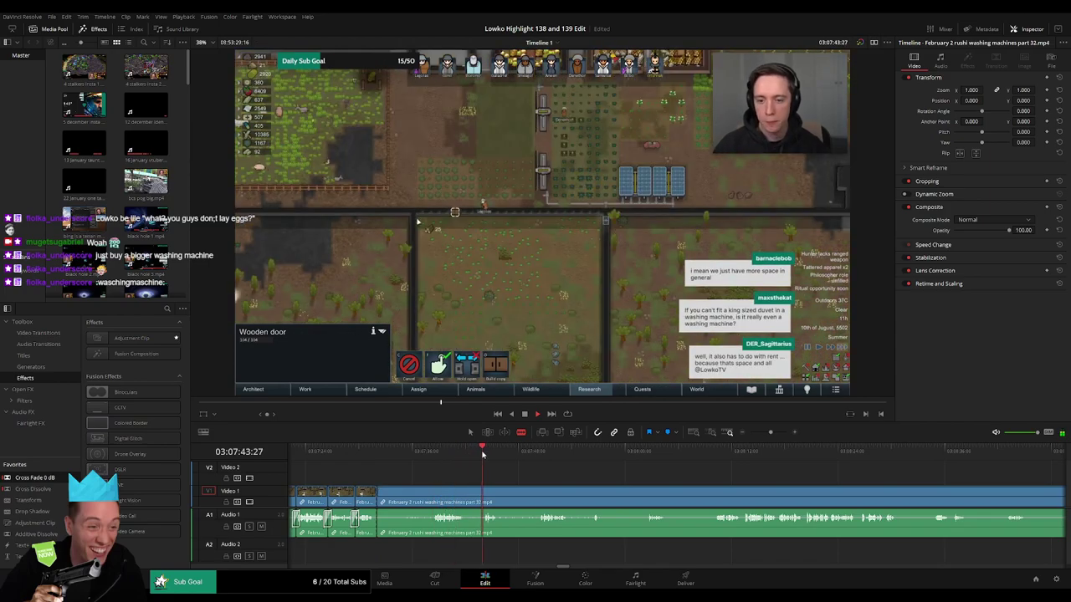
click(538, 453)
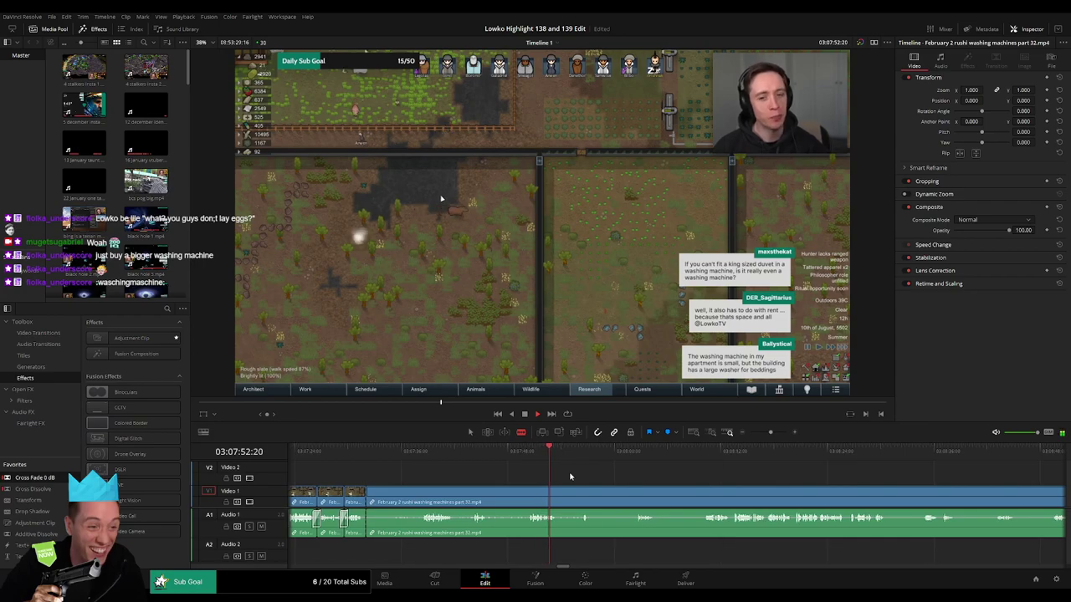
click(528, 490)
key(a)
click(508, 496)
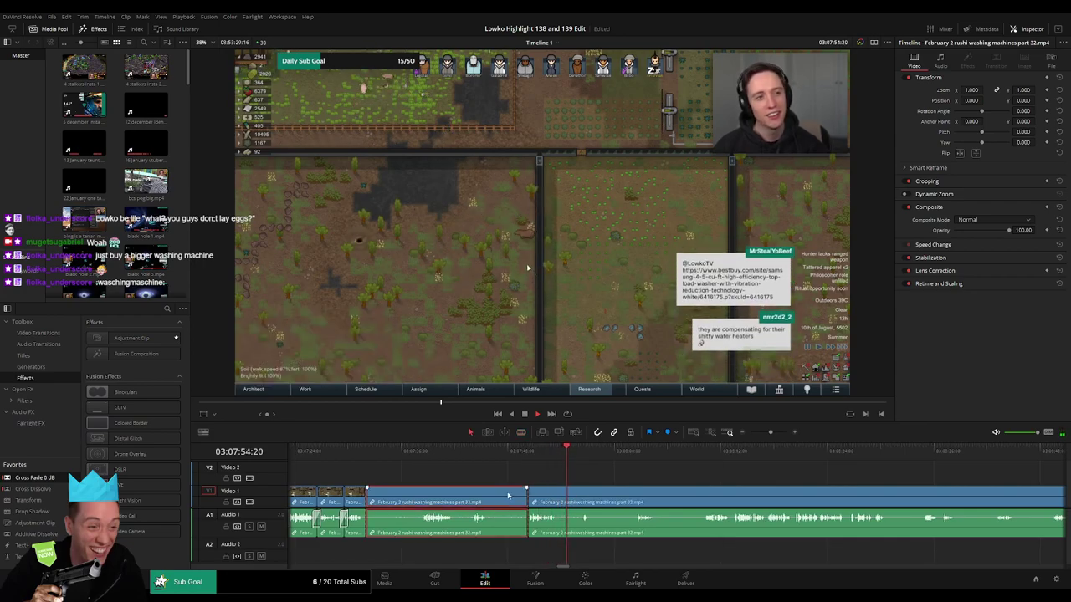
key(Delete)
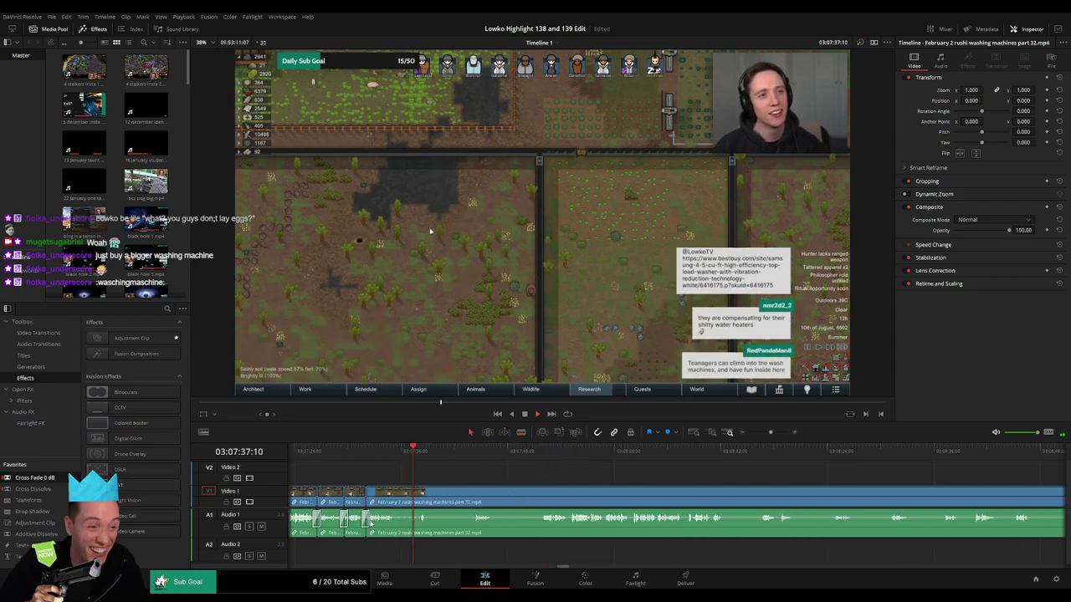
- Cut the clip at about 03:07:35 and 03:07:44, ripple-delete the section between the cuts, and cross-fade the audio join
click(421, 482)
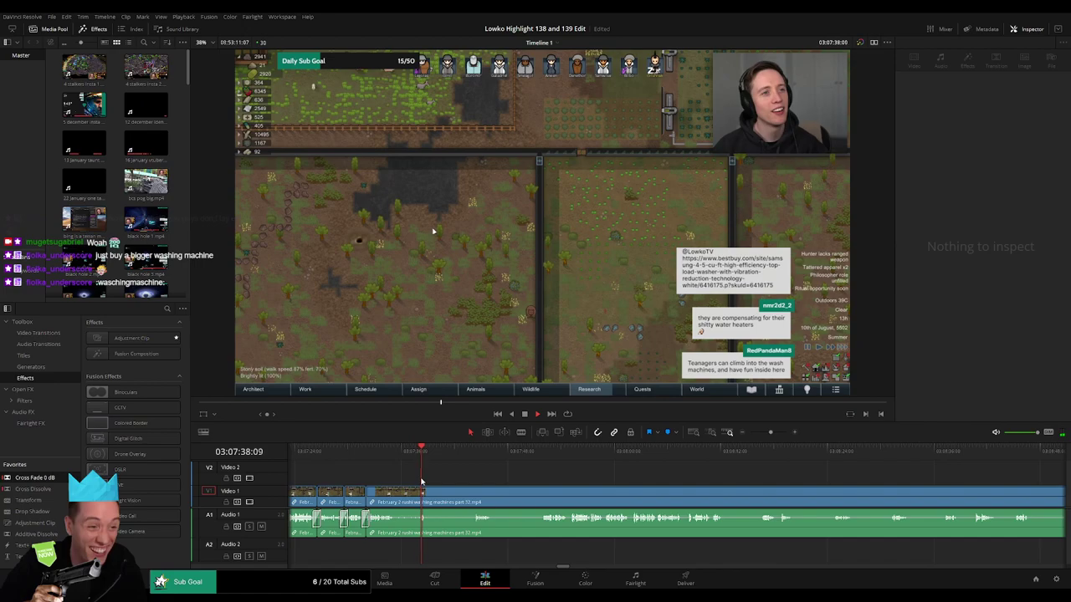
click(474, 463)
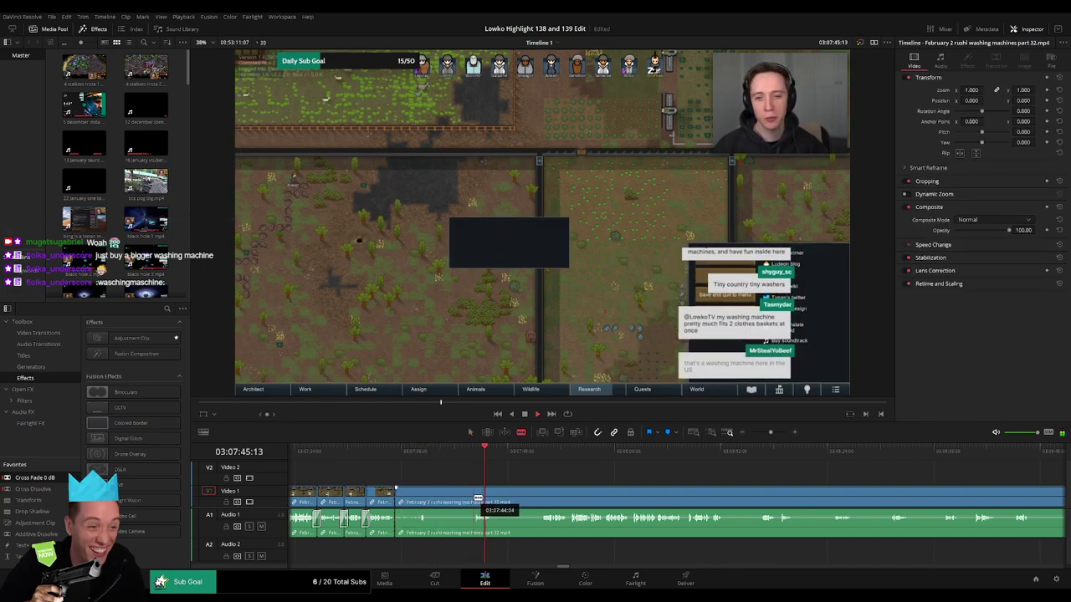
click(475, 500)
key(a)
key(shift+BackSpace)
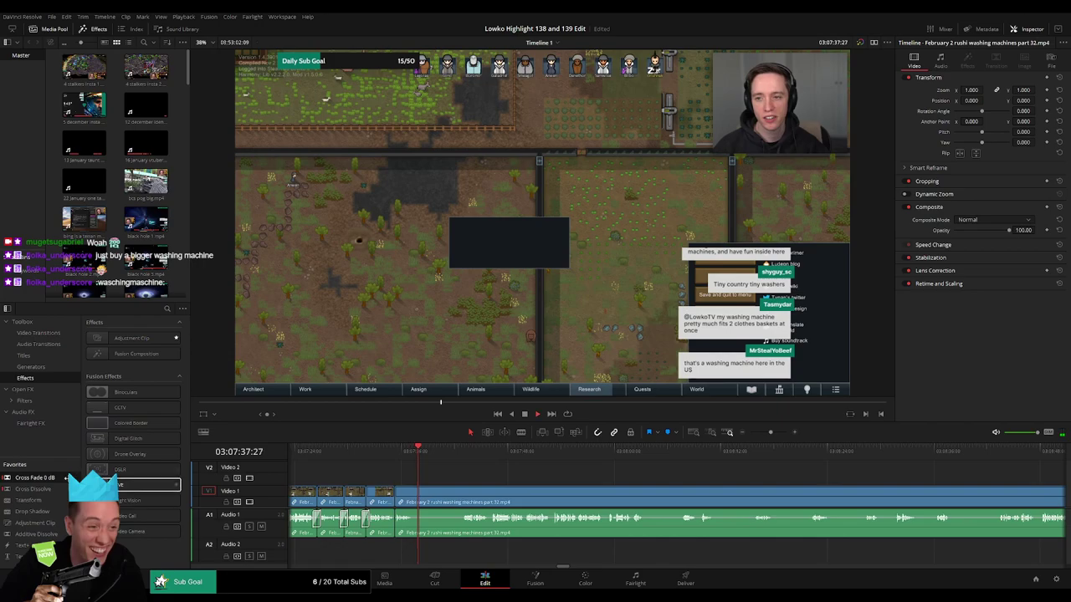
- Split the clip at about 03:07:37 and 03:07:42, ripple-delete the section between those points, and cross-fade the audio join
key(b)
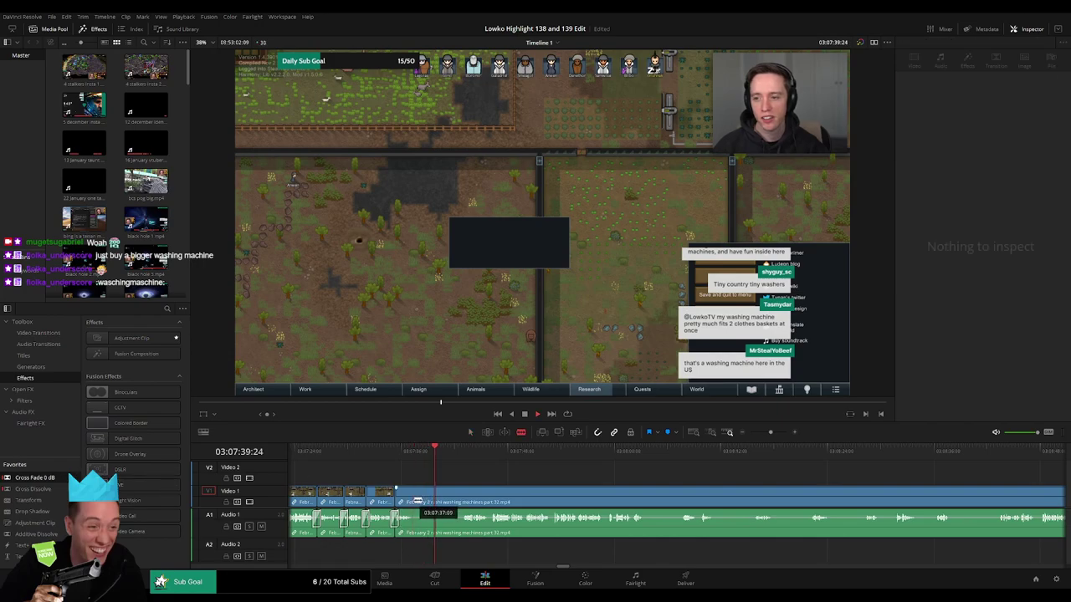
click(415, 500)
click(460, 499)
key(a)
click(454, 498)
key(Delete)
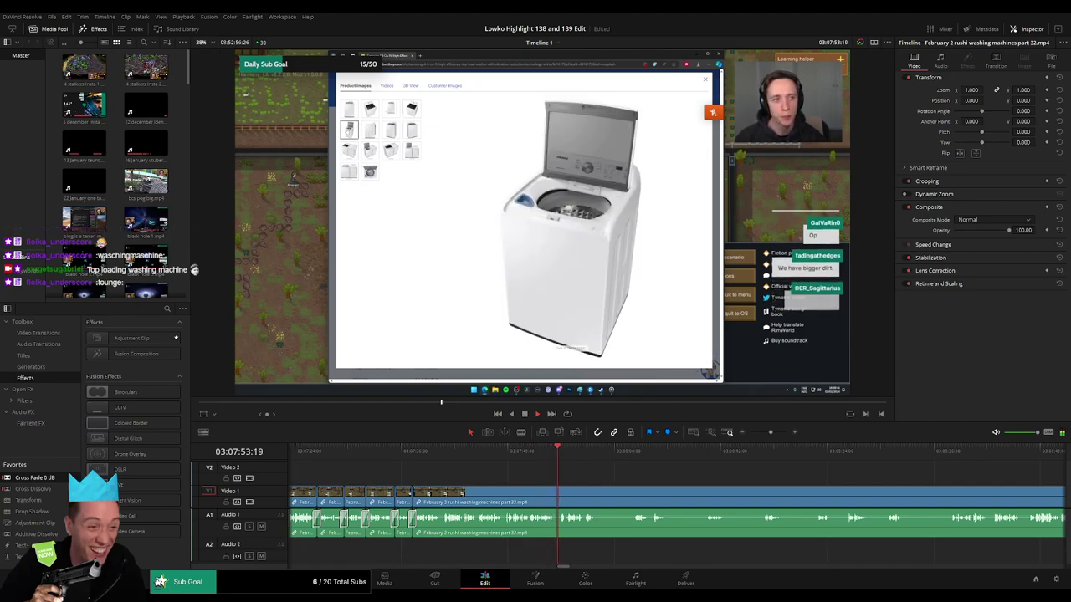
- Cut the clip at about 03:07:58 and 03:08:02, ripple-delete the section between the cuts, and cross-fade the audio join
scroll(616, 479, right, 3)
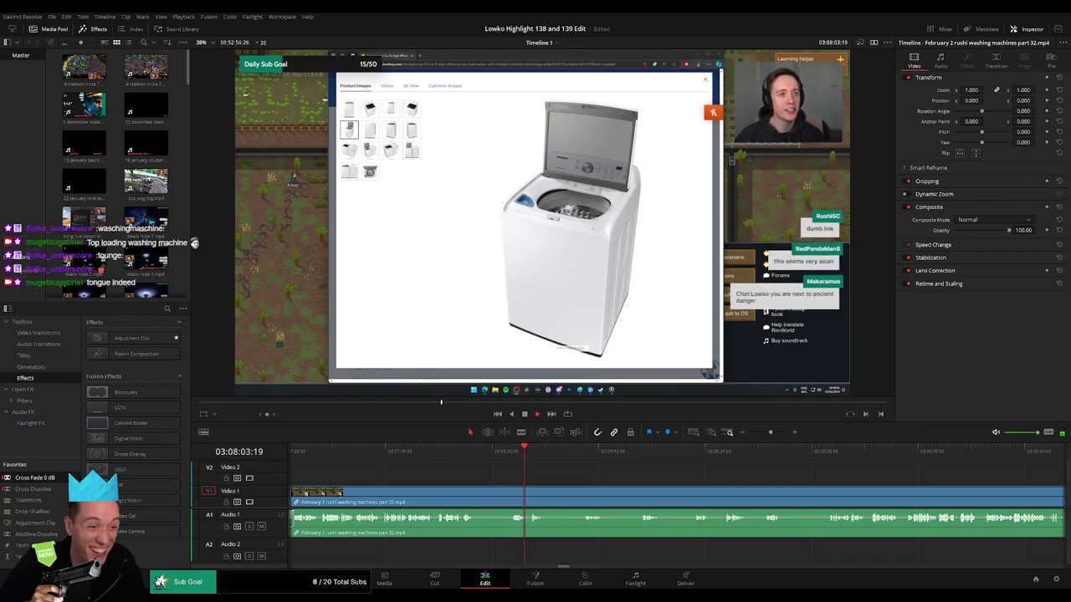
key(b)
click(477, 494)
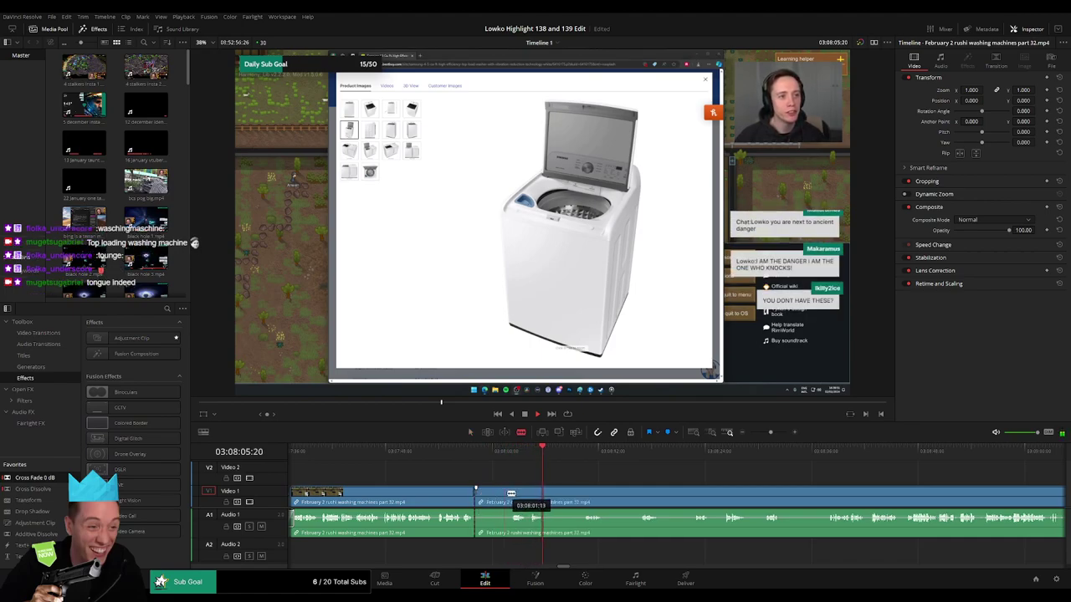
click(511, 494)
key(a)
click(502, 497)
key(Delete)
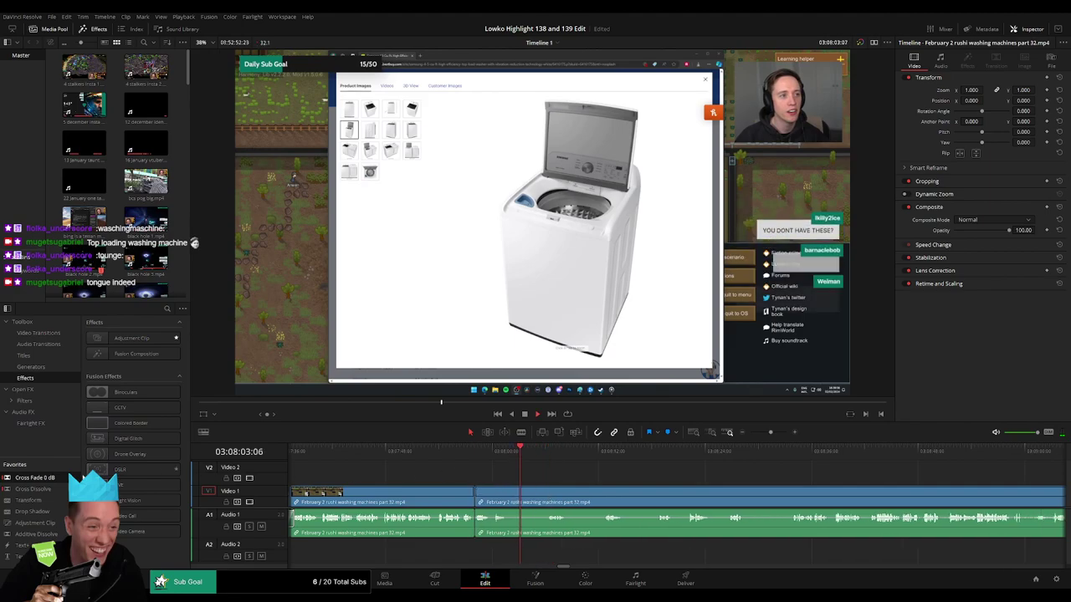
- Split the clip at about 03:08:02 and 03:08:12:20, ripple-delete the section between those points, and cross-fade the audio join
key(b)
click(510, 502)
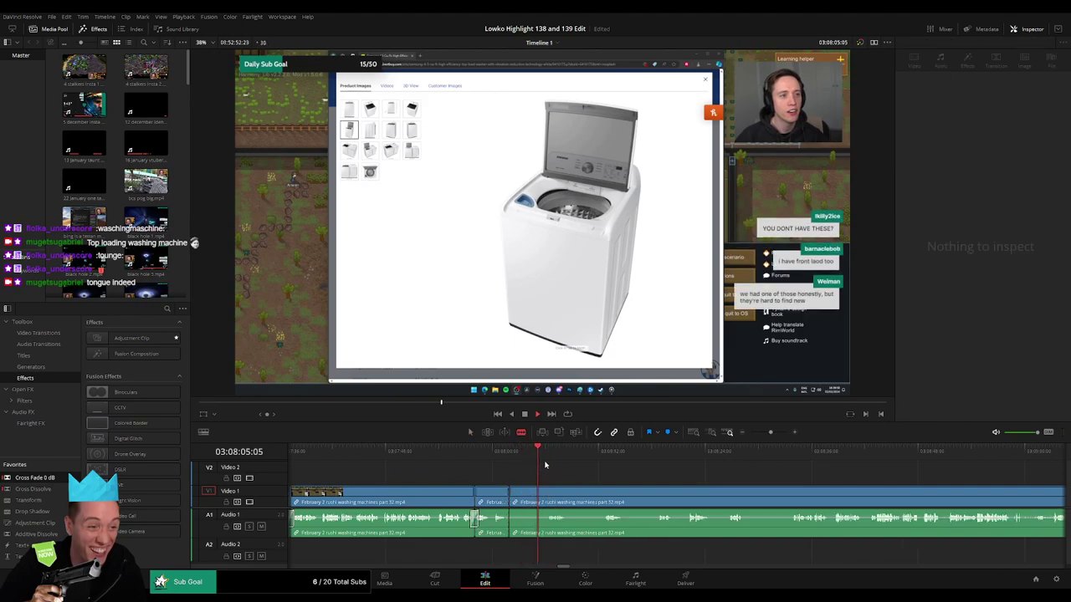
click(597, 453)
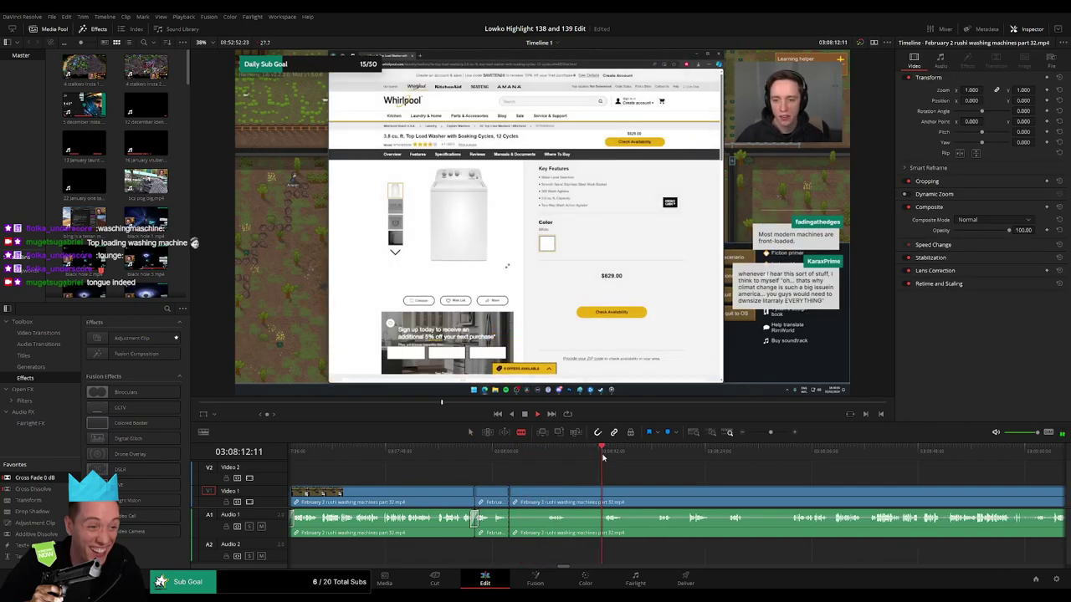
drag(606, 460, 515, 468)
click(514, 490)
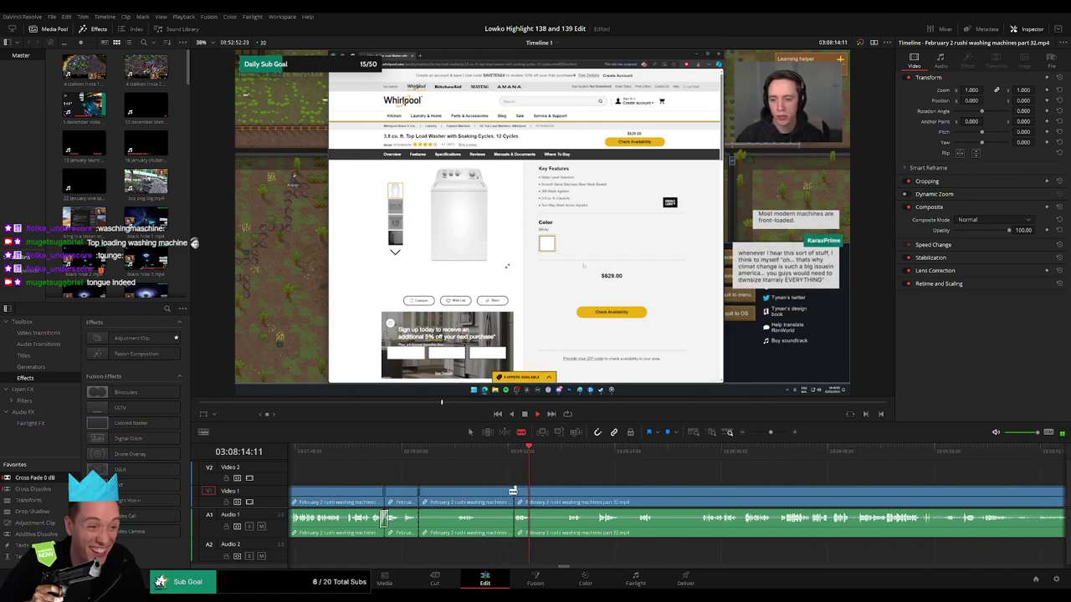
key(a)
click(500, 496)
key(Delete)
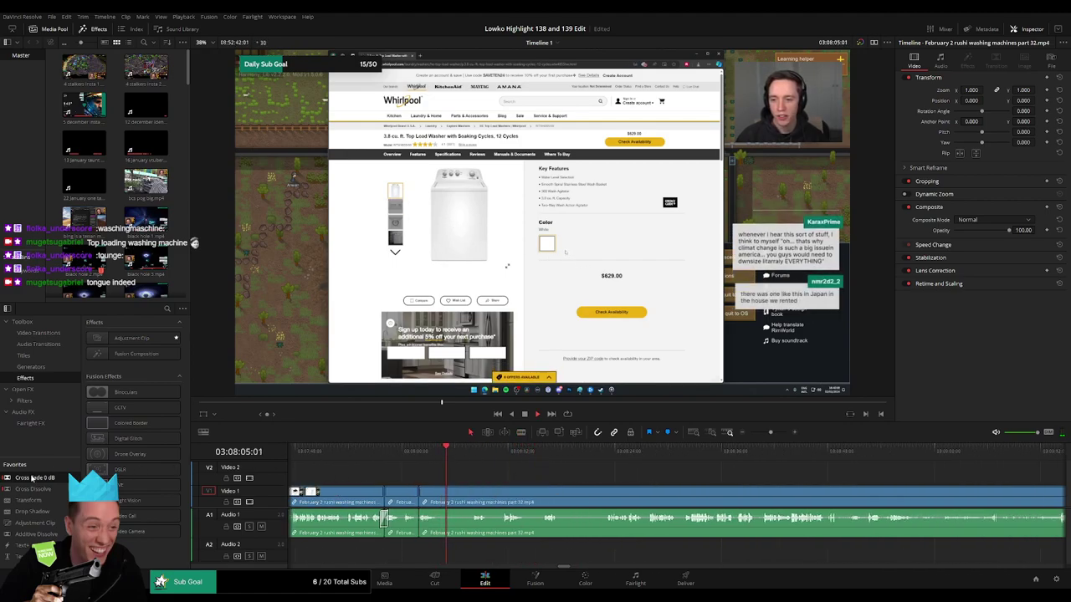
click(418, 525)
- Cut the clip at about 03:08:04 and undo the extra cut at about 03:08:07:16
click(441, 501)
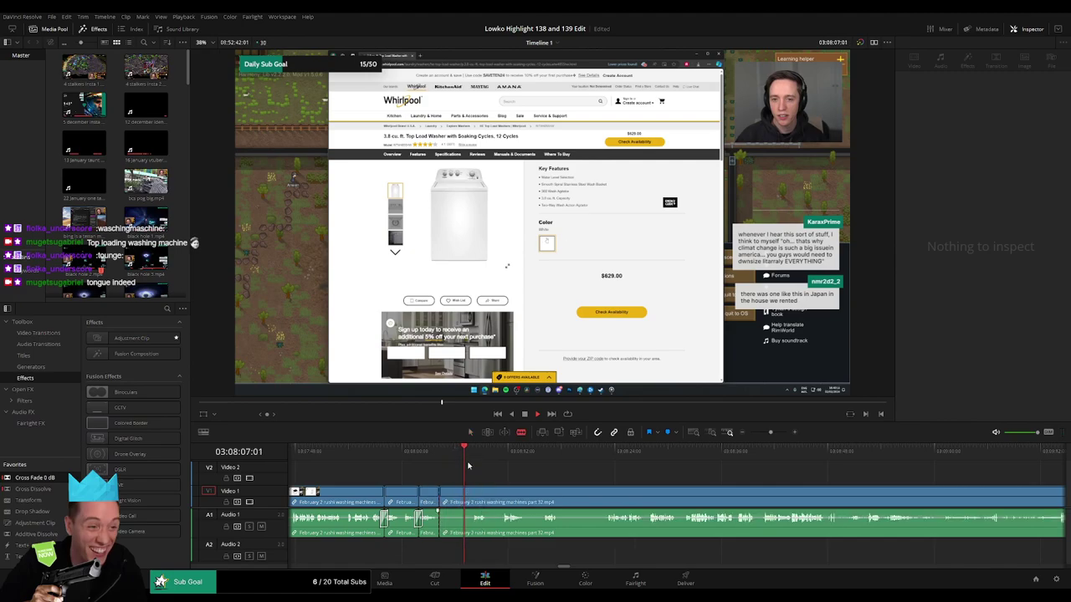
drag(476, 494, 470, 497)
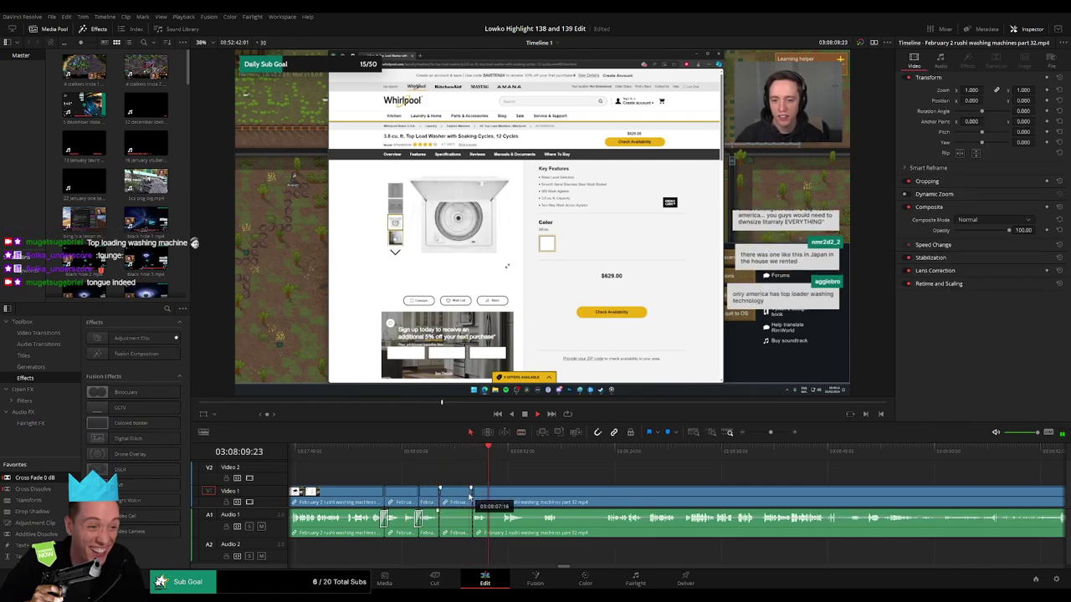
key(ctrl+z)
click(502, 456)
key(b)
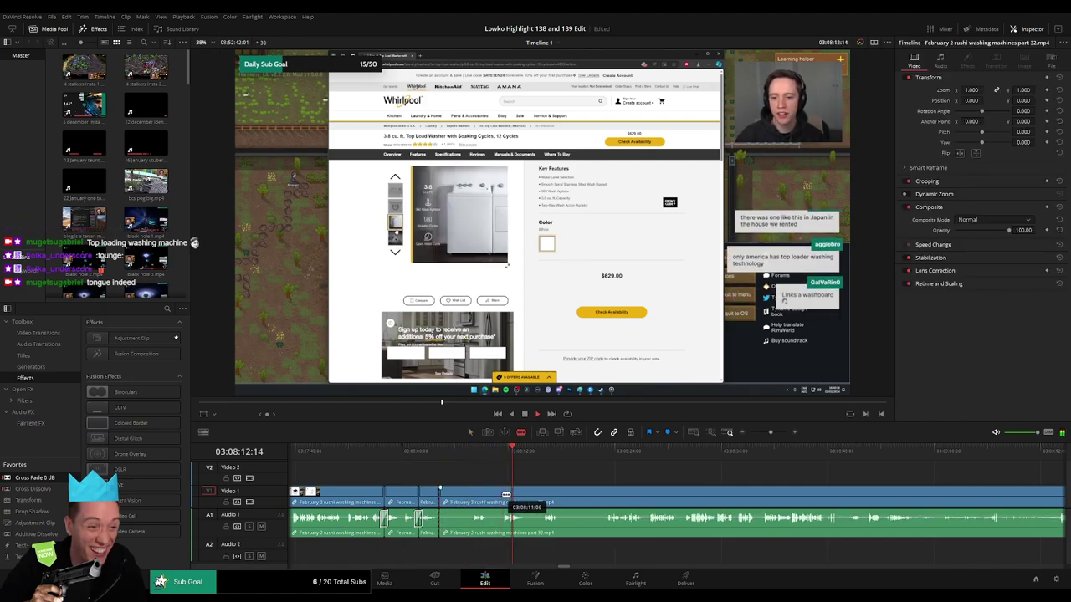
- Ripple-delete two unneeded sections, from about 03:08:04 to 03:08:11 and from about 03:08:07 to 03:08:09, after cutting at their edges
drag(488, 499, 526, 455)
click(462, 492)
click(479, 490)
key(a)
click(469, 494)
key(BackSpace)
click(470, 494)
key(BackSpace)
key(space)
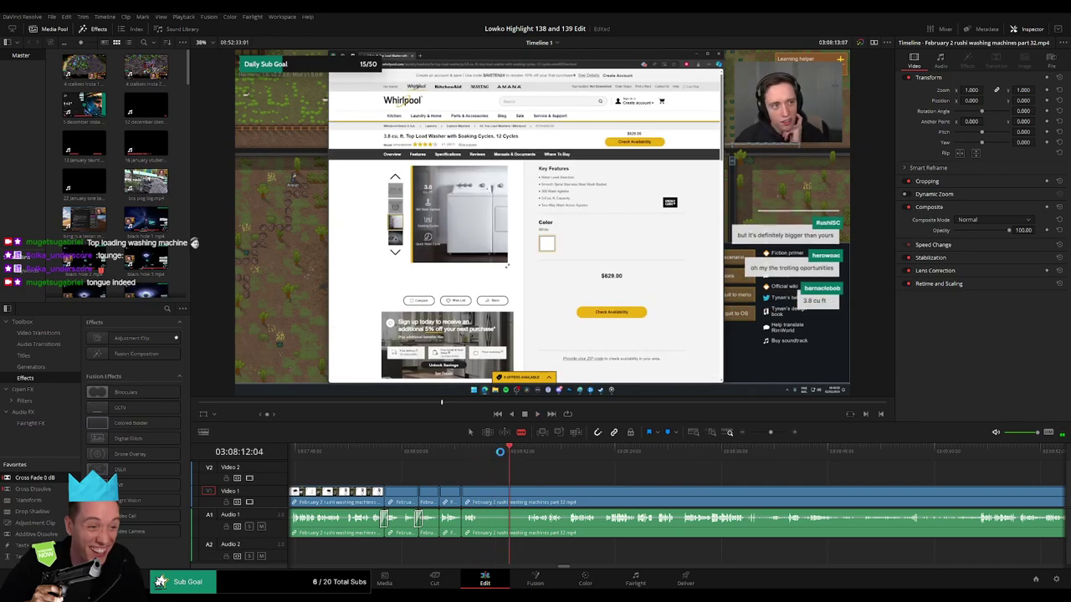
- Cut the clip at about 03:08:11:17 and 03:08:14, and ripple-delete the section between the cuts
click(501, 452)
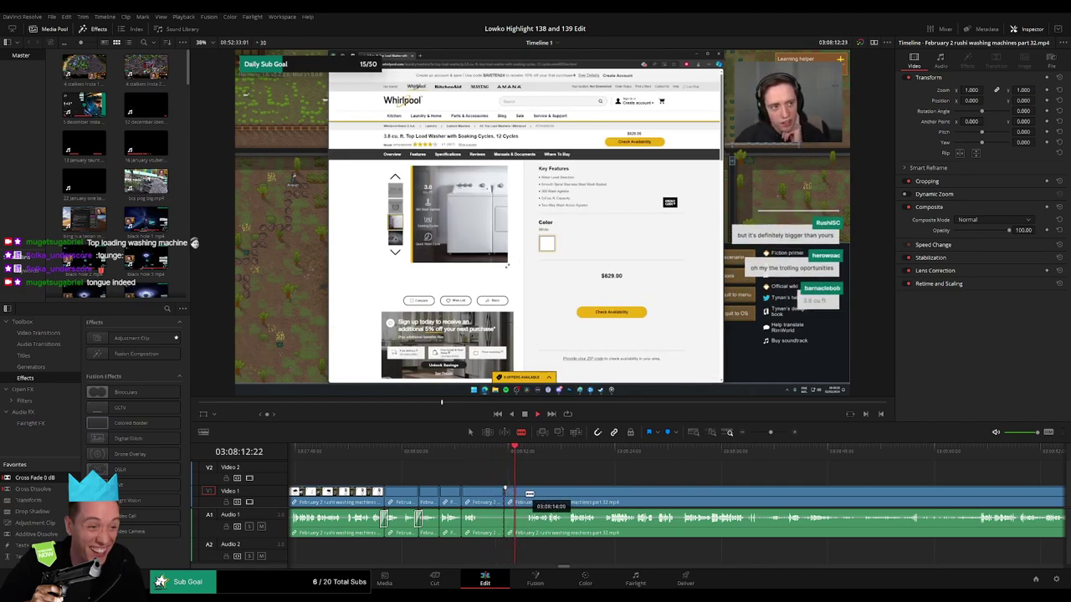
click(527, 494)
key(a)
click(512, 495)
key(Delete)
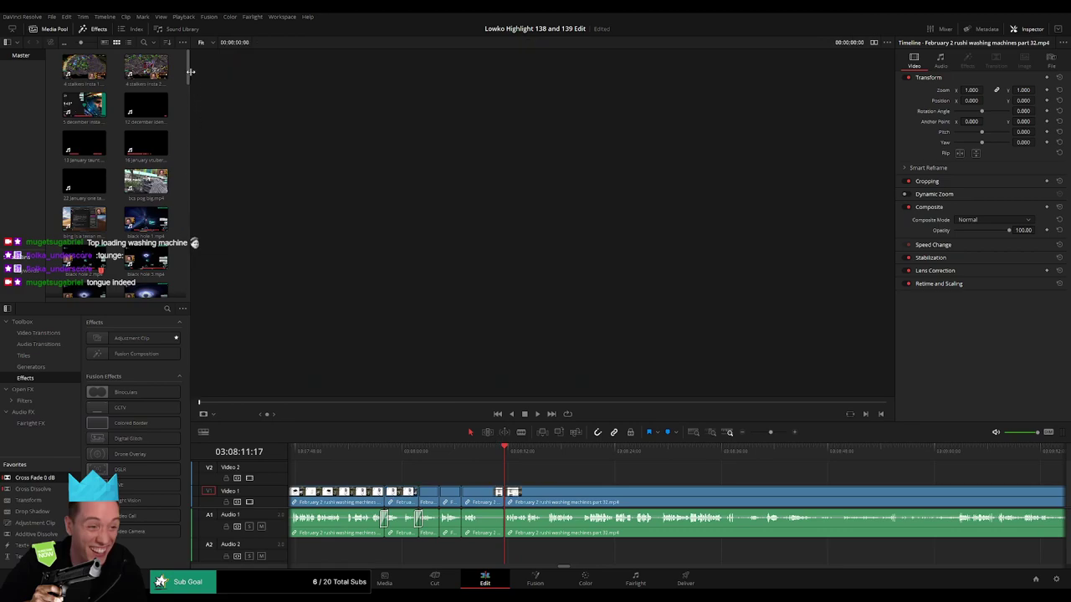
- Isolate a very short section of the washing machines clip by cutting at about 03:08:12:10 and 03:08:12:18
drag(190, 75, 187, 286)
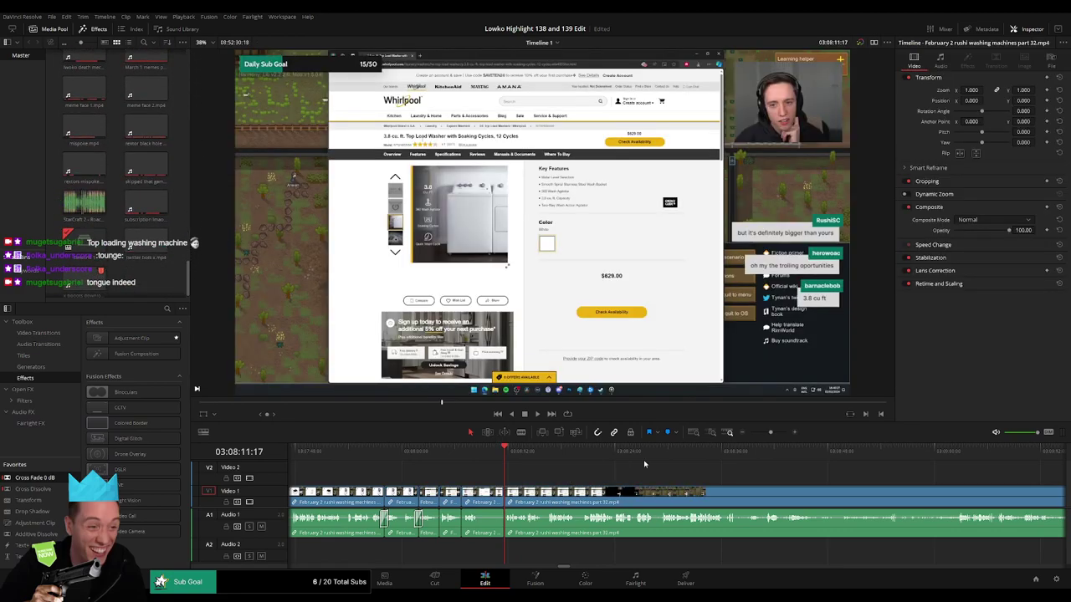
drag(770, 433, 777, 433)
key(space)
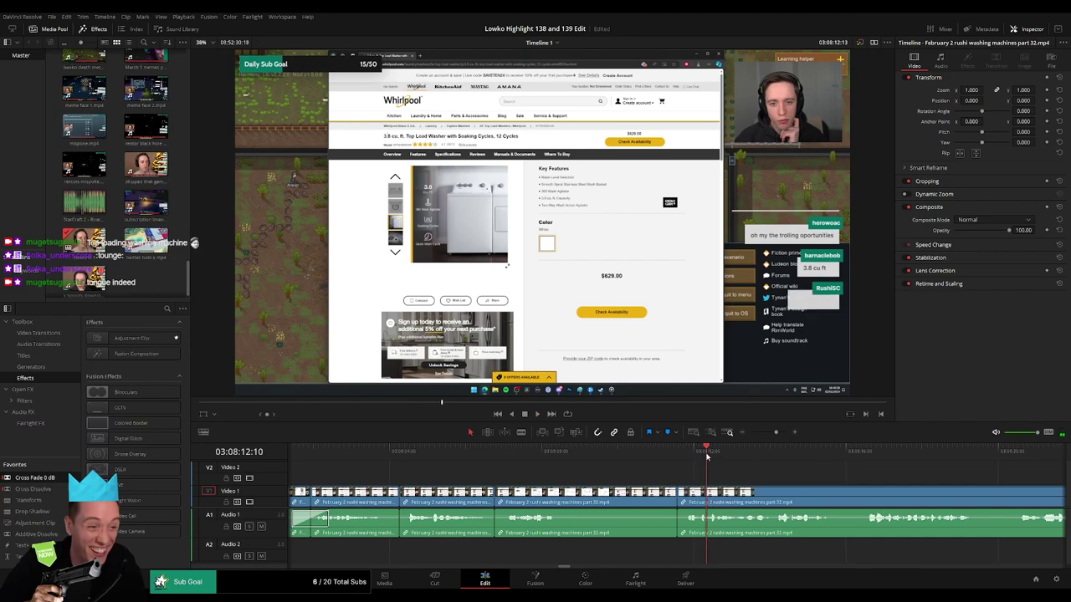
click(718, 524)
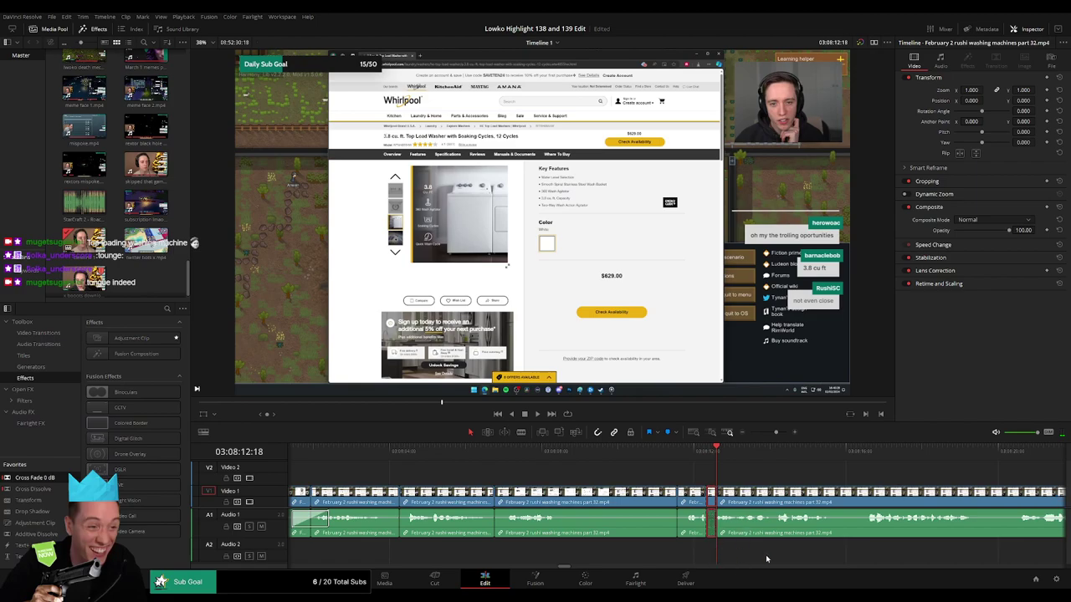
- Place the StarCraft 2 - Roach Quotes.mp3 sound on Audio 2 beneath the short isolated section and trim it to that section's length
click(80, 205)
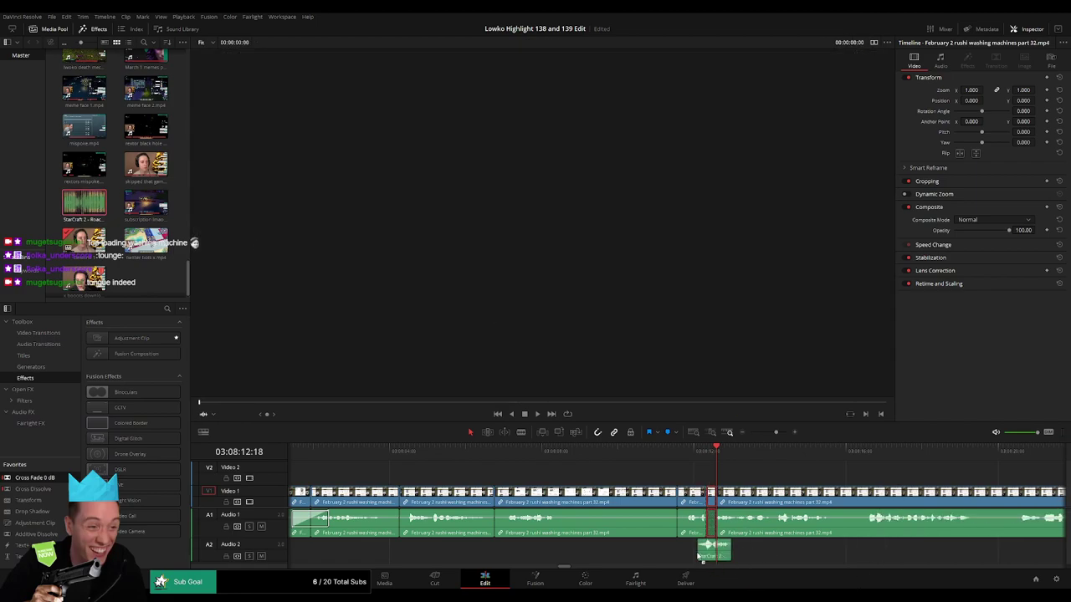
drag(700, 557, 711, 552)
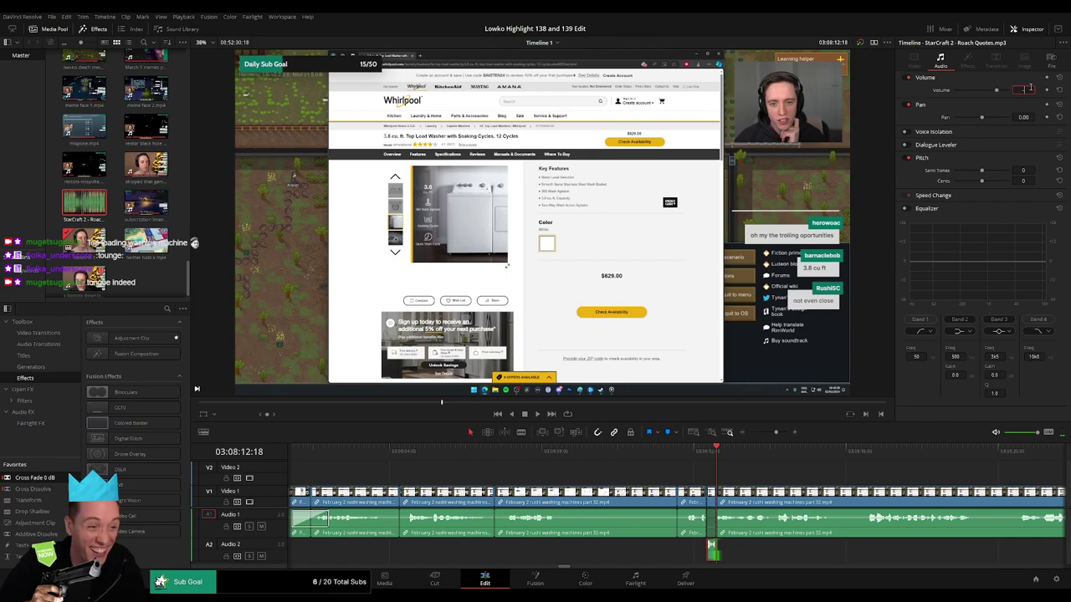
click(743, 481)
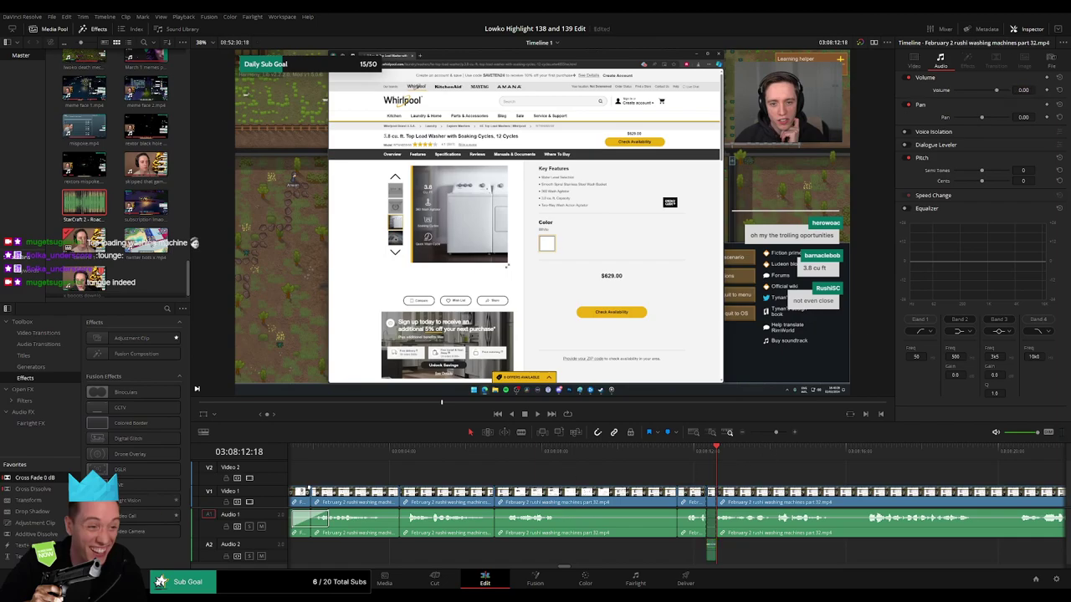
- Add an adjustment clip on Video 2 from about 03:08:11:17, with zoom 1.890 and position 324, -267 to enlarge the washer's title
drag(49, 515, 768, 483)
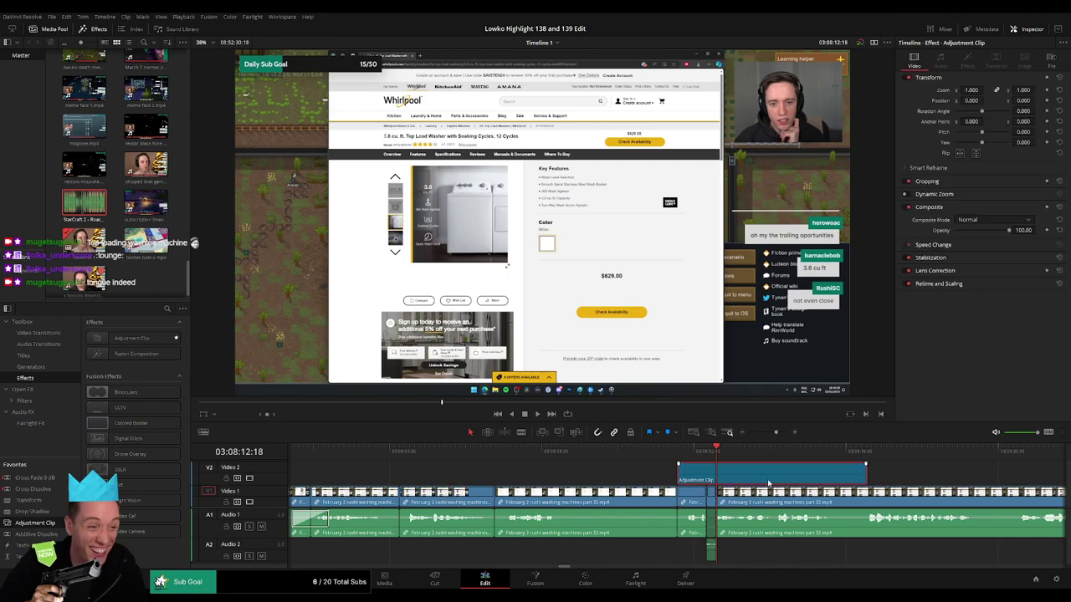
mouse_move(974, 91)
mouse_down()
mouse_move(1018, 100)
mouse_move(974, 104)
mouse_move(991, 110)
mouse_move(973, 101)
mouse_move(994, 101)
mouse_move(974, 100)
mouse_up()
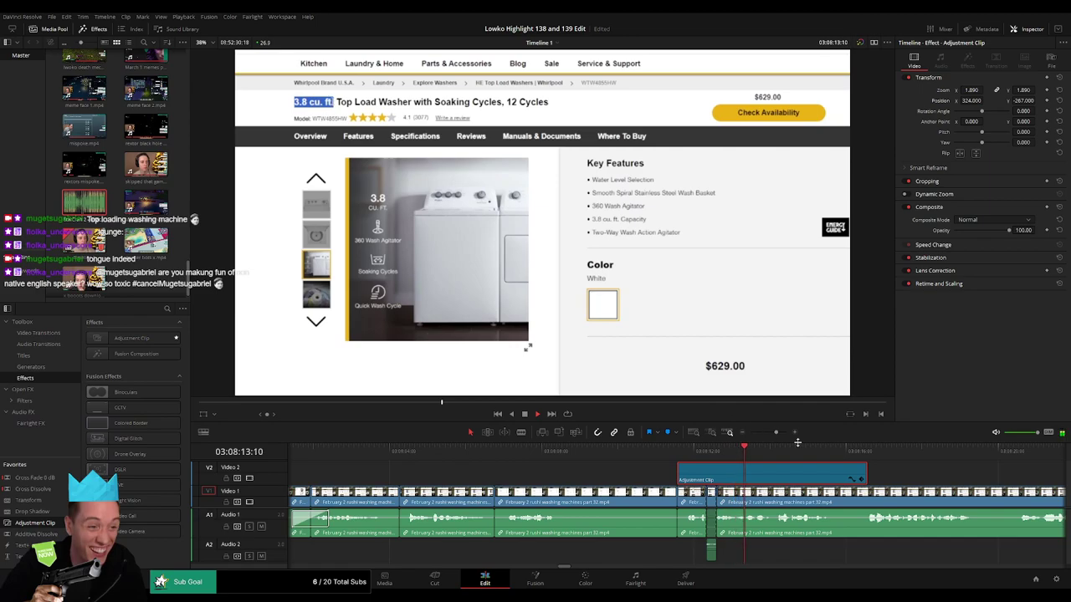
- Trim the adjustment clip's end to 03:08:14:05 and play back the zoomed section
drag(878, 478, 666, 480)
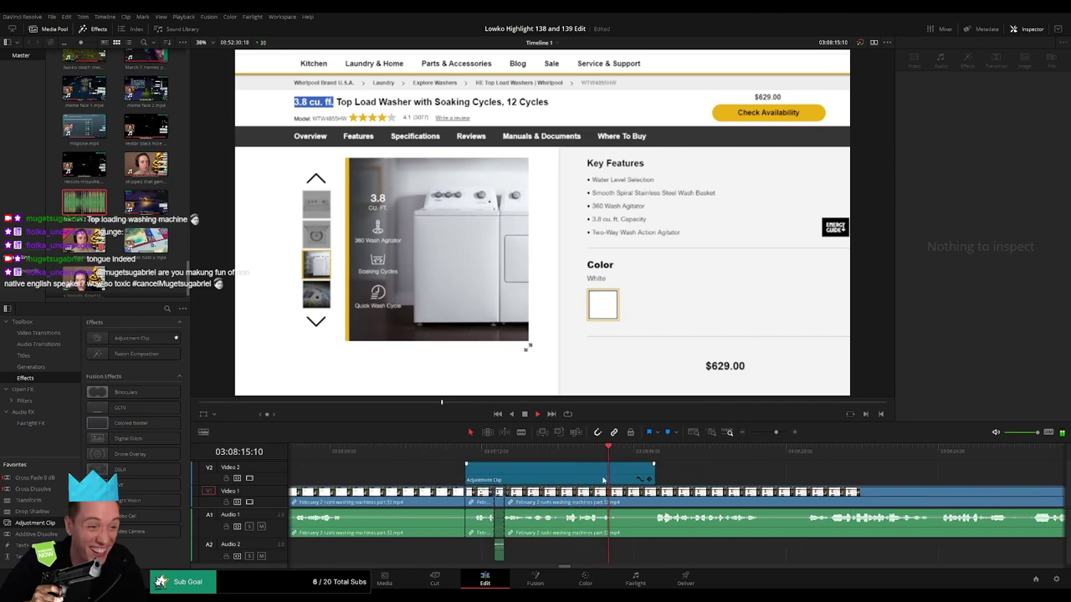
click(603, 480)
click(565, 453)
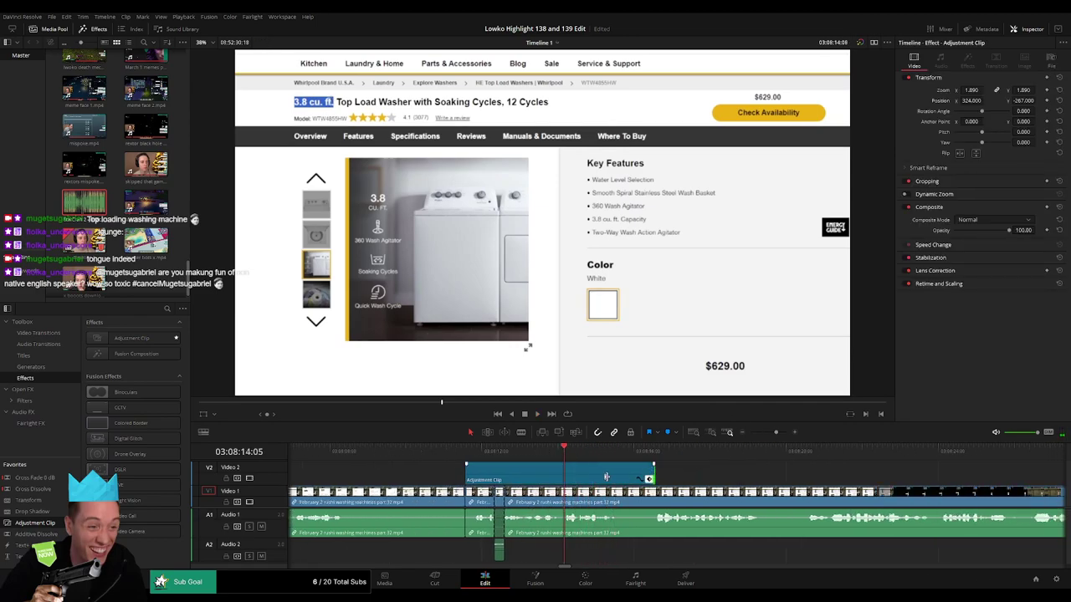
drag(653, 471, 564, 472)
click(458, 452)
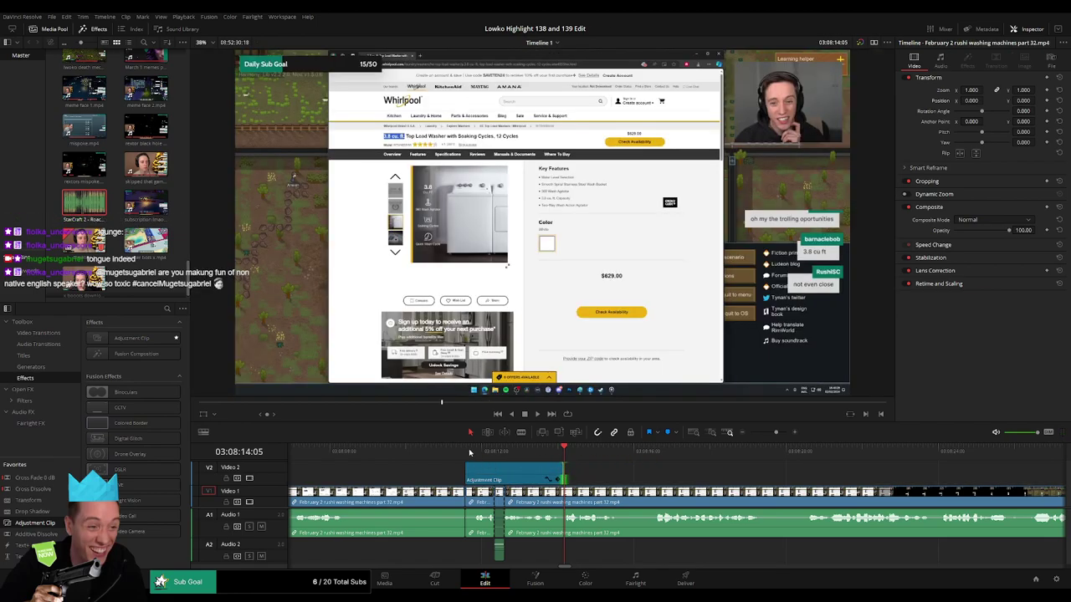
key(space)
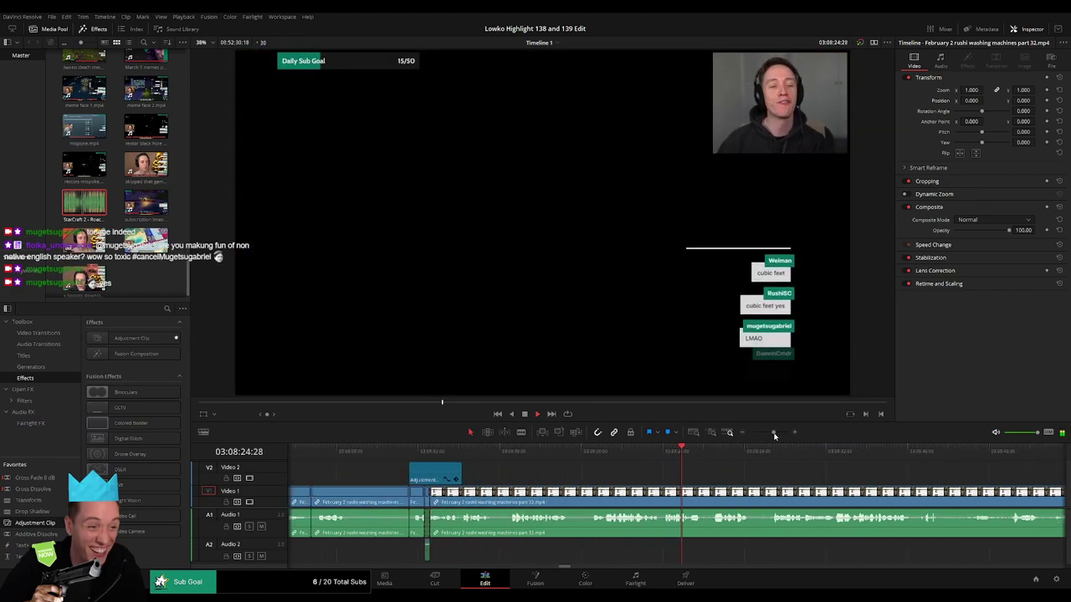
- Cut the clip at about 03:08:24 and 03:08:26:15, and ripple-delete the section between the cuts
drag(774, 433, 777, 434)
key(space)
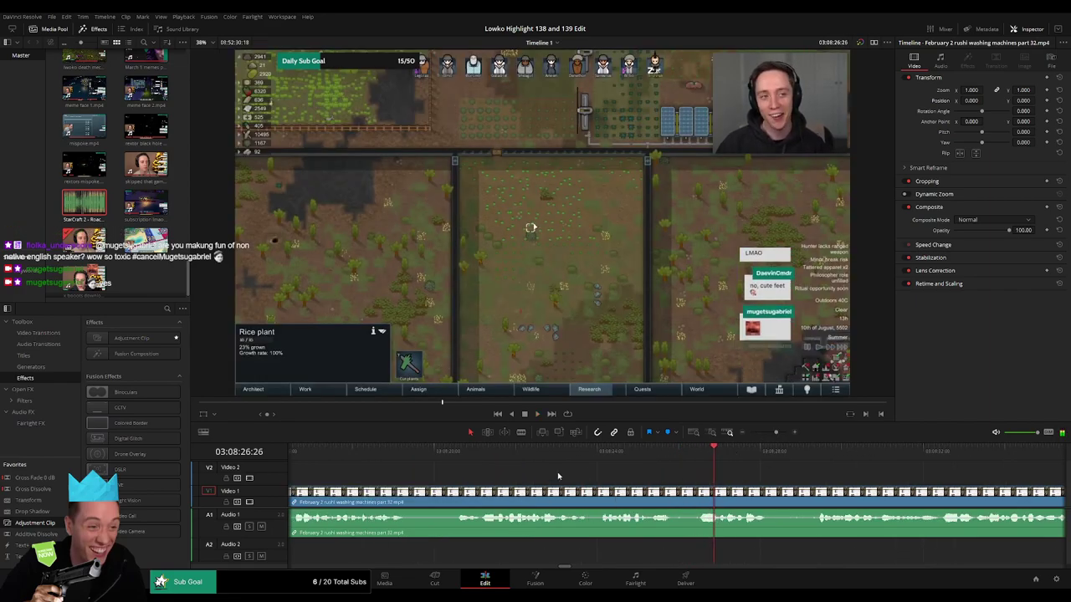
click(533, 451)
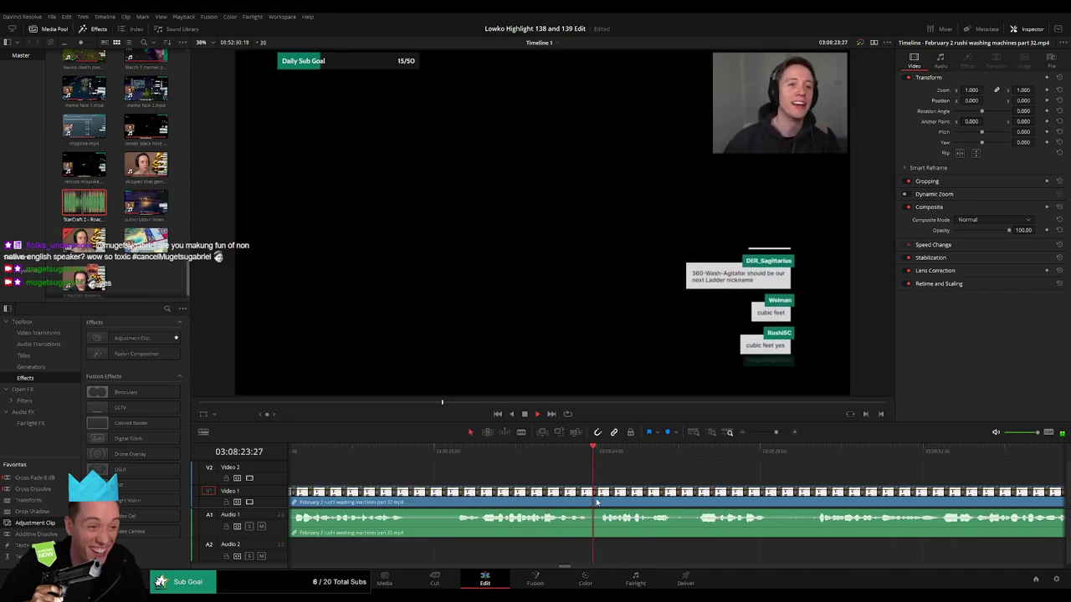
key(b)
click(596, 502)
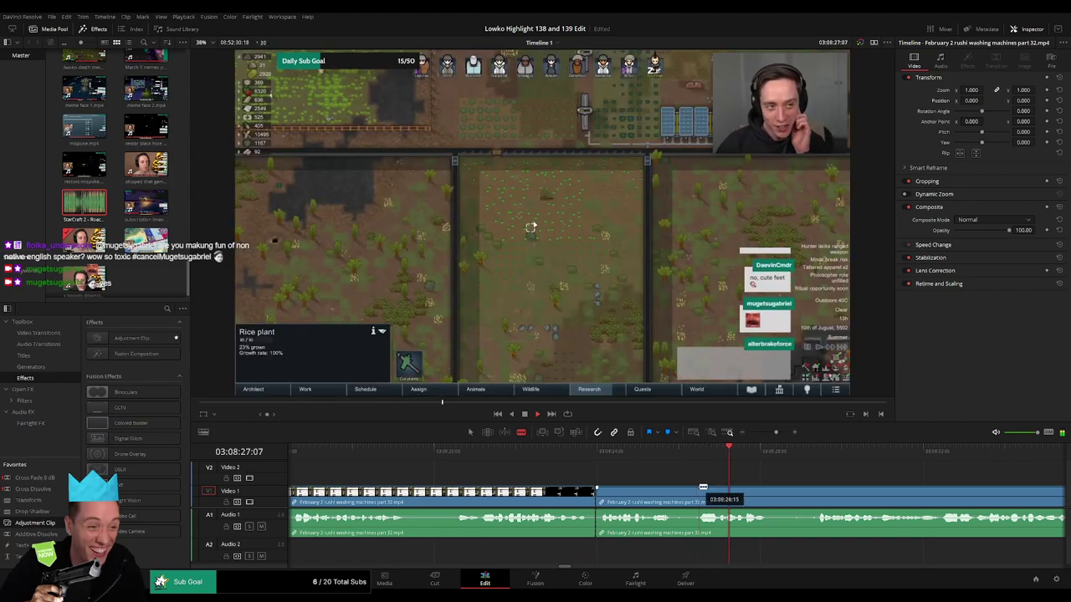
click(701, 490)
key(a)
click(670, 495)
key(Delete)
- Cut the washing machines clip at about 03:08:25:21 and 03:08:26:23, and ripple-delete the section between the cuts
click(711, 450)
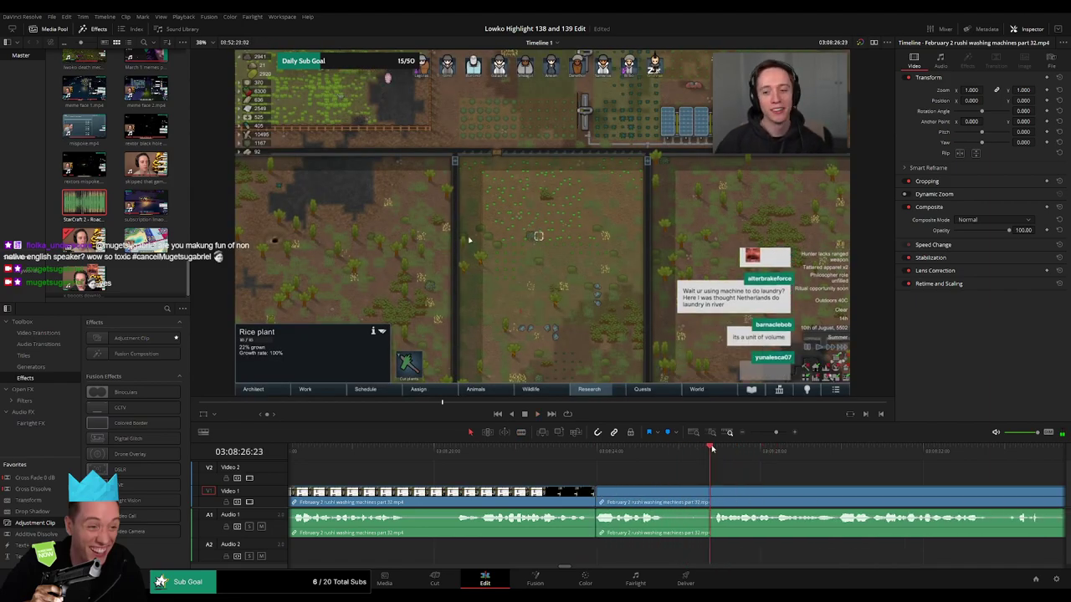
key(b)
click(667, 497)
click(713, 497)
key(a)
click(697, 500)
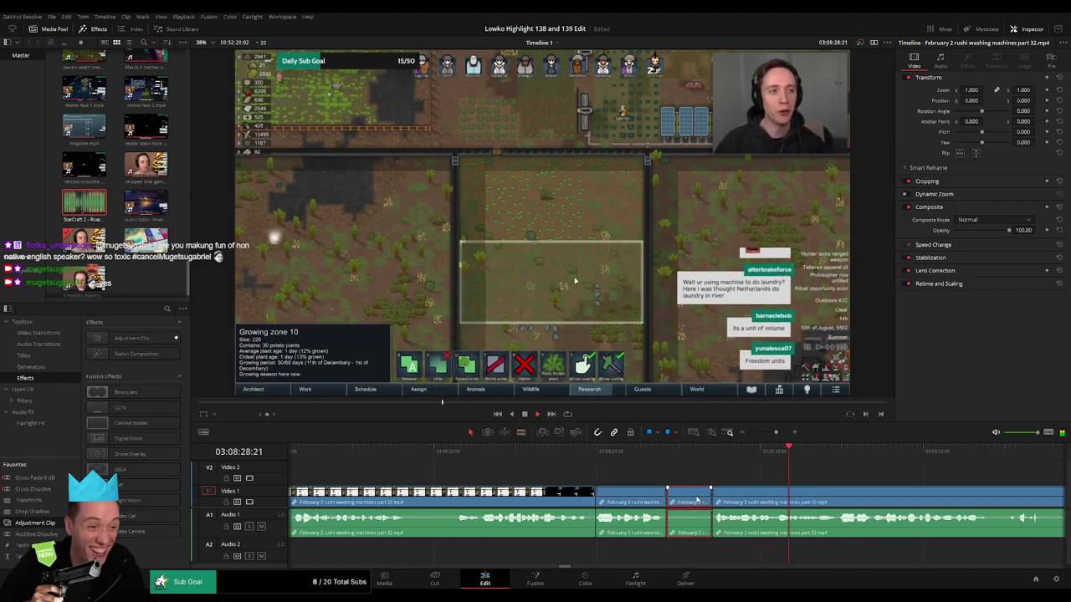
key(Delete)
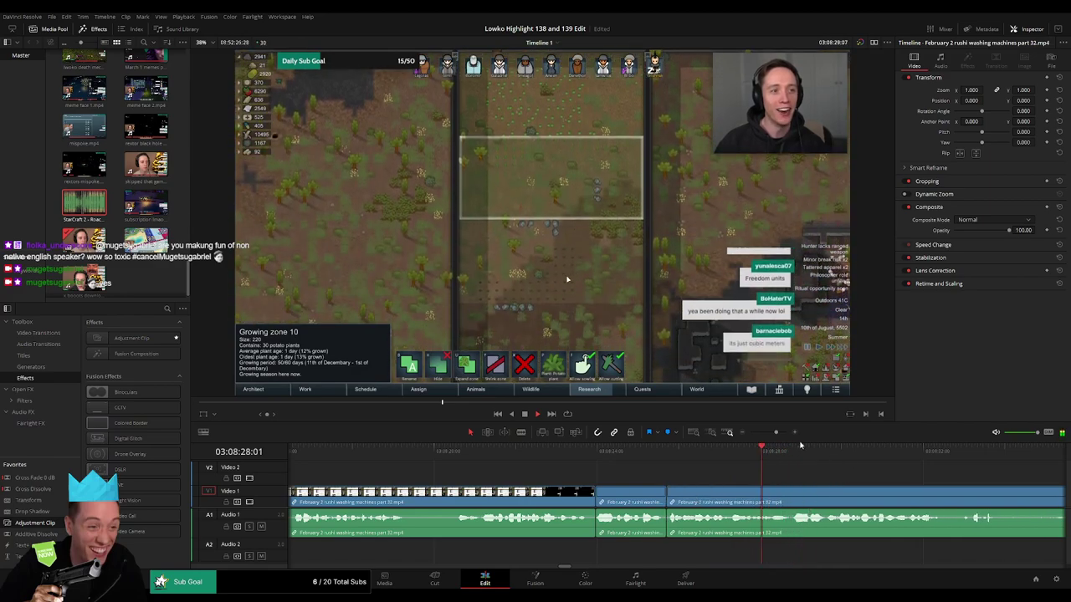
- Ripple-delete the section from about 03:08:34 to 03:08:37:15 and add a Cross Fade 0 dB at the audio join
drag(777, 433, 772, 433)
scroll(564, 476, right, 1)
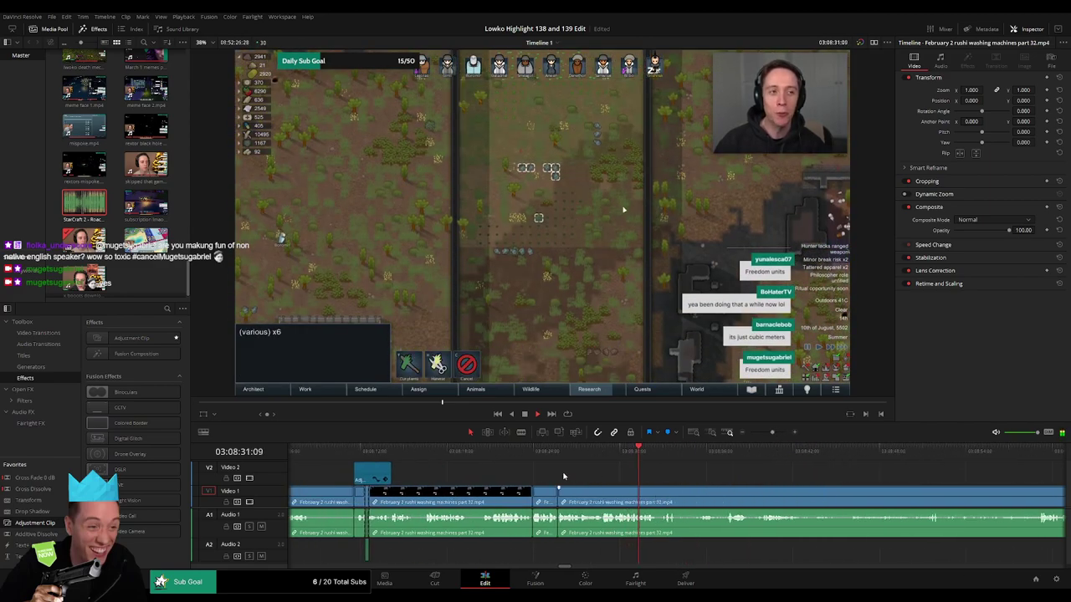
scroll(526, 469, down, 4)
scroll(495, 472, down, 1)
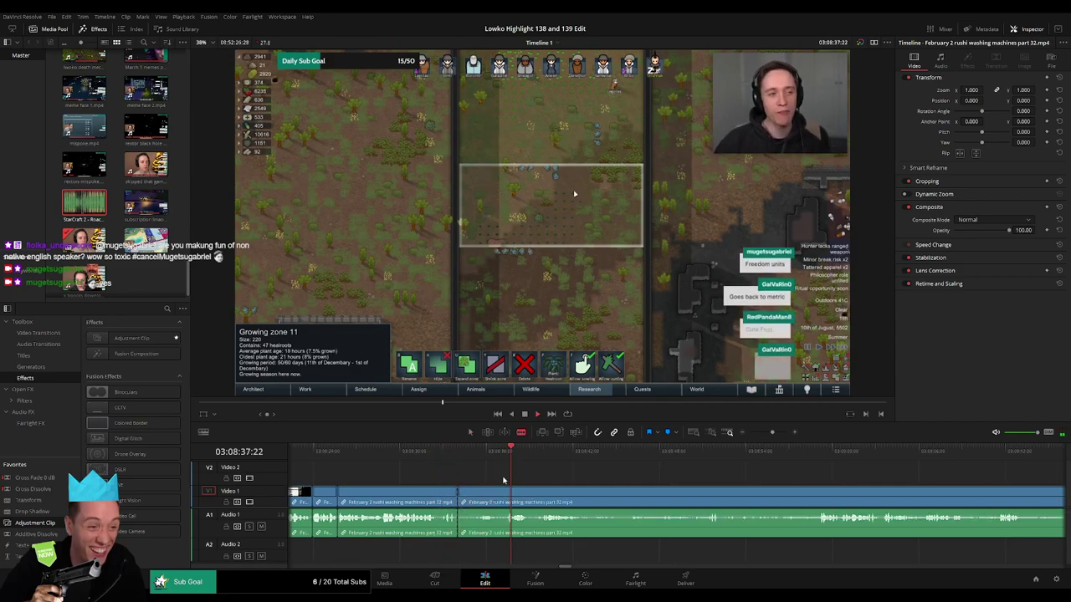
click(507, 493)
key(a)
click(490, 497)
key(Delete)
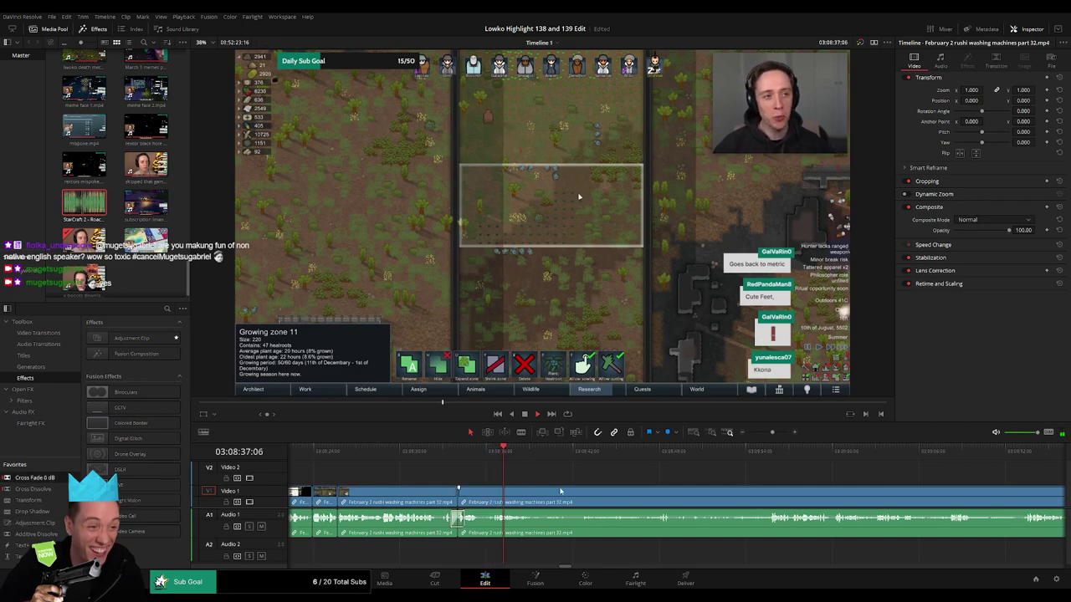
- Ripple-delete the section from about 03:08:39:06 to 03:08:55:21 and cross-fade the audio at the join
drag(561, 491, 489, 489)
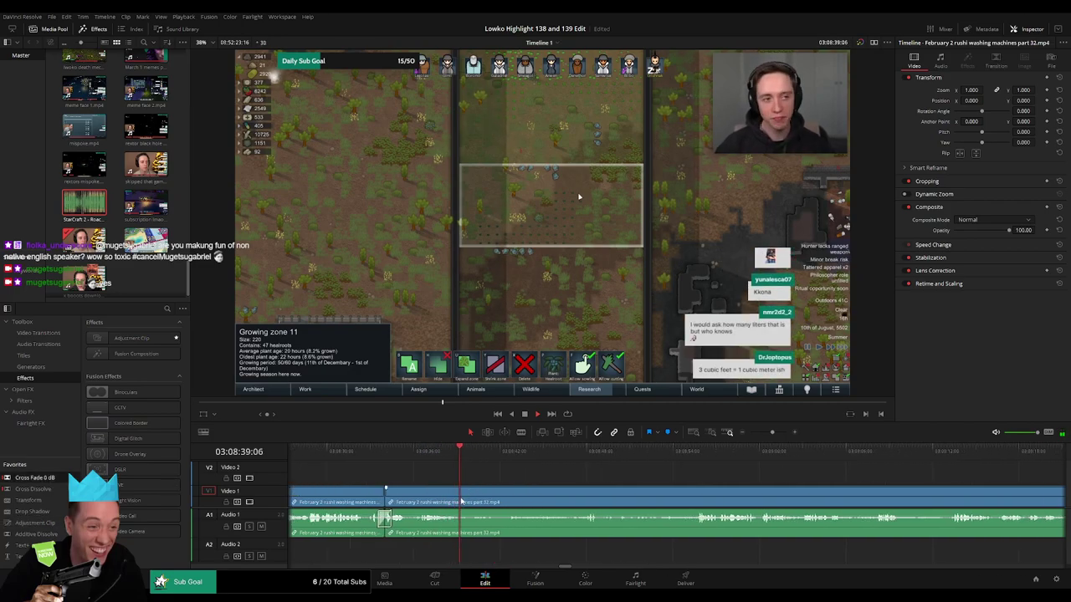
click(576, 453)
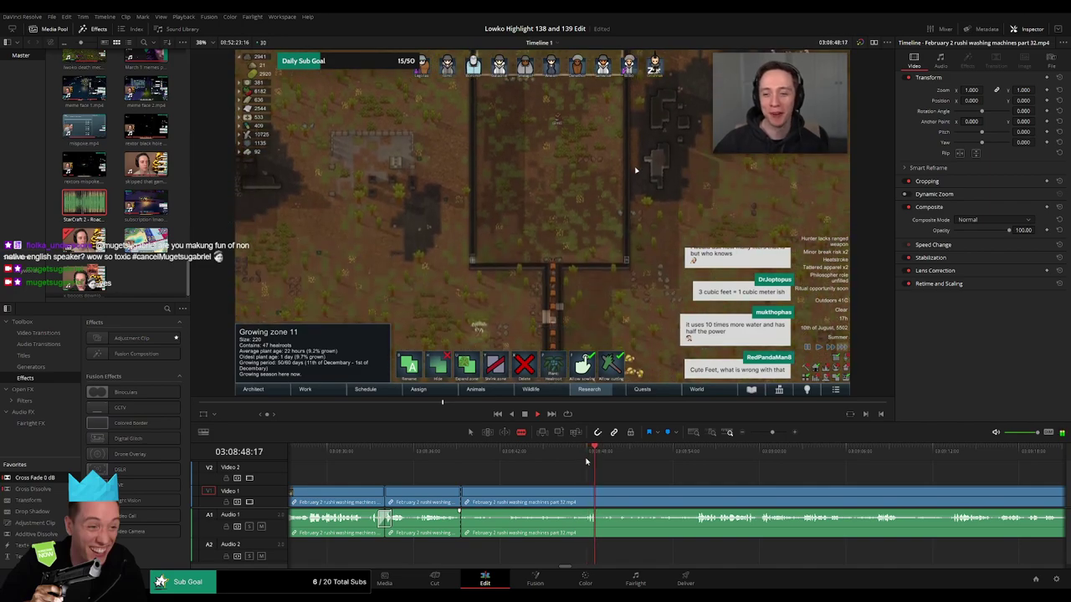
click(680, 456)
click(697, 462)
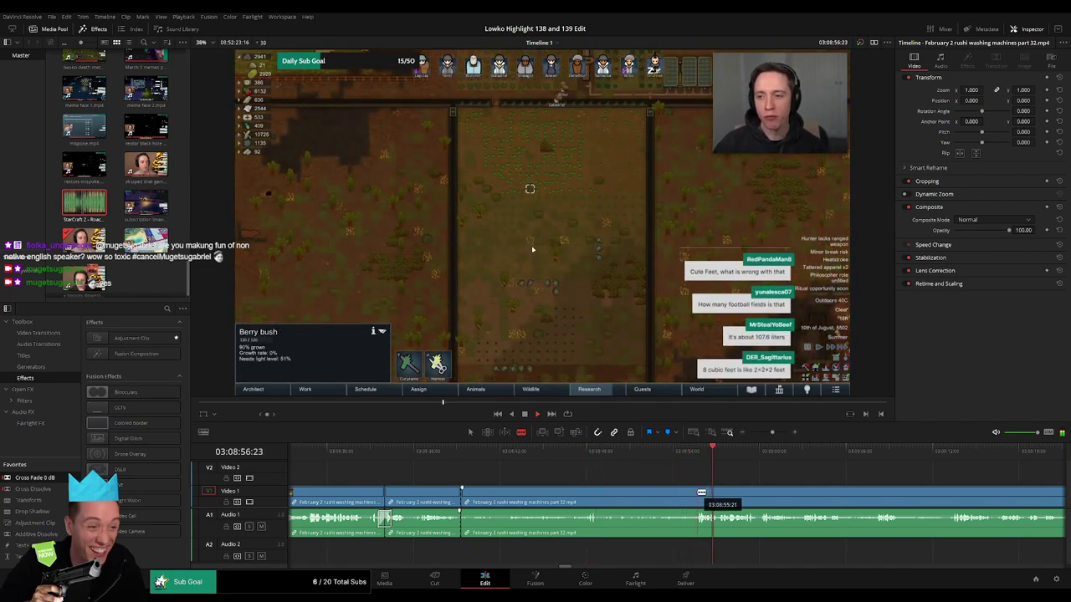
key(Delete)
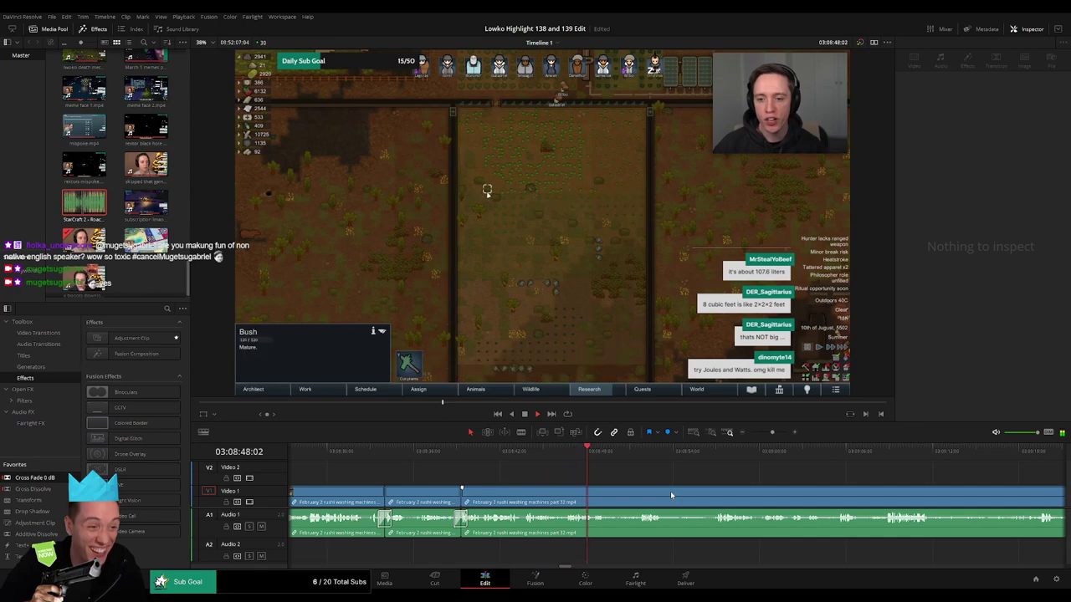
- Cut at about 03:08:49:05 and 03:08:51:23, ripple-delete the part between, and cross-fade the audio join
click(634, 453)
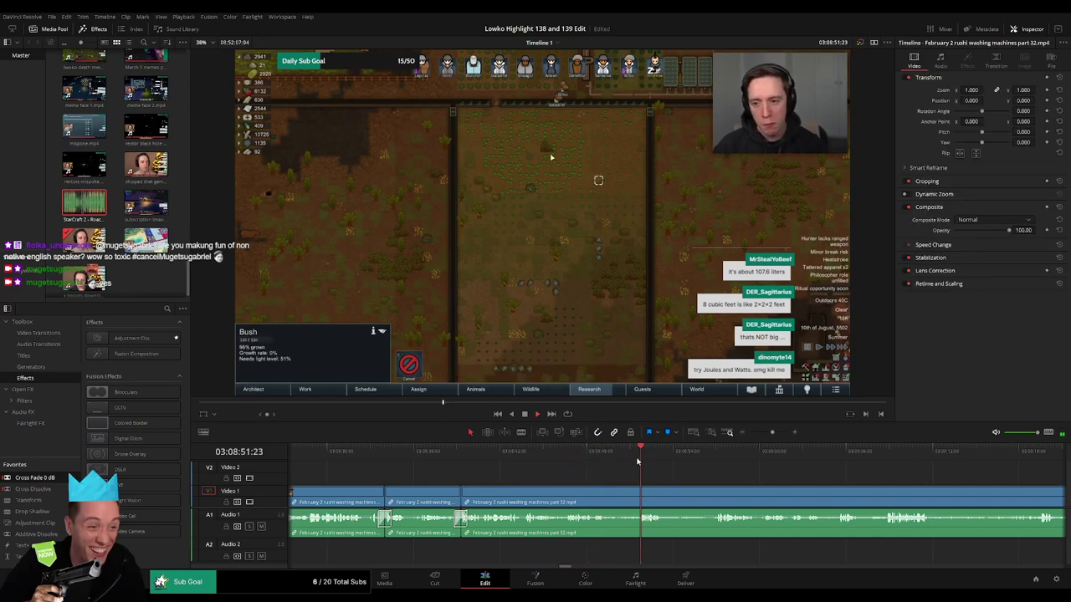
key(b)
click(604, 497)
click(641, 496)
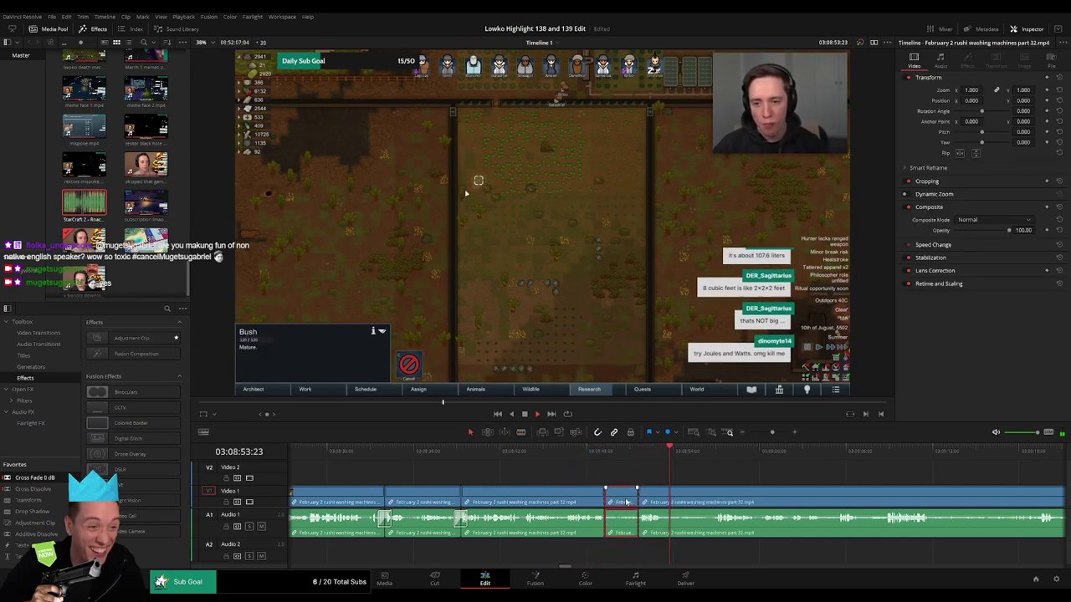
key(a)
click(626, 501)
key(Delete)
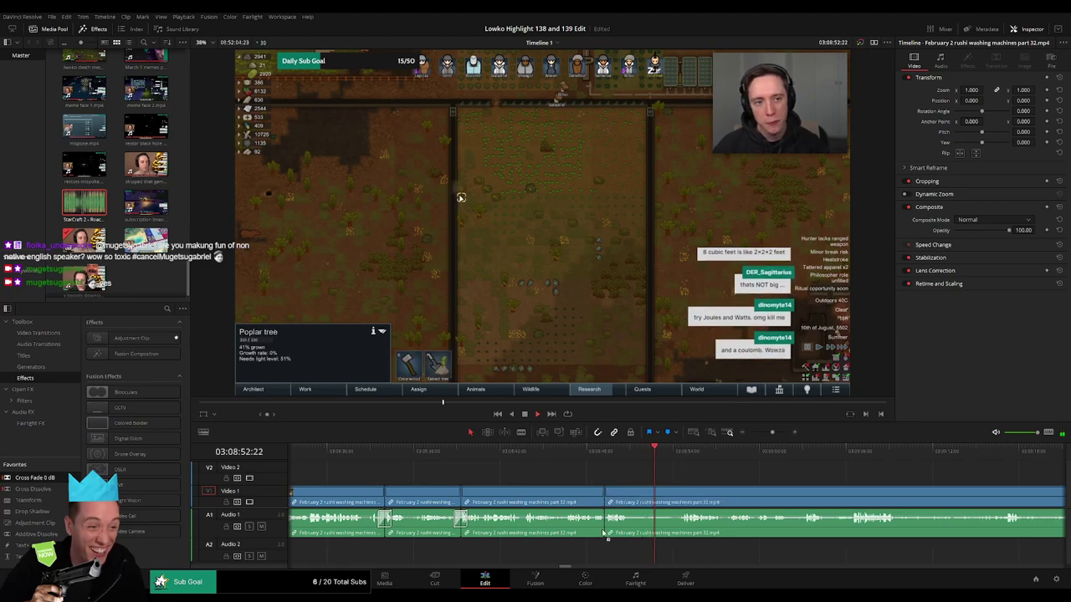
- Remove the section from about 03:08:51 to 03:08:54:17, close the gap, and cross-fade the audio join
key(b)
click(630, 502)
drag(699, 485, 544, 478)
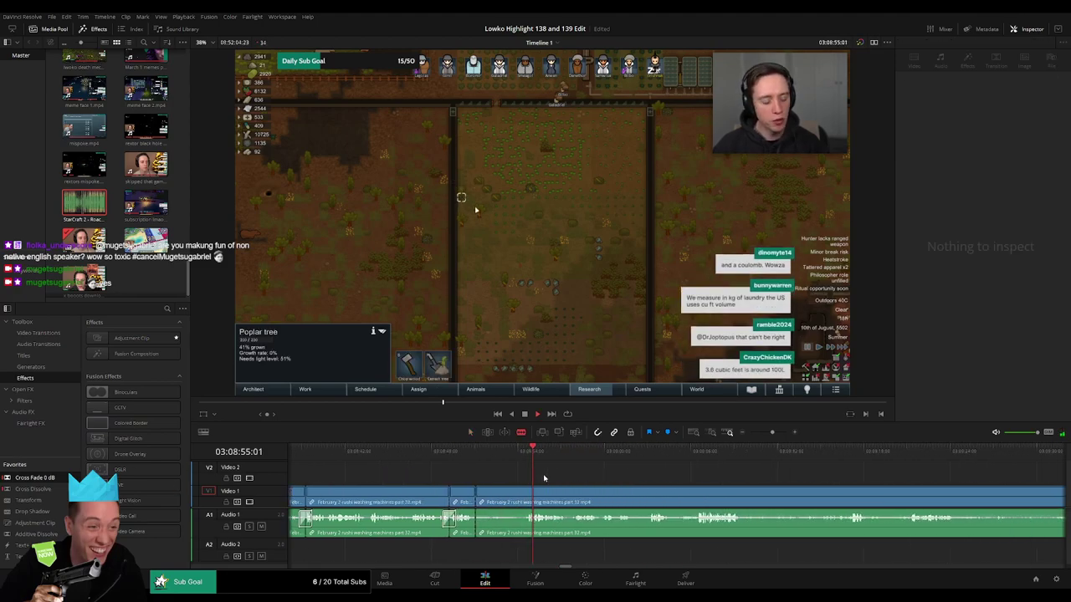
click(526, 496)
key(a)
click(512, 503)
key(Delete)
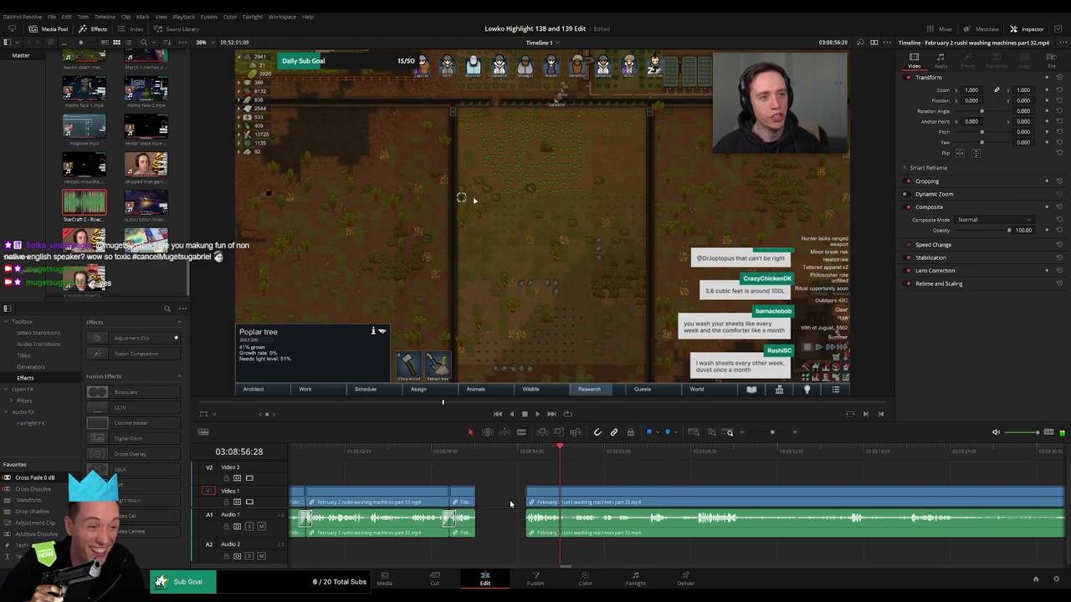
click(475, 520)
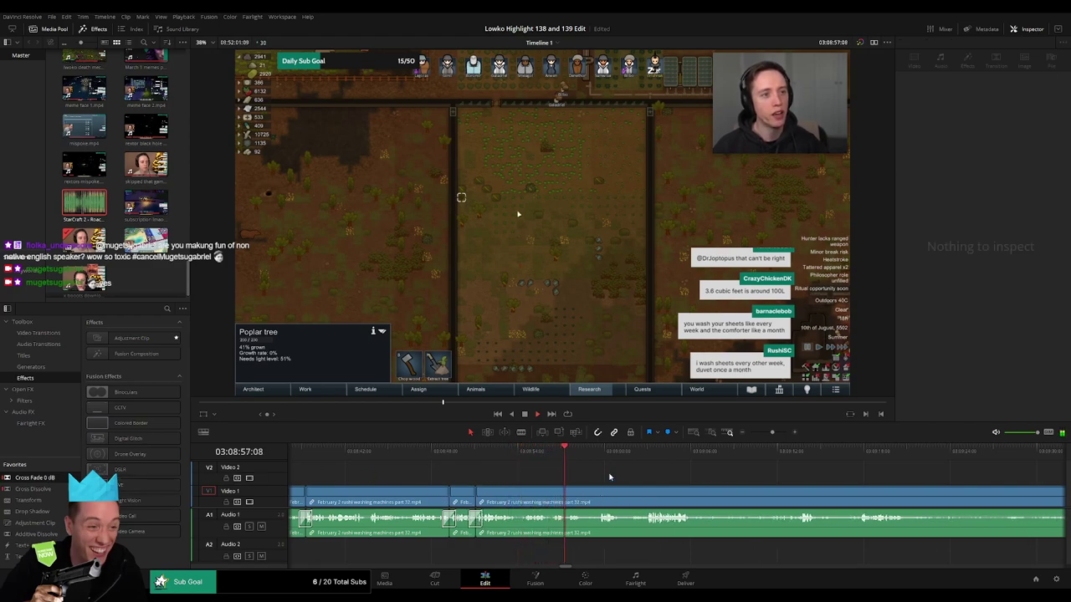
- Ripple-delete the short pause from about 03:08:58:17 to 03:08:59:20 and cross-fade the audio join
click(508, 459)
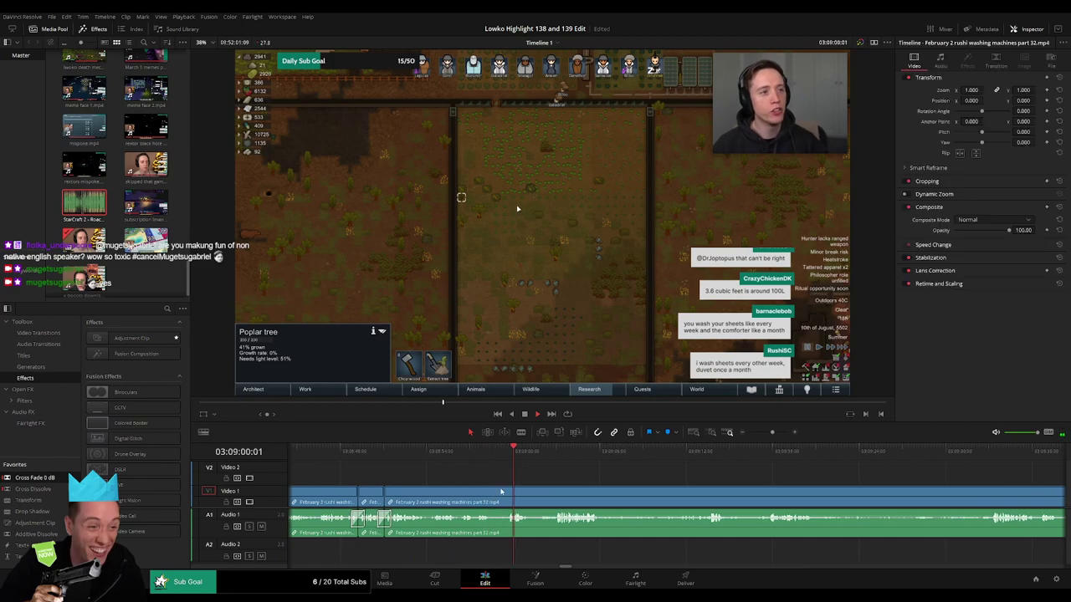
drag(496, 497, 511, 496)
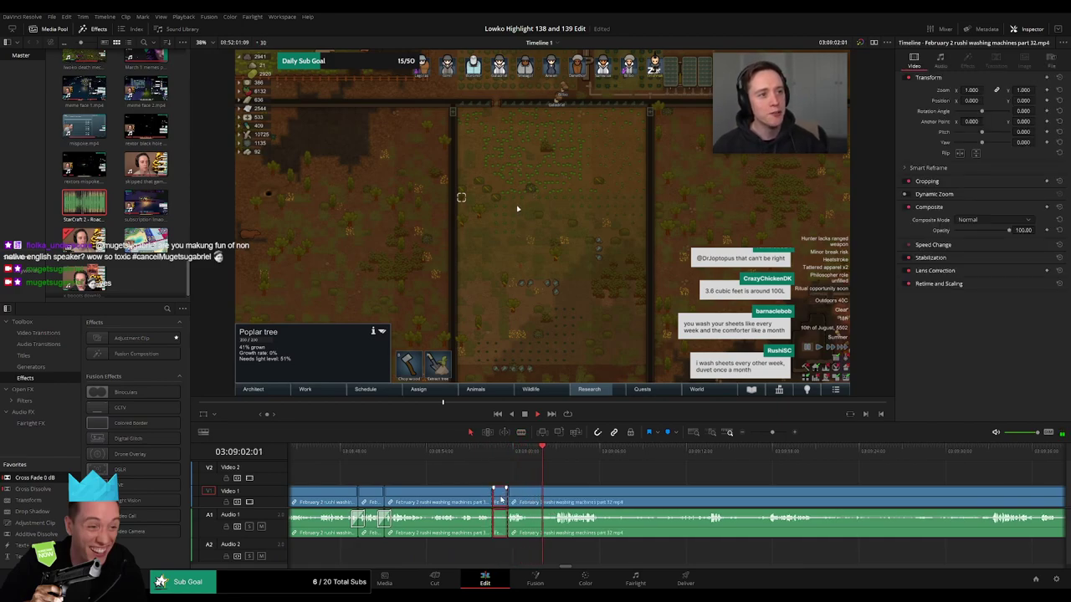
key(Delete)
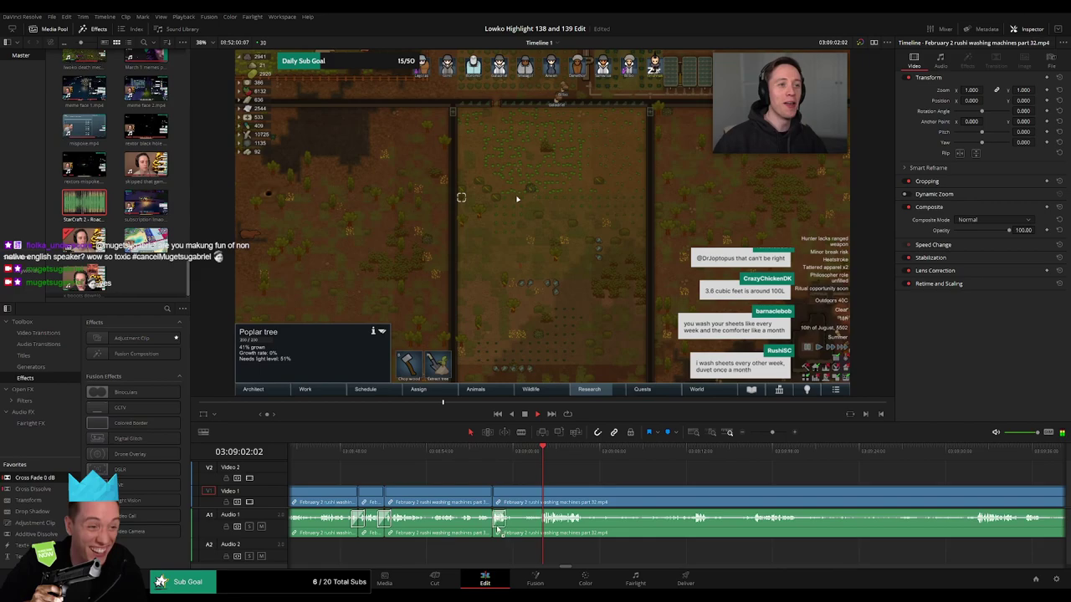
- Cut the clip at about 03:09:04:24 and 03:09:16:18, and select the section between the cuts
click(601, 484)
scroll(577, 482, right, 3)
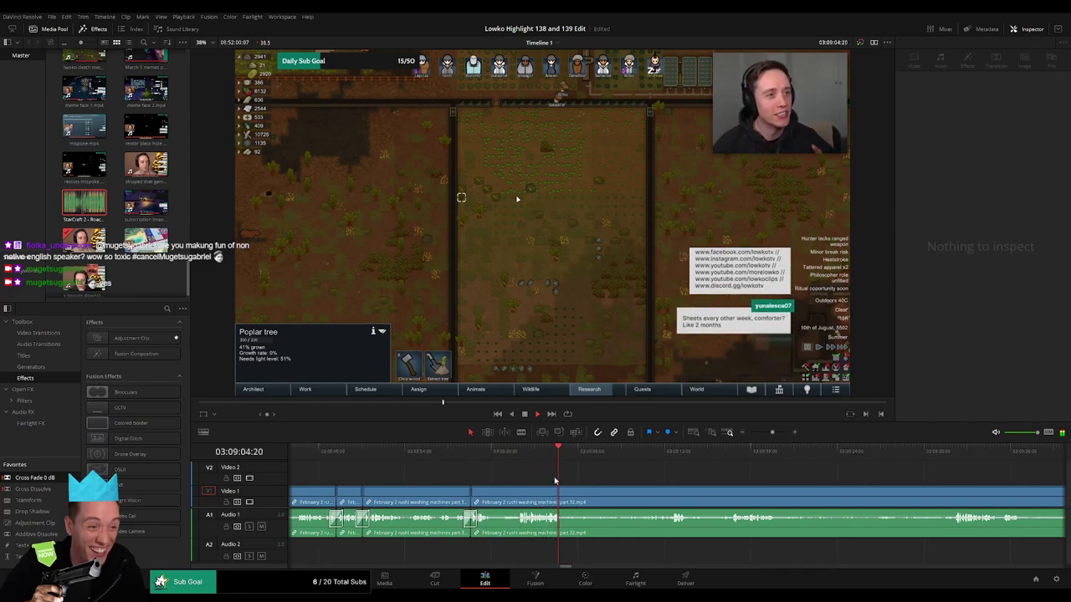
drag(583, 457, 610, 457)
key(b)
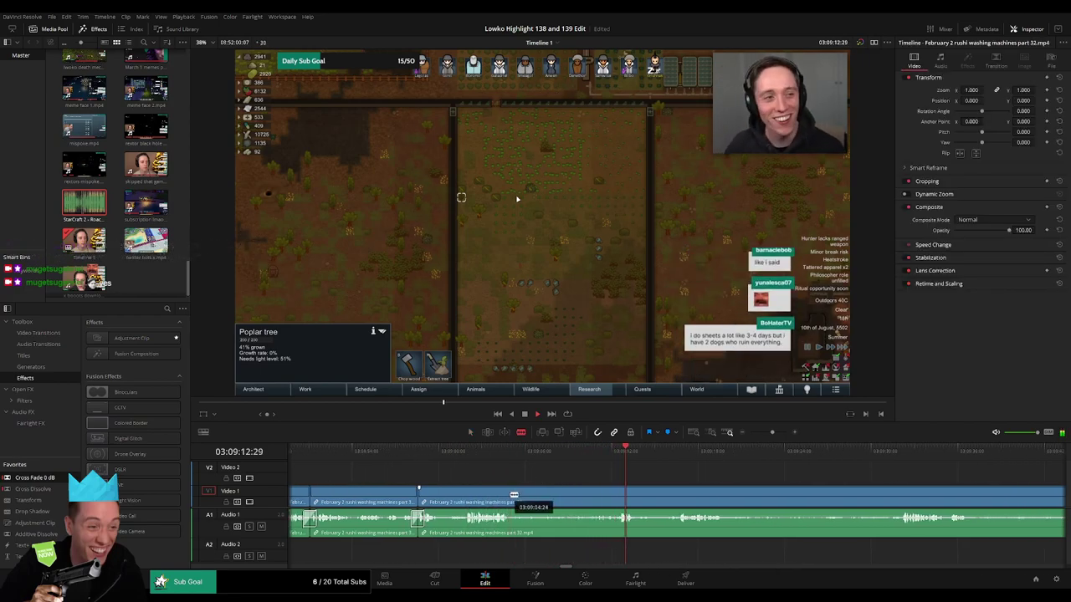
click(511, 499)
drag(668, 455, 675, 456)
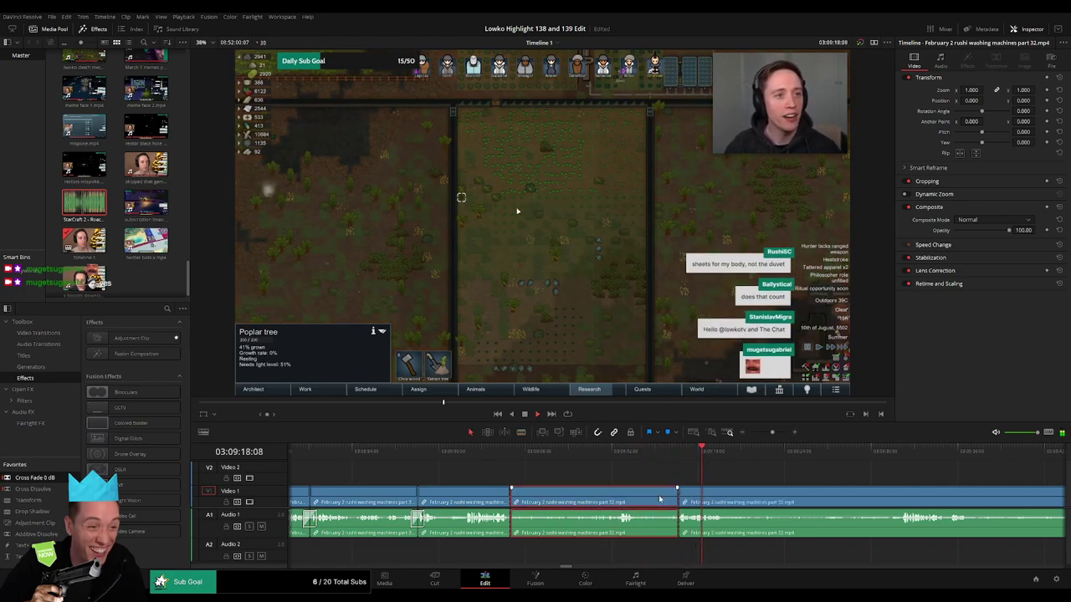
- Ripple delete the selected quiet section of the February 2 part 32 clip
key(Delete)
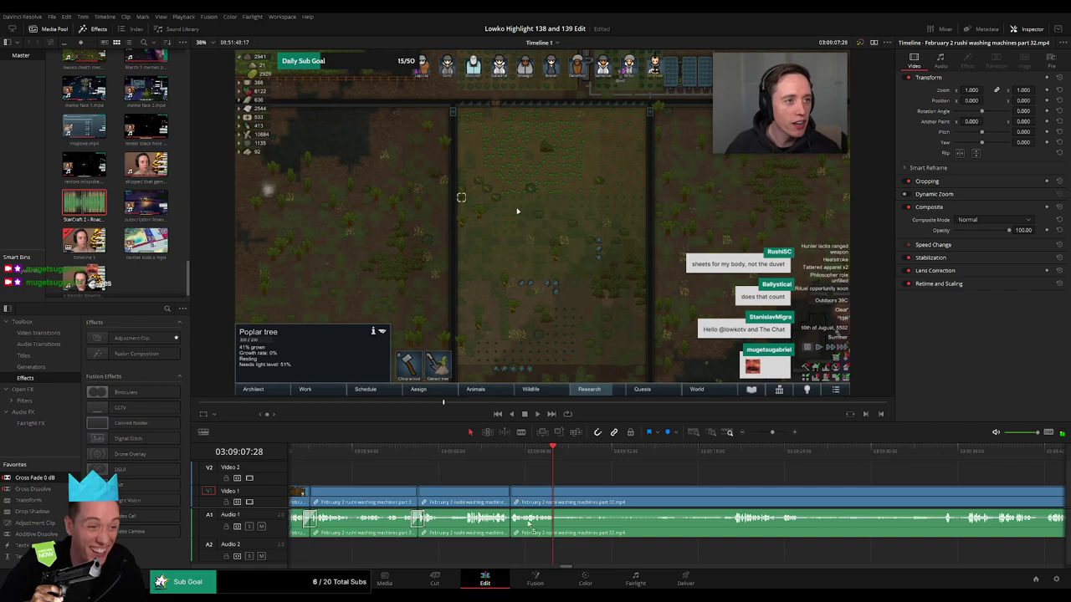
- Cut out the silence from about 03:09:08 to 03:09:20 in the part 32 clip and add Cross Fade 0 dB at the audio join
click(559, 499)
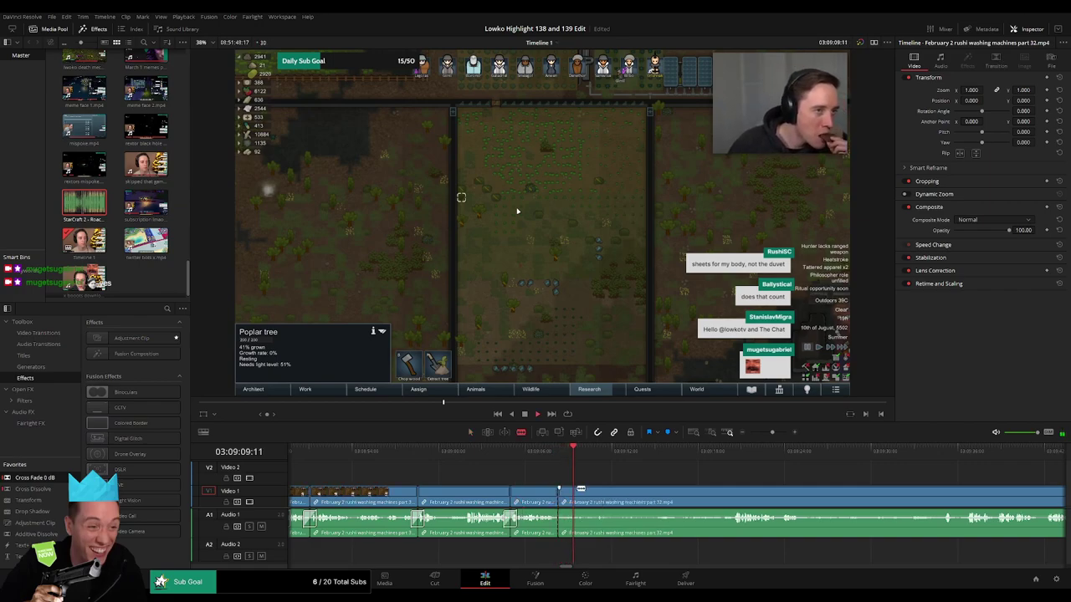
click(709, 453)
click(730, 452)
scroll(736, 473, right, 1)
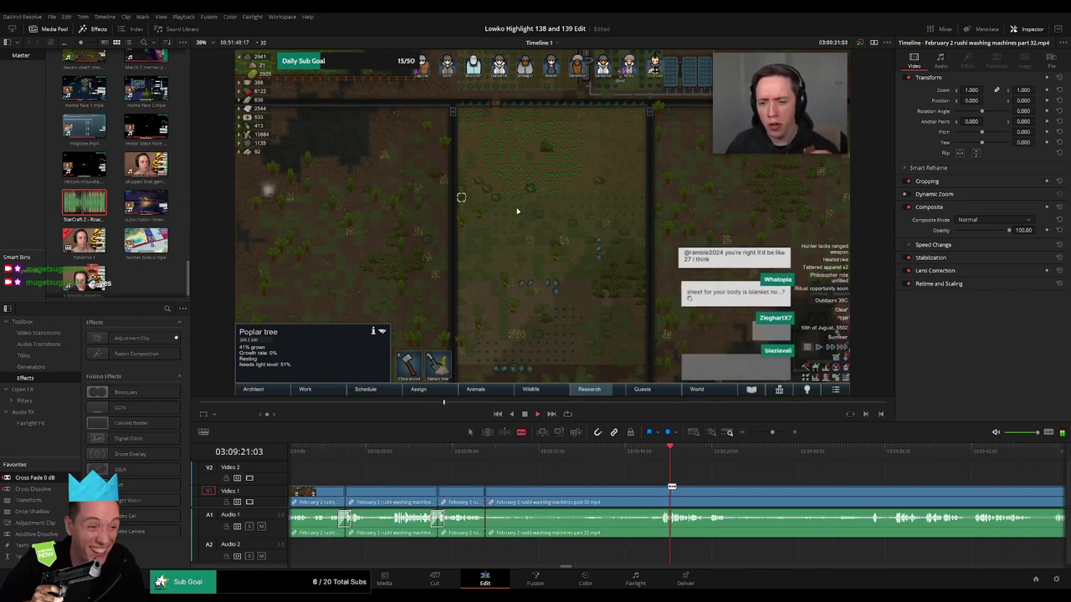
click(661, 492)
key(a)
click(638, 501)
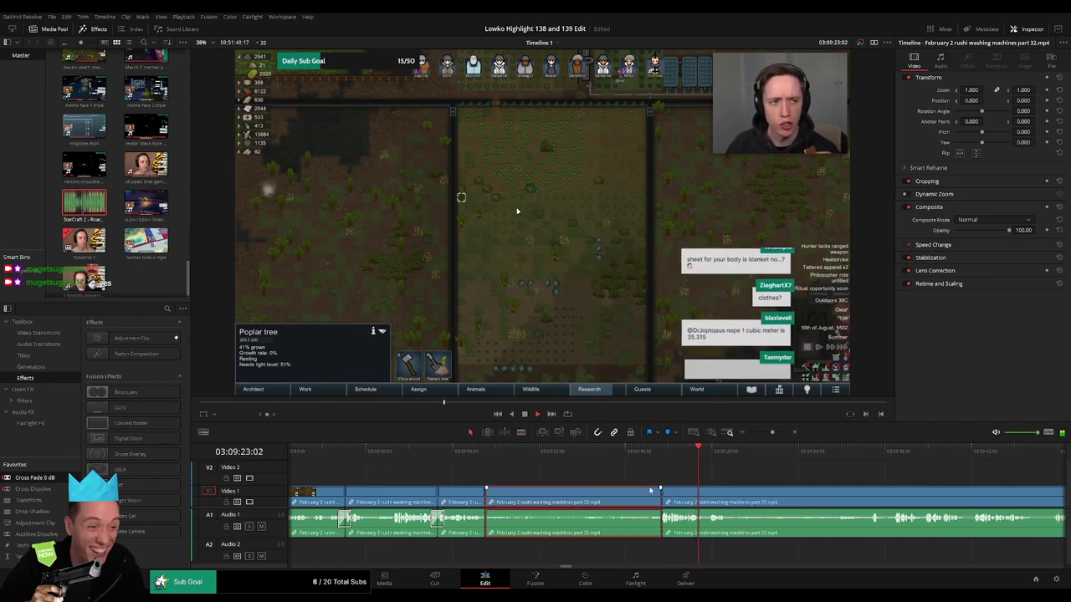
key(Delete)
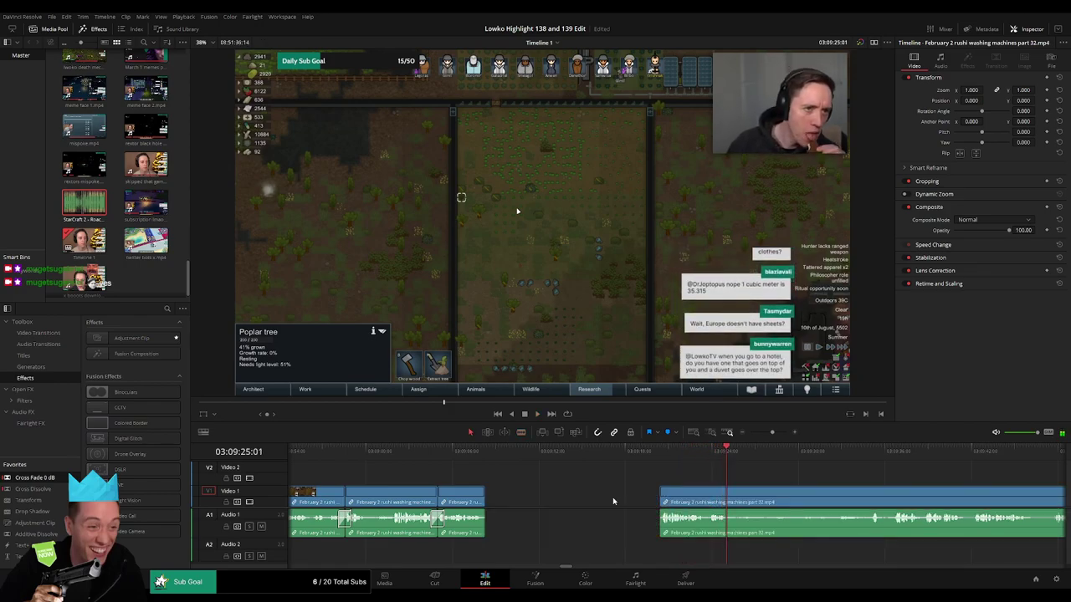
drag(38, 477, 468, 518)
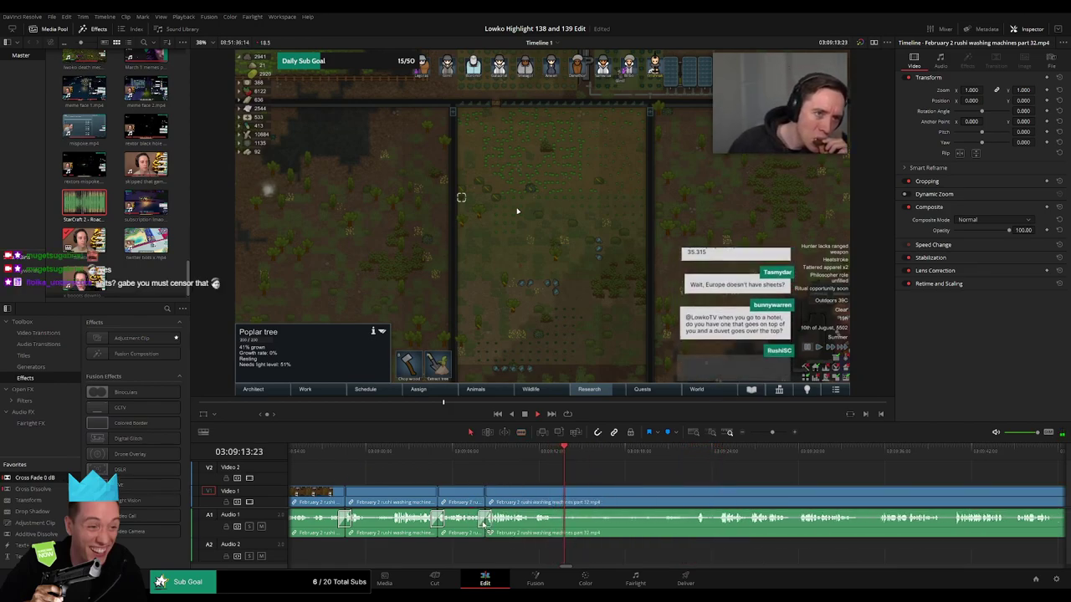
- Replay the latest join, and cut out the section of the part 32 clip from about 03:09:13 to 03:09:23
key(b)
click(553, 501)
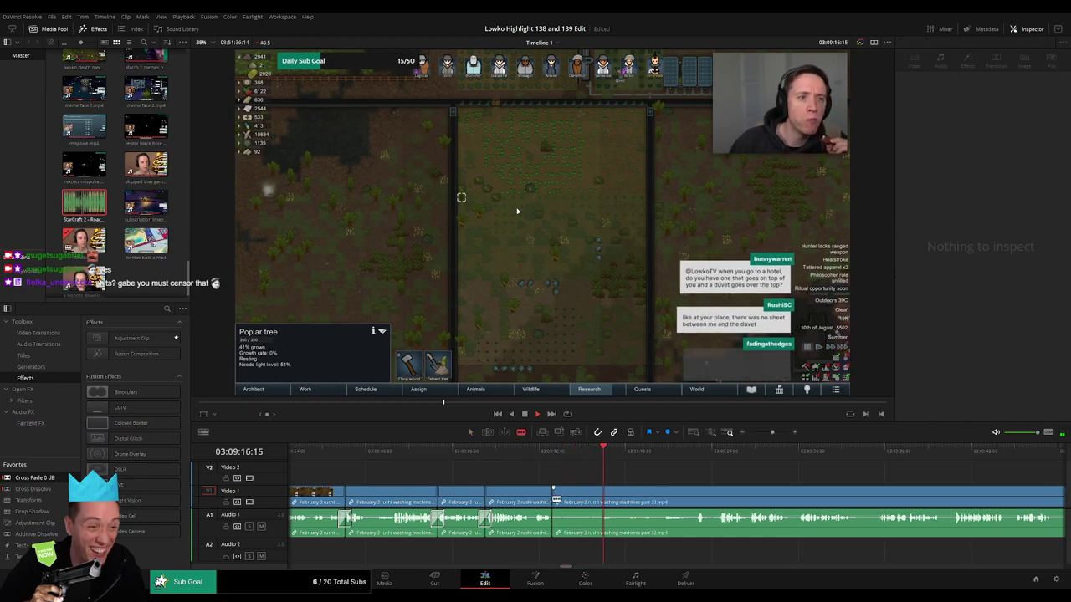
click(543, 460)
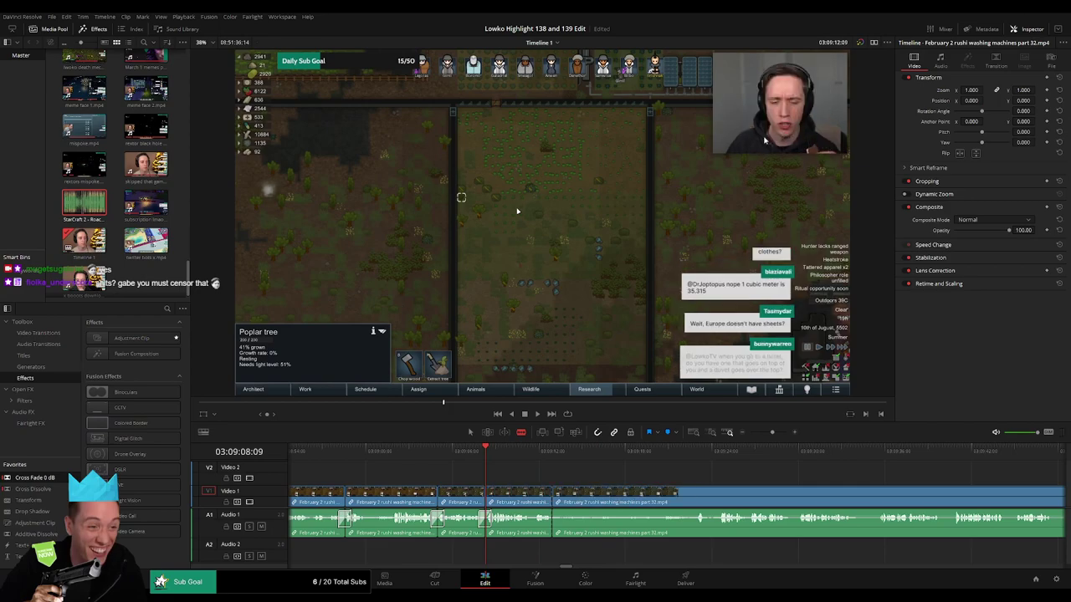
key(space)
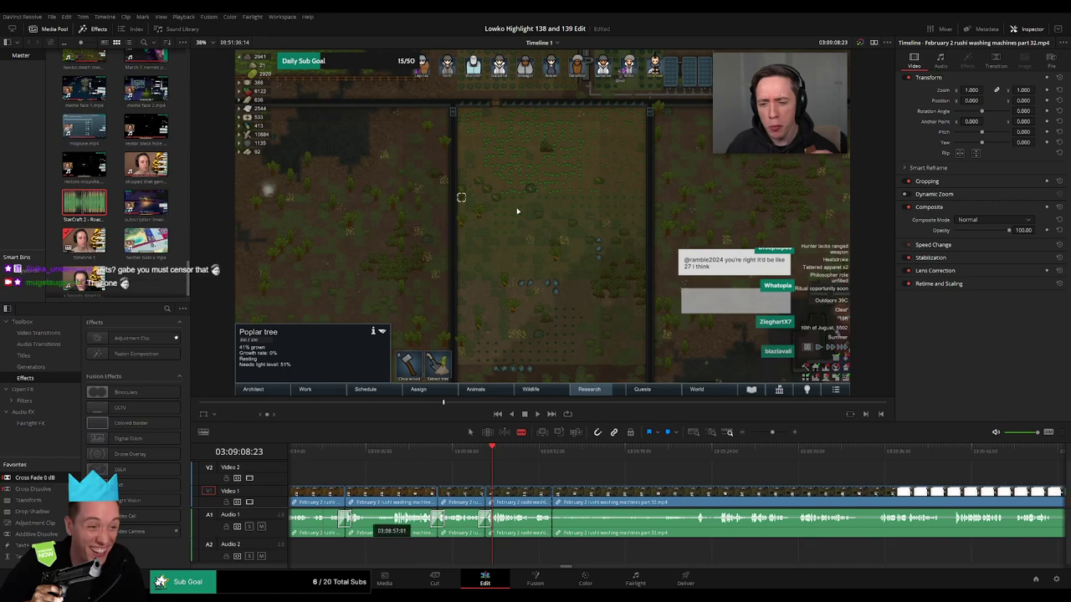
key(space)
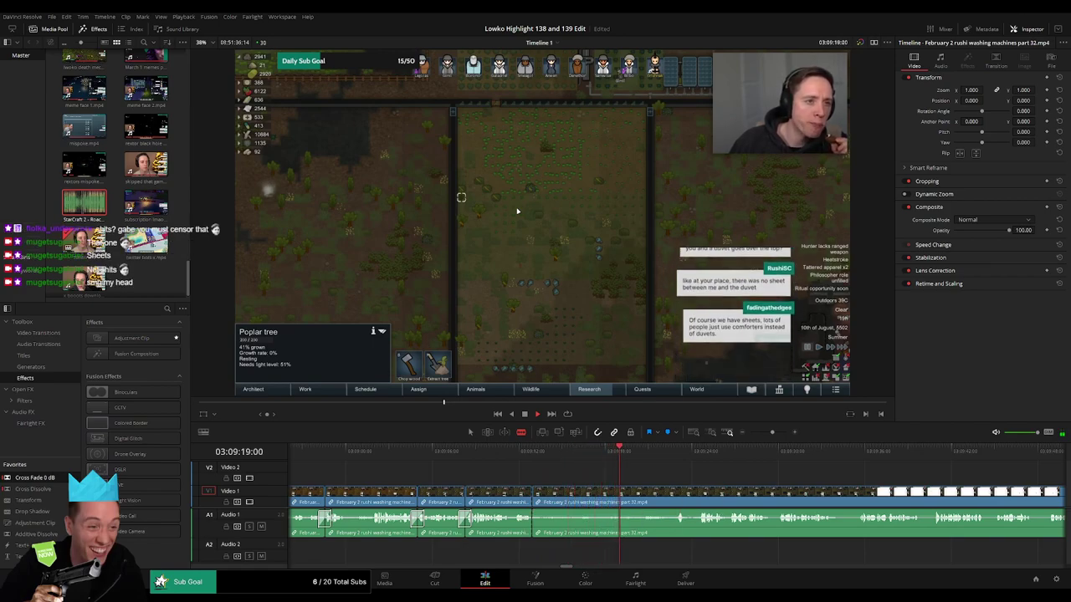
click(667, 456)
drag(704, 471, 660, 471)
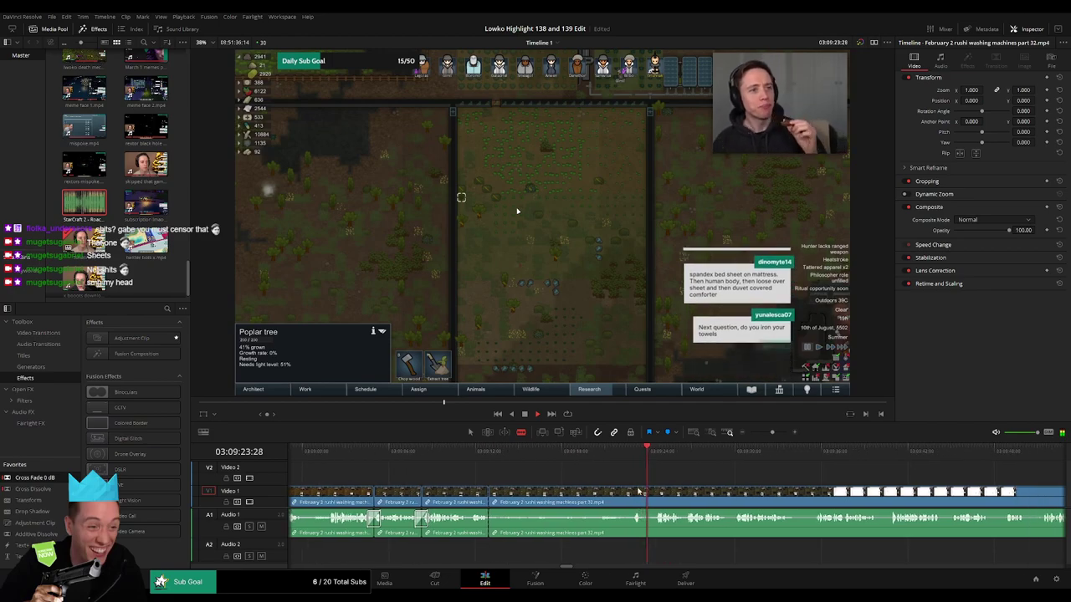
click(634, 496)
key(a)
click(587, 503)
key(Delete)
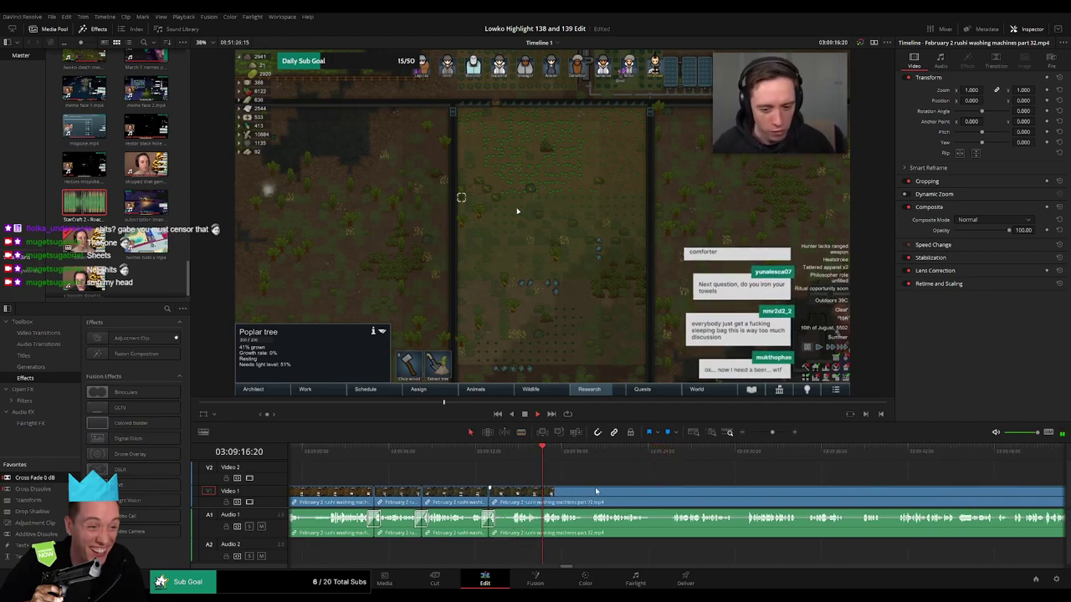
- Cut out the short quiet section of the part 32 clip from about 03:09:24 to 03:09:26
scroll(582, 490, right, 2)
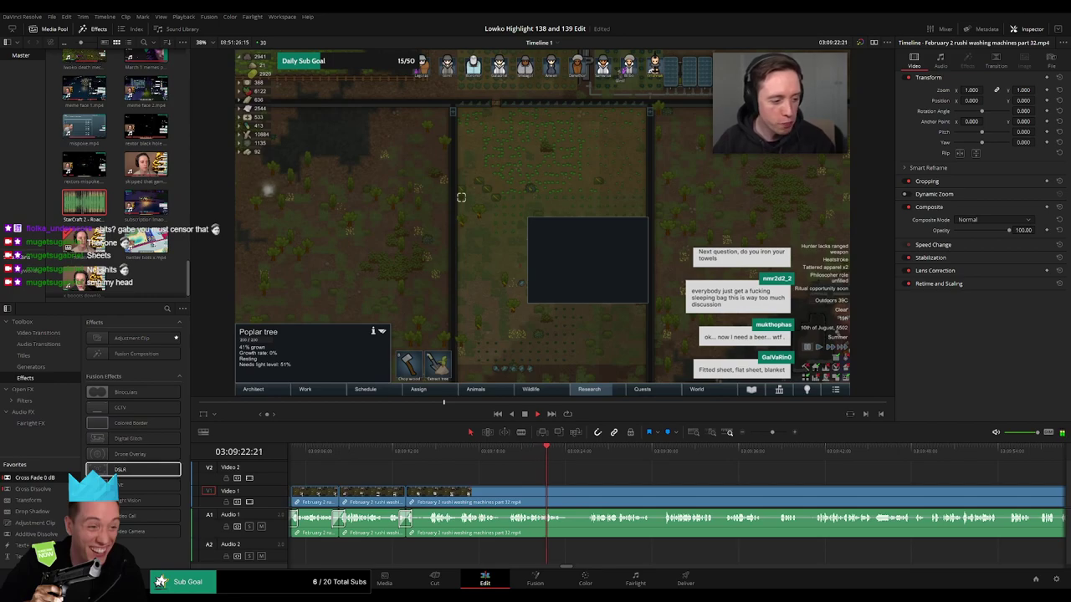
scroll(433, 467, right, 3)
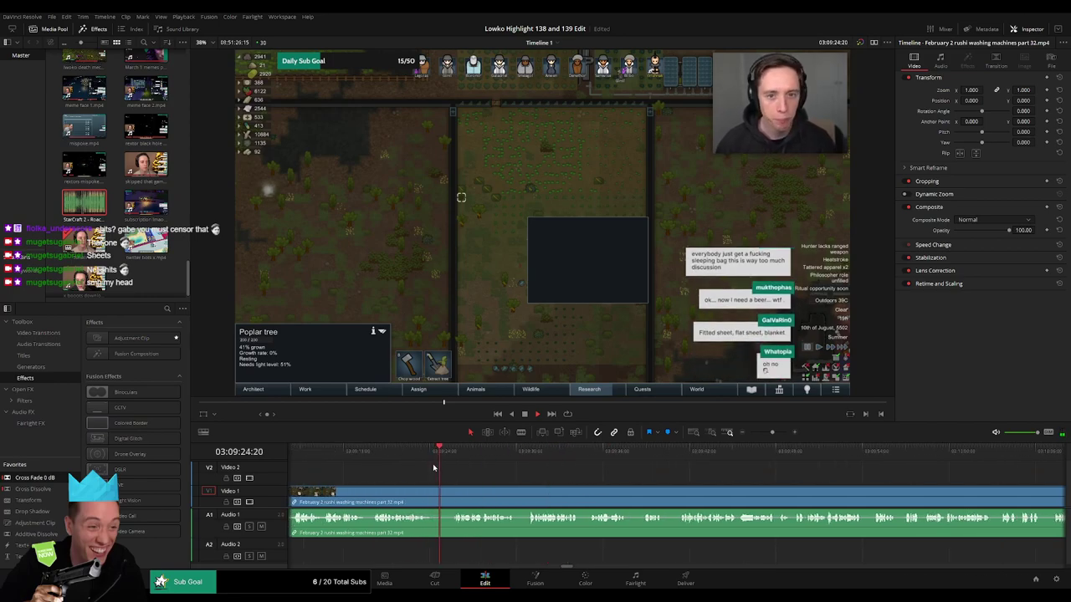
key(b)
click(430, 488)
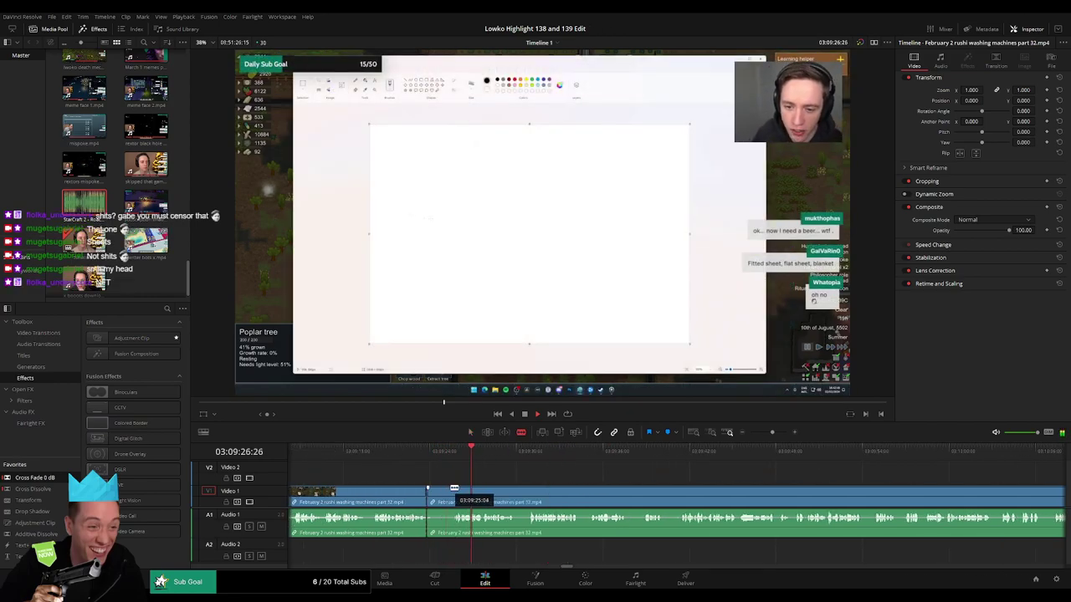
click(453, 493)
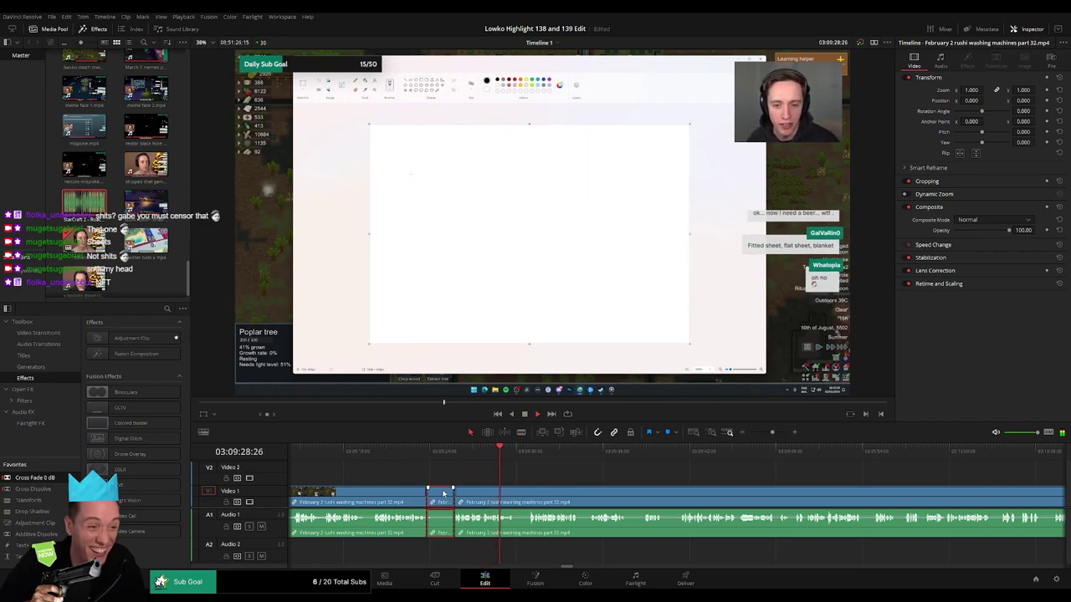
key(Delete)
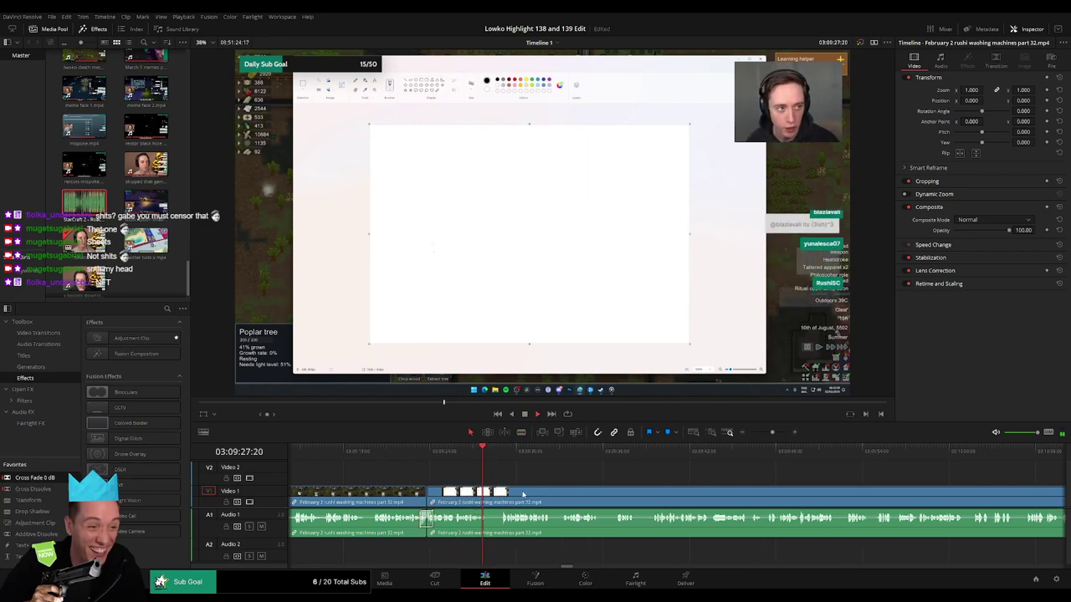
- Cut out about one second of quiet footage from the part 32 clip, starting at about 03:09:28
click(487, 492)
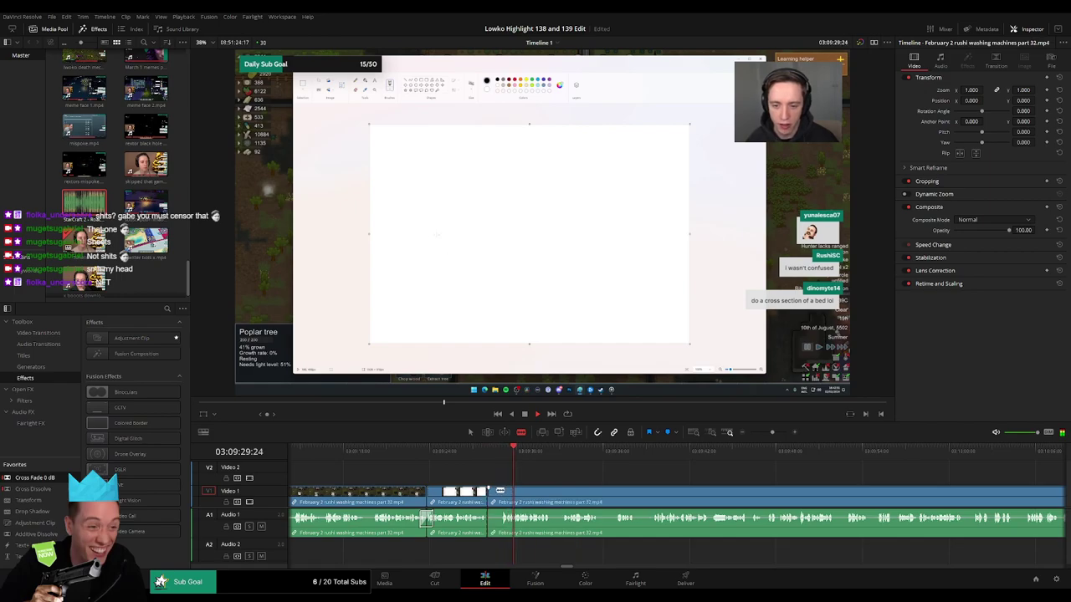
click(501, 493)
key(a)
click(494, 497)
key(Delete)
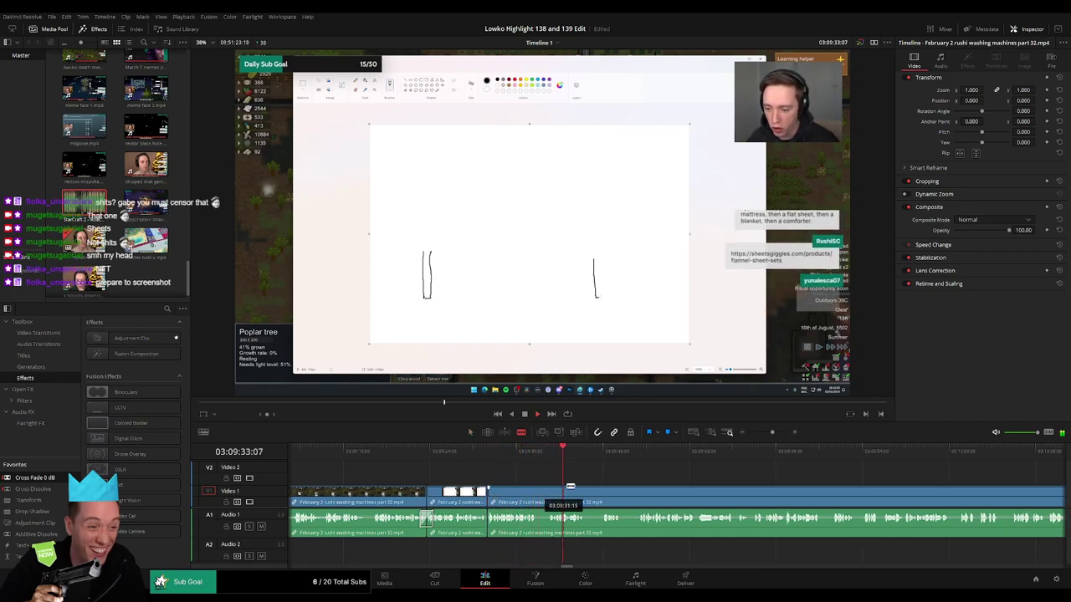
- Review the bed-drawing footage from about 03:09:33 to 03:10:09 and examine the audio waveform for pauses to remove
drag(599, 476, 471, 473)
drag(448, 456, 504, 456)
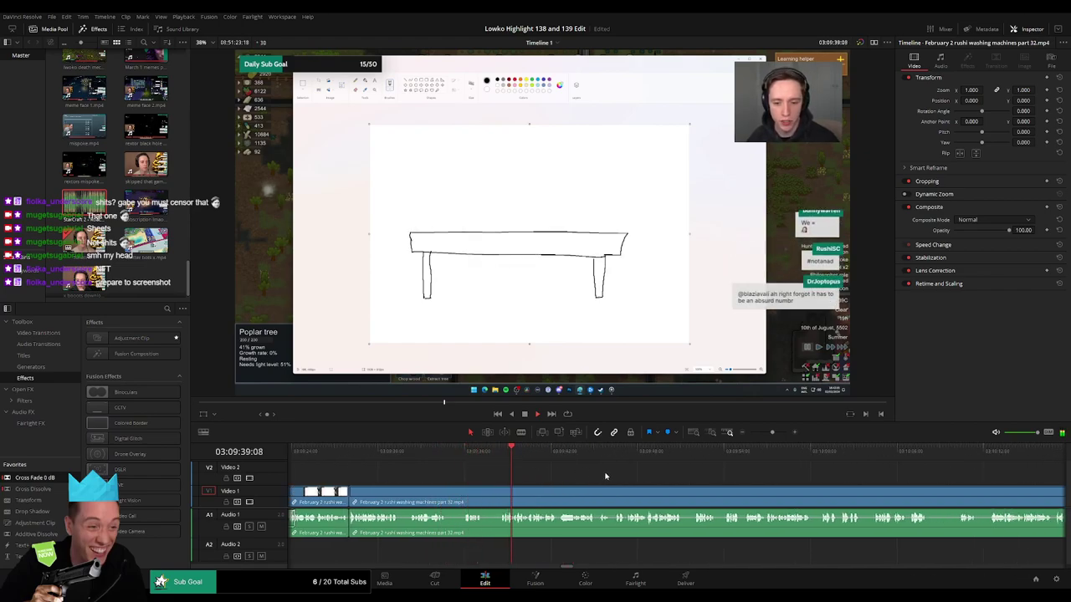
drag(611, 478, 490, 479)
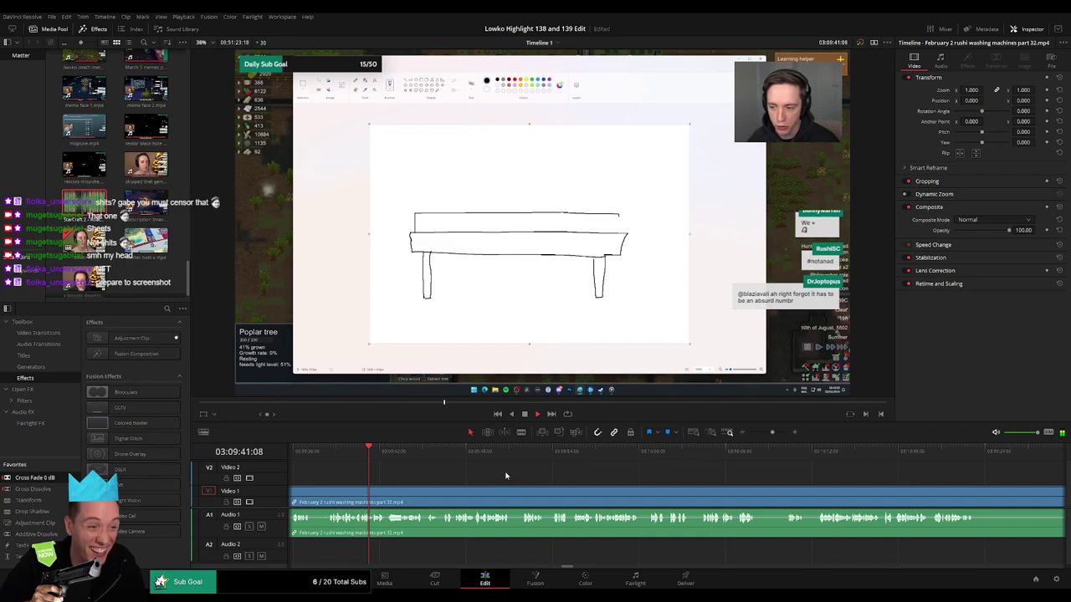
drag(772, 432, 749, 432)
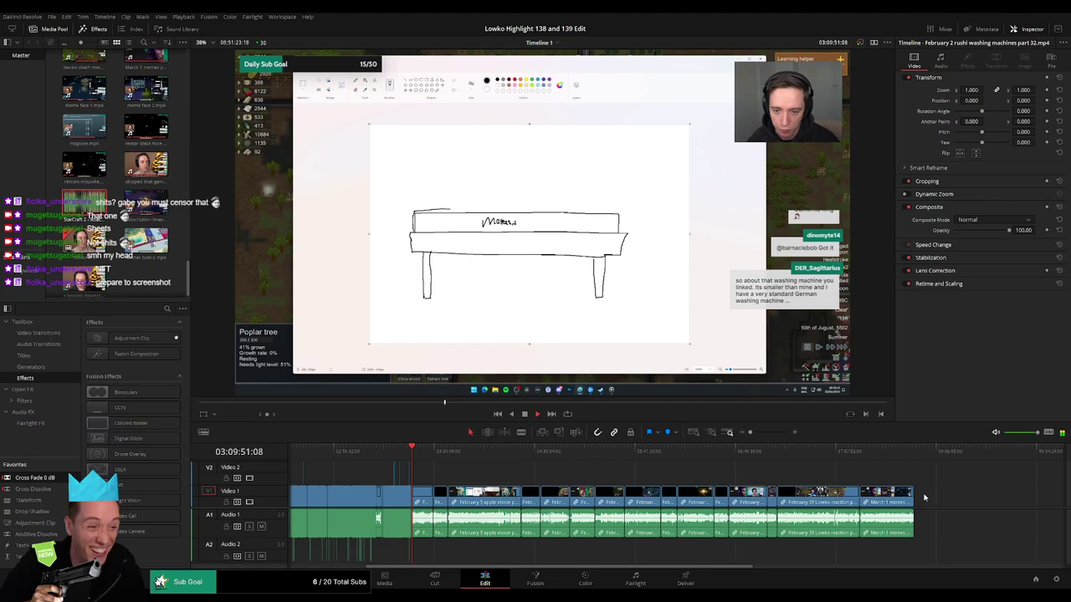
drag(750, 433, 773, 434)
drag(781, 473, 529, 474)
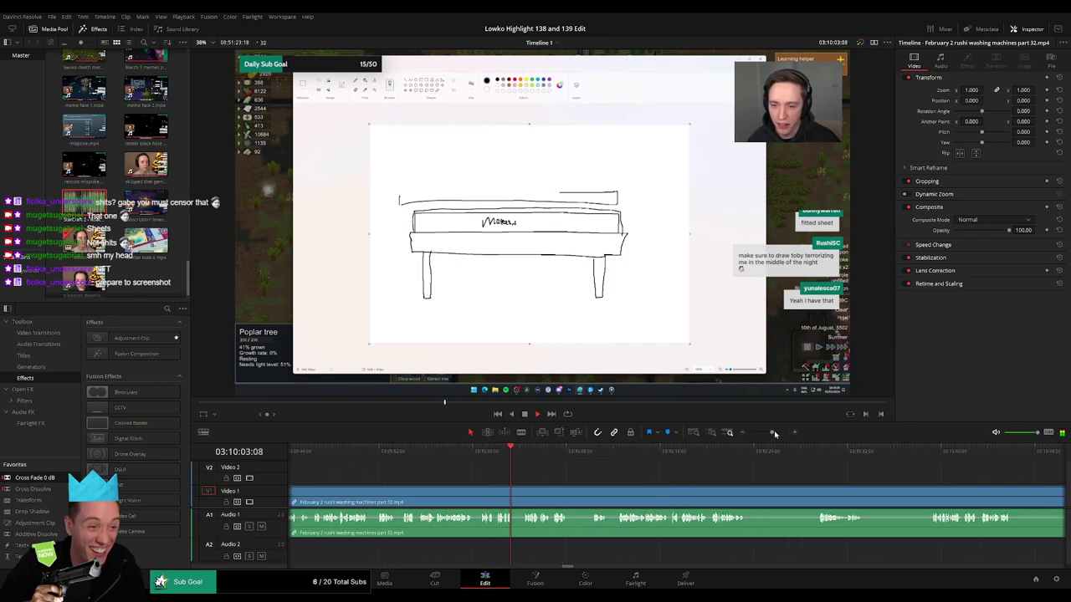
drag(774, 433, 768, 433)
drag(671, 478, 427, 467)
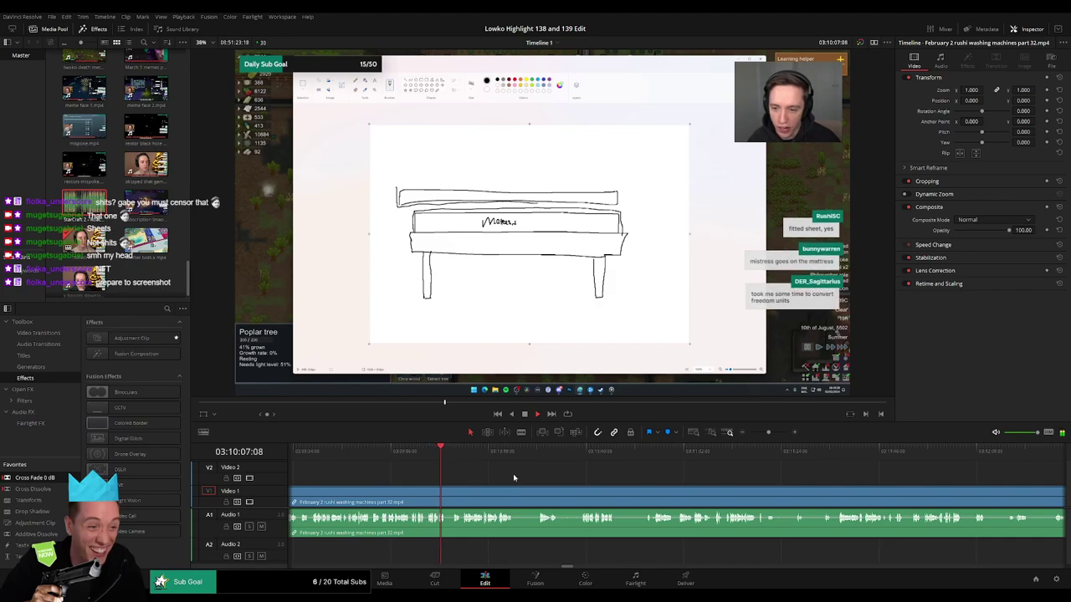
drag(769, 433, 774, 434)
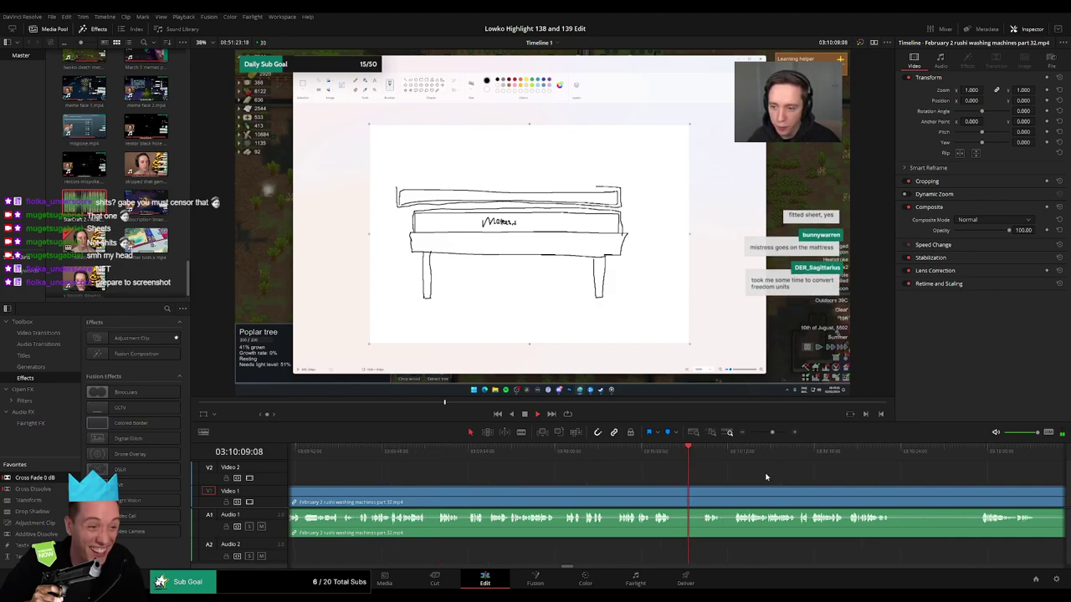
- Cut out the pause of under one second in the bed-drawing footage at about 03:10:11
drag(749, 475, 601, 457)
key(b)
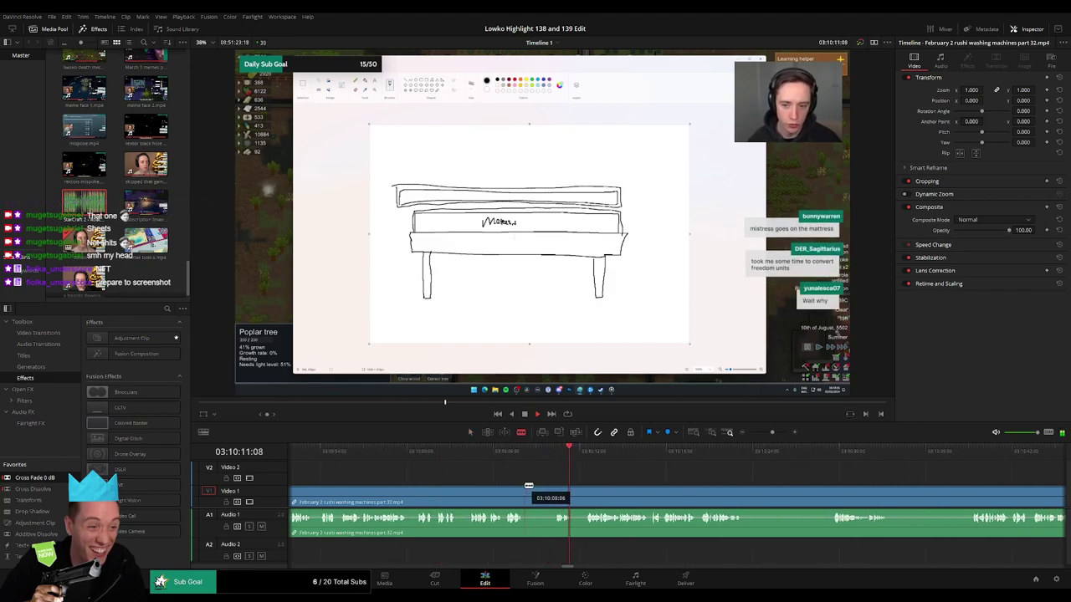
click(526, 494)
key(ctrl+z)
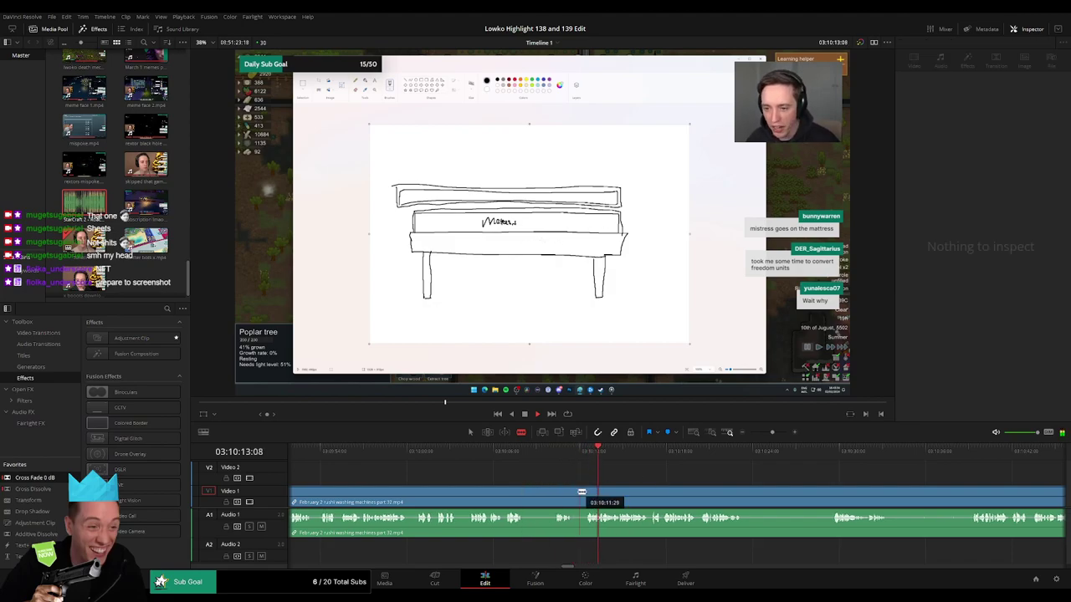
click(575, 492)
key(a)
click(589, 495)
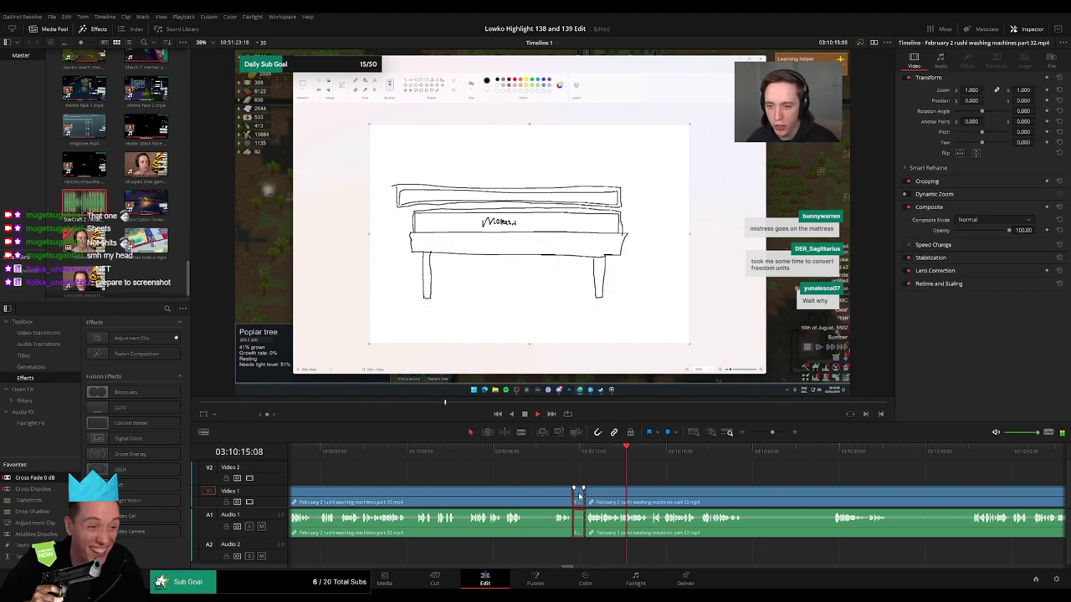
- Cut out the quiet section of the bed-drawing footage from about 03:10:23 to 03:10:28
scroll(623, 482, right, 3)
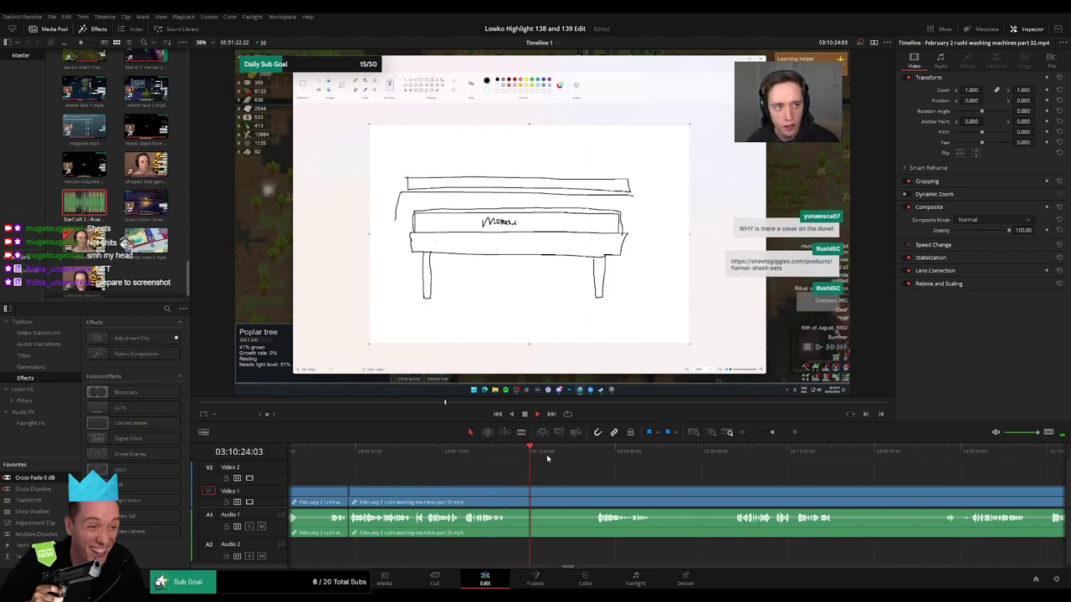
click(590, 451)
key(b)
click(511, 494)
click(594, 494)
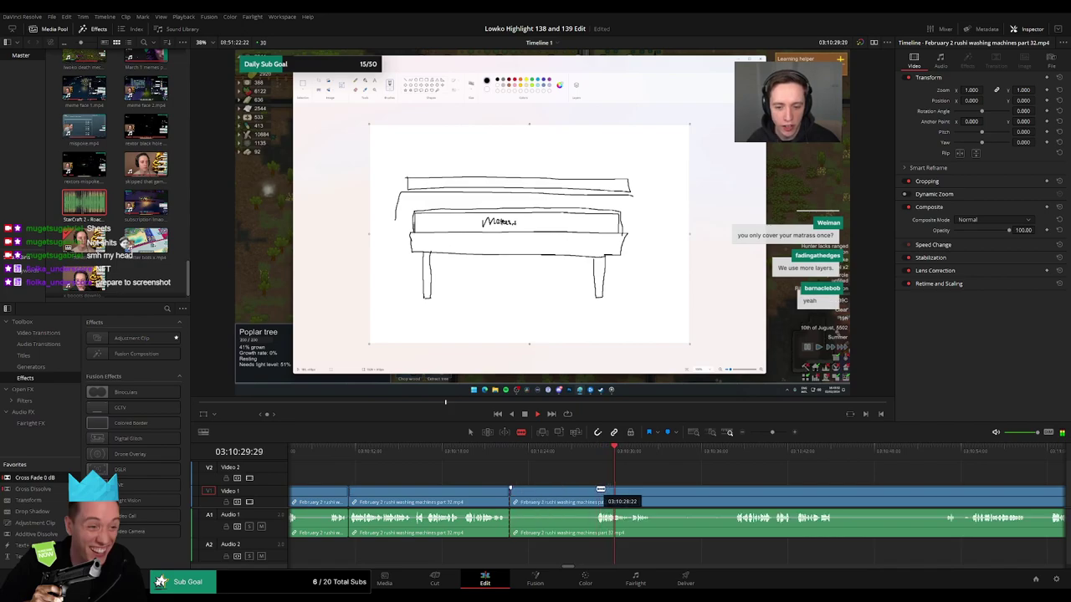
key(a)
click(582, 497)
key(Delete)
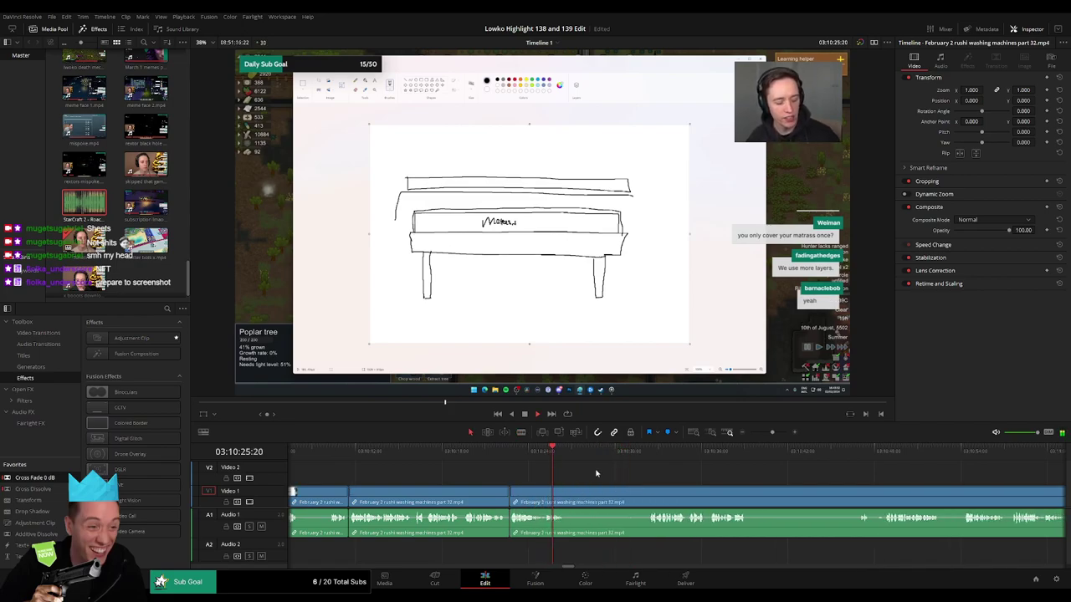
- Cut out the silence in the bed-drawing footage from about 03:10:26 to 03:10:32 and close the remaining gap
key(b)
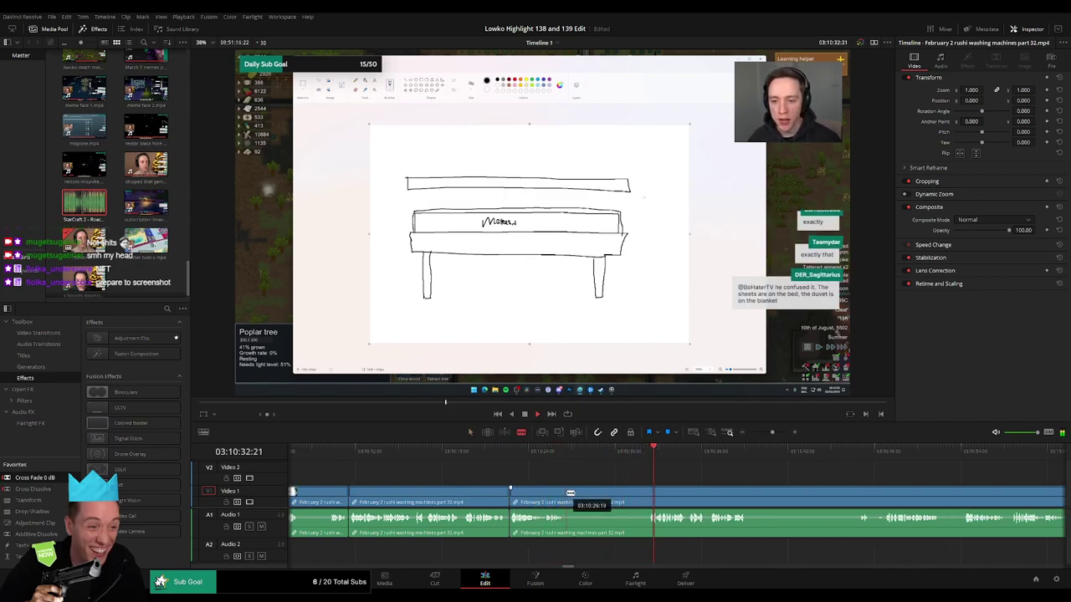
click(570, 494)
click(652, 492)
key(a)
click(632, 494)
key(Delete)
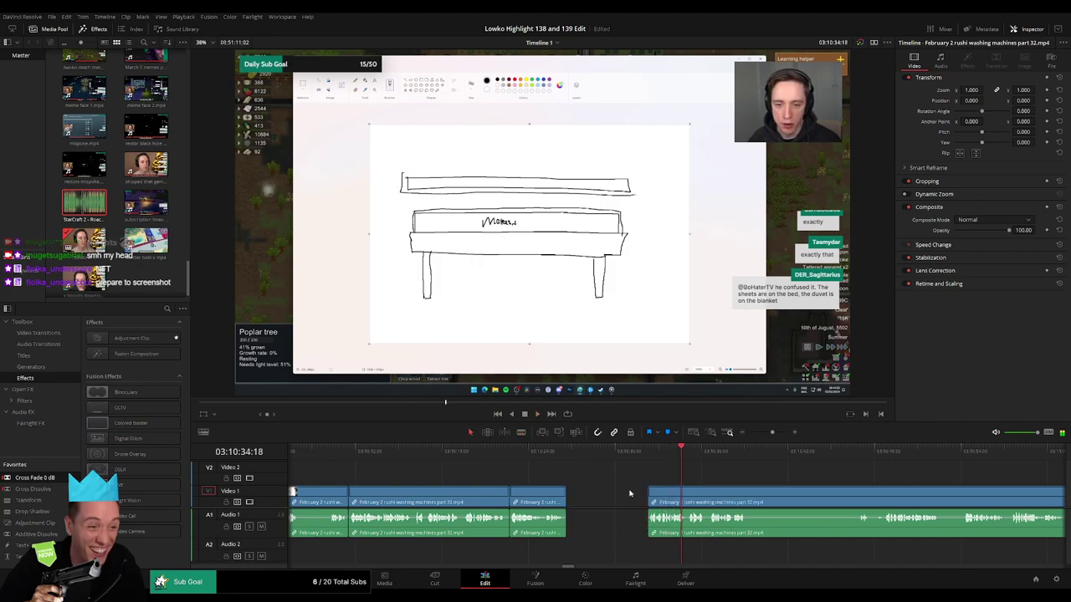
click(630, 494)
key(BackSpace)
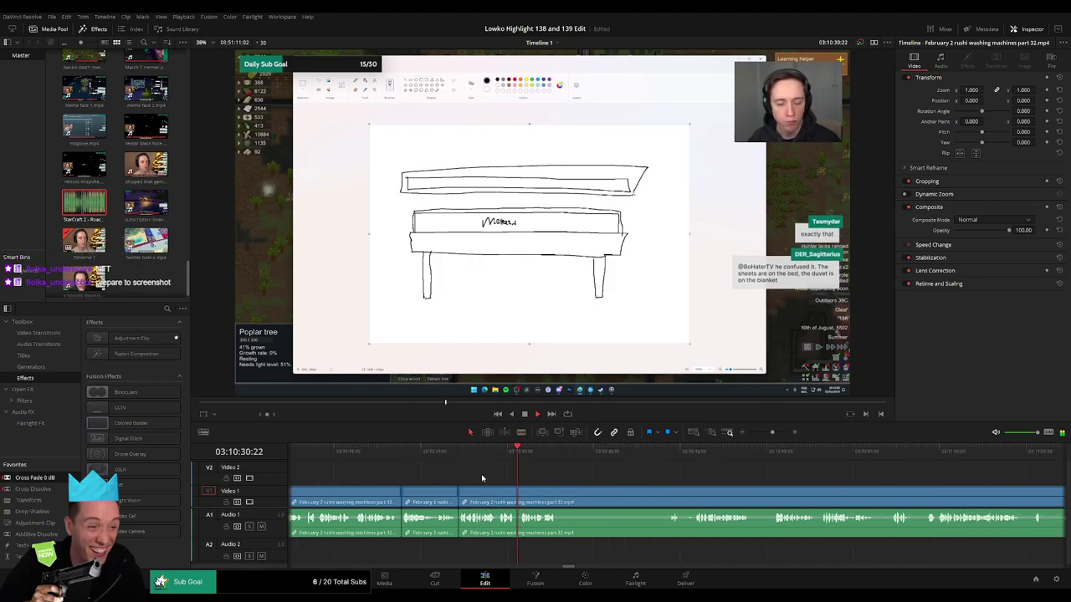
drag(598, 491, 537, 482)
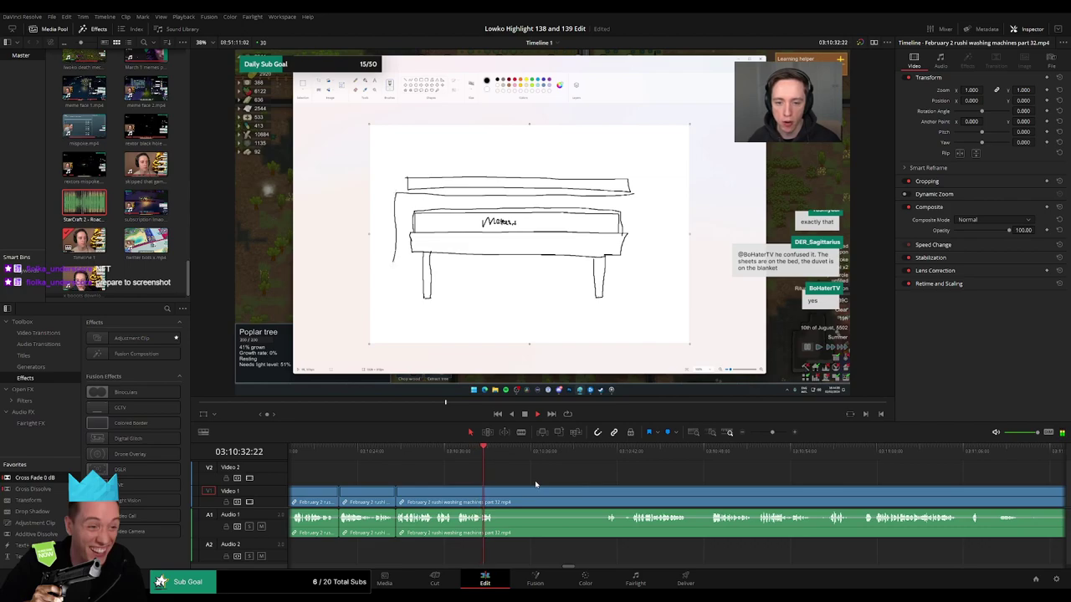
- Cut out the silence in the bed-drawing footage from about 03:10:33 to 03:10:43
click(604, 453)
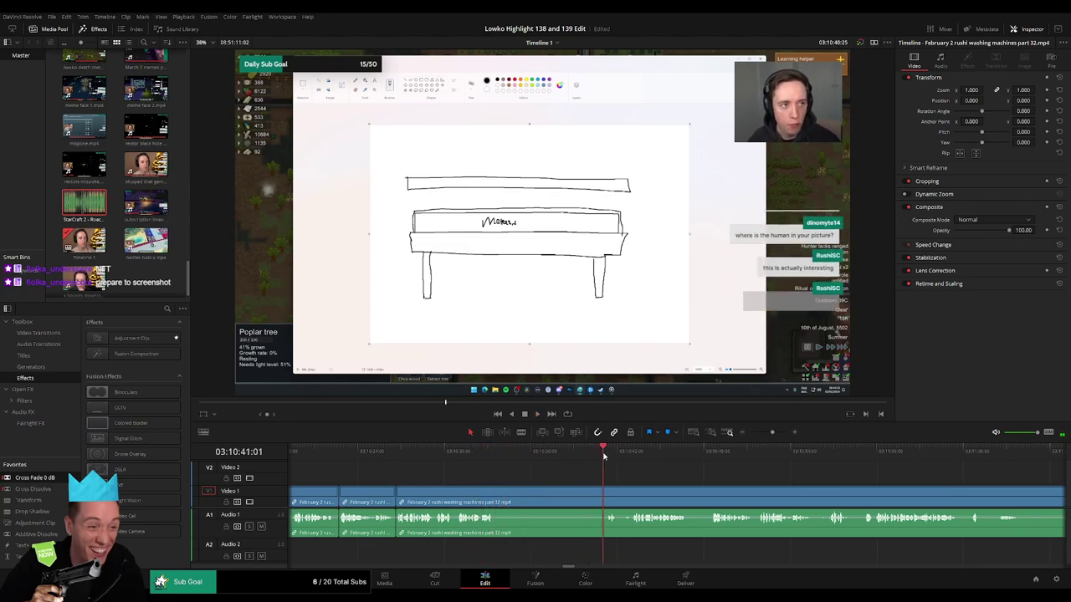
key(b)
click(495, 492)
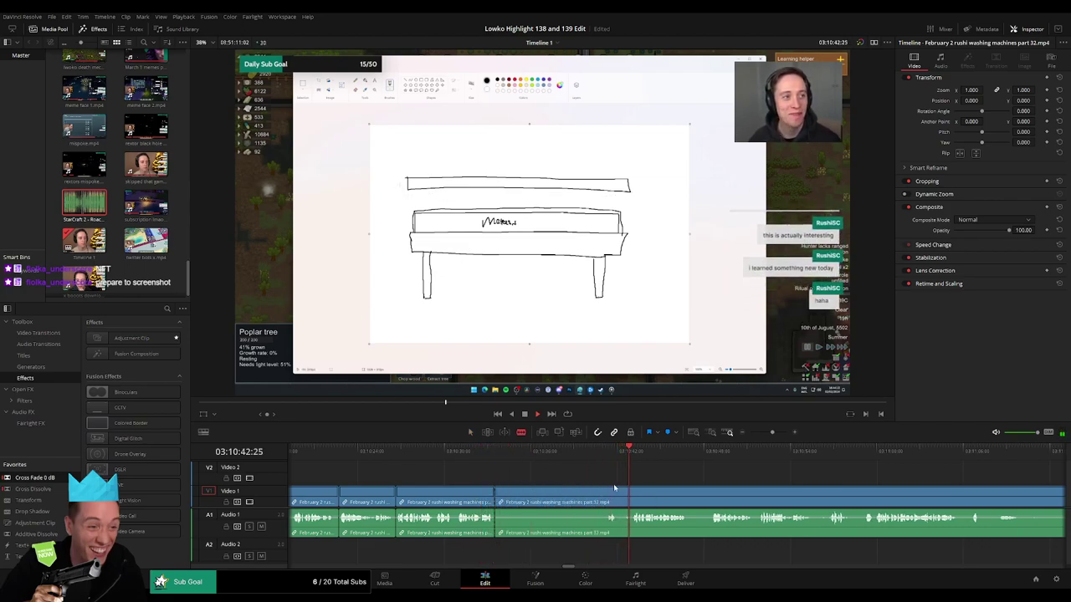
click(631, 502)
key(a)
click(599, 497)
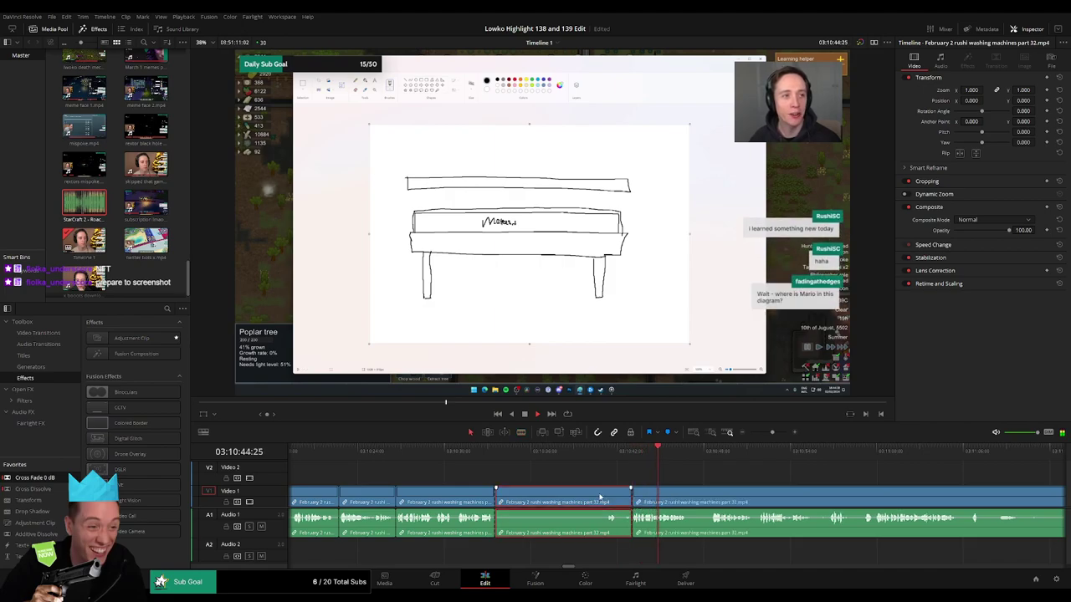
key(Delete)
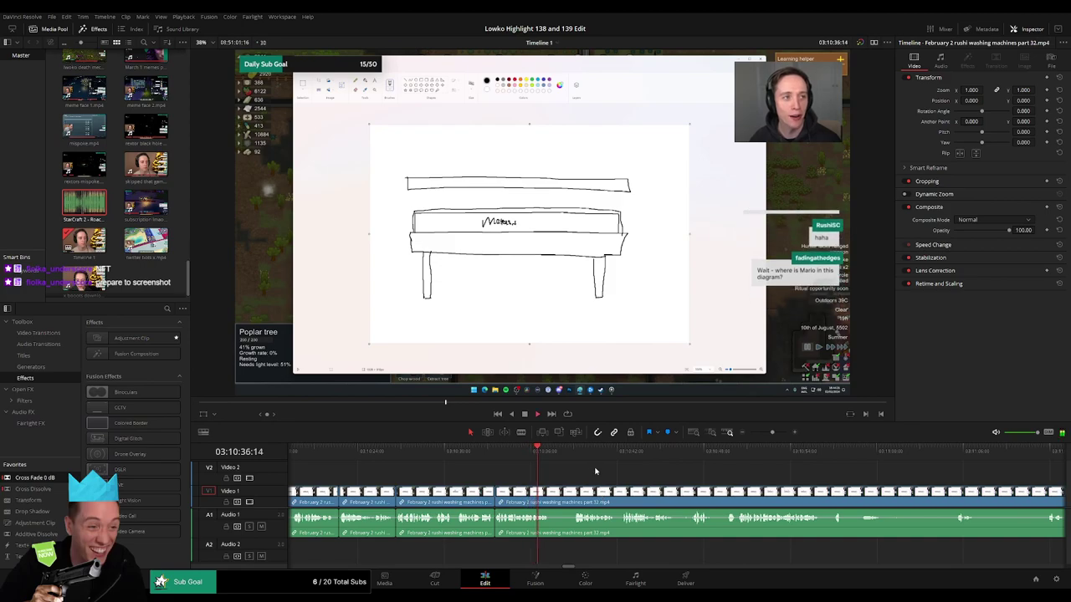
- Cut out the pause in the bed-drawing footage from about 03:10:37 to 03:10:39
click(565, 454)
key(b)
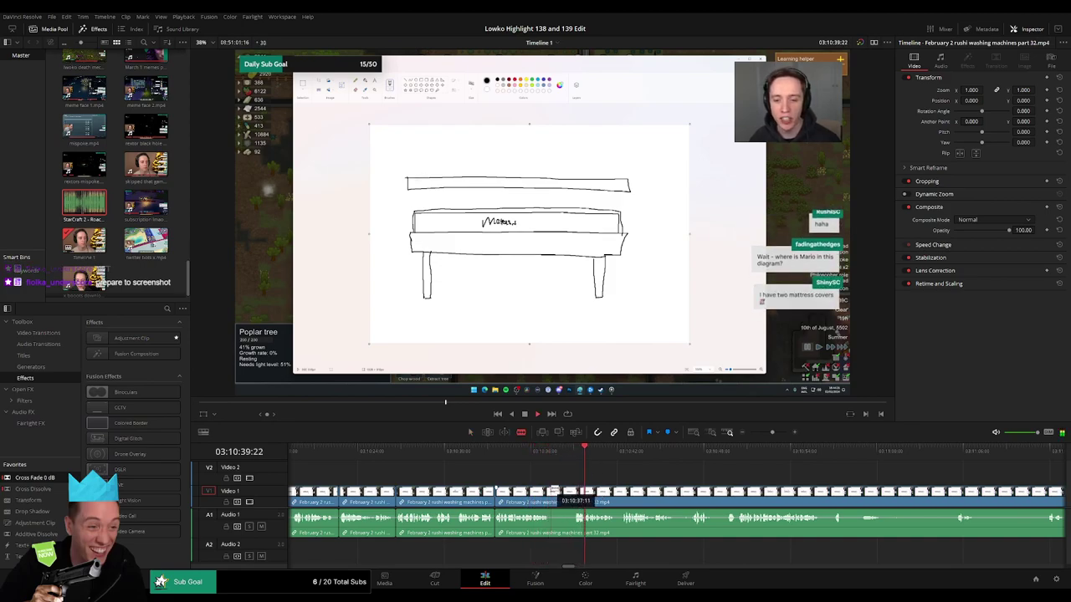
click(549, 492)
click(575, 492)
key(a)
click(565, 494)
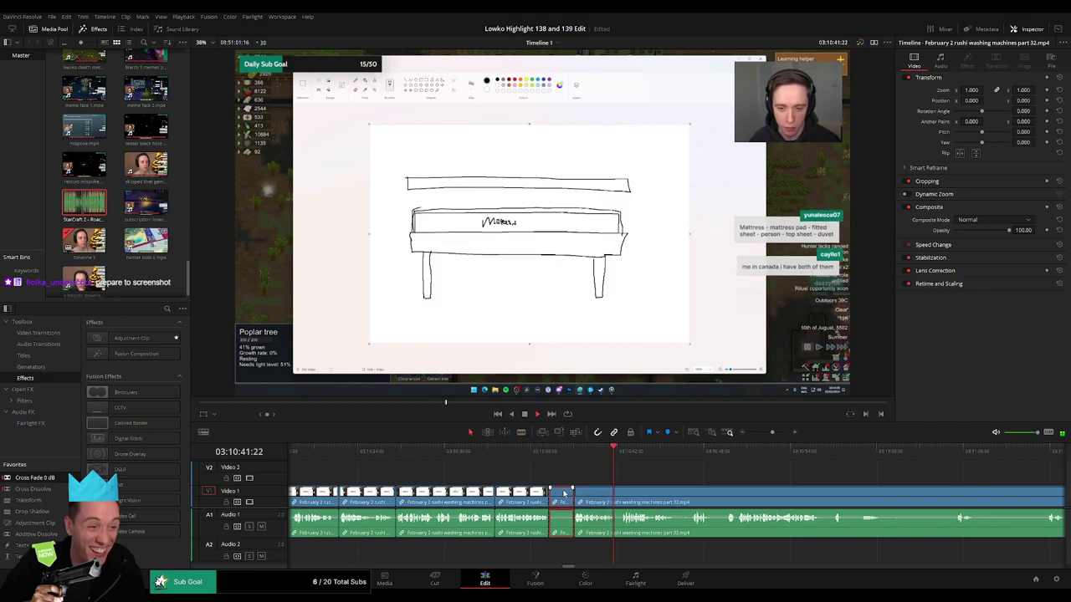
key(Delete)
- Cut out the short pause from about 03:10:44 to 03:10:45 and add a Cross Fade 0 dB at the resulting audio join
scroll(622, 477, right, 3)
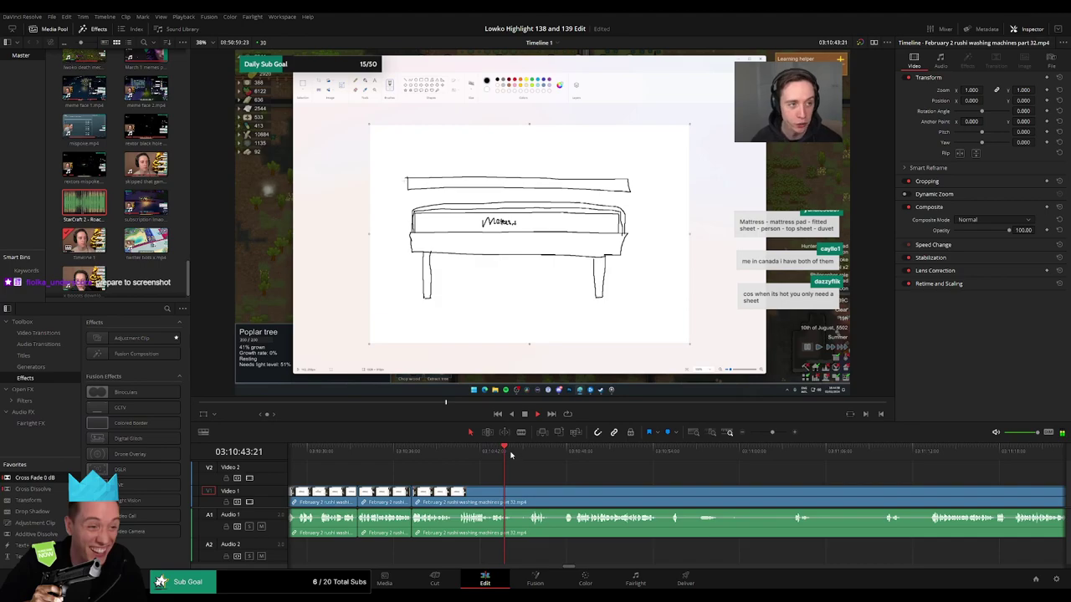
key(b)
click(528, 494)
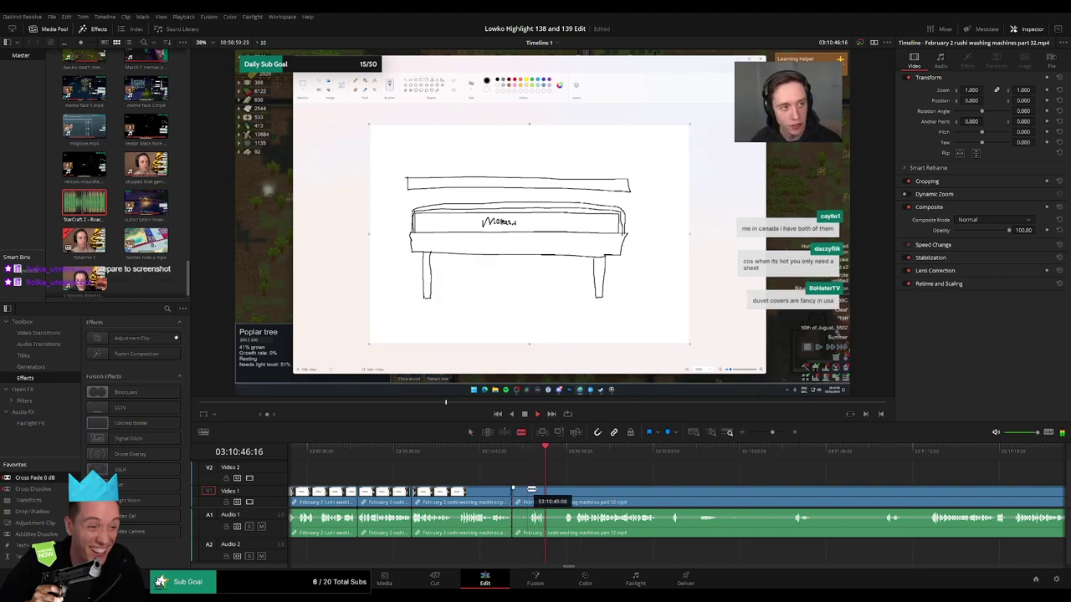
key(a)
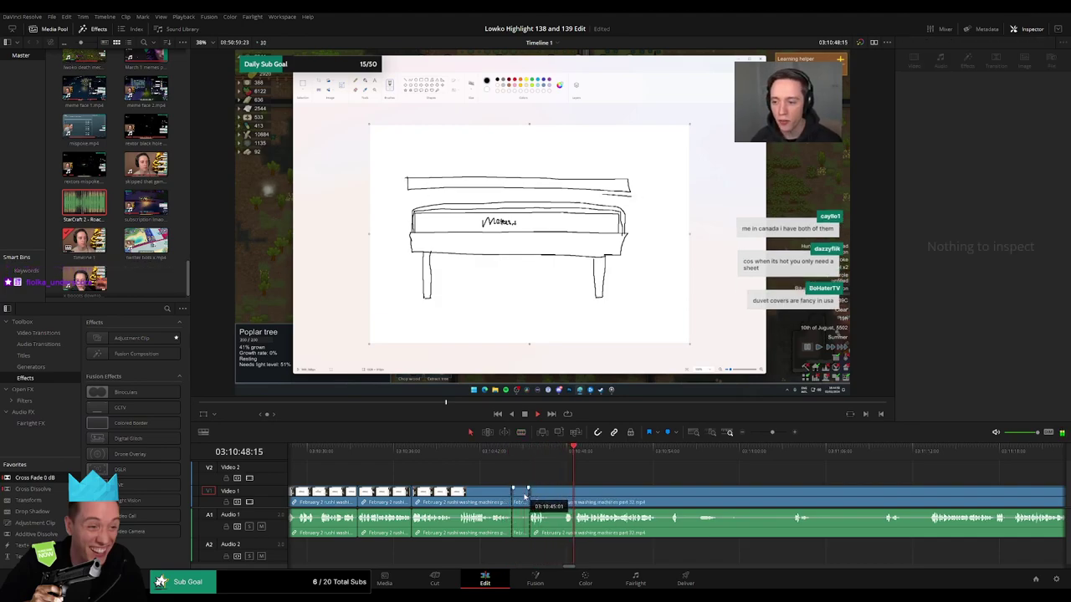
click(521, 498)
key(Delete)
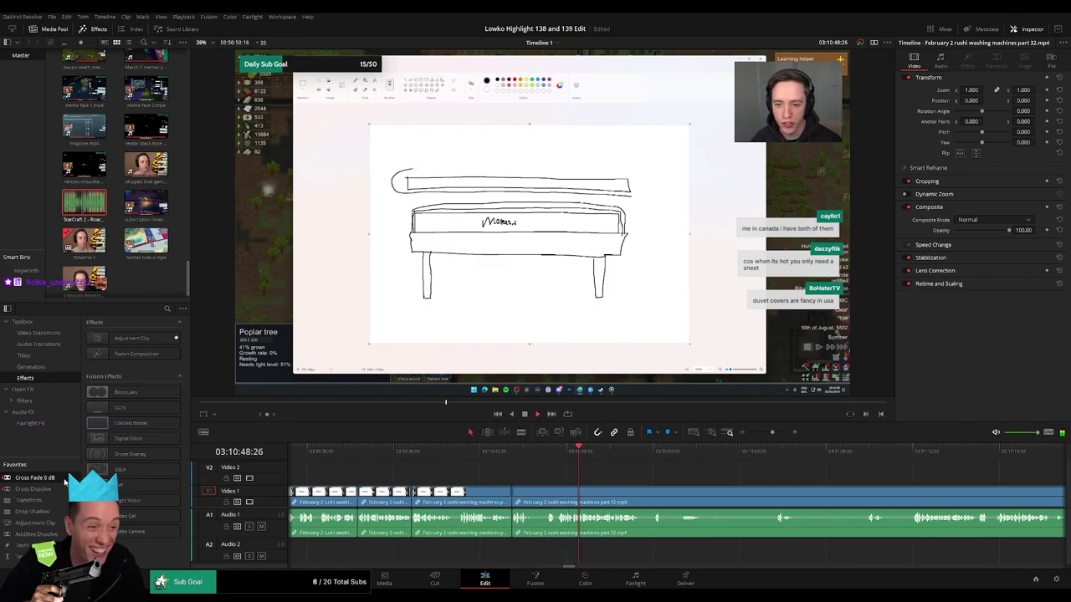
drag(685, 496, 514, 482)
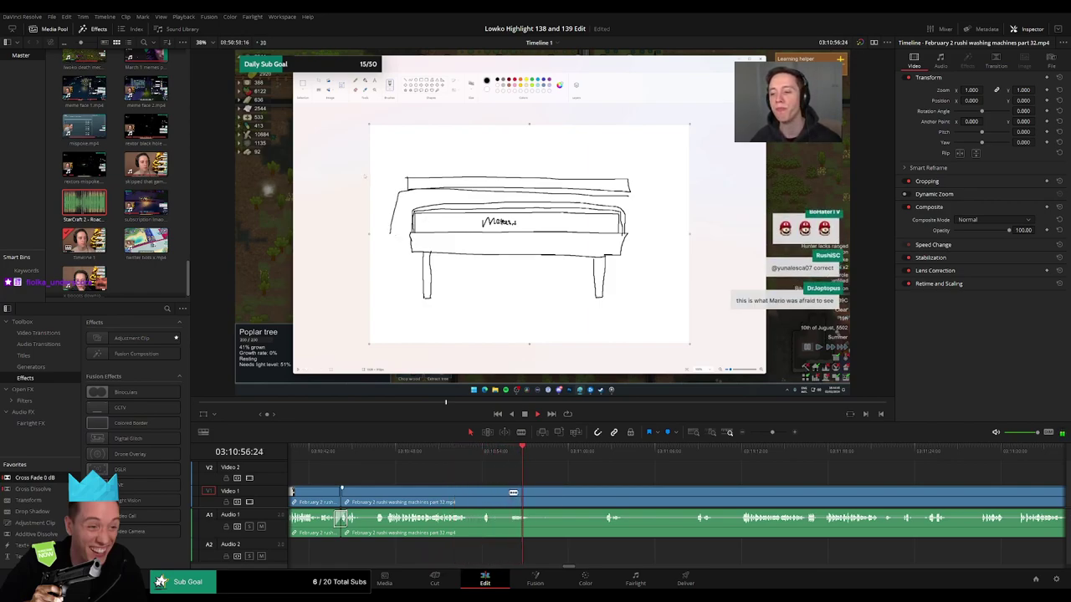
- Cut out the quiet section of the bed-drawing footage from about 03:10:55 to 03:11:02
key(b)
click(500, 492)
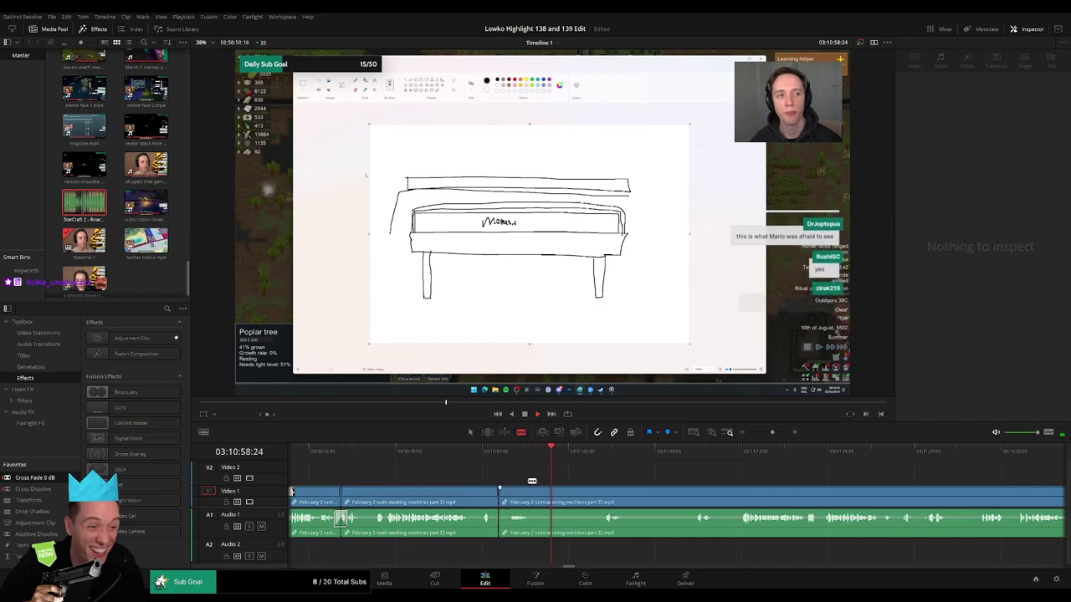
click(593, 451)
drag(608, 475, 568, 486)
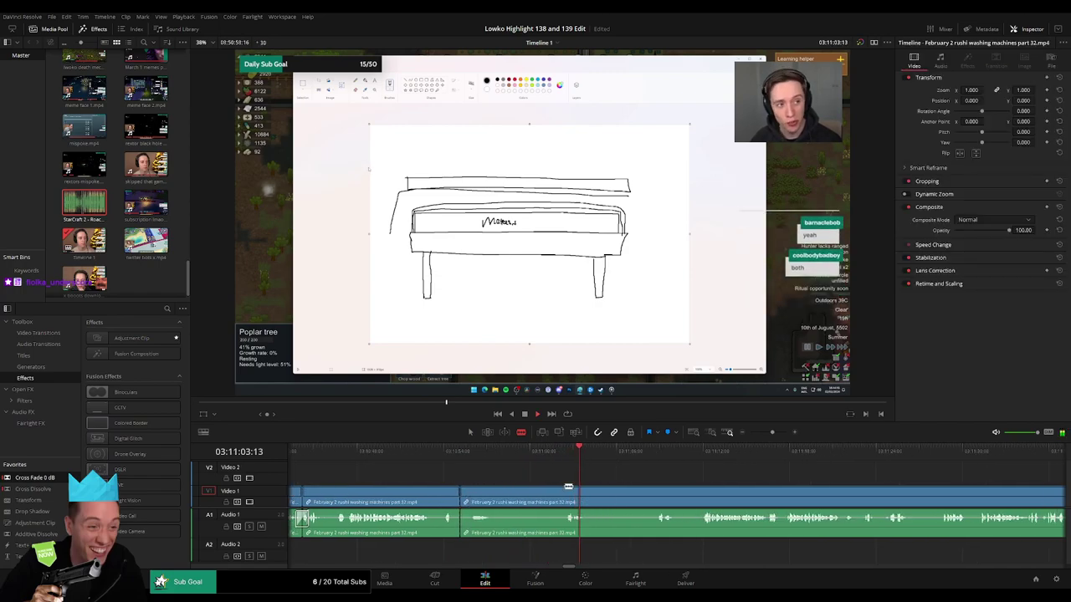
click(568, 493)
key(a)
click(548, 495)
key(Delete)
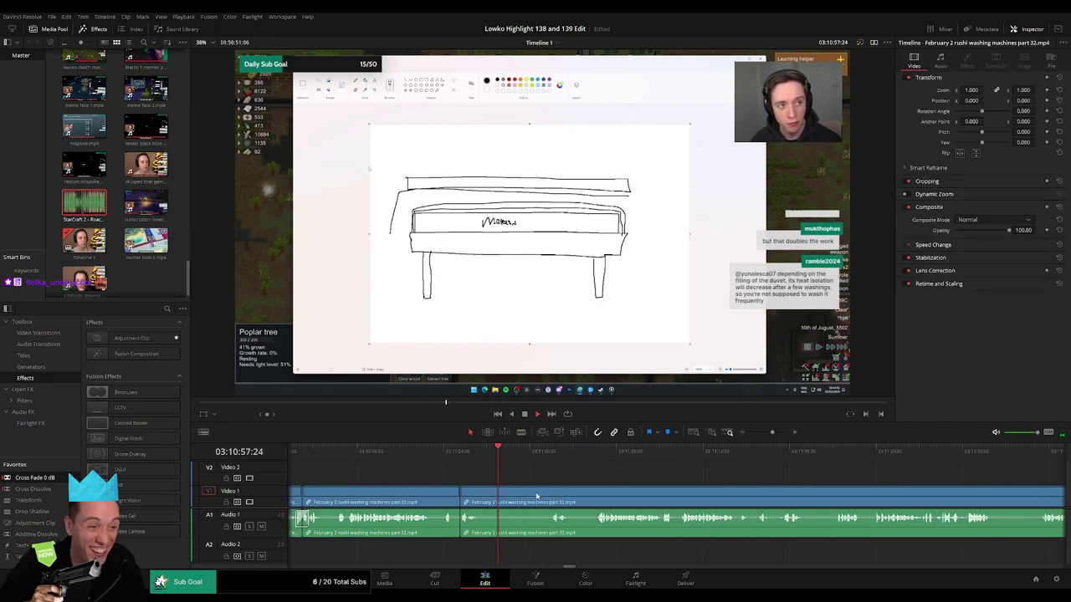
- Cut out the silence in the bed-drawing footage from about 03:10:57 to 03:11:01
key(b)
click(481, 493)
click(549, 493)
key(a)
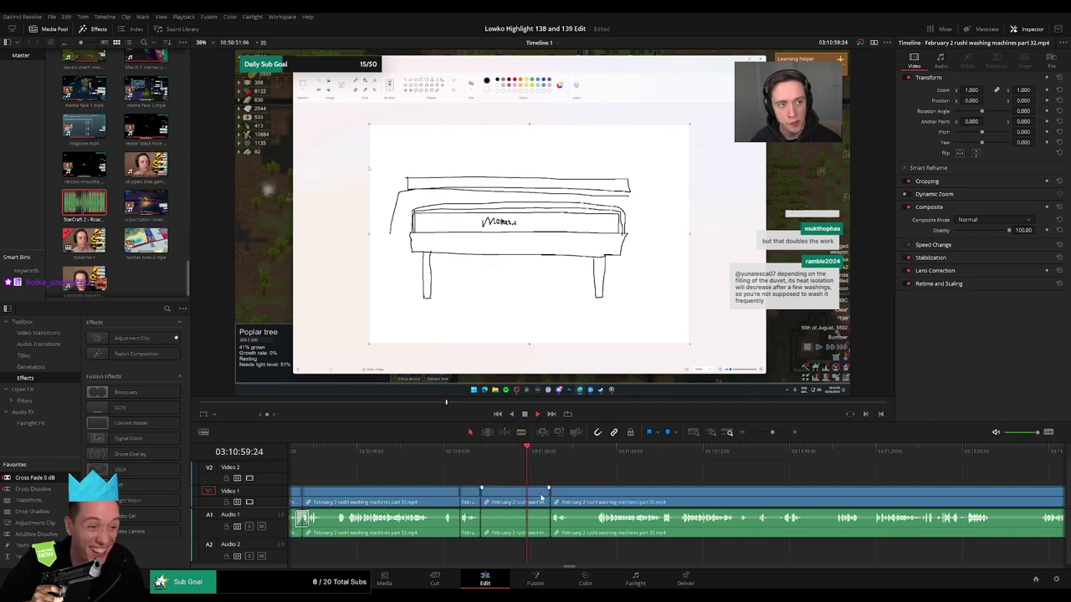
key(BackSpace)
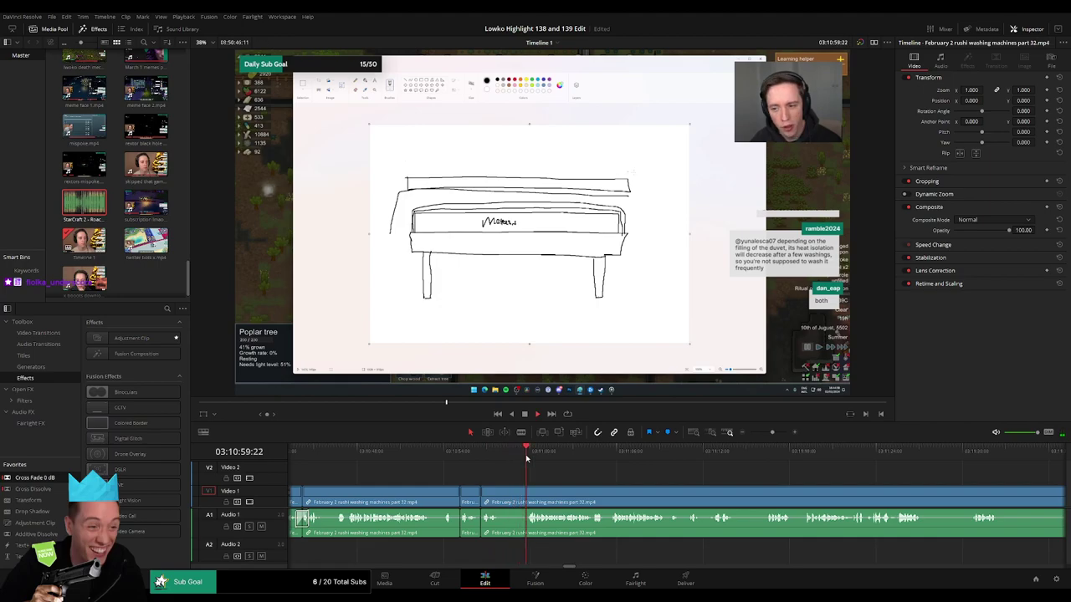
- Cut out the further quiet stretch at the start of the following clip, from about 03:10:57 to 03:11:00
key(b)
click(529, 497)
key(a)
click(517, 499)
key(Delete)
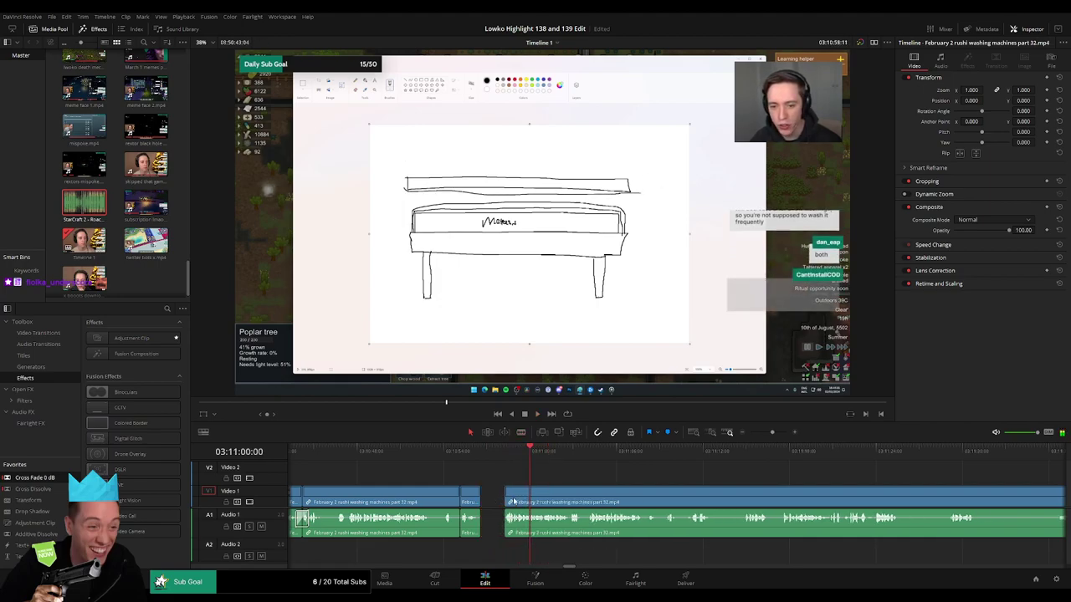
- Cut out the pause from about 03:11:11 to 03:11:13 and the one-second pause at about 03:11:13
drag(602, 482, 516, 480)
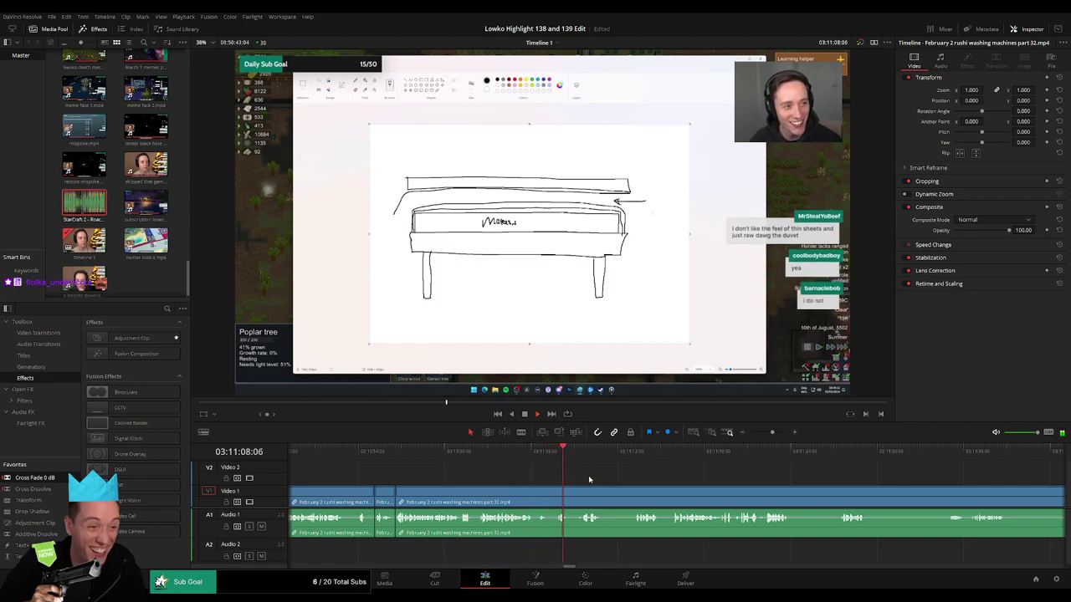
drag(589, 480, 500, 463)
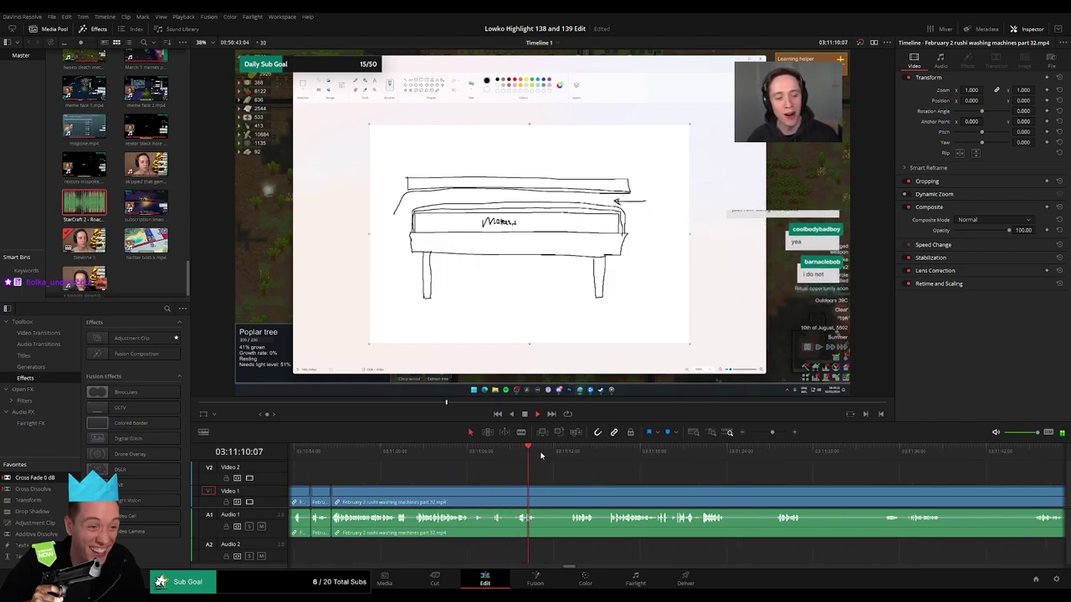
click(538, 493)
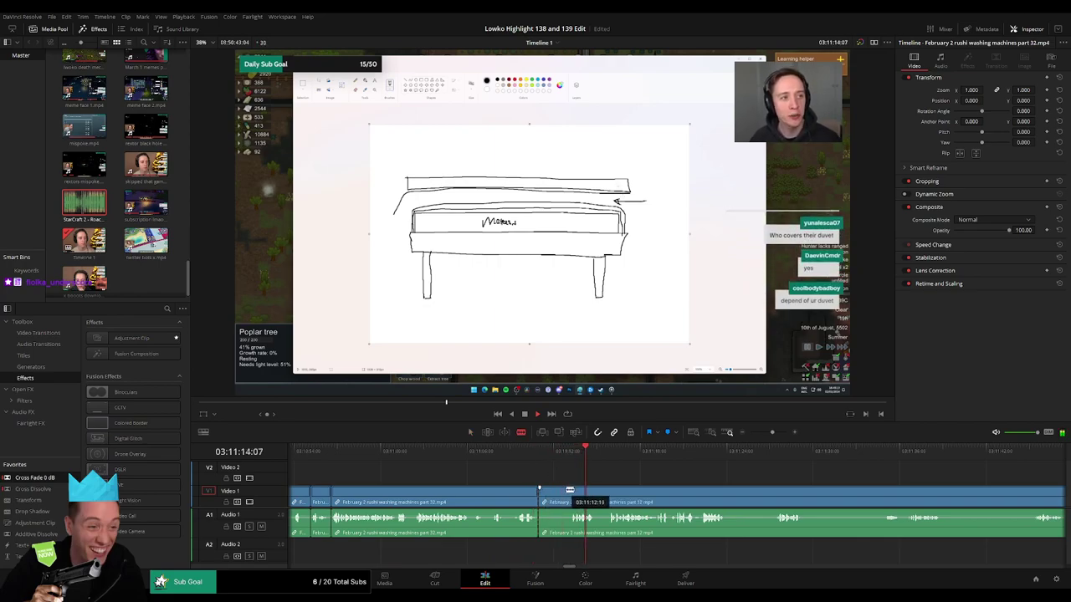
click(570, 493)
key(a)
click(560, 495)
key(Delete)
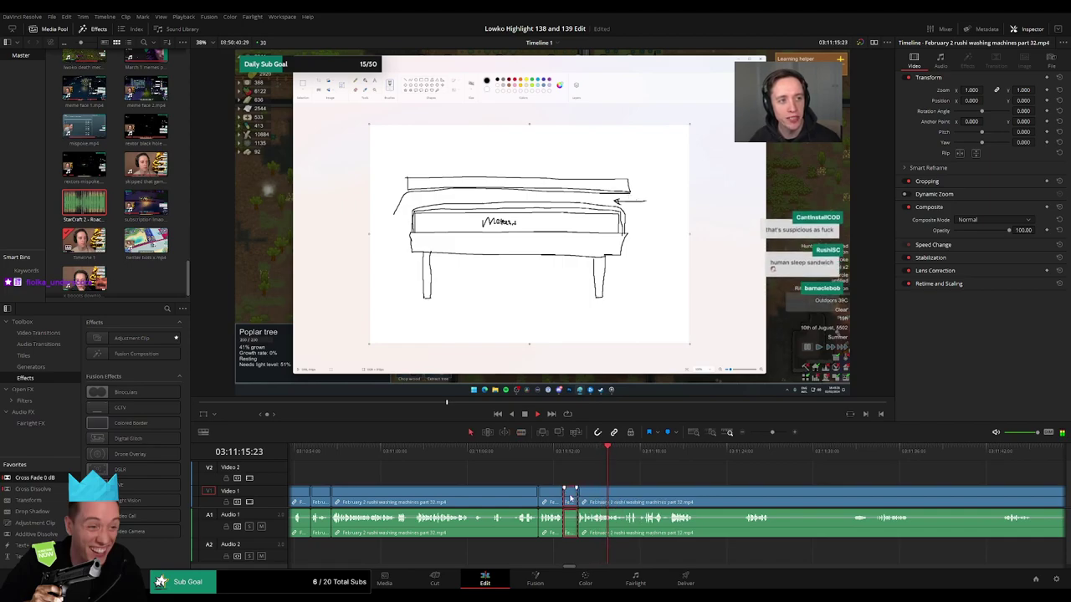
key(Delete)
- Cut out the section of the bed-drawing footage from about 03:11:21 to 03:11:33
scroll(622, 494, right, 3)
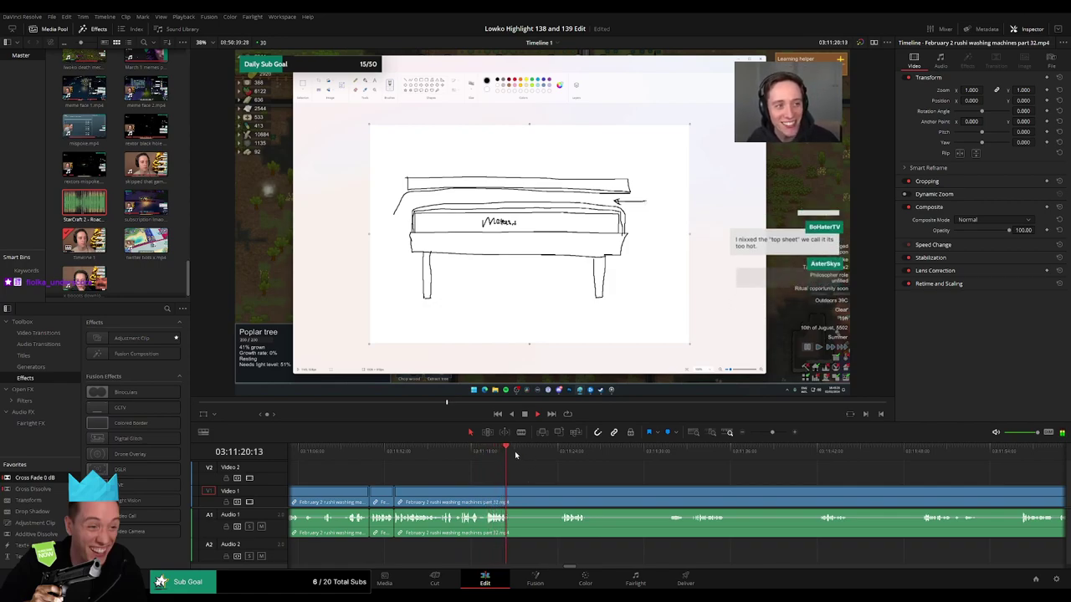
key(b)
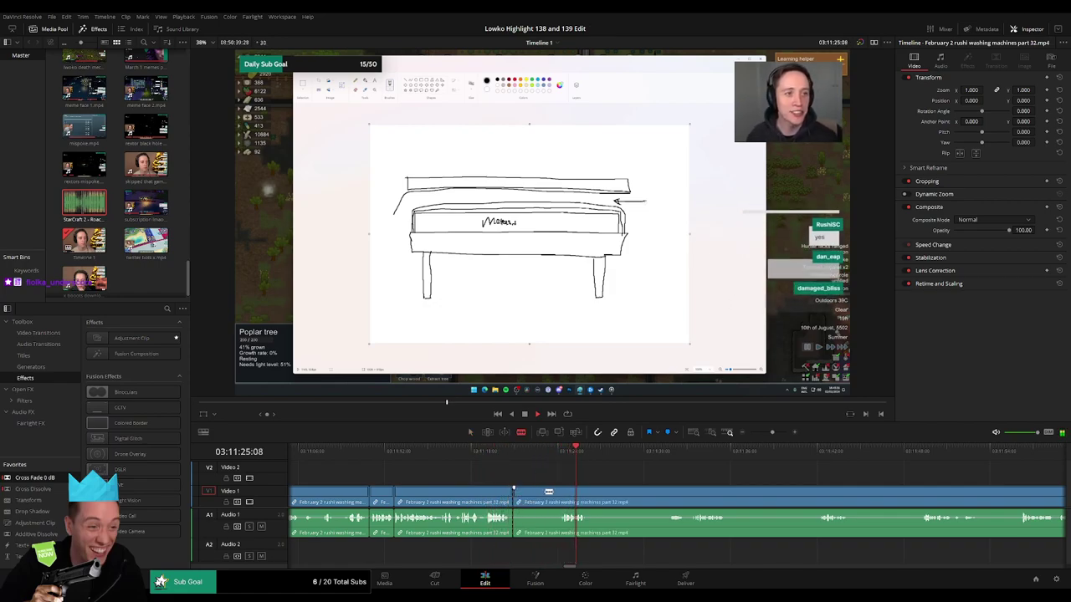
click(513, 491)
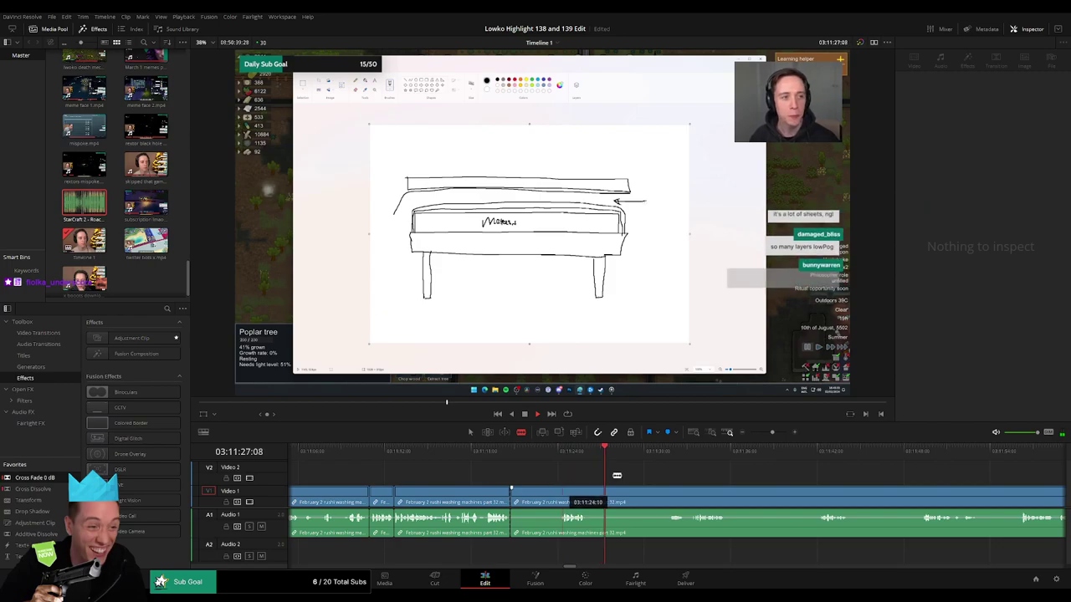
click(670, 451)
drag(691, 461, 580, 479)
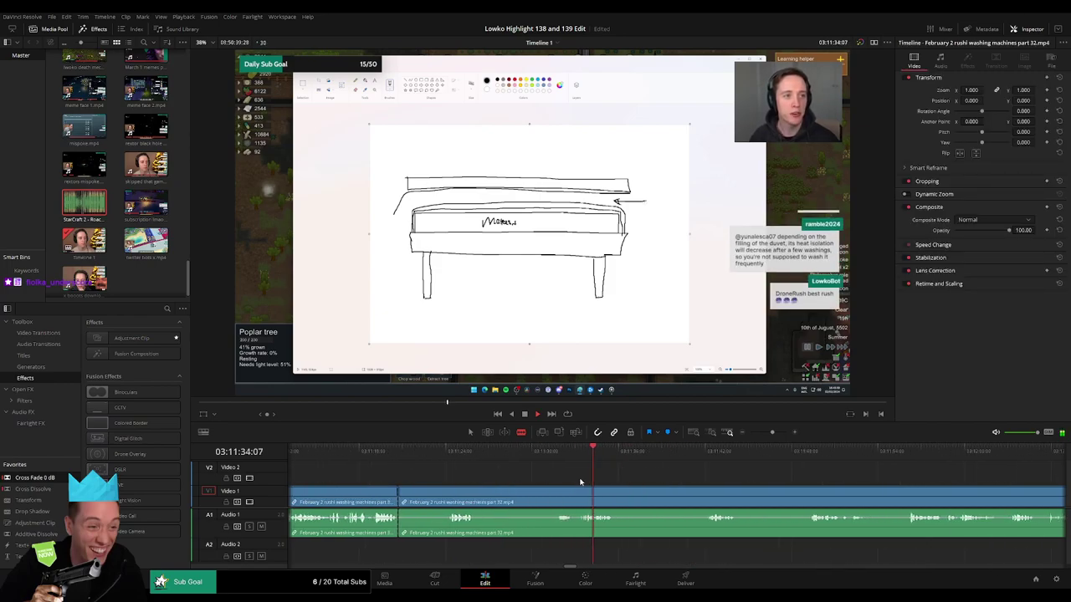
click(587, 495)
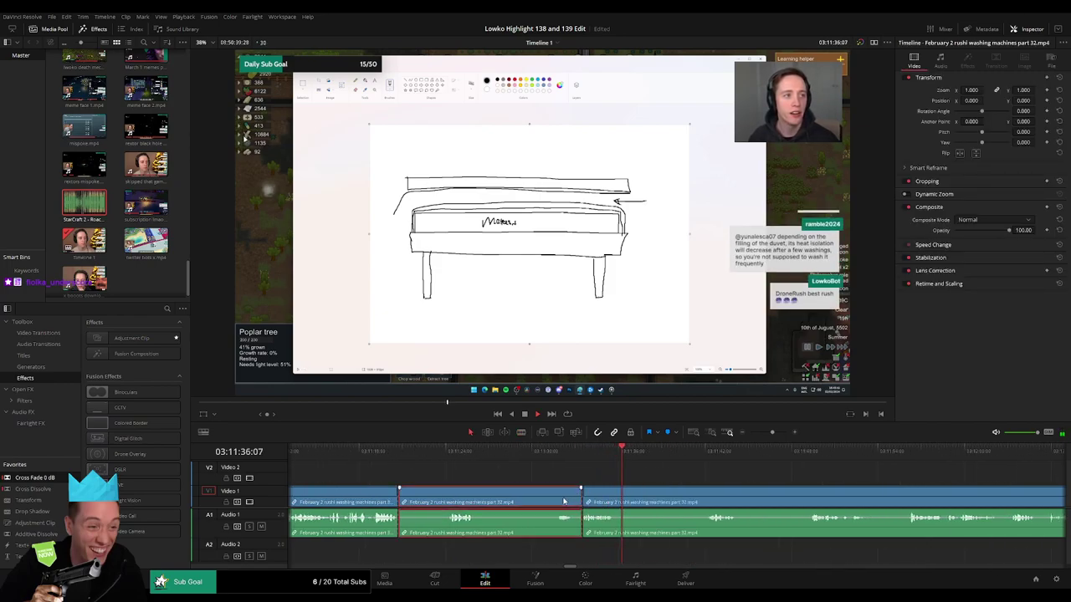
key(a)
click(558, 493)
key(Delete)
- Cut out the section of the bed-drawing footage from about 03:11:23 to 03:11:29
click(521, 452)
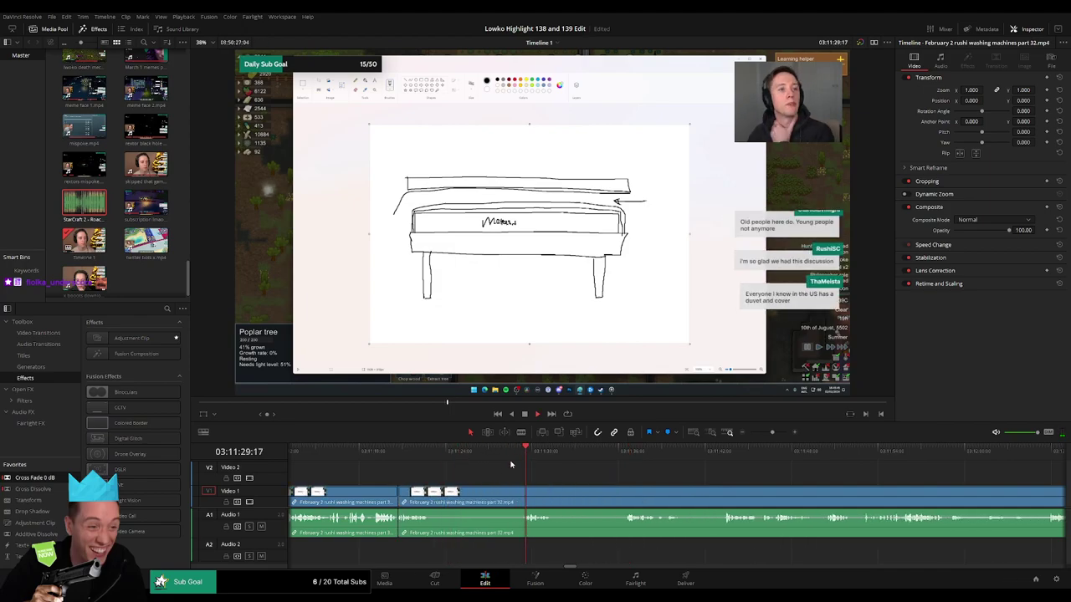
key(b)
click(431, 496)
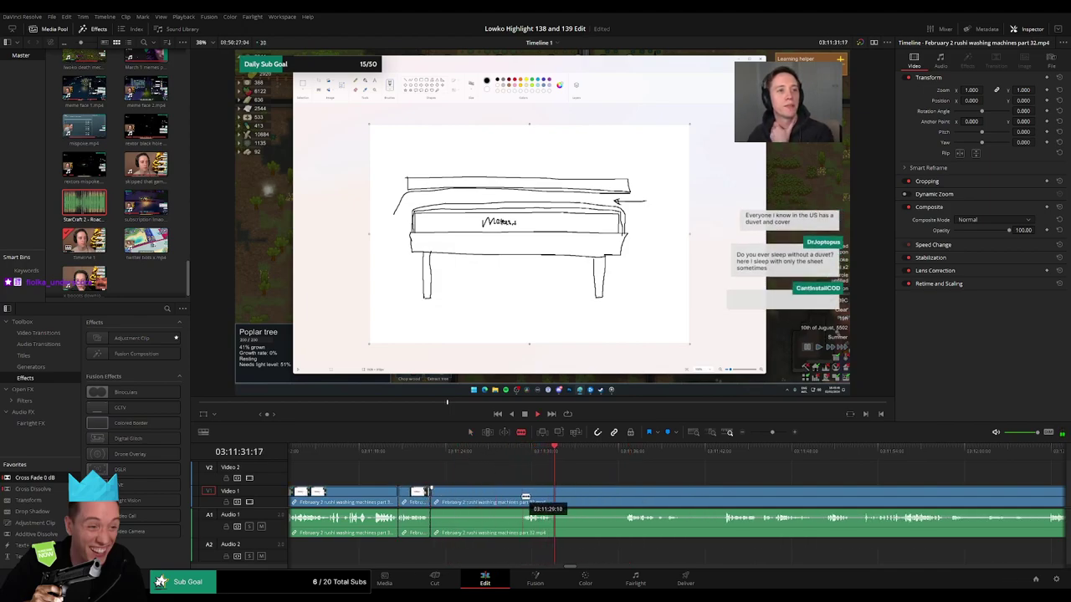
click(522, 497)
key(a)
click(517, 499)
key(Delete)
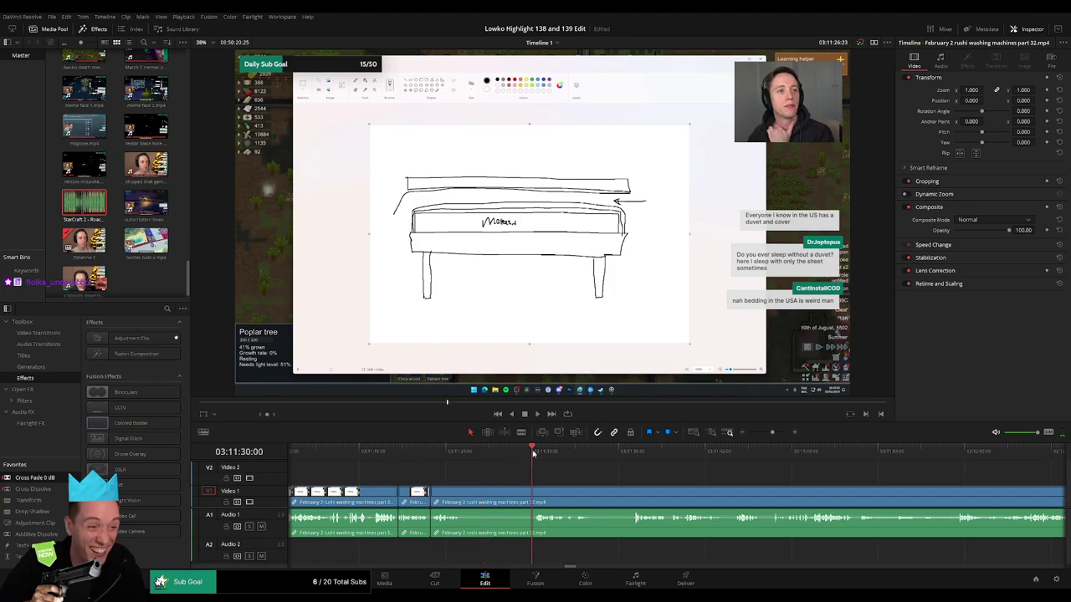
- Cut out the quiet section of the bed-drawing footage from about 03:11:25 to 03:11:30
key(space)
key(b)
click(462, 495)
click(538, 495)
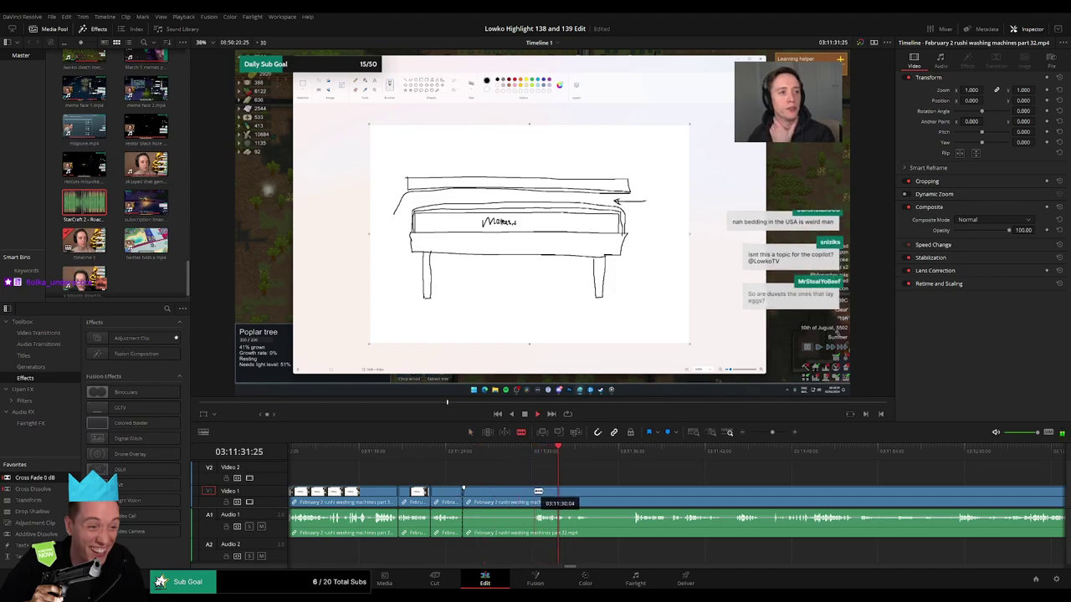
key(a)
click(519, 496)
key(Delete)
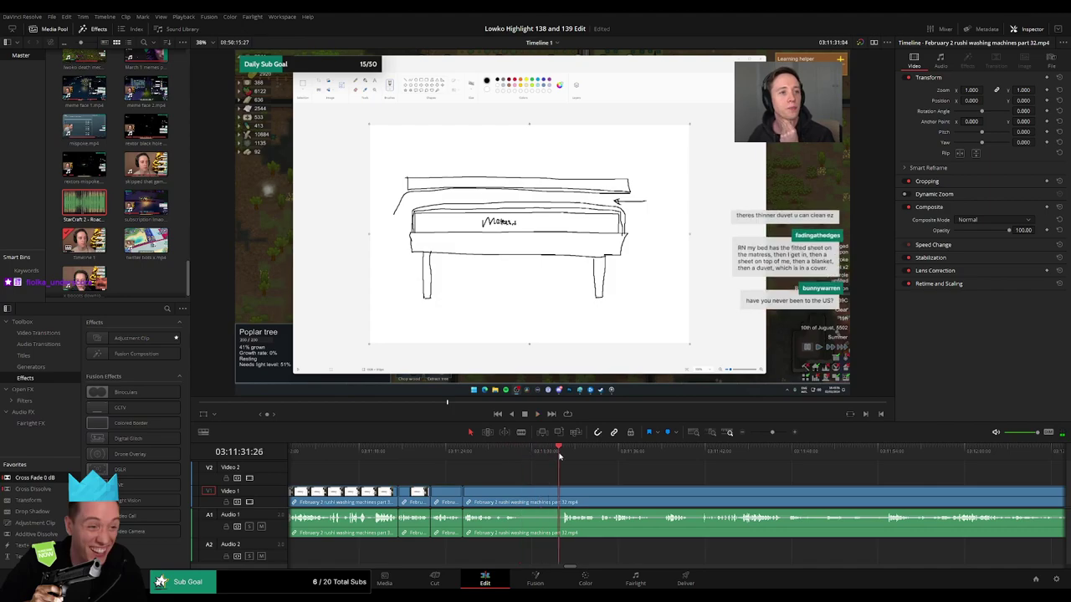
- Cut out the pause from about 03:11:29 to 03:11:32 and replay the footage from about 03:11:39
key(b)
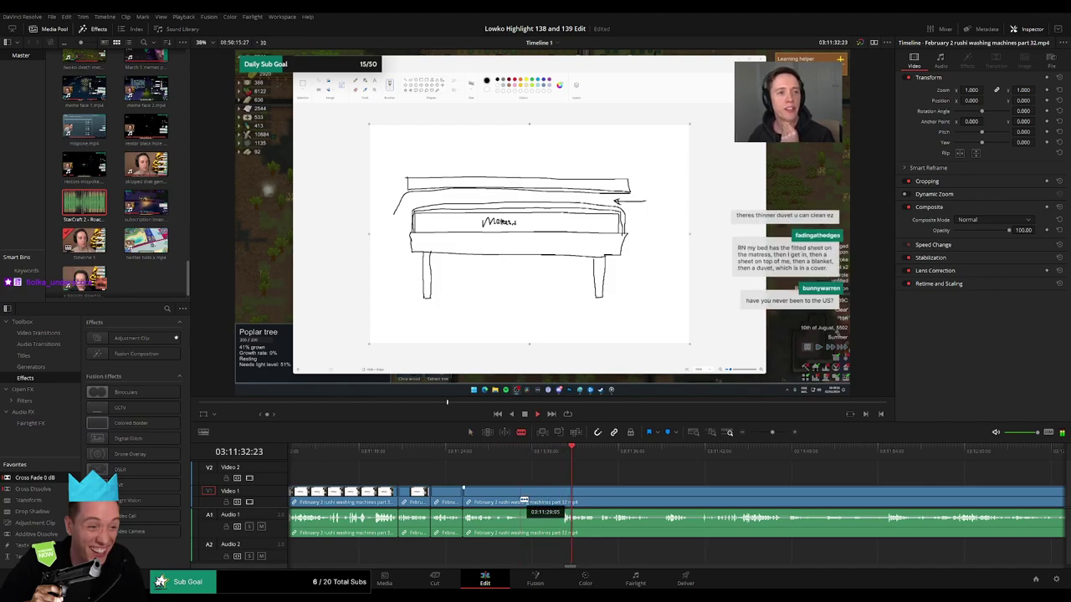
click(522, 498)
click(561, 499)
key(a)
click(546, 500)
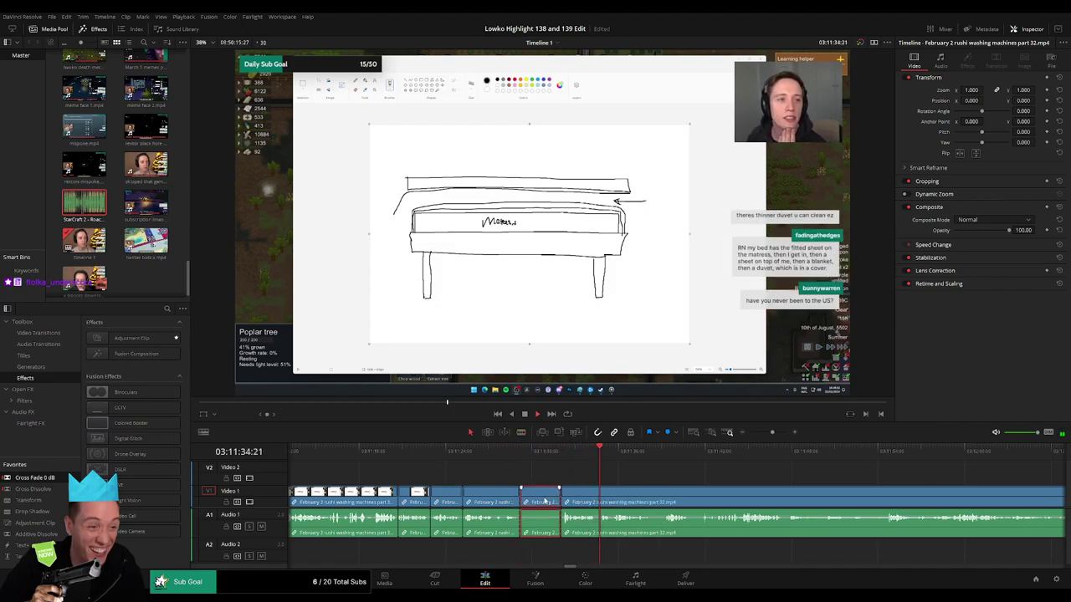
key(Delete)
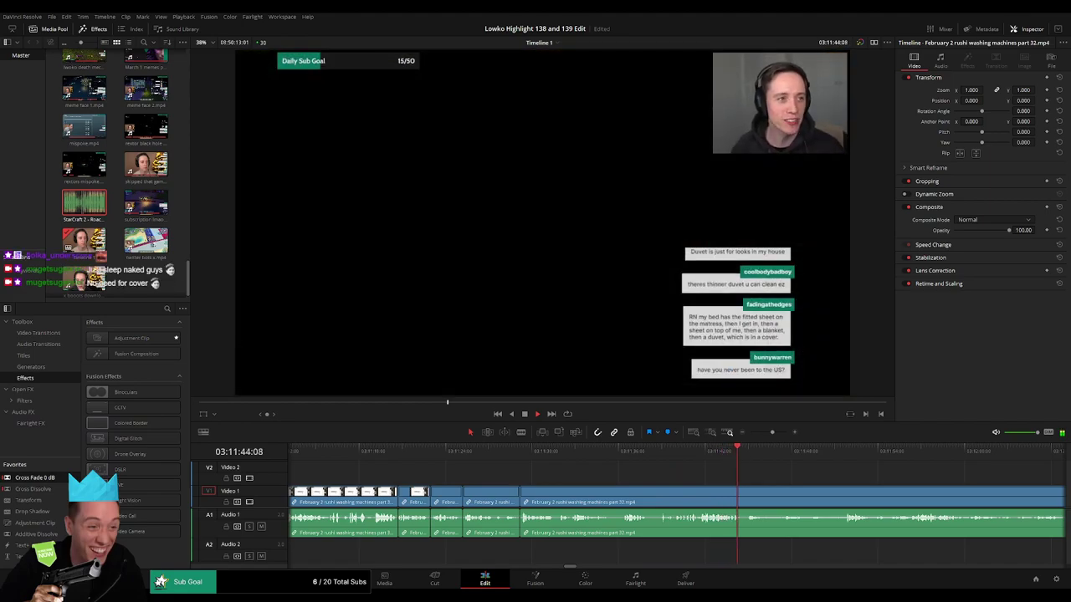
click(661, 453)
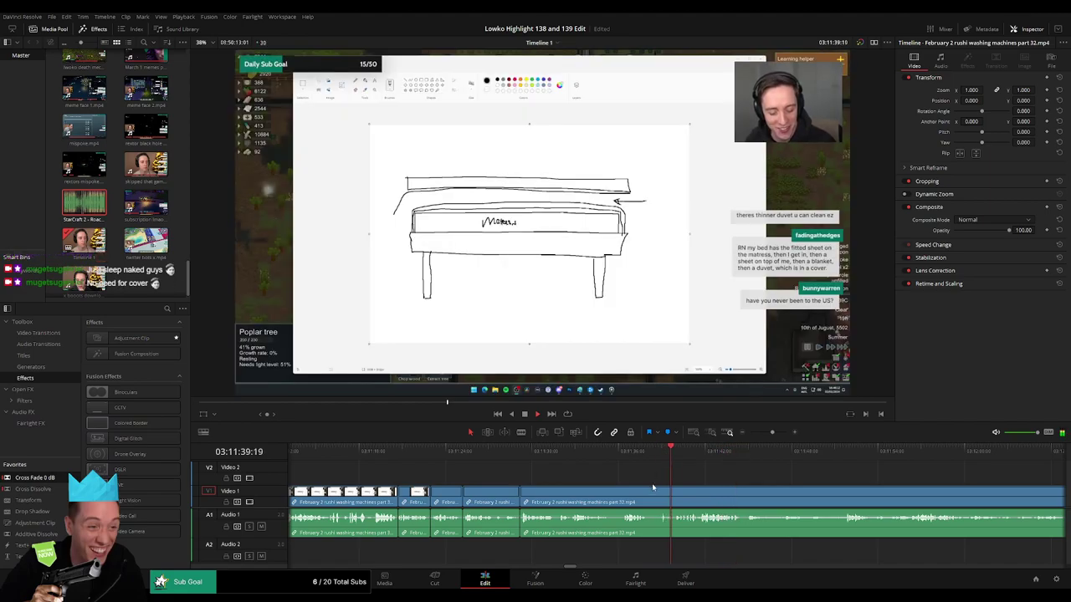
- Cut out the section of the bed-drawing footage from about 03:11:38 to 03:11:40
click(654, 492)
click(672, 492)
key(a)
click(664, 500)
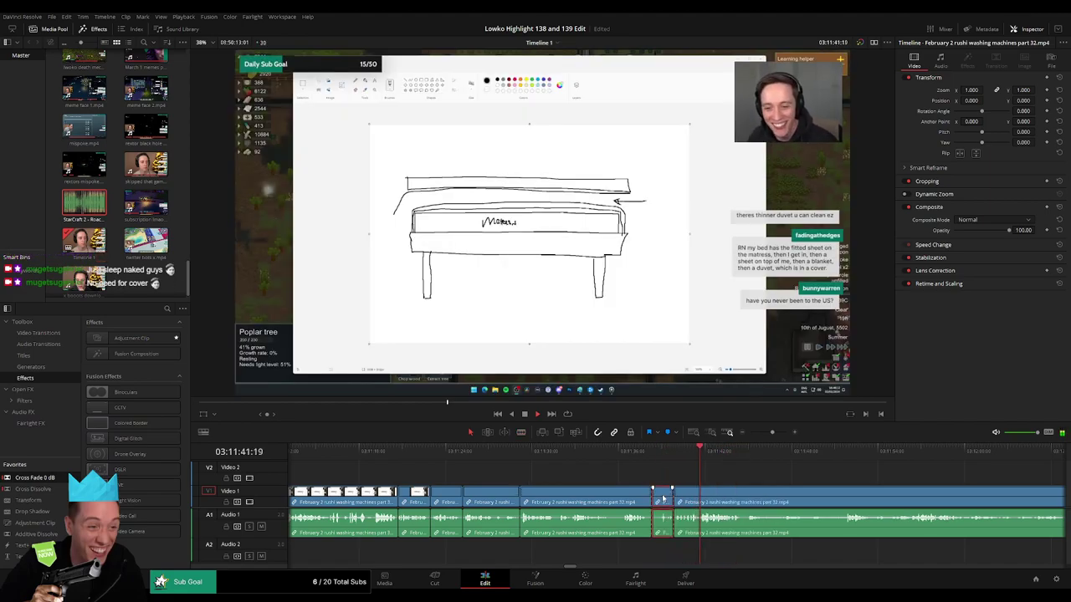
key(Delete)
scroll(699, 491, right, 3)
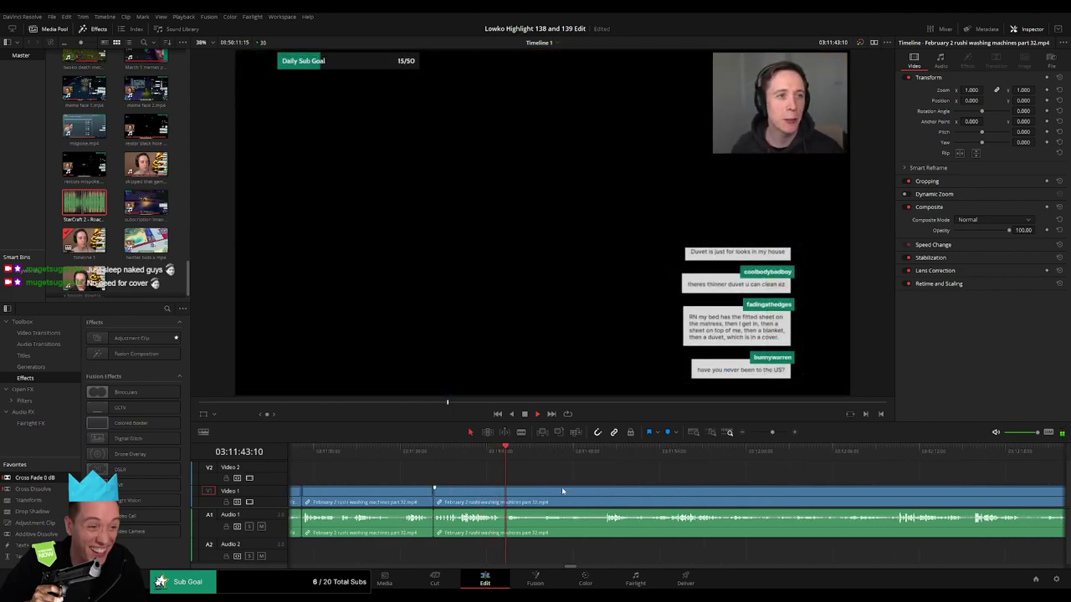
- Cut out the growing-zone gameplay from about 03:11:43 to 03:11:50 and crossfade the audio join
scroll(561, 492, right, 2)
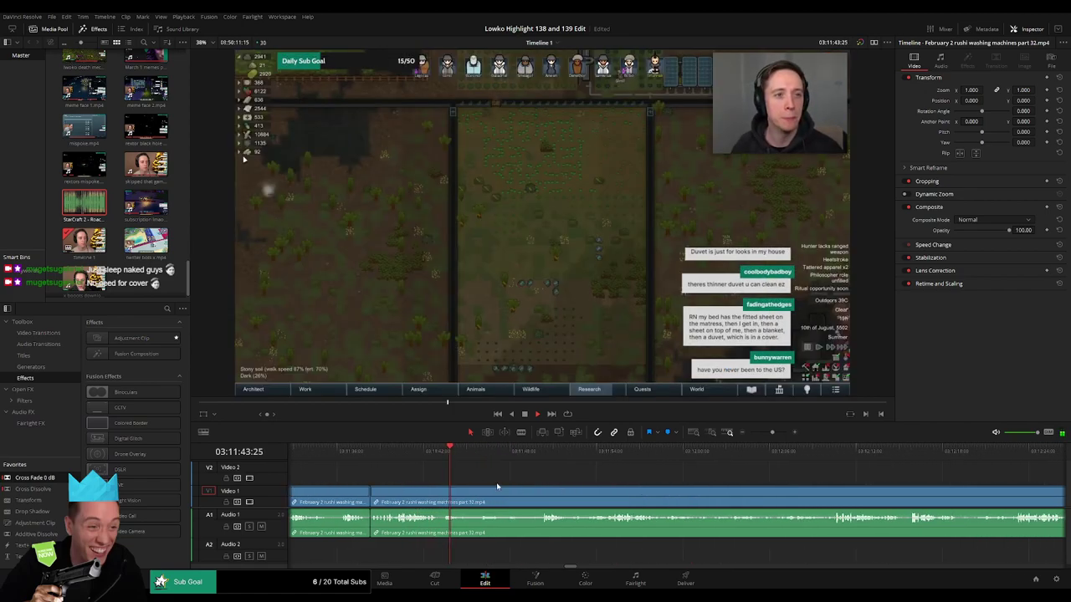
key(b)
click(441, 494)
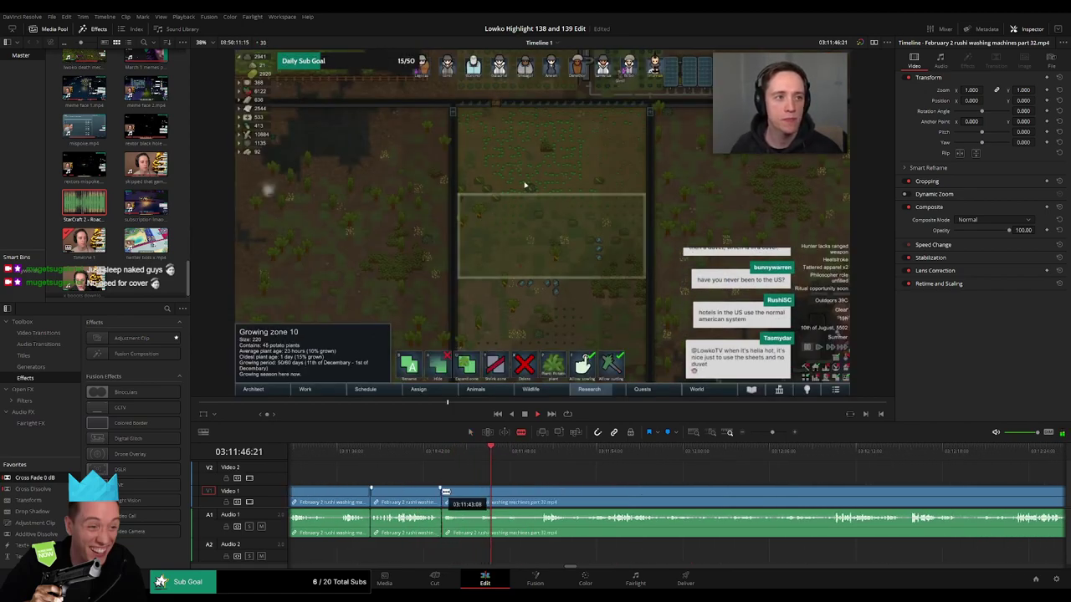
click(541, 493)
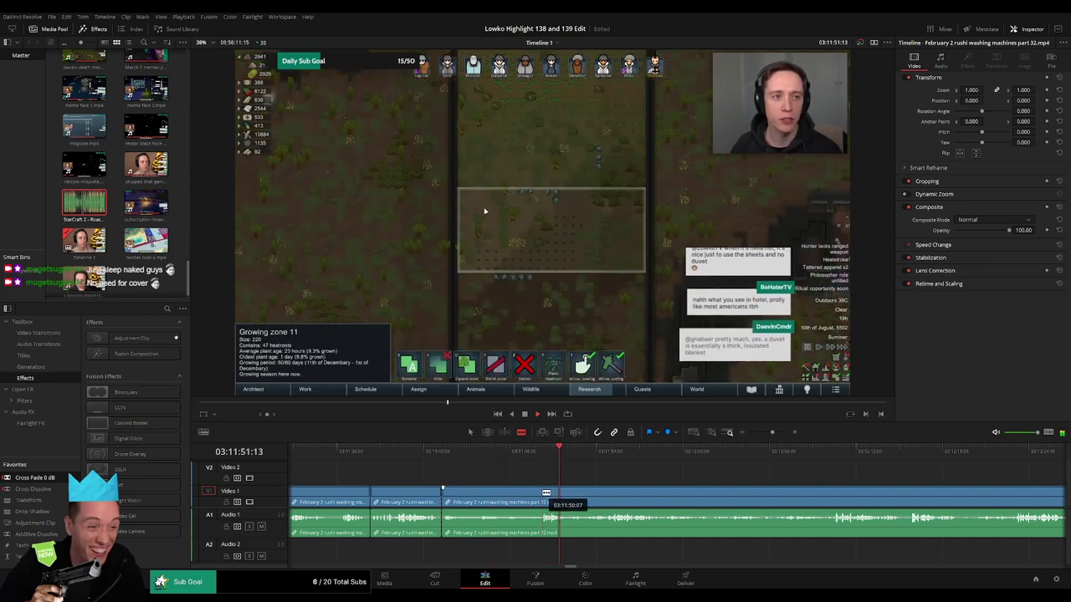
key(a)
click(522, 500)
key(Delete)
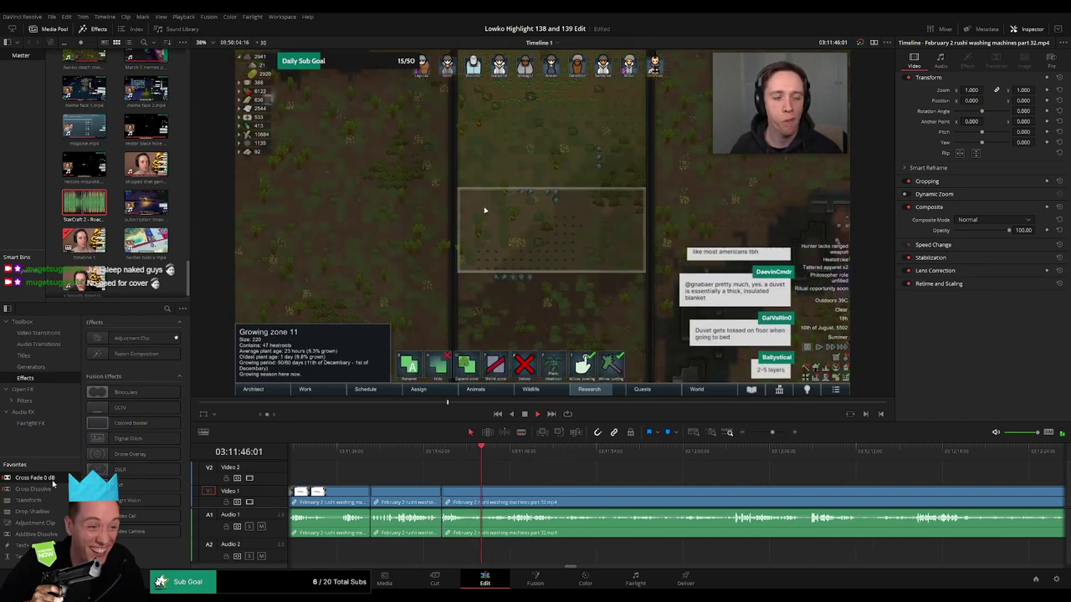
drag(440, 531, 440, 529)
- Cut out the gameplay section from about 03:11:45 to 03:11:48 and crossfade its audio join
key(b)
click(466, 497)
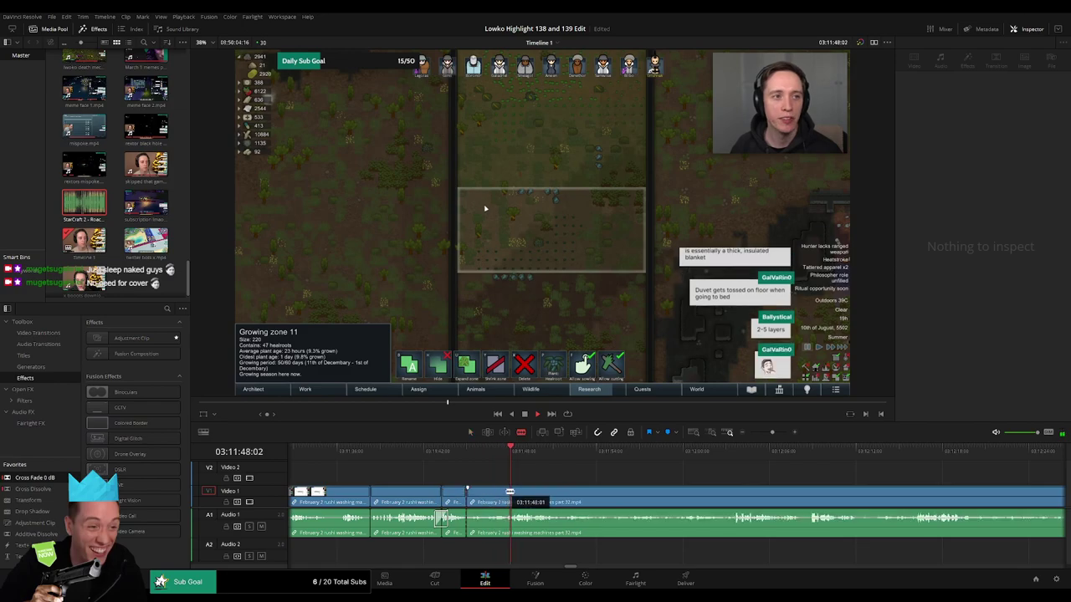
drag(516, 501, 516, 500)
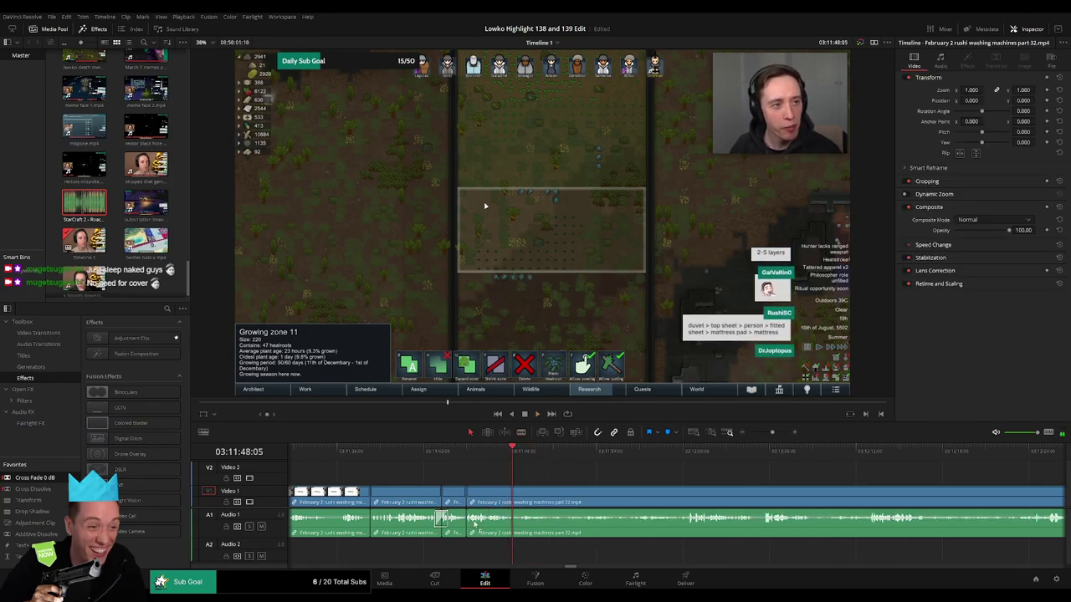
- Cut out the quiet gameplay from about 03:11:48 to 03:12:00
key(b)
click(517, 500)
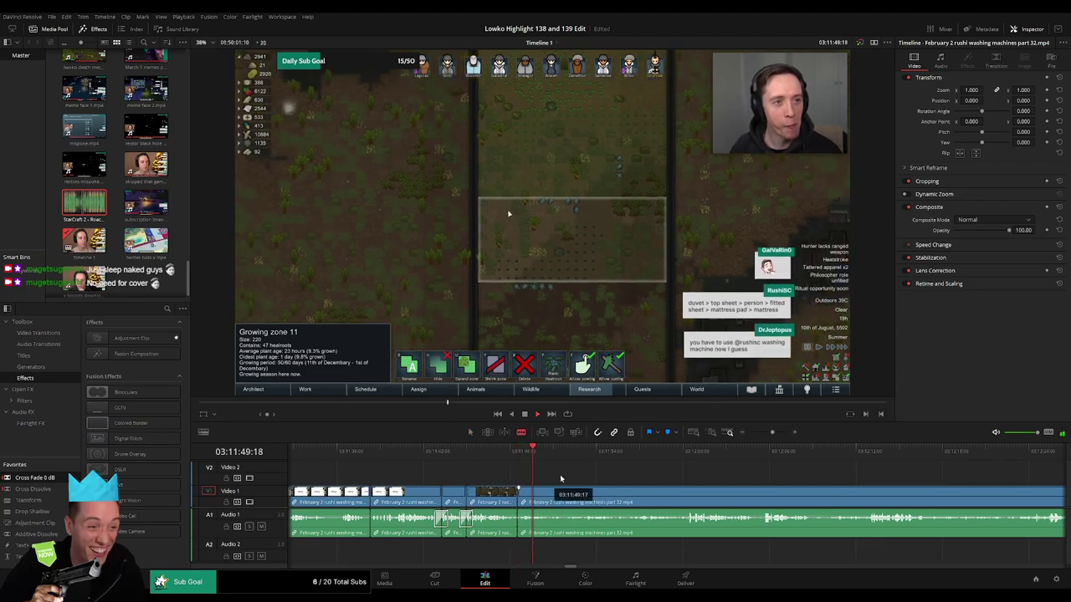
drag(590, 452, 686, 468)
key(space)
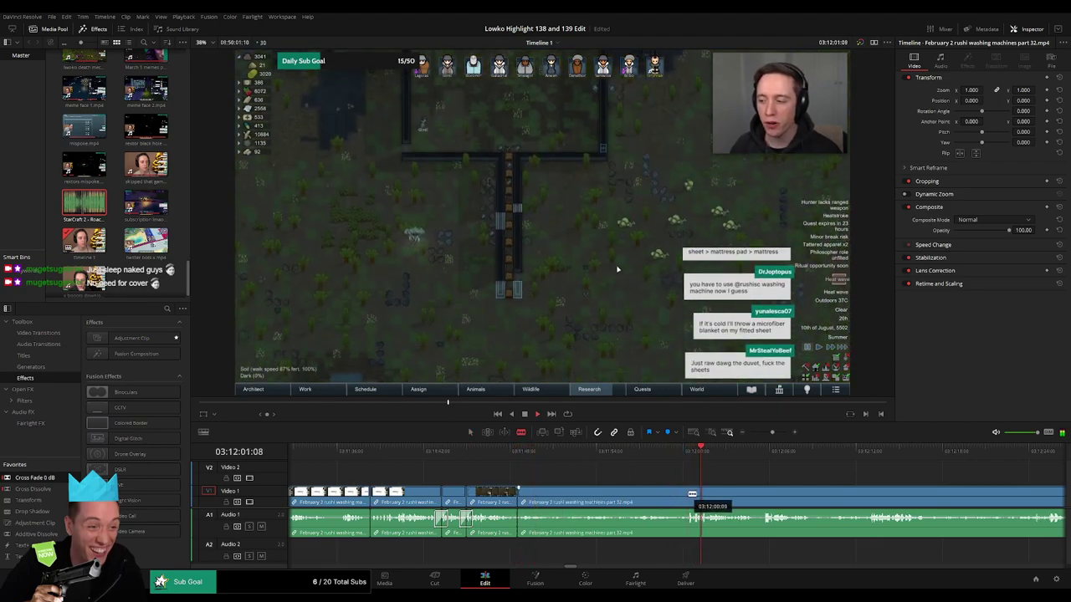
click(688, 495)
key(a)
click(667, 500)
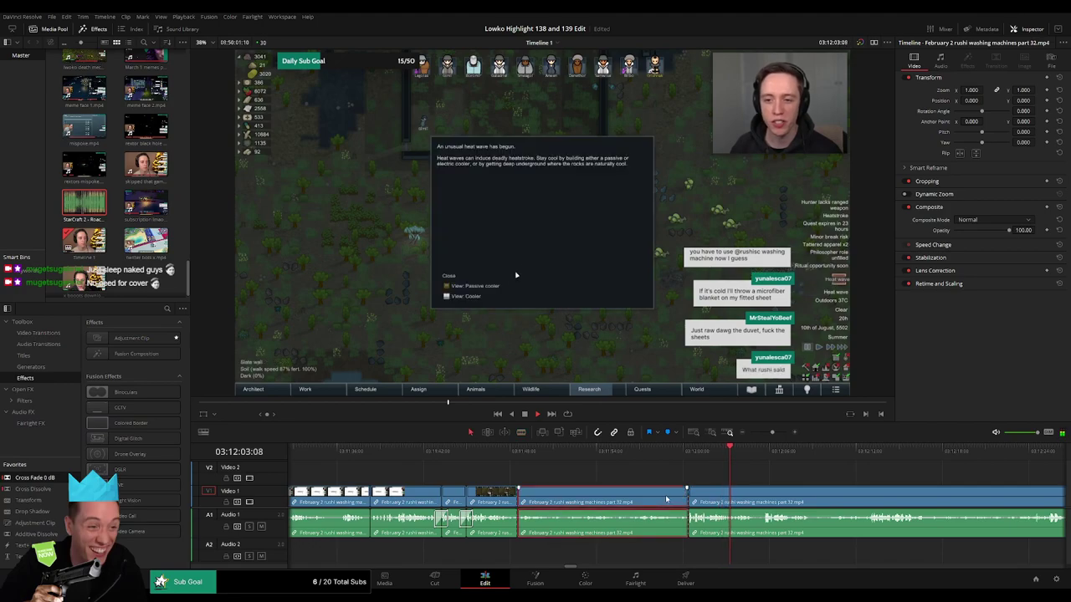
key(Delete)
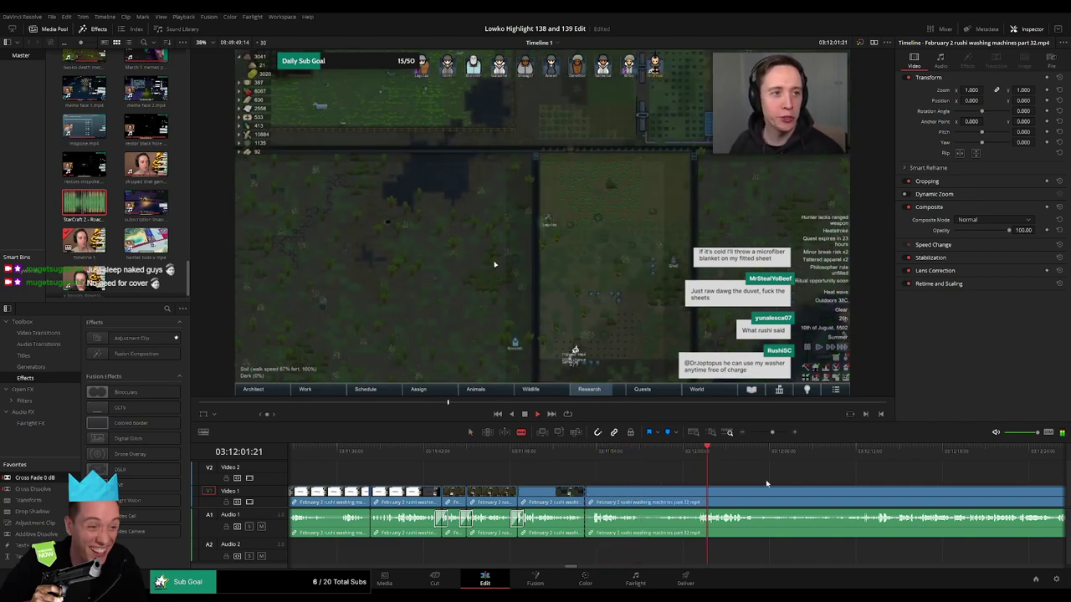
- Cut out the gameplay section from about 03:11:53 to 03:12:01 and crossfade its audio join
click(703, 490)
key(a)
click(683, 494)
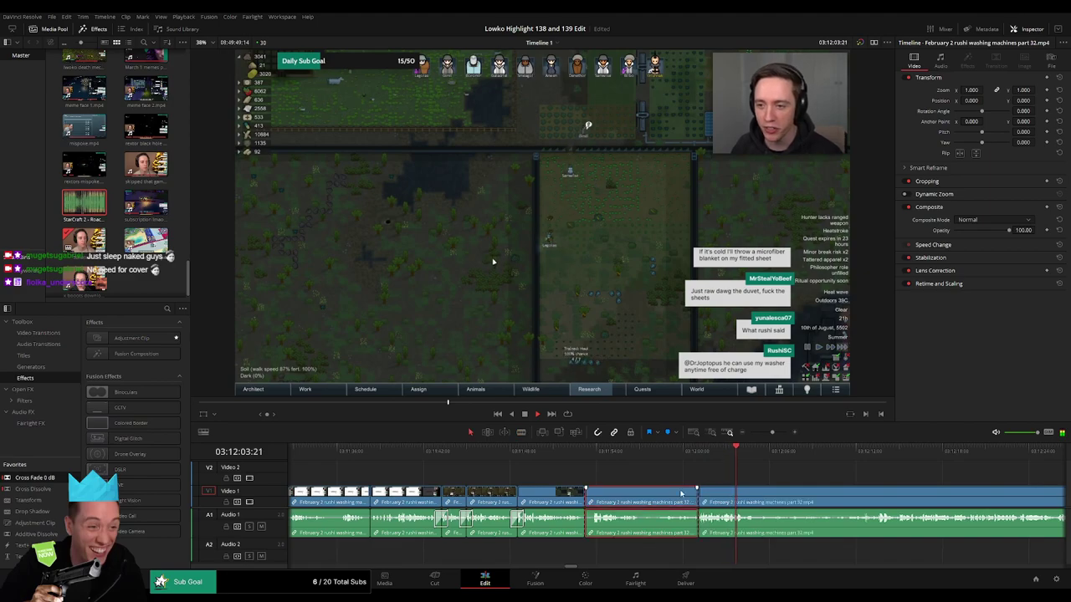
key(Delete)
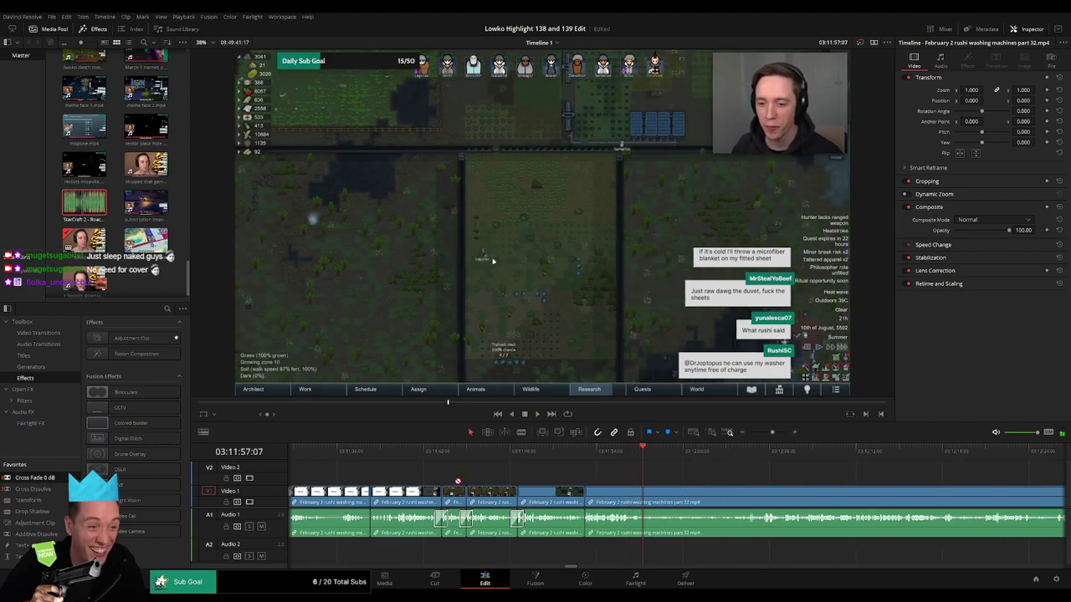
- Split the gameplay clip at about 03:11:57 and skim the footage that follows up to about 03:12:51
key(ctrl+b)
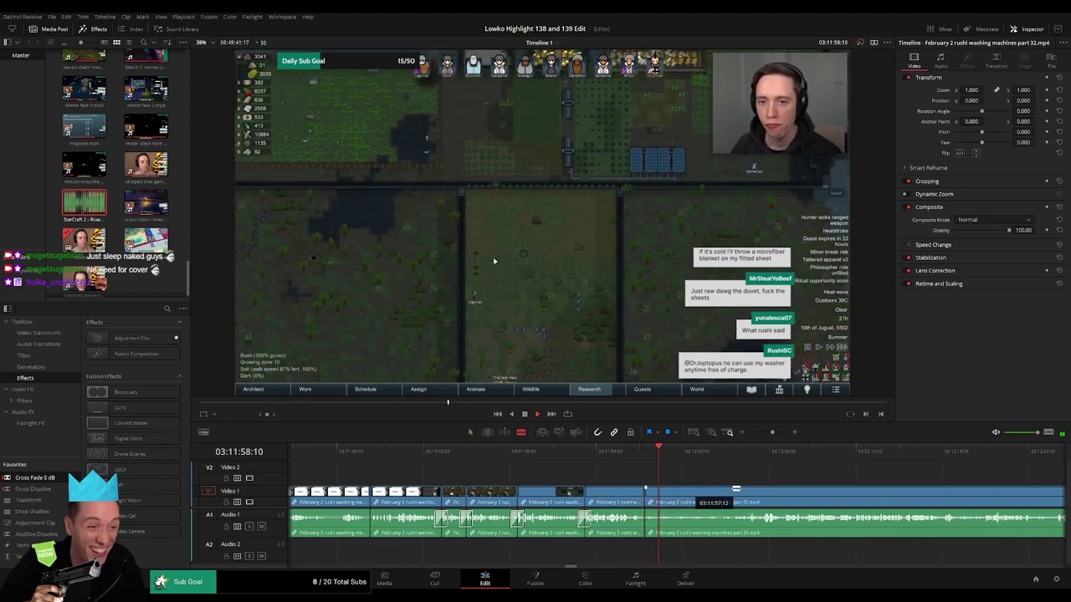
click(748, 451)
key(space)
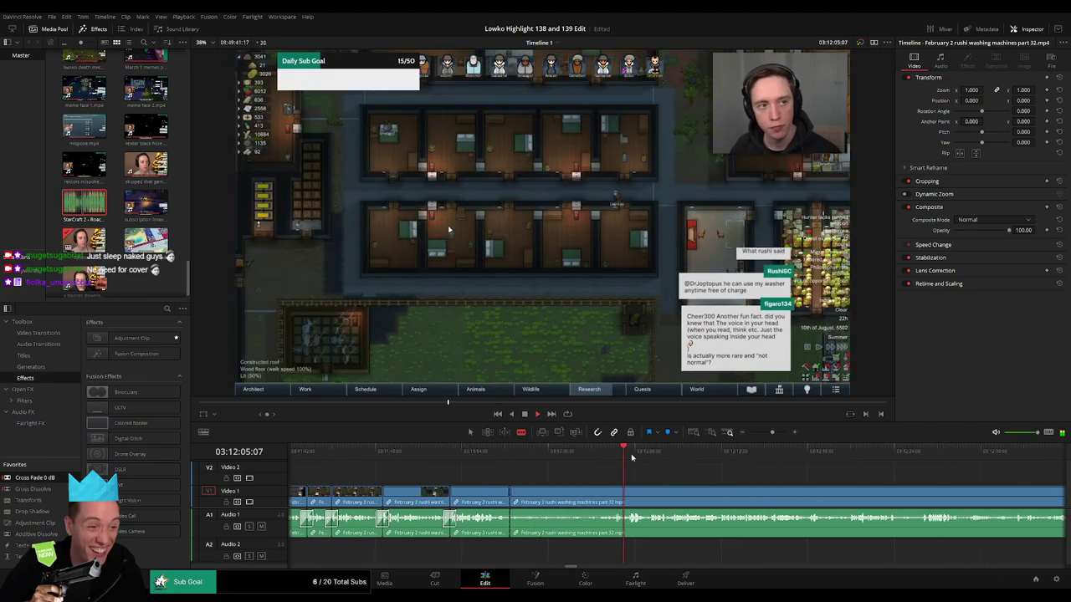
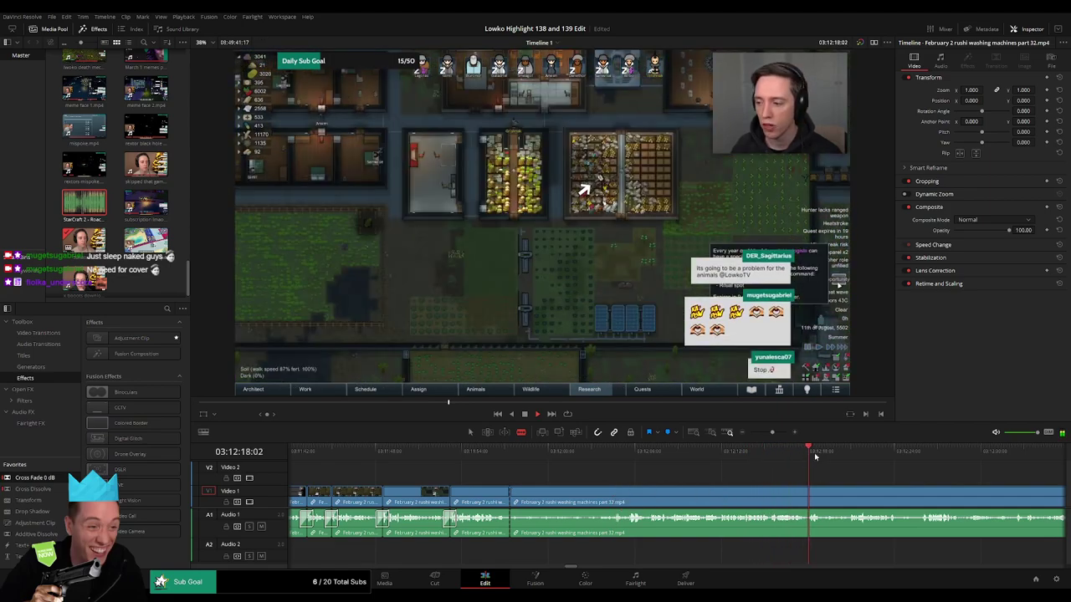
drag(937, 477, 701, 469)
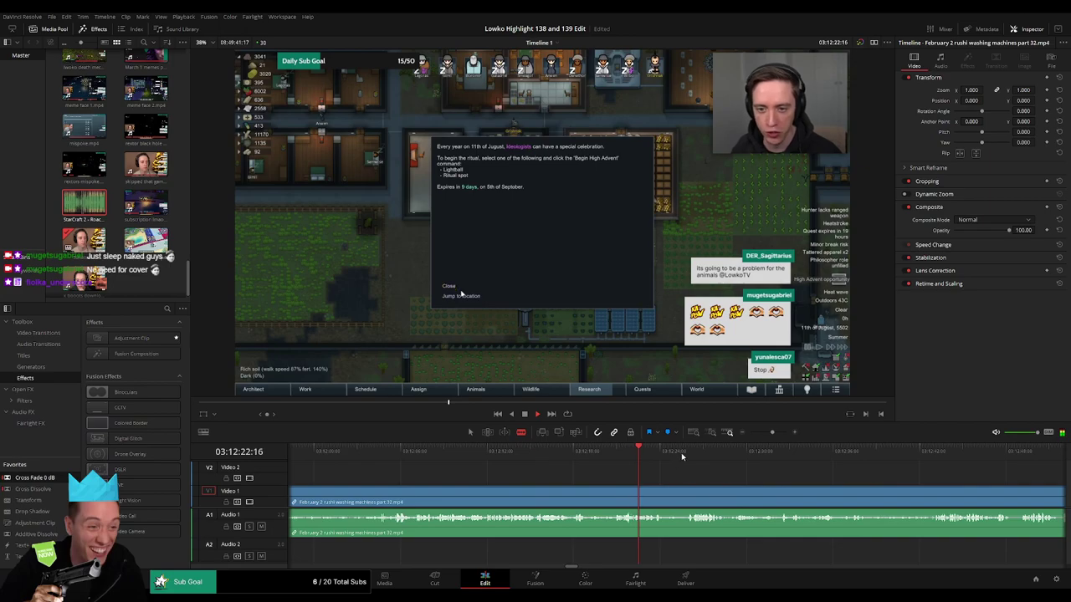
click(688, 454)
click(875, 455)
click(928, 456)
drag(927, 465, 746, 467)
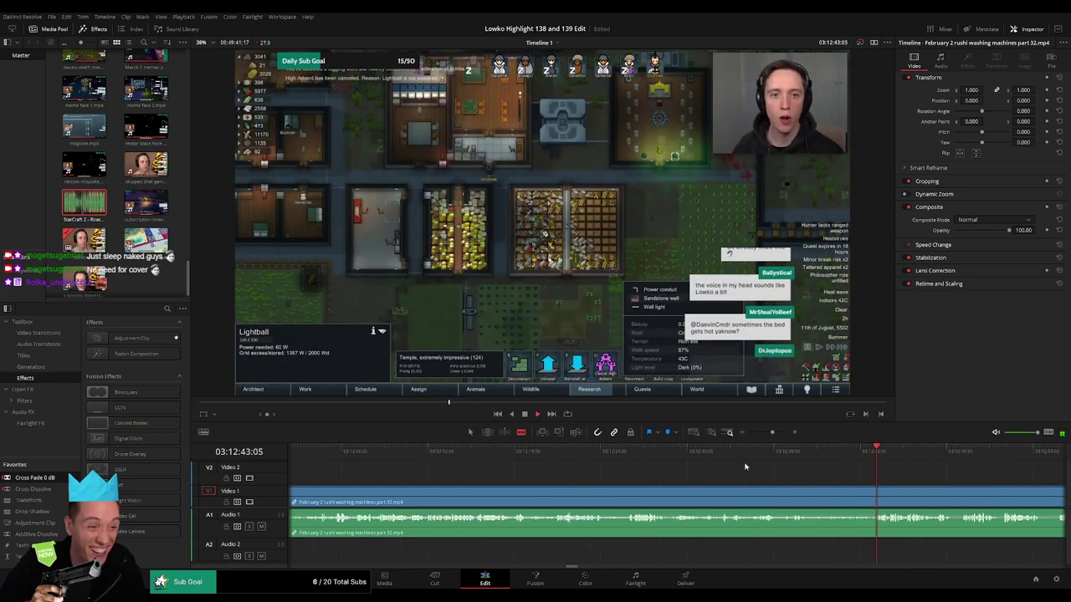
scroll(728, 462, right, 3)
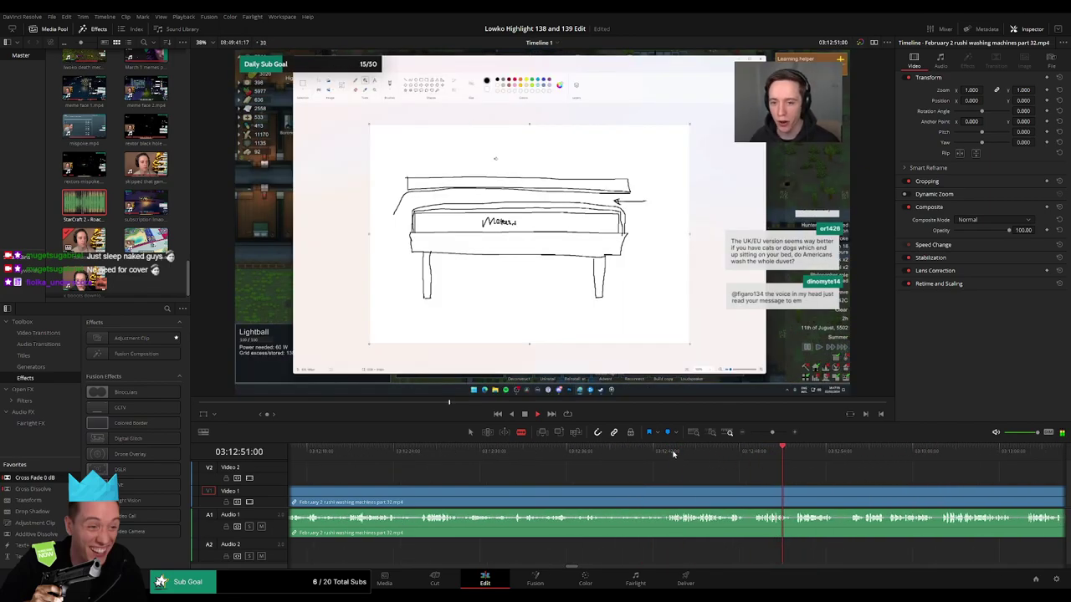
- Split the footage at about 03:12:43, delete the gameplay back to the 03:11:57 cut, and crossfade the audio join
click(674, 453)
click(670, 491)
key(a)
click(645, 495)
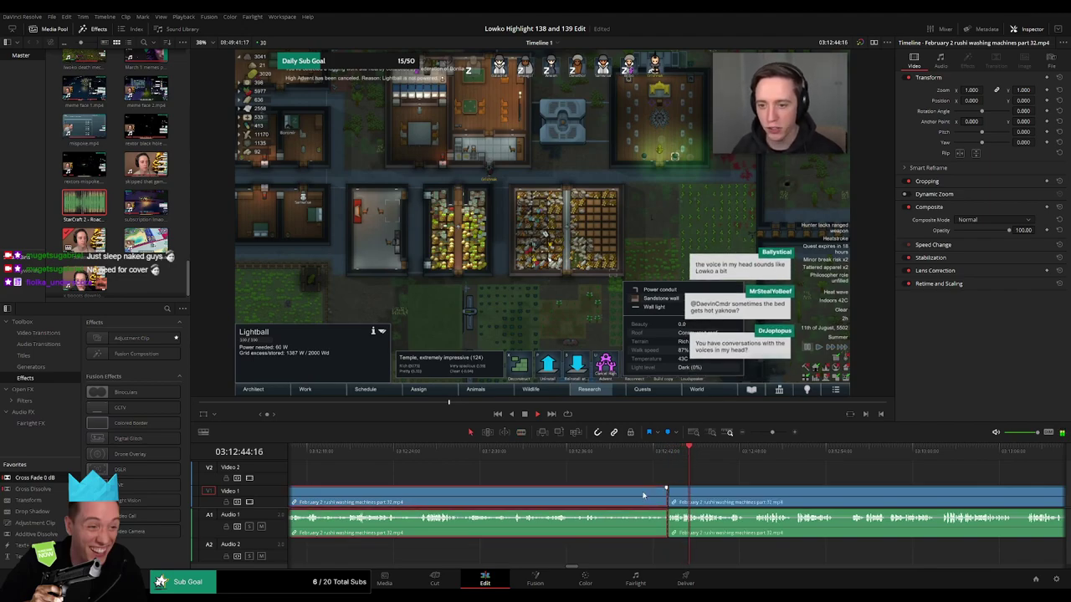
key(Delete)
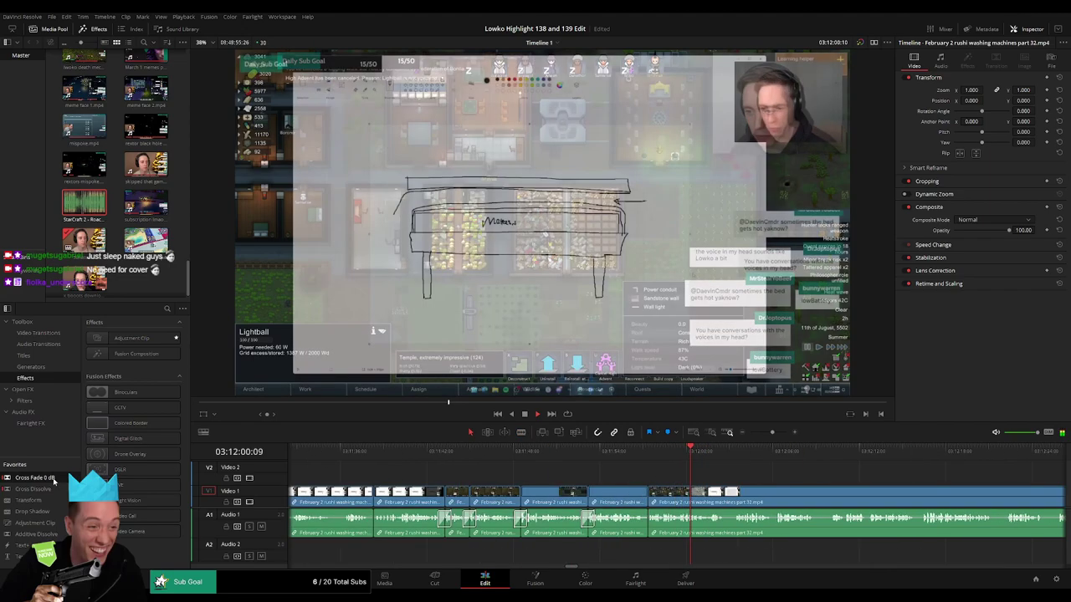
drag(53, 479, 650, 518)
- Cut out the short pause in the drawing footage from about 03:12:09 to 03:12:10
drag(777, 492, 564, 487)
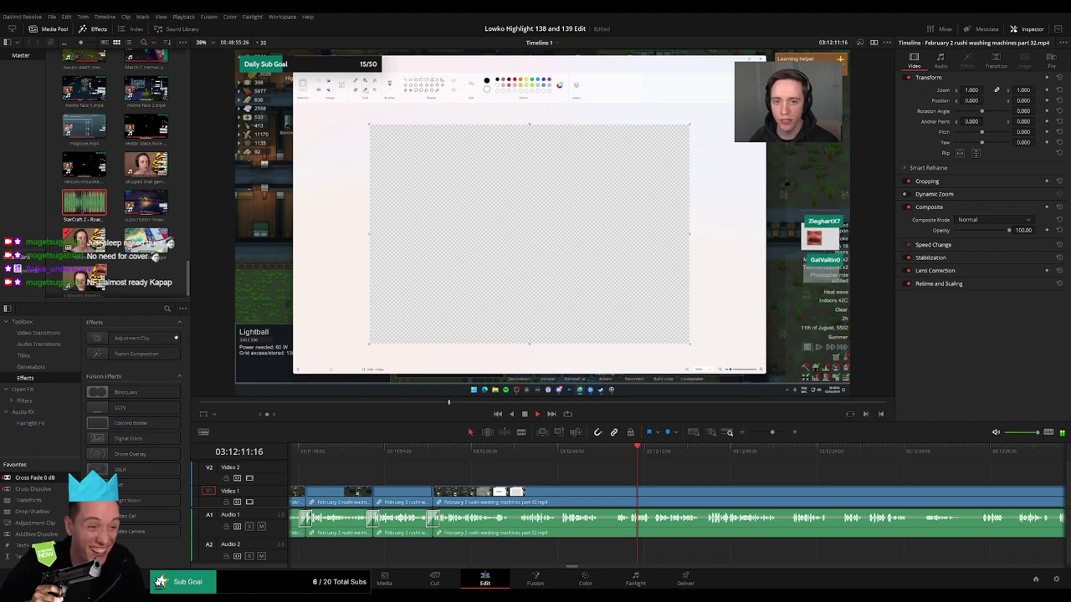
scroll(623, 484, right, 2)
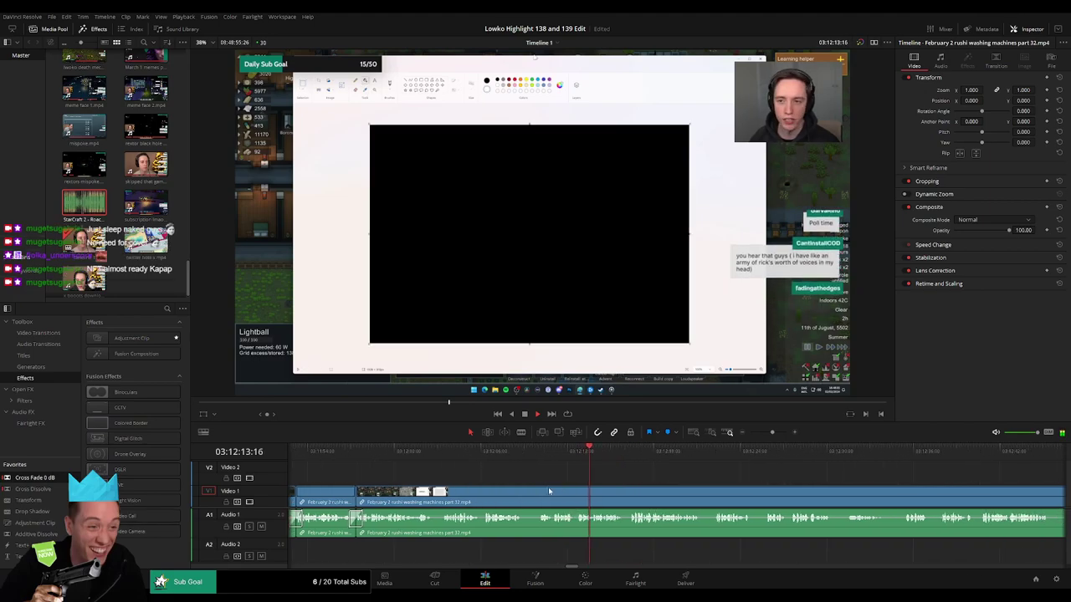
key(b)
click(523, 494)
key(a)
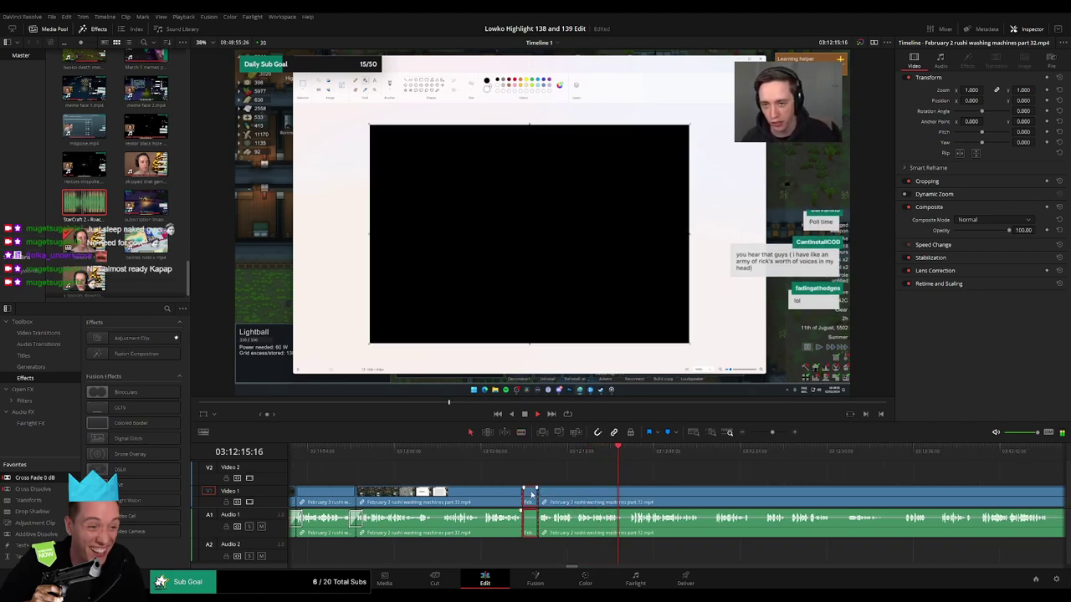
drag(700, 485, 539, 478)
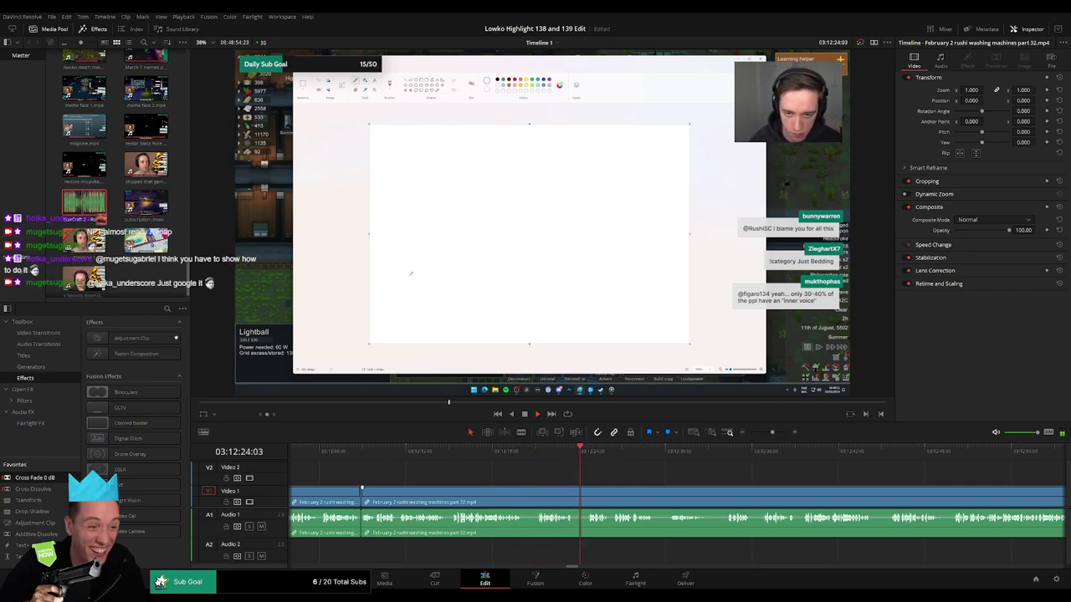
- Cut out the short blank-canvas section from about 03:12:24 to 03:12:25
drag(600, 480, 542, 490)
key(b)
click(517, 494)
click(530, 493)
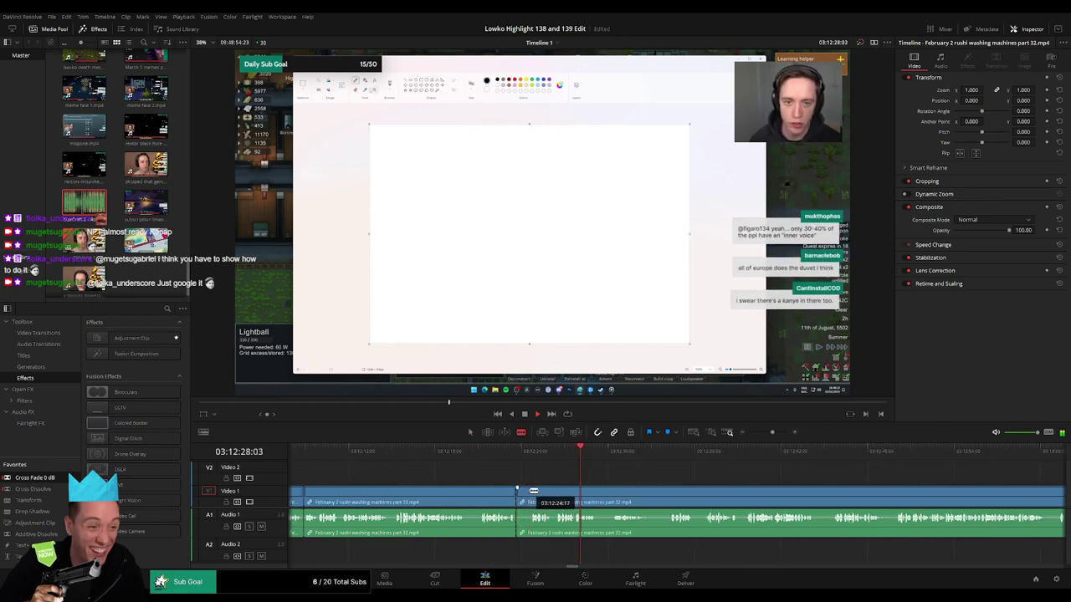
key(a)
click(524, 495)
key(Delete)
- Cut out the short silence in the drawing footage from about 03:12:20 to 03:12:21
key(b)
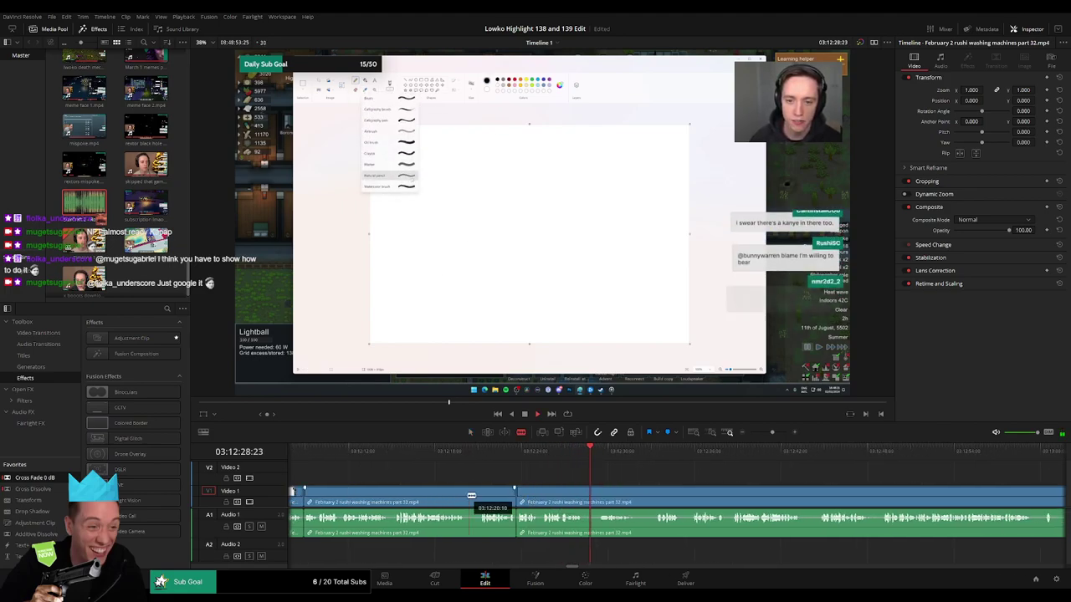
click(467, 496)
click(483, 496)
key(a)
click(474, 500)
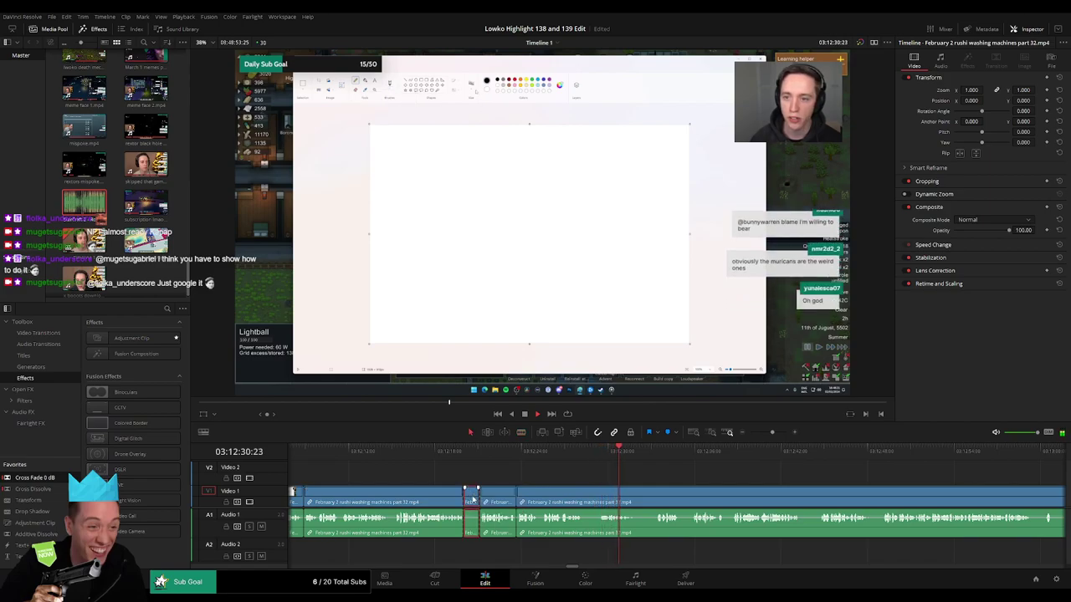
key(Delete)
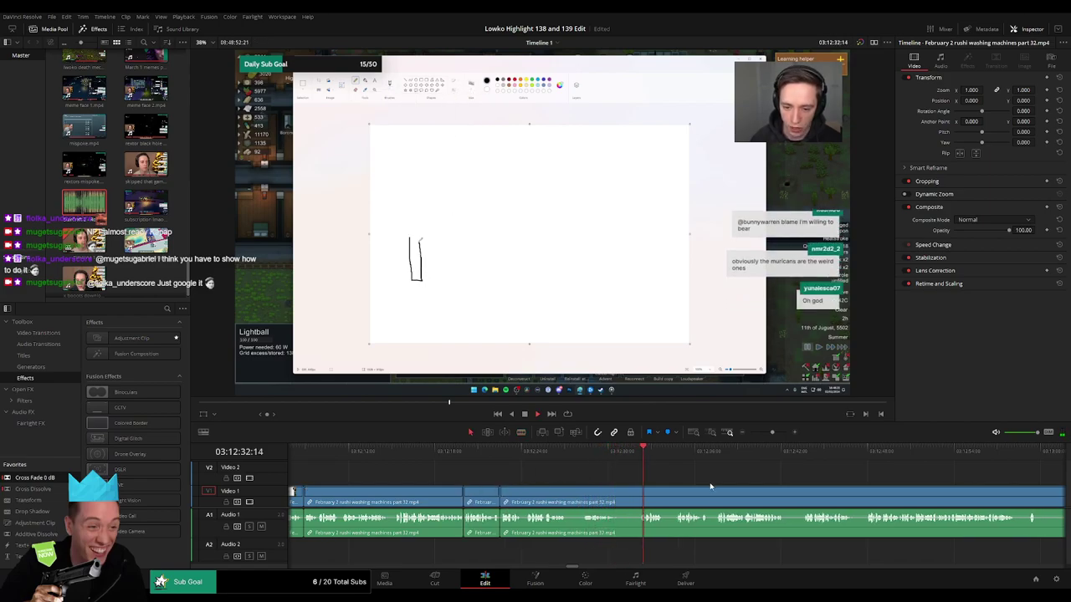
- Play through the two-bed drawing footage to about 03:14:29 and cut out the section from about 03:13:46 to 03:13:49
drag(711, 486, 496, 478)
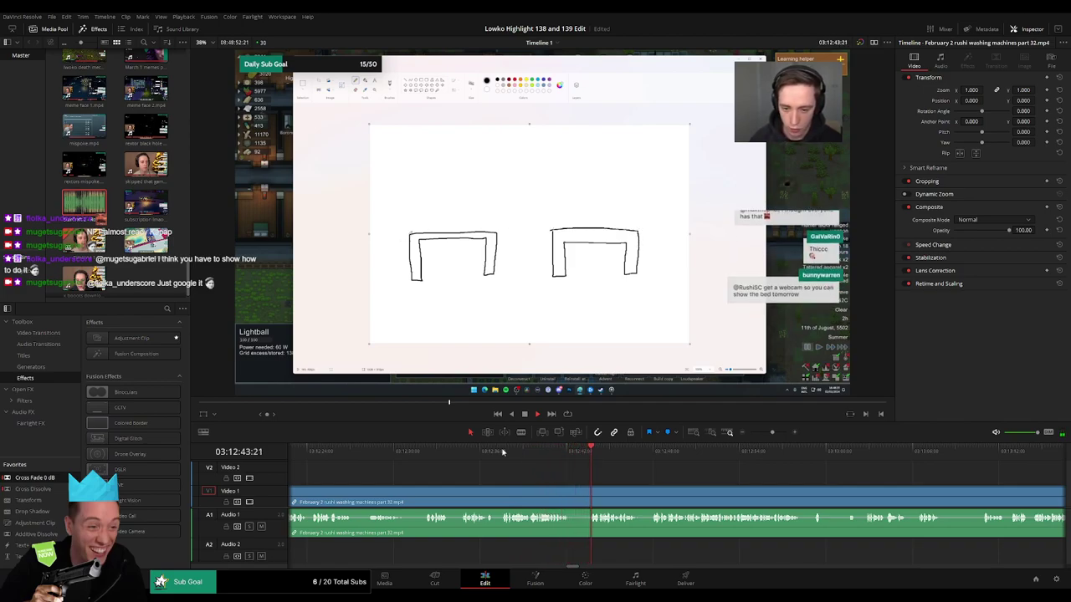
scroll(600, 473, right, 3)
key(b)
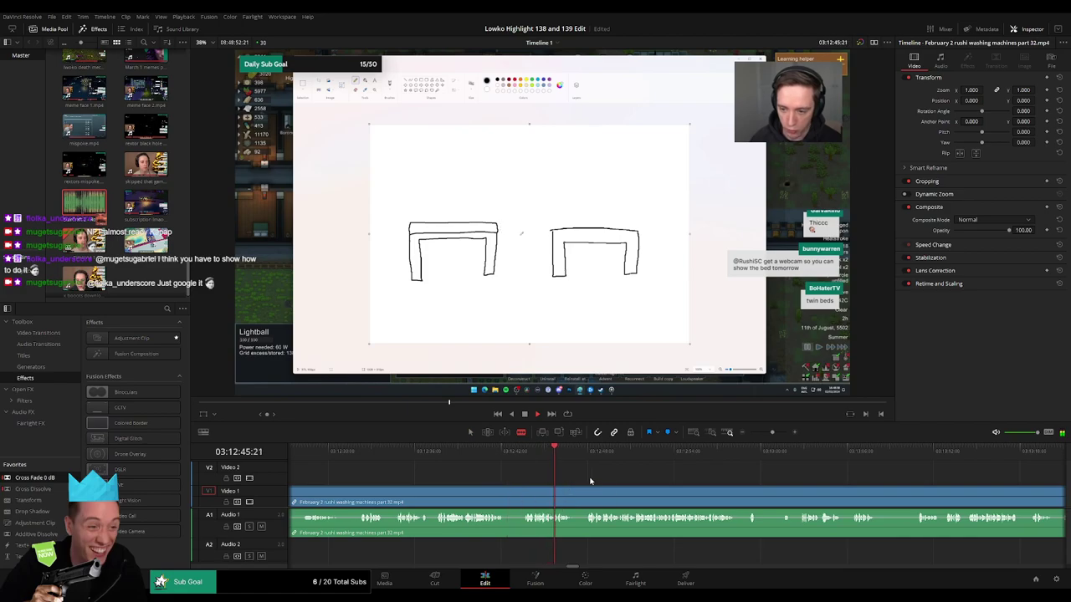
scroll(698, 475, right, 3)
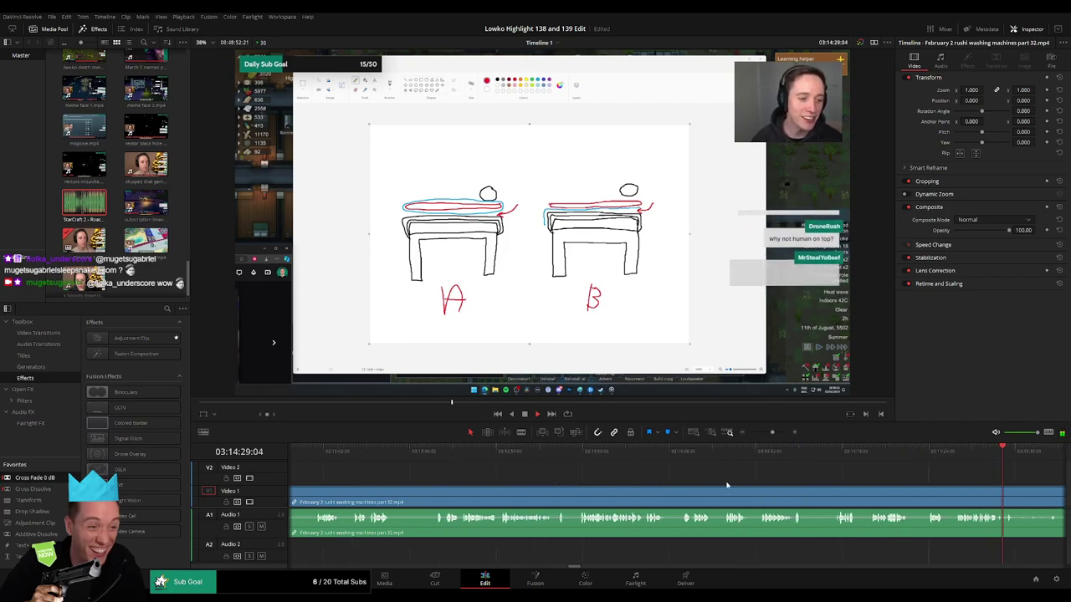
click(395, 495)
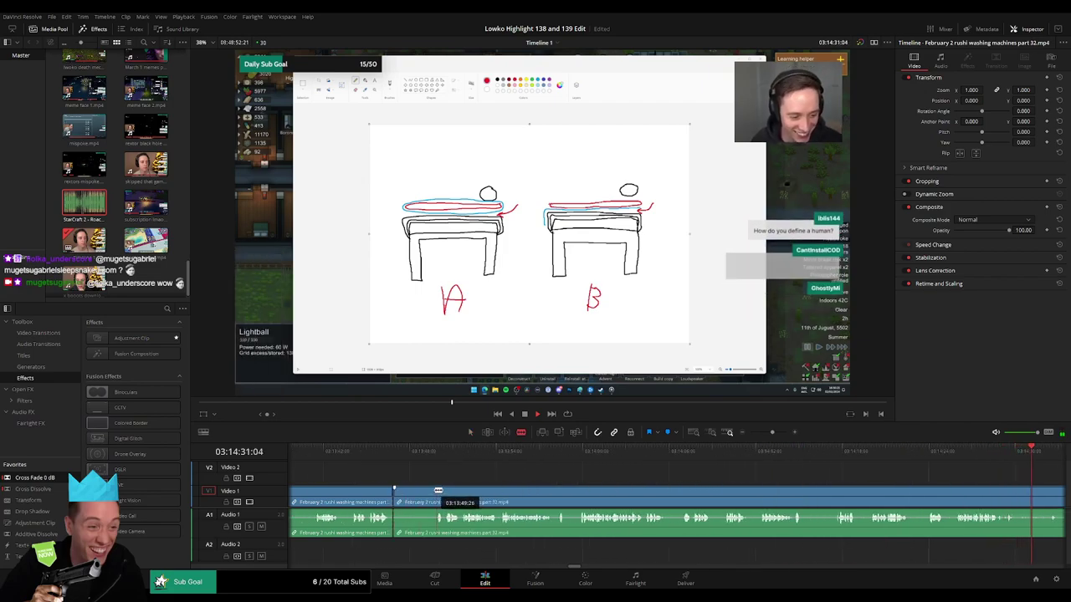
click(434, 496)
key(a)
click(425, 496)
key(Delete)
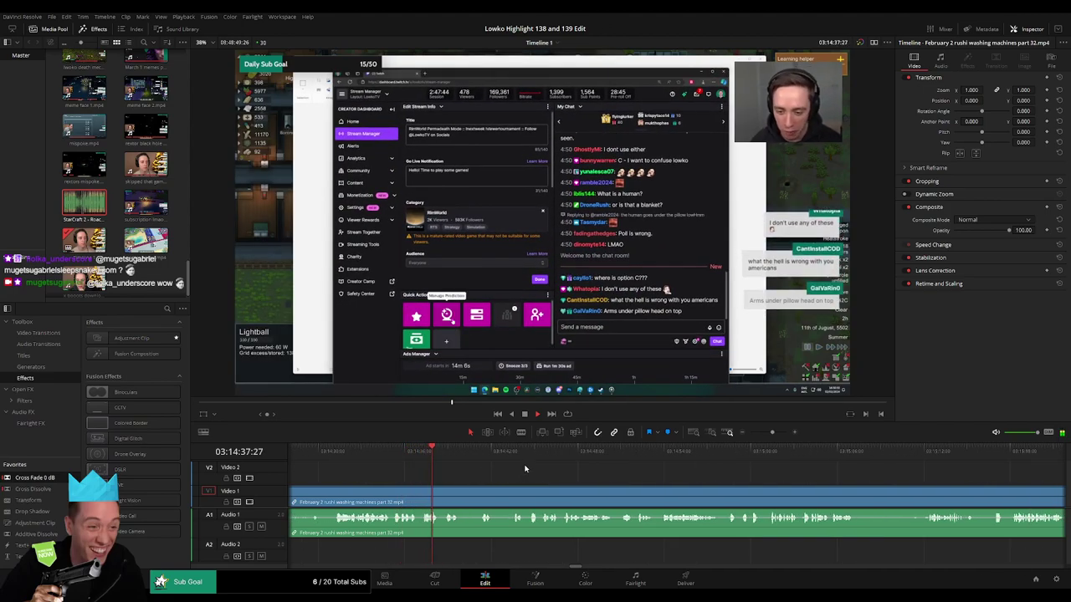
- Play through the poll footage, cut out the section from about 03:15:07 to 03:15:12, and crossfade the audio join
click(480, 452)
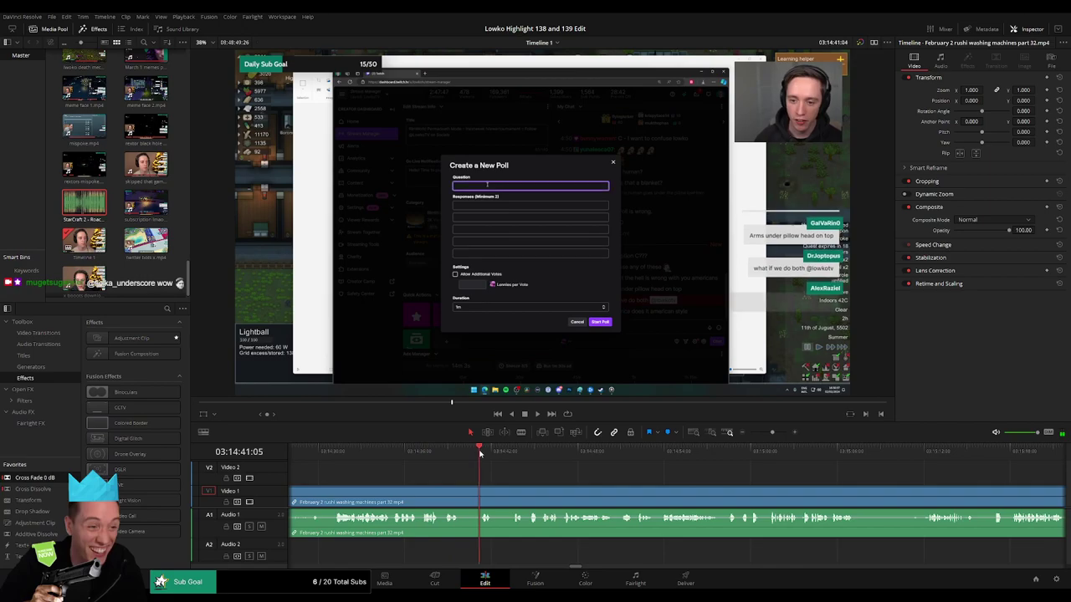
click(519, 450)
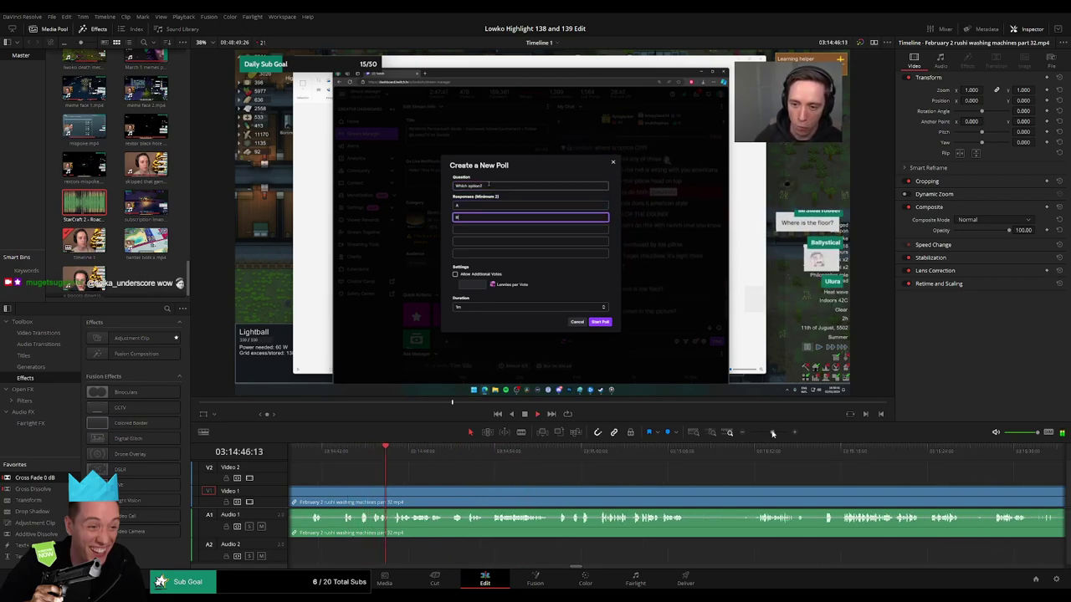
drag(773, 432, 754, 434)
drag(756, 434, 768, 433)
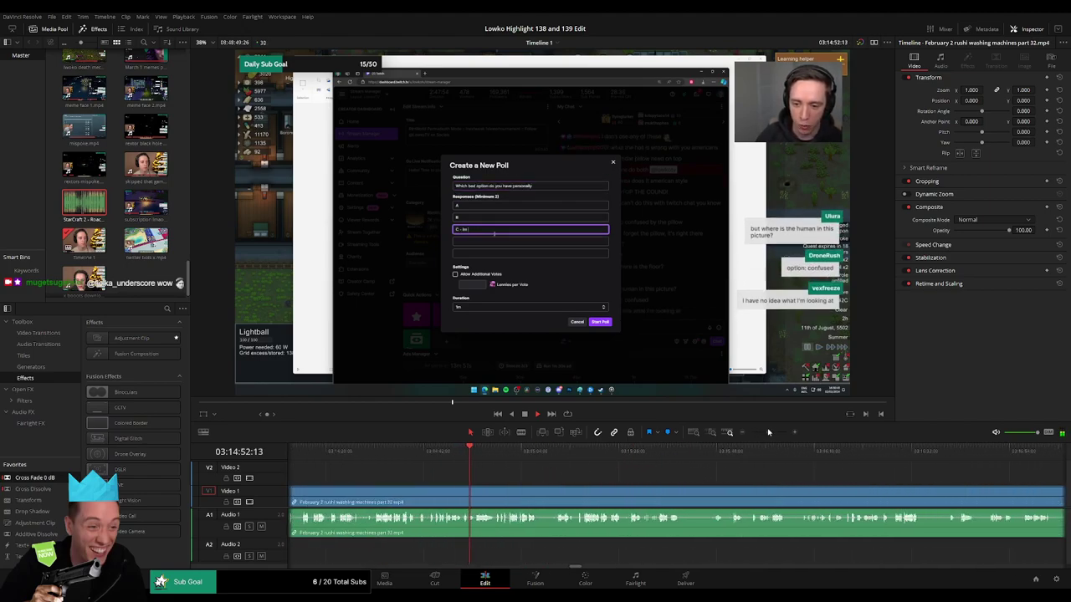
drag(768, 433, 772, 432)
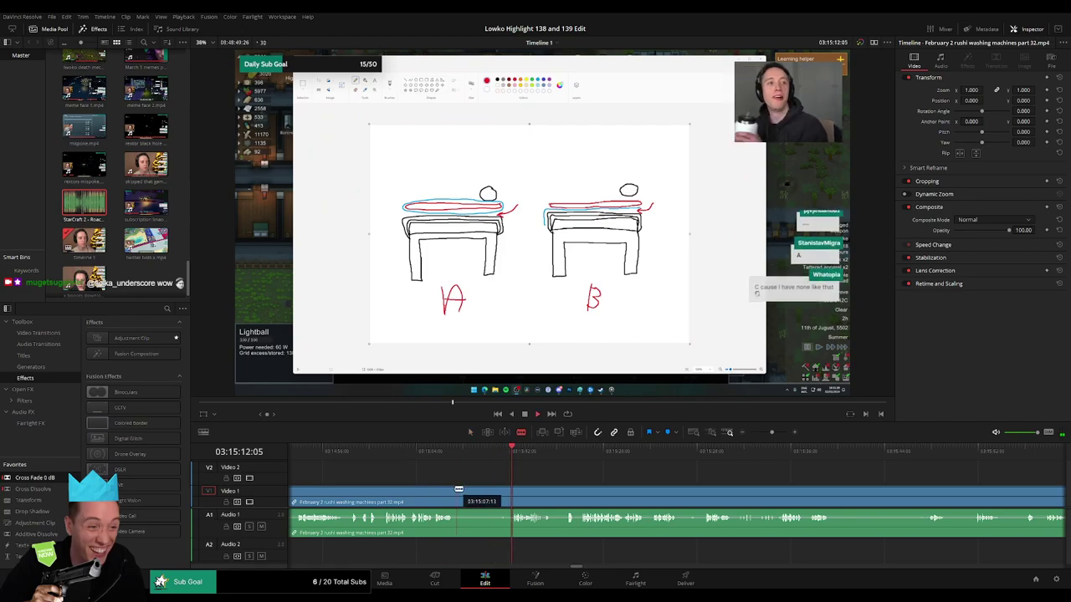
click(456, 490)
click(511, 494)
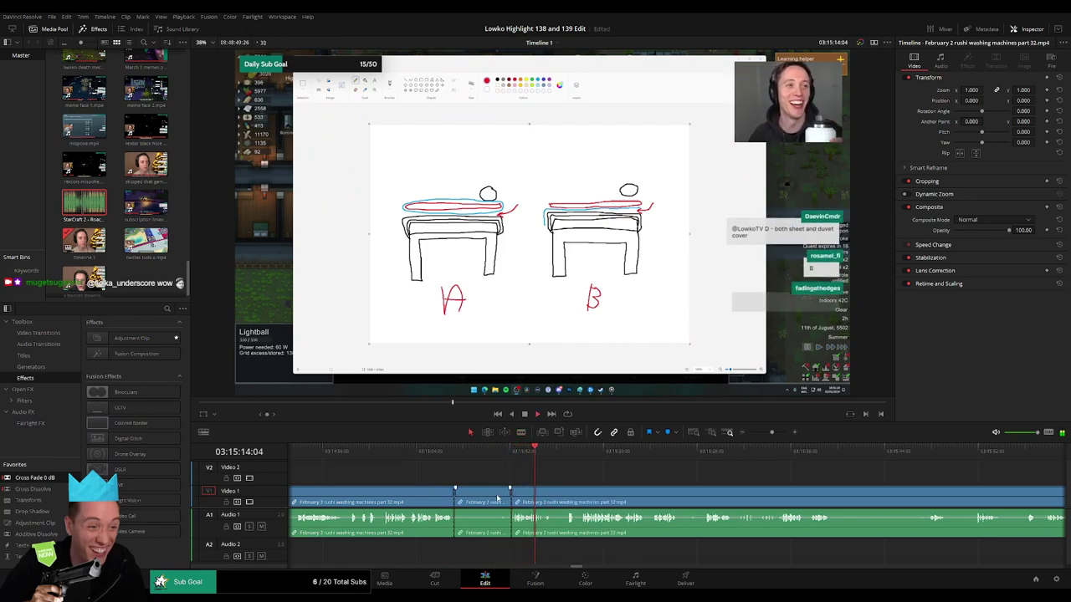
key(Delete)
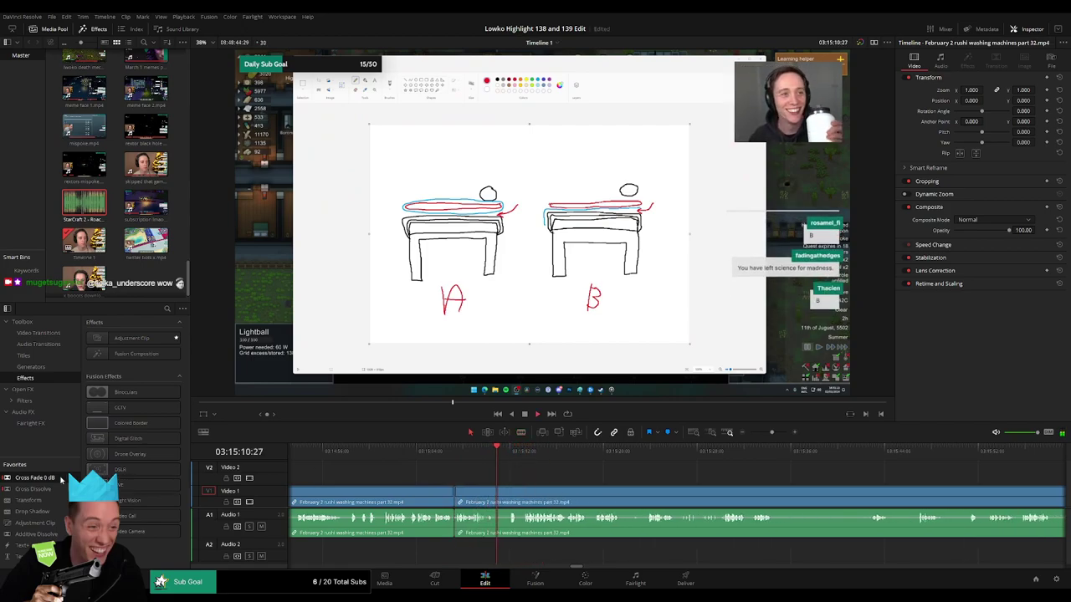
drag(452, 526, 455, 525)
- Cut out the short pause in the two-bed drawing footage from about 03:15:10 to 03:15:12
click(487, 498)
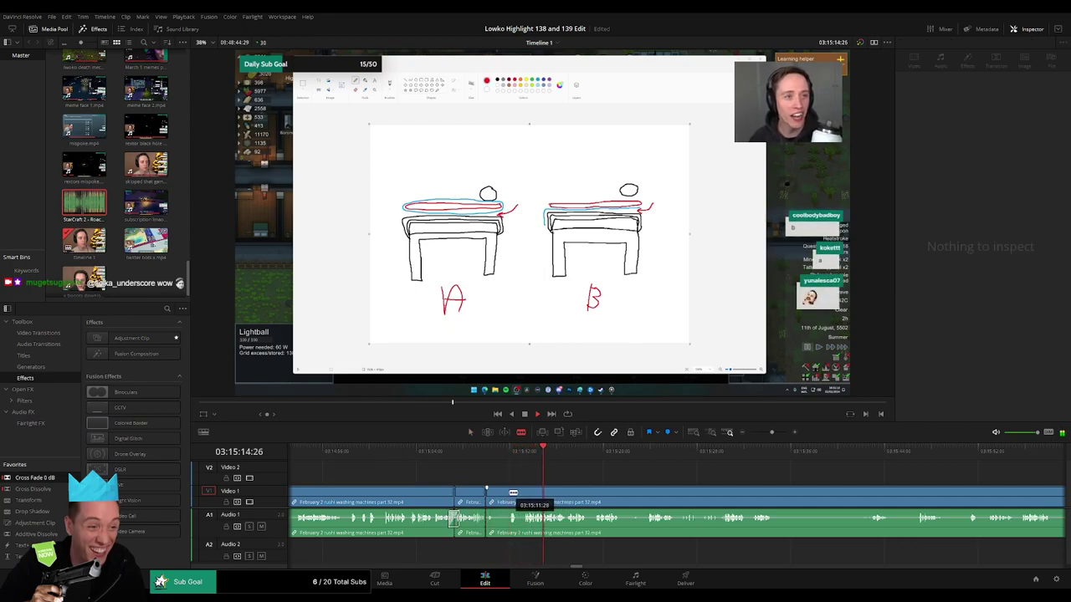
click(508, 498)
key(a)
click(500, 499)
key(Delete)
- Cut out the short section from about 03:15:19 to 03:15:21 and crossfade the audio at the join
scroll(466, 482, right, 4)
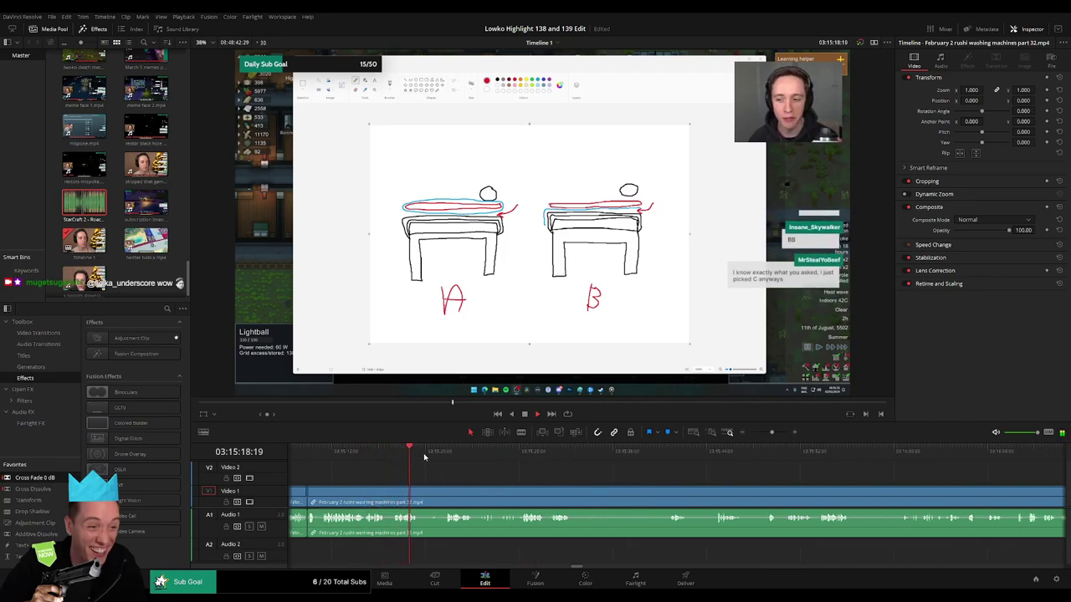
key(b)
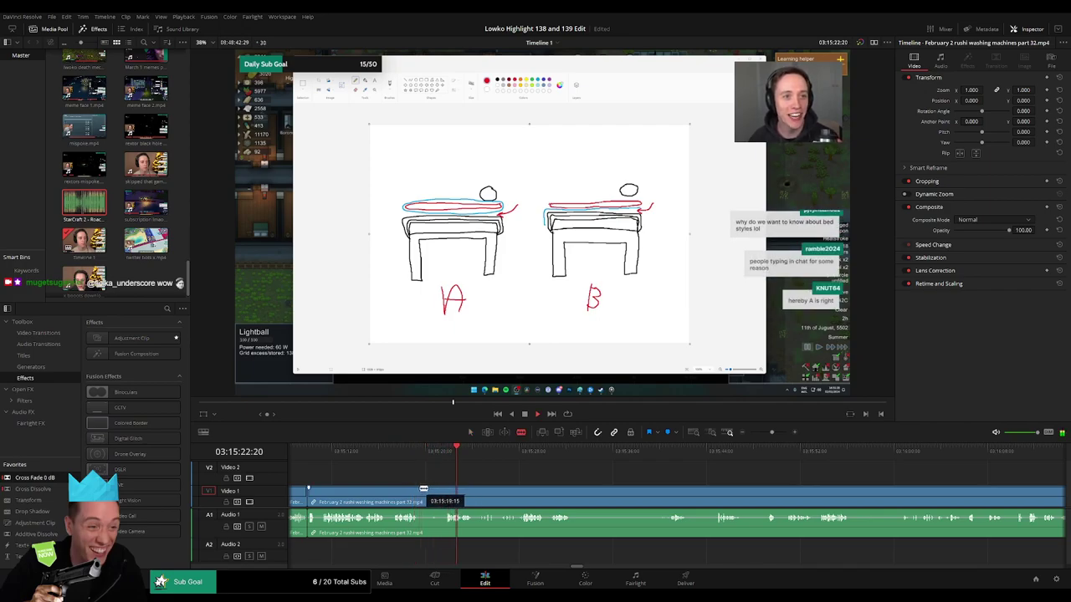
click(420, 492)
click(444, 492)
key(a)
key(Delete)
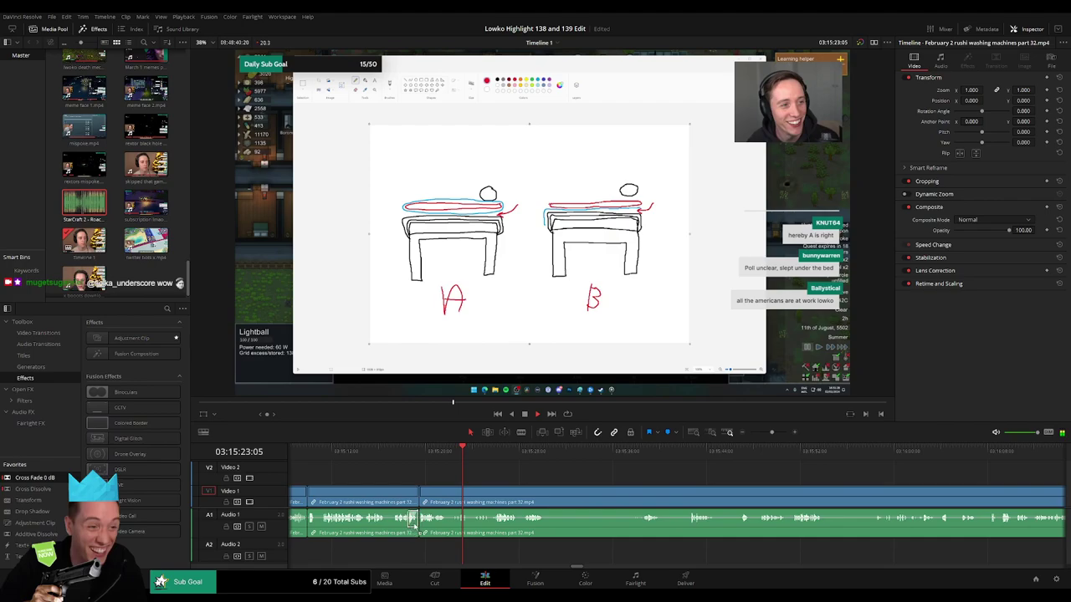
- Cut out the mostly silent section from about 03:15:30 to 03:15:38 and crossfade the audio at the join
click(481, 485)
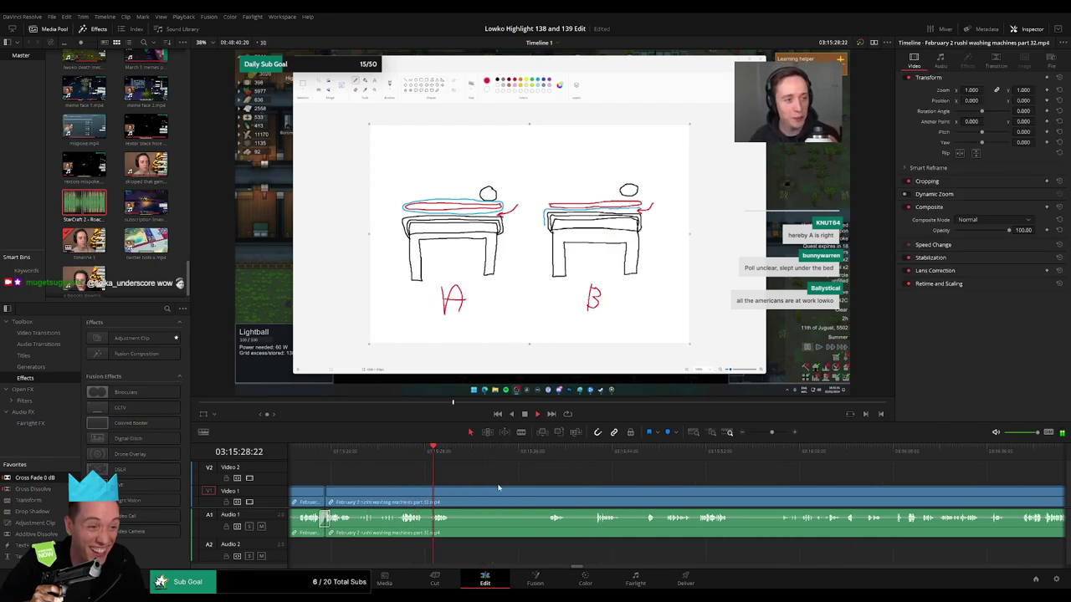
click(540, 457)
key(b)
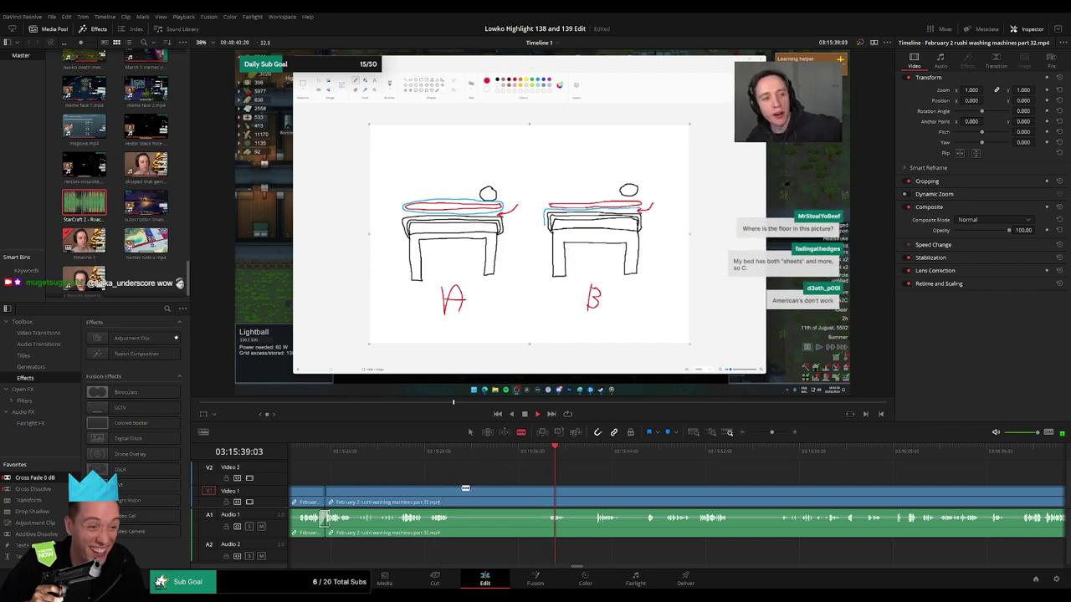
click(451, 488)
click(546, 497)
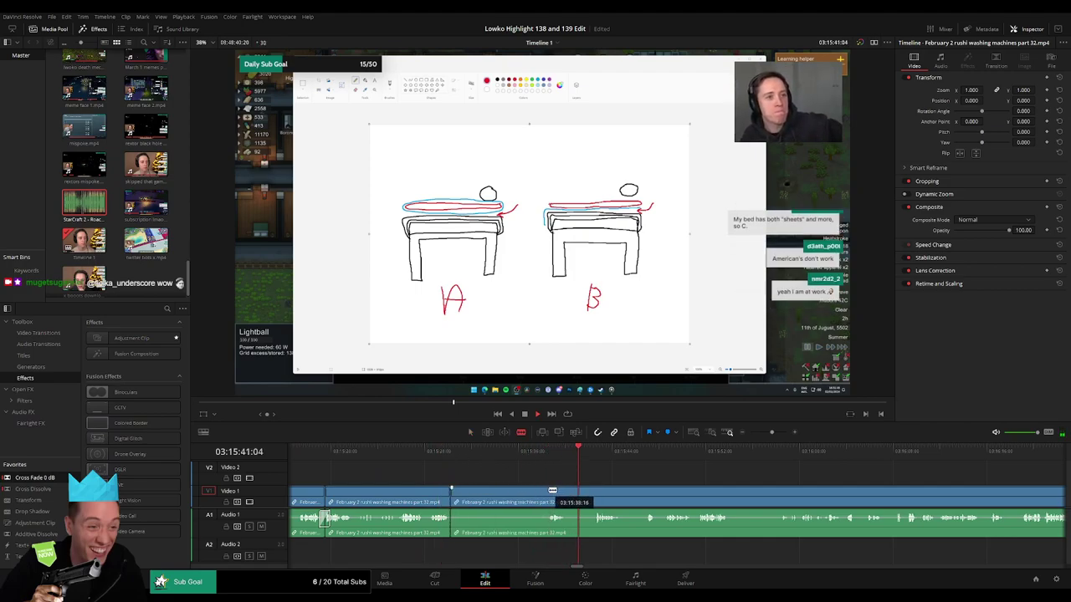
key(a)
click(530, 499)
key(Delete)
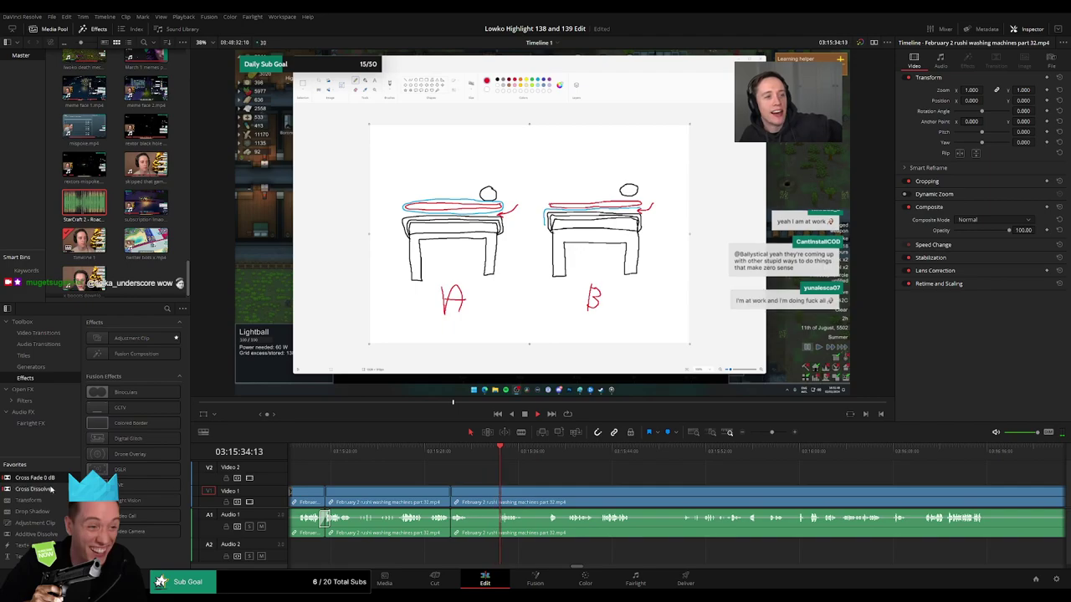
click(451, 519)
- Cut out the short section of the drawing footage from about 03:15:32 to 03:15:34
click(469, 496)
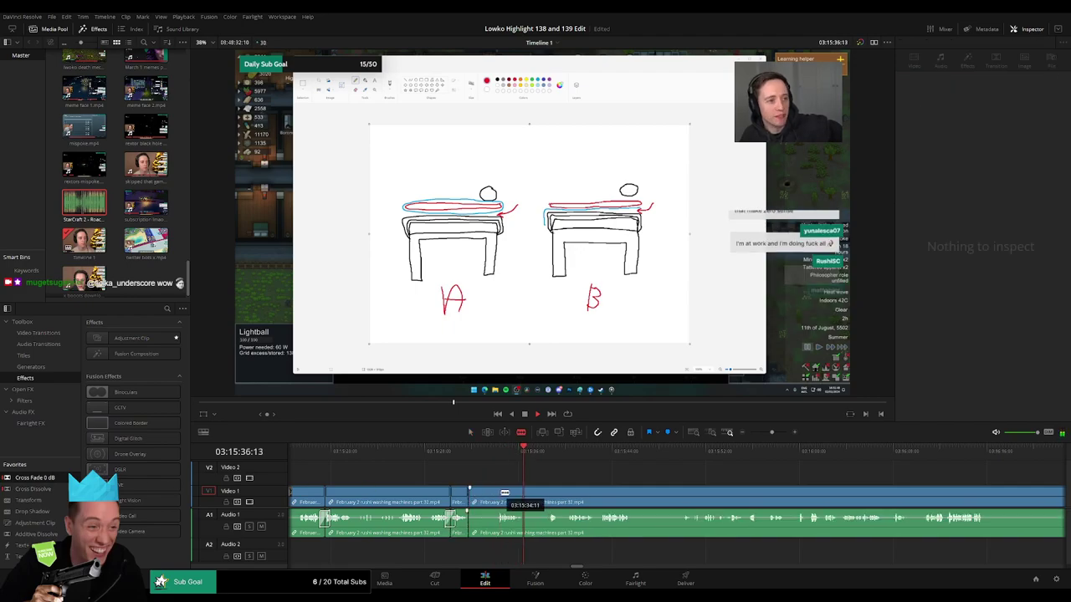
click(498, 496)
key(a)
click(486, 499)
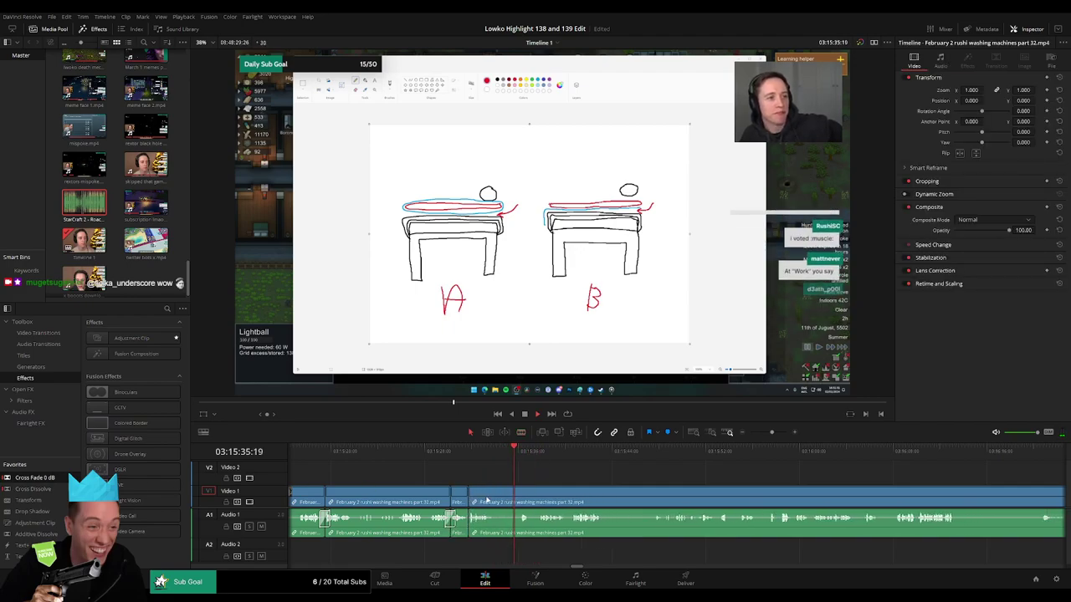
key(Delete)
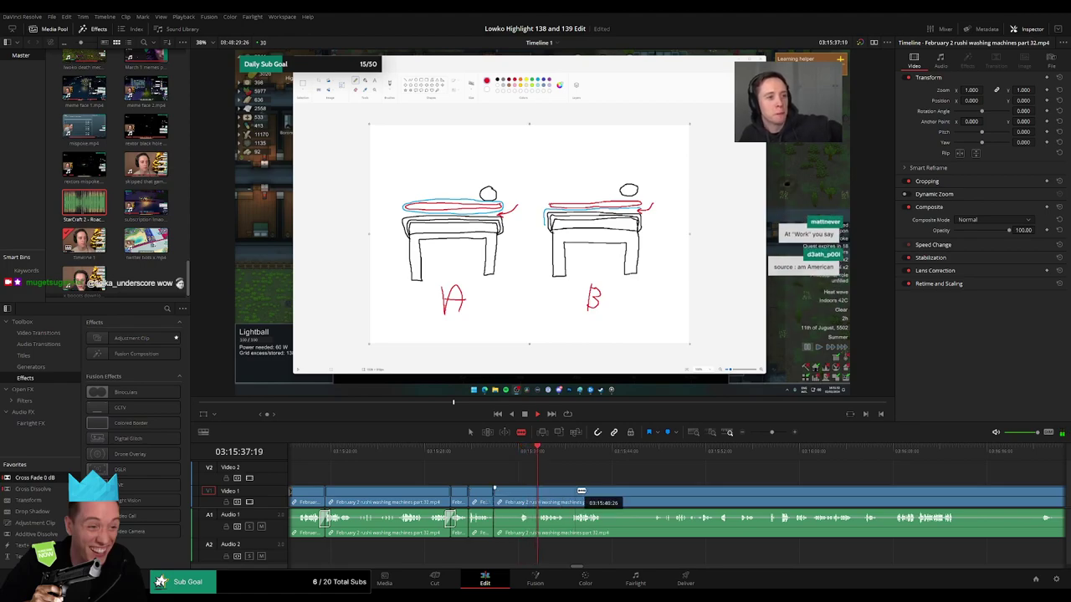
- Cut out the section of the drawing footage from about 03:15:34 to 03:15:38
scroll(562, 492, right, 2)
click(474, 496)
key(a)
click(464, 501)
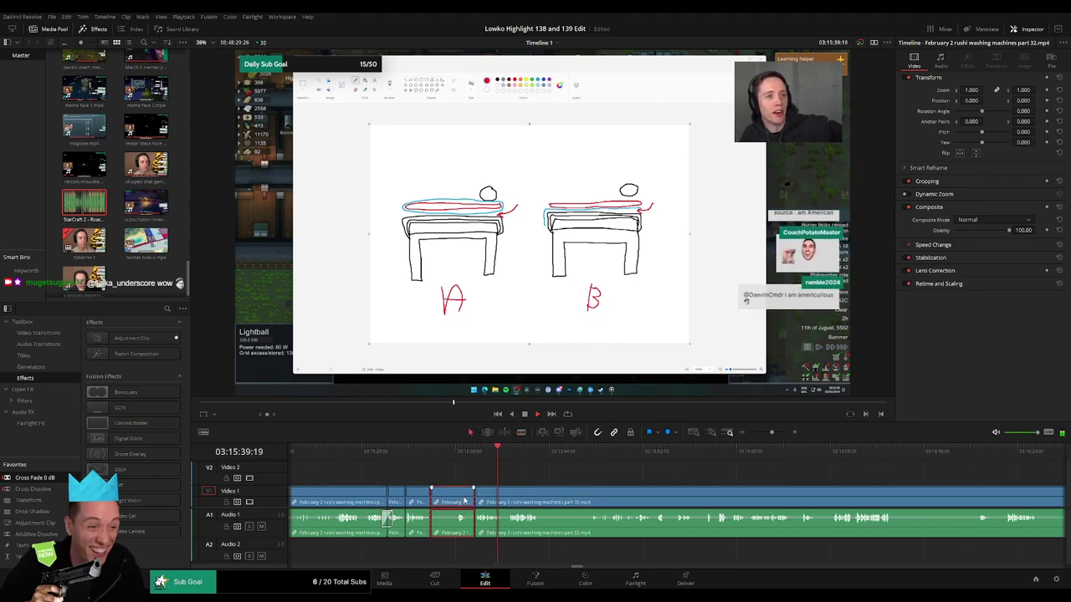
key(Delete)
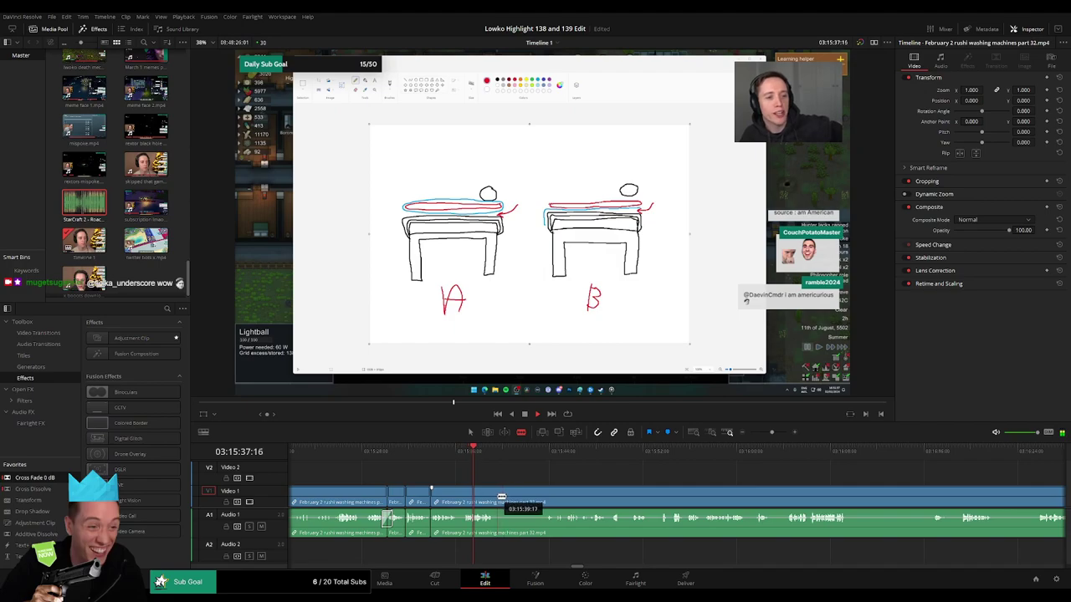
- Skim the footage after 03:15:39 and cut out the long section from about 03:15:39 to 03:16:04
click(499, 497)
click(545, 456)
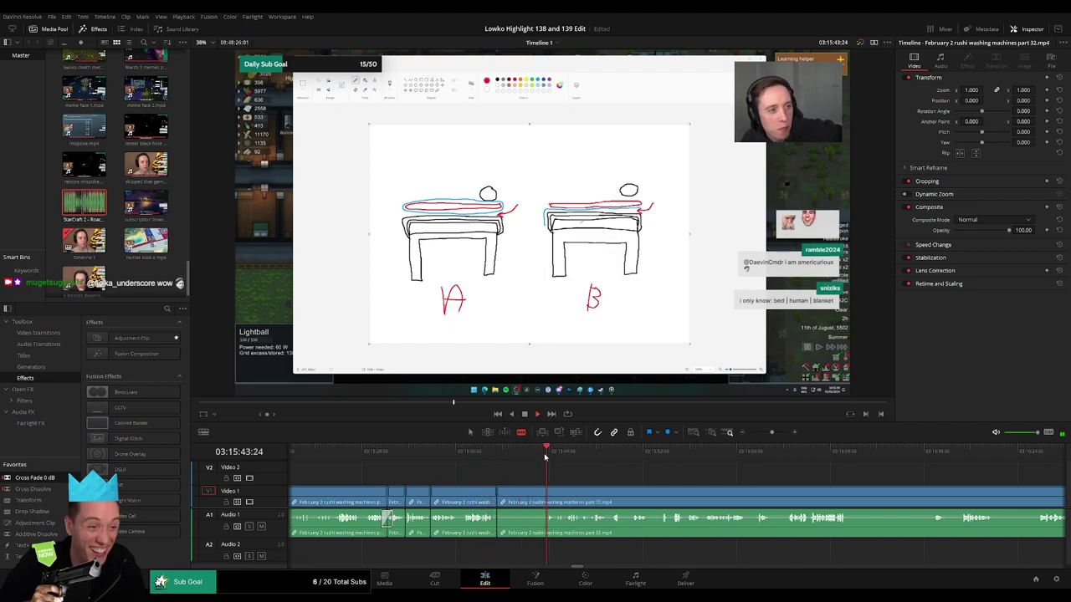
drag(584, 478, 529, 474)
click(535, 457)
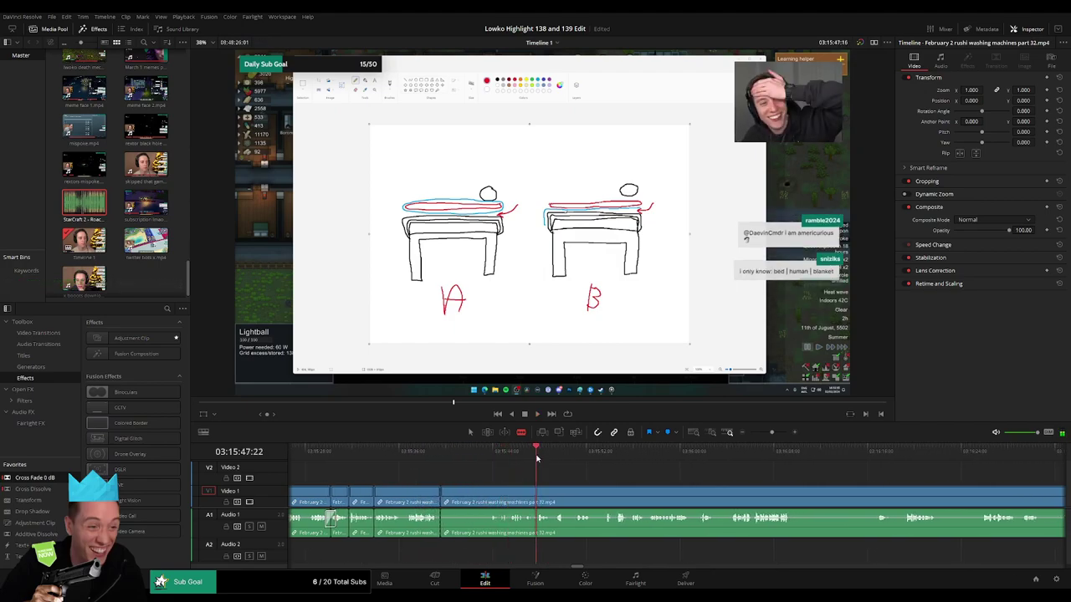
click(555, 456)
click(583, 456)
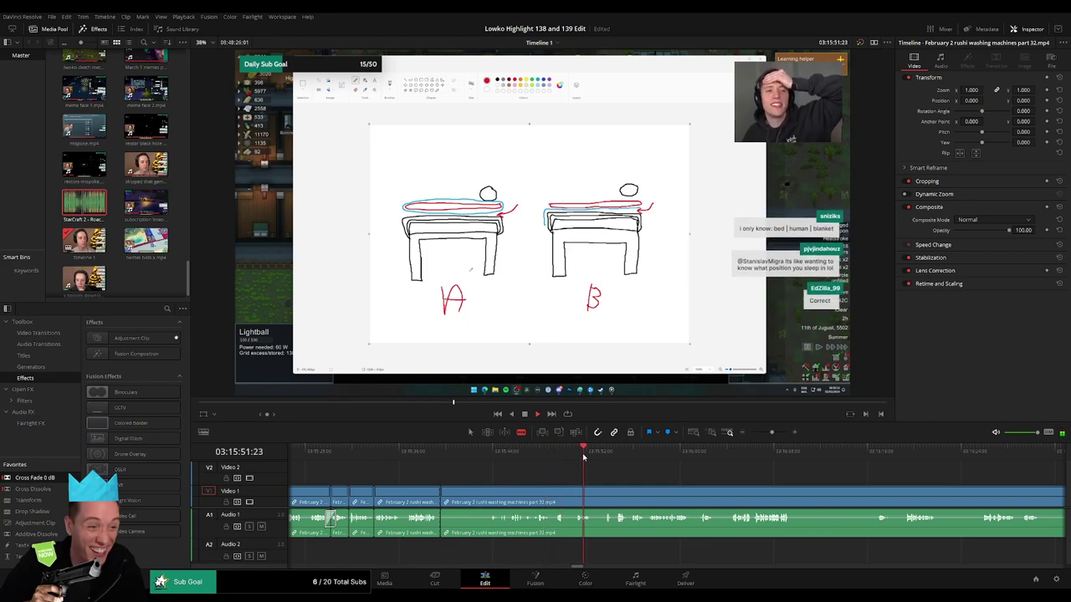
scroll(552, 460, right, 3)
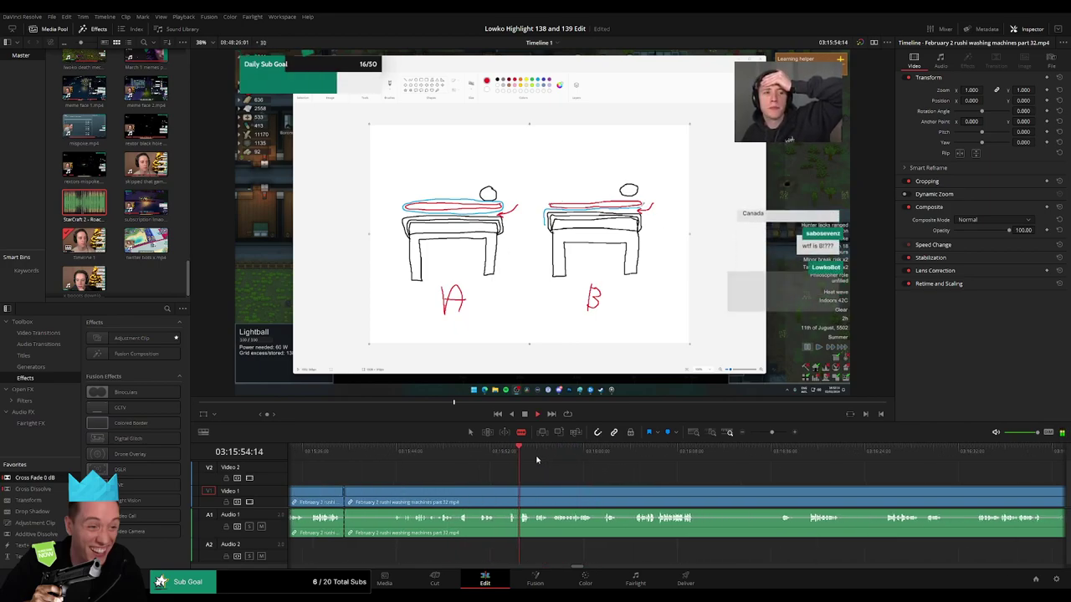
click(537, 448)
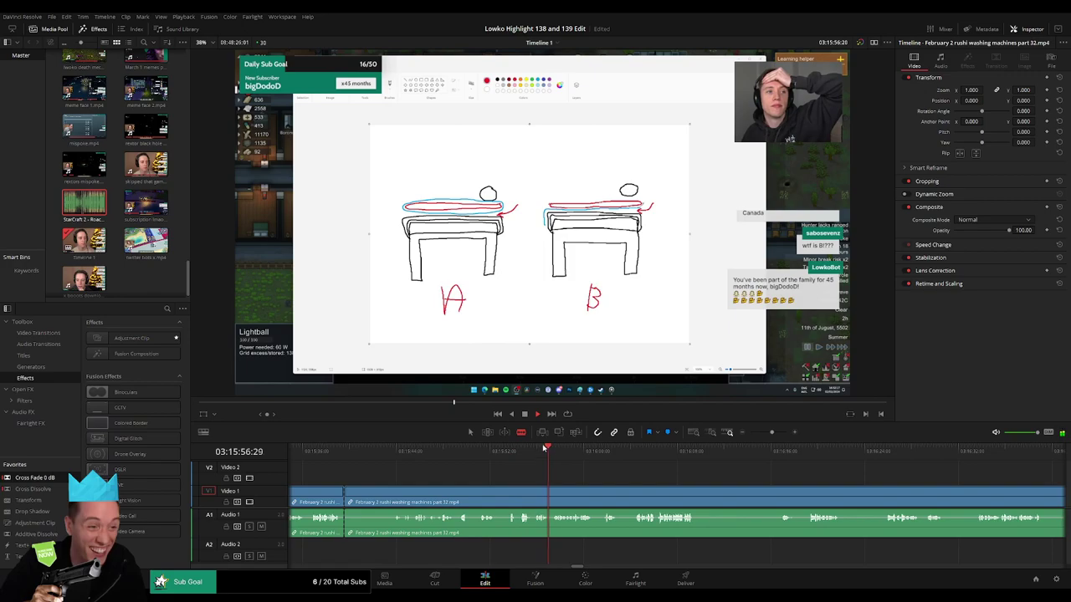
click(599, 452)
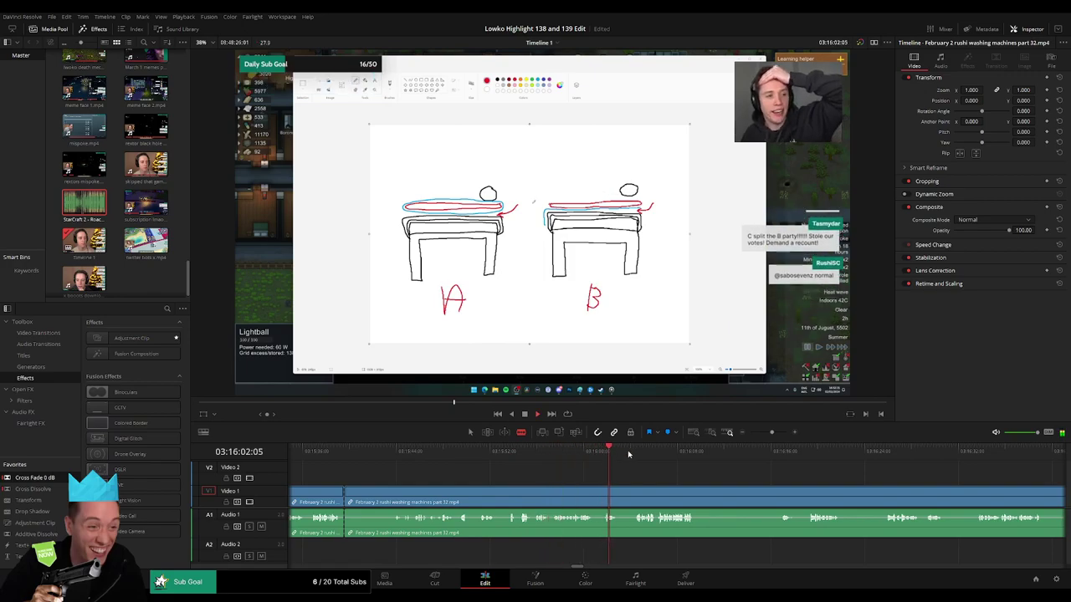
click(632, 455)
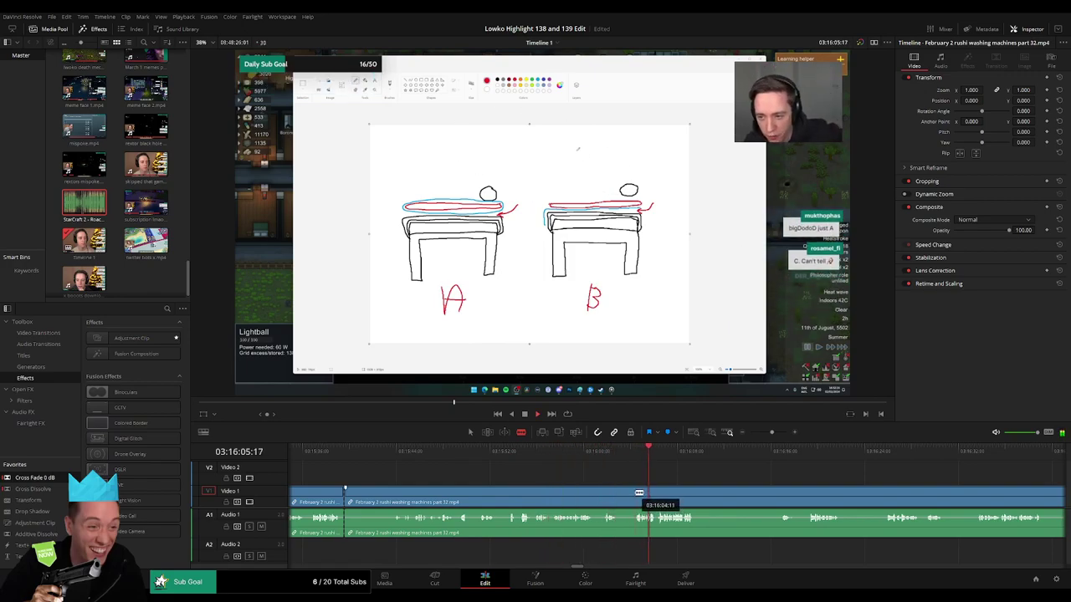
click(635, 493)
key(a)
click(619, 499)
key(Delete)
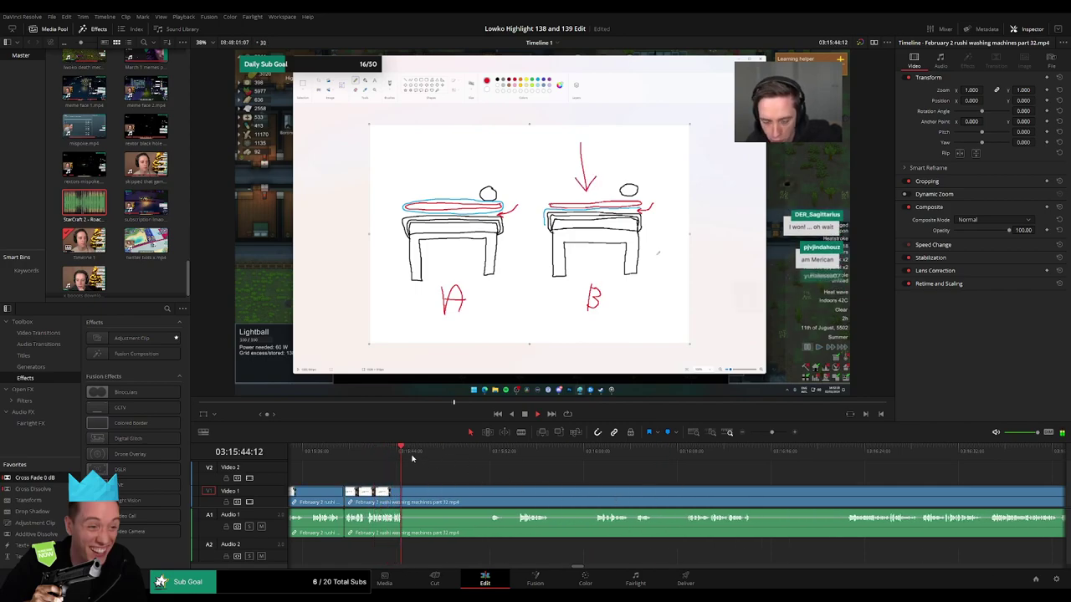
- Cut out the section after the red arrow is drawn, from about 03:15:45 to 03:15:54
drag(412, 454, 488, 454)
key(b)
click(408, 503)
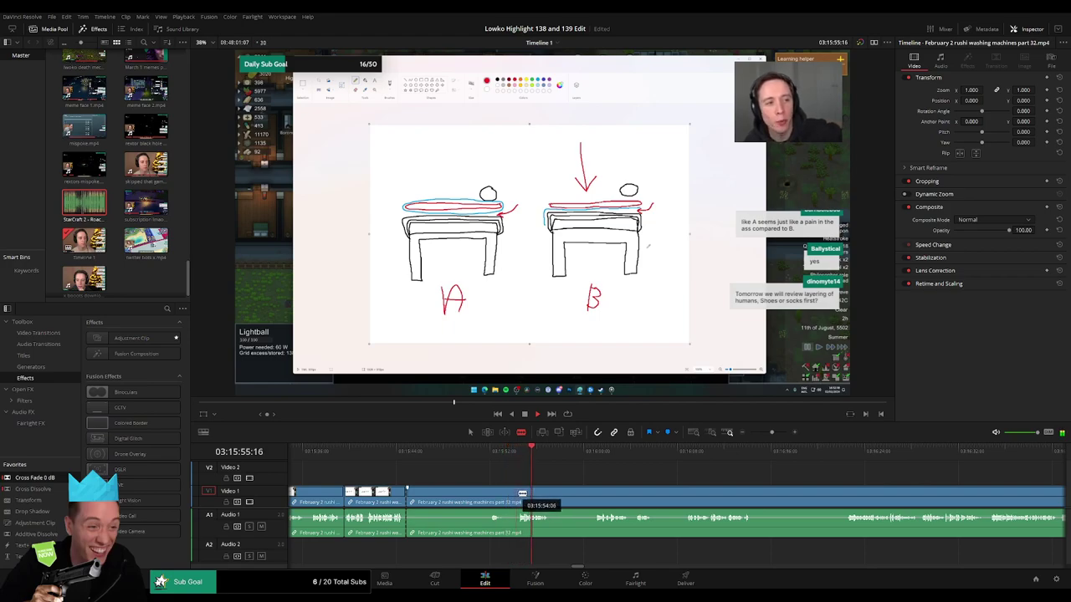
click(517, 500)
key(a)
click(502, 500)
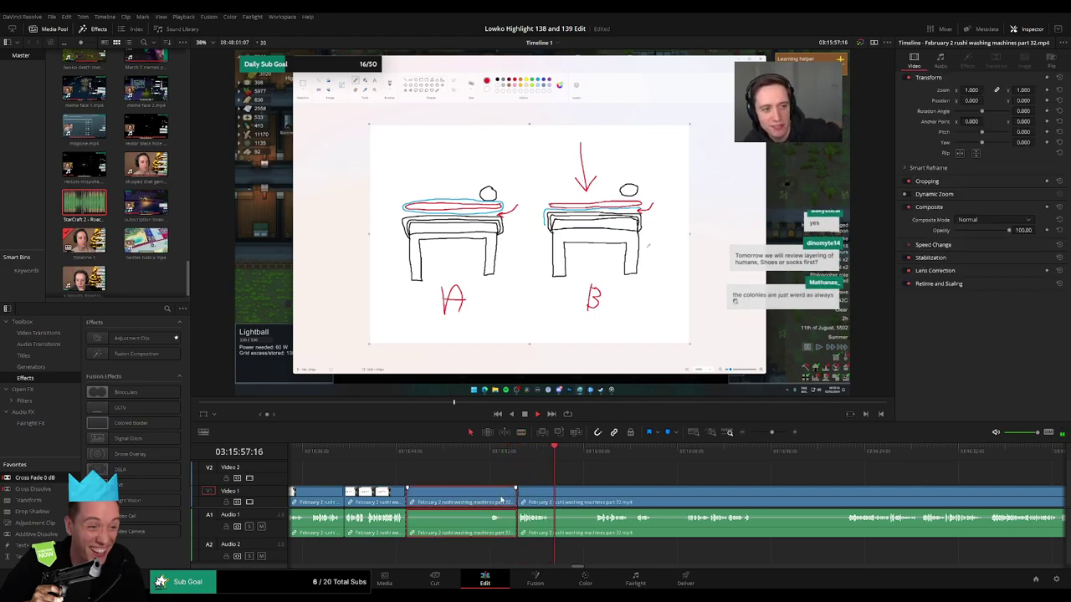
key(Delete)
- Cut out the quiet section of the drawing footage from about 03:15:48 to 03:15:51
drag(442, 500, 486, 497)
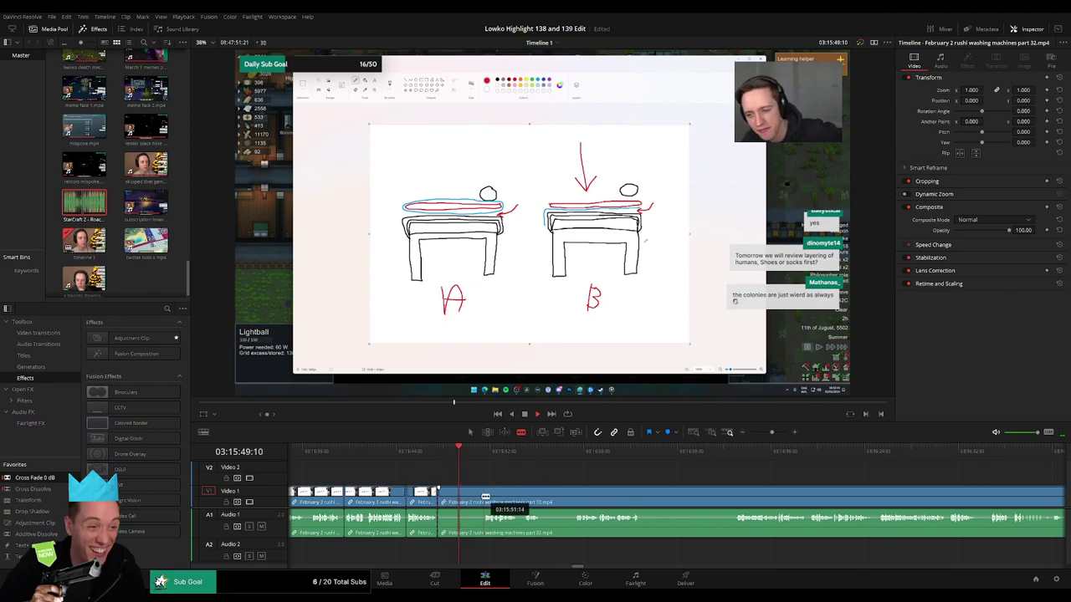
click(482, 497)
key(a)
click(469, 499)
key(Delete)
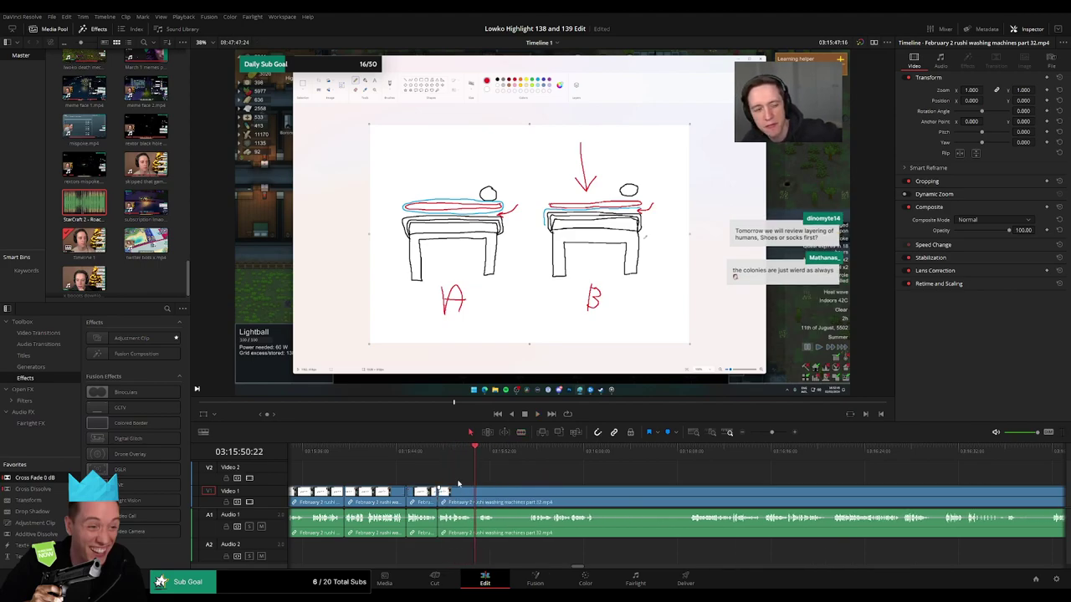
- Tighten the drawing footage from about 03:15:52 to 03:16:20 by cutting out its quiet sections, including about 03:16:18 to 03:16:19
drag(499, 501, 661, 491)
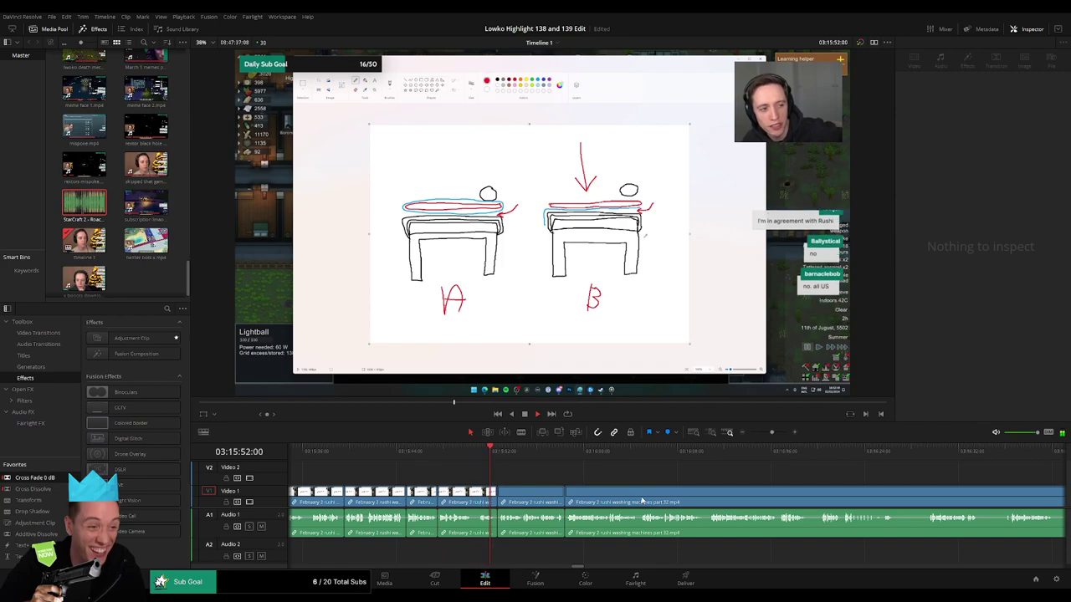
mouse_move(667, 500)
mouse_down()
mouse_move(511, 495)
mouse_move(549, 496)
mouse_up()
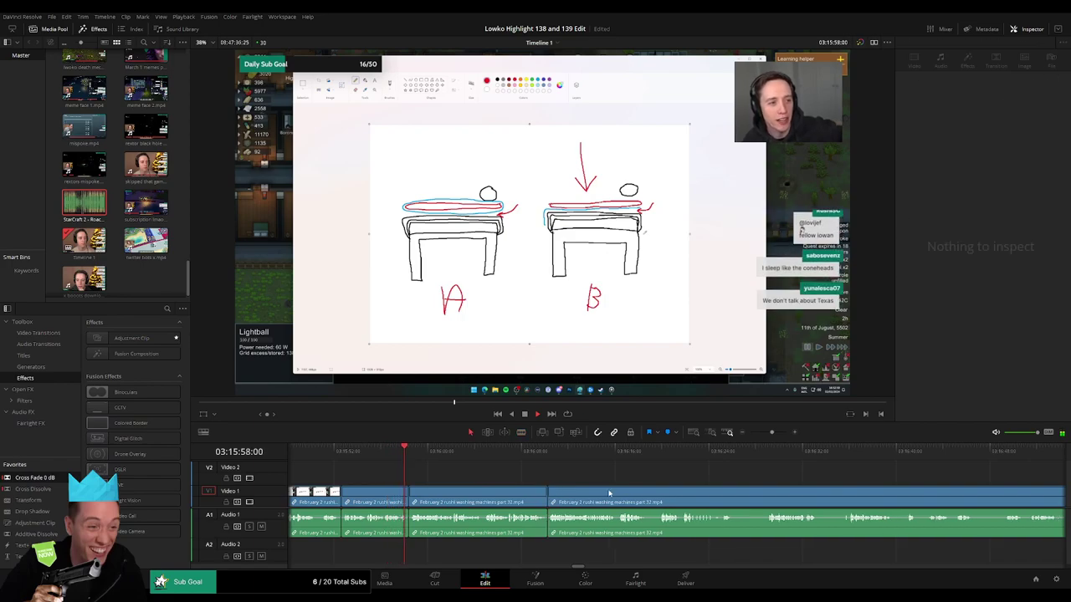
key(b)
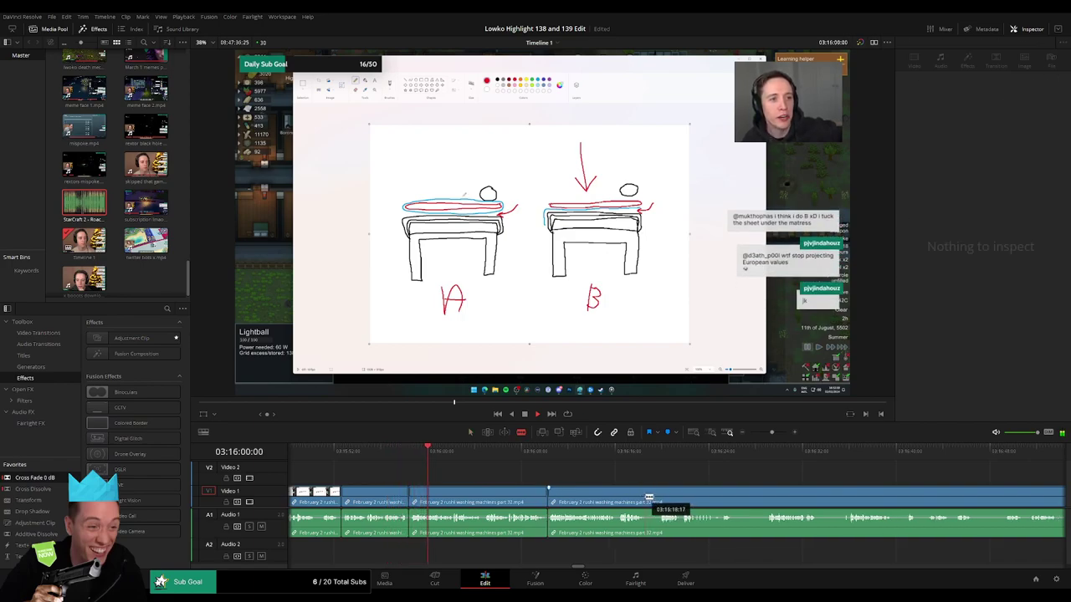
click(649, 497)
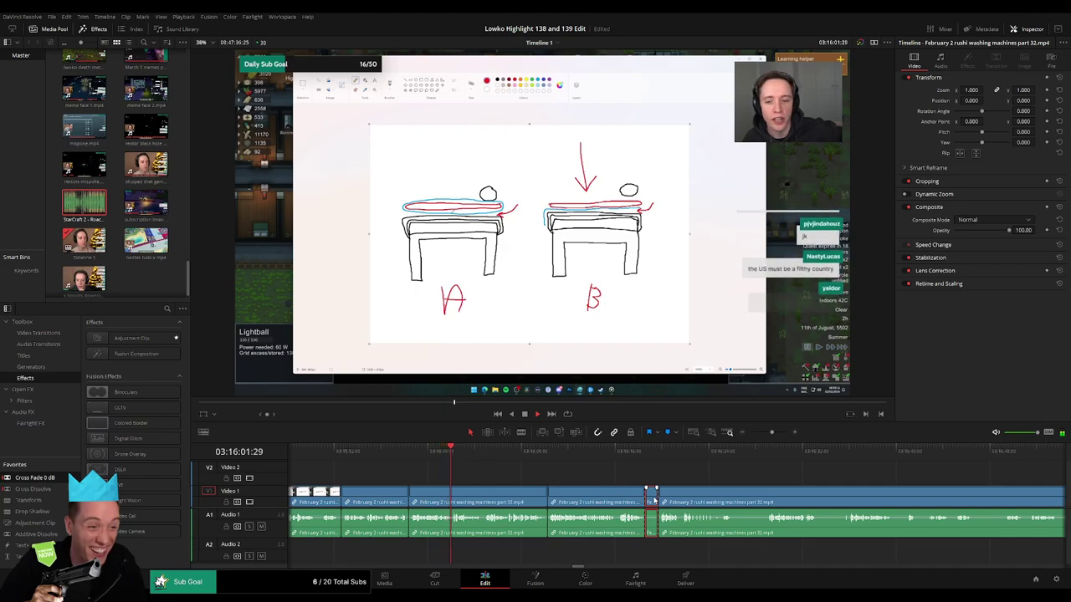
key(Delete)
- Play on through the drawing footage and cut out the quiet section from about 03:16:23 to 03:16:28
drag(592, 487, 456, 538)
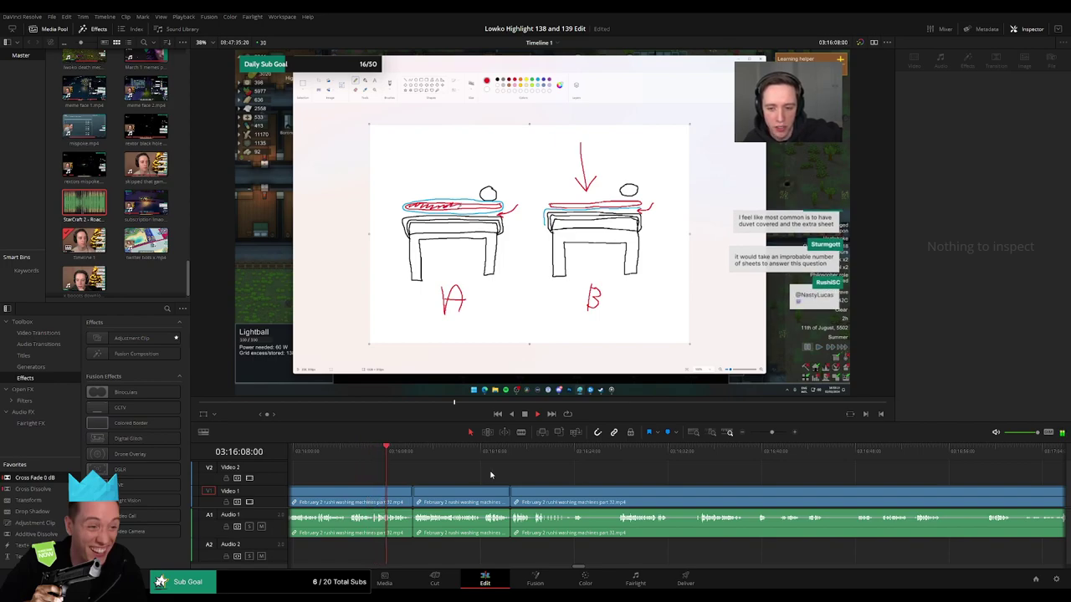
scroll(492, 479, right, 1)
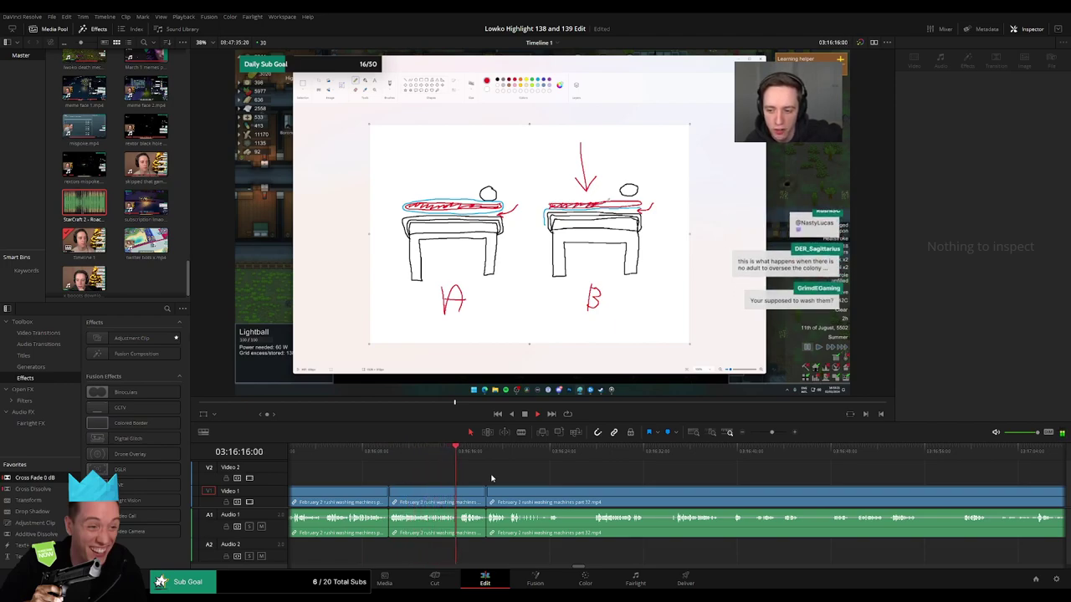
click(492, 478)
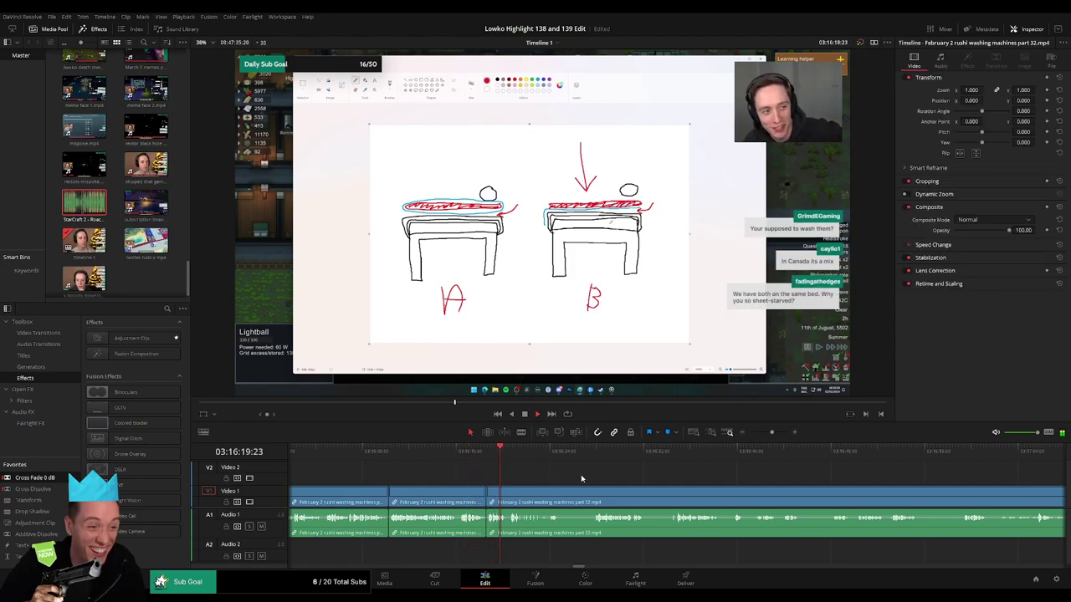
drag(582, 479, 385, 470)
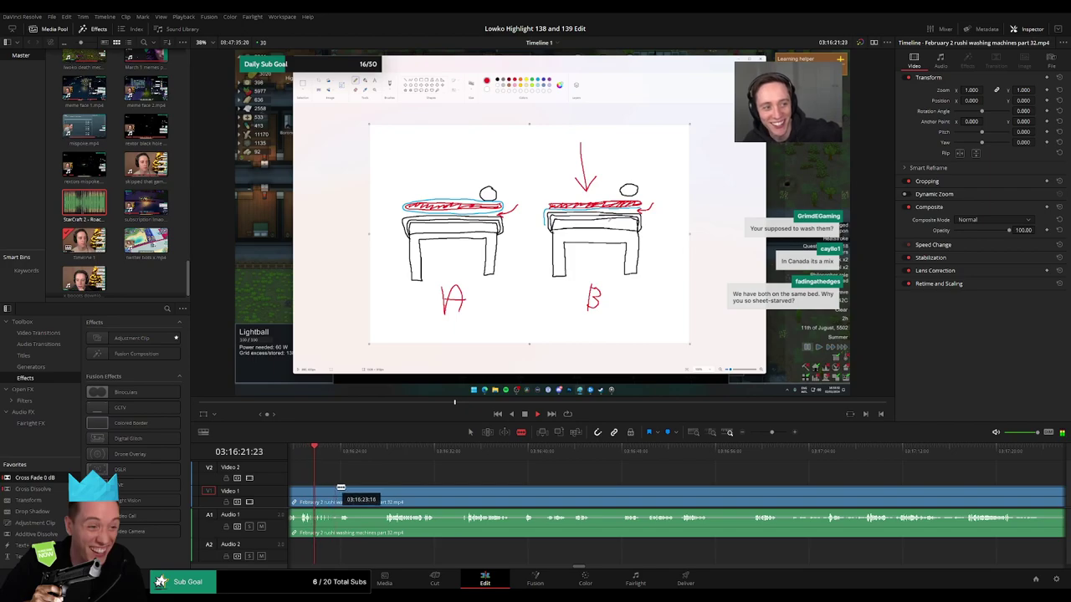
click(341, 488)
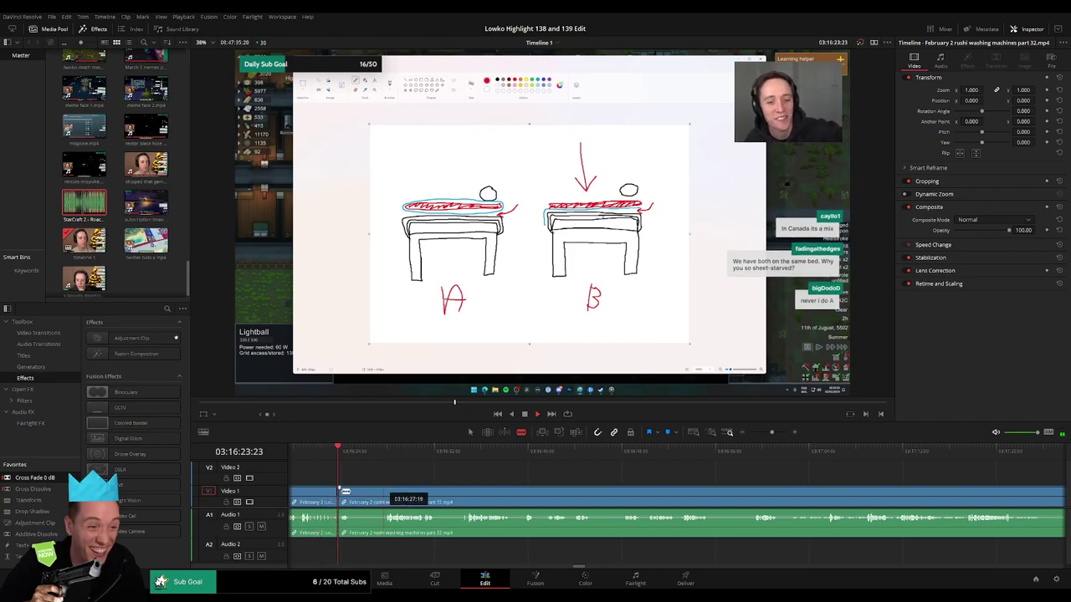
key(ctrl+z)
click(333, 492)
click(382, 453)
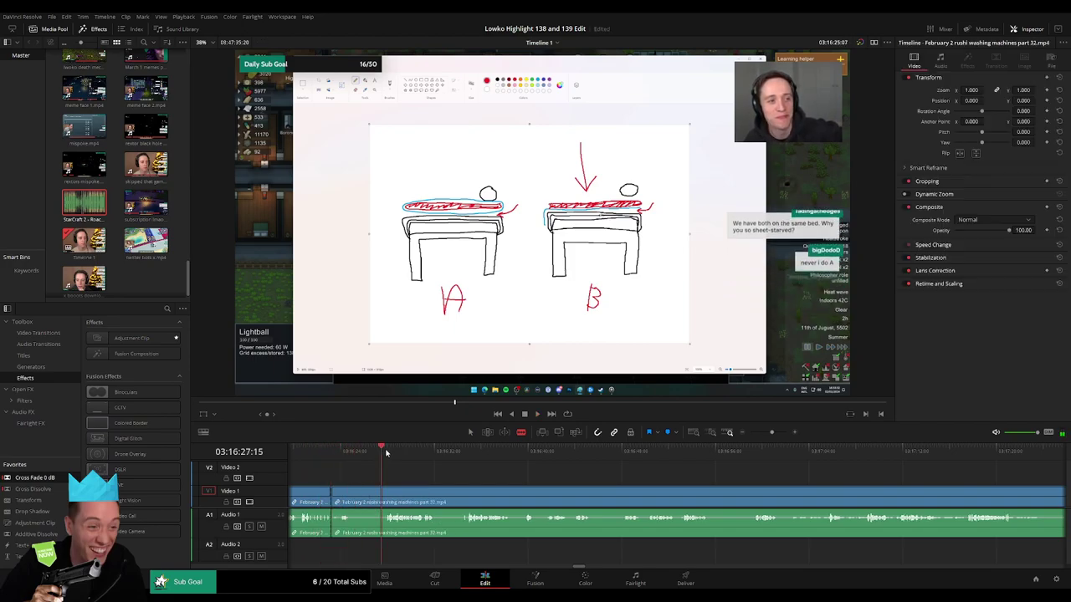
click(384, 494)
key(a)
click(374, 499)
key(Delete)
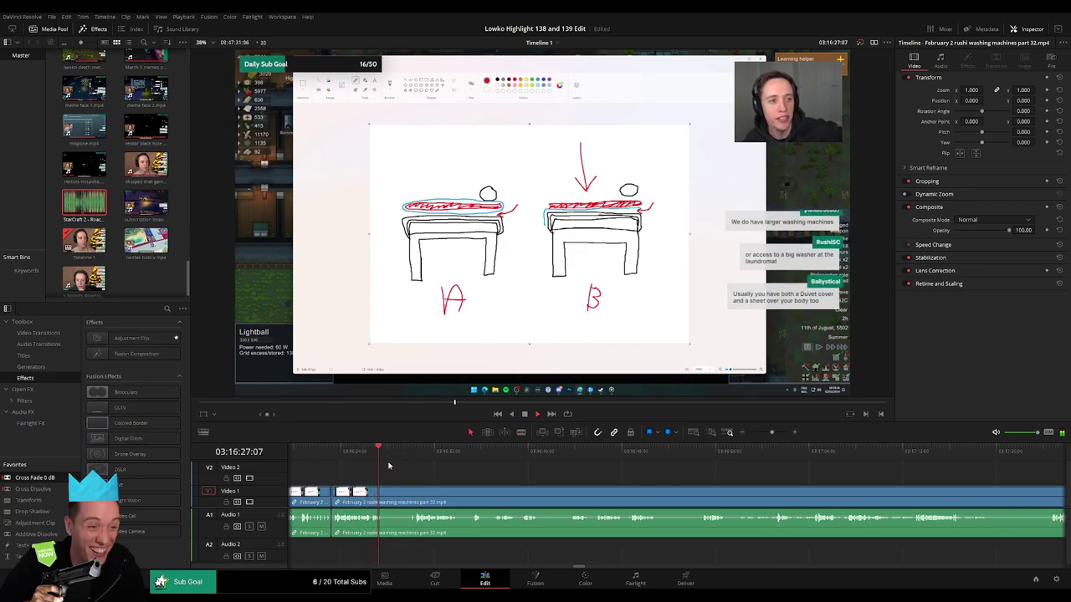
- Cut out the section of the drawing footage from about 03:16:28 to 03:16:30
click(403, 451)
click(385, 500)
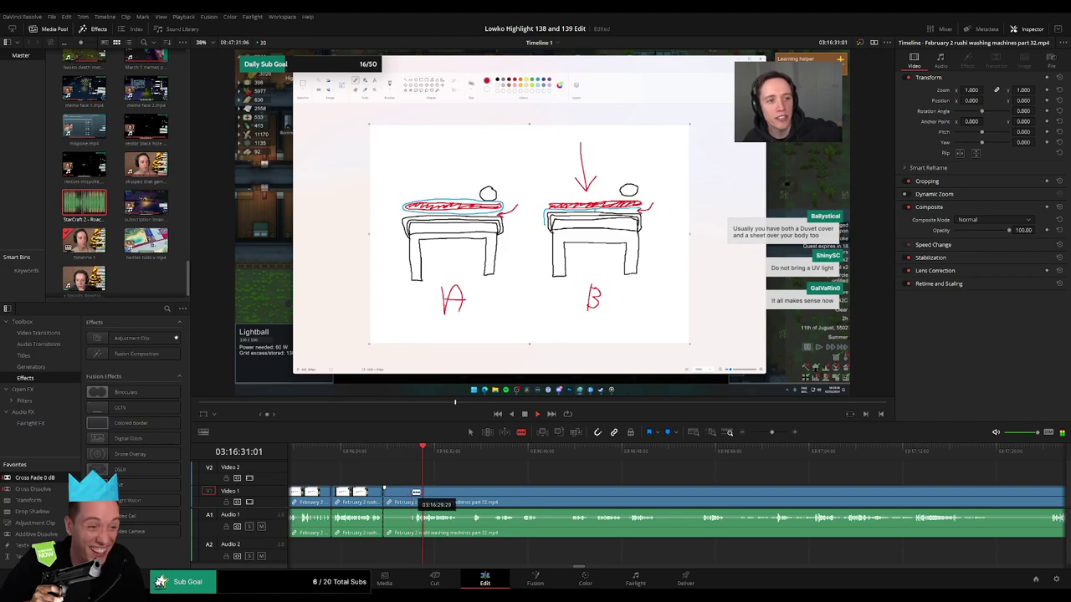
click(416, 497)
key(Delete)
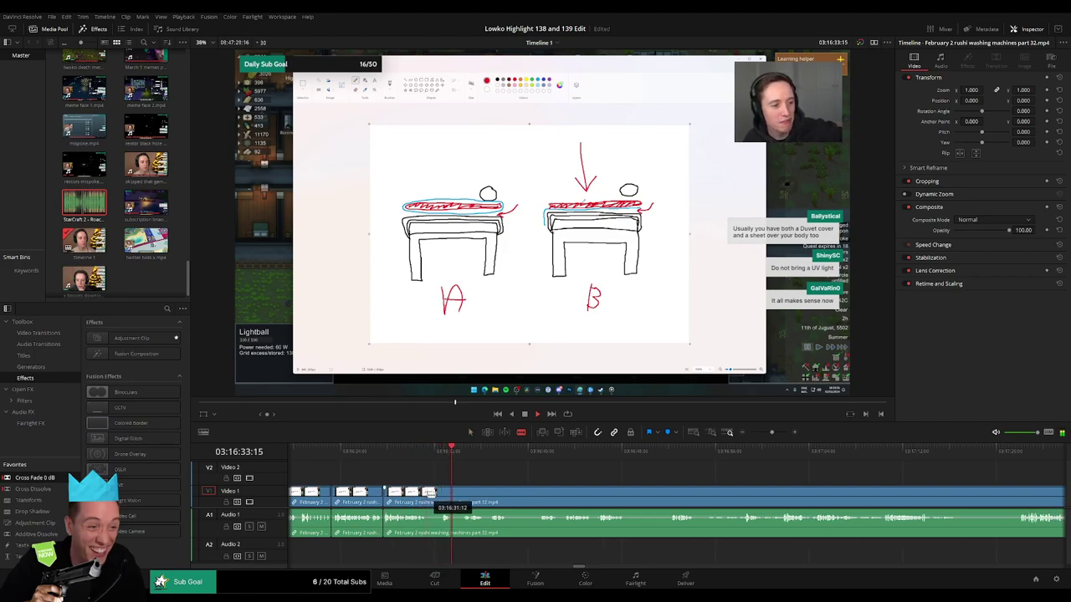
- Cut out the section of the drawing footage from about 03:16:31 to 03:16:34
click(430, 495)
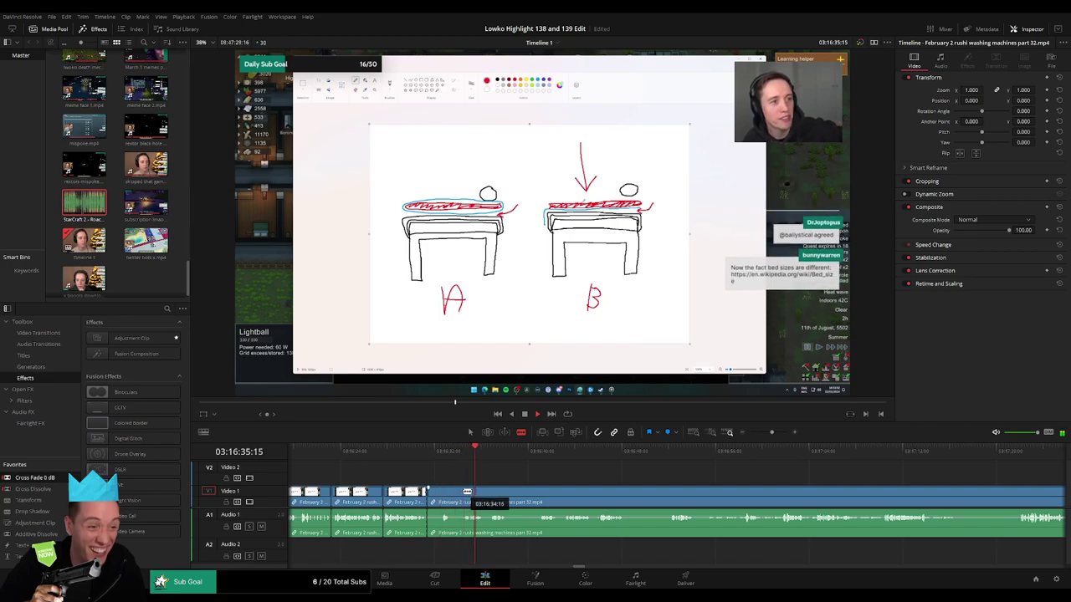
click(461, 494)
key(a)
click(448, 499)
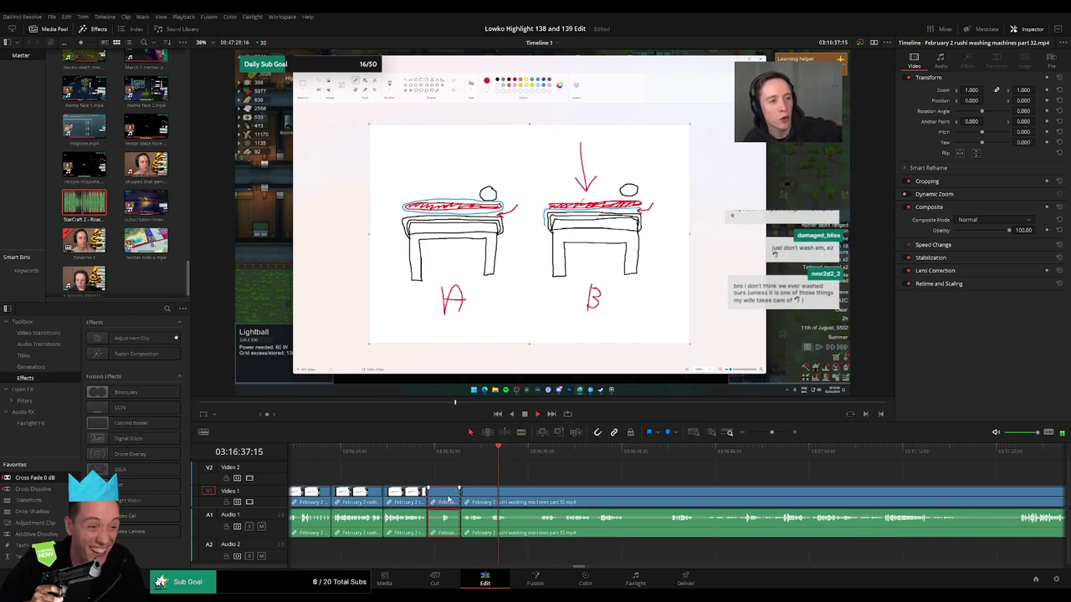
key(Delete)
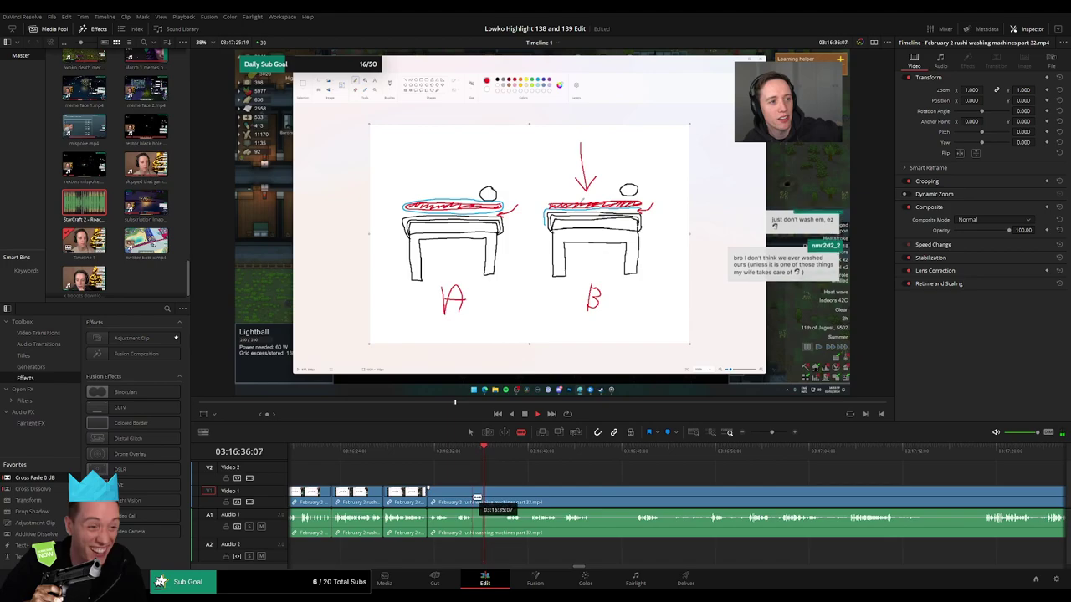
- Cut out the silent section of the drawing footage from about 03:16:35 to 03:16:38
click(474, 497)
click(504, 497)
key(a)
click(492, 502)
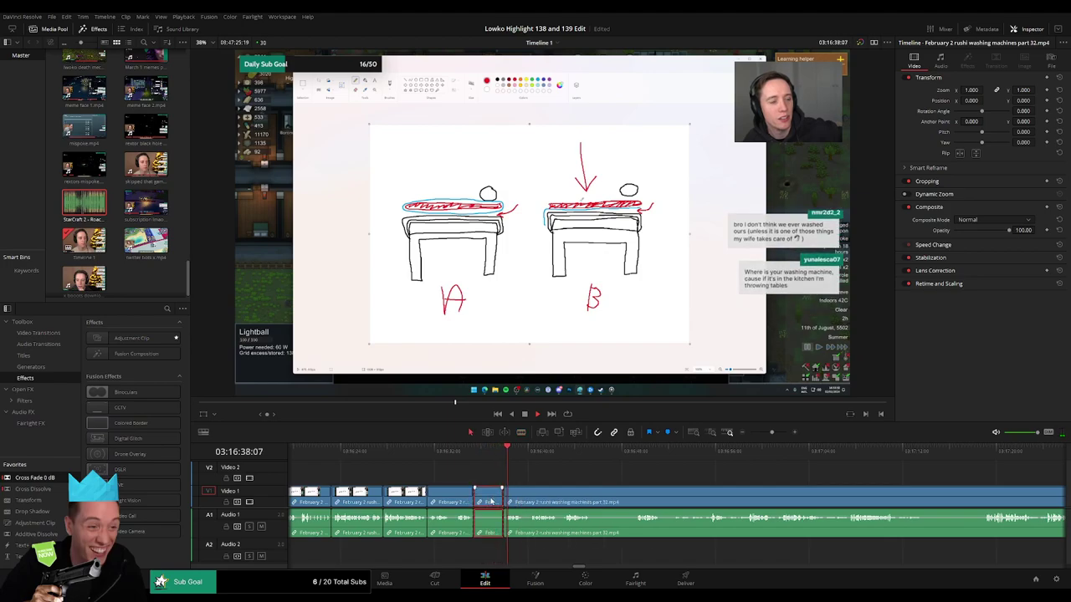
key(Delete)
- Cut out the section of the stream footage from about 03:16:43 to 03:16:47
drag(535, 484, 397, 479)
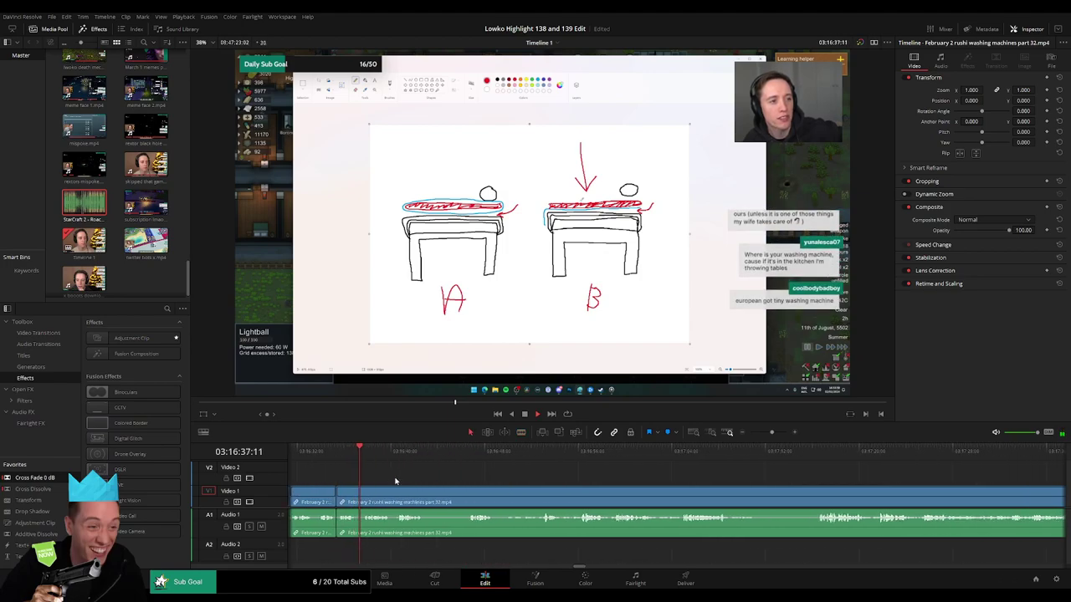
click(425, 495)
click(467, 495)
key(a)
click(459, 495)
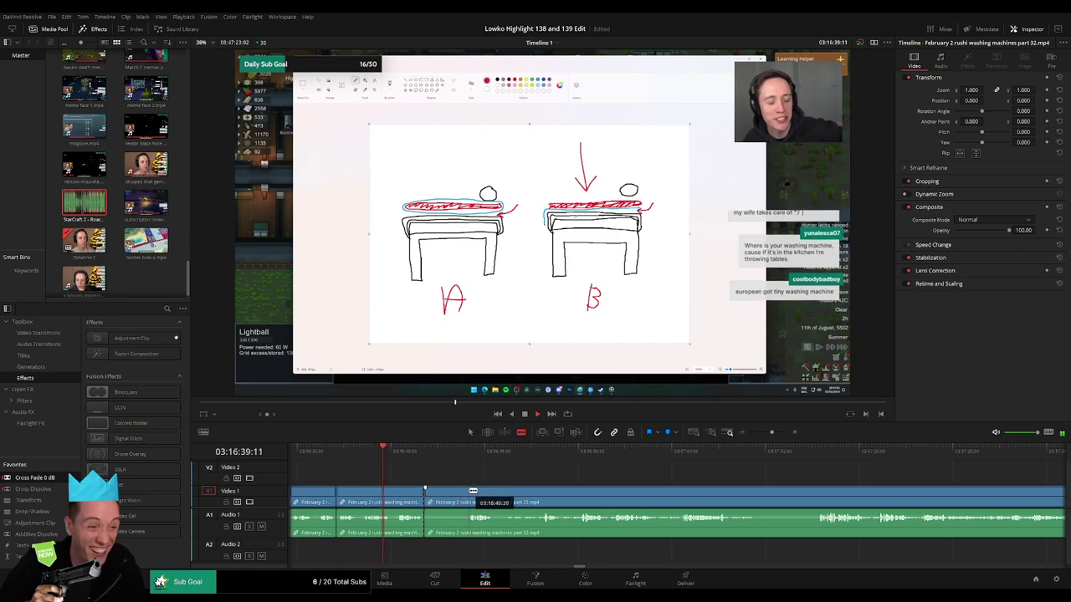
key(Delete)
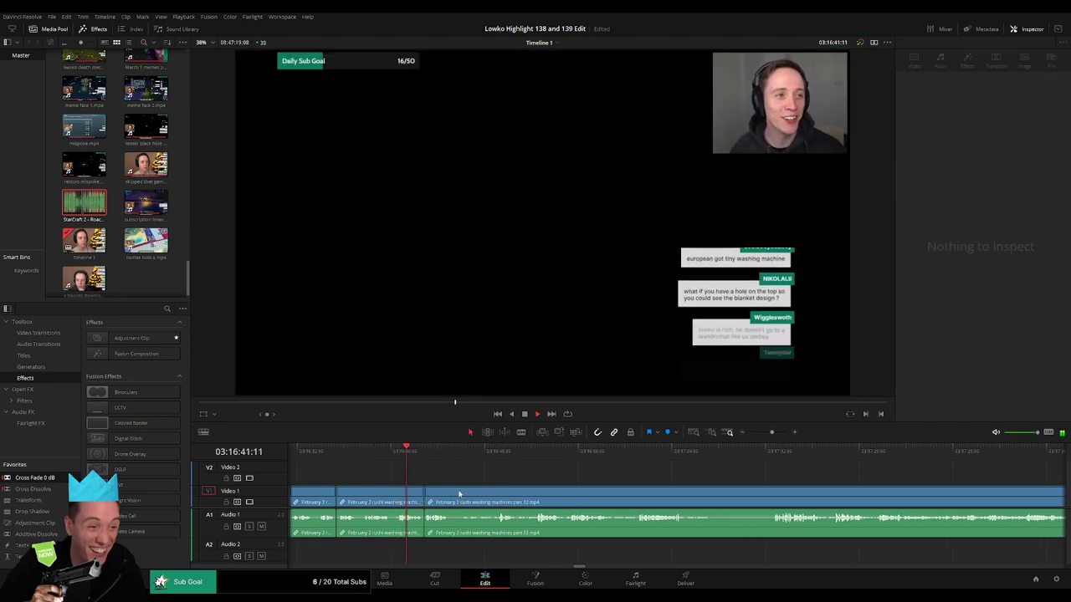
- Cut out the section from about 03:16:45 to 03:16:49 where the footage returns to the game, and crossfade the audio join
scroll(435, 485, right, 2)
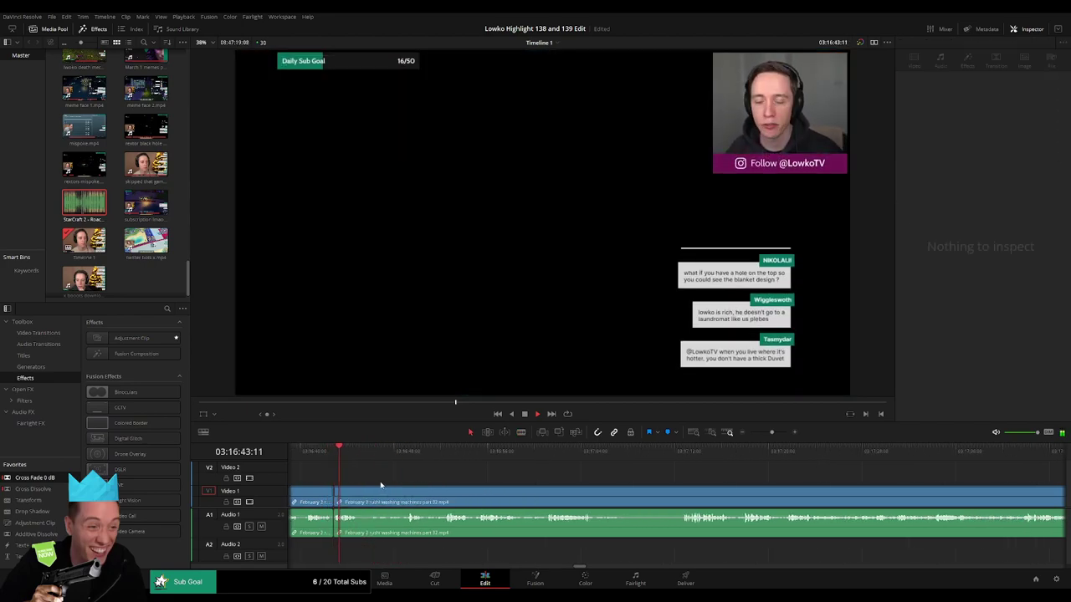
click(371, 451)
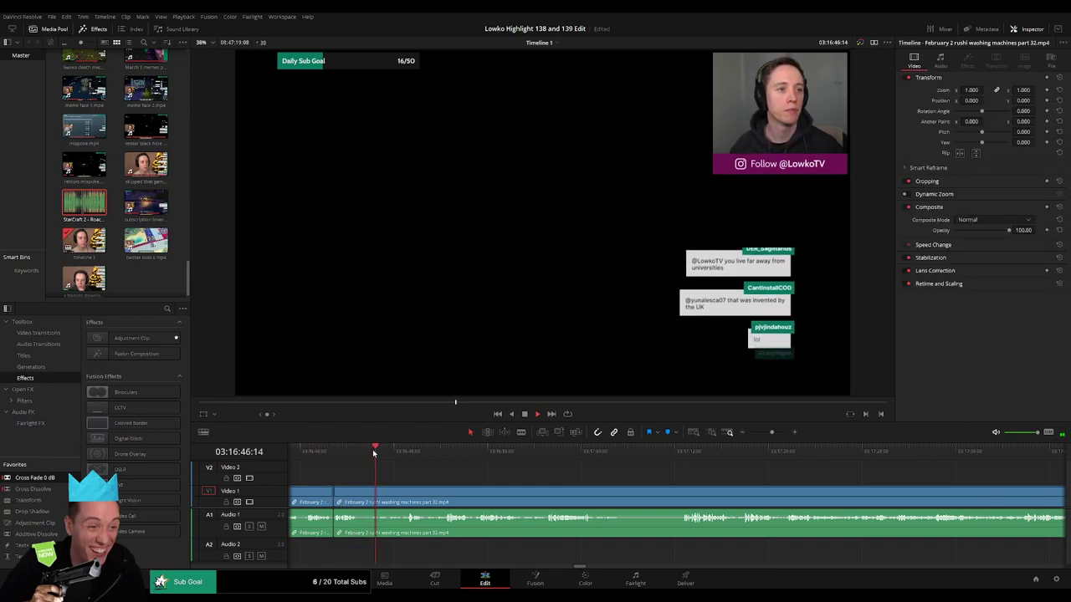
click(400, 452)
click(361, 494)
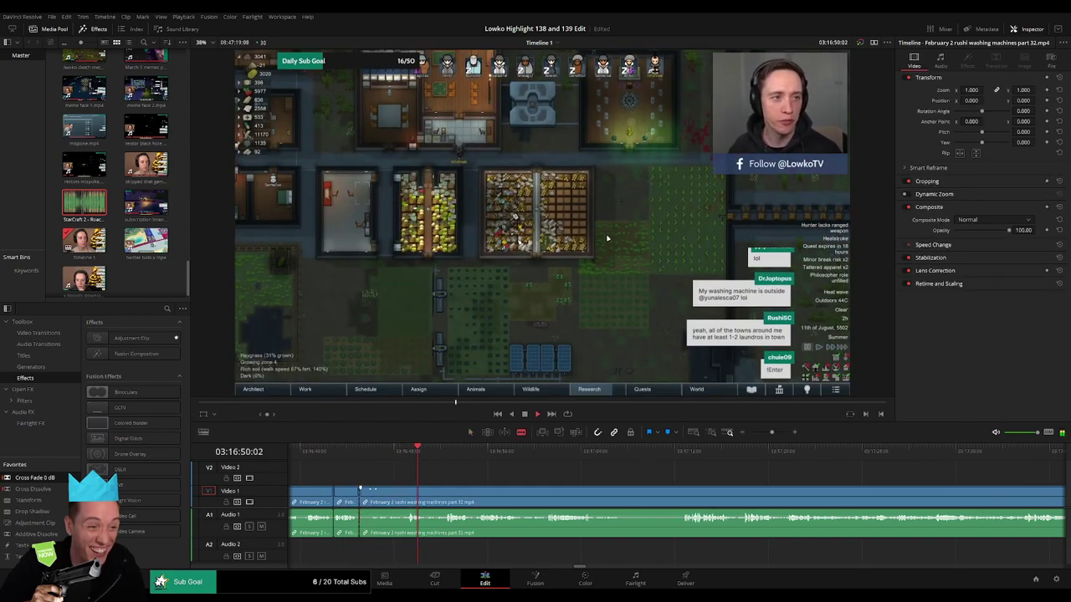
click(405, 494)
key(a)
click(397, 495)
key(Delete)
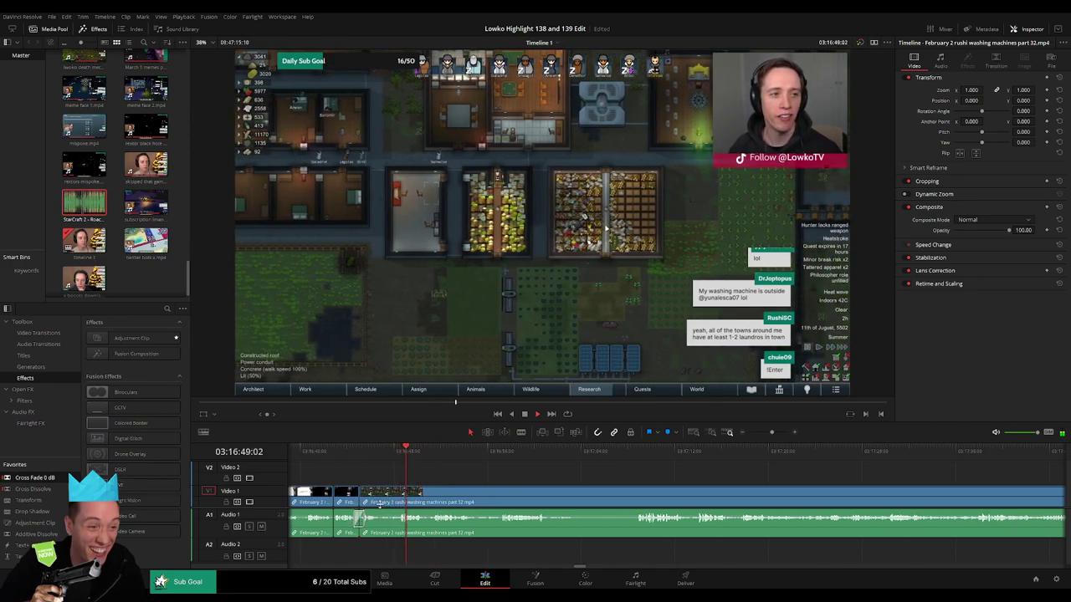
- Cut out the short section of game footage from about 03:16:47 to 03:16:48 and crossfade the audio join
key(b)
click(379, 498)
click(399, 498)
key(a)
click(393, 500)
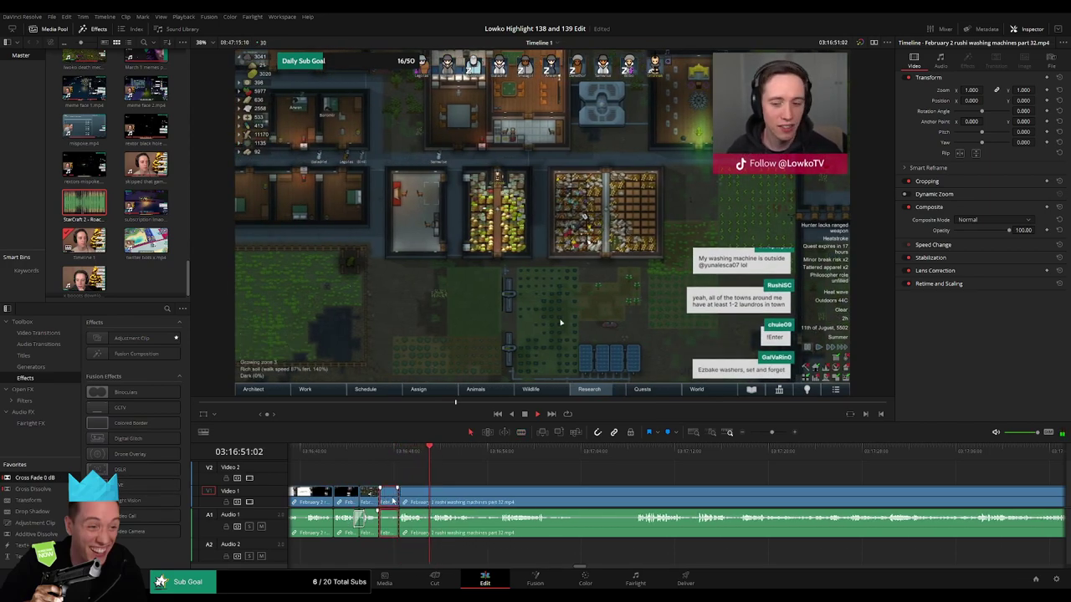
key(Delete)
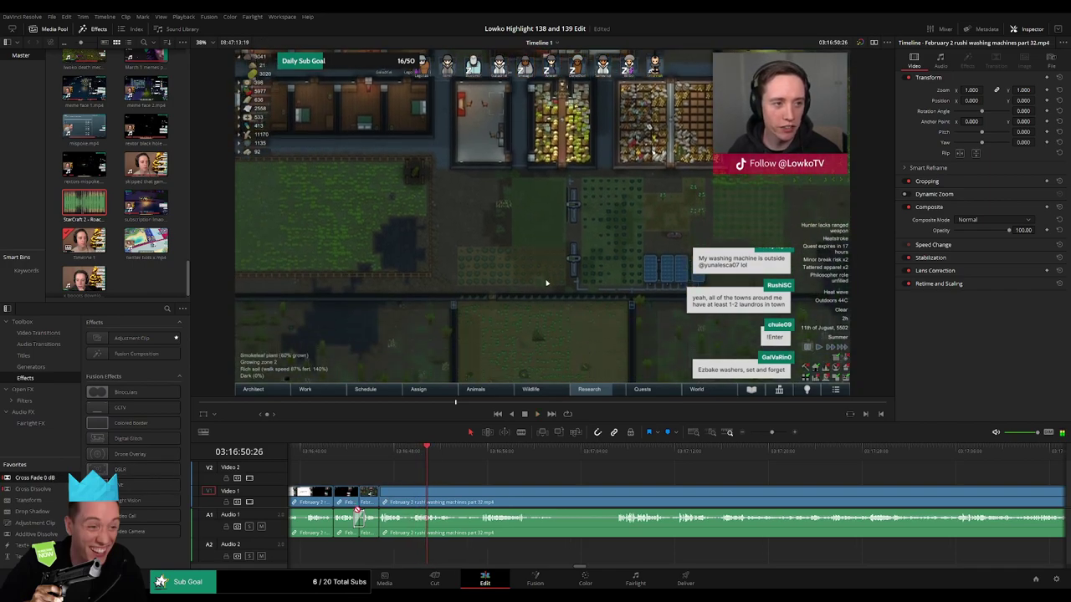
key(space)
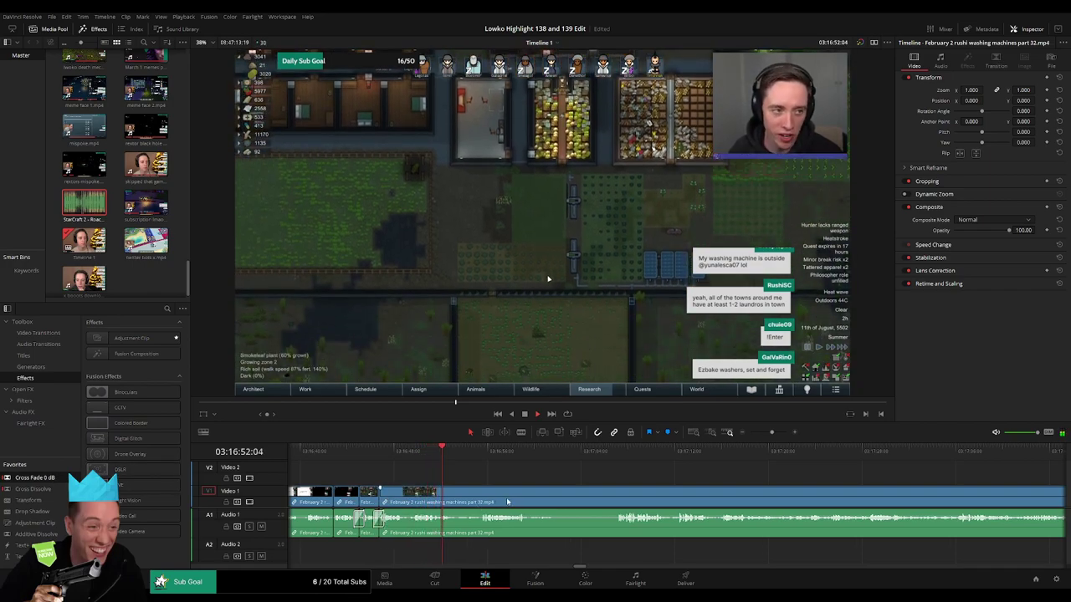
- Cut out the quiet section of game footage from about 03:16:53 to 03:16:55 and crossfade the audio join
drag(507, 502, 407, 495)
click(379, 456)
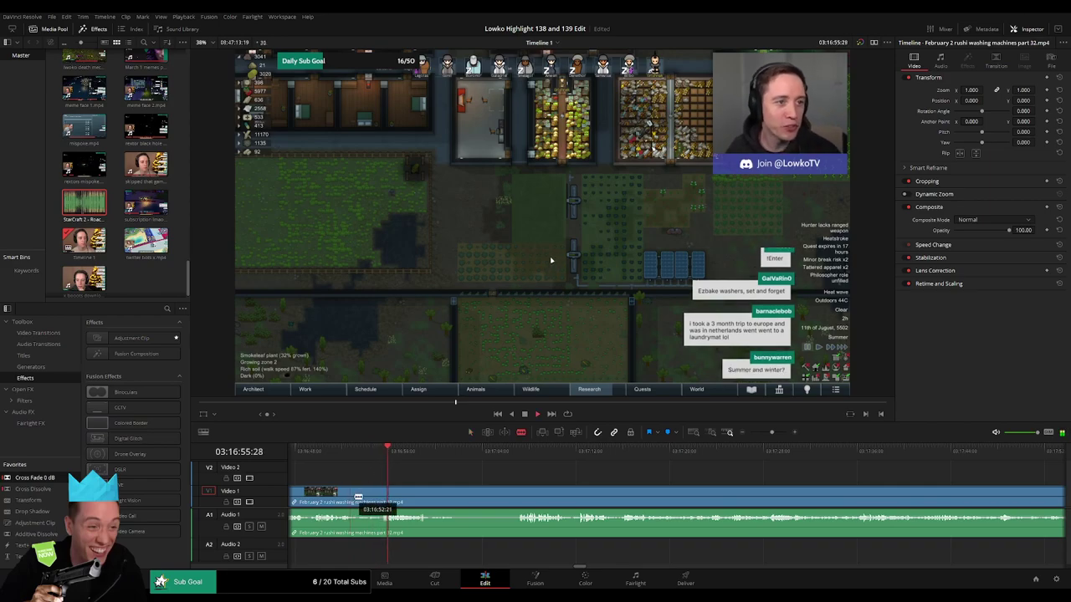
click(356, 496)
click(383, 496)
key(a)
click(374, 499)
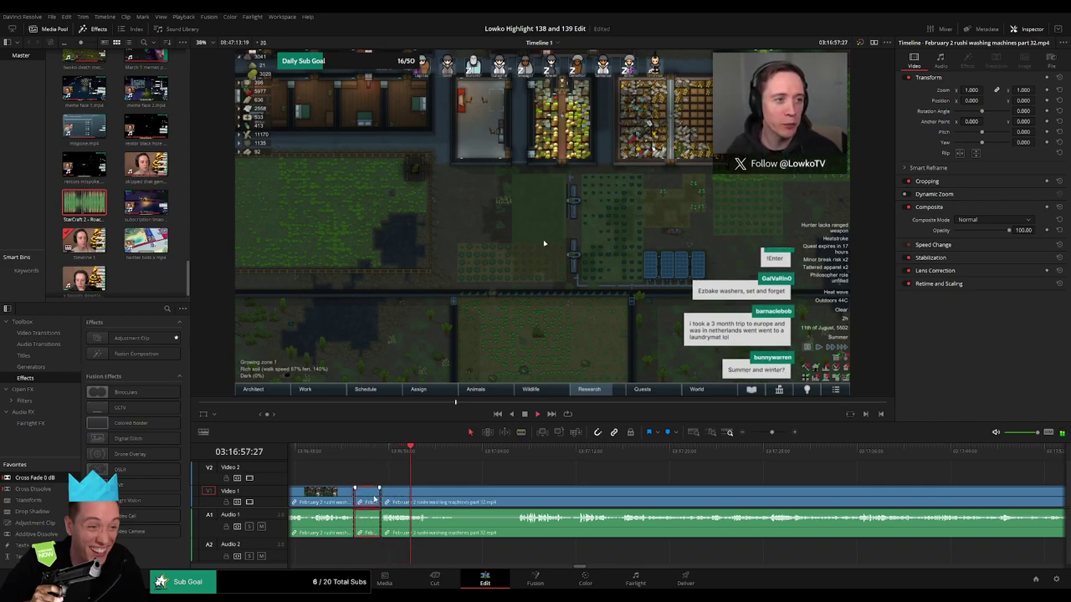
key(Delete)
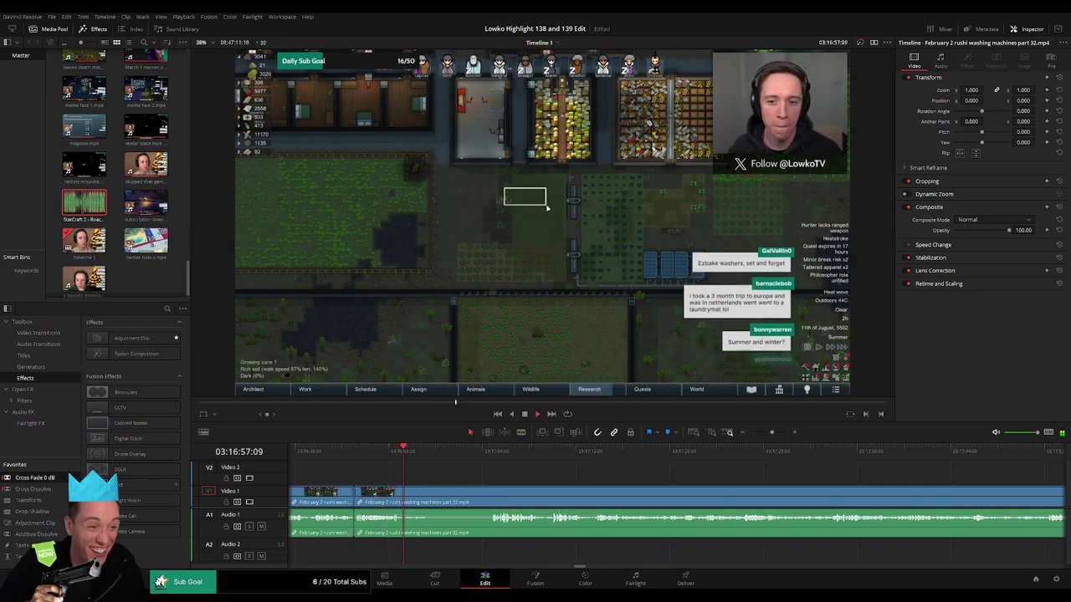
- Cut out the long quiet section from about 03:16:57 to 03:17:05 and crossfade the audio join
key(b)
click(406, 502)
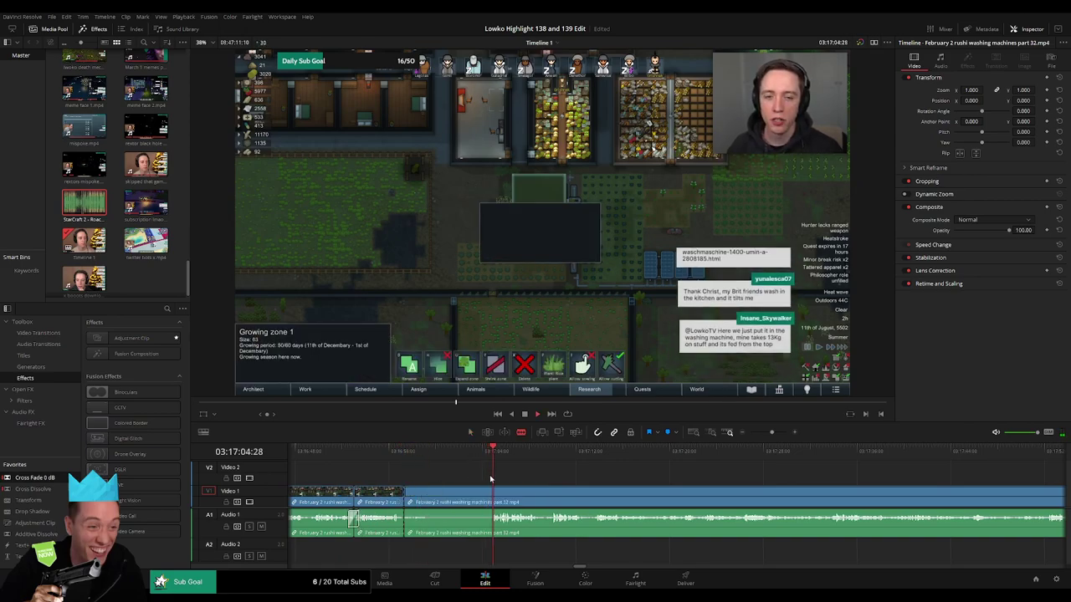
click(496, 504)
key(a)
click(474, 505)
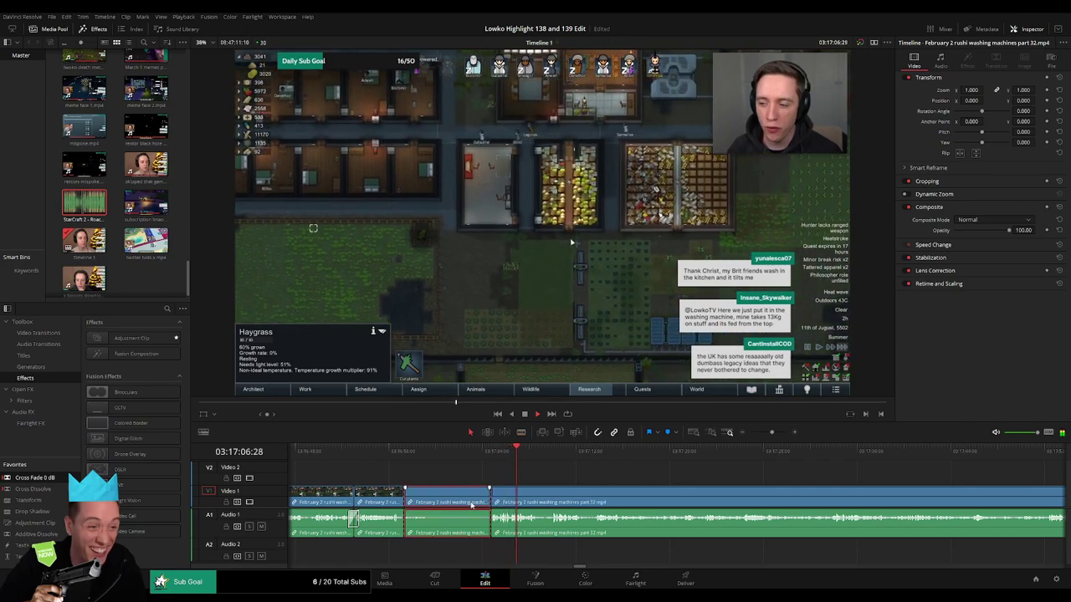
key(Delete)
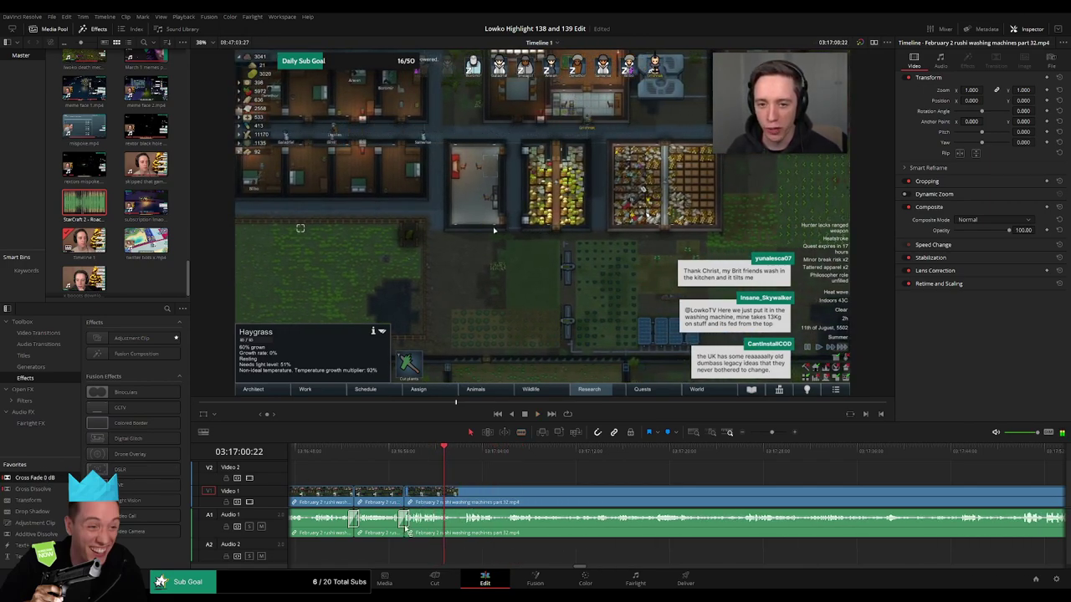
- Cut out the section of game footage from about 03:17:08 to 03:17:16 and crossfade the audio join
drag(518, 496, 386, 489)
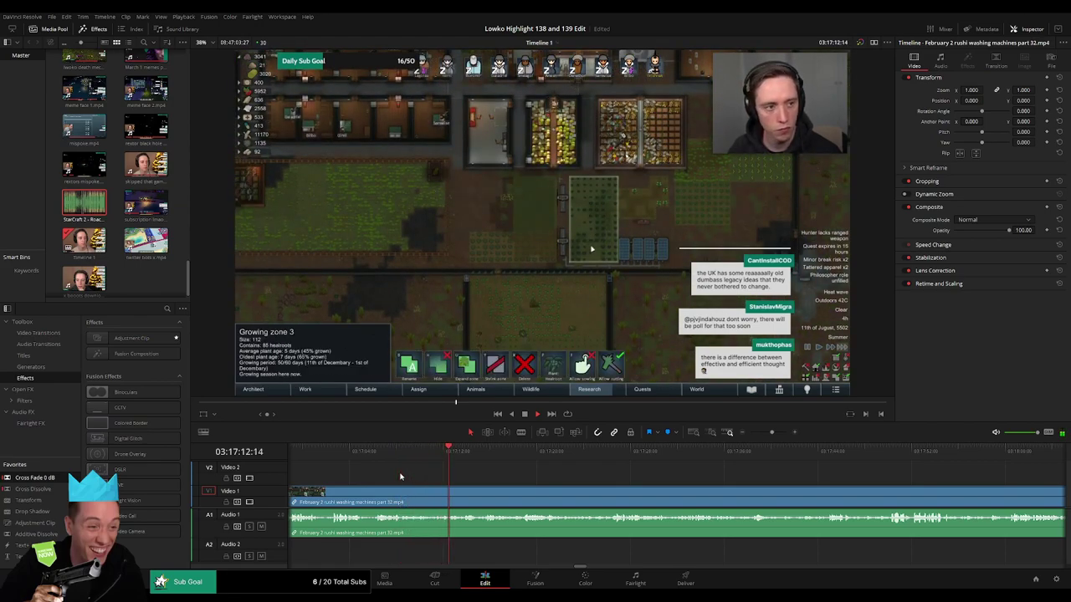
key(b)
click(402, 495)
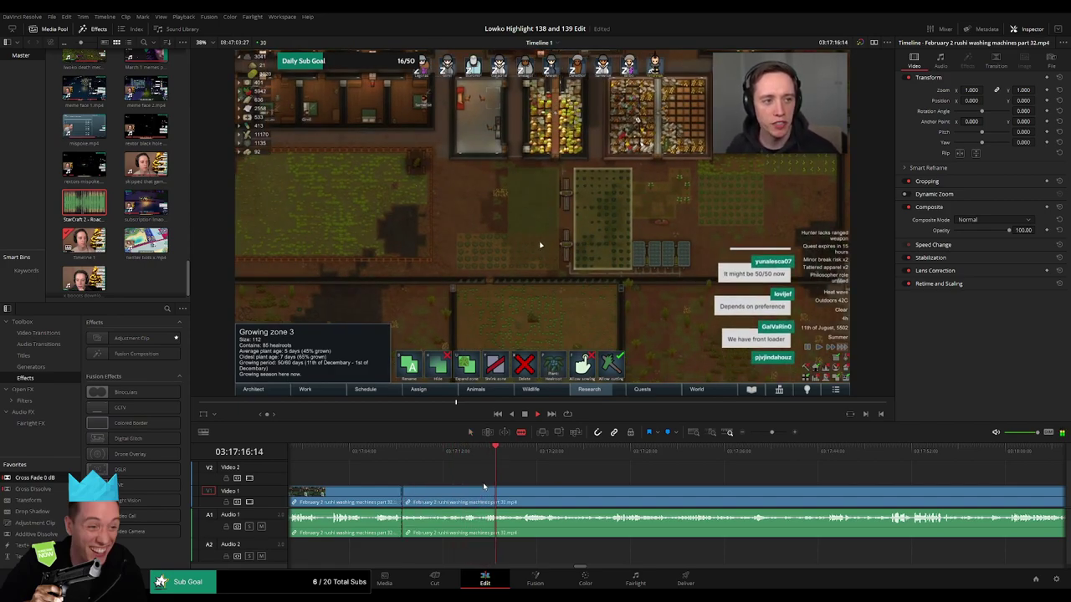
click(488, 492)
key(a)
click(459, 498)
key(Delete)
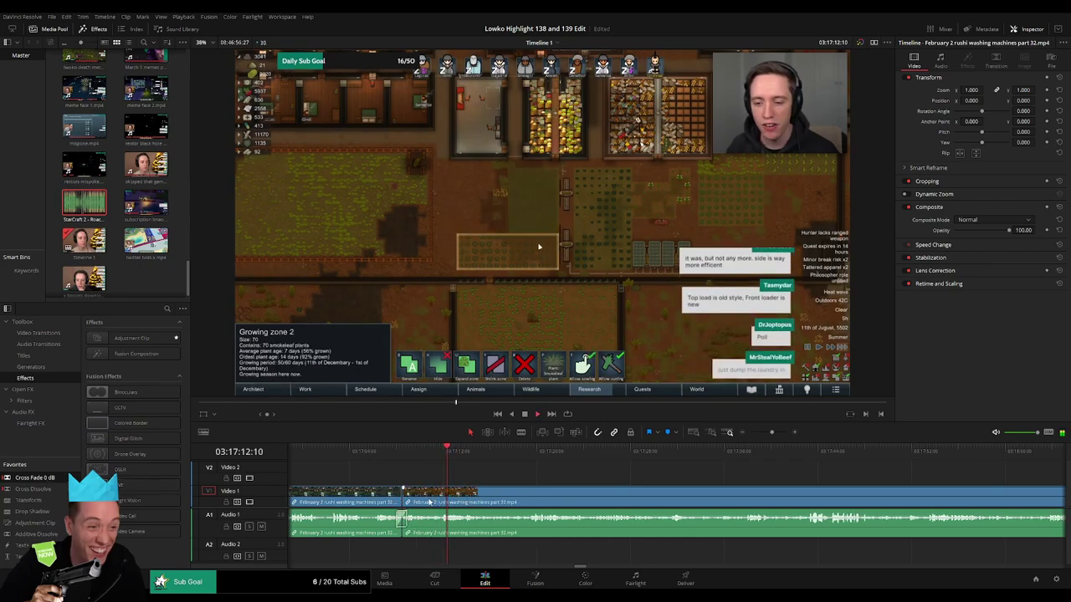
- Cut out the section from about 03:17:15 to 03:17:19 and crossfade the audio join
drag(434, 490, 388, 495)
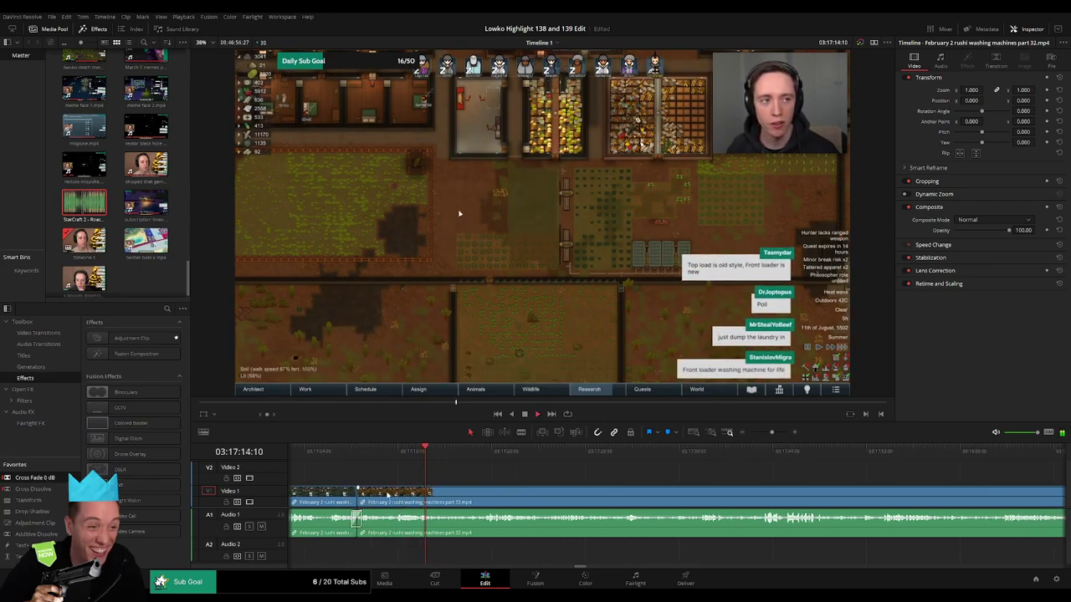
key(b)
click(436, 495)
click(487, 459)
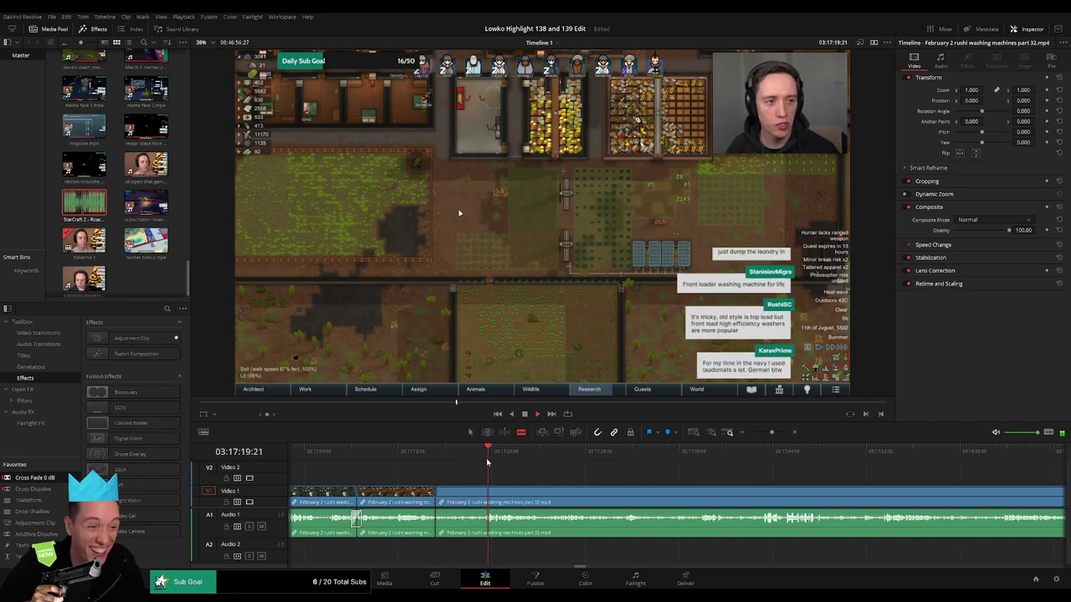
click(486, 499)
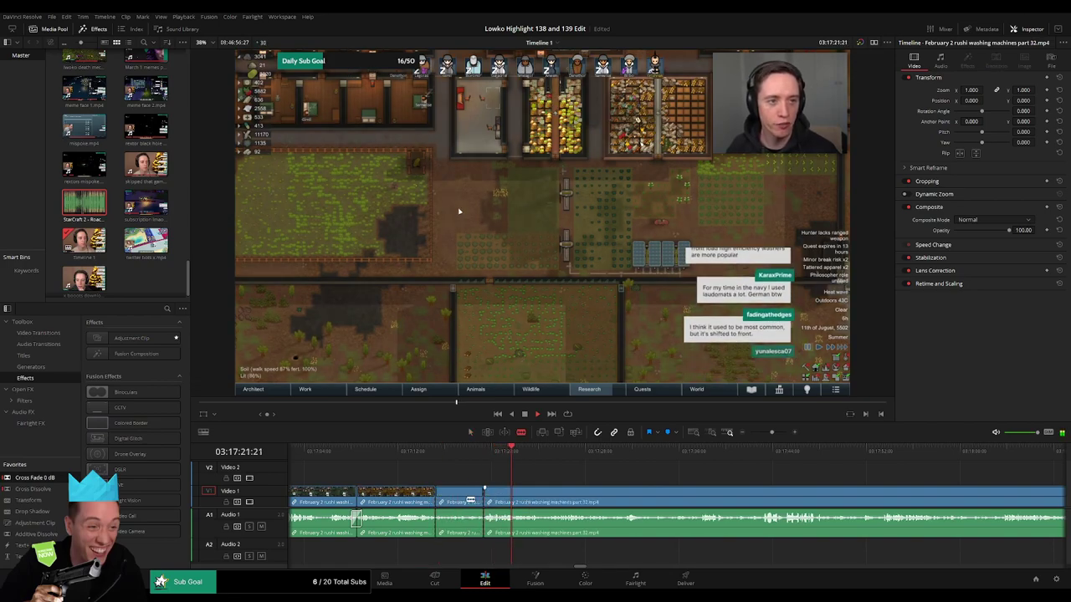
key(BackSpace)
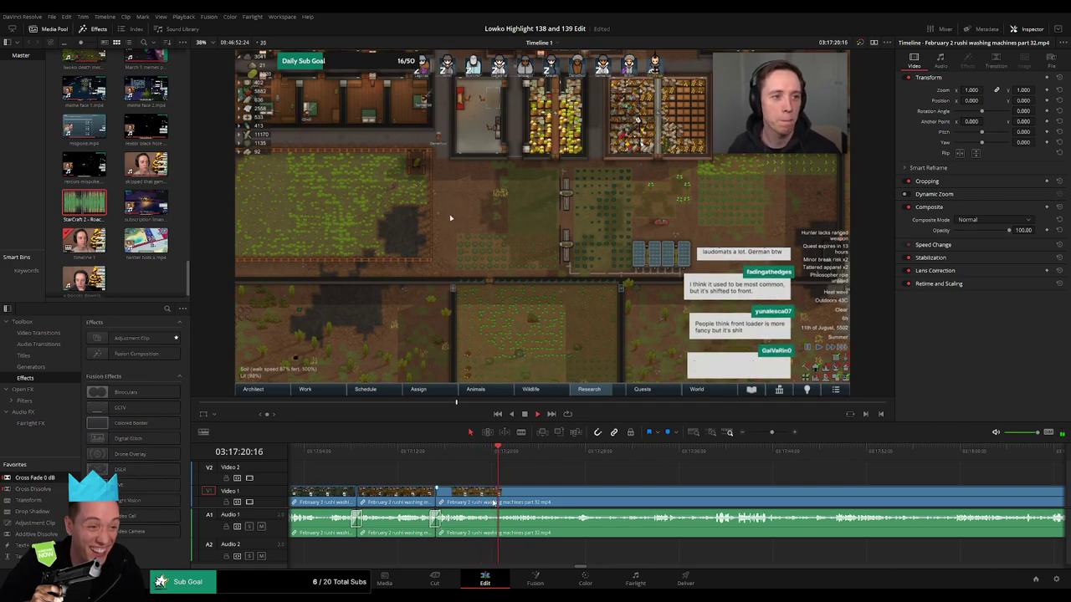
- Cut out the section from about 03:17:29 to 03:17:34 and crossfade the audio join
key(b)
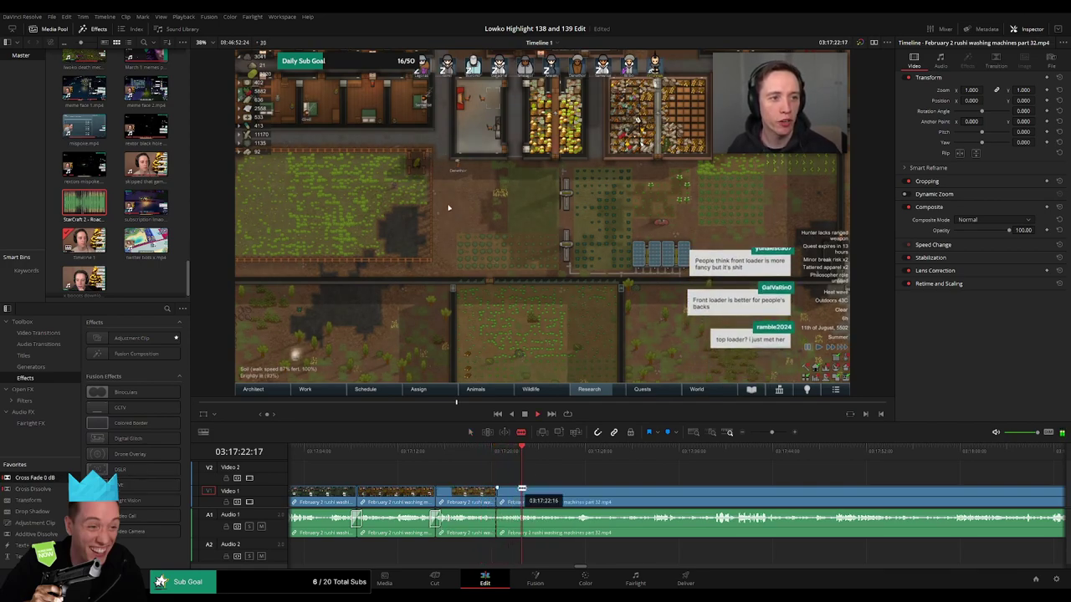
key(ctrl+z)
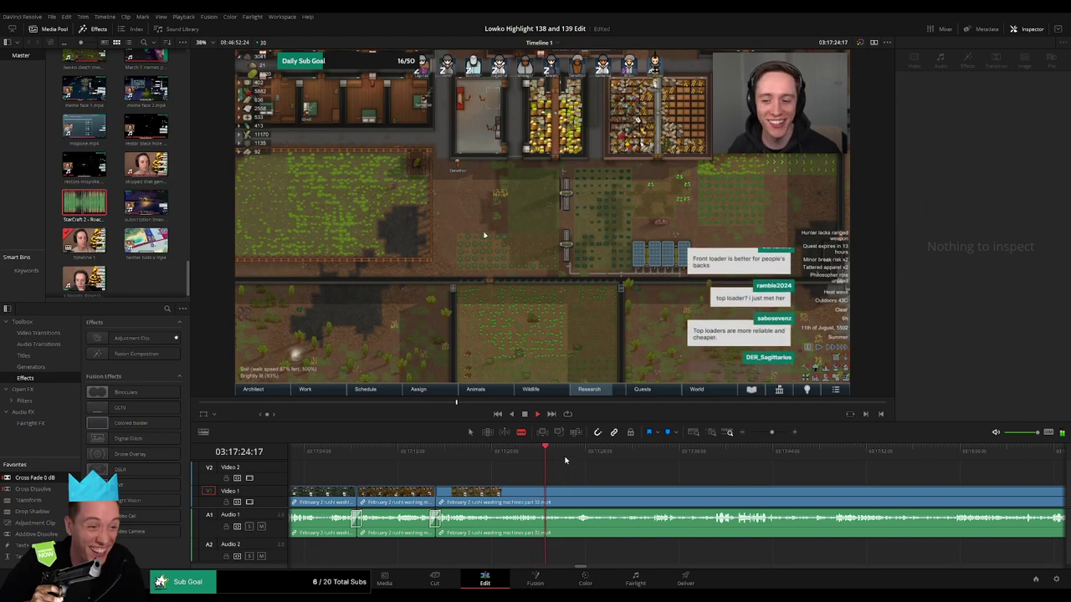
click(568, 454)
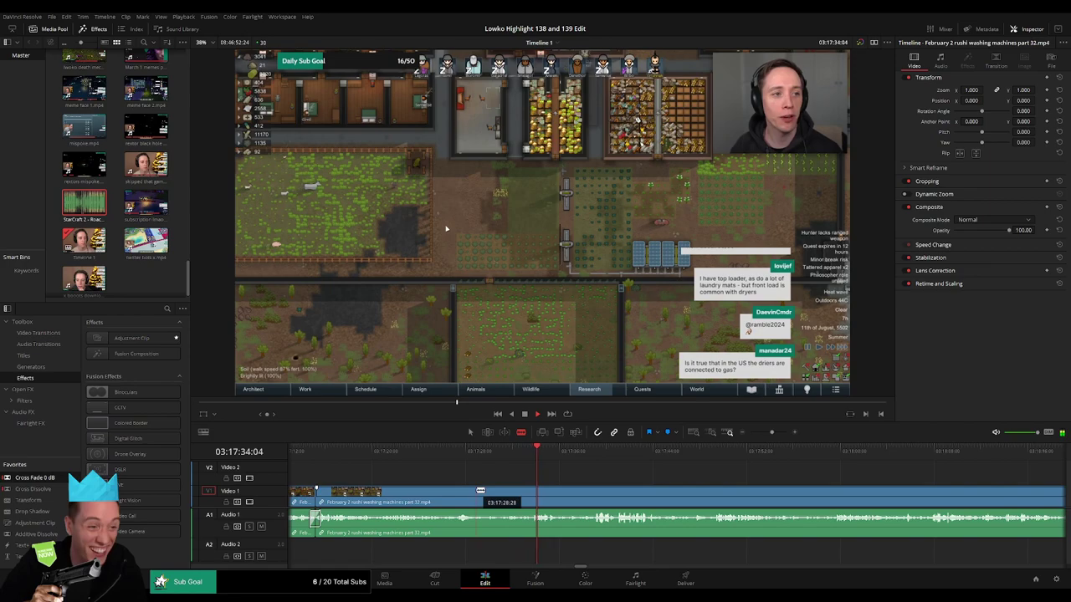
click(481, 491)
click(511, 456)
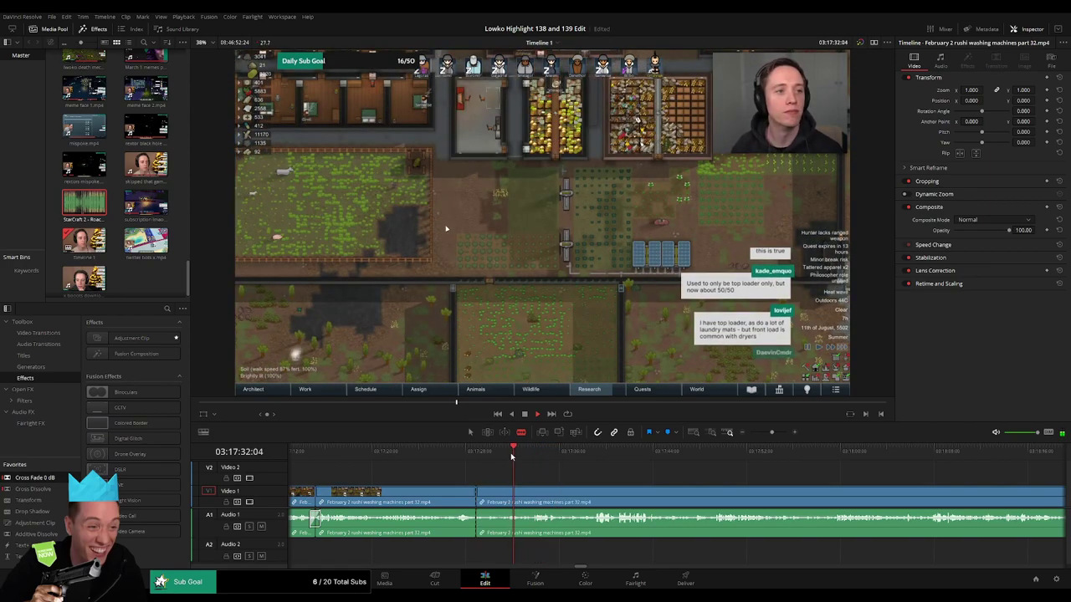
click(534, 498)
key(a)
click(501, 503)
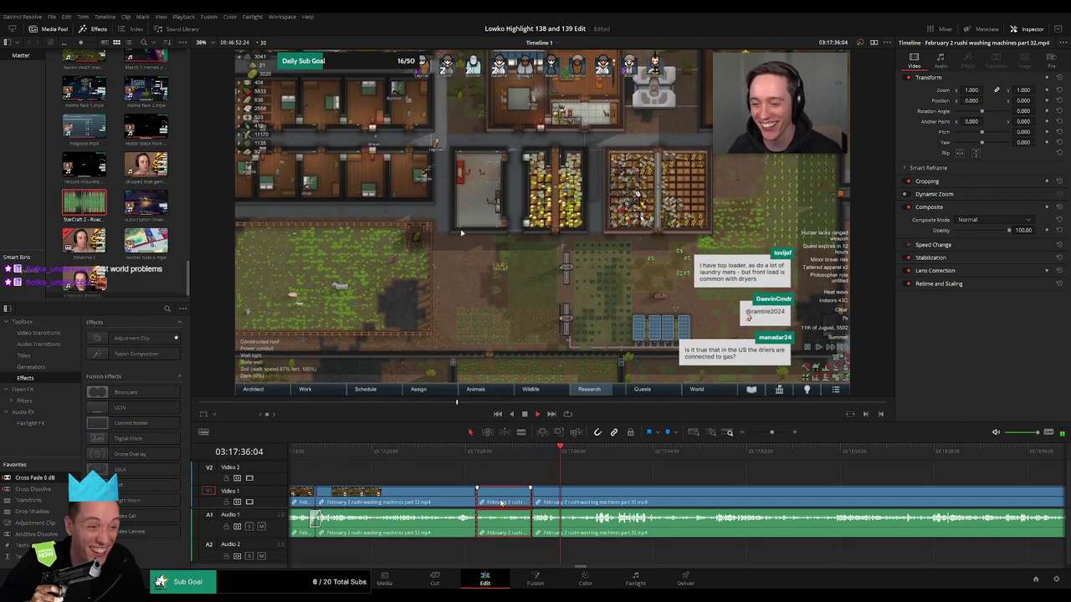
key(Delete)
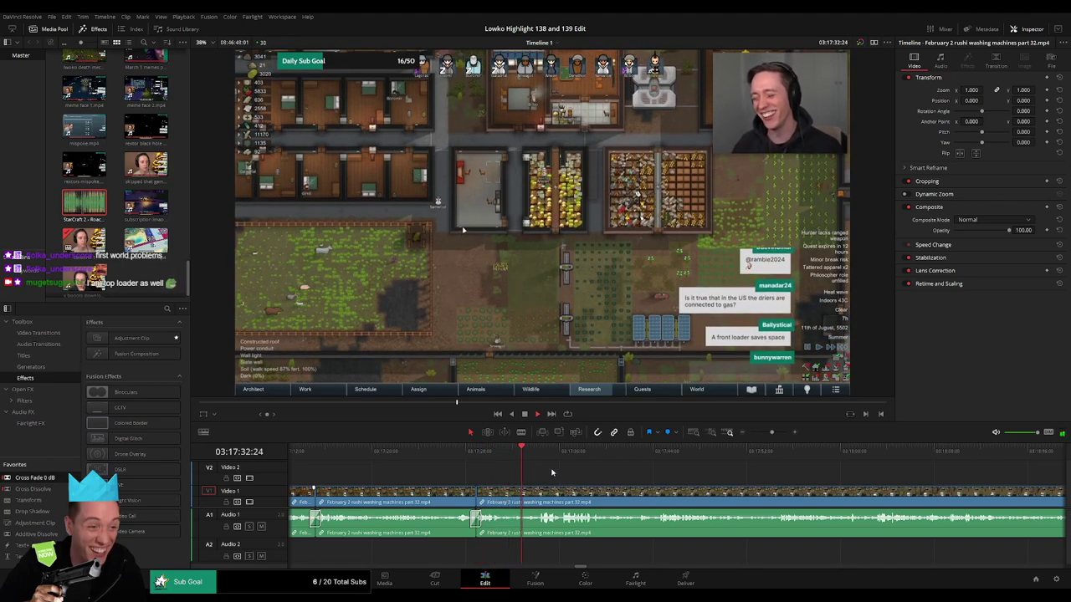
- Review the laughing section after the join at about 03:17:29 and scan ahead to about 03:17:42
drag(552, 472, 477, 481)
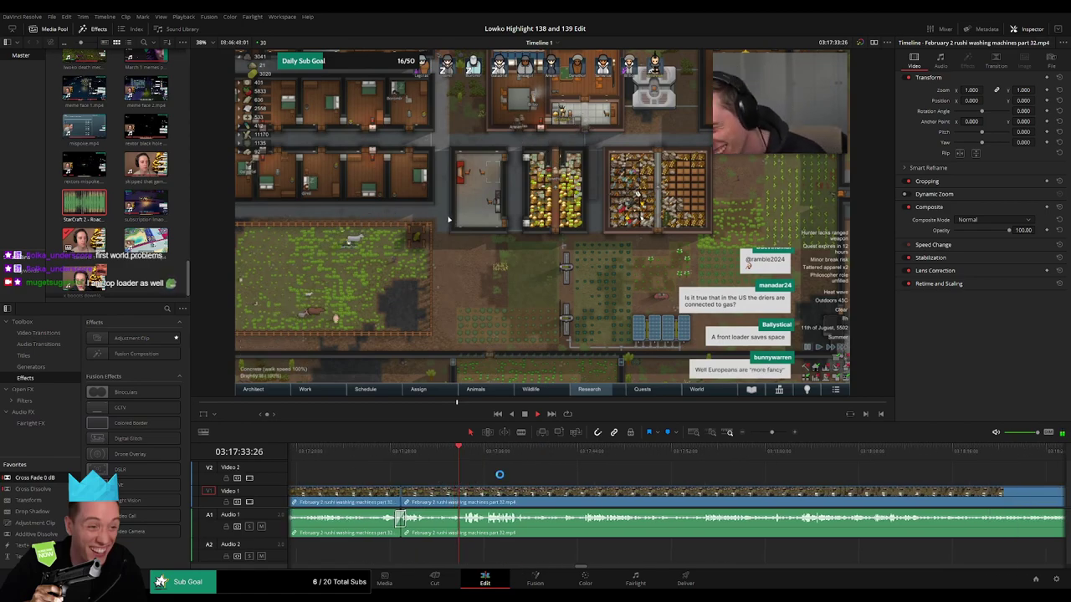
click(496, 475)
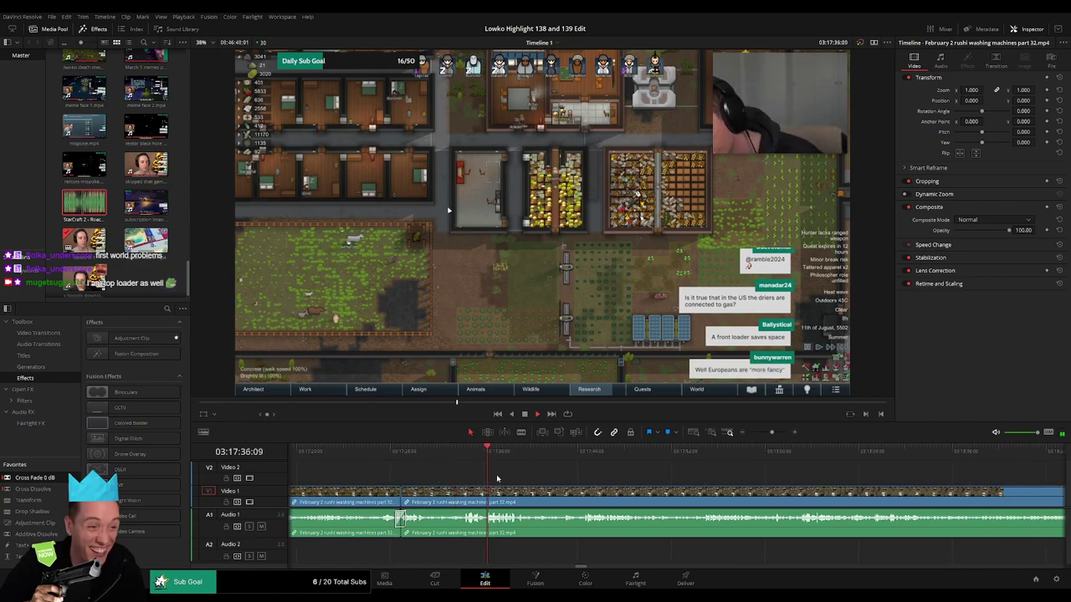
click(456, 460)
drag(454, 460, 399, 451)
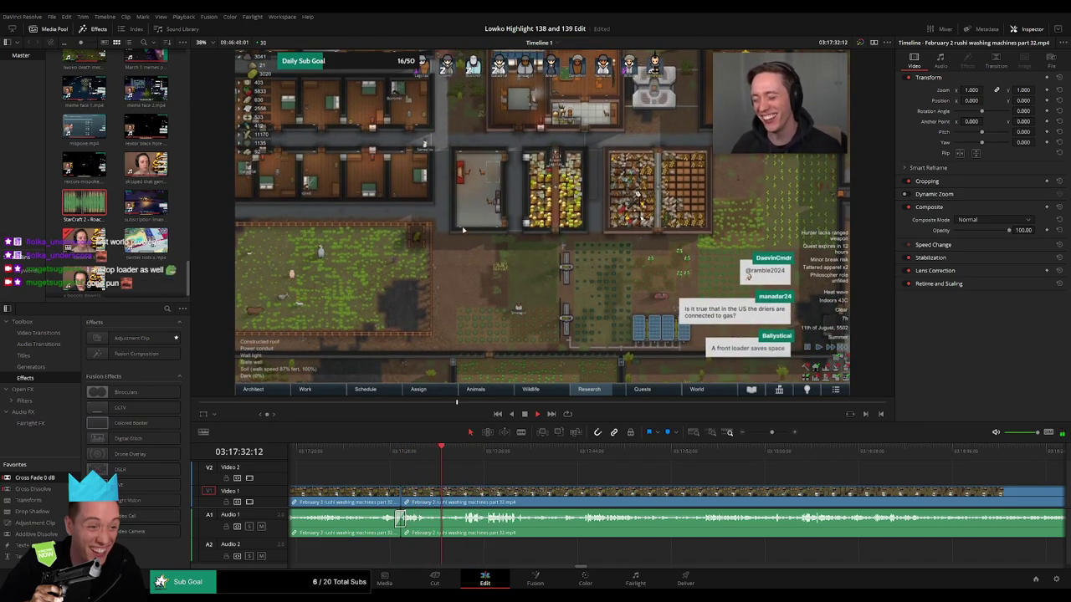
scroll(517, 475, right, 3)
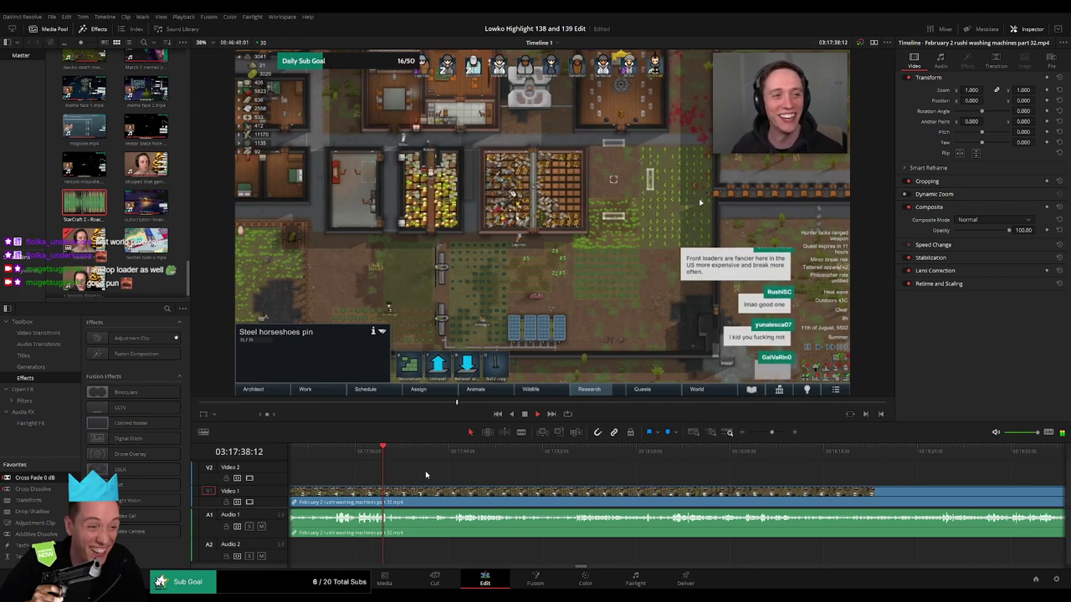
scroll(449, 476, right, 1)
click(389, 450)
drag(390, 452, 404, 452)
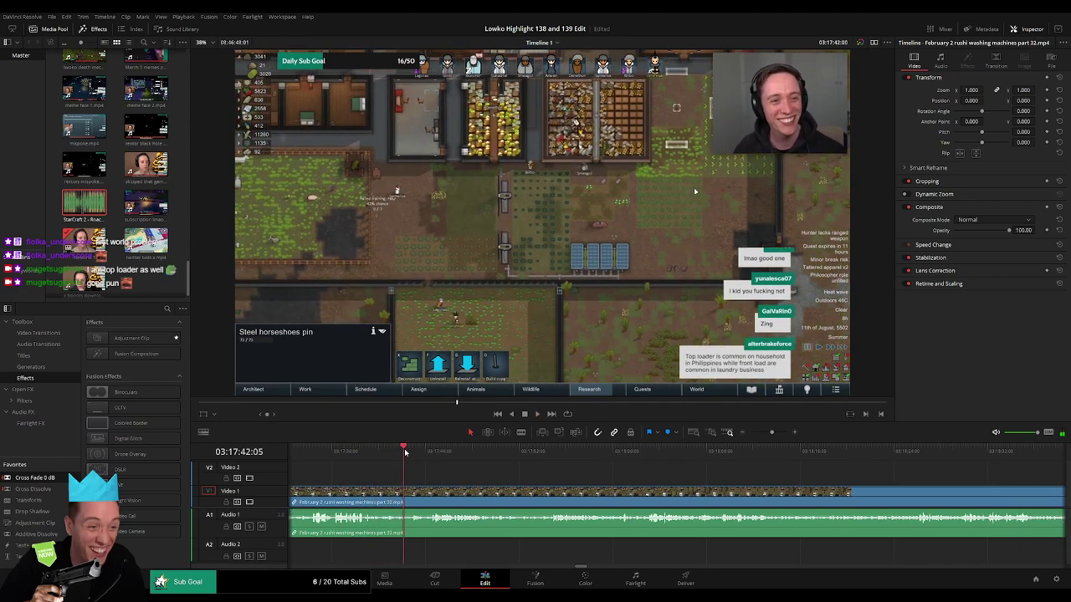
- Cut out the section from about 03:17:40 to 03:17:44 and crossfade the audio join
key(b)
click(375, 491)
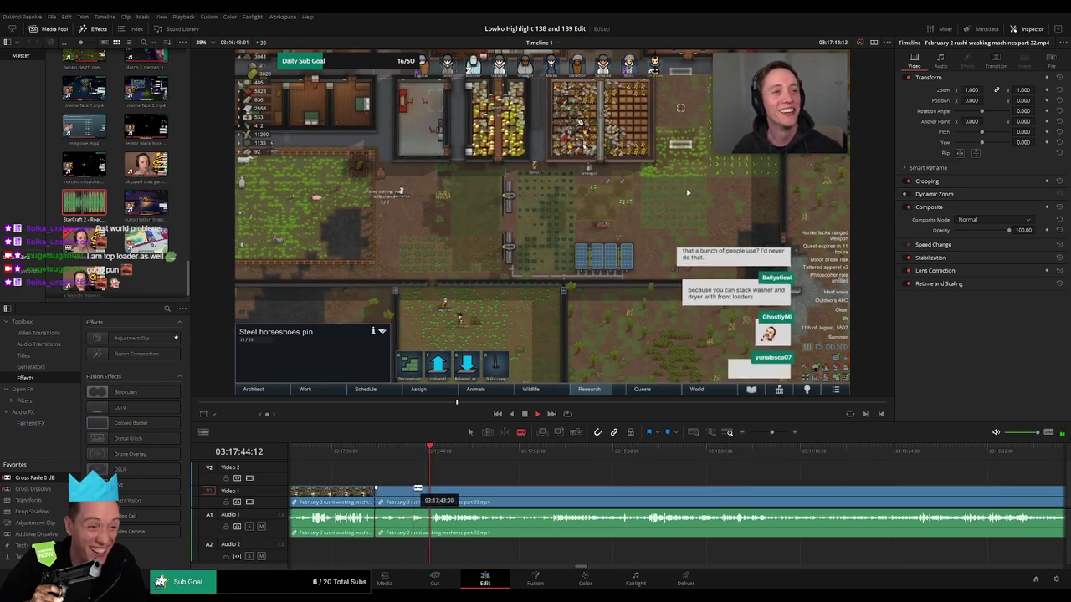
click(431, 492)
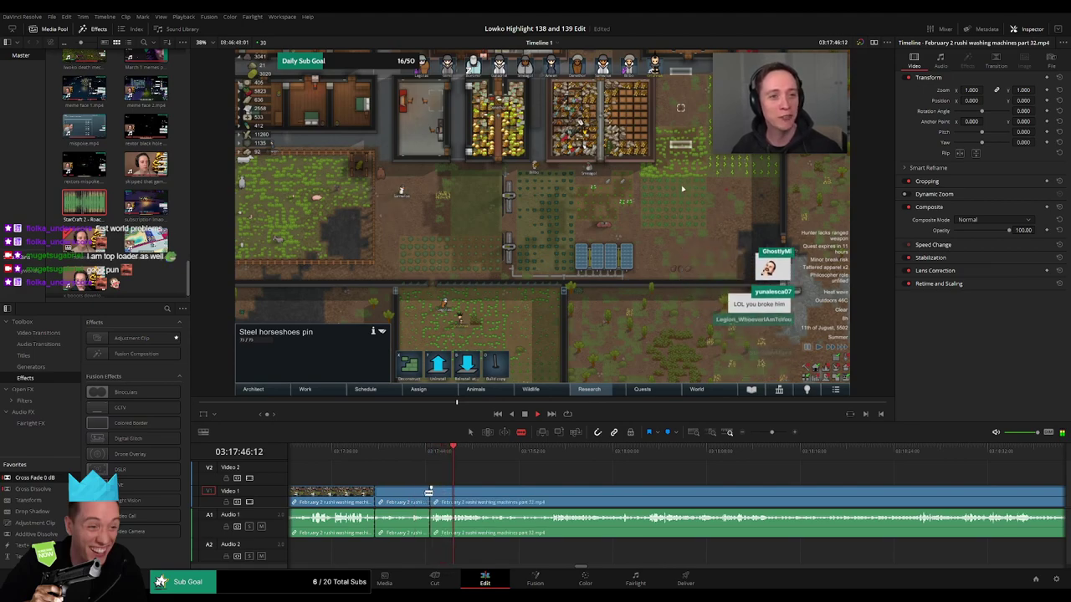
key(a)
click(421, 496)
key(Delete)
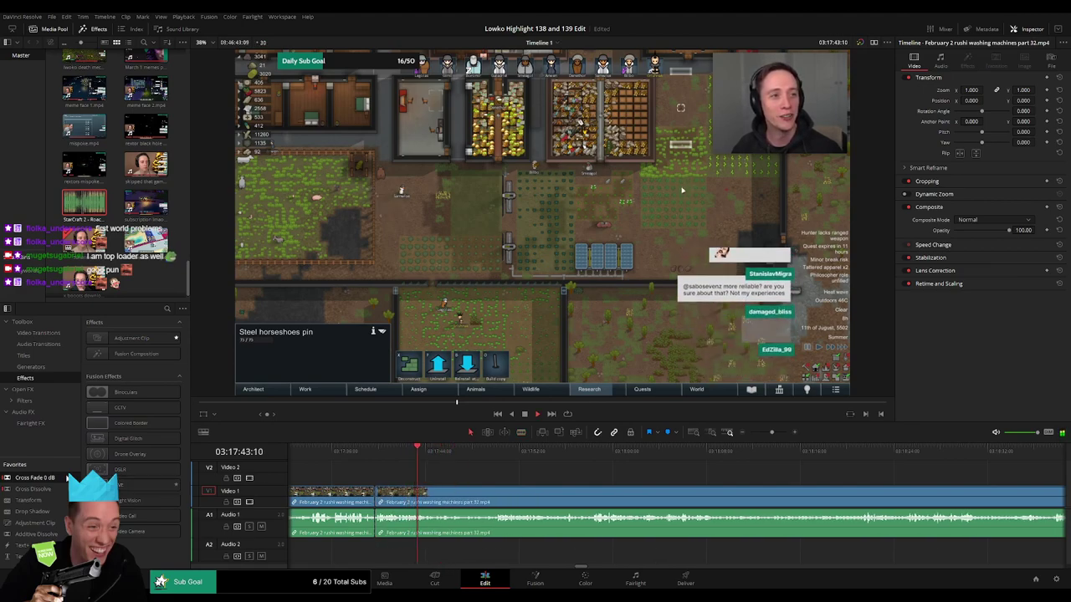
key(space)
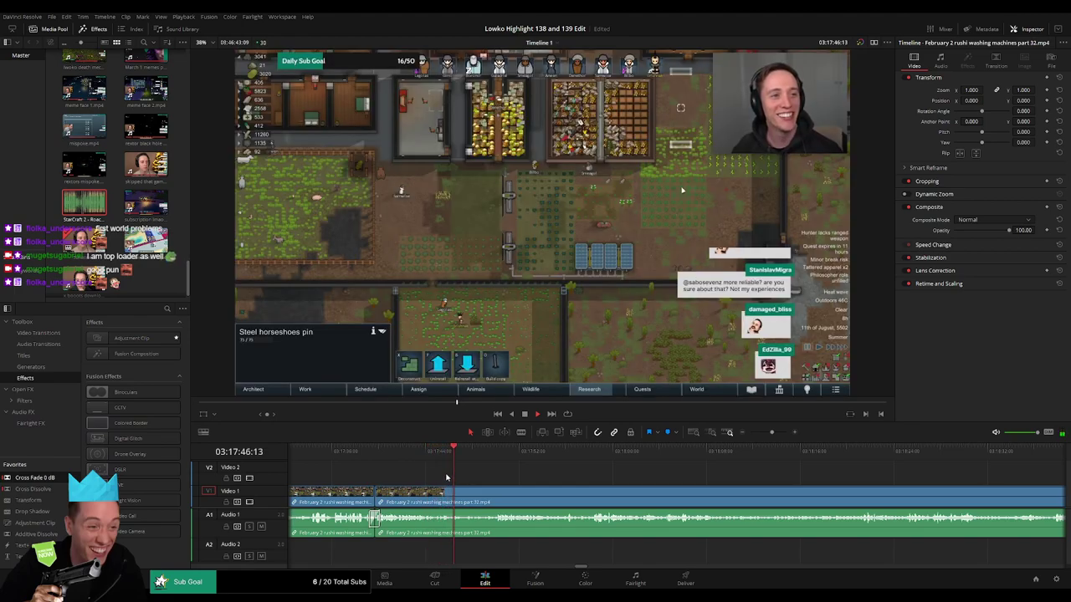
- Cut out the section from about 03:17:45 to 03:17:50 and crossfade the audio join
click(438, 494)
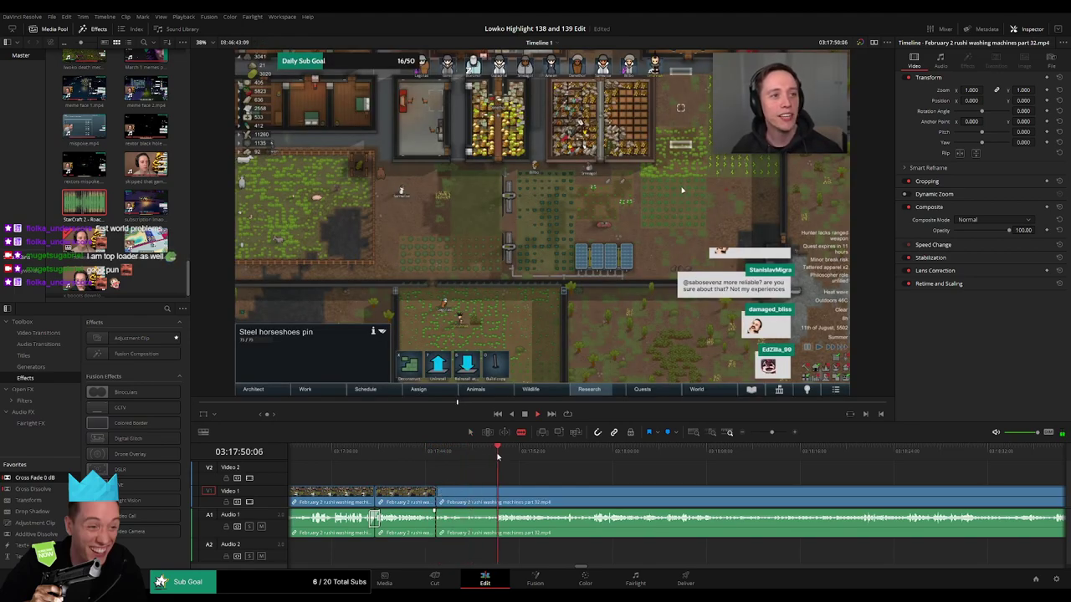
drag(500, 488, 494, 490)
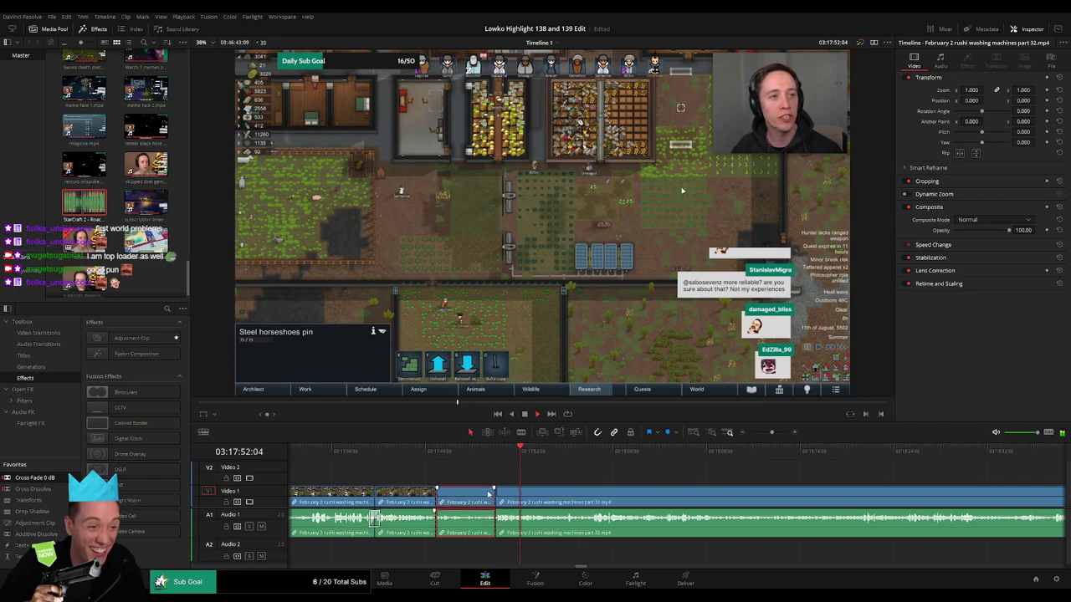
key(Delete)
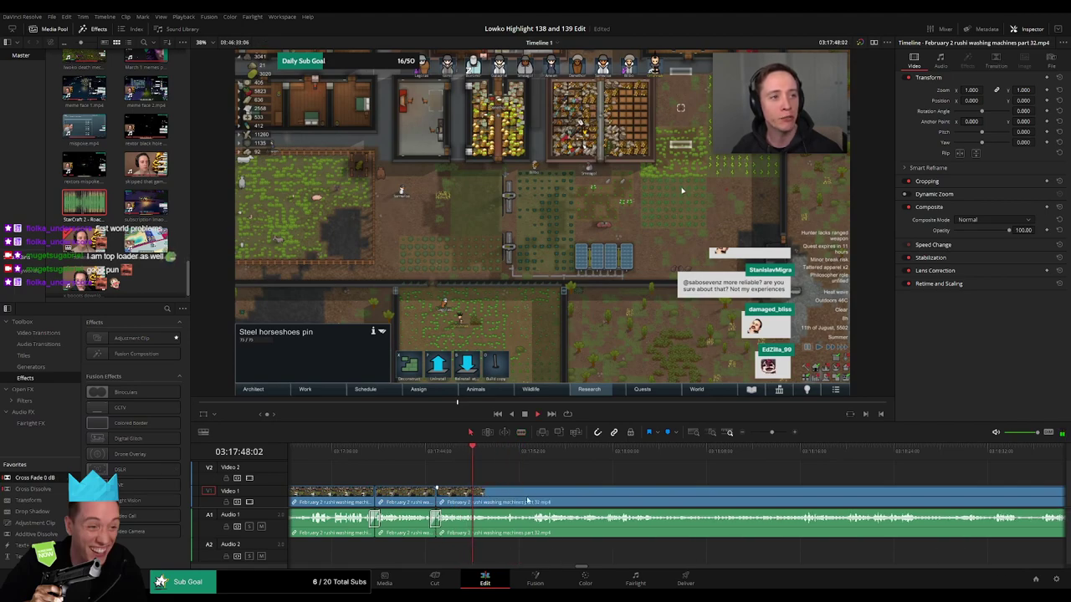
- Cut out the long section from about 03:18:04 to 03:18:16 and crossfade the audio join
scroll(432, 491, right, 2)
click(407, 454)
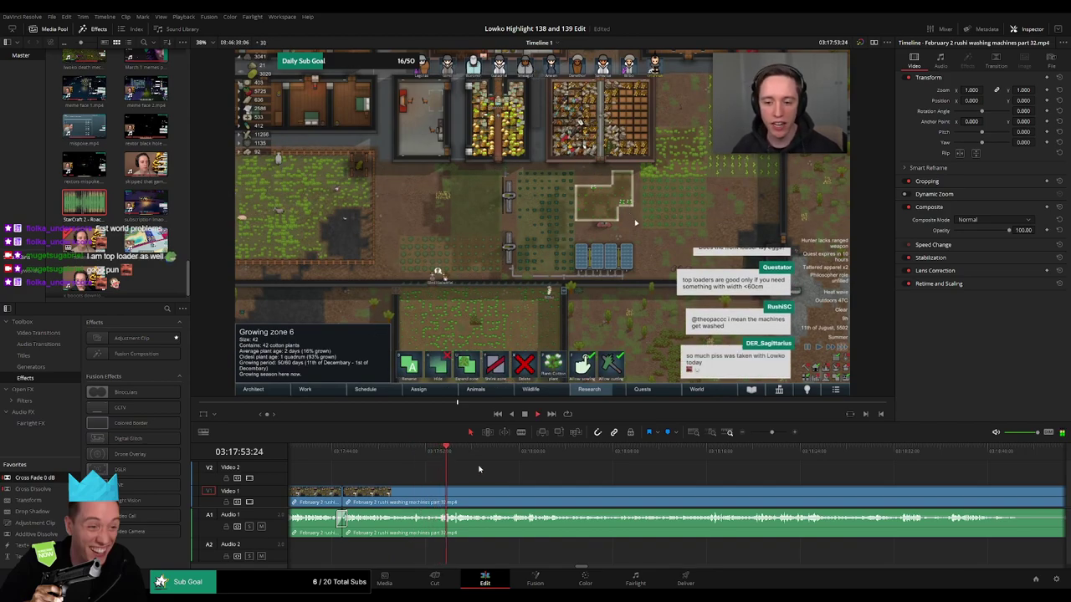
scroll(476, 476, right, 2)
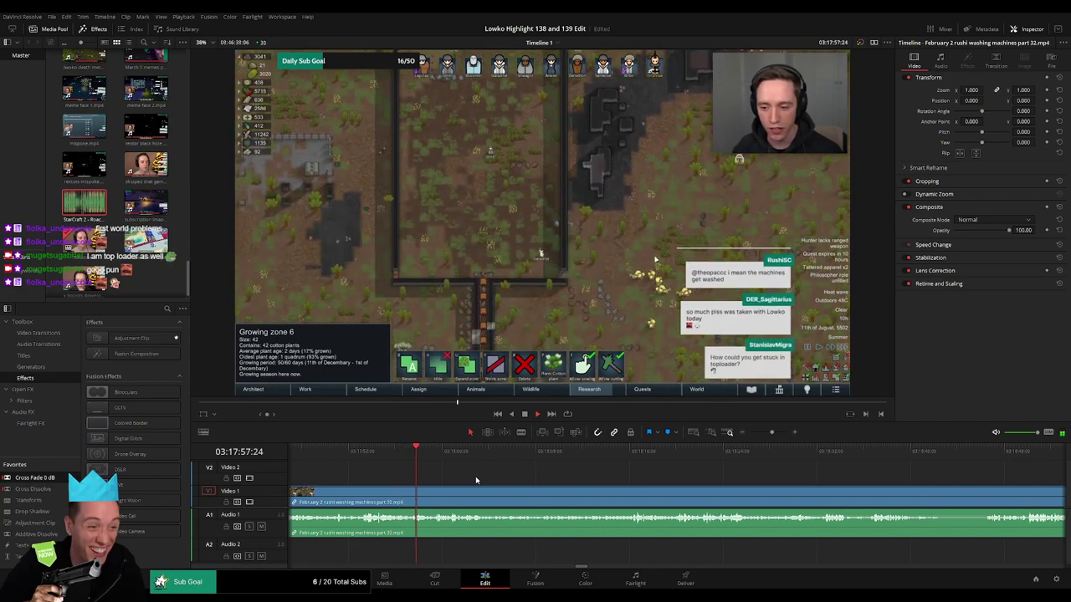
click(451, 452)
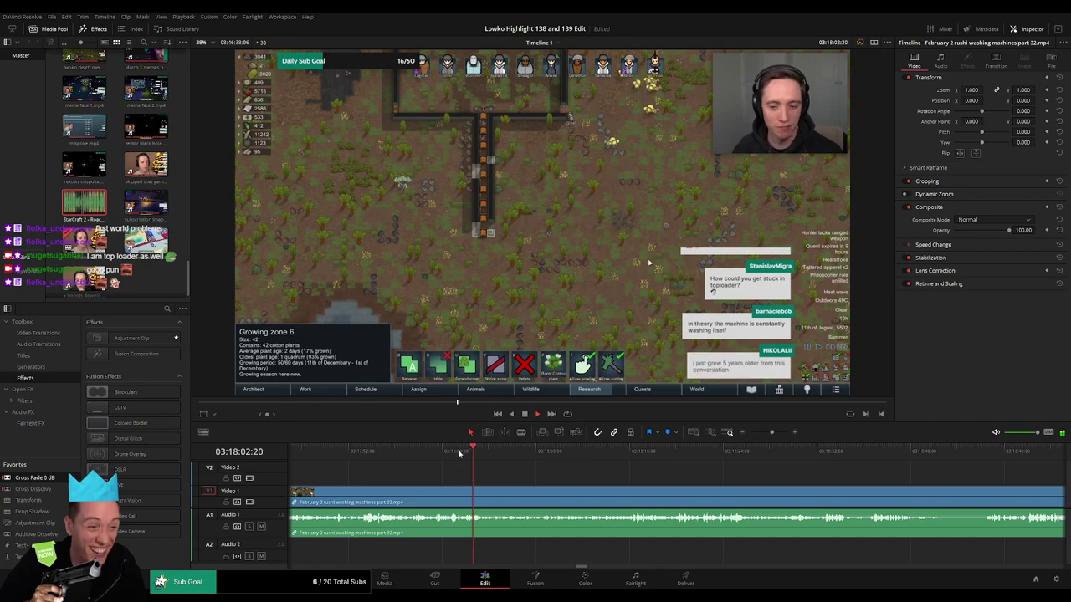
key(b)
click(491, 499)
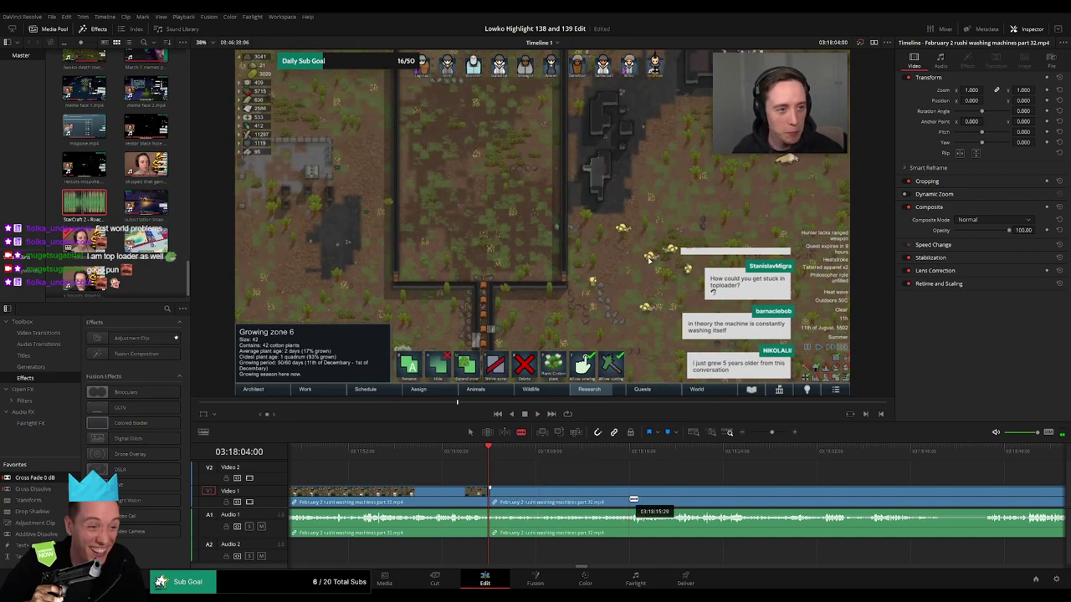
click(631, 500)
key(a)
key(Delete)
key(space)
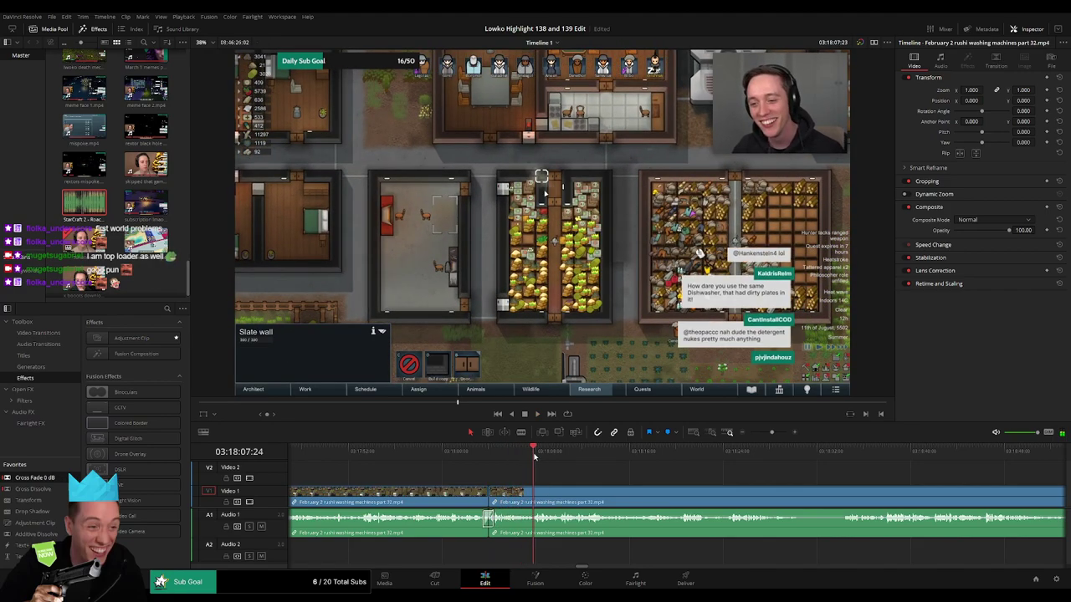
- Cut out the section from about 03:18:14 to 03:18:20 and crossfade the audio join
scroll(512, 470, right, 3)
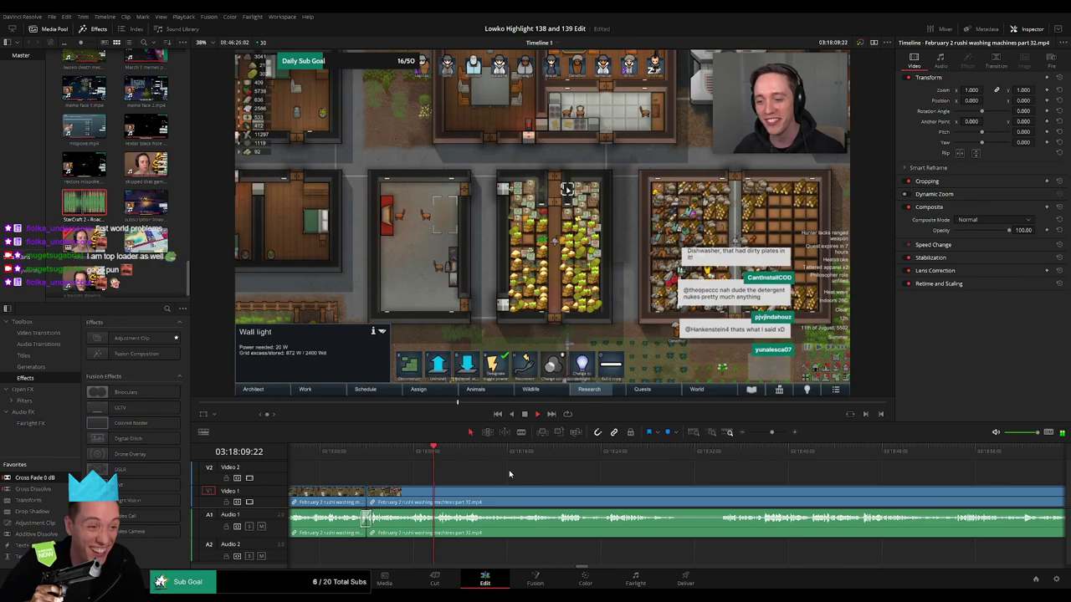
scroll(508, 474, right, 2)
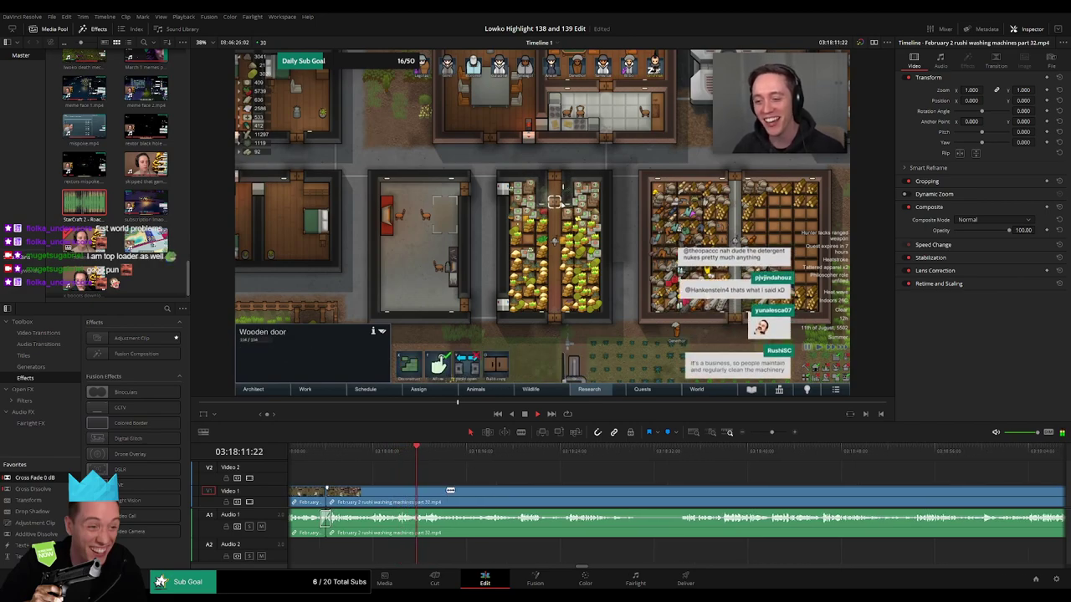
key(b)
click(444, 492)
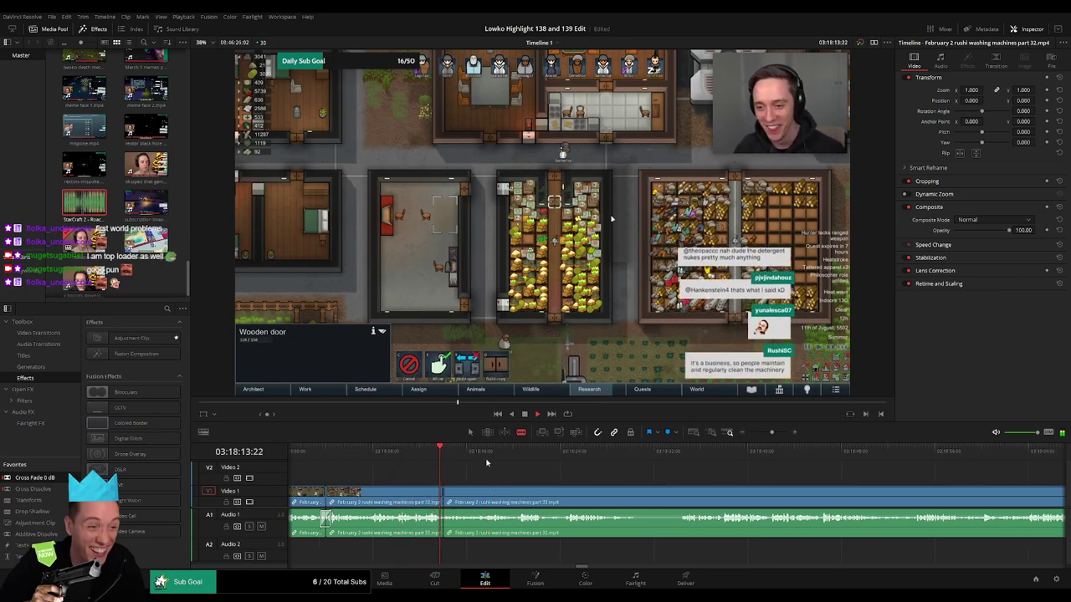
click(487, 454)
click(516, 452)
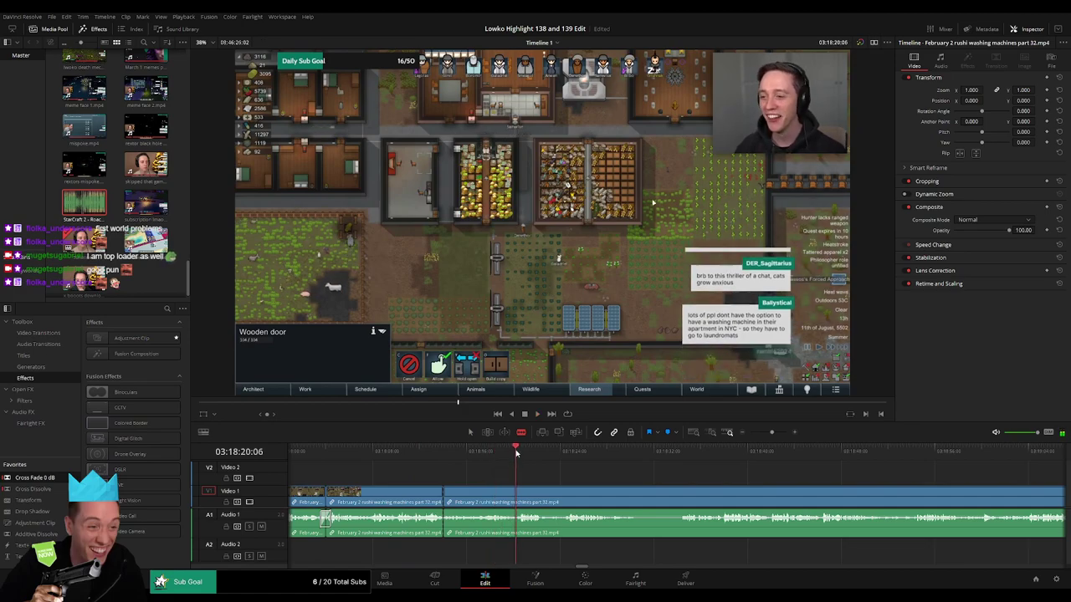
click(518, 492)
key(a)
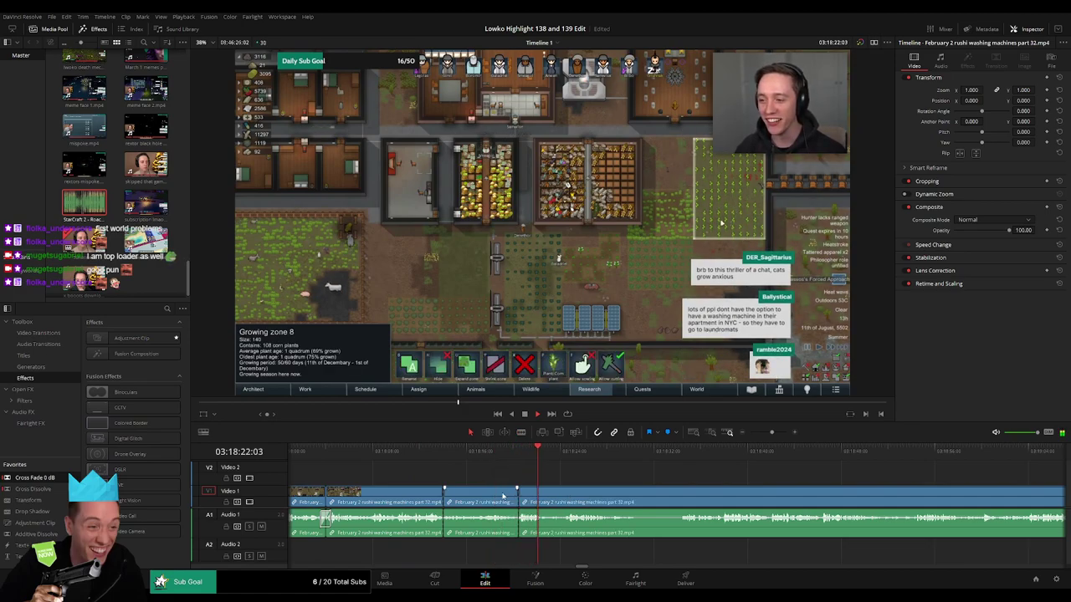
click(503, 497)
key(Delete)
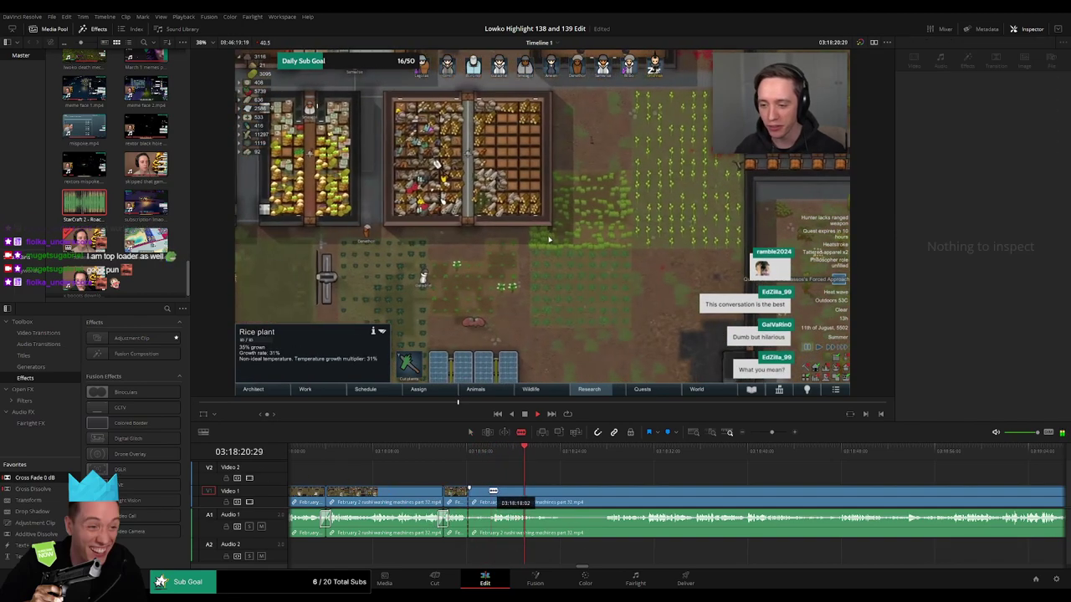
- Cut out the sections from about 03:18:16 to 03:18:18 and 03:18:20 to 03:18:26, crossfading both audio joins
click(481, 498)
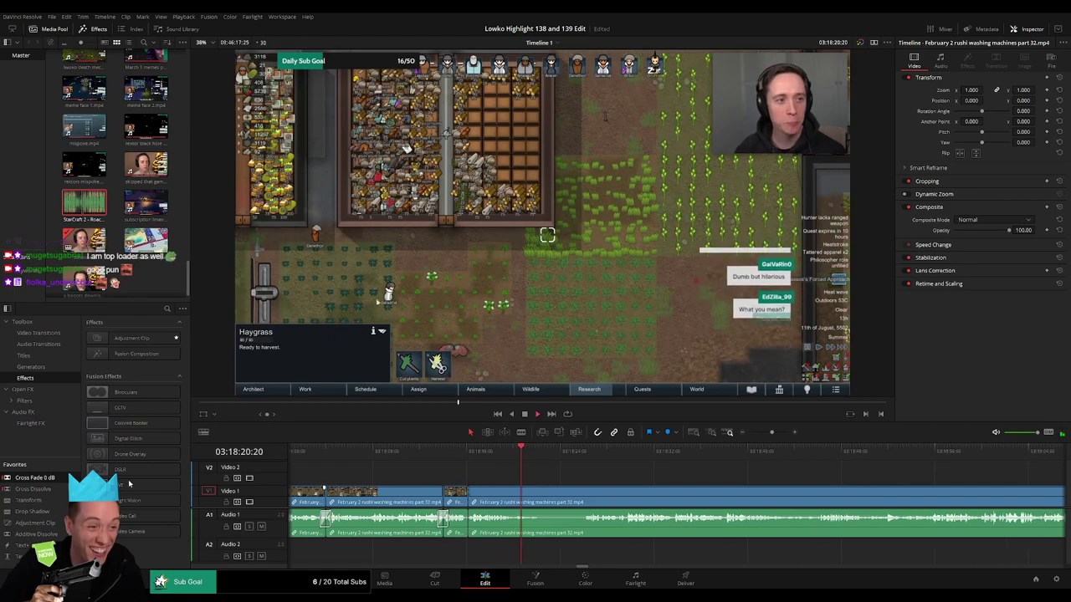
key(Delete)
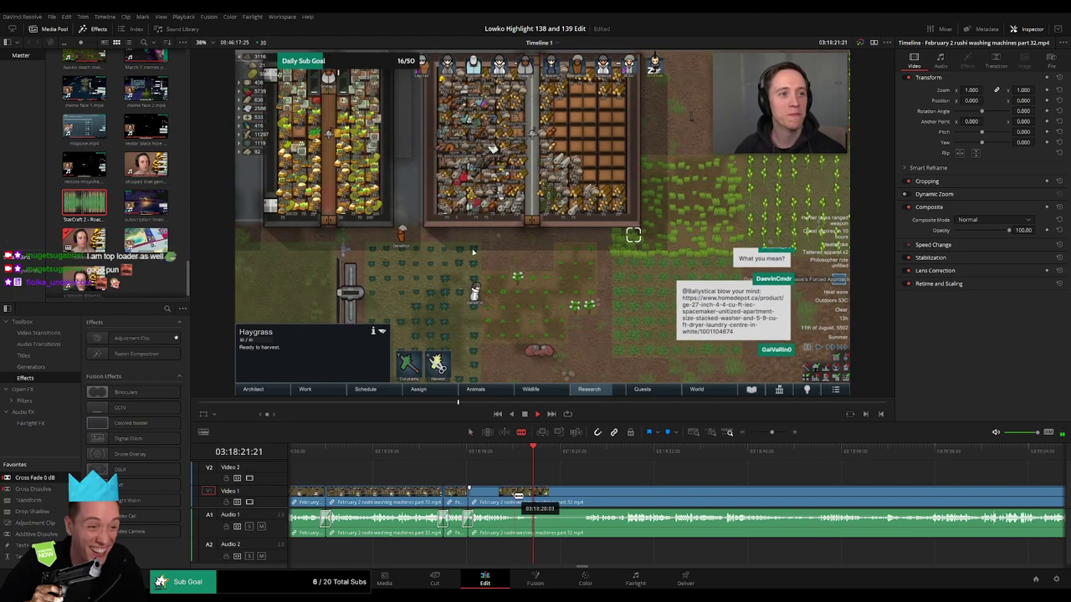
click(589, 453)
scroll(603, 489, right, 1)
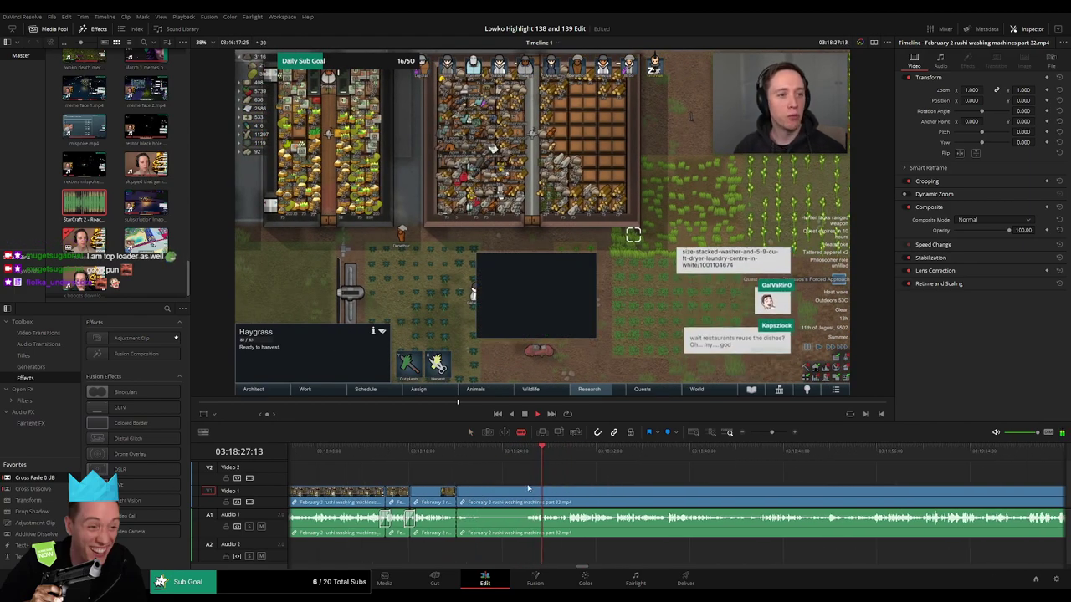
click(531, 490)
key(Delete)
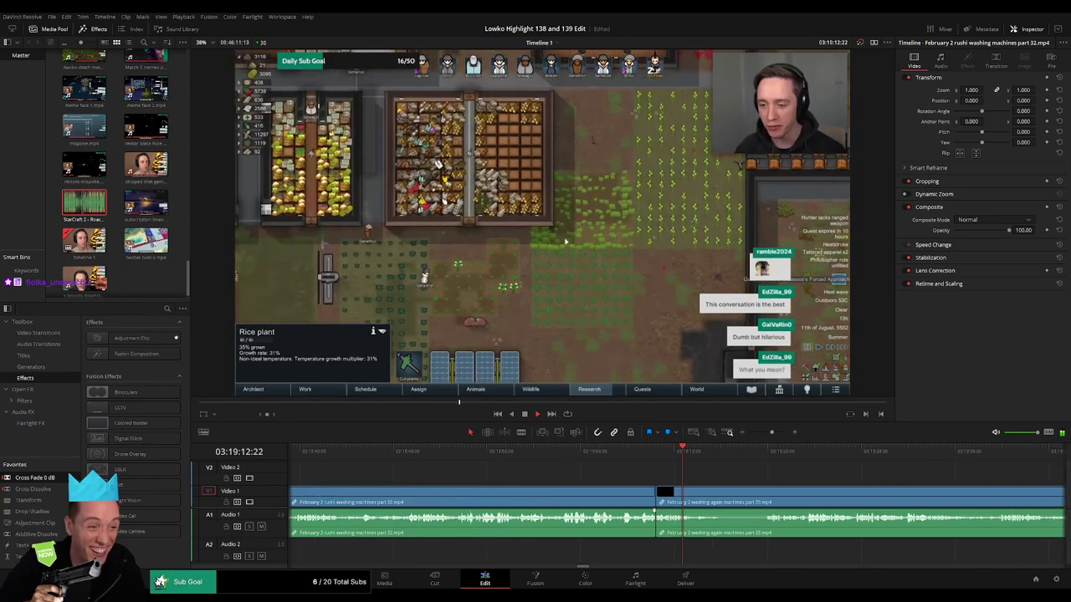
- Cut out the section from about 03:18:36 to 03:18:39 and crossfade the audio join
key(space)
drag(481, 485, 730, 474)
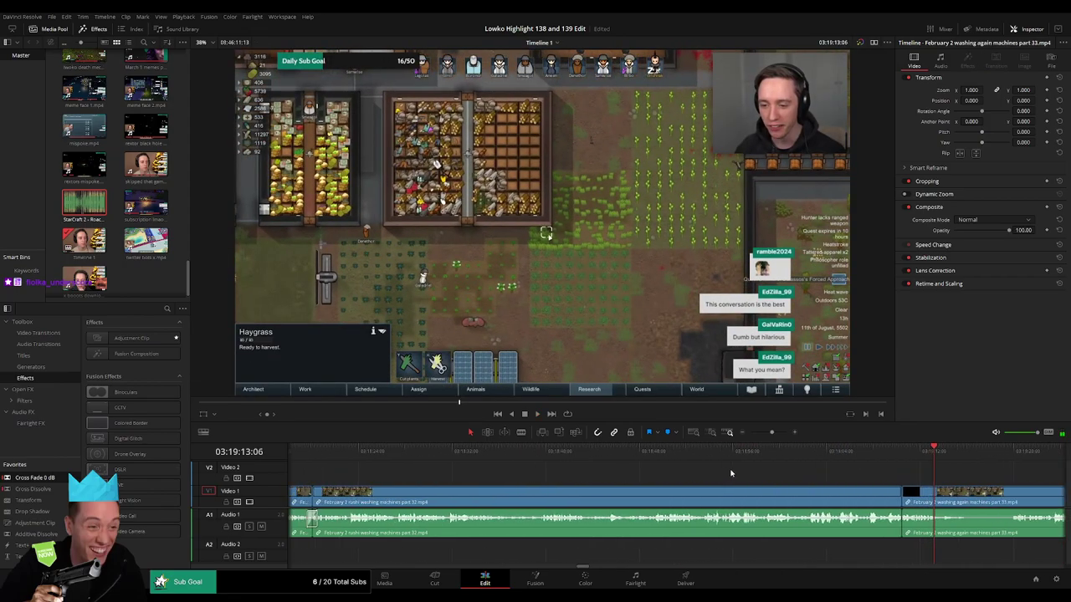
click(497, 452)
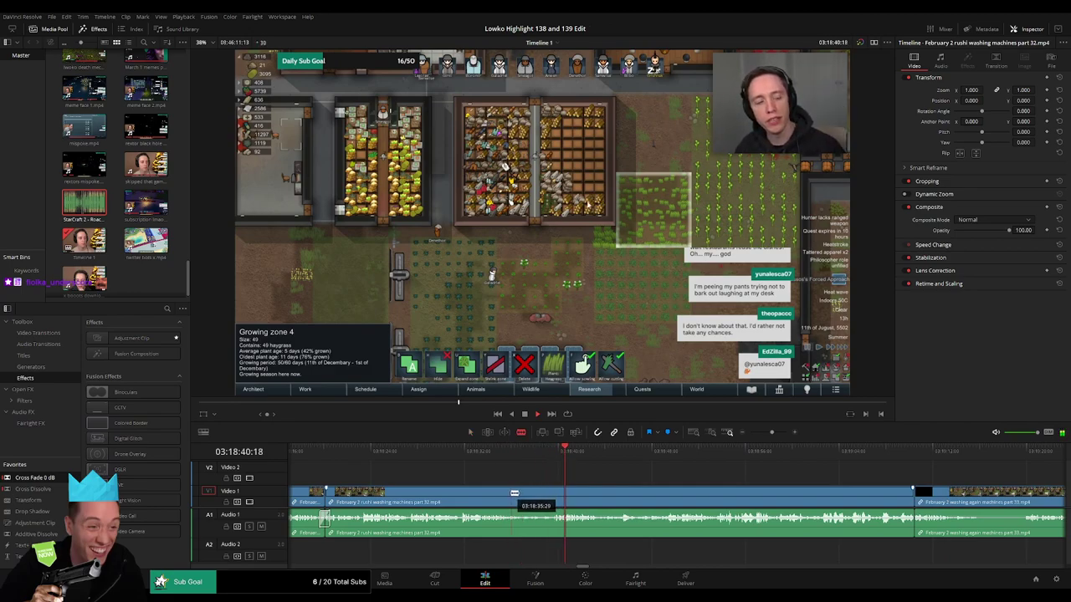
click(513, 493)
click(553, 493)
key(a)
click(538, 498)
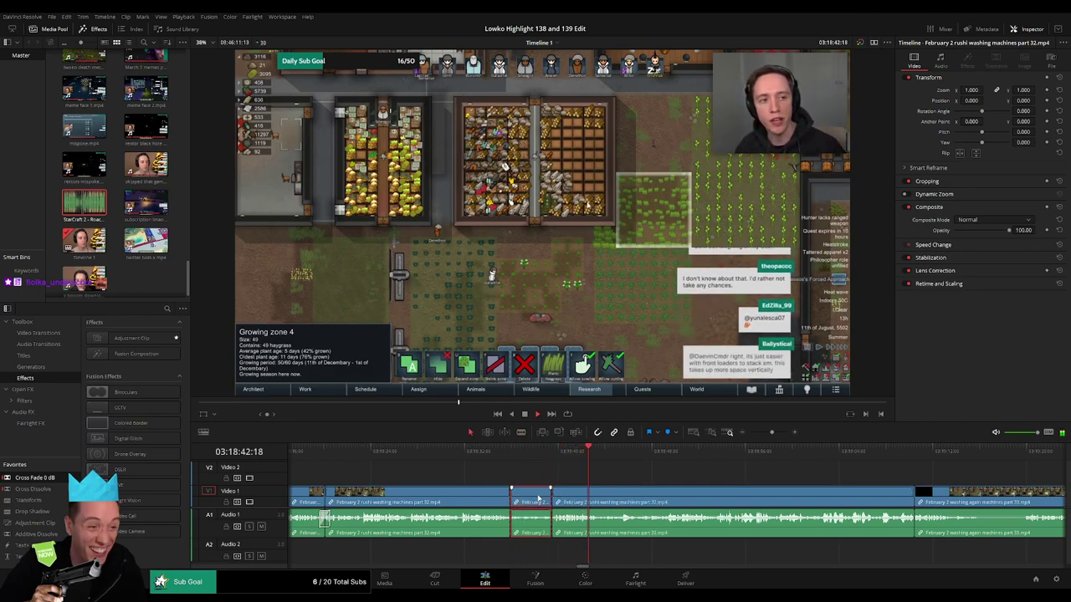
key(Delete)
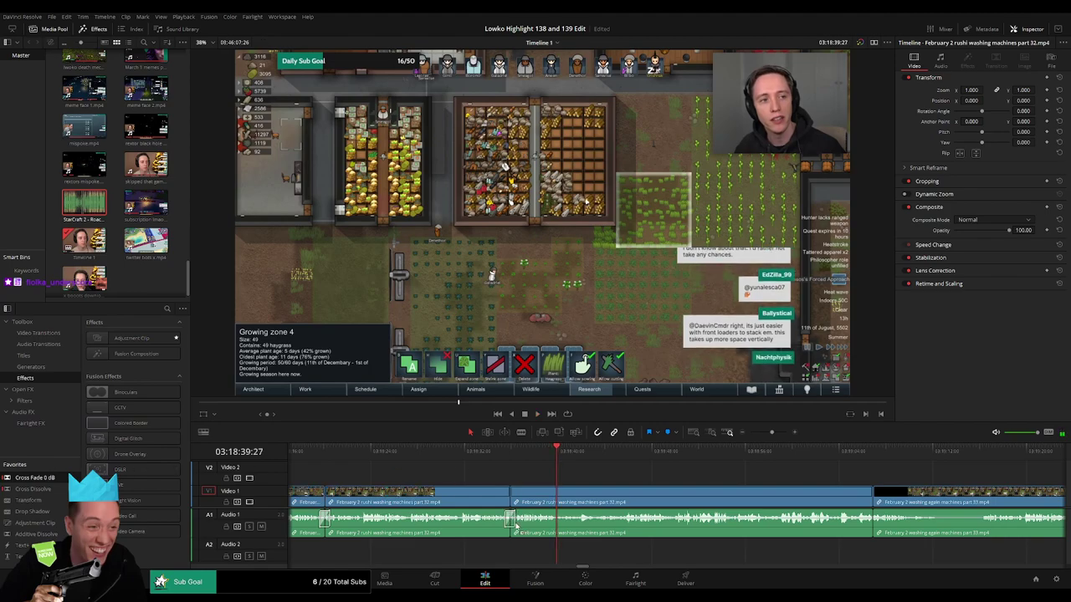
drag(516, 526, 516, 525)
- Cut off the end of the part 32 clip from about 03:18:57 up to the start of part 33
drag(639, 497, 537, 480)
click(483, 452)
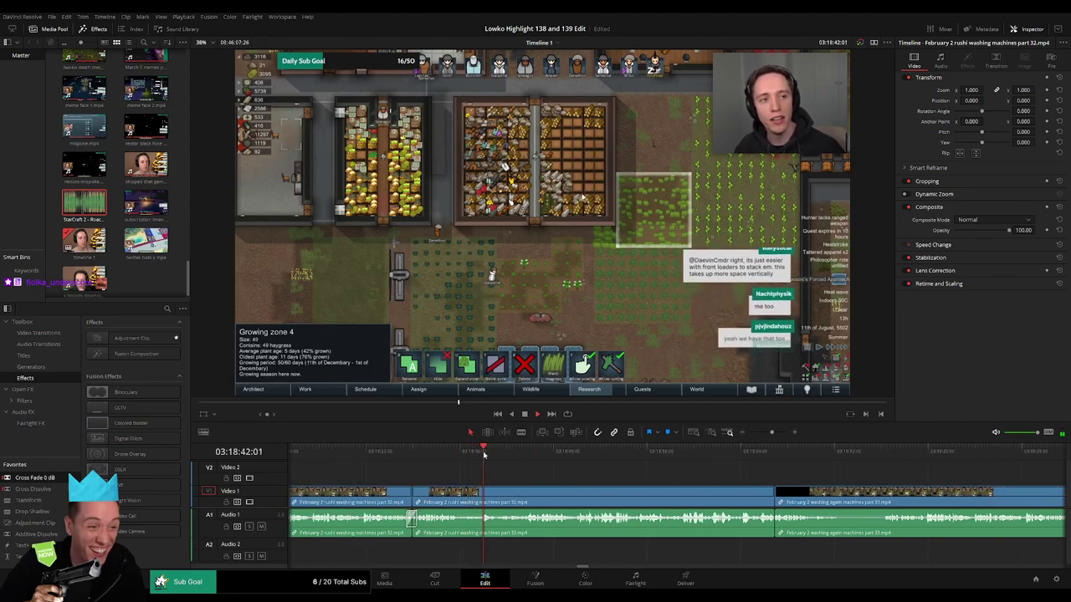
drag(484, 454, 526, 459)
scroll(586, 482, right, 2)
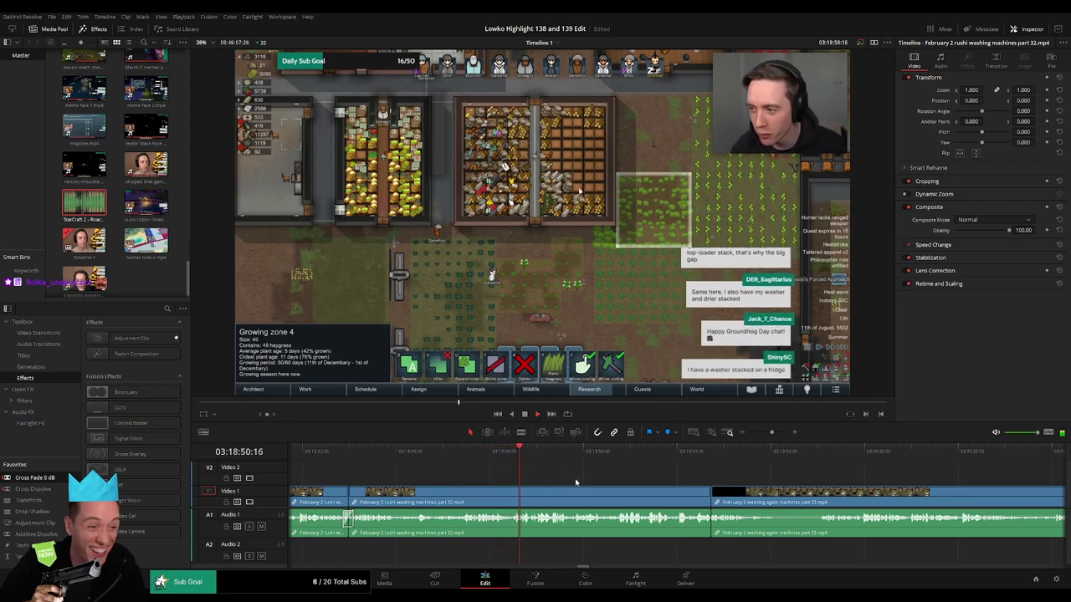
scroll(518, 478, right, 3)
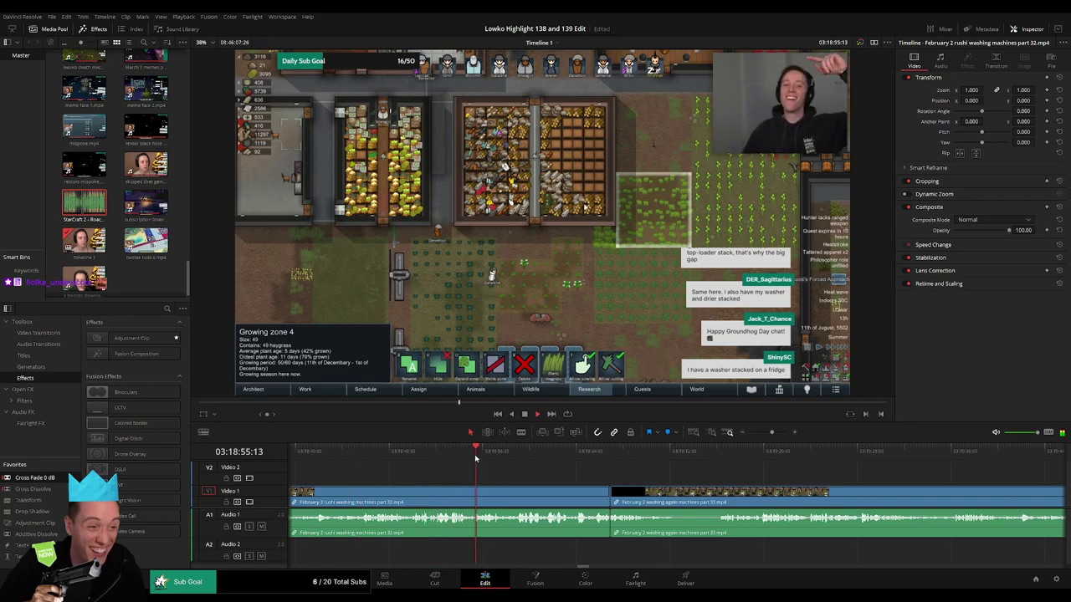
key(b)
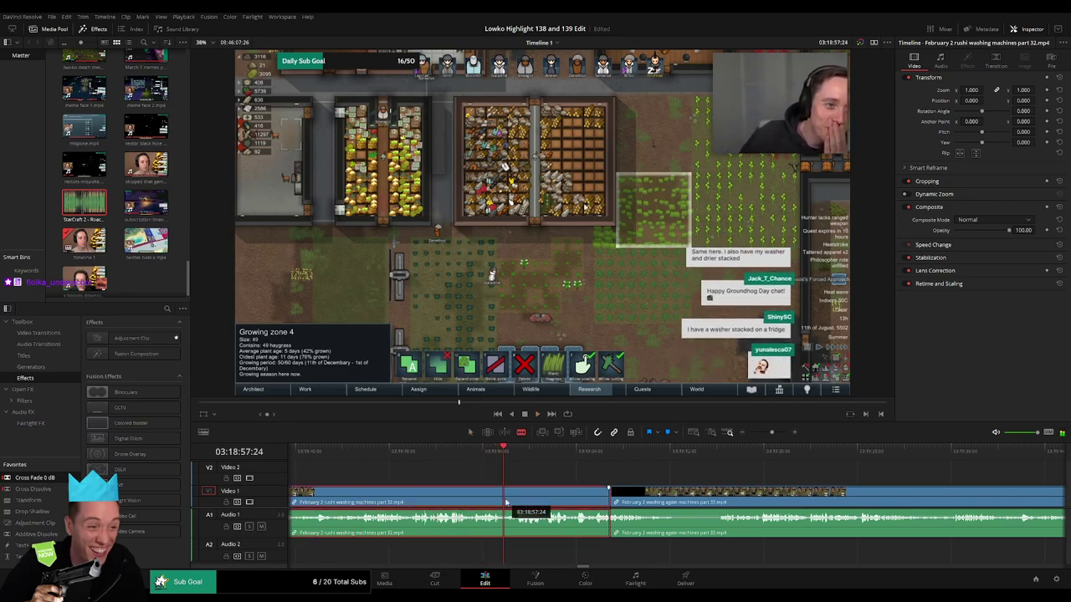
click(525, 499)
key(Delete)
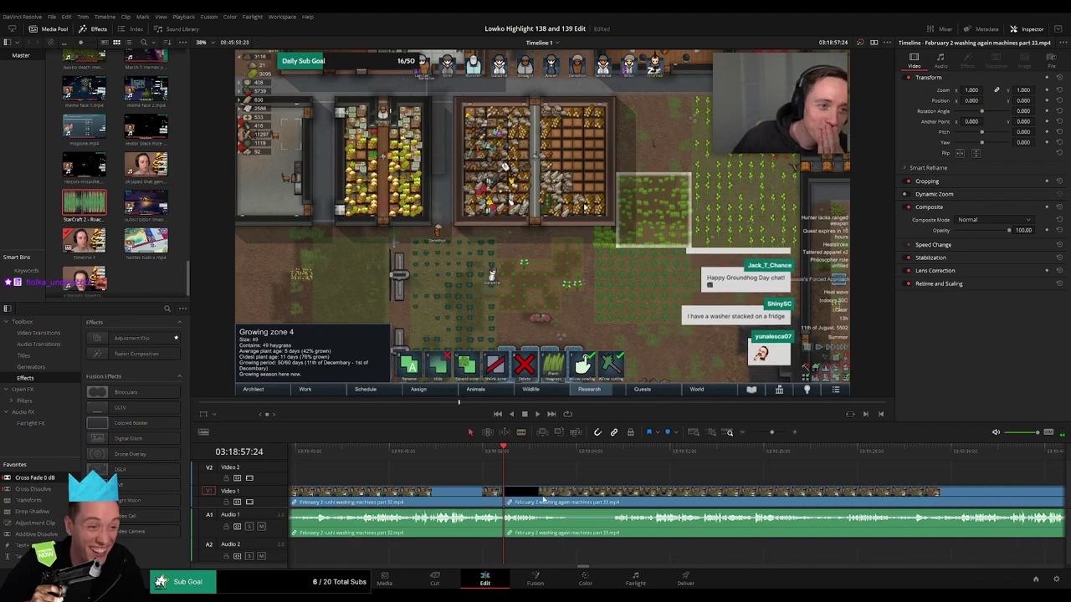
- Remove the opening of the part 33 clip up to about 03:19:50 and crossfade its audio join with part 32
key(space)
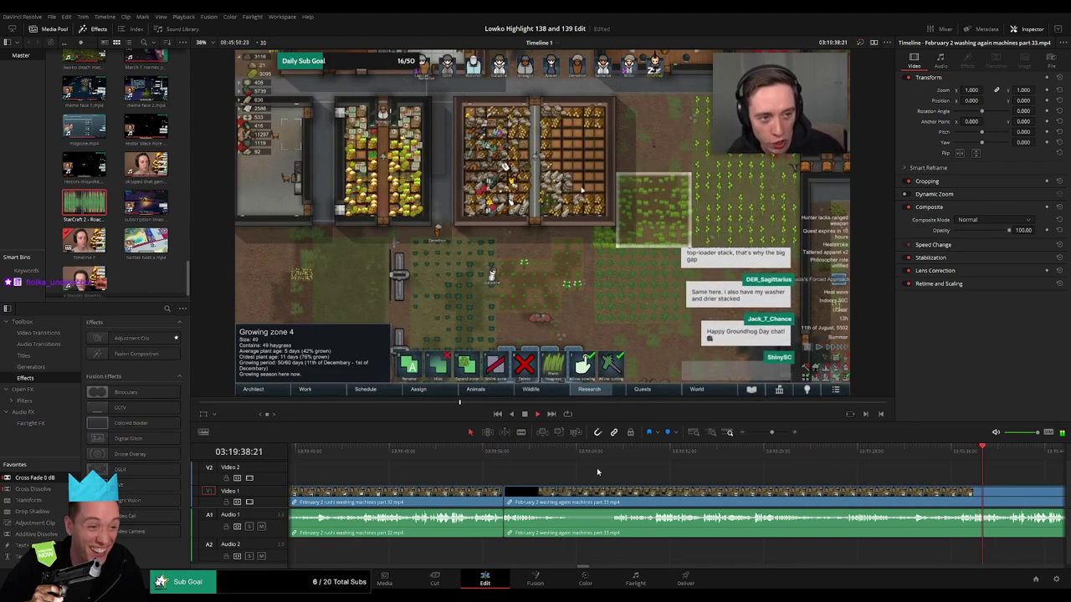
click(676, 453)
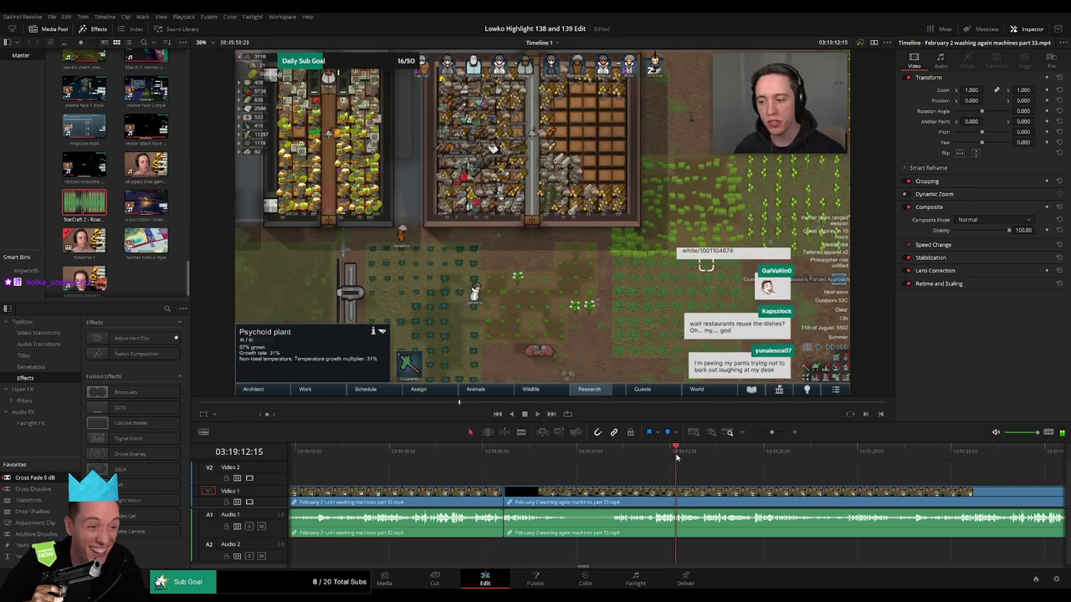
drag(790, 477, 552, 466)
click(720, 453)
click(770, 463)
key(space)
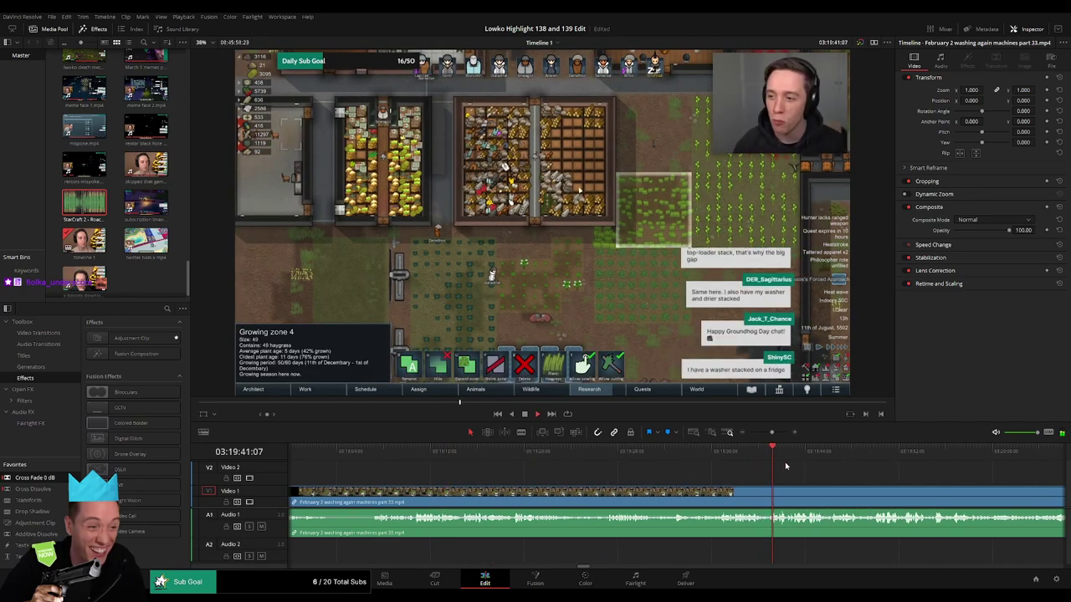
drag(792, 476, 608, 468)
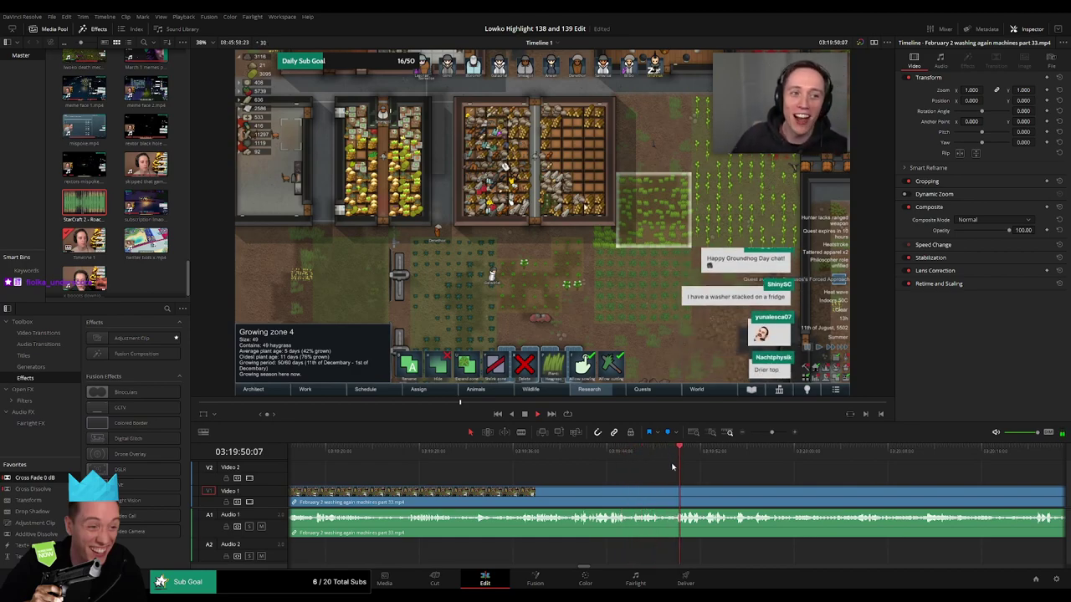
key(space)
key(ctrl+b)
drag(691, 498, 676, 495)
click(671, 495)
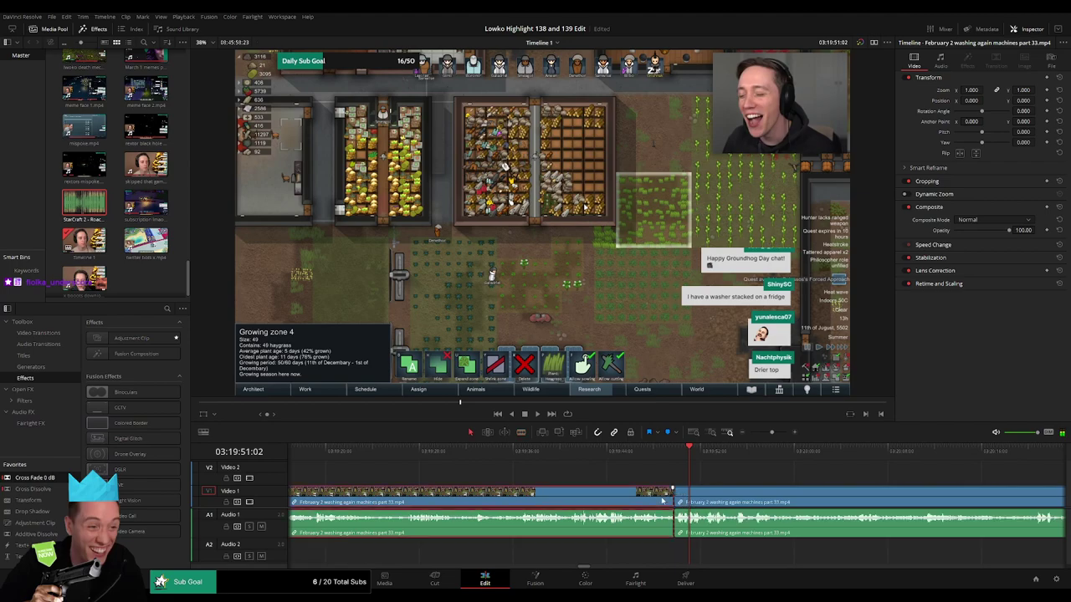
key(Delete)
click(642, 451)
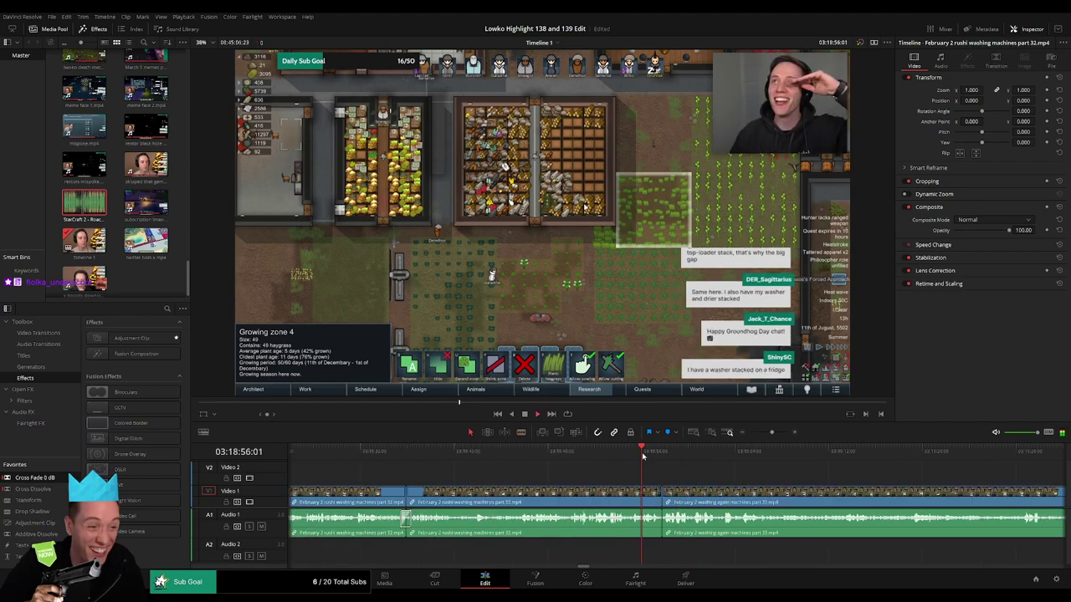
key(space)
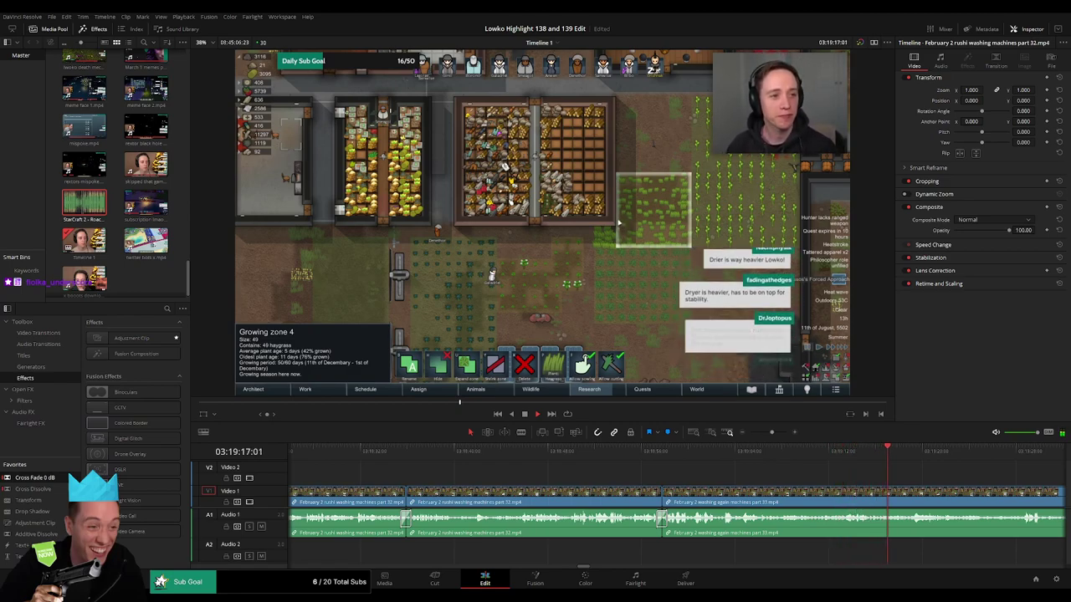
- Cut out the part 33 section from about 03:19:16 to 03:19:19 and crossfade the audio join
drag(929, 480, 763, 473)
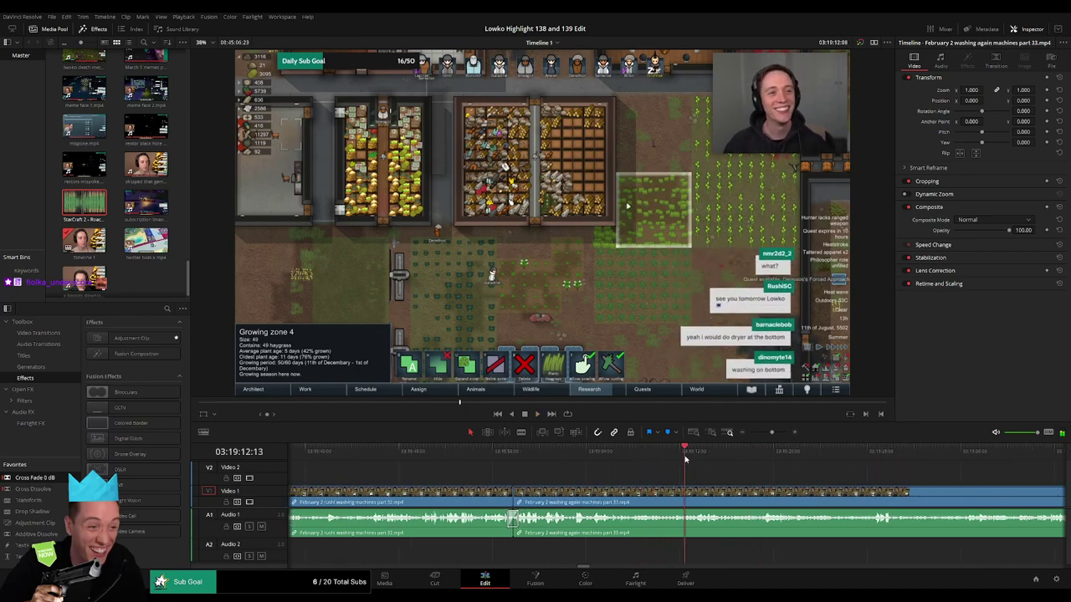
scroll(547, 472, right, 5)
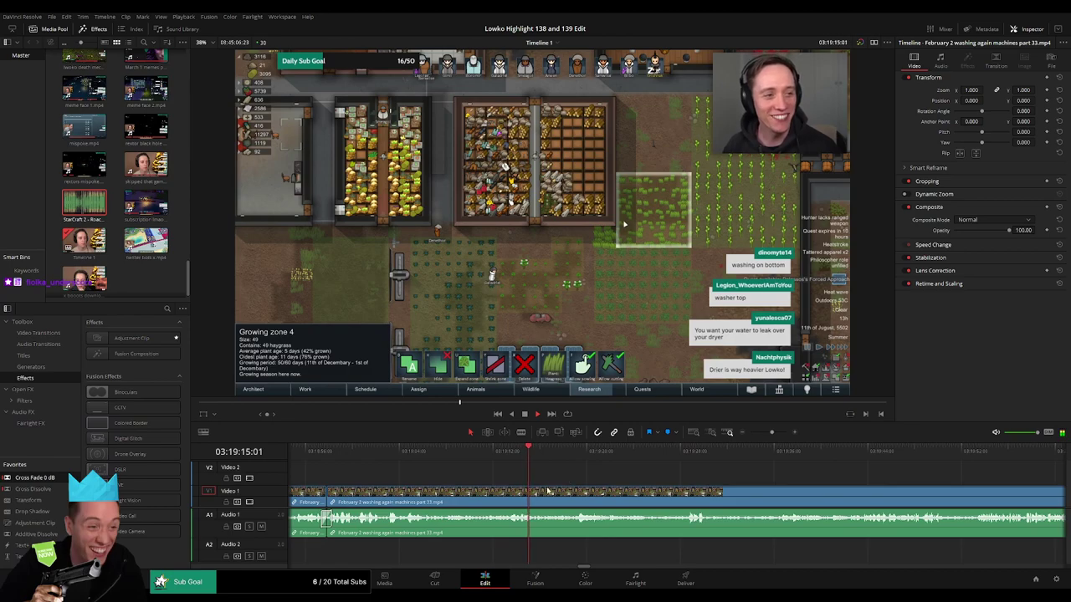
click(569, 453)
key(b)
click(538, 492)
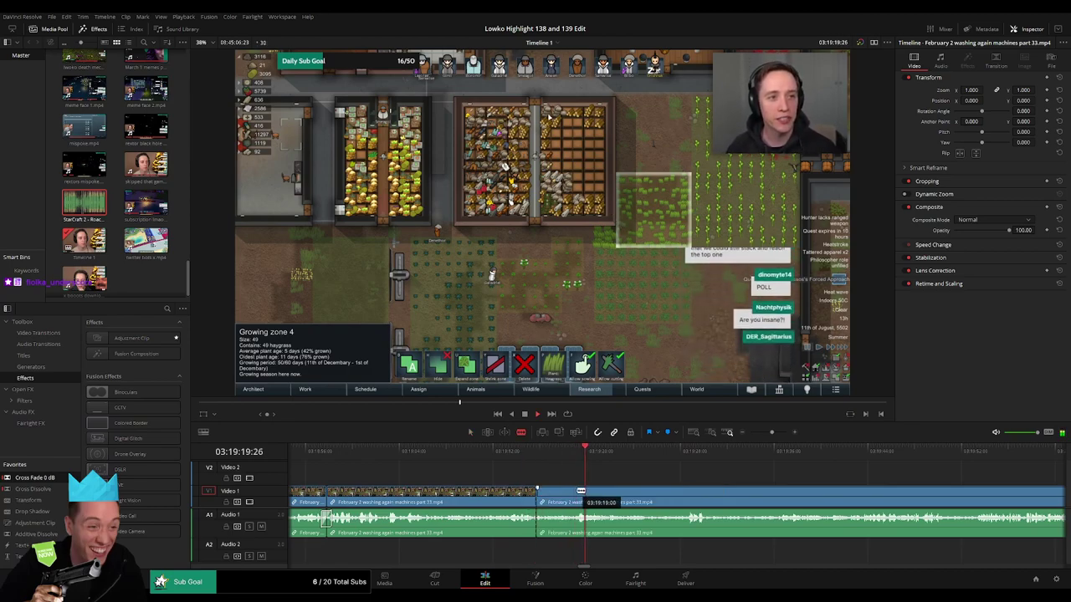
click(575, 492)
key(a)
click(569, 494)
key(Delete)
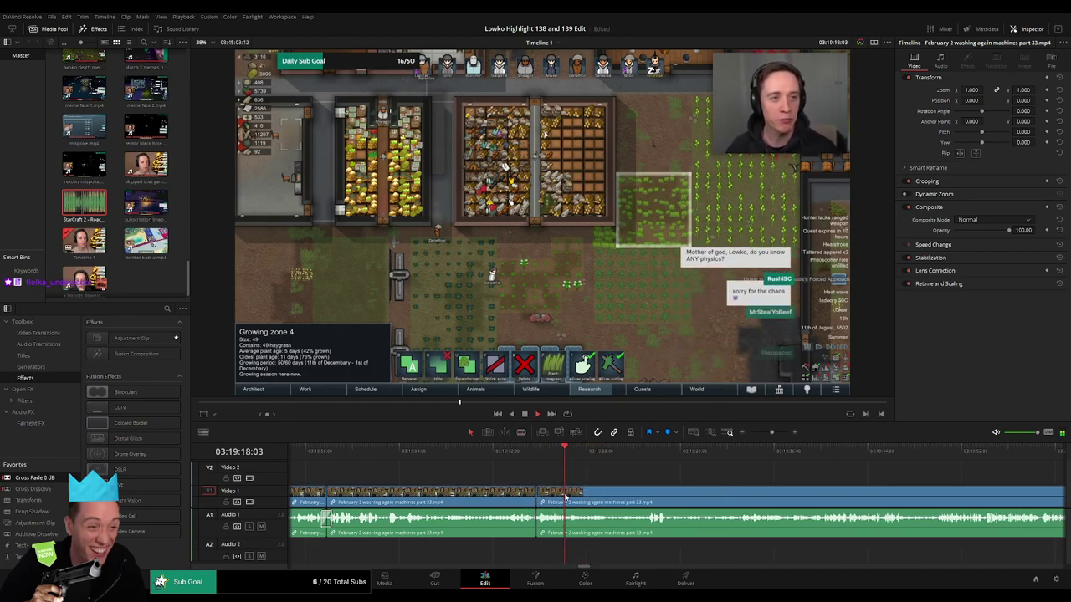
key(space)
- Cut out the part 33 section from about 03:19:20 to 03:19:25 and crossfade the audio join
scroll(626, 503, right, 4)
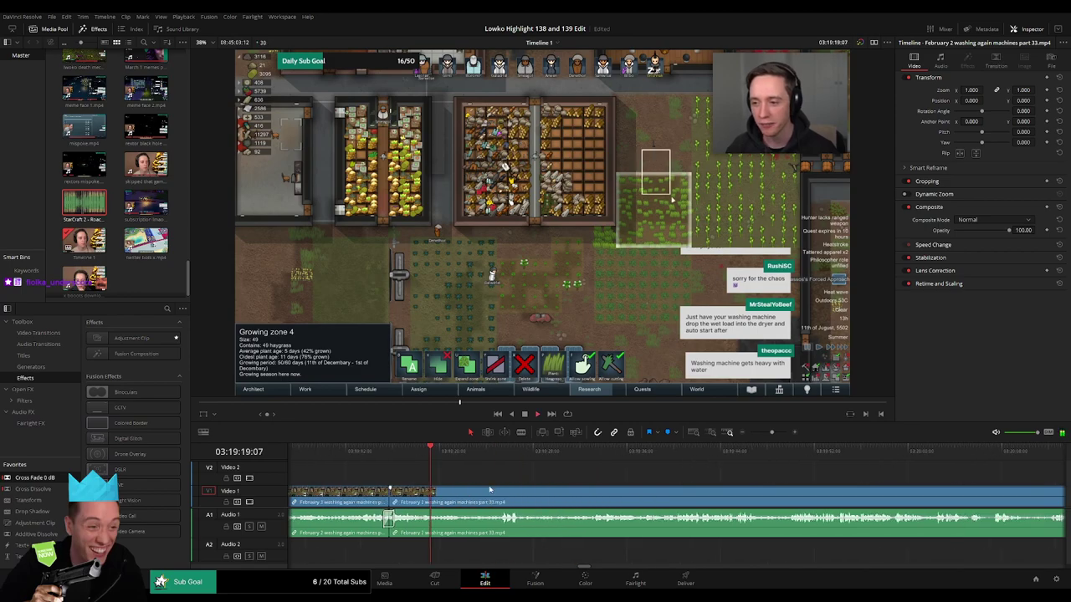
drag(442, 495, 441, 495)
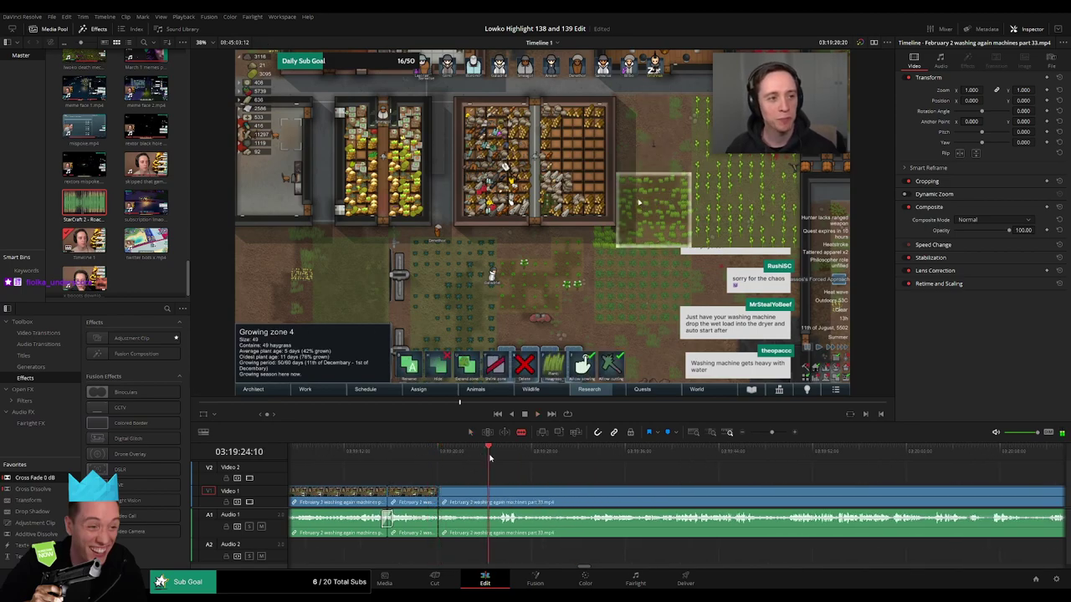
click(497, 497)
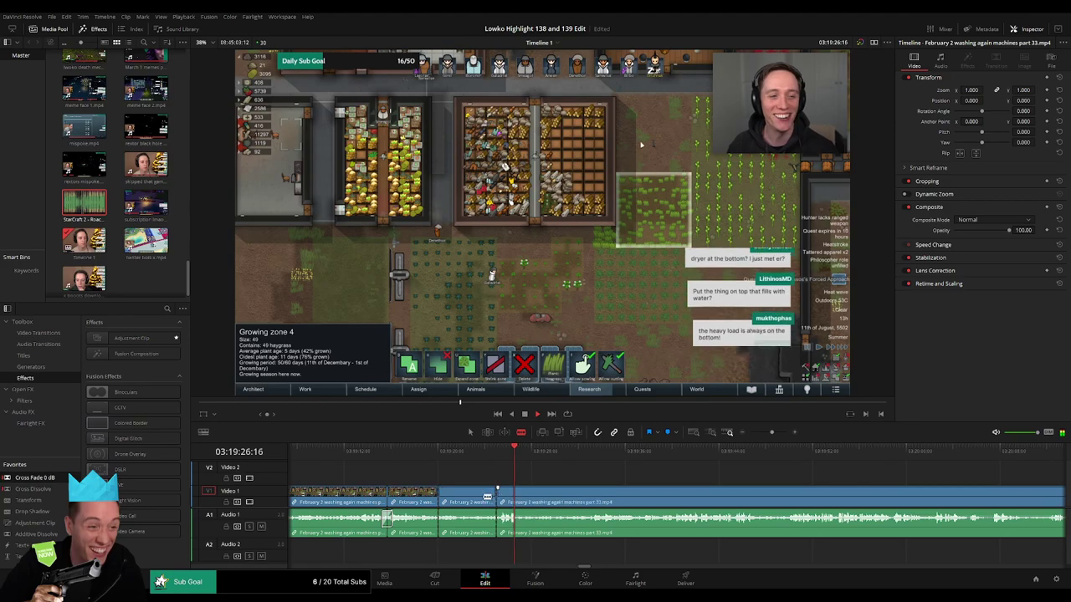
key(a)
click(479, 499)
key(Delete)
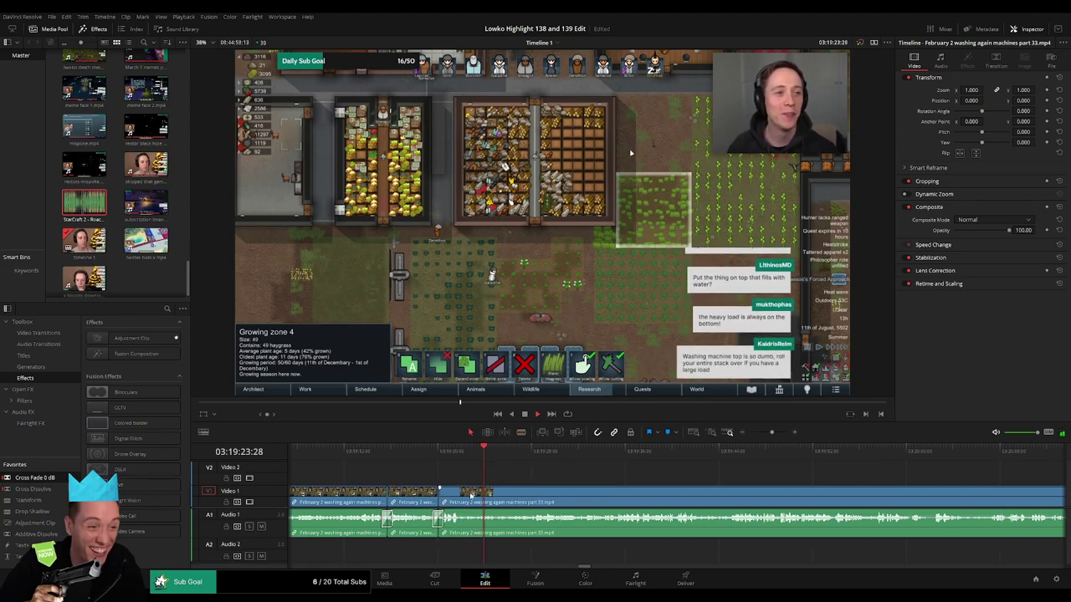
- Cut out the part 33 section from about 03:19:22 to 03:19:28 and crossfade the audio join
key(b)
click(466, 497)
click(526, 452)
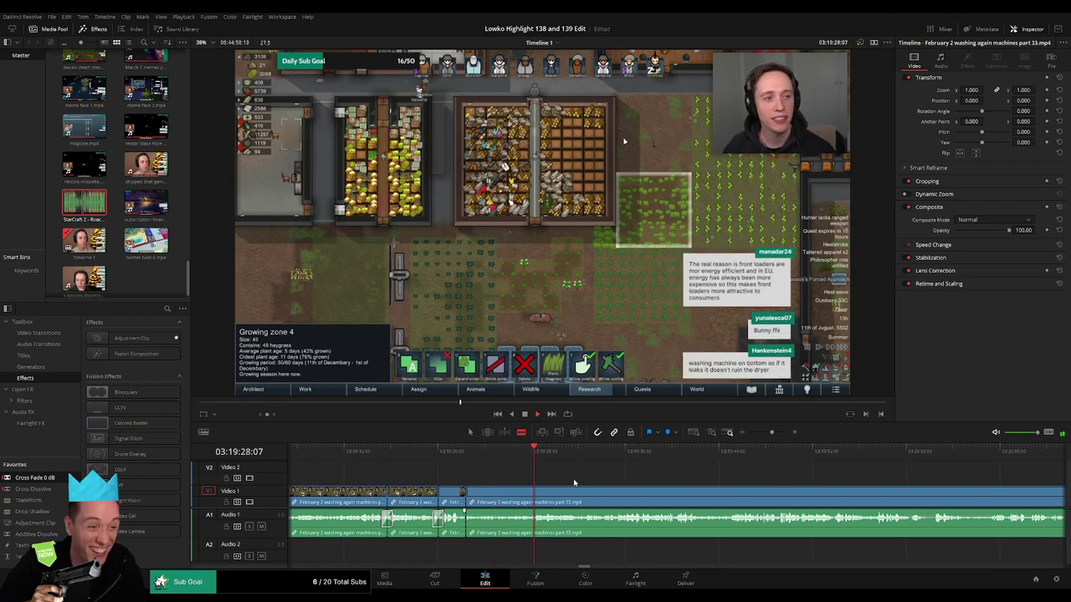
scroll(574, 483, right, 2)
click(498, 500)
key(a)
click(486, 501)
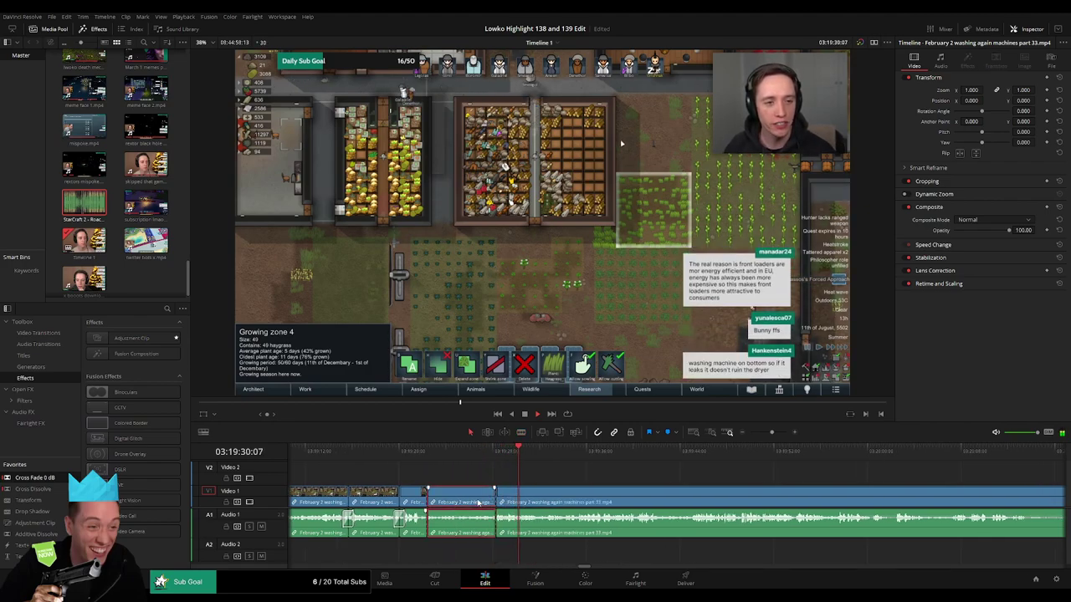
key(Delete)
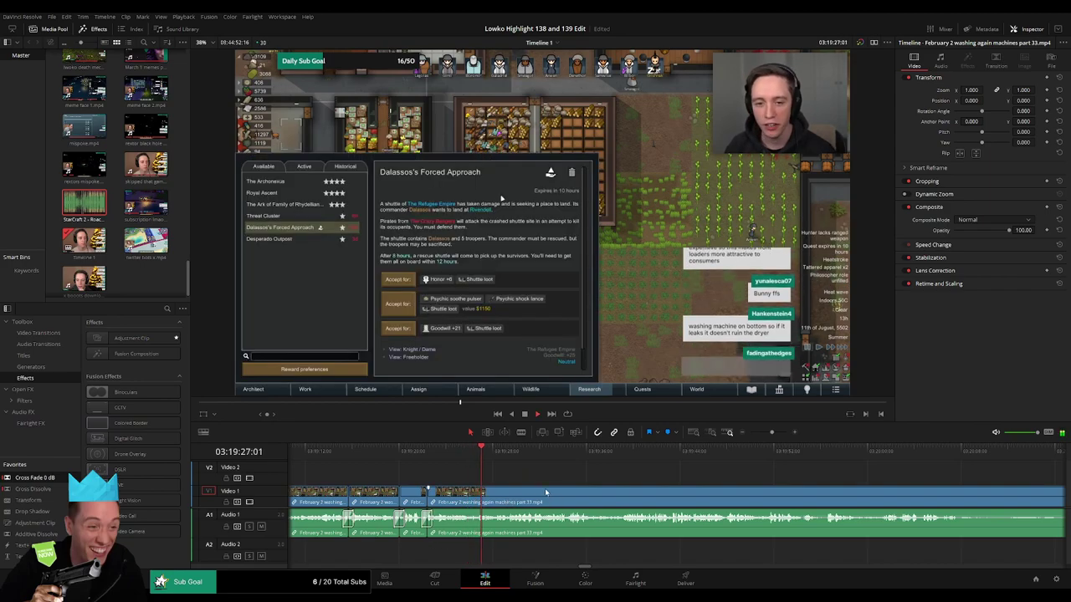
- Cut out the part 33 section from about 03:19:36 to 03:19:38 and crossfade the audio join
scroll(565, 489, right, 1)
key(b)
click(573, 492)
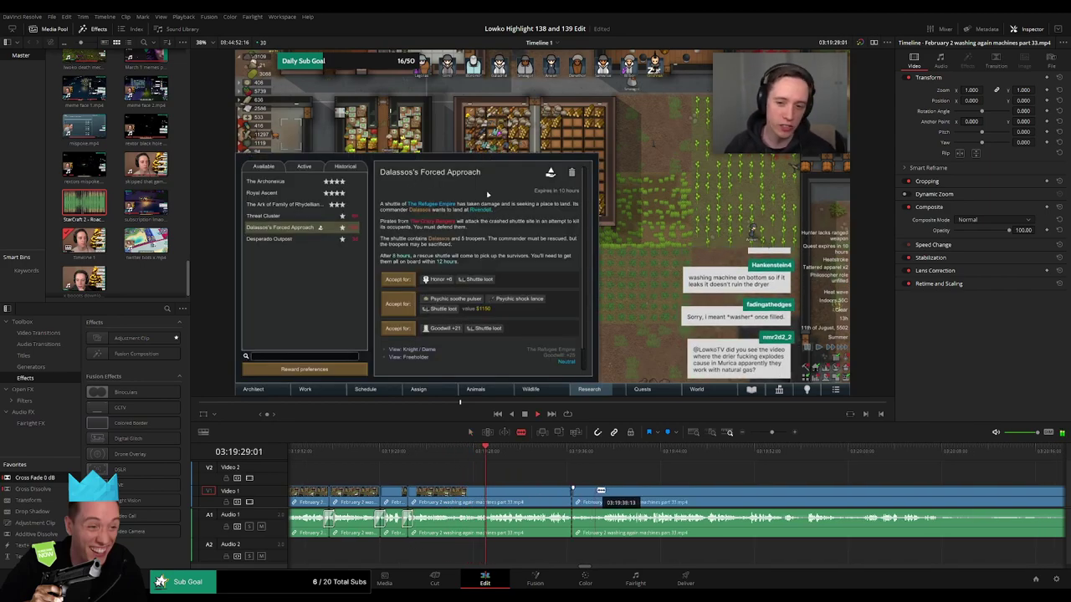
click(599, 492)
key(a)
click(592, 493)
key(Delete)
drag(33, 478, 480, 479)
- Split off the short part 33 segment from about 03:19:50:07 to 03:19:50:12
drag(678, 502, 532, 496)
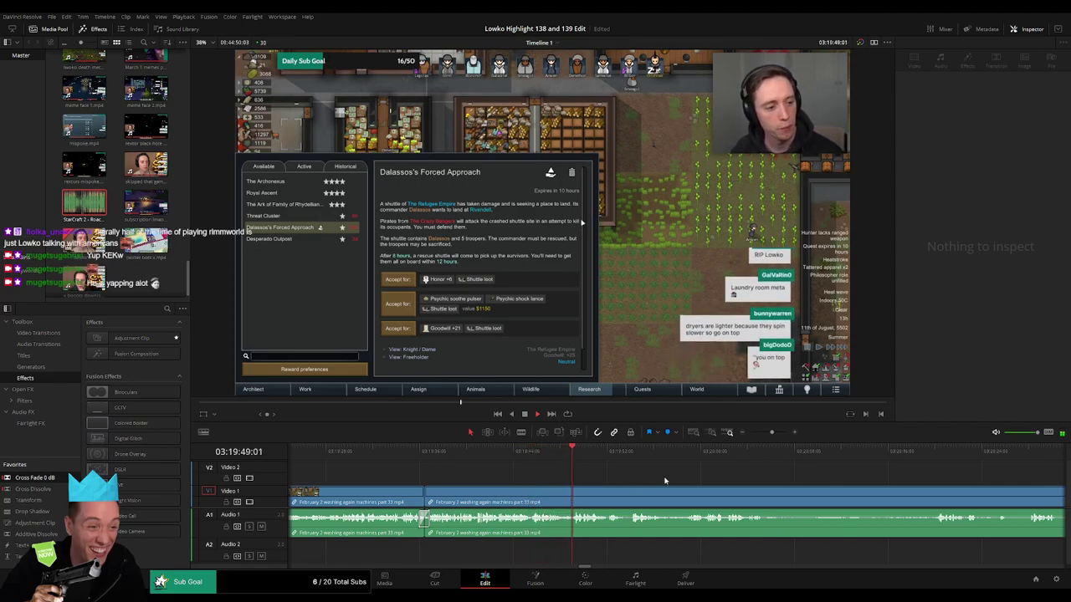
drag(665, 480, 503, 477)
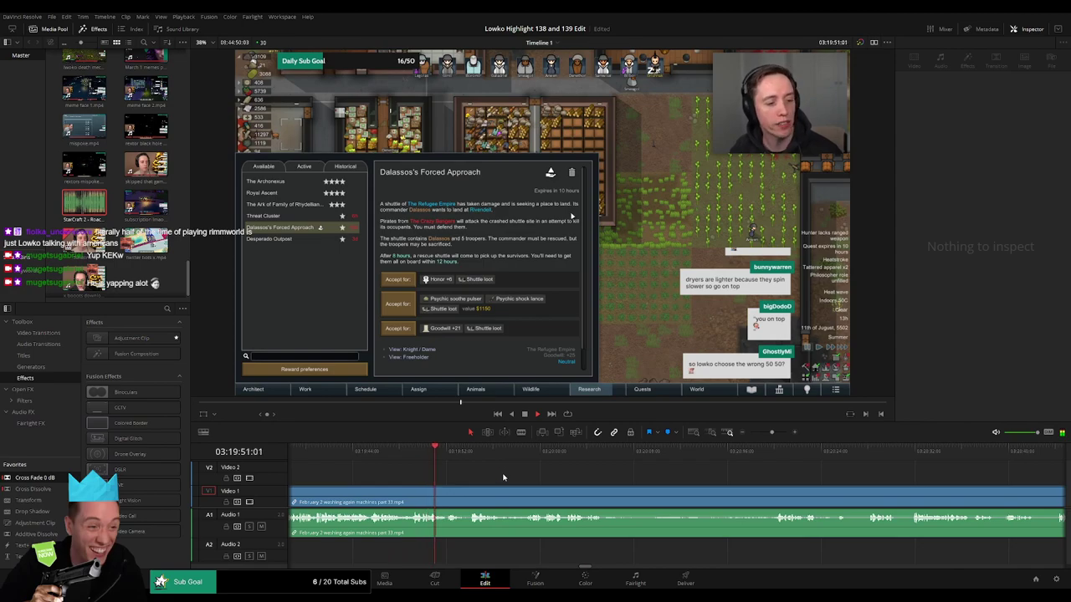
click(416, 453)
key(space)
drag(772, 433, 777, 434)
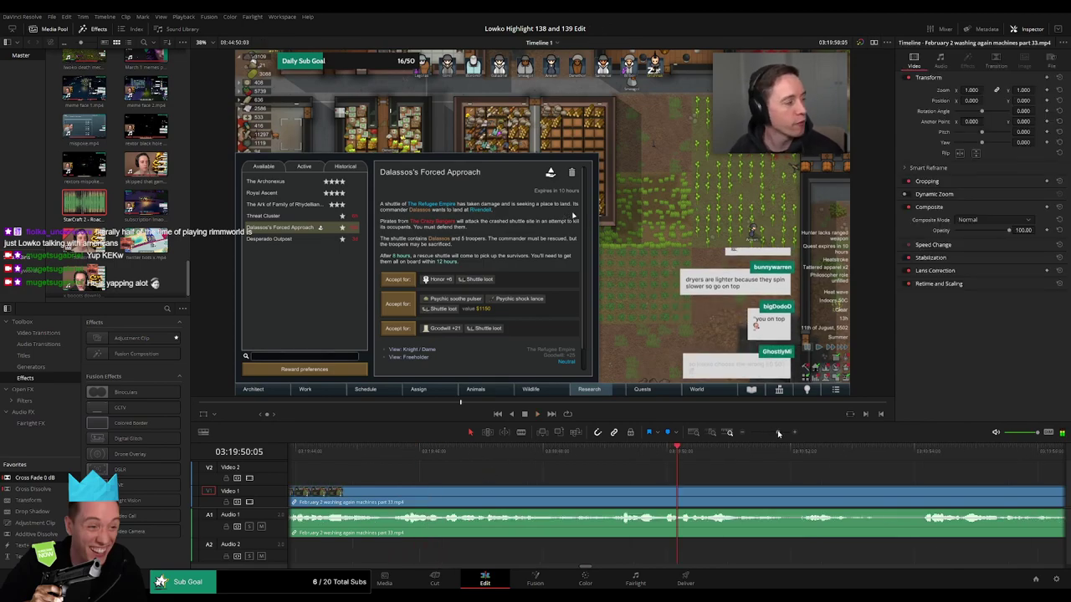
click(683, 456)
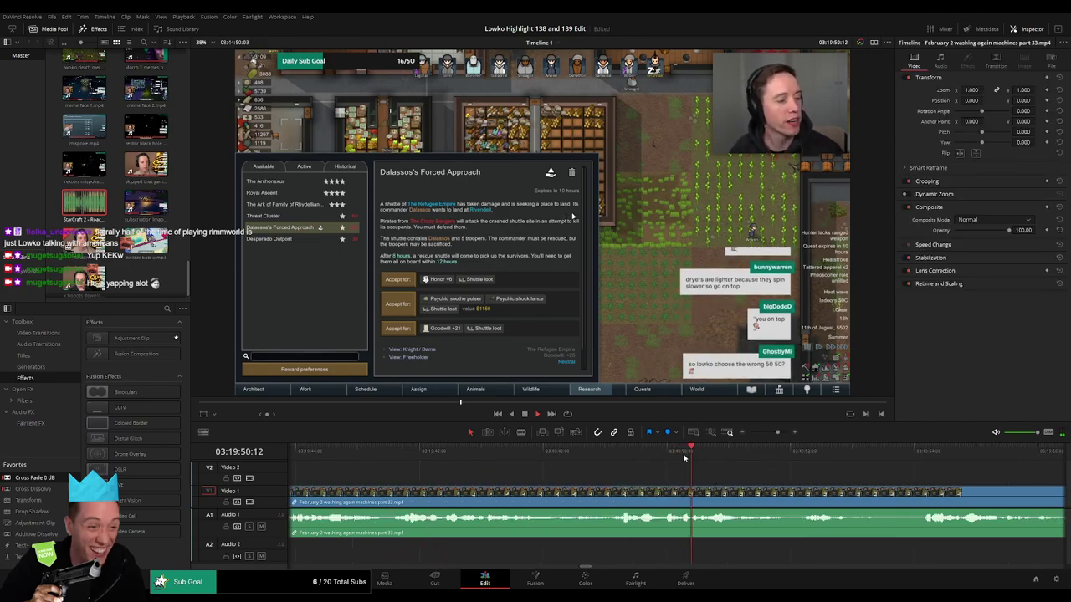
key(b)
click(683, 492)
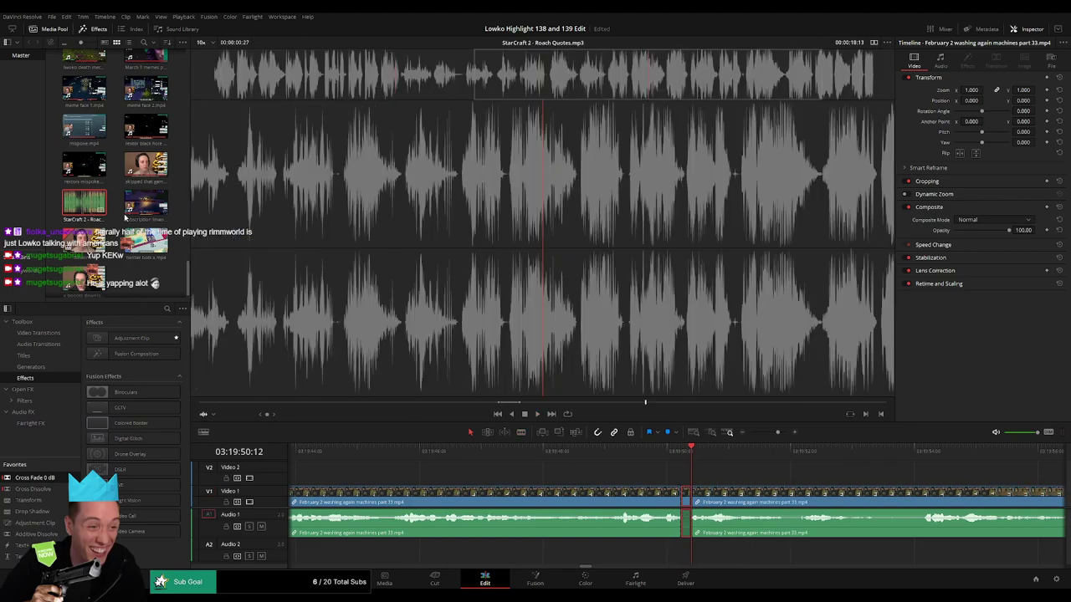
- Place a short StarCraft 2 - Roach Quotes.mp3 snippet on Audio 2 under the split-off segment and set its volume to -23
drag(85, 204, 691, 555)
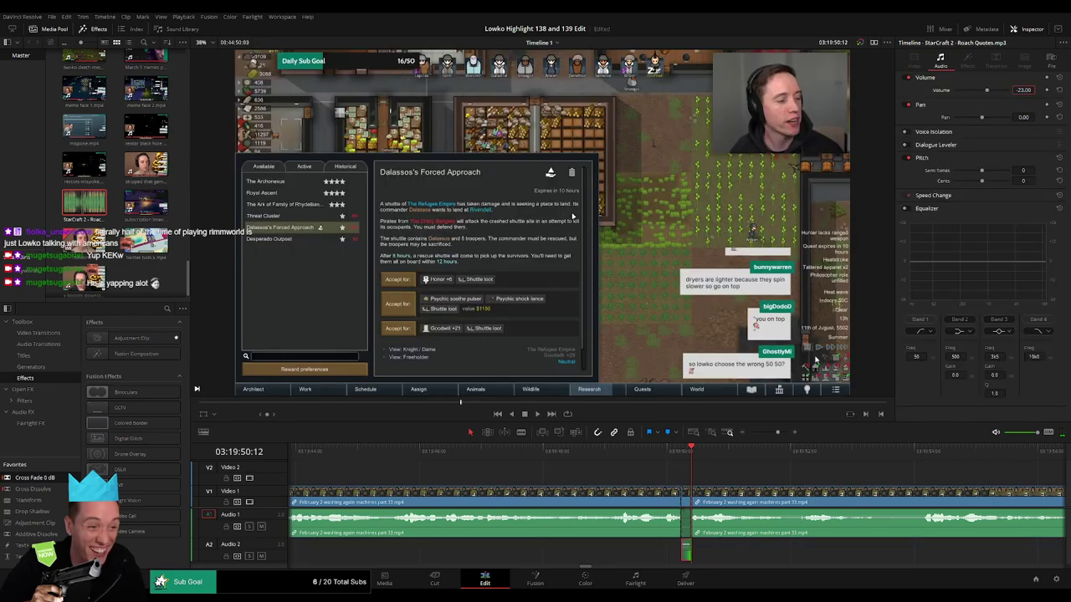
click(772, 473)
key(space)
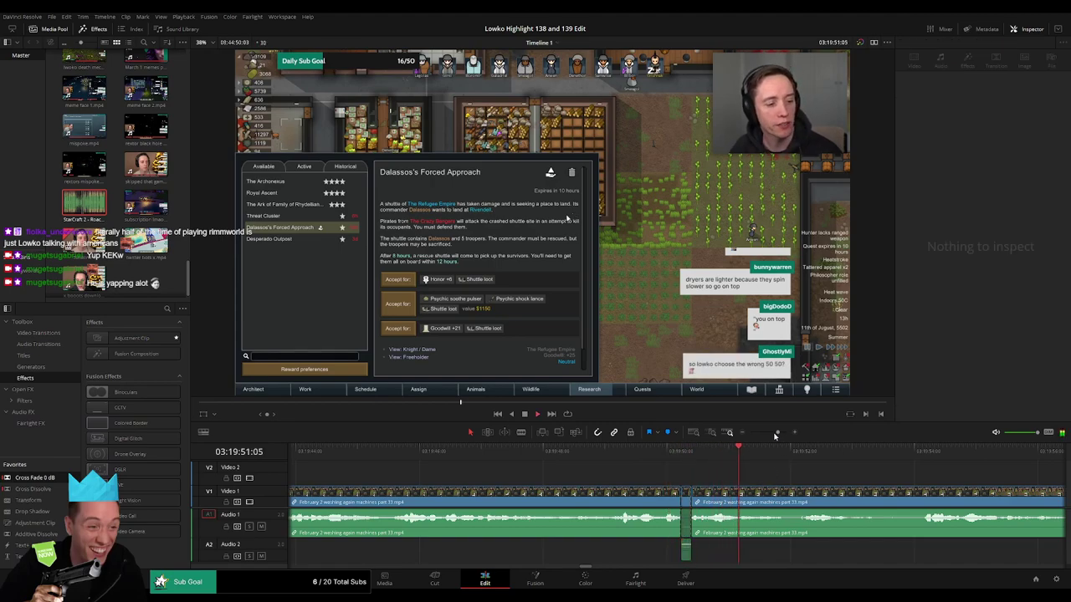
- Cut out the part 33 section from about 03:19:56 to 03:19:58 and crossfade the audio join
drag(775, 435, 772, 435)
scroll(619, 472, right, 2)
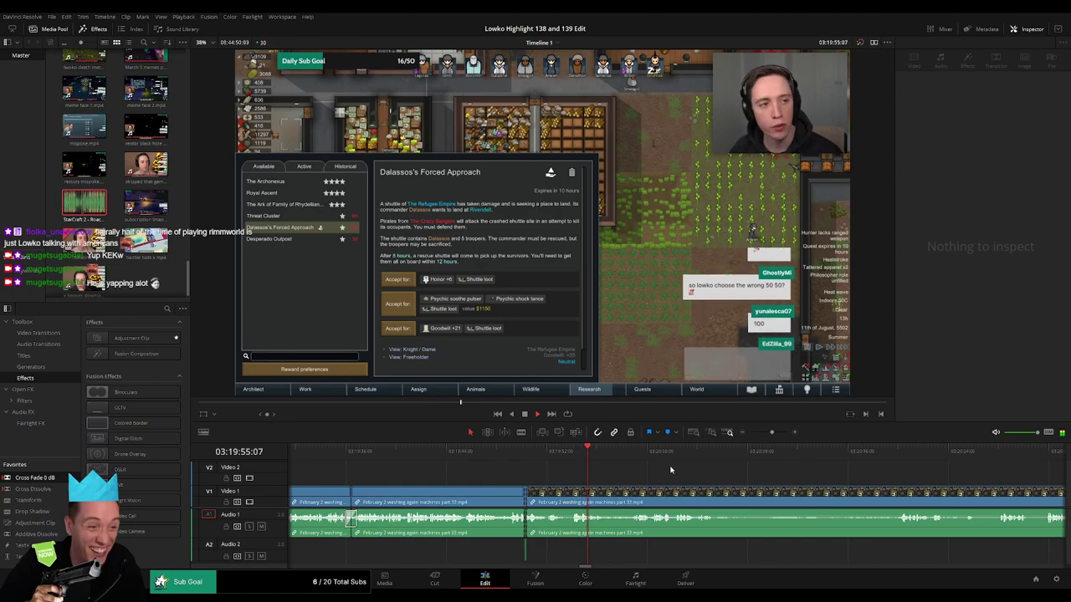
scroll(593, 472, right, 1)
click(557, 454)
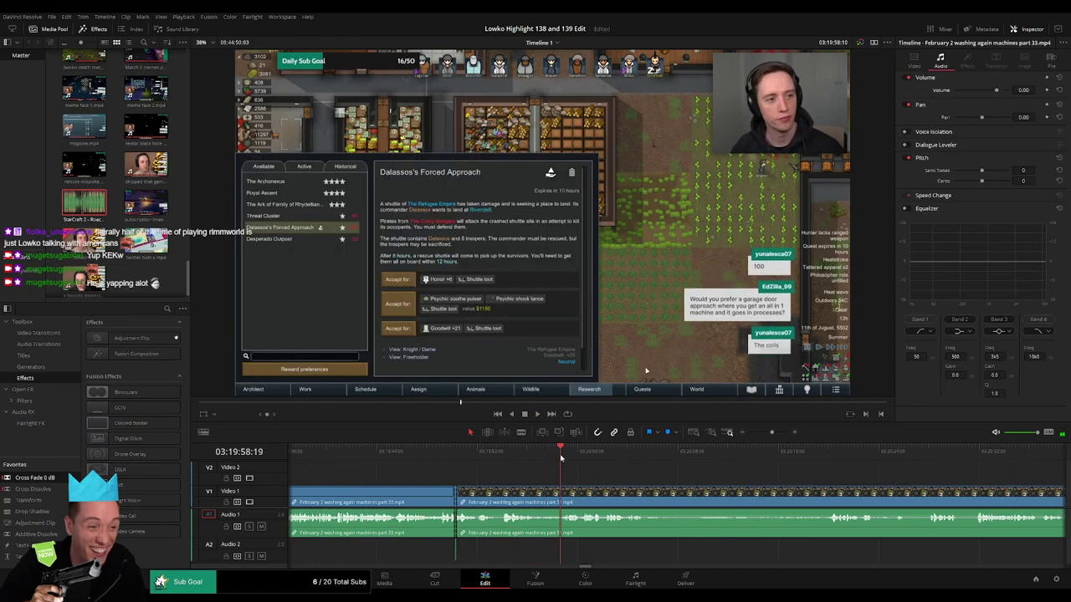
key(b)
click(537, 488)
click(559, 494)
key(a)
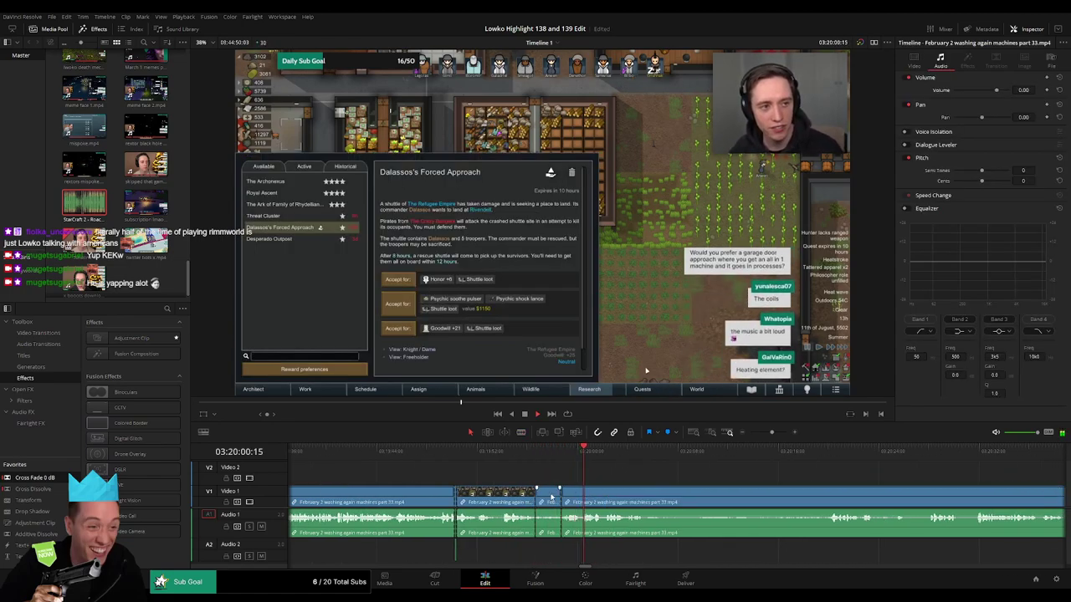
key(Delete)
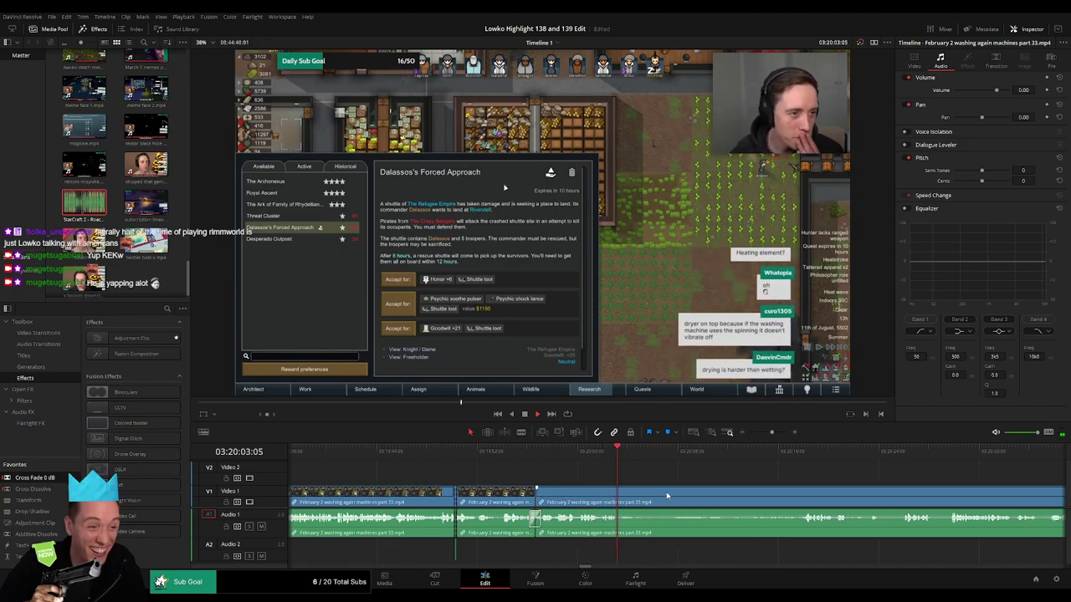
- Cut out the part 33 section from about 03:20:03 to 03:20:18 and crossfade the audio join
key(b)
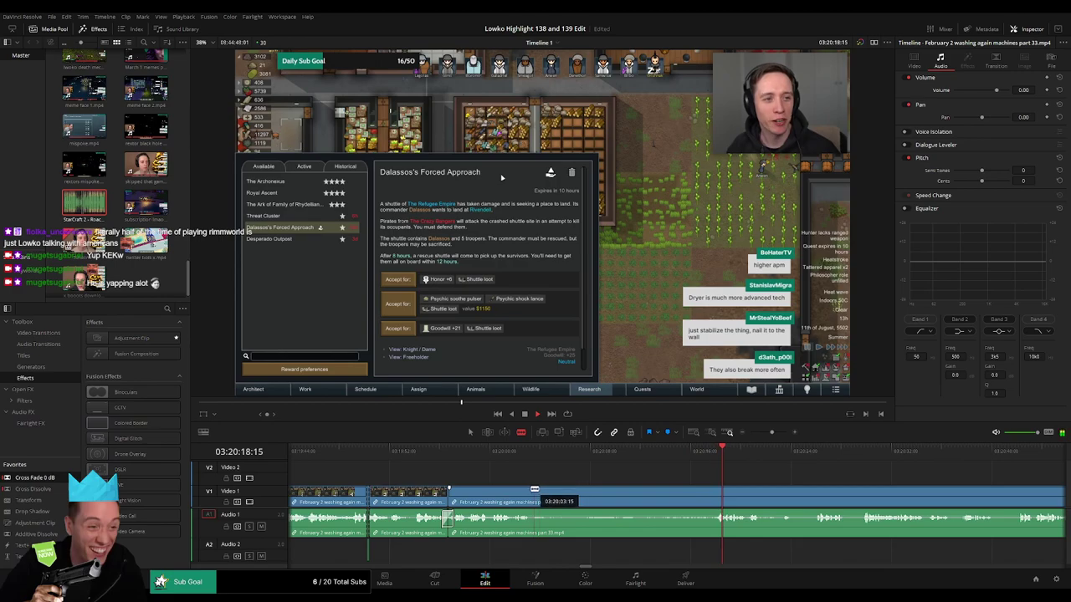
click(531, 494)
click(714, 493)
key(a)
click(667, 494)
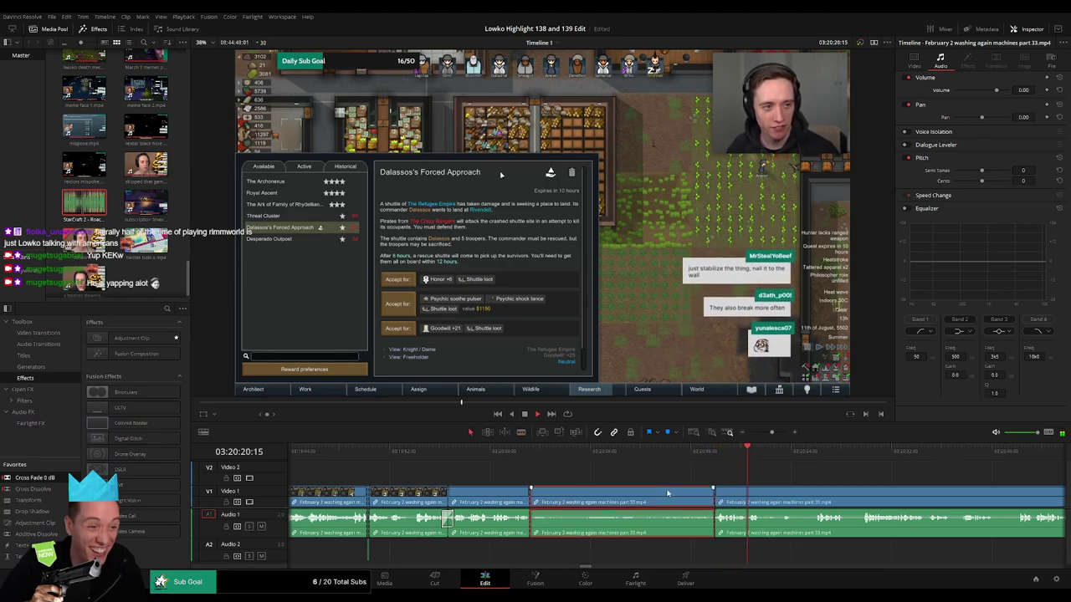
key(Delete)
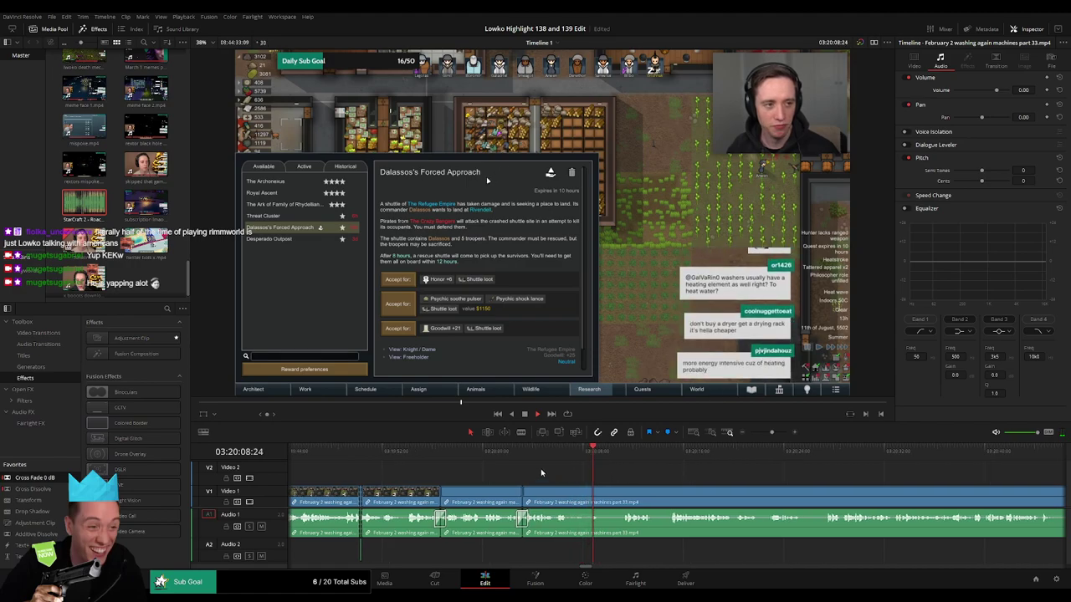
- Cut out the part 33 section from about 03:20:07 to 03:20:11 and crossfade the audio join
key(b)
click(492, 495)
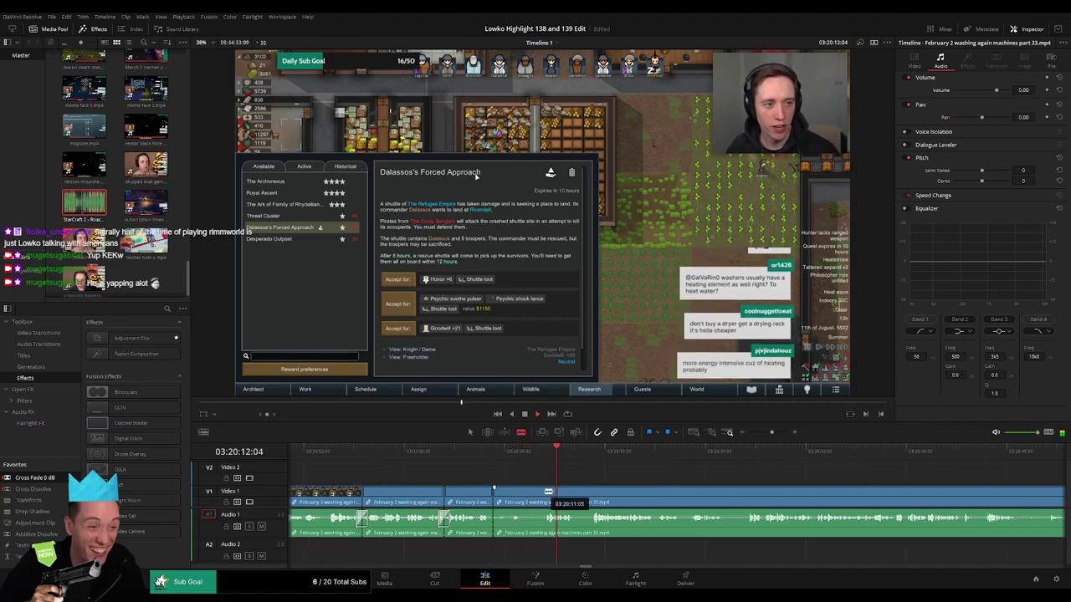
click(545, 493)
key(a)
click(532, 499)
key(Delete)
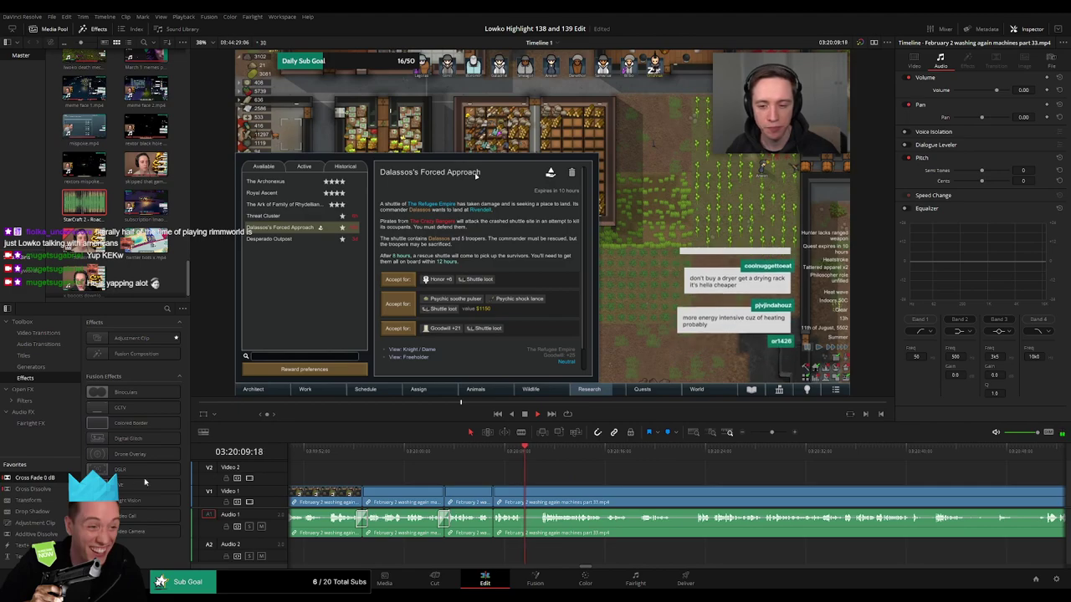
drag(491, 529, 494, 527)
key(space)
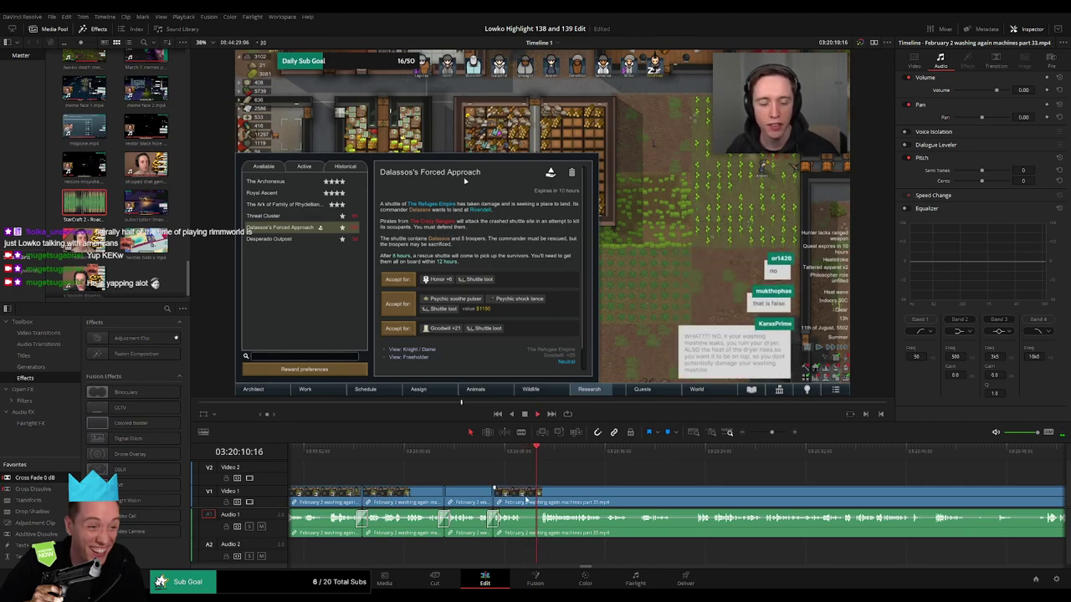
- Cut out the short part 33 section from about 03:20:09 to 03:20:11
key(b)
click(524, 494)
click(543, 495)
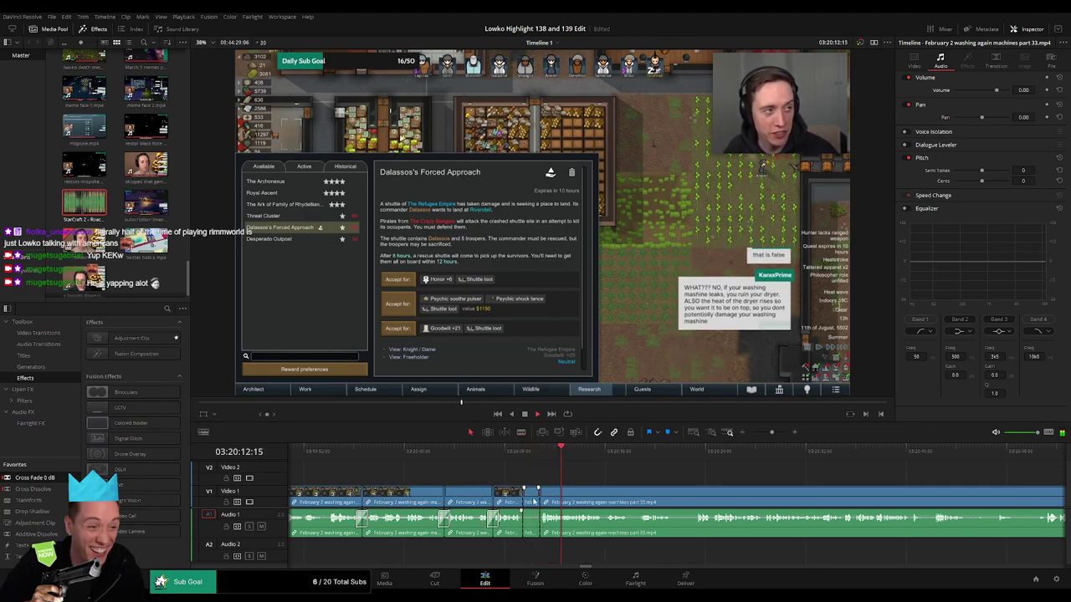
key(a)
click(532, 496)
key(Delete)
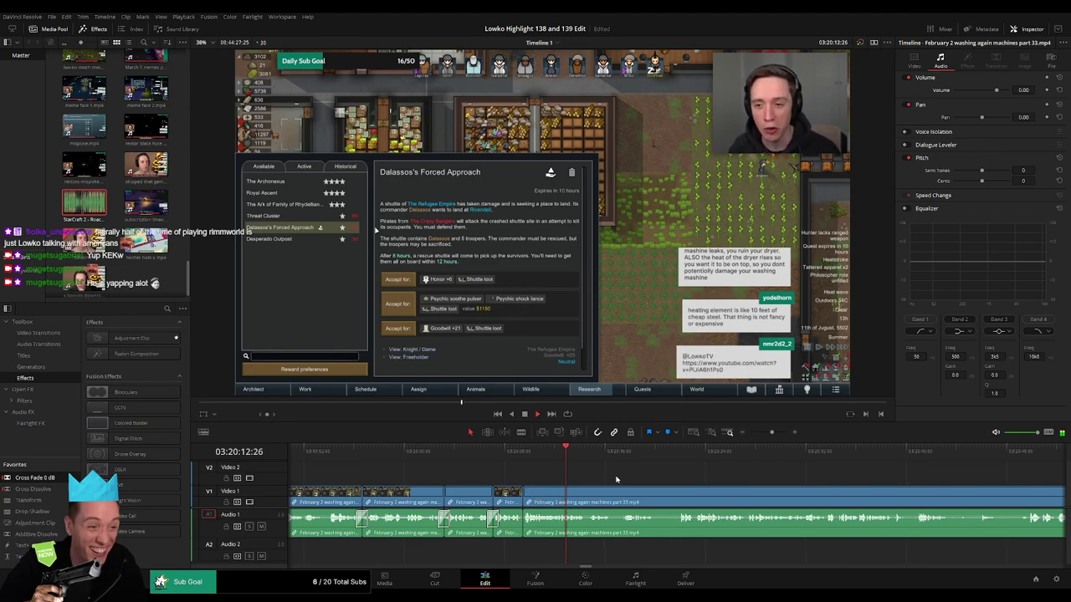
- Cut out the roughly one-second part 33 section from about 03:20:16 to 03:20:17
scroll(521, 473, right, 3)
key(b)
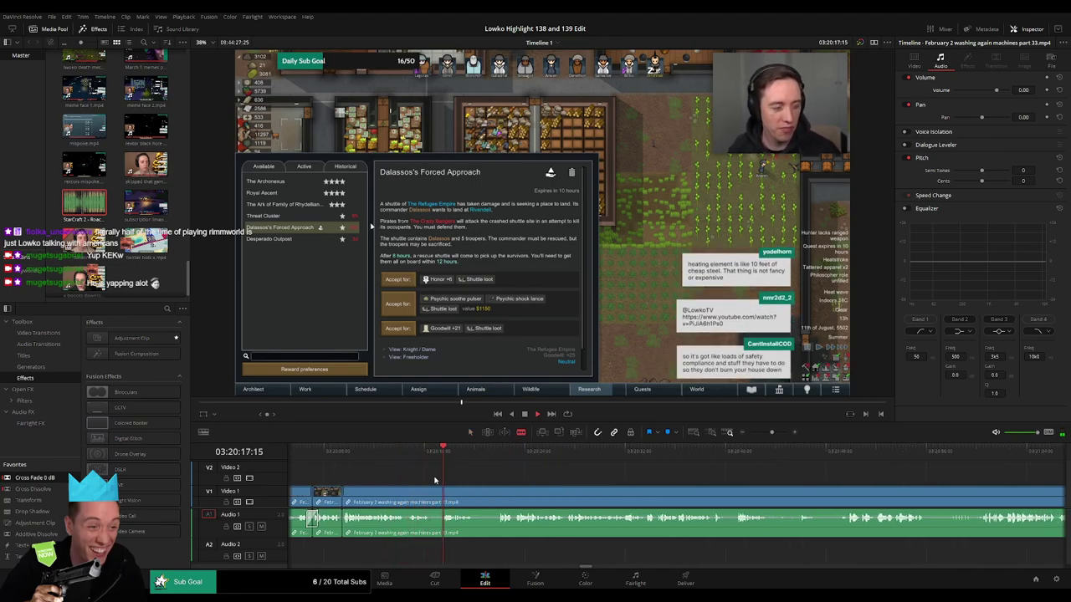
click(439, 496)
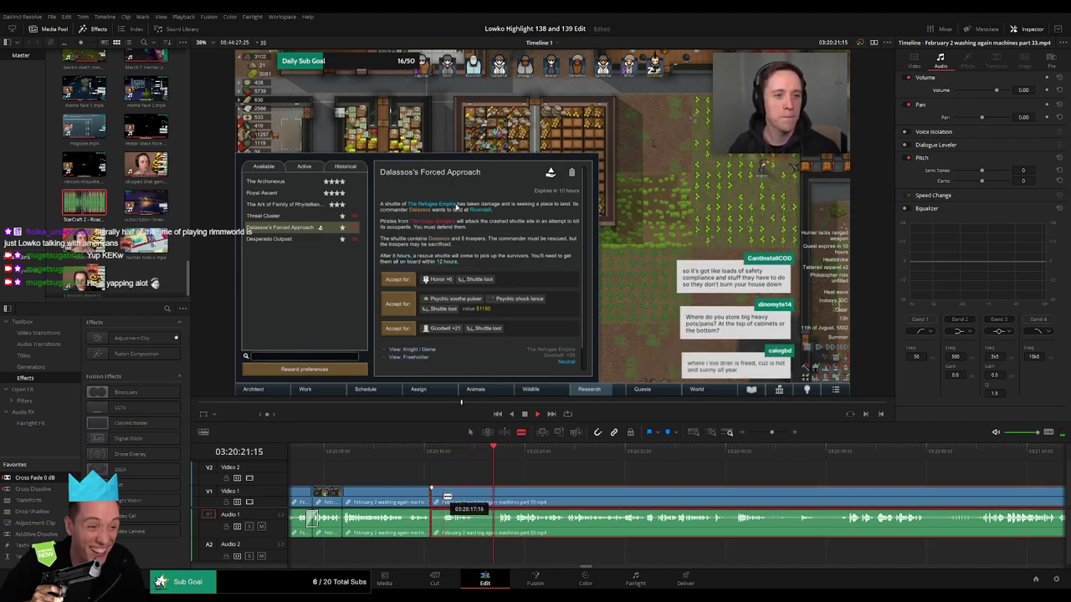
scroll(447, 497, up, 3)
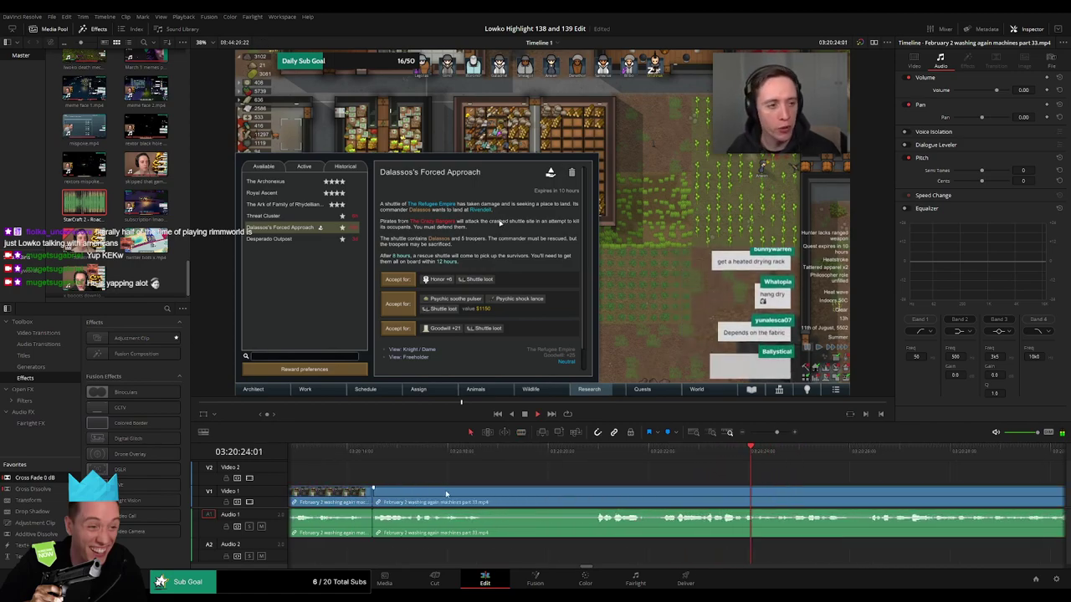
- Cut out the part 33 section from about 03:20:19 to 03:20:21
click(491, 493)
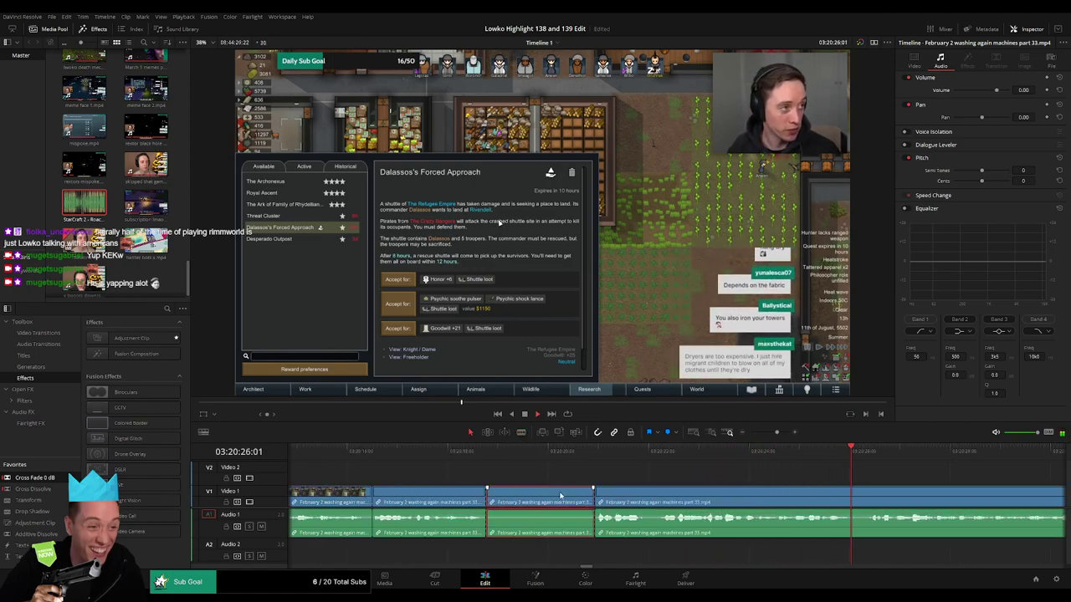
key(a)
click(771, 435)
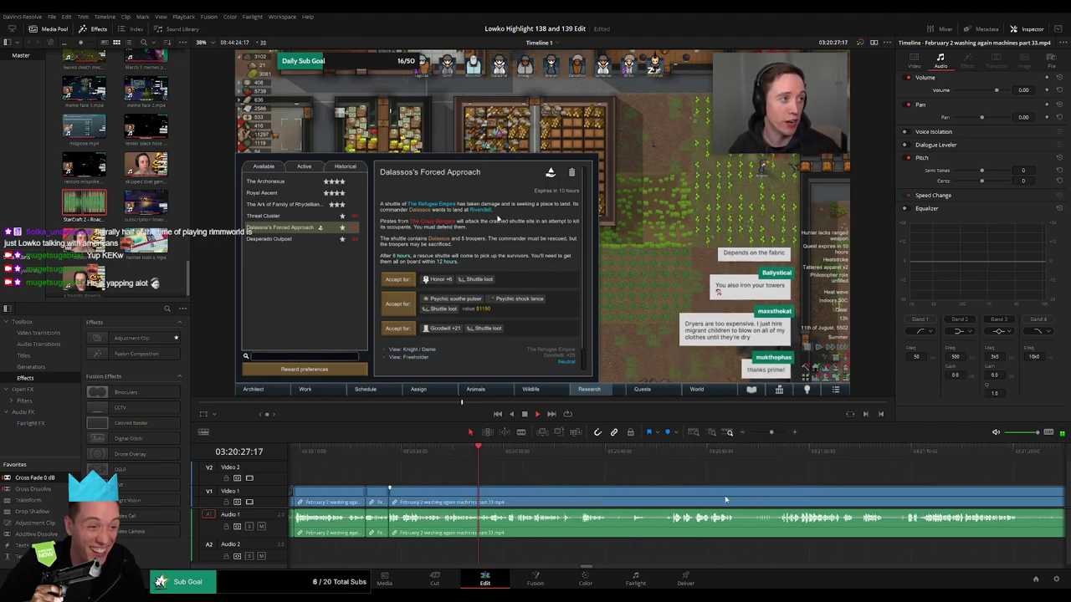
- Cut out the part 33 section from about 03:20:40 to 03:20:46
scroll(444, 477, right, 3)
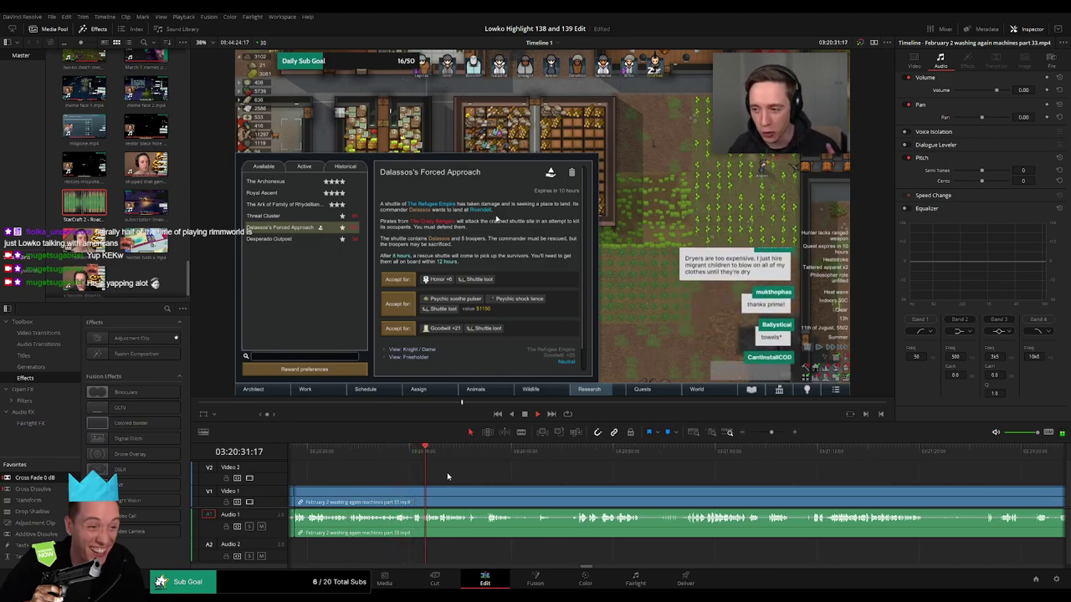
scroll(468, 481, right, 1)
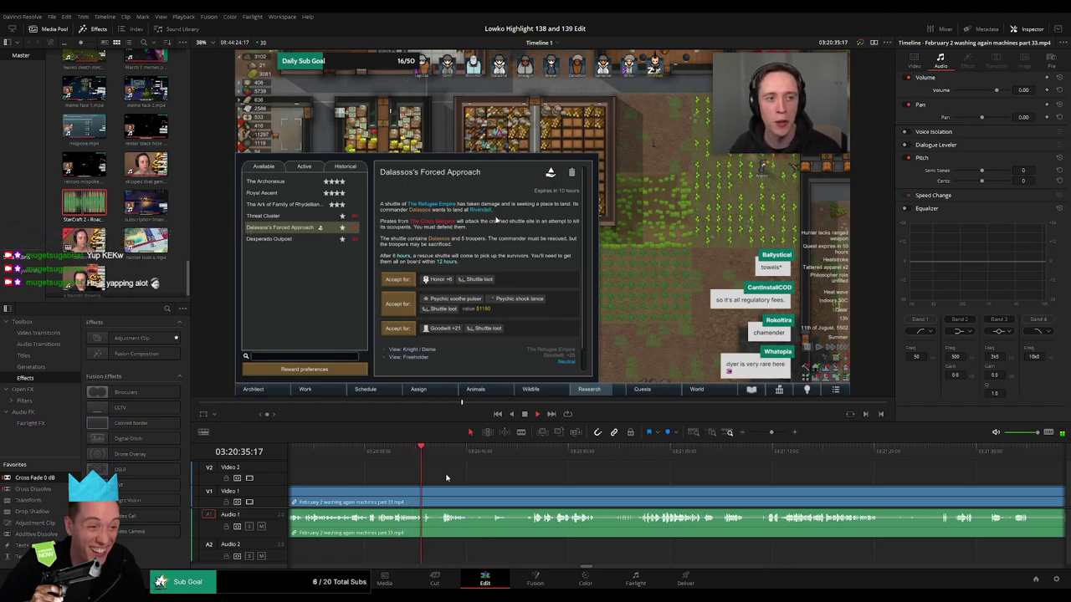
scroll(447, 478, right, 2)
click(398, 454)
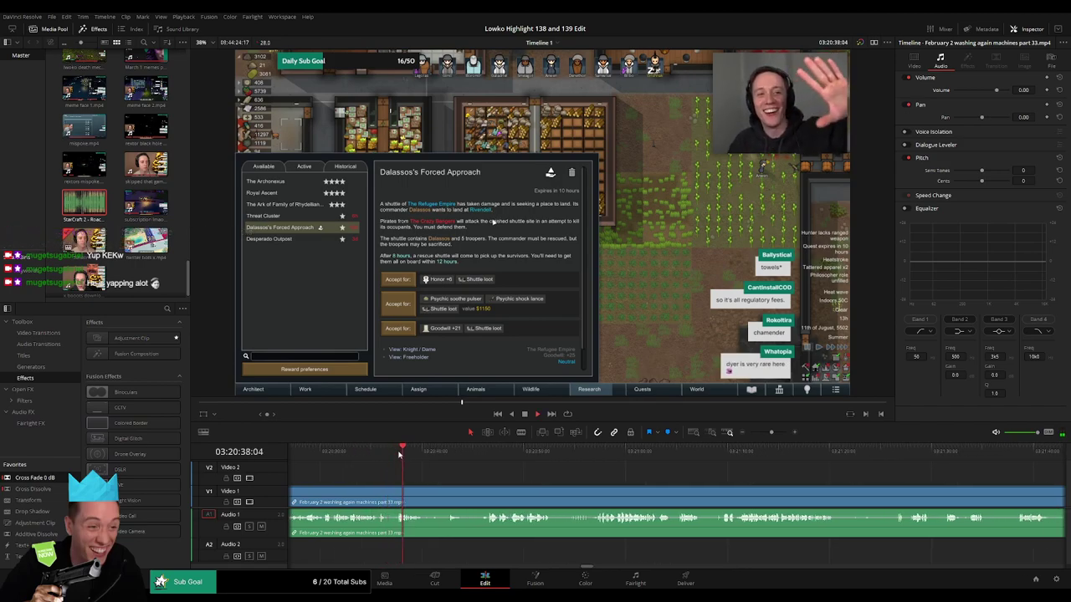
click(446, 453)
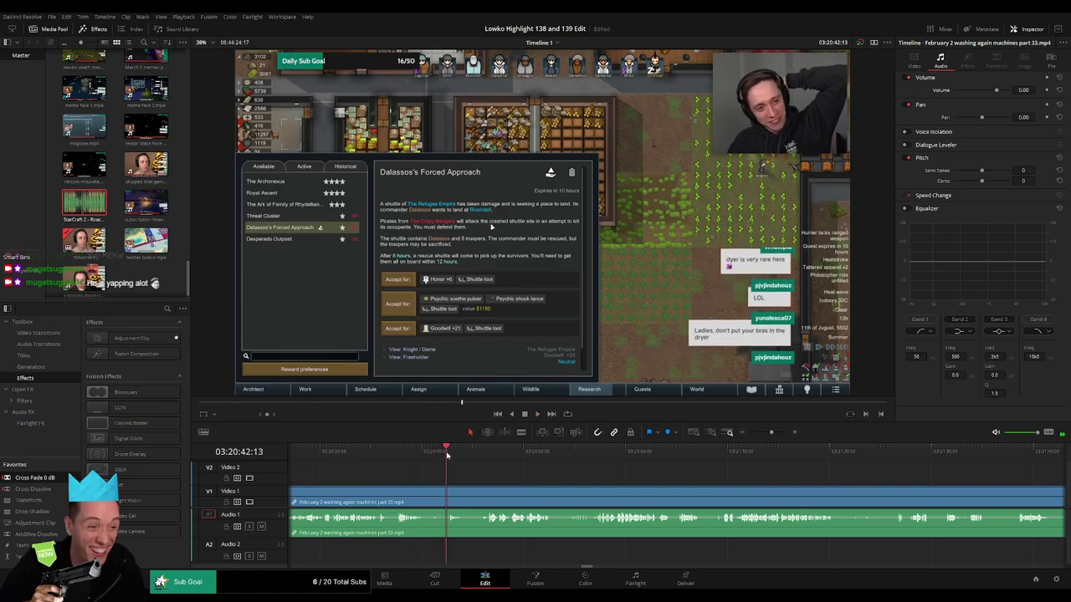
key(b)
click(423, 497)
click(482, 455)
key(space)
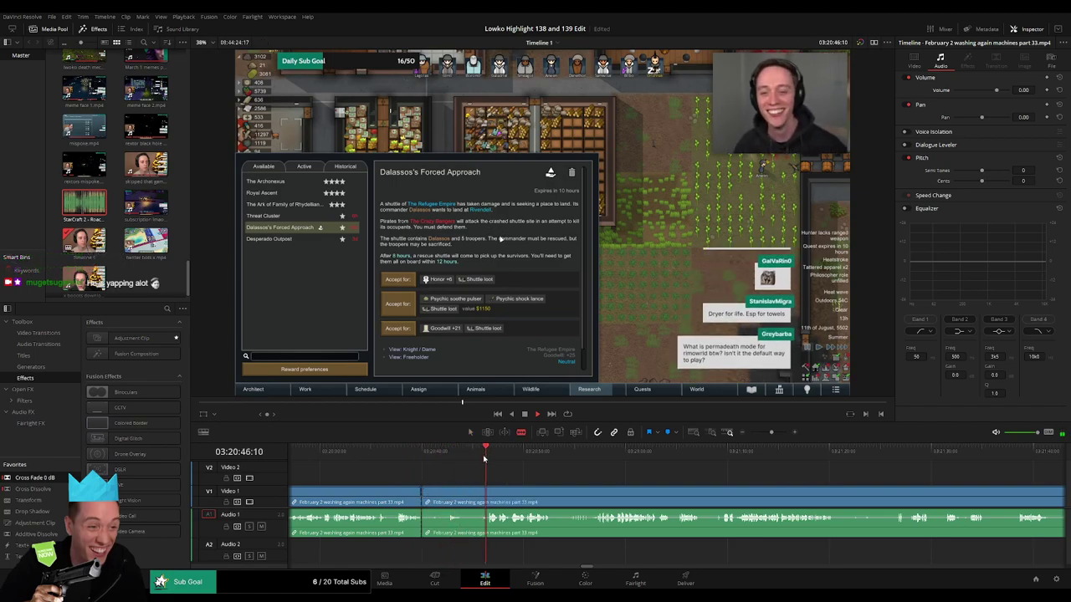
click(490, 497)
key(a)
click(477, 501)
key(Delete)
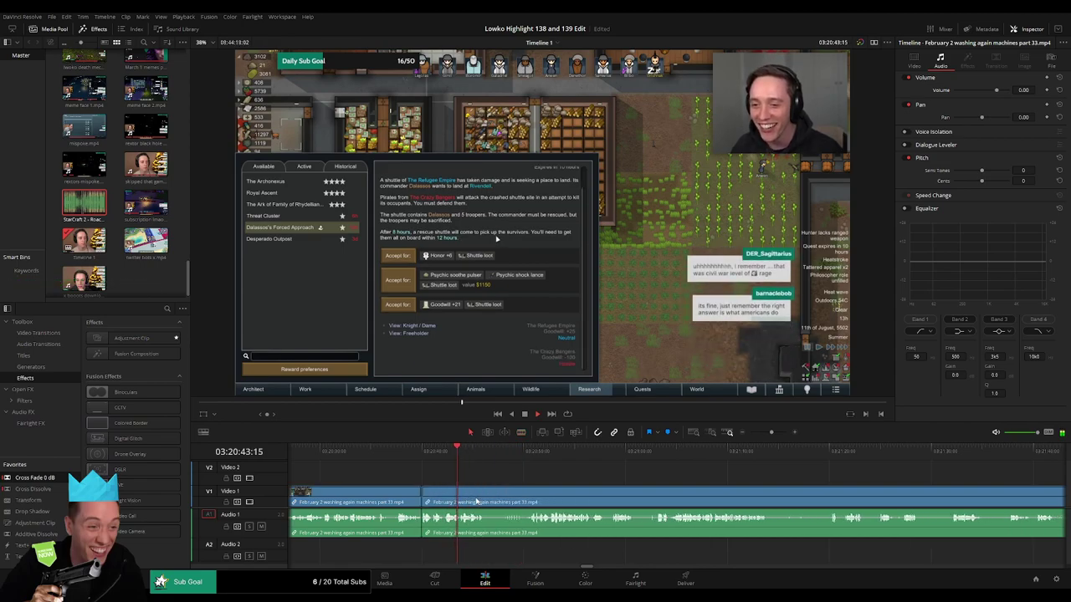
scroll(407, 480, right, 1)
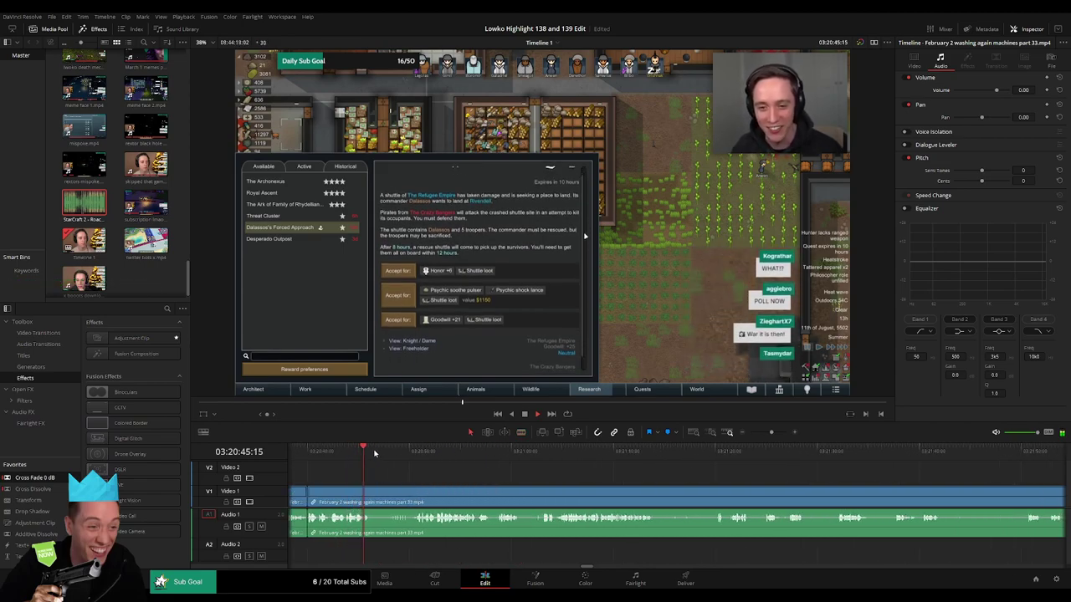
- Cut out the part 33 section from about 03:20:46 to 03:20:48
click(394, 452)
key(b)
click(373, 495)
click(389, 494)
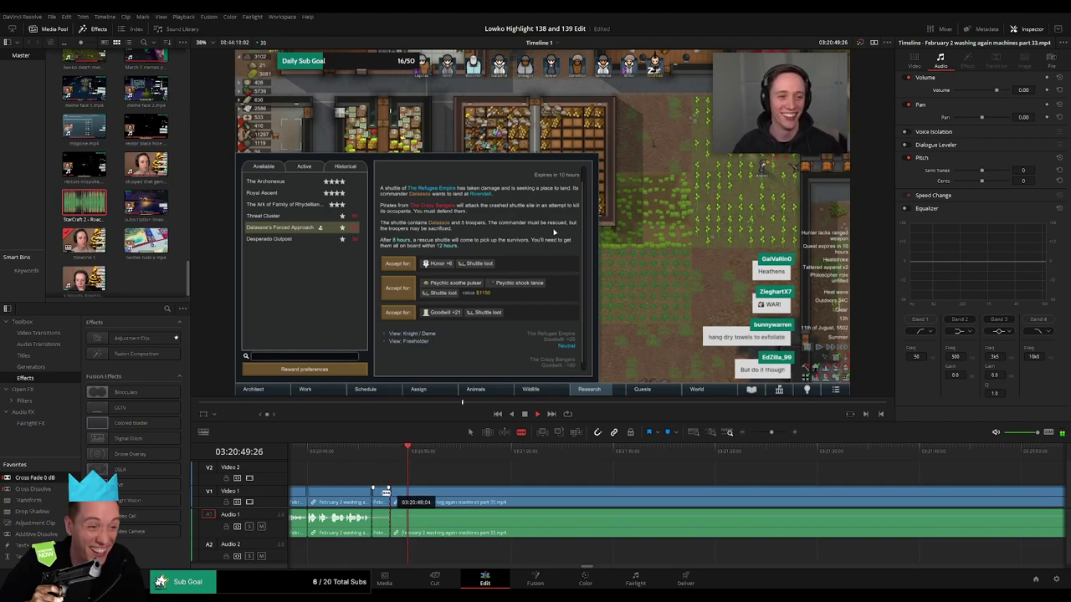
key(a)
click(381, 497)
key(Delete)
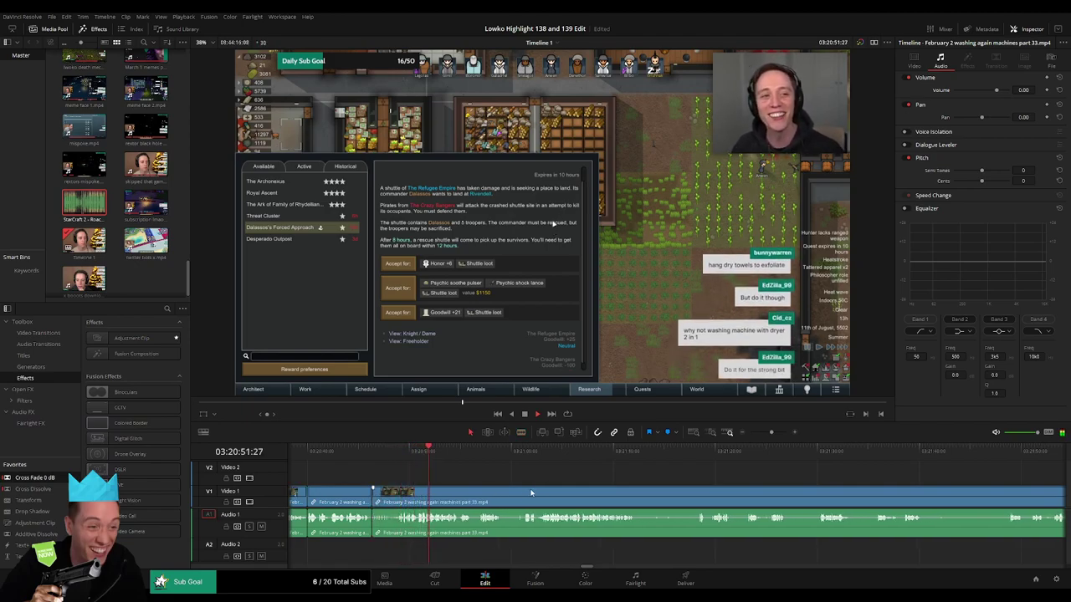
- Cut out the very short part 33 piece at about 03:20:56
scroll(457, 471, right, 4)
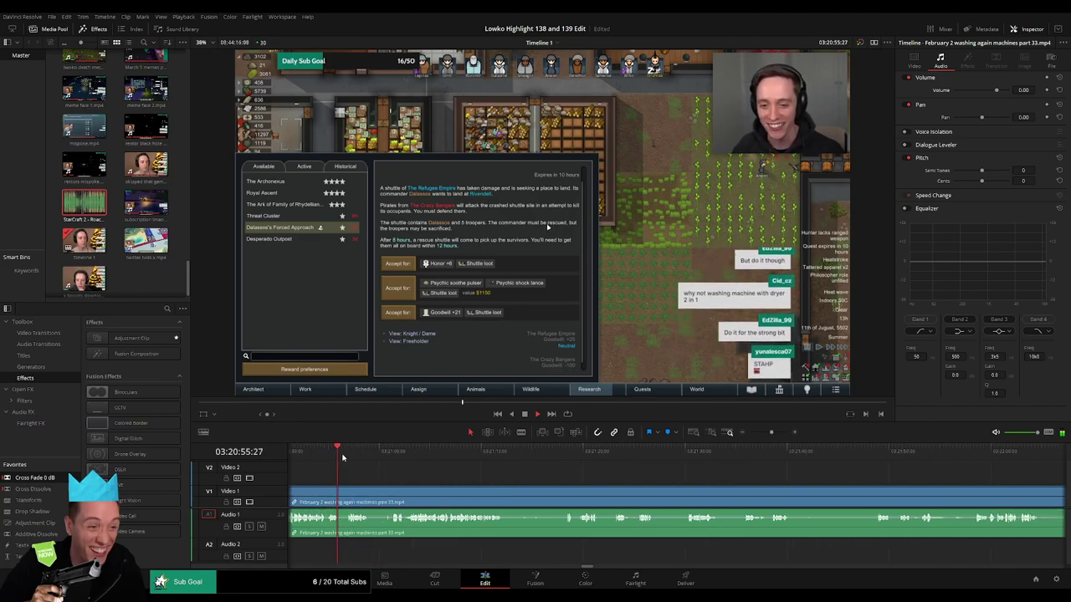
key(ctrl+b)
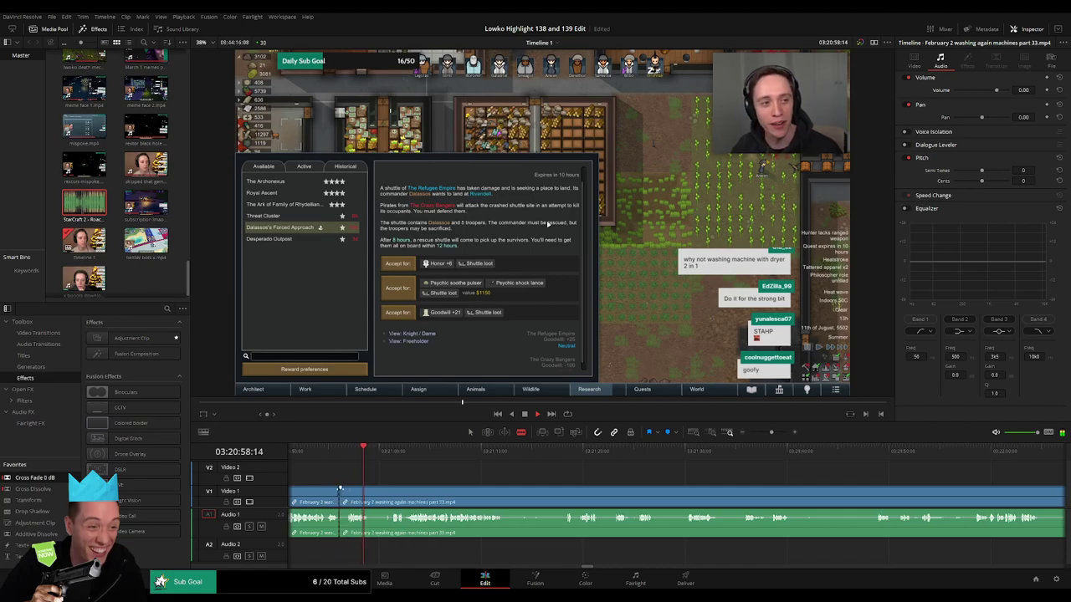
click(342, 495)
key(Delete)
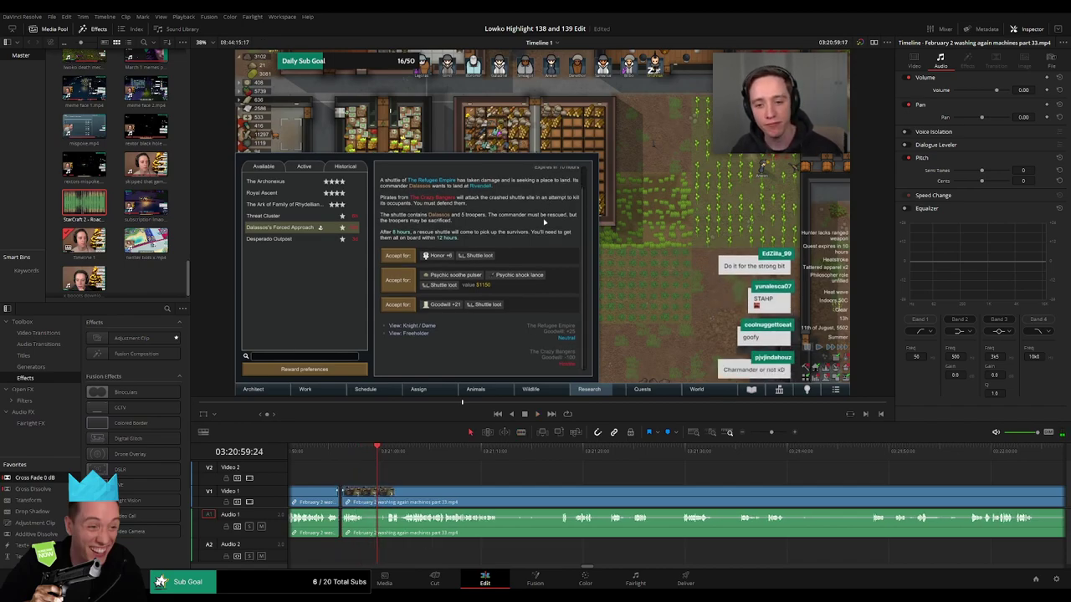
- Cut out the part 33 section from about 03:20:58 to 03:21:57 and crossfade the audio at the join
drag(366, 494, 384, 489)
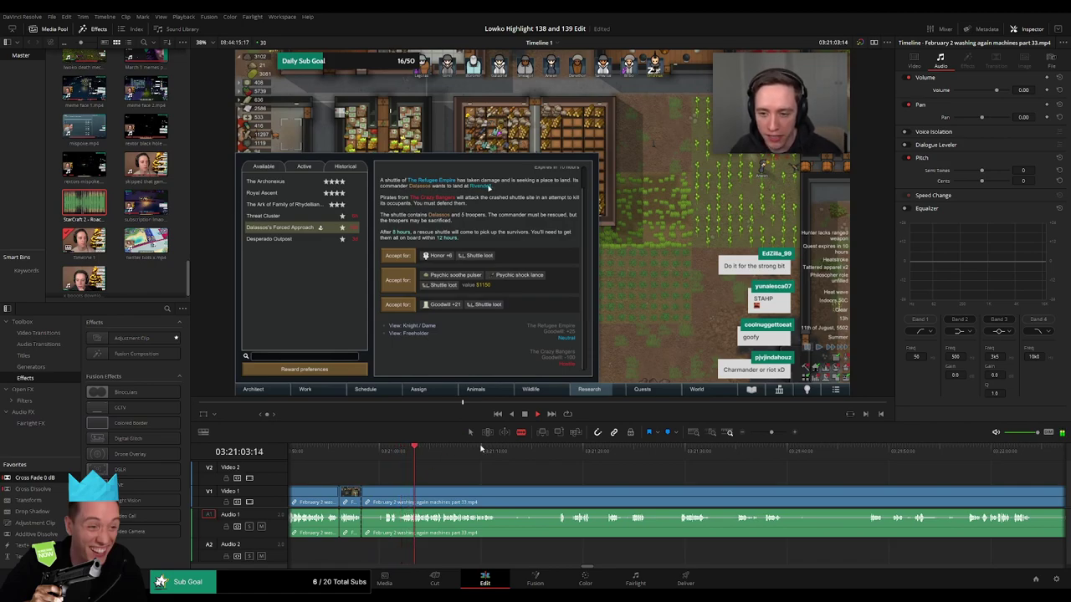
click(553, 461)
click(585, 453)
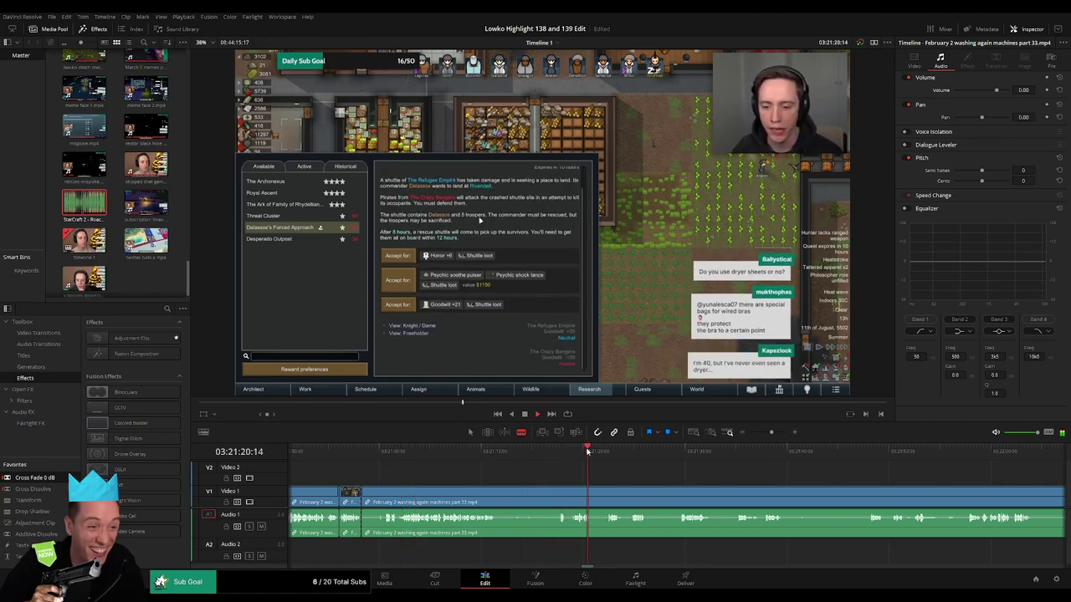
click(611, 453)
click(644, 455)
click(679, 454)
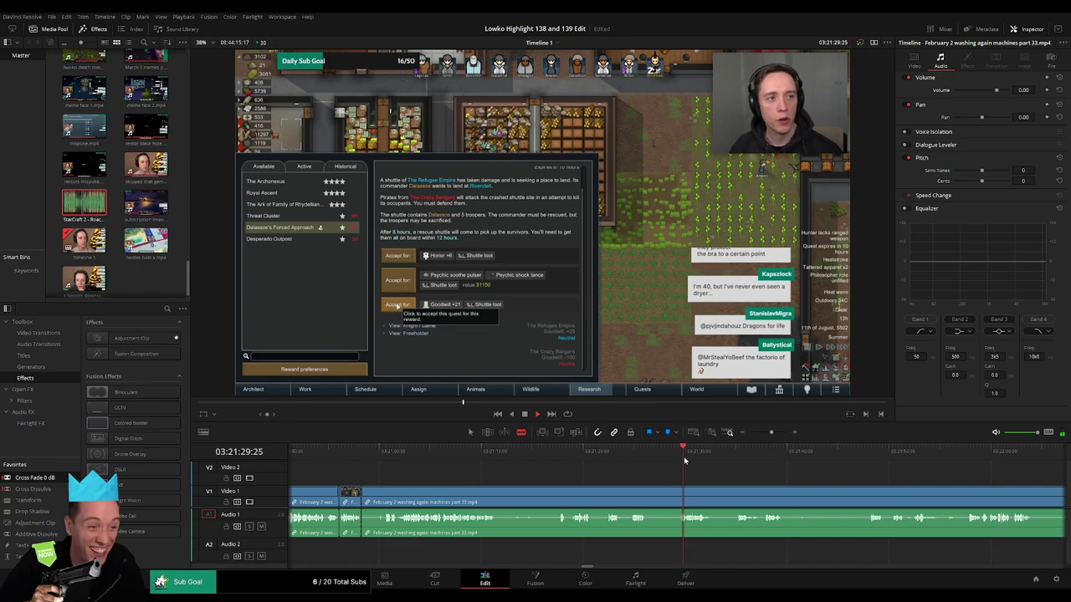
click(734, 454)
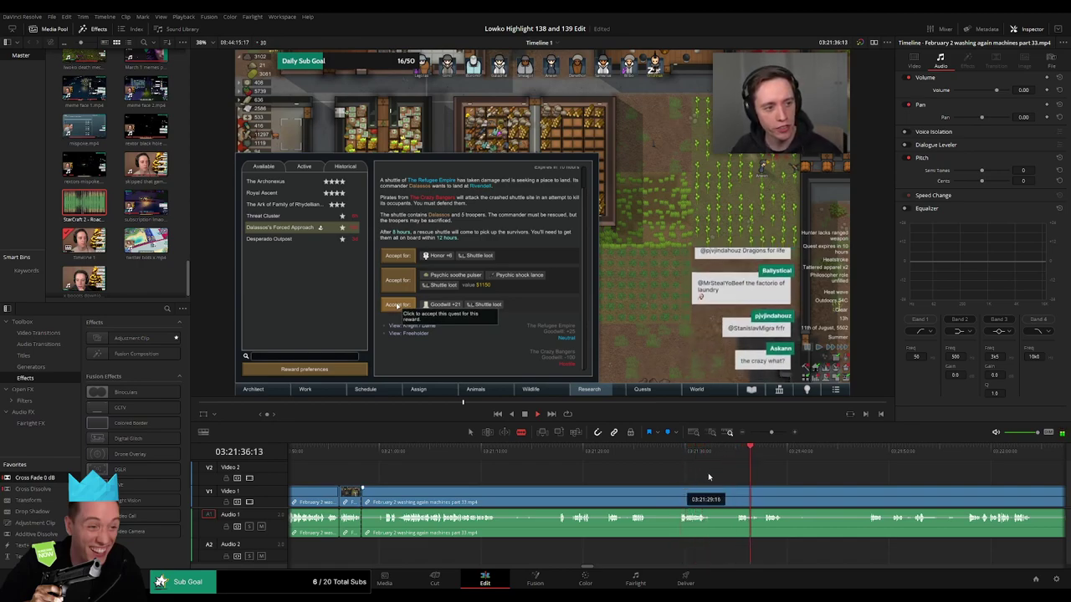
click(870, 455)
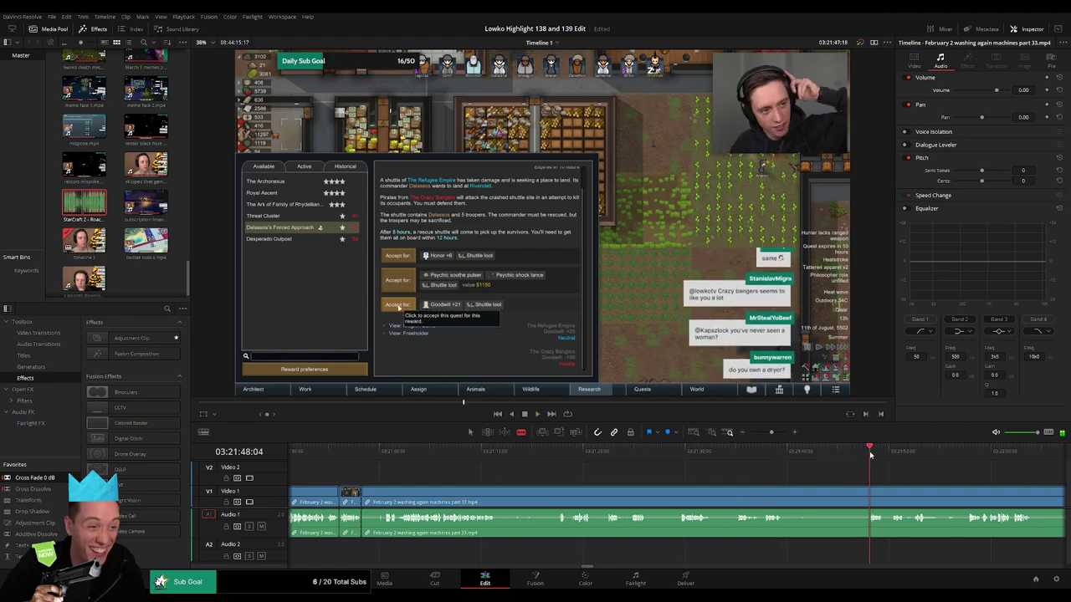
drag(931, 491, 654, 475)
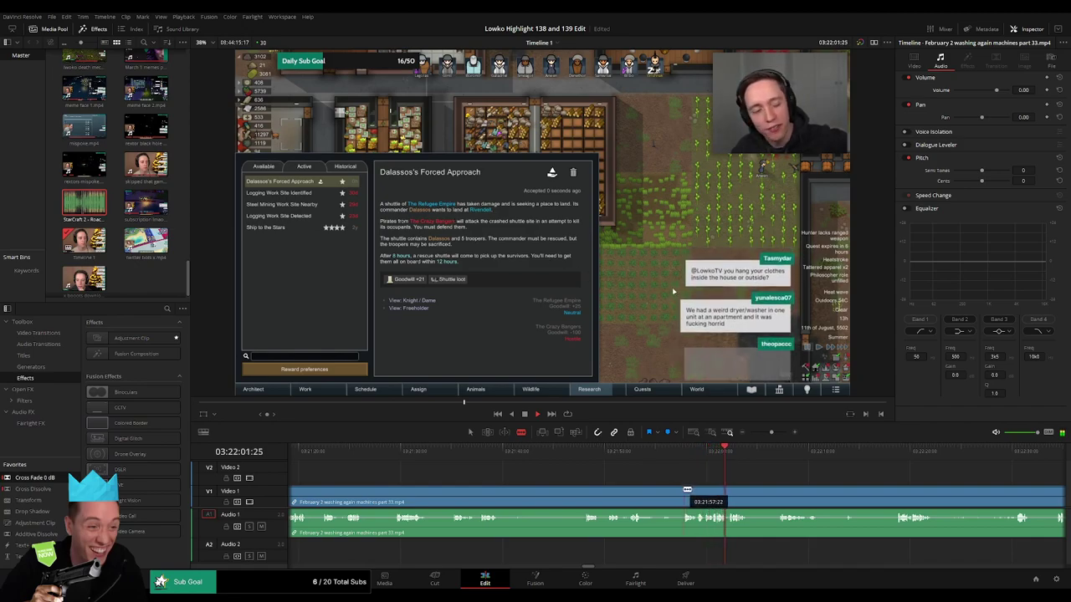
click(686, 491)
key(a)
click(653, 498)
key(Delete)
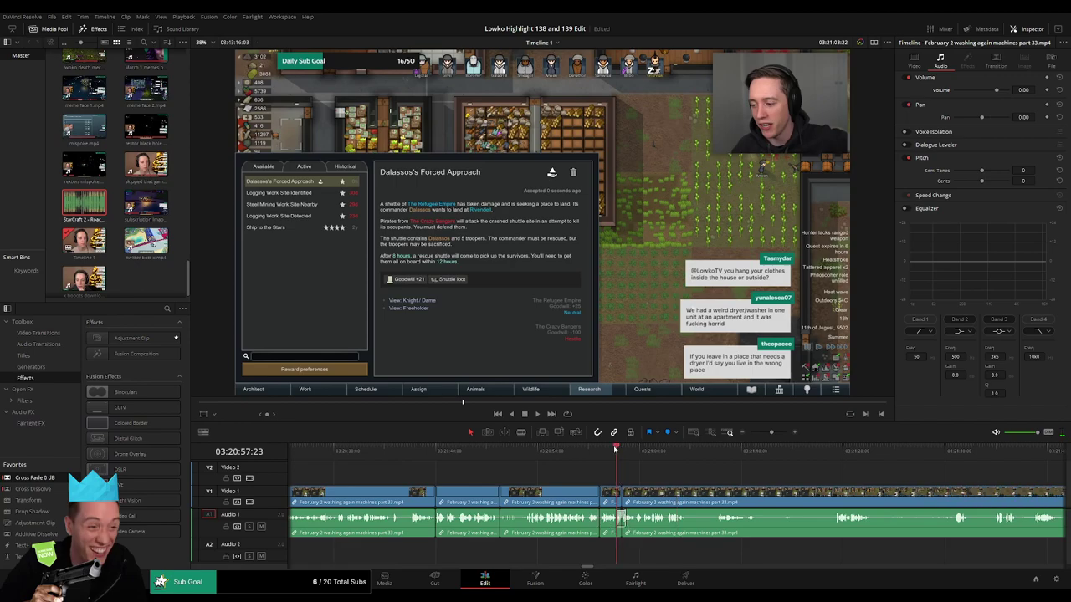
- Cut out the part 33 section from about 03:21:04 to 03:21:19 and crossfade the audio at the join
key(space)
scroll(617, 482, right, 3)
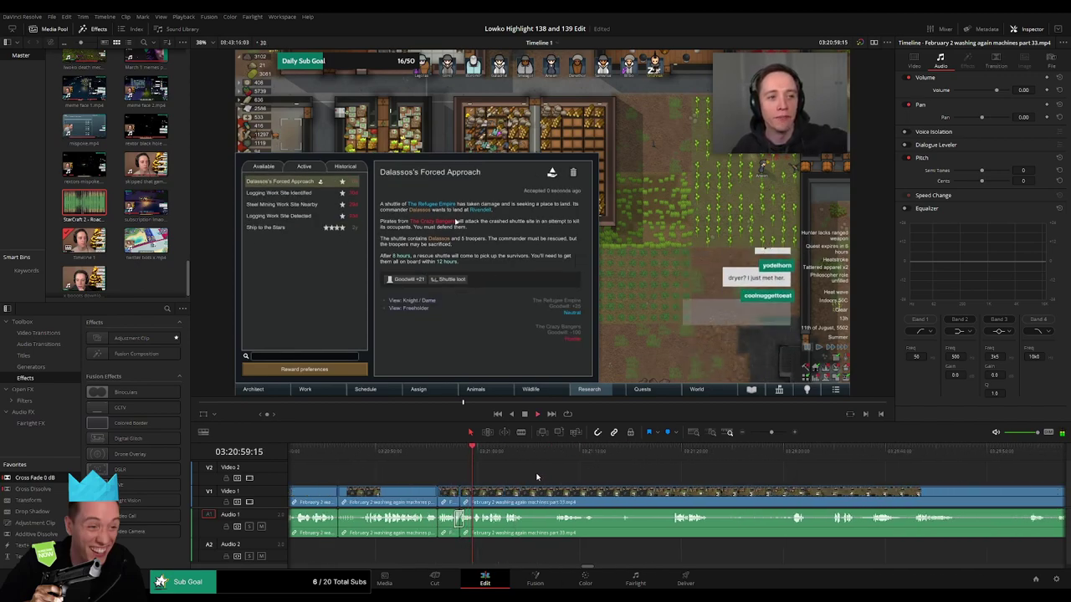
scroll(494, 470, right, 2)
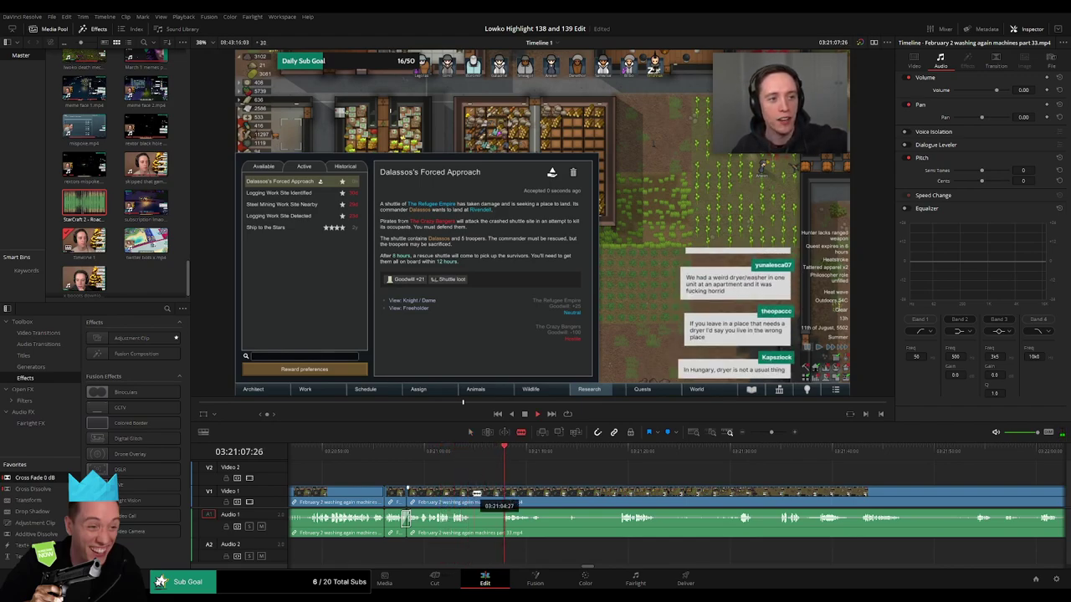
click(473, 493)
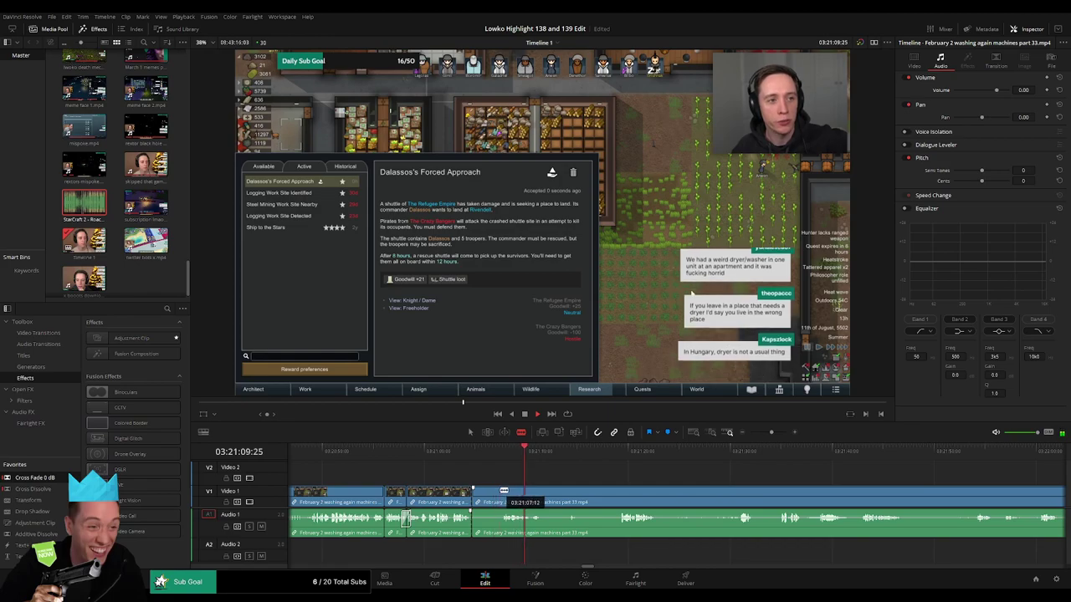
click(615, 457)
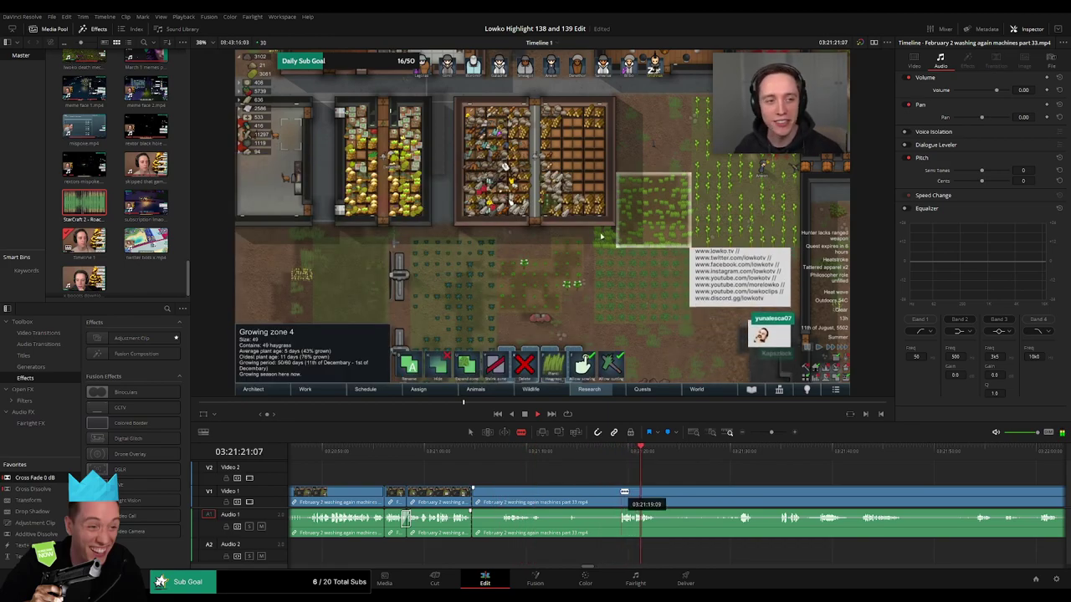
click(624, 492)
key(a)
click(610, 497)
key(Delete)
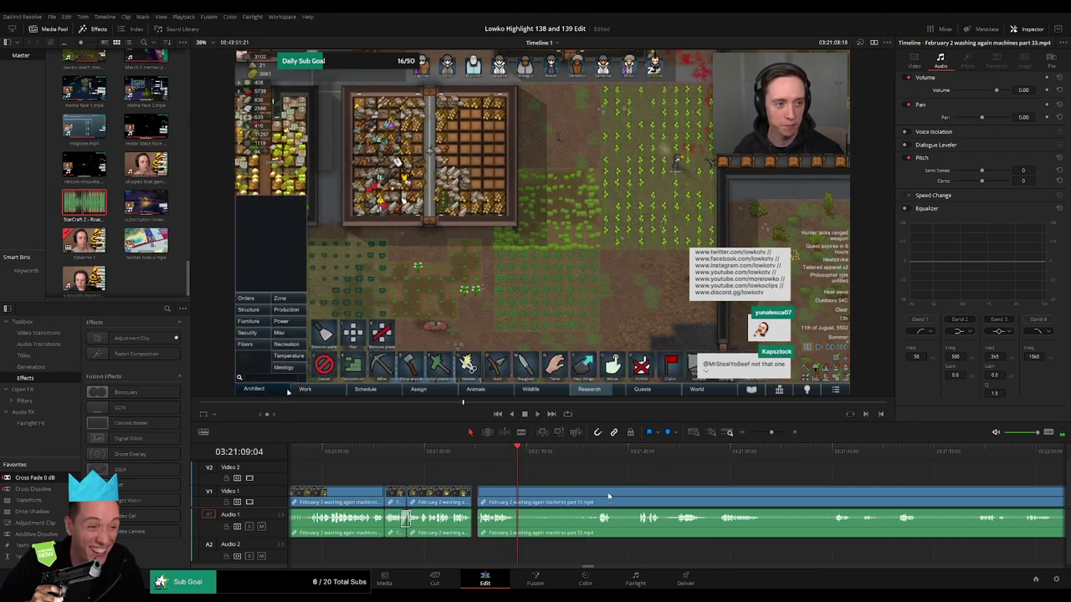
key(space)
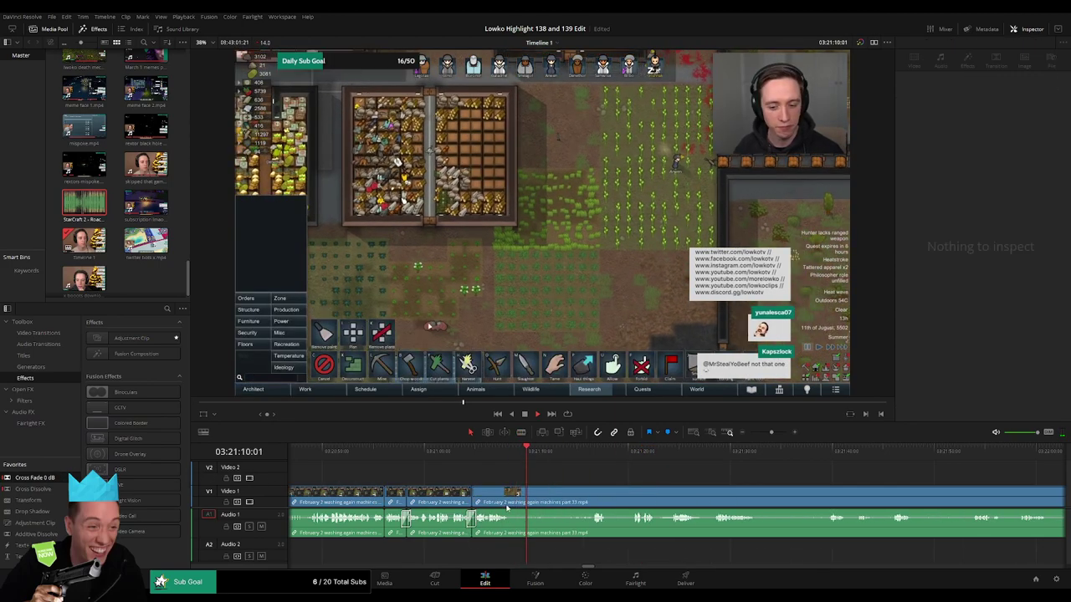
- Split the part 33 clip at about 03:21:08 and review its remaining footage up to about 03:25:00
key(b)
click(514, 502)
click(599, 452)
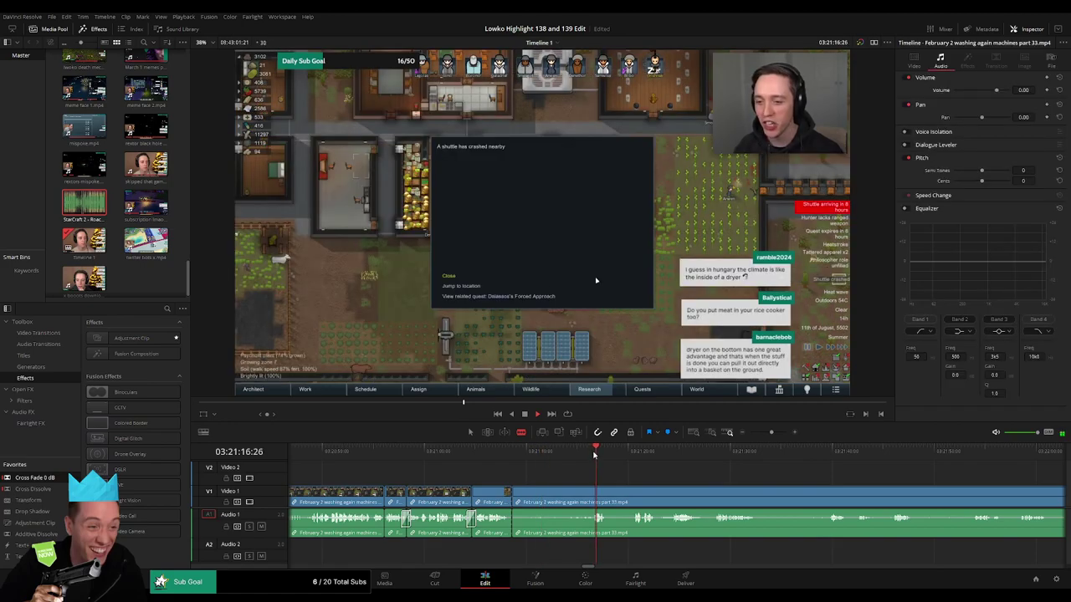
click(633, 452)
drag(771, 432, 741, 442)
click(762, 435)
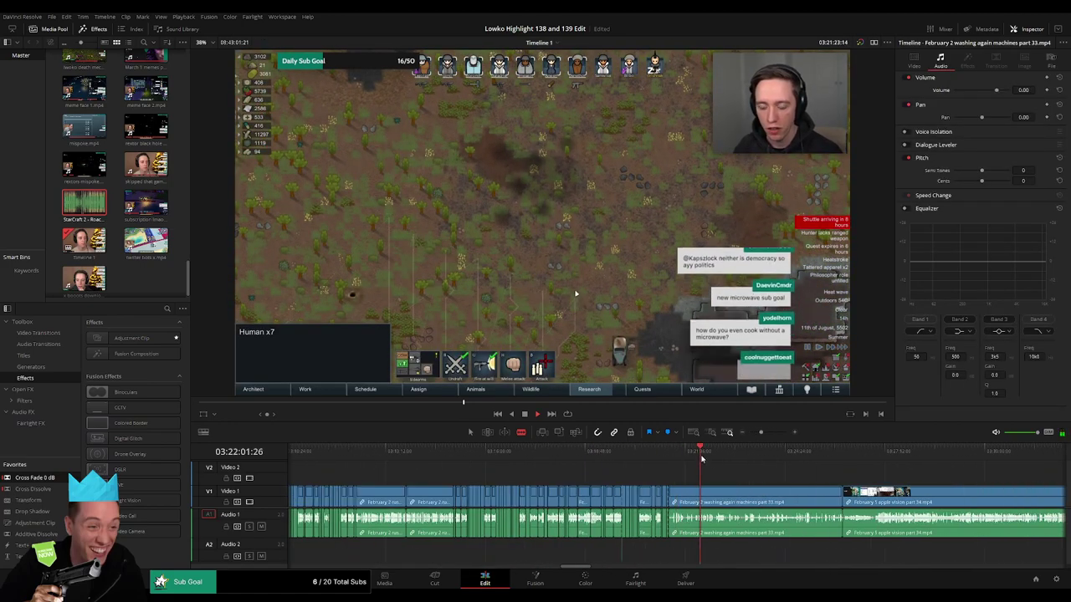
scroll(557, 469, right, 5)
click(522, 454)
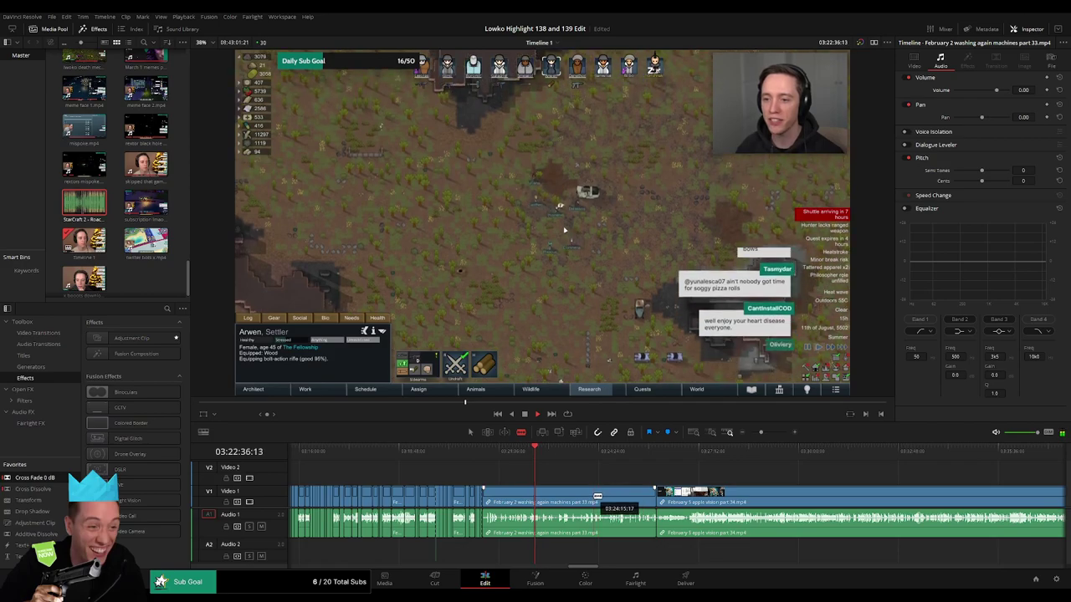
click(560, 452)
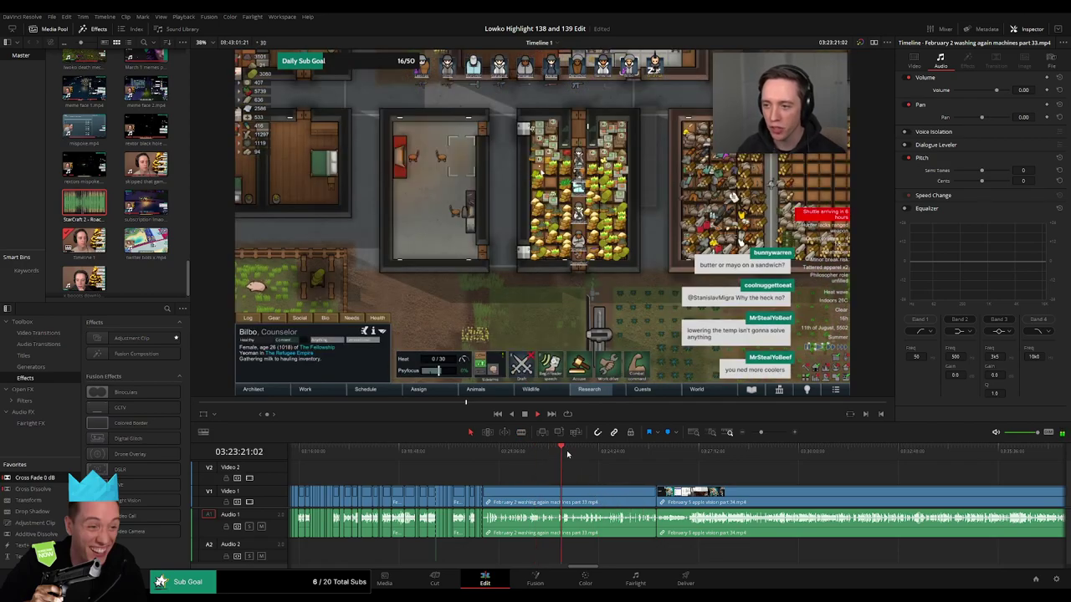
click(603, 452)
click(606, 453)
click(609, 454)
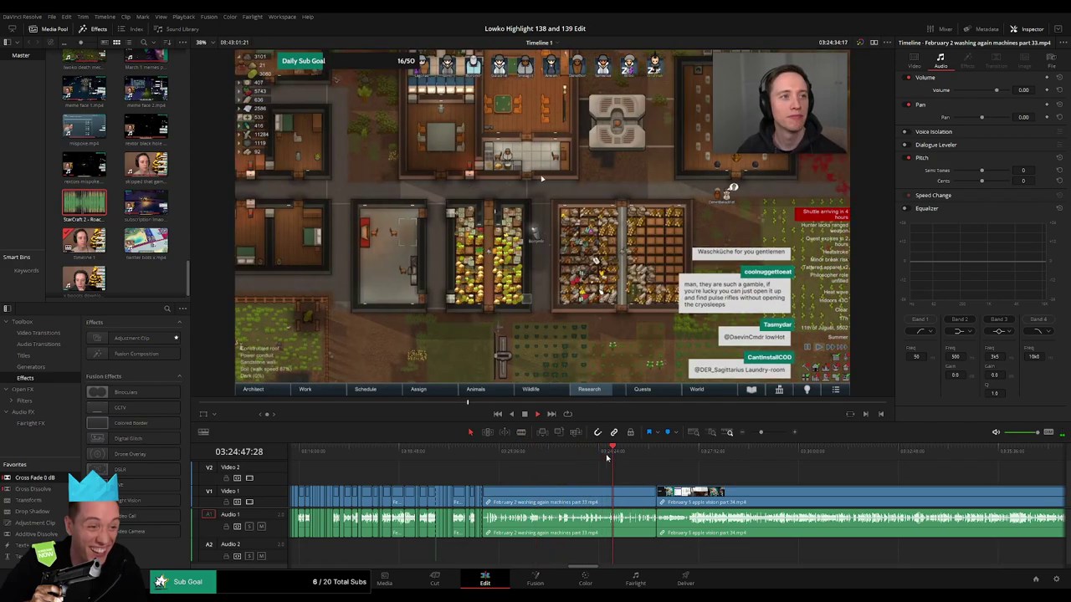
click(613, 454)
click(619, 452)
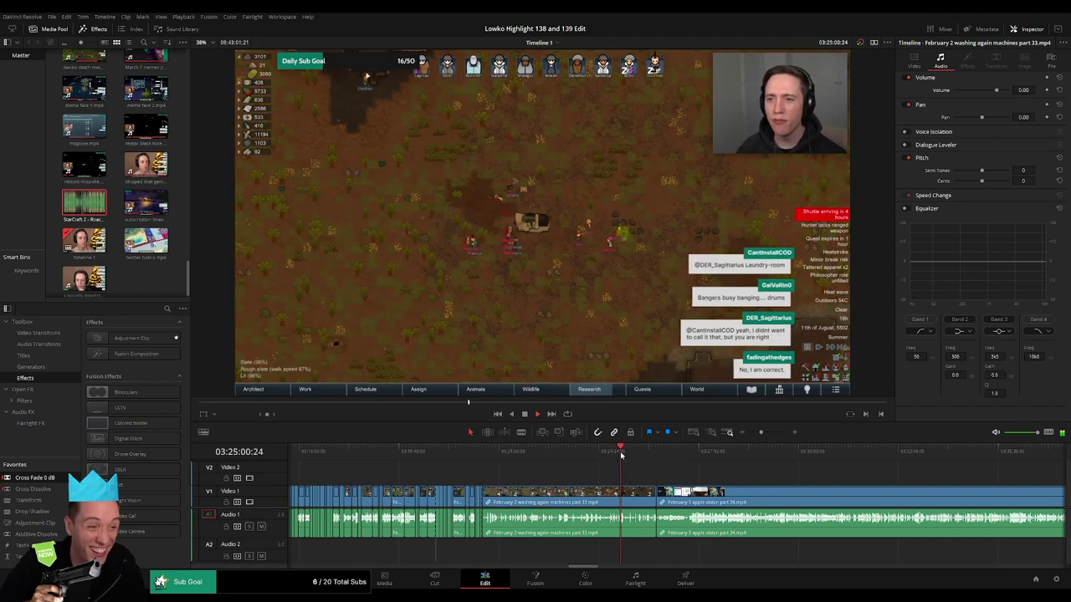
- Delete the remainder of the part 33 clip and close the gap before the February 5 apple vision part 34 clip
click(588, 500)
key(BackSpace)
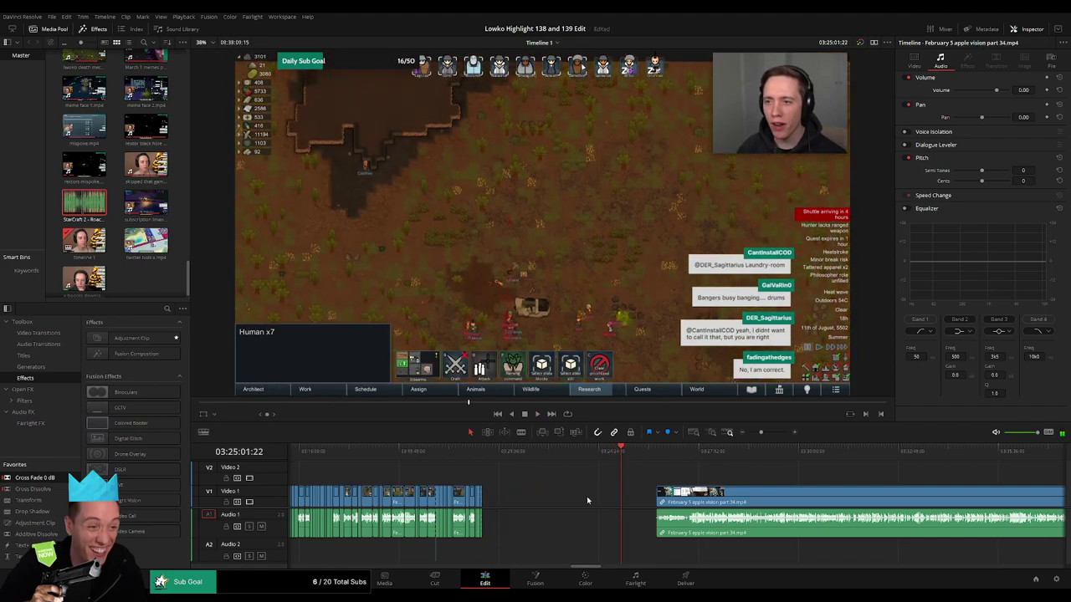
click(587, 496)
key(Delete)
- Review the opening of the February 5 apple vision part 34 clip up to about 03:25:44
click(519, 456)
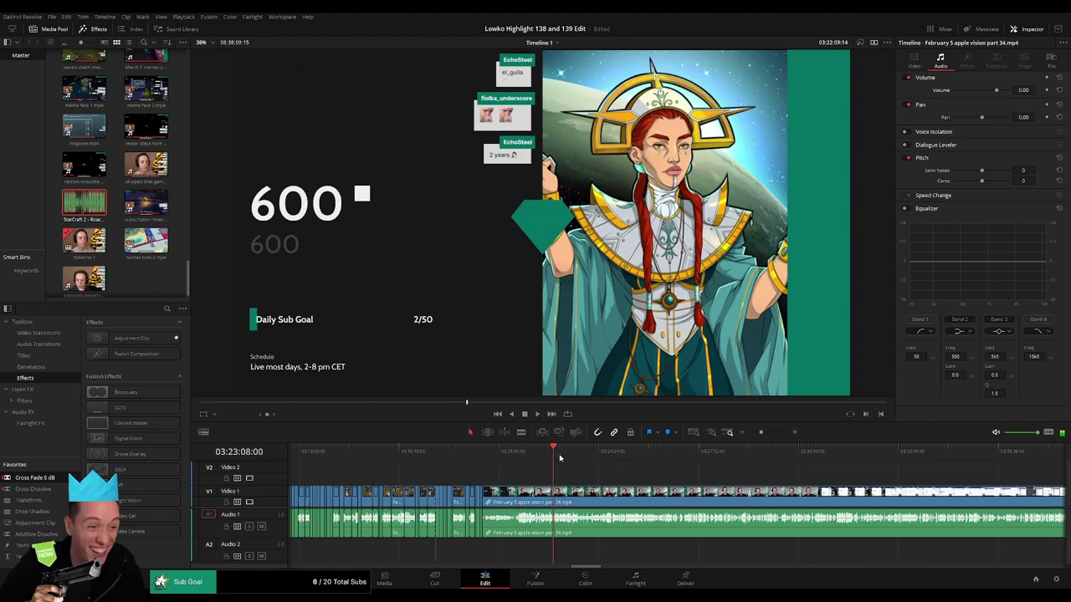
click(630, 454)
key(space)
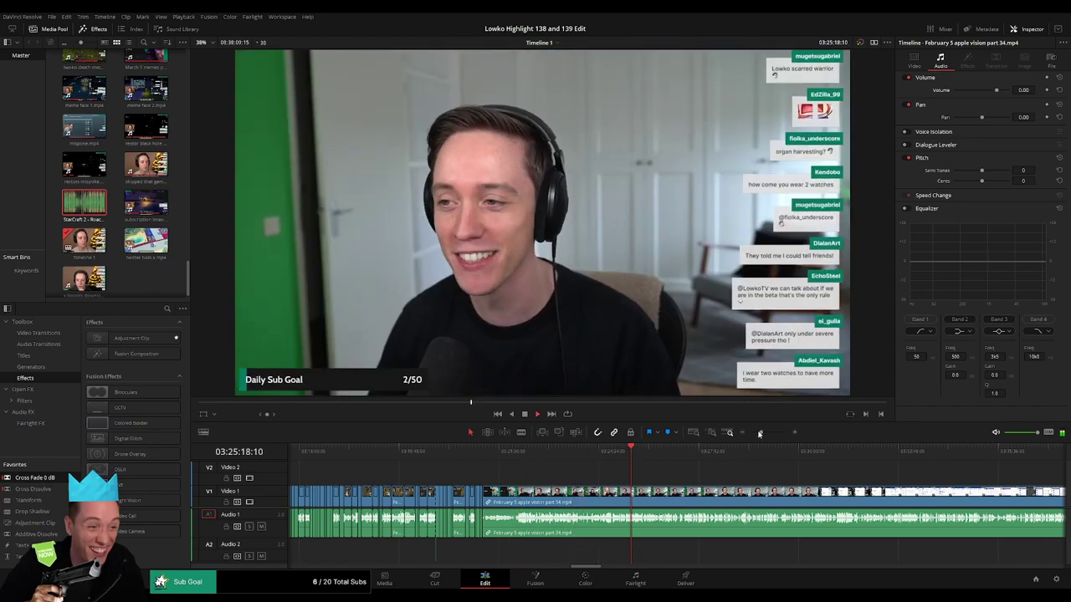
drag(760, 433, 750, 434)
scroll(572, 479, right, 3)
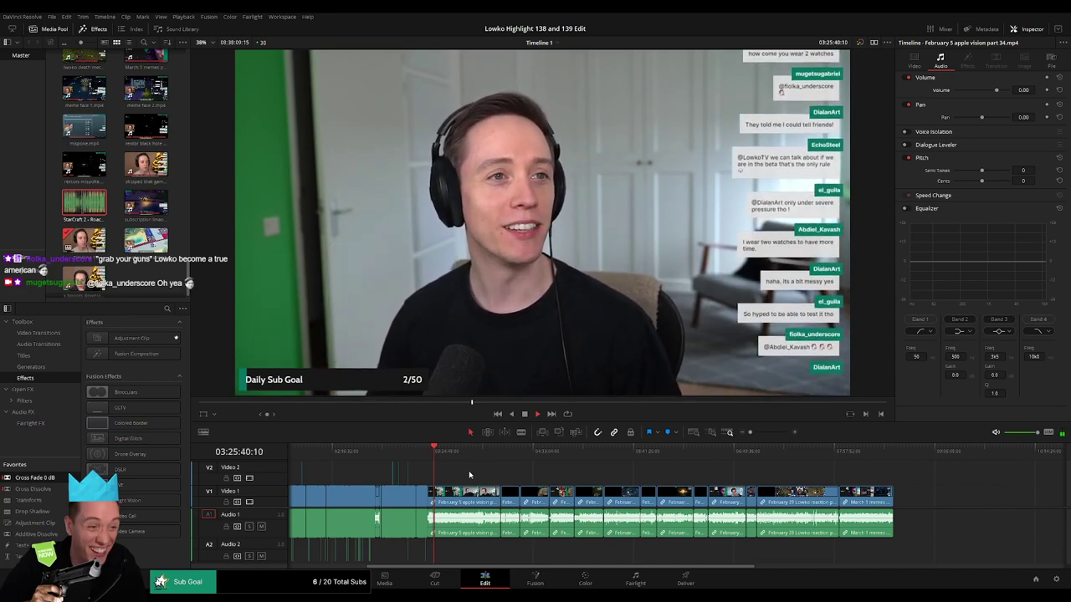
drag(756, 433, 761, 435)
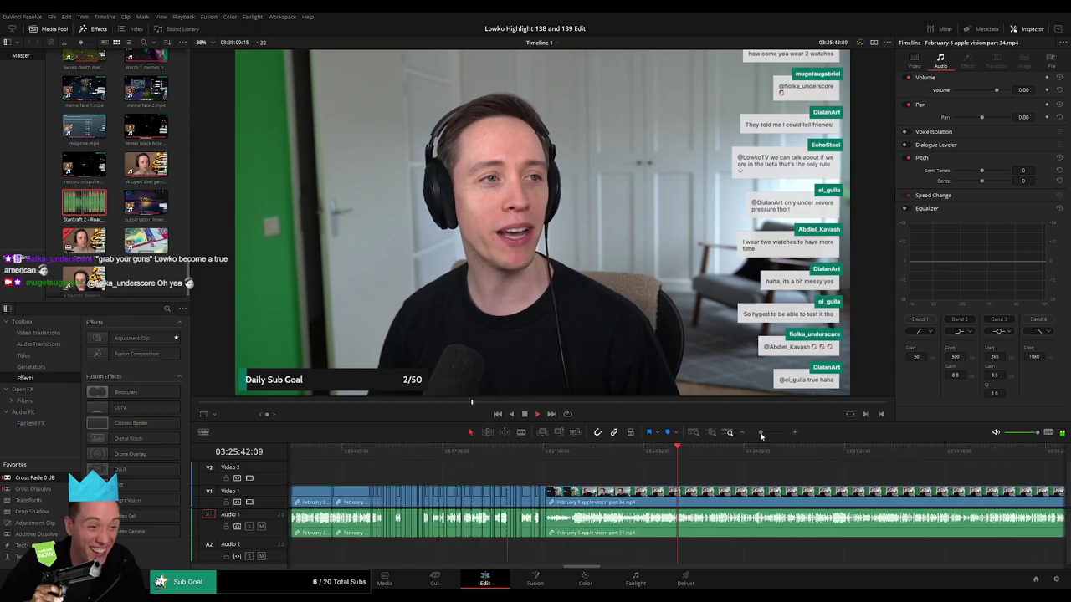
drag(778, 494, 542, 470)
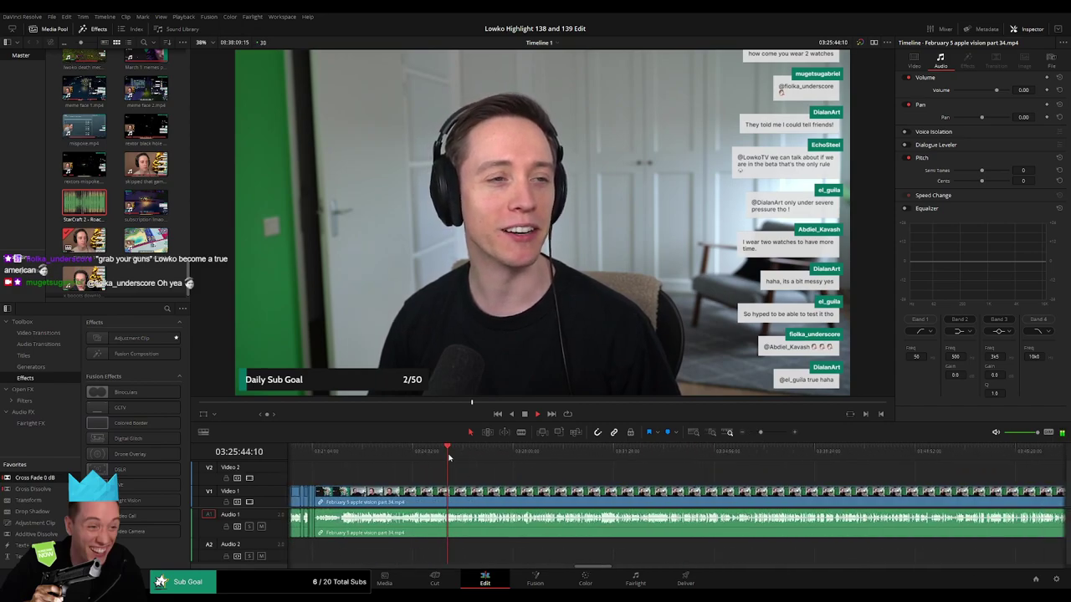
- Scan ahead through the February 5 apple vision part 34 clip from about 03:25:44 to 03:55:32
mouse_move(453, 453)
mouse_down()
mouse_move(615, 453)
mouse_move(603, 466)
mouse_move(452, 465)
mouse_up()
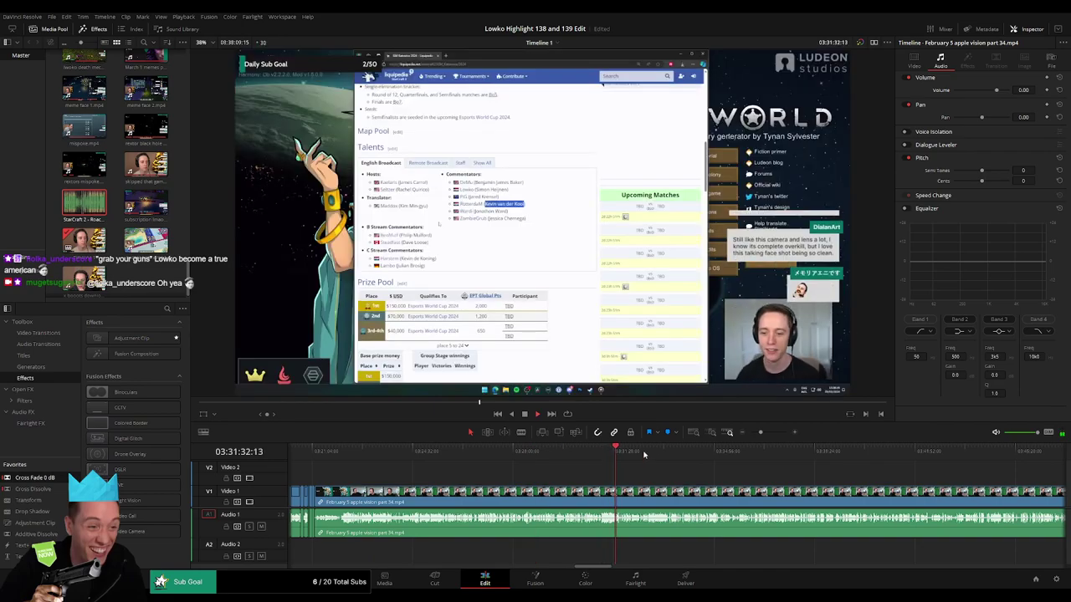
click(741, 453)
drag(567, 457, 730, 463)
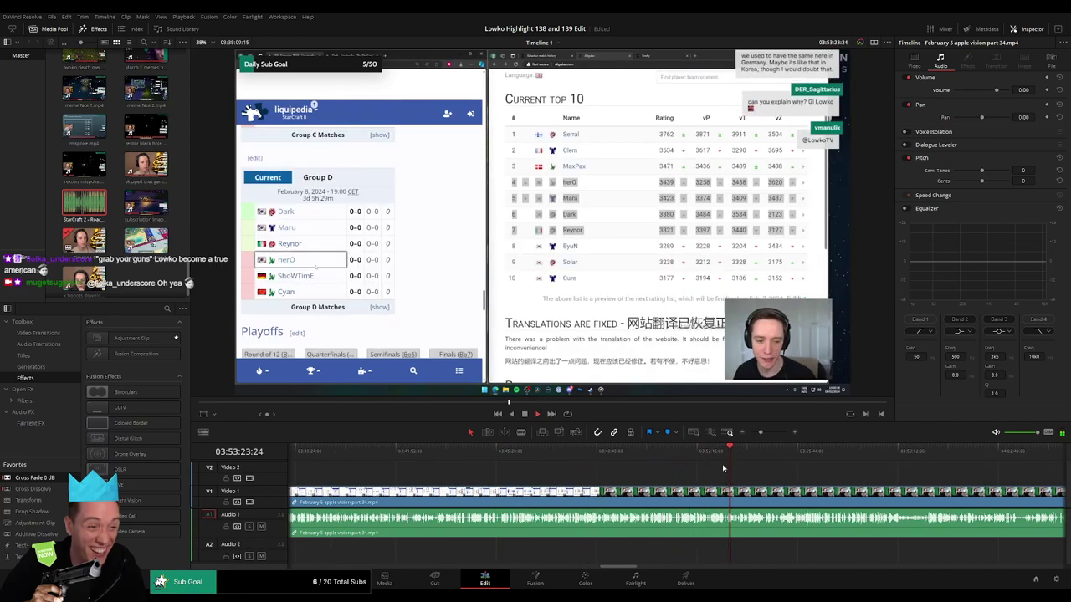
drag(866, 452, 816, 456)
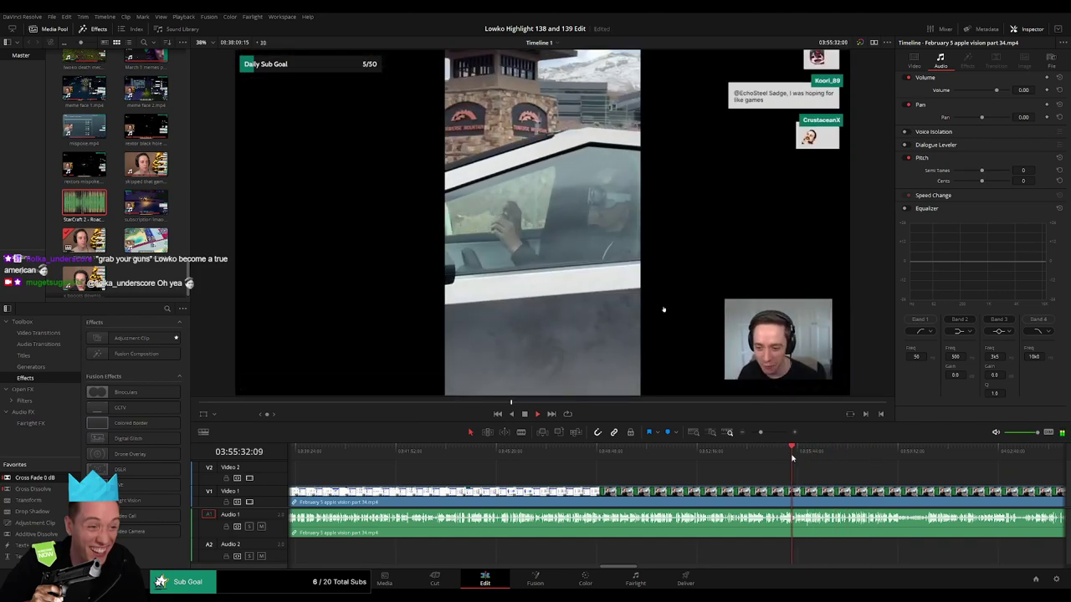
click(776, 453)
key(space)
- Review the part 34 conversation leading up to the Cybertruck video, between about 03:54:06 and 03:55:03
drag(761, 432, 773, 434)
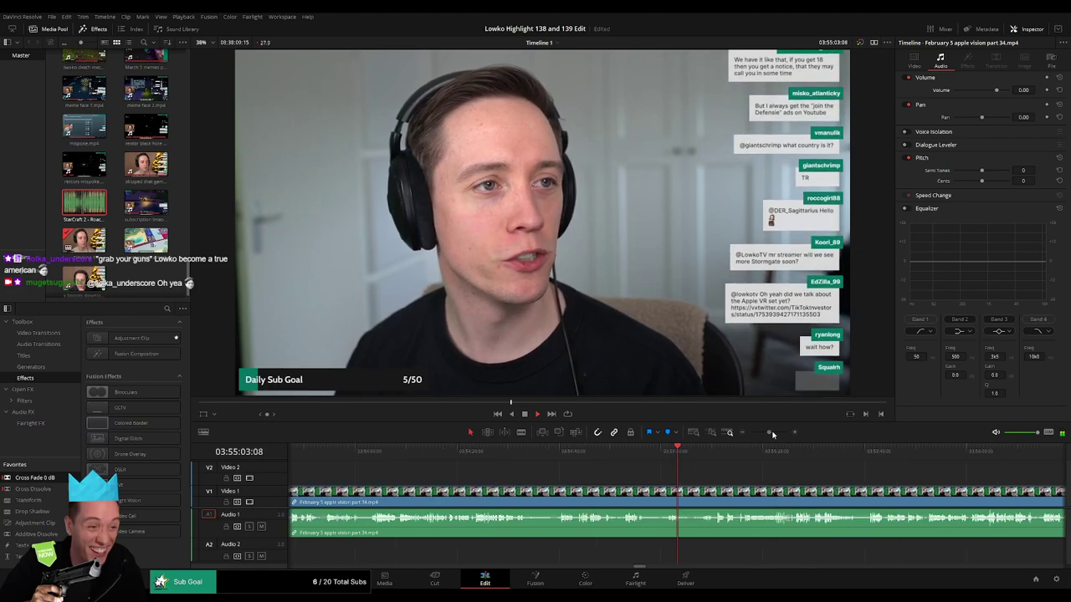
click(498, 450)
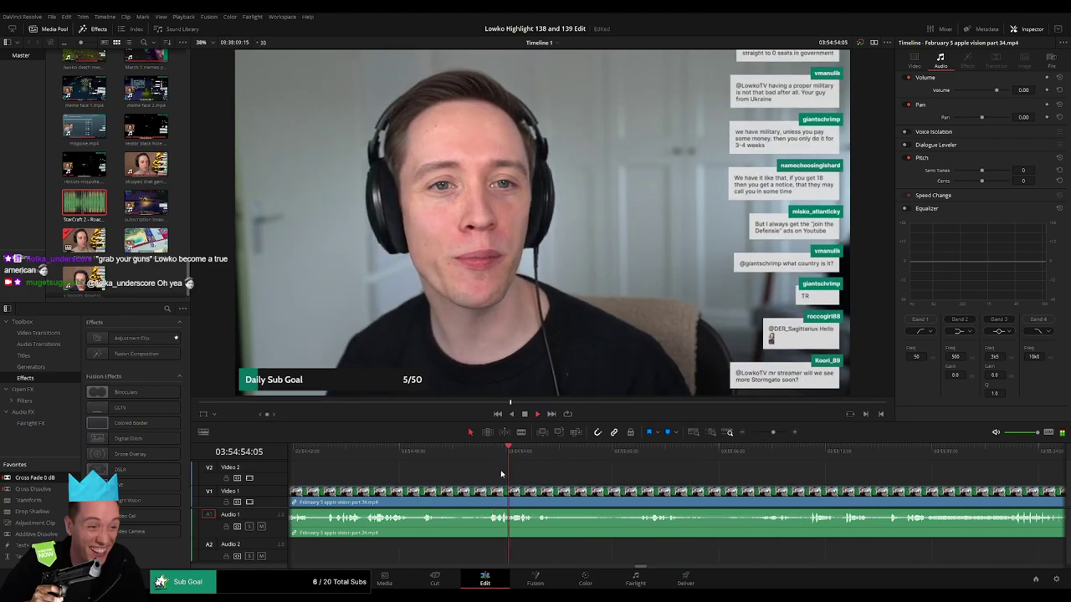
click(403, 456)
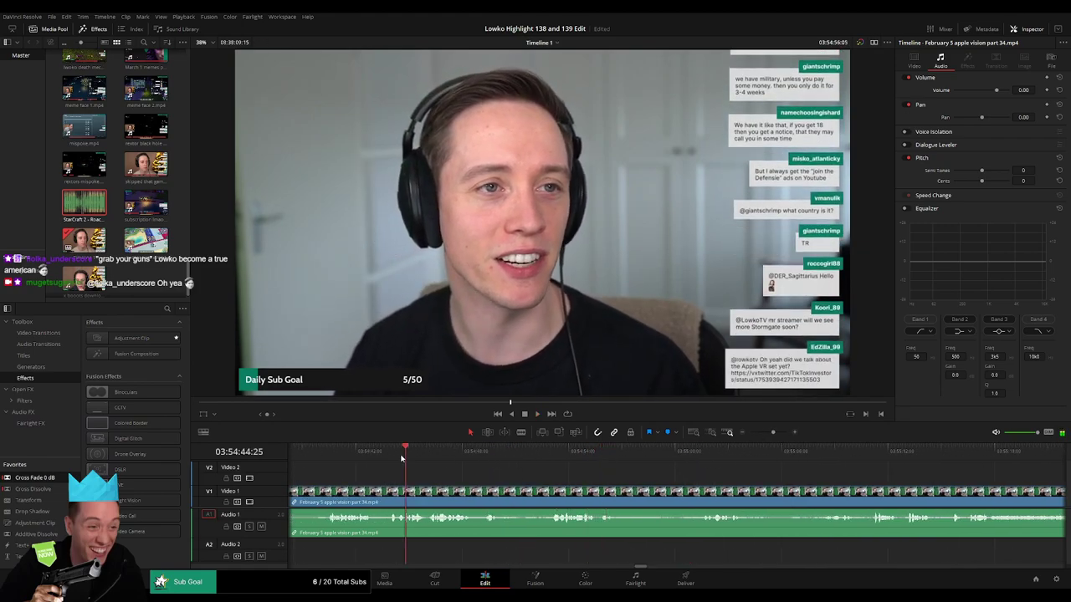
drag(402, 458, 394, 457)
drag(449, 482, 550, 485)
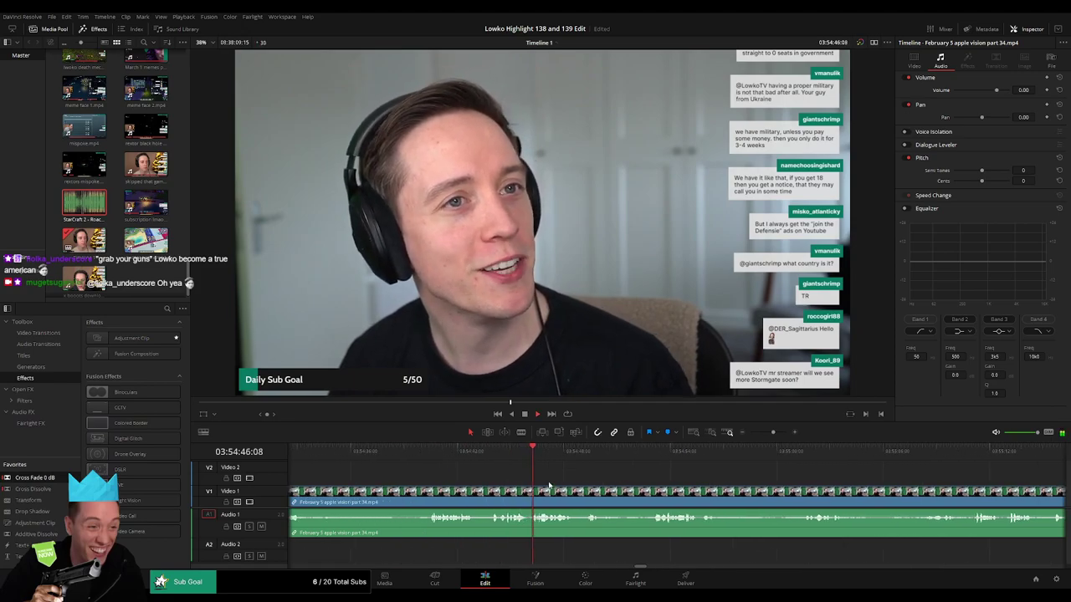
click(432, 456)
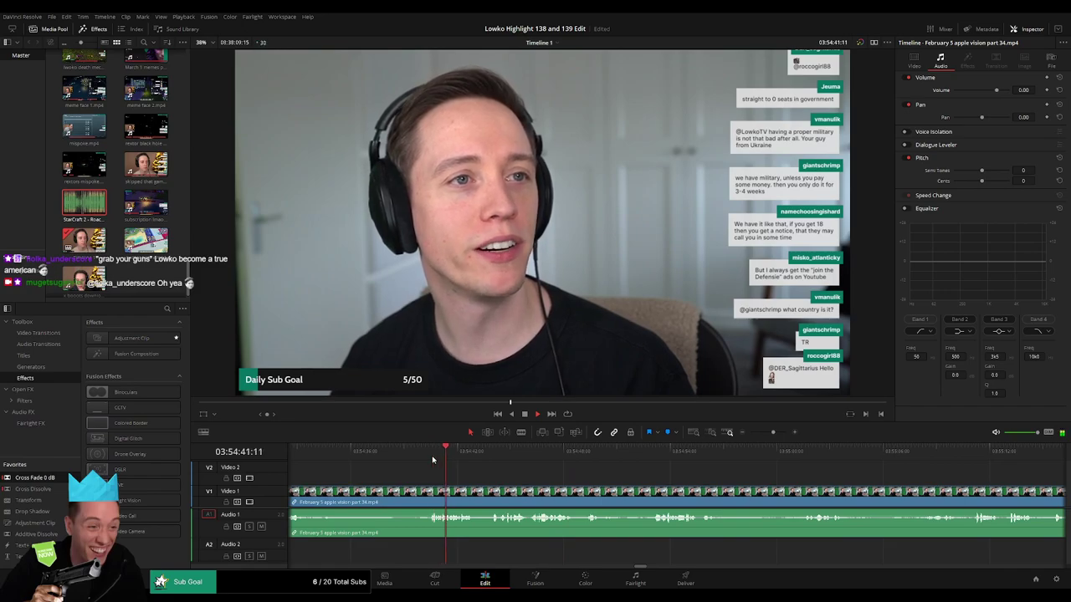
scroll(701, 492, left, 4)
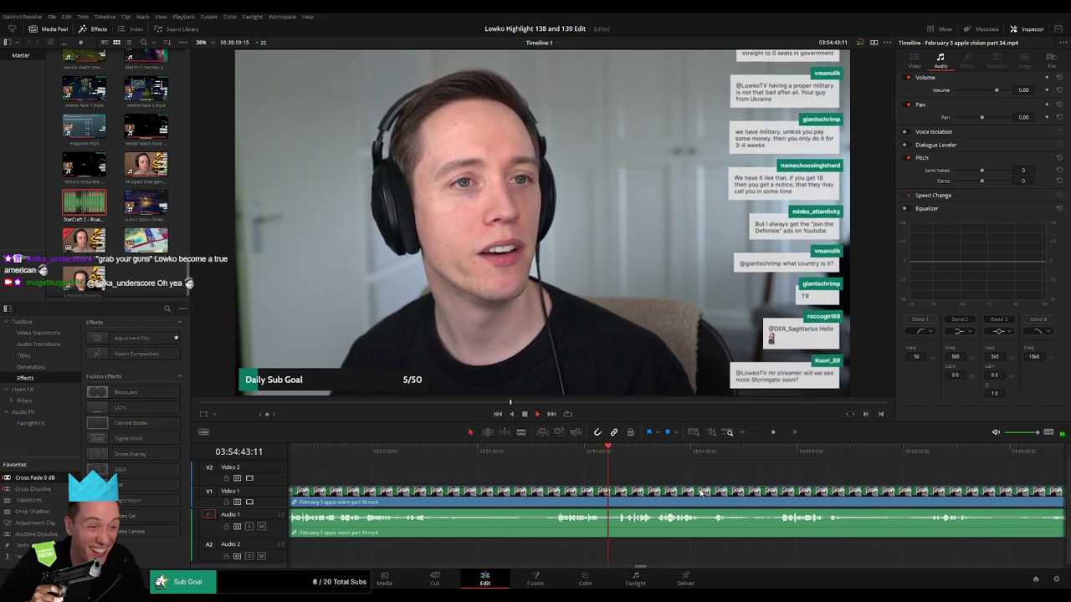
scroll(505, 473, left, 4)
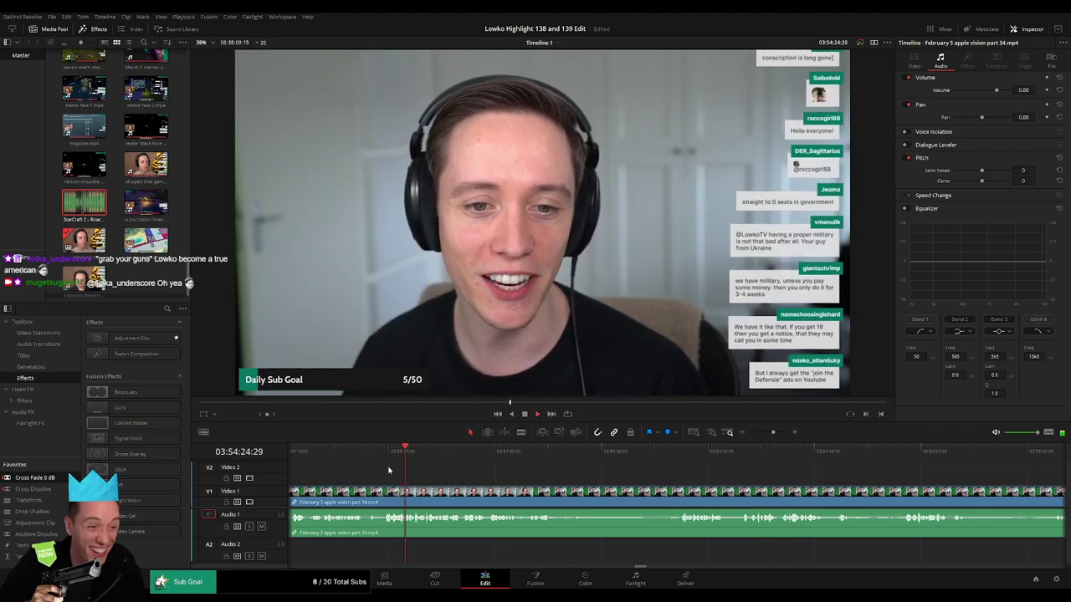
scroll(533, 495, left, 1)
scroll(534, 495, left, 4)
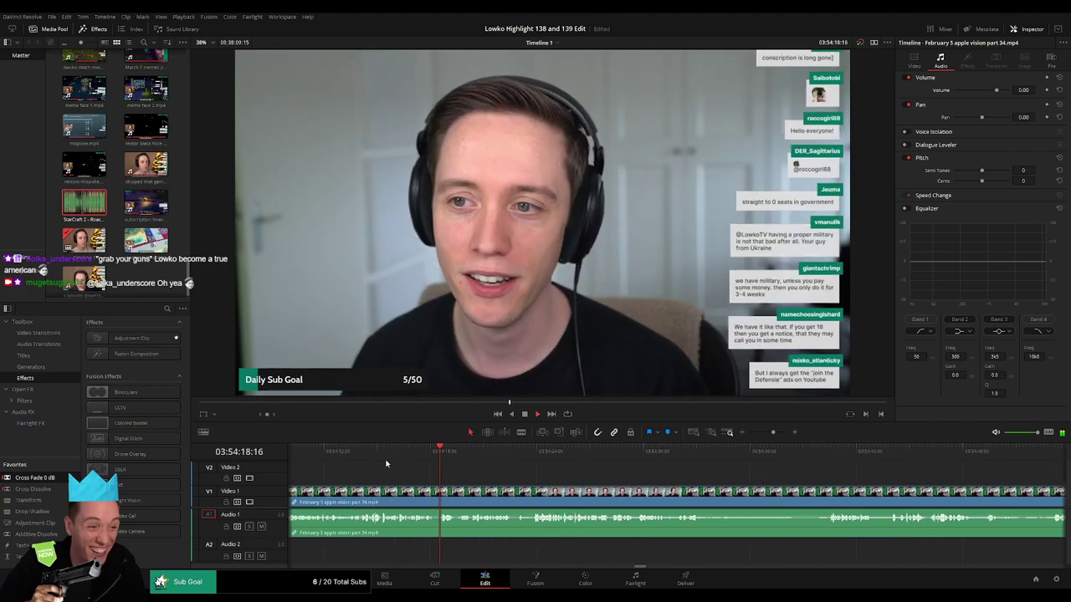
click(353, 451)
drag(773, 432, 768, 432)
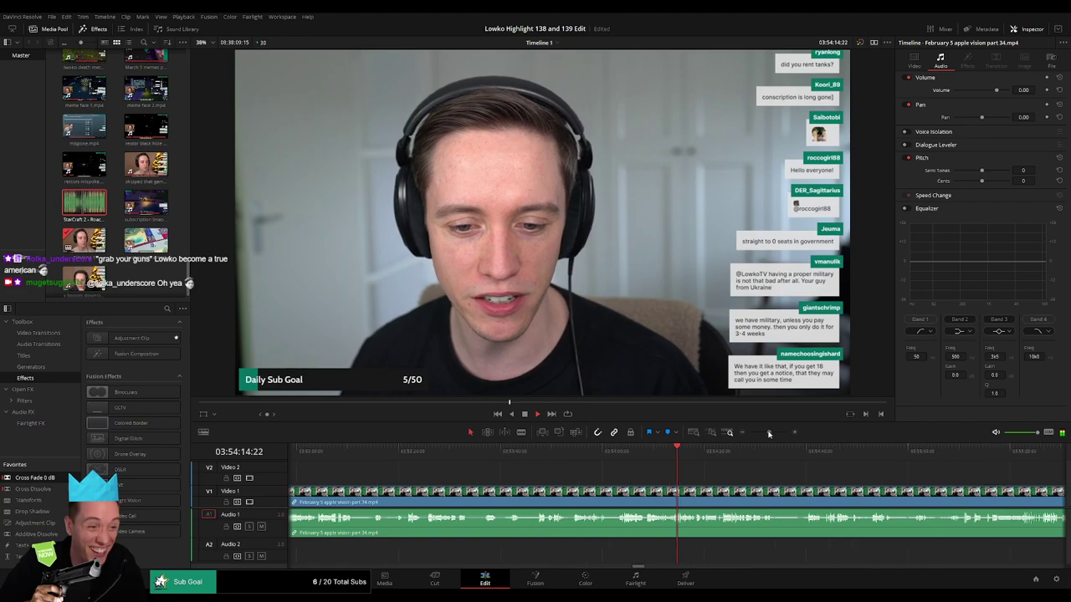
click(635, 453)
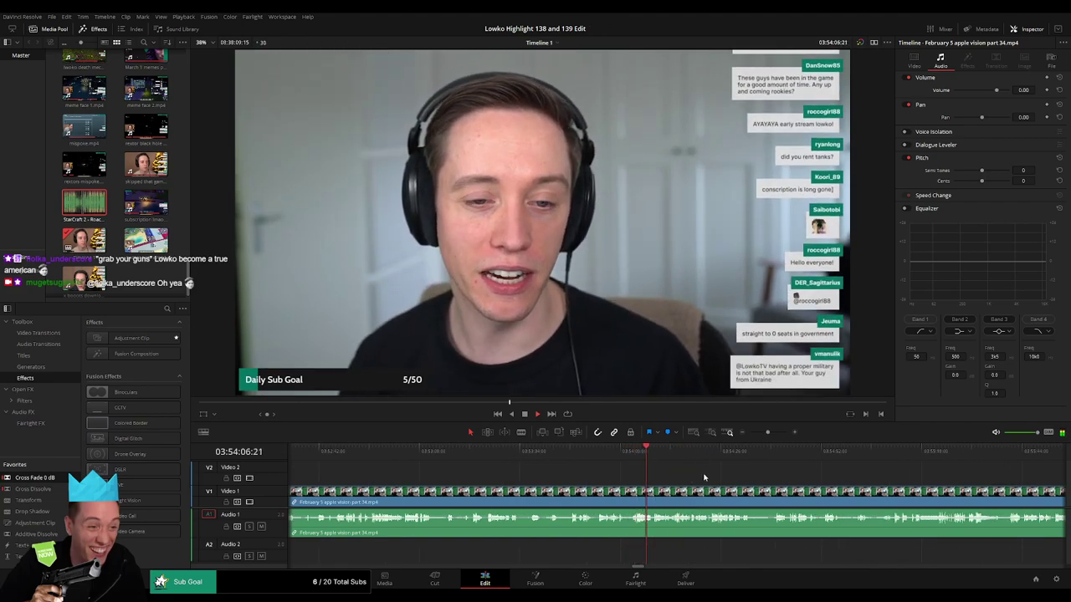
scroll(518, 469, right, 4)
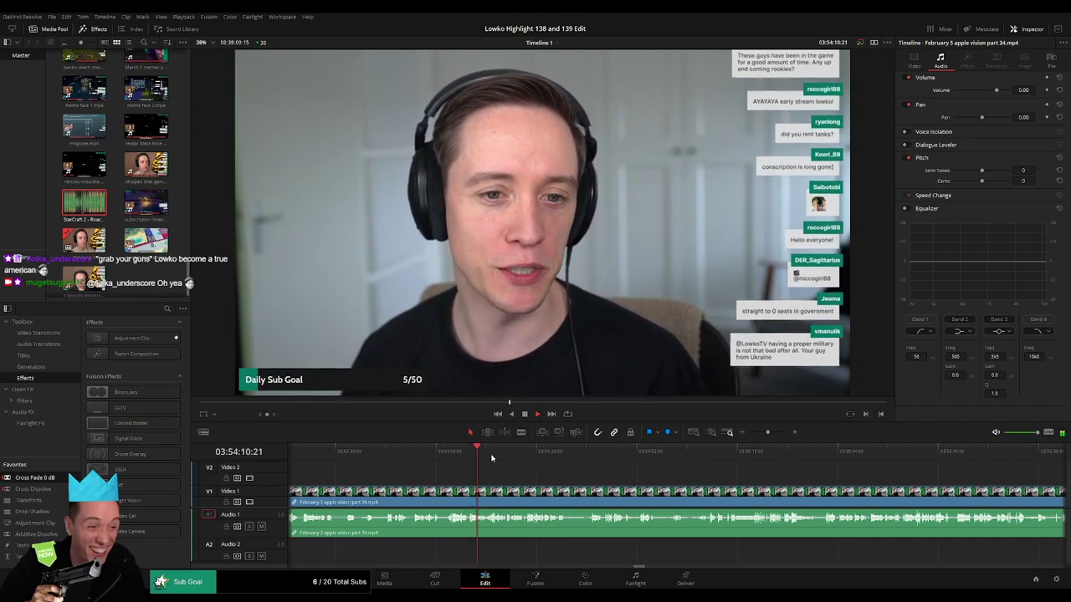
- Split the part 34 clip at about 03:55:10, ripple-delete its footage before that point and crossfade the audio at the join
click(756, 451)
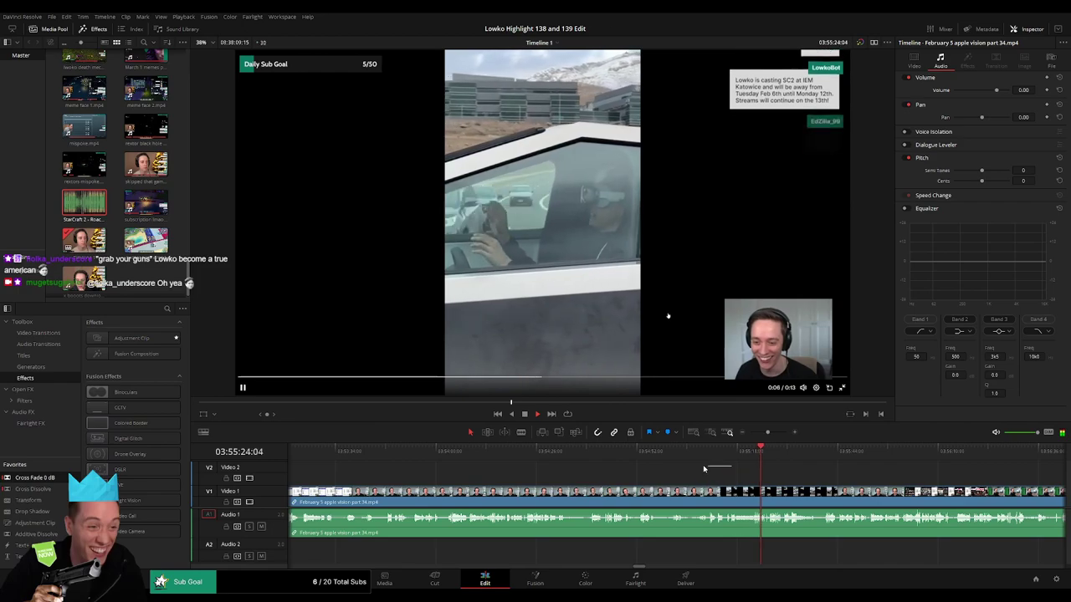
click(709, 457)
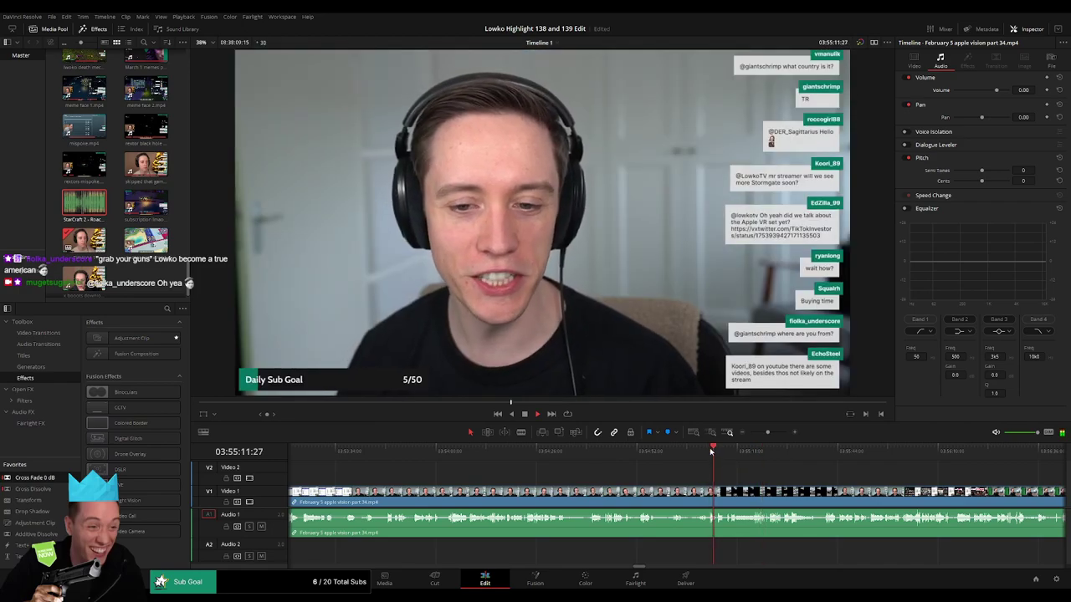
drag(768, 436, 771, 435)
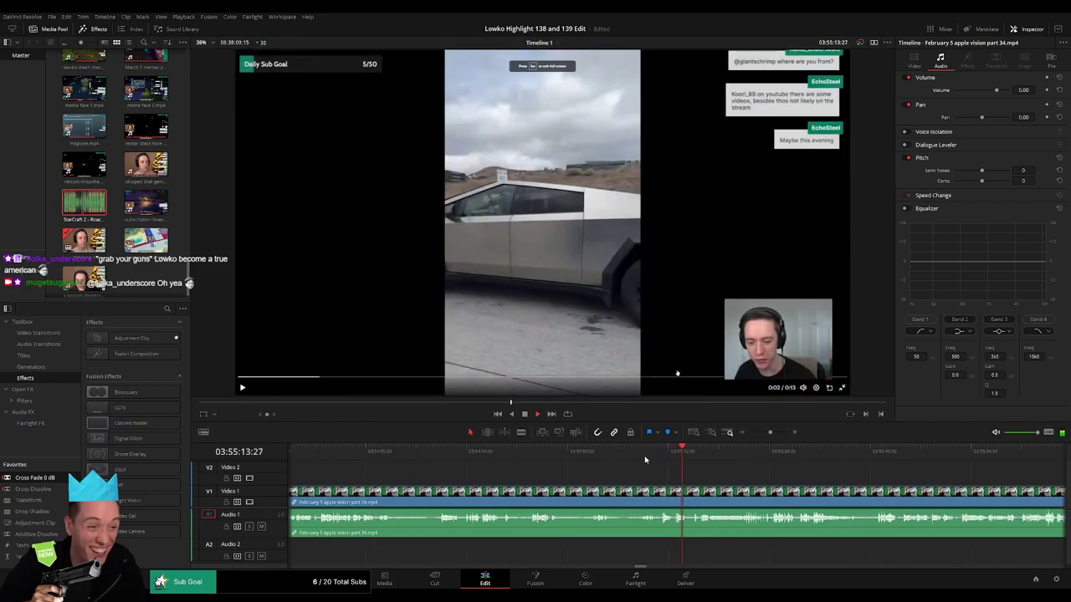
click(645, 457)
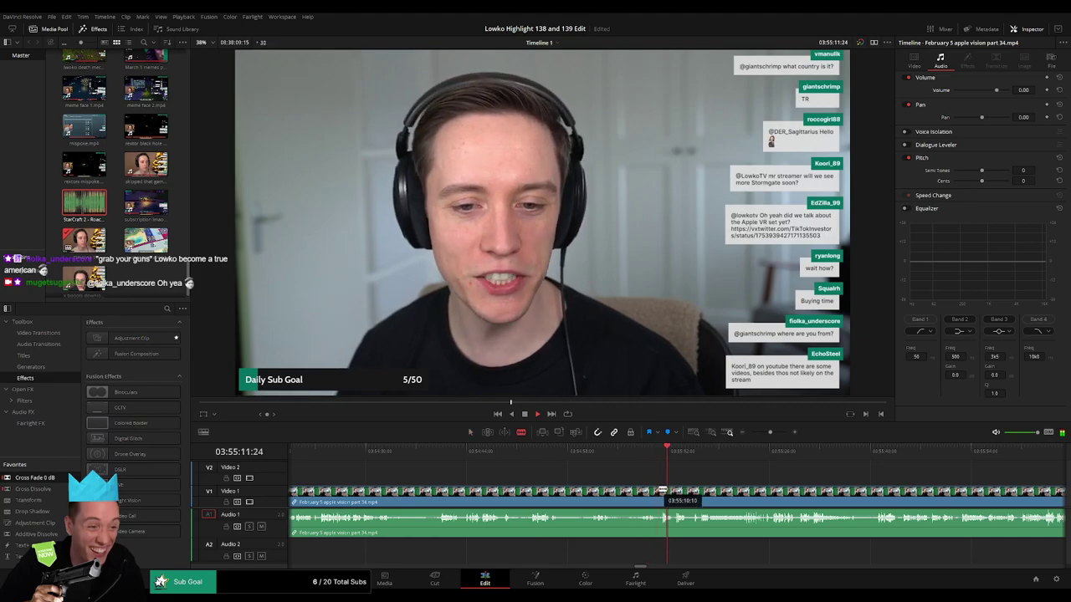
click(661, 491)
key(a)
click(632, 491)
key(Delete)
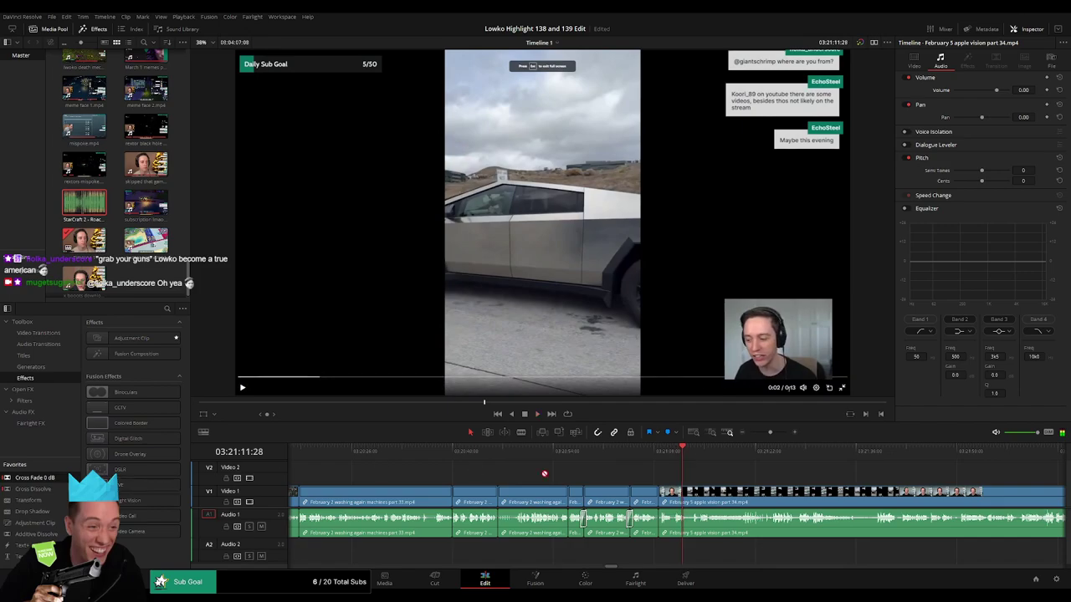
- Isolate the brief moment from about 03:21:25:25 to 03:21:26:08 in the part 34 clip and silence its audio
scroll(736, 488, right, 4)
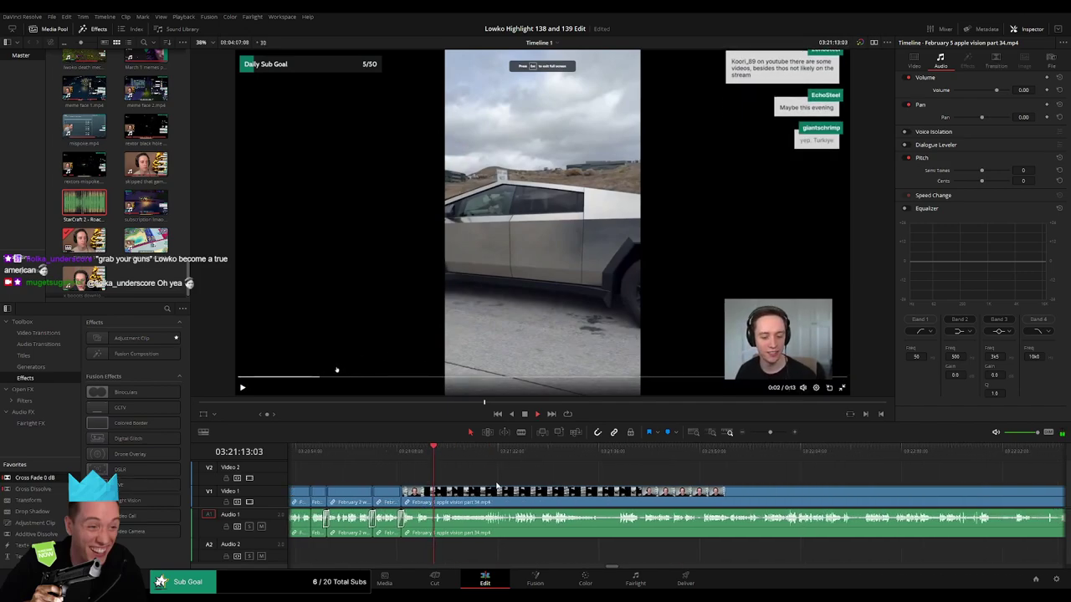
scroll(519, 488, right, 1)
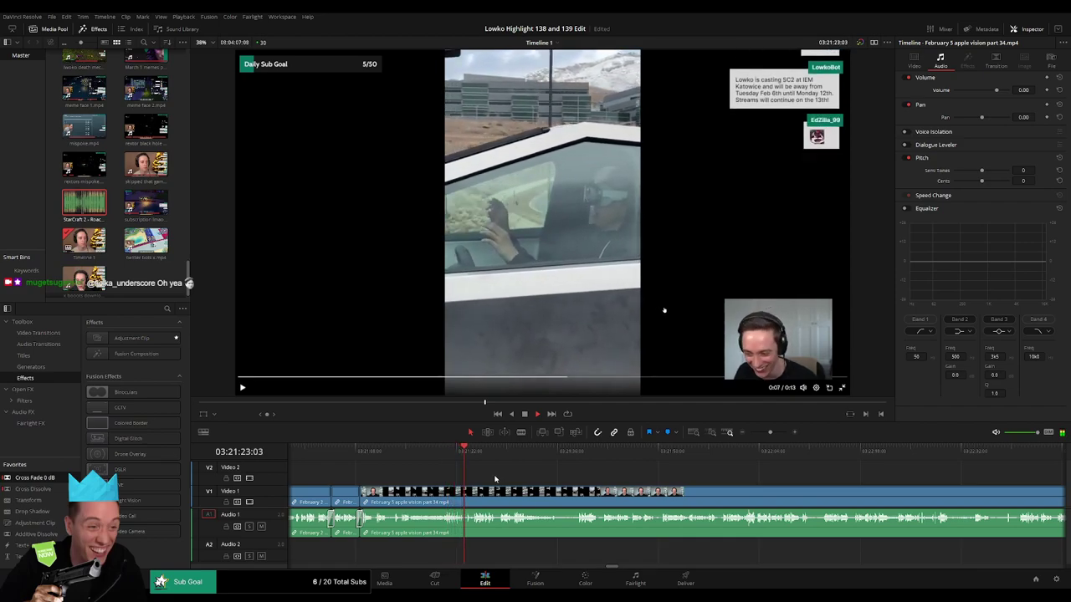
scroll(501, 481, right, 3)
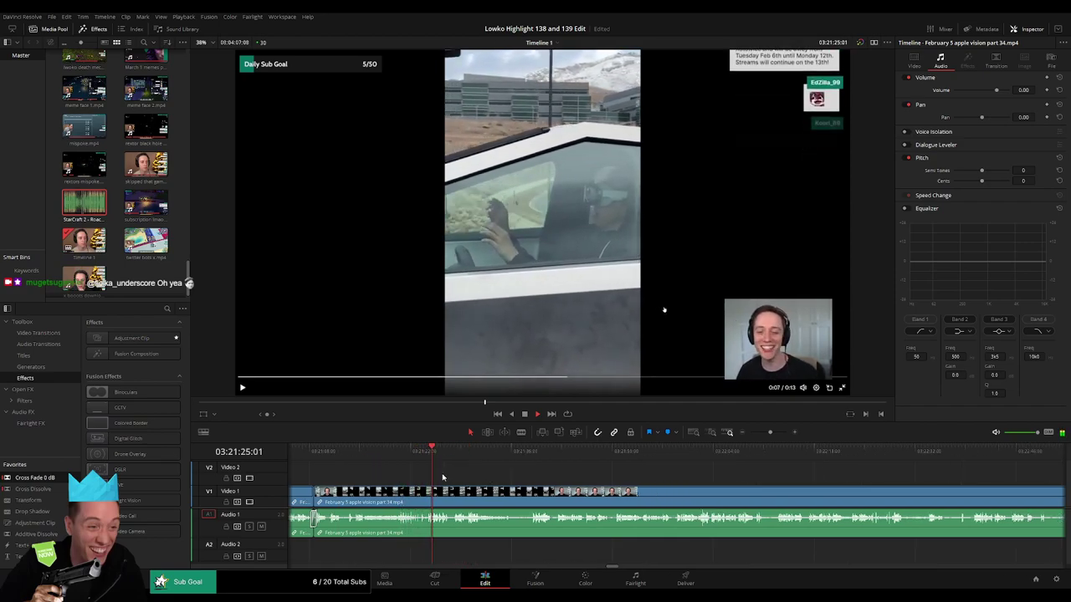
key(space)
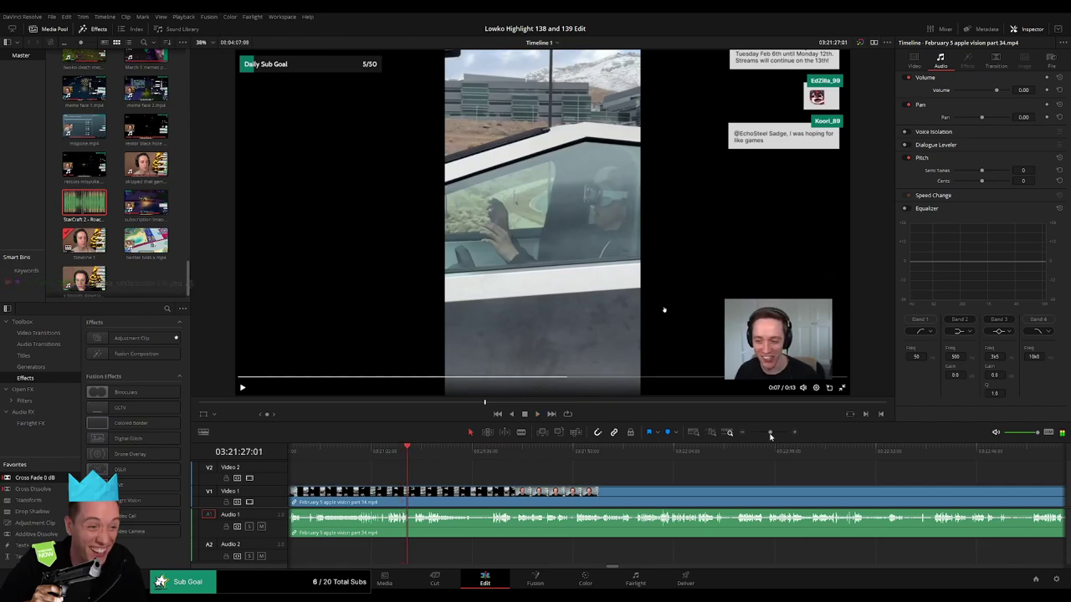
drag(770, 433, 778, 432)
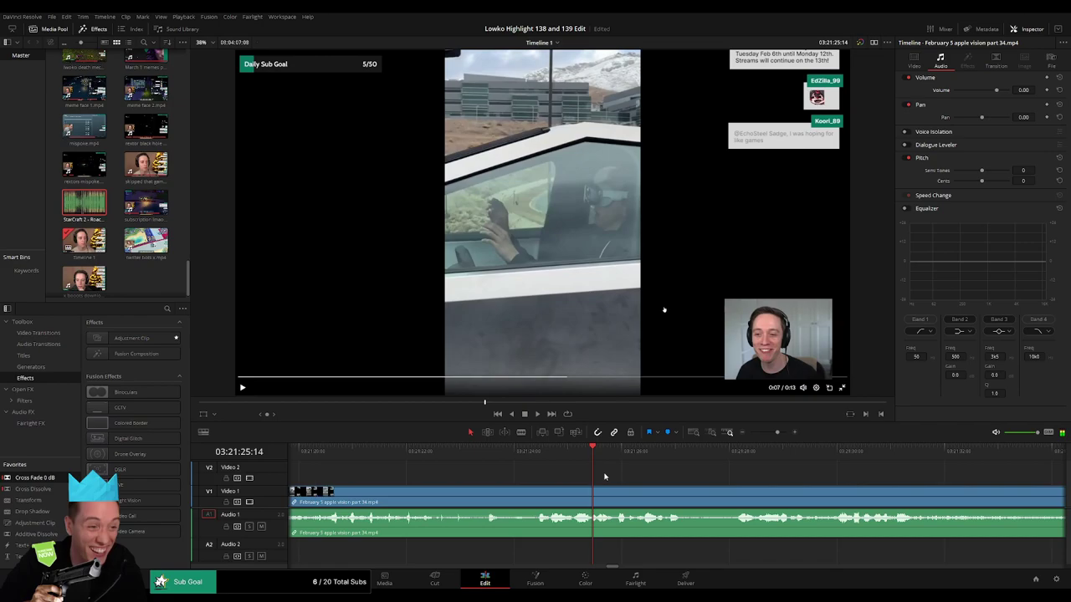
key(b)
click(616, 495)
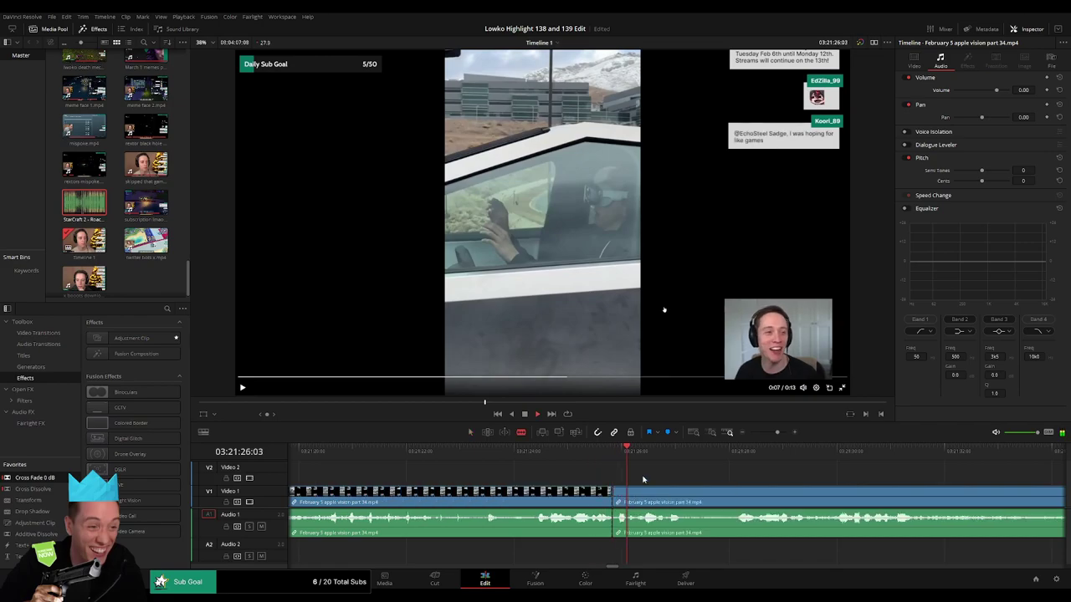
click(638, 496)
key(a)
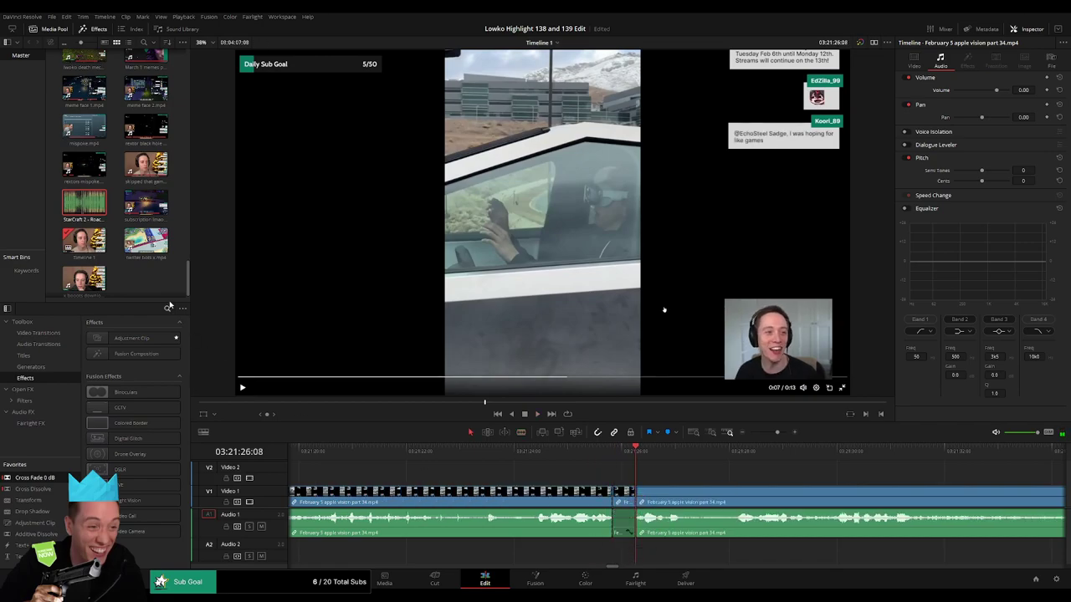
- Place StarCraft 2 - Roach Quotes.mp3 on Audio 2 beneath the silenced piece and set its volume to -23.00
drag(86, 205, 628, 556)
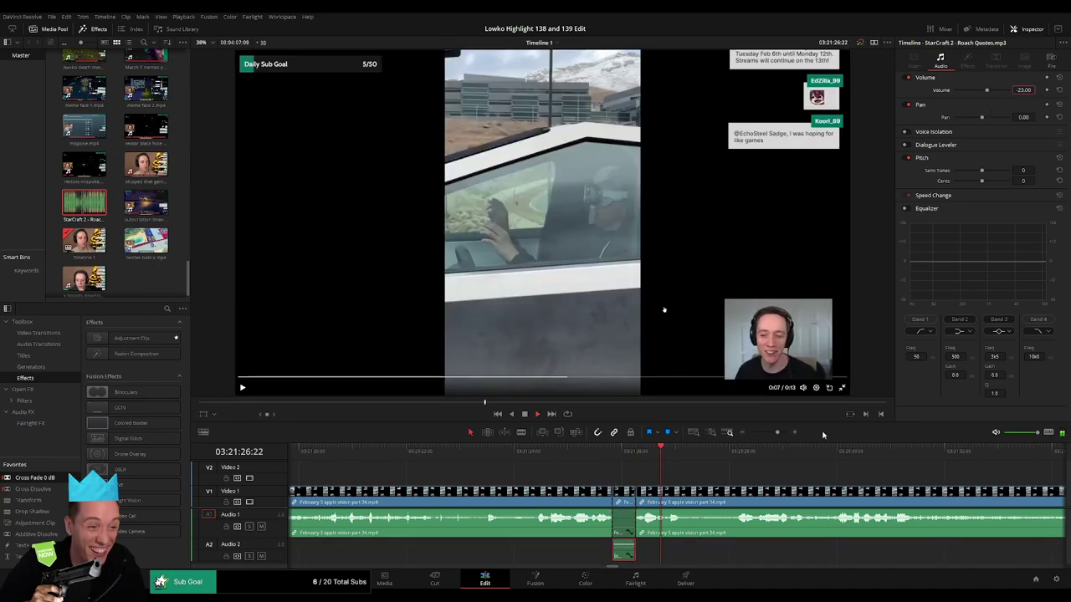
click(741, 480)
- Cut out the part 34 section from about 03:21:36 to 03:21:39 and crossfade the audio at the join
scroll(749, 474, down, 4)
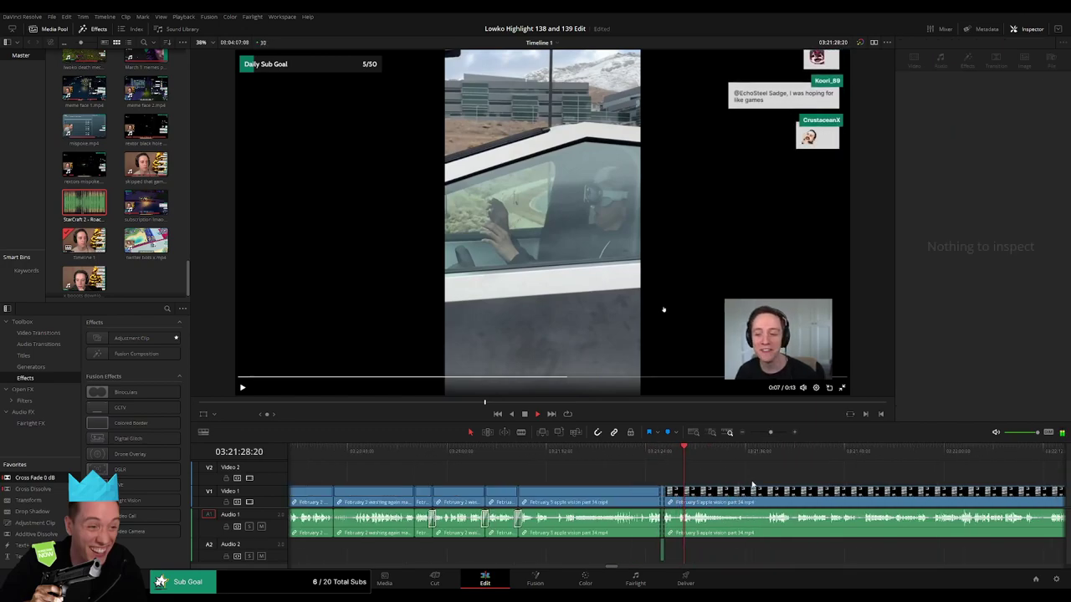
drag(758, 481, 569, 474)
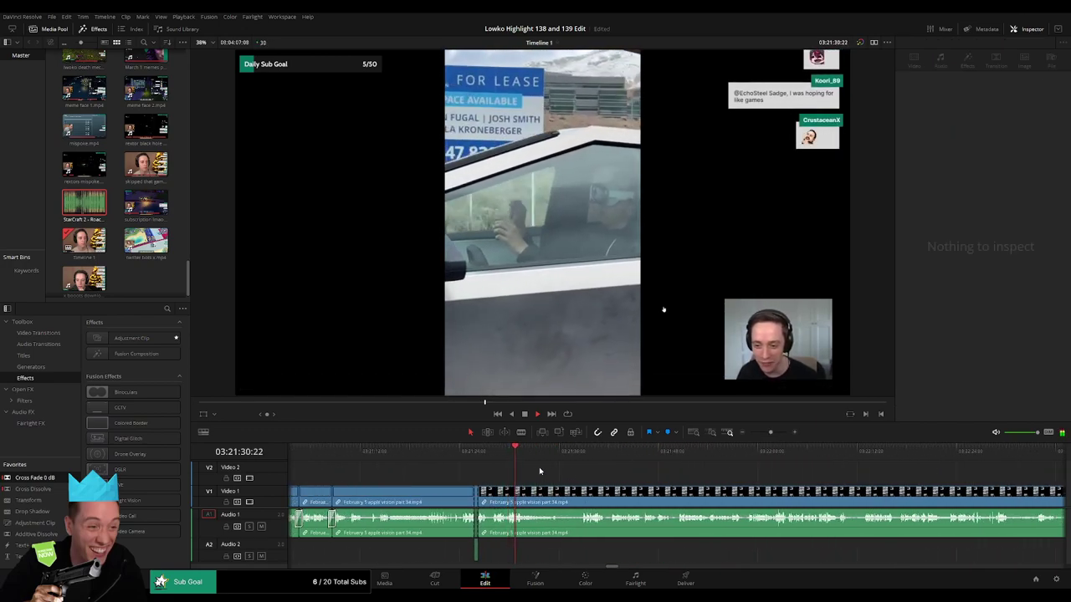
click(543, 452)
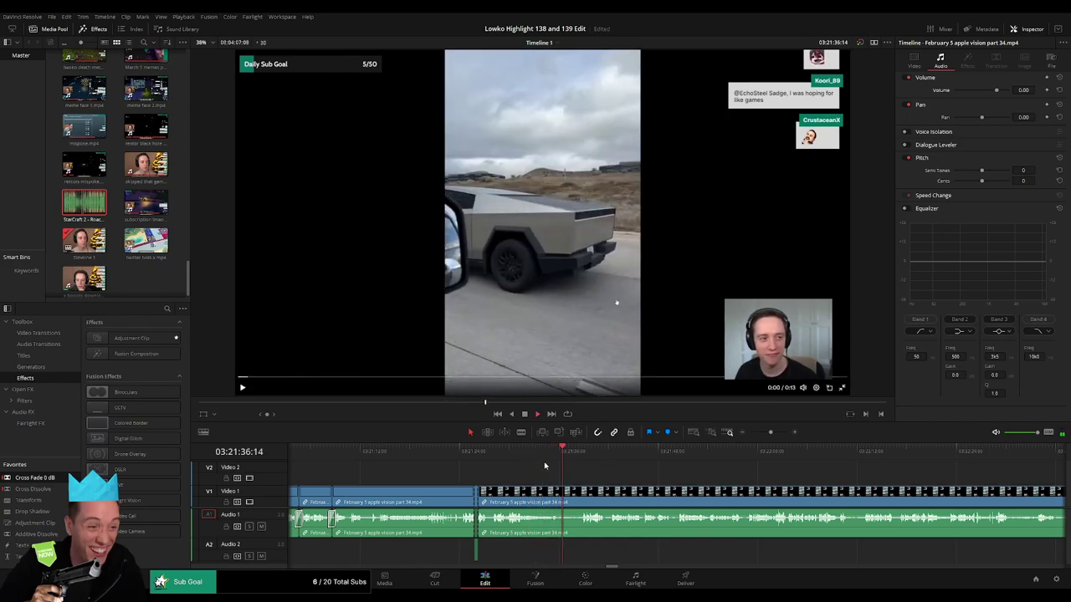
click(577, 456)
click(561, 496)
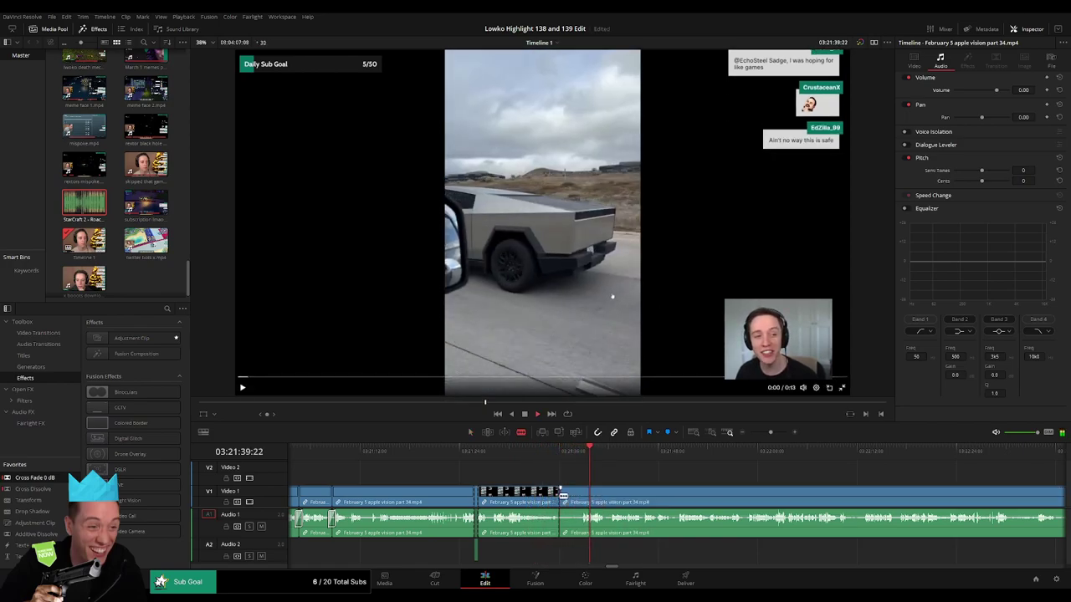
click(582, 496)
key(a)
click(570, 498)
key(Delete)
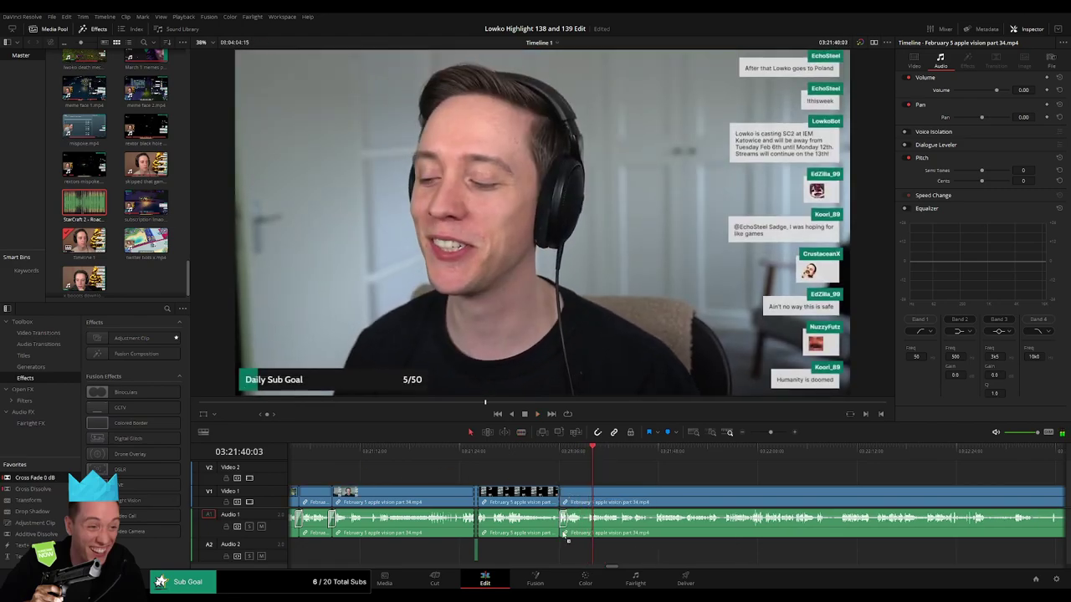
- Cut out the part 34 section from about 03:22:08 to 03:22:10 and crossfade the audio at the join
scroll(655, 516, right, 1)
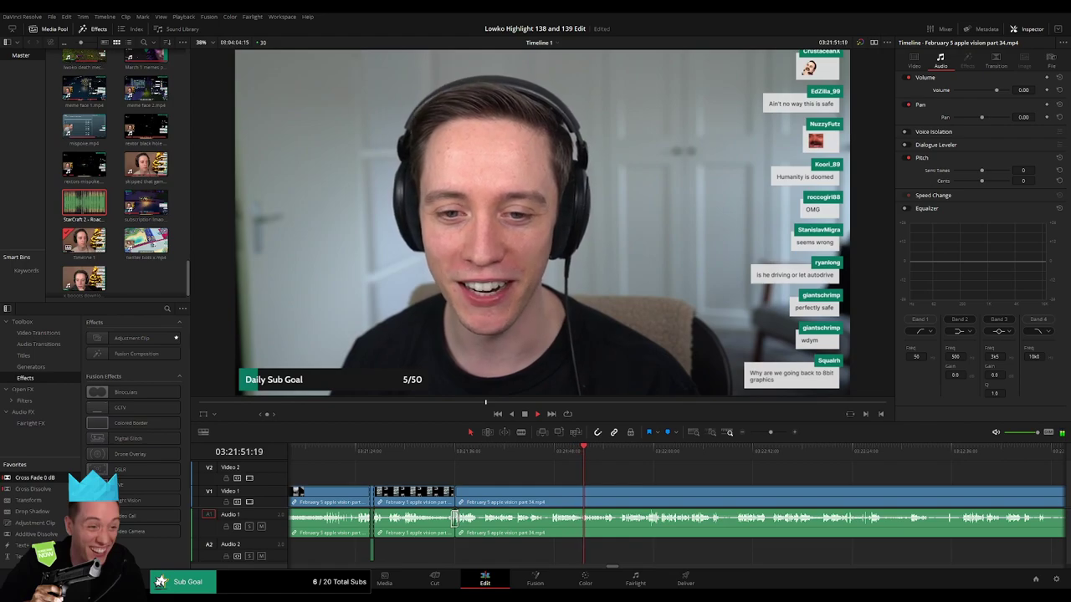
scroll(491, 475, right, 3)
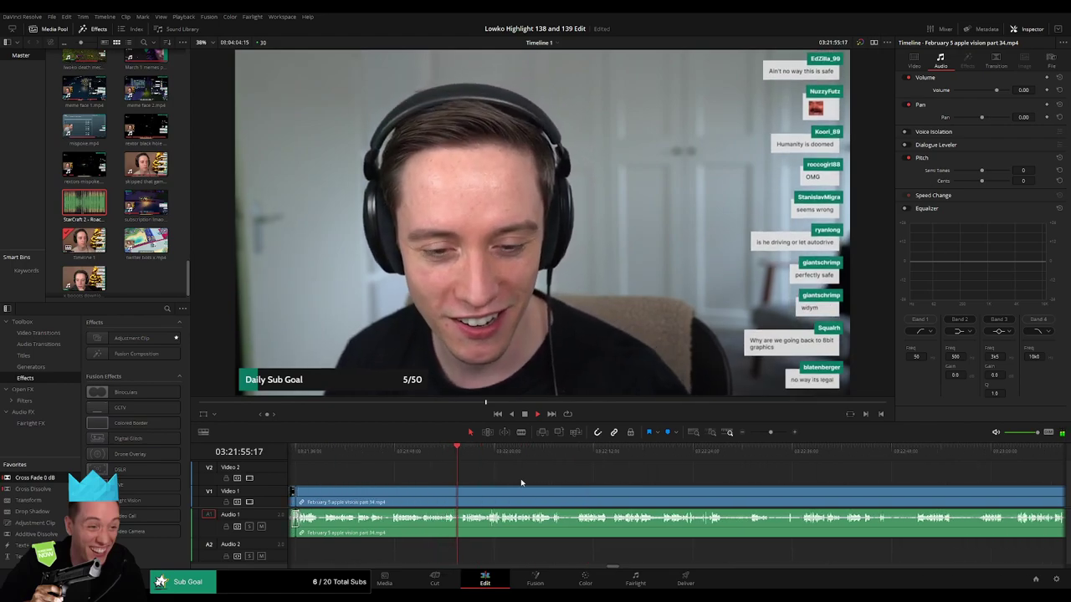
drag(521, 482, 478, 481)
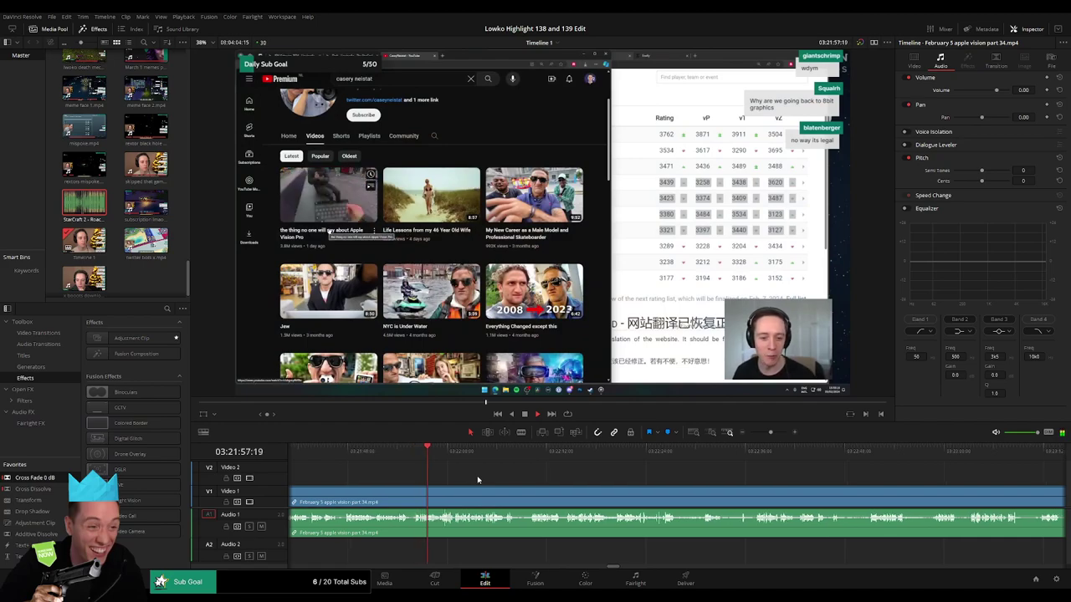
scroll(425, 483, right, 3)
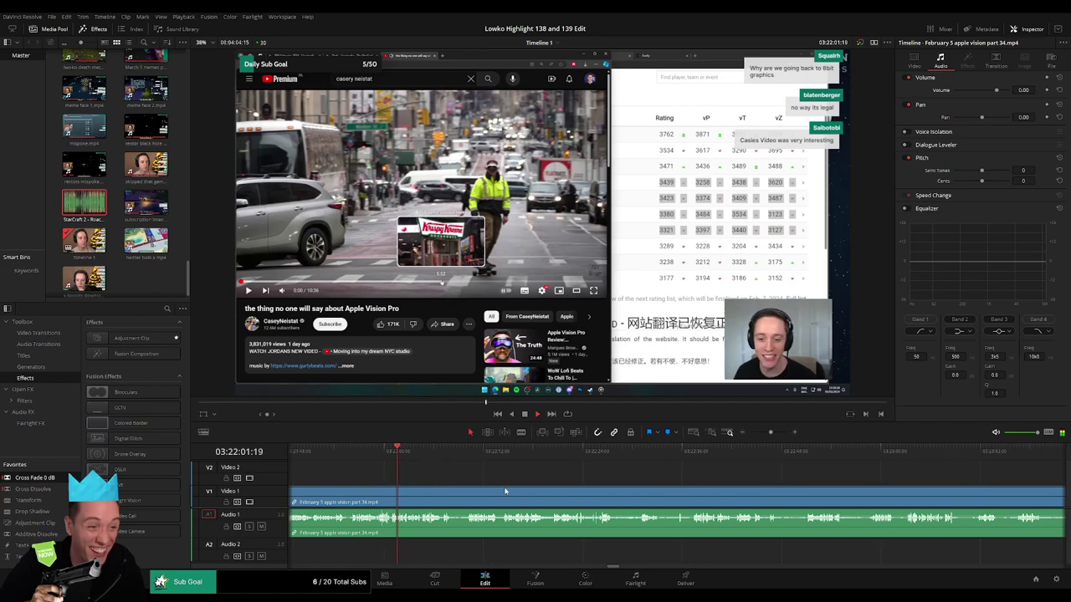
mouse_move(770, 433)
mouse_down()
mouse_move(758, 433)
mouse_move(772, 440)
mouse_up()
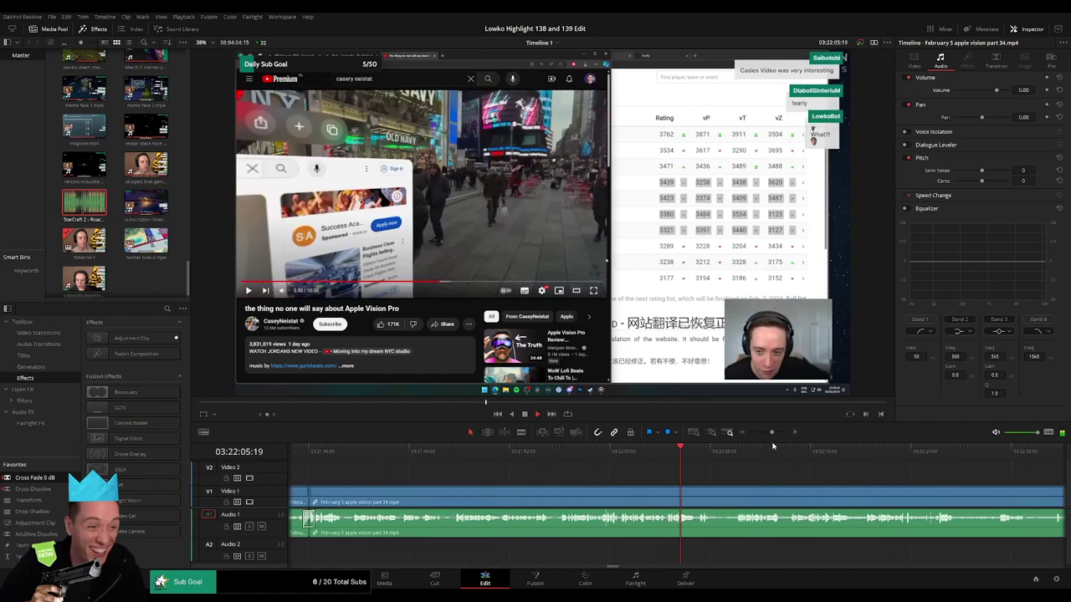
scroll(581, 468, right, 5)
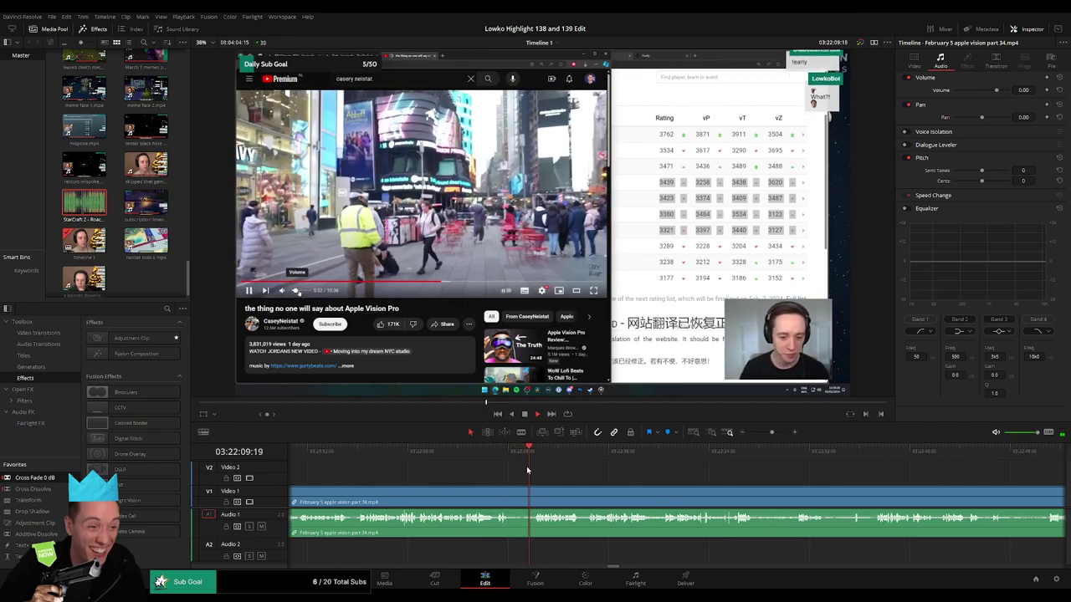
click(510, 490)
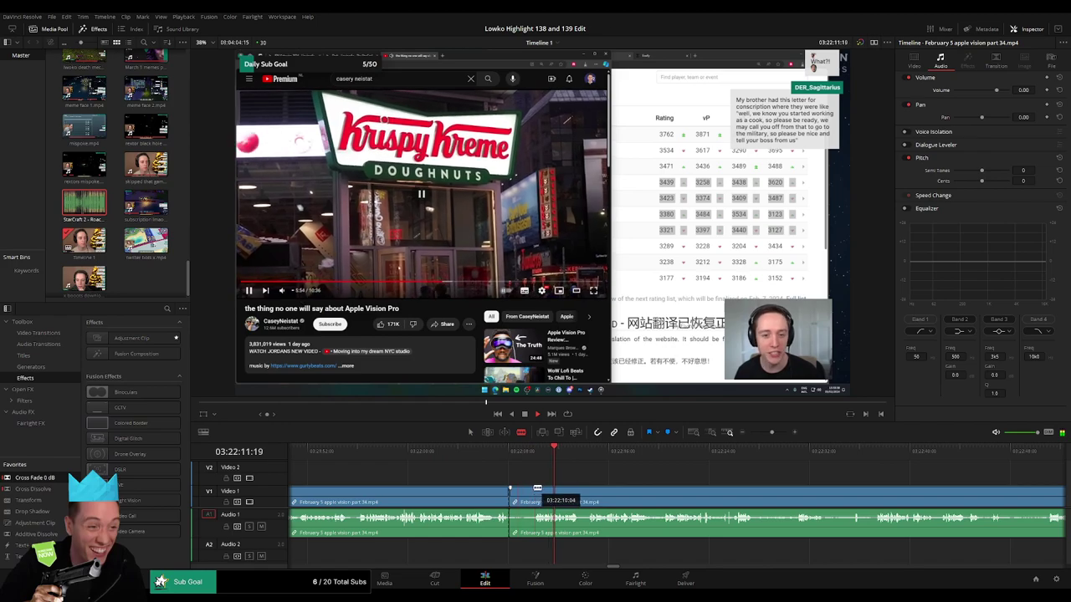
click(533, 490)
key(a)
click(526, 493)
key(Delete)
key(space)
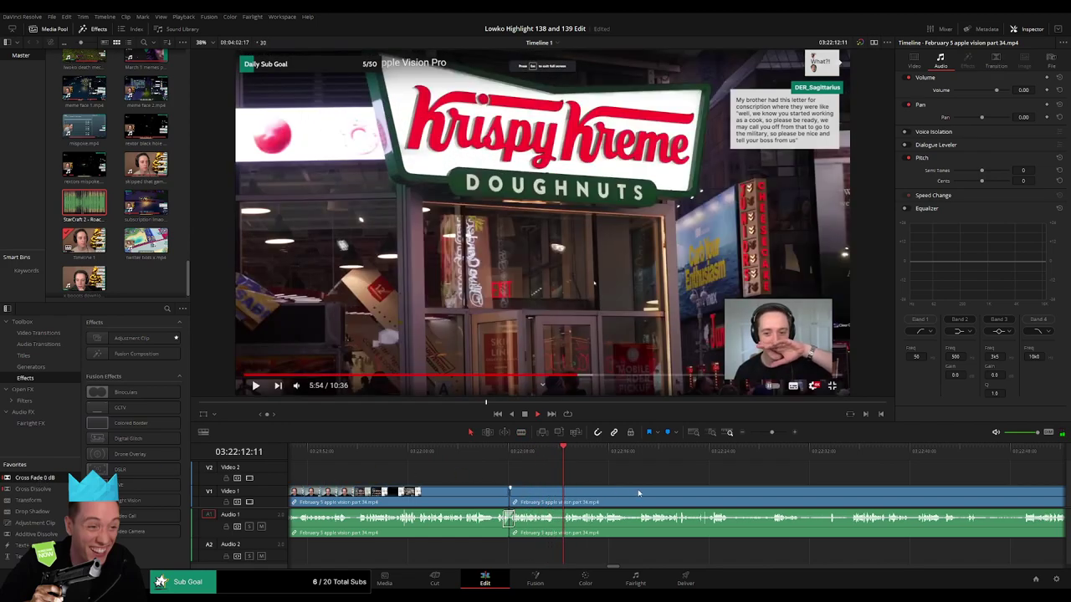
- Remove the part 34 section from about 03:22:26 to 03:22:29, crossfade the audio at the join and play back the result
drag(674, 492, 525, 484)
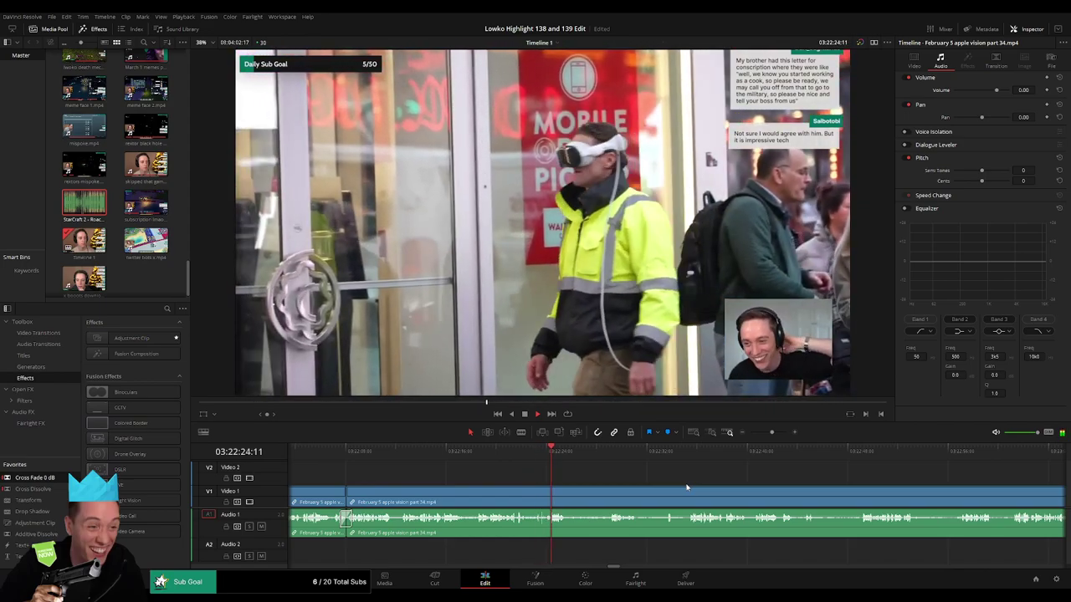
drag(571, 454, 461, 456)
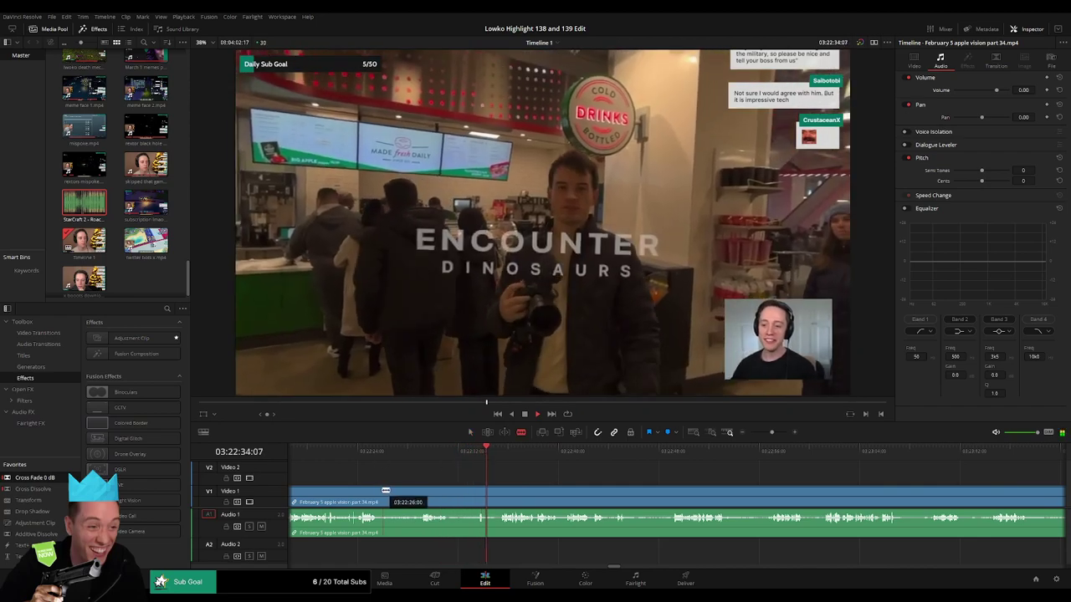
click(381, 492)
click(421, 490)
key(a)
click(403, 494)
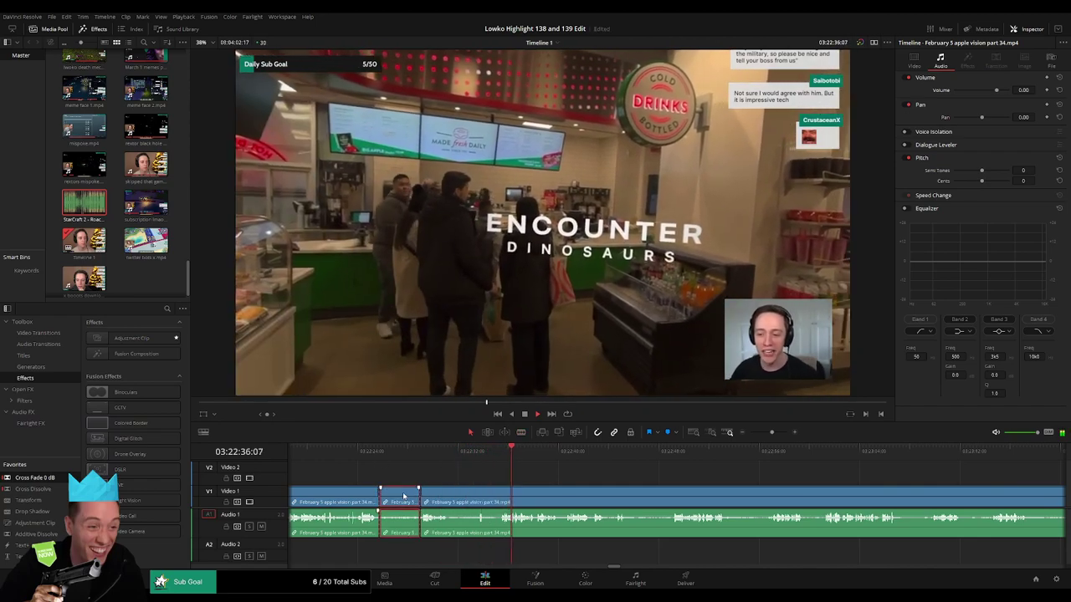
key(Delete)
click(365, 452)
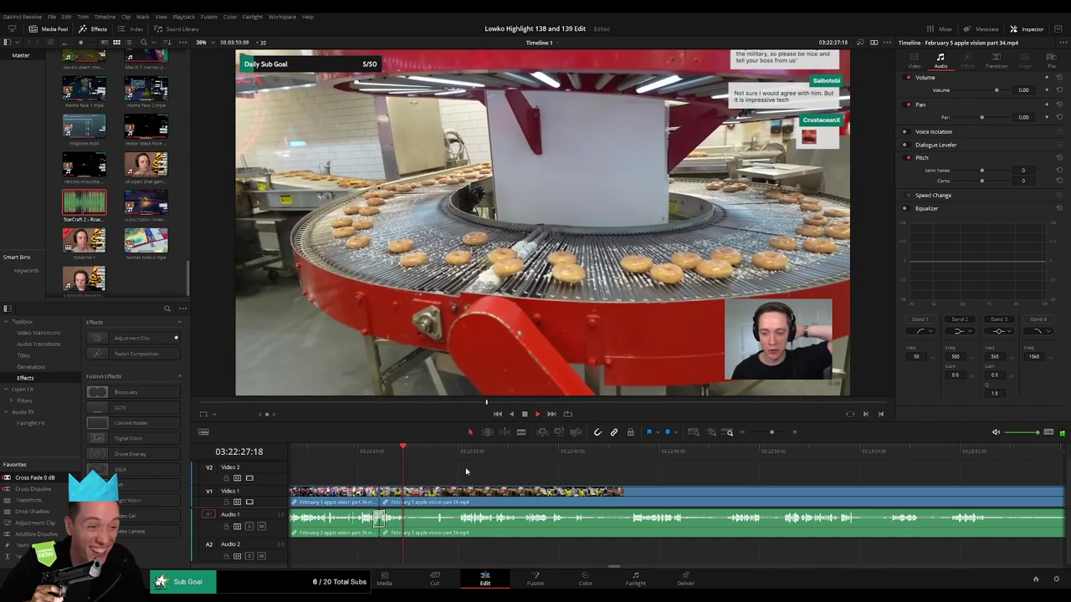
click(429, 459)
key(space)
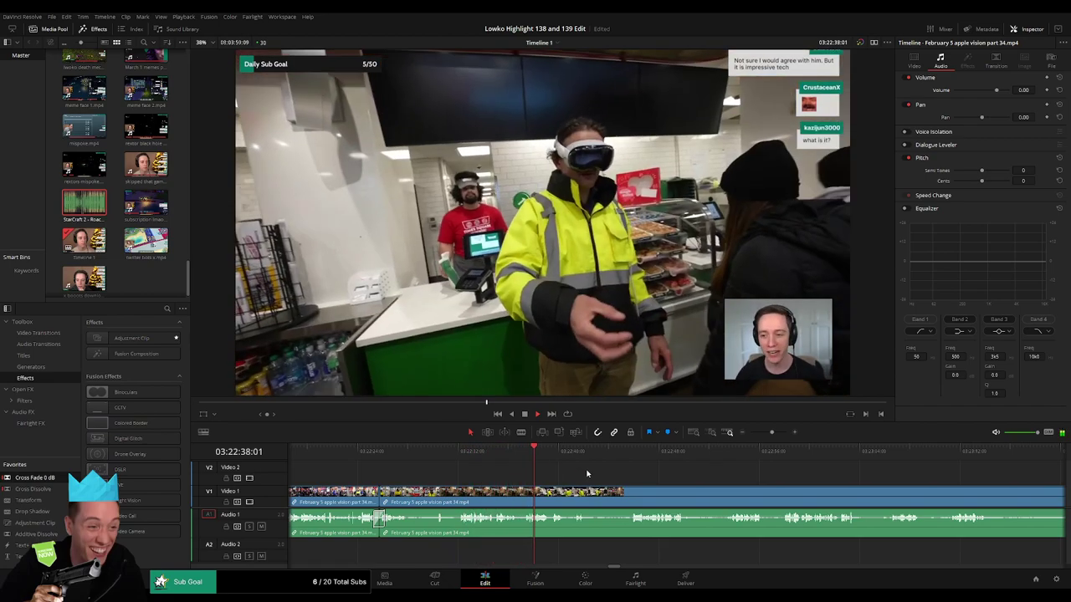
scroll(654, 480, right, 5)
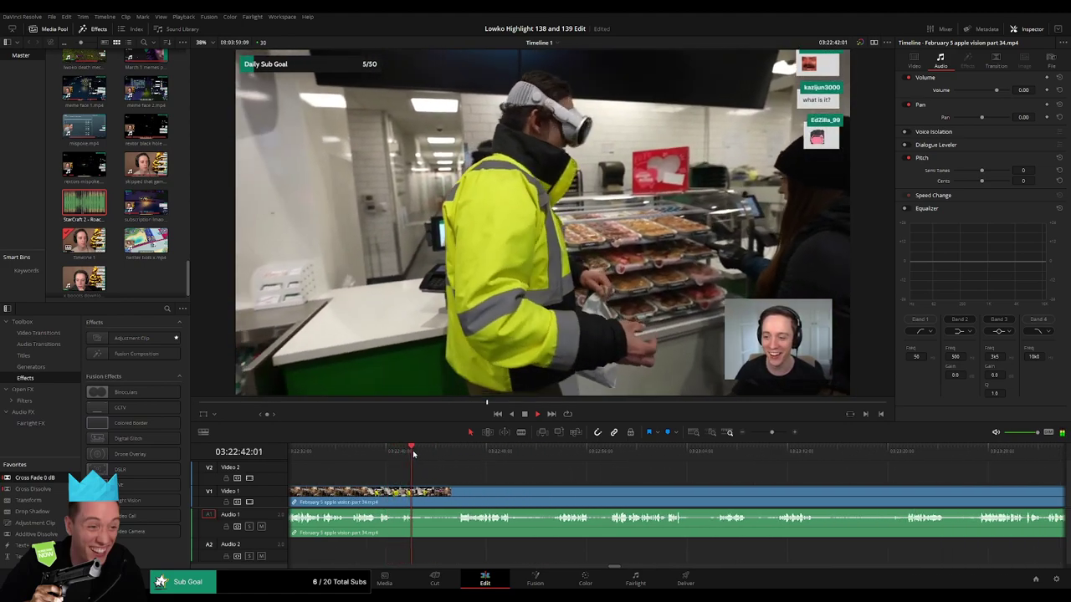
- Play and skim the Apple Vision reaction footage from about 03:22:42 to 03:24:14, checking the waveform for pauses
drag(419, 453, 464, 454)
key(space)
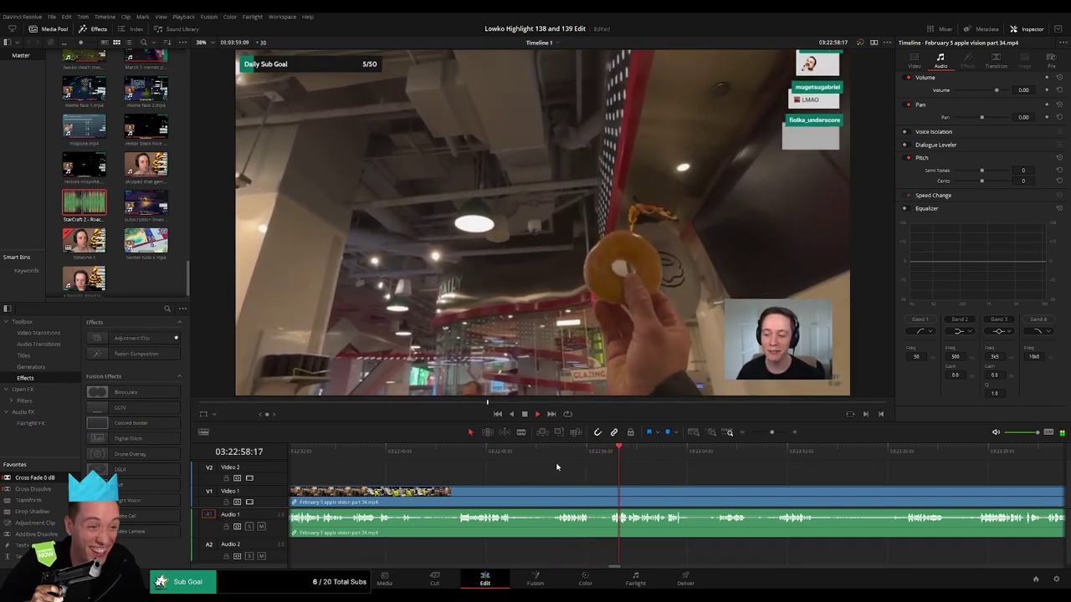
drag(740, 487, 548, 471)
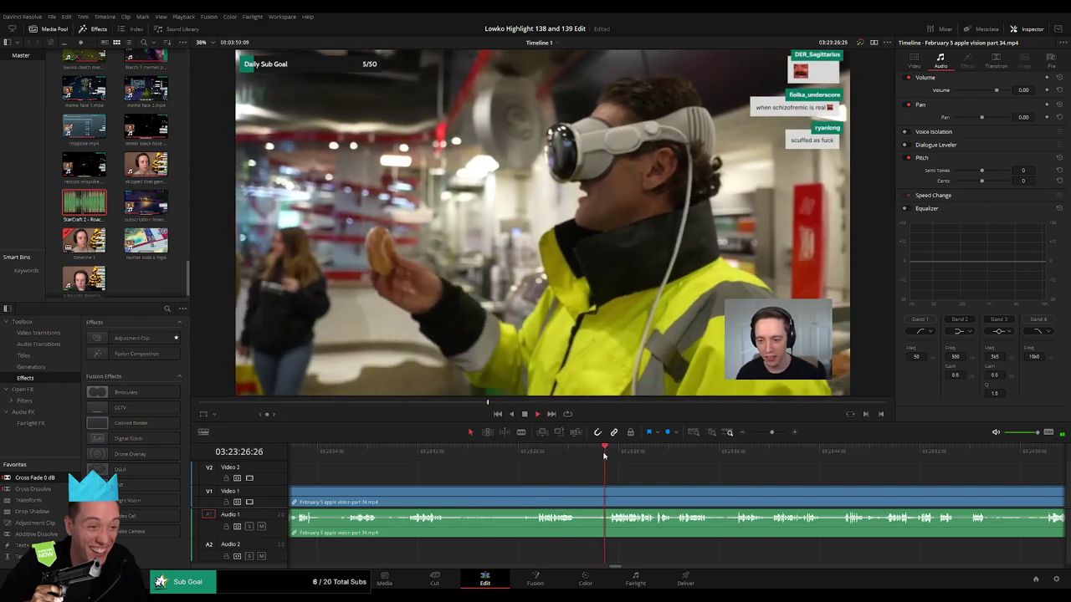
drag(709, 484, 520, 472)
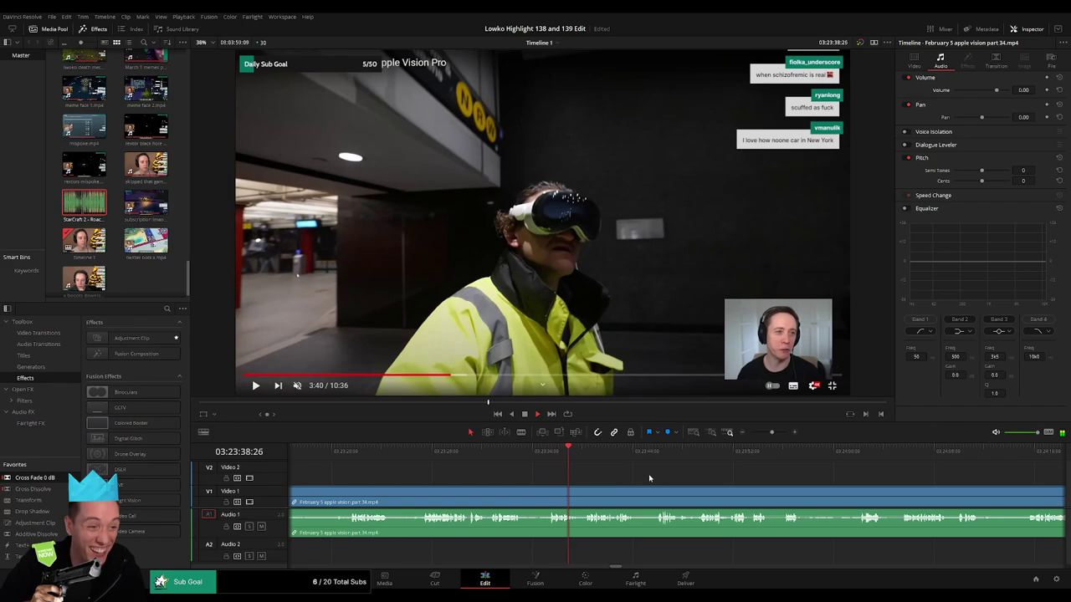
drag(650, 478, 534, 481)
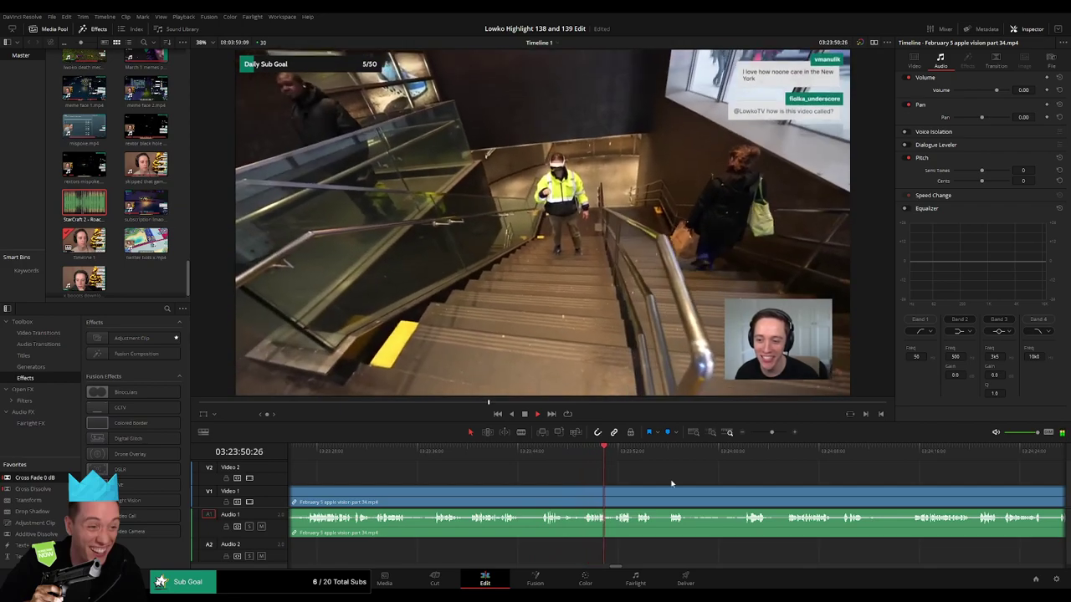
drag(704, 485, 562, 480)
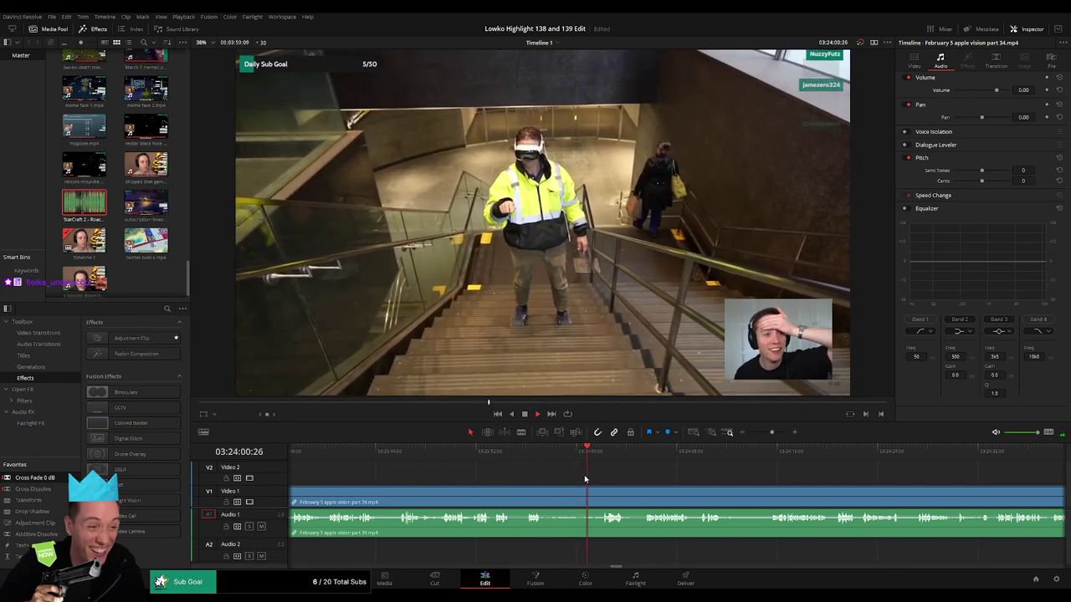
drag(648, 480, 469, 471)
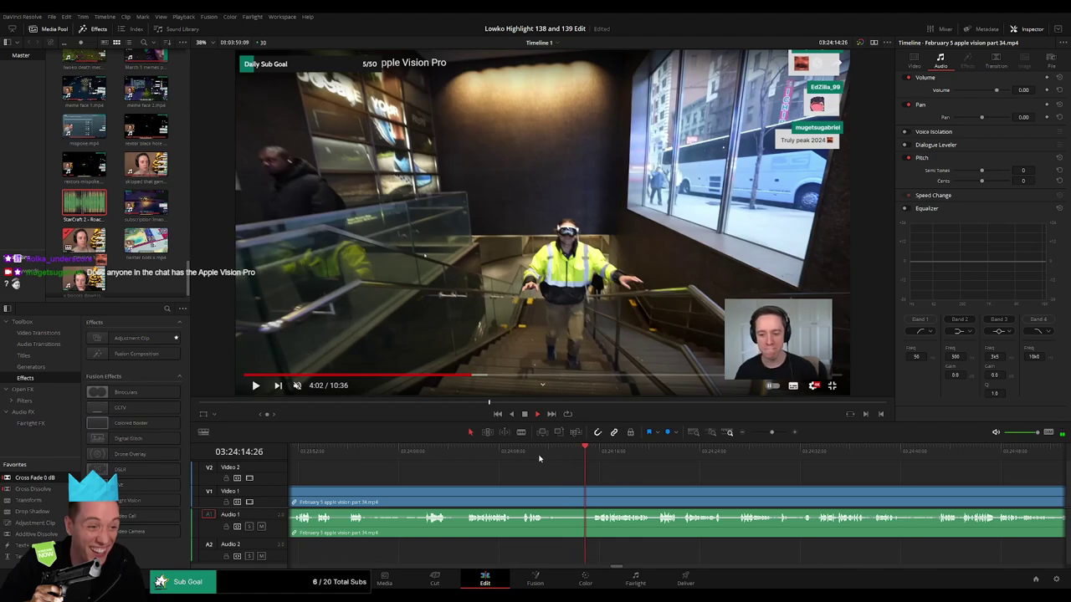
- Cut out the section from about 03:24:11 to 03:24:15 and add a Cross Fade 0 dB at the audio cut
key(b)
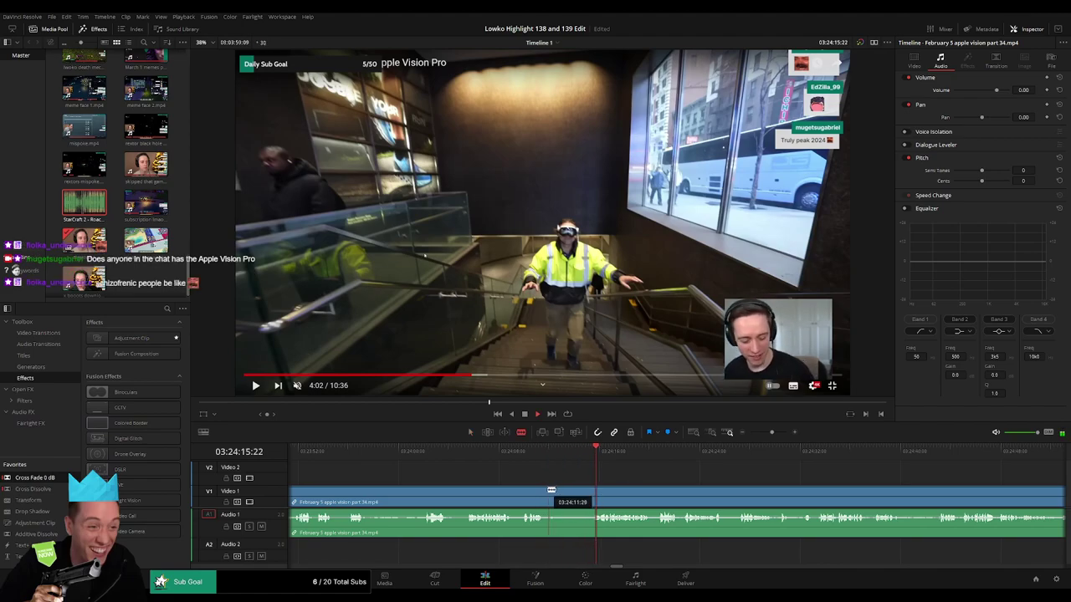
click(545, 498)
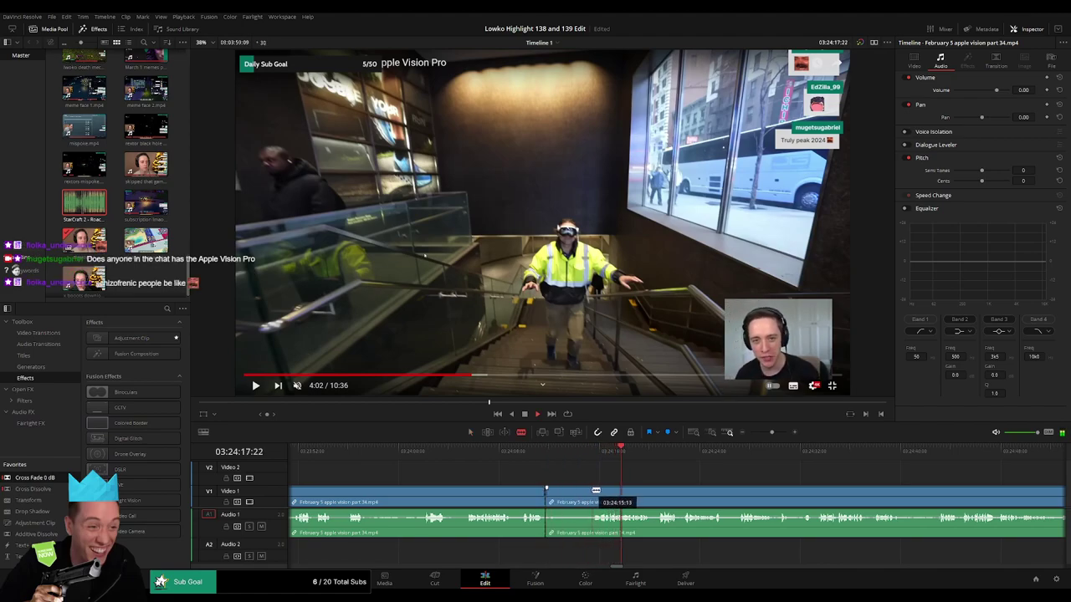
click(590, 494)
key(a)
click(580, 500)
key(Delete)
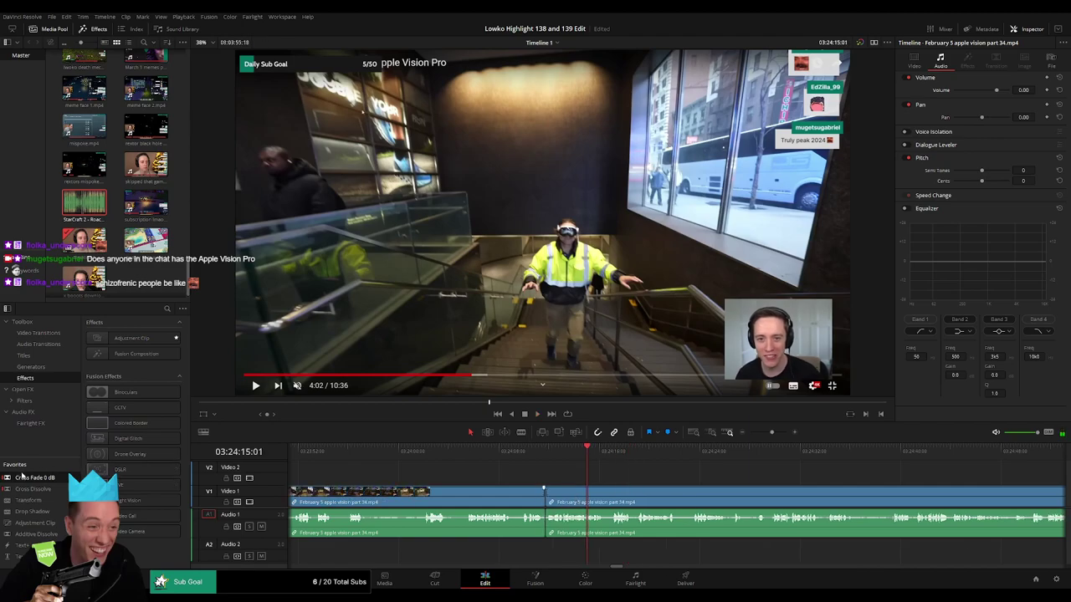
drag(23, 476, 544, 523)
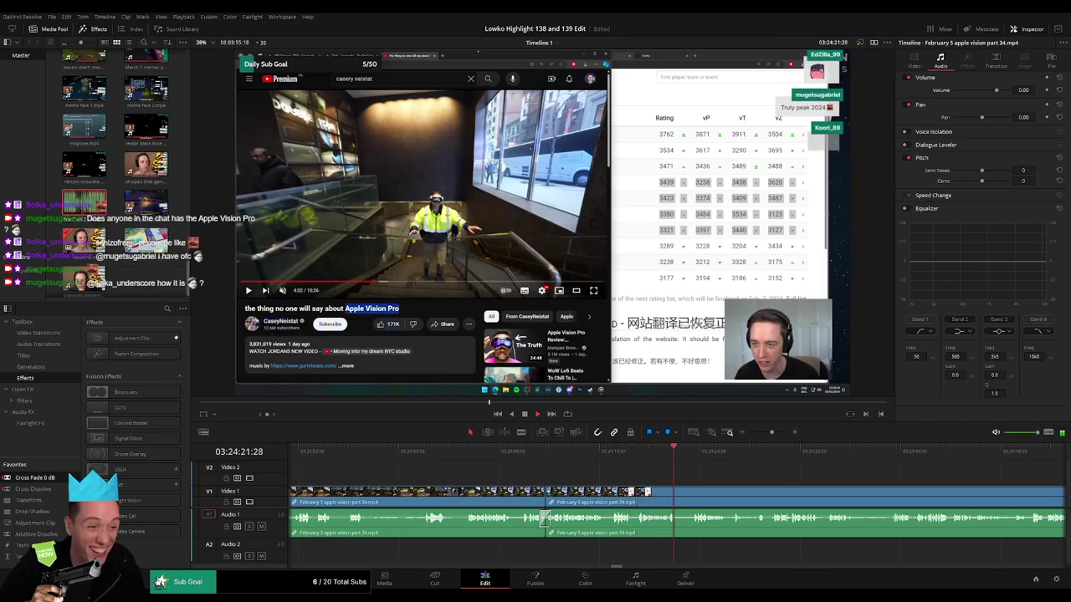
- Split the clip around the short pause from about 03:24:22 to 03:24:23 and ripple-delete that section
drag(743, 484, 544, 469)
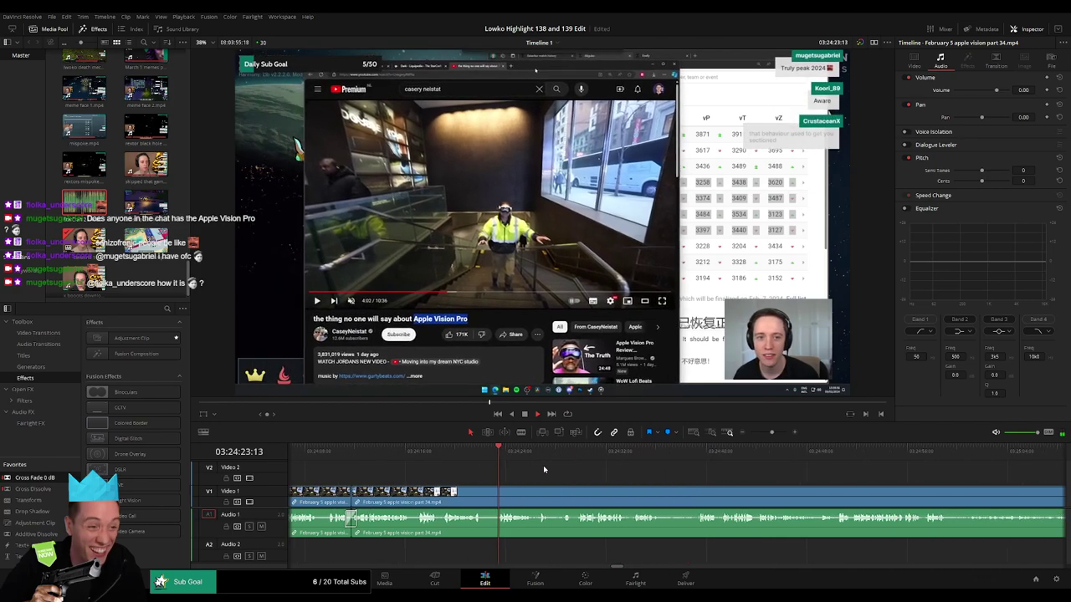
key(b)
click(480, 491)
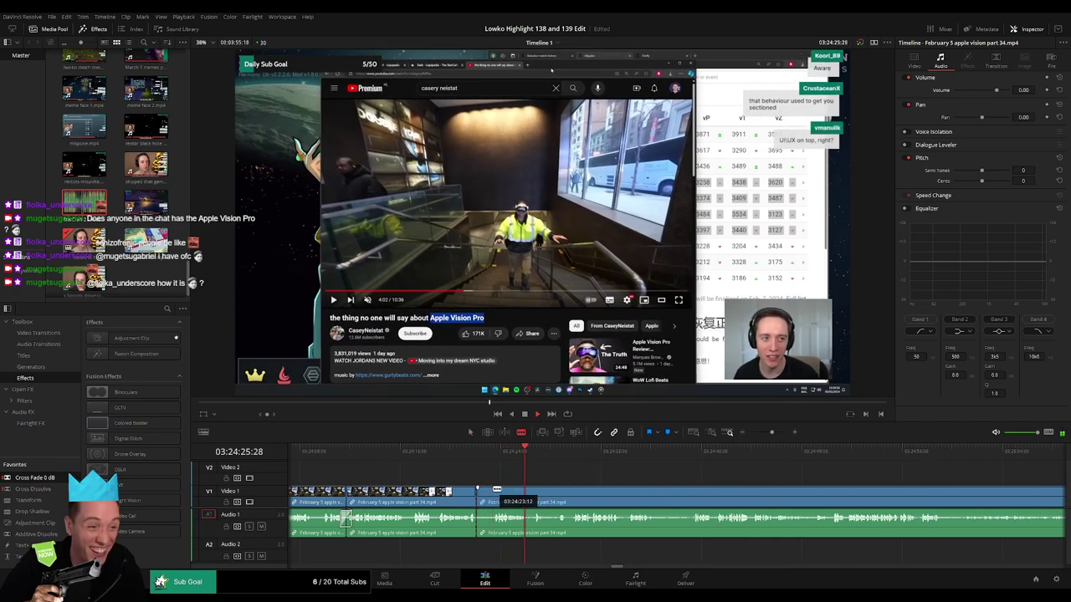
click(496, 492)
key(a)
click(487, 494)
key(Delete)
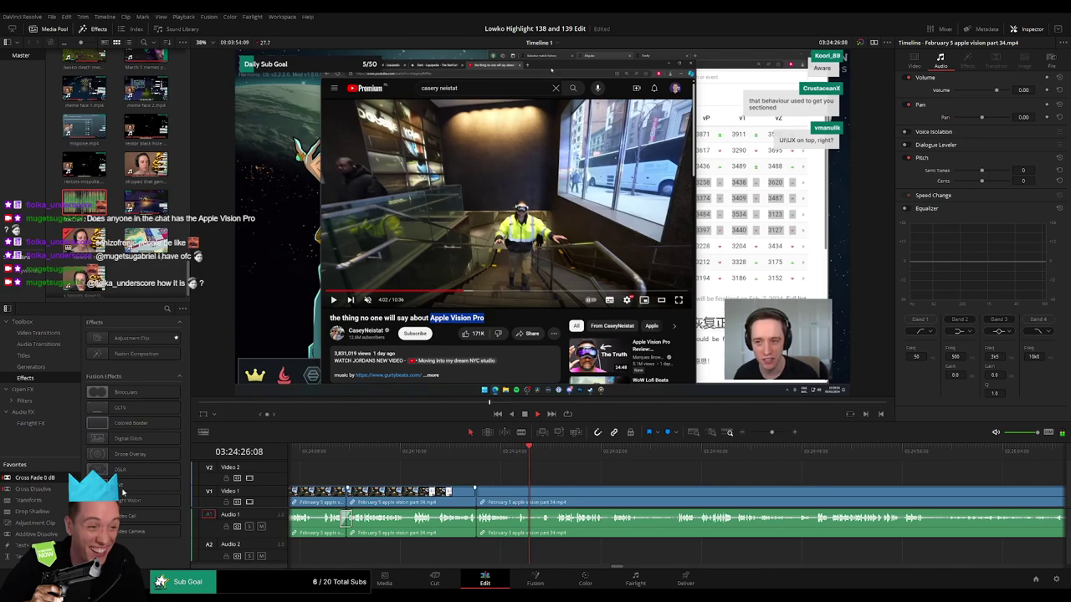
- Split the clip around the quiet stretch from about 03:24:35 to 03:24:38 and ripple-delete it
drag(653, 490, 486, 480)
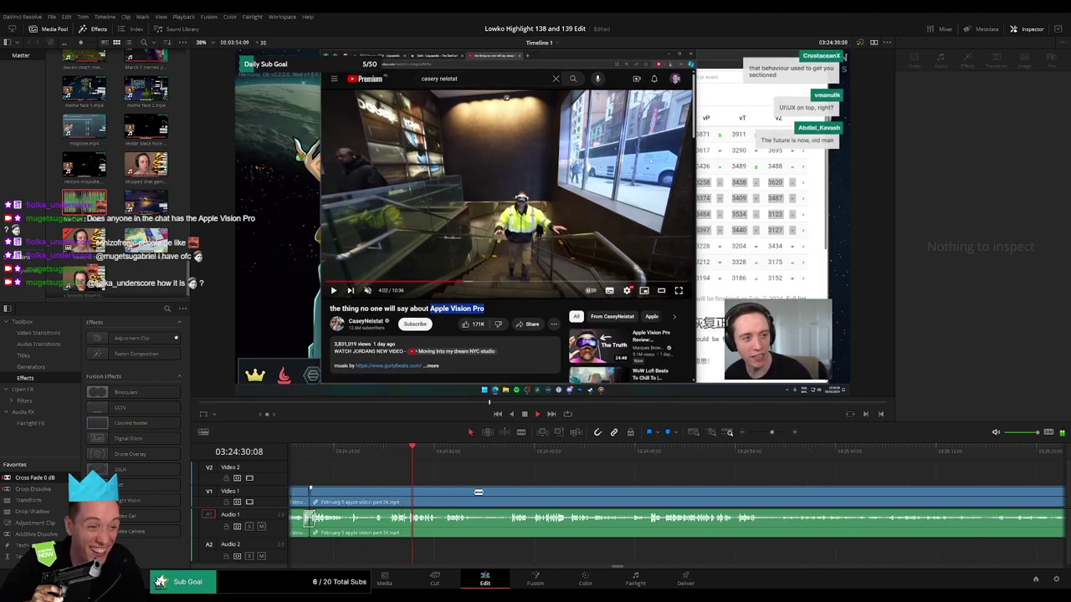
key(b)
click(475, 492)
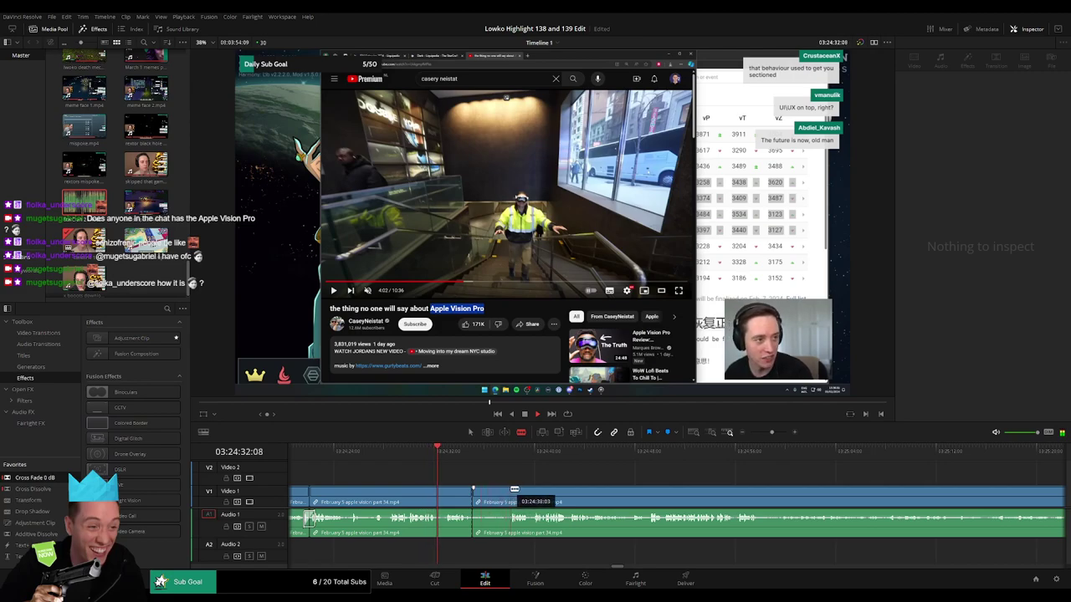
click(513, 491)
key(a)
click(498, 495)
key(Delete)
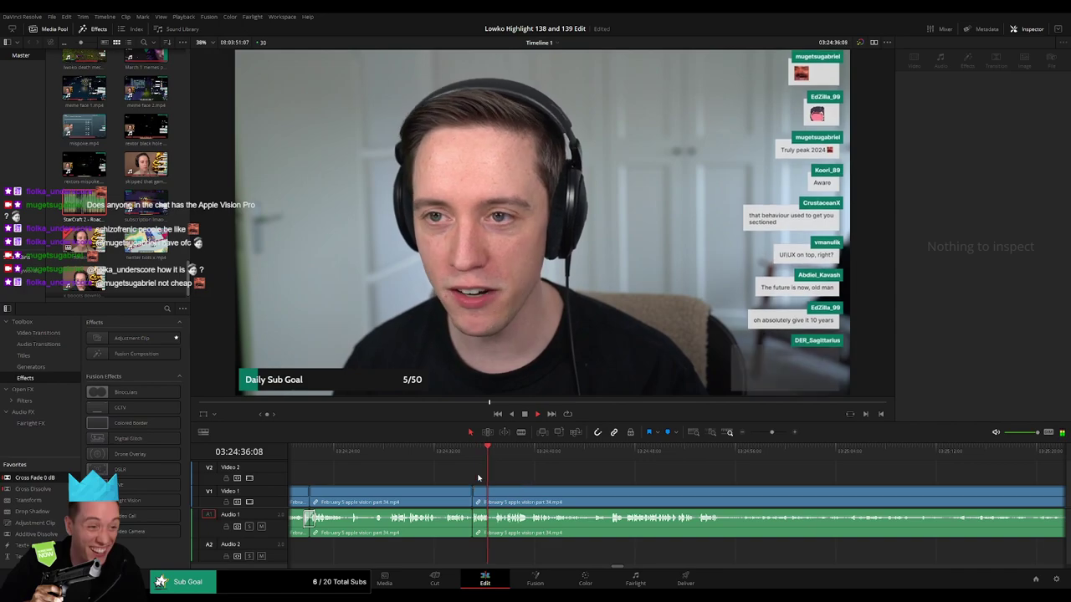
- Replay the latest join, then split off and ripple-delete the brief section starting at about 03:24:45
key(space)
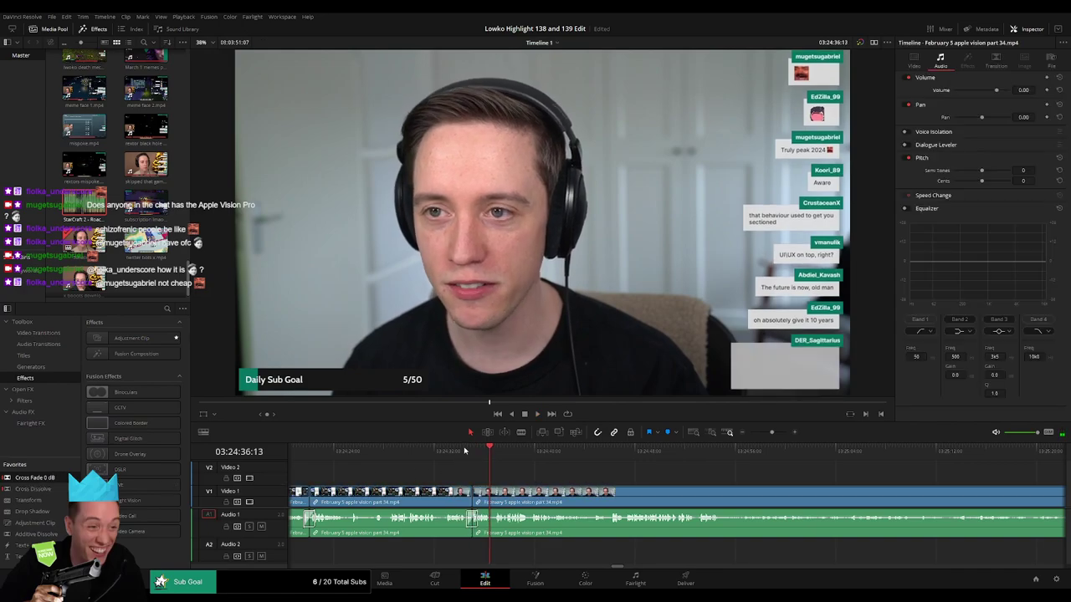
click(464, 451)
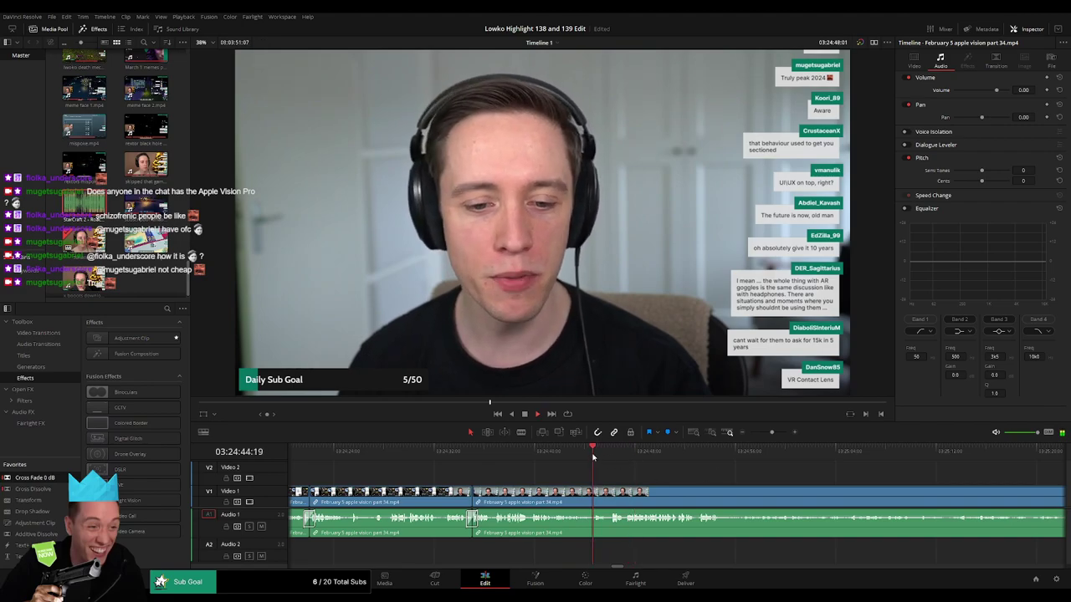
key(b)
click(608, 498)
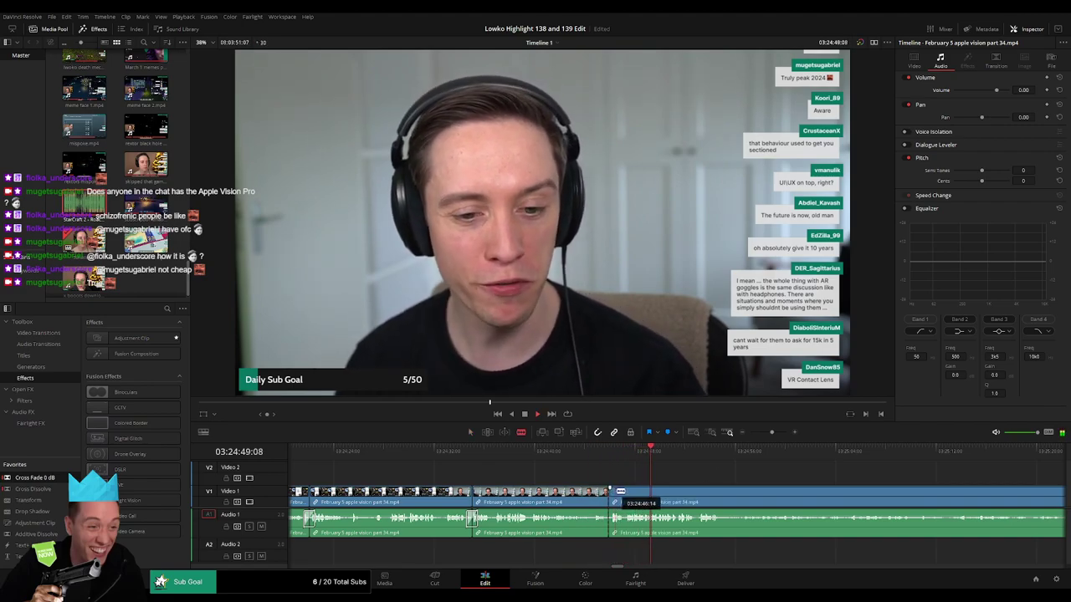
key(space)
drag(775, 432, 773, 432)
scroll(700, 491, up, 6)
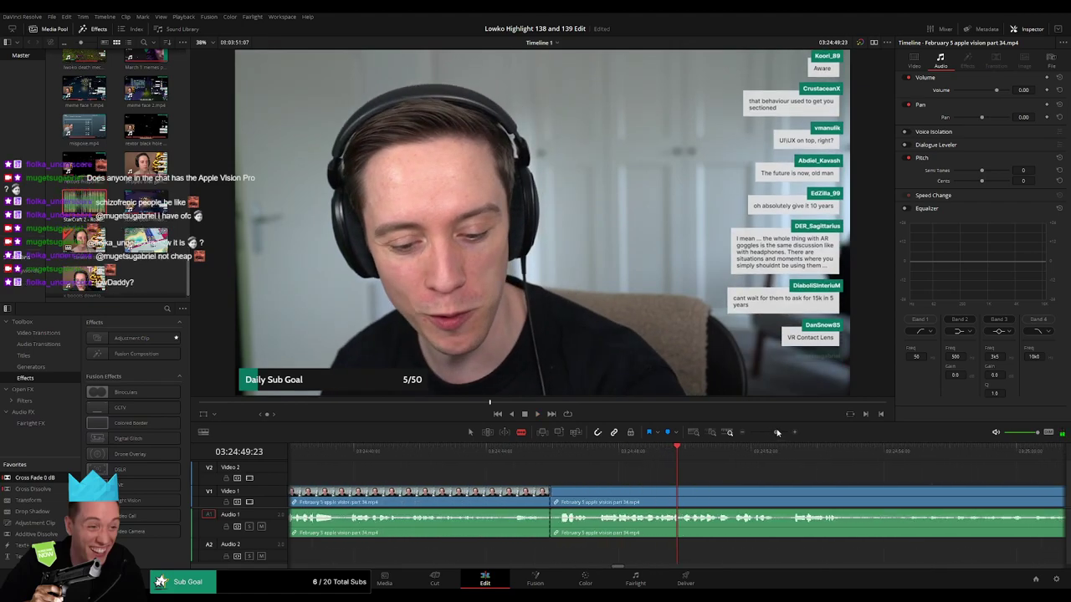
click(533, 492)
key(a)
click(514, 499)
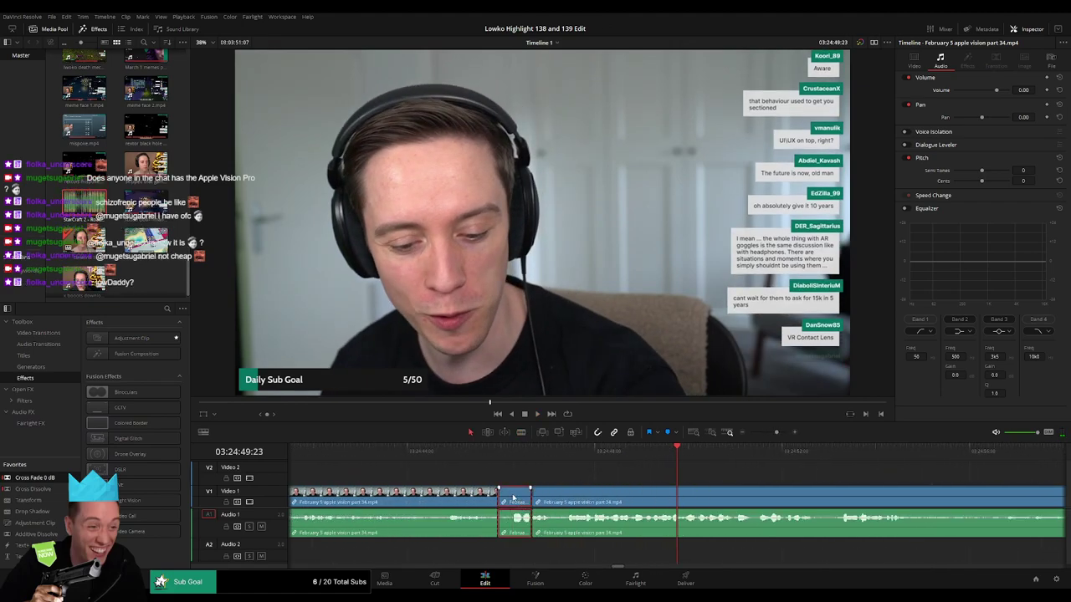
key(Delete)
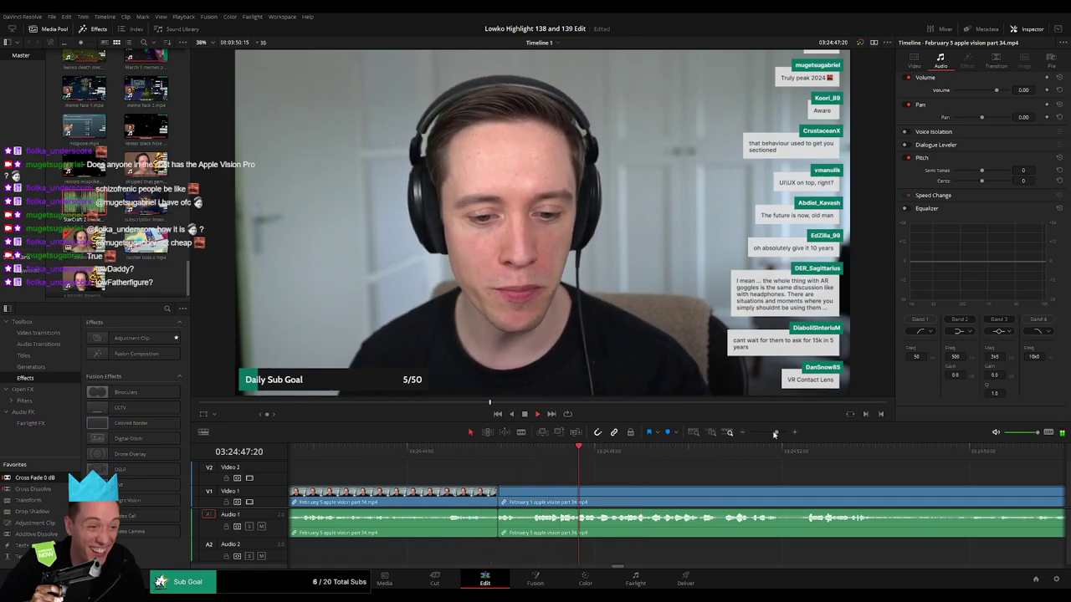
- Play on through the room demo footage and cut out the quiet section from about 03:26:14 to 03:26:16
drag(774, 434, 769, 435)
key(space)
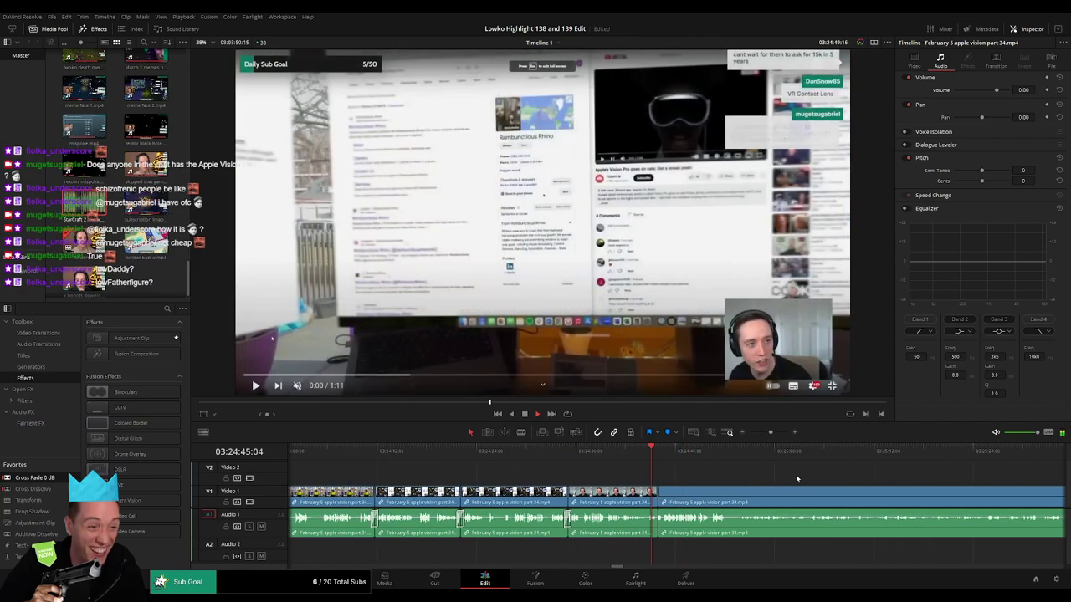
drag(796, 477, 569, 471)
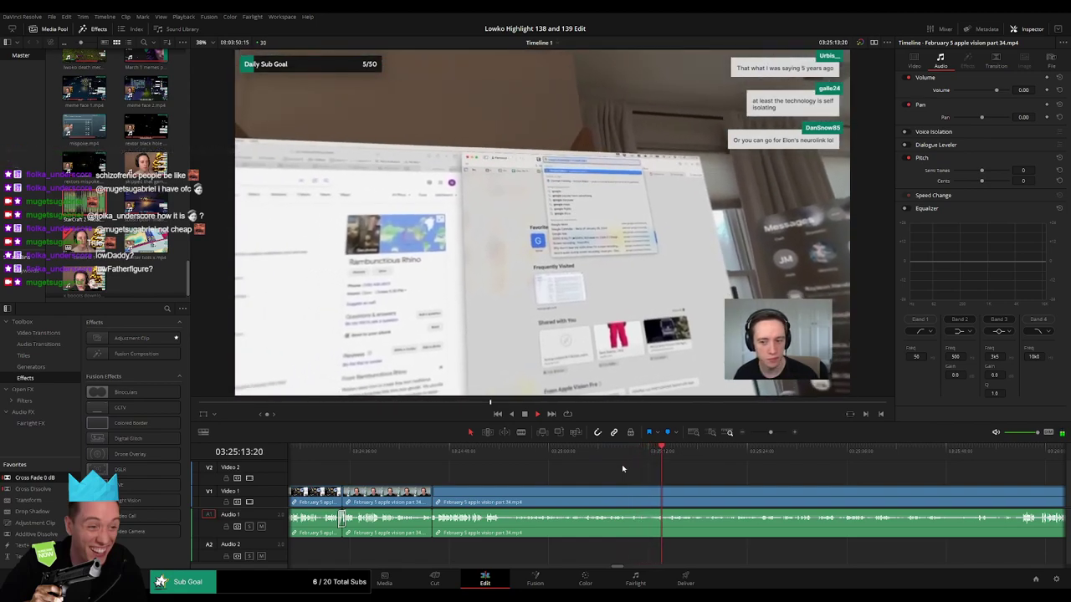
drag(770, 432, 765, 434)
scroll(543, 483, right, 7)
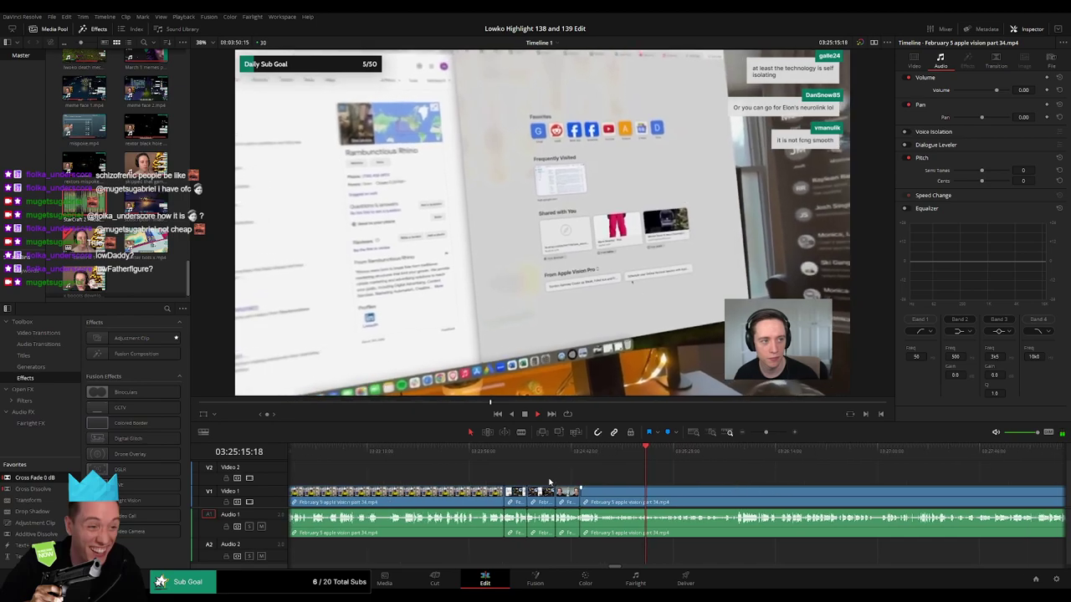
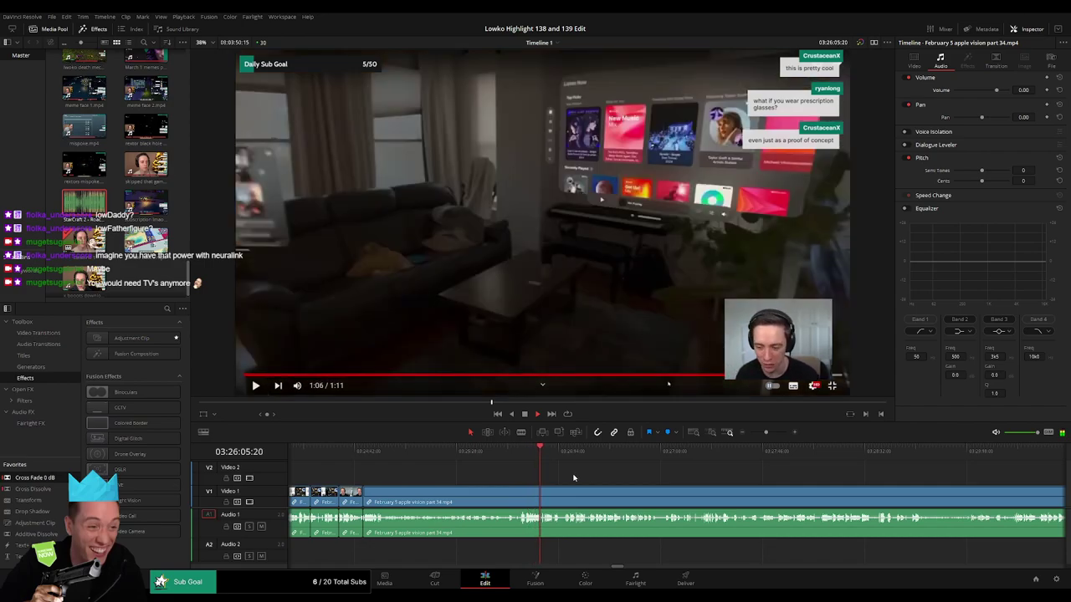
click(771, 432)
scroll(479, 476, right, 5)
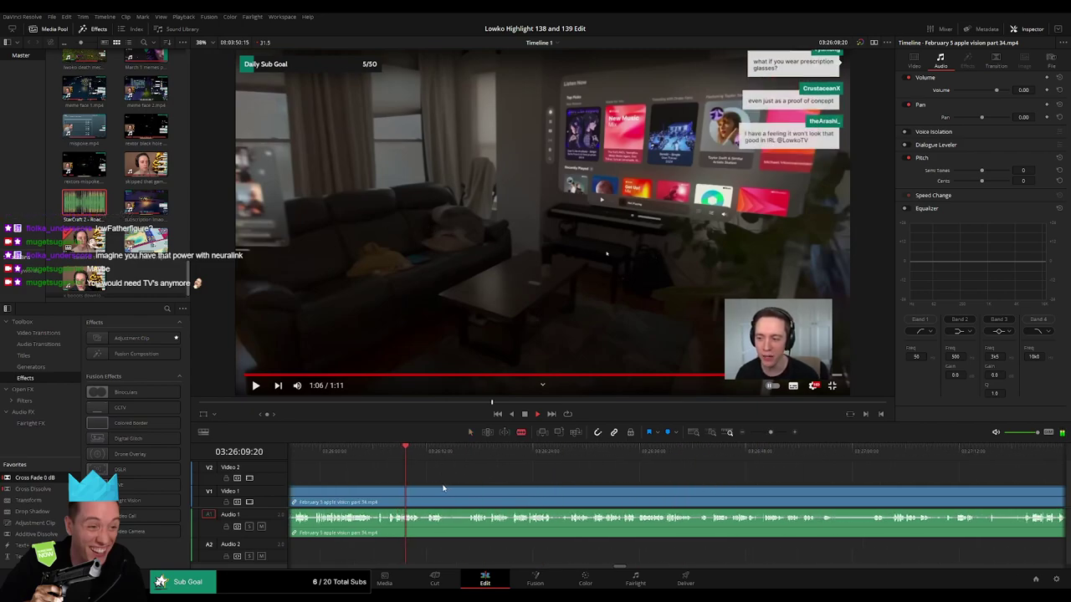
click(448, 489)
click(469, 488)
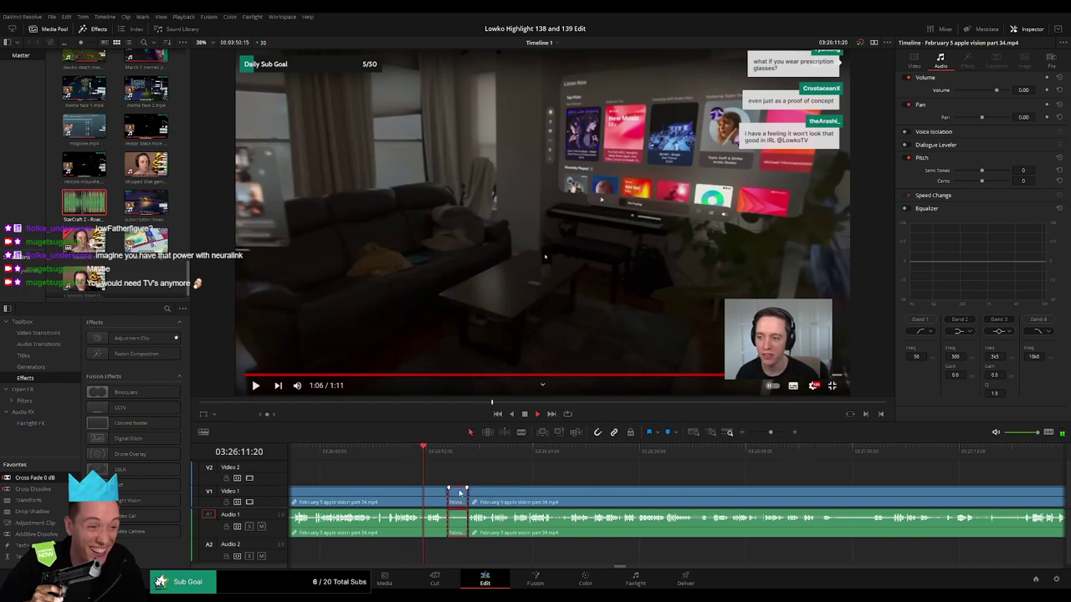
key(Delete)
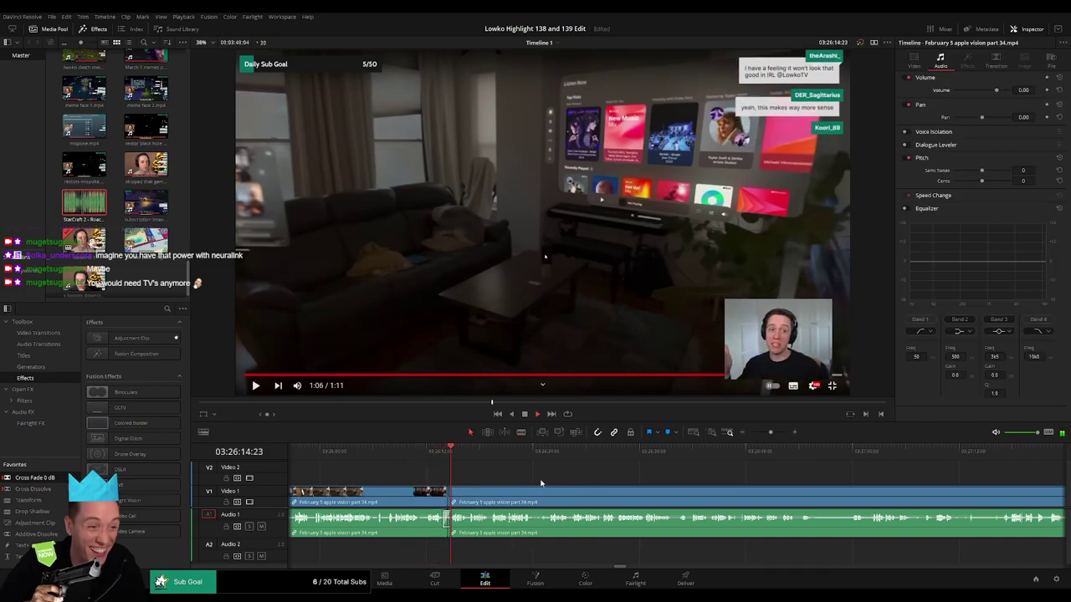
- Review the footage up to 03:26:31 and cut out the short section from about 03:26:23 to 03:26:25
drag(588, 485, 487, 480)
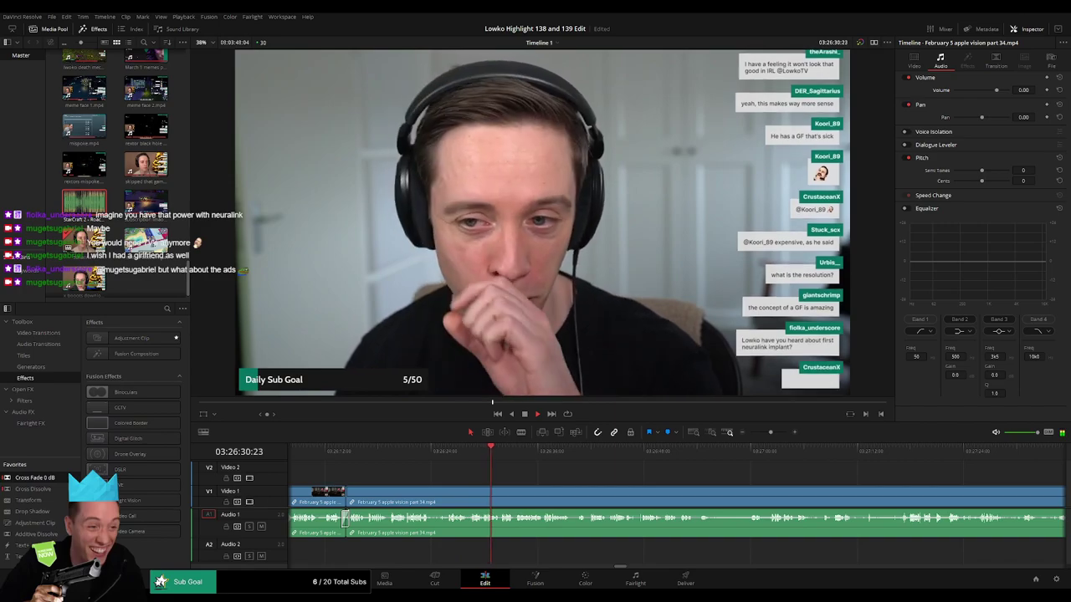
click(772, 434)
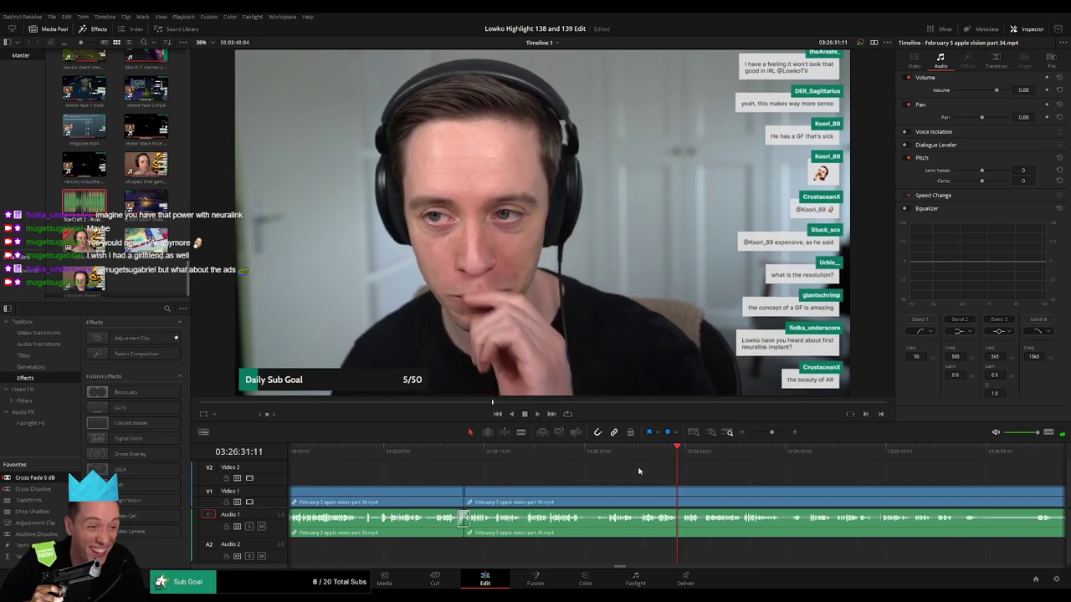
key(space)
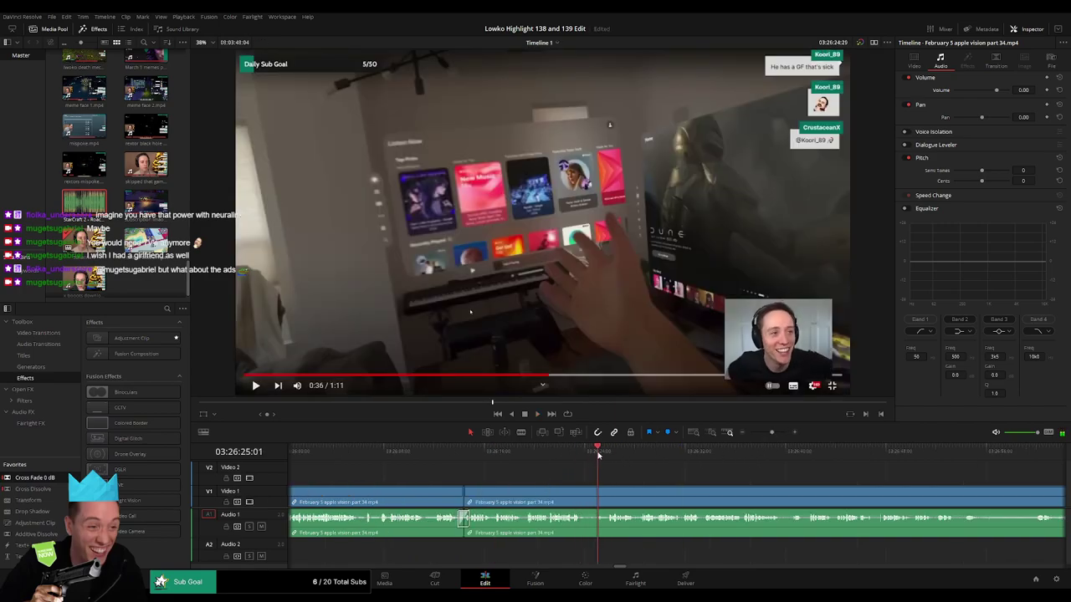
key(b)
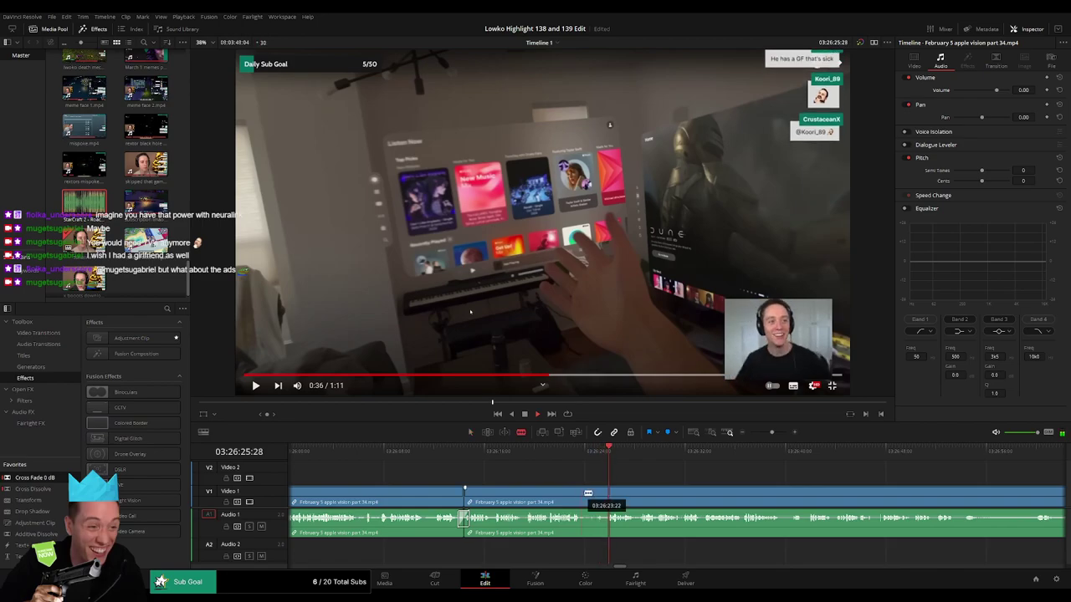
click(586, 490)
click(609, 490)
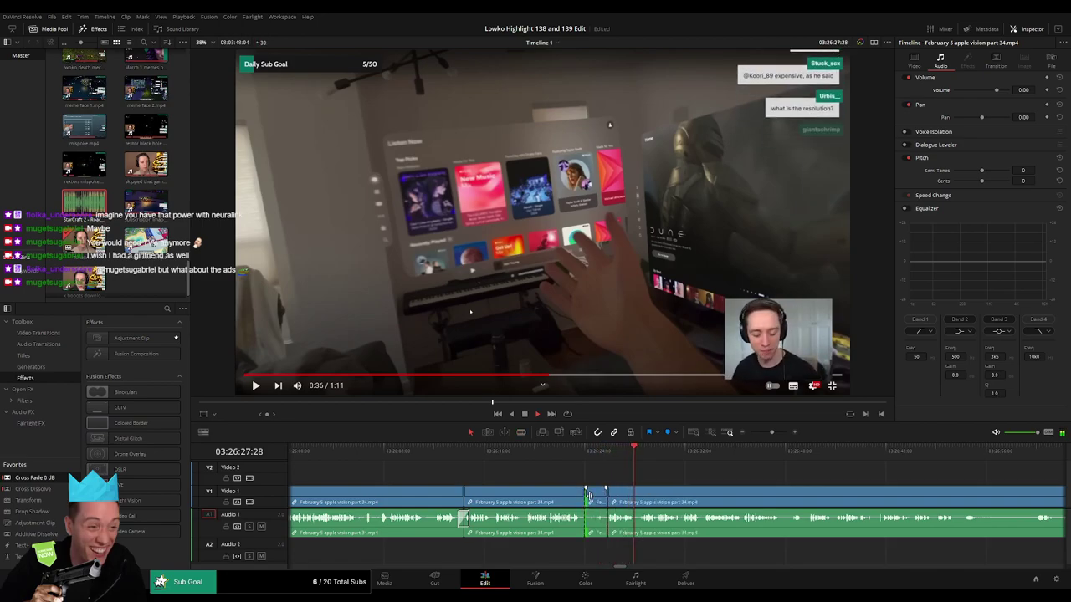
key(a)
click(599, 502)
key(Delete)
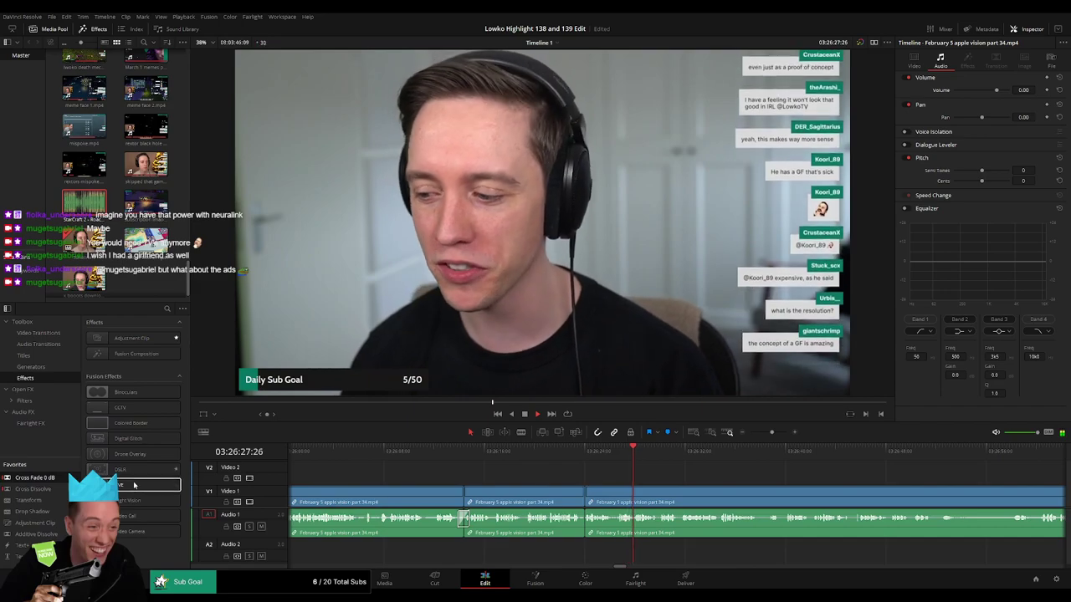
- Crossfade the audio join at about 03:26:23 and cut out the tiny section at about 03:26:26
drag(583, 519, 585, 519)
drag(772, 432, 776, 432)
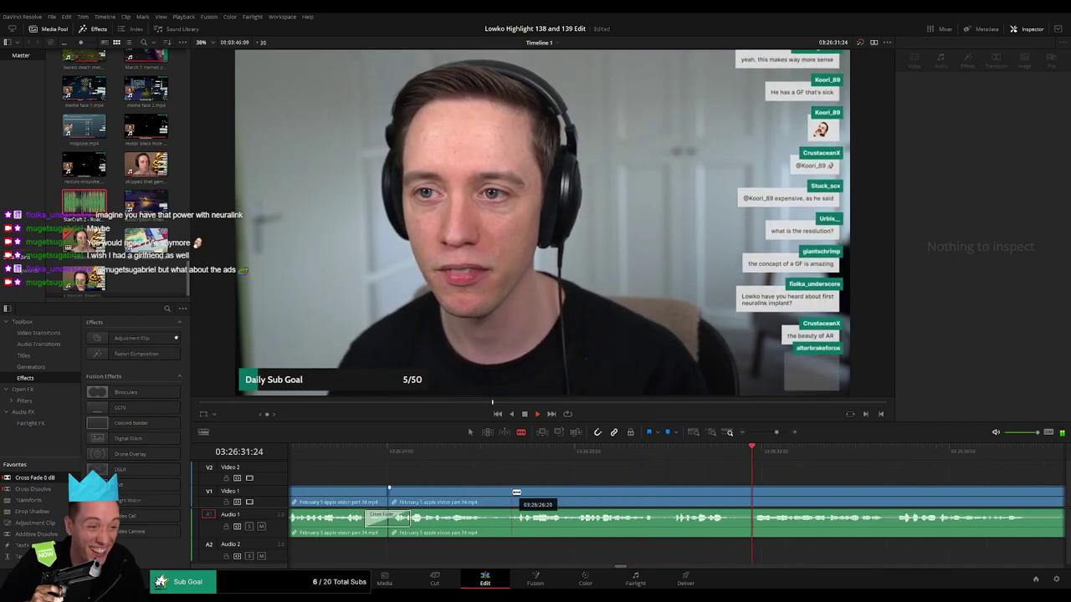
click(517, 493)
key(a)
click(513, 496)
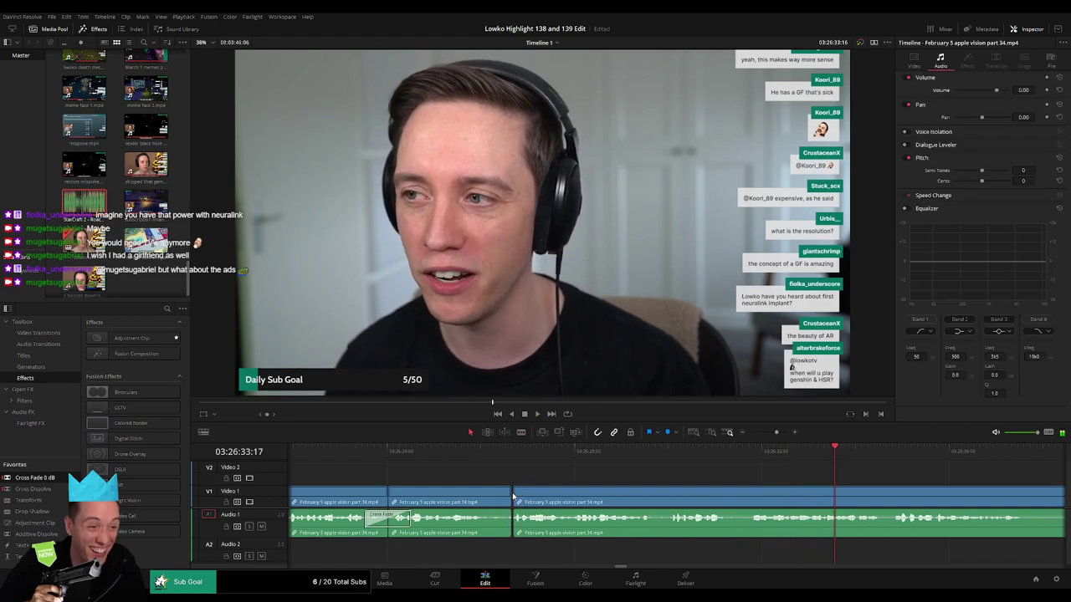
- Play on past 03:26:45 and ripple-delete the short section from about 03:26:45 to 03:26:46
drag(774, 432, 768, 433)
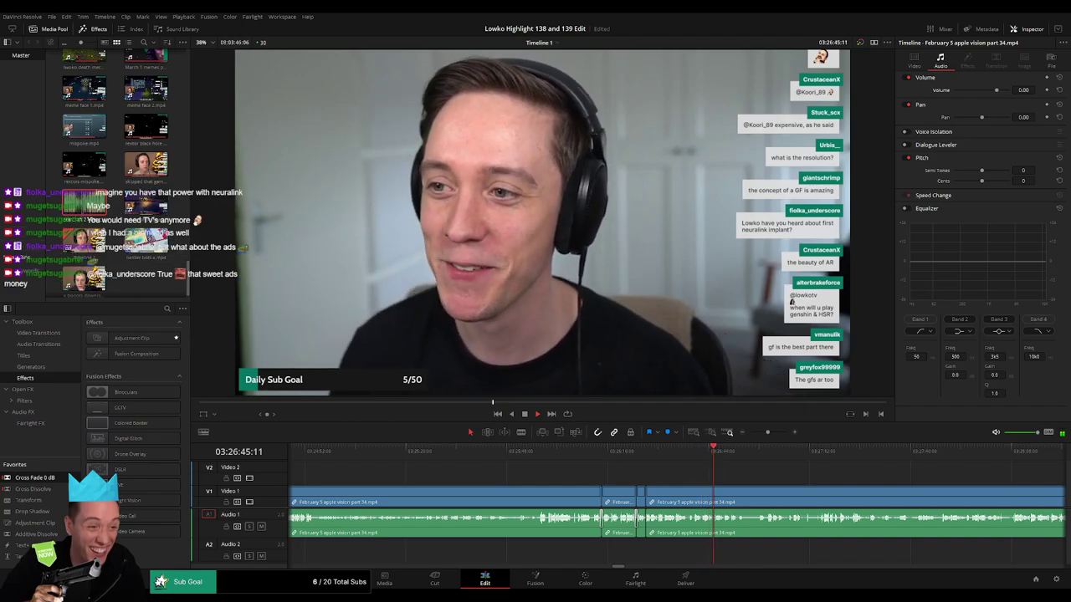
drag(775, 432, 778, 429)
key(b)
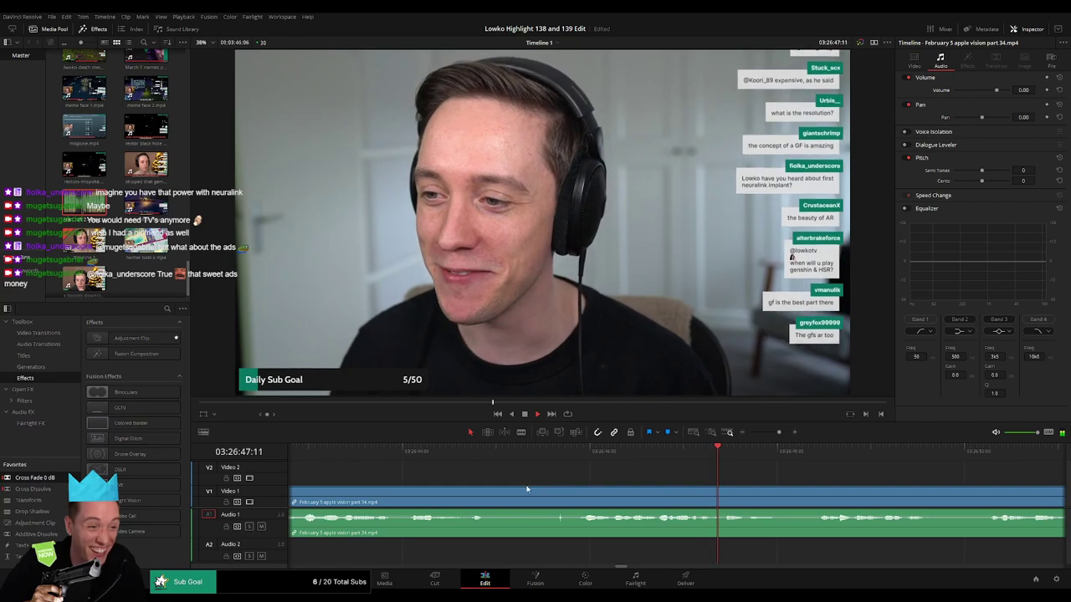
click(581, 491)
key(a)
click(567, 498)
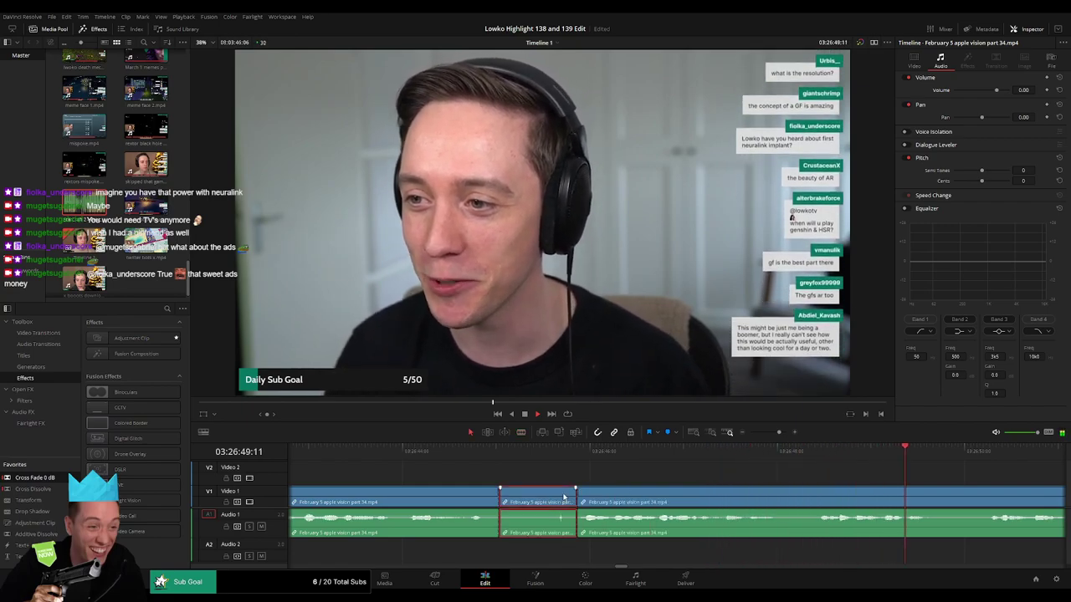
key(Delete)
- Split off and ripple-delete the quiet section from about 03:26:50 to 03:26:59, then crossfade the audio join
drag(779, 432, 776, 435)
click(718, 452)
key(b)
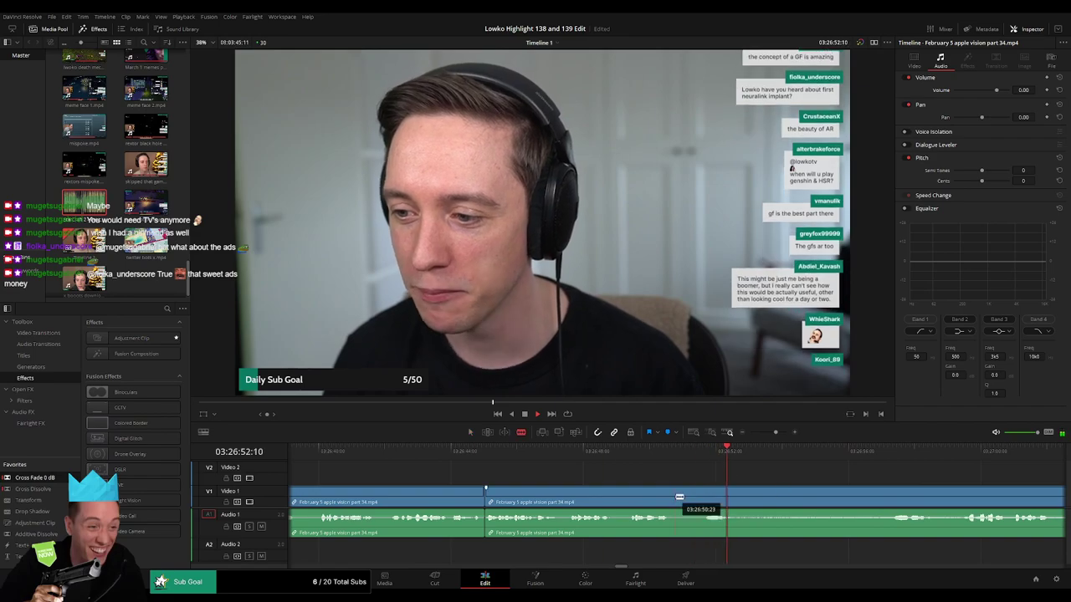
click(676, 497)
click(889, 453)
scroll(730, 468, right, 3)
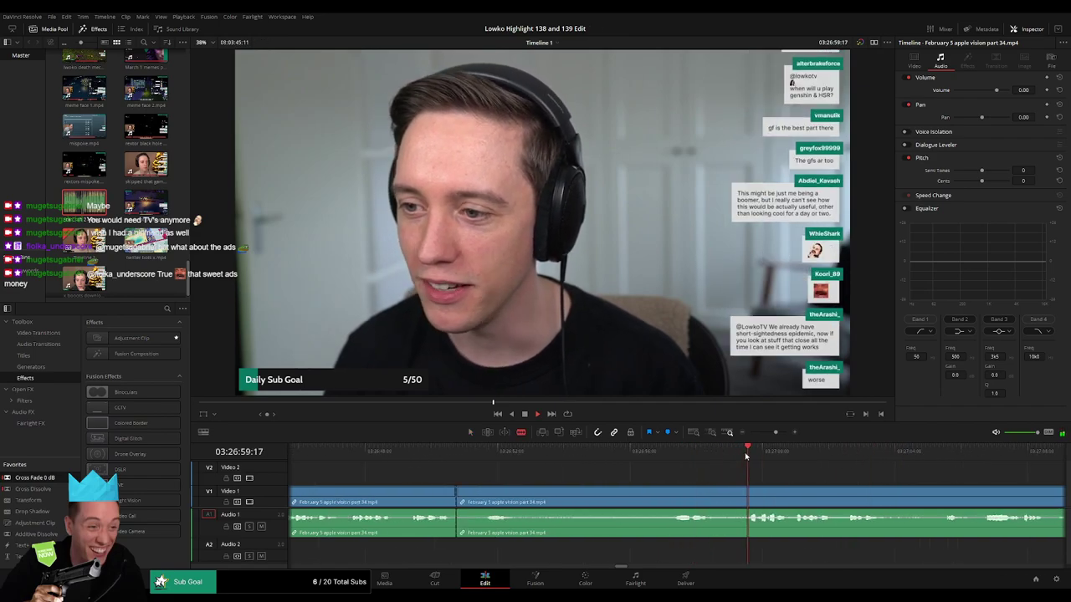
click(745, 491)
key(a)
click(722, 497)
key(Delete)
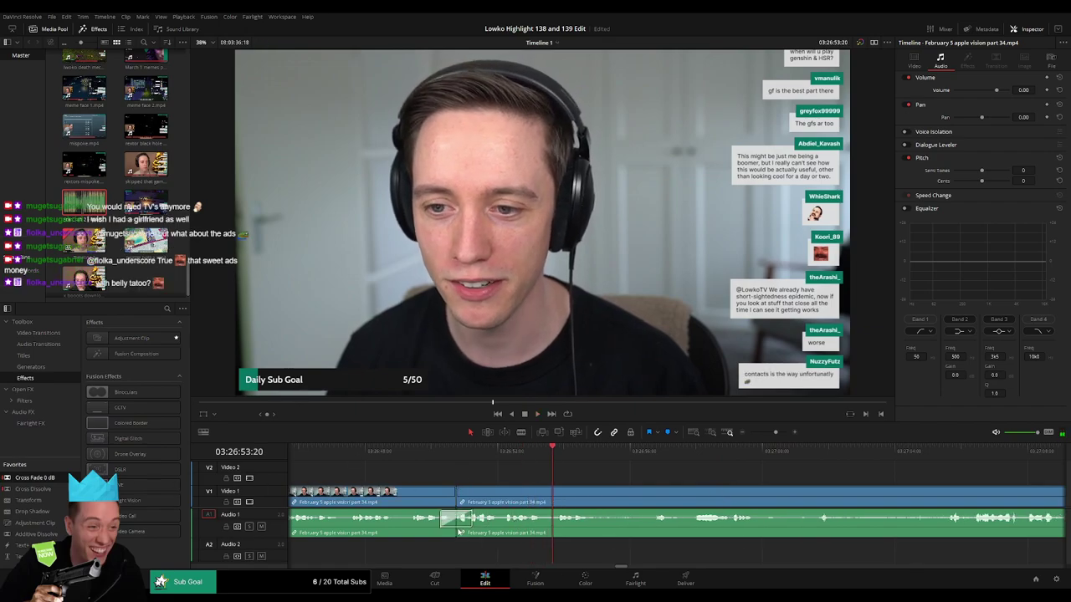
- Review the footage through the couple's bedroom demo and cut out the section from about 03:27:20 to 03:27:22
drag(776, 433, 771, 434)
scroll(564, 484, right, 3)
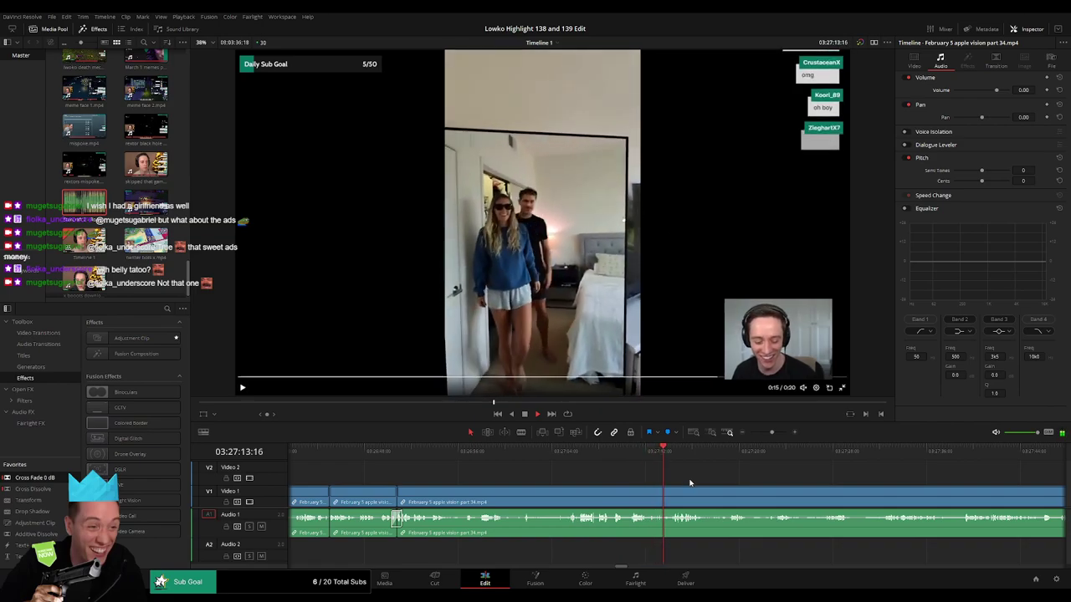
drag(691, 483, 595, 481)
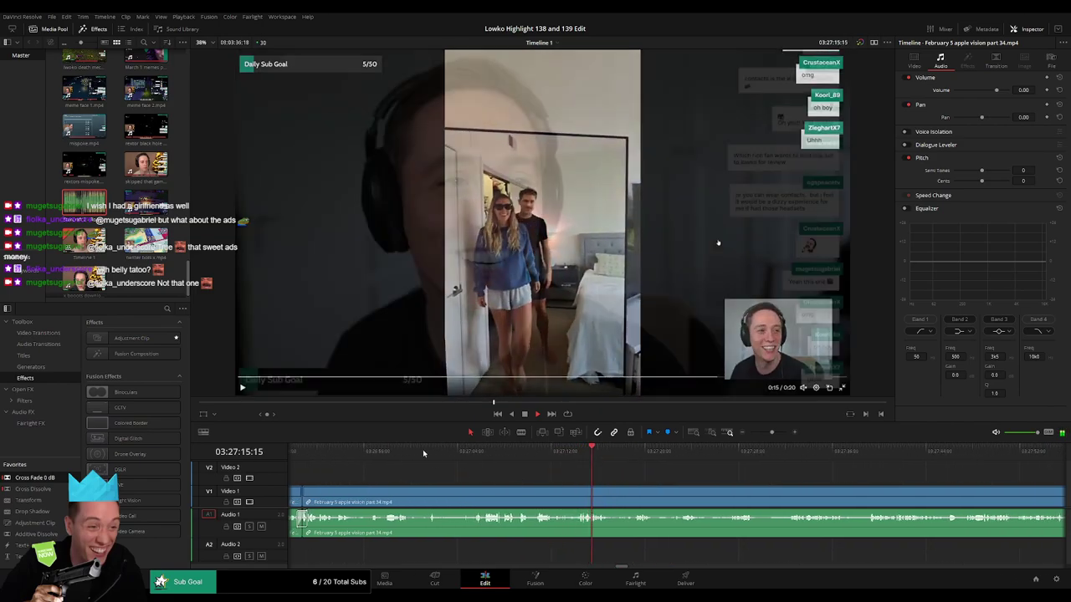
drag(423, 453, 619, 452)
scroll(461, 468, right, 5)
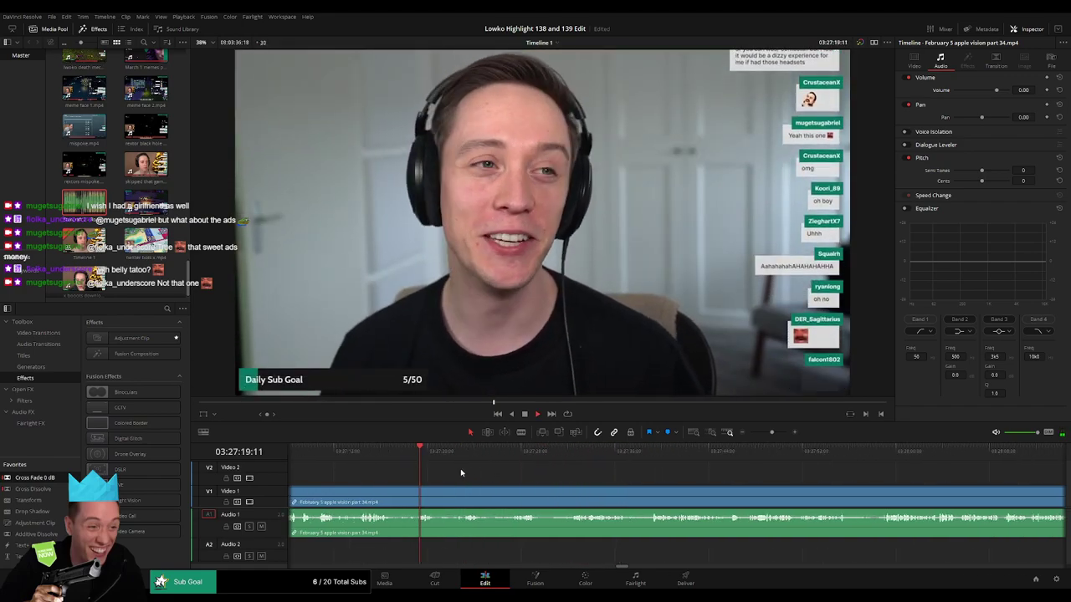
drag(444, 453, 465, 457)
key(b)
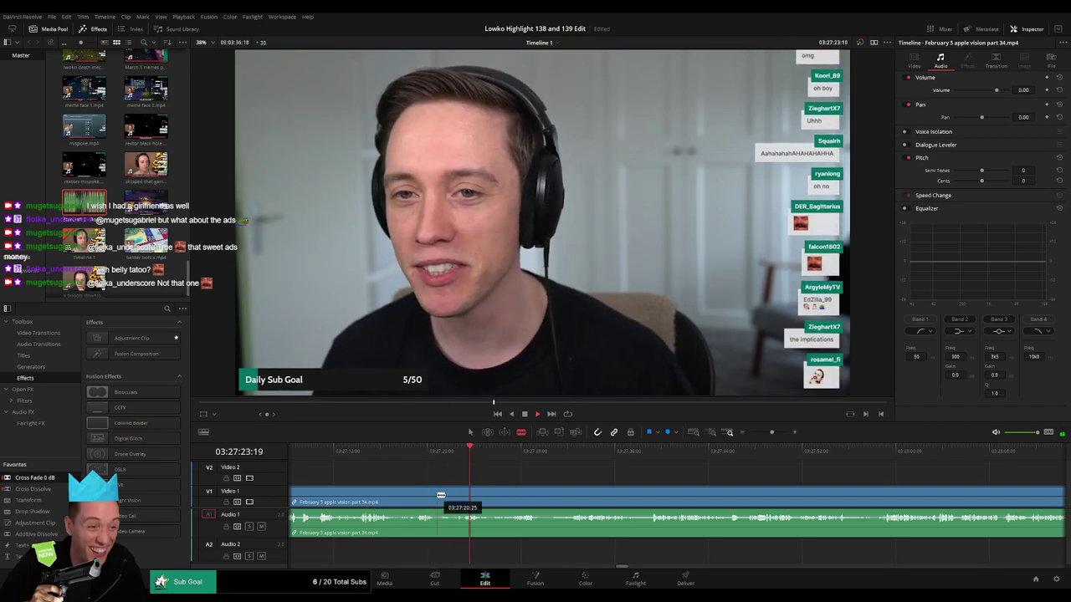
click(435, 494)
click(461, 459)
key(space)
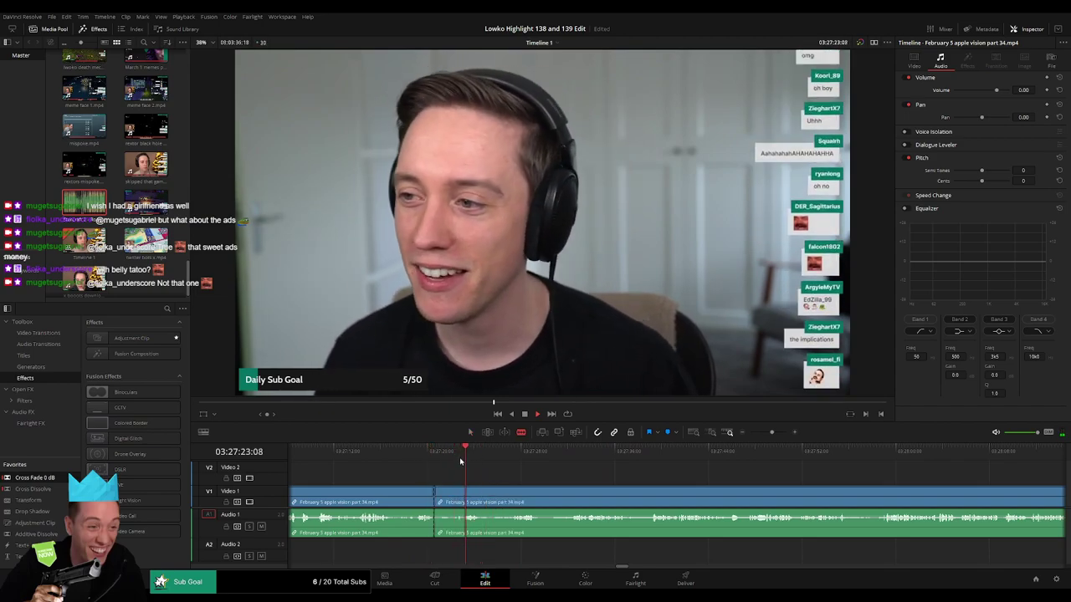
click(453, 499)
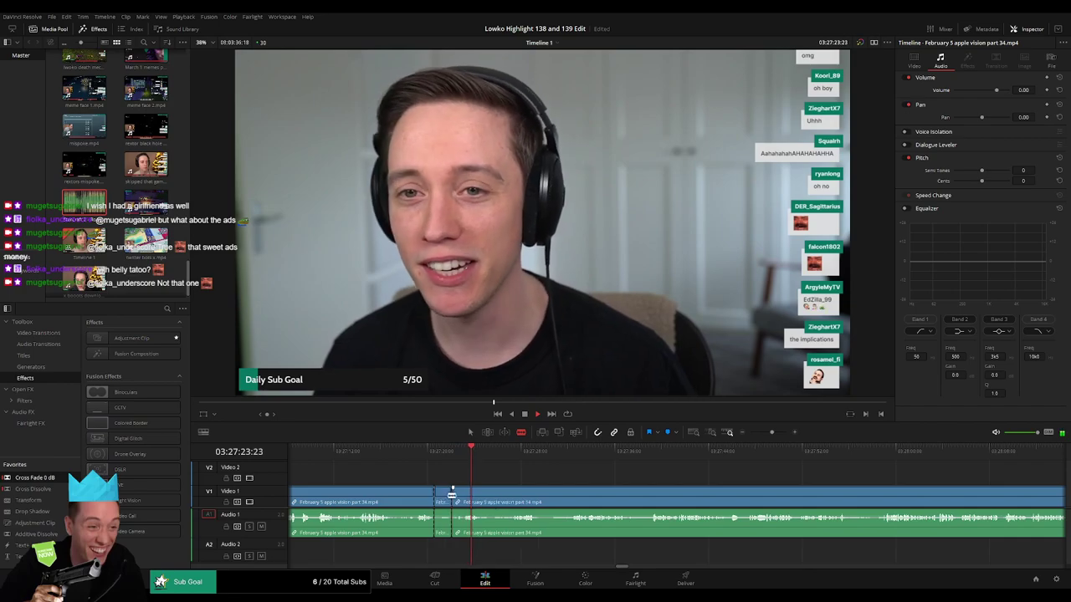
key(Delete)
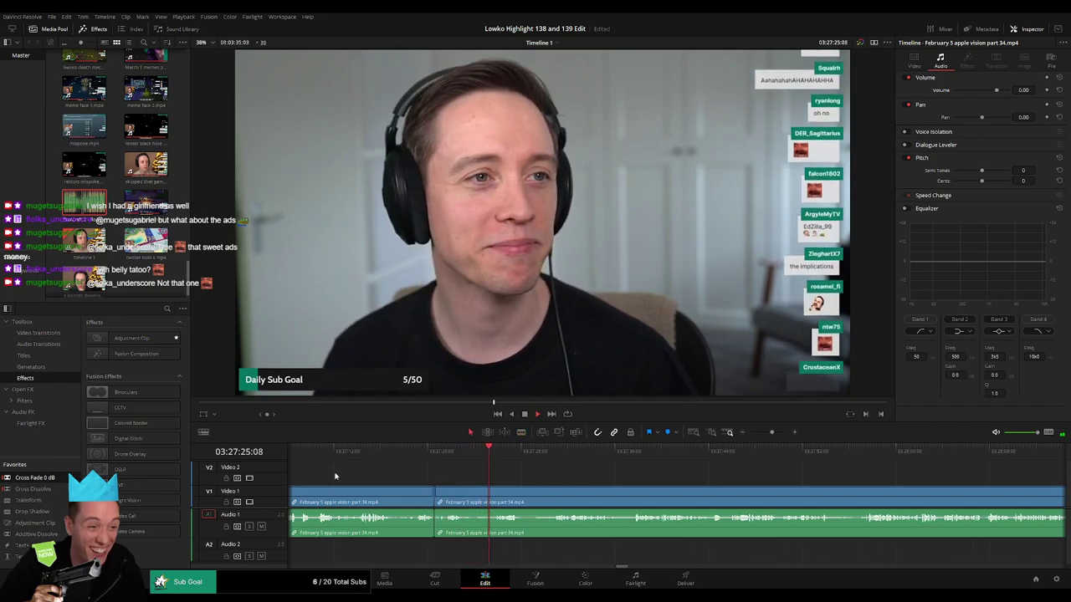
- Crossfade the audio join at about 03:27:20 and ripple-delete the pause from about 03:27:23 to 03:27:25
key(b)
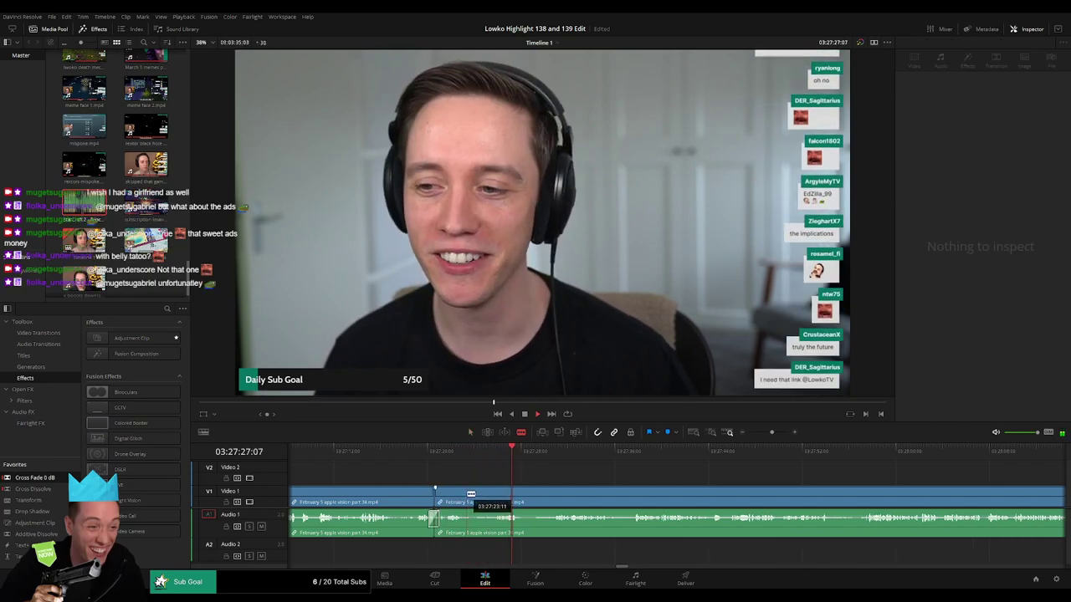
click(466, 502)
click(454, 452)
click(497, 452)
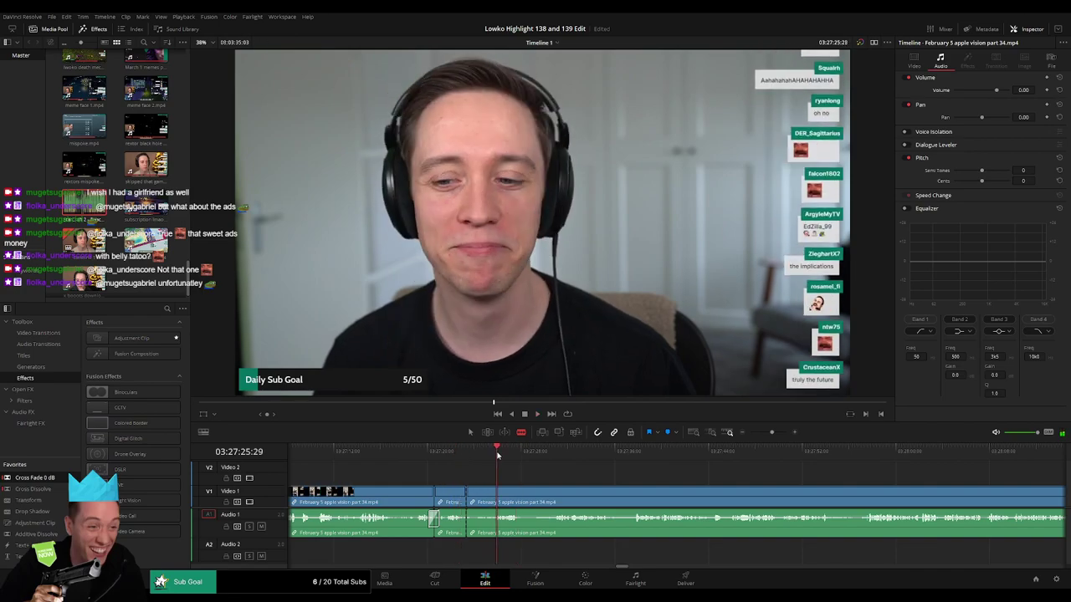
click(495, 498)
key(a)
click(483, 500)
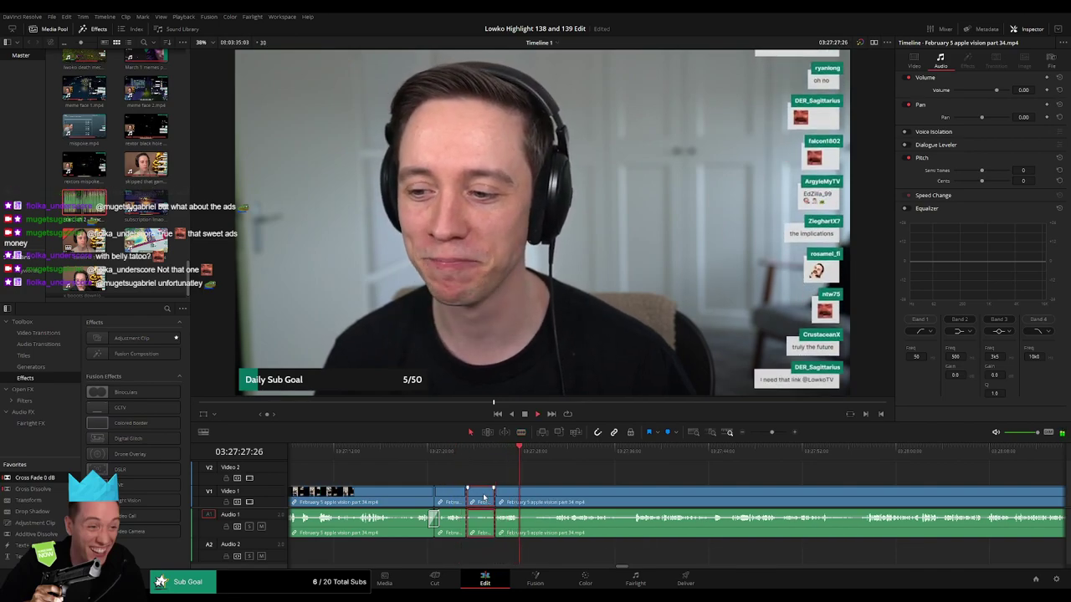
key(Delete)
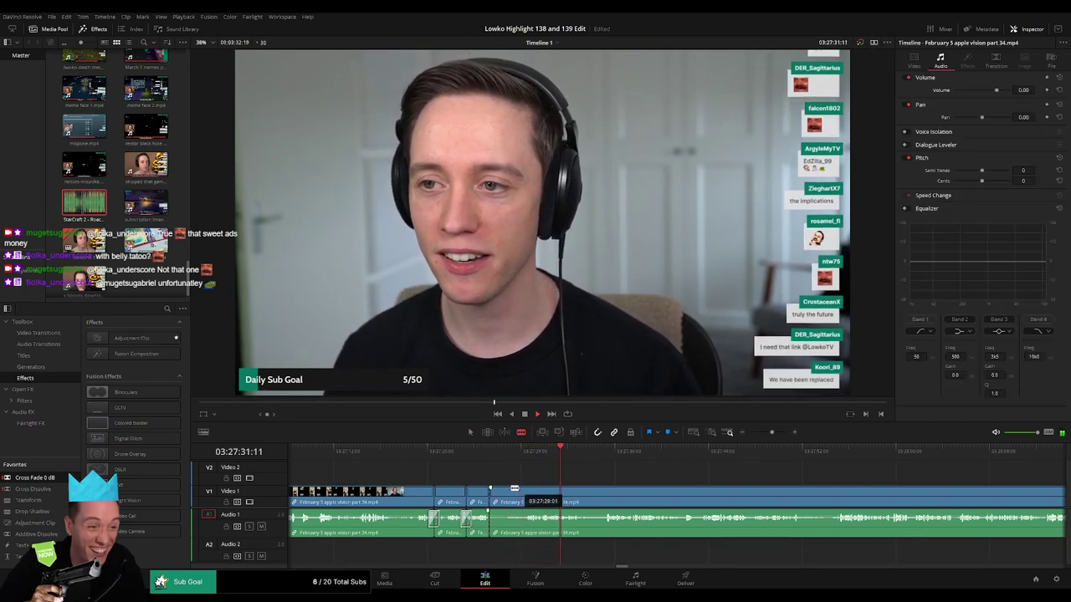
- Split the clip at about 03:27:25 and 03:27:35 and ripple-delete the section between the cuts
click(557, 474)
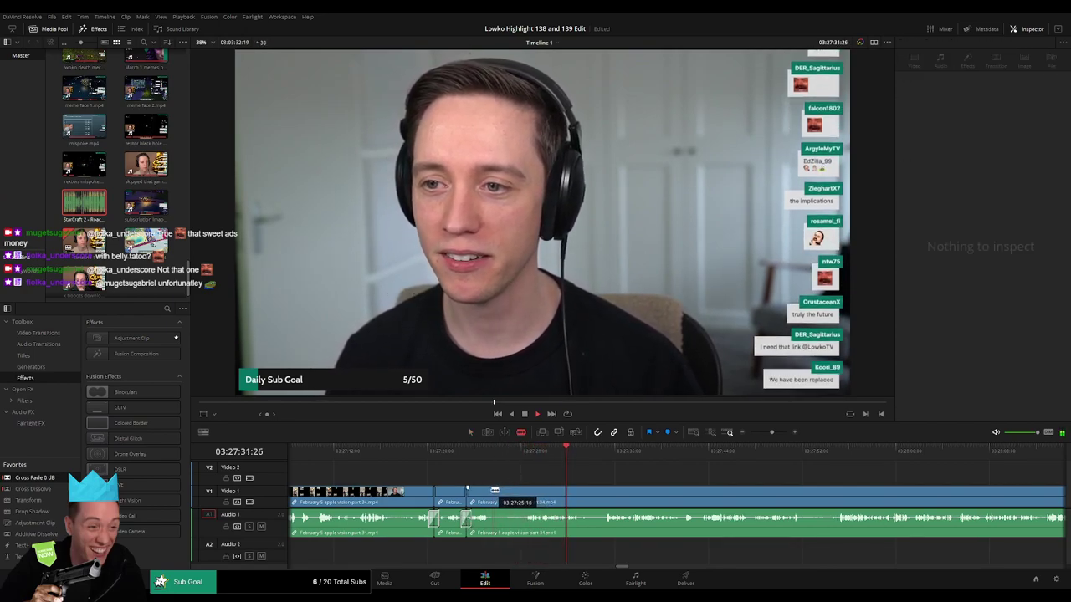
click(610, 456)
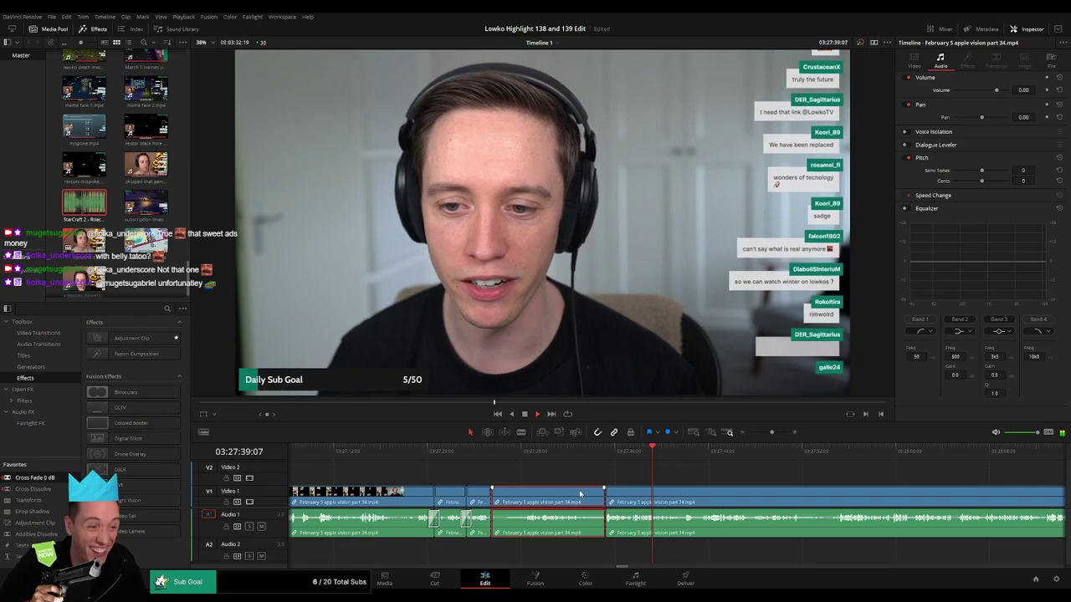
key(Delete)
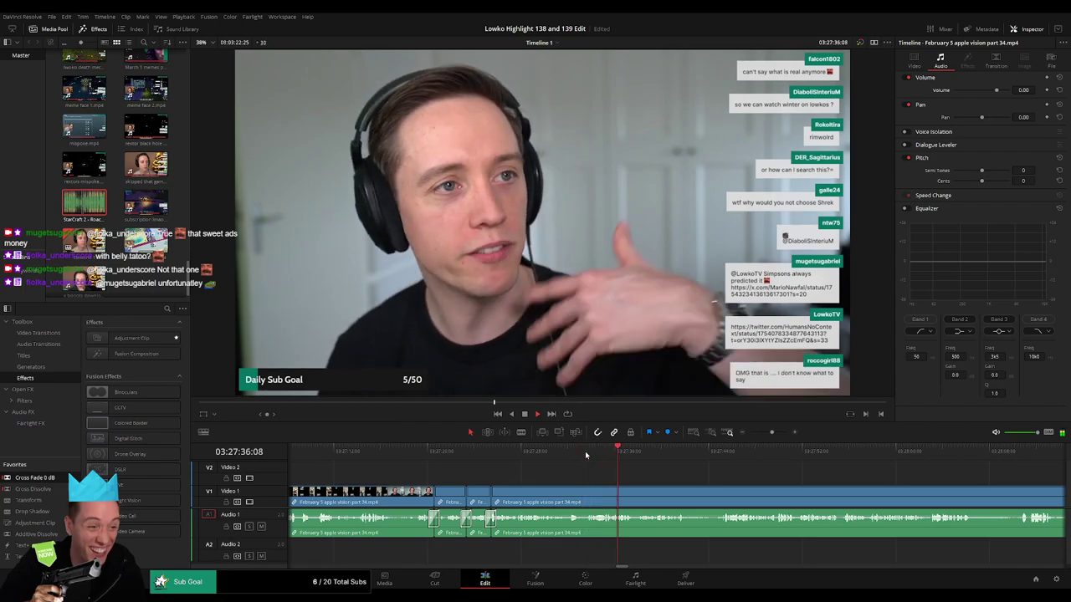
- Undo the last audio crossfade and cut out the footage from about 03:27:25 to 03:29:12
key(ctrl+z)
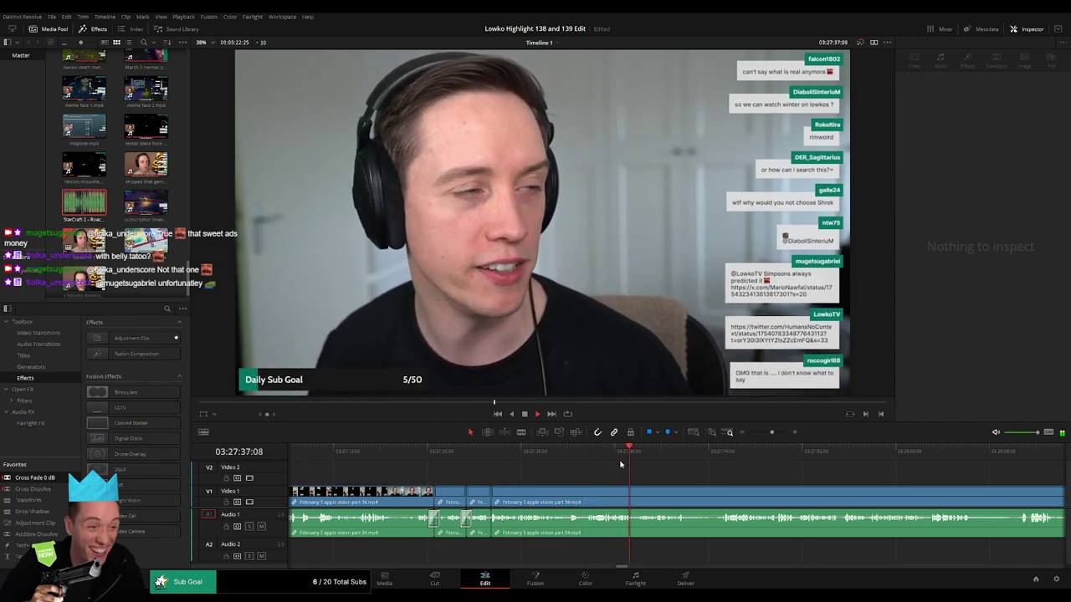
click(725, 458)
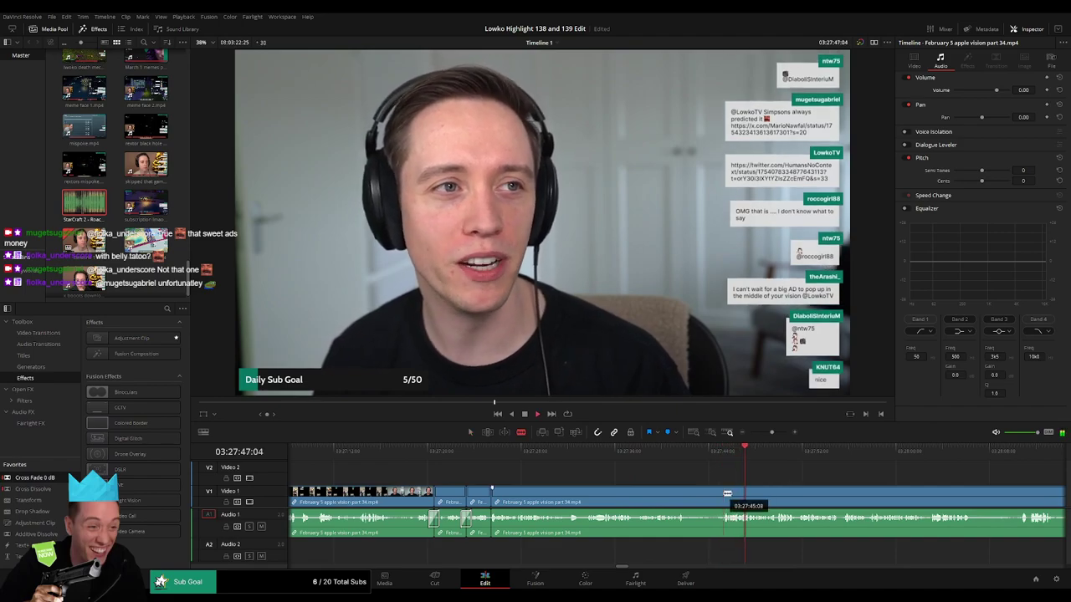
drag(772, 432, 767, 434)
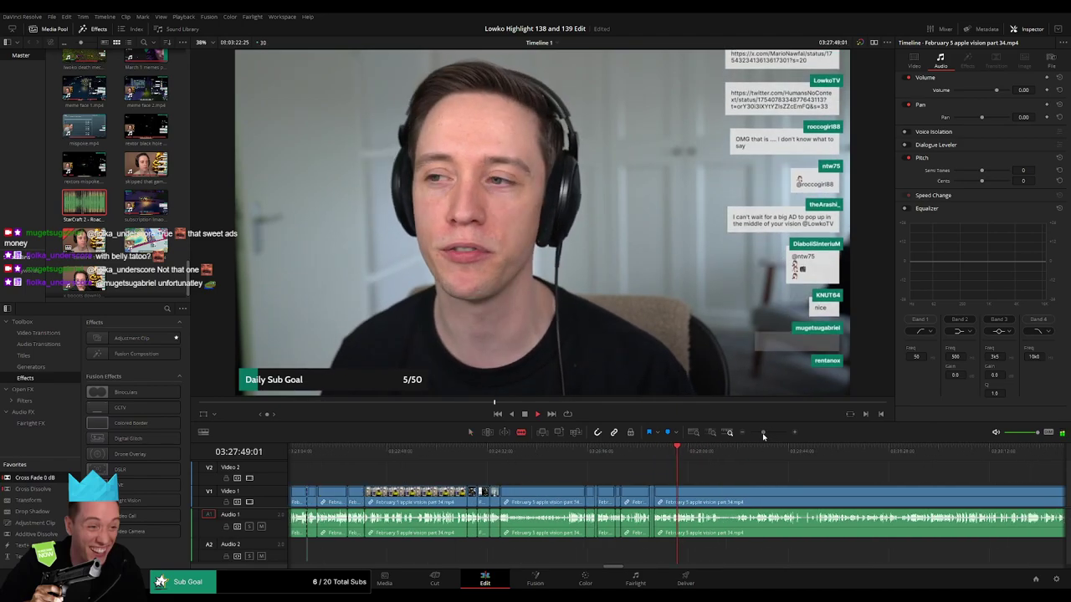
click(725, 451)
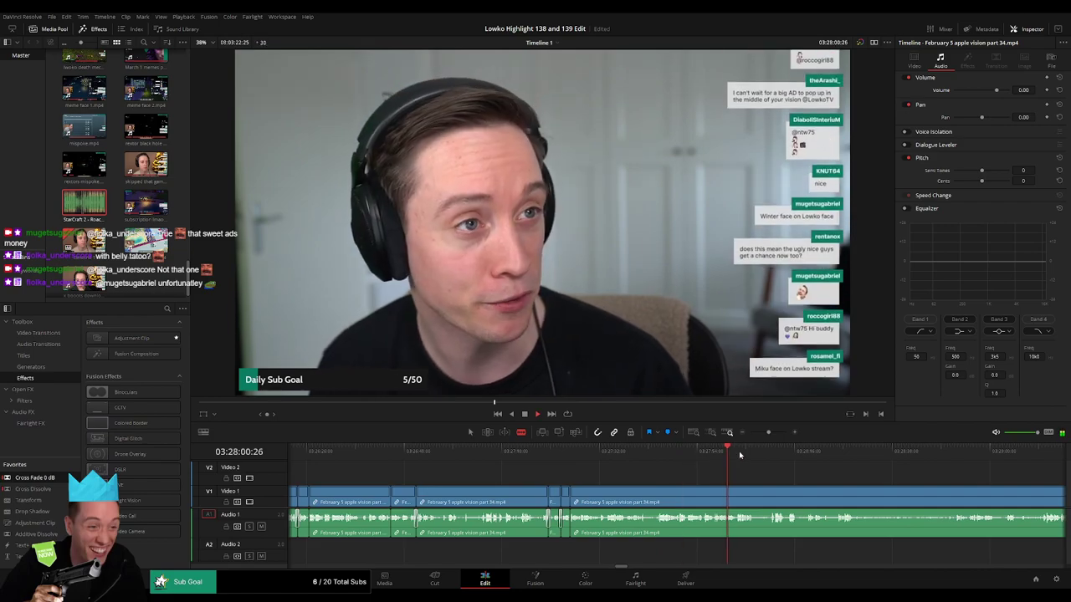
click(771, 451)
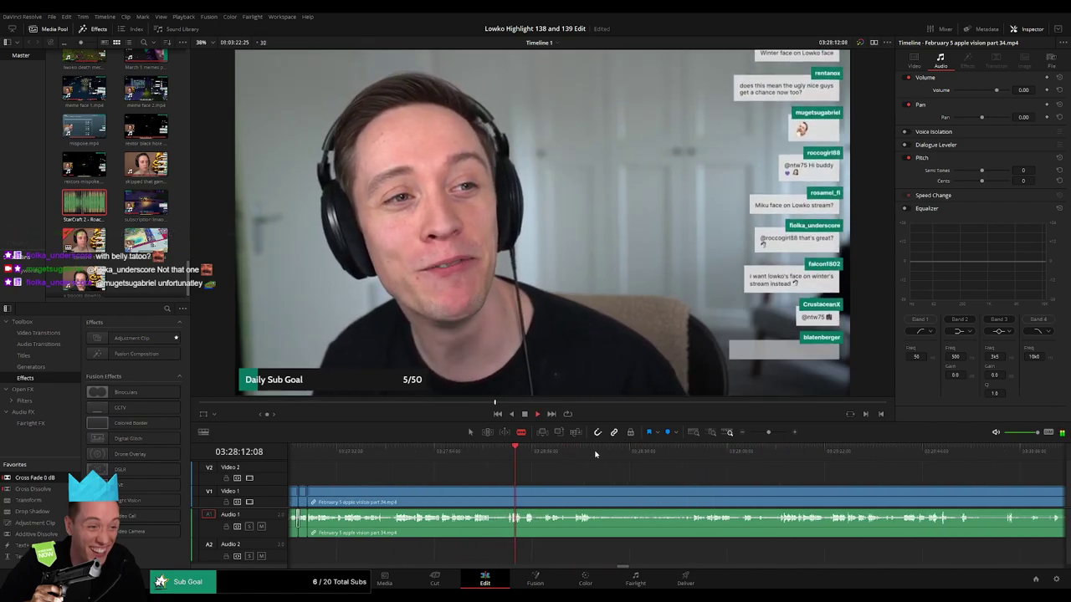
click(692, 450)
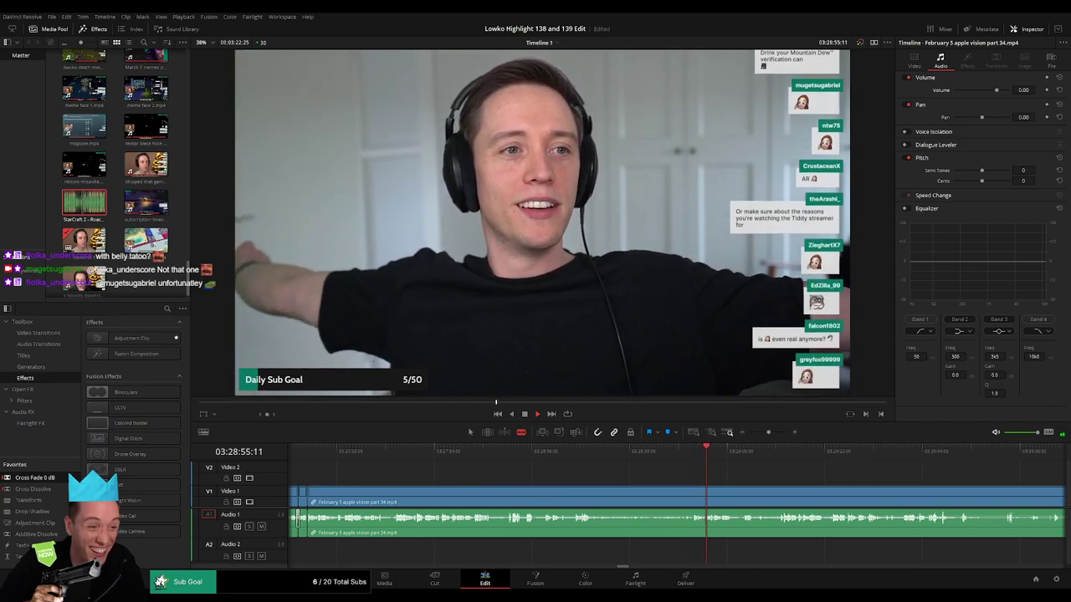
drag(764, 453, 783, 450)
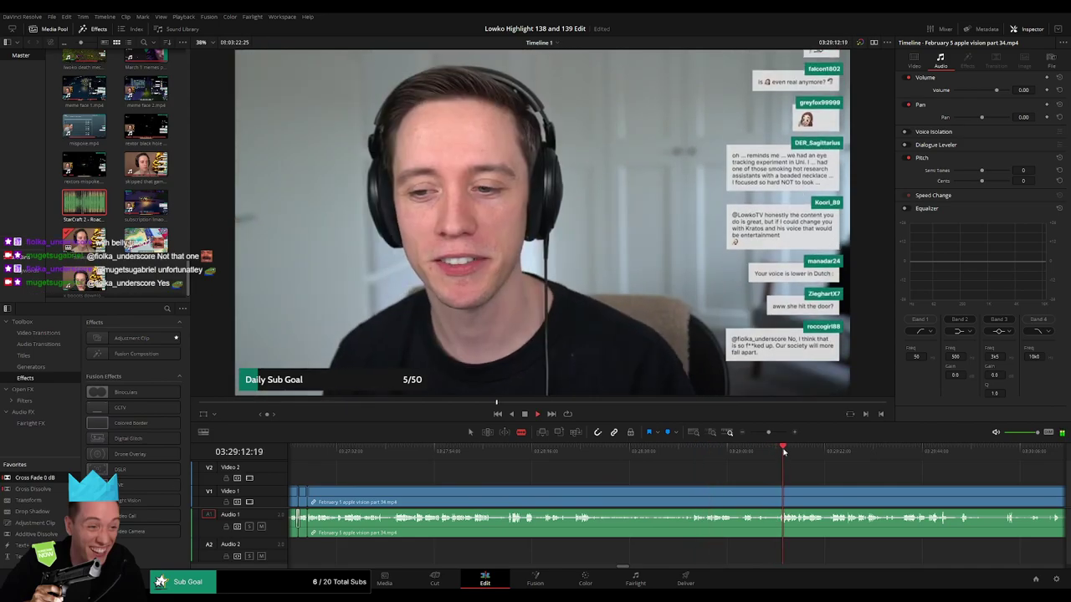
click(783, 497)
key(a)
click(748, 500)
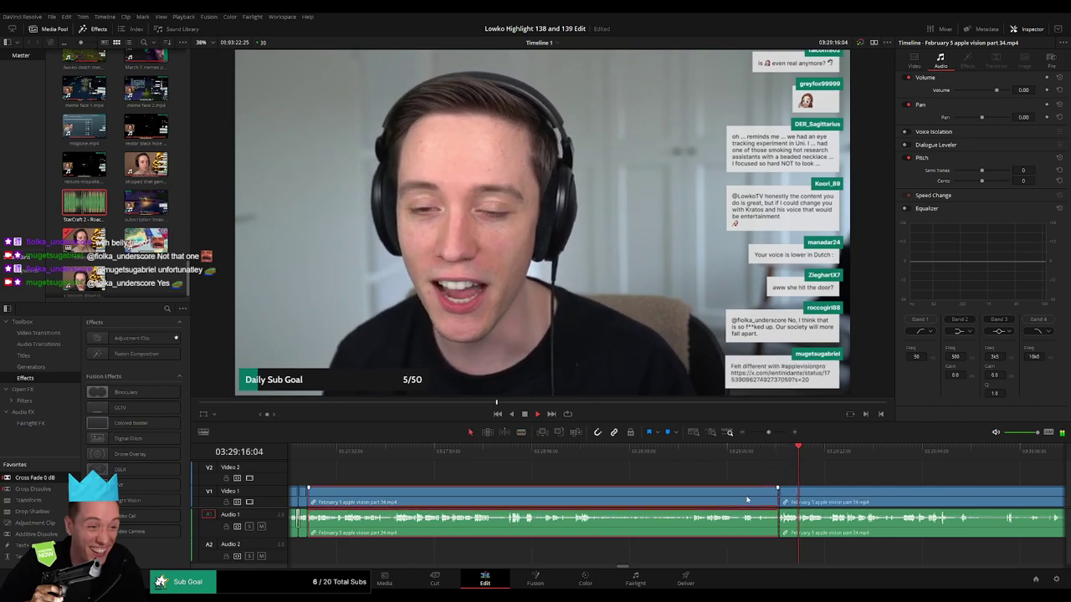
key(Delete)
- Review the footage from about 03:27:23, ripple-delete the section from about 03:27:35 to 03:27:37 and crossfade the audio join
click(307, 452)
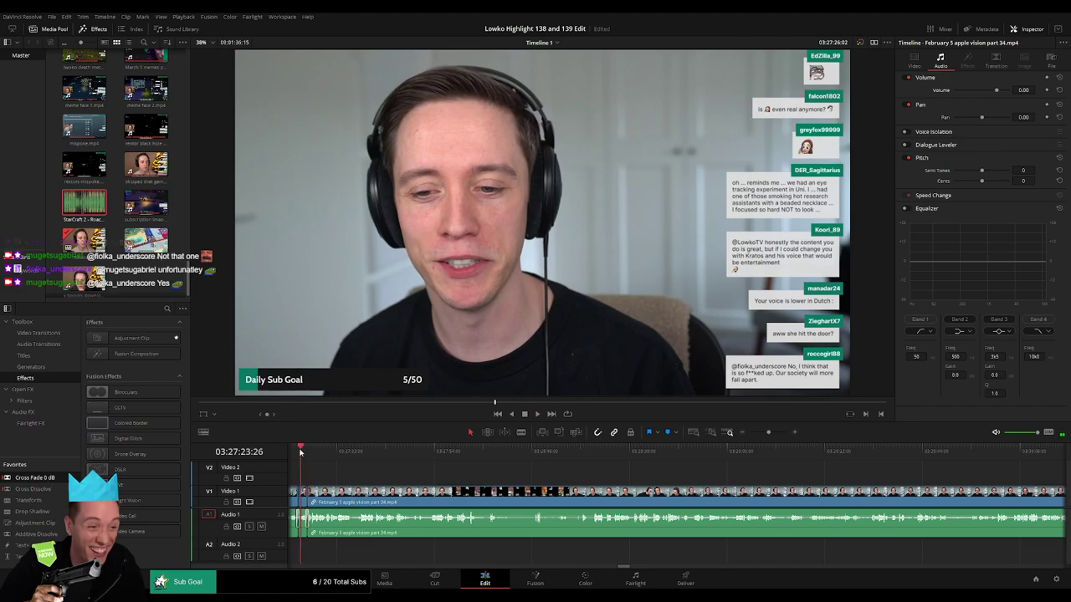
key(space)
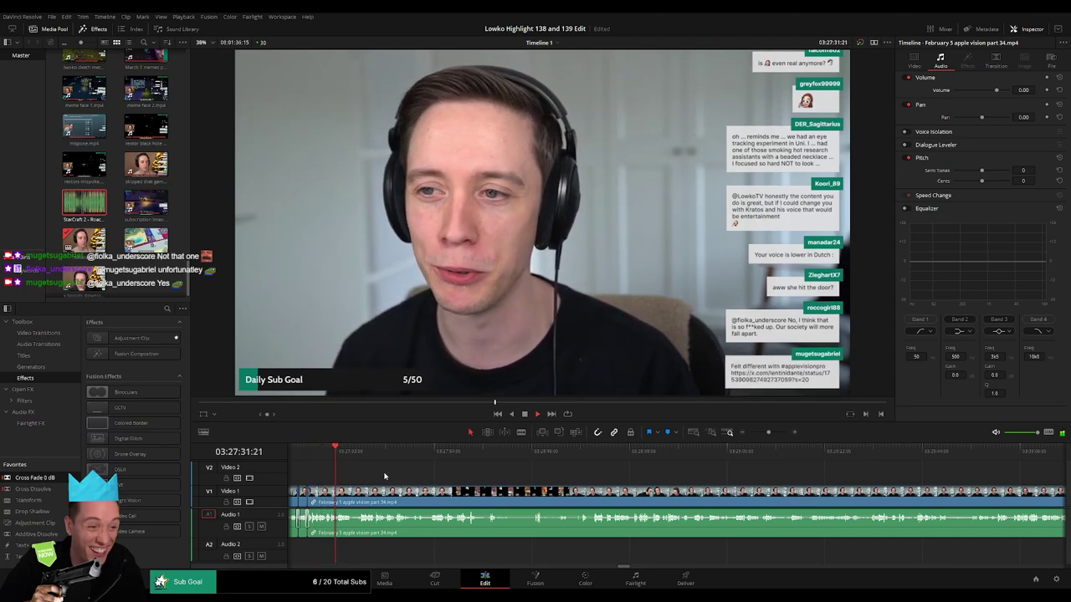
drag(768, 433, 771, 432)
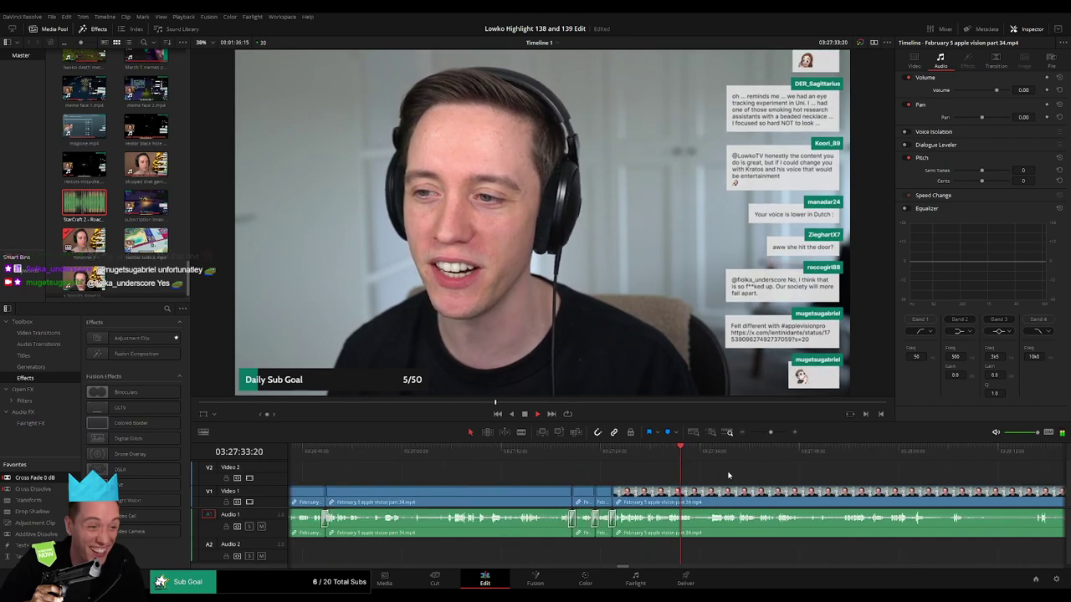
drag(729, 475, 534, 467)
click(507, 453)
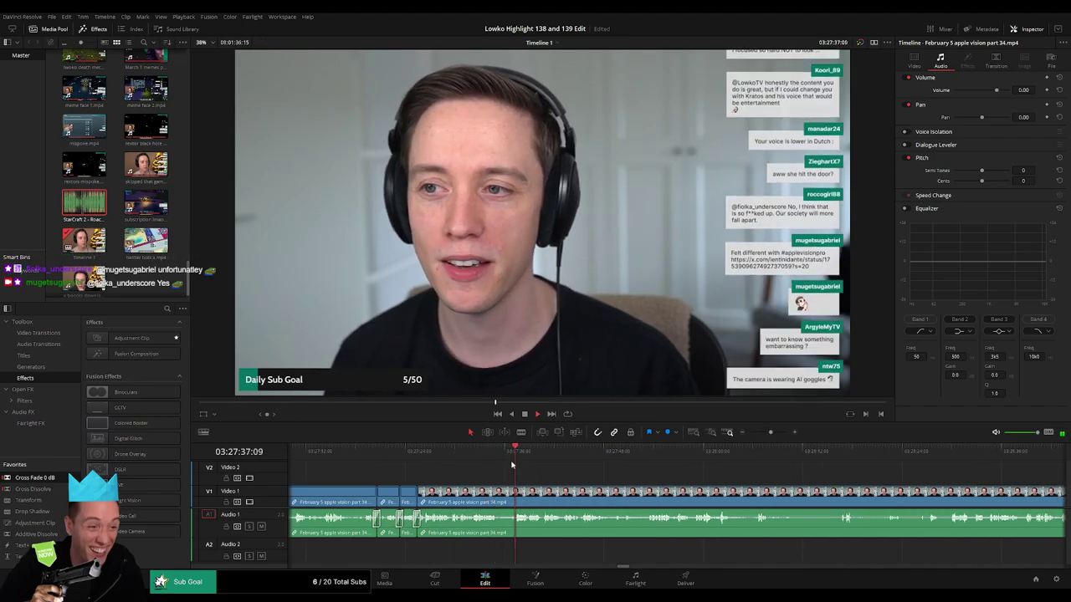
click(499, 494)
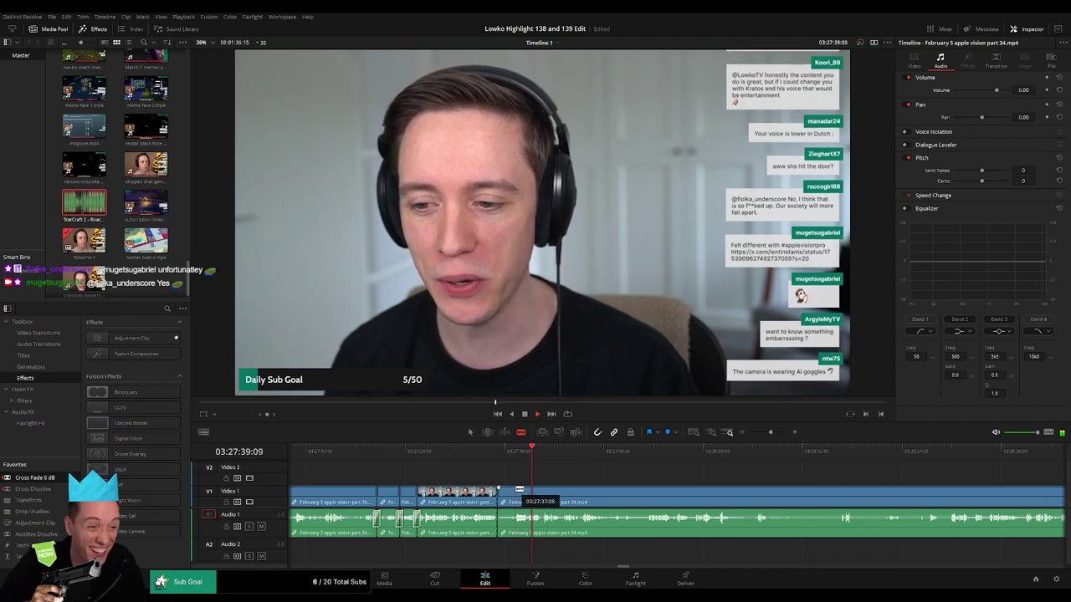
click(518, 489)
key(a)
click(507, 494)
key(Delete)
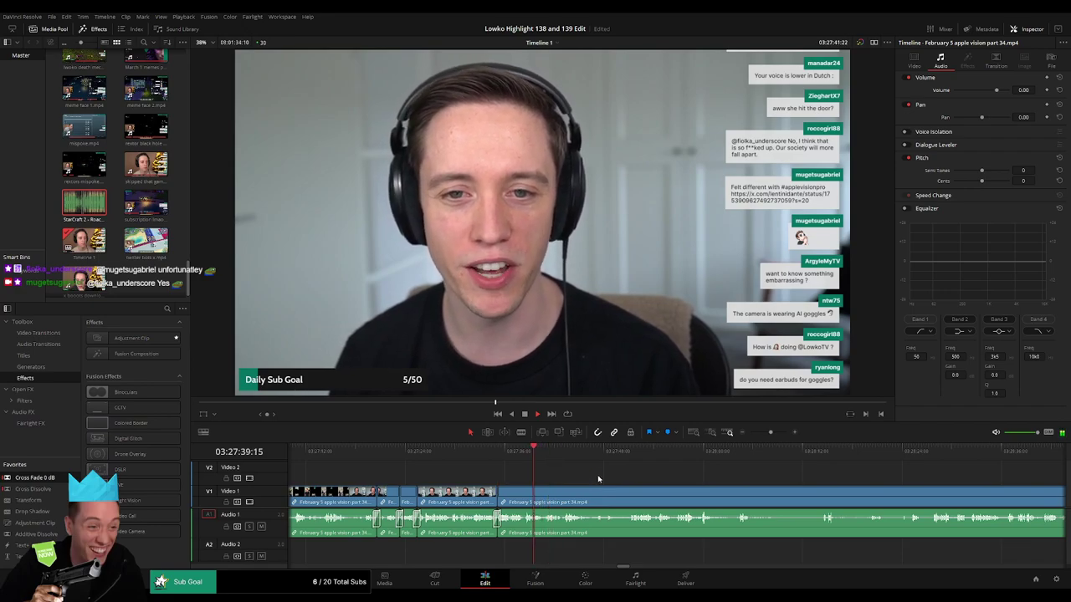
- Cut out the footage from about 03:27:49 to 03:27:54 before the car clip and crossfade the audio join
scroll(498, 476, right, 6)
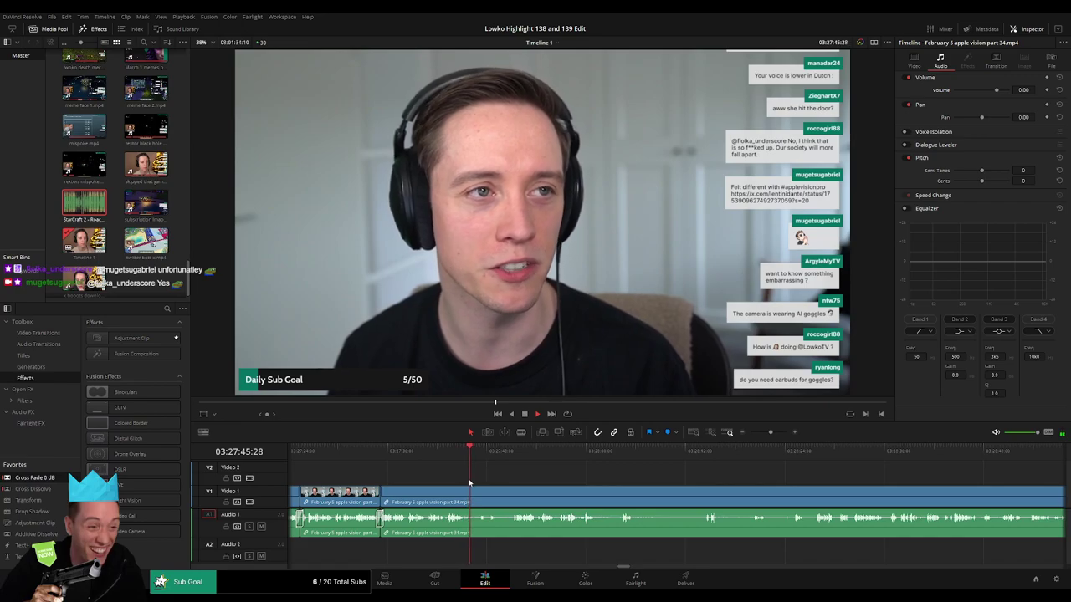
click(473, 491)
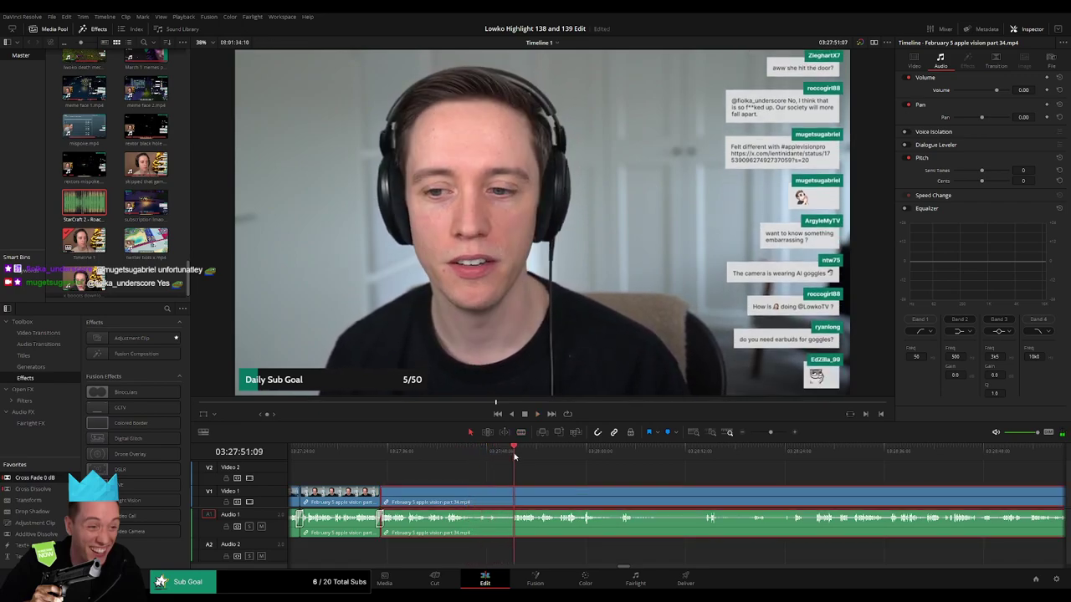
click(501, 490)
key(a)
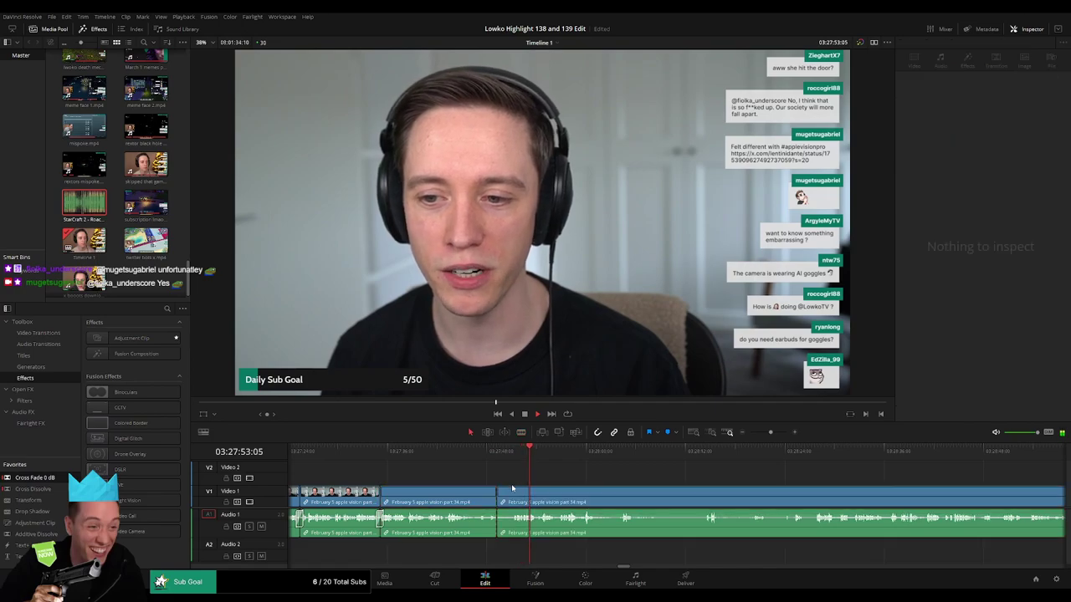
drag(537, 456, 572, 457)
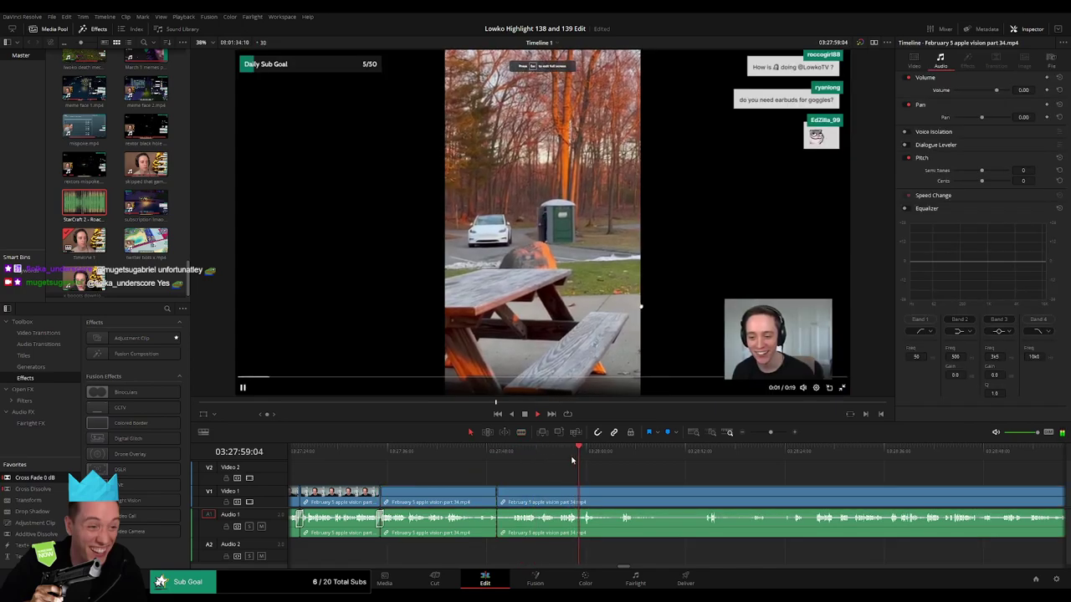
click(540, 456)
key(b)
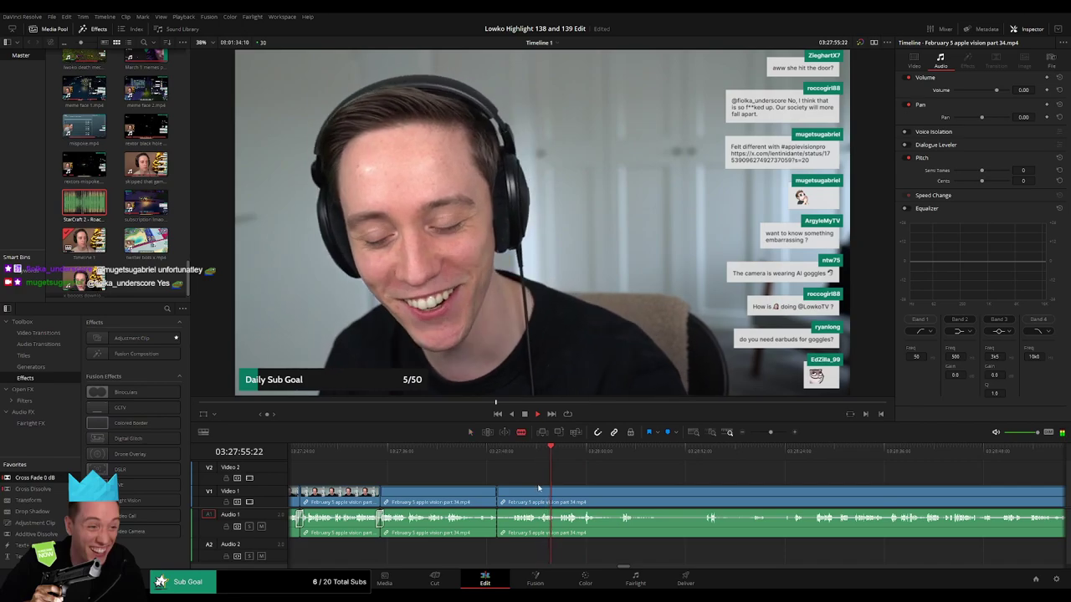
click(542, 494)
key(a)
click(528, 497)
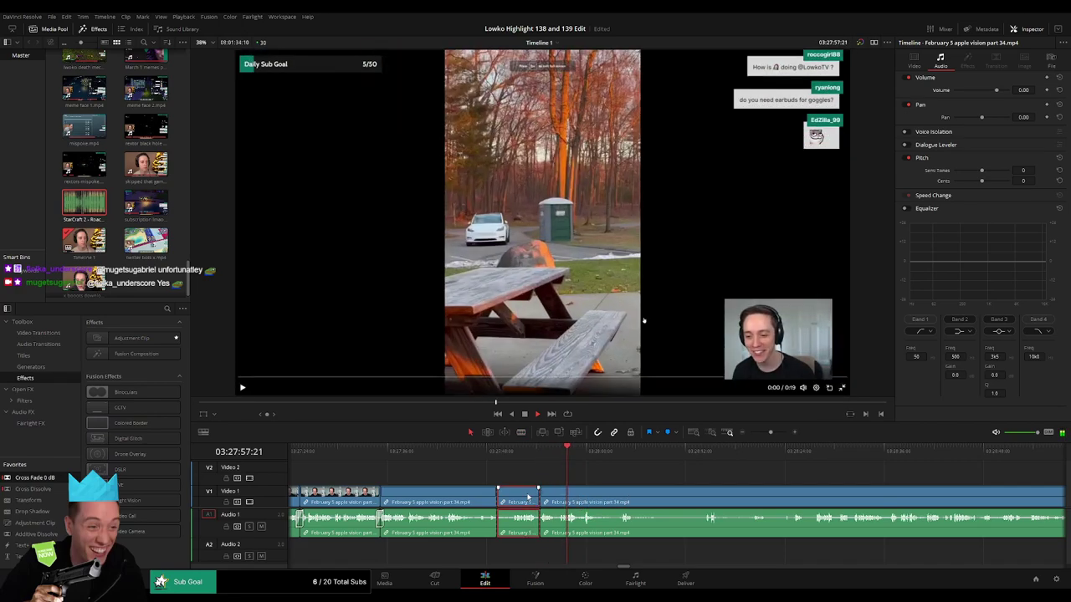
key(Delete)
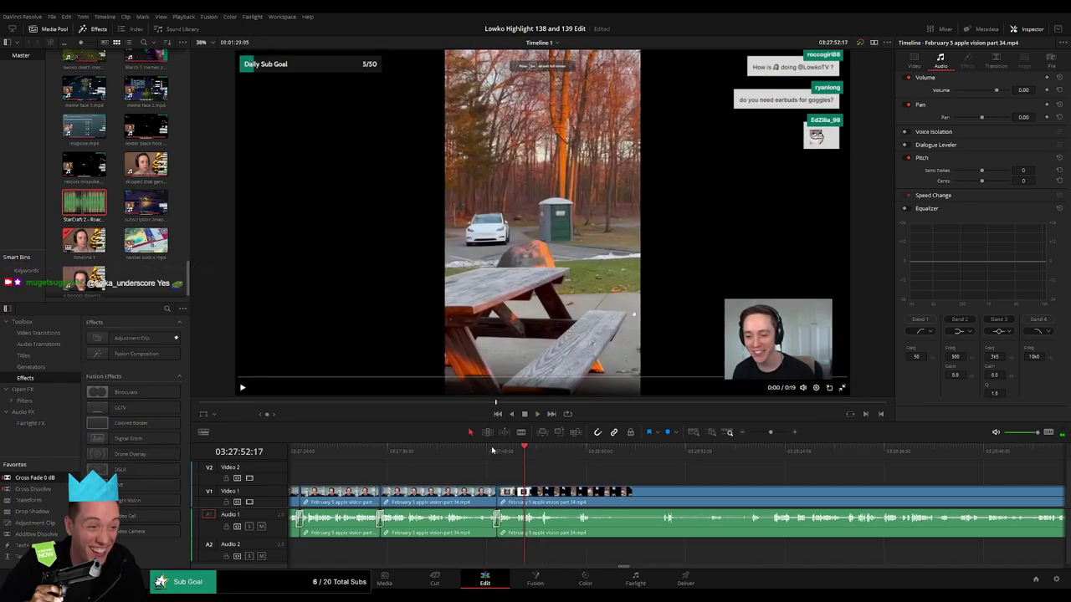
- Review the car clip and ripple-delete the section after it from about 03:28:11 to 03:28:20, crossfading the audio join
click(492, 451)
key(space)
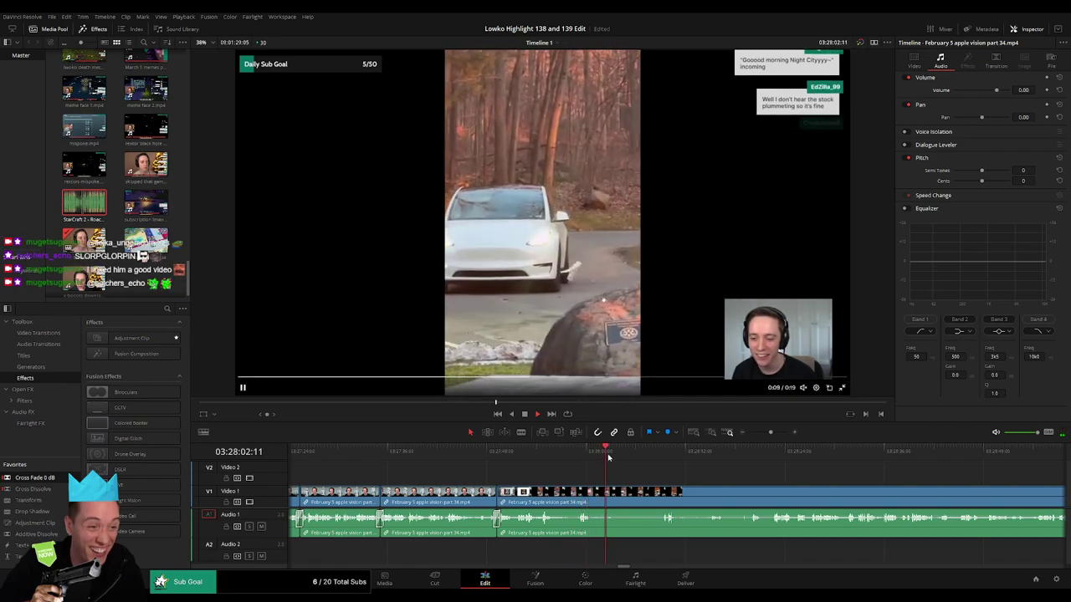
click(634, 452)
drag(634, 452, 654, 450)
scroll(553, 463, right, 3)
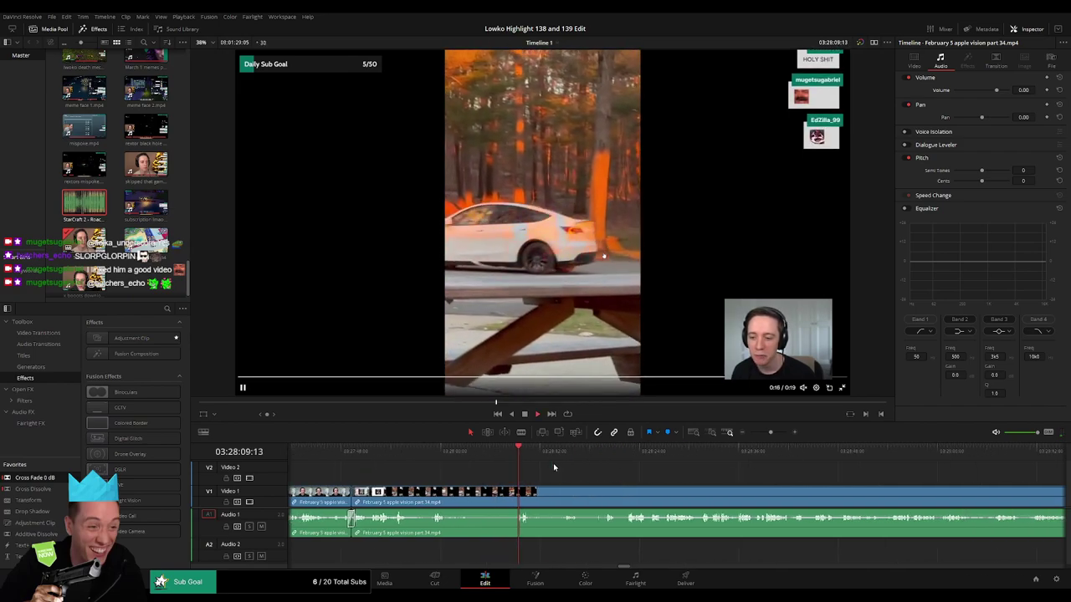
drag(537, 453, 598, 451)
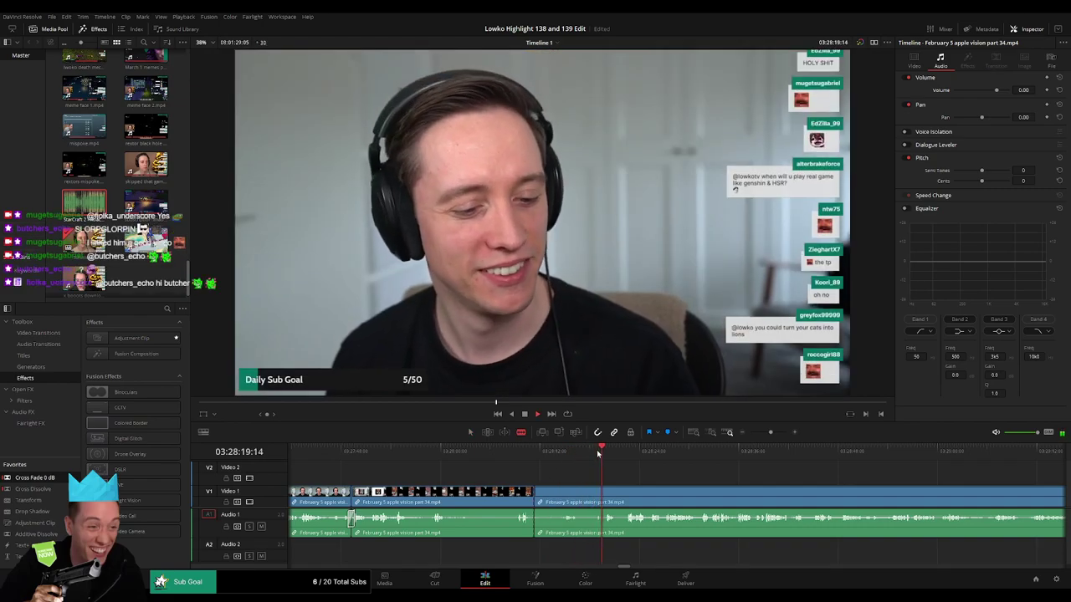
click(604, 494)
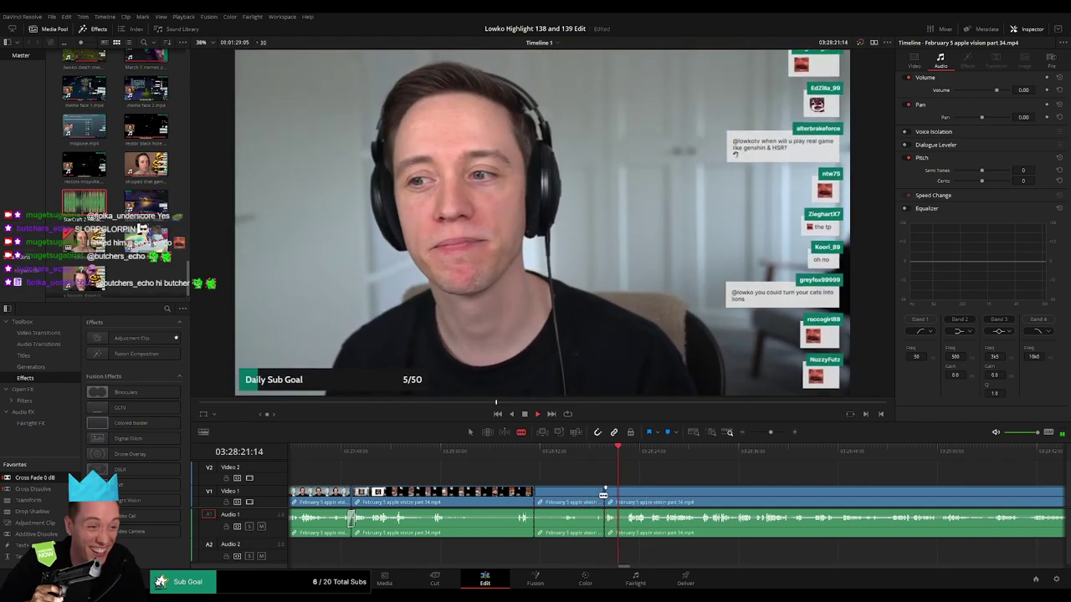
key(a)
click(590, 501)
key(Delete)
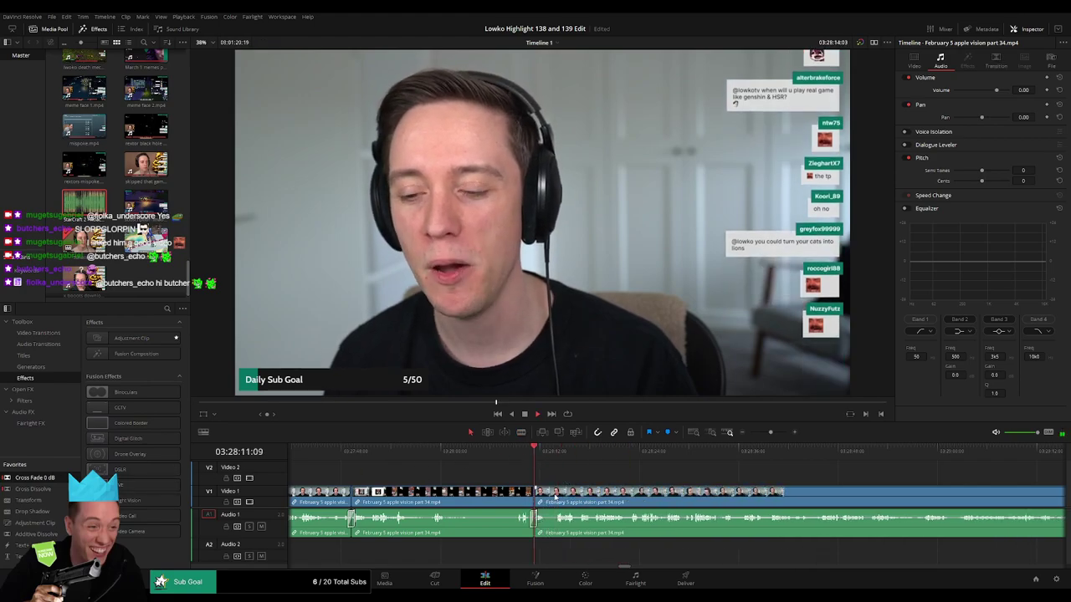
- Cut out the short pause from about 03:28:13 to 03:28:14 and add a Cross Fade 0 dB to the audio join
key(b)
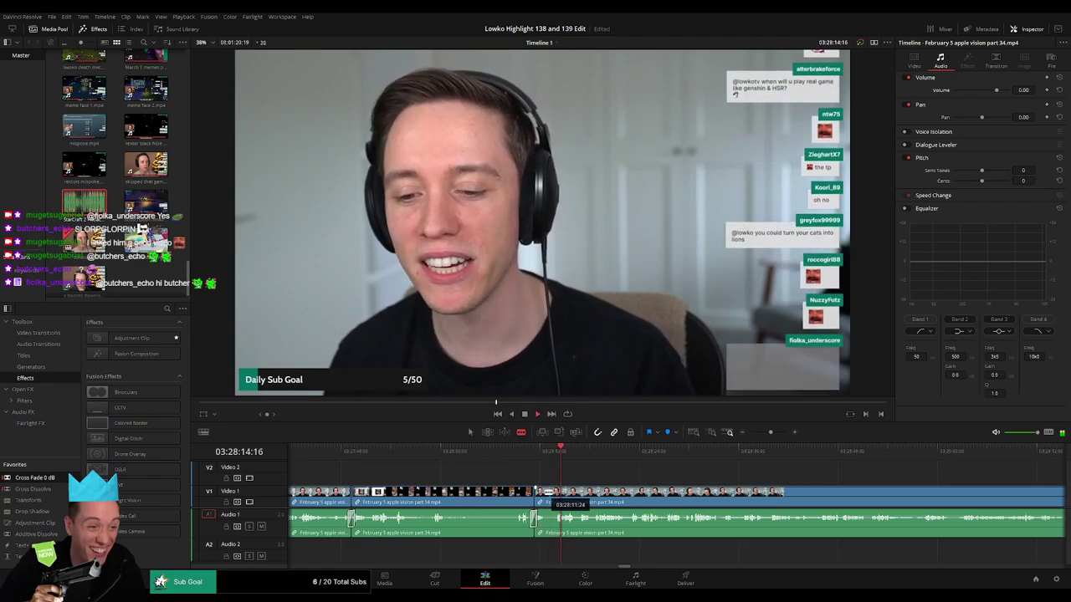
click(550, 497)
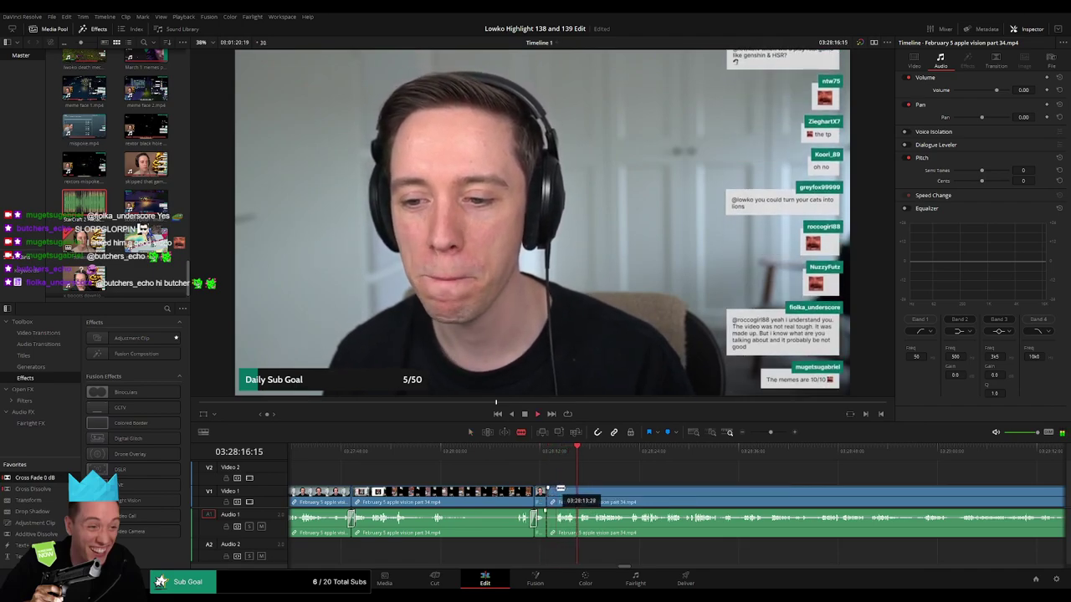
click(550, 497)
key(Delete)
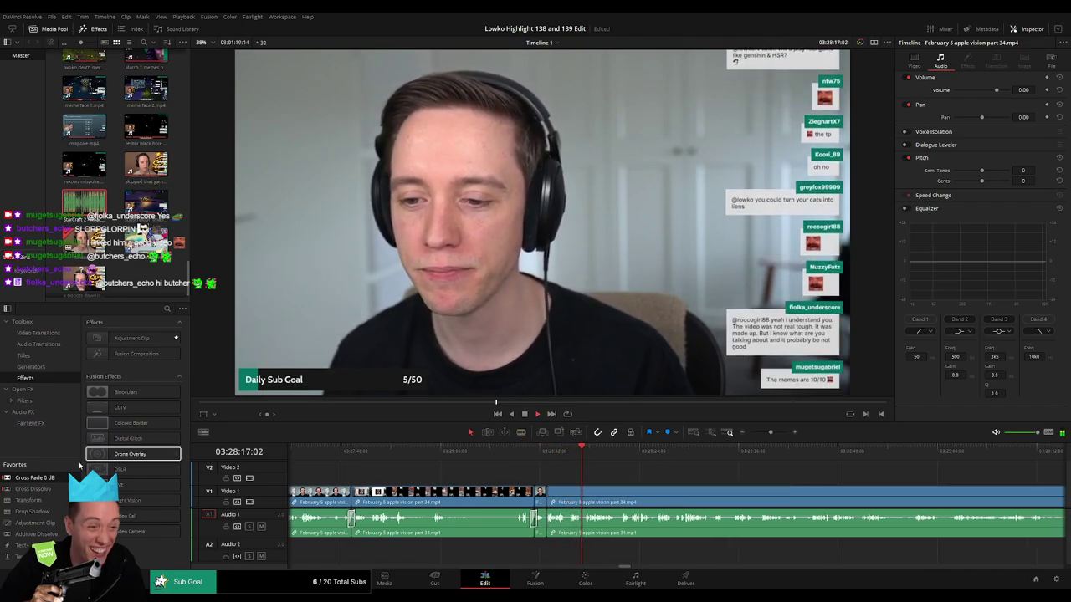
drag(417, 471, 548, 523)
- Review the following footage, ripple-delete the section from about 03:28:34 to 03:28:39 and crossfade the audio join
drag(693, 495, 505, 492)
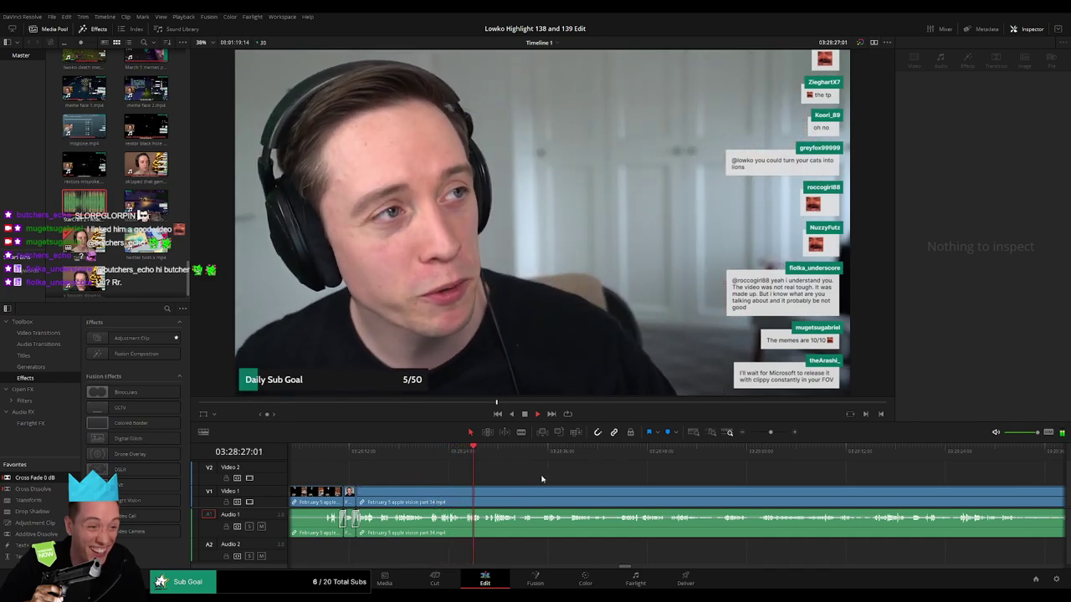
drag(561, 478, 523, 476)
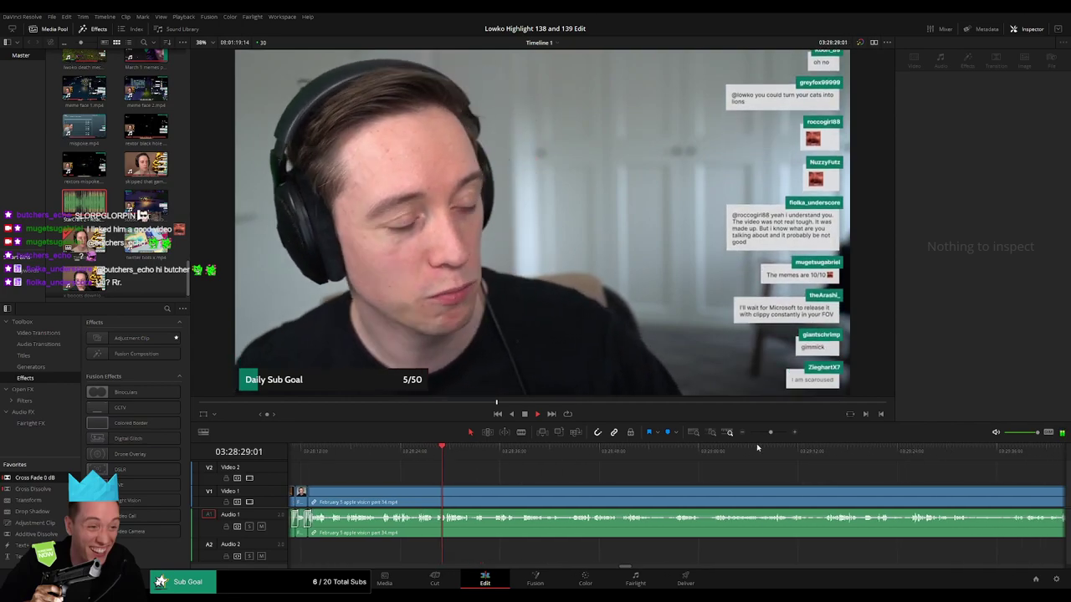
drag(771, 433, 773, 433)
drag(761, 473, 488, 456)
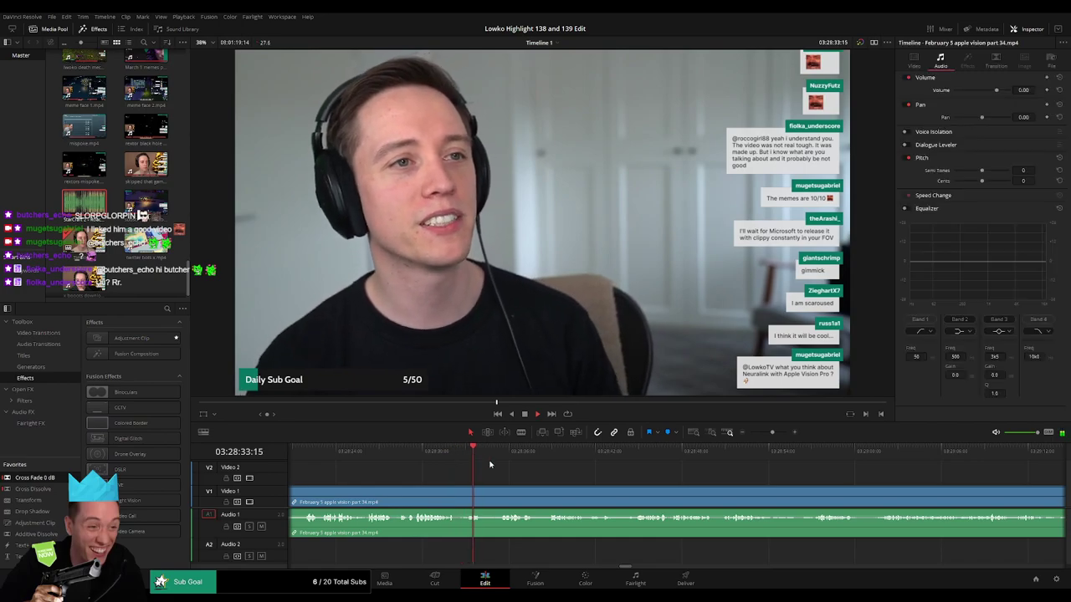
key(b)
click(484, 493)
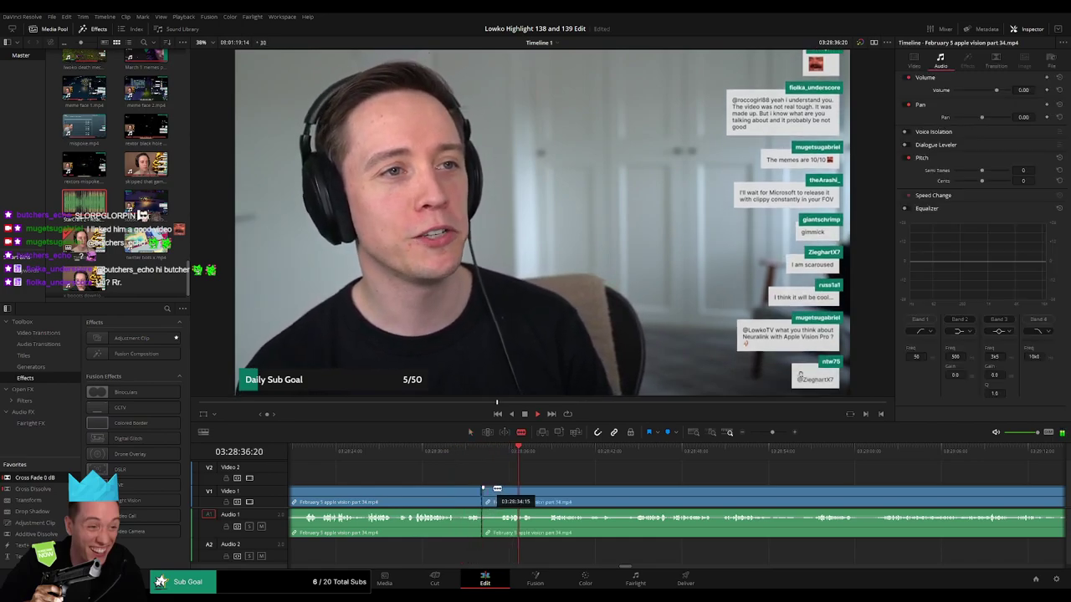
scroll(569, 467, down, 2)
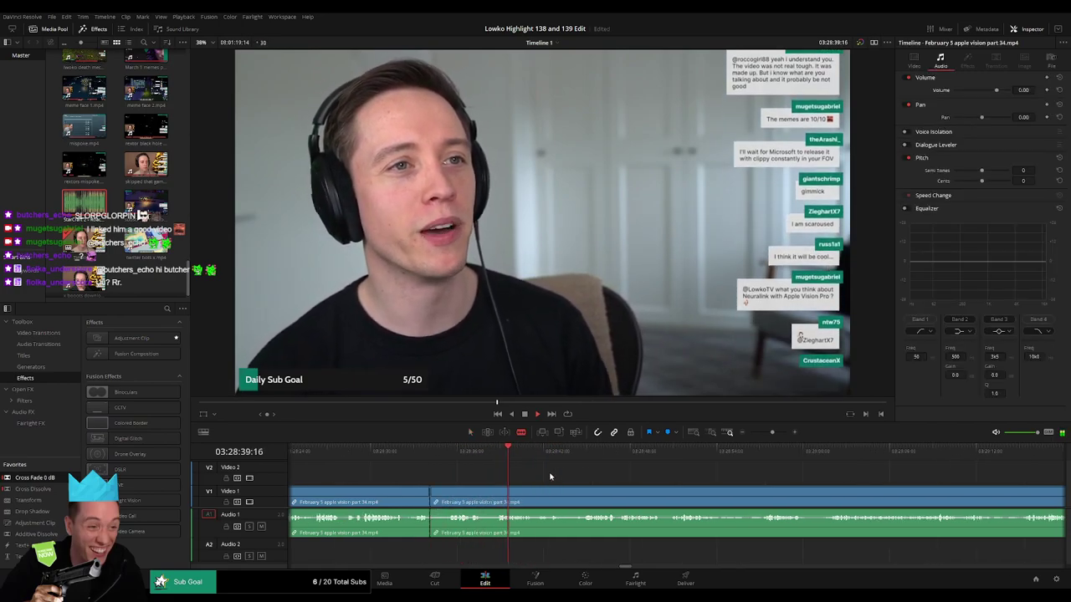
click(474, 494)
key(a)
click(456, 499)
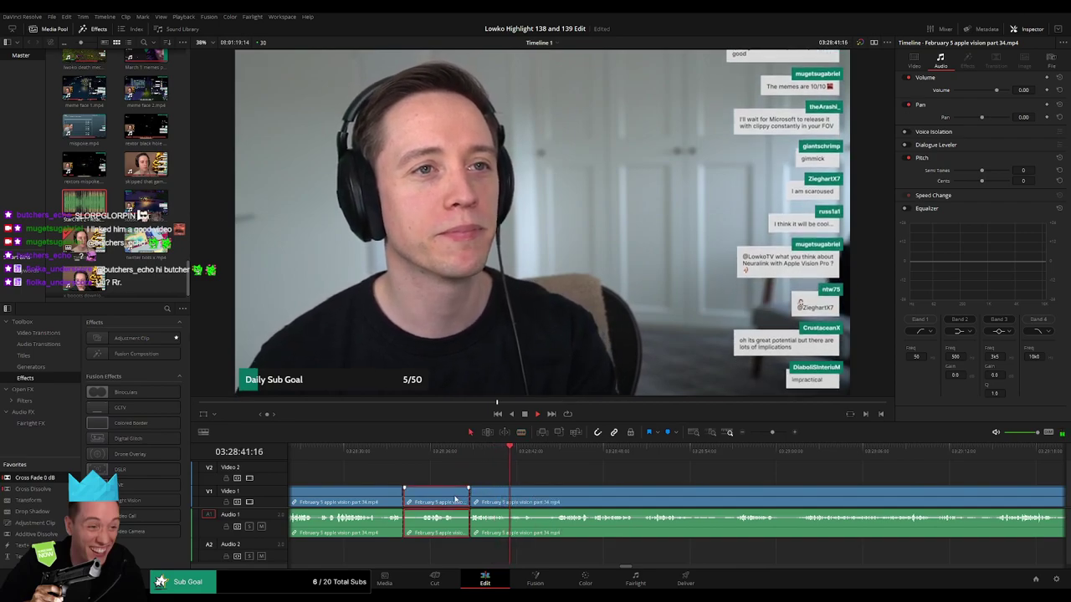
key(Delete)
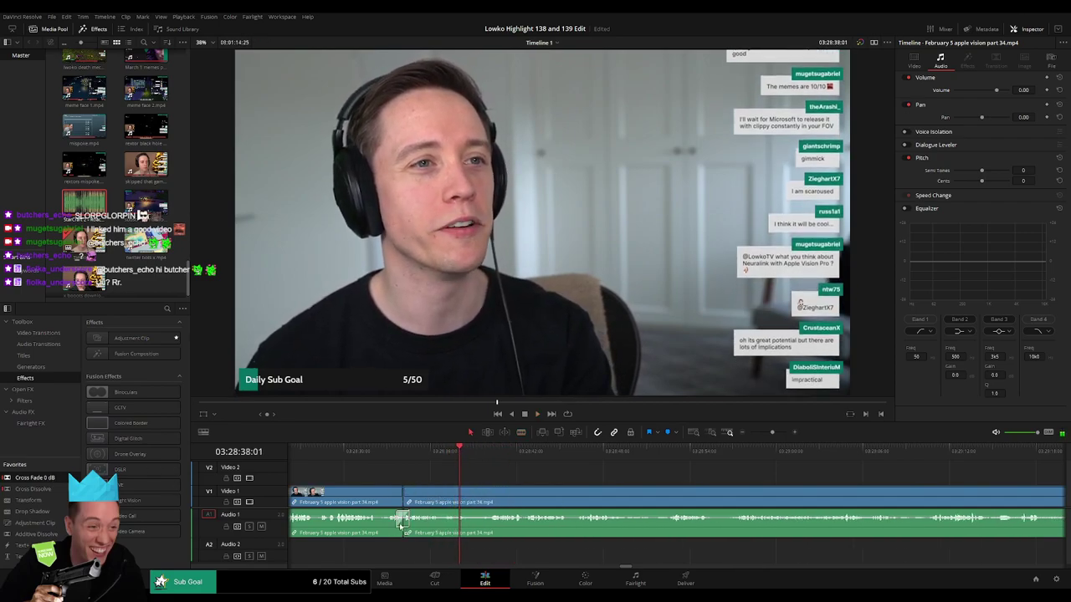
- Split the clip at about 03:28:39, remove the footage up to about 03:28:40 and crossfade the audio join
key(b)
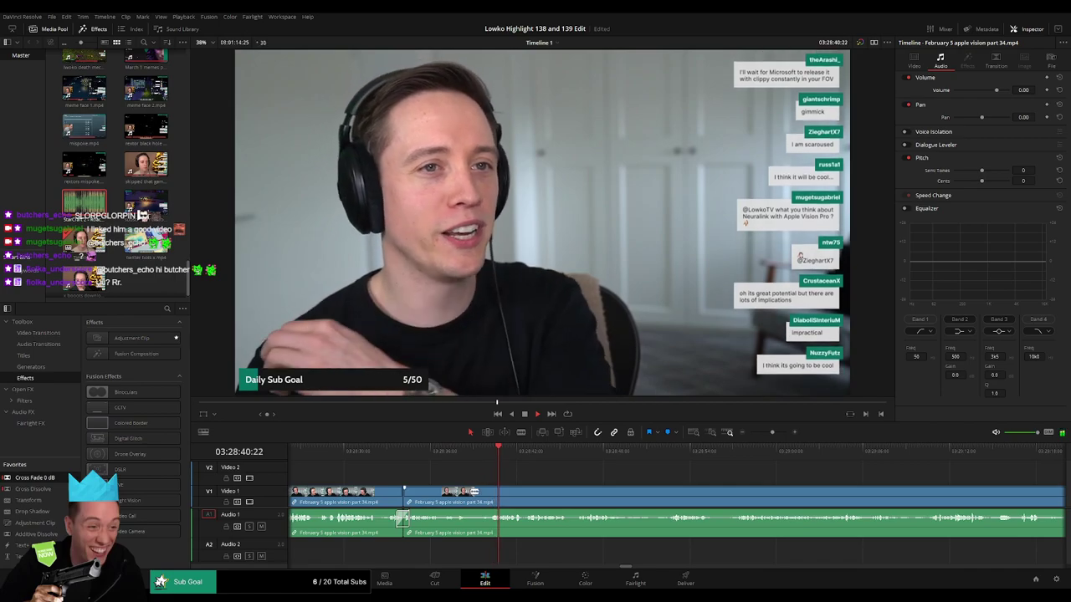
click(470, 494)
key(a)
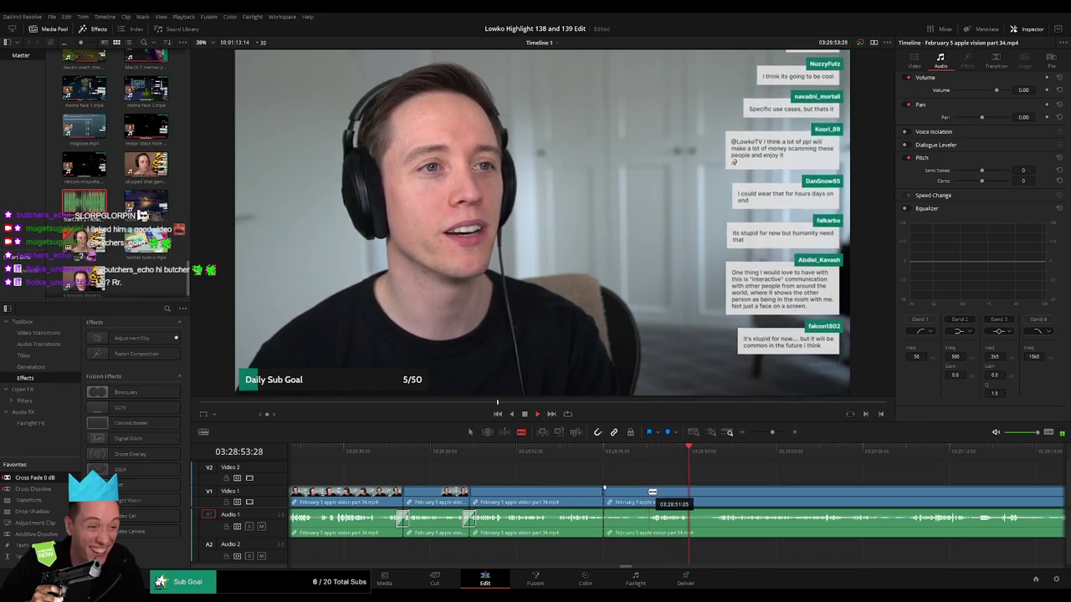
- Ripple-delete the section from about 03:28:48 to 03:28:56 and crossfade the audio join
drag(758, 483, 631, 473)
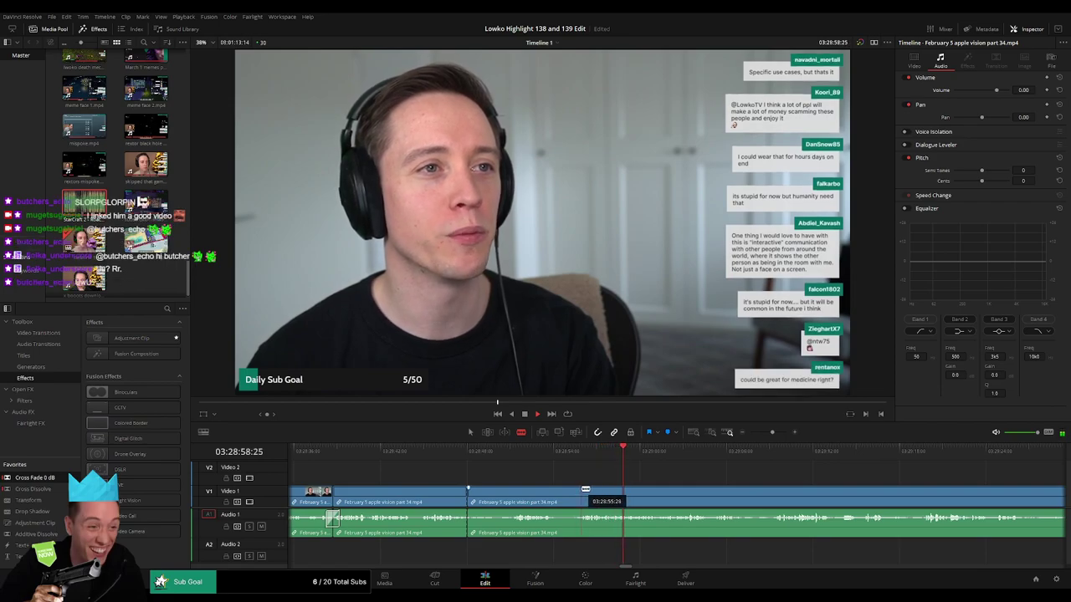
key(Delete)
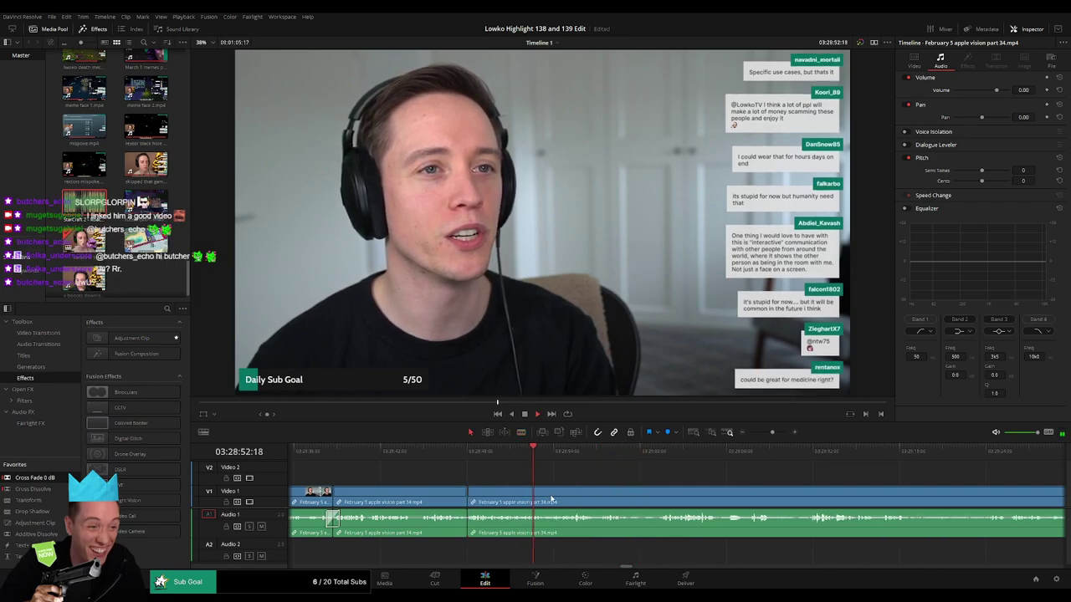
drag(481, 538, 470, 533)
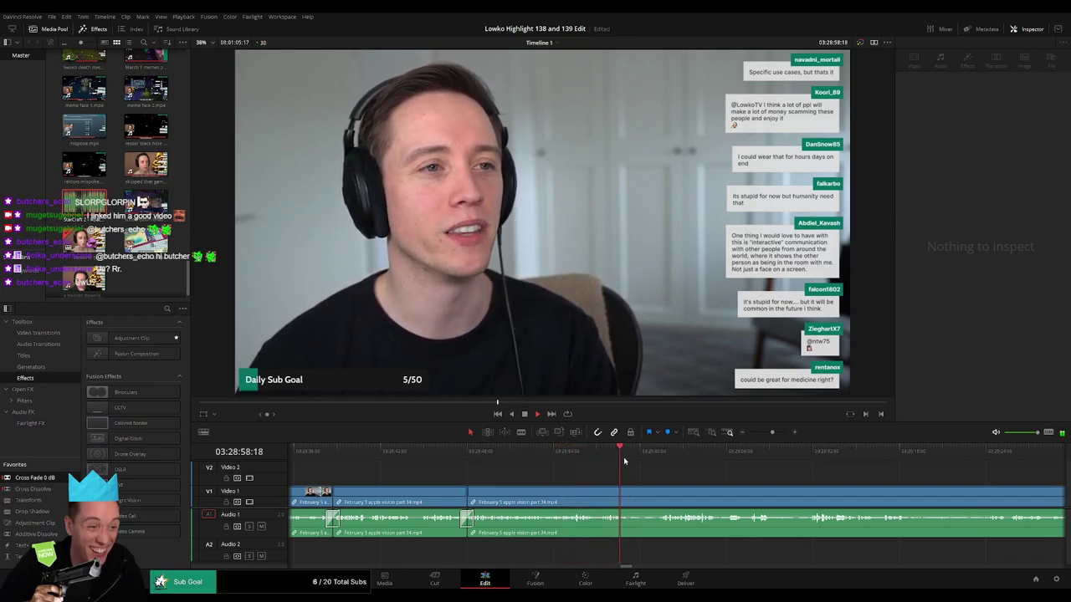
- Cut out the footage from about 03:28:59 to 03:29:01 and crossfade the audio join
key(b)
click(631, 500)
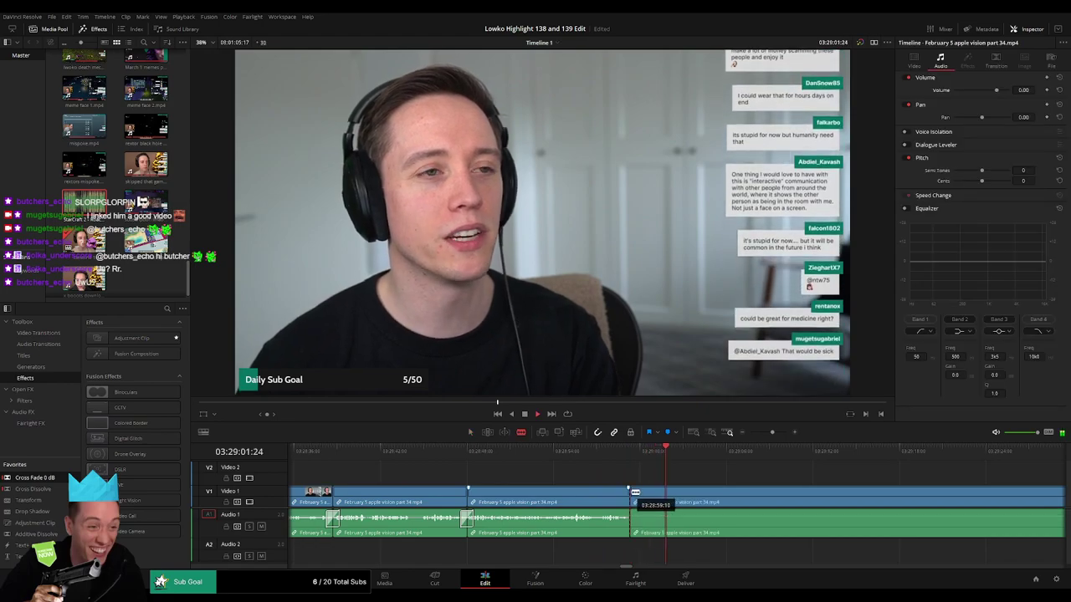
click(653, 494)
key(Delete)
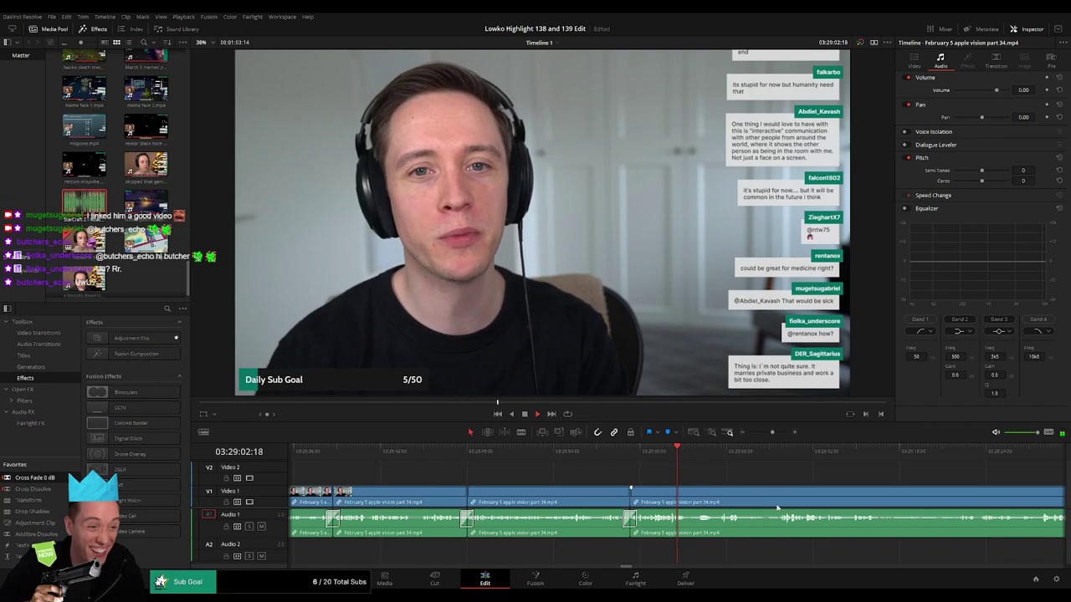
- Ripple-delete the section from about 03:29:03 to 03:29:05 and crossfade the audio join
drag(778, 507, 545, 493)
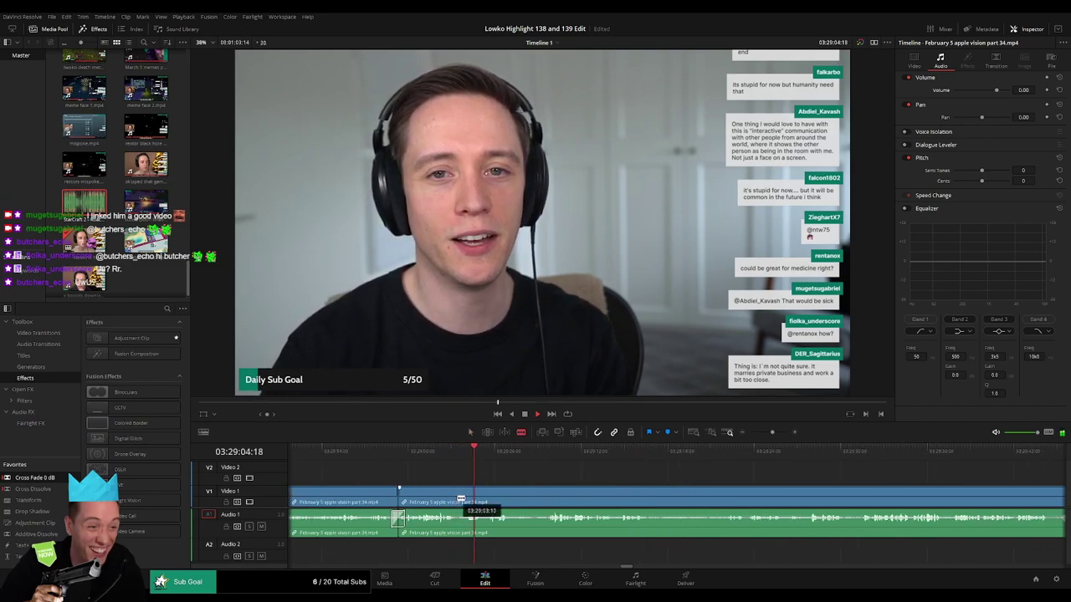
click(457, 501)
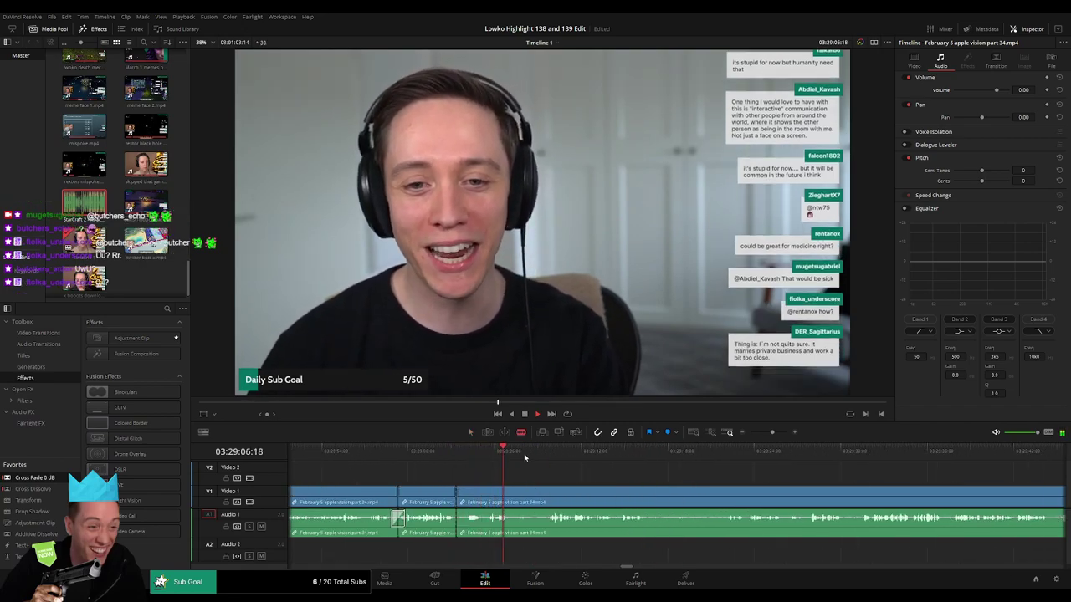
click(487, 496)
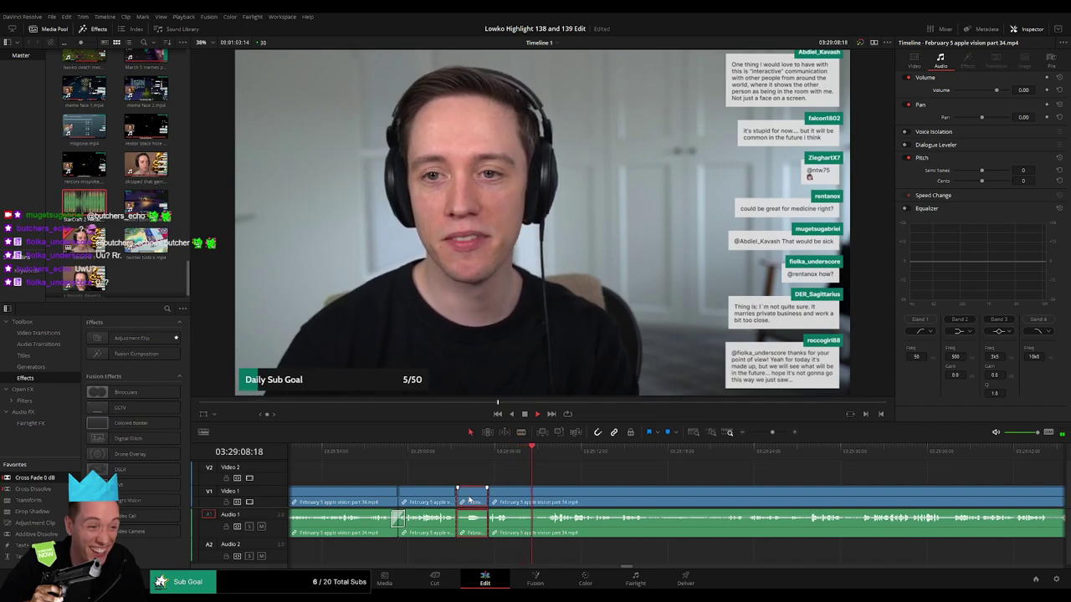
key(Delete)
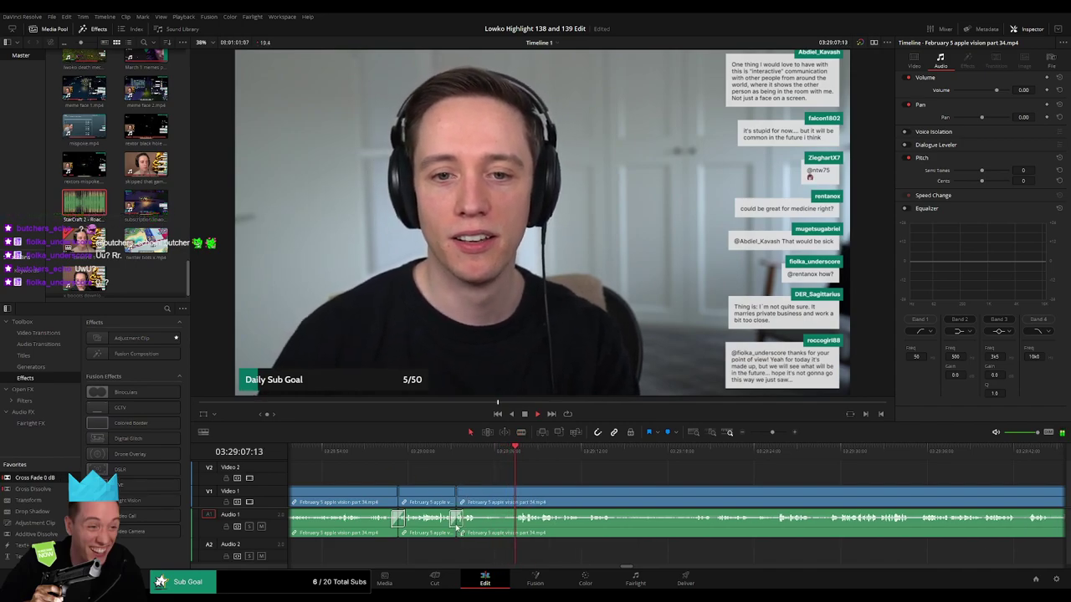
- Ripple-delete the section from about 03:29:05 to 03:29:07 and crossfade the resulting audio join
click(480, 495)
click(513, 496)
key(a)
click(507, 499)
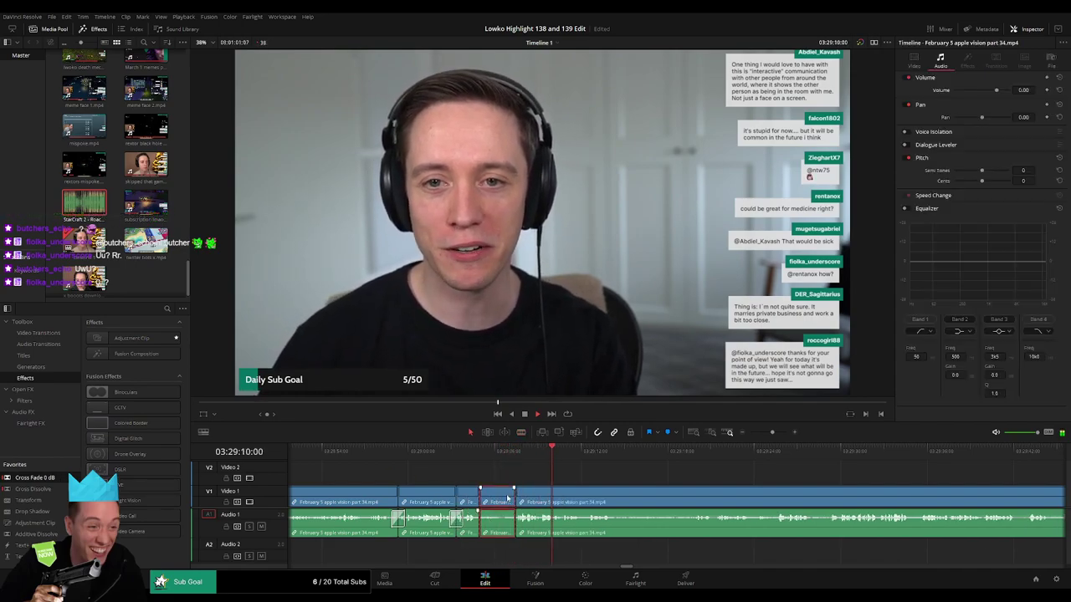
key(Delete)
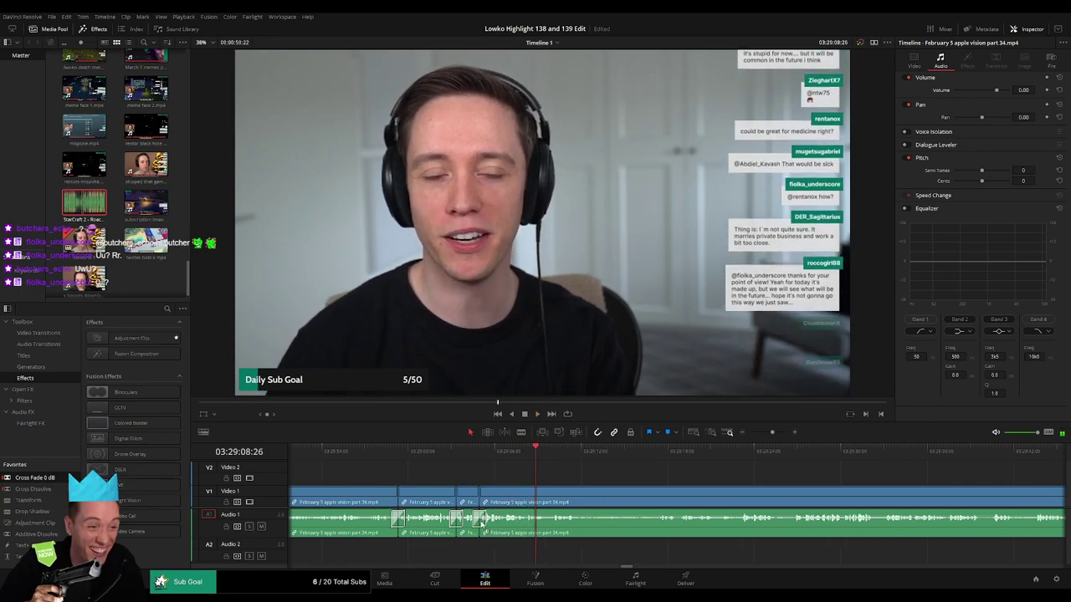
- Cut out the footage from about 03:29:11 to 03:29:23, close the gap with an audio crossfade and replay the join
click(554, 455)
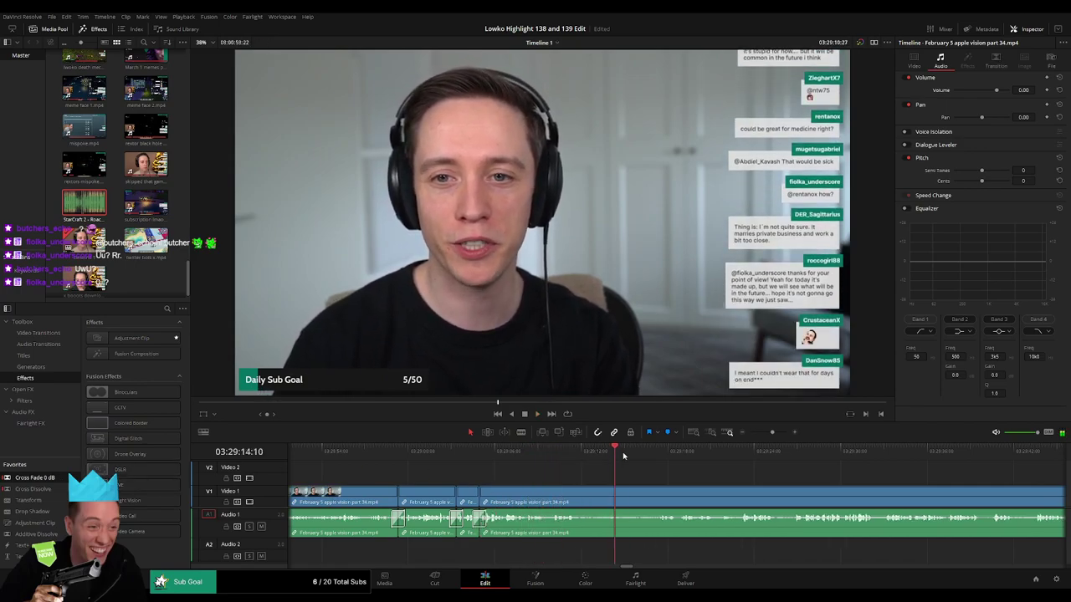
click(577, 495)
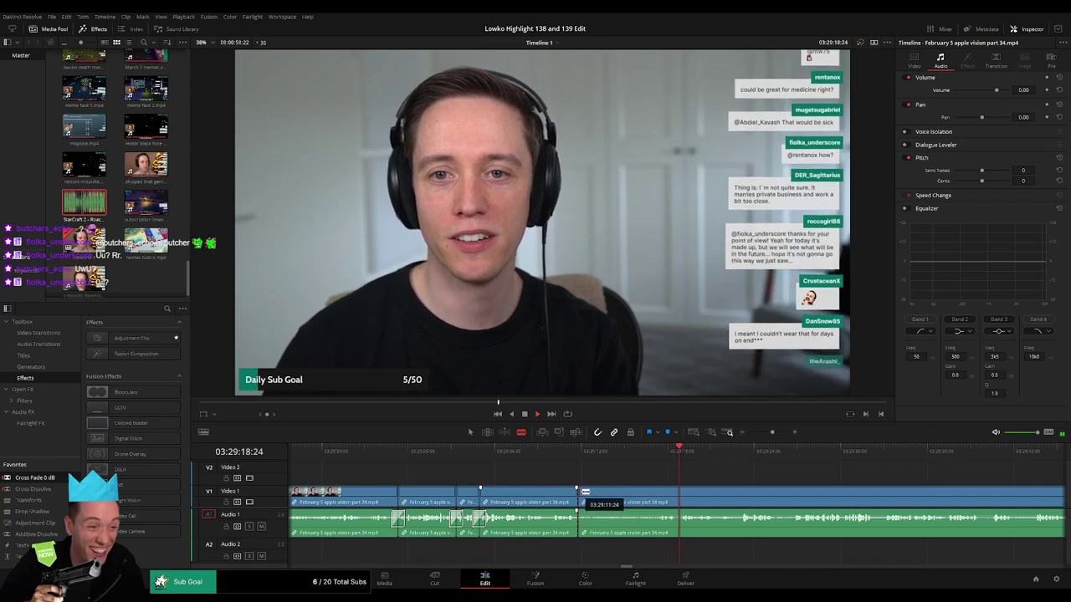
scroll(765, 466, right, 5)
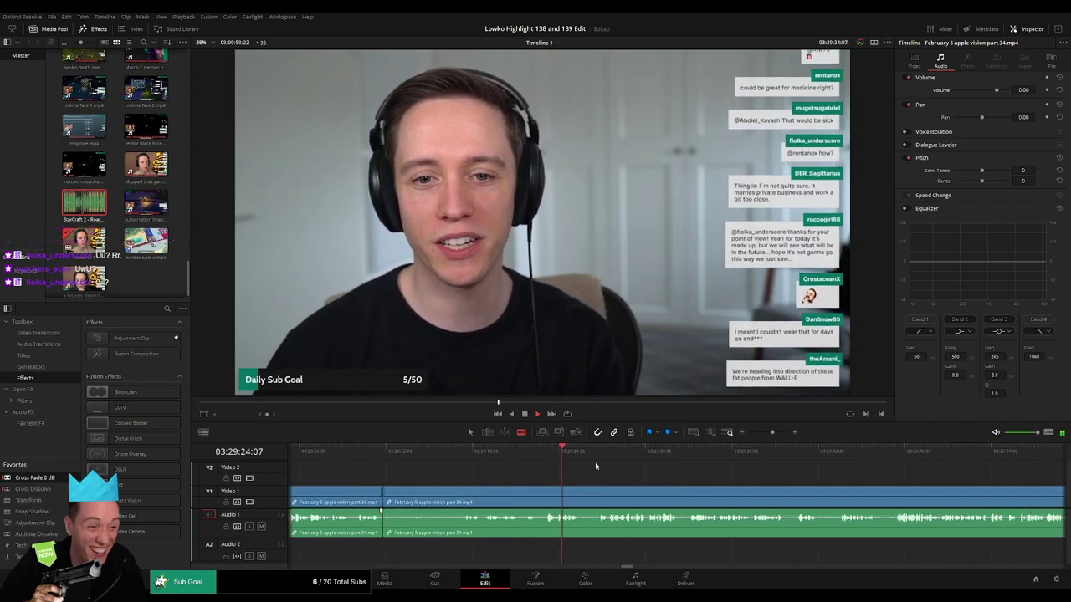
click(598, 458)
click(546, 495)
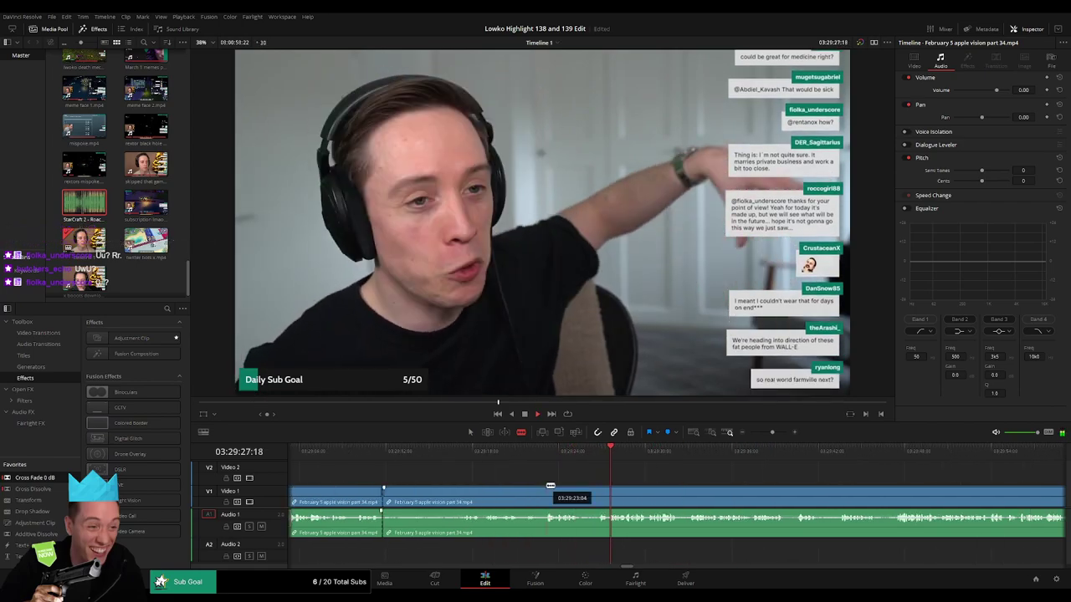
key(a)
click(525, 493)
key(Delete)
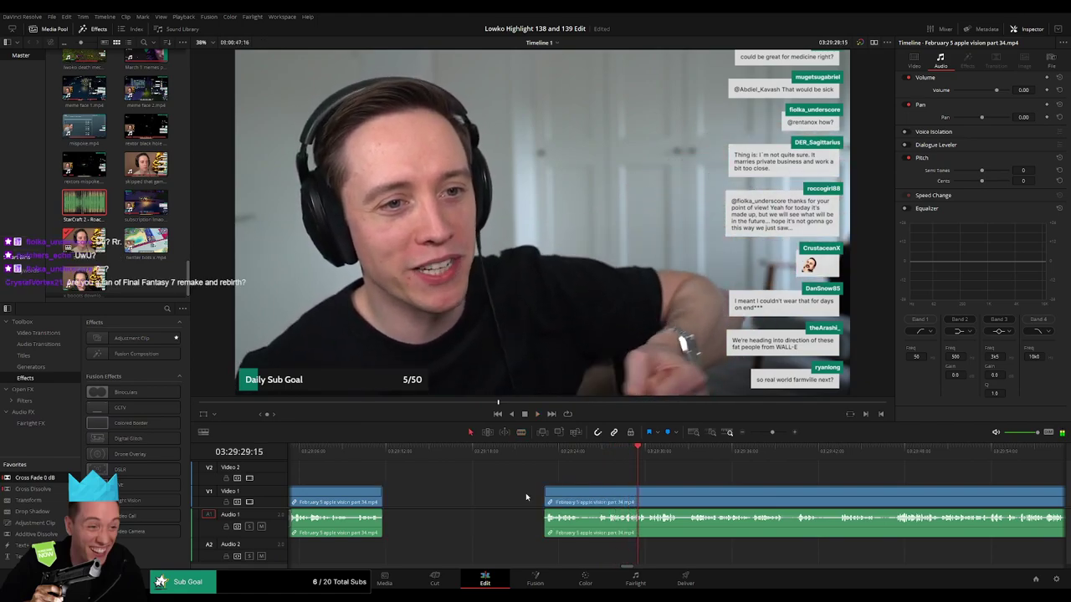
key(space)
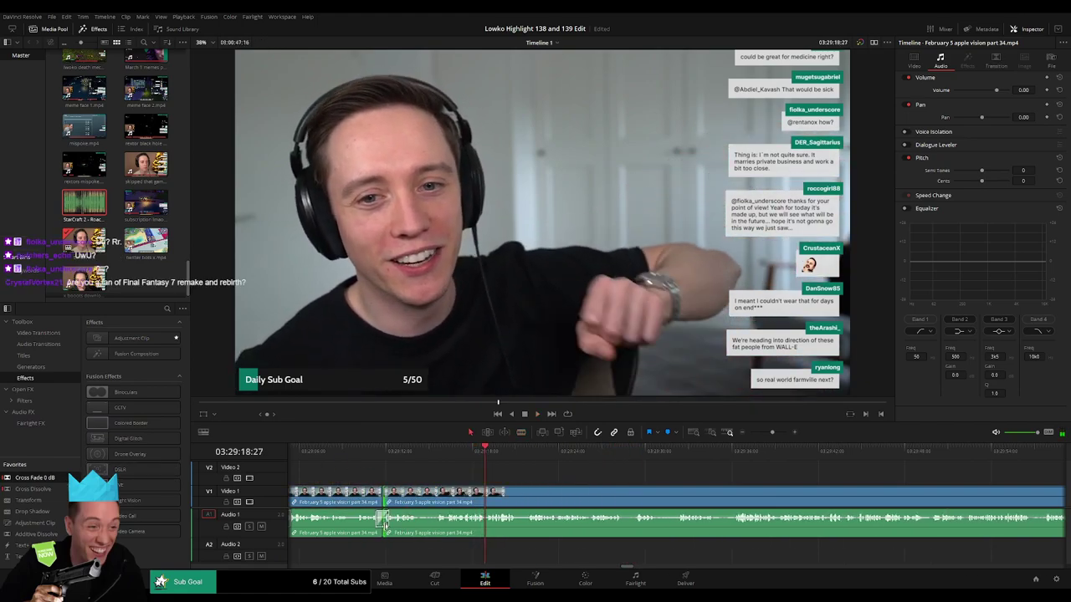
click(377, 452)
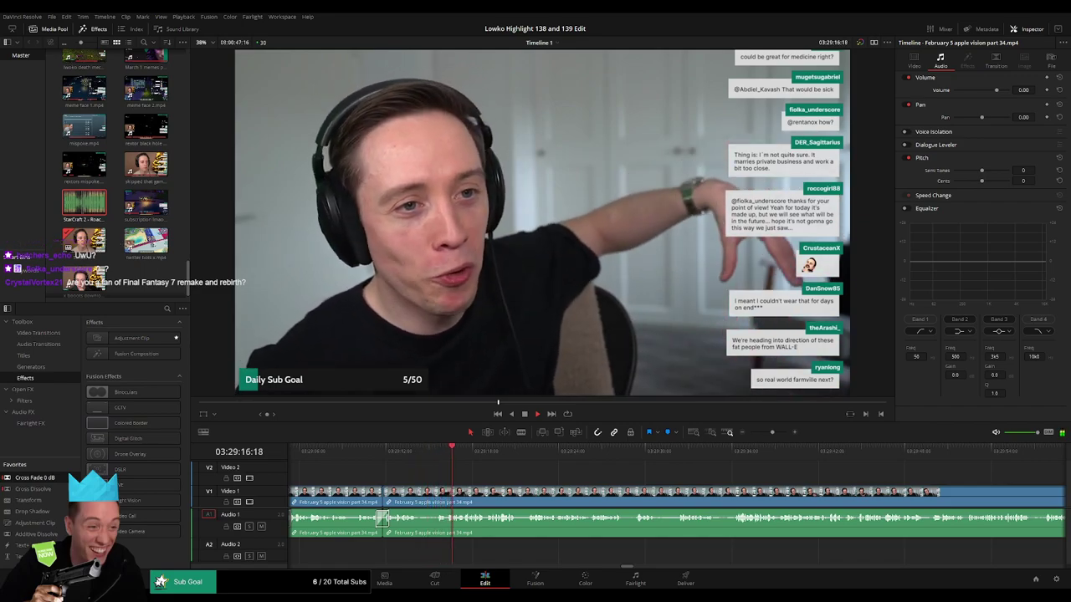
- Ripple-delete the brief section starting at about 03:29:21 and add a Cross Fade 0 dB to the audio join
key(b)
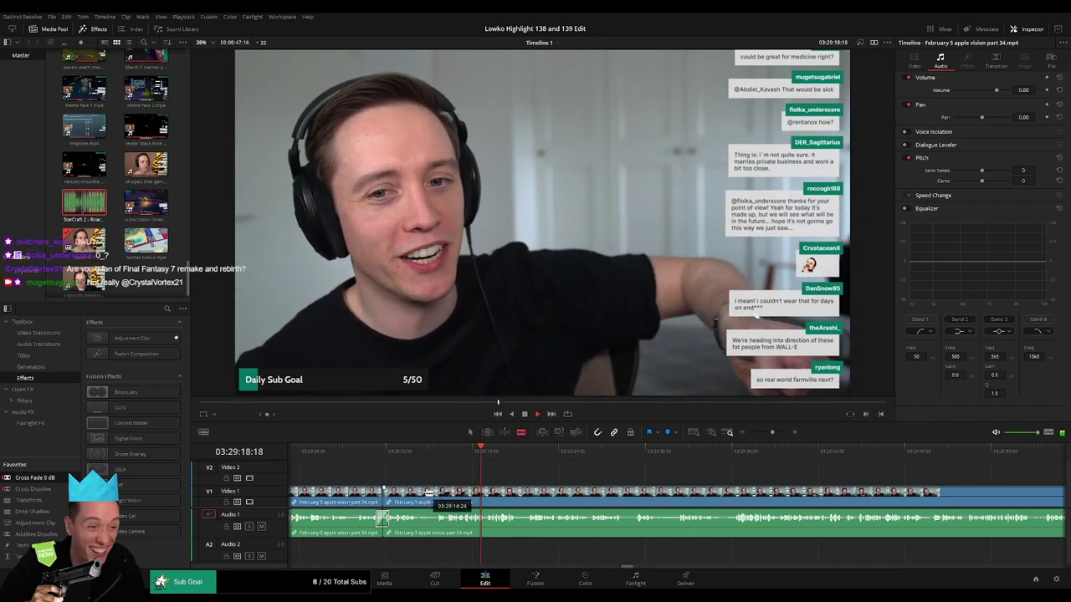
scroll(475, 469, right, 3)
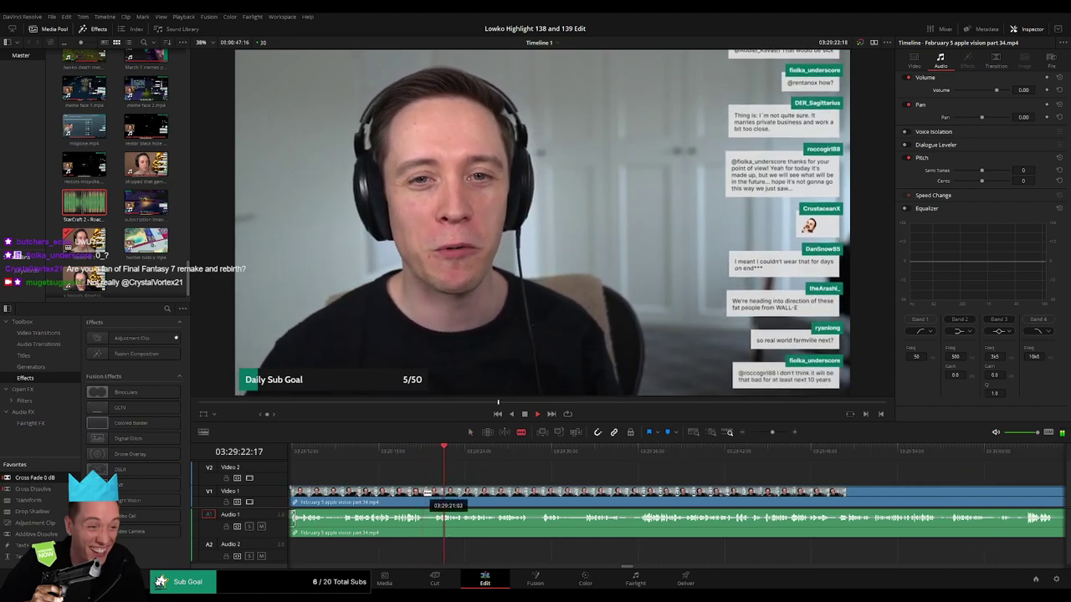
click(425, 493)
click(431, 496)
key(Delete)
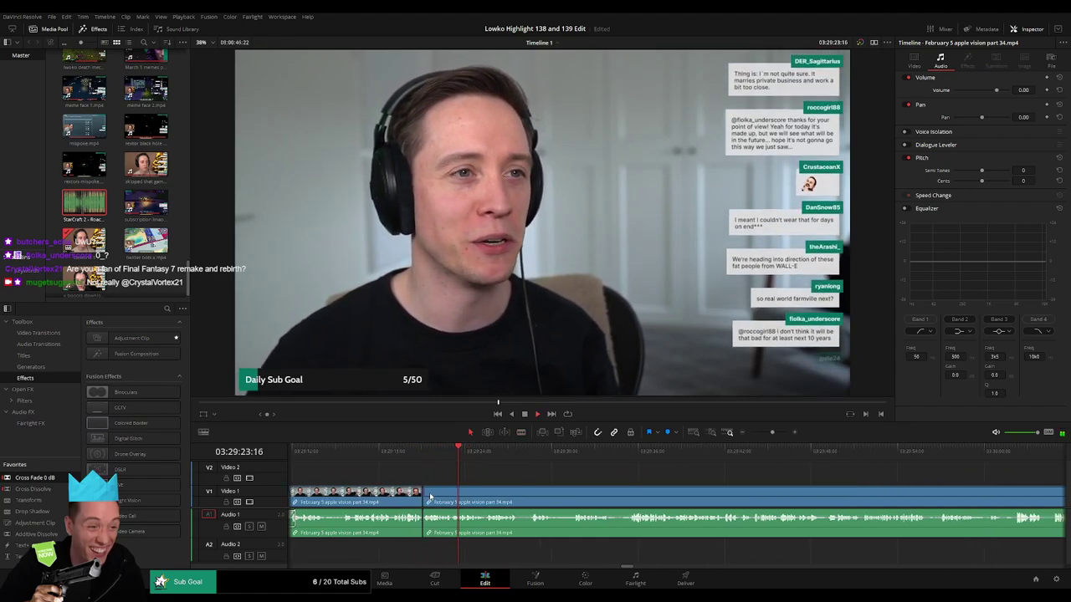
drag(34, 479, 423, 522)
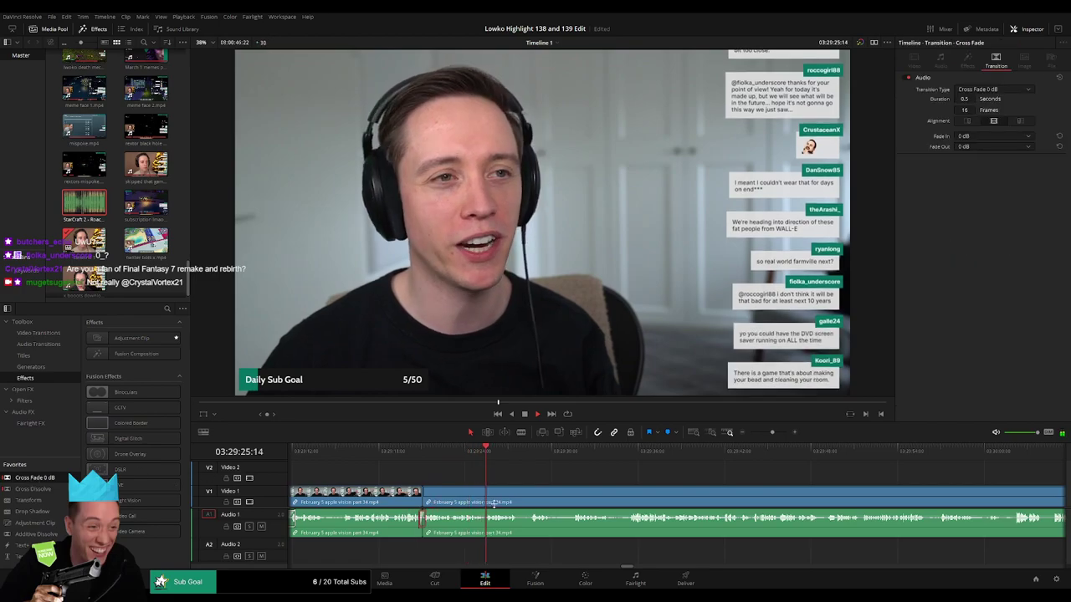
click(425, 463)
click(420, 463)
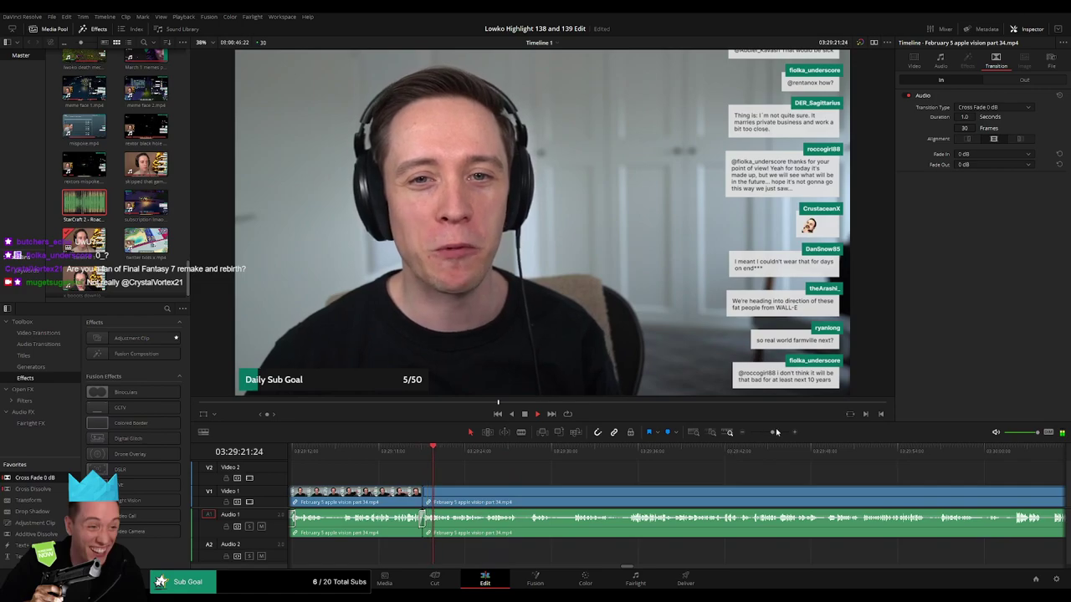
- Split the clip at about 03:29:25:22 and 03:29:26:01 to isolate a short slice of speech
click(777, 431)
drag(802, 480, 467, 473)
scroll(467, 473, right, 2)
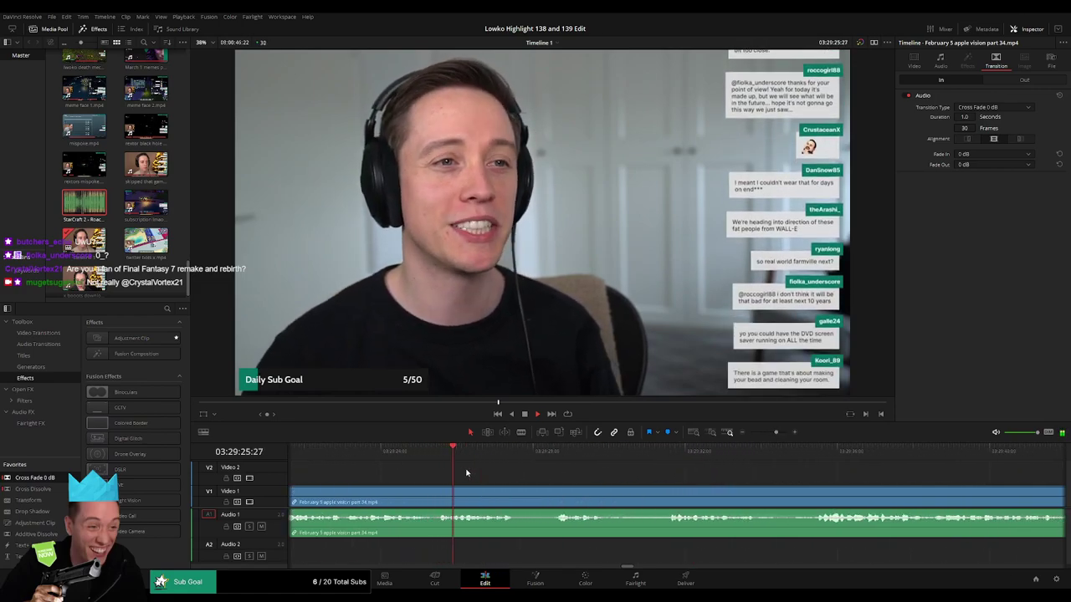
click(425, 458)
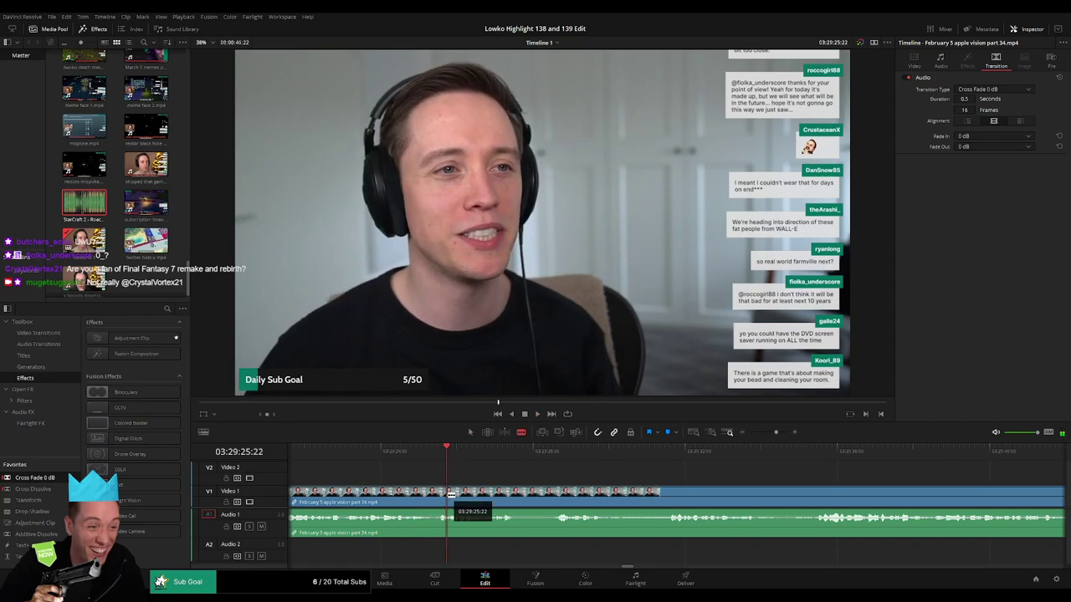
click(451, 495)
key(space)
key(space)
click(452, 458)
key(space)
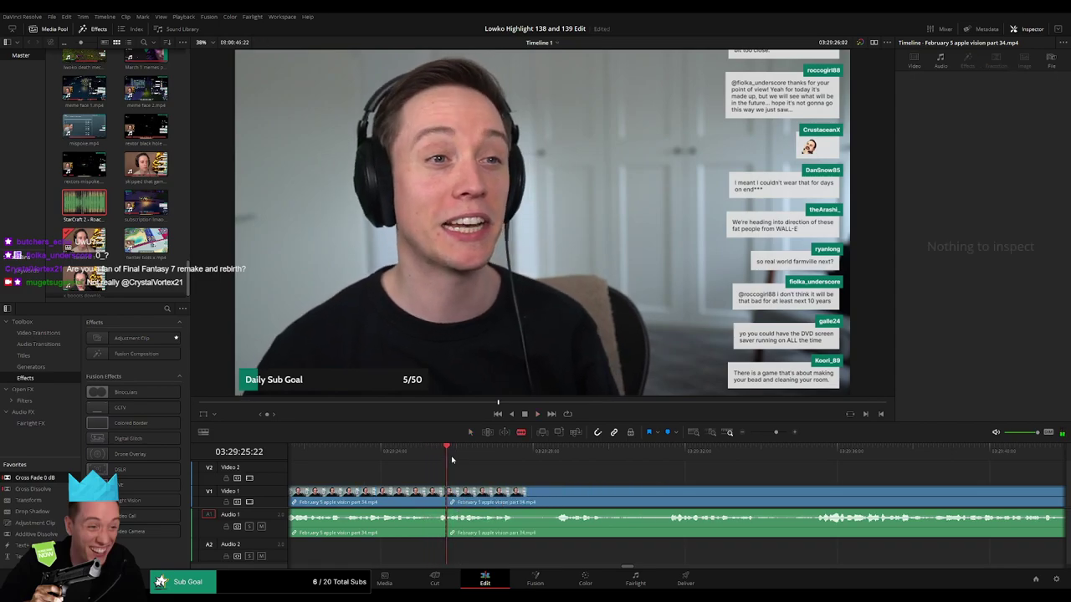
click(462, 505)
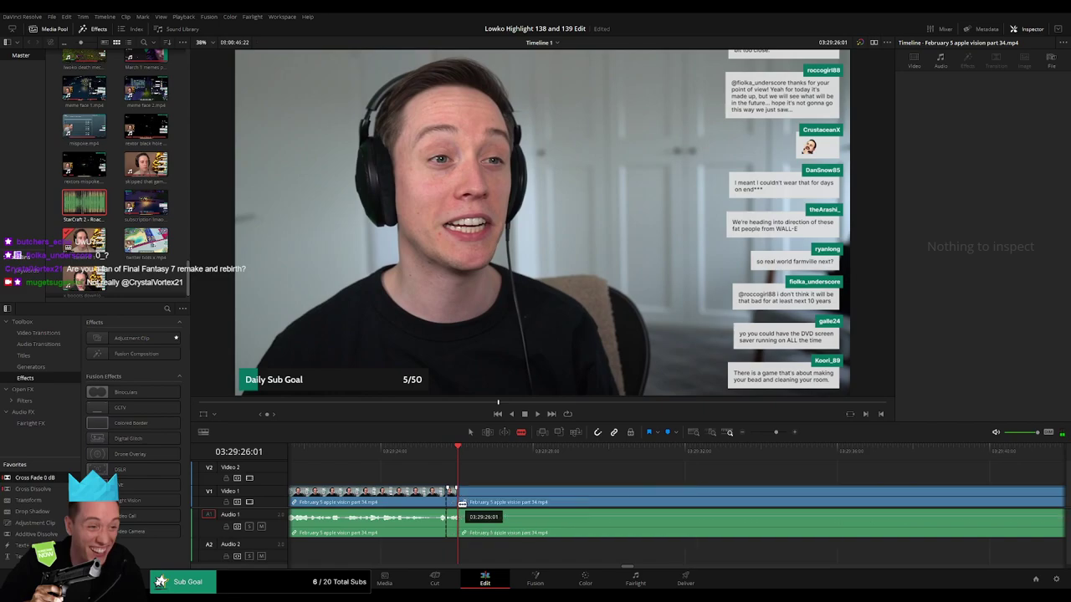
key(space)
key(space)
key(a)
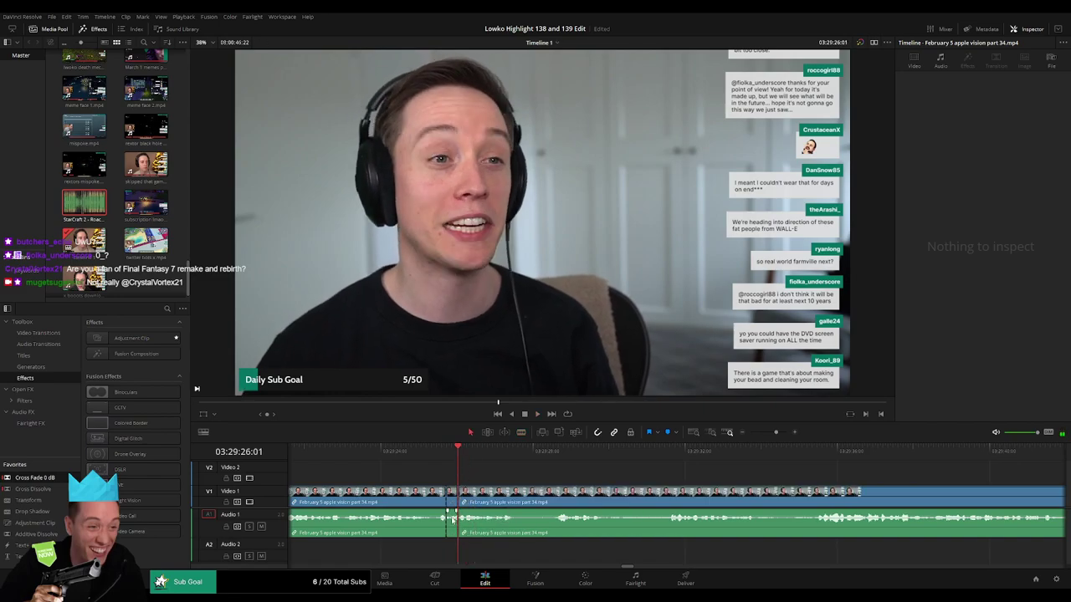
- Place a short excerpt of StarCraft 2 - Roach Quotes.mp3 on Audio 2 beneath the isolated slice, lower its volume and play it back
click(453, 519)
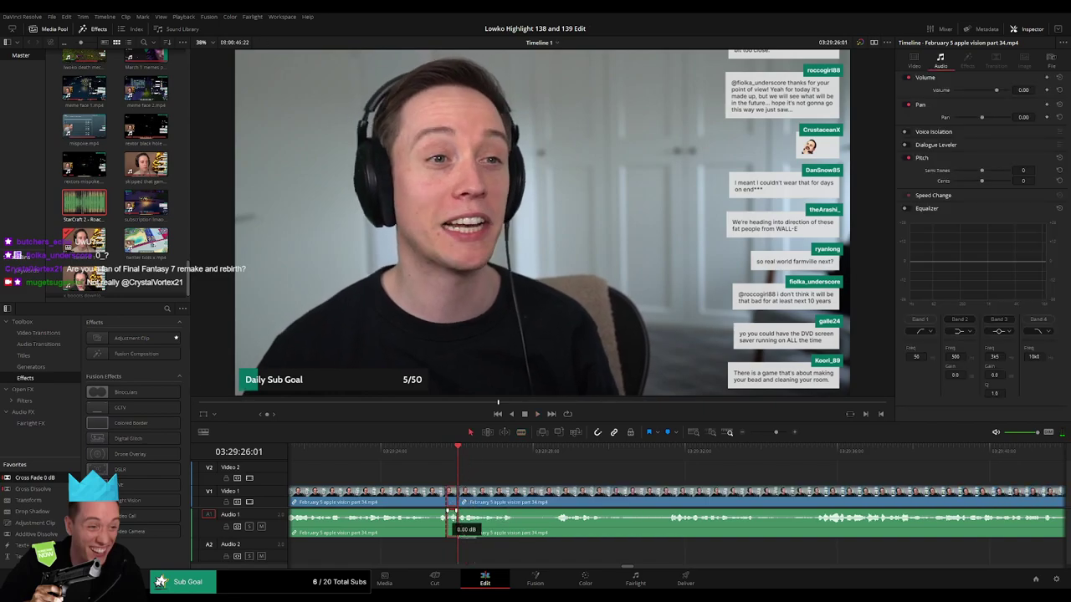
double_click(88, 216)
drag(487, 564, 451, 550)
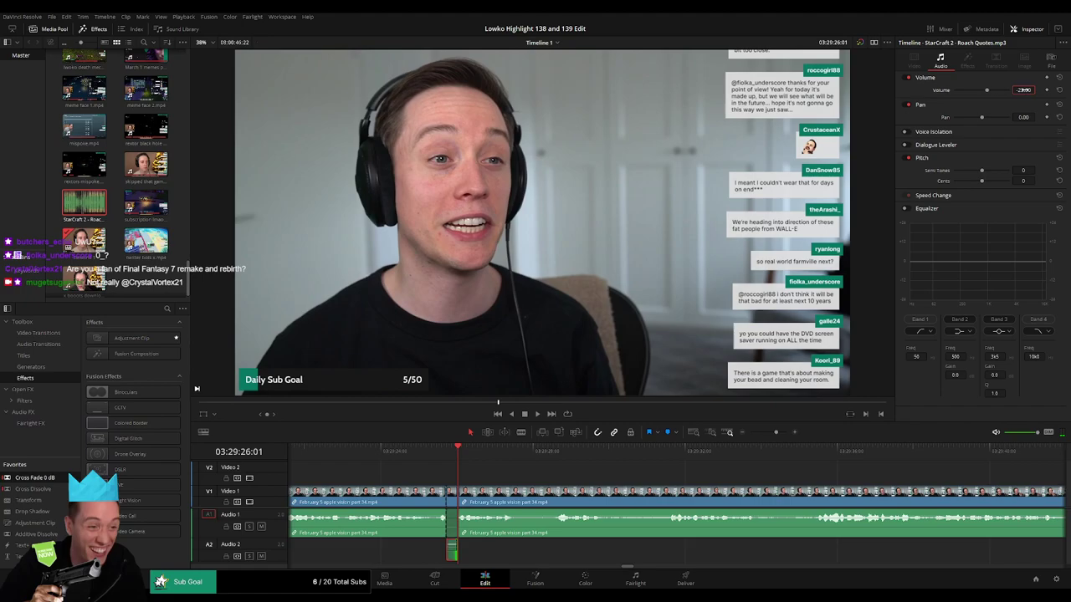
click(545, 478)
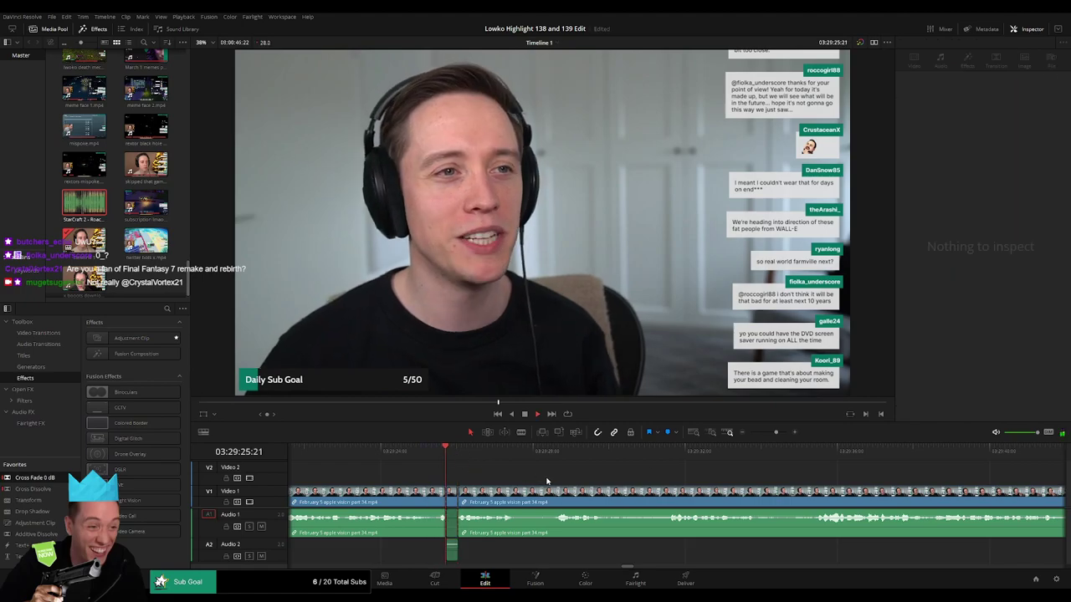
key(space)
- Ripple-delete the section from about 03:29:30 to 03:29:31 and crossfade the audio join
drag(768, 433, 773, 433)
scroll(498, 468, right, 2)
scroll(497, 468, right, 2)
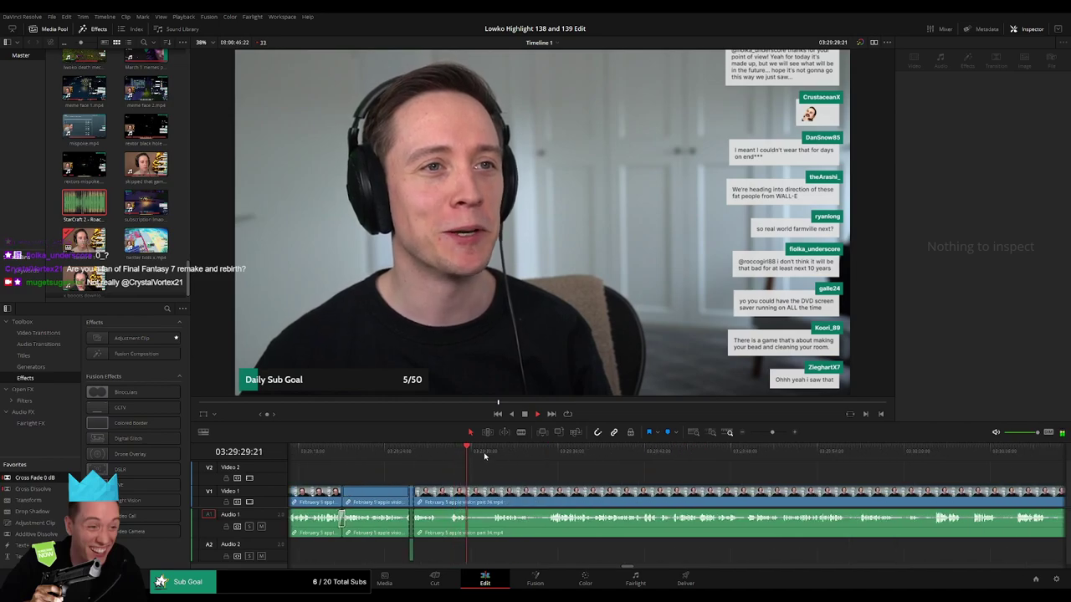
click(483, 486)
click(474, 490)
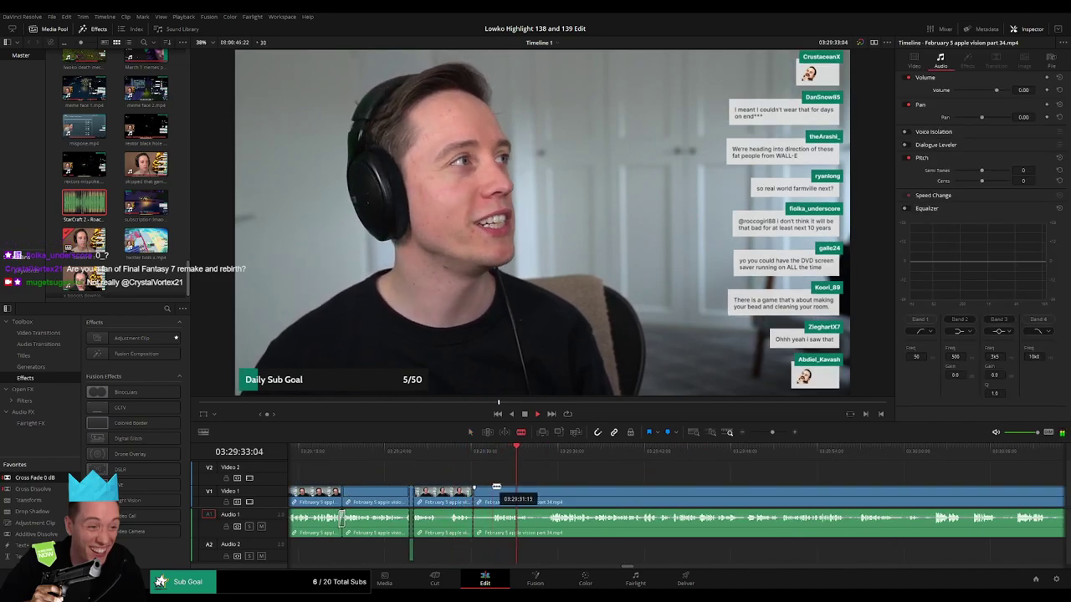
click(497, 487)
key(a)
click(487, 490)
key(Delete)
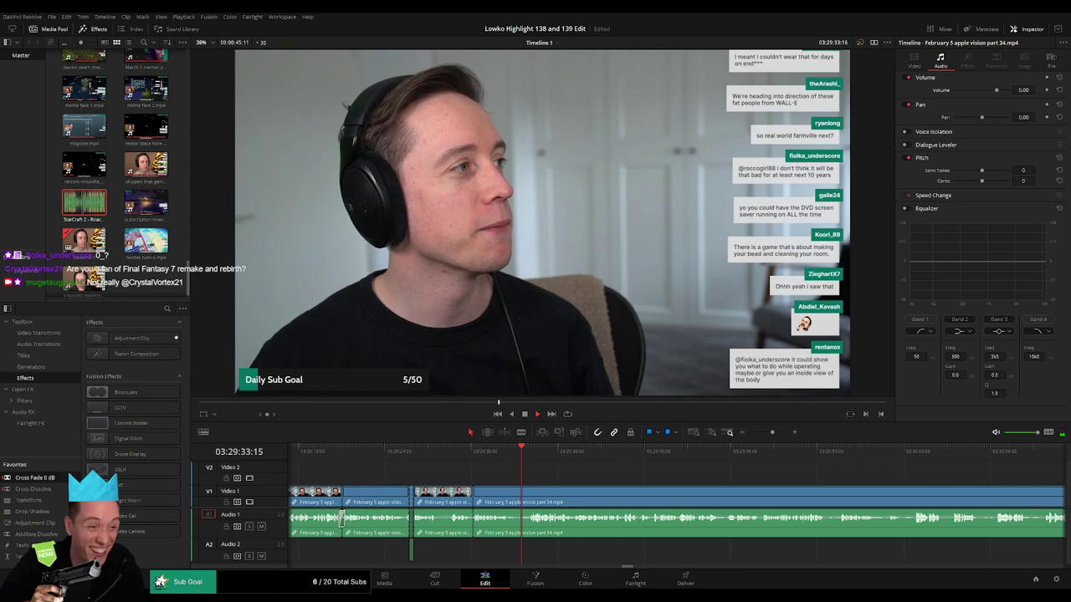
click(476, 529)
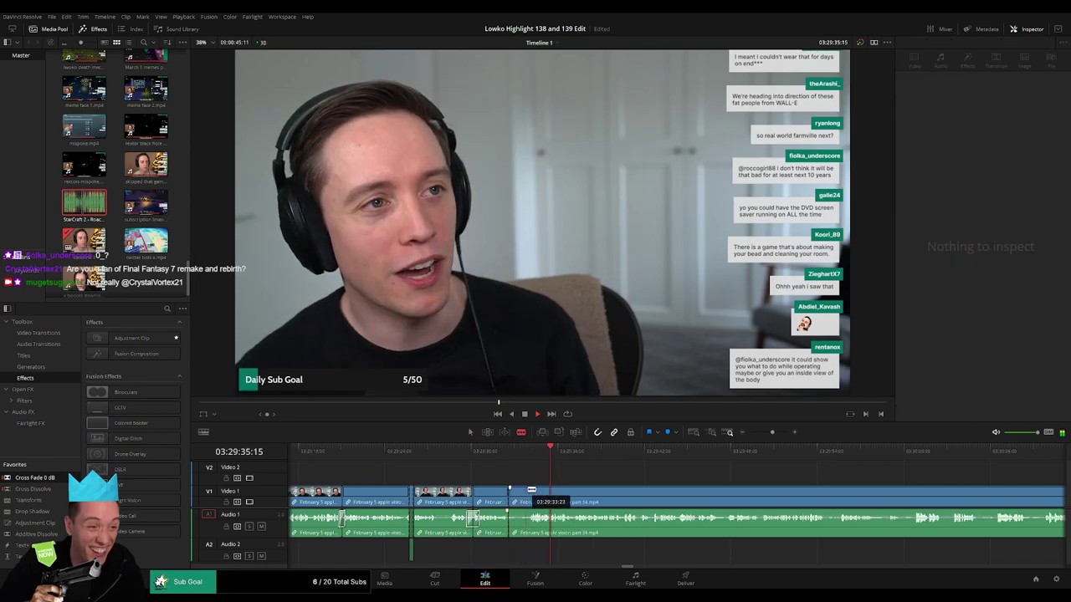
- Ripple-delete the section from about 03:29:33 to 03:29:34 and crossfade the audio join
click(520, 497)
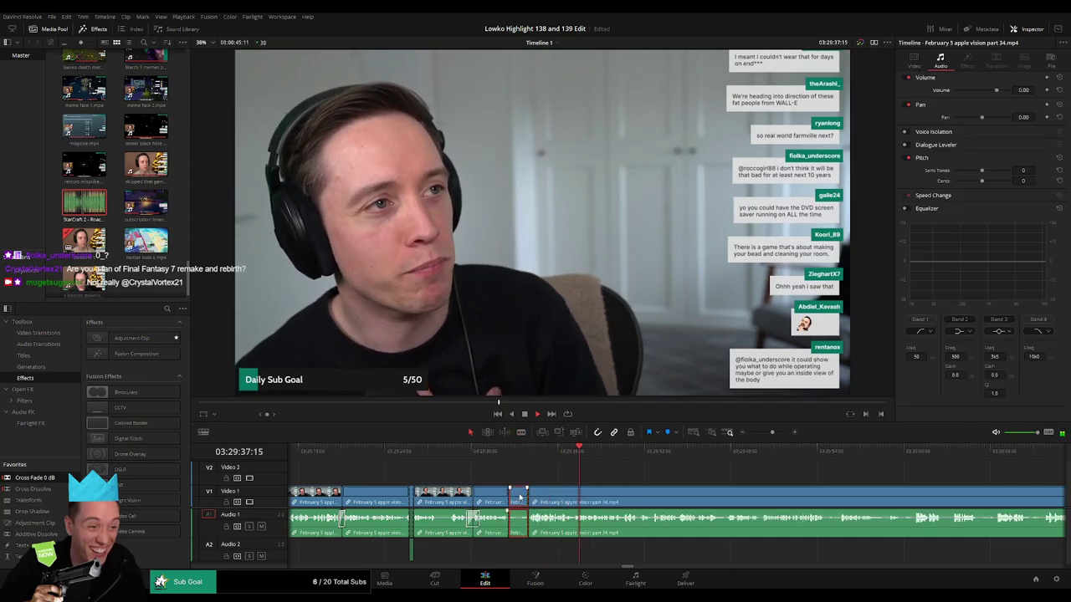
key(Delete)
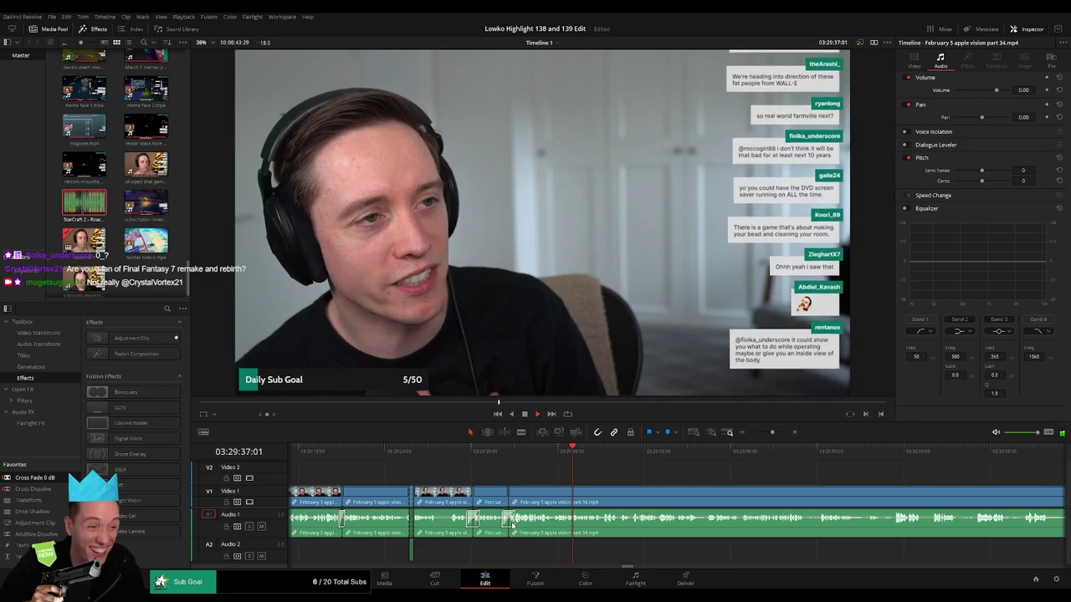
- Play through the Apple Vision footage from about 03:29:37 to 03:30:03, skipping ahead, to check for stretches to cut
drag(701, 489, 481, 476)
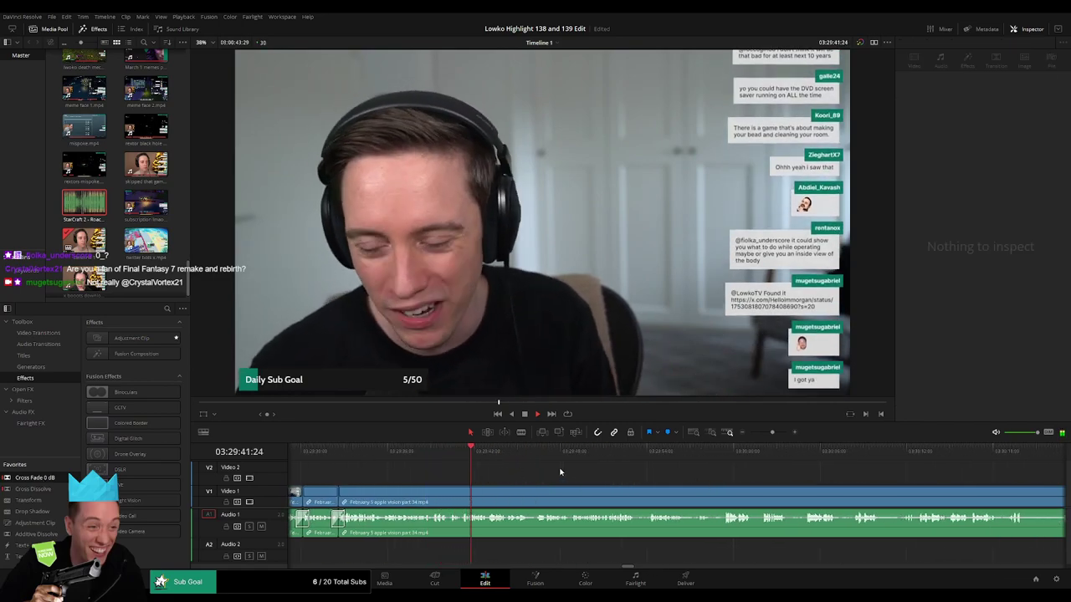
drag(773, 433, 770, 432)
key(space)
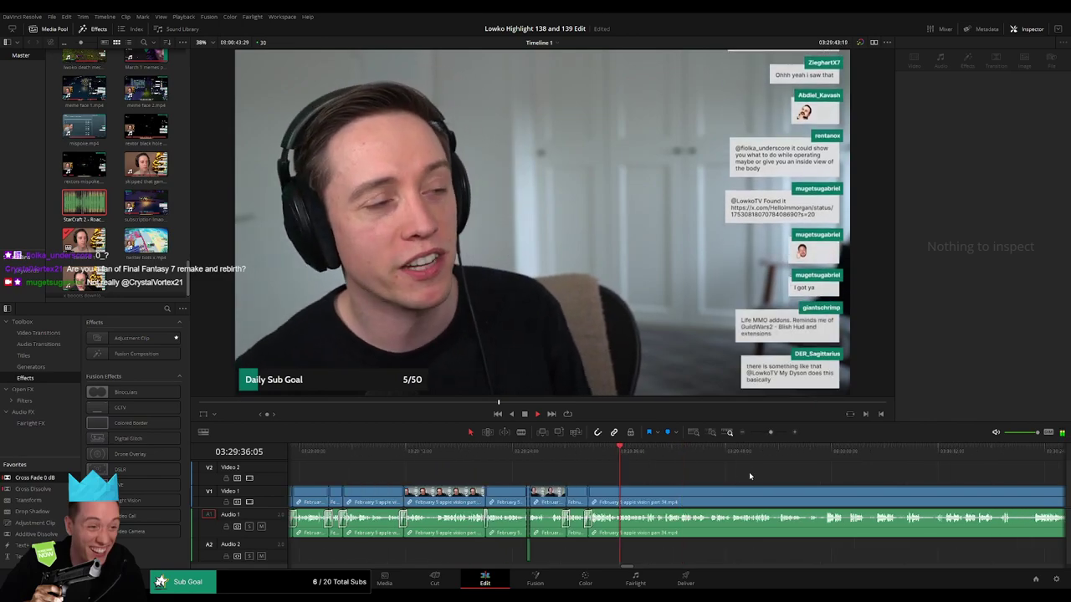
scroll(552, 502, right, 5)
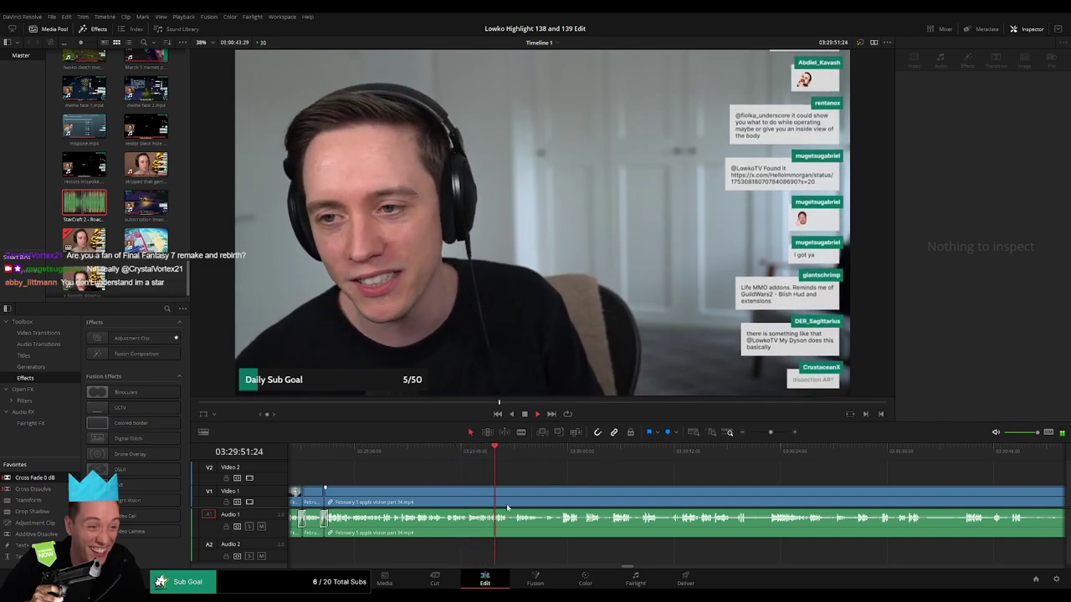
drag(507, 500, 441, 493)
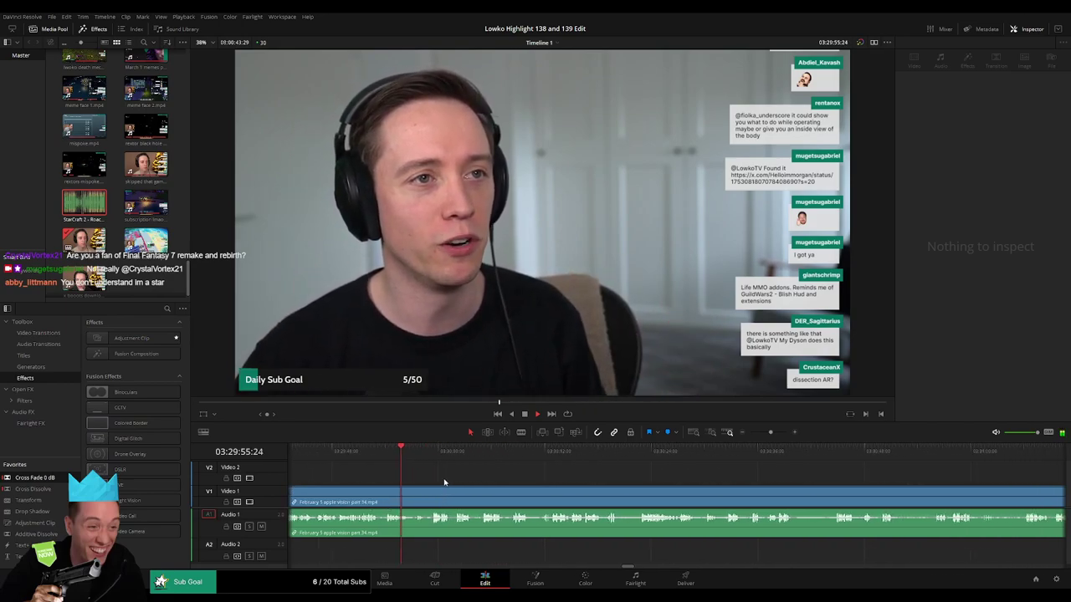
click(413, 456)
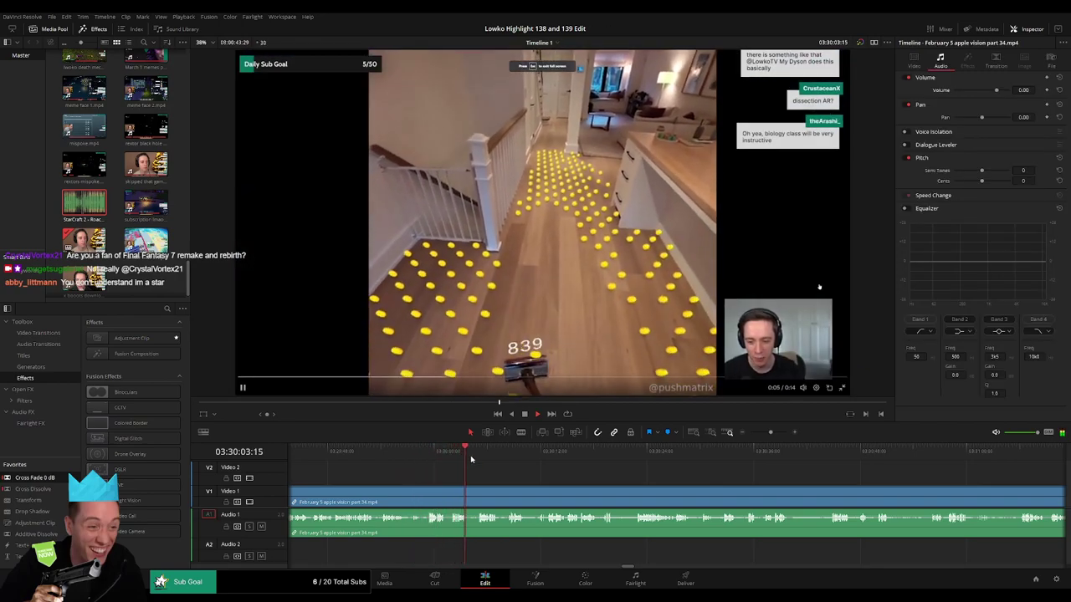
key(b)
click(469, 502)
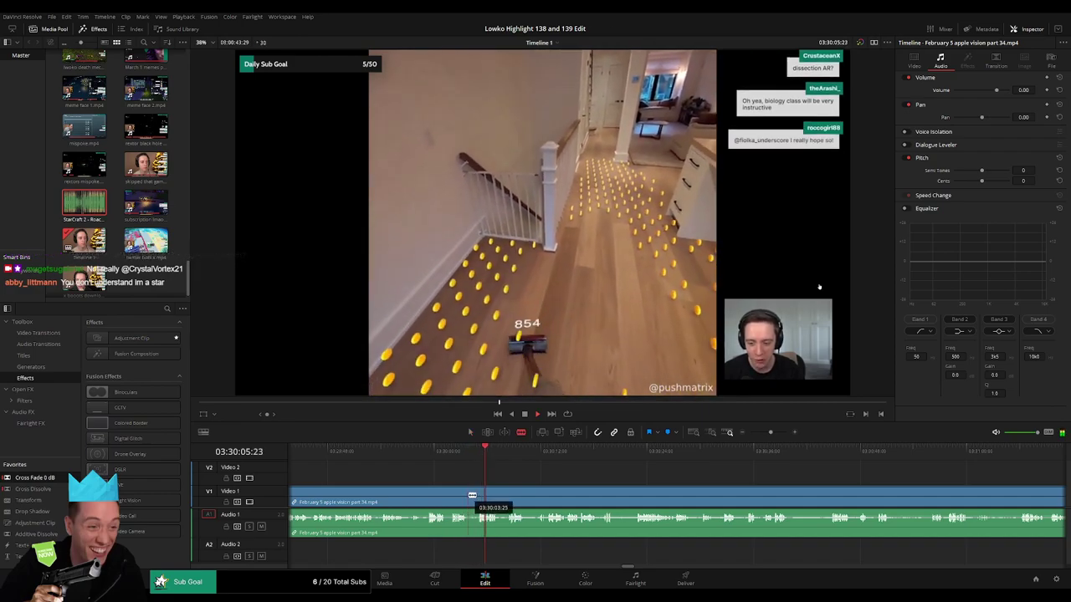
key(ctrl+z)
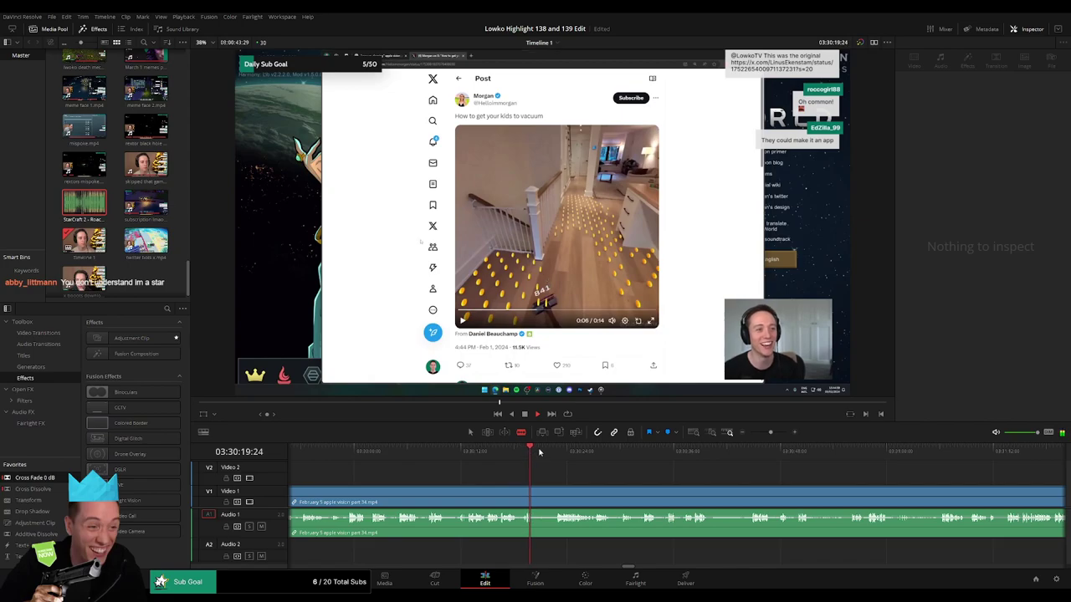
- Ripple-delete the section from about 03:30:20 to 03:30:23 and crossfade the audio join
click(538, 495)
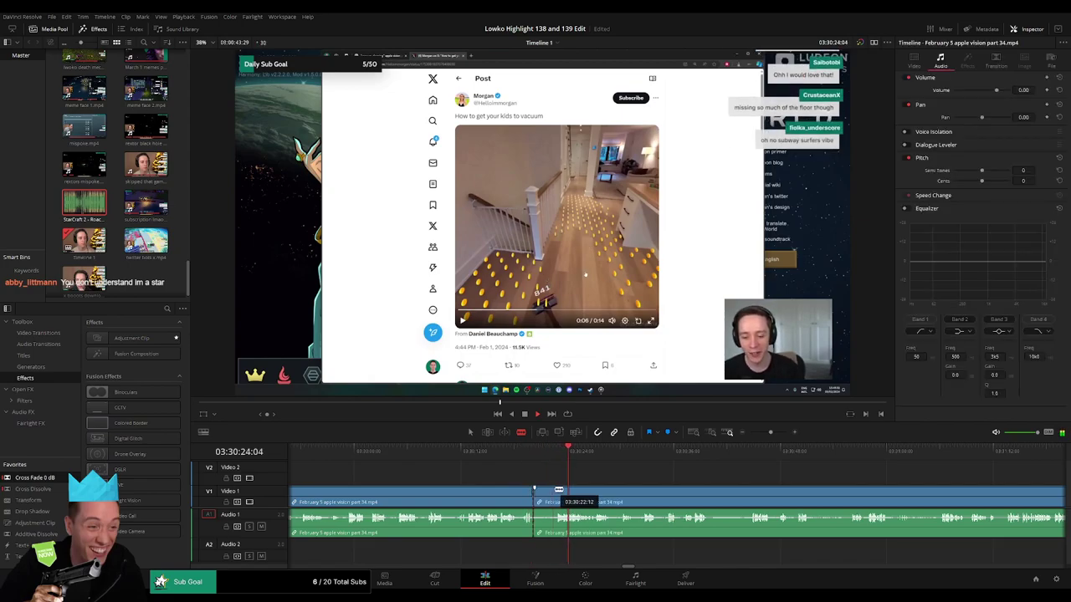
click(561, 490)
key(a)
click(546, 498)
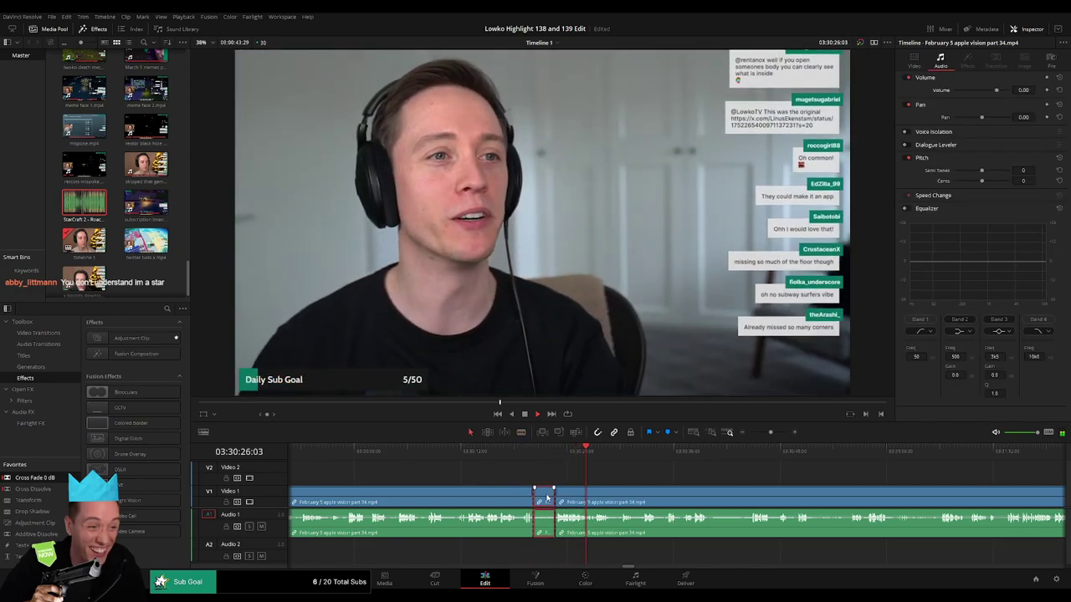
key(Delete)
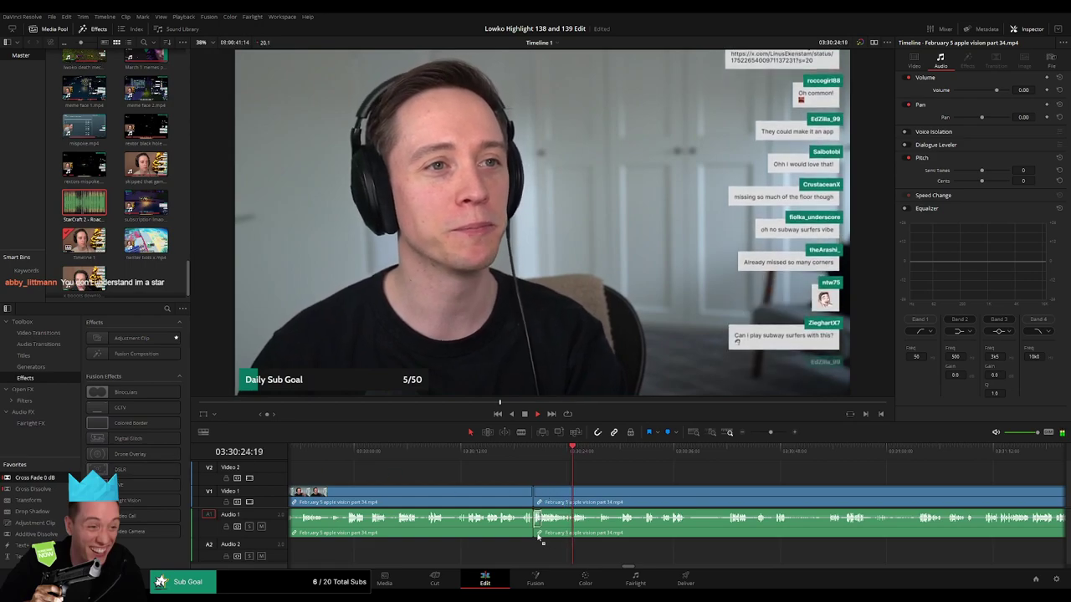
- Ripple-delete the section from about 03:30:29 to 03:30:30 and crossfade the audio join
click(605, 485)
click(599, 455)
scroll(514, 466, right, 3)
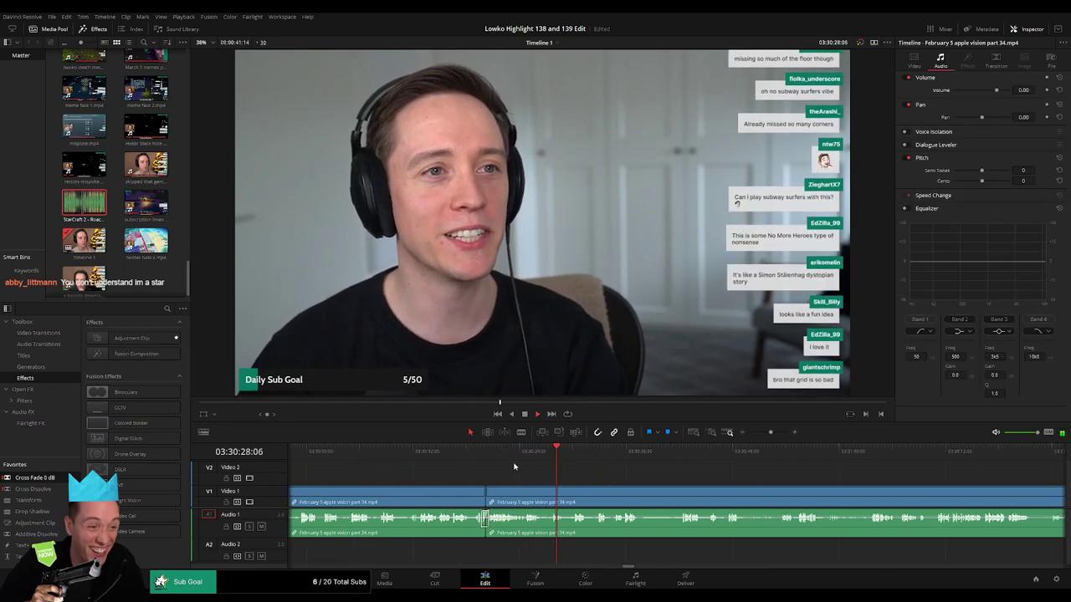
click(491, 457)
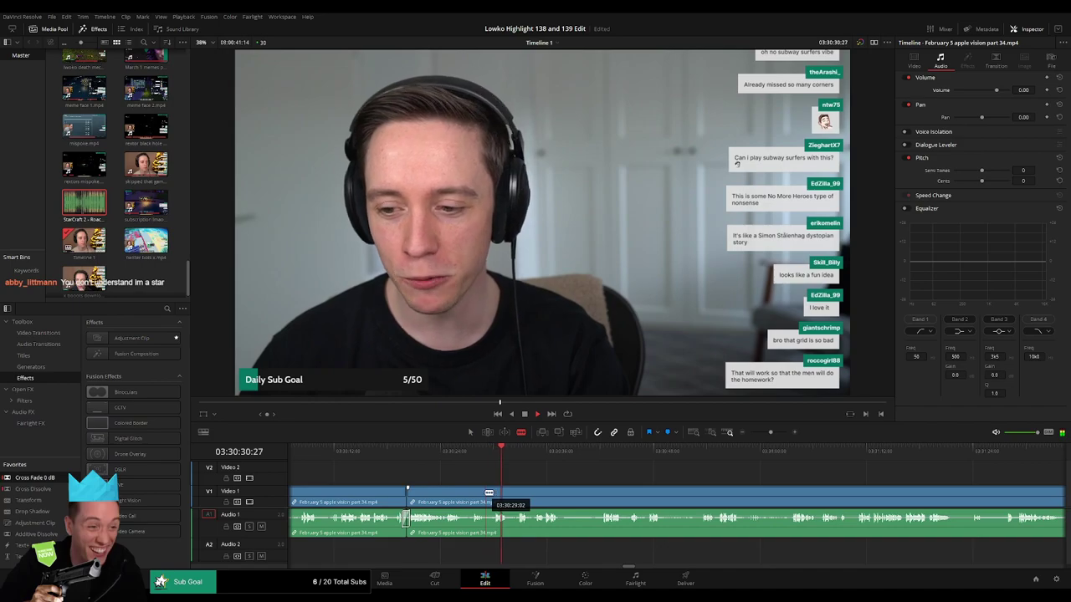
click(486, 493)
click(495, 493)
key(a)
click(489, 499)
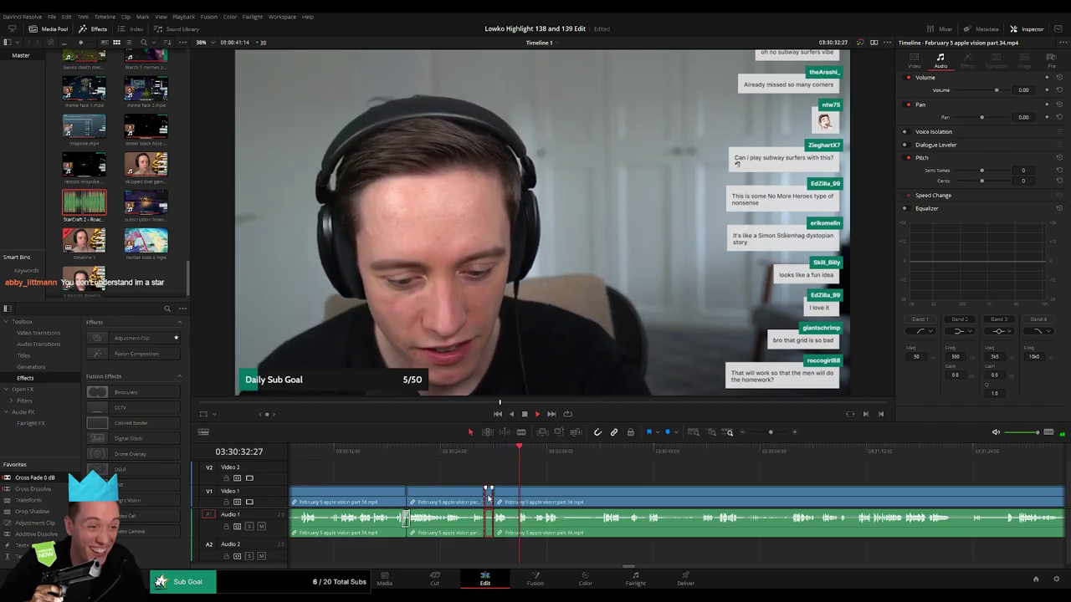
key(Delete)
drag(9, 479, 359, 490)
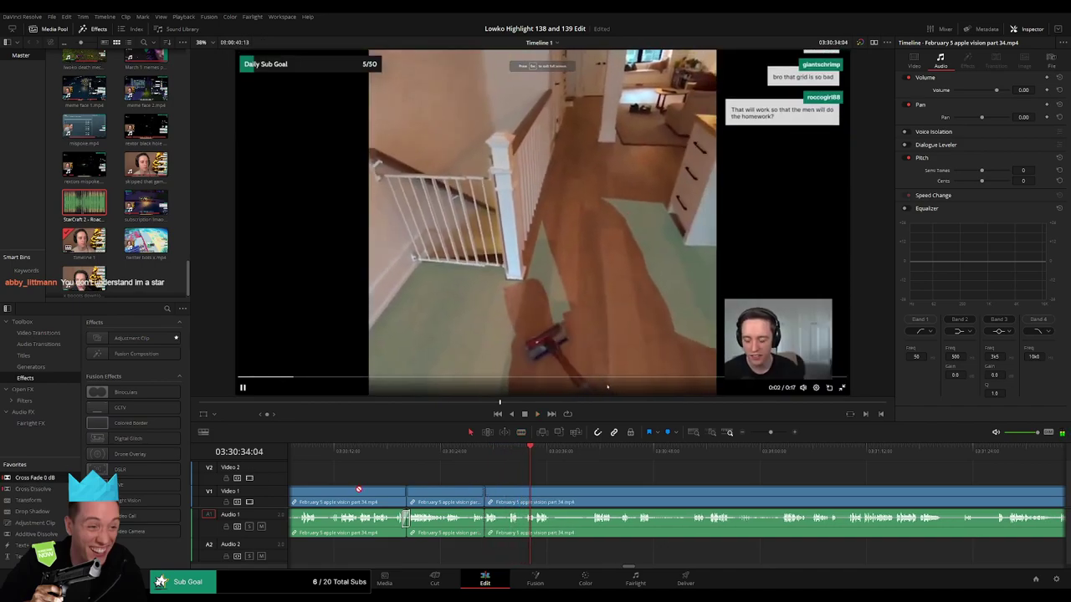
- Ripple-delete the section from about 03:30:59 to 03:31:02 in the vacuuming footage and crossfade the audio join
click(504, 457)
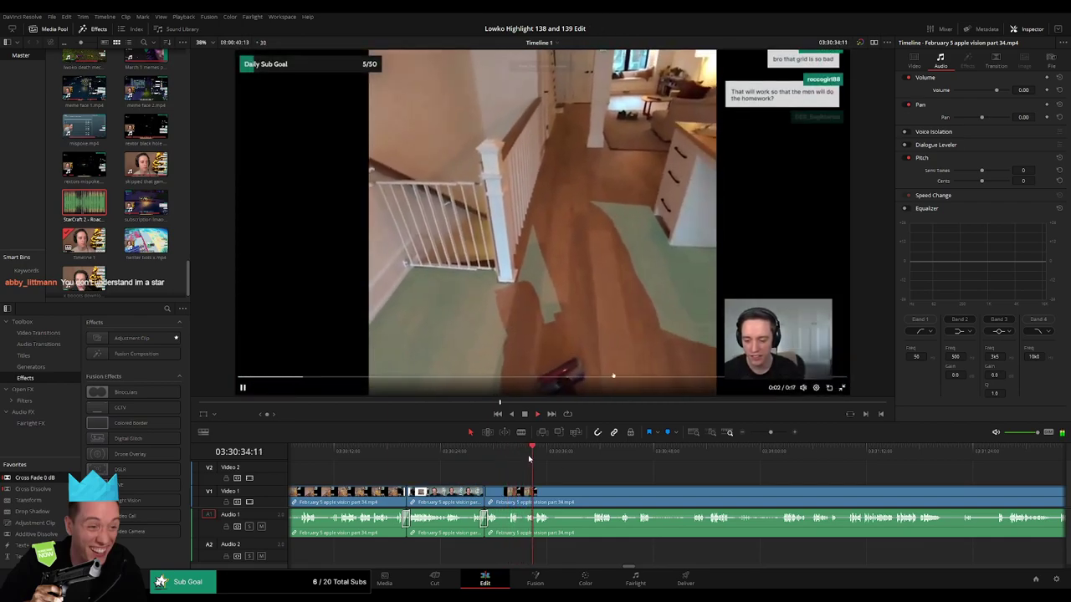
drag(584, 471, 524, 475)
scroll(522, 475, right, 3)
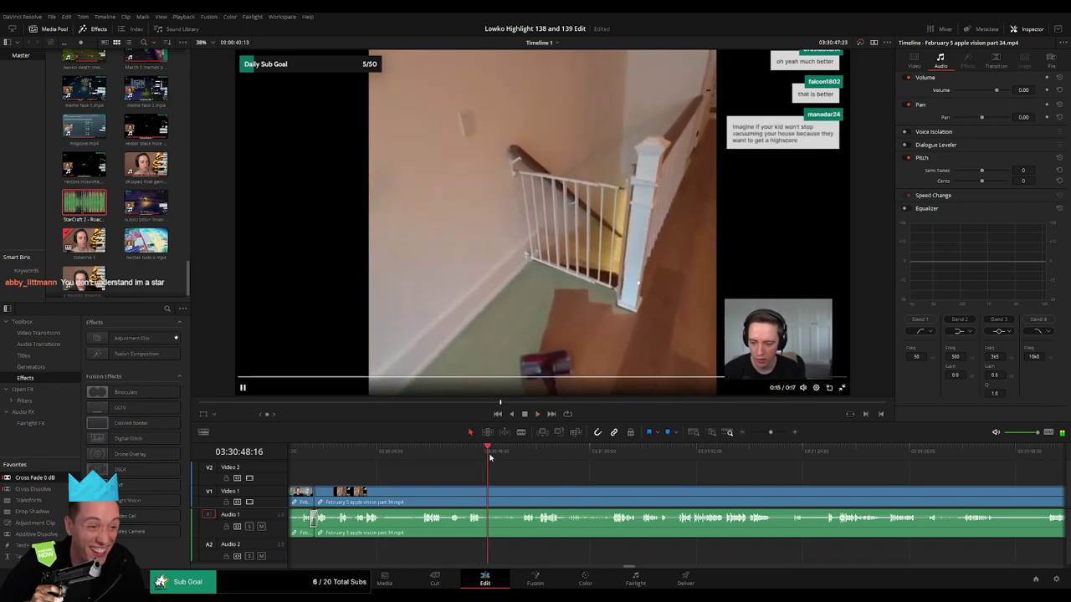
drag(490, 456, 522, 456)
scroll(577, 477, right, 3)
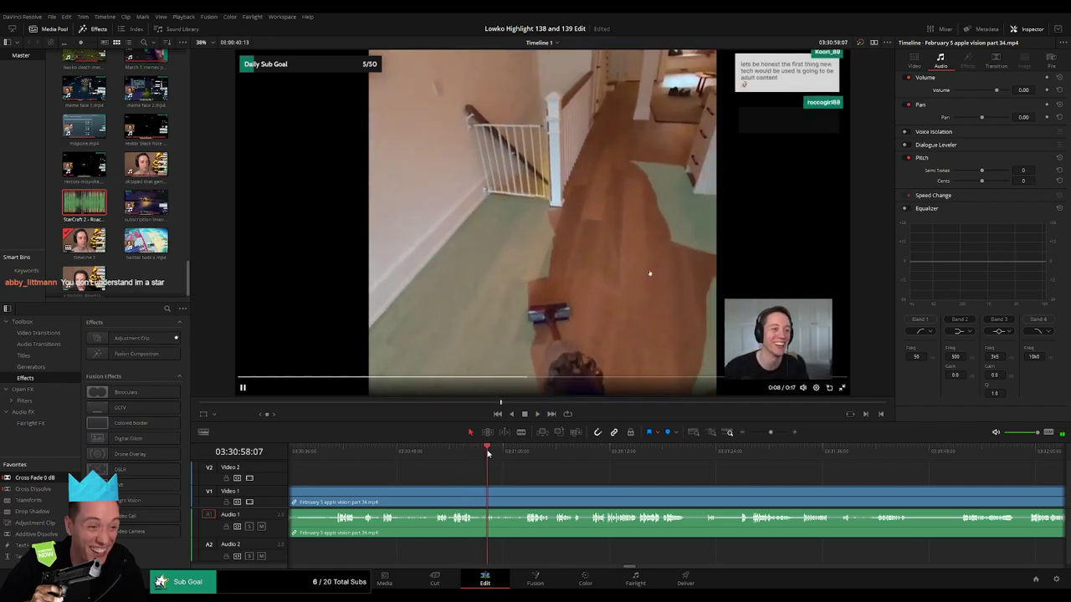
click(523, 452)
key(b)
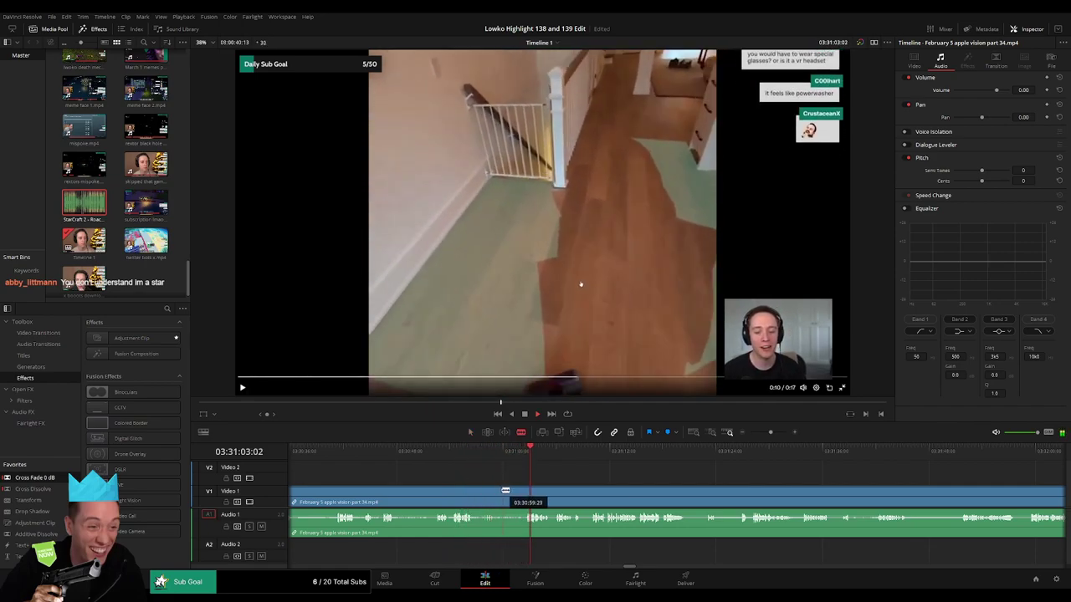
click(501, 494)
click(523, 493)
key(a)
click(515, 493)
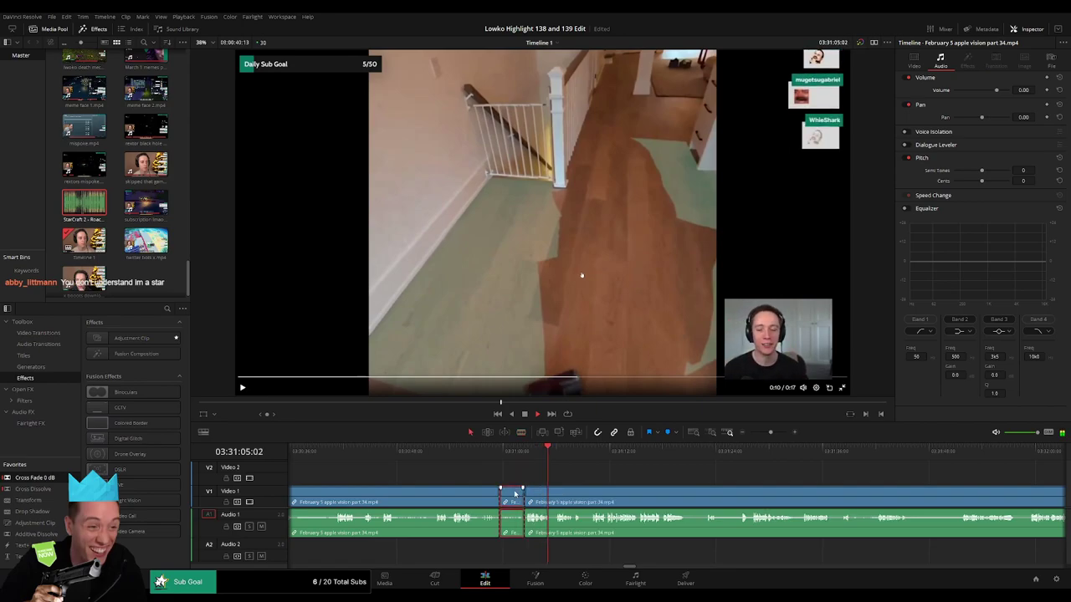
key(Delete)
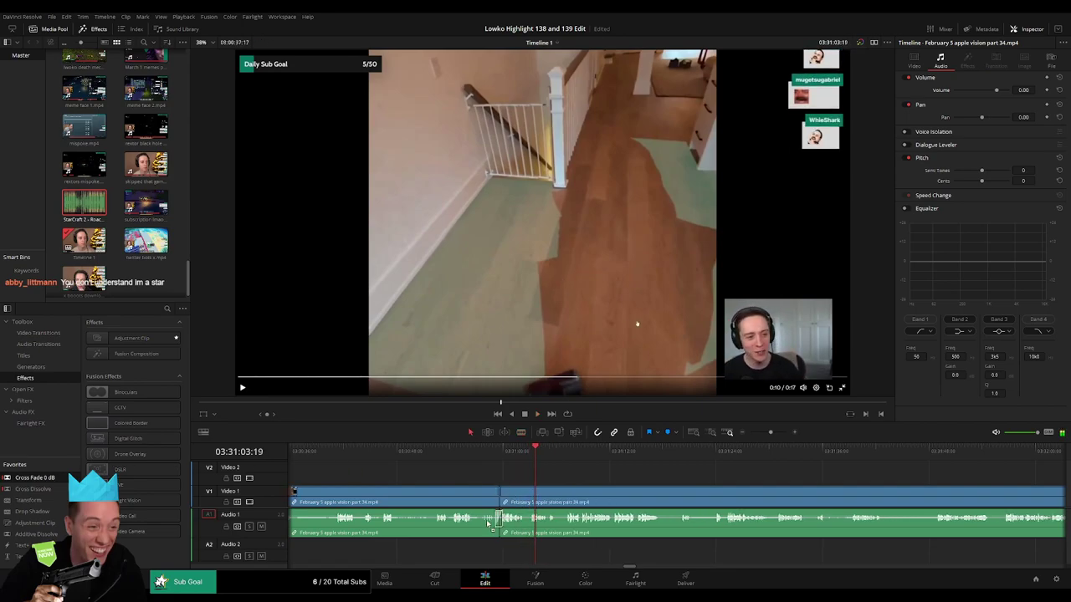
- Ripple-delete the section from about 03:31:06 to 03:31:07 and crossfade the audio join
scroll(448, 485, right, 3)
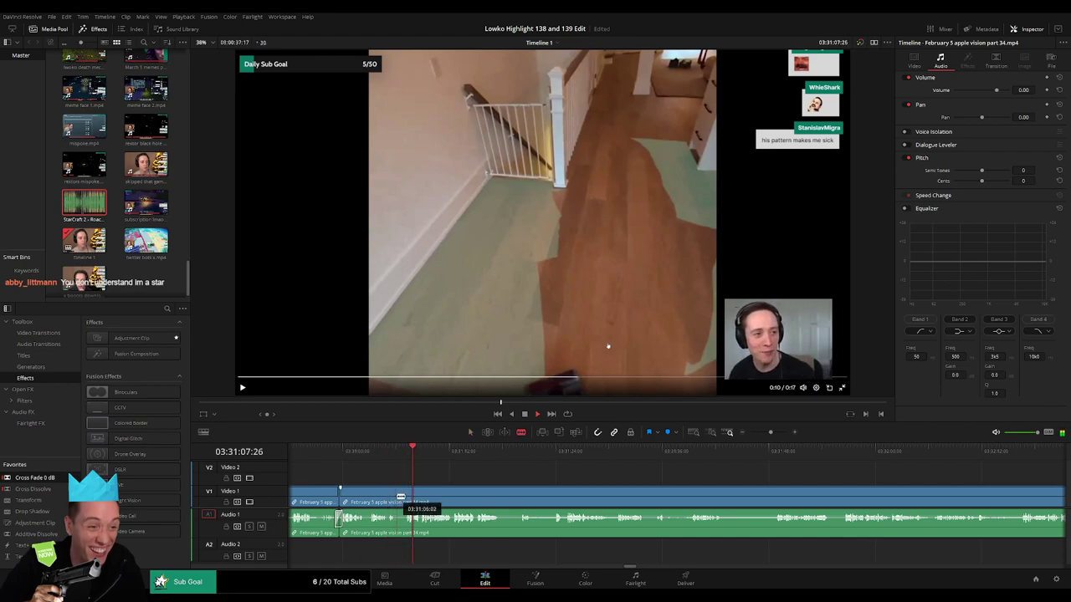
click(406, 494)
key(a)
click(401, 494)
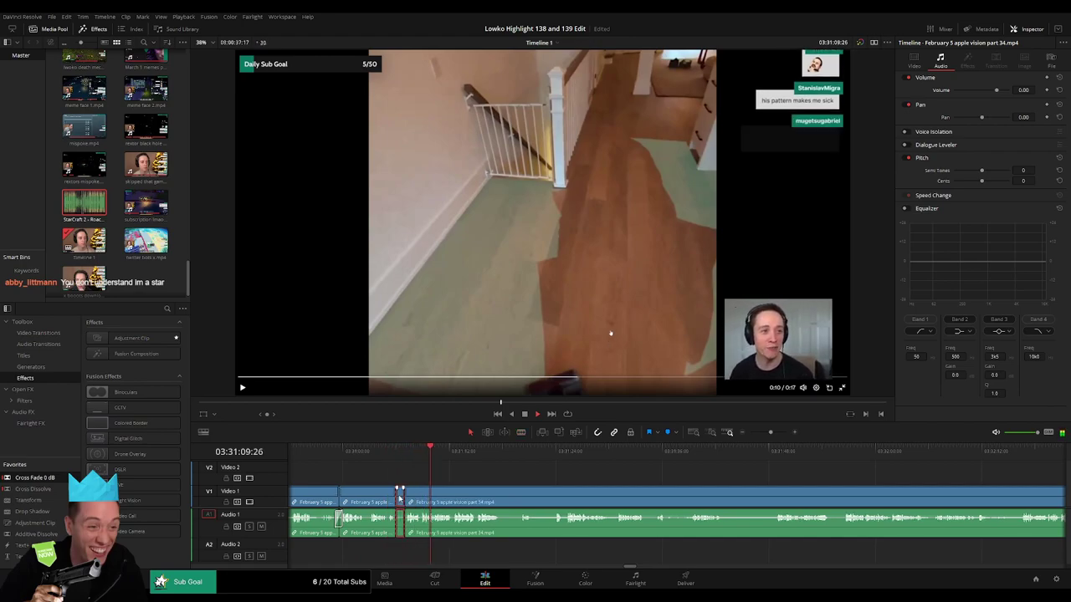
key(Delete)
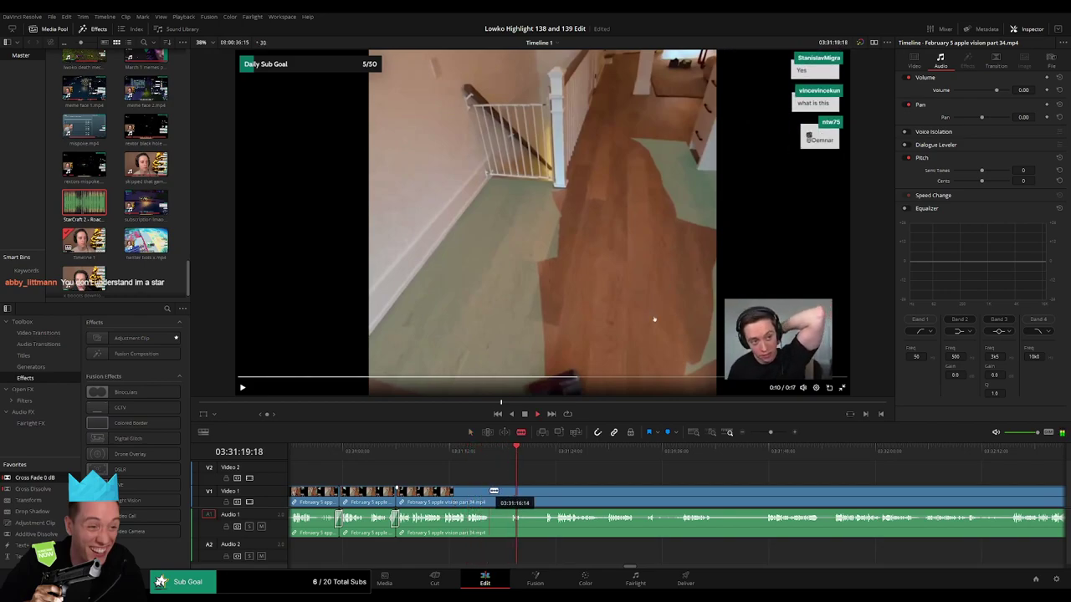
- Ripple-delete the section from about 03:31:16 to 03:31:19 and crossfade the audio join
click(512, 492)
key(a)
click(503, 495)
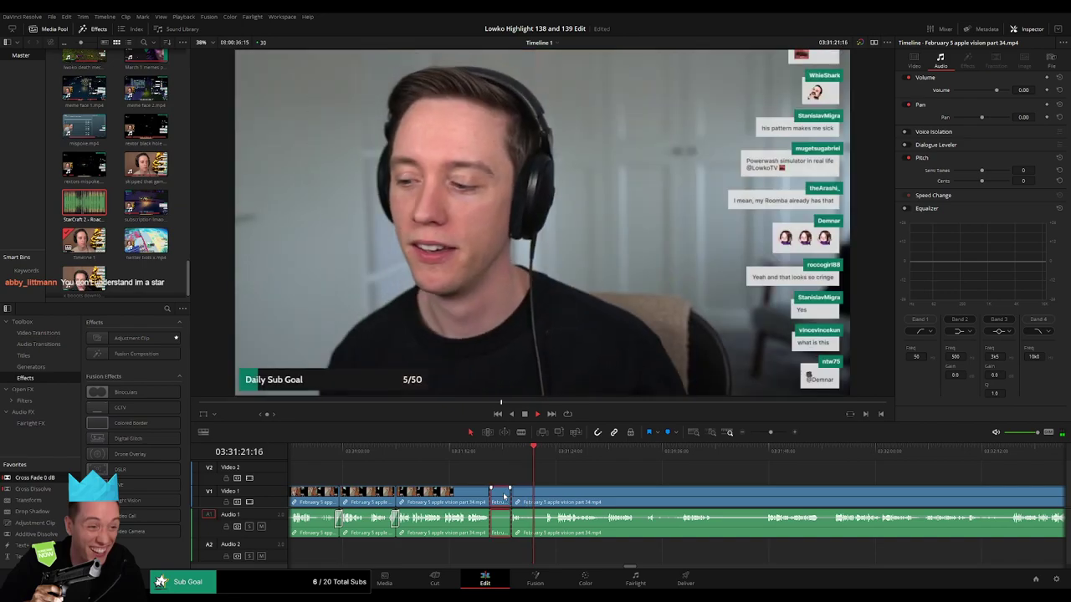
key(Delete)
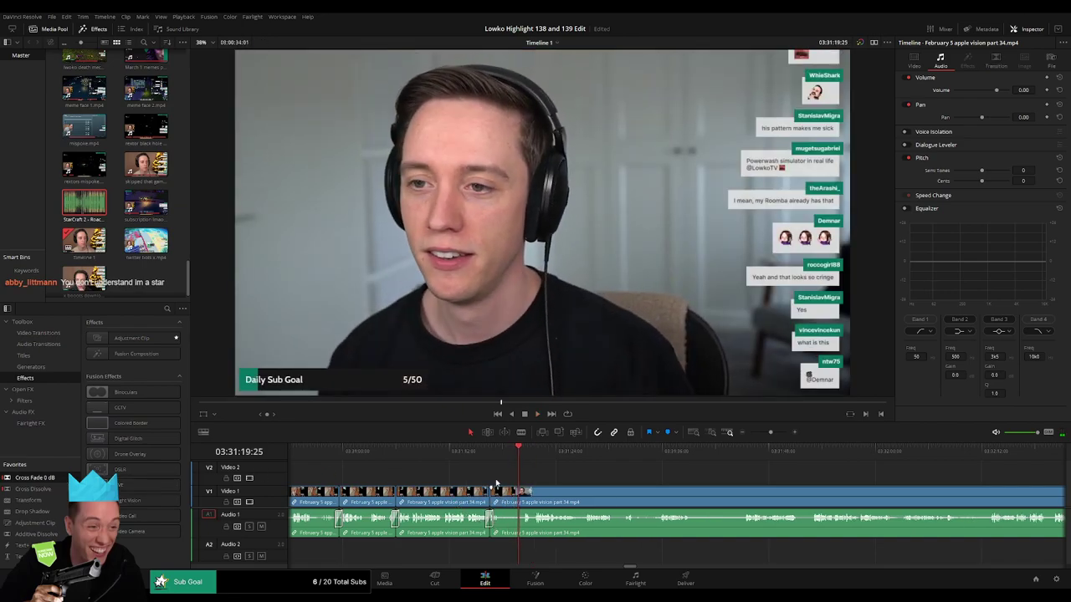
- Ripple-delete the section from 03:31:17:20 to about 03:31:20, crossfade the audio join and play on
key(b)
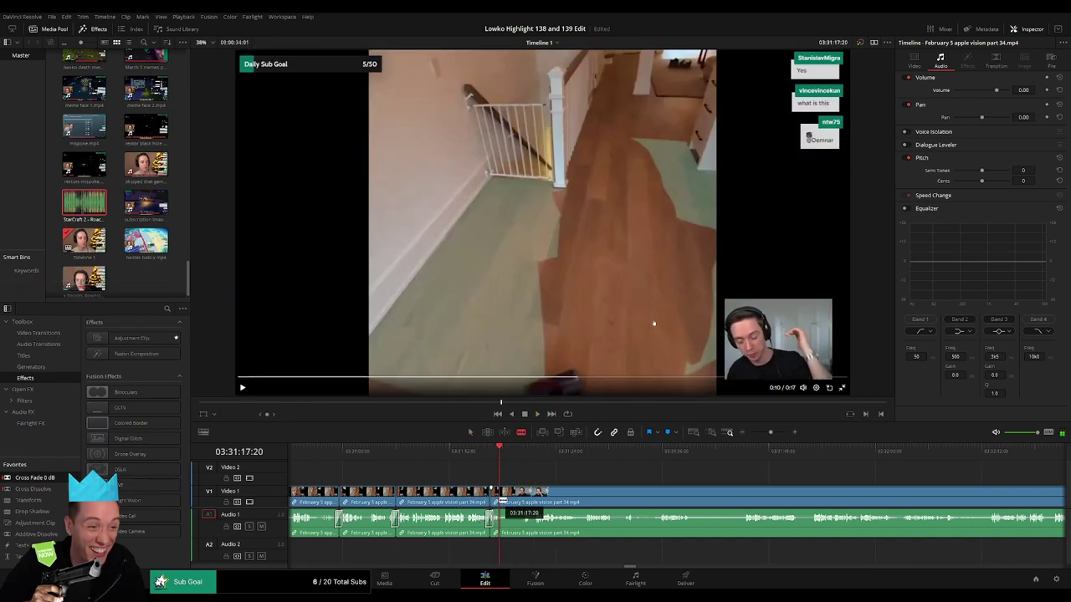
click(522, 496)
key(a)
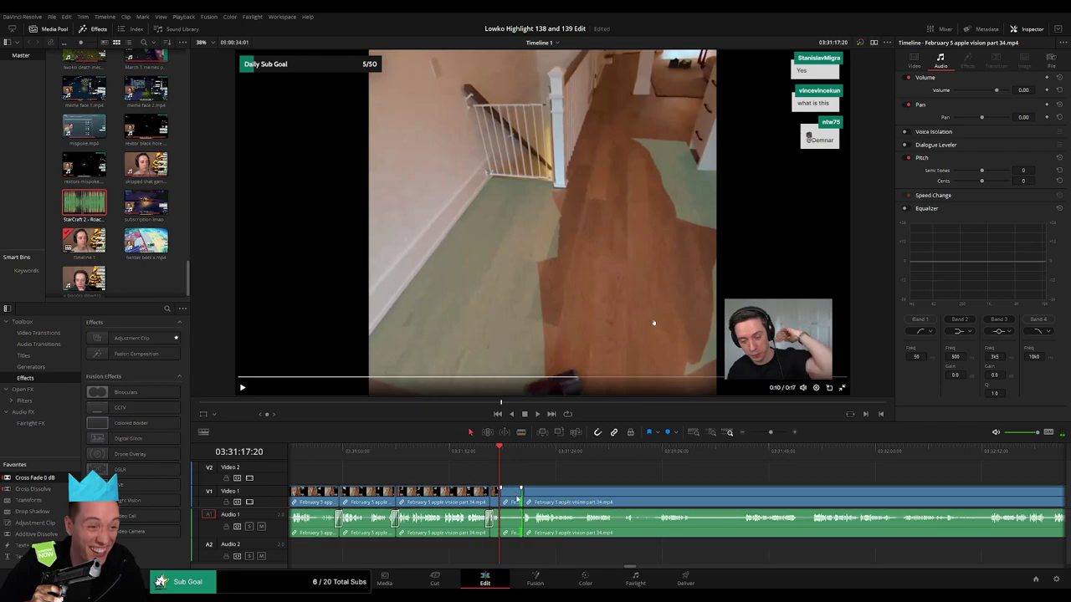
click(514, 495)
key(Delete)
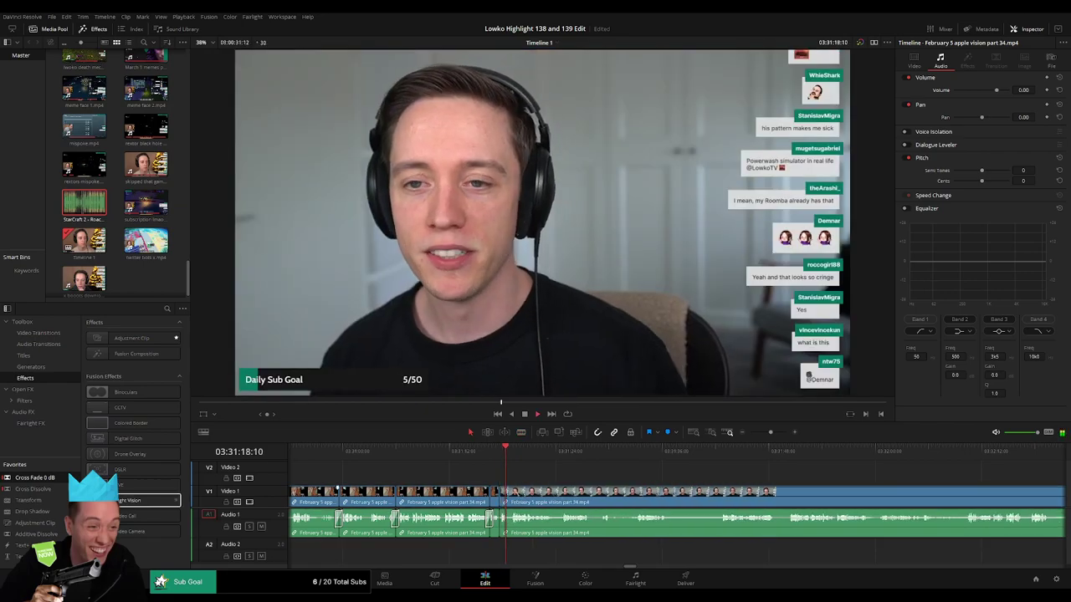
key(space)
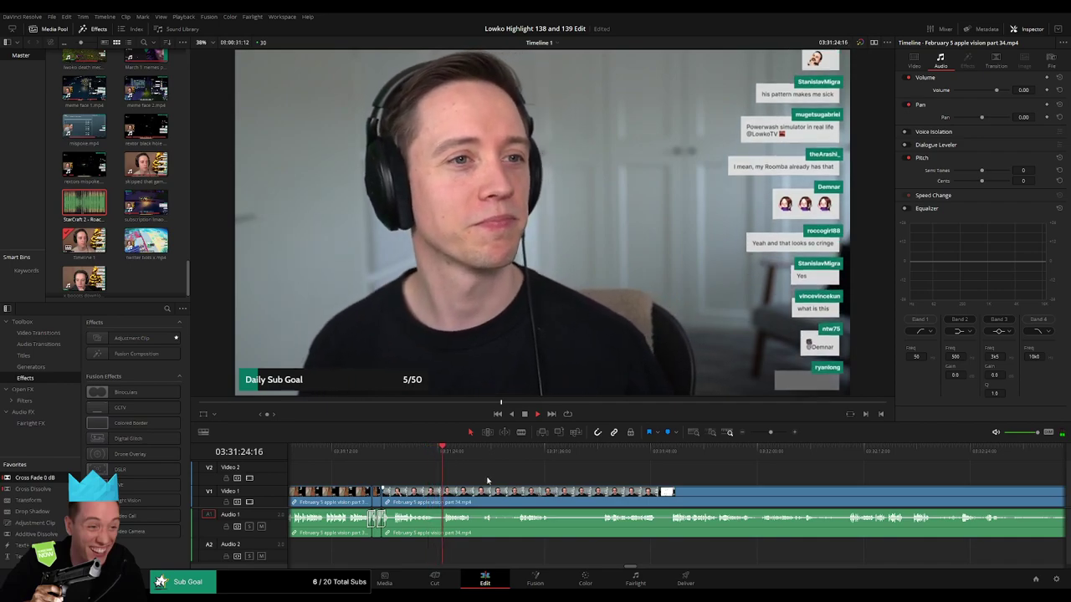
- Ripple-delete the section from about 03:31:28 to 03:31:29 and crossfade the audio join
scroll(457, 489, down, 2)
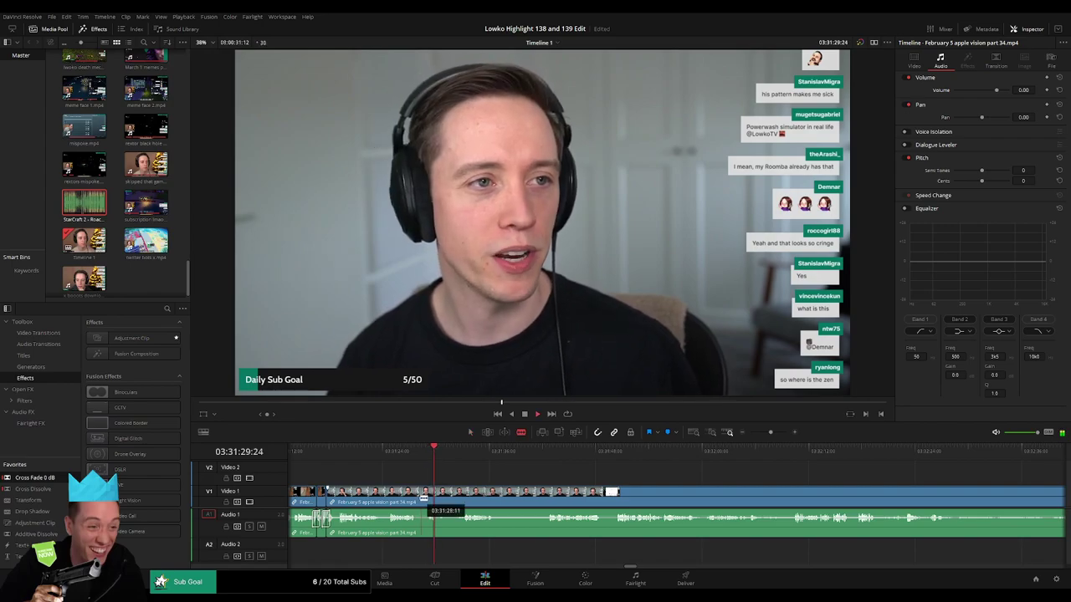
click(419, 497)
click(431, 497)
key(a)
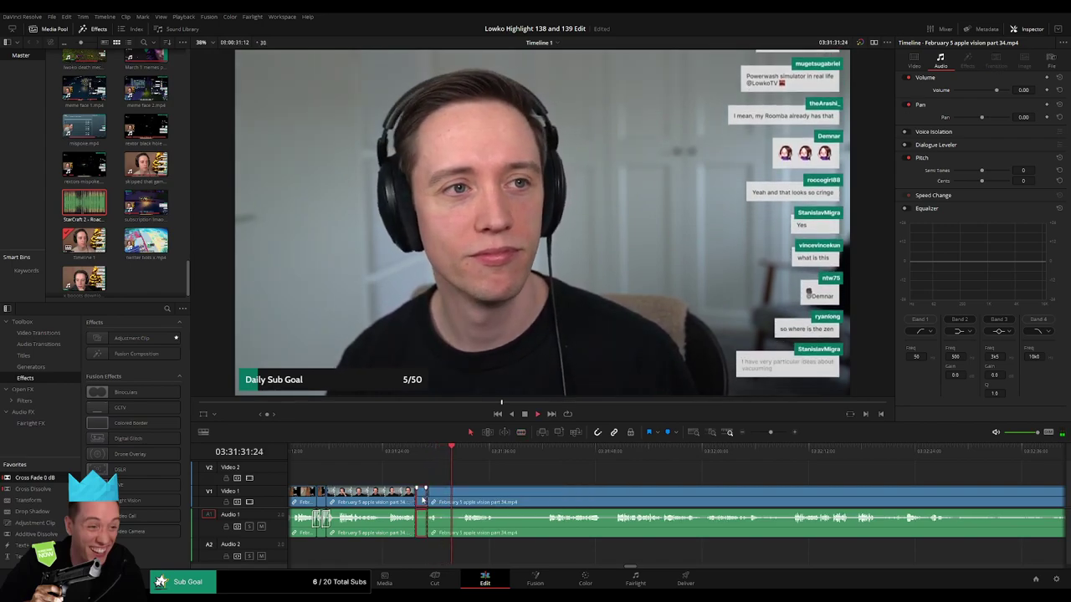
click(424, 500)
key(Delete)
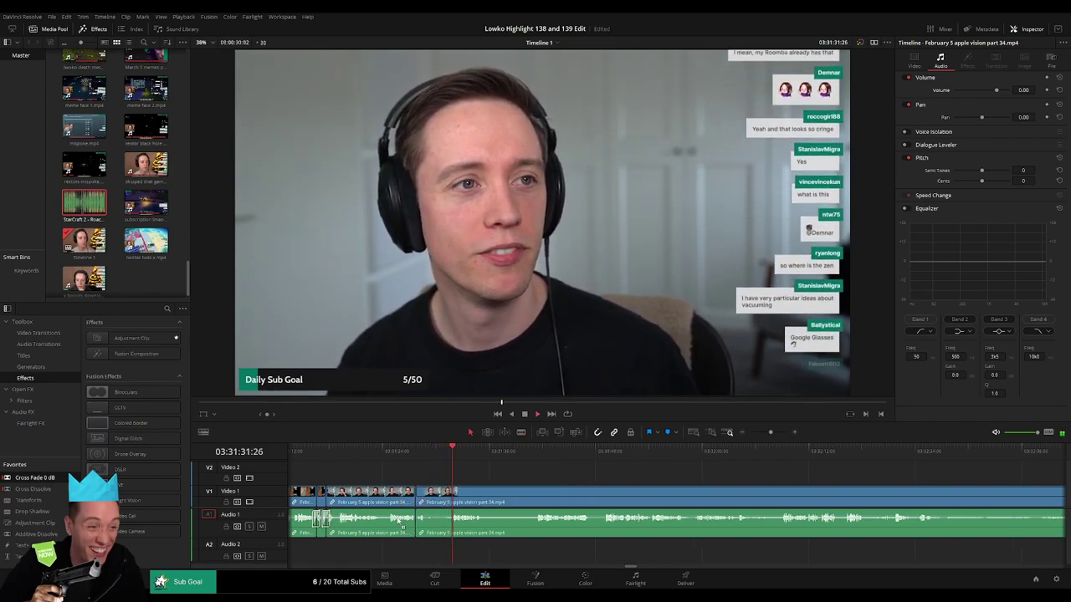
- Split the clip at about 03:31:29 and skip through the following footage to about 03:31:51
key(b)
drag(431, 497, 470, 487)
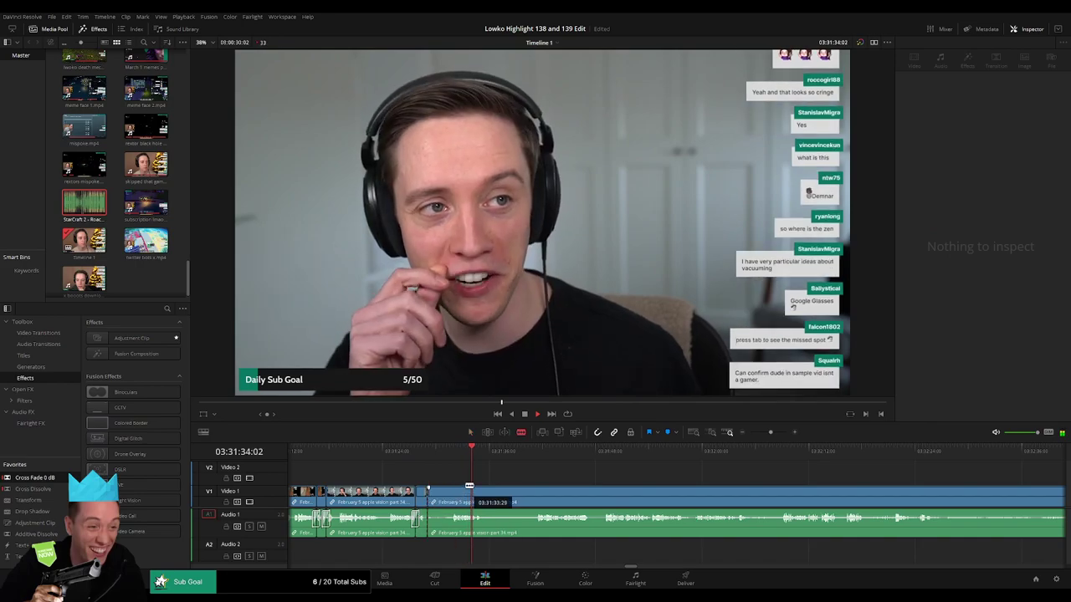
click(535, 454)
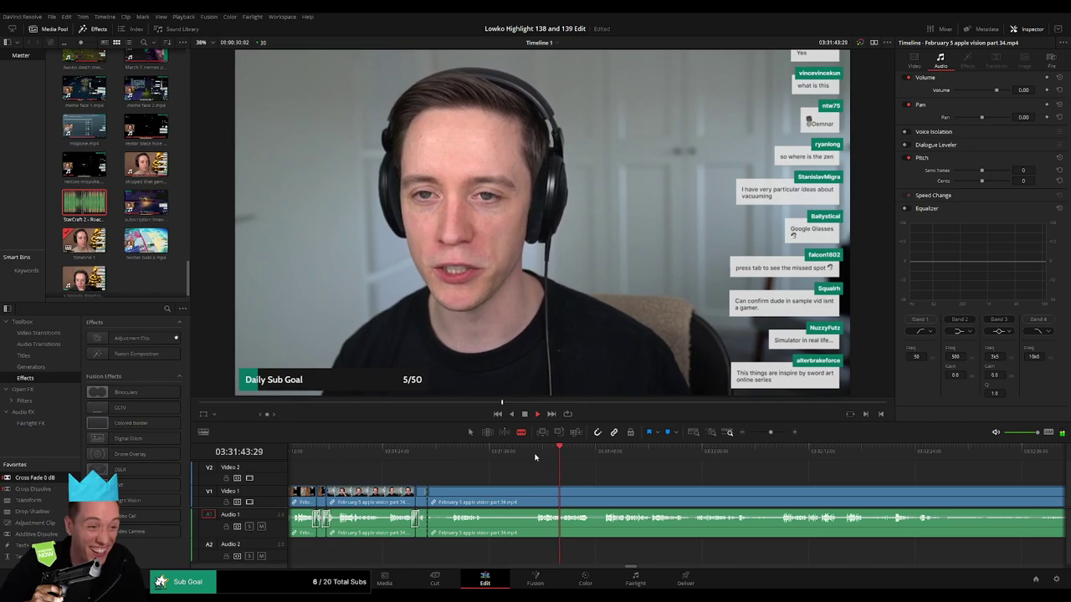
click(602, 454)
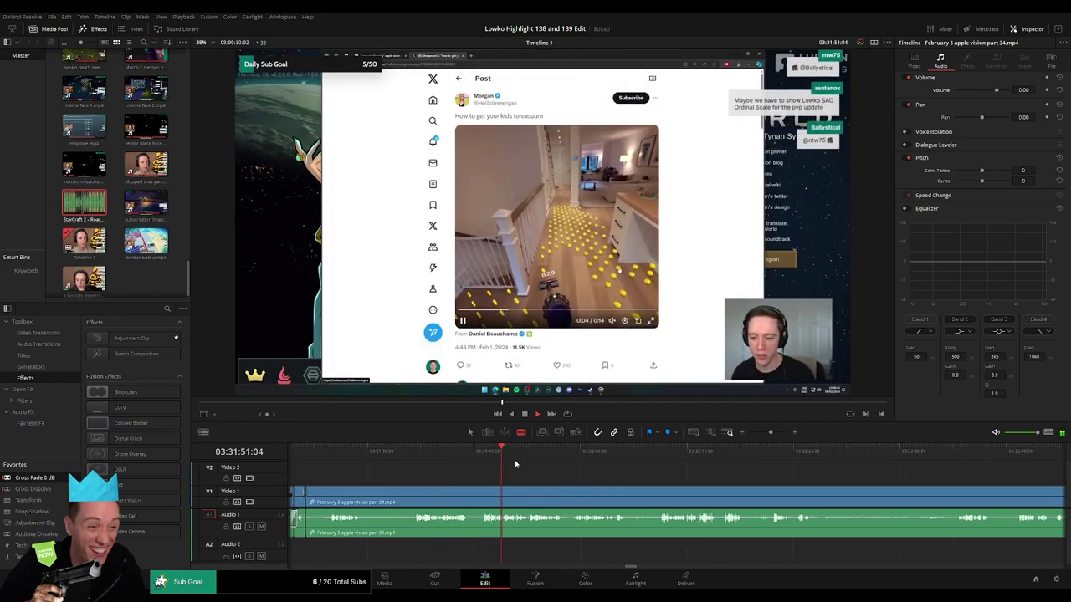
- Skim the rest of the Apple Vision footage and ripple-delete it from about 03:31:29 up to the February 14 chess clip
click(536, 452)
click(676, 452)
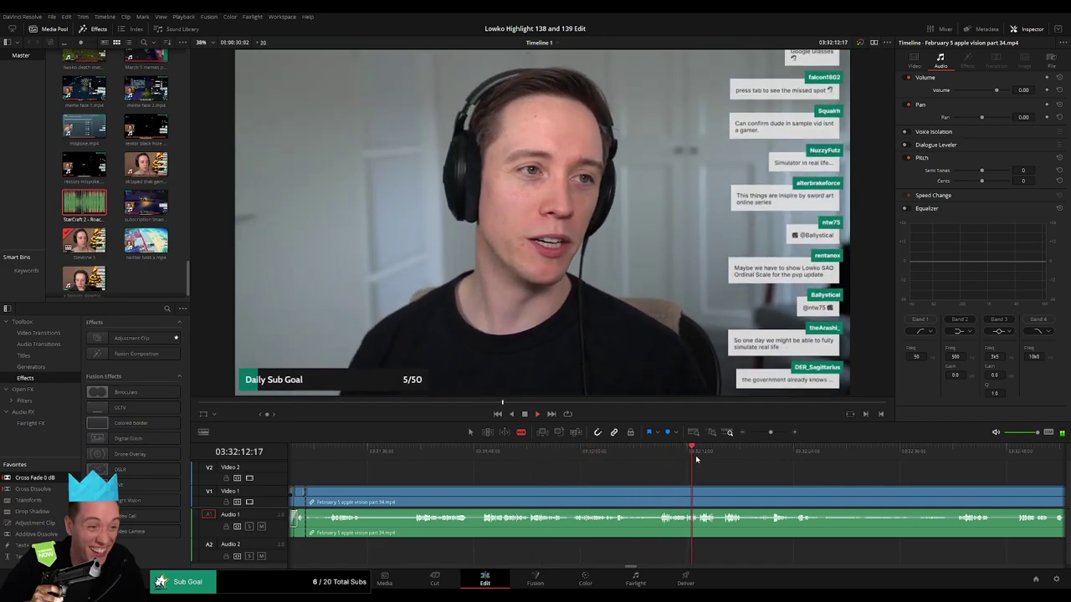
click(718, 452)
click(964, 451)
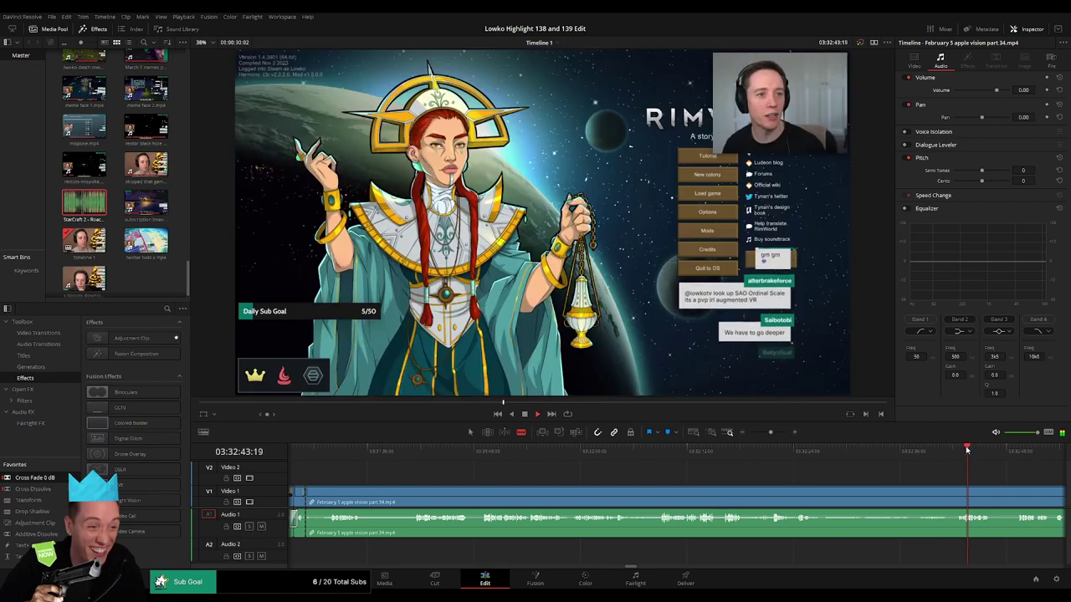
drag(770, 432, 764, 434)
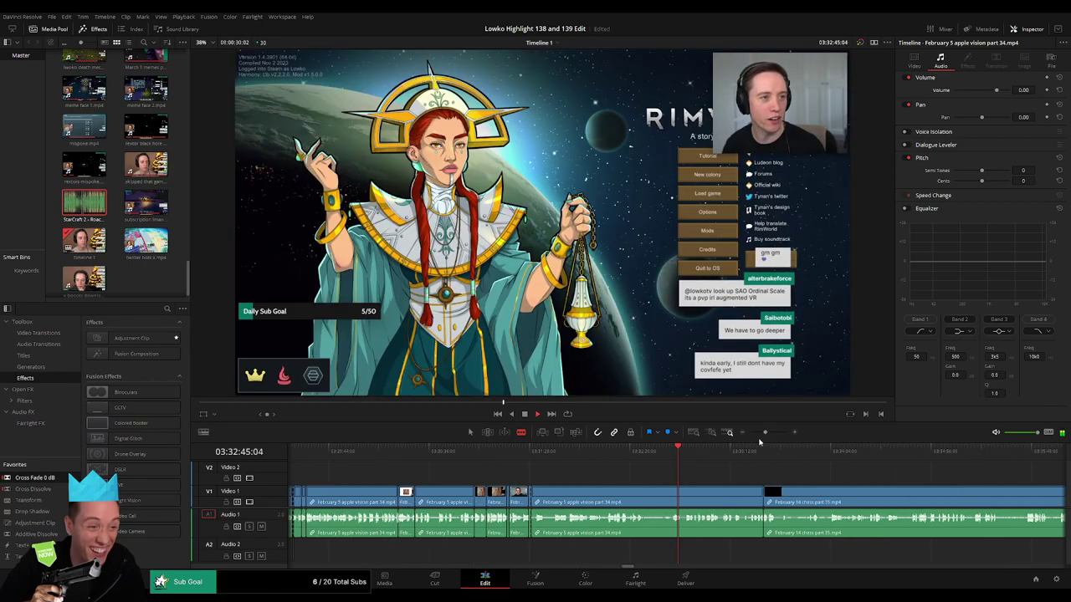
click(694, 453)
click(718, 453)
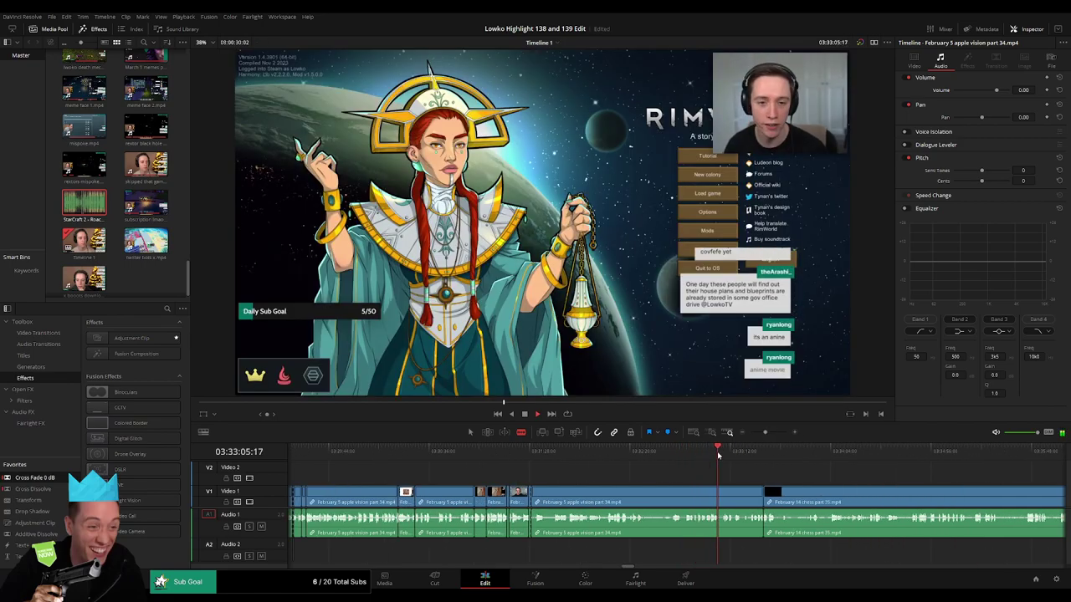
key(BackSpace)
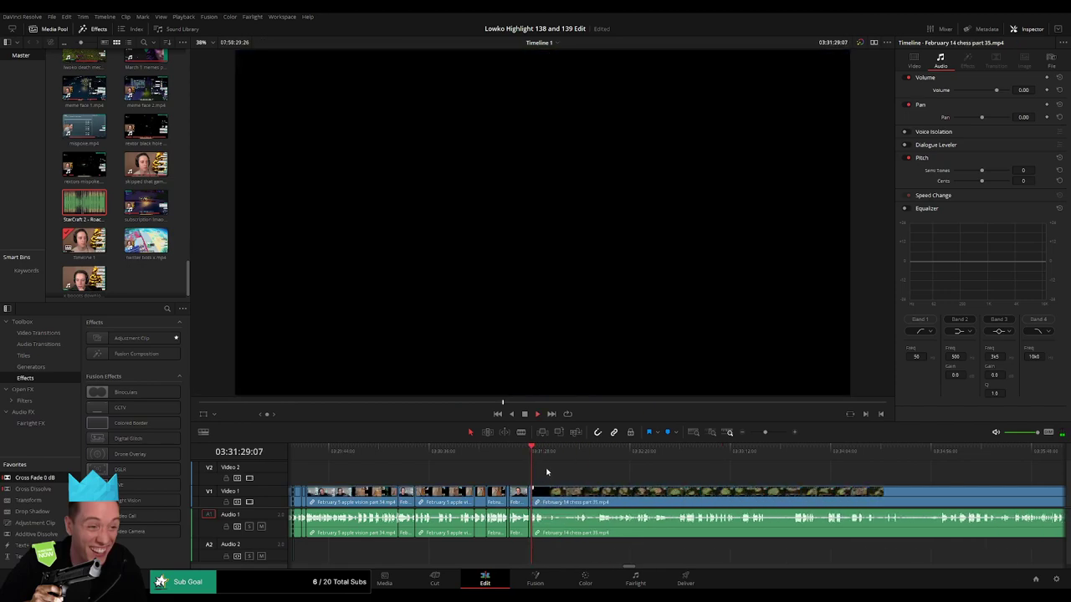
- Find the chess clip's usable start, ripple-delete its opening up to about 03:32:46, crossfade the audio join and play on
click(577, 463)
key(space)
mouse_move(765, 433)
mouse_down()
mouse_move(750, 434)
mouse_move(764, 434)
mouse_up()
click(747, 452)
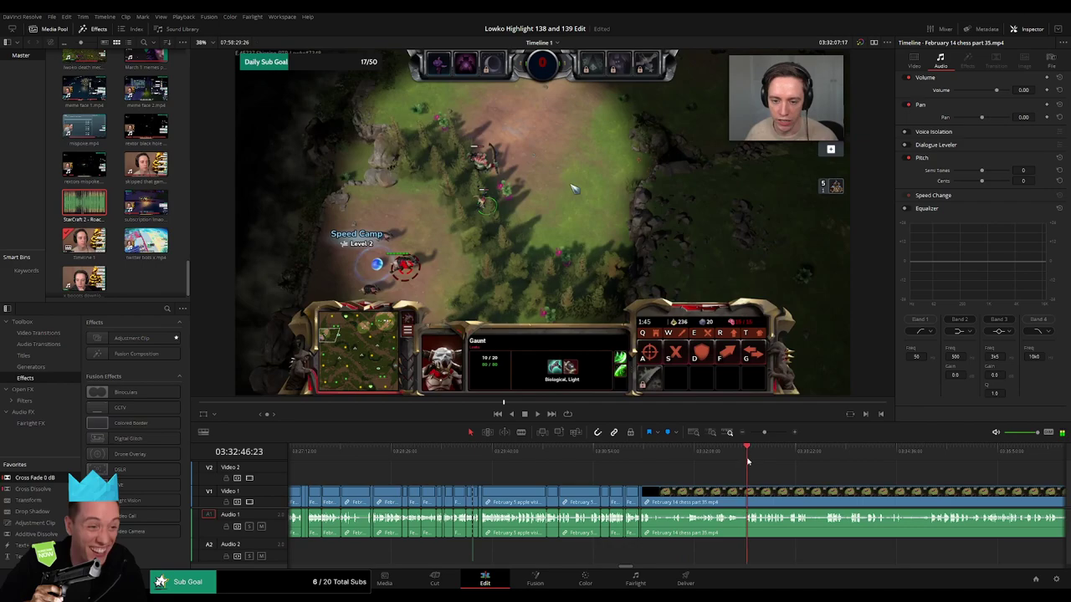
drag(812, 487, 606, 485)
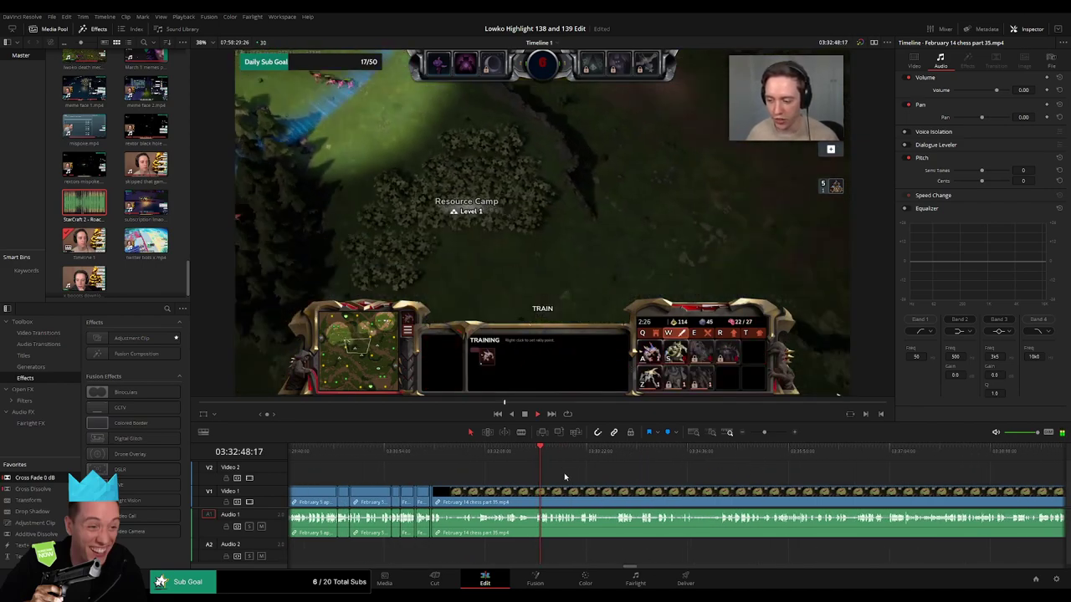
key(space)
drag(764, 433, 770, 433)
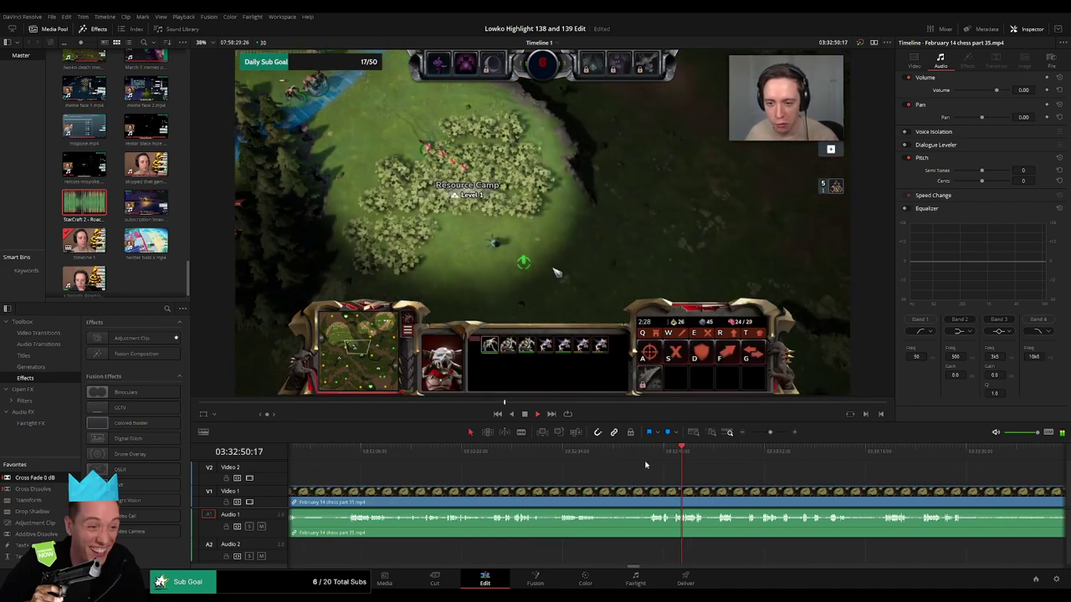
click(564, 450)
drag(564, 450, 650, 450)
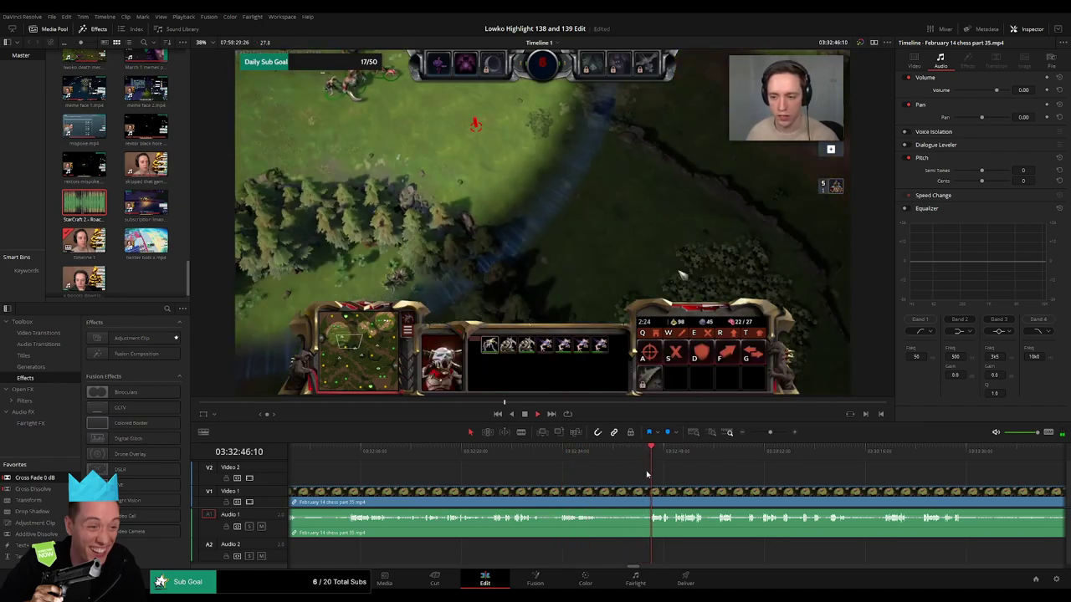
key(space)
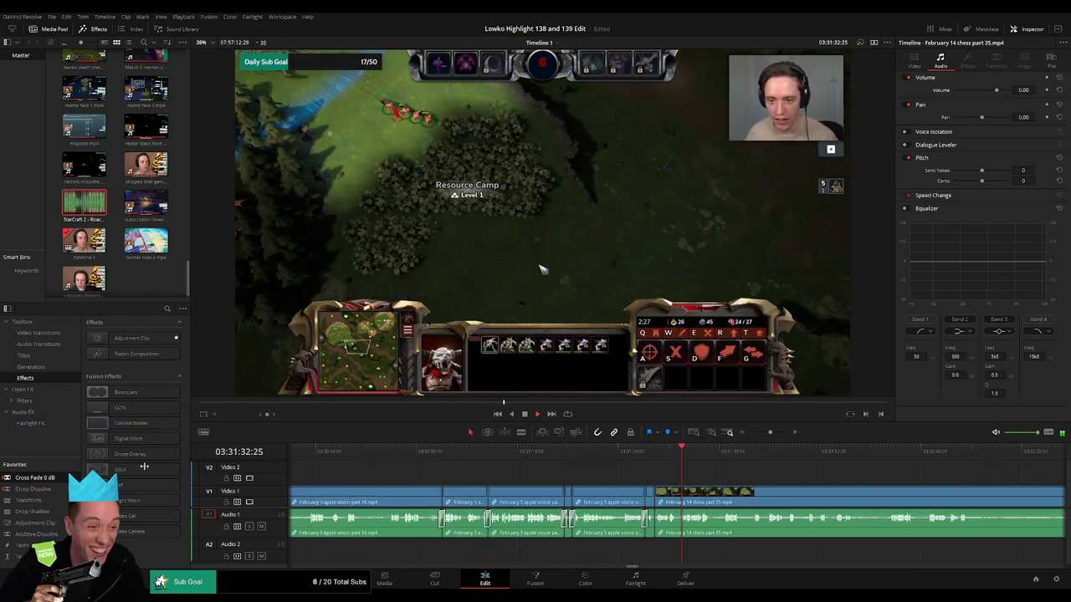
key(space)
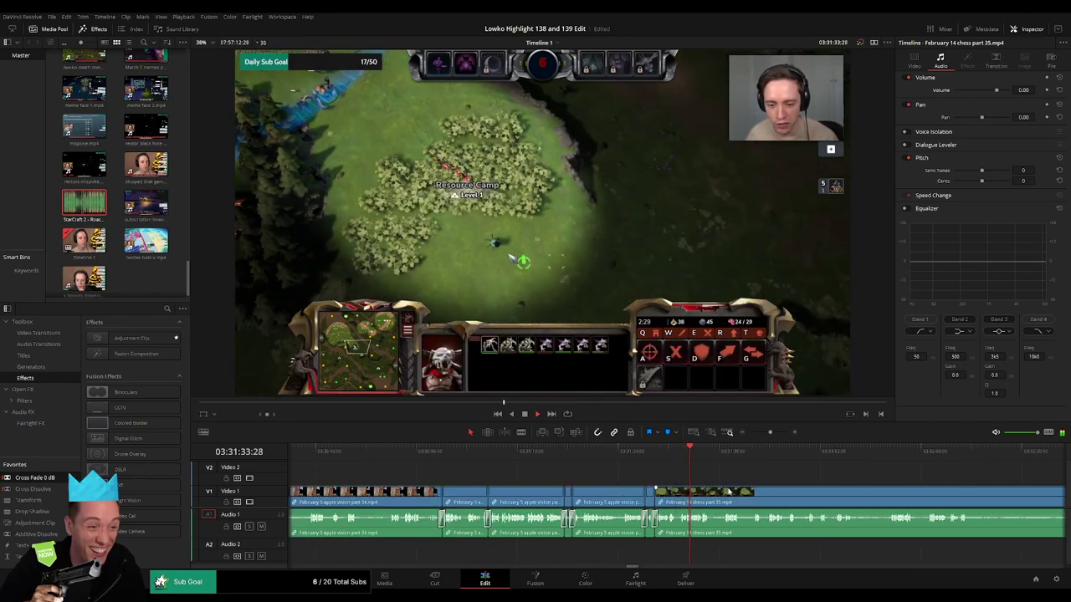
- Ripple-delete the chess footage from about 03:31:37 to 03:31:39 and crossfade the audio join
drag(651, 485, 498, 475)
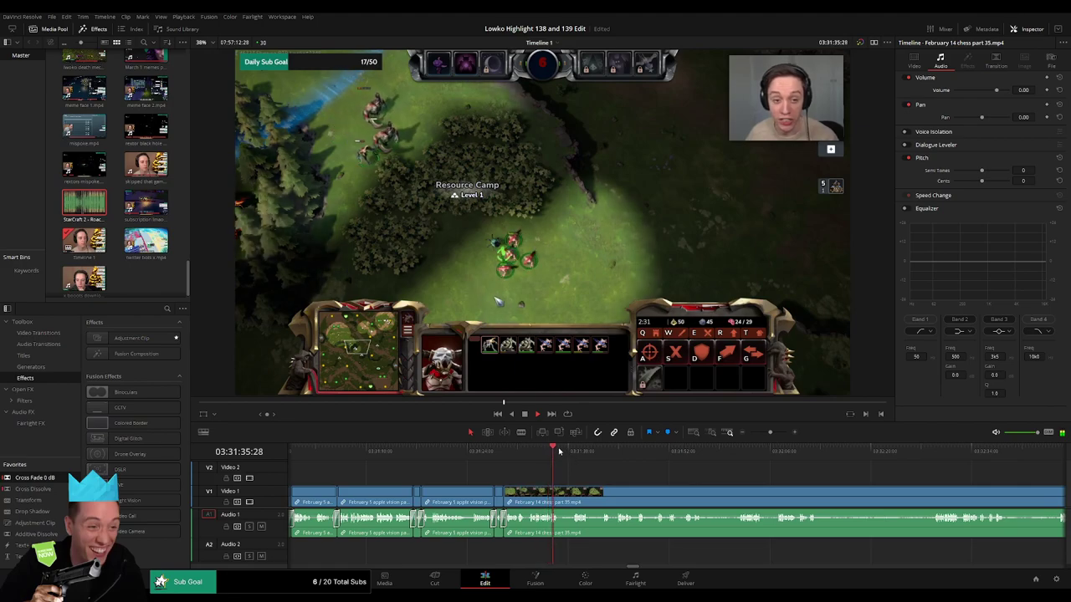
click(575, 454)
key(b)
click(558, 494)
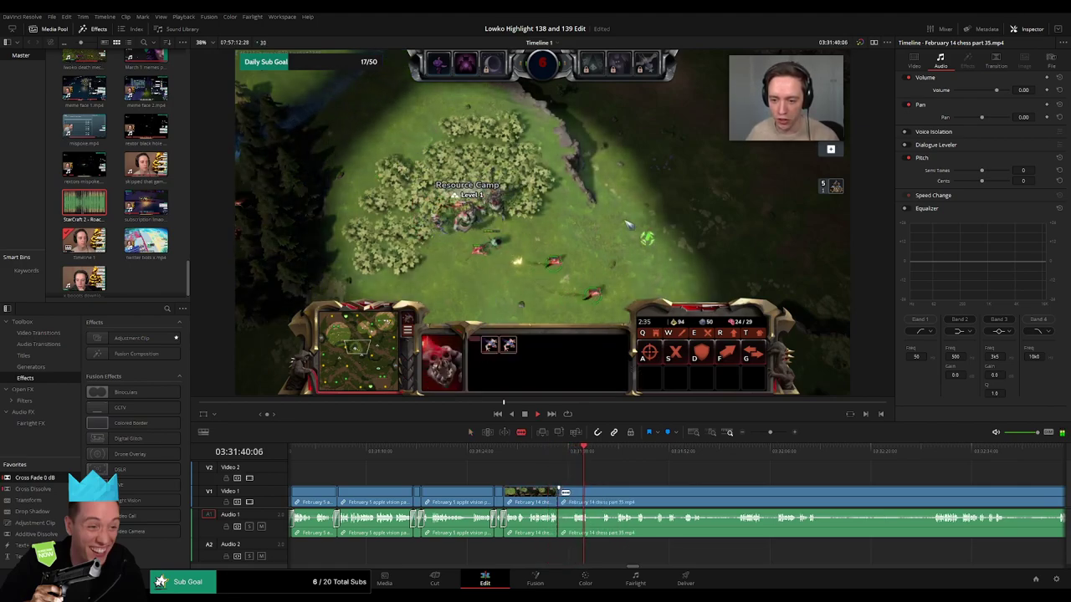
click(573, 494)
key(a)
click(566, 495)
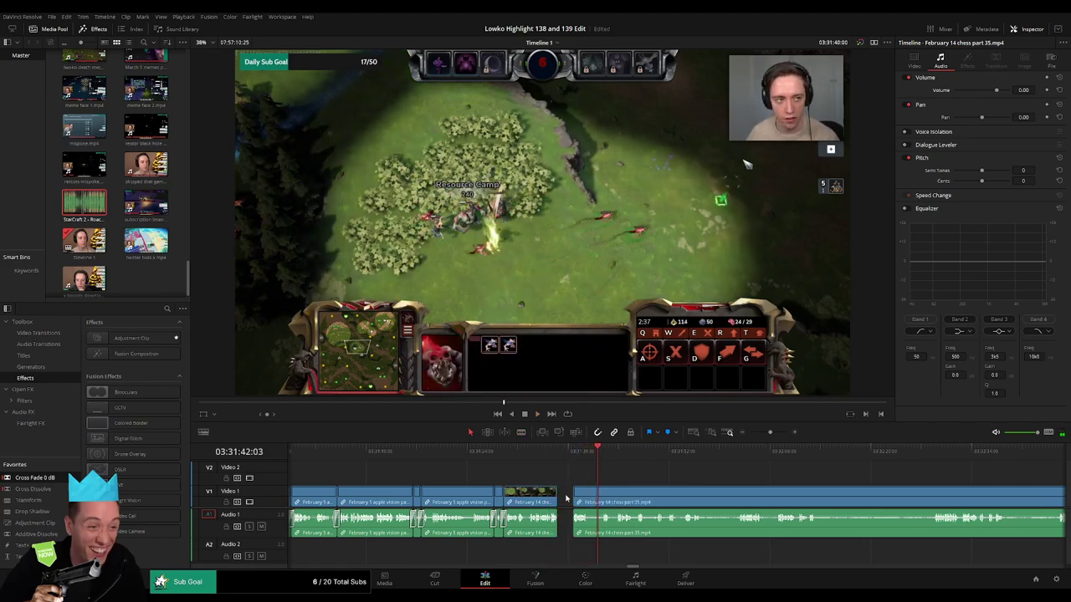
key(Delete)
- Split out and ripple-delete the chess footage from about 03:31:39 to 03:31:41
key(b)
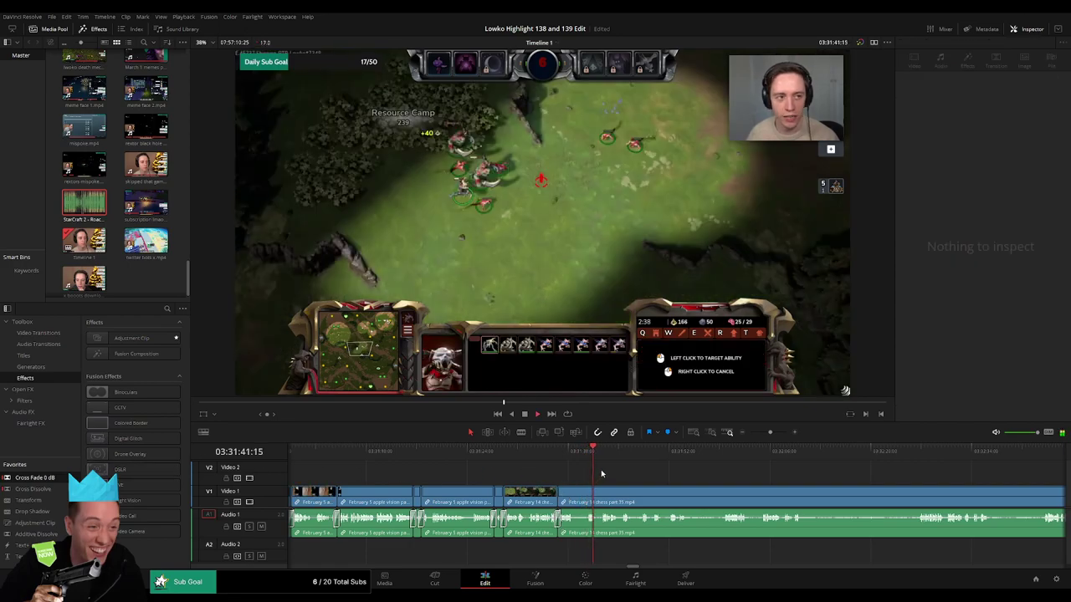
click(587, 493)
key(a)
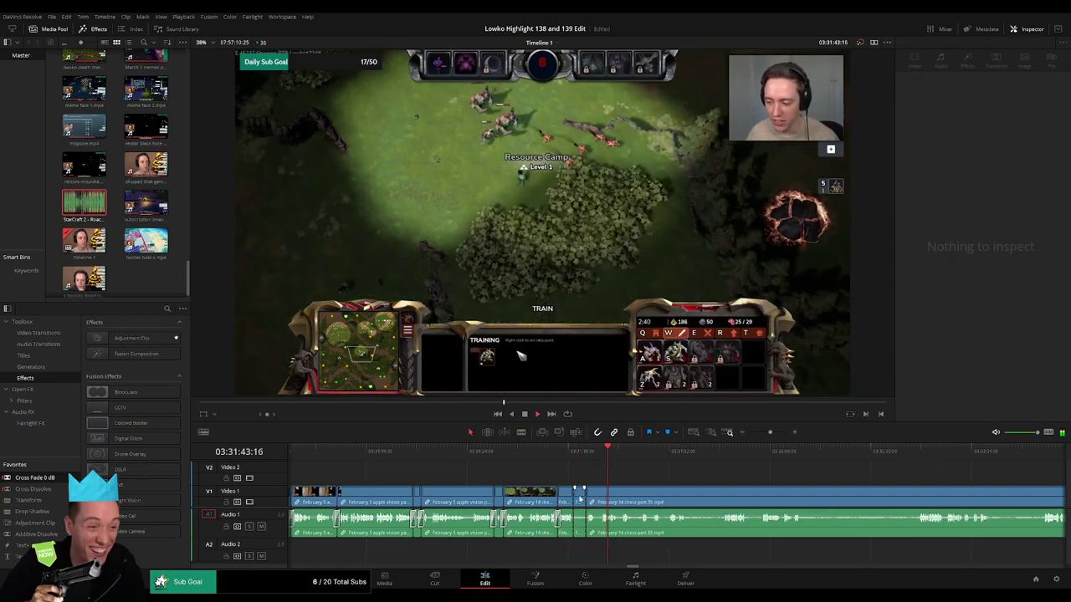
click(580, 496)
key(Delete)
click(579, 500)
key(Delete)
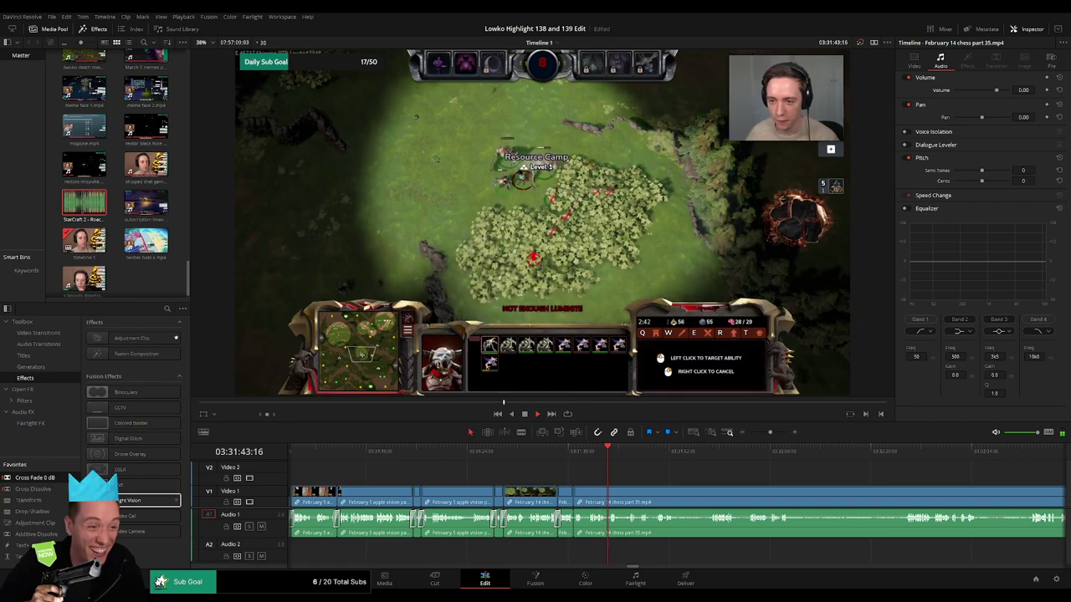
- Ripple-delete the chess footage from about 03:31:53 to 03:31:57 and crossfade the audio join
click(657, 456)
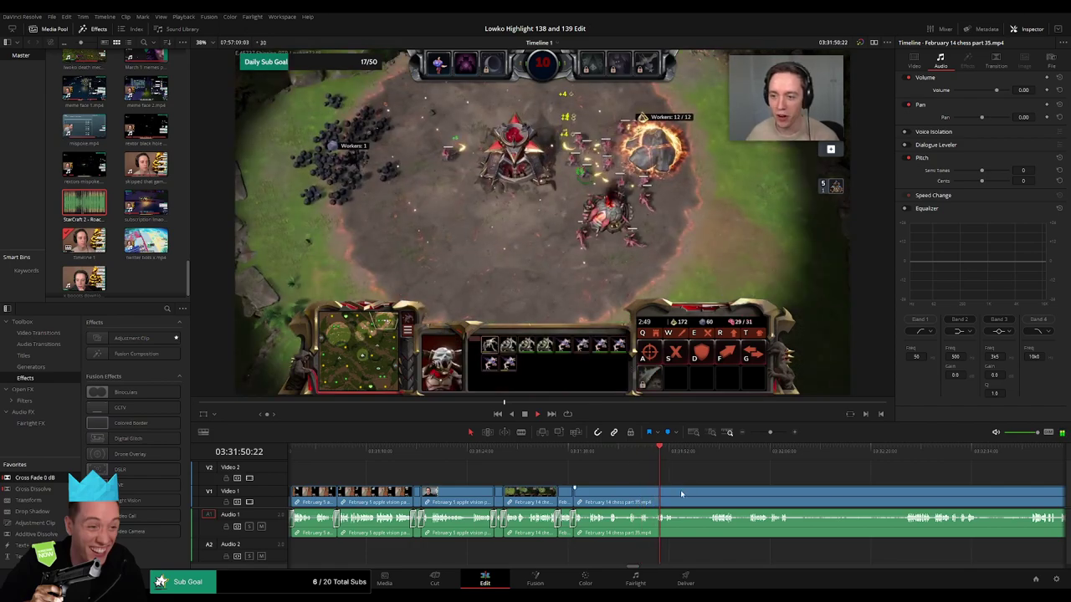
key(b)
click(676, 494)
click(709, 494)
key(a)
click(702, 496)
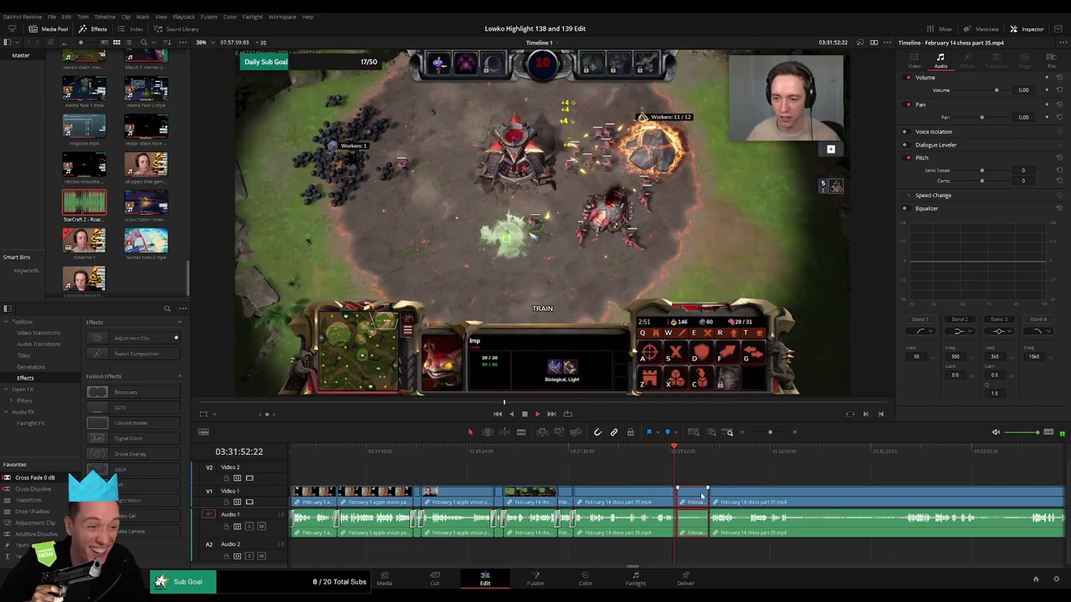
key(Delete)
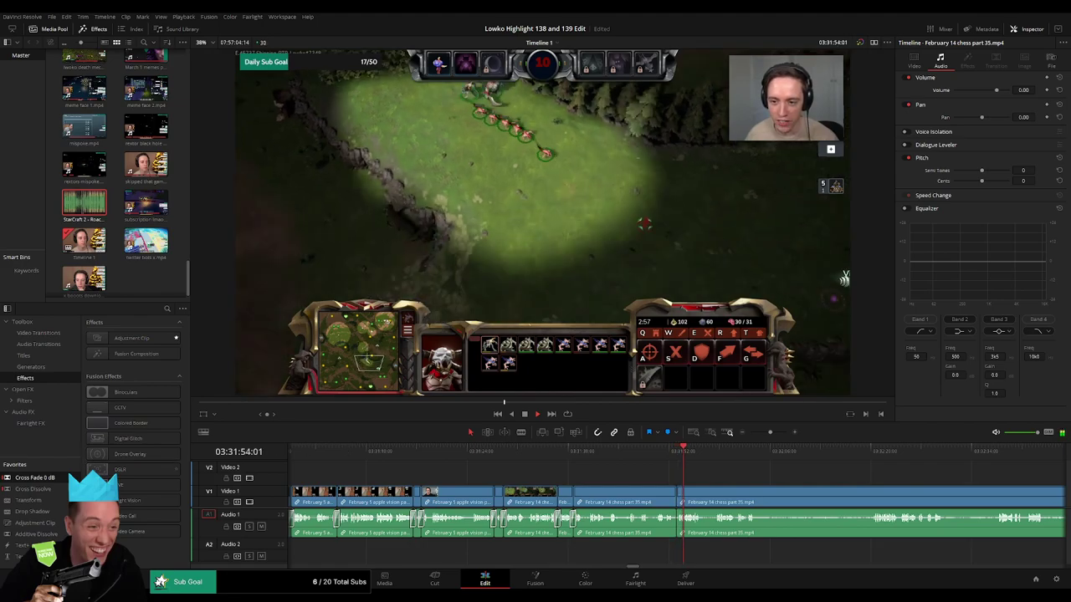
- Ripple-delete the unwanted stretch beginning at about 03:31:57 and crossfade the audio join
click(708, 495)
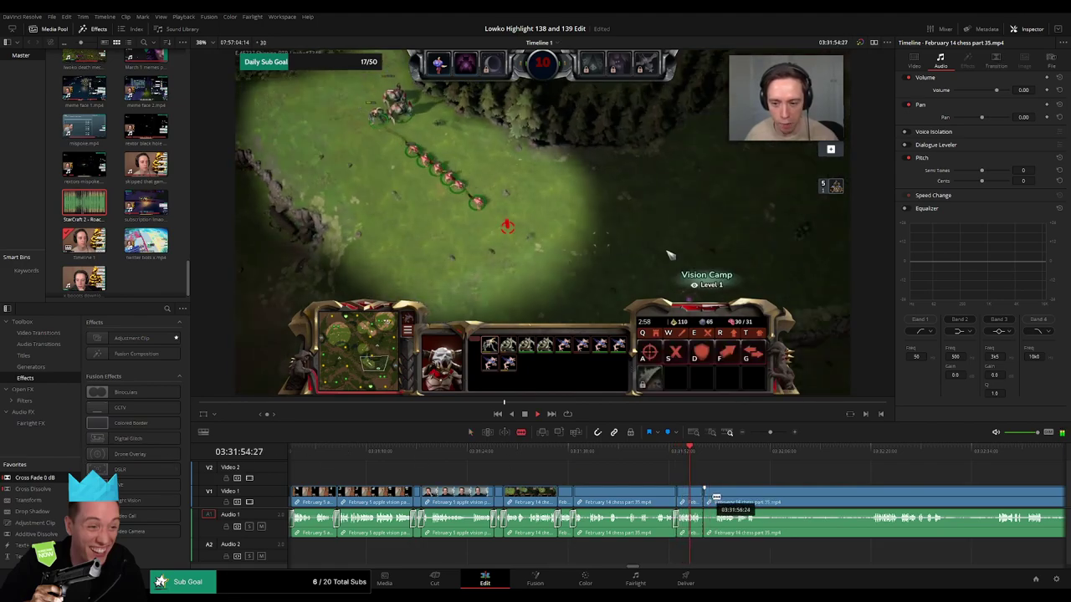
key(Delete)
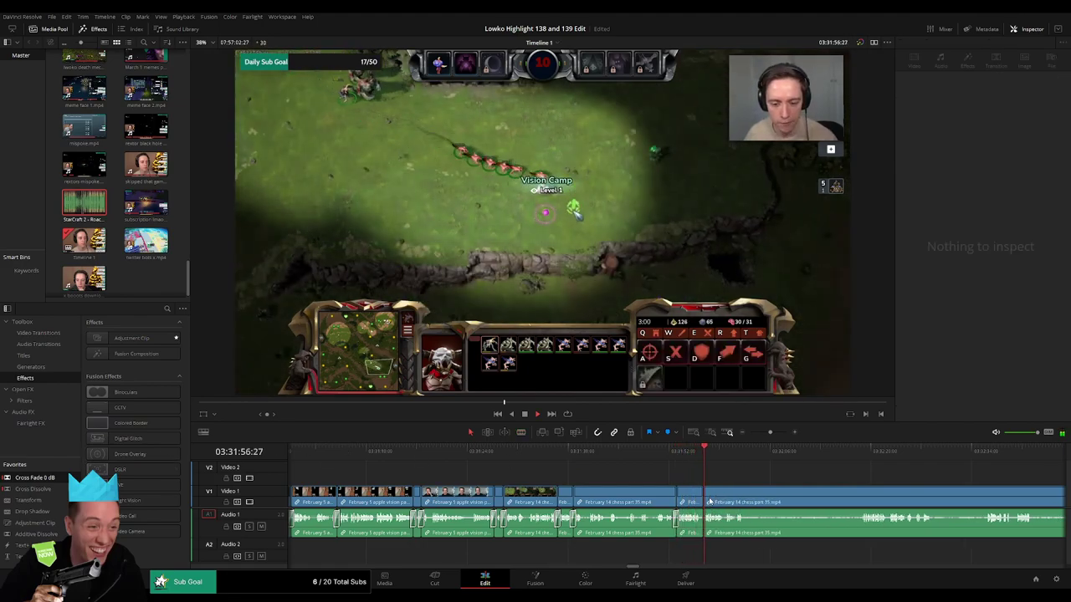
drag(58, 478, 705, 545)
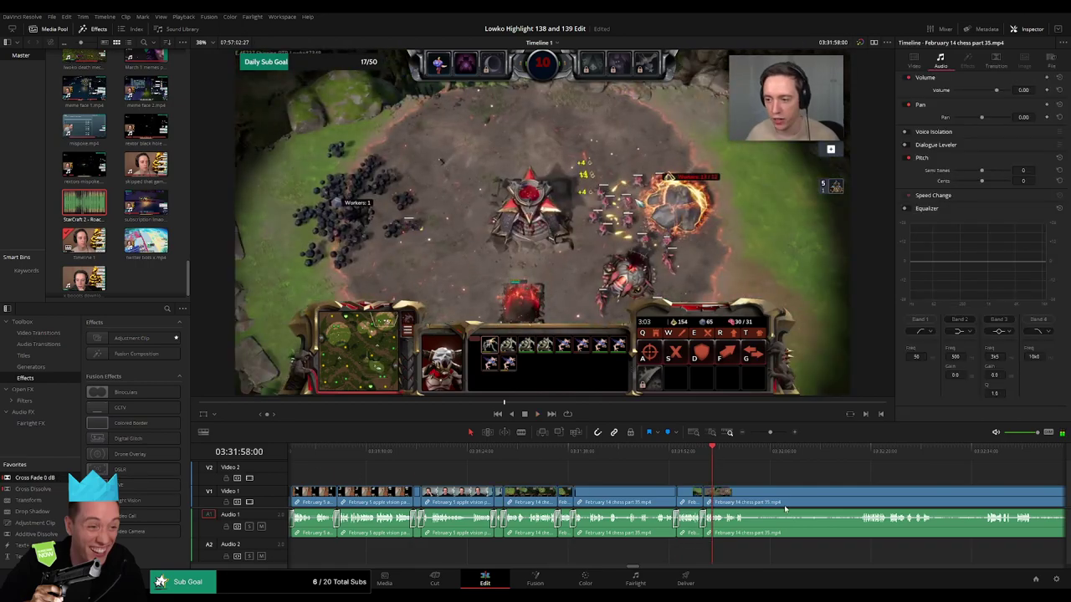
- Ripple-delete the quiet stretch from about 03:32:02 to 03:32:18 and crossfade the audio join
scroll(557, 481, right, 4)
scroll(515, 479, right, 1)
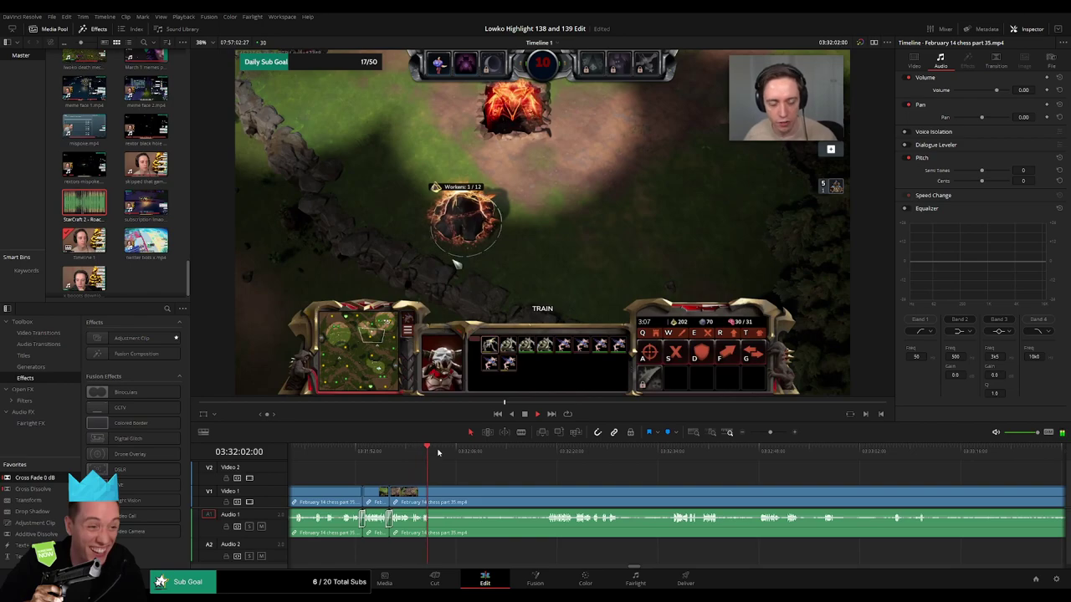
drag(439, 452, 546, 461)
key(b)
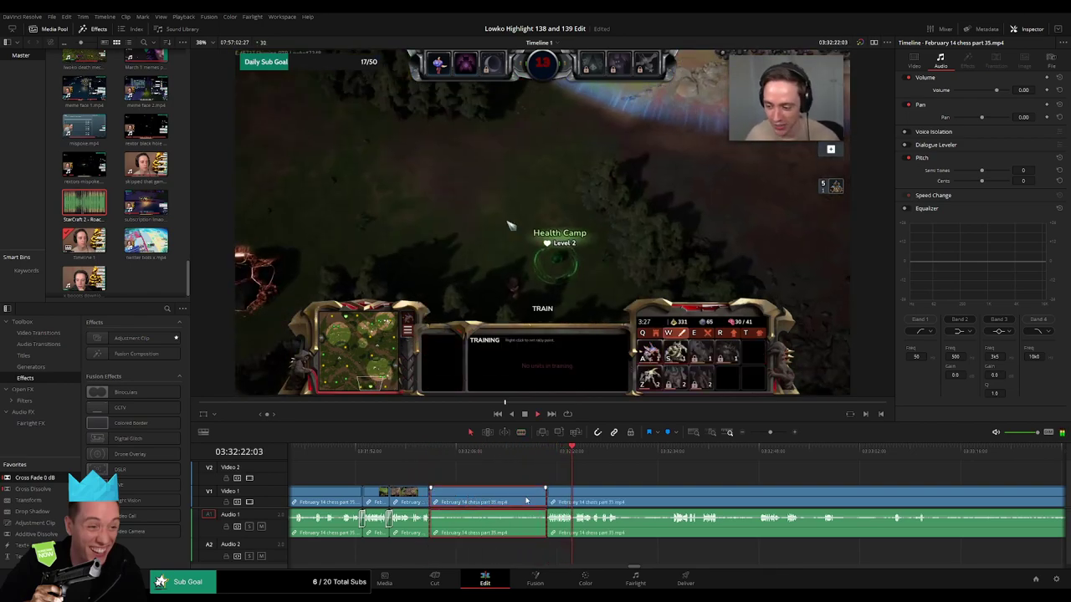
key(Delete)
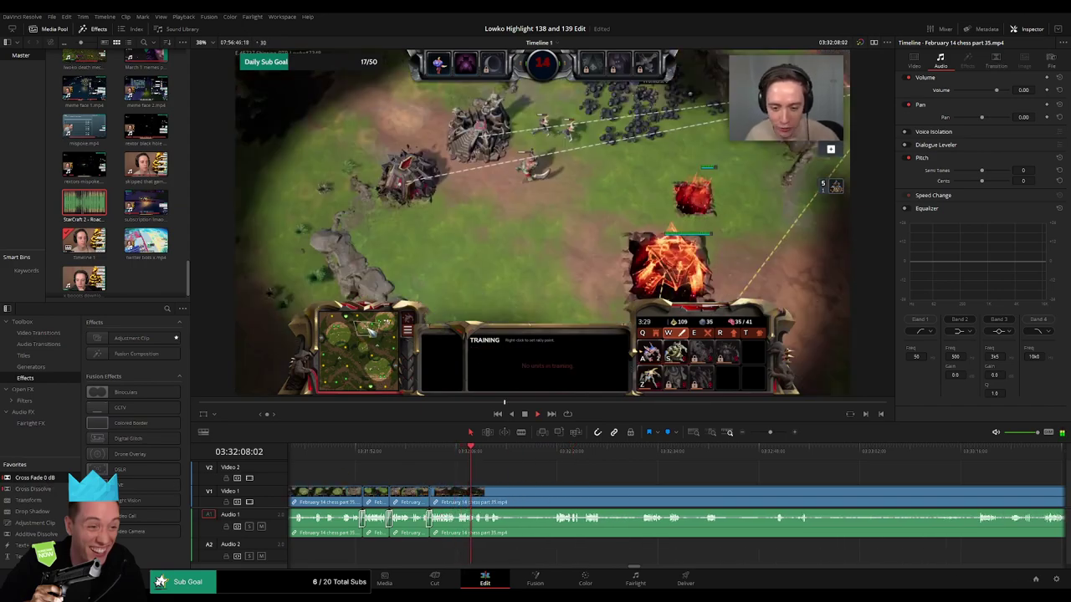
- Split the chess clip at about 03:32:12 and skip through the following footage to about 03:32:49
scroll(457, 477, right, 2)
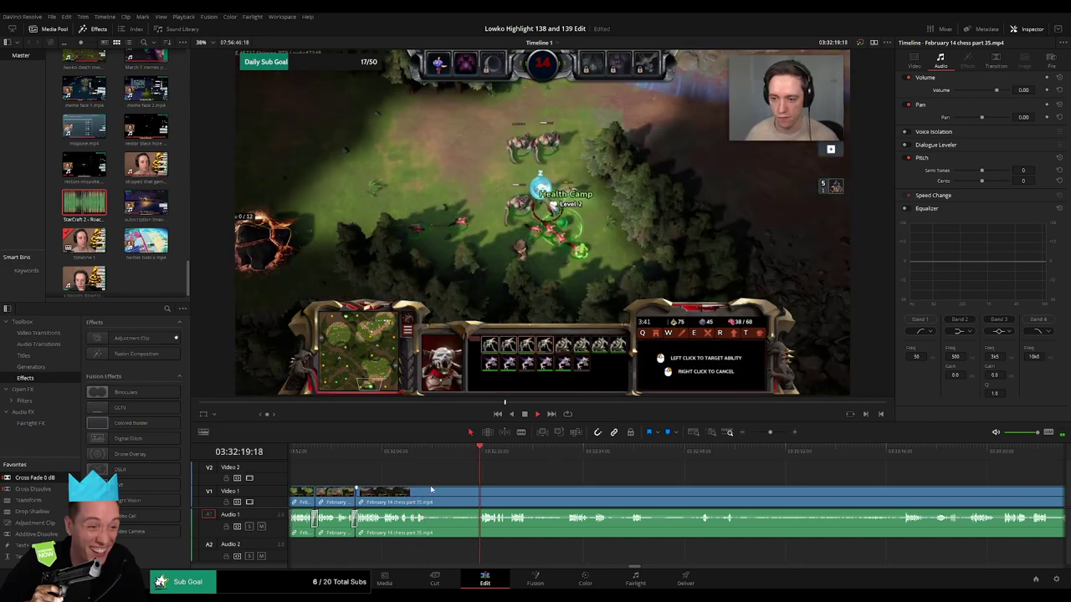
key(b)
click(429, 493)
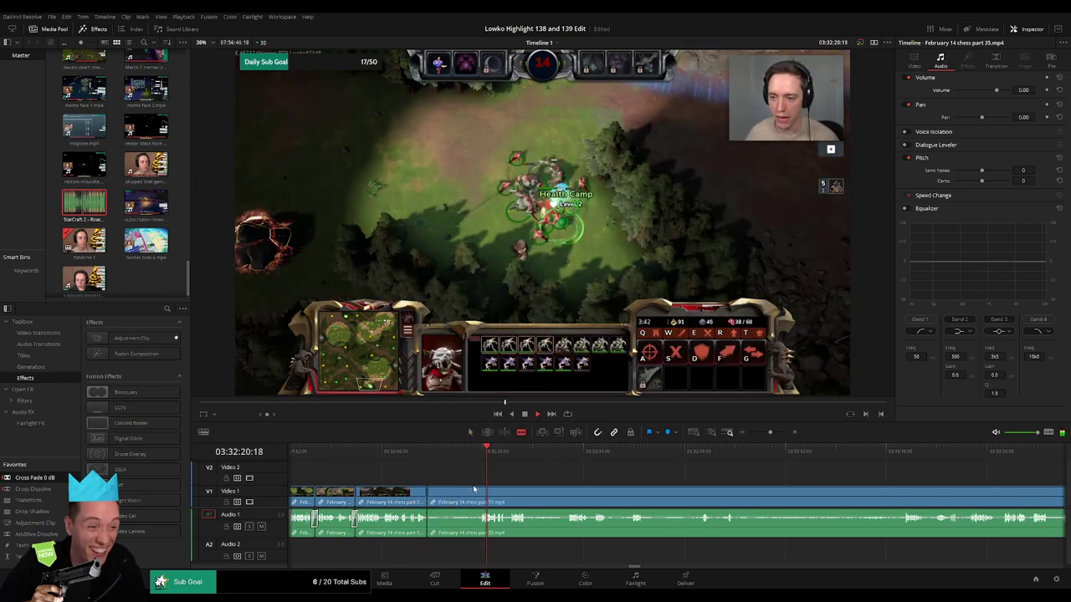
click(513, 451)
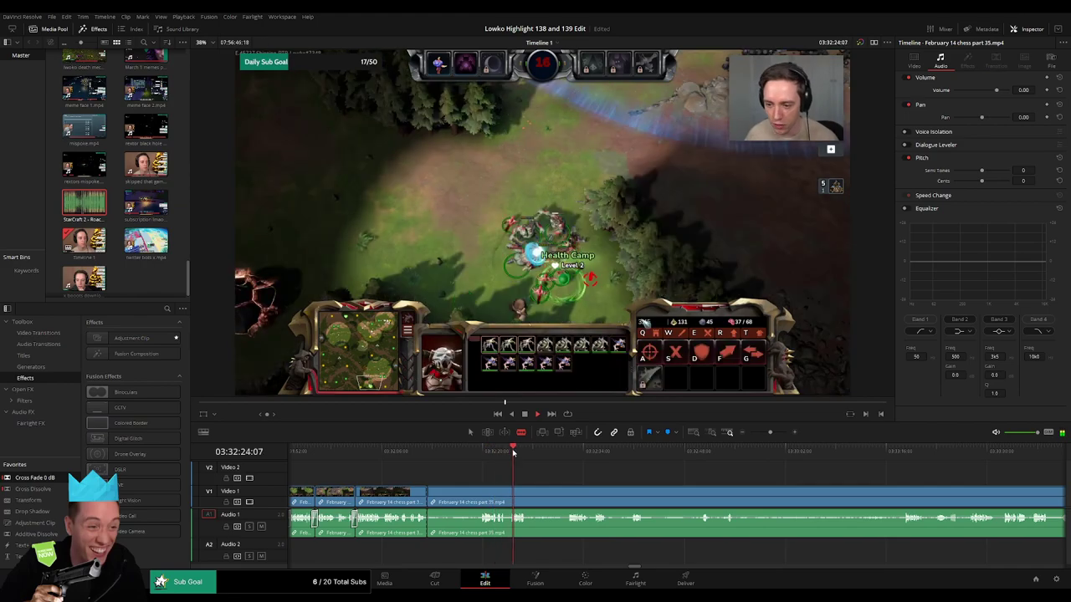
click(571, 451)
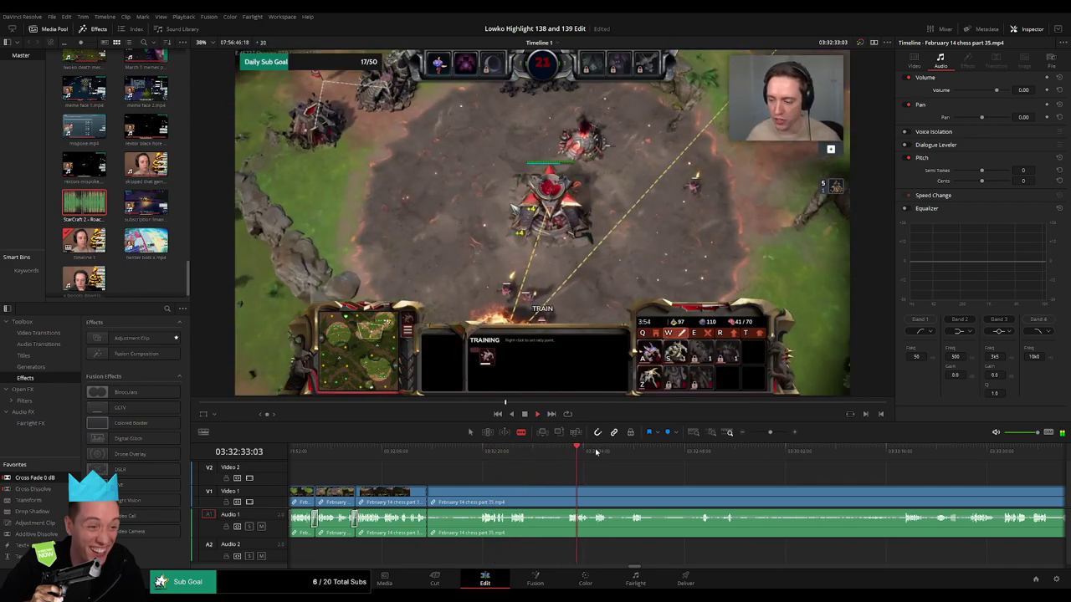
click(596, 452)
click(634, 453)
click(698, 452)
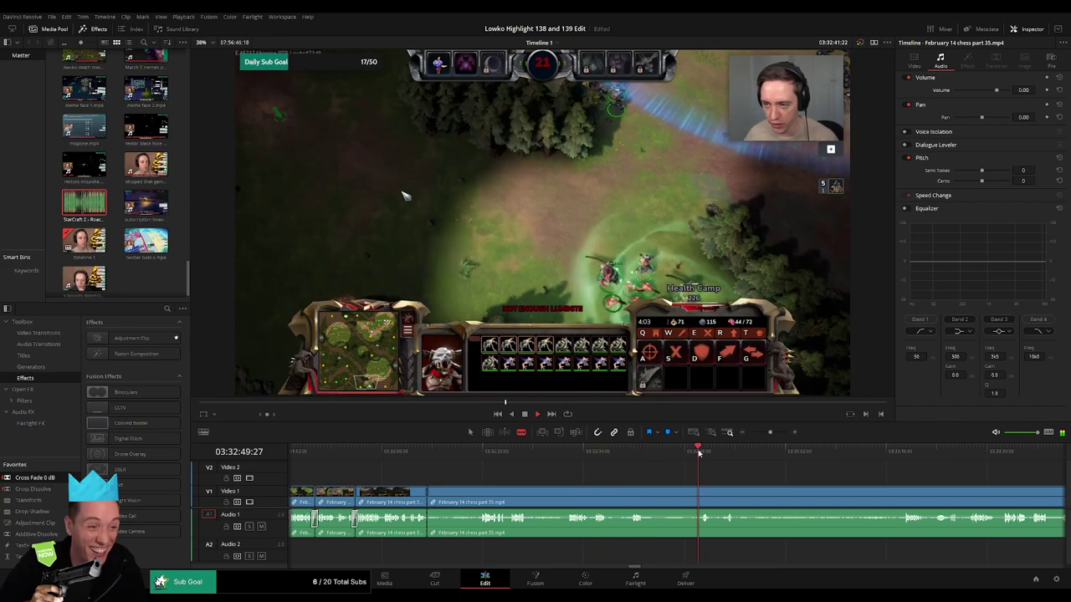
- Skim ahead, split at about 03:35:21, ripple-delete the footage back to about 03:32:12 and crossfade the audio join
click(872, 455)
click(905, 456)
drag(937, 485, 577, 469)
click(768, 454)
click(569, 451)
mouse_move(769, 433)
mouse_down()
mouse_move(757, 435)
mouse_move(772, 433)
mouse_up()
click(732, 451)
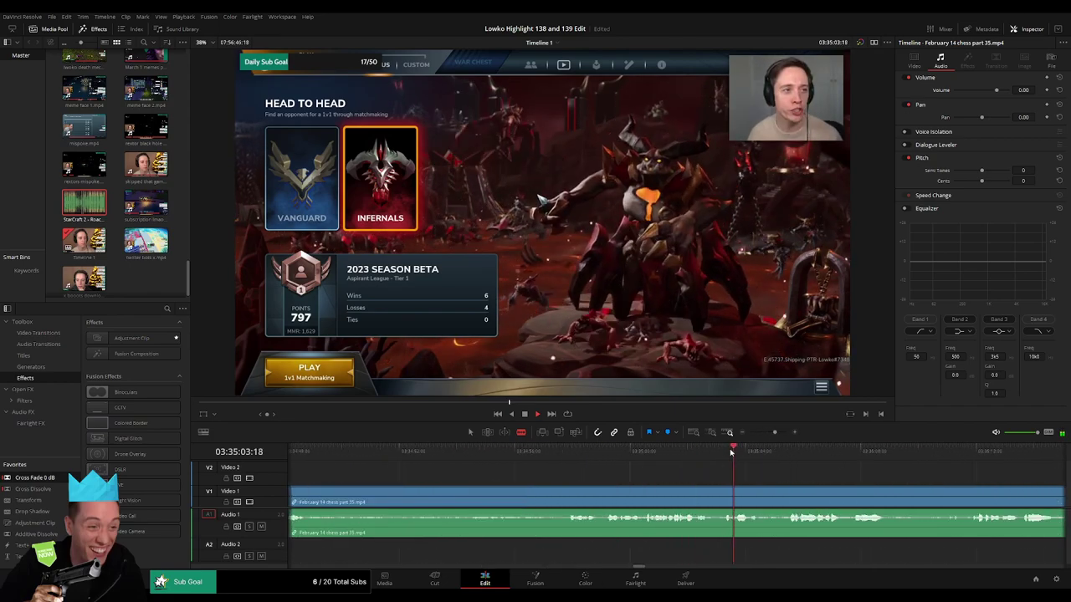
click(690, 452)
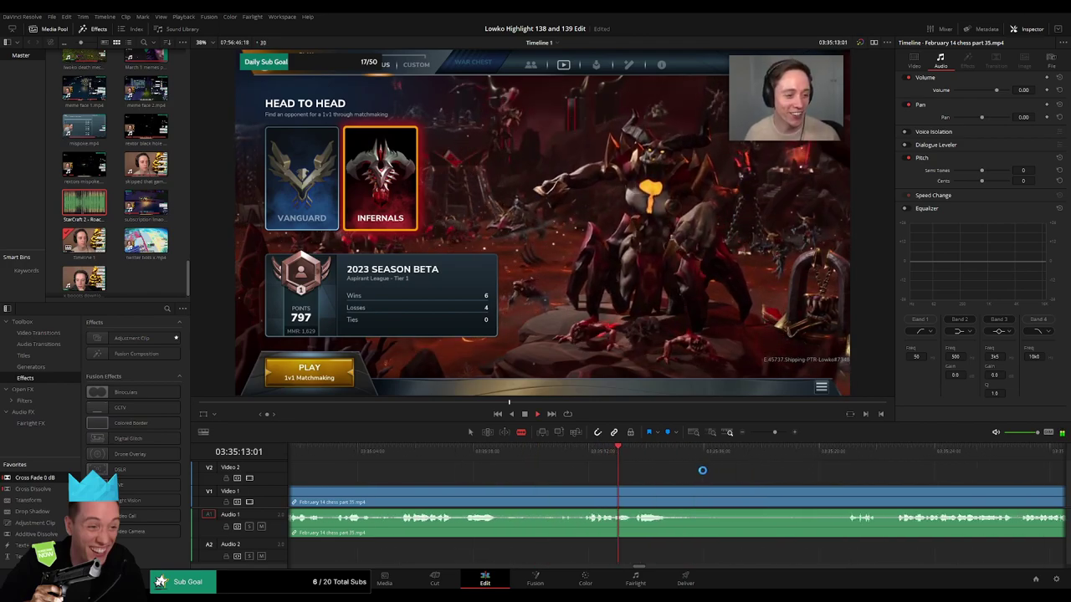
click(847, 450)
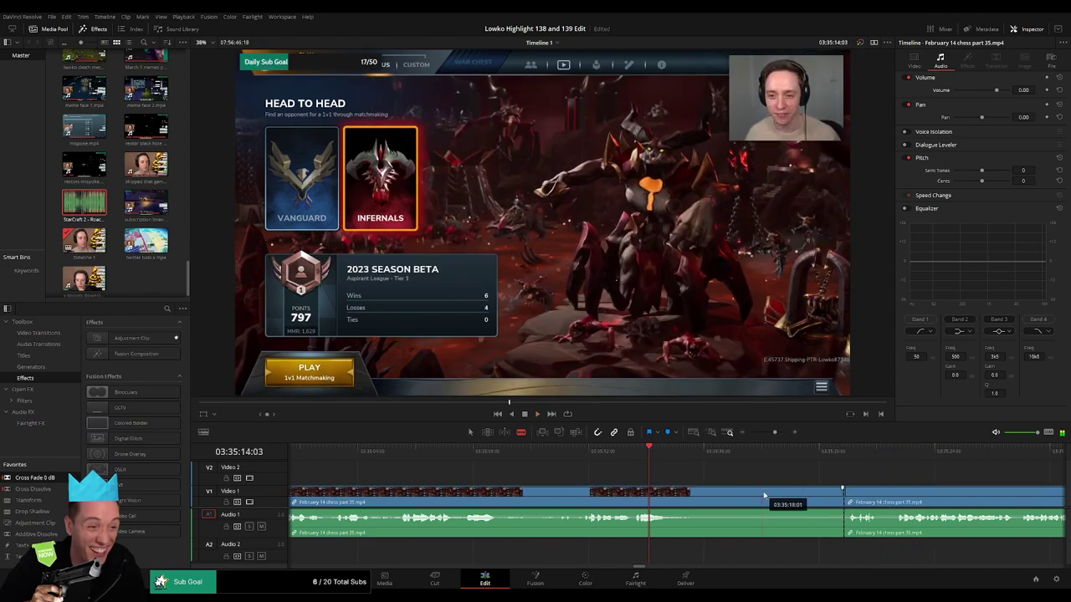
key(BackSpace)
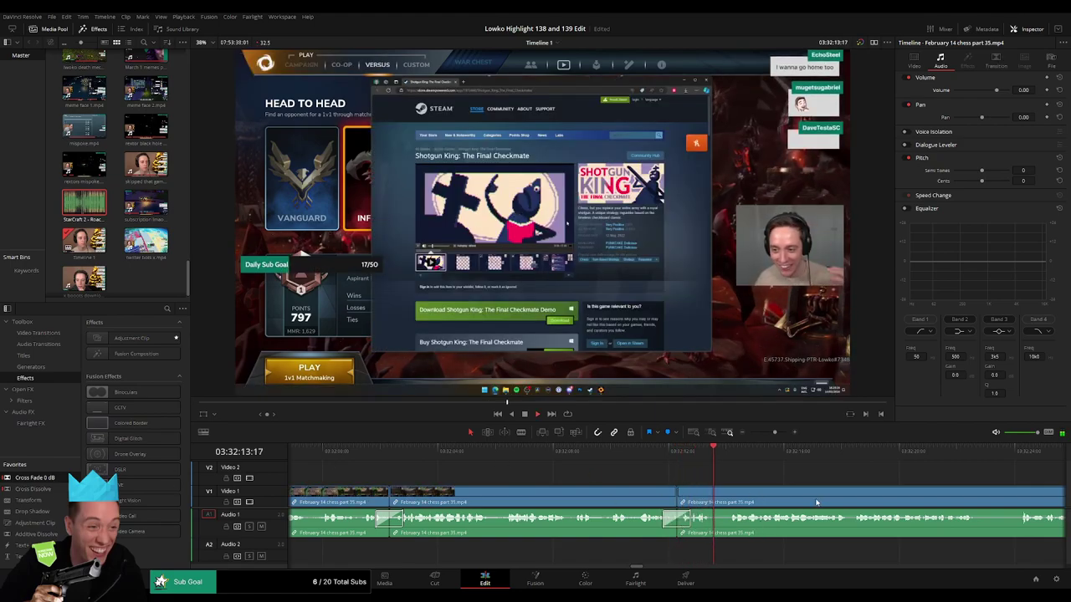
- Split the chess clip at about 03:32:22 and 03:32:24 and ripple-delete the stretch between the cuts
drag(816, 503, 610, 490)
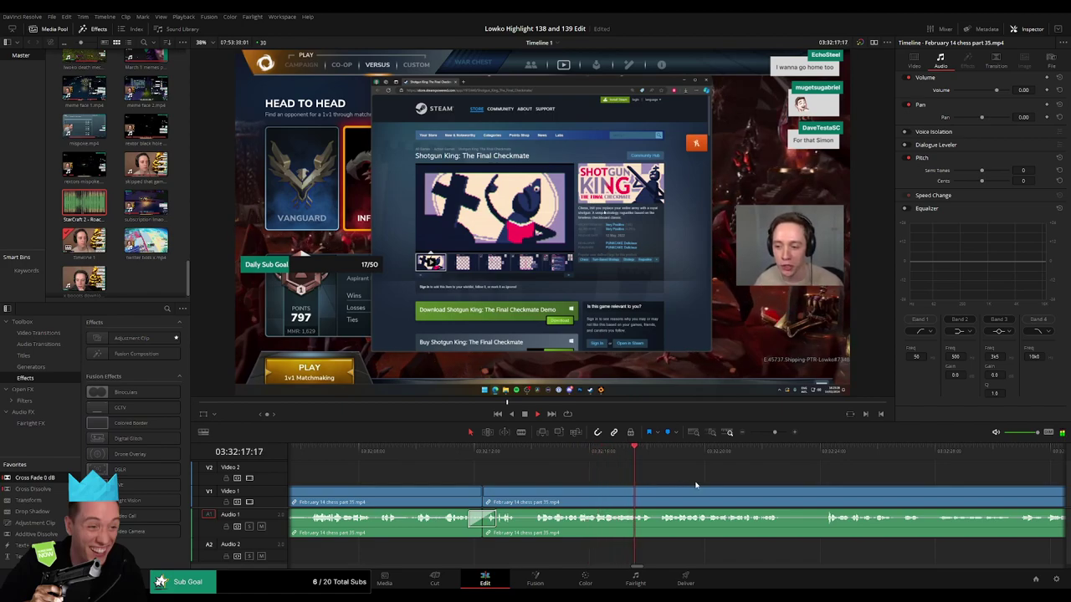
scroll(502, 479, right, 4)
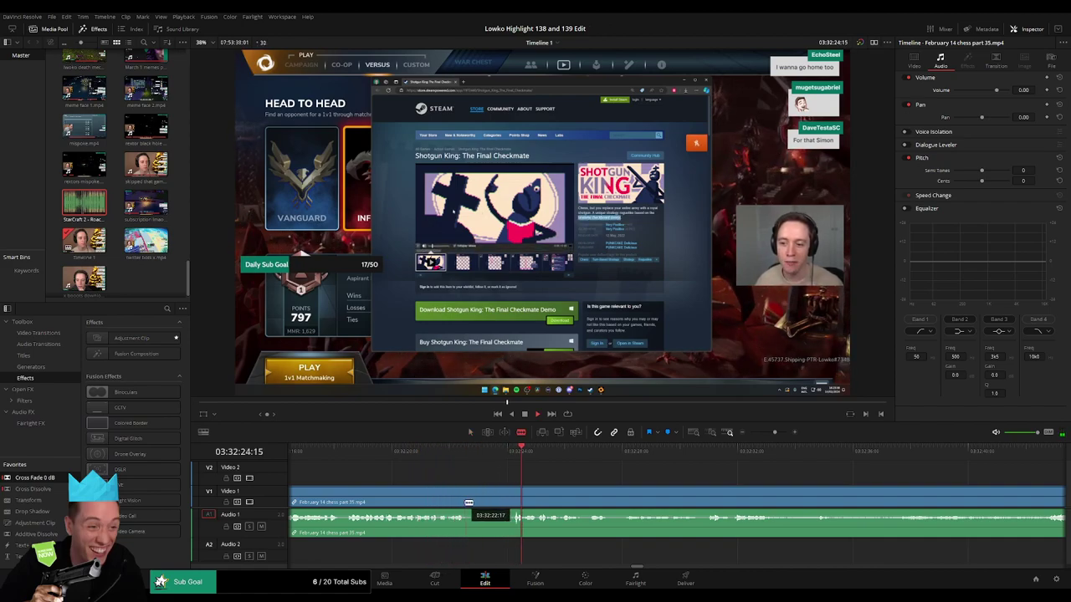
click(469, 502)
click(512, 501)
key(a)
click(503, 502)
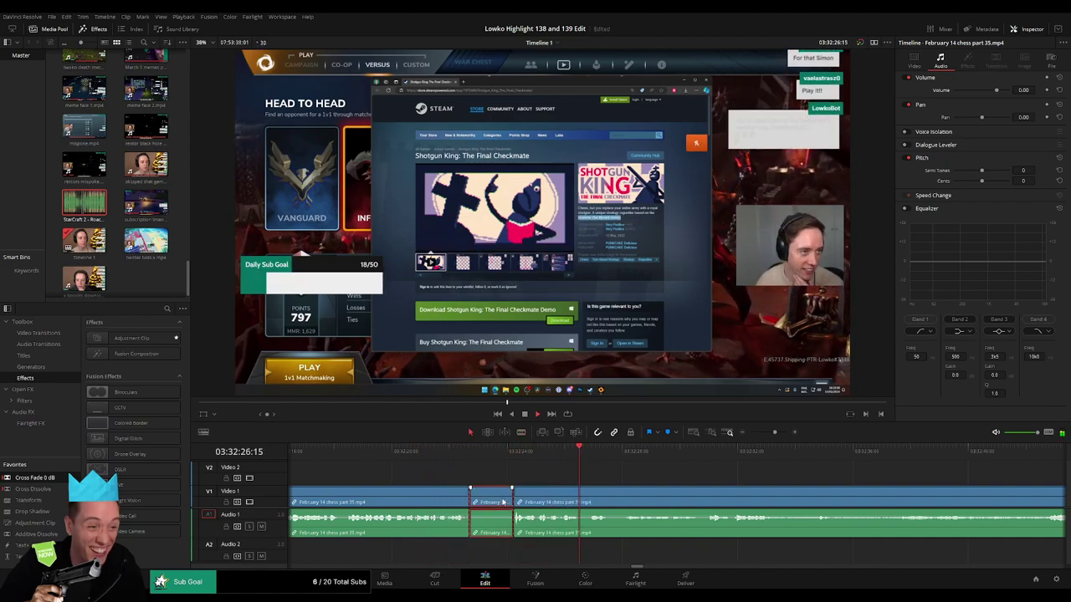
key(Delete)
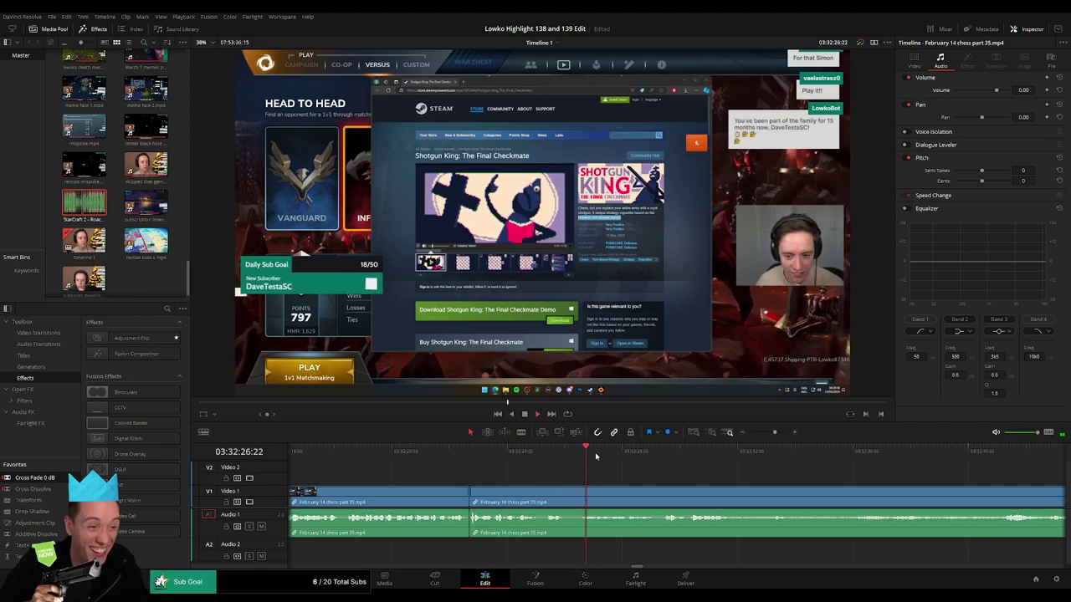
- Play on through the game trailer and ripple-delete the short stretch from about 03:32:59 to 03:33:00
click(656, 452)
scroll(610, 468, right, 2)
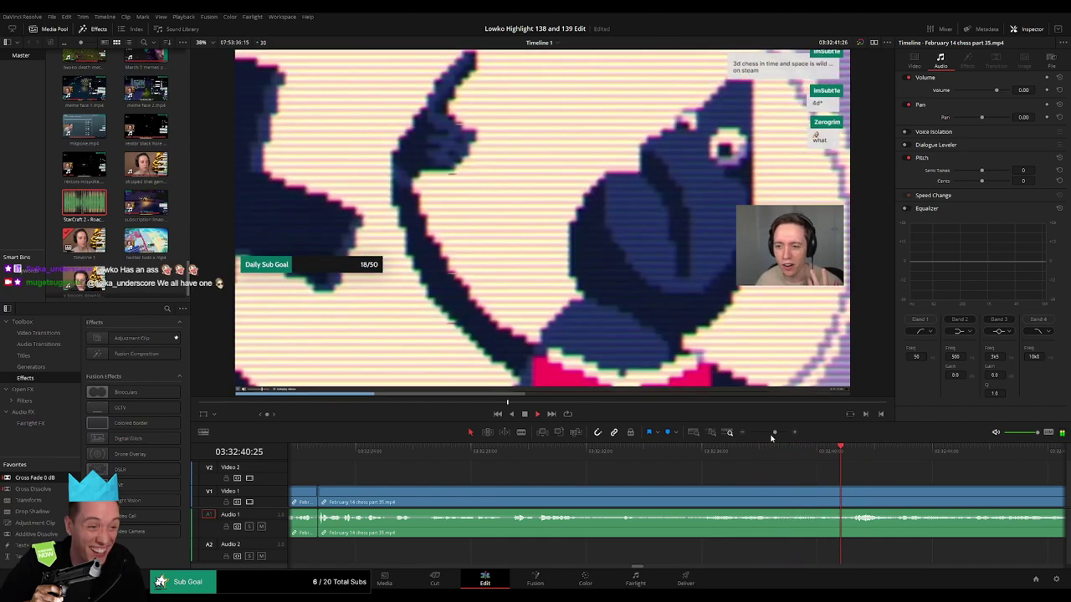
drag(774, 432, 771, 432)
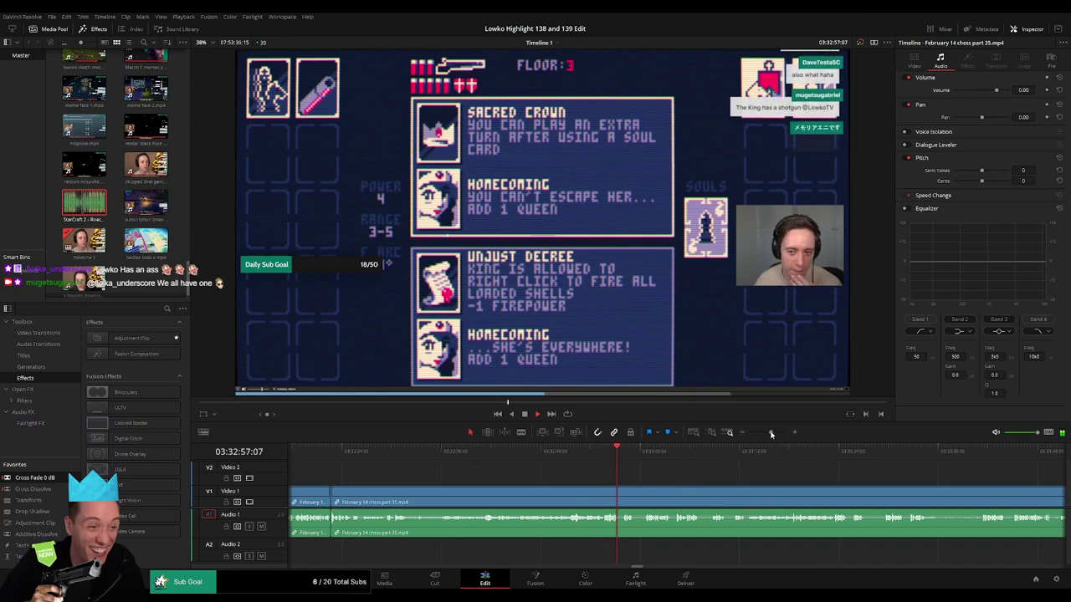
drag(772, 434, 774, 433)
scroll(581, 474, right, 2)
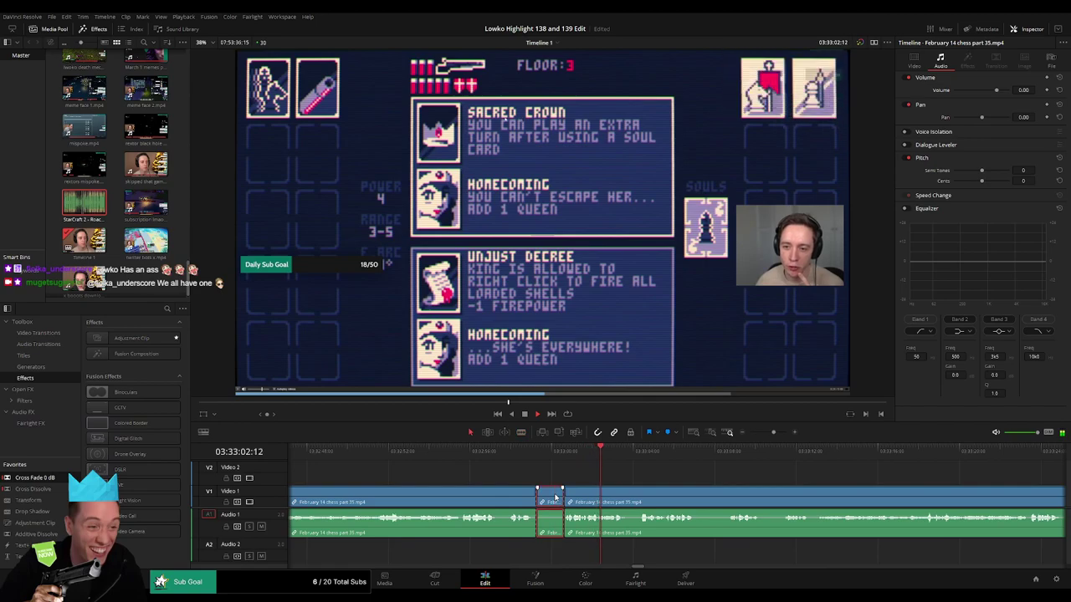
key(Delete)
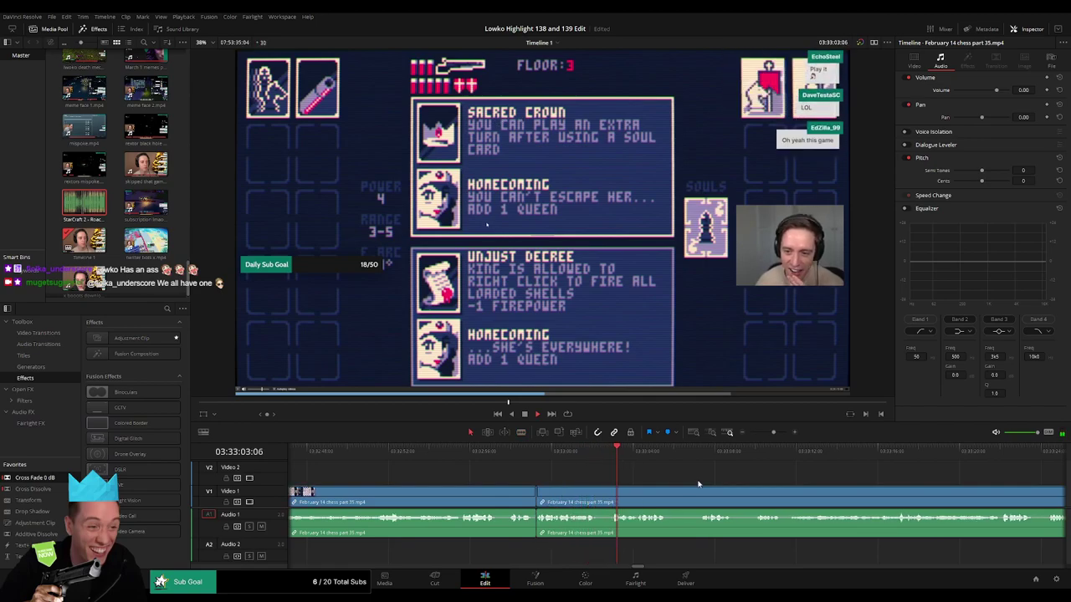
- Cut out the stretch from about 03:33:05 to 03:33:07 and close the gap
scroll(699, 483, right, 3)
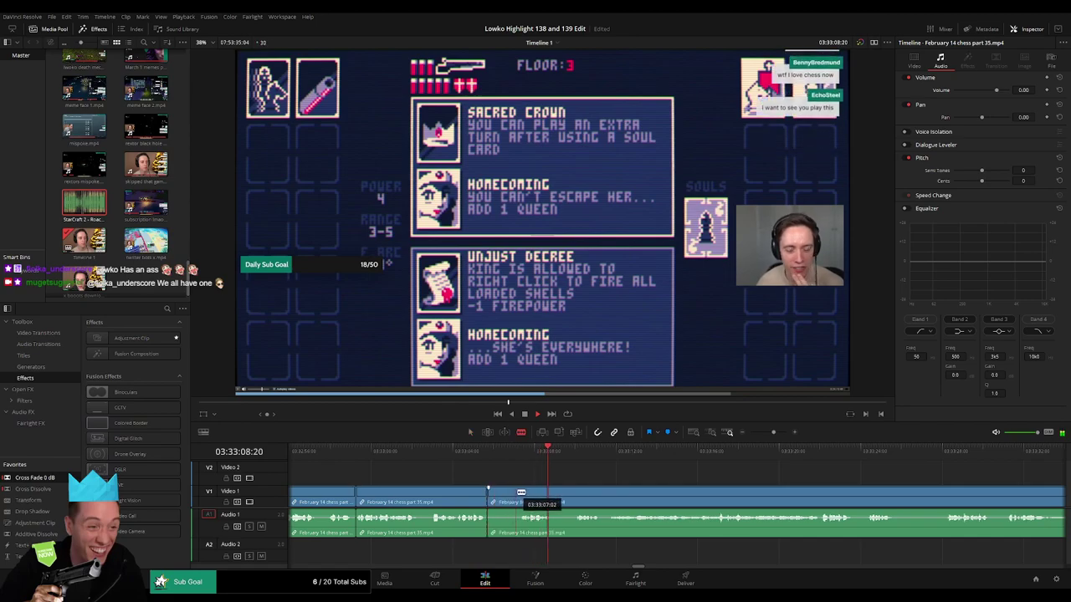
click(510, 500)
key(Delete)
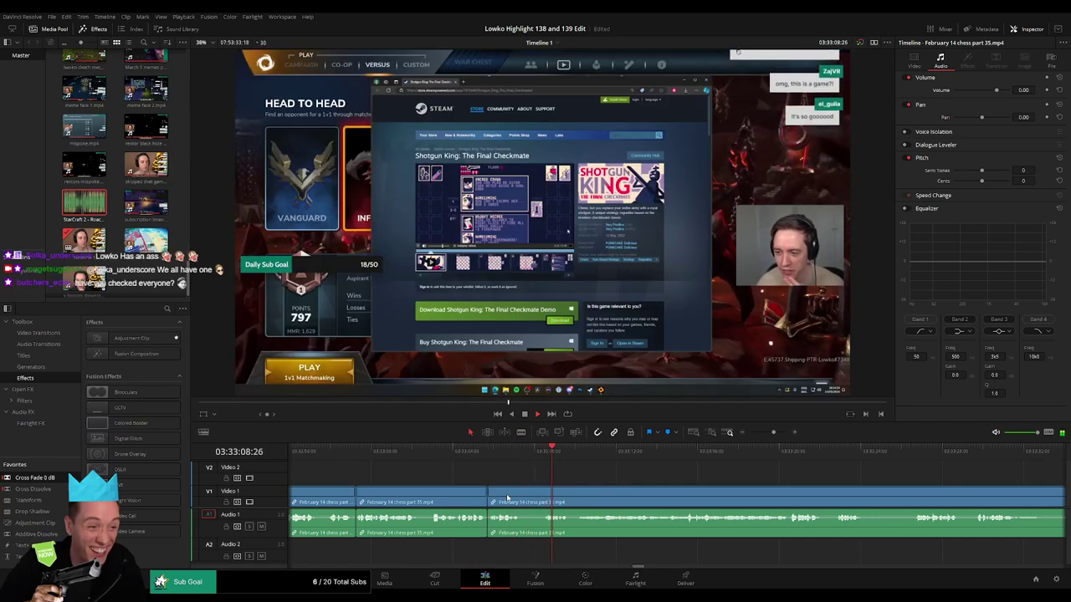
- Split the clip at about 03:33:07 and 03:33:08 and ripple-delete the short piece between the cuts
click(524, 500)
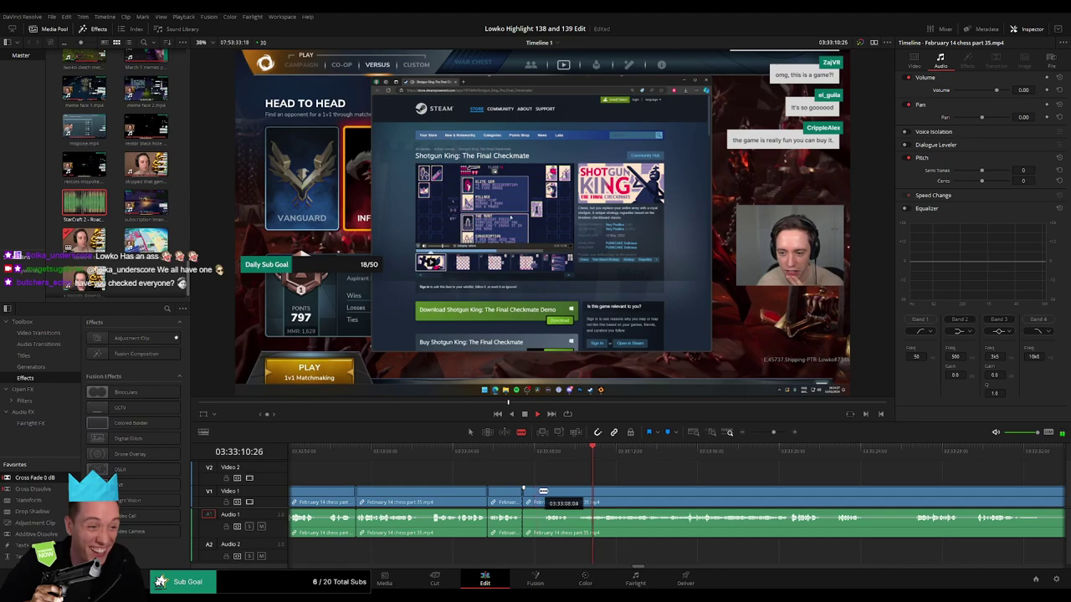
click(542, 497)
key(a)
click(533, 499)
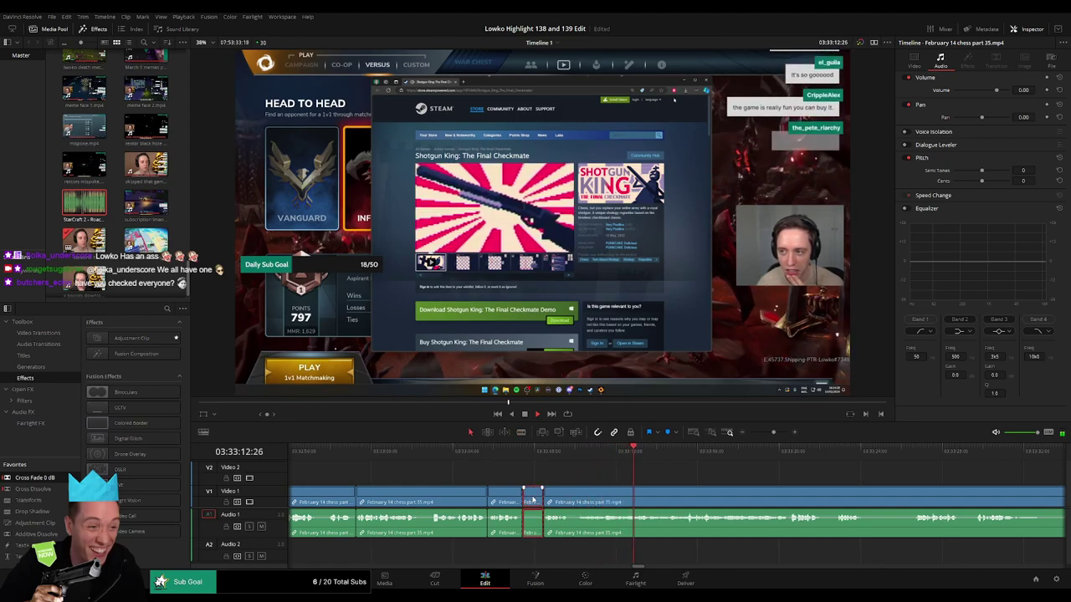
key(Delete)
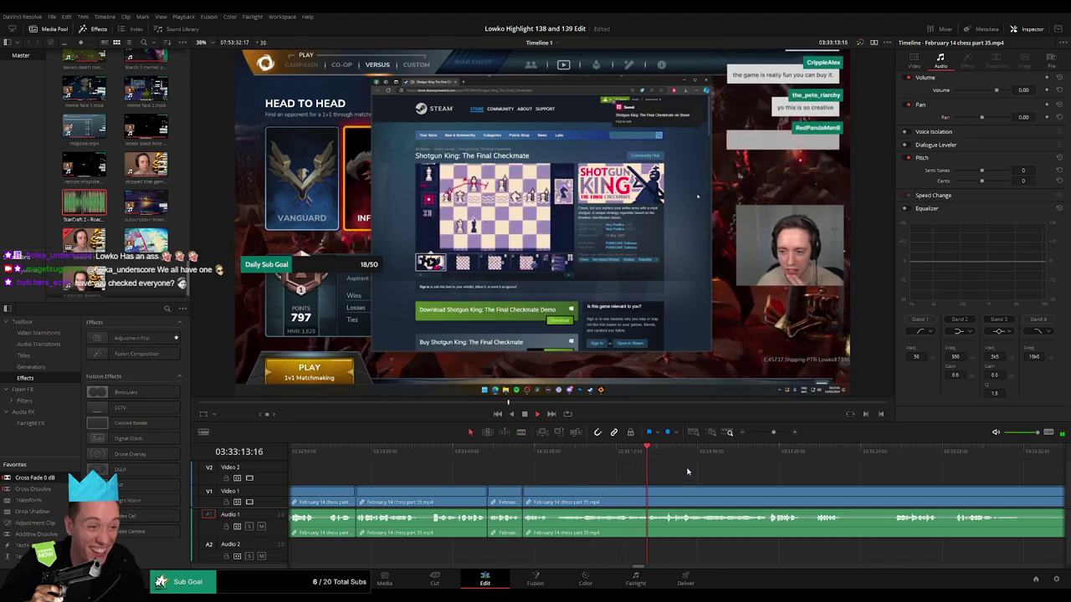
- Ripple-delete the short piece at about 03:33:21 and the quiet stretch from about 03:33:22 to 03:33:25
drag(724, 470, 527, 477)
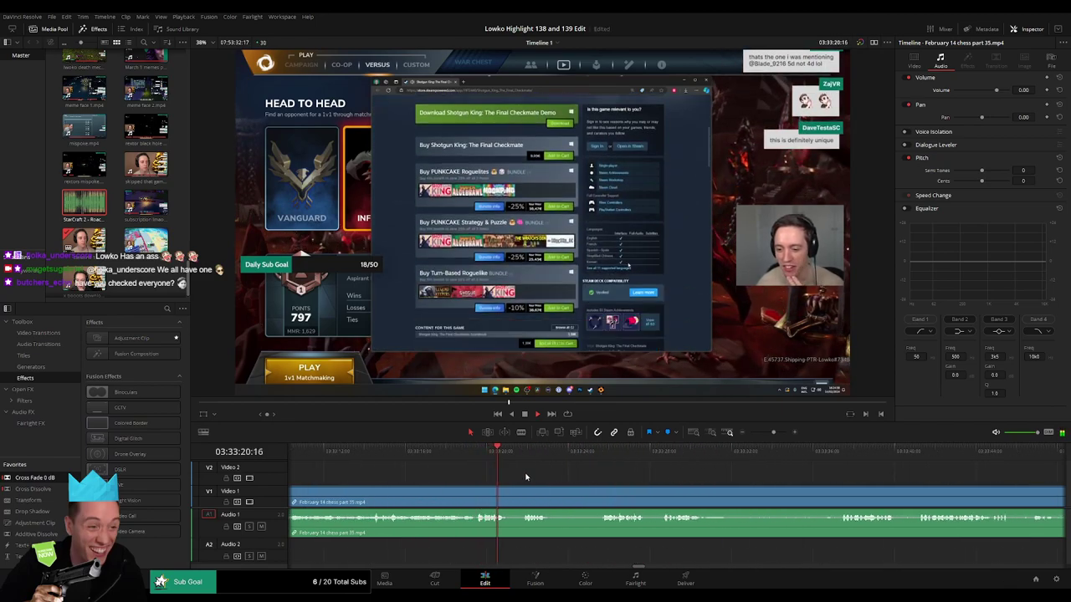
click(513, 458)
key(b)
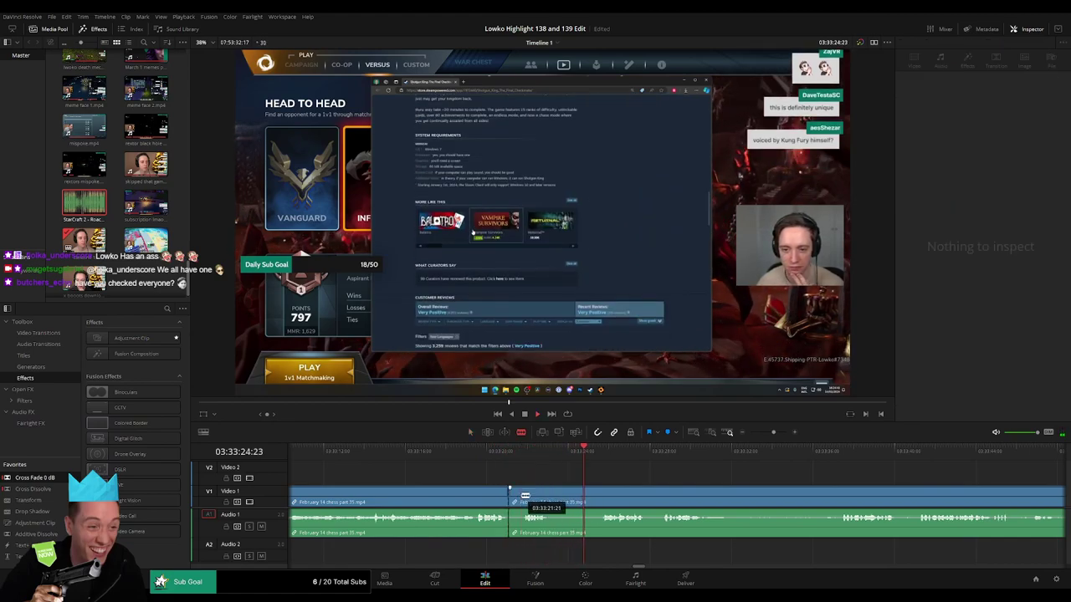
key(a)
click(515, 498)
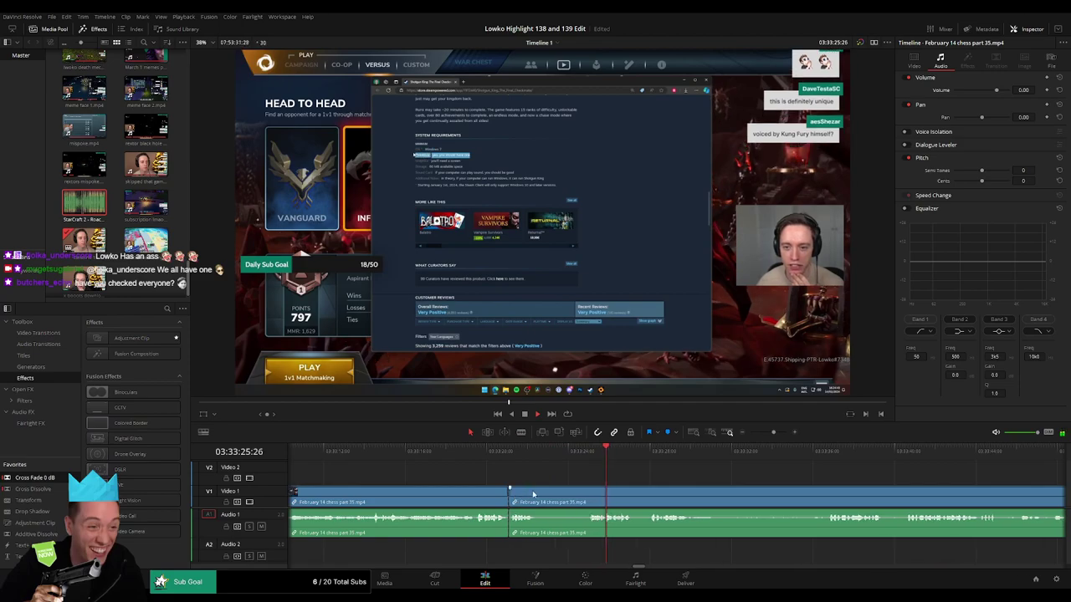
key(b)
click(538, 495)
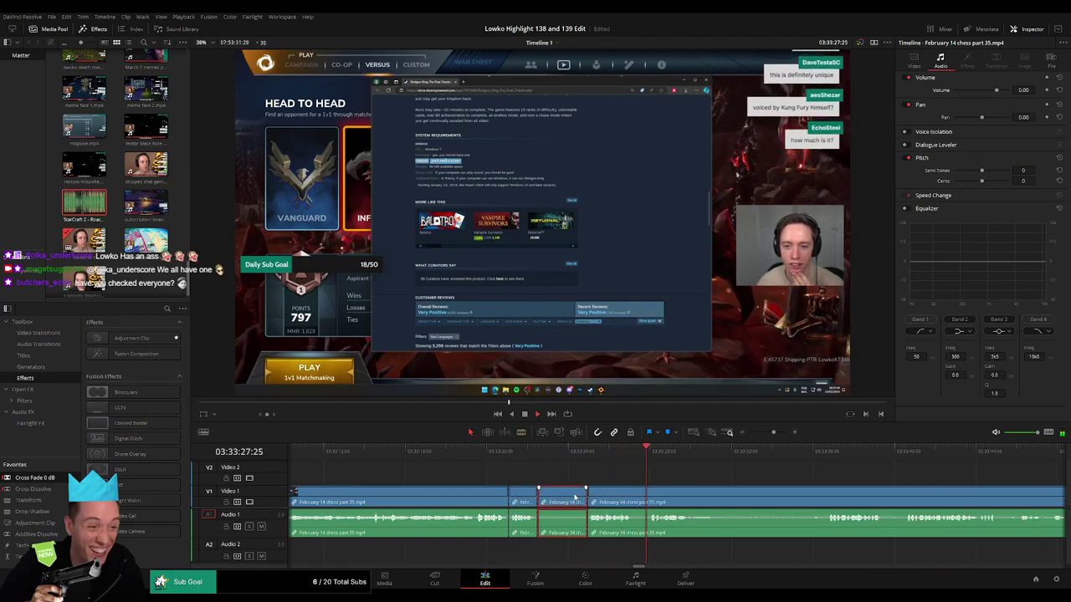
key(Delete)
- Ripple-delete the quiet stretch starting at about 03:33:27 and the short piece from about 03:33:30 to 03:33:31
drag(677, 494, 469, 475)
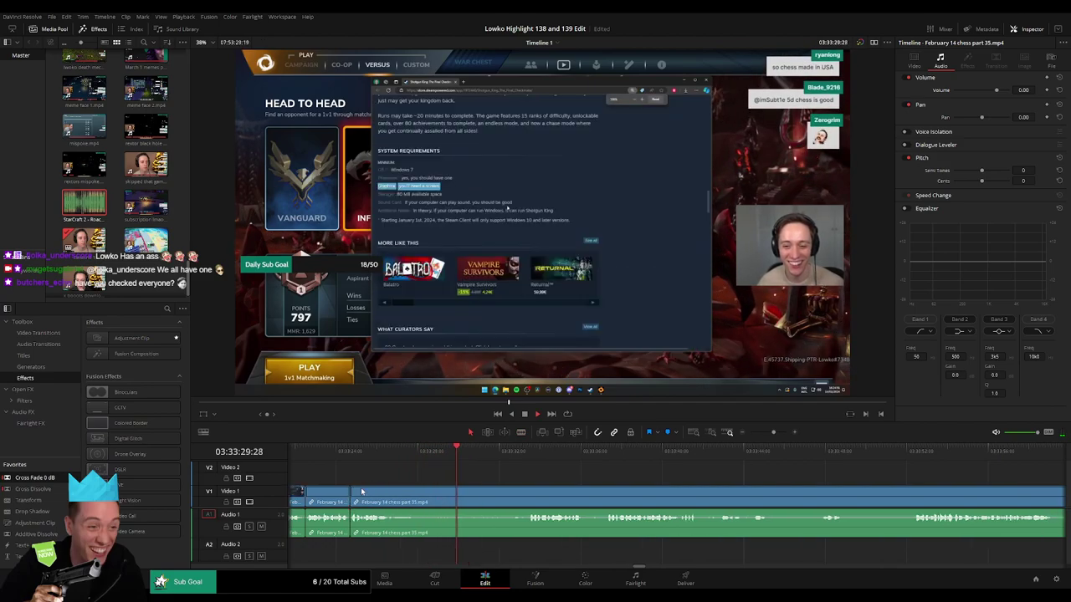
key(b)
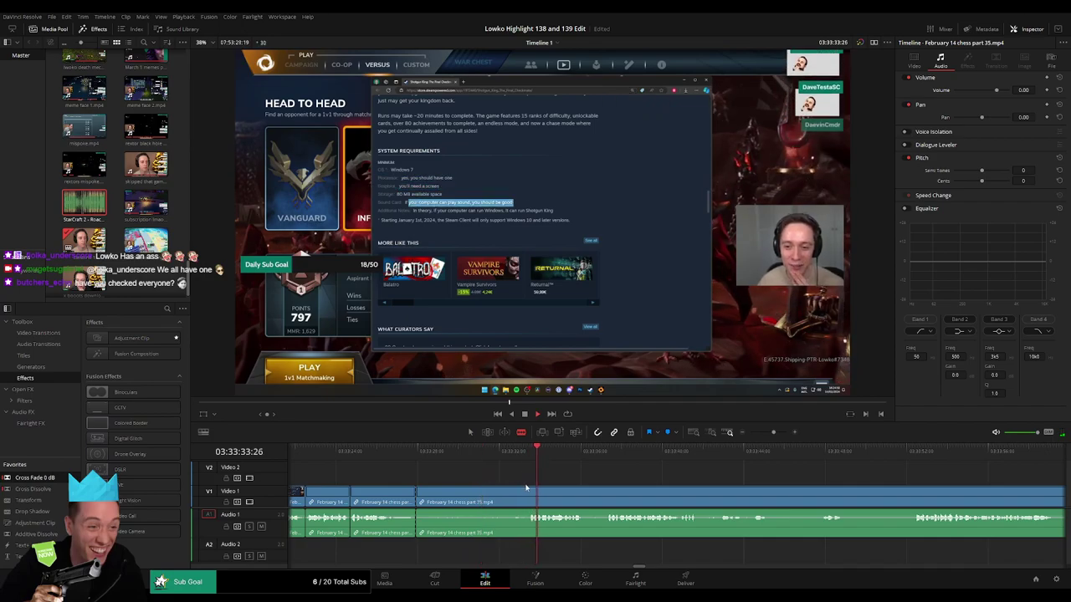
key(Delete)
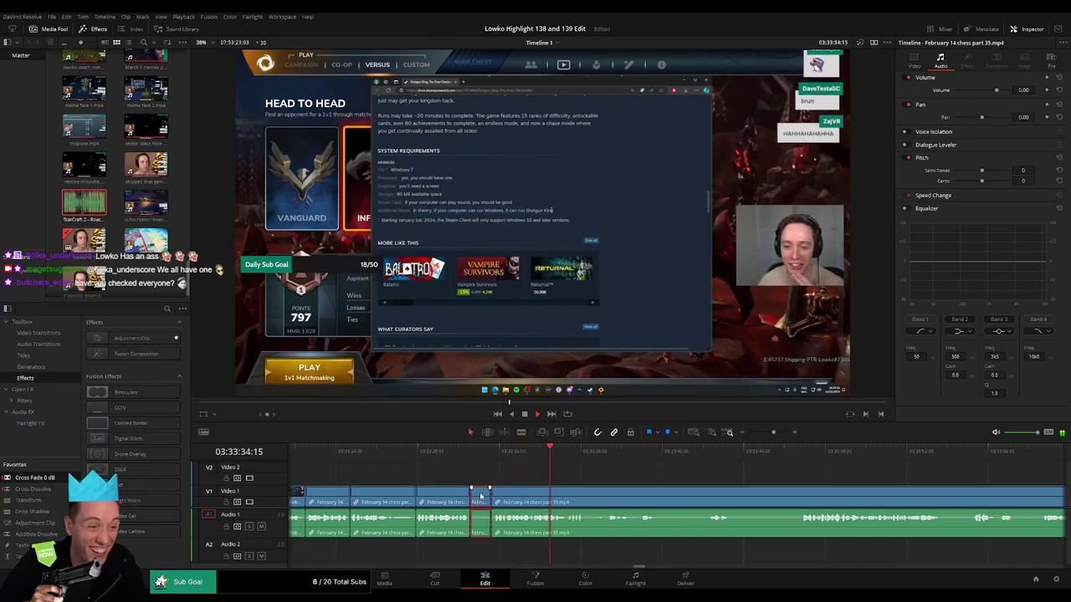
key(Delete)
- Ripple-delete the stretch from about 03:33:35 to 03:33:37, then the quiet one from about 03:33:36 to 03:33:38
scroll(485, 477, right, 5)
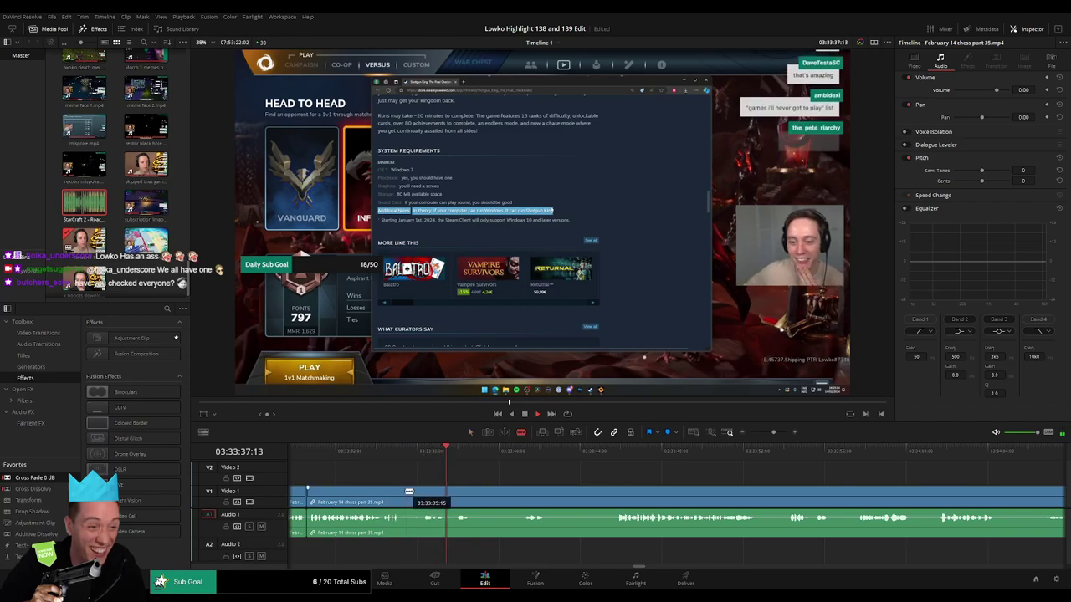
click(460, 489)
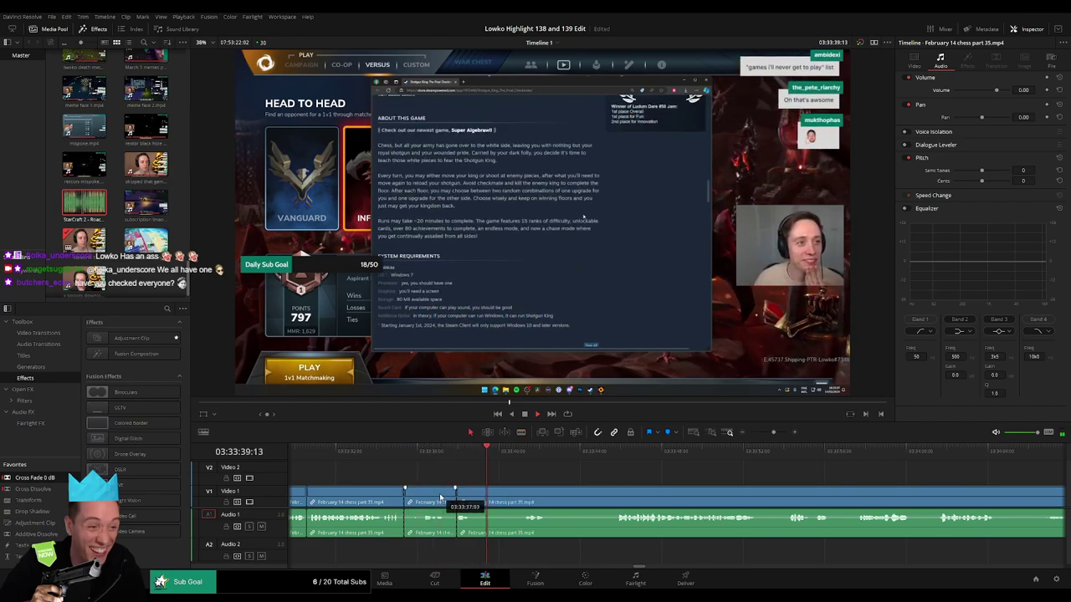
ctrl+click(440, 497)
key(Delete)
drag(424, 495, 421, 494)
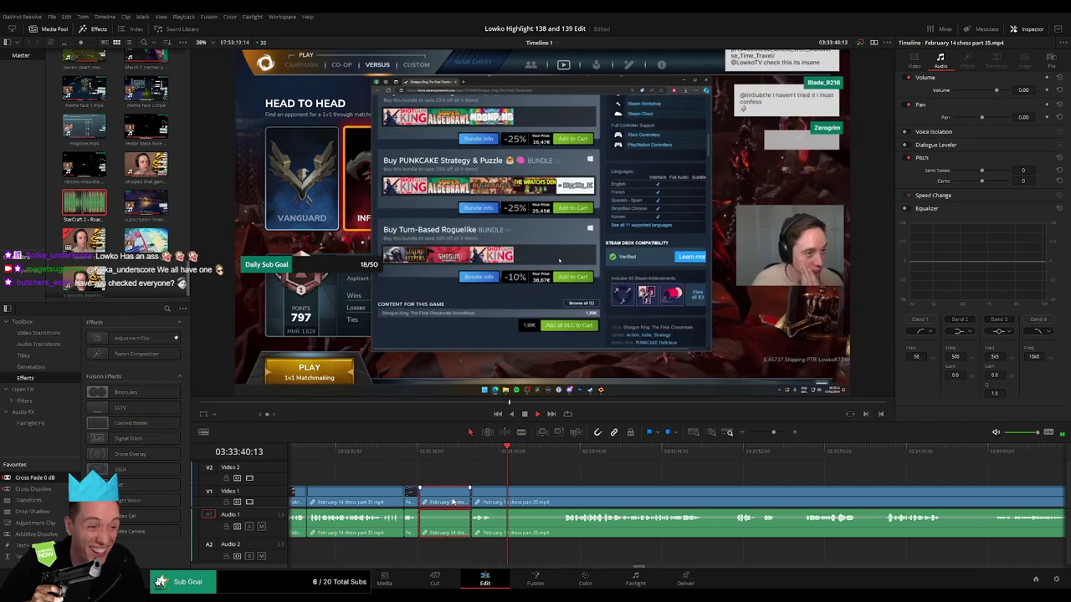
key(Delete)
- Ripple-delete the silent stretch from about 03:33:37 to 03:33:40 and the short piece from about 03:33:44 to 03:33:45
key(b)
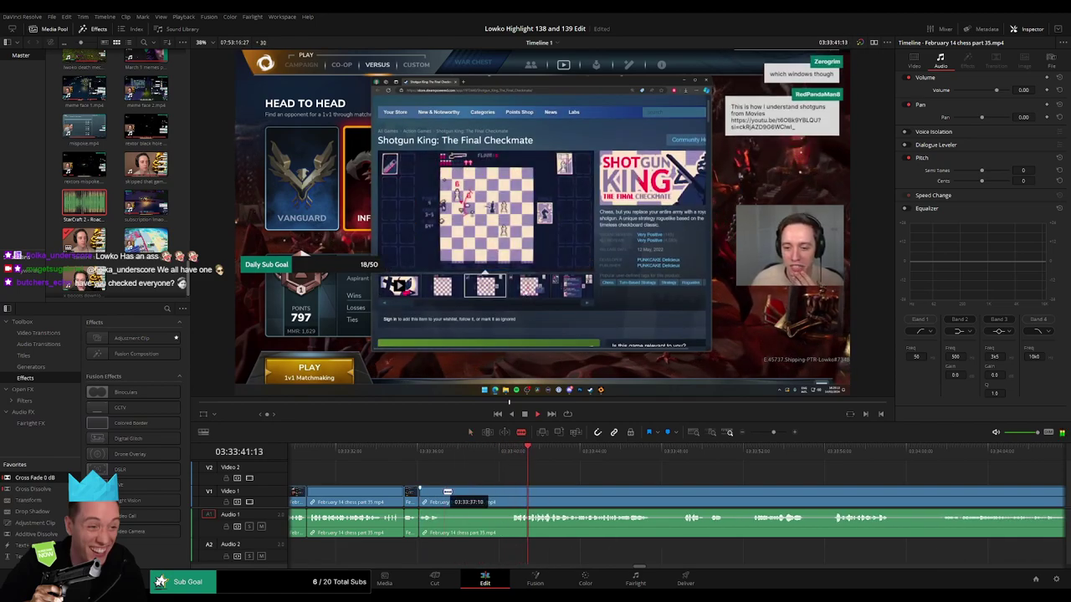
click(441, 493)
click(509, 493)
key(a)
click(490, 496)
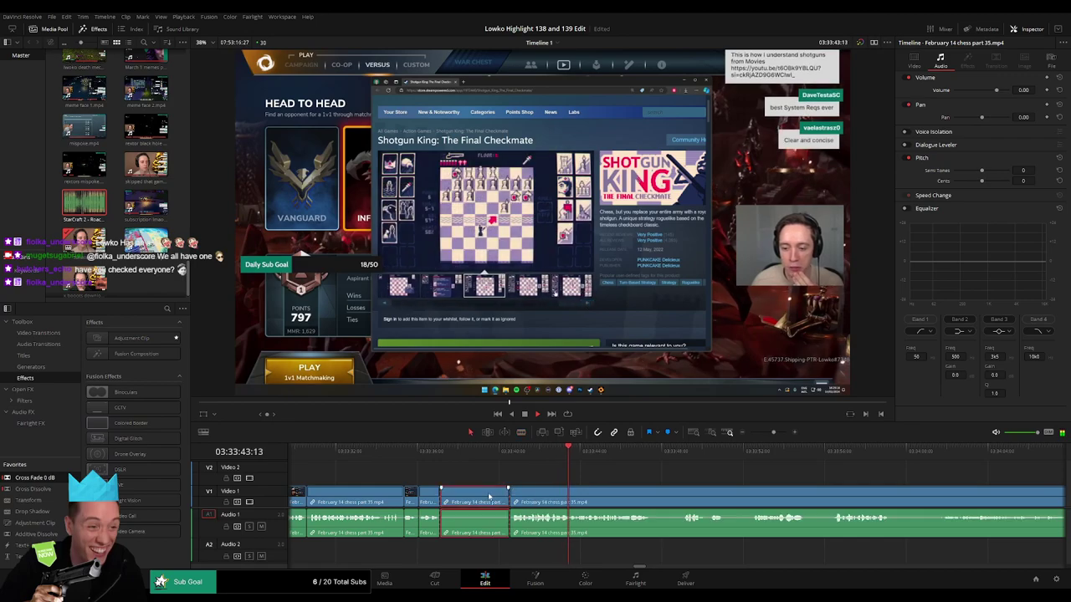
key(Delete)
drag(569, 484, 587, 487)
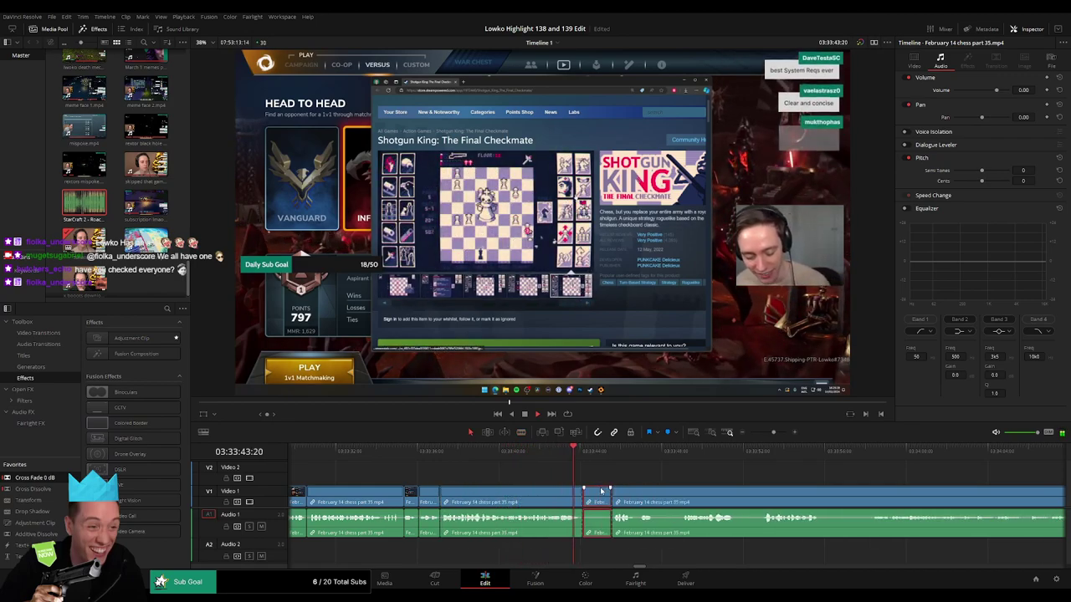
key(Delete)
- Split the clip at about 03:33:46 and 03:33:47 and ripple-delete the piece between the cuts
scroll(590, 488, right, 2)
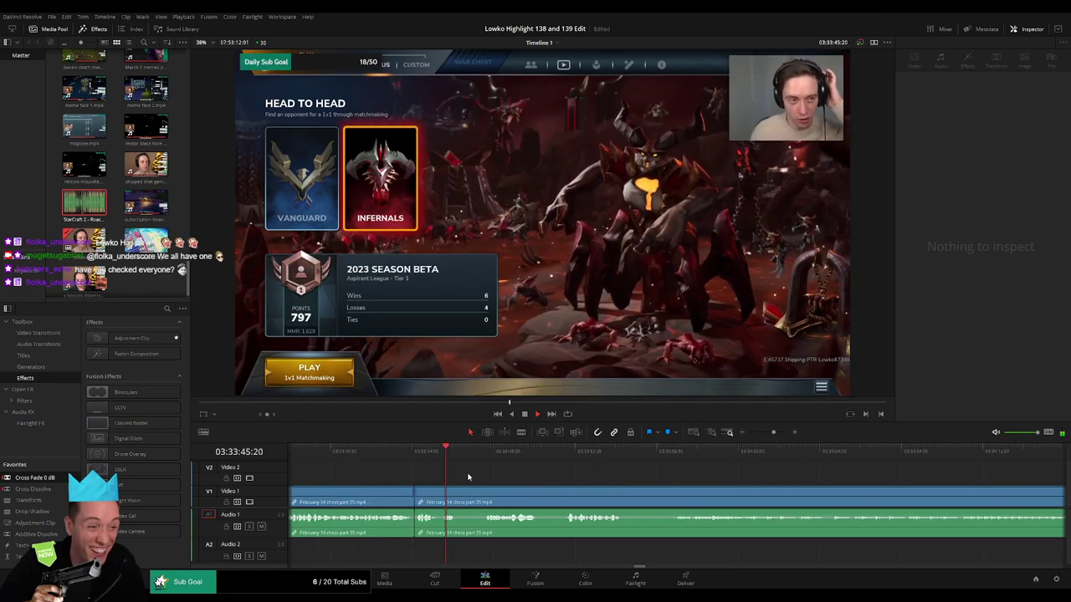
click(476, 459)
click(461, 492)
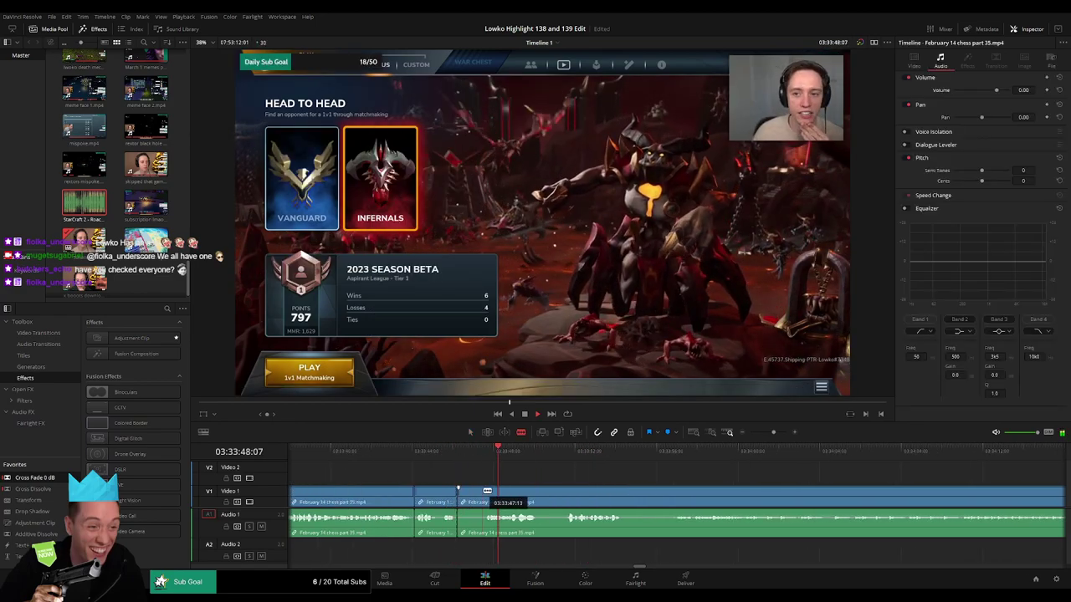
click(488, 492)
key(a)
click(472, 497)
key(Delete)
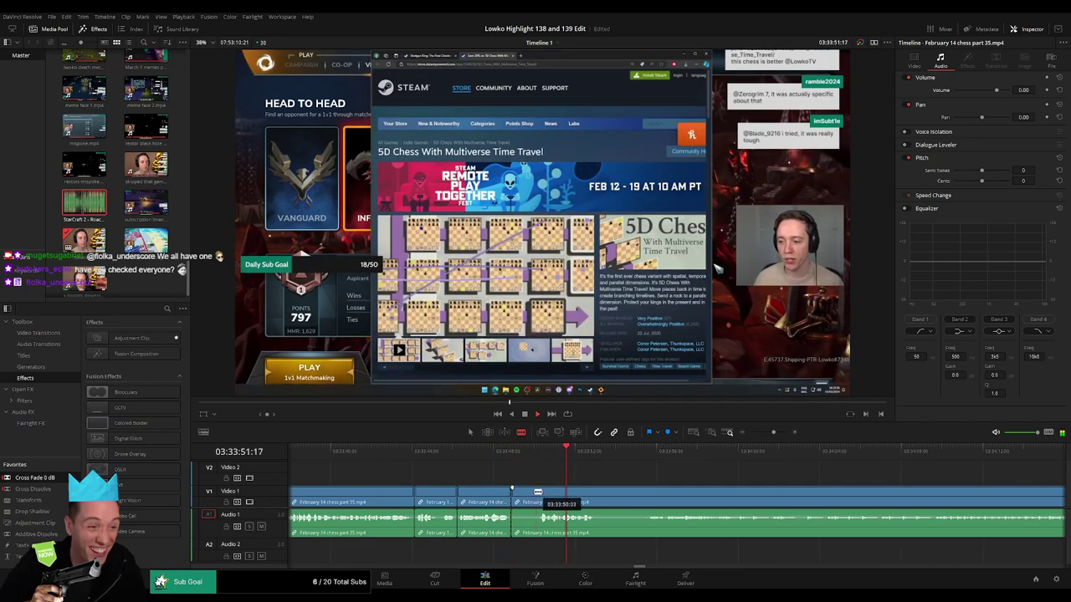
- Split at about 03:33:50 and ripple-delete all the footage back to the cut at about 03:33:44
click(540, 493)
key(a)
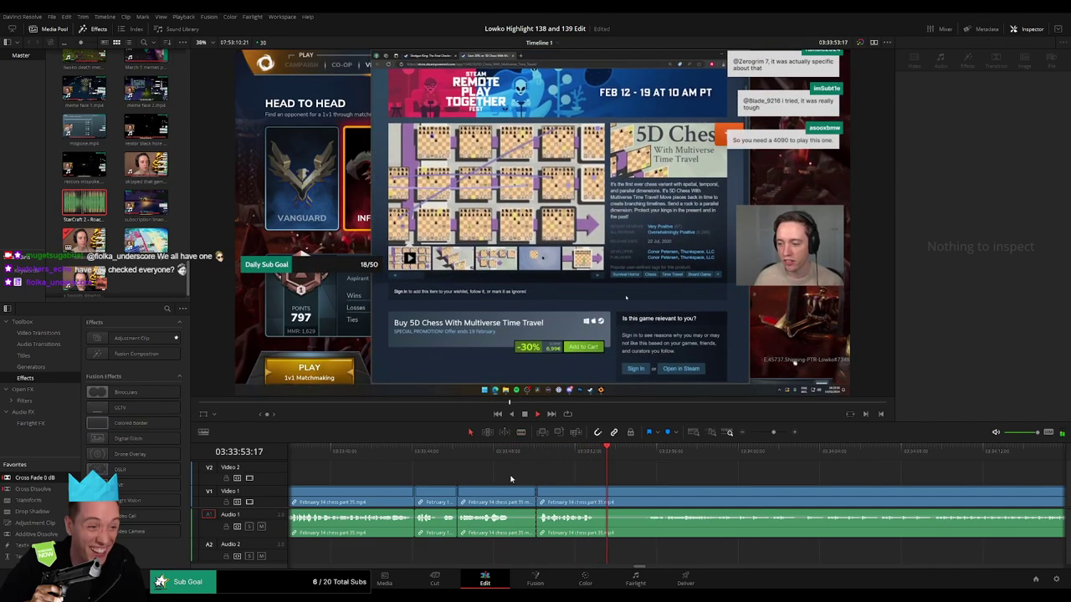
drag(511, 477, 446, 498)
key(Delete)
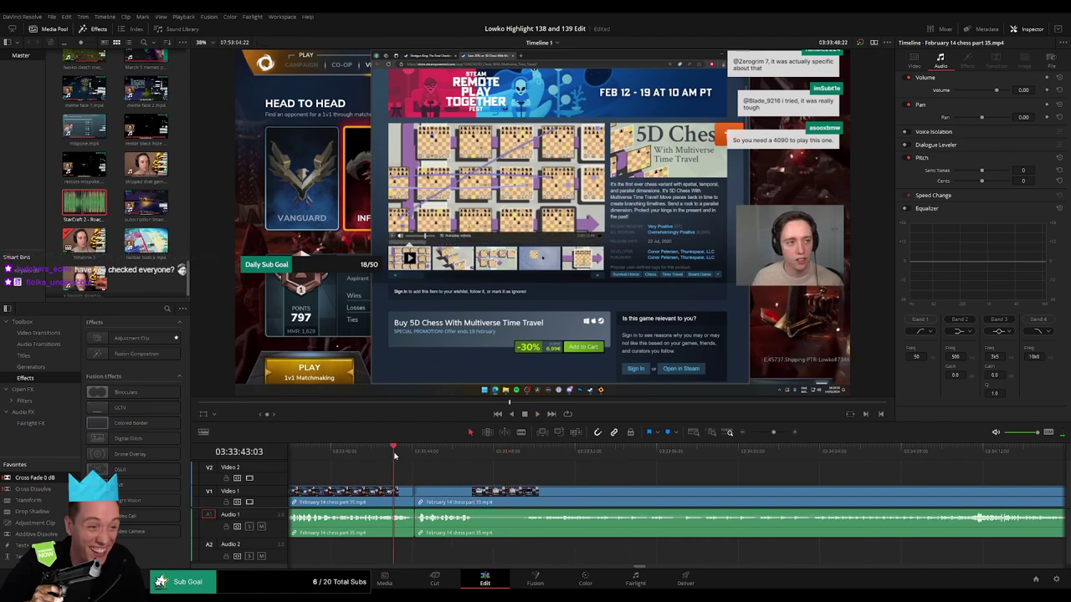
- Play across the new join and ripple-delete the quiet stretch from about 03:33:47 to 03:33:49
key(space)
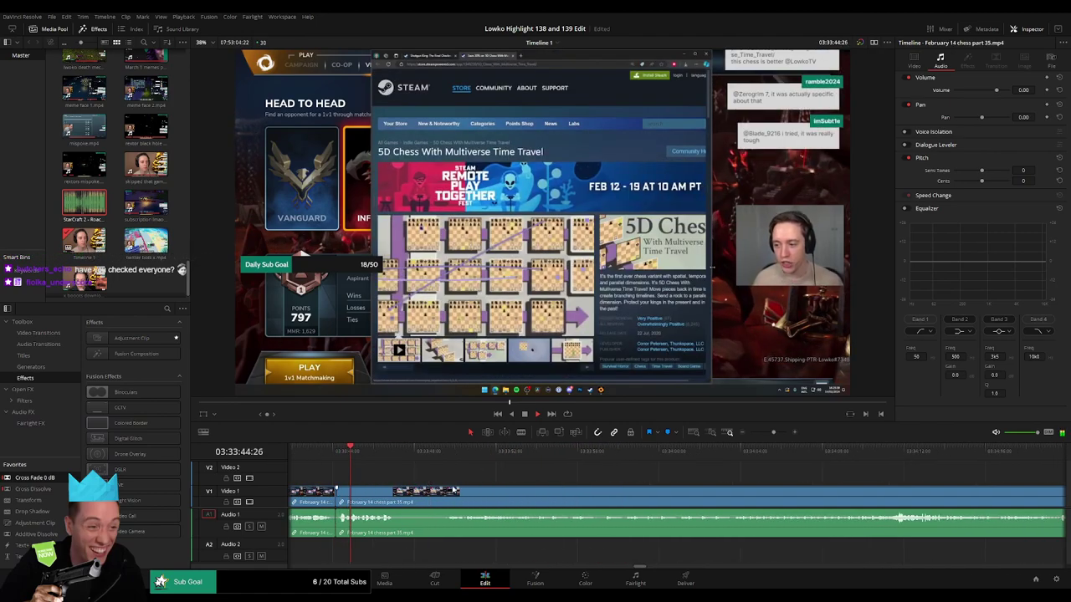
click(423, 454)
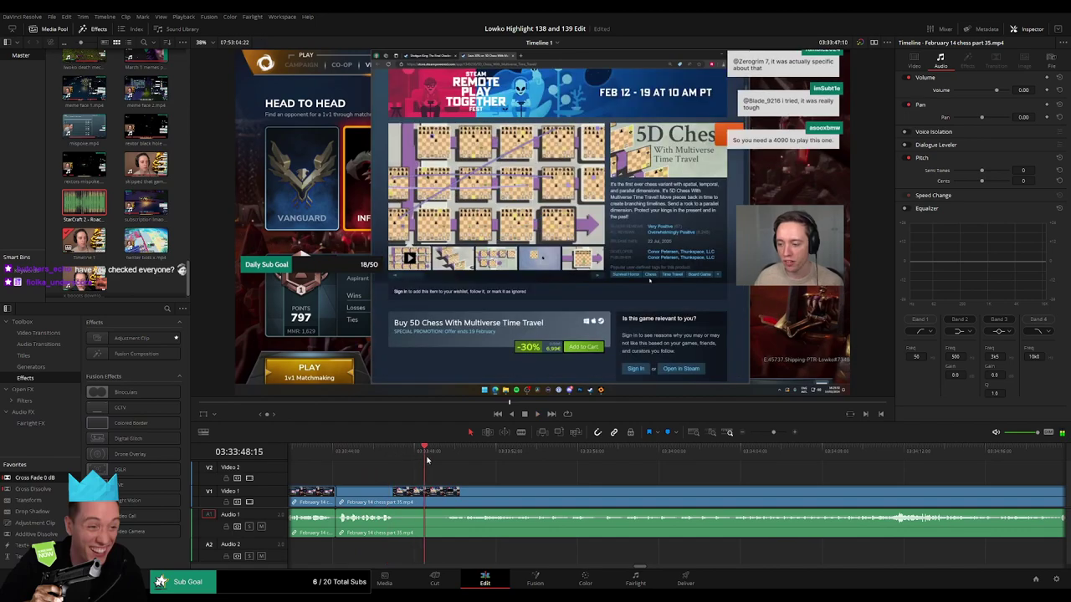
key(b)
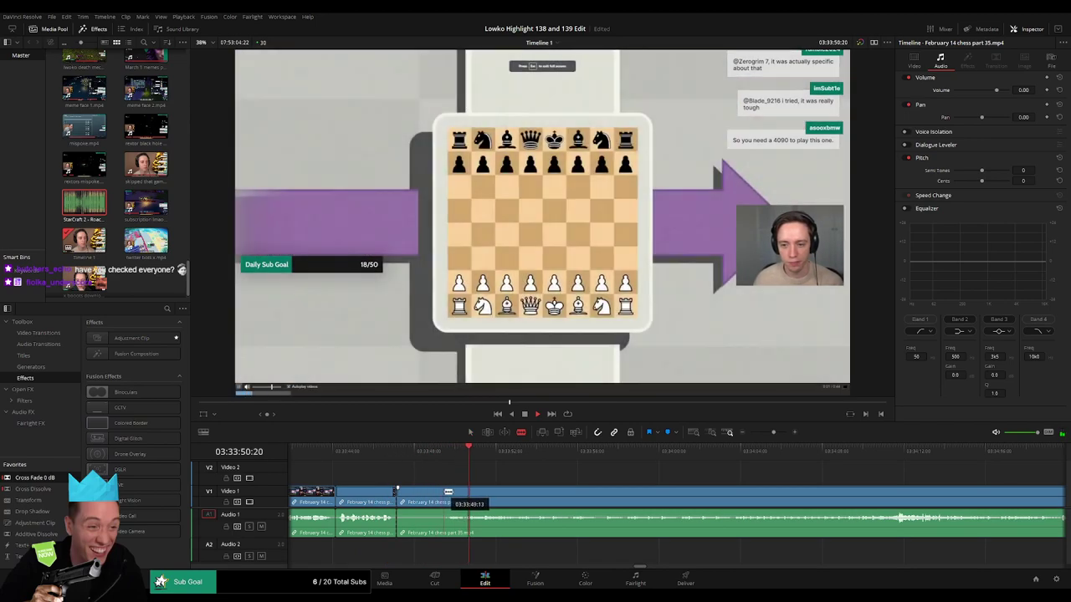
key(a)
click(433, 496)
key(Delete)
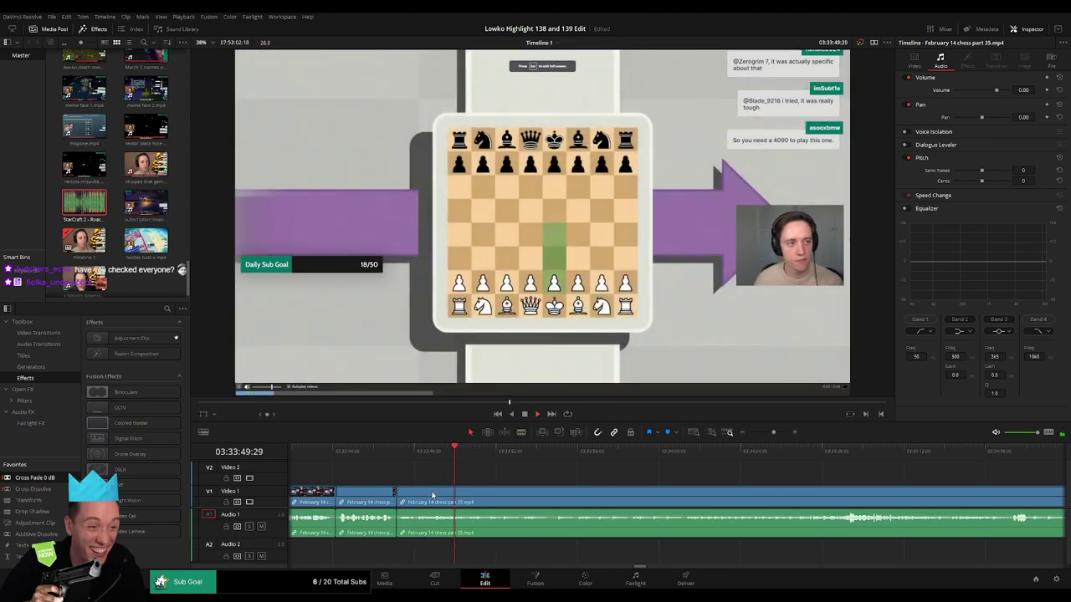
- Crossfade the audio join at about 03:33:47 and play through the chess footage that follows
click(410, 540)
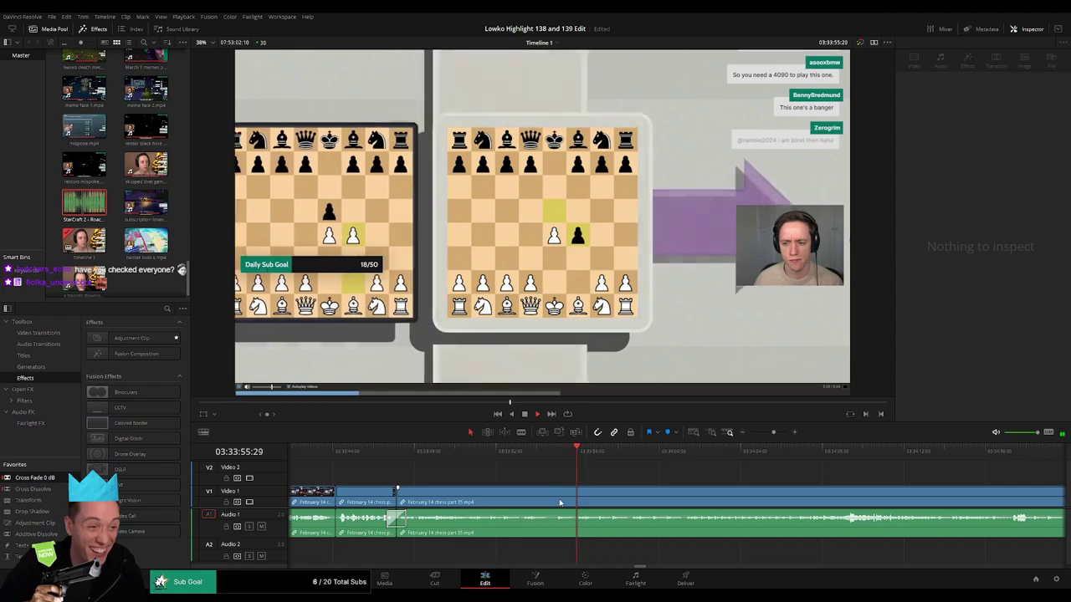
scroll(567, 491, right, 2)
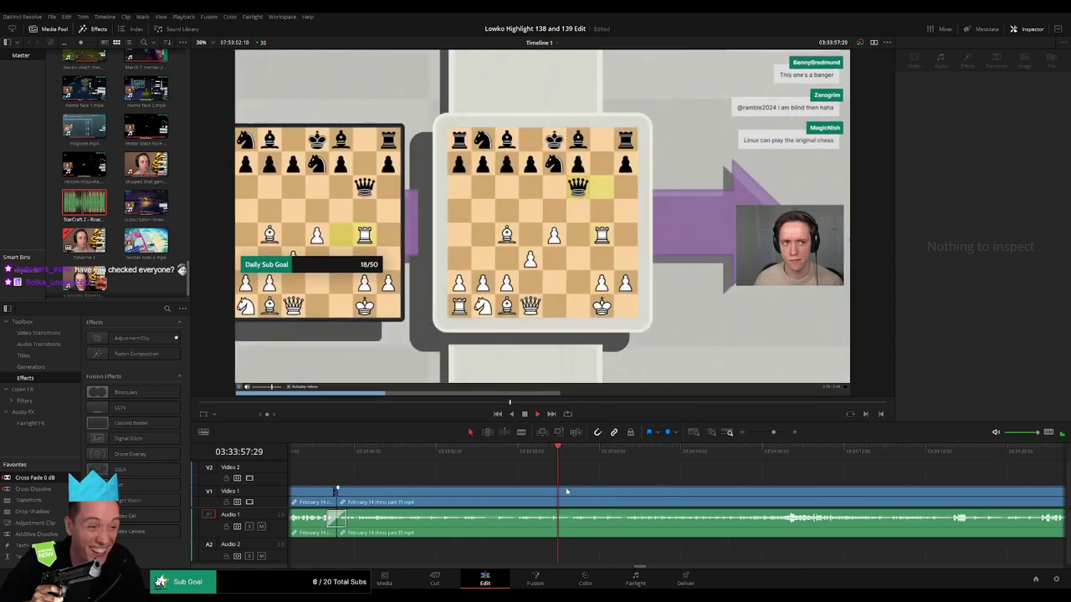
drag(559, 452, 599, 456)
key(space)
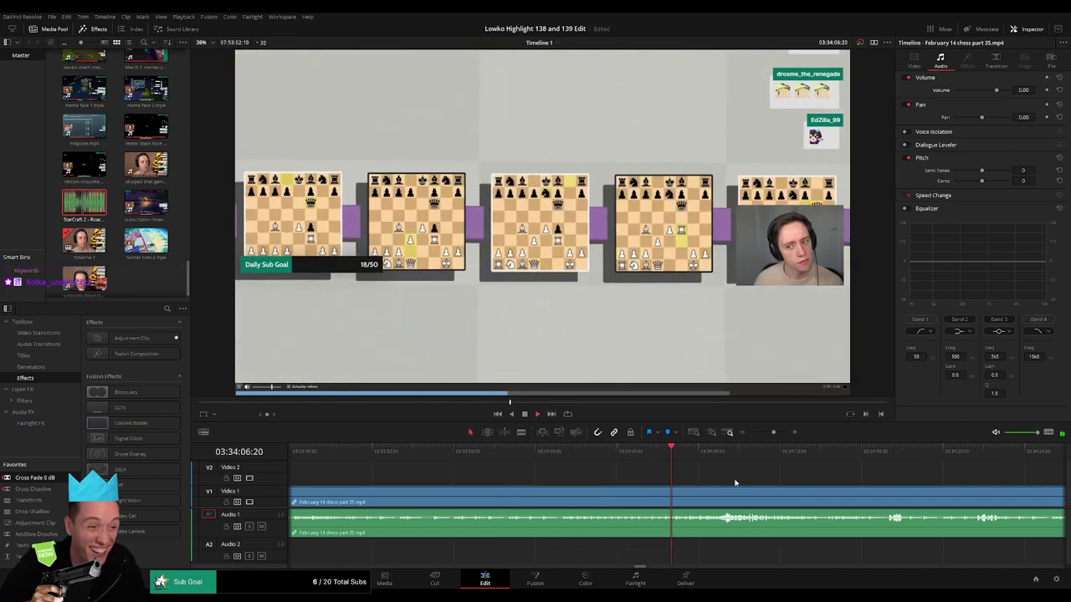
- Skim forward through the chess trailer and ripple-delete the quiet stretch from about 03:34:27 to 03:34:30
scroll(560, 468, right, 5)
click(553, 452)
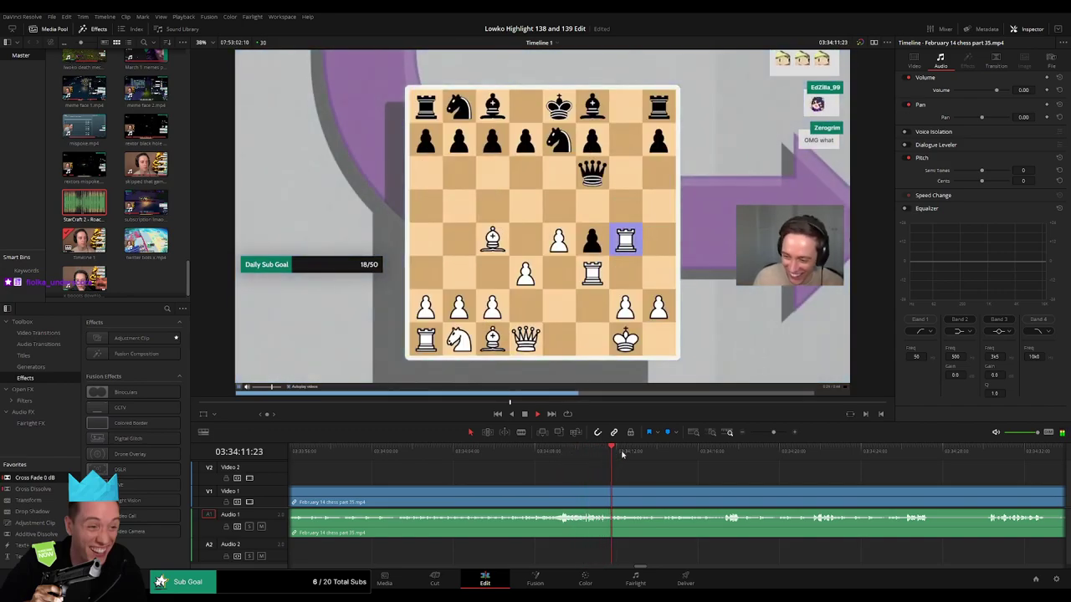
click(660, 451)
key(space)
scroll(600, 468, right, 4)
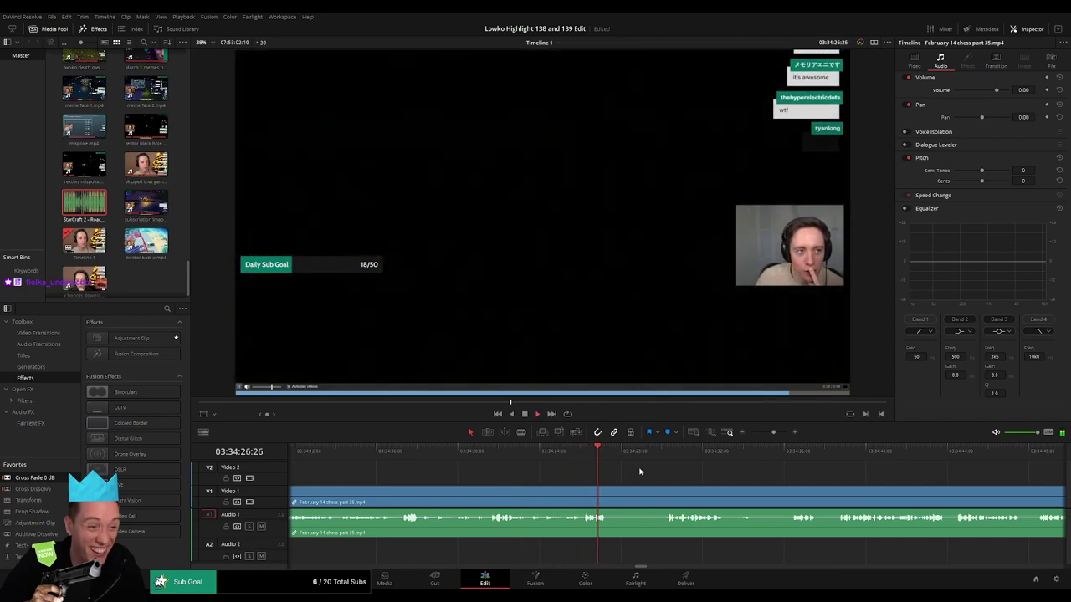
key(b)
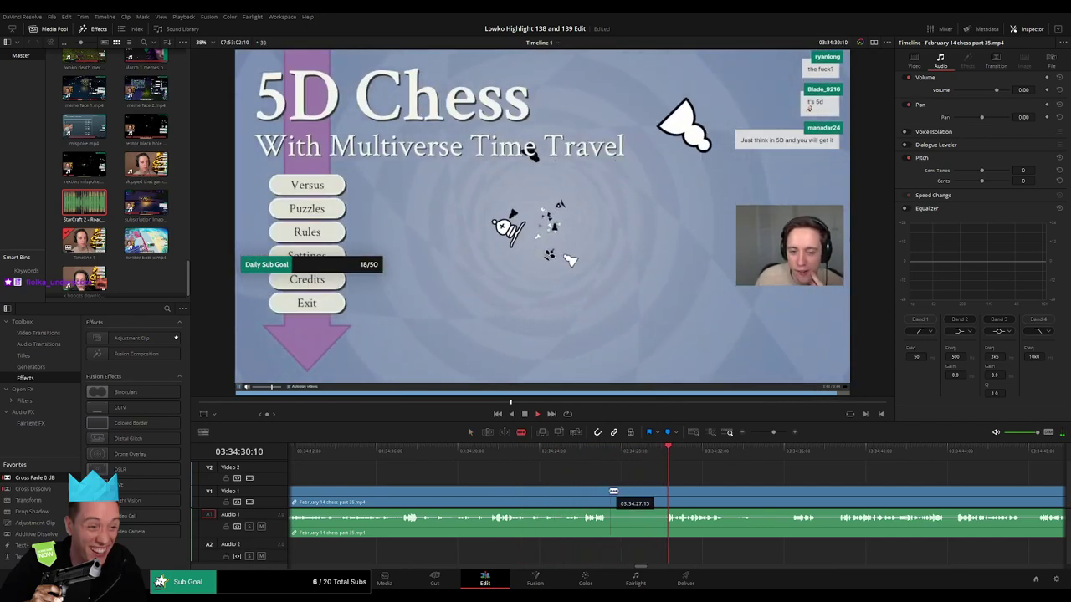
click(610, 502)
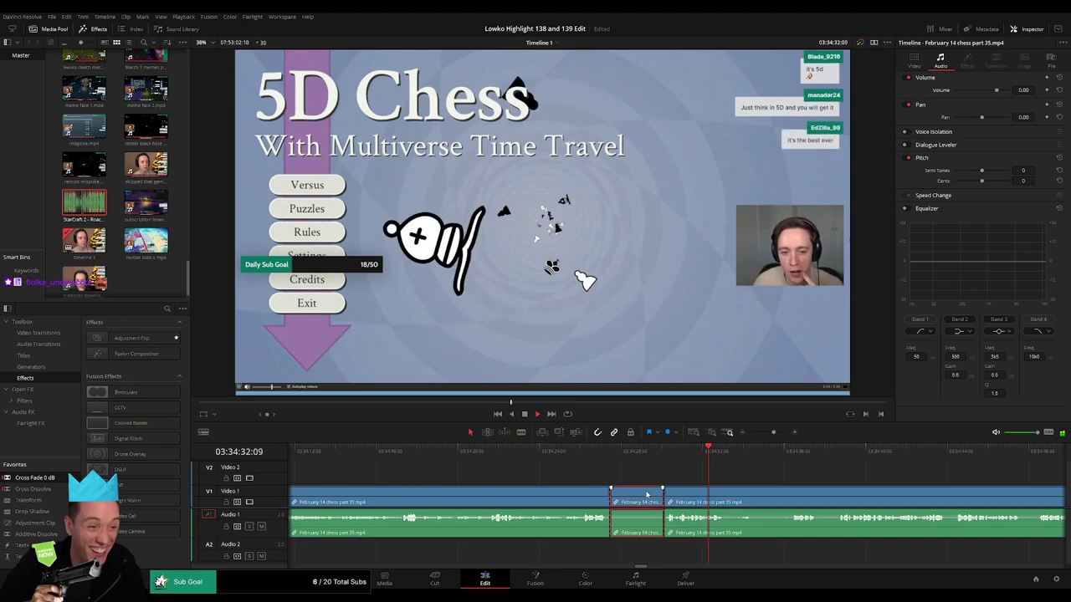
key(Delete)
- Split the clip at about 03:34:35 and 03:34:36 and ripple-delete the piece between the cuts
scroll(512, 466, right, 5)
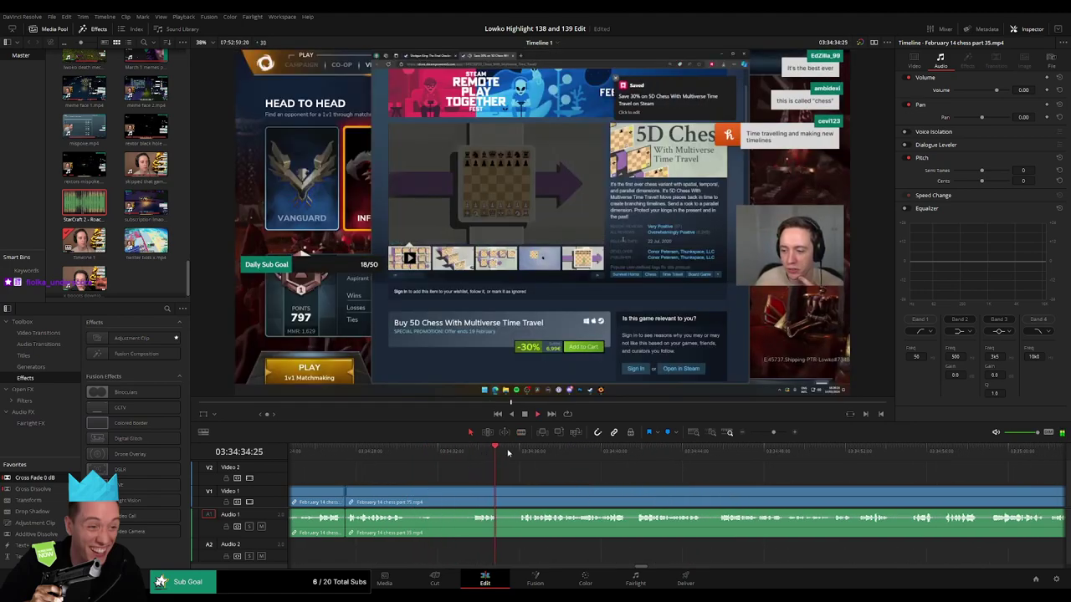
click(500, 498)
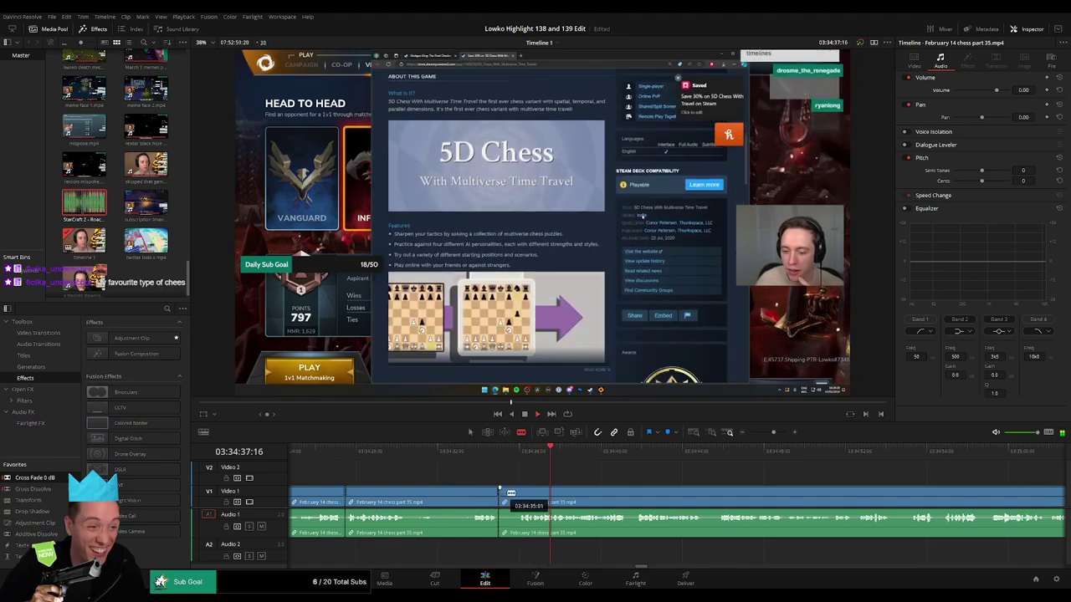
click(520, 493)
key(a)
click(509, 498)
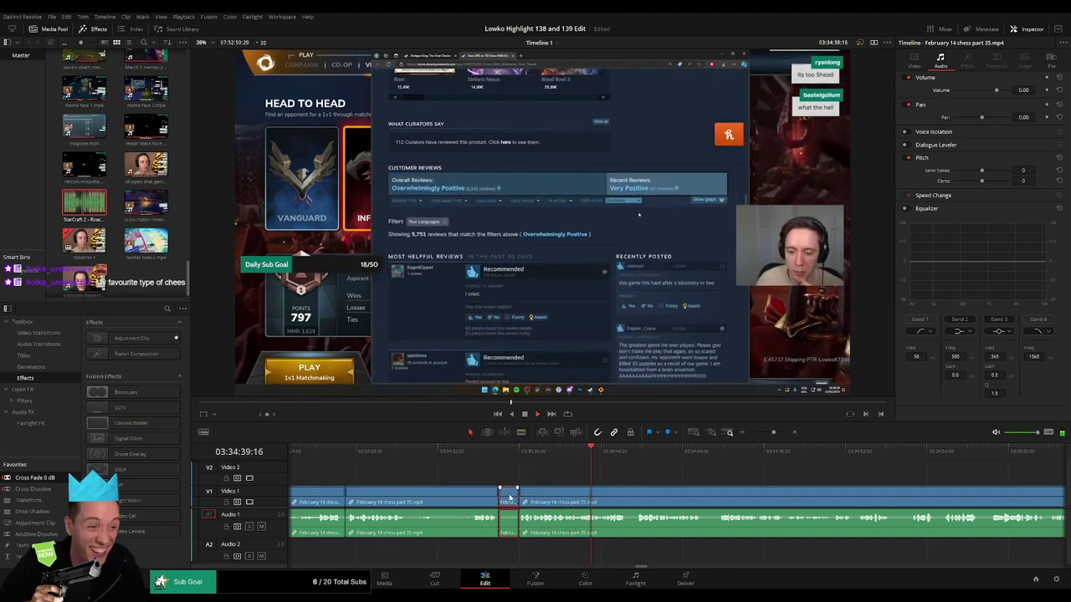
key(Delete)
- Split off the short quiet piece just after 03:34:40 and ripple-delete it
drag(671, 477, 478, 472)
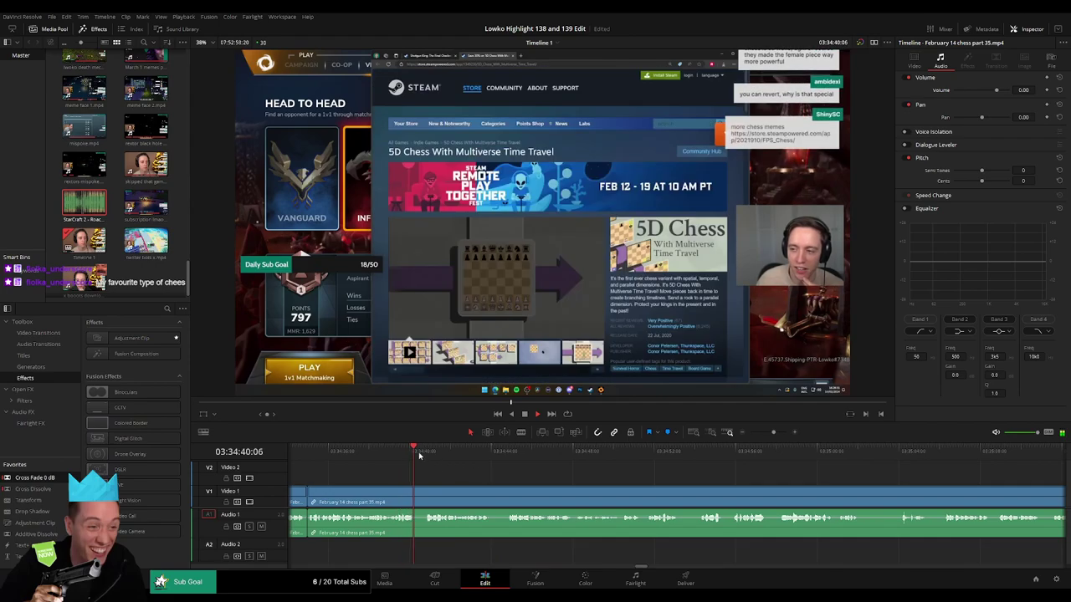
click(427, 456)
key(b)
click(417, 498)
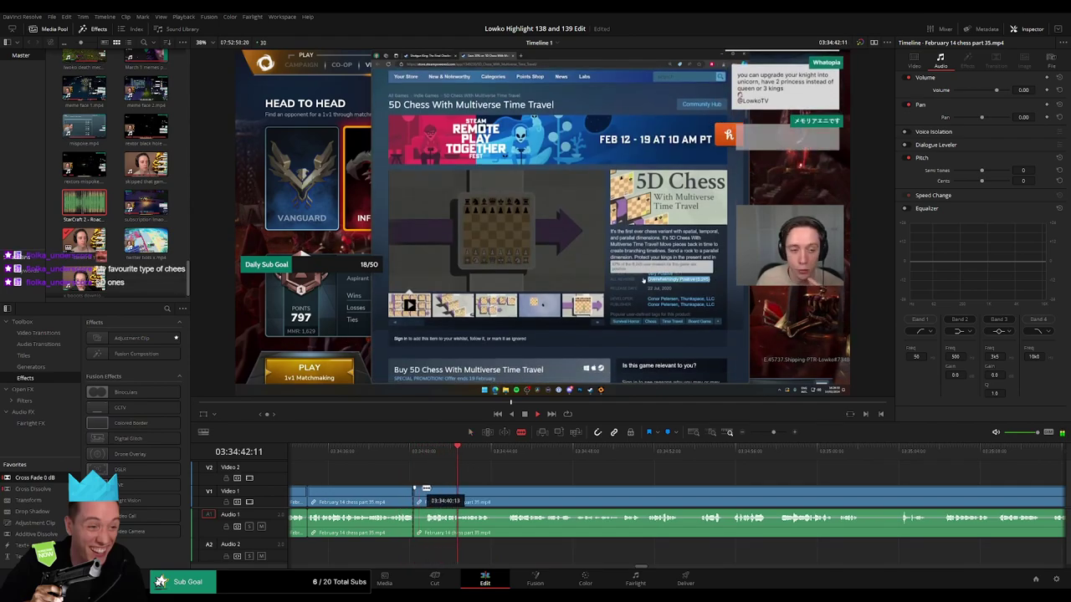
key(a)
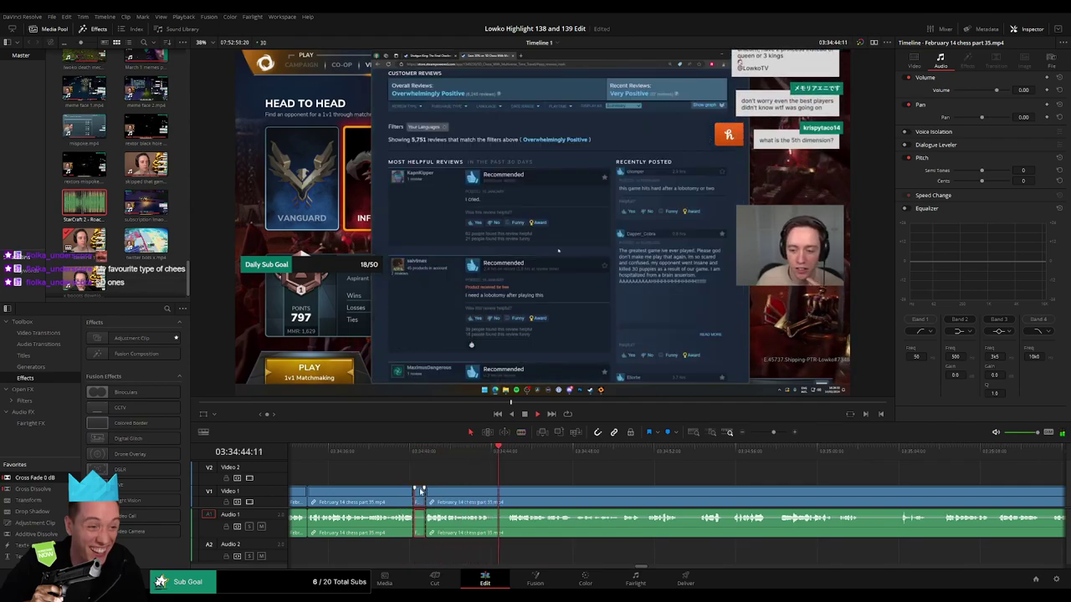
key(Delete)
- Ripple-delete the short silent piece from about 03:34:43 to 03:34:44
key(b)
click(481, 499)
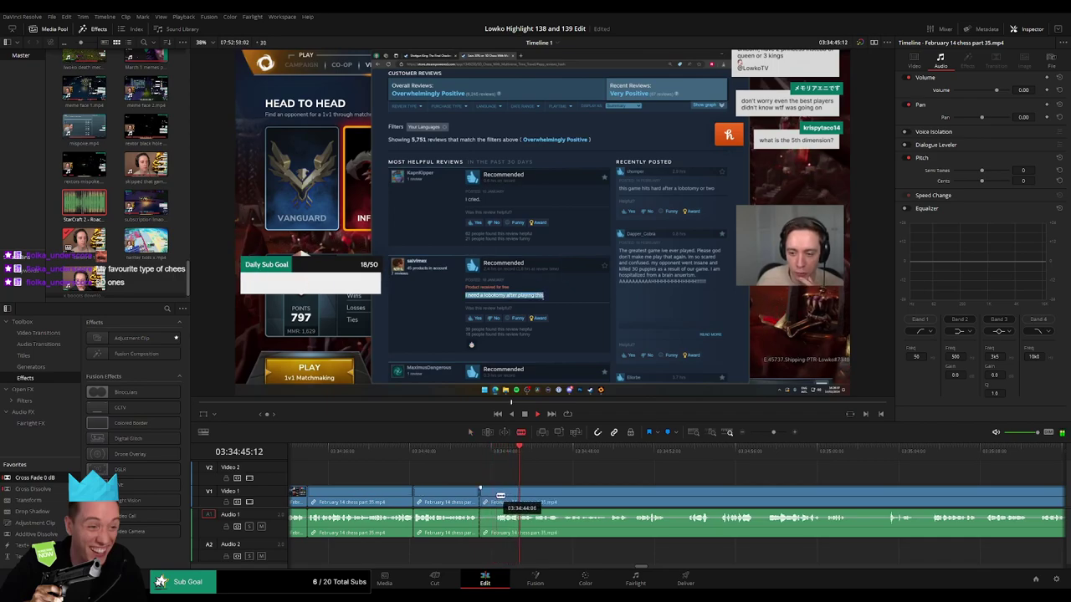
drag(500, 496, 490, 498)
key(Delete)
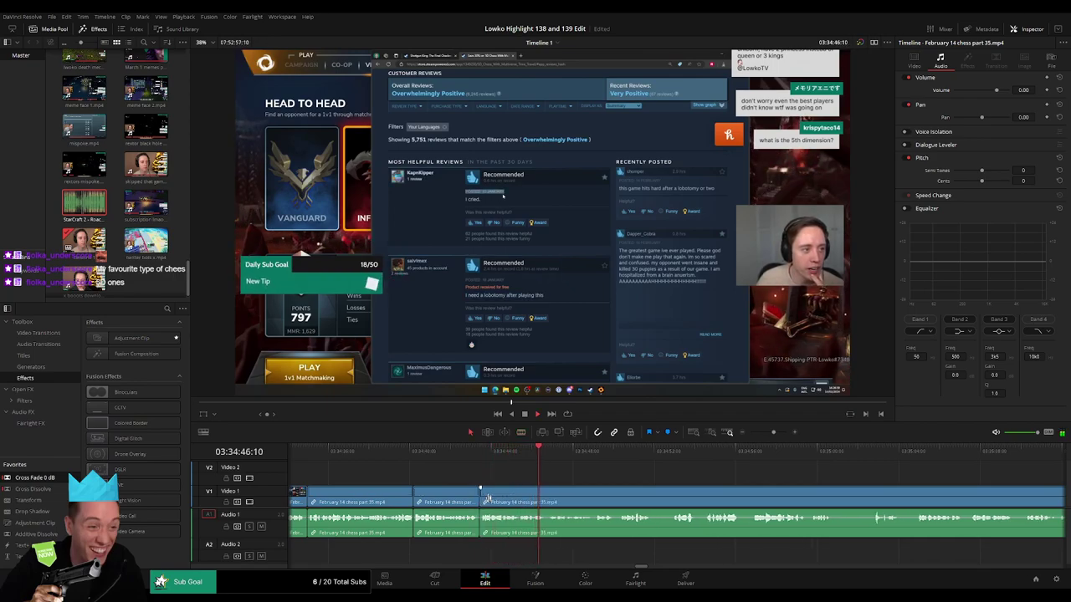
- Play on through the game reviews and ripple-delete the stretch from about 03:35:01 to 03:35:05
scroll(473, 482, right, 3)
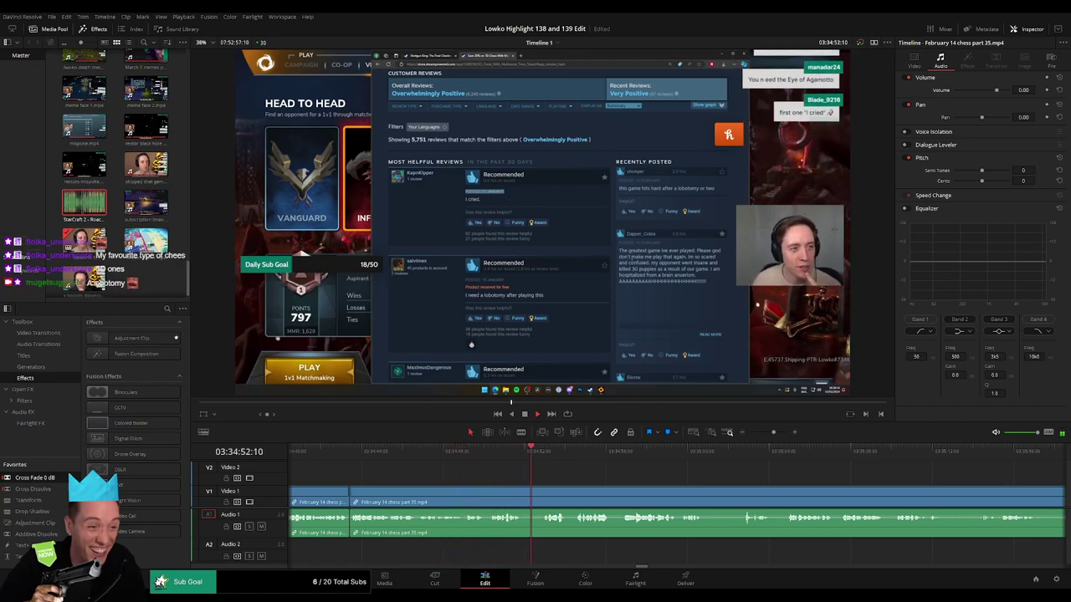
scroll(509, 475, right, 2)
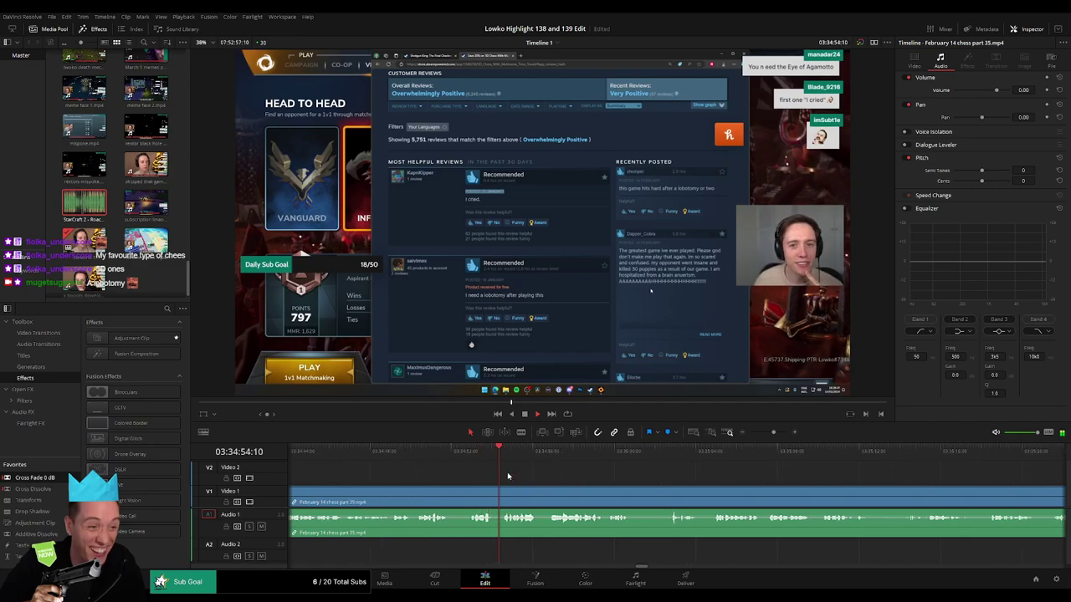
scroll(494, 474, right, 2)
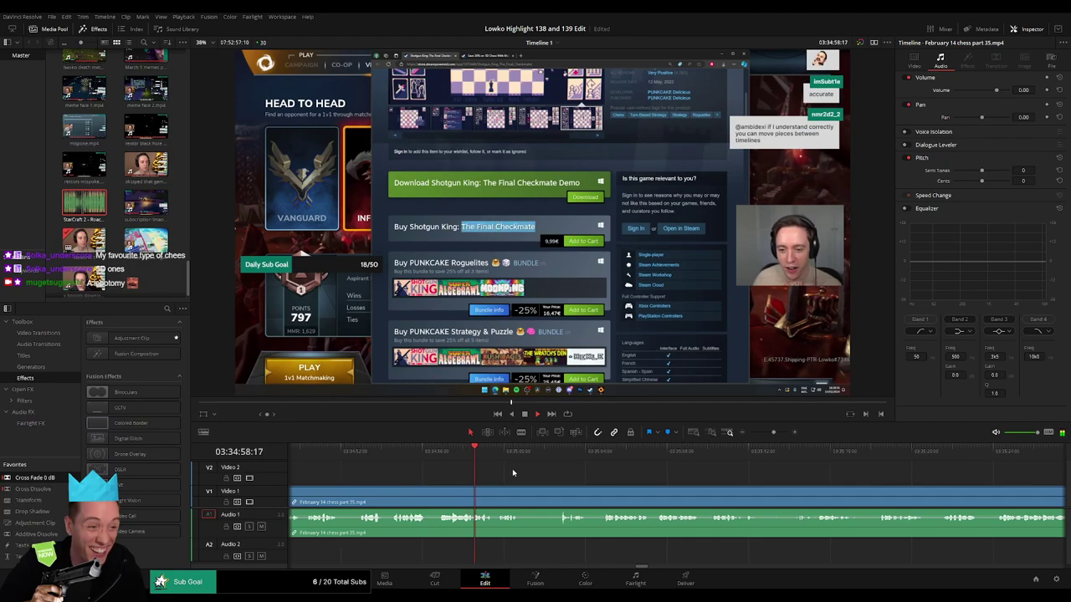
scroll(473, 471, right, 1)
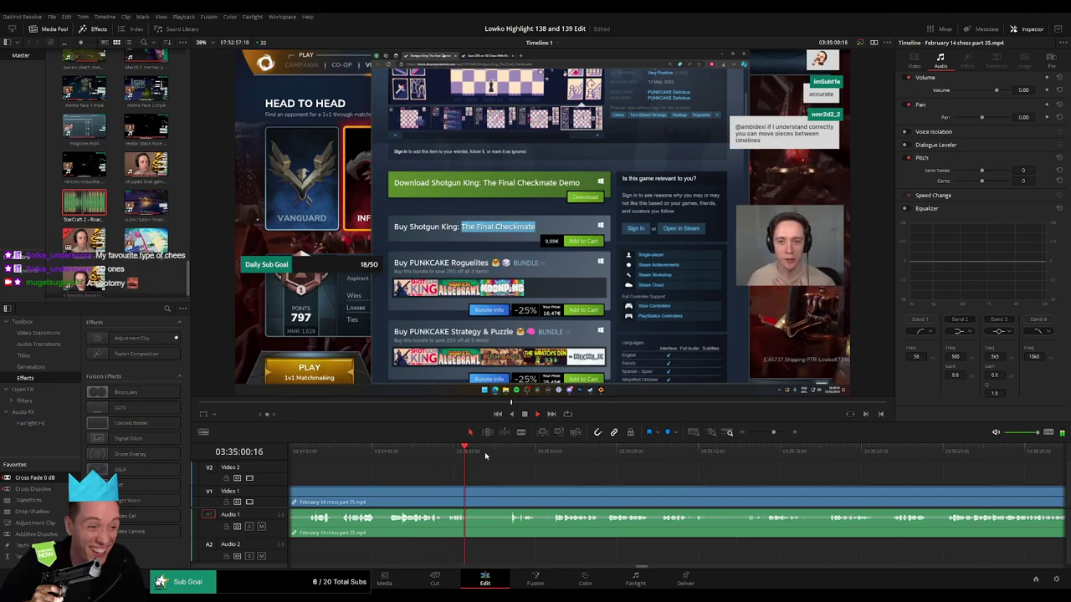
click(499, 452)
click(473, 490)
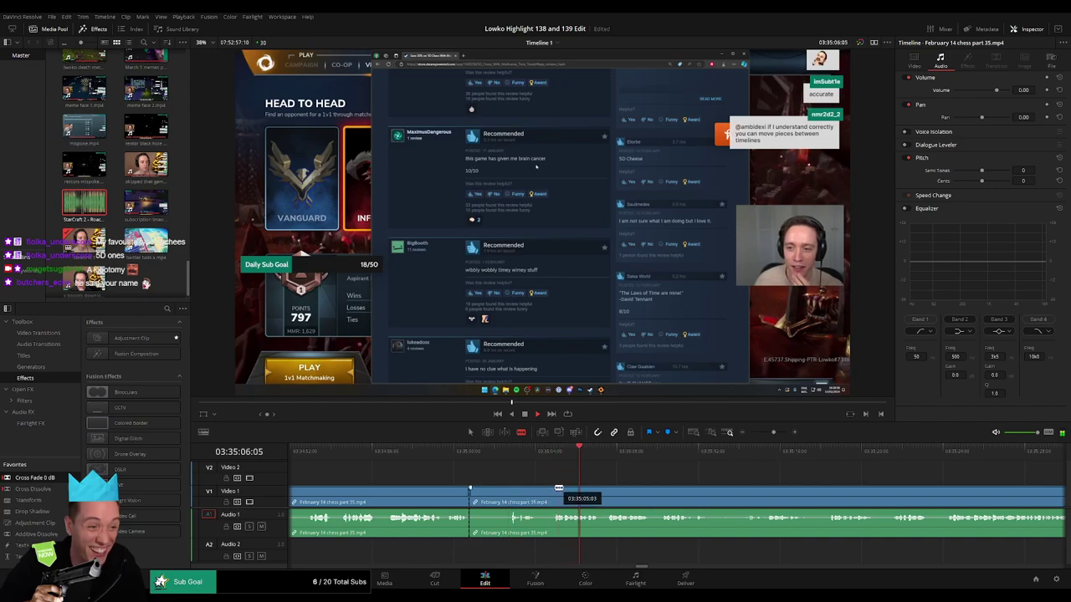
click(527, 497)
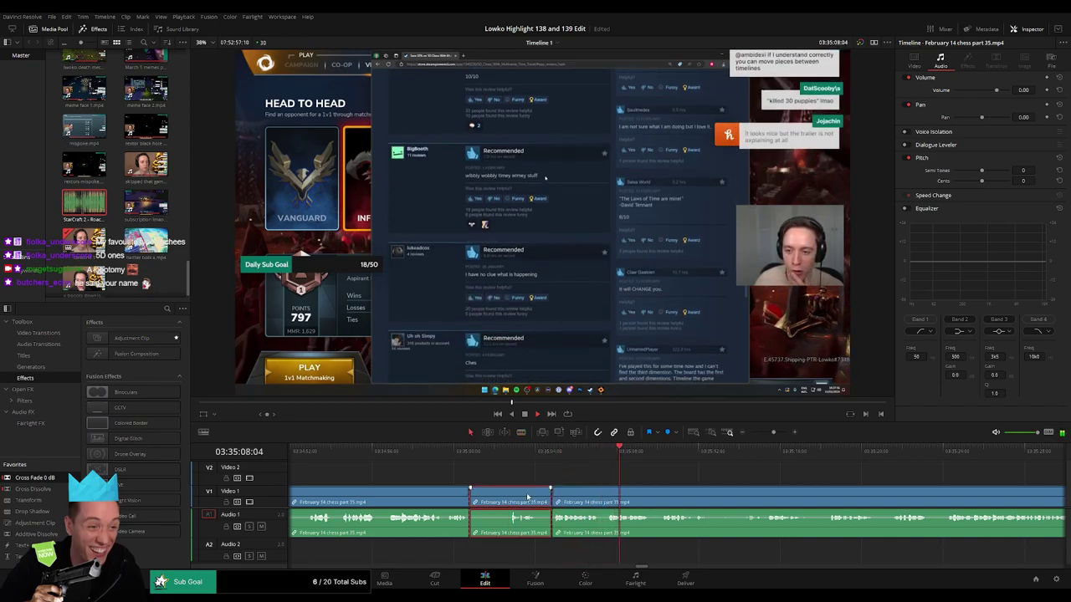
key(Delete)
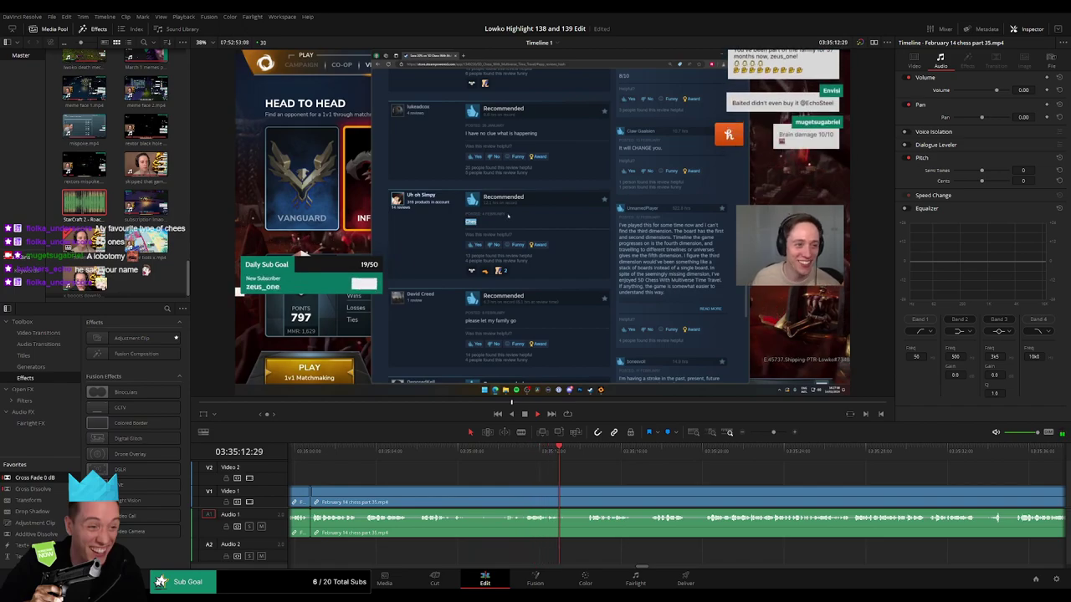
- Ripple-delete the stretches from about 03:35:33 to 03:35:35 and from about 03:35:38 to 03:35:42
scroll(501, 459, right, 5)
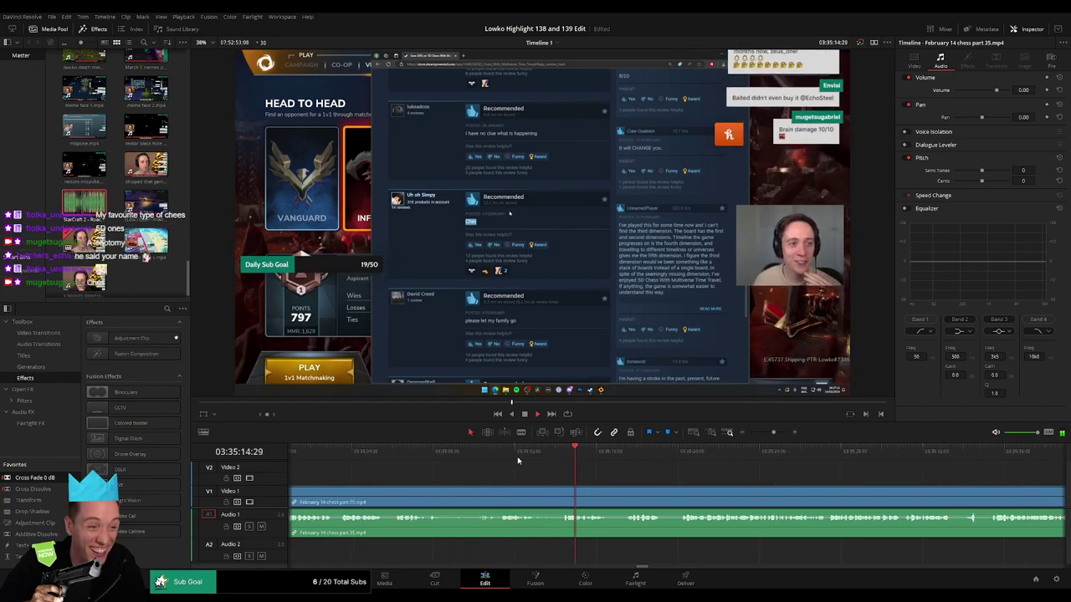
scroll(460, 461, right, 5)
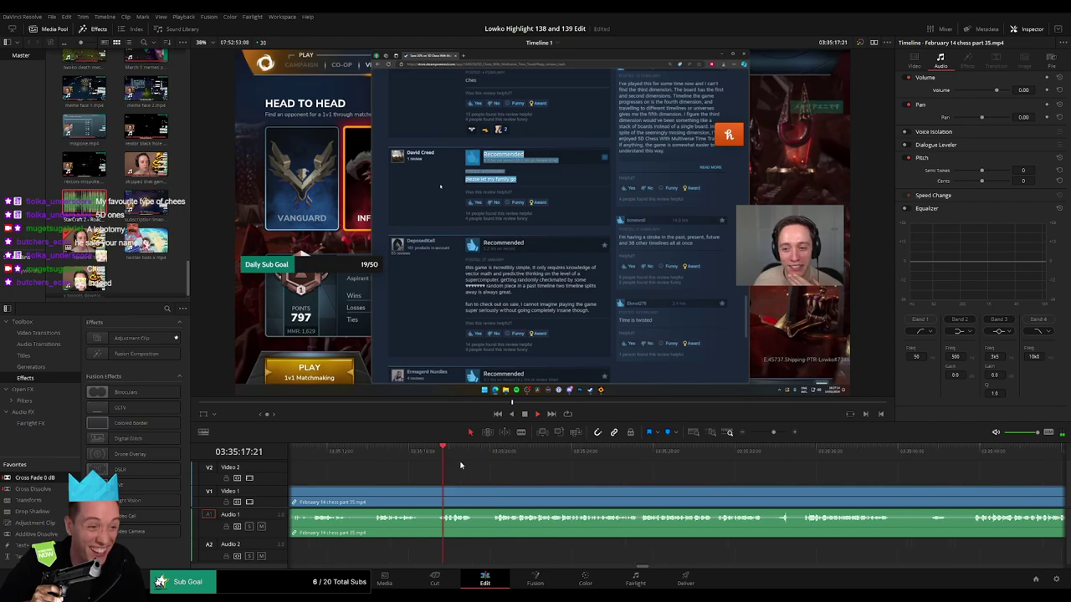
click(445, 456)
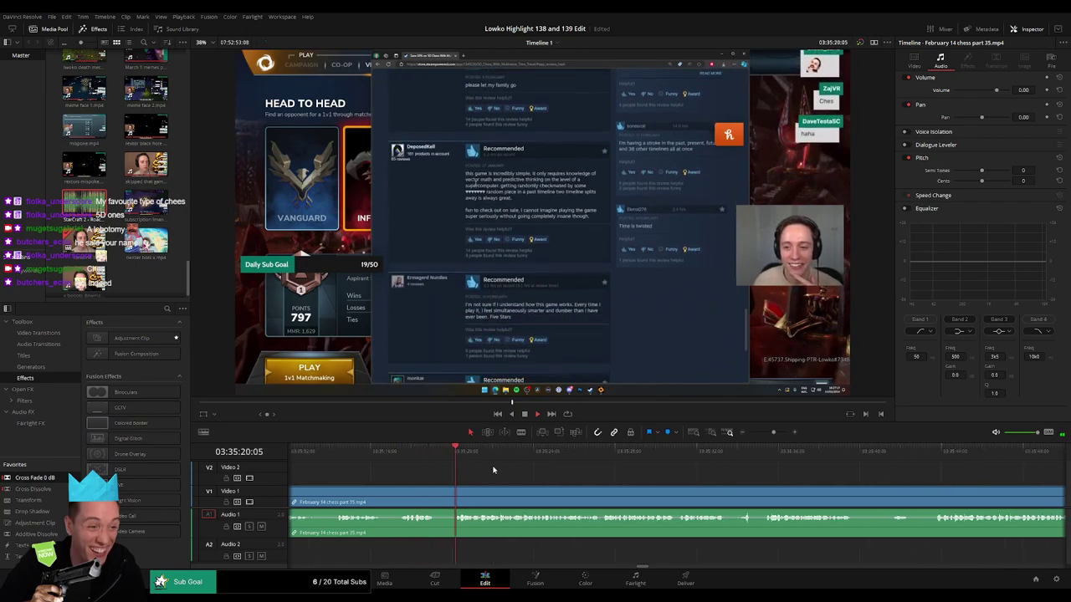
scroll(467, 476, right, 5)
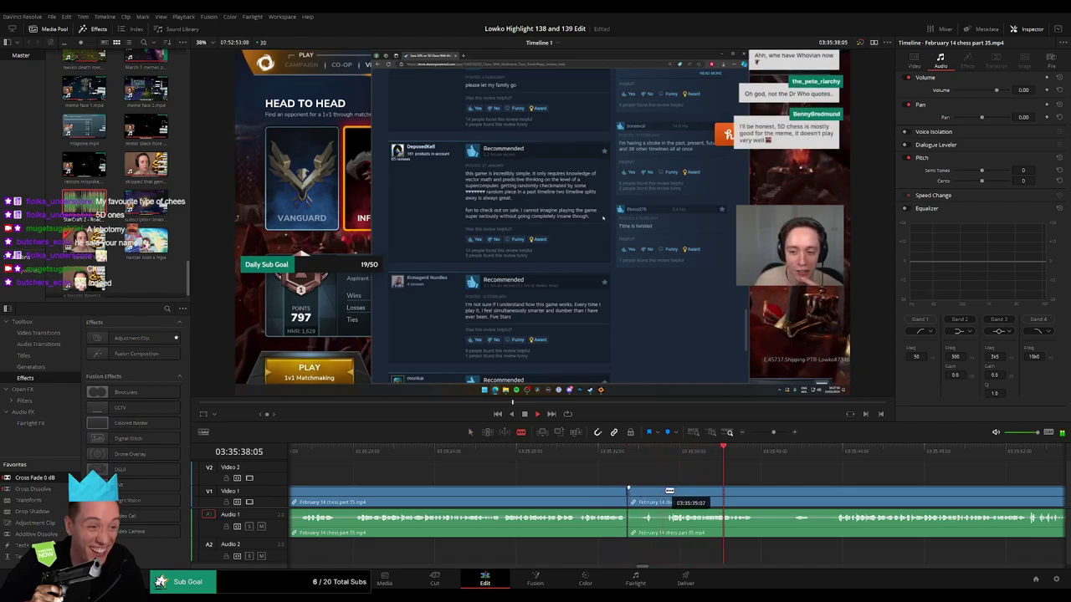
key(Delete)
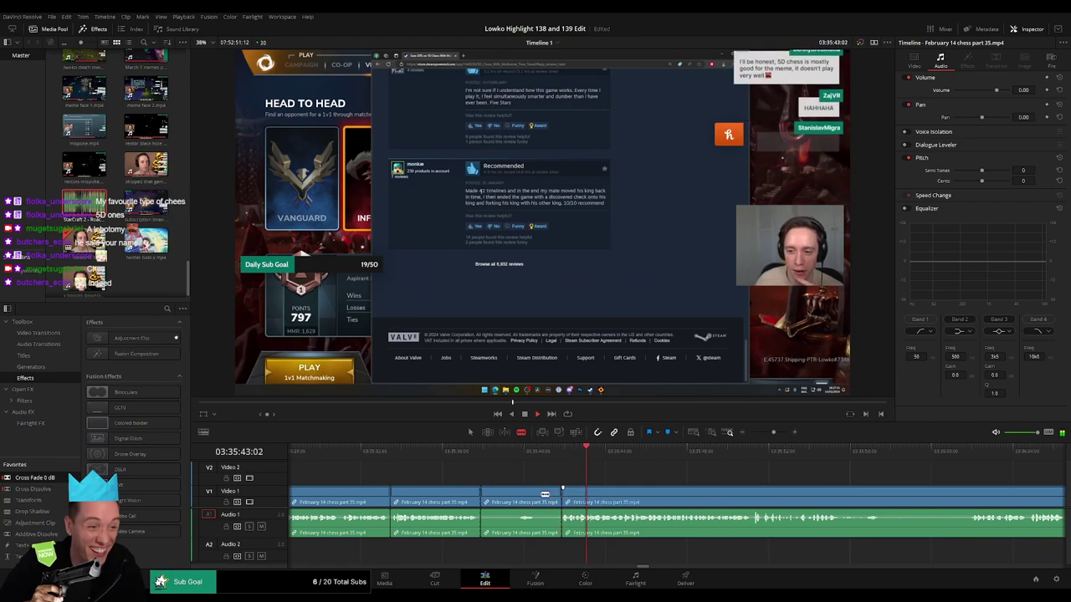
click(538, 497)
key(Delete)
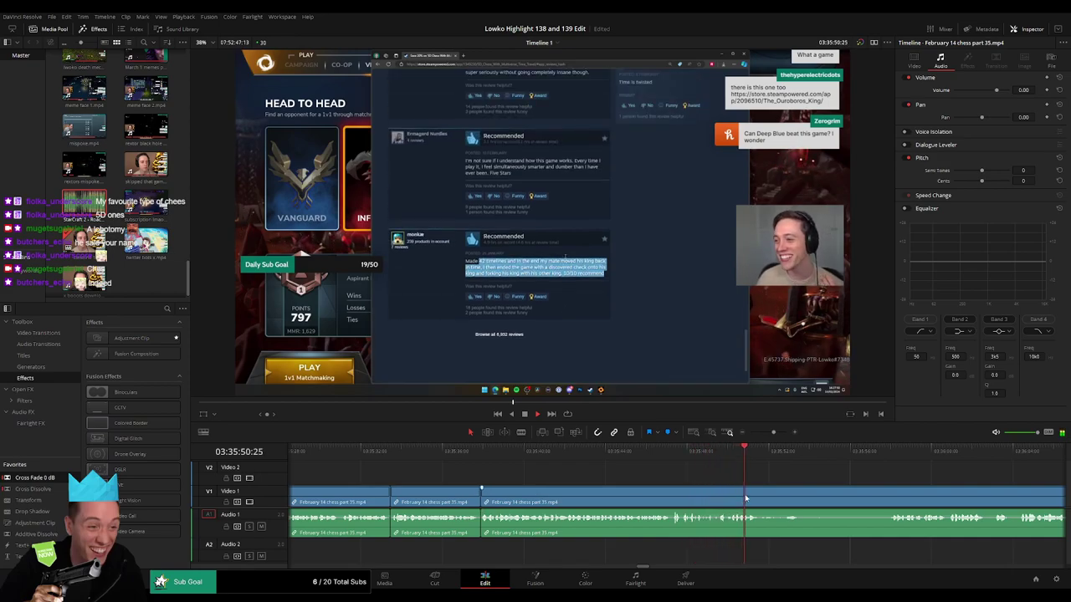
- Isolate a short piece of the chess clip by splitting it at about 03:35:50:11 and 03:35:50:23
click(721, 453)
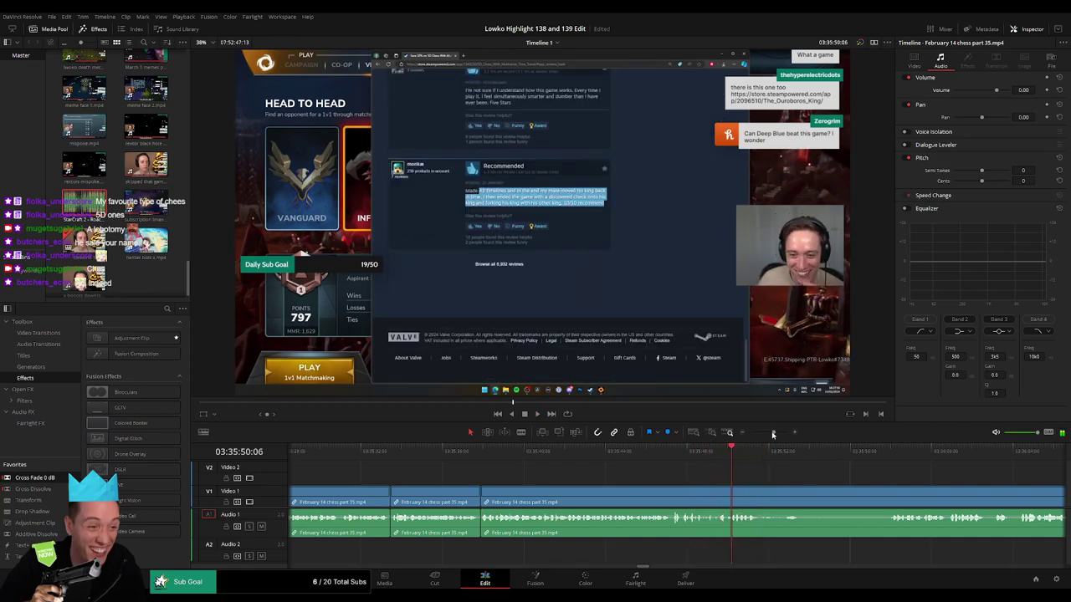
drag(773, 434, 778, 433)
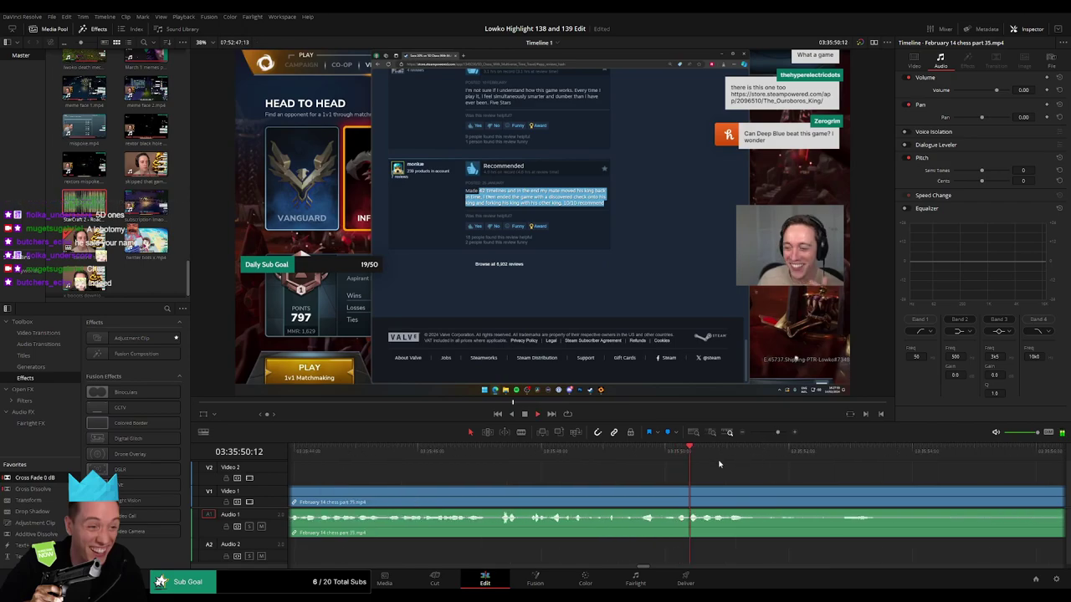
click(688, 451)
key(Left)
key(Left)
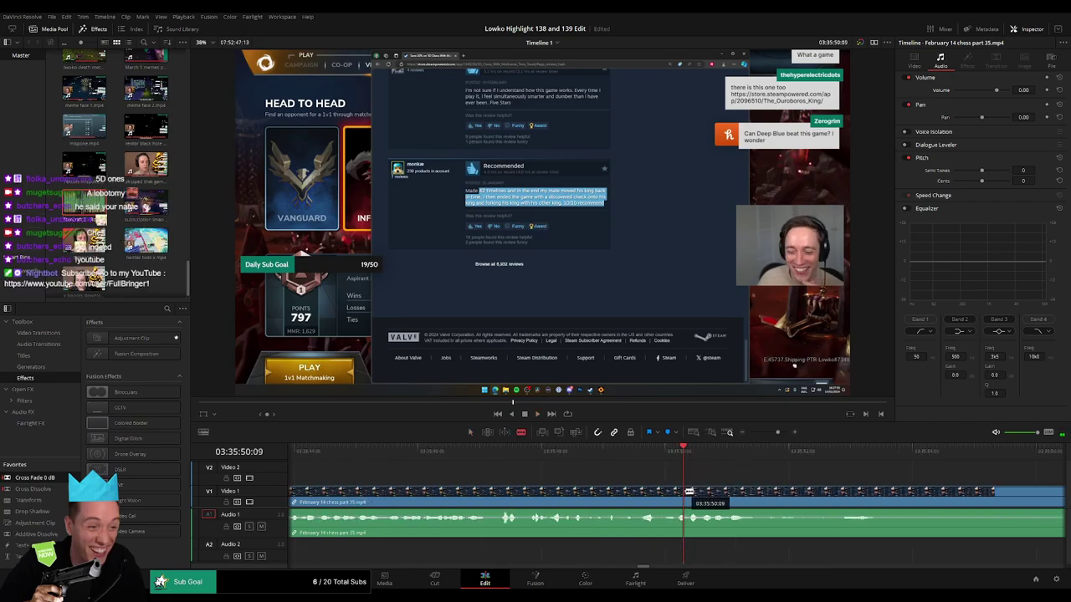
click(691, 492)
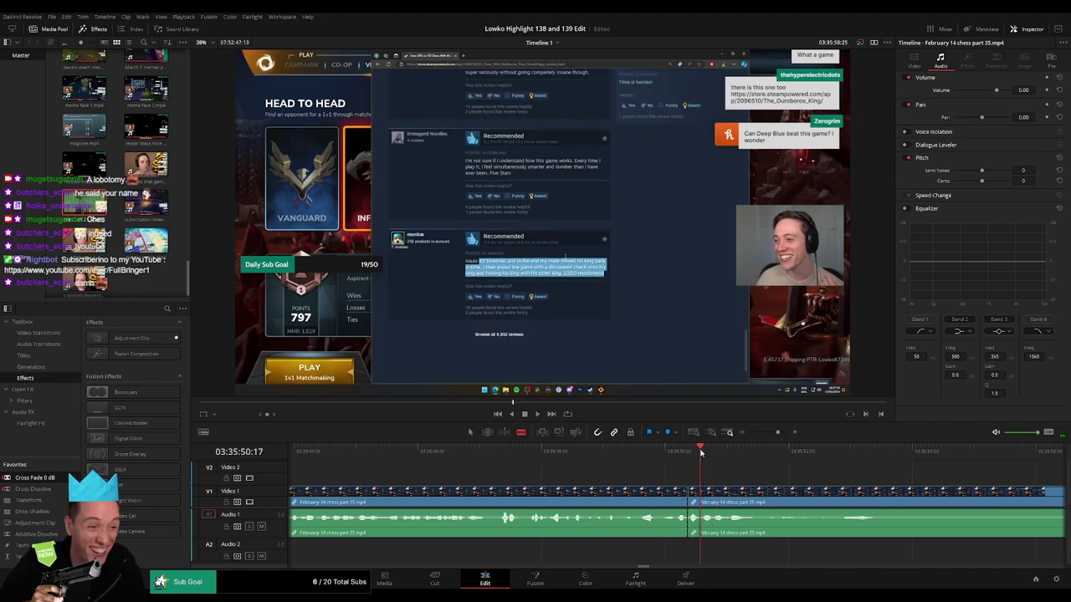
drag(701, 453, 713, 459)
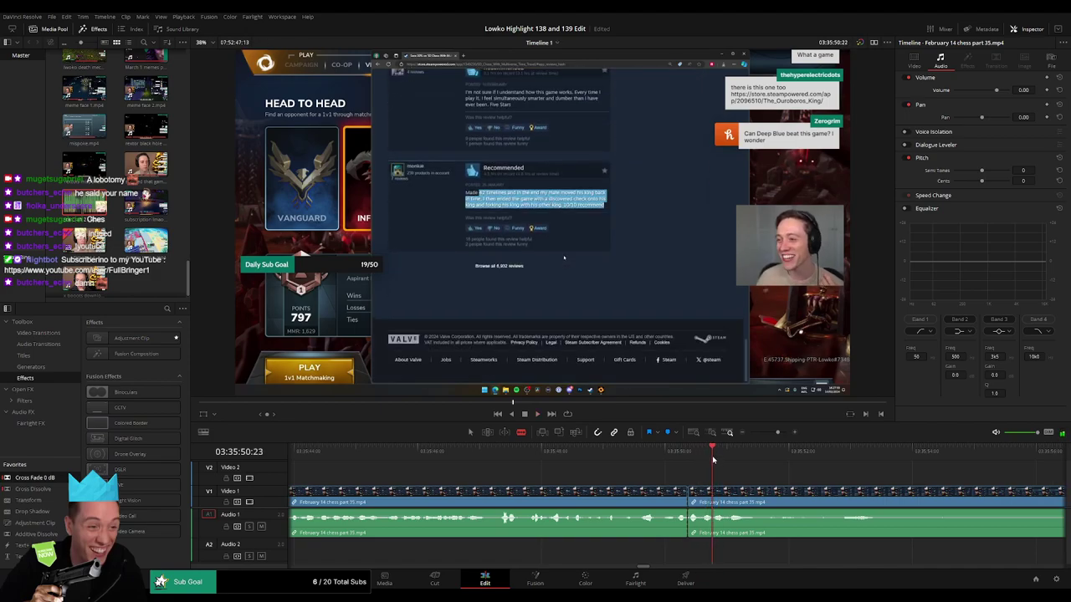
key(space)
click(716, 456)
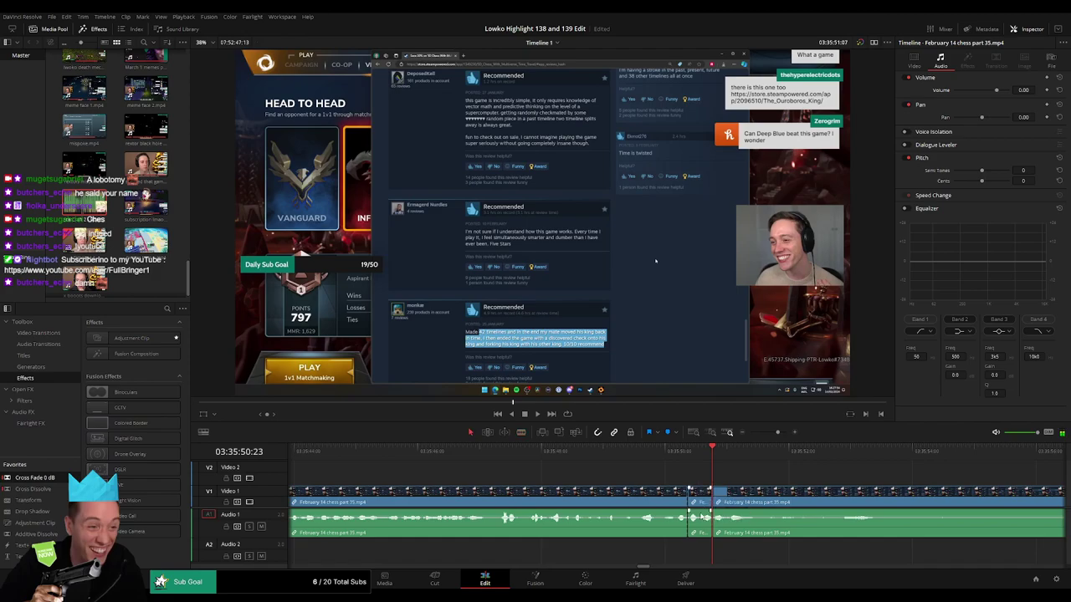
- Place a short section of StarCraft 2 - Roach Quotes.mp3 on Audio 2, aligned with the isolated piece at about 03:35:50
click(711, 520)
key(shift+t)
drag(521, 311, 693, 555)
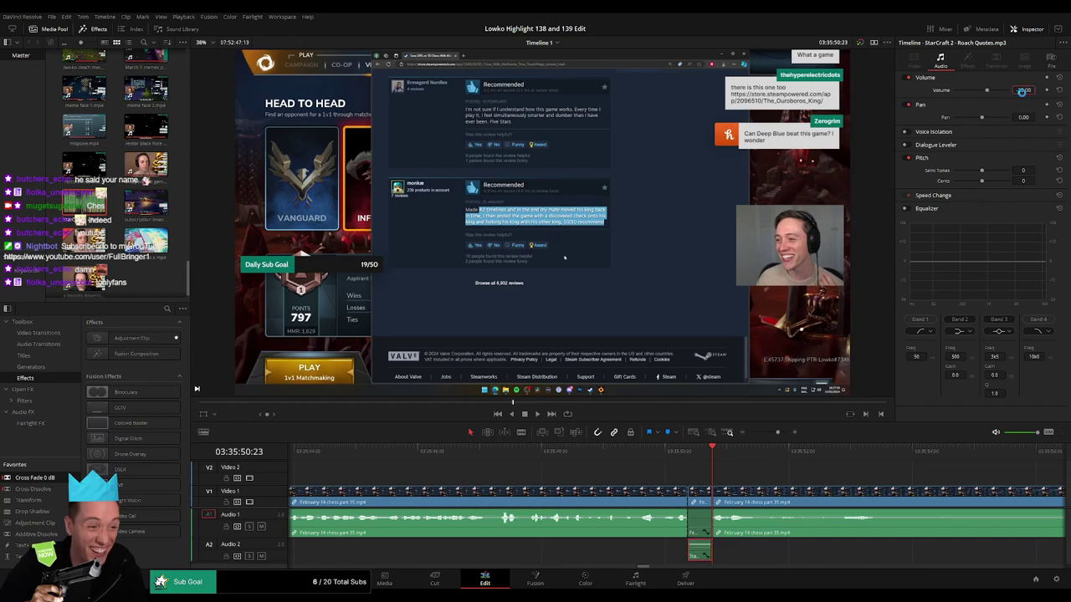
- Replay from 03:35:50 past the sound effect and ripple-delete the stretch from about 03:35:52 to 03:35:58
click(666, 459)
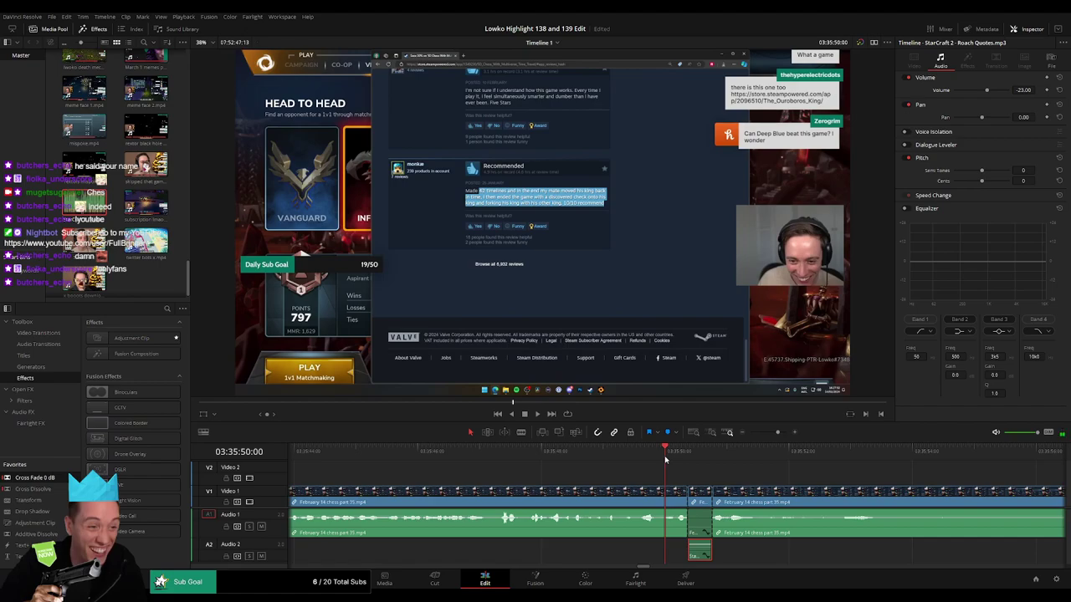
drag(777, 433, 773, 432)
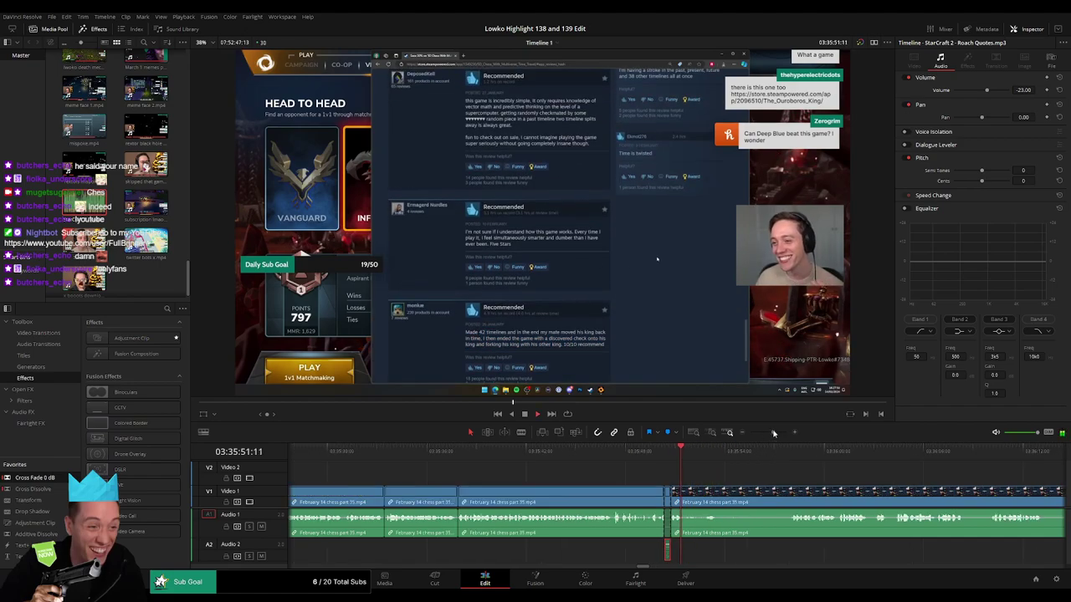
click(727, 480)
scroll(615, 477, right, 2)
click(590, 457)
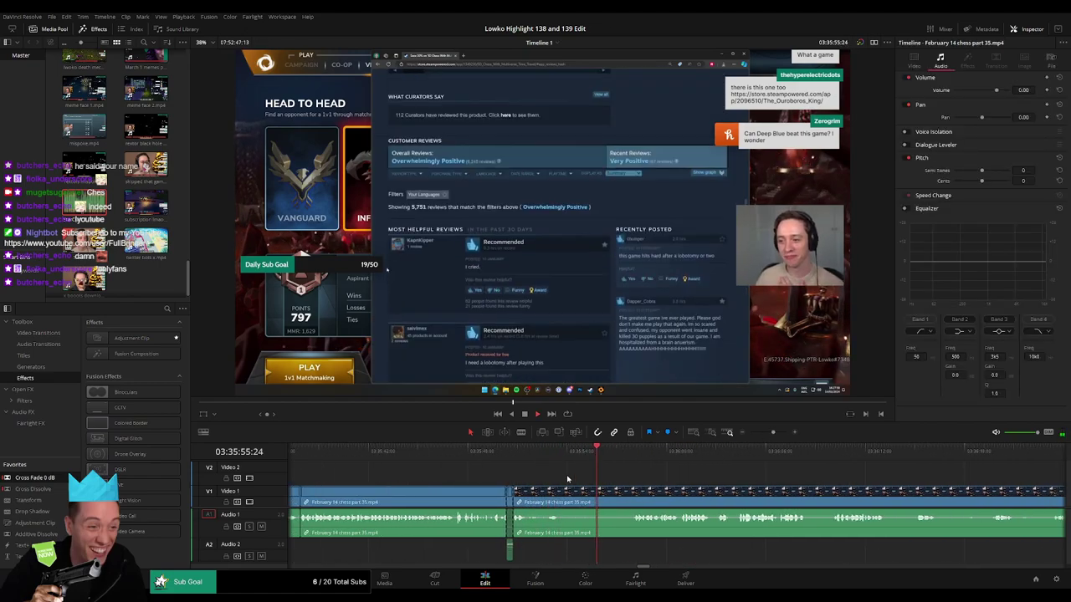
key(b)
click(546, 500)
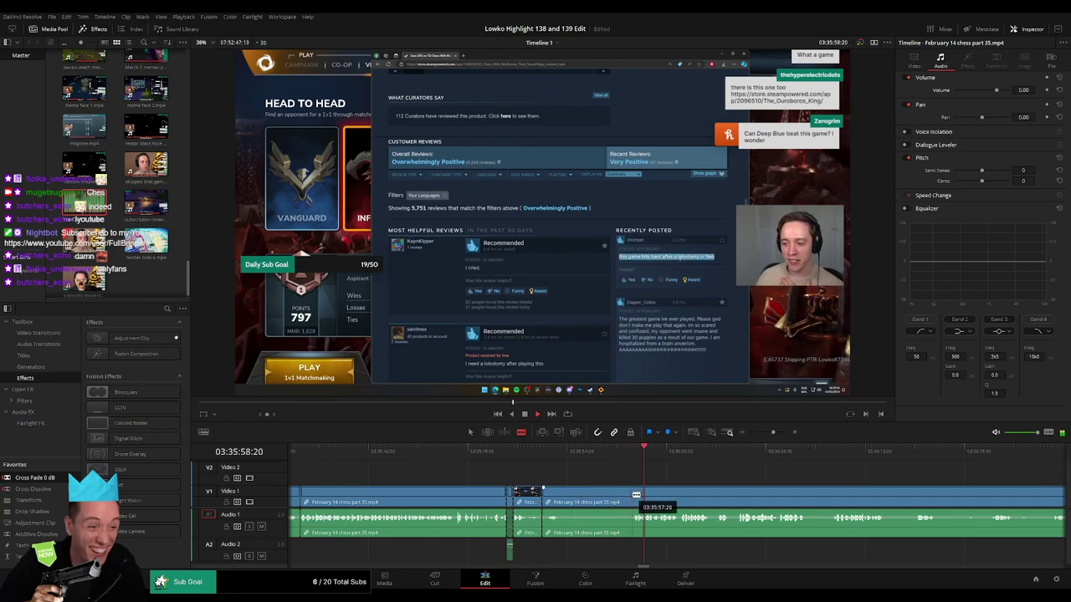
click(633, 495)
key(a)
click(613, 500)
key(Delete)
- Ripple-delete the short stretch of the chess clip from about 03:36:03 to 03:36:04
scroll(536, 481, right, 3)
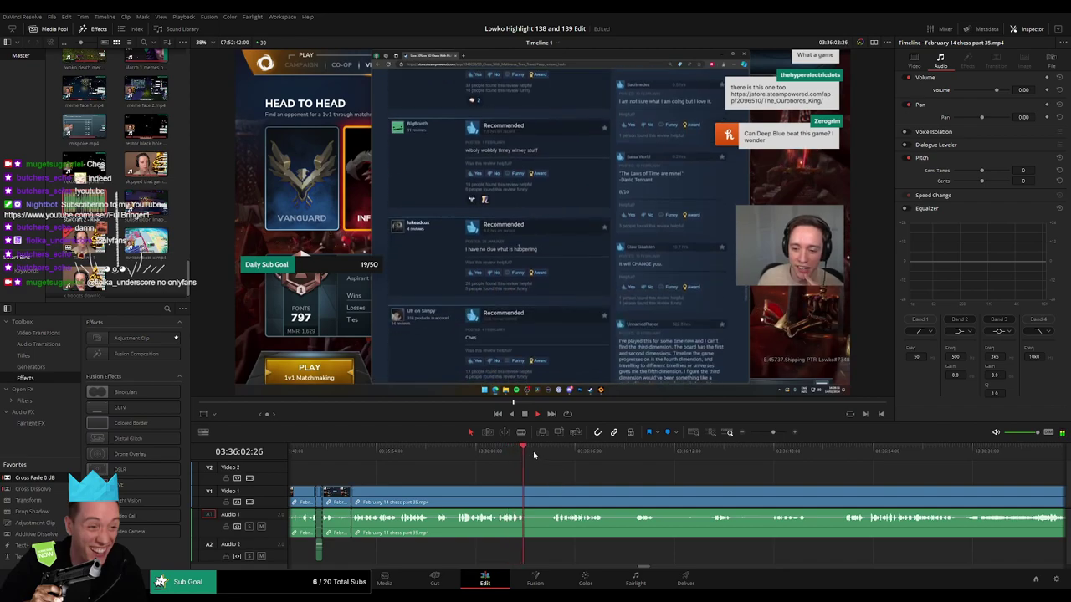
key(b)
click(526, 487)
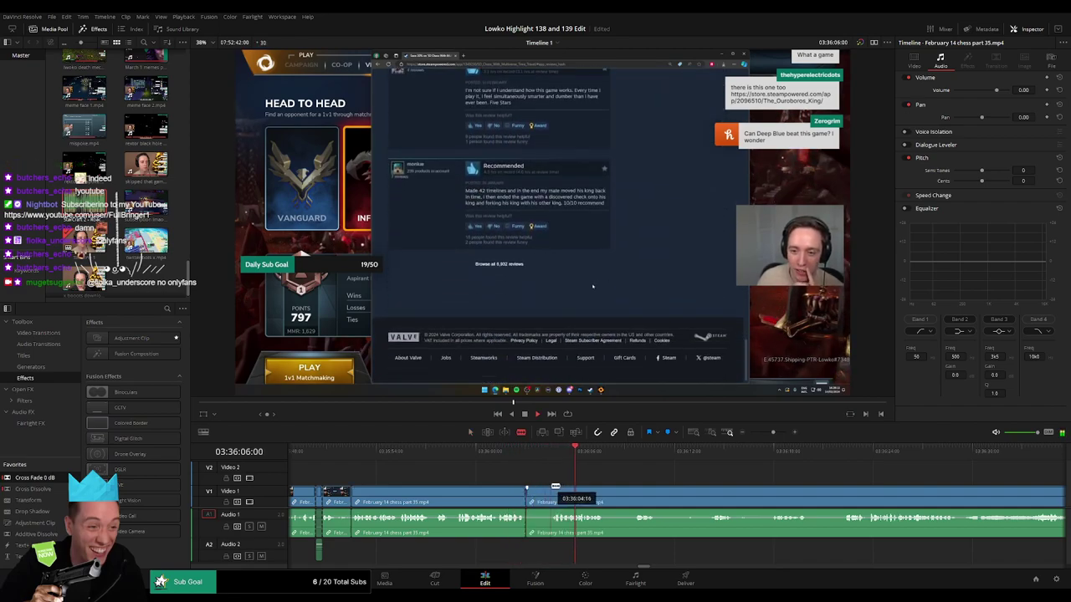
- Ripple-delete the stretch from about 03:36:06 to 03:36:12, where the view changes back to the Head to Head screen
click(611, 452)
click(583, 490)
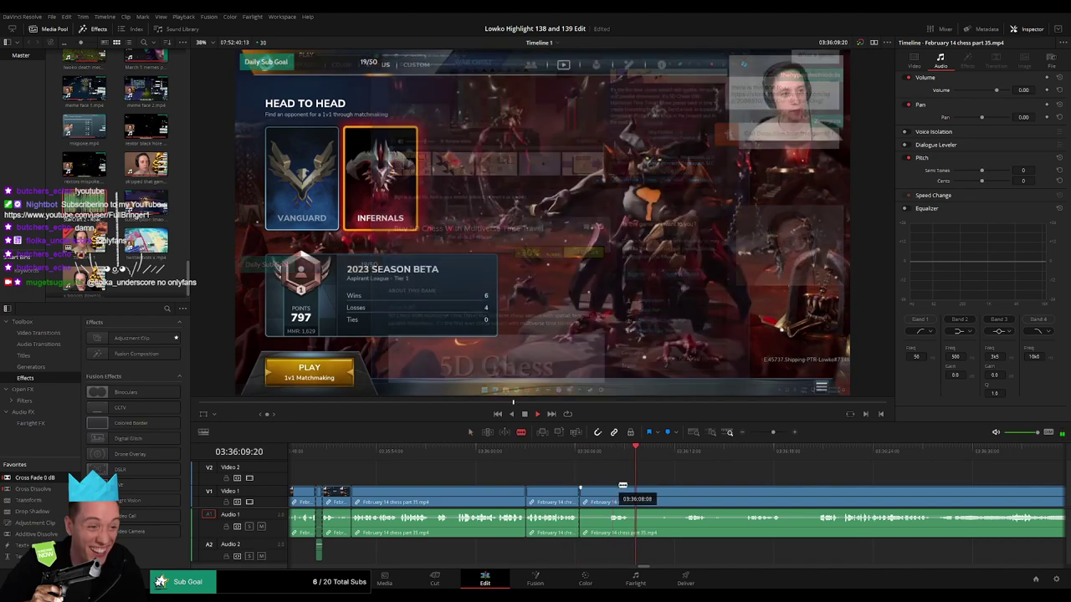
click(683, 451)
scroll(672, 477, right, 3)
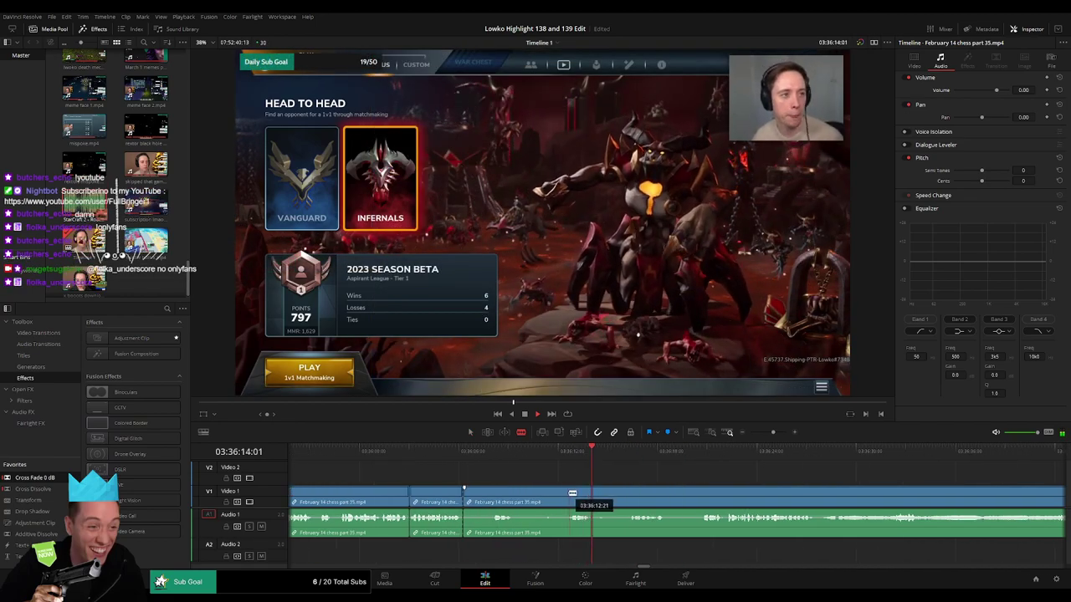
click(569, 491)
key(a)
click(553, 497)
key(Delete)
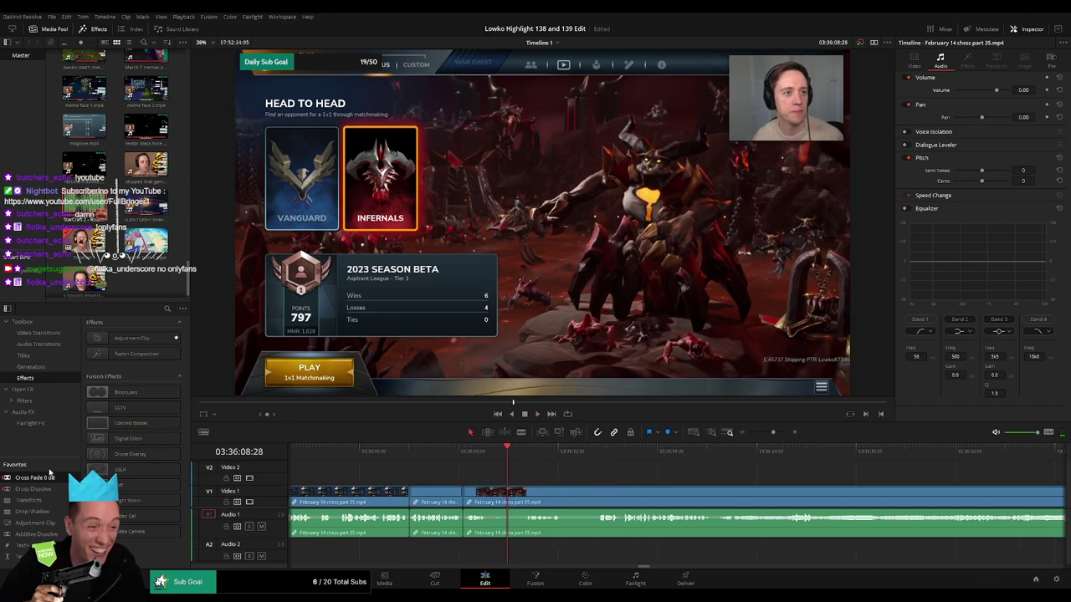
- Add a Cross Fade 0 dB at the join near 03:36:06 and ripple-delete the stretch from about 03:36:08 to 03:36:10
key(space)
key(b)
click(520, 454)
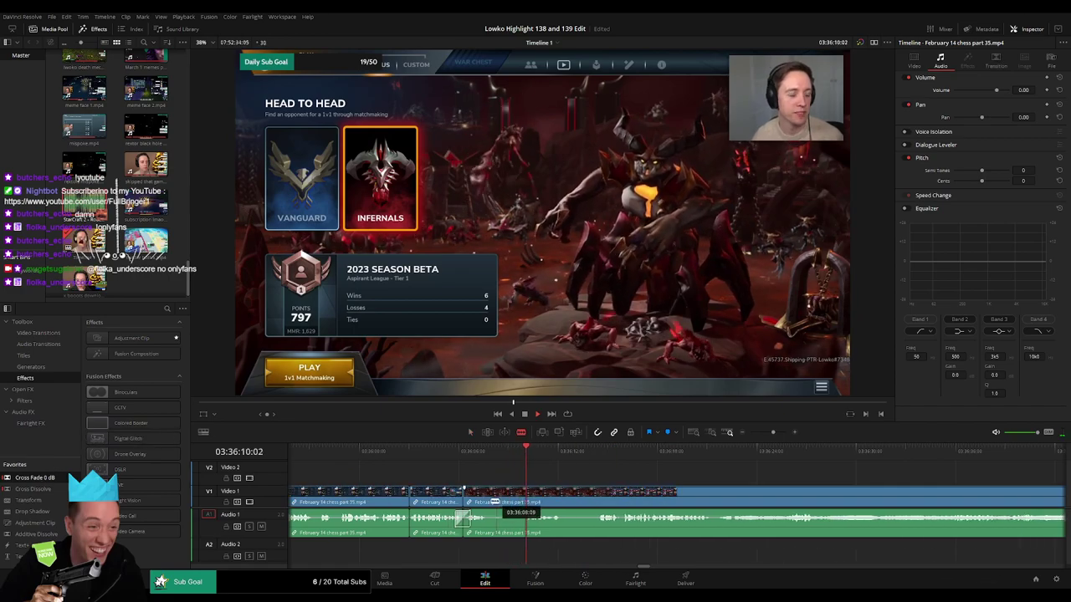
click(488, 497)
click(525, 497)
key(a)
click(507, 502)
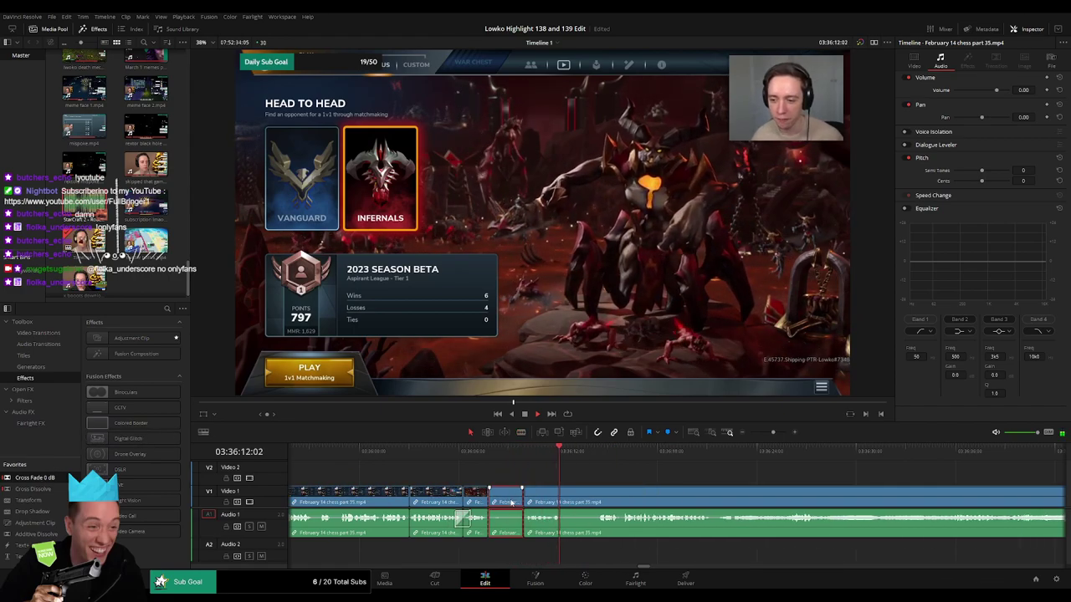
key(Delete)
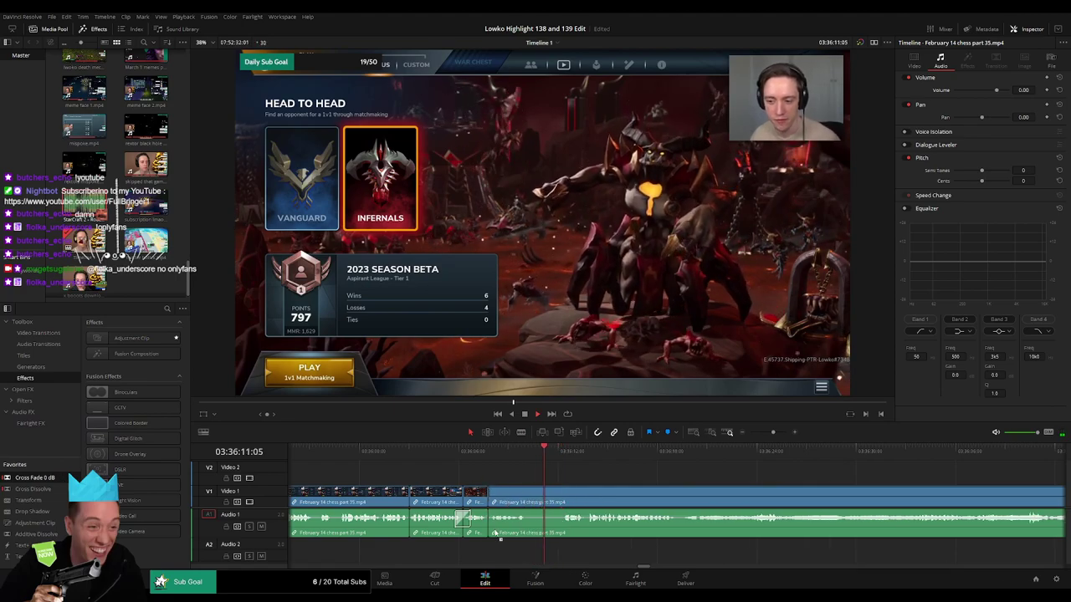
- Ripple-delete the stretch from about 03:36:10 to 03:36:12 and crossfade the audio joins near 03:36:08 and 03:36:10
click(490, 531)
key(shift+t)
key(b)
mouse_move(536, 499)
mouse_down()
mouse_move(561, 494)
mouse_move(552, 499)
mouse_up()
key(Delete)
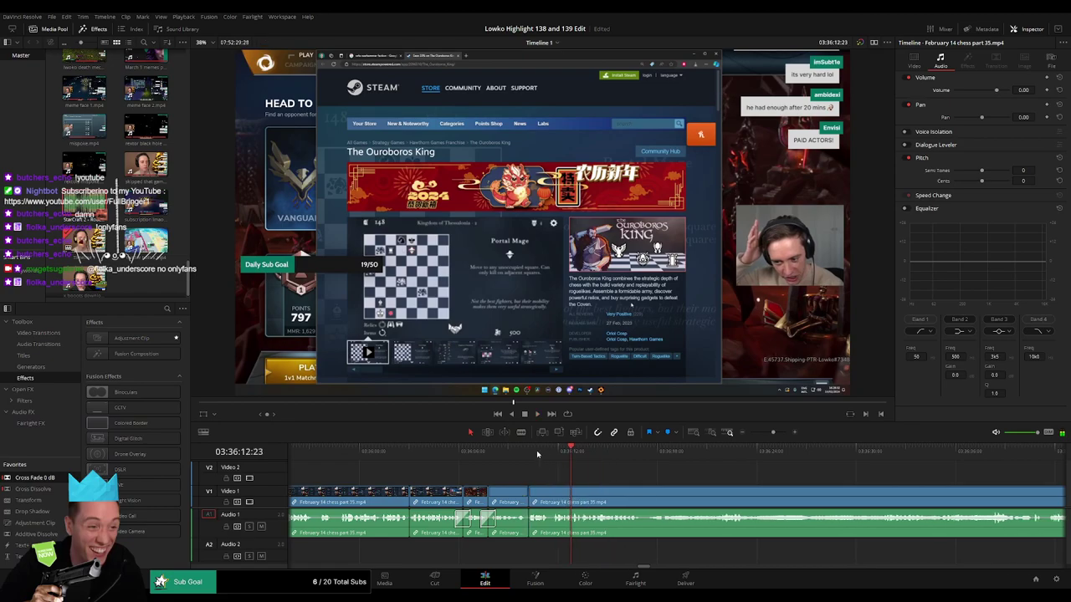
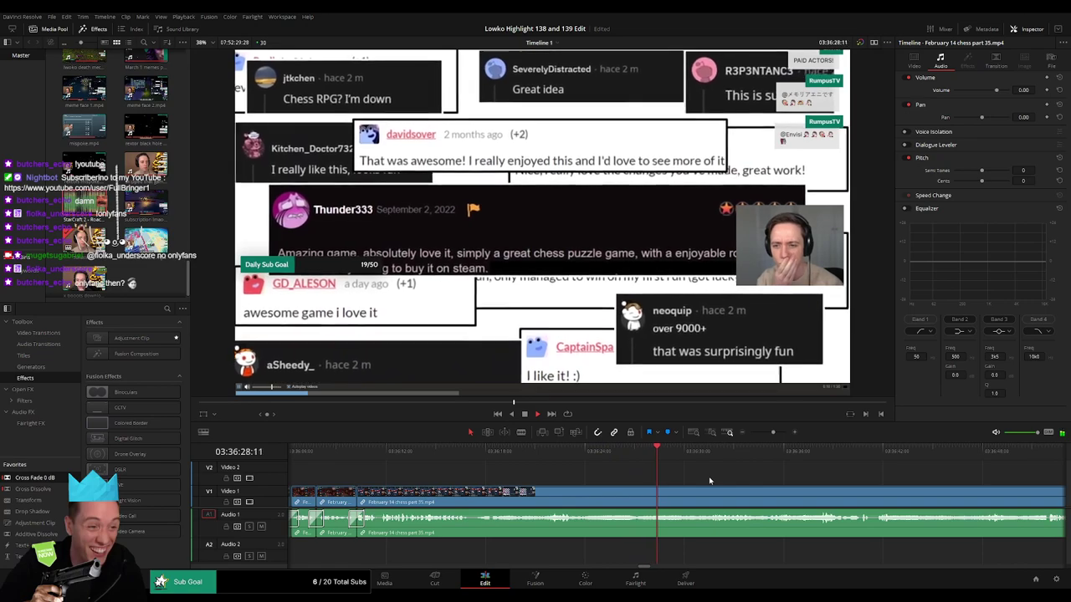
- Review the footage of the Ouroboros King trailer from about 03:36:28 to 03:36:56 for the next place to cut
click(710, 453)
drag(778, 468, 554, 461)
click(561, 458)
click(475, 457)
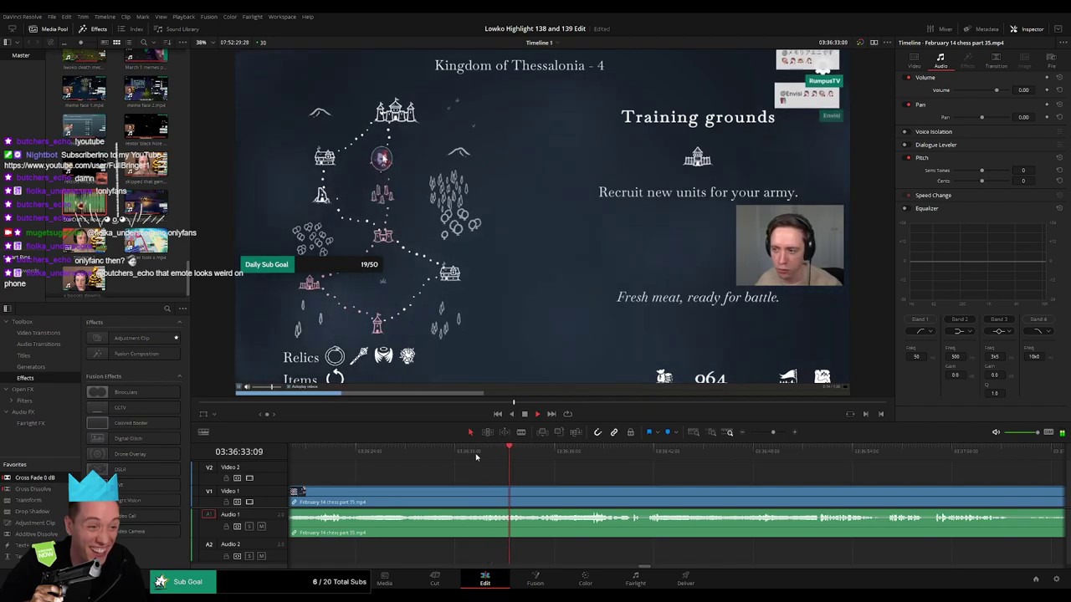
click(457, 457)
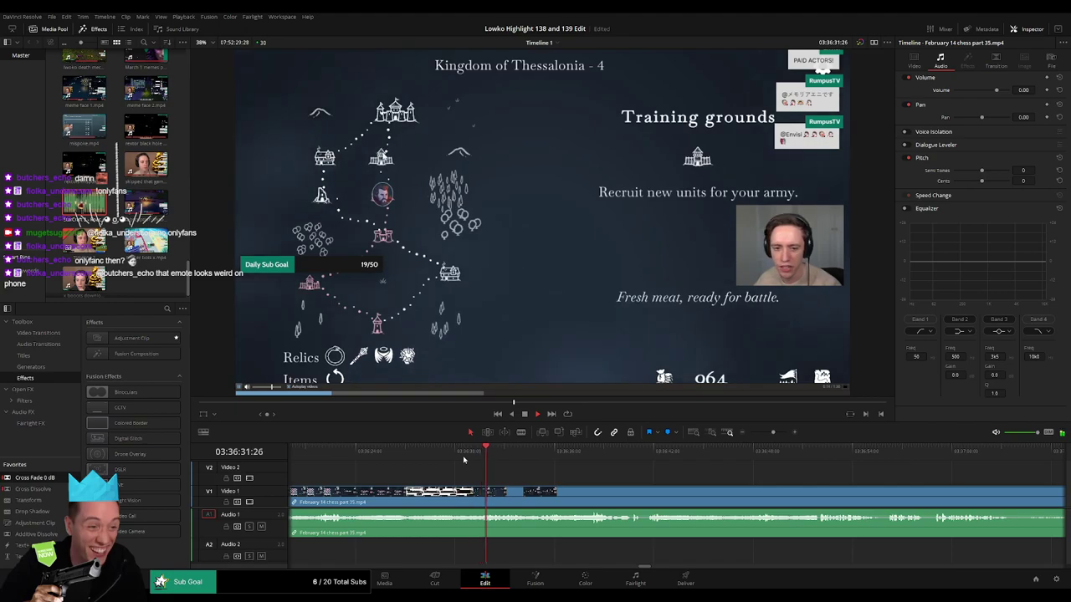
click(424, 456)
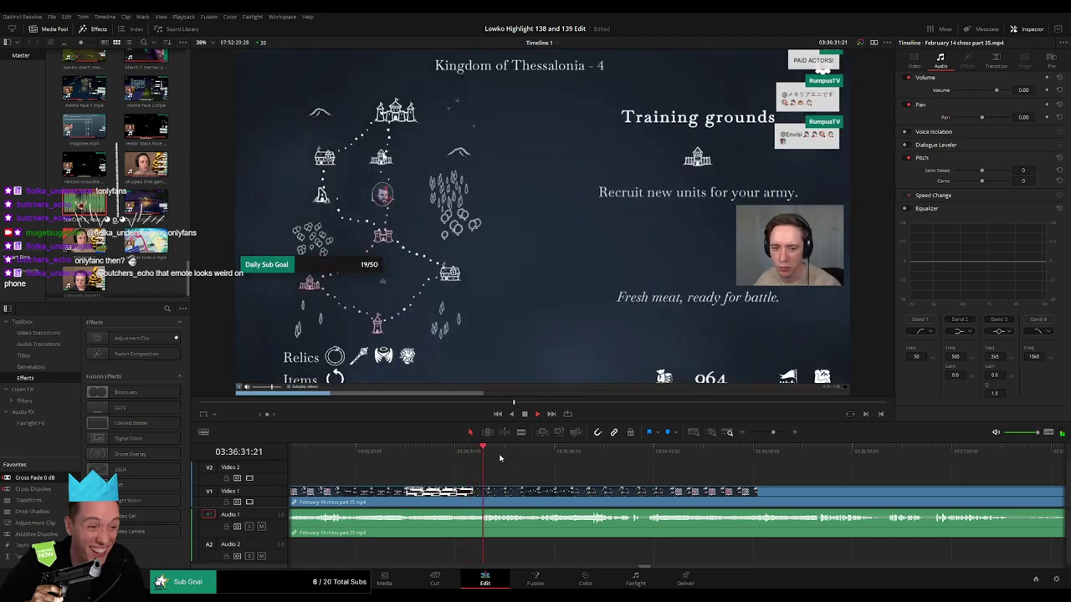
click(555, 452)
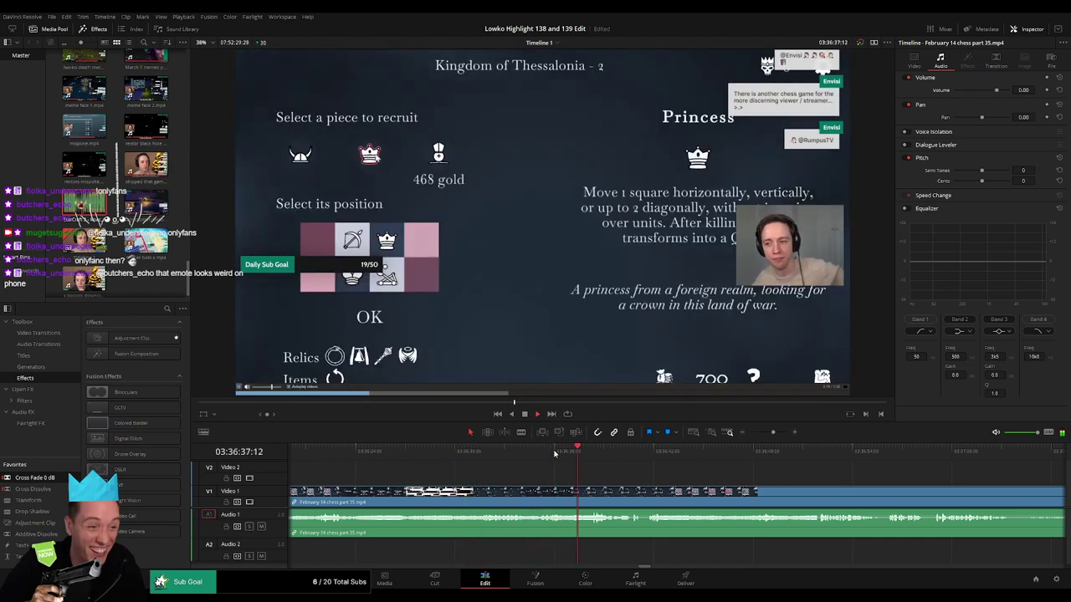
mouse_move(608, 469)
mouse_down()
mouse_move(449, 460)
mouse_move(599, 454)
mouse_up()
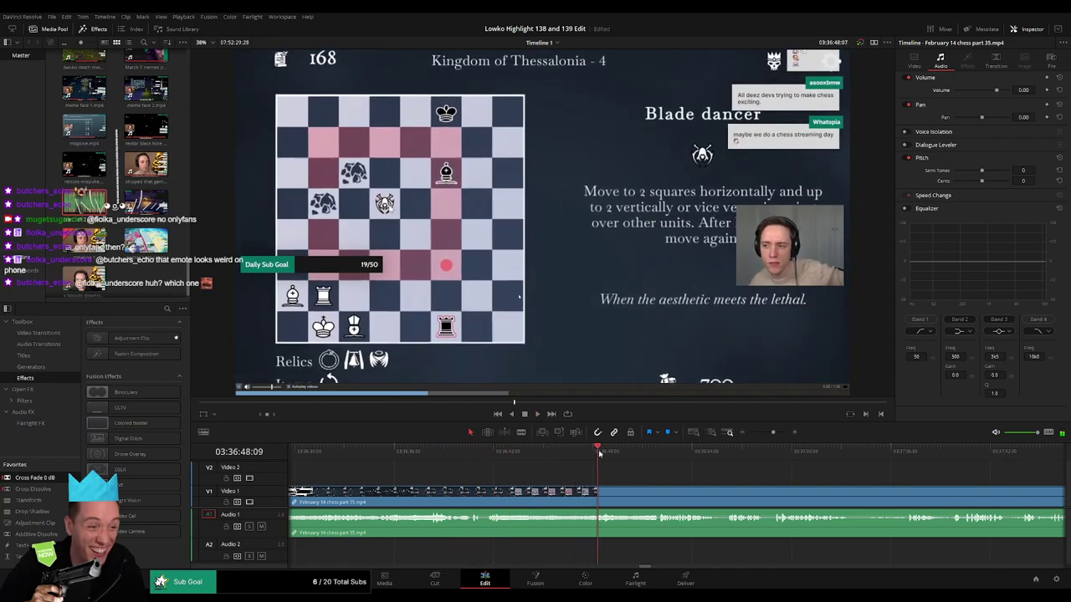
drag(653, 477, 541, 454)
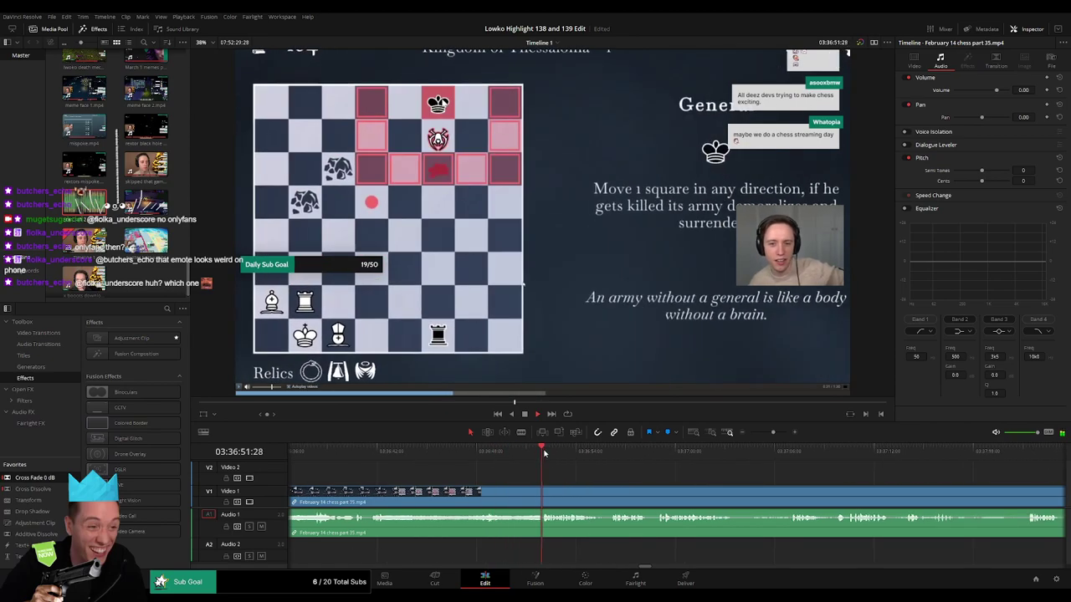
drag(628, 477, 484, 461)
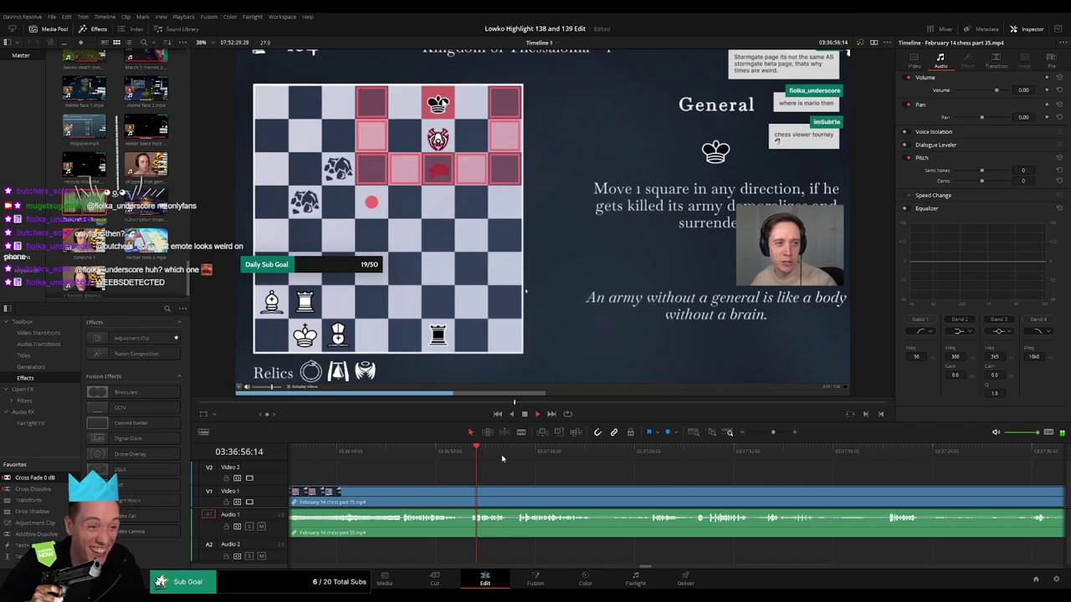
- Ripple-delete two short pieces of the chess clip, at about 03:36:55 and about 03:36:58
click(463, 494)
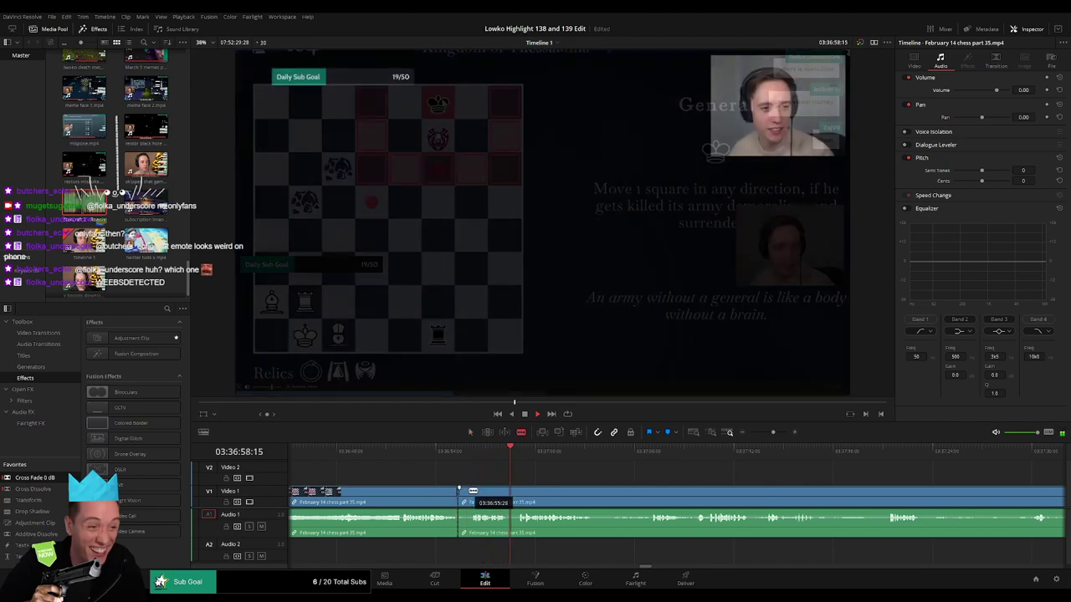
key(Delete)
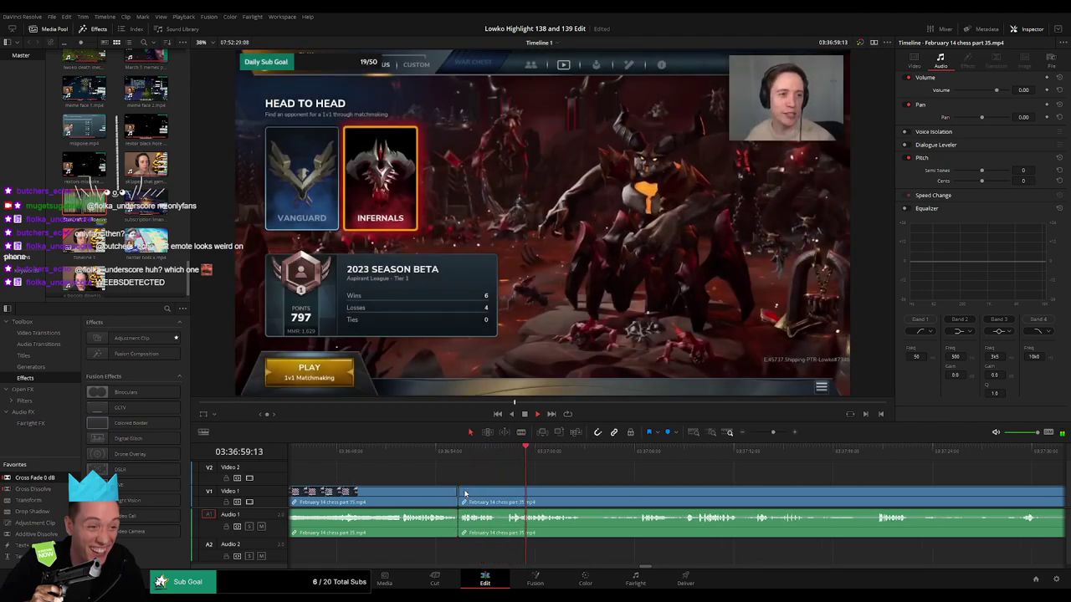
key(b)
drag(500, 489, 500, 493)
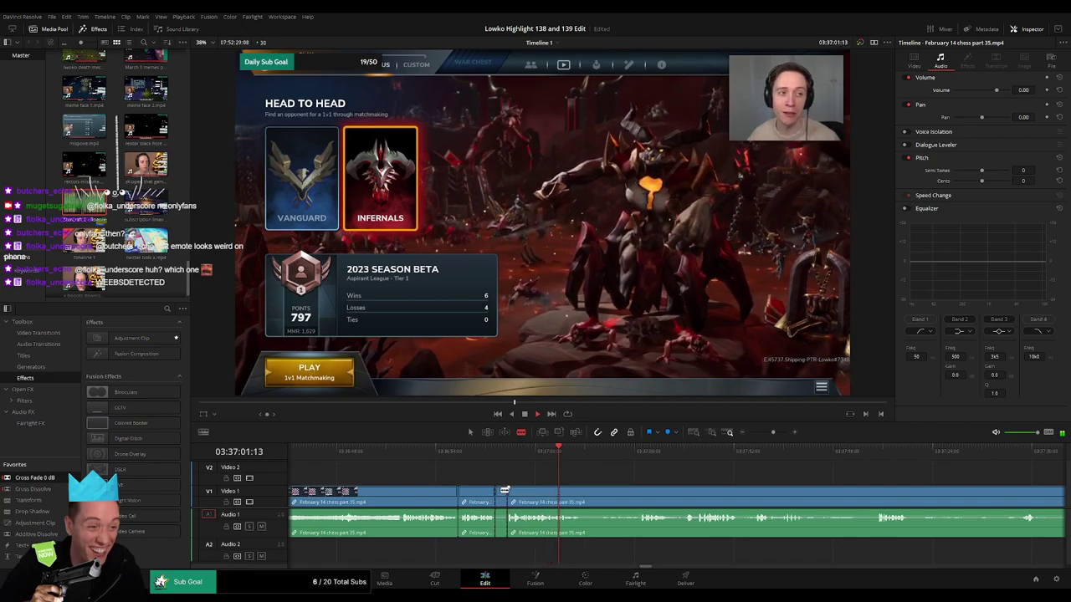
click(501, 494)
key(Delete)
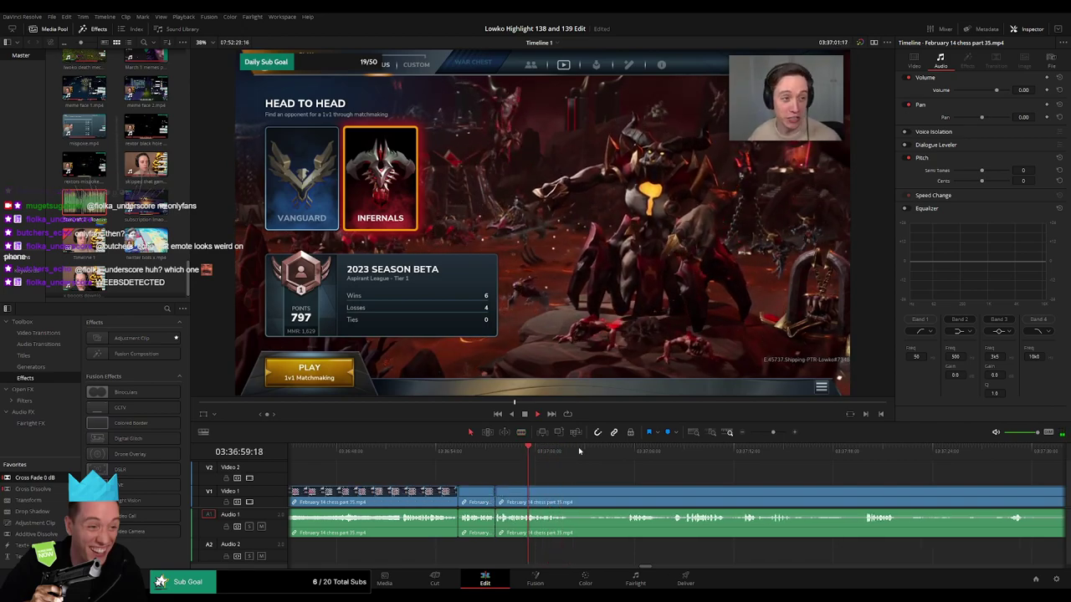
- Isolate the chess clip piece from 03:37:00:26 to 03:37:01:05 and place the StarCraft 2 - Roach Quotes.mp3 section beneath it on Audio 2
drag(773, 432, 778, 432)
key(space)
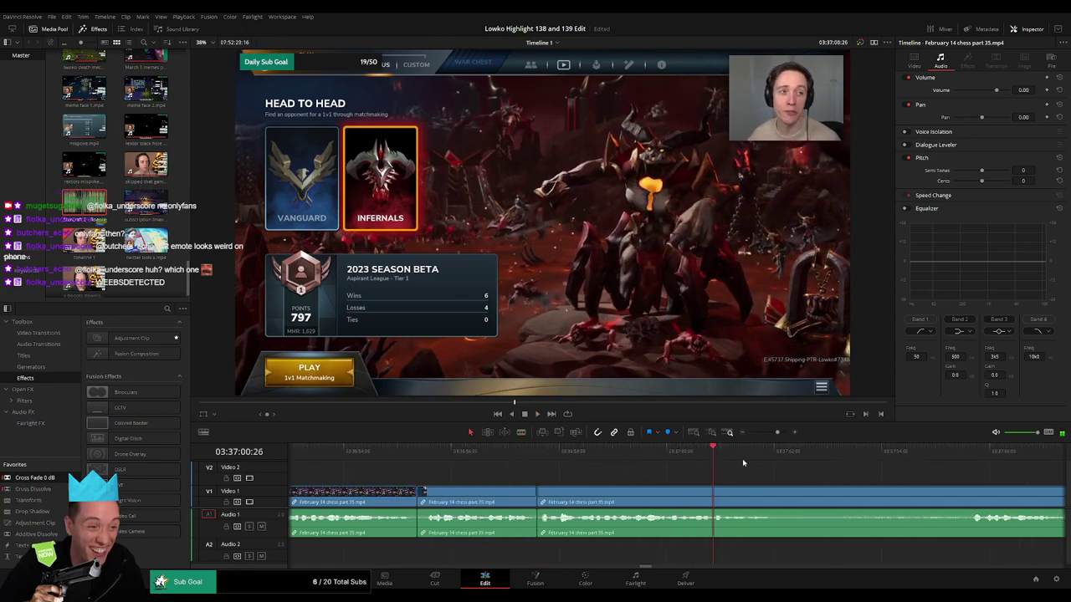
click(716, 497)
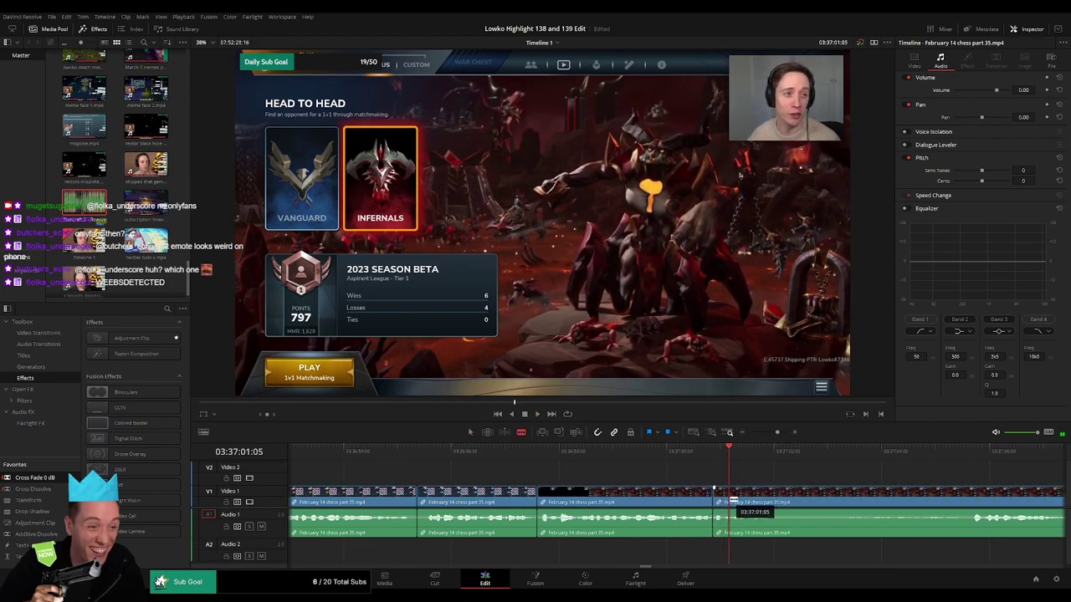
click(732, 500)
key(a)
drag(722, 515, 728, 553)
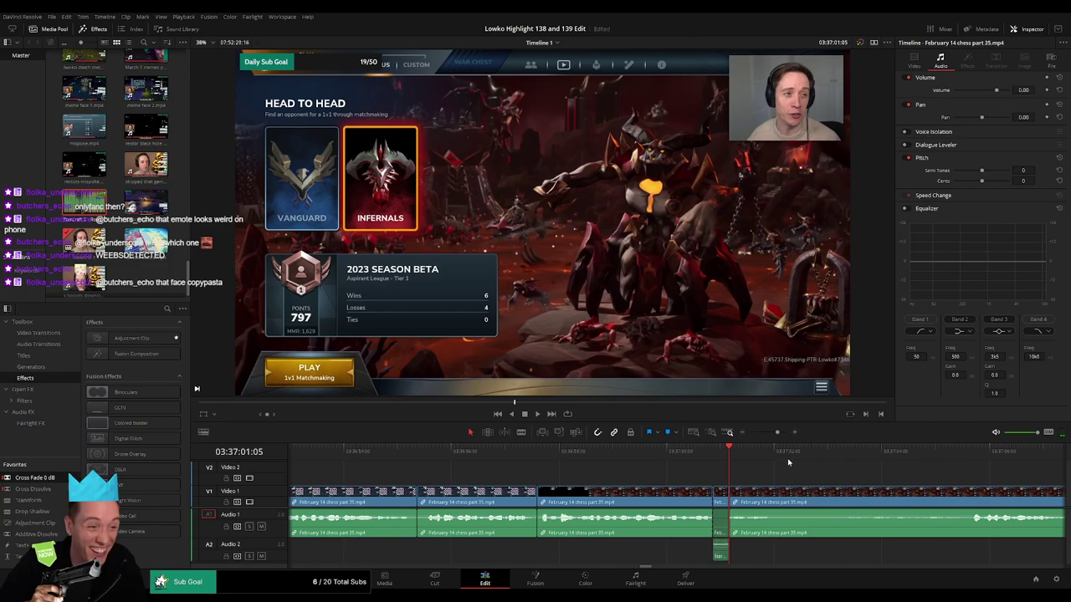
- Ripple-delete the stretch from about 03:37:02 to 03:37:05 and add a Cross Fade 0 dB at the resulting audio join
drag(776, 434, 773, 433)
drag(699, 476, 559, 466)
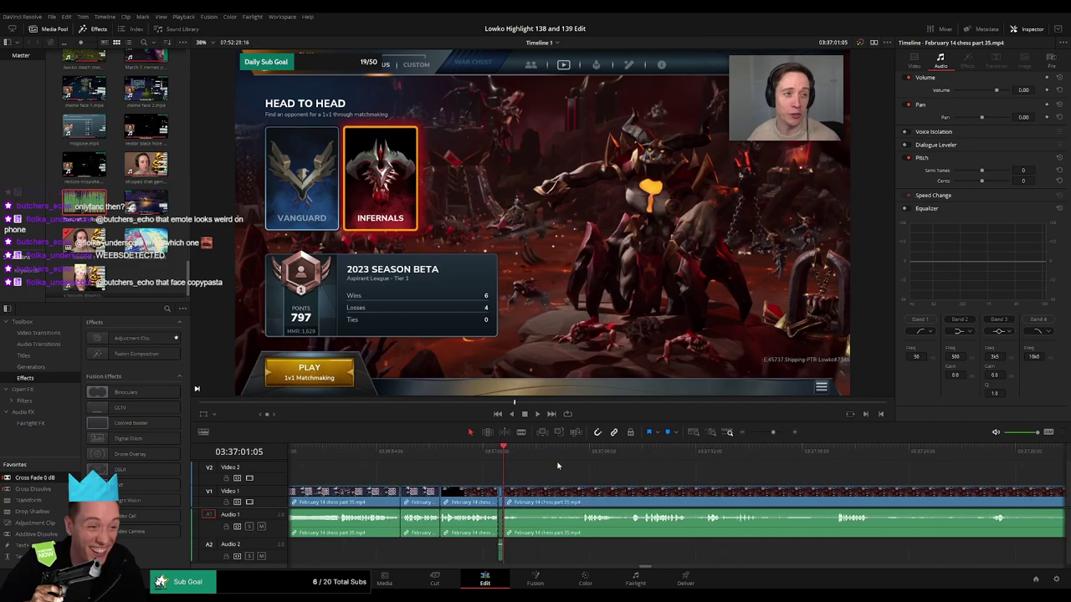
key(space)
key(b)
click(525, 500)
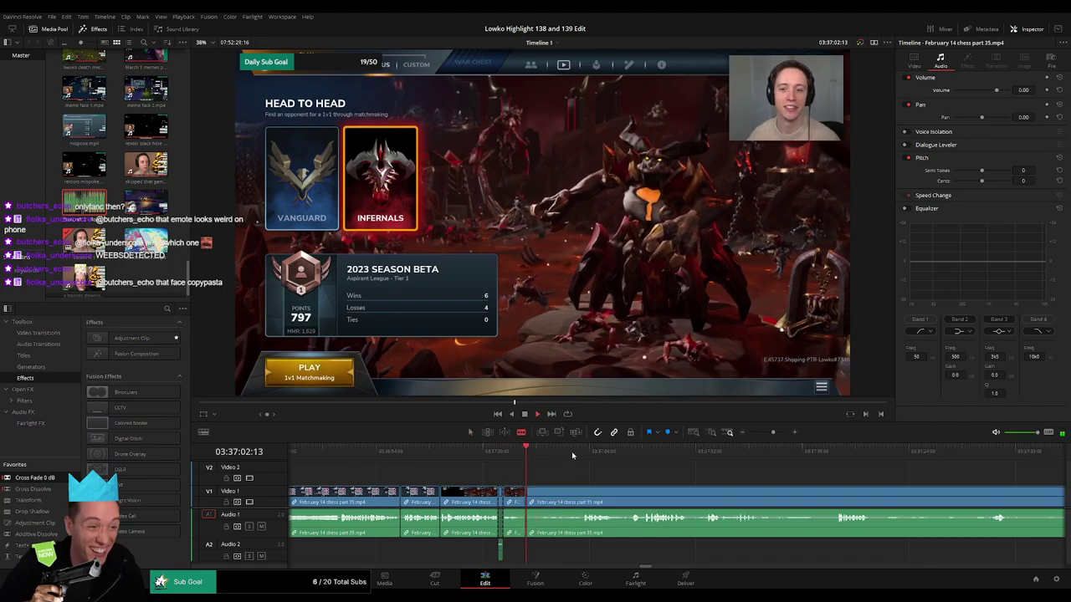
click(580, 450)
click(583, 493)
key(a)
click(564, 500)
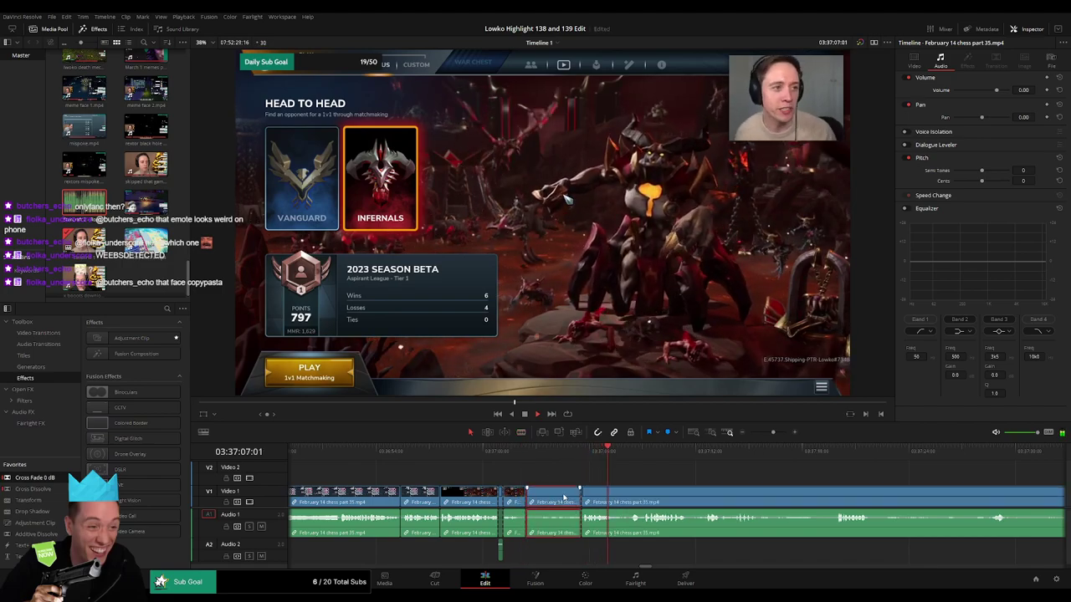
key(Delete)
drag(48, 479, 527, 523)
- Split the February 14 chess part 35 clip at about 03:37:12 and ripple-delete the remainder of that clip
drag(657, 497, 474, 483)
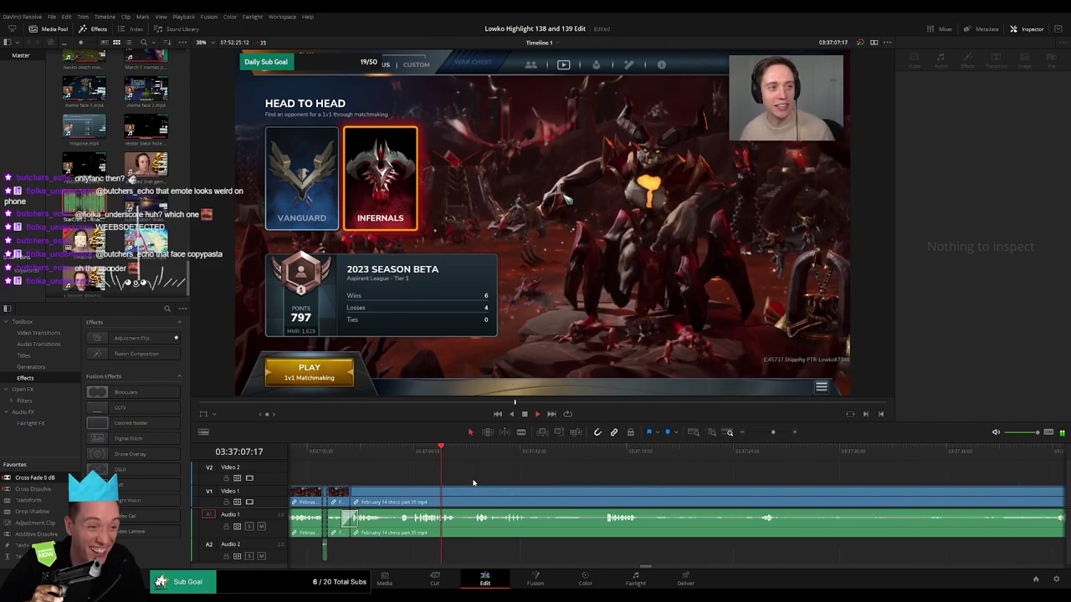
click(472, 453)
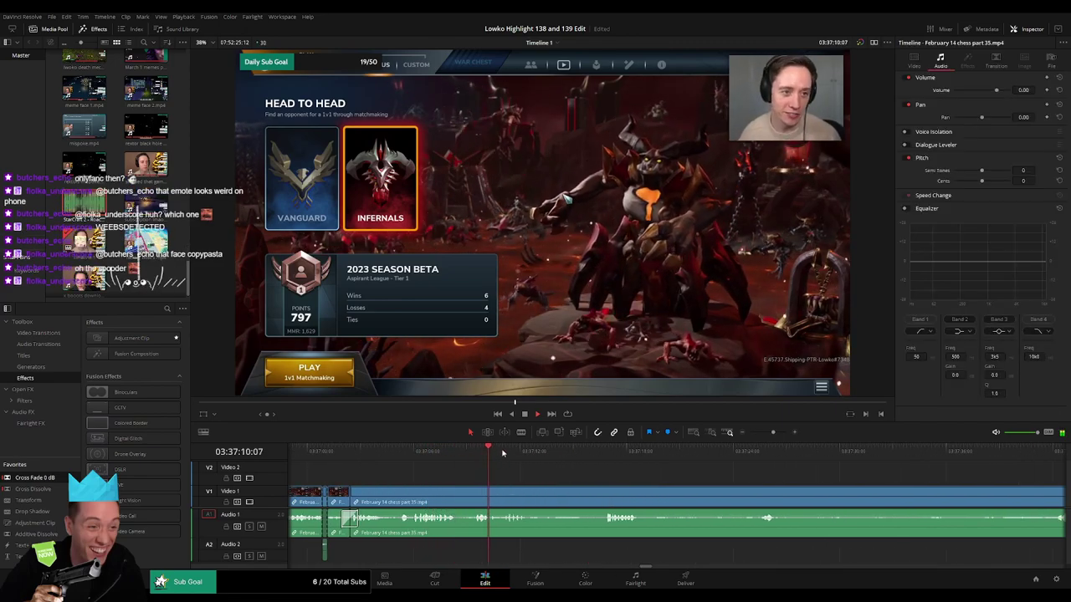
drag(502, 452, 601, 452)
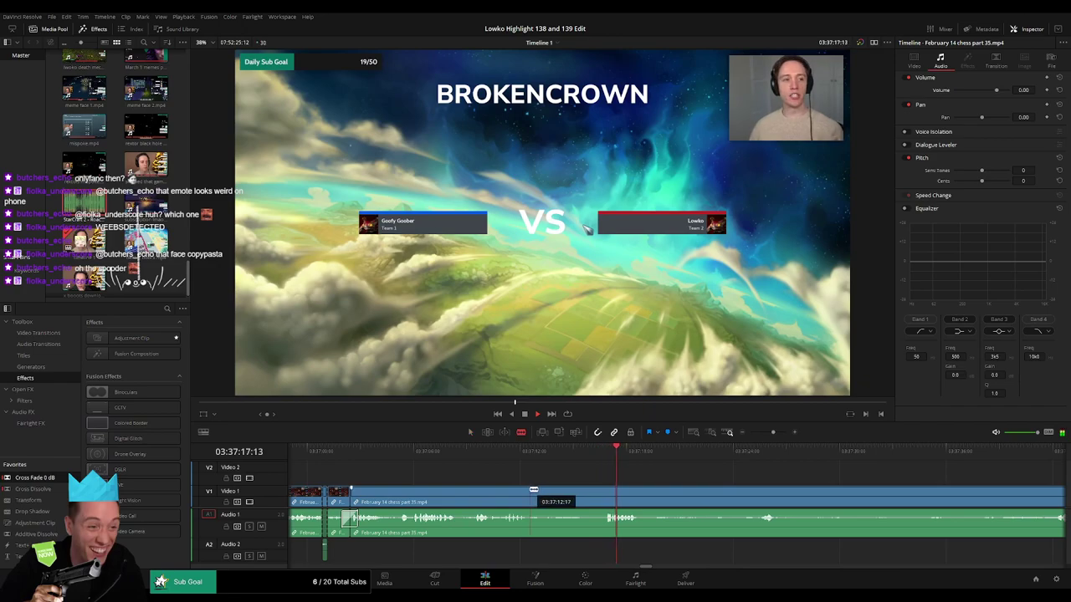
click(758, 454)
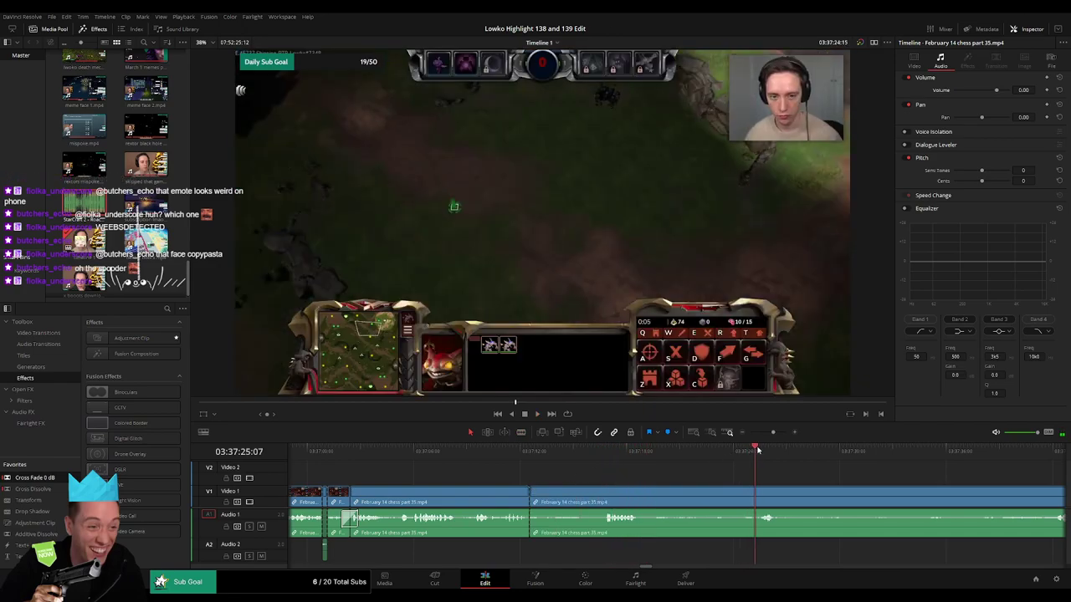
drag(772, 434, 764, 433)
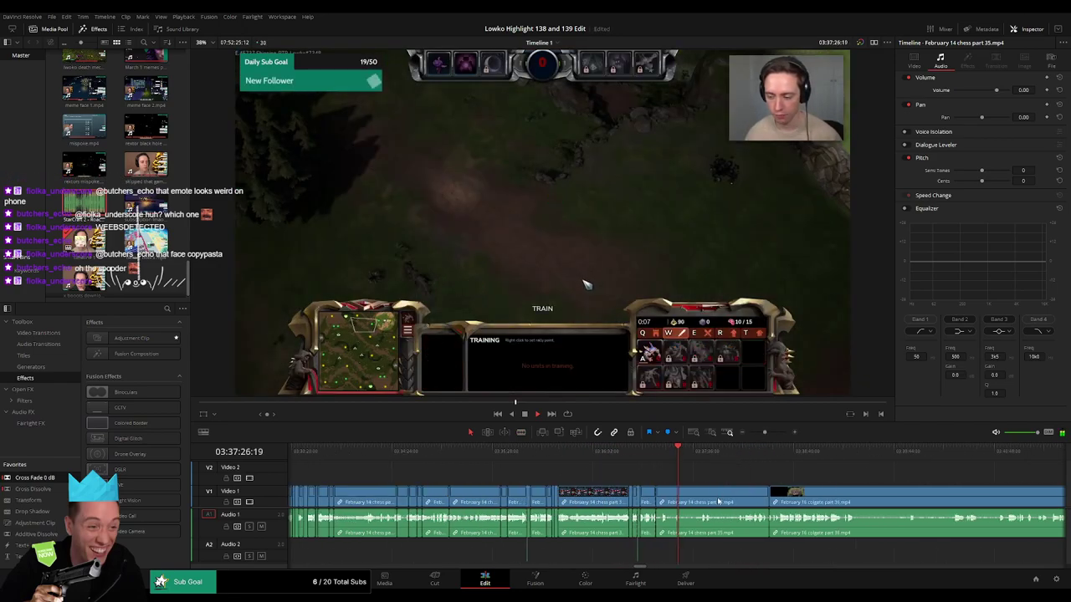
key(Delete)
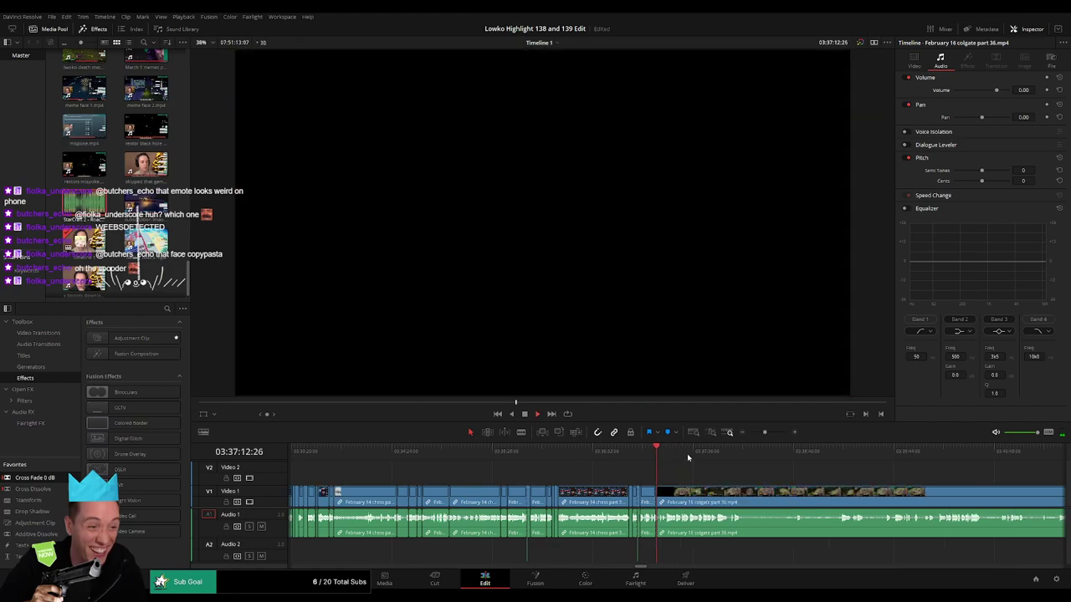
- Ripple-delete the opening of the February 16 colgate clip up to about 03:51:13 and add a Cross Fade 0 dB where it joins the chess audio
drag(688, 455, 552, 466)
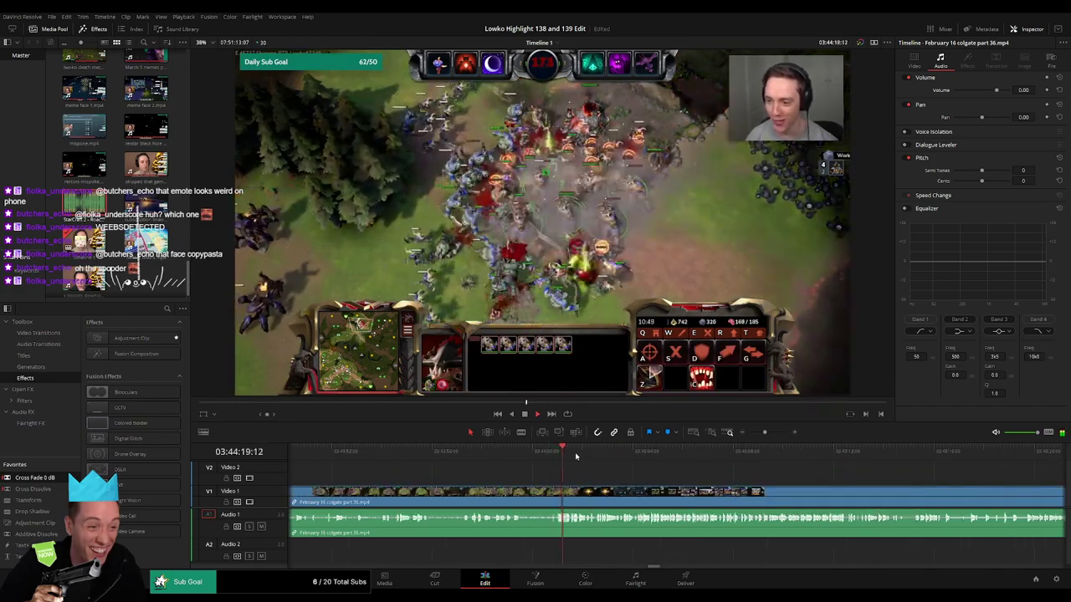
drag(765, 433, 764, 433)
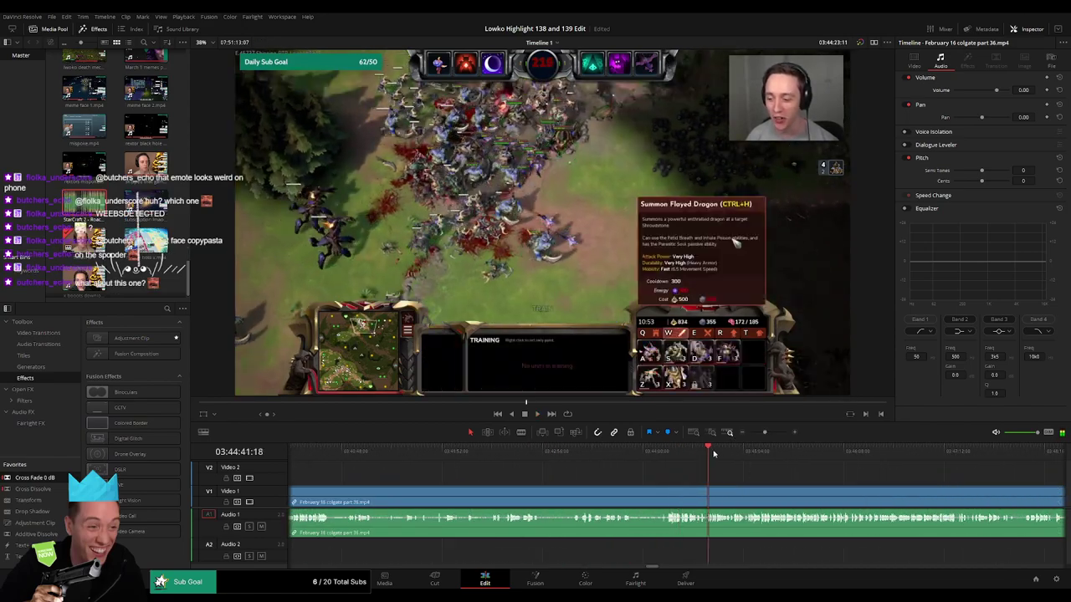
click(785, 452)
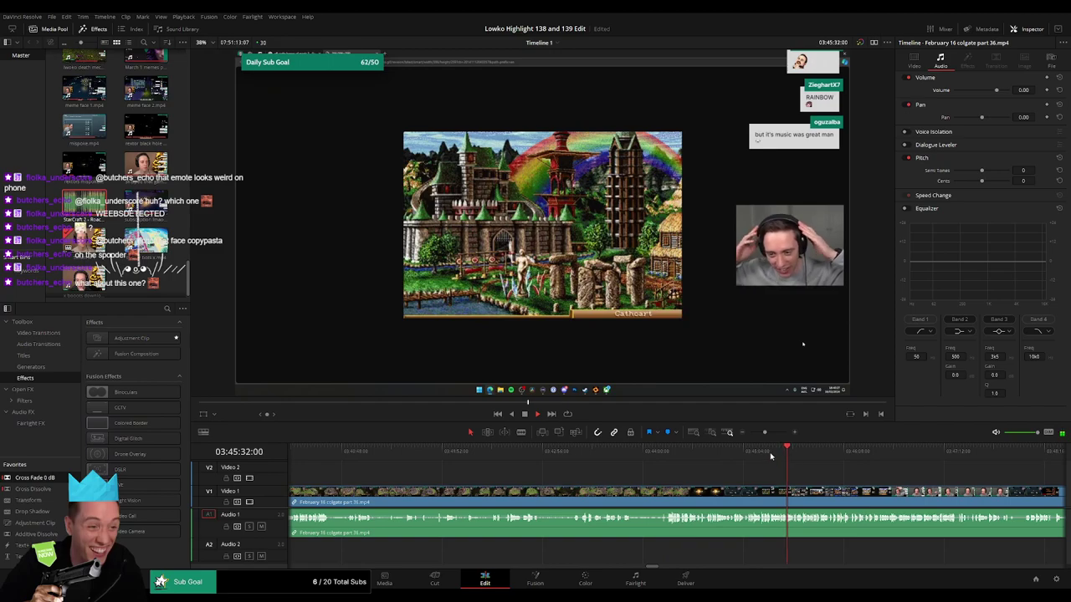
drag(769, 456, 659, 456)
key(space)
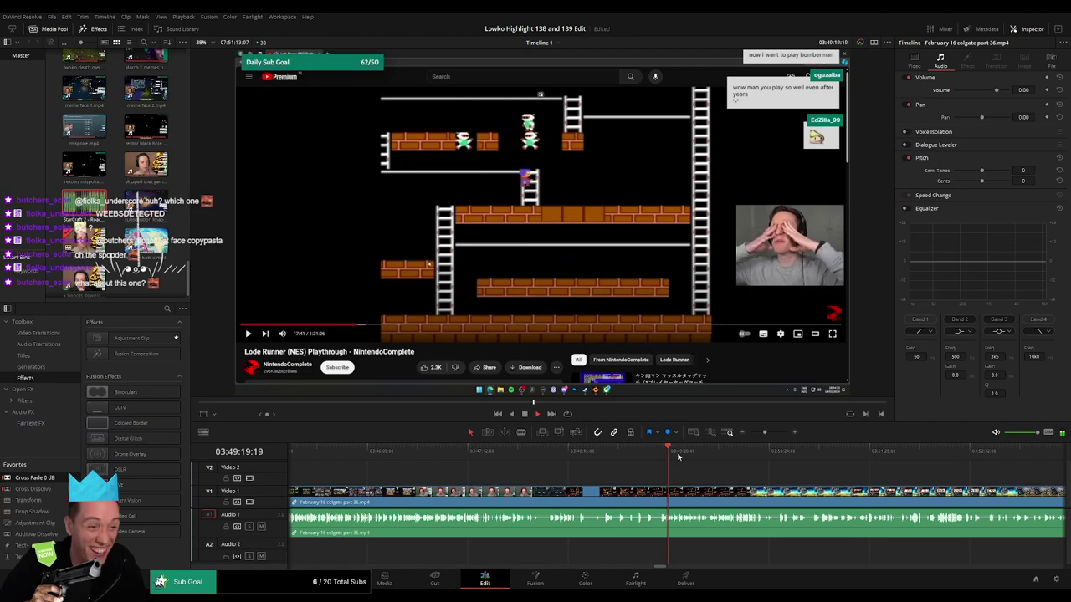
drag(733, 456, 861, 470)
drag(767, 434, 772, 435)
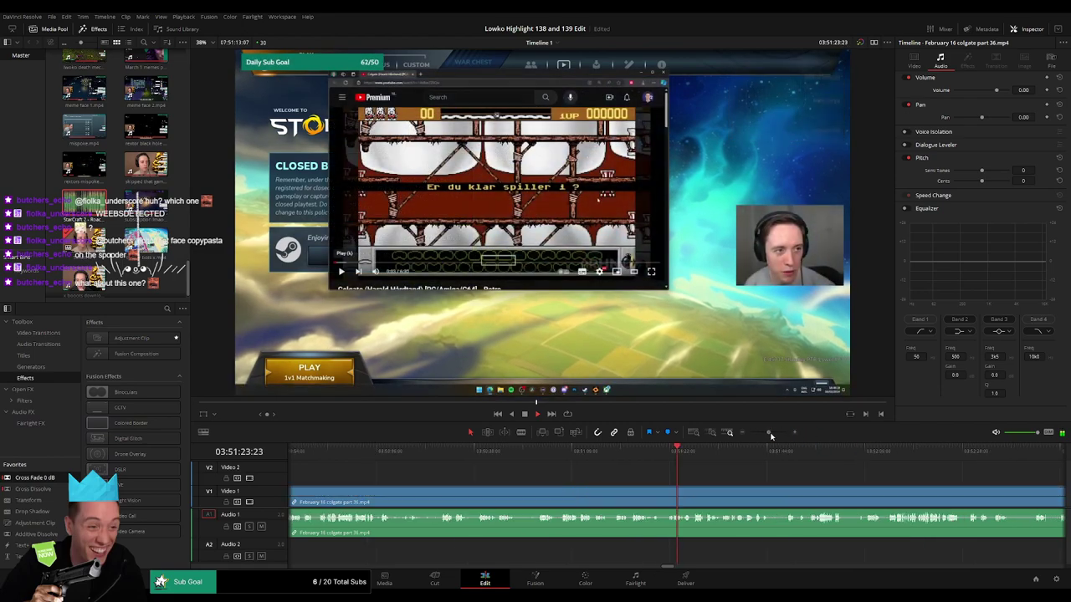
click(431, 455)
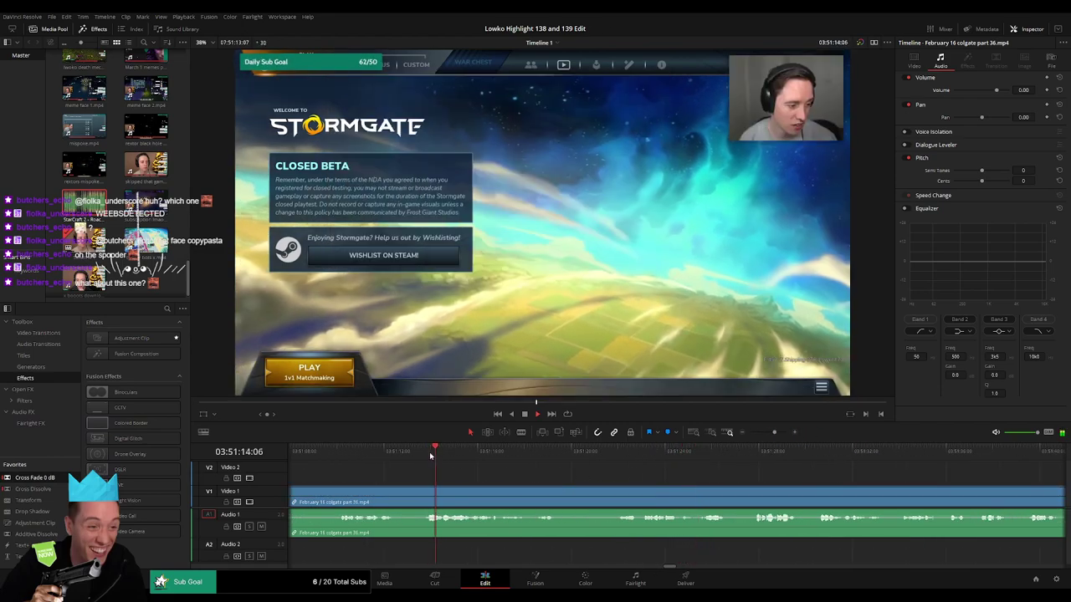
scroll(502, 479, left, 1)
click(421, 456)
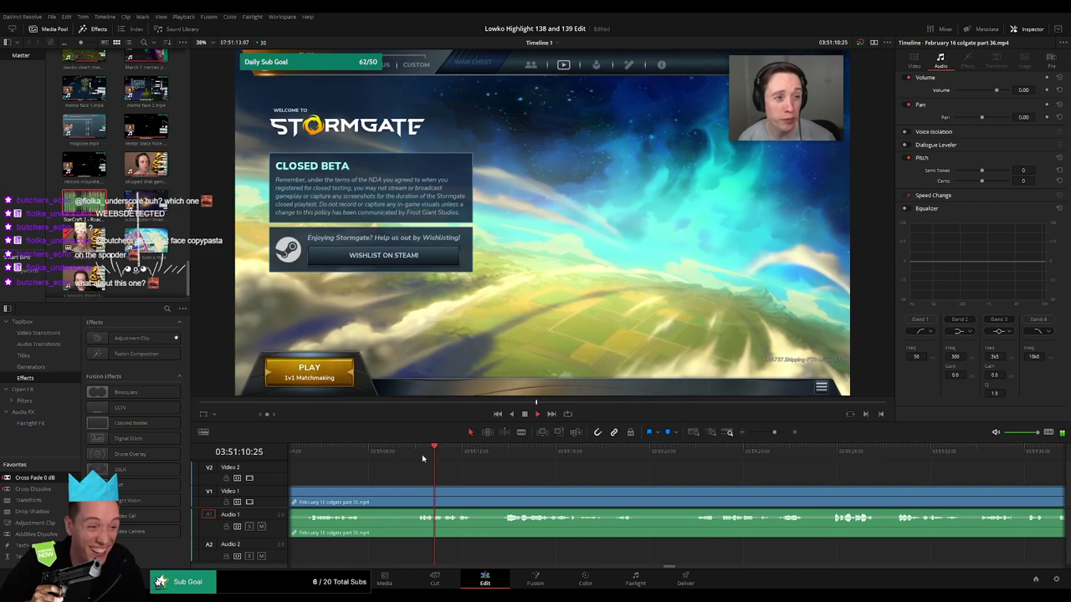
click(491, 456)
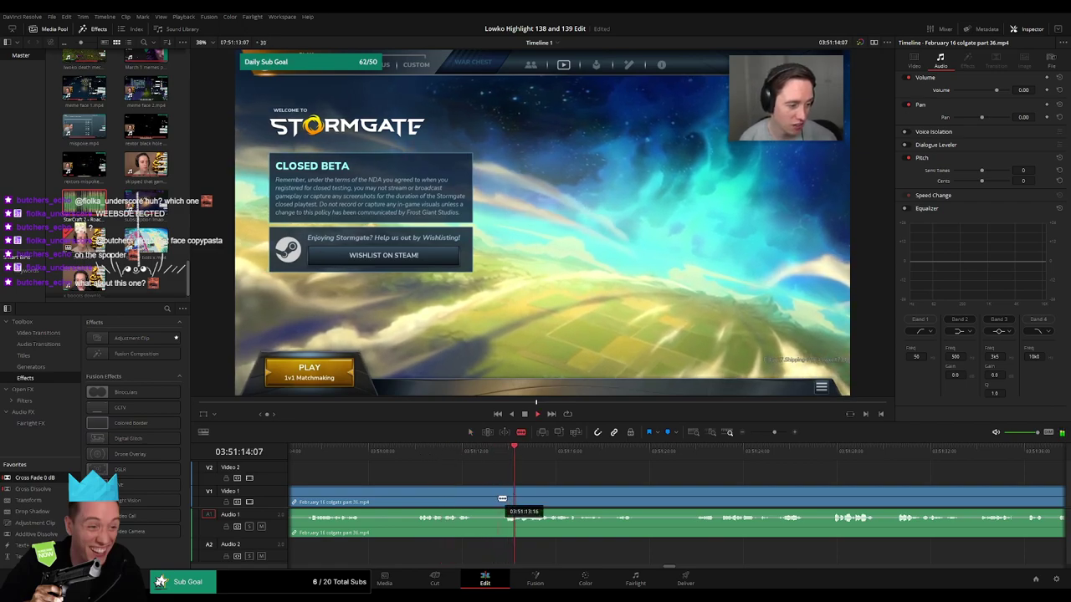
key(Delete)
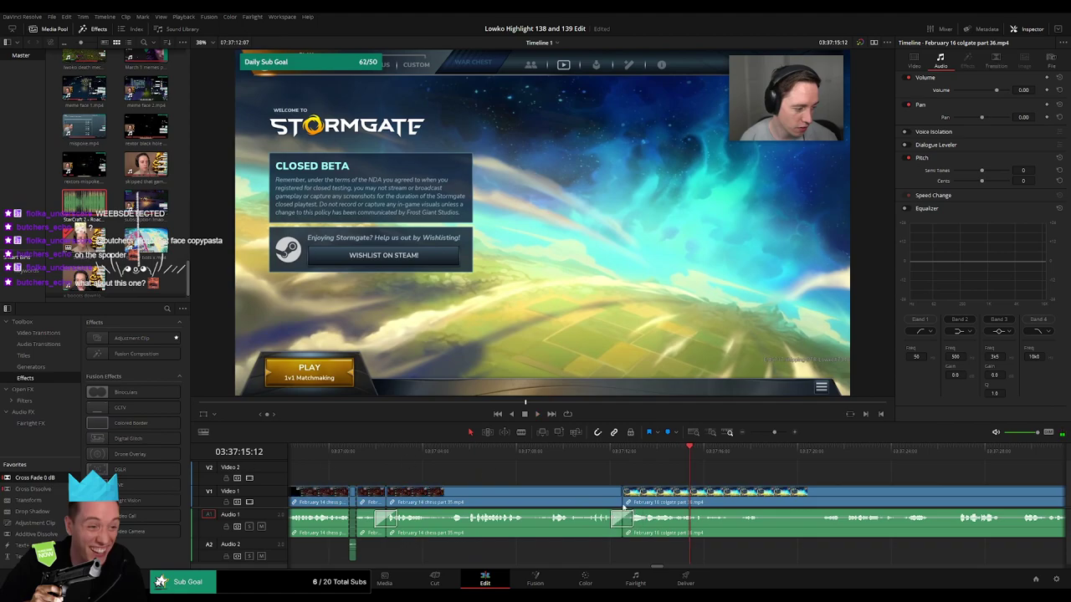
key(space)
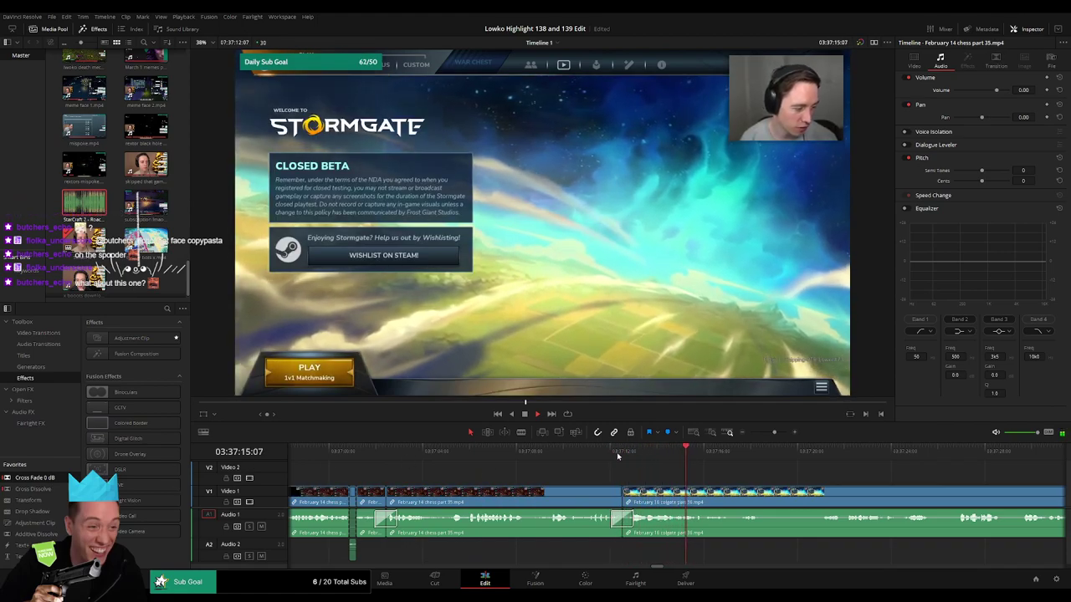
- Isolate the piece of the colgate clip from about 03:37:18 to 03:37:21 and ripple-delete it
drag(776, 434, 774, 436)
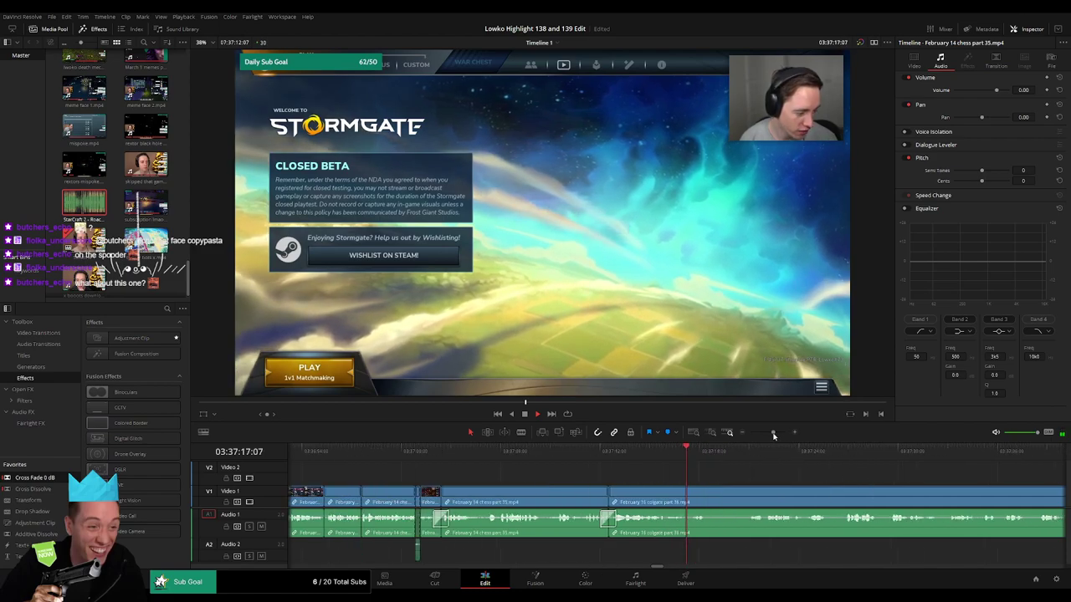
scroll(686, 499, right, 4)
click(514, 455)
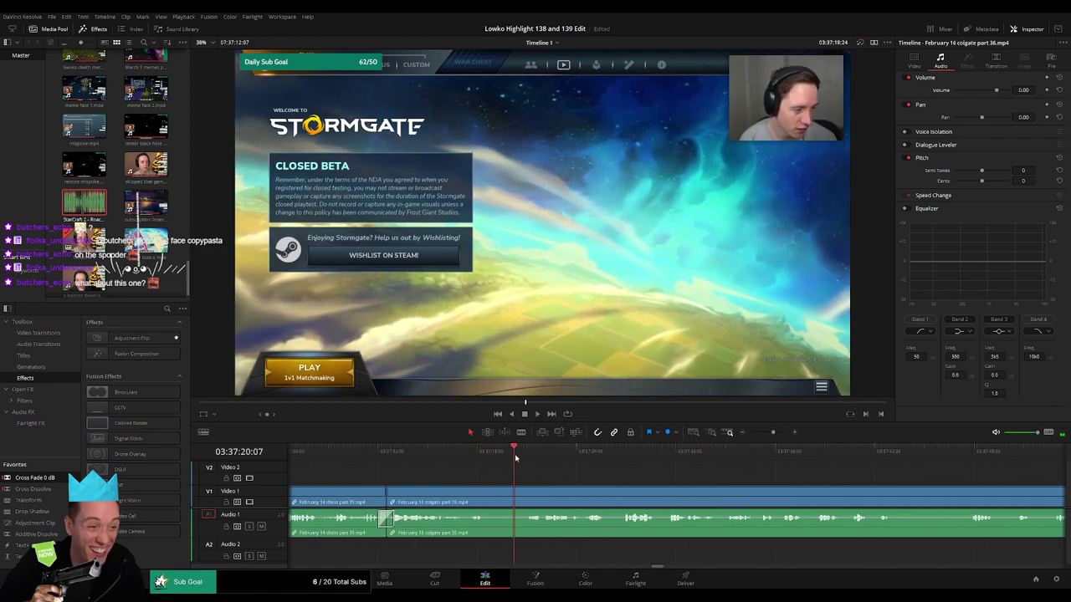
click(487, 495)
click(527, 493)
key(a)
click(514, 496)
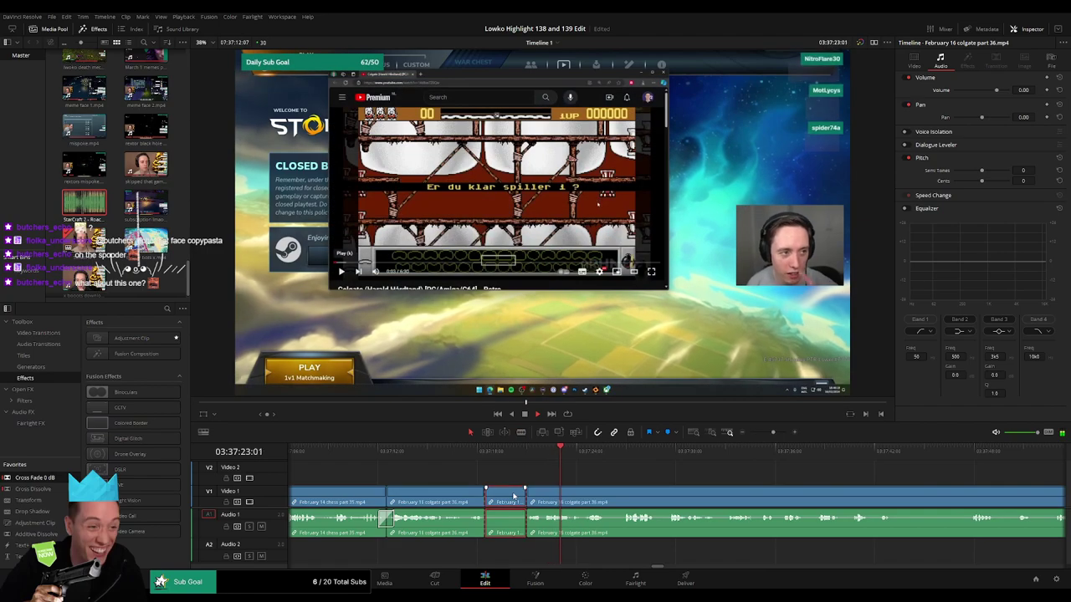
key(Delete)
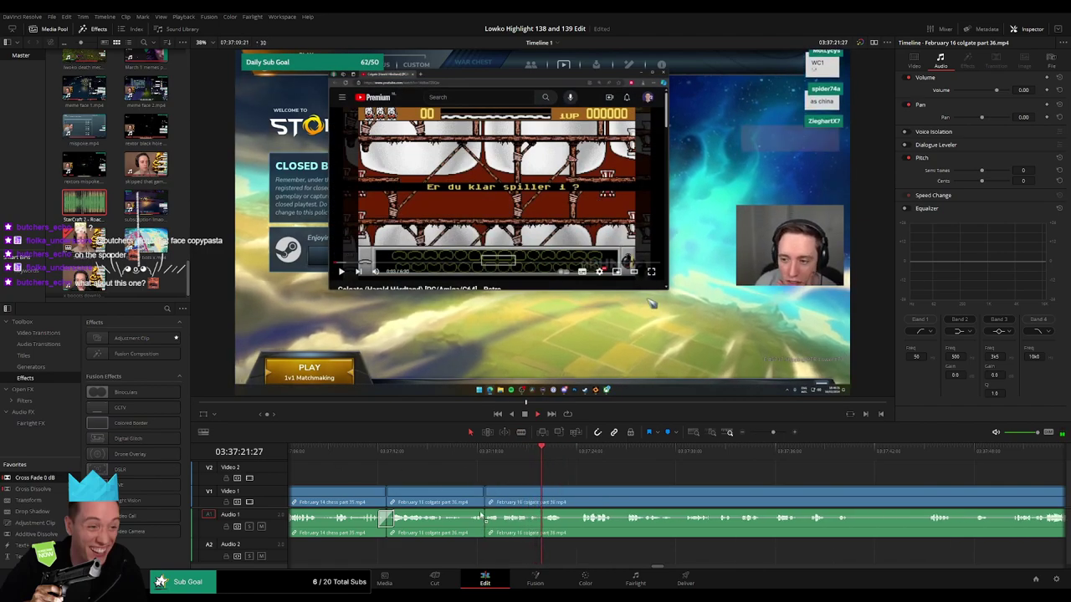
- Ripple-delete two short pieces of the colgate clip, at about 03:37:23 and about 03:37:25
click(575, 451)
scroll(634, 475, right, 3)
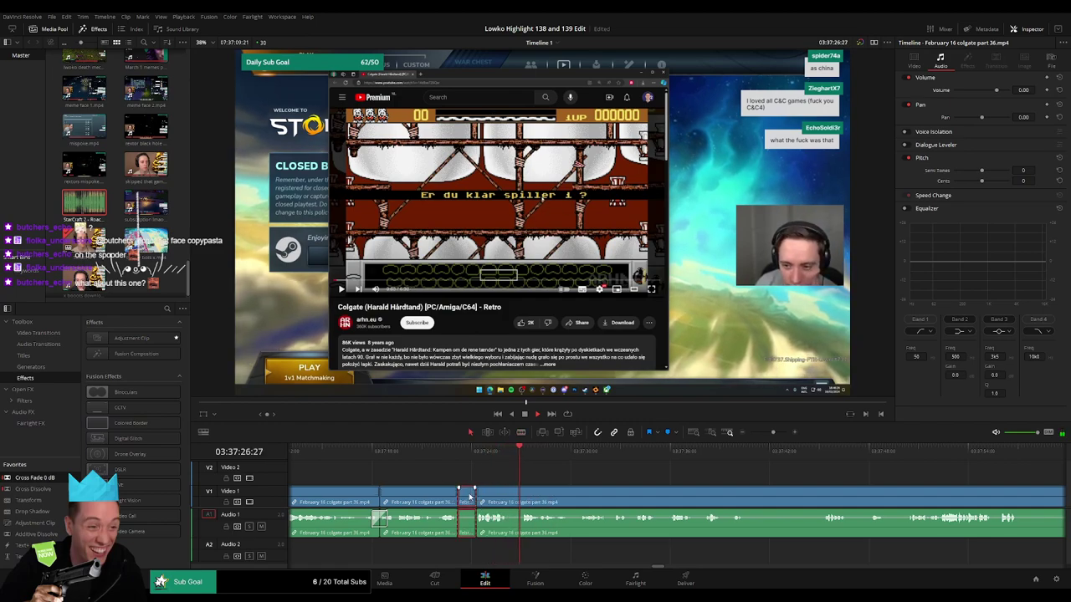
key(Delete)
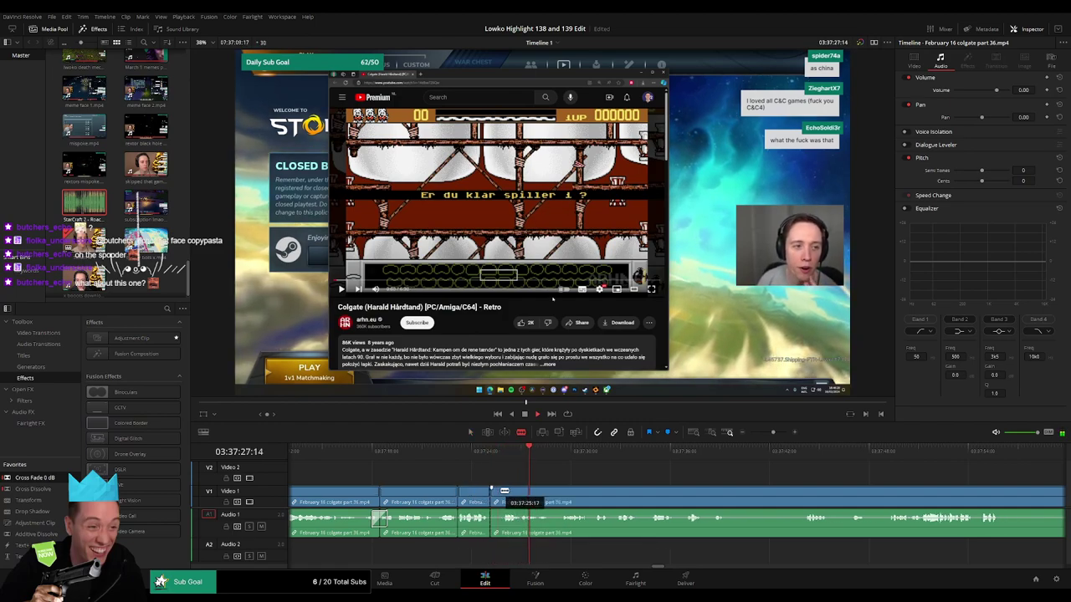
click(503, 490)
key(a)
click(497, 492)
key(Delete)
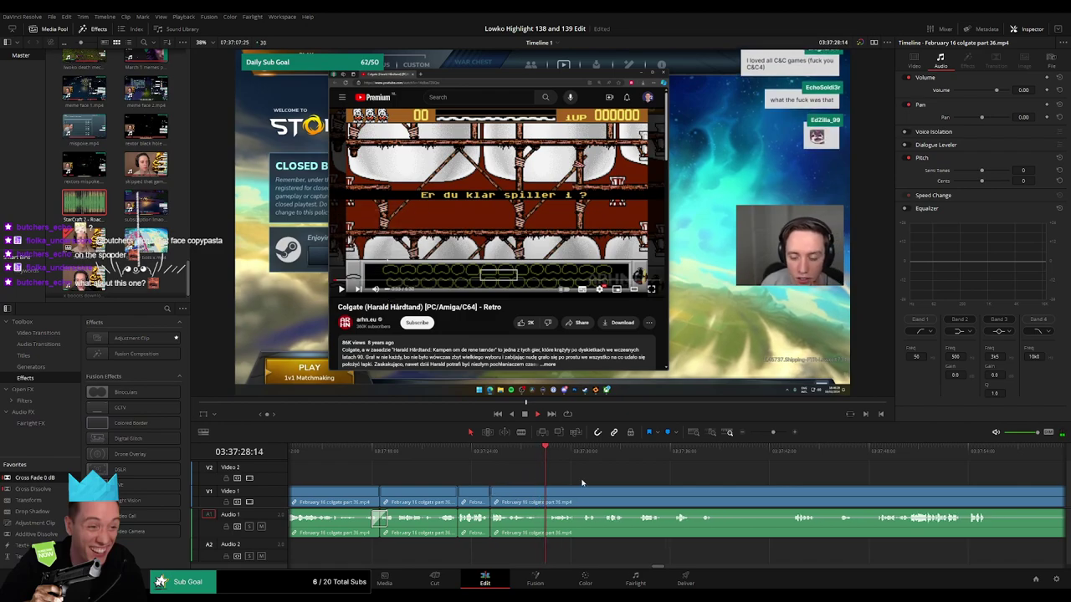
- Split the colgate clip at about 03:37:47 and ripple-delete the short piece of just over one second that follows
scroll(580, 482, right, 3)
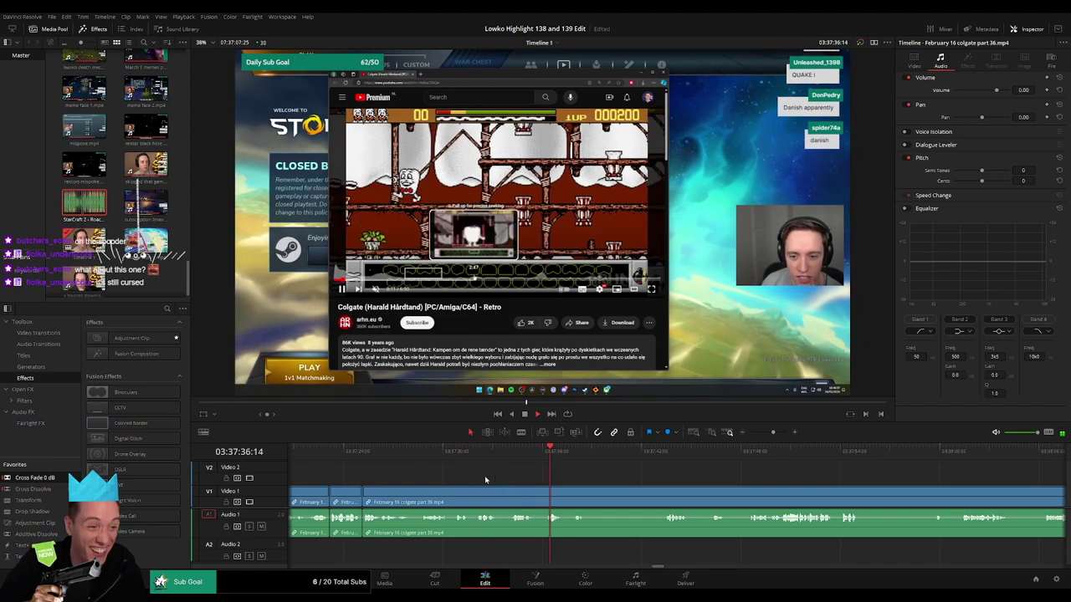
click(617, 452)
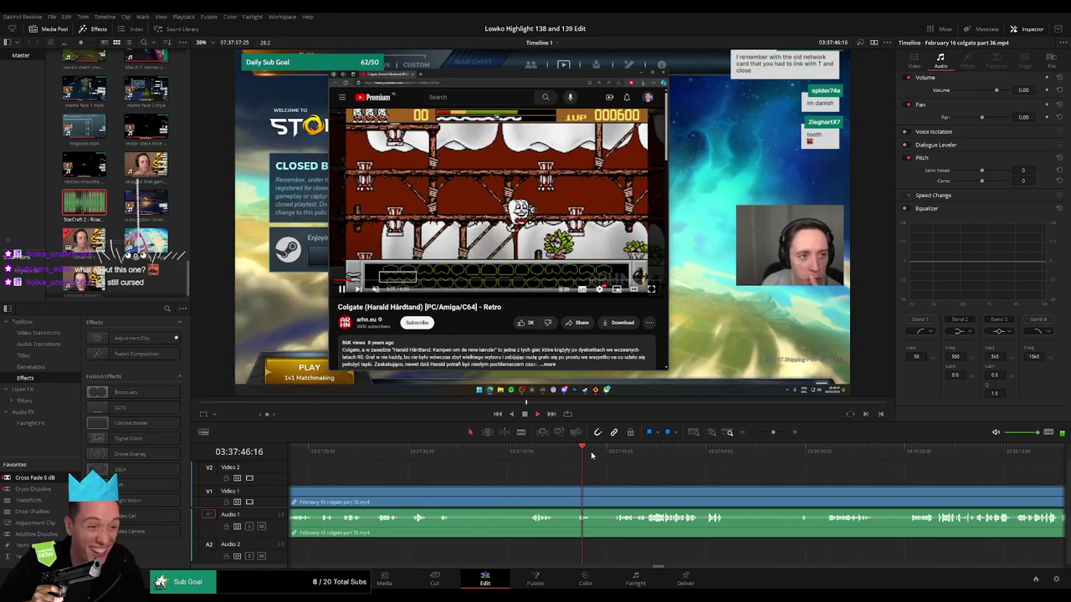
click(608, 456)
click(592, 490)
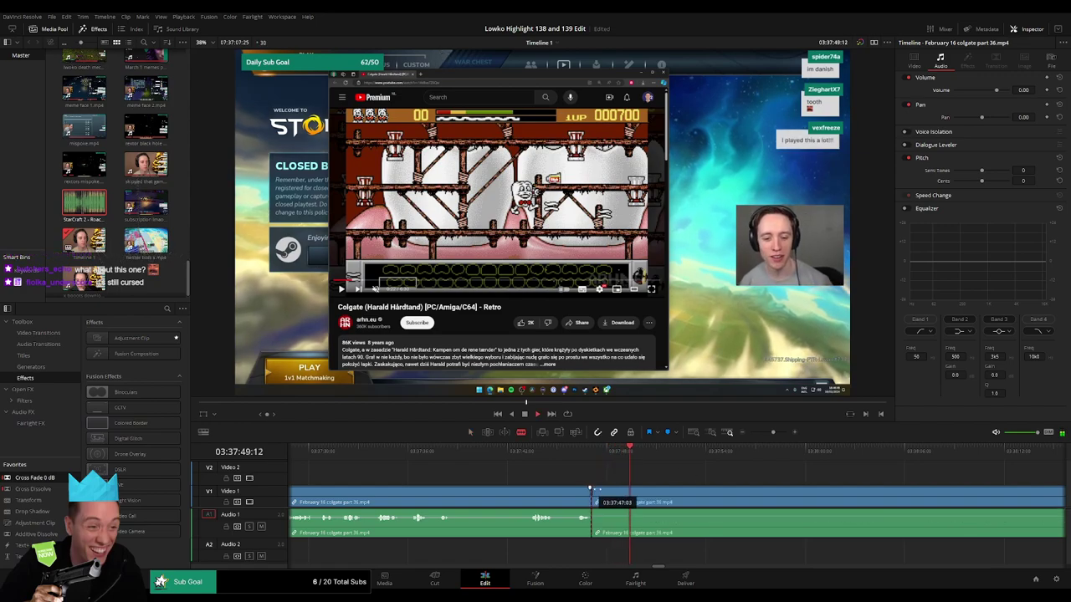
click(614, 491)
key(a)
key(Delete)
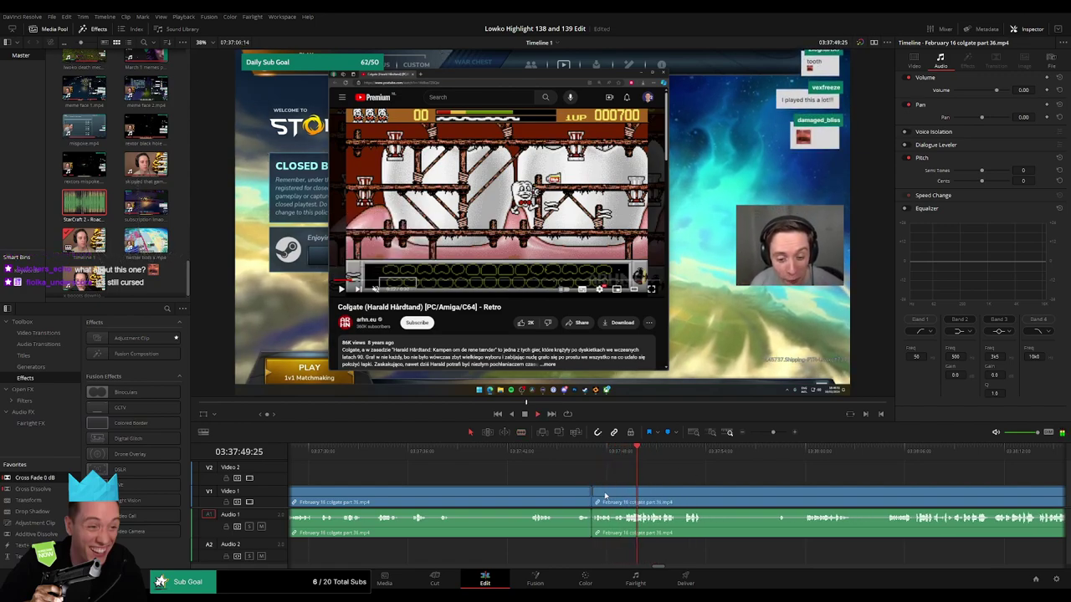
- Ripple-delete the stretch of the colgate clip from about 03:37:54 to 03:38:00 and play back the resulting join
drag(708, 491, 484, 454)
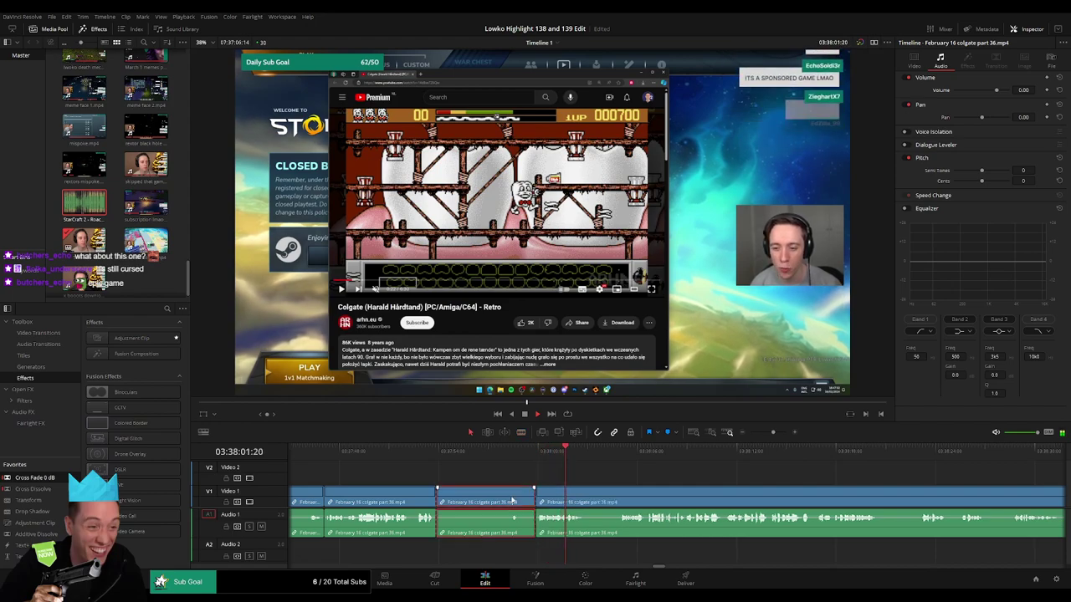
key(Delete)
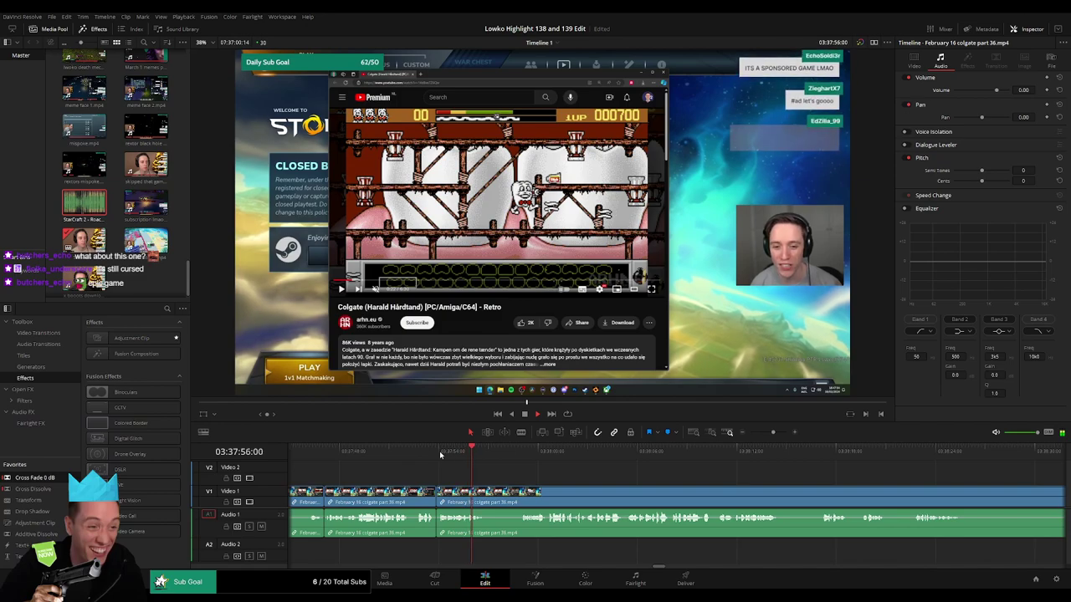
click(438, 451)
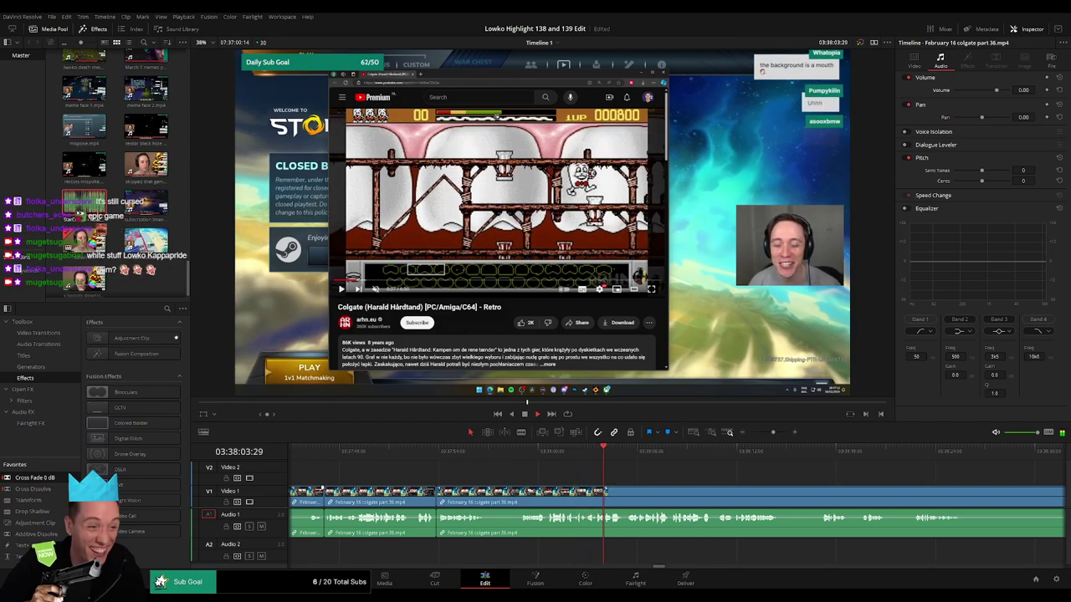
- Ripple-delete the stretch of the colgate clip from about 03:38:25 to 03:38:31 and crossfade the audio at the join
drag(722, 478, 643, 474)
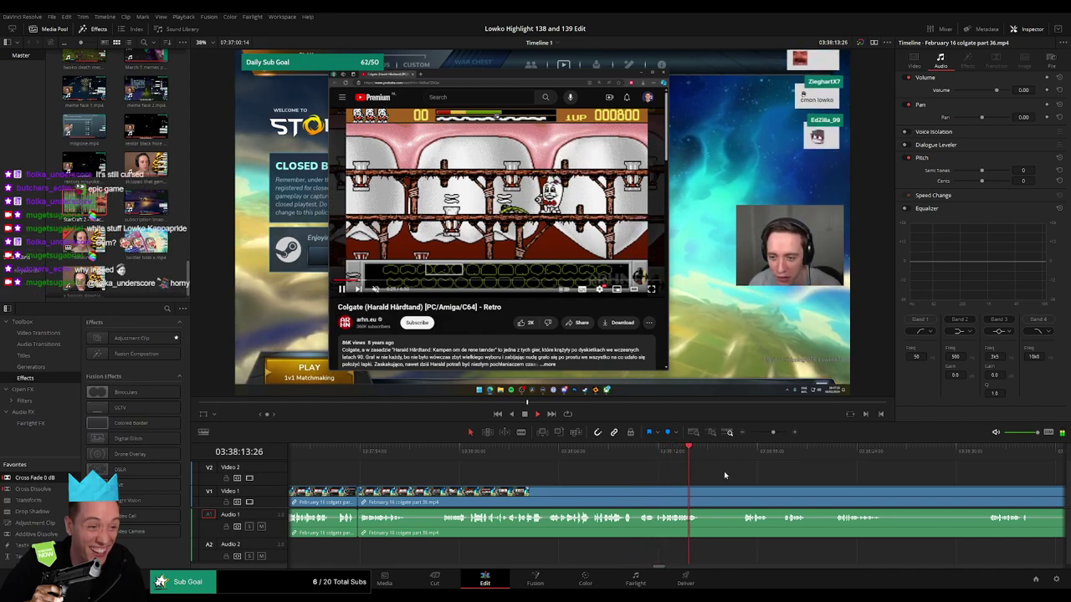
drag(725, 475, 548, 475)
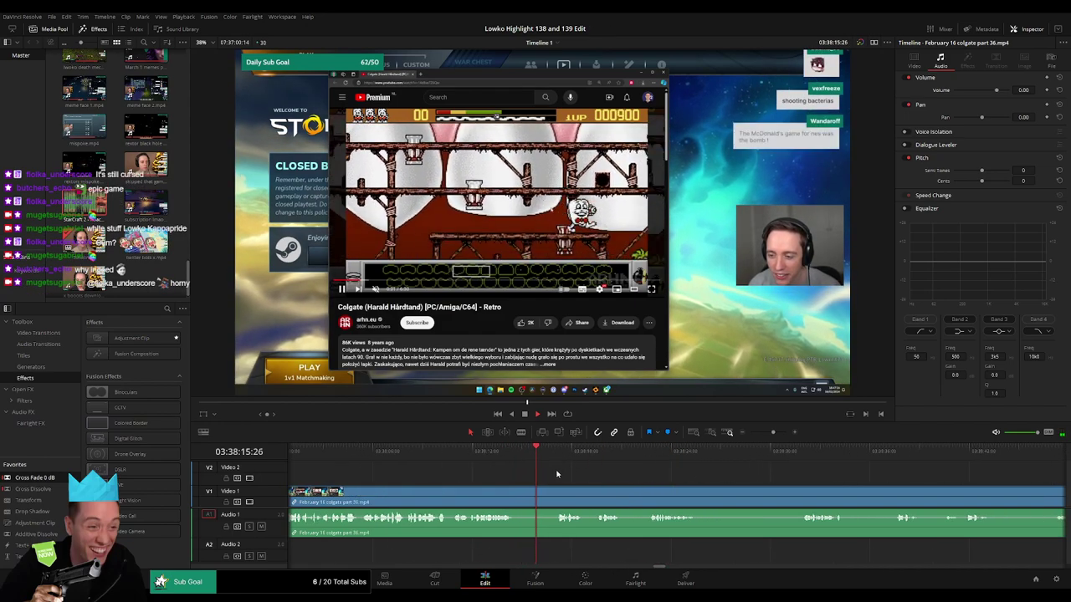
scroll(645, 475, right, 2)
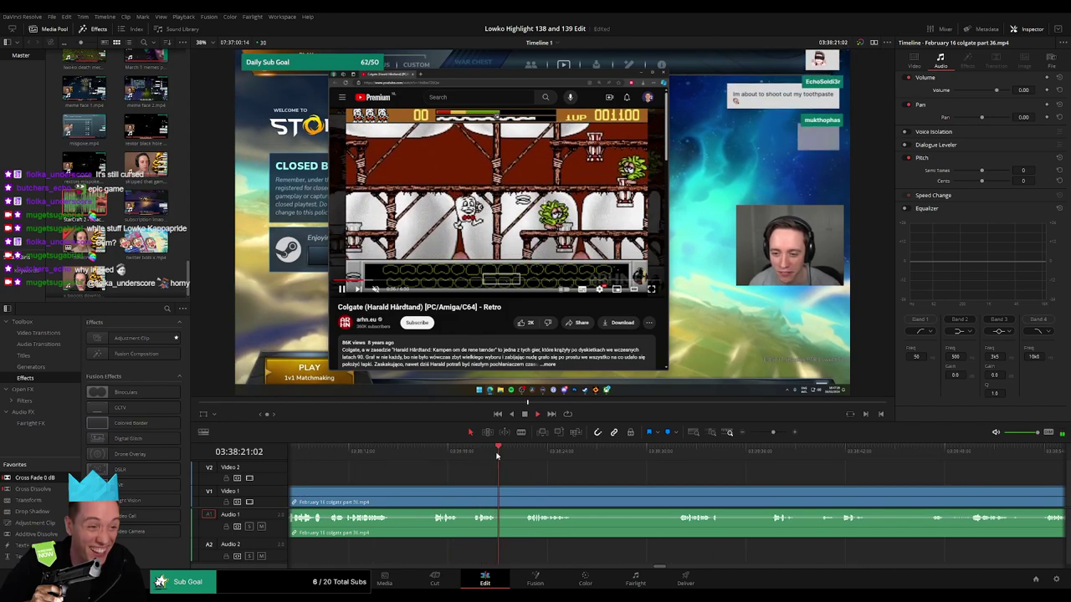
scroll(582, 482, right, 2)
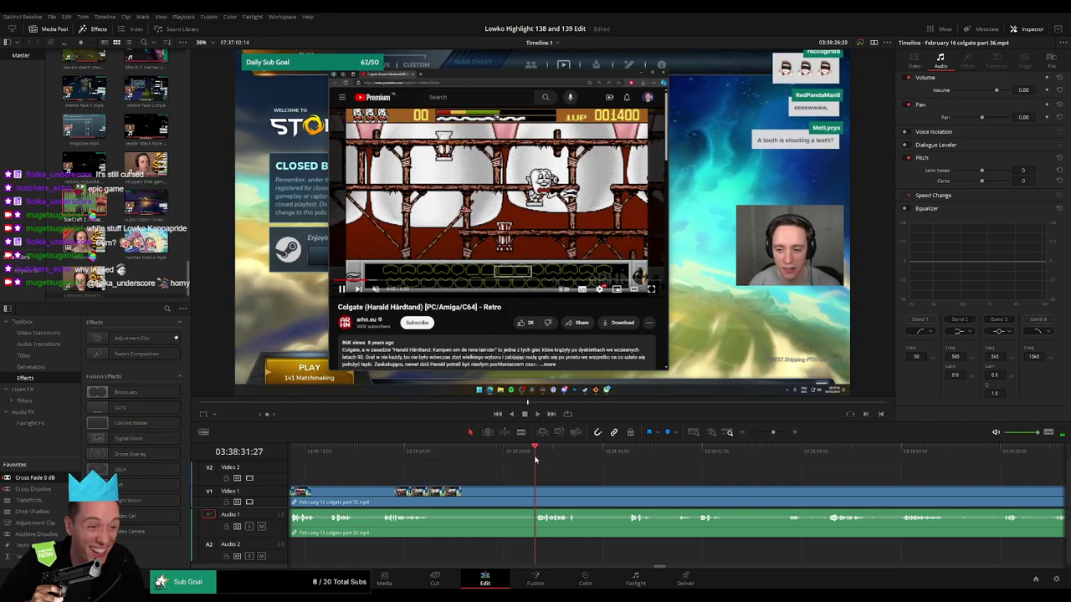
key(b)
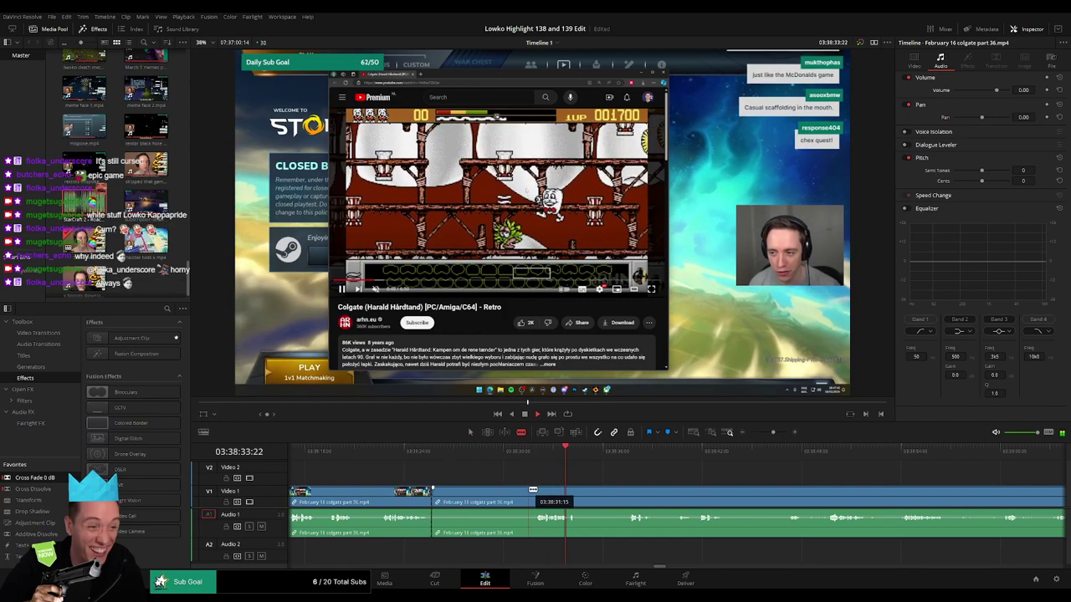
key(Delete)
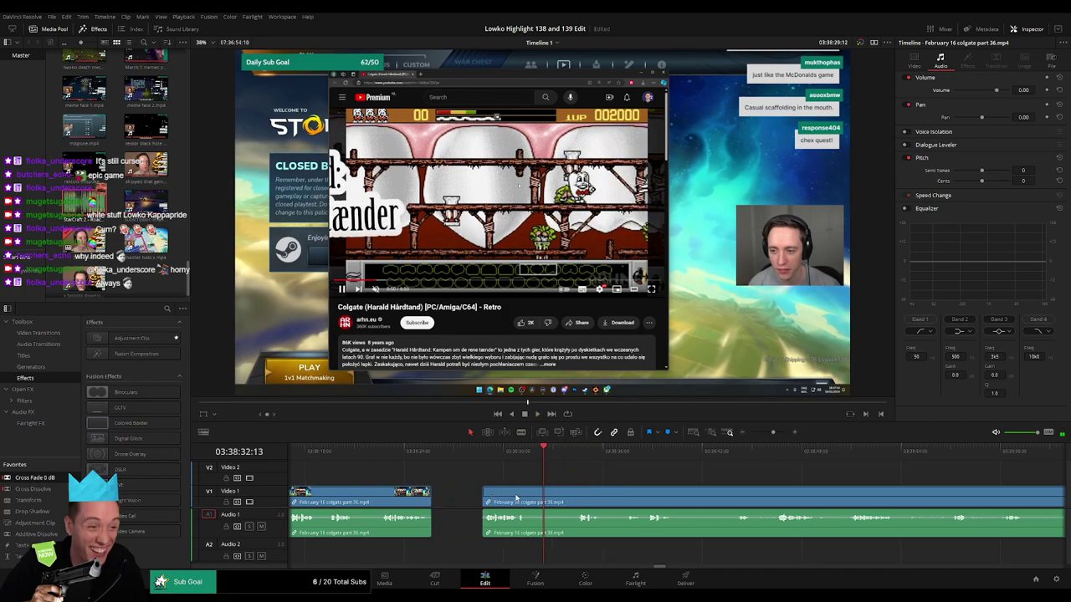
key(space)
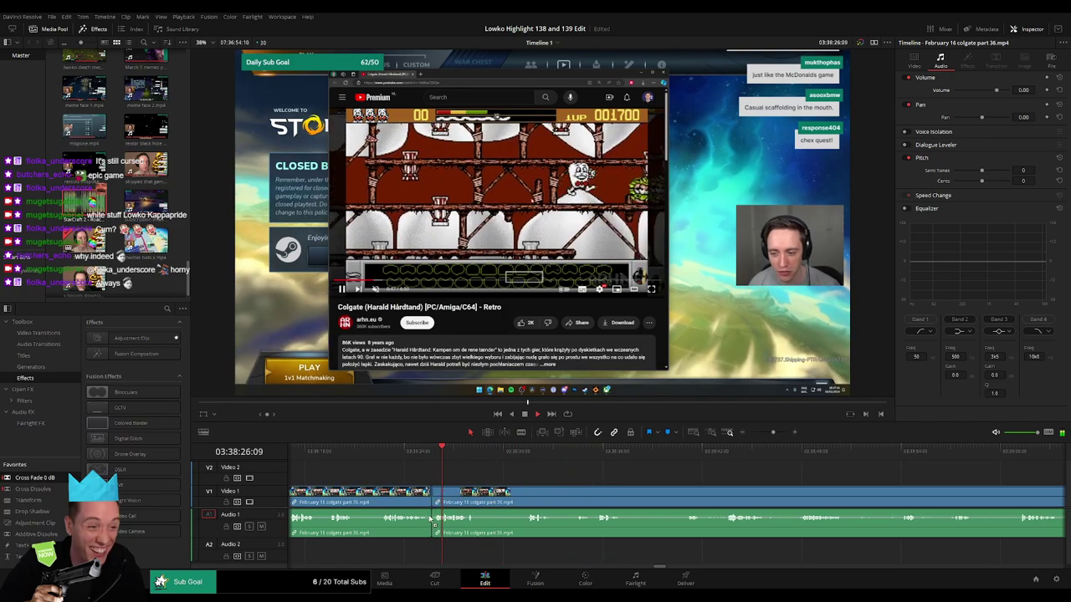
drag(430, 518, 431, 519)
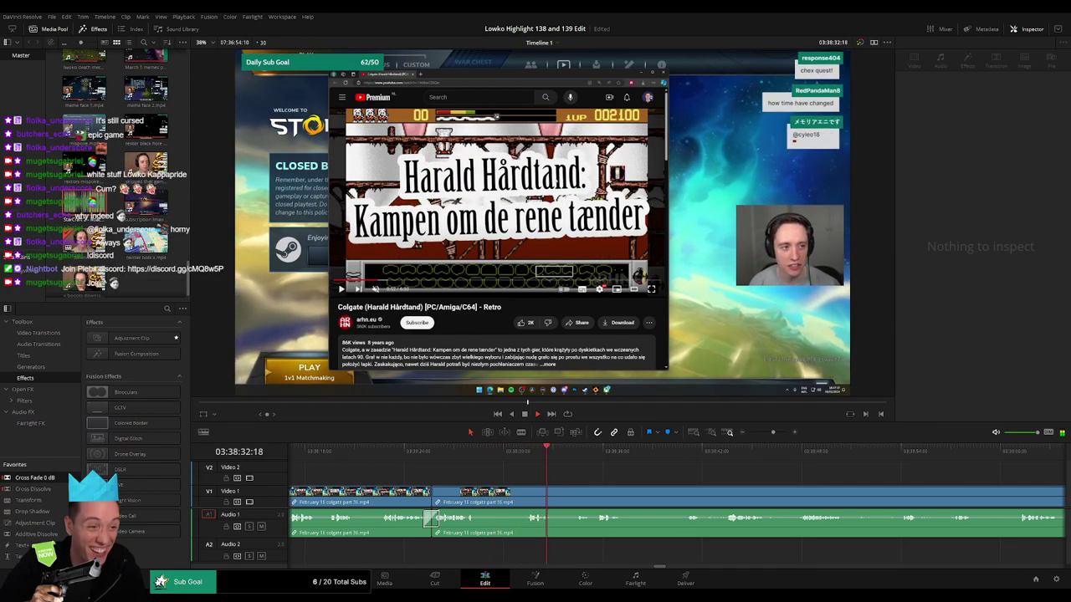
- Cut out about three seconds of the colgate clip at about 03:38:28, crossfade the audio join, and continue playback
drag(478, 459, 521, 452)
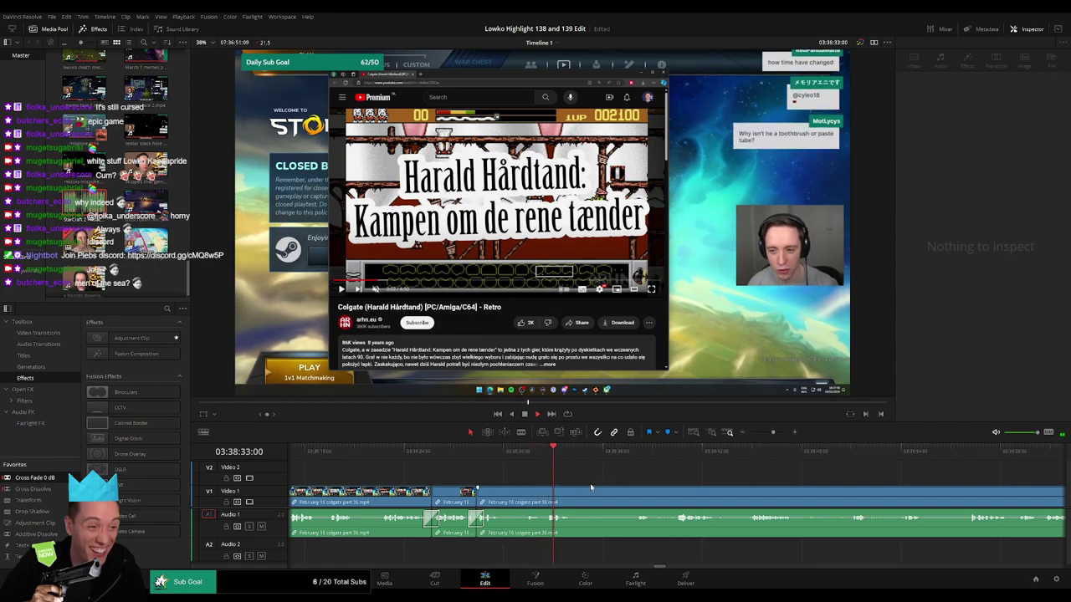
click(533, 458)
key(space)
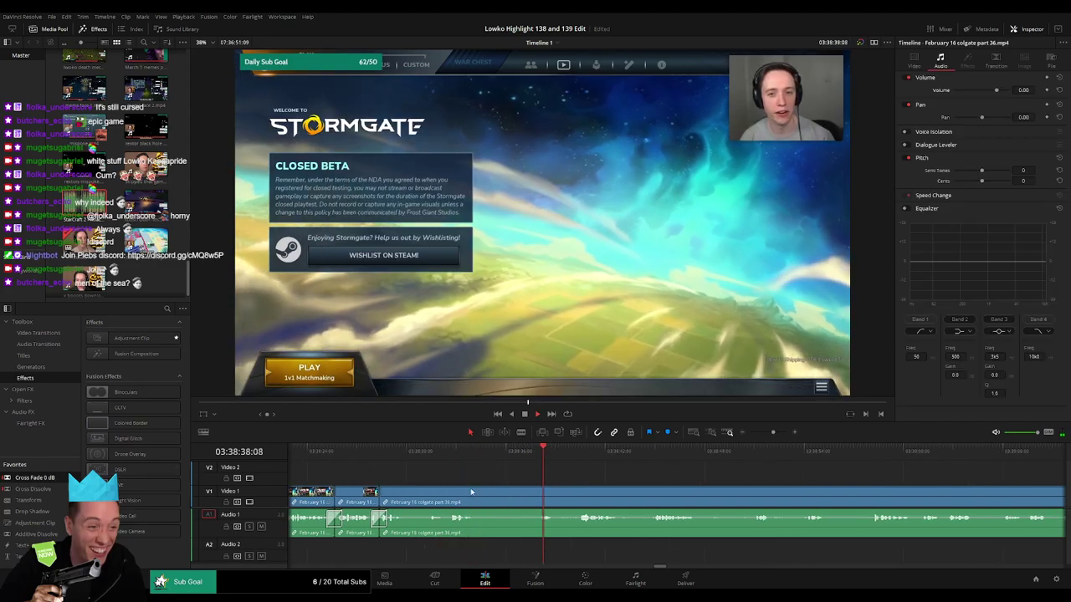
- Split the colgate clip at about 03:38:34 and continue playback from around 03:38:40
click(479, 492)
click(576, 452)
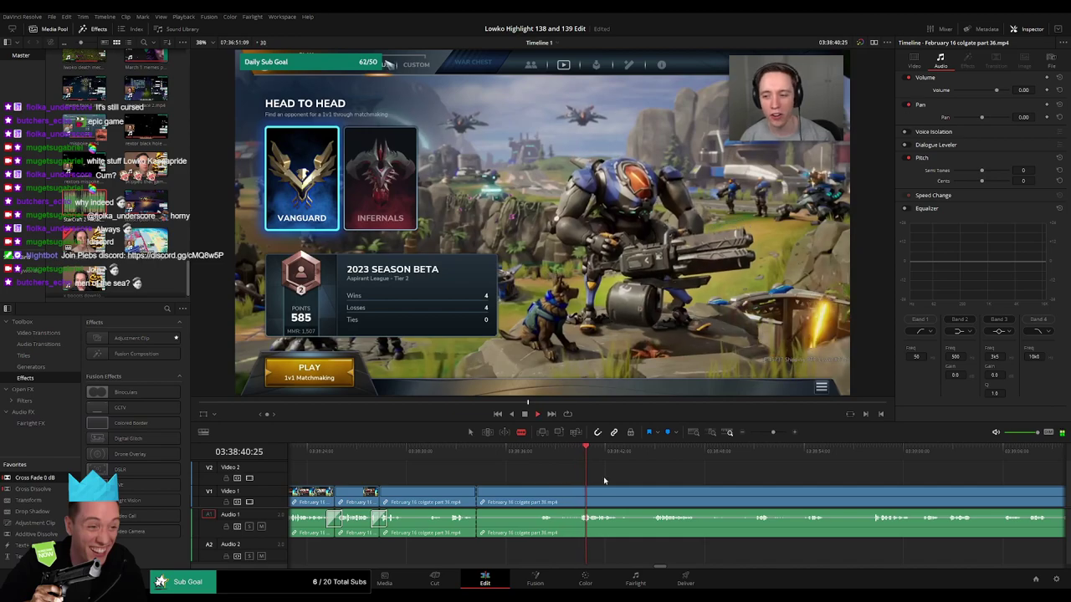
- Skim the last uncut section of the February 16 colgate part 36 clip and ripple-delete it from the timeline
click(651, 454)
click(898, 455)
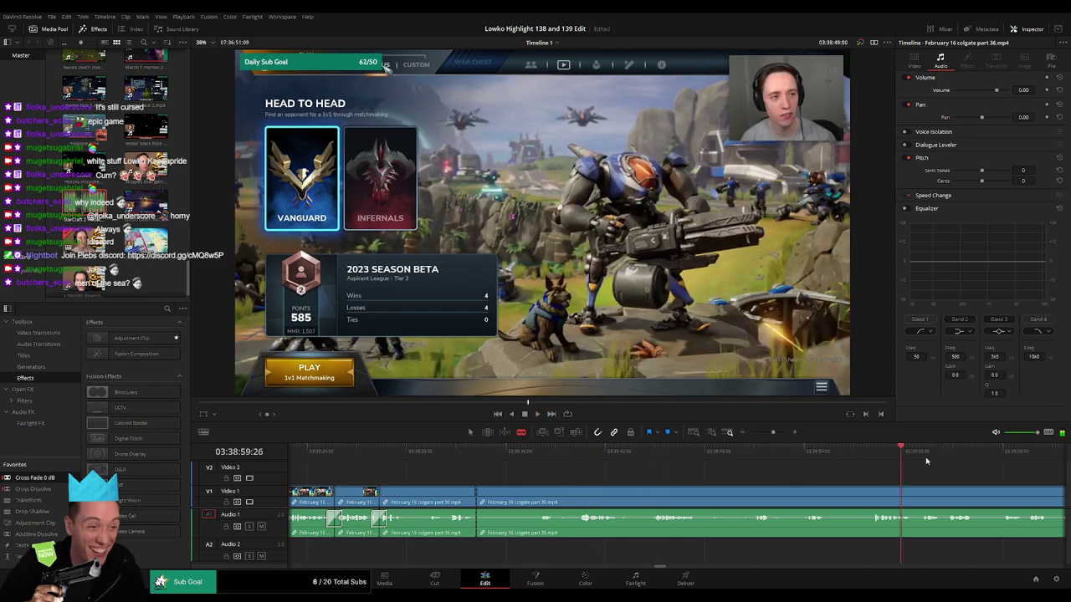
click(1010, 455)
drag(773, 433, 764, 432)
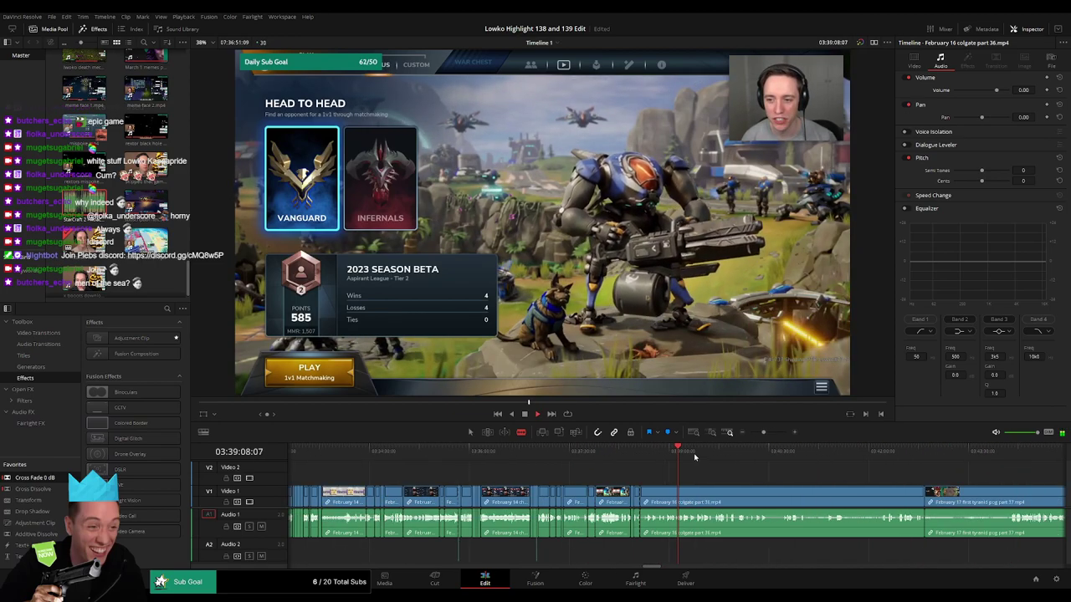
drag(709, 455, 577, 462)
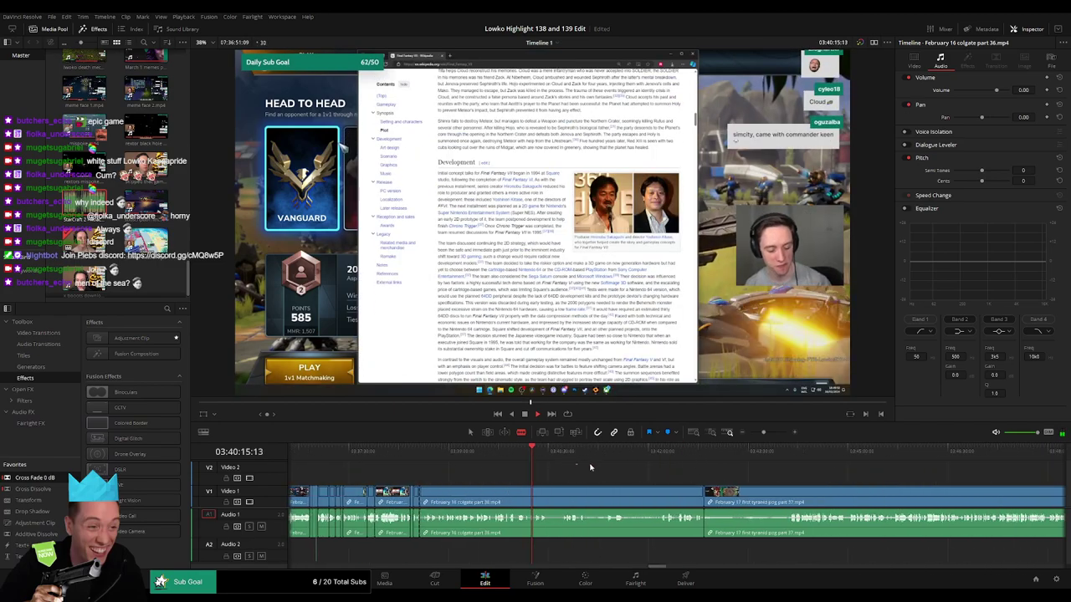
click(610, 456)
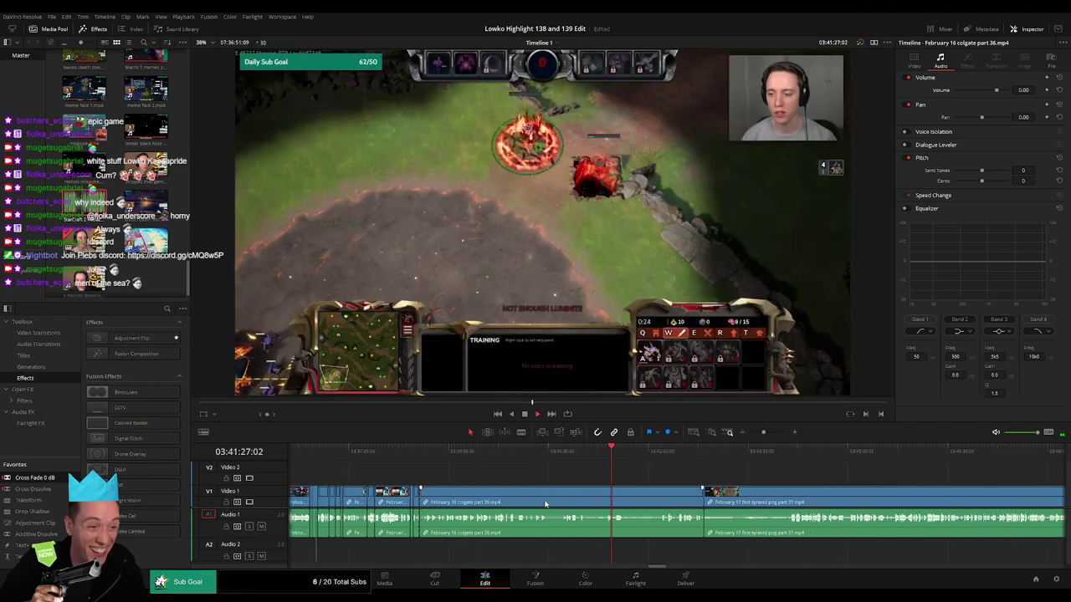
click(546, 503)
key(Delete)
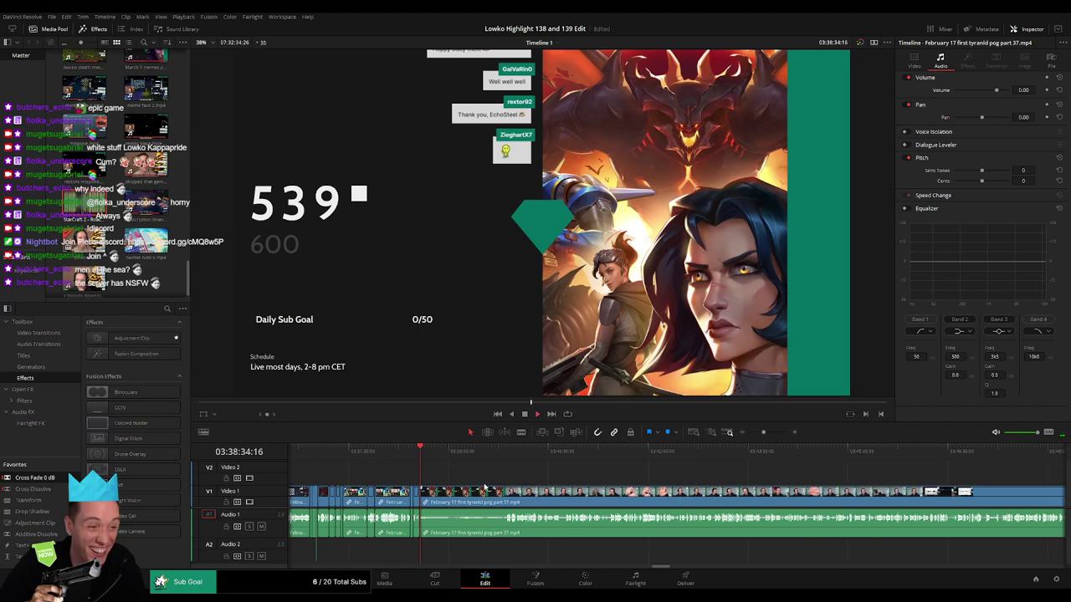
- Trim the start of the February 17 first tyranid pog part 37 clip up to about 03:41:38 and cross-fade its audio with the preceding clip
click(506, 455)
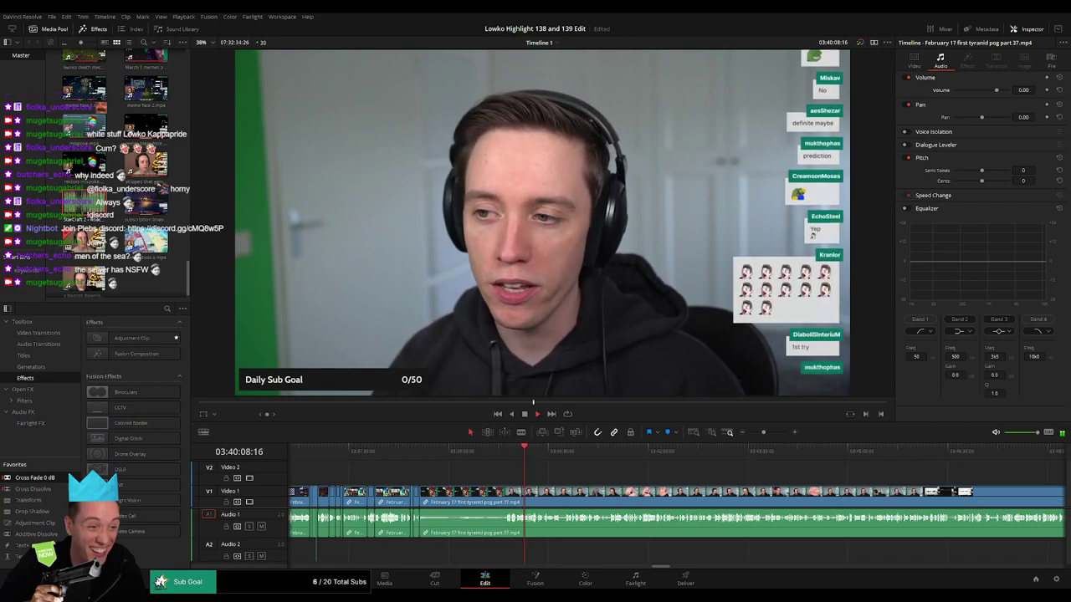
drag(554, 453, 624, 452)
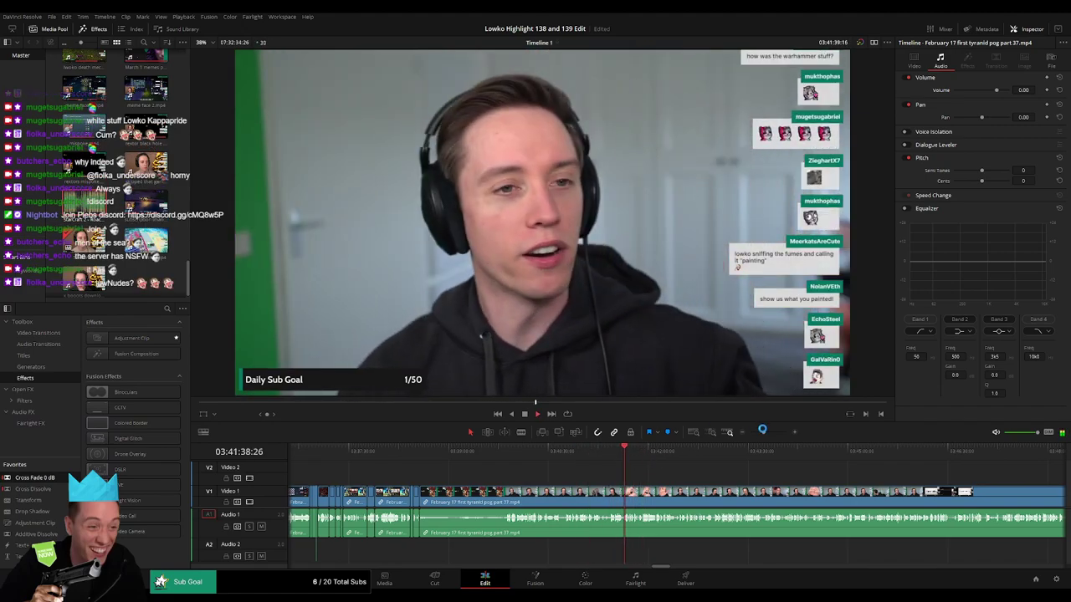
mouse_move(766, 433)
mouse_down()
mouse_move(750, 433)
mouse_move(772, 433)
mouse_up()
key(space)
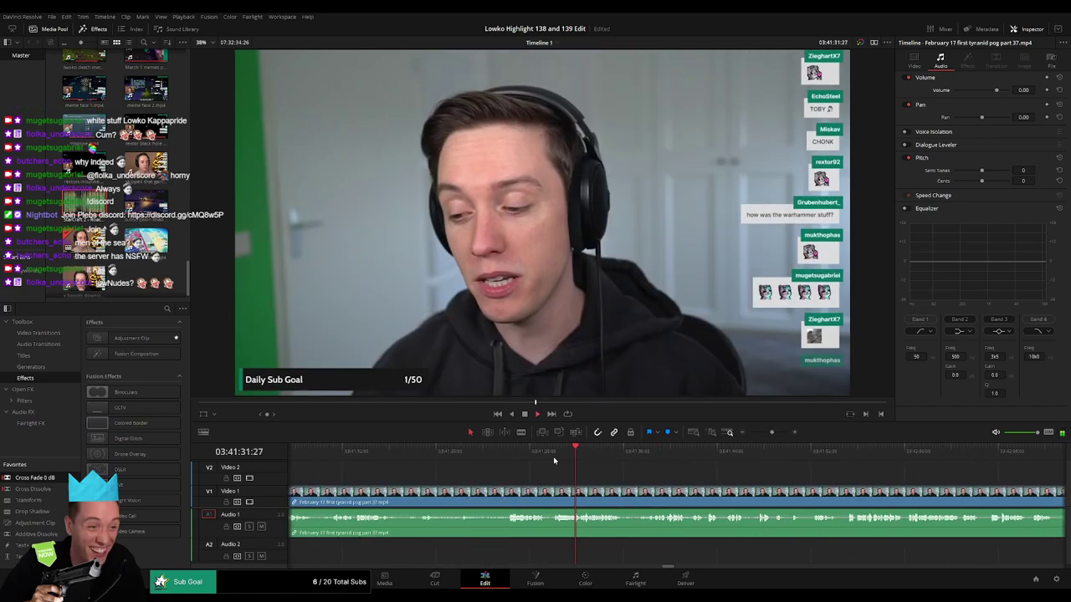
click(510, 455)
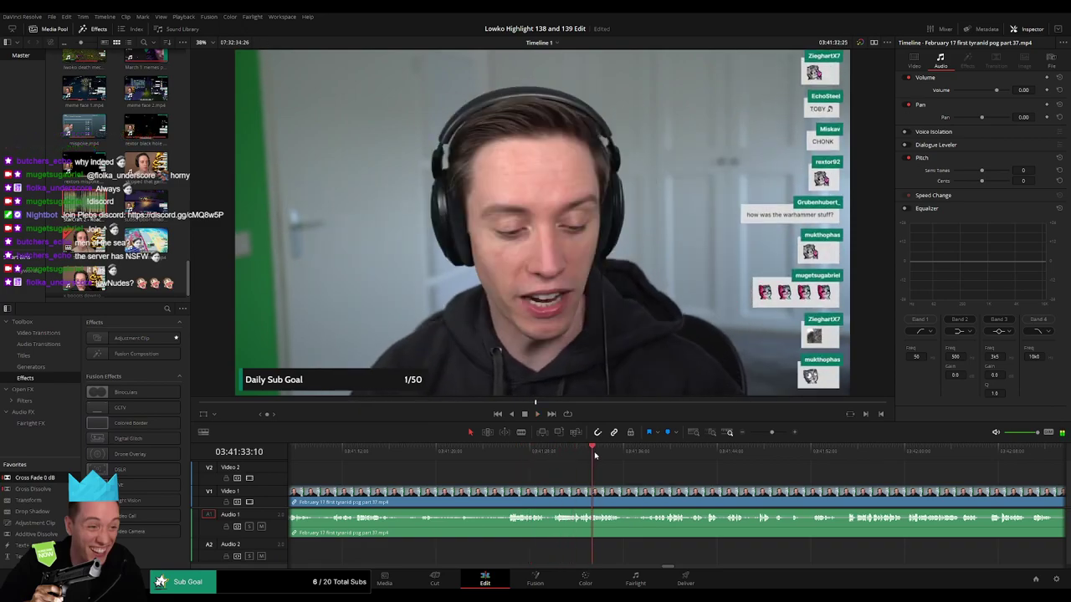
drag(595, 455, 613, 456)
key(ctrl+b)
key(space)
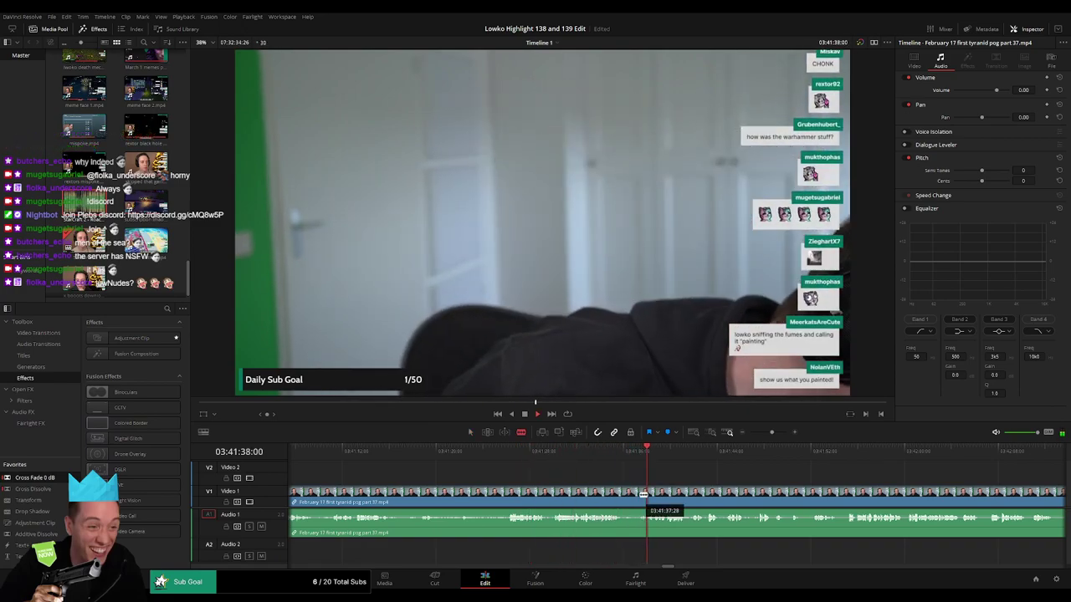
key(Delete)
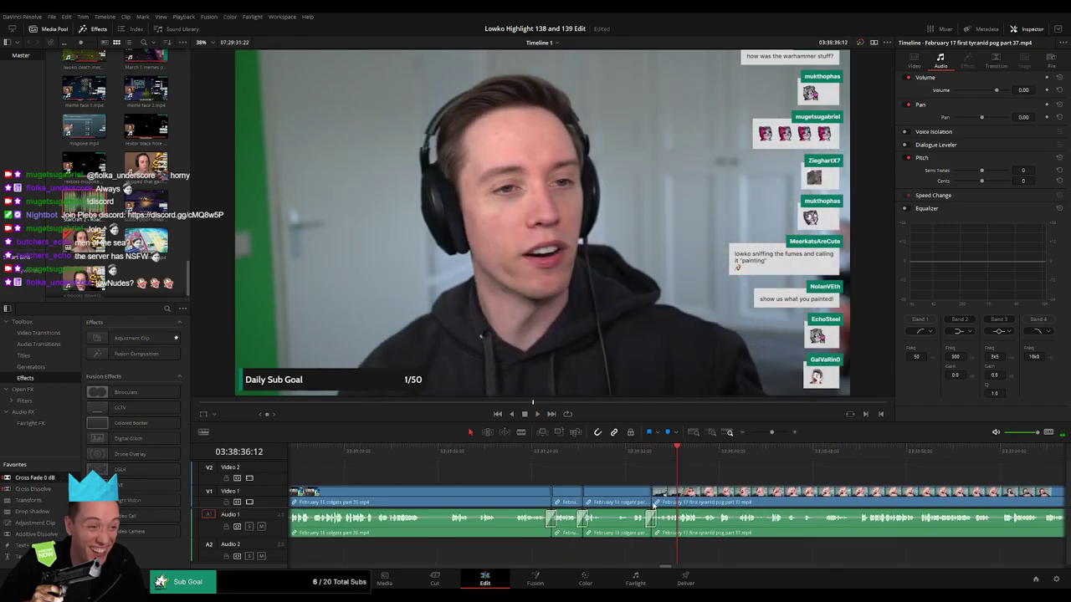
- Review the part 37 footage from the painted miniature close-up through the raised palm, replaying the palm moment, to judge where the segment should end
key(space)
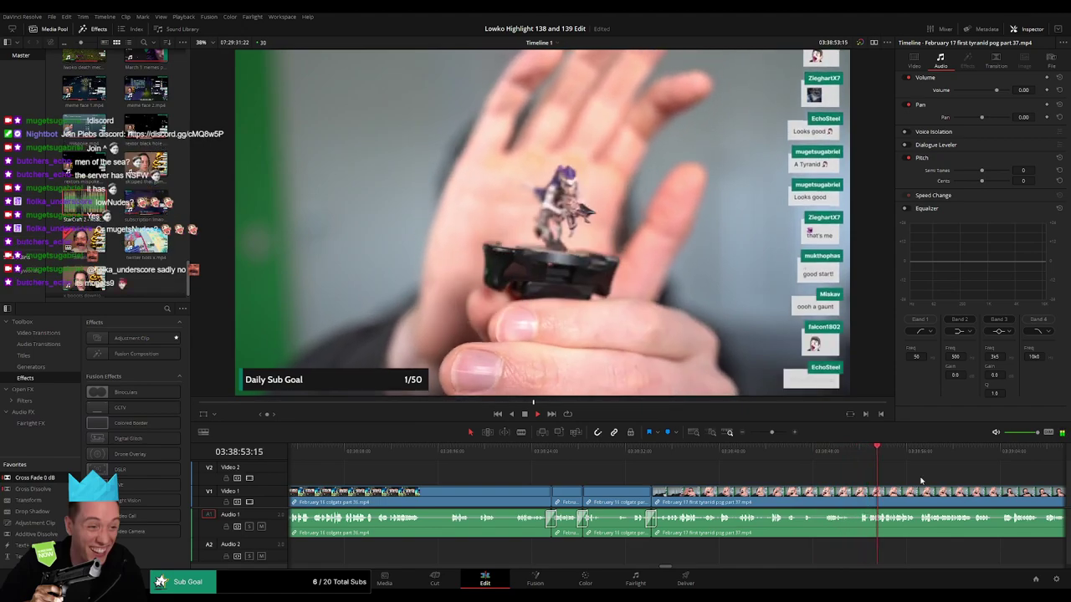
drag(914, 476, 635, 470)
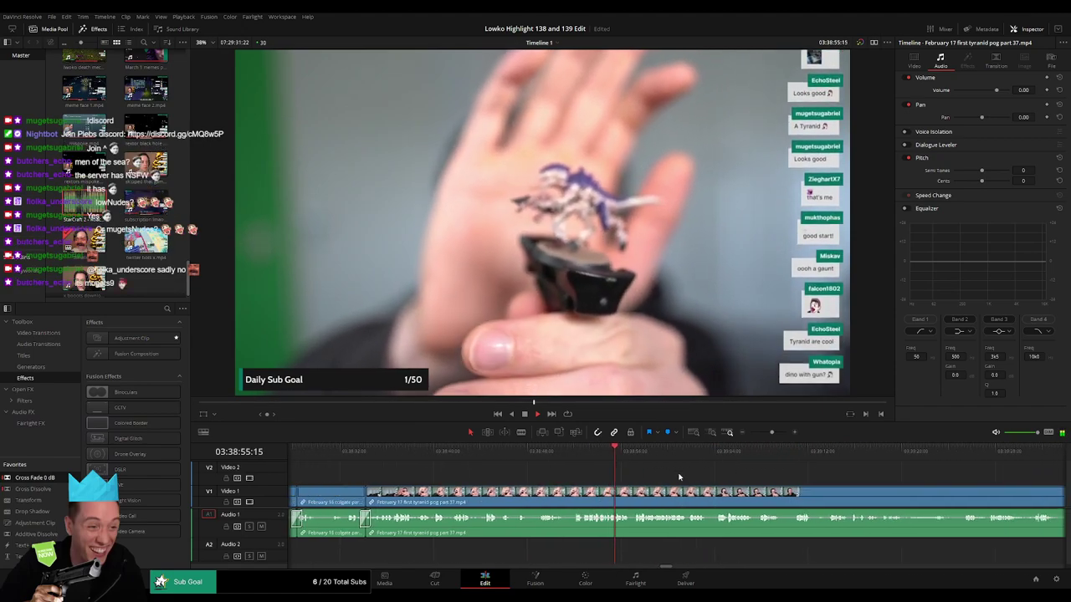
scroll(580, 479, right, 3)
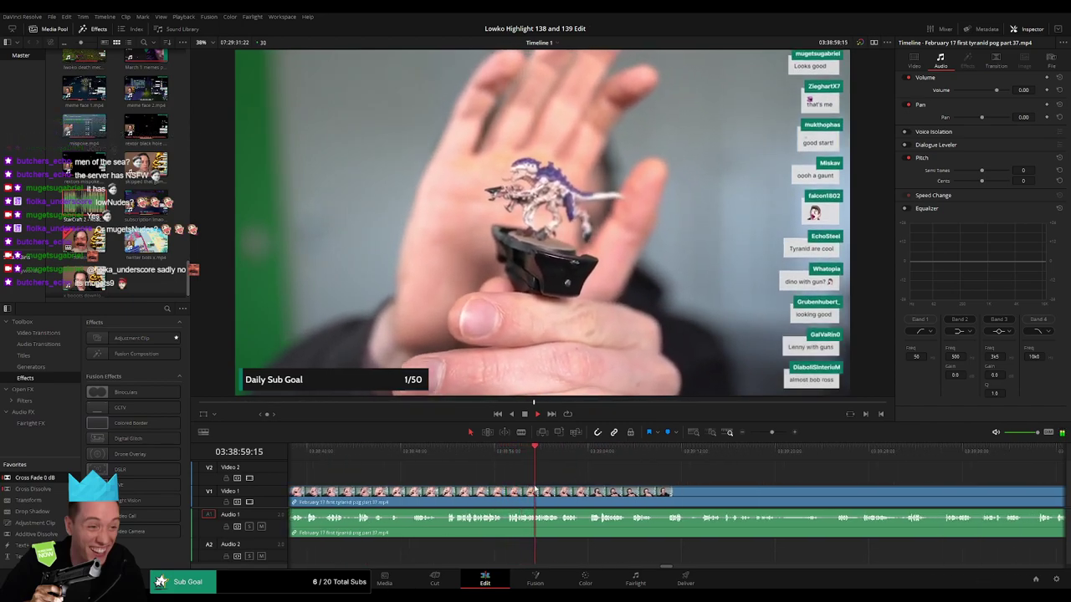
scroll(594, 475, right, 2)
mouse_move(773, 432)
mouse_down()
mouse_move(761, 433)
mouse_move(772, 433)
mouse_up()
scroll(550, 467, right, 5)
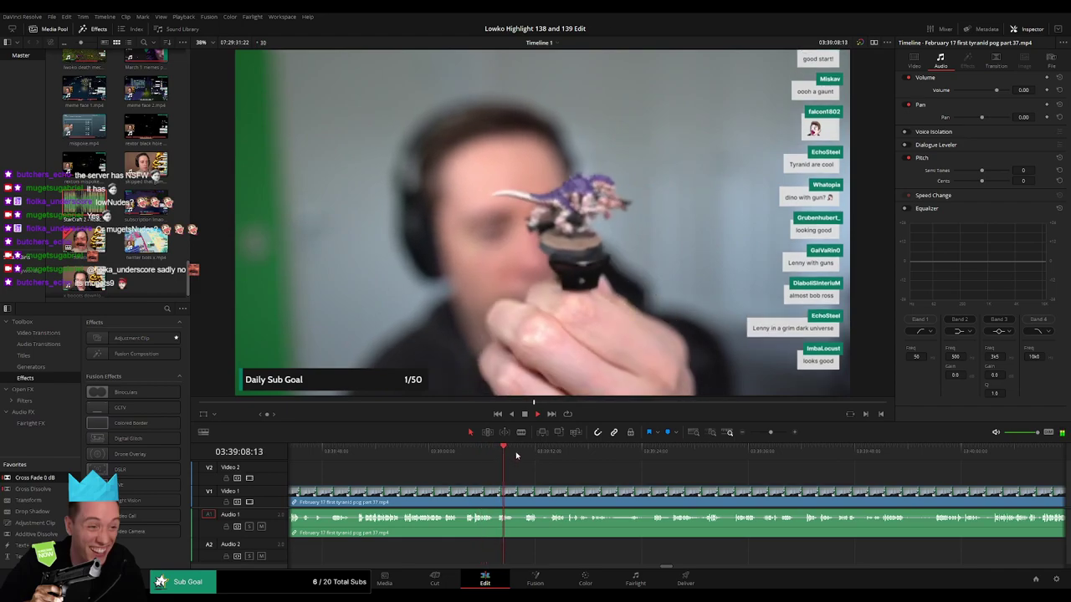
click(530, 452)
click(548, 454)
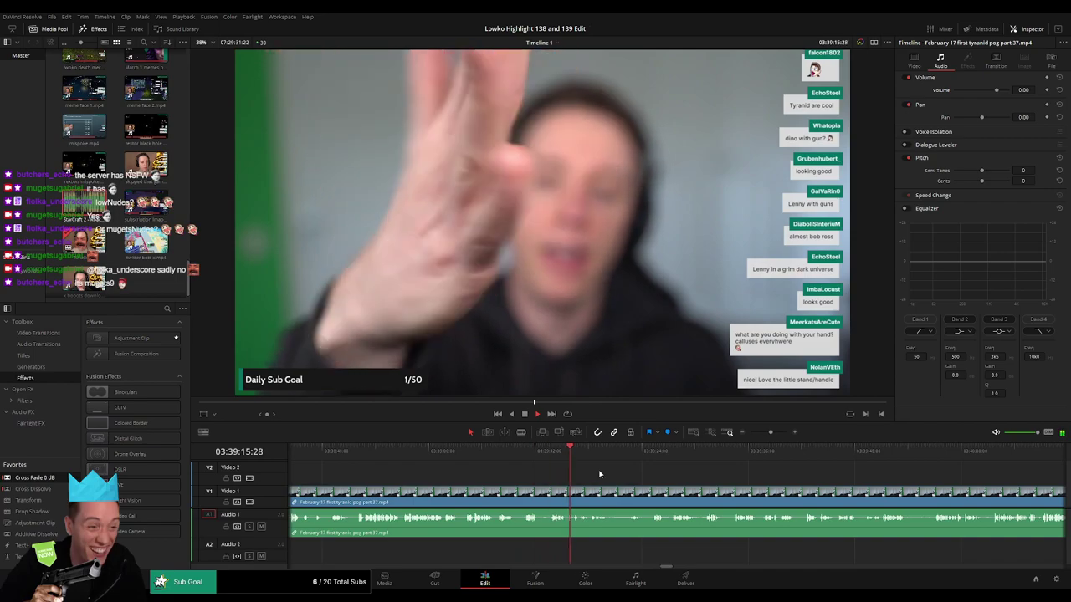
click(528, 457)
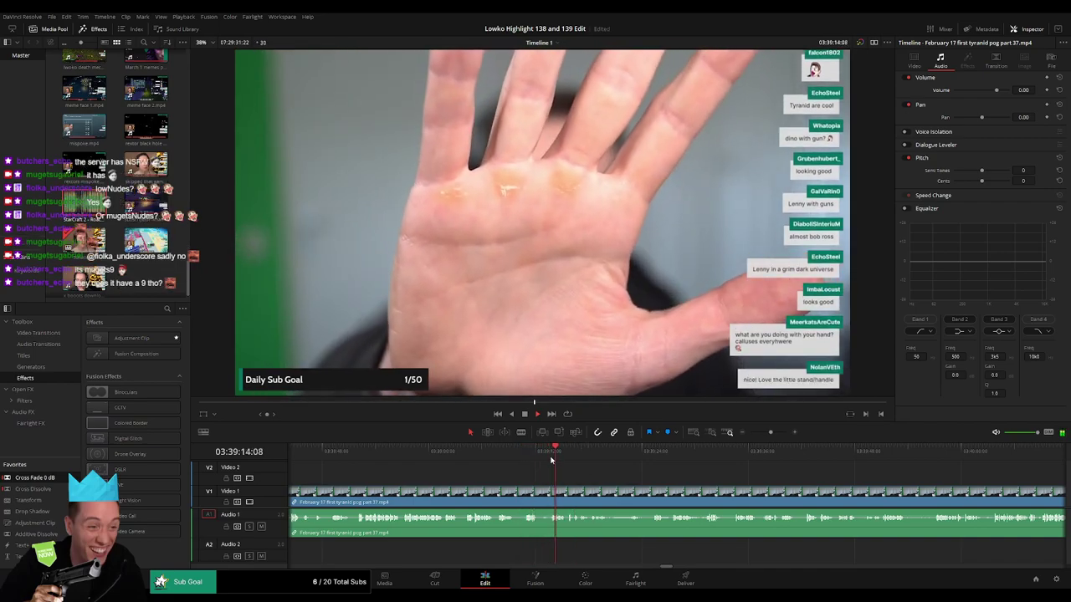
click(524, 456)
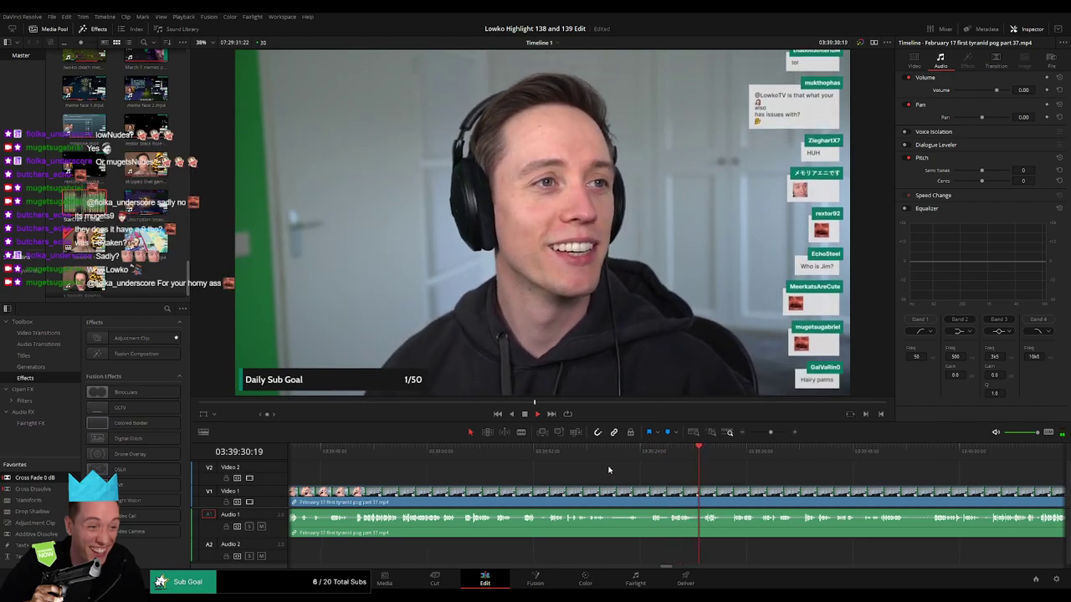
- Split the part 37 clip at about 03:39:30, during the streamer's smiling reaction after the palm moment
scroll(561, 469, right, 2)
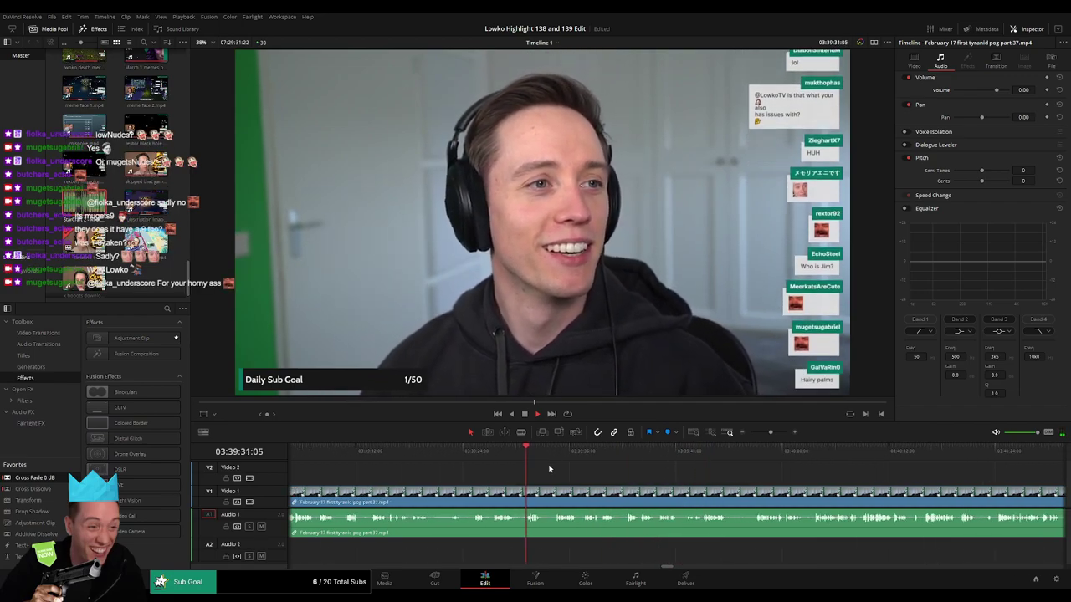
click(506, 453)
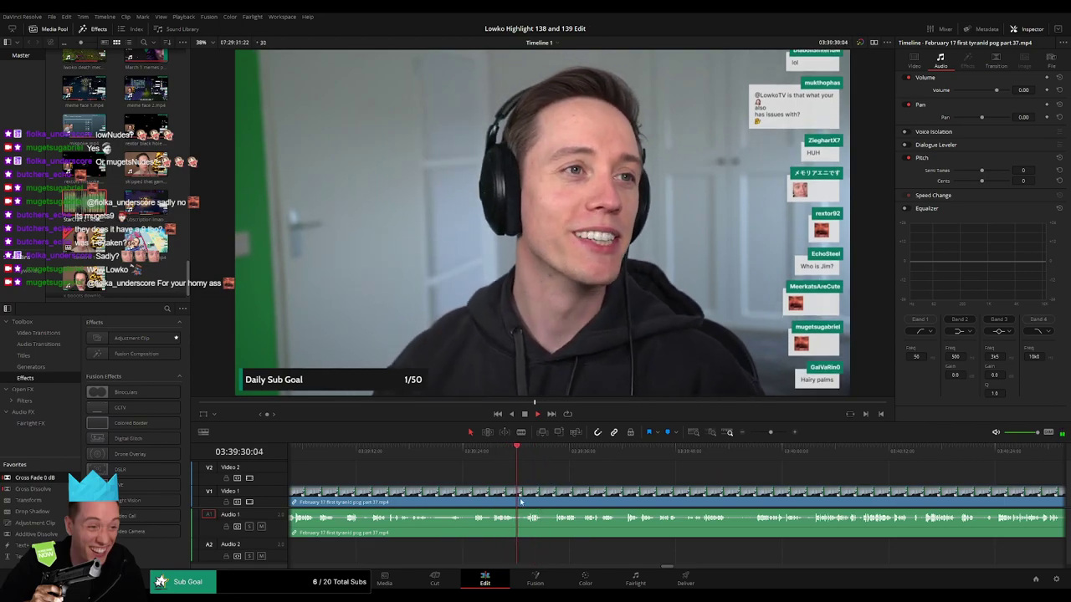
key(b)
click(520, 495)
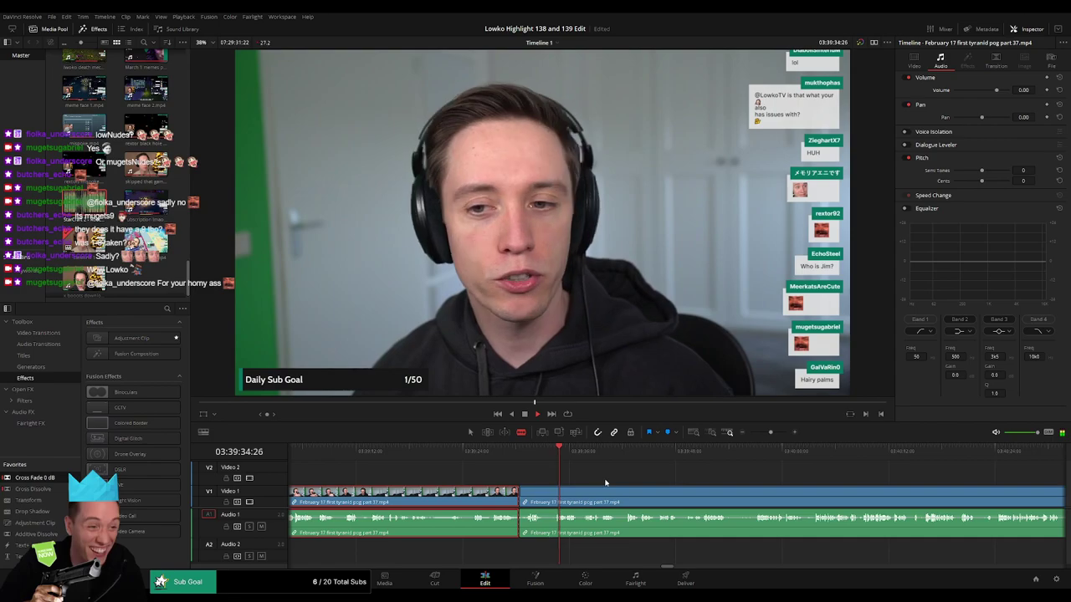
- Skim the part 37 footage after the new split, from about 03:39:34 to 03:41:54, for further highlight material
click(579, 464)
click(587, 459)
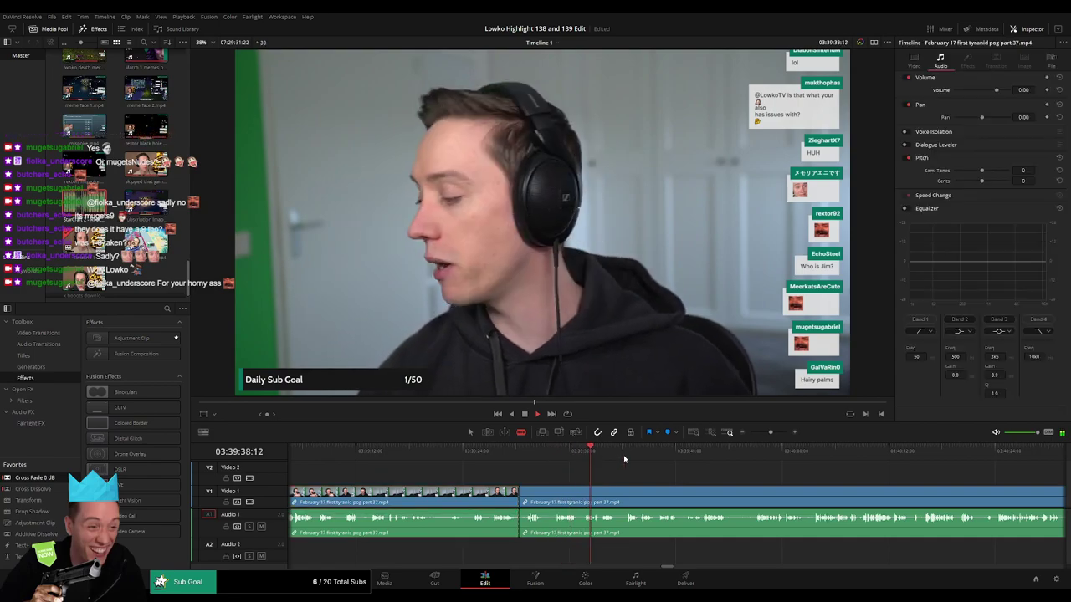
click(659, 459)
click(728, 457)
click(763, 457)
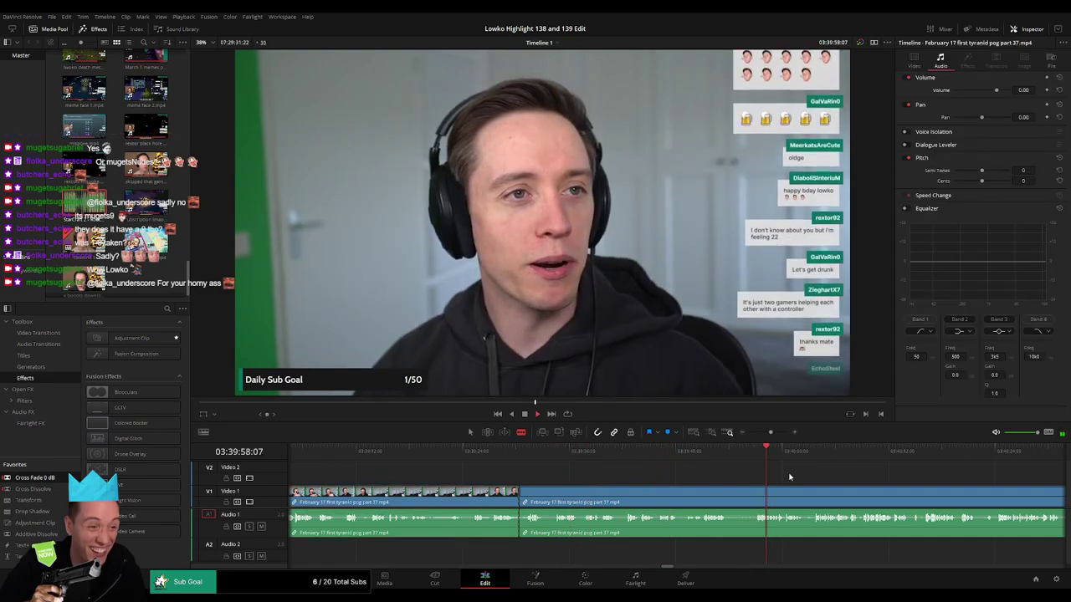
drag(800, 477, 672, 474)
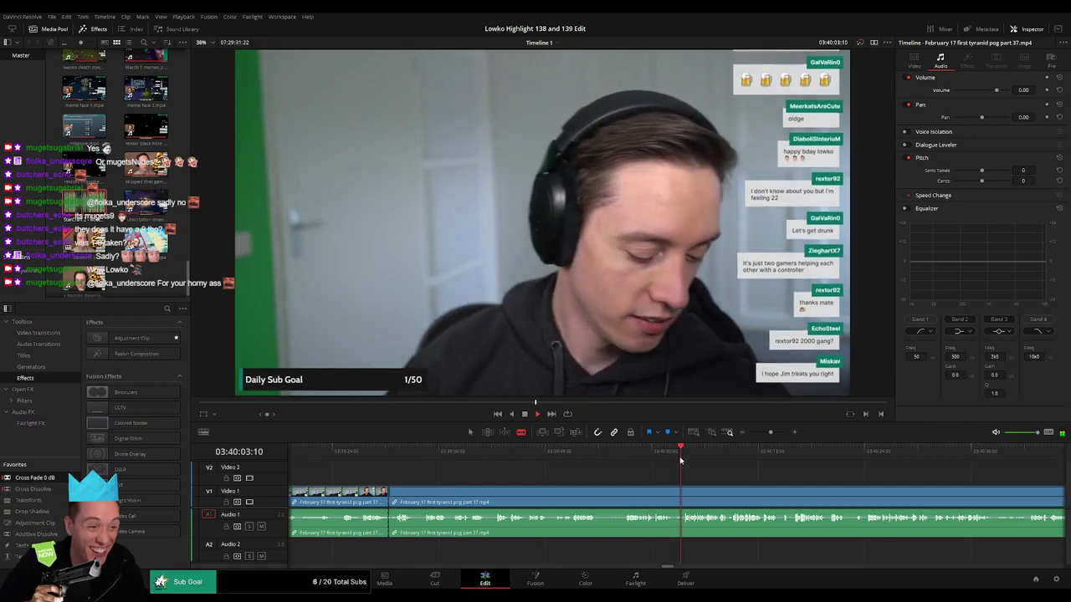
click(868, 464)
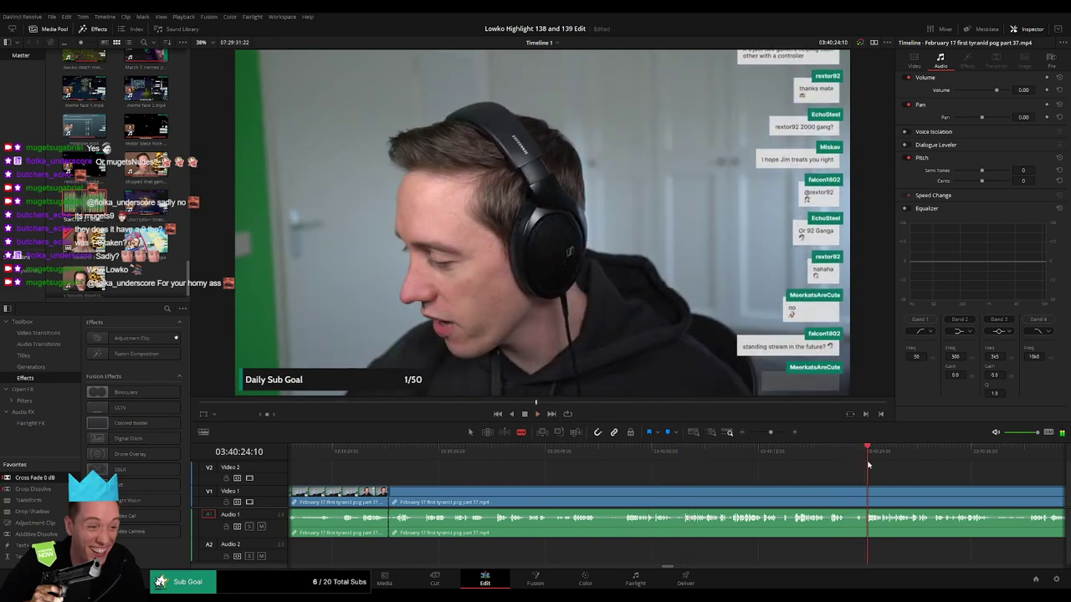
drag(771, 433, 768, 433)
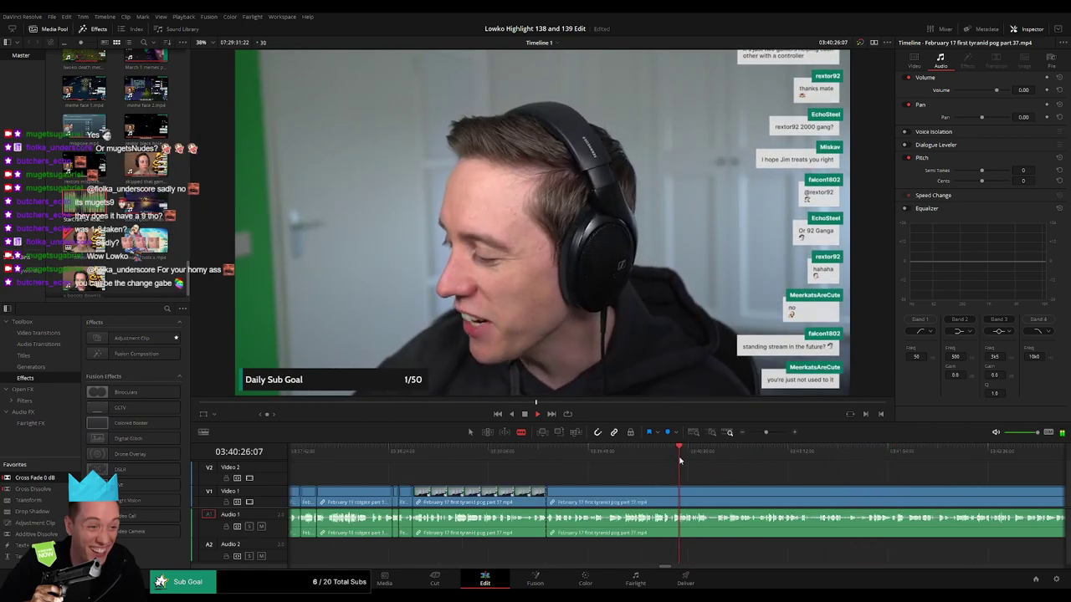
drag(680, 460, 702, 457)
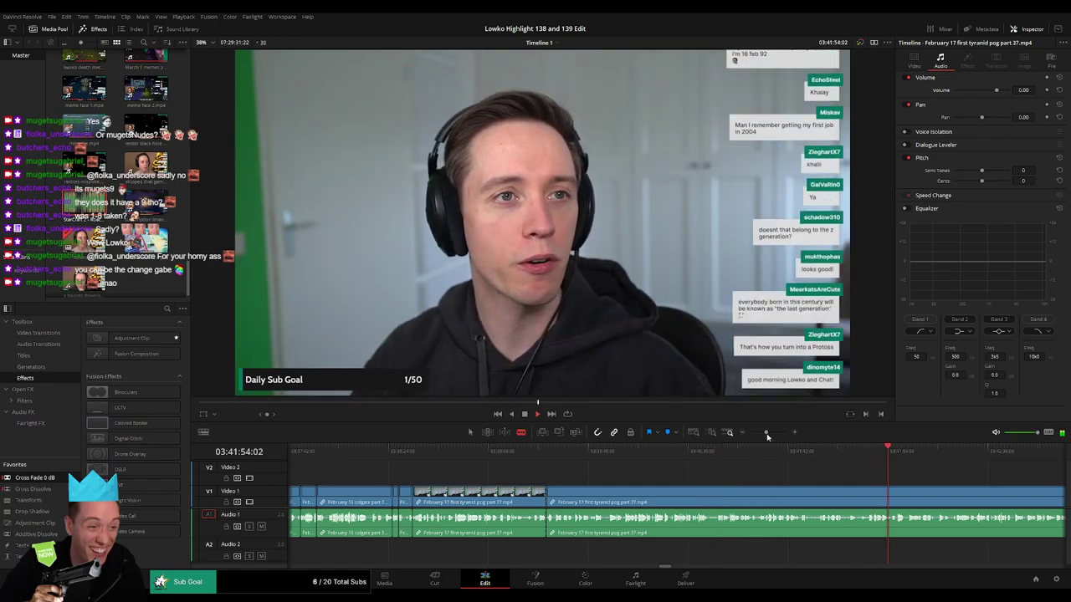
- Sample widely spaced points in the rest of the part 37 clip to locate the PronunciationManual video section
drag(768, 435, 732, 453)
click(700, 452)
click(717, 456)
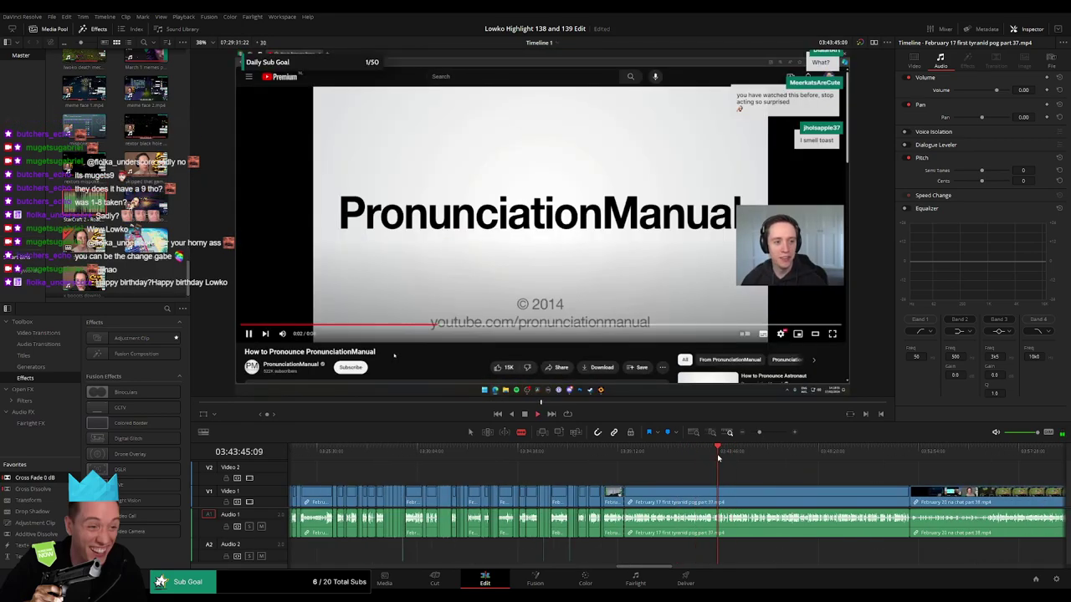
click(724, 457)
click(761, 458)
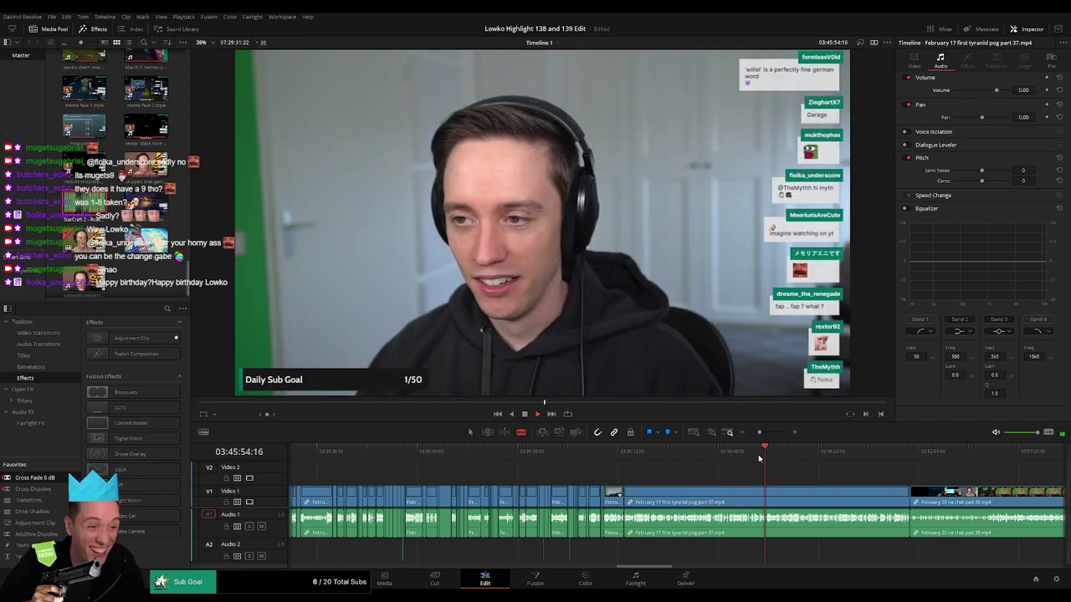
click(758, 457)
click(749, 457)
click(742, 458)
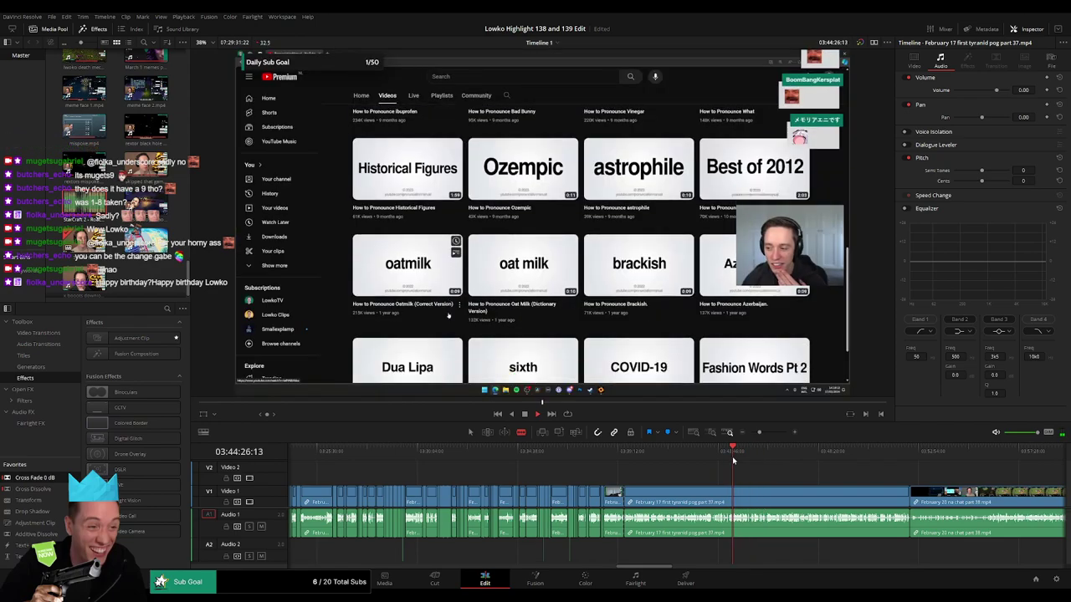
click(727, 459)
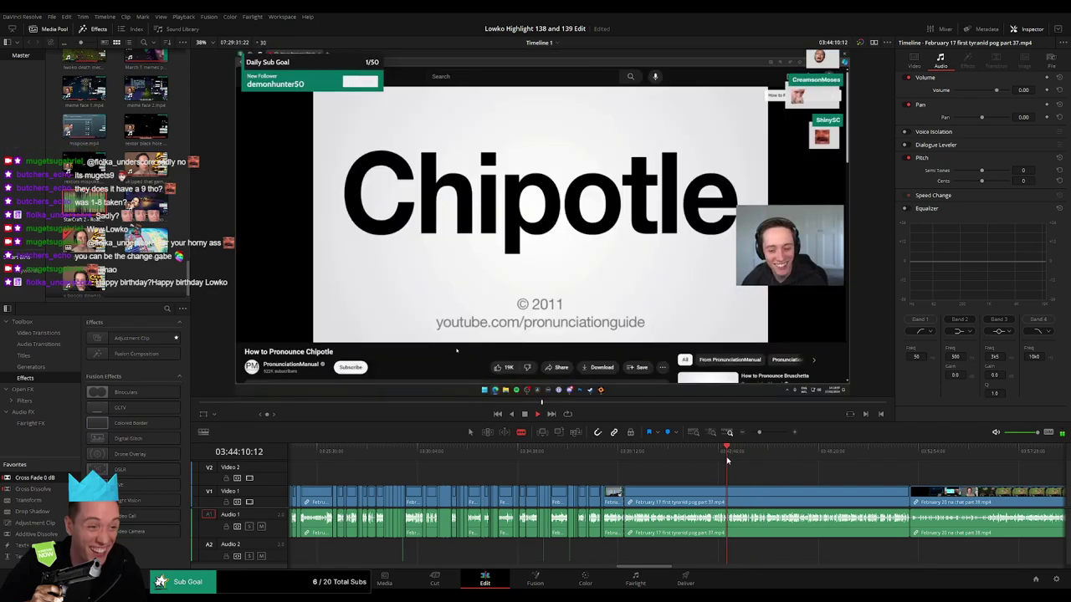
- Find the start of the mayonnaise section and cut the part 37 footage from 03:39:30 up to about 03:43:10
drag(757, 433, 770, 433)
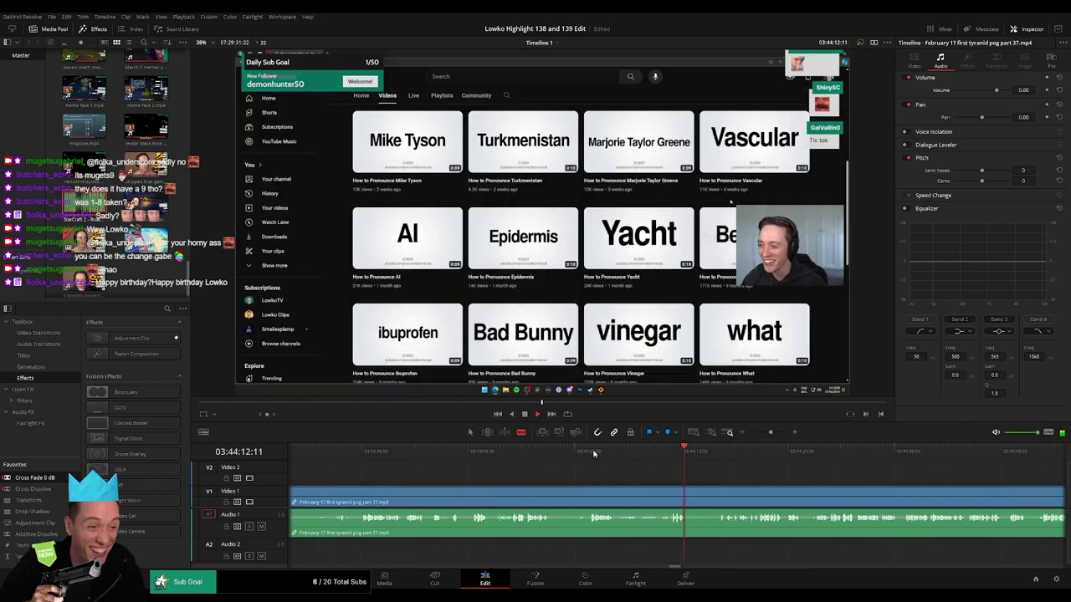
drag(584, 452, 592, 452)
click(501, 449)
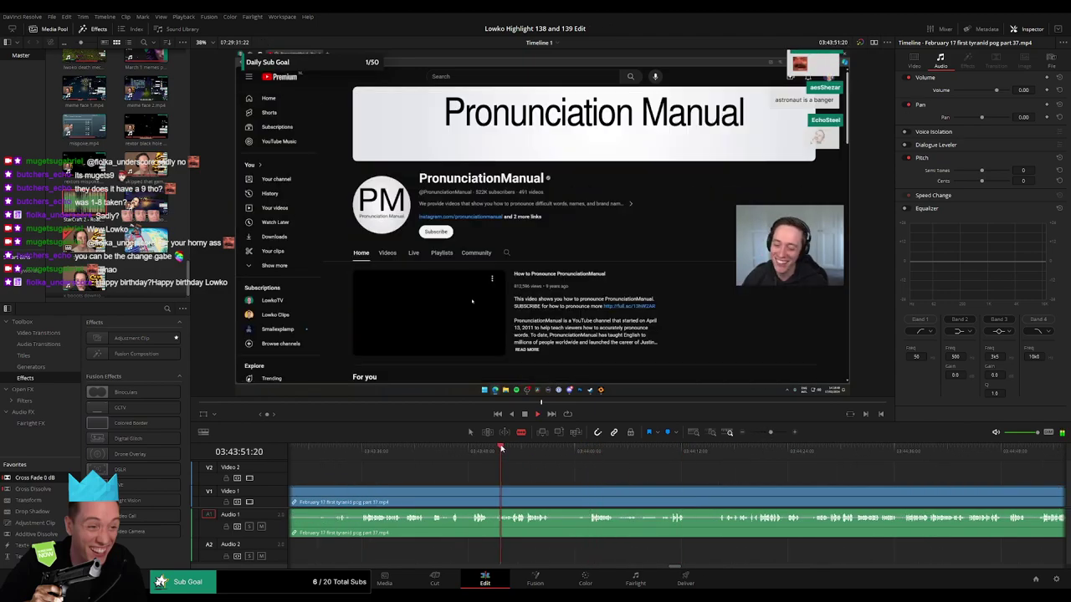
drag(385, 450, 365, 448)
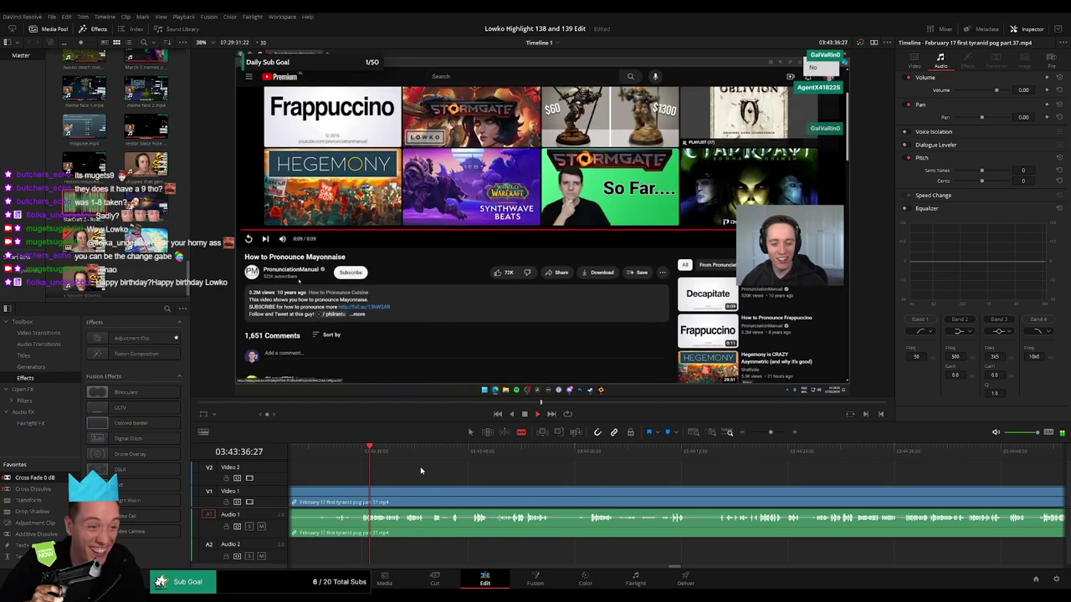
scroll(421, 464, left, 3)
click(400, 449)
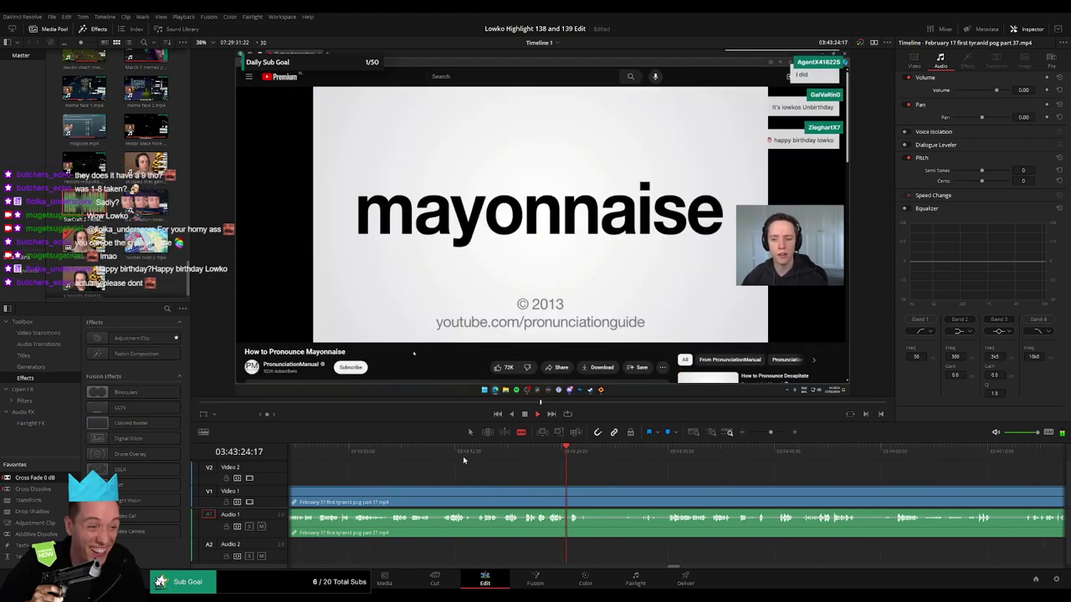
click(463, 456)
click(454, 452)
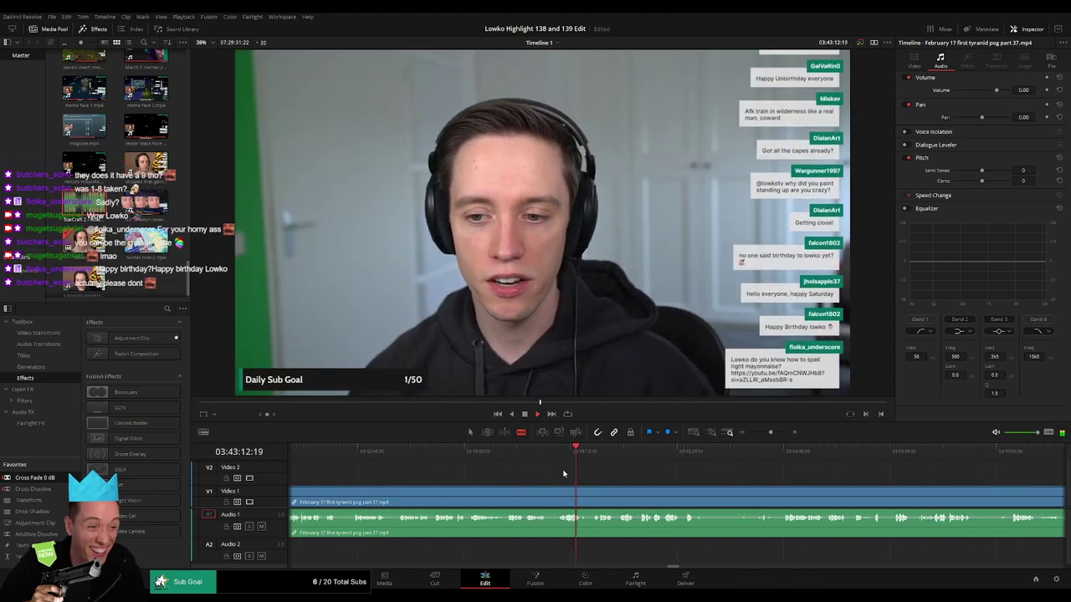
click(508, 453)
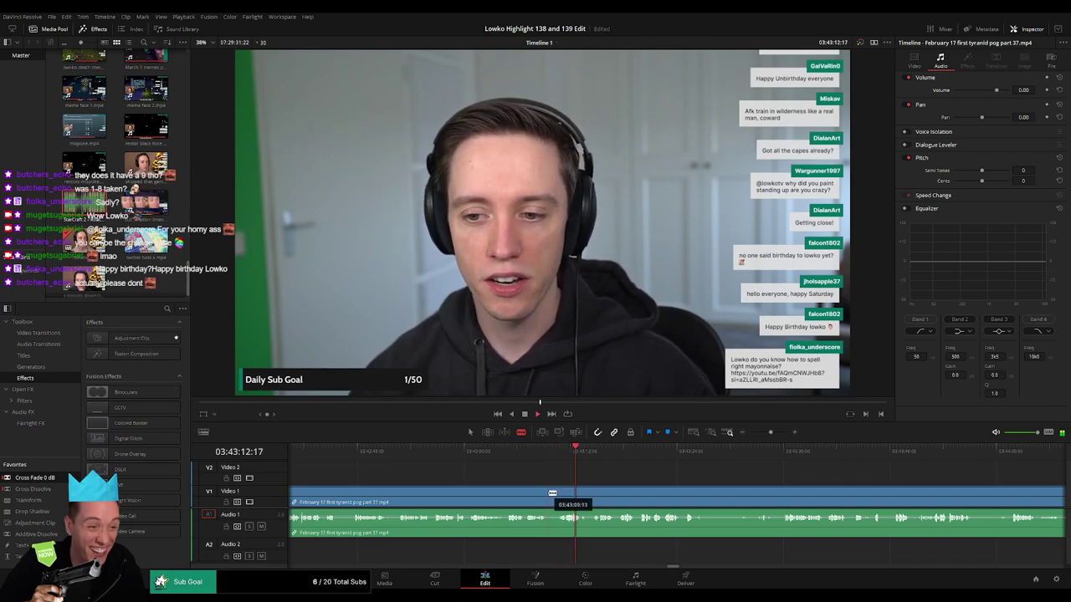
key(Delete)
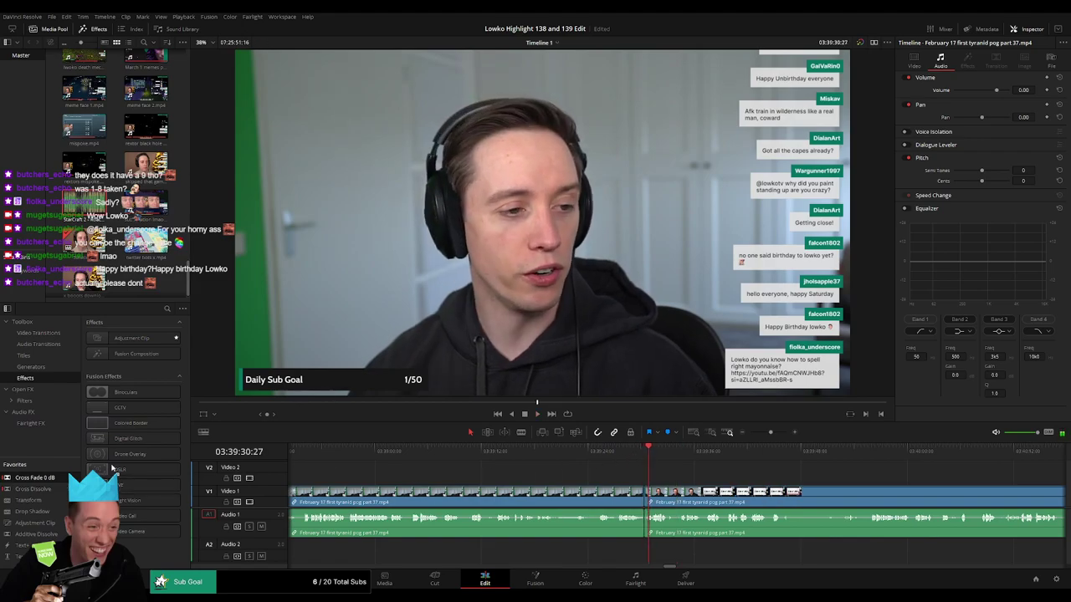
- Cut the stretch from about 03:39:47 to 03:39:52 after the mayonnaise video, while the YouTube comments are on screen
key(space)
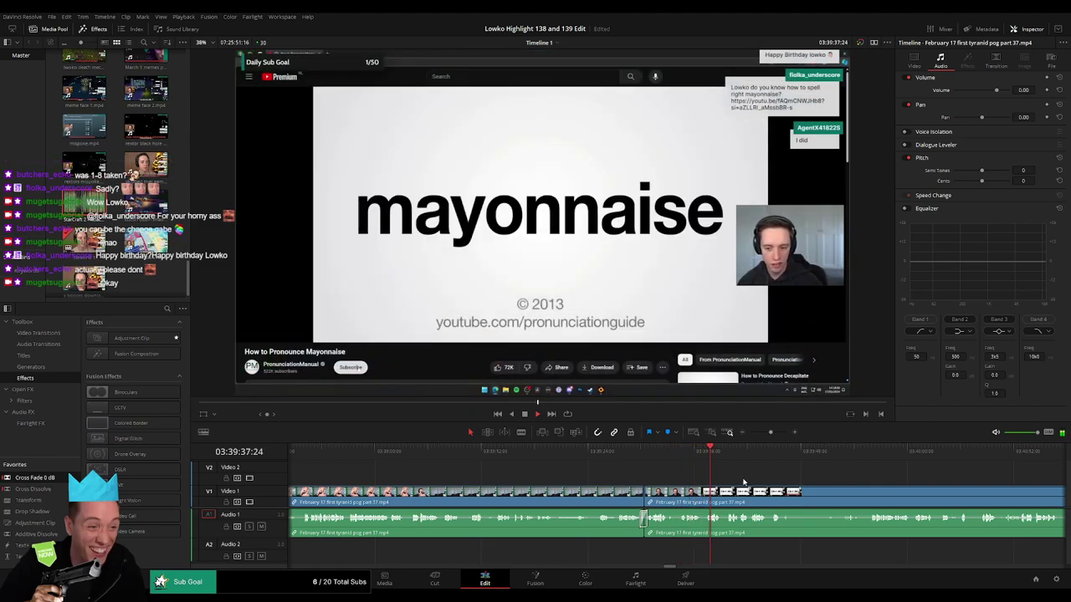
scroll(586, 464, right, 3)
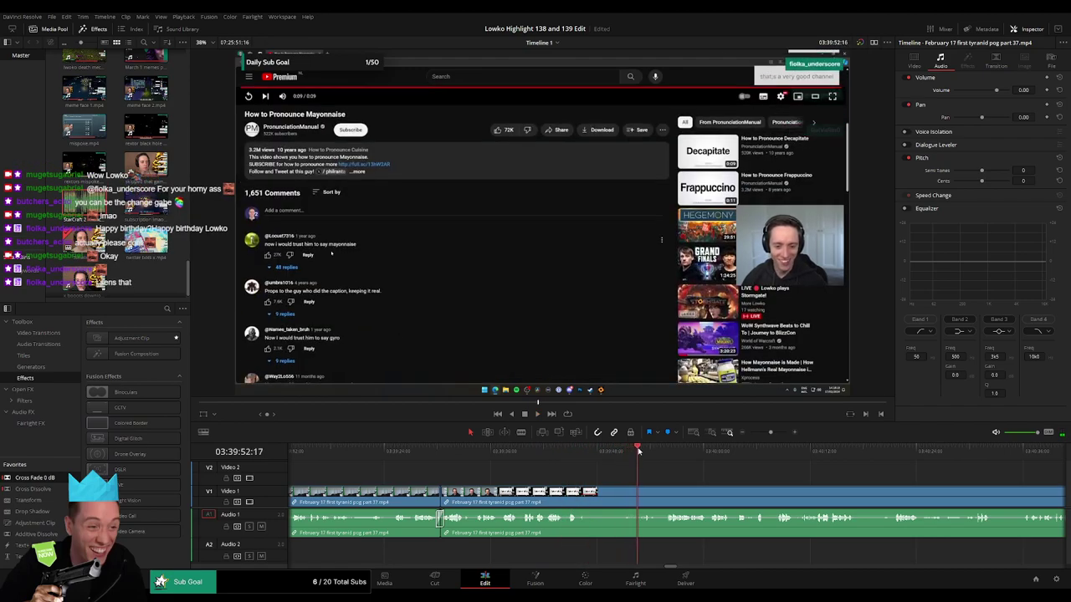
key(b)
click(590, 494)
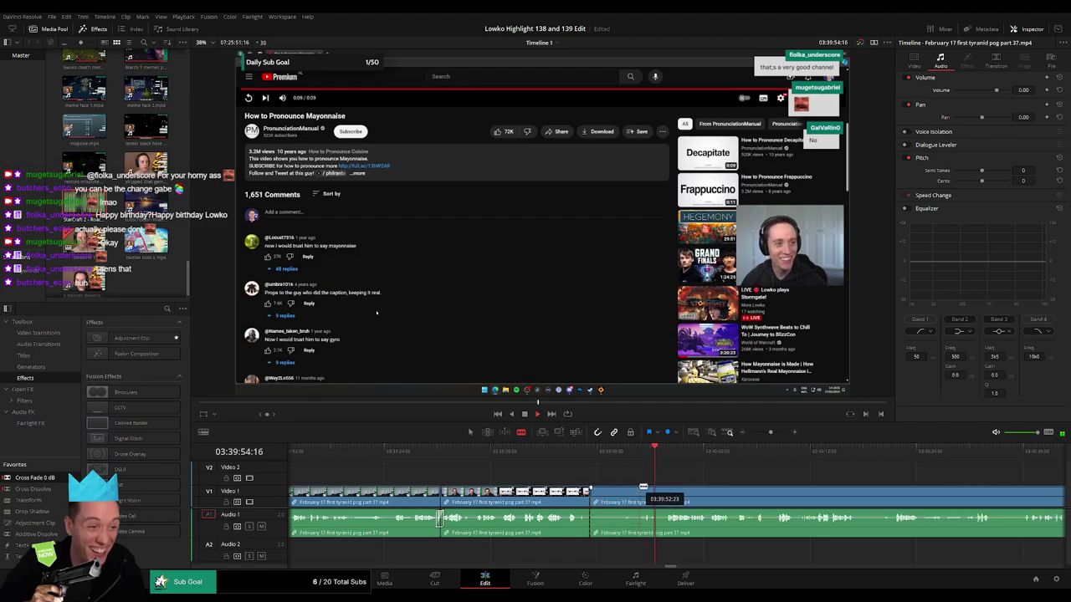
click(639, 491)
key(a)
click(621, 498)
key(Delete)
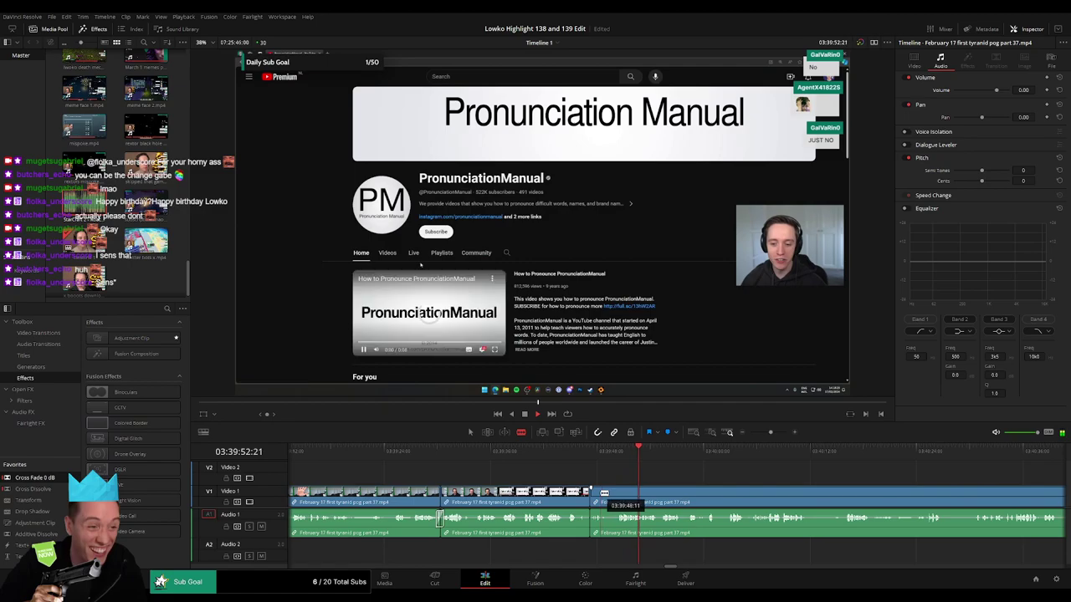
- Remove the short pause from about 03:39:48 to 03:39:50 in the part 37 clip
click(603, 493)
click(618, 492)
key(a)
click(609, 498)
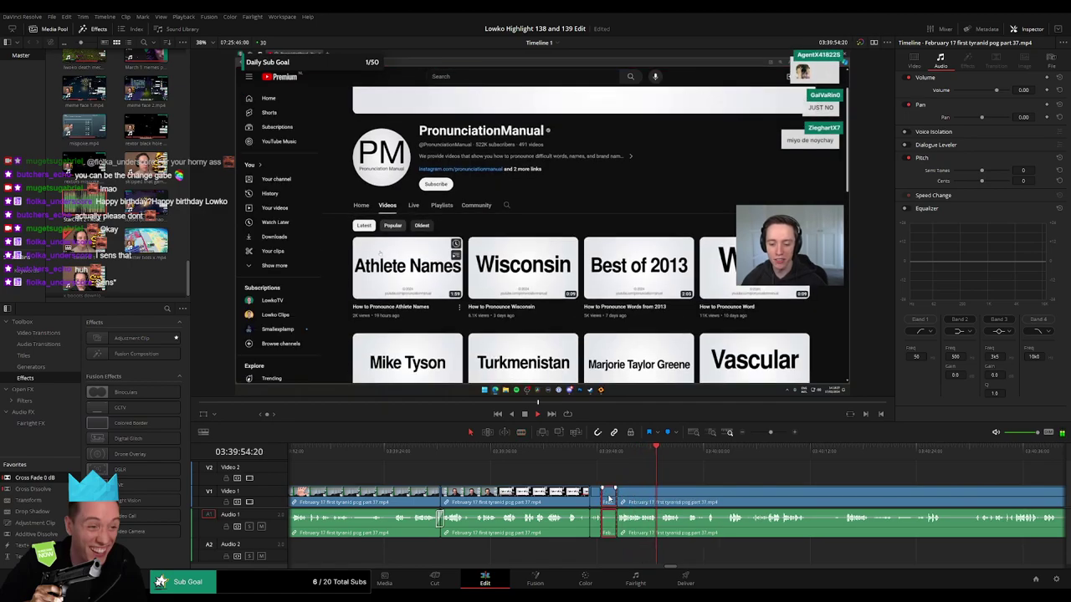
key(Delete)
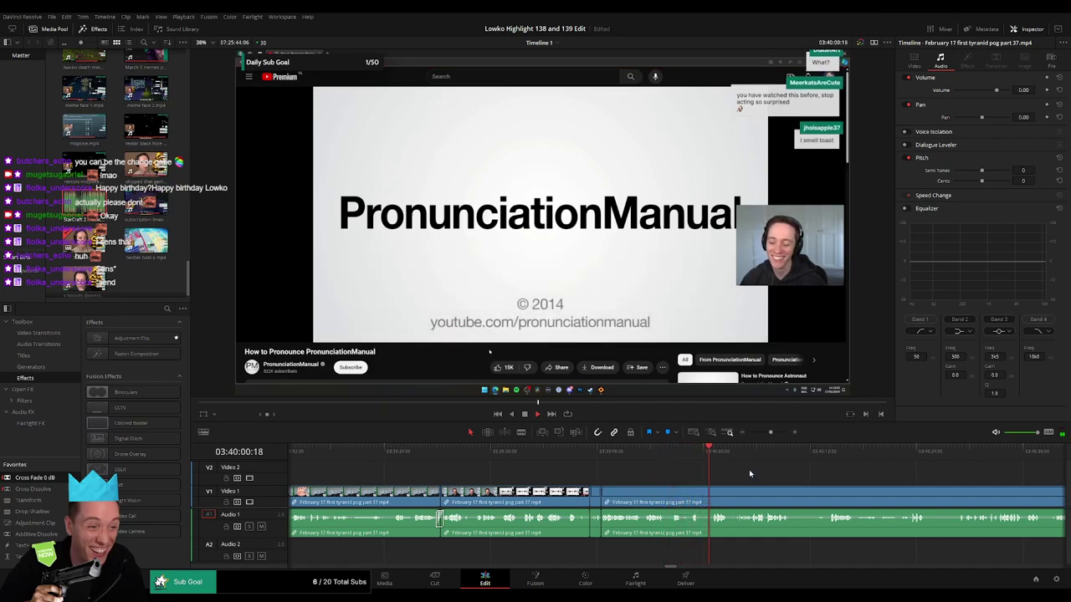
- Cut the browsing of popular videos from about 03:40:10 to 03:40:14, just before the Chipotle video opens
drag(749, 472, 544, 464)
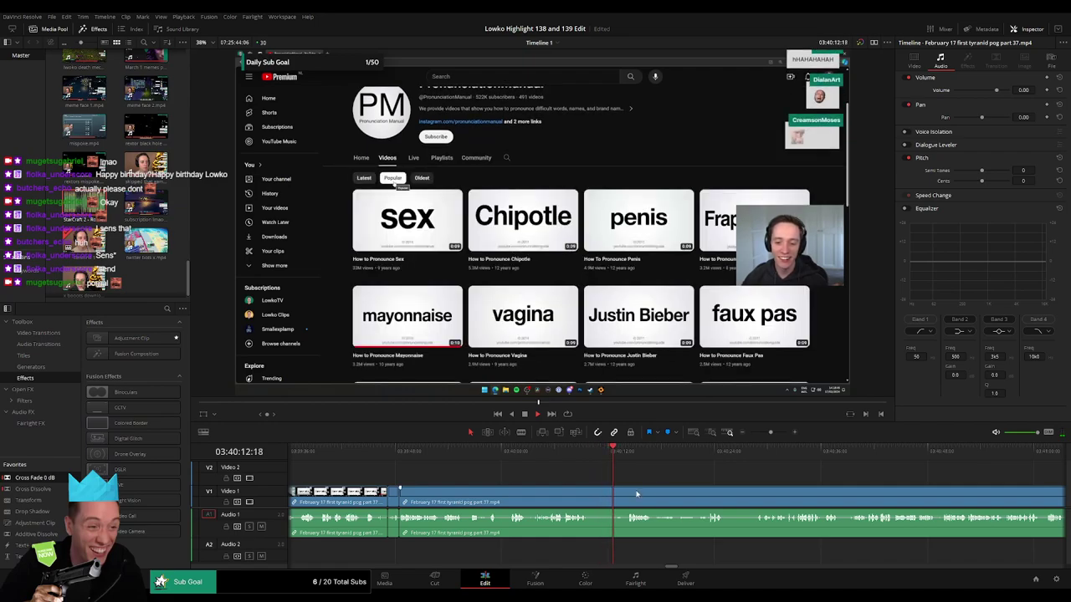
click(628, 450)
click(589, 493)
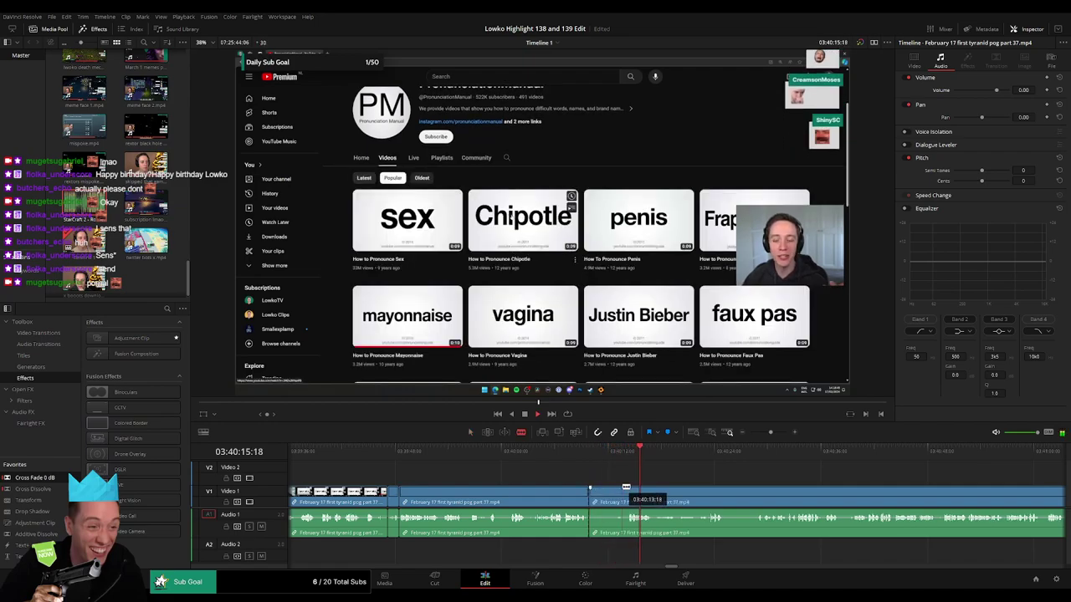
click(626, 490)
key(a)
click(615, 495)
key(Delete)
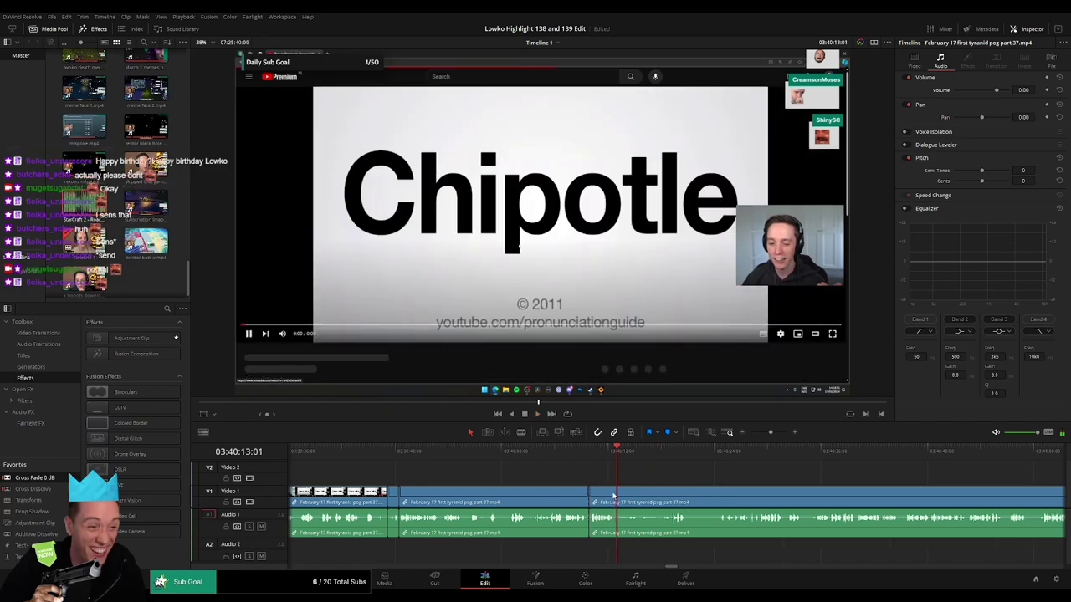
- Cut the section from about 03:40:20 to 03:40:24 that leads up to the Vascular video
drag(679, 482, 532, 480)
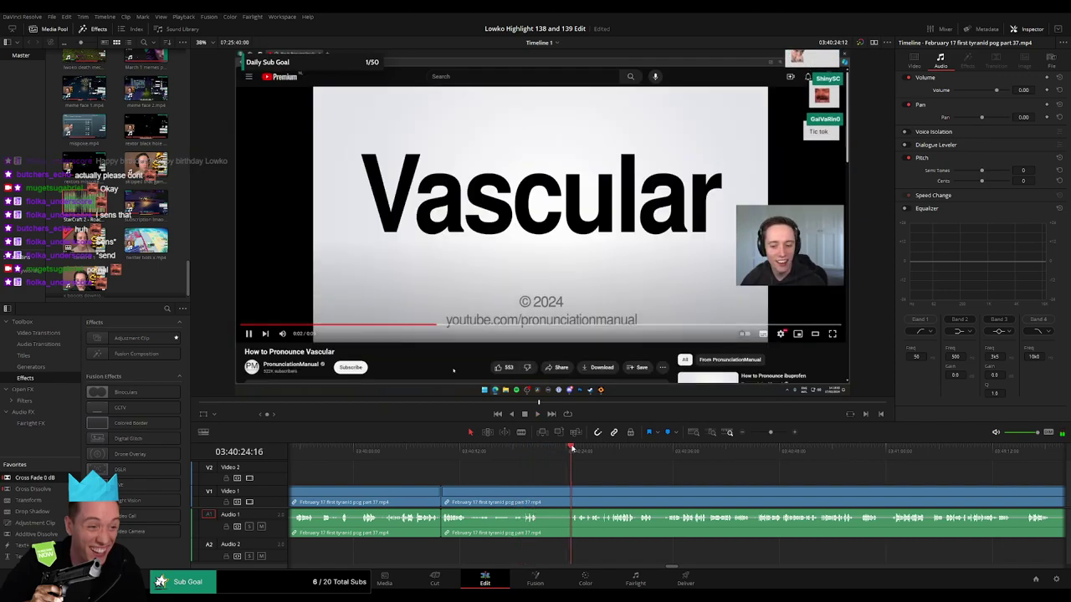
key(b)
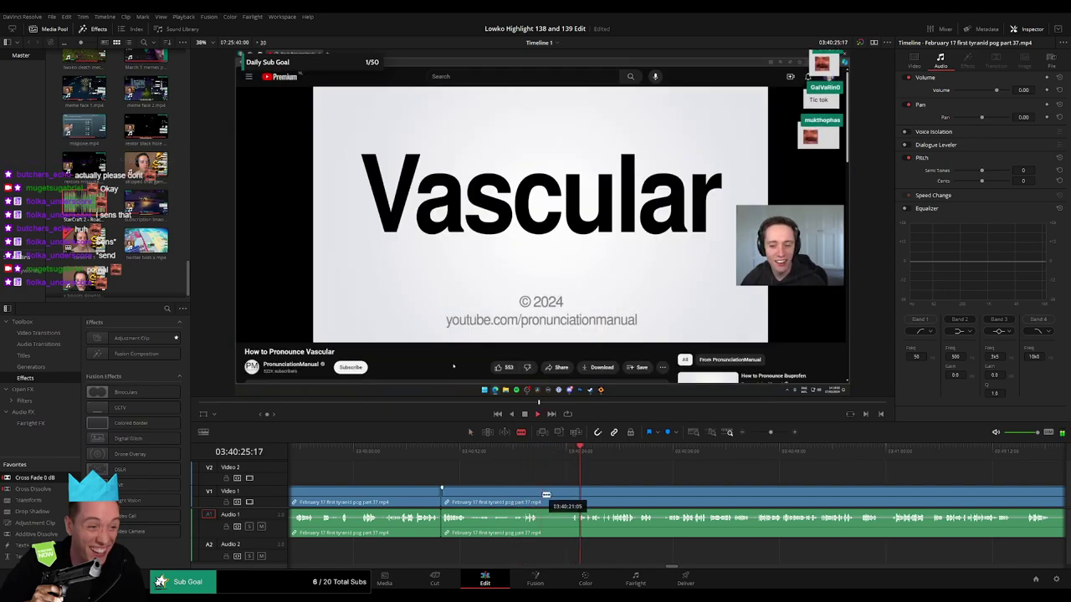
click(540, 493)
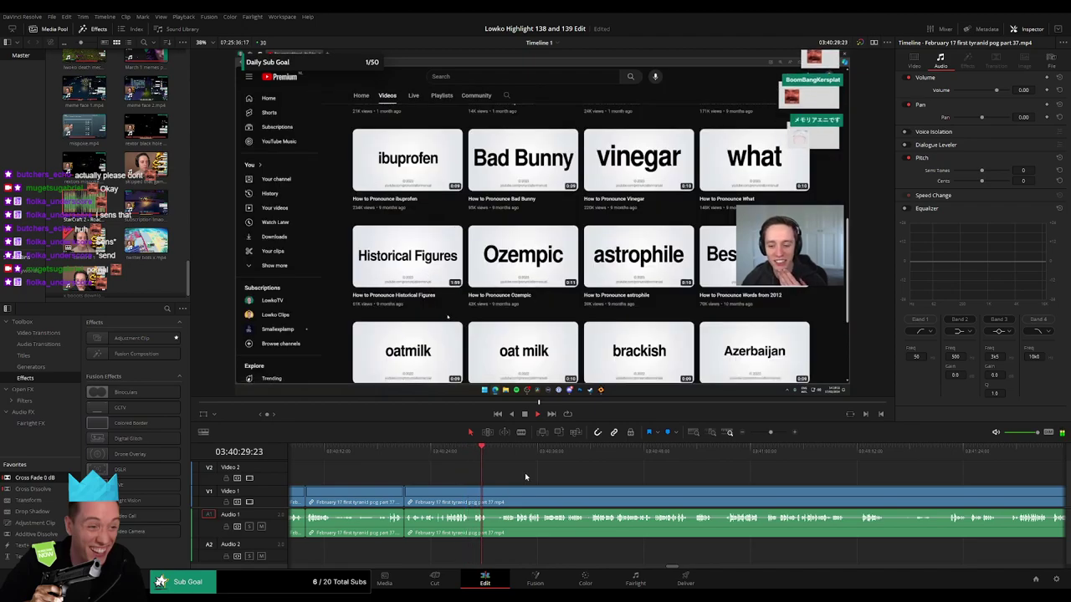
- Cut the scrolling through the channel's video list from about 03:40:30 to 03:40:32
click(498, 452)
key(b)
click(488, 494)
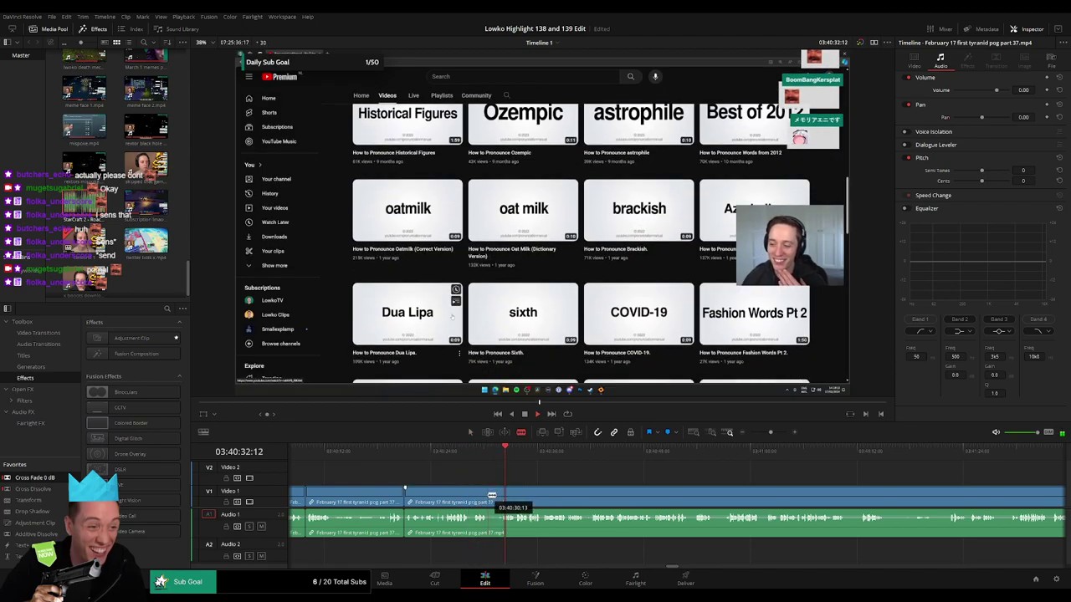
key(a)
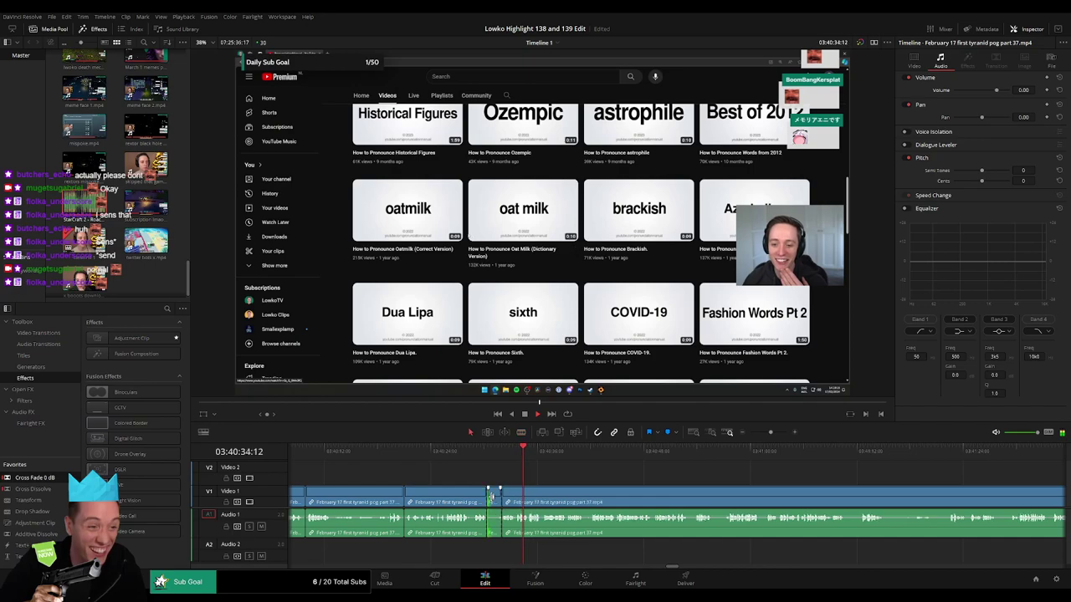
click(495, 499)
key(Delete)
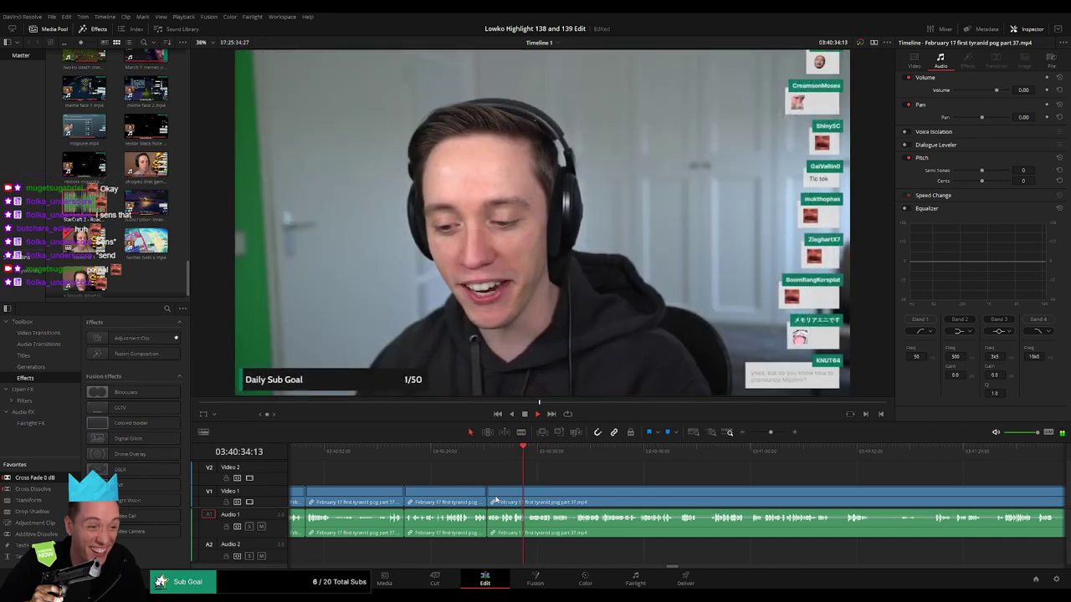
- Play on through the webcam talk and cut the short gap from about 03:40:59 to 03:41:00
mouse_move(766, 432)
mouse_down()
mouse_move(749, 435)
mouse_move(770, 435)
mouse_up()
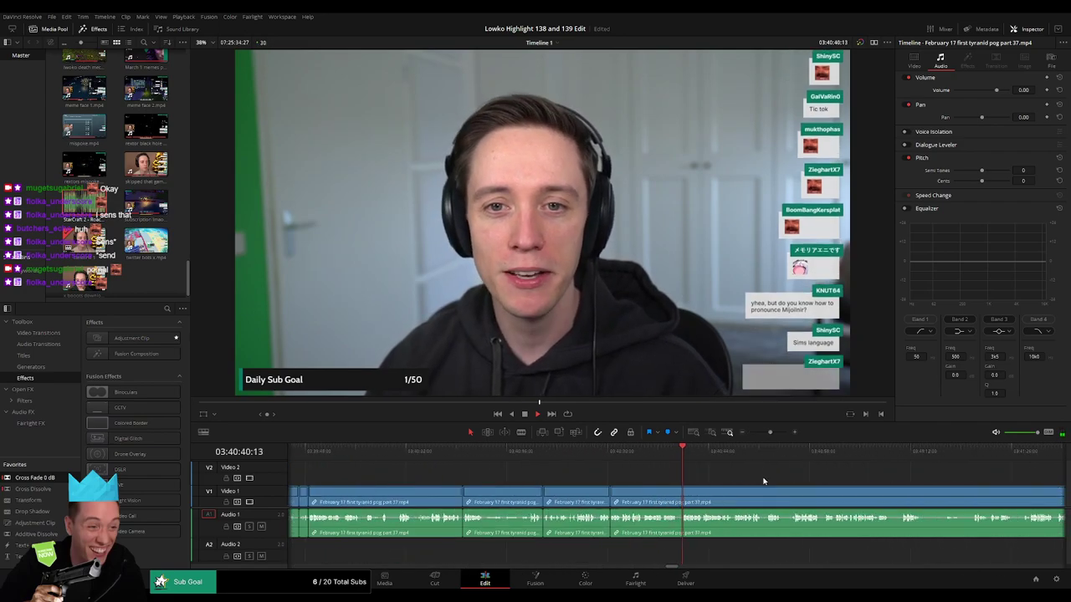
drag(763, 478, 577, 476)
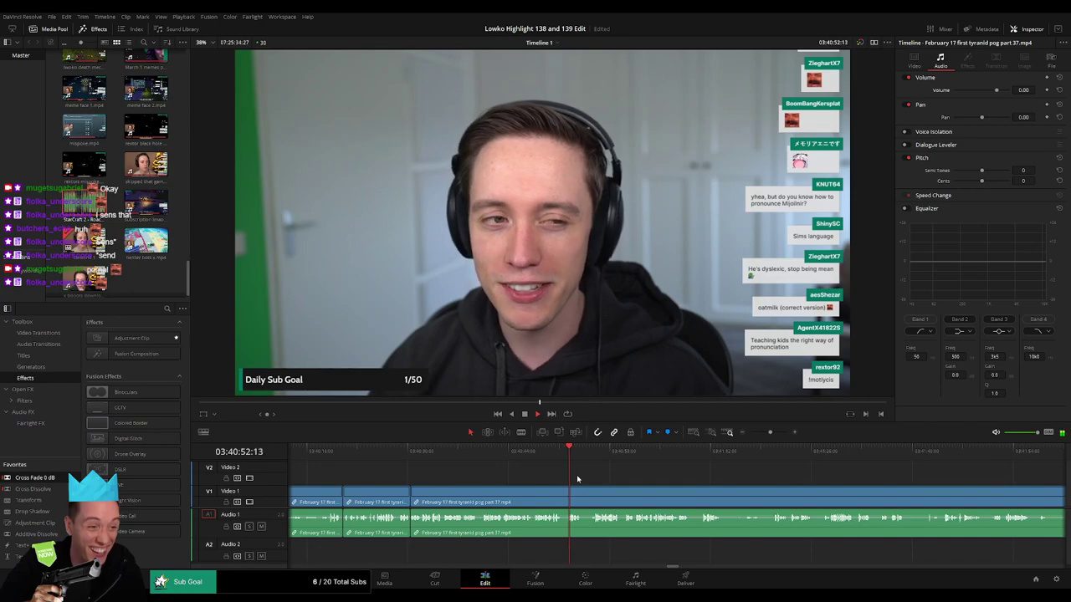
click(773, 432)
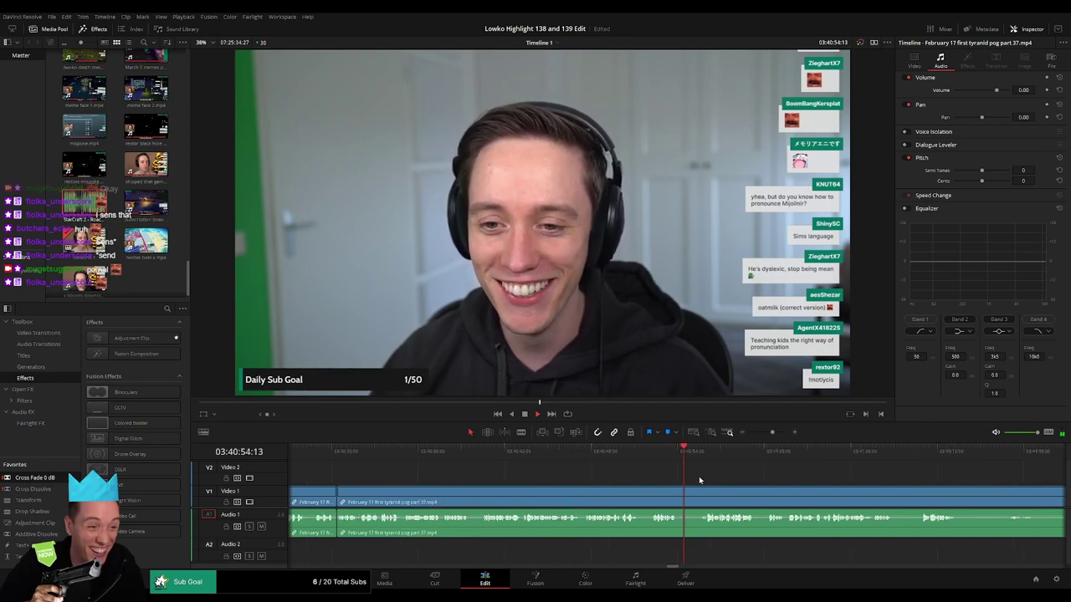
drag(655, 476, 530, 465)
click(577, 451)
scroll(629, 469, down, 3)
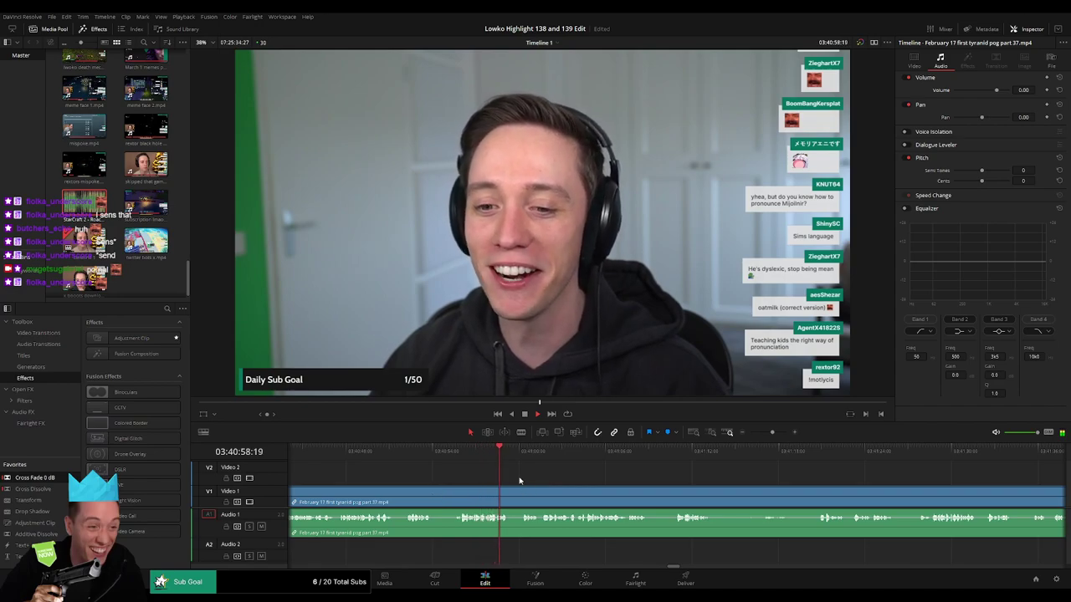
click(523, 454)
key(b)
click(510, 493)
click(523, 493)
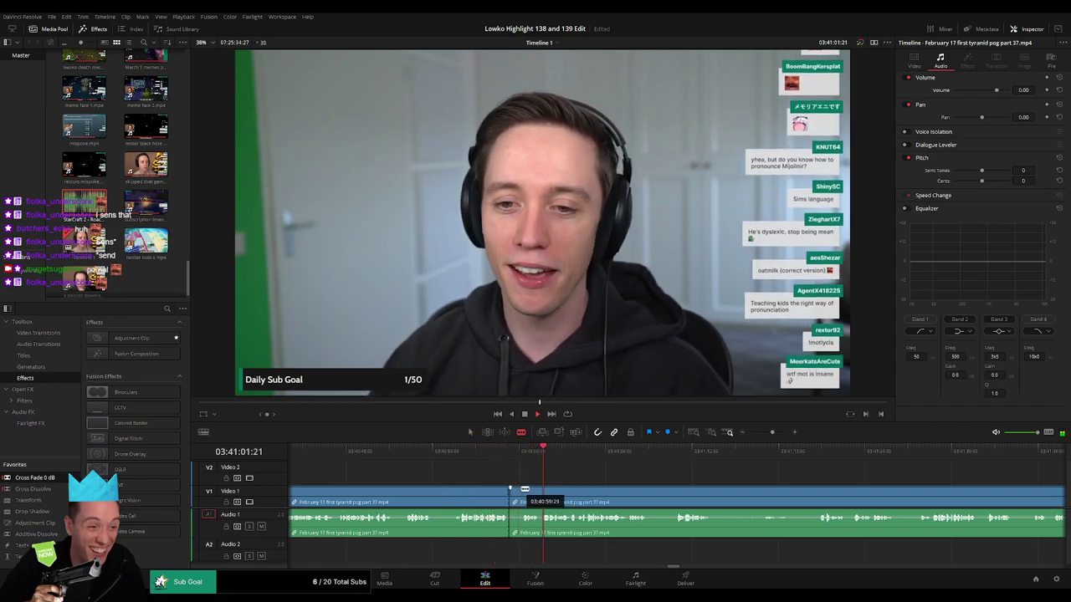
key(a)
click(515, 496)
key(Delete)
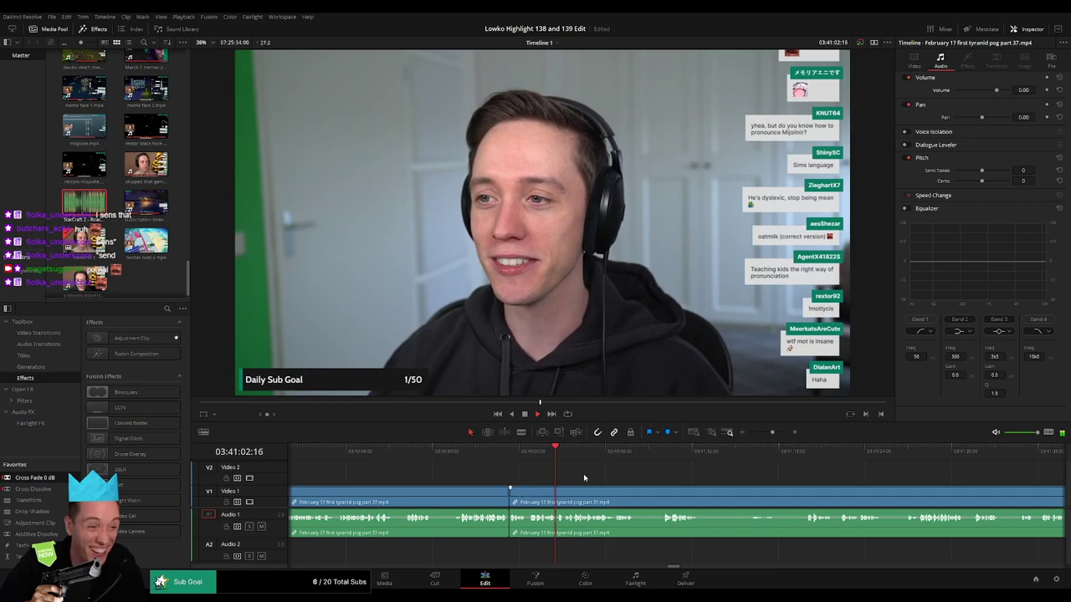
- Cut the silent stretch from about 03:41:08 to 03:41:10, where the PronunciationManual channel page is shown
scroll(491, 472, down, 5)
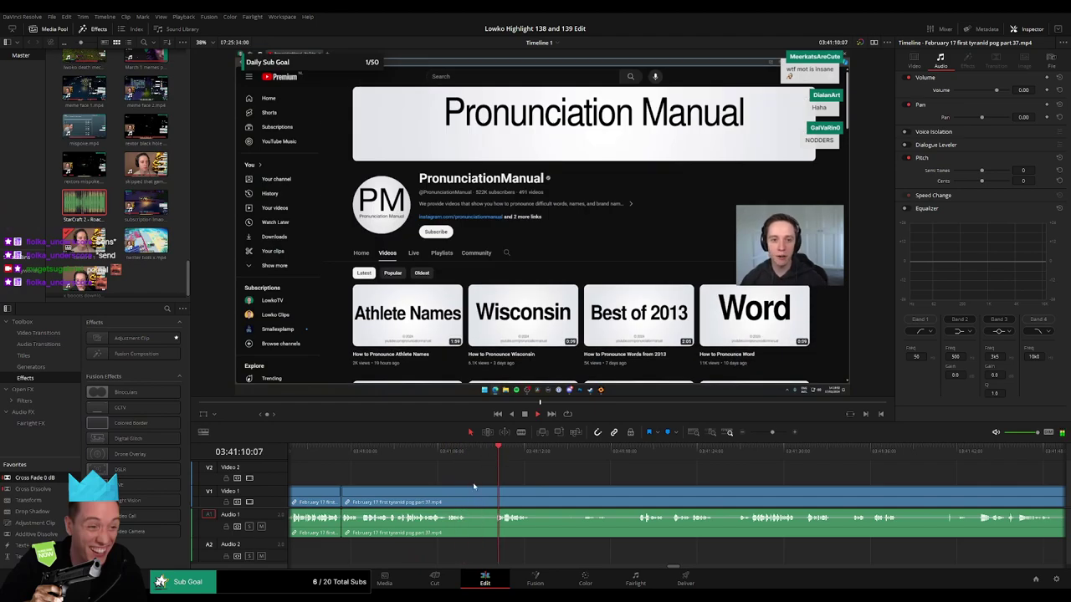
click(468, 487)
click(494, 488)
key(a)
click(487, 491)
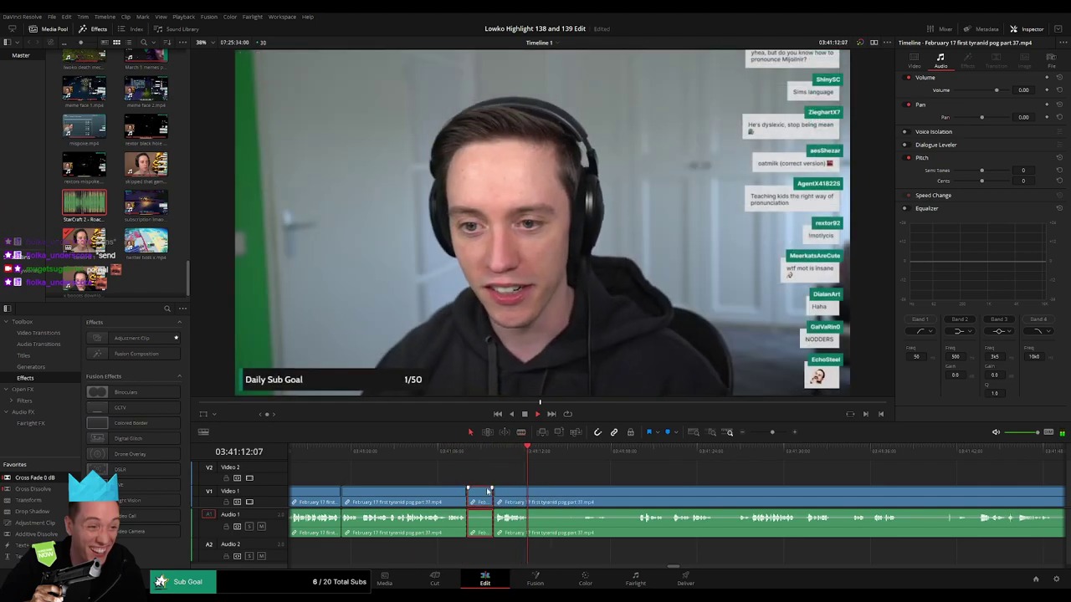
key(Delete)
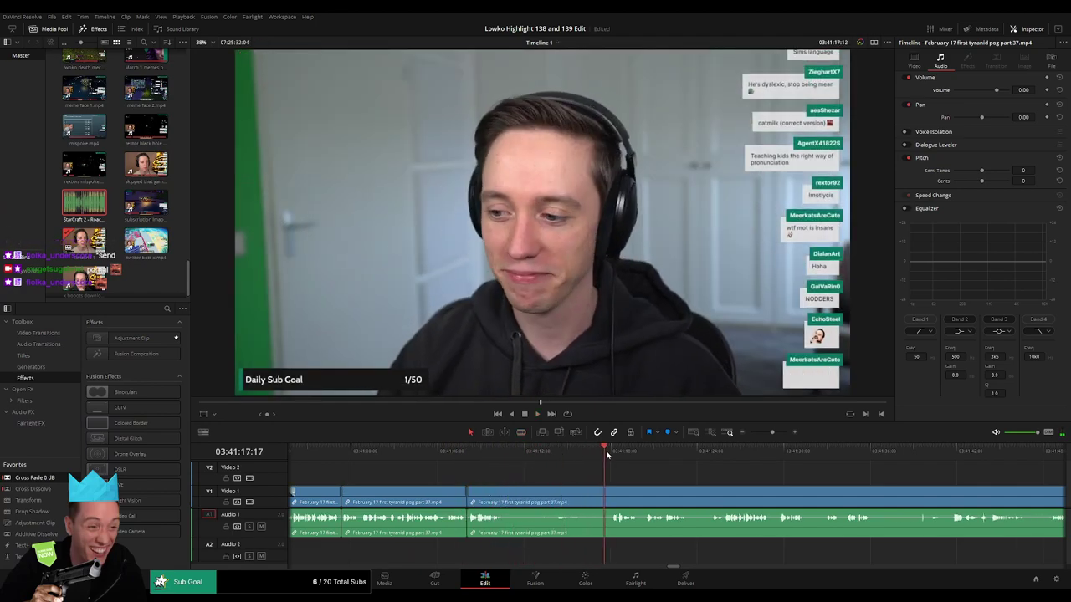
- Cut the dull webcam footage from about 03:41:11 to 03:41:18 in the part 37 clip
key(b)
click(506, 493)
click(608, 493)
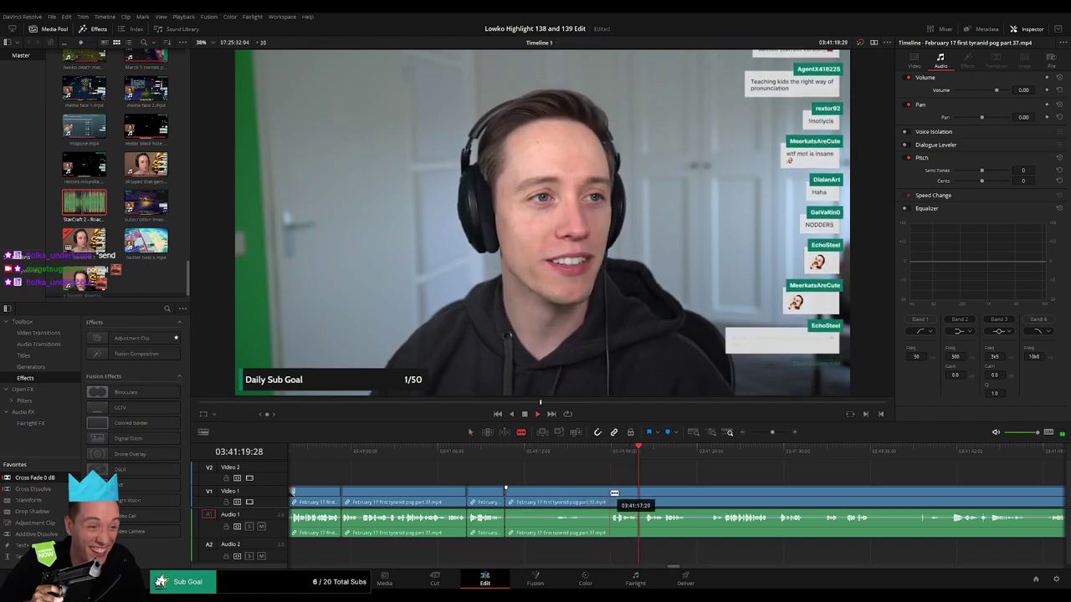
key(a)
click(597, 498)
key(Delete)
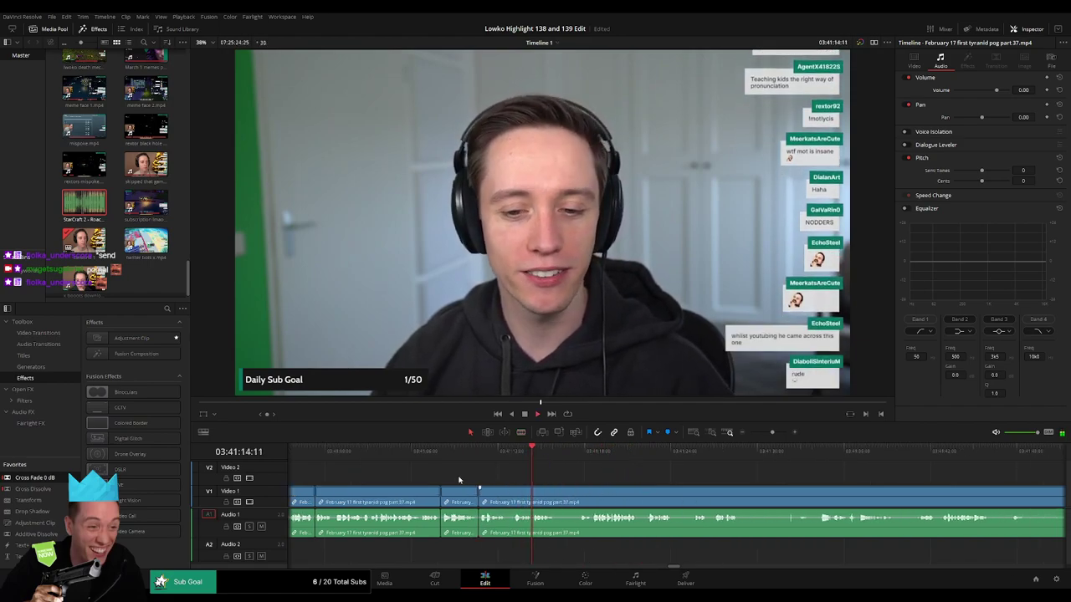
- Cut the webcam footage from about 03:41:16 to 03:41:17:19 out of the February 17 part 37 clip
key(b)
click(444, 496)
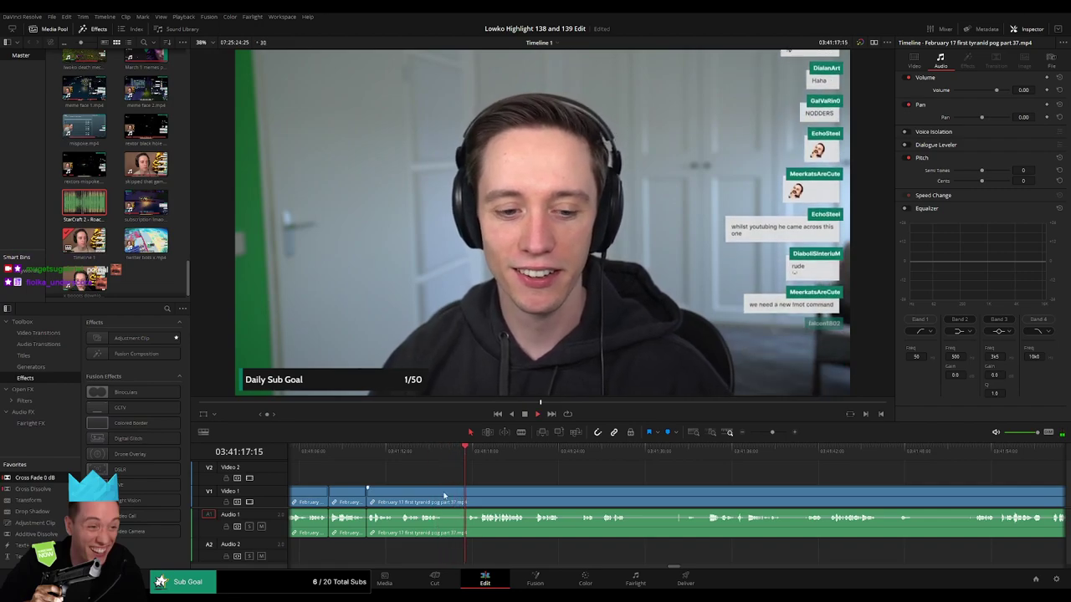
click(466, 495)
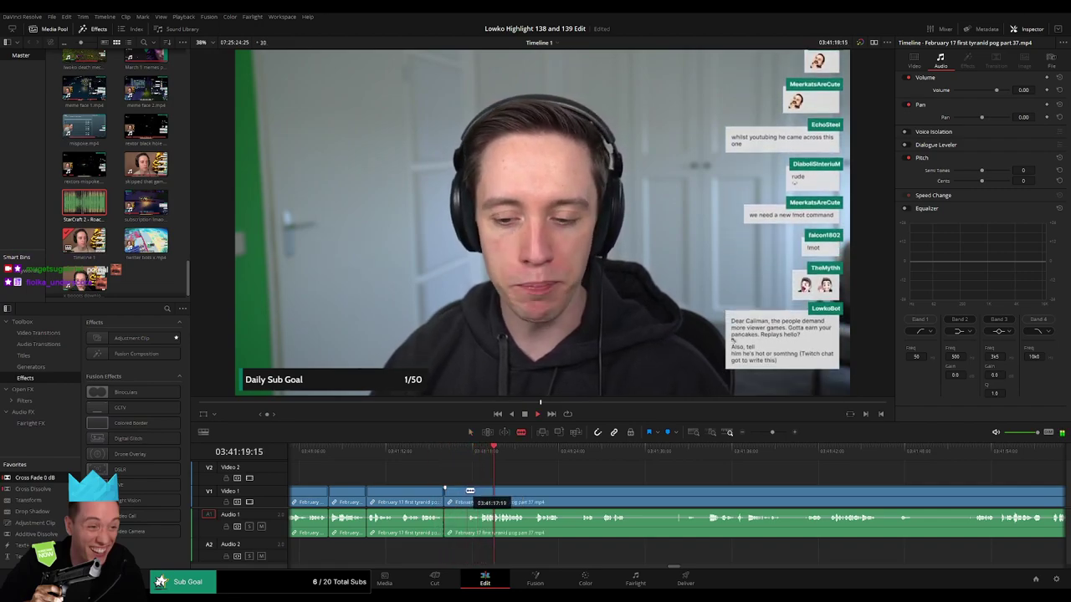
key(a)
click(453, 497)
key(Delete)
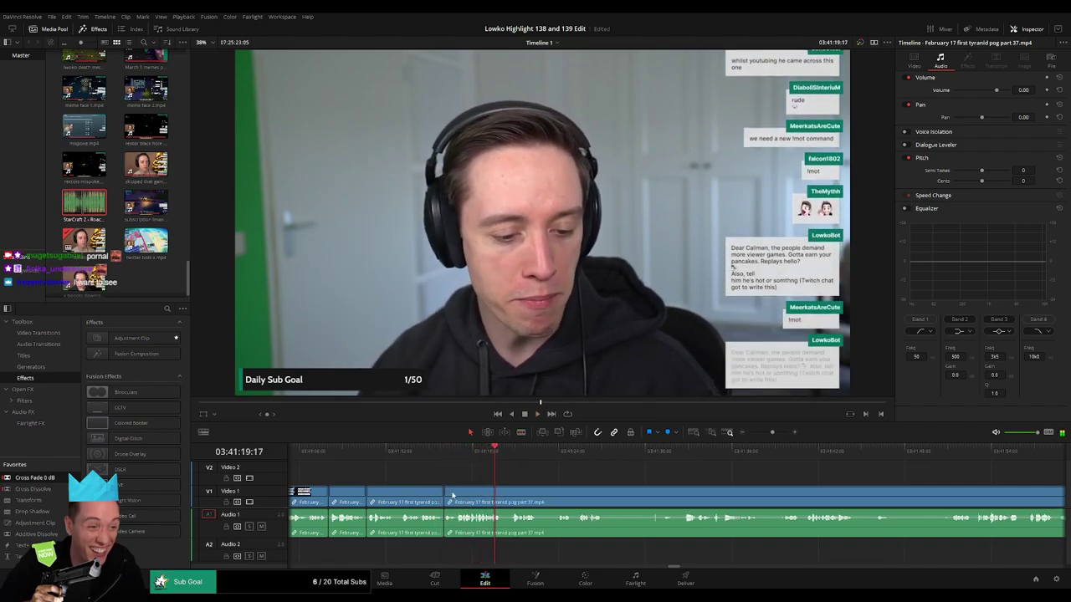
- Split the part 37 clip at 03:41:16:26 and replay the edit from the PronunciationManual channel page at about 03:41:08
click(445, 455)
key(b)
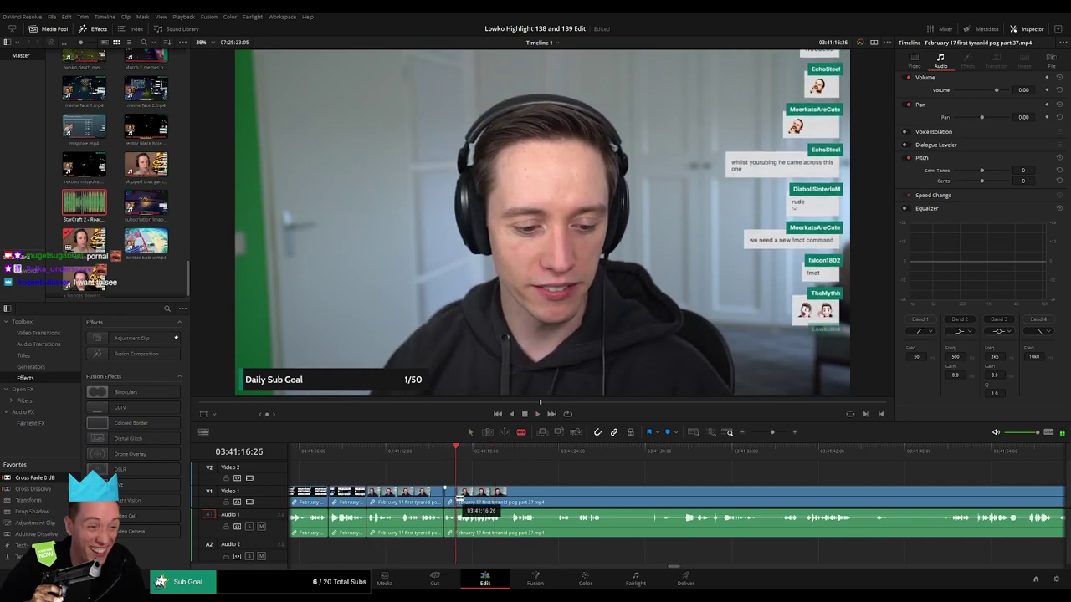
click(456, 495)
key(a)
click(328, 453)
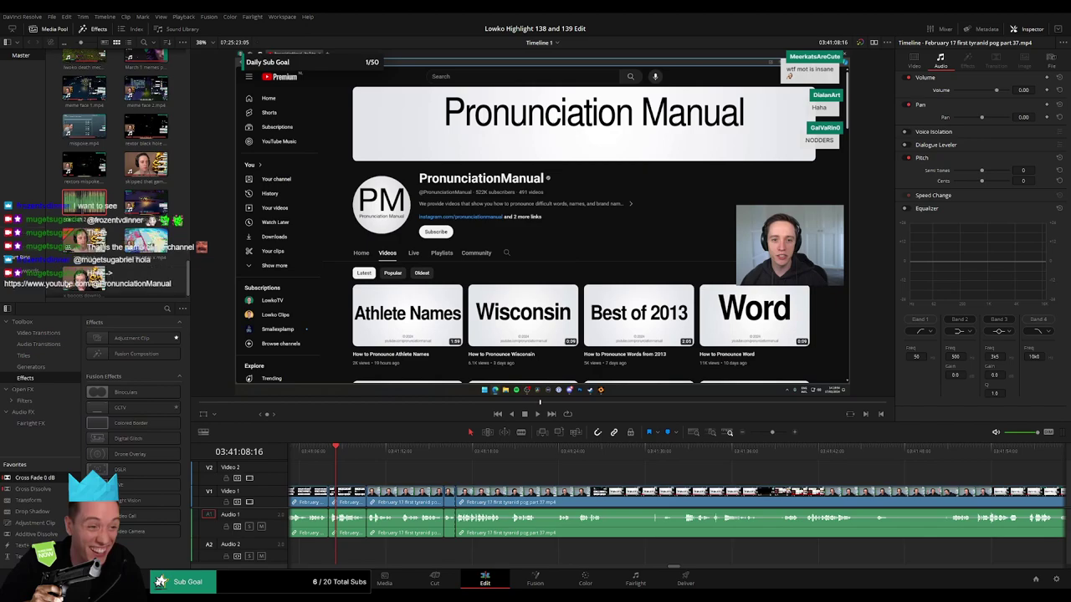
key(space)
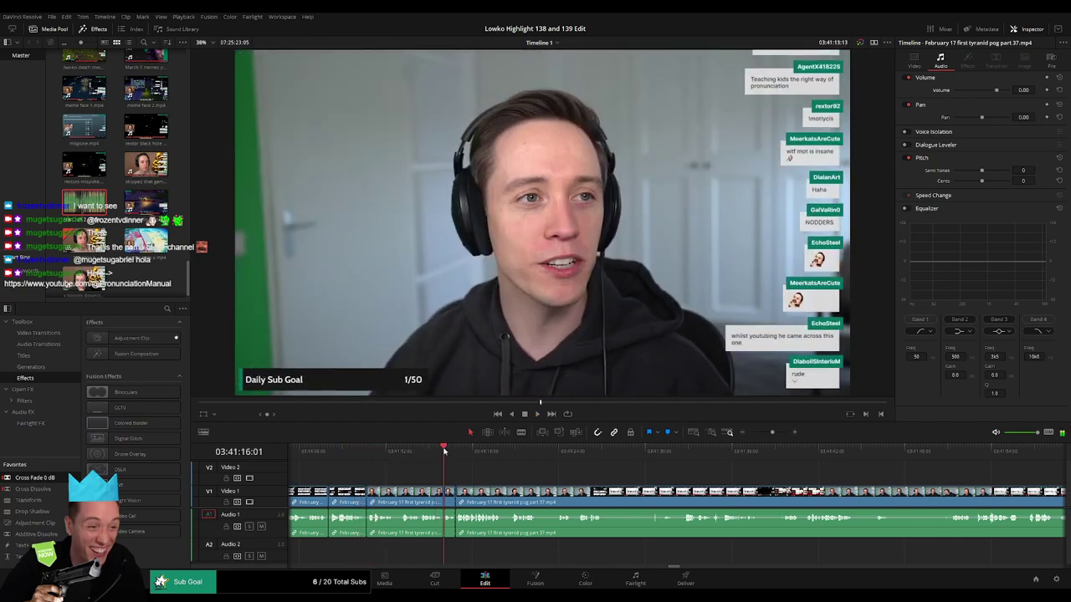
- Scan ahead to the Frappuccino video and cut the webcam talk before the channel page, from 03:41:16:26 to about 03:41:25
drag(469, 458, 778, 470)
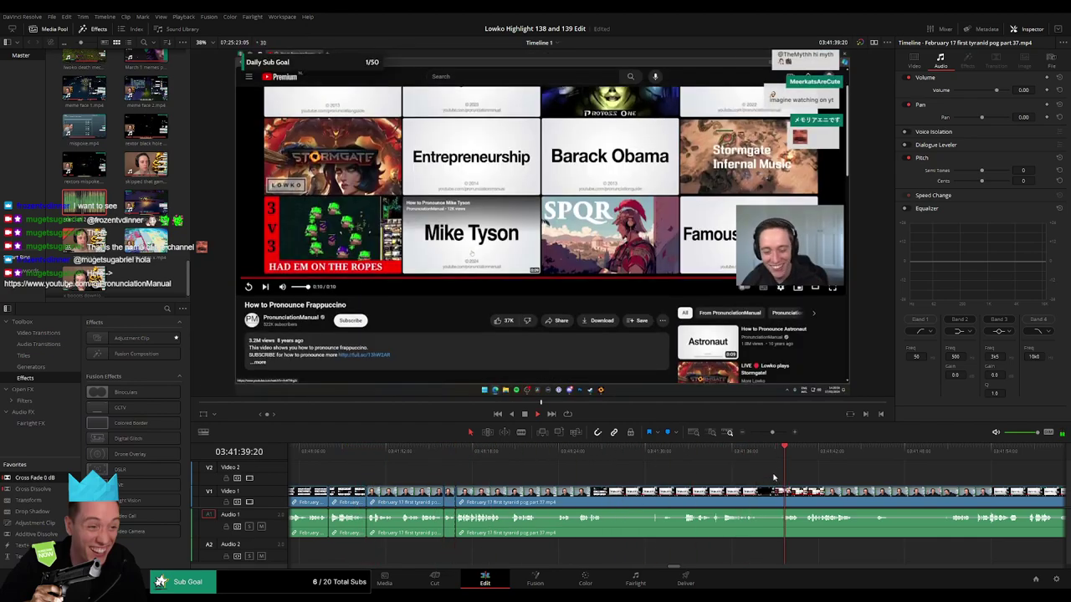
click(687, 453)
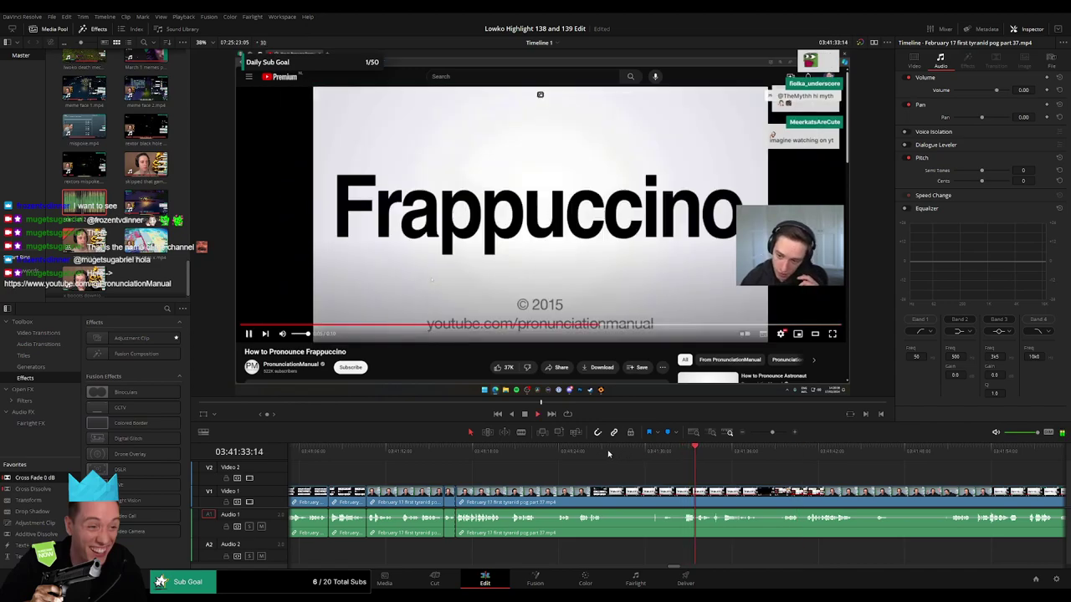
drag(608, 454, 577, 451)
key(b)
click(577, 494)
key(a)
click(550, 494)
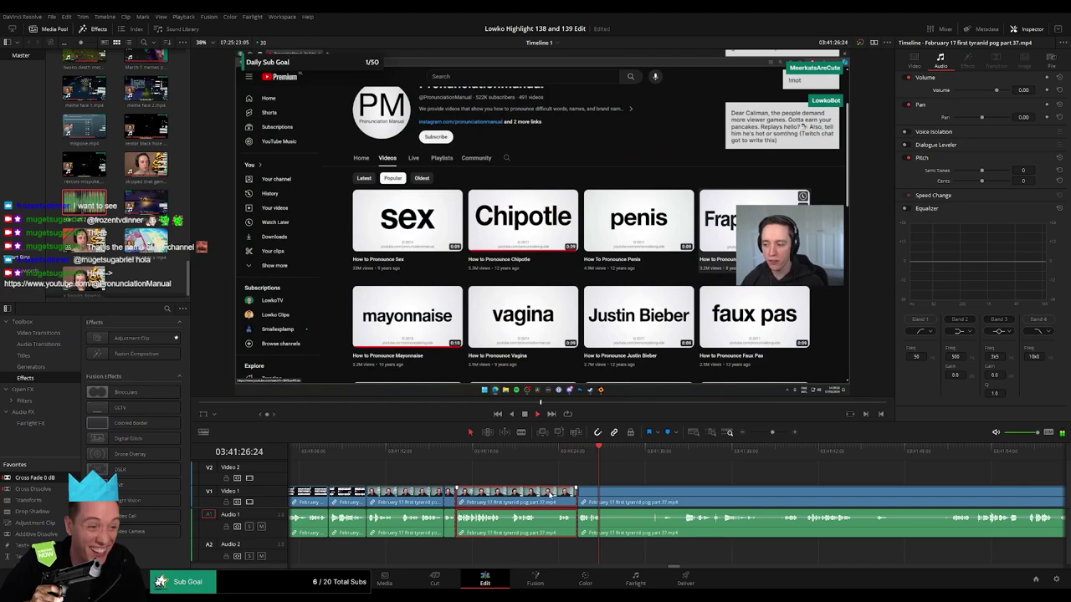
key(Delete)
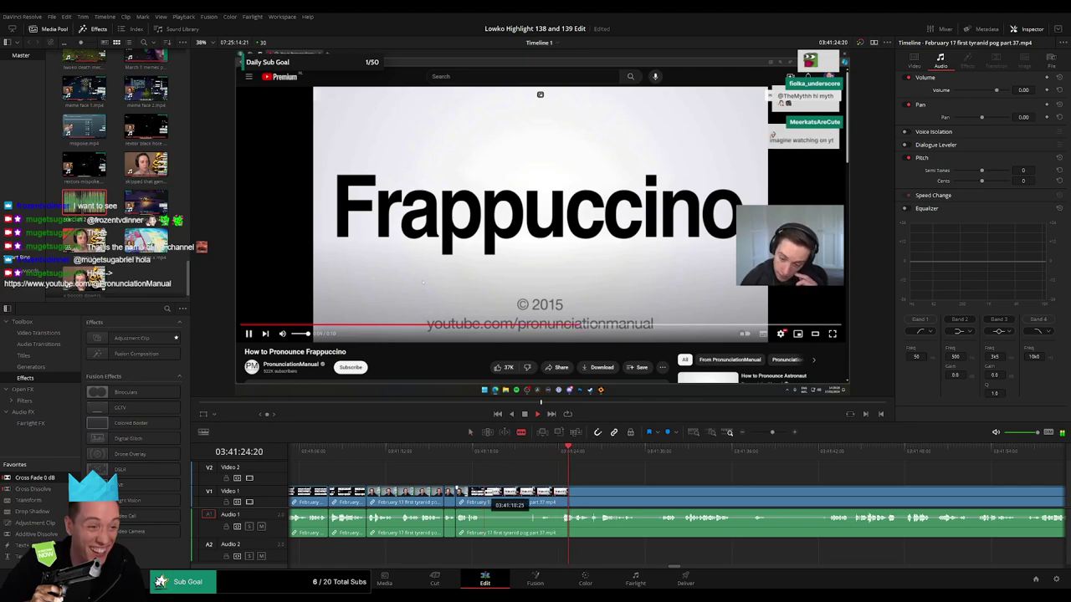
- Cut the quiet lead-in to the Frappuccino video, from about 03:41:19 to 03:41:24
click(485, 495)
click(558, 496)
key(a)
click(533, 498)
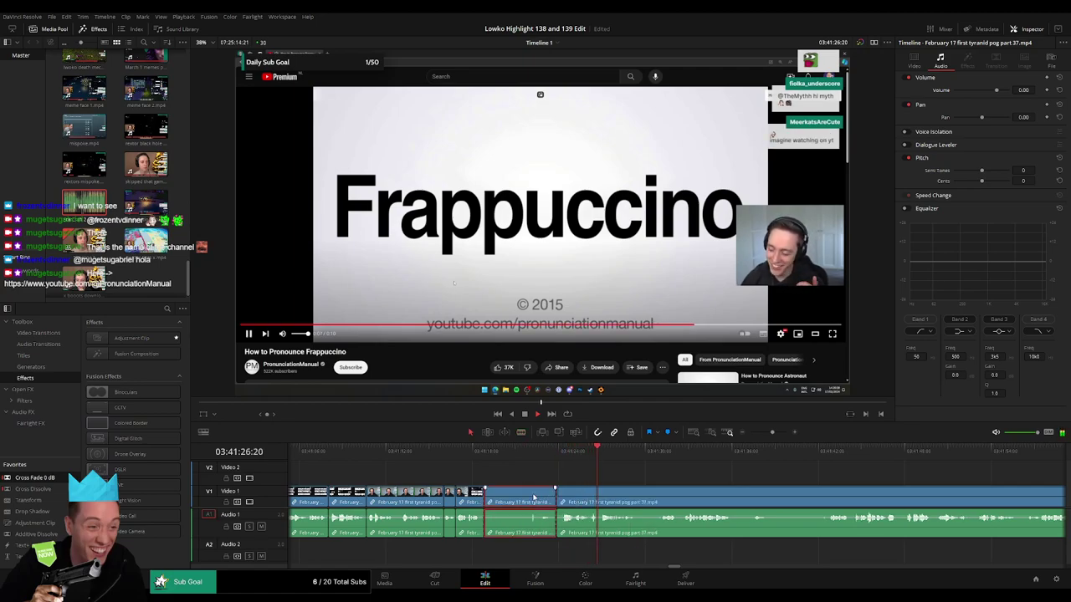
key(Delete)
- Play through the Frappuccino reaction and cut the webcam footage after it, from about 03:41:31 to 03:41:37:21
click(464, 453)
key(space)
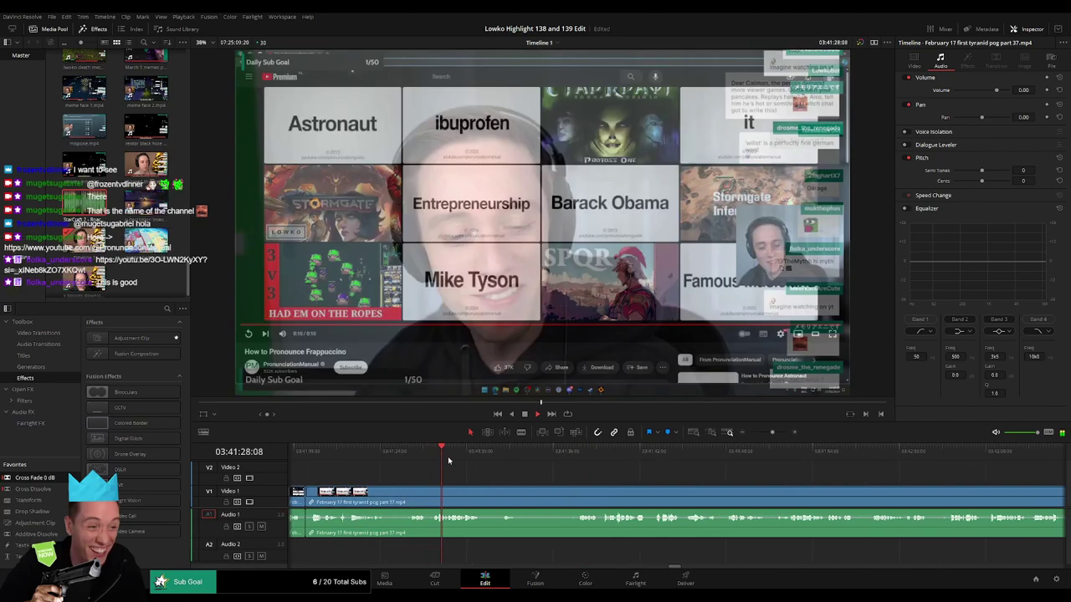
drag(469, 452, 501, 452)
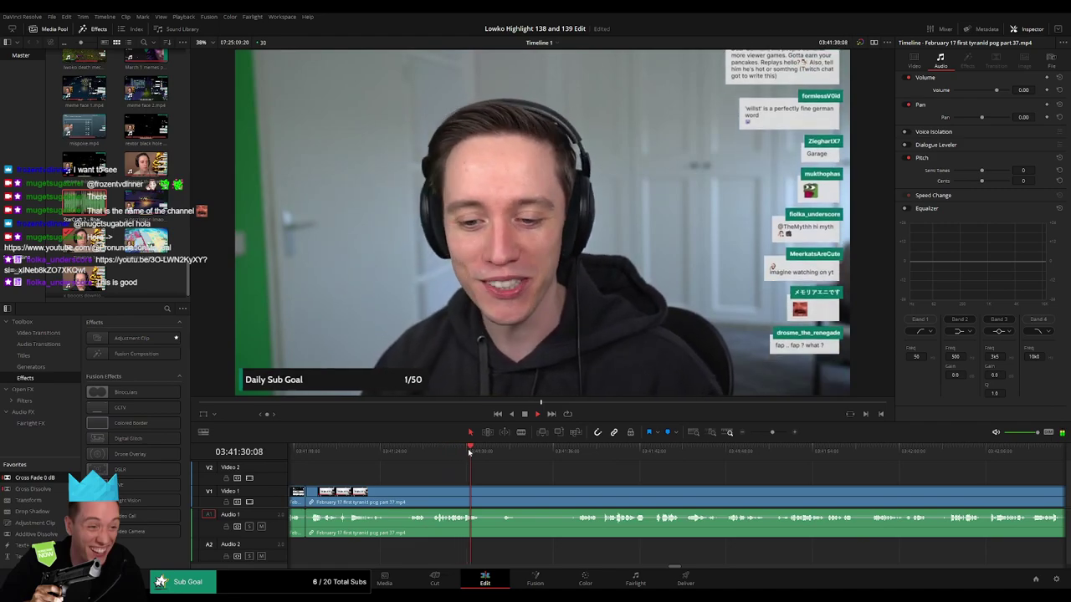
click(487, 493)
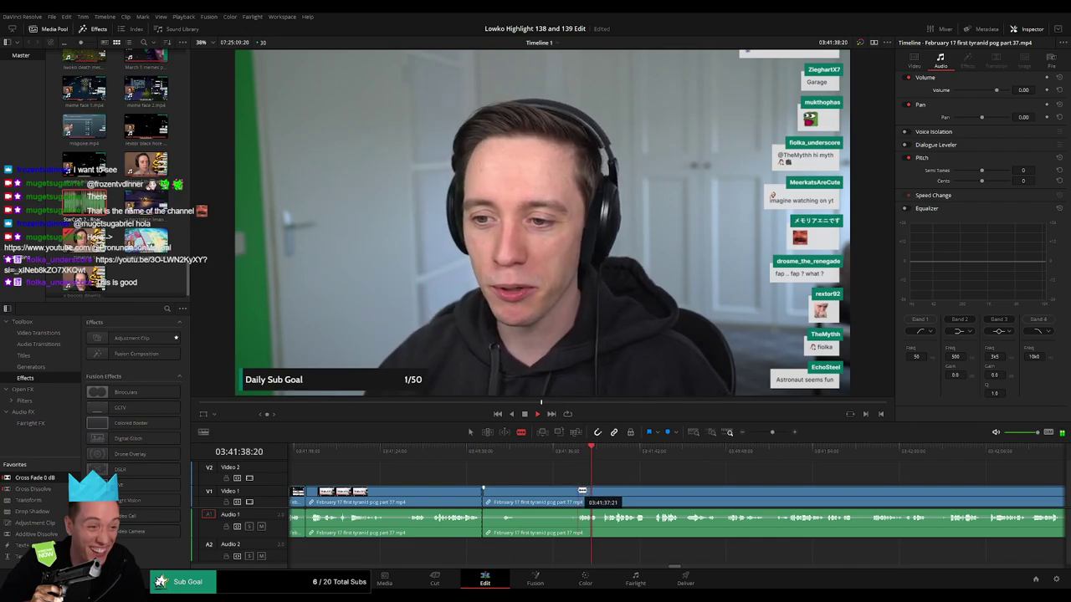
click(581, 491)
key(a)
click(556, 497)
key(Delete)
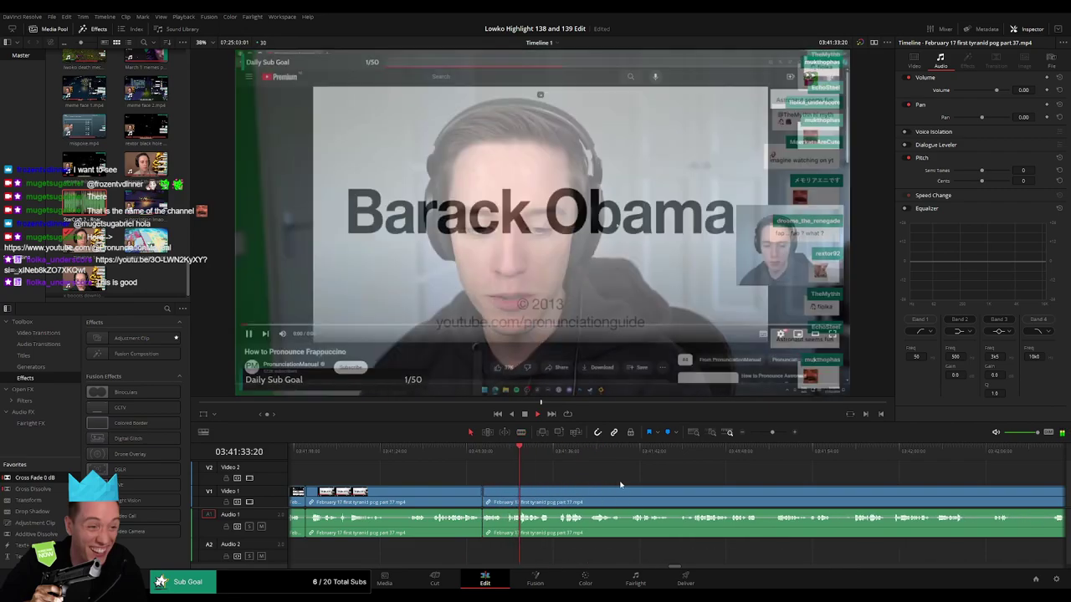
- Review the following webcam talk and cut the short gap from about 03:41:50 to 03:41:51
scroll(620, 485, right, 3)
click(370, 454)
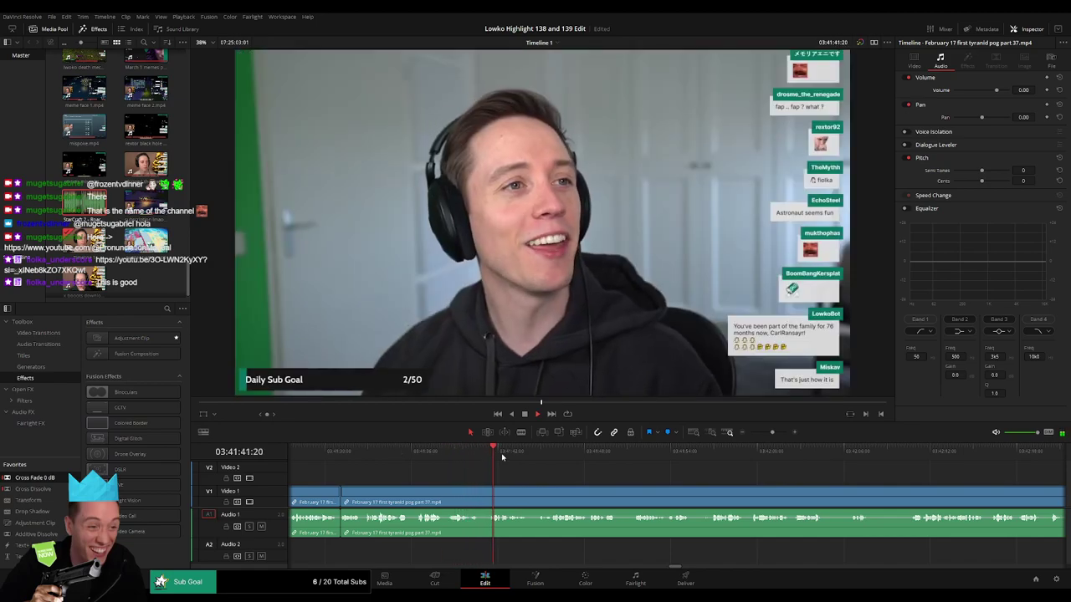
scroll(427, 486, right, 2)
click(423, 452)
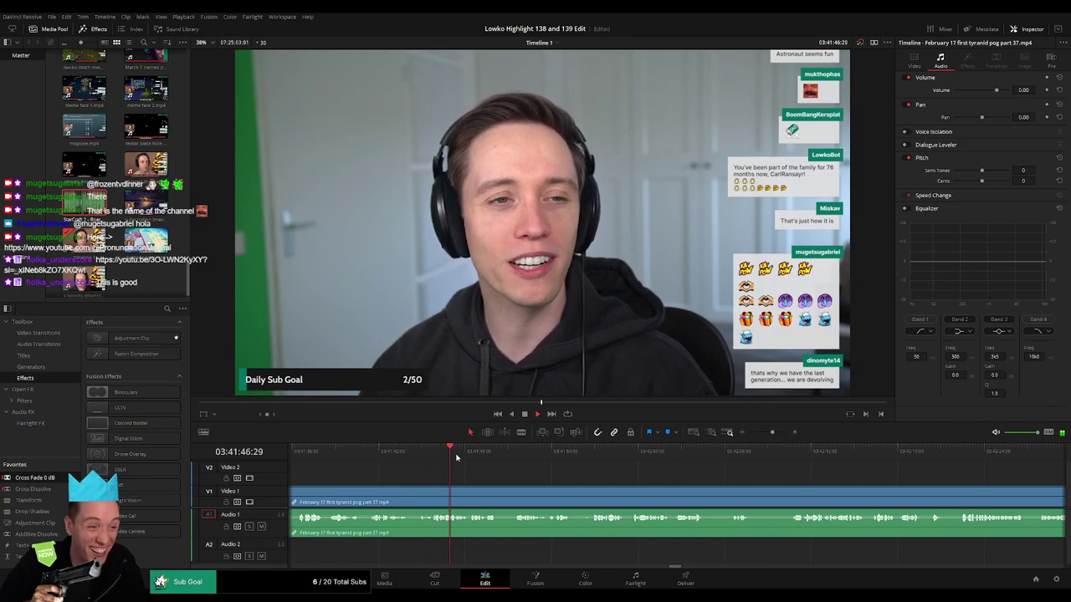
scroll(471, 474, right, 2)
key(b)
click(464, 489)
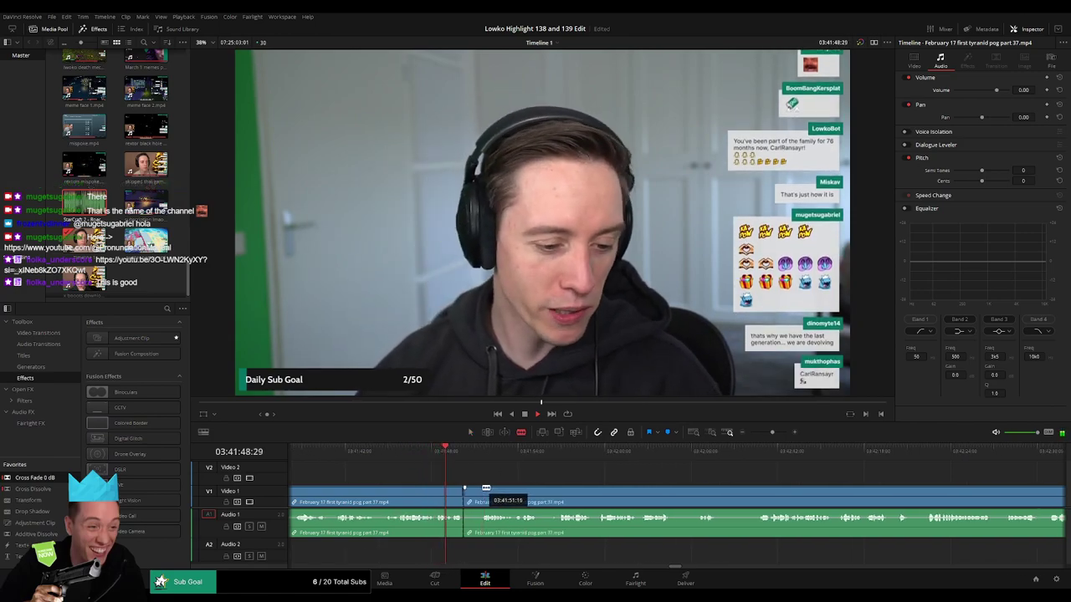
click(481, 494)
key(Delete)
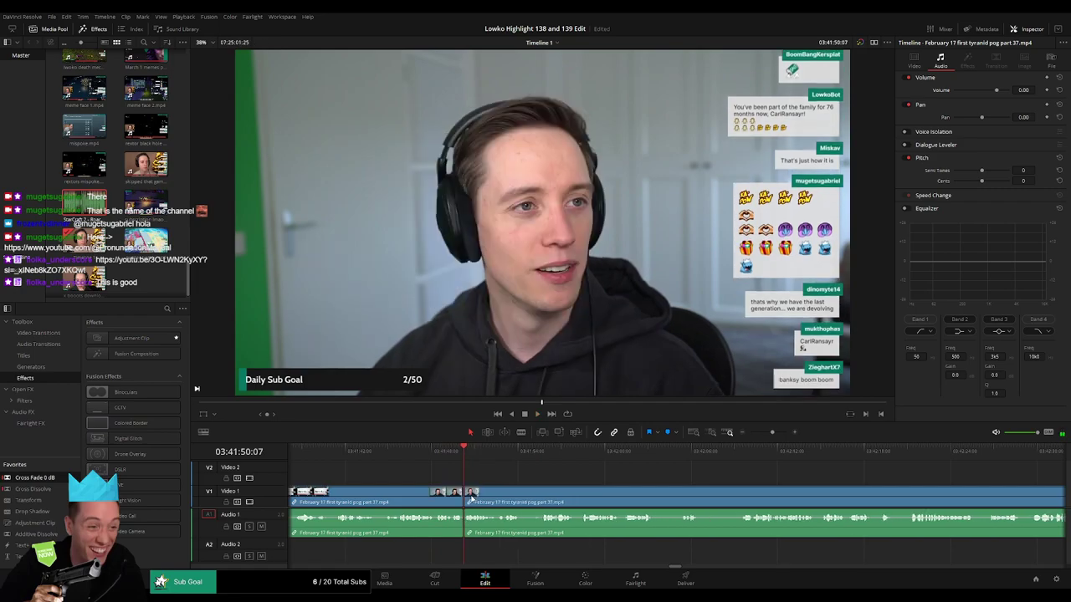
- Split the part 37 clip at about 03:41:54, check the footage that follows, and delete the clip's remainder up to part 38
drag(537, 488, 409, 484)
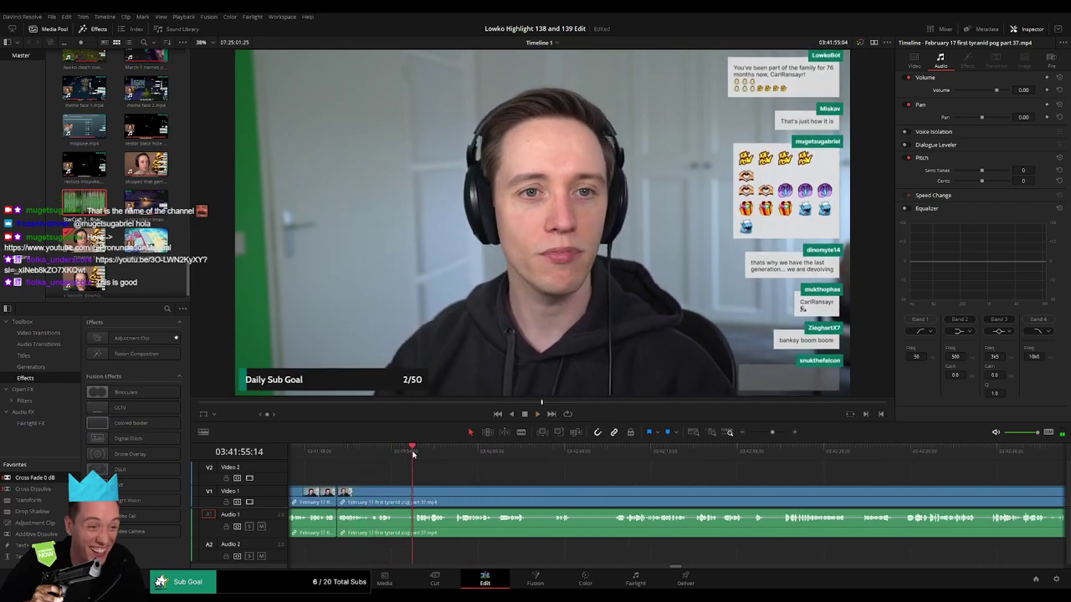
key(b)
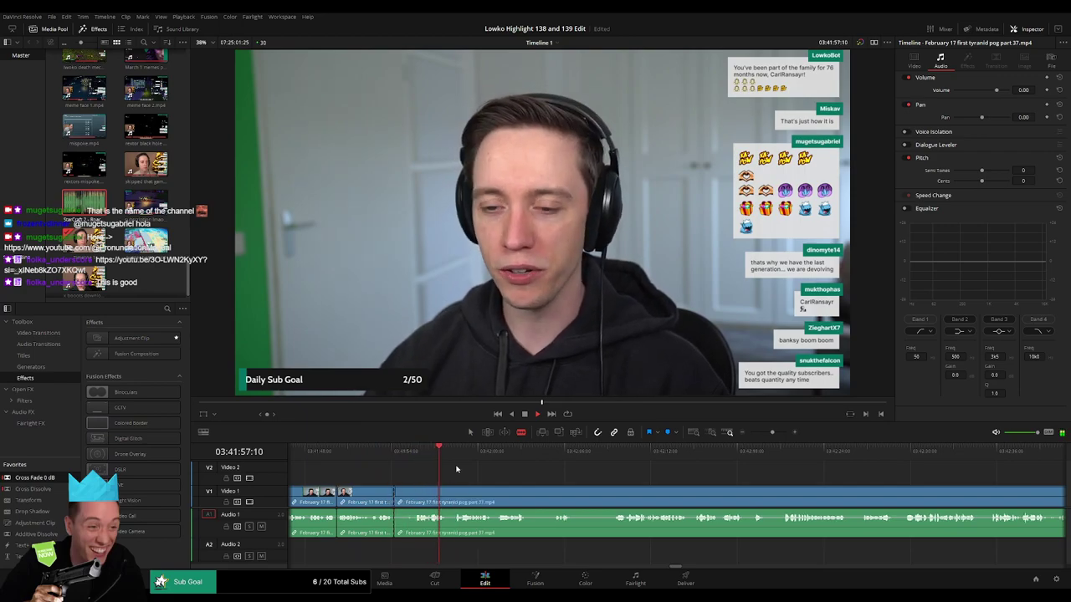
click(610, 454)
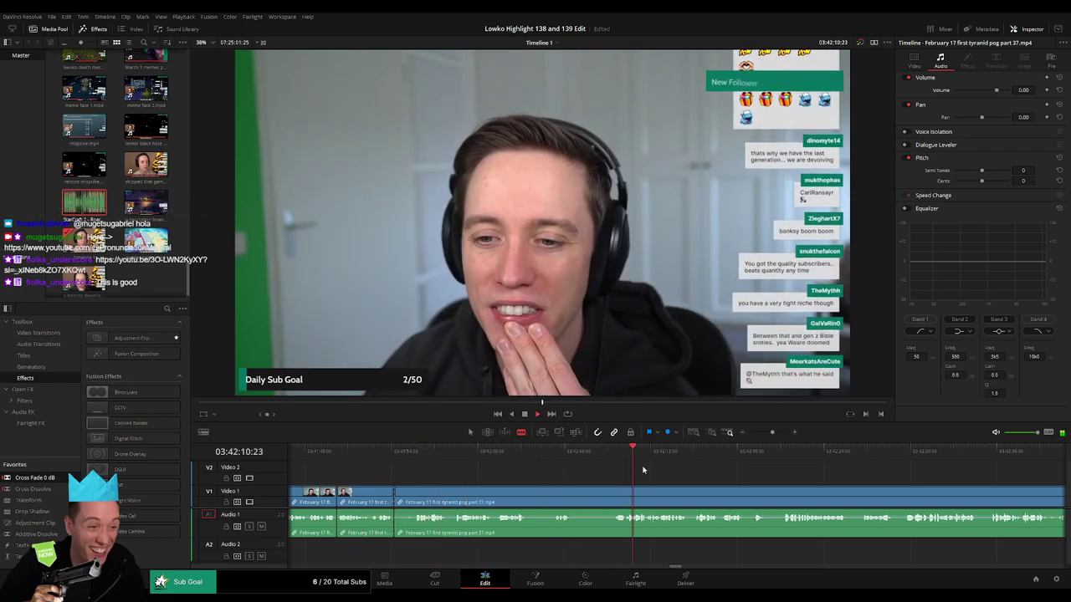
click(949, 452)
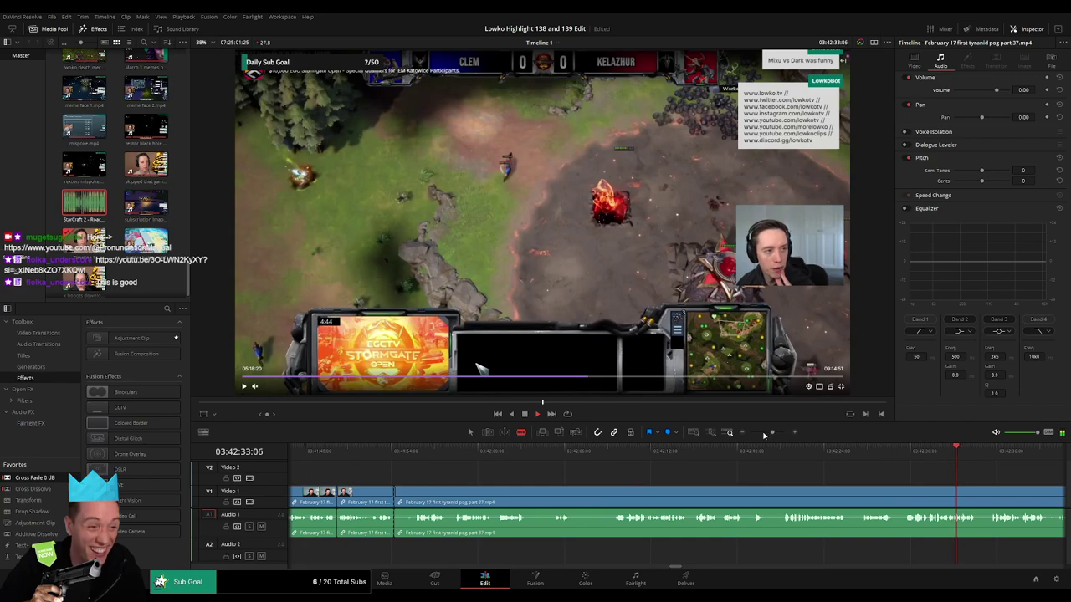
drag(764, 434, 758, 435)
key(a)
click(717, 502)
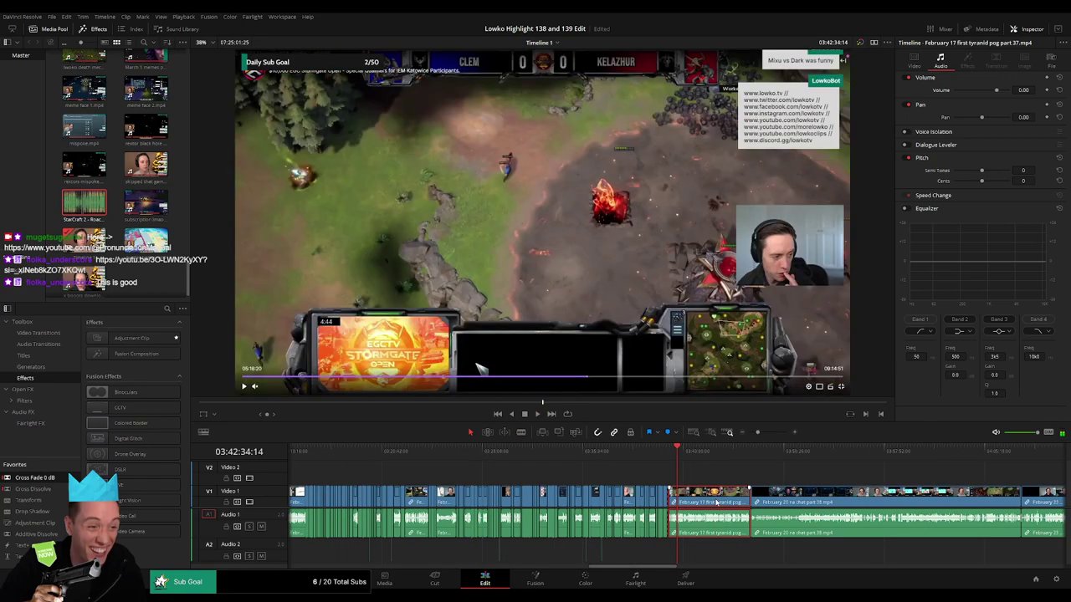
drag(686, 452, 716, 451)
key(Delete)
- Scan the February 20 part 38 clip and cut its opening up to about 03:45:54, within the Team 2 Won score screen
click(695, 453)
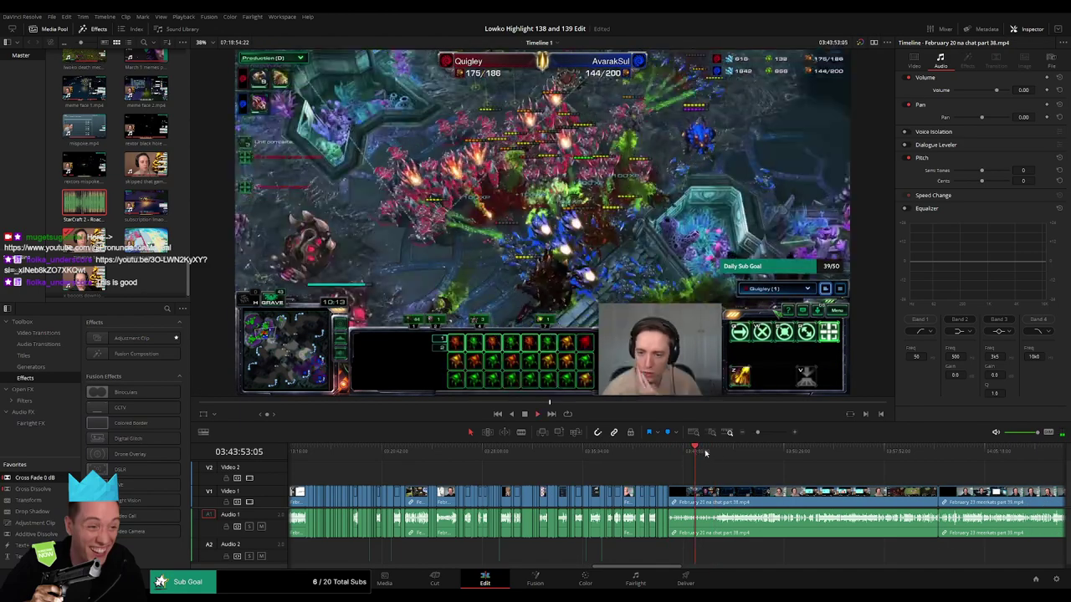
click(730, 452)
click(722, 452)
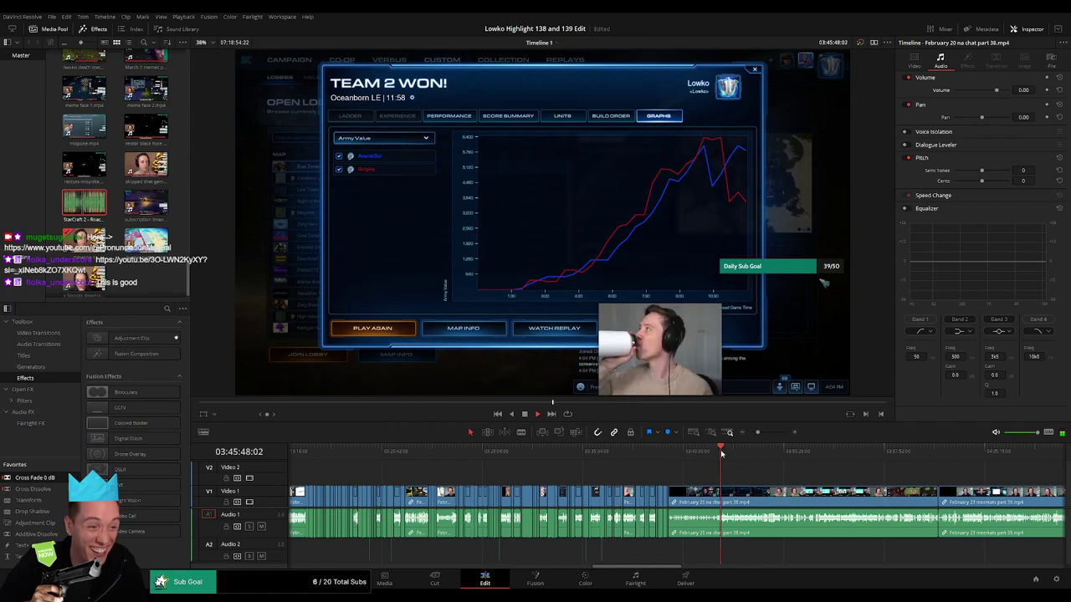
drag(765, 434, 771, 433)
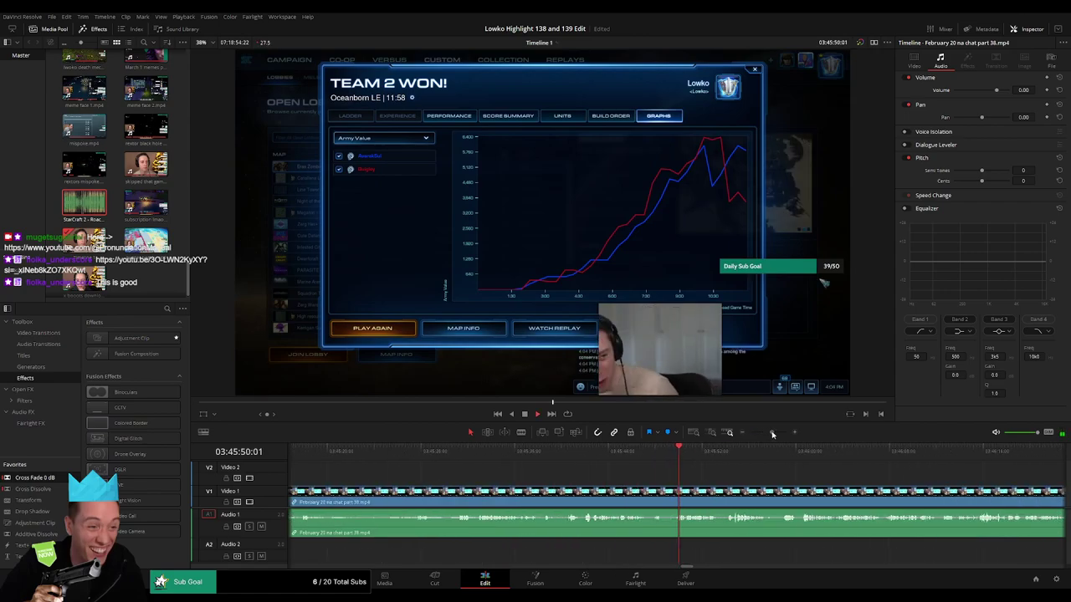
click(732, 452)
drag(761, 470, 626, 478)
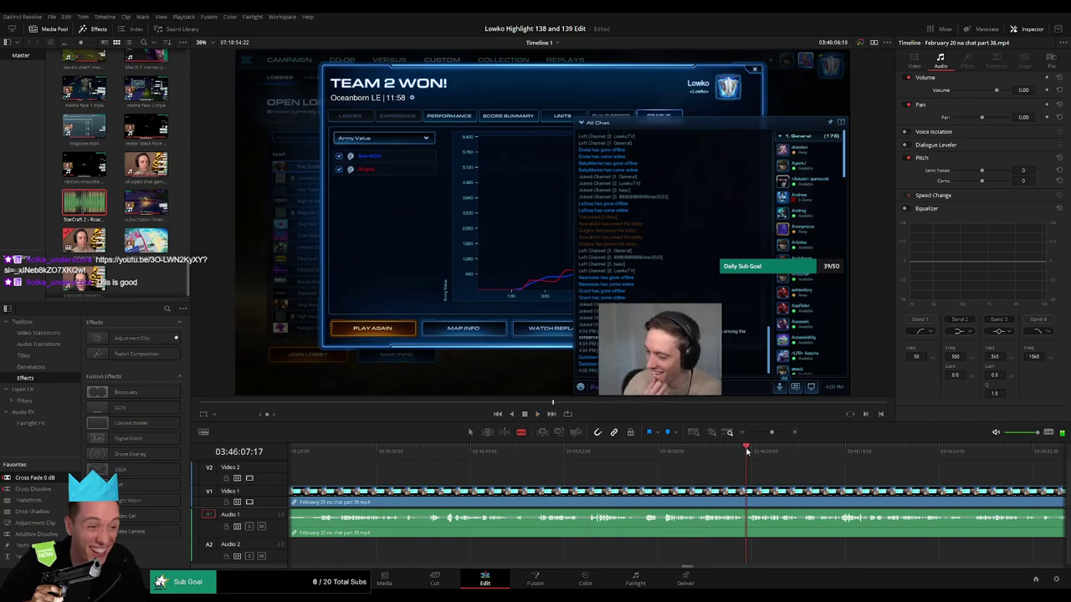
click(586, 462)
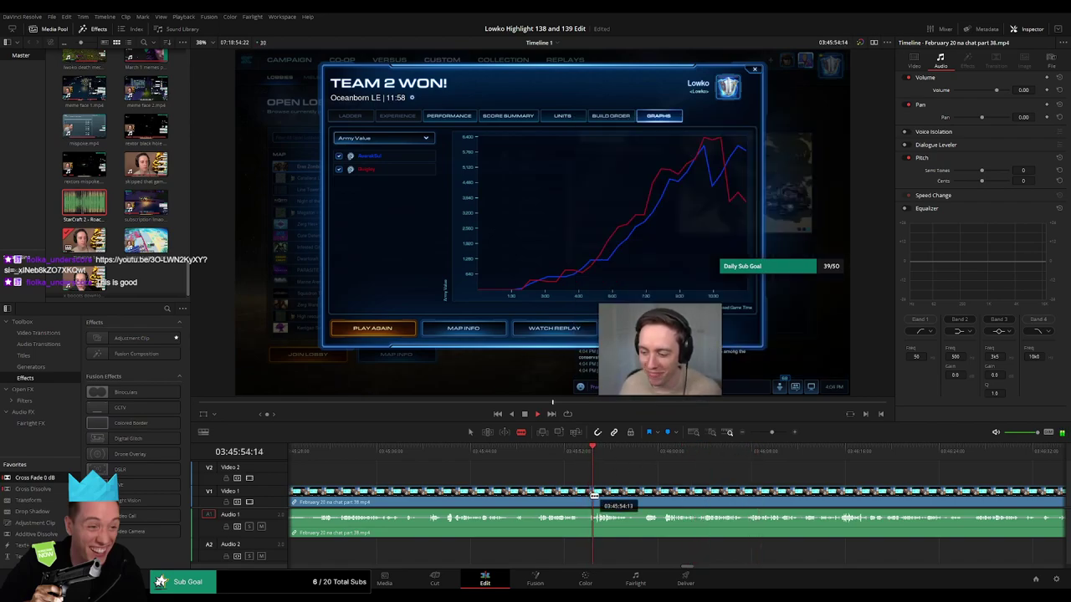
click(594, 496)
key(a)
key(Delete)
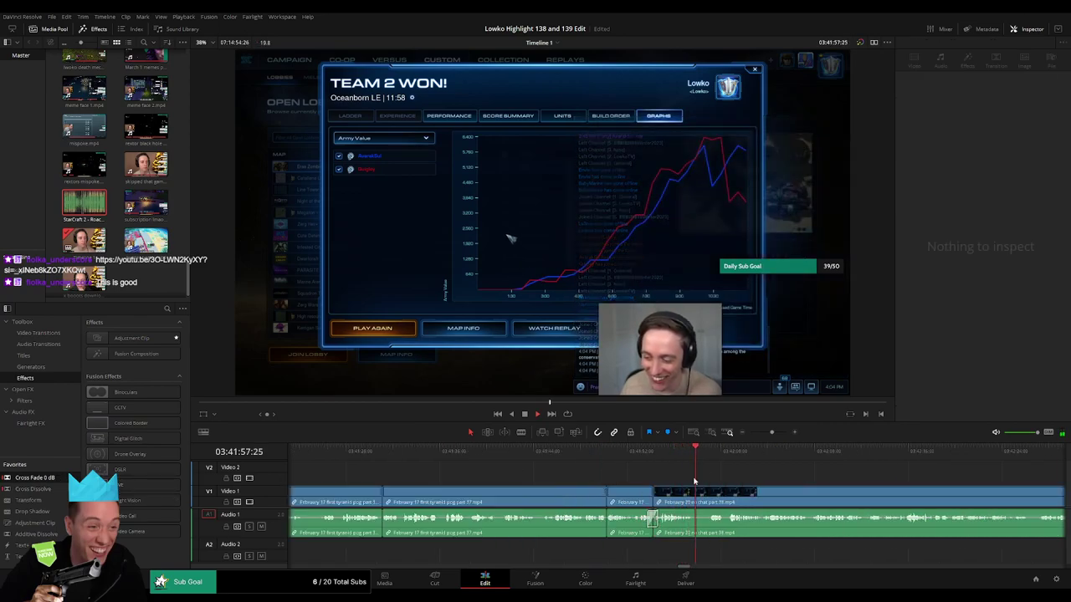
- Review the February 20 part 38 clip from about 03:41:57 to 03:42:48 for the end of the chat segment worth keeping
scroll(727, 482, right, 3)
key(b)
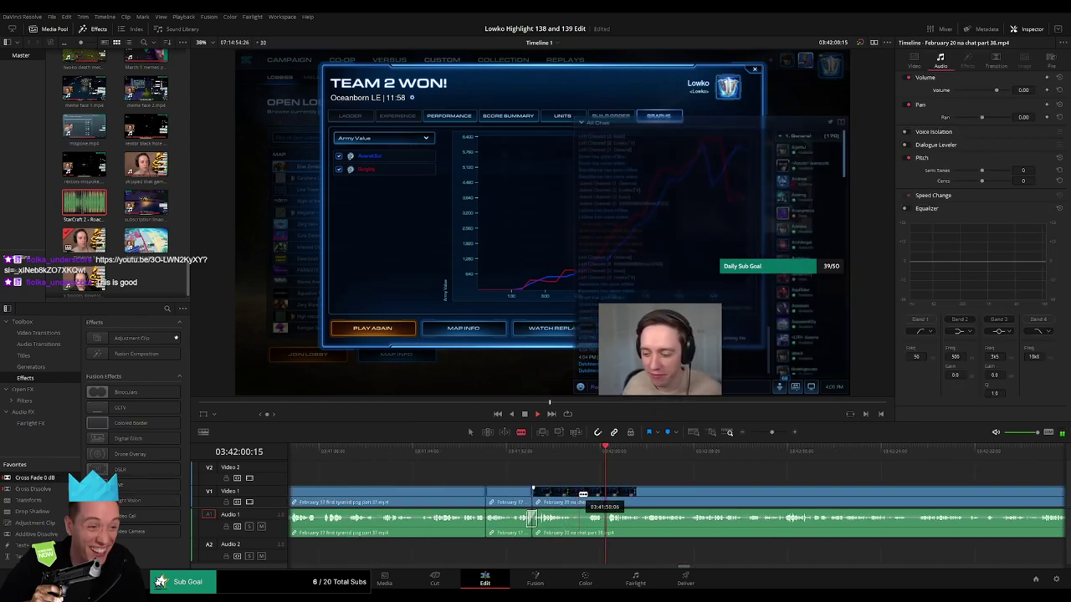
drag(637, 453, 668, 452)
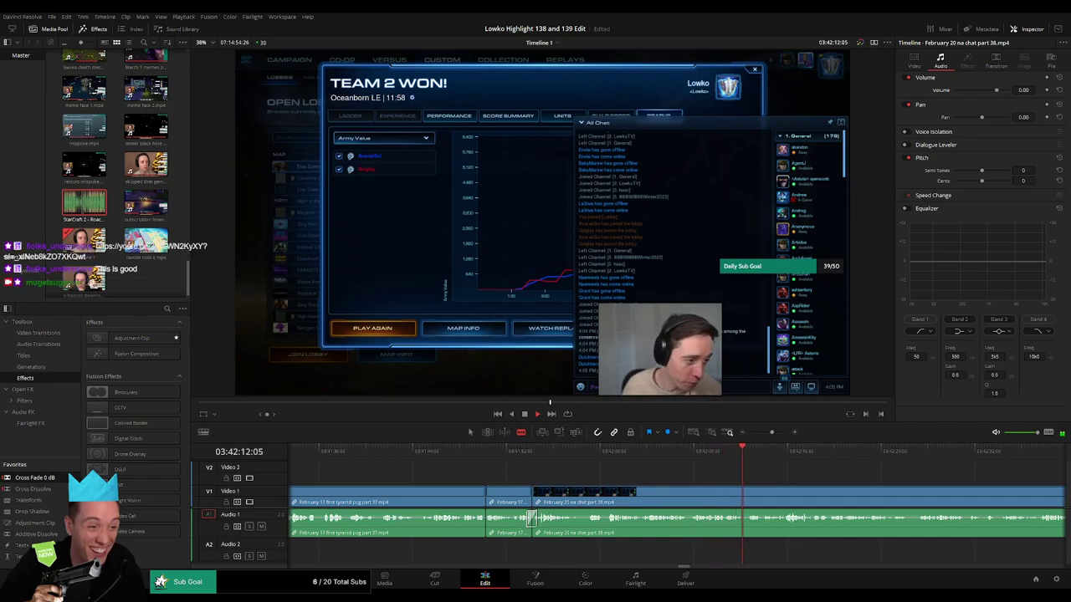
drag(772, 433, 752, 438)
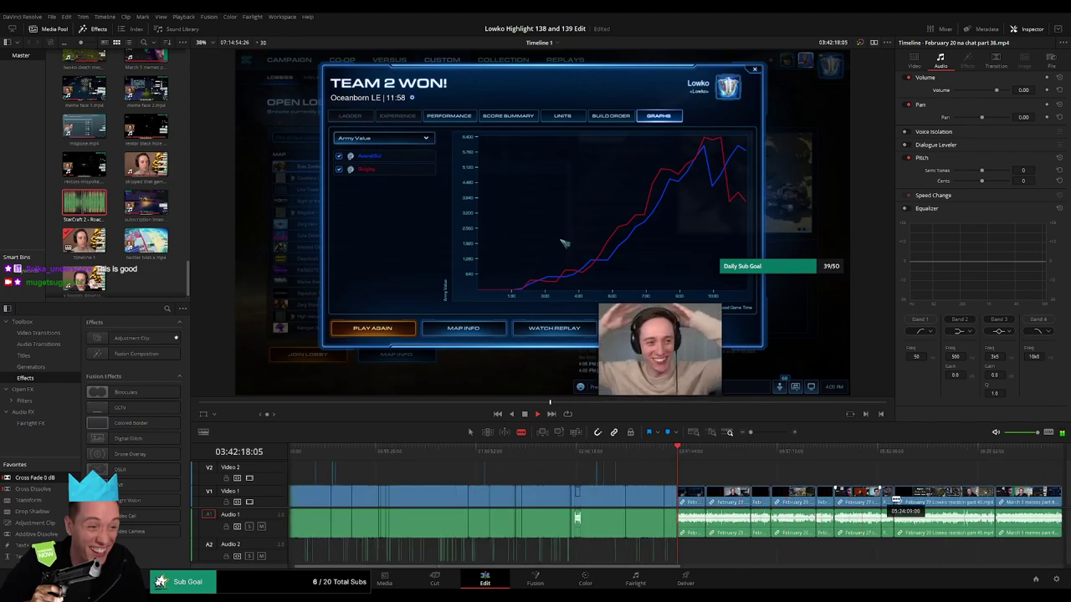
click(764, 433)
drag(764, 433, 773, 434)
drag(762, 471, 606, 480)
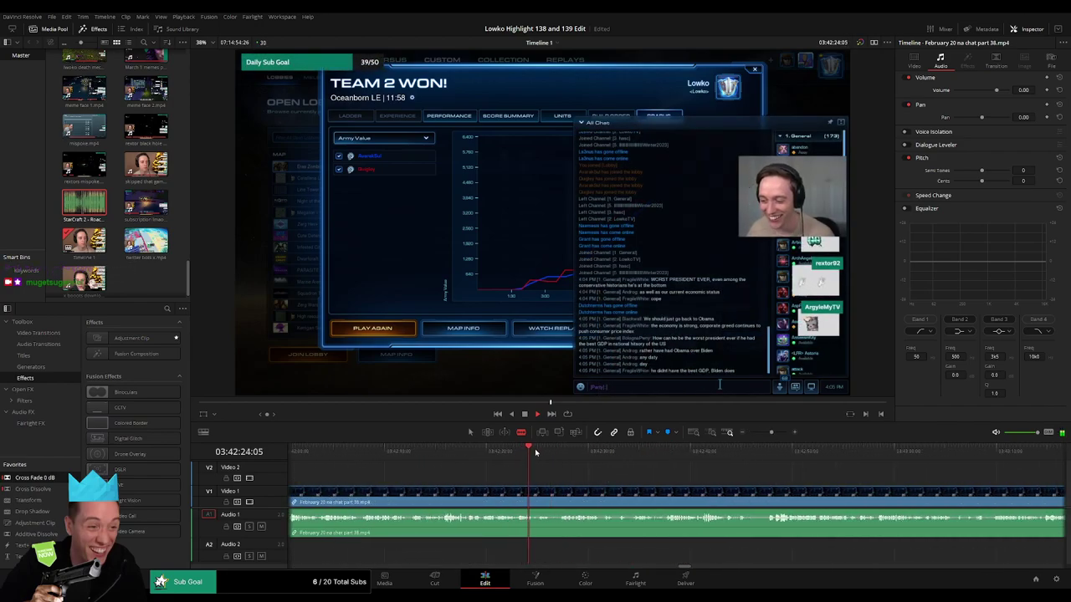
drag(535, 452, 586, 451)
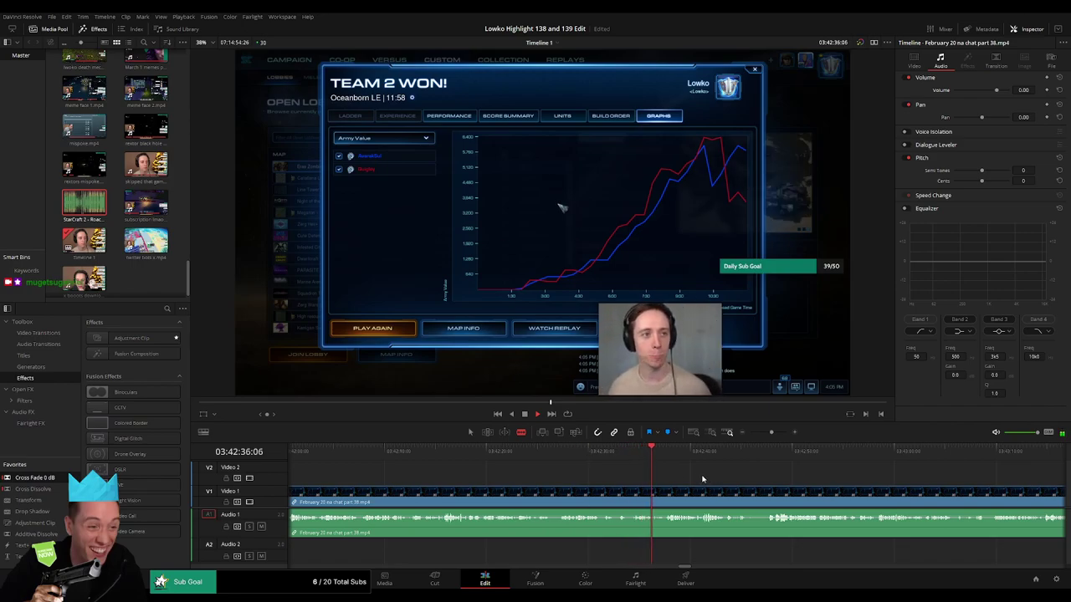
drag(704, 480, 549, 469)
mouse_move(772, 433)
mouse_down()
mouse_move(757, 437)
mouse_move(776, 436)
mouse_up()
drag(711, 478, 598, 451)
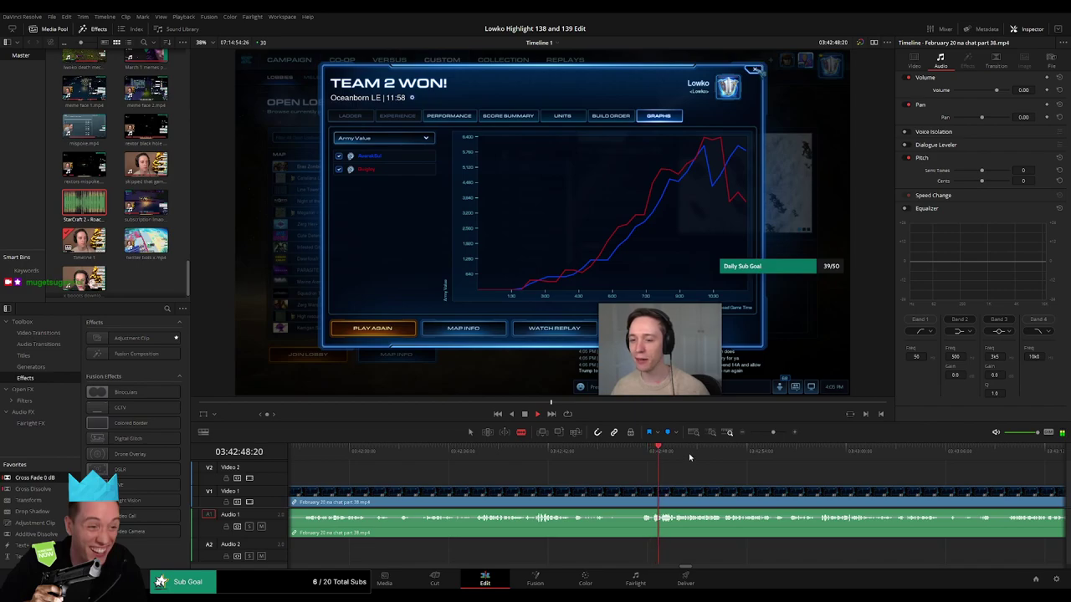
- Split the part 38 clip at about 03:42:45 and scan the footage up to about 03:45:05 for where to resume
click(611, 495)
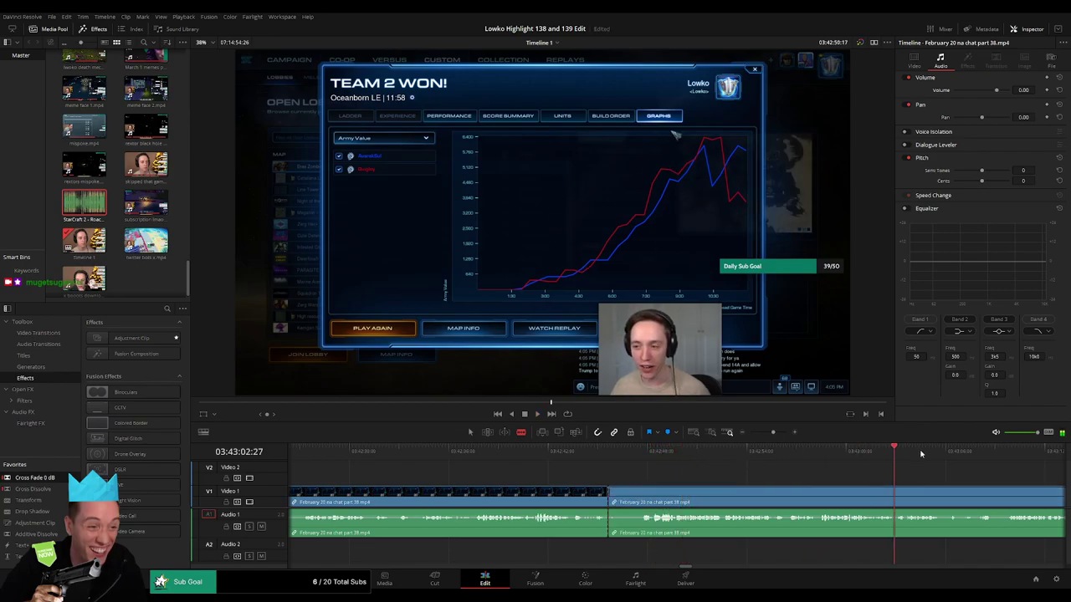
click(967, 456)
drag(773, 432, 900, 454)
scroll(734, 466, right, 5)
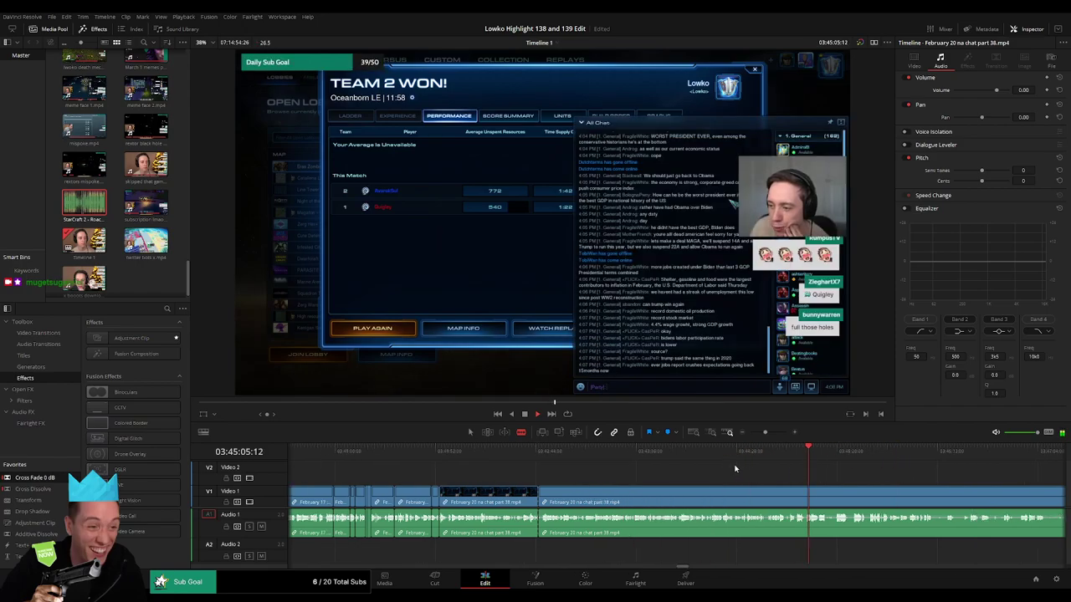
click(657, 456)
drag(766, 433, 775, 433)
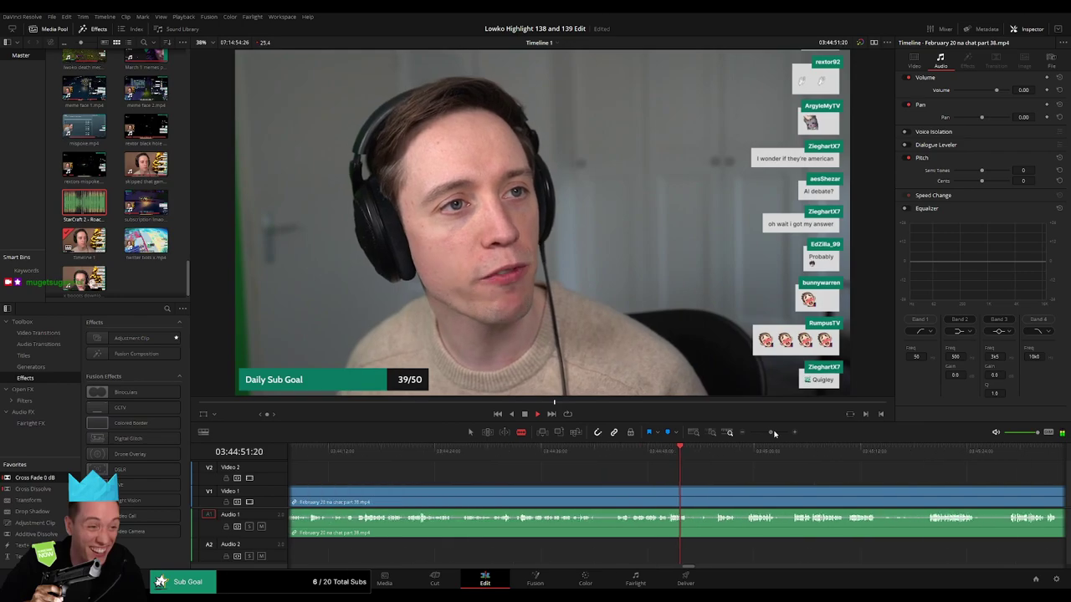
click(508, 452)
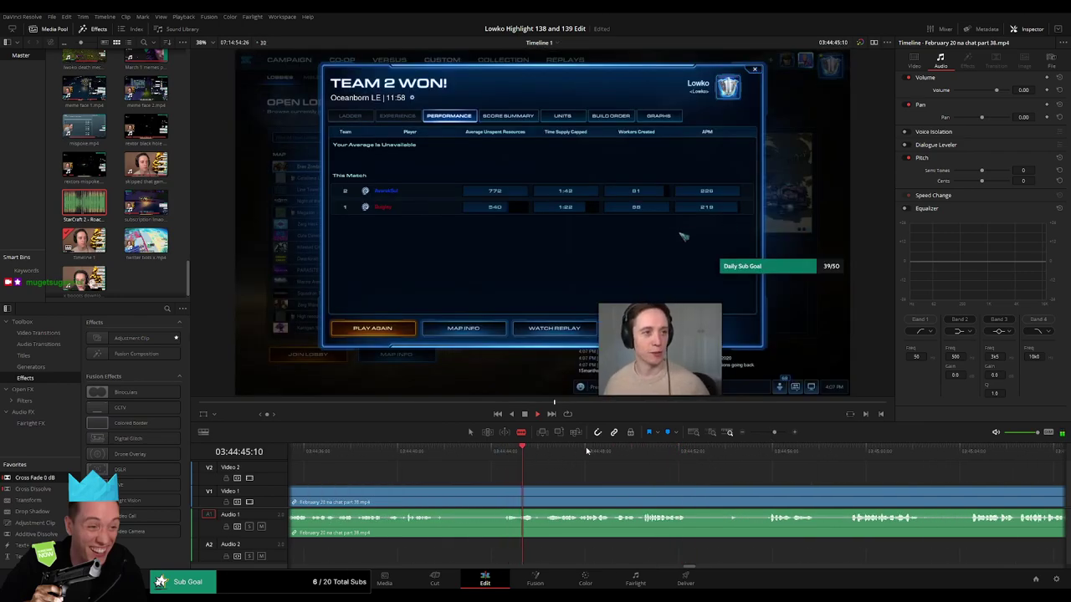
drag(642, 451, 760, 451)
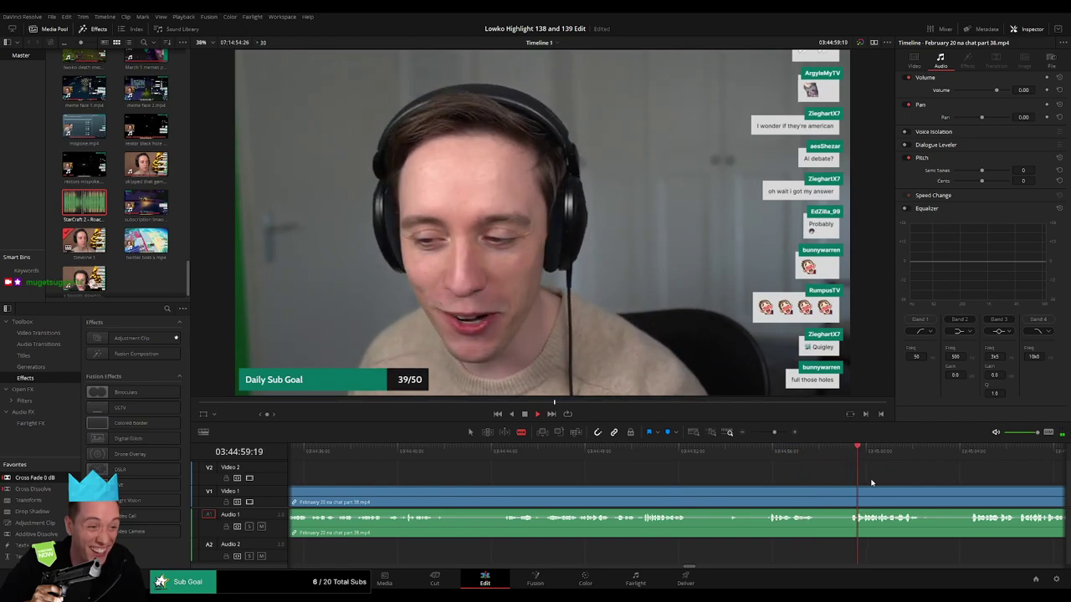
- Split the part 38 clip at 03:44:58:17, in the webcam shot, and delete the footage back to the 03:42:45 cut
scroll(866, 484, right, 2)
click(743, 451)
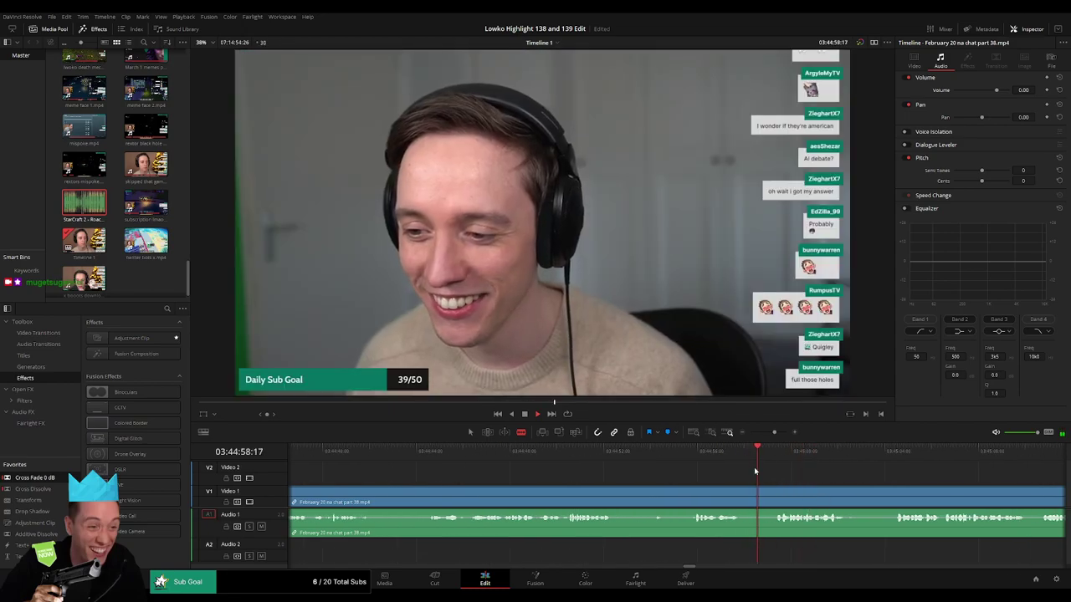
key(space)
click(757, 494)
key(a)
click(733, 495)
key(Delete)
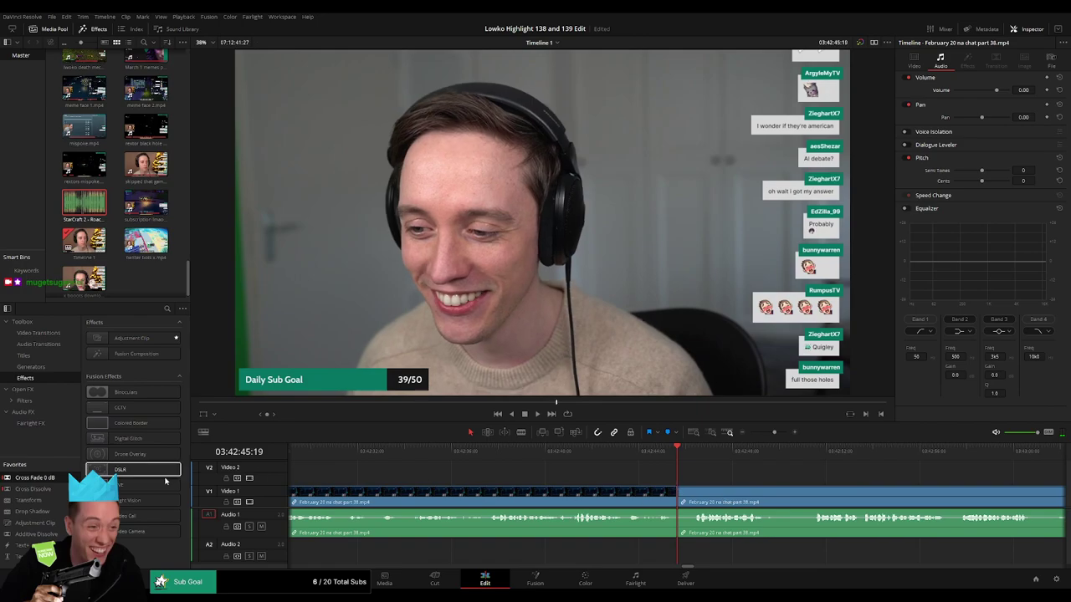
- Cross-fade the audio at the 03:42:45 cut, play across it, and cut the pause from about 03:42:49:14 to 03:42:51:13
click(651, 456)
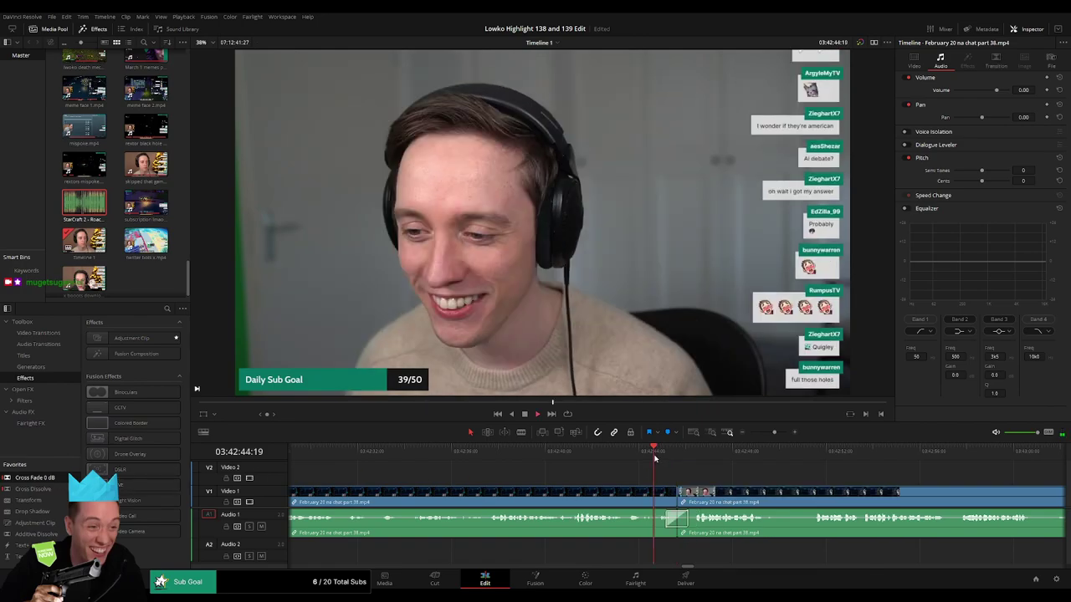
key(space)
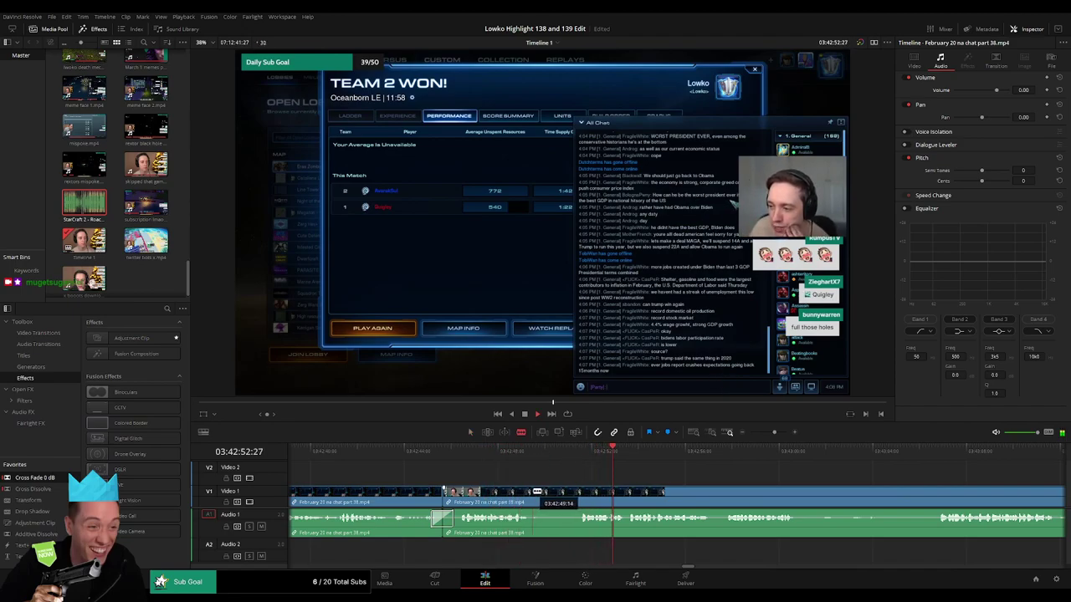
drag(537, 492, 577, 488)
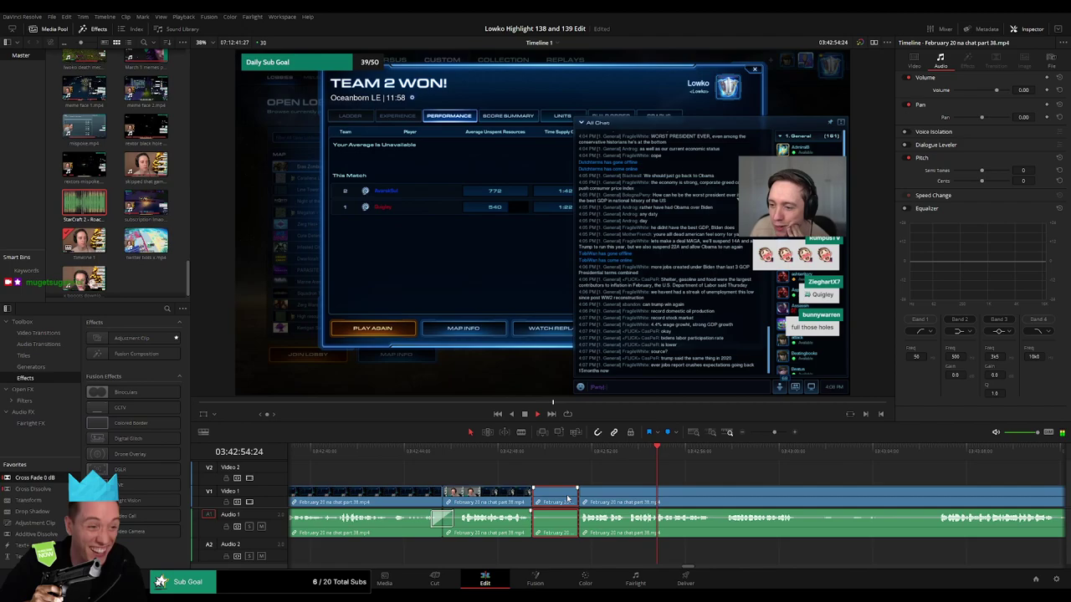
key(Delete)
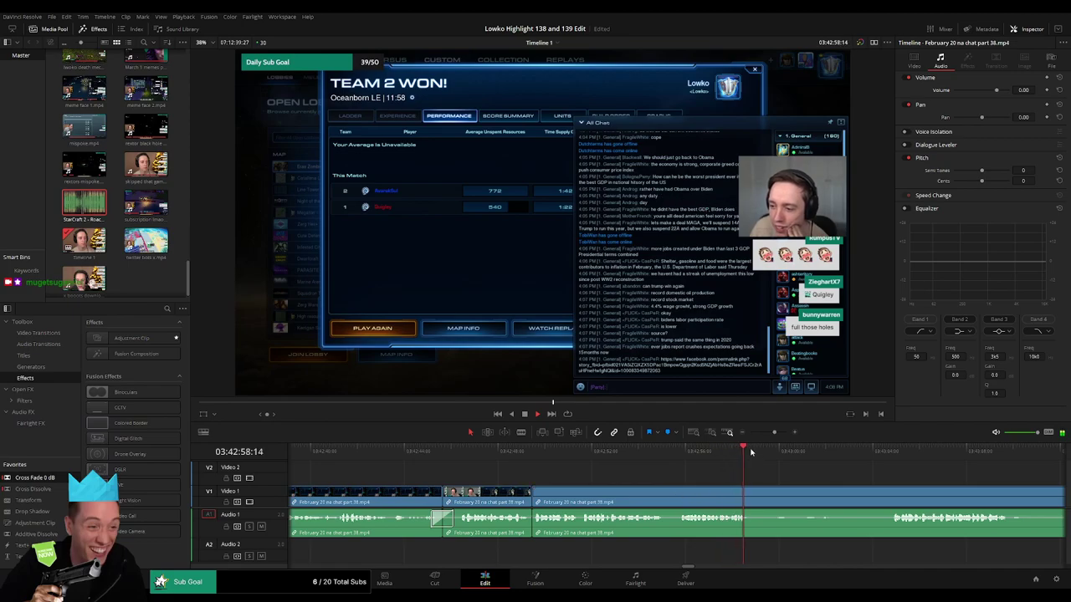
- Review the All Chat footage and cut the silence from about 03:42:59 to 03:43:05
click(780, 449)
click(868, 450)
drag(887, 466, 690, 470)
key(b)
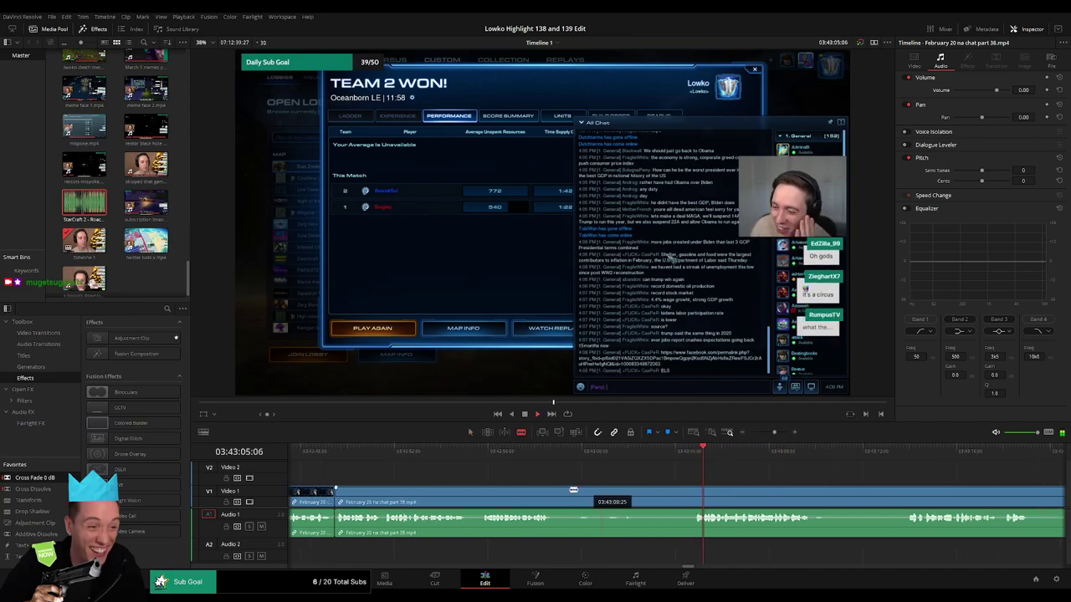
click(554, 494)
click(690, 493)
key(a)
click(671, 498)
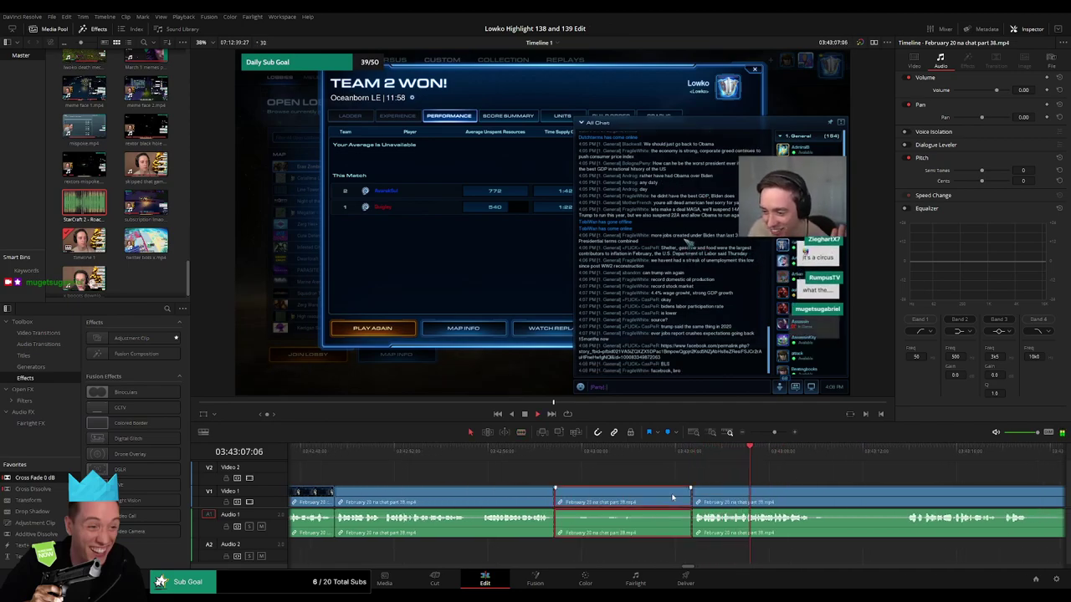
key(Delete)
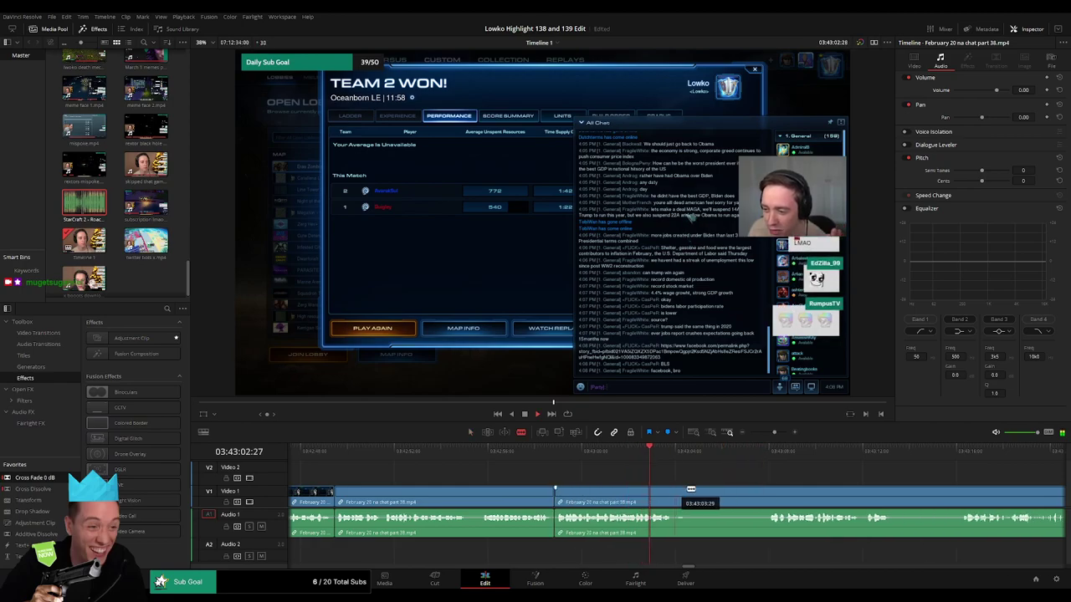
- Cut two more pauses in the All Chat footage, one starting at 03:43:03:29 and one from about 03:43:09 to 03:43:12
key(a)
key(ctrl+b)
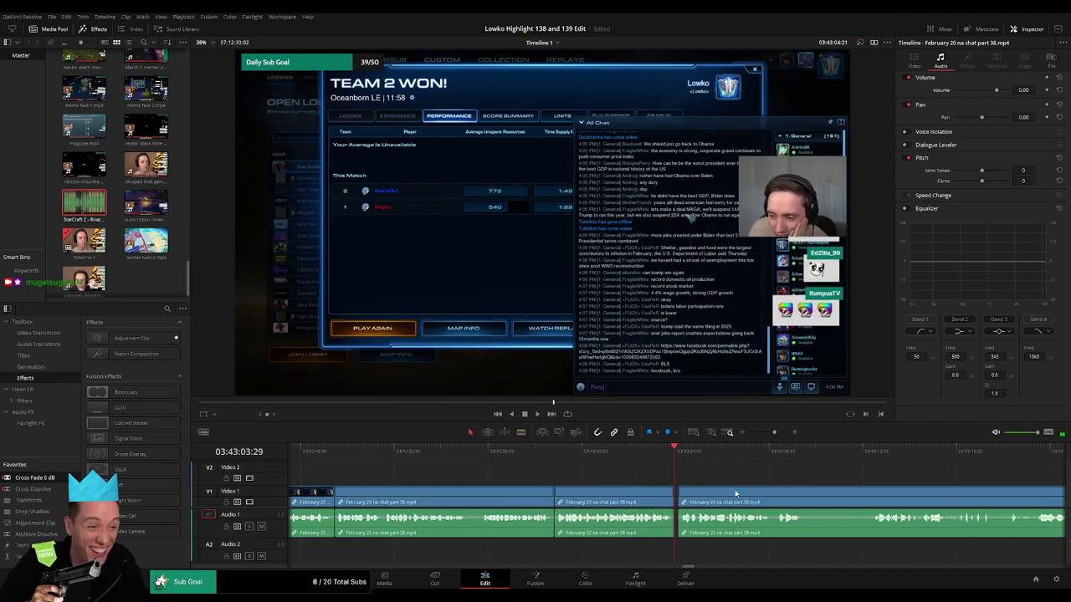
drag(801, 490, 585, 489)
click(585, 495)
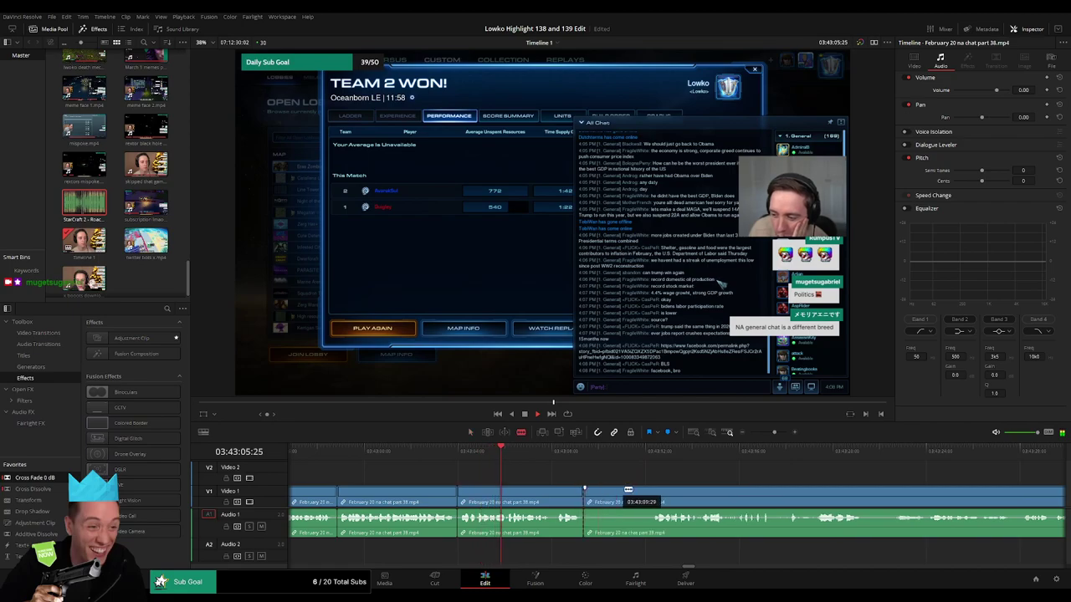
click(651, 494)
key(a)
click(636, 496)
key(Delete)
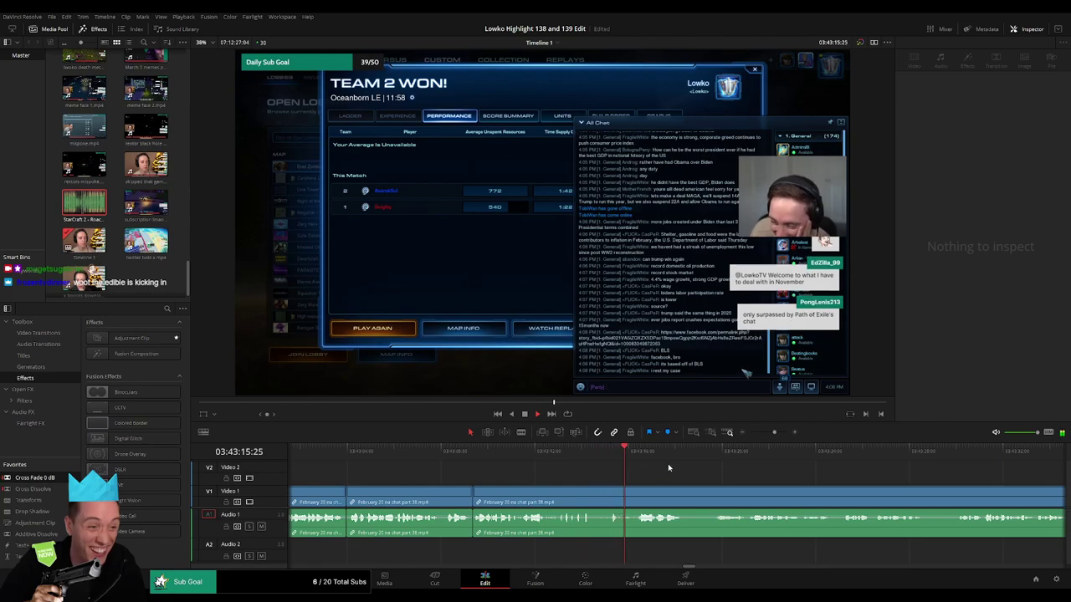
- Cut the quiet stretch before the webcam shot, from about 03:43:18:15 to 03:43:21
scroll(595, 478, right, 5)
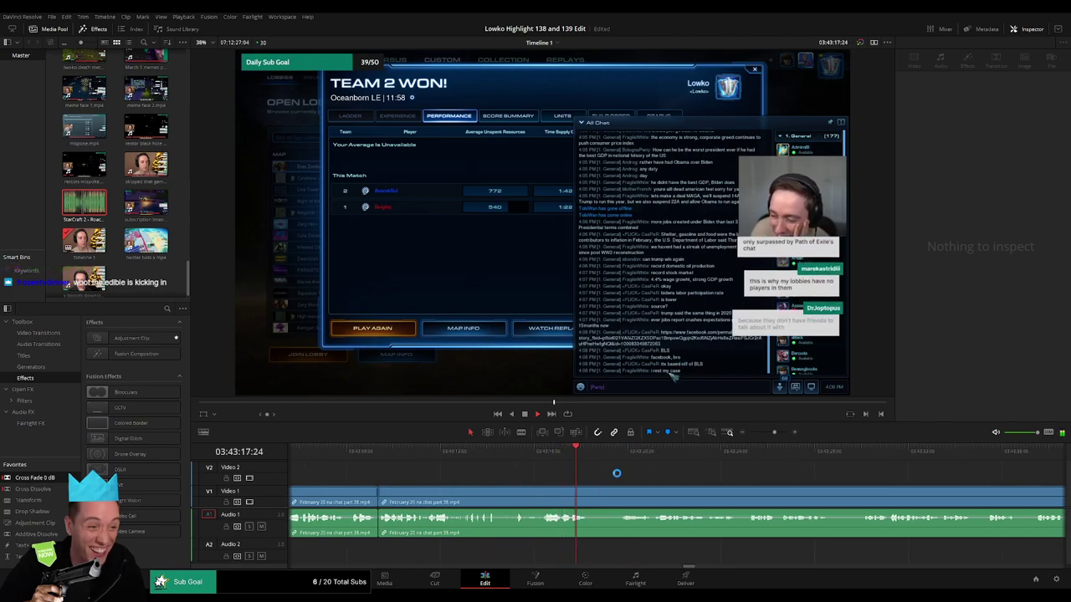
click(619, 451)
key(b)
click(592, 498)
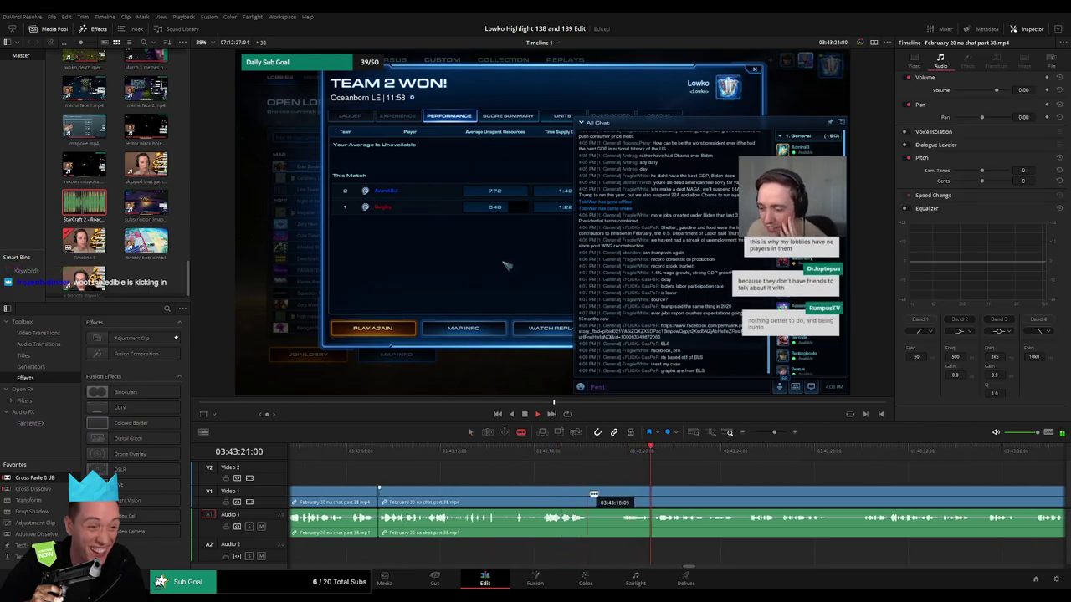
click(653, 499)
key(a)
click(644, 495)
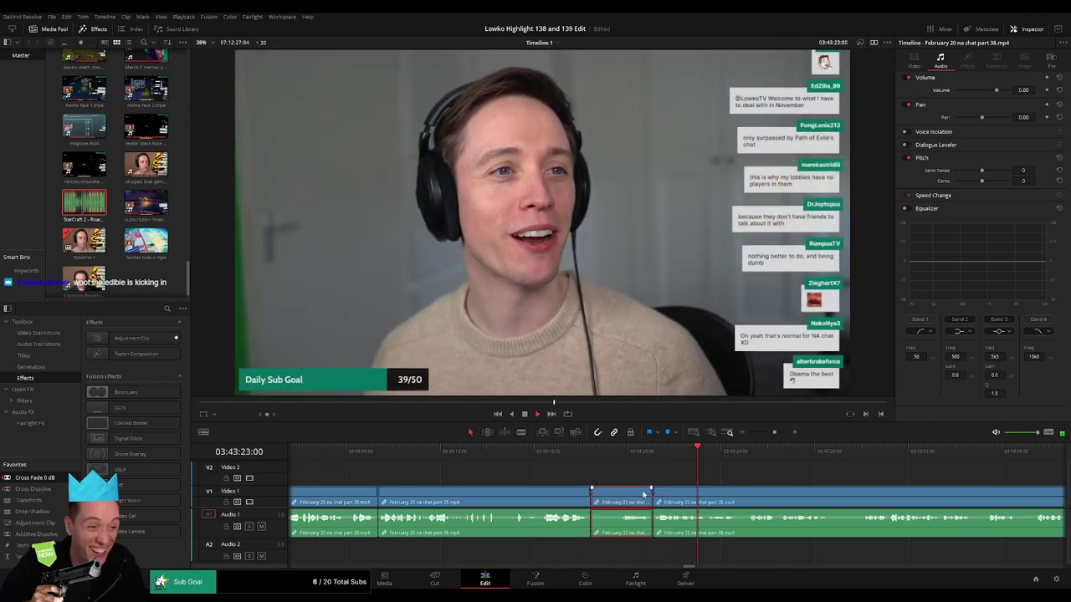
key(Delete)
- Cut the webcam footage from about 03:43:26 to 03:43:27:10 and close the gap left behind
scroll(558, 473, right, 3)
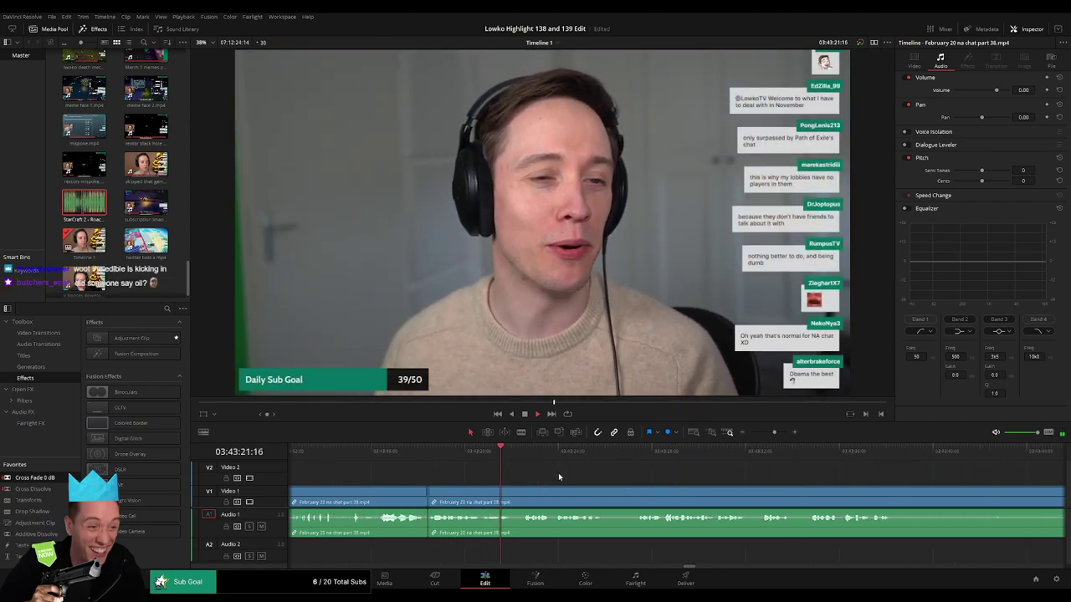
key(b)
click(604, 494)
click(636, 495)
key(a)
click(624, 497)
key(Delete)
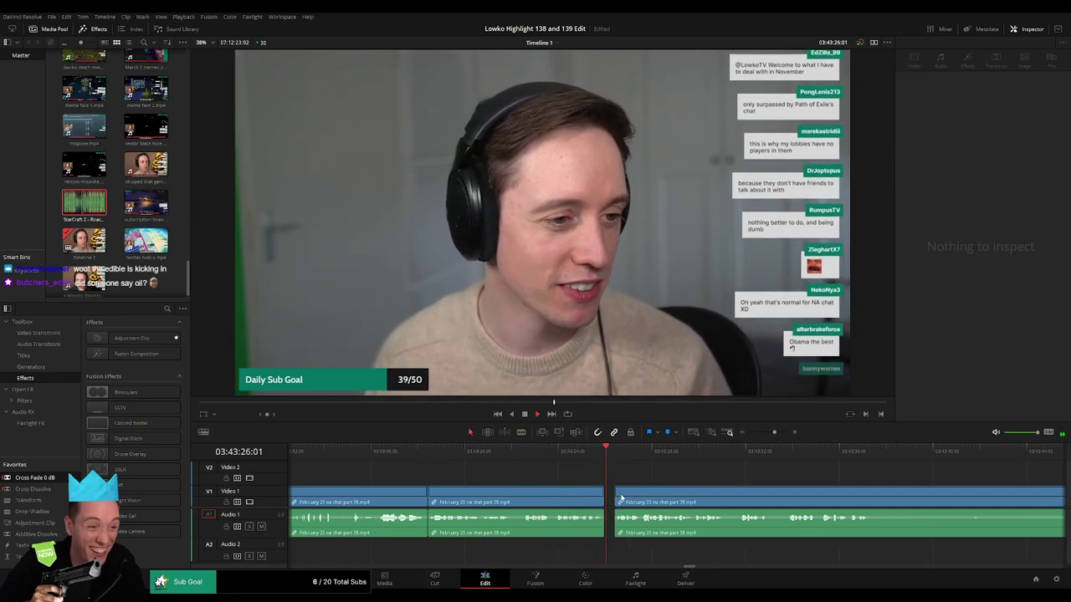
click(609, 499)
key(Delete)
- Play on through the webcam talk and cut the short pause from about 03:43:32:16 to 03:43:33:08
click(597, 452)
scroll(574, 469, right, 5)
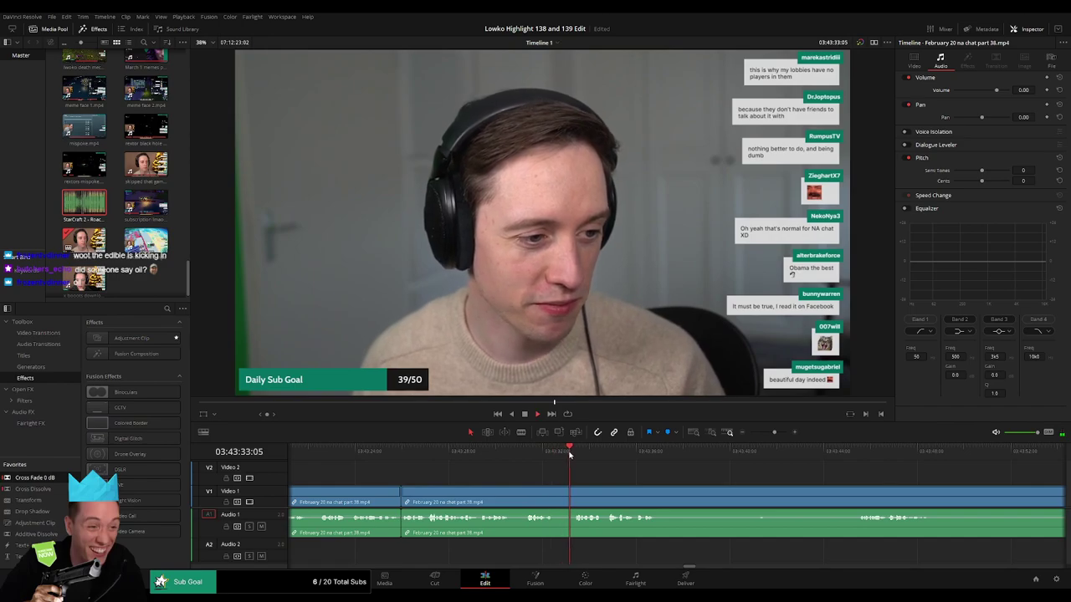
click(557, 492)
click(575, 492)
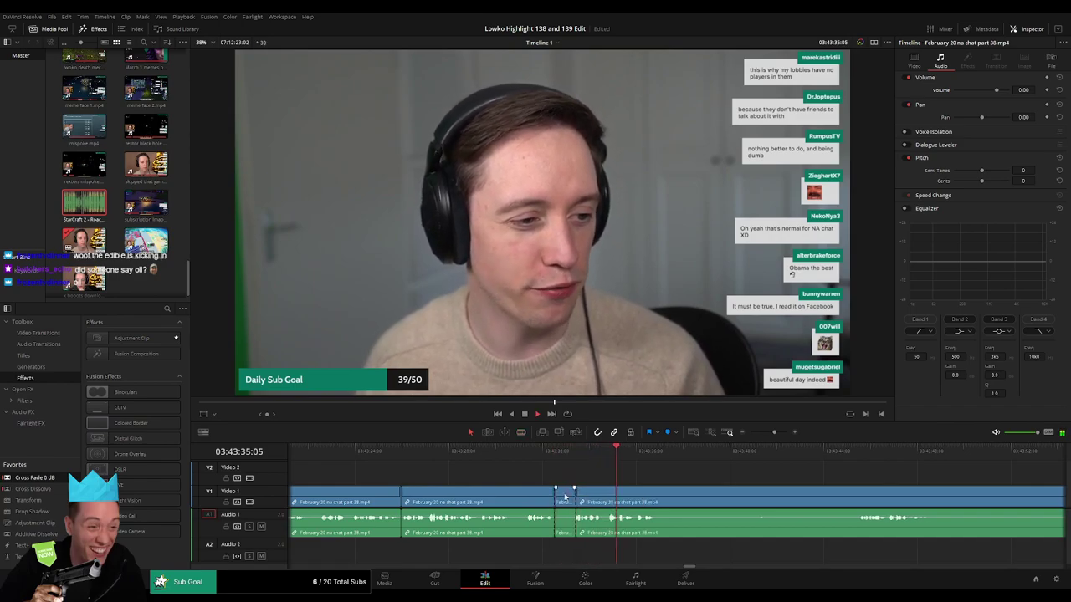
key(ctrl+z)
click(573, 495)
click(567, 499)
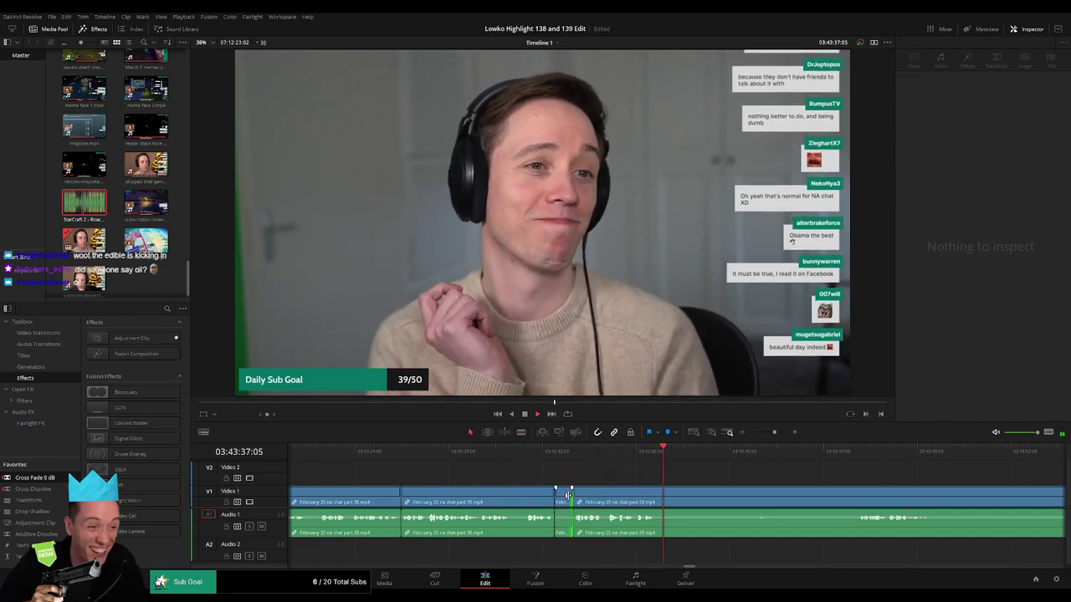
key(Delete)
key(b)
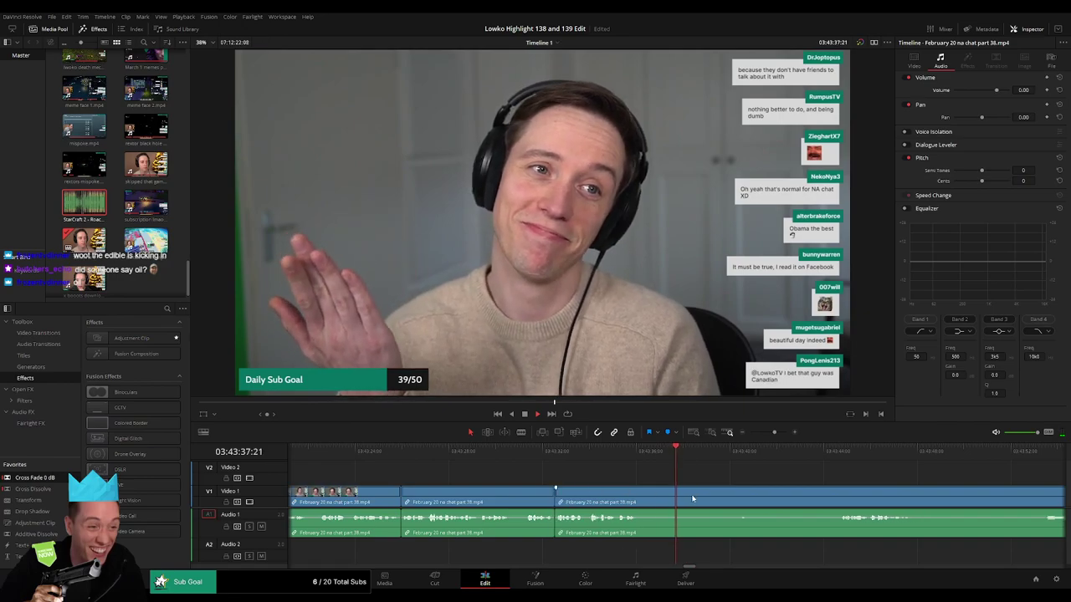
click(686, 493)
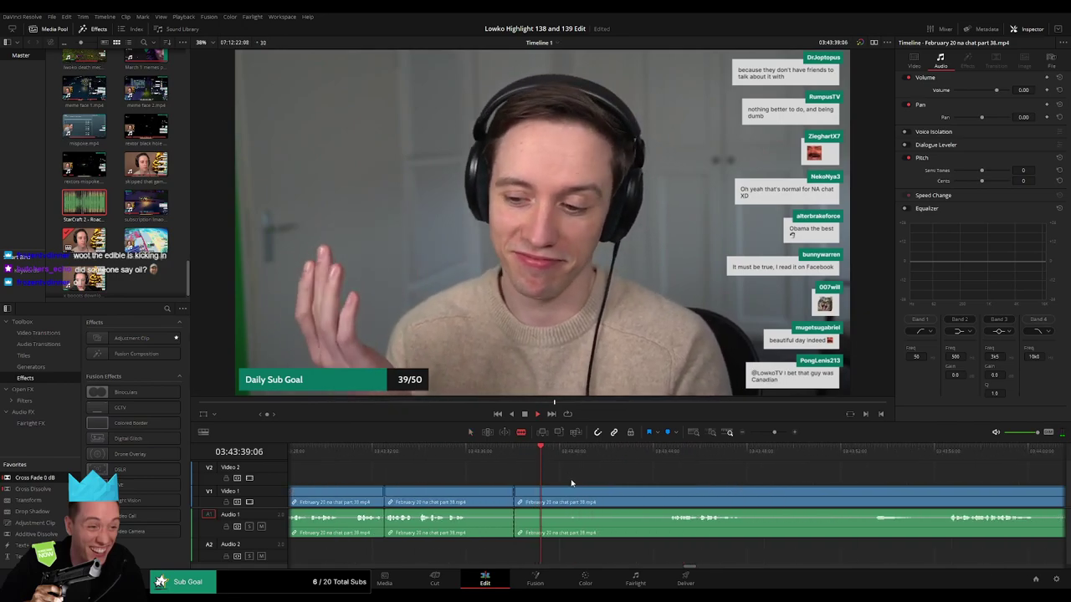
key(space)
key(ctrl+z)
click(553, 491)
- Cut the quiet stretch of webcam footage from 03:43:38:28 to about 03:43:44:21 and close the gap
click(535, 452)
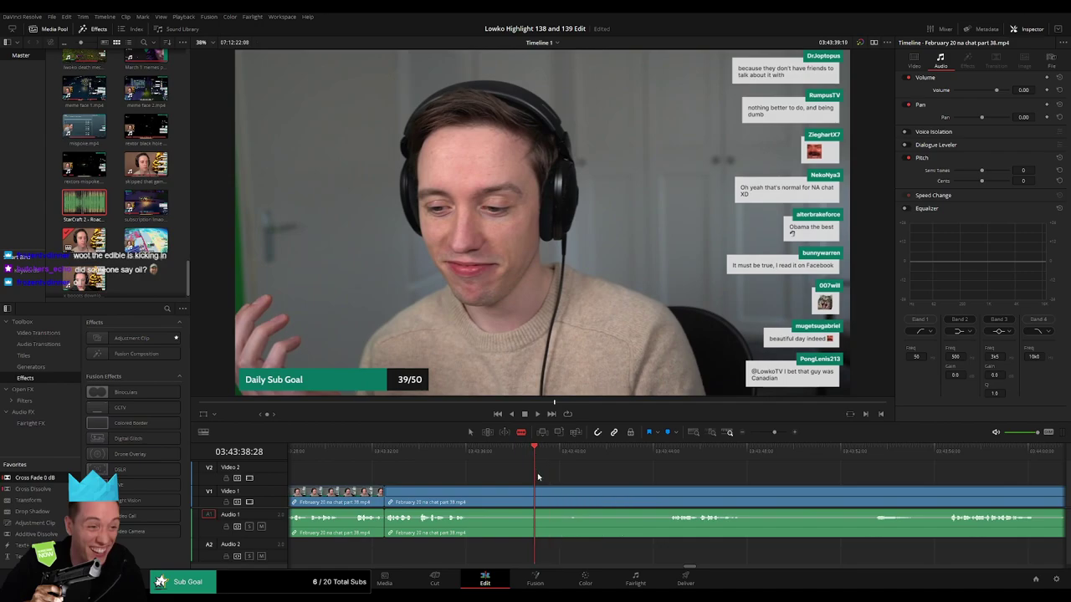
click(536, 493)
key(space)
drag(660, 451, 672, 453)
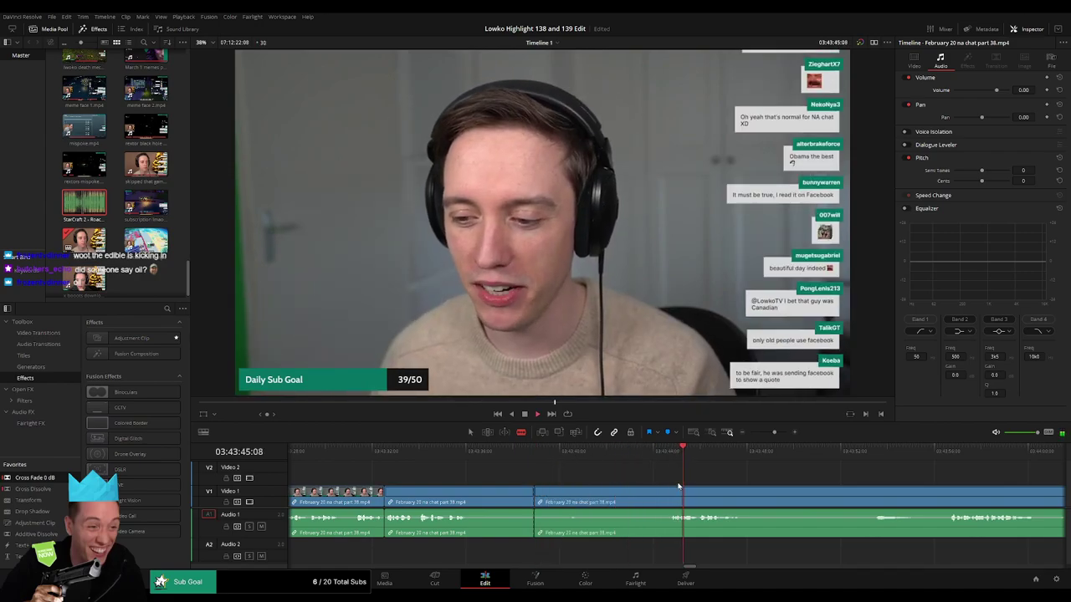
click(674, 493)
key(a)
click(632, 499)
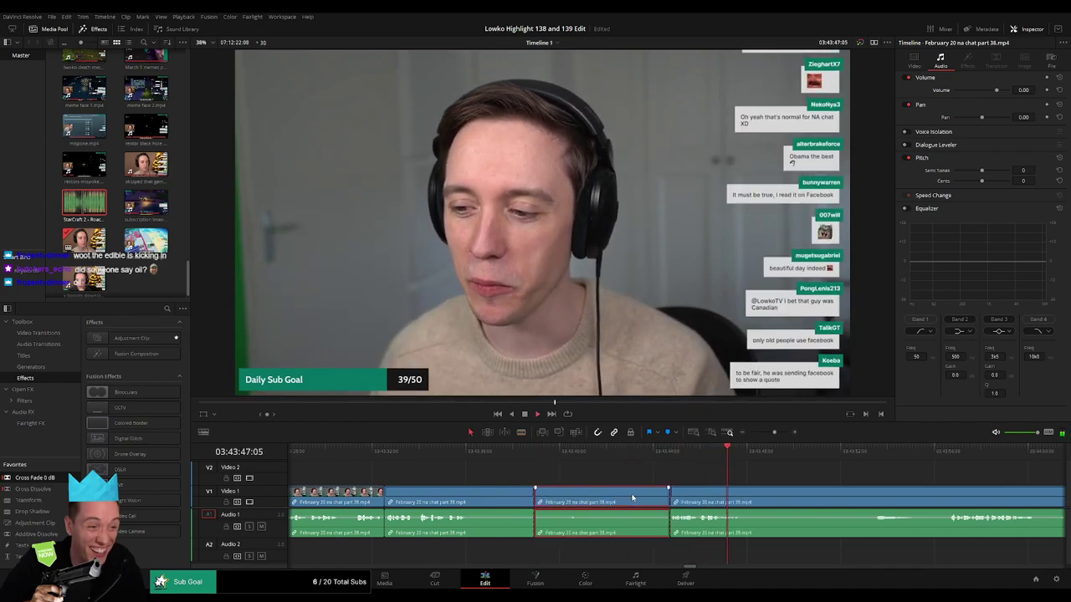
key(Delete)
- Cut the next dull section of the webcam footage, from about 03:43:42 to 03:43:51
drag(648, 453, 801, 454)
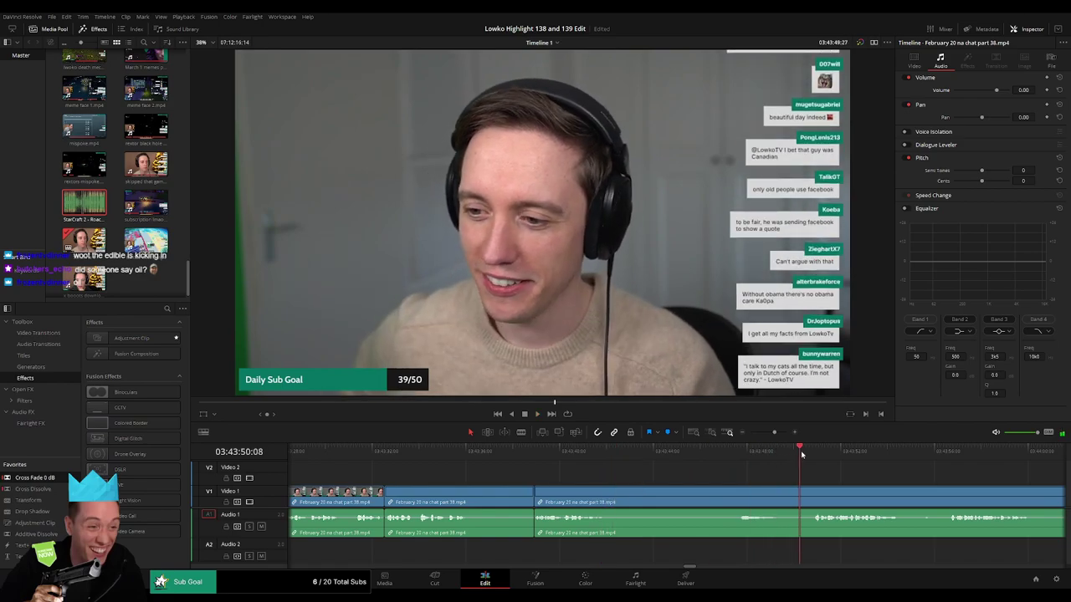
click(607, 495)
click(811, 495)
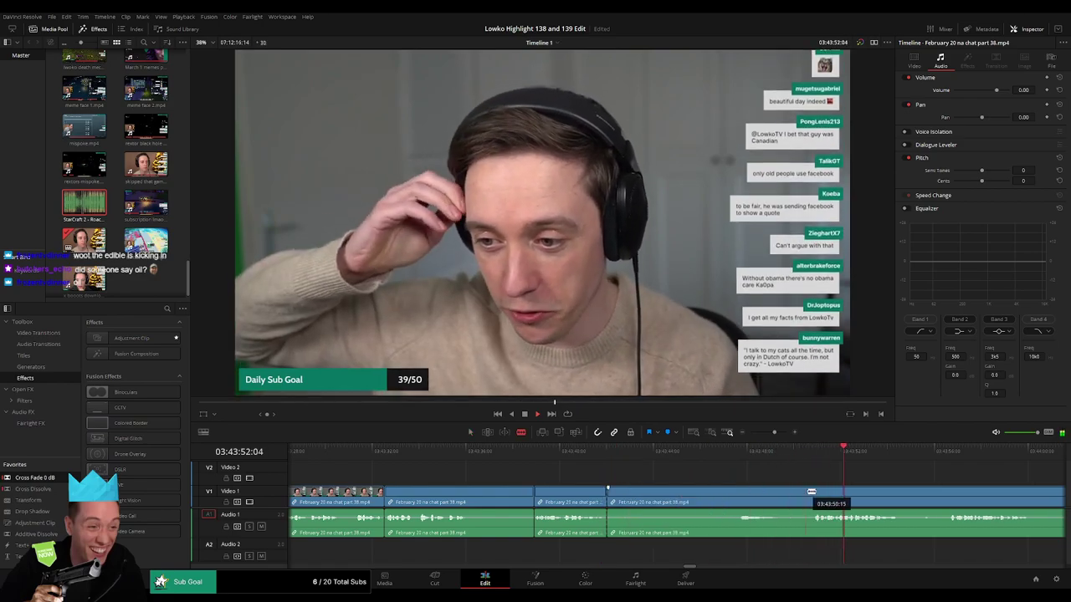
key(a)
click(763, 497)
key(Delete)
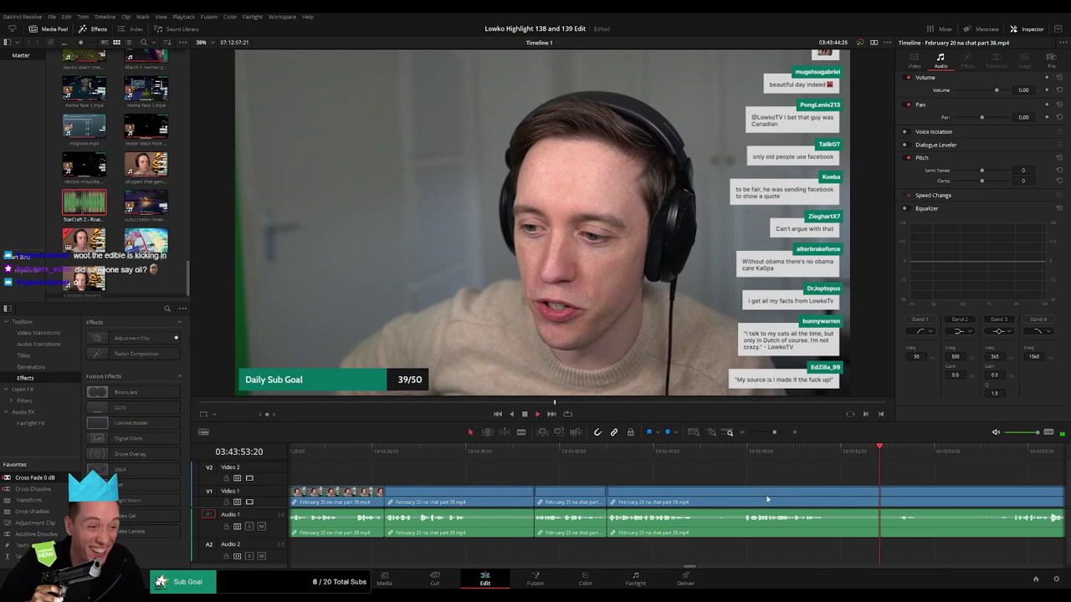
- Cut two pauses in the webcam talk, from about 03:43:46 to 03:43:47:22 and from about 03:43:49:21 to 03:43:52:16
click(476, 459)
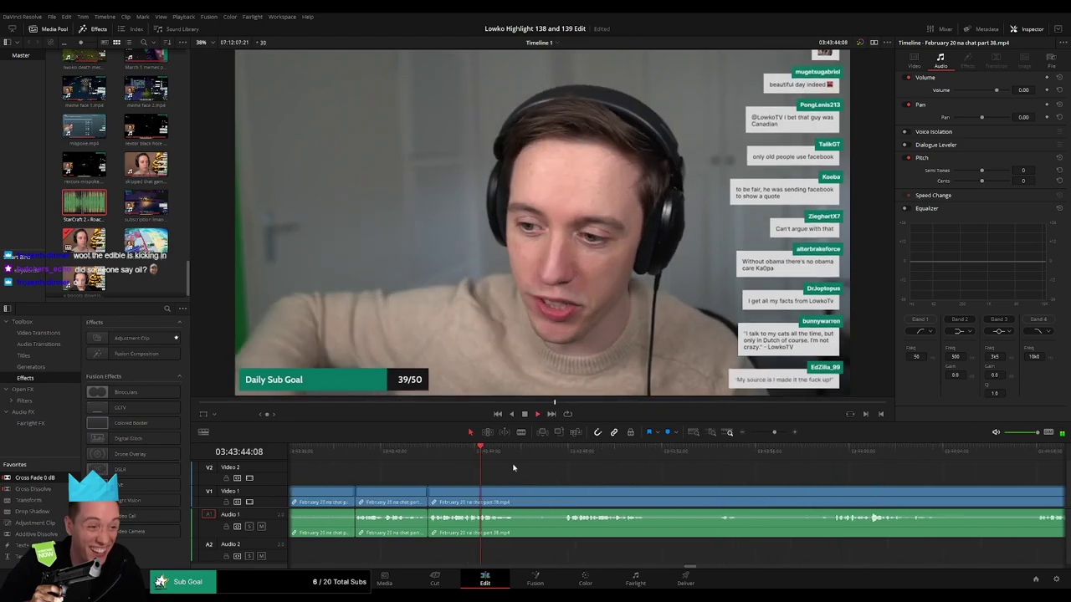
key(b)
click(519, 495)
click(565, 491)
key(a)
click(549, 498)
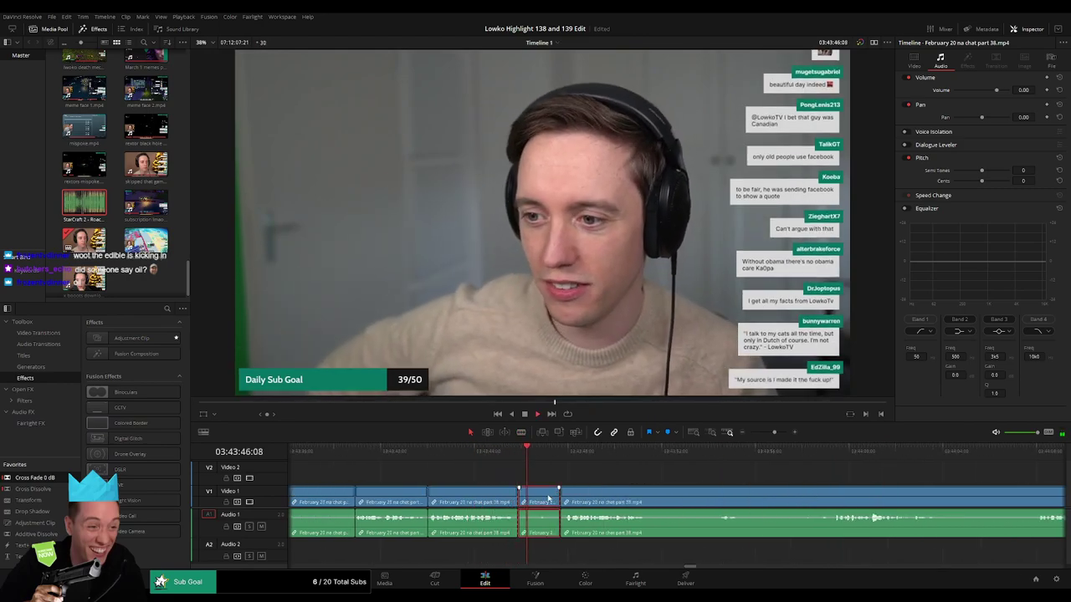
key(Delete)
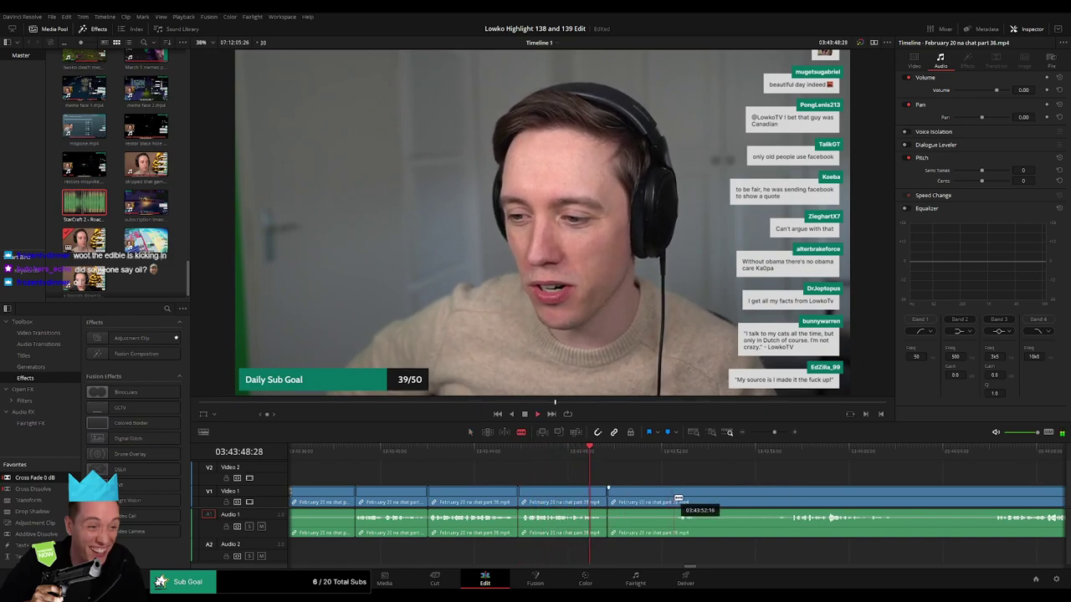
key(Delete)
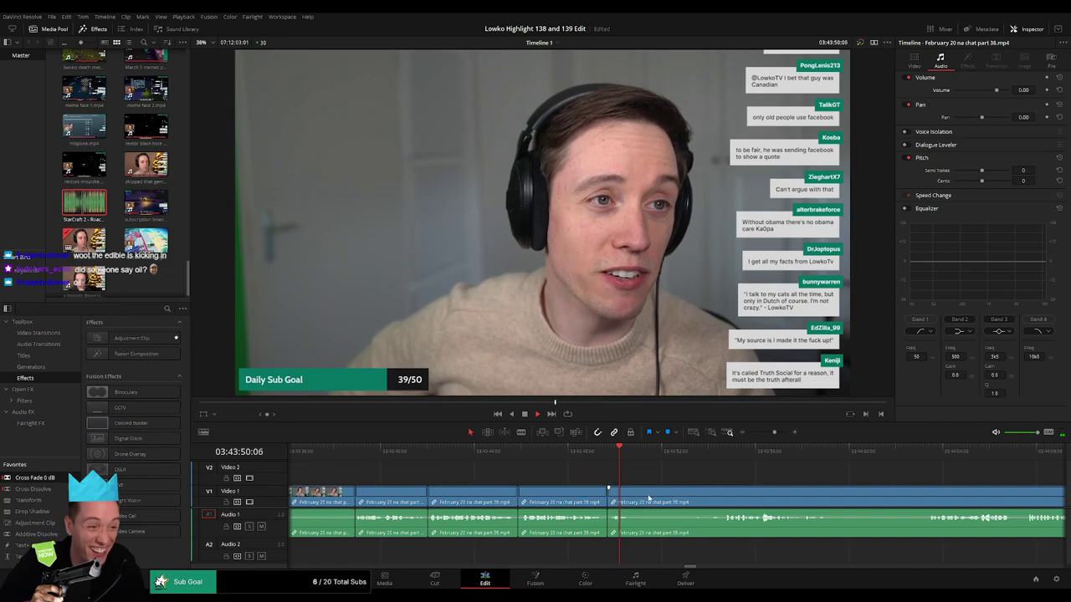
- Cut the longer section from about 03:43:50:26 to 03:44:03:11 and close the gap
click(723, 456)
drag(651, 494, 720, 488)
scroll(676, 462, right, 3)
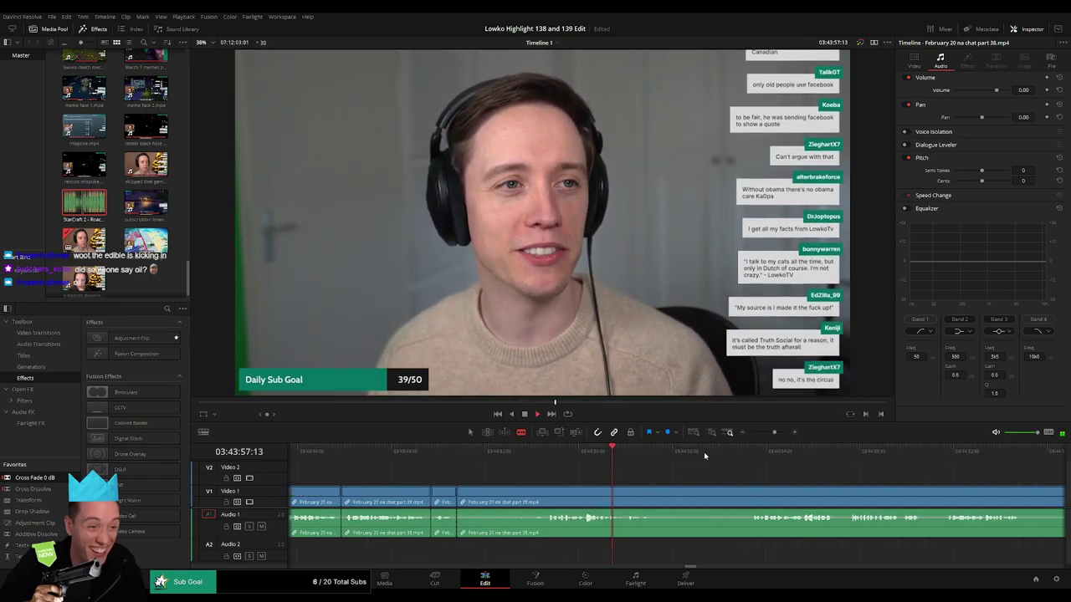
click(741, 453)
key(ctrl+b)
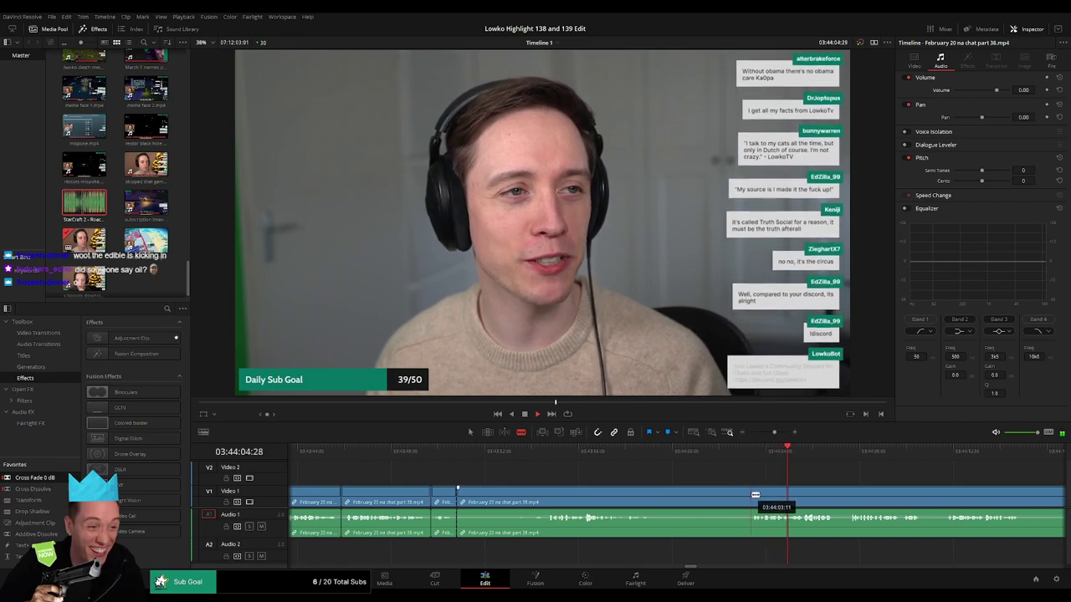
key(Delete)
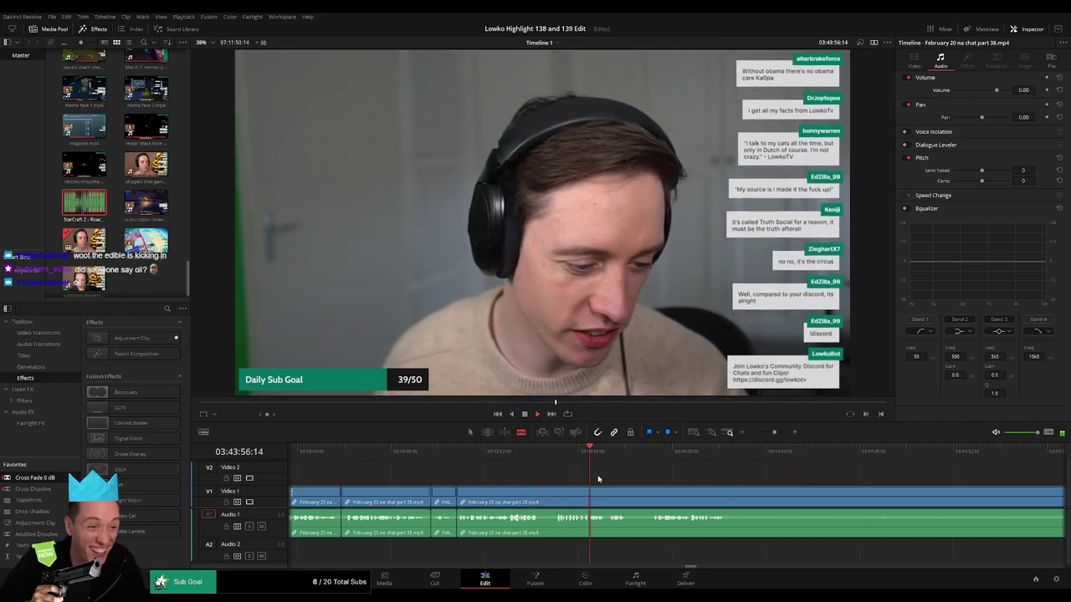
- Cut two short pauses, one starting at about 03:43:54:12 and one from about 03:43:57:20 to 03:43:58:19
click(540, 492)
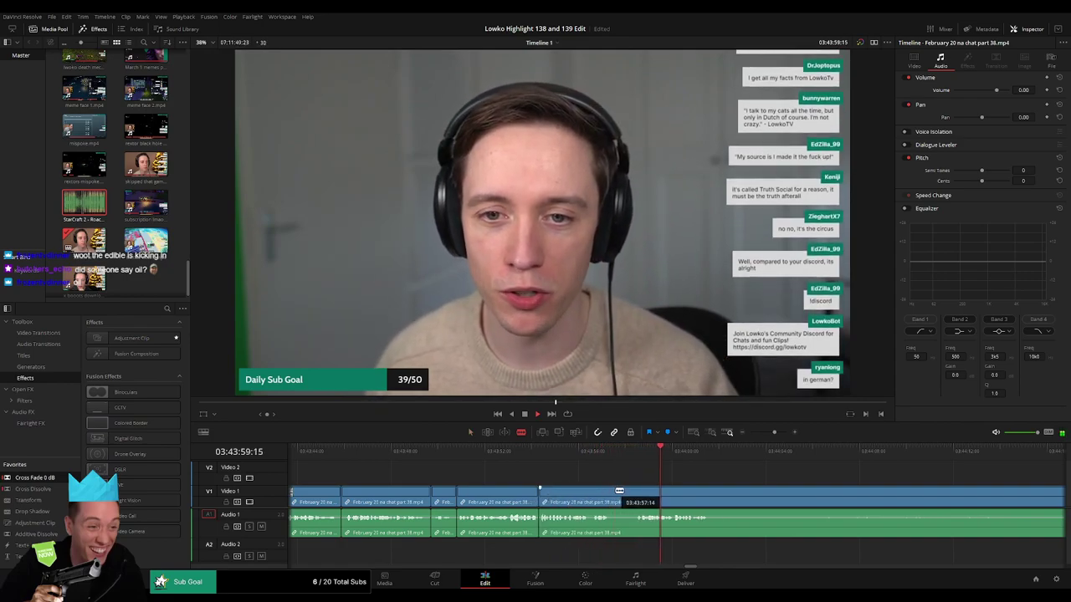
click(616, 492)
click(638, 492)
key(a)
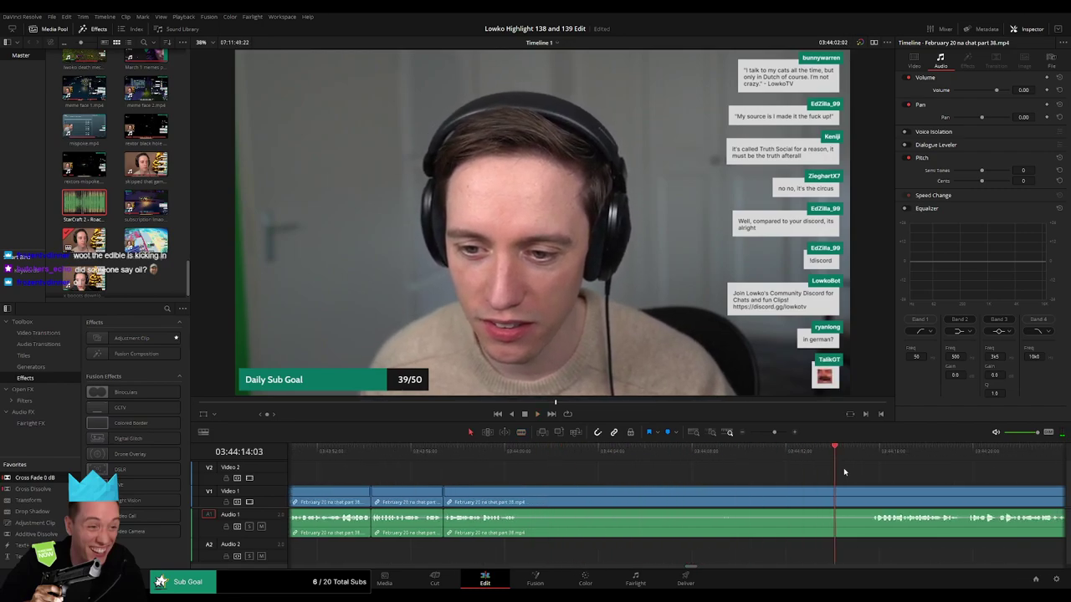
- Cut the long silent stretch from about 03:44:00:20 to 03:44:15:19
click(870, 474)
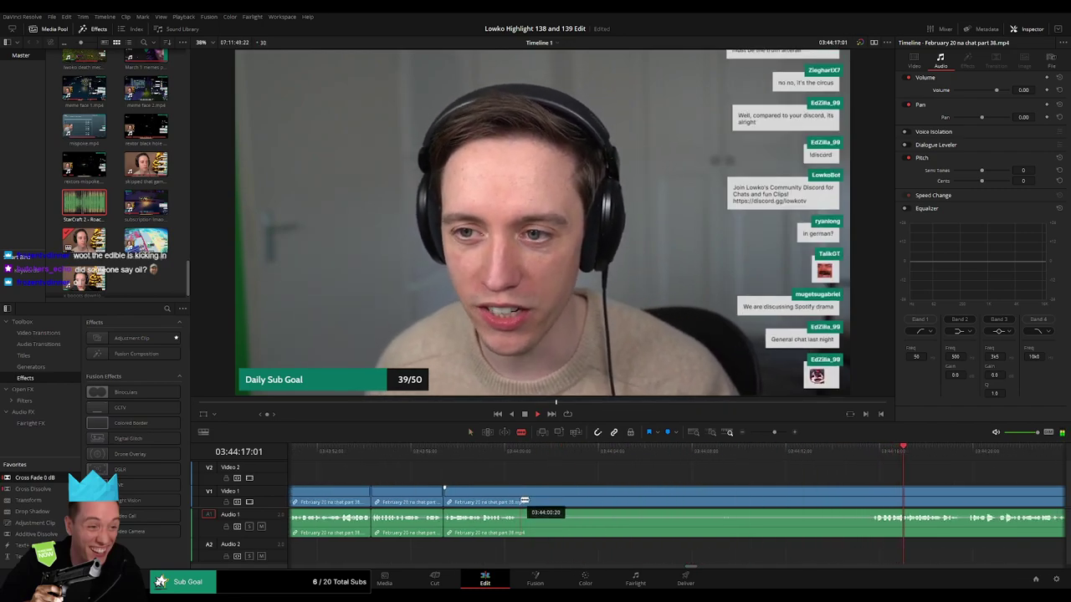
click(525, 500)
click(874, 493)
key(a)
click(809, 495)
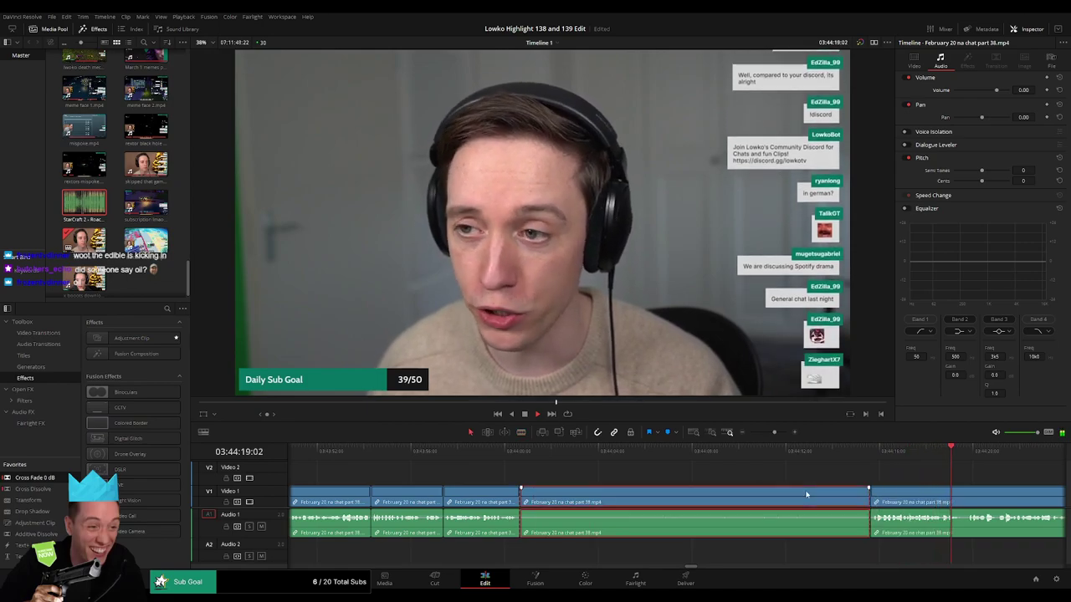
key(Delete)
- Cut the short silence in the webcam talk from about 03:44:12:10 to 03:44:14:13
drag(772, 494, 591, 488)
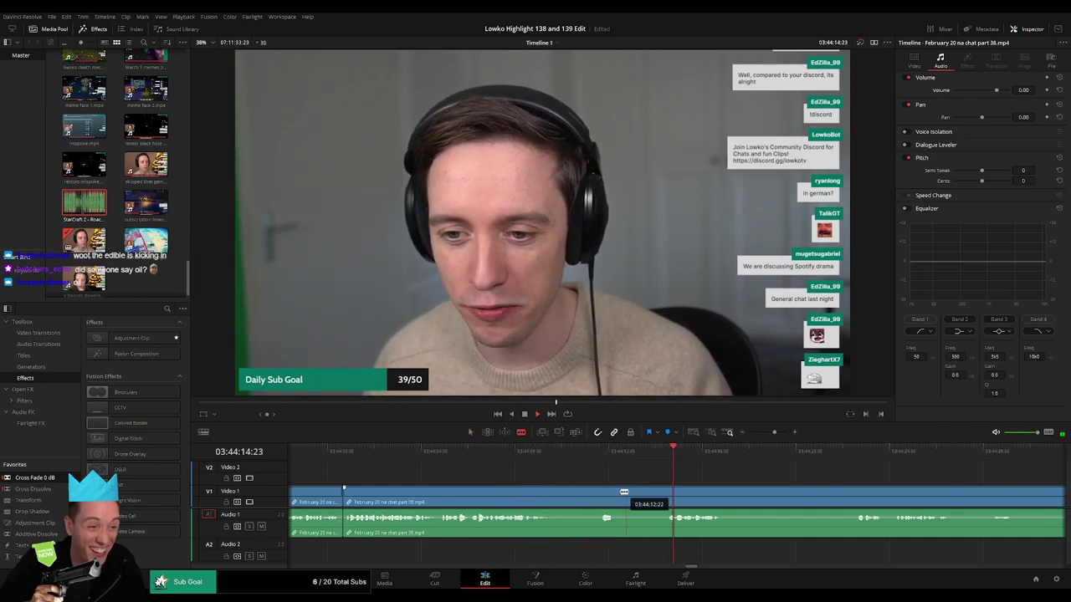
click(666, 489)
key(a)
click(645, 496)
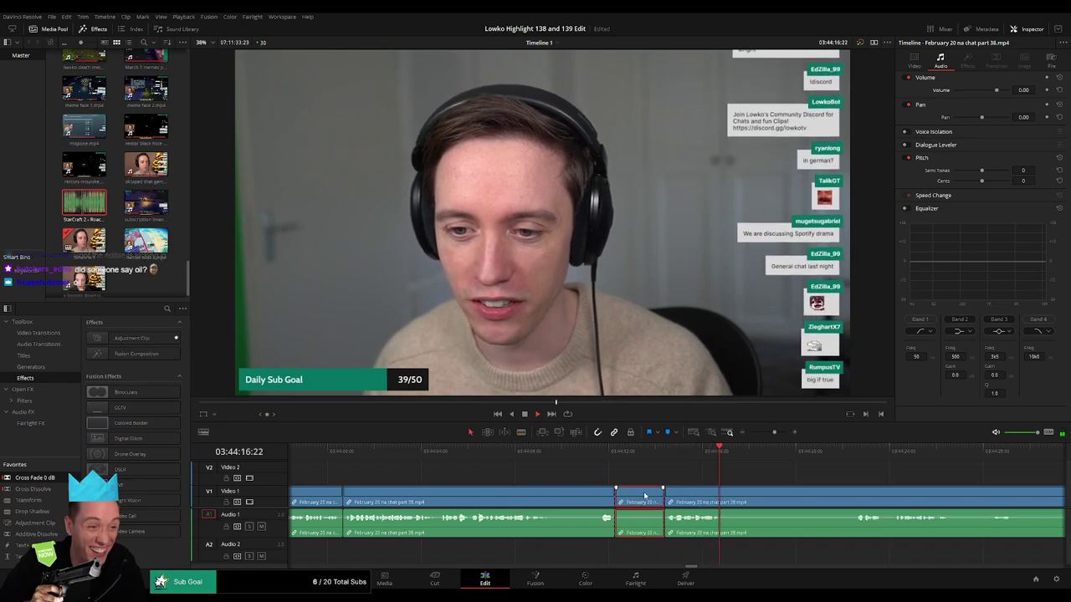
key(Delete)
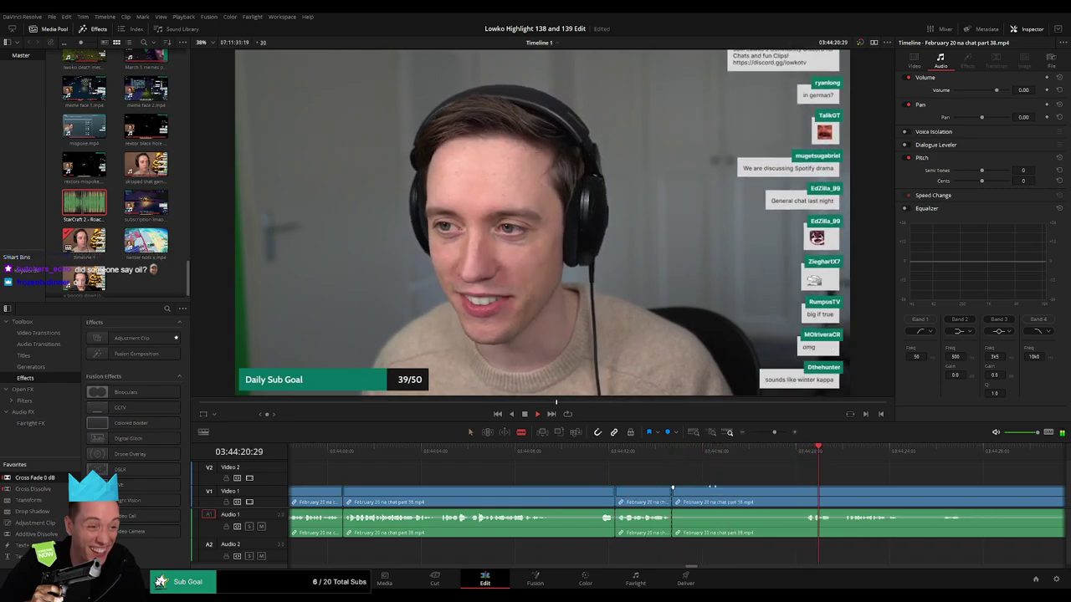
- Cut the quiet section from about 03:44:14:25 to 03:44:20:17
click(808, 489)
key(a)
click(774, 494)
key(Delete)
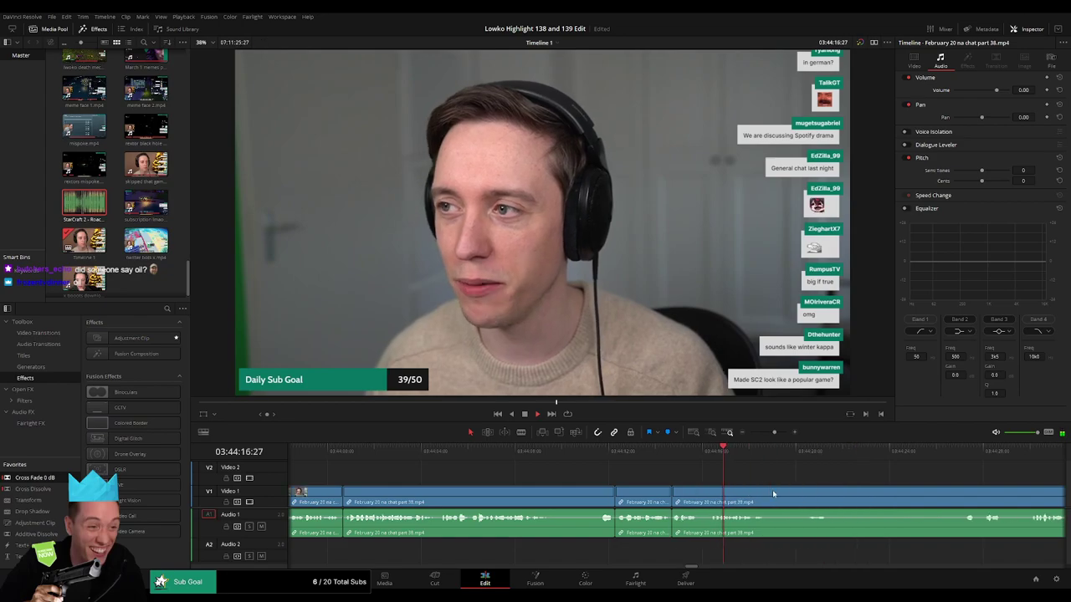
- Cut the dull section from about 03:44:21:14 to 03:44:27:28
scroll(638, 475, right, 8)
drag(492, 451, 523, 451)
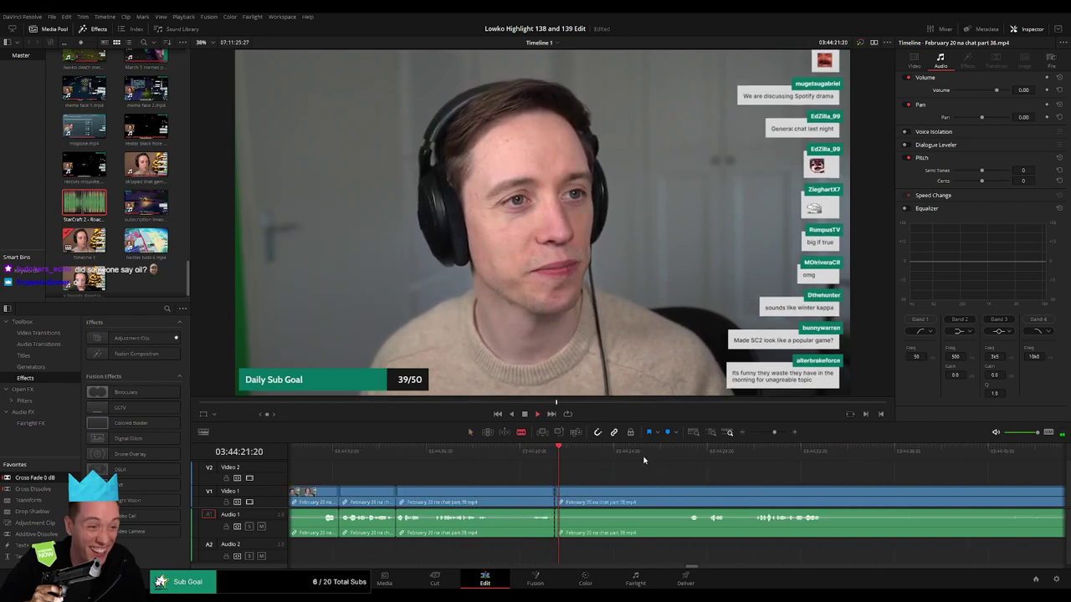
click(686, 452)
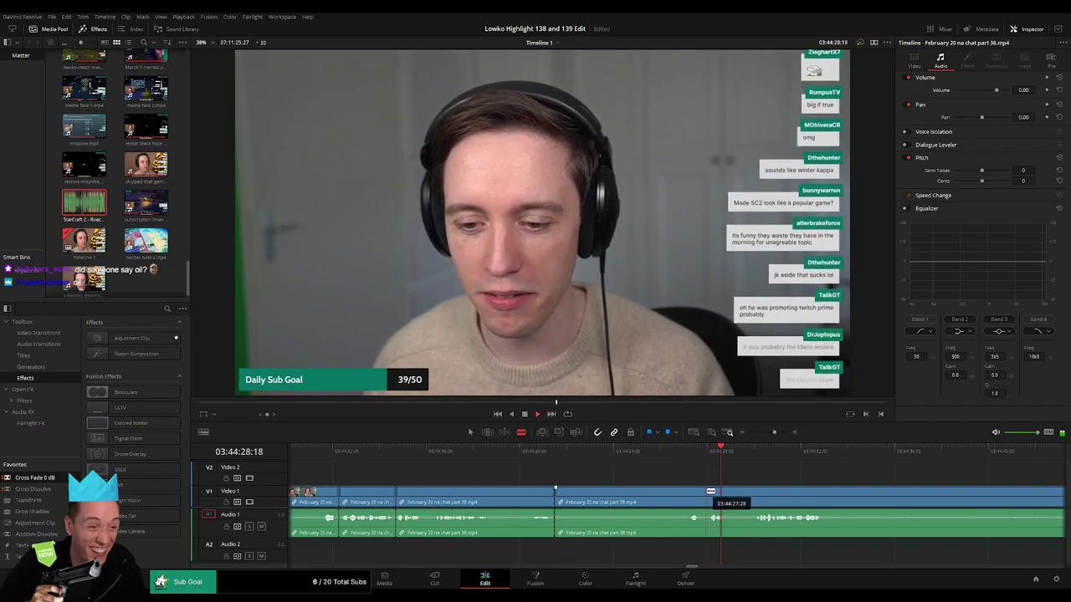
click(709, 492)
key(a)
click(691, 498)
key(Delete)
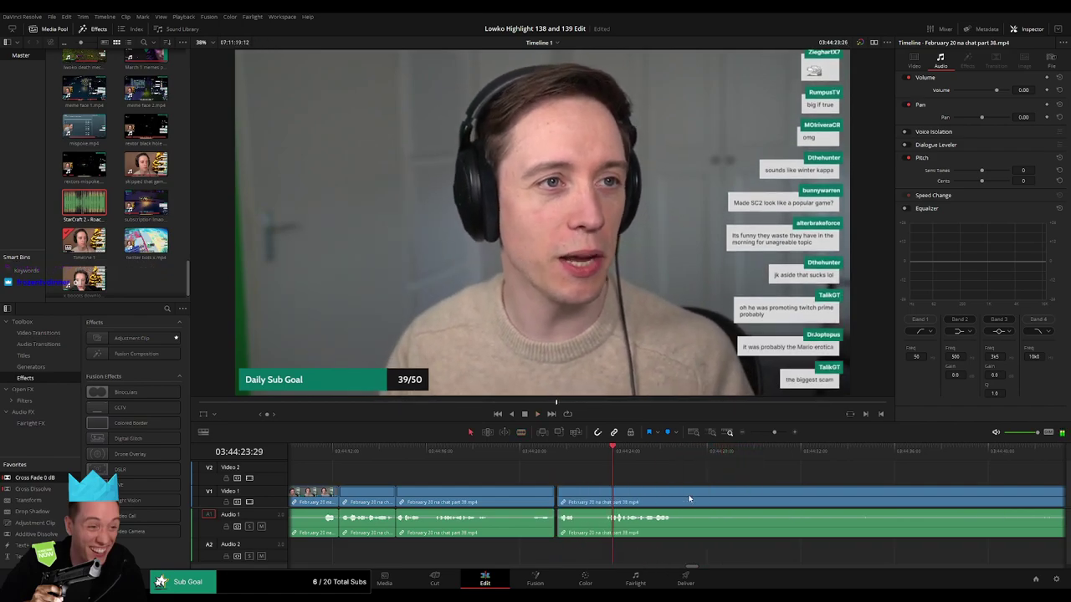
- Cut the short pause from about 03:44:22:07 to 03:44:23:14 and play on
key(b)
click(573, 494)
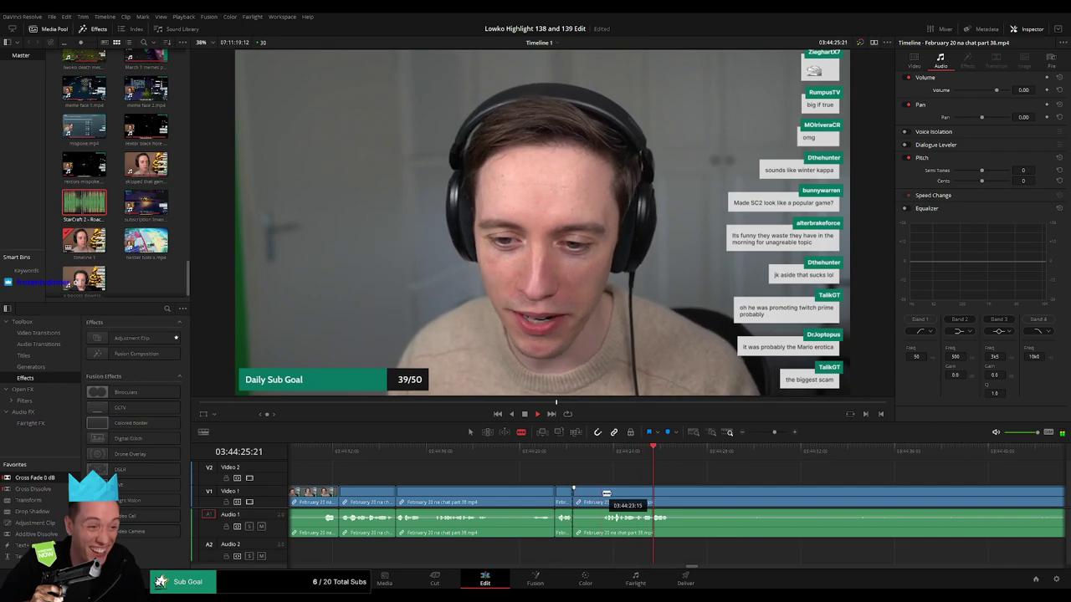
click(601, 494)
key(a)
click(588, 501)
key(Delete)
key(space)
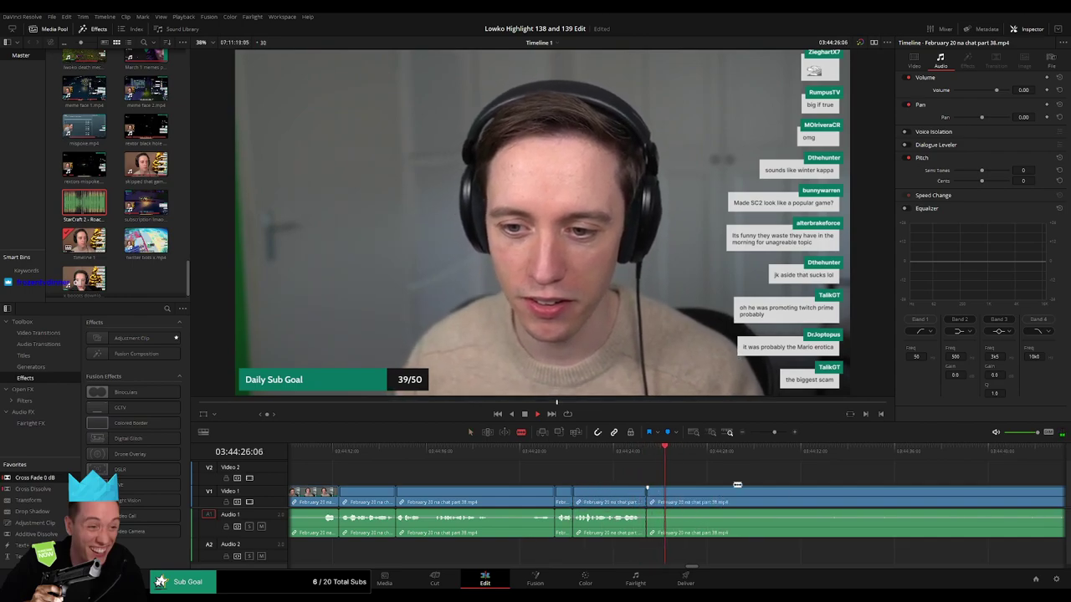
- Cut the long quiet stretch from about 03:44:25:13 to 03:44:43:10 and the short pause from about 03:44:29:08 to 03:44:30:19
scroll(737, 485, right, 3)
click(820, 448)
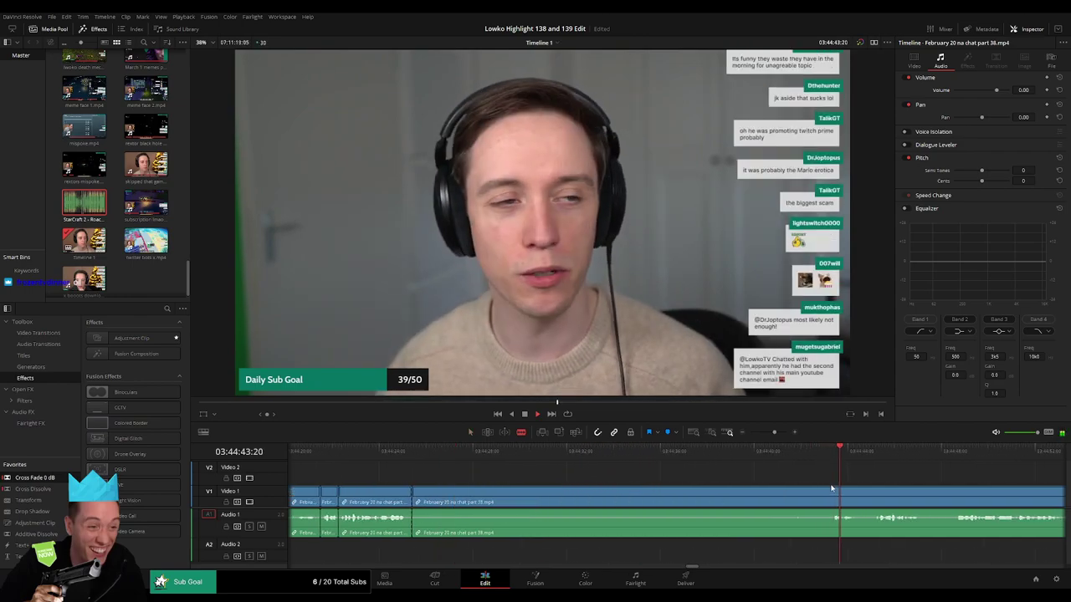
click(833, 490)
key(a)
click(813, 493)
key(Delete)
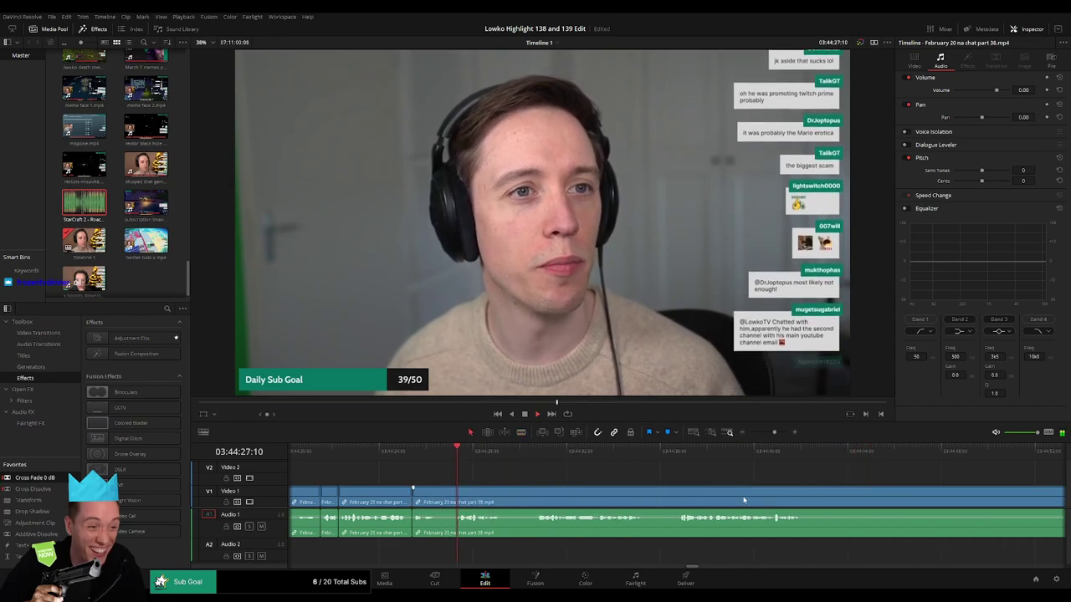
key(b)
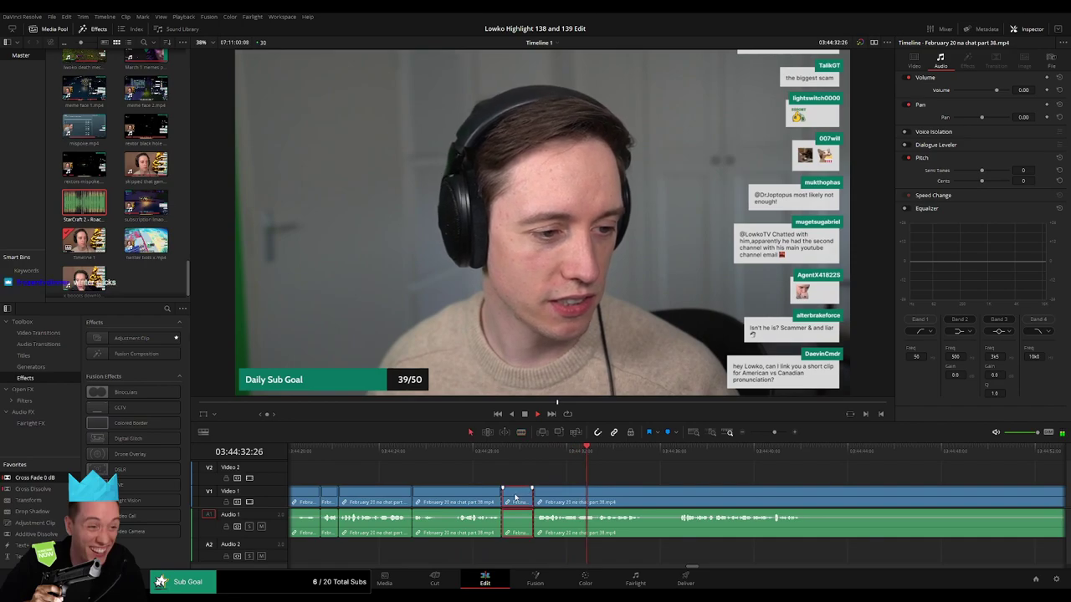
key(Delete)
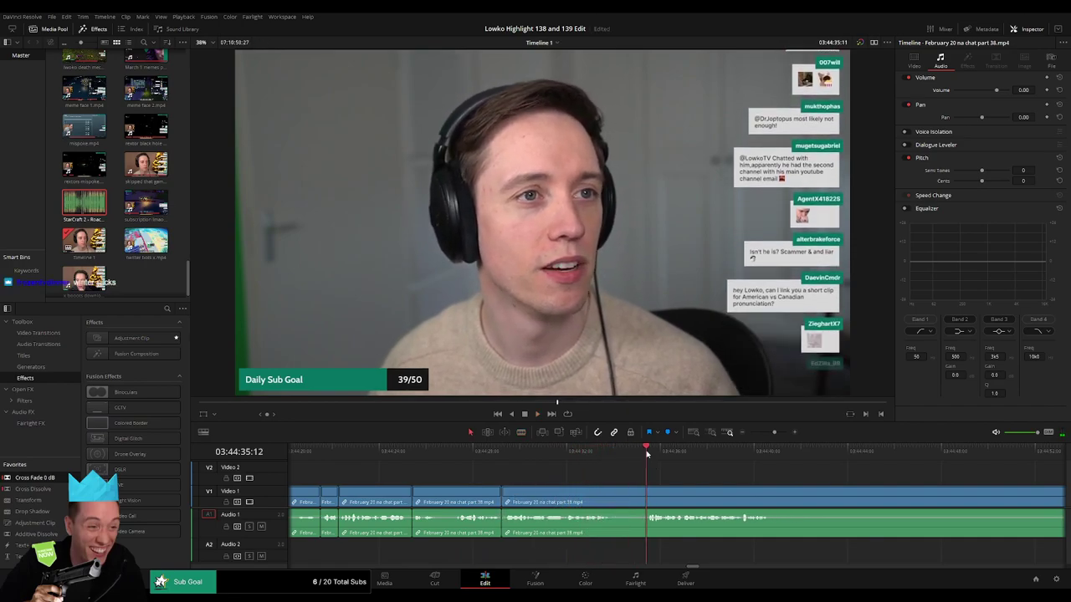
- Split the clip at about 03:44:34:03 and skim ahead through the Canadian accent video reaction to about 03:47:40
key(b)
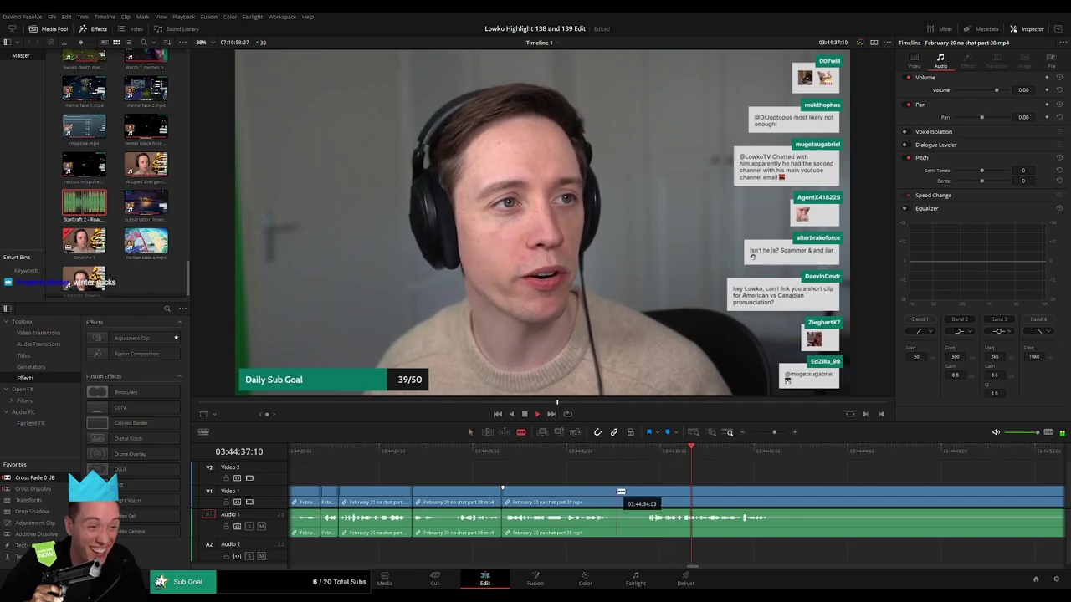
click(888, 452)
click(936, 452)
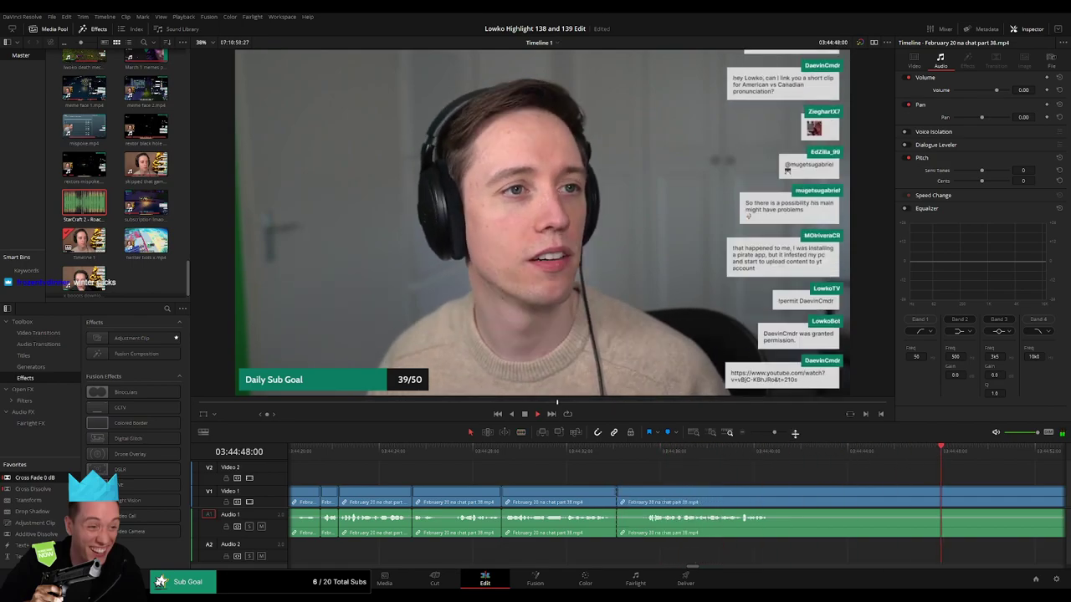
drag(773, 432, 763, 434)
click(712, 452)
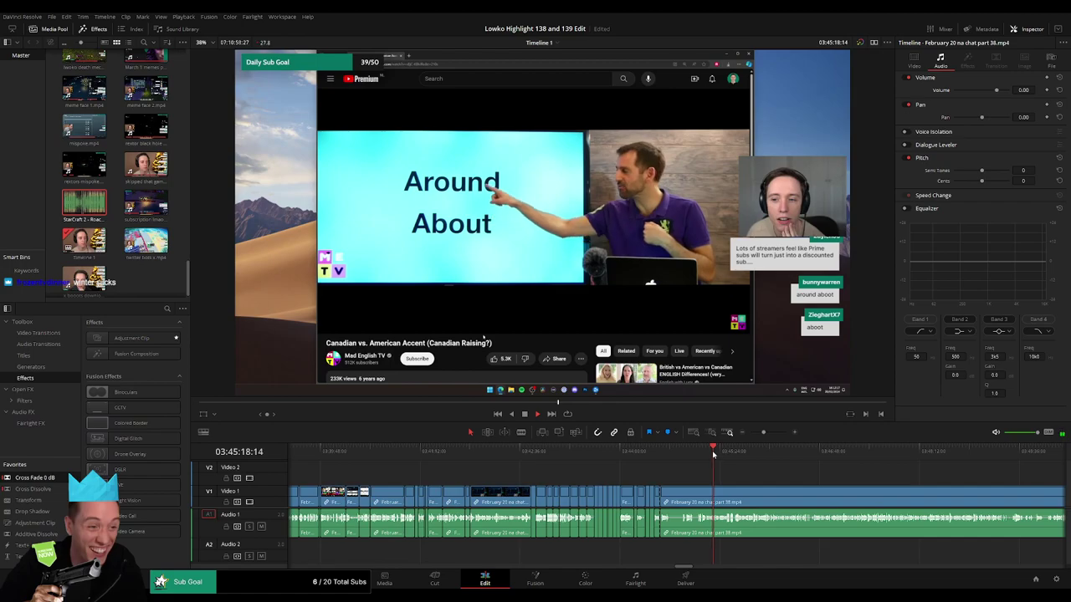
click(760, 452)
click(820, 452)
click(881, 453)
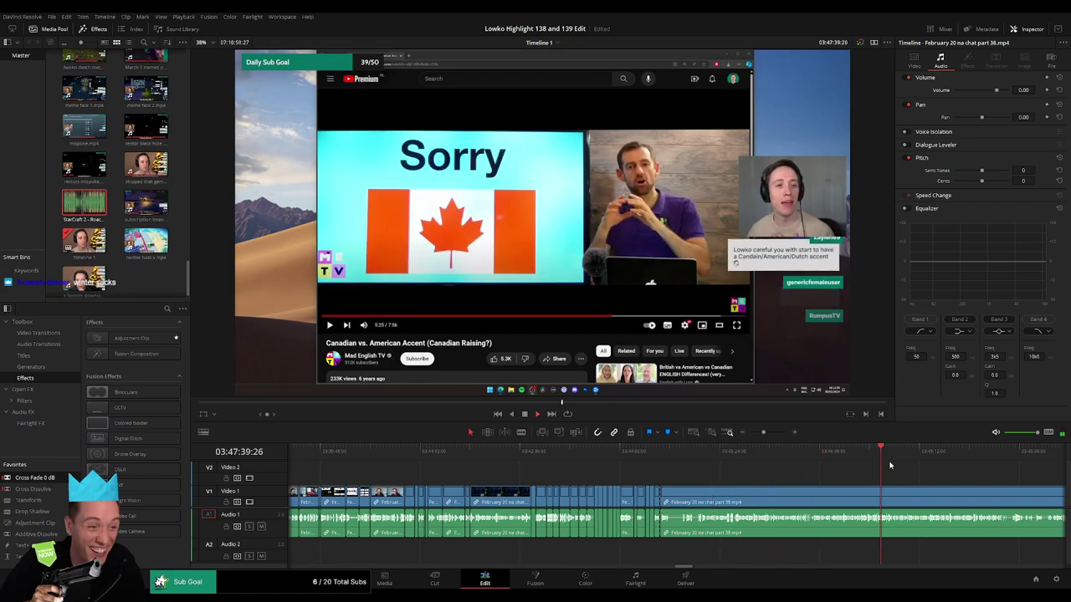
drag(852, 461, 634, 458)
click(424, 453)
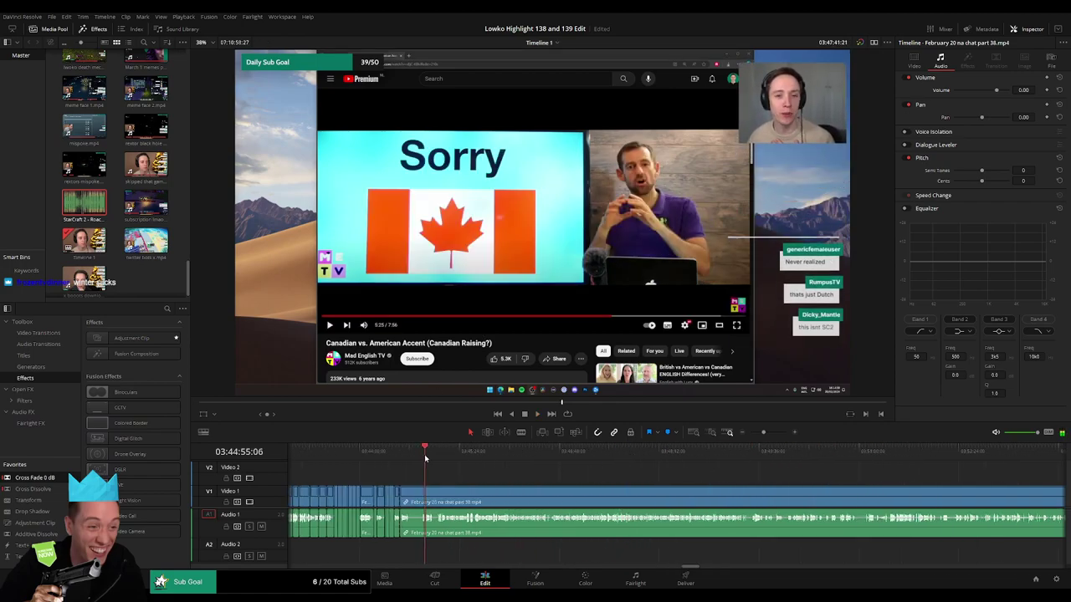
- Cut the long quiet stretch from about 03:44:40:25 to 03:44:53:07
click(707, 434)
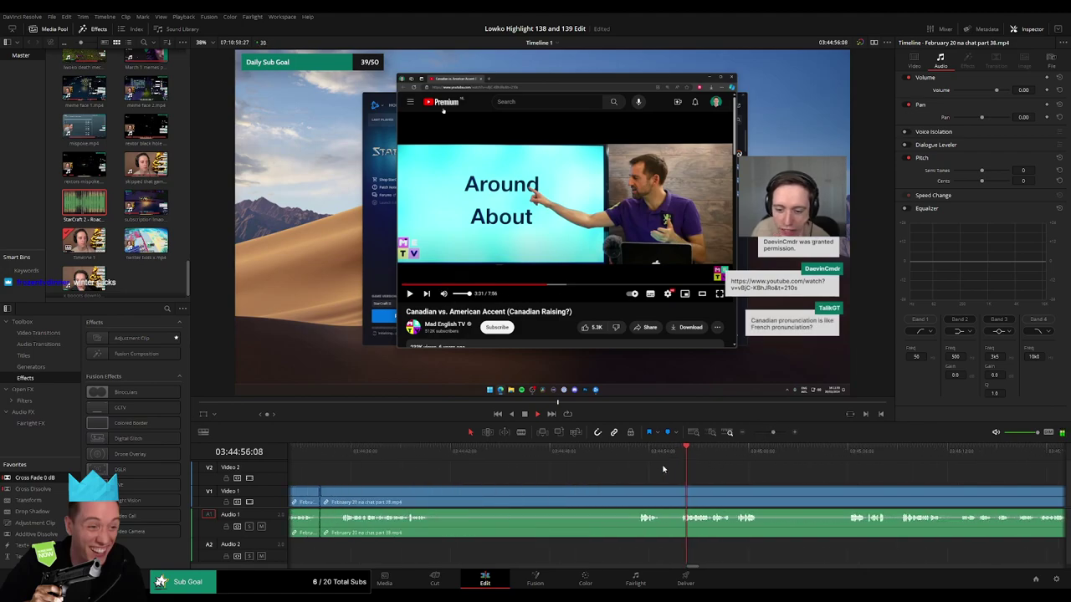
key(b)
click(433, 495)
key(a)
key(b)
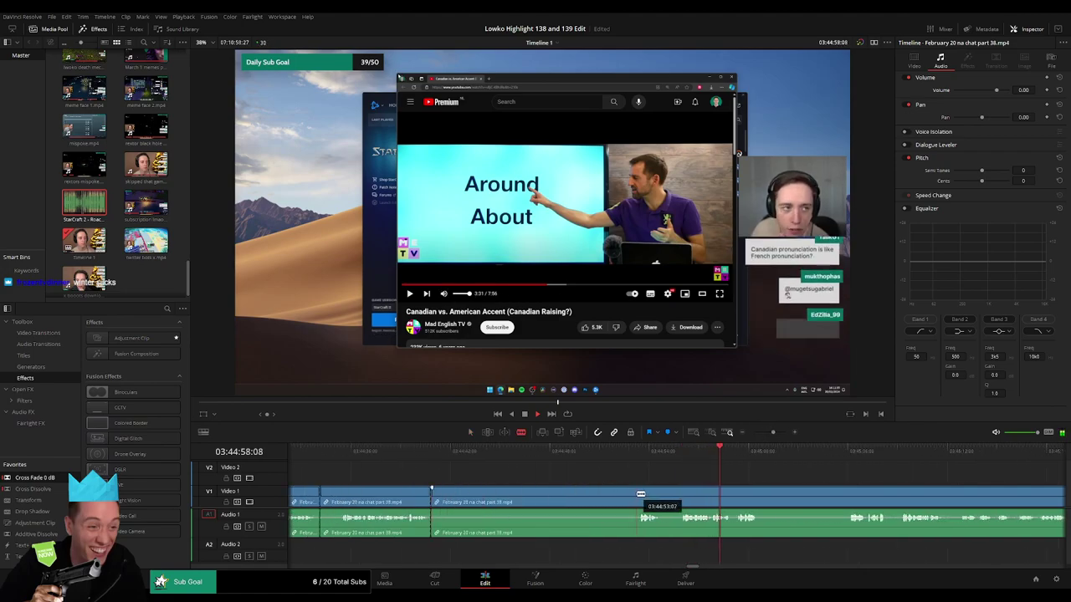
click(637, 496)
key(a)
click(586, 498)
key(BackSpace)
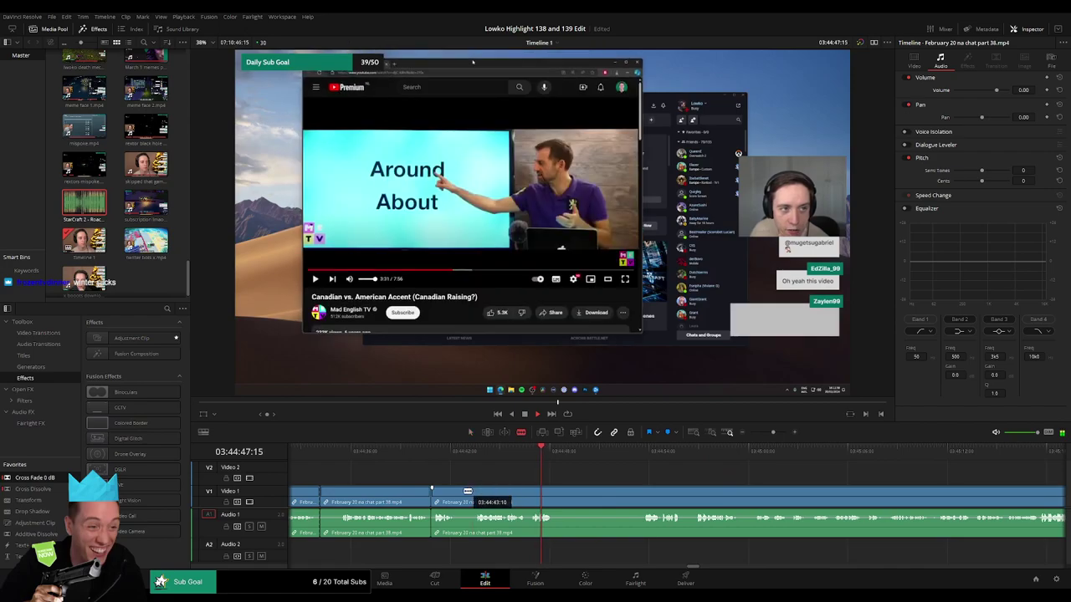
- Cut the short pause from about 03:44:42:20 to 03:44:43:20
click(457, 494)
click(474, 495)
key(a)
click(468, 498)
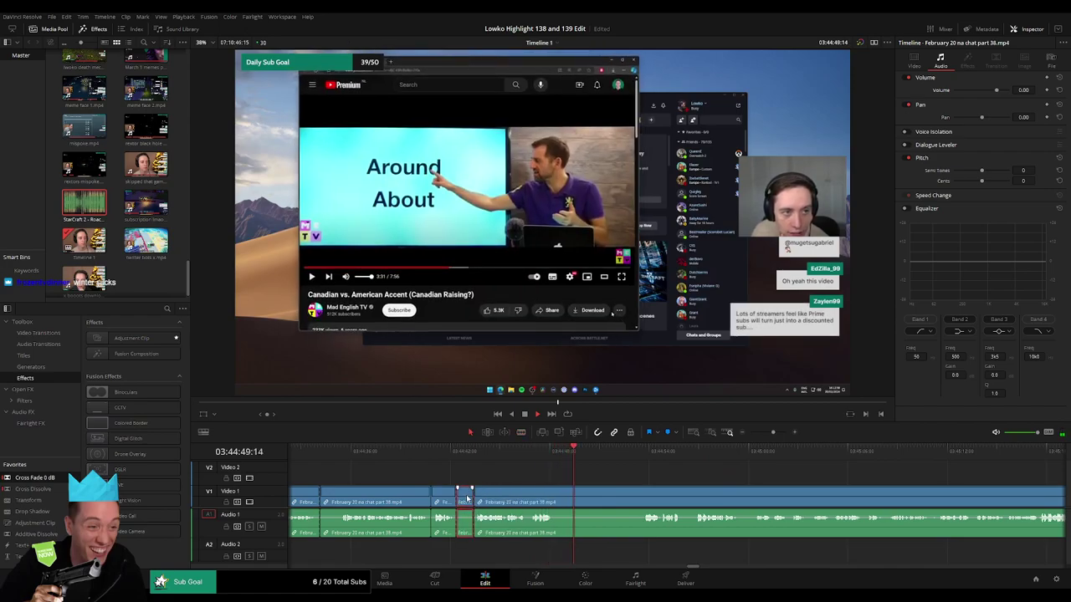
key(BackSpace)
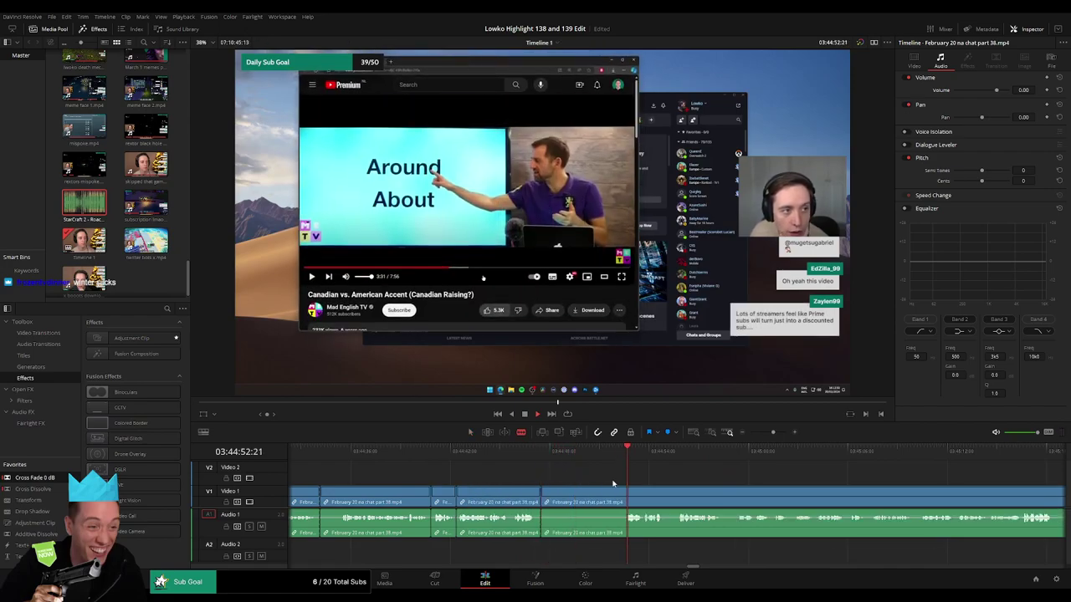
- Cut the dull section from about 03:44:47:15 to 03:44:59:09, just before the accent video starts playing
click(622, 502)
key(a)
click(606, 502)
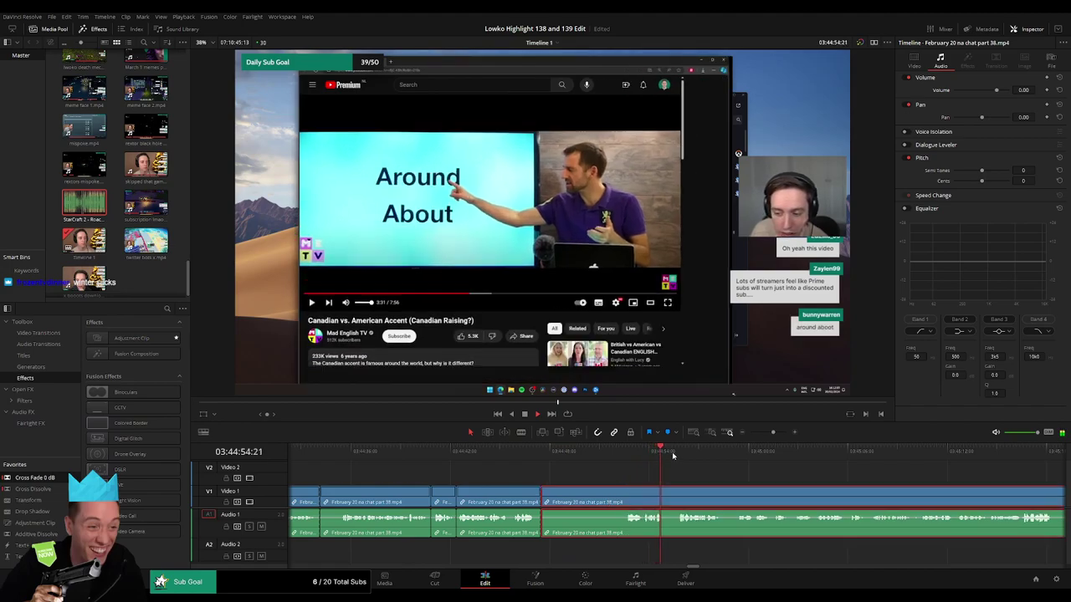
key(BackSpace)
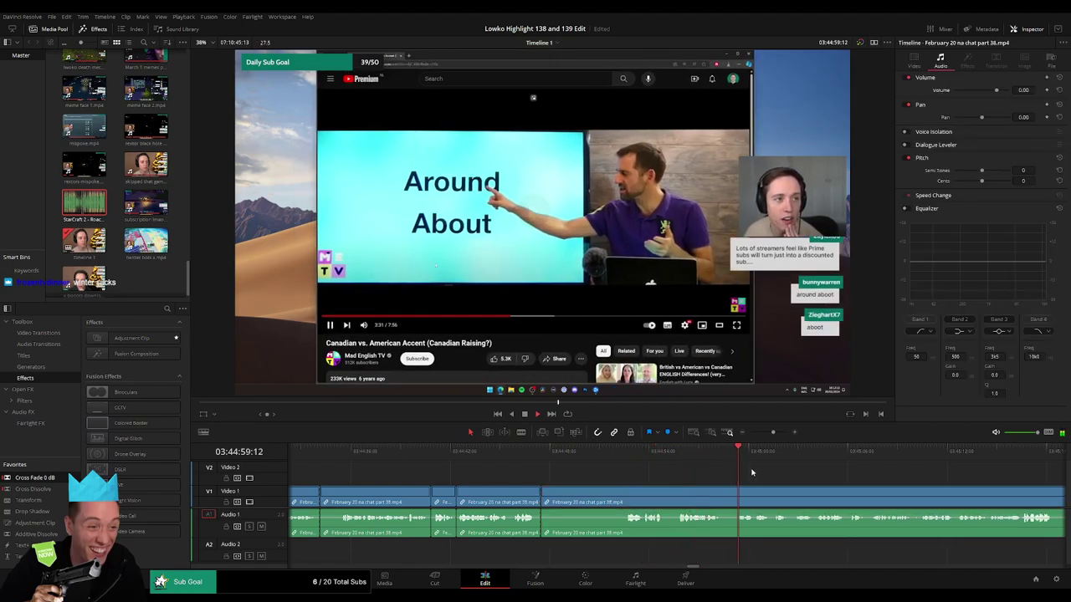
scroll(652, 466, right, 5)
key(b)
key(a)
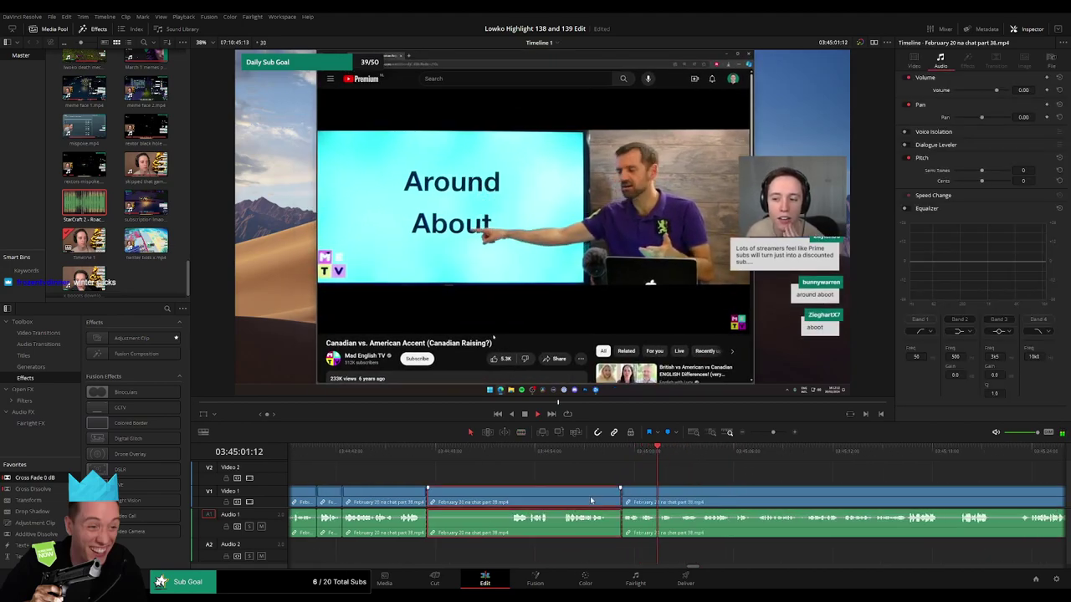
click(590, 496)
key(BackSpace)
- Play through the start of the accent video and cut the short pause from about 03:45:06:22 to 03:45:07:27
mouse_move(772, 432)
mouse_down()
mouse_move(753, 436)
mouse_move(768, 436)
mouse_up()
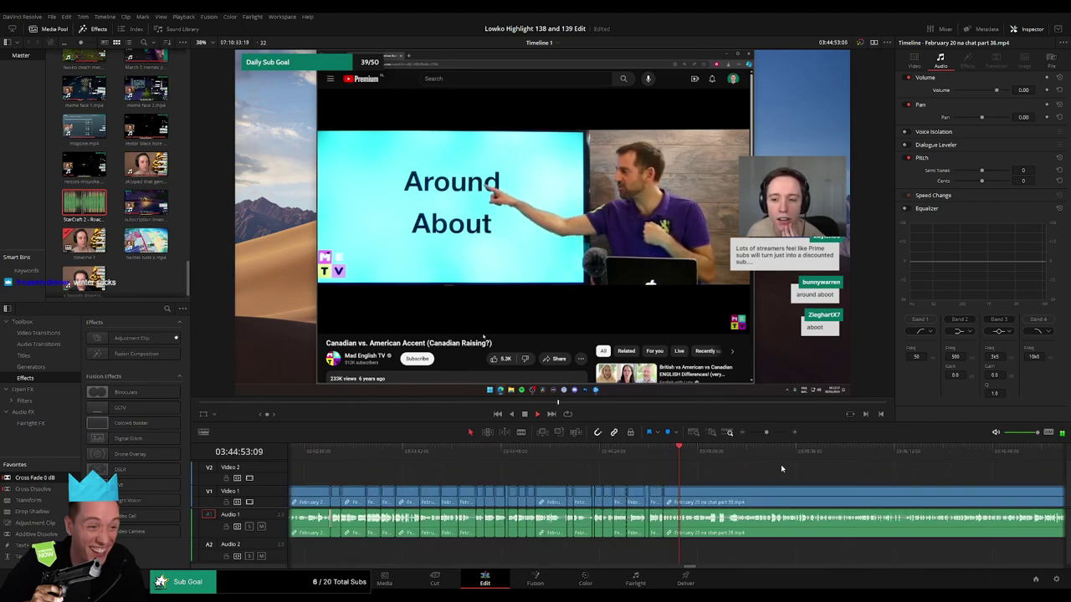
scroll(781, 468, right, 9)
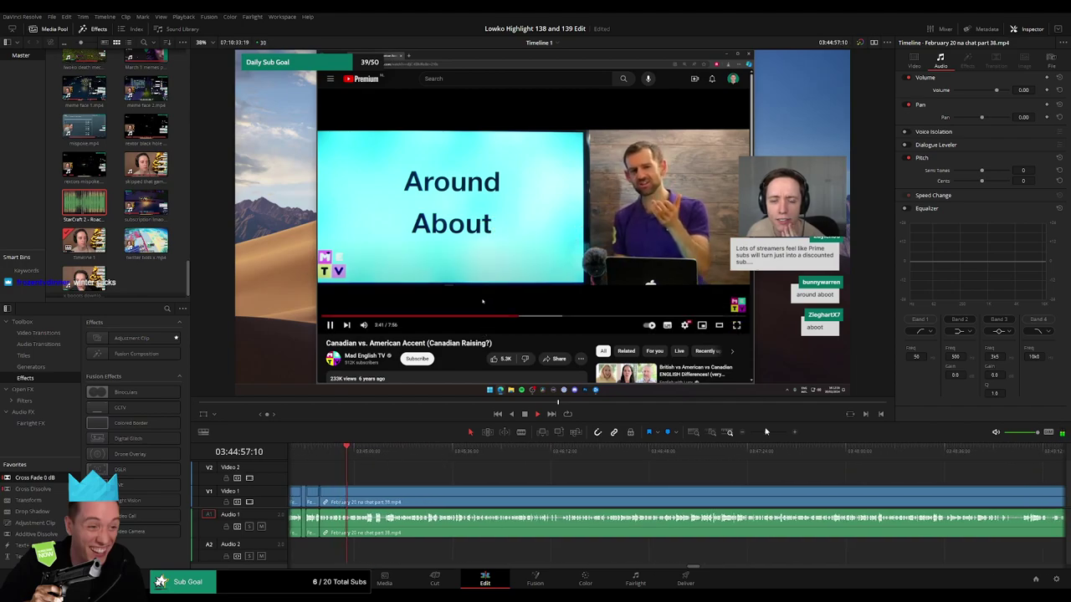
scroll(757, 468, left, 9)
mouse_move(767, 433)
mouse_down()
mouse_move(737, 446)
mouse_move(772, 433)
mouse_up()
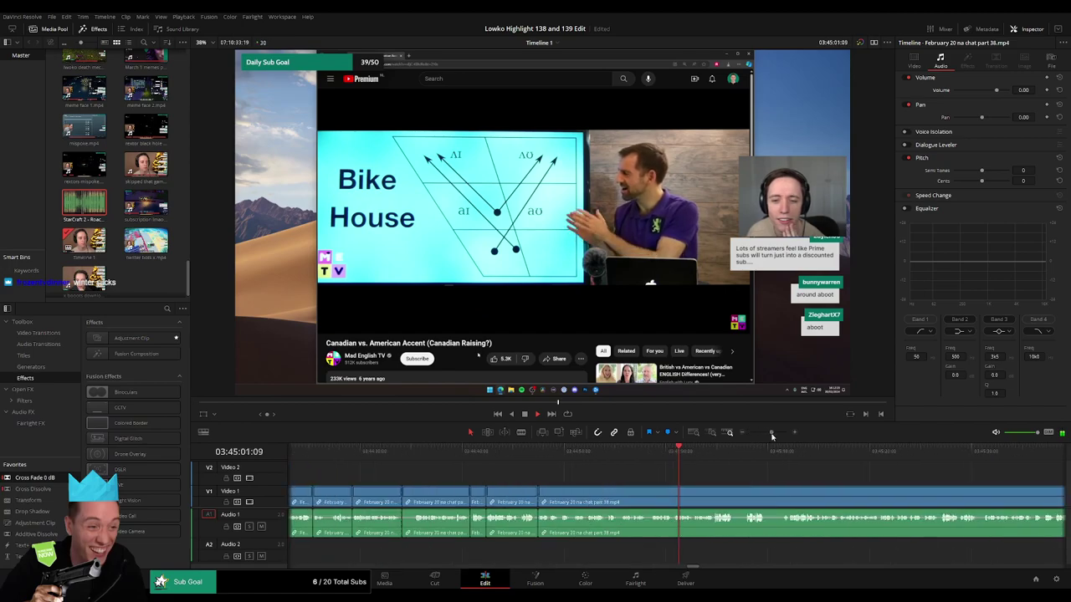
scroll(619, 466, right, 3)
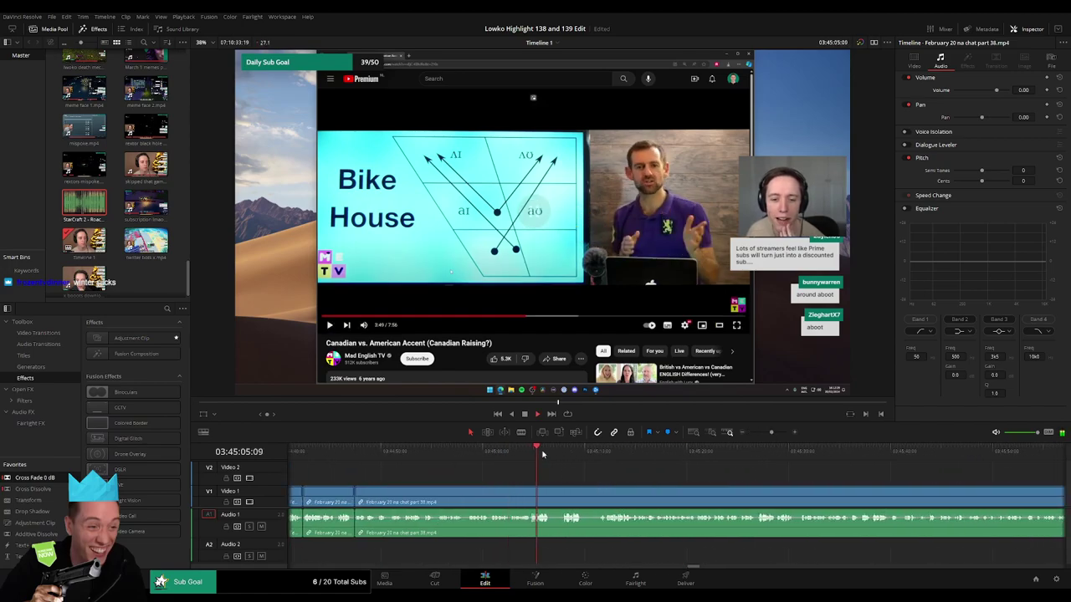
click(571, 452)
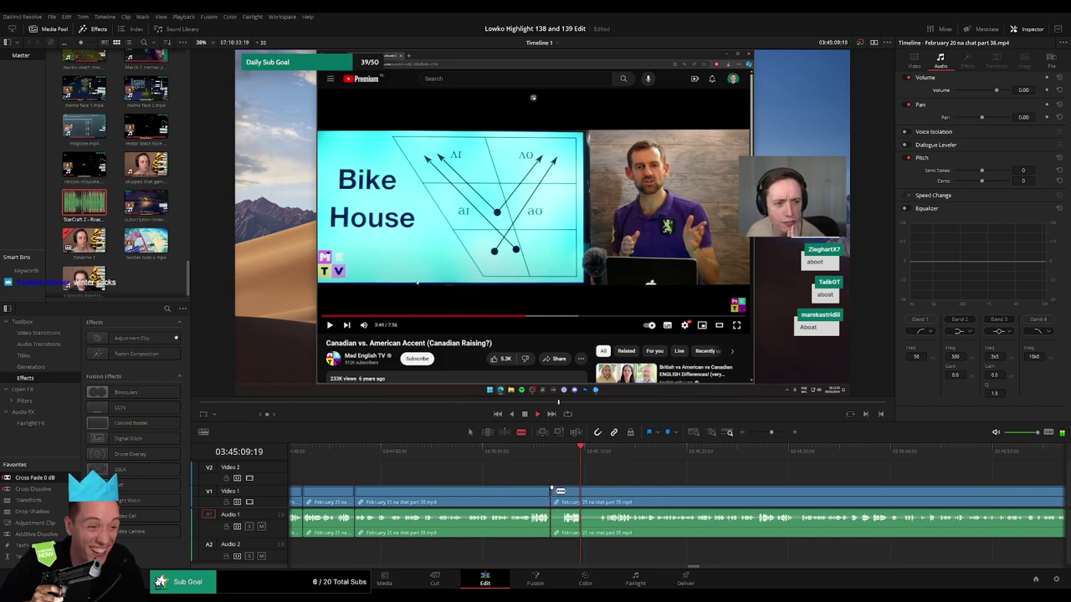
key(a)
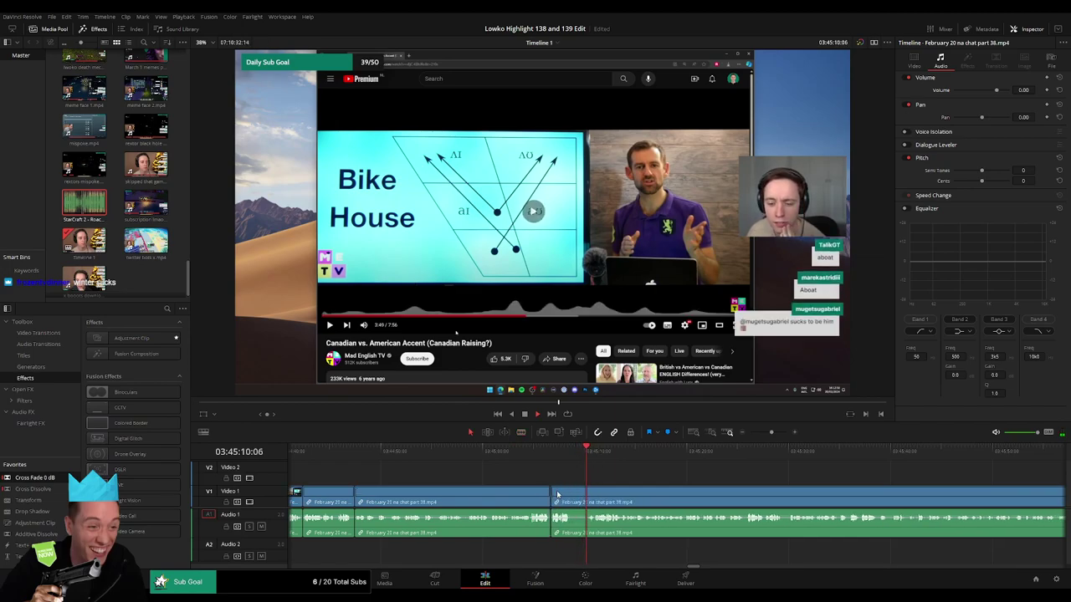
- Cut the pause from about 03:45:08:28 to 03:45:10:12
key(b)
click(573, 495)
click(588, 495)
key(a)
click(581, 497)
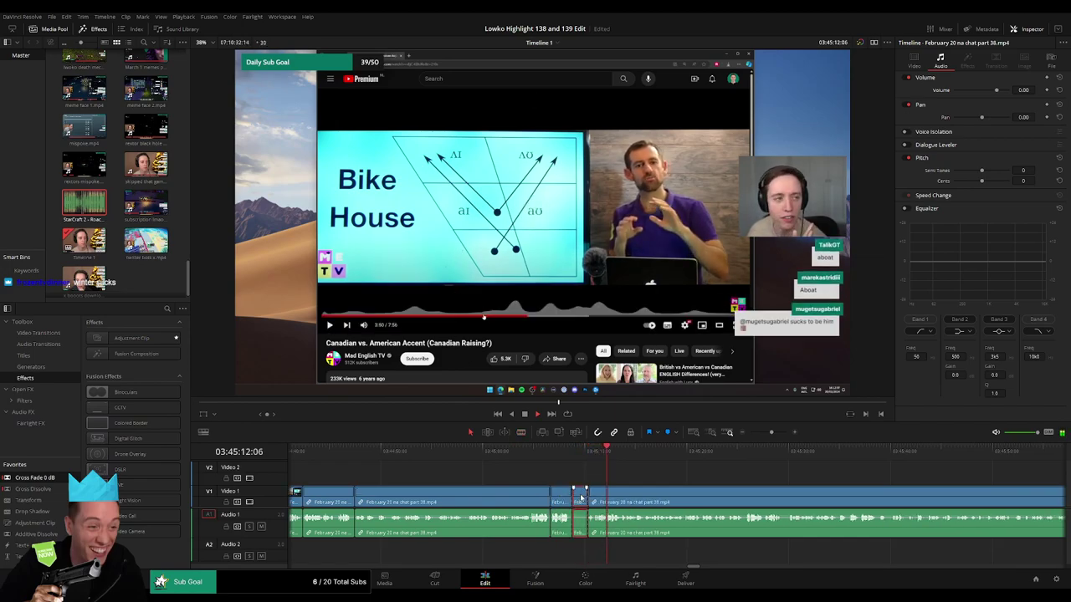
key(Delete)
- Skim the Bike House reaction and cut the short pause from about 03:46:11:13 to 03:46:13:06
drag(661, 452, 732, 454)
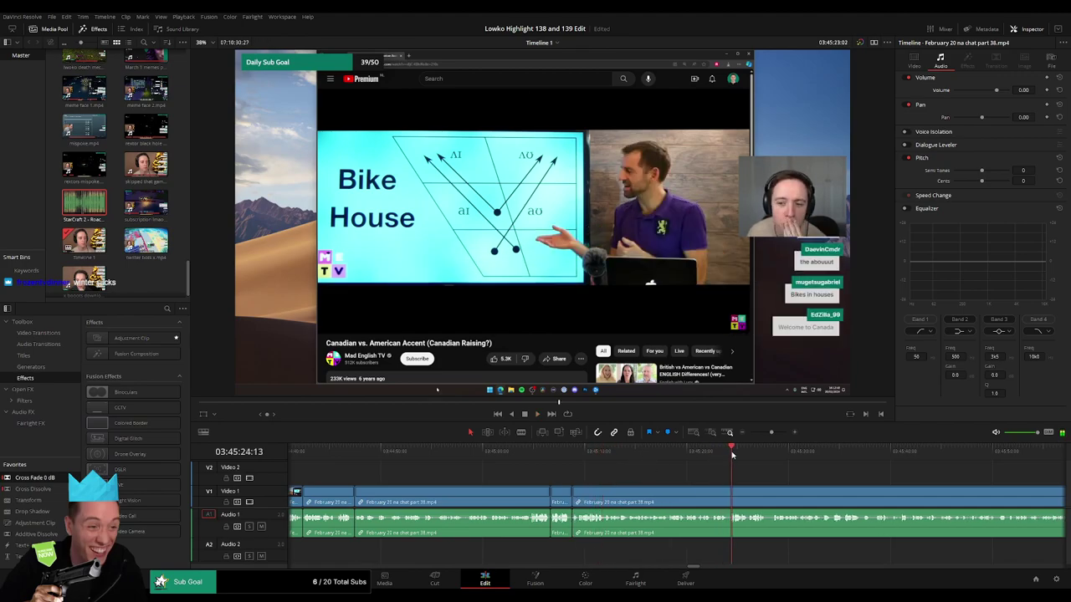
key(space)
scroll(534, 465, right, 3)
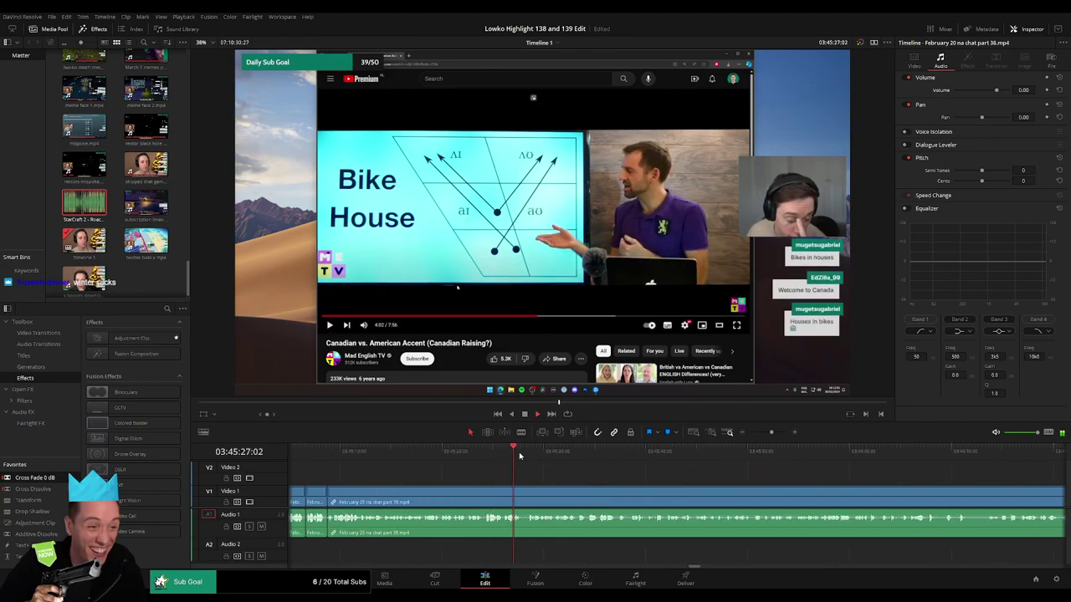
click(821, 455)
scroll(902, 484, right, 4)
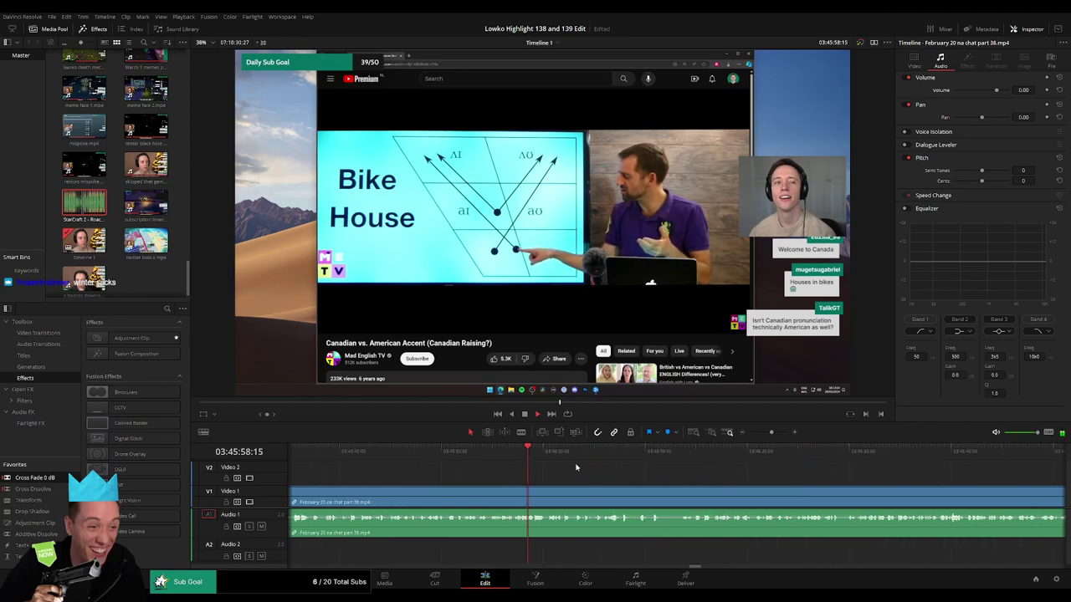
drag(578, 455, 636, 454)
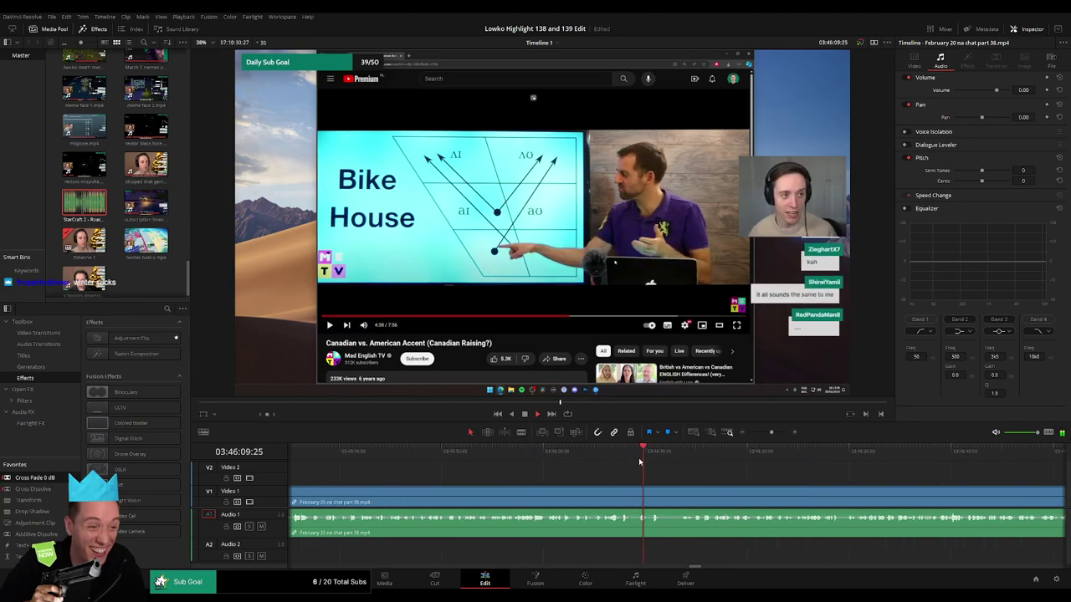
key(b)
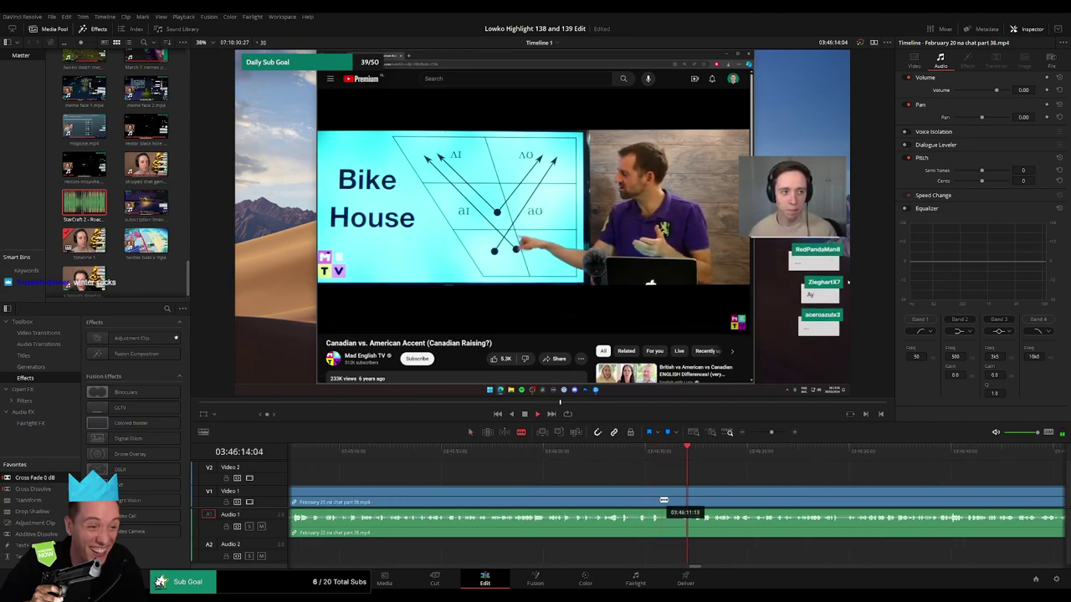
click(661, 502)
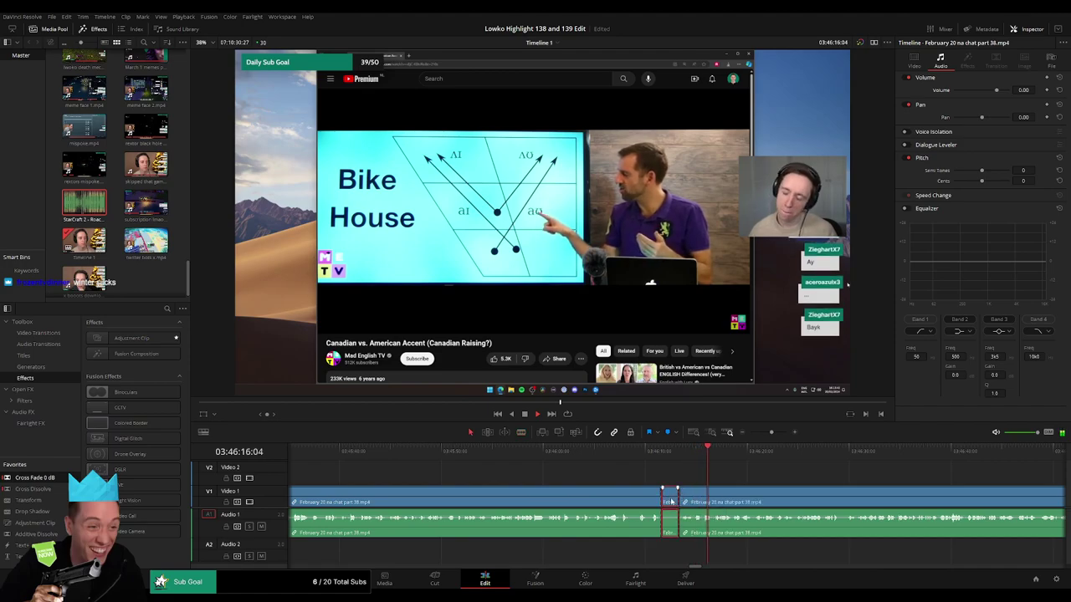
key(Delete)
- Skim the Sorry and American Accent parts and cut the short pause from about 03:48:31:08 to 03:48:32:14
scroll(578, 467, right, 4)
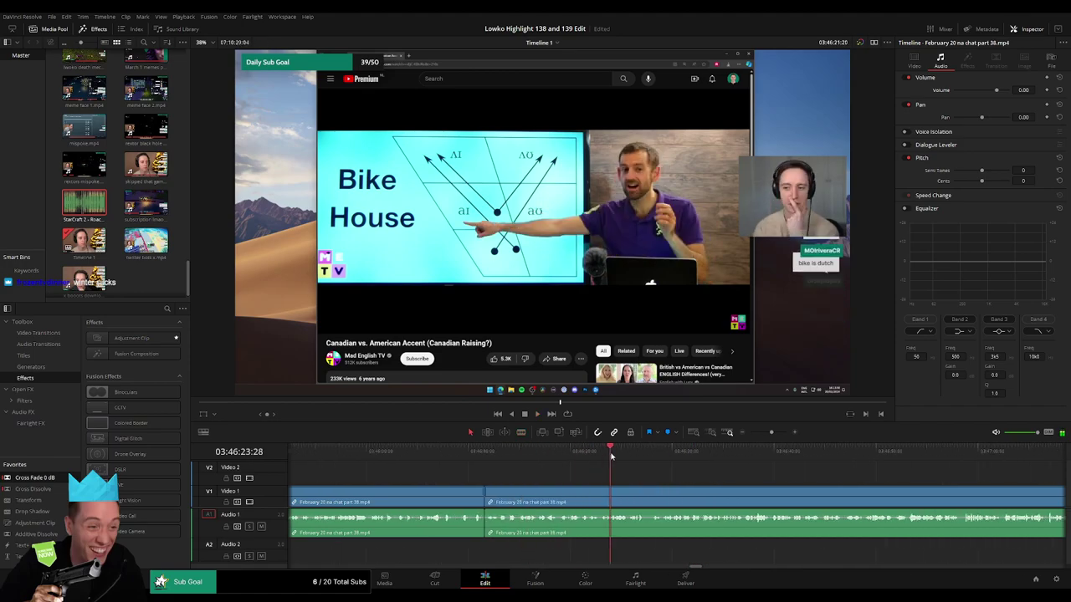
drag(611, 456, 757, 459)
scroll(736, 478, right, 5)
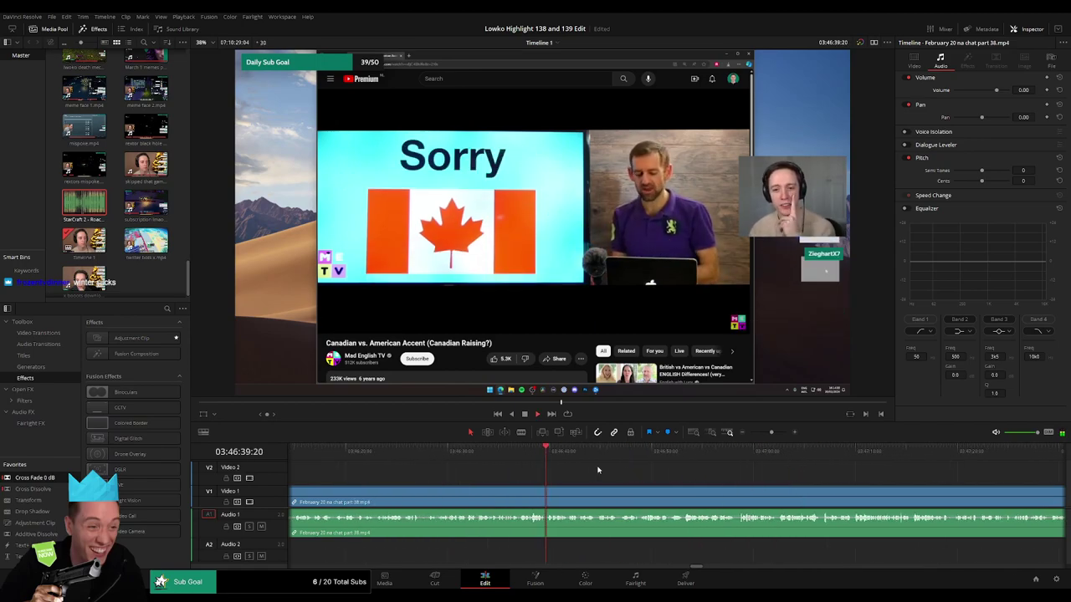
mouse_move(629, 451)
mouse_down()
mouse_move(781, 454)
mouse_move(701, 463)
mouse_move(502, 456)
mouse_move(630, 452)
mouse_up()
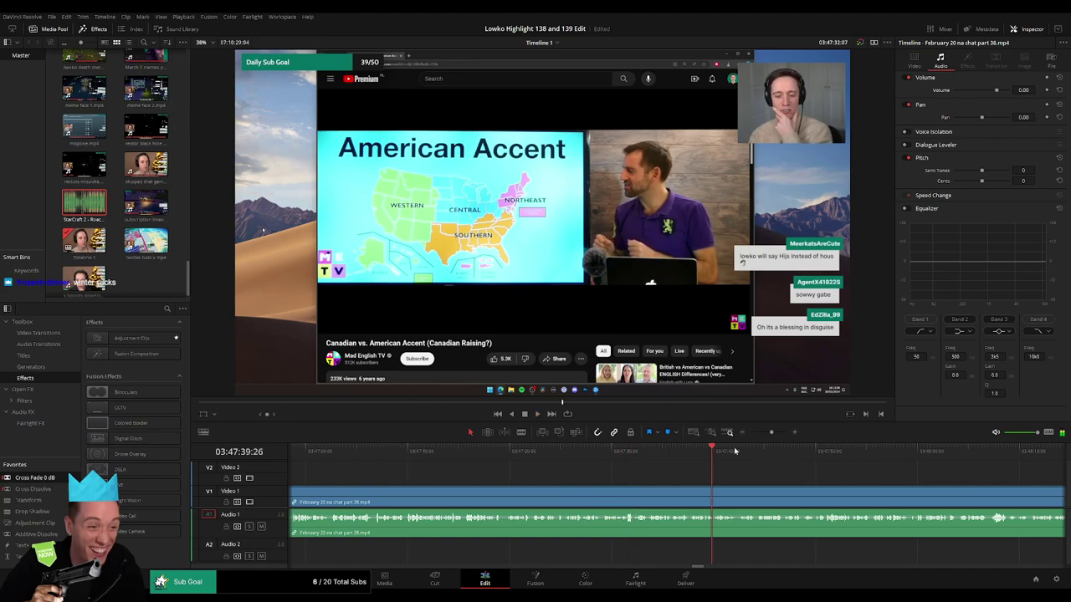
drag(734, 452, 555, 452)
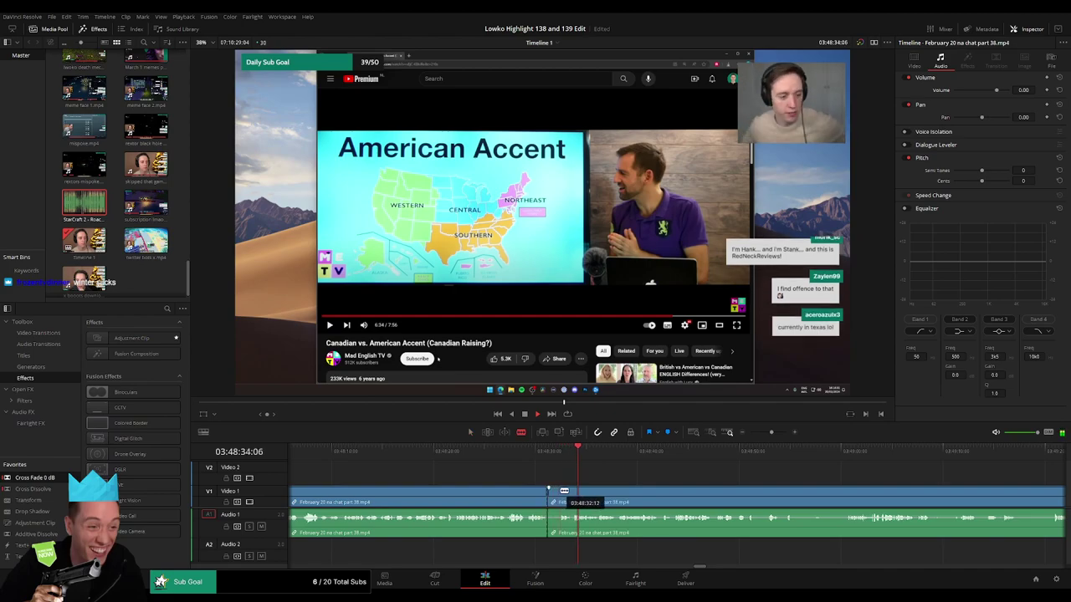
key(Delete)
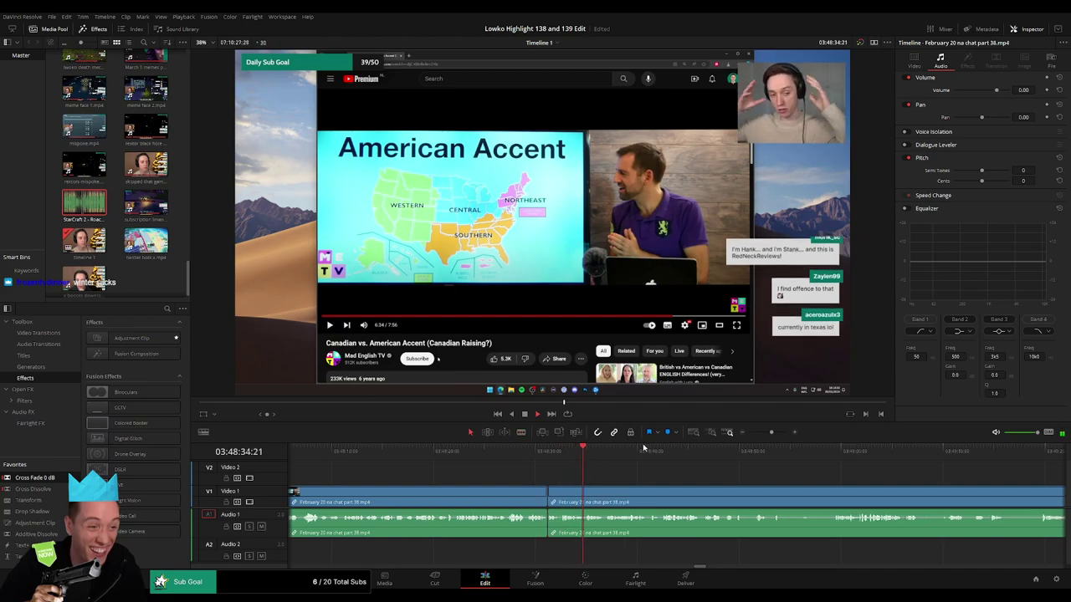
- Skim past the American Accent part and cut the section from about 03:48:52:21 to 03:48:59:08
drag(674, 450, 575, 476)
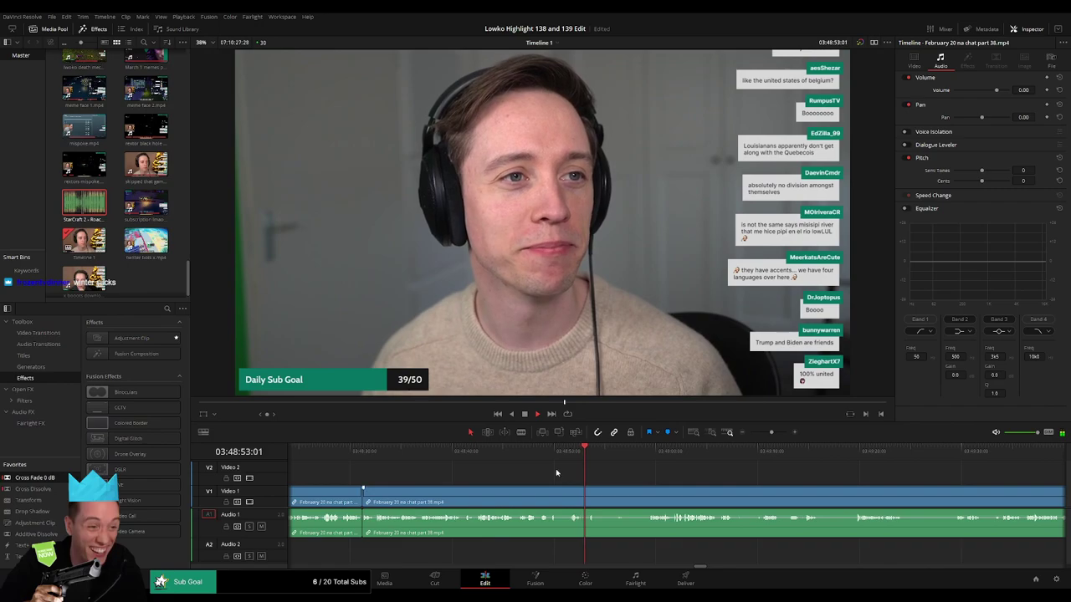
click(550, 453)
click(570, 453)
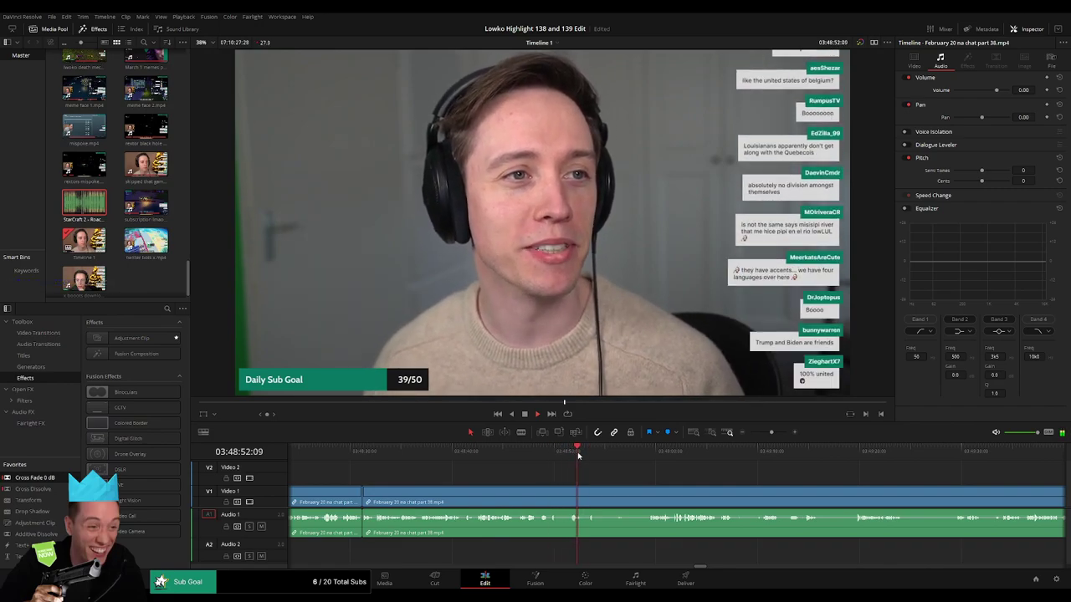
key(b)
click(584, 497)
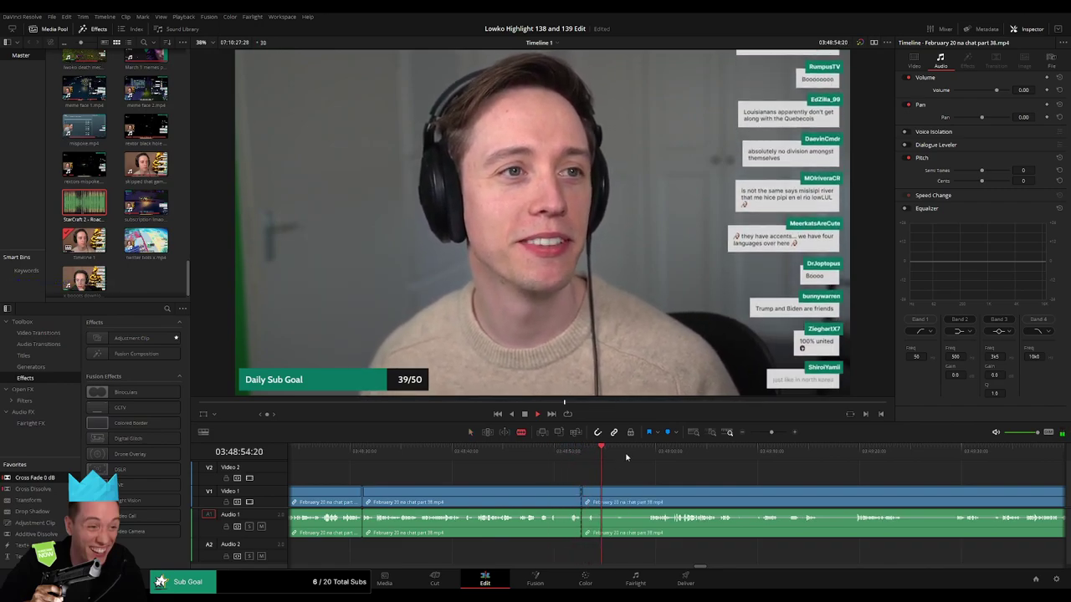
click(650, 454)
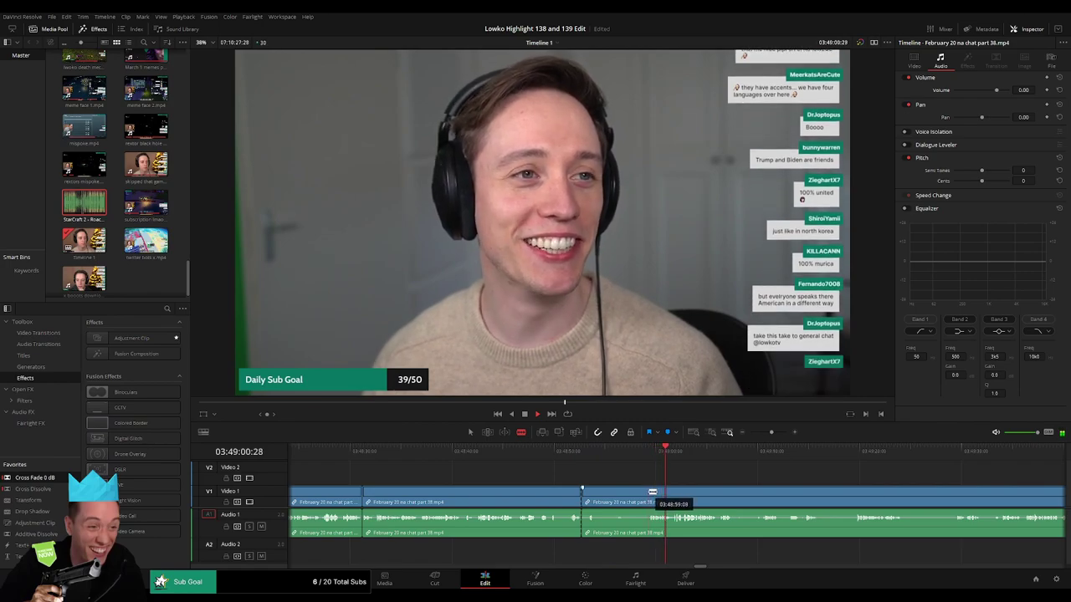
click(646, 493)
key(a)
click(634, 498)
key(Delete)
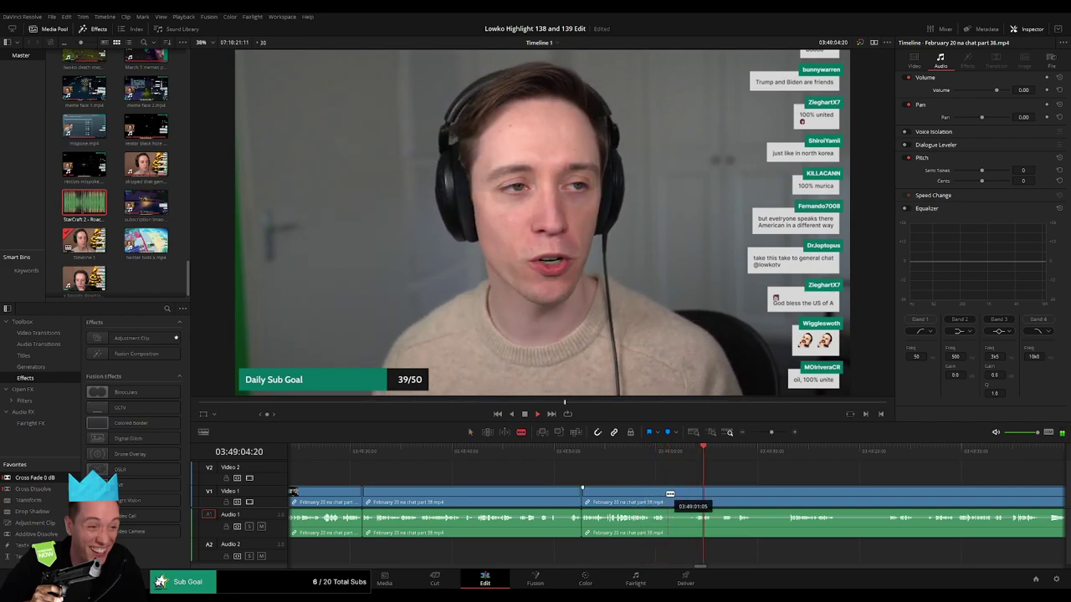
- Split the part 38 clip at about 03:49:01 and remove the remainder of that clip, closing the gap
click(670, 493)
click(952, 457)
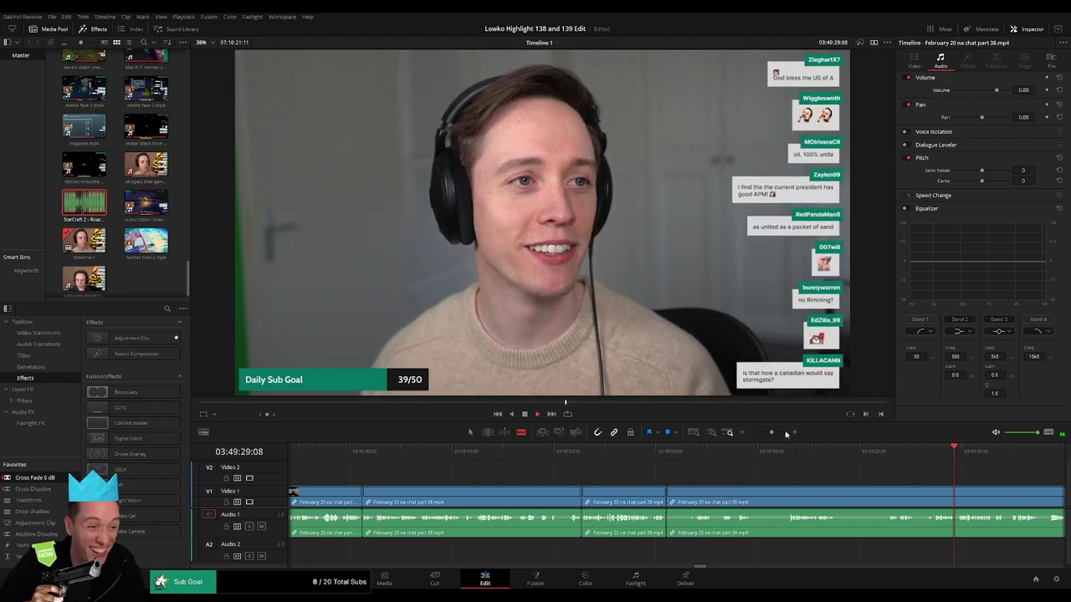
drag(772, 433, 795, 451)
click(904, 451)
click(830, 499)
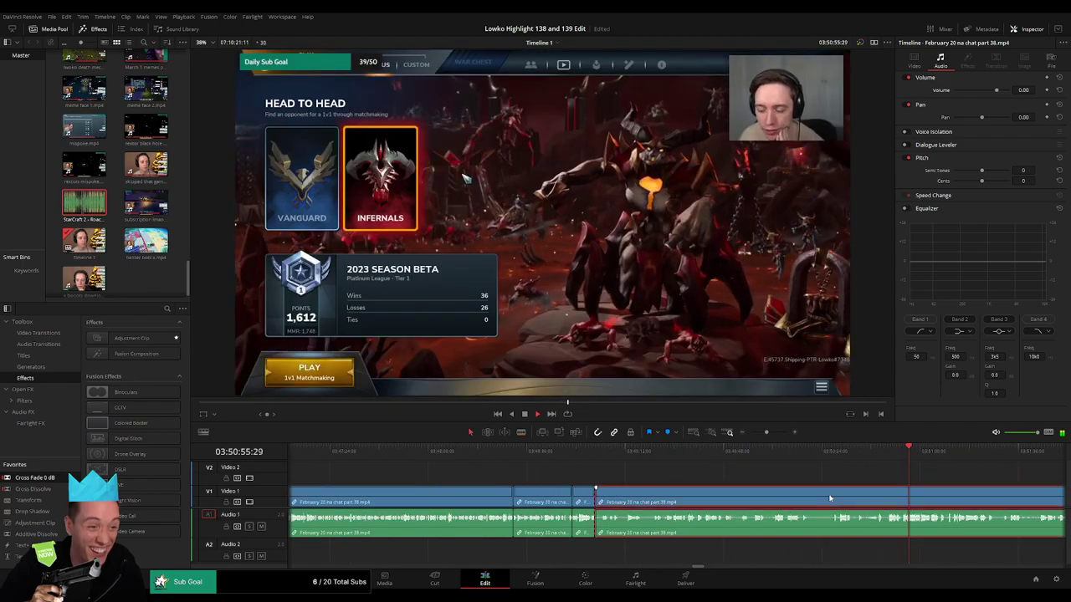
key(Delete)
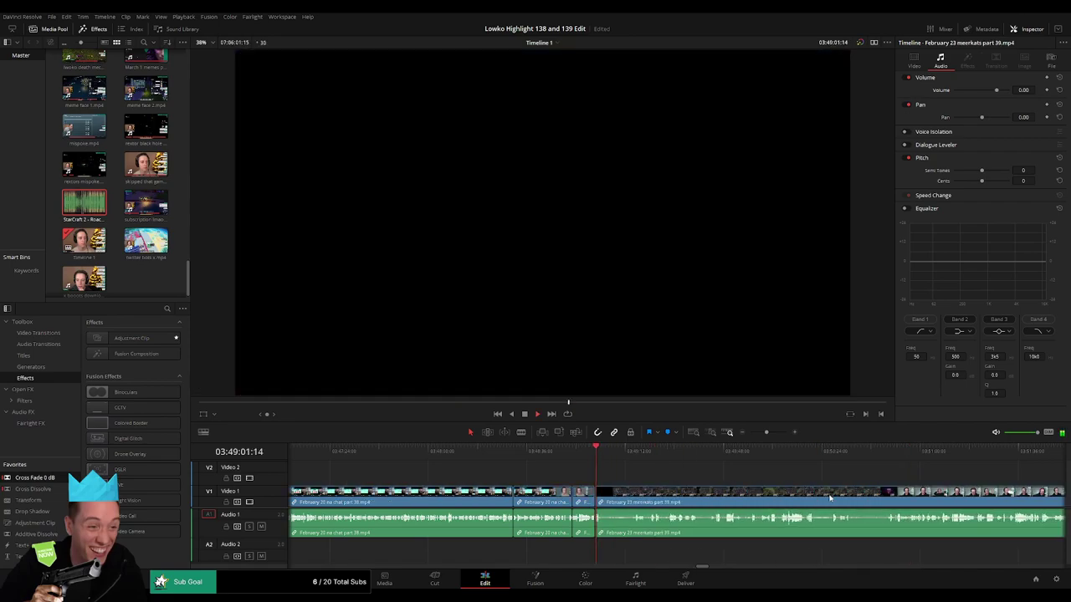
- Skim the opening of the February 23 meerkats part 39 clip up to the red panda zoo search
drag(700, 451, 905, 450)
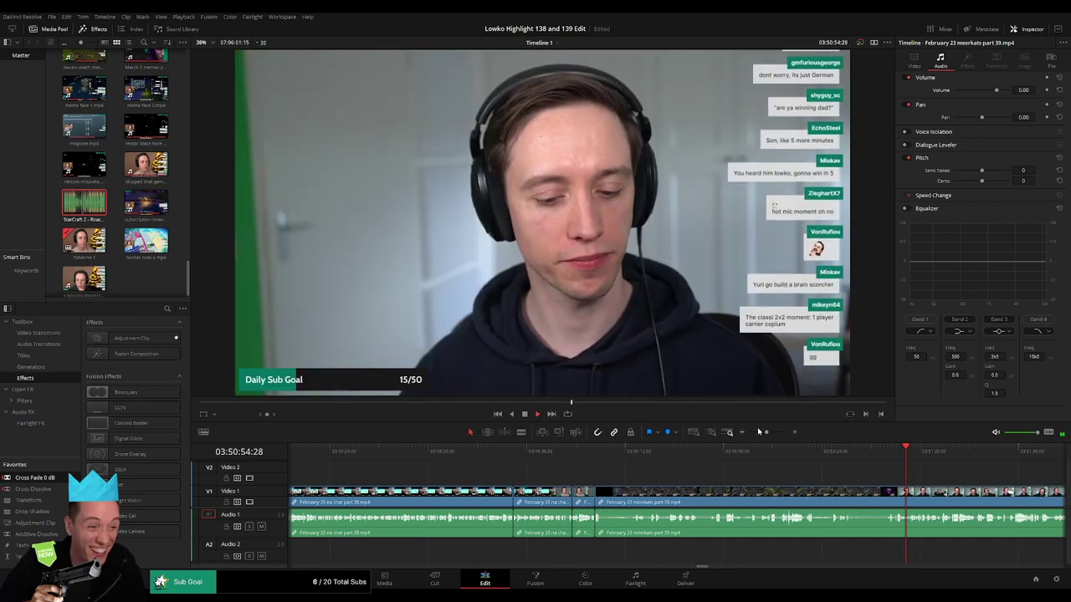
mouse_move(766, 432)
mouse_down()
mouse_move(741, 437)
mouse_move(770, 437)
mouse_up()
click(900, 452)
click(939, 452)
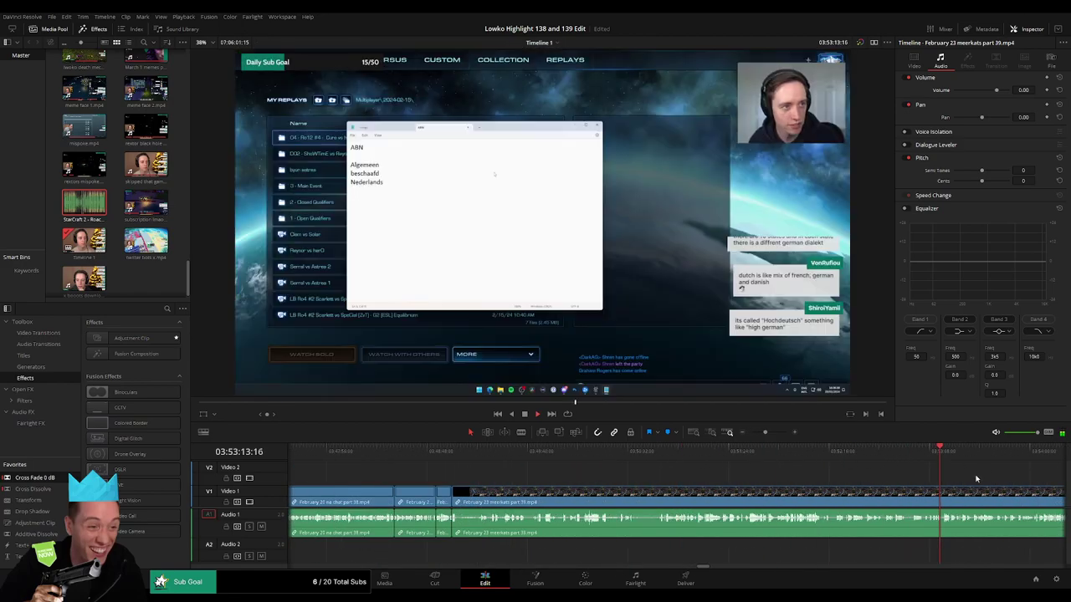
drag(976, 478, 497, 475)
drag(747, 456, 896, 469)
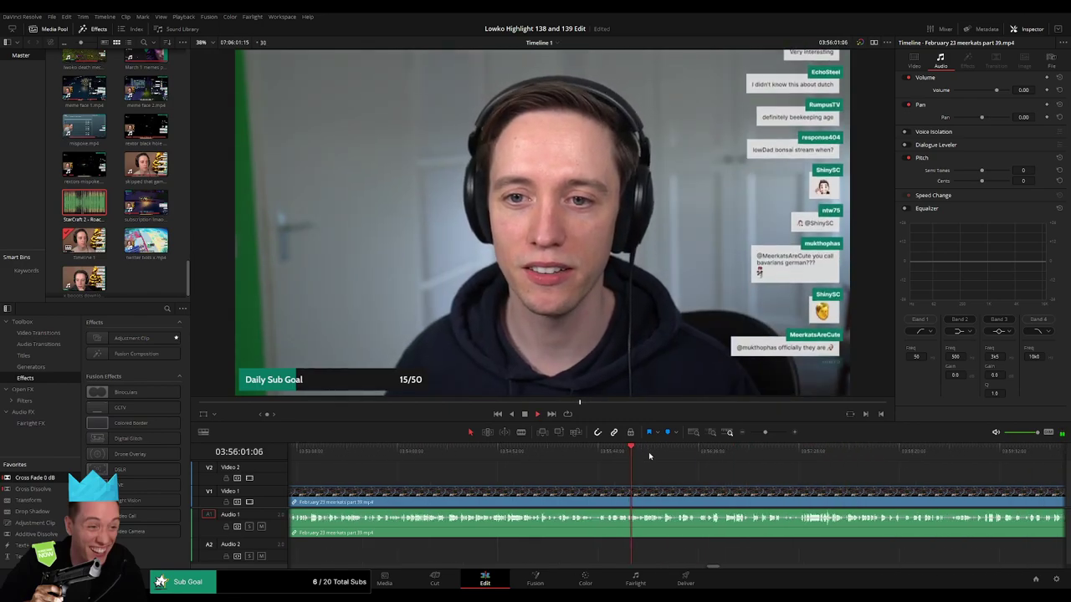
click(806, 461)
drag(807, 461, 694, 476)
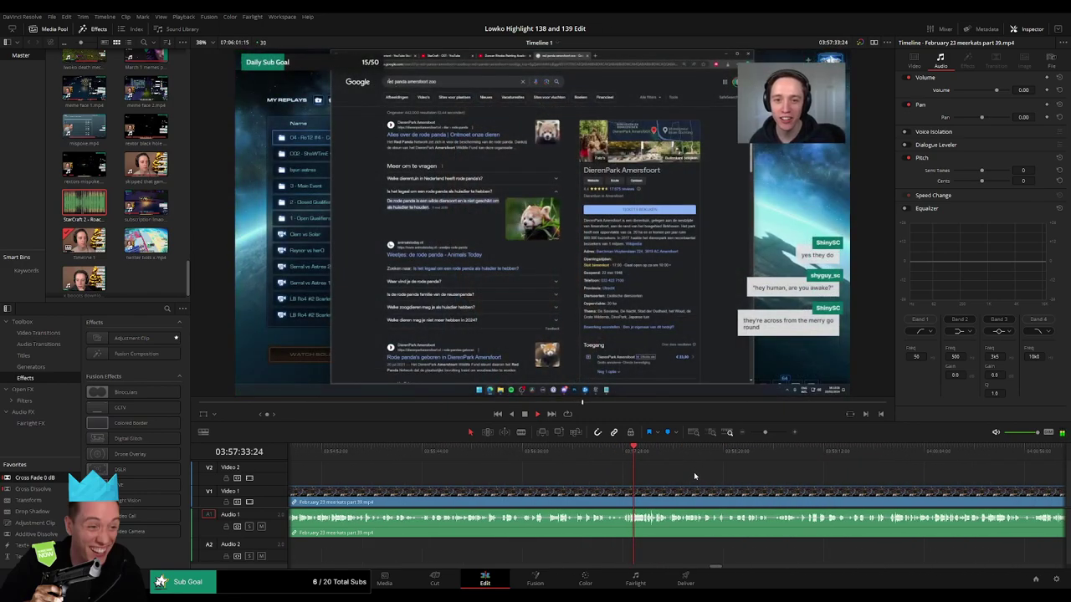
- Locate the start of the red panda talk and remove the part 39 footage before about 03:57:29, closing the gap
drag(765, 433, 755, 437)
click(693, 454)
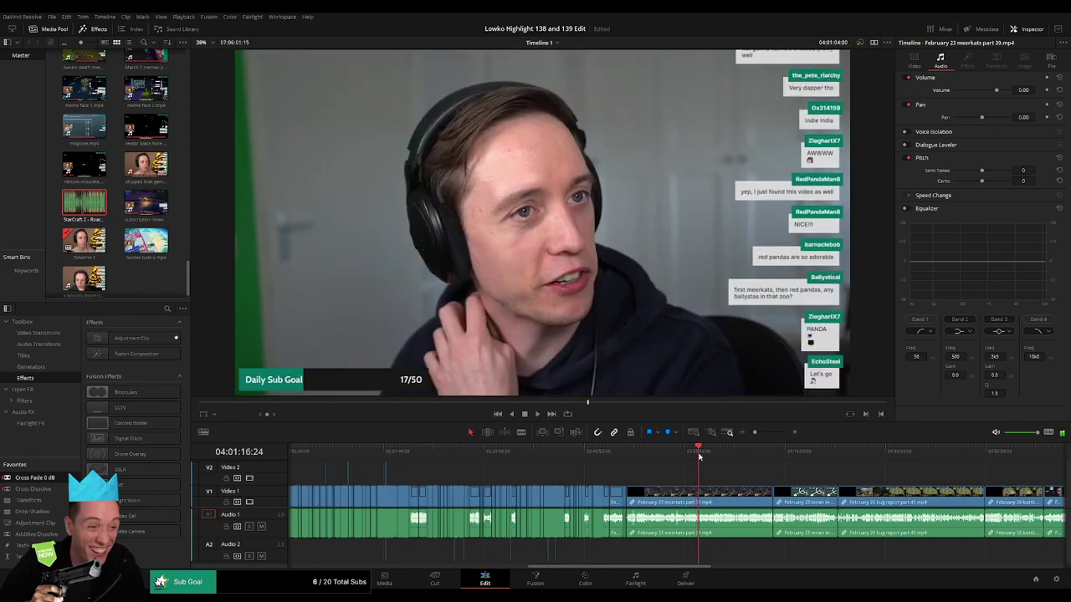
click(685, 454)
click(674, 455)
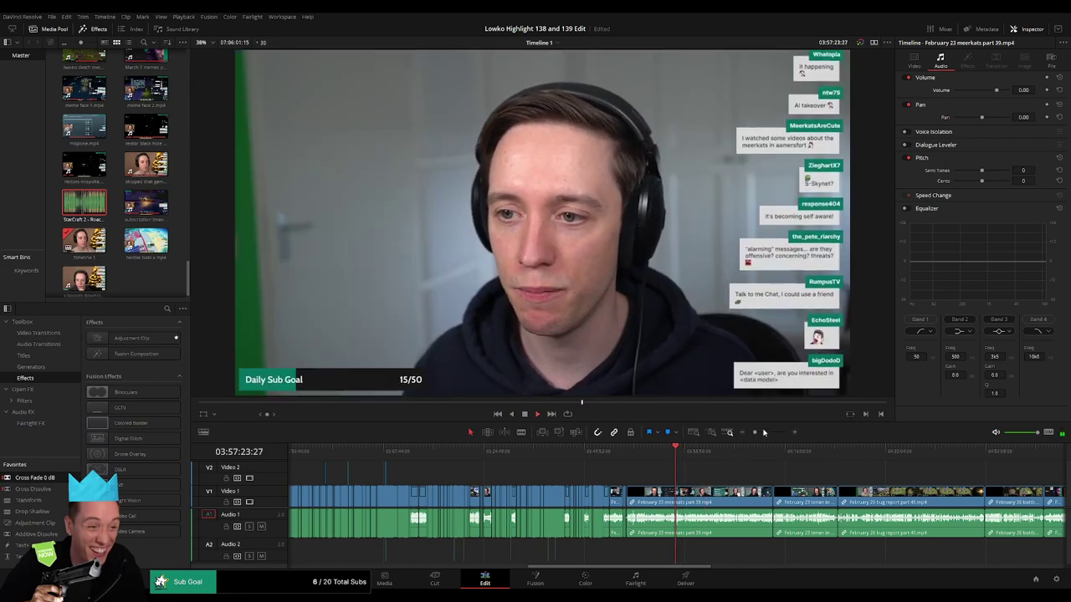
scroll(728, 462, up, 3)
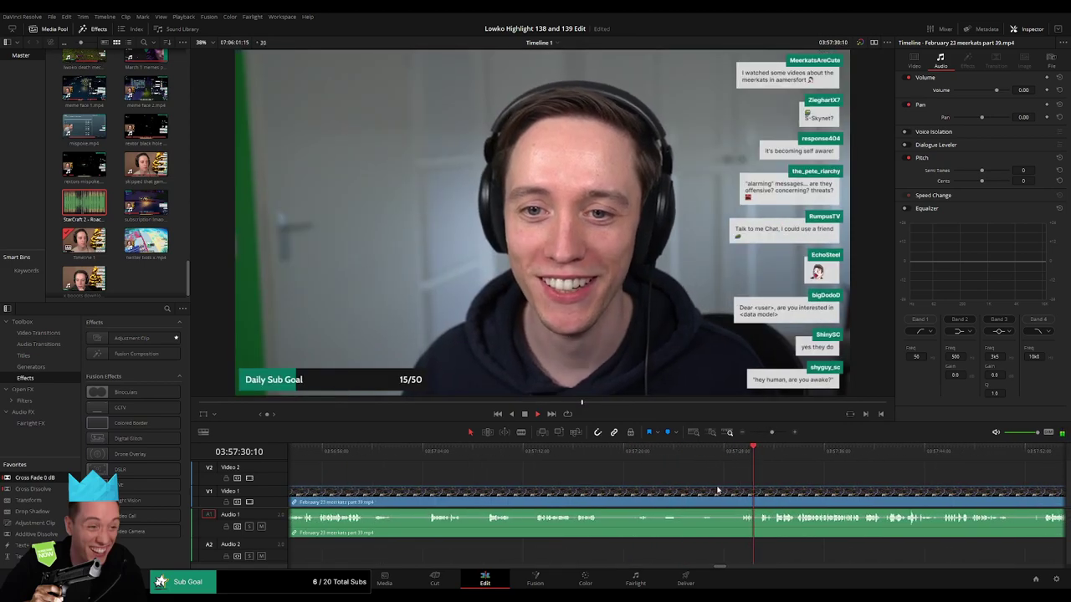
scroll(717, 490, right, 3)
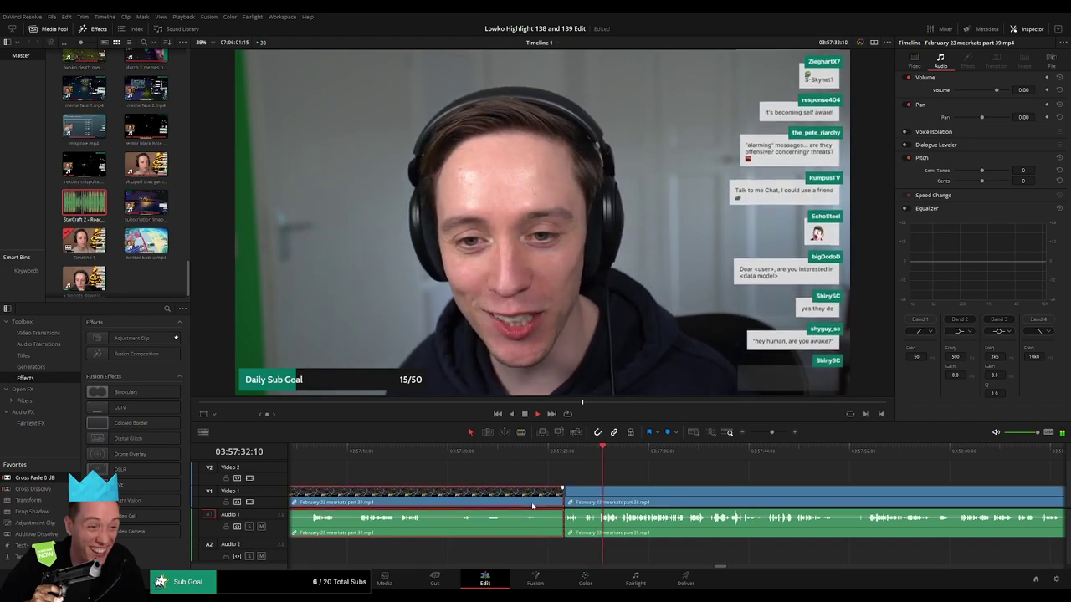
key(Delete)
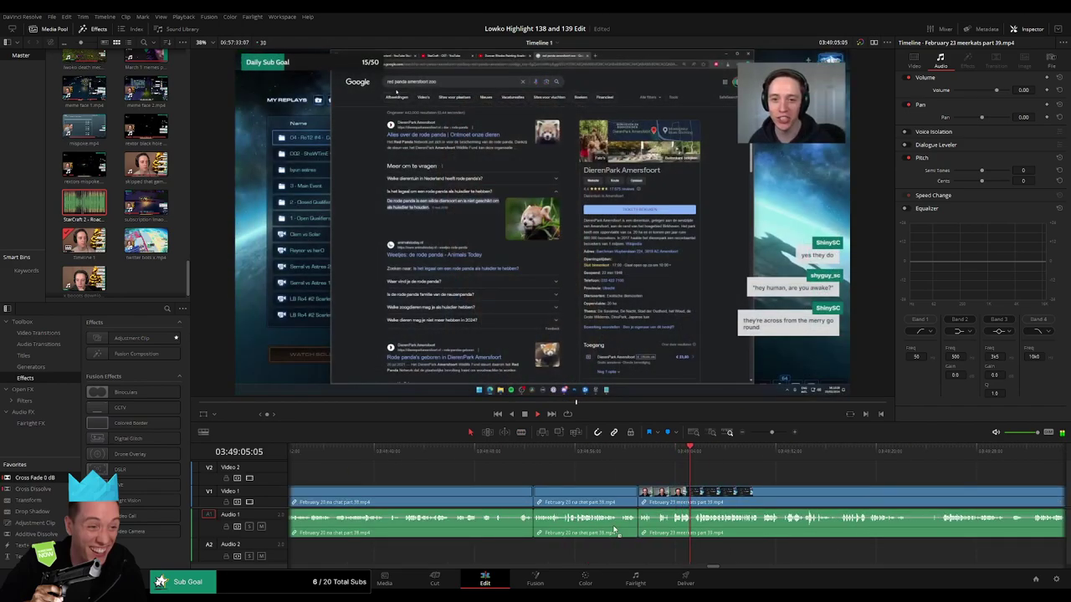
- Add a Cross Fade 0 dB audio transition at the cut between the part 38 and part 39 clips
drag(636, 530, 637, 528)
mouse_move(771, 433)
mouse_down()
mouse_move(745, 438)
mouse_move(770, 434)
mouse_up()
scroll(599, 483, right, 2)
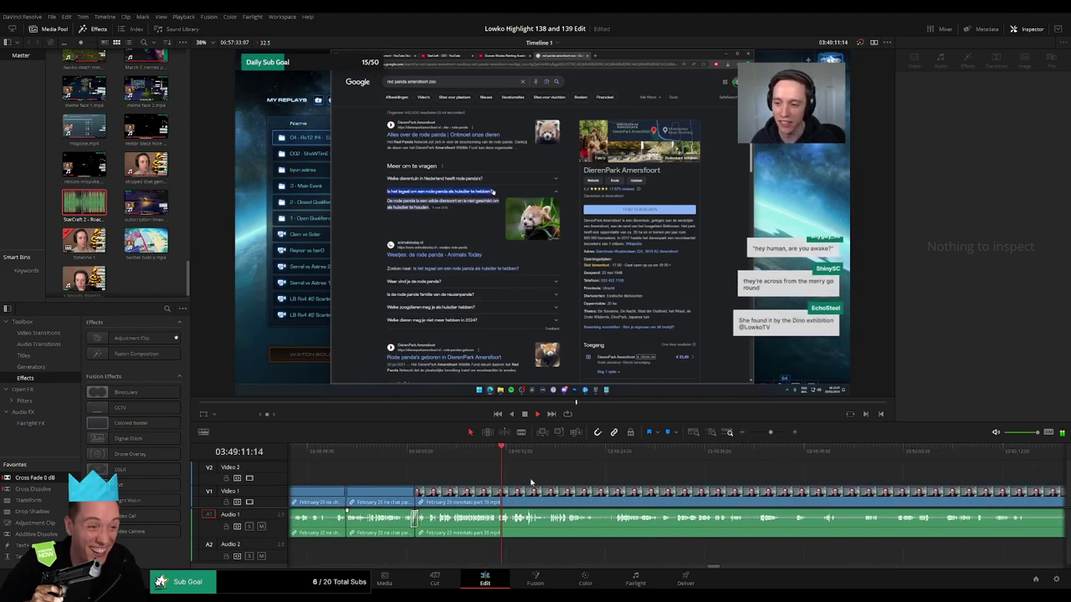
- Play through the red panda talk and isolate the short piece from about 03:49:18:01 to 03:49:18:12
click(524, 452)
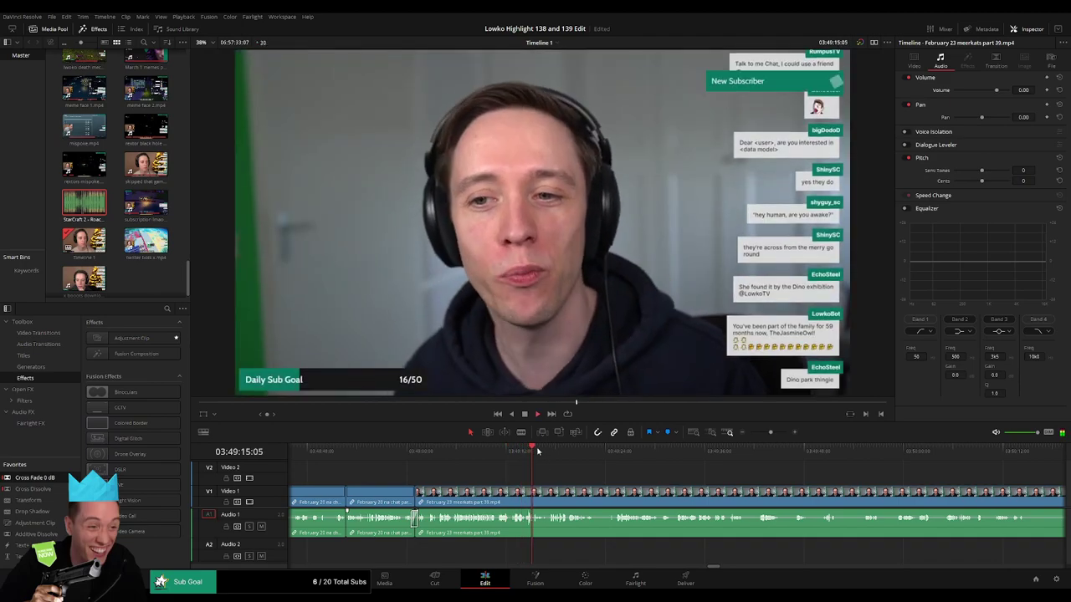
click(552, 450)
mouse_move(552, 450)
mouse_down()
mouse_move(511, 450)
mouse_move(554, 451)
mouse_up()
key(space)
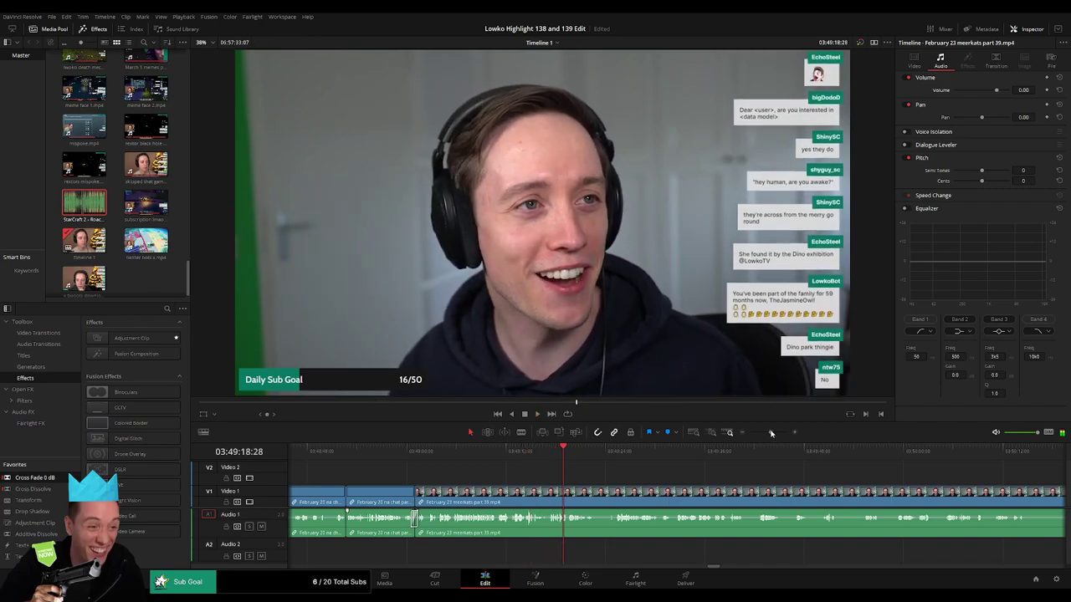
drag(771, 434, 782, 434)
click(469, 452)
key(space)
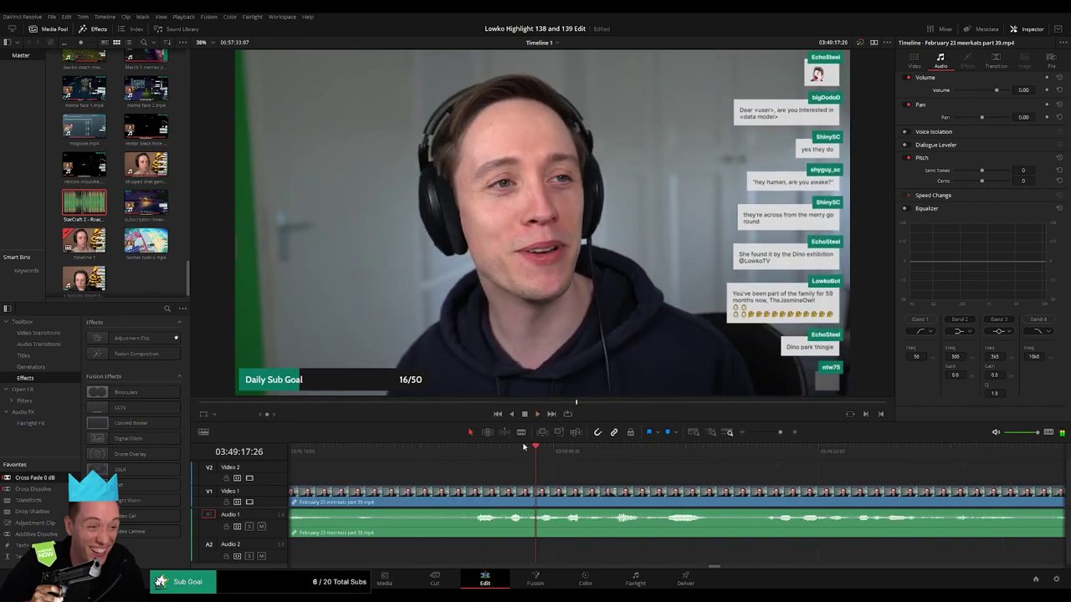
click(546, 450)
drag(567, 453, 608, 454)
click(562, 495)
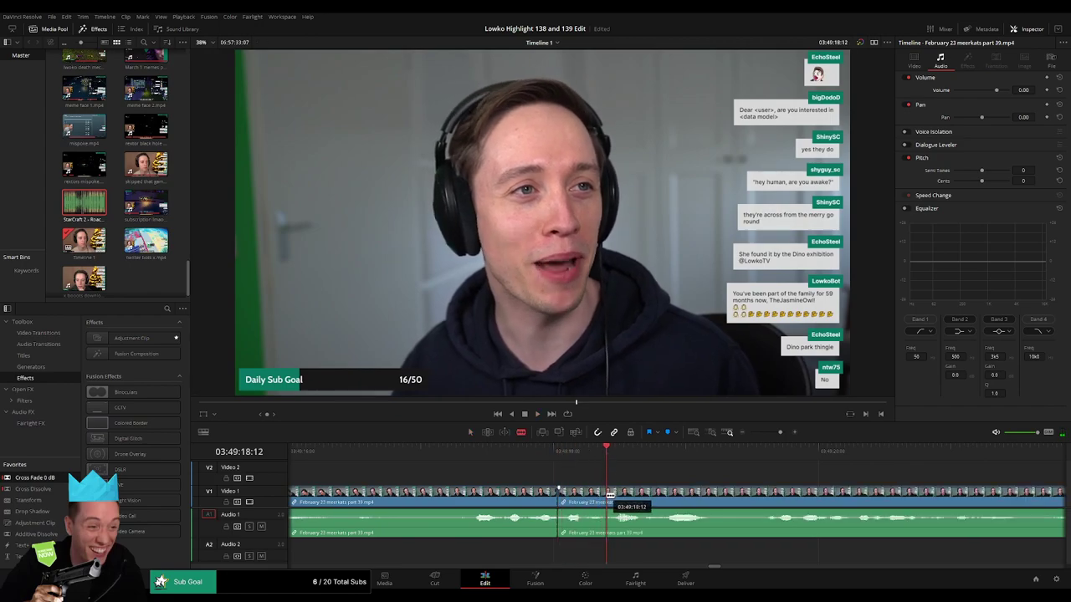
- Cover the isolated piece's sound with StarCraft 2 - Roach Quotes.mp3 on Audio 2, trimmed to the same length, at volume -23.00
drag(180, 250, 559, 552)
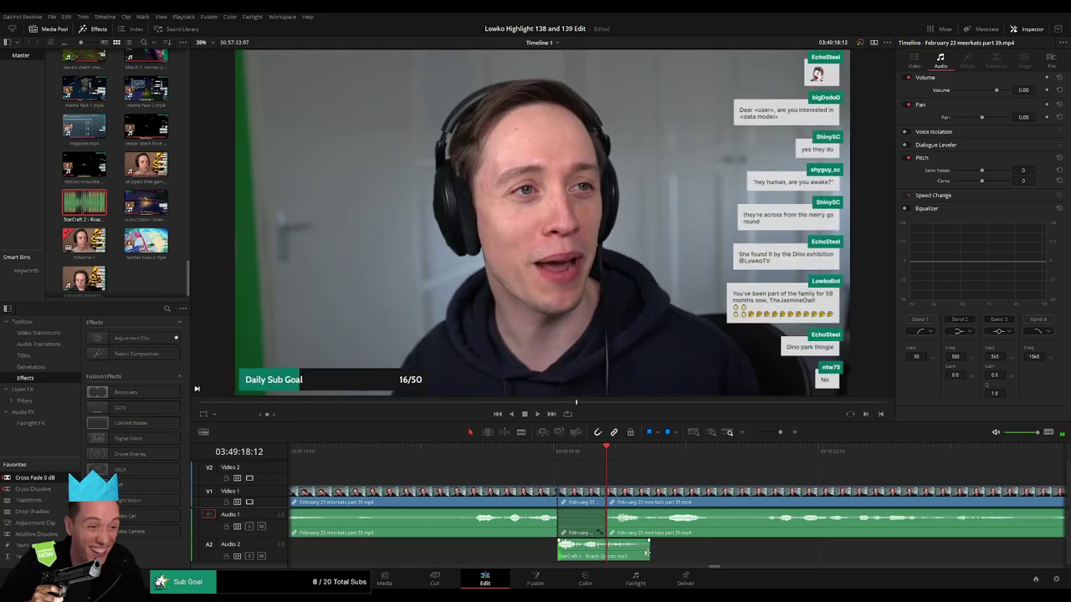
drag(645, 553, 605, 554)
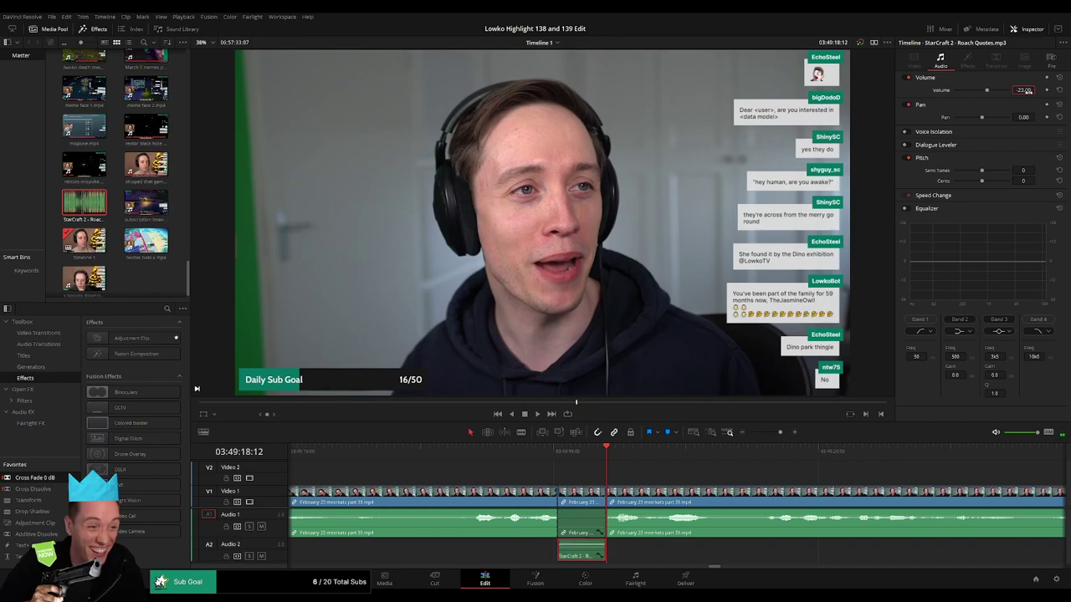
click(751, 469)
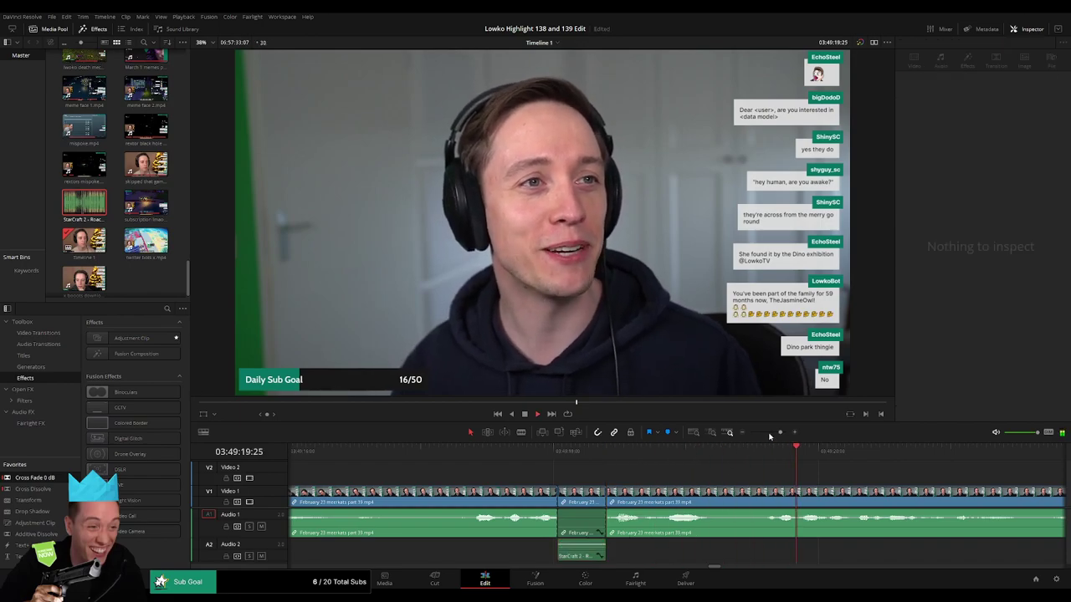
- Cut the section of the part 39 clip from about 03:49:19 to 03:49:25
drag(770, 433, 773, 434)
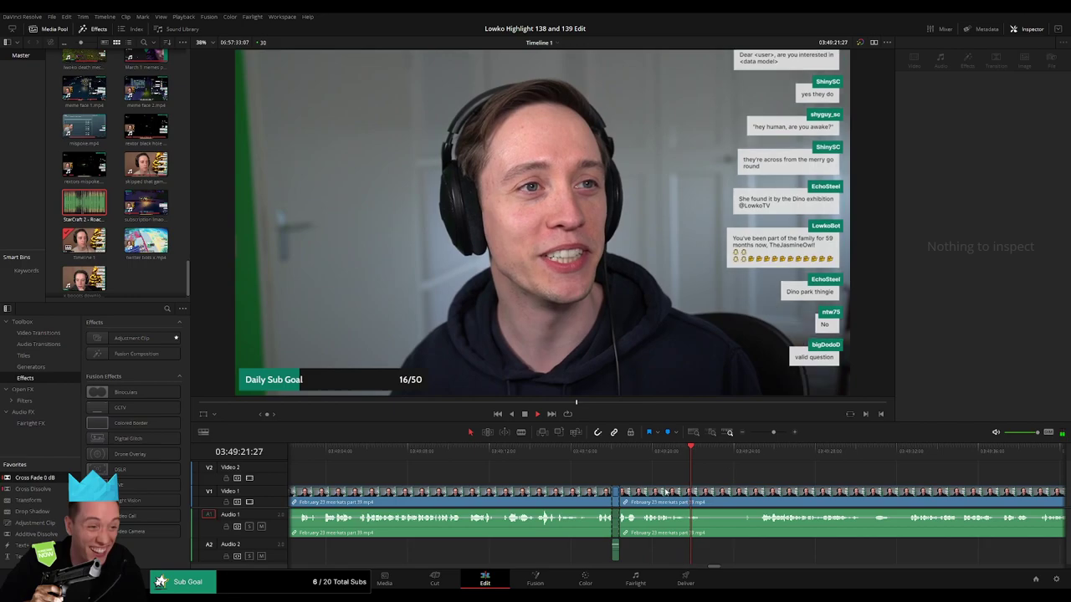
key(b)
click(642, 493)
click(762, 450)
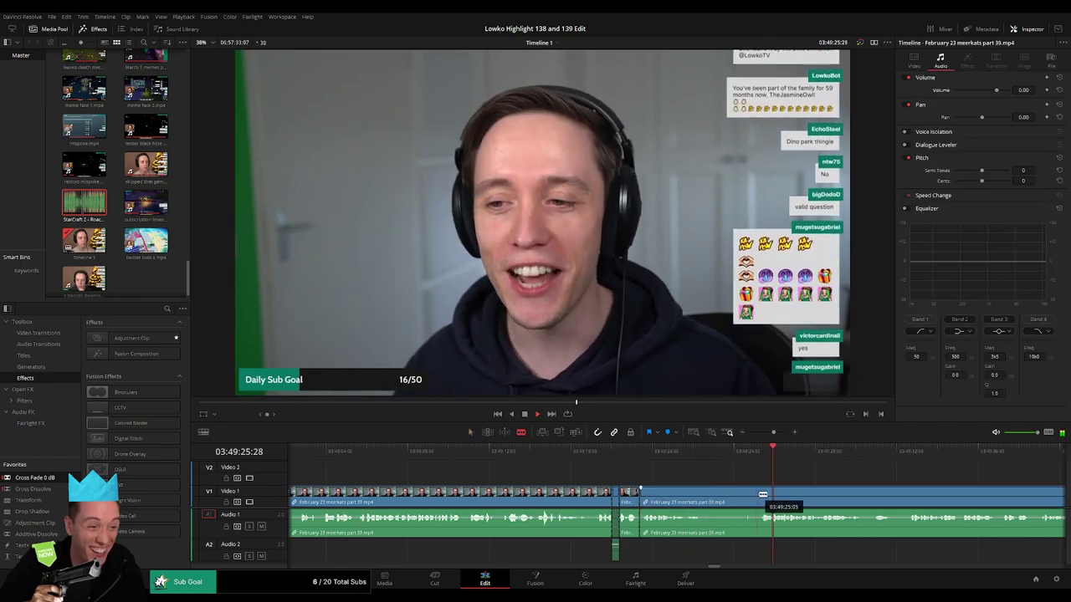
click(763, 495)
key(a)
click(752, 494)
key(Delete)
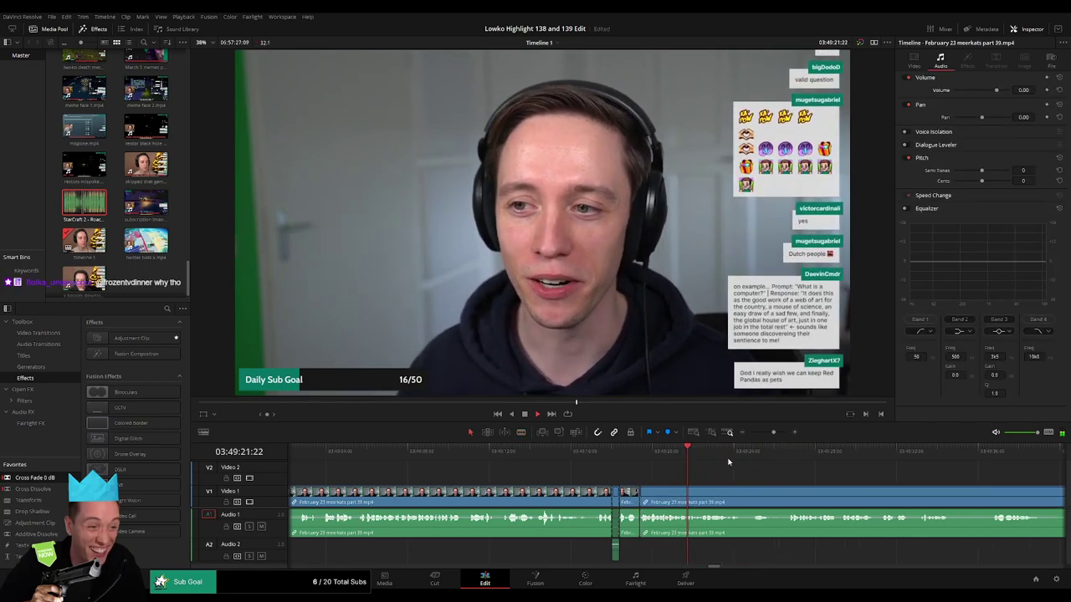
- Cut the pause of roughly two seconds starting at about 03:49:24:13
click(755, 452)
drag(718, 481, 474, 485)
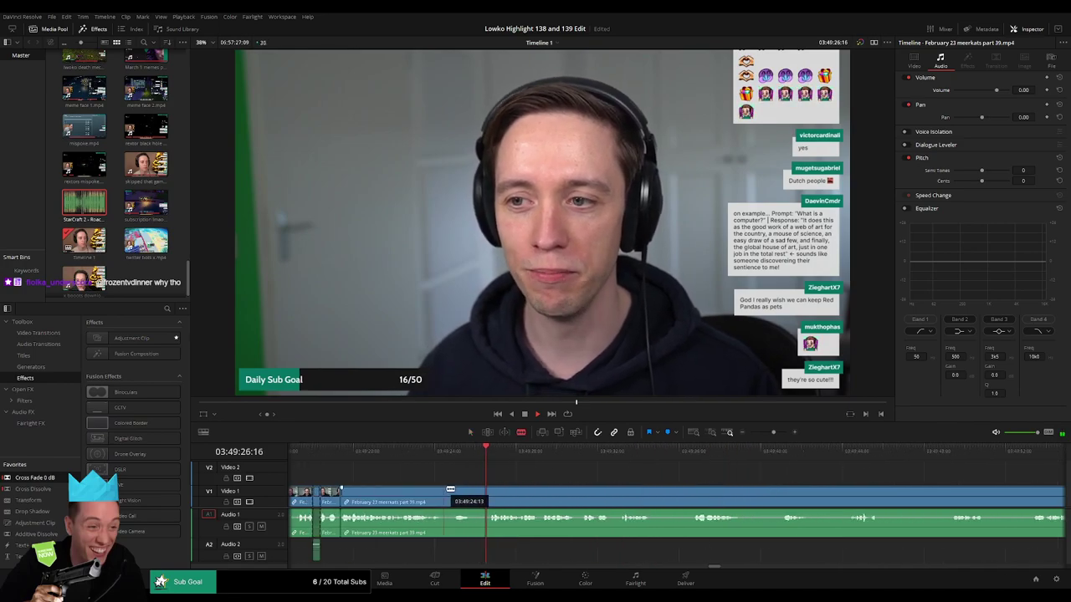
click(444, 492)
key(Delete)
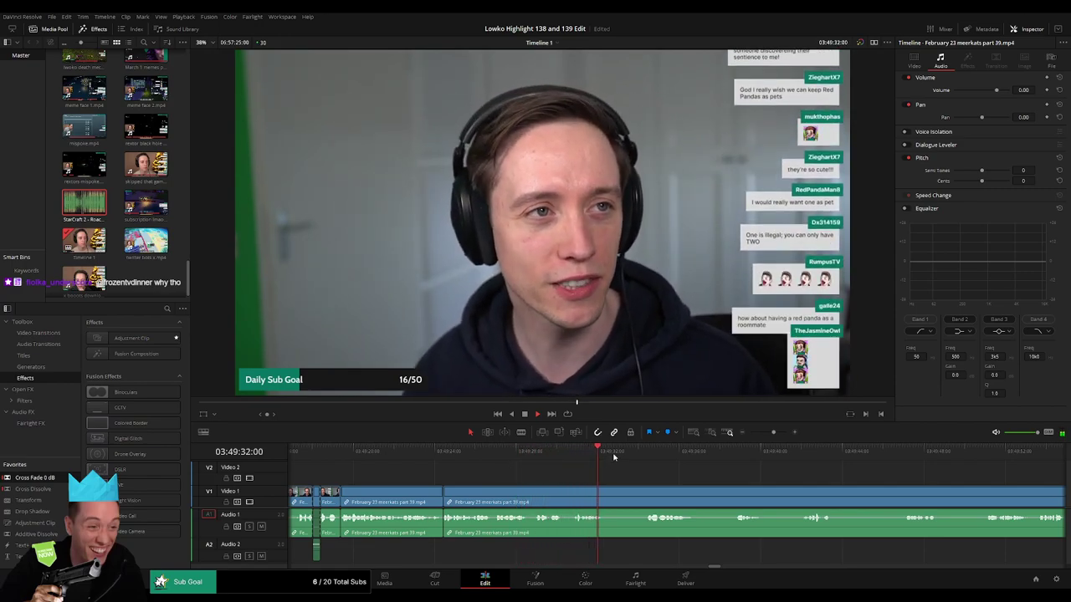
- Cut the pause from about 03:49:32:13 to 03:49:34:12
key(b)
click(605, 500)
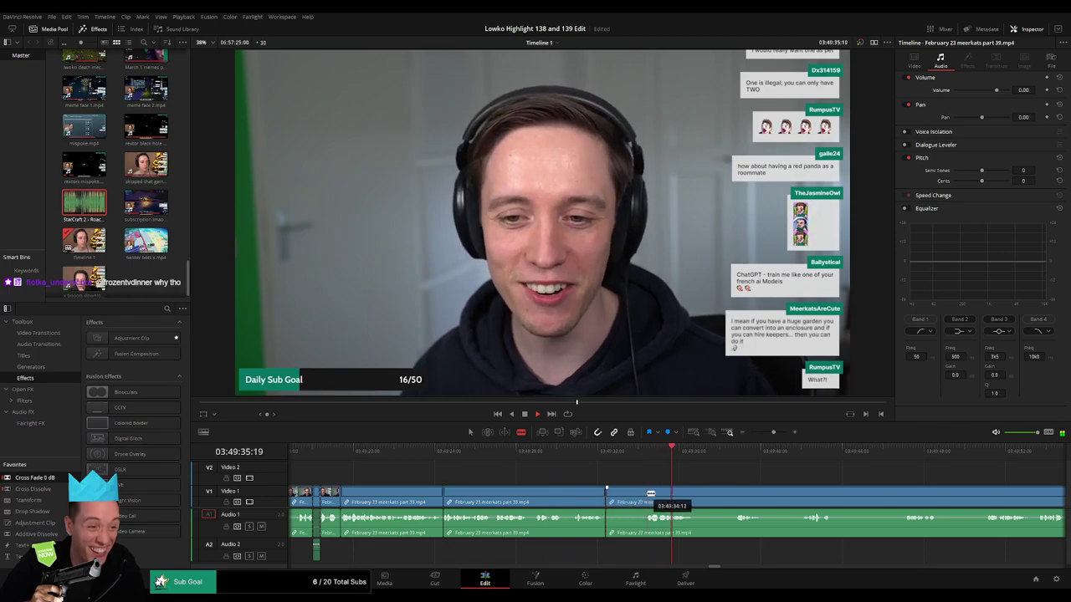
key(Delete)
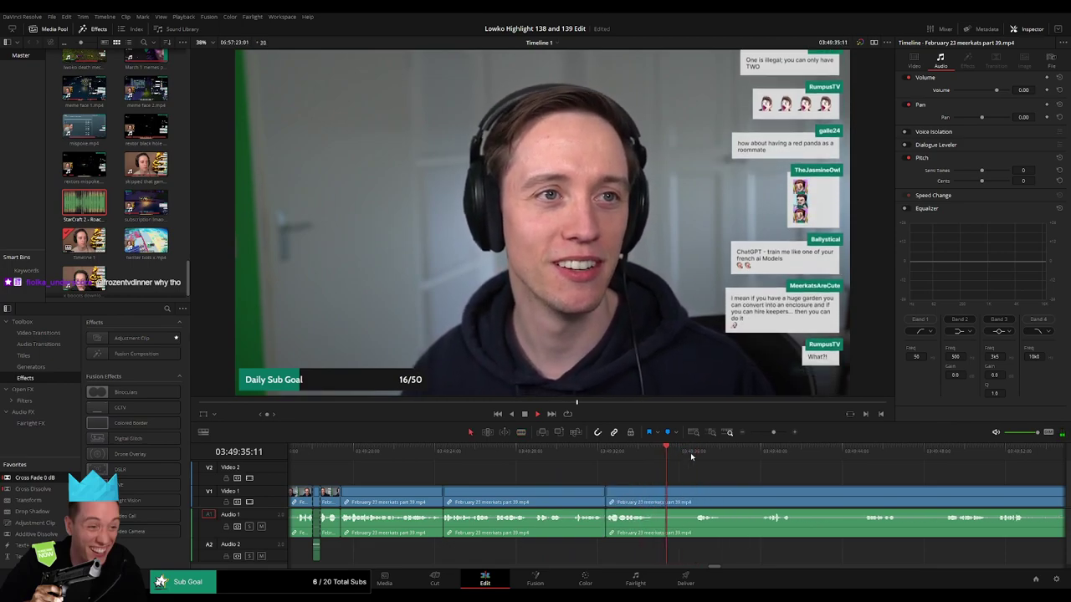
- Cut the two pauses of roughly two seconds each starting at about 03:49:34:28 and 03:49:36:09
click(439, 500)
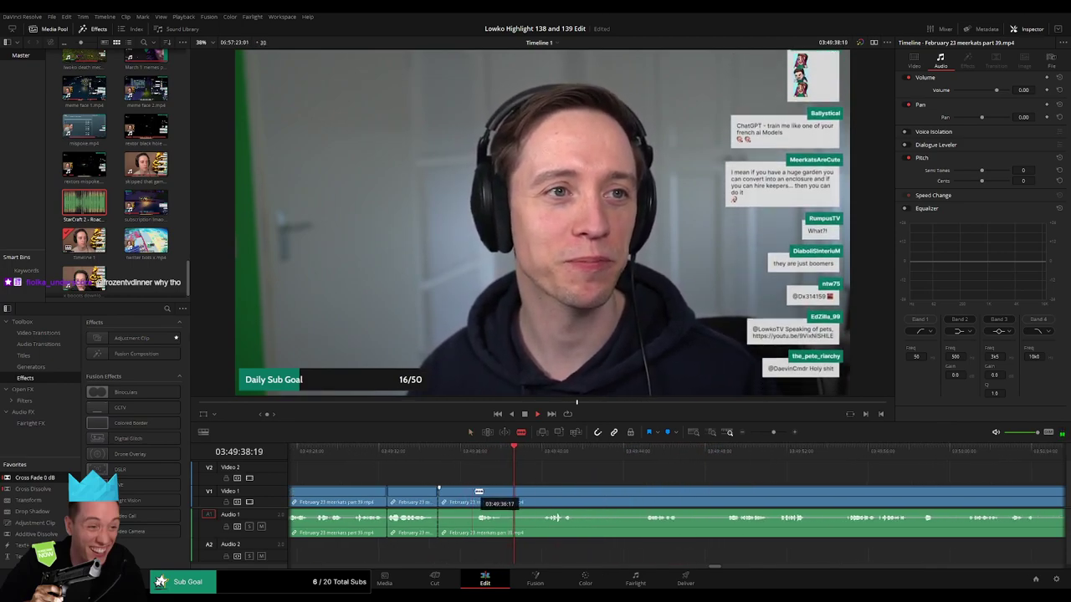
click(475, 501)
key(Delete)
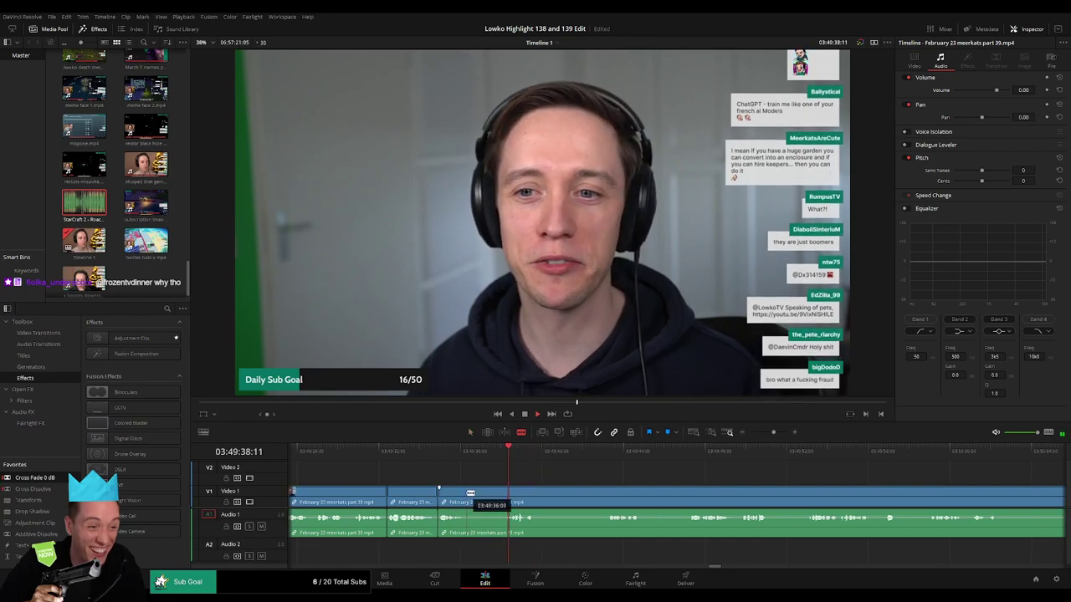
key(Delete)
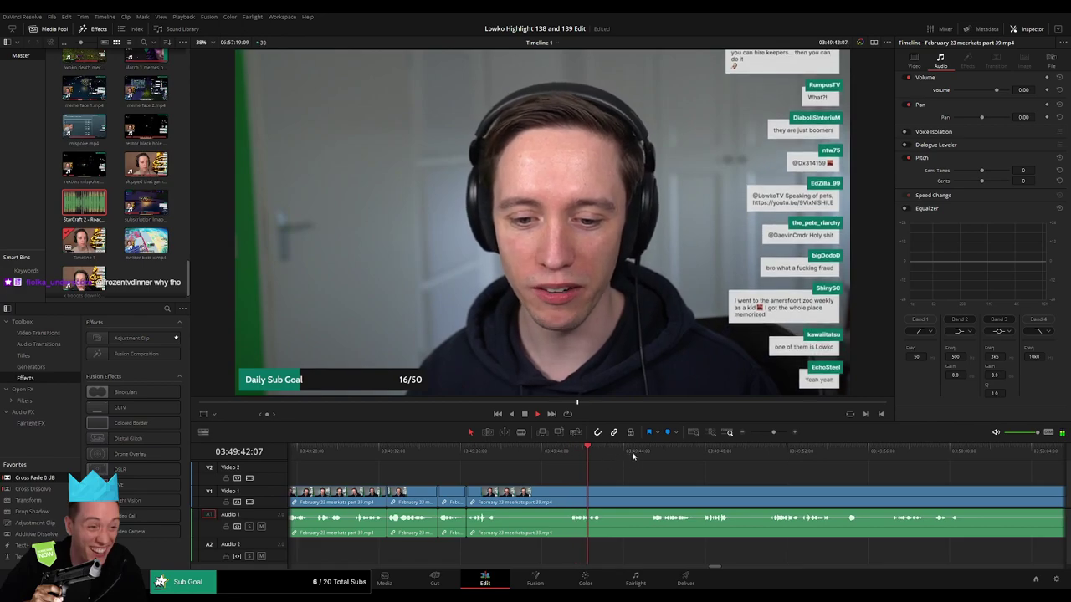
- Cut the section of the part 39 clip from about 03:49:36 to 03:50:22 and add Cross Fade 0 dB at the audio join
click(659, 456)
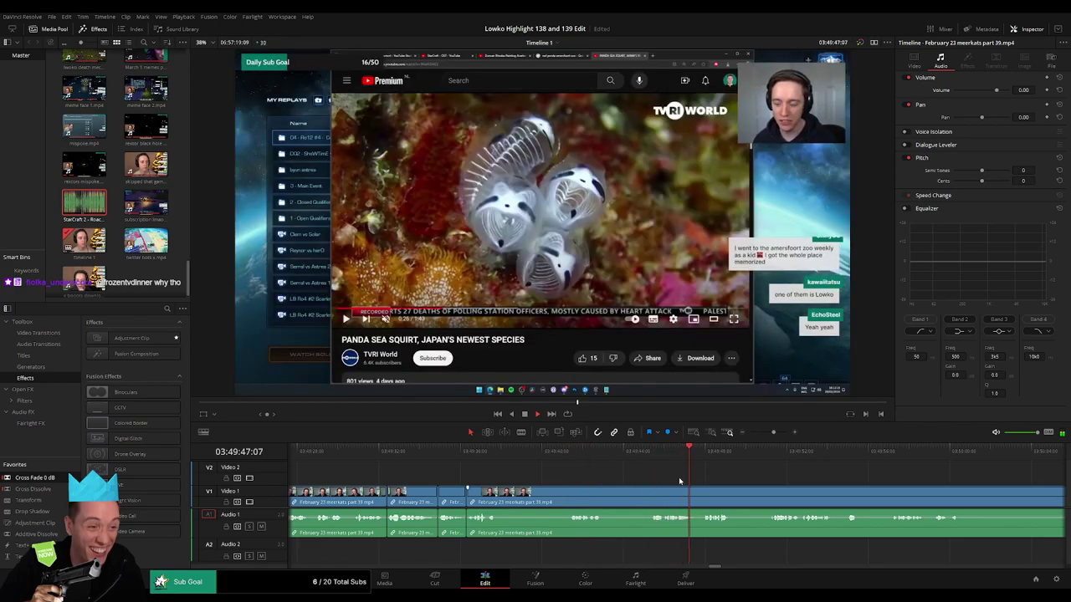
click(996, 454)
click(766, 433)
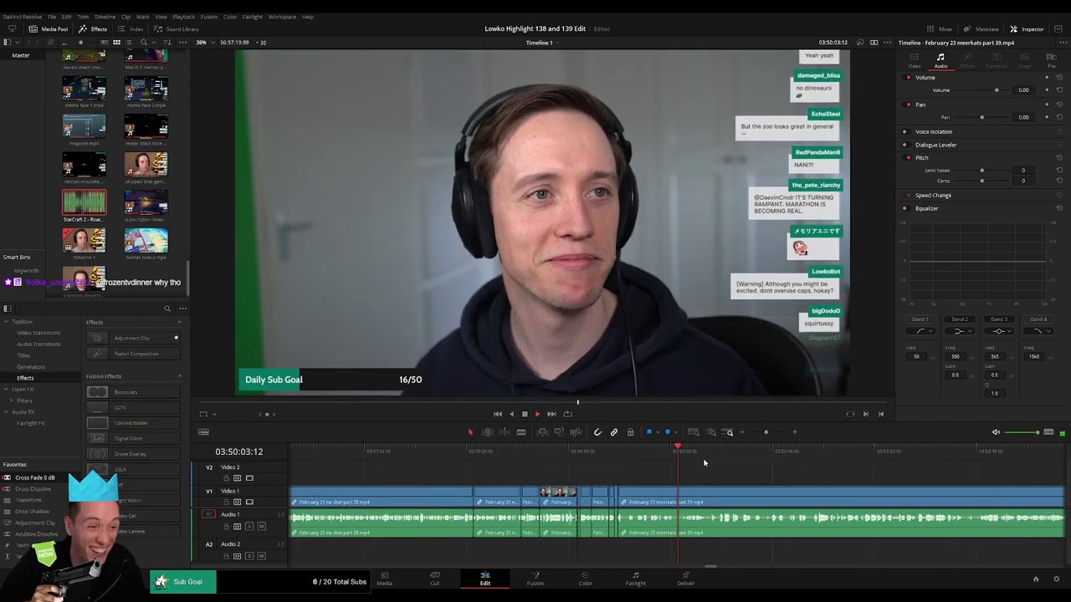
click(715, 452)
drag(715, 451, 771, 433)
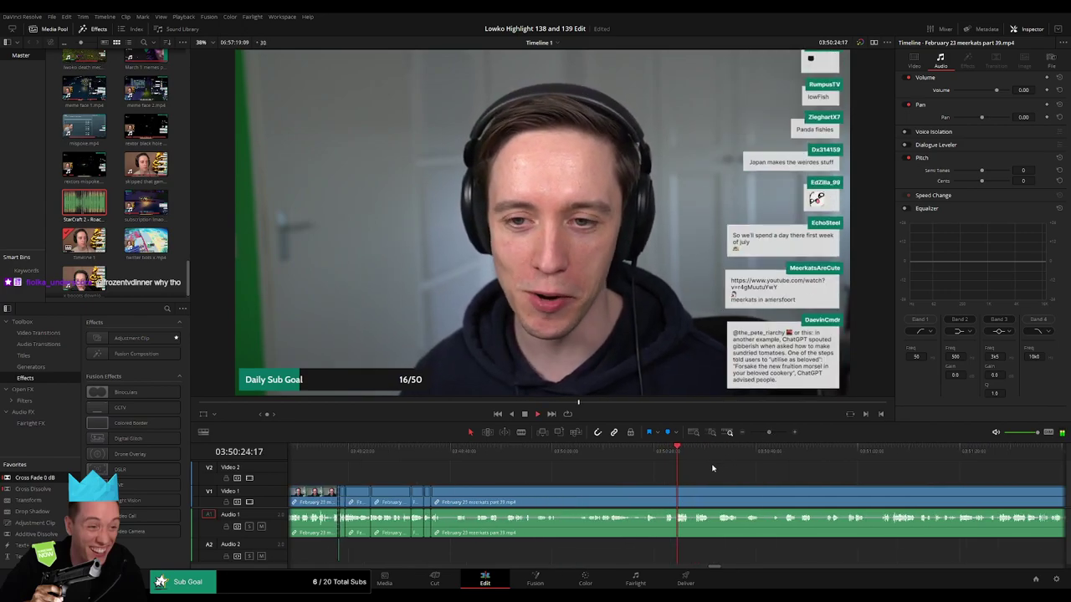
key(b)
click(661, 489)
key(a)
click(640, 491)
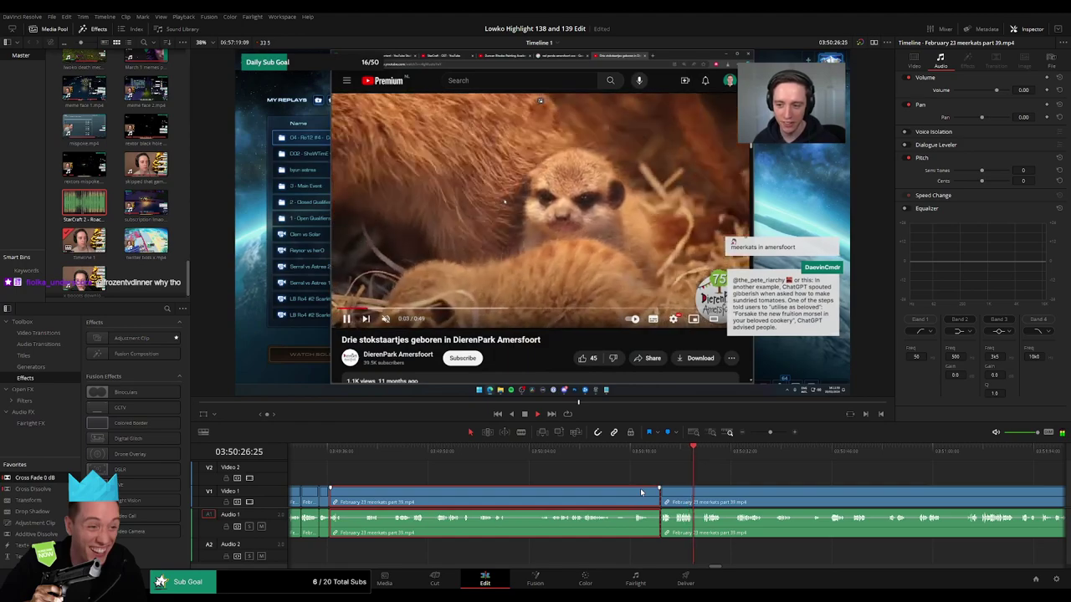
key(Delete)
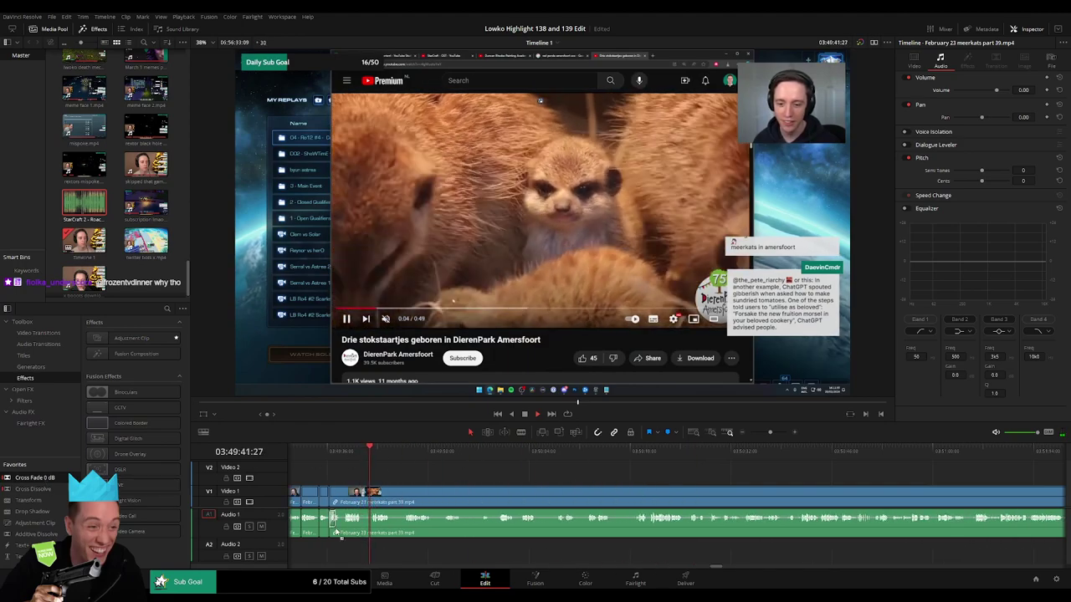
- Cut the pause of roughly one and a half seconds starting at about 03:50:10:18
drag(369, 450, 593, 451)
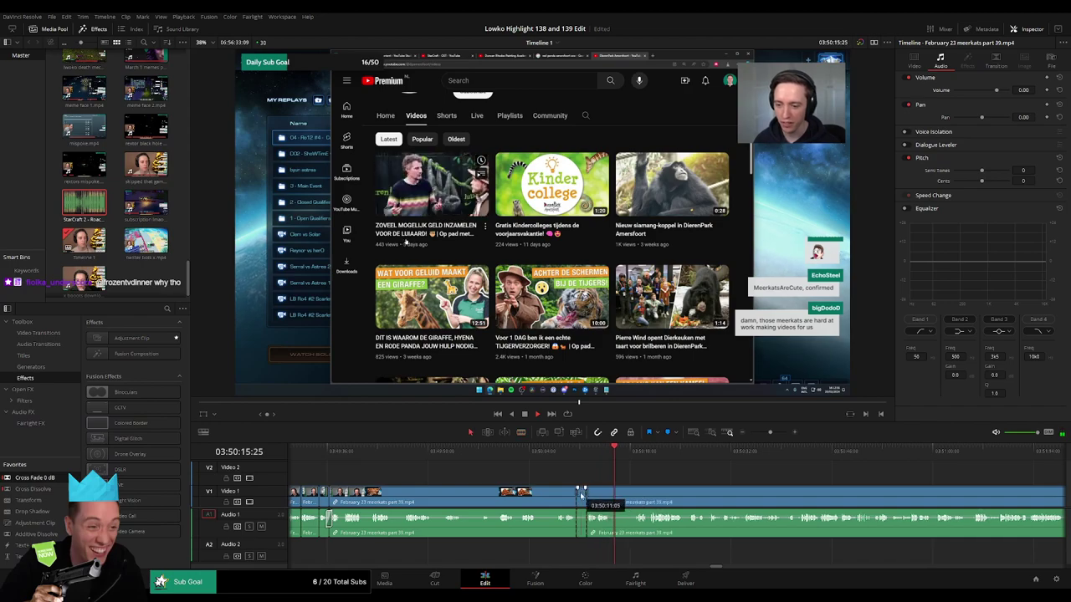
click(602, 452)
drag(770, 432, 776, 432)
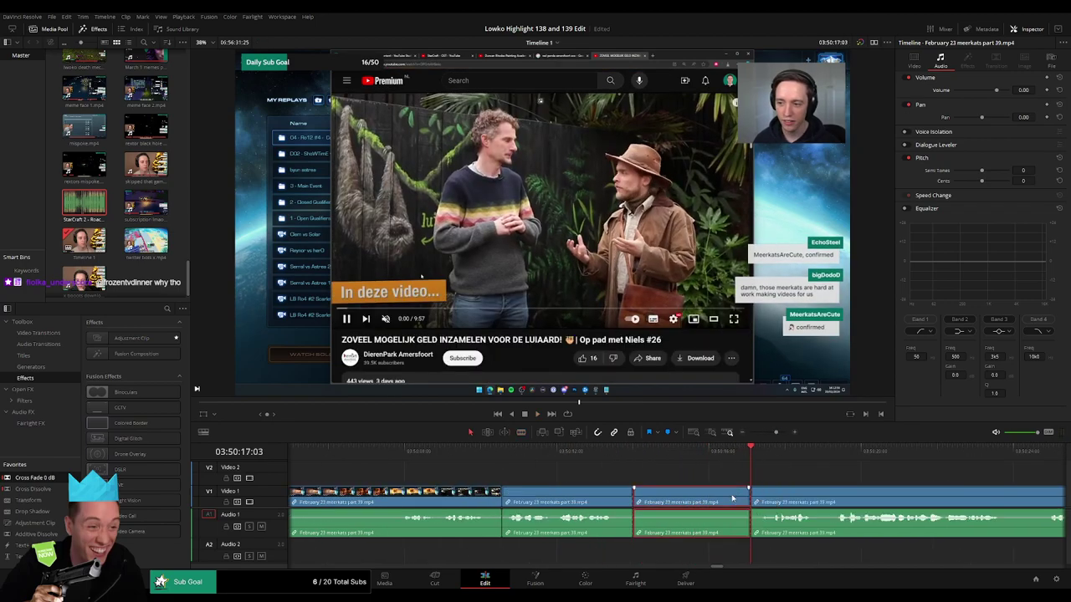
- Try to remove the section from about 03:50:14 to 03:50:17:03, and undo the removal together with its cuts
key(Delete)
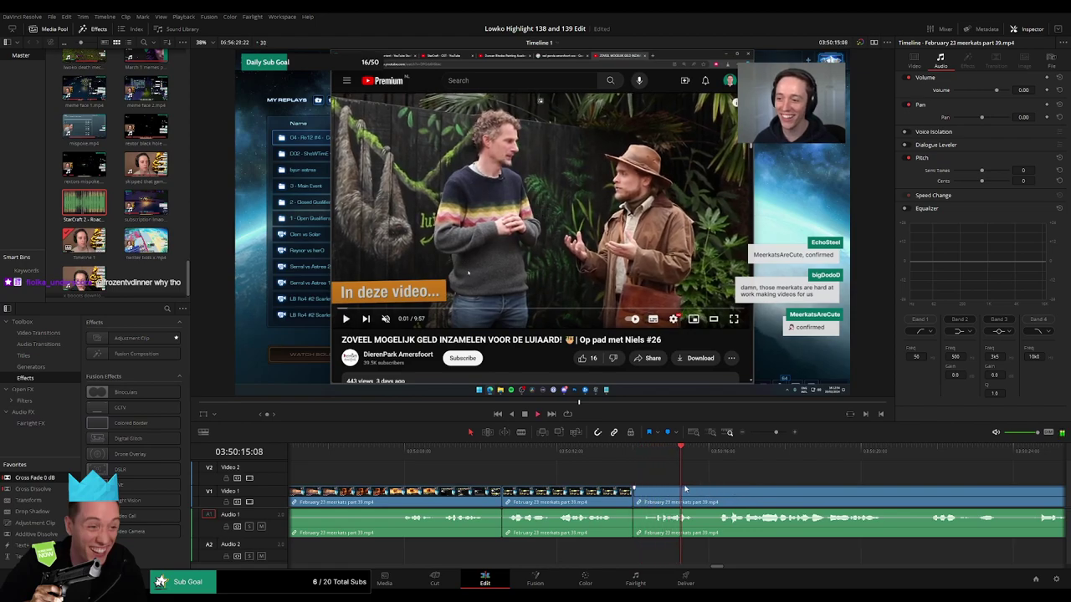
key(ctrl+b)
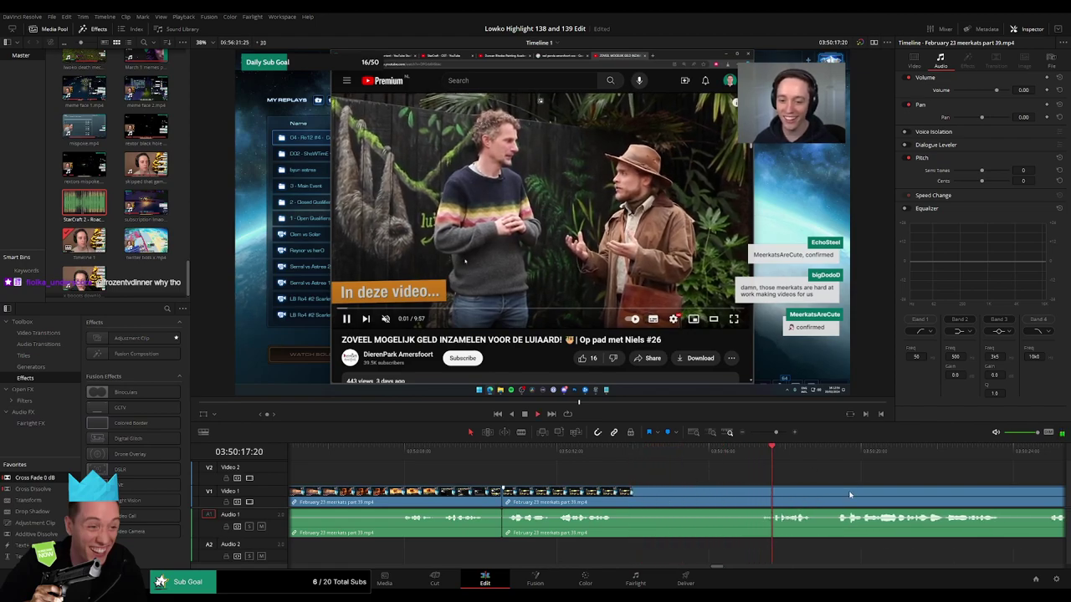
- Review the part 39 footage from about 03:50:17 to 03:50:56 for dull passages
scroll(689, 496, right, 3)
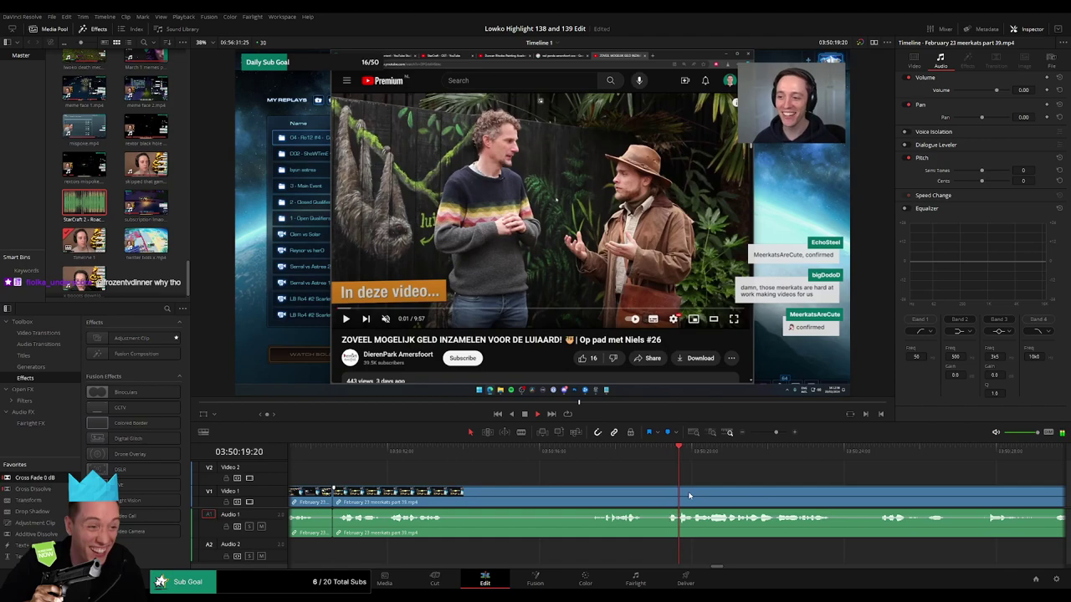
scroll(848, 496, right, 4)
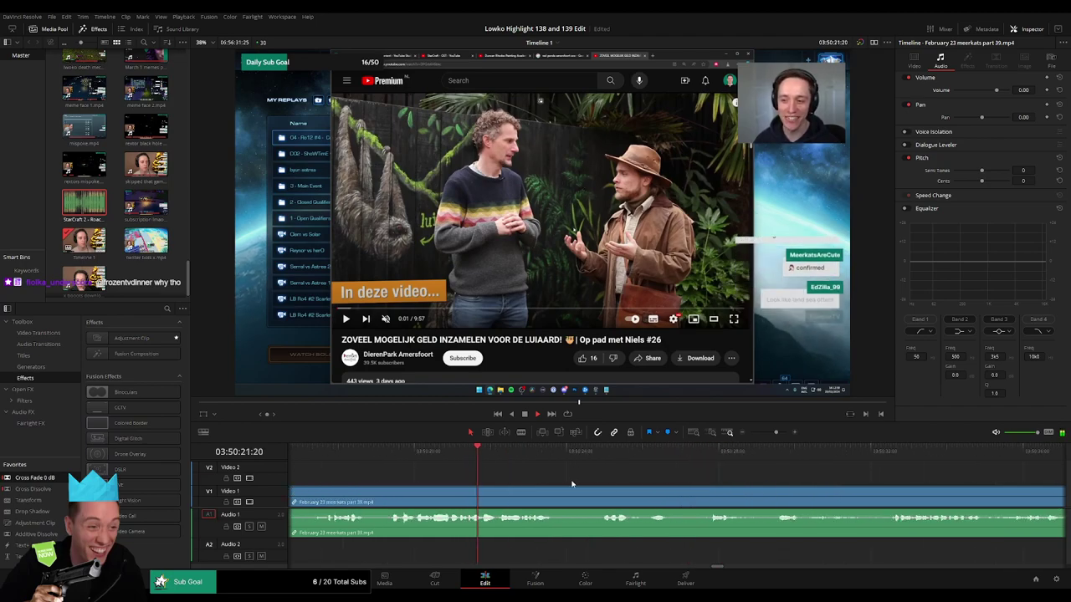
click(593, 453)
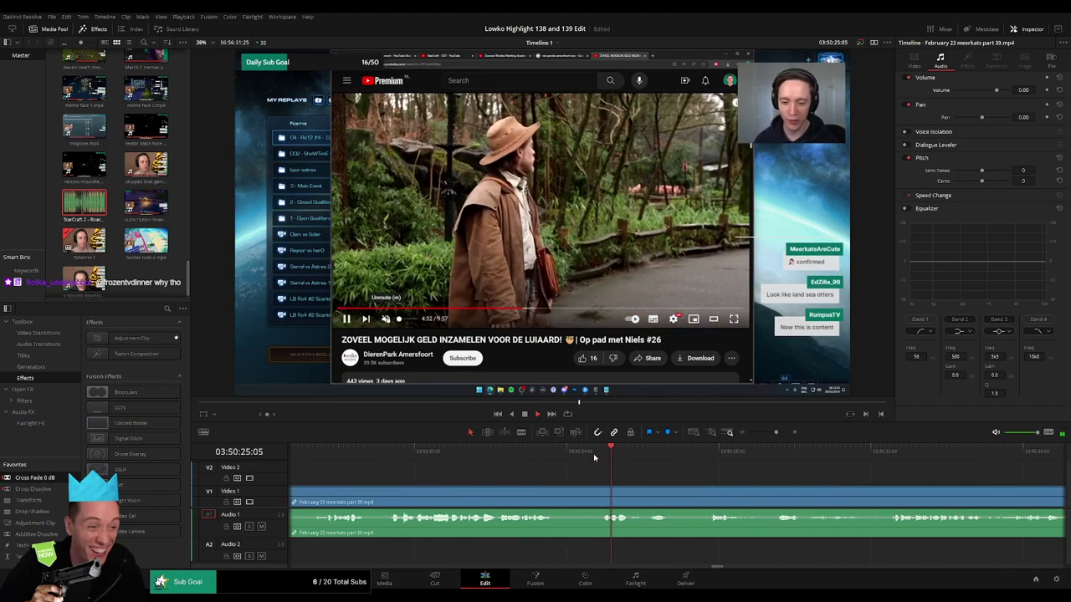
scroll(596, 480, right, 2)
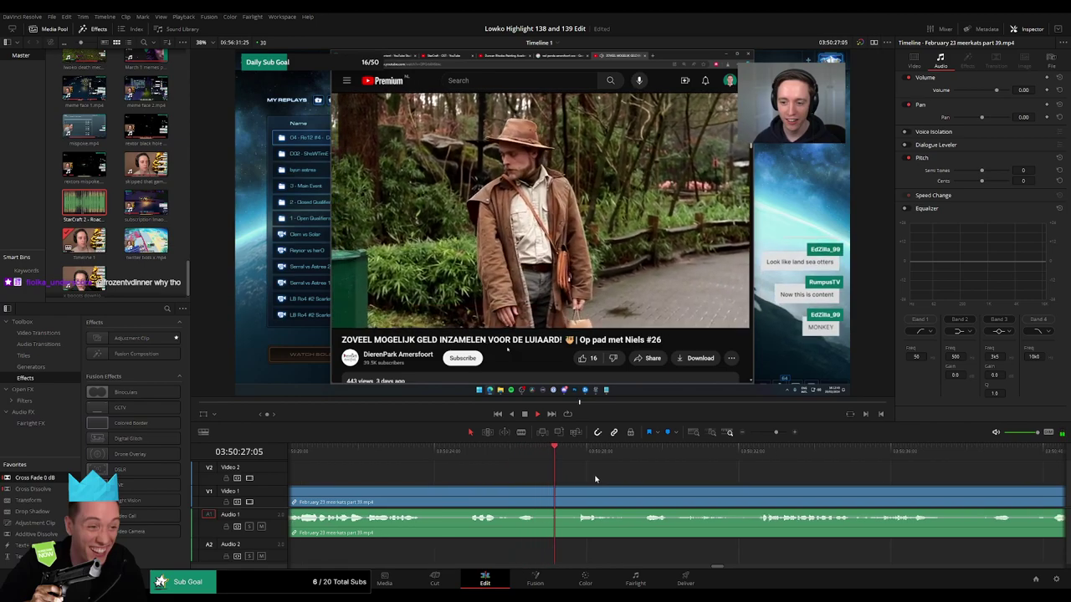
click(639, 453)
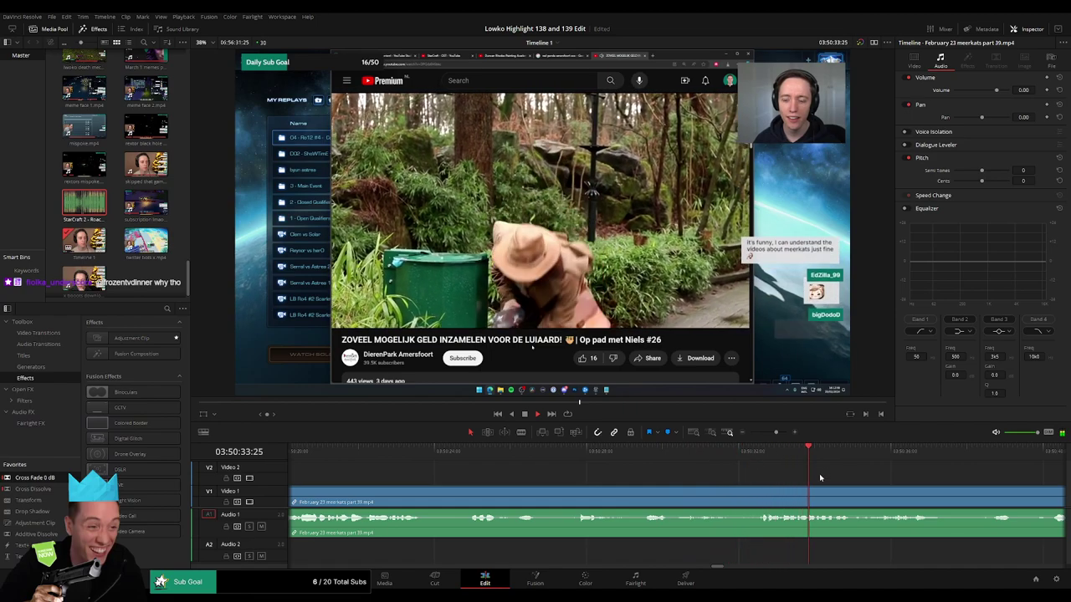
drag(819, 478, 626, 476)
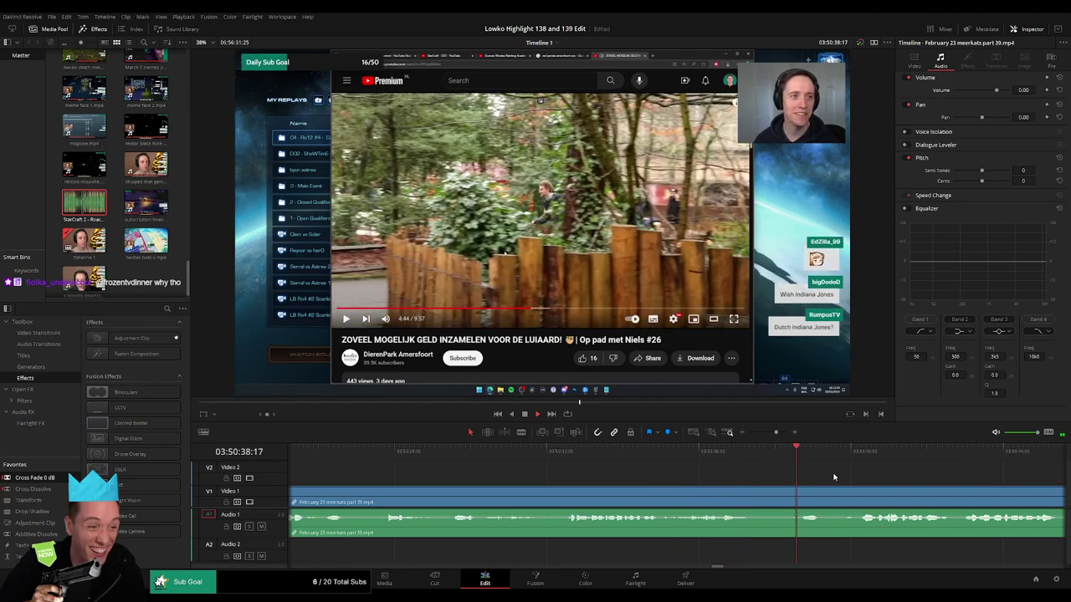
scroll(737, 473, right, 3)
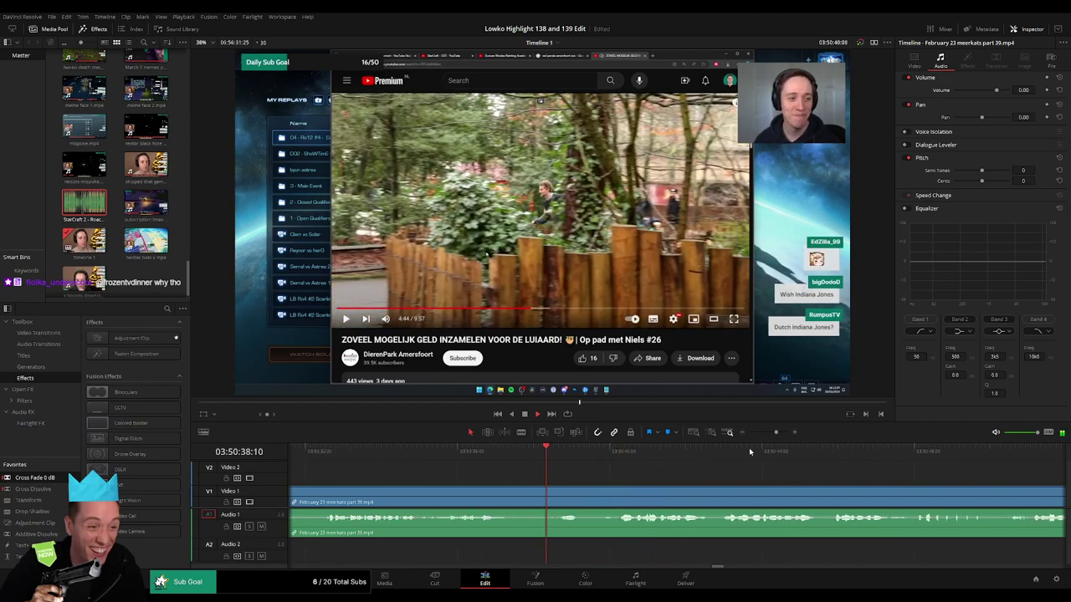
drag(776, 432, 771, 433)
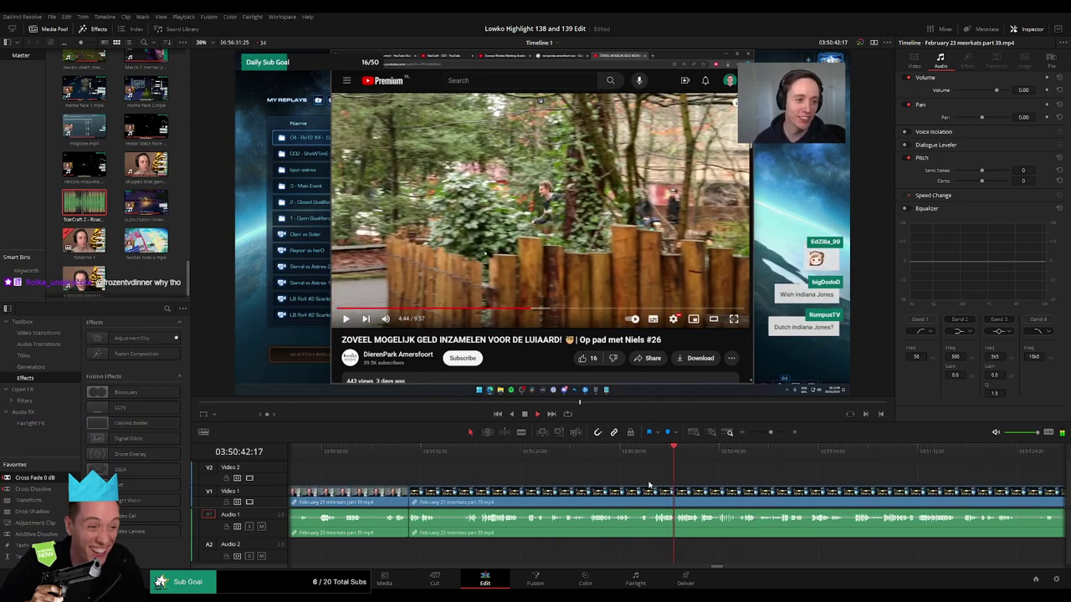
scroll(649, 484, right, 3)
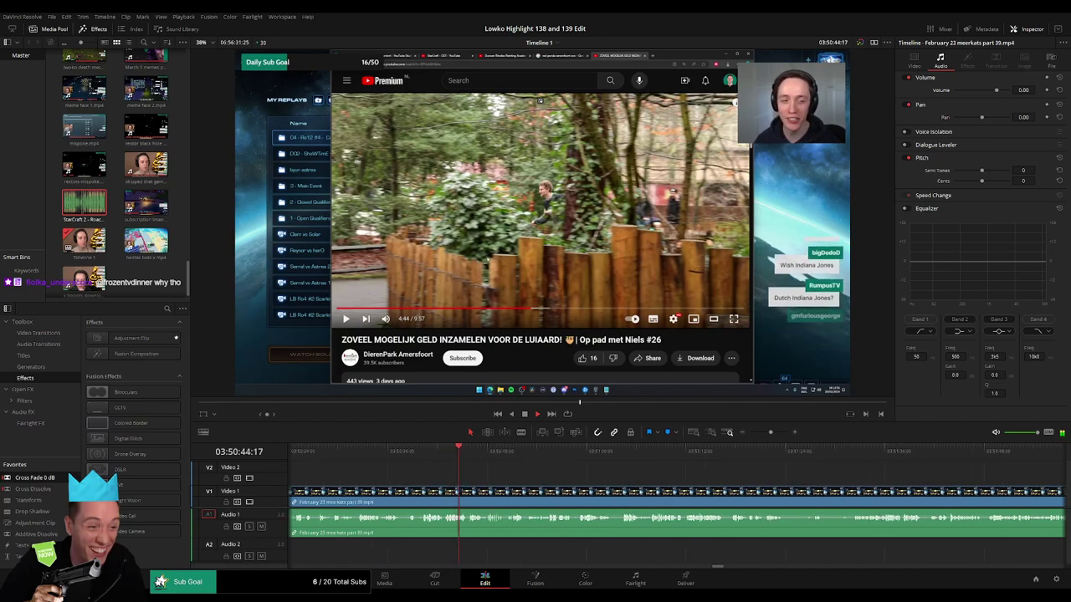
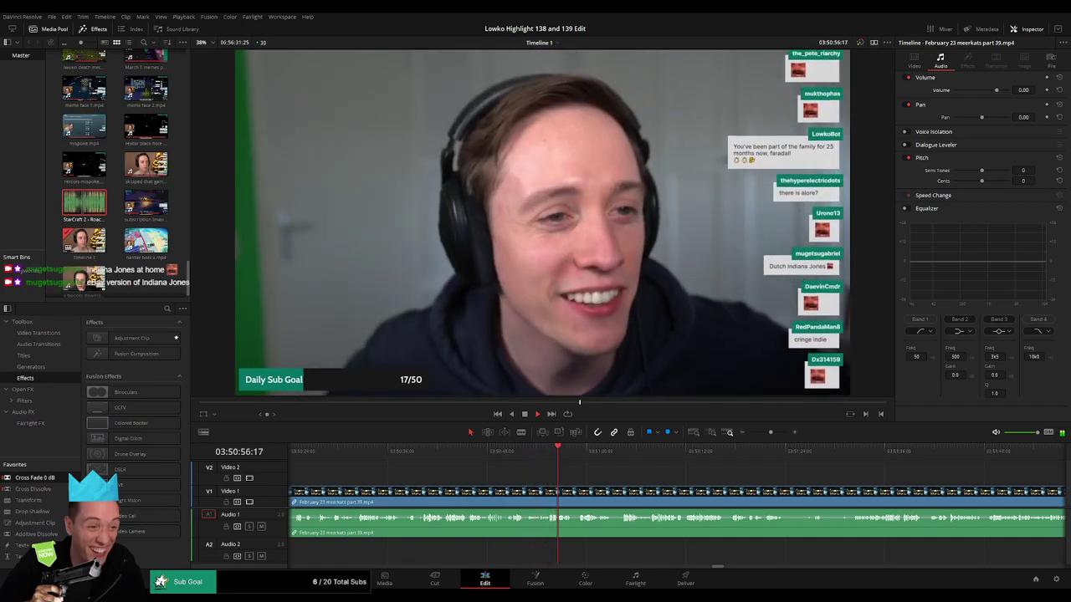
- Cut the section from about 03:50:52:20 to 03:50:59 and add Cross Fade 0 dB at the audio join
click(521, 453)
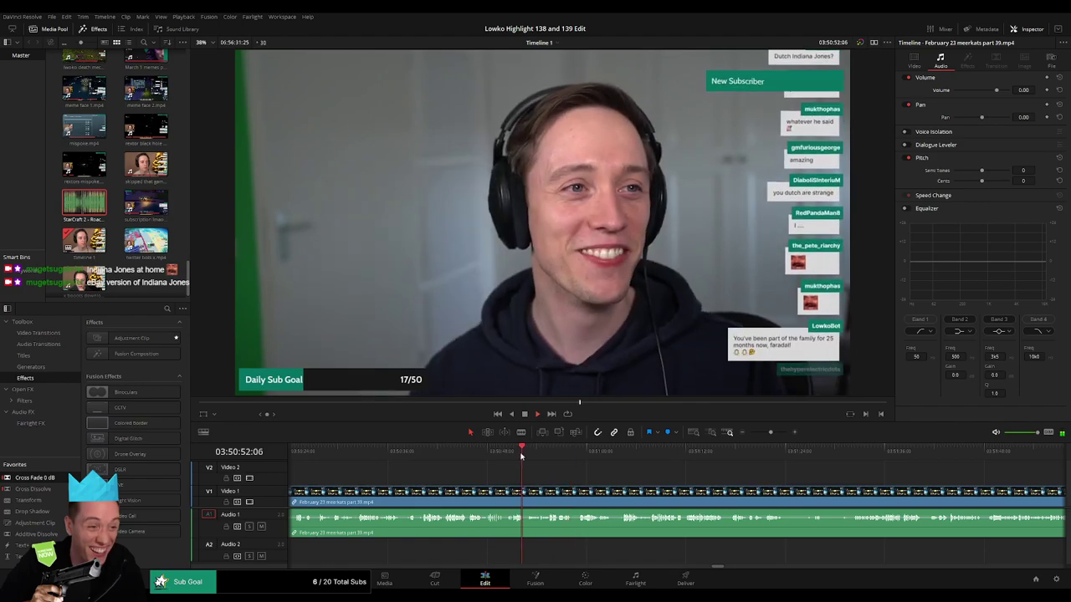
key(b)
click(527, 493)
key(space)
click(580, 455)
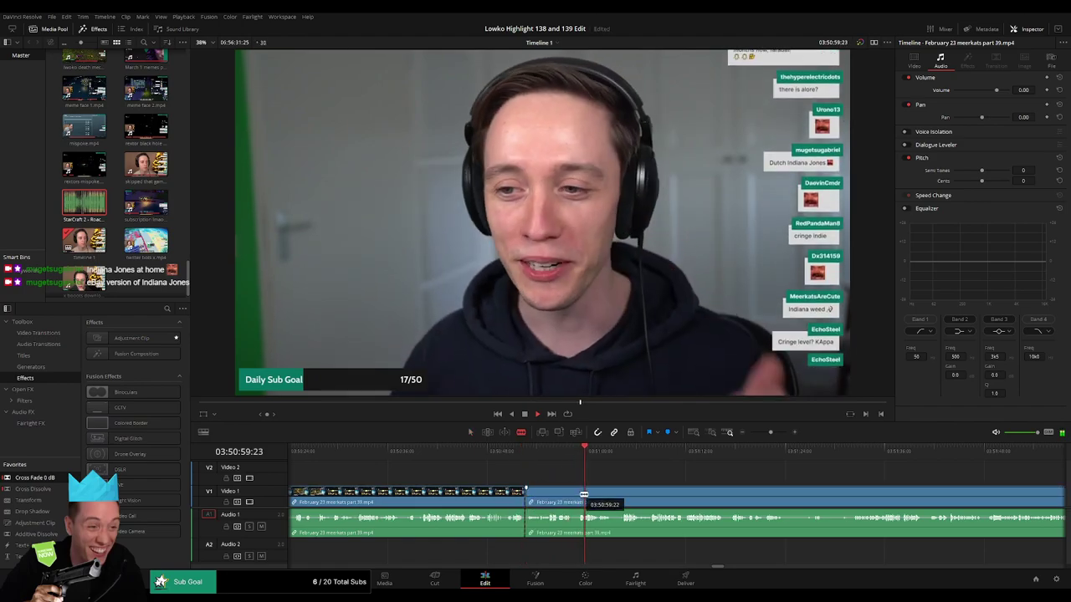
key(Delete)
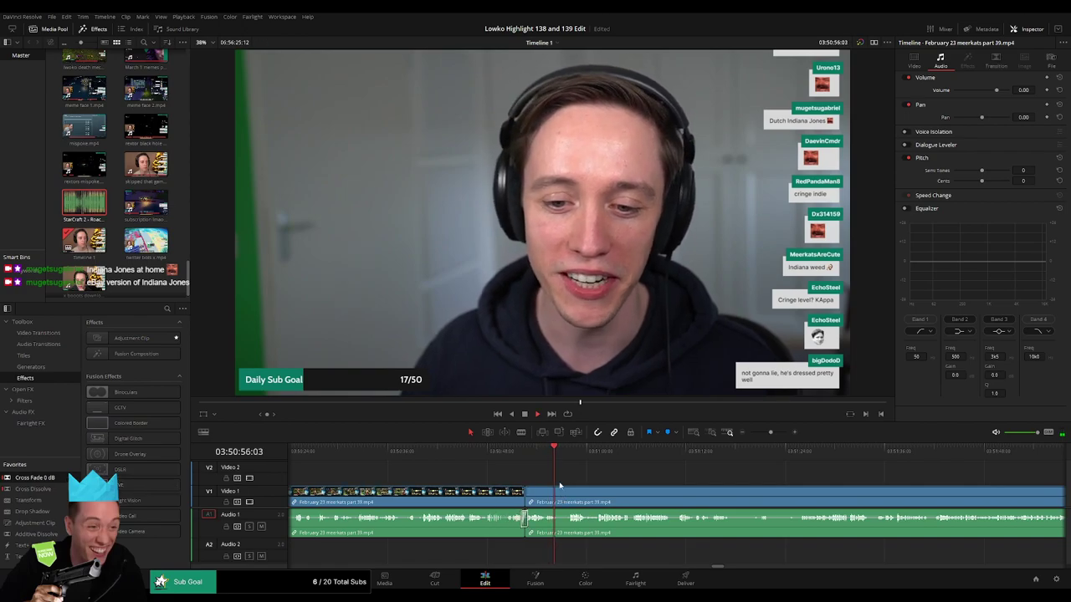
- Cut the pause of about one second starting at about 03:50:56:20 and add Cross Fade 0 dB at the audio join
key(space)
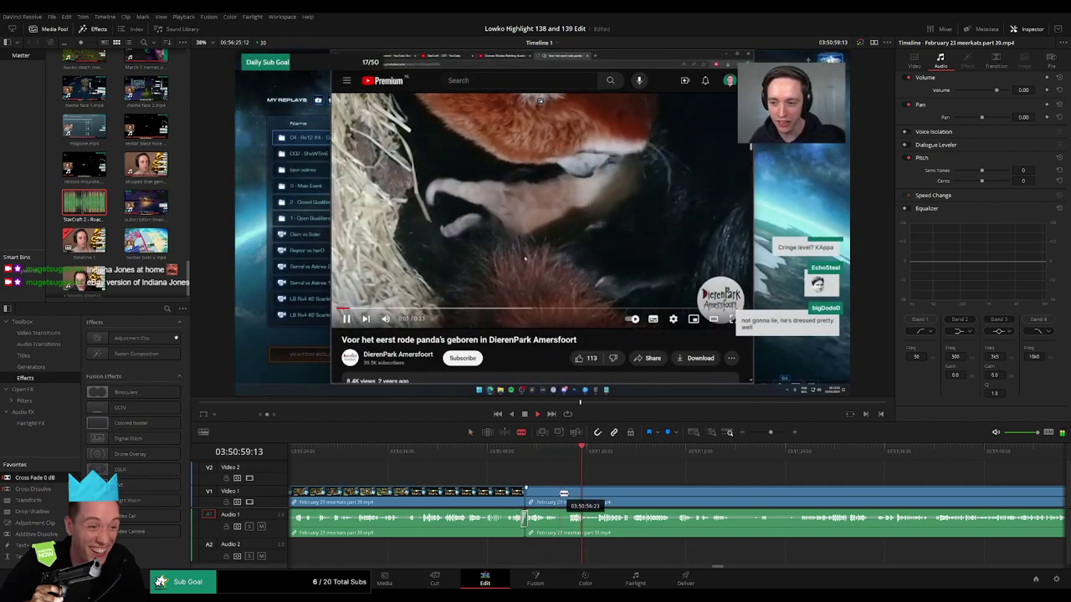
click(559, 493)
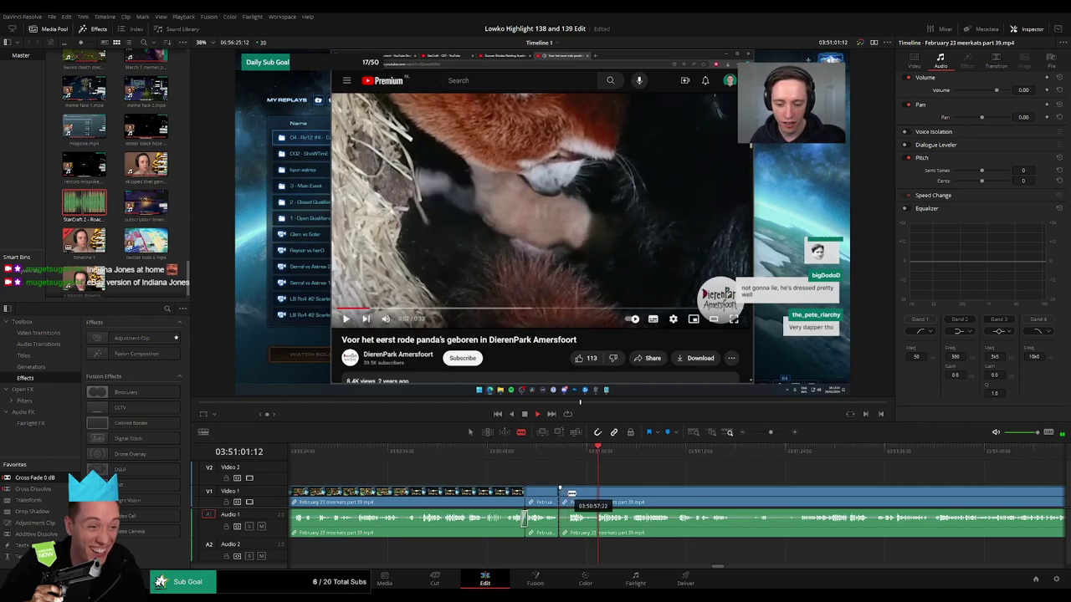
drag(562, 495, 576, 495)
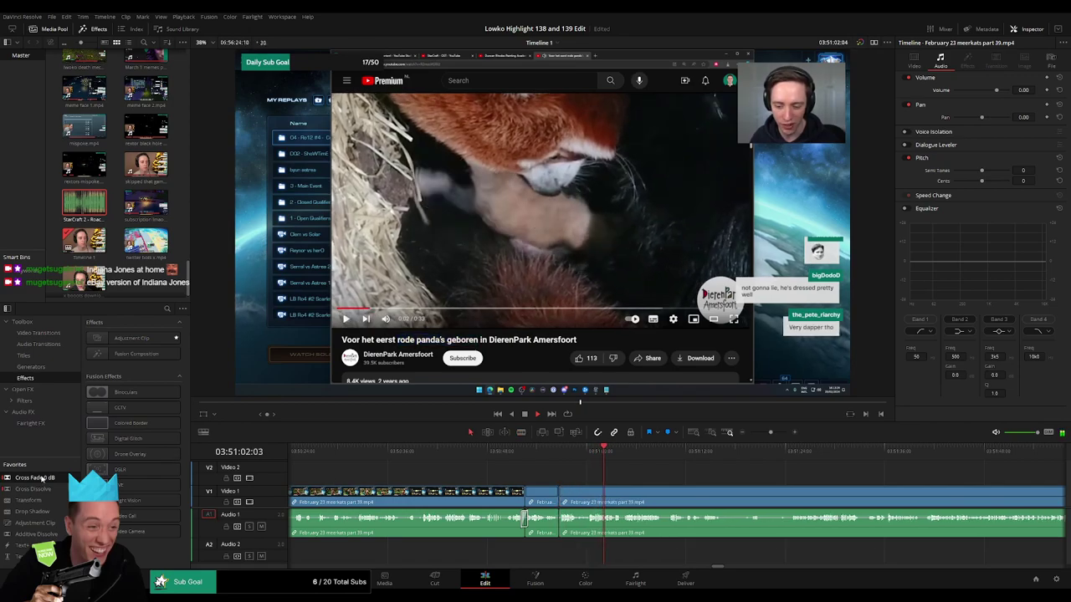
- Review the footage after the last cut and split the part 39 clip at about 03:51:16:15
click(643, 450)
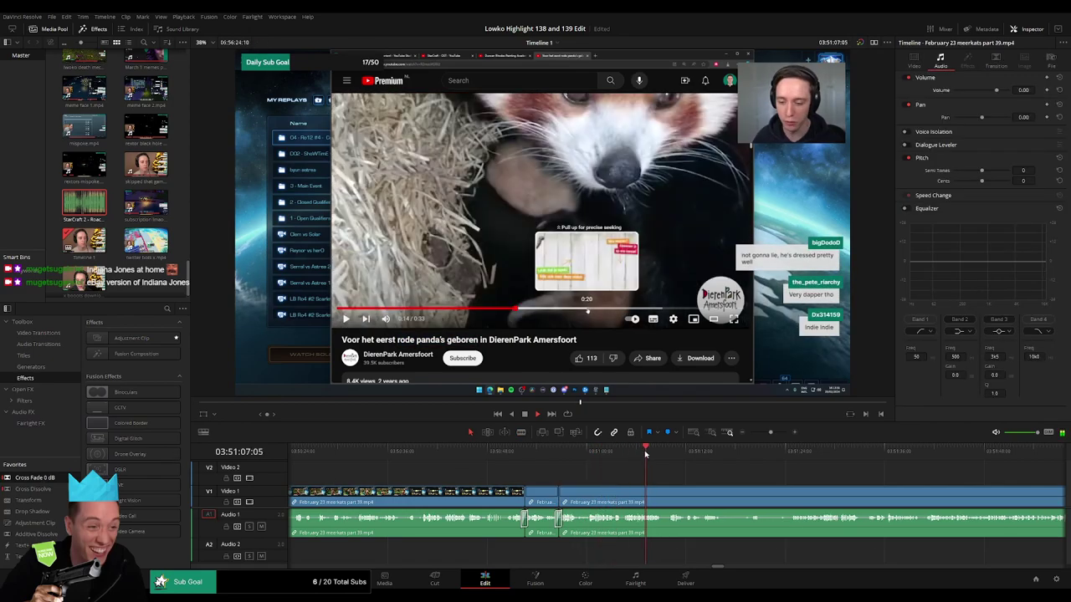
click(673, 450)
drag(717, 473, 506, 463)
click(527, 451)
click(542, 449)
click(525, 451)
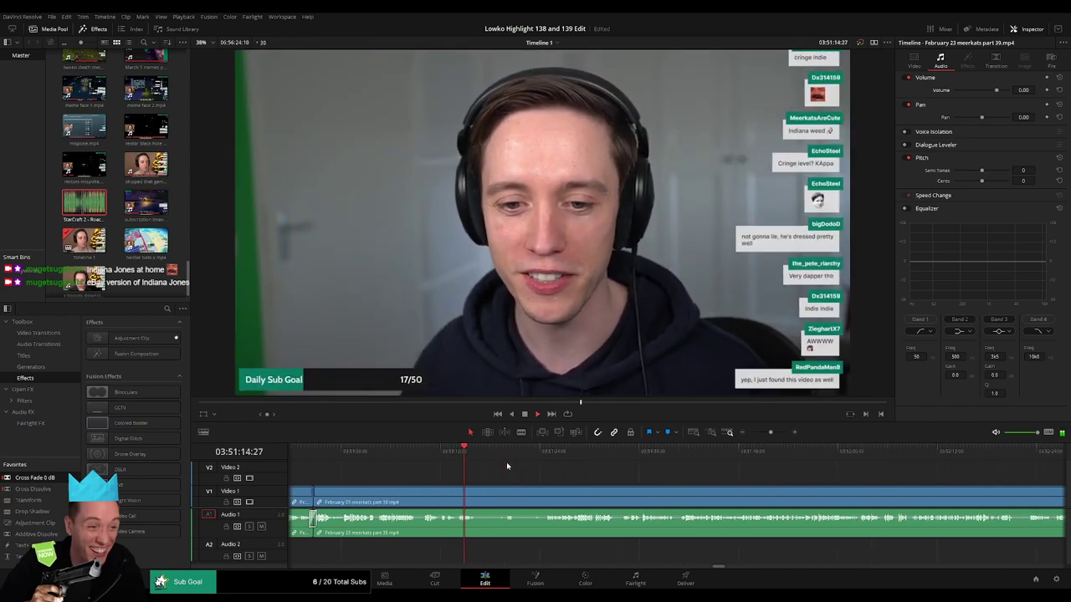
key(b)
click(477, 502)
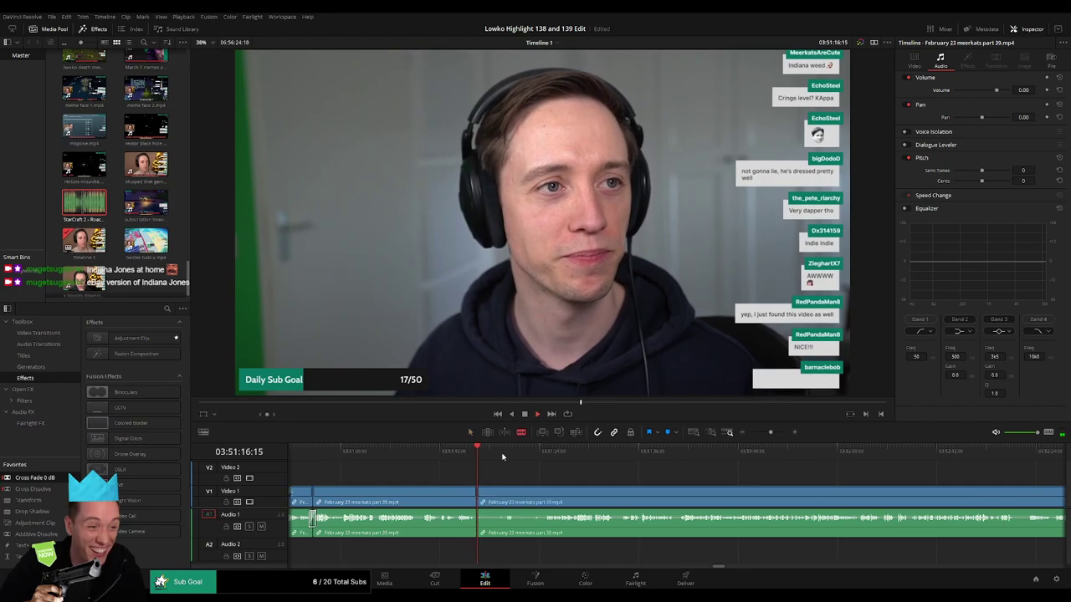
- Split the clip at about 03:51:19:25 and 03:51:21, remove the section starting at 03:51:16:15, and add Cross Fade 0 dB at the audio join
click(543, 452)
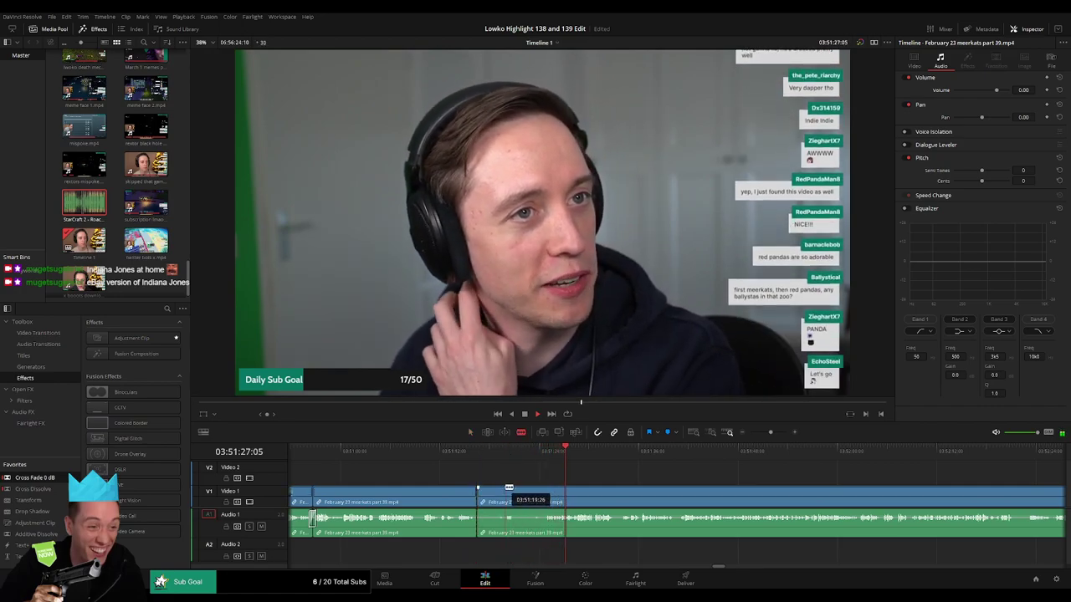
click(504, 489)
click(514, 489)
key(a)
click(487, 497)
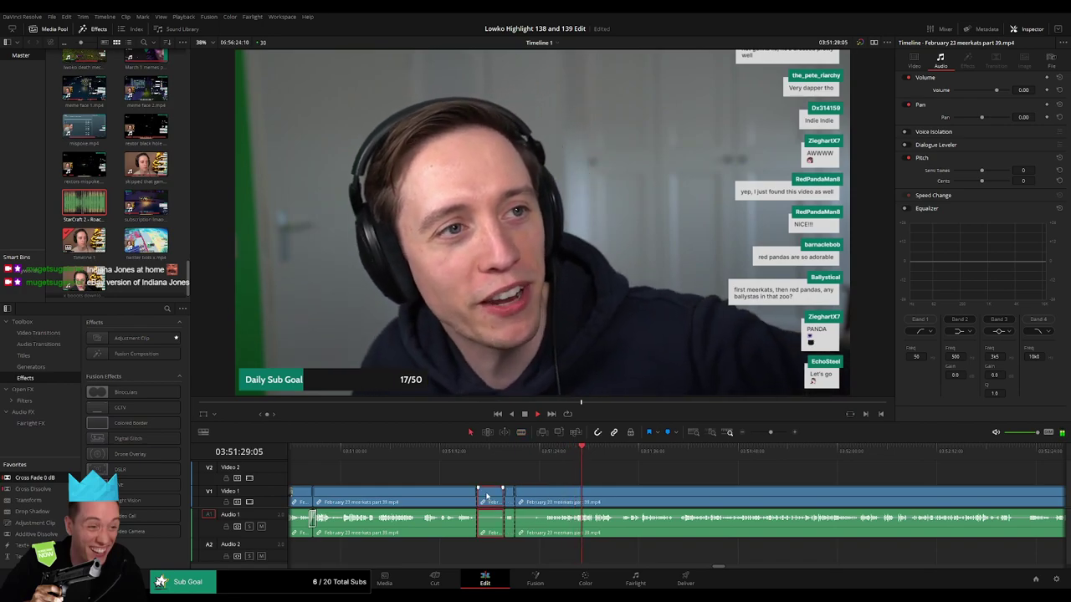
key(Delete)
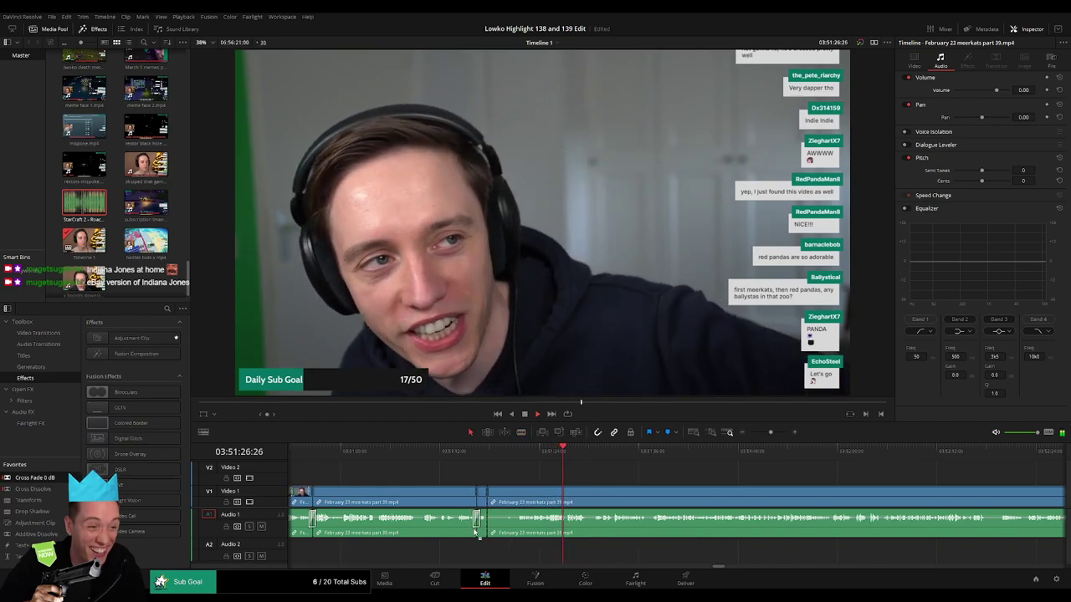
- Cut the section from about 03:51:17:20 to 03:51:21:07 and add Cross Fade 0 dB at the audio join
click(586, 475)
click(767, 453)
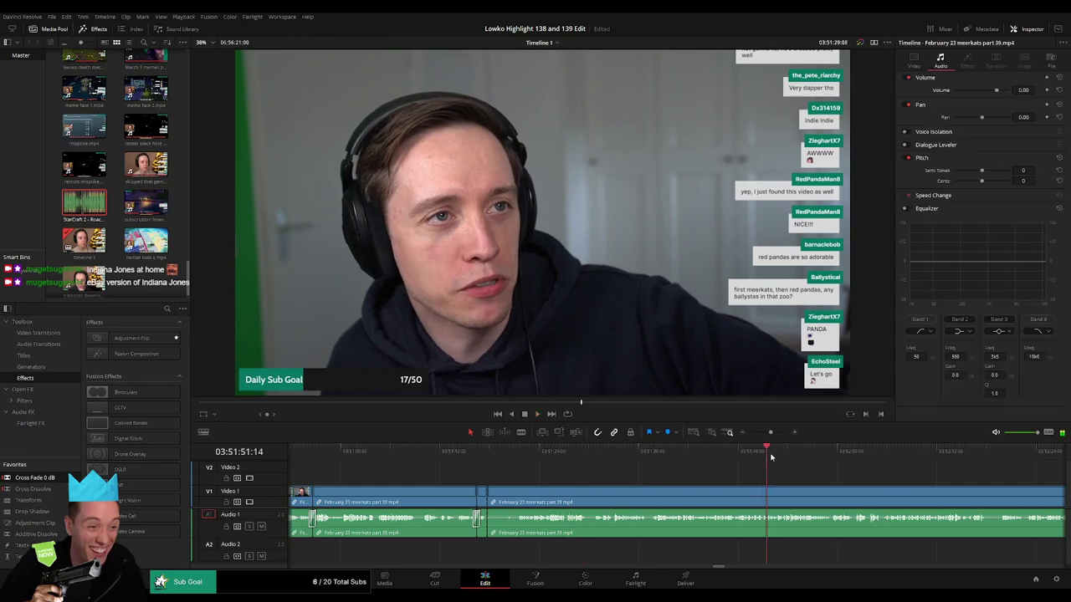
click(785, 456)
drag(712, 457, 603, 452)
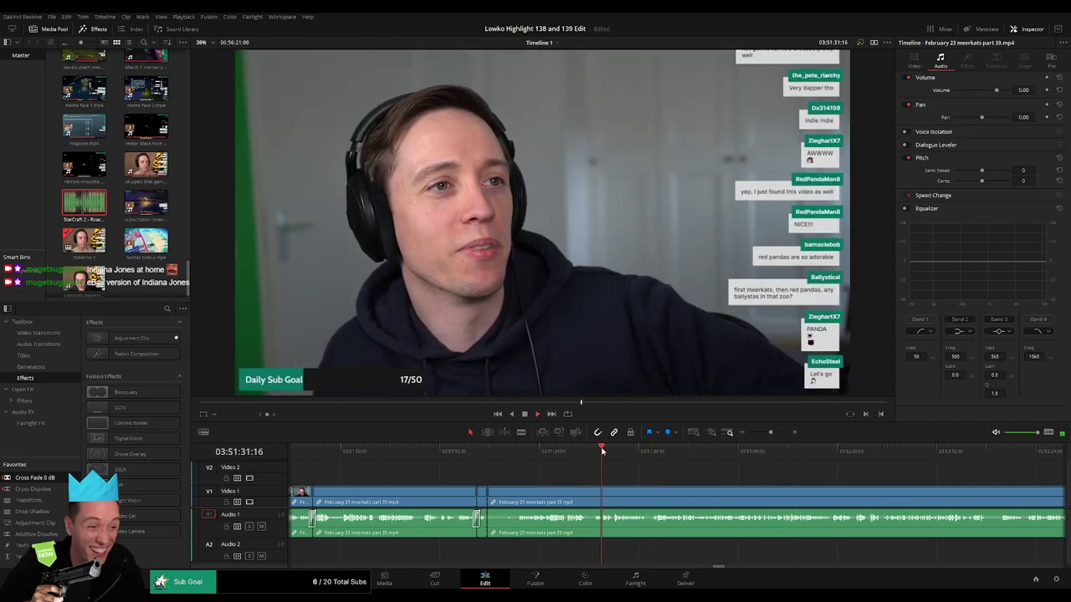
key(b)
click(517, 492)
key(a)
click(502, 497)
key(BackSpace)
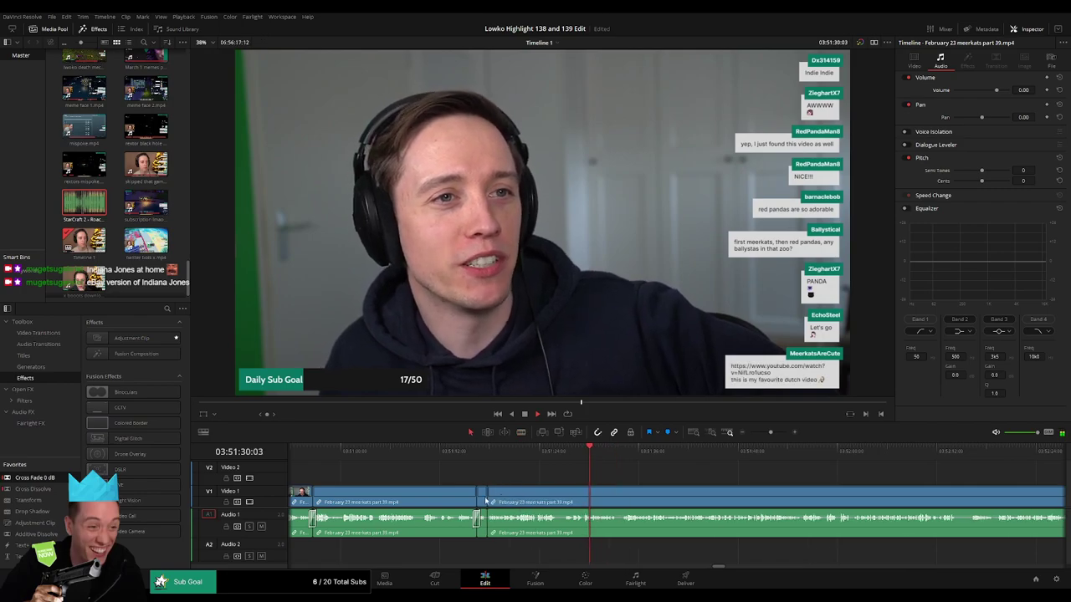
click(504, 540)
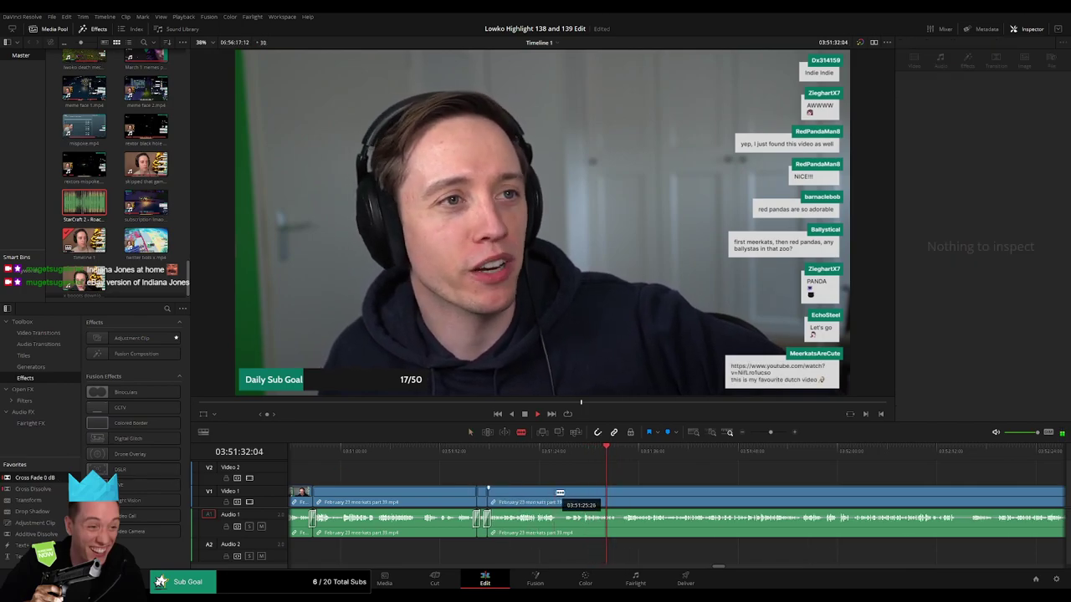
- Cut the two short pauses at about 03:51:25:26 and 03:51:33 from the part 39 clip
click(569, 496)
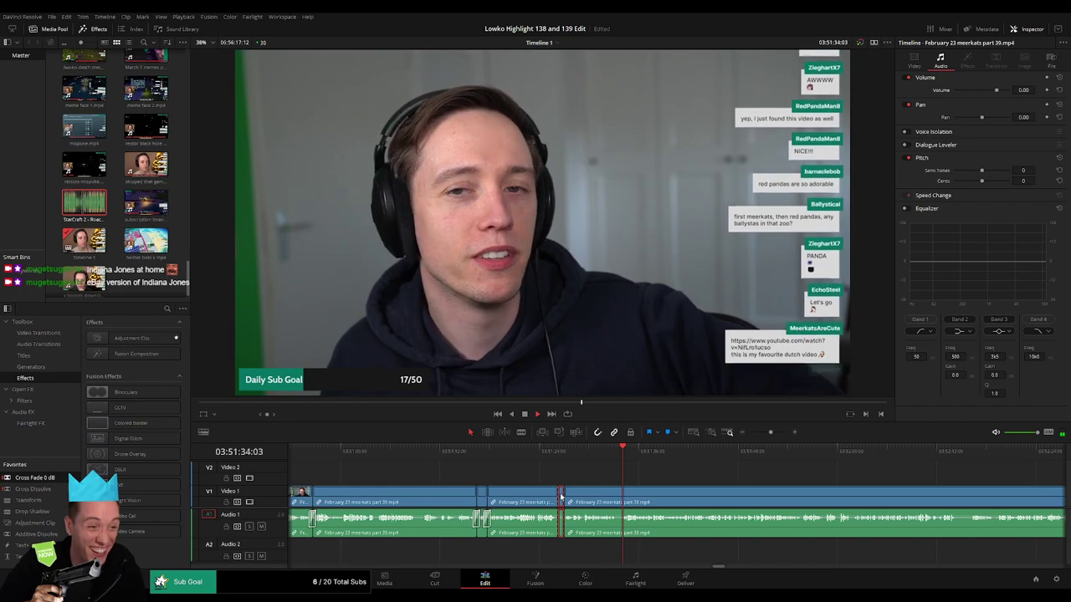
click(615, 495)
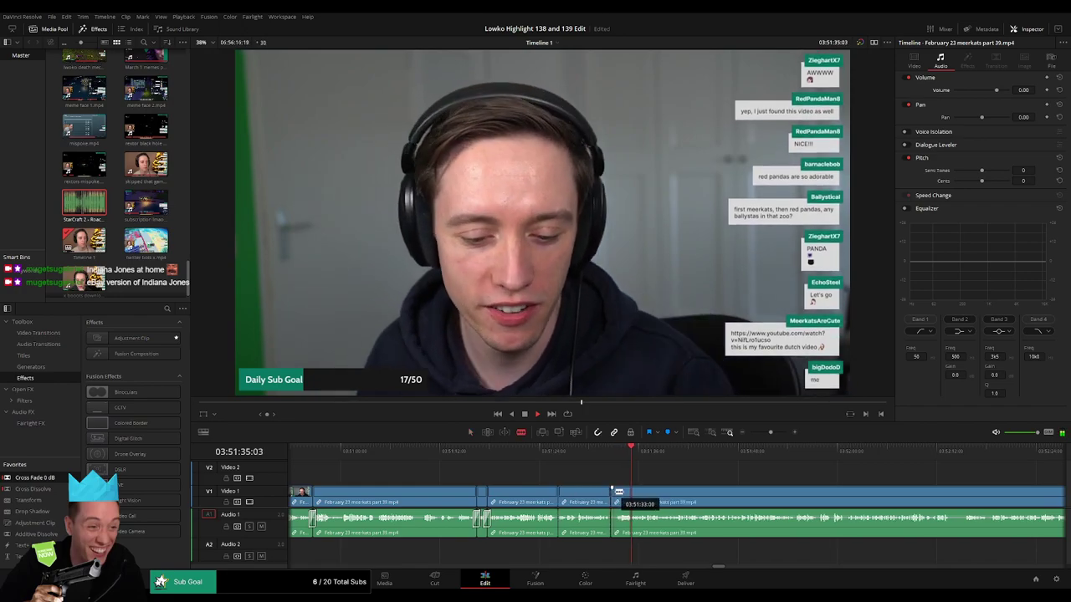
key(a)
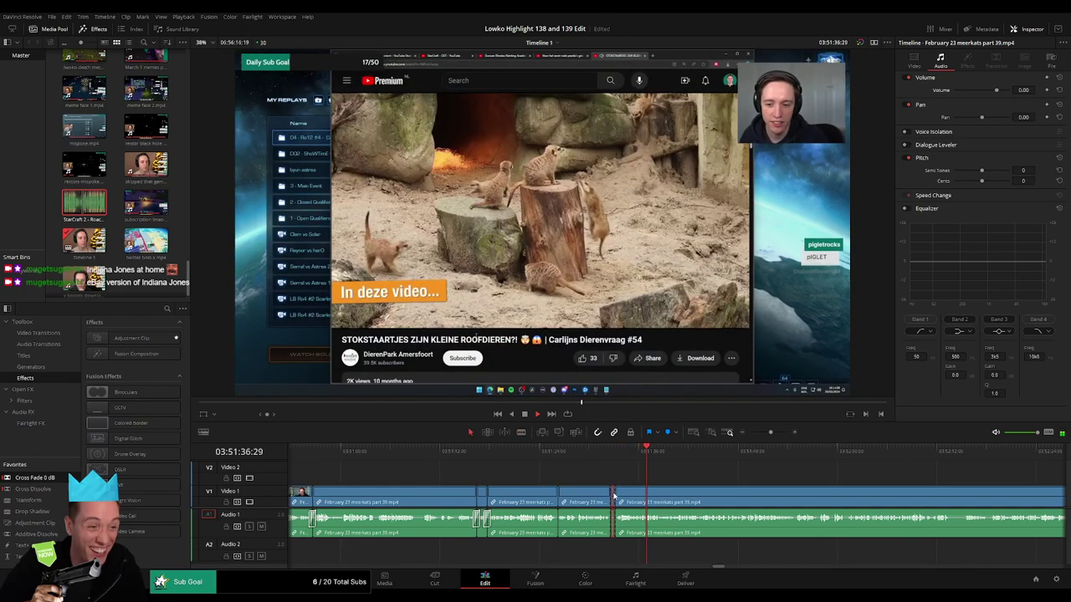
key(Delete)
- Review the following footage and cut the section from about 03:52:13 to 03:52:14:20
drag(696, 484, 604, 453)
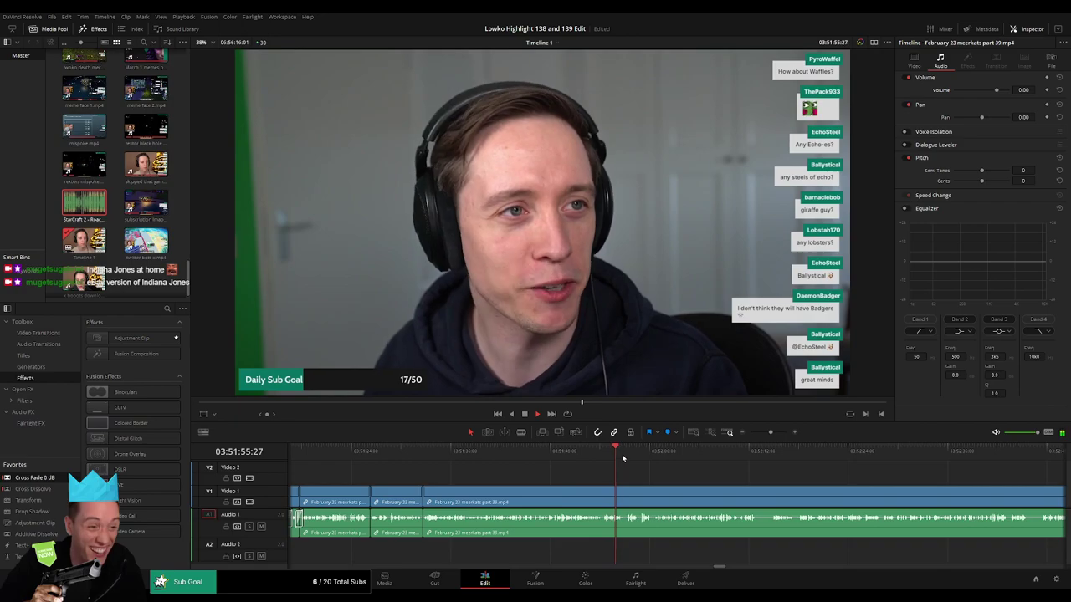
click(628, 453)
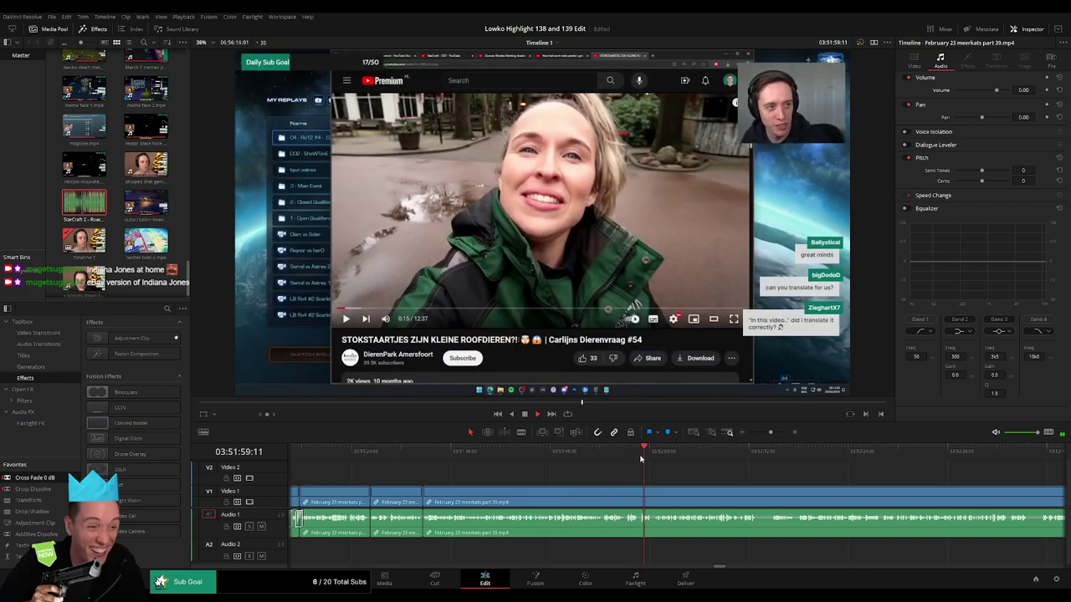
drag(725, 477, 545, 473)
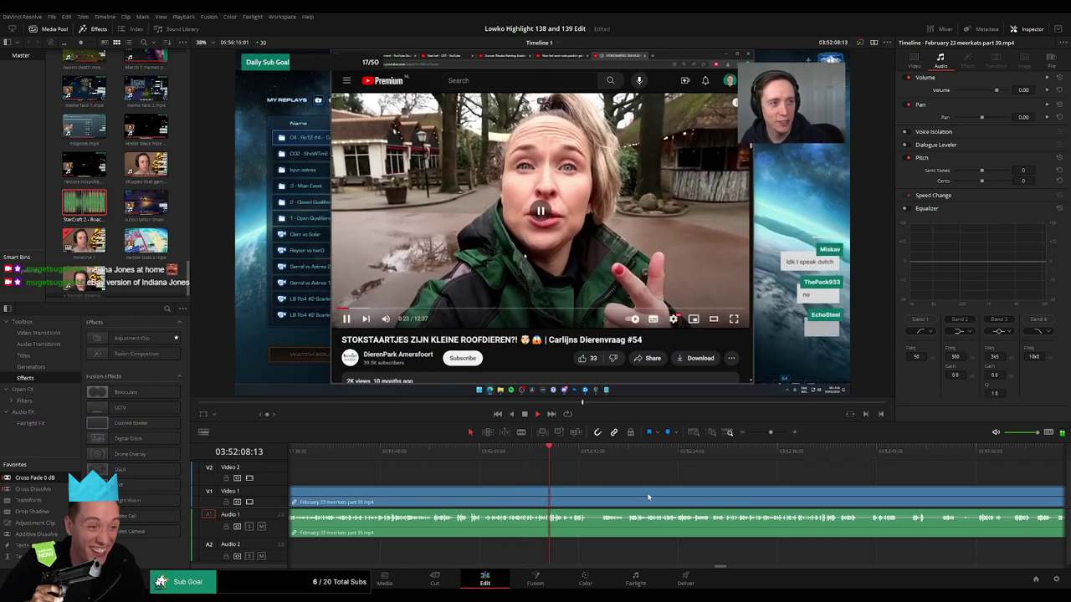
click(602, 489)
key(a)
click(597, 497)
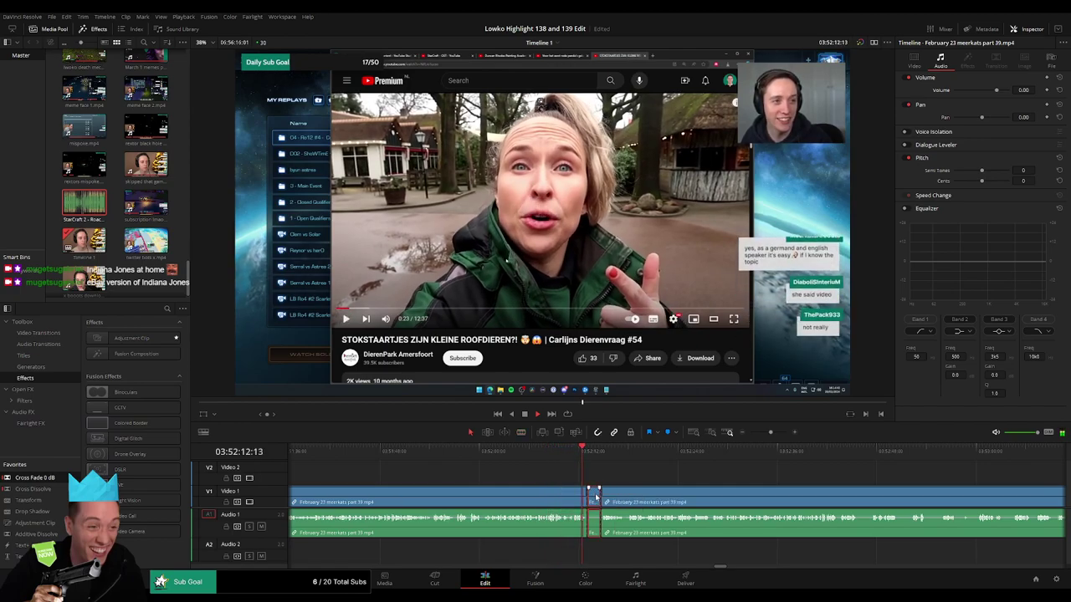
key(Delete)
- Cut the short sections starting at about 03:52:44 and 03:52:47:15 from the part 39 clip
drag(645, 487, 451, 491)
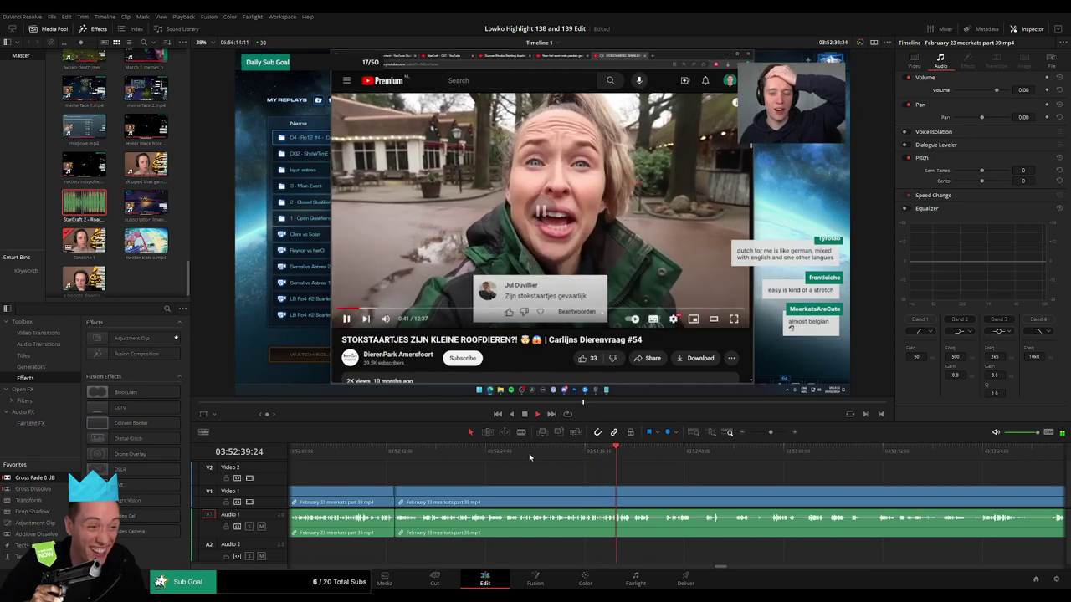
scroll(702, 474, right, 3)
key(b)
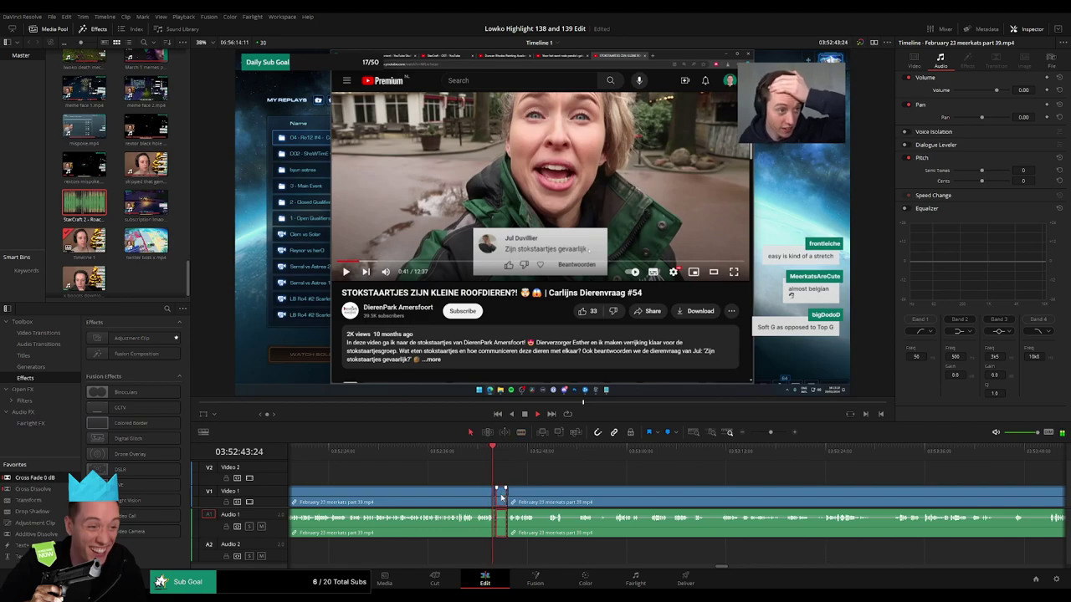
drag(501, 498, 531, 501)
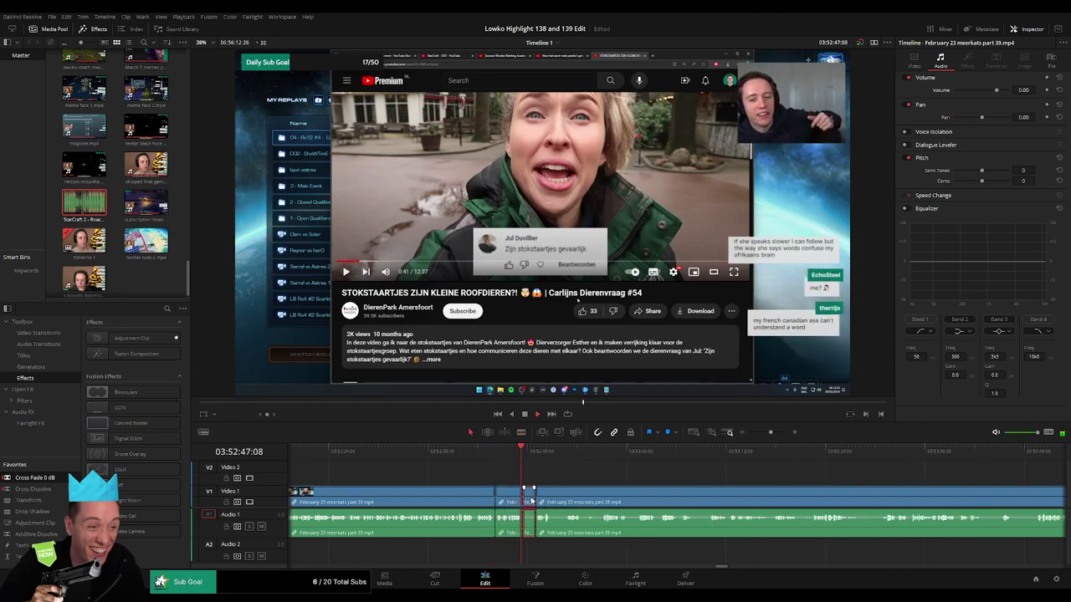
key(Delete)
- Review the footage after the last cut and remove the short pauses between about 03:52:49 and 03:52:55:15
click(524, 456)
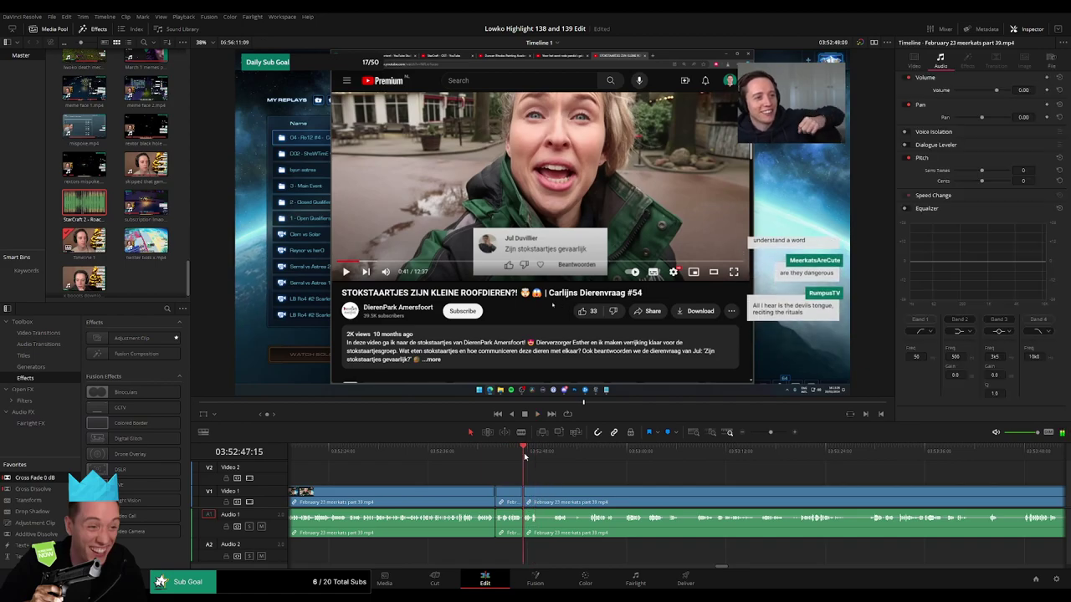
click(556, 454)
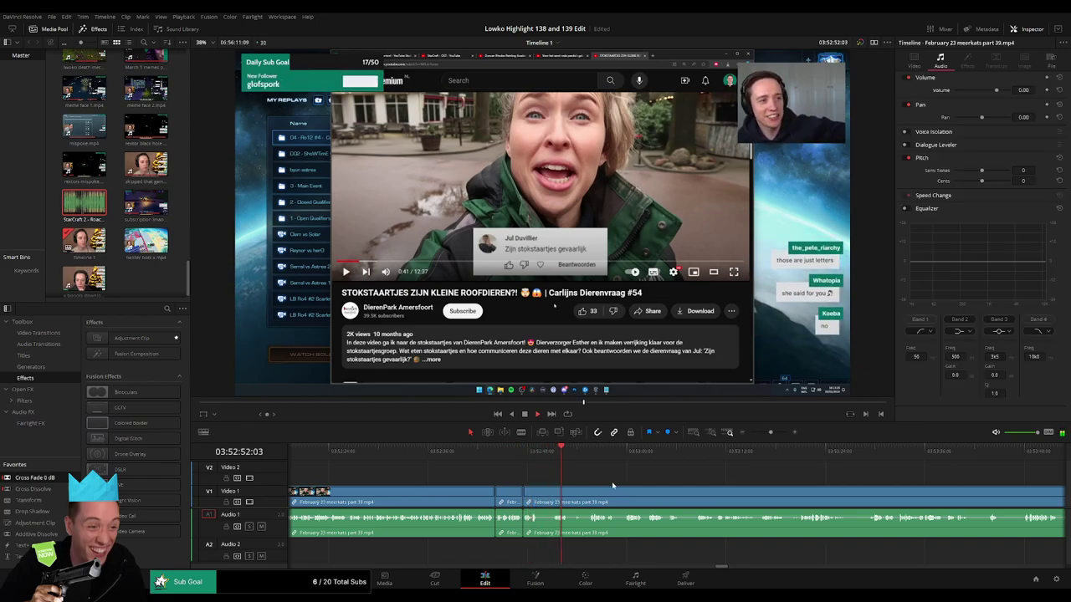
scroll(611, 485, right, 3)
key(b)
click(408, 491)
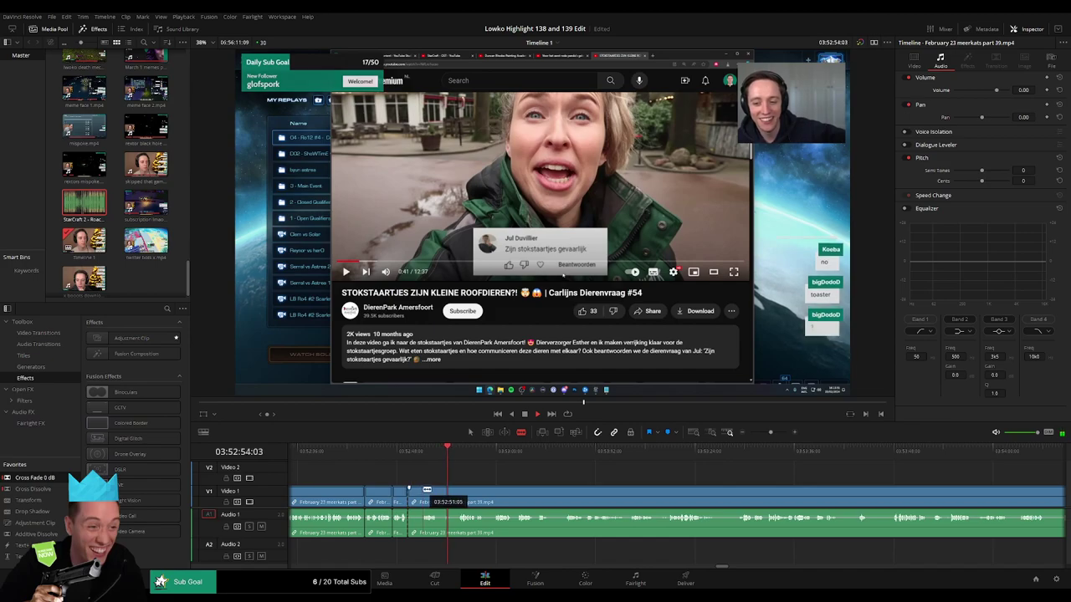
click(421, 492)
key(a)
click(412, 497)
drag(412, 497, 440, 499)
key(Delete)
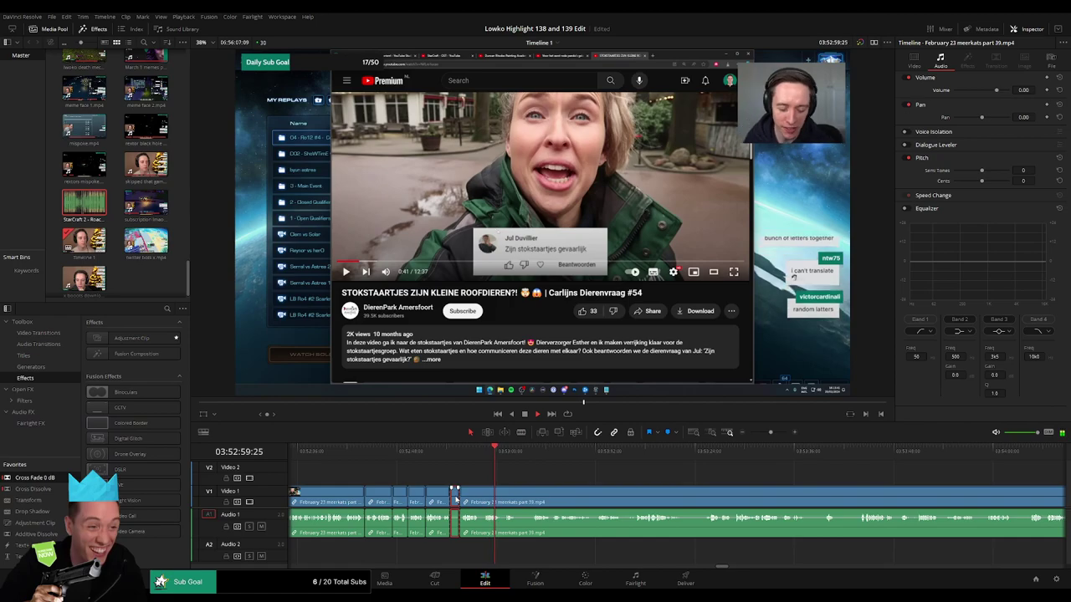
- Cut the section from about 03:53:01:07 to 03:53:03 from the part 39 clip
scroll(511, 490, right, 2)
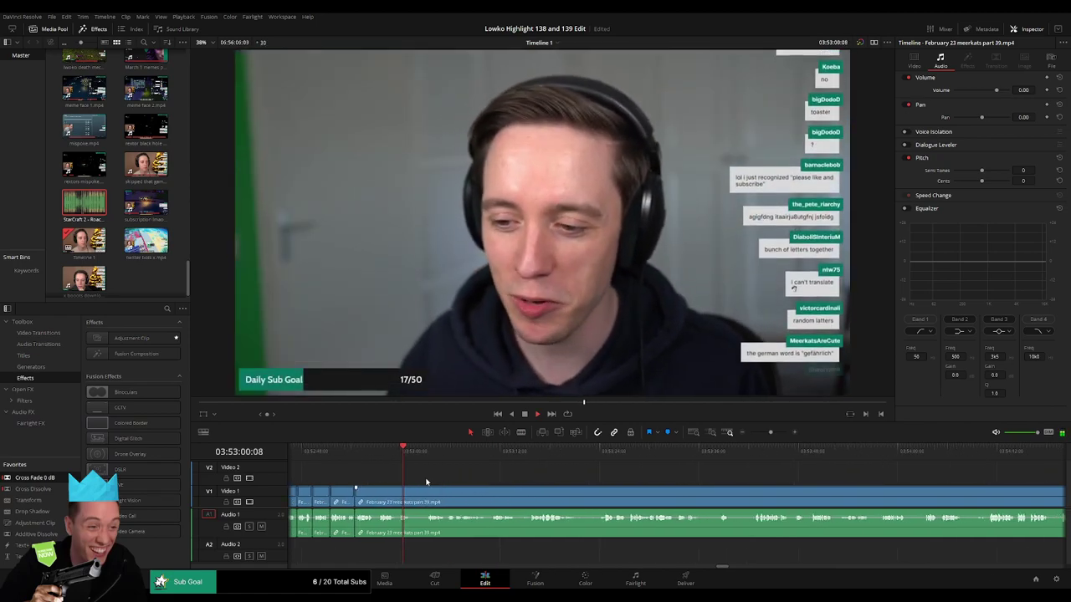
drag(417, 459, 422, 459)
key(b)
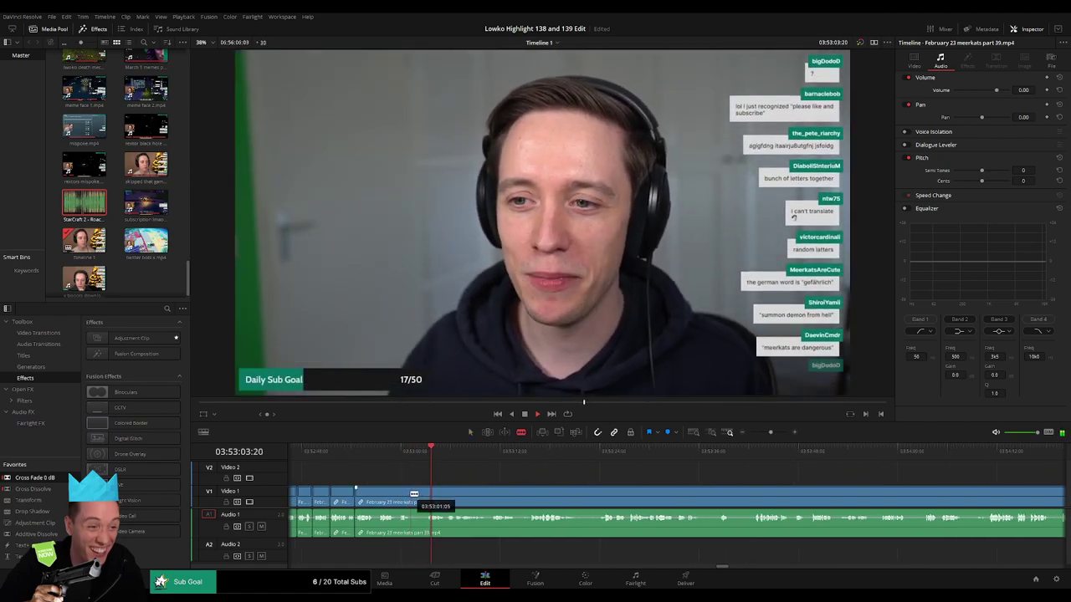
click(411, 495)
click(427, 494)
key(a)
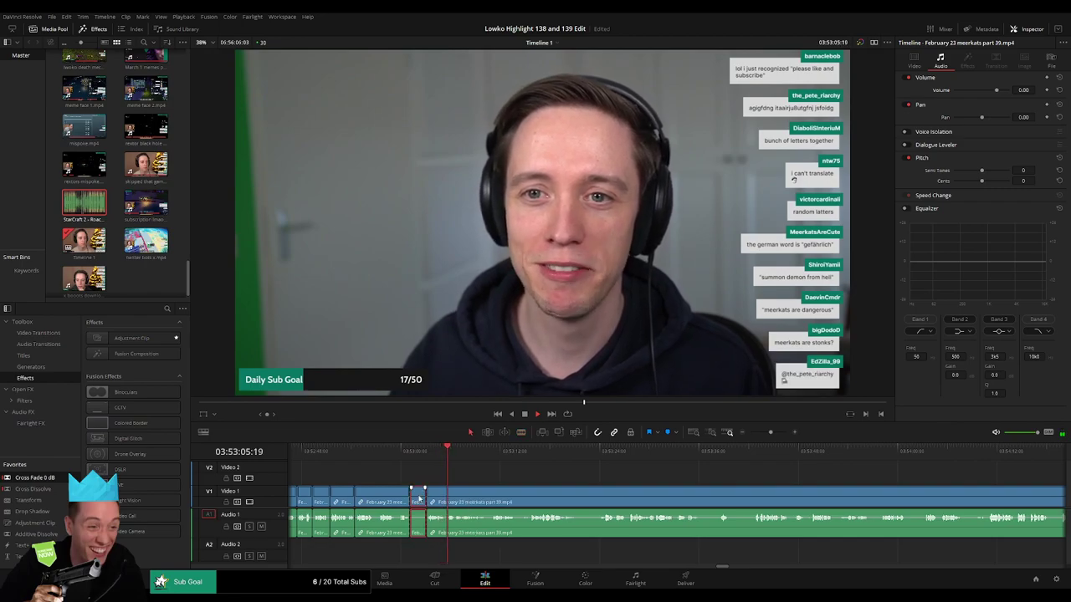
key(Delete)
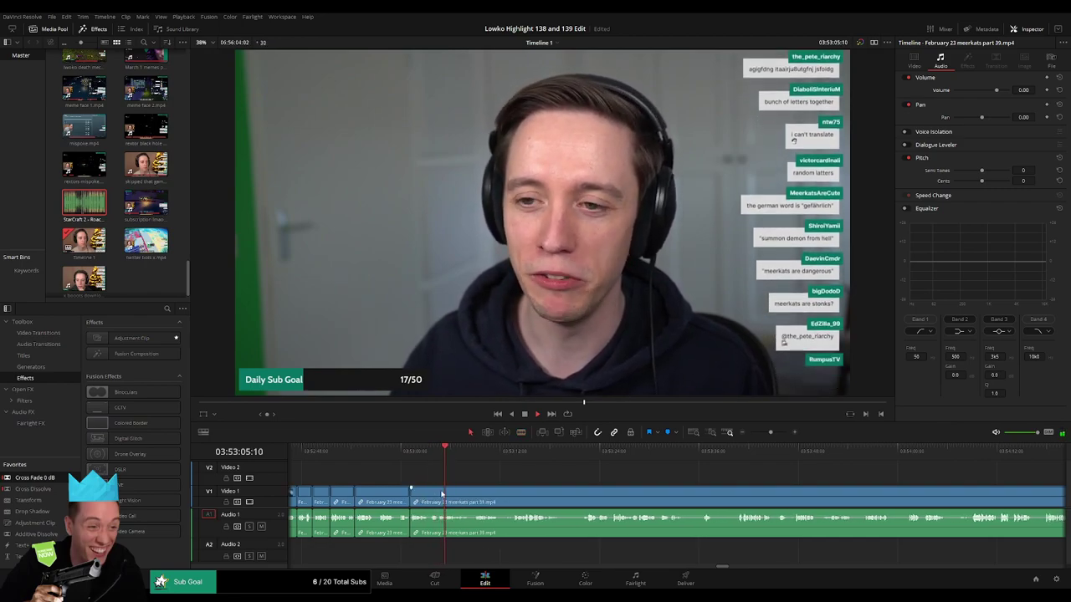
- Cut the section from about 03:53:12 to 03:53:13:15 and add Cross Fade 0 dB at the audio join
scroll(421, 478, right, 2)
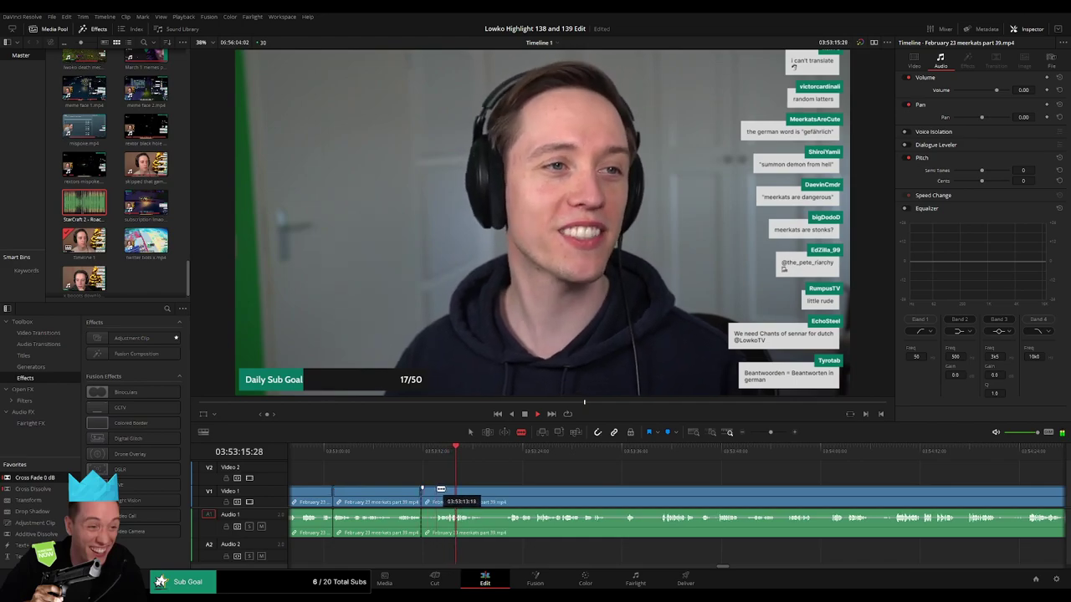
click(437, 489)
key(a)
click(430, 490)
key(Delete)
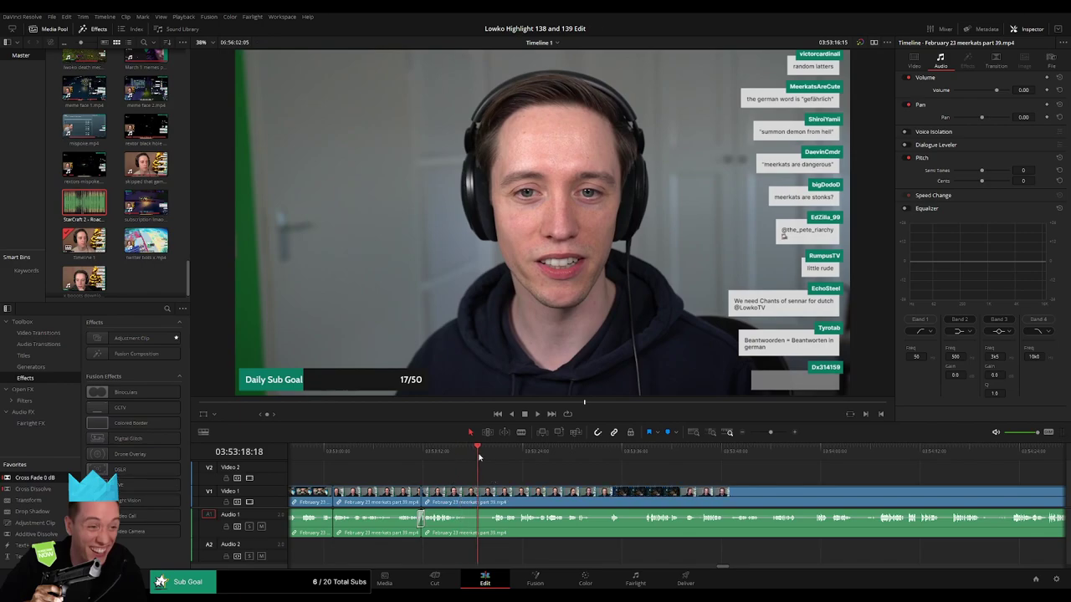
- Cut the section from about 03:53:17:01 to 03:53:20:15 and add Cross Fade 0 dB at the audio join
key(space)
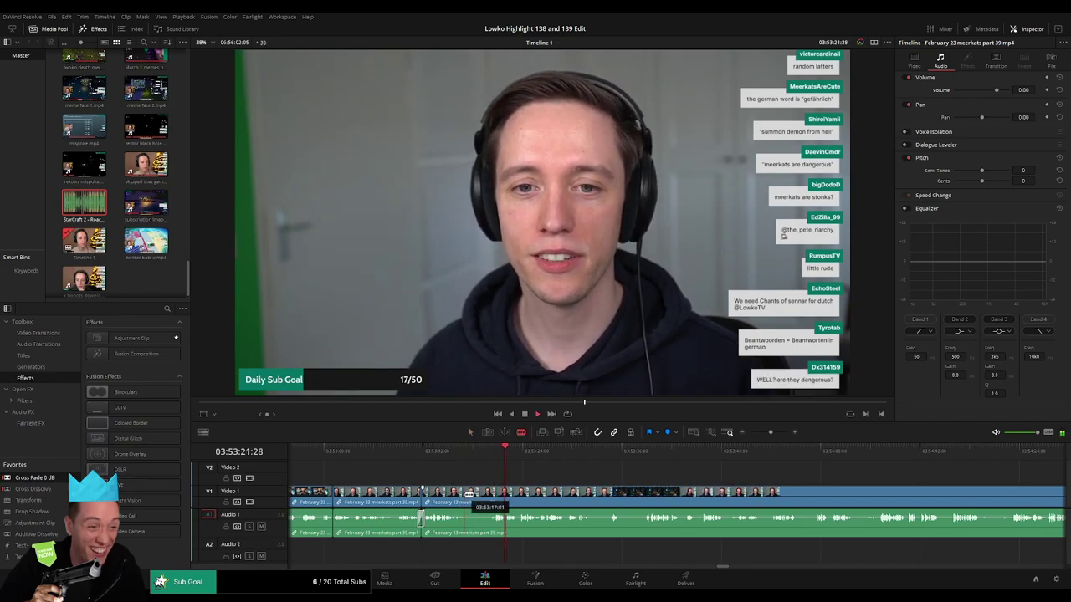
drag(469, 493, 491, 491)
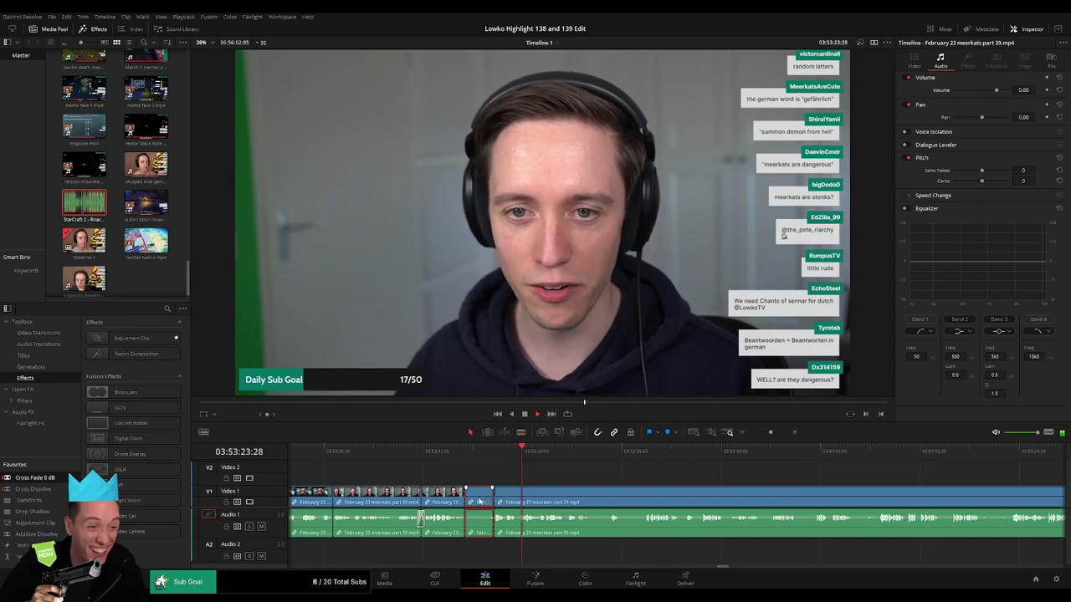
key(Delete)
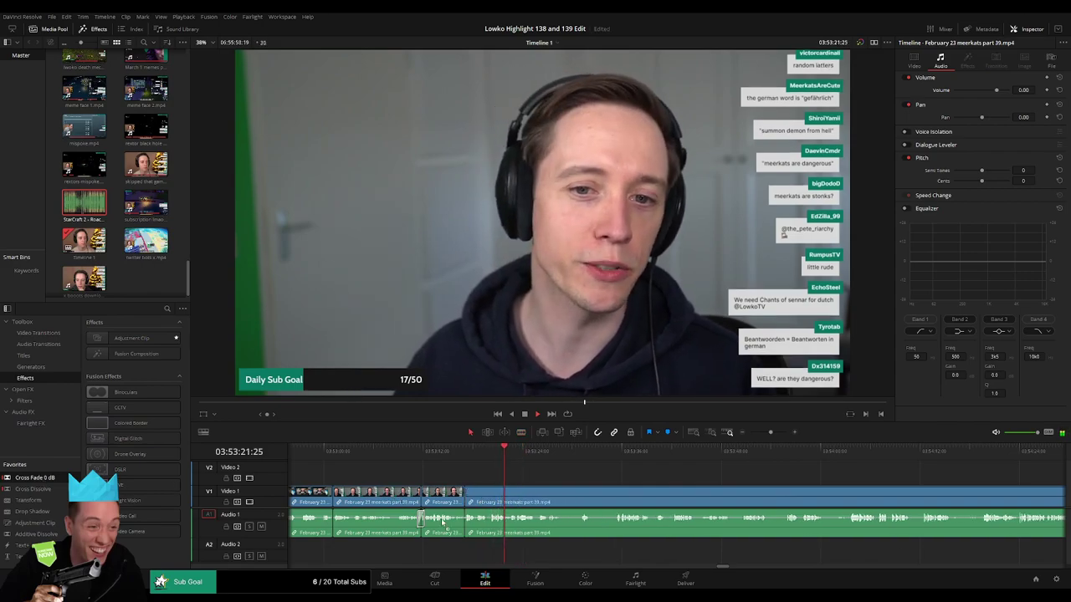
drag(64, 480, 497, 534)
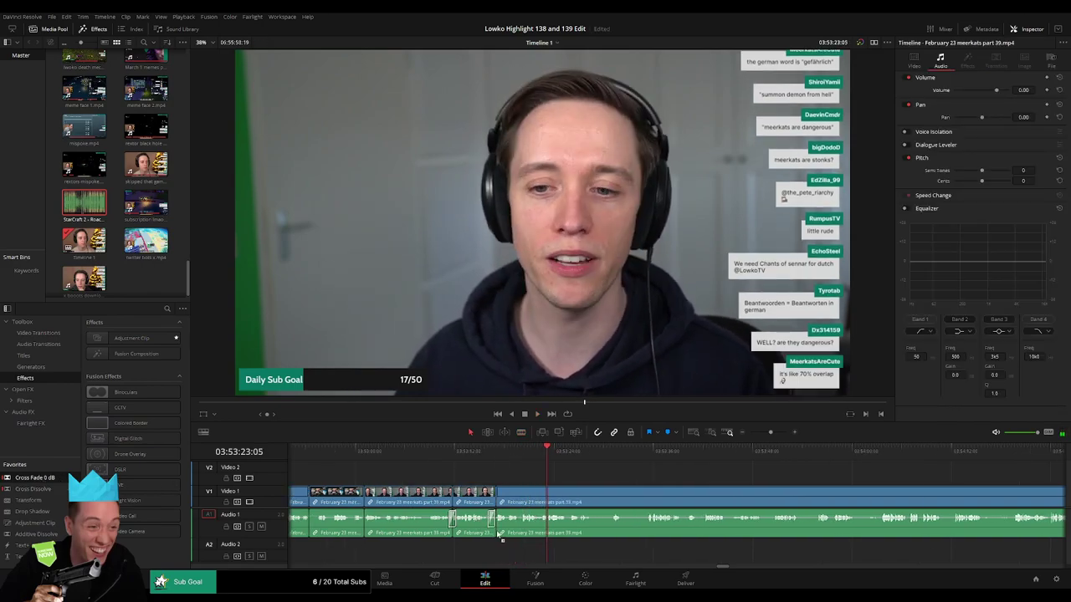
- Split the part 39 clip at 03:53:27:23 and about 03:53:28:19 to isolate a short section
scroll(439, 487, right, 5)
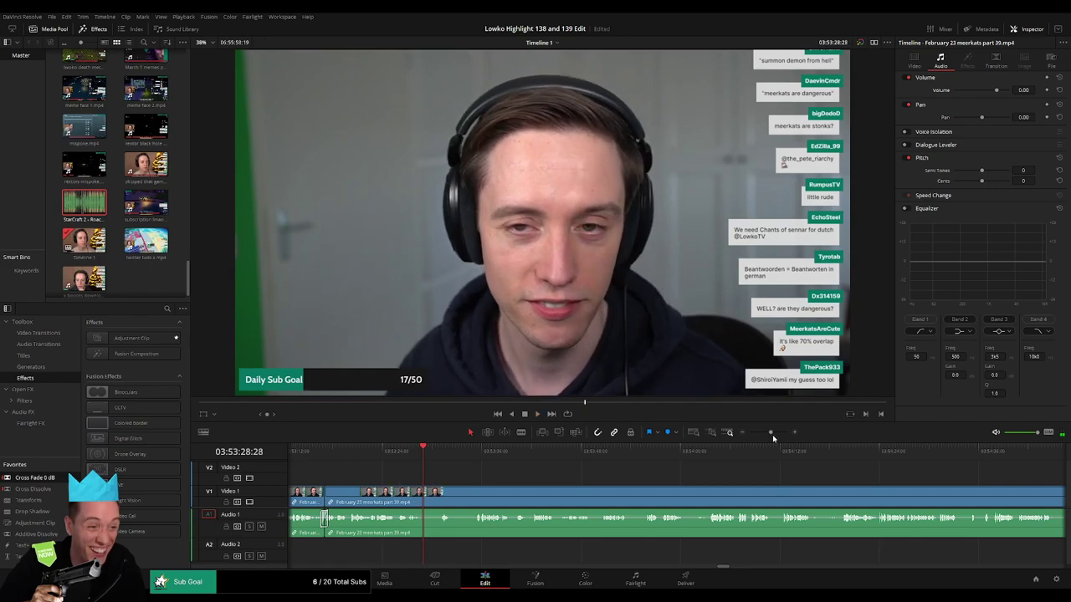
drag(769, 432, 775, 435)
click(610, 452)
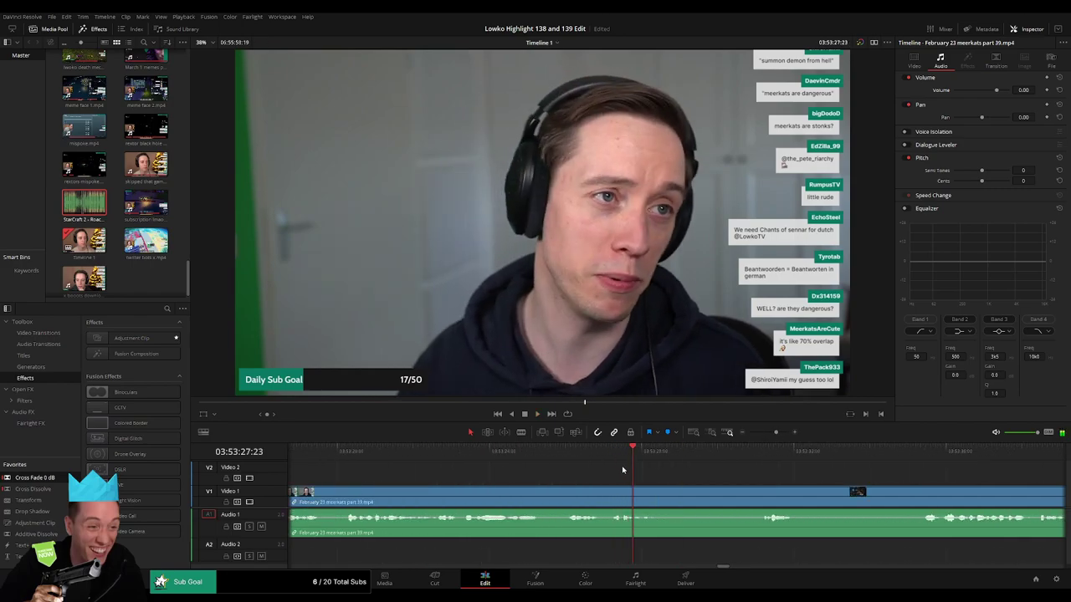
click(638, 497)
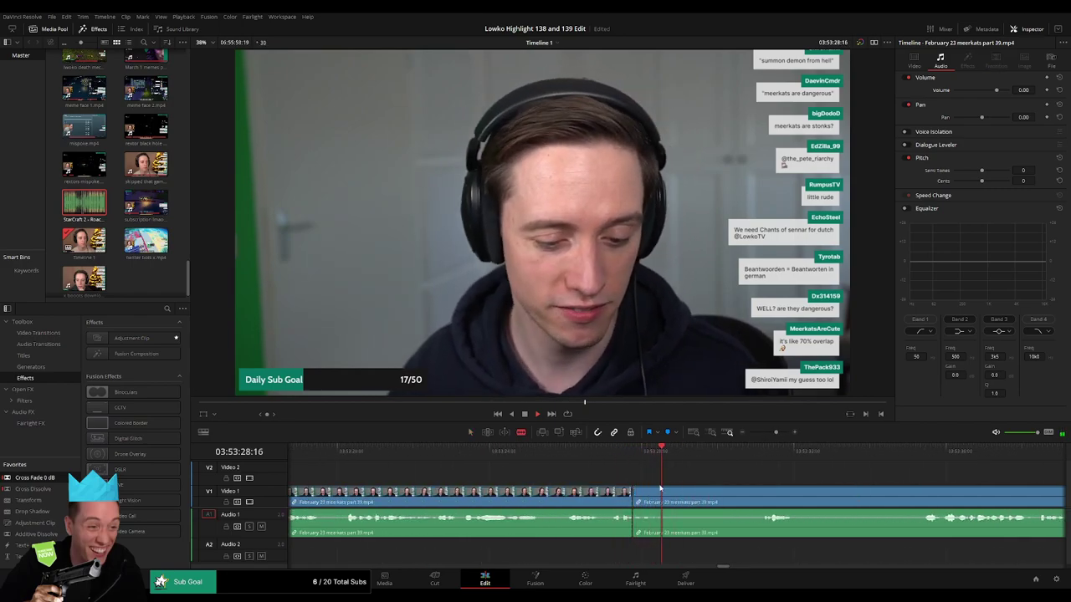
key(space)
click(667, 497)
- Mute the isolated section's audio and place a matching piece of StarCraft 2 - Roach Quotes.mp3 beneath it on Audio 2
key(a)
drag(650, 514, 631, 559)
double_click(84, 214)
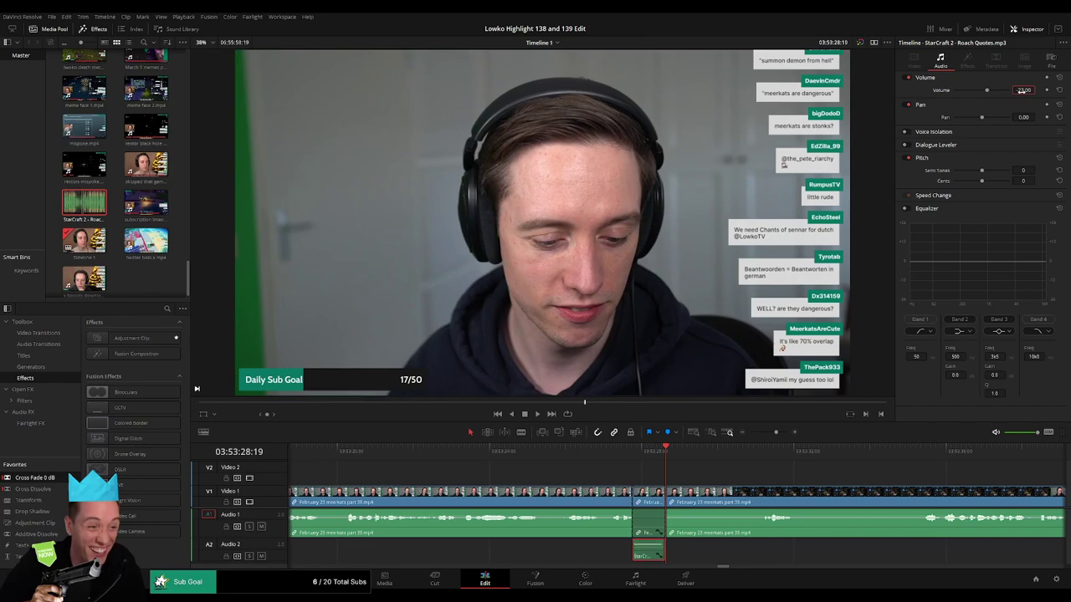
- Play on from the sound effect, cut the section from about 03:53:28:27 to 03:53:31:04 and close the gap
key(space)
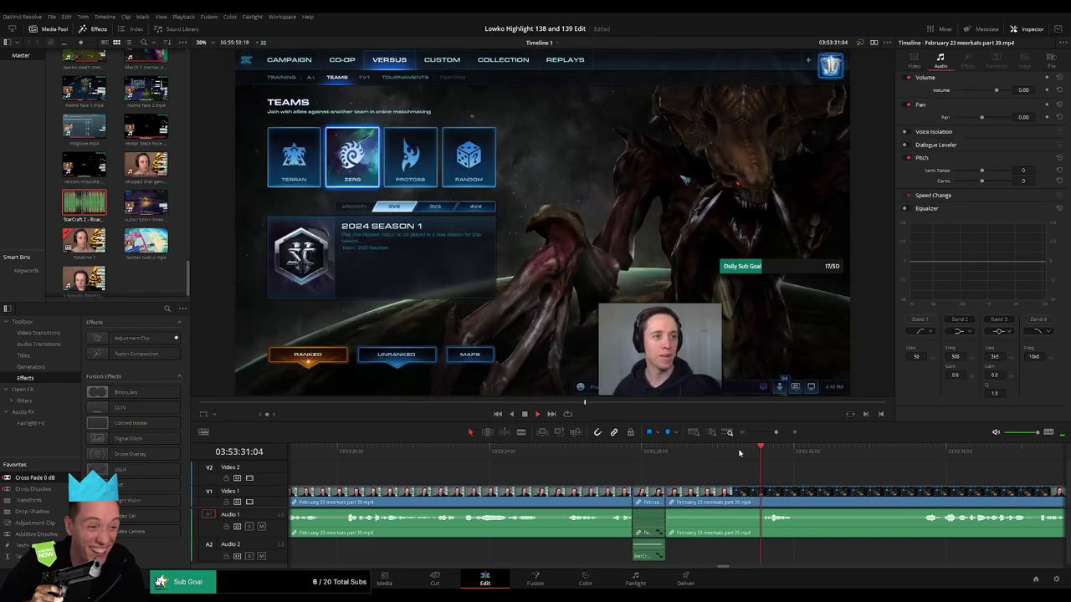
key(space)
key(b)
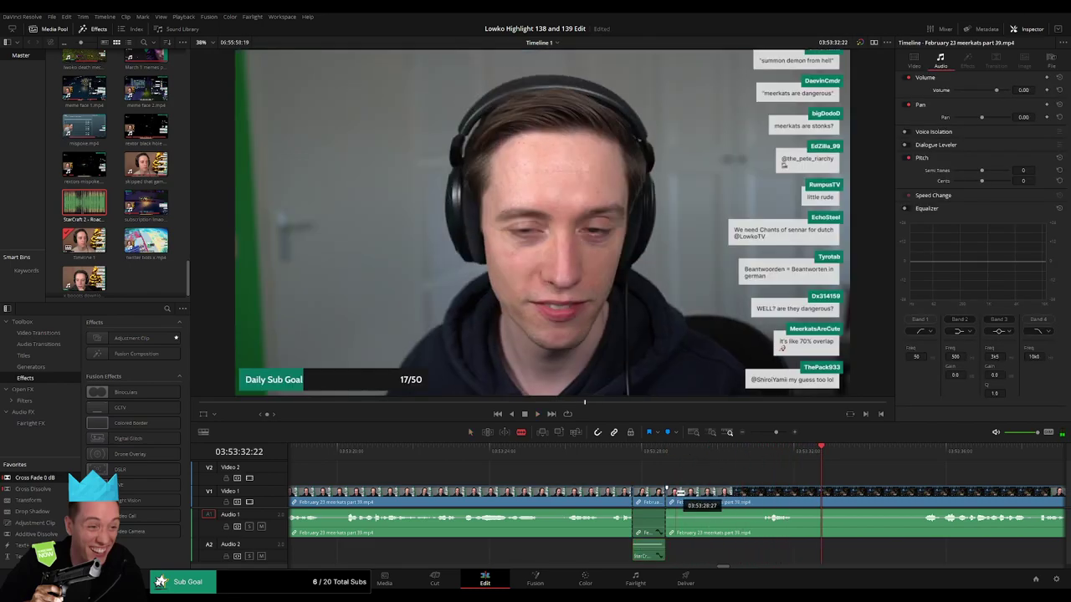
click(680, 492)
click(759, 493)
key(a)
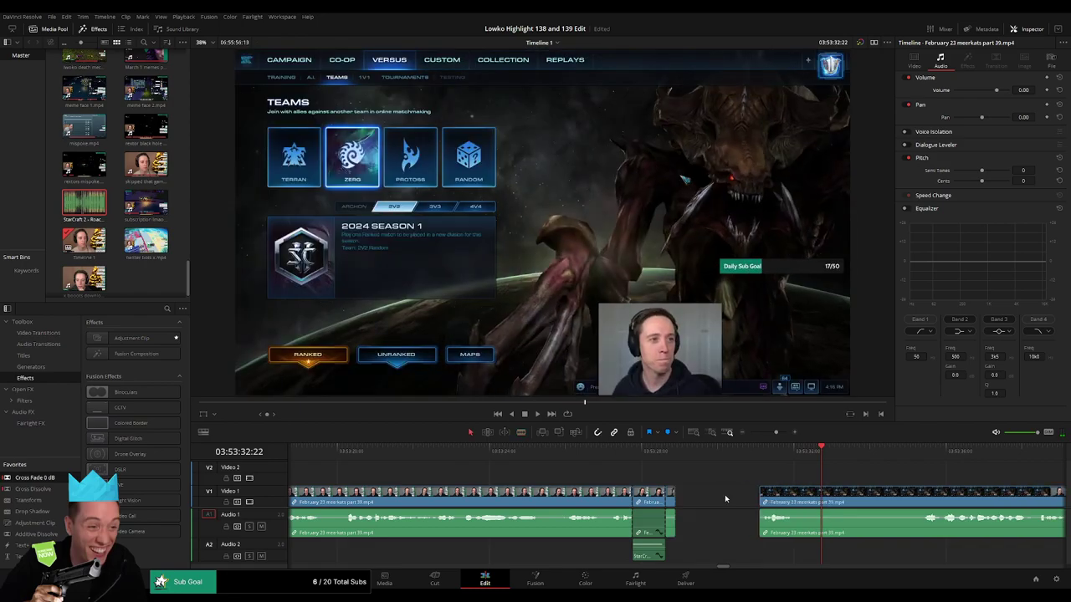
click(726, 499)
key(BackSpace)
- Replay the sound effect passage and cut the section from about 03:53:30 to 03:53:32:25
click(656, 453)
key(space)
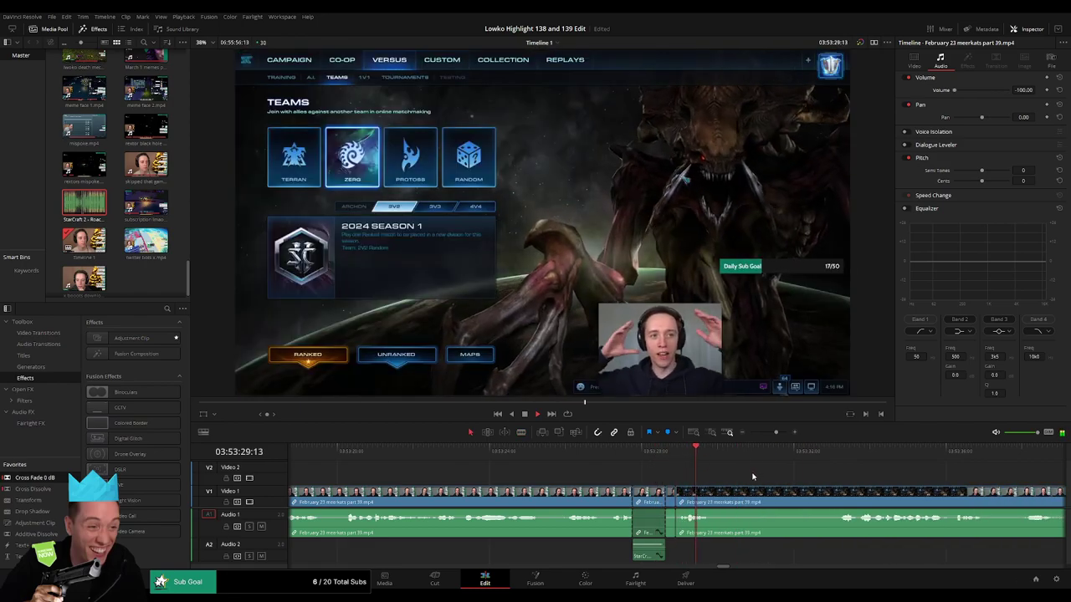
click(719, 490)
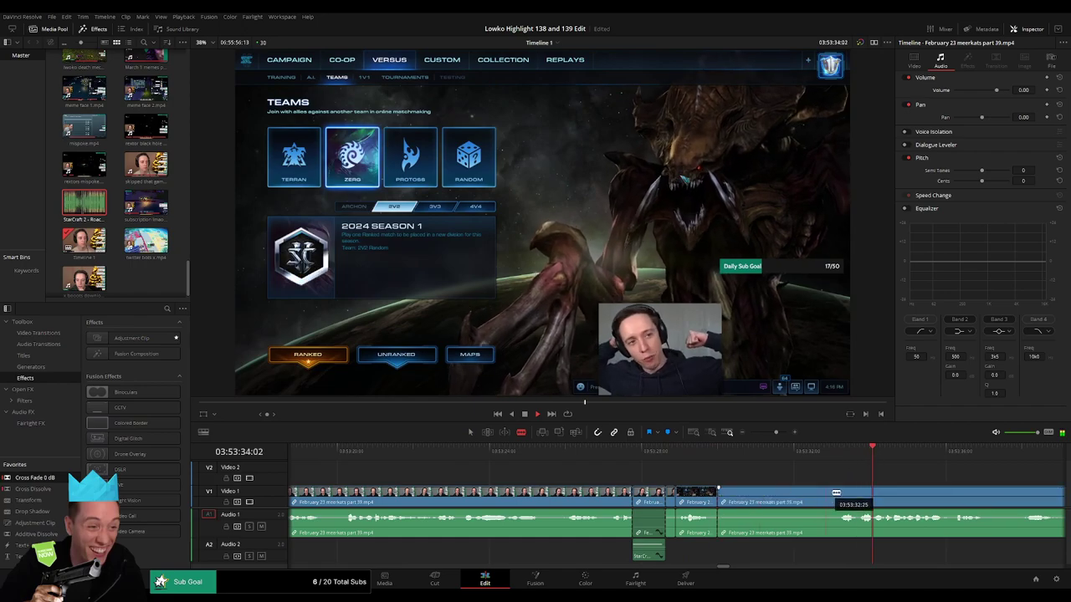
click(836, 492)
key(a)
click(810, 498)
key(Delete)
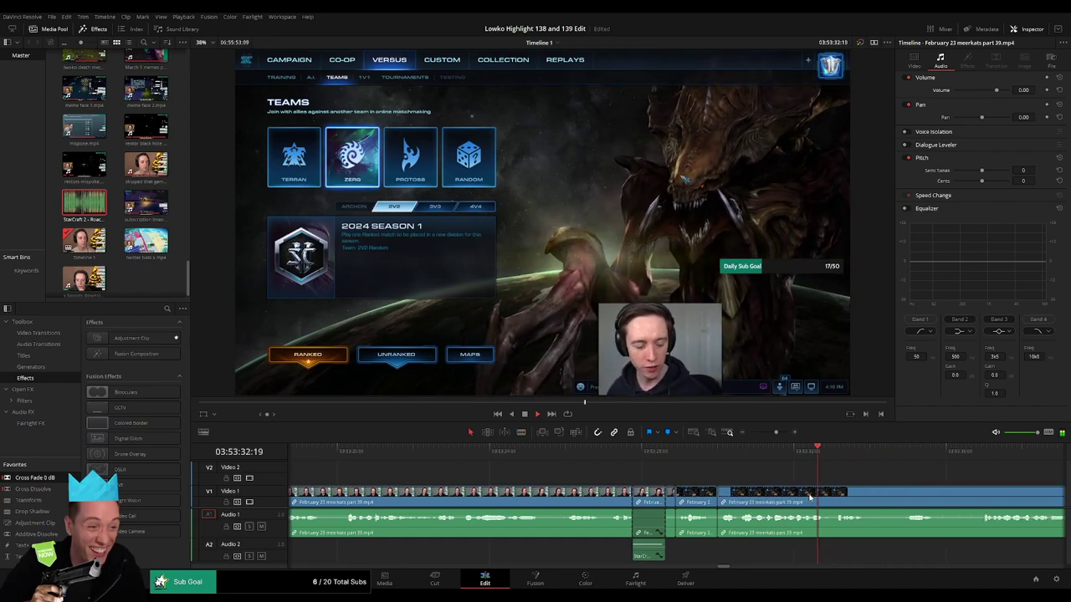
drag(775, 433, 771, 432)
drag(702, 476, 546, 470)
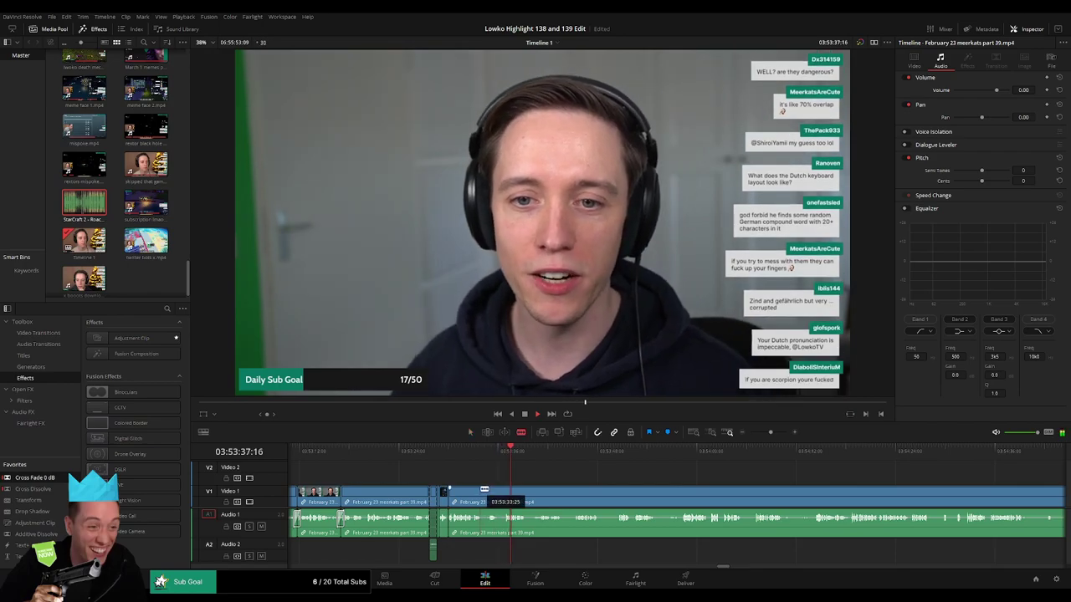
- Skim the rest of the part 39 clip, delete it up to the start of part 40 and close the gap
click(977, 474)
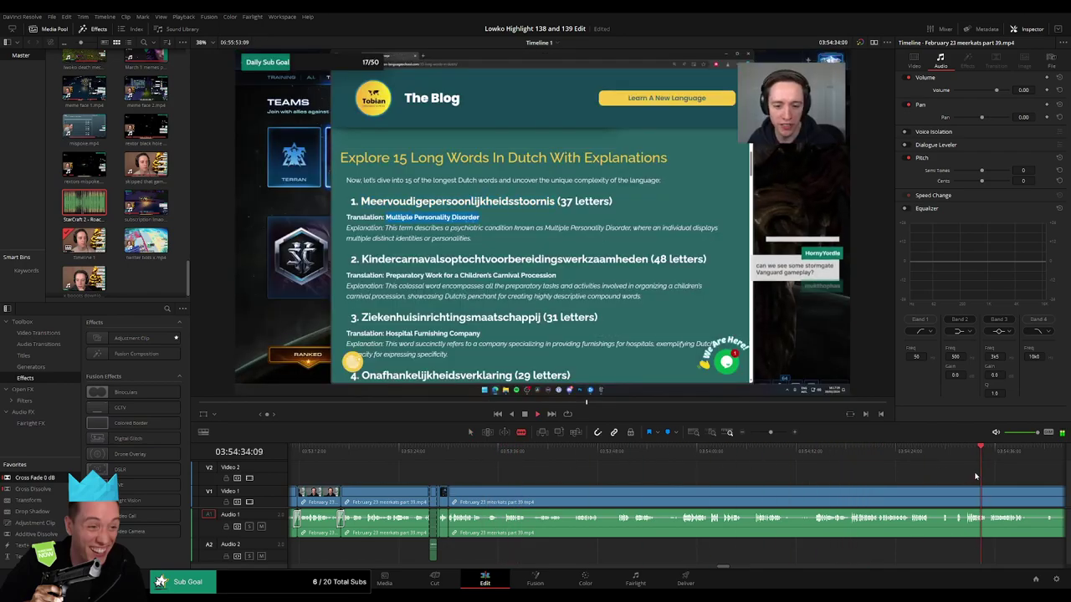
click(742, 433)
click(742, 433)
click(742, 432)
drag(698, 456, 946, 458)
key(a)
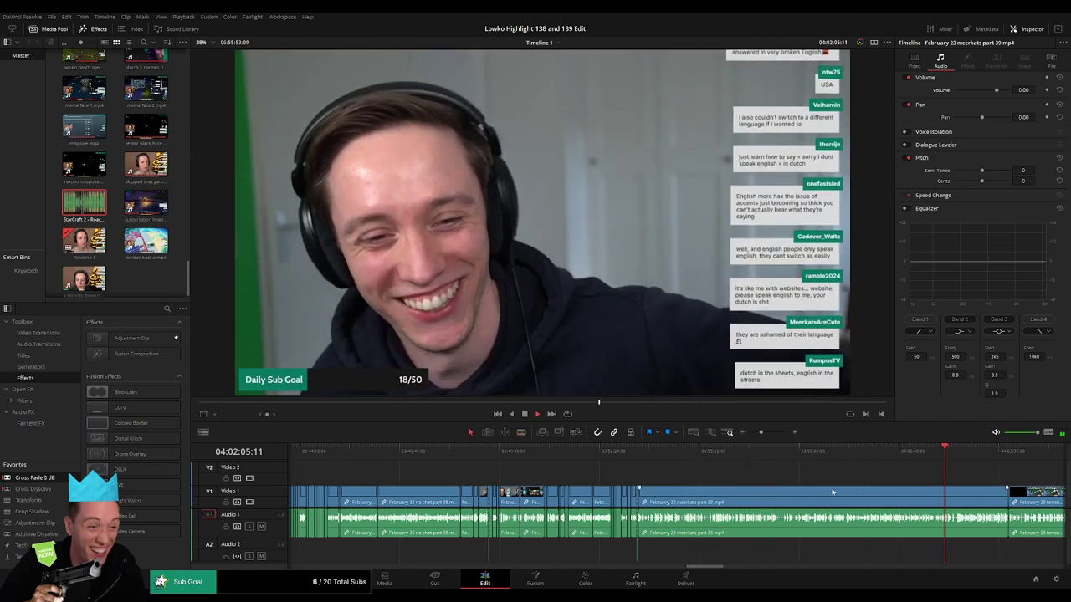
click(833, 492)
key(Delete)
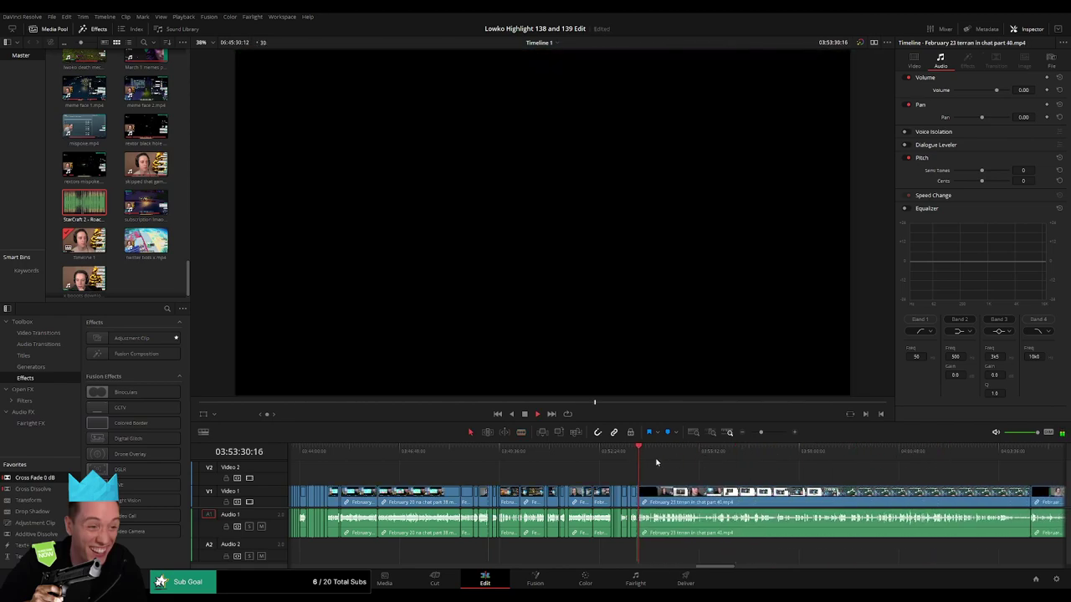
- Review the part 40 footage between about 04:00:42 and 04:01:36 to find where the highlight should start
mouse_move(657, 463)
mouse_down()
mouse_move(897, 464)
mouse_move(631, 475)
mouse_move(635, 453)
mouse_move(648, 453)
mouse_up()
key(space)
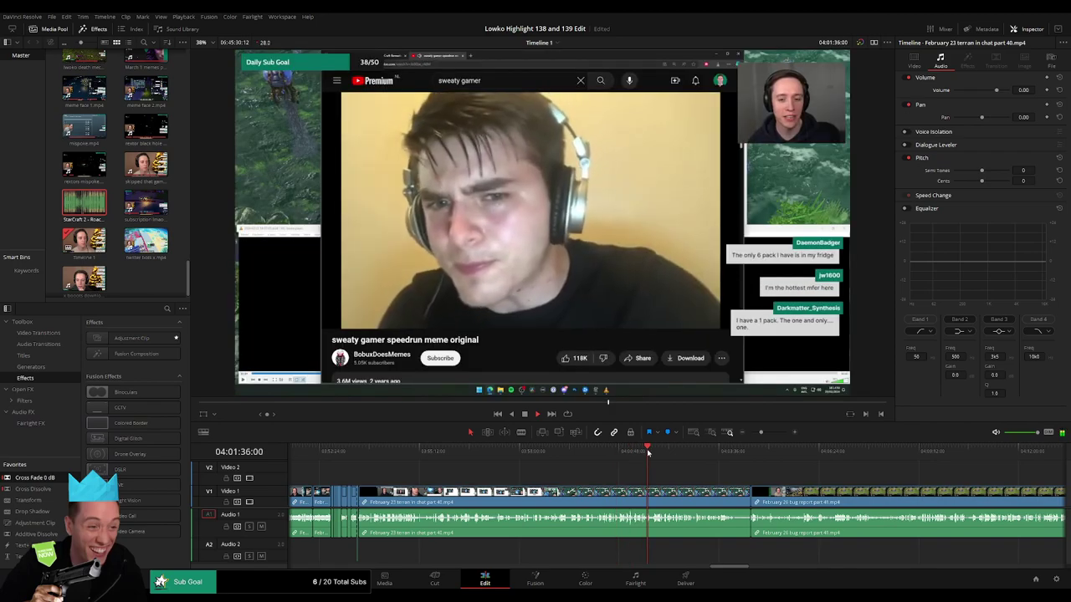
key(space)
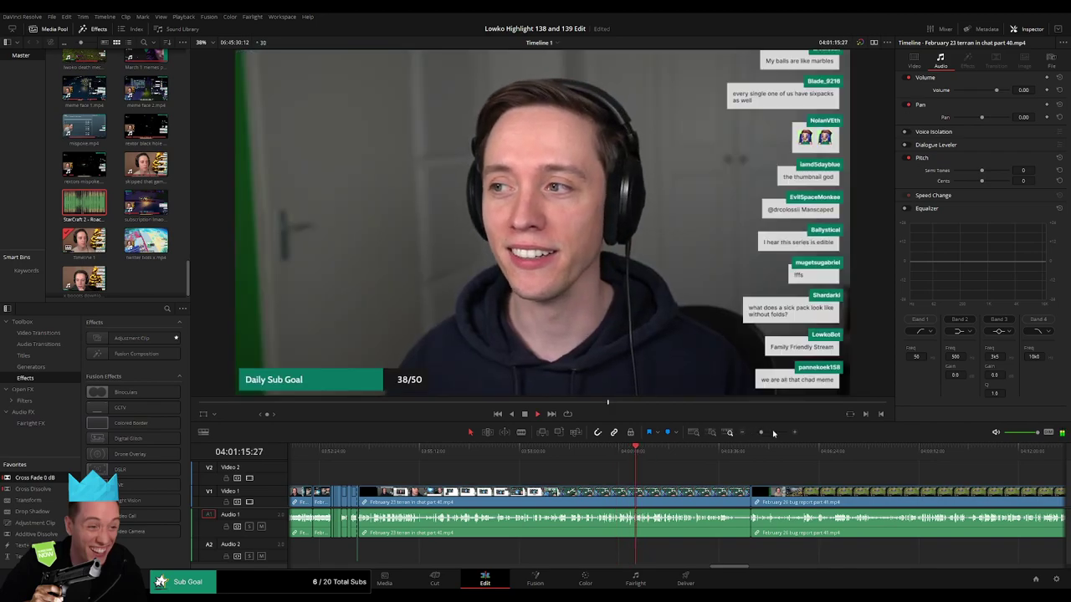
click(773, 432)
click(493, 452)
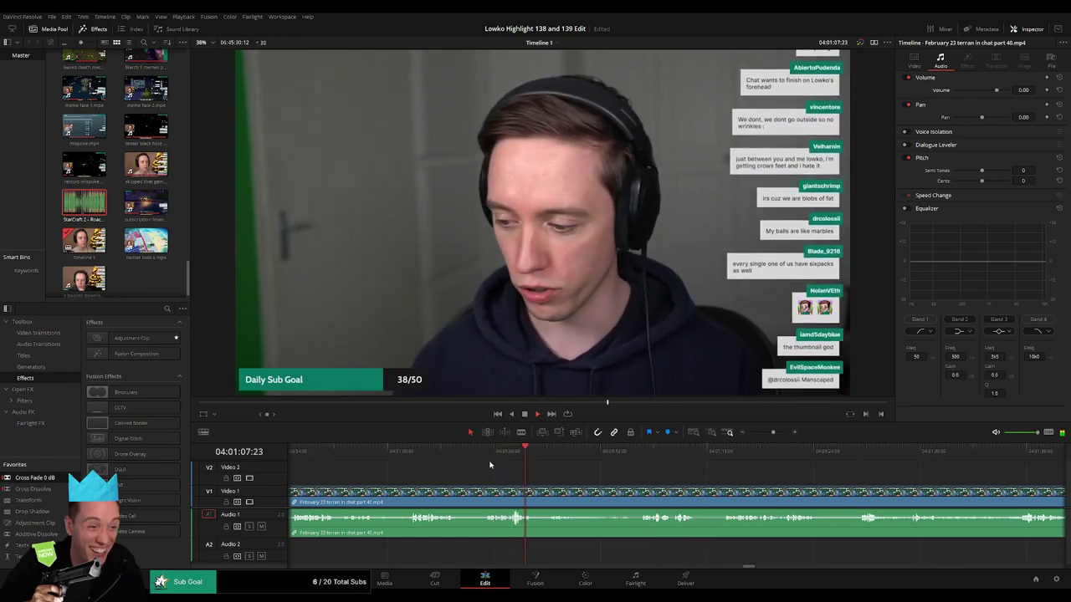
click(429, 453)
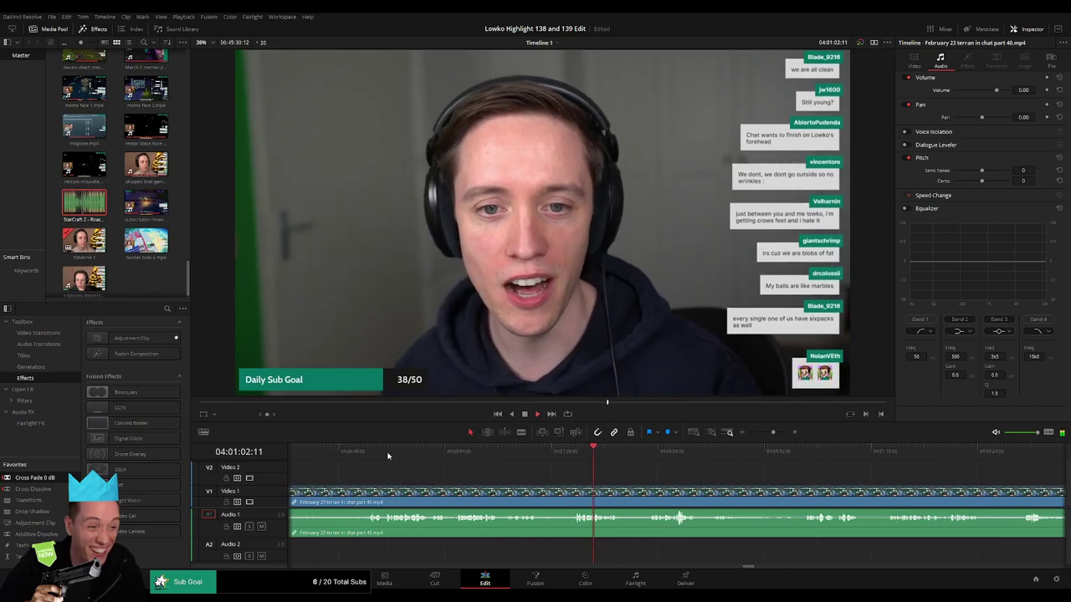
click(373, 452)
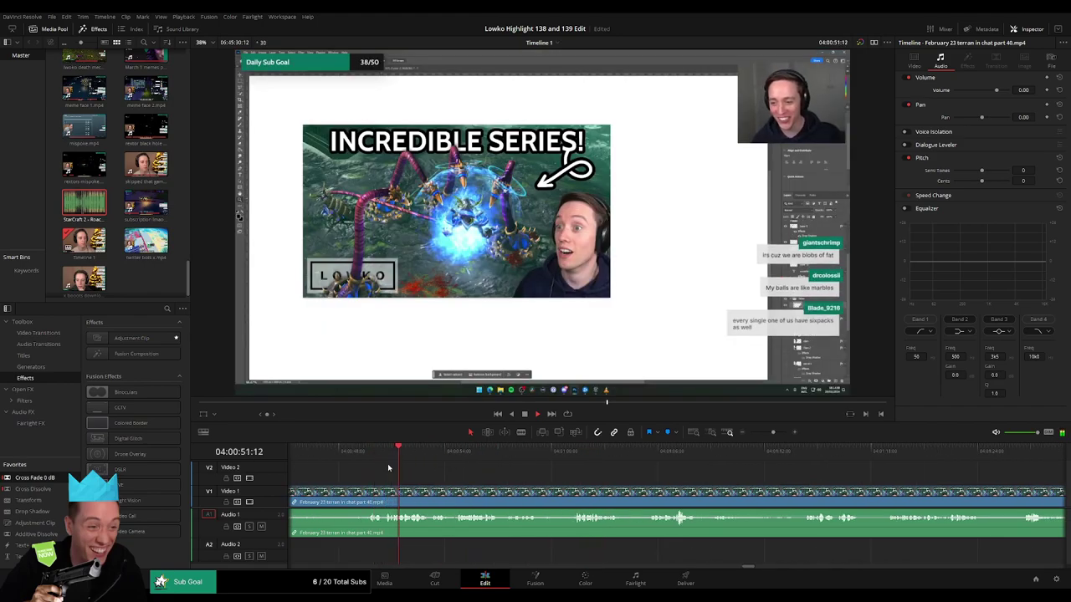
drag(391, 467, 580, 475)
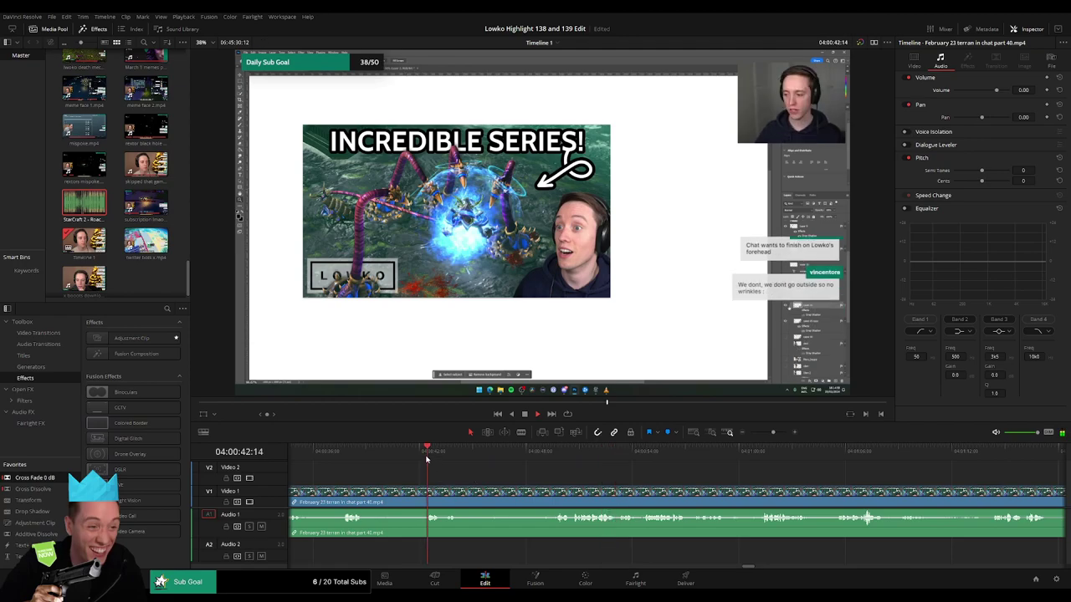
click(529, 456)
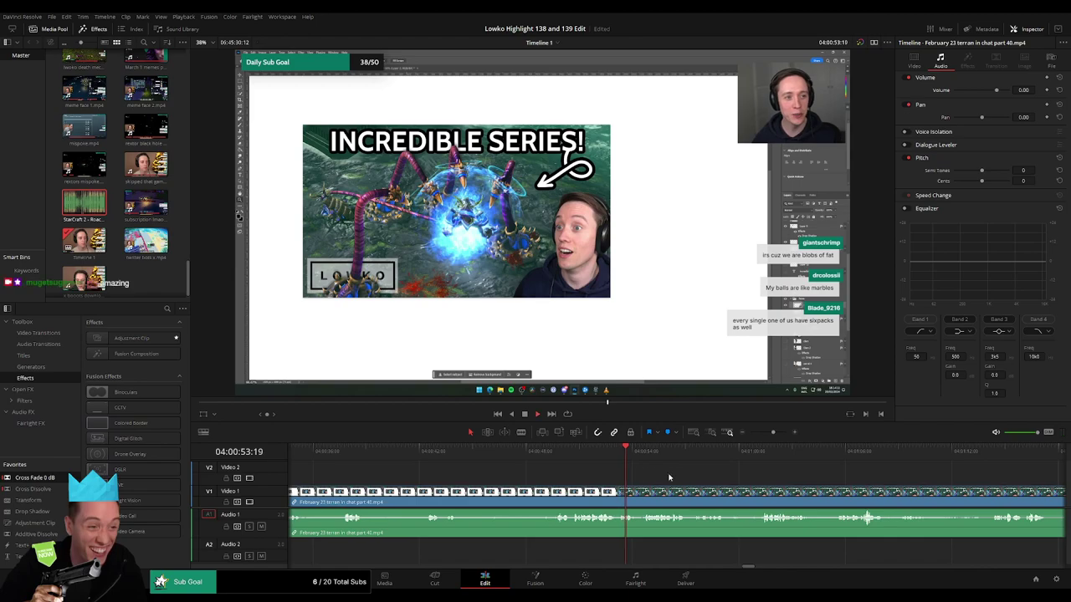
drag(705, 480, 626, 476)
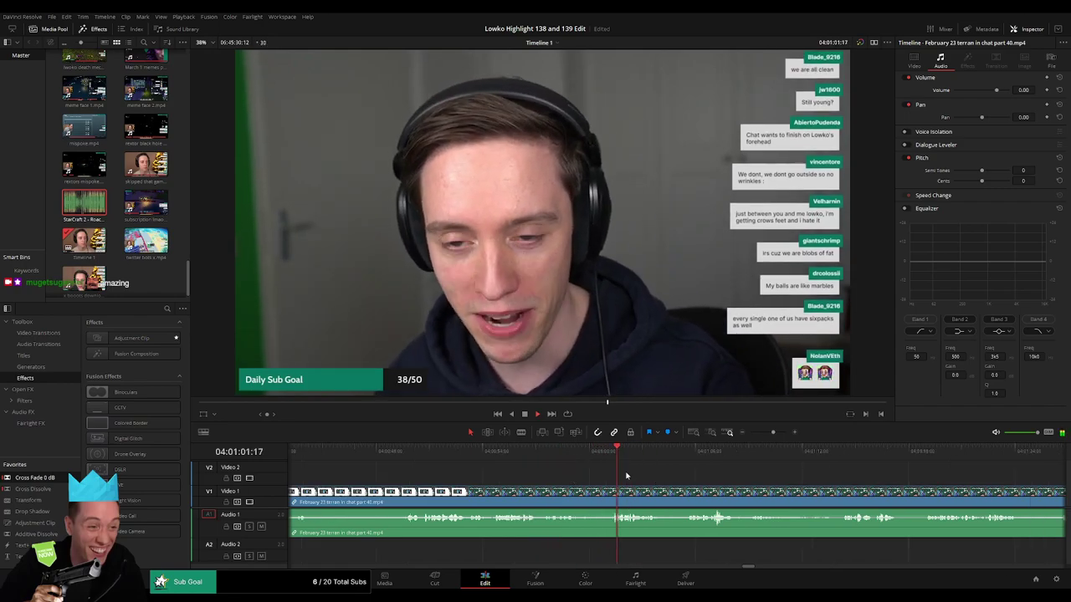
scroll(626, 476, right, 2)
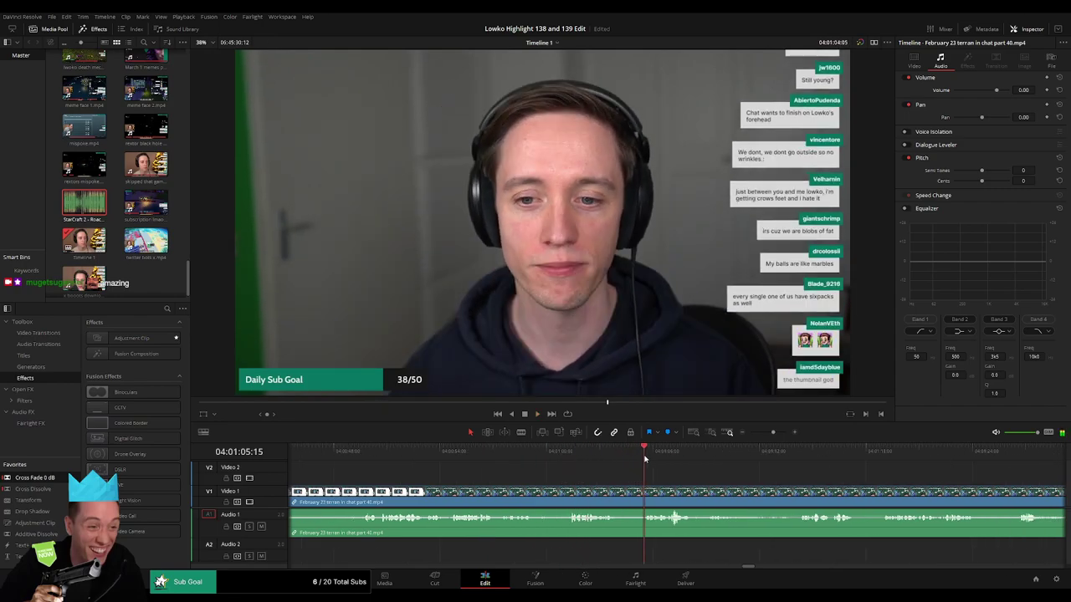
scroll(691, 475, right, 4)
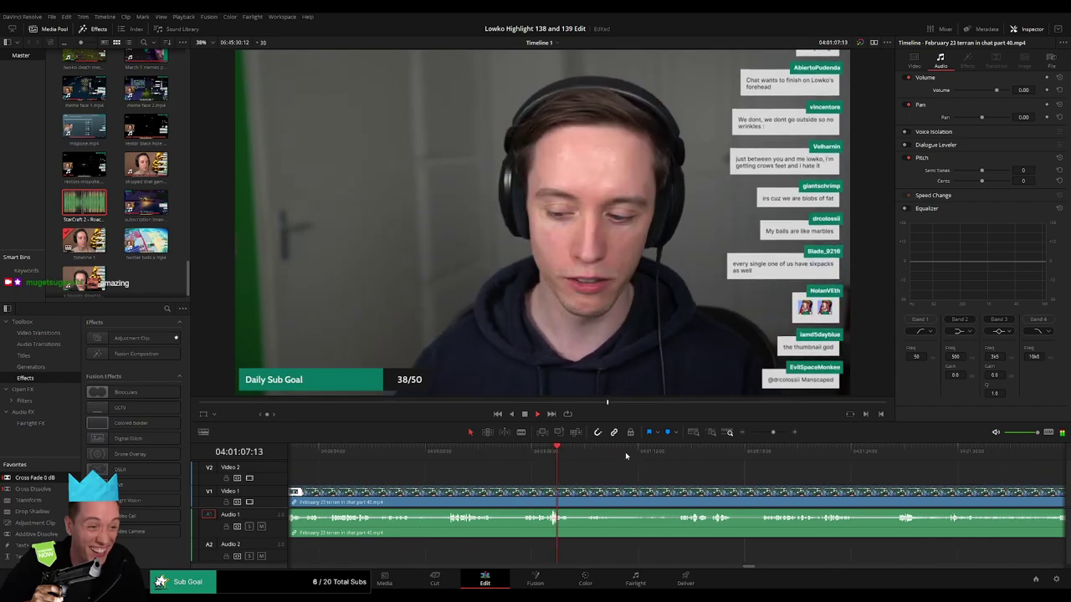
click(676, 452)
scroll(679, 468, right, 3)
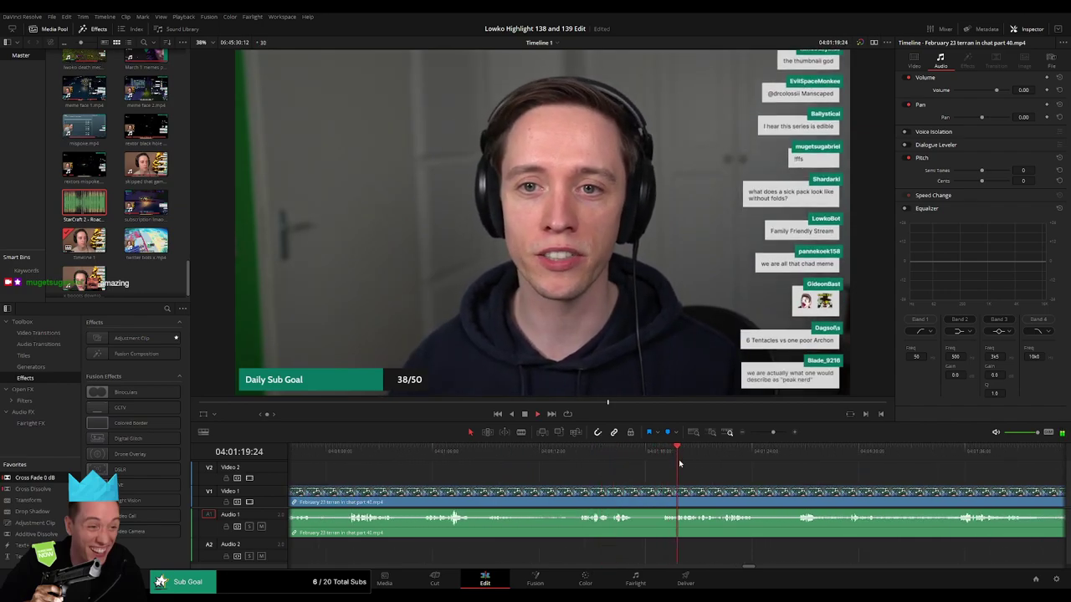
- Cut the part 40 clip's opening up to 04:00:49:14, close the gap and crossfade the audio join with part 39
scroll(519, 484, left, 5)
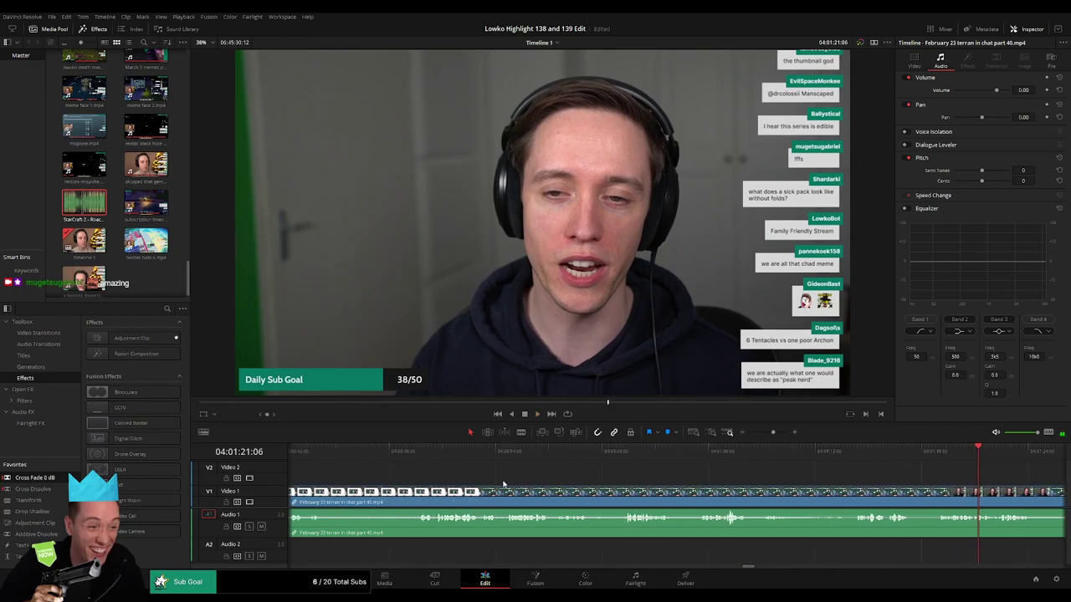
key(b)
click(415, 494)
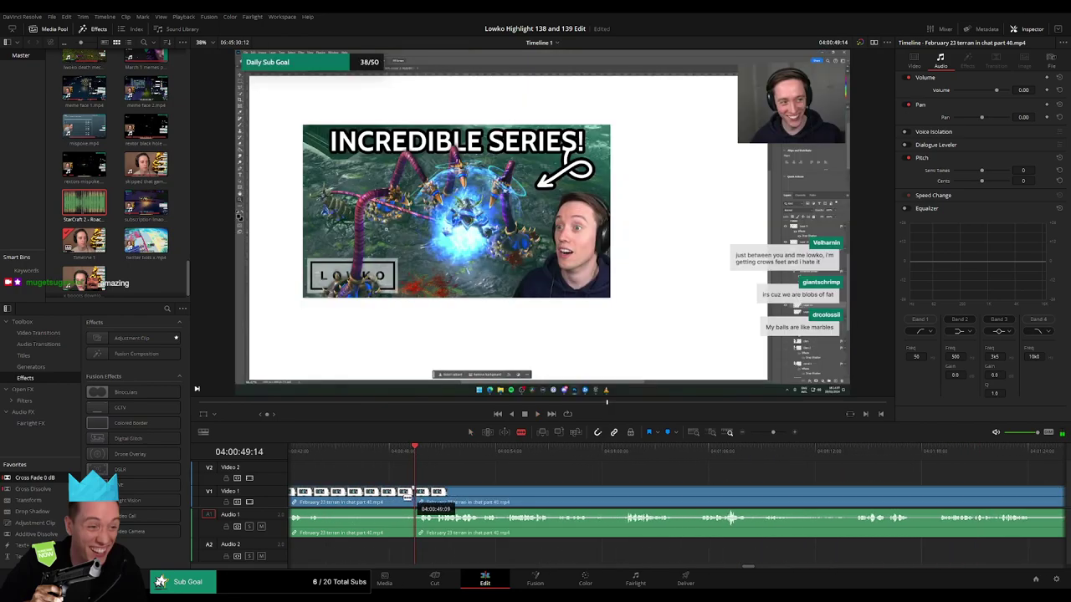
scroll(400, 500, left, 5)
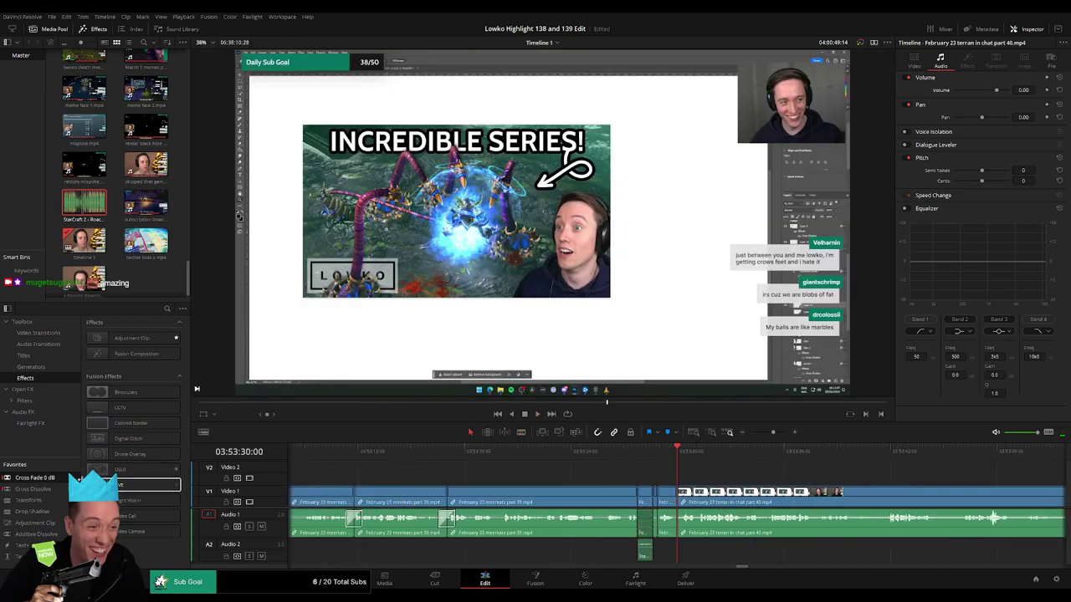
scroll(677, 525, right, 3)
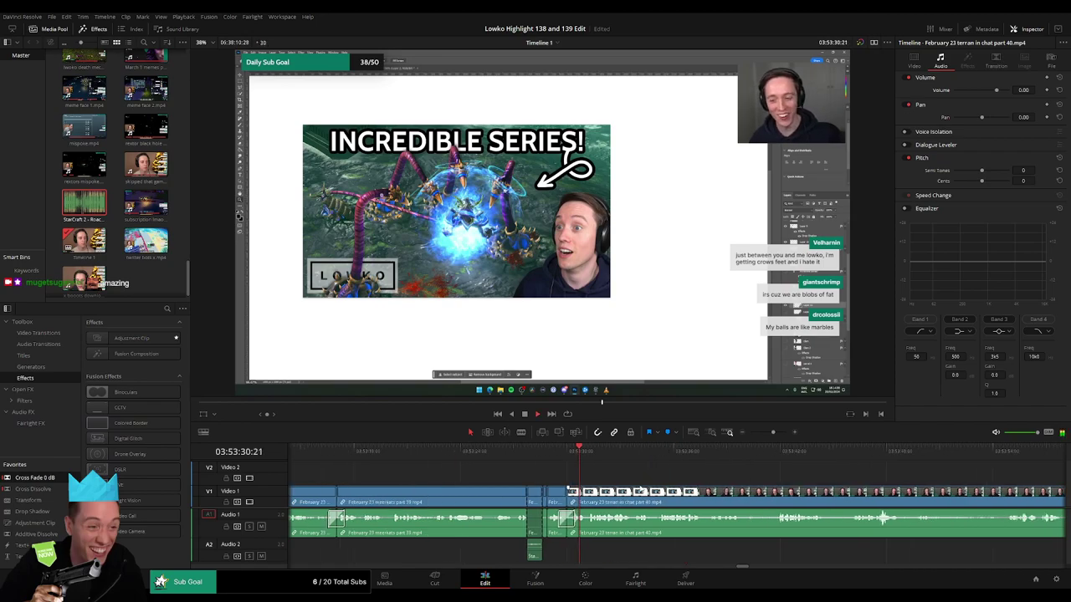
- Replay the join between parts 39 and 40 and shorten its audio crossfade to 18 frames
click(535, 456)
key(space)
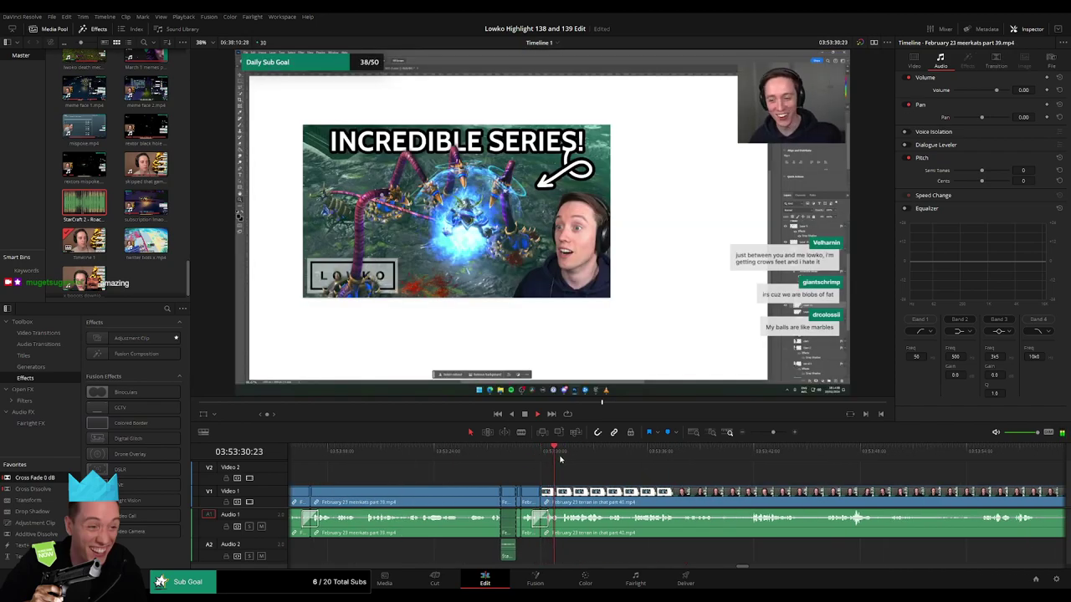
drag(548, 521, 545, 521)
click(667, 469)
scroll(598, 468, right, 2)
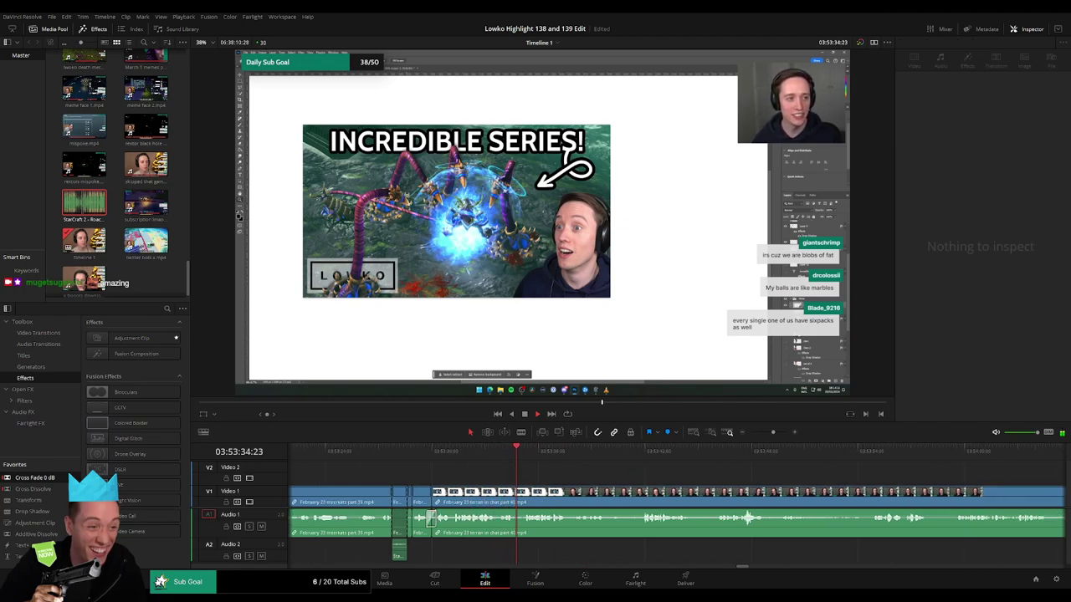
- Play on through part 40, cut the section from about 03:53:40 to 03:53:41:22 and close the gap
click(578, 452)
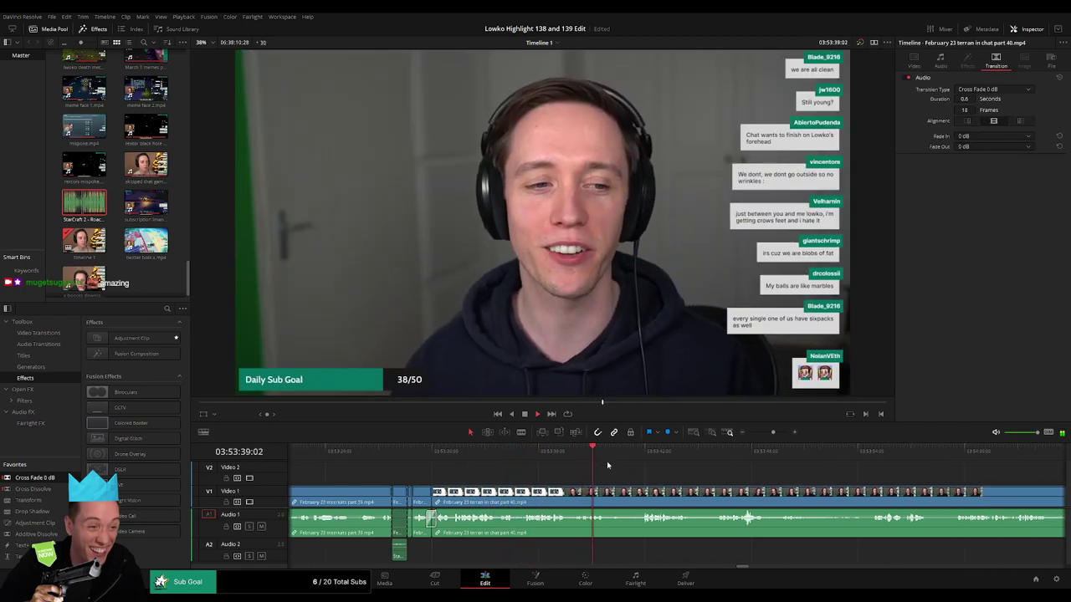
click(635, 451)
key(b)
click(610, 493)
click(642, 492)
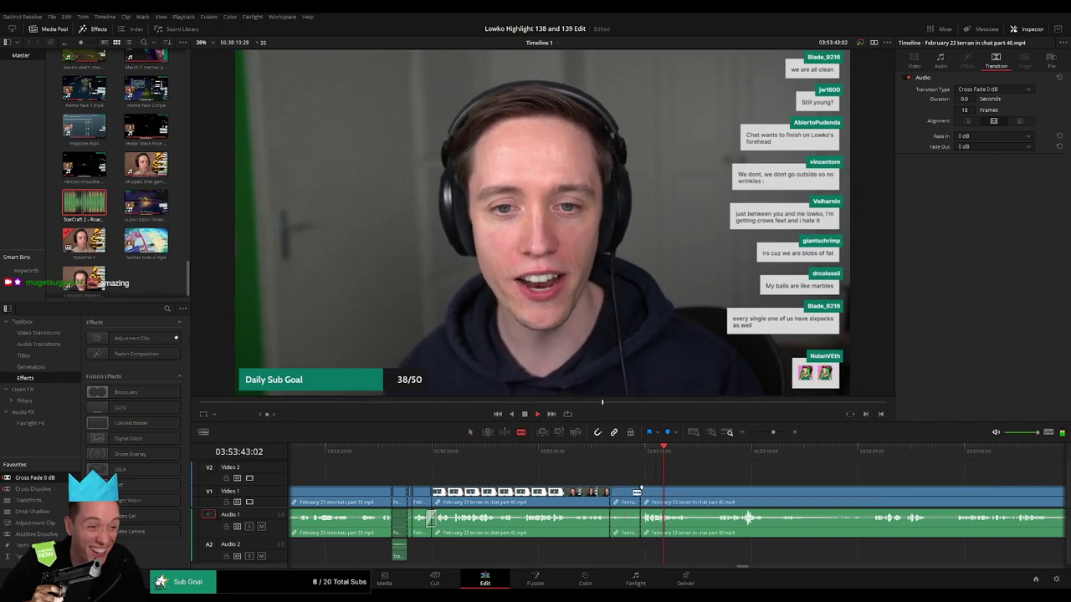
key(a)
click(634, 495)
key(Delete)
click(633, 496)
key(Delete)
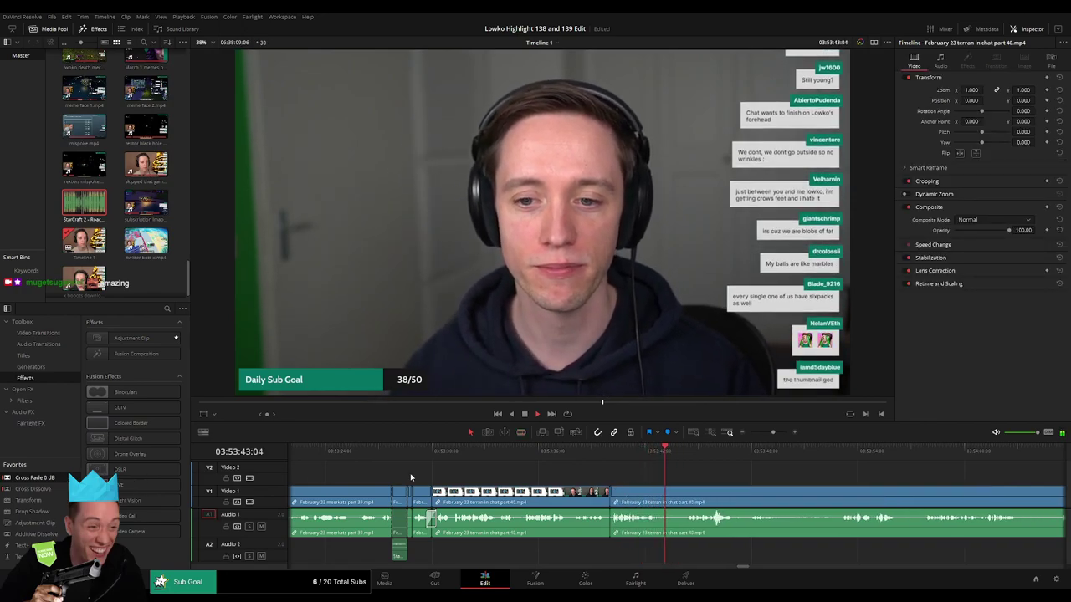
- Crossfade the join at about 03:53:40 and cut the pause from about 03:53:42:25 to 03:53:44:07, closing the gap
scroll(636, 499, right, 3)
key(b)
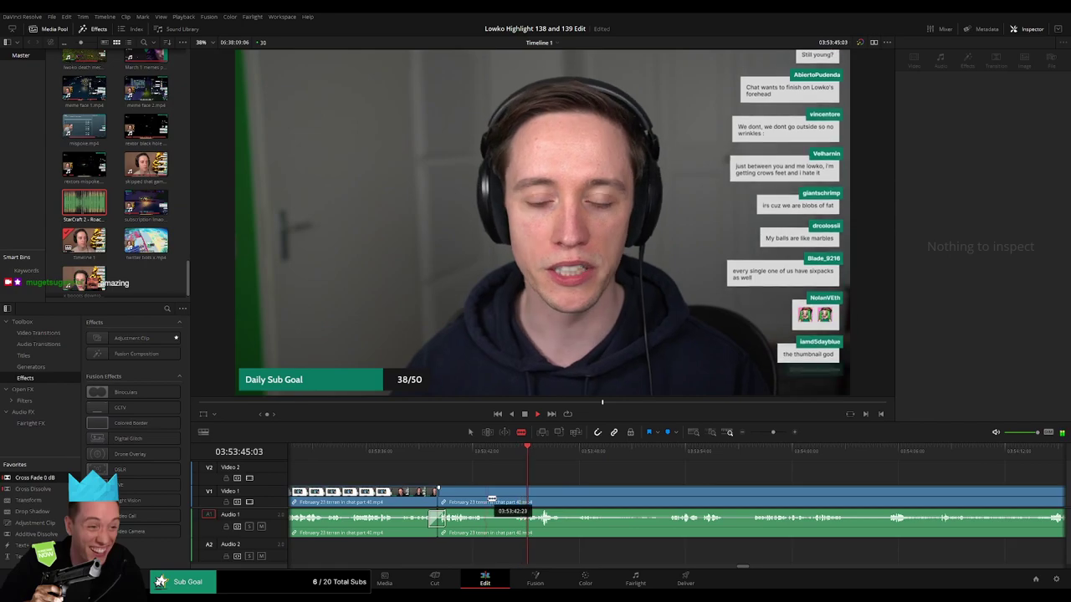
click(489, 497)
click(513, 494)
key(a)
click(500, 501)
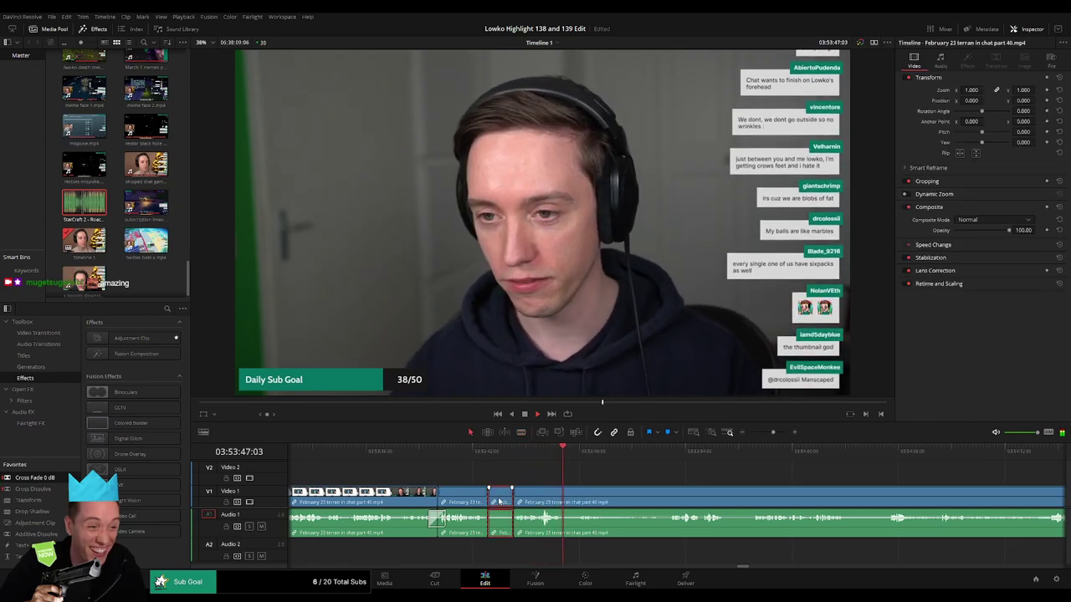
key(Delete)
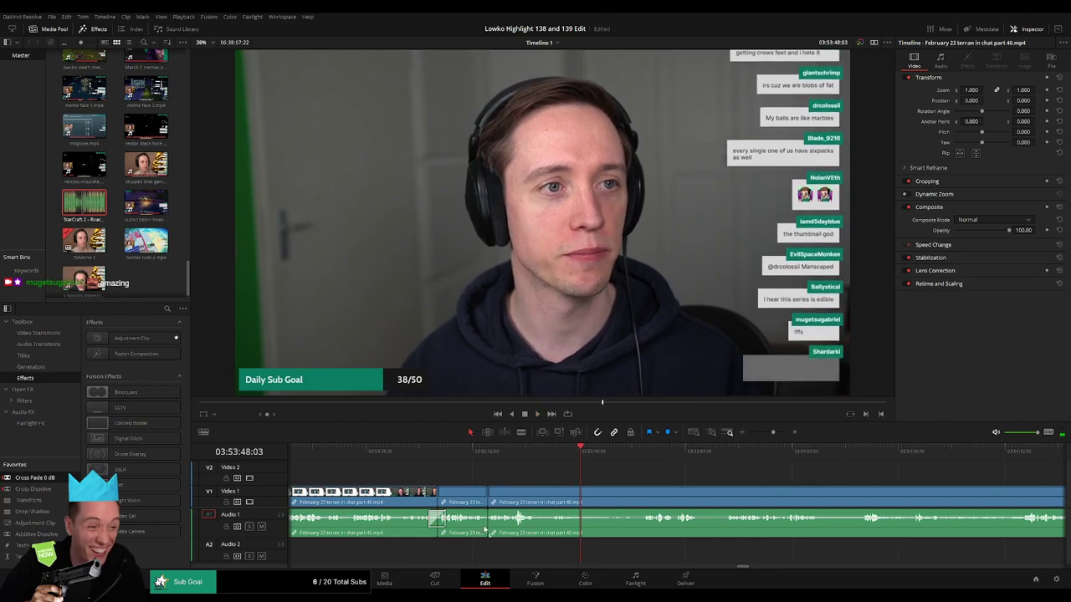
- Cut the quiet section from about 03:53:48:03 to 03:53:51:16, close the gap and crossfade the audio join
key(b)
click(582, 493)
click(640, 455)
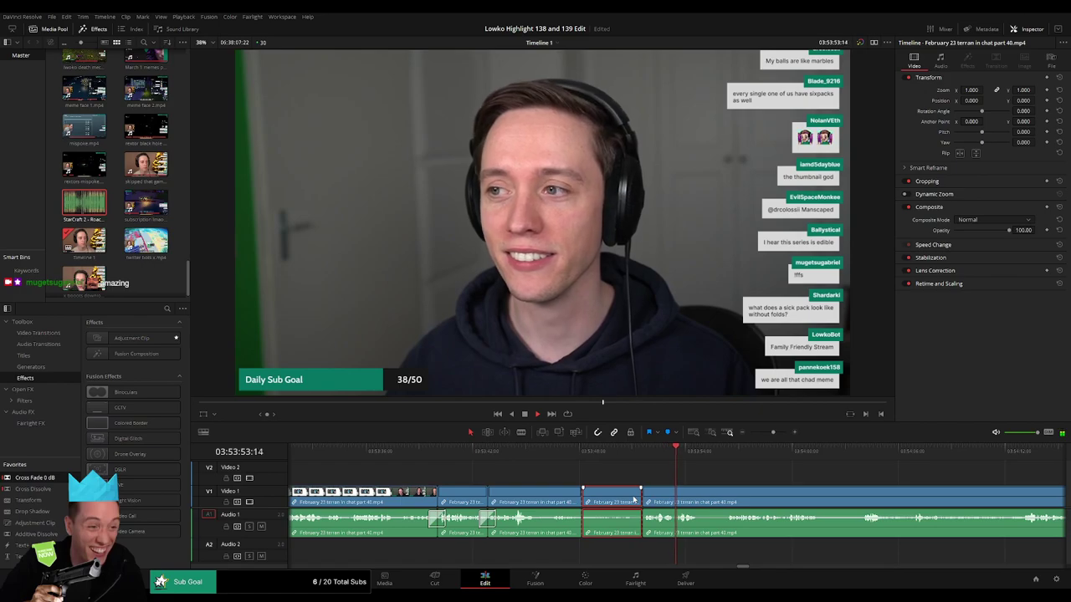
key(Delete)
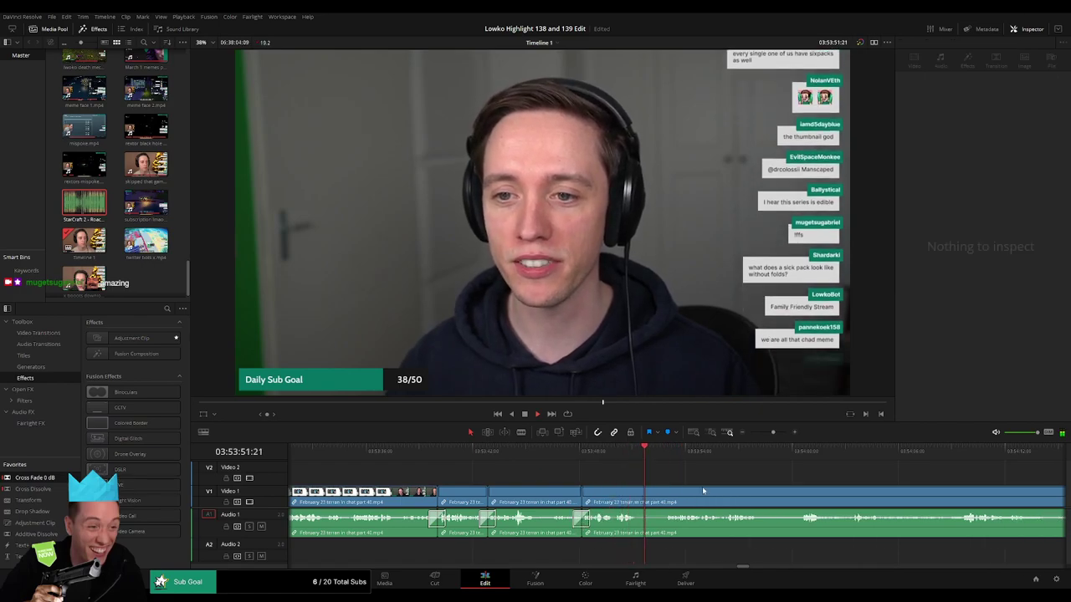
- Cut the pause from about 03:53:51:09 to 03:53:52:25, close the gap and add a Cross Fade 0 dB at the join
drag(668, 490, 505, 493)
key(b)
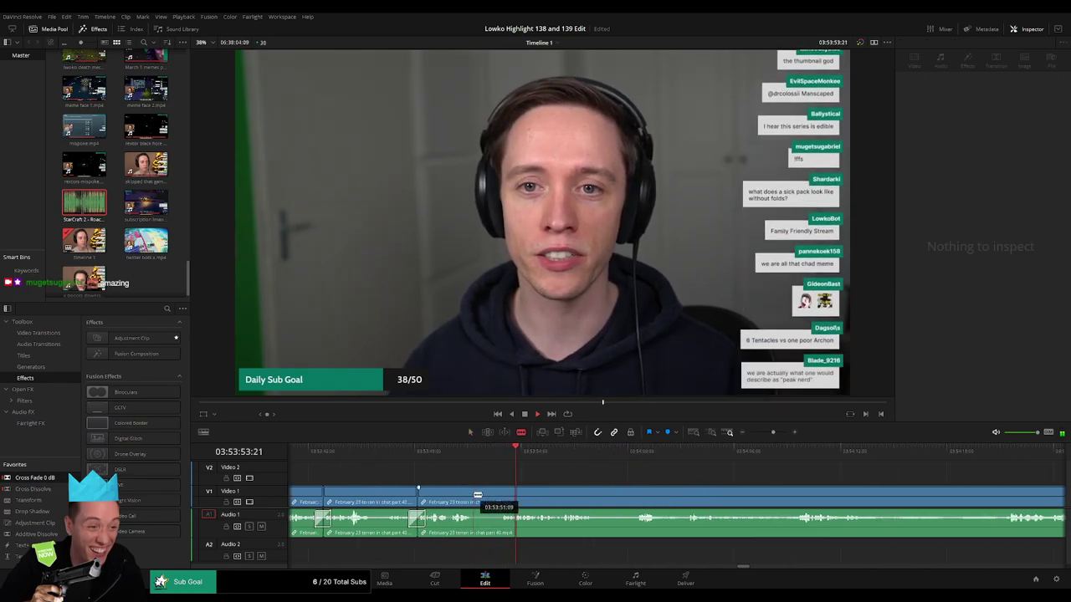
click(500, 493)
key(a)
click(487, 499)
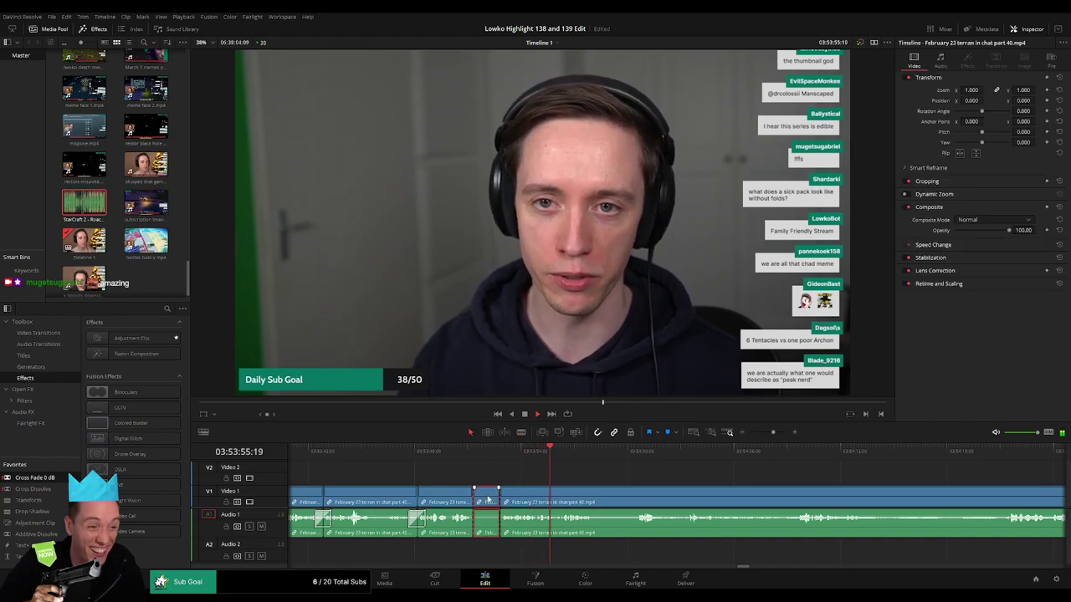
key(Delete)
drag(62, 481, 473, 519)
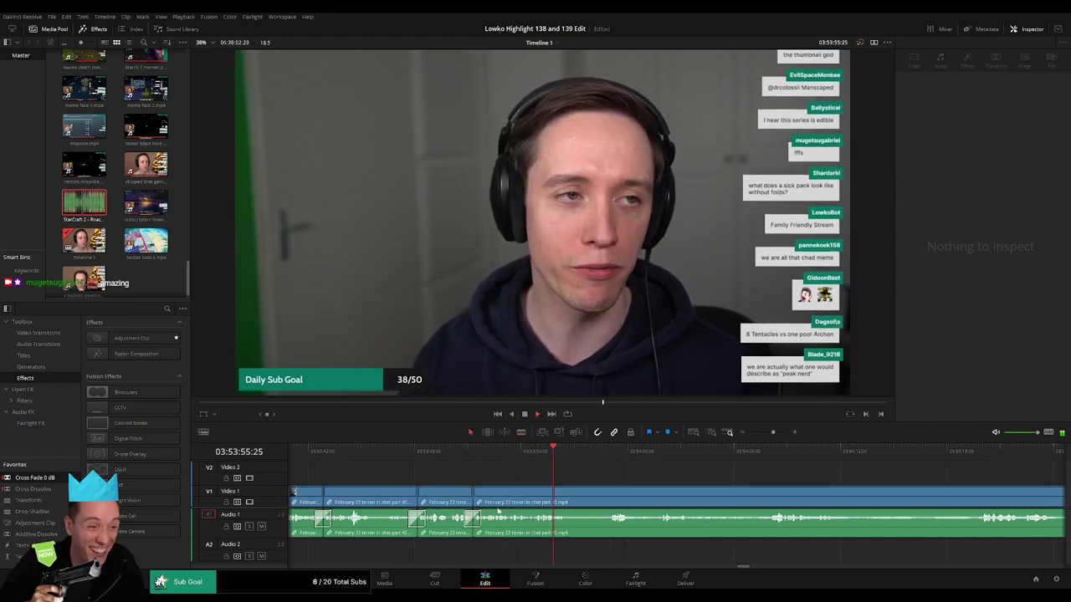
- Cut the section from about 03:53:56:21 to 03:53:58:29, close the gap, crossfade the audio join and play on from there
drag(545, 472, 463, 467)
click(523, 457)
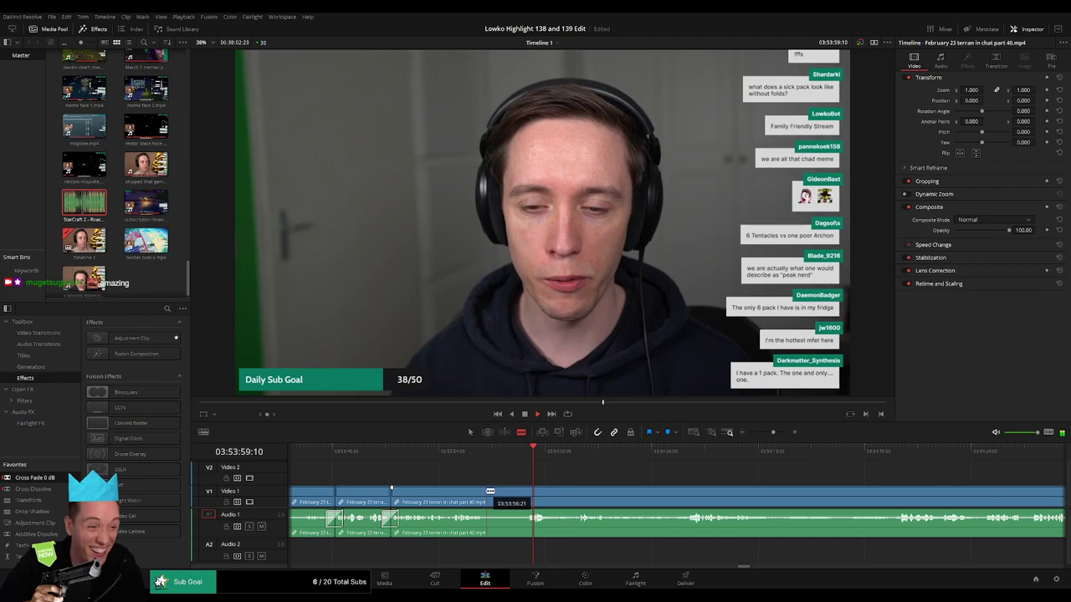
click(508, 497)
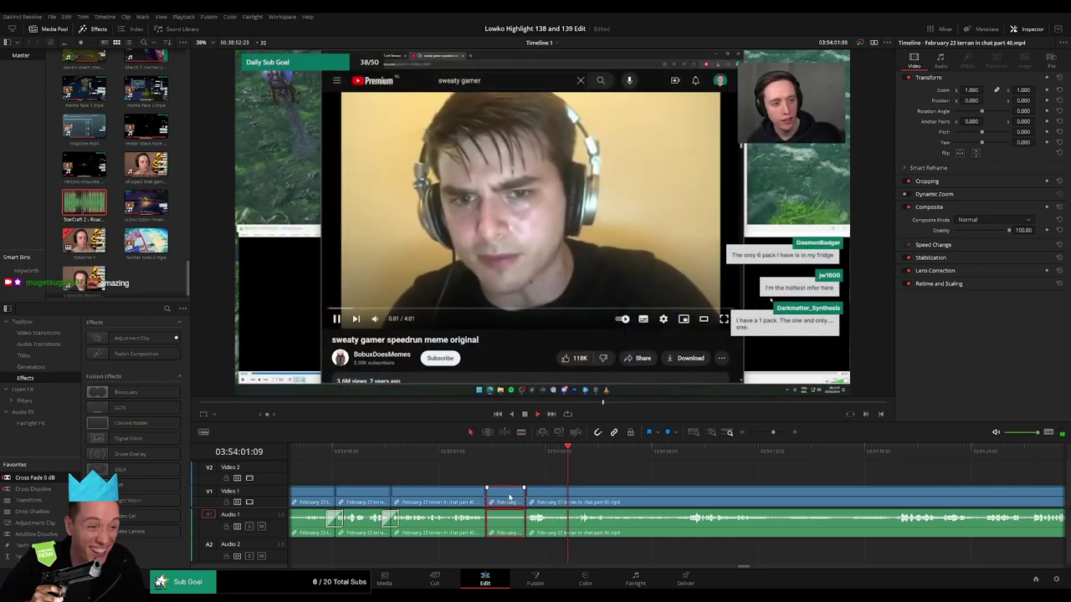
key(Delete)
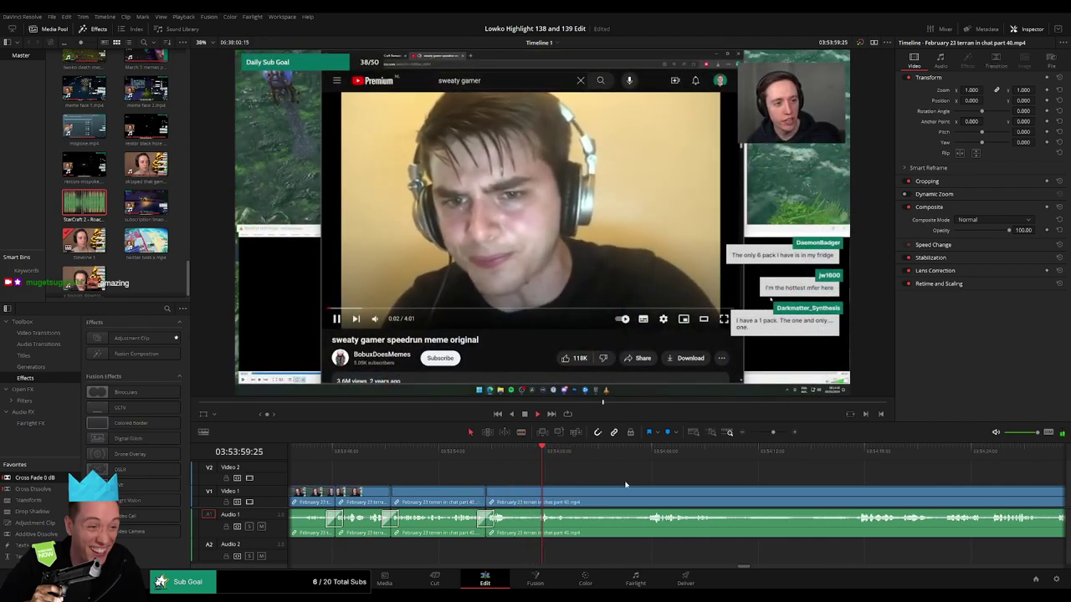
drag(572, 475, 437, 479)
click(353, 456)
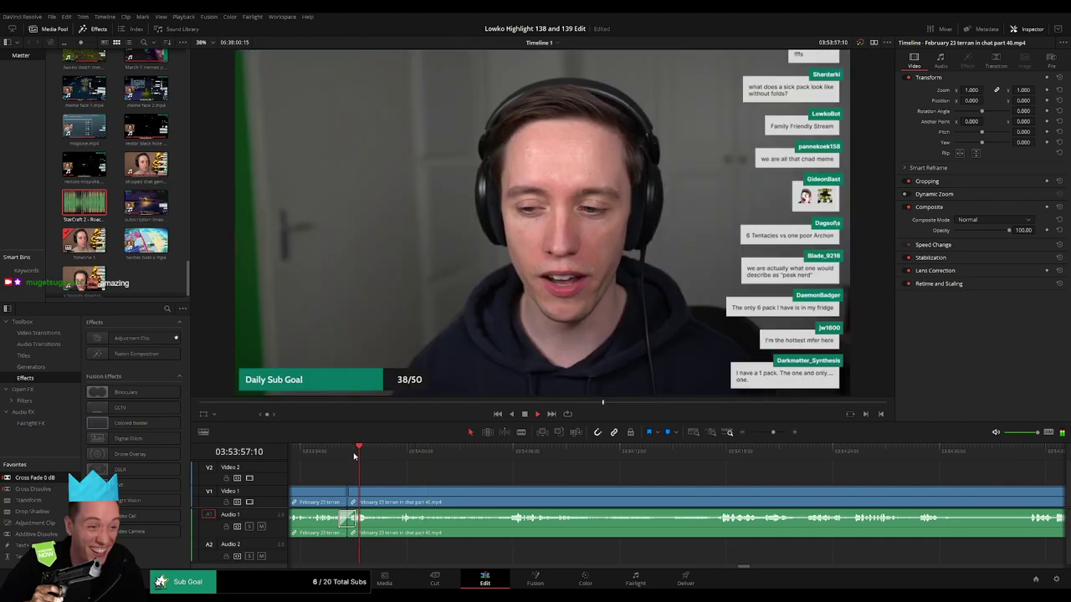
- Review the sweaty gamer meme footage from about 03:54:00 to 03:54:36, skipping ahead through it
click(397, 459)
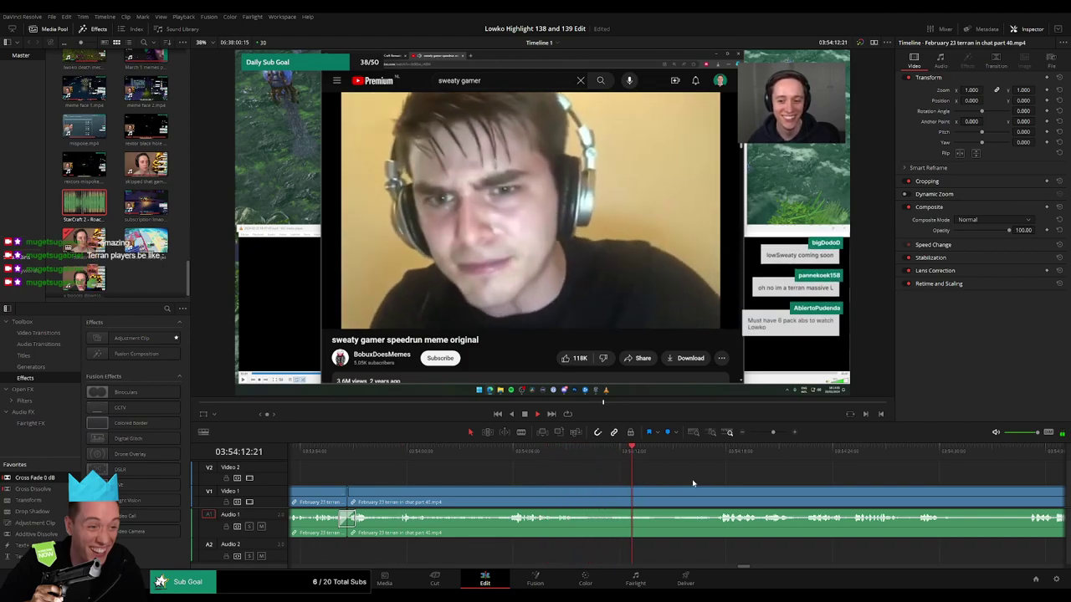
drag(694, 483, 538, 479)
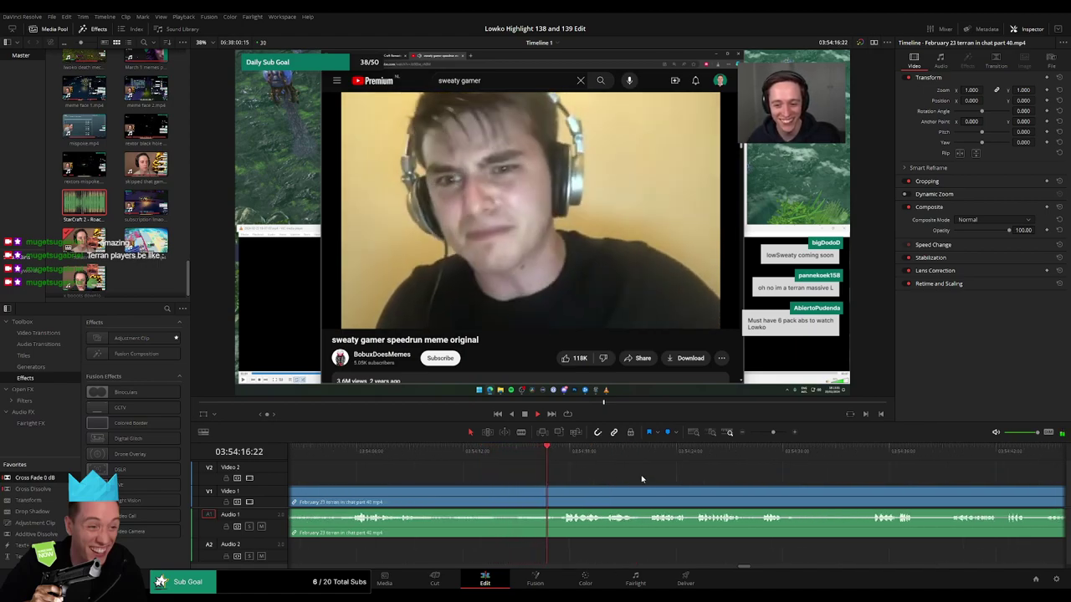
scroll(518, 478, right, 3)
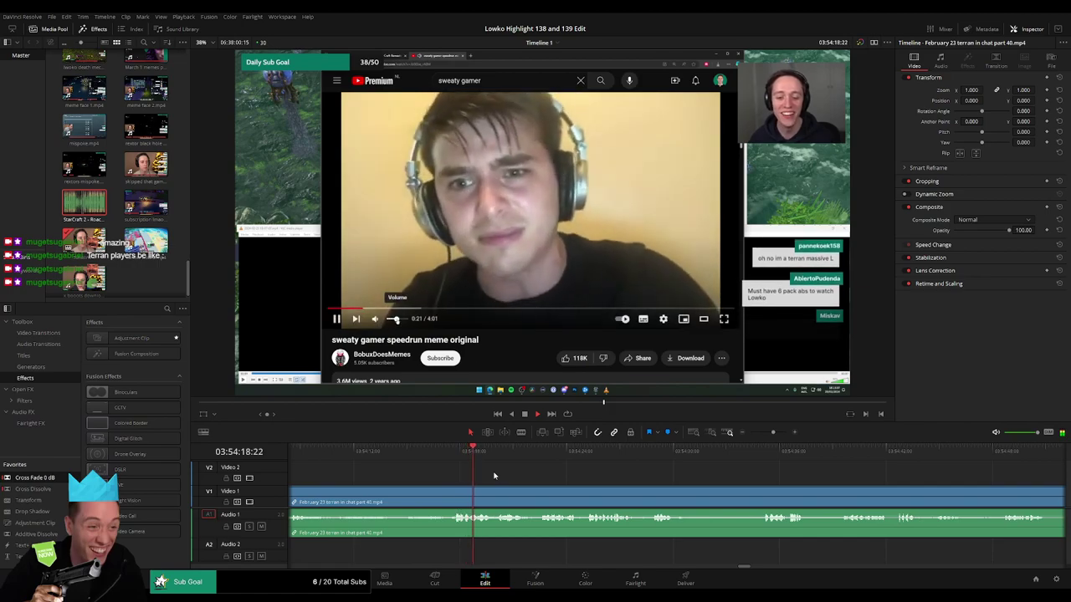
scroll(610, 479, right, 3)
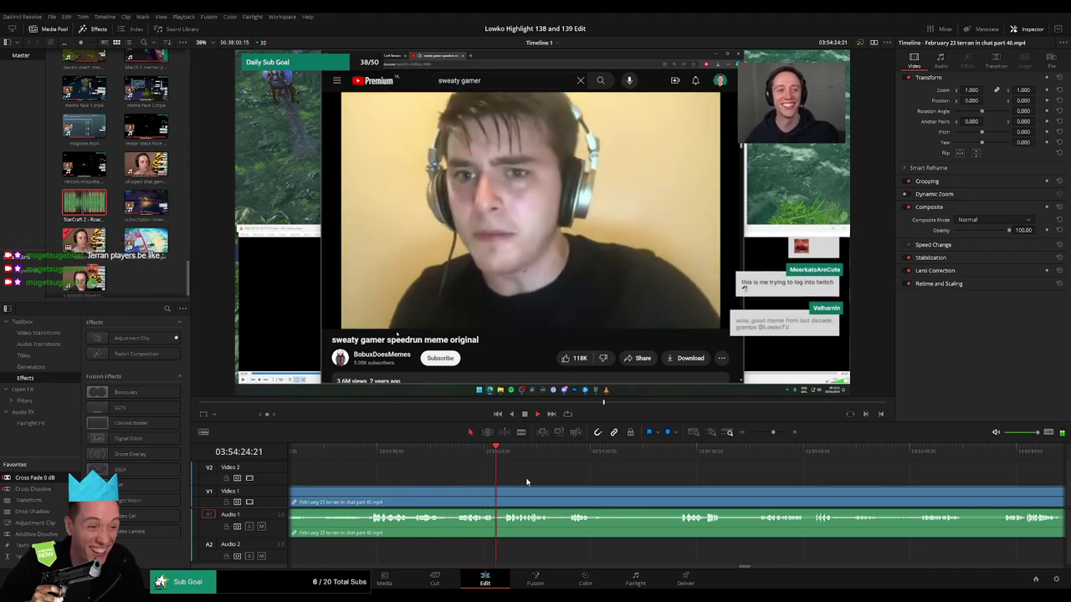
scroll(502, 483, right, 3)
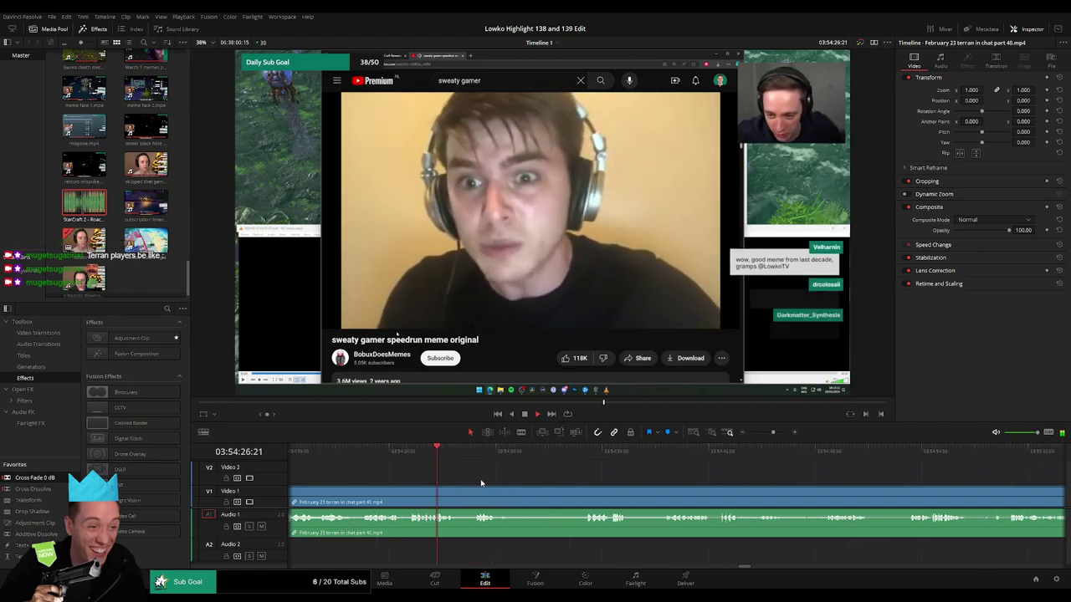
click(468, 454)
drag(512, 453, 585, 453)
scroll(503, 470, right, 2)
scroll(495, 466, right, 5)
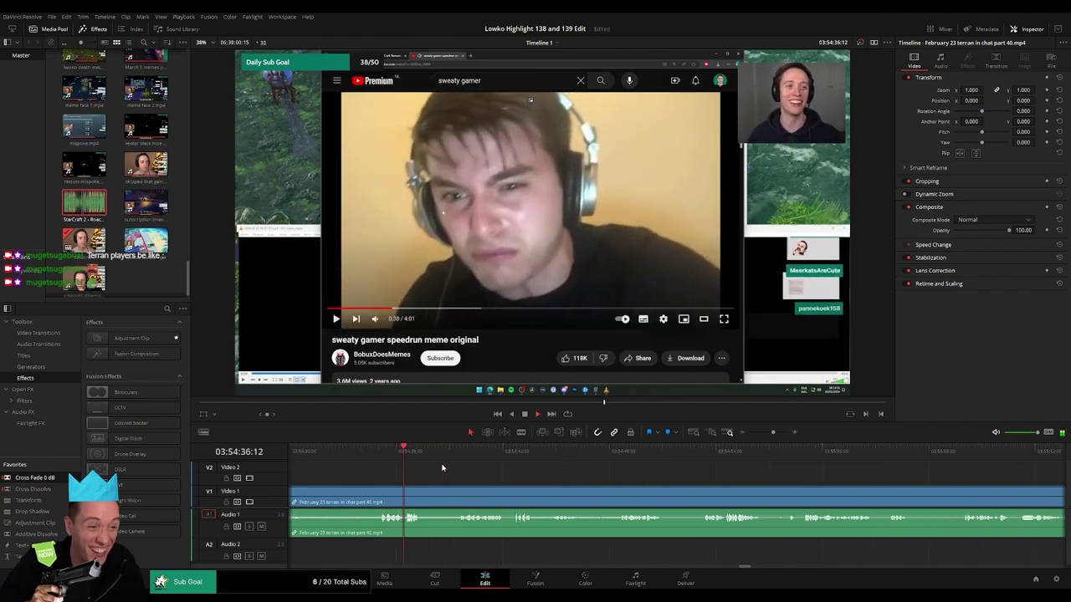
- Cut the pause from about 03:54:37:13 to 03:54:39:12, close the gap and crossfade the audio join
click(454, 451)
key(b)
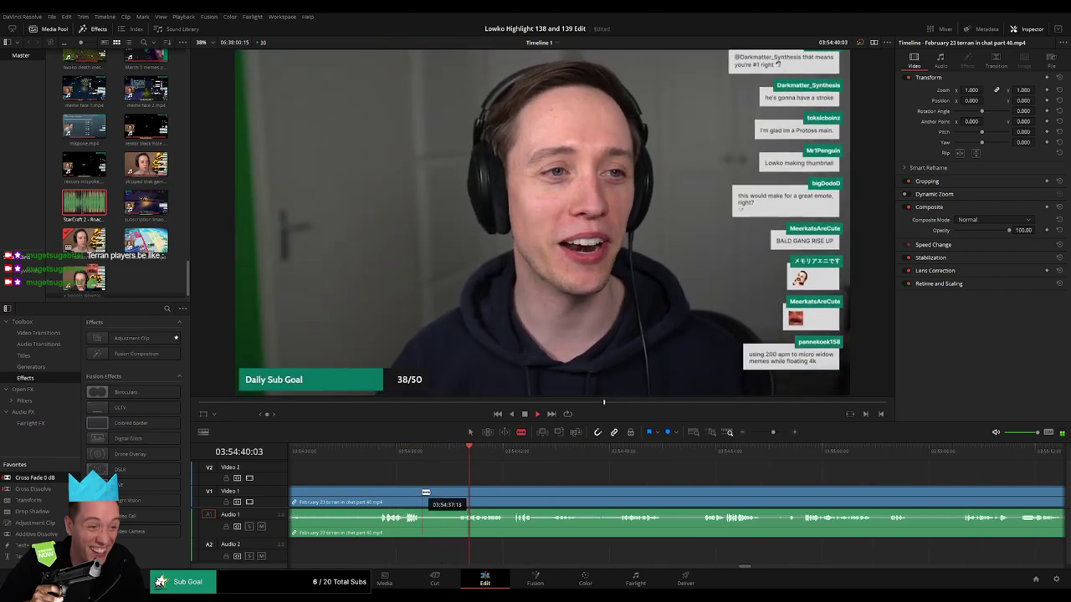
click(423, 493)
click(457, 493)
key(a)
click(448, 498)
key(Delete)
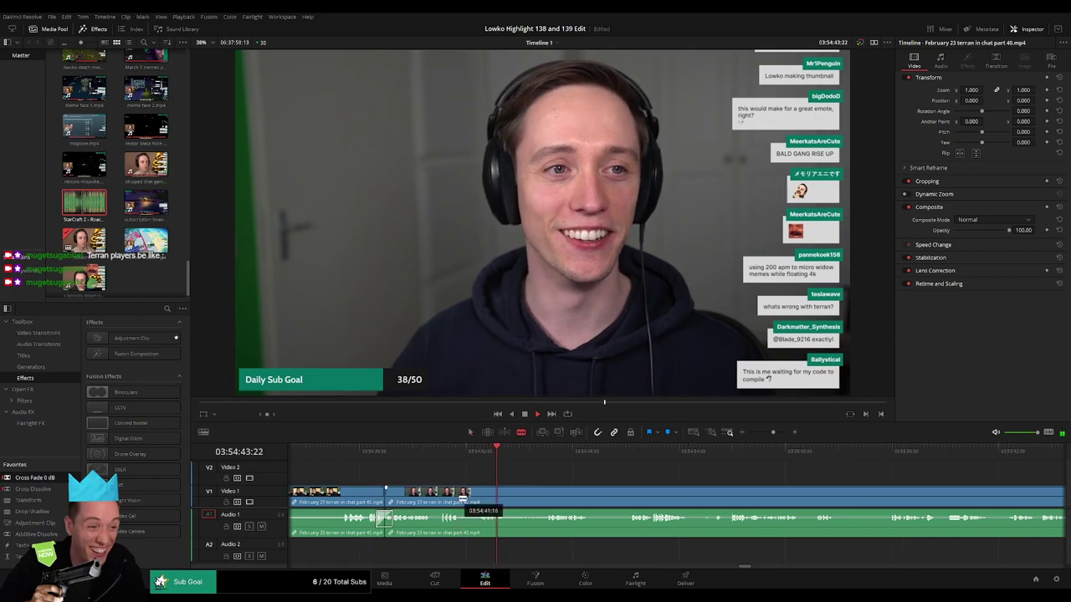
- Cut the section from about 03:54:41:24 to 03:54:46:12, close the gap and add a Cross Fade 0 dB at the join
click(540, 453)
drag(603, 485, 535, 486)
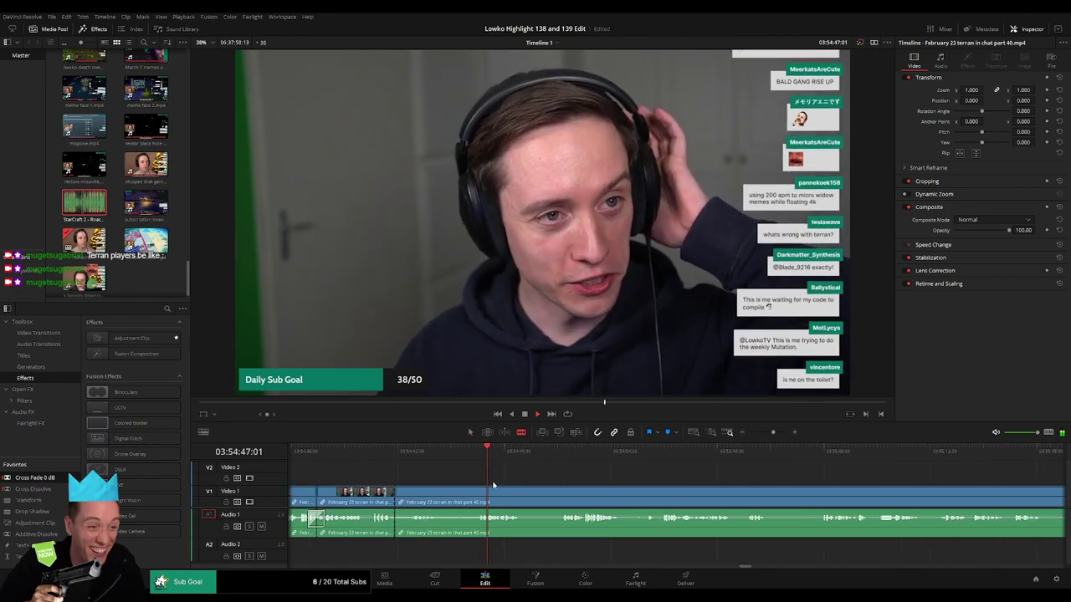
click(477, 493)
key(a)
key(Delete)
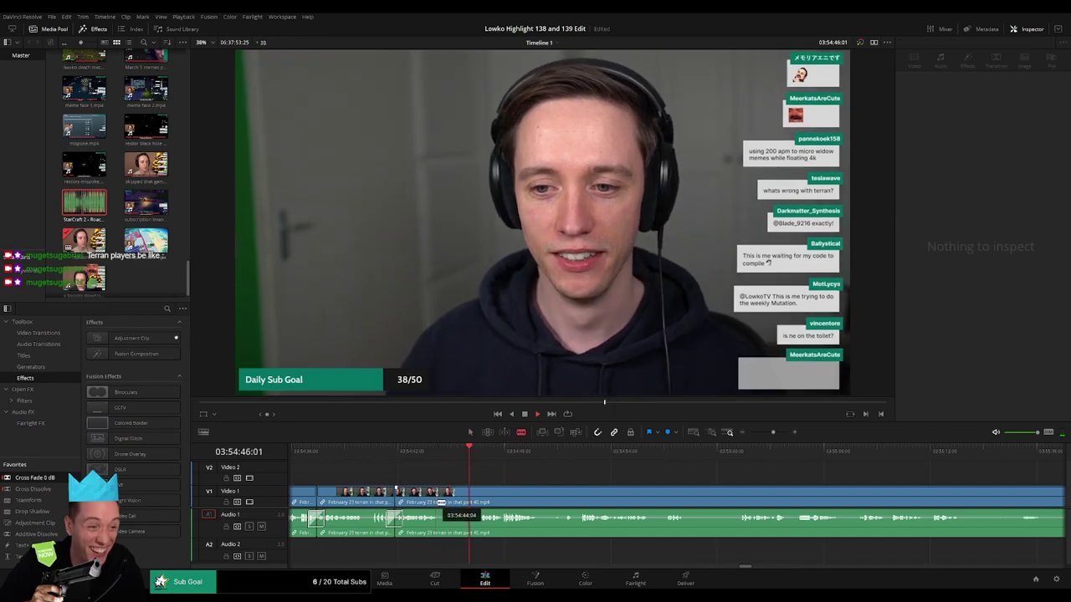
- Cut the section from about 03:54:44:04 to 03:54:46:17, closing the gap and crossfading the audio join
click(477, 499)
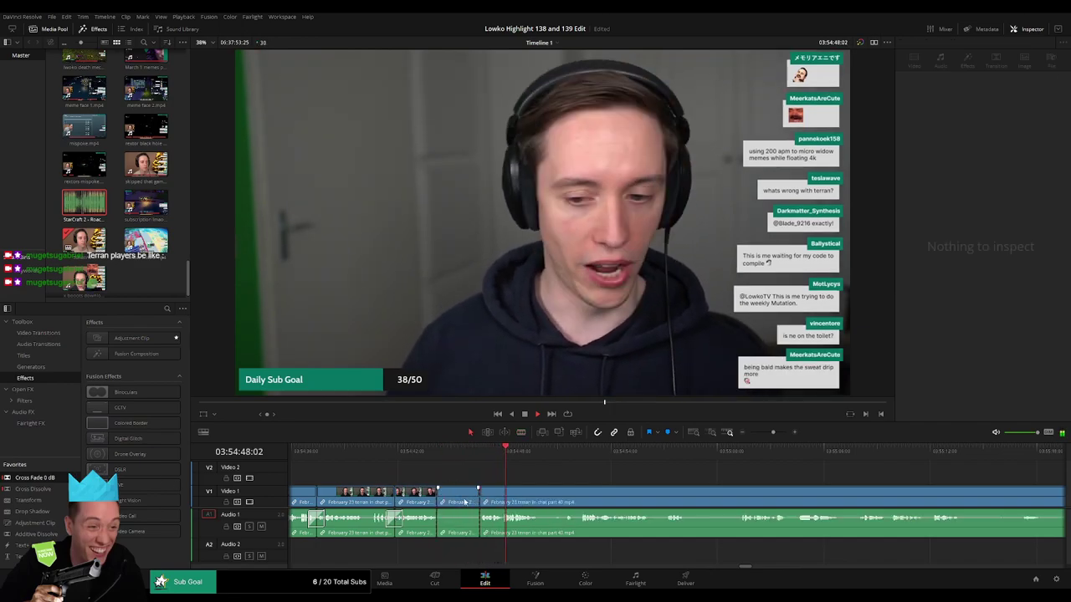
key(a)
click(465, 502)
key(Delete)
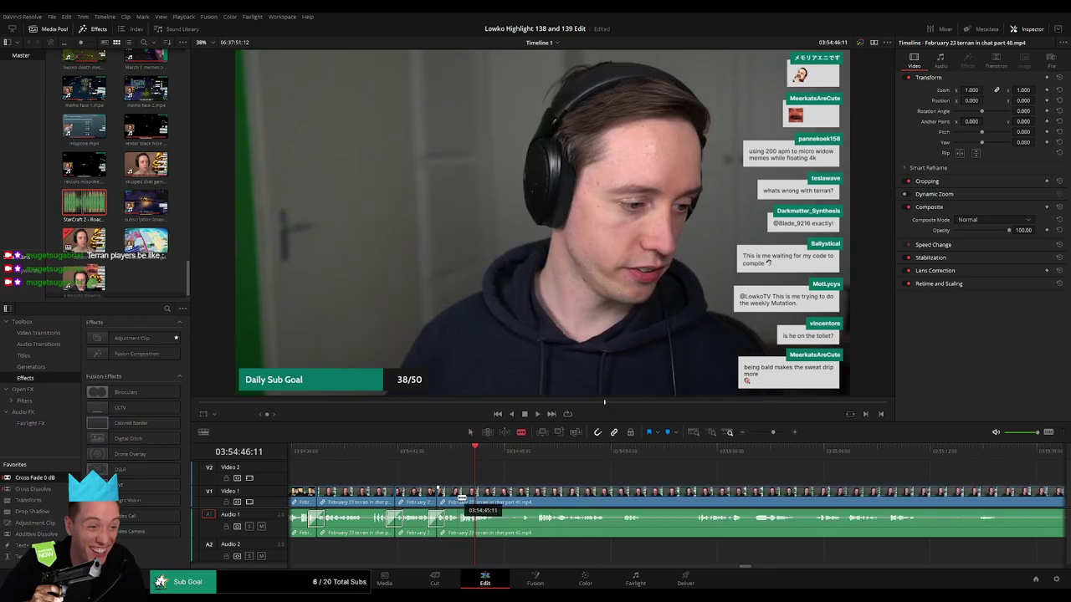
- Split the clip at about 03:54:45:12, skim the remaining terran in chat part 40 footage, then delete that remainder and close the gap
key(a)
key(space)
click(546, 451)
click(571, 451)
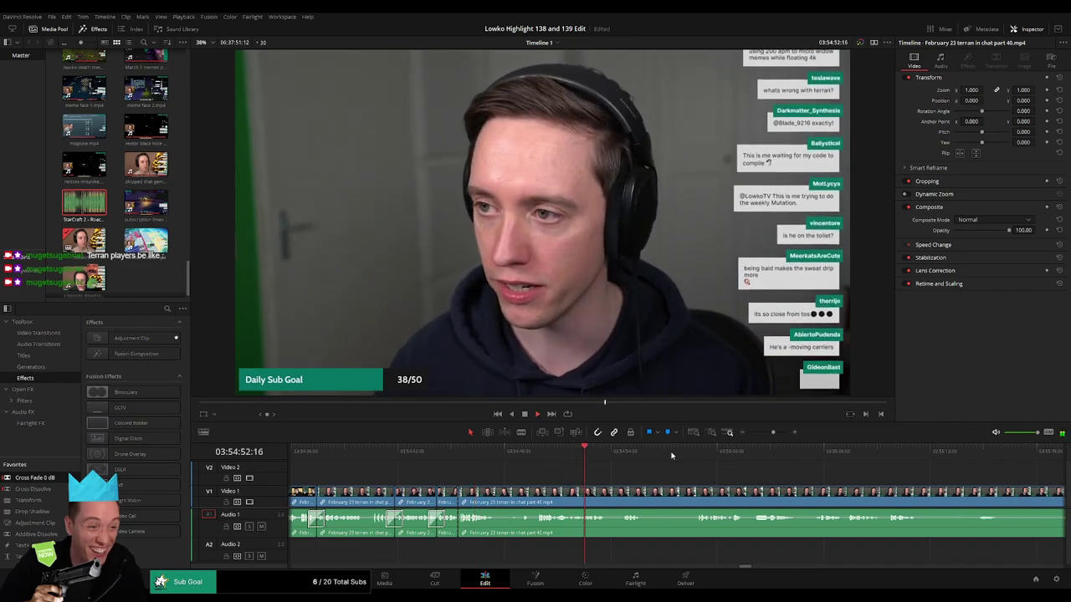
click(721, 452)
click(969, 453)
drag(772, 432, 764, 433)
click(717, 453)
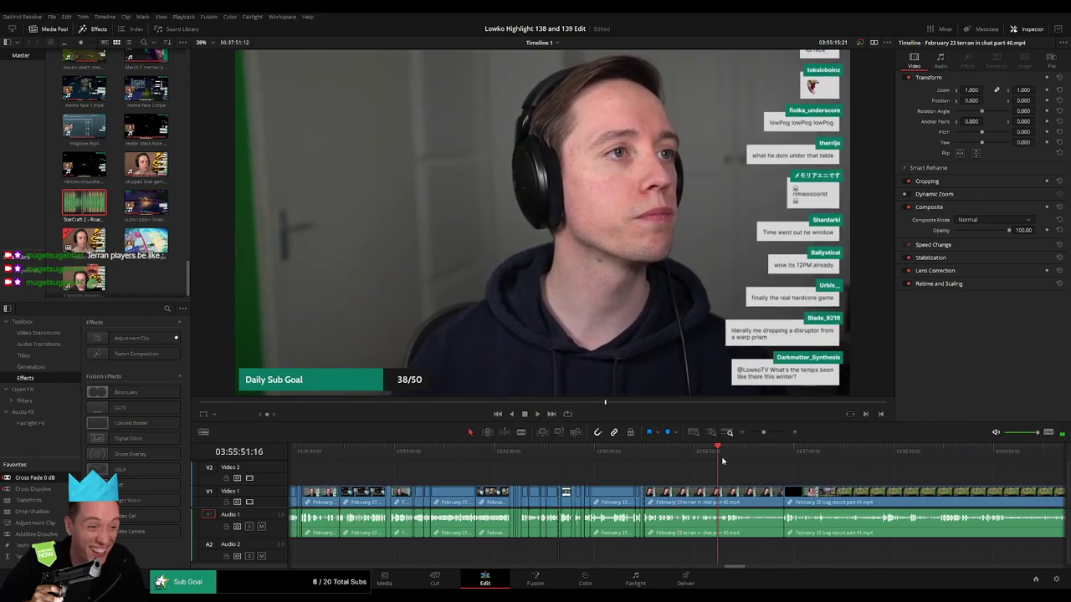
click(739, 452)
click(734, 491)
key(Delete)
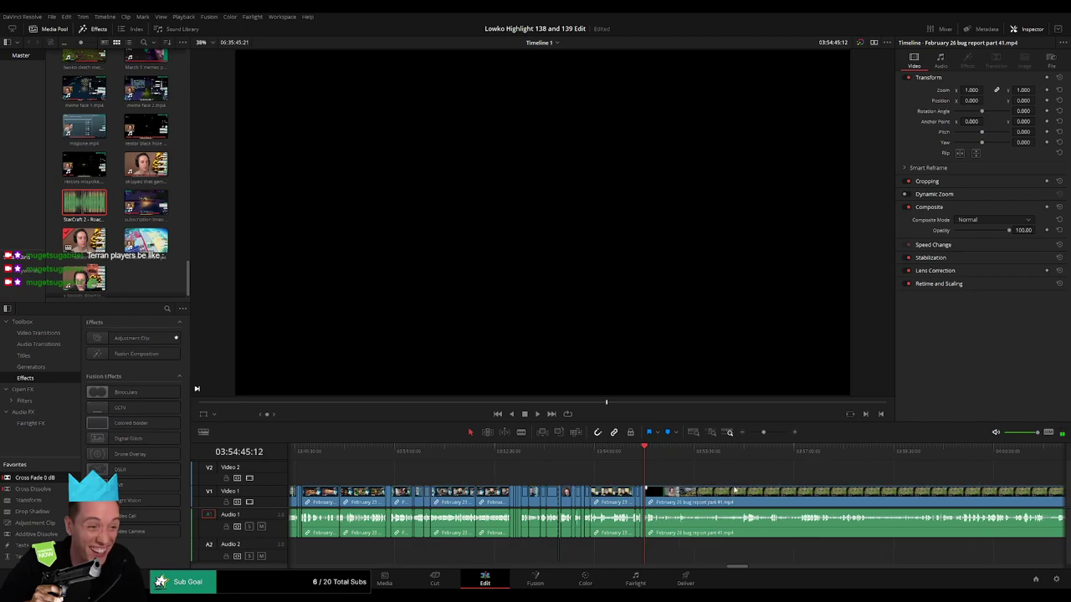
- Review the February 26 bug report part 41 clip, playing from about 03:55:42
click(708, 453)
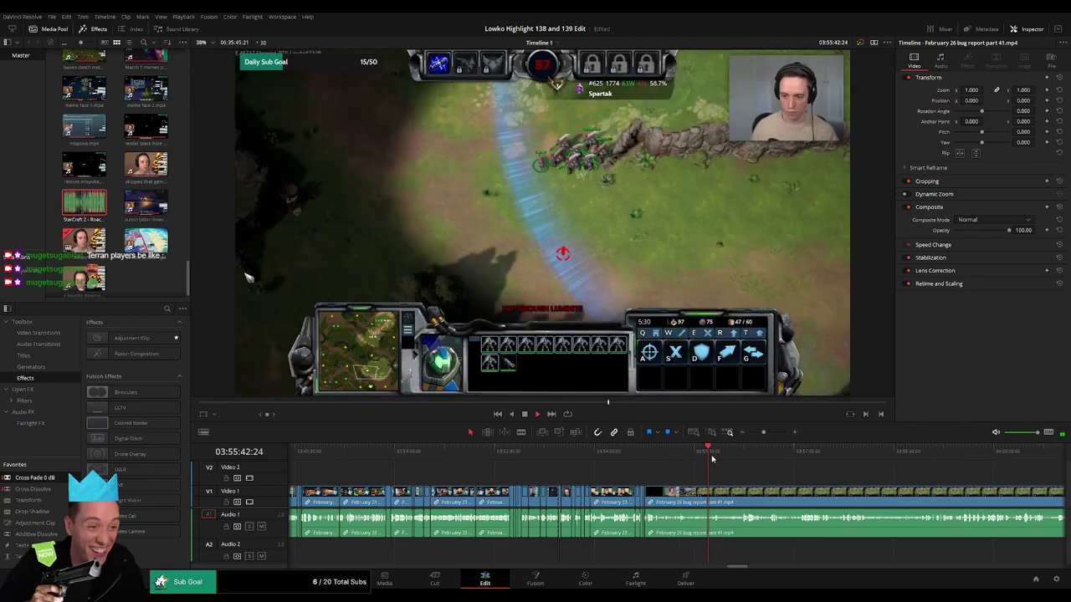
- Split the February 26 bug report part 41 clip at about 03:58:55 and ripple-delete its section before the split
click(804, 452)
scroll(808, 467, right, 2)
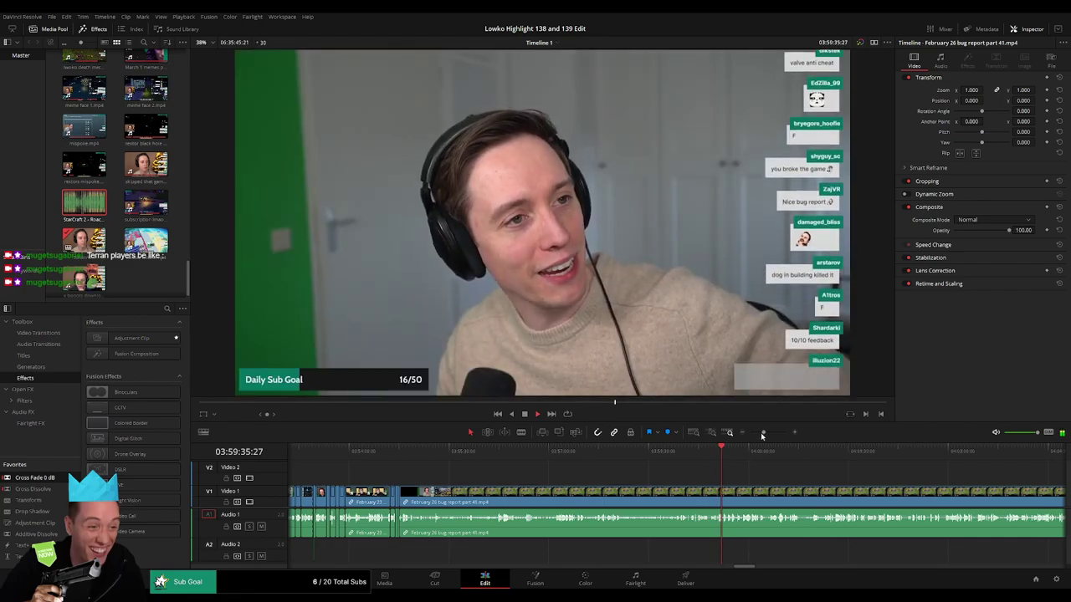
mouse_move(761, 432)
mouse_down()
mouse_move(749, 434)
mouse_move(772, 433)
mouse_up()
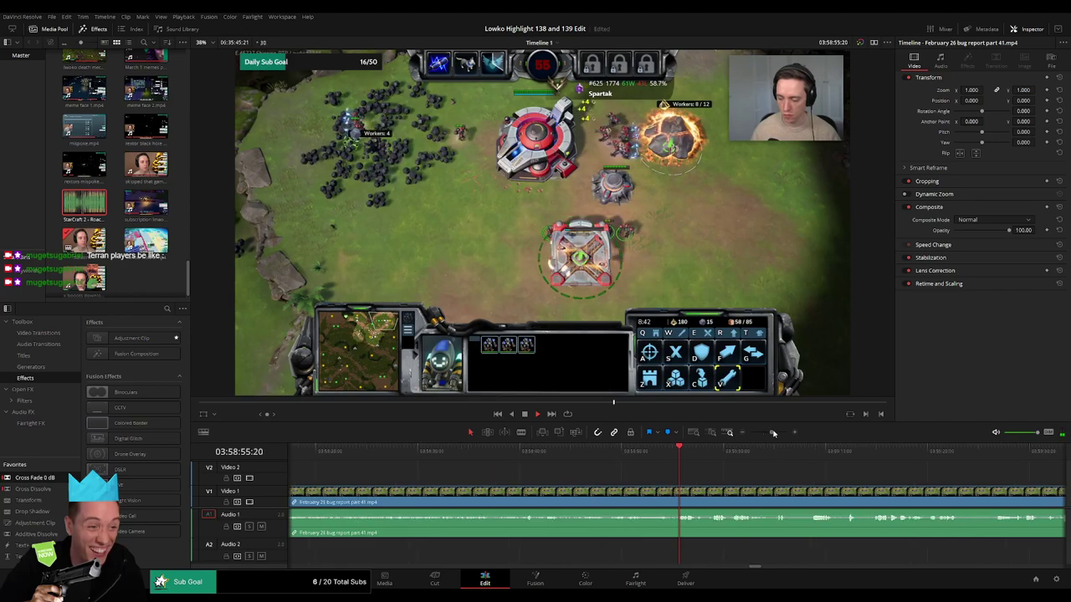
click(731, 454)
key(b)
click(666, 494)
key(a)
click(634, 497)
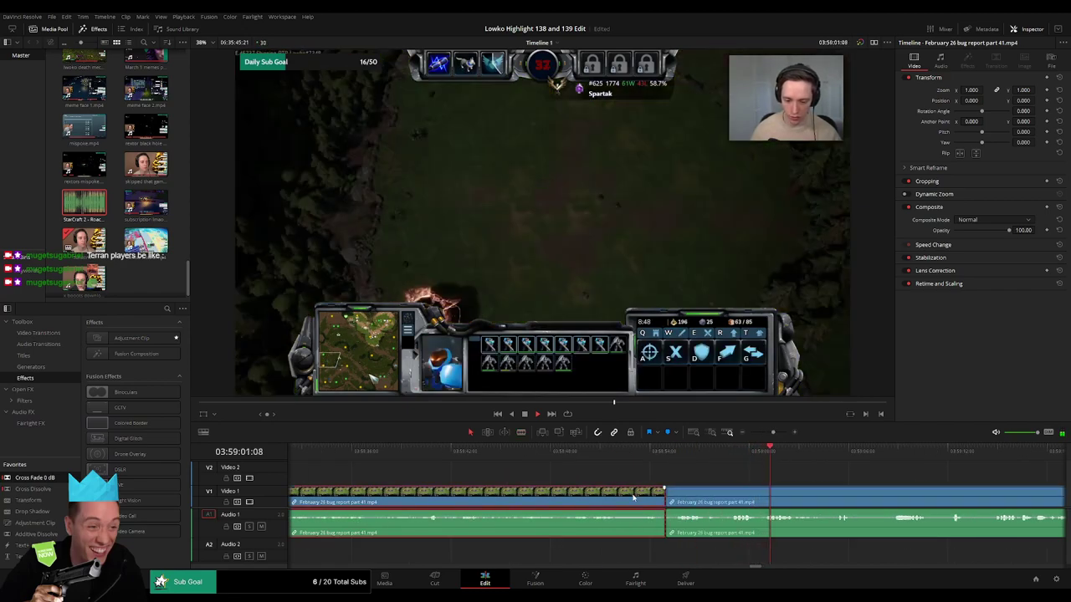
key(Delete)
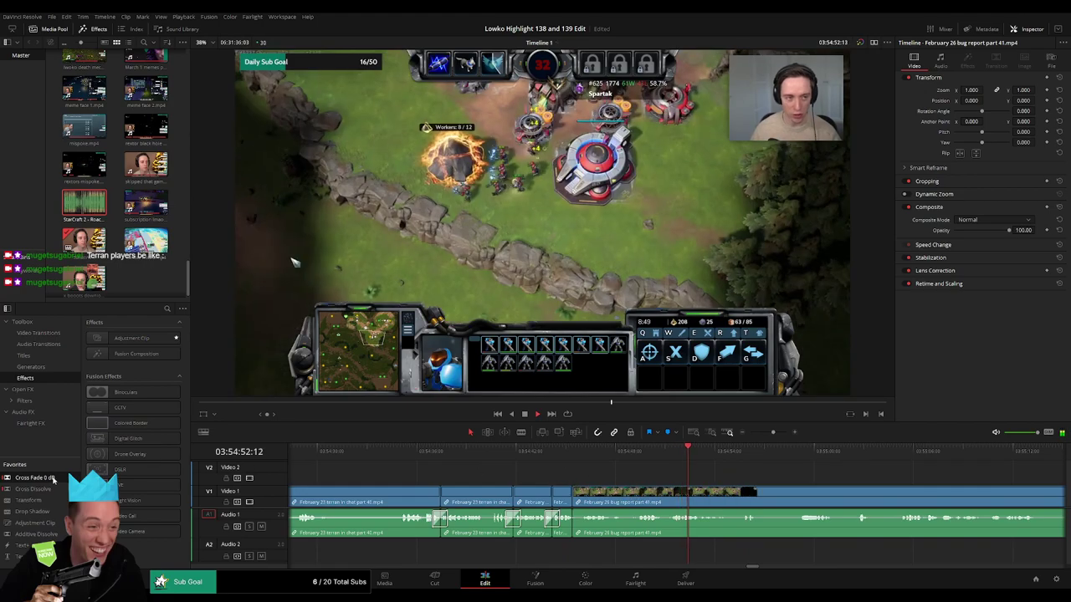
- Cut out the roughly two-second pause at about 03:55:21 and add an audio crossfade over the cut
click(562, 449)
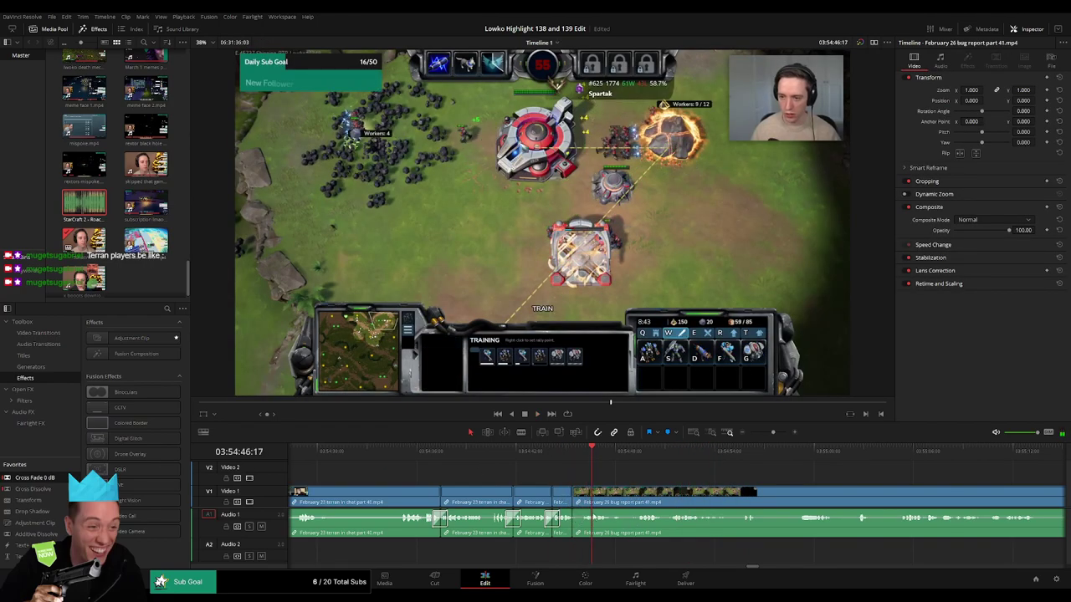
drag(701, 454, 799, 450)
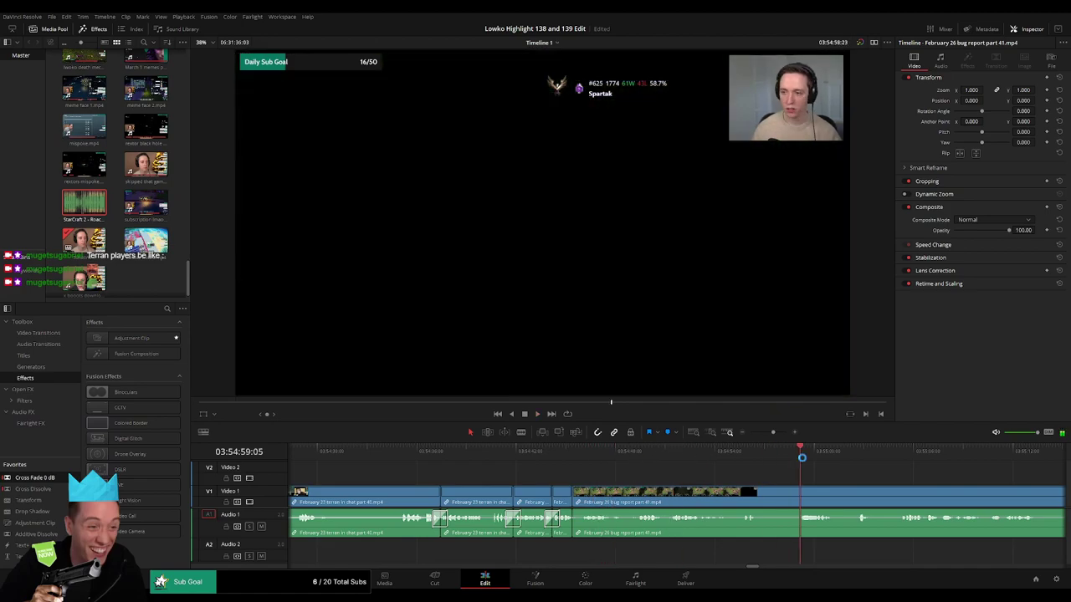
scroll(738, 478, right, 1)
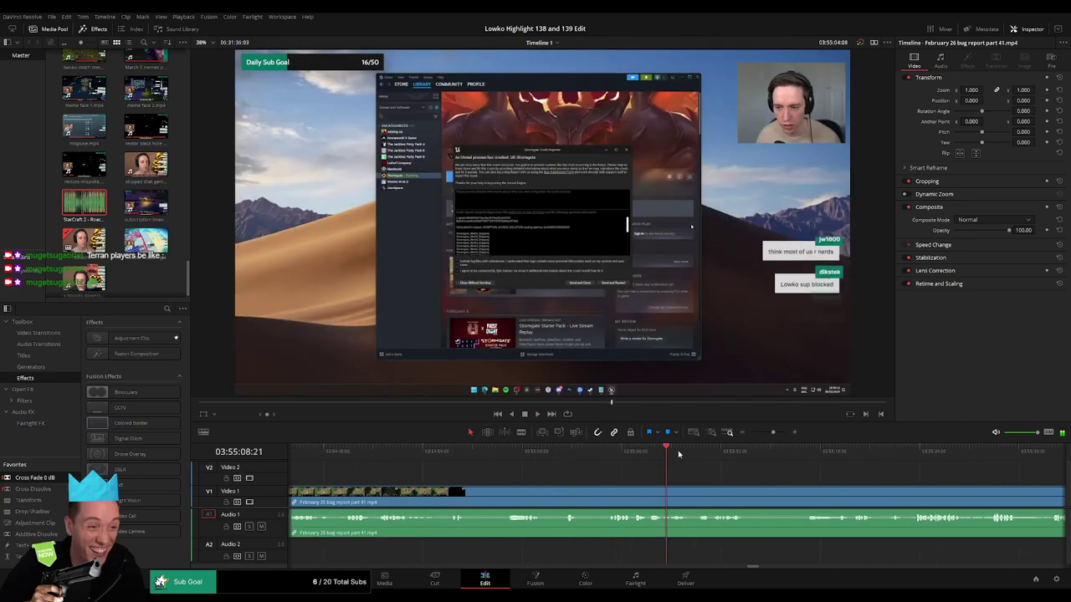
scroll(784, 471, right, 3)
click(591, 455)
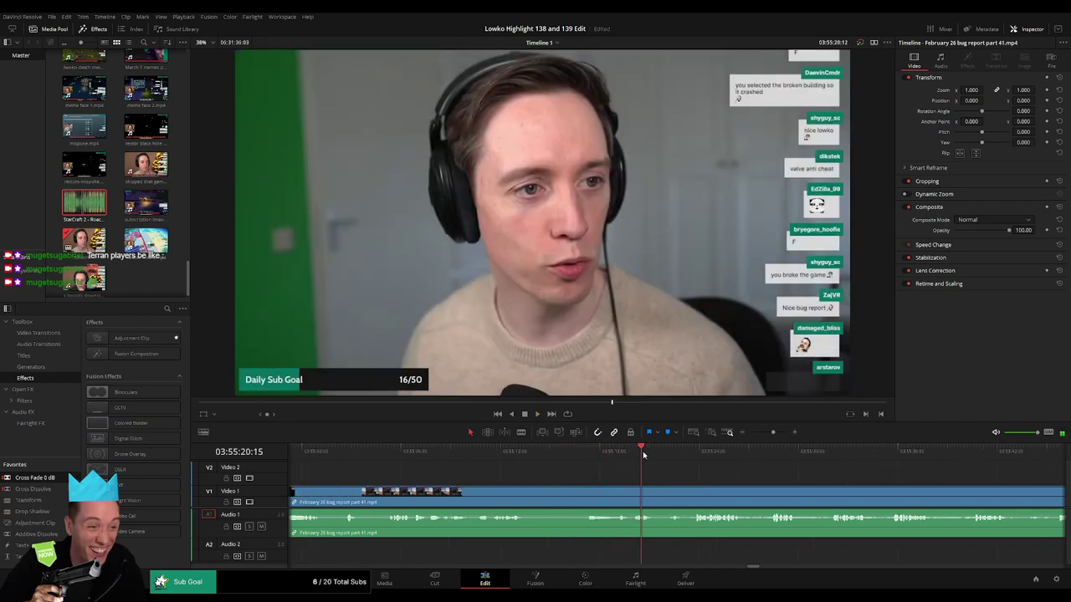
key(b)
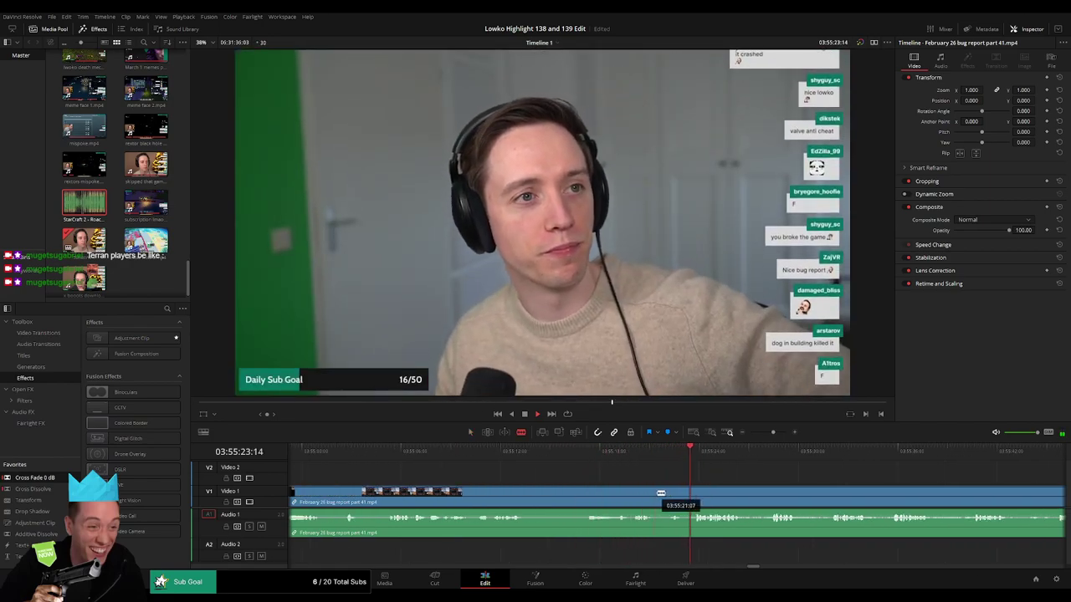
click(658, 492)
click(693, 492)
key(a)
click(675, 498)
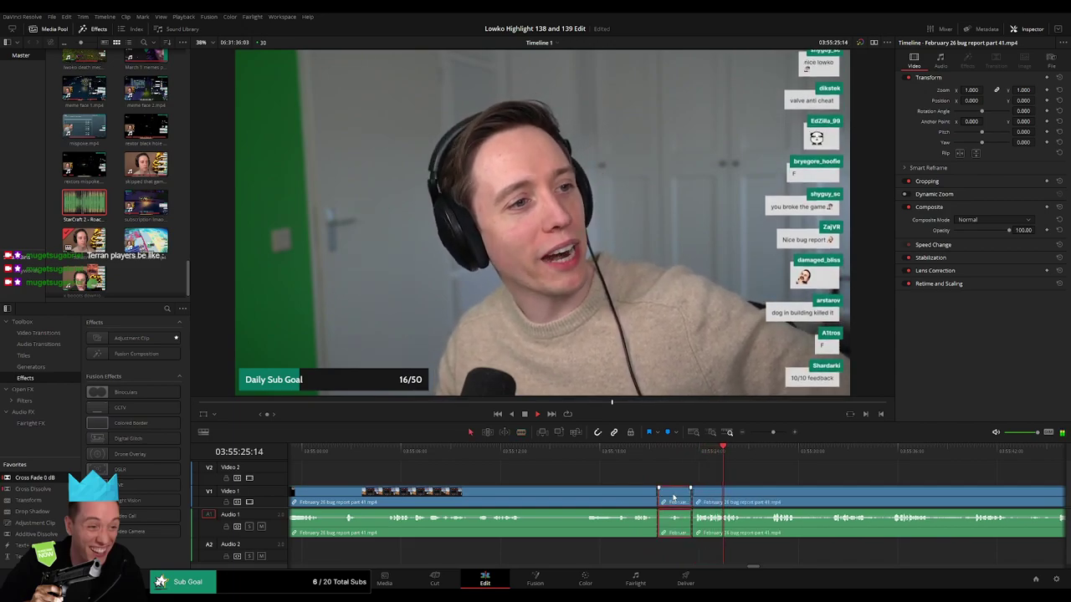
key(BackSpace)
click(674, 498)
key(BackSpace)
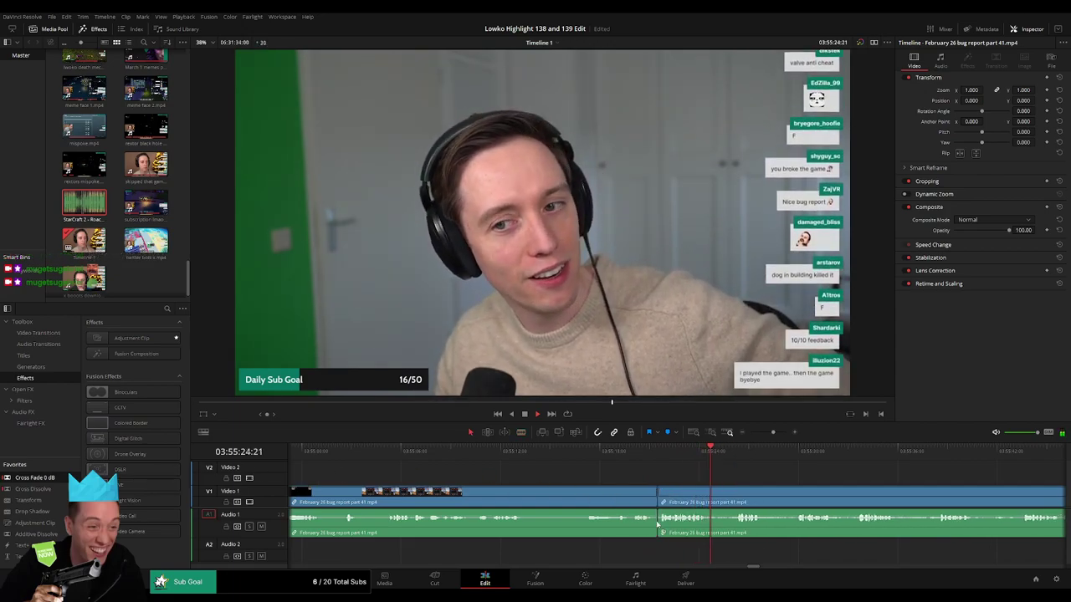
click(657, 525)
key(shift+t)
- Ripple-delete the short section starting at about 03:55:24 and put an audio crossfade on the resulting cut
scroll(586, 495, right, 4)
key(b)
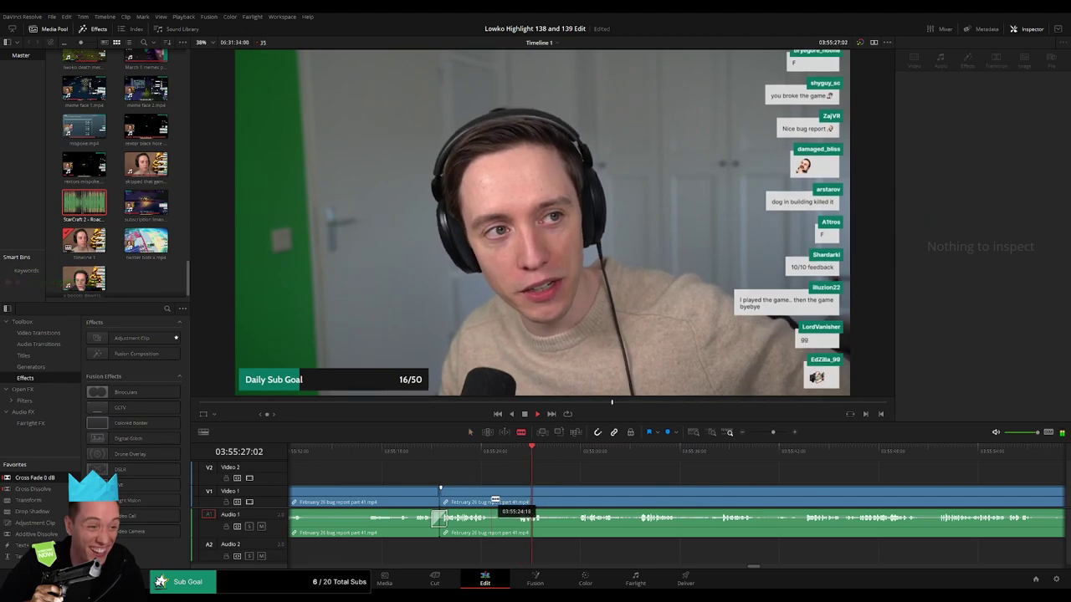
click(517, 493)
key(a)
click(505, 500)
key(Delete)
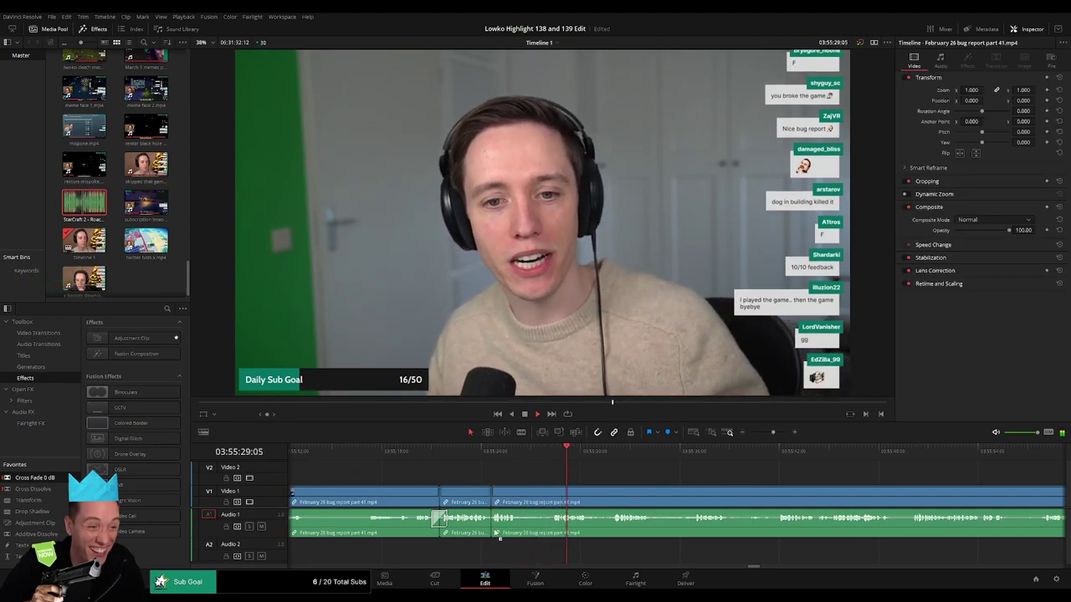
drag(496, 534, 493, 524)
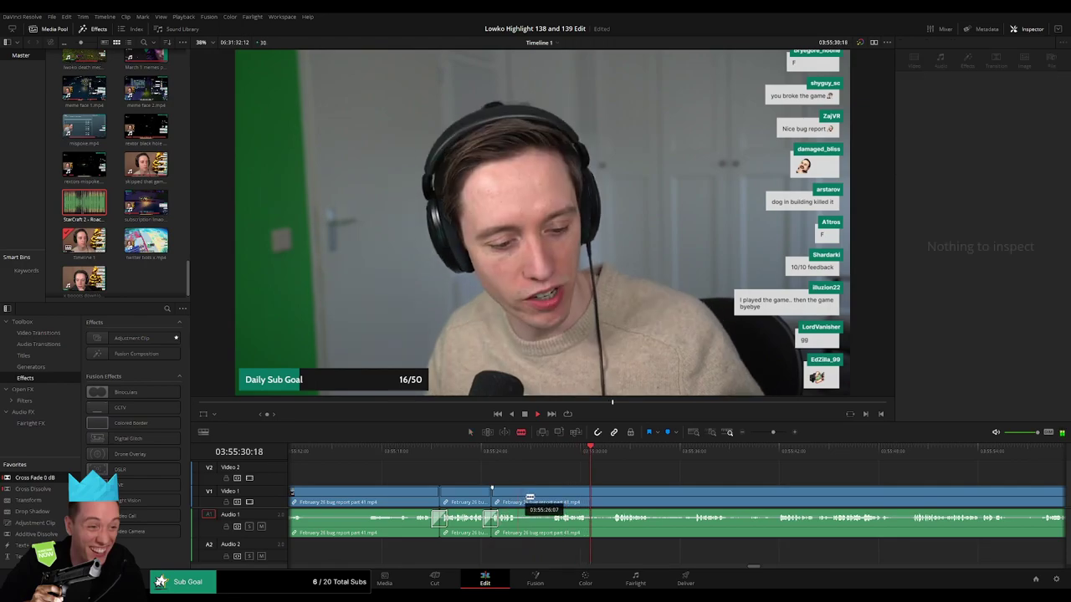
- Isolate the silent section starting at about 03:55:26 and ripple-delete it, joining the audio with a crossfade
click(520, 497)
click(551, 496)
key(a)
click(542, 500)
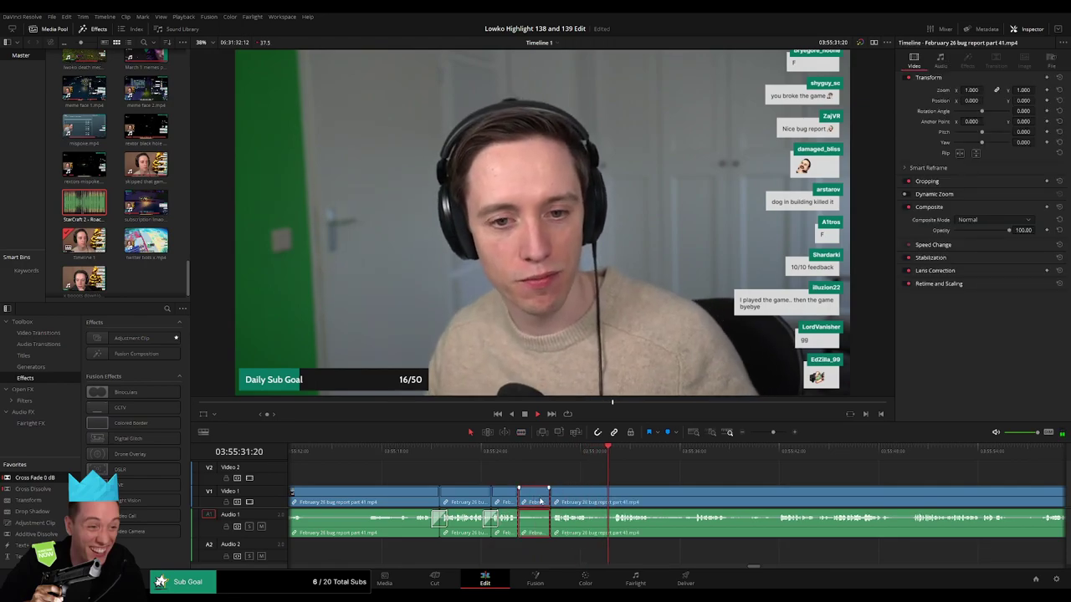
key(Delete)
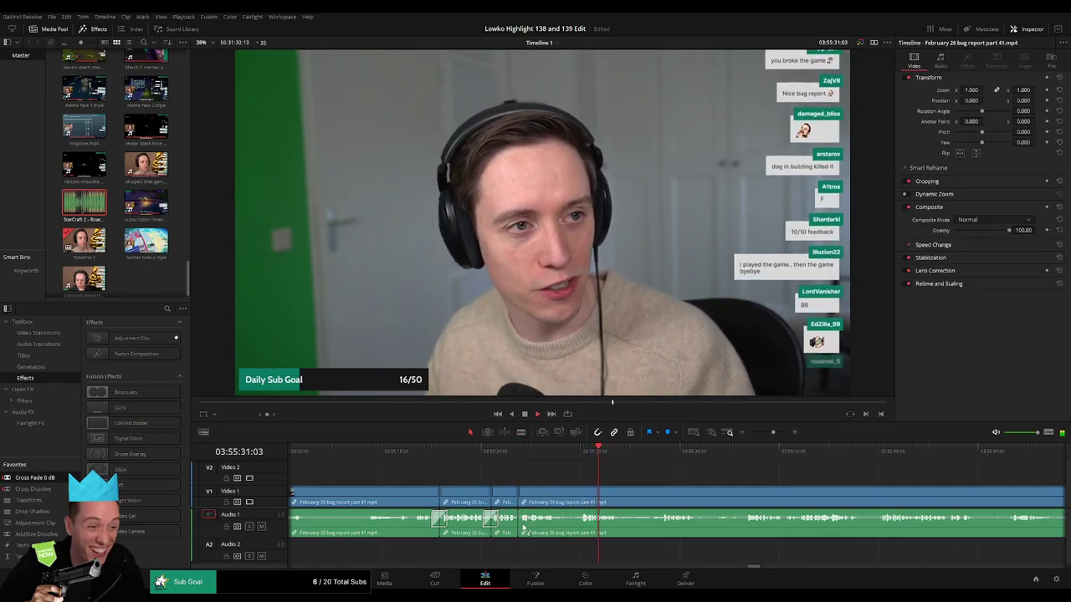
- Cut out the two quiet sections starting at about 03:55:28 and 03:55:32, smoothing both joins with audio crossfades
key(b)
click(557, 498)
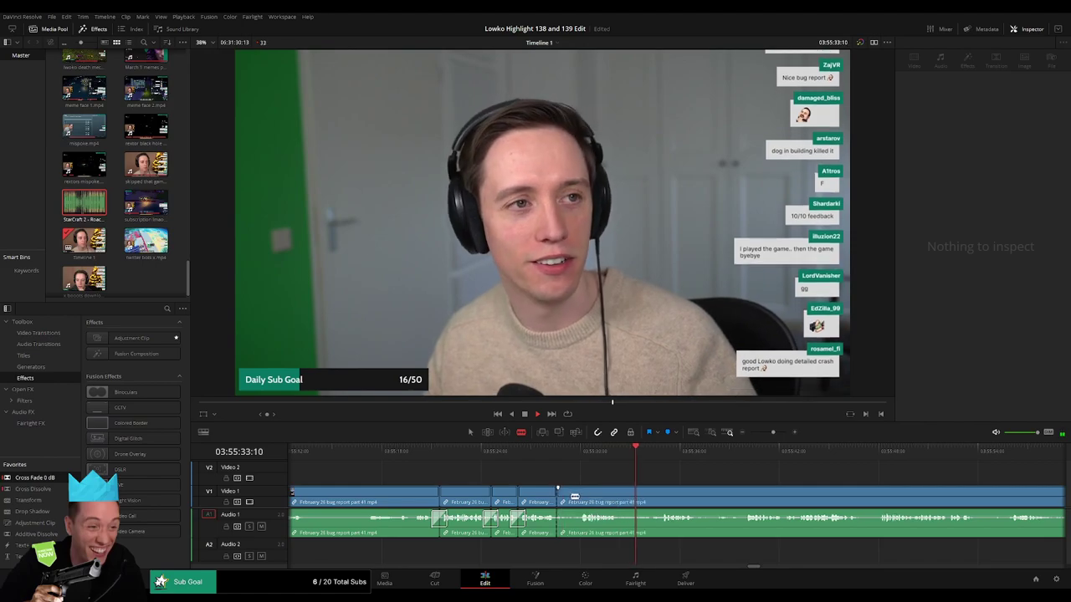
click(581, 497)
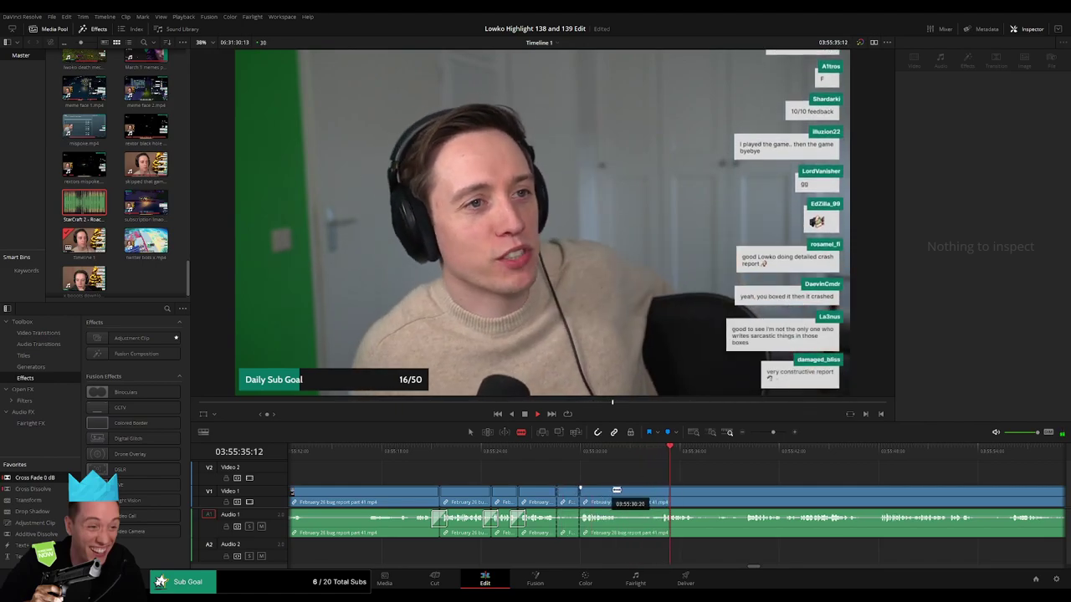
click(659, 497)
key(a)
click(644, 499)
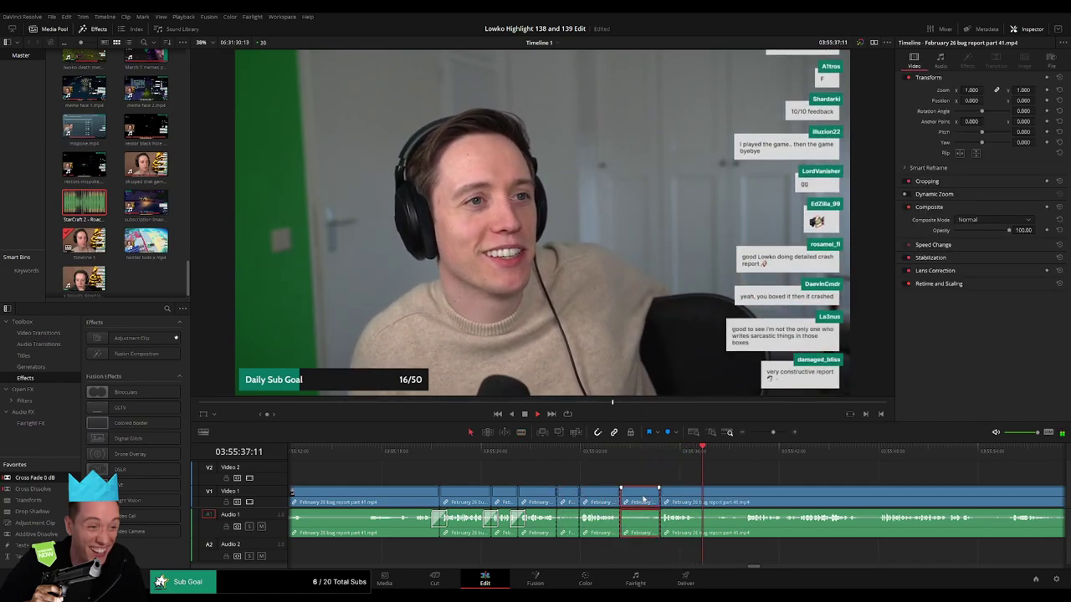
key(Delete)
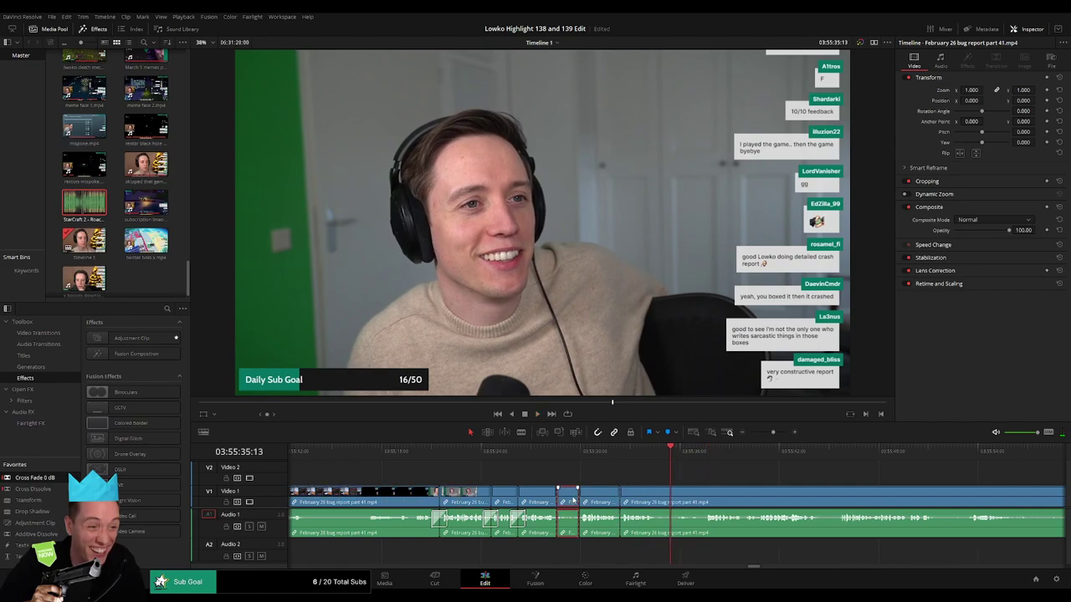
key(Delete)
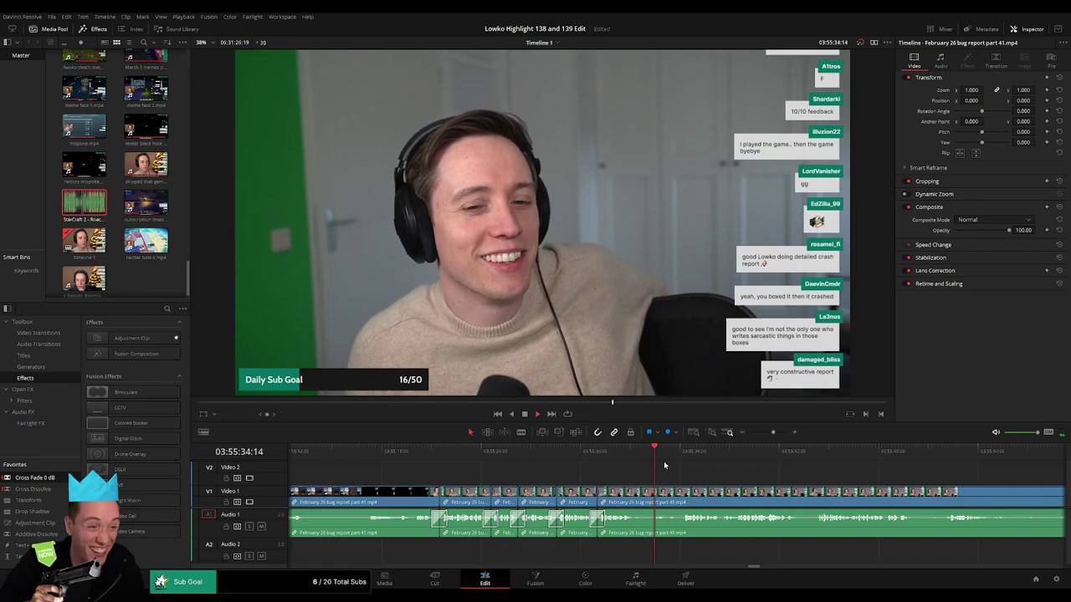
- Remove the unwanted sections at about 03:55:33 and 03:55:40 and bridge each cut with an audio crossfade
click(635, 500)
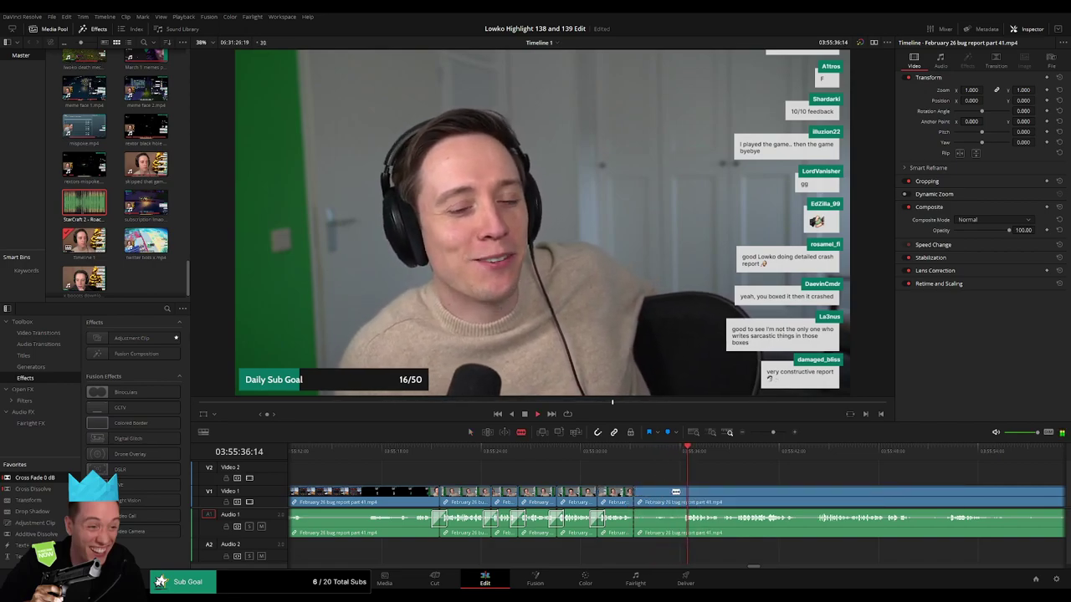
key(Delete)
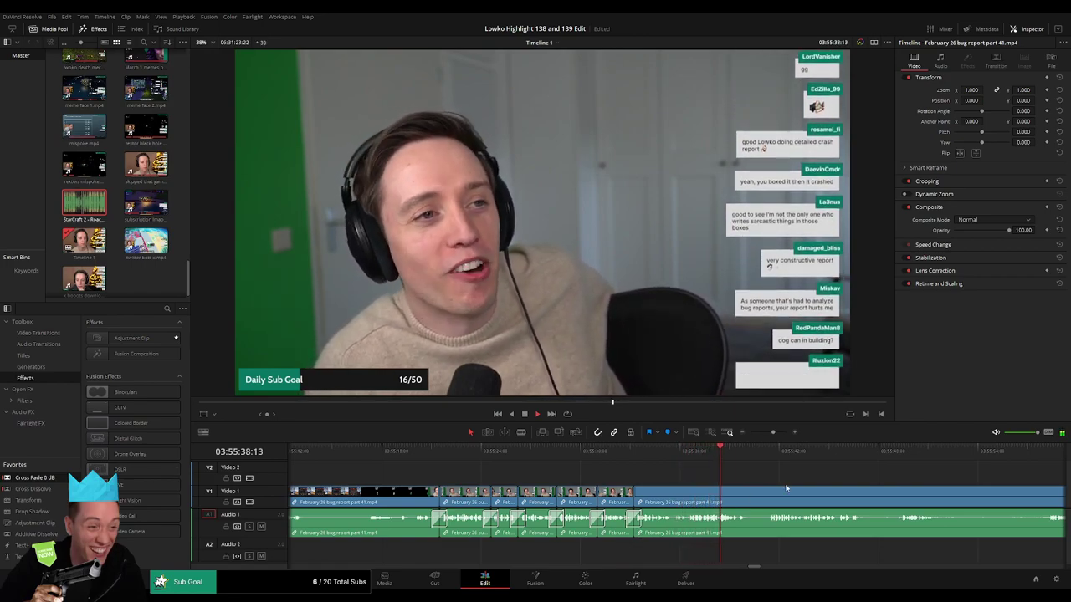
drag(800, 504, 628, 462)
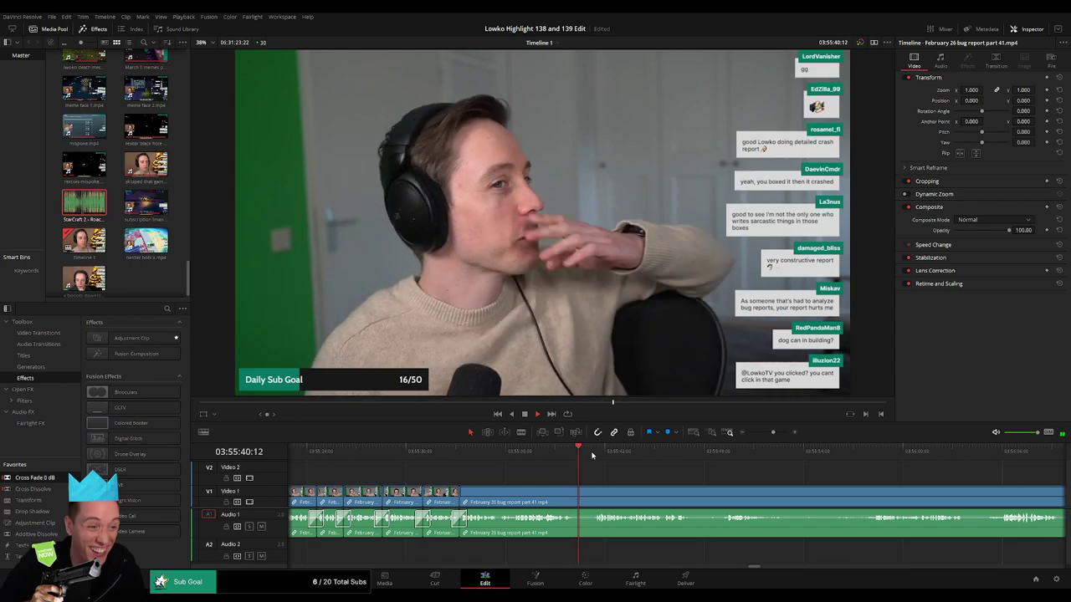
click(593, 453)
key(b)
click(574, 491)
click(593, 491)
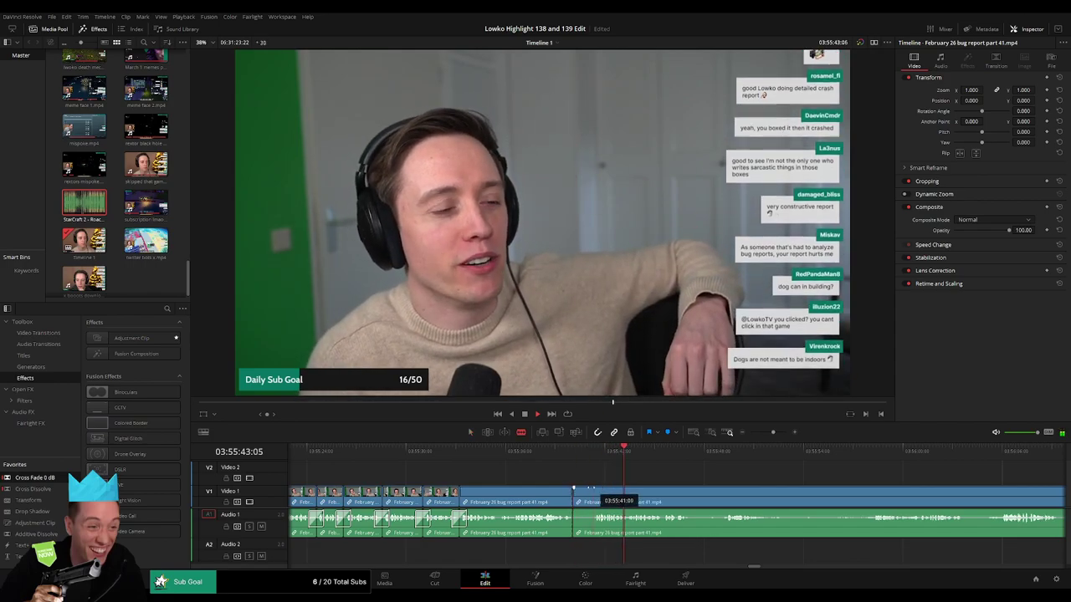
key(a)
click(584, 493)
drag(583, 494, 583, 493)
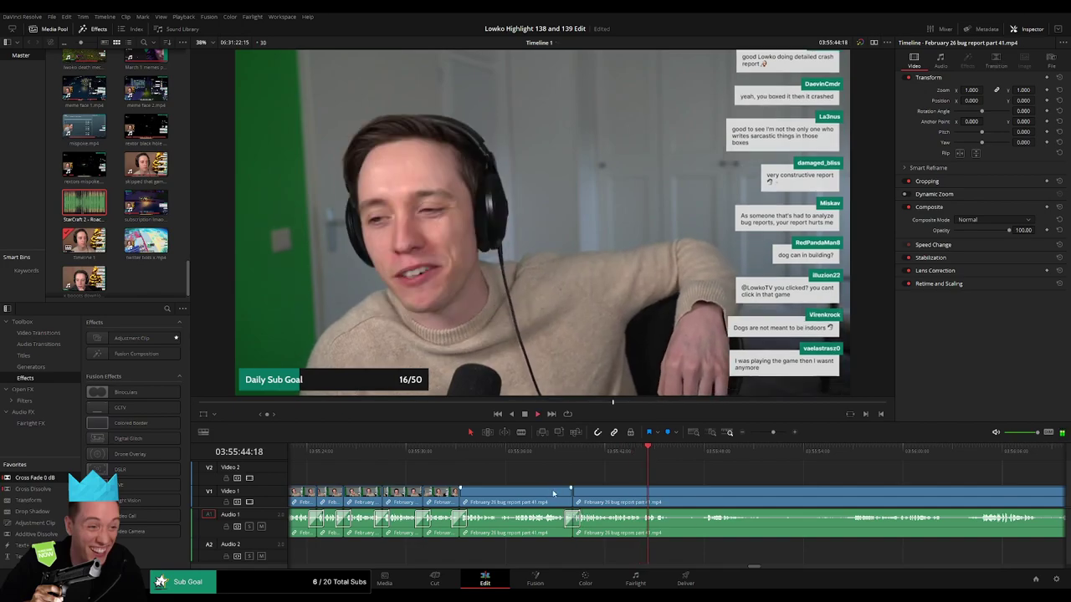
- Ripple-delete the two-second pause at about 03:55:46 and apply Cross Fade 0 dB to the cut
scroll(495, 473, right, 5)
key(b)
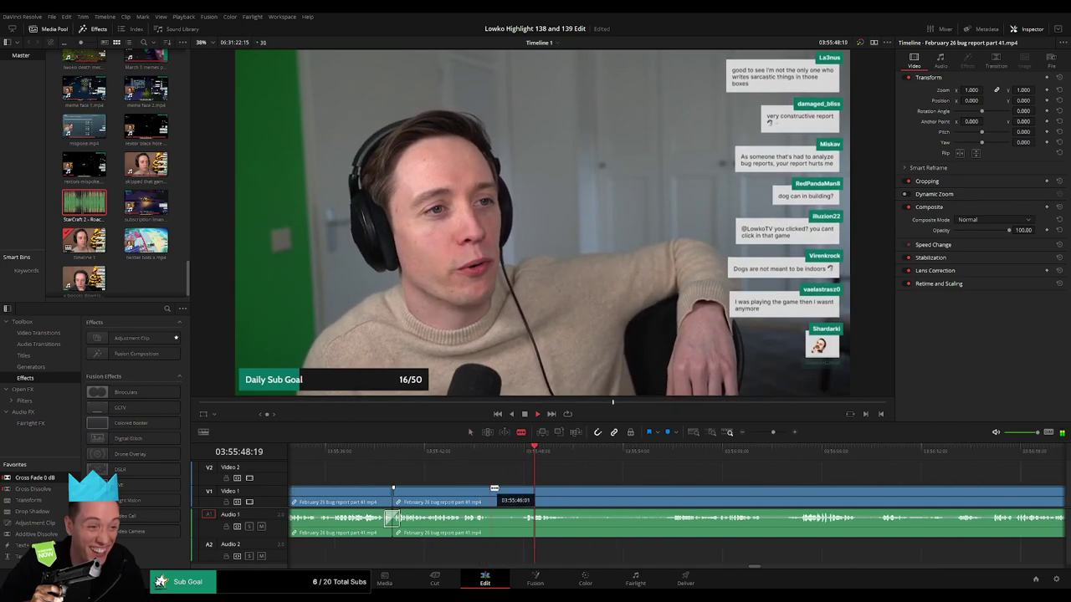
click(490, 492)
click(524, 493)
key(a)
click(514, 496)
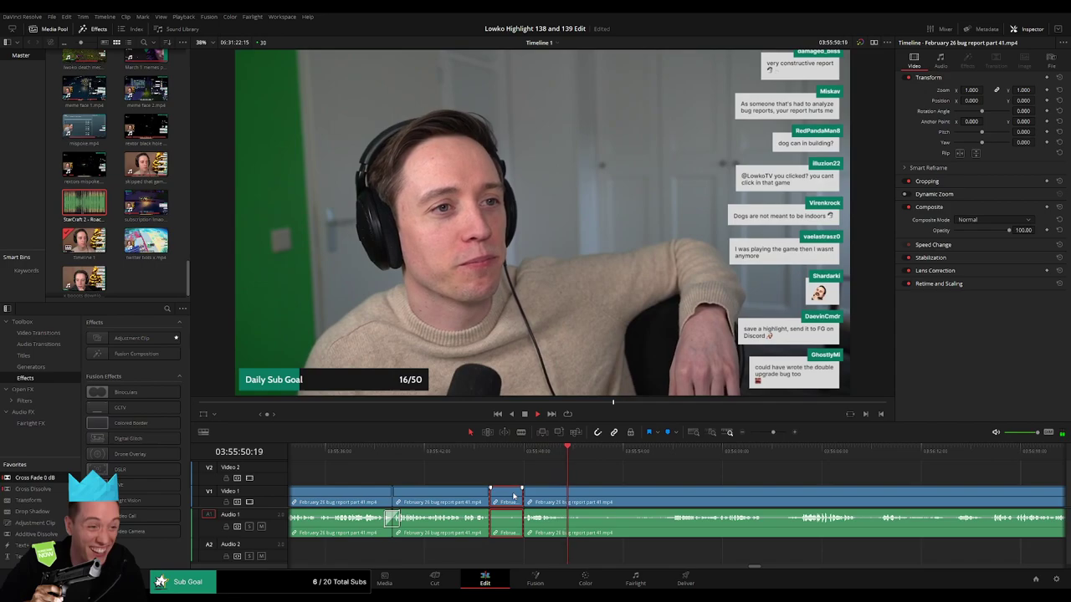
key(Delete)
drag(38, 478, 476, 499)
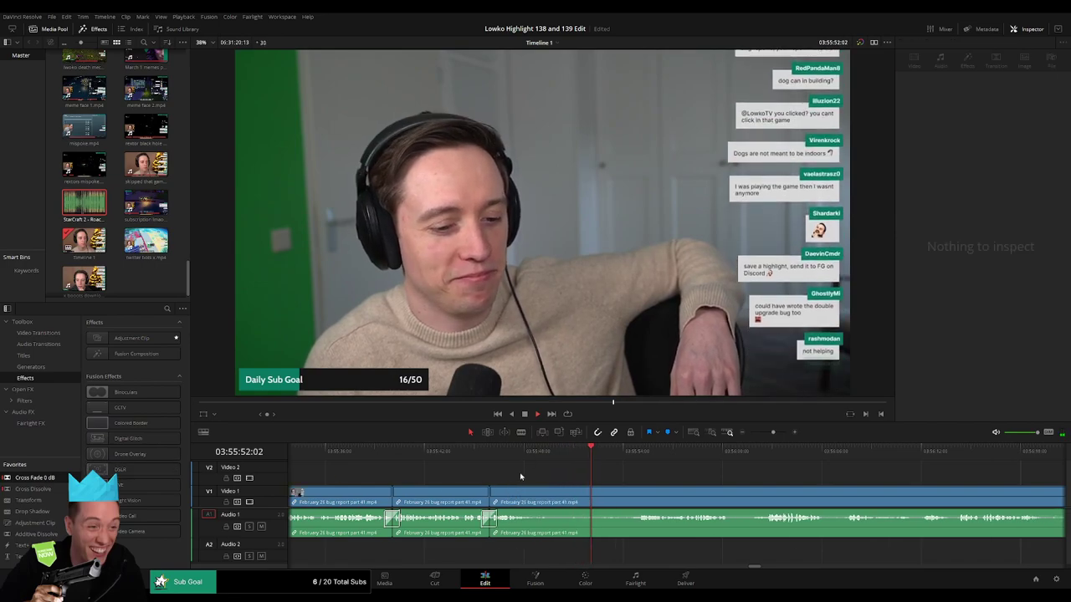
- Split the clip at about 03:55:48 and ripple-delete the following six seconds of silence, crossfading the audio join
click(520, 449)
key(ctrl+b)
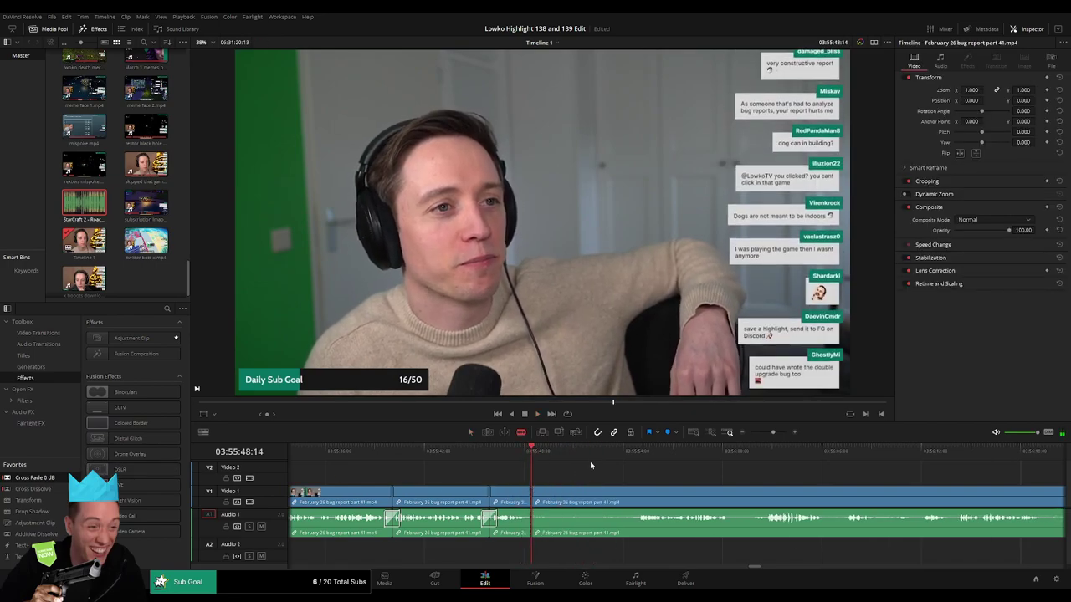
click(637, 451)
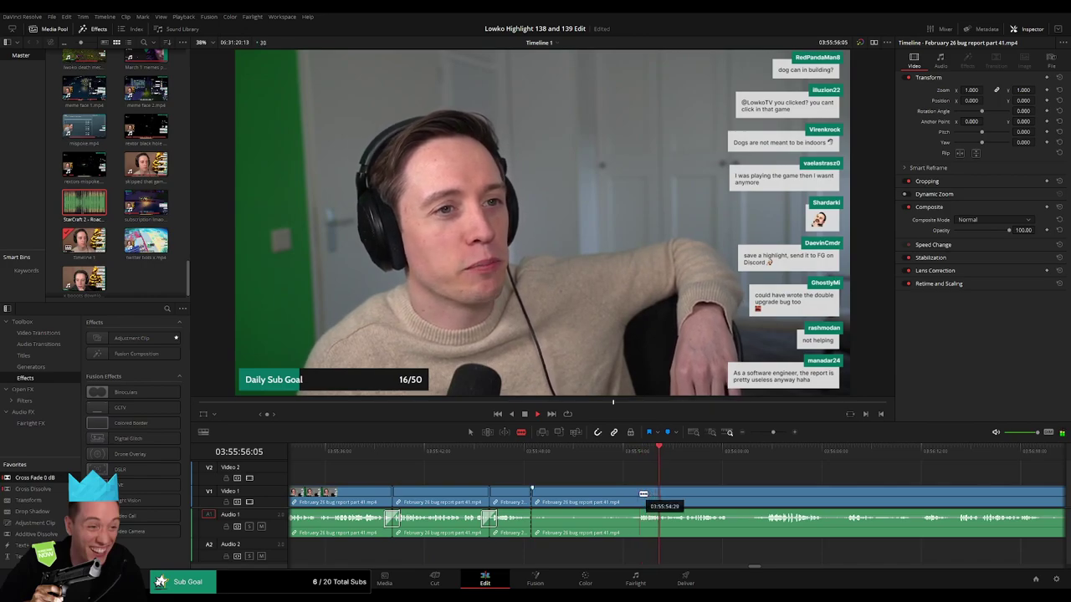
key(a)
click(617, 495)
key(Delete)
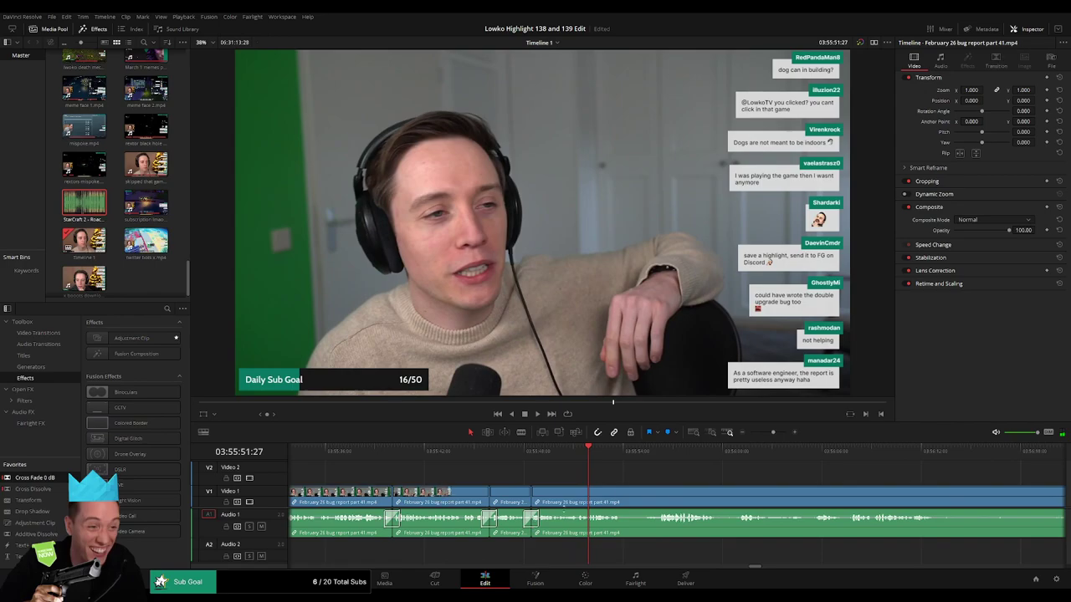
- Isolate the segment from 03:55:52:00 to 03:55:52:08 and place StarCraft 2 - Roach Quotes.mp3 beneath it on Audio 2
key(space)
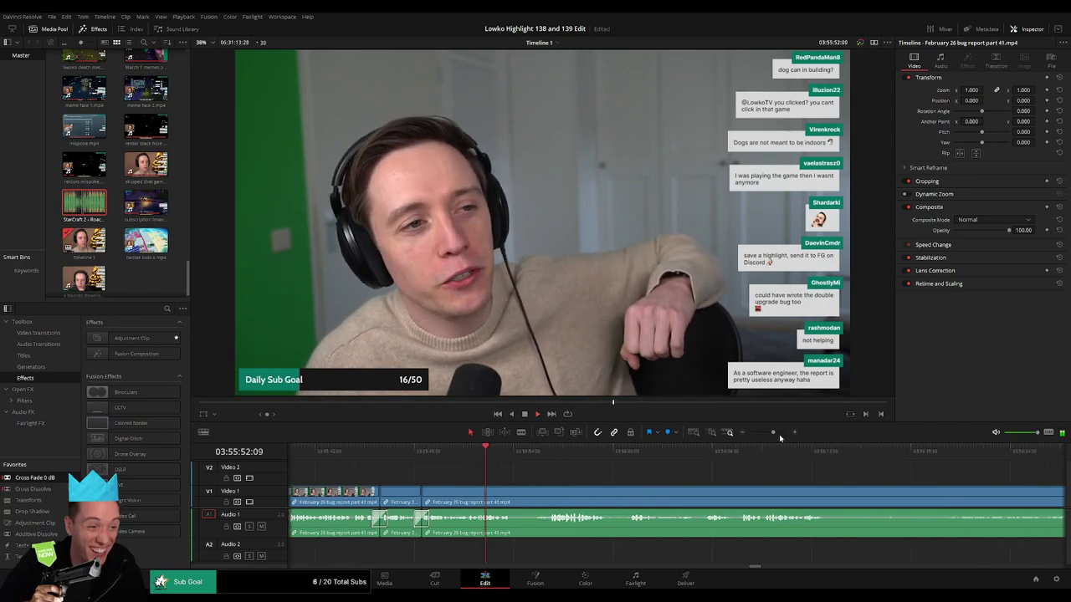
drag(778, 434, 781, 434)
drag(492, 445, 617, 466)
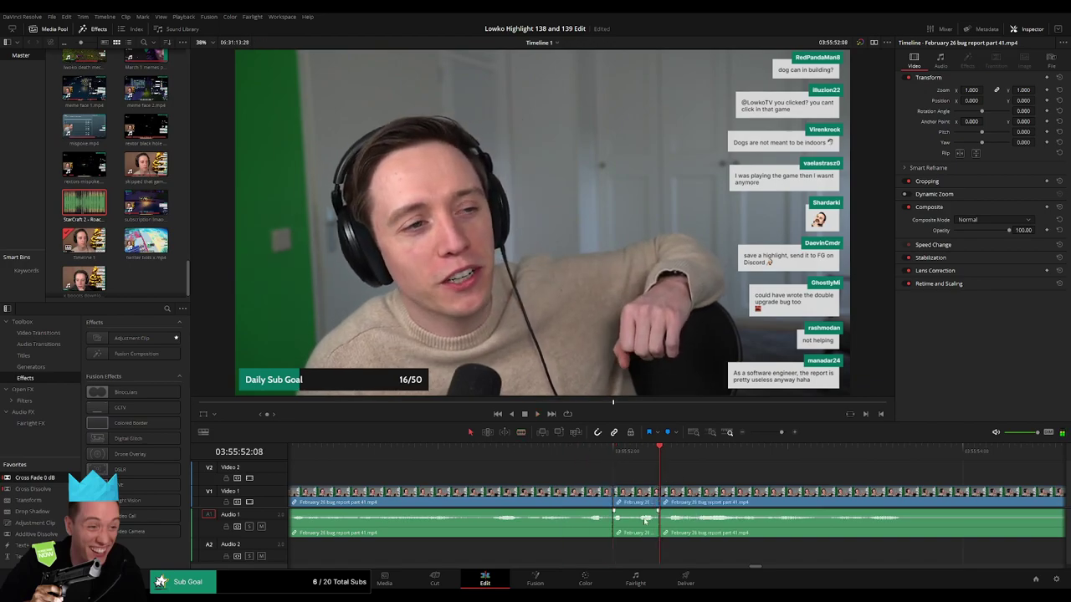
drag(84, 203, 658, 557)
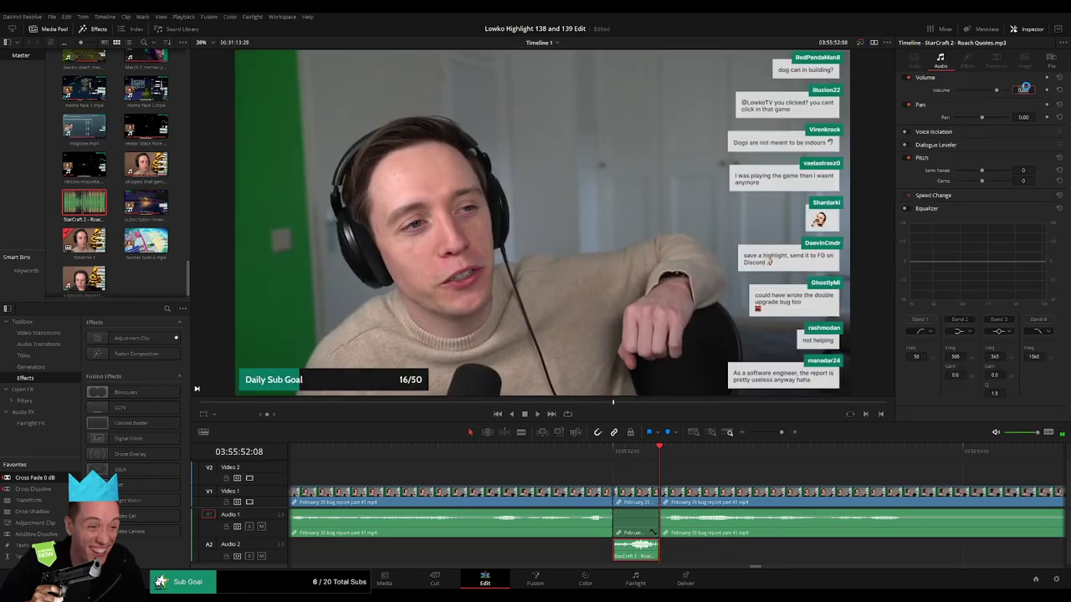
- Set the StarCraft 2 - Roach Quotes.mp3 clip's volume to -23.00 and play back the section around 03:55:52
click(474, 456)
key(space)
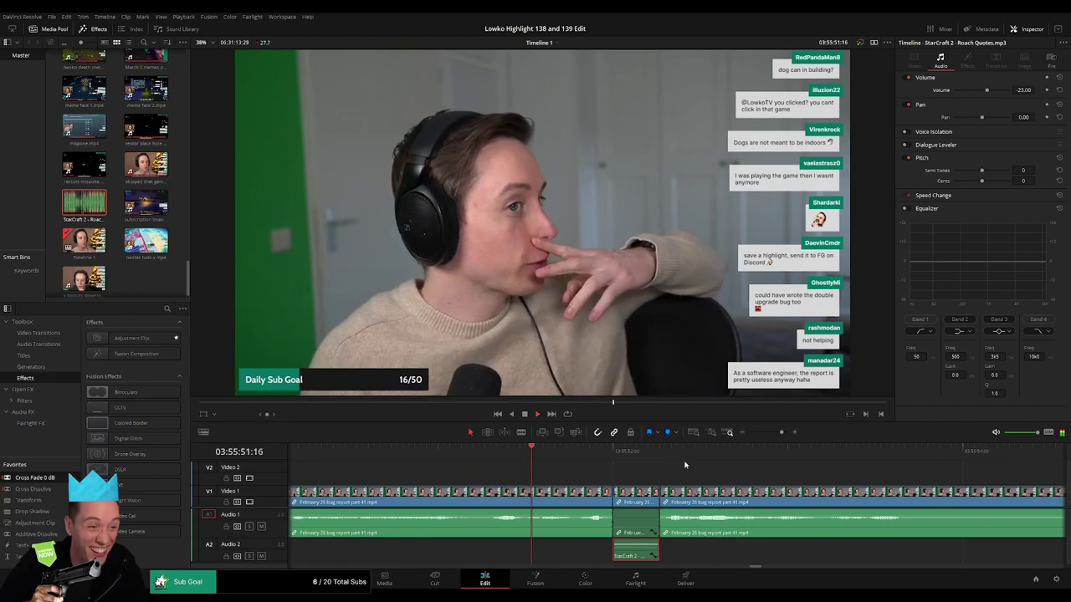
click(754, 475)
drag(781, 431, 772, 433)
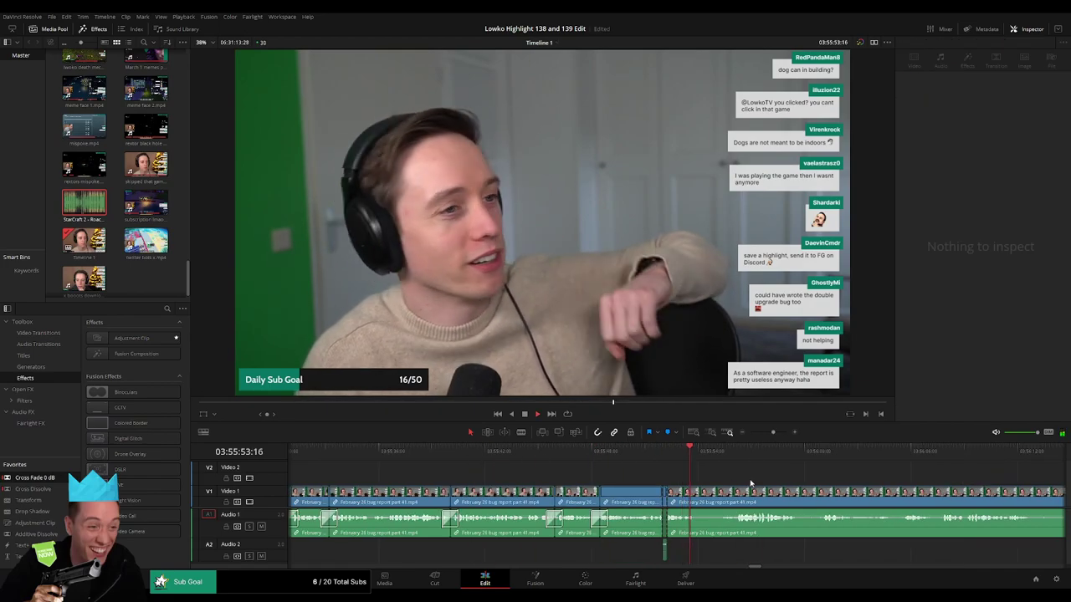
- Split the clip at about 03:55:53 and 03:55:55, ripple-delete the piece between, and apply Cross Fade 0 dB to the join
click(704, 495)
key(b)
click(696, 495)
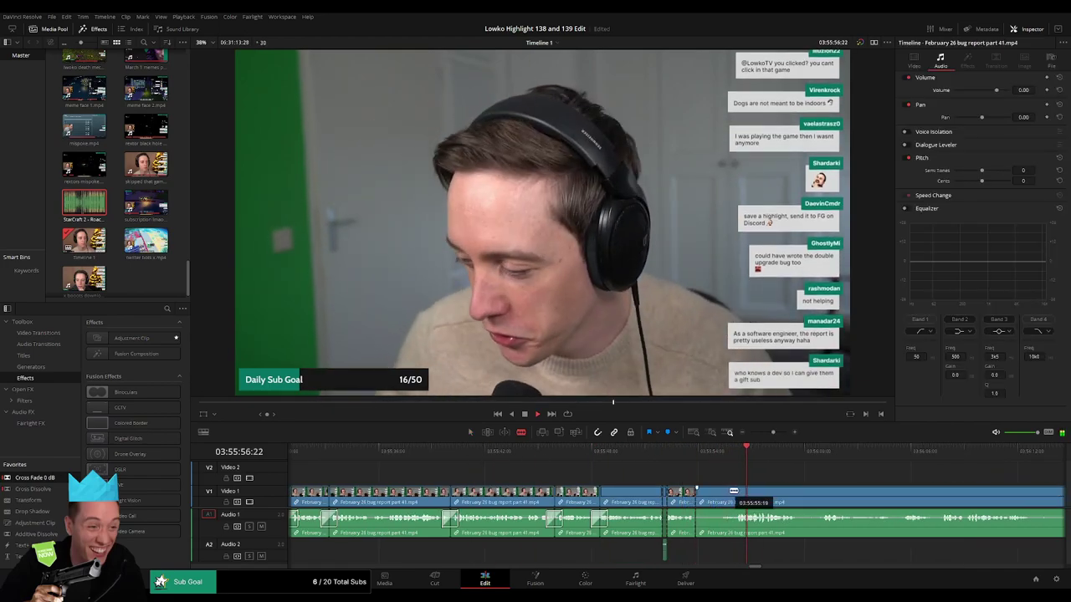
click(734, 495)
key(a)
click(721, 496)
key(Delete)
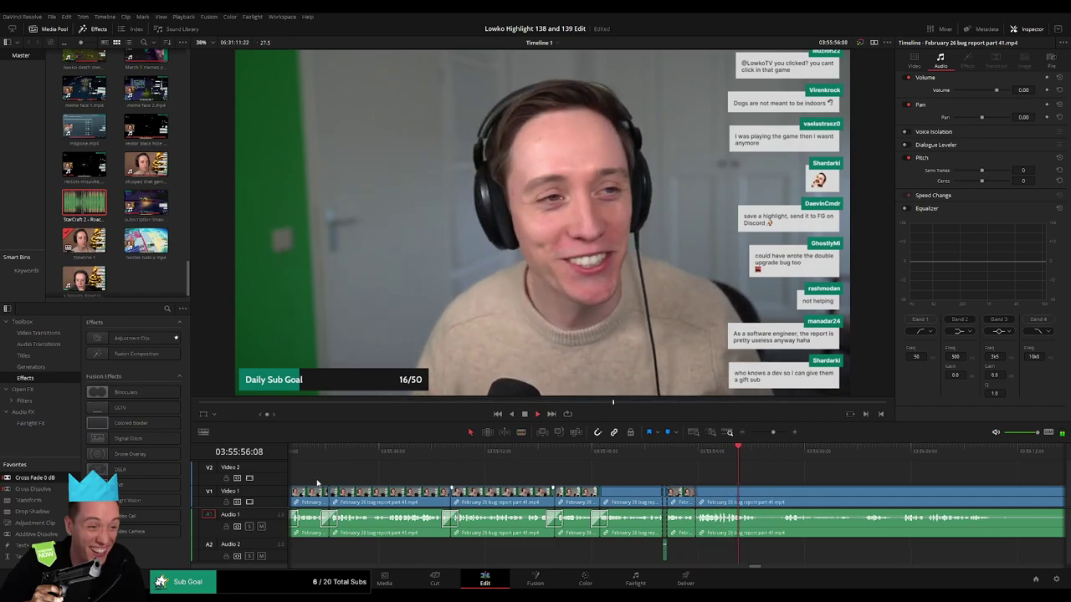
drag(36, 477, 694, 541)
- Ripple-delete the short pause from about 03:55:57 to 03:55:58:21 and bridge the cut with Cross Fade 0 dB
drag(805, 494, 577, 482)
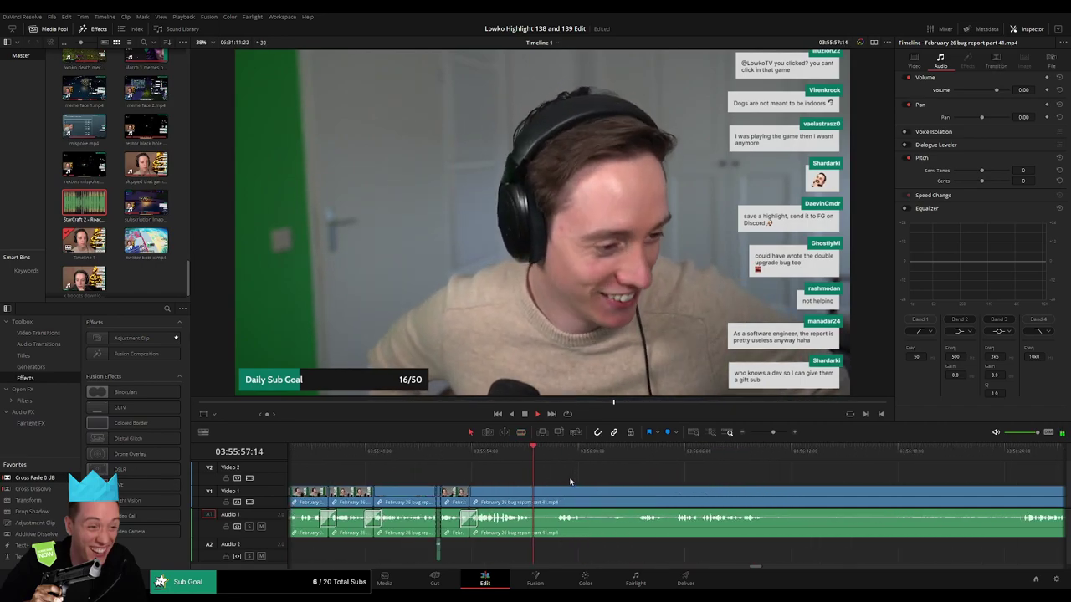
click(558, 456)
key(b)
click(533, 494)
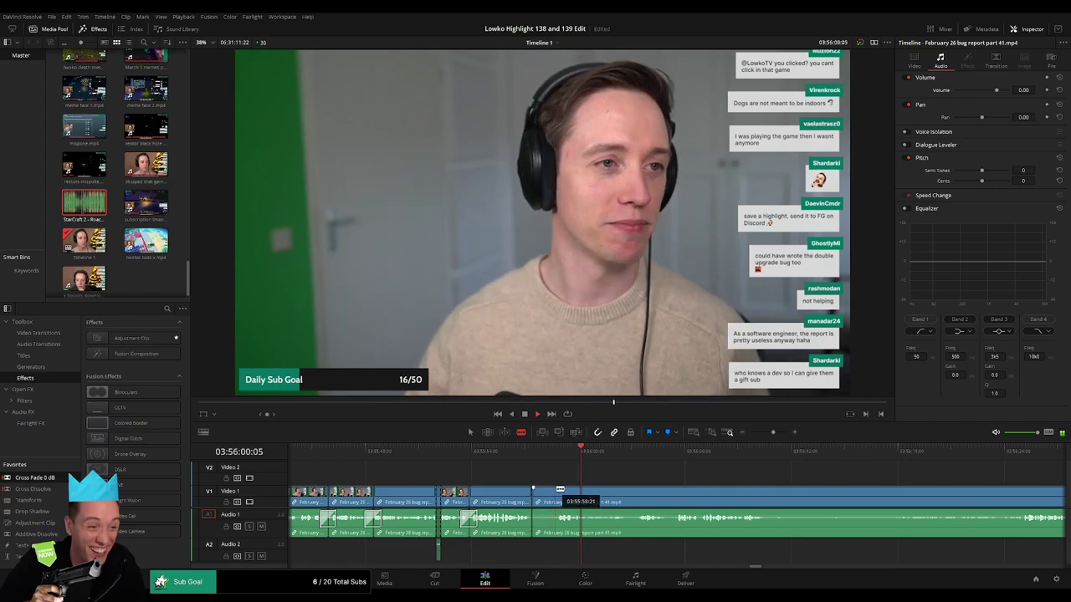
key(Delete)
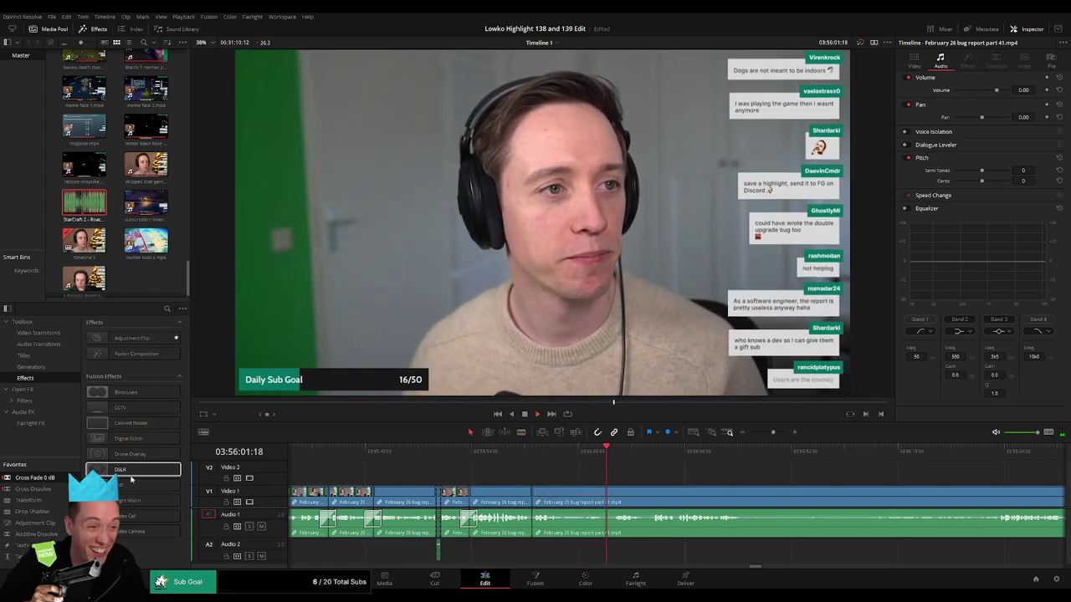
click(525, 528)
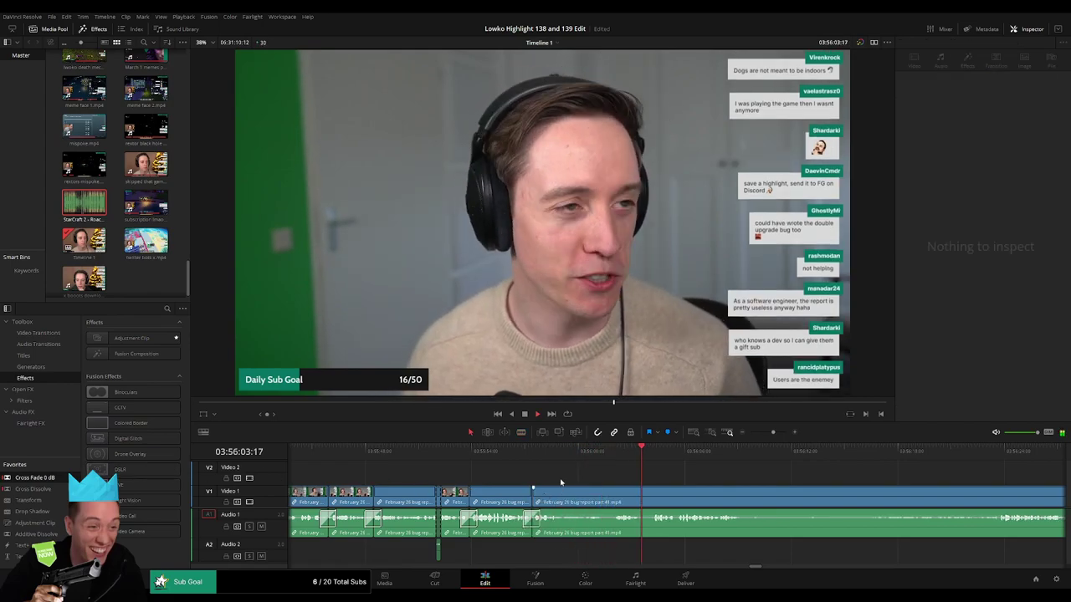
- Remove the three-second section from about 03:55:59 to 03:56:02 and crossfade the audio at the join
key(space)
drag(563, 456, 614, 458)
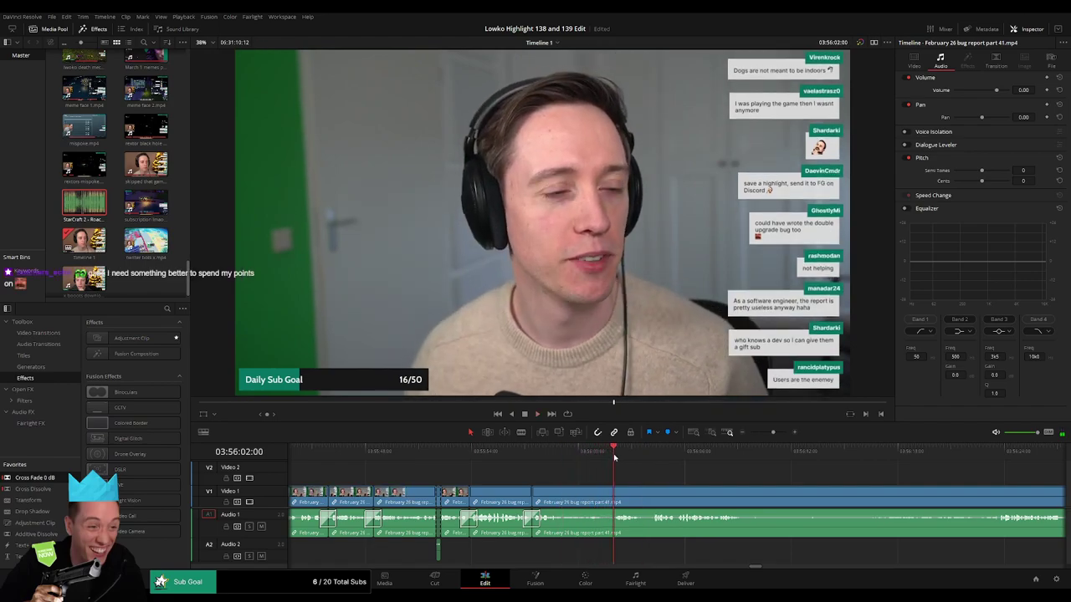
drag(596, 494, 611, 494)
key(Delete)
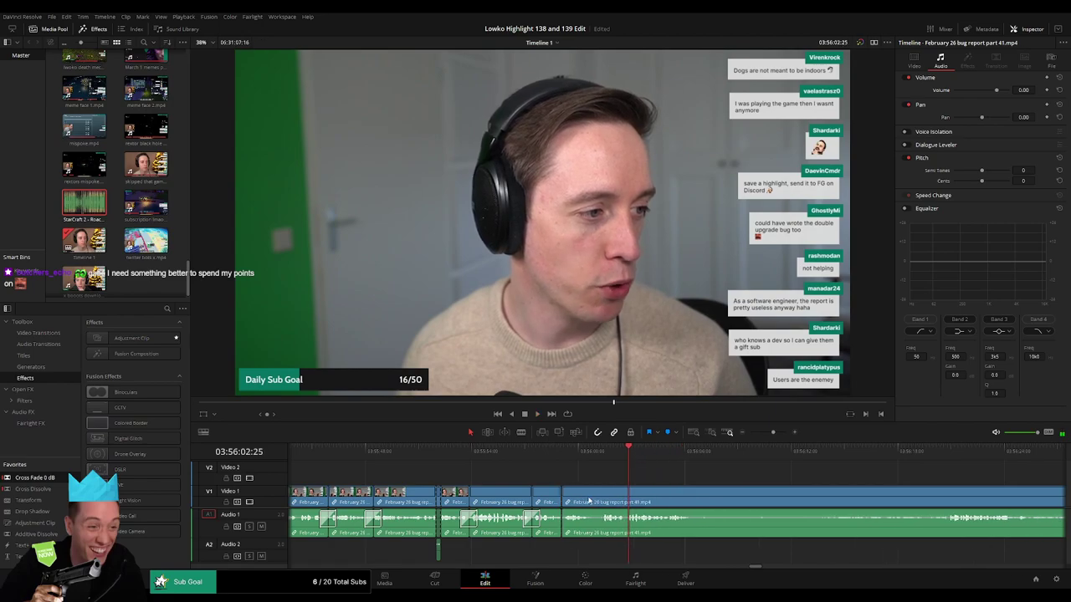
click(561, 464)
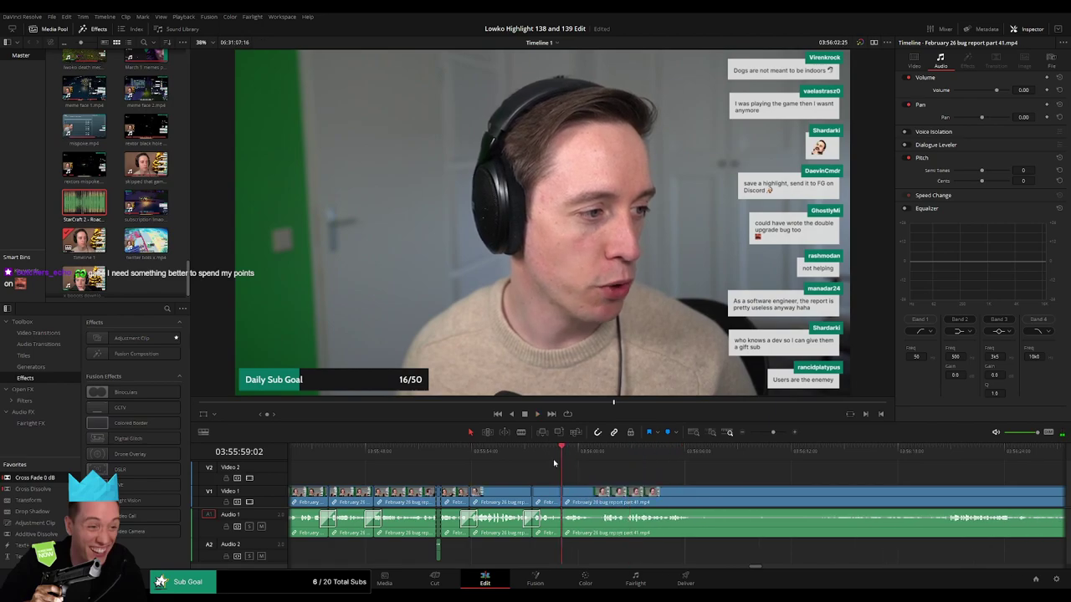
click(561, 523)
key(shift+t)
- Cut out the pause between about 03:56:06:18 and 03:56:20:22, close the gap, and apply Cross Fade 0 dB there
key(space)
drag(724, 490, 545, 483)
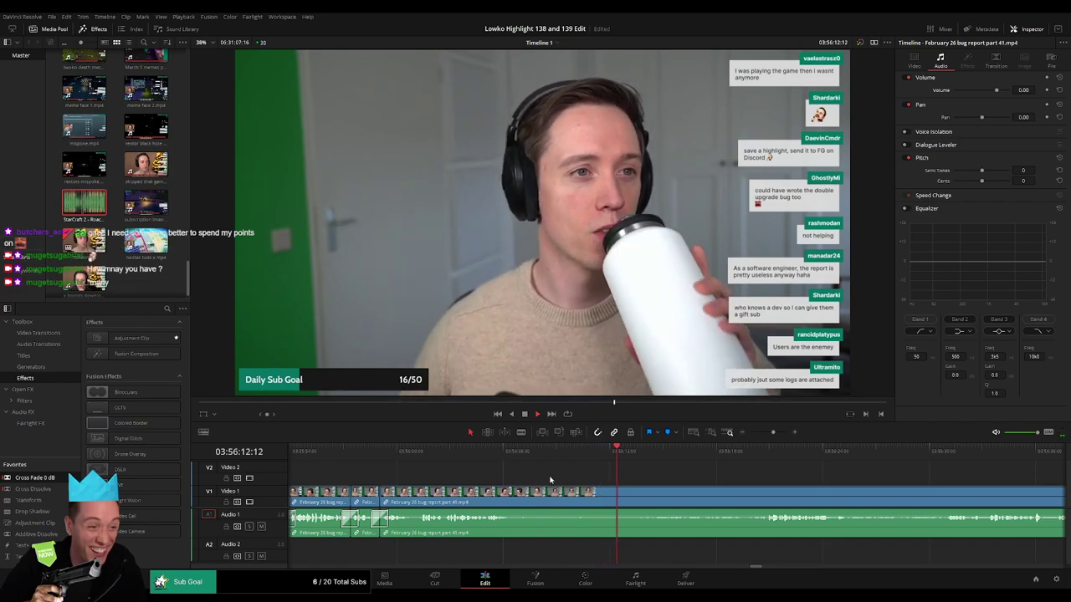
click(491, 454)
key(b)
click(514, 497)
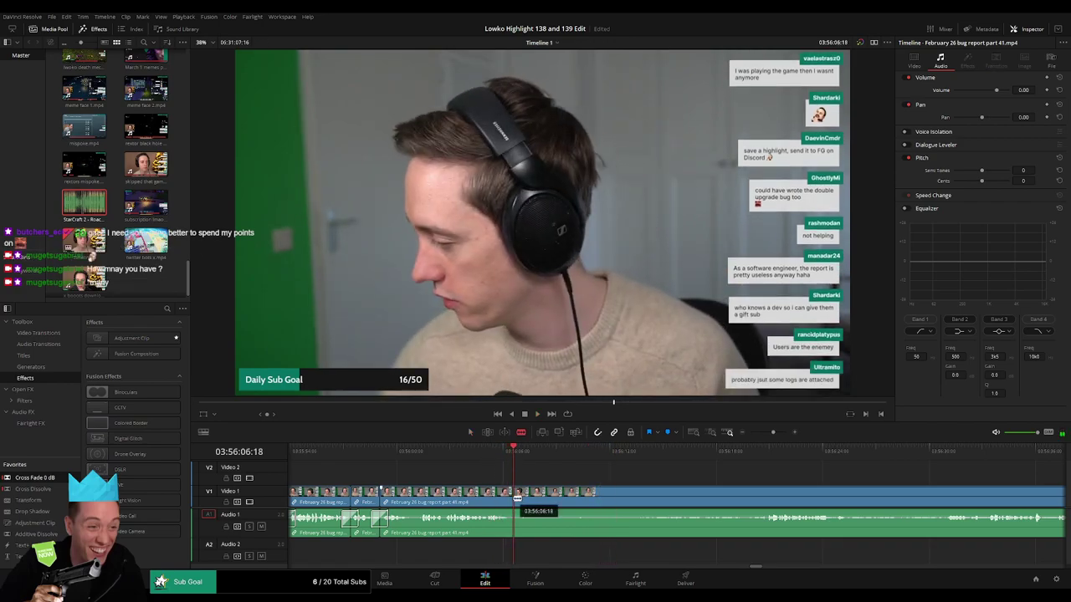
click(778, 452)
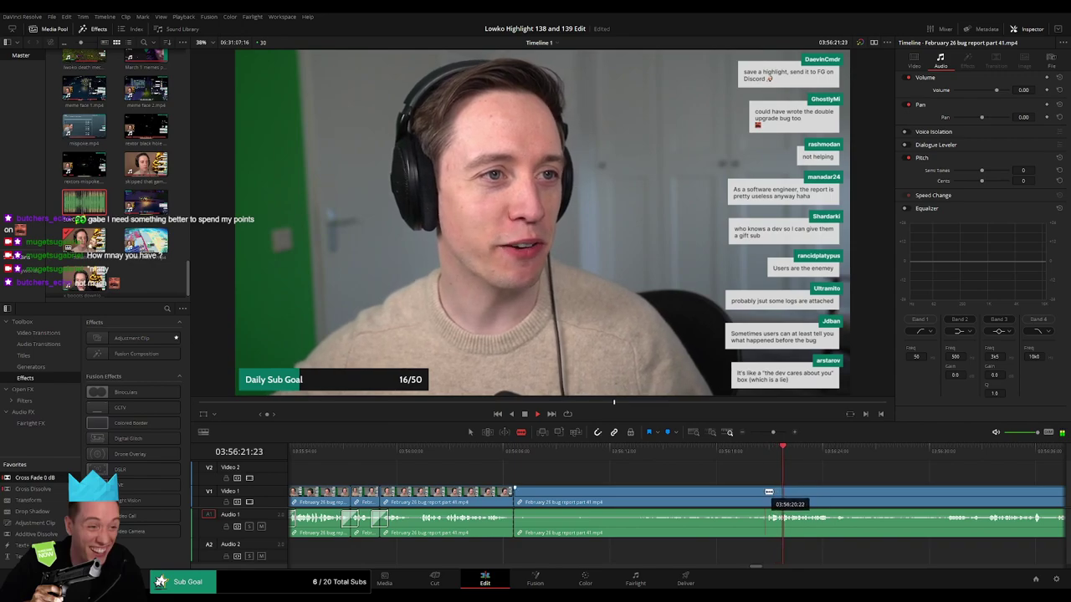
click(769, 492)
key(a)
click(741, 496)
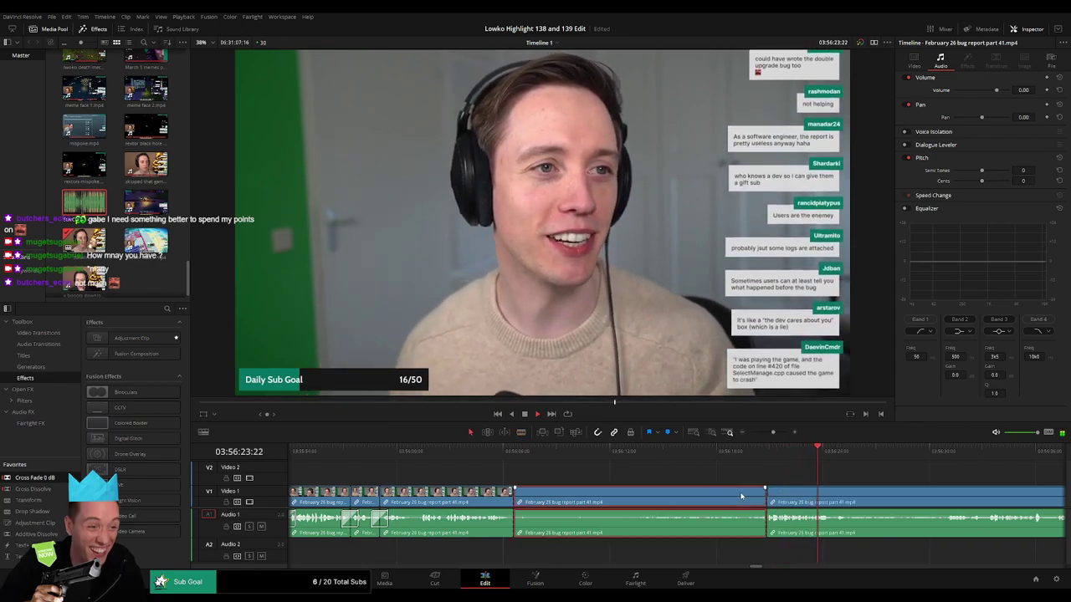
key(Delete)
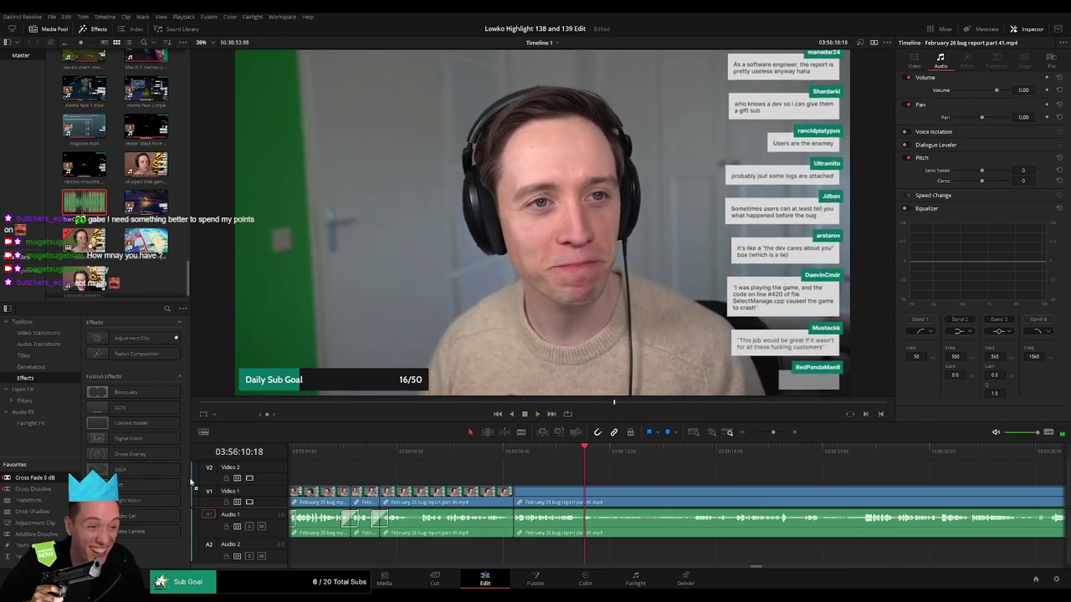
scroll(612, 491, right, 2)
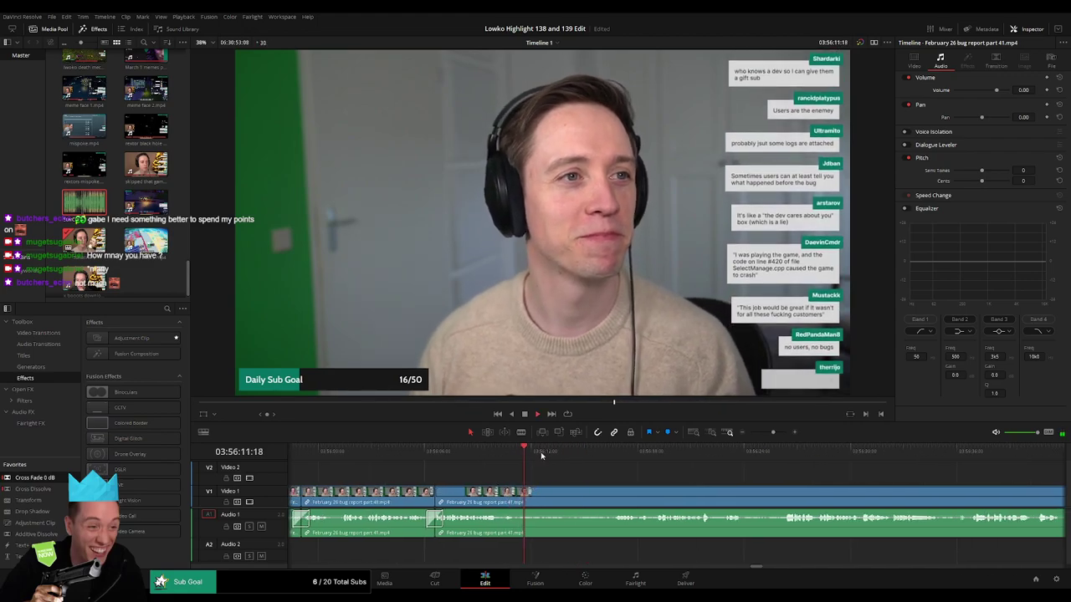
- Split at about 03:56:11 and 03:56:16, ripple-delete the section between, and add an audio crossfade to the cut
click(600, 452)
key(b)
click(519, 495)
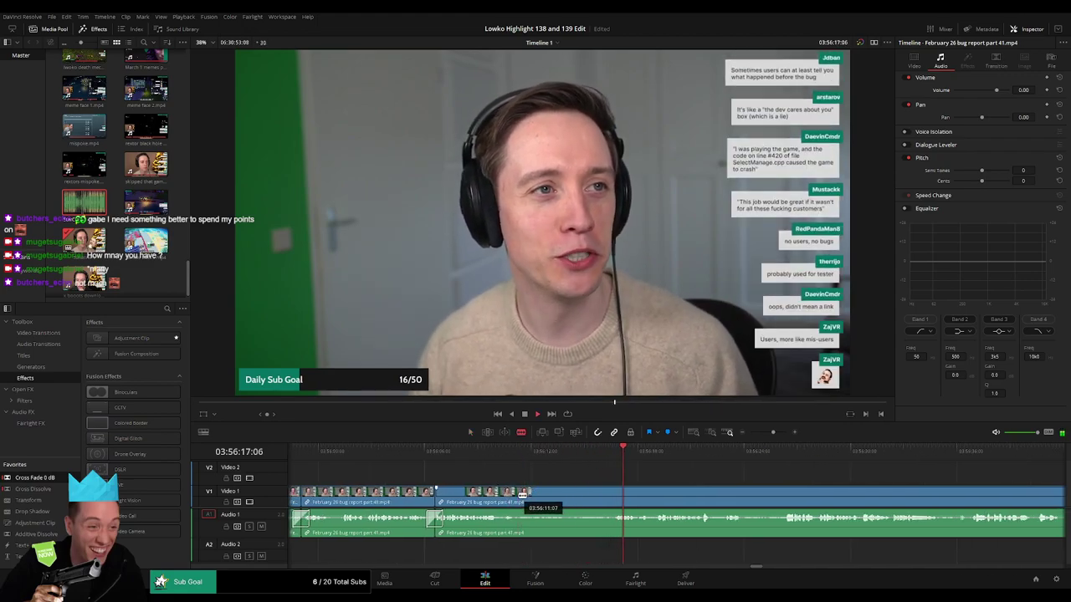
click(614, 494)
key(a)
click(588, 495)
key(Delete)
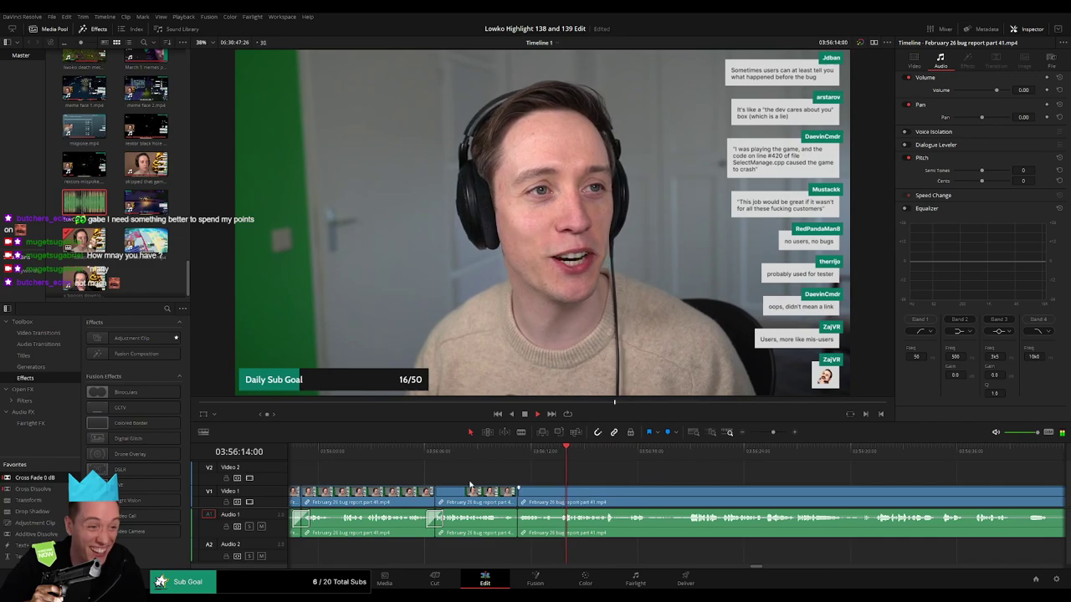
key(space)
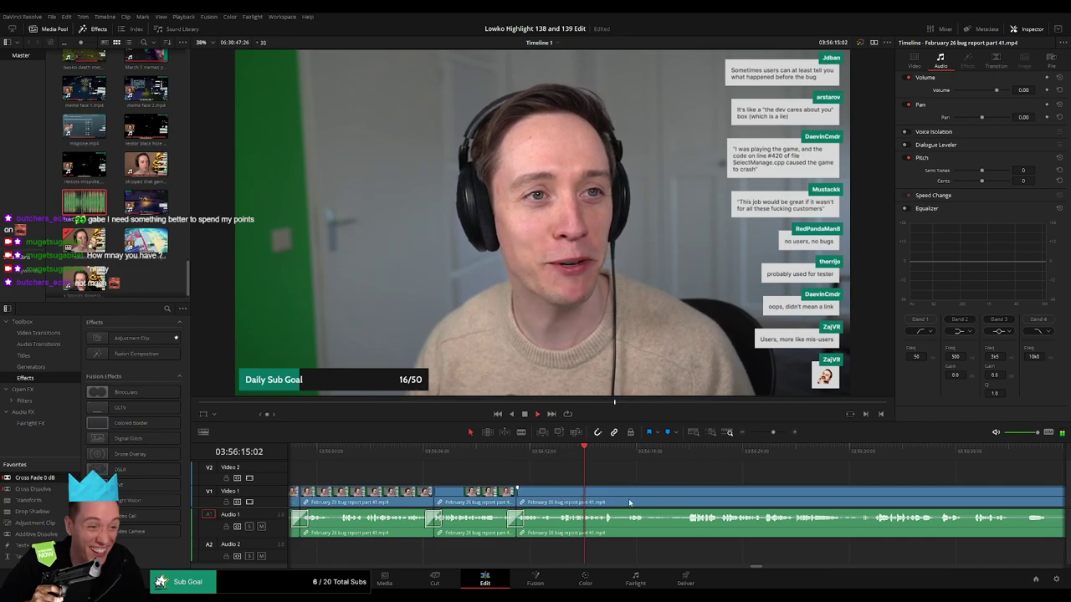
- Split February 26 bug report part 41.mp4 at about 03:56:18, where its highlight ends
scroll(631, 504, right, 4)
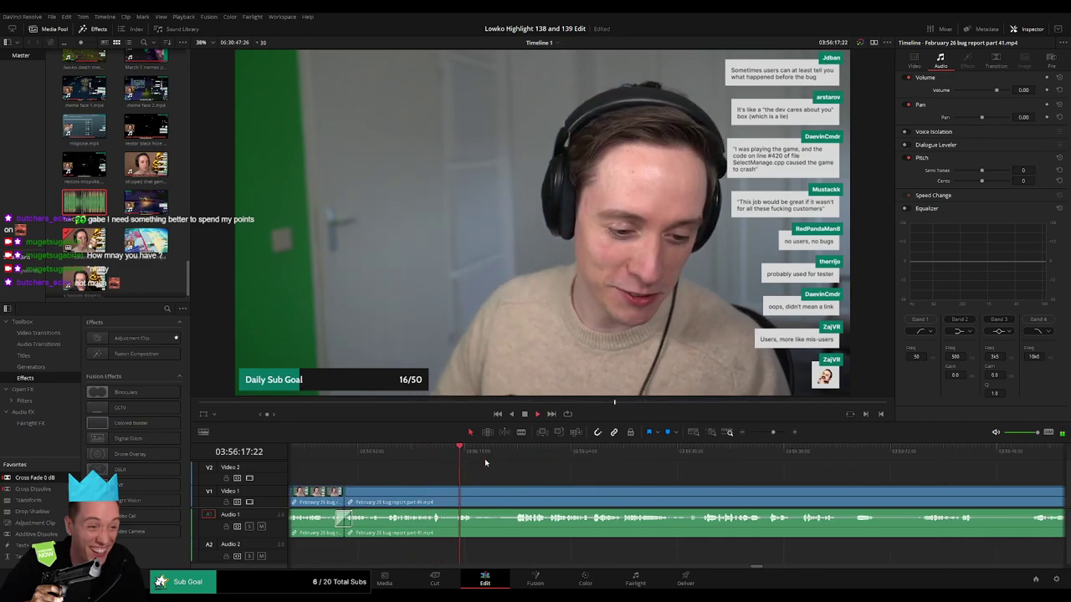
key(b)
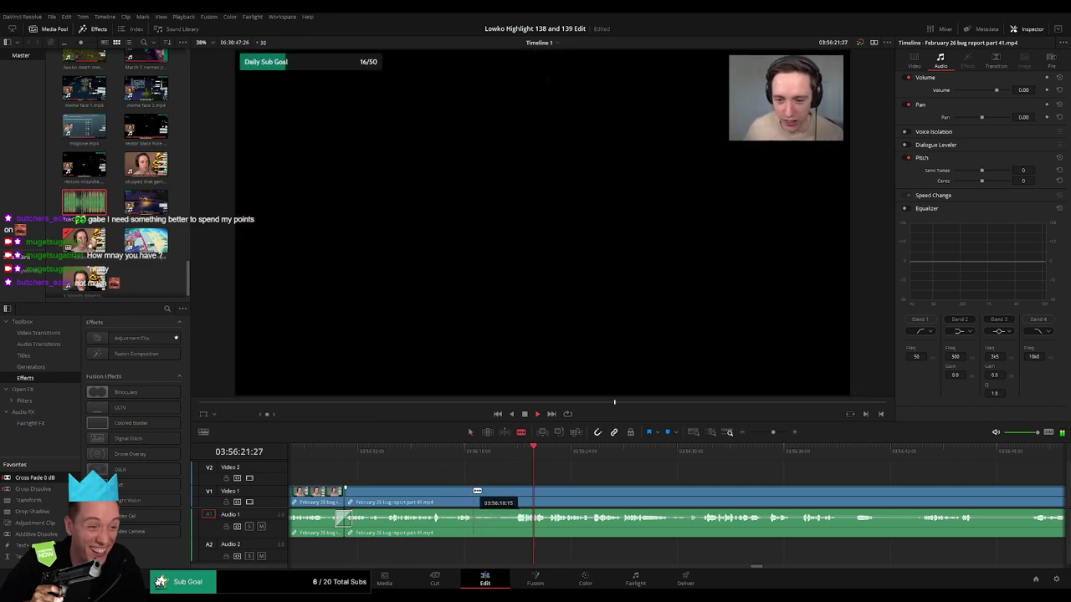
click(476, 493)
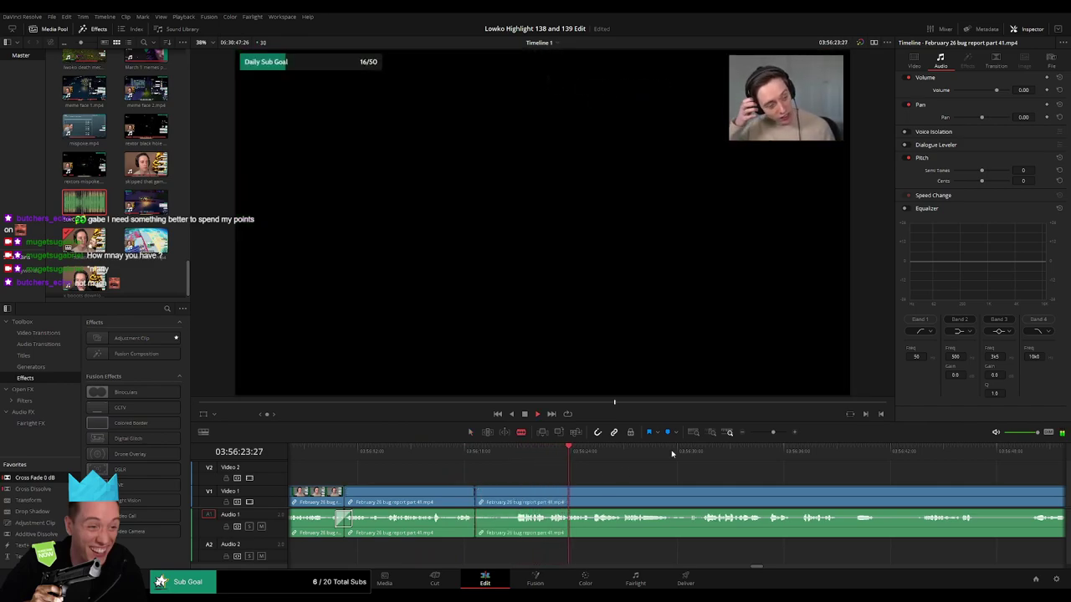
- Skim the rest of the bug report clip through to about 04:09:53 and ripple-delete that whole remainder
click(709, 456)
click(881, 456)
click(922, 456)
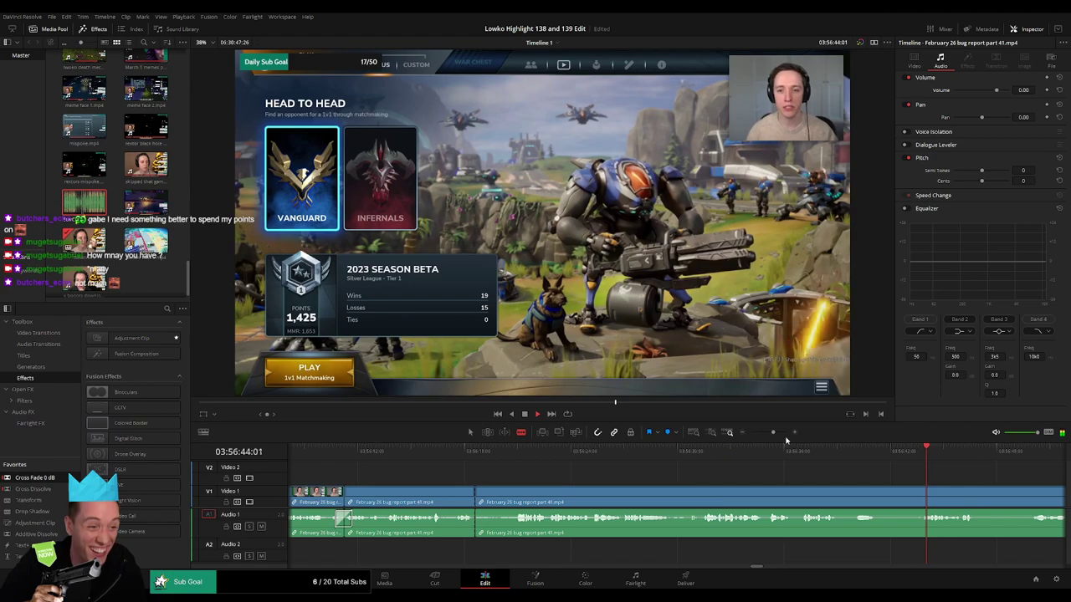
click(763, 433)
click(704, 454)
click(717, 456)
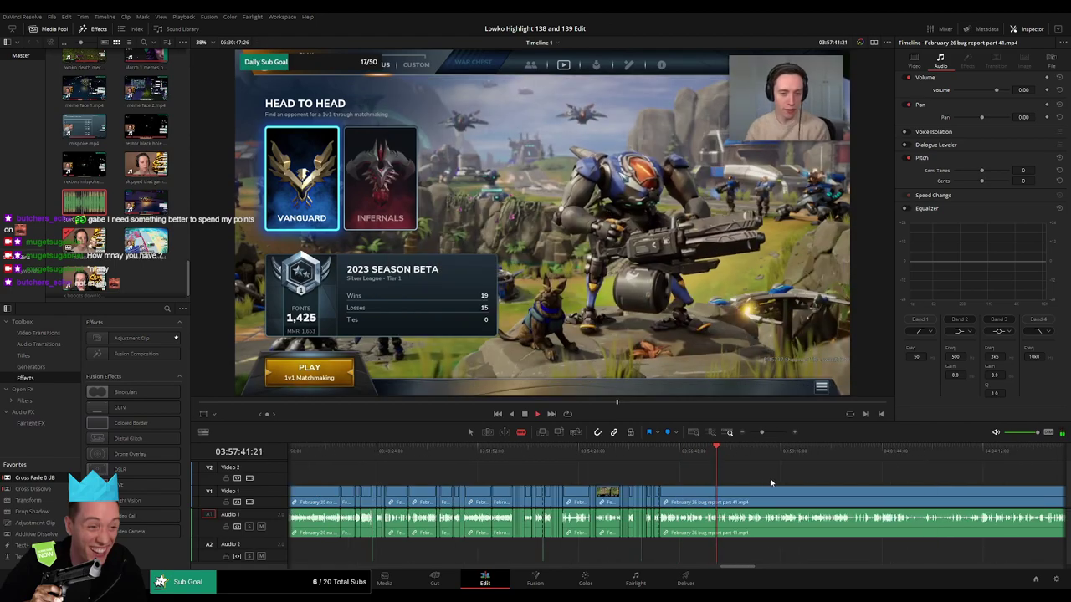
drag(773, 483, 544, 473)
click(595, 456)
click(687, 457)
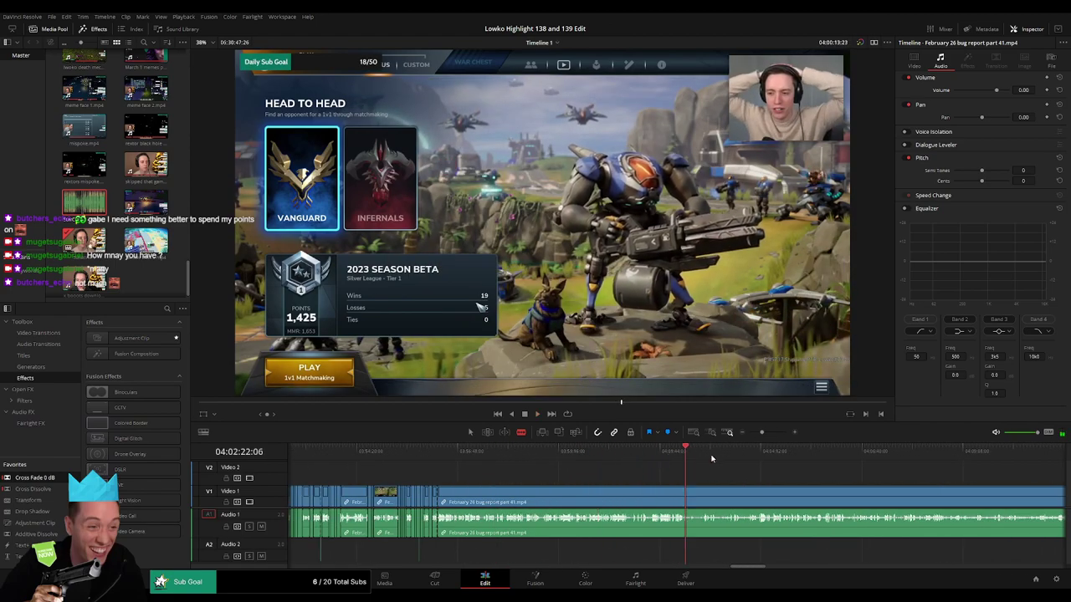
click(843, 457)
click(756, 433)
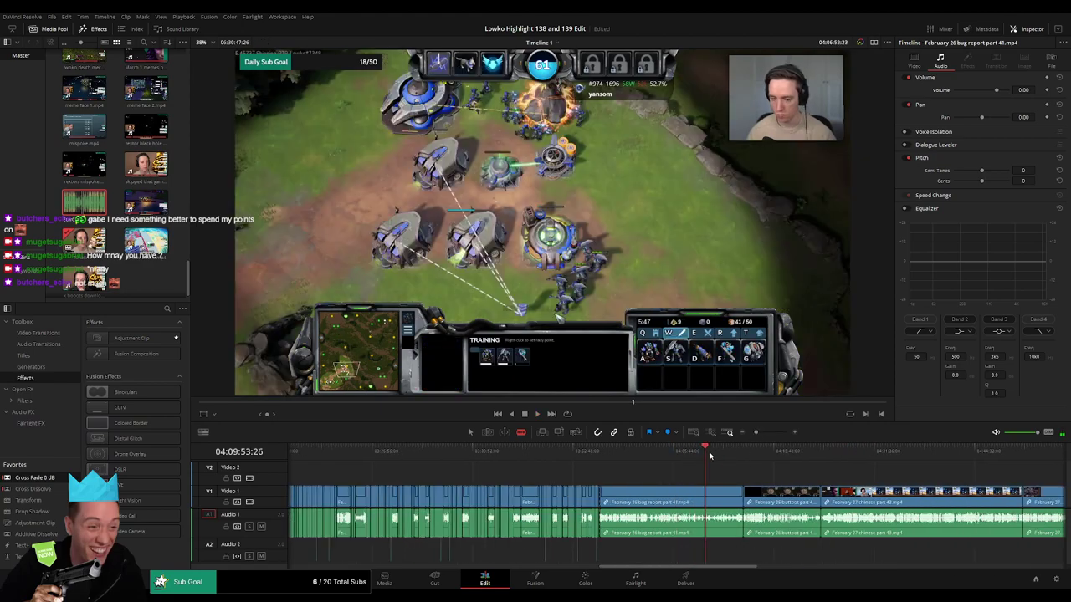
click(692, 497)
key(Delete)
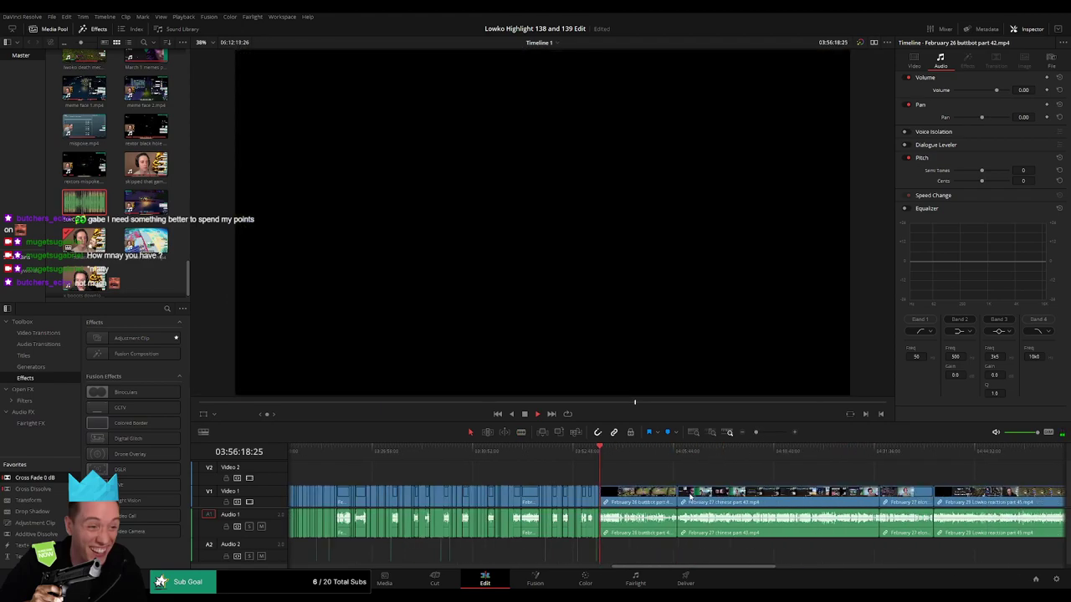
- Skim the opening two minutes of February 26 buttbot part 42.mp4 to locate where its highlight should start
drag(760, 432, 512, 463)
click(793, 453)
click(634, 456)
click(700, 456)
click(887, 456)
click(922, 456)
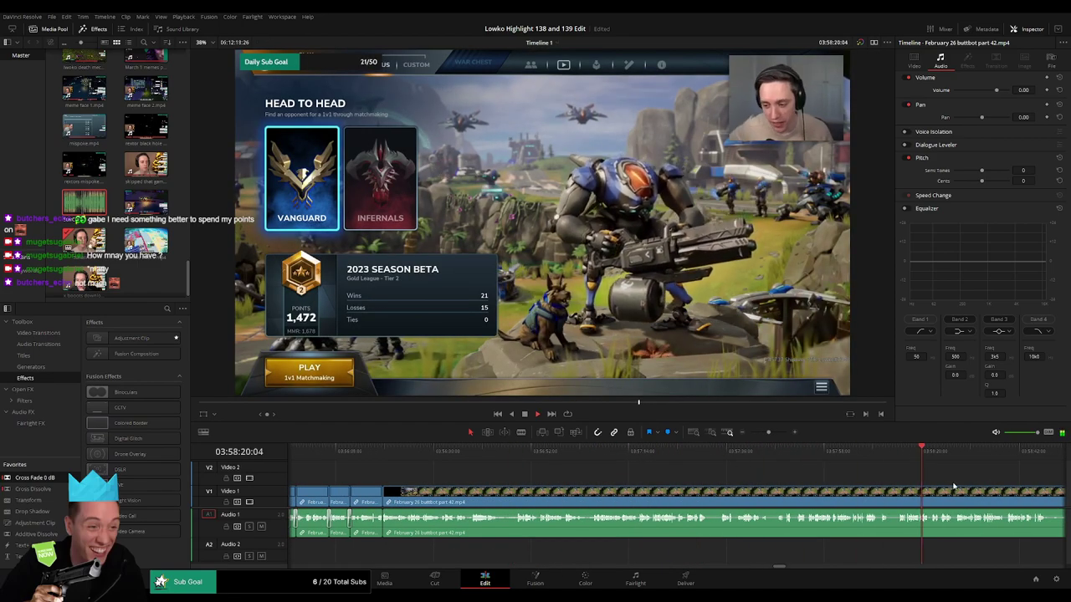
drag(956, 486, 555, 474)
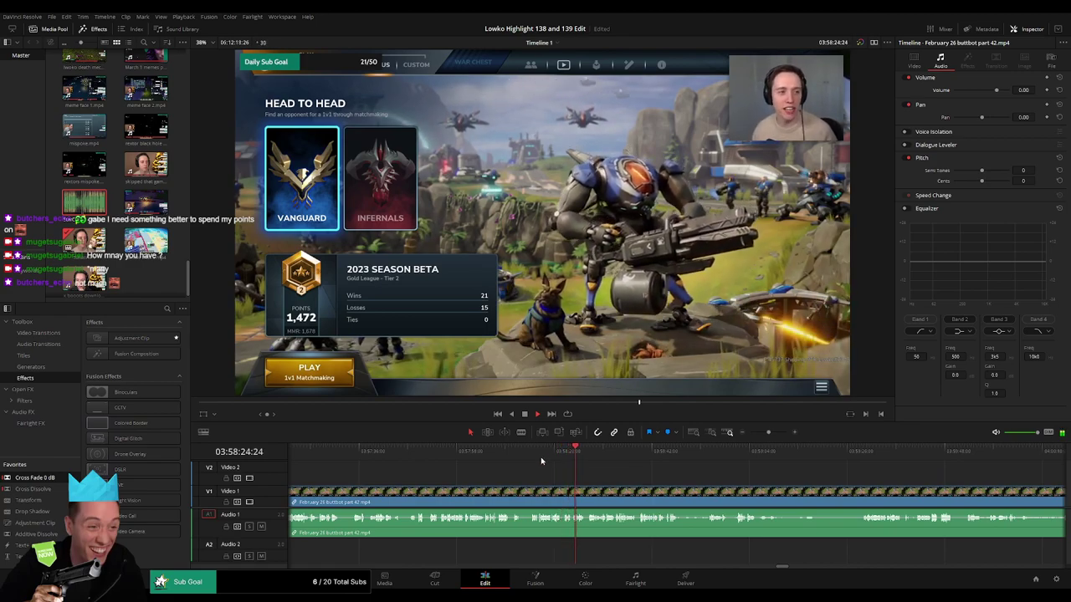
drag(529, 472, 627, 482)
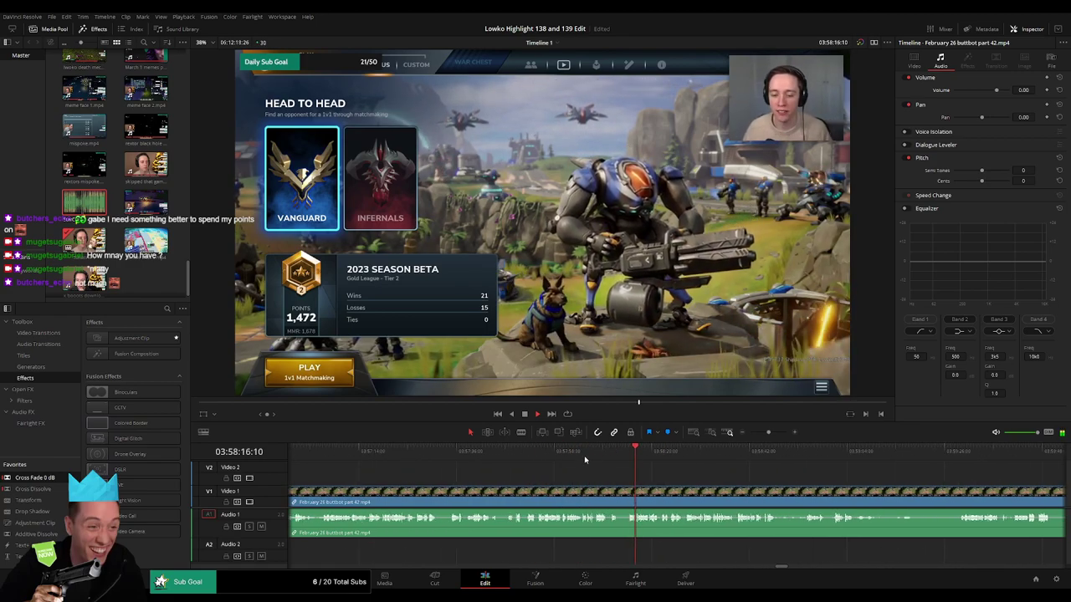
click(586, 457)
click(509, 457)
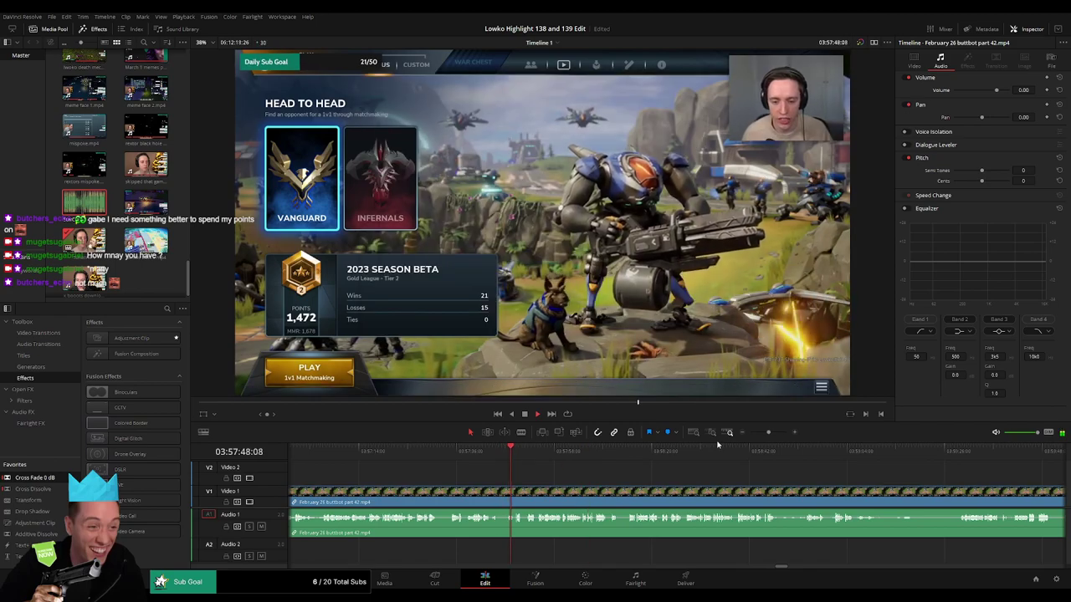
- Split the buttbot clip at about 03:57:49, ripple-delete its opening before that point, and crossfade its join with the bug report clip
click(772, 434)
key(b)
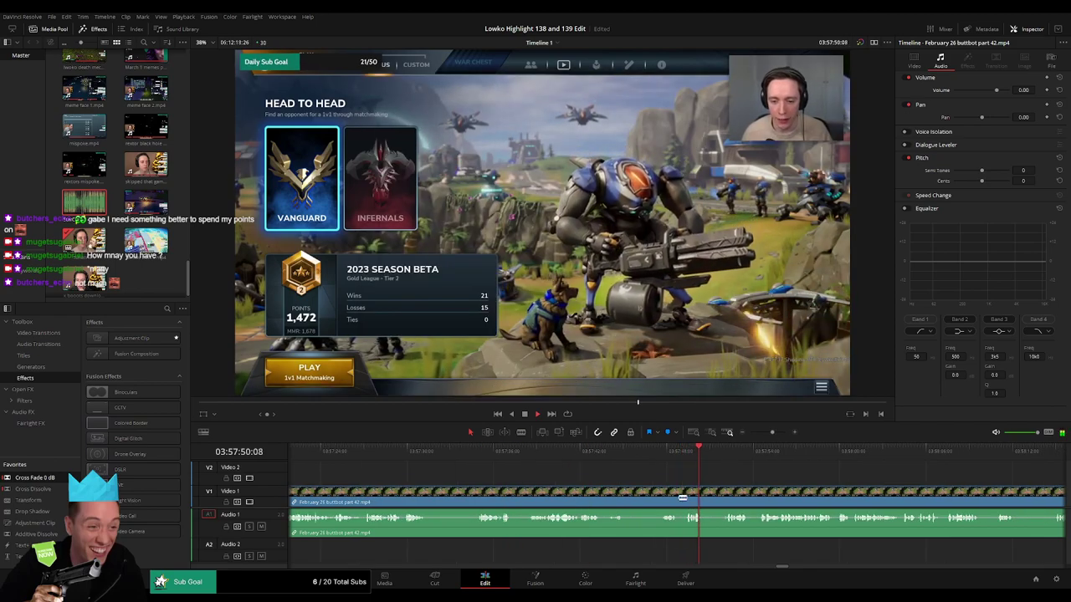
click(682, 496)
key(a)
click(651, 497)
key(Delete)
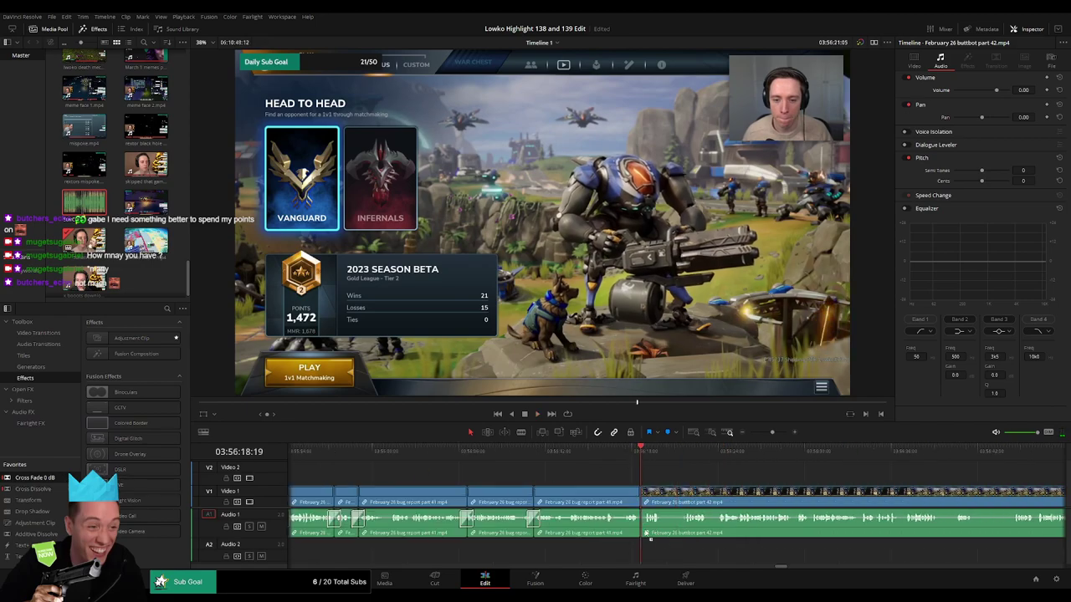
click(634, 452)
key(space)
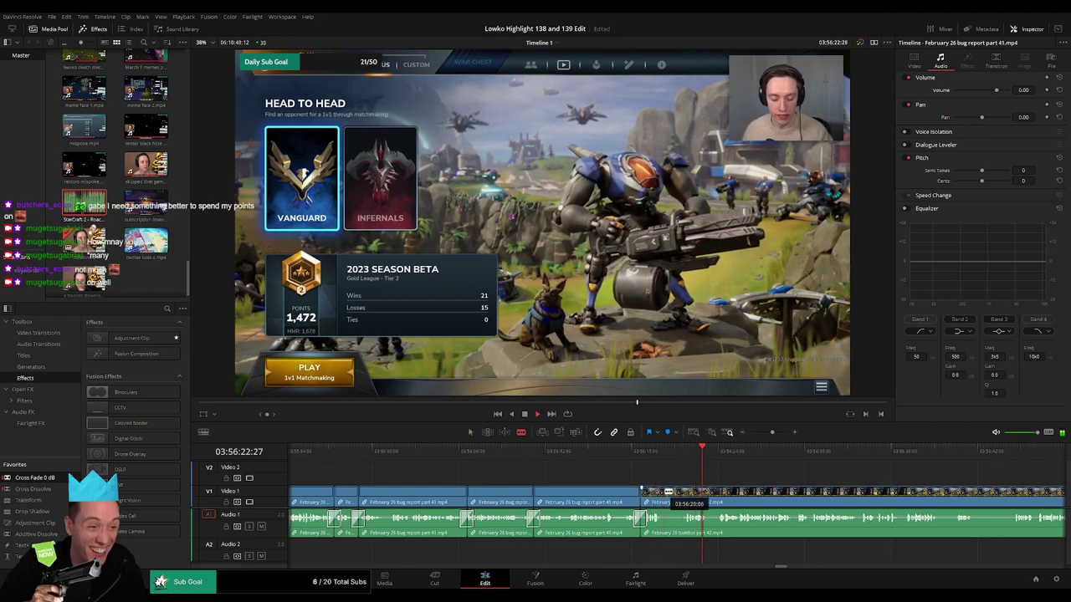
- Ripple-delete the stretch from about 03:56:20 to 03:56:22 in February 26 buttbot part 42.mp4
click(690, 491)
key(a)
click(676, 495)
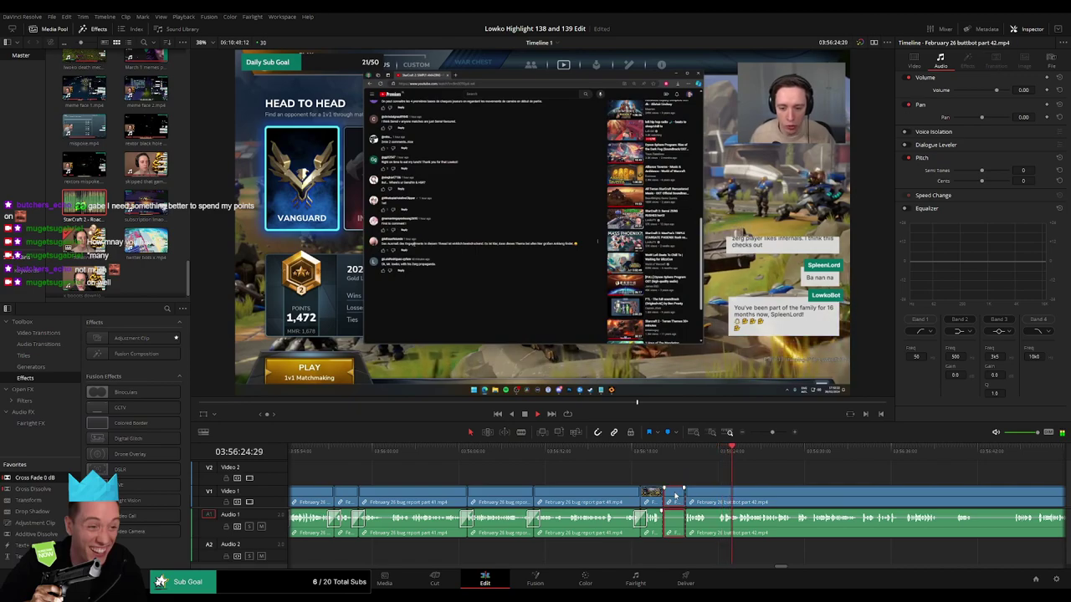
key(Delete)
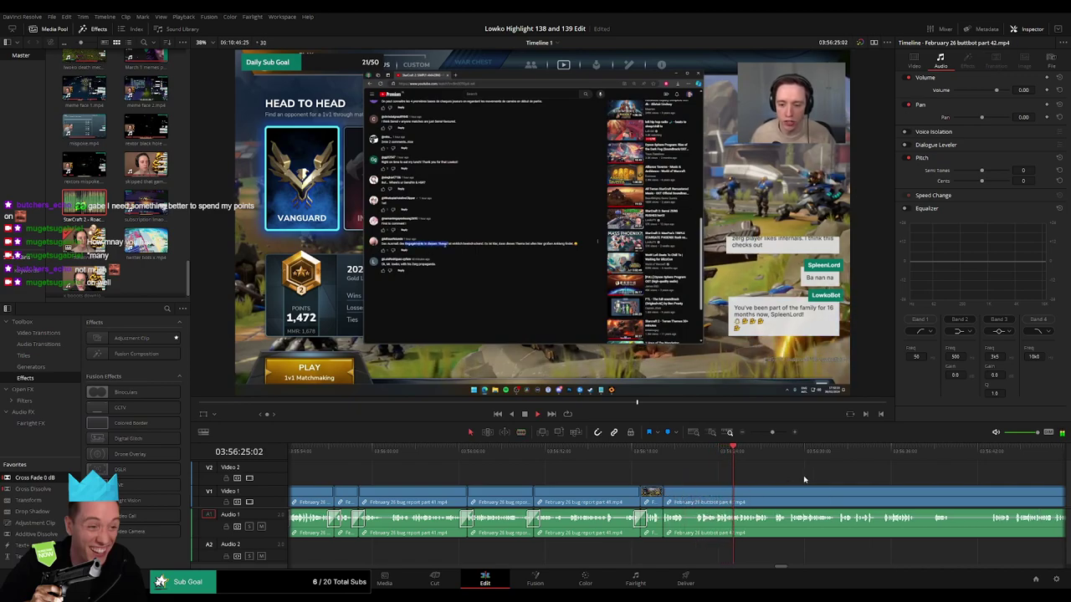
- Add an Adjustment Clip on Video 2 from about 03:56:22 and zoom and reposition it to enlarge the YouTube comments
drag(850, 482, 573, 468)
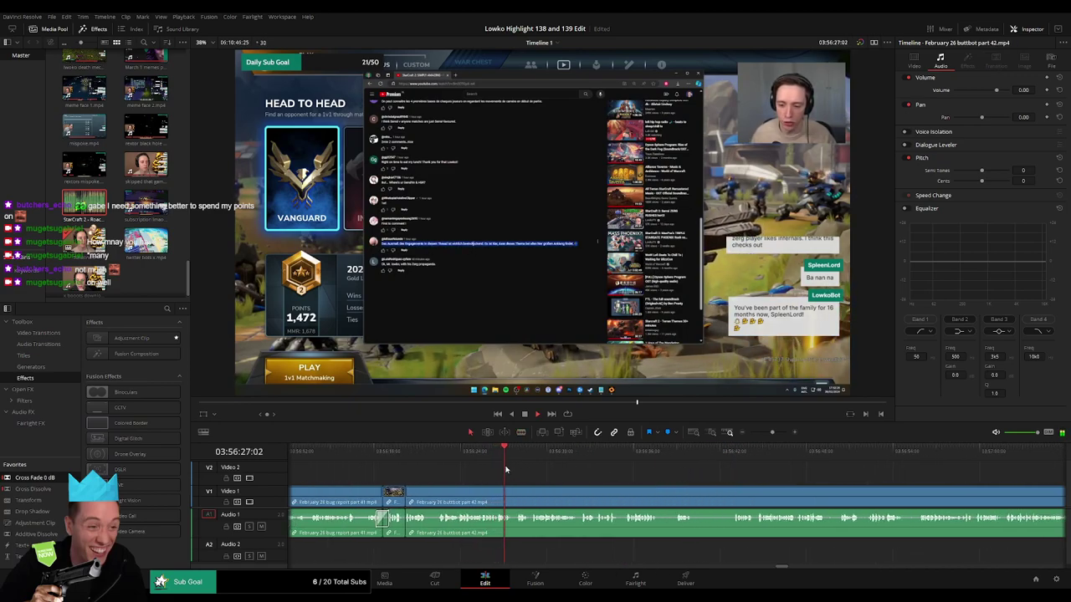
click(437, 451)
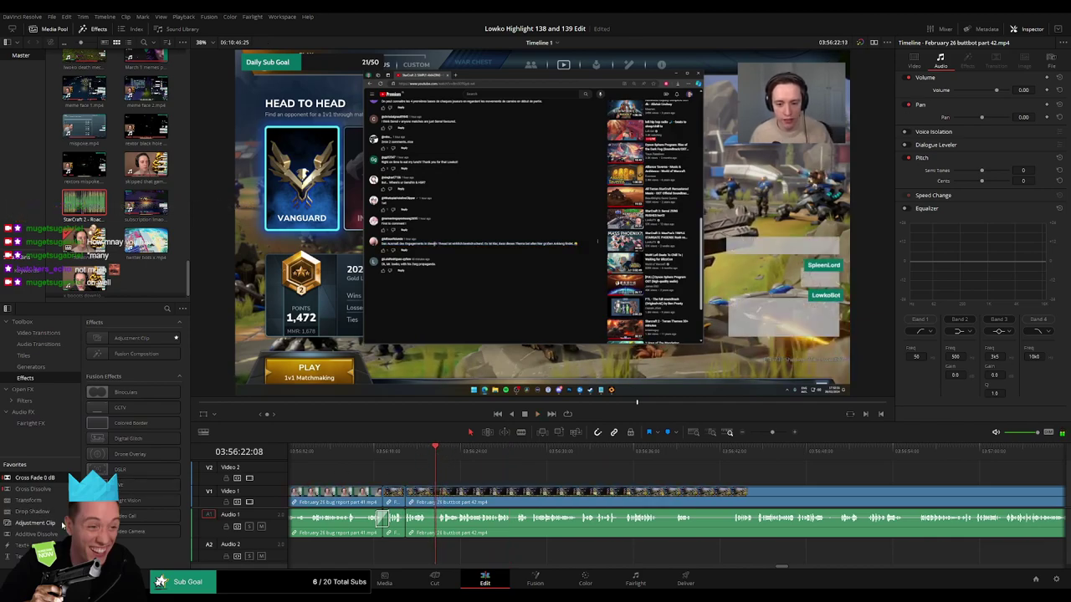
drag(62, 525, 575, 476)
mouse_move(971, 90)
mouse_down()
mouse_move(985, 101)
mouse_move(967, 100)
mouse_up()
click(625, 476)
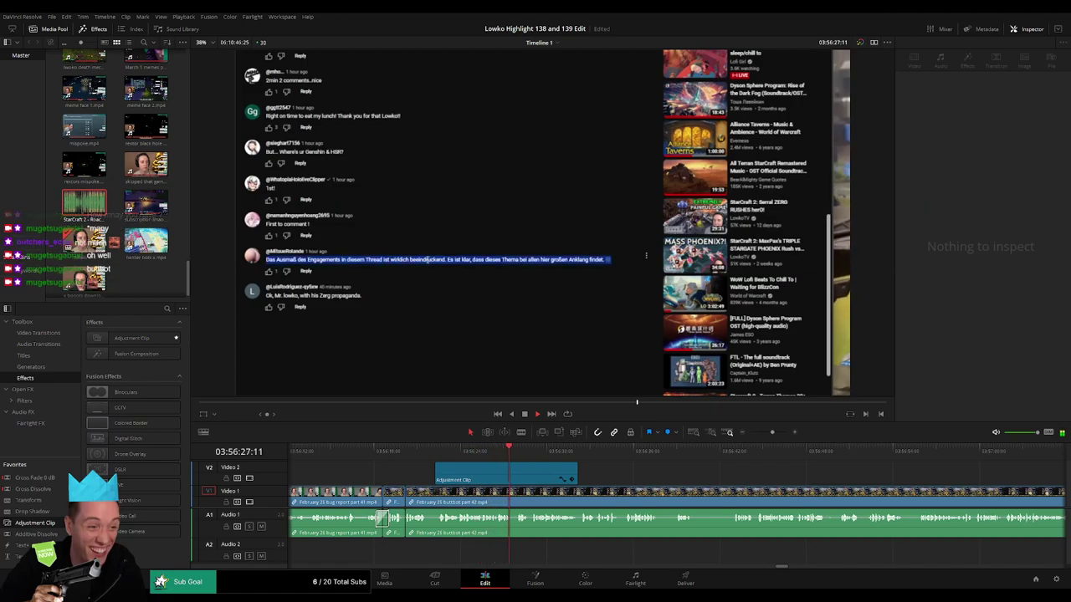
- Shorten the adjustment clip so its zoom on the comments ends at about 03:56:28
click(569, 474)
drag(574, 477, 516, 479)
key(Up)
key(space)
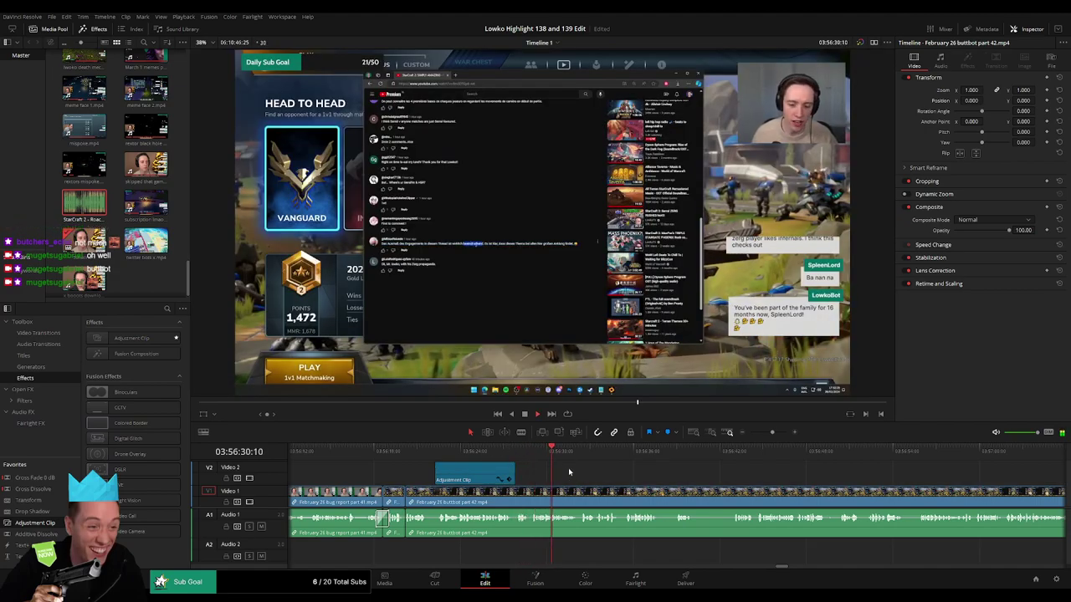
- Split the buttbot clip at about 03:56:38 and ripple-delete the short pause at about 03:56:35
key(Up)
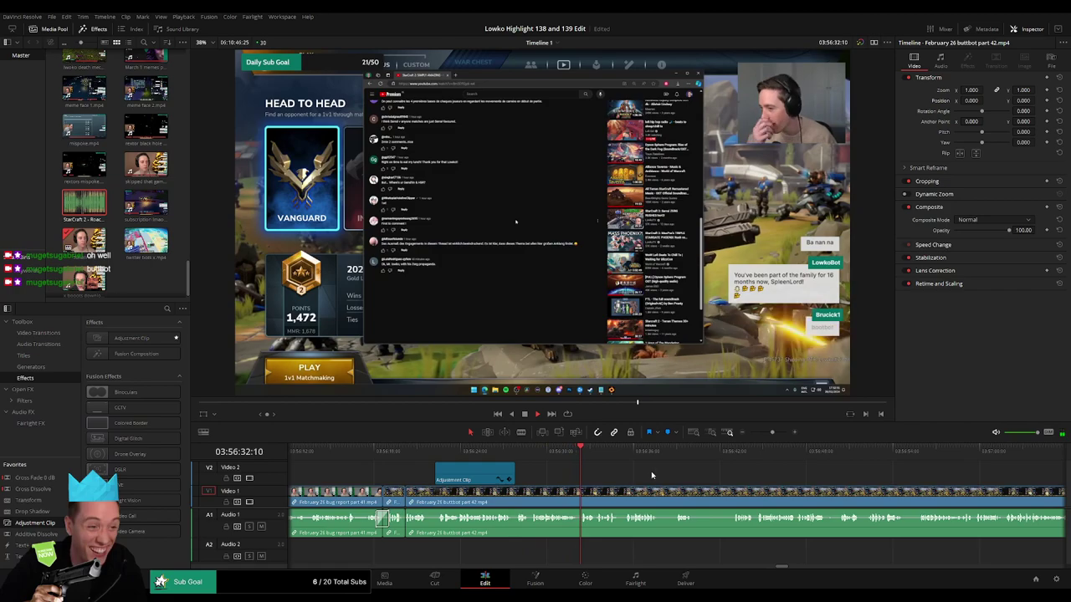
drag(652, 475, 540, 474)
key(b)
click(546, 492)
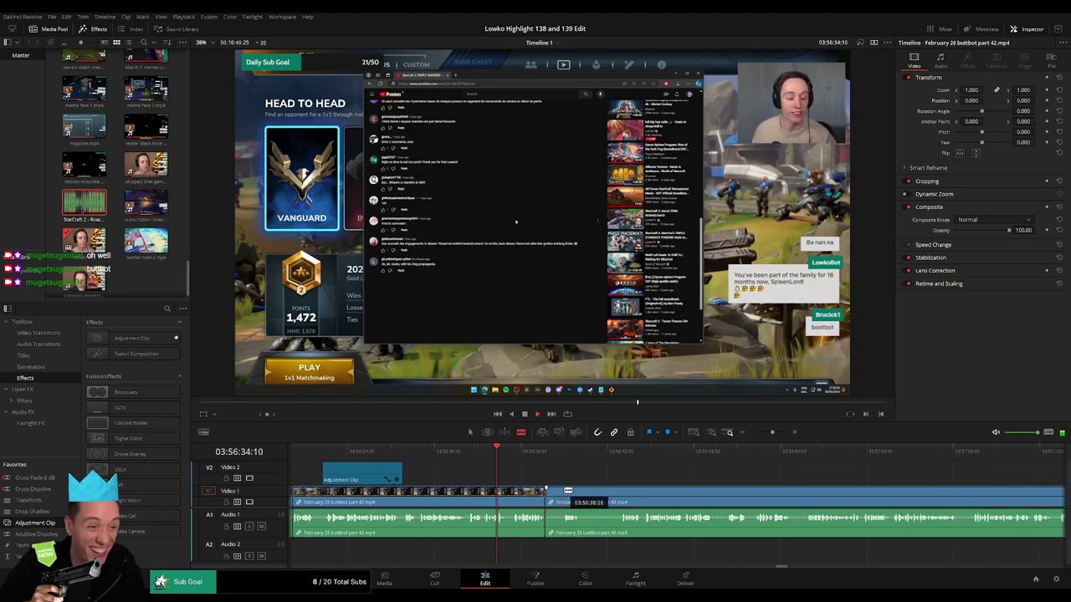
click(508, 499)
key(a)
click(508, 502)
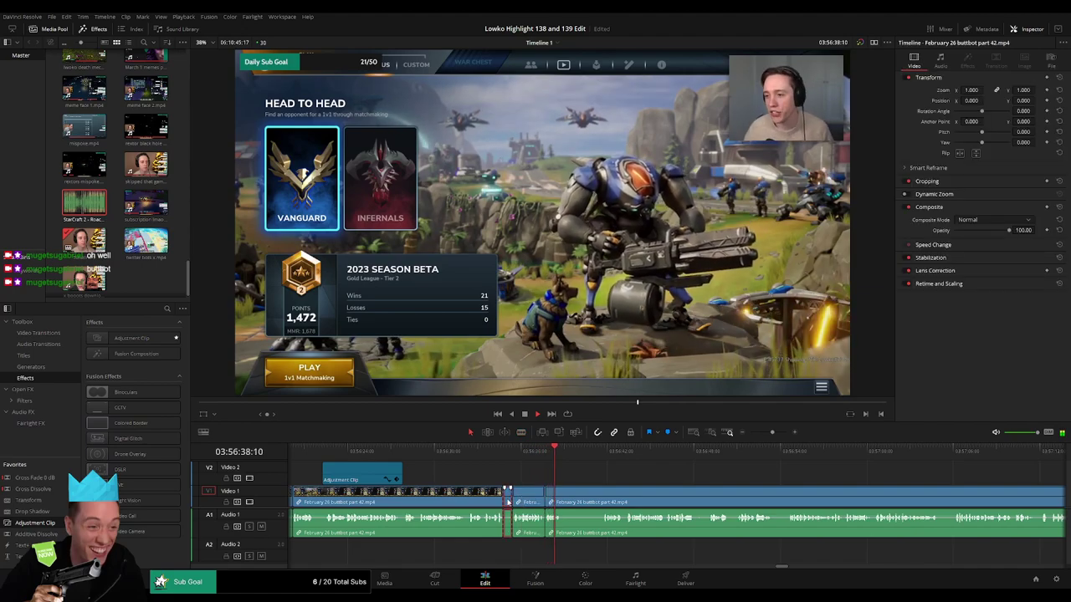
key(Delete)
- Ripple-delete the silent stretch of the buttbot clip from about 03:56:38 to 03:56:41
click(536, 456)
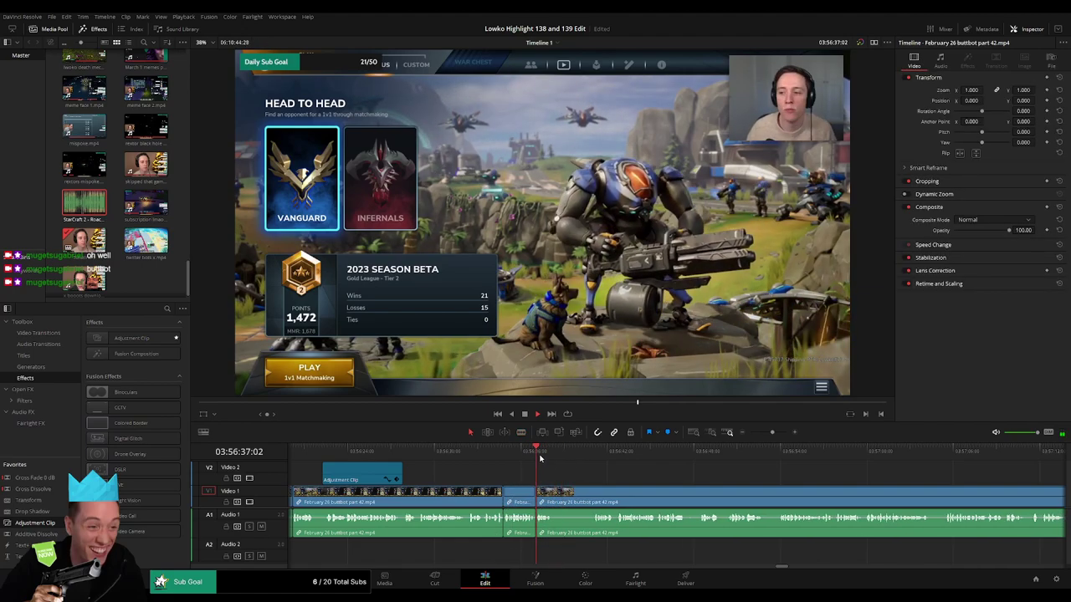
key(b)
click(553, 495)
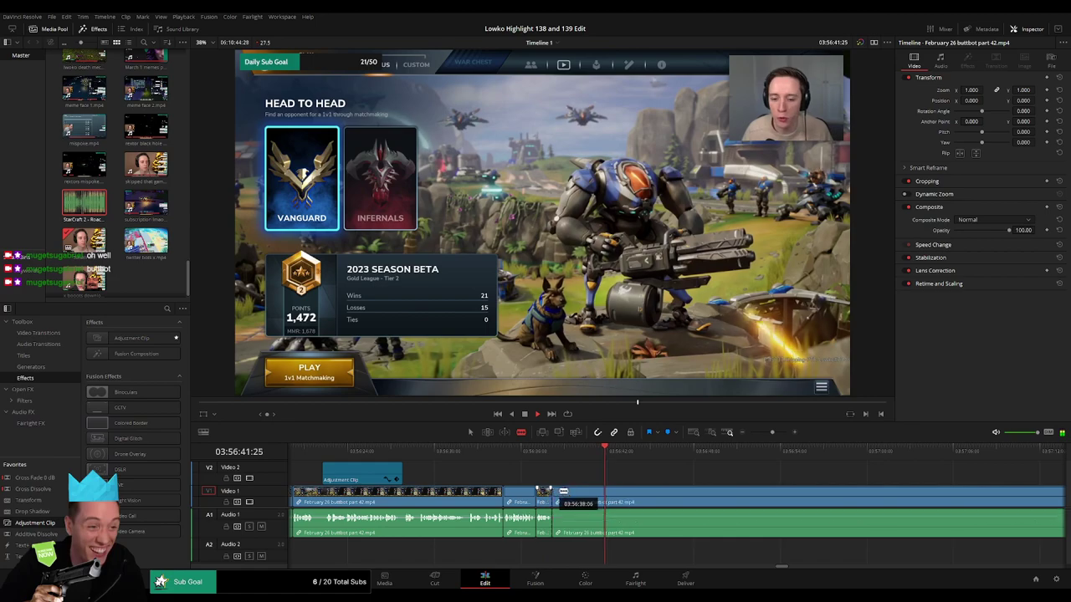
click(594, 492)
key(a)
click(580, 497)
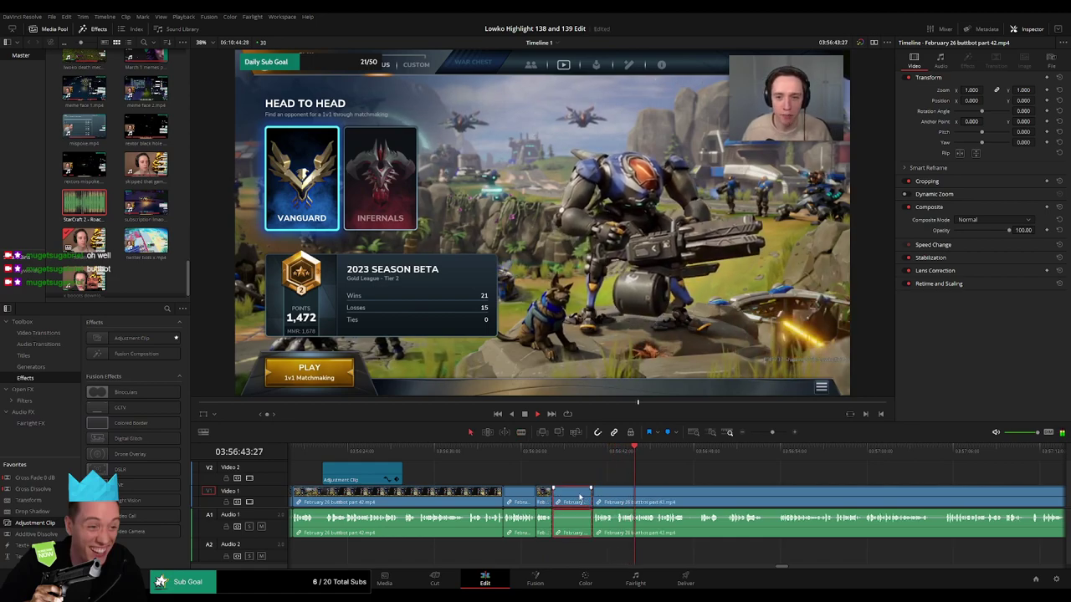
key(Delete)
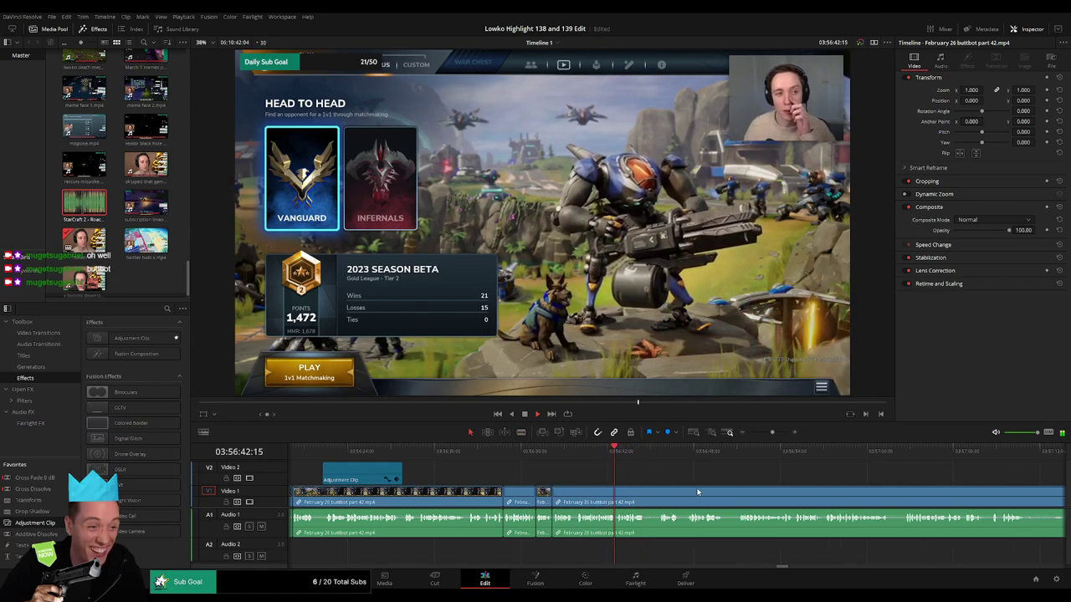
- Split the buttbot clip at about 03:56:44 and ripple-delete the half-second pause at about 03:56:46
drag(698, 492, 488, 471)
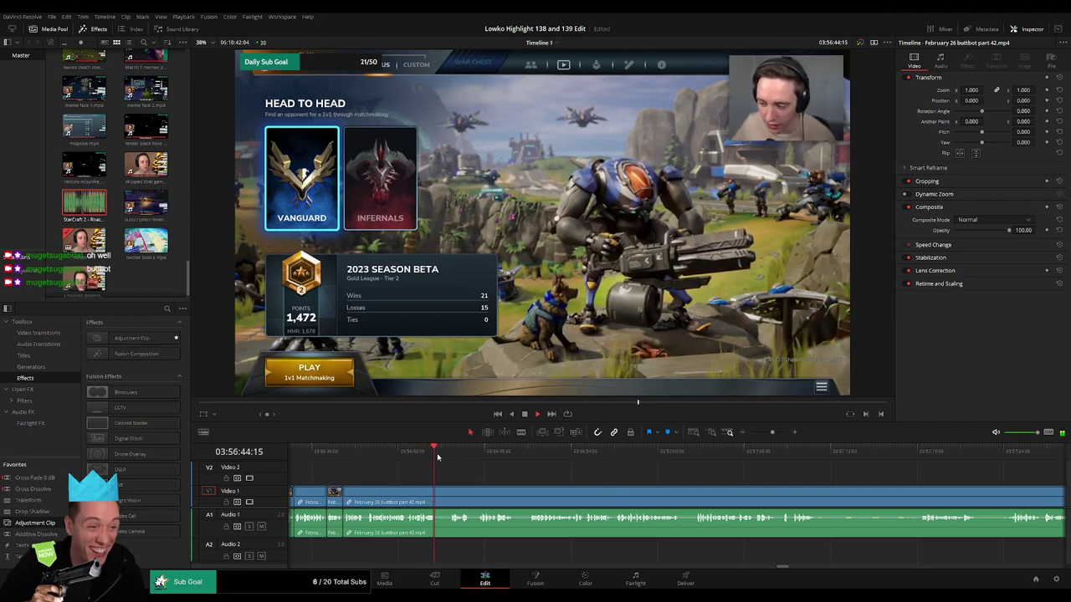
key(ctrl+b)
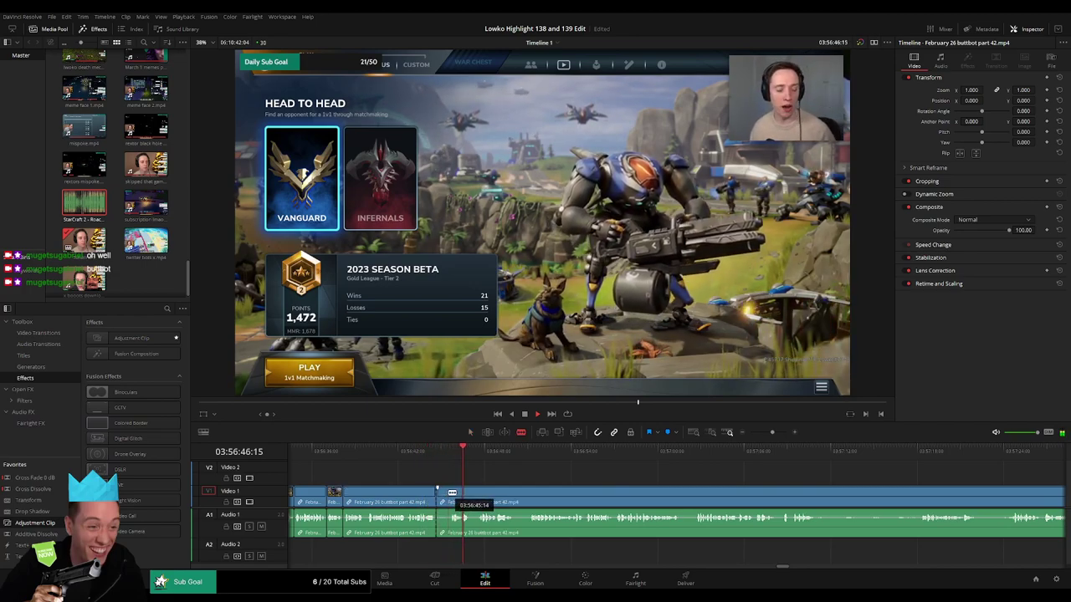
mouse_move(442, 501)
mouse_down()
mouse_move(469, 498)
mouse_move(461, 500)
mouse_up()
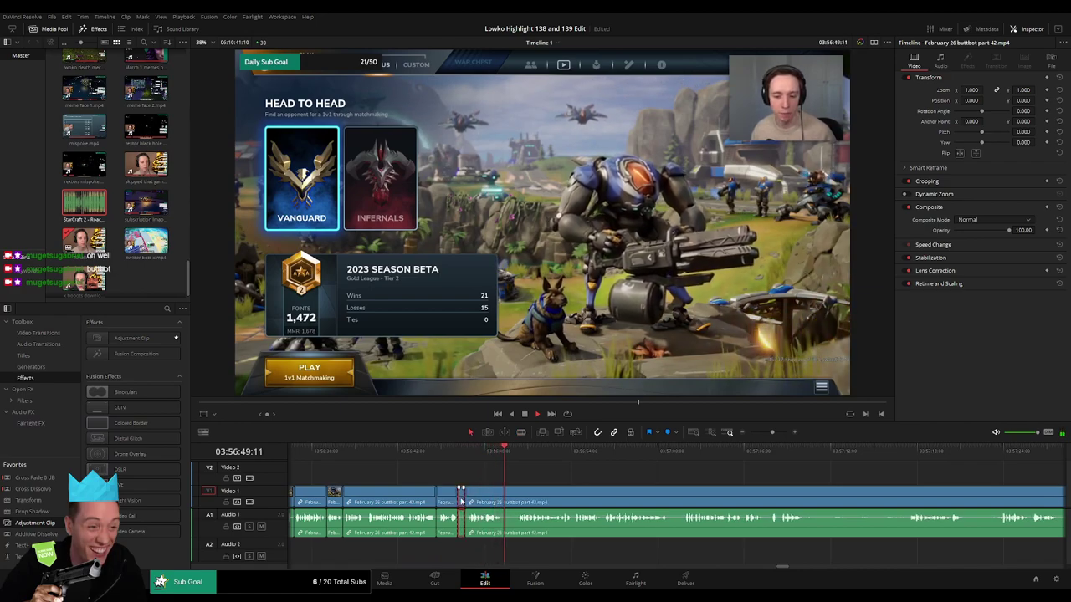
key(Delete)
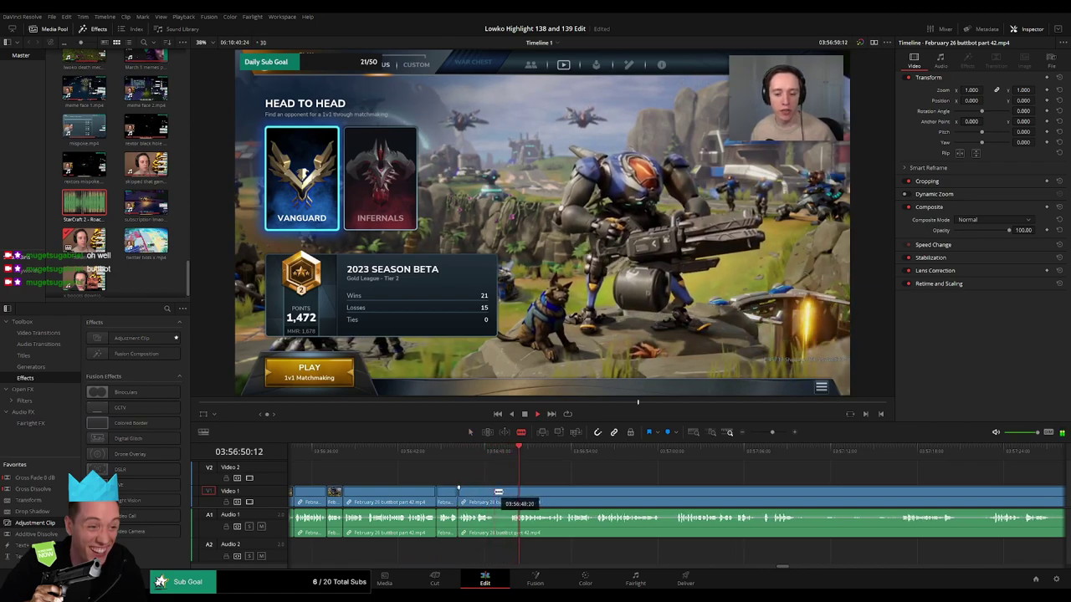
- Ripple-delete the one-second pause in the buttbot clip from about 03:56:49 to 03:56:50
click(496, 491)
click(508, 491)
key(a)
click(502, 501)
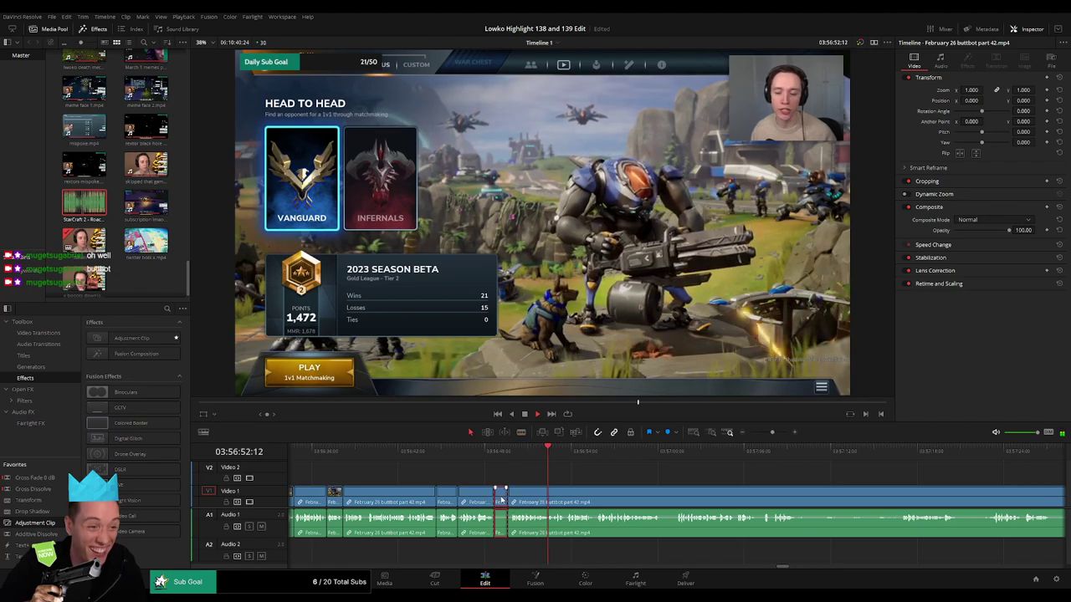
key(Delete)
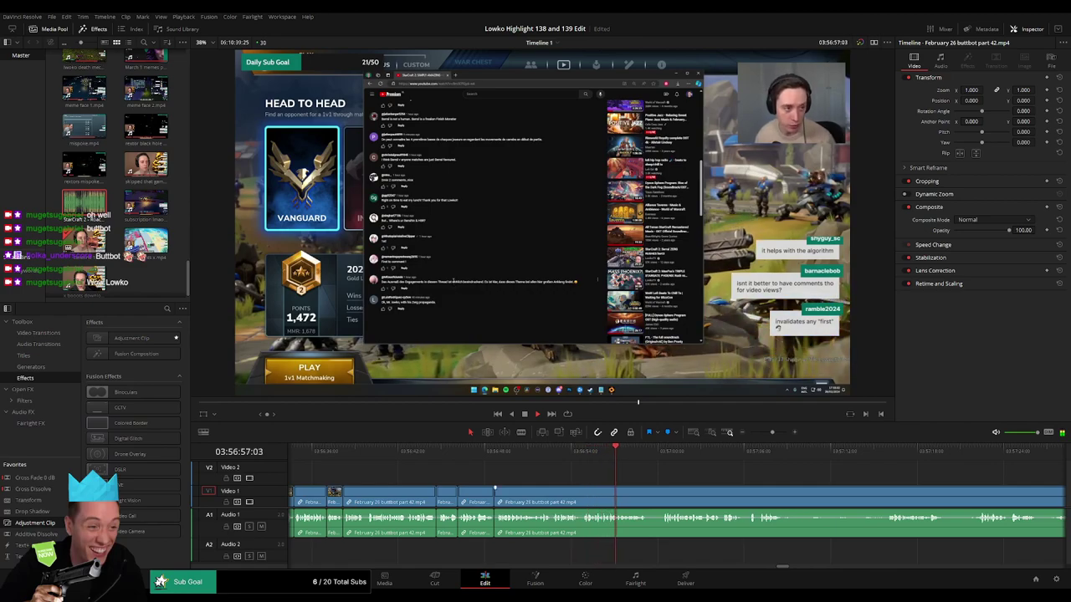
- Ripple-delete the one-second pause in the buttbot clip from about 03:56:59 to 03:57:00
drag(683, 480, 494, 472)
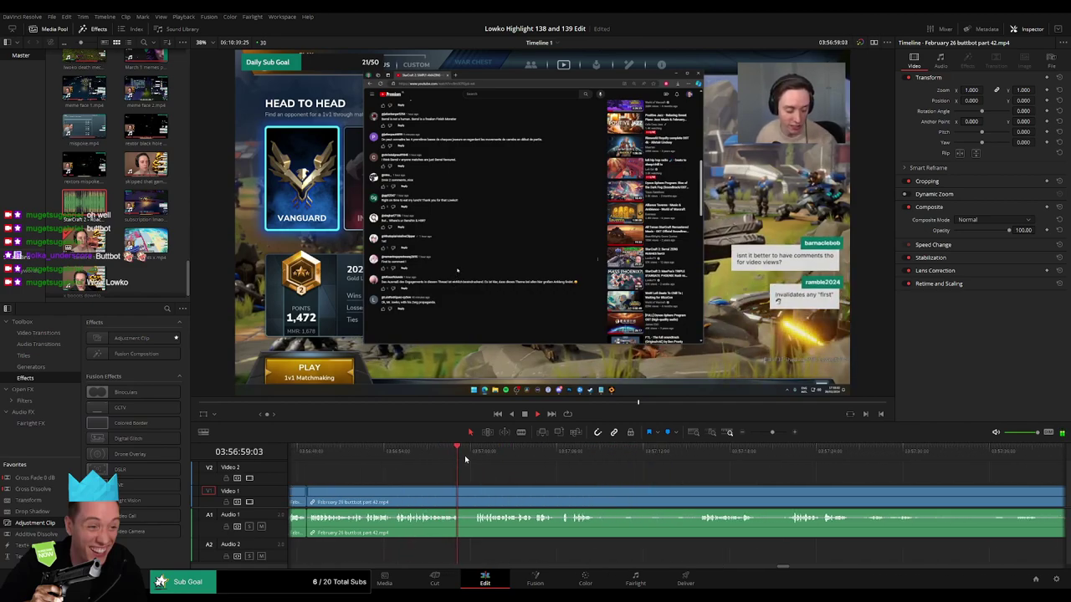
key(b)
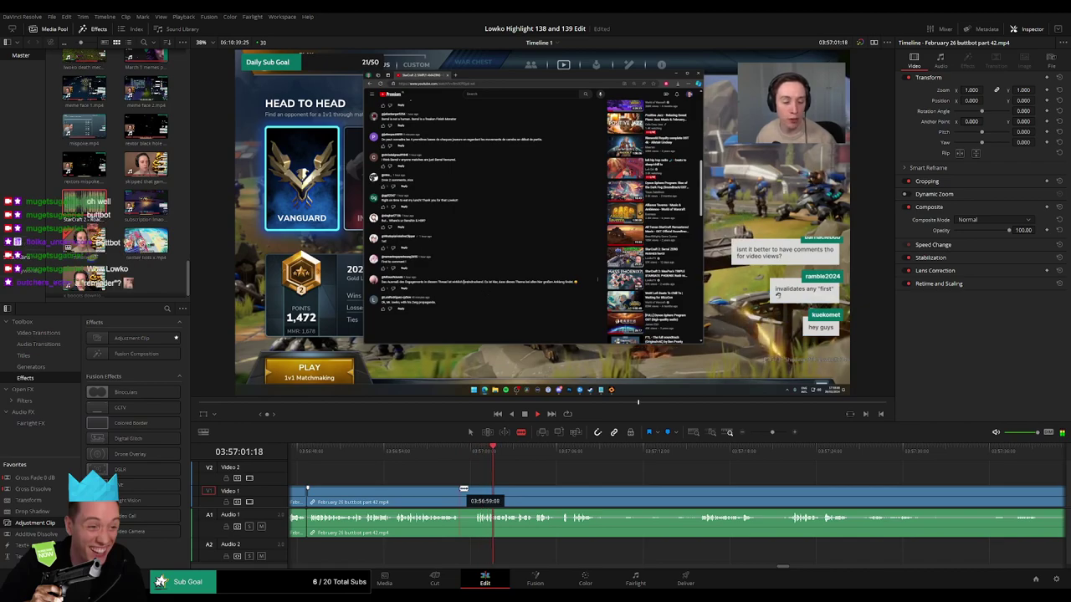
click(461, 492)
click(474, 492)
key(a)
click(468, 497)
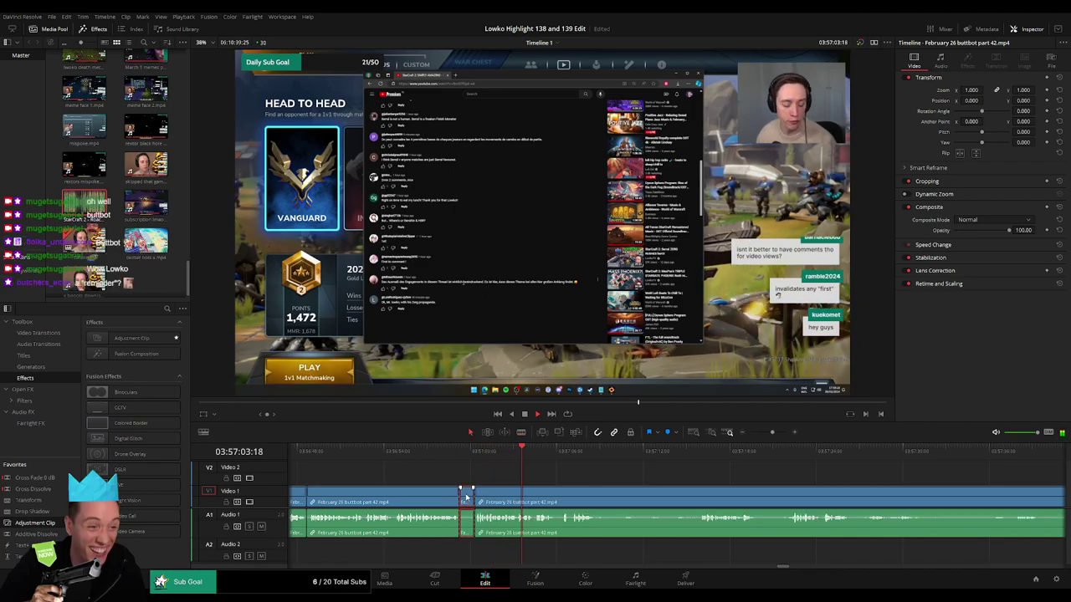
key(Delete)
- Play back the trimmed buttbot section from about 03:56:45 through 03:57:00 to check how the cuts flow
click(469, 452)
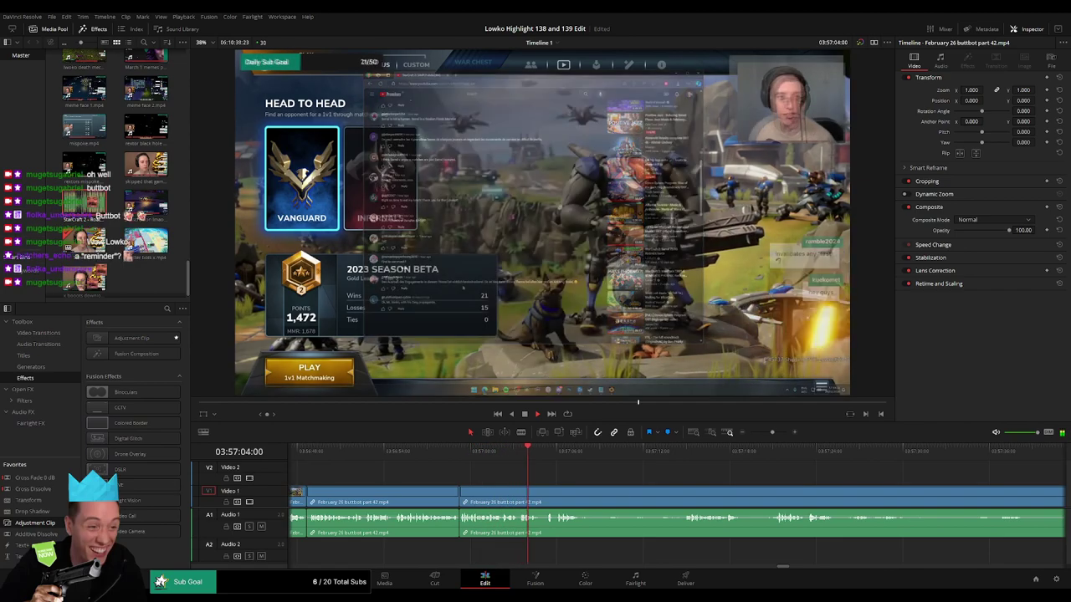
click(400, 452)
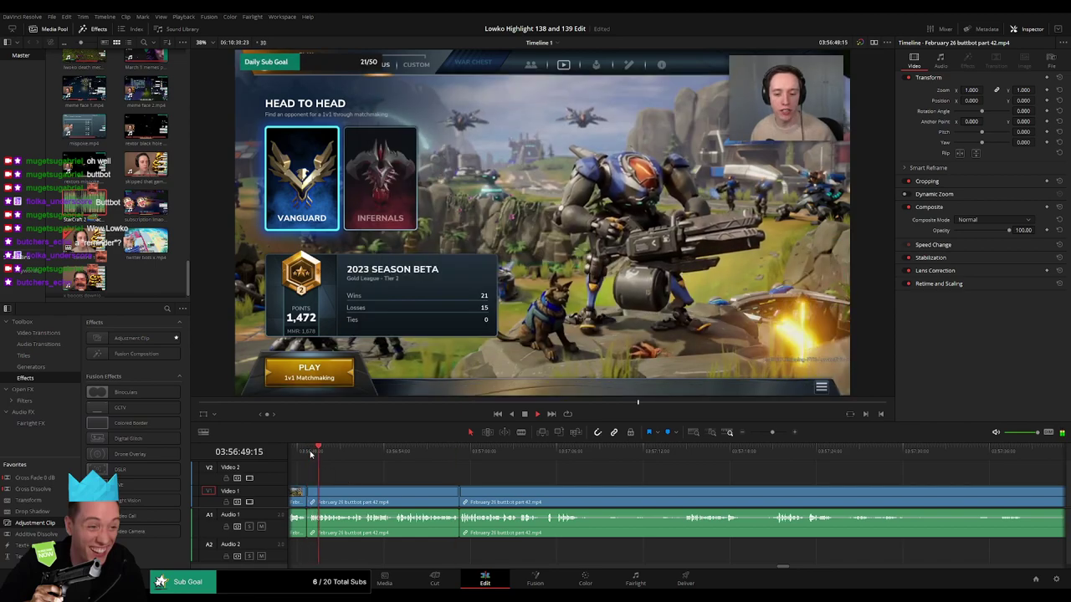
scroll(456, 478, left, 1)
scroll(456, 478, left, 5)
click(381, 450)
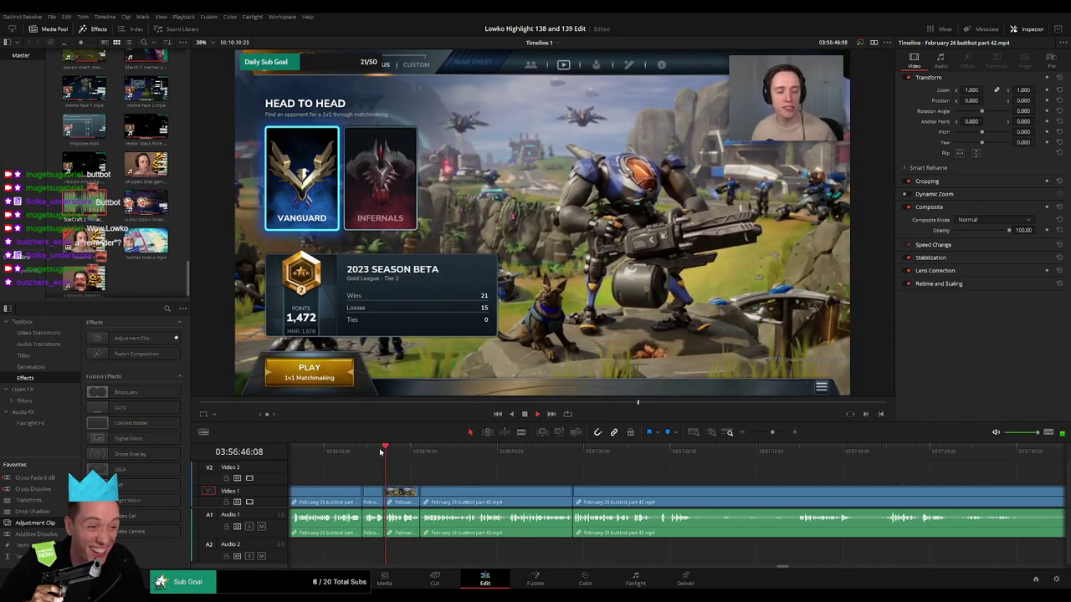
click(363, 452)
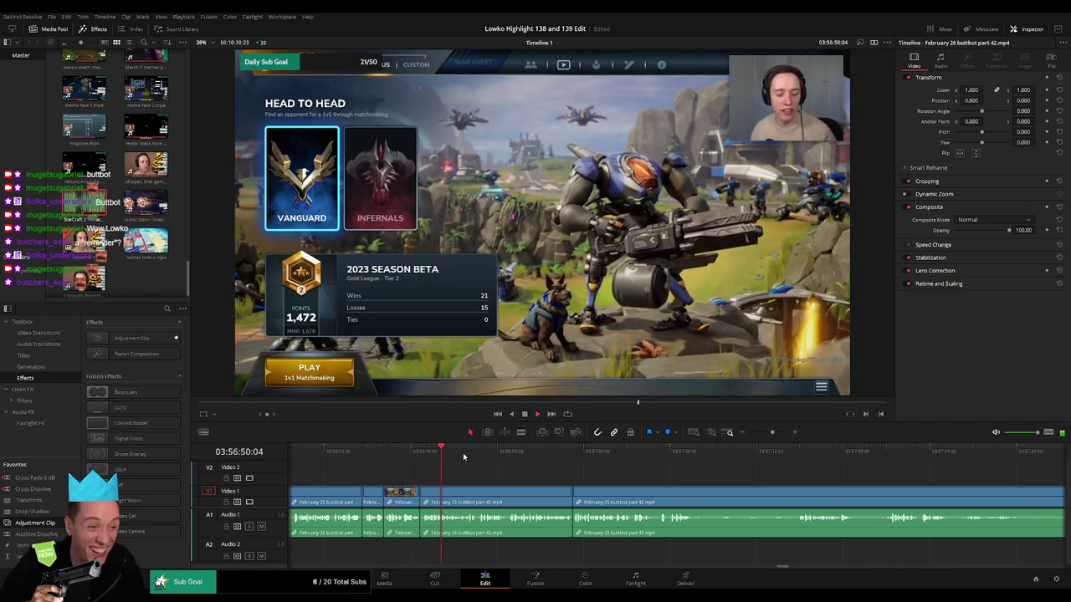
drag(504, 452, 574, 450)
- Ripple-delete the buttbot footage from about 03:57:07 to 03:57:15 and crossfade the audio at the resulting join
drag(680, 485, 437, 477)
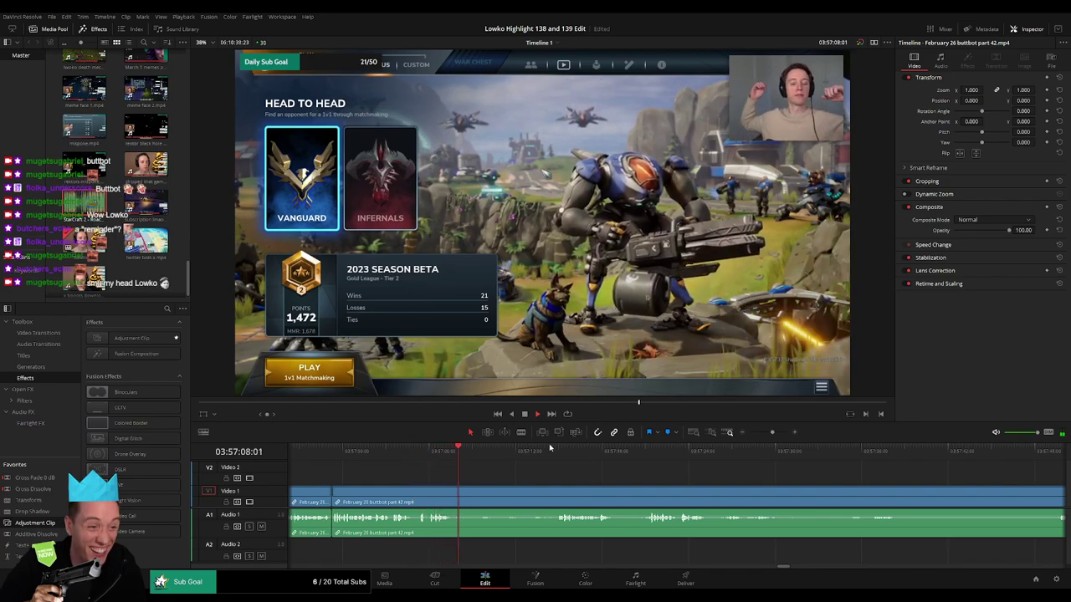
key(b)
click(452, 499)
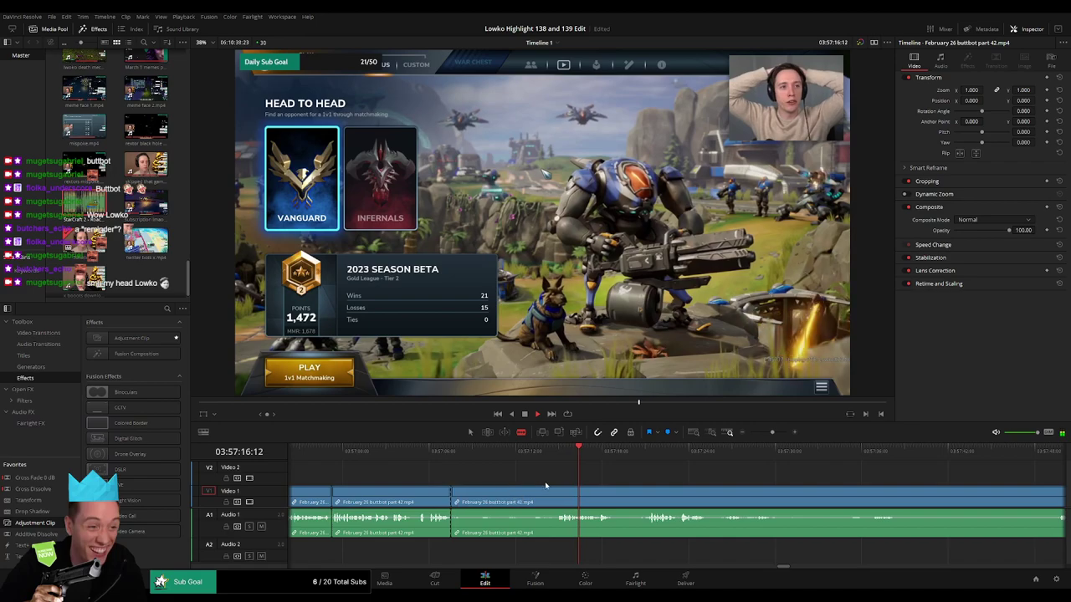
click(559, 493)
key(a)
click(539, 496)
key(Delete)
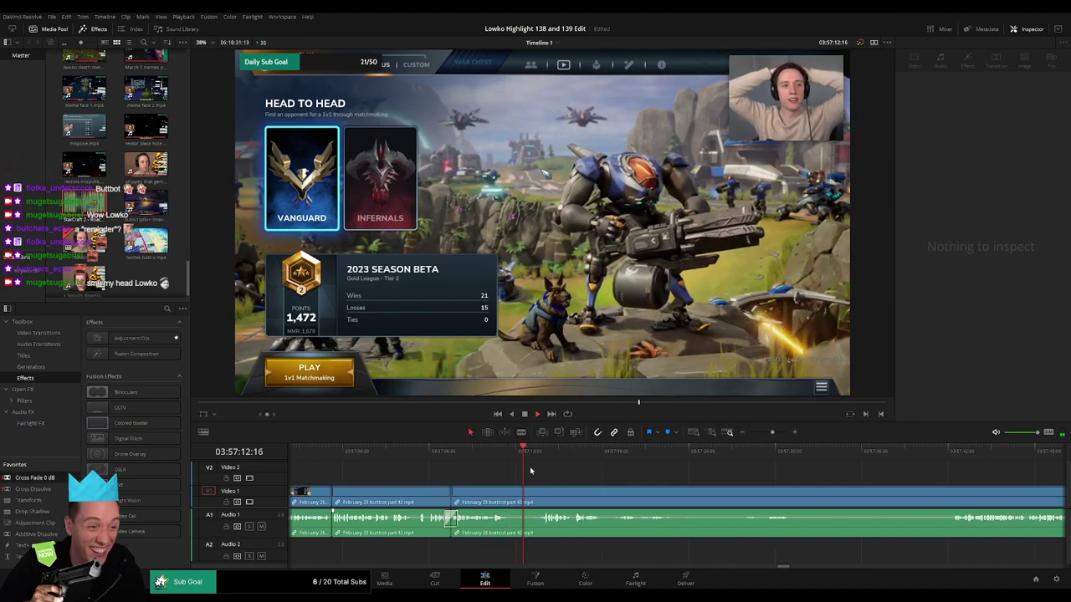
- Ripple-delete the buttbot footage from about 03:57:11 to 03:57:14, along with the short segment before it starting at about 03:57:07
click(544, 452)
key(b)
click(508, 494)
click(540, 493)
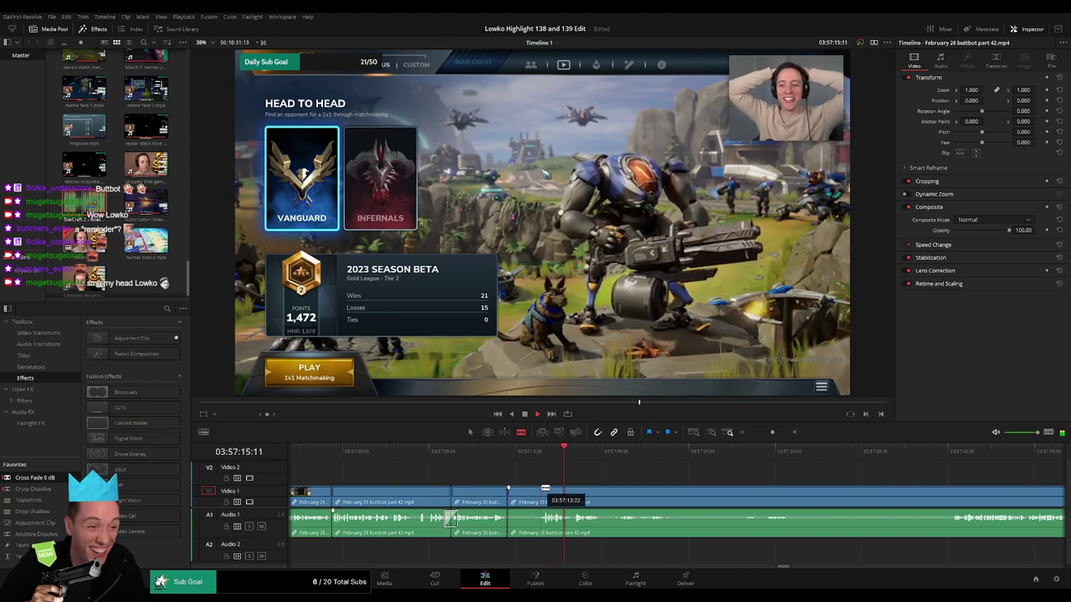
key(a)
click(525, 498)
key(Delete)
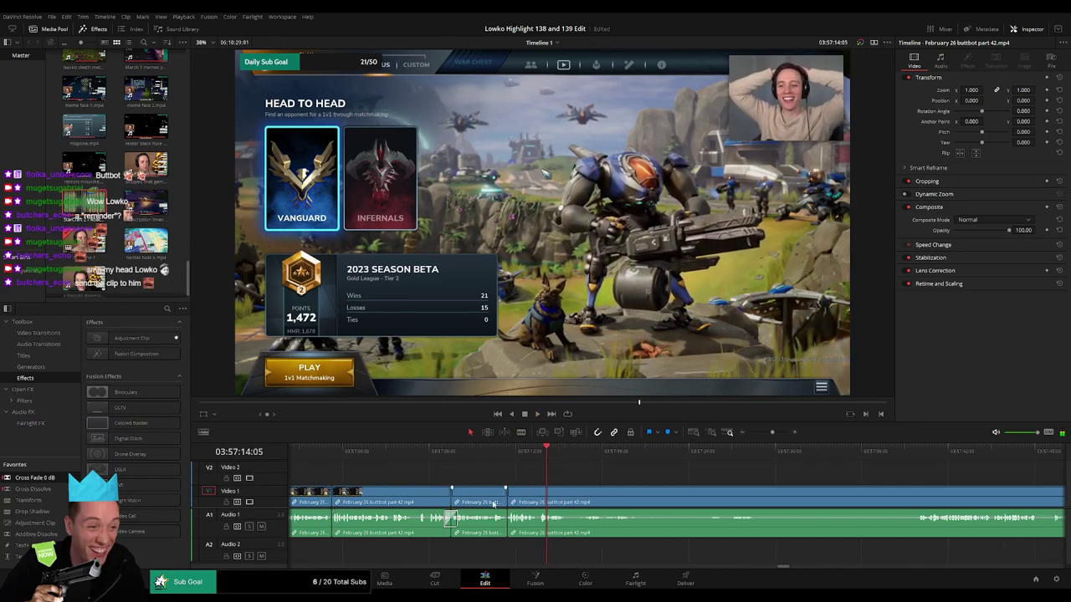
key(Delete)
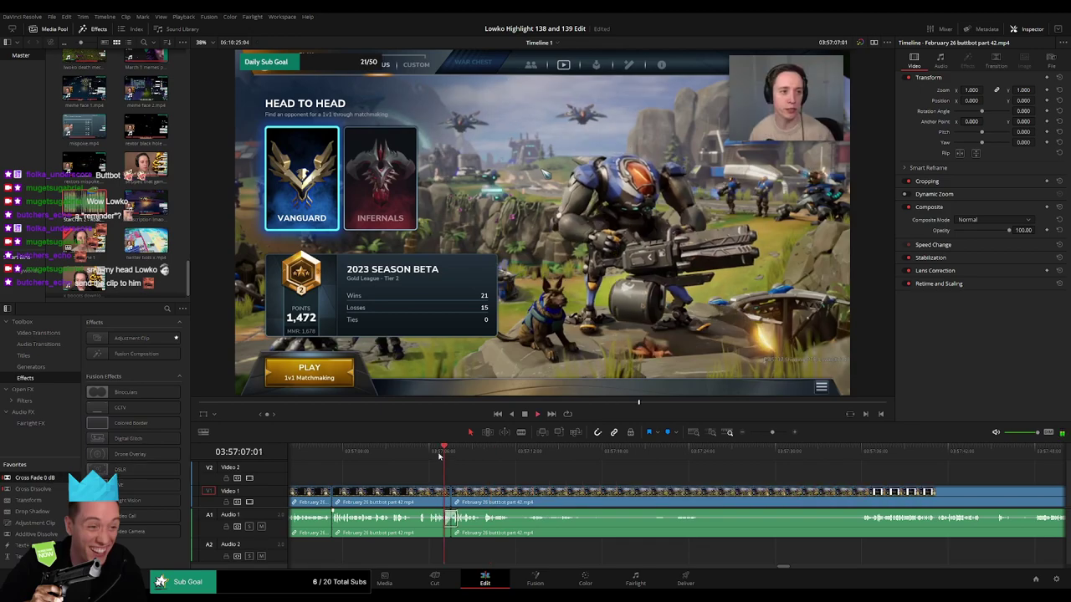
drag(558, 474, 491, 467)
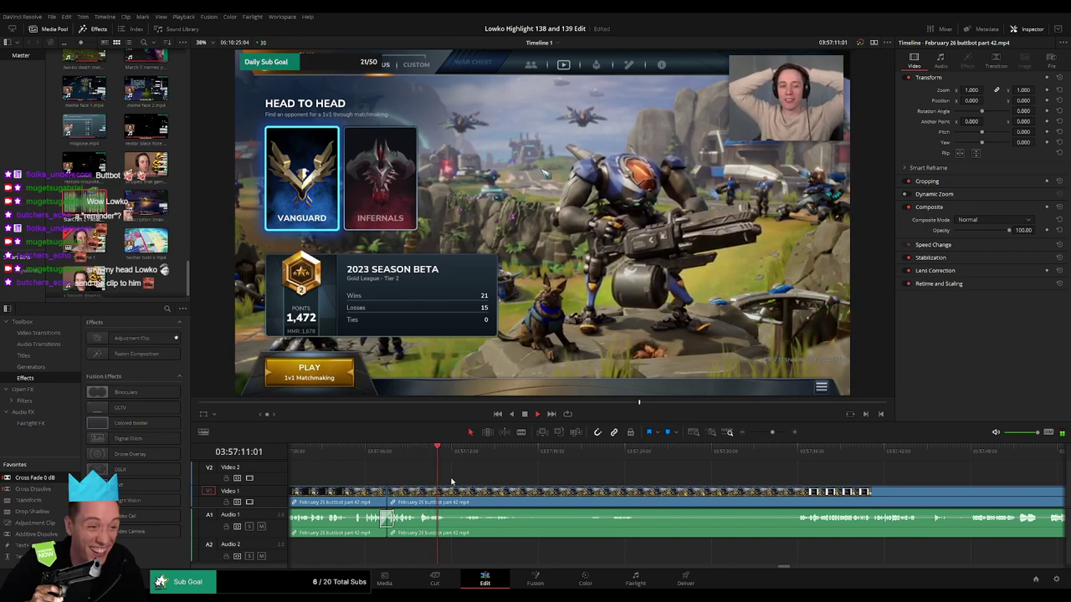
click(452, 497)
click(469, 453)
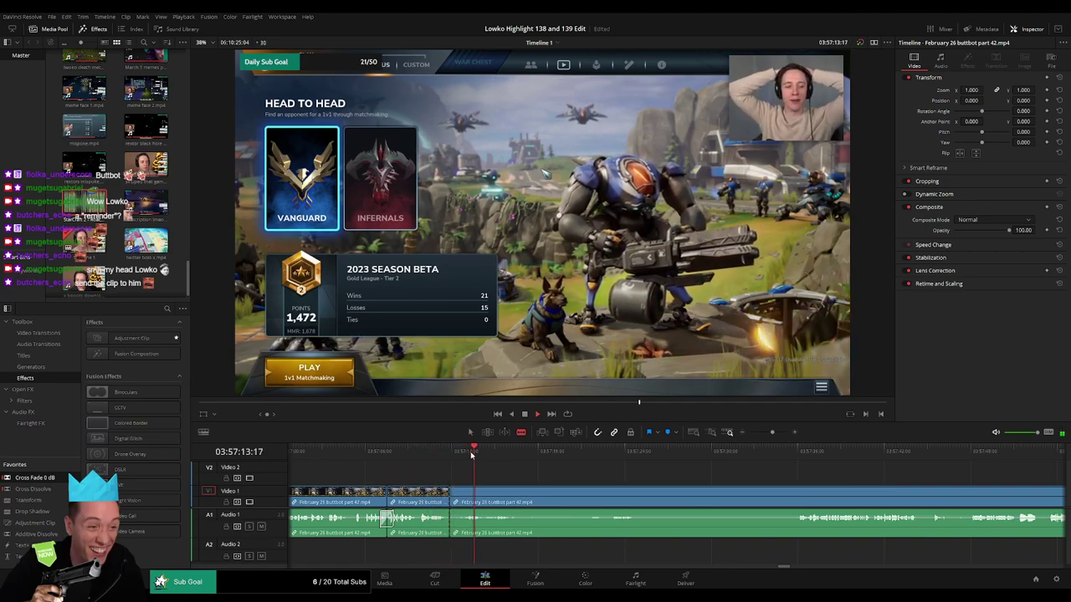
key(ctrl+z)
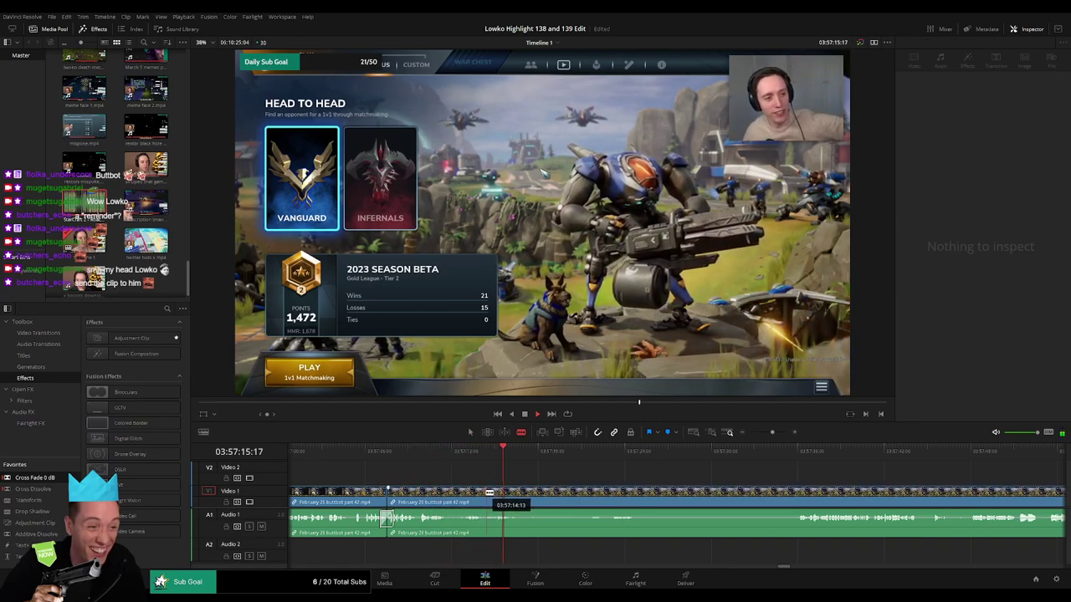
- Ripple-delete the buttbot footage from about 03:57:16 to 03:57:36 and crossfade the audio at the resulting join
click(518, 498)
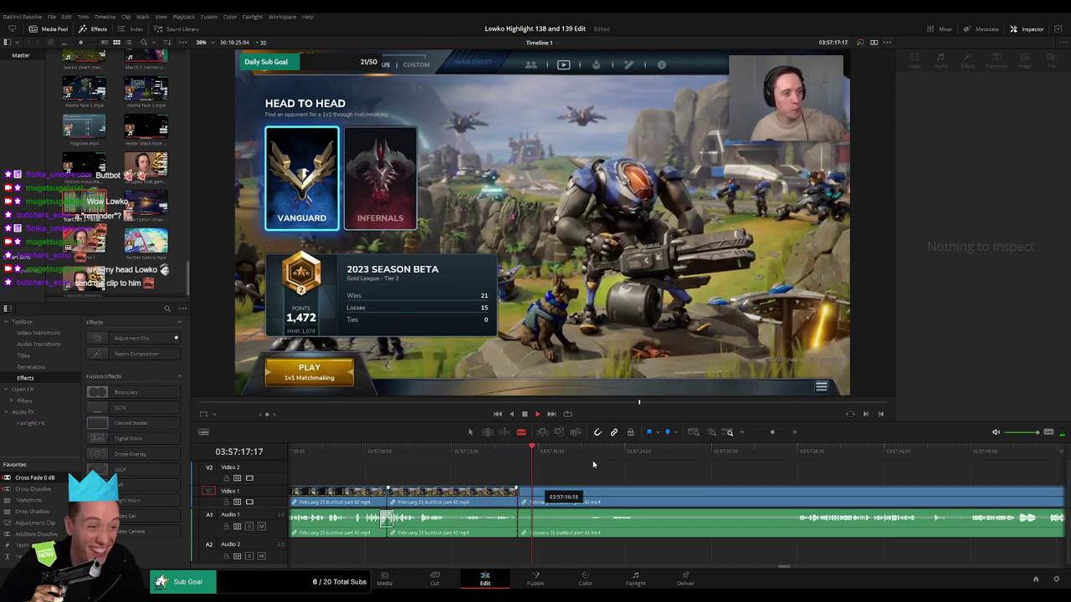
click(618, 452)
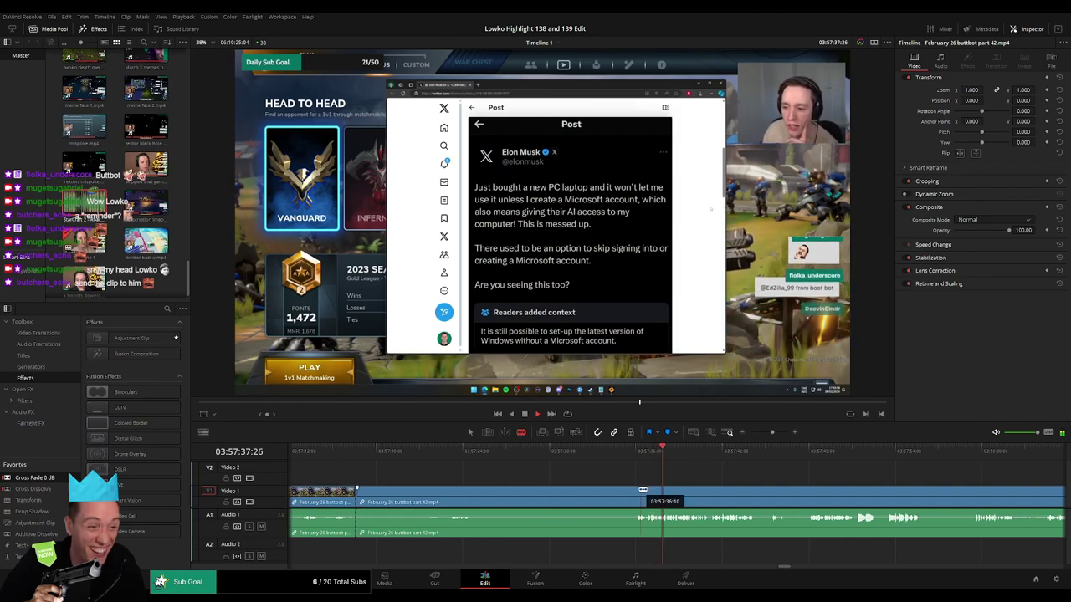
click(638, 490)
key(a)
click(604, 491)
key(Delete)
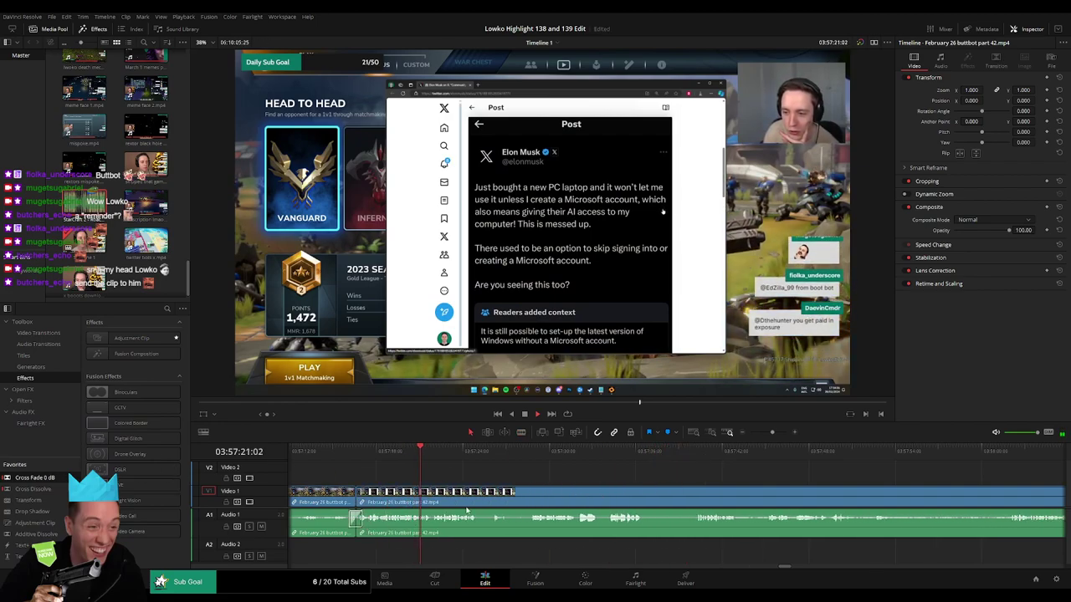
- Ripple-delete the buttbot footage from about 03:57:36 to 03:57:40 and crossfade the audio where the two parts meet
mouse_move(773, 433)
mouse_down()
mouse_move(754, 433)
mouse_move(774, 435)
mouse_up()
click(717, 452)
scroll(679, 479, right, 1)
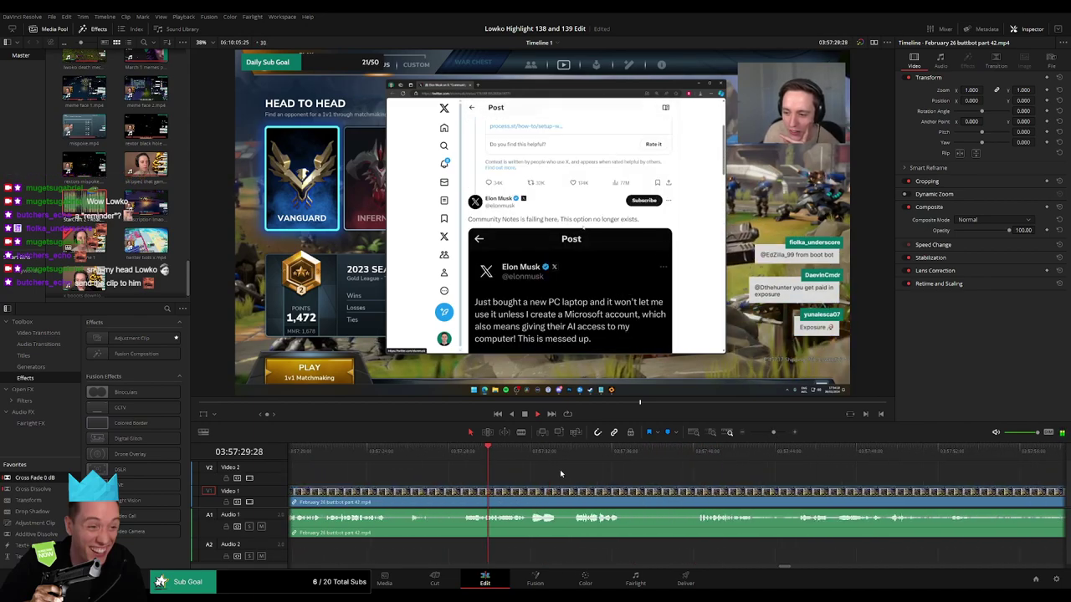
key(b)
click(623, 491)
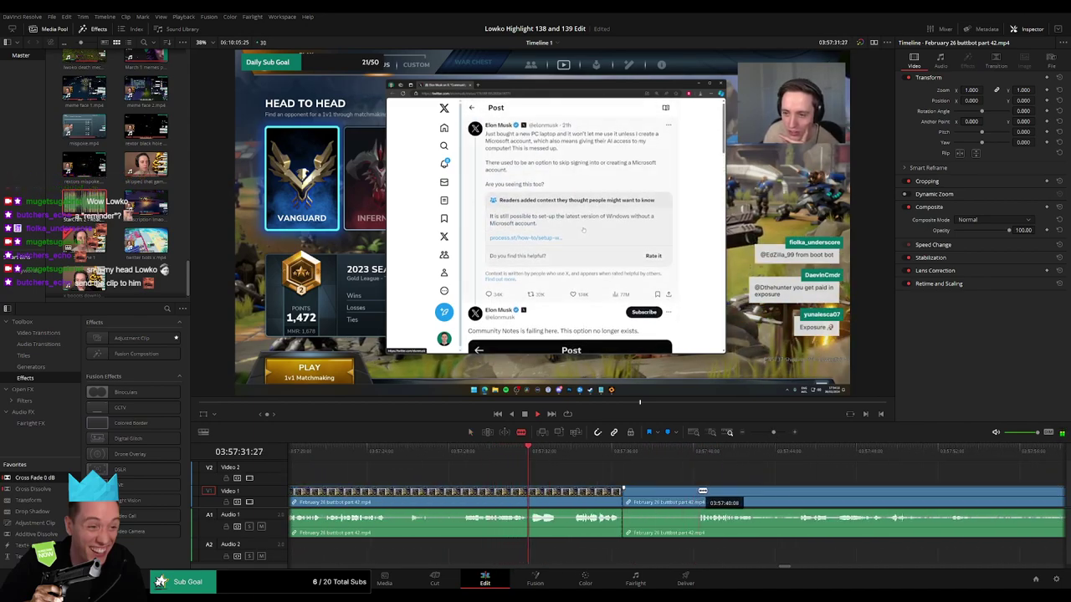
click(700, 492)
key(a)
click(682, 496)
key(BackSpace)
click(681, 496)
key(BackSpace)
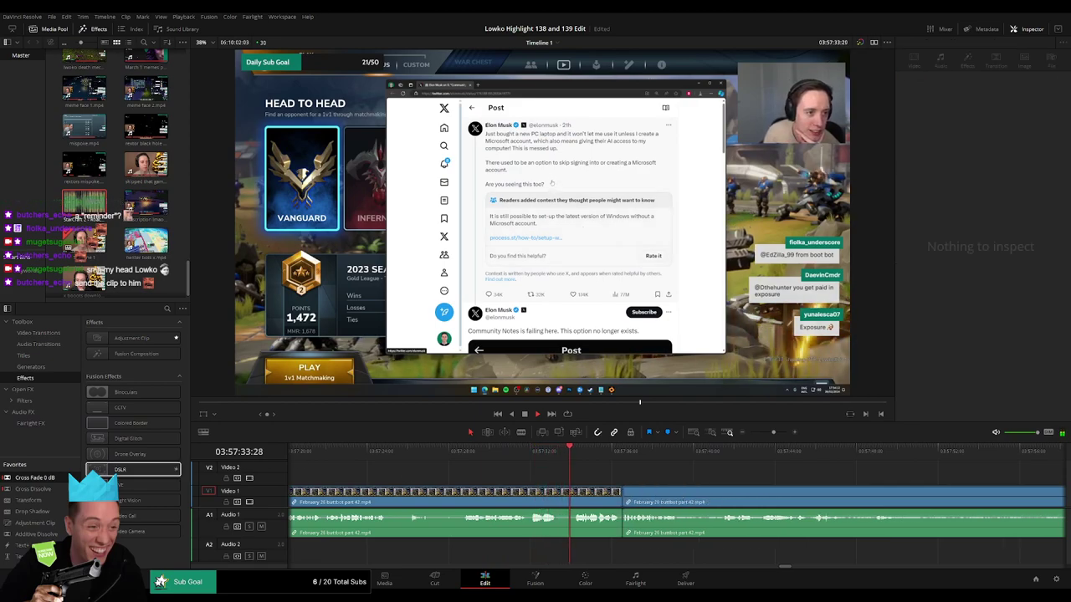
click(594, 519)
- Cut out the buttbot footage from about 03:57:39 to 03:57:41, closing the gap, and add an audio crossfade at the join
drag(747, 501, 594, 490)
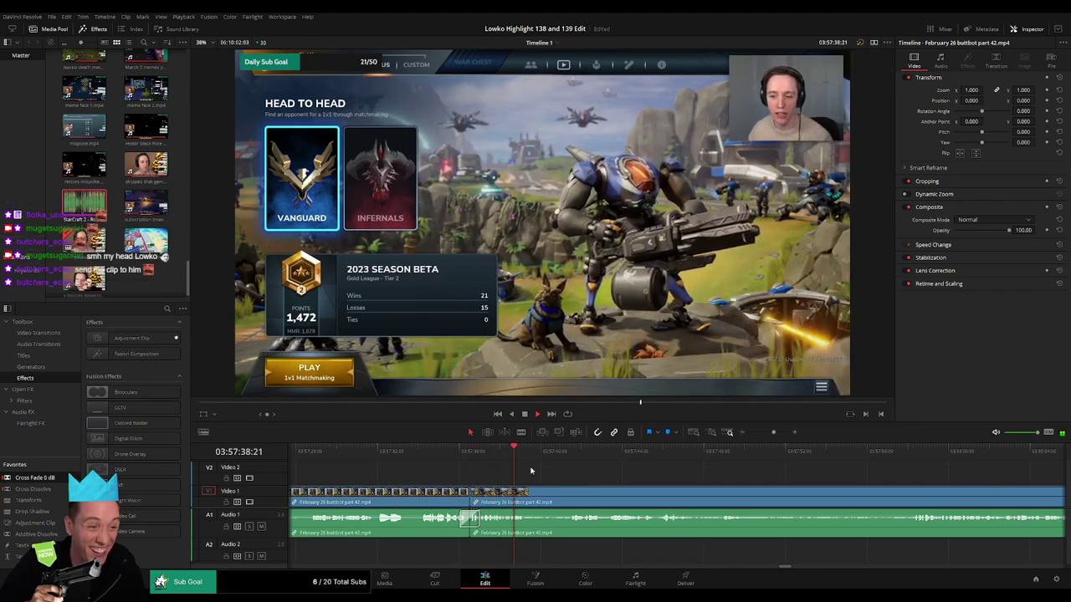
click(558, 453)
key(b)
click(526, 491)
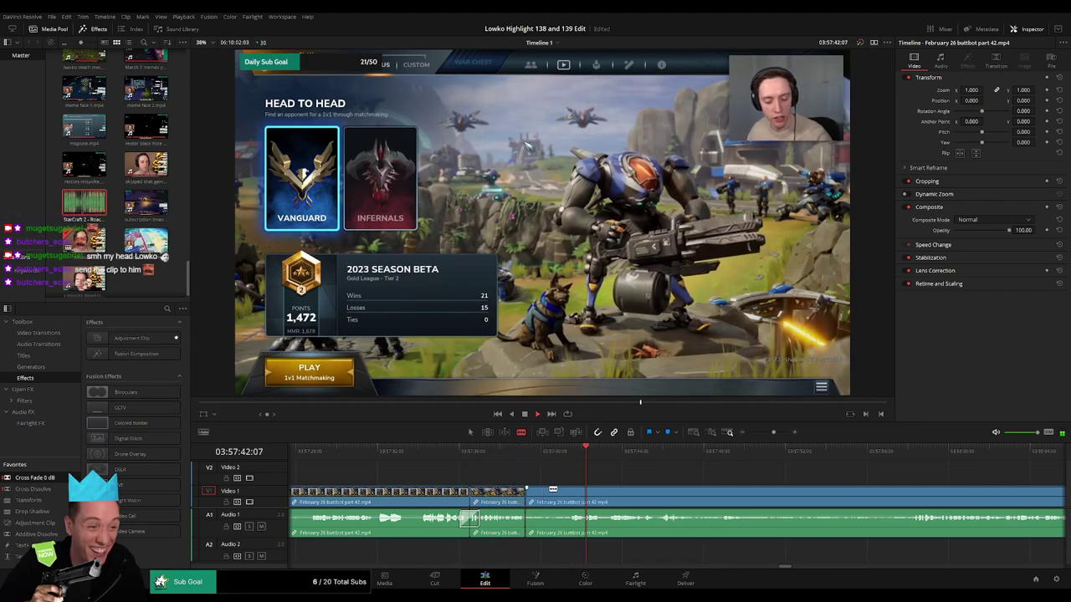
click(570, 491)
key(a)
click(557, 497)
key(Delete)
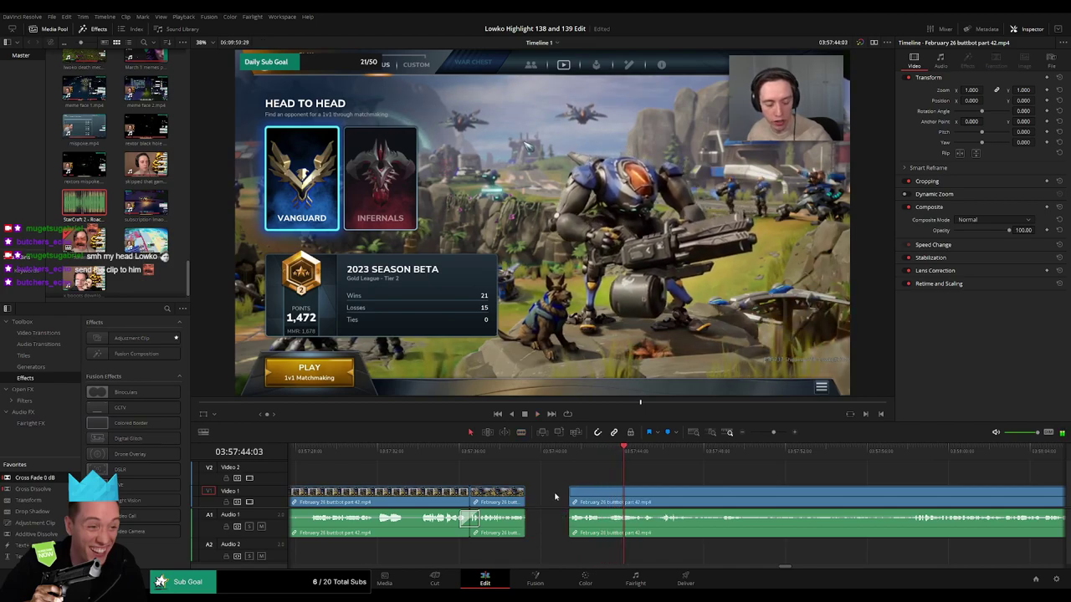
drag(526, 523, 526, 522)
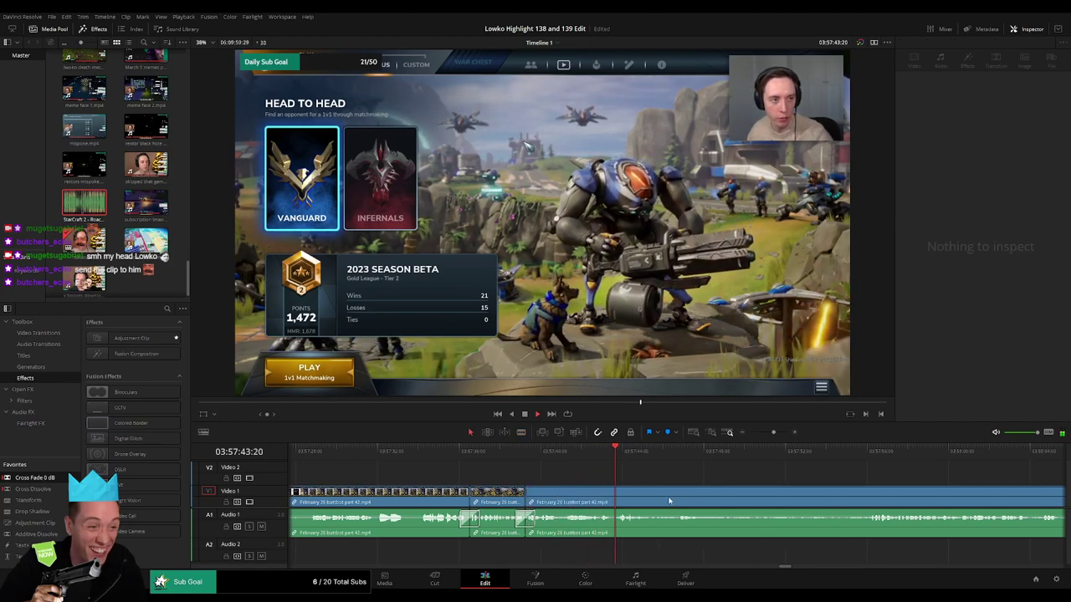
- Ripple-delete the buttbot footage from about 03:57:48 to 03:57:56 and crossfade the audio at the resulting join
drag(685, 499, 544, 489)
click(536, 461)
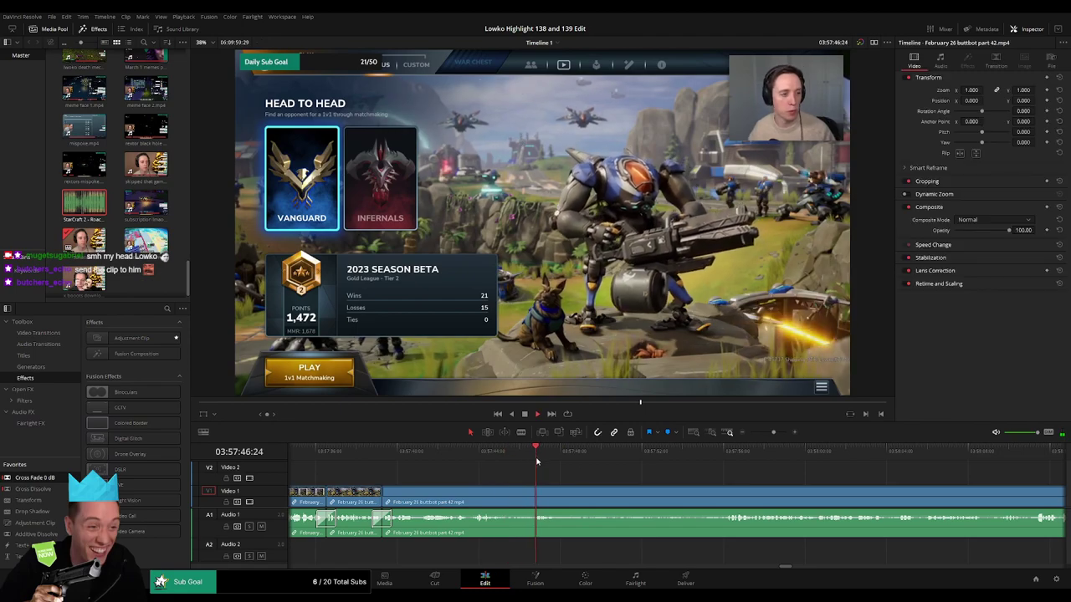
click(568, 498)
click(703, 450)
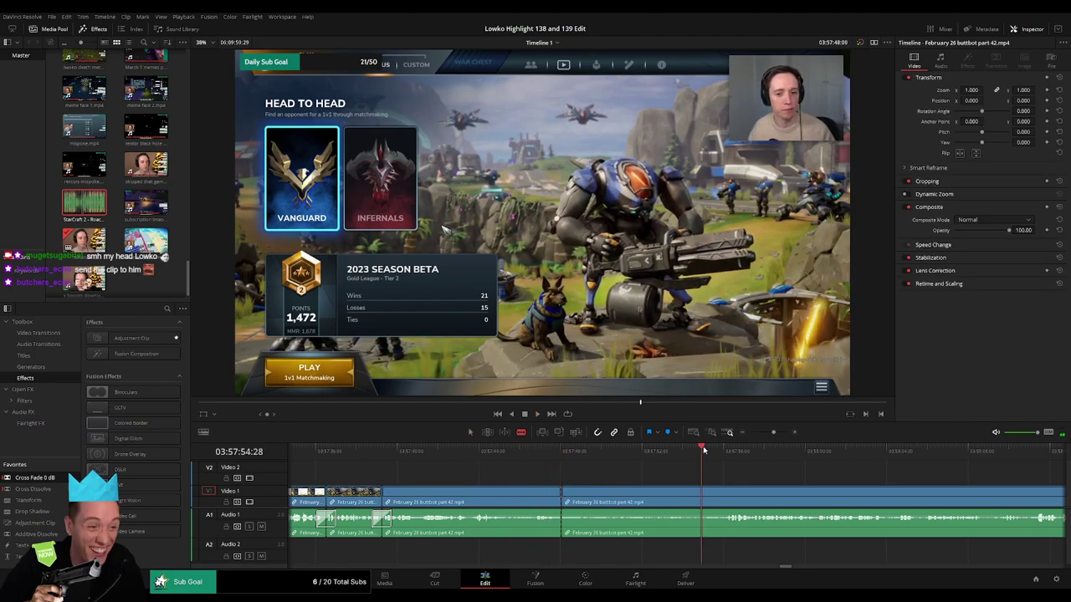
click(724, 499)
key(a)
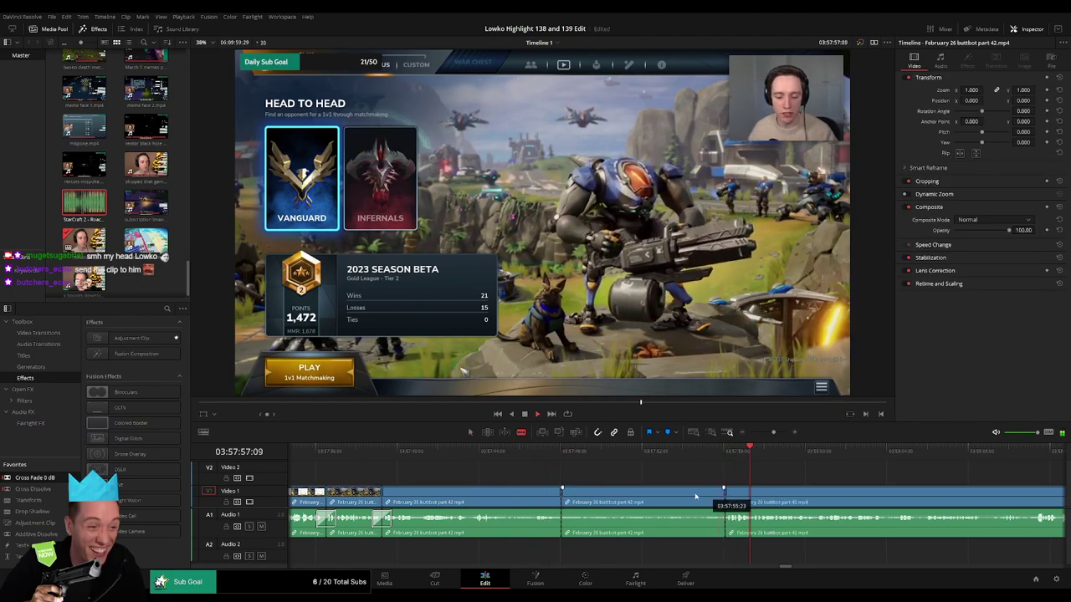
click(693, 497)
key(Delete)
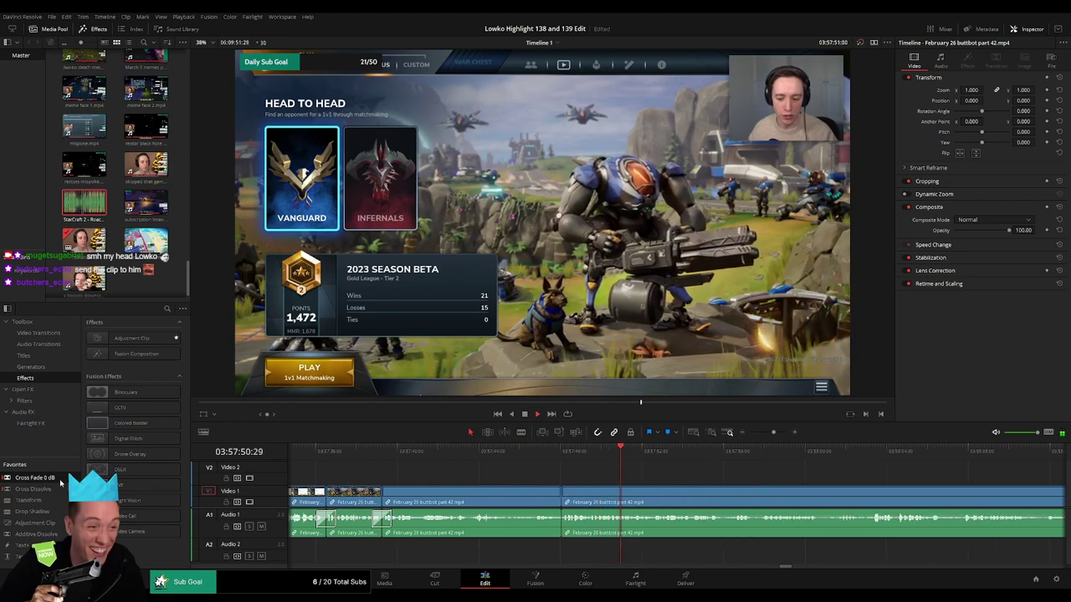
- Ripple-delete the buttbot footage from about 03:58:13 to 03:58:15 and crossfade the audio at the resulting join
scroll(528, 474, right, 5)
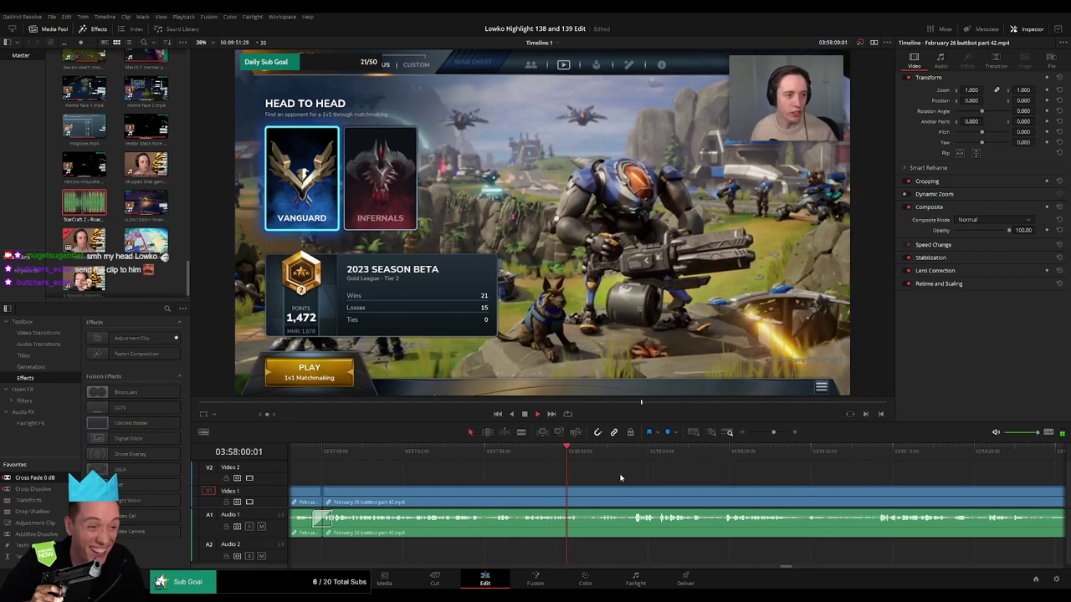
click(632, 452)
key(space)
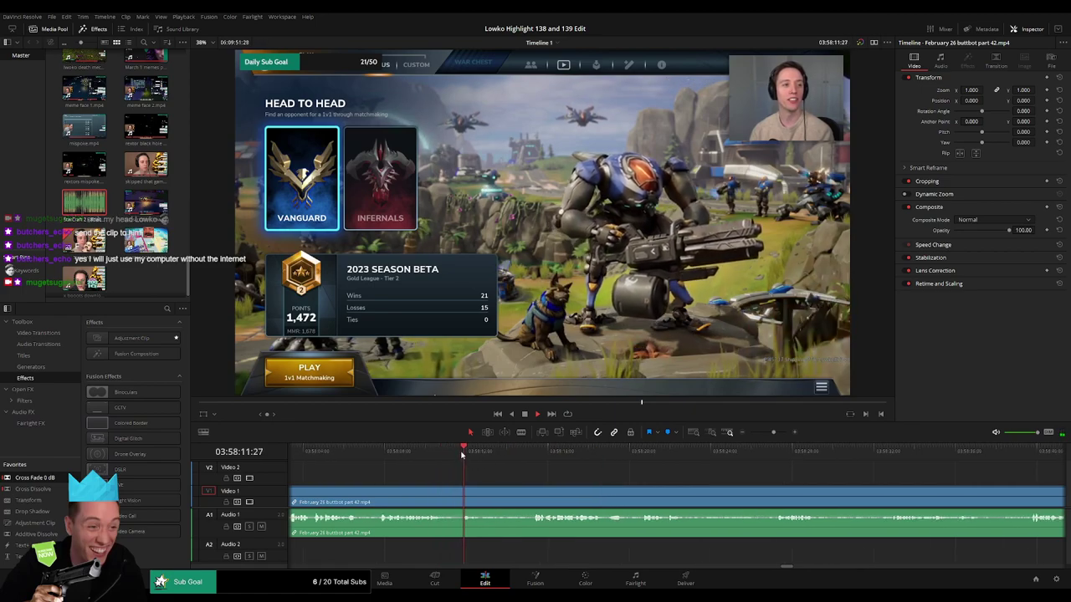
click(525, 452)
key(b)
click(482, 502)
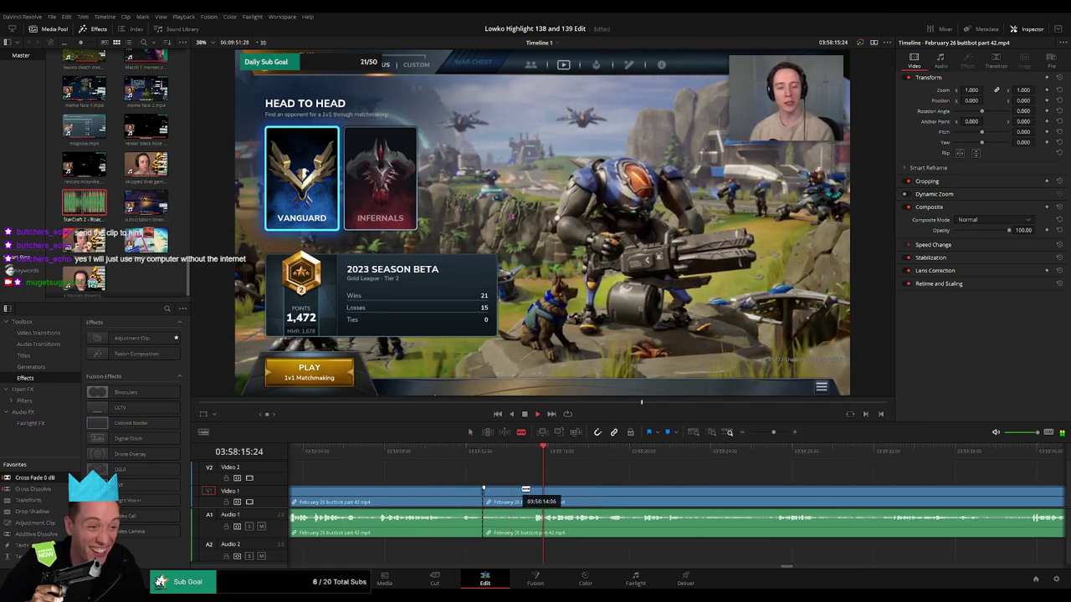
click(536, 492)
key(a)
click(518, 497)
key(Delete)
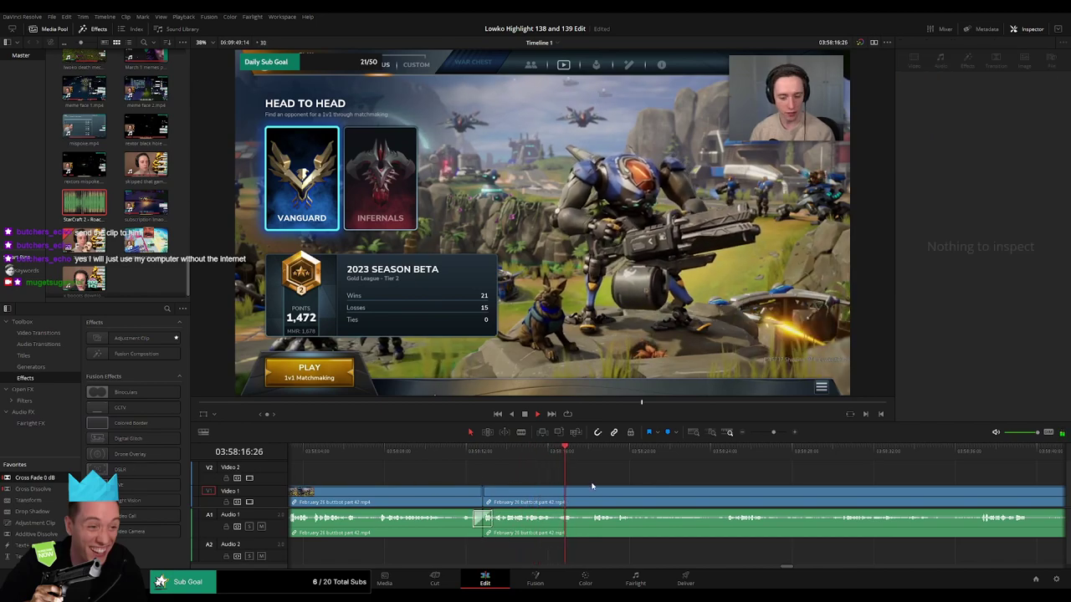
- Ripple-delete the buttbot footage from about 03:58:20 to 03:58:24 and crossfade the audio at the resulting join
scroll(523, 483, right, 3)
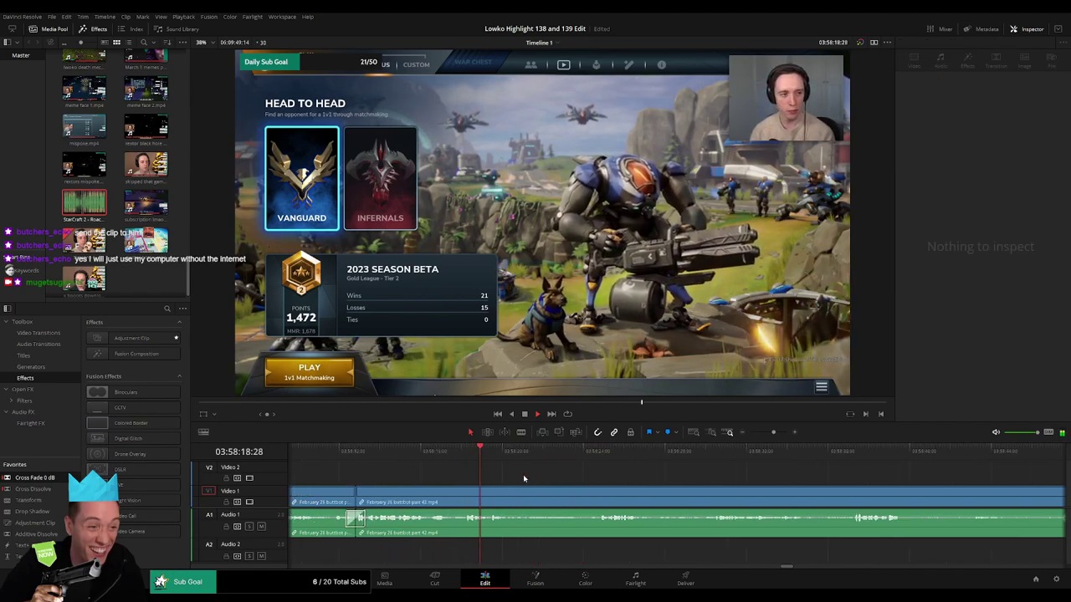
key(space)
key(b)
click(519, 492)
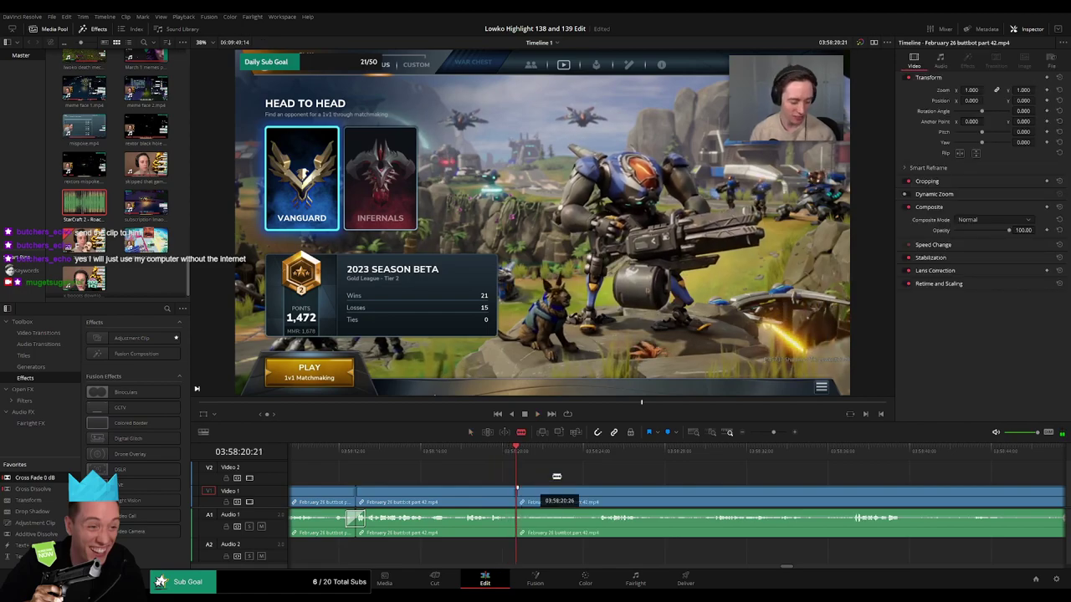
click(596, 494)
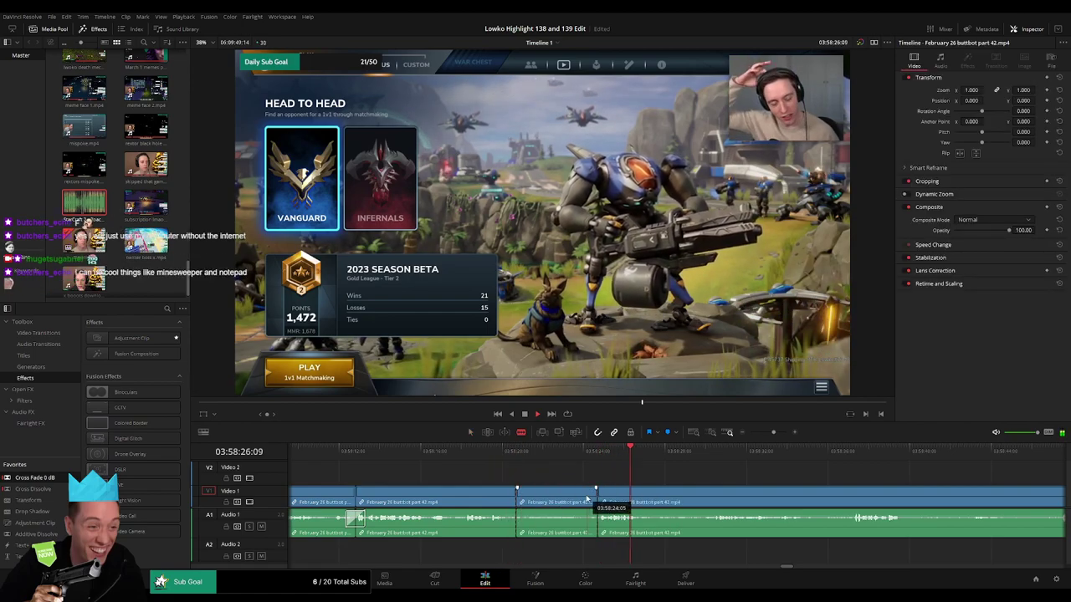
key(a)
click(588, 499)
key(Delete)
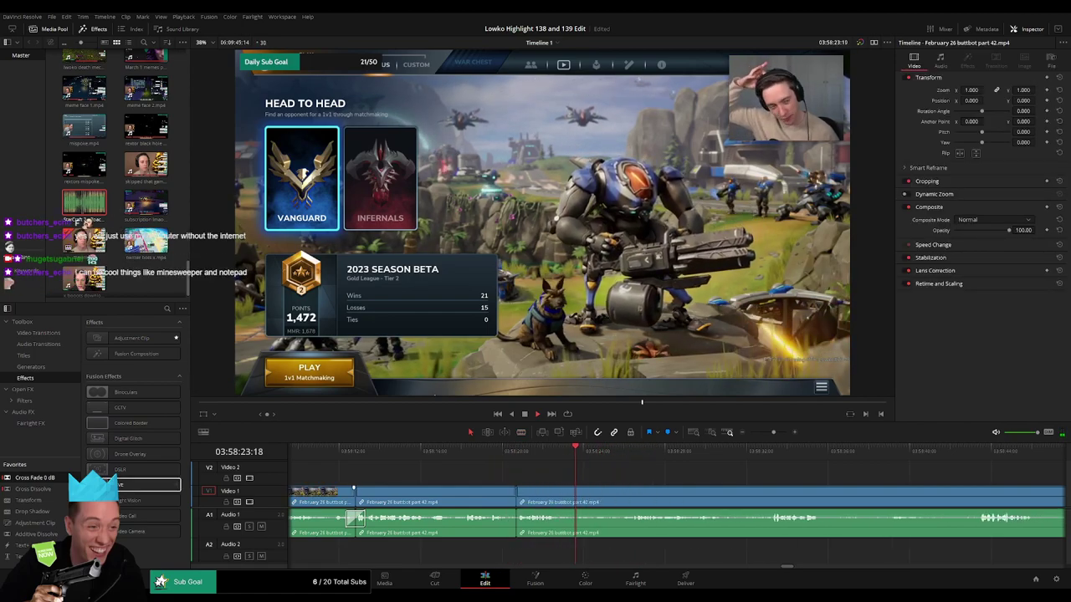
- Ripple-delete the buttbot footage from about 03:58:23 to 03:58:26 and crossfade the audio at the resulting join
key(b)
click(560, 503)
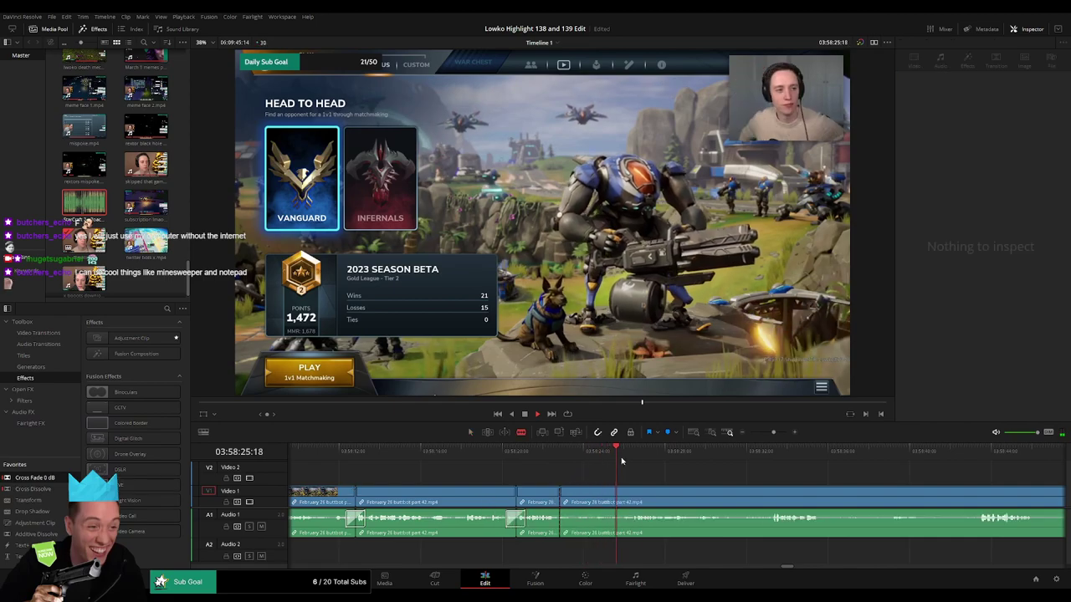
click(631, 494)
key(a)
click(616, 497)
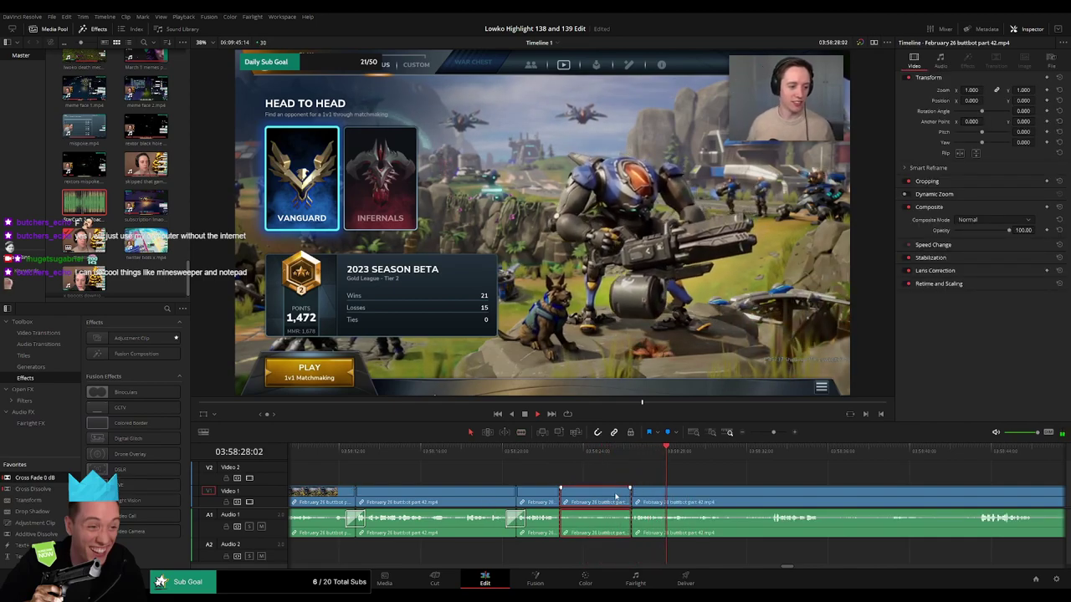
key(Delete)
drag(574, 529, 562, 522)
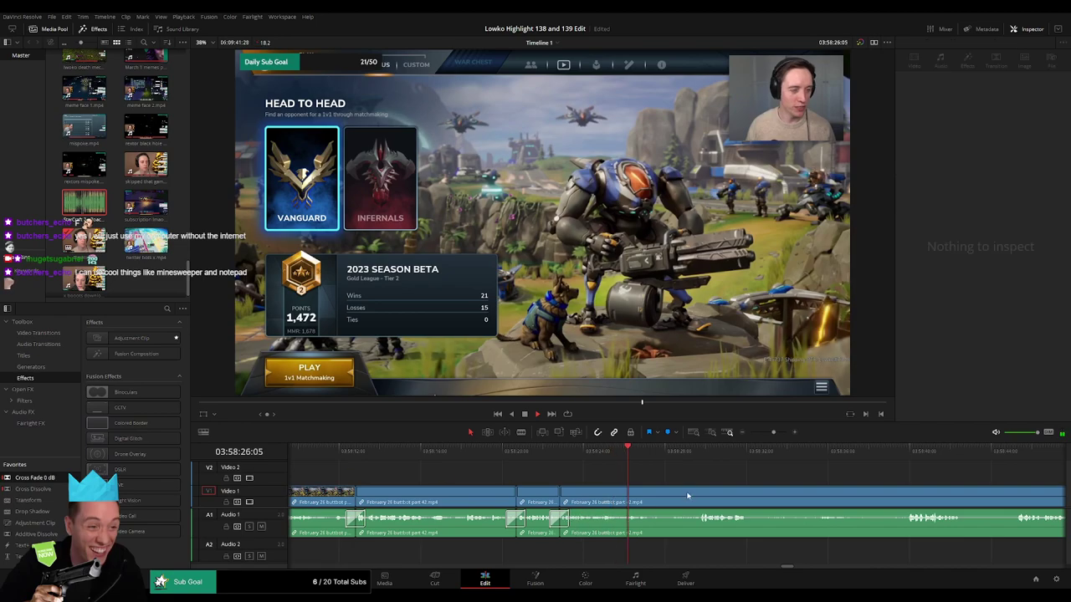
- Ripple-delete the quiet buttbot section from about 03:58:27 to 03:58:29 and crossfade the audio at the resulting join
drag(689, 494, 530, 449)
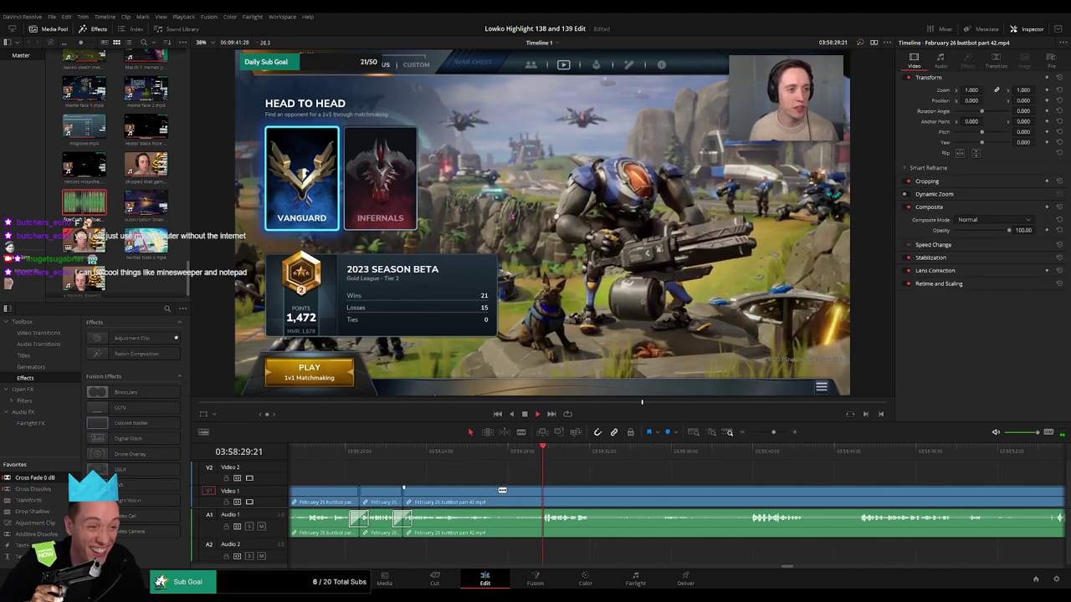
click(497, 494)
click(541, 494)
key(a)
click(529, 500)
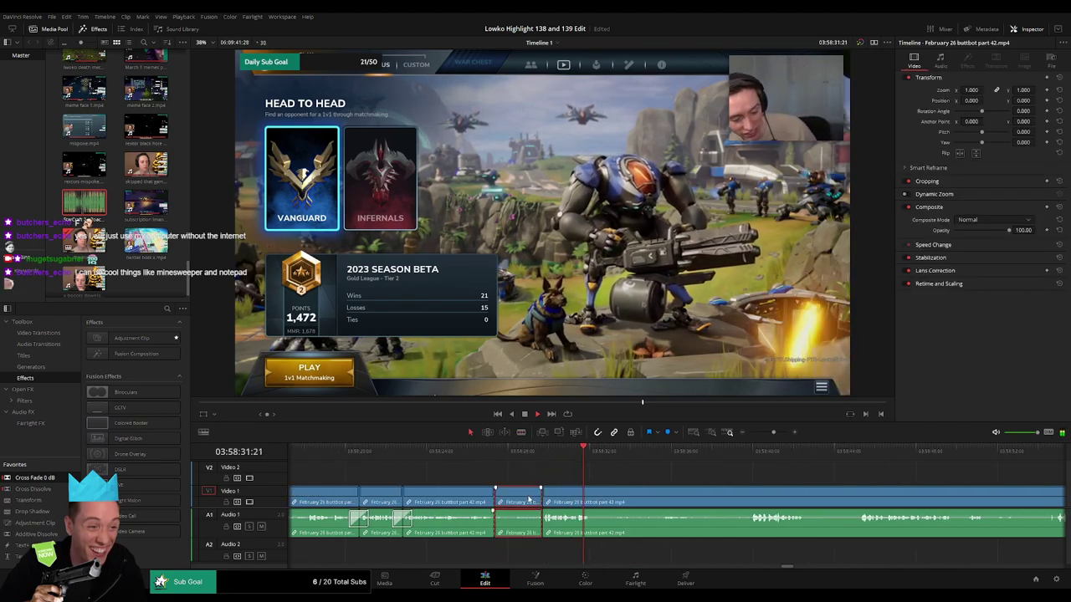
key(BackSpace)
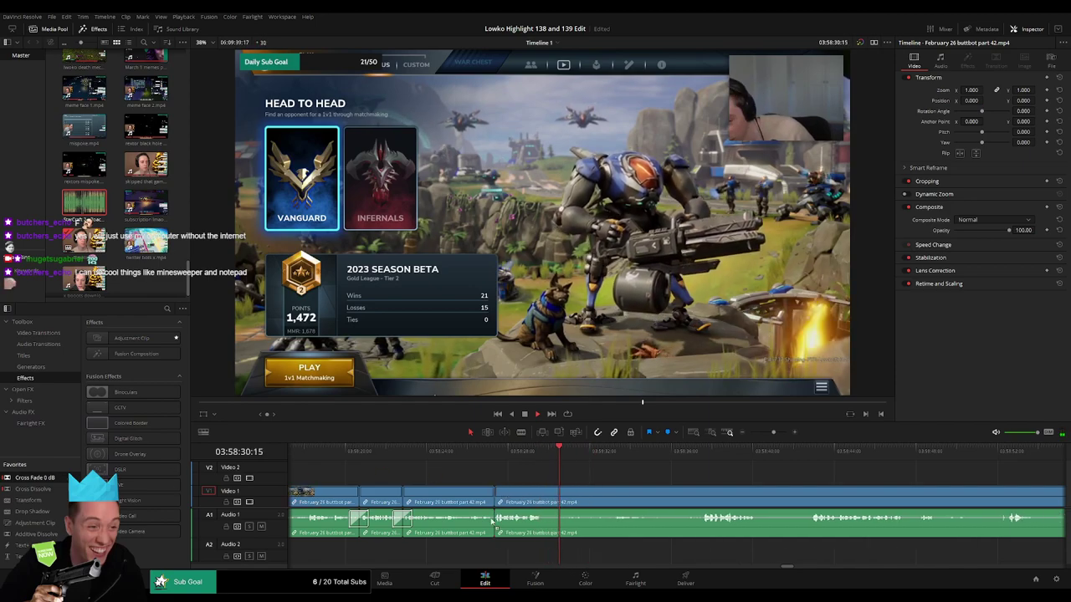
- Split the buttbot clip at about 03:58:30 and ripple-delete the rest of it up to the February 27 chinese part 43 clip
key(b)
click(544, 500)
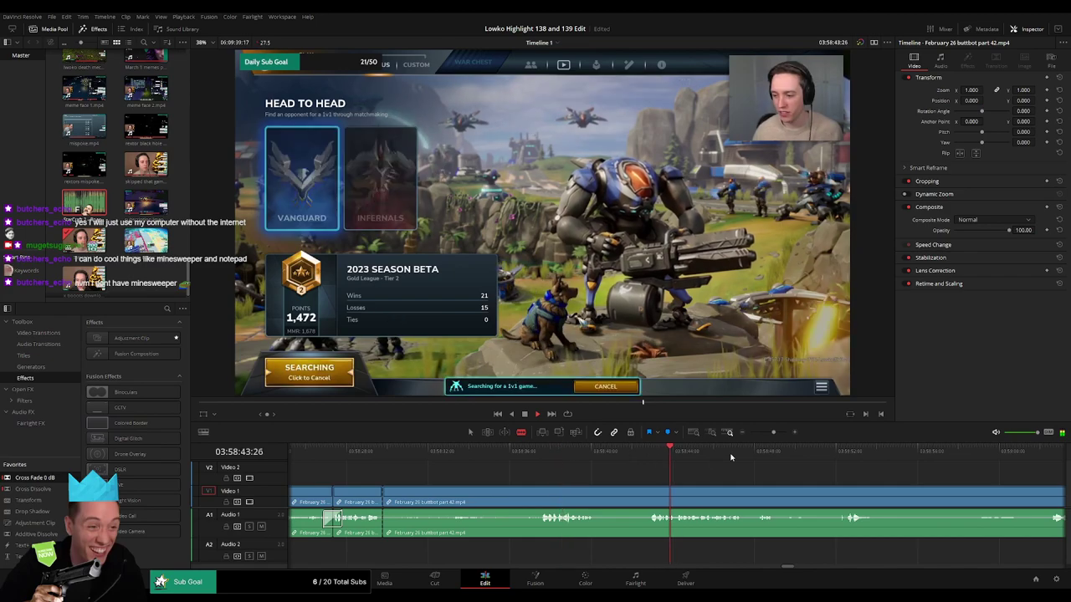
drag(989, 454, 1047, 459)
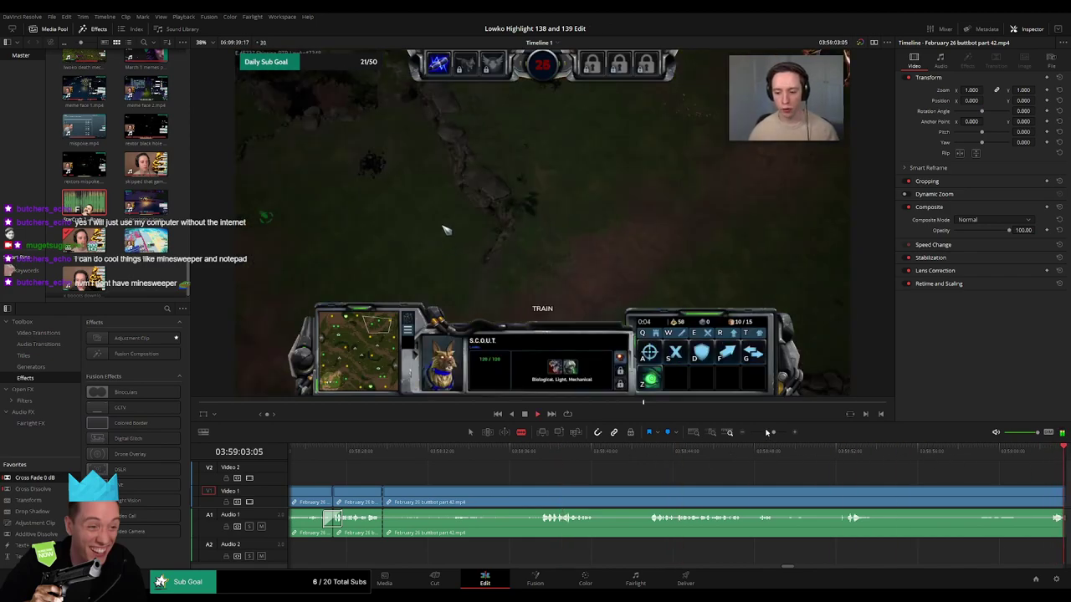
drag(769, 432, 761, 432)
click(699, 454)
key(a)
click(733, 495)
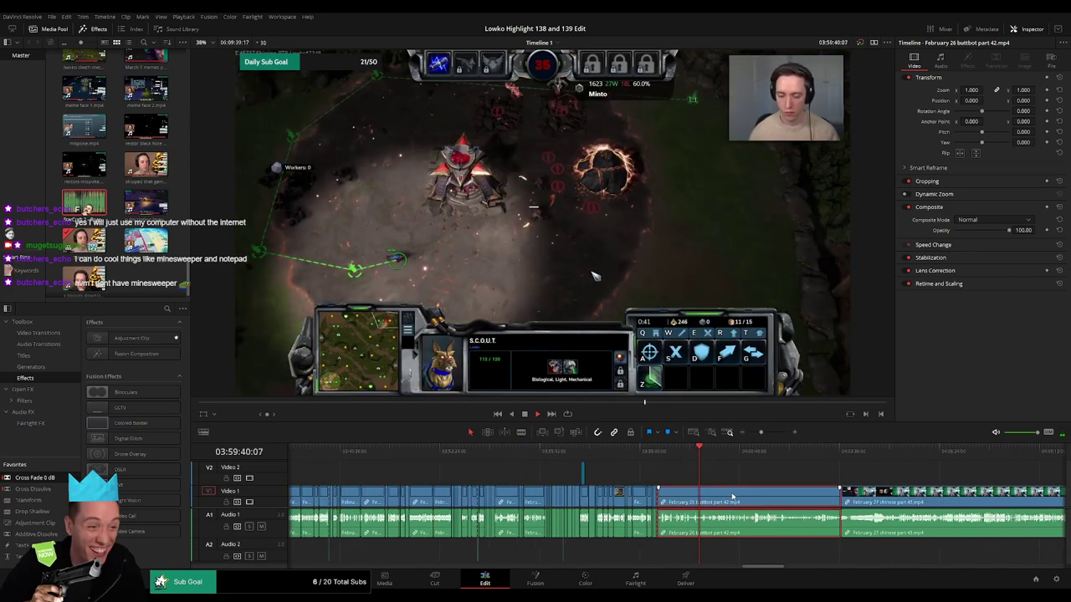
key(Delete)
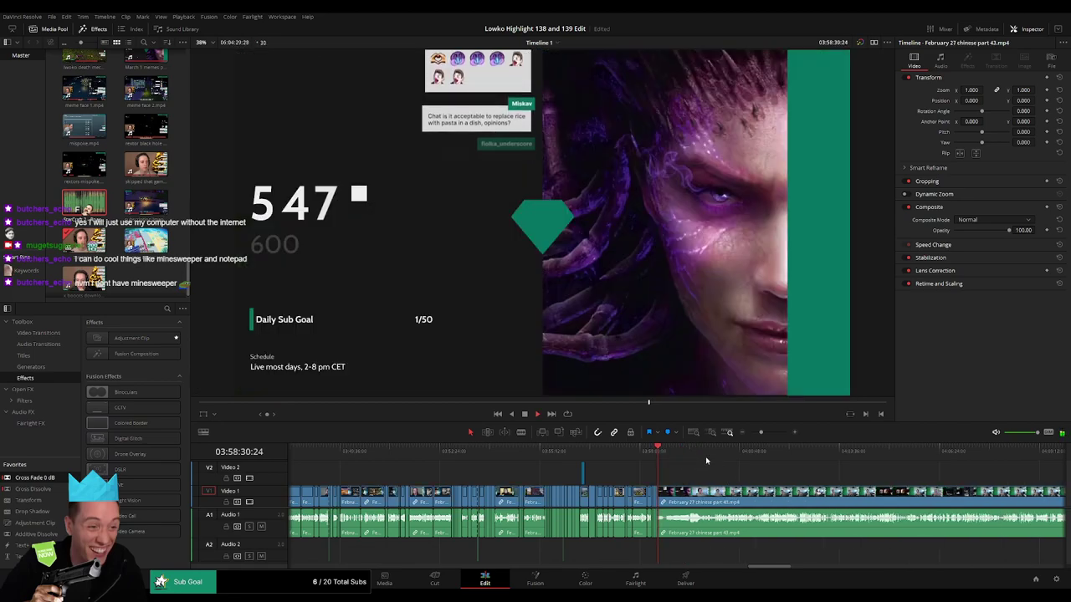
- Skim the February 27 chinese part 43 clip from its start through about 04:03:51 to look for the part worth keeping
click(756, 455)
click(760, 455)
scroll(837, 477, right, 3)
drag(761, 432, 749, 433)
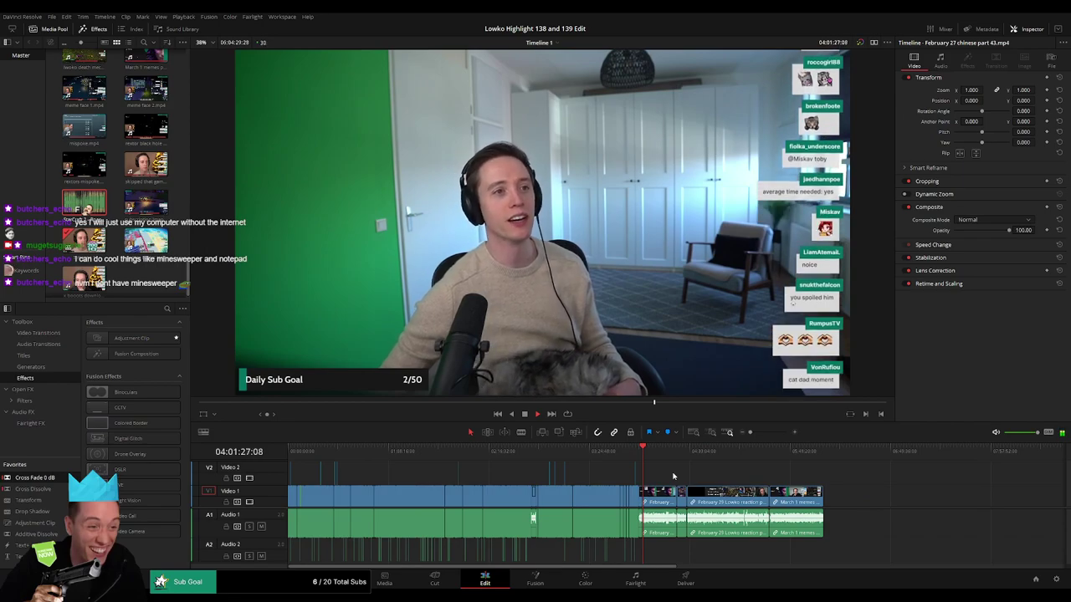
drag(751, 433, 774, 438)
click(855, 451)
scroll(707, 483, right, 1)
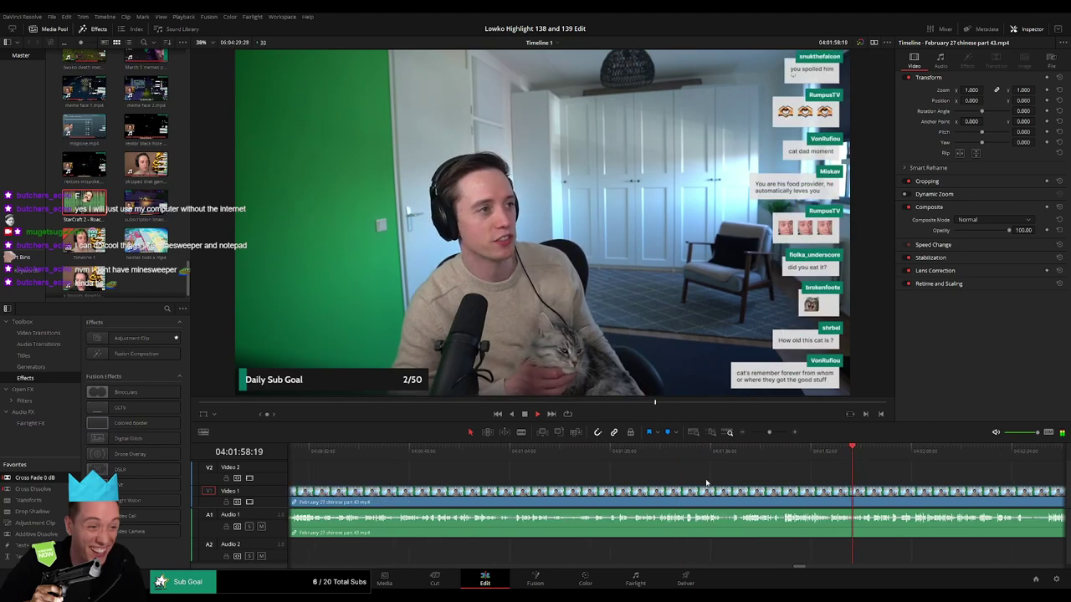
drag(707, 482, 522, 480)
drag(638, 455, 568, 477)
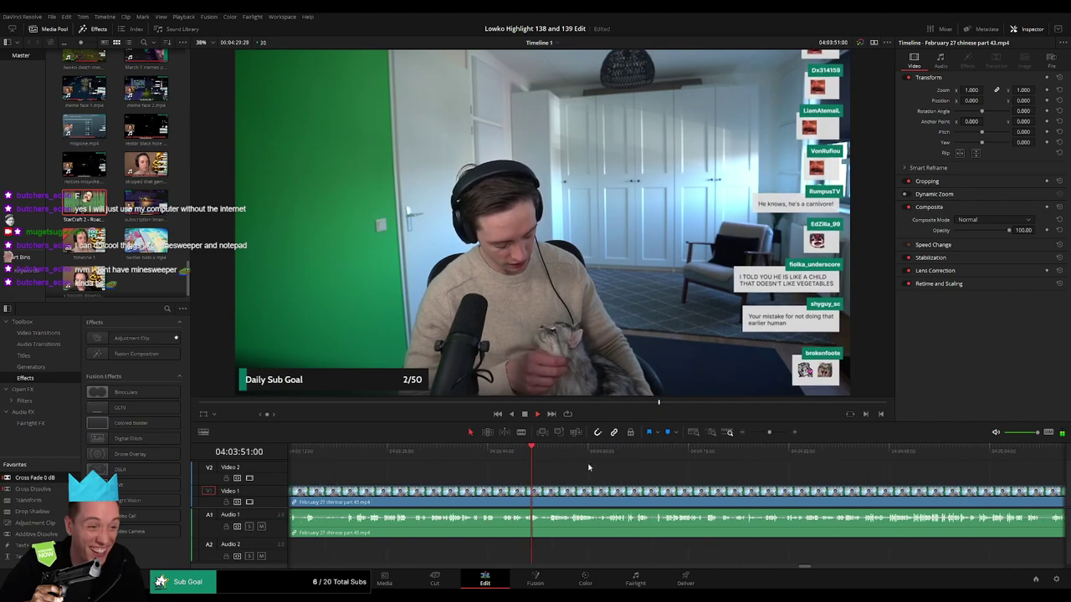
- Skim the February 27 chinese part 43 clip from about 04:03:51 to 04:06:02, checking the cats and dogs meme segment
click(746, 467)
click(861, 470)
click(869, 472)
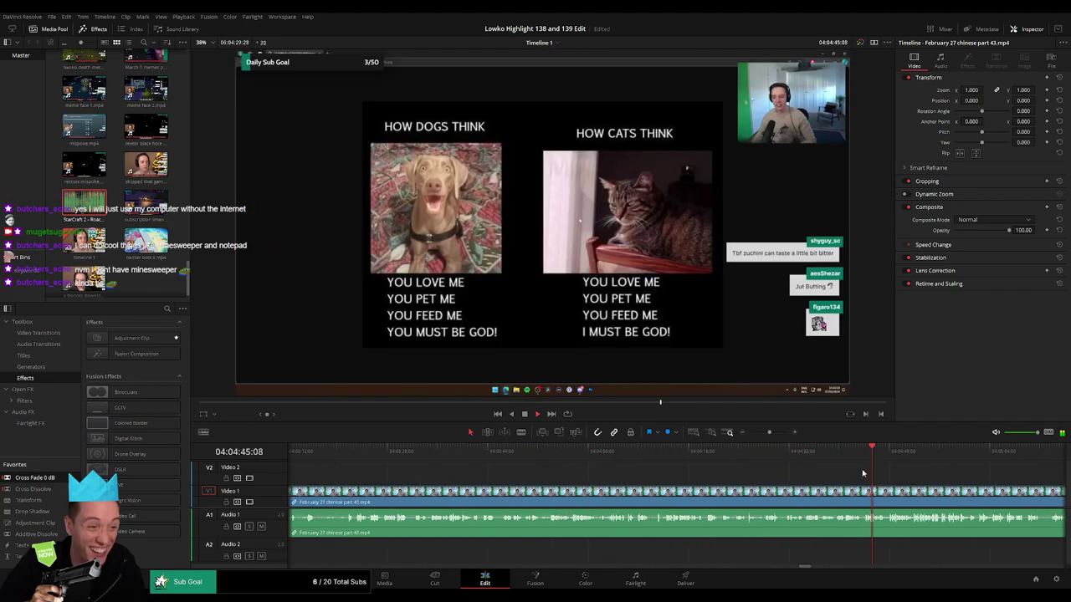
click(820, 453)
click(985, 452)
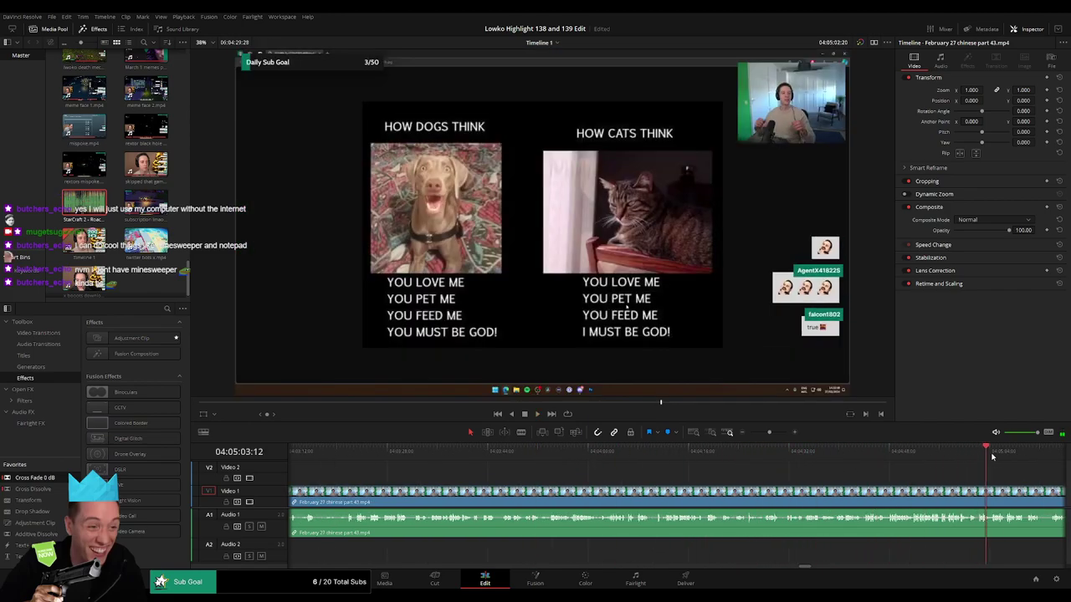
scroll(678, 459, right, 5)
drag(779, 455, 993, 459)
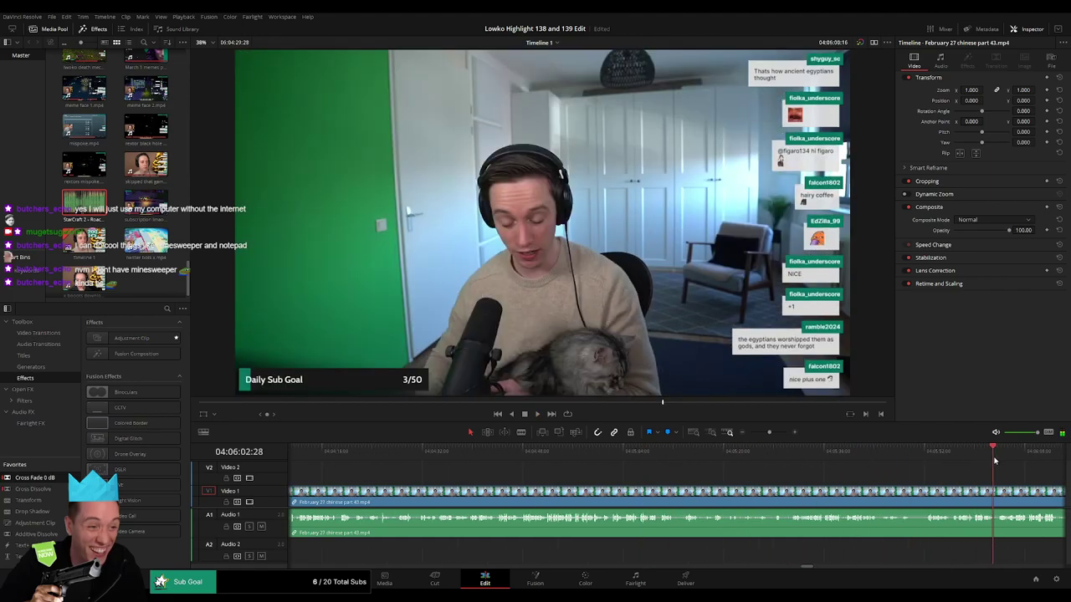
- Skim the r/starcraft Reddit browsing in the part 43 clip from about 04:06:50 to 04:11:02 for the section worth keeping
drag(770, 433, 752, 439)
drag(687, 460, 681, 460)
key(space)
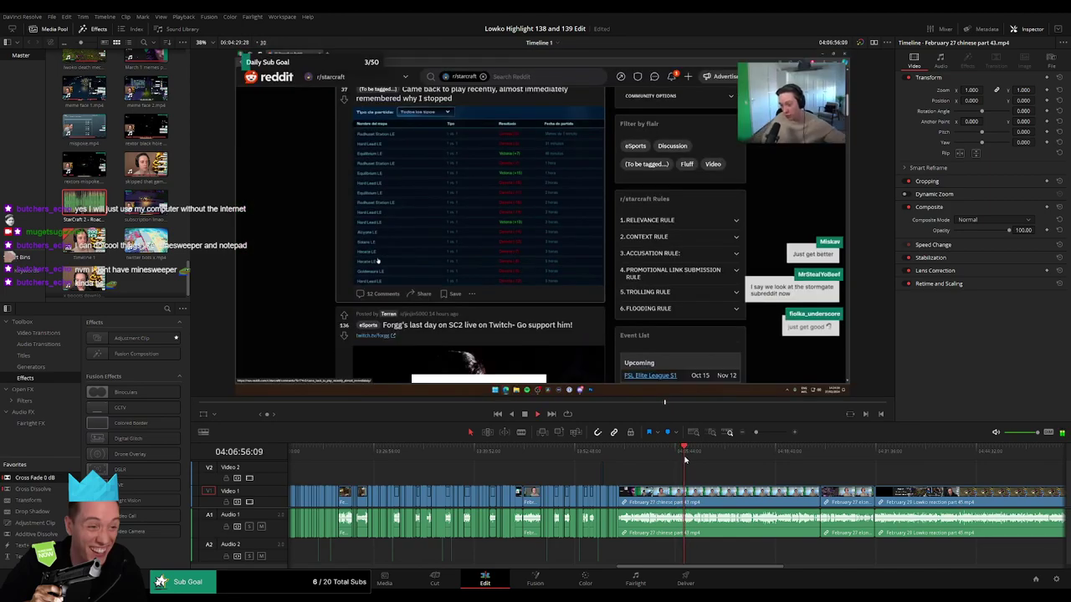
click(686, 459)
click(690, 459)
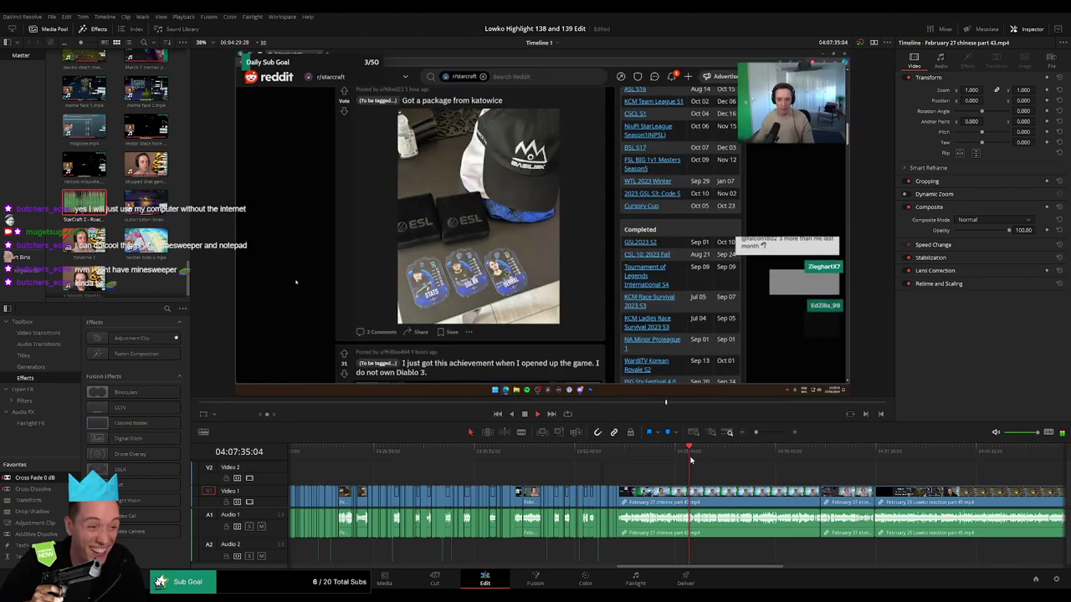
click(692, 459)
click(703, 458)
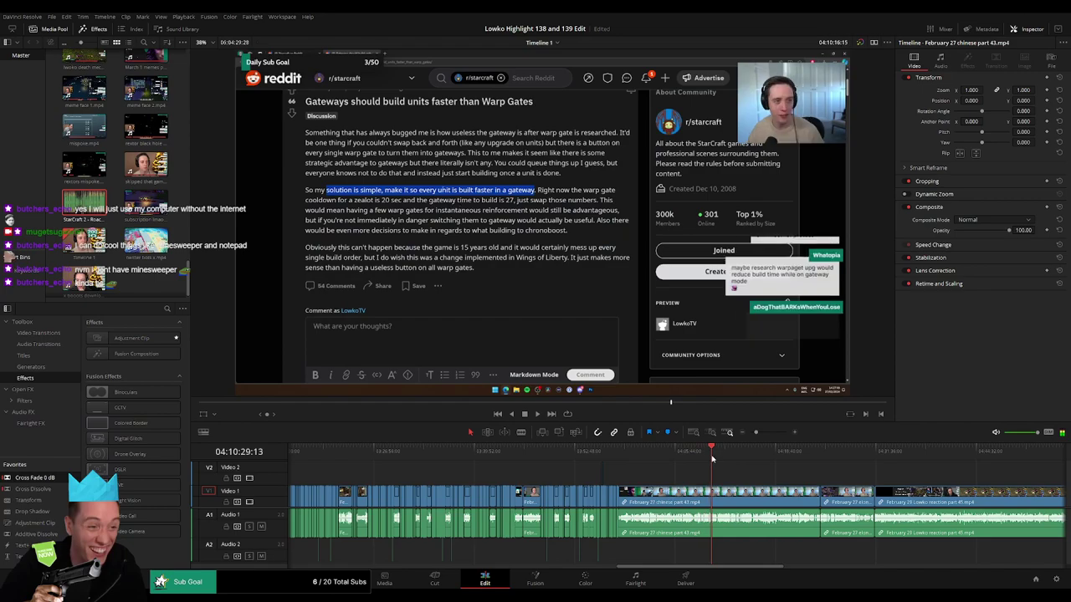
click(715, 456)
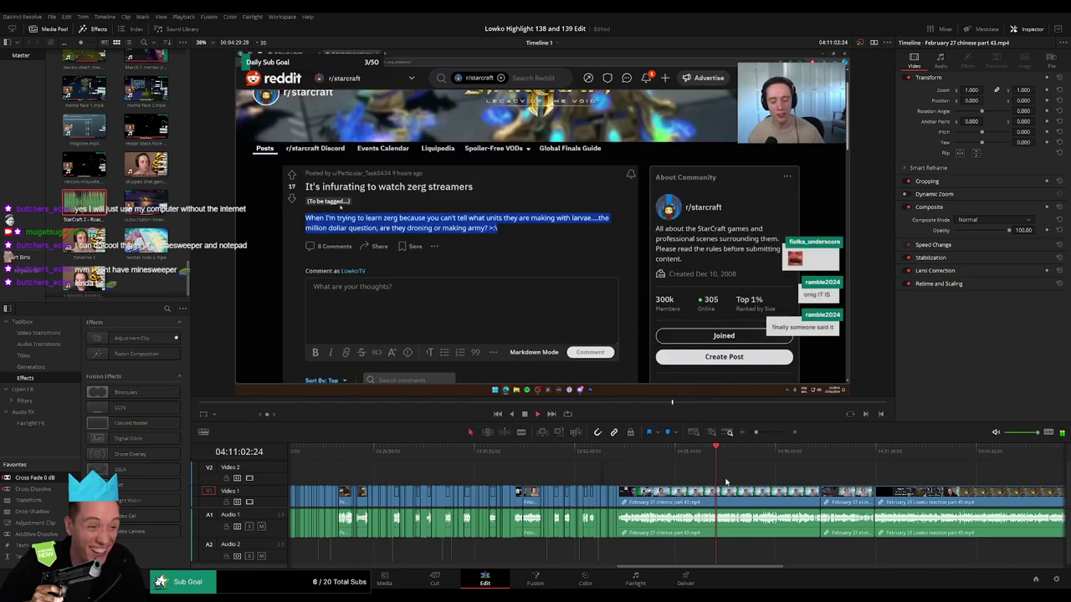
- Check the part 43 clip more closely from about 04:11:04 to 04:17:02 to locate the Chinese channel segment
drag(756, 433, 768, 432)
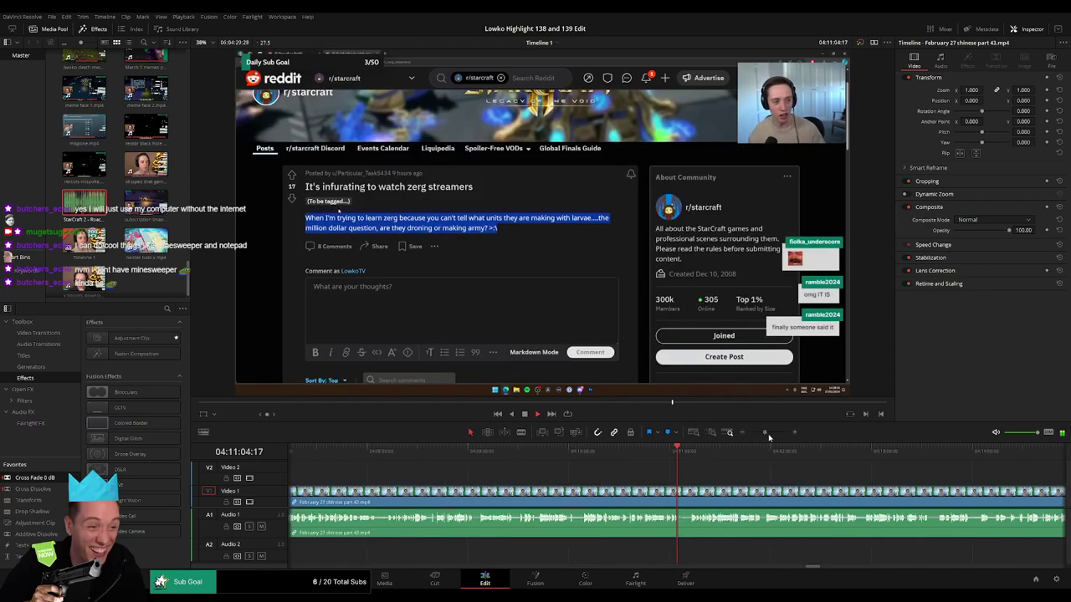
click(746, 450)
click(846, 449)
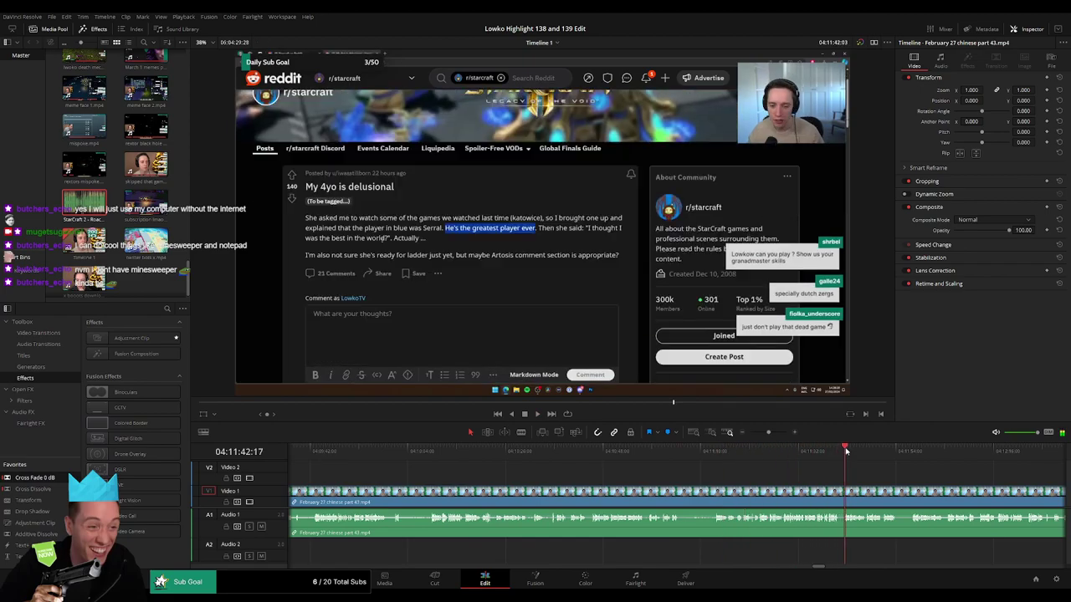
drag(871, 466, 618, 454)
click(667, 453)
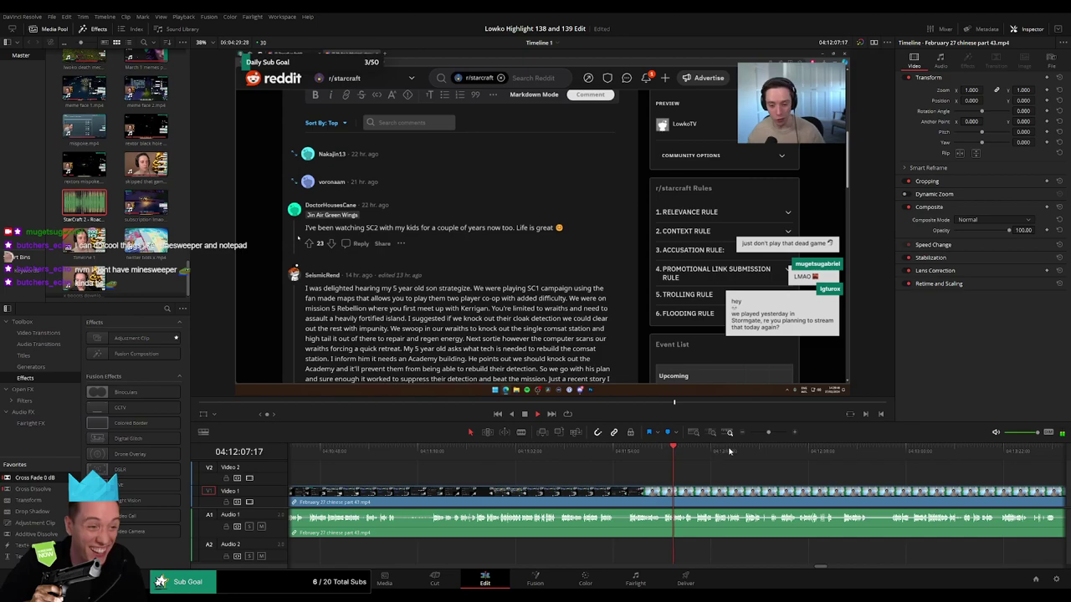
click(872, 452)
click(909, 452)
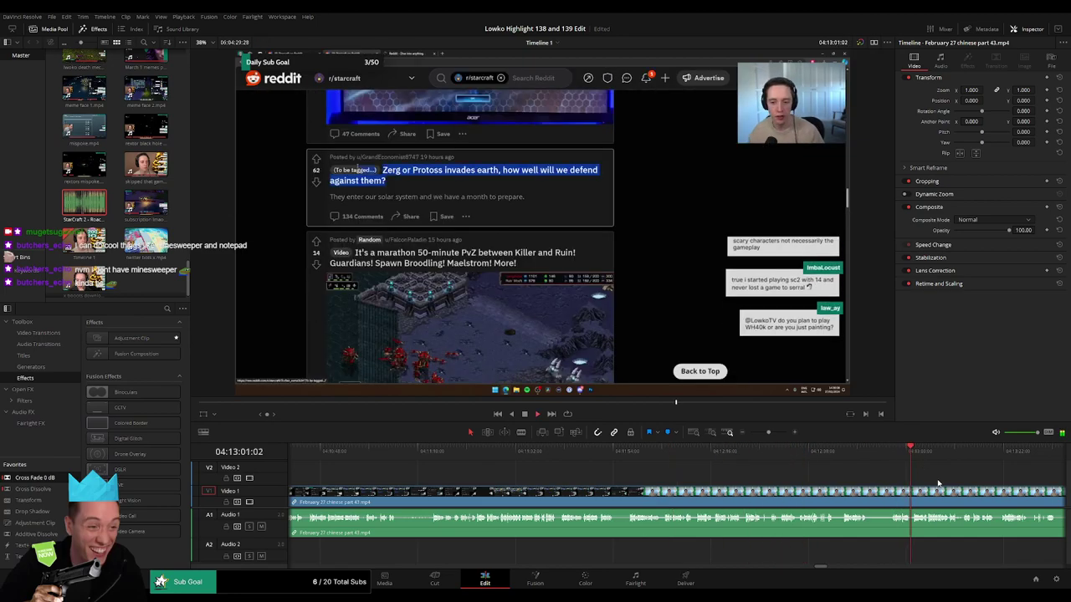
drag(938, 483, 610, 467)
click(631, 449)
click(691, 450)
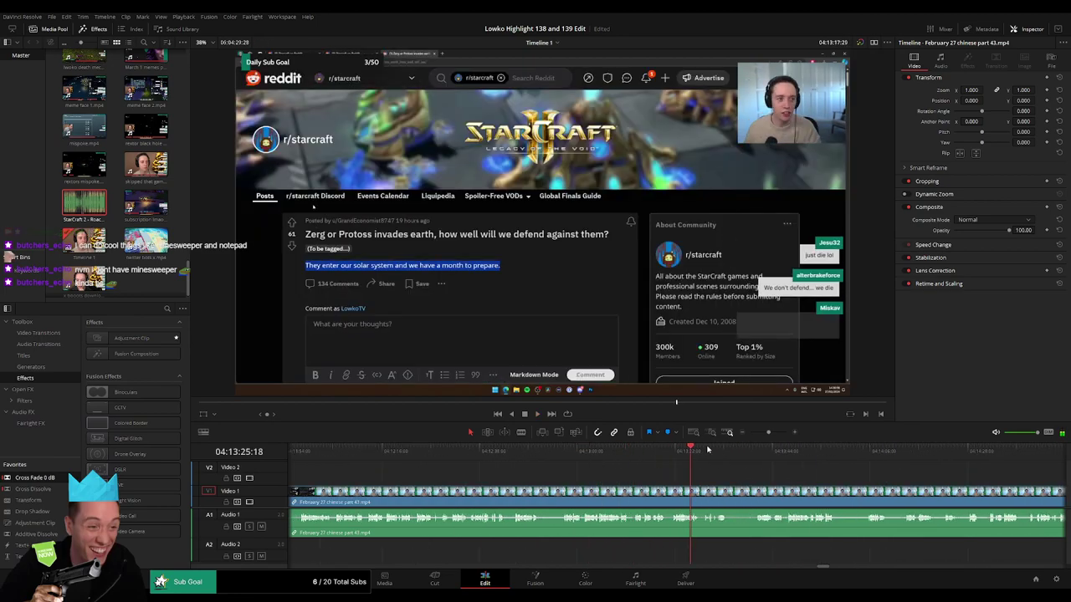
click(808, 452)
scroll(587, 453, right, 4)
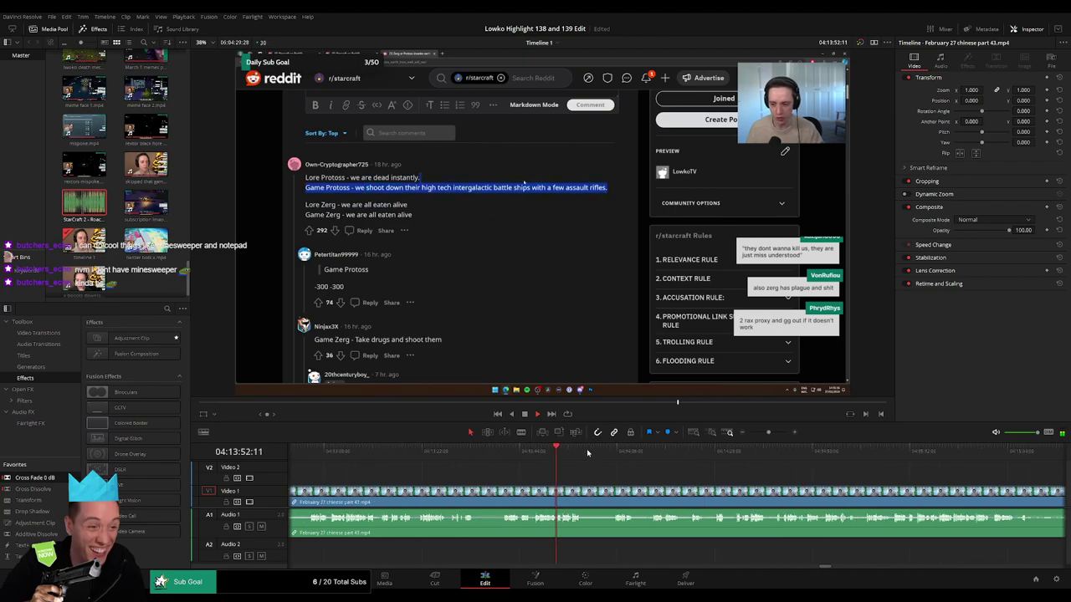
click(651, 452)
click(740, 452)
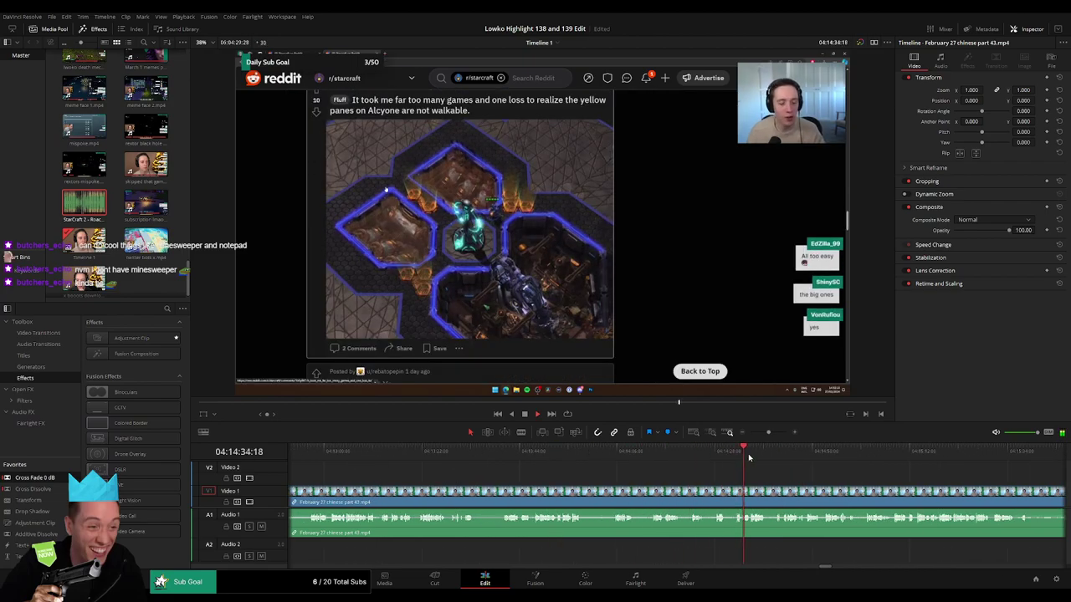
drag(749, 456, 604, 486)
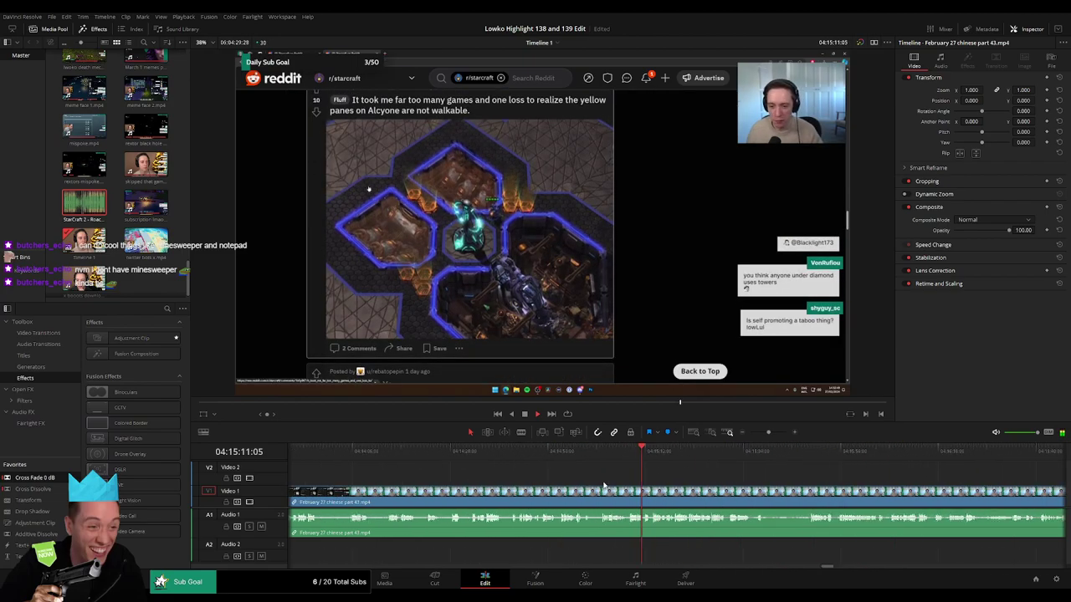
drag(657, 457, 768, 457)
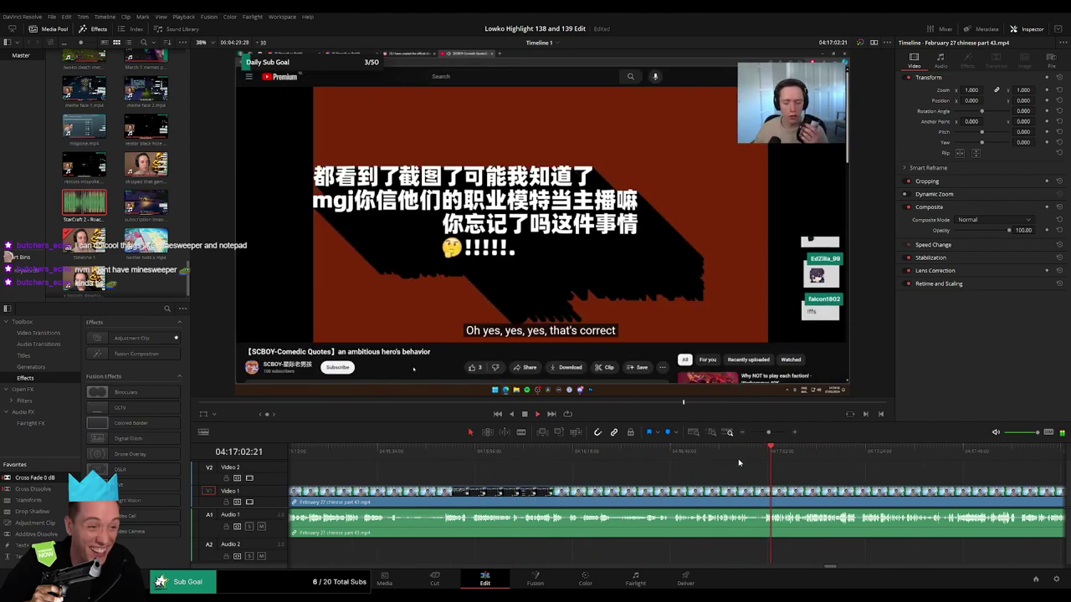
- Split the part 43 clip at about 04:15:49 before the SCBOY post, ripple-delete everything before it and crossfade the audio at the join
click(648, 456)
click(567, 456)
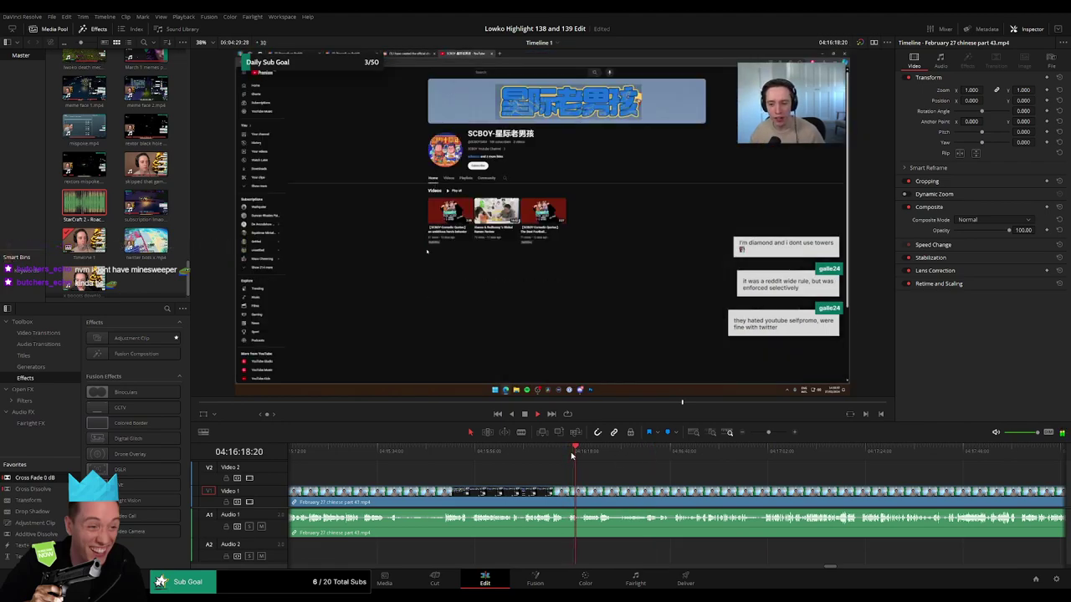
drag(572, 456, 481, 456)
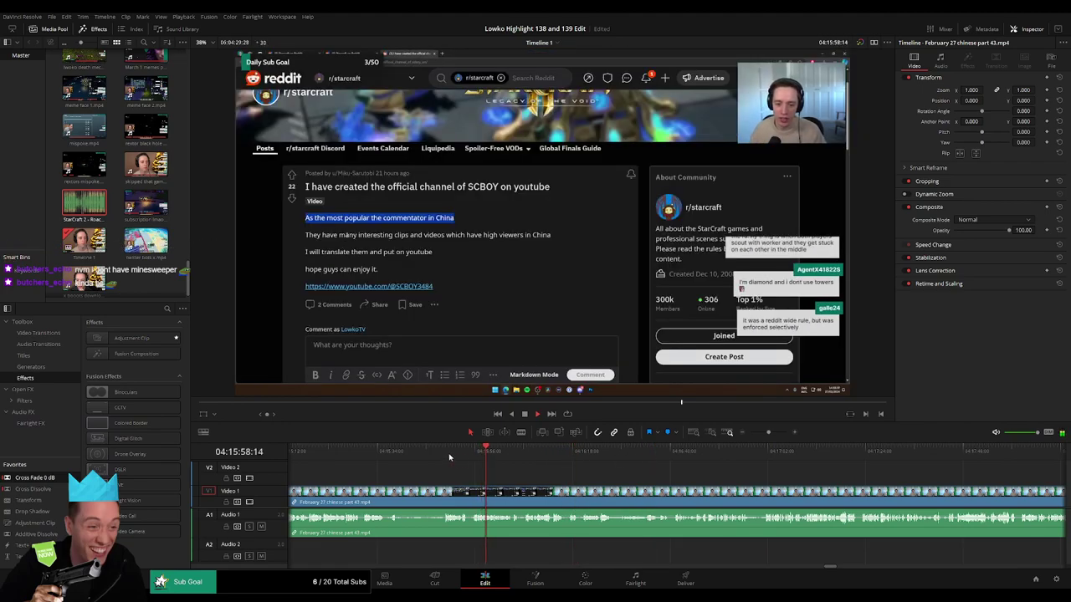
click(451, 456)
click(775, 433)
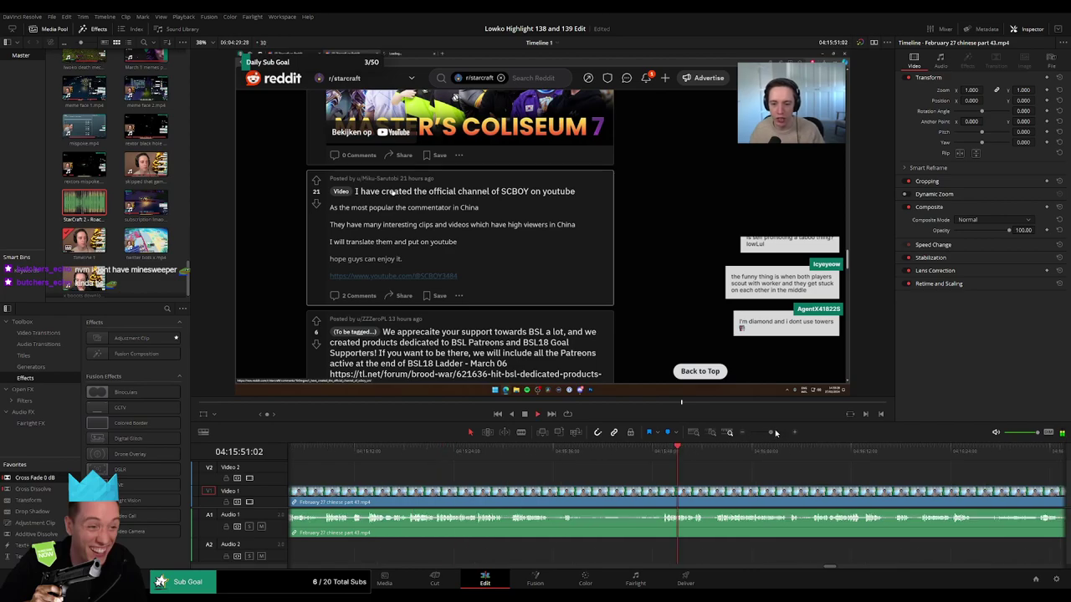
key(b)
click(622, 491)
key(a)
click(589, 495)
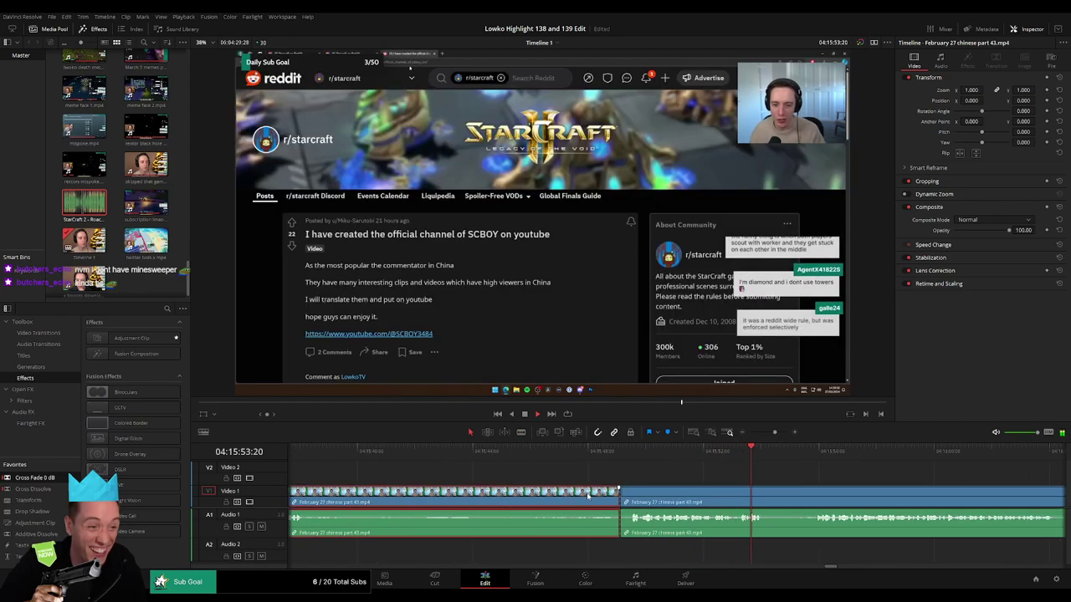
key(Delete)
key(space)
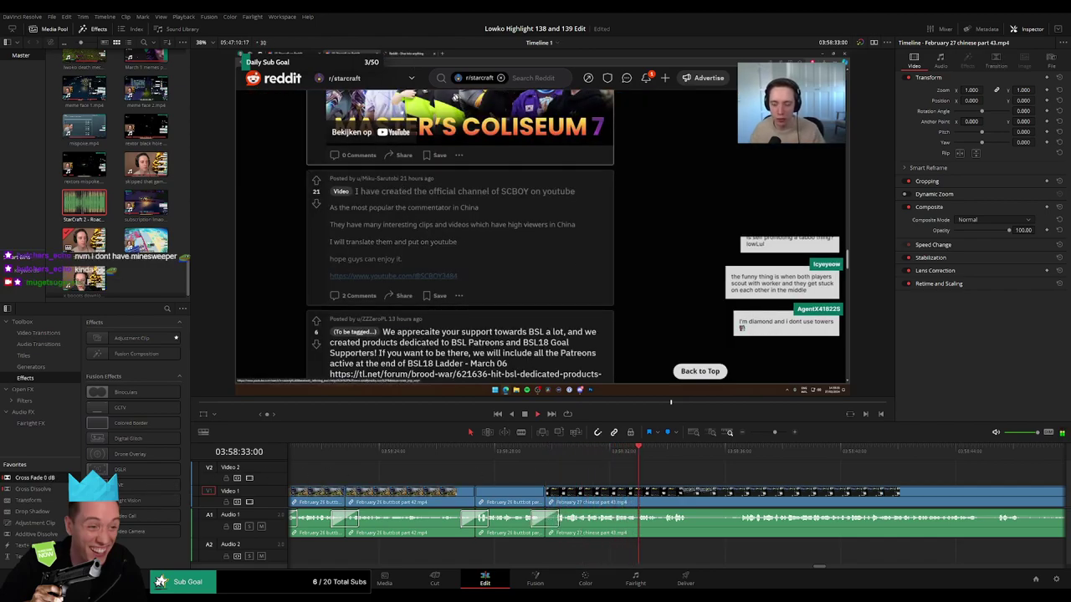
- Ripple-delete the pause in the part 43 clip from about 03:58:35 to 03:58:36 and crossfade the audio at the resulting join
click(713, 450)
key(b)
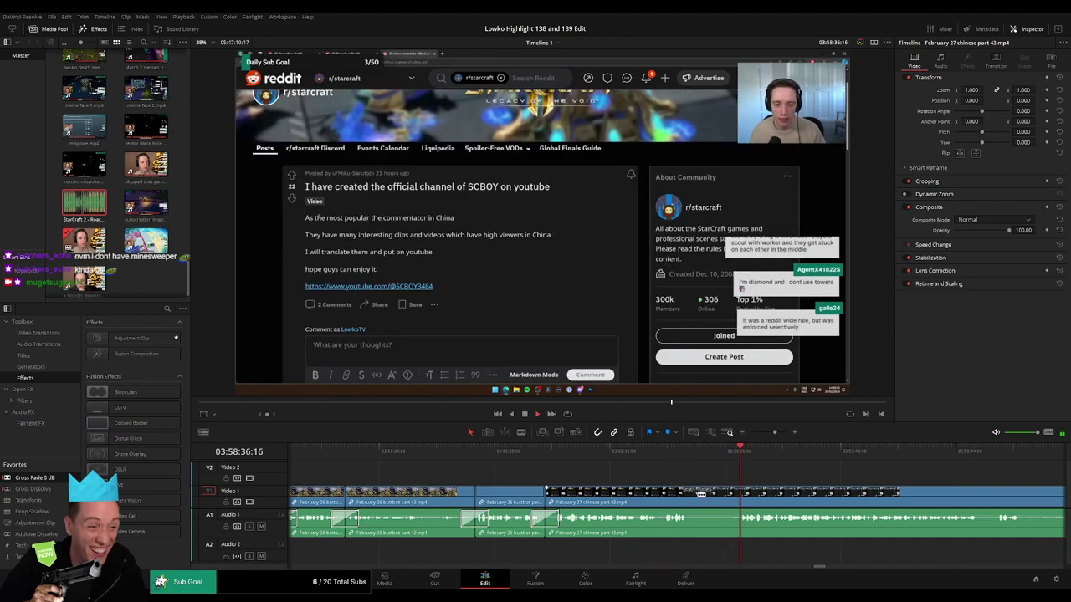
click(688, 494)
click(739, 492)
key(a)
click(715, 497)
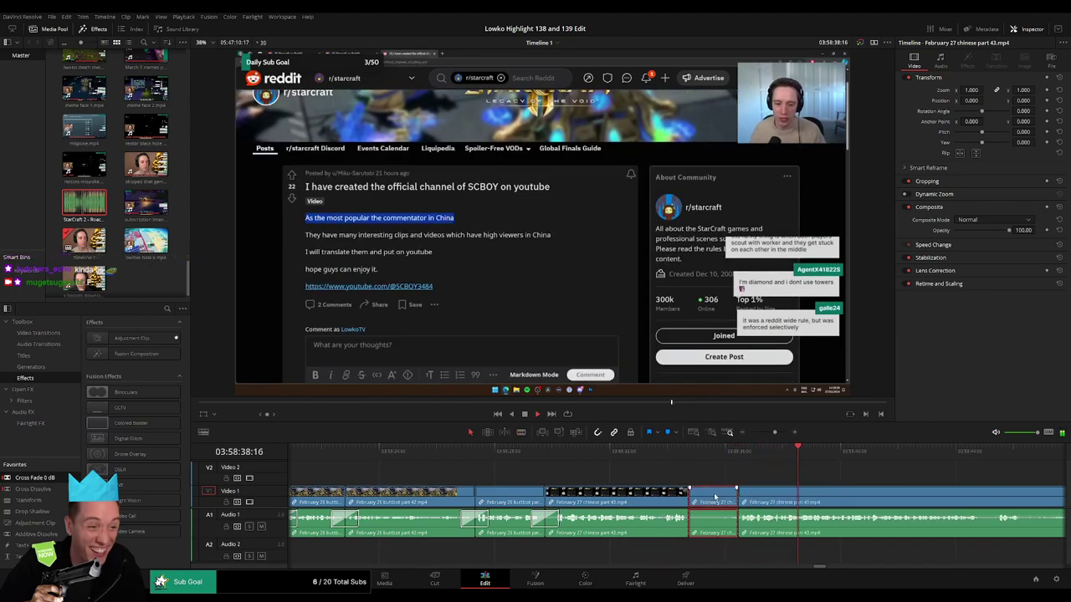
key(Delete)
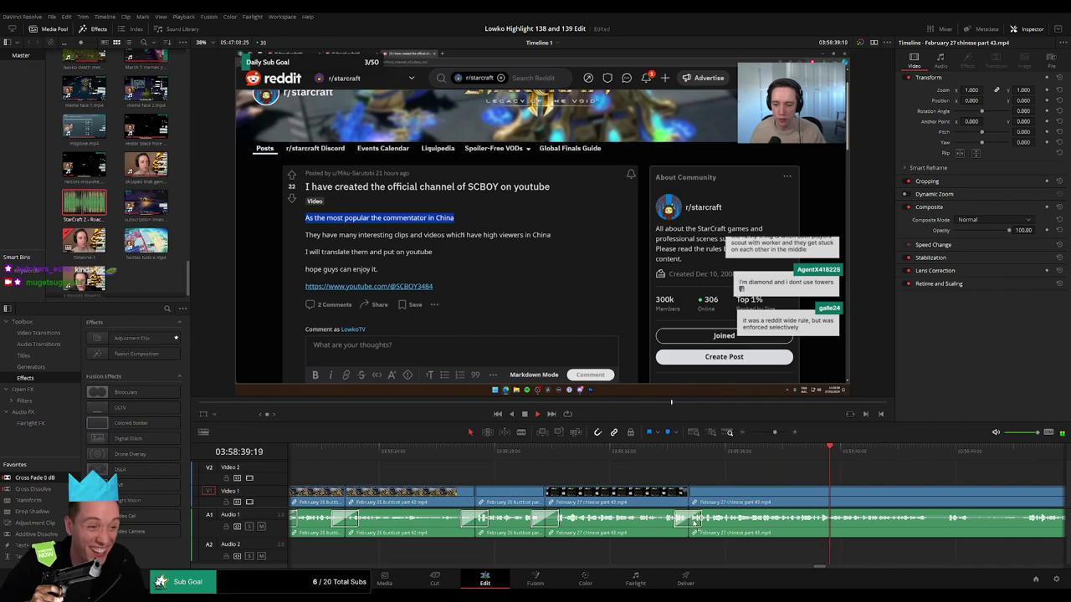
- Try splitting the part 43 clip around the quiet passage at about 03:58:43 and 03:58:45, undoing both cuts
scroll(648, 478, right, 5)
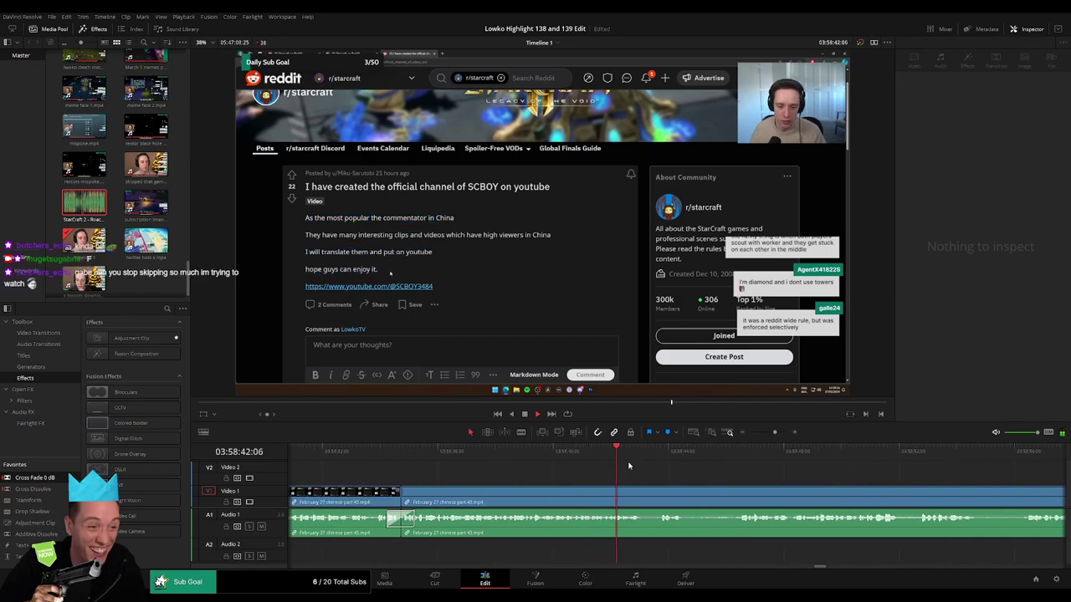
click(663, 452)
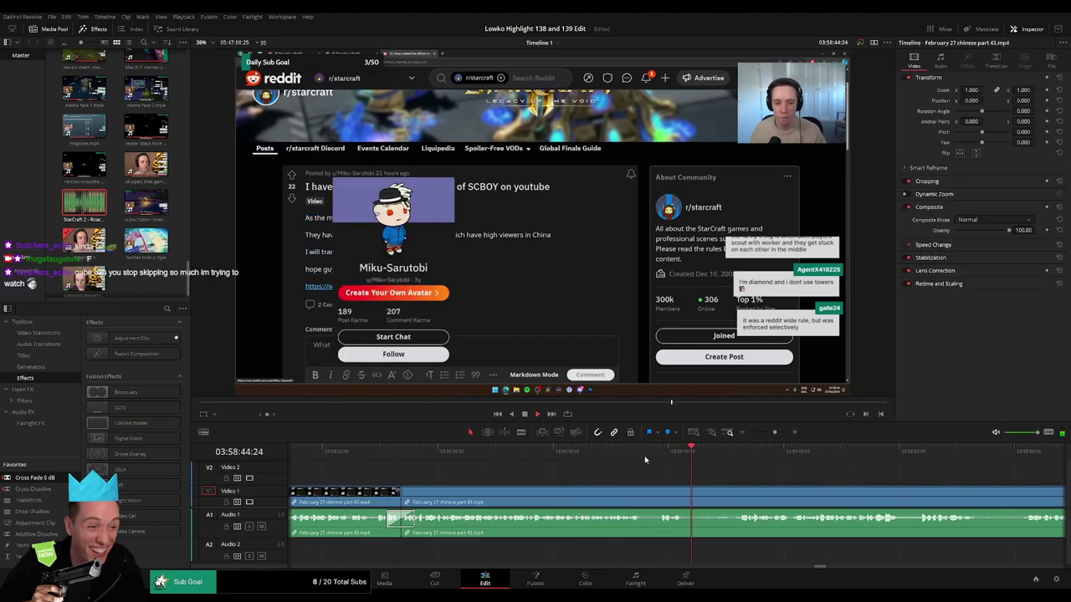
click(626, 453)
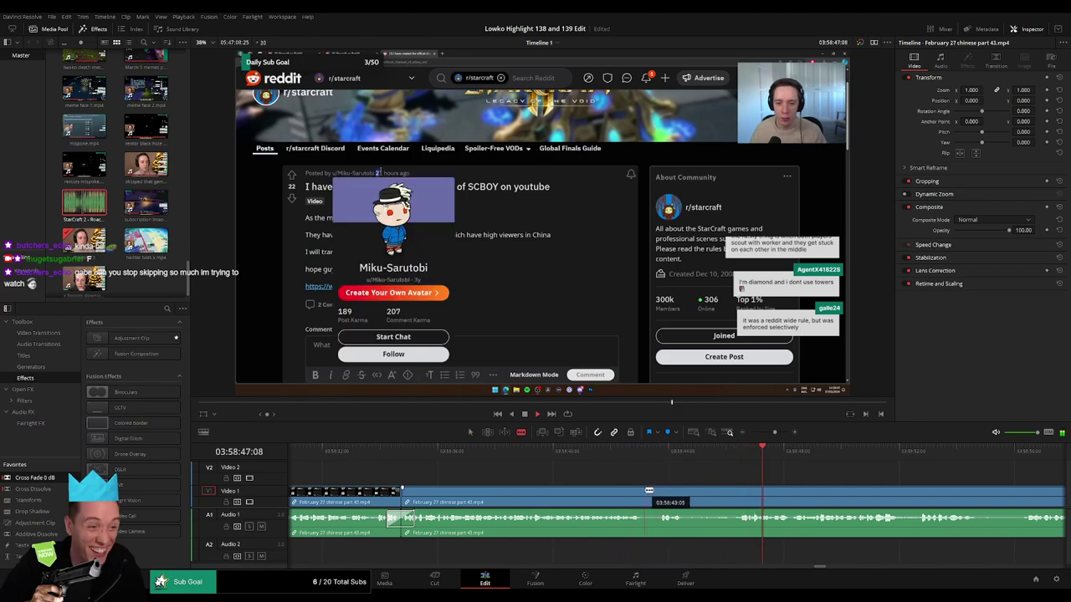
click(650, 494)
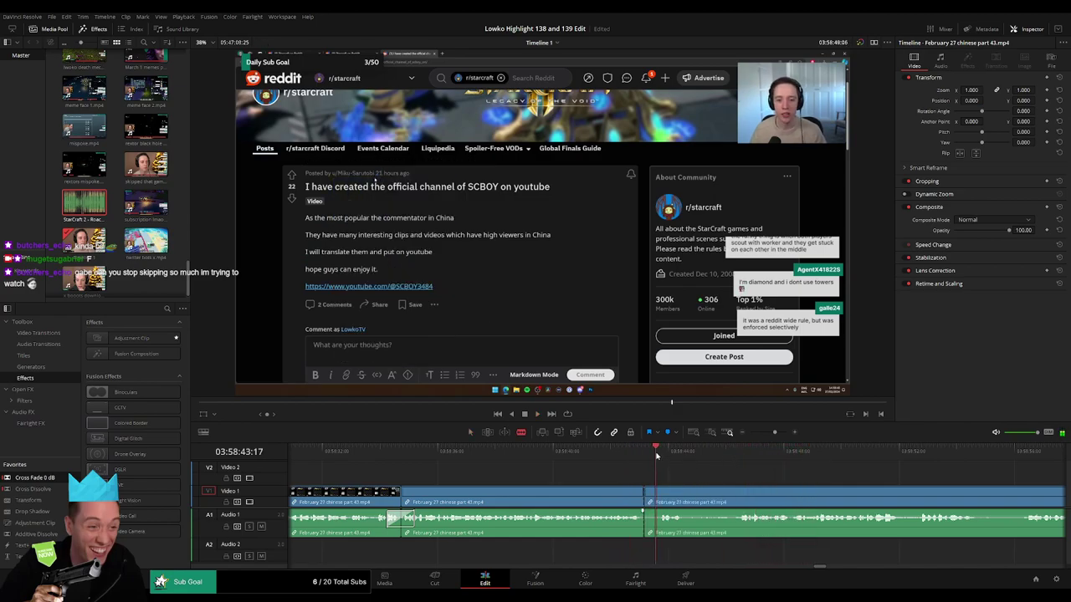
key(ctrl+z)
click(724, 453)
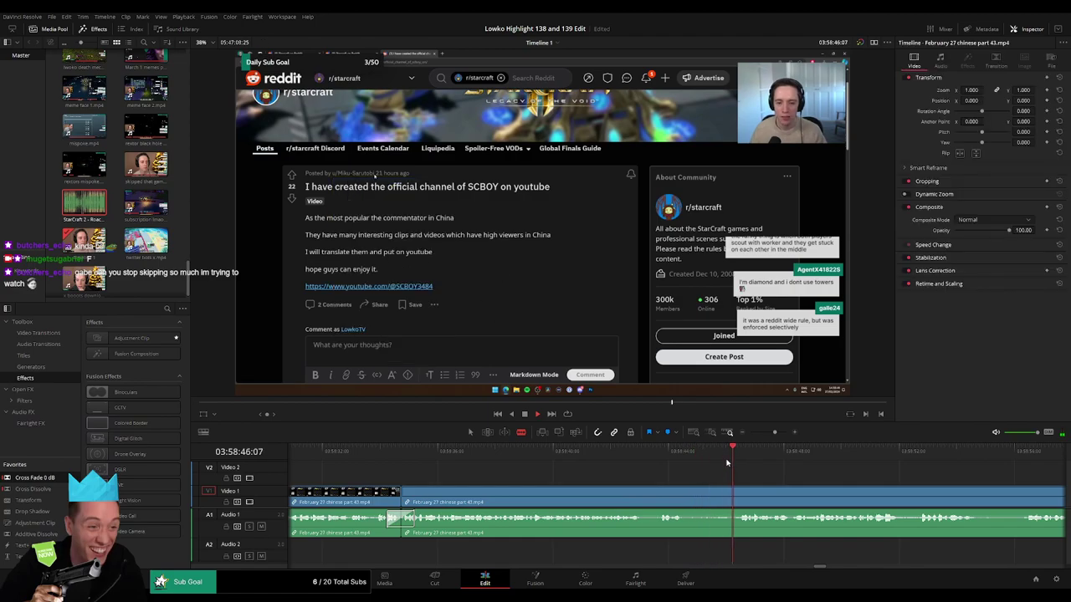
click(690, 492)
key(ctrl+z)
key(a)
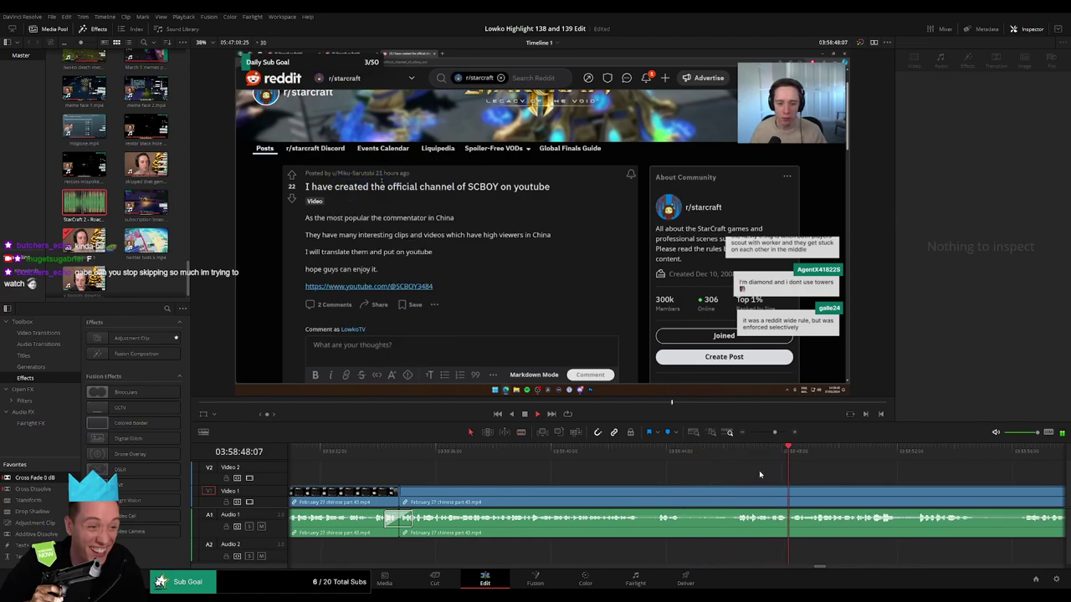
- Cut out and ripple-delete the part 43 footage from about 03:58:55 to 03:58:56
scroll(712, 469, right, 4)
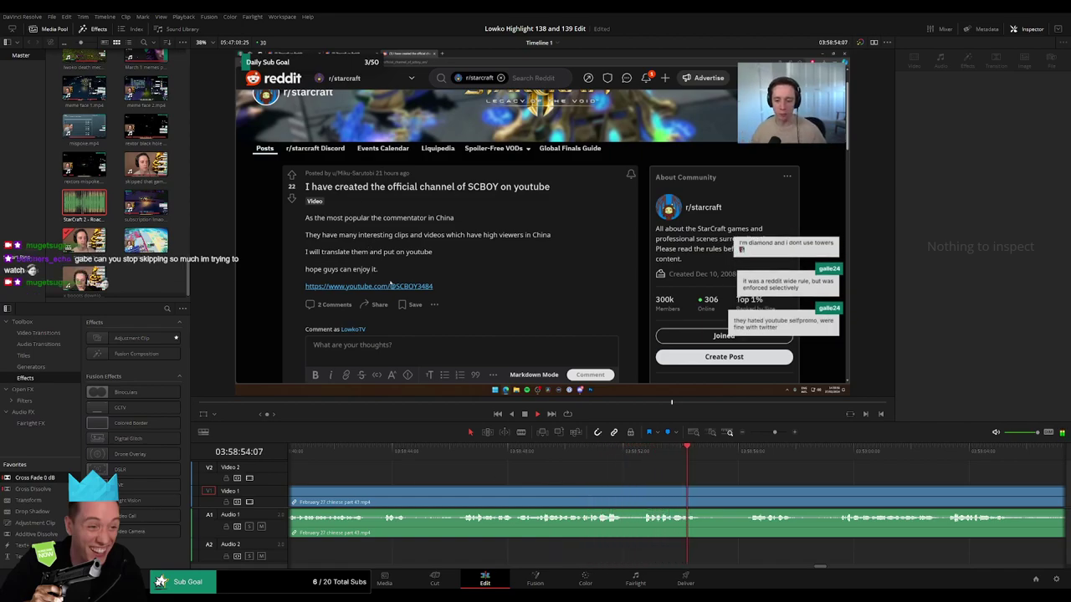
key(b)
click(705, 492)
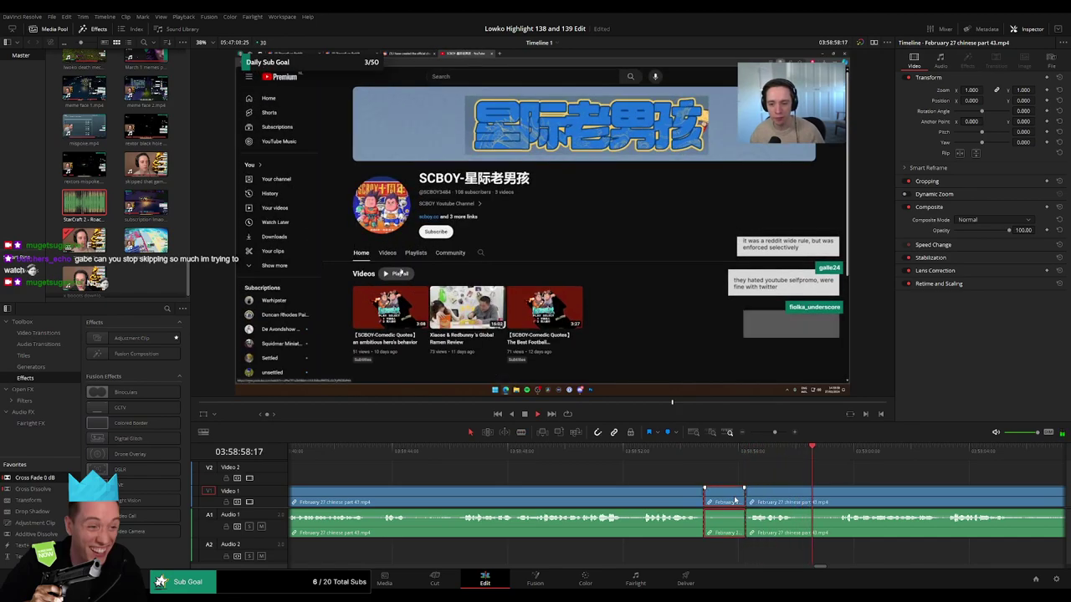
- Ripple-delete the part 43 footage from about 03:58:57 to 03:58:58 and crossfade the audio at this join and the preceding one
key(a)
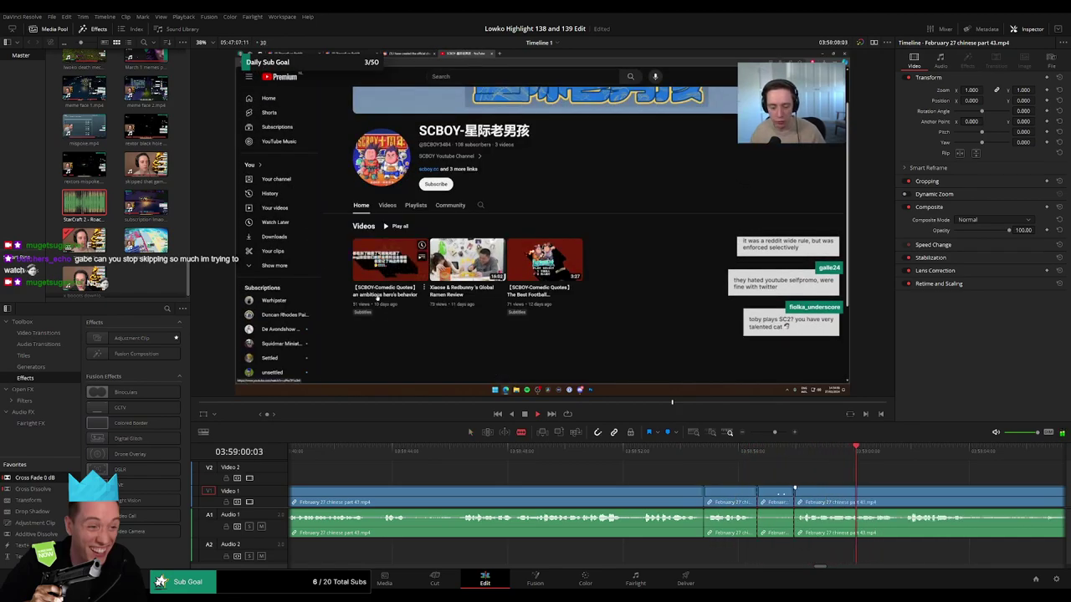
click(780, 499)
key(Delete)
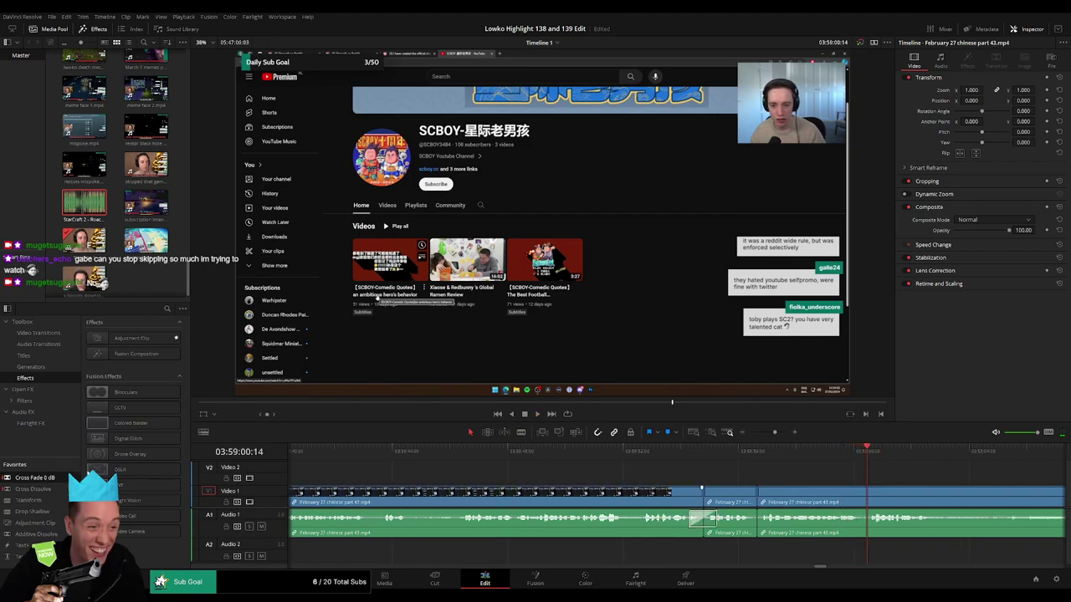
scroll(792, 526, left, 1)
drag(949, 505, 615, 480)
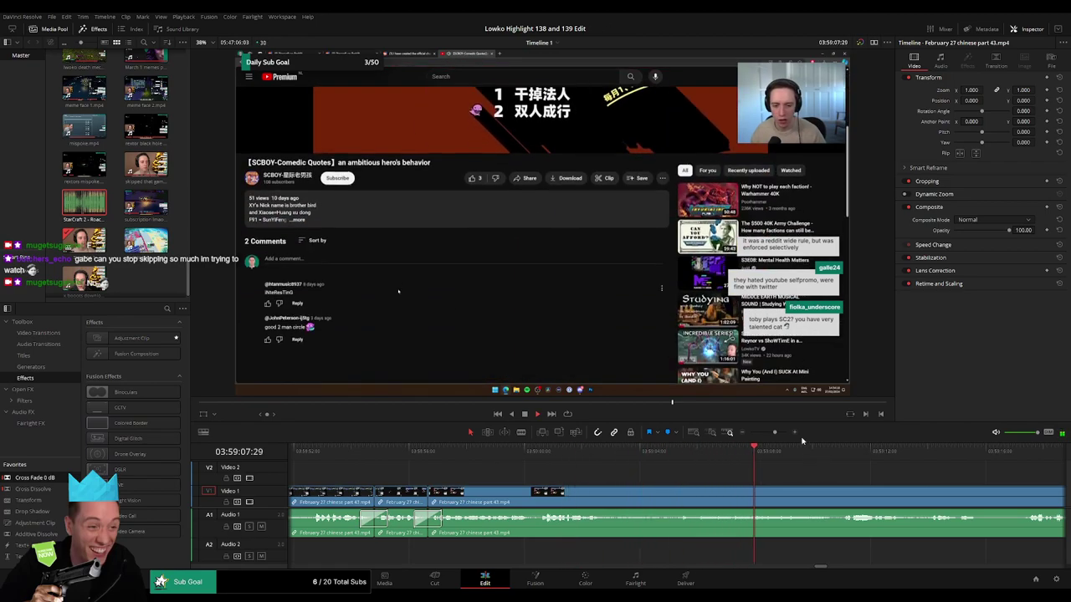
- Cut out and ripple-delete the part 43 footage from about 03:59:16 to 03:59:17
drag(768, 437, 754, 436)
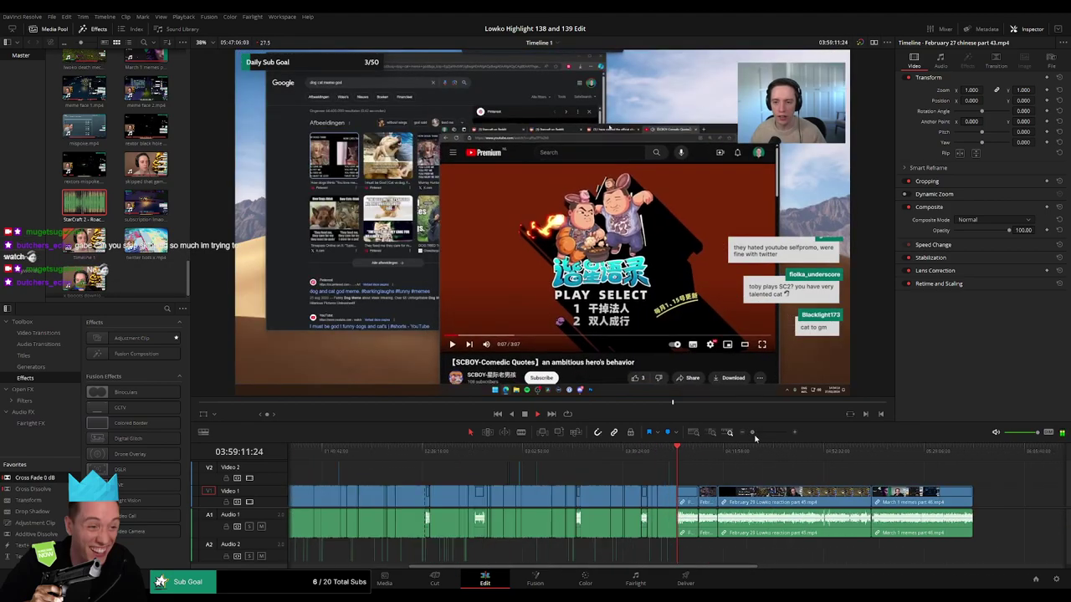
drag(756, 436, 771, 437)
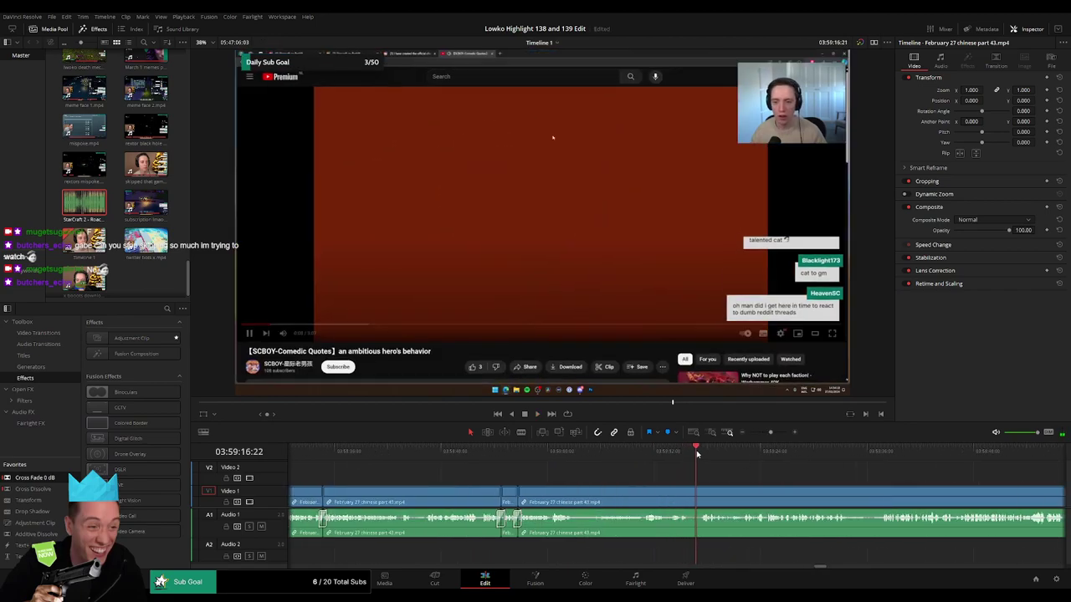
key(b)
click(690, 489)
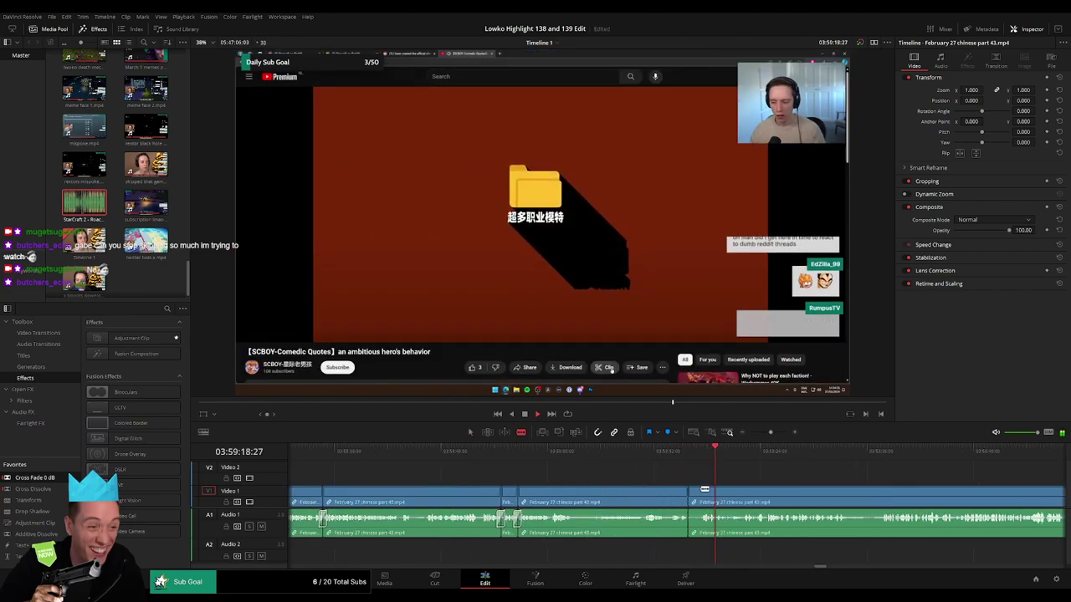
click(696, 494)
key(BackSpace)
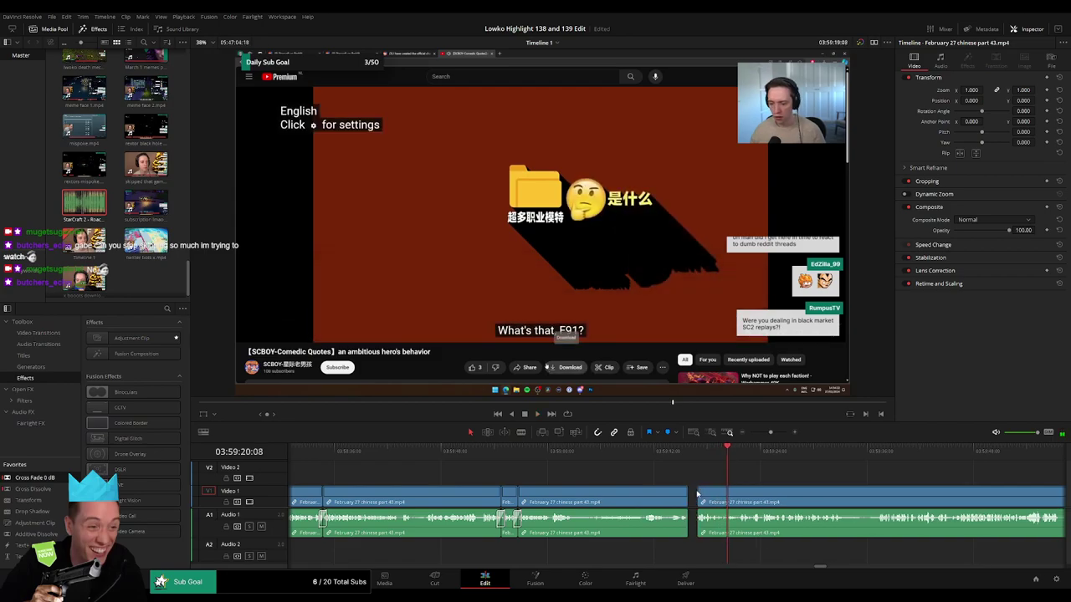
click(697, 494)
key(BackSpace)
- Cut out and ripple-delete the part 43 footage from about 03:59:56 to 03:59:57
drag(747, 483, 432, 462)
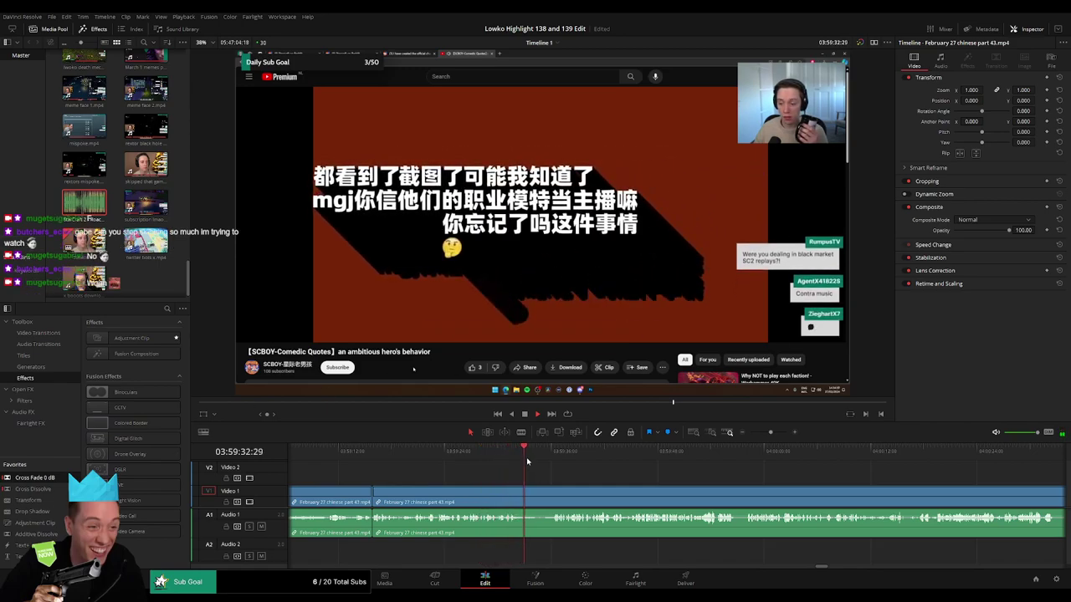
drag(540, 453, 551, 453)
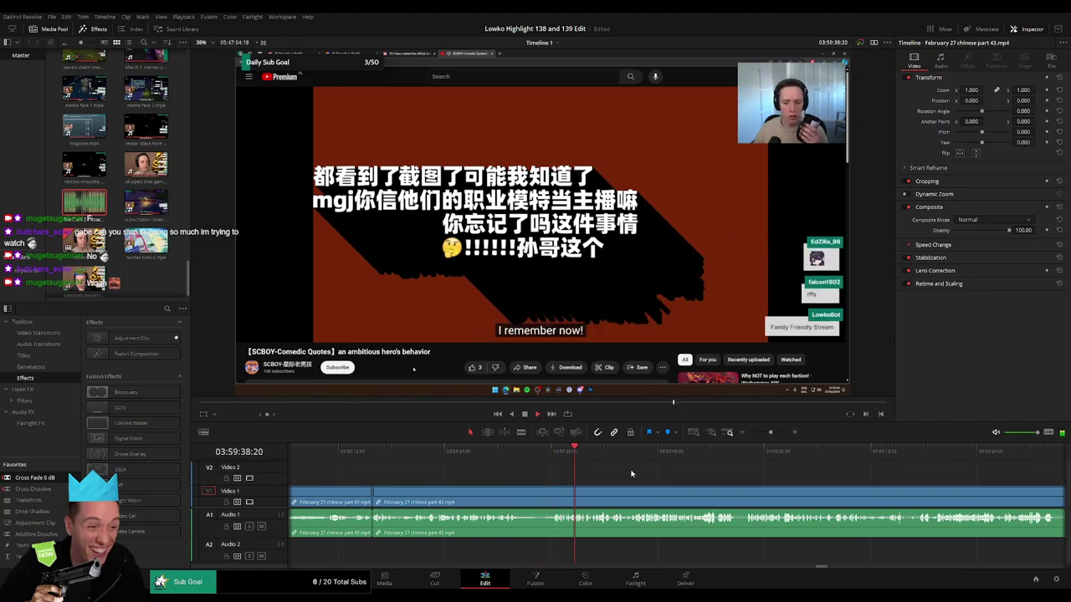
drag(673, 478, 548, 468)
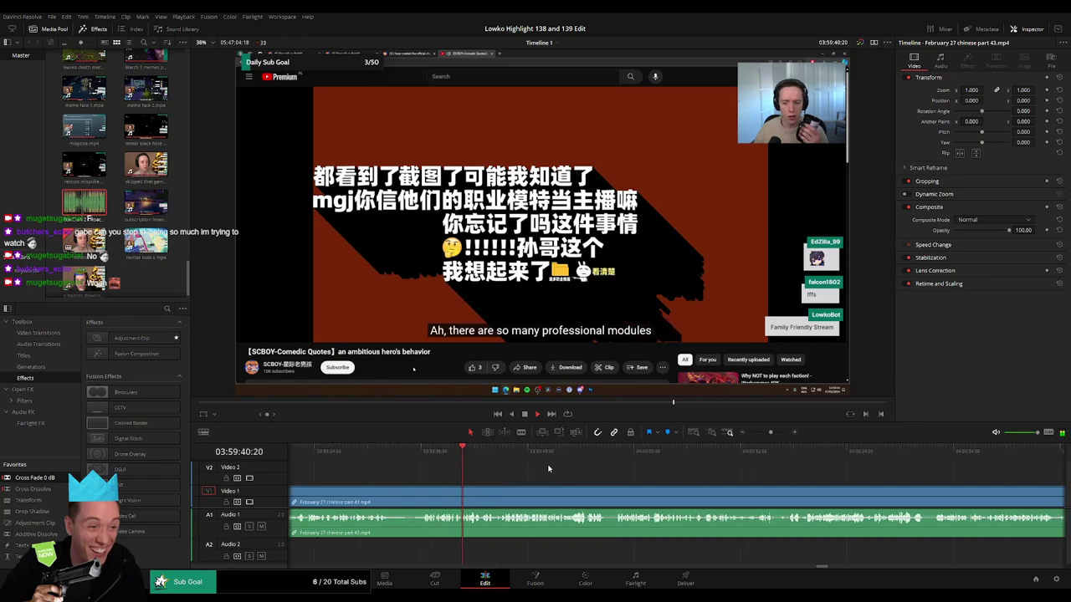
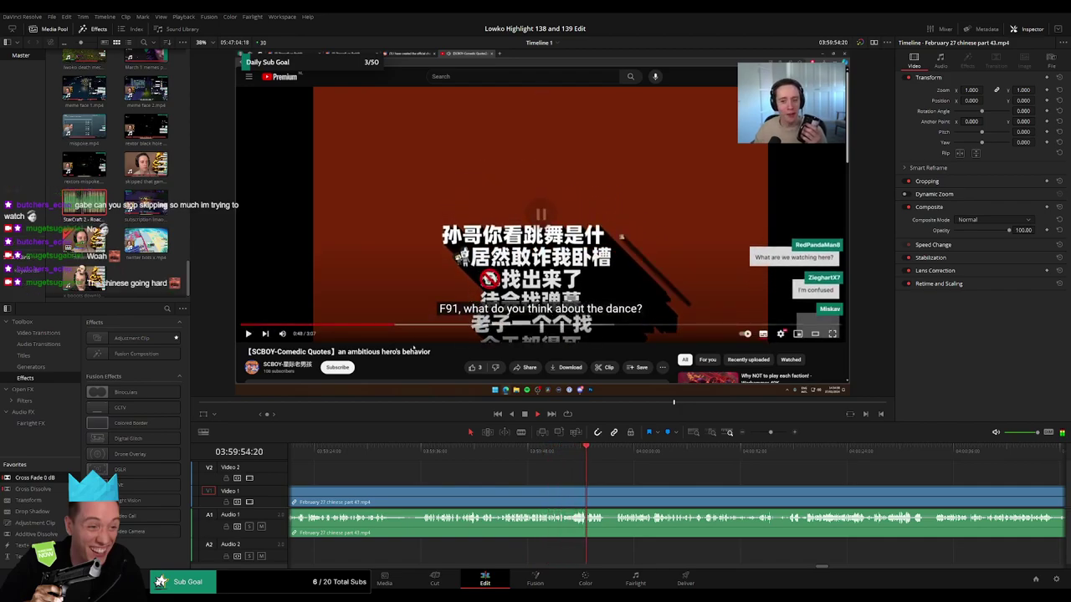
click(773, 434)
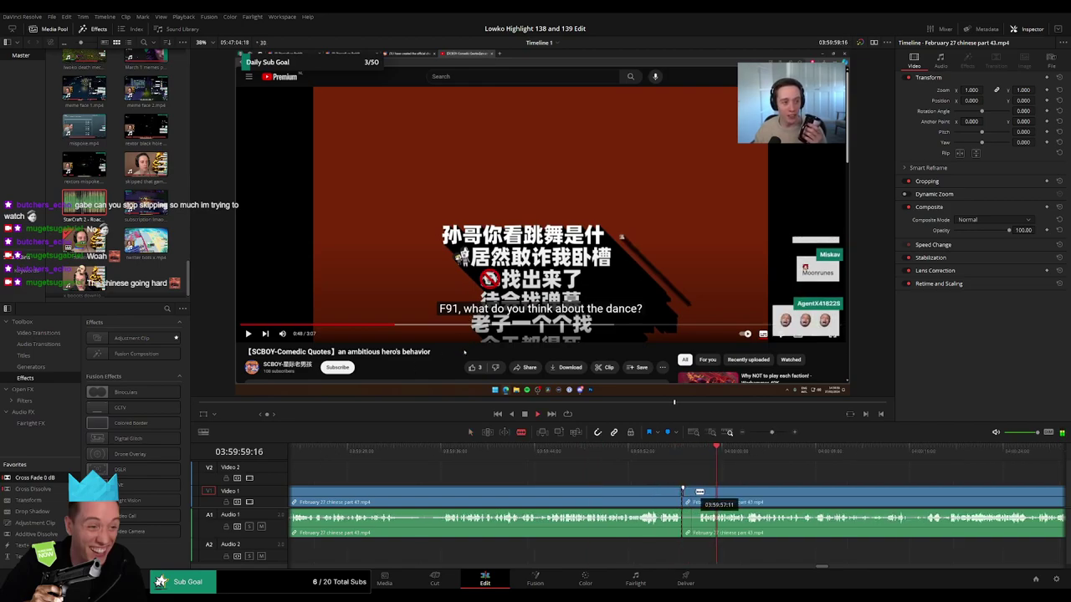
key(Delete)
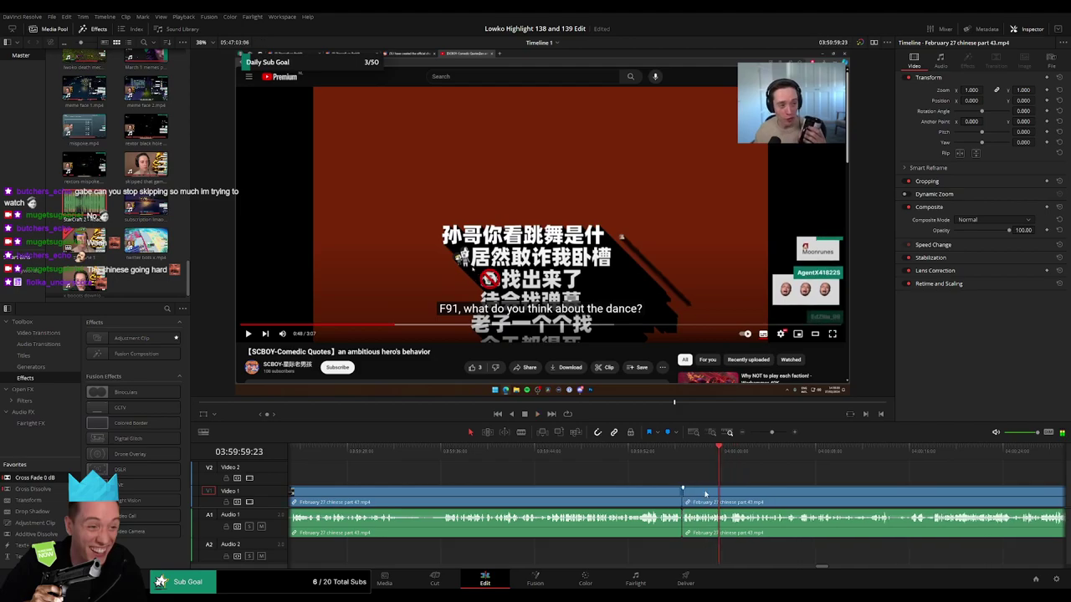
- Isolate a short section of the part 43 clip by splitting it at about 03:59:58:18 and 03:59:59:03
key(space)
drag(773, 432, 607, 456)
scroll(837, 487, right, 3)
key(space)
scroll(648, 466, right, 3)
click(782, 434)
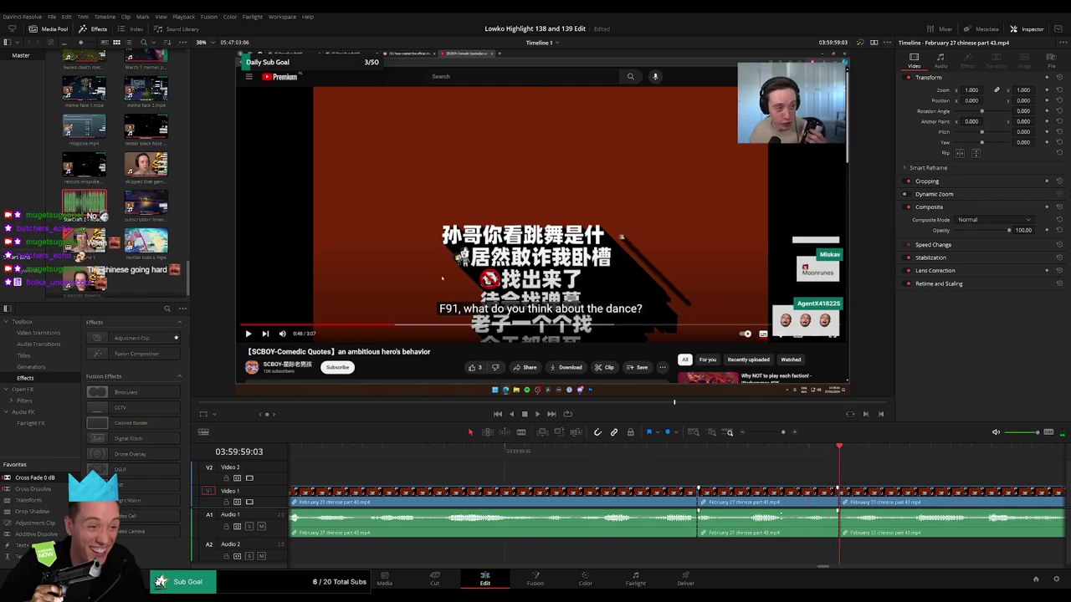
- Silence the stream audio of the section ending at 03:59:59:03 and cover it with StarCraft 2 - Roach Quotes.mp3 on Audio 2 at volume -23
drag(781, 514, 777, 538)
drag(84, 203, 646, 565)
drag(647, 551, 700, 550)
drag(847, 550, 839, 551)
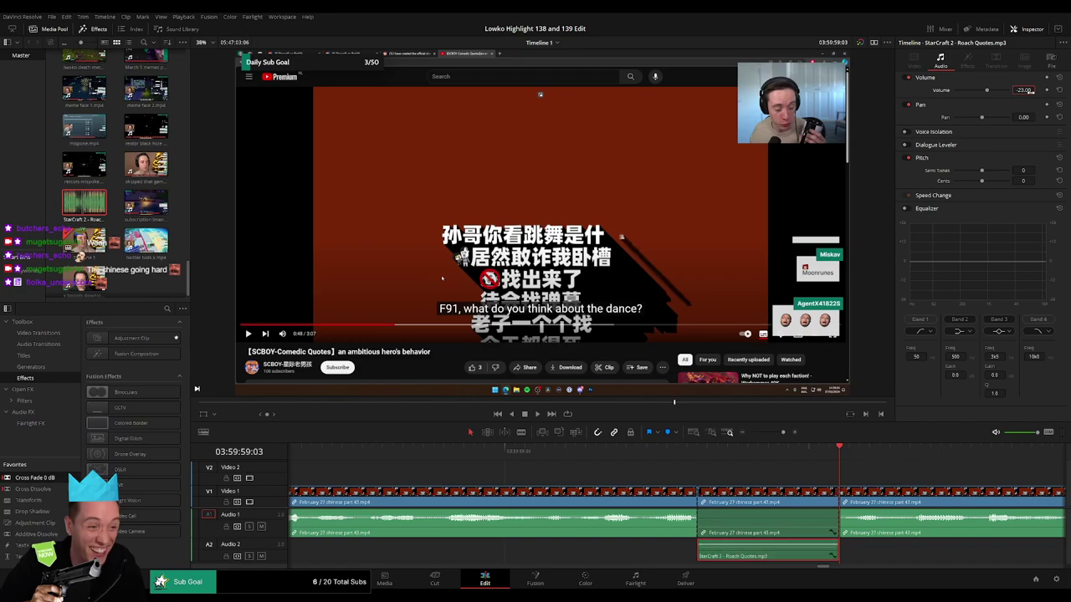
drag(769, 432, 544, 453)
click(744, 470)
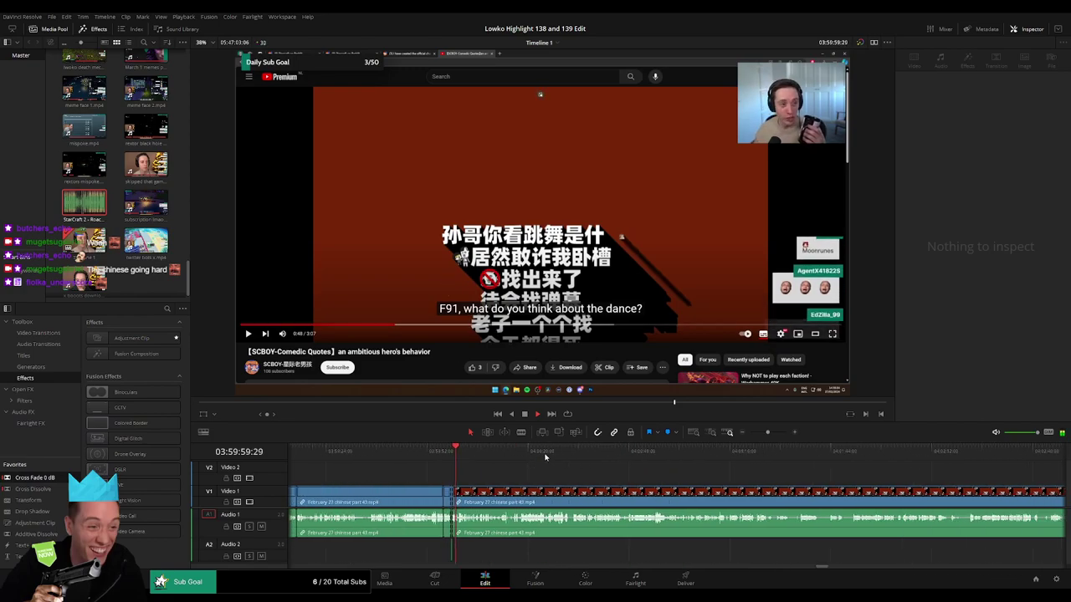
- Split the part 43 clip at about 03:59:59:25 and at 04:00:00:04 to isolate the next section
drag(770, 429, 780, 431)
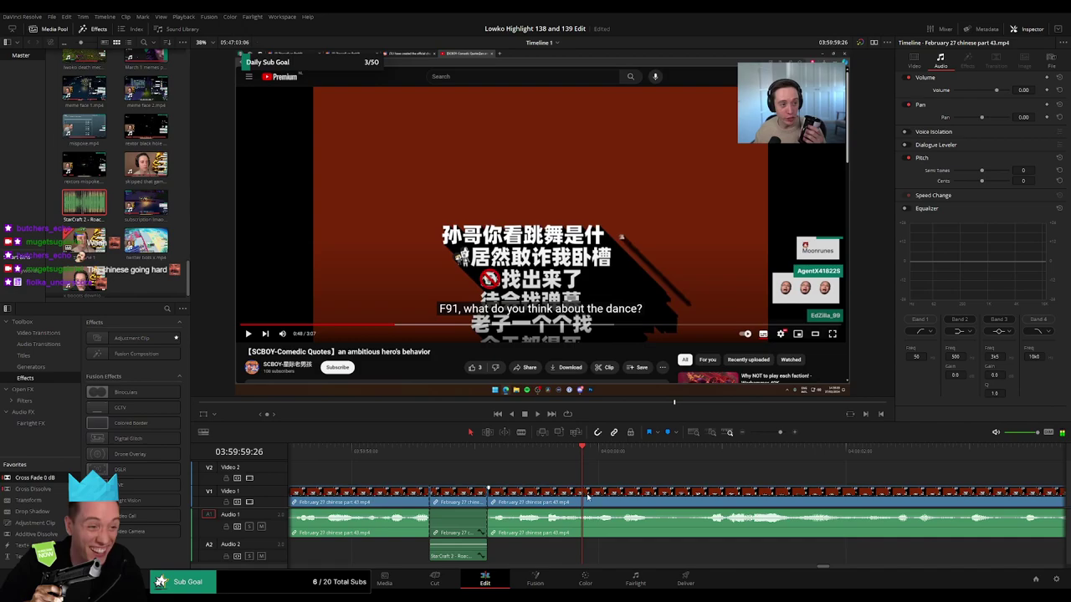
key(b)
click(579, 491)
key(space)
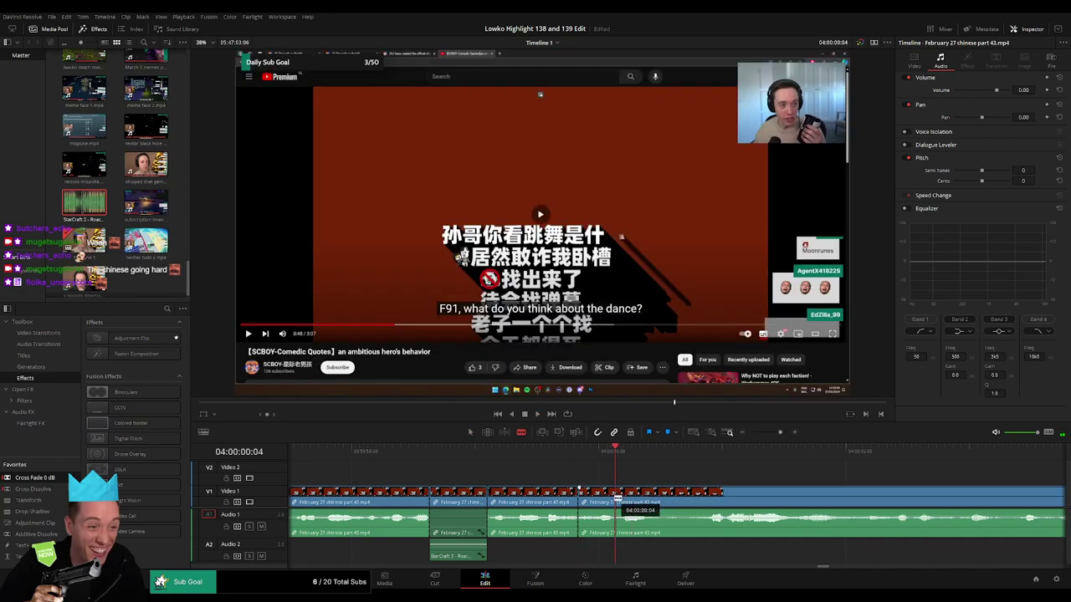
- Silence the stream audio of the section ending at 04:00:00:04 and cover it with a trimmed, volume-lowered Roach Quotes sound on Audio 2
alt+click(599, 514)
key(d)
drag(99, 208, 578, 557)
drag(663, 555, 615, 554)
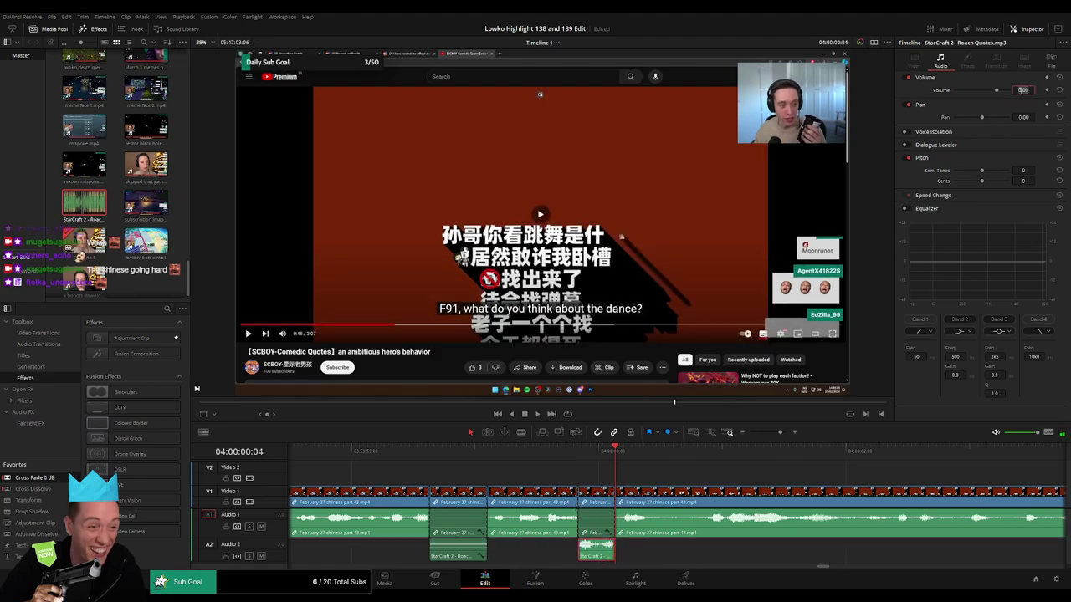
key(space)
click(774, 474)
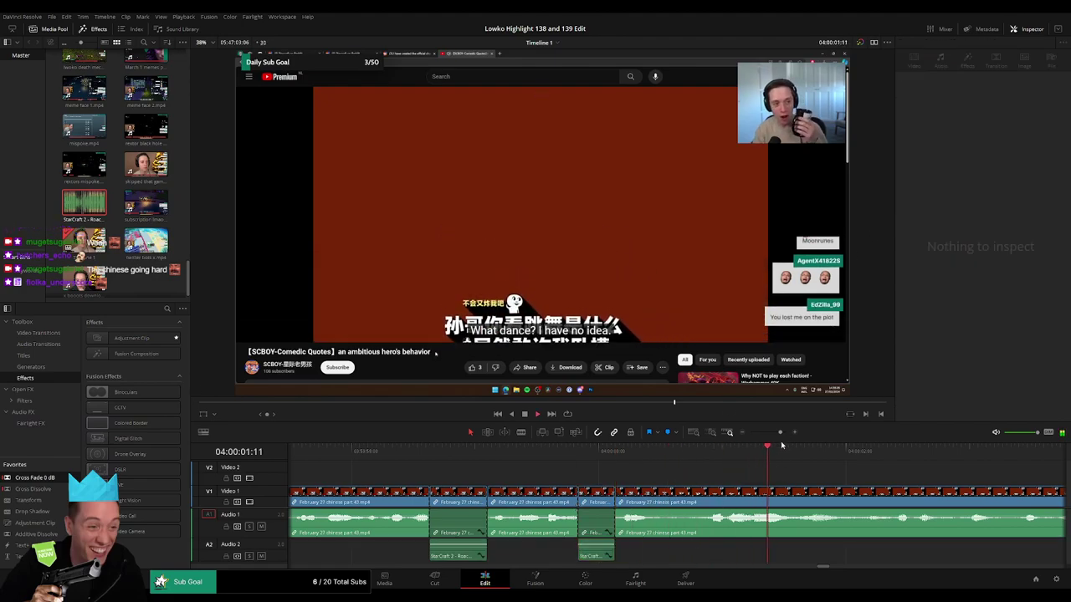
- Play through the part 43 footage from about 04:00:01 to 04:00:30, checking for further passages to edit
drag(770, 432, 773, 434)
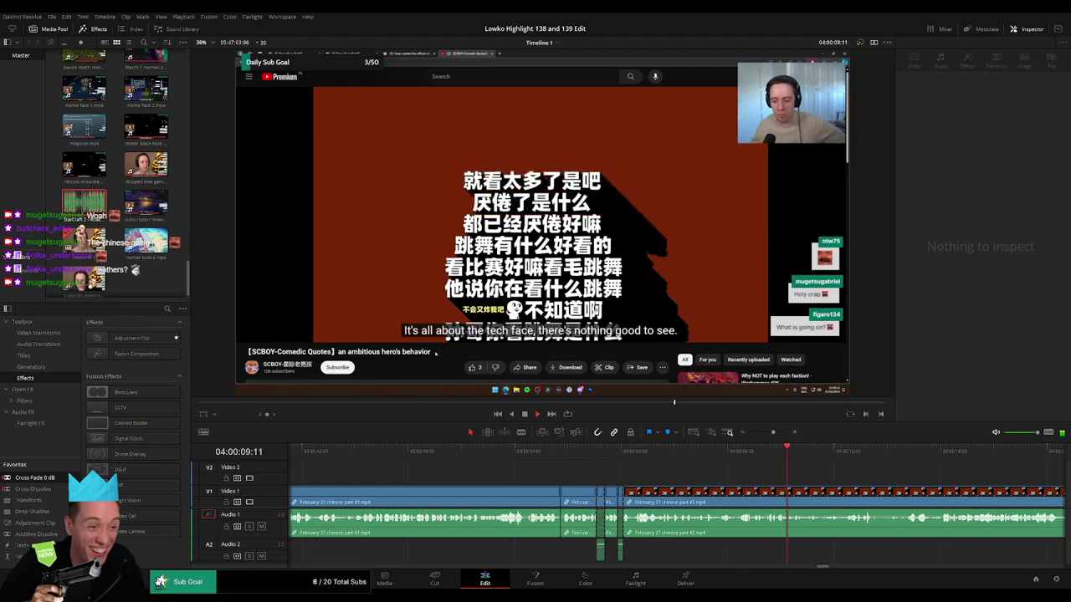
click(838, 454)
drag(910, 471, 635, 470)
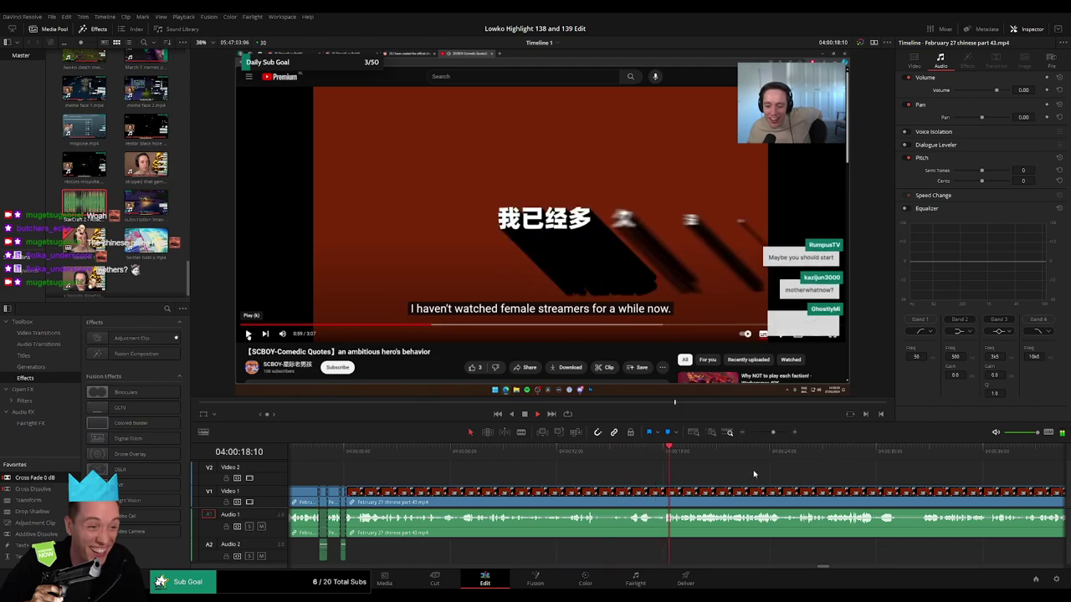
scroll(786, 479, right, 3)
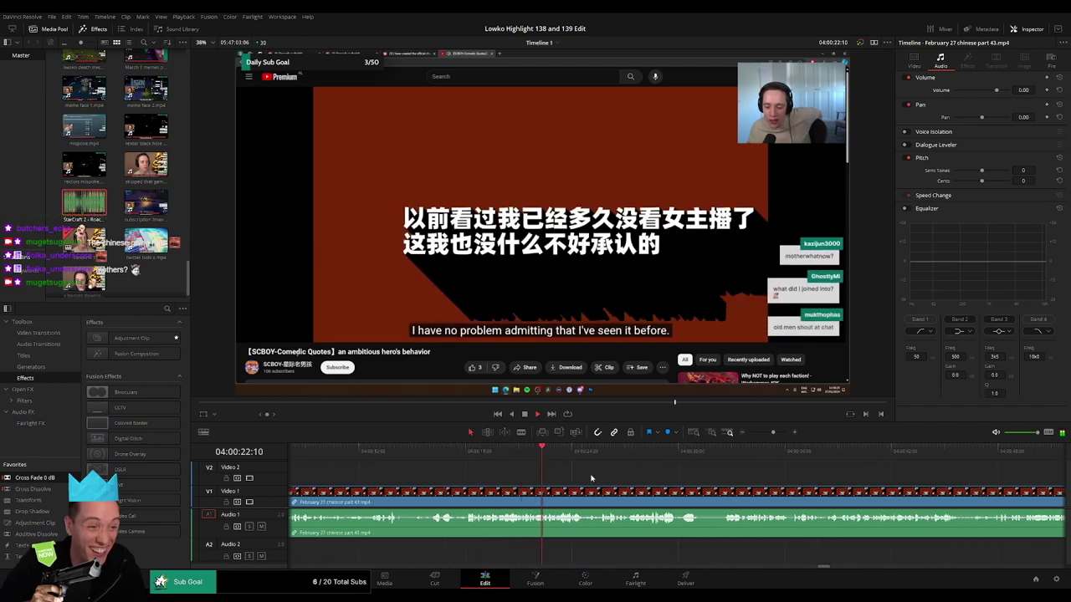
drag(676, 485, 553, 484)
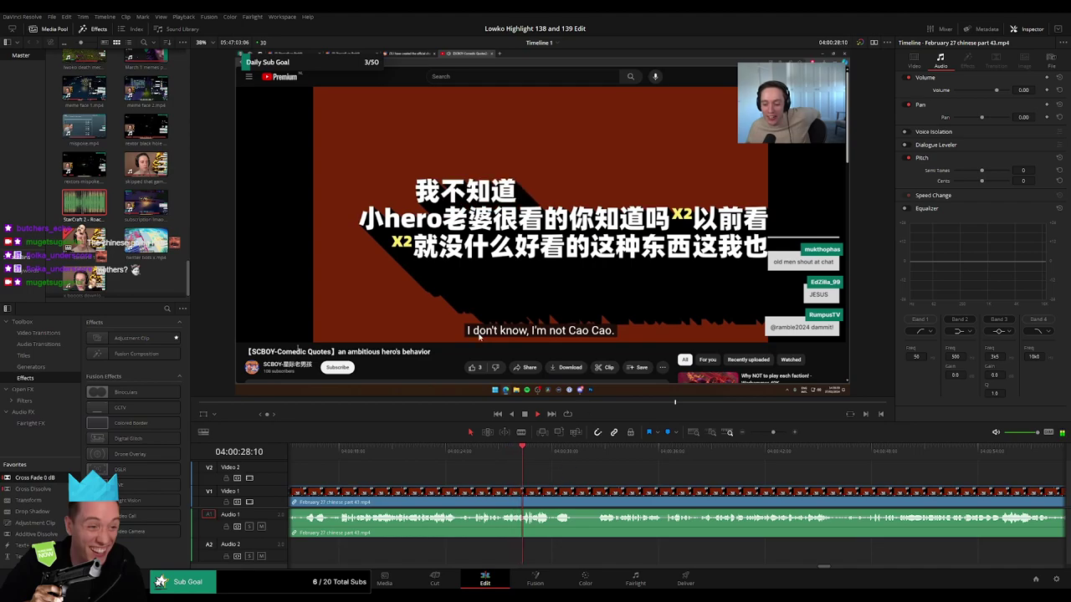
click(514, 451)
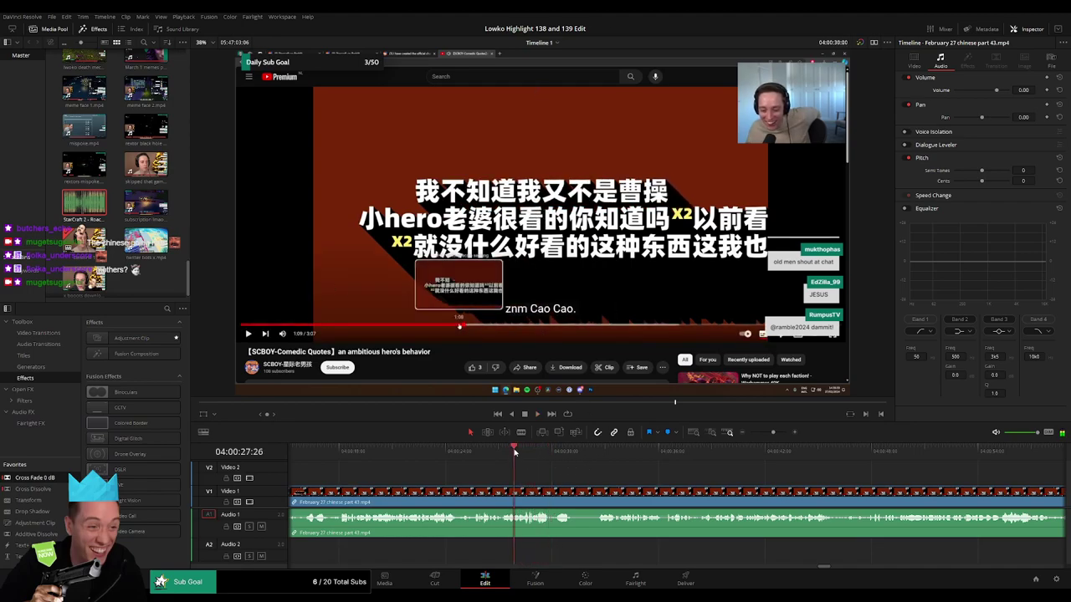
click(504, 451)
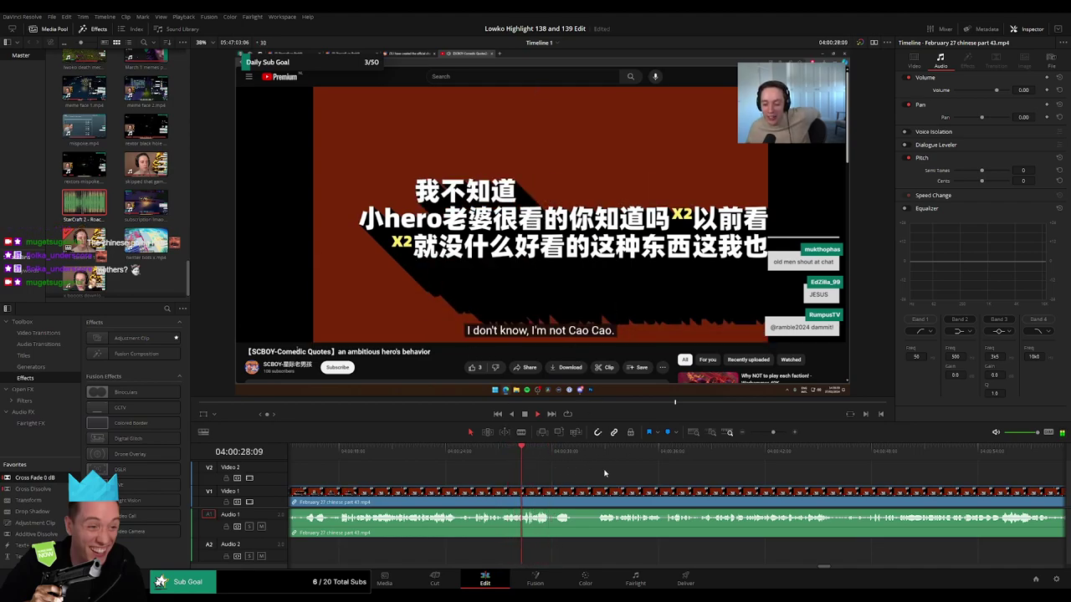
- Split the part 43 clip at 04:00:28:27 and 04:00:29:24 to isolate the spoken passage
key(space)
click(778, 433)
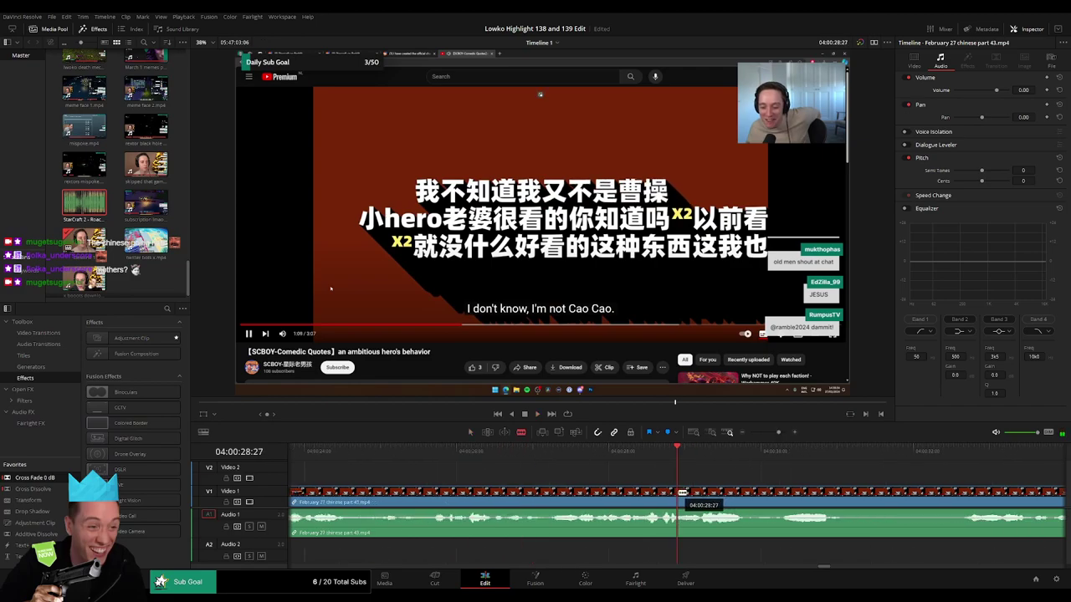
click(682, 493)
key(space)
key(space)
click(748, 500)
key(a)
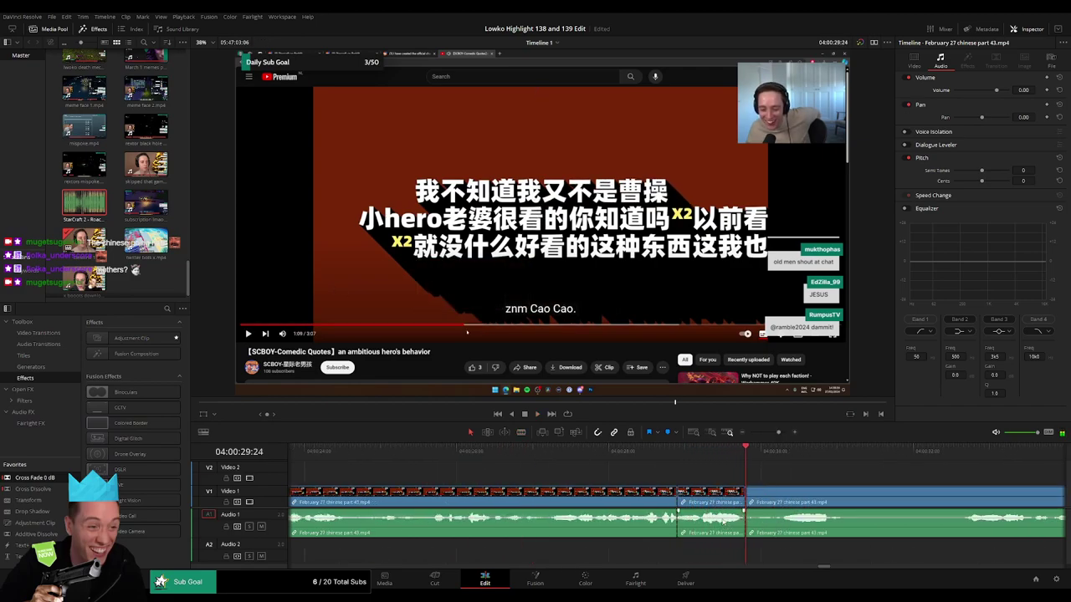
- Silence the stream audio from 04:00:28:27 to 04:00:29:24 and cover it with StarCraft 2 - Roach Quotes.mp3 on Audio 2 at volume -23
drag(721, 521, 721, 524)
drag(86, 206, 403, 276)
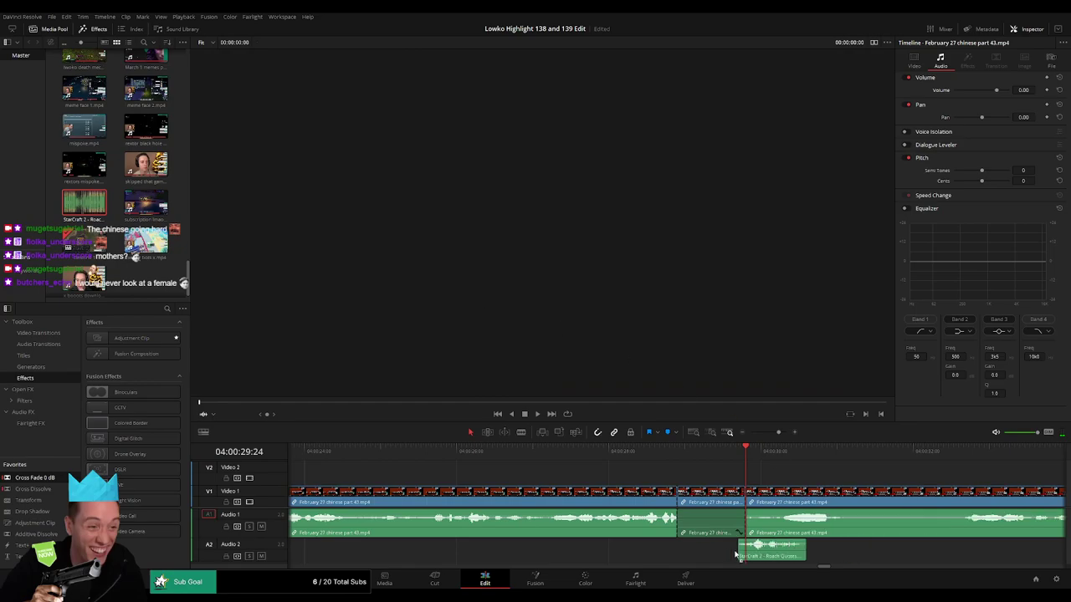
drag(684, 558, 678, 555)
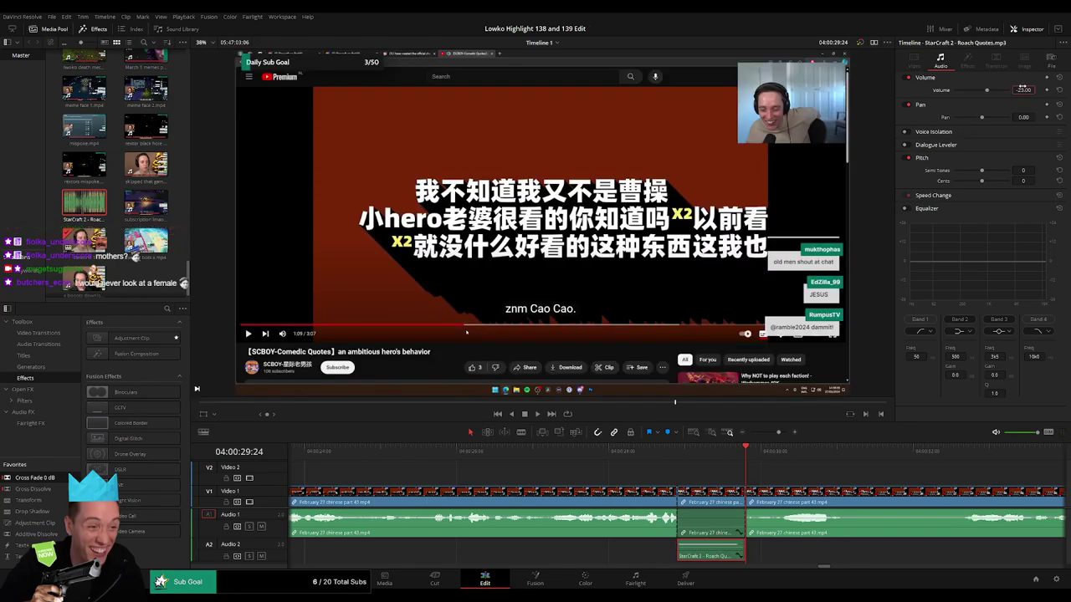
drag(777, 433, 772, 433)
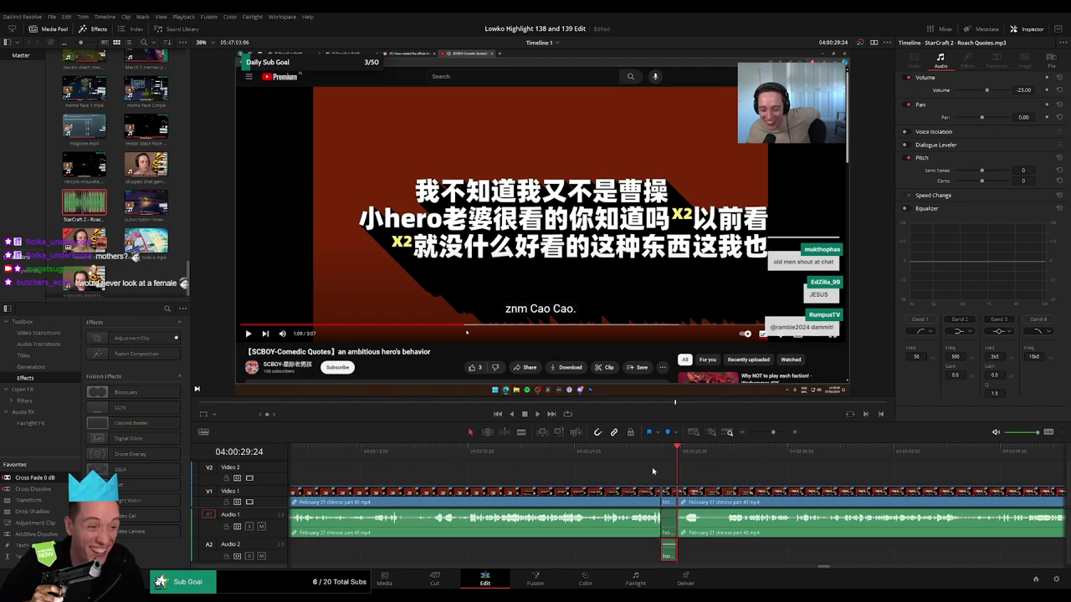
key(space)
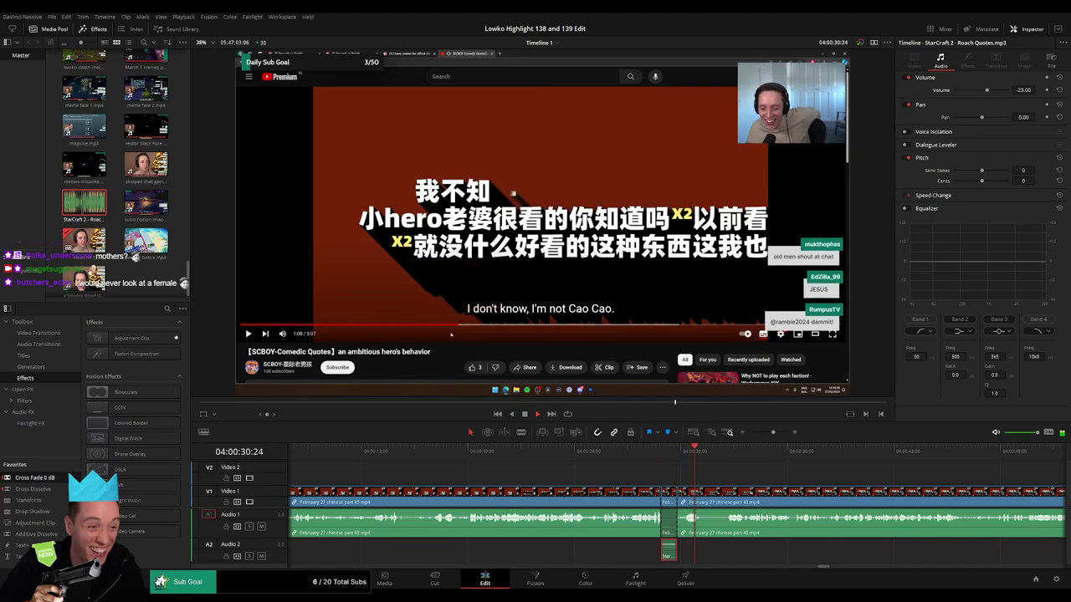
- Cut out and ripple-delete the part 43 footage from about 04:00:31:15 to 04:00:32:19
click(715, 482)
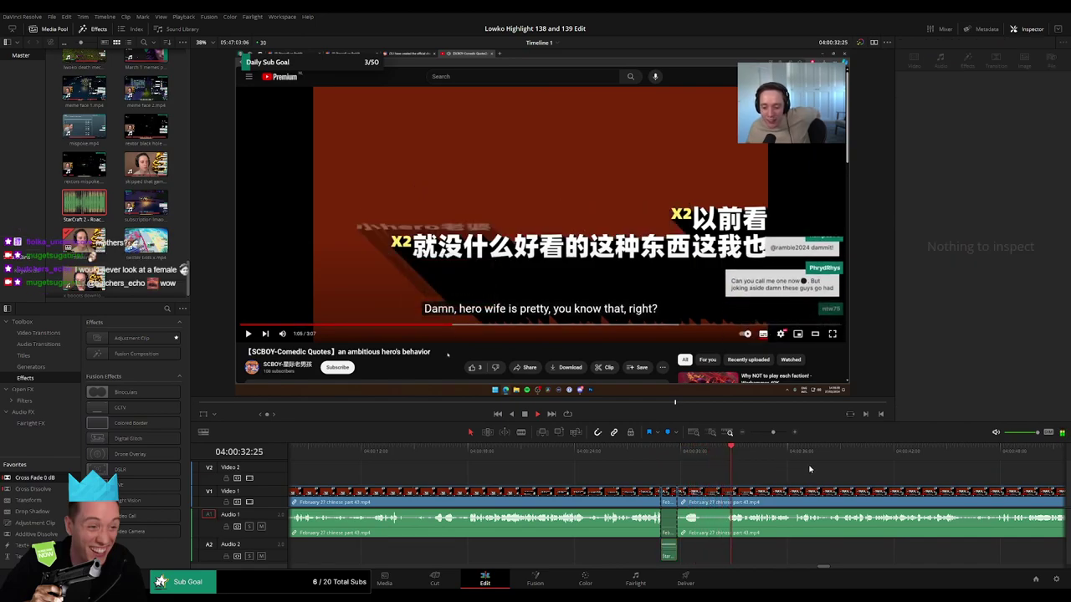
scroll(753, 474, right, 3)
click(599, 491)
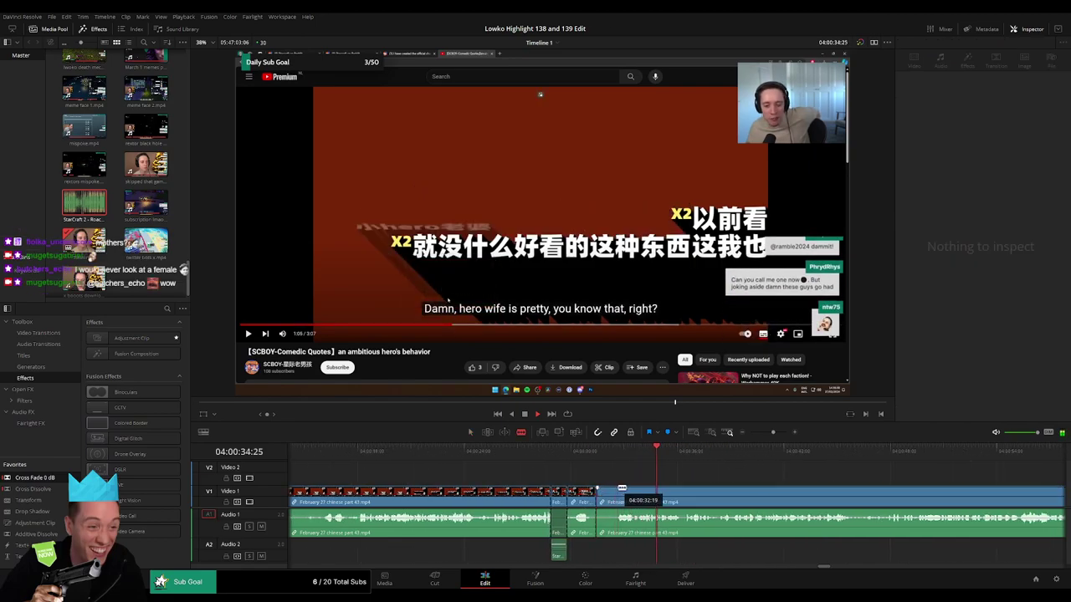
click(622, 490)
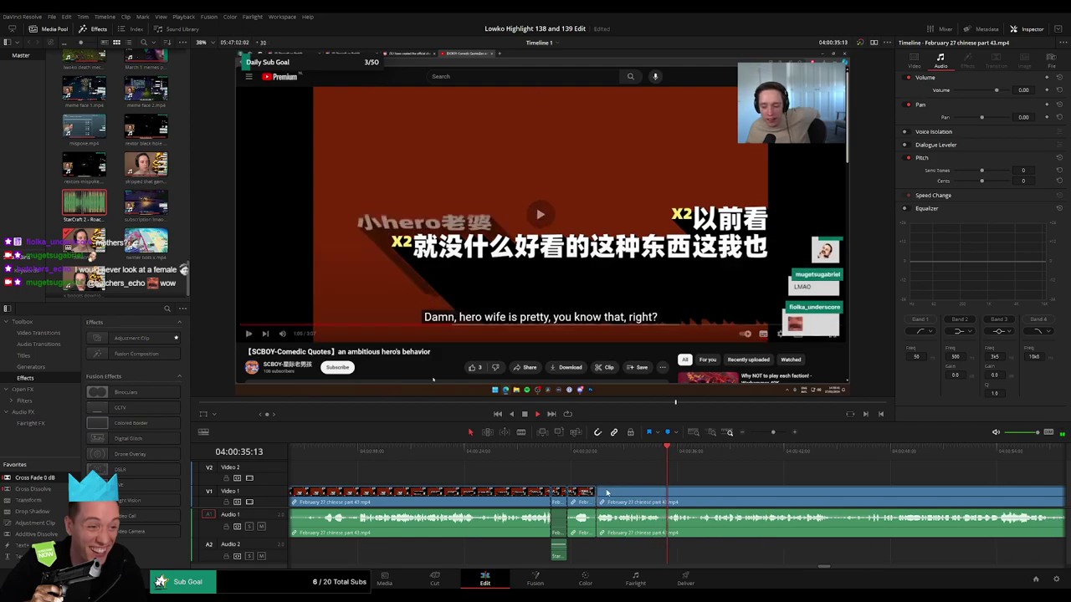
- Review the part 43 footage from about 04:00:35 to 04:01:14, rechecking the speech around 04:00:50 to 04:00:59 for passages to edit
scroll(569, 481, right, 5)
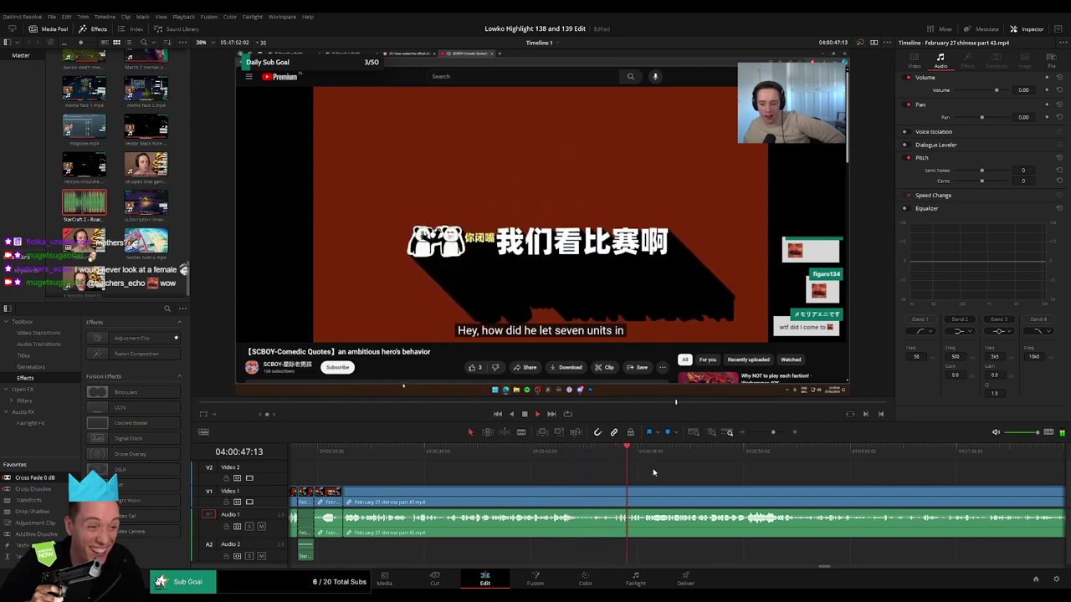
scroll(656, 462, right, 5)
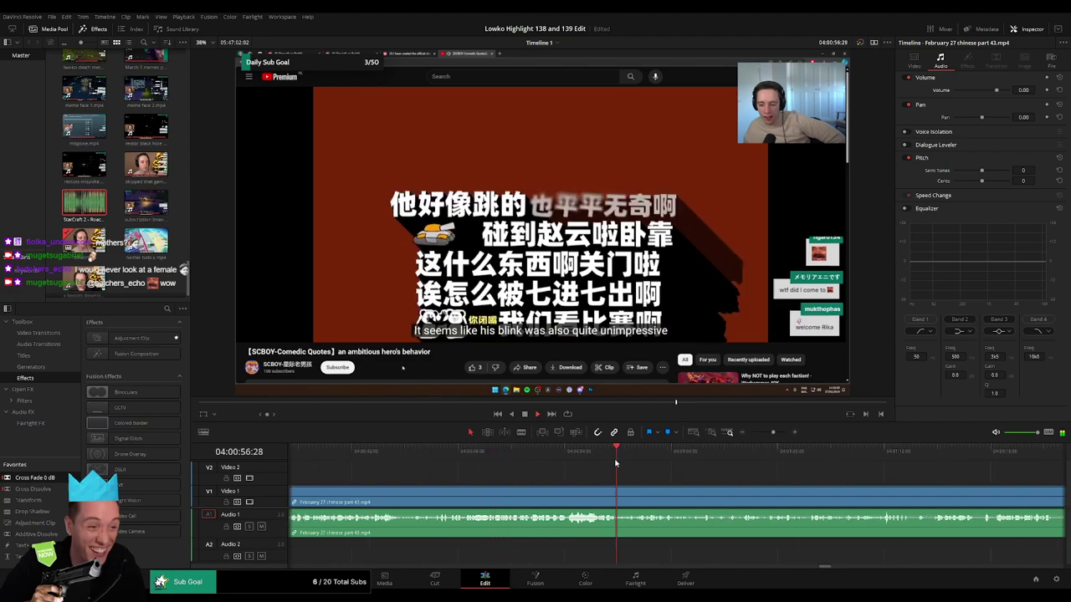
click(505, 450)
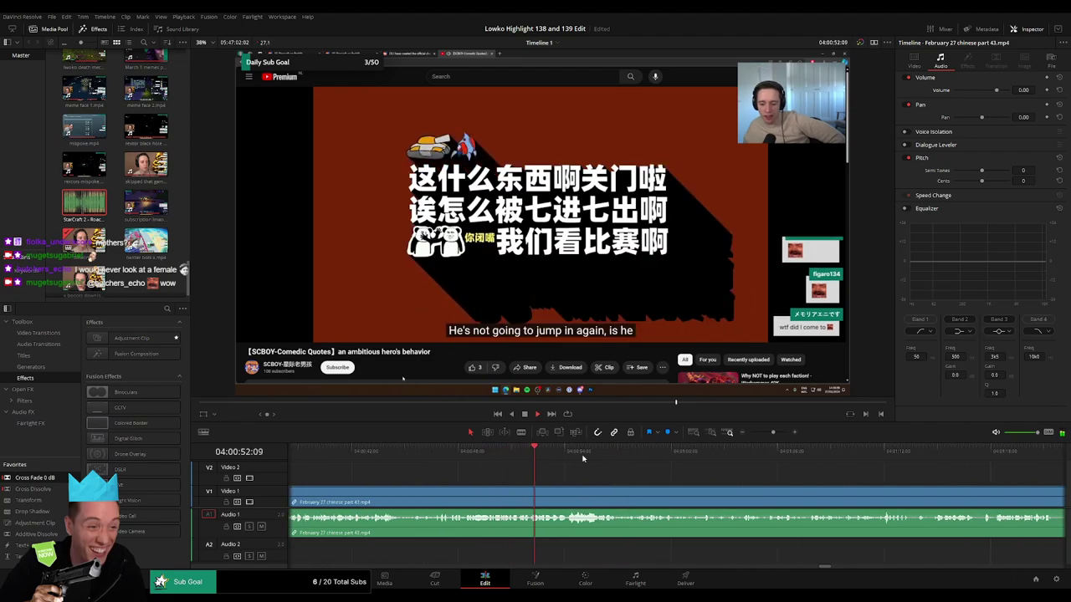
click(538, 452)
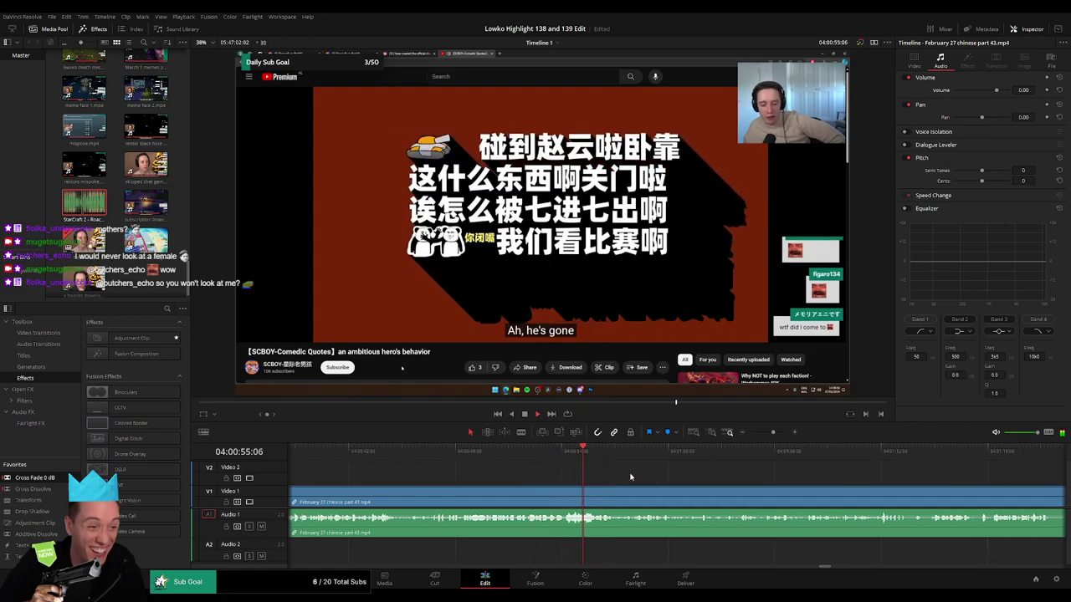
scroll(631, 477, right, 3)
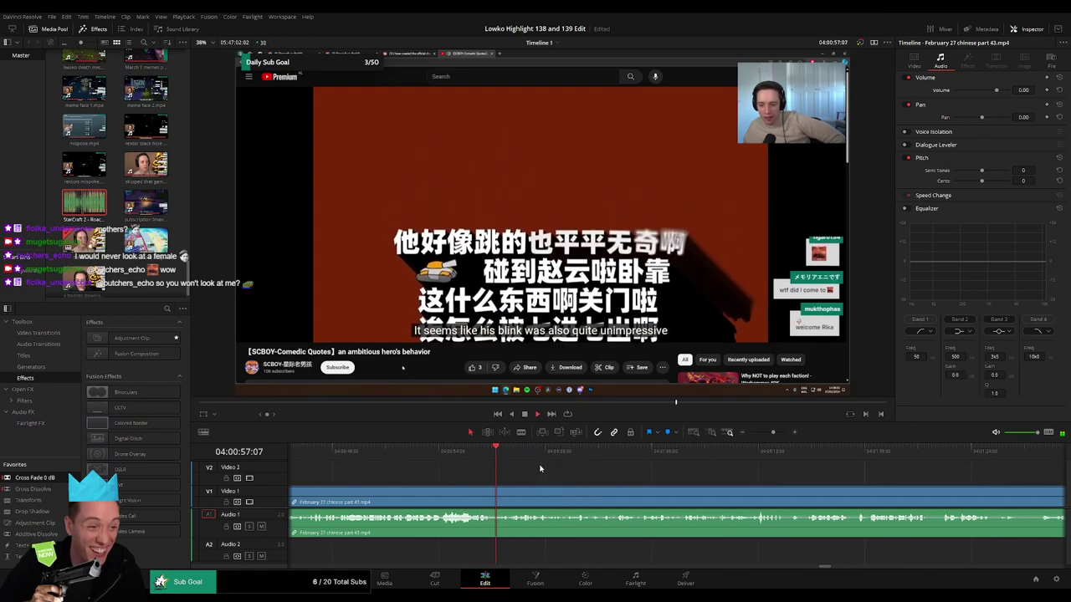
click(540, 455)
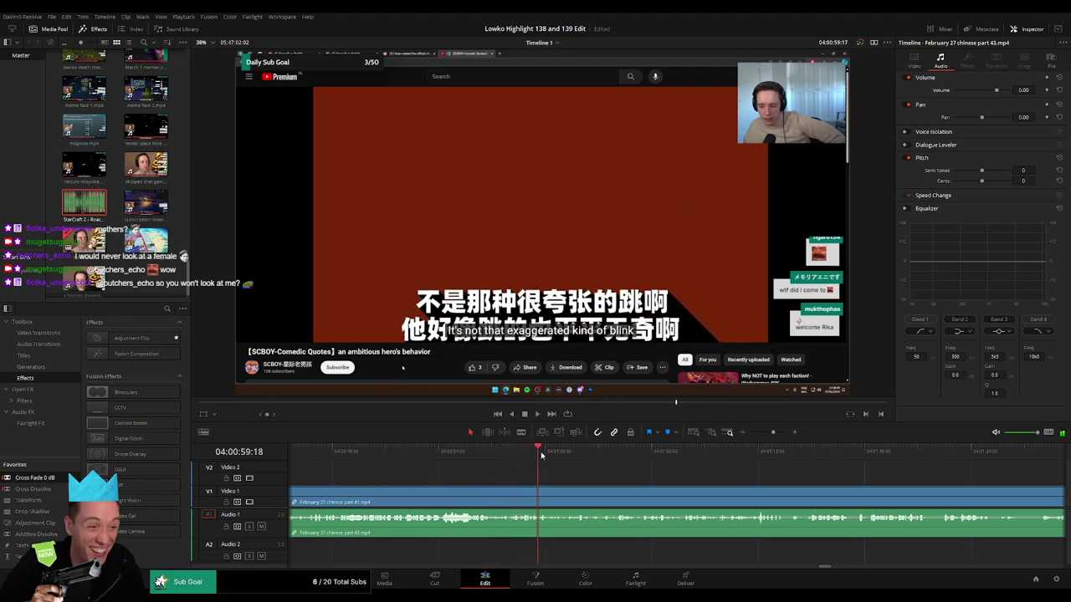
drag(541, 455, 508, 469)
drag(615, 473, 552, 473)
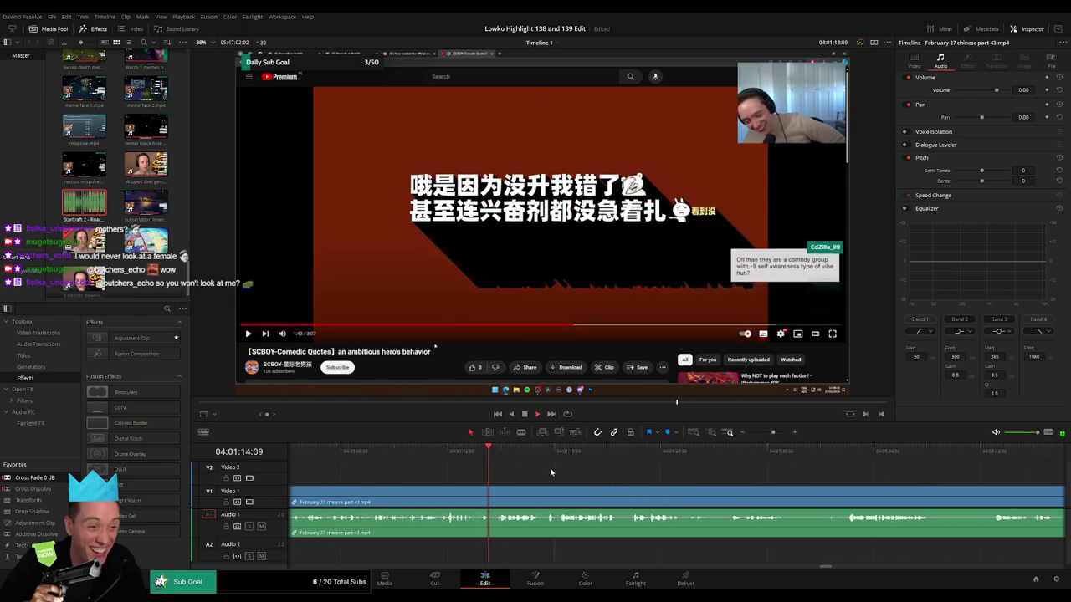
- Cut out and ripple-delete the part 43 footage from about 04:01:13:17 to 04:01:14:22
key(b)
click(476, 502)
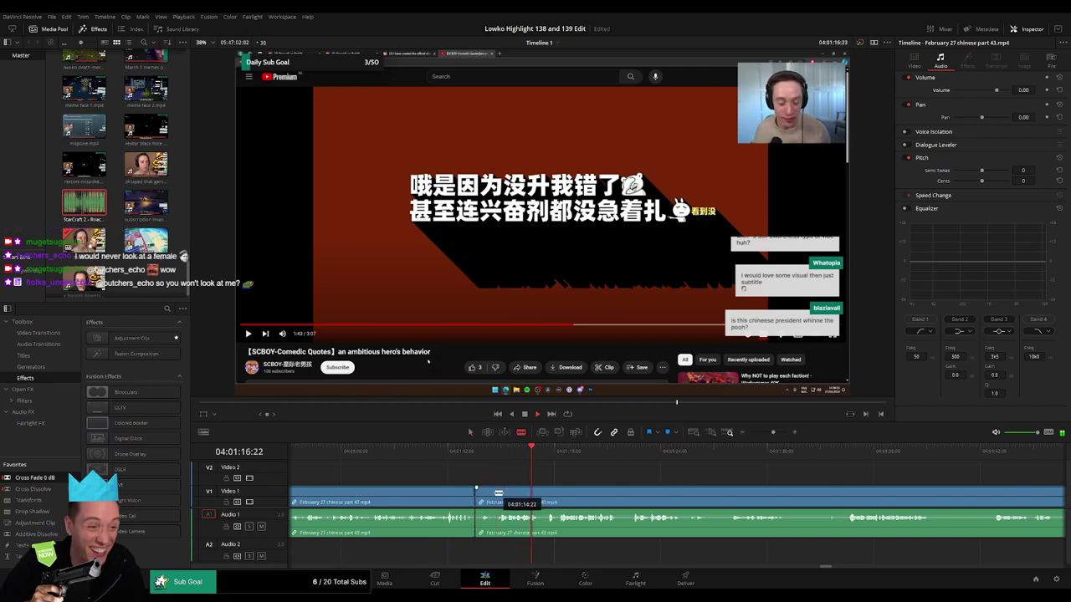
click(494, 494)
key(a)
click(489, 498)
key(Delete)
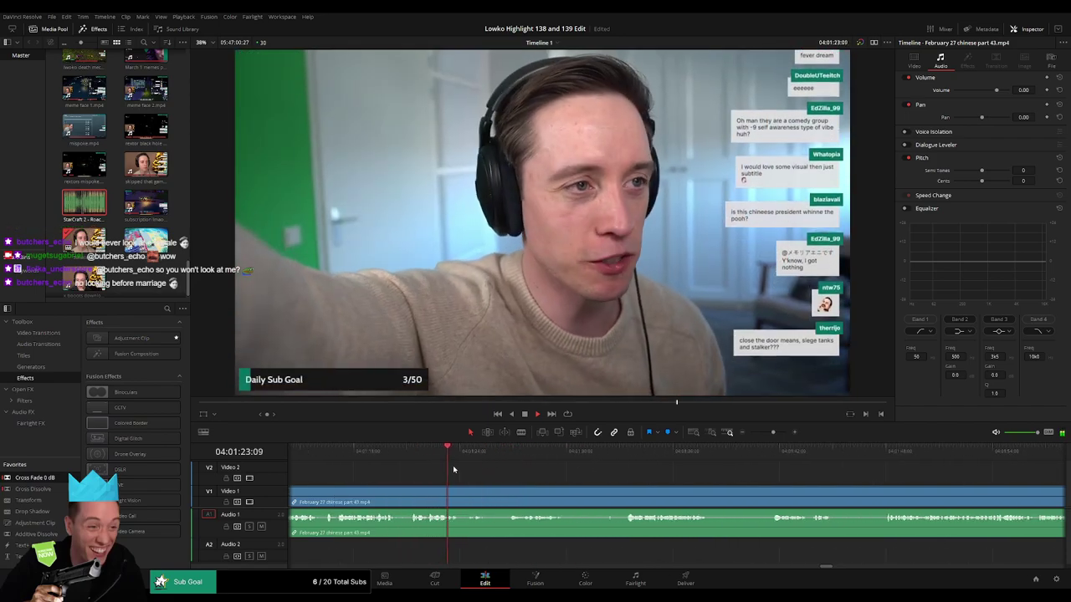
- Cut out and ripple-delete the part 43 pause from about 04:01:24 to 04:01:27:19
click(497, 451)
key(space)
key(b)
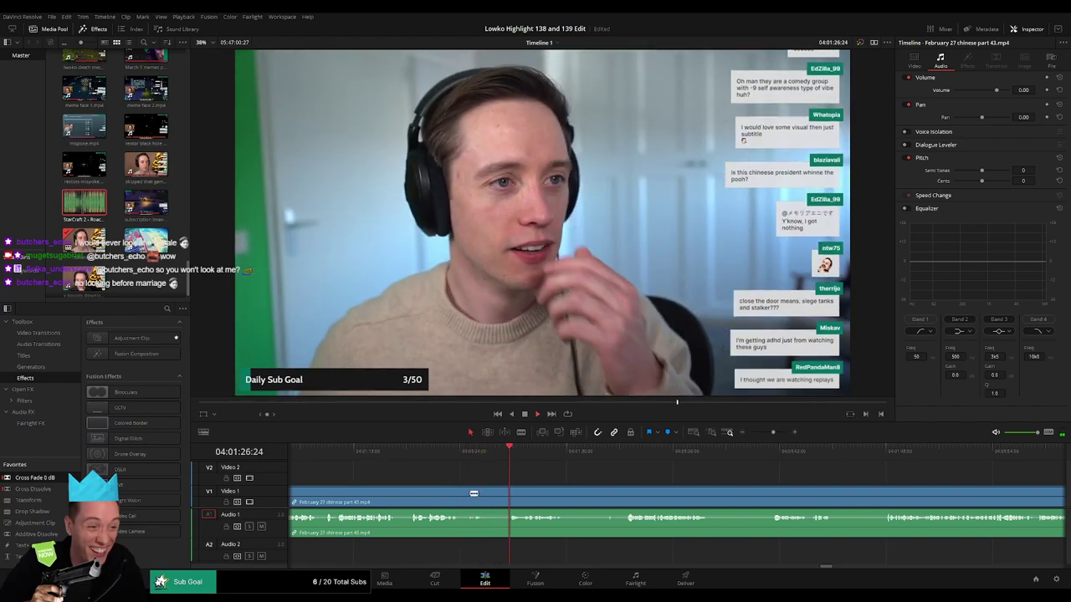
click(462, 496)
click(524, 494)
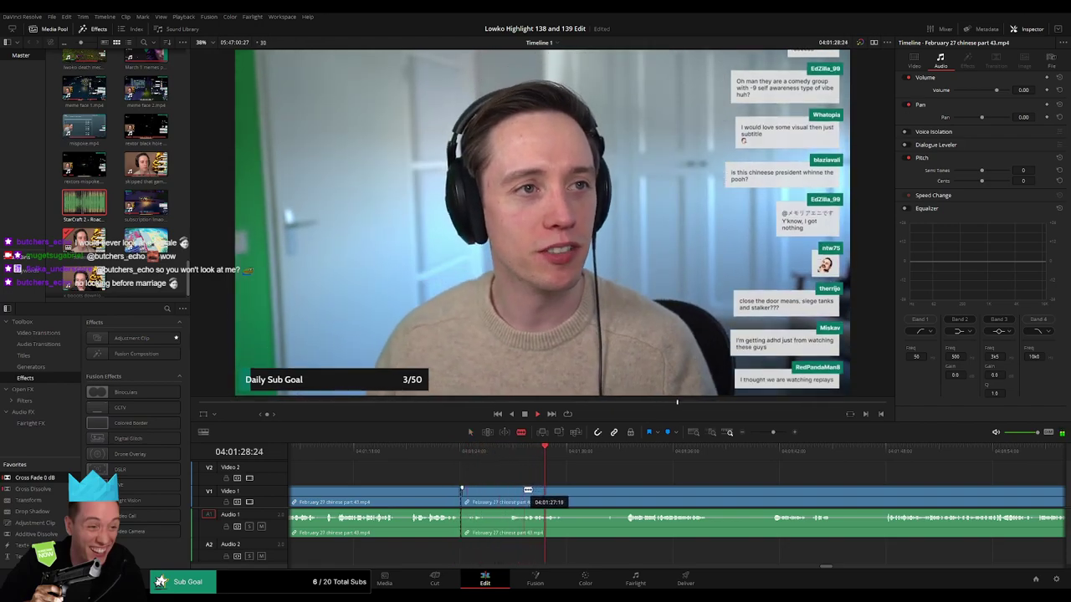
key(a)
click(499, 499)
key(Delete)
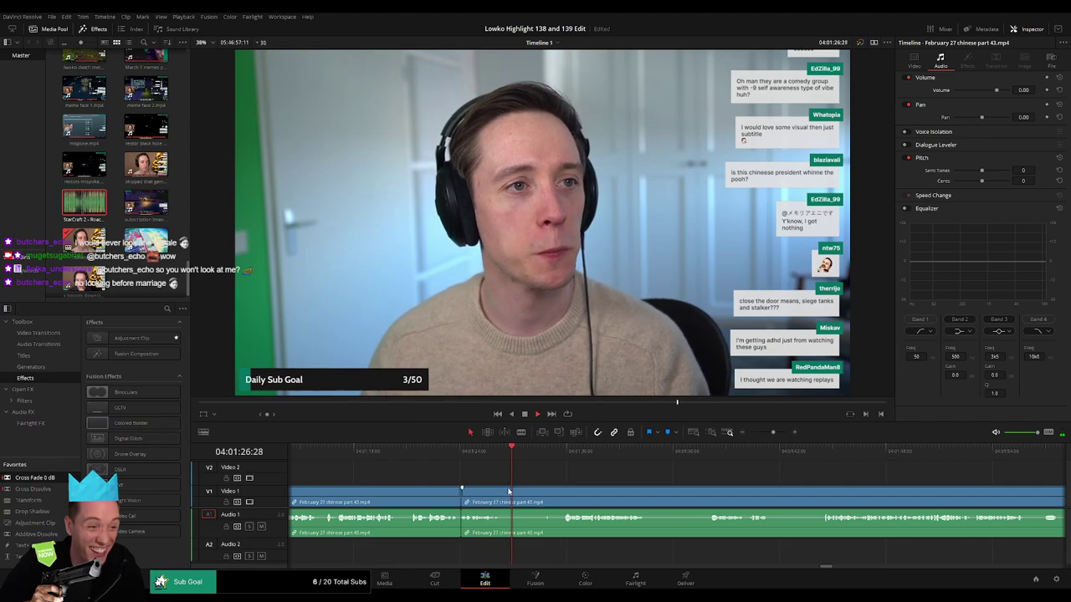
- Cut out and ripple-delete three pauses of about three seconds each in part 43, starting near 04:01:26:10, 04:01:30:28 and 04:01:34:07
key(b)
click(502, 493)
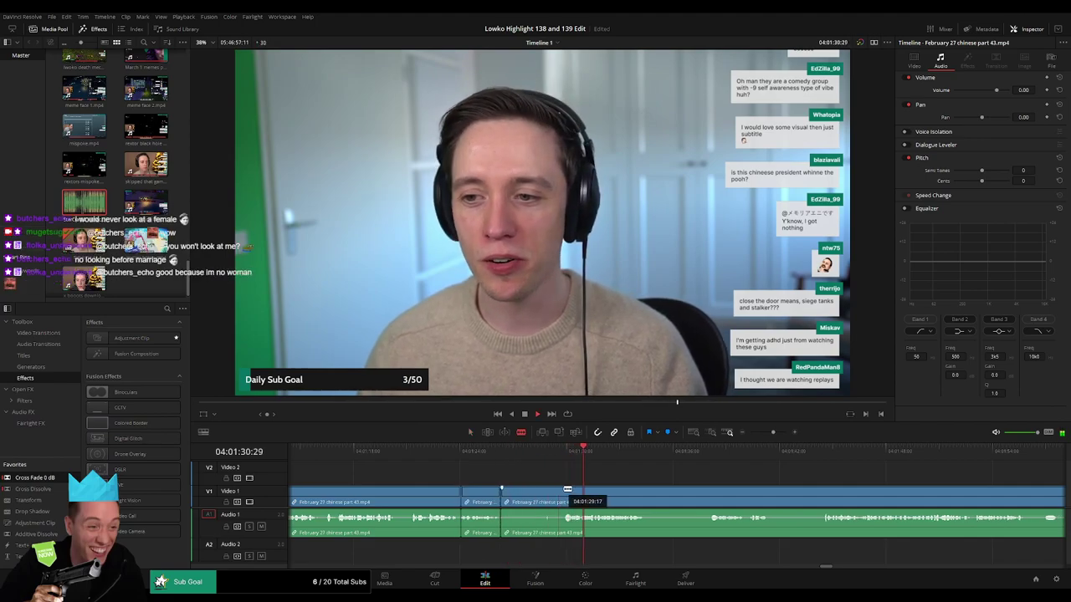
key(Delete)
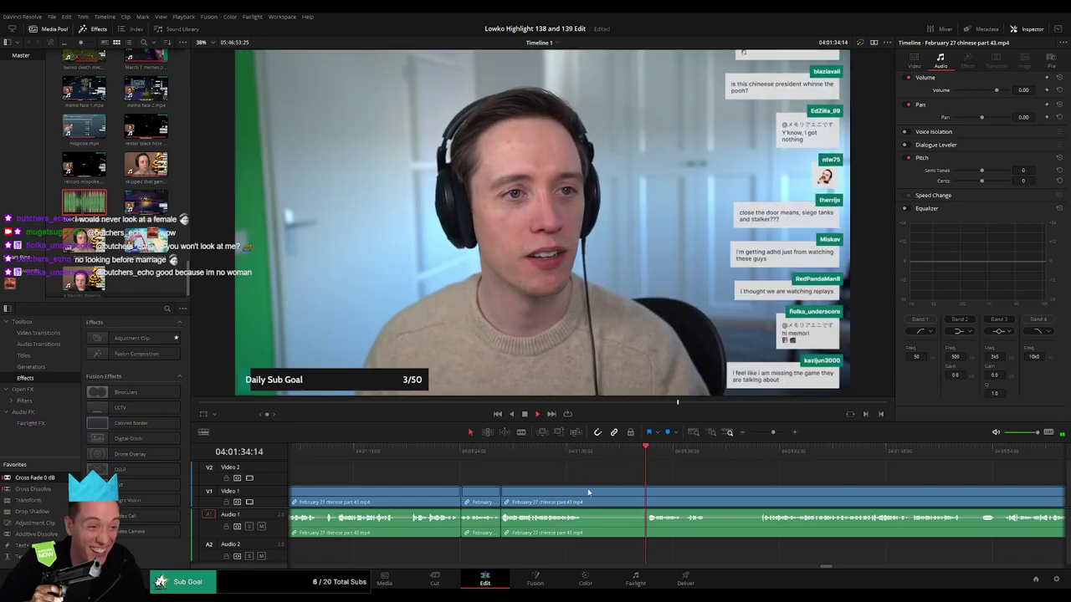
click(584, 494)
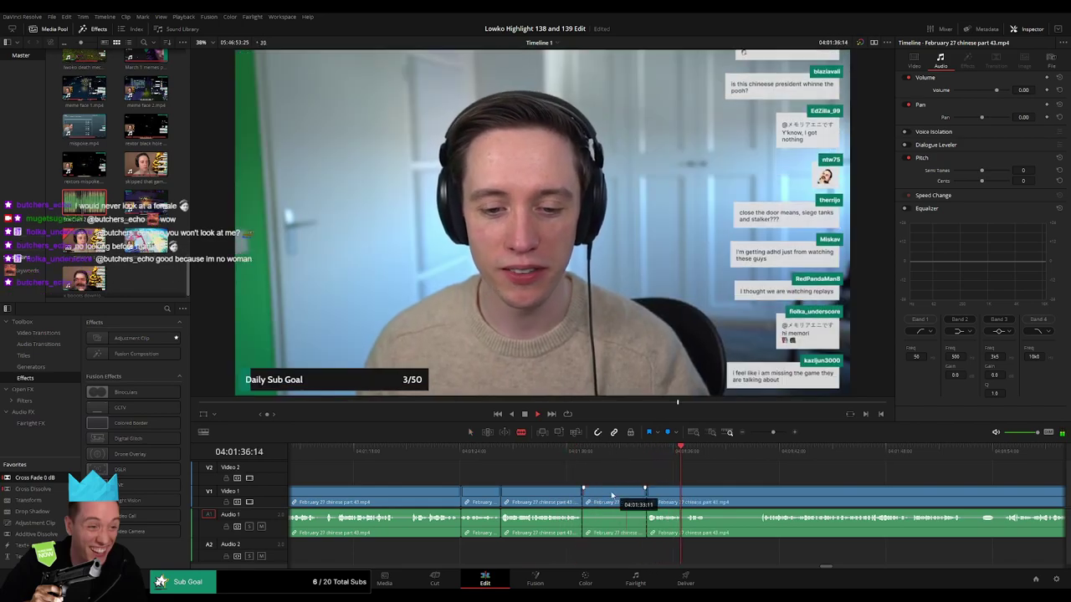
key(Delete)
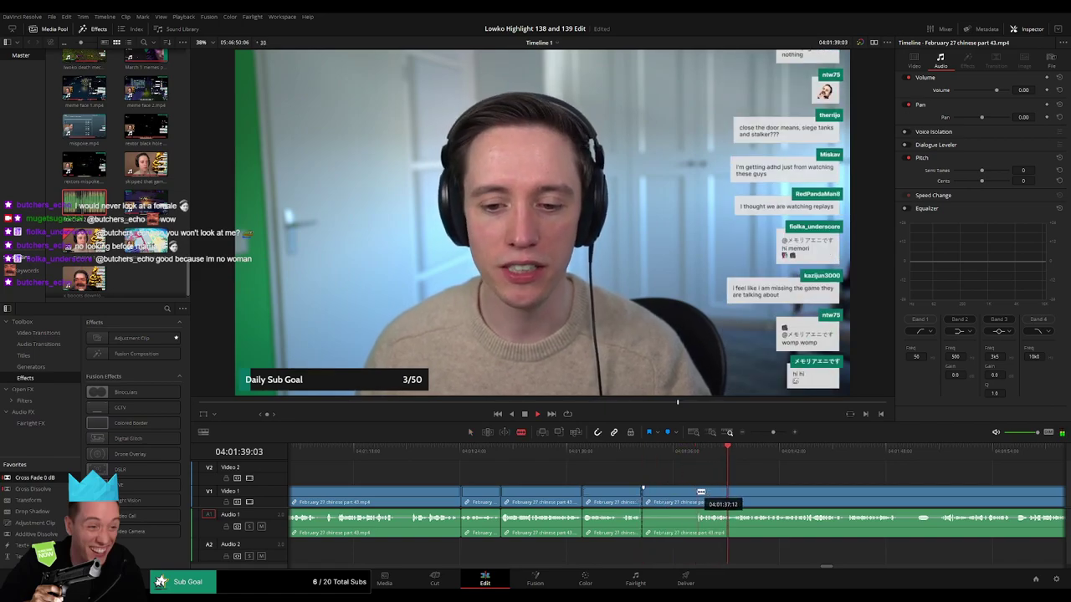
click(676, 500)
key(Delete)
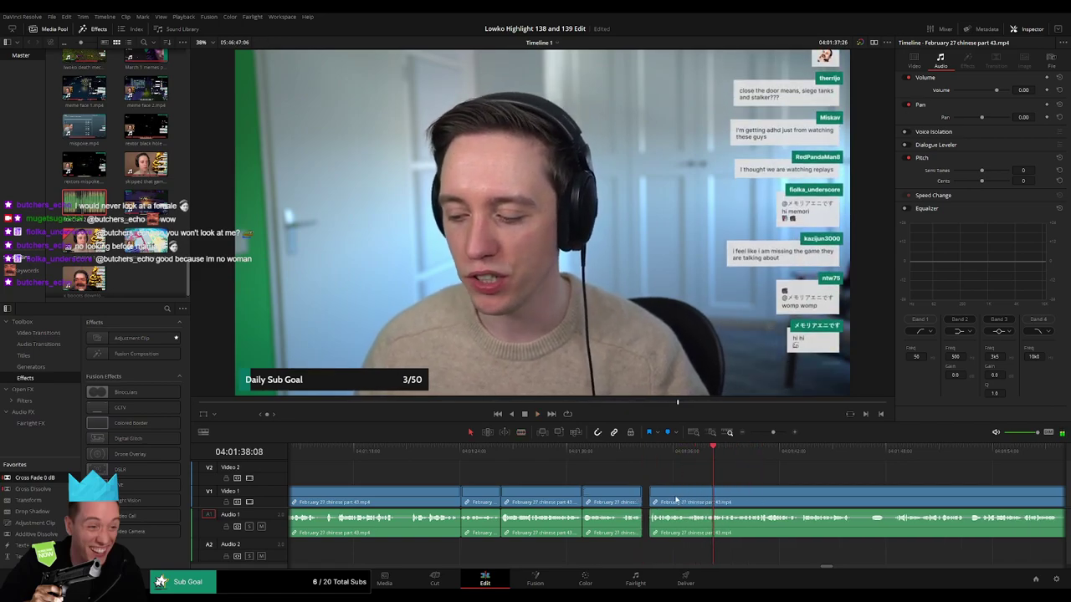
- Cut out and ripple-delete two short pauses in part 43, starting at about 04:01:45:24 and 04:01:46:21
scroll(567, 485, right, 3)
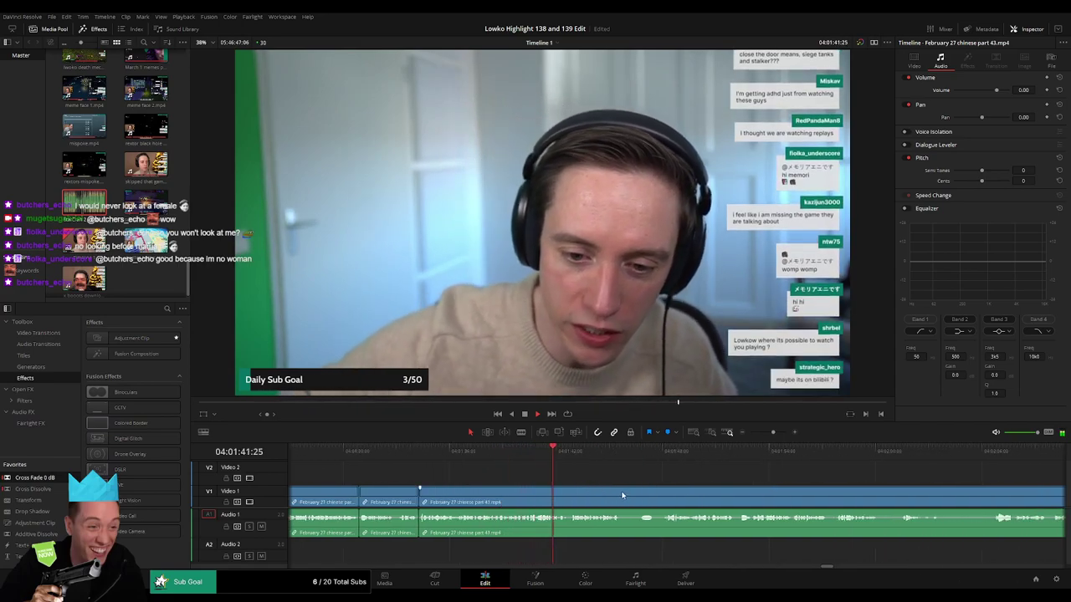
scroll(482, 486, right, 3)
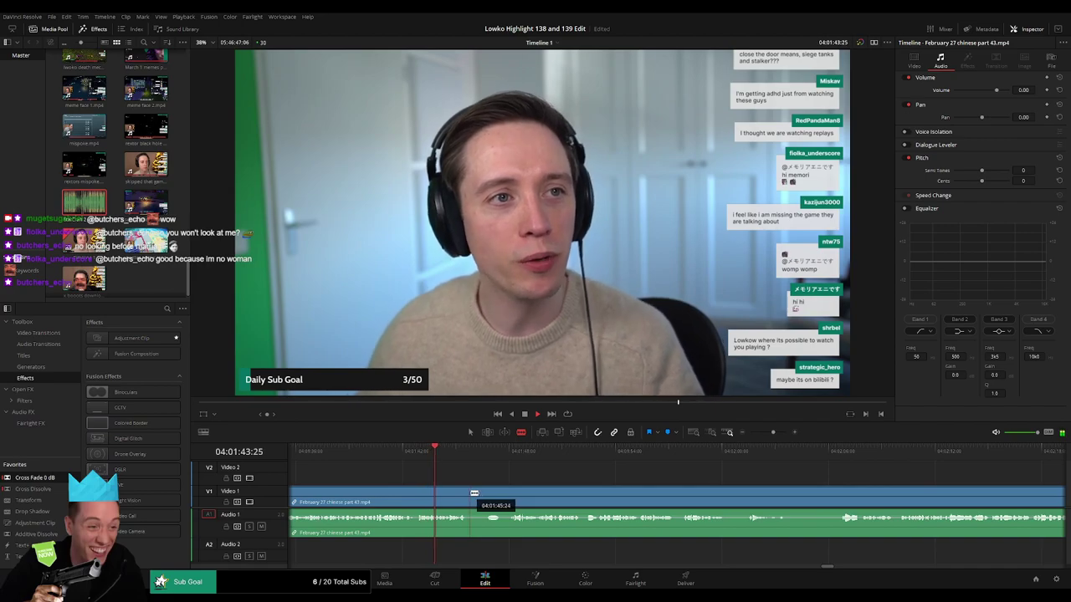
click(472, 495)
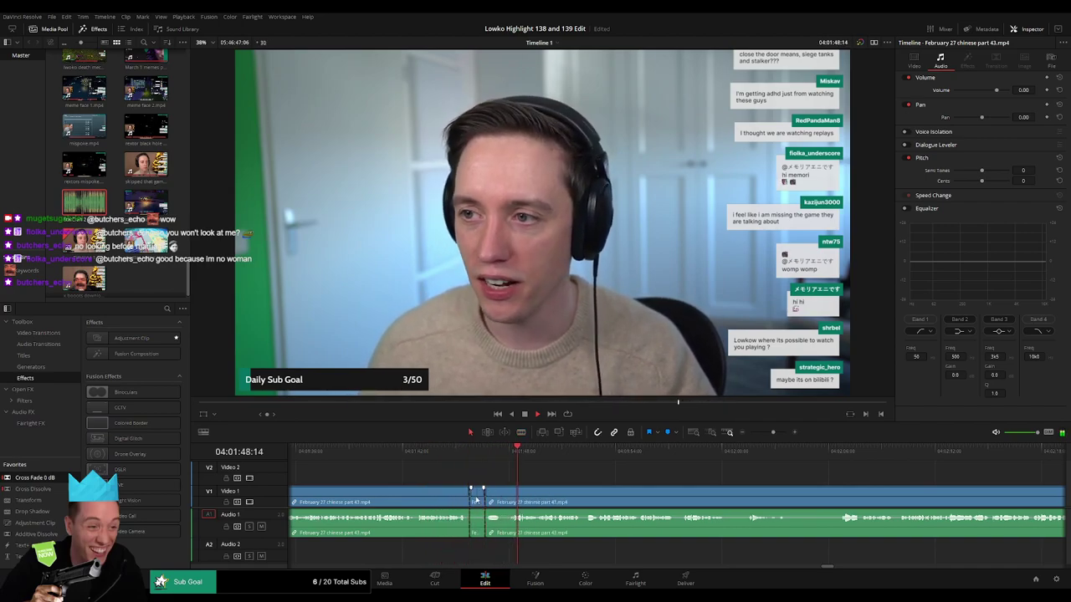
key(Delete)
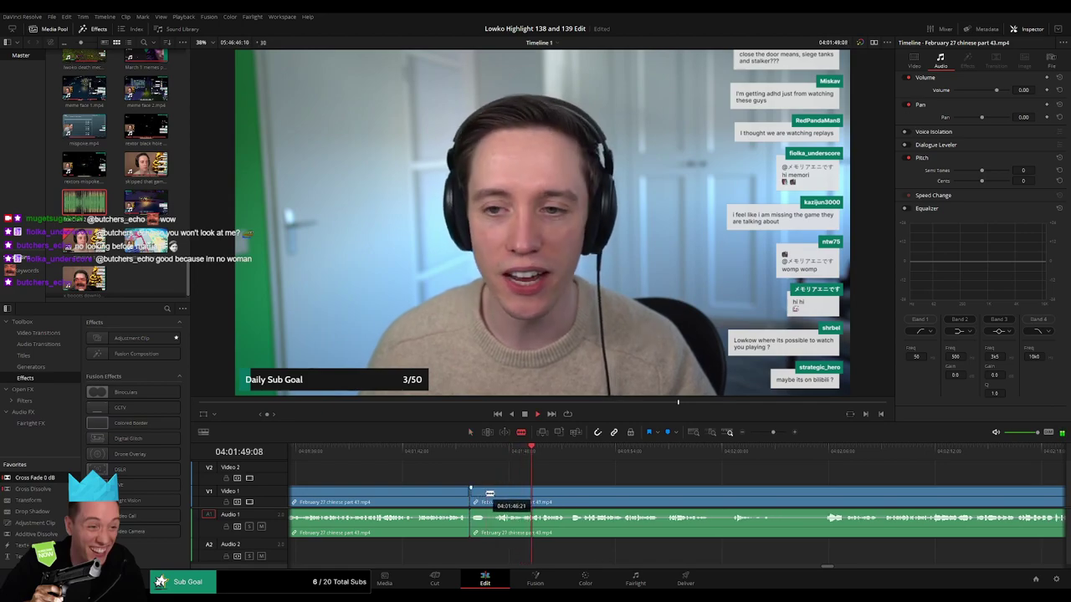
click(488, 496)
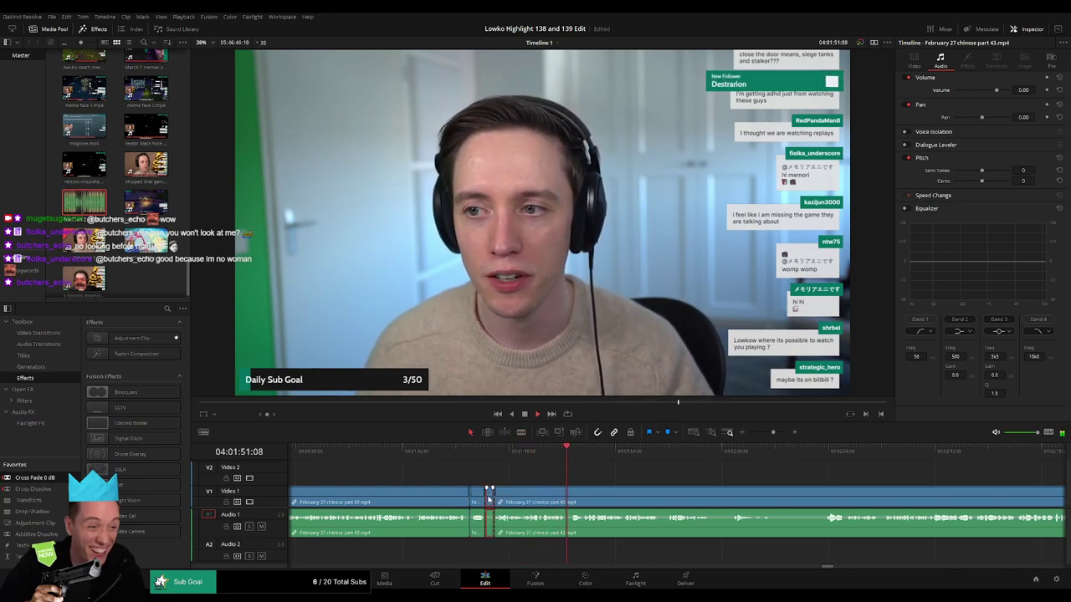
key(Delete)
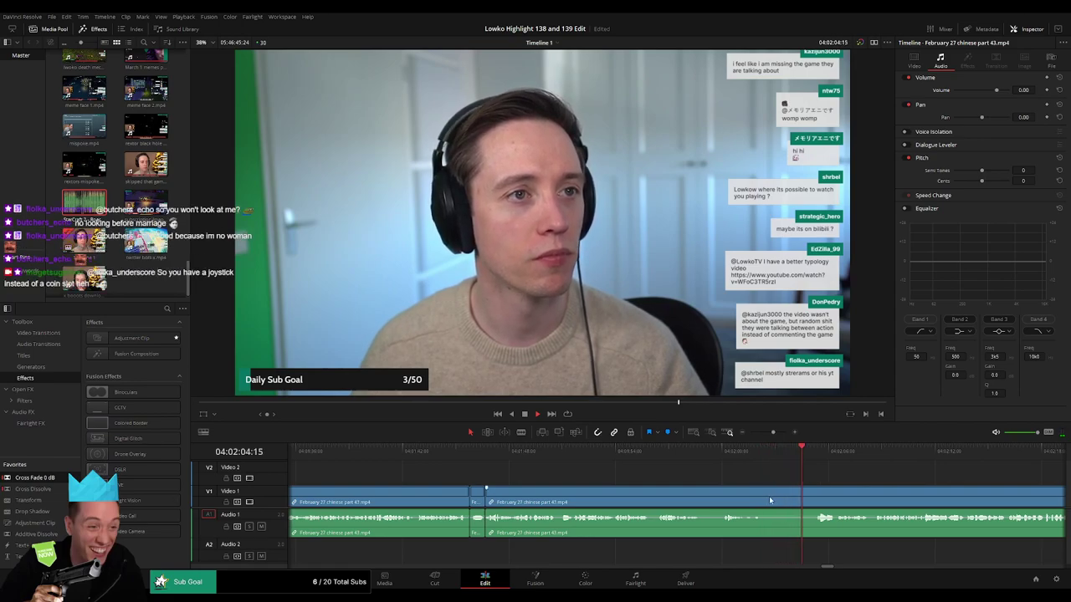
- Cut out and ripple-delete the part 43 pauses from 04:02:02:12 to about 04:02:05:07 and from about 04:01:58:29 to 04:02:00:03
key(space)
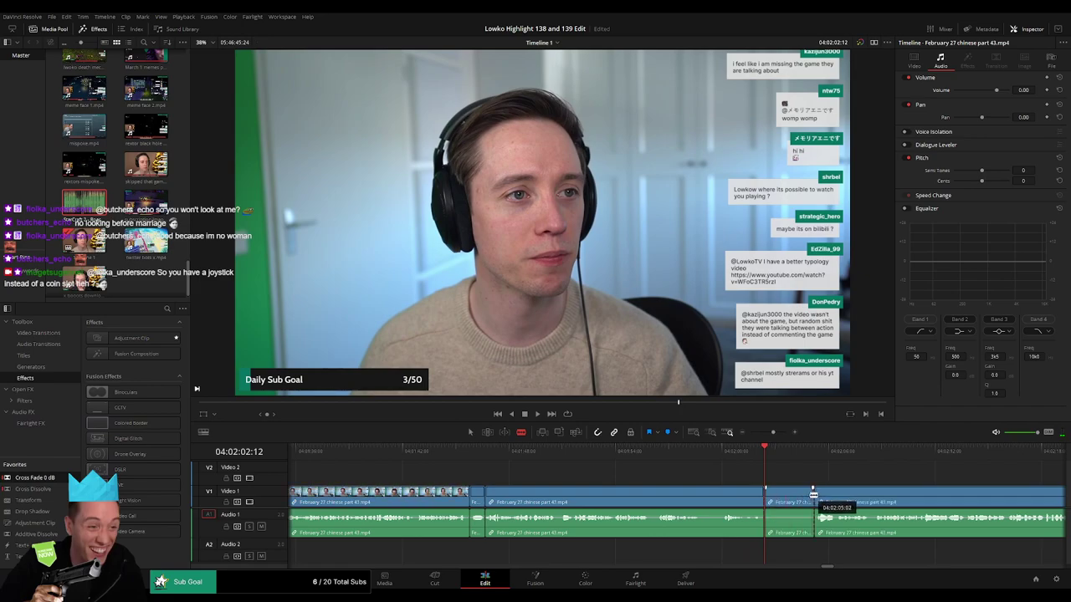
key(BackSpace)
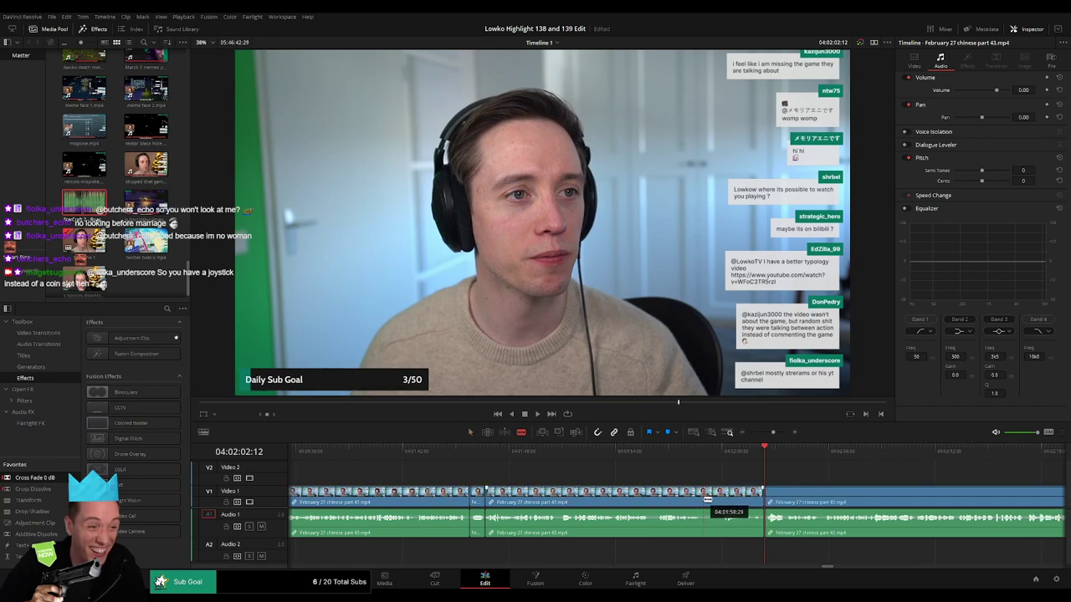
drag(726, 496, 713, 501)
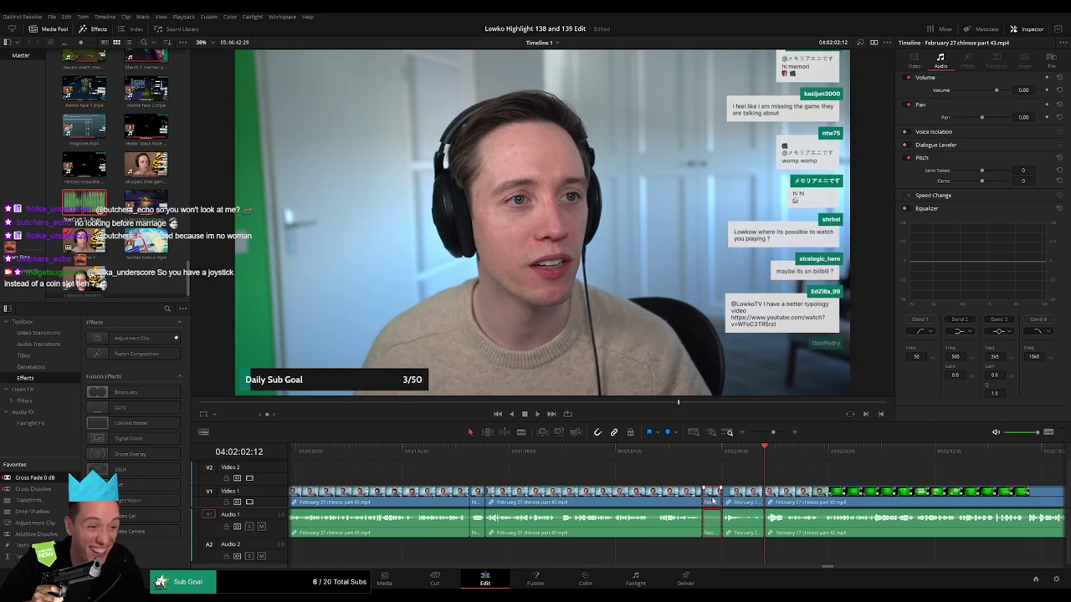
key(Delete)
key(space)
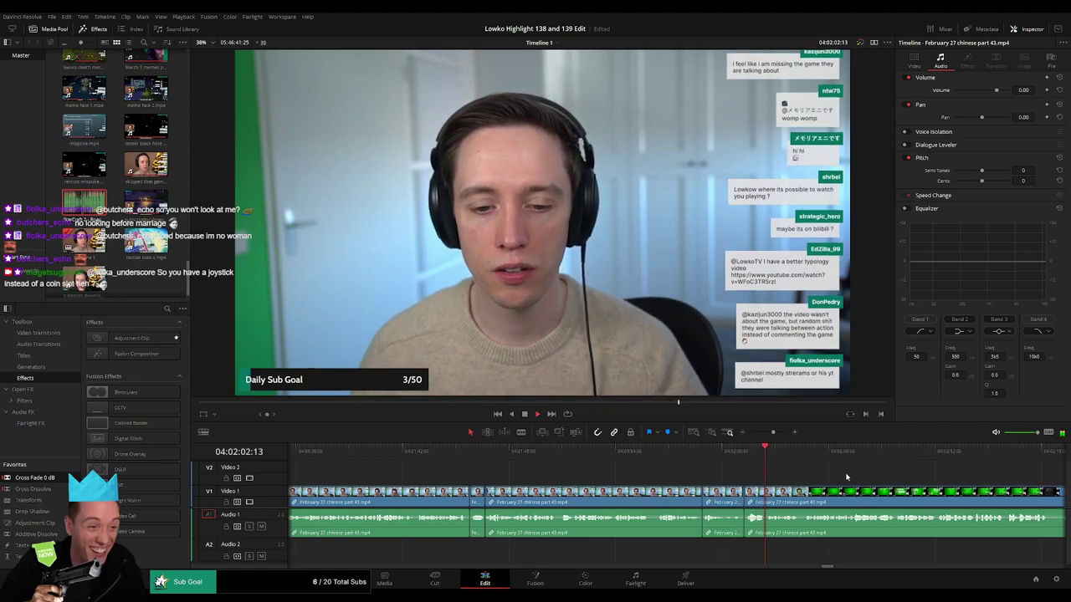
- Skim the rest of the part 43 footage and ripple-delete its last segment, from 04:02:01:08 up to the part 44 clip
drag(846, 478, 559, 470)
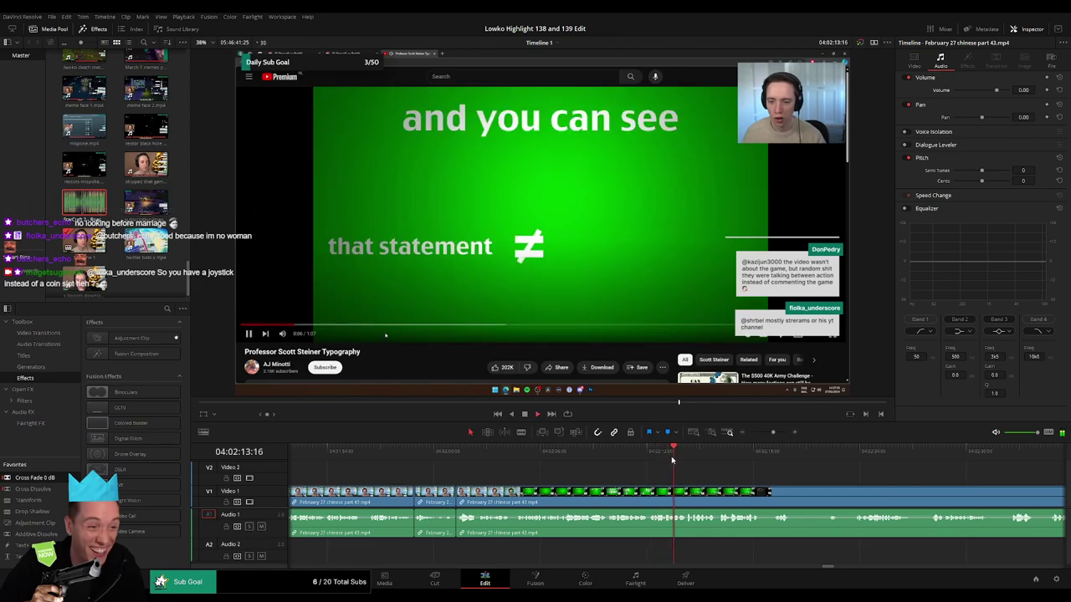
drag(718, 457, 977, 462)
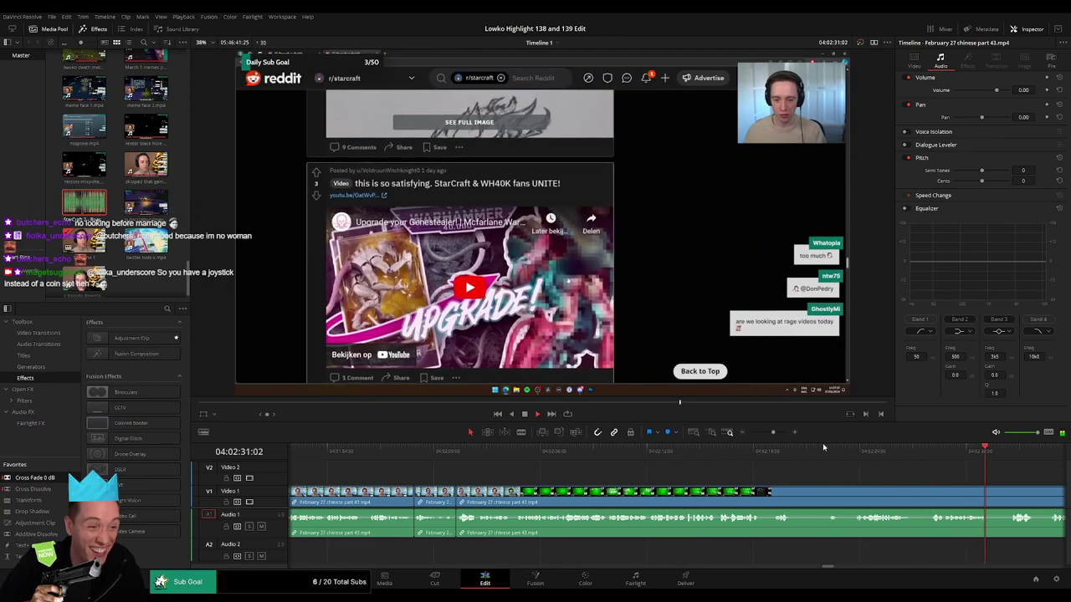
drag(771, 434, 721, 453)
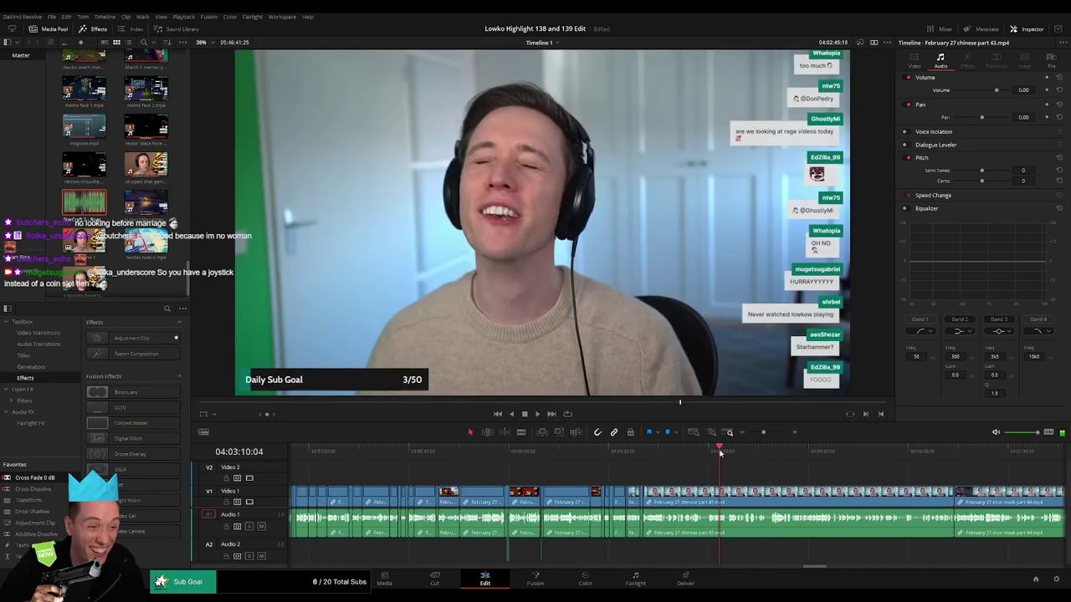
click(701, 452)
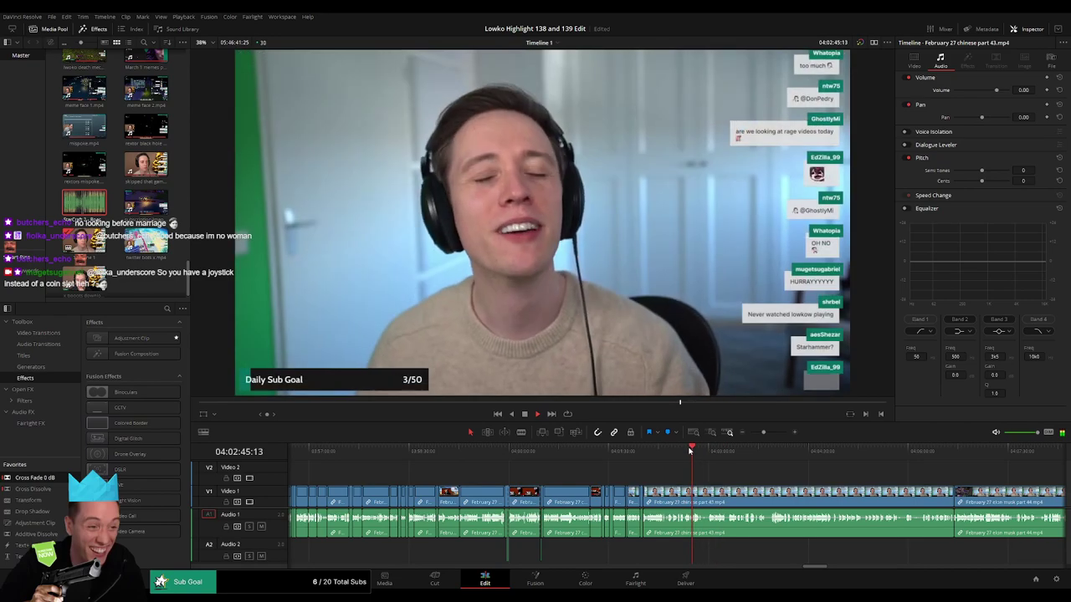
click(690, 451)
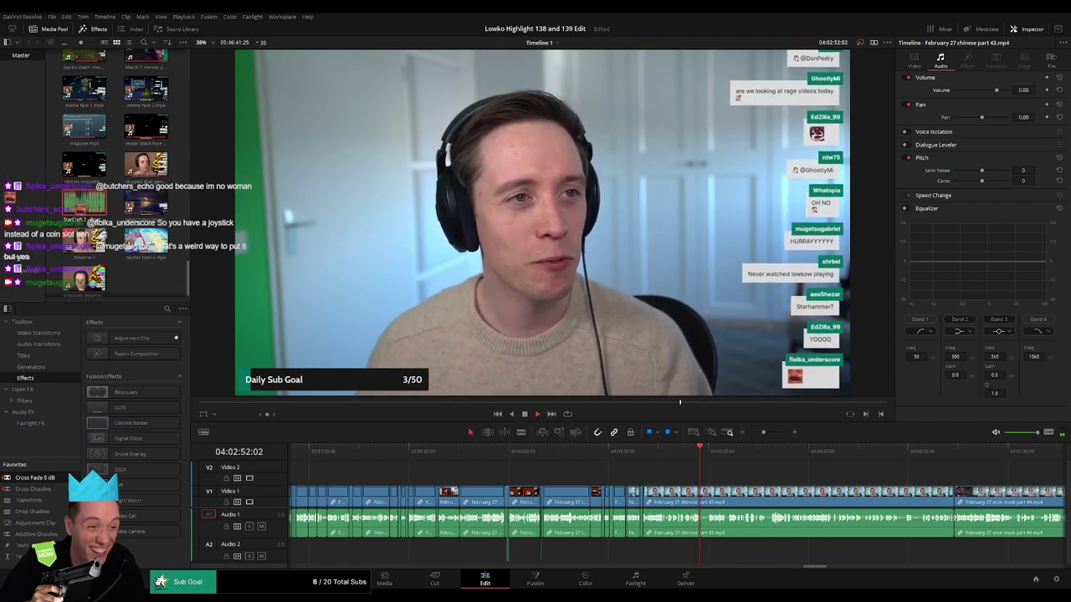
click(711, 453)
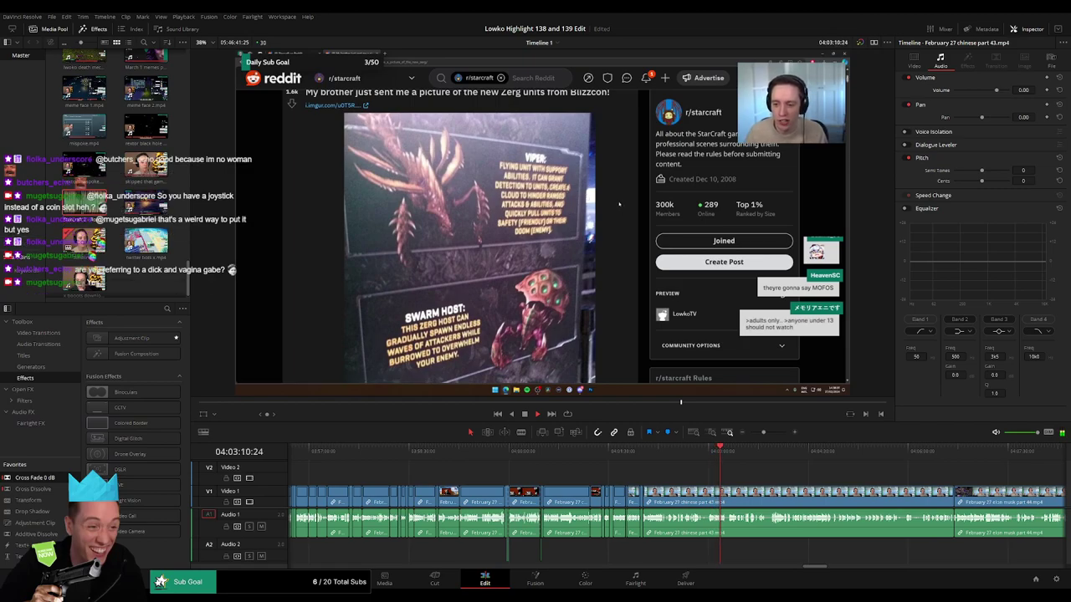
drag(733, 452, 910, 452)
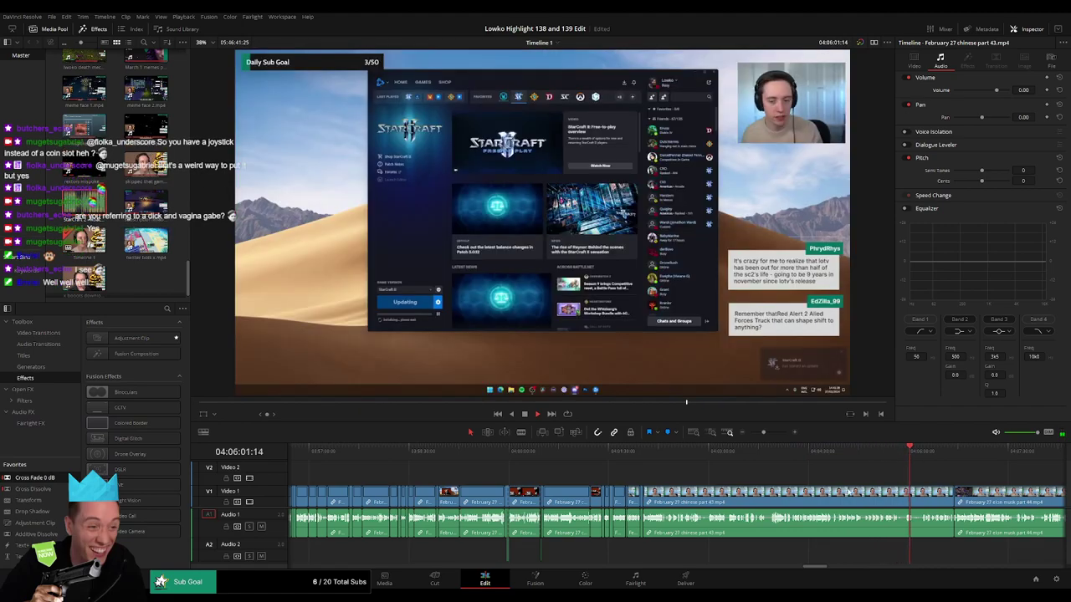
key(Delete)
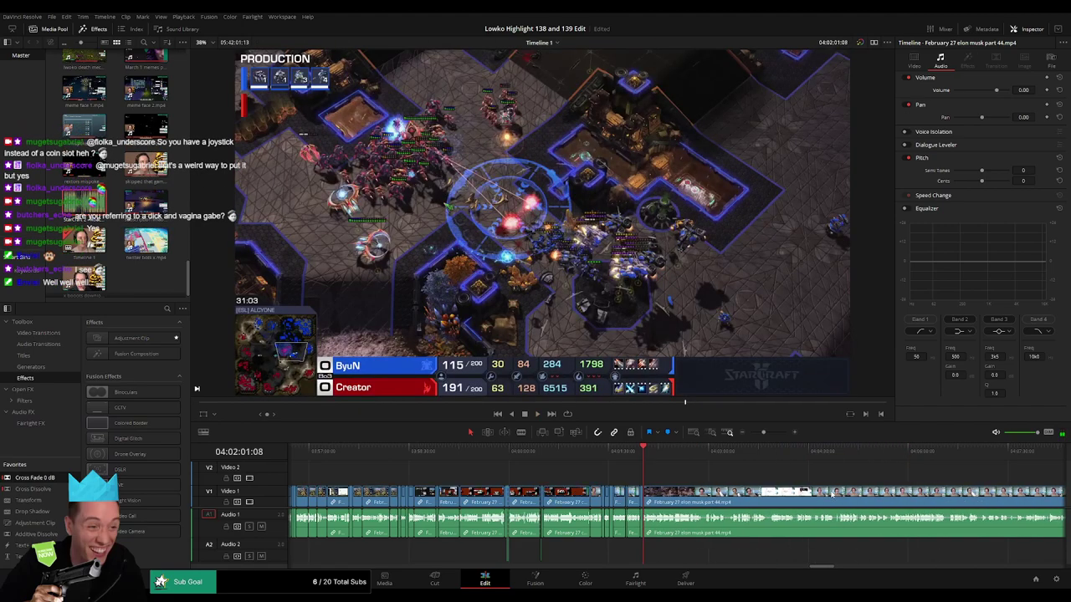
- Skim the opening of the part 44 clip and ripple-delete it from 04:02:01:08 up to about 04:03:56:13, where the tweet discussion starts
drag(679, 483, 471, 483)
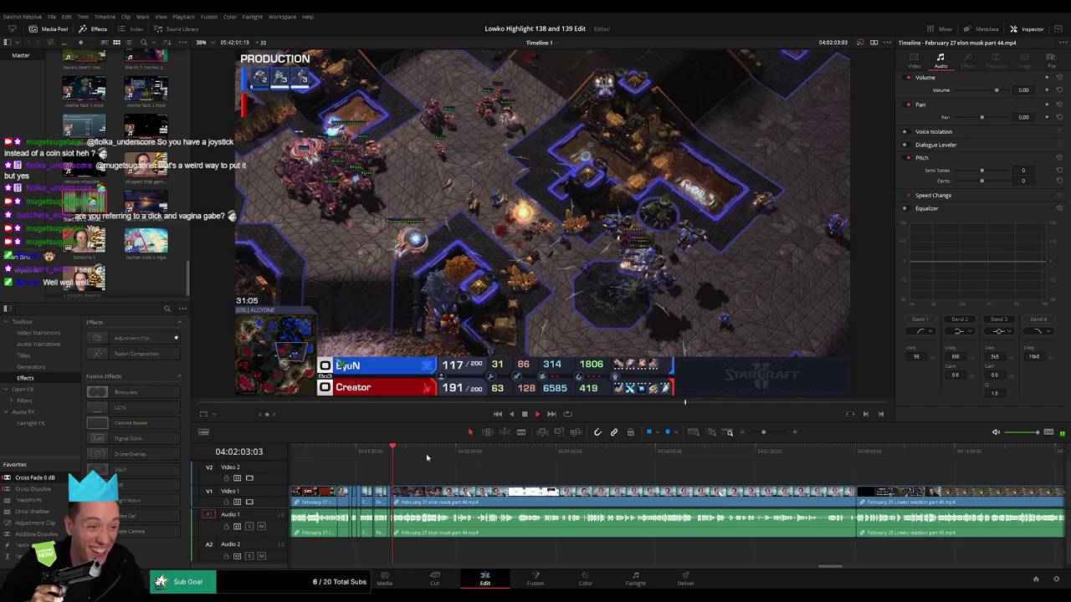
drag(426, 453, 459, 452)
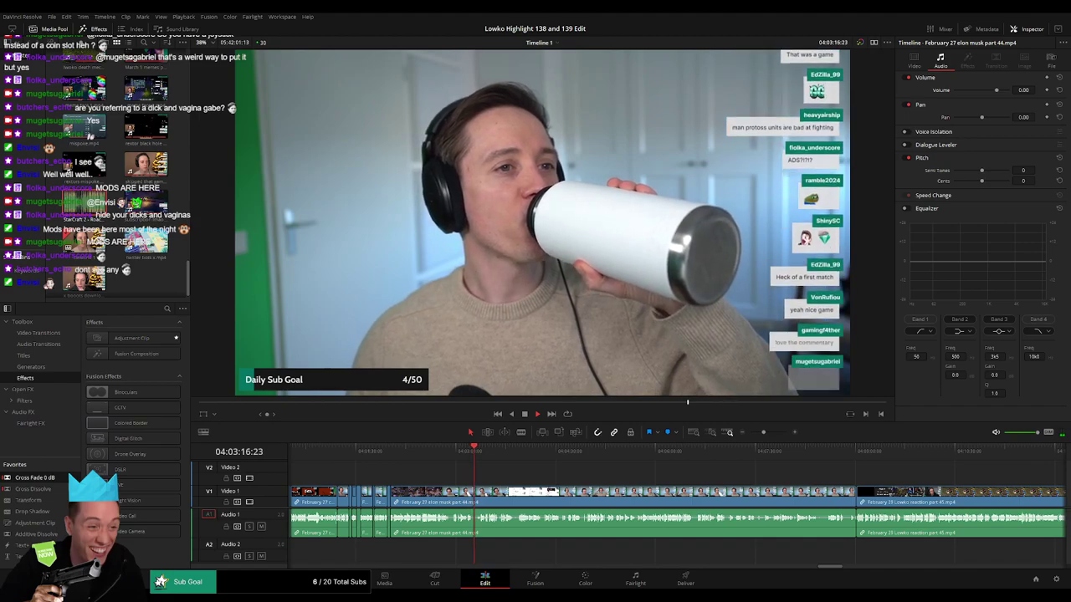
click(490, 451)
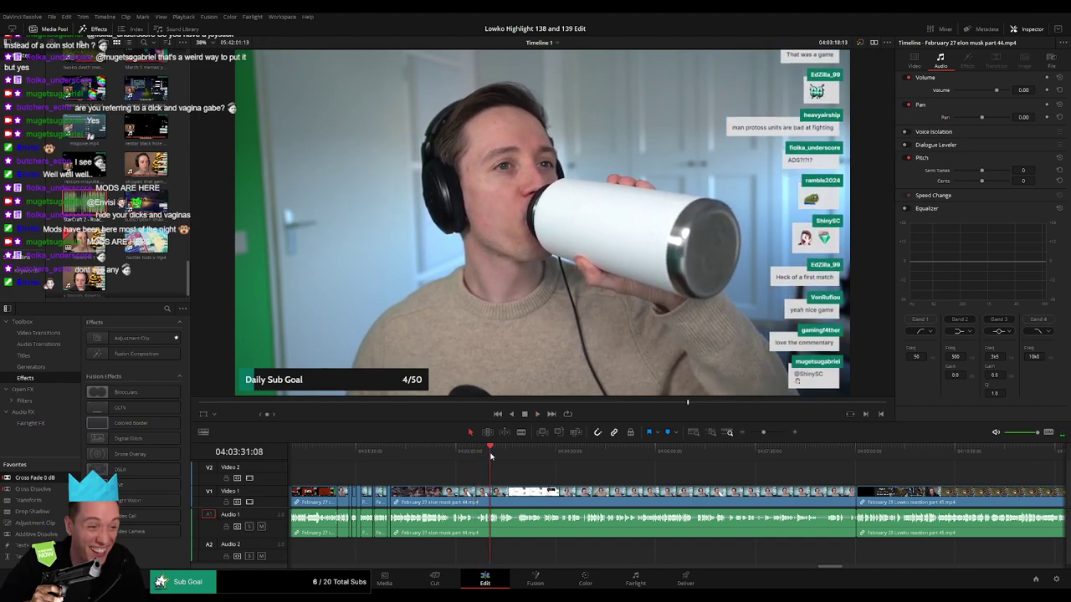
click(521, 450)
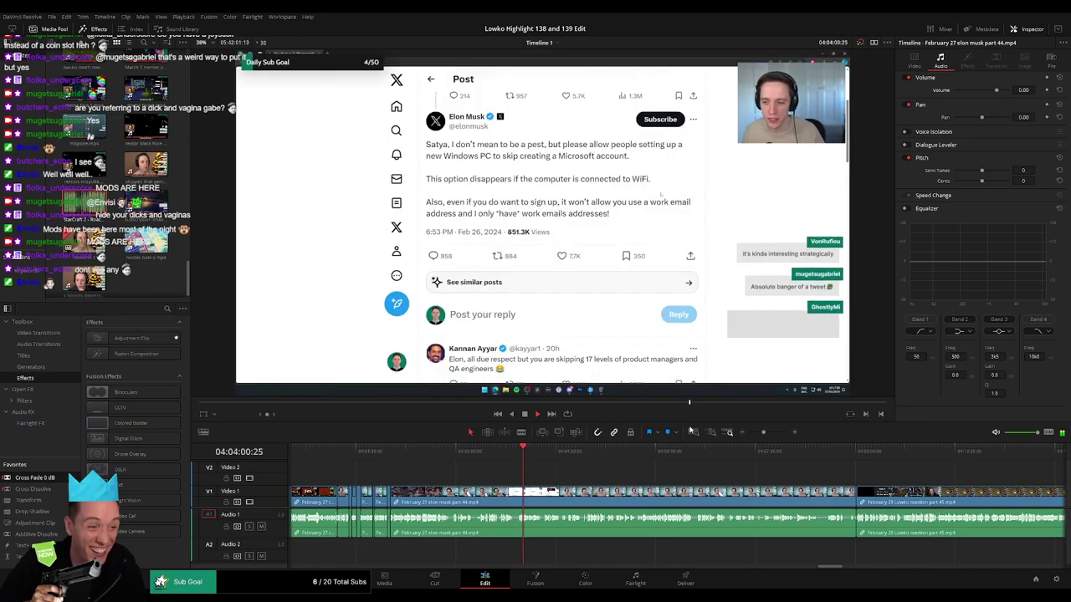
drag(763, 433, 771, 433)
click(901, 452)
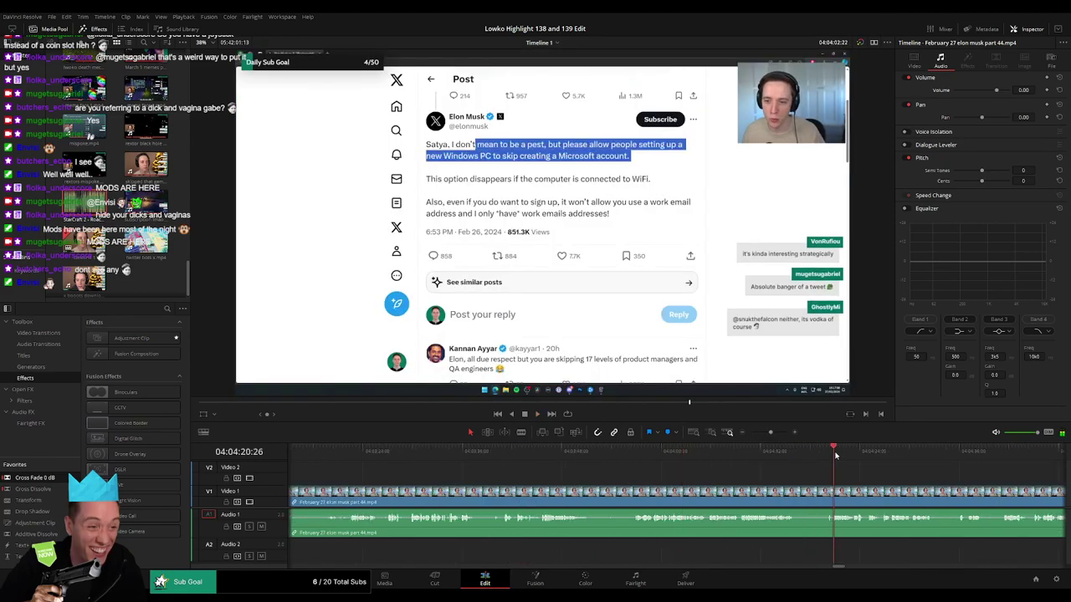
click(838, 452)
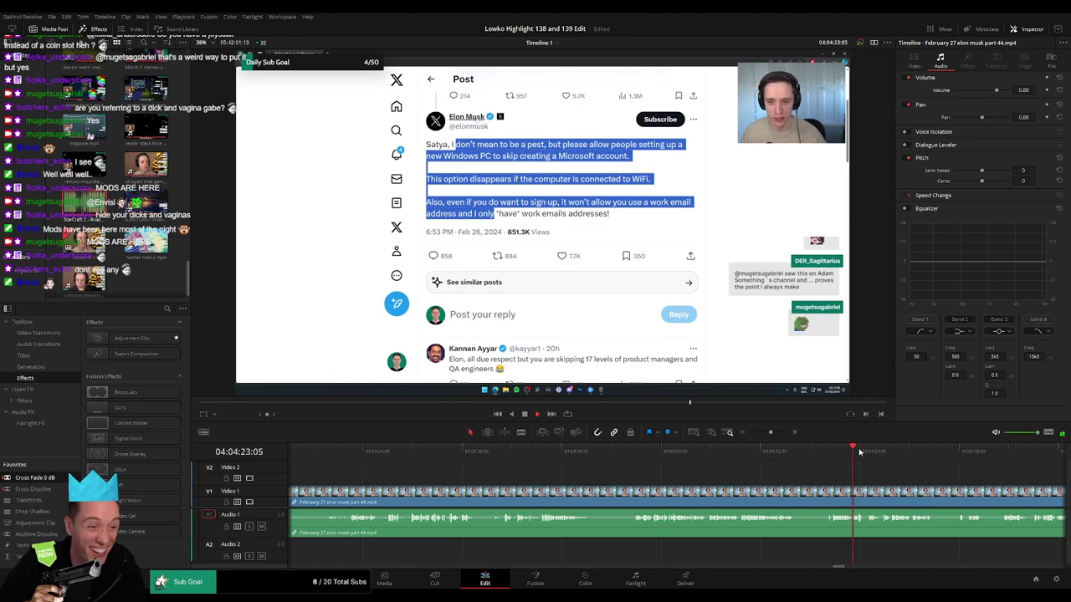
click(543, 452)
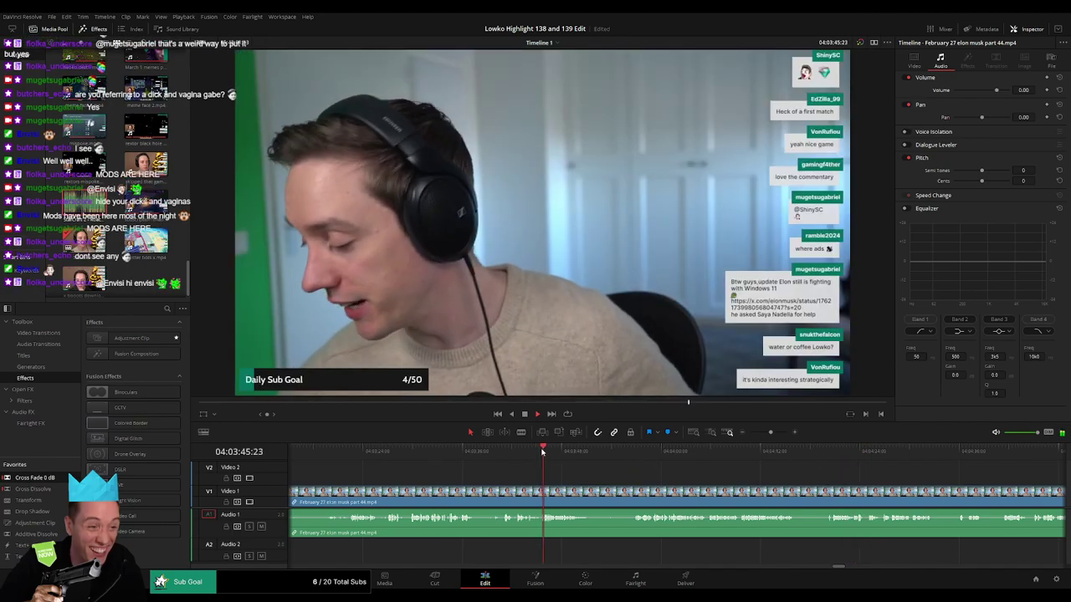
click(633, 452)
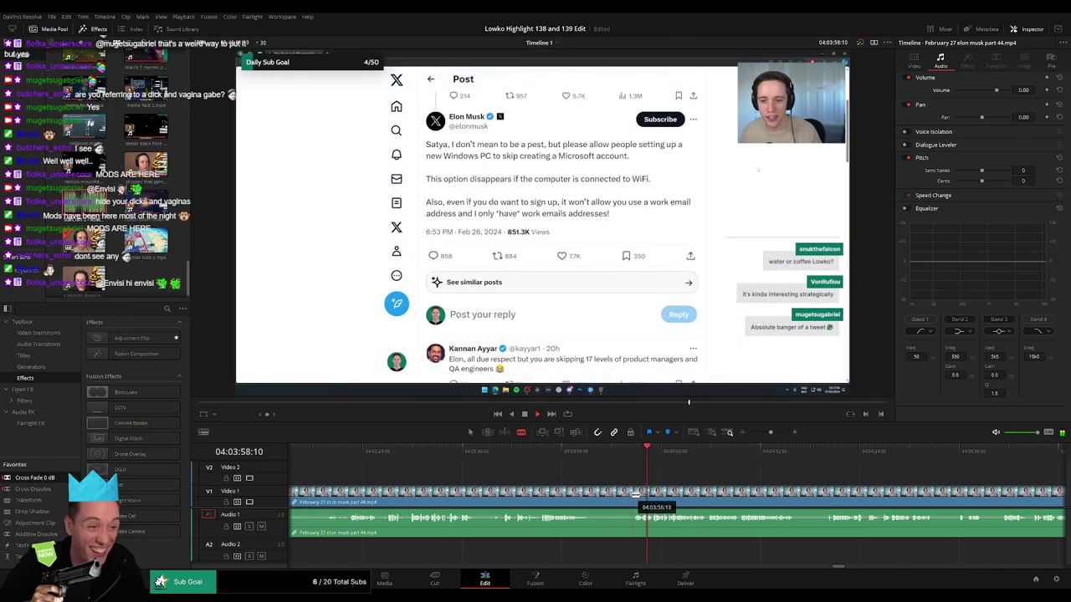
click(635, 495)
key(Delete)
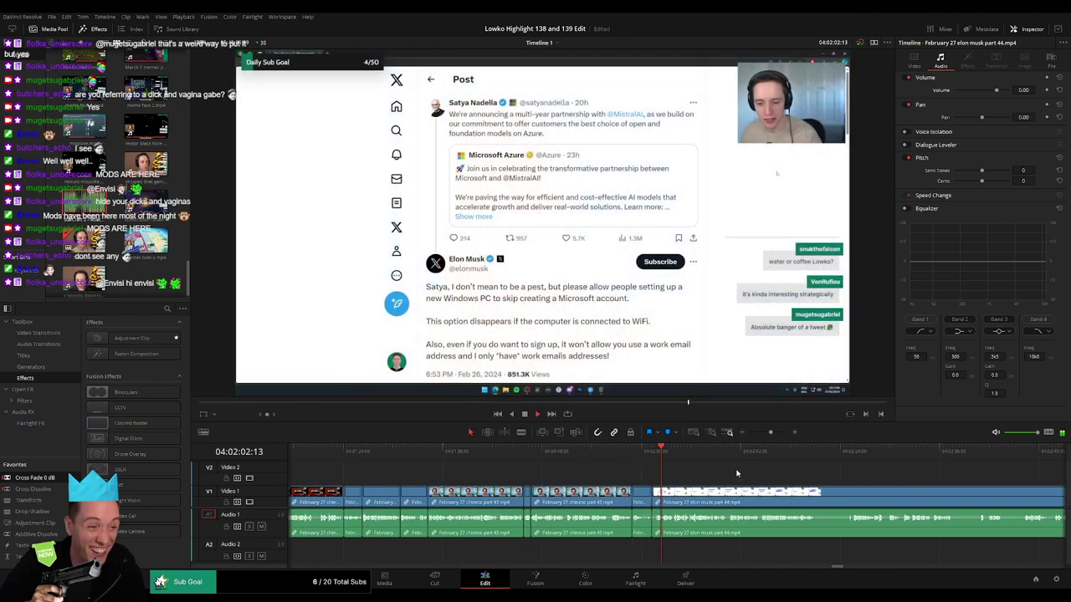
- Cut out and ripple-delete the part 44 pause from about 04:02:21 to 04:02:25
drag(696, 474, 543, 479)
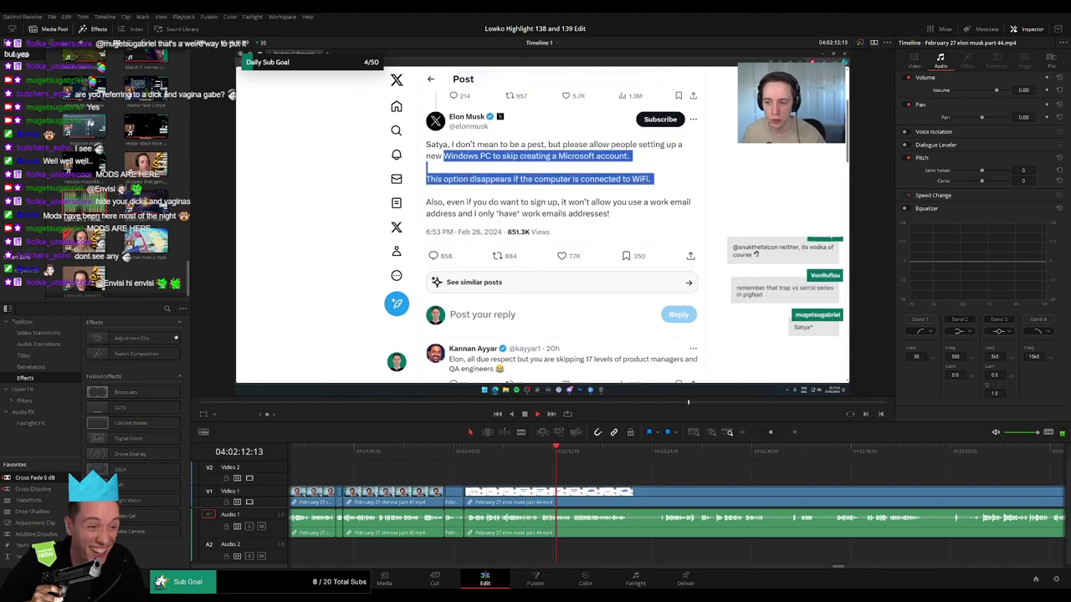
drag(597, 475, 512, 476)
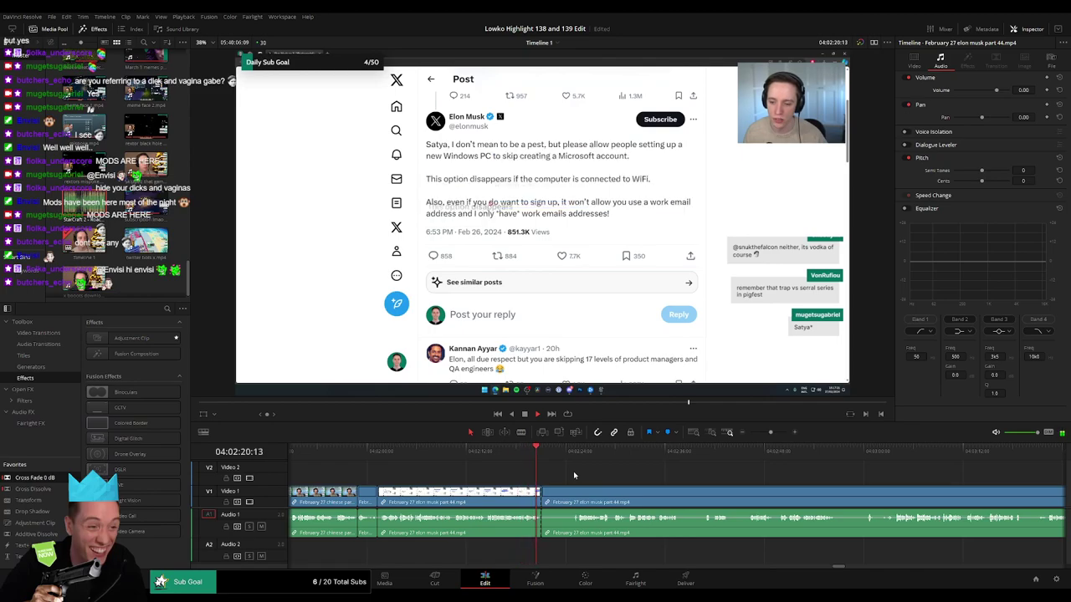
click(573, 451)
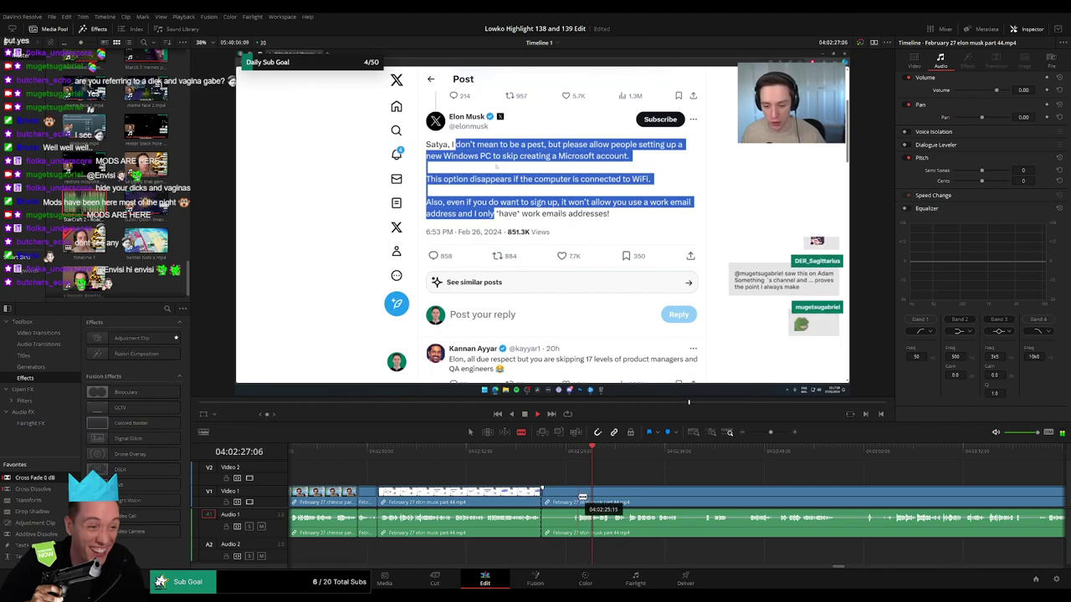
key(Delete)
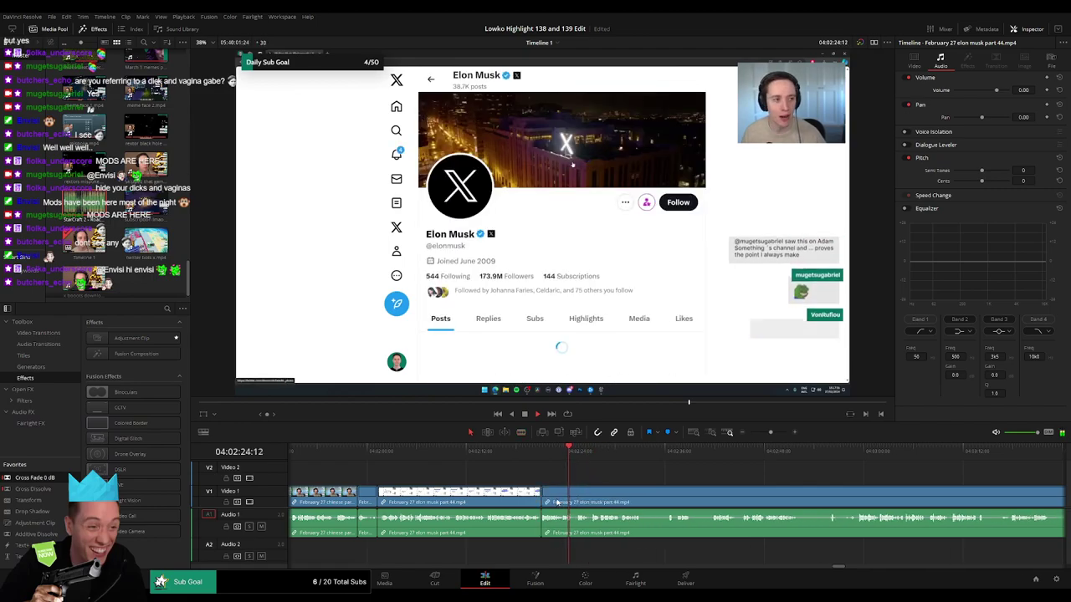
- Cut out and ripple-delete the part 44 pause from 04:02:33:07 to about 04:02:36
drag(694, 478, 522, 475)
key(b)
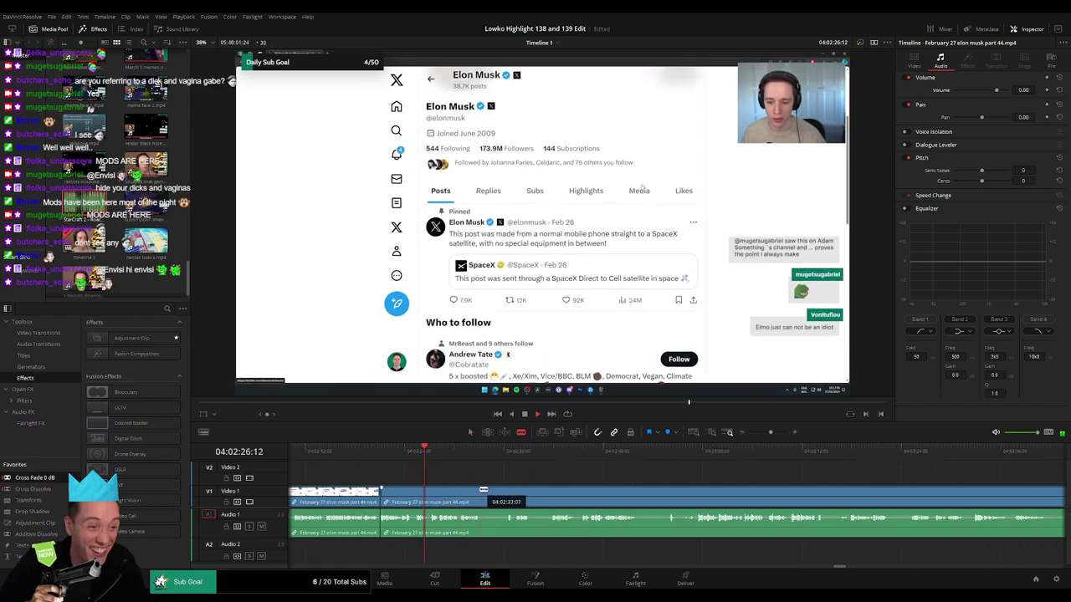
click(483, 491)
click(508, 486)
key(a)
click(496, 494)
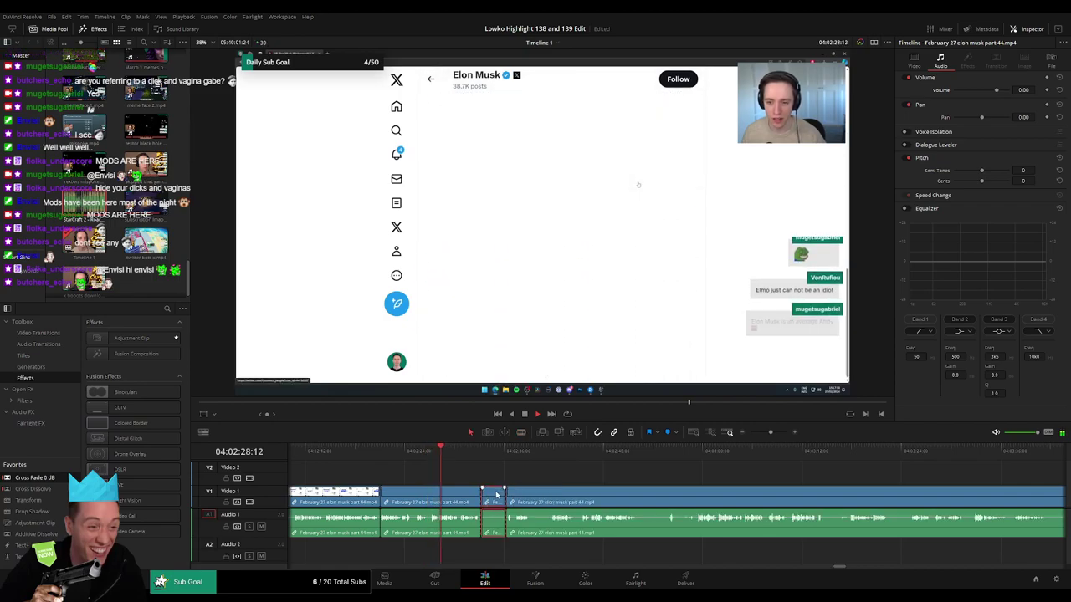
key(Delete)
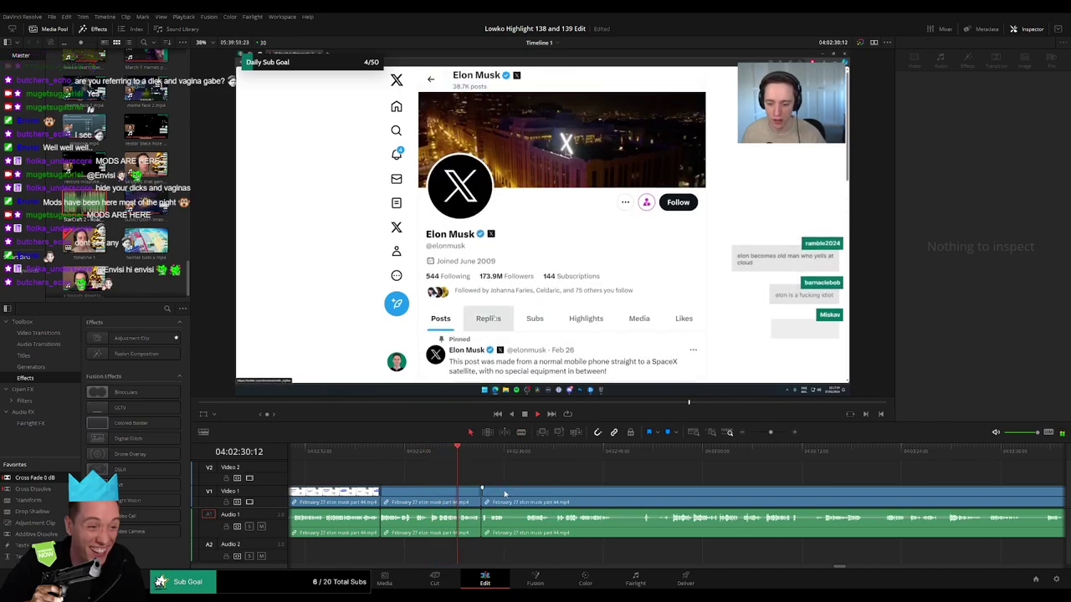
- Cut out and ripple-delete the next part 44 pause, from about 04:02:36 to 04:02:38
key(b)
click(507, 492)
click(526, 491)
key(a)
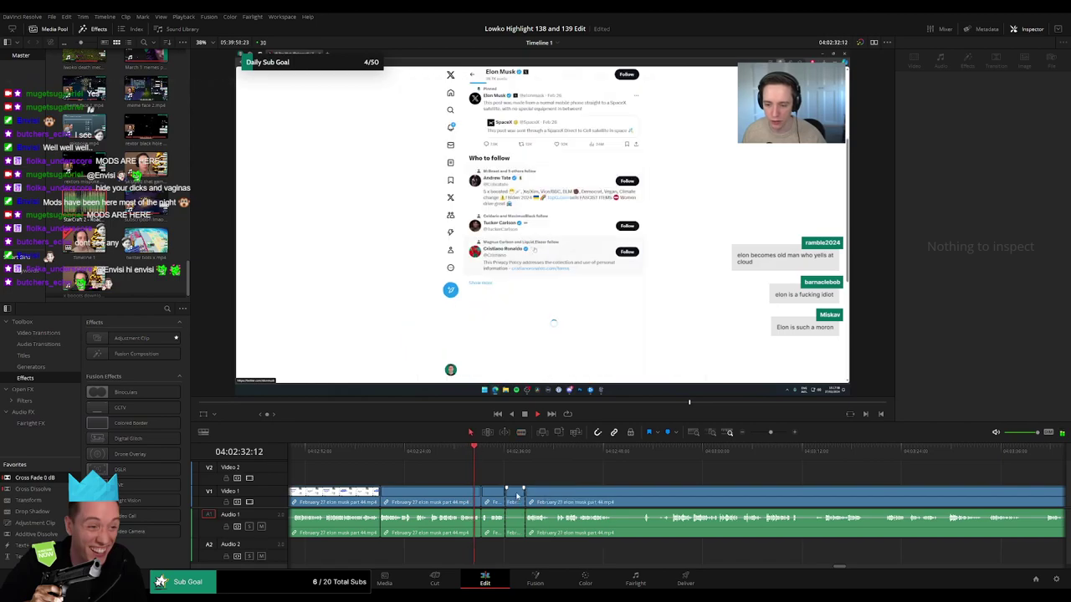
click(516, 496)
key(Delete)
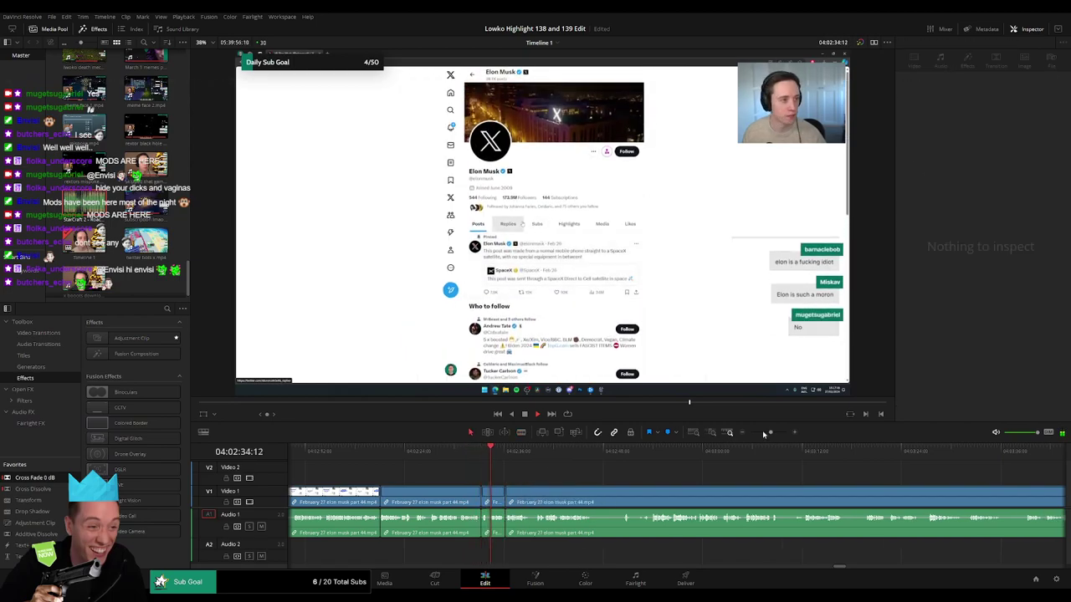
- Isolate the spoken word in part 44 from about 04:02:32:07 to 04:02:32:15 with two cuts and silence its audio
key(space)
drag(771, 432, 775, 434)
key(space)
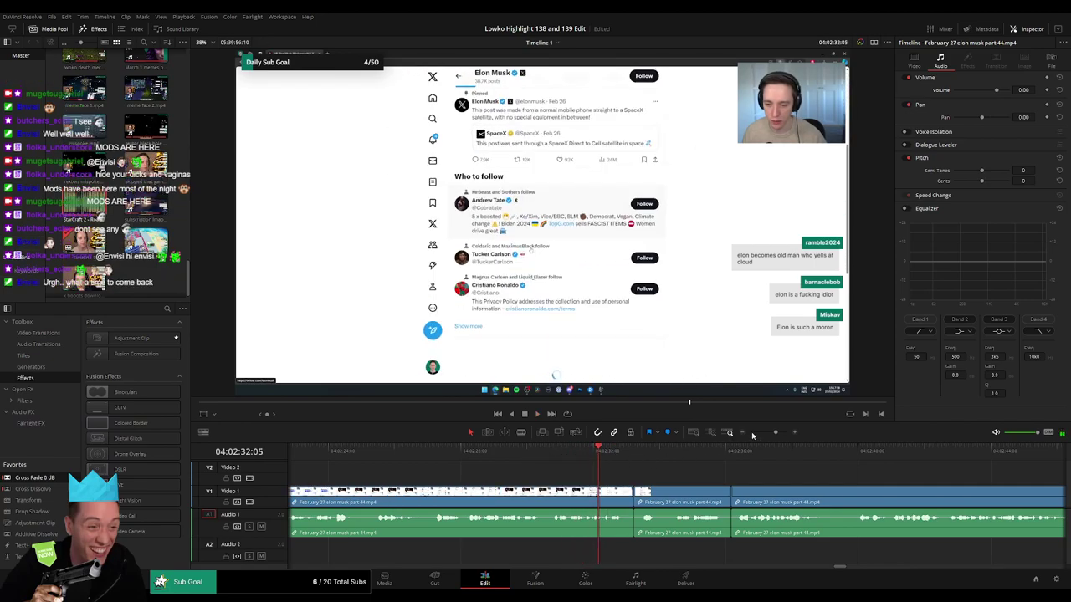
scroll(699, 467, up, 2)
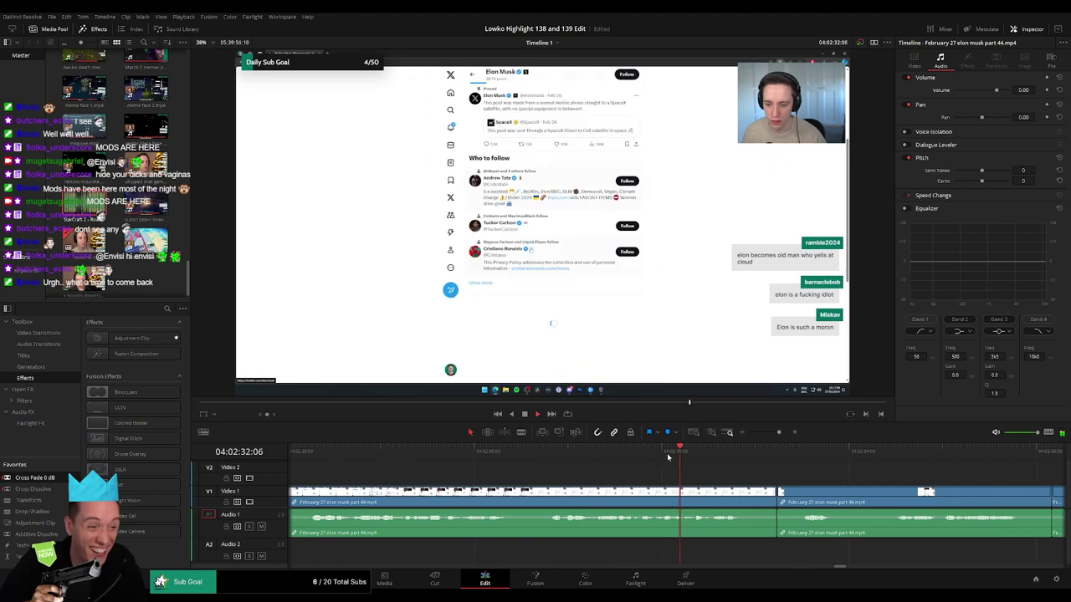
key(b)
click(688, 493)
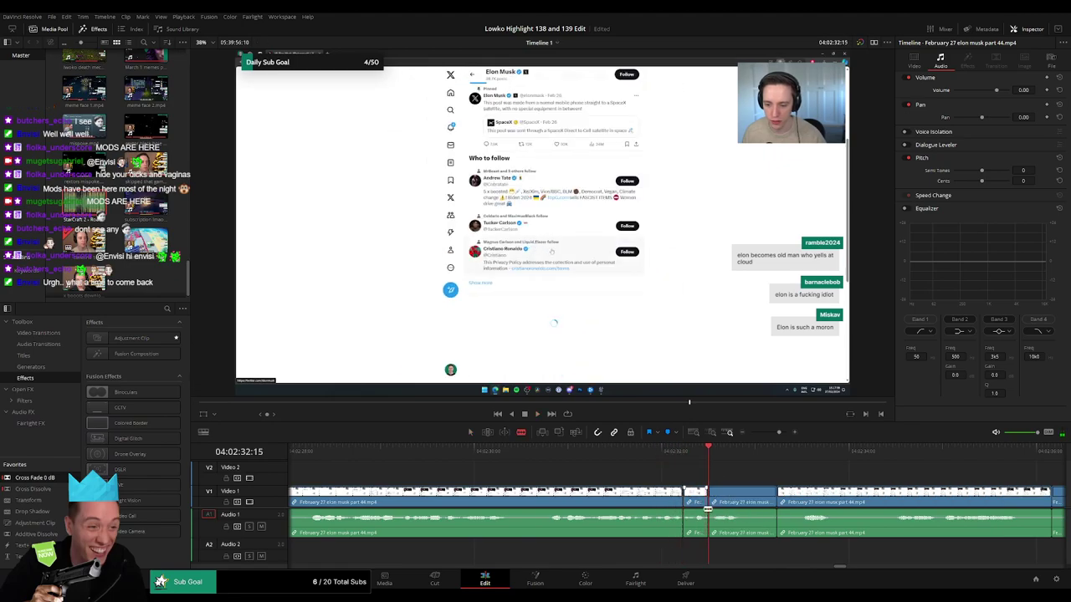
drag(693, 513, 695, 540)
- Place StarCraft 2 - Roach Quotes.mp3 on Audio 2 under the silenced word, trimmed to the same length, with its volume at -23
drag(84, 203, 487, 325)
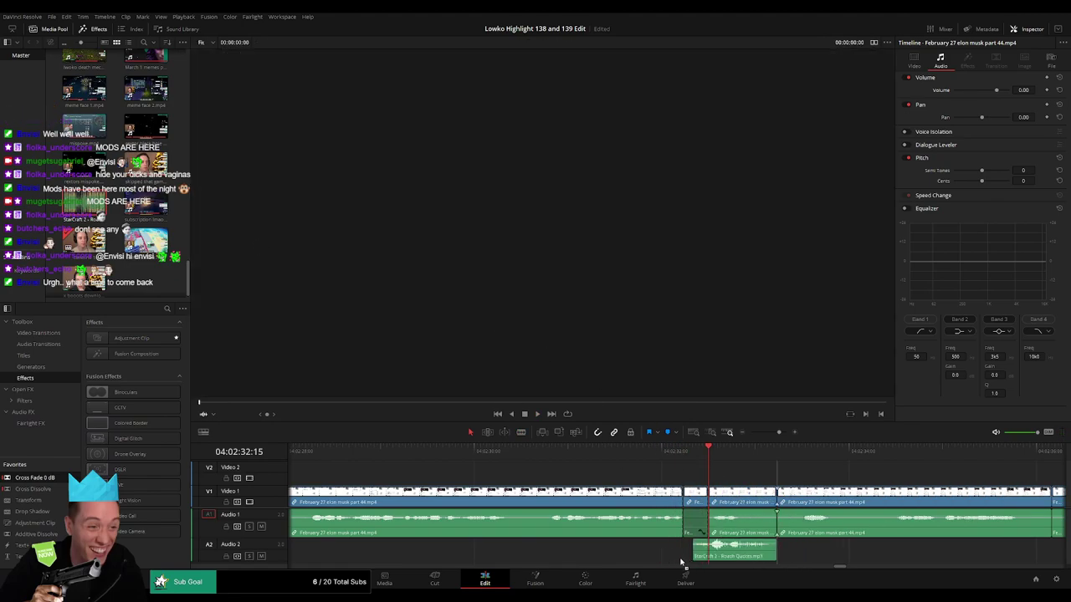
drag(658, 559, 708, 556)
click(694, 558)
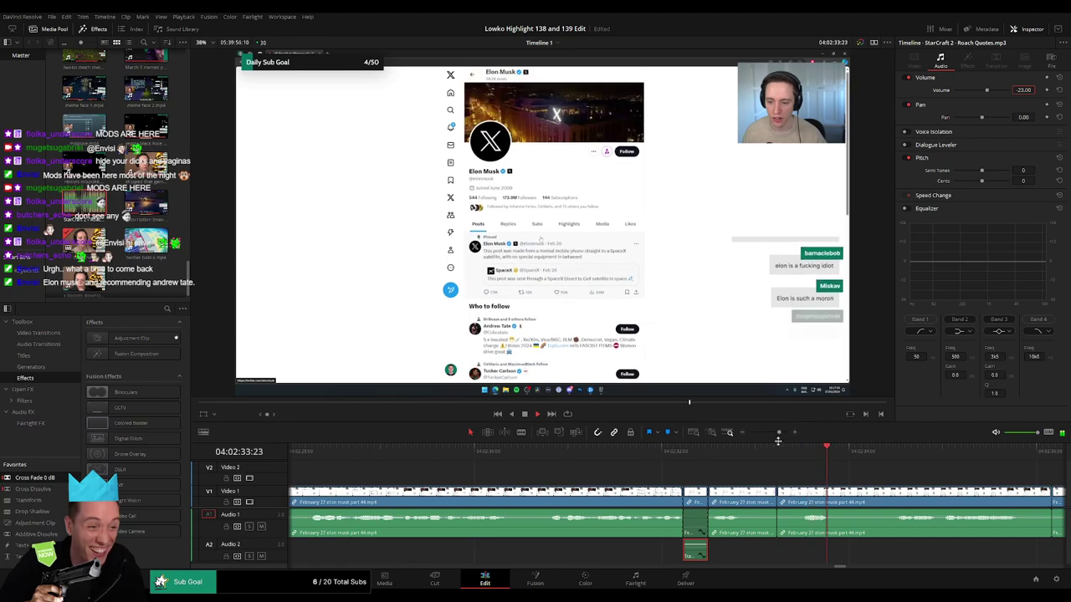
- Cut out and ripple-delete the part 44 pause from about 04:02:46 to 04:02:50
drag(778, 433, 769, 436)
click(721, 469)
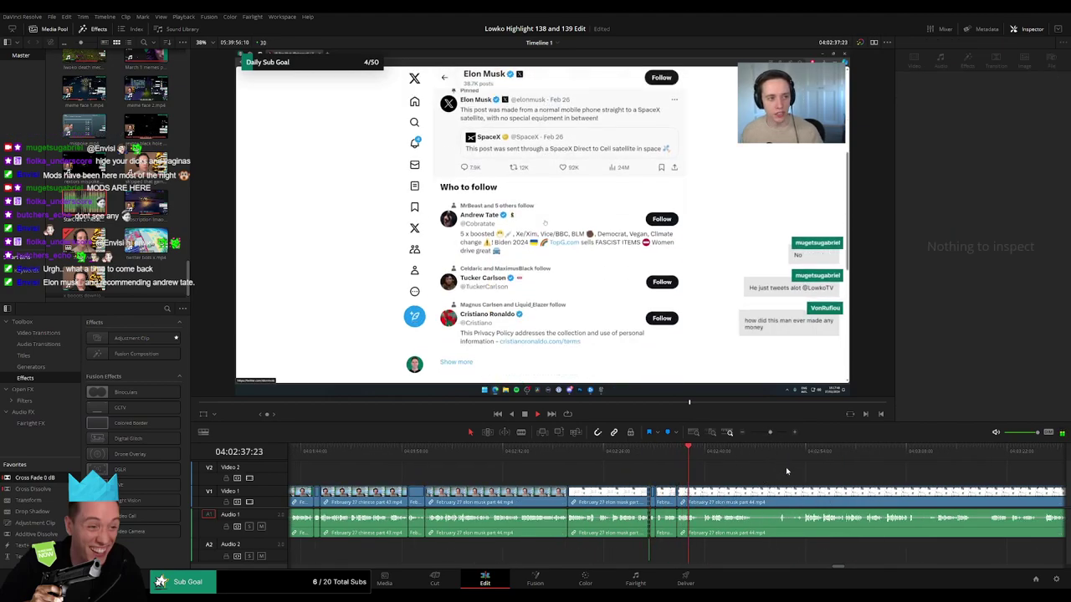
drag(786, 468, 563, 466)
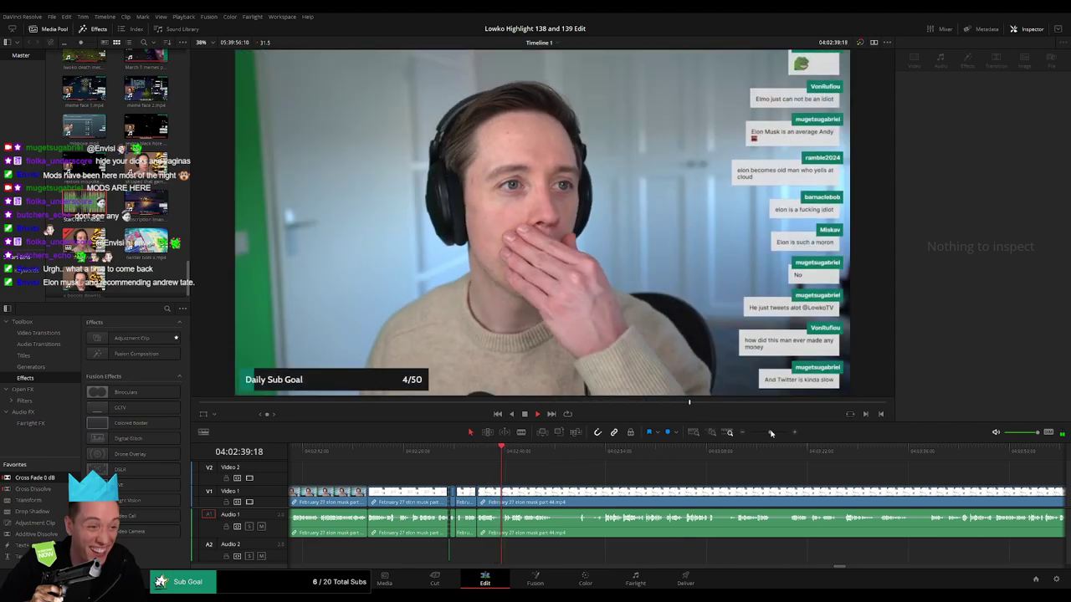
scroll(565, 468, left, 3)
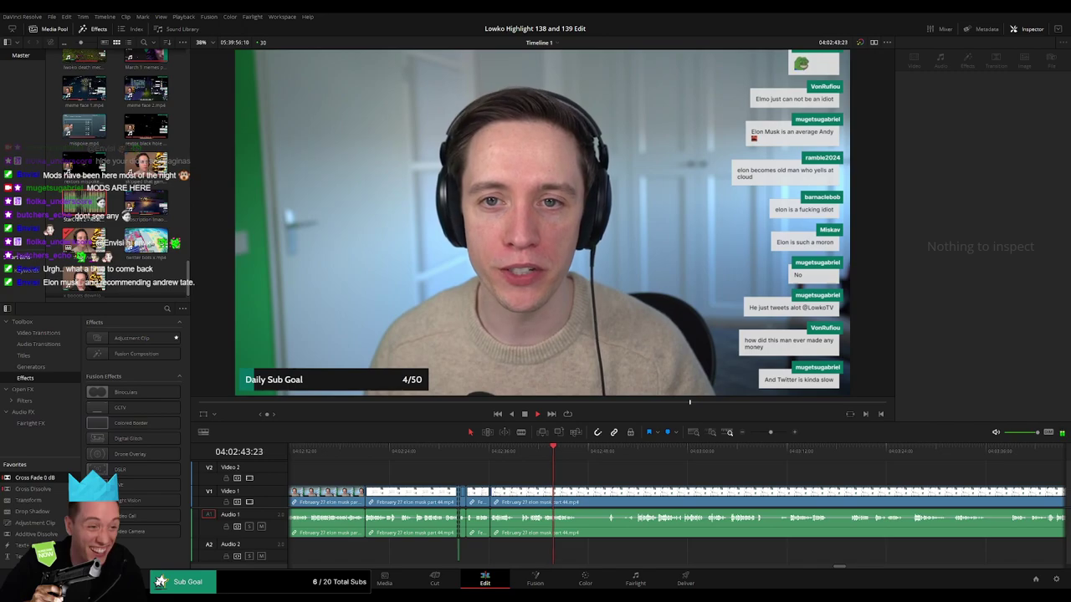
click(609, 458)
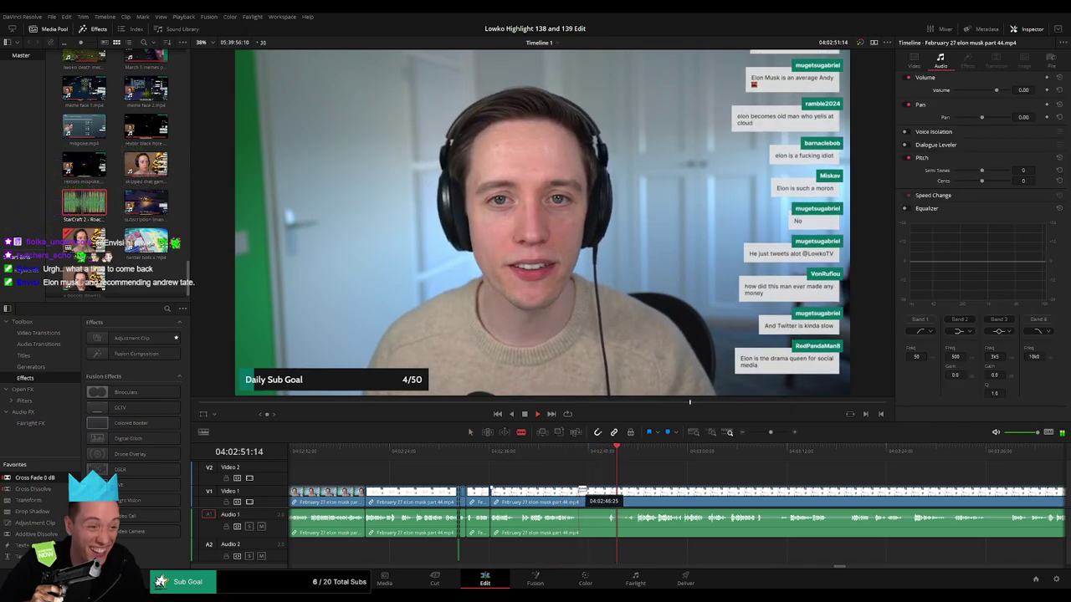
click(579, 492)
click(609, 492)
click(599, 499)
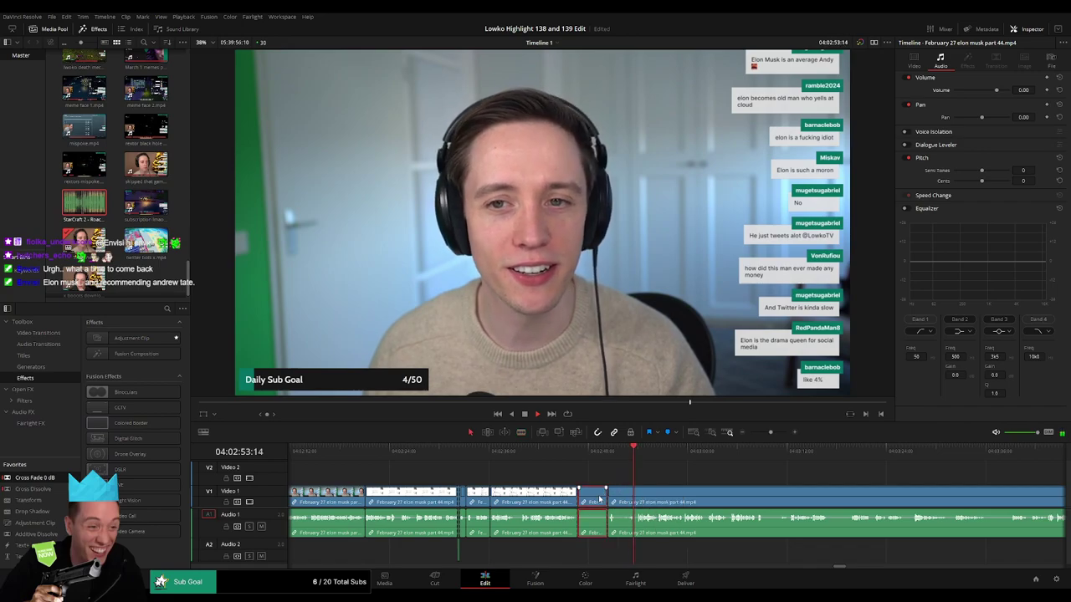
key(Delete)
- Cut out and ripple-delete the part 44 footage from 04:02:47:21 to about 04:02:50
key(b)
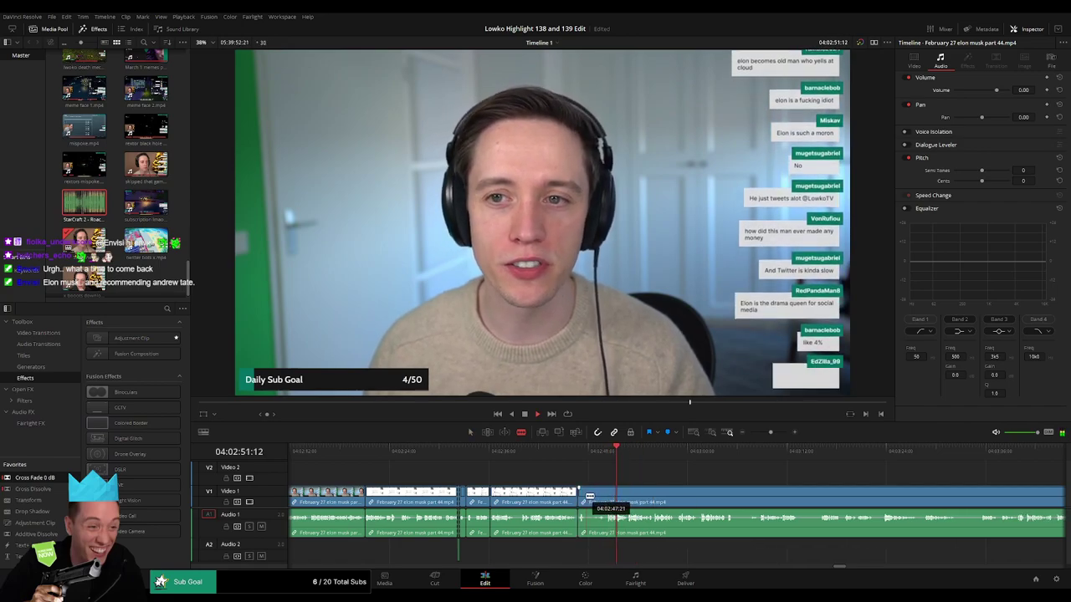
click(611, 493)
key(a)
click(599, 499)
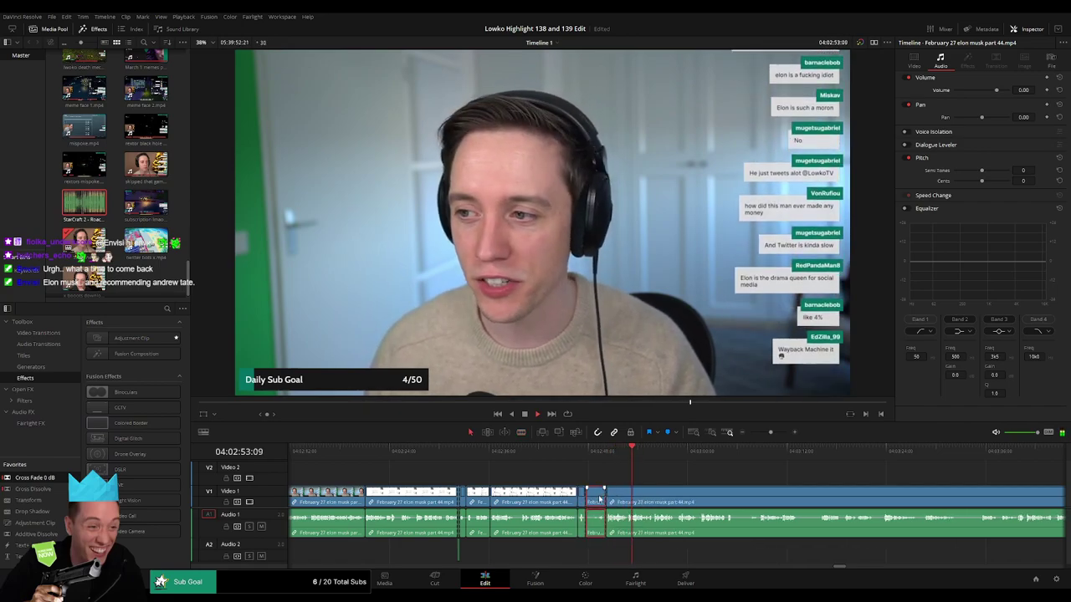
key(Delete)
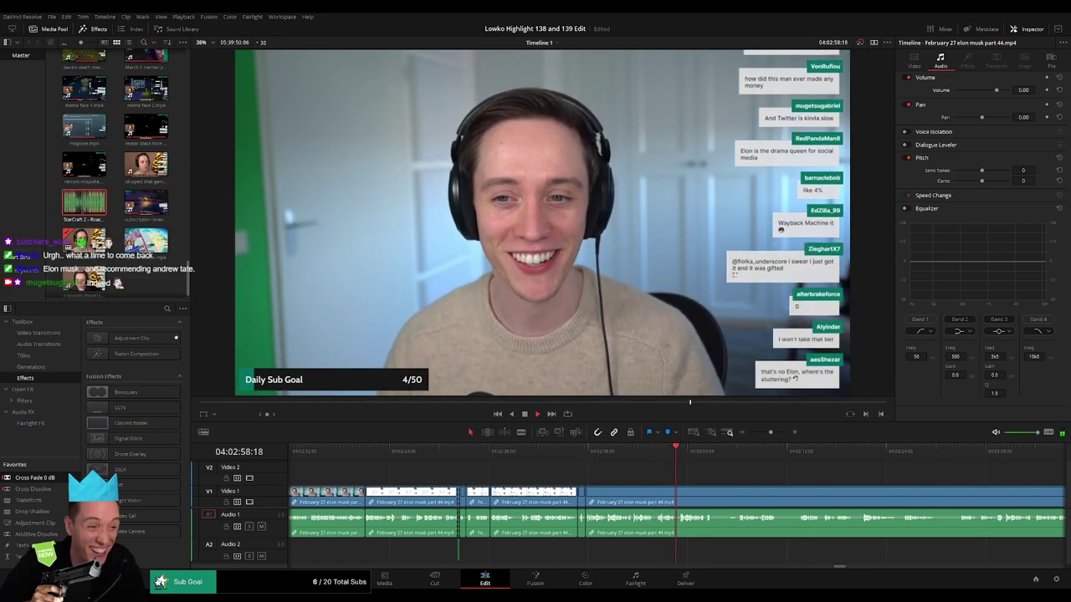
- Cut out and ripple-delete the part 44 pause from about 04:03:03 to 04:03:06
mouse_move(771, 432)
mouse_down()
mouse_move(760, 435)
mouse_move(772, 434)
mouse_up()
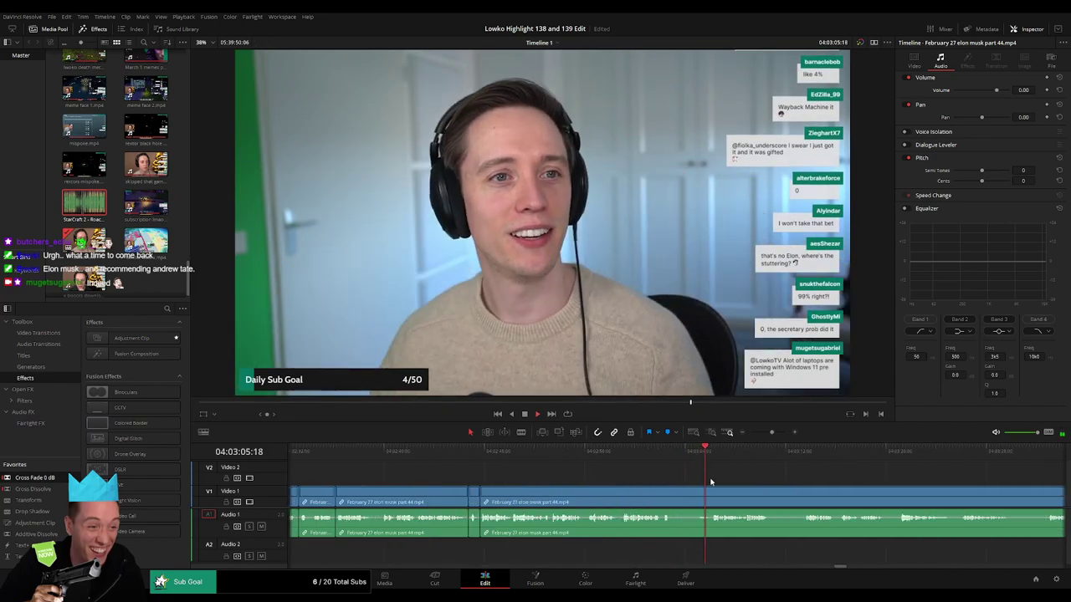
click(673, 497)
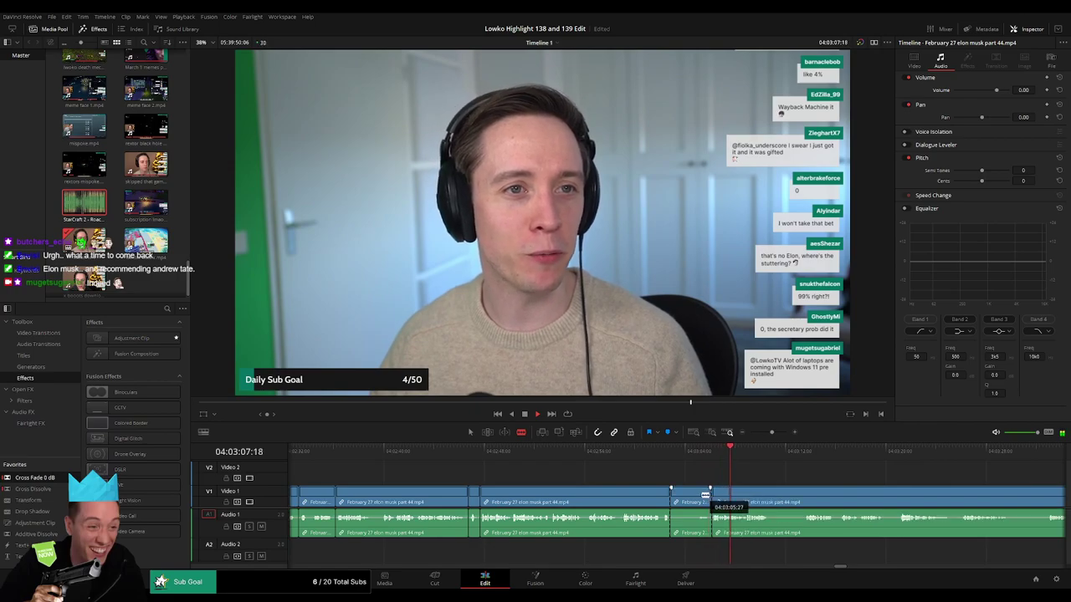
key(a)
click(701, 498)
key(BackSpace)
click(701, 498)
key(BackSpace)
- Cut out and ripple-delete the part 44 pause from about 04:03:07 to 04:03:10 and add an audio crossfade at the join
drag(688, 495, 422, 470)
click(490, 452)
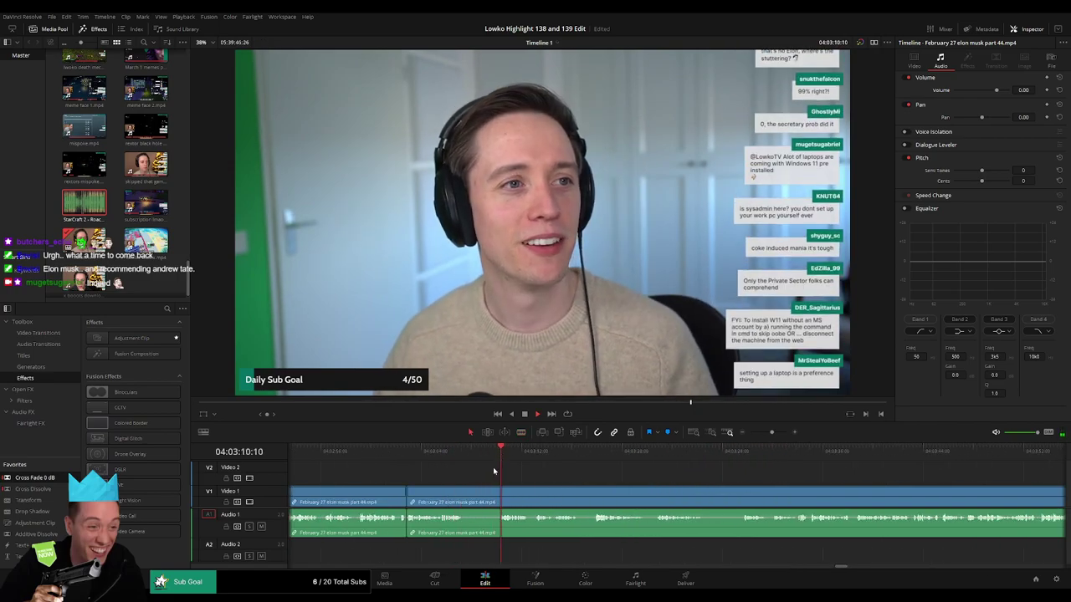
key(b)
click(465, 496)
click(497, 494)
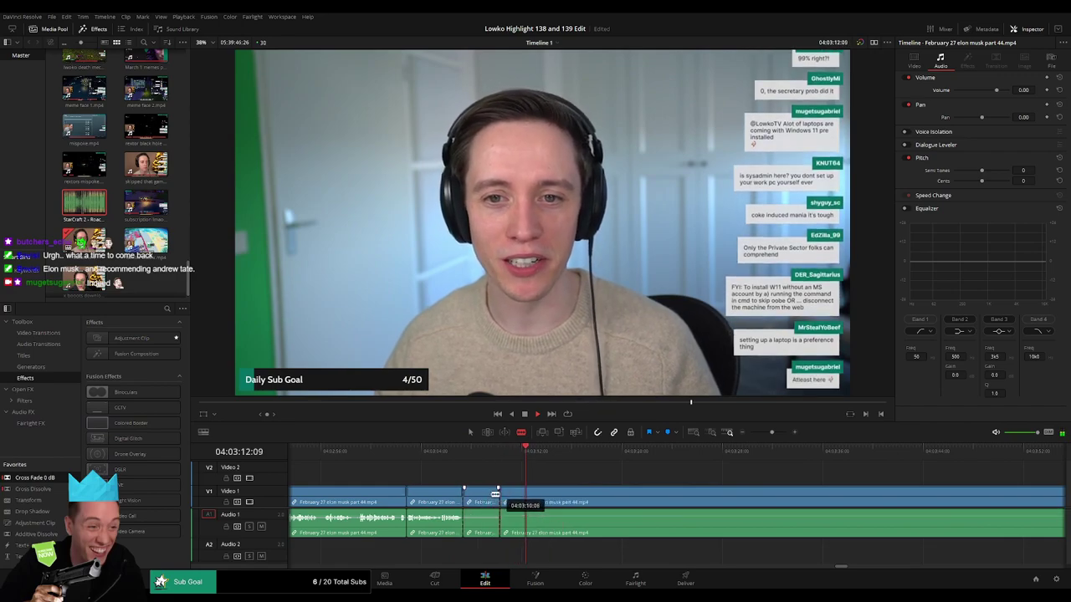
key(a)
click(484, 499)
key(Delete)
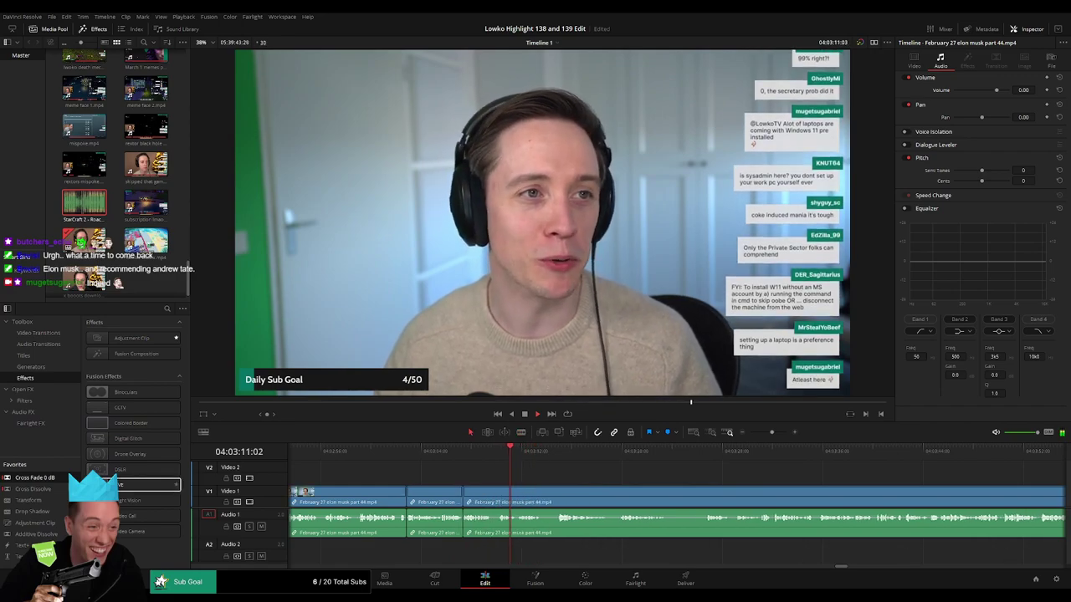
click(552, 488)
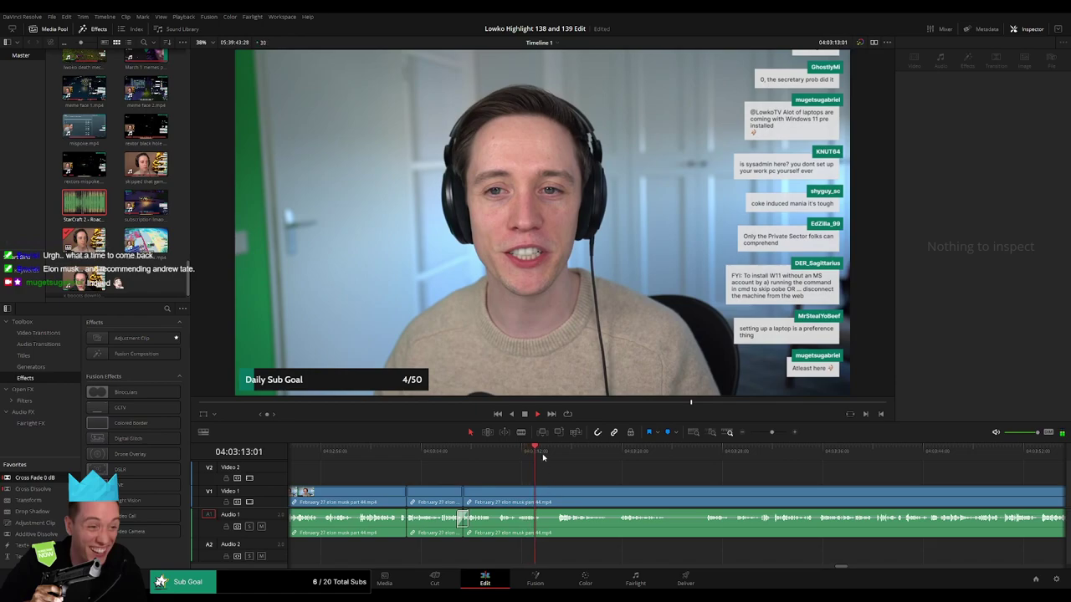
- Cut out and ripple-delete the part 44 pause from about 04:03:13 to 04:03:15 and add an audio crossfade at the join
click(559, 454)
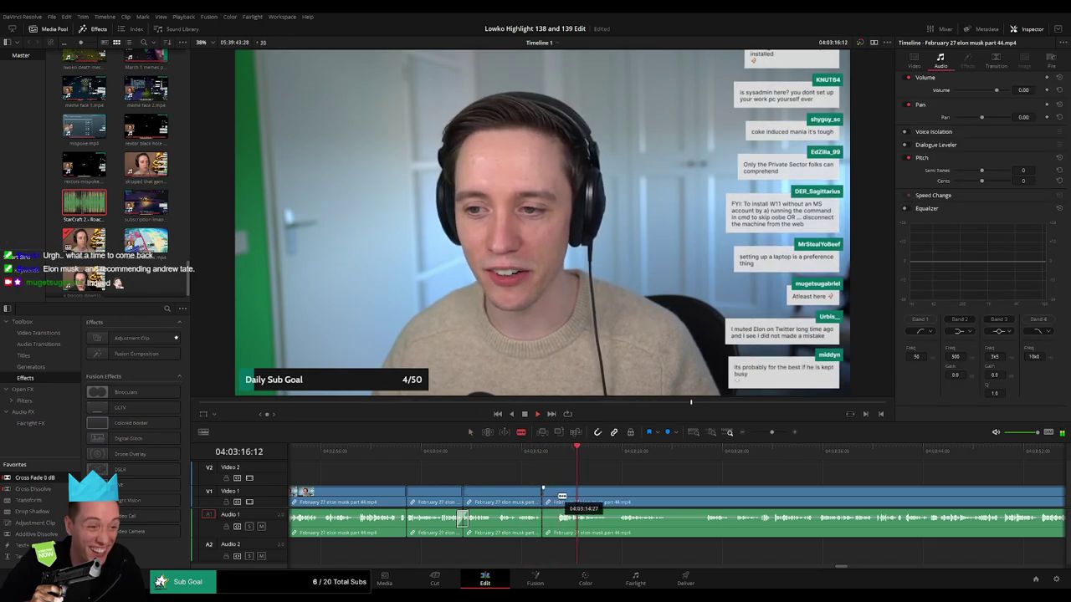
key(Delete)
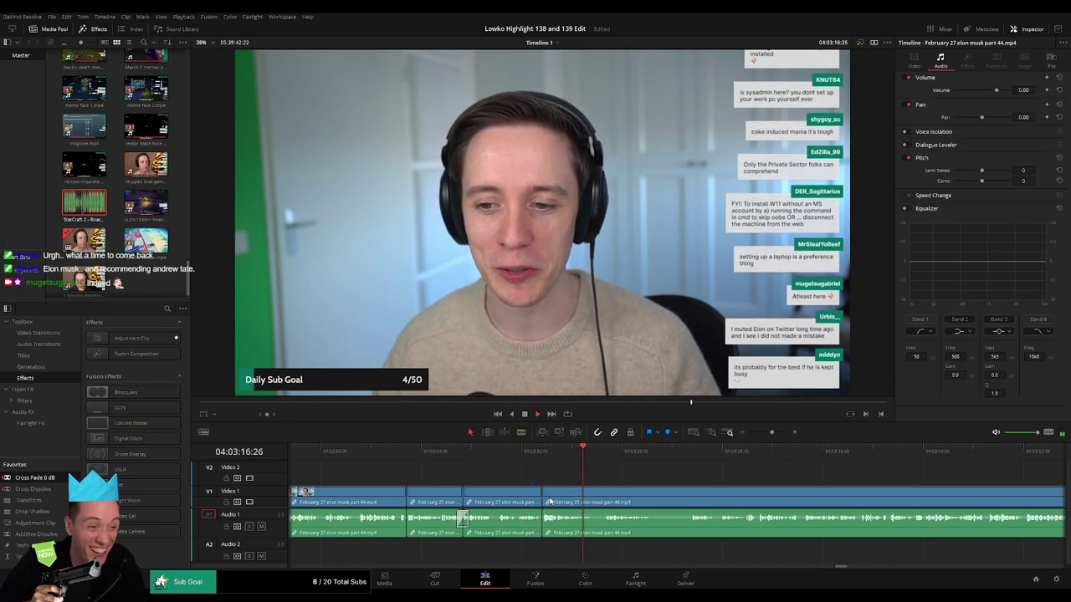
click(479, 481)
key(space)
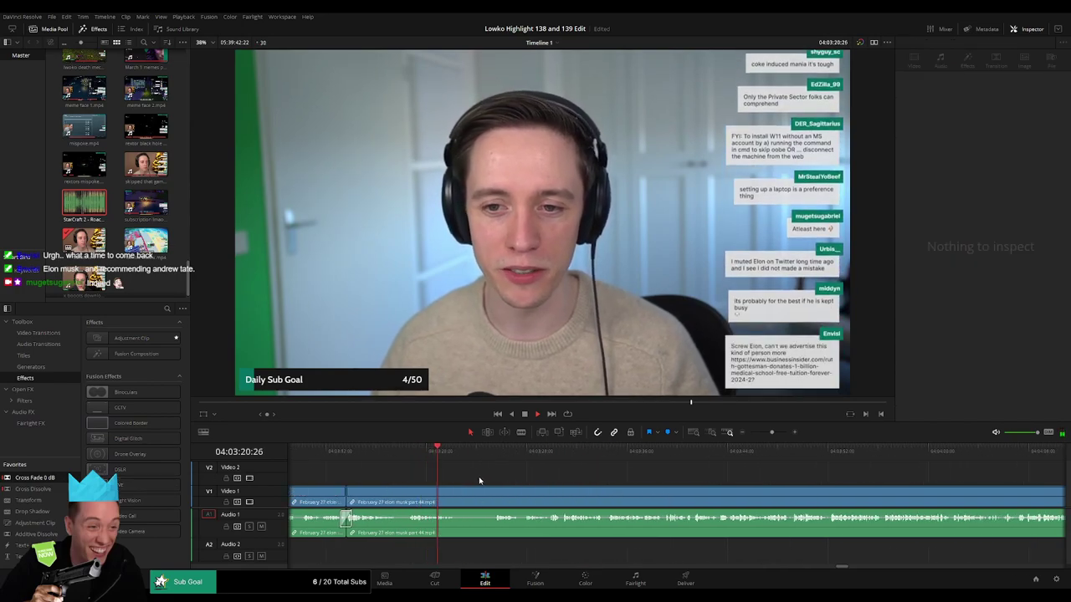
- Cut out and ripple-delete the part 44 pause from about 04:03:22 to 04:03:25 and add an audio crossfade at the join
click(492, 452)
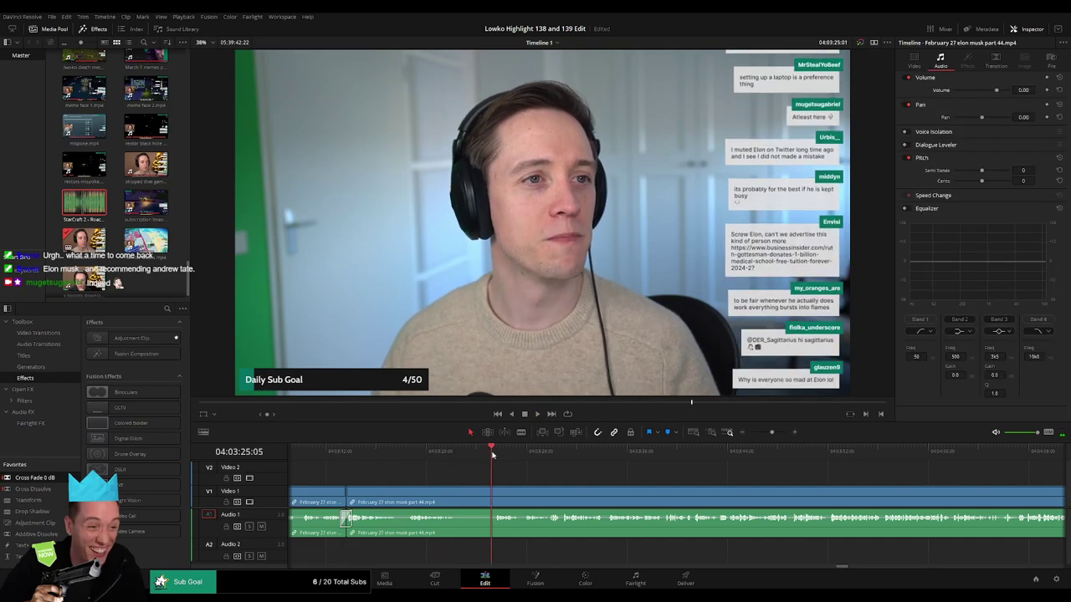
key(b)
click(458, 494)
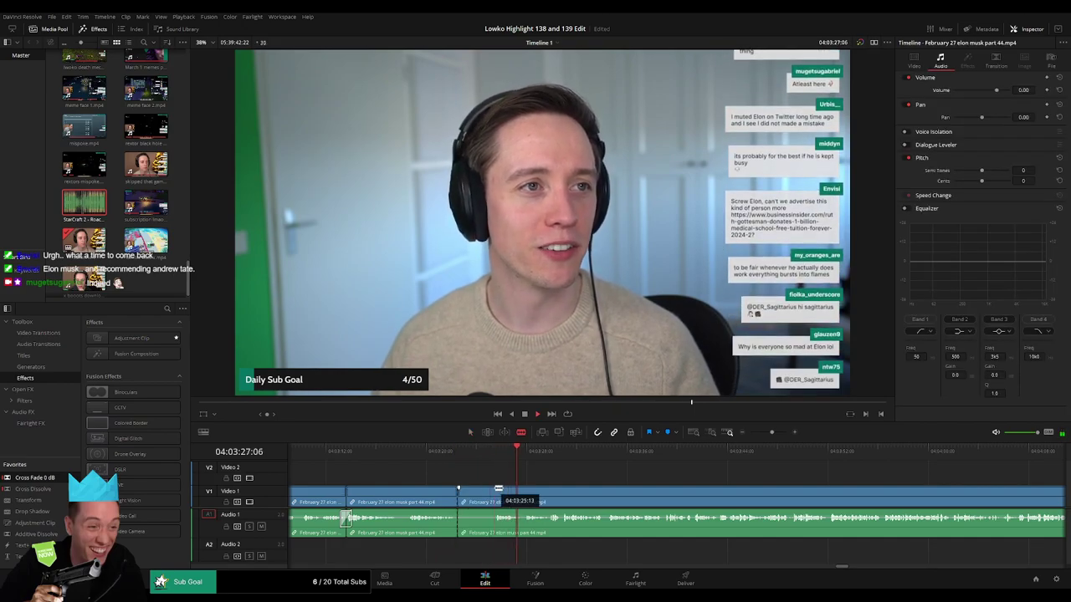
key(Delete)
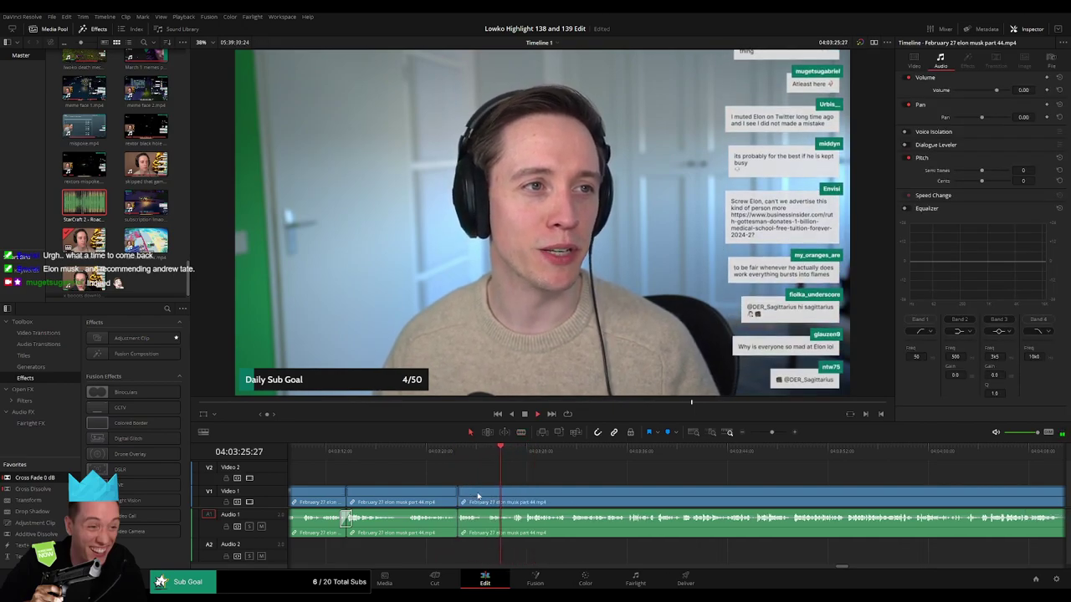
click(461, 540)
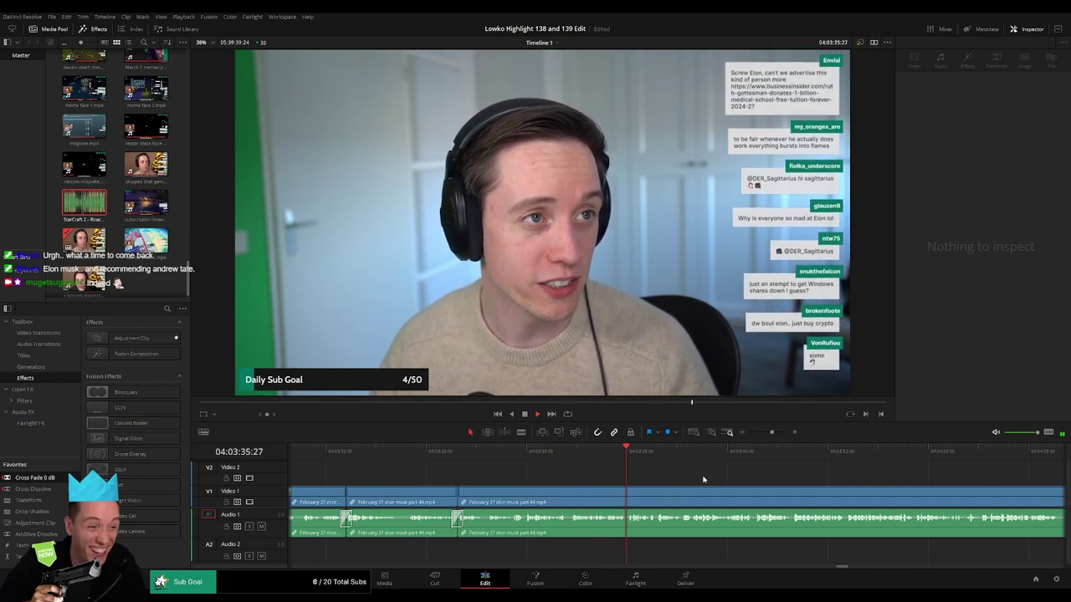
- Split off the word between 04:03:35:10 and about 04:03:35:22 in part 44 and silence its audio
click(607, 451)
drag(771, 432, 780, 433)
click(633, 453)
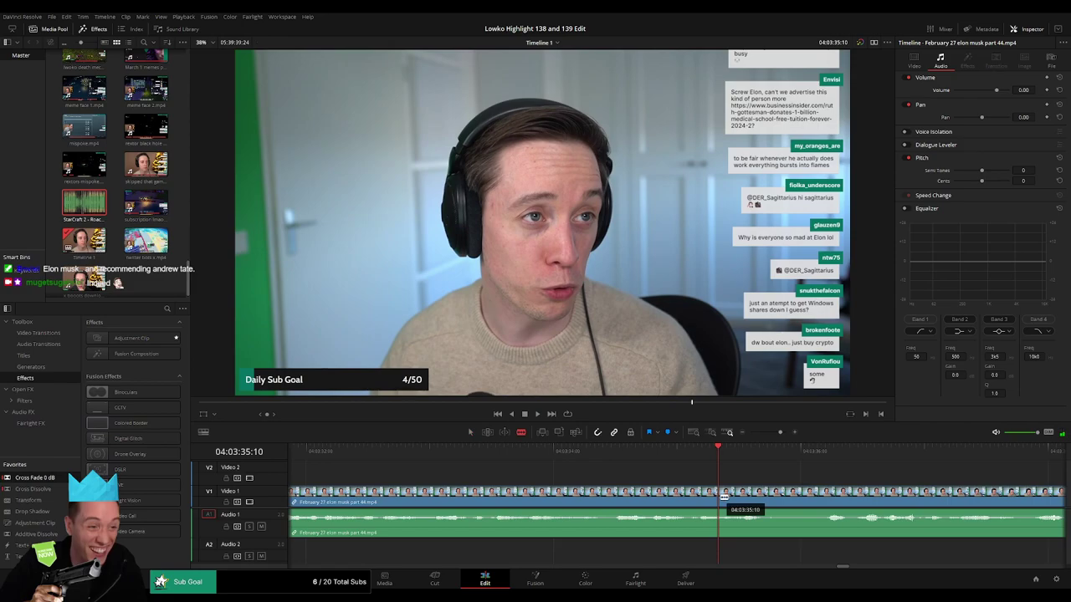
key(space)
click(767, 502)
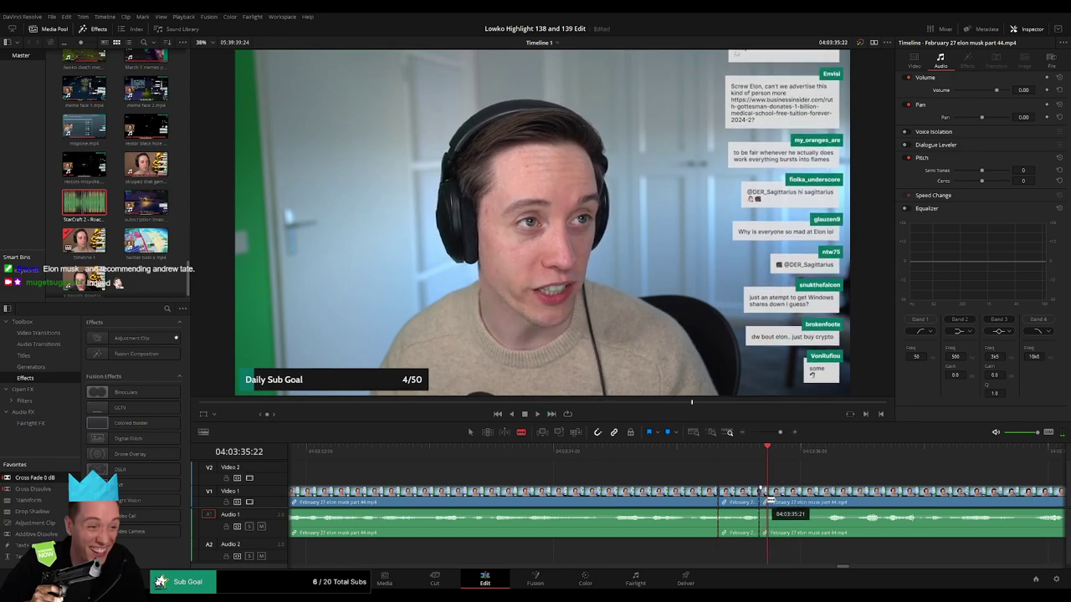
key(a)
drag(748, 515, 747, 537)
- Place StarCraft 2 - Roach Quotes.mp3 on Audio 2 under the silenced word at 04:03:35:10, trimmed to the same length, with its volume at -20
drag(84, 203, 795, 555)
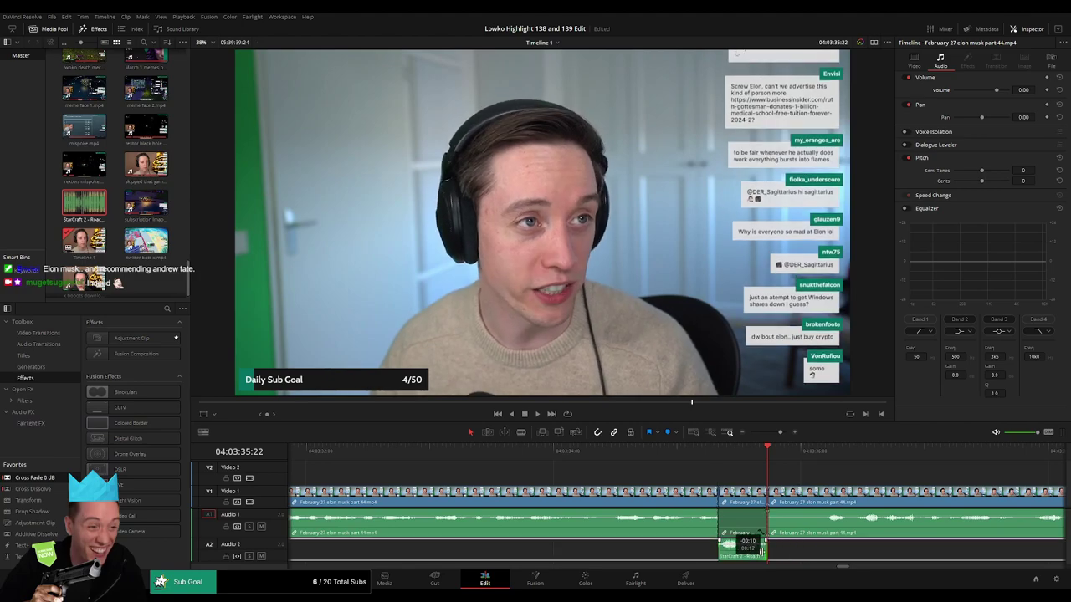
click(1028, 90)
text(-2)
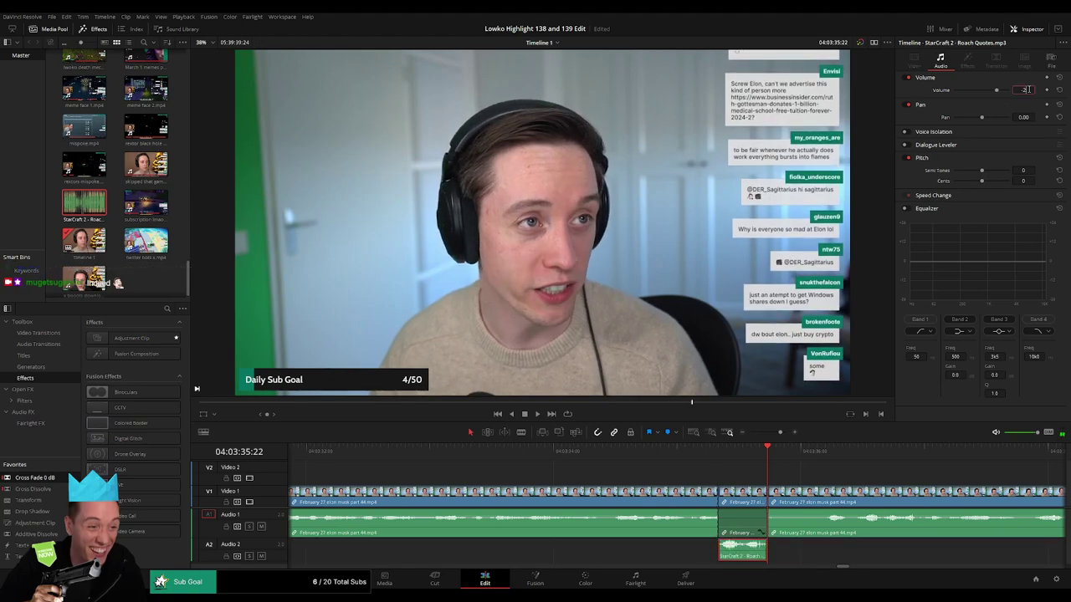
text(0)
key(Return)
key(space)
click(830, 477)
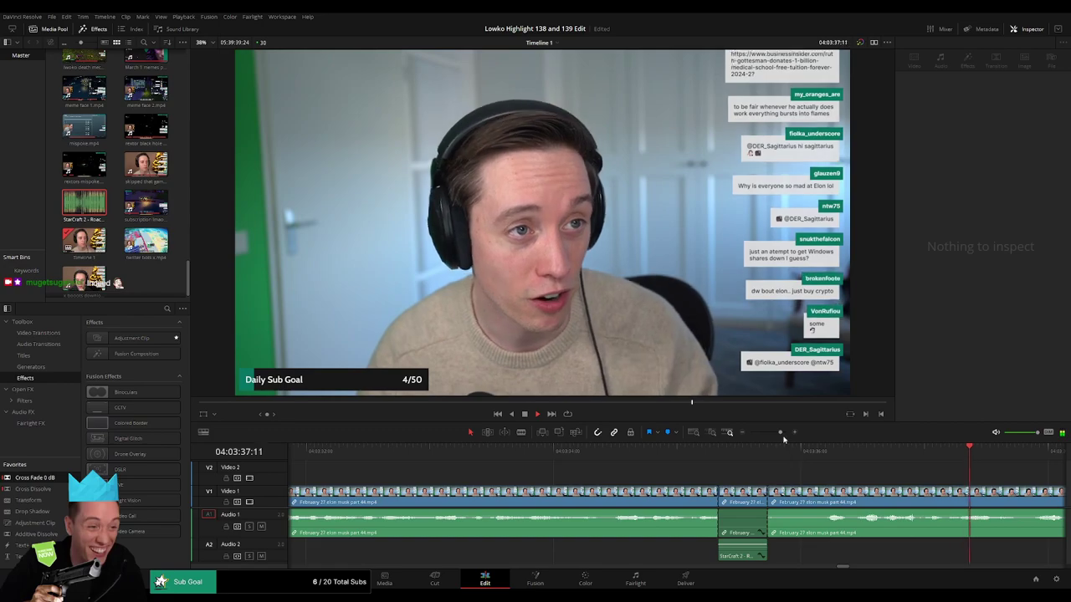
- Cut out and ripple-delete the part 44 pause from about 04:04:10 to 04:04:16 and add an audio crossfade at the join
mouse_move(784, 439)
mouse_down()
mouse_move(732, 437)
mouse_move(775, 440)
mouse_up()
scroll(623, 478, right, 3)
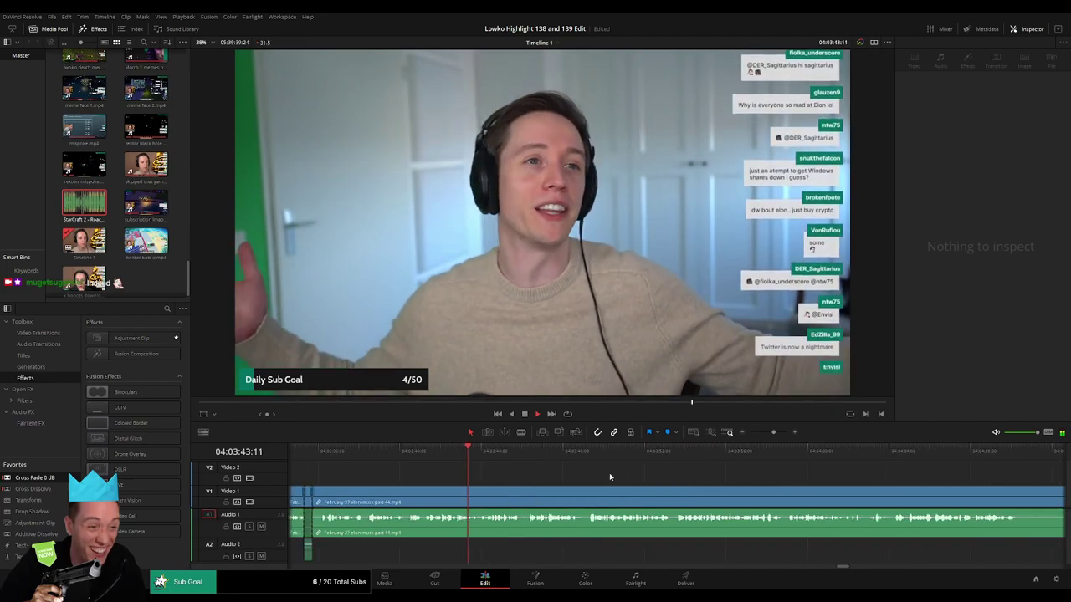
drag(773, 435, 769, 436)
scroll(669, 474, right, 3)
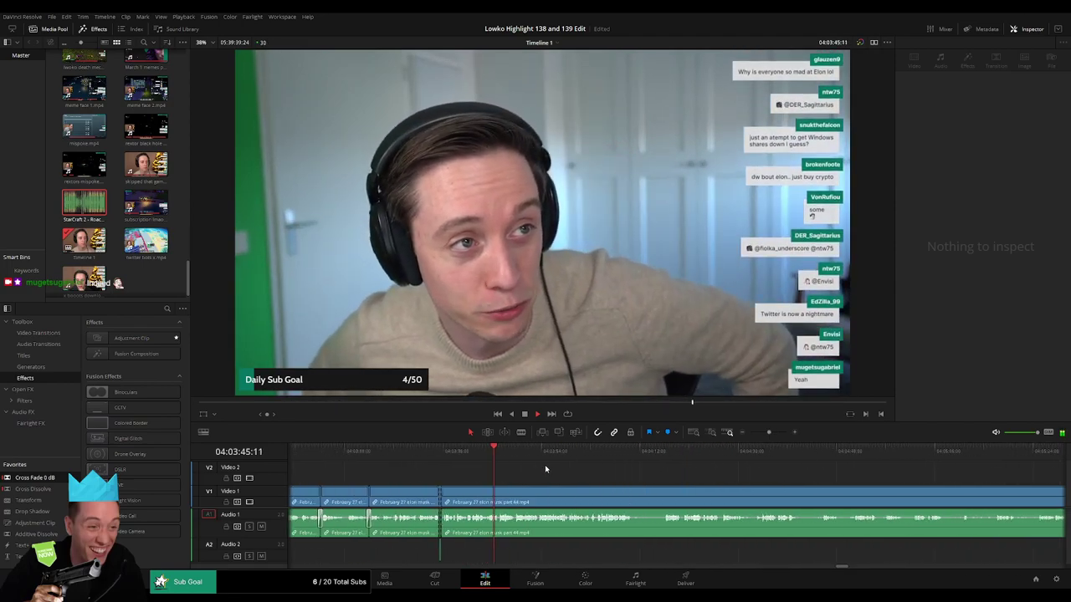
scroll(548, 473, right, 2)
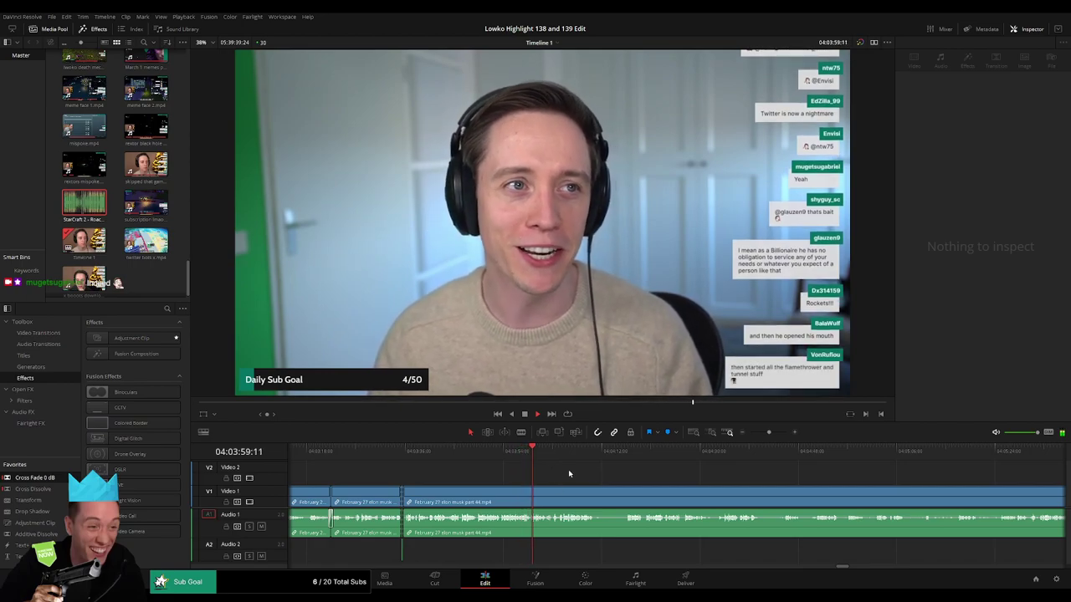
click(772, 435)
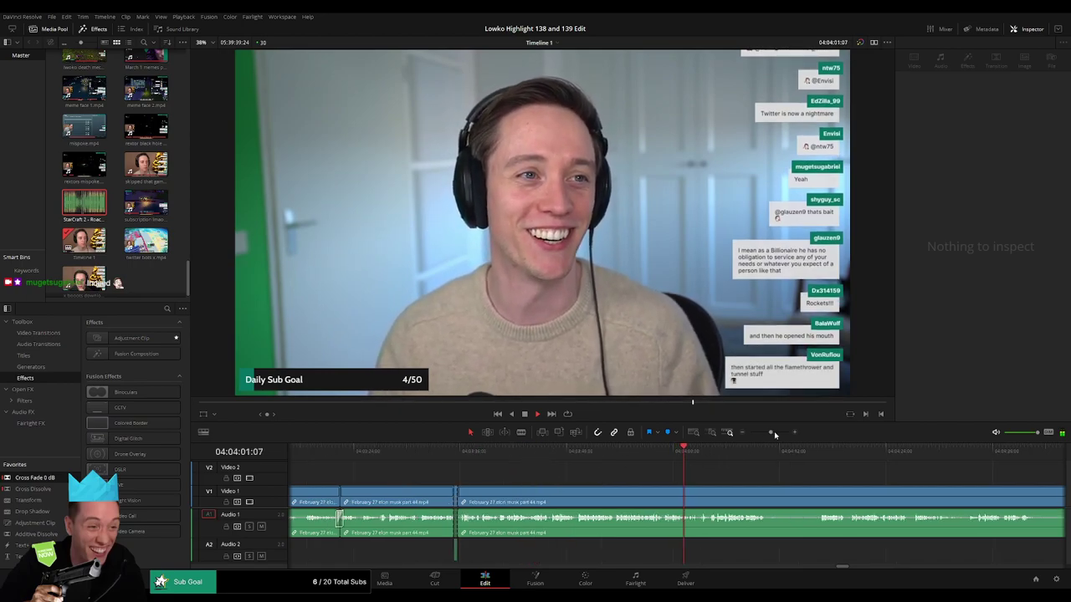
click(775, 434)
drag(778, 476, 509, 461)
key(b)
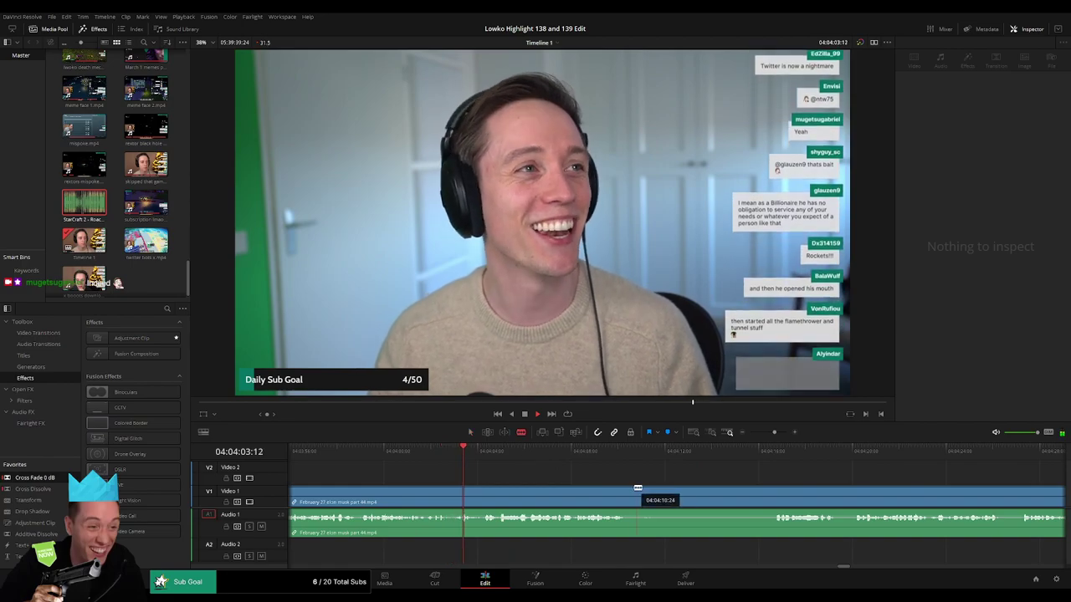
click(631, 493)
click(773, 493)
key(a)
click(745, 497)
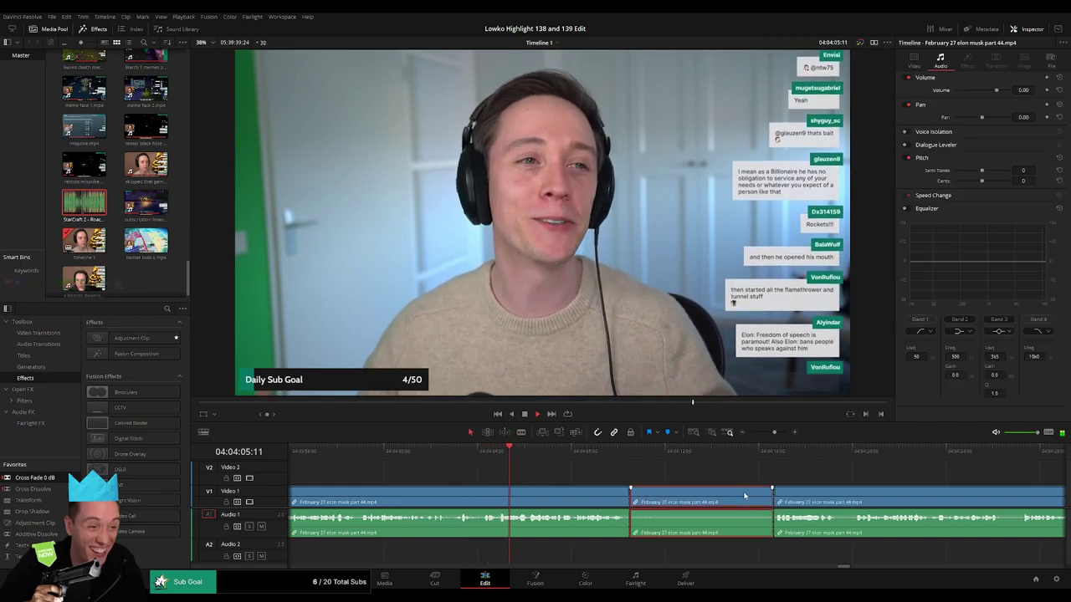
key(Delete)
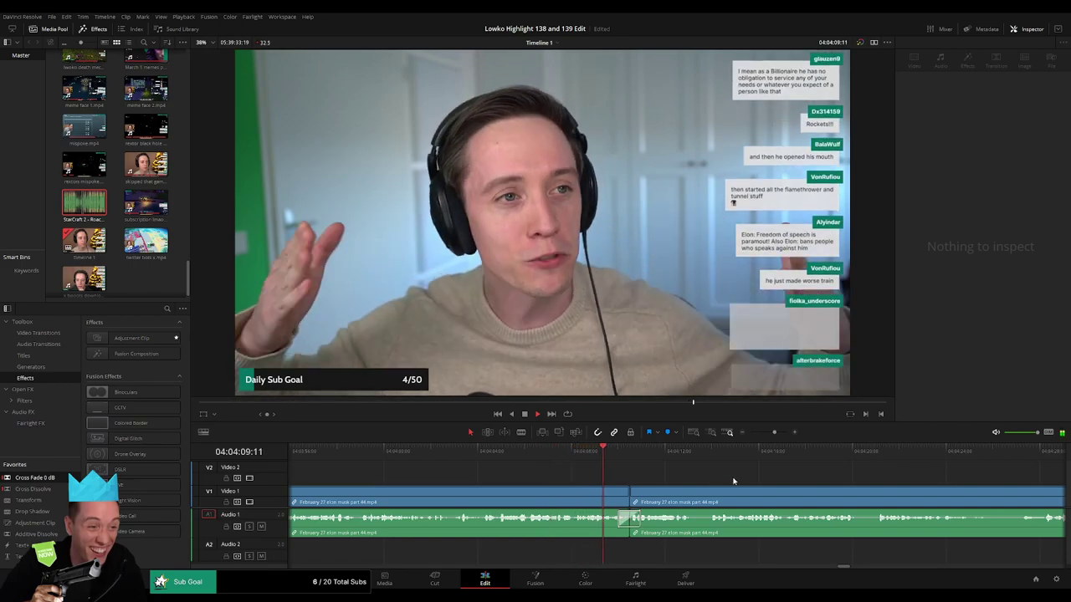
- Split off the short word ending at 04:04:15:00 in part 44 and silence its audio
drag(734, 480, 520, 470)
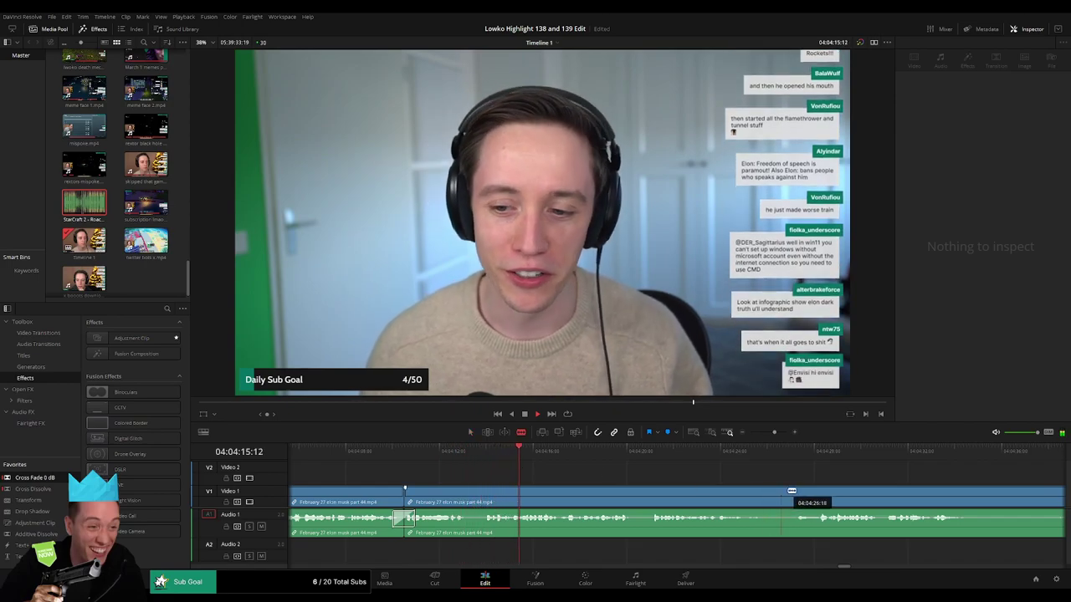
click(485, 456)
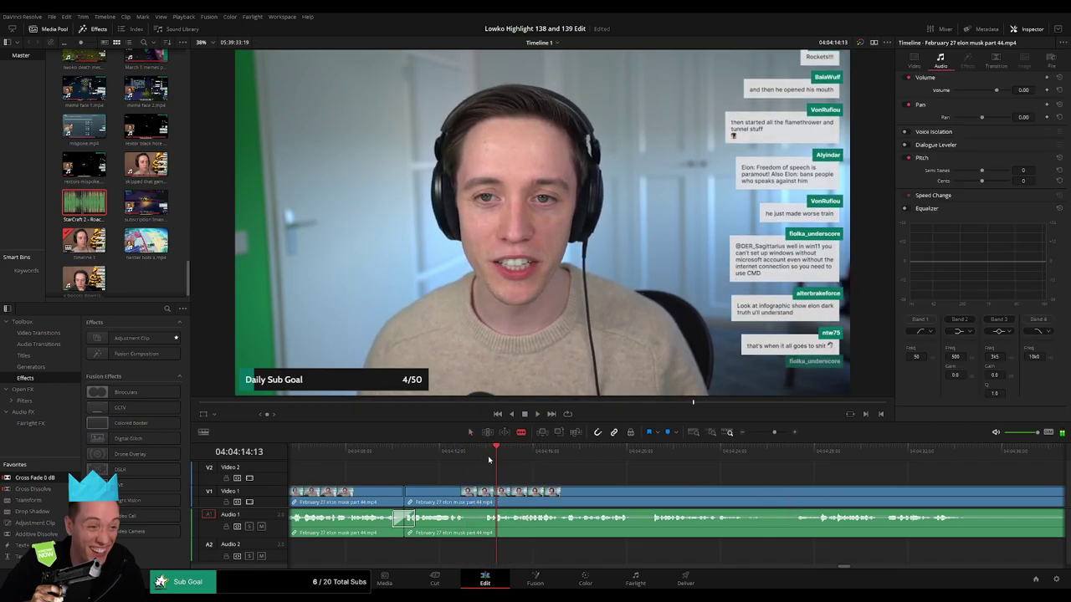
key(ctrl+b)
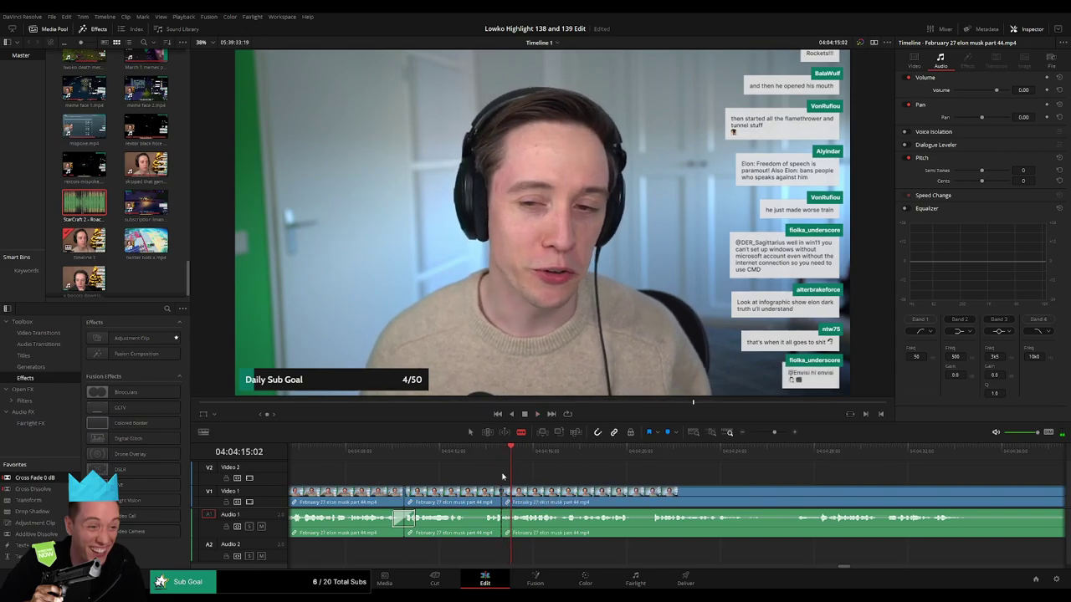
drag(502, 454, 508, 456)
click(509, 512)
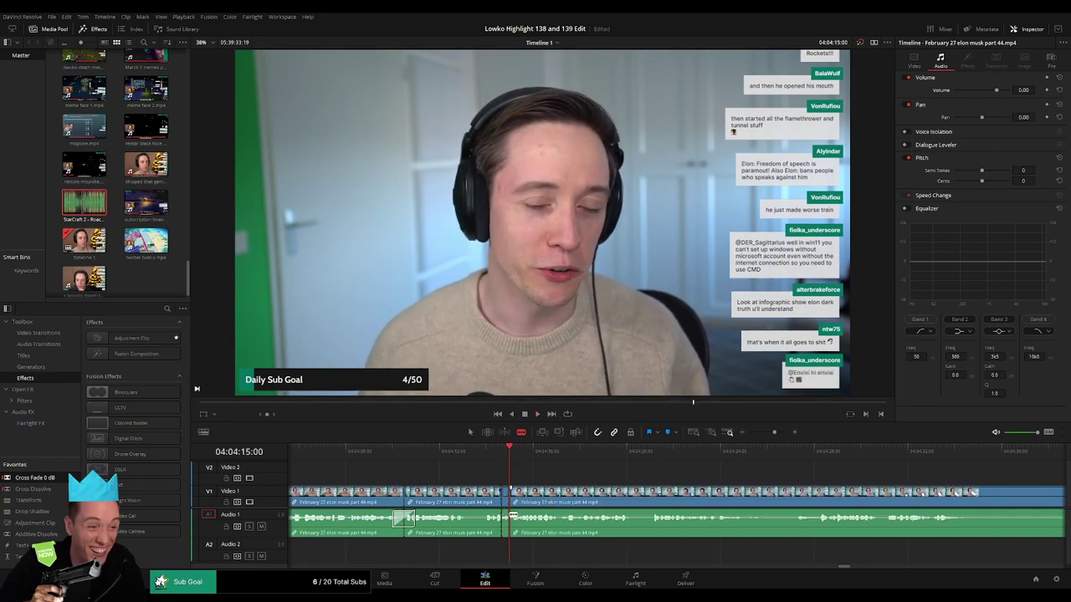
key(a)
- Place StarCraft 2 - Roach Quotes.mp3 on Audio 2 under the silenced word ending at 04:04:15:00, trimmed to the same length, with its volume at -23
drag(97, 208, 555, 463)
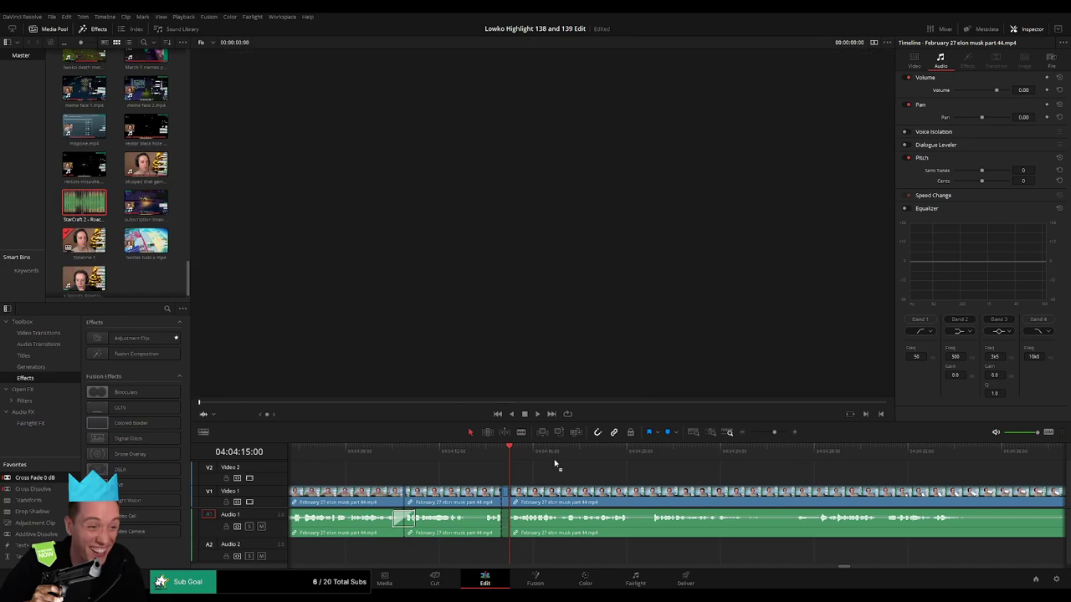
drag(495, 556, 496, 559)
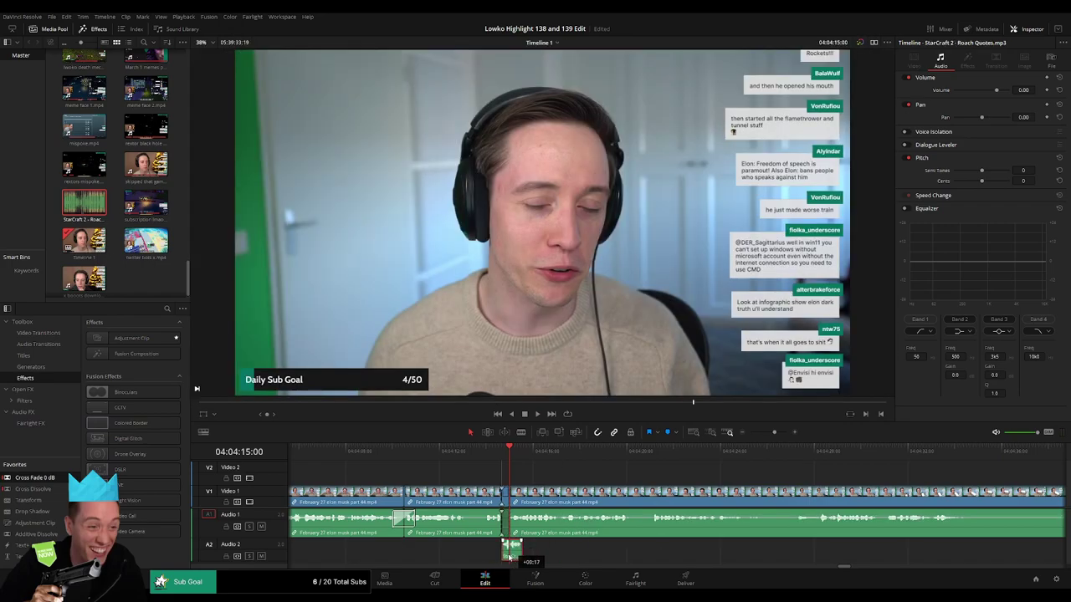
key(ctrl+equal)
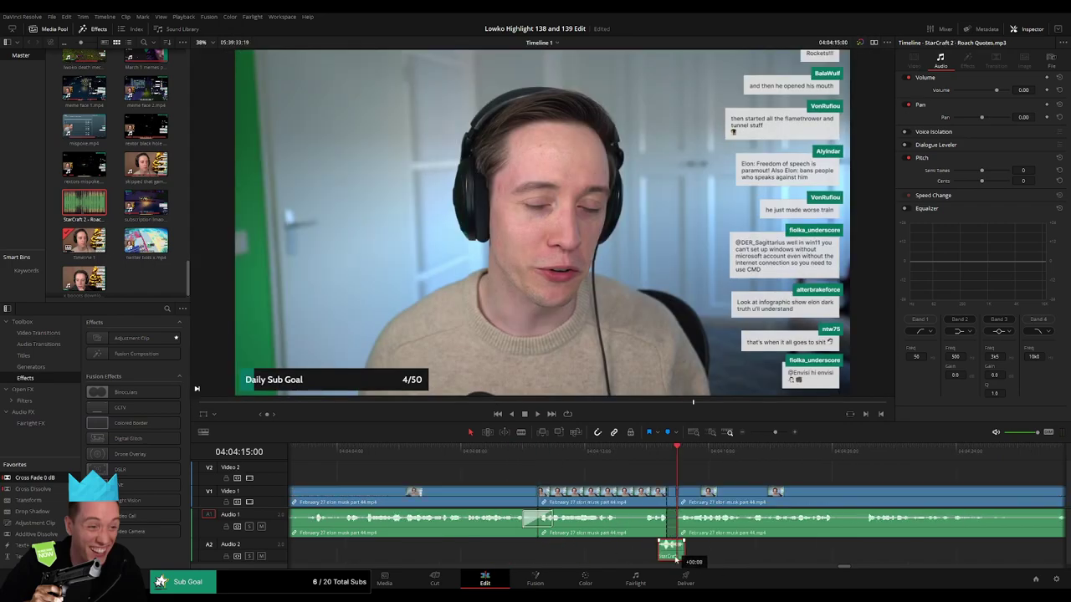
drag(660, 557, 674, 557)
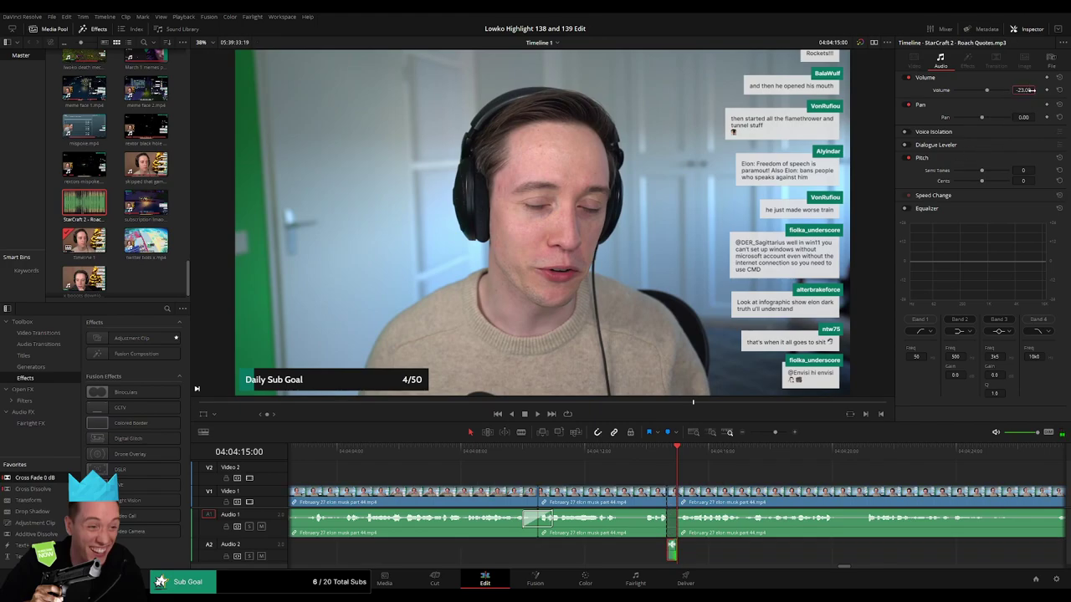
key(space)
click(774, 472)
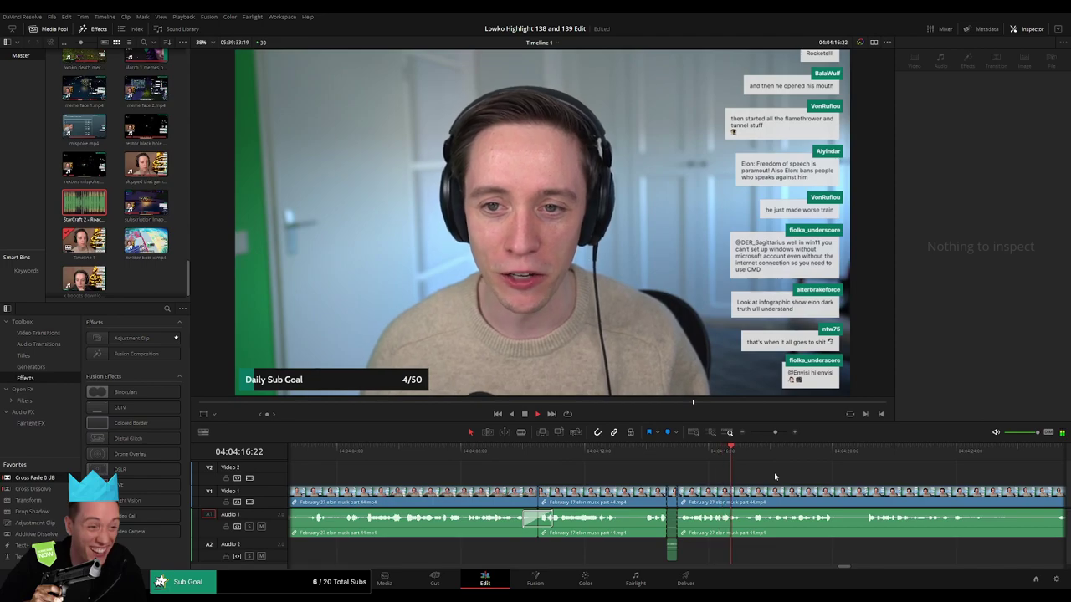
- Cut out and ripple-delete the section of part 44 from about 04:04:25 to 04:04:28
drag(769, 433, 773, 441)
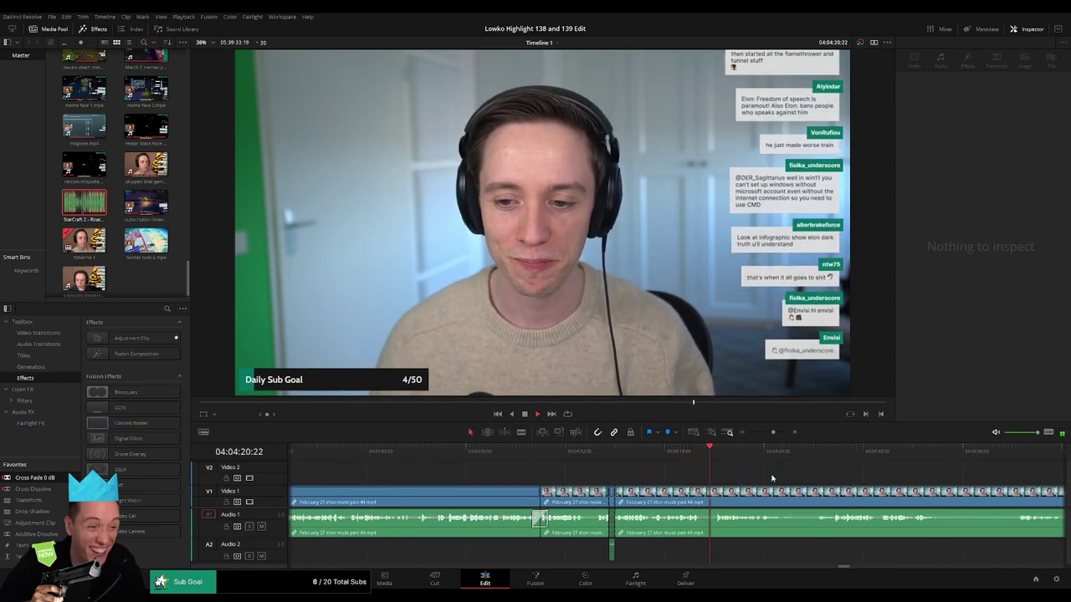
drag(808, 488, 559, 479)
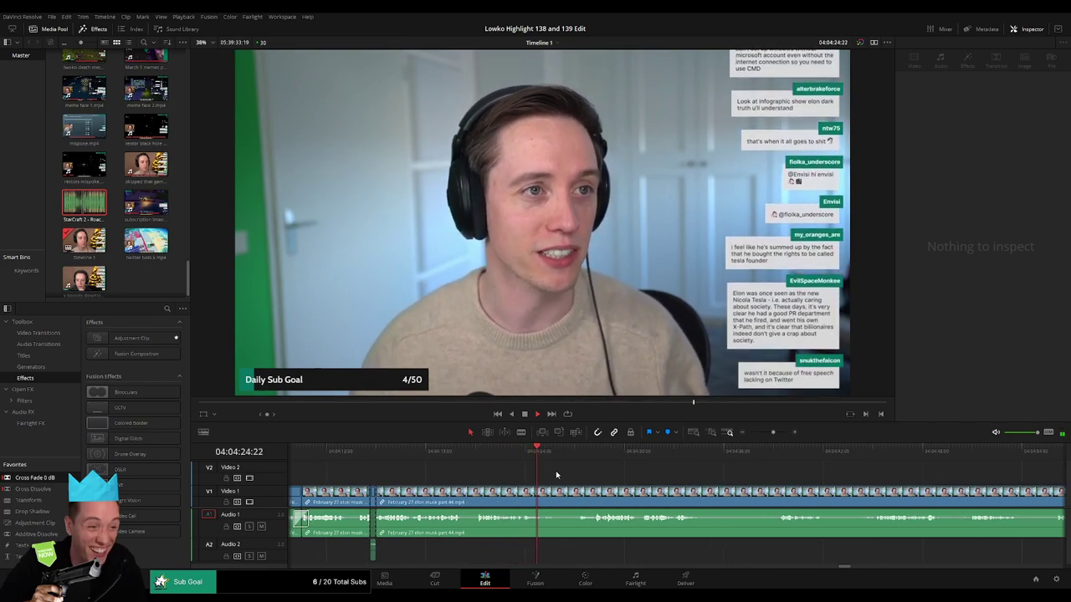
click(578, 453)
key(b)
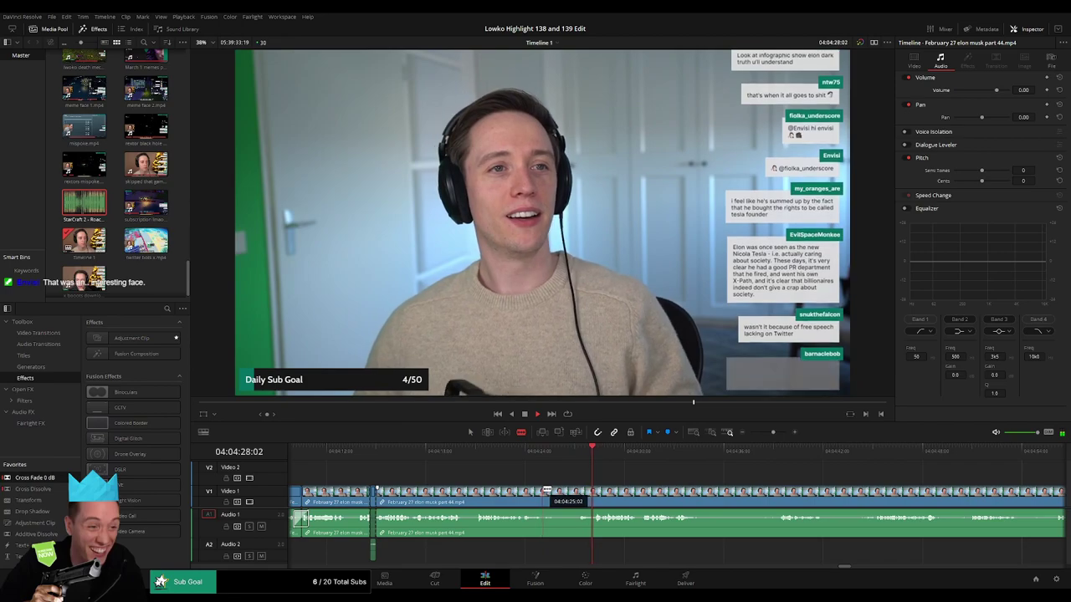
click(545, 492)
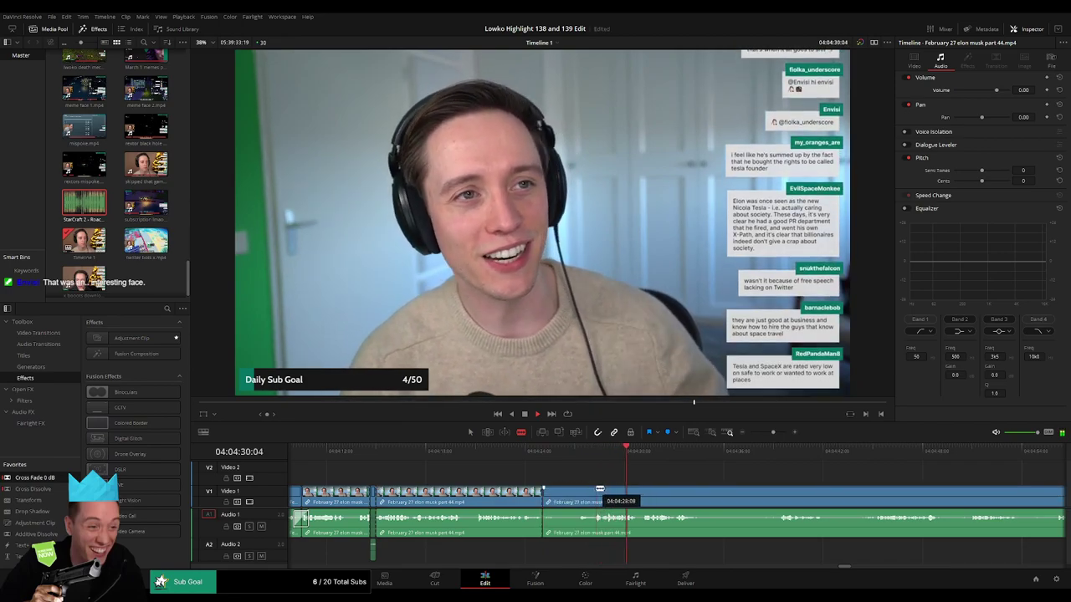
click(597, 489)
key(a)
click(578, 500)
key(Delete)
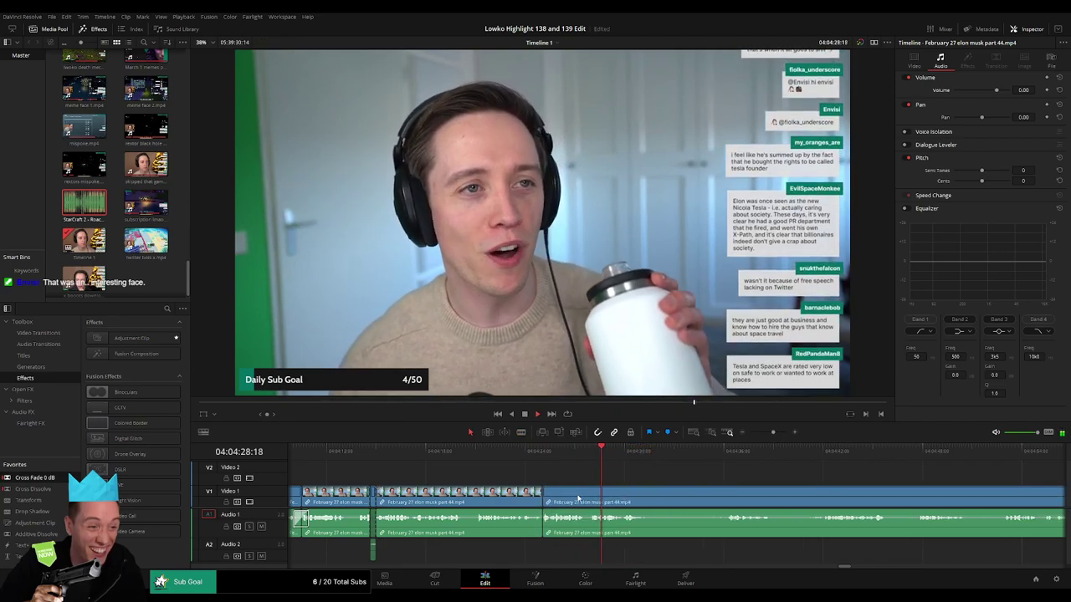
- Cut out and ripple-delete the drinking pause in part 44 from about 04:04:31 to 04:04:36 and add an audio crossfade at the join
drag(649, 502, 478, 481)
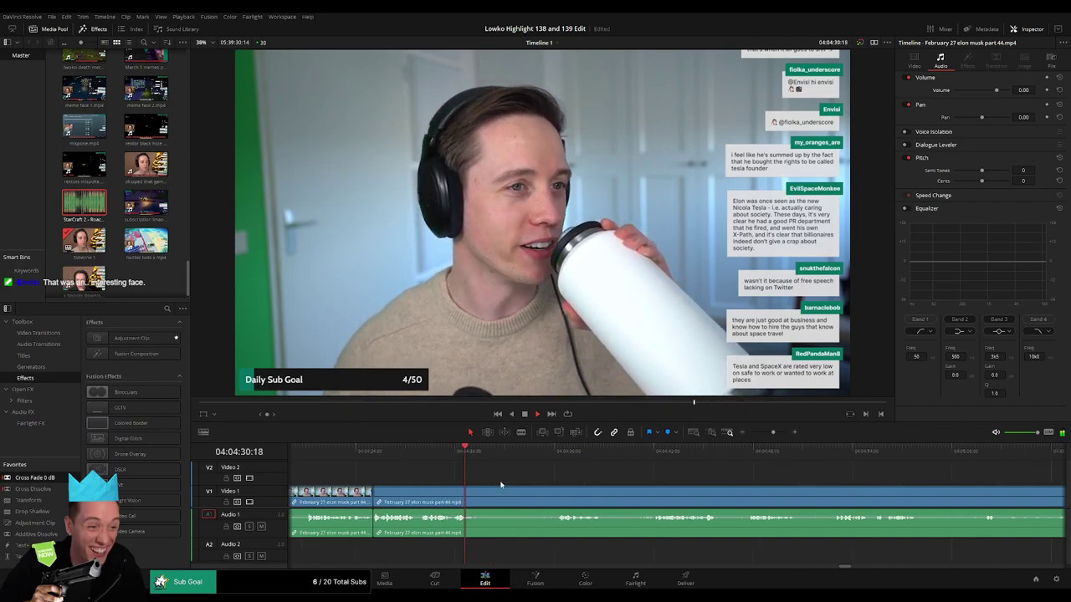
key(b)
click(353, 451)
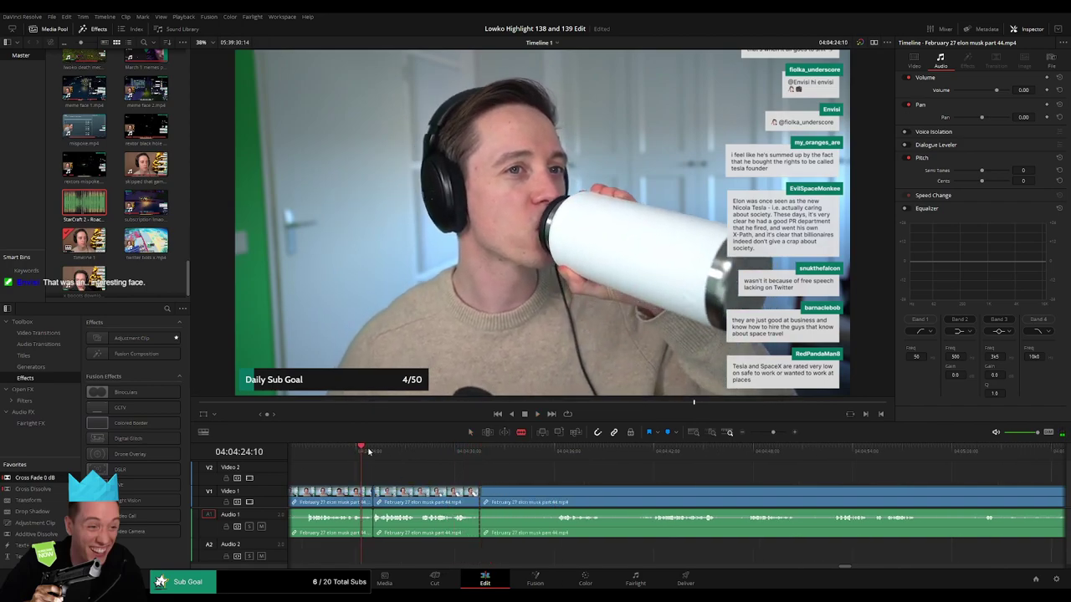
scroll(474, 464, left, 3)
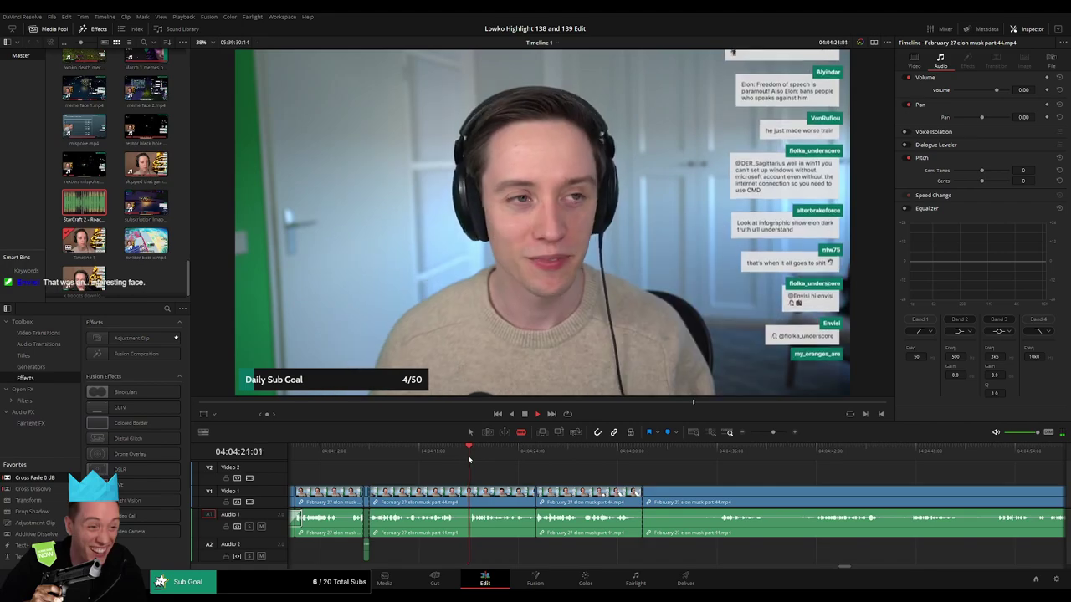
click(526, 457)
click(670, 458)
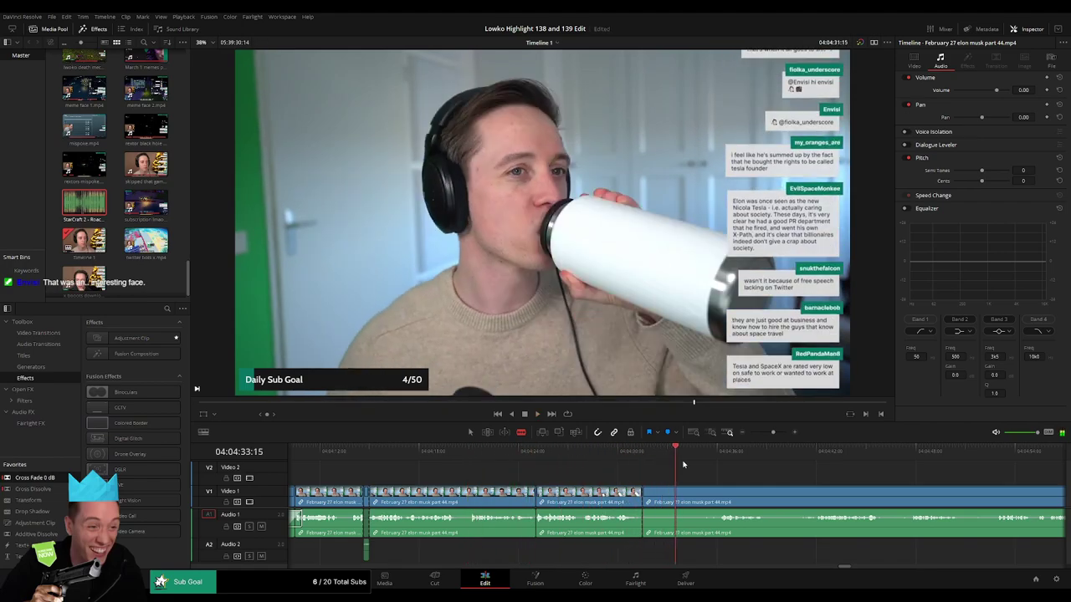
click(716, 459)
click(719, 498)
key(a)
click(691, 500)
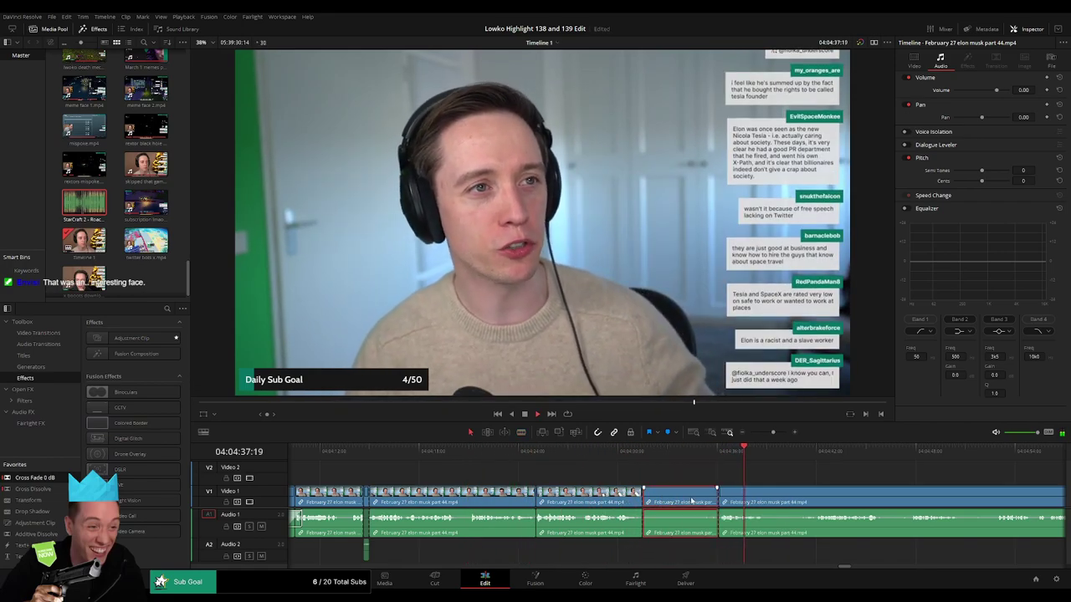
key(Delete)
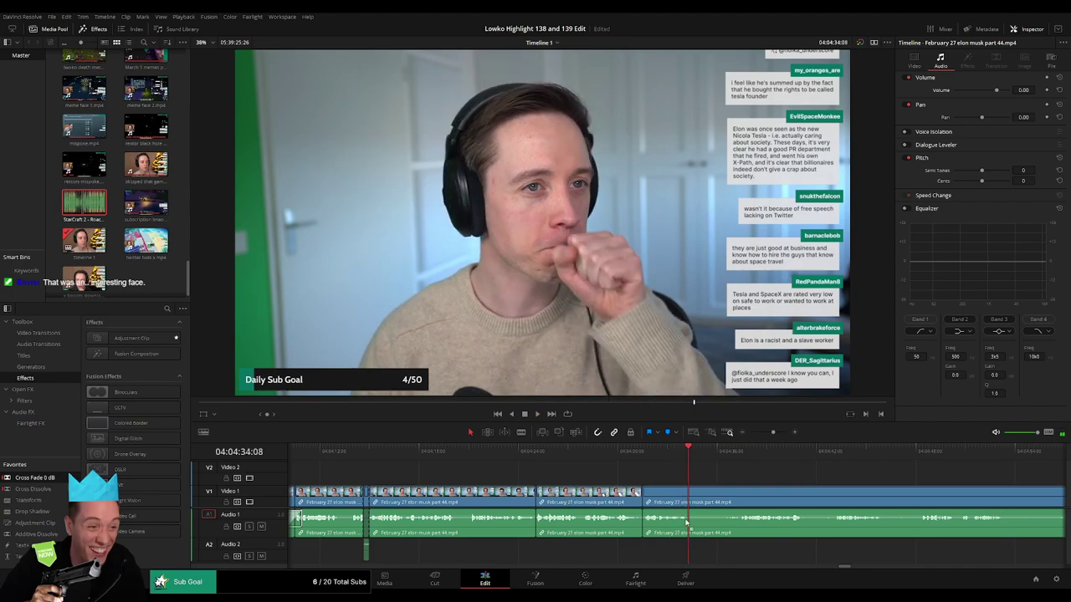
click(733, 452)
scroll(708, 478, right, 2)
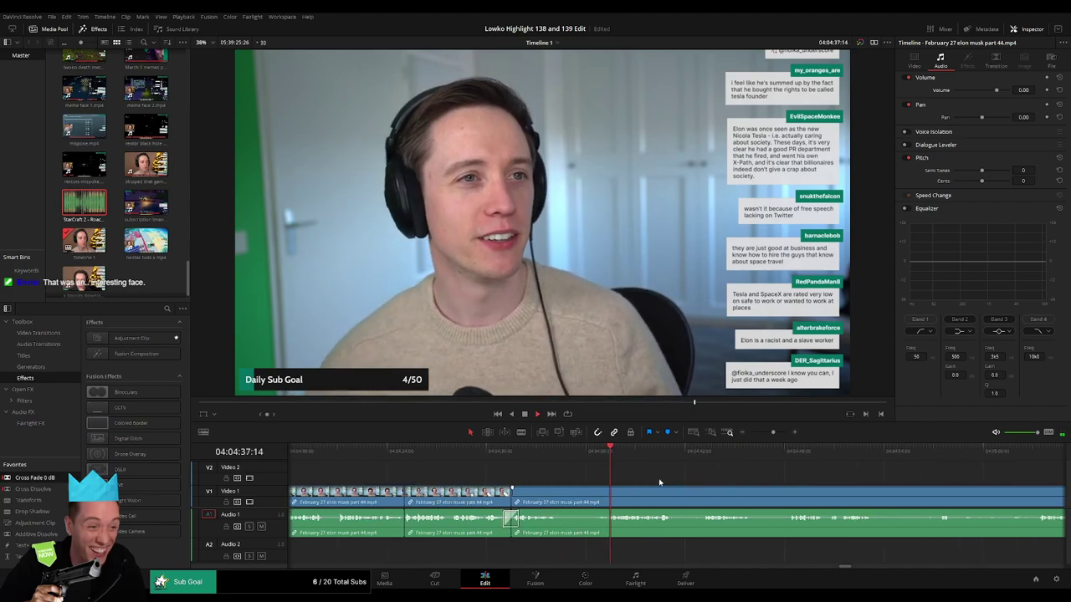
- Split part 44 at about 04:04:34 and ripple-delete the rest of it up to the start of part 45
key(b)
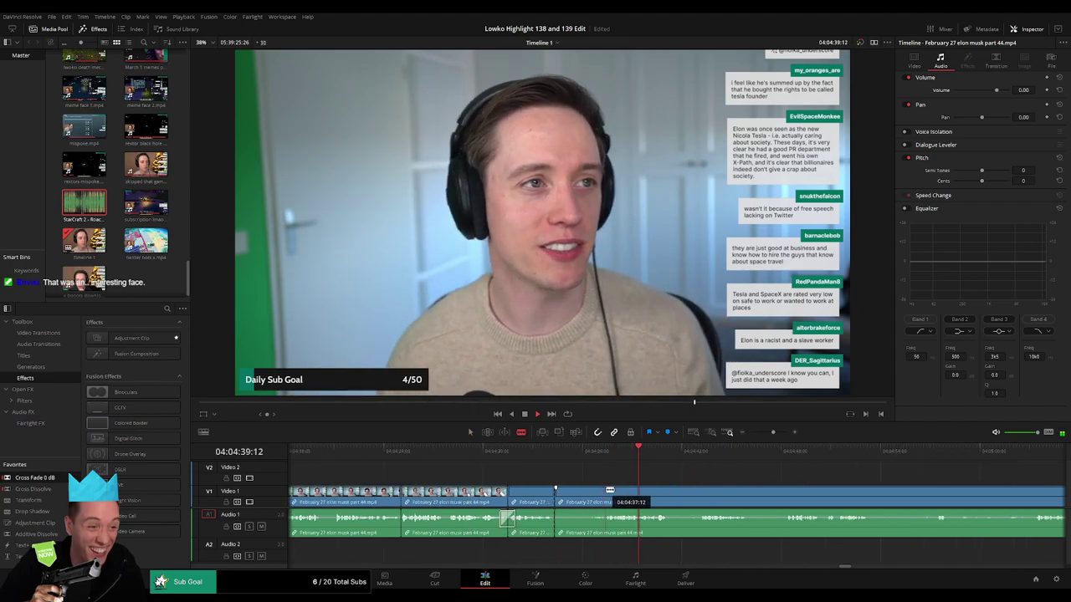
click(556, 496)
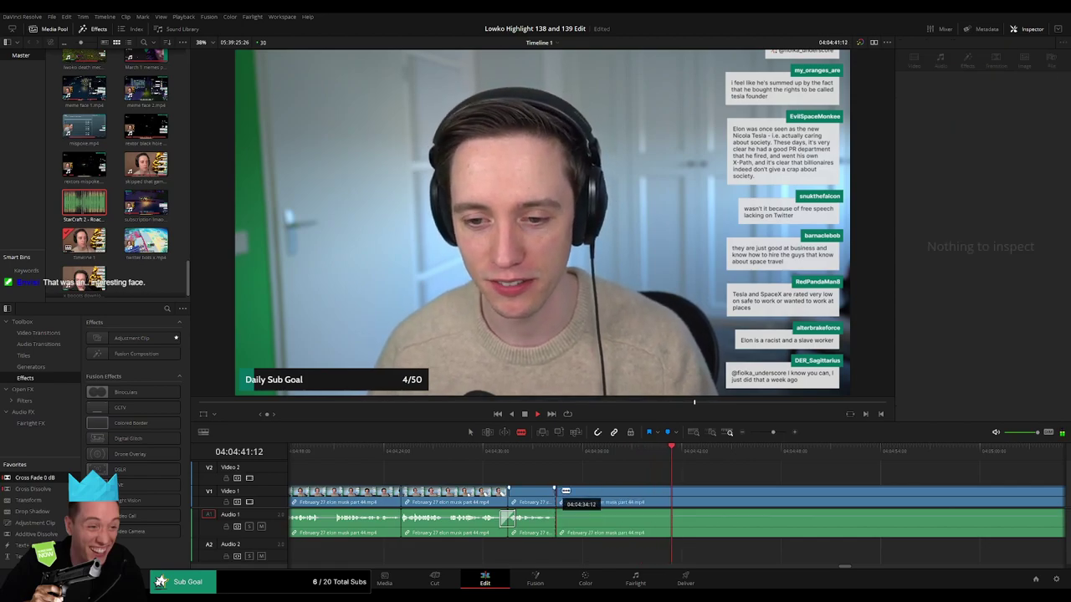
click(790, 453)
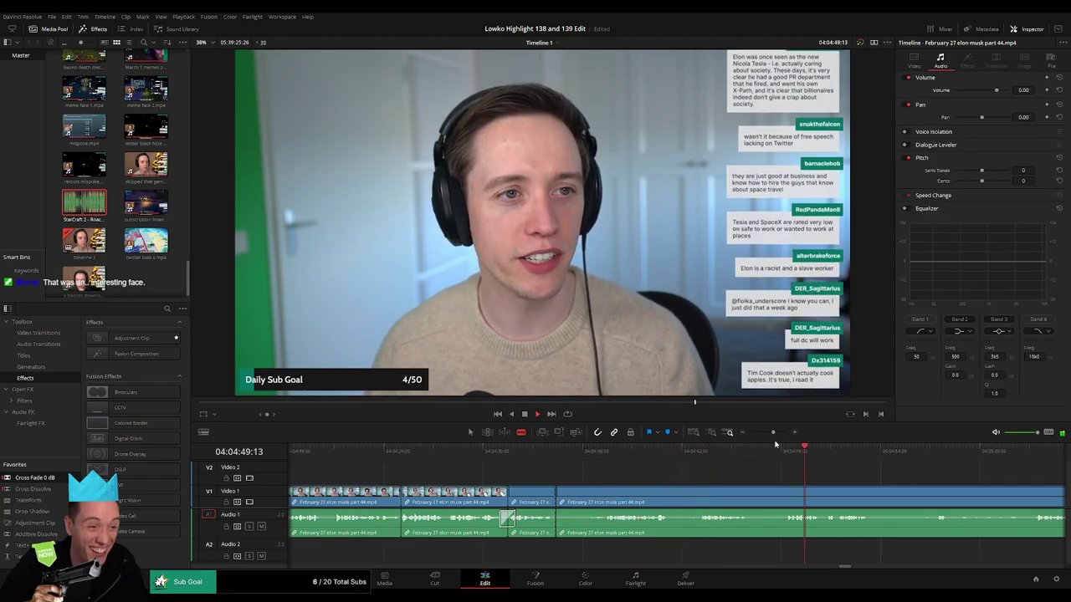
drag(773, 432, 768, 432)
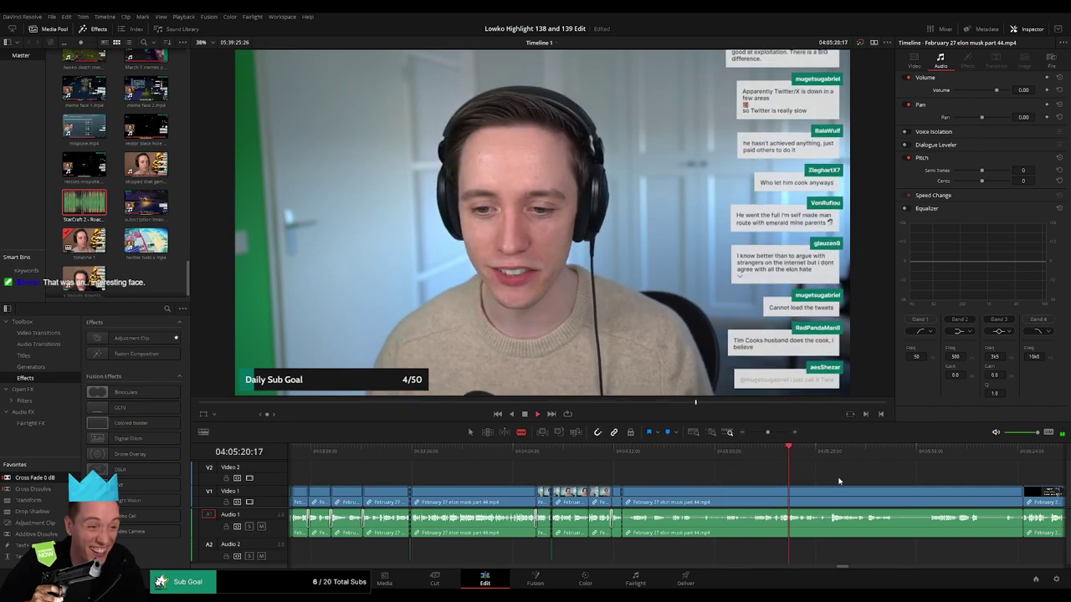
scroll(608, 453, right, 3)
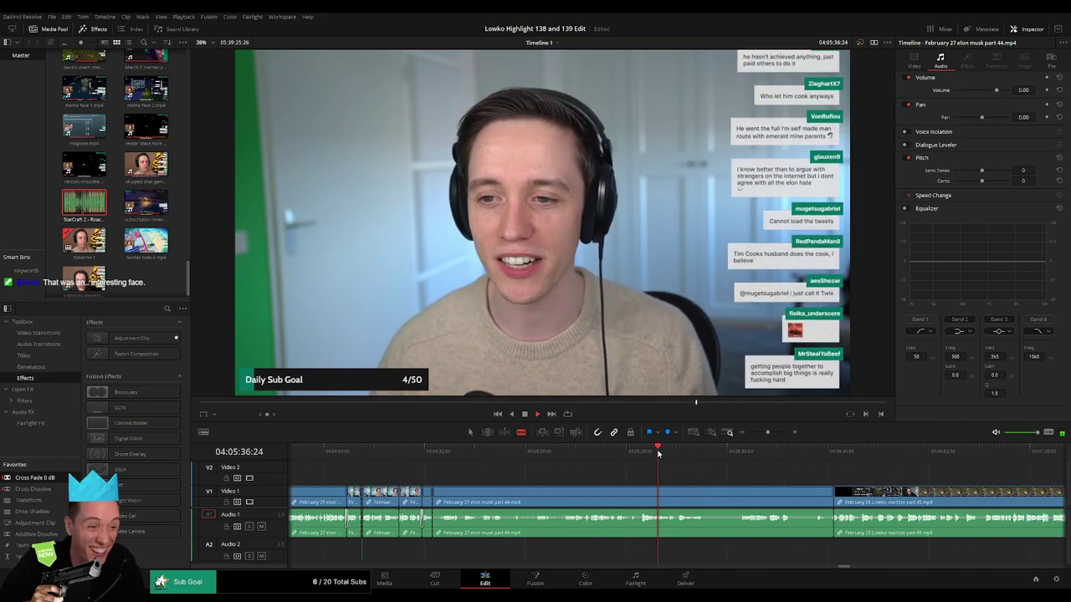
key(a)
click(626, 499)
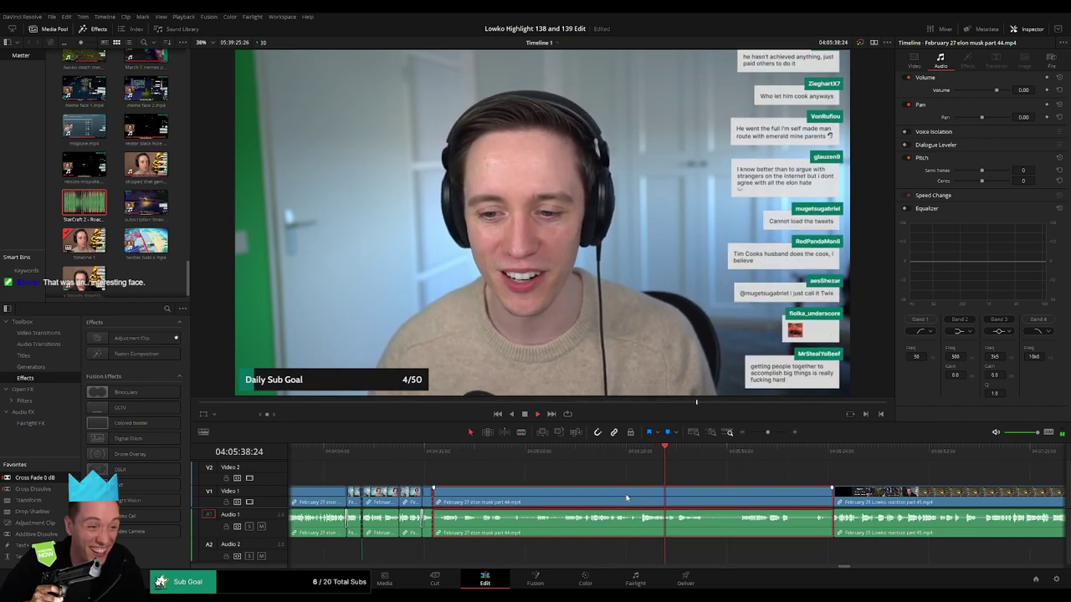
key(Delete)
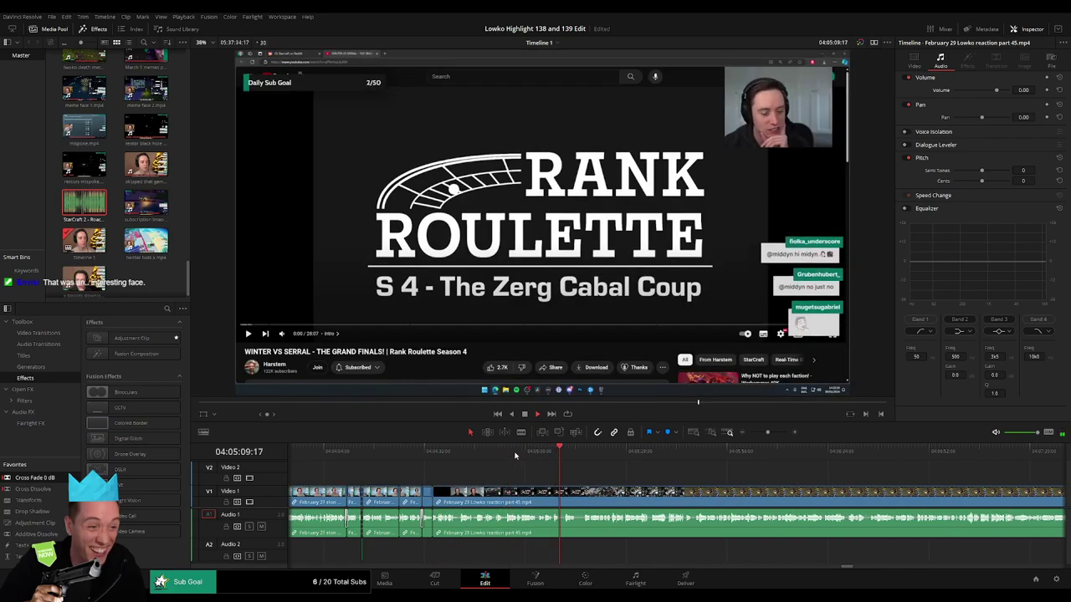
- Split part 45 at 04:04:54:15, ripple-delete its opening before that point, and add an audio crossfade at the join with part 44
click(507, 456)
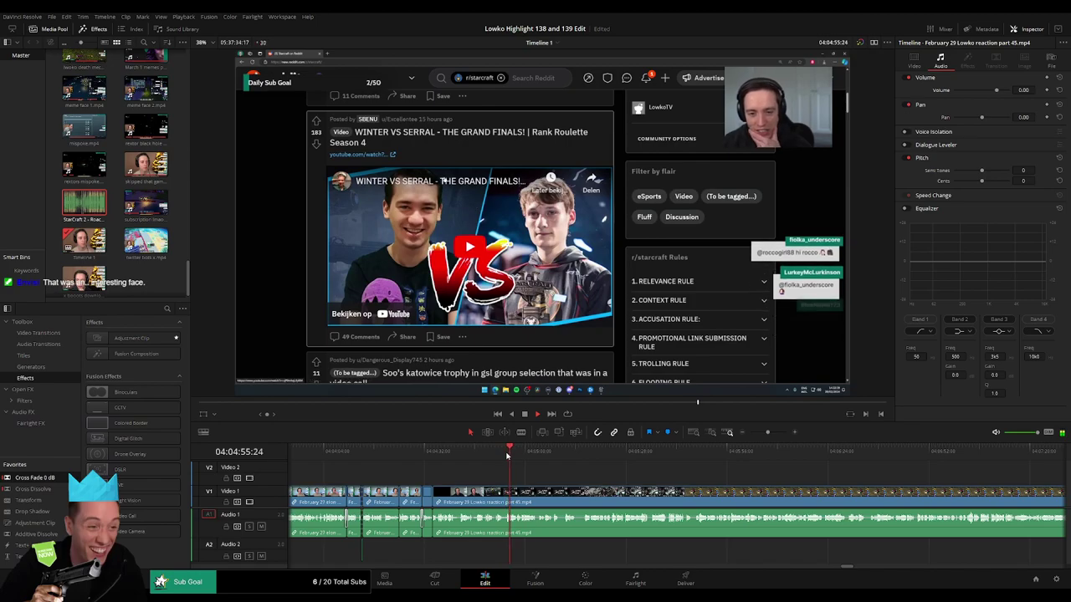
drag(767, 433, 773, 432)
click(611, 456)
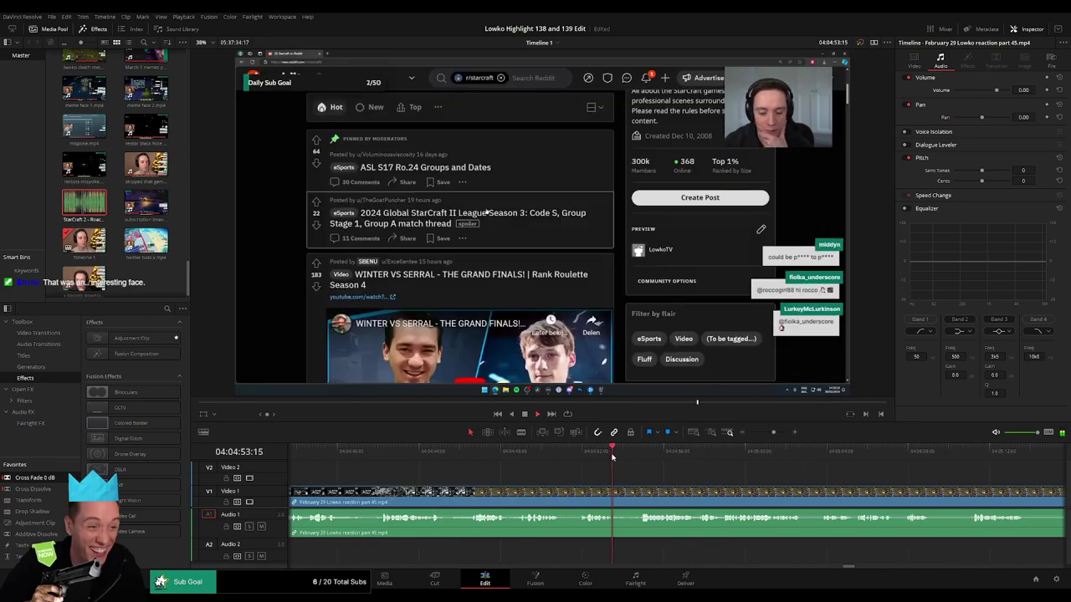
key(ctrl+b)
click(615, 496)
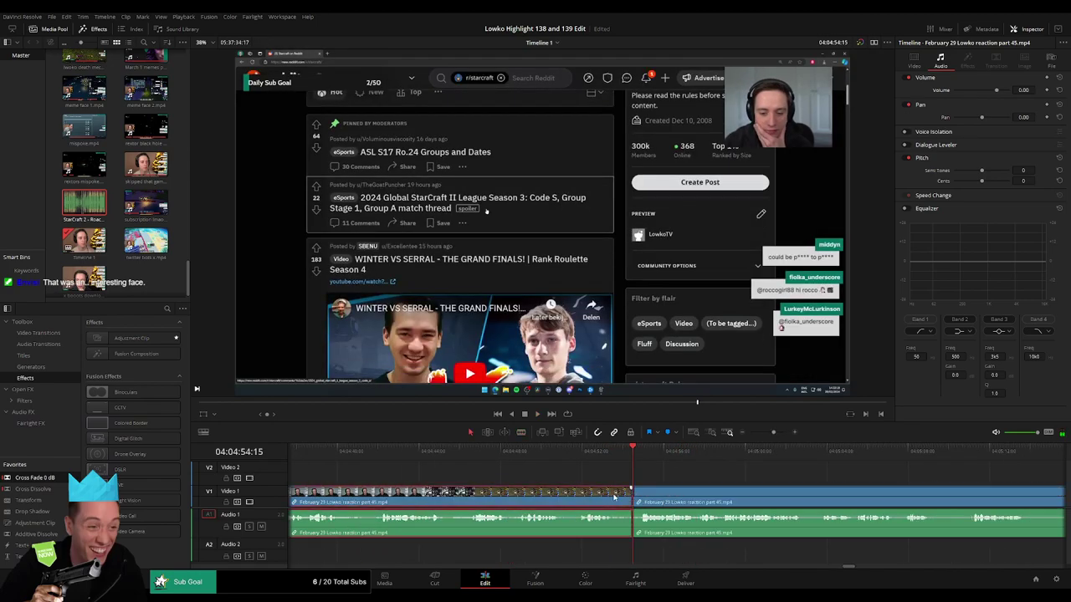
key(Delete)
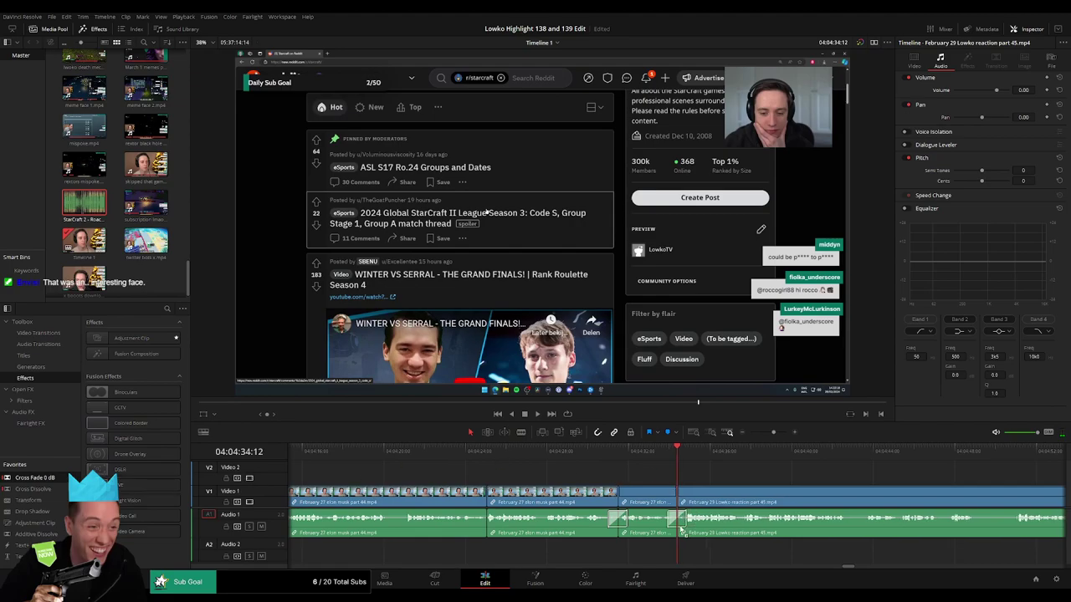
drag(682, 532, 682, 531)
- Cut out and ripple-delete the short pause in part 45 at about 04:04:43
key(space)
drag(773, 433, 771, 433)
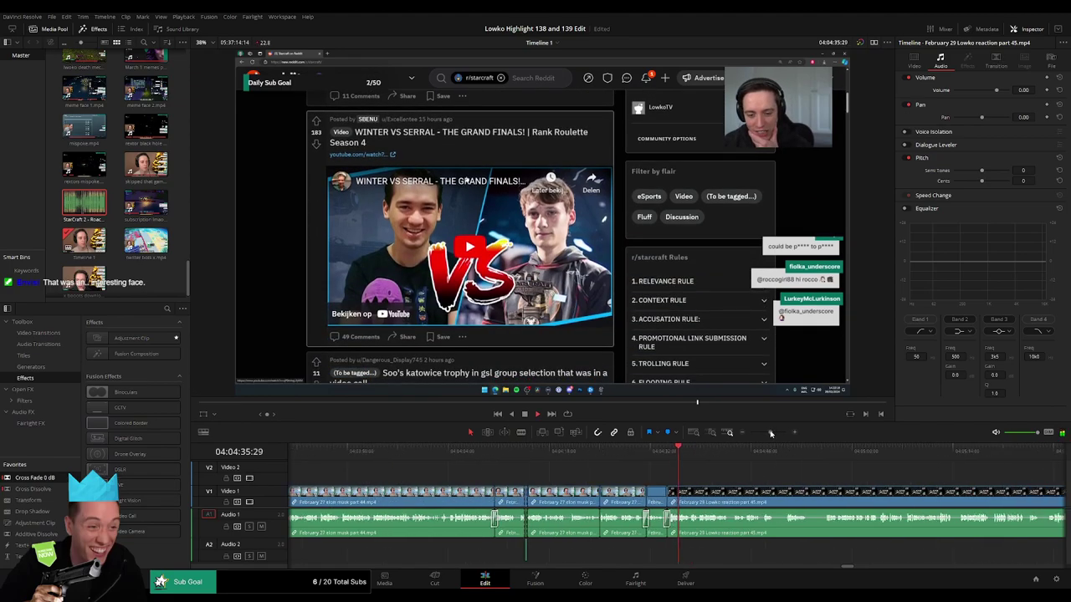
click(726, 454)
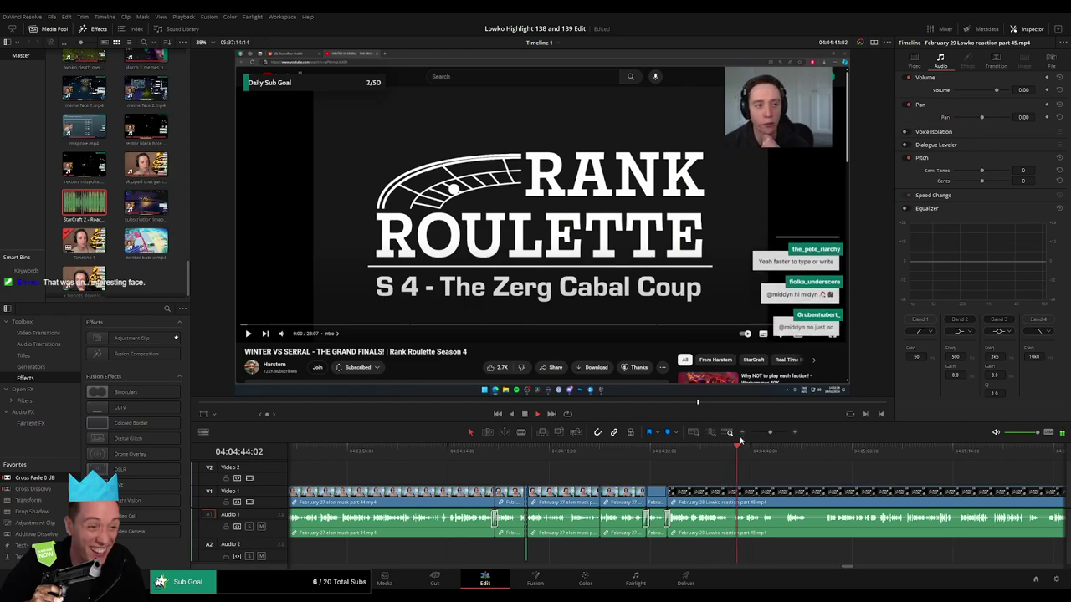
drag(770, 434, 772, 434)
key(b)
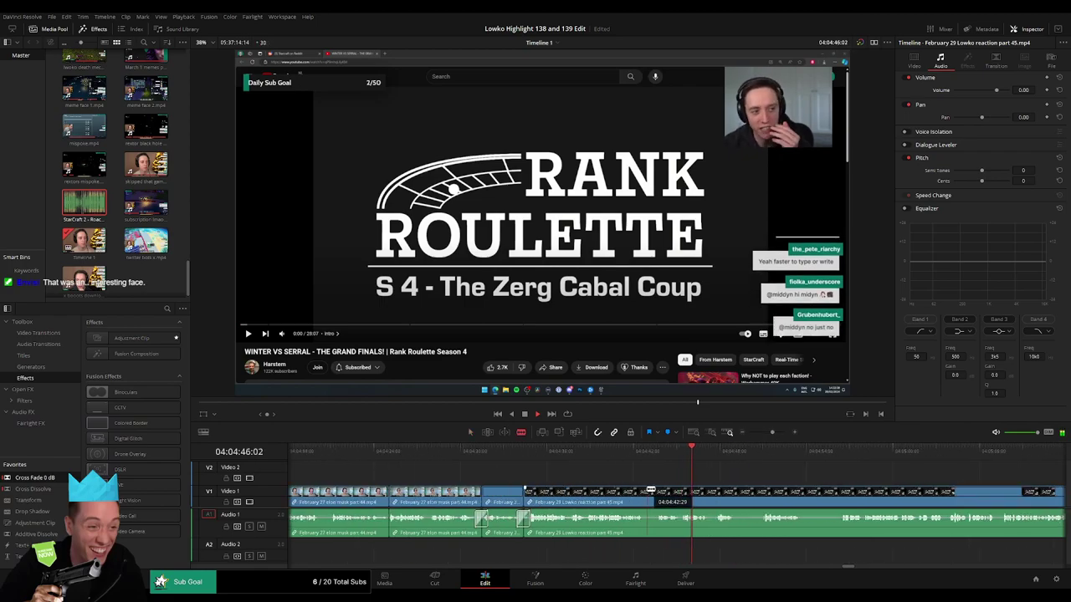
click(646, 491)
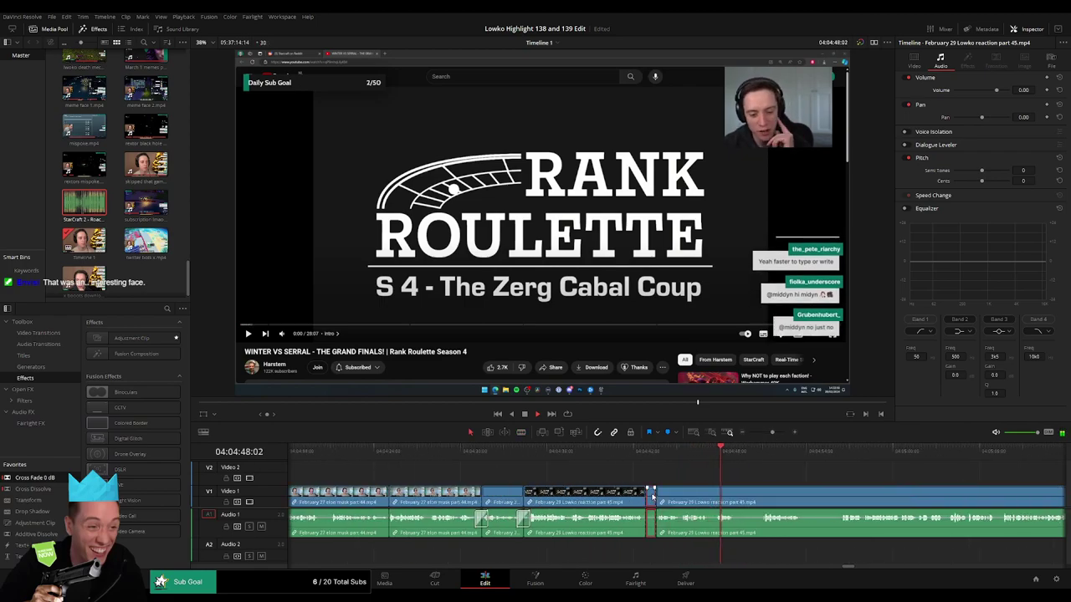
key(Delete)
- Cut out and ripple-delete the brief gap in part 45 at about 04:04:47
scroll(749, 490, right, 2)
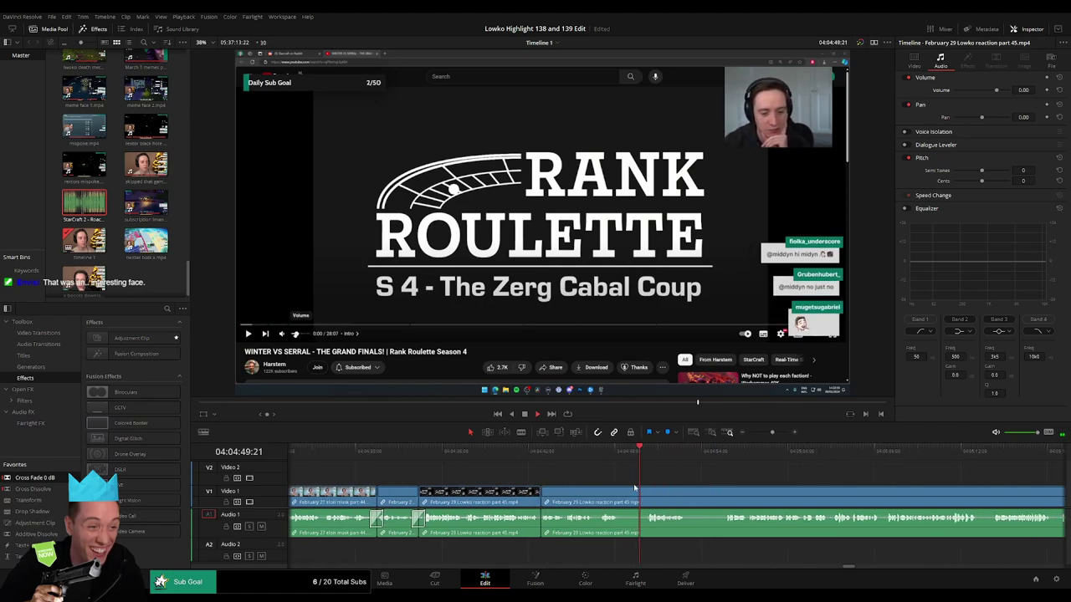
key(b)
click(597, 497)
click(603, 497)
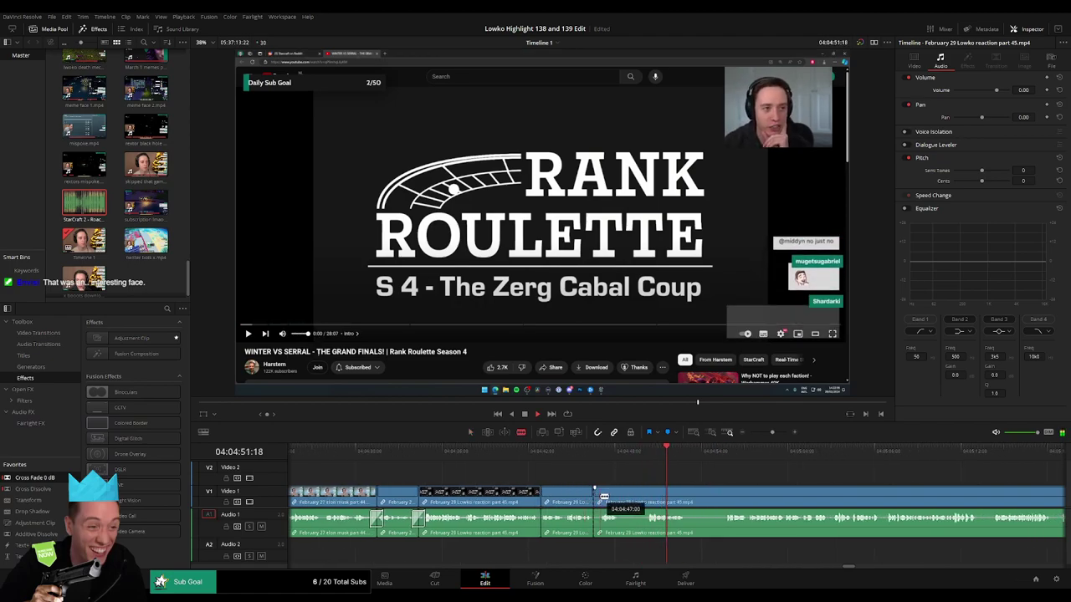
key(a)
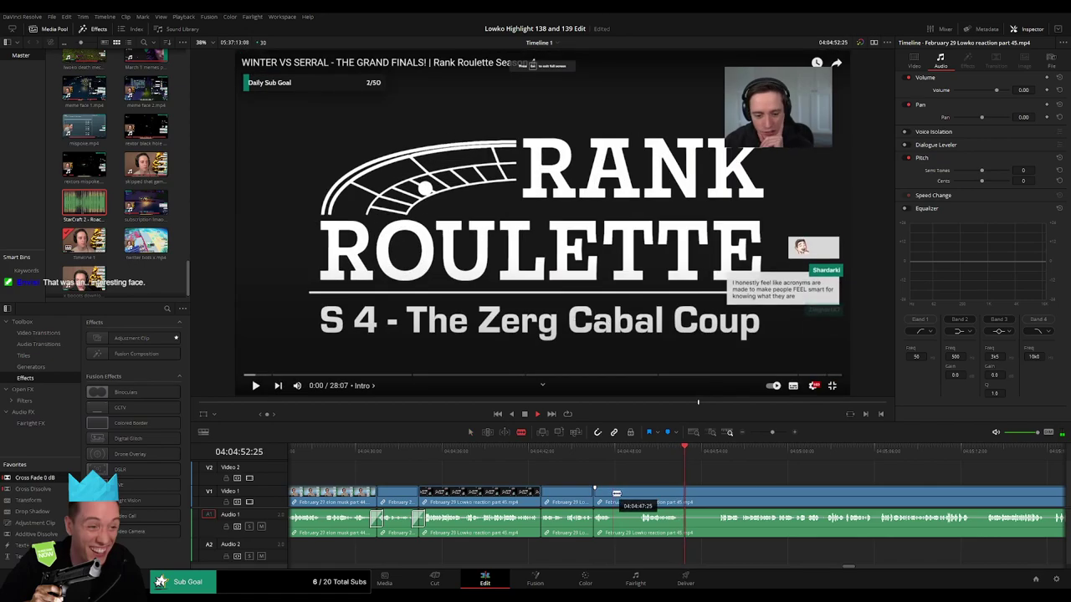
- Cut out and ripple-delete the part 45 pauses at about 04:04:48 to 04:04:50 and 04:04:50 to 04:04:53
click(642, 494)
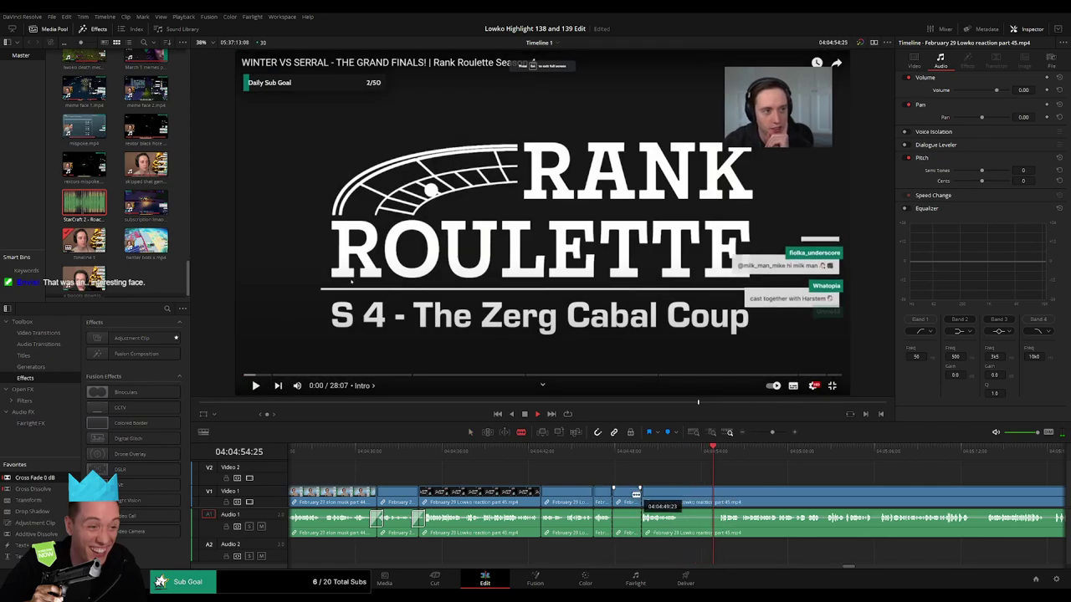
key(a)
click(631, 497)
key(BackSpace)
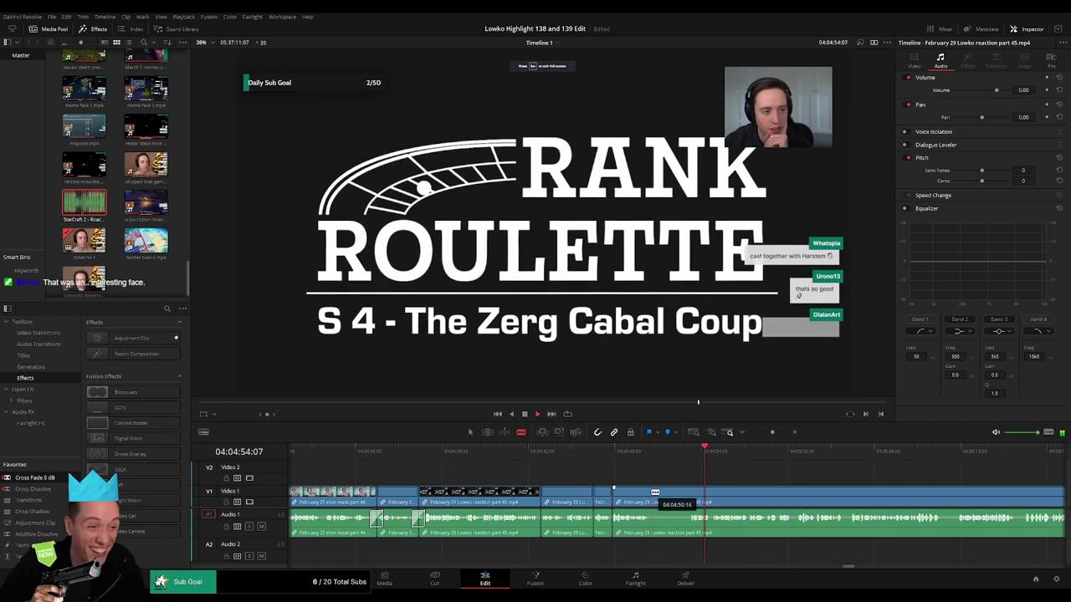
click(692, 491)
key(a)
click(675, 497)
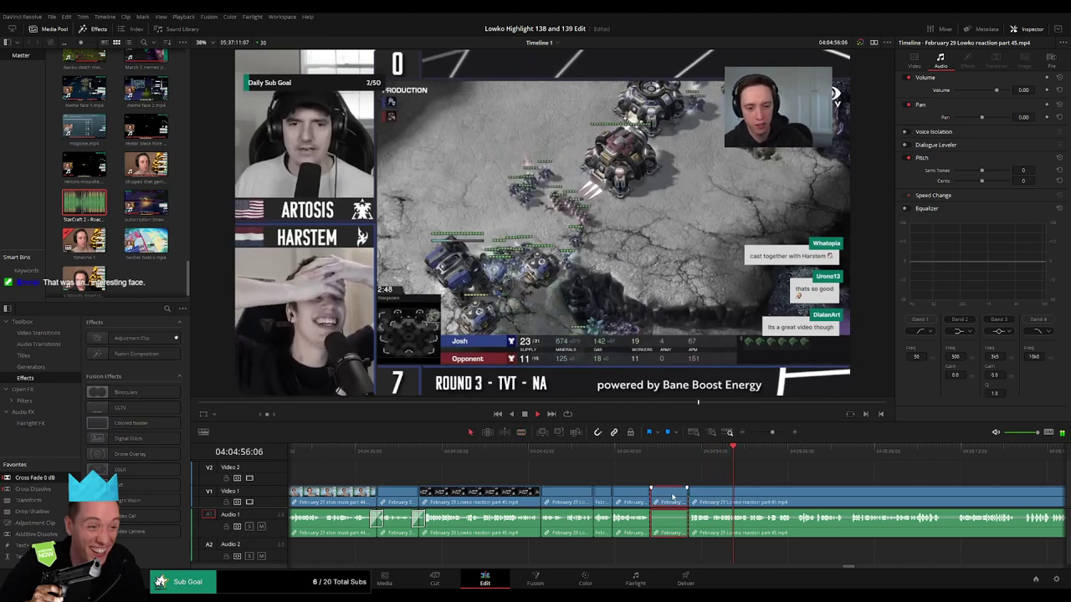
key(BackSpace)
- Move the playhead ahead through part 45 to 04:13:44:18
drag(772, 433, 765, 434)
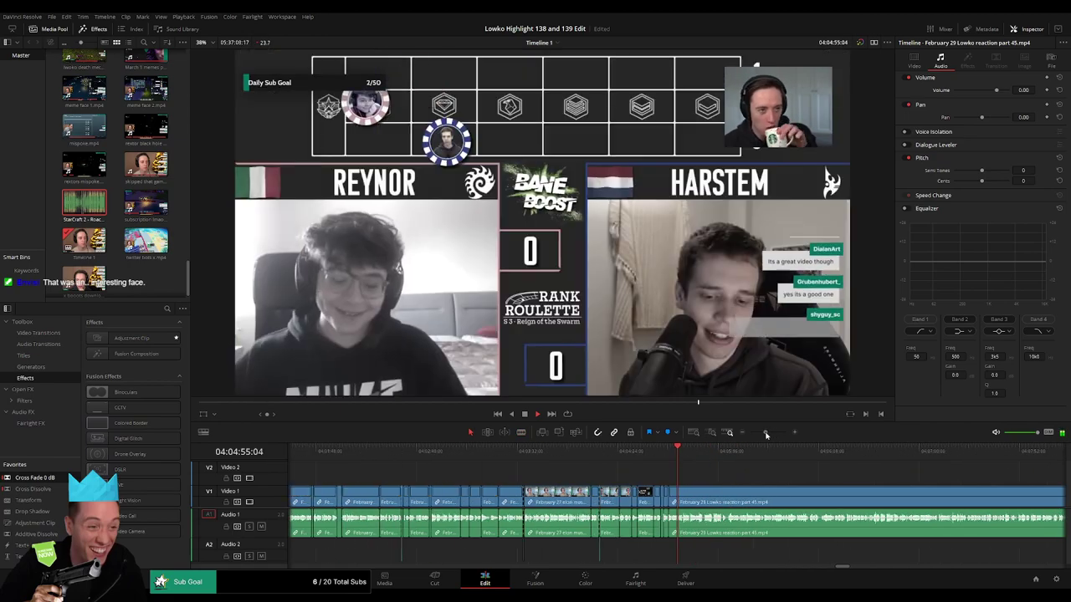
drag(782, 487, 559, 471)
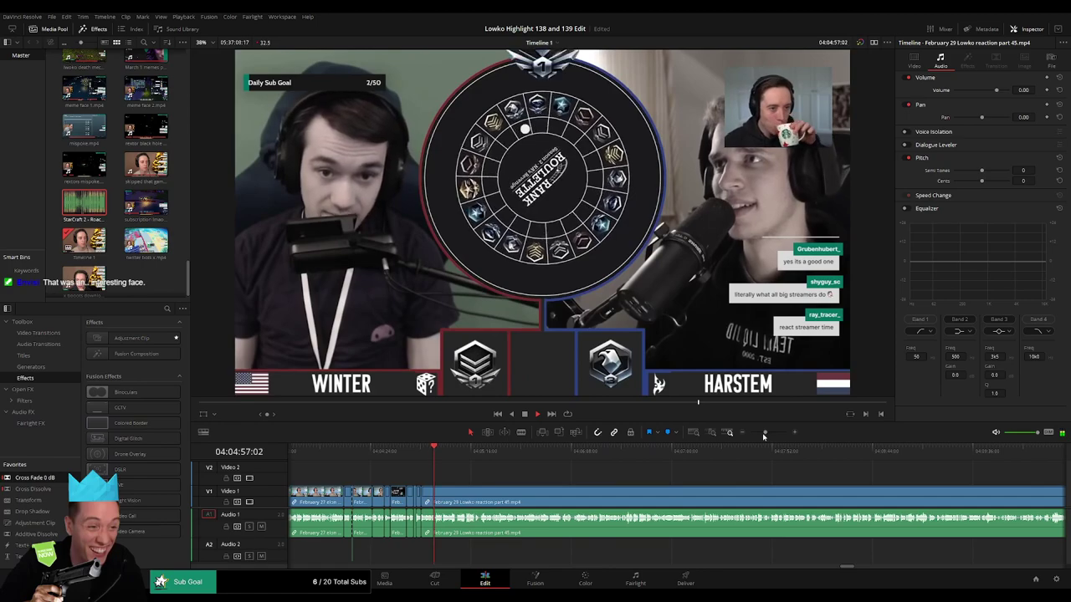
drag(765, 433, 762, 434)
drag(818, 491, 613, 473)
drag(469, 453, 916, 456)
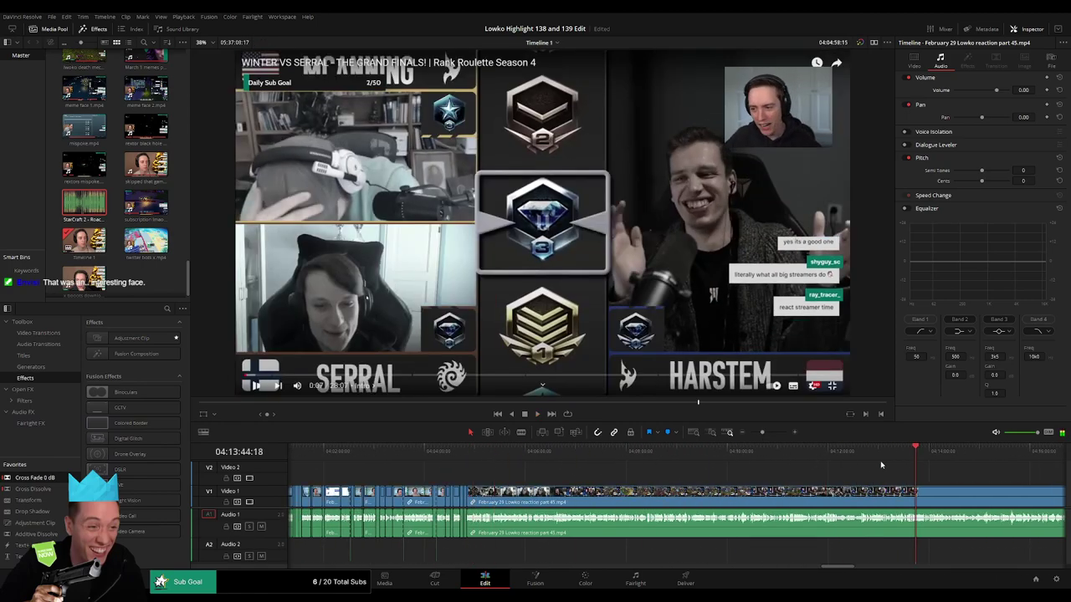
- Cut out and ripple-delete roughly seven seconds of the February 29 reaction clip, starting at about 04:42:34
drag(754, 433, 741, 463)
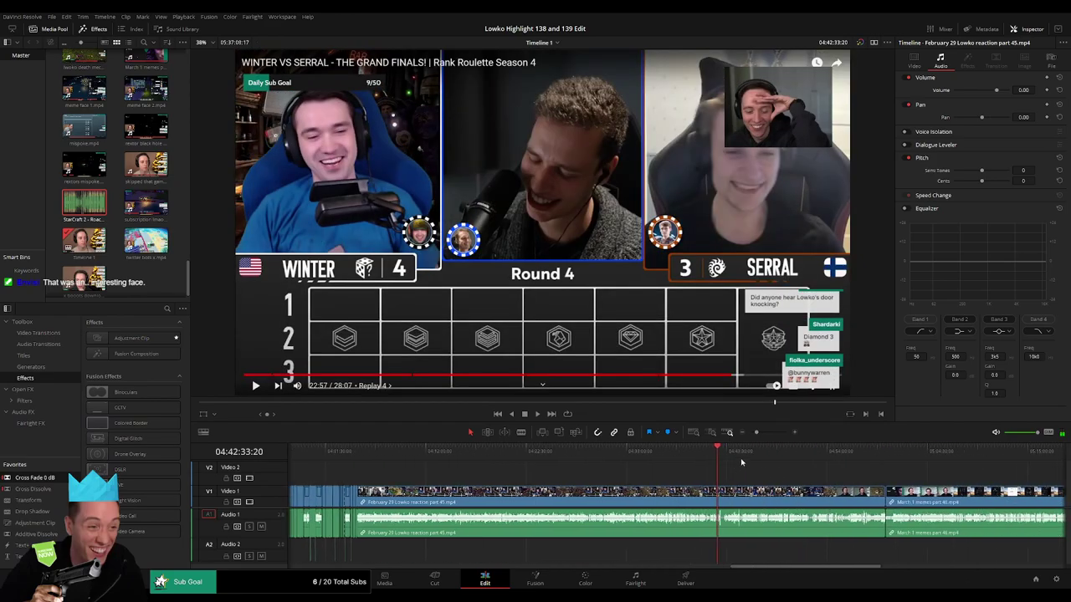
click(769, 432)
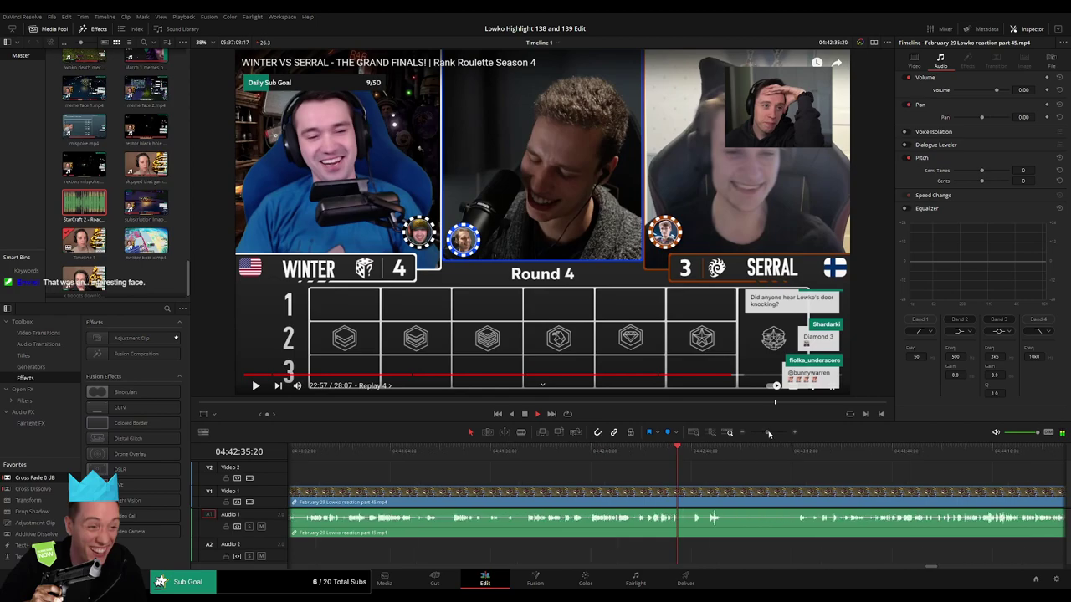
click(674, 495)
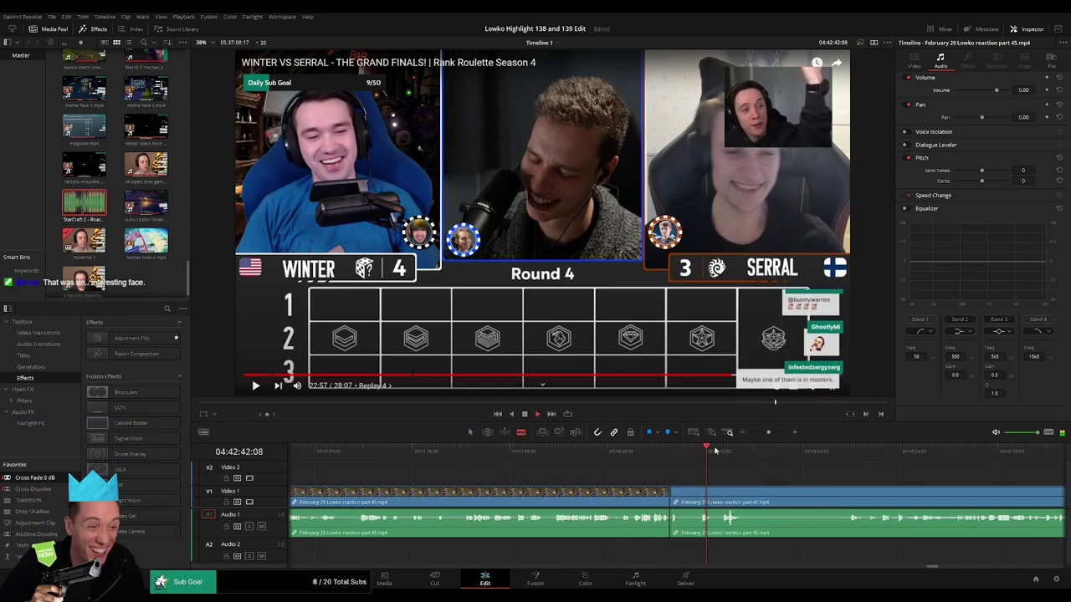
click(700, 494)
key(a)
click(688, 497)
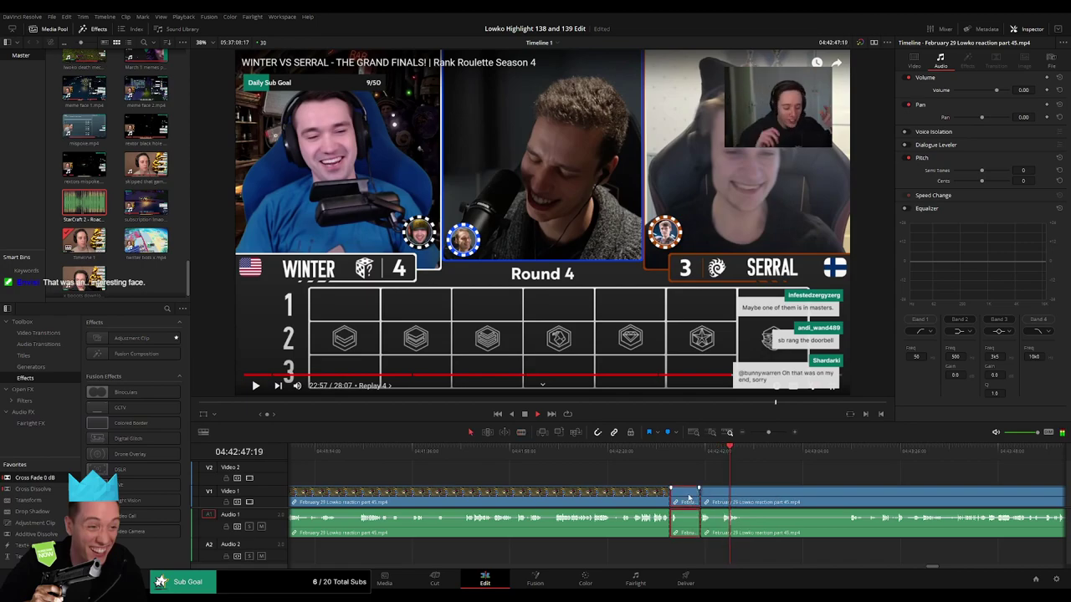
key(Delete)
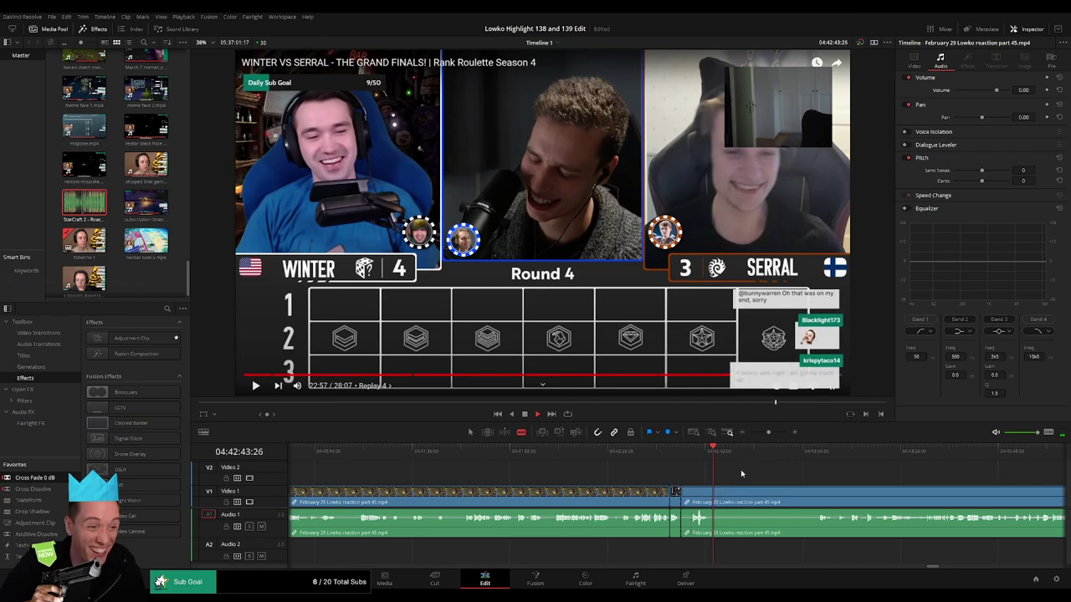
- Ripple-delete the paused section of the reaction clip from about 04:42:37 to 04:43:18
click(820, 456)
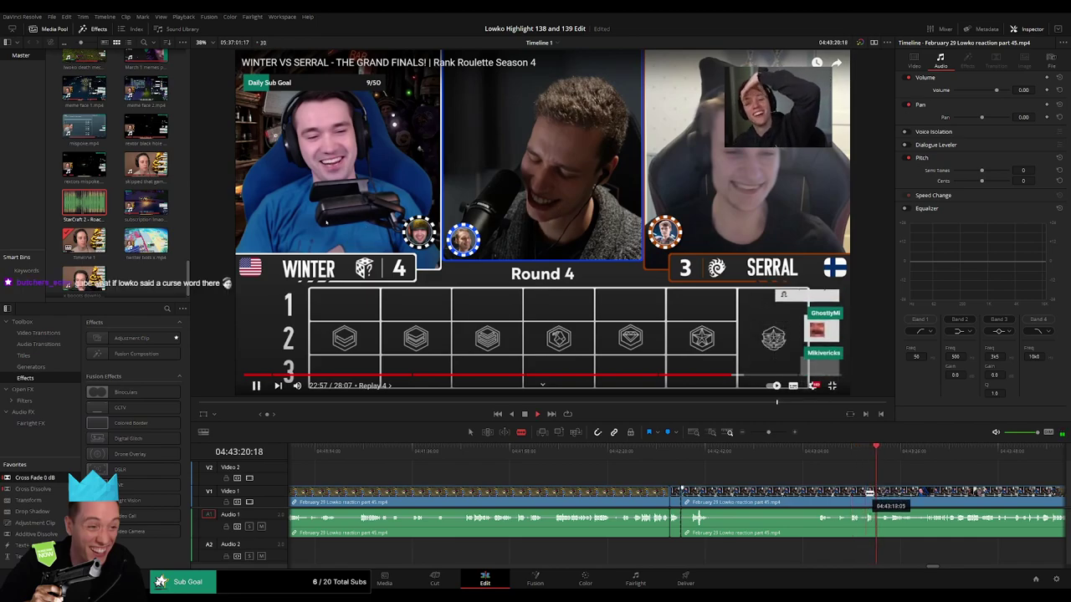
click(867, 493)
key(a)
click(838, 498)
key(Delete)
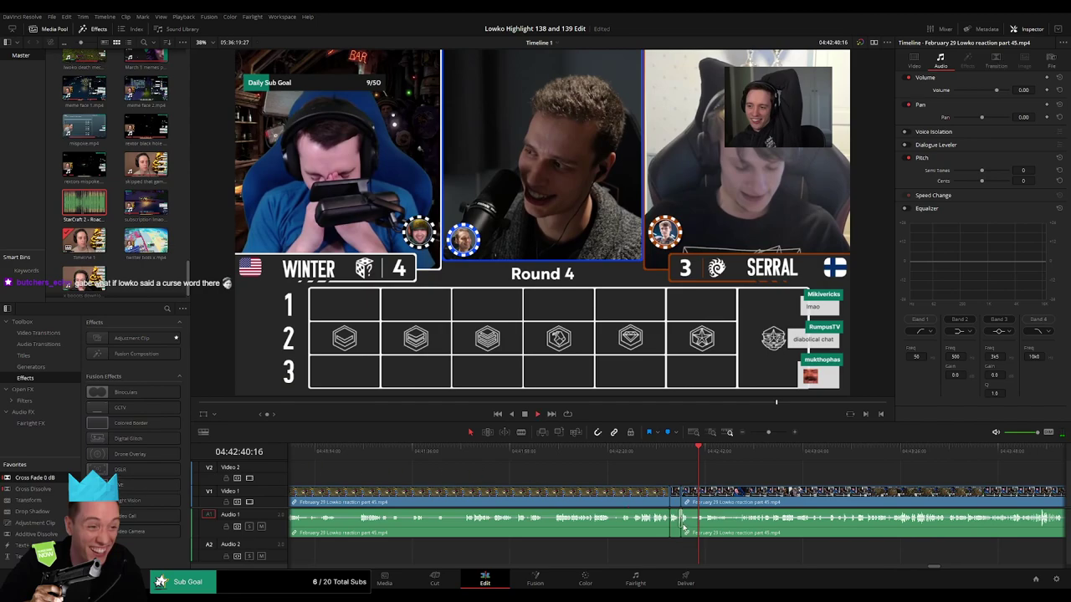
- Play back the new join and scan the reaction clip forward to about 04:43:58 for the next section to trim
click(684, 452)
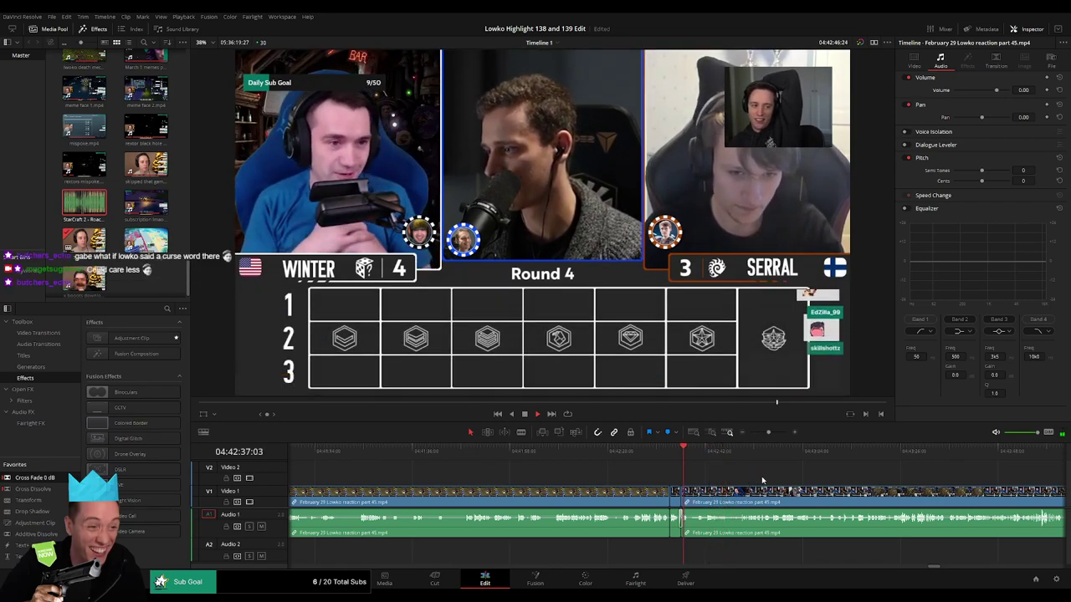
drag(770, 433, 768, 432)
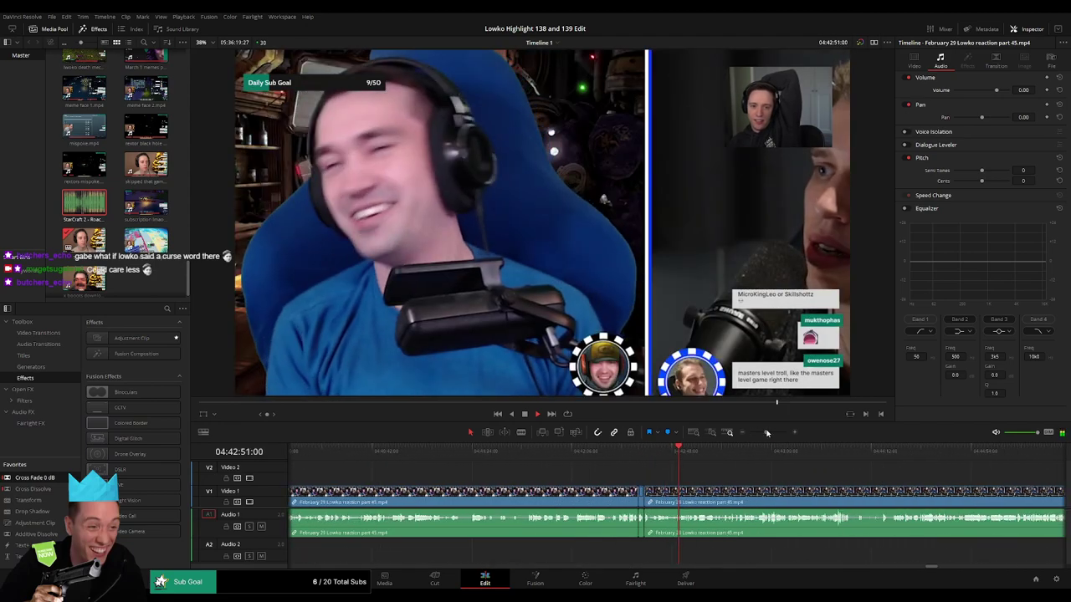
scroll(592, 473, right, 1)
scroll(592, 473, right, 1)
drag(651, 453, 677, 454)
click(686, 456)
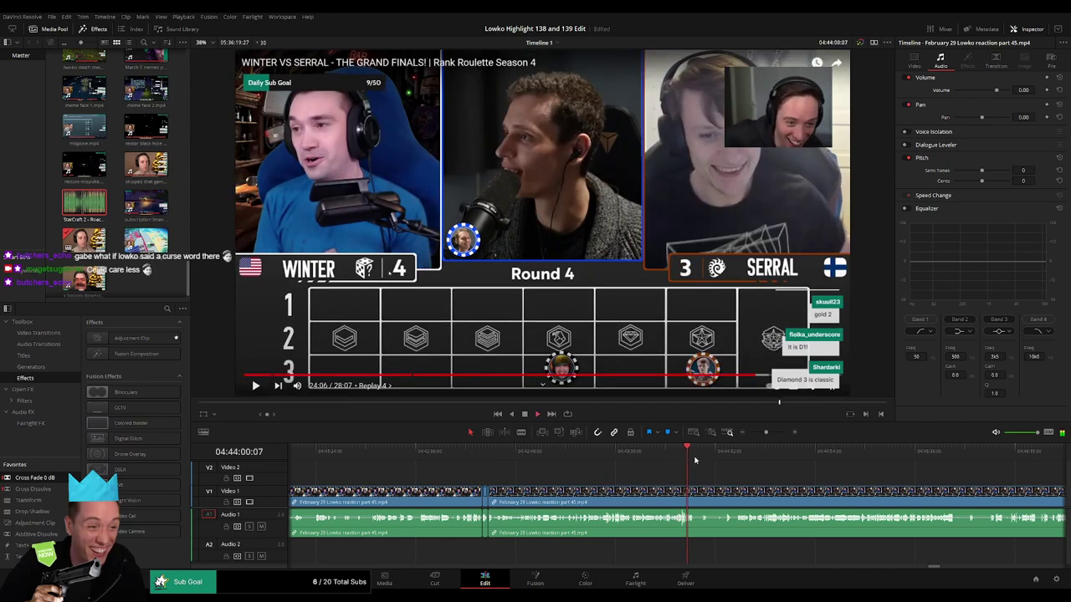
click(682, 456)
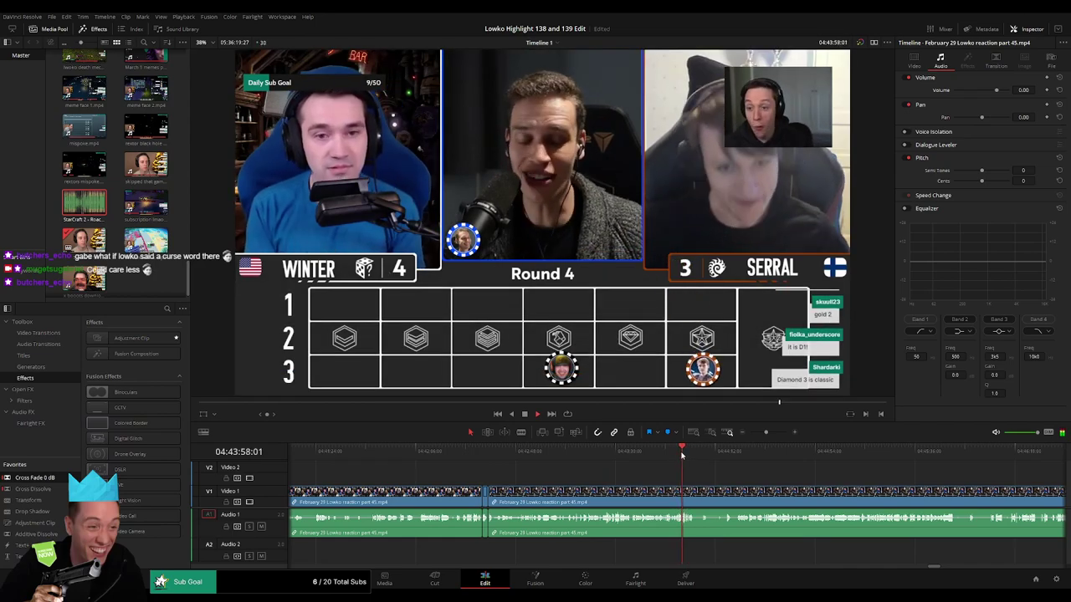
- Cut the reaction clip just after 04:44:02 and about four seconds further on, and ripple-delete the piece between the cuts
click(772, 433)
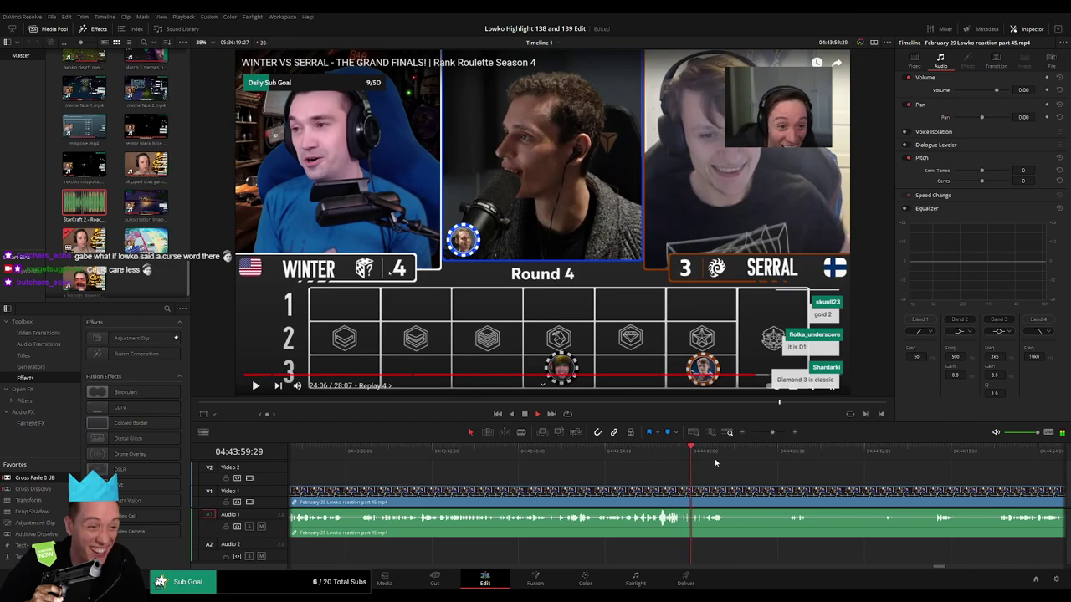
click(762, 451)
click(782, 452)
key(b)
click(728, 489)
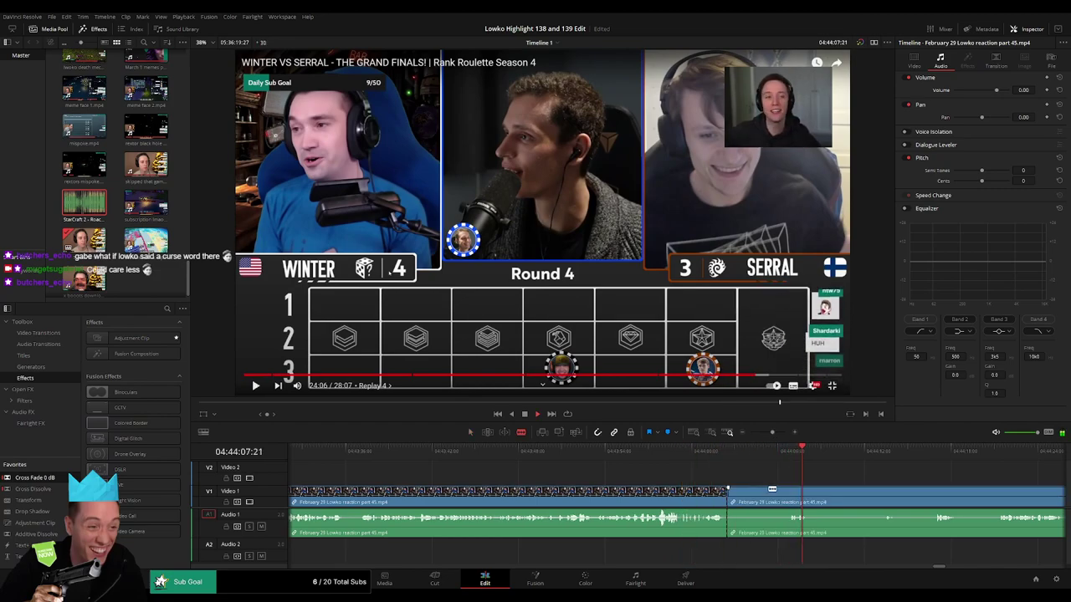
click(788, 489)
key(a)
click(761, 495)
key(Delete)
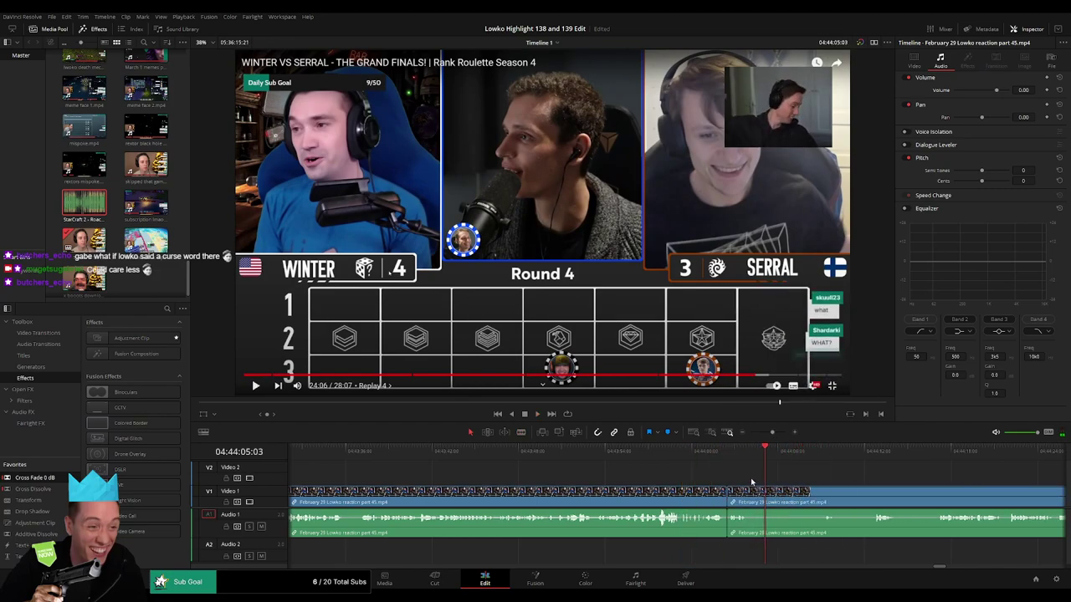
- Isolate the few frames of speech ending at 04:44:03:14 with cuts and disable only the audio of that short piece
click(778, 433)
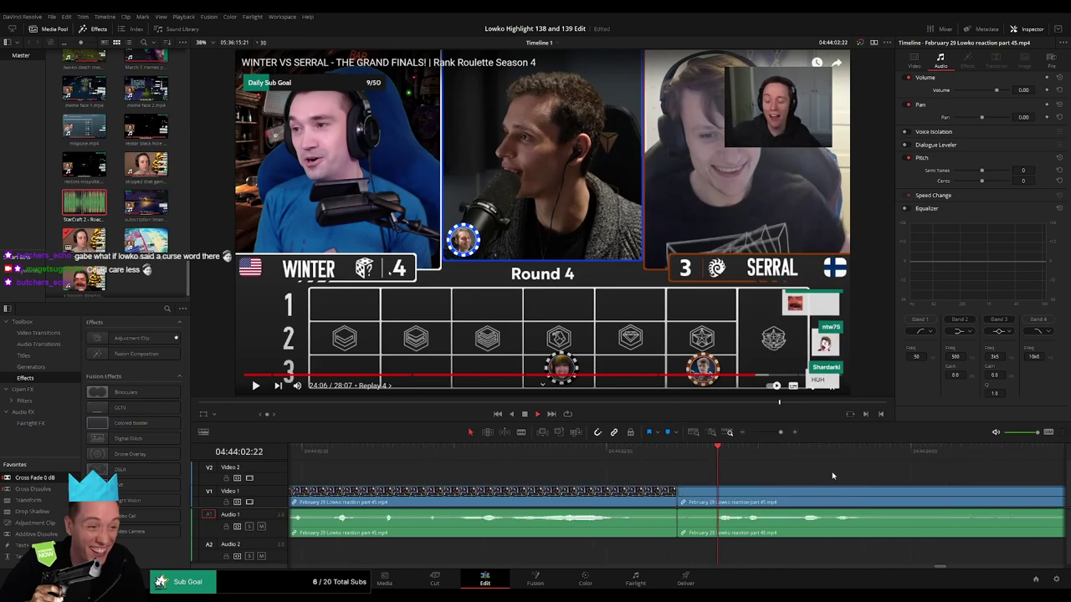
click(798, 492)
key(space)
key(space)
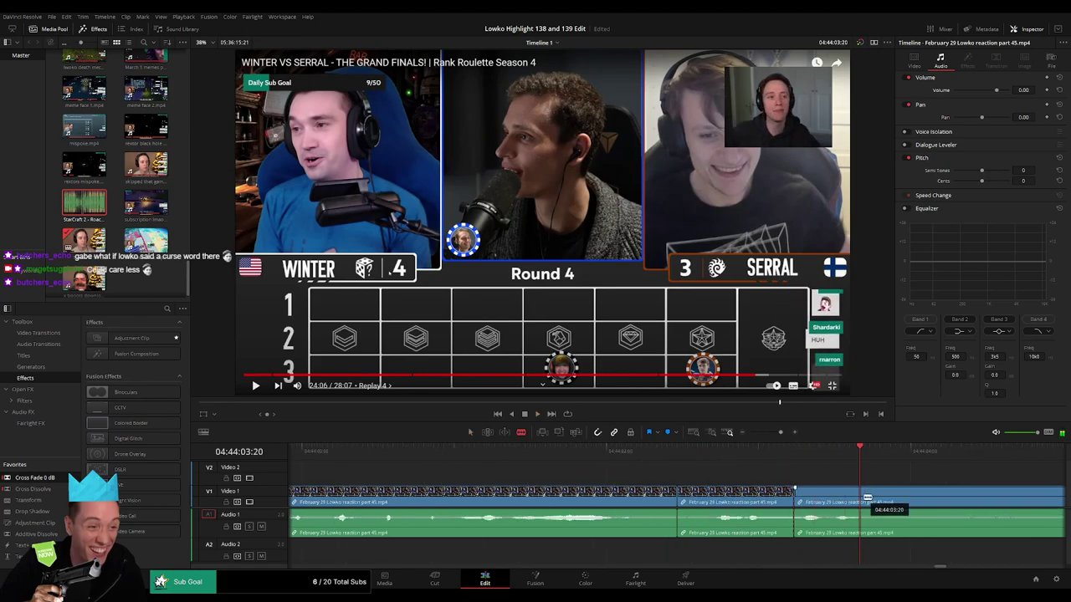
click(829, 452)
click(832, 492)
key(a)
alt+click(814, 525)
key(d)
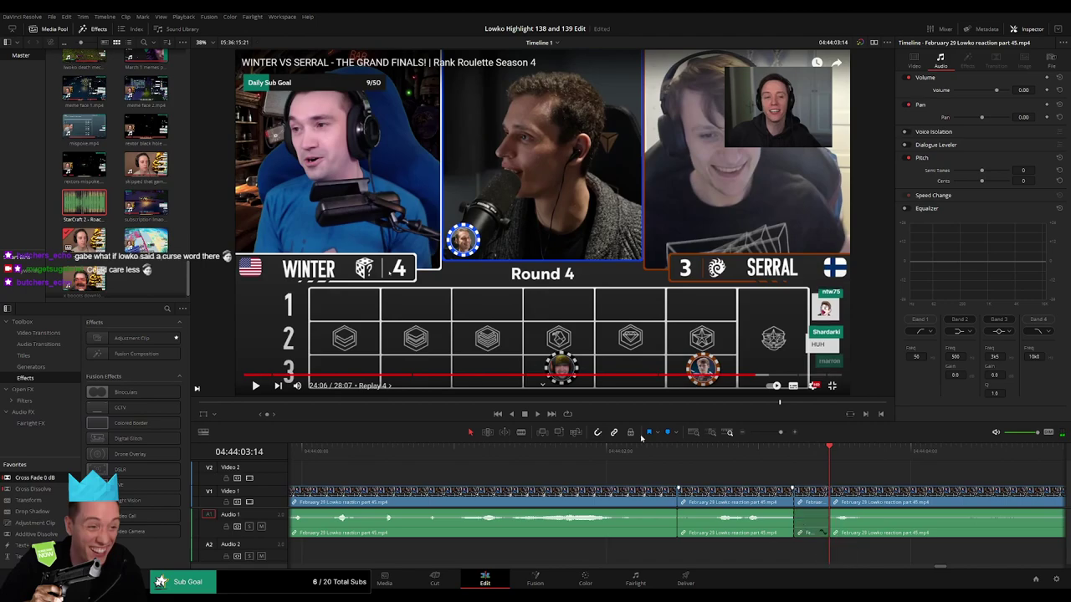
- Place StarCraft 2 - Roach Quotes.mp3 on Audio 2 under the silenced piece, trimmed to match it, with its volume at -23.00
drag(90, 206, 796, 552)
drag(888, 554, 855, 555)
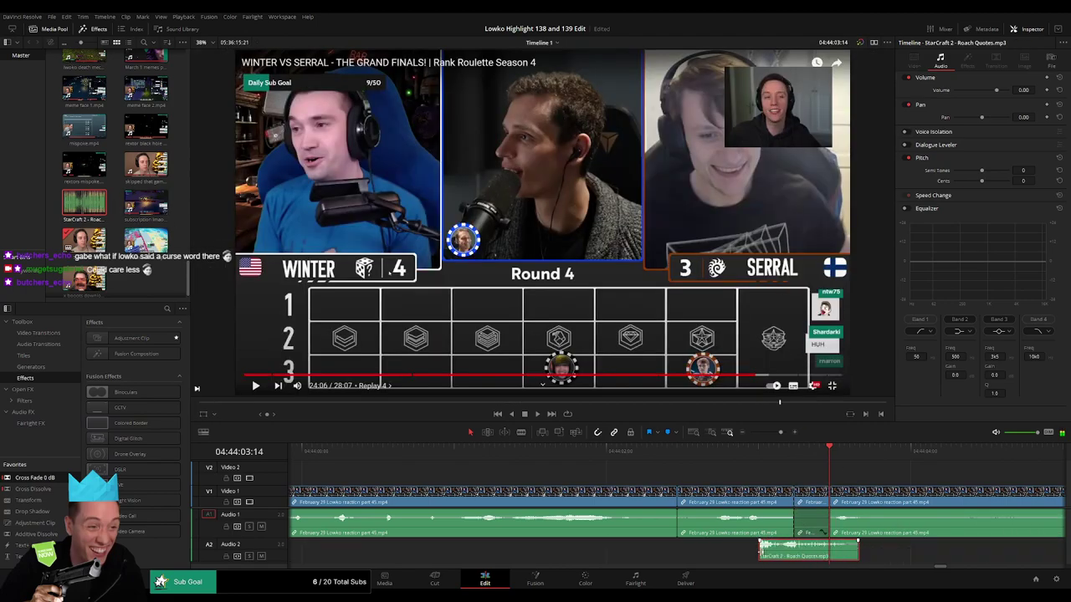
drag(776, 552, 795, 553)
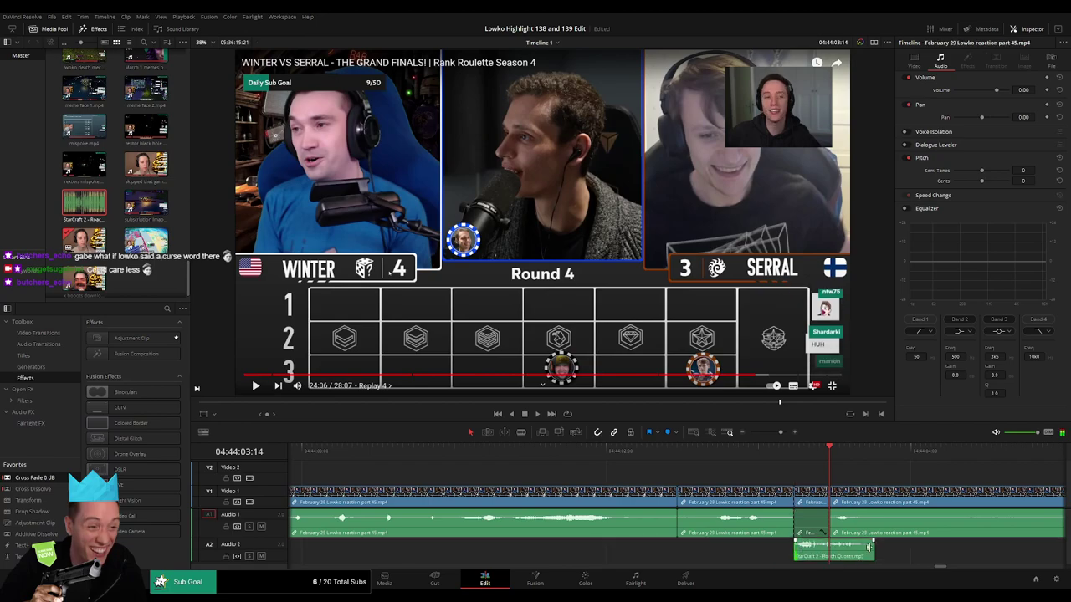
drag(872, 548, 829, 550)
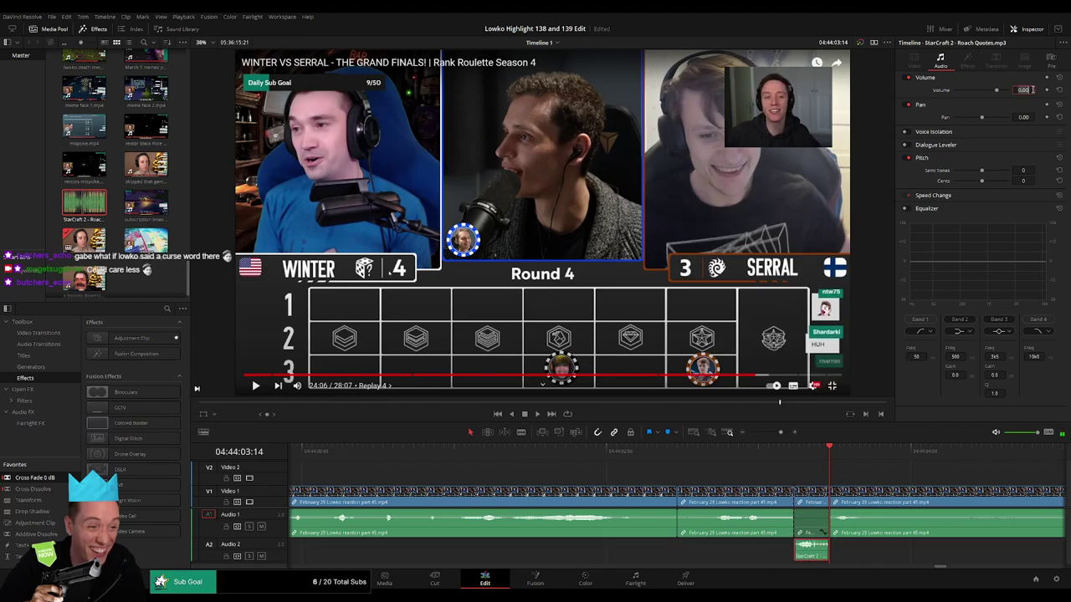
key(space)
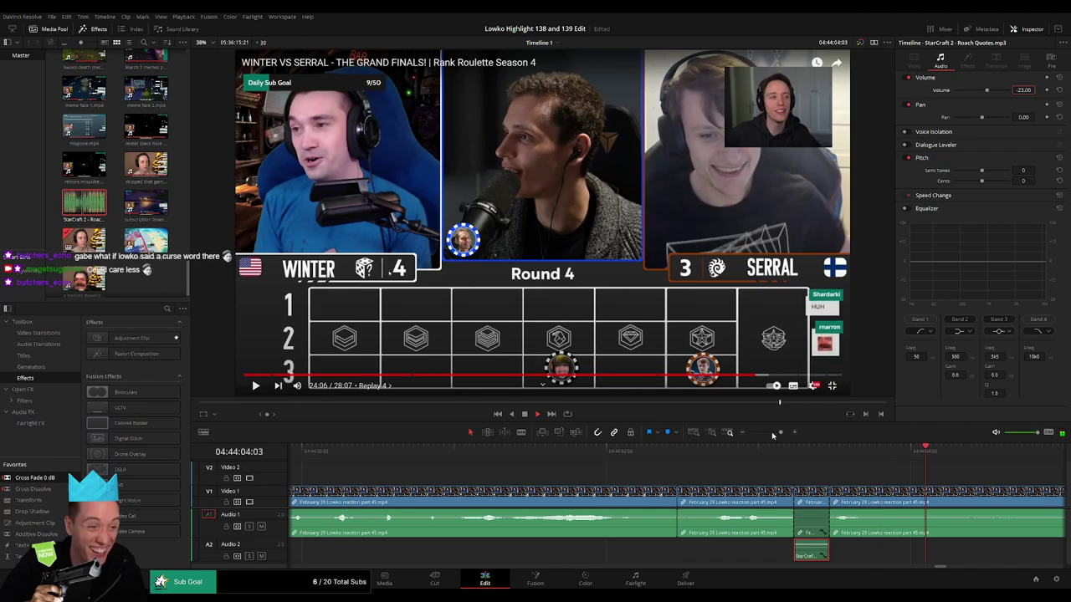
- Ripple-delete two quiet pieces of the reaction clip, at about 04:44:06 to 04:44:09 and 04:44:10 to 04:44:12
click(772, 433)
click(686, 463)
click(723, 450)
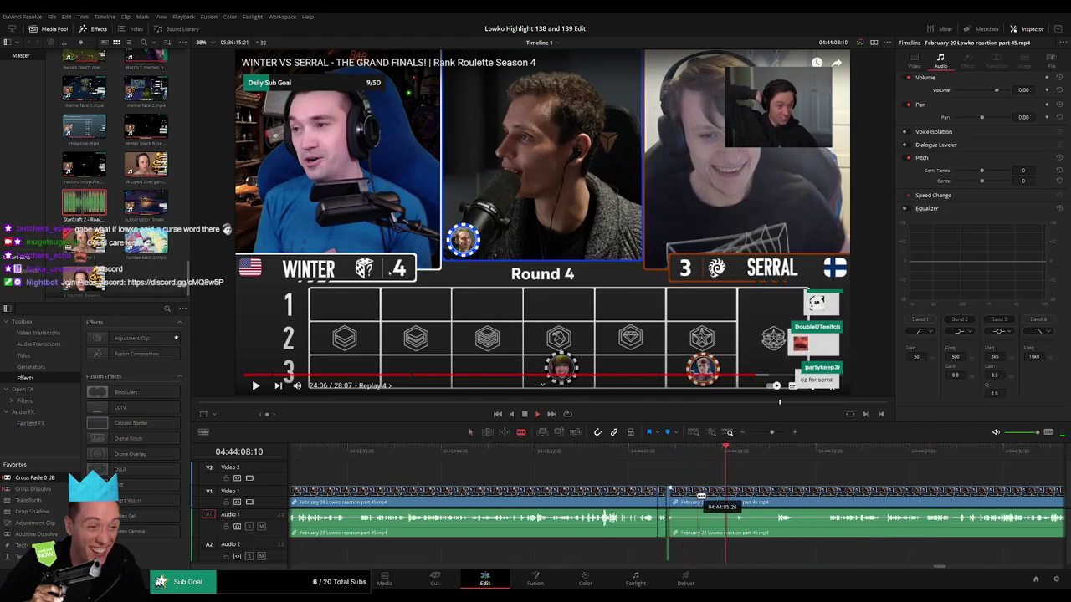
click(702, 495)
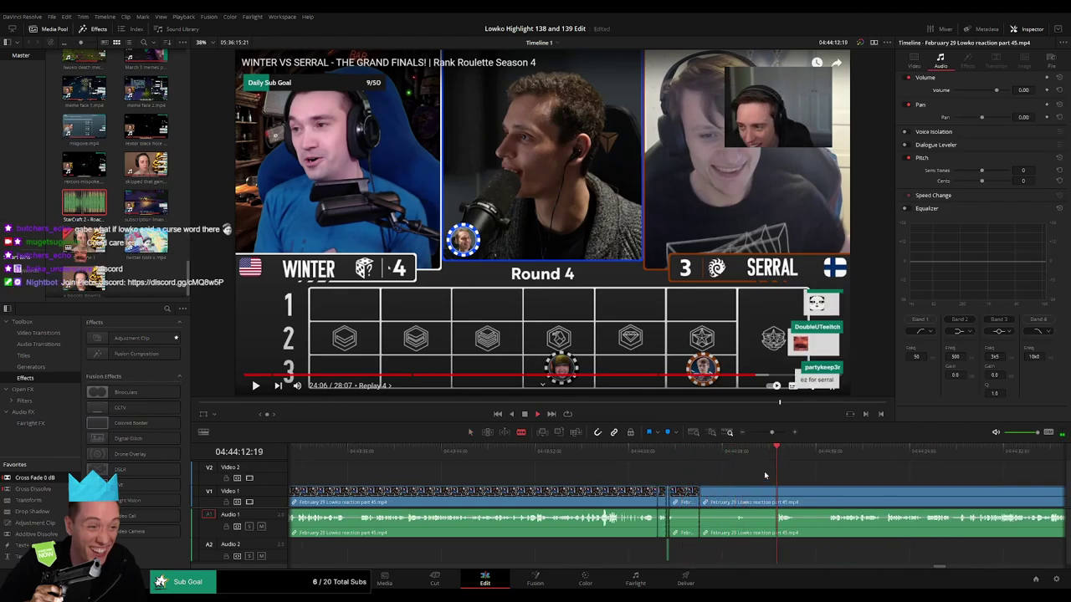
click(739, 494)
click(749, 493)
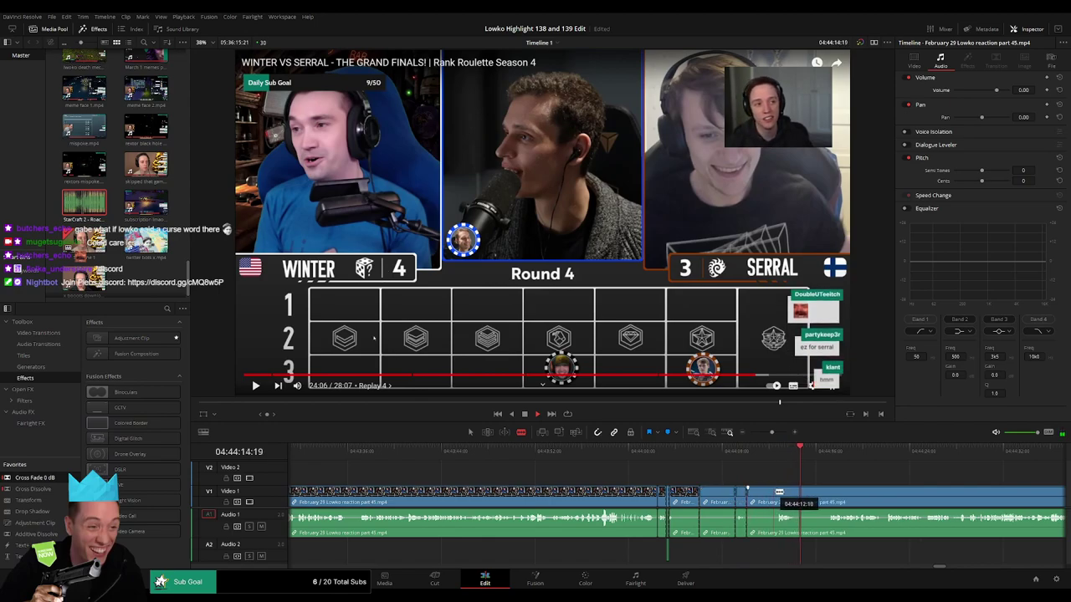
click(772, 494)
key(BackSpace)
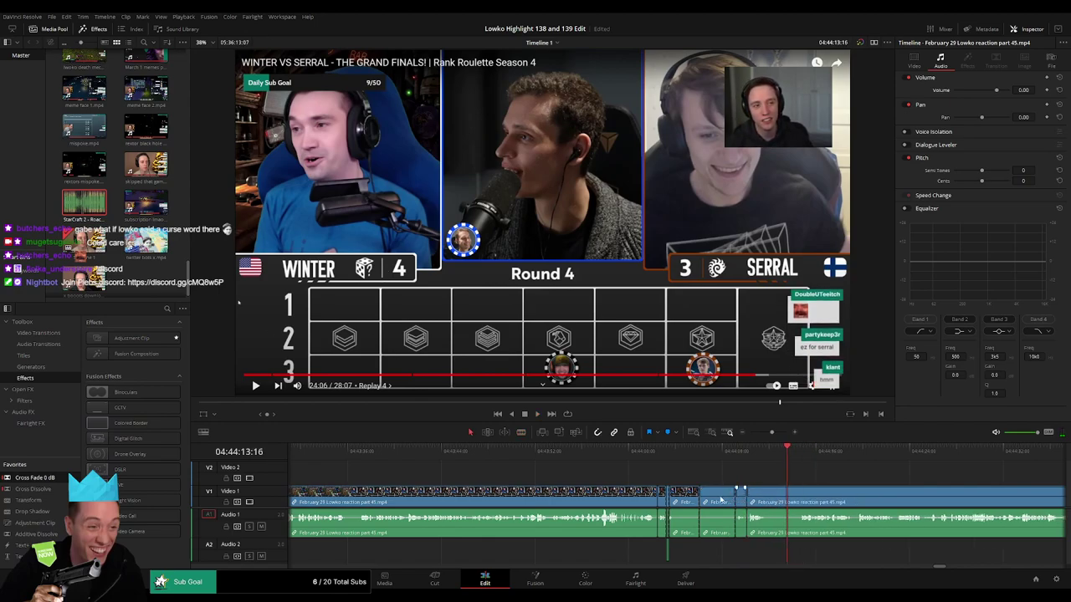
key(BackSpace)
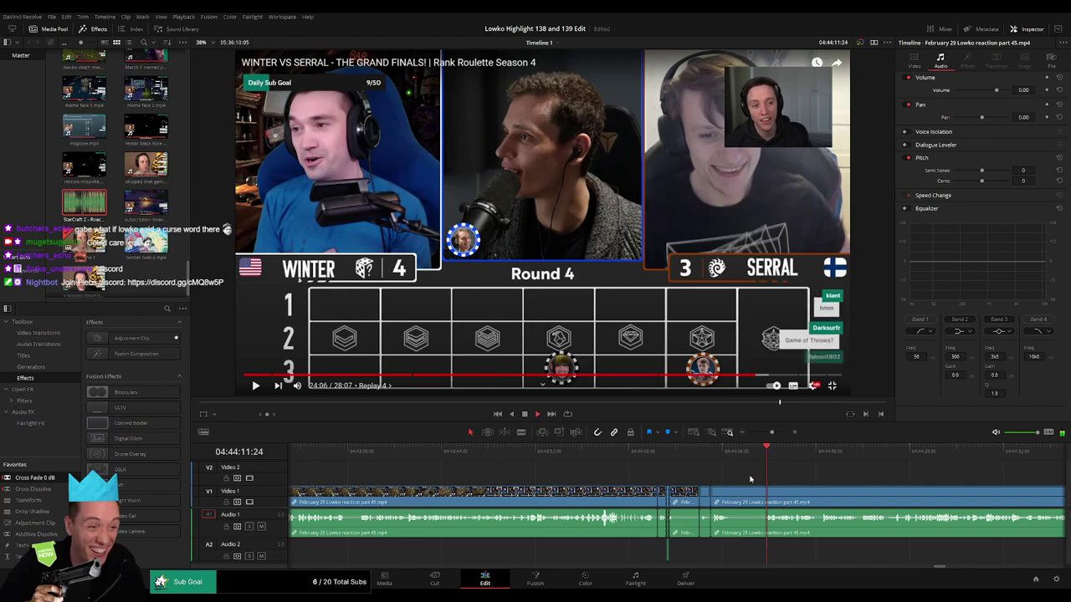
- Cut out and ripple-delete another piece of about three seconds of the reaction clip, starting near 04:44:09
click(732, 493)
click(766, 490)
key(a)
click(758, 492)
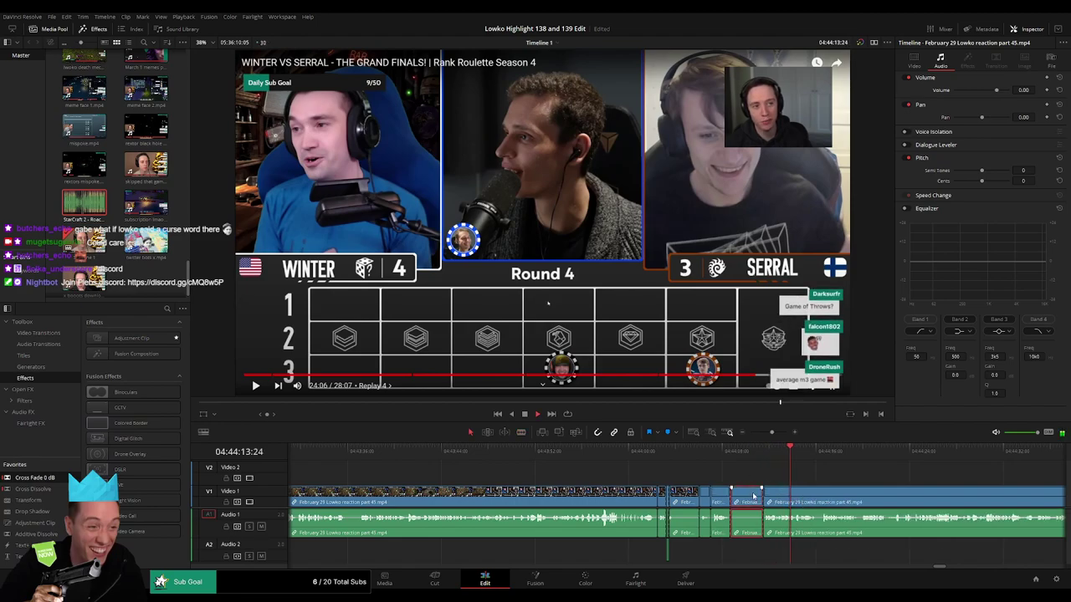
key(Delete)
- Split the reaction clip at 04:45:47:02 and 04:45:47:23 and disable the audio of the piece between the cuts
drag(770, 434, 766, 433)
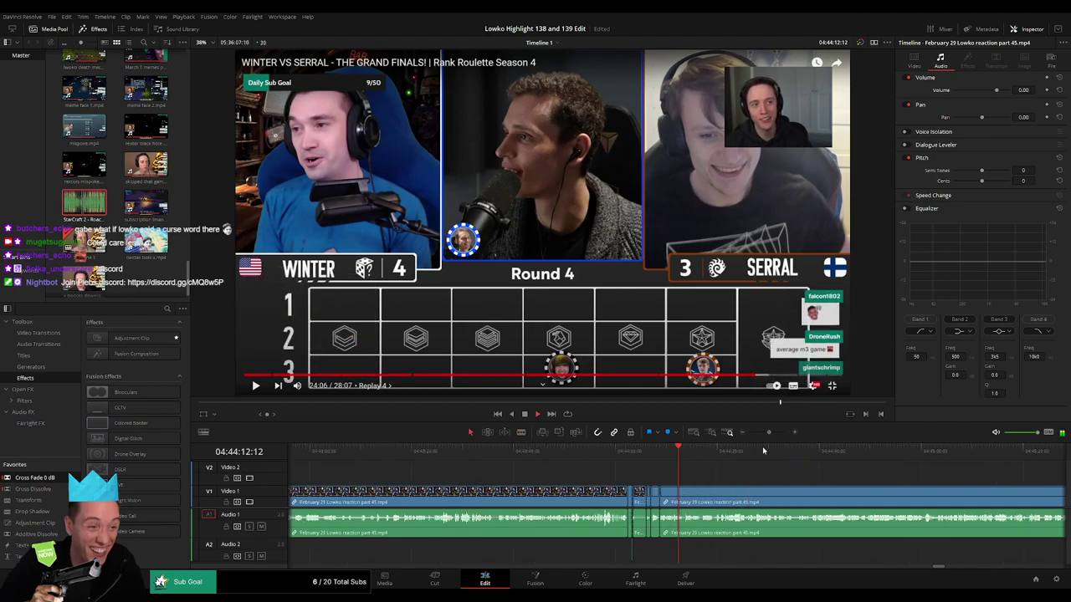
drag(818, 456, 906, 471)
scroll(684, 471, right, 4)
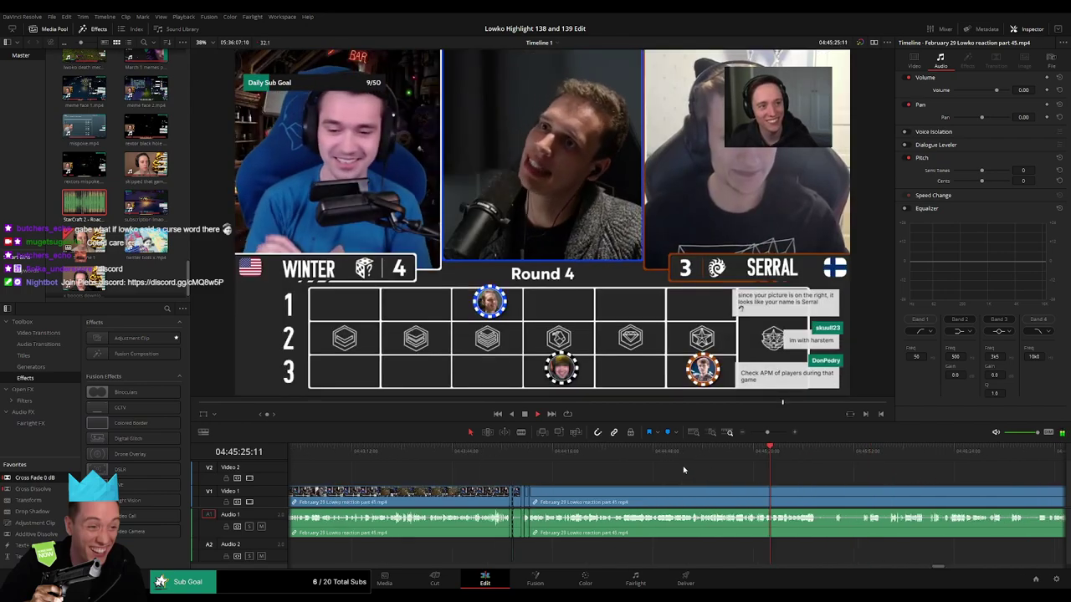
click(674, 449)
drag(767, 432, 770, 432)
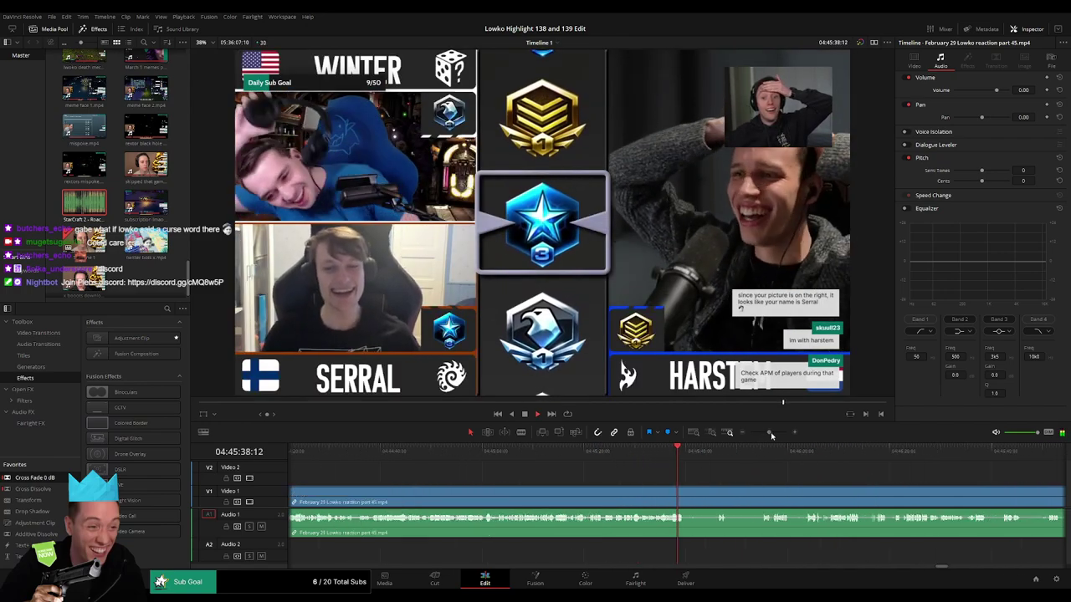
drag(691, 449, 714, 450)
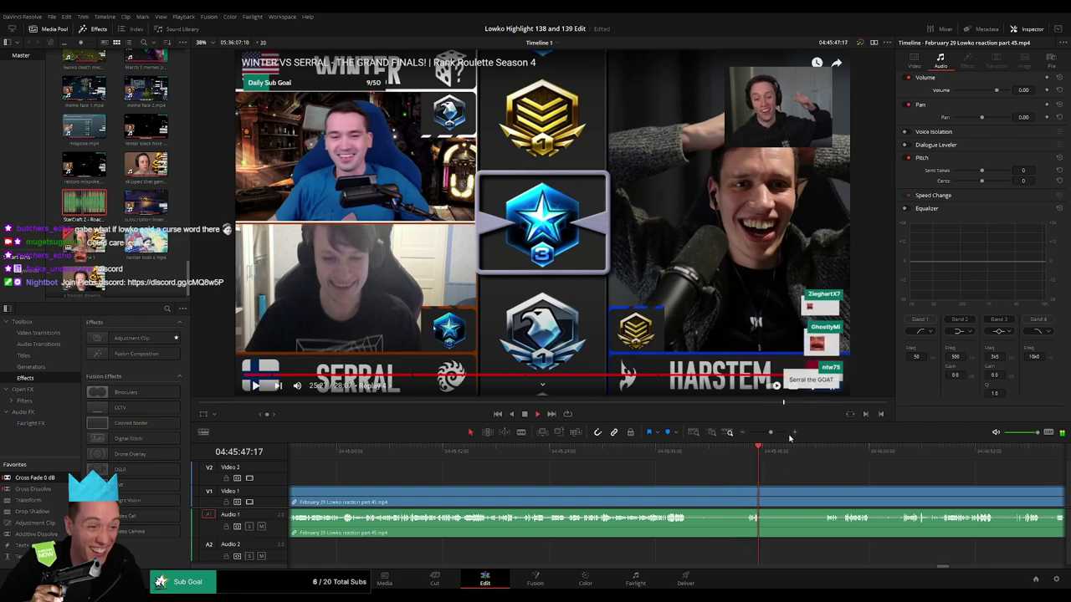
drag(770, 433, 778, 432)
click(613, 452)
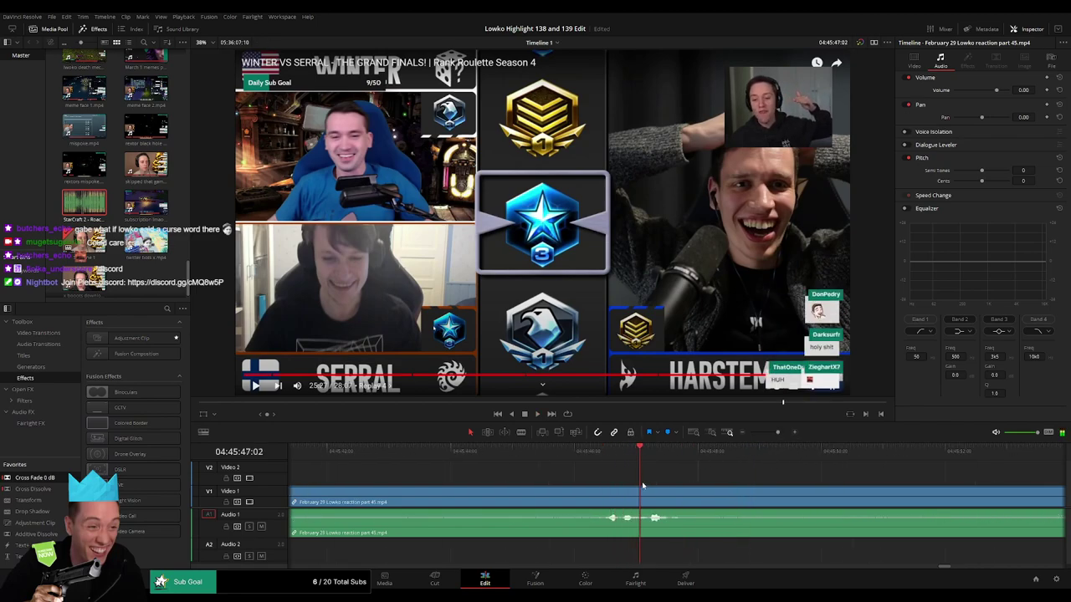
key(ctrl+b)
key(ctrl+b)
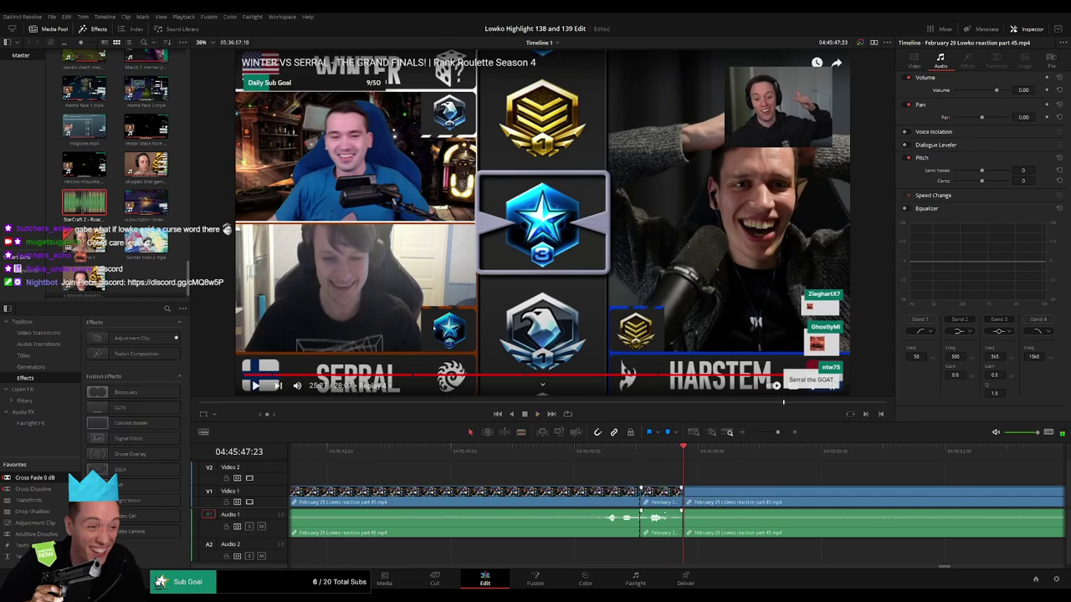
drag(664, 517, 664, 548)
- Add StarCraft 2 - Roach Quotes.mp3 on Audio 2 beneath the silenced piece at 04:45:47, fitted to its length, at volume -23.00
drag(78, 204, 651, 553)
drag(630, 553, 641, 552)
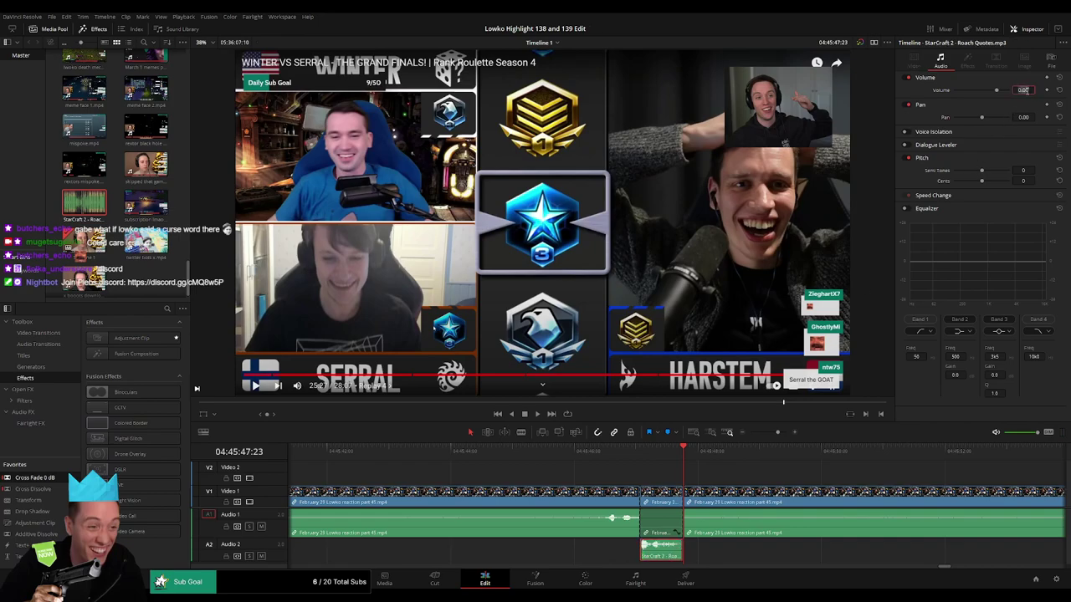
click(619, 453)
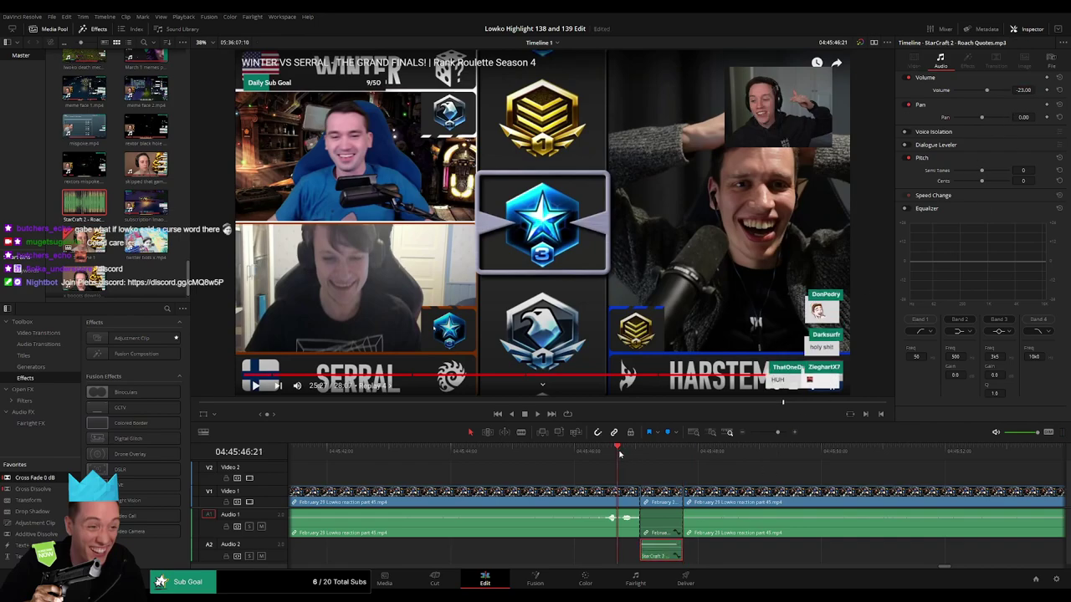
- Cut out and ripple-delete the quiet piece of the reaction clip from about 04:45:49 to 04:45:55, shortly after the Roach sound effect
scroll(689, 469, down, 3)
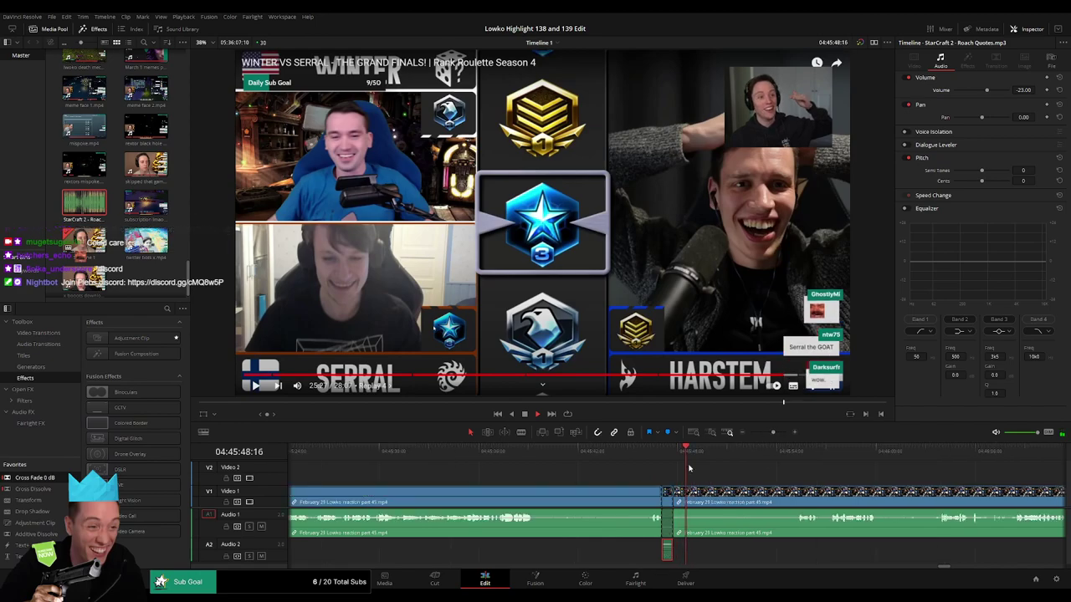
key(b)
click(688, 491)
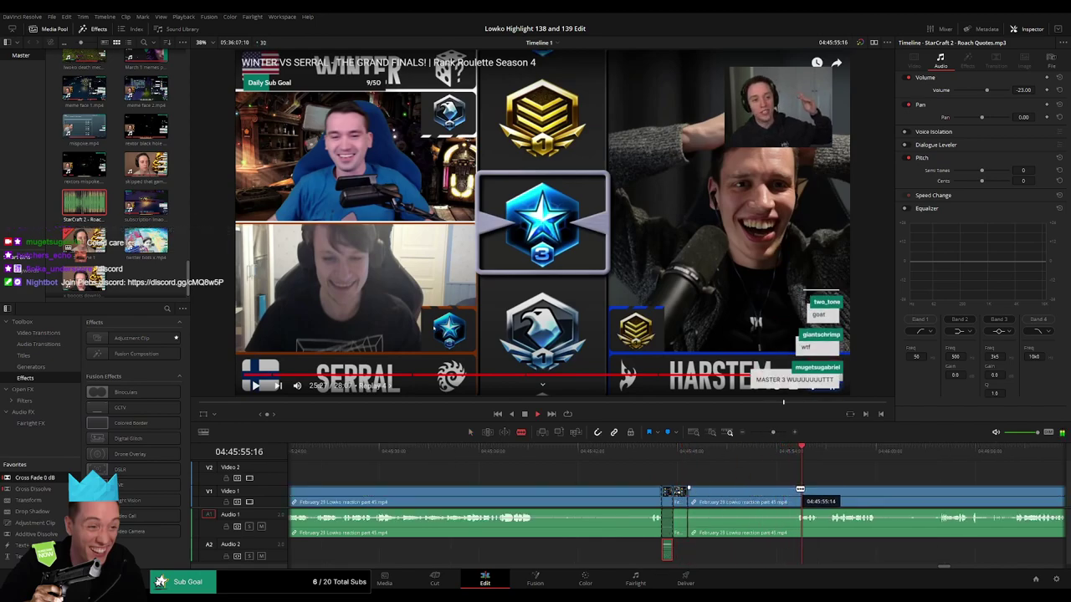
click(796, 490)
key(a)
click(762, 492)
key(Delete)
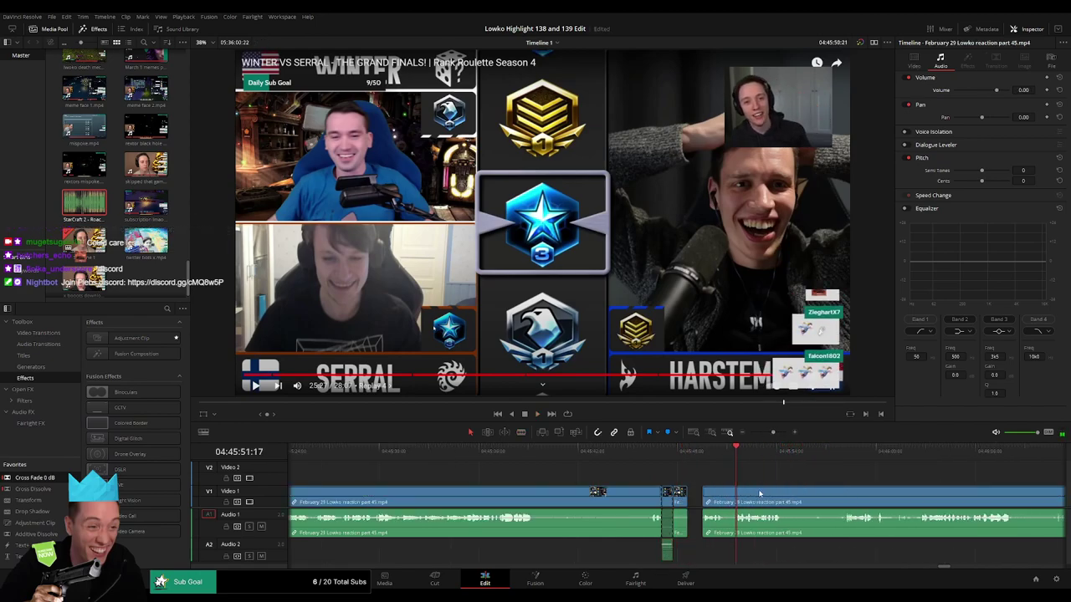
- Cut out and ripple-delete another piece of just under four seconds of the reaction clip, starting near 04:45:54
scroll(777, 487, right, 3)
key(b)
click(615, 490)
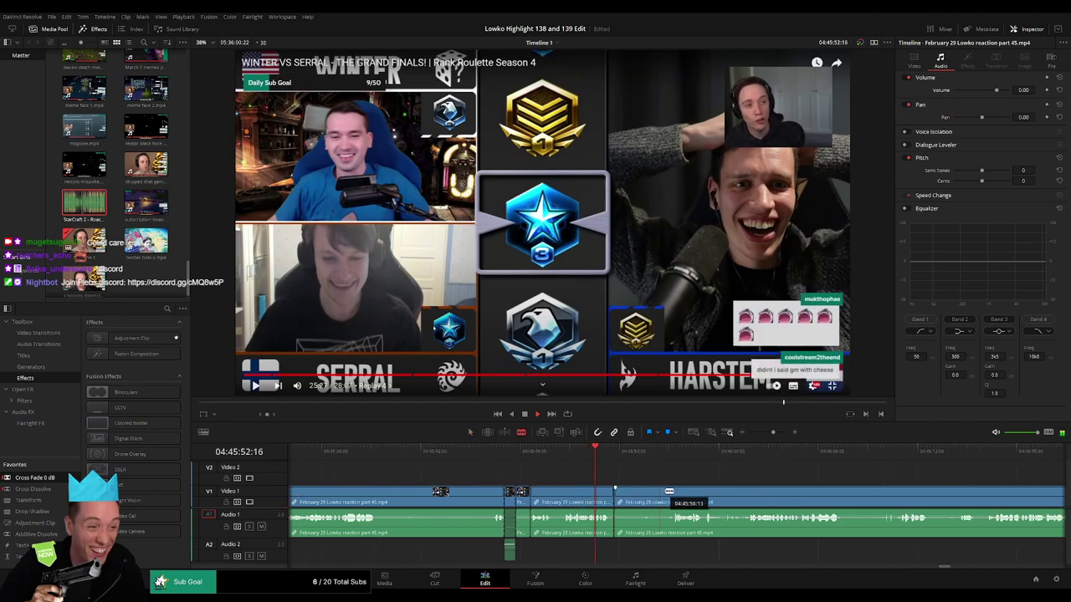
click(678, 494)
key(a)
click(661, 495)
key(Delete)
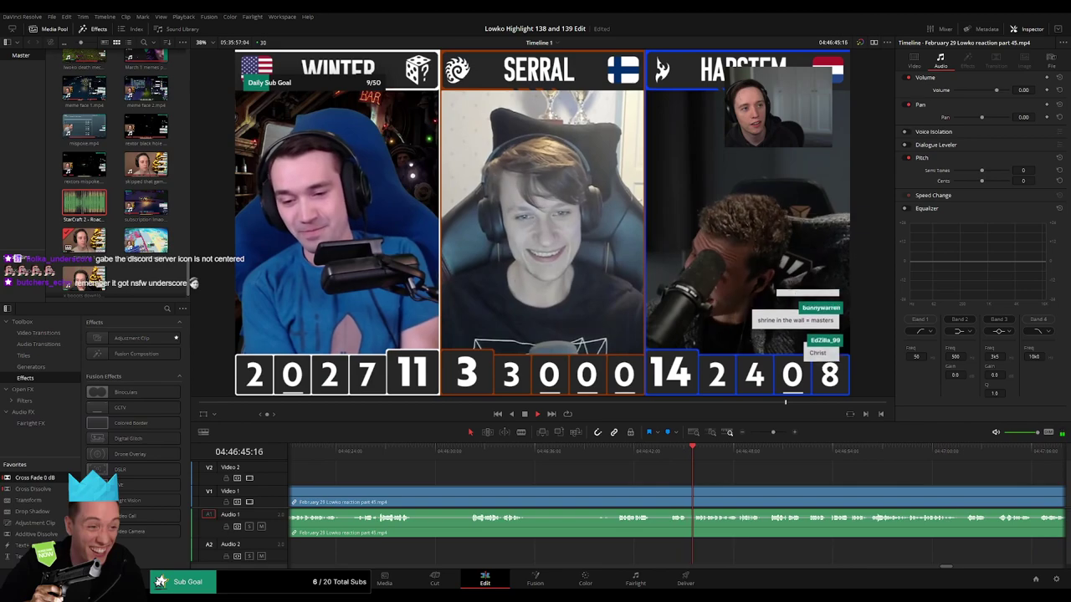
- Cut out and ripple-delete the quiet piece of the reaction clip from about 04:46:29 to 04:46:32
click(400, 452)
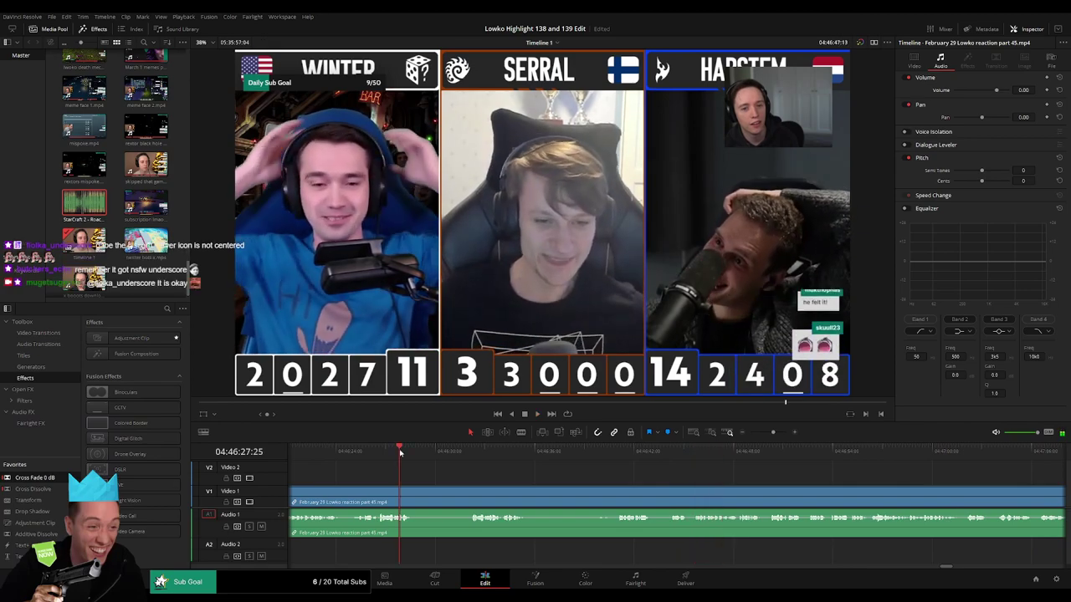
key(b)
click(415, 493)
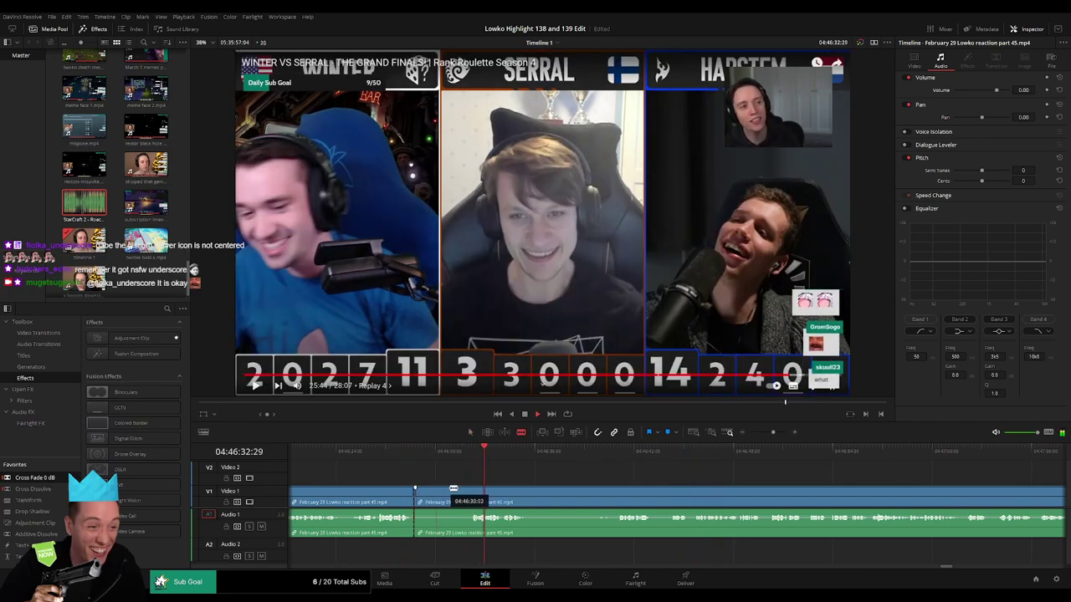
click(471, 490)
key(a)
click(449, 495)
key(Delete)
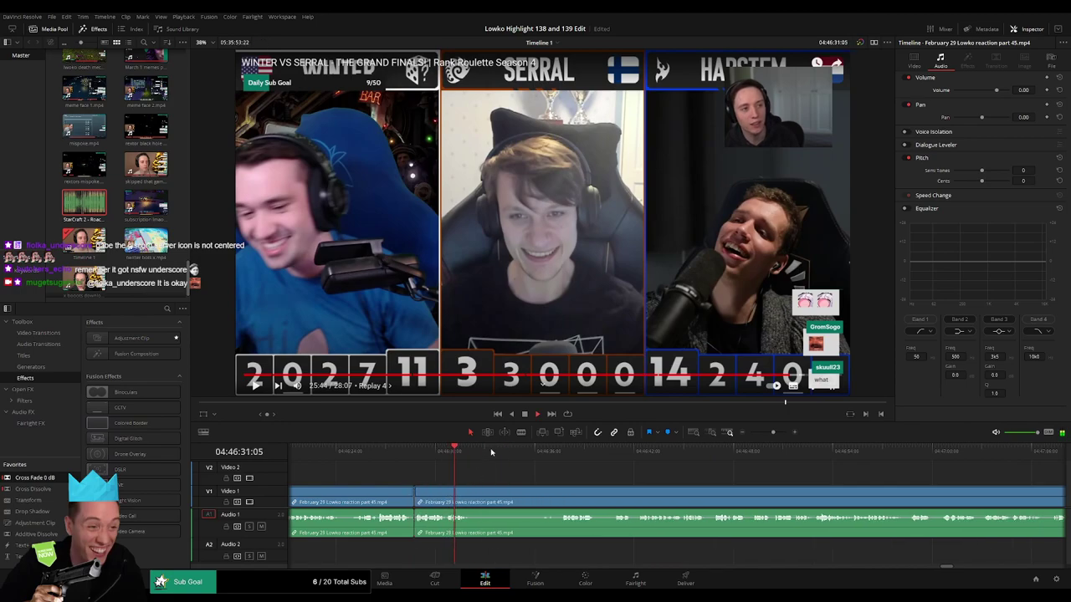
- Cut out and ripple-delete the piece of the reaction clip from about 04:46:32 to 04:46:37
key(b)
click(472, 495)
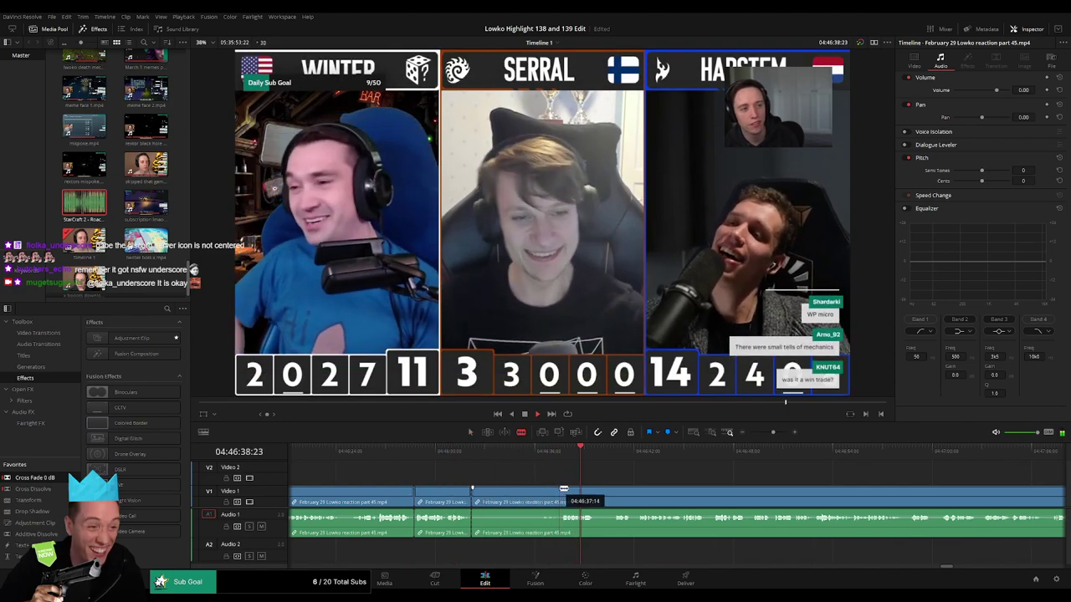
click(558, 491)
key(a)
click(536, 496)
key(Delete)
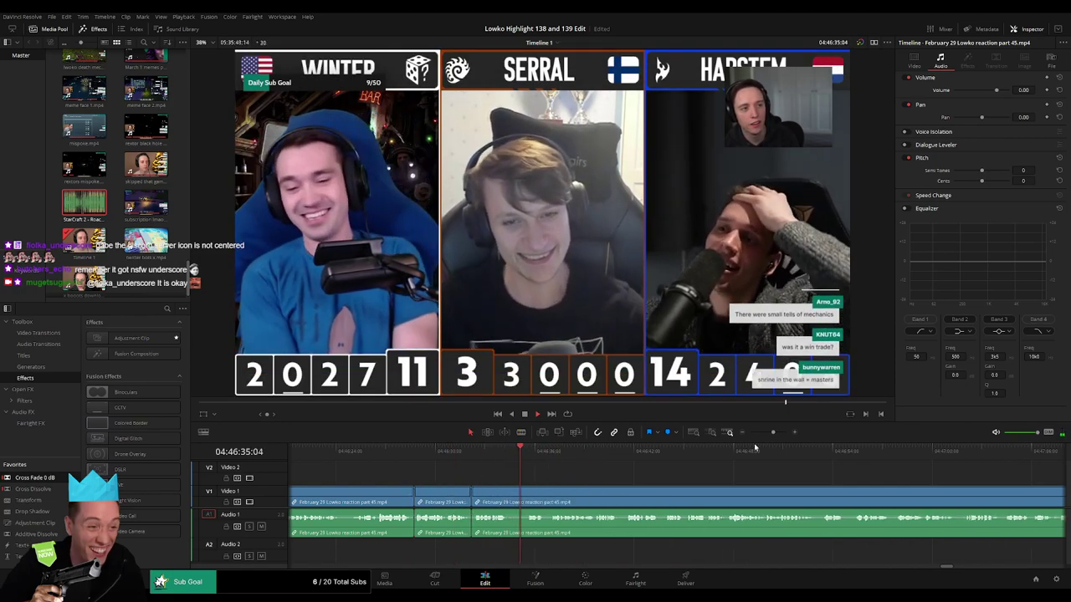
- Cut out and ripple-delete the silent piece of the reaction clip from about 04:48:01 to 04:48:07
click(766, 433)
scroll(560, 466, right, 3)
drag(512, 456, 682, 465)
drag(768, 432, 771, 433)
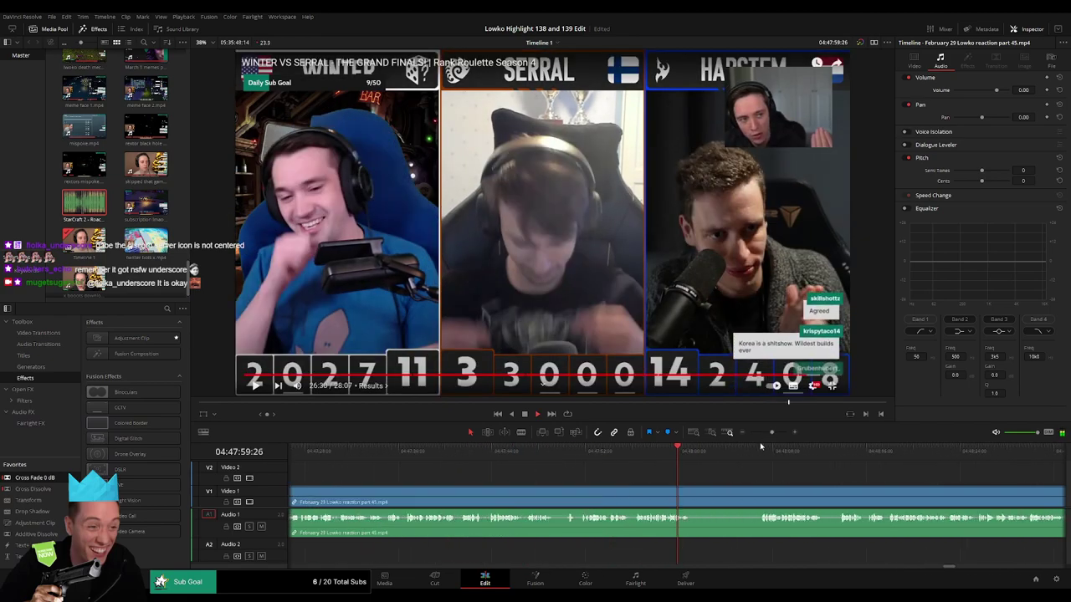
key(b)
click(695, 491)
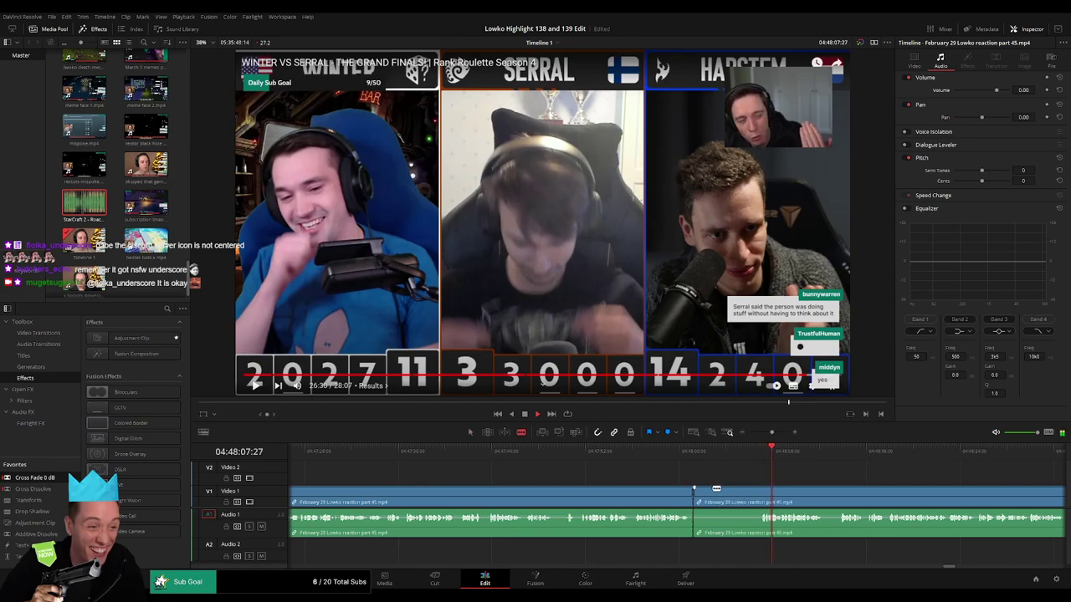
click(758, 491)
key(a)
click(733, 495)
key(BackSpace)
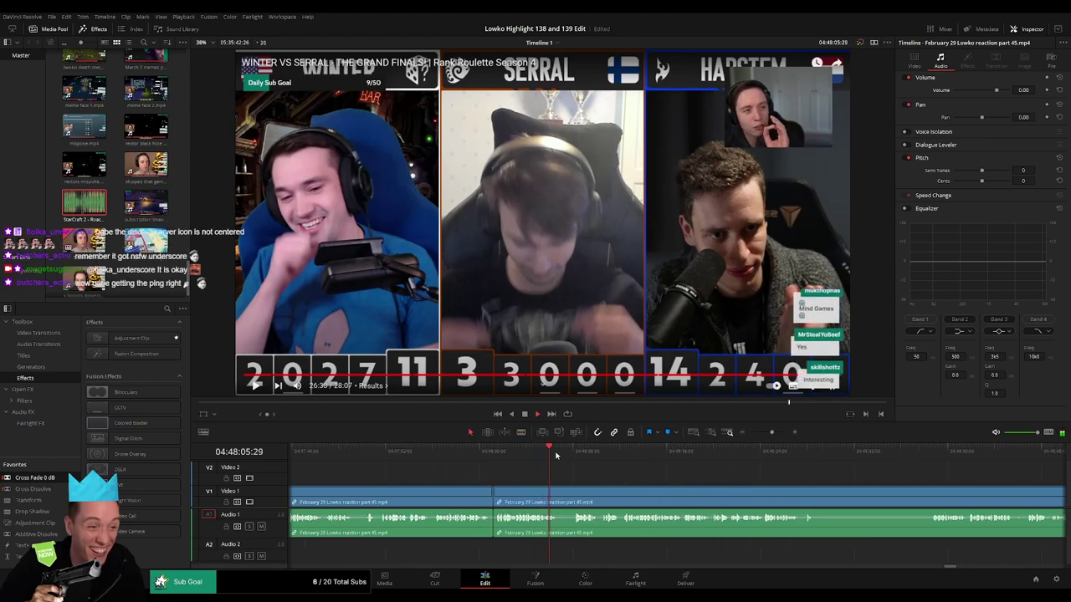
- Remove a pause of just over one second from the reaction clip near 04:48:07 and close the gap
click(560, 492)
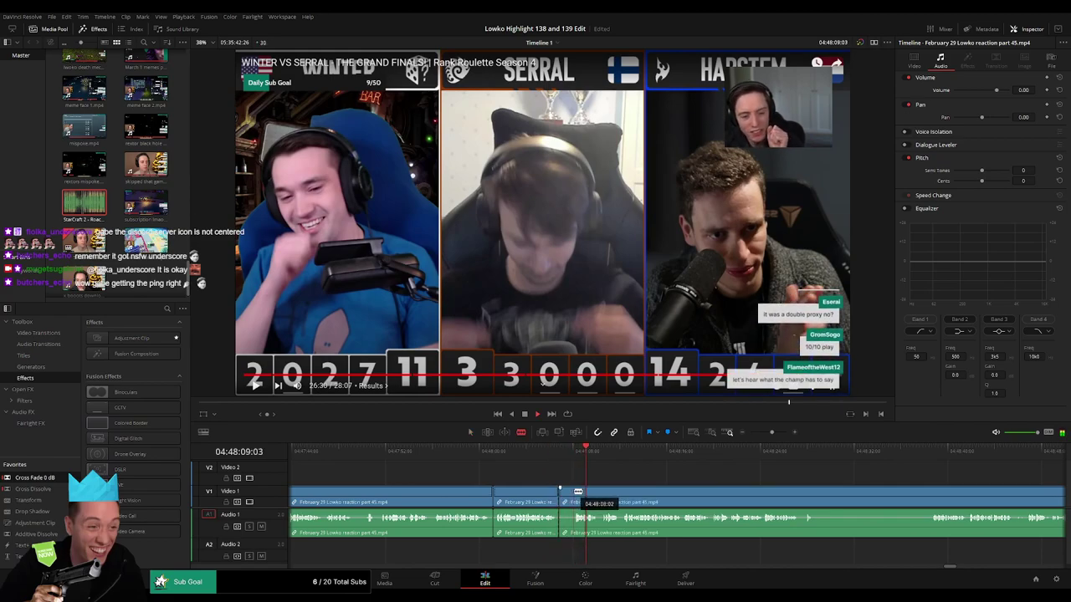
click(574, 492)
key(a)
click(568, 495)
key(BackSpace)
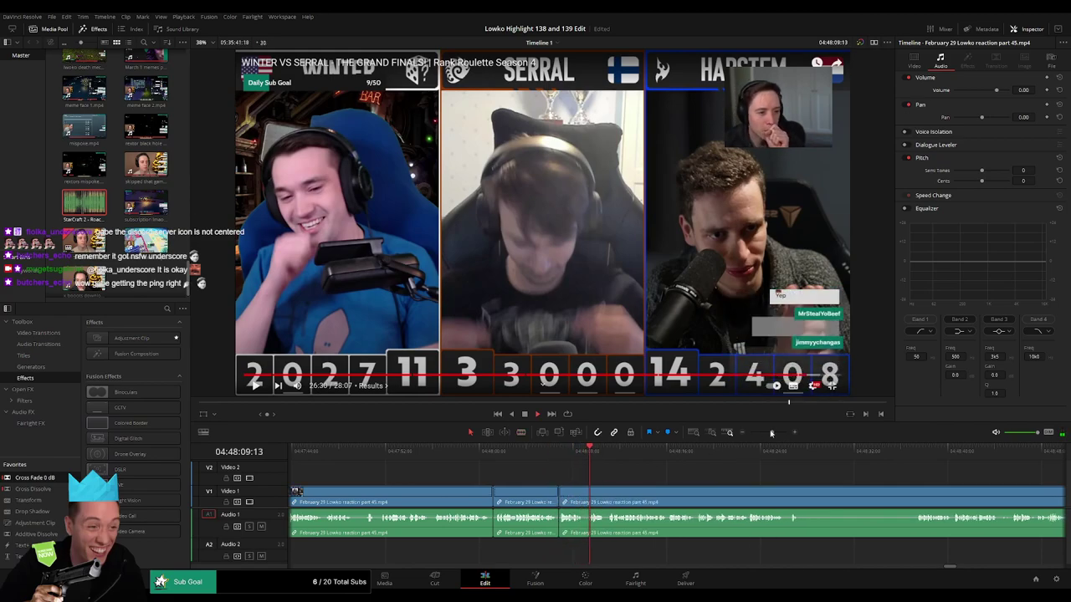
- Cut out and ripple-delete the silent stretch of about nine seconds in the reaction clip, starting near 04:48:28
drag(771, 433, 769, 433)
drag(753, 497, 781, 492)
key(Delete)
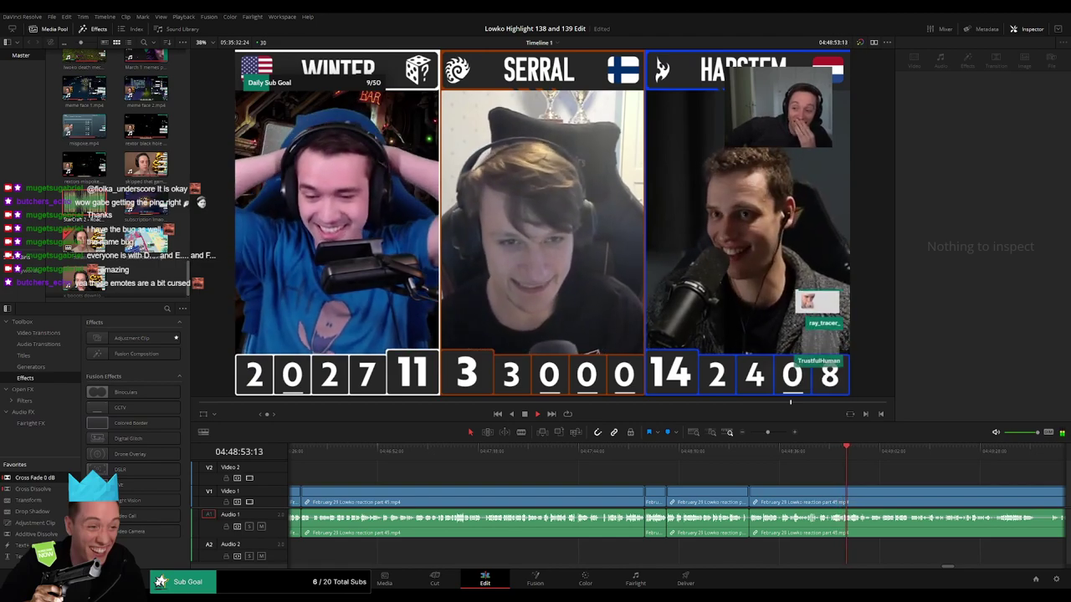
- Split the reaction clip at about 04:49:40:13 and 04:49:40:22 and disable the audio of the piece between the cuts
drag(898, 467, 500, 460)
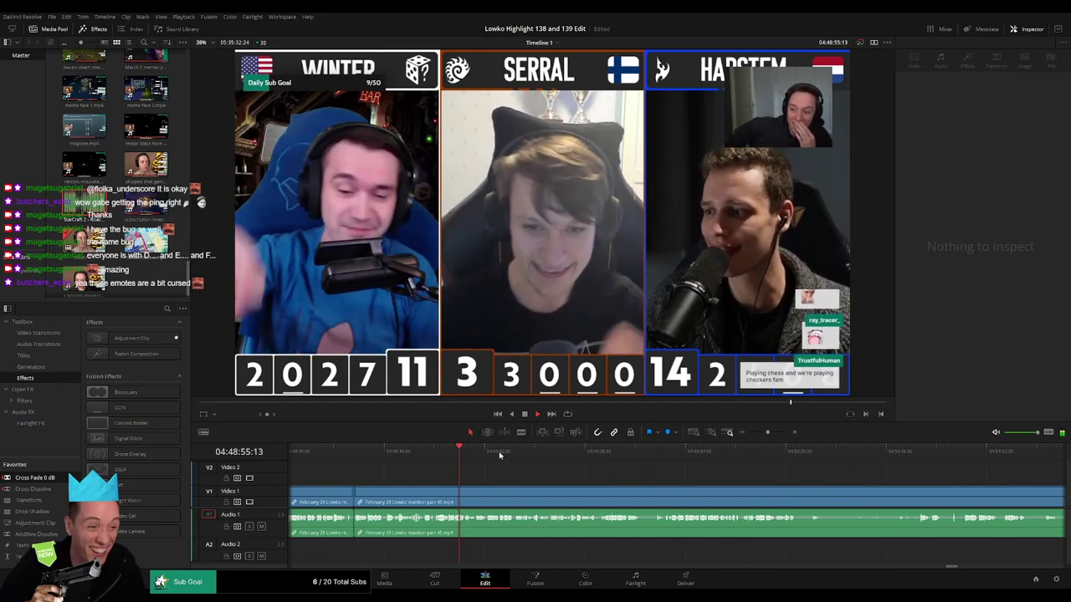
click(631, 477)
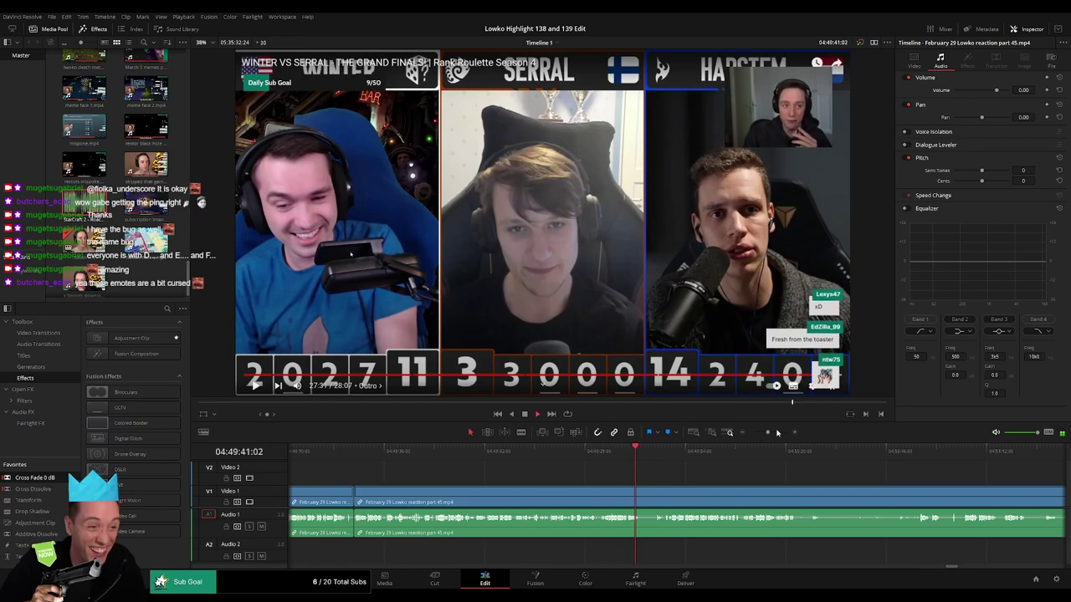
click(777, 433)
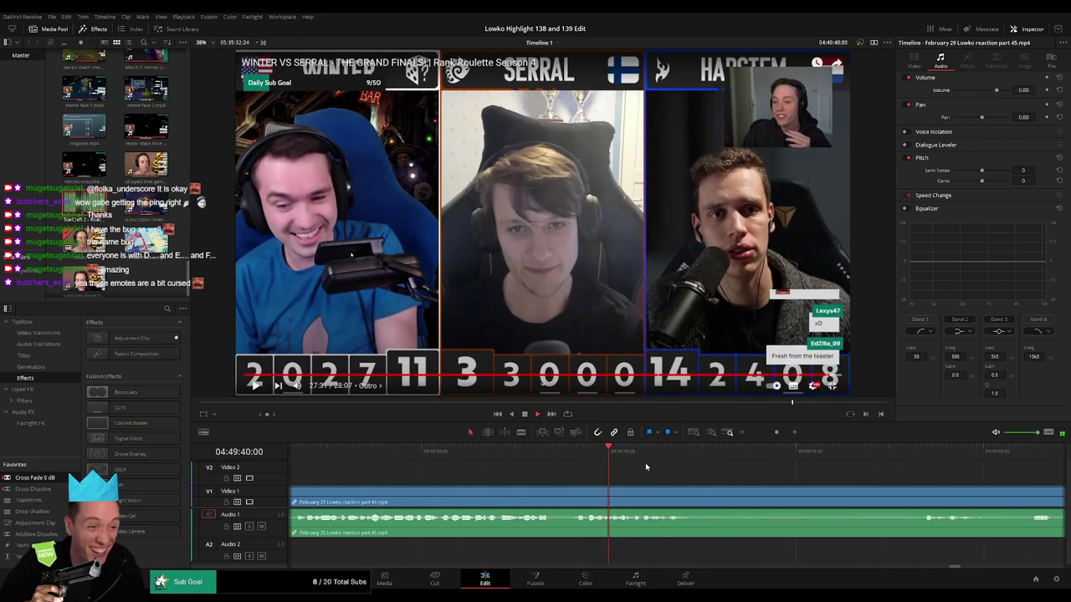
drag(639, 458, 616, 456)
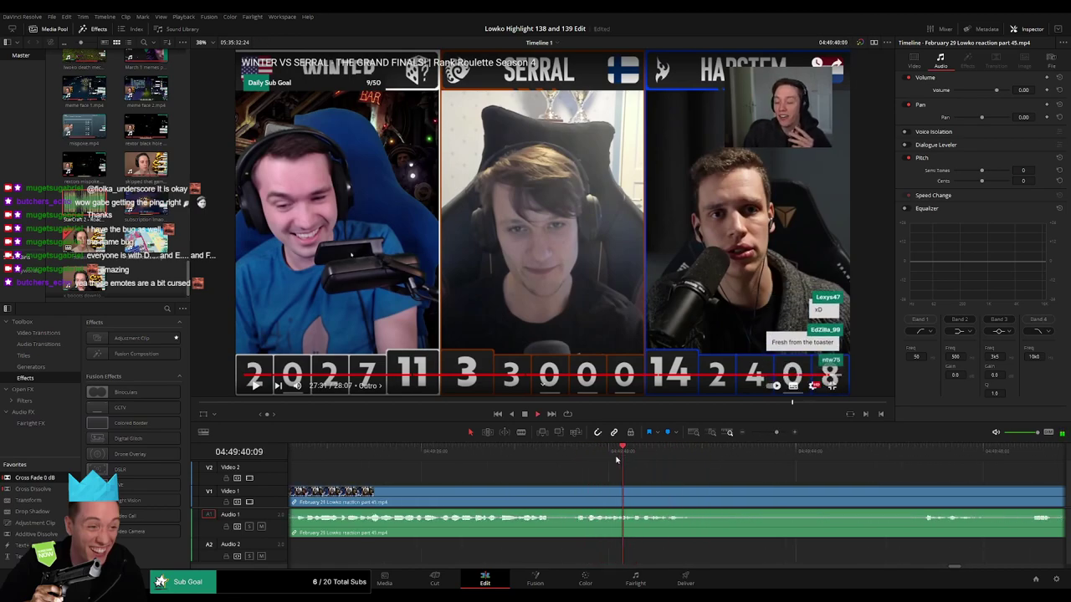
key(b)
click(628, 498)
key(space)
key(space)
click(643, 494)
key(a)
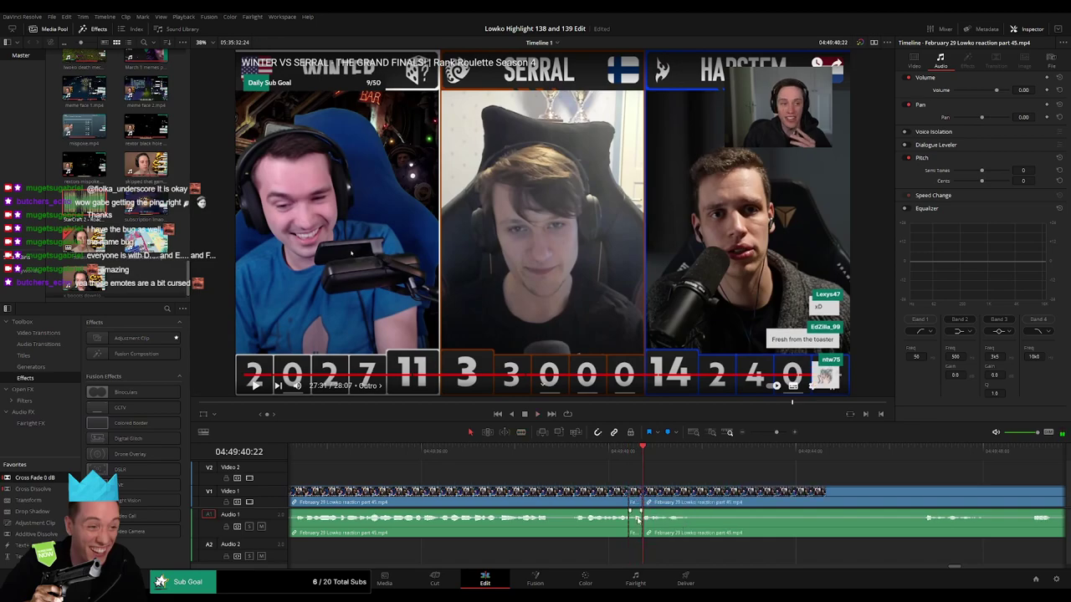
drag(637, 520, 637, 550)
- Add StarCraft 2 - Roach Quotes.mp3 on Audio 2 beneath the silenced piece at 04:49:40, fitted to its length, at volume -23.00
drag(85, 206, 492, 378)
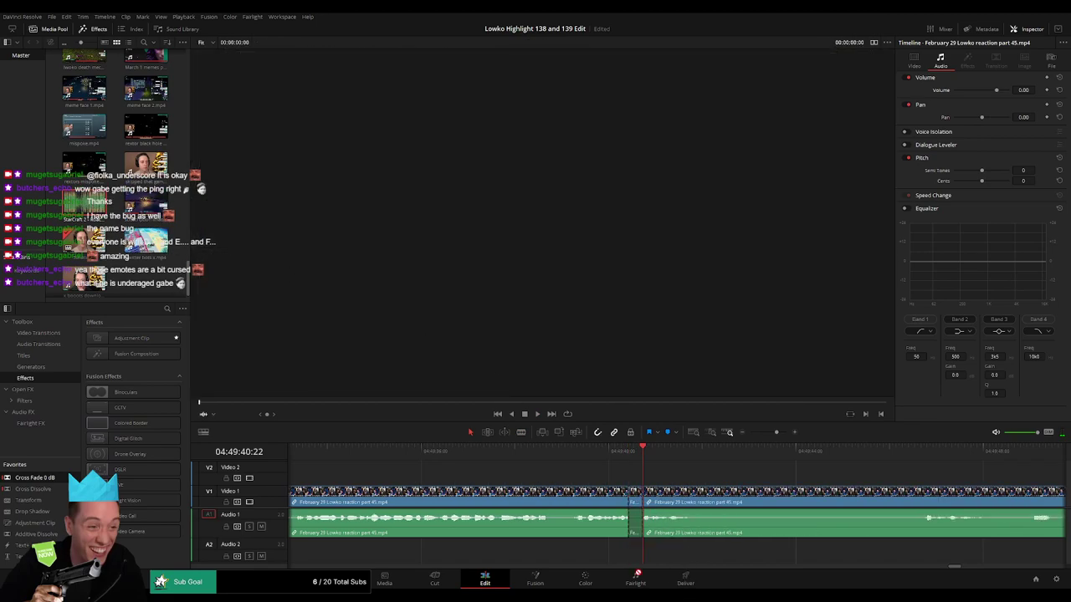
drag(620, 548, 634, 550)
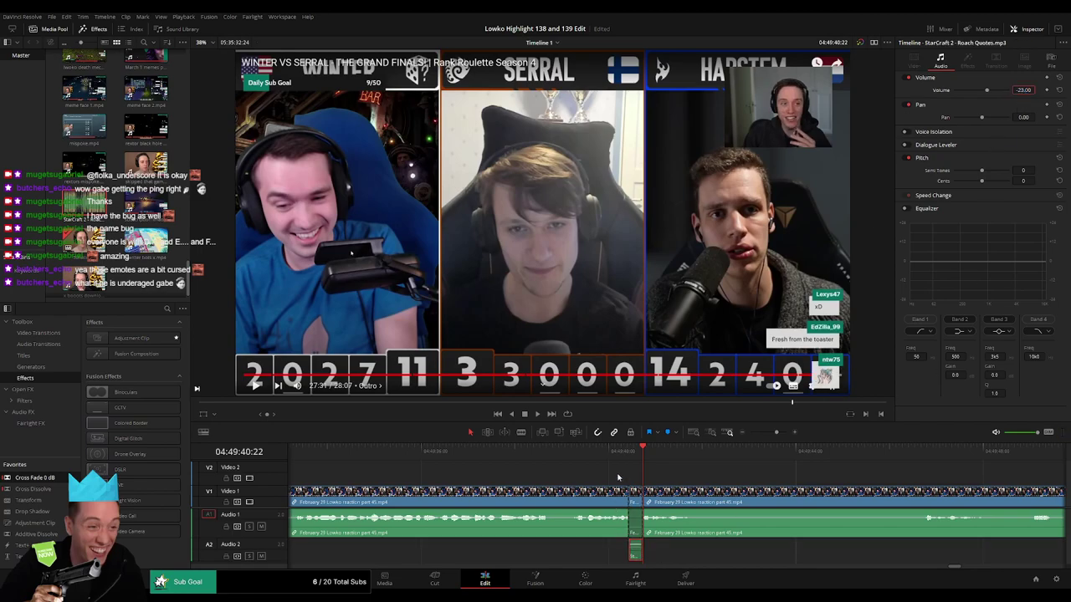
key(space)
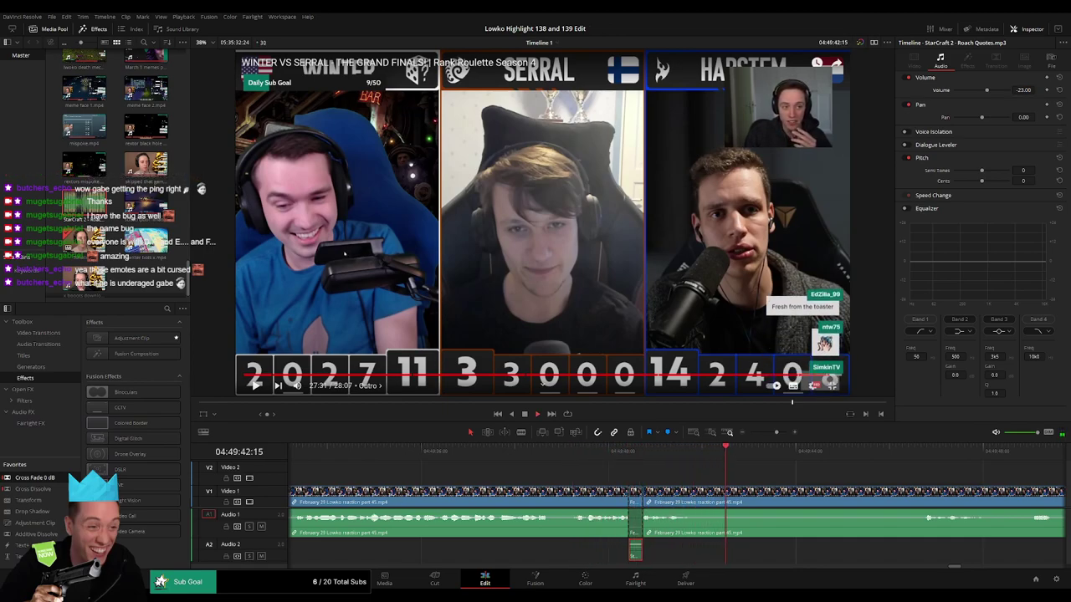
- Cut out and ripple-delete the silent piece of the reaction clip from about 04:49:42 to 04:49:47
click(774, 488)
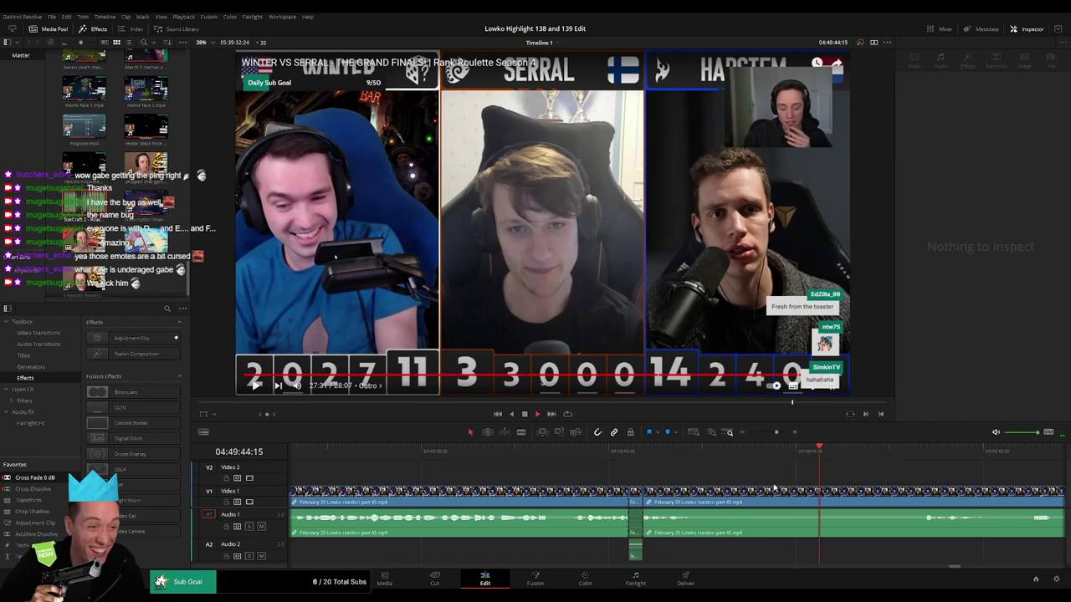
click(708, 497)
click(922, 498)
key(a)
click(862, 500)
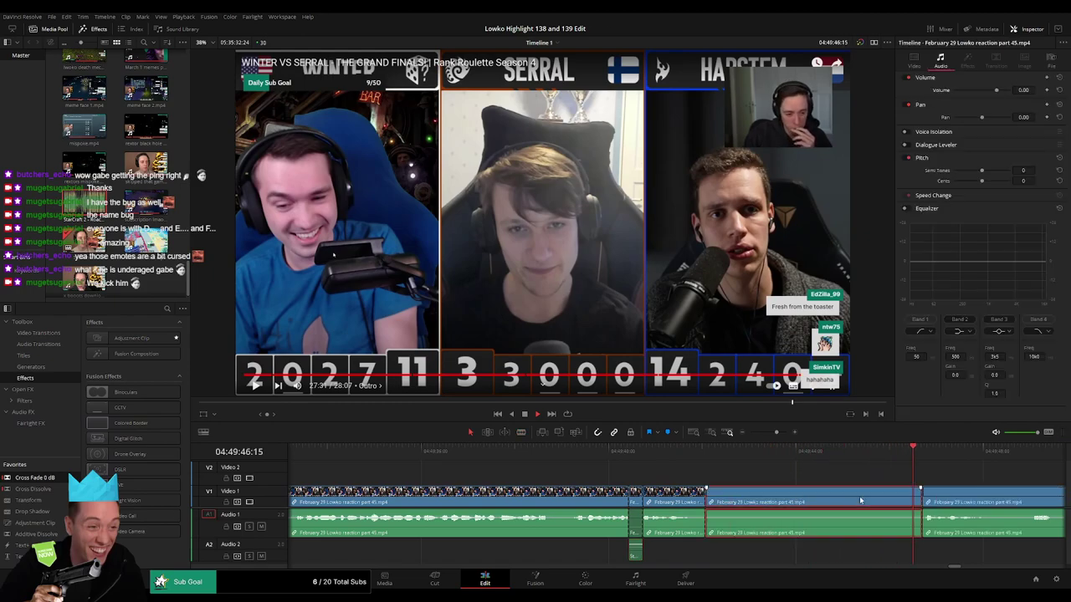
key(Delete)
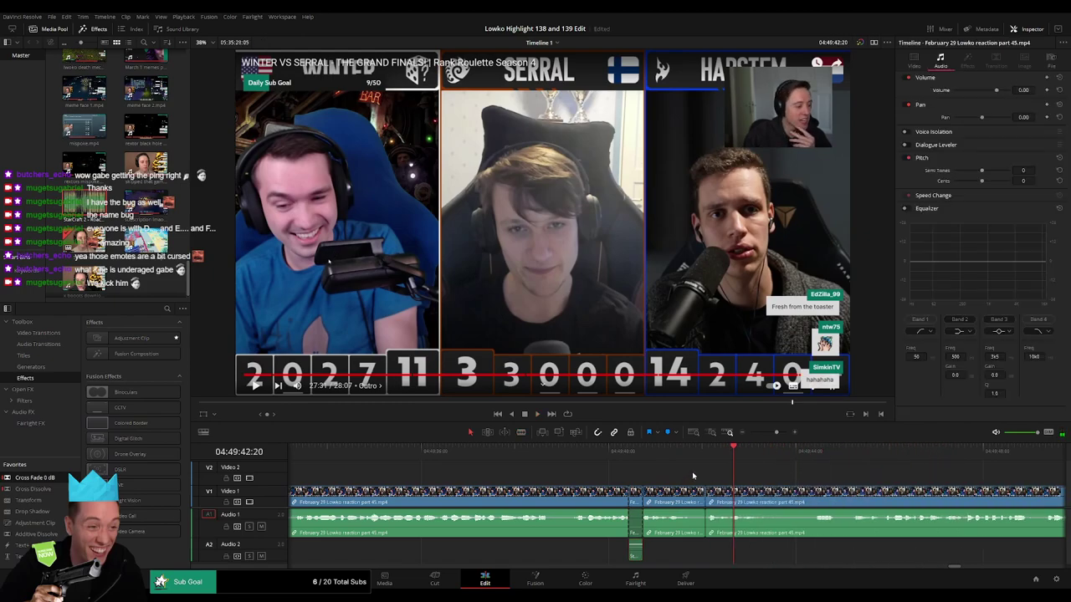
- Cut out and ripple-delete the quiet piece of the reaction clip from about 04:50:18 to 04:50:22, at the video's end screen
drag(776, 433, 769, 433)
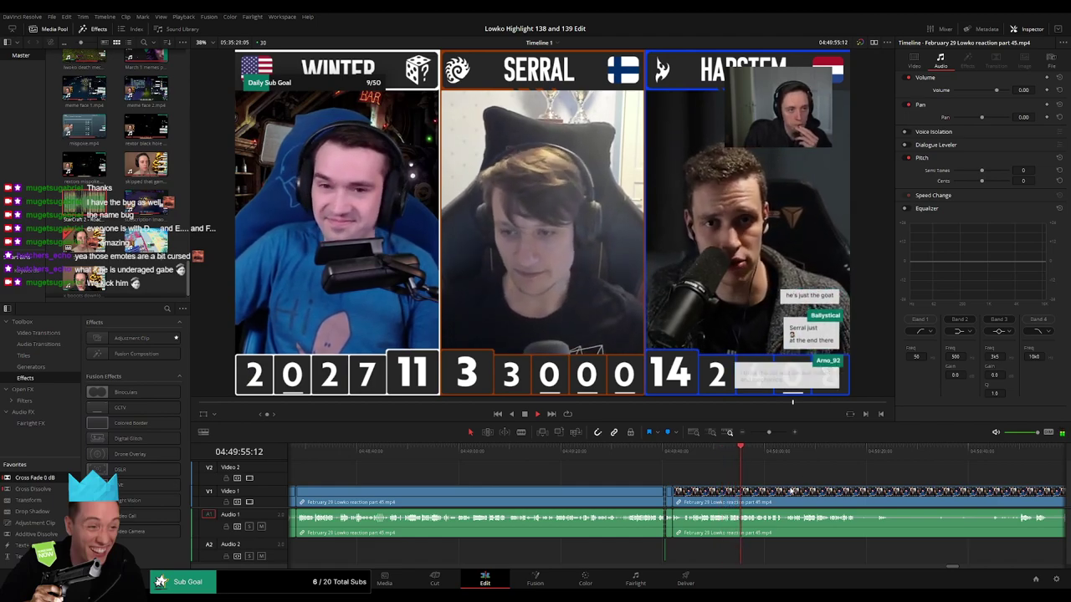
click(834, 453)
drag(835, 457, 851, 459)
drag(770, 433, 825, 460)
click(658, 499)
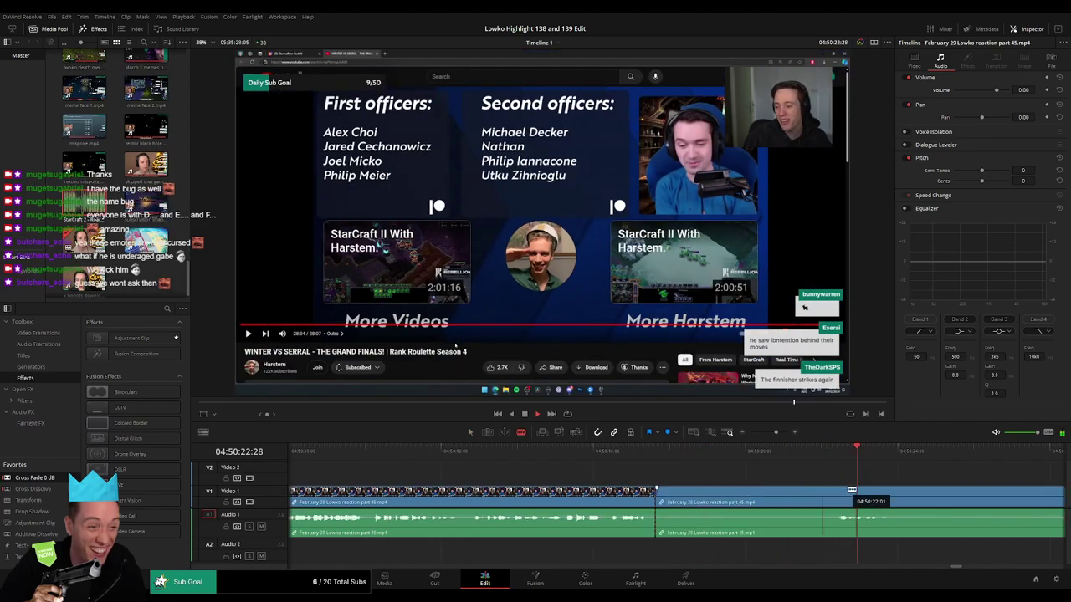
click(834, 494)
key(a)
click(771, 498)
key(BackSpace)
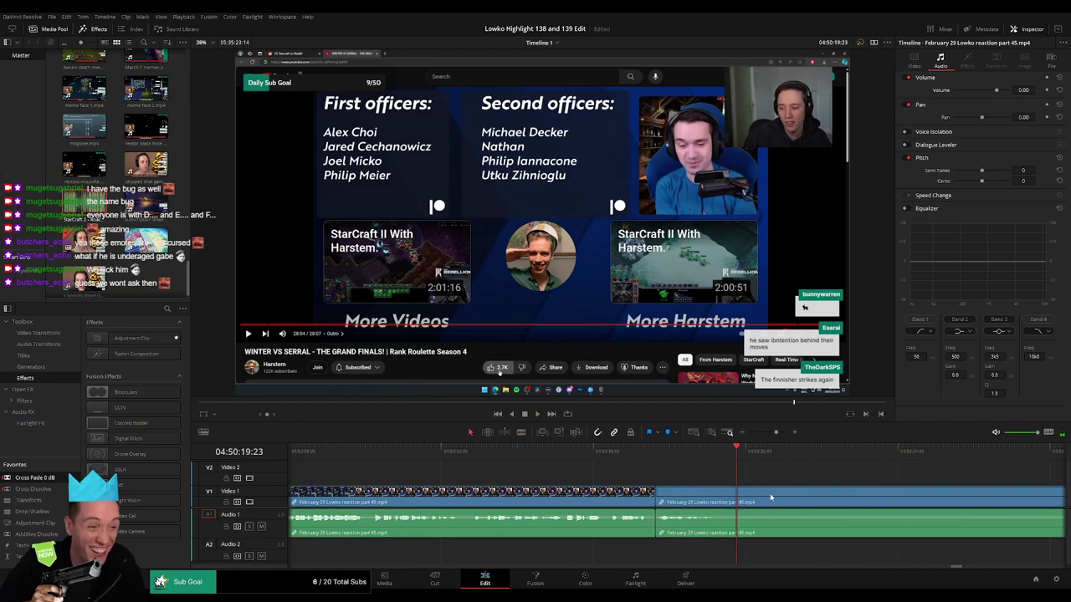
- Cut out and ripple-delete the piece of the reaction clip from about 04:50:20 to 04:50:45, and cross-fade the audio at the cut
click(746, 492)
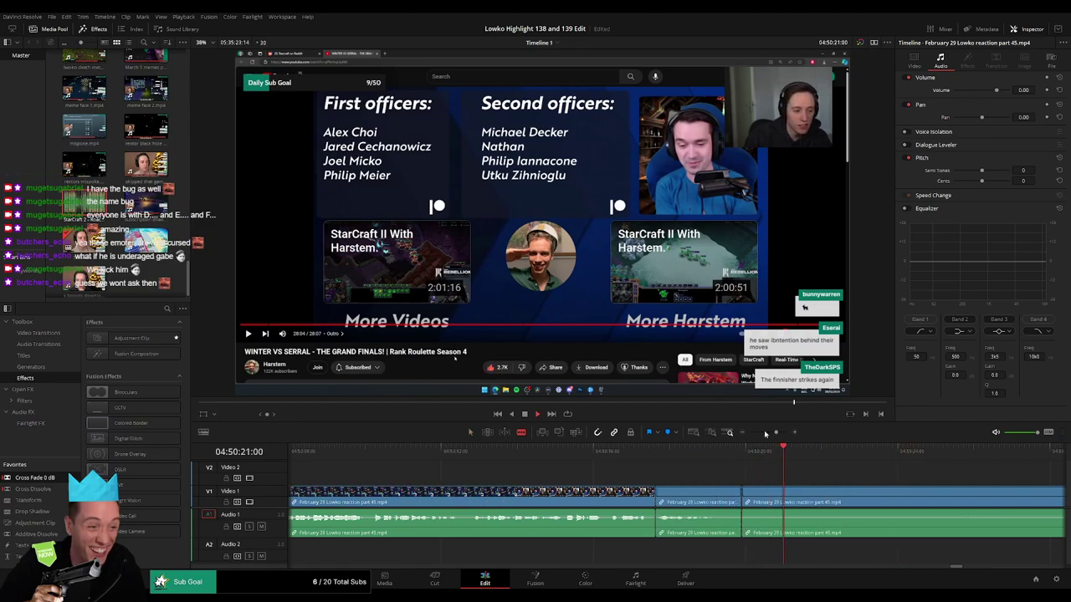
click(765, 432)
click(708, 453)
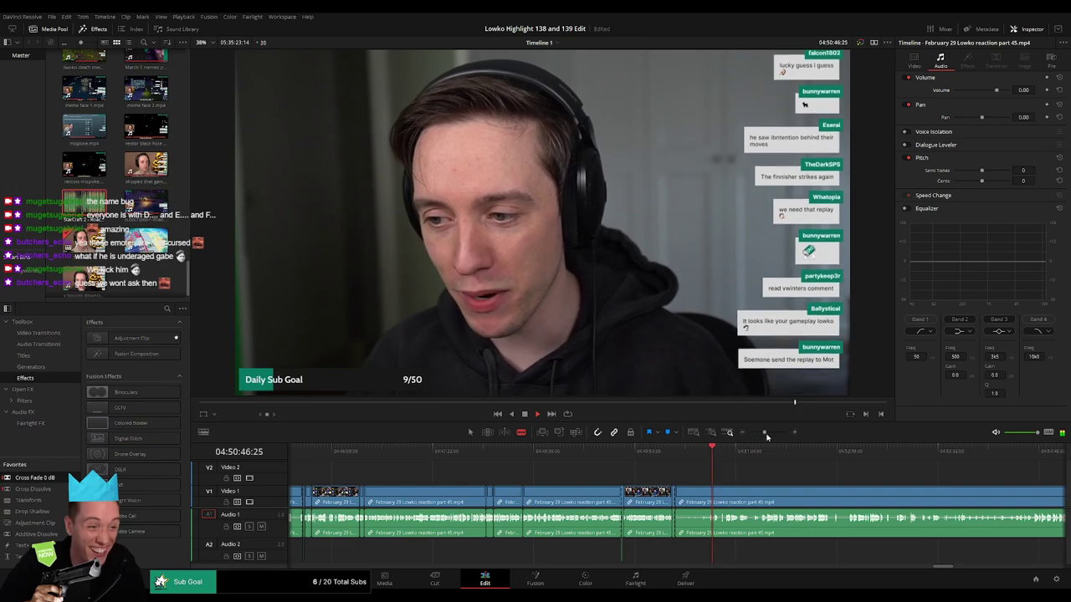
click(768, 433)
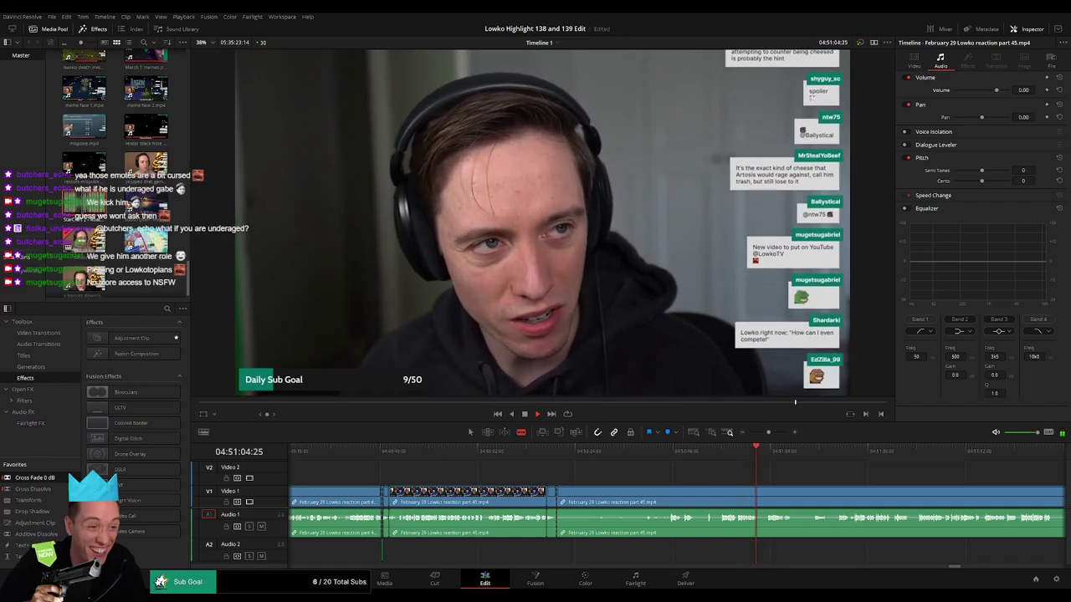
drag(641, 451, 671, 452)
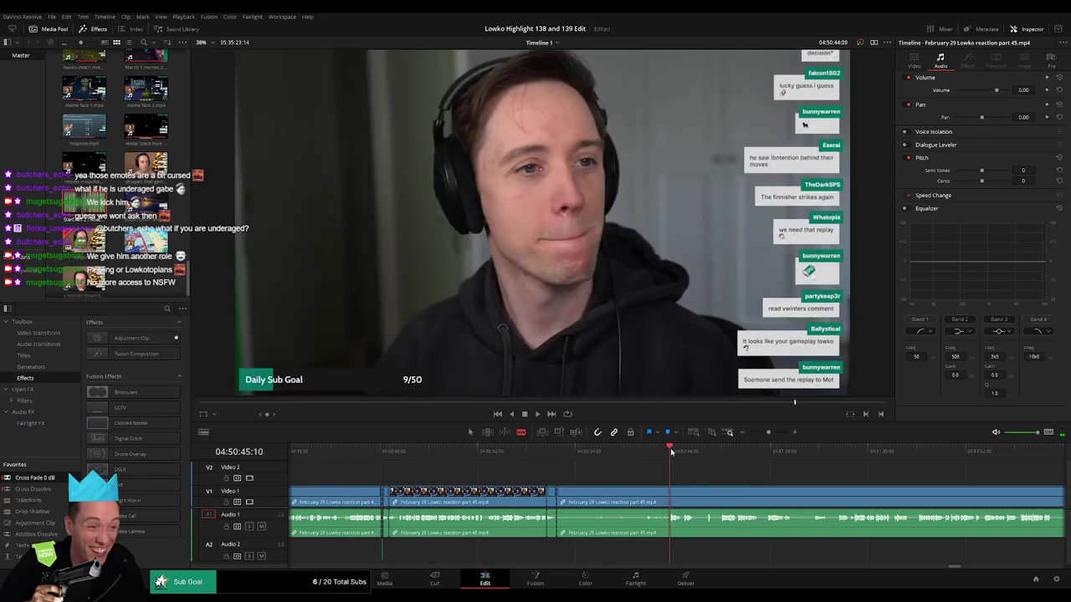
key(space)
click(672, 491)
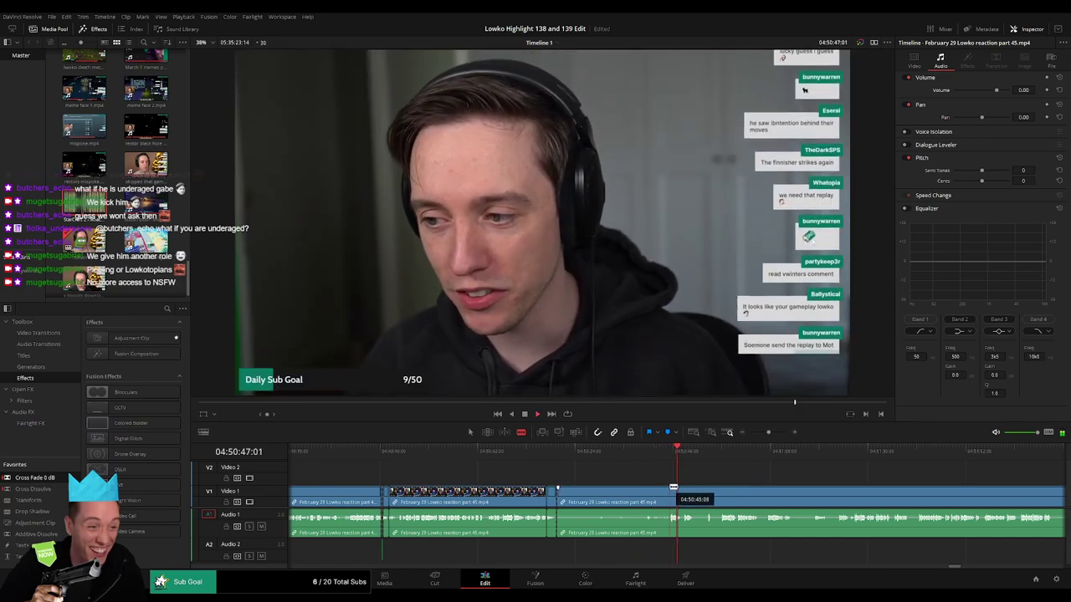
key(a)
click(622, 495)
key(Delete)
key(space)
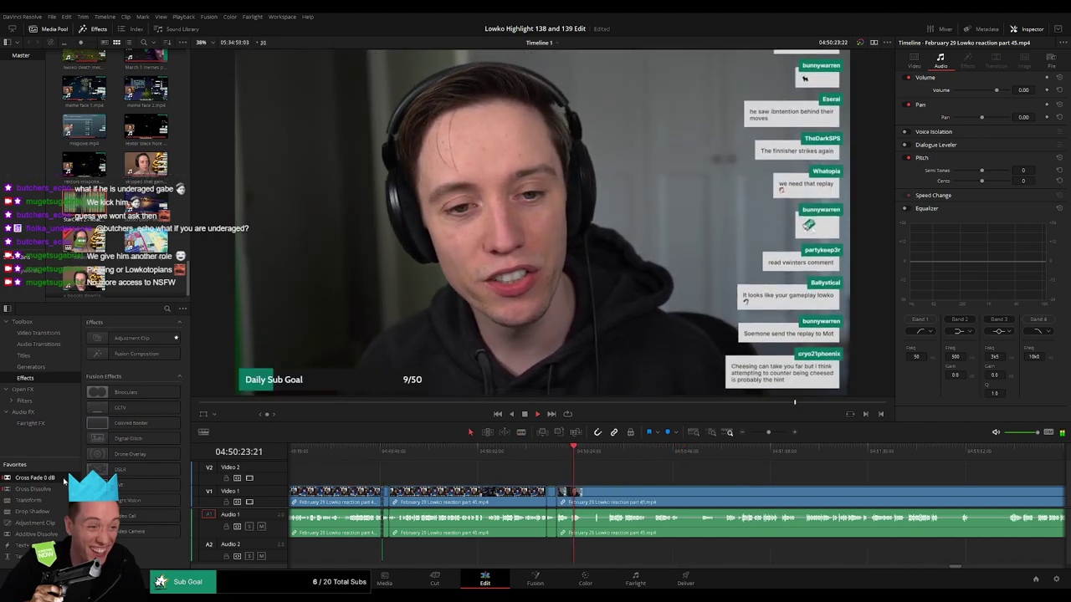
- Cut out and ripple-delete two short quiet pieces of the reaction clip, at about 04:50:26 to 04:50:28 and 04:50:27 to 04:50:29
click(597, 455)
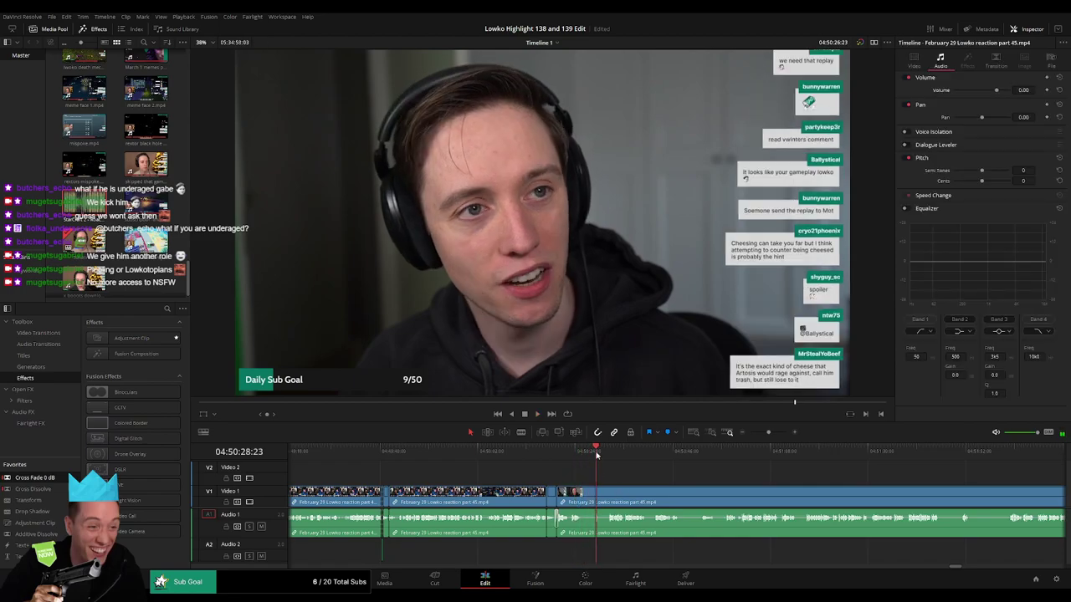
key(b)
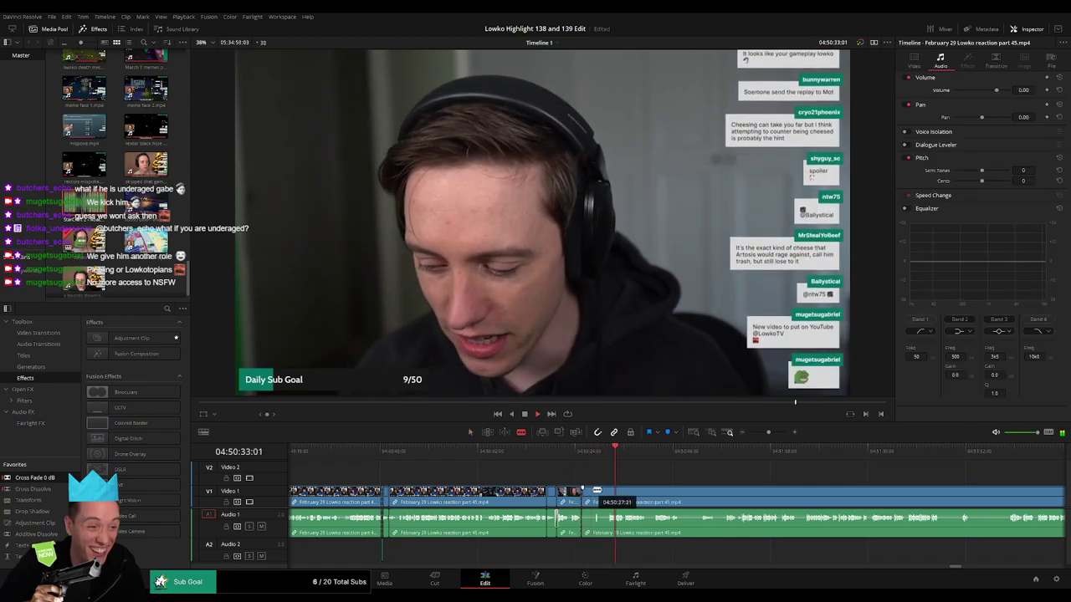
key(Delete)
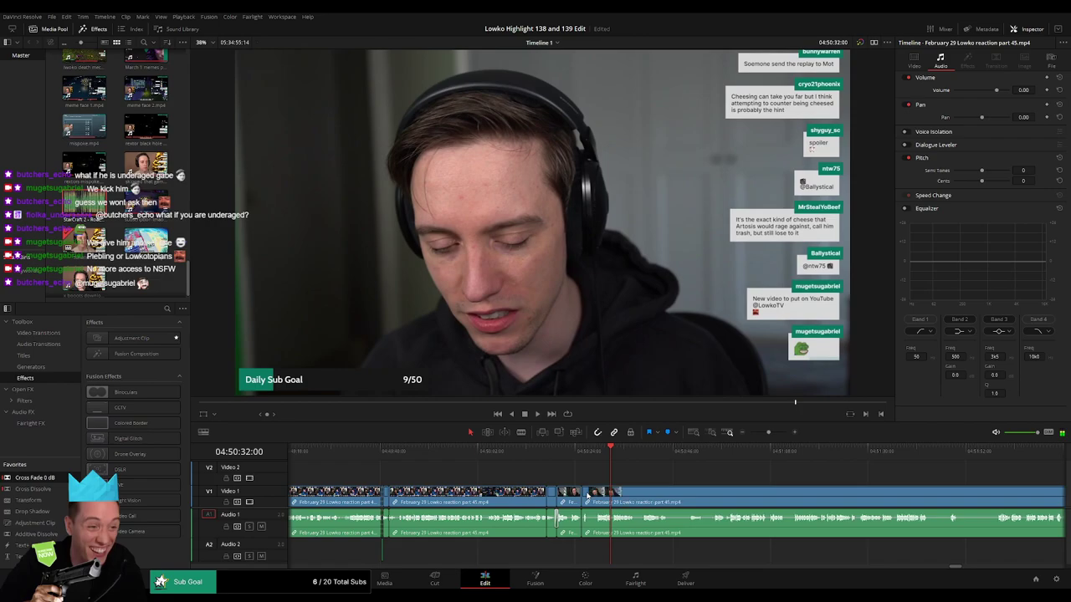
key(b)
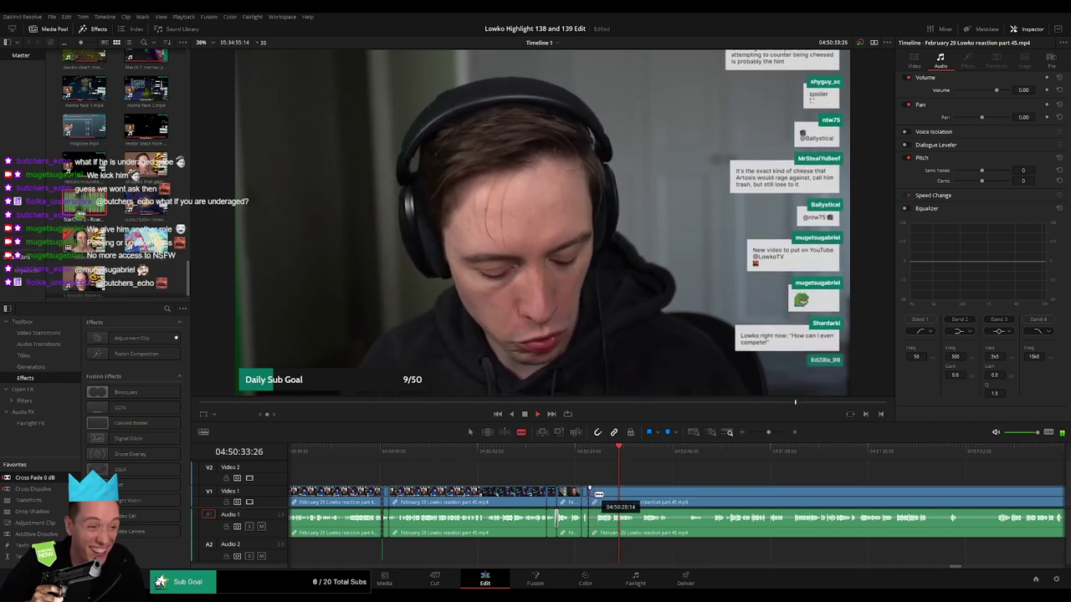
click(597, 495)
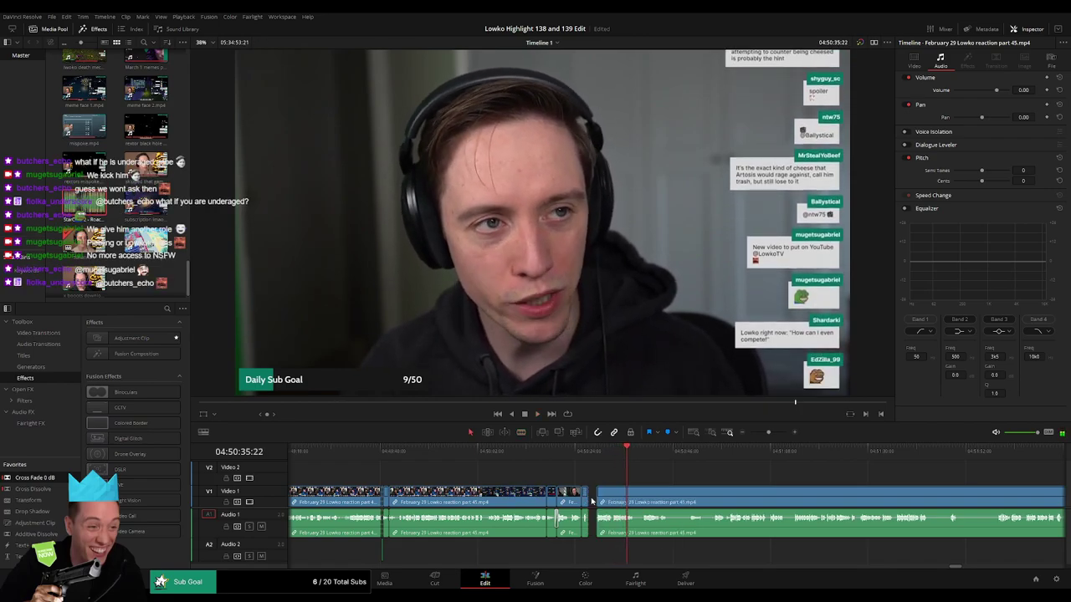
key(Delete)
- Cut out and ripple-delete the quiet piece of the reaction clip from about 04:50:35 to 04:50:37
drag(768, 433, 774, 434)
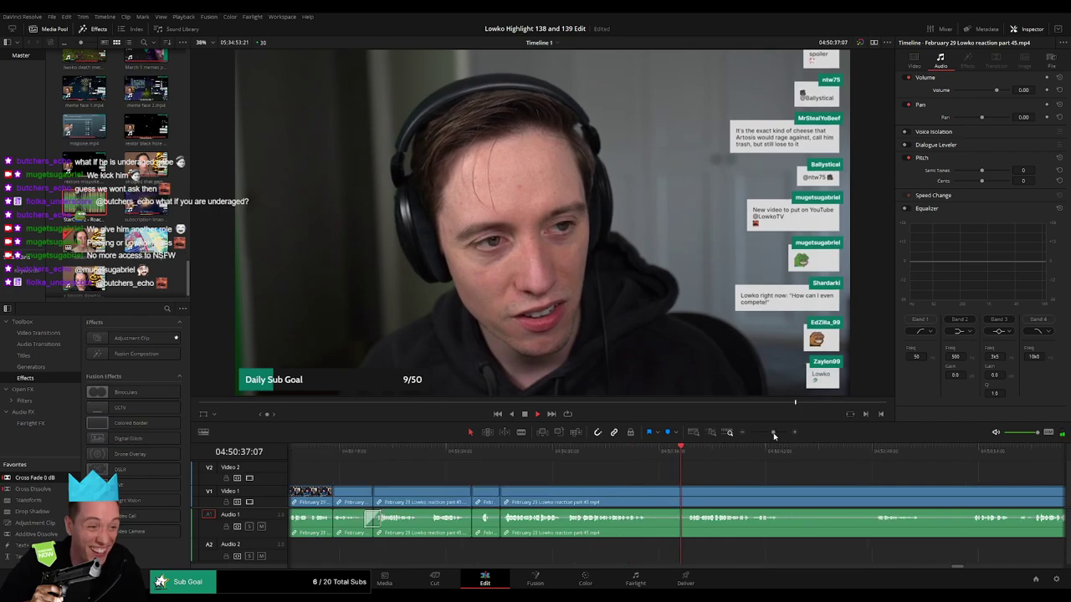
click(653, 491)
click(690, 492)
key(a)
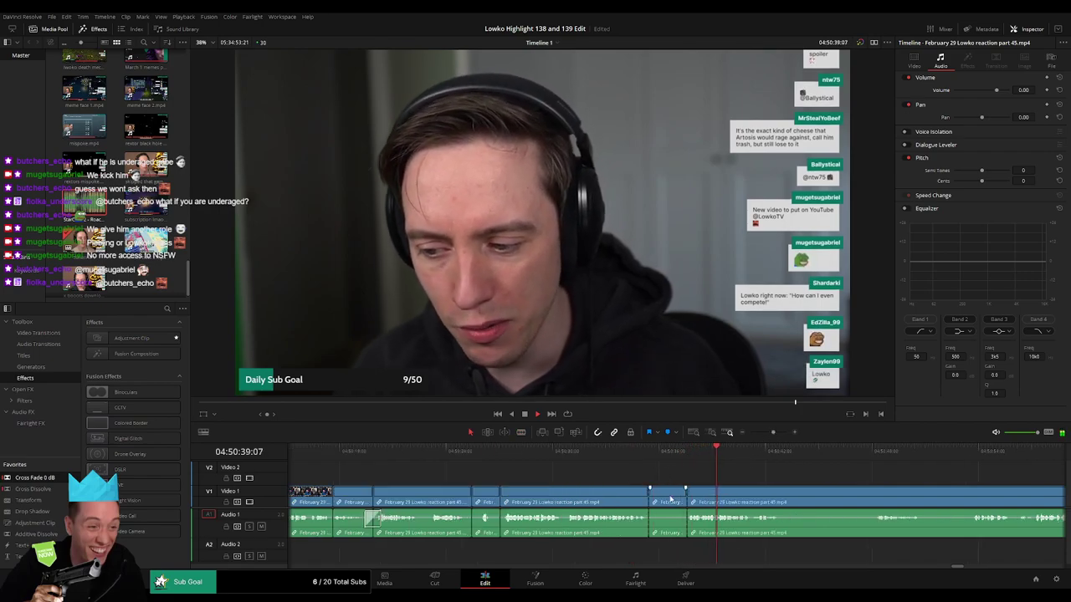
key(BackSpace)
- Cut out and ripple-delete the quiet piece of the reaction clip from about 04:50:41 to 04:50:46
scroll(613, 474, right, 3)
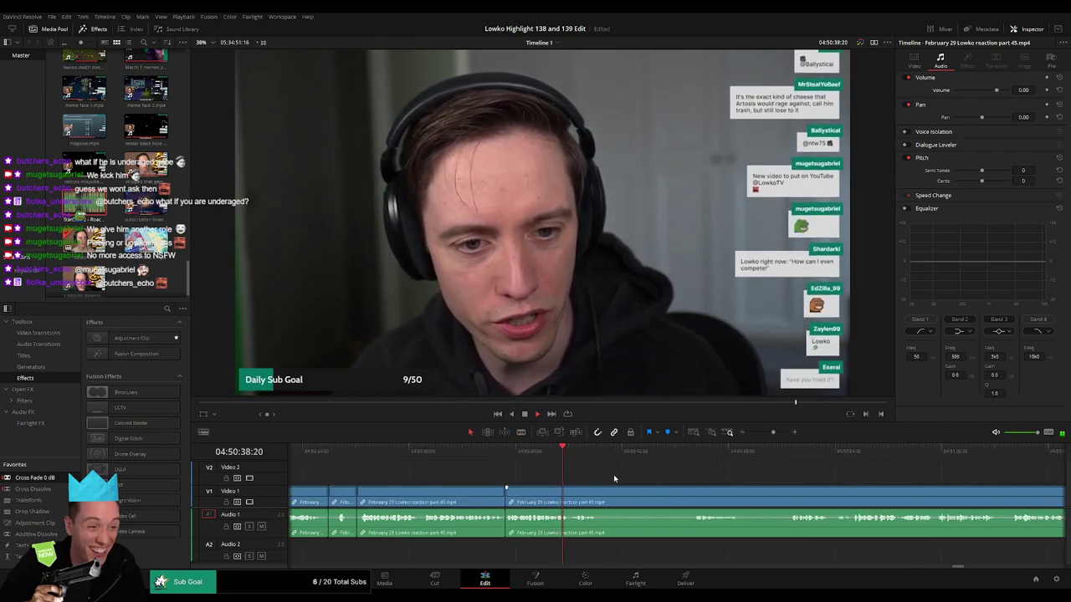
click(600, 492)
click(687, 492)
key(a)
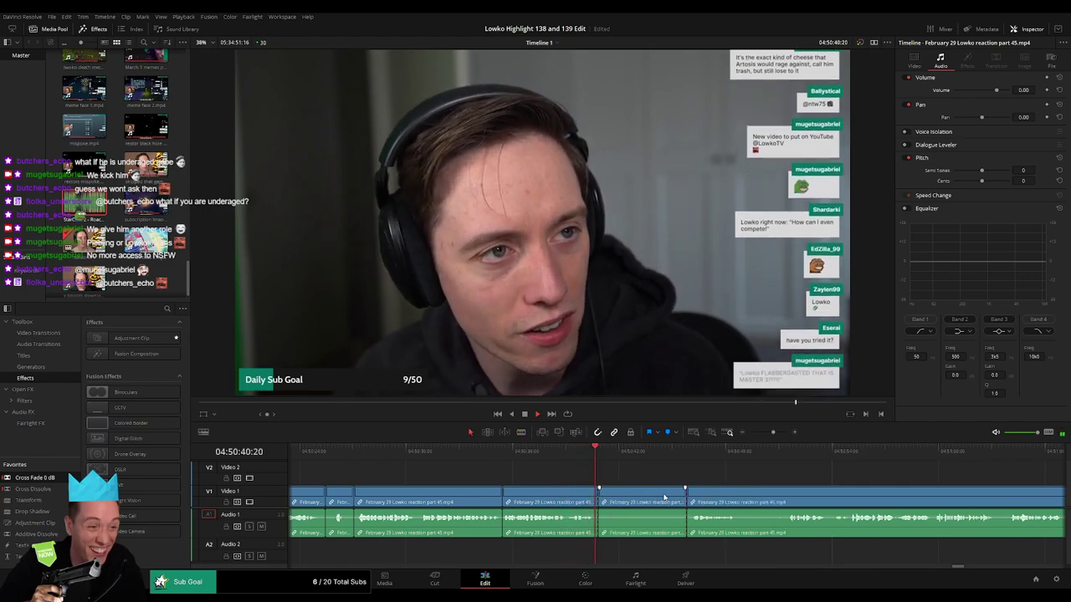
click(665, 498)
key(Delete)
- Cut out and ripple-delete the quiet piece of the reaction clip from about 04:50:43:17 to 04:50:46
key(b)
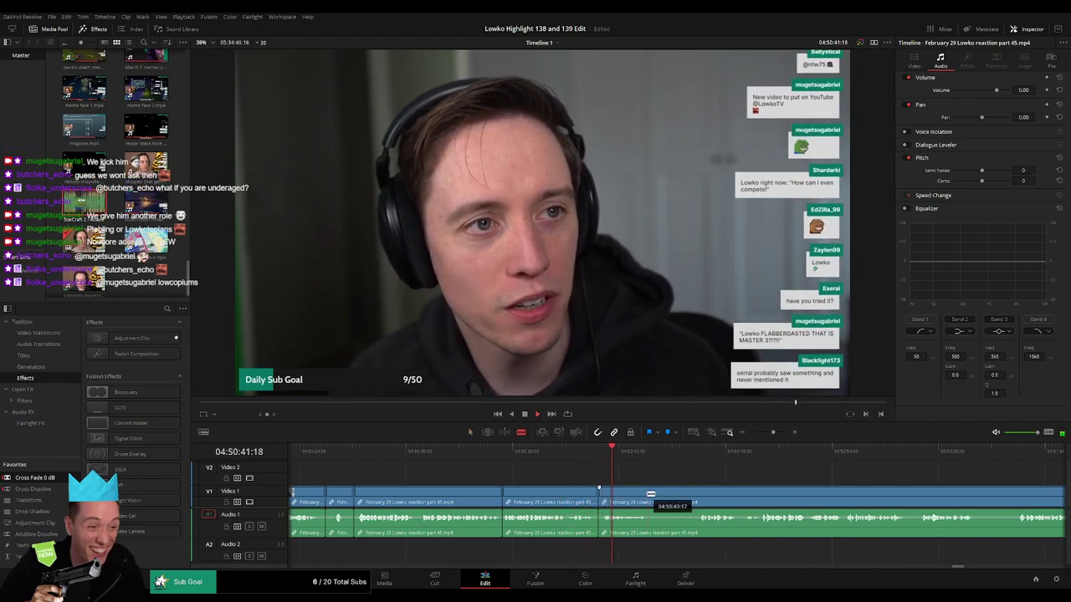
click(650, 492)
key(a)
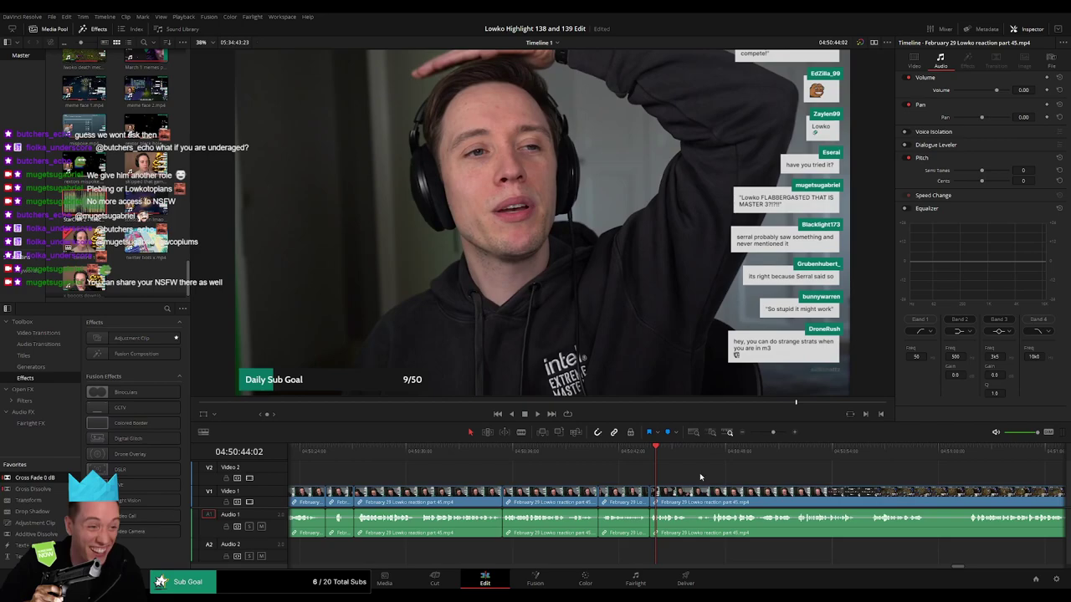
- Cut out and ripple-delete the piece of the reaction clip from about 04:50:59 to 04:51:02
key(space)
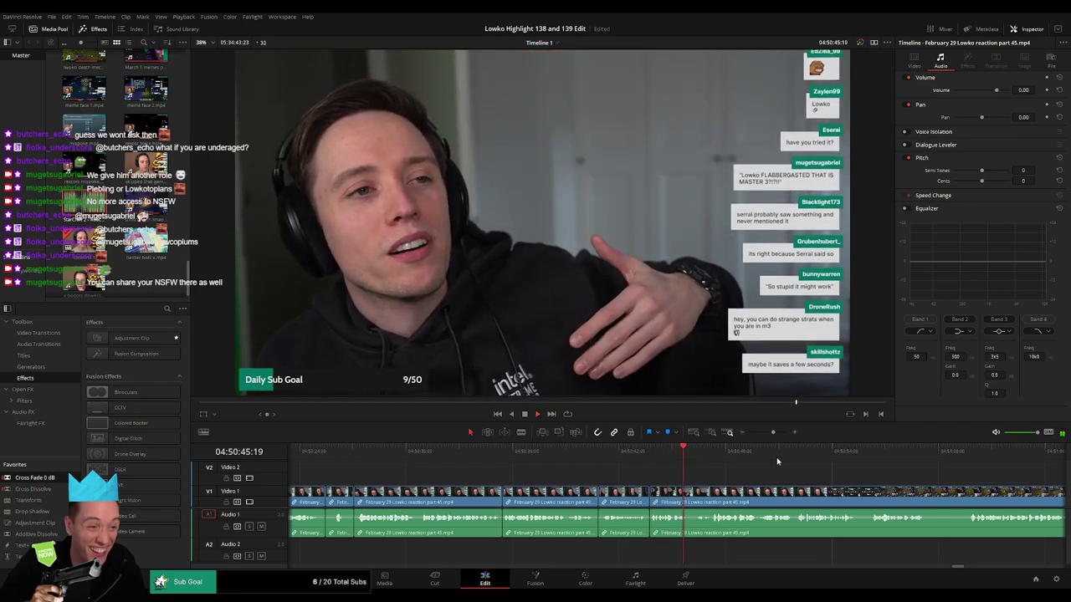
mouse_move(772, 432)
mouse_down()
mouse_move(757, 433)
mouse_move(771, 432)
mouse_move(772, 452)
mouse_up()
key(b)
click(799, 492)
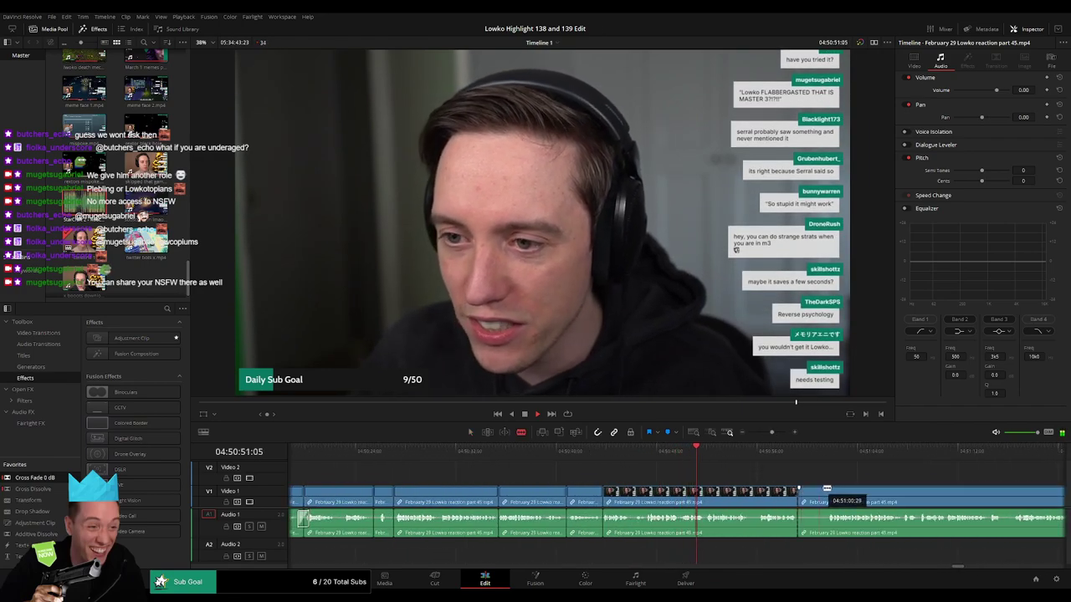
click(829, 490)
key(a)
click(819, 493)
key(BackSpace)
click(815, 496)
key(BackSpace)
- Cut out and ripple-delete the short piece of the reaction clip from about 04:50:55:12 to 04:50:56
key(b)
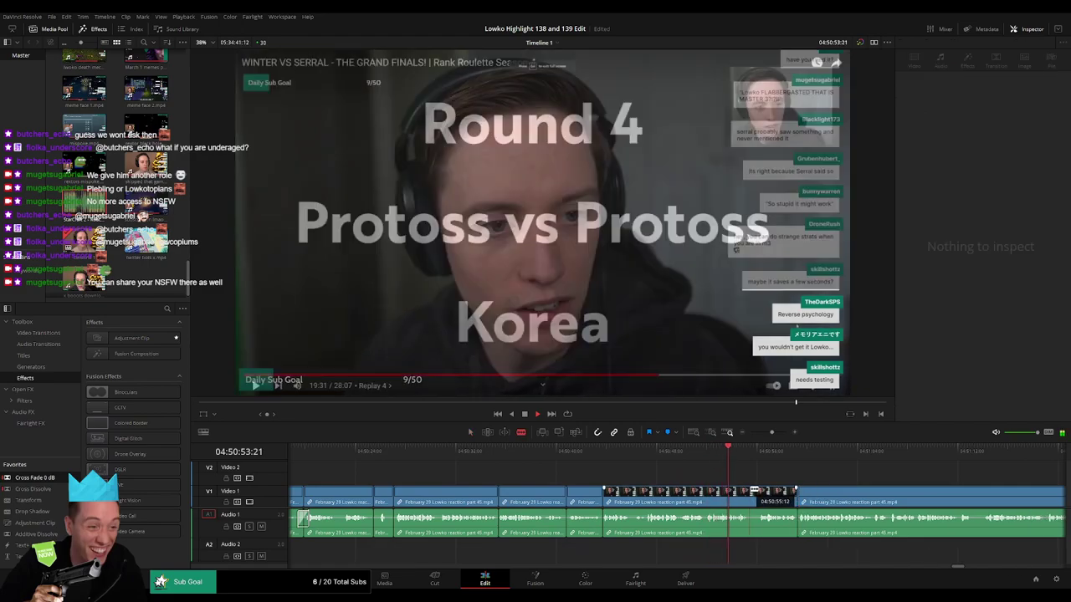
click(750, 491)
click(759, 492)
key(a)
click(755, 494)
key(BackSpace)
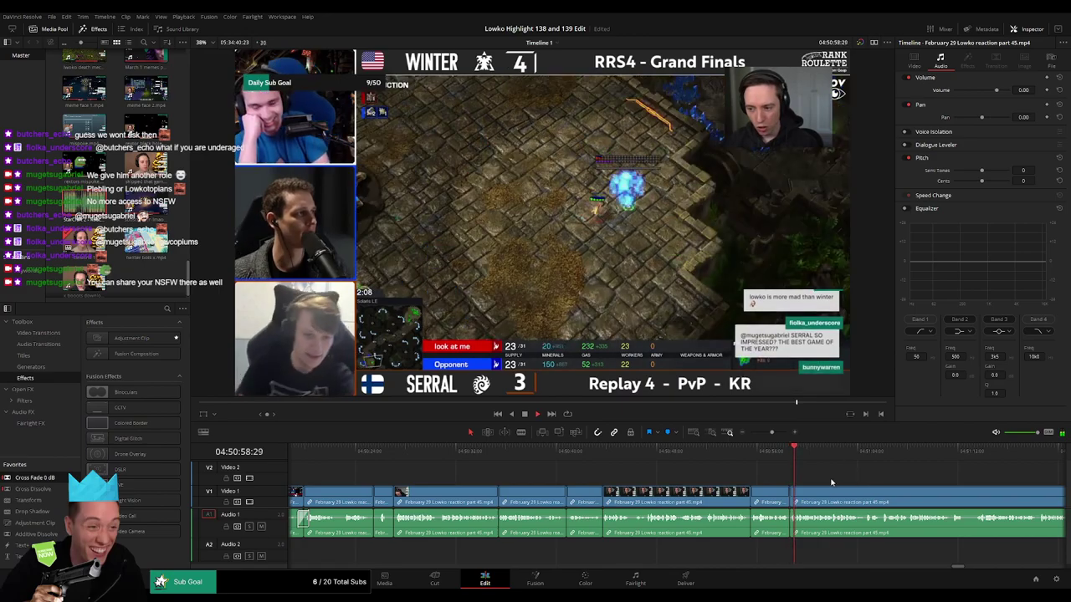
- Cut out and ripple-delete a piece of about one second from the reaction clip, starting at about 04:51:12
drag(831, 483, 588, 463)
key(space)
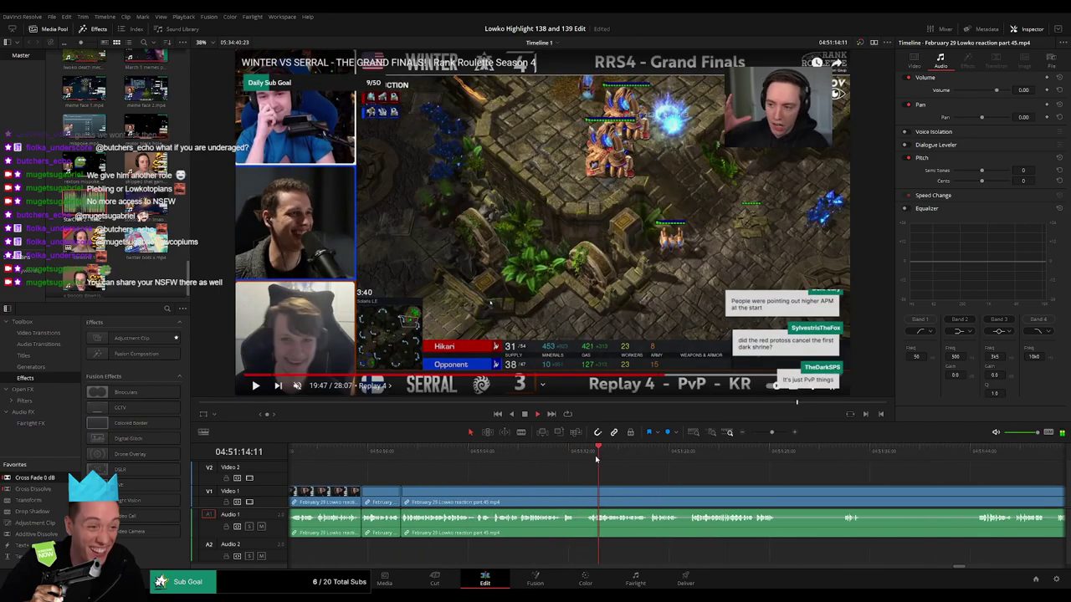
click(575, 488)
key(a)
click(580, 496)
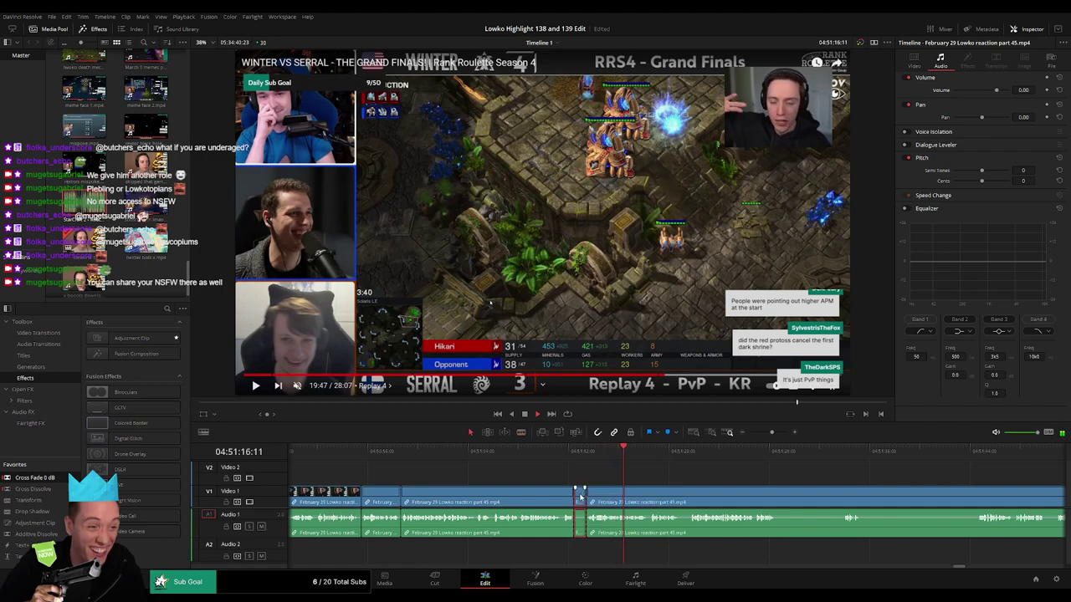
key(Delete)
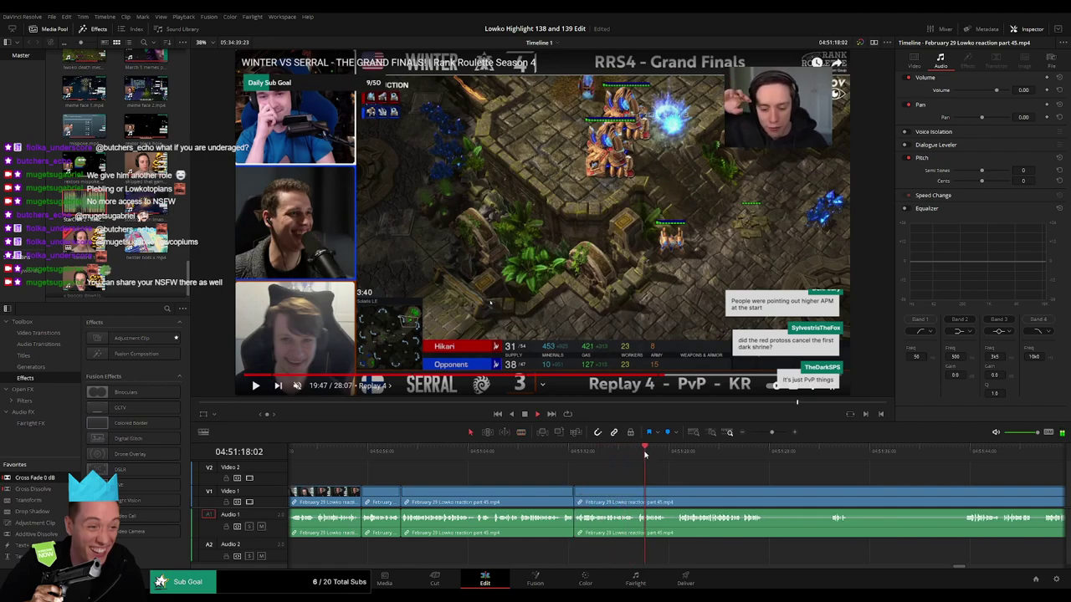
- Cut out and ripple-delete the short pause in the reaction clip at about 04:51:20, and add an audio cross fade at the cut
click(746, 452)
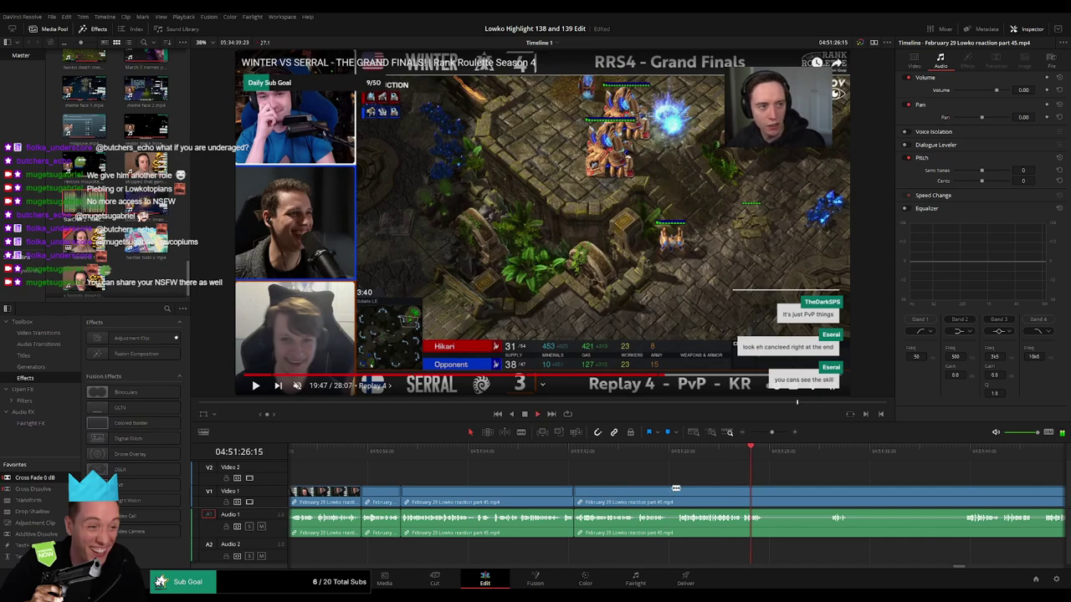
key(b)
click(676, 490)
click(666, 489)
key(a)
click(671, 497)
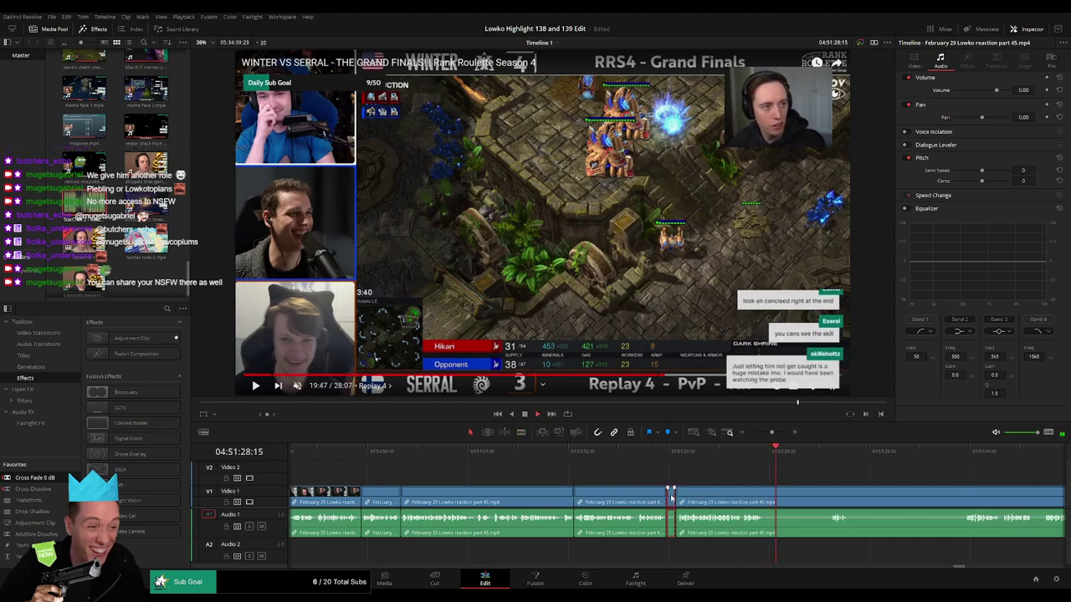
key(Delete)
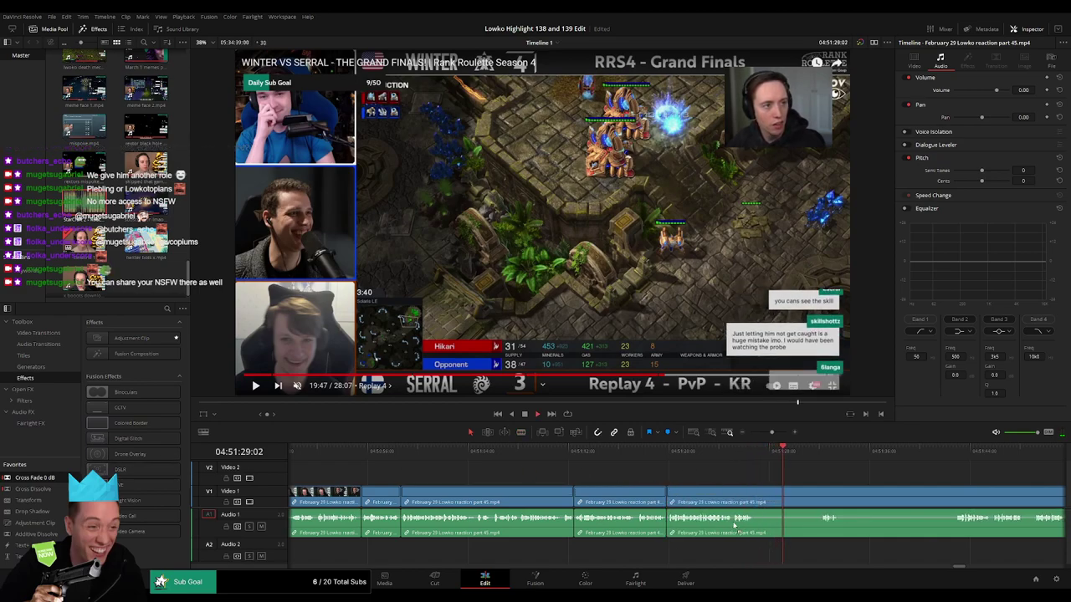
drag(665, 525, 668, 522)
- Cut out and ripple-delete the silent piece of the reaction clip from about 04:51:27 to 04:51:32
click(814, 452)
key(b)
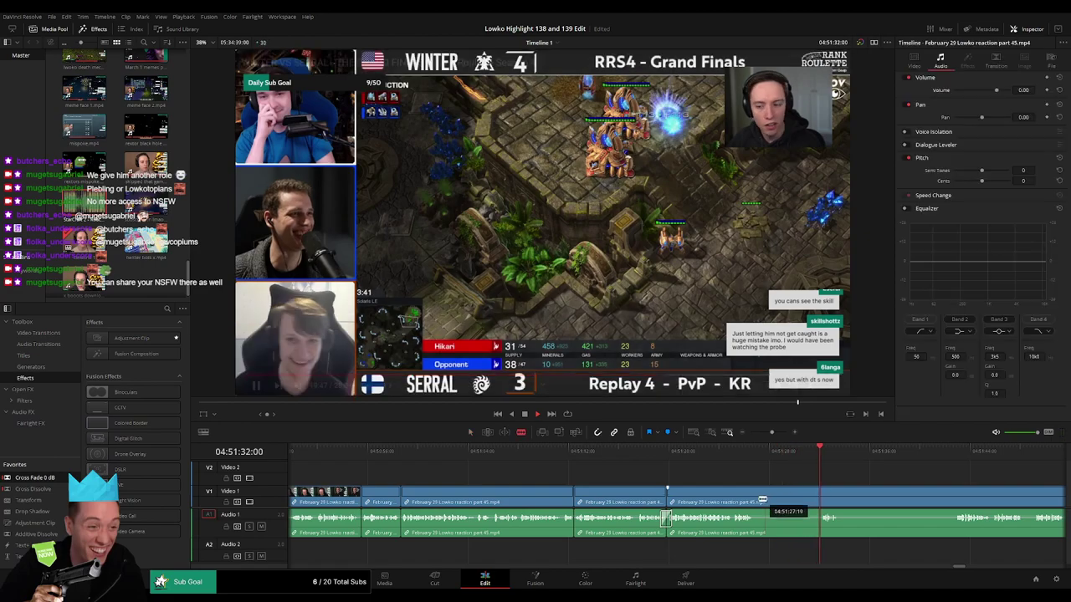
click(754, 495)
click(820, 492)
key(a)
click(797, 496)
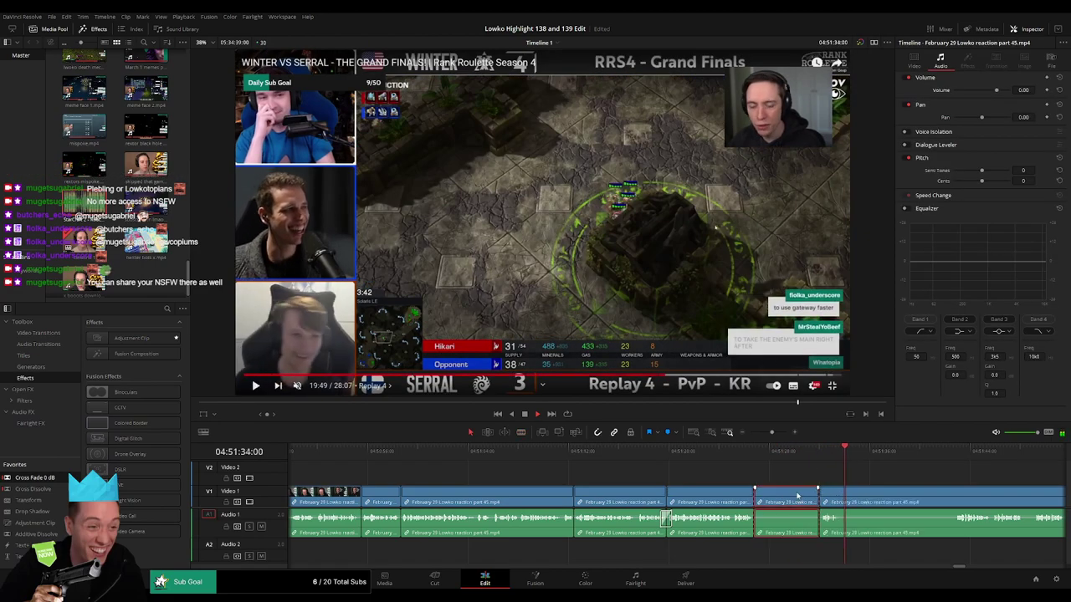
key(Delete)
click(797, 497)
key(Delete)
- Cut out and ripple-delete the silent piece of the reaction clip from about 04:51:28 to 04:51:37, and cross-fade the audio at the cut
scroll(709, 479, right, 5)
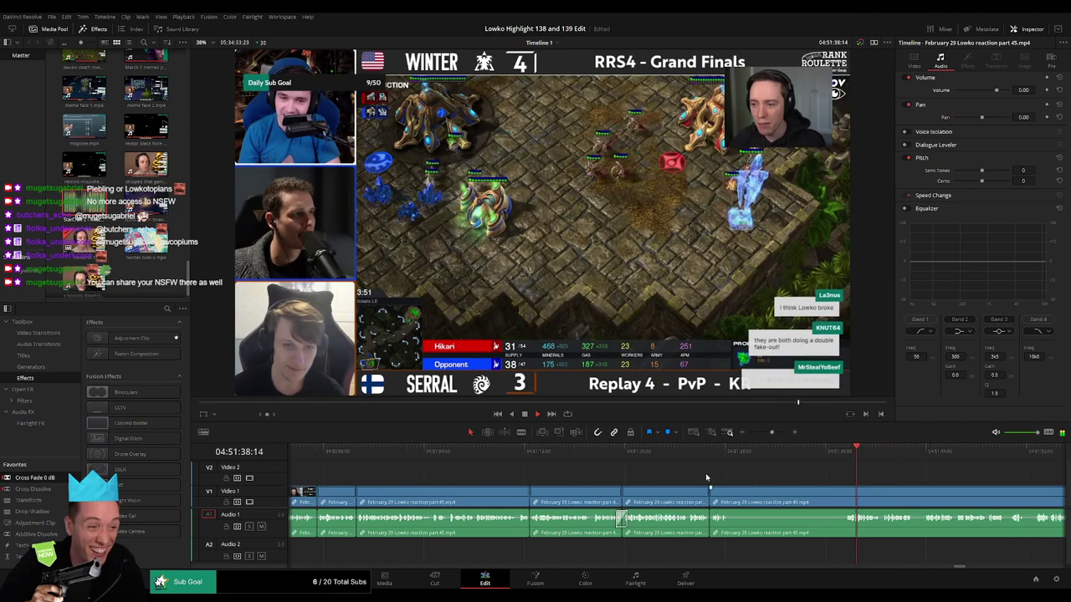
key(b)
click(549, 496)
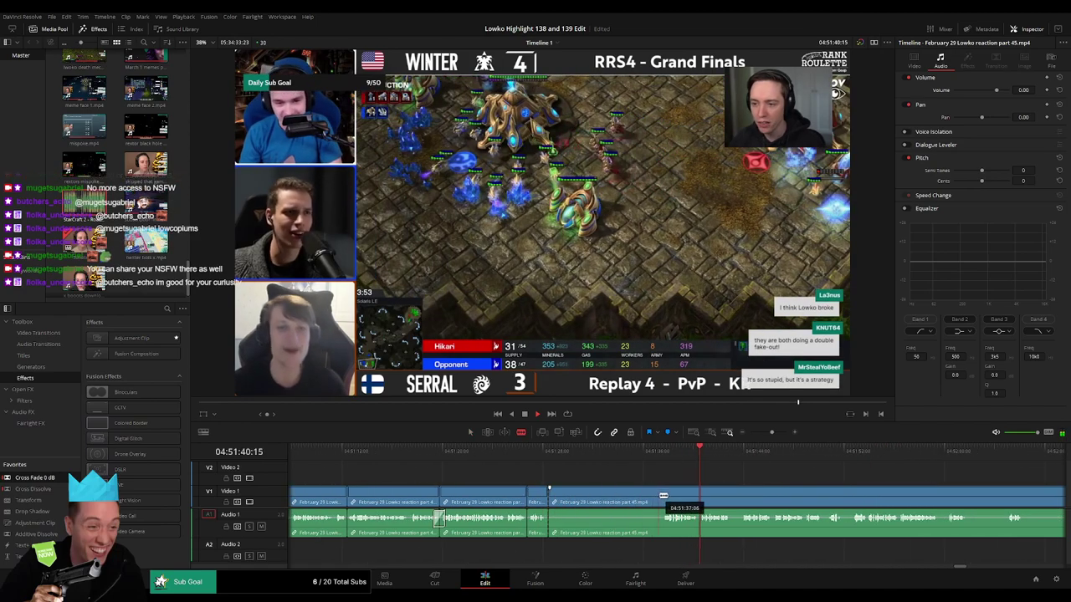
click(660, 496)
key(a)
click(630, 501)
key(Delete)
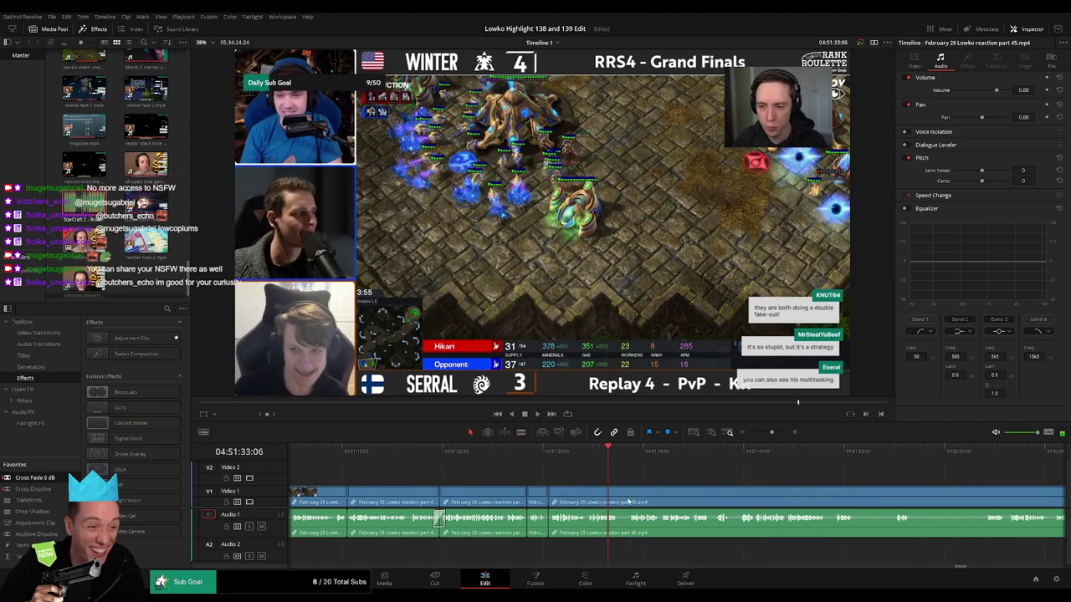
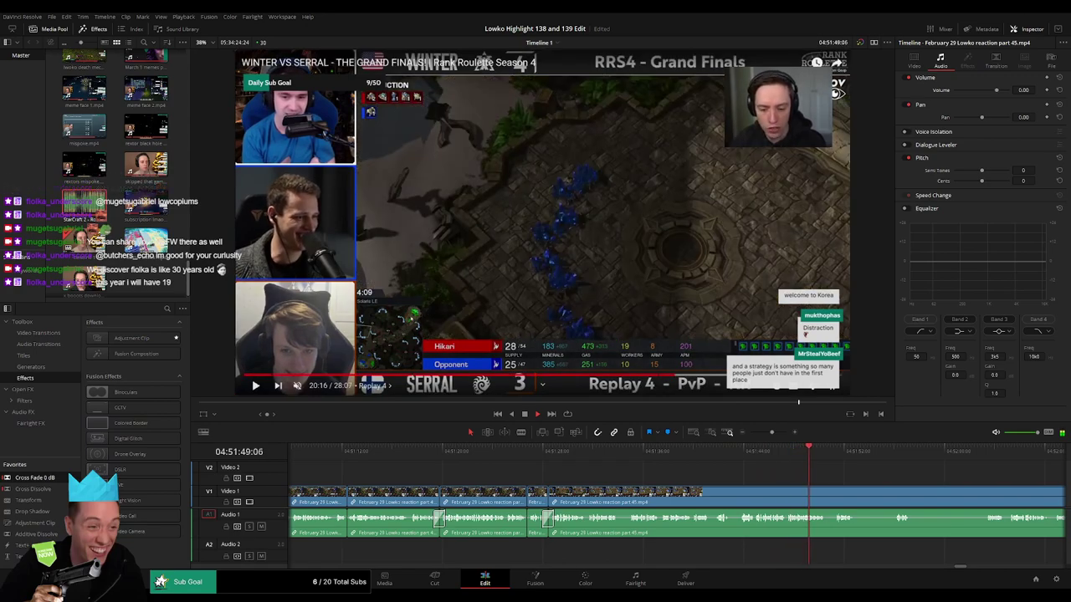
- Cut out and ripple-delete the silent piece of the reaction clip from about 04:52:10 to 04:52:13
scroll(689, 471, right, 5)
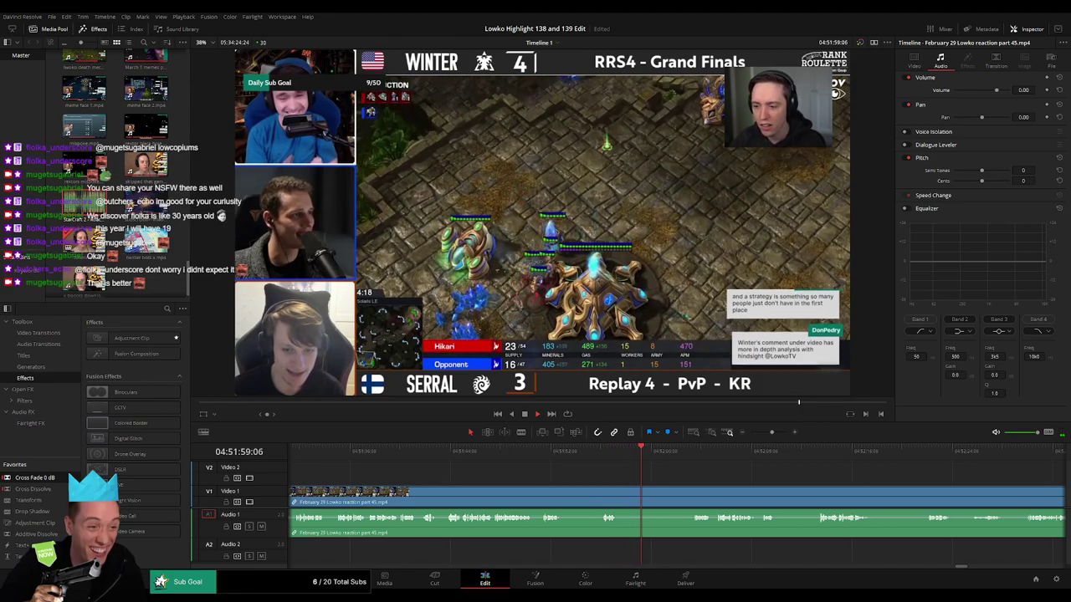
click(685, 451)
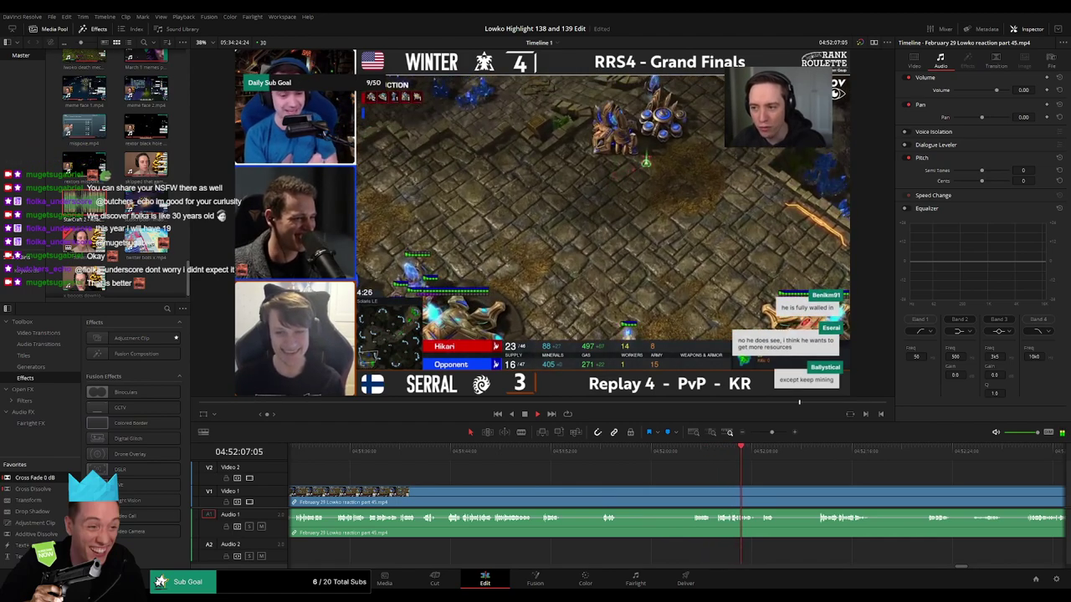
drag(804, 478, 583, 479)
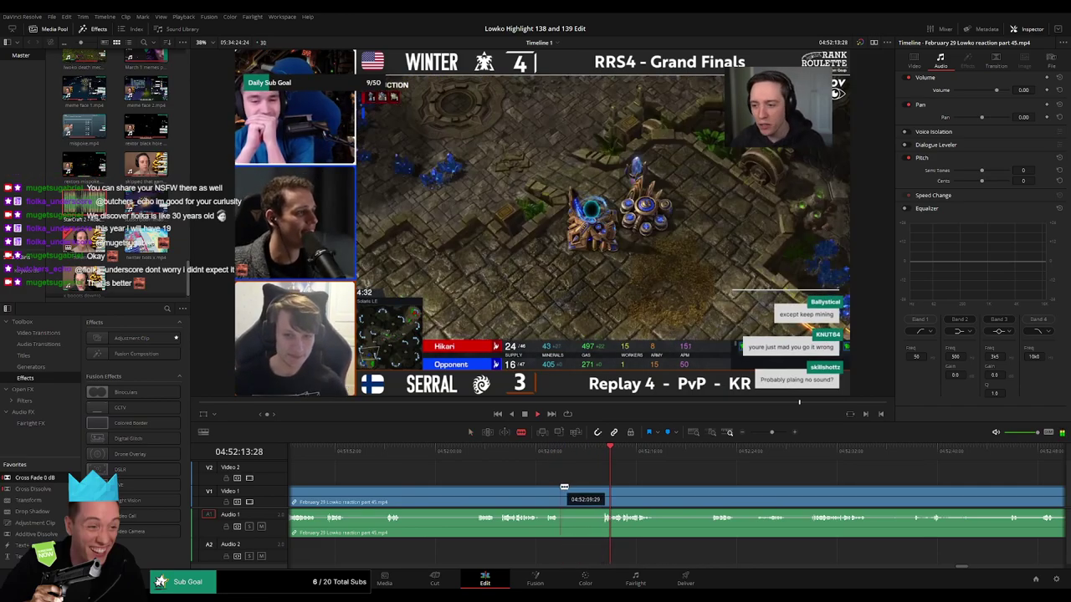
click(602, 488)
key(a)
click(588, 497)
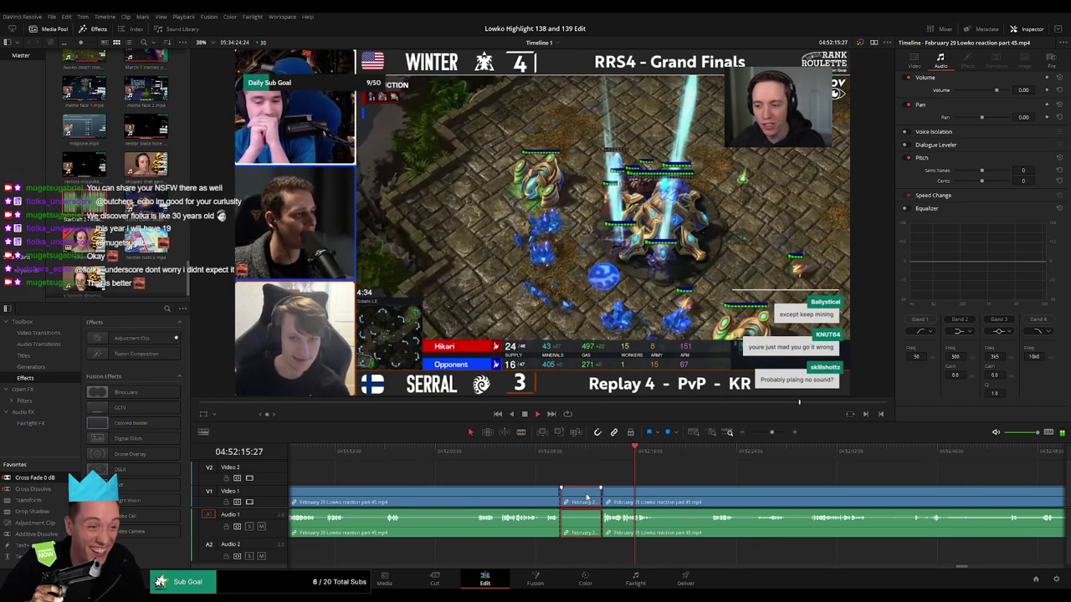
key(Delete)
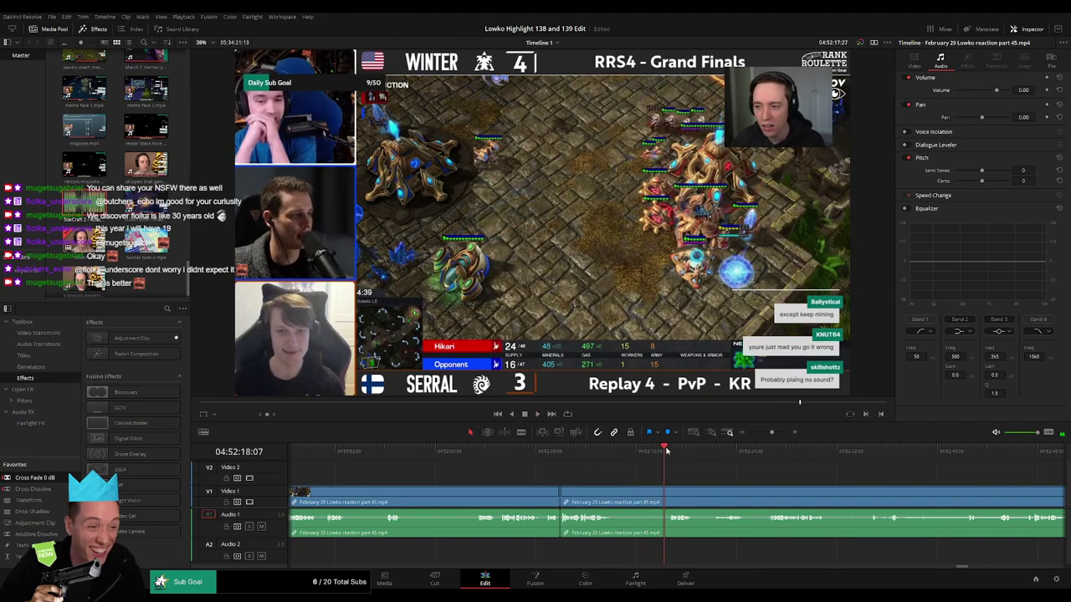
- Cut out and ripple-delete the piece of the reaction clip from about 04:52:14 to 04:52:18
click(613, 488)
click(668, 489)
key(a)
click(657, 495)
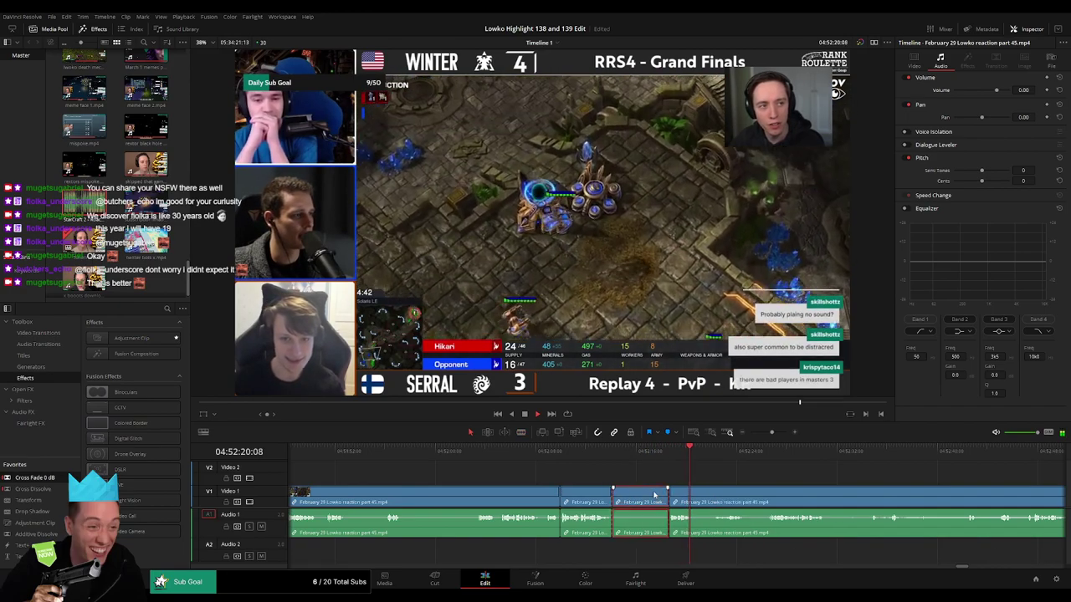
key(BackSpace)
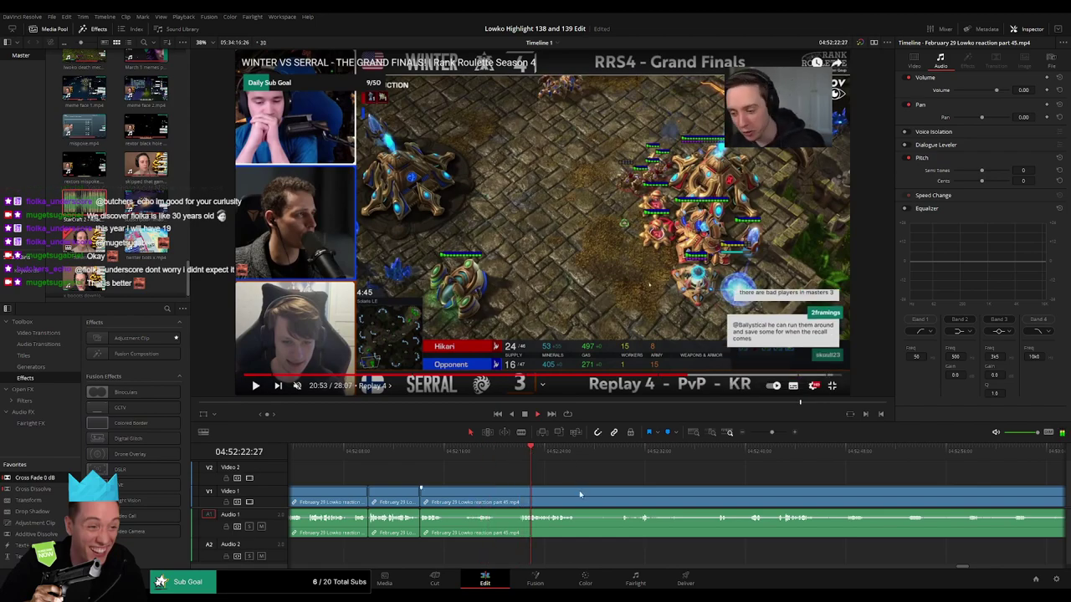
- Cut out and ripple-delete the silent piece of the reaction clip from about 04:52:27 to 04:52:30, and cross-fade the audio at the cut
key(b)
click(578, 502)
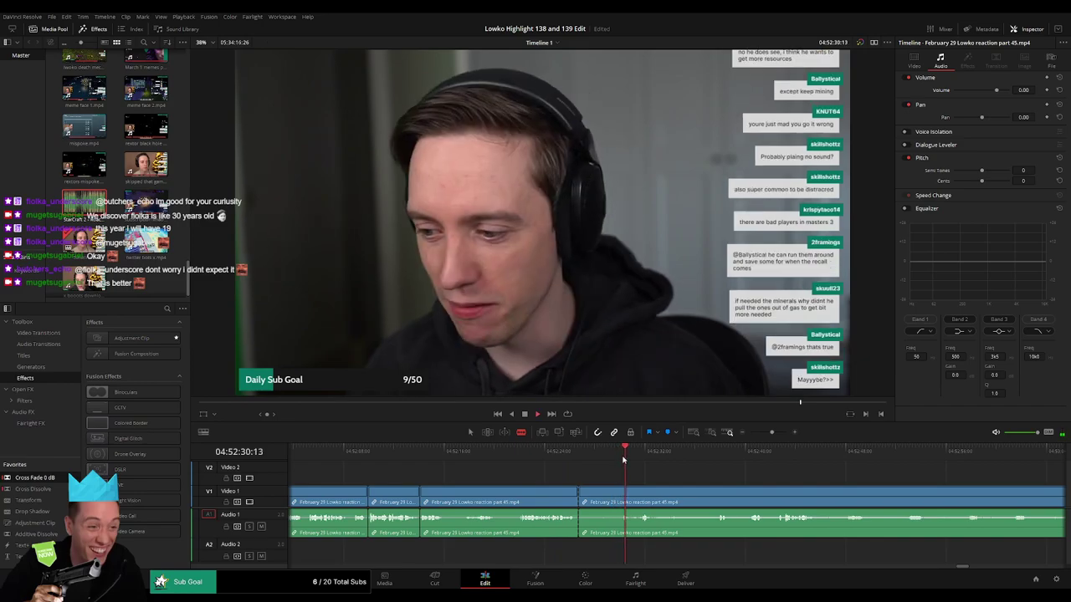
click(620, 500)
key(a)
click(609, 501)
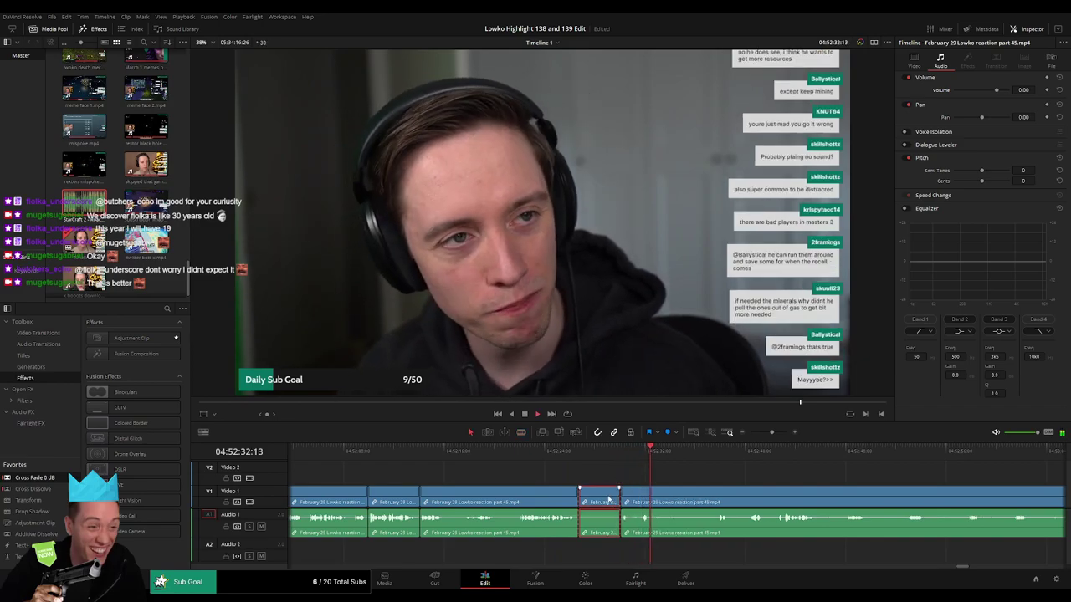
key(BackSpace)
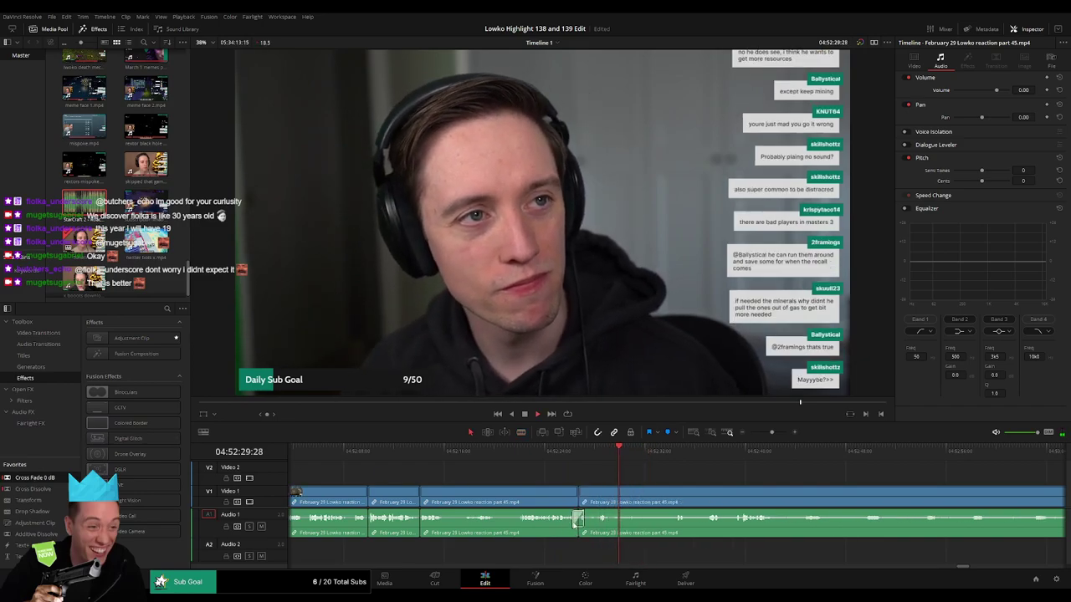
drag(576, 525, 577, 522)
- Cut out and ripple-delete the piece from about 04:52:29 to 04:52:34, and add an audio cross fade at the cut
click(613, 494)
click(672, 453)
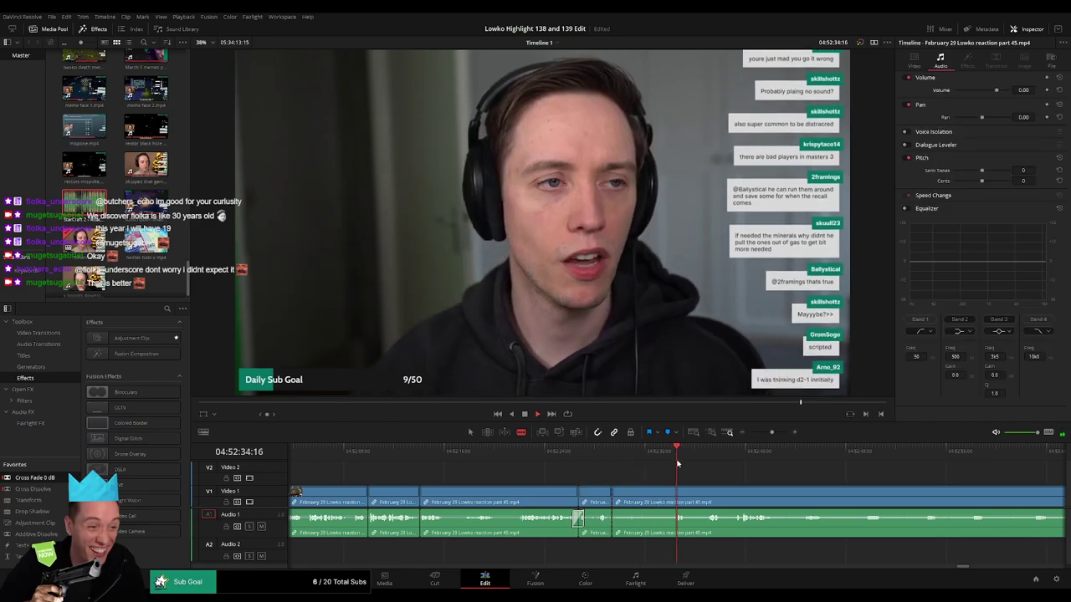
drag(703, 487, 571, 460)
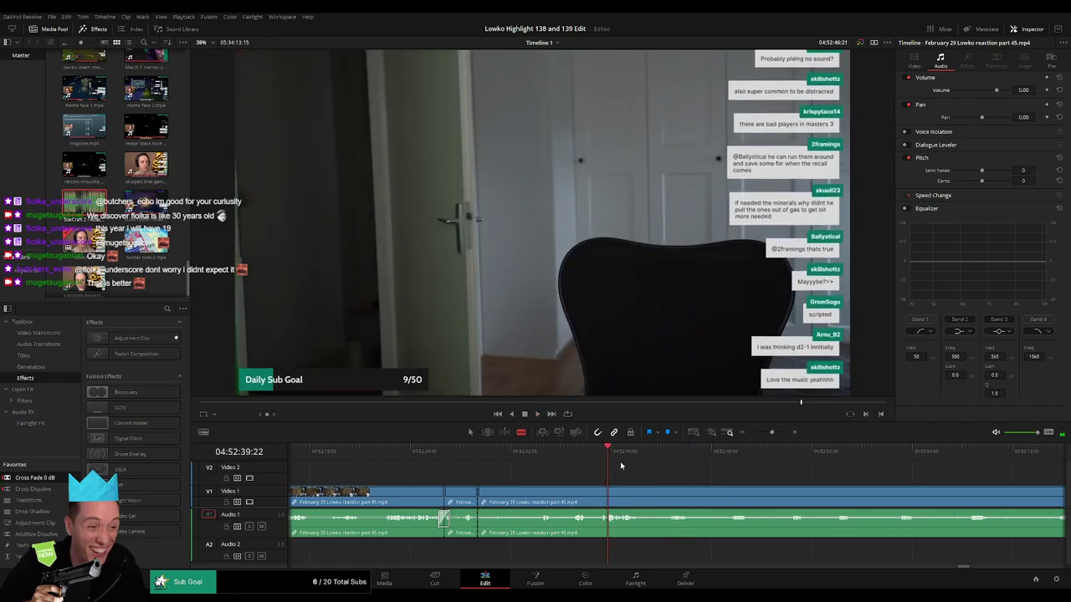
click(543, 451)
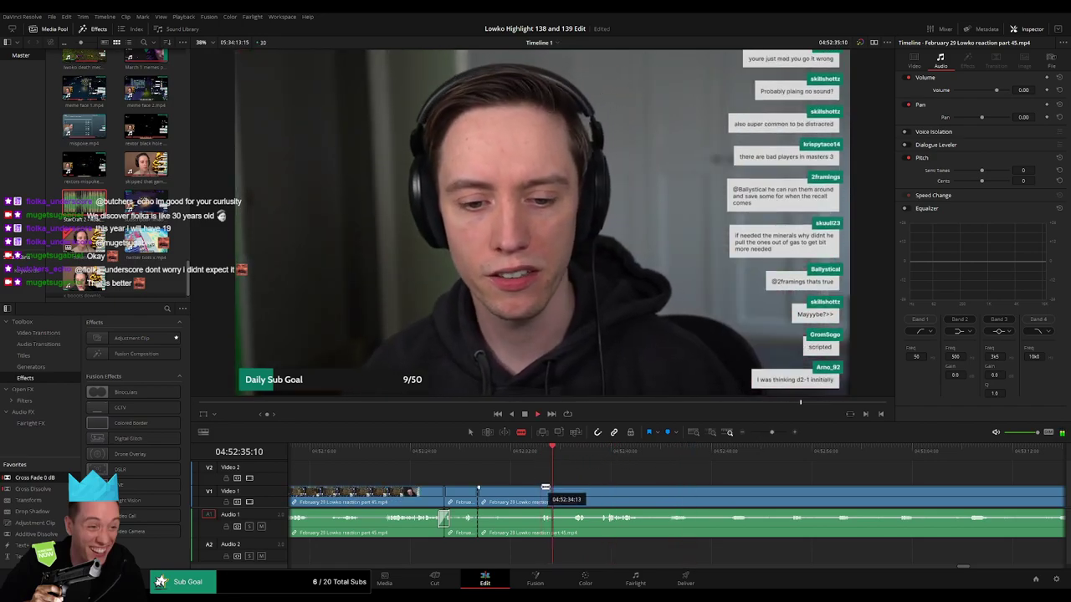
key(Delete)
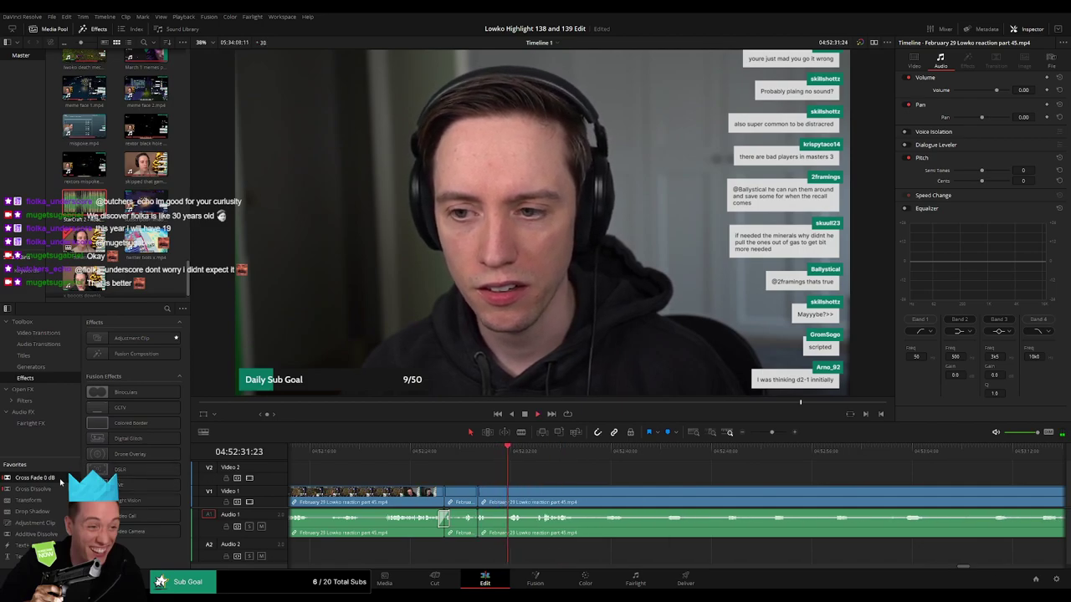
click(477, 521)
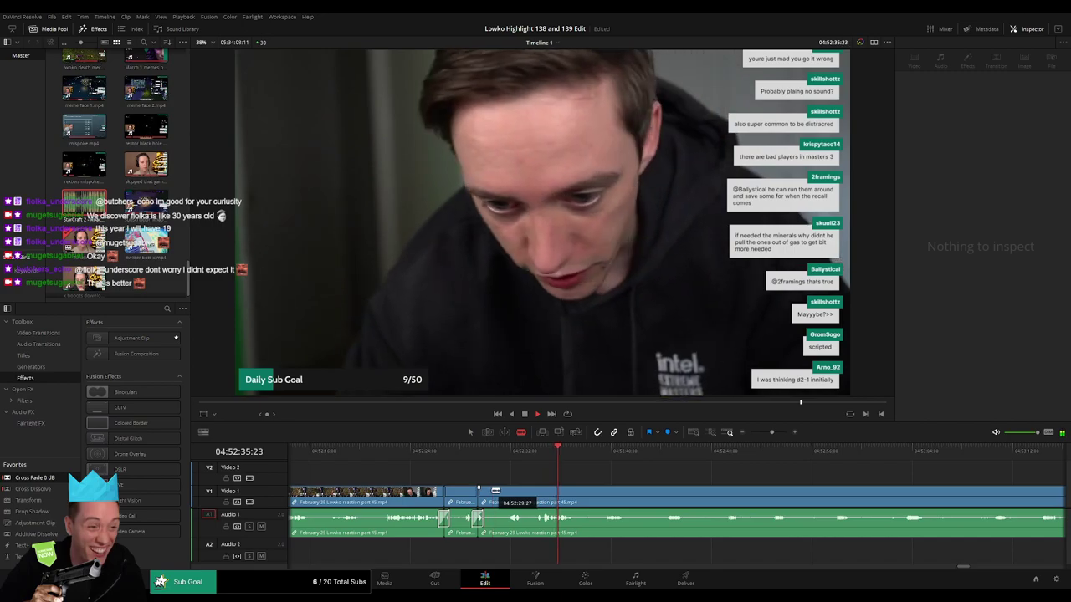
- Cut out and ripple-delete a piece of about 1.5 seconds starting at about 04:52:30, and cross-fade the audio at the cut
scroll(598, 497, down, 6)
scroll(670, 494, up, 1)
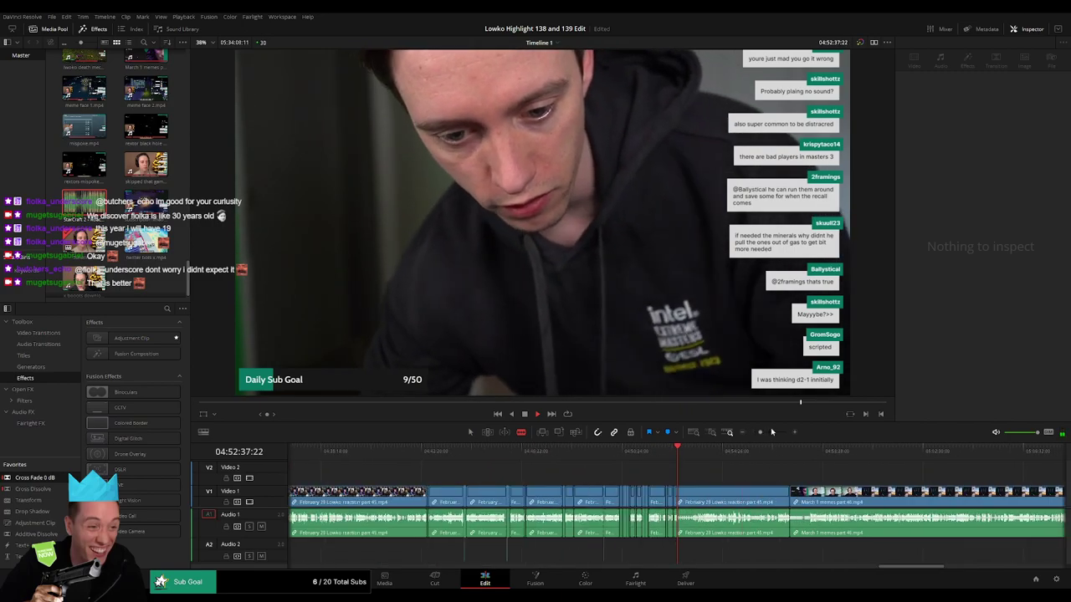
drag(761, 433, 776, 433)
key(space)
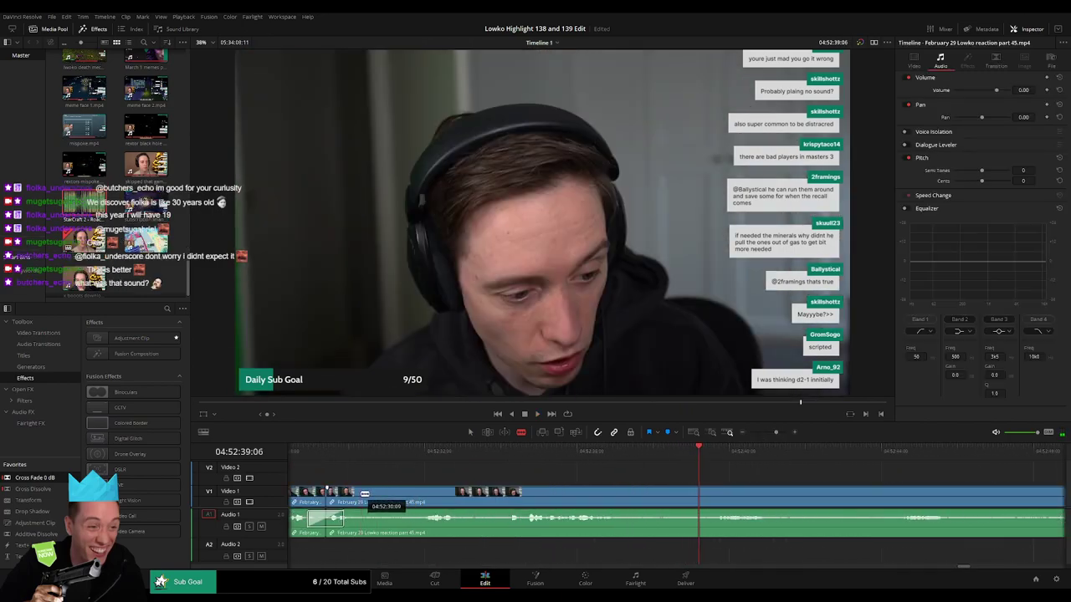
drag(416, 495, 418, 496)
key(Delete)
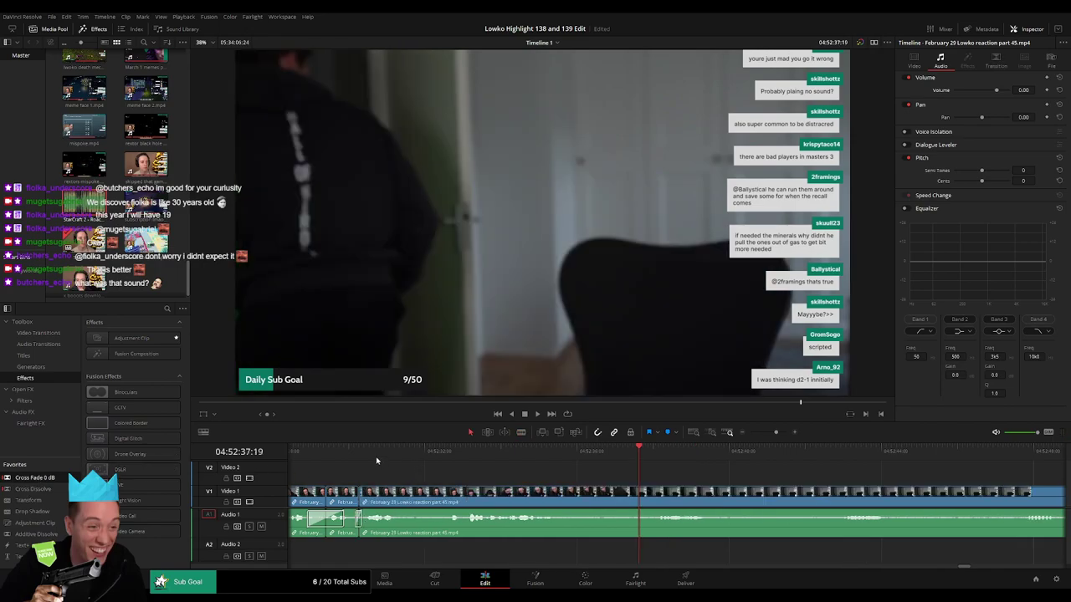
- Cut out and ripple-delete the pause from about 04:52:31 to 04:52:32, and add an audio cross fade at the cut
click(438, 452)
key(space)
key(b)
click(402, 504)
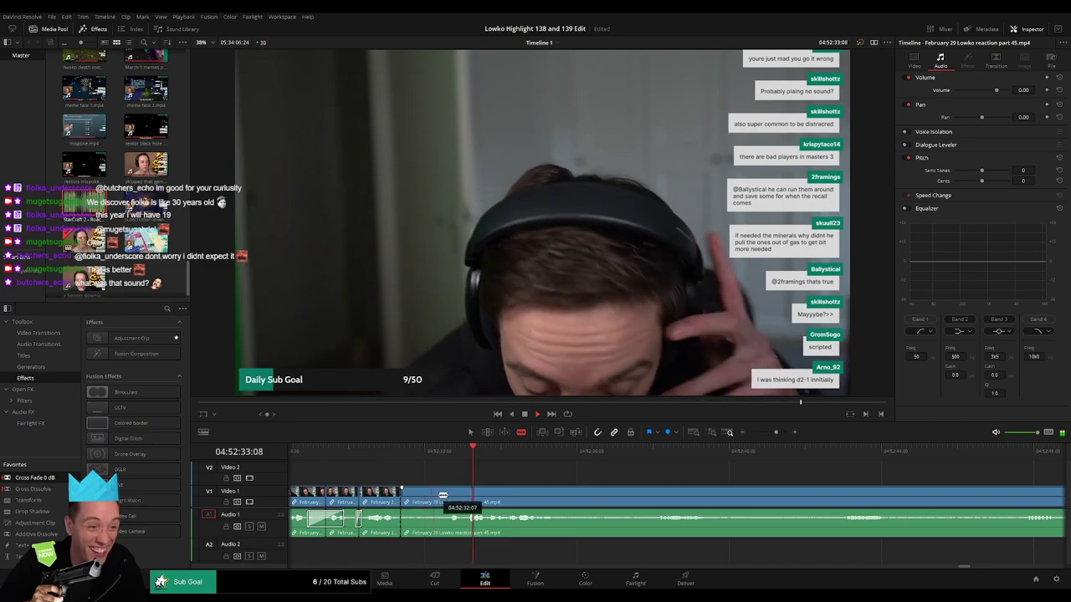
click(442, 497)
key(a)
click(426, 500)
key(Delete)
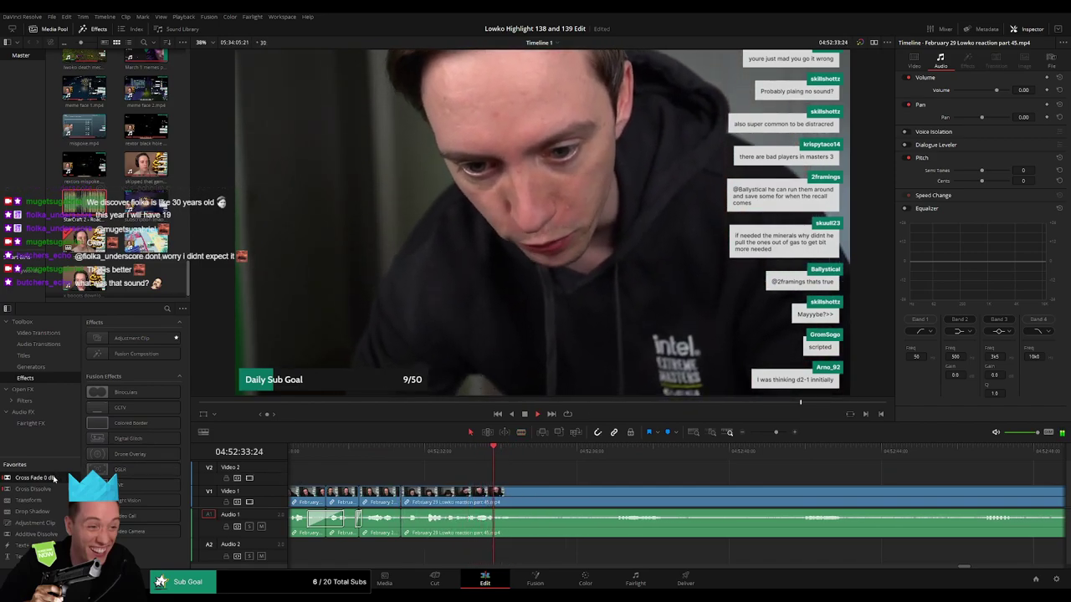
key(space)
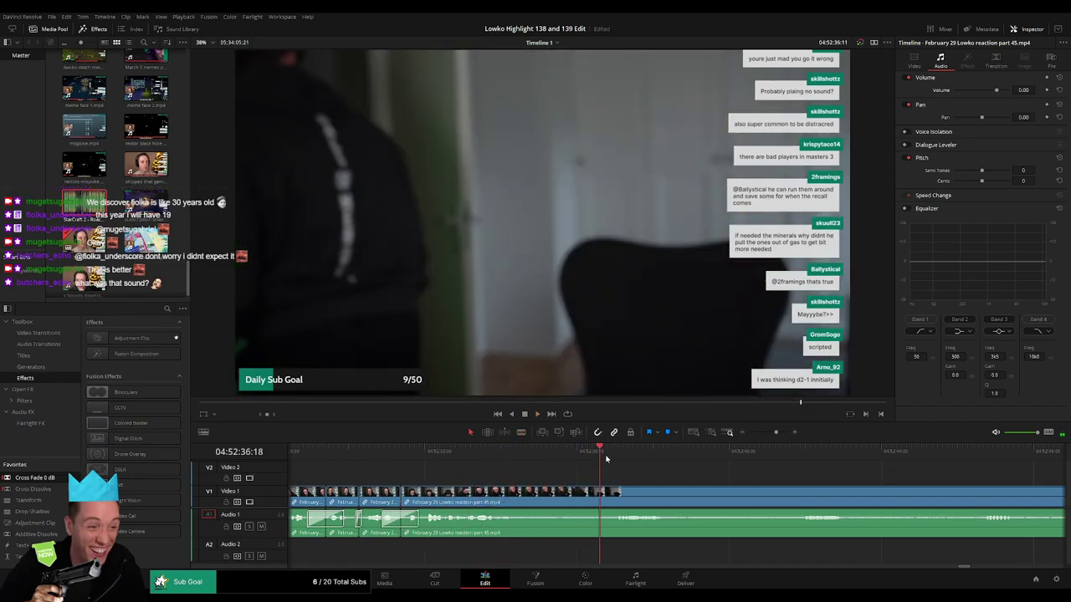
- Review the footage up to about 04:53:37, ripple-delete the short pause of about one second there, and cross-fade the audio at the cut
click(769, 433)
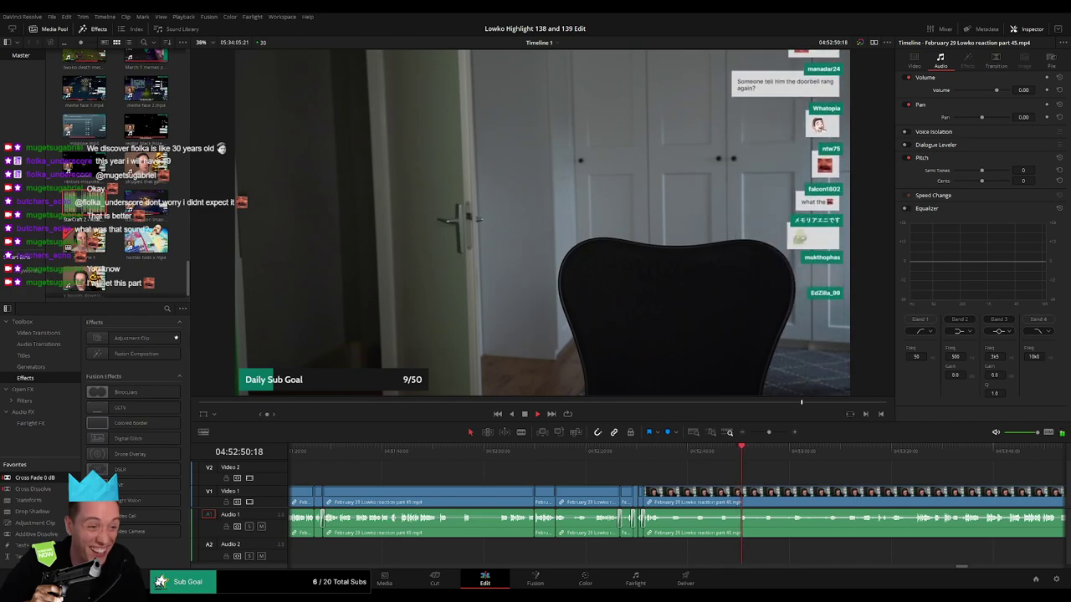
click(768, 450)
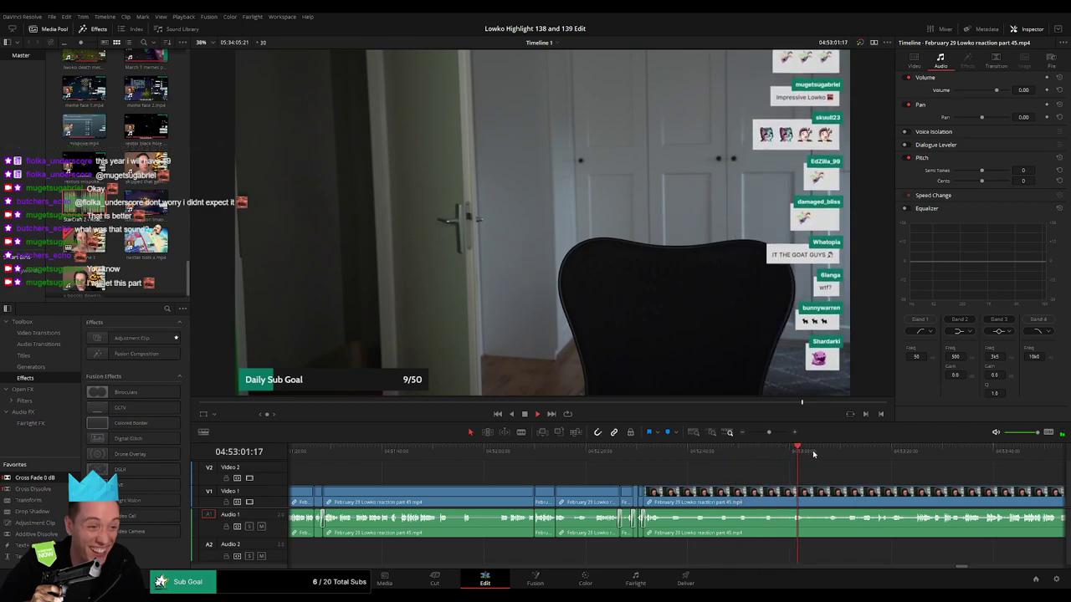
scroll(676, 471, right, 4)
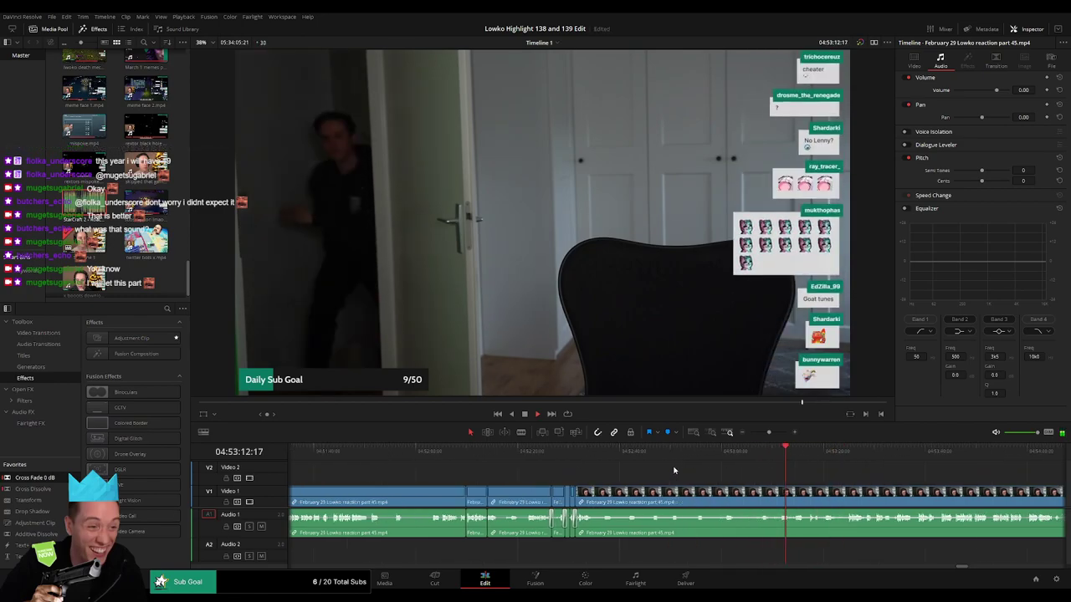
click(609, 457)
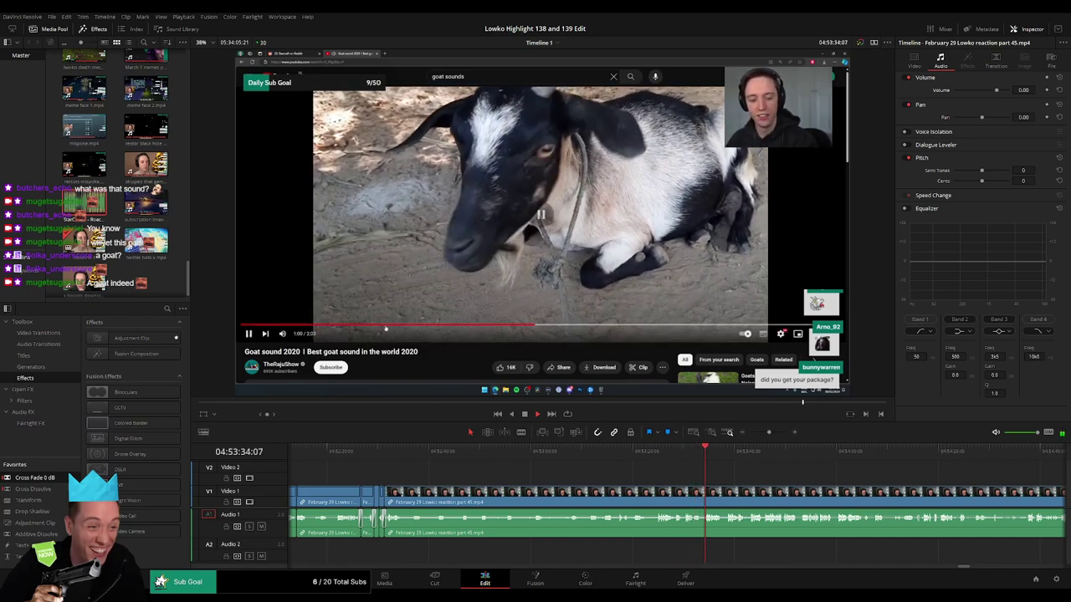
drag(803, 475, 579, 462)
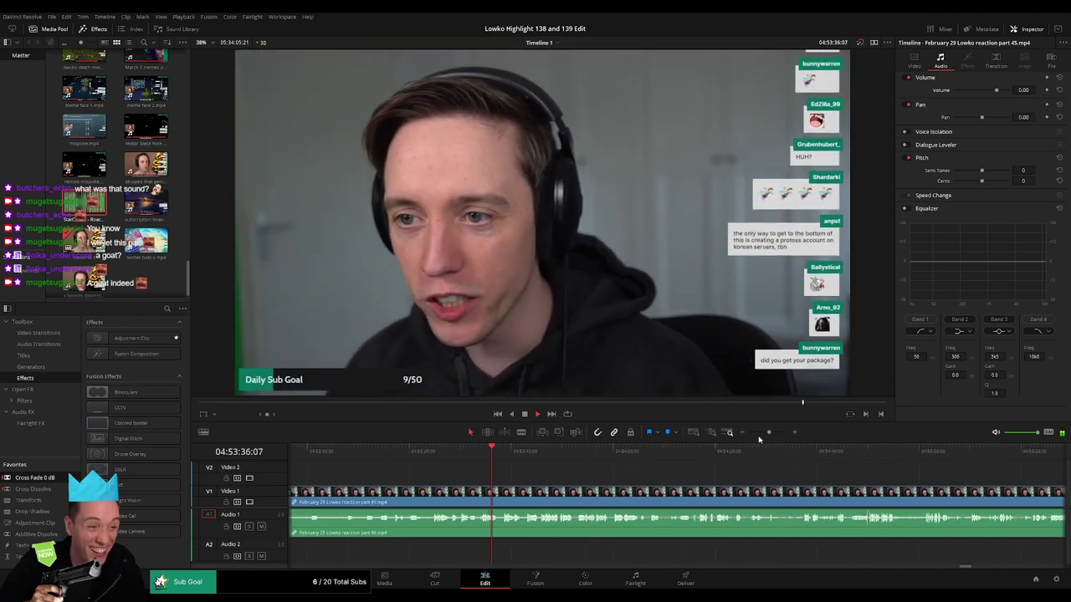
click(761, 434)
drag(761, 436, 772, 433)
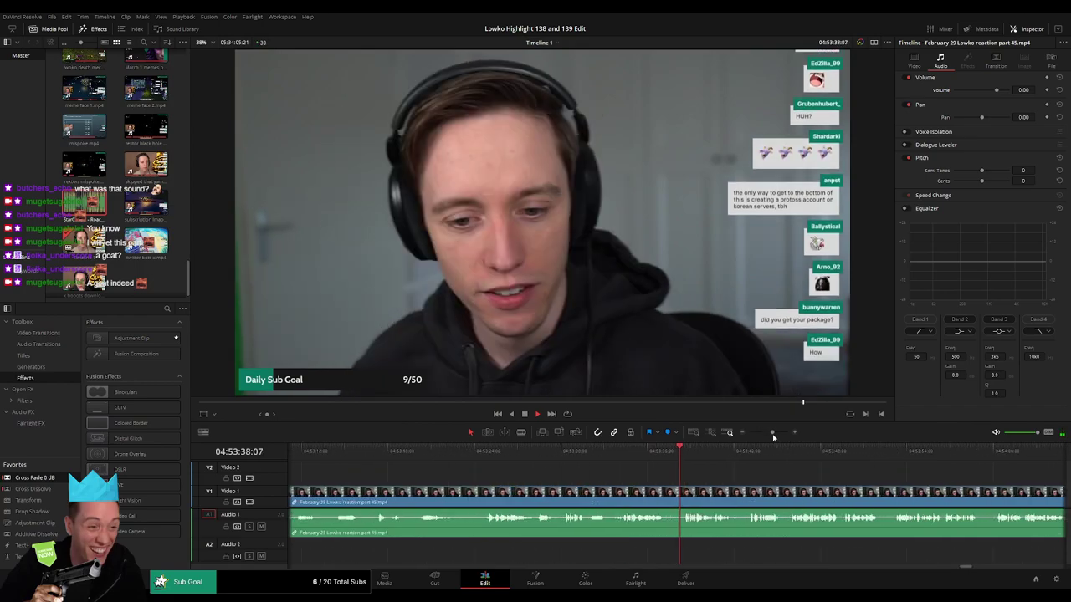
key(b)
click(666, 493)
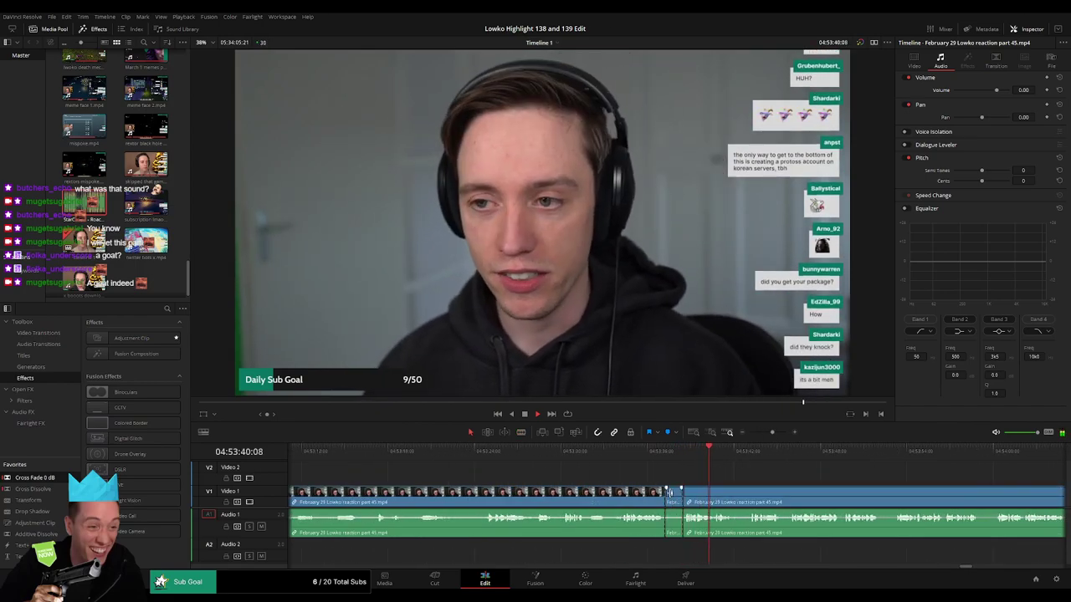
key(Delete)
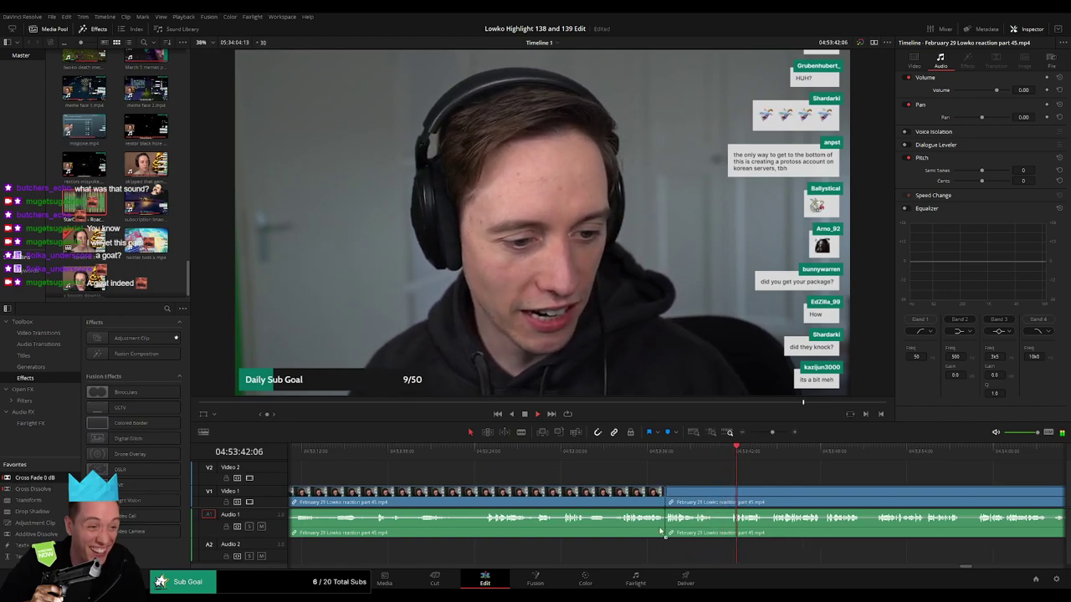
drag(660, 531, 664, 525)
- Cut out and ripple-delete a piece of about one second starting at about 04:53:40, and cross-fade the audio at the cut
scroll(595, 483, right, 4)
key(b)
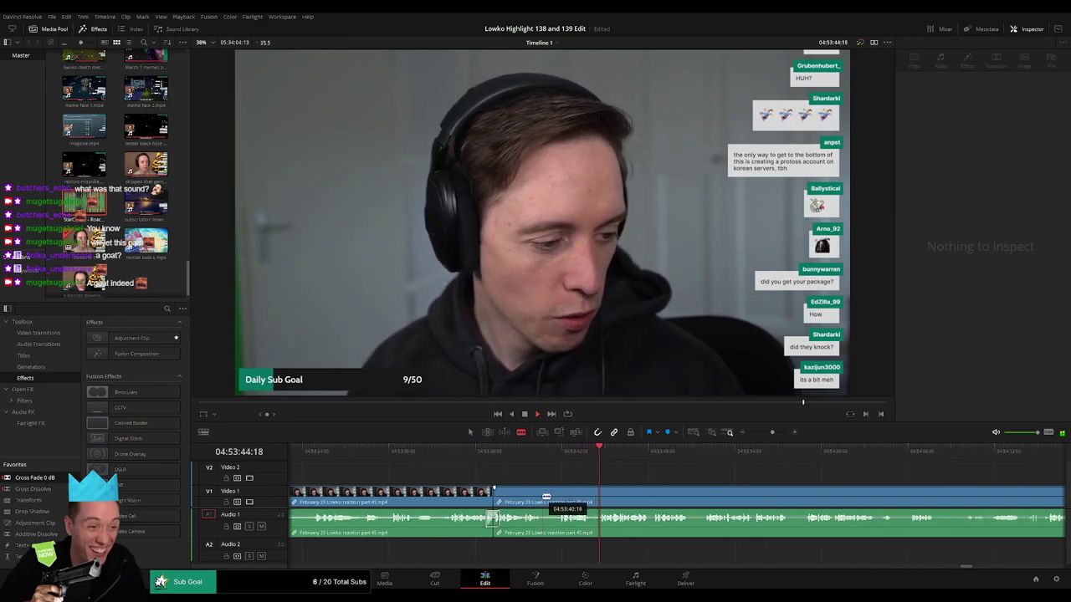
click(546, 497)
key(a)
click(540, 496)
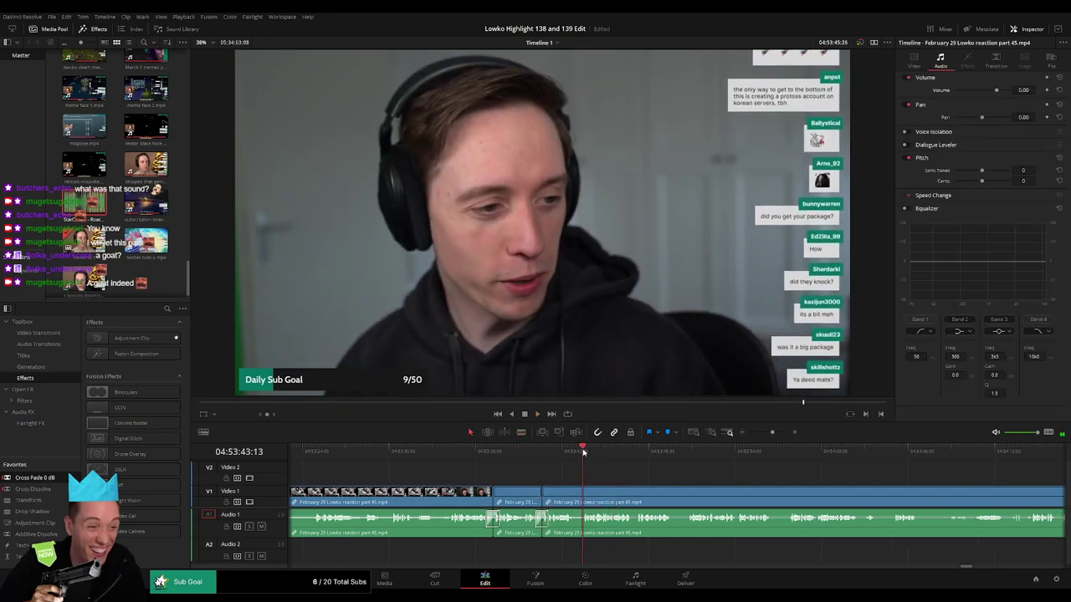
- Split the reaction footage on both sides of the word at about 04:53:45 to isolate it as its own short clip
drag(773, 433, 778, 434)
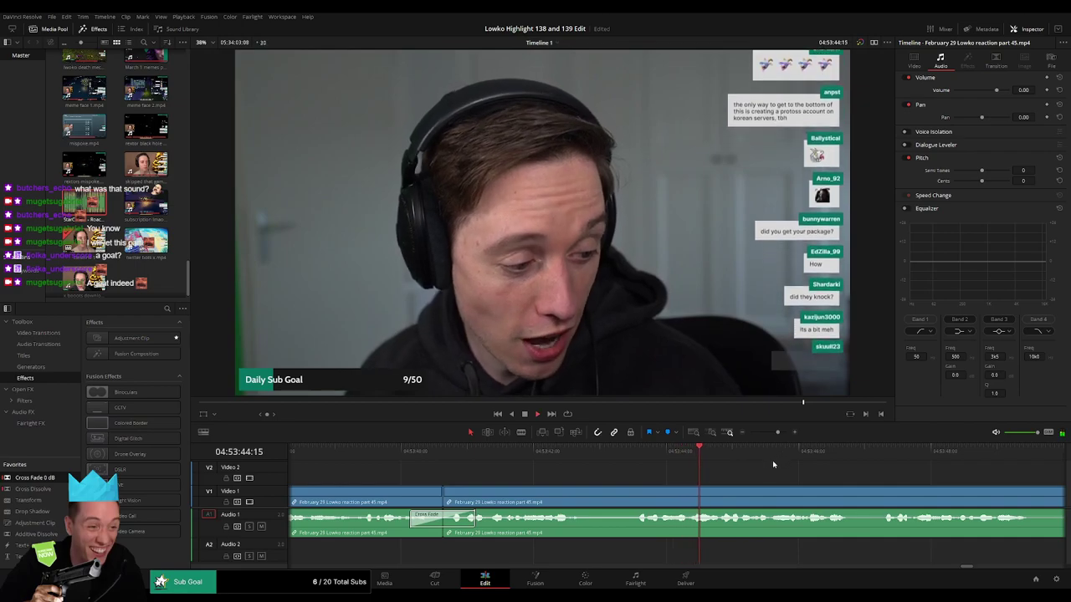
click(727, 455)
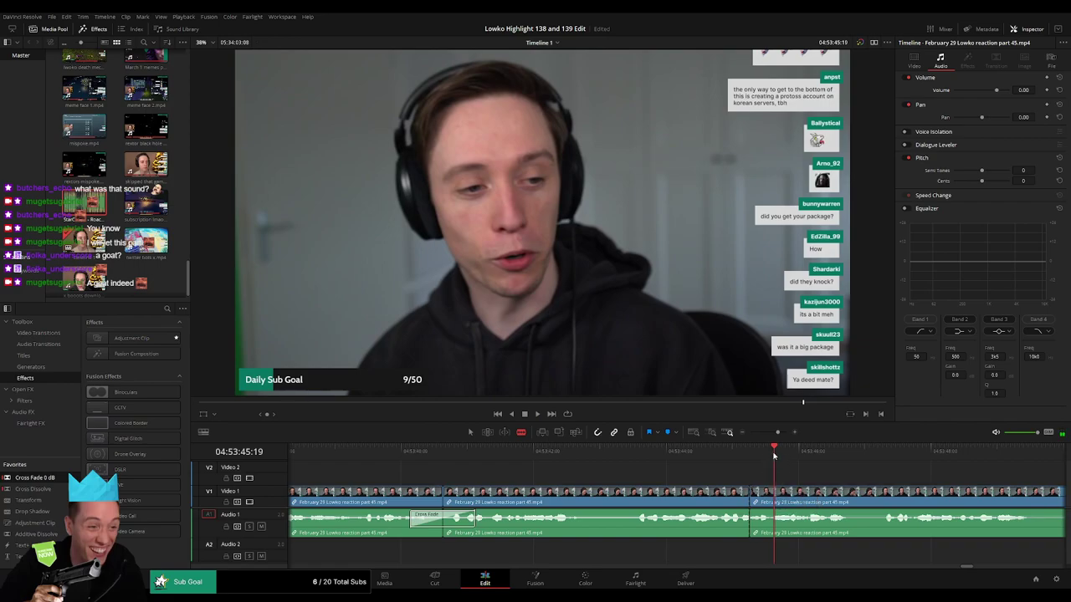
click(770, 510)
click(761, 520)
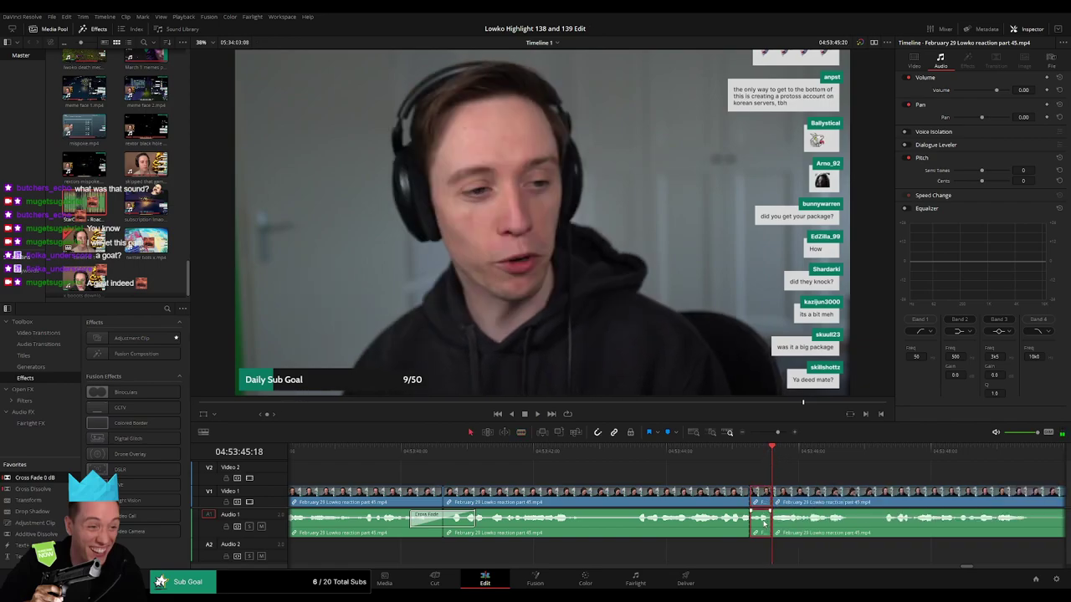
- Silence the isolated word and cover it with a matching-length piece of StarCraft 2 - Roach Quotes.mp3 on Audio 2 at volume -23
mouse_move(762, 563)
mouse_down()
mouse_move(746, 555)
mouse_move(763, 555)
mouse_up()
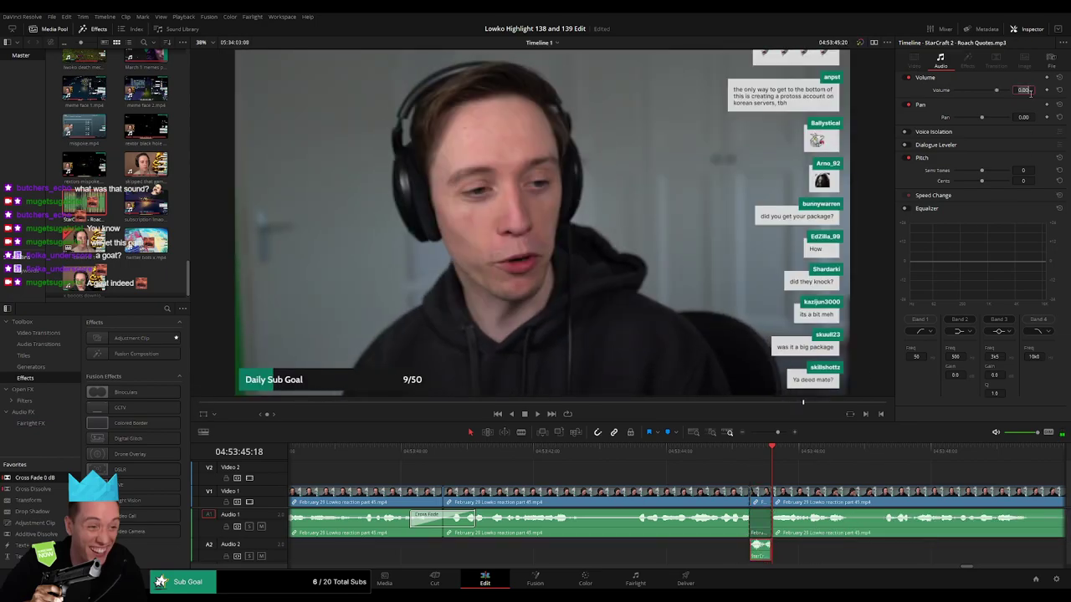
key(space)
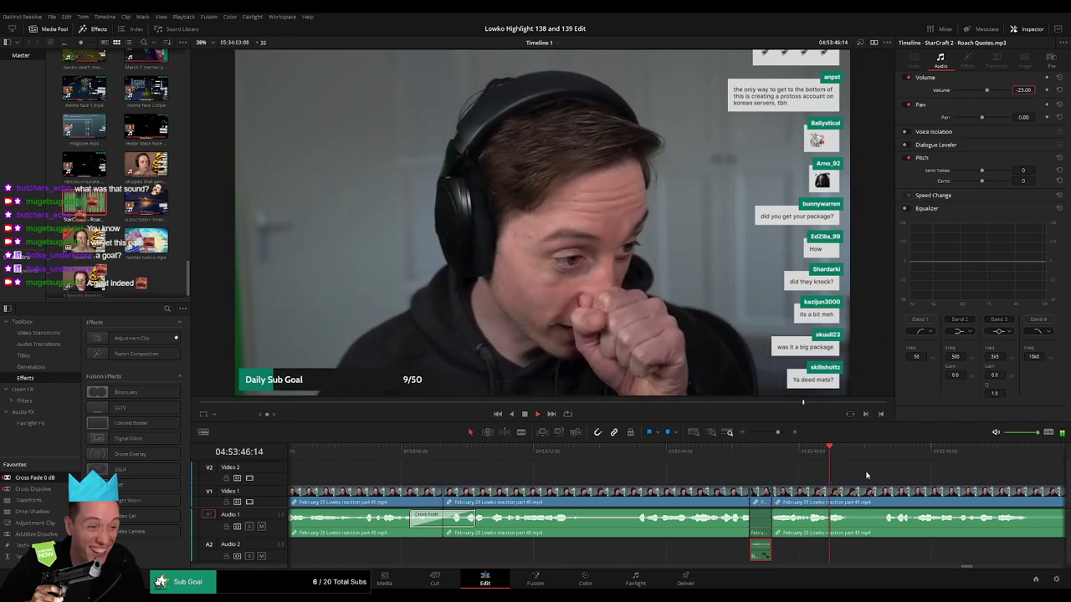
click(868, 475)
- Cut out and ripple-delete a piece of about one second starting at about 04:53:50, and cross-fade the audio at the cut
drag(777, 432, 771, 434)
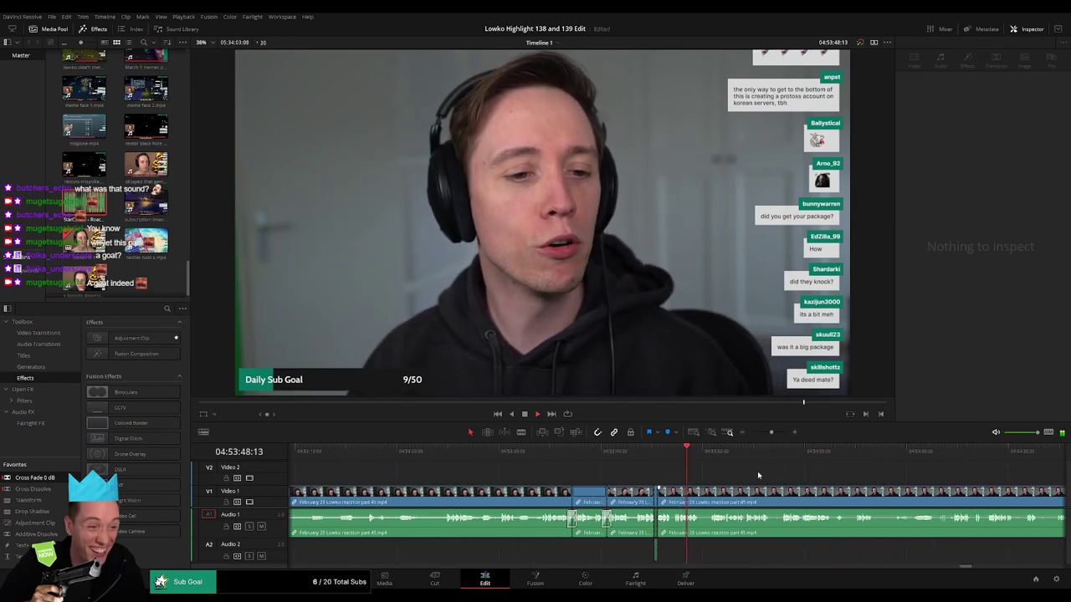
drag(705, 475, 579, 466)
click(578, 450)
key(b)
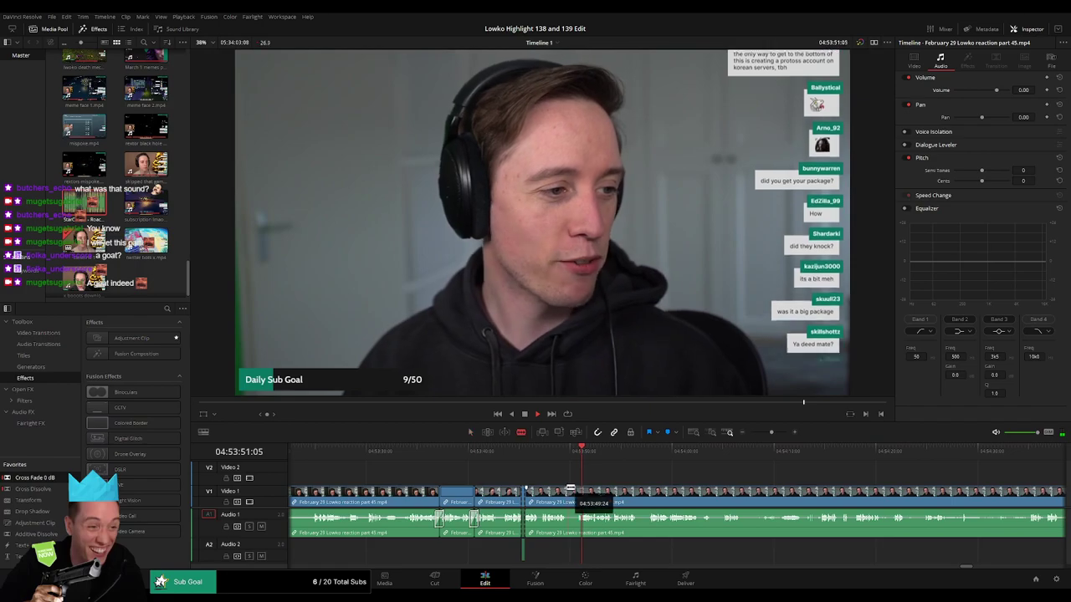
click(568, 487)
click(578, 488)
key(a)
click(573, 492)
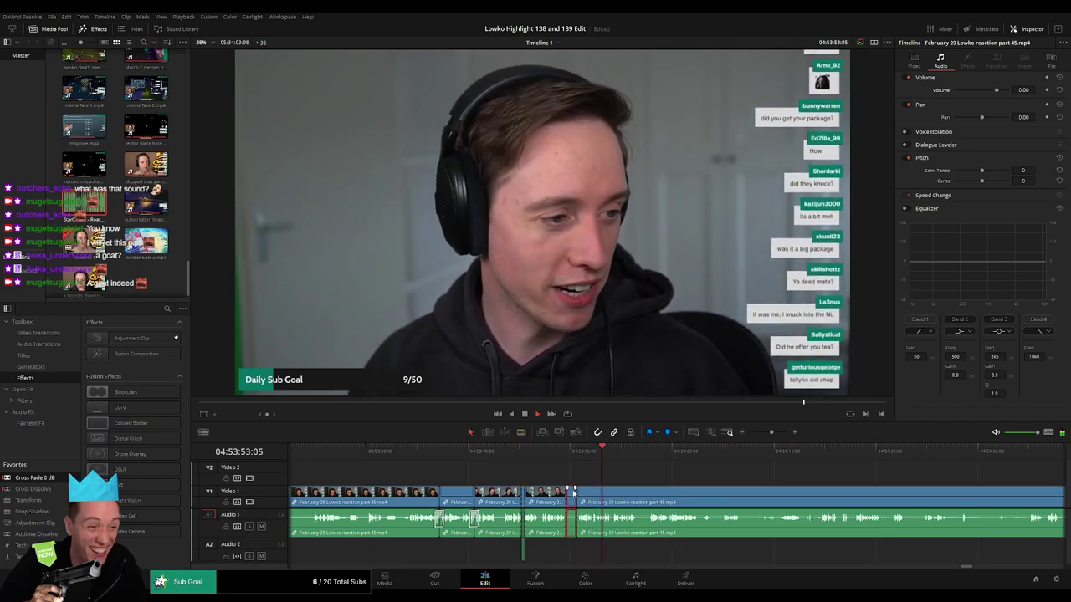
key(Delete)
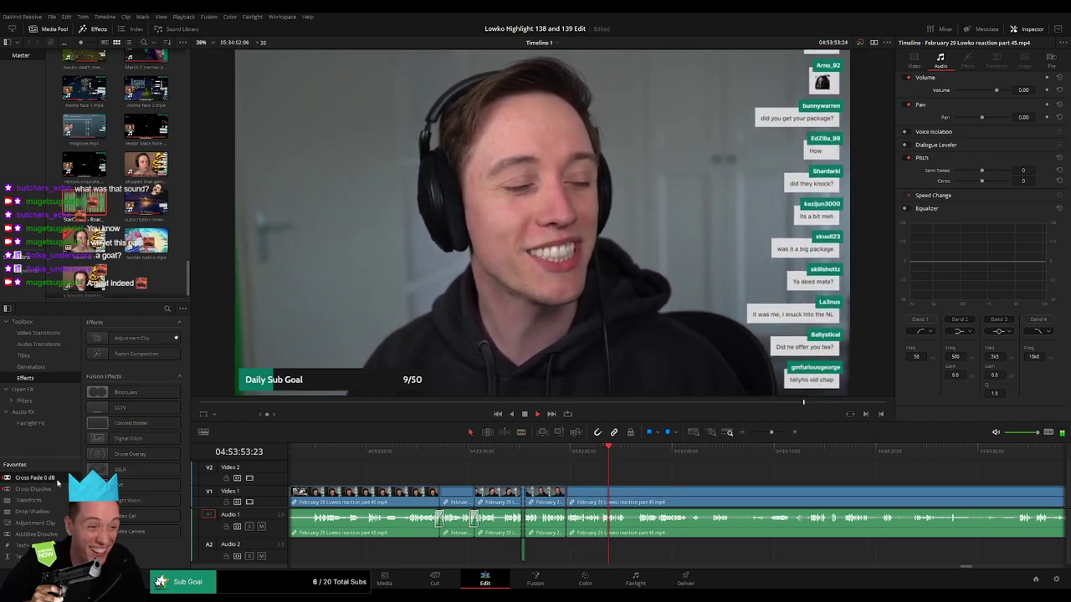
click(631, 476)
- Cut out and ripple-delete a piece of about one second starting at about 04:53:55, and cross-fade the audio at the cut
click(643, 456)
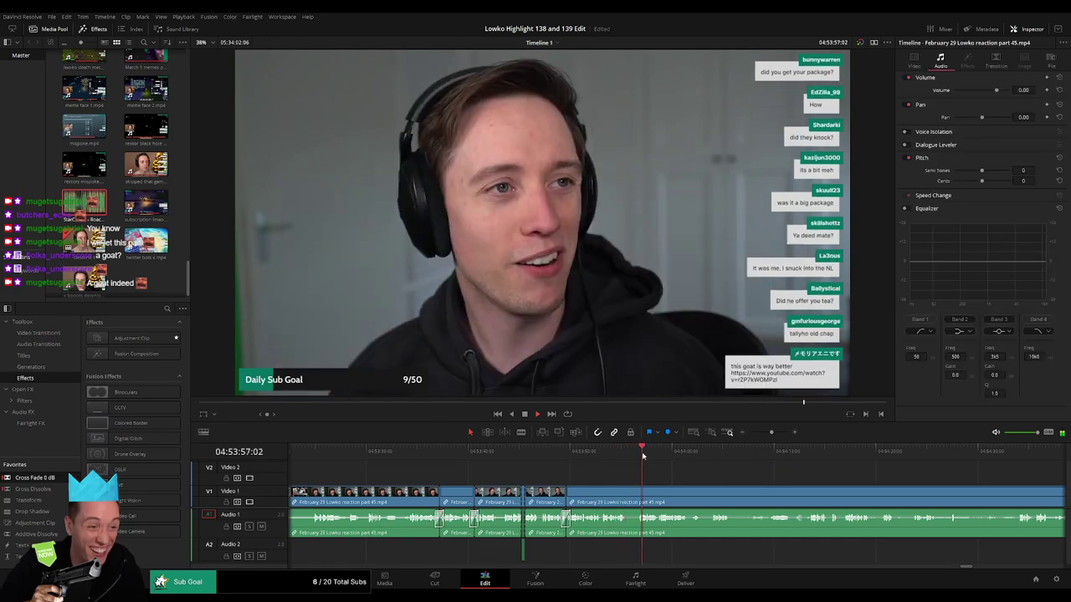
click(630, 487)
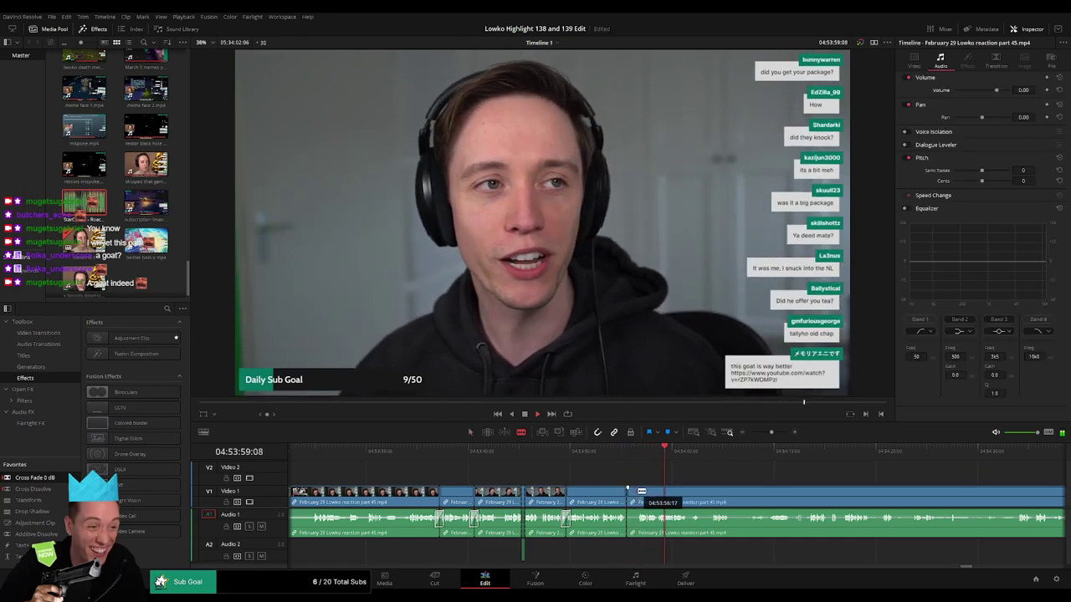
key(Delete)
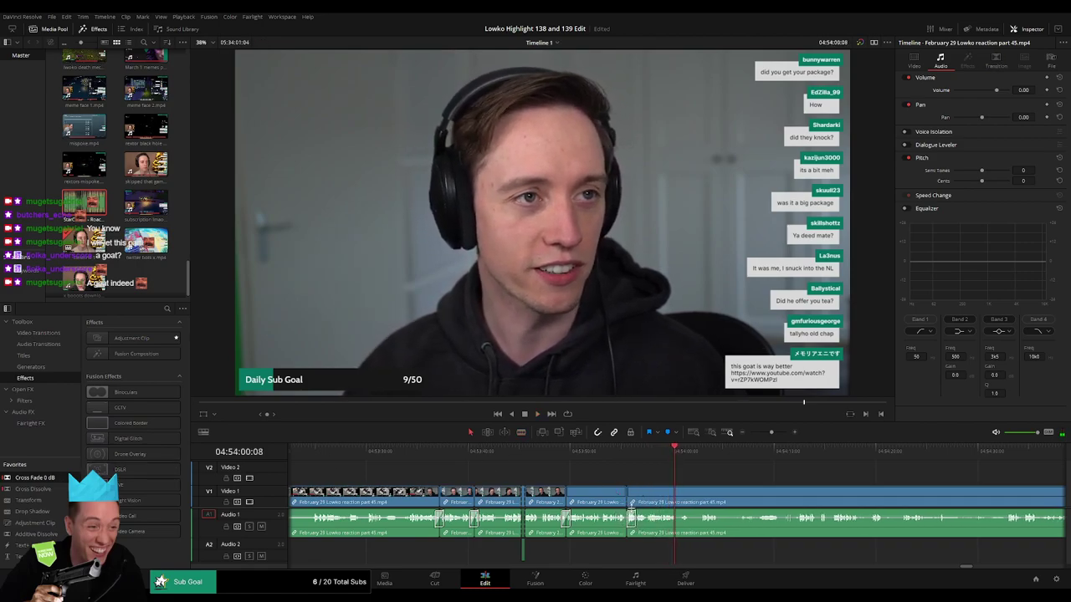
- Cut out and ripple-delete a piece of about one second starting at about 04:54:02, and cross-fade the audio at the cut
scroll(499, 481, left, 2)
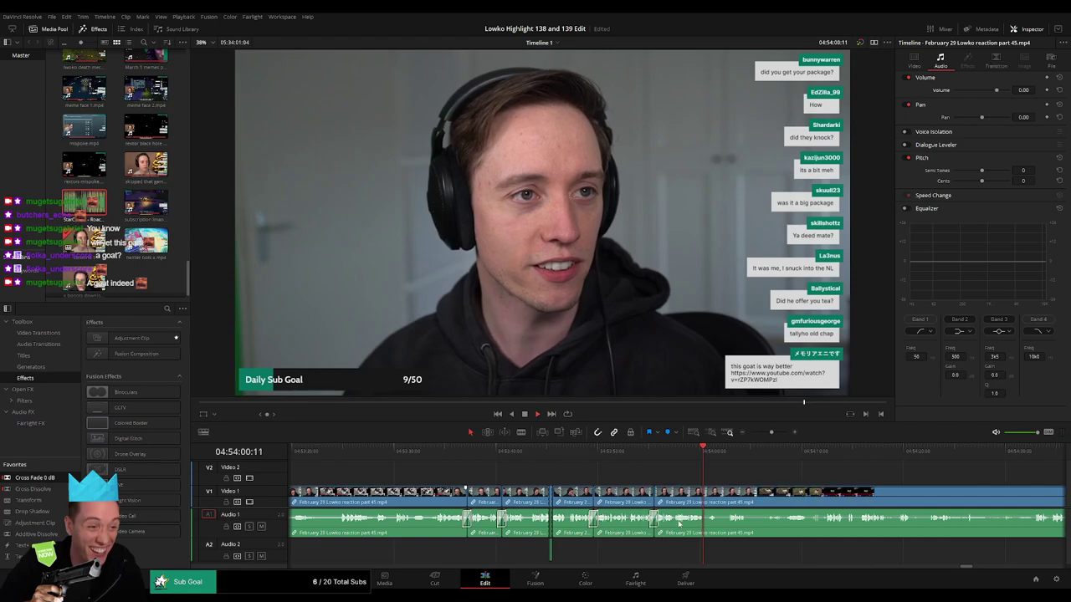
drag(732, 483, 550, 468)
key(b)
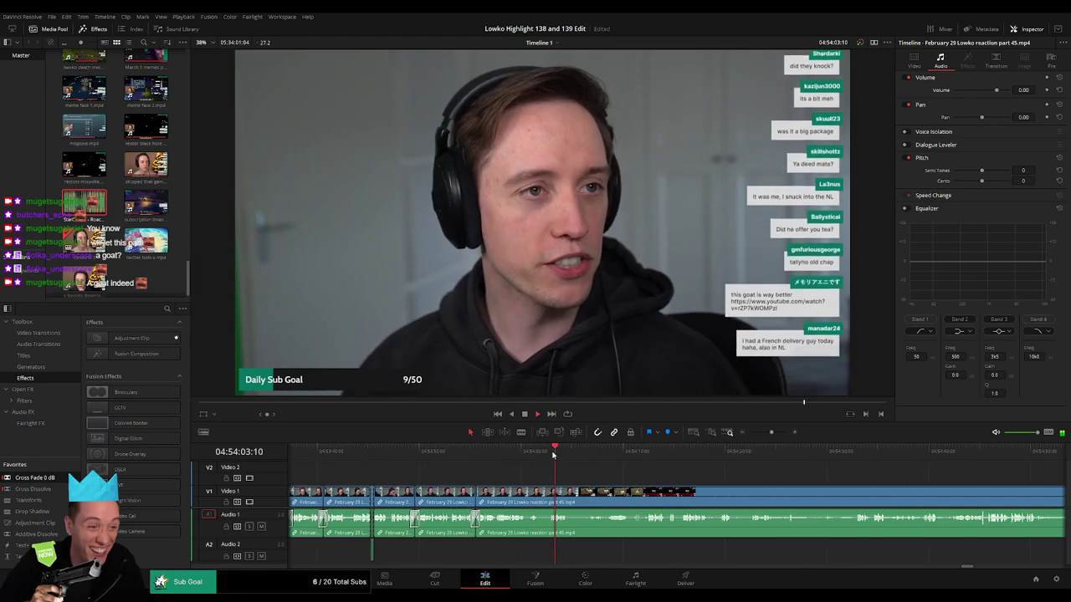
click(540, 495)
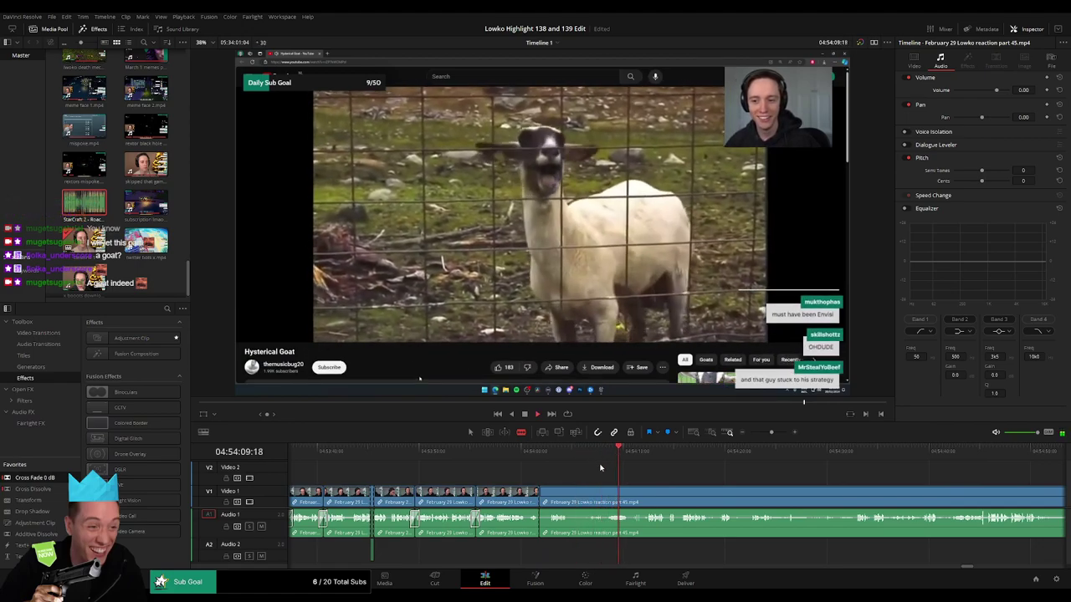
click(555, 458)
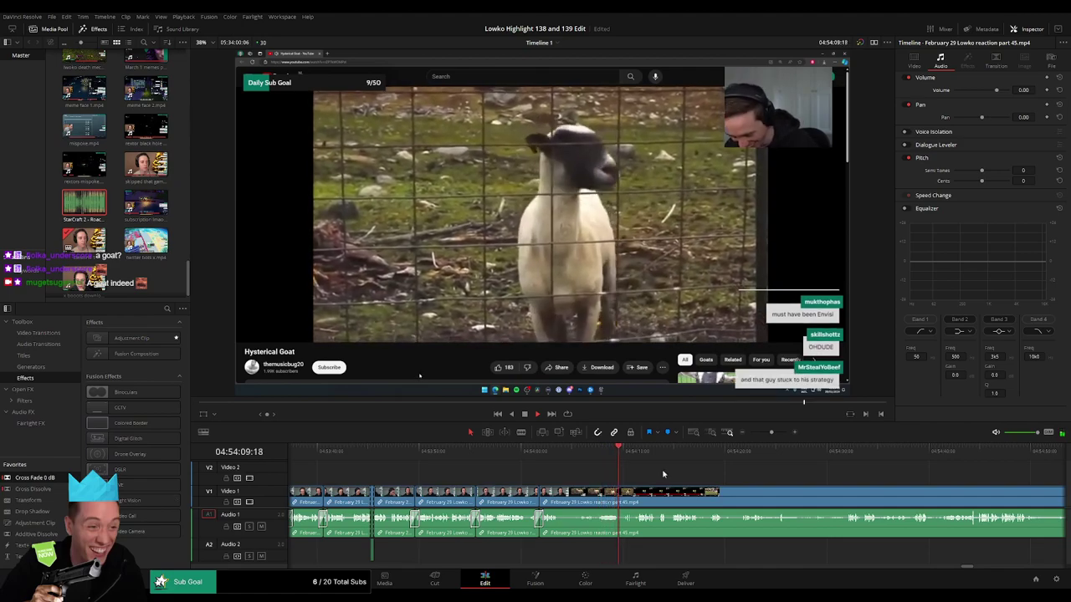
- Review the goat video and dog agility reaction footage from about 04:54:08 to 04:54:46 for pauses or words to edit
drag(687, 481, 523, 460)
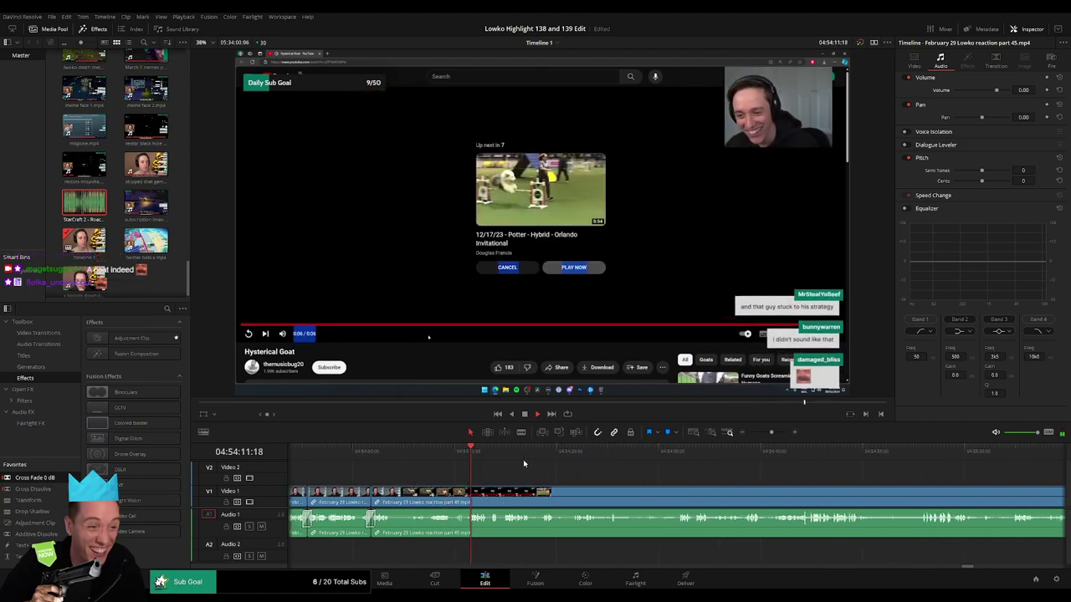
click(429, 460)
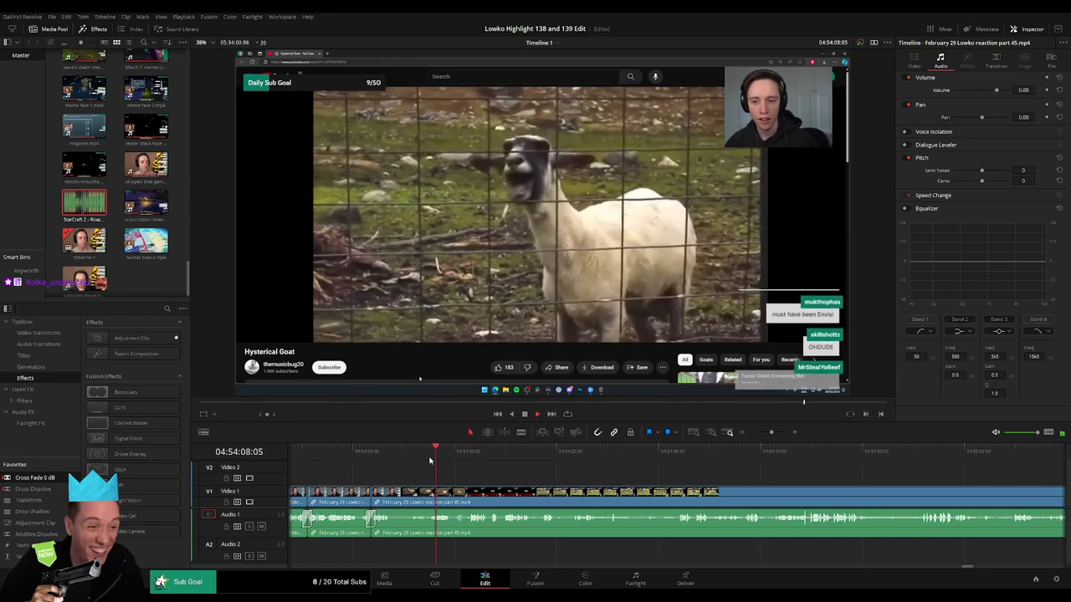
click(429, 452)
key(space)
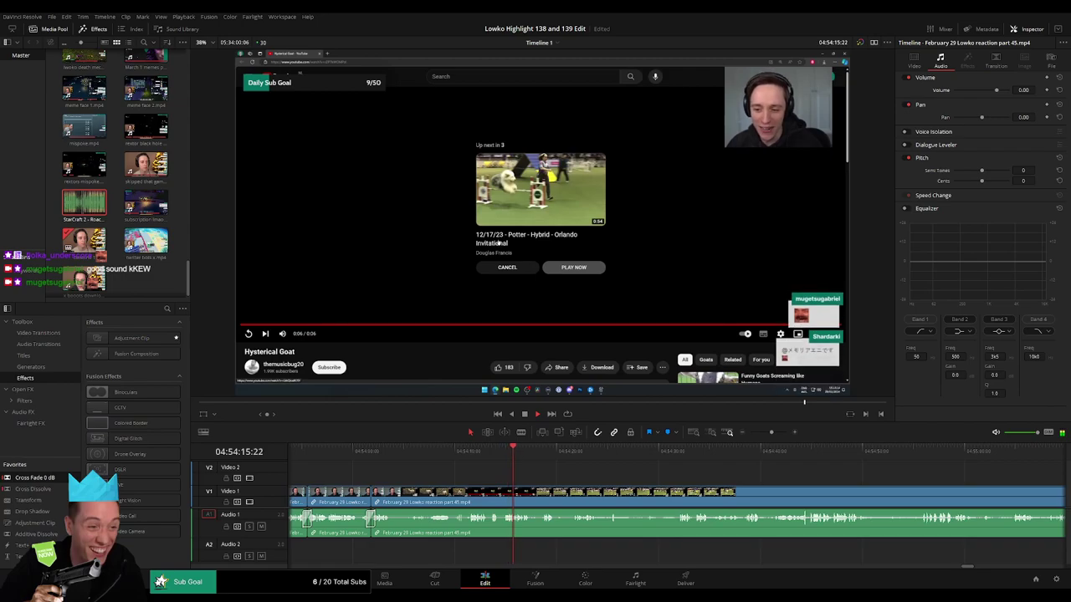
click(477, 453)
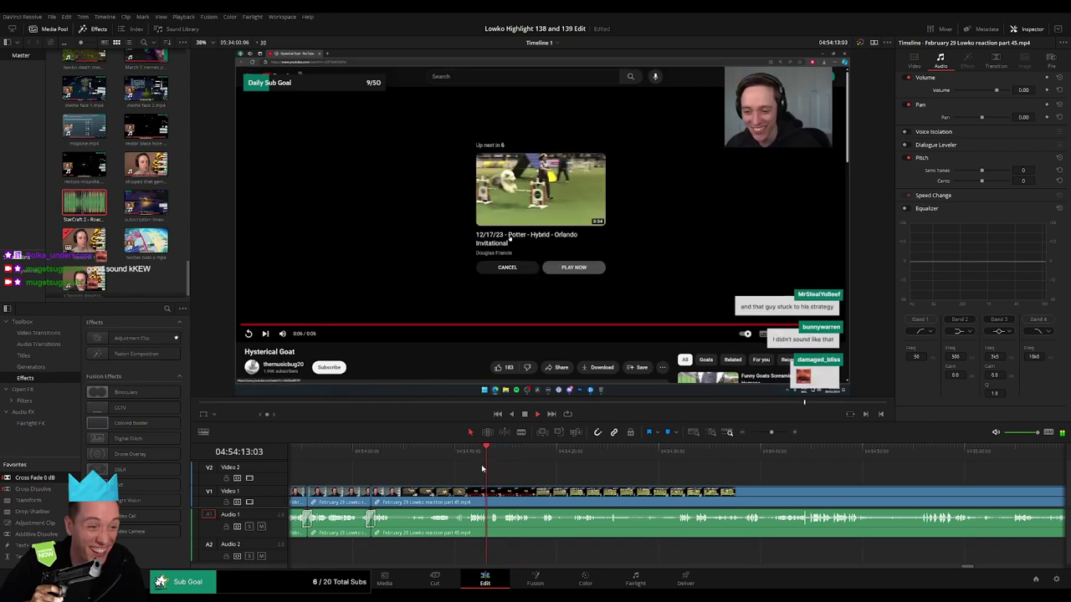
drag(458, 452, 477, 454)
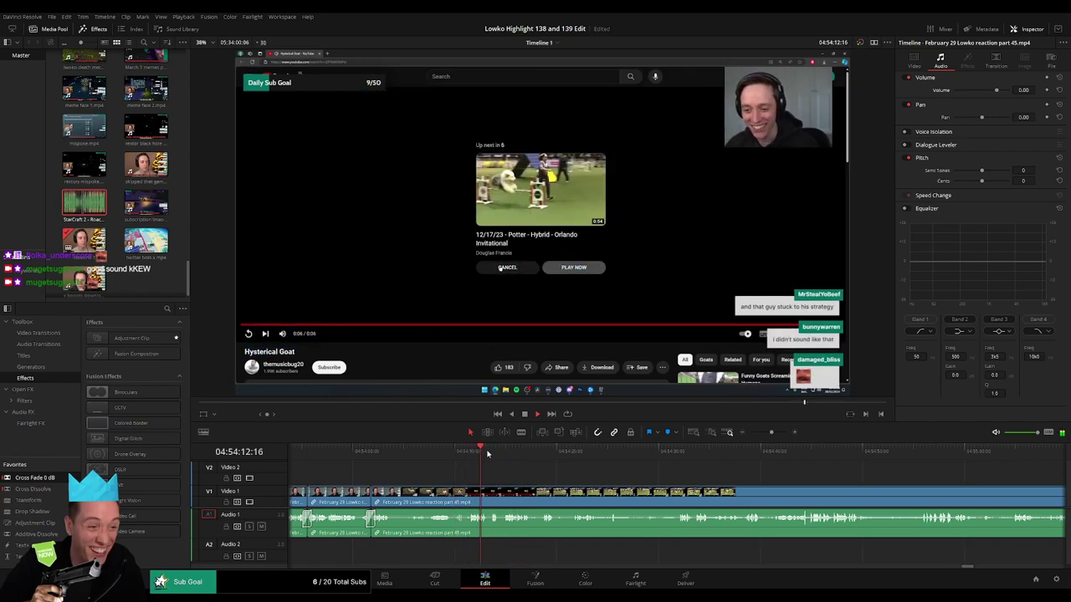
click(539, 453)
drag(594, 484, 583, 451)
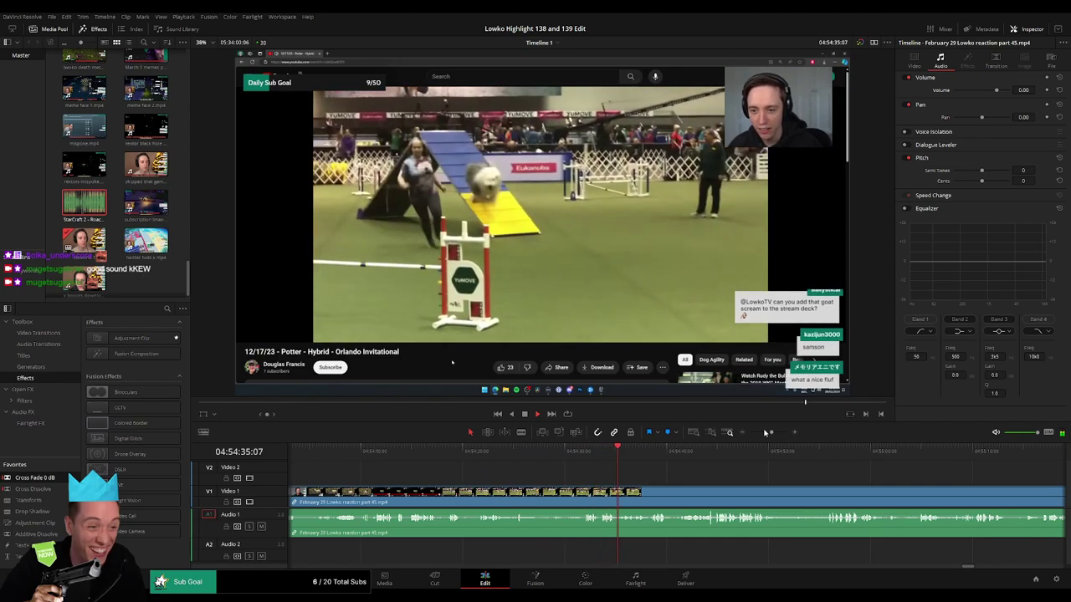
mouse_move(770, 432)
mouse_down()
mouse_move(756, 432)
mouse_move(773, 432)
mouse_up()
click(695, 452)
scroll(717, 487, right, 3)
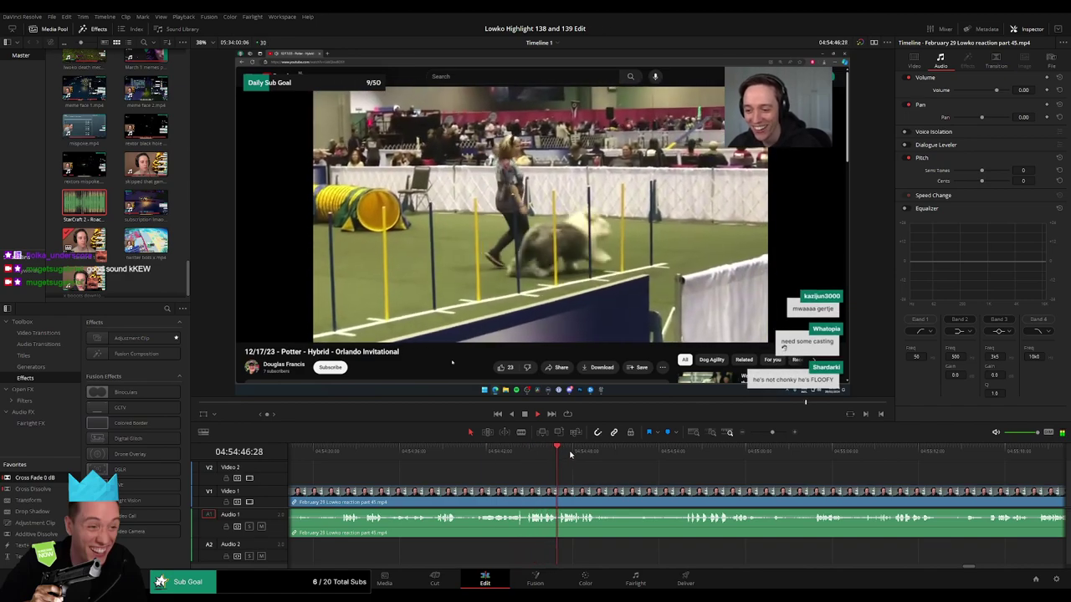
- Split the dog agility footage on both sides of the word at about 04:54:48 to isolate it as its own short clip
mouse_move(587, 450)
mouse_down()
mouse_move(664, 448)
mouse_move(582, 451)
mouse_up()
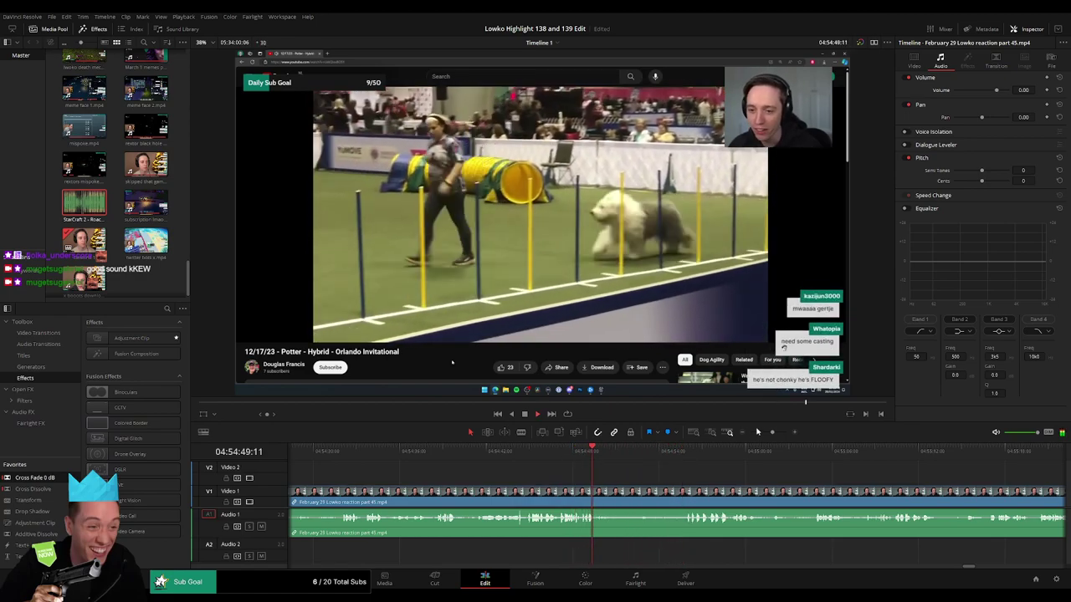
key(space)
scroll(577, 453, up, 3)
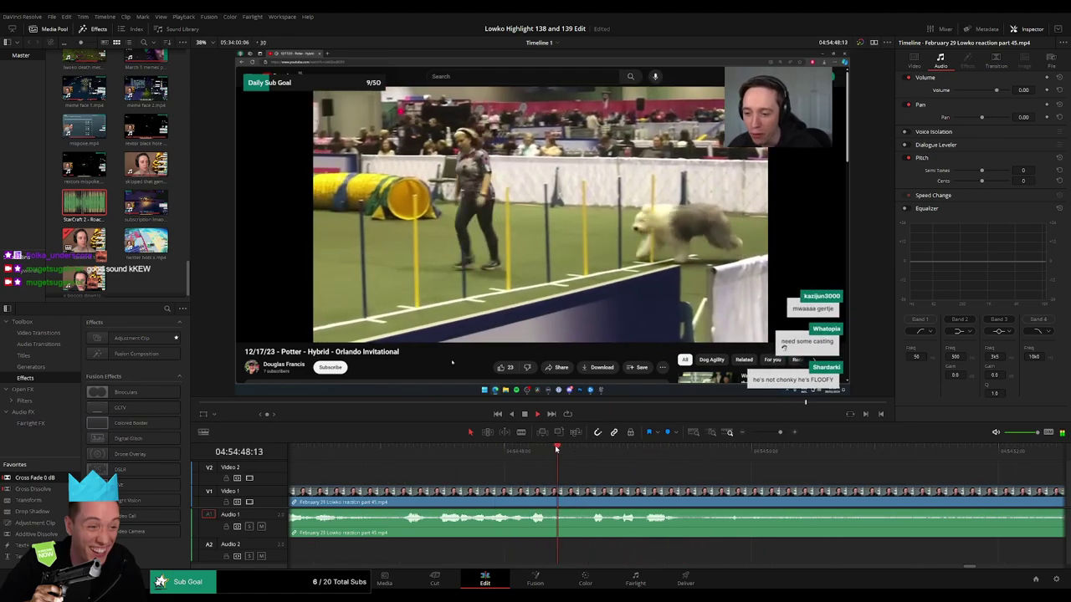
click(591, 451)
key(b)
click(591, 506)
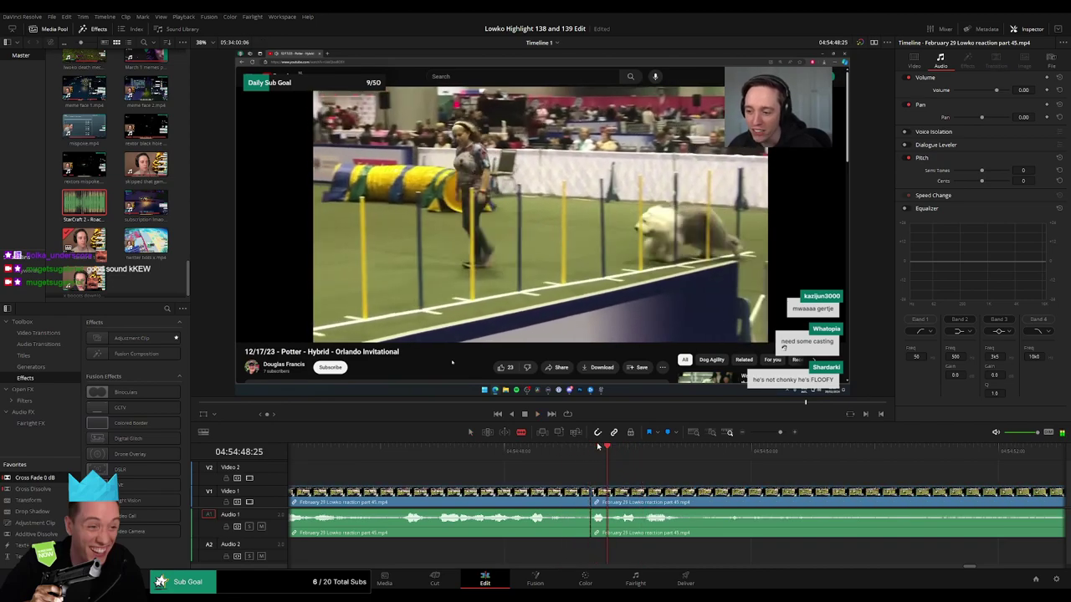
click(610, 506)
key(a)
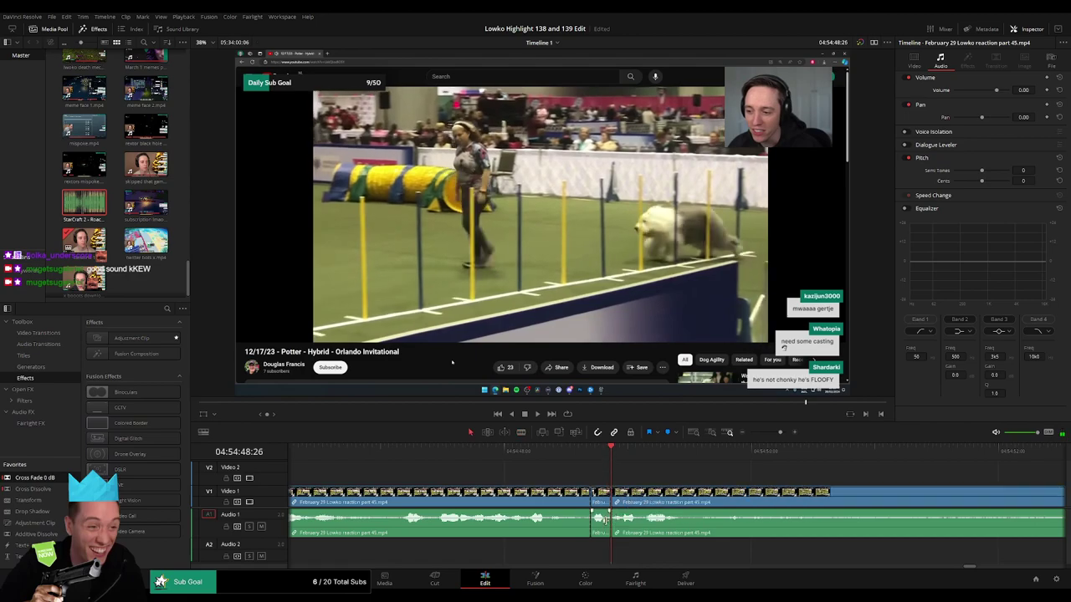
- Silence the word at 04:54:48 and cover it with StarCraft 2 - Roach Quotes.mp3 on Audio 2, trimmed to its length, at volume -23
drag(154, 251, 591, 556)
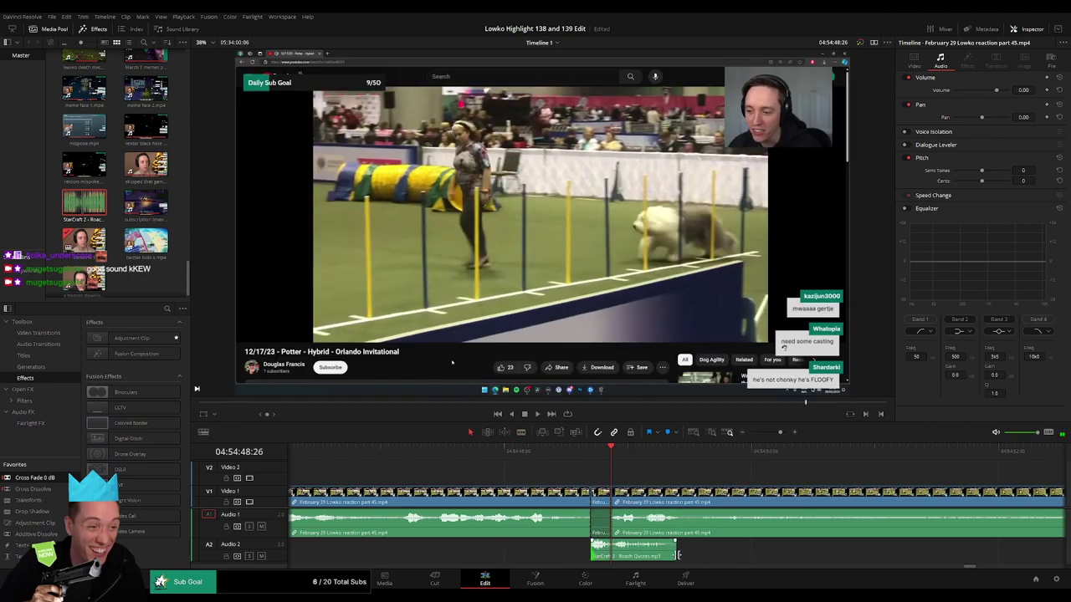
drag(675, 553, 612, 555)
click(609, 552)
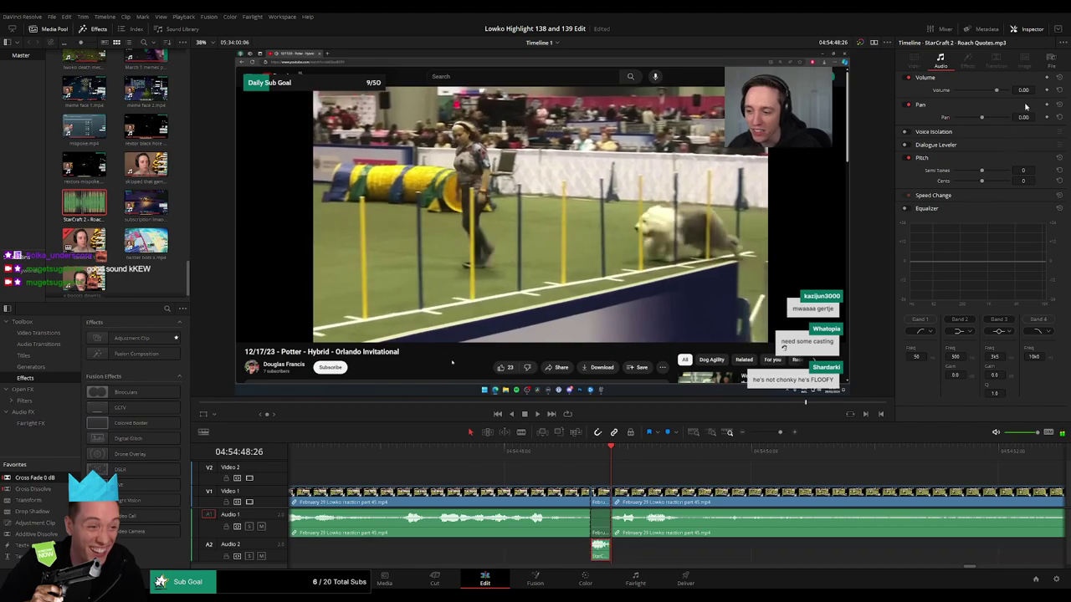
text(-23)
key(Return)
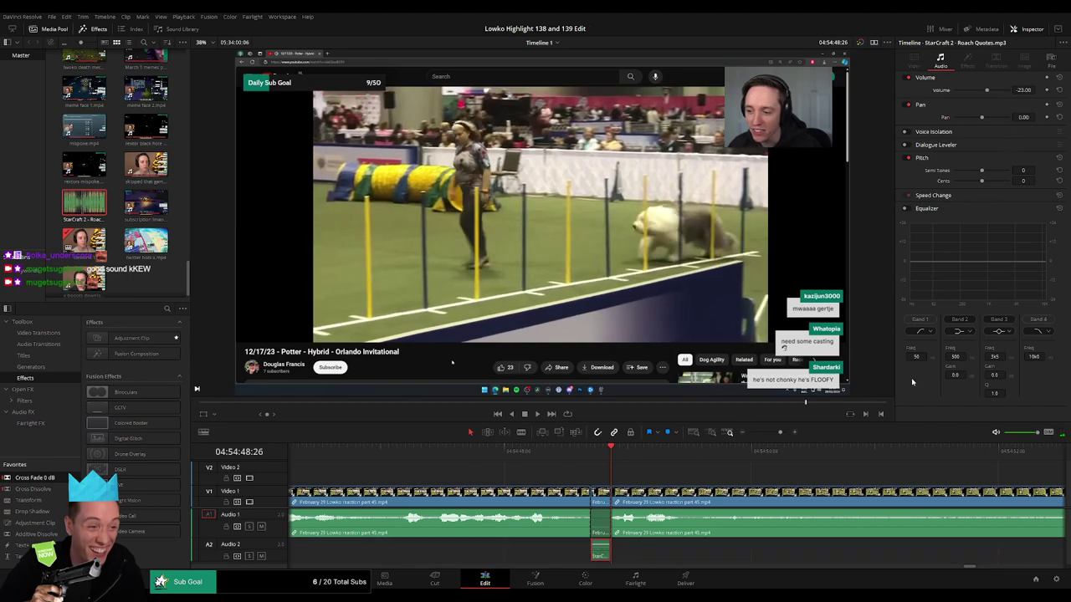
key(space)
click(698, 473)
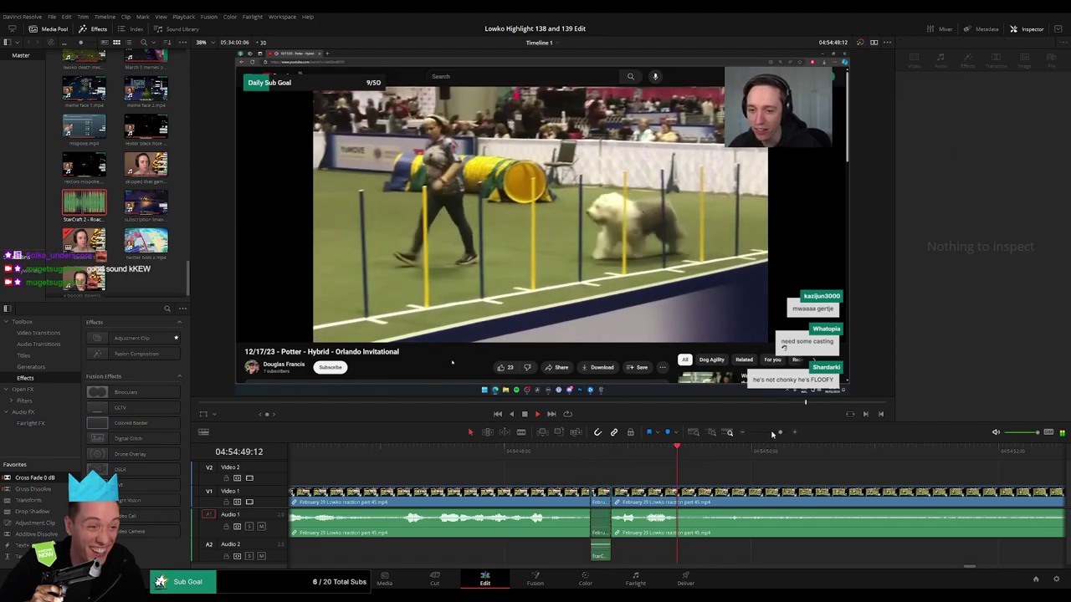
- Review the footage up to about 04:54:59 and split it on both sides of the word there to isolate a short clip
drag(780, 432, 775, 433)
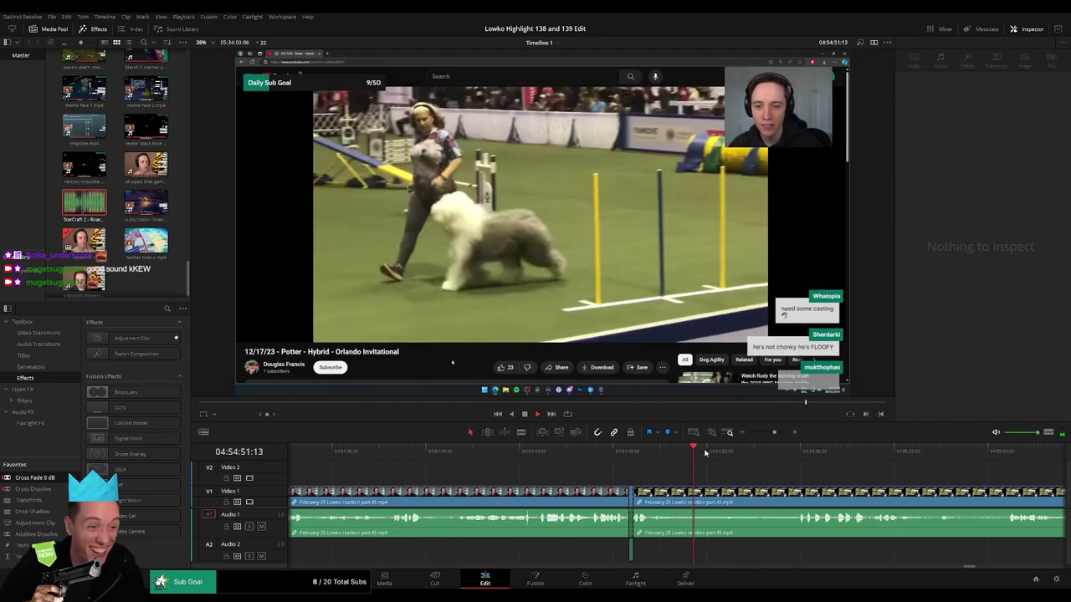
drag(706, 452, 801, 456)
scroll(727, 474, right, 4)
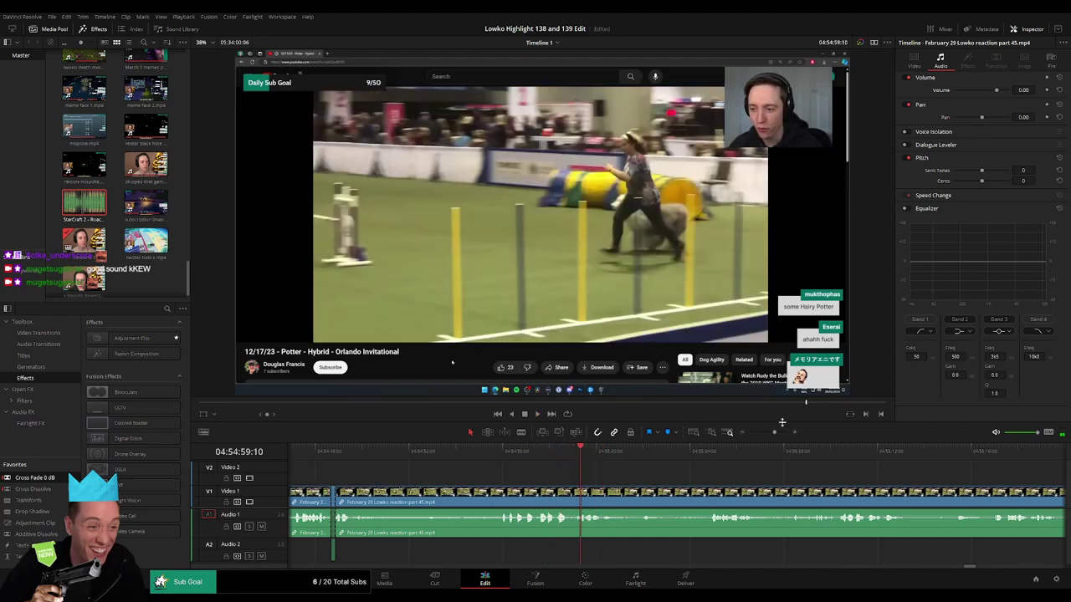
click(781, 433)
click(585, 453)
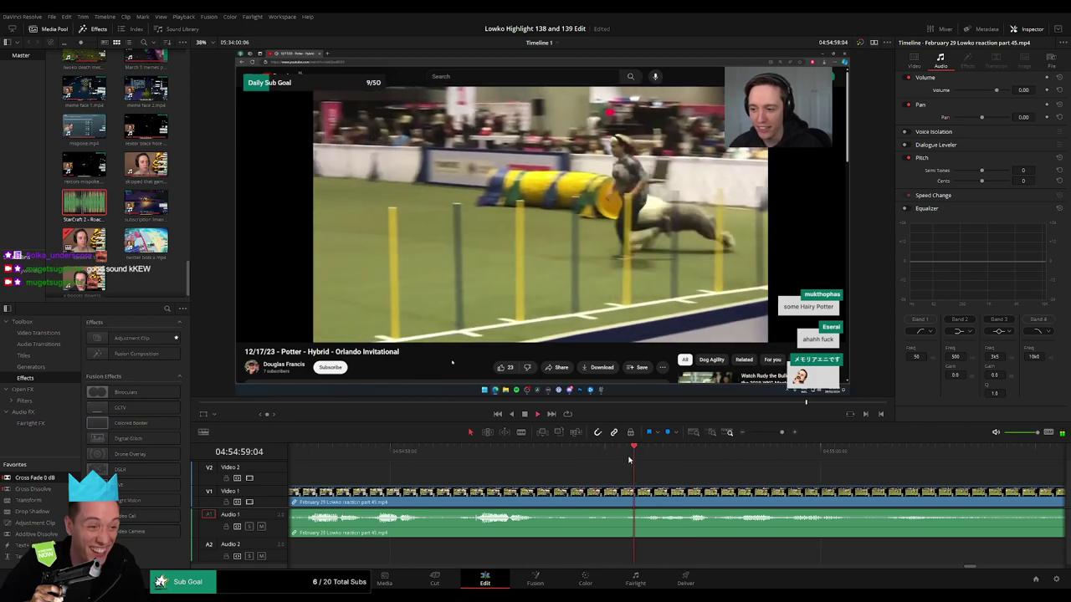
click(734, 499)
key(a)
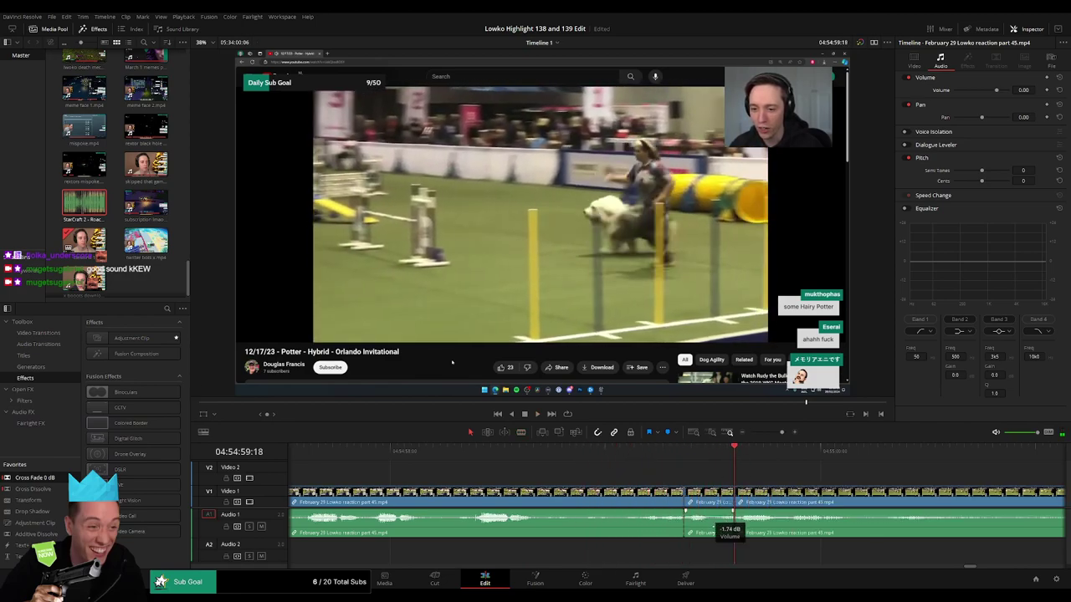
- Silence the isolated word at about 04:54:59 and cover it with StarCraft 2 - Roach Quotes.mp3 on Audio 2, trimmed to its length, at volume -23
drag(714, 528, 711, 562)
drag(799, 485, 650, 558)
drag(650, 554, 702, 550)
drag(830, 553, 719, 551)
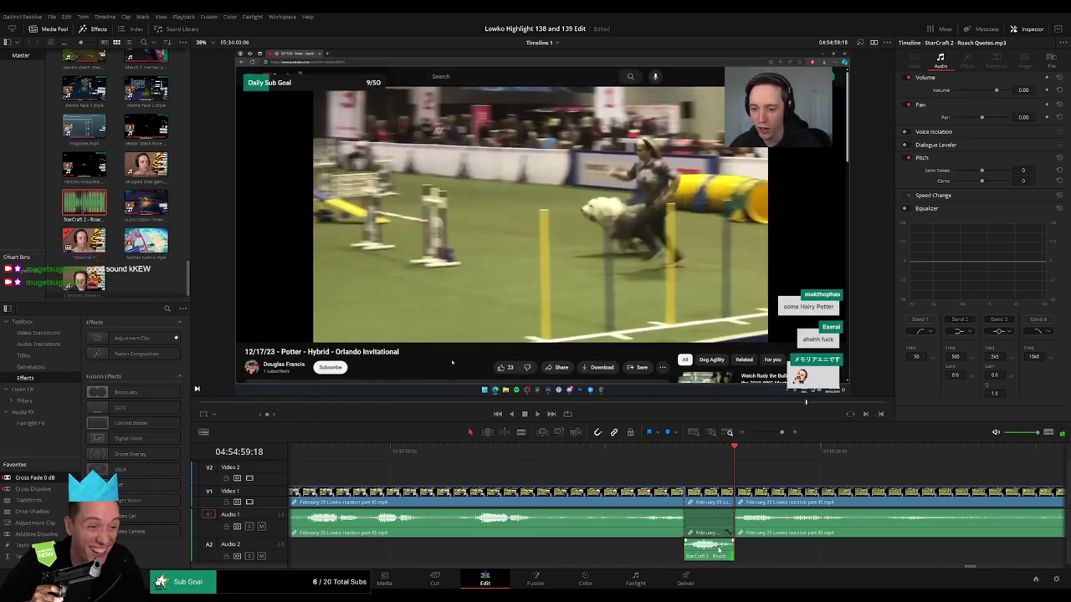
click(1028, 91)
key(space)
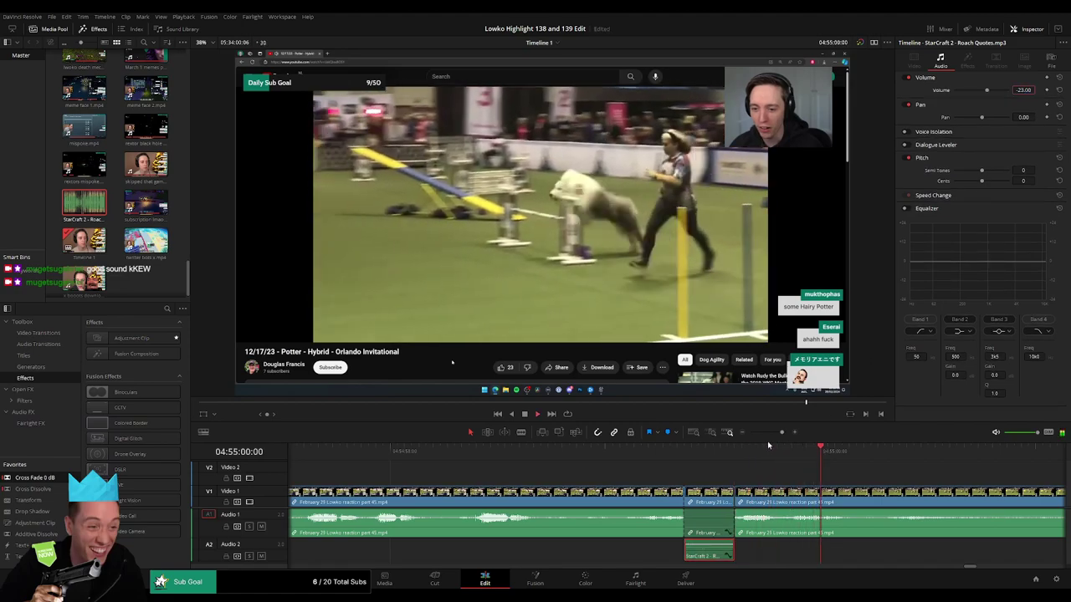
- Review the end of the dog agility reaction and split the February 29 clip at about 04:55:13
click(772, 434)
click(734, 473)
drag(697, 456, 741, 456)
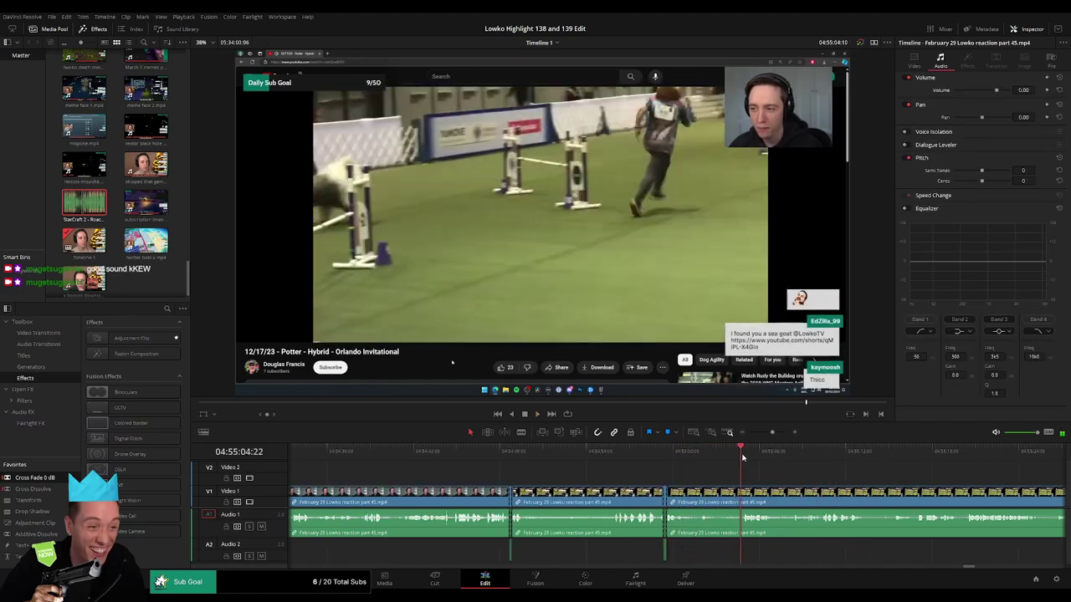
scroll(744, 483, right, 3)
drag(595, 457, 604, 457)
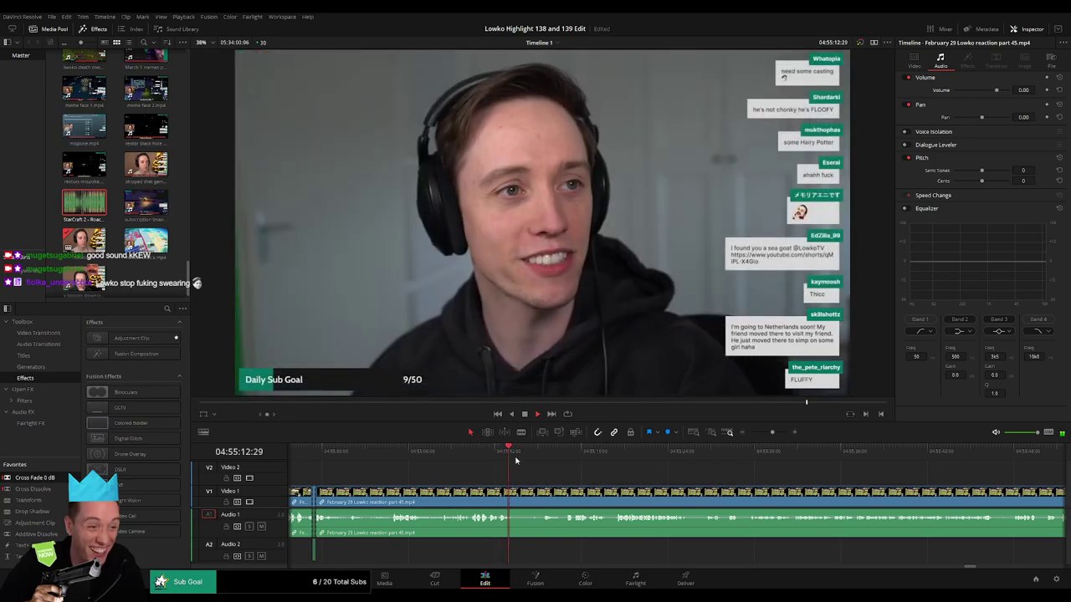
drag(515, 460, 566, 455)
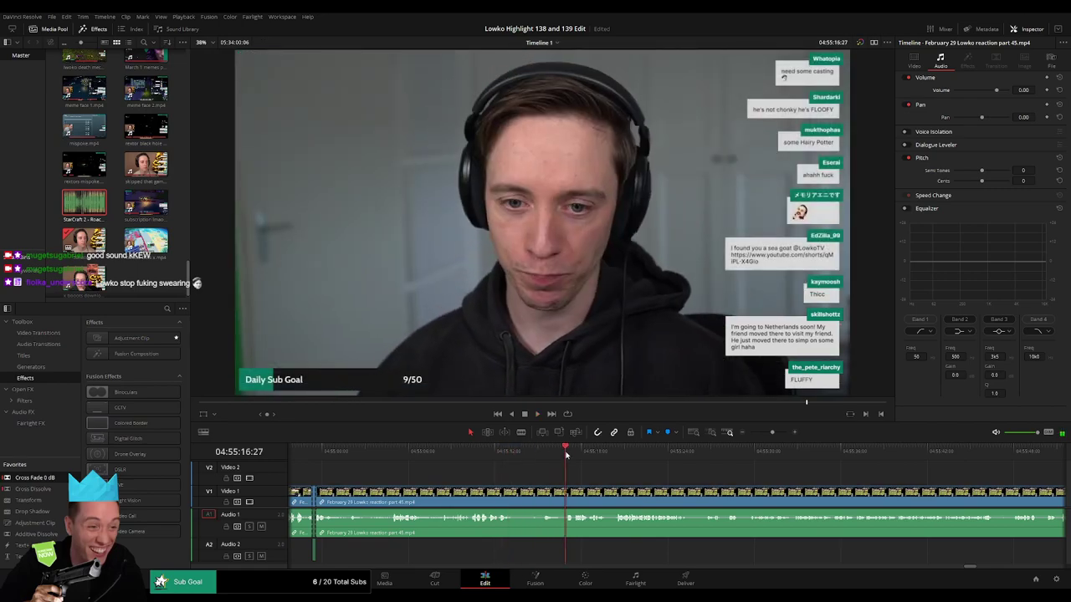
click(517, 494)
- Check the rest of the February 29 reaction clip after the split and ripple delete it up to the March 1 memes clip
drag(649, 455, 911, 459)
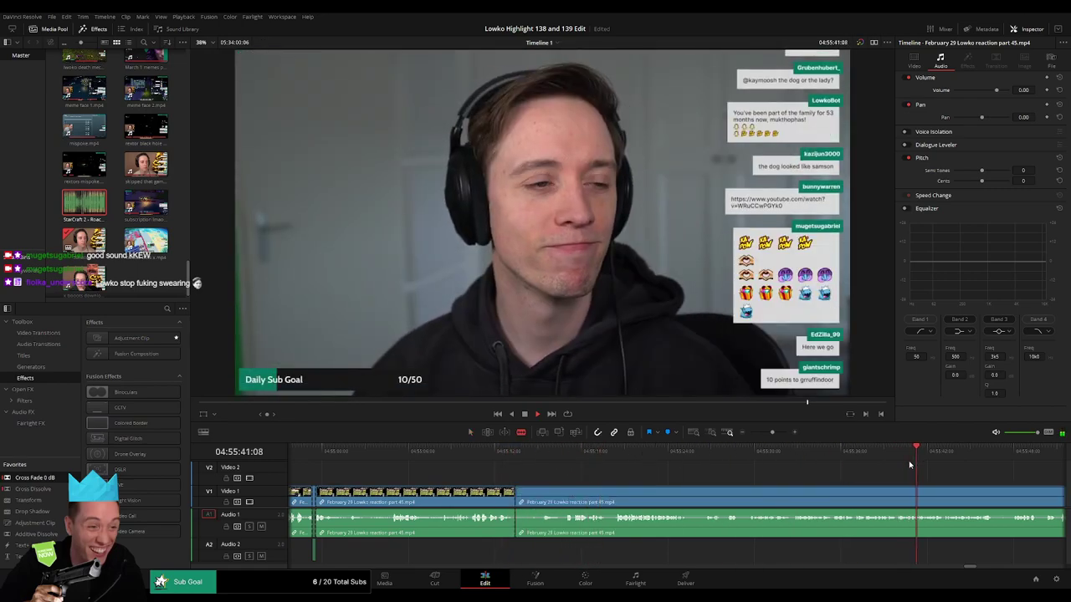
mouse_move(762, 435)
mouse_down()
mouse_move(750, 435)
mouse_move(766, 436)
mouse_up()
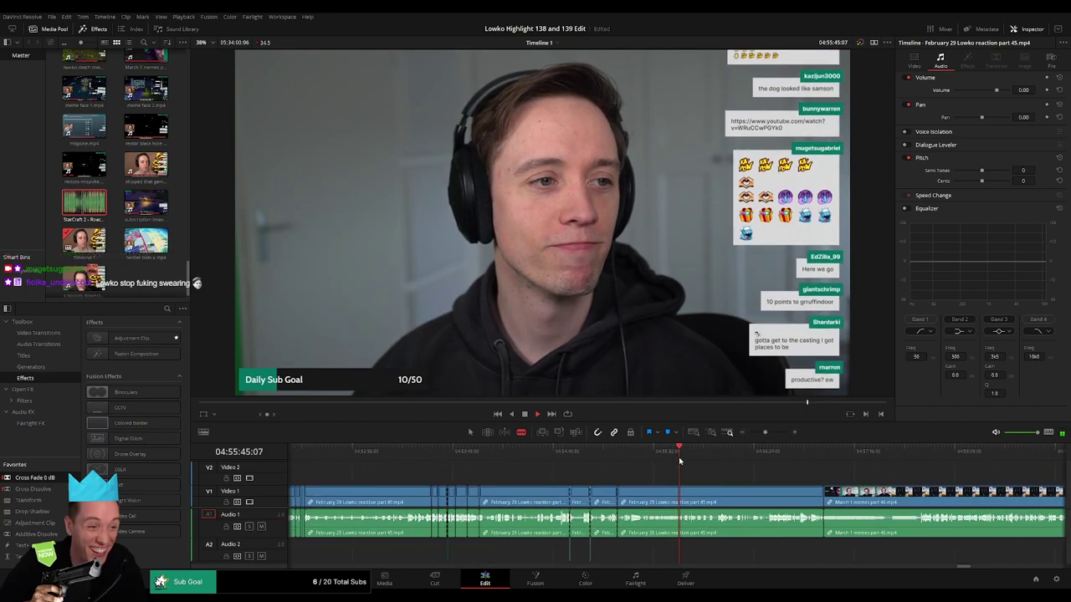
drag(679, 459, 783, 461)
key(a)
click(741, 499)
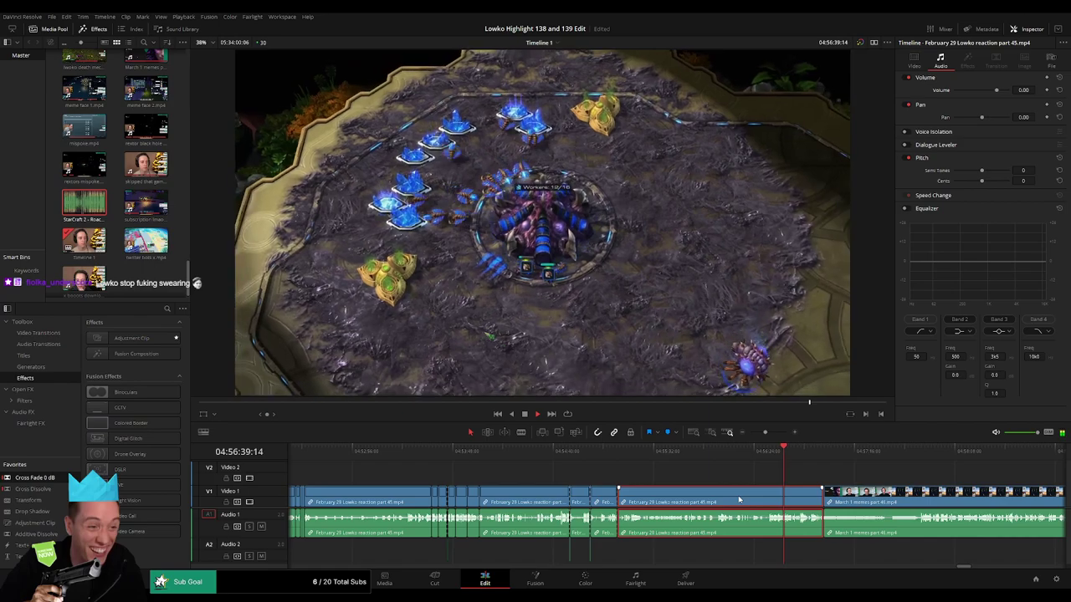
key(Delete)
- Skim March 1 memes part 46.mp4 for the start of the Reddit post about PartinG coaching a Diamond 2 player
drag(679, 459, 865, 461)
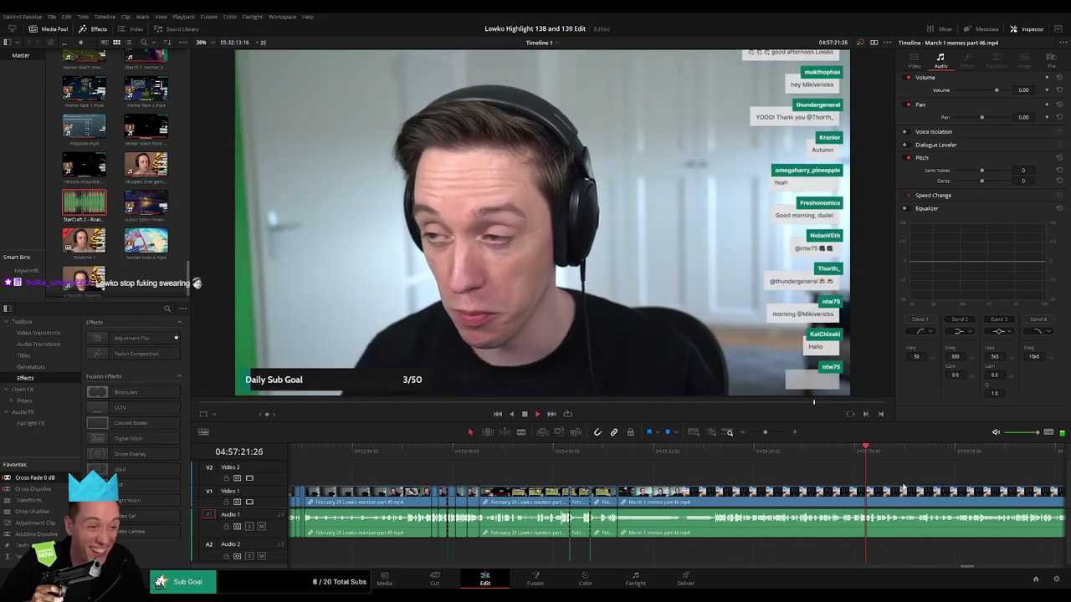
drag(472, 458, 840, 453)
click(901, 456)
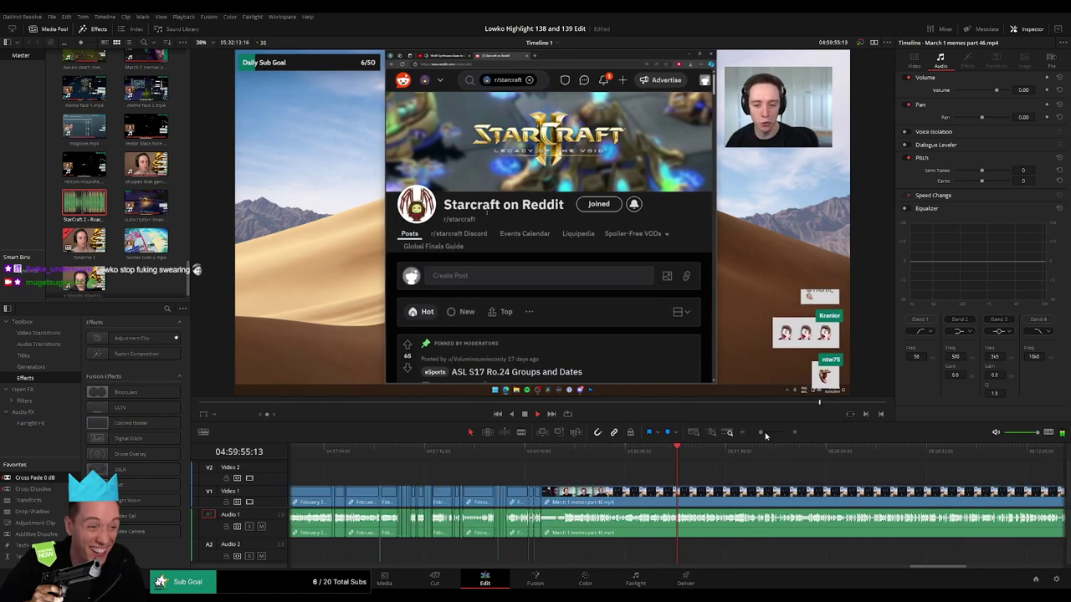
mouse_move(697, 452)
mouse_down()
mouse_move(981, 453)
mouse_move(667, 454)
mouse_move(682, 458)
mouse_up()
key(space)
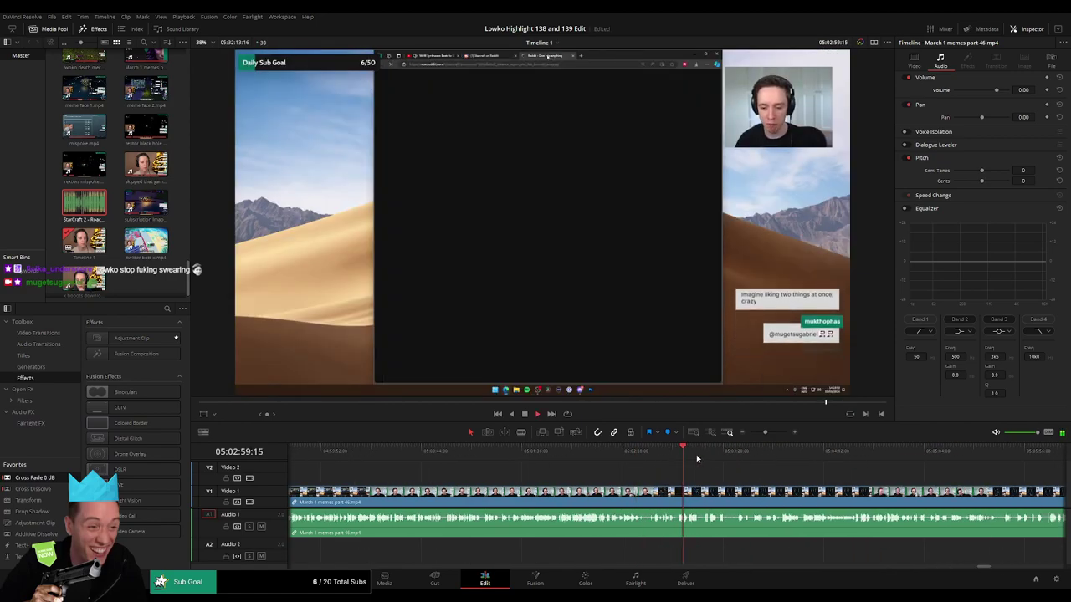
click(704, 458)
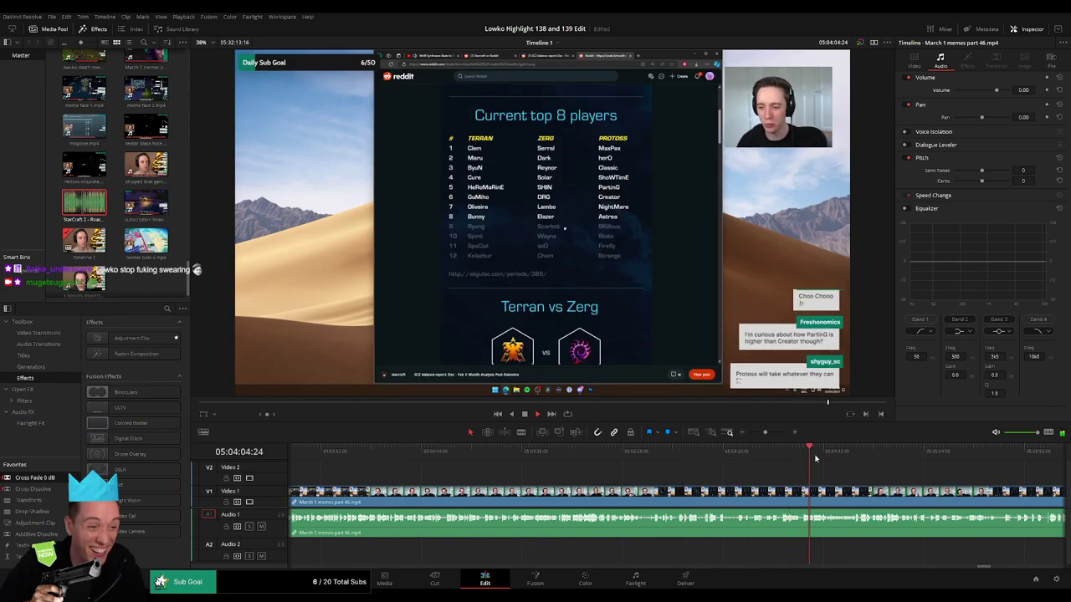
click(939, 457)
scroll(806, 476, right, 4)
click(705, 455)
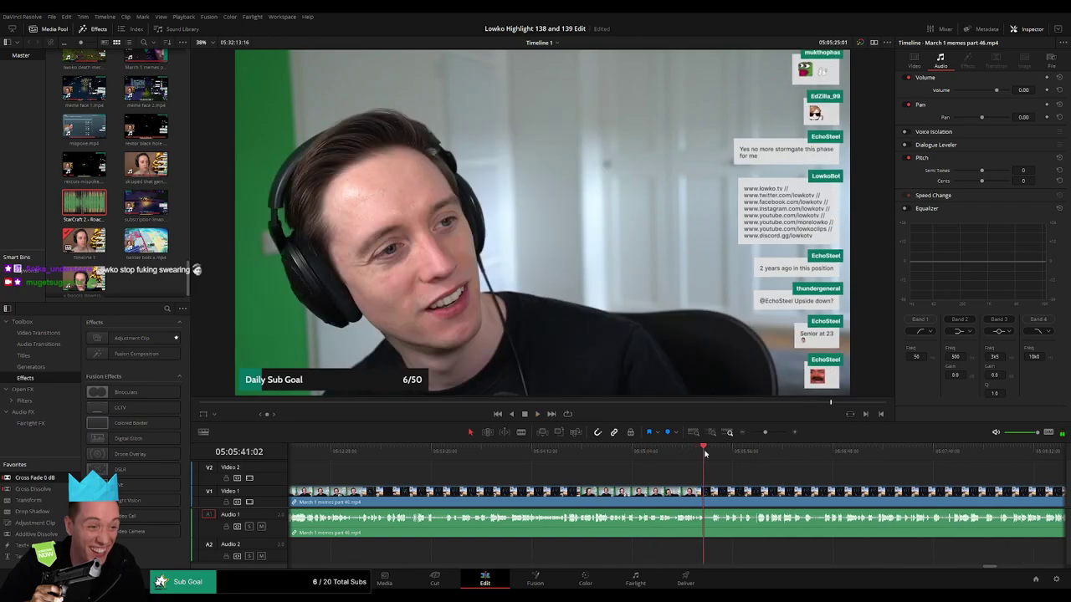
drag(704, 453, 661, 482)
drag(734, 457, 850, 452)
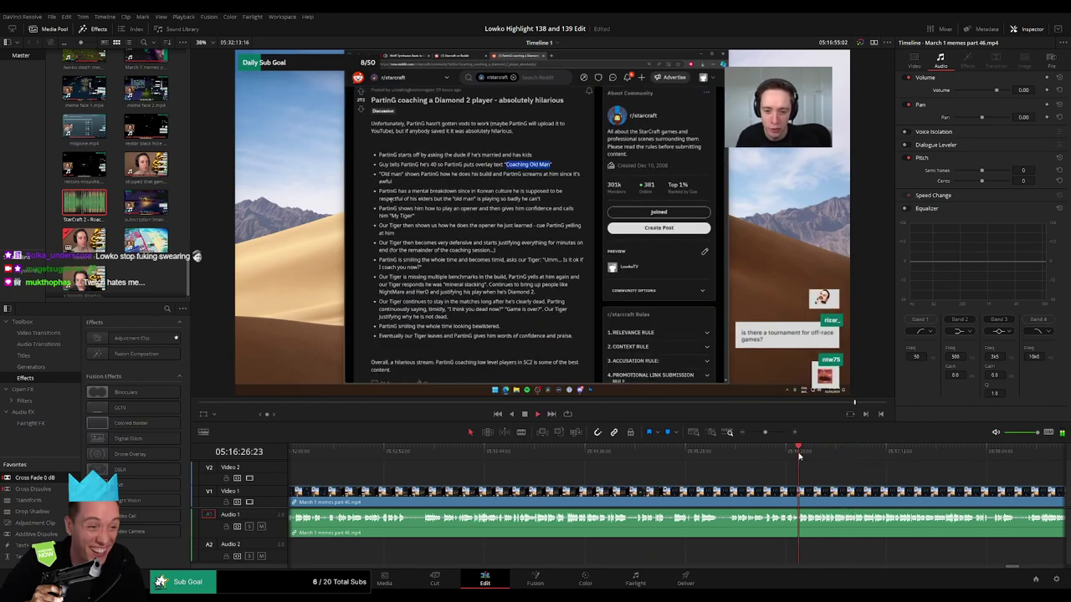
- Split the March 1 memes clip at 05:16:27:12, just before the PartinG post, and ripple delete everything in the clip before it
click(778, 433)
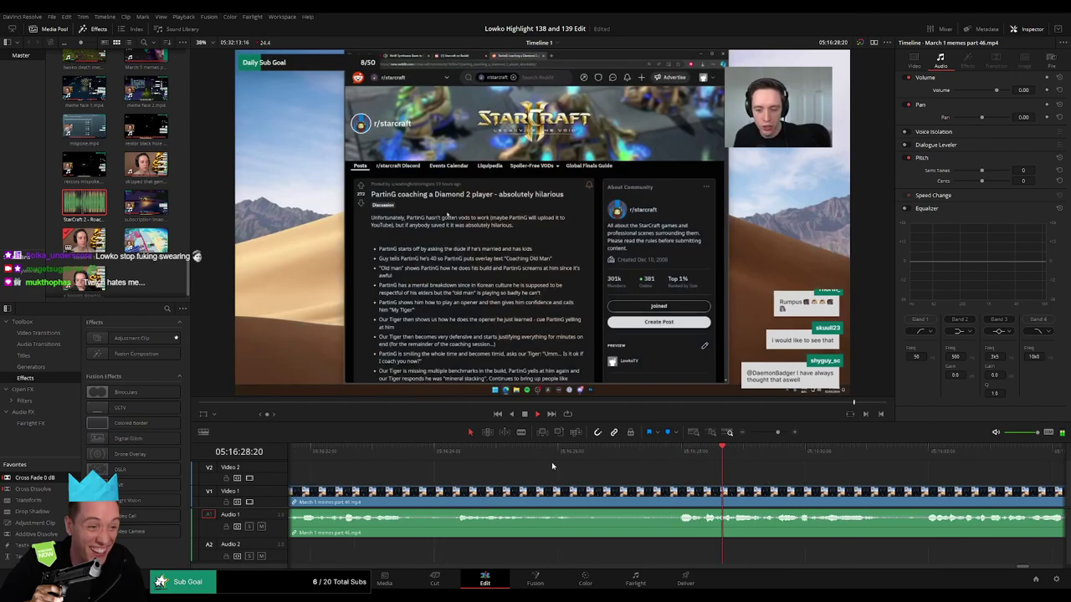
key(space)
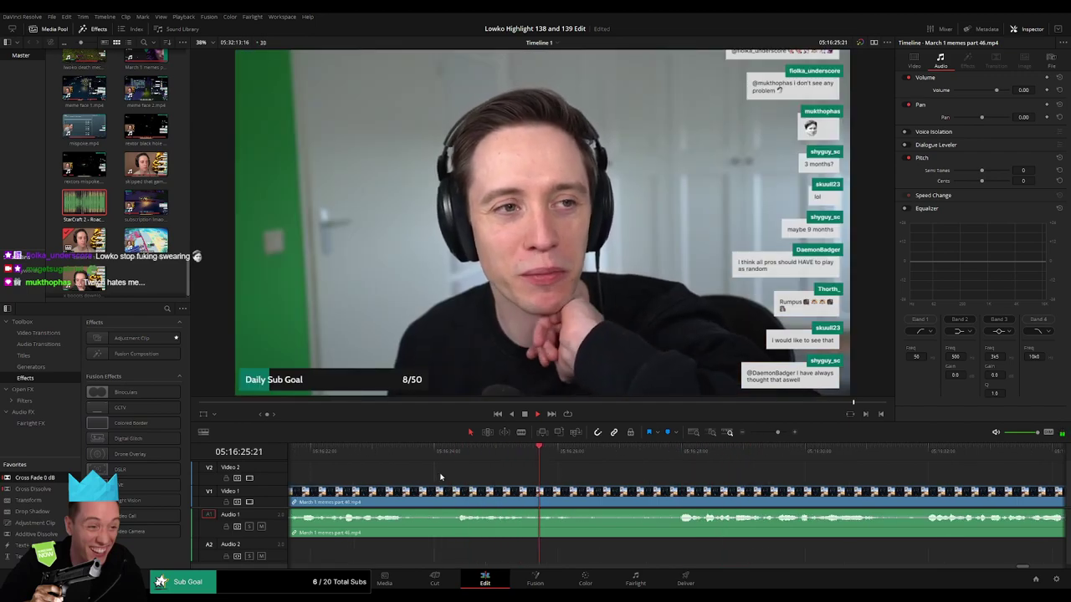
click(657, 474)
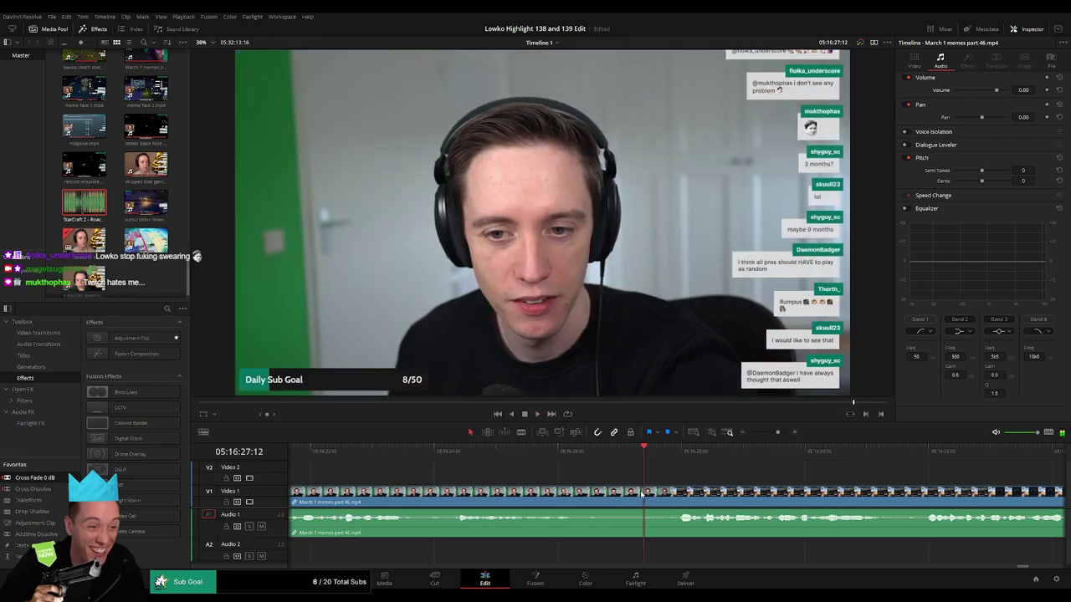
key(ctrl+b)
click(616, 502)
key(Delete)
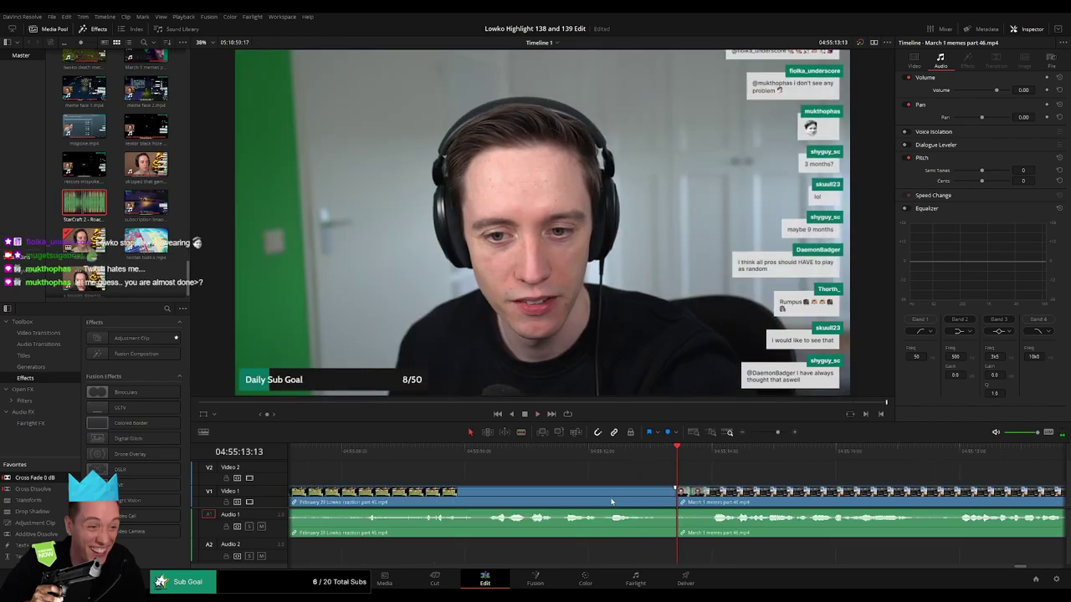
- Add an audio cross fade between the February 29 and March 1 clips at 04:55:13:13 and play back the transition
key(shift+t)
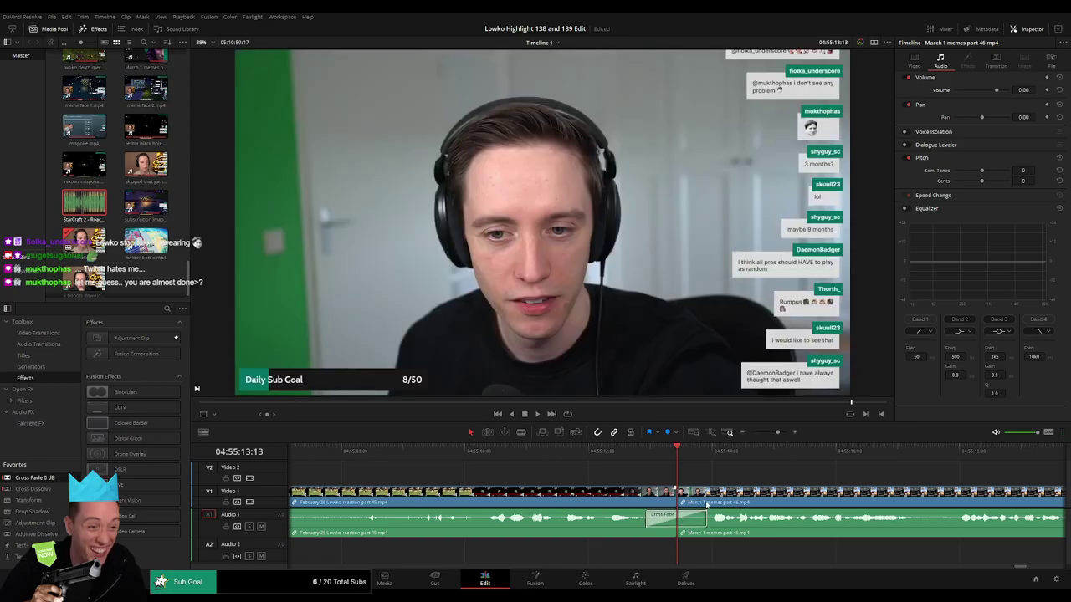
drag(655, 452, 592, 452)
key(space)
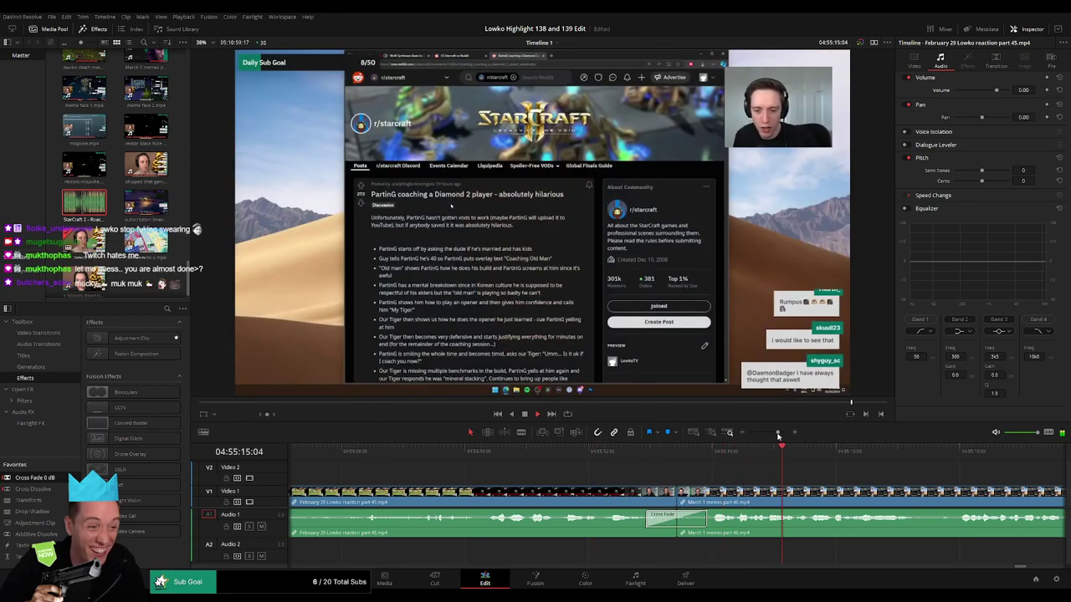
- Review the PartinG coaching post footage from about 04:55:15 to 04:56:41 for pauses or words to edit
mouse_move(778, 434)
mouse_down()
mouse_move(741, 437)
mouse_move(764, 435)
mouse_up()
scroll(619, 474, right, 3)
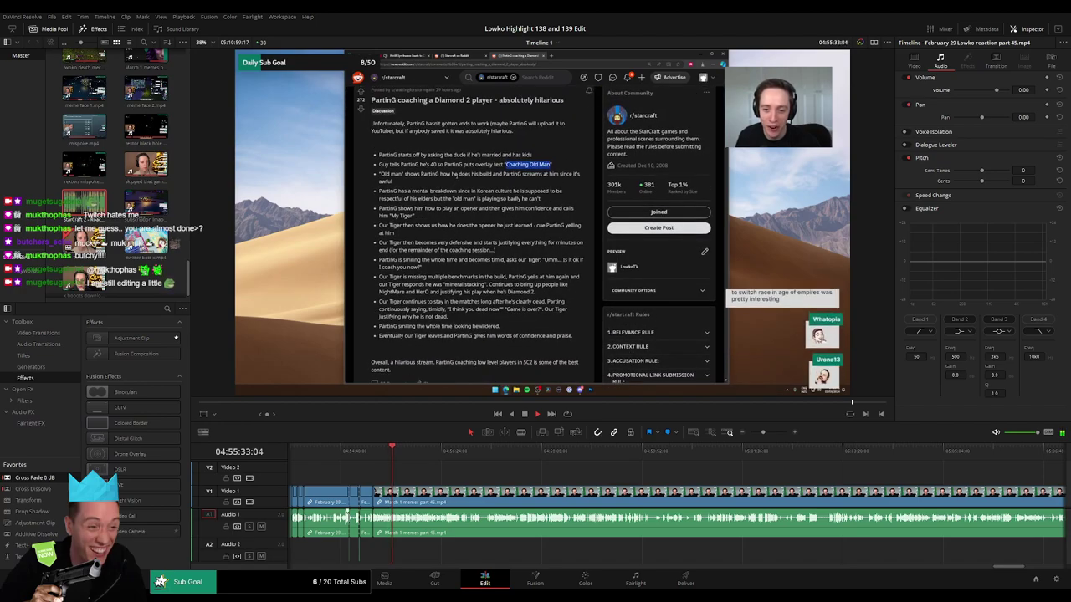
drag(763, 432, 754, 434)
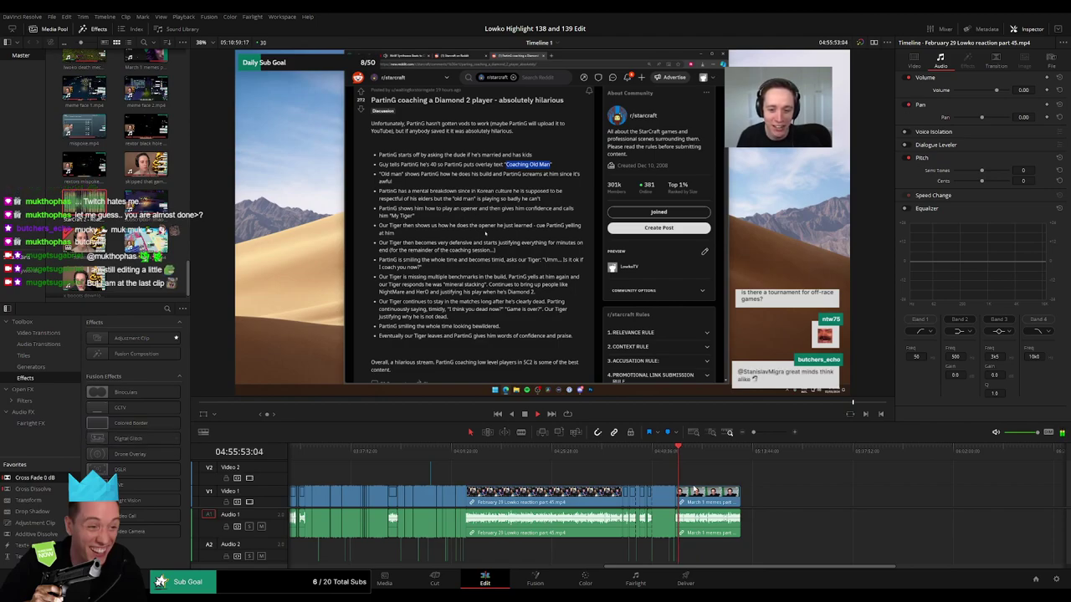
drag(695, 480, 588, 480)
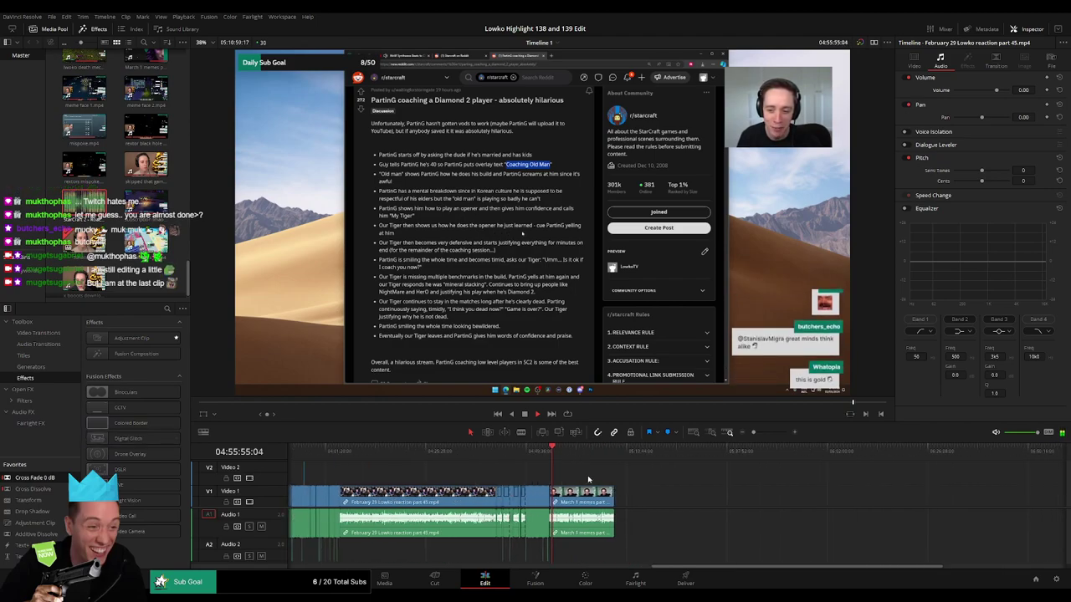
drag(757, 435, 747, 436)
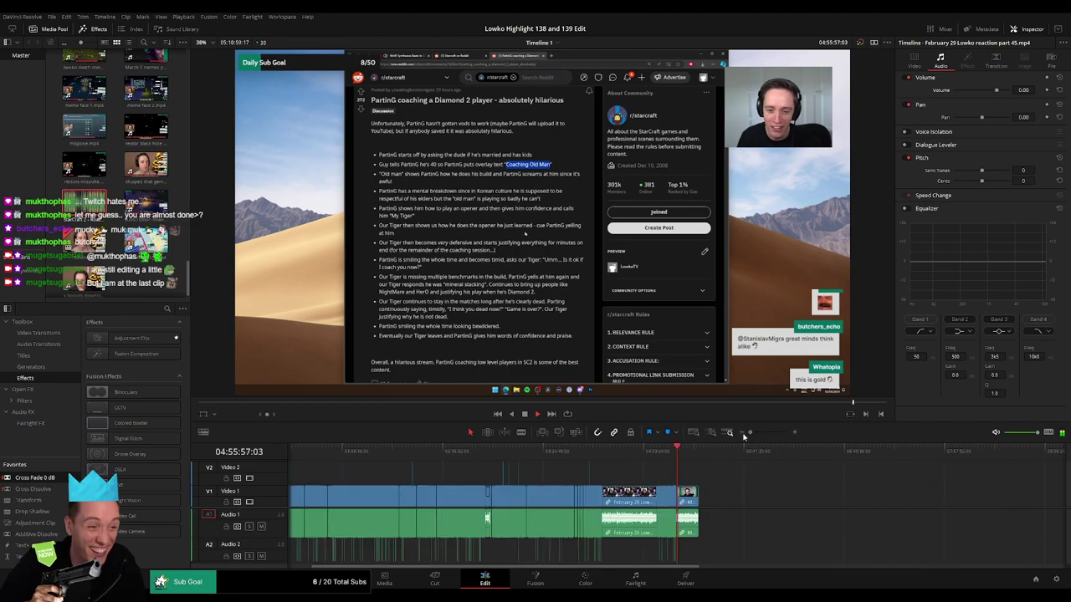
scroll(891, 484, left, 1)
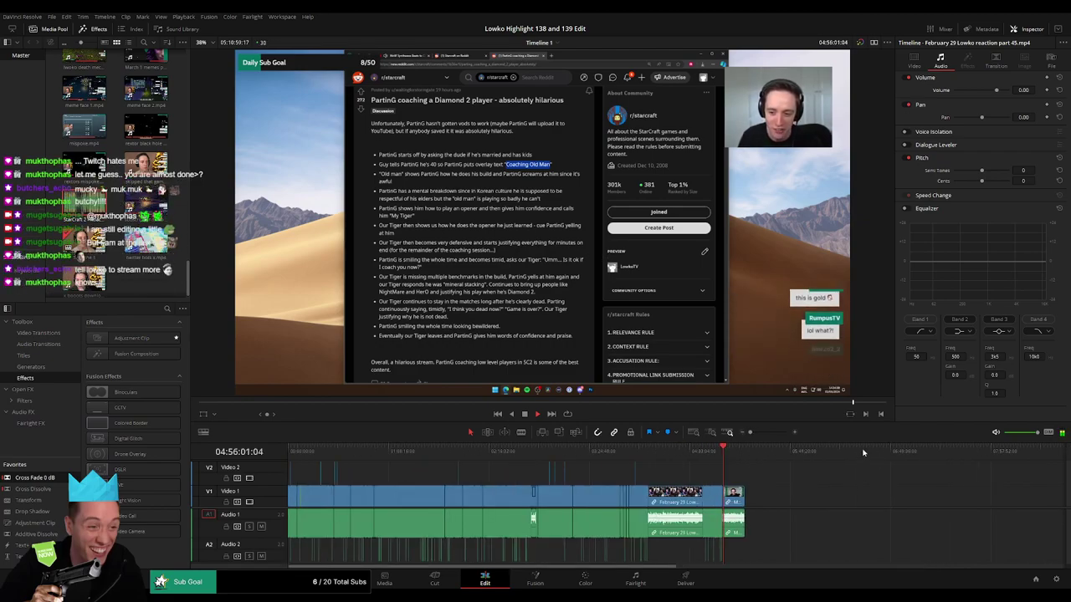
drag(750, 432, 762, 433)
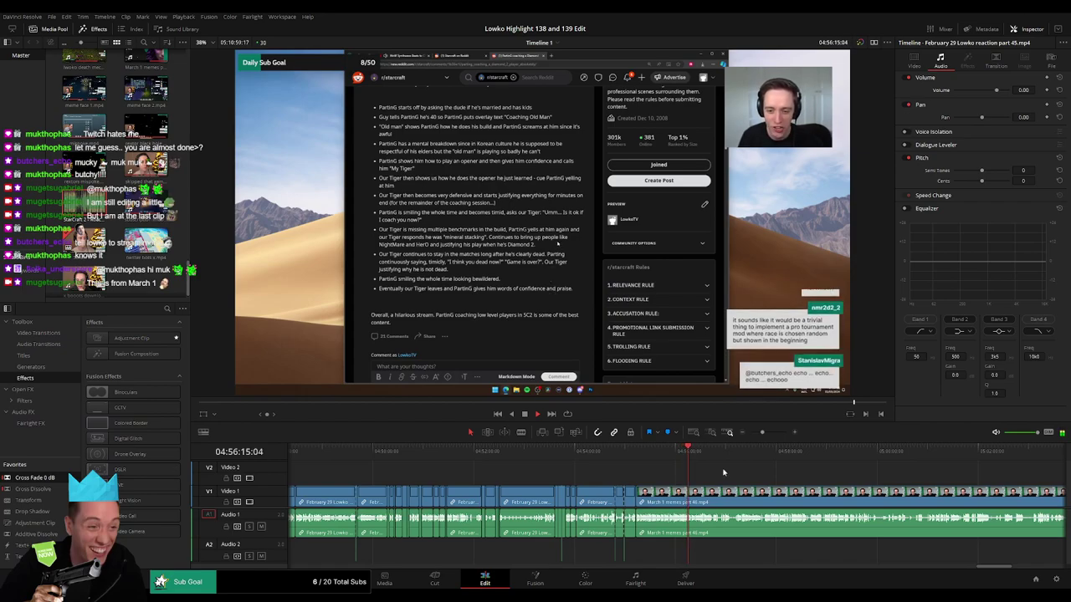
drag(763, 432, 773, 434)
drag(818, 489, 568, 484)
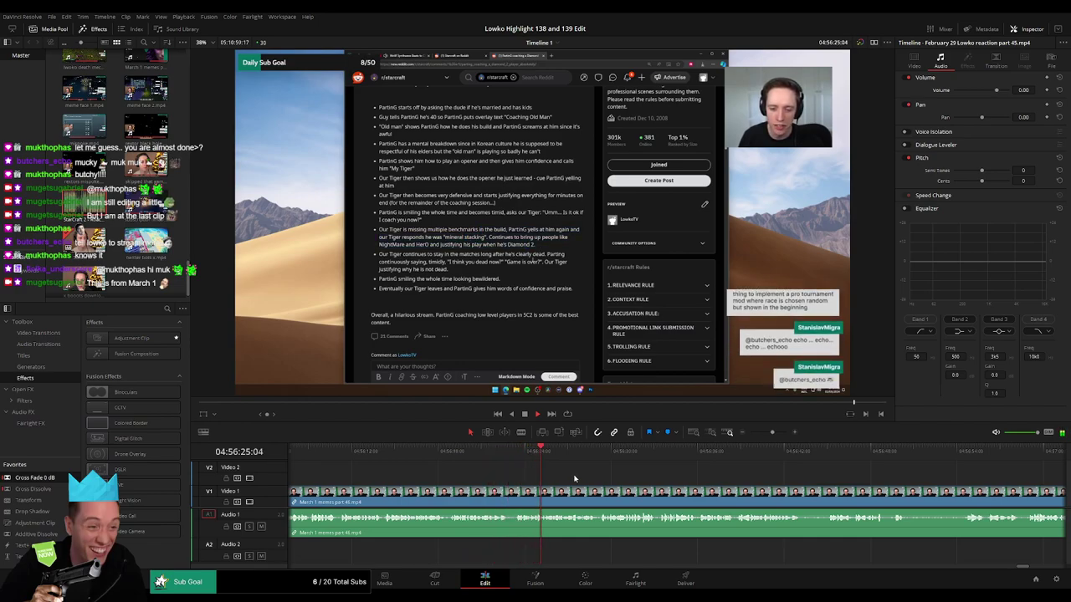
drag(613, 485, 505, 479)
drag(593, 488, 562, 487)
scroll(536, 487, right, 3)
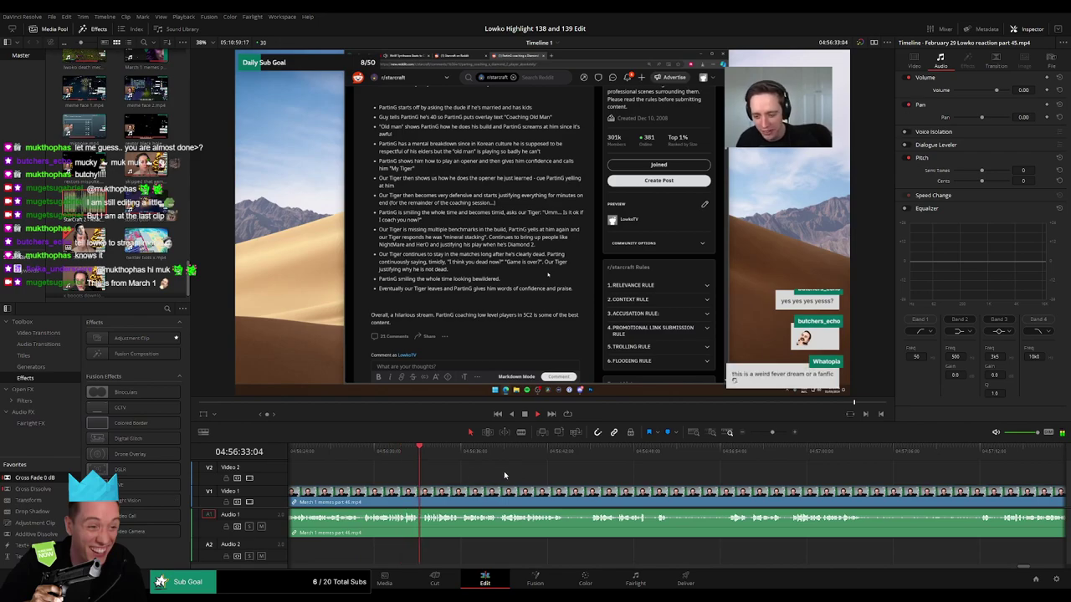
scroll(503, 473, right, 3)
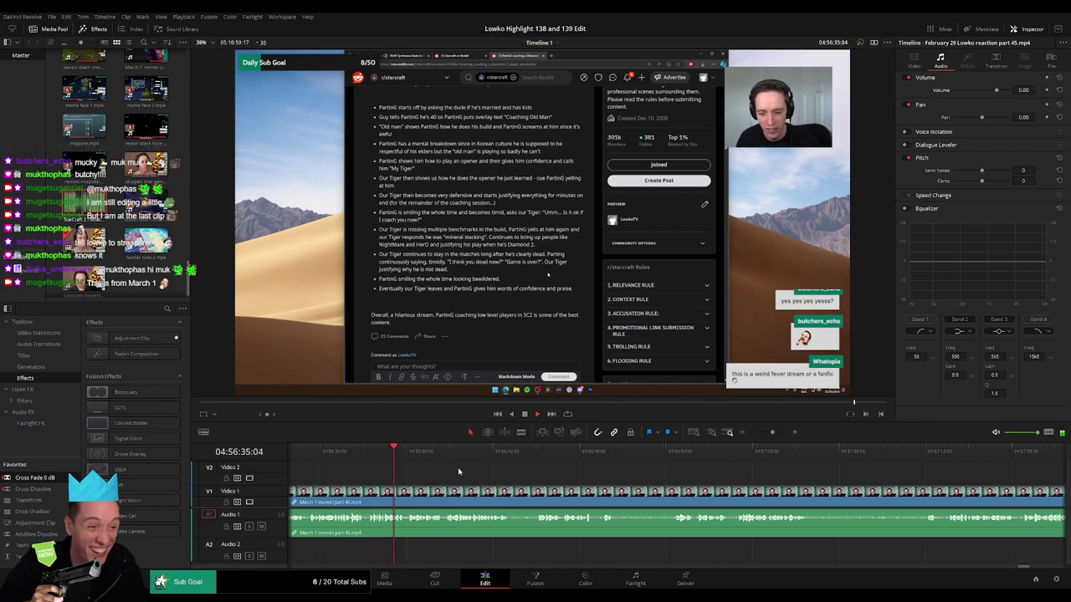
scroll(503, 476, right, 3)
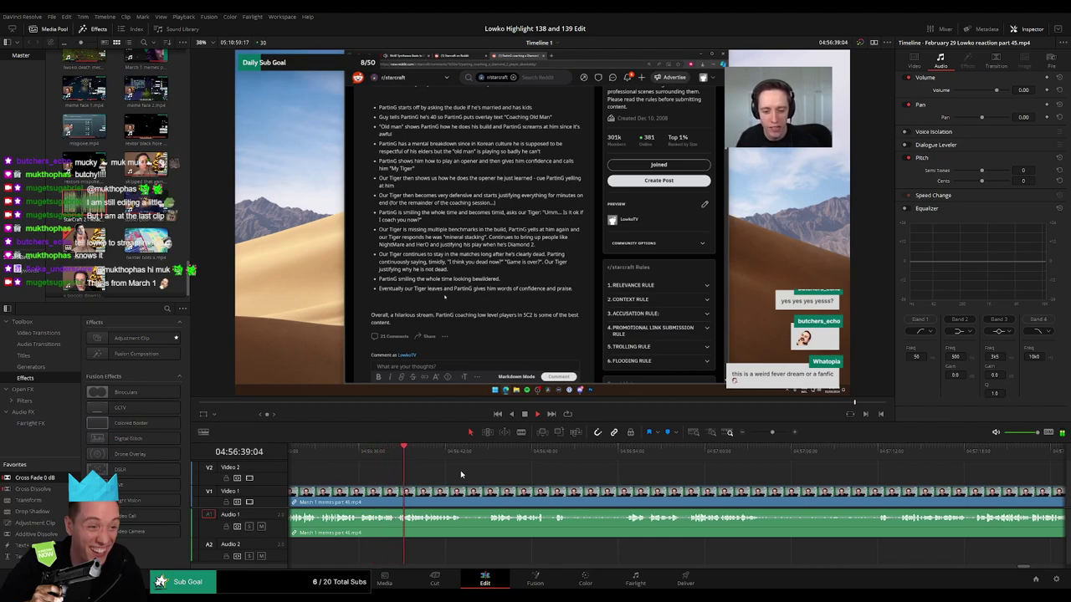
scroll(459, 474, right, 3)
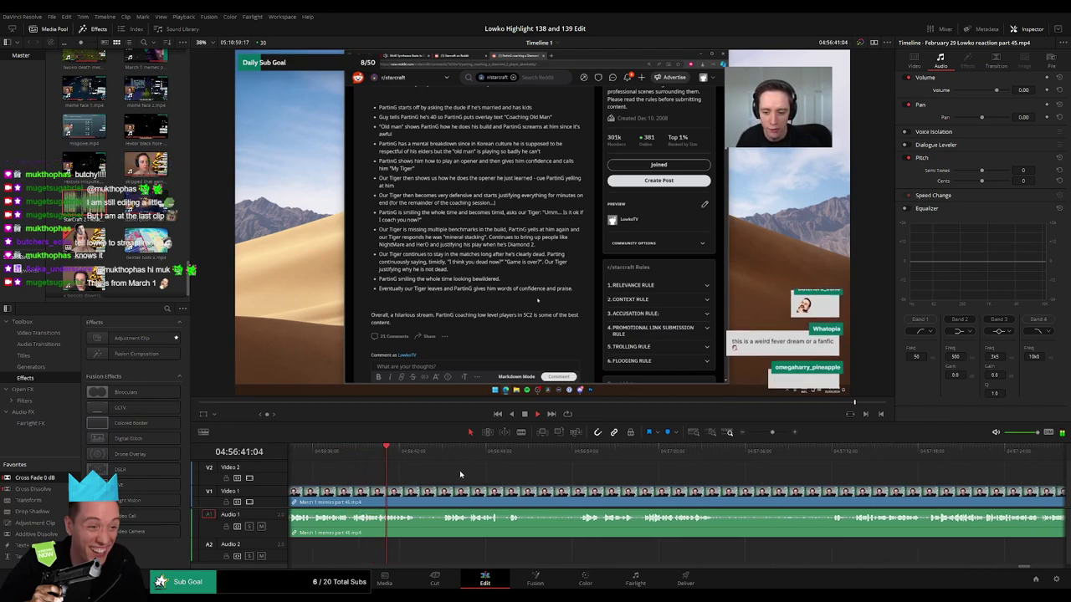
- Cut the pause from about 04:56:43 to 04:56:45 out of the March 1 memes clip and smooth the join with an audio cross fade
click(431, 453)
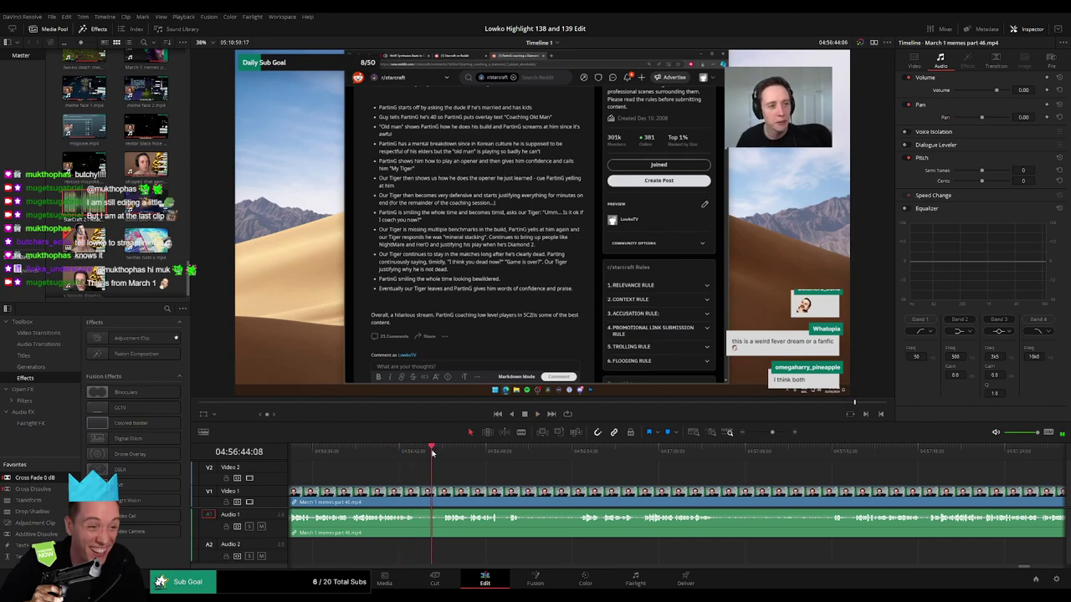
key(b)
click(418, 489)
click(443, 489)
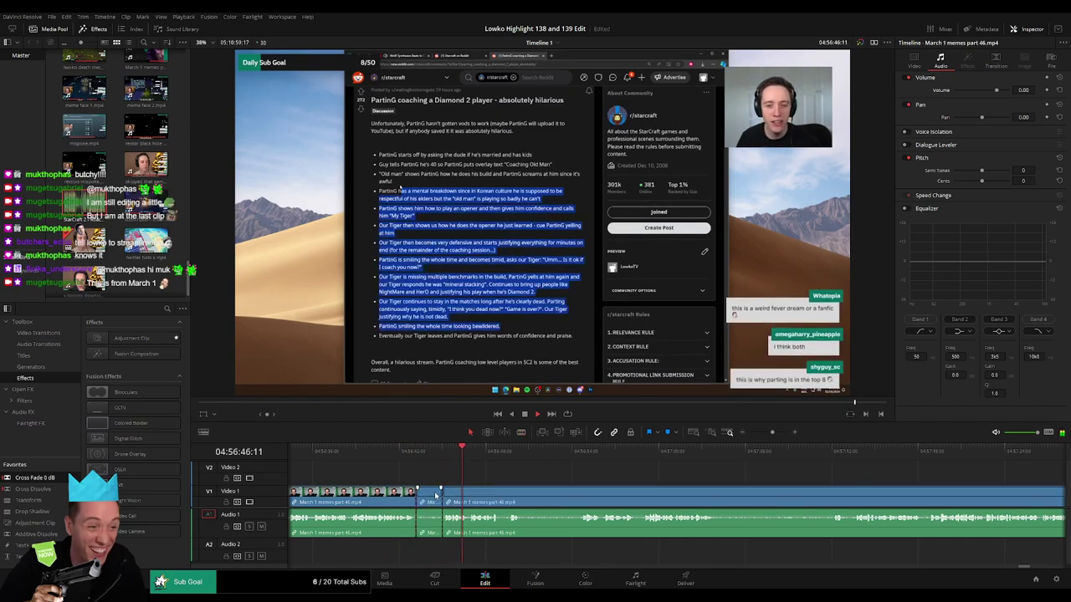
key(a)
click(438, 494)
key(Delete)
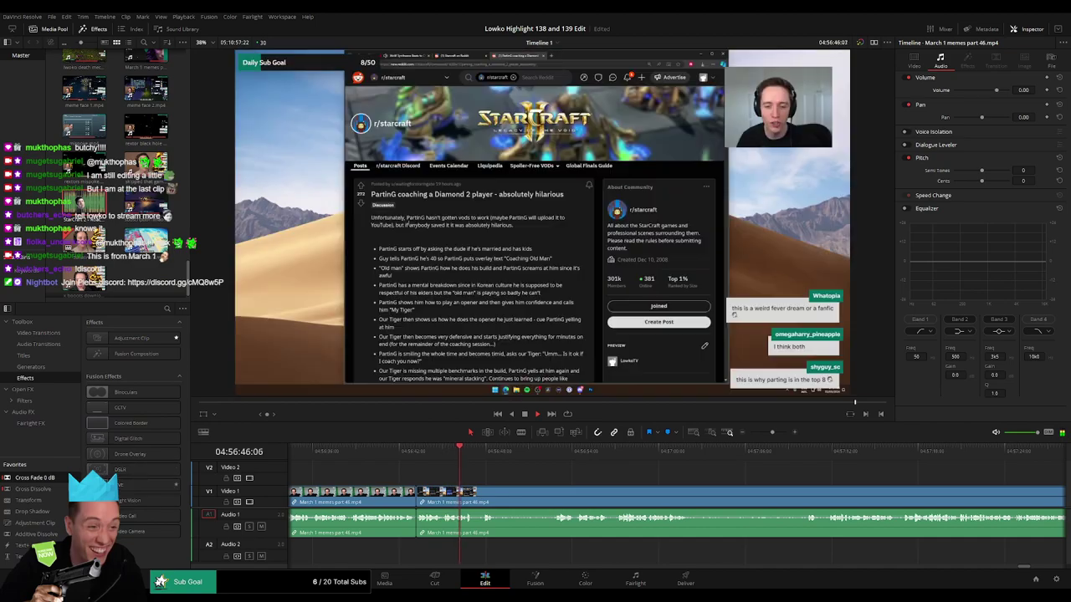
key(space)
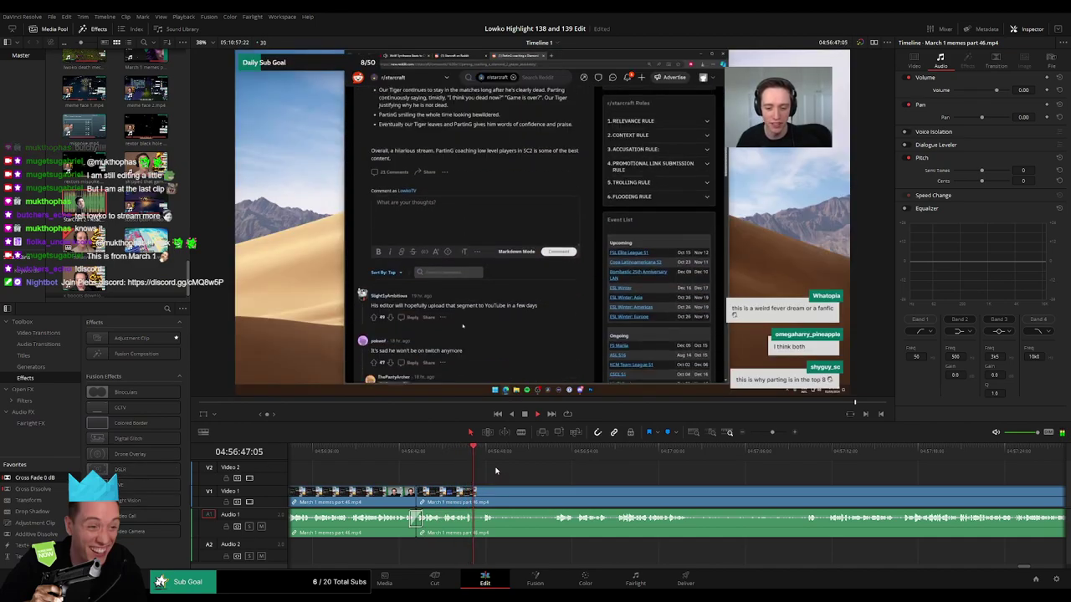
- Ripple delete the pause from about 04:56:49 to 04:56:52 in the March 1 memes clip and smooth the join with an audio cross fade
drag(515, 477, 492, 476)
click(523, 453)
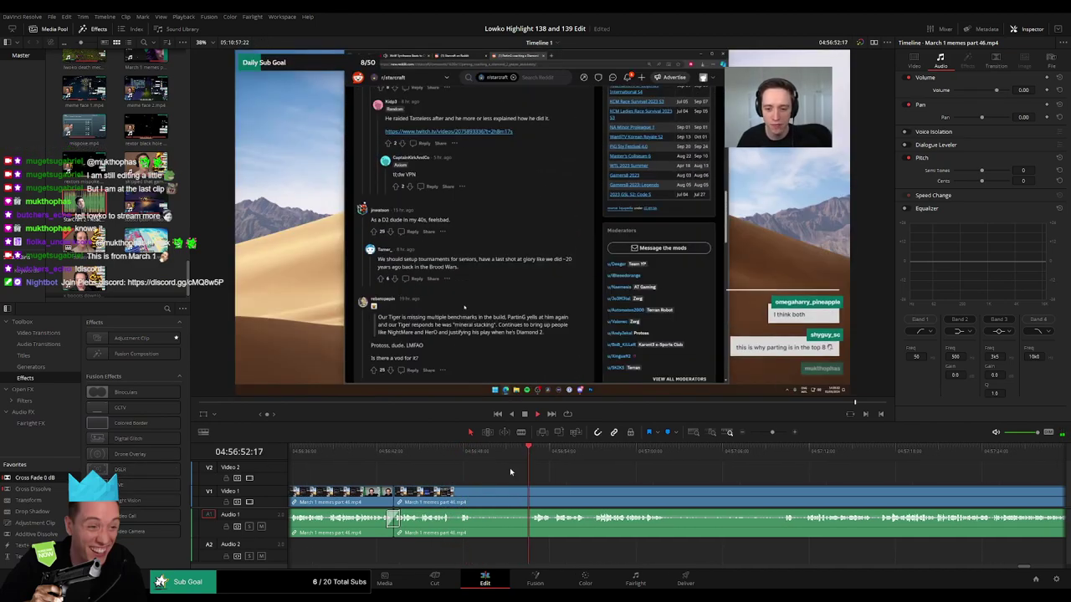
key(b)
click(473, 489)
click(528, 488)
key(a)
click(516, 496)
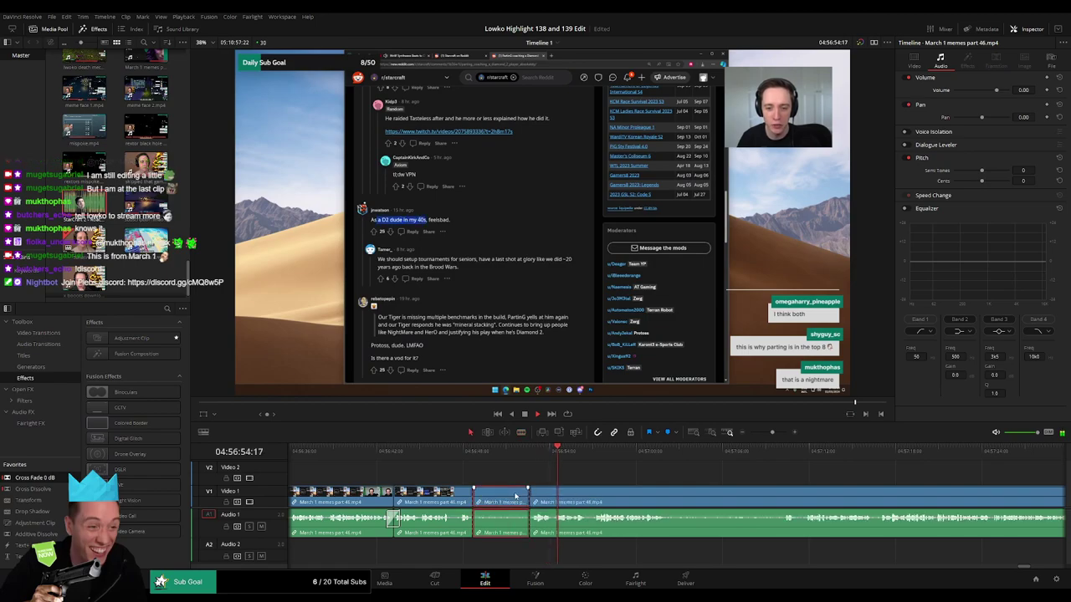
key(Delete)
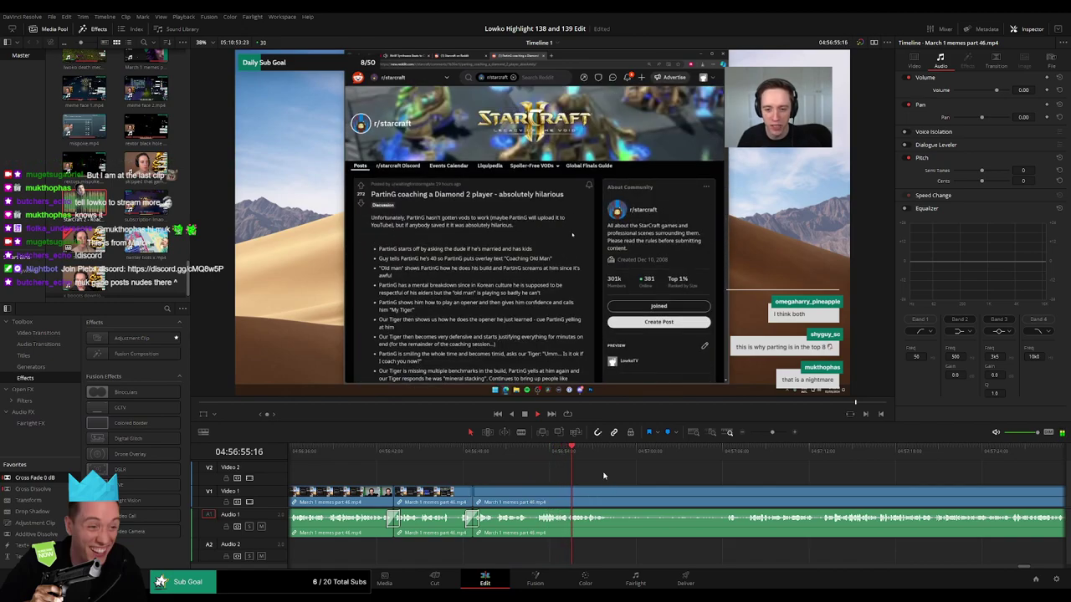
- Cut the footage from about 04:56:58 to 04:57:06 out of the March 1 memes clip and add an audio cross fade at the join
scroll(524, 475, right, 2)
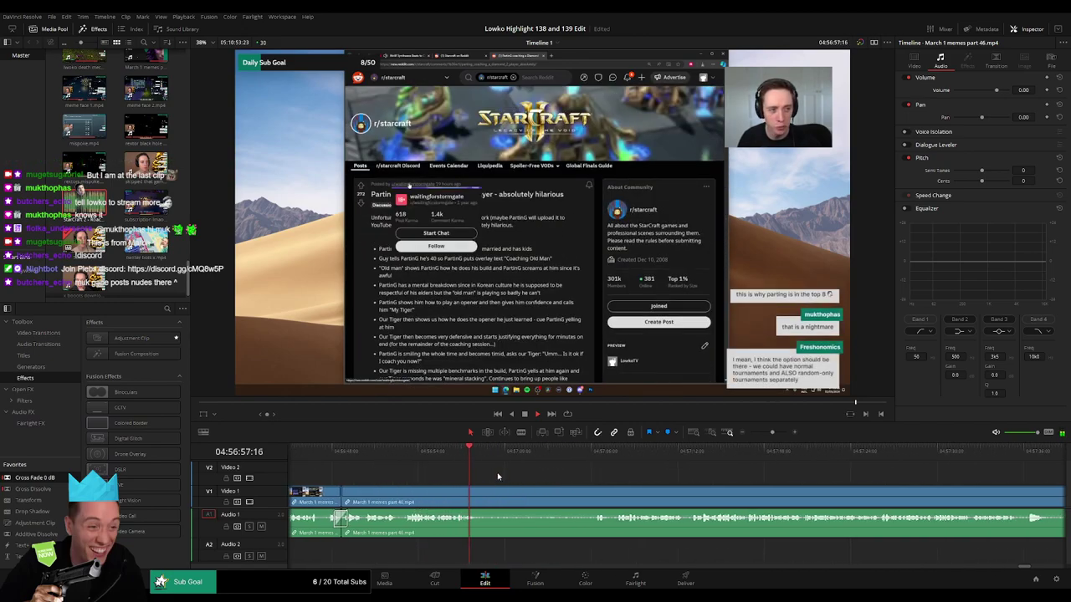
key(b)
click(481, 494)
click(591, 459)
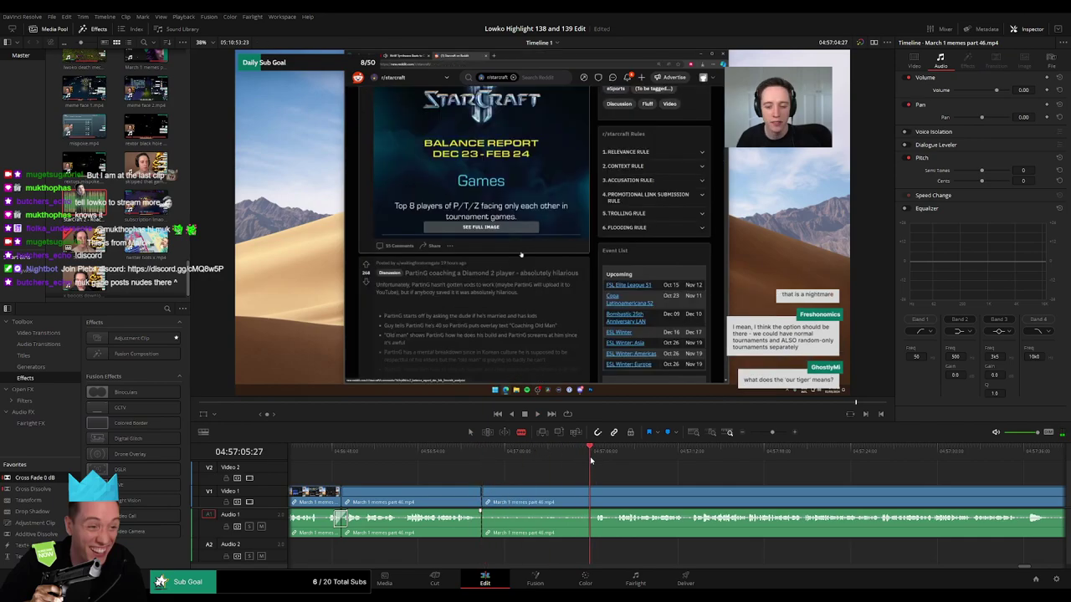
click(589, 500)
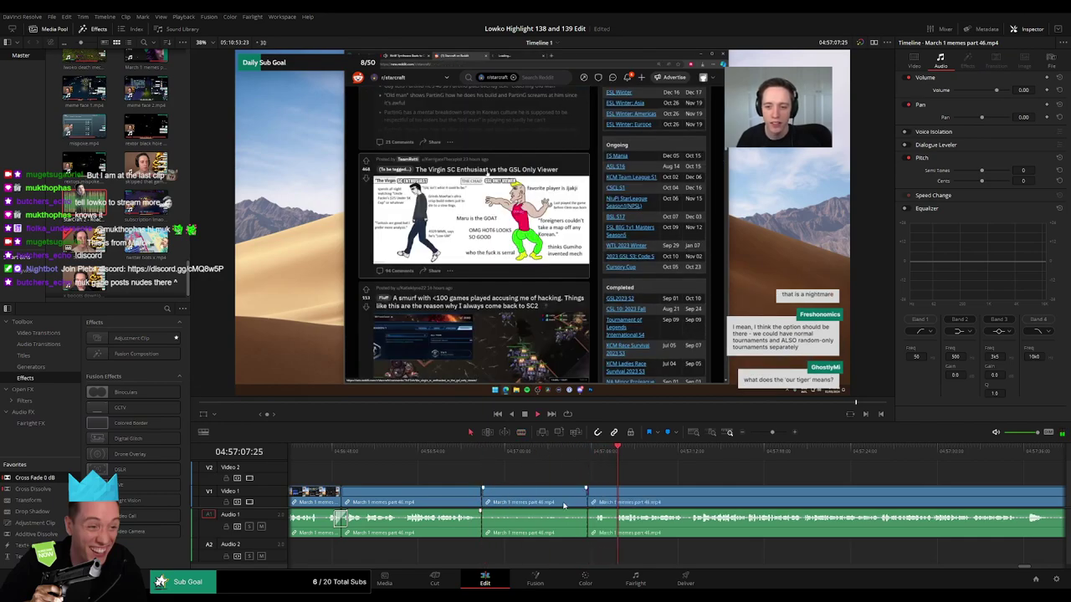
key(a)
click(565, 505)
key(Delete)
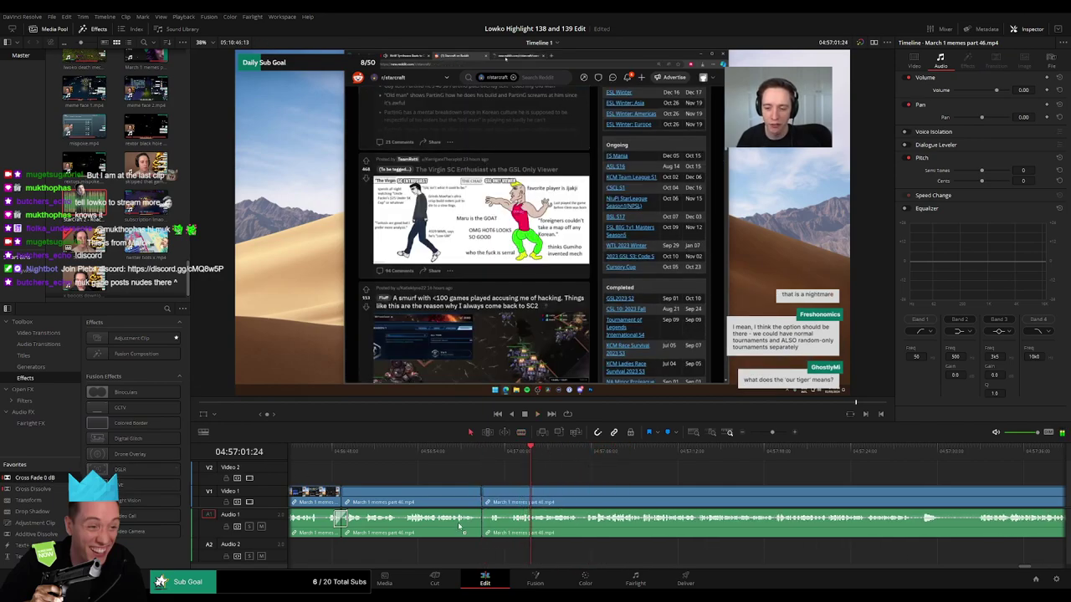
drag(482, 528, 484, 528)
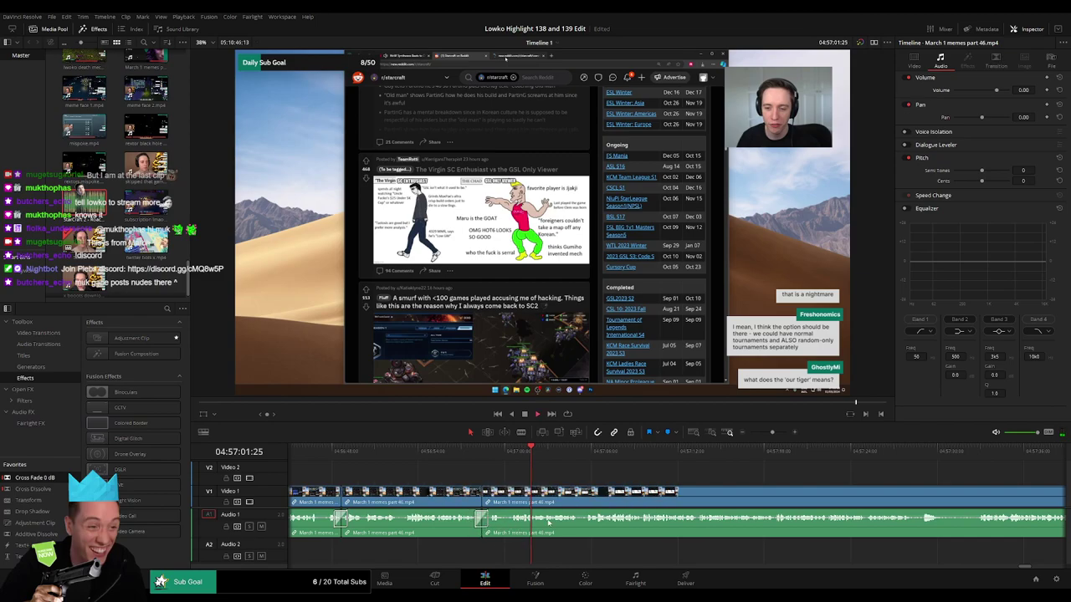
- Cut the pause from about 04:57:30 to 04:57:33 out of the Virgin SC Enthusiast meme footage and cross fade the audio at the join
key(space)
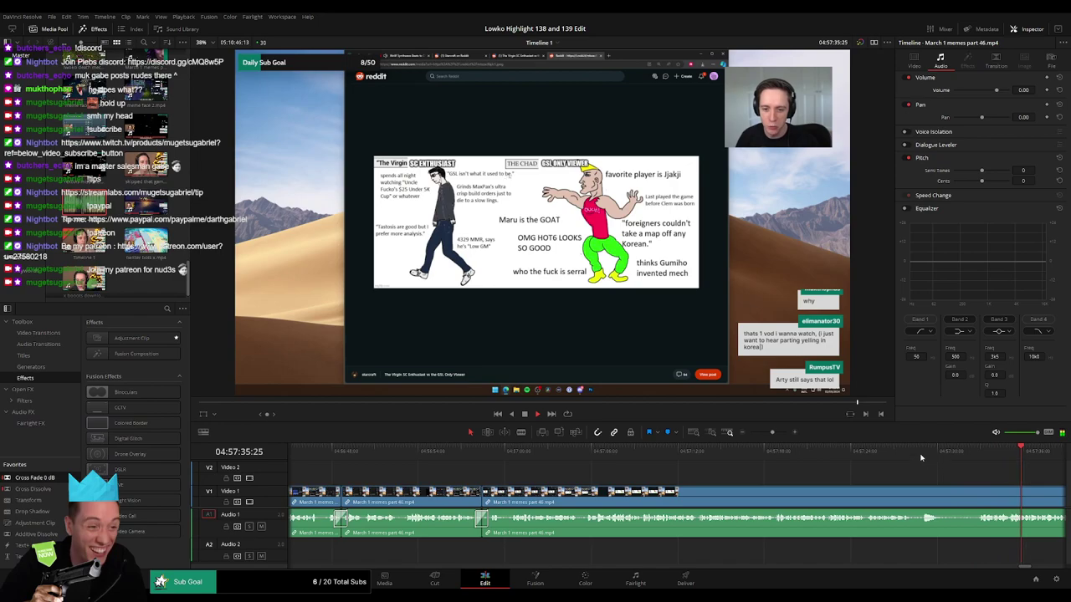
drag(921, 457, 683, 491)
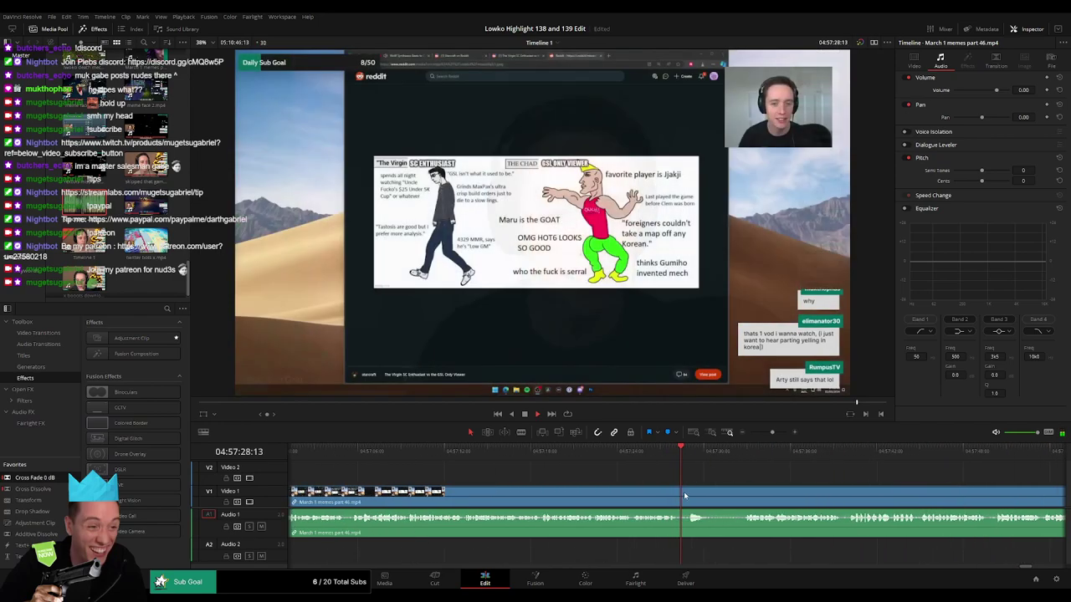
click(734, 455)
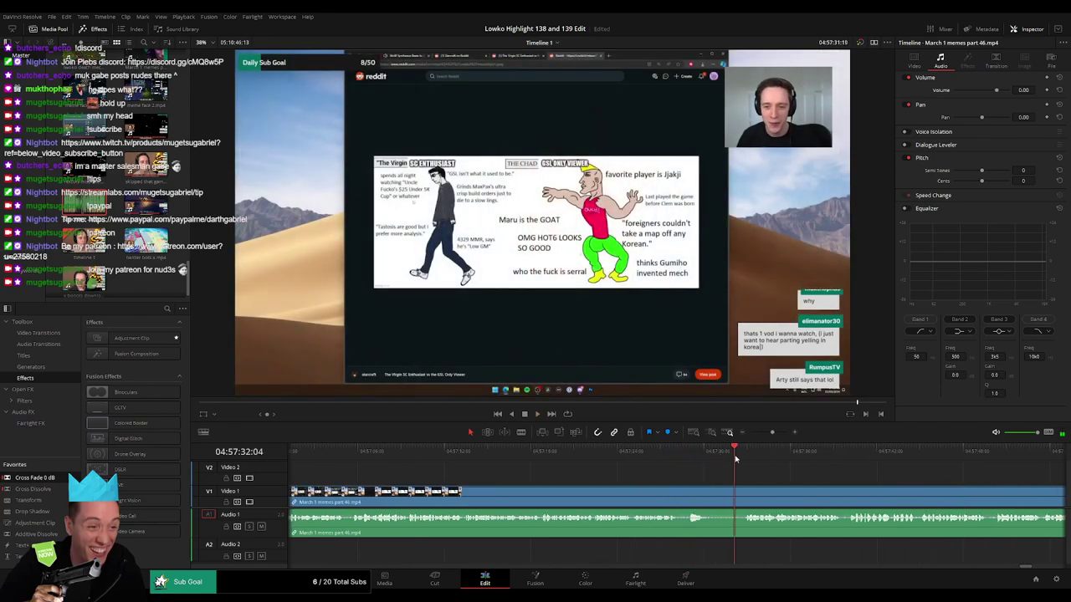
key(b)
click(709, 497)
click(744, 496)
key(a)
click(737, 499)
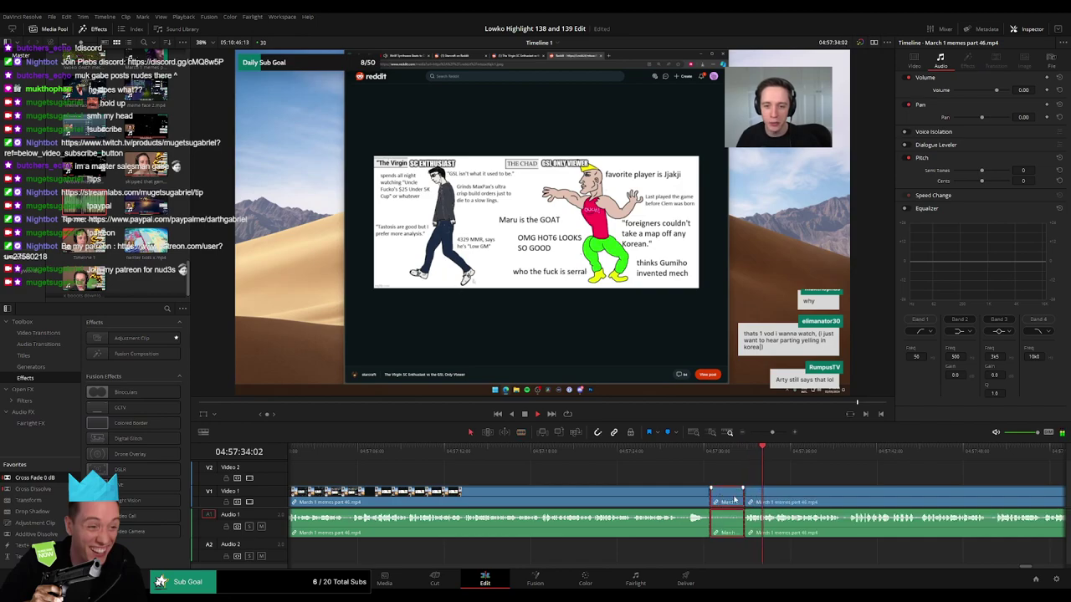
key(Delete)
drag(724, 515, 711, 521)
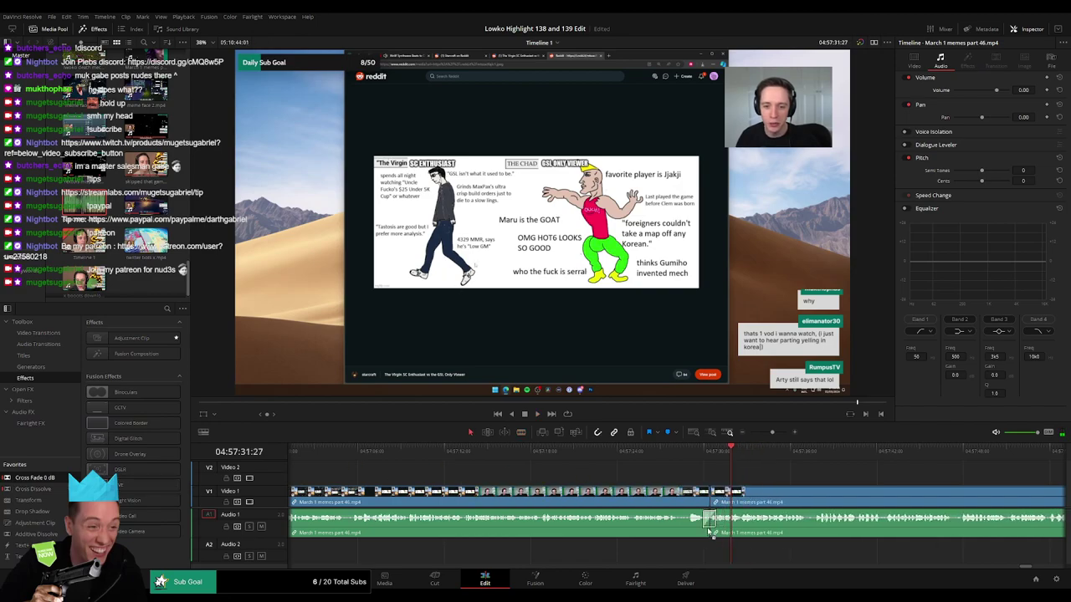
- Play back the Virgin SC Enthusiast meme footage up to about 04:57:40 to check the cuts and find words to cover
click(345, 454)
key(space)
scroll(476, 467, left, 3)
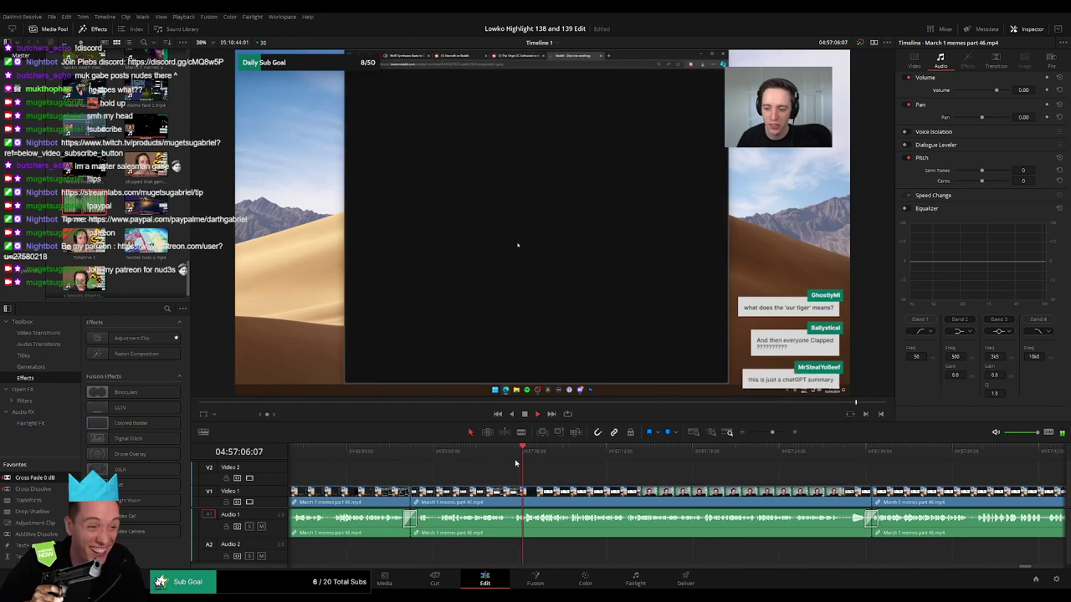
click(442, 453)
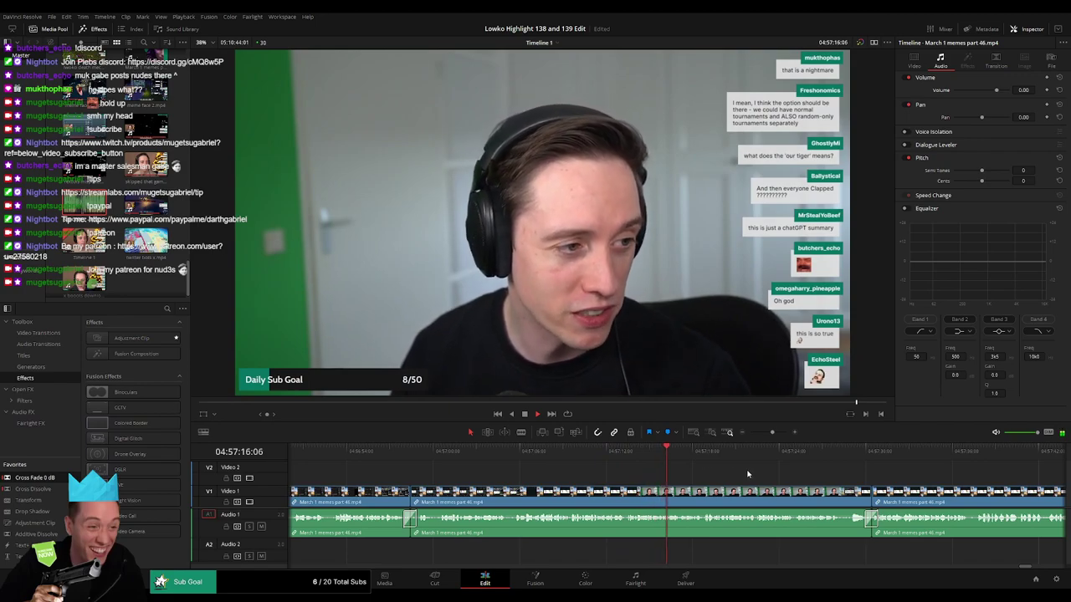
drag(749, 474, 454, 466)
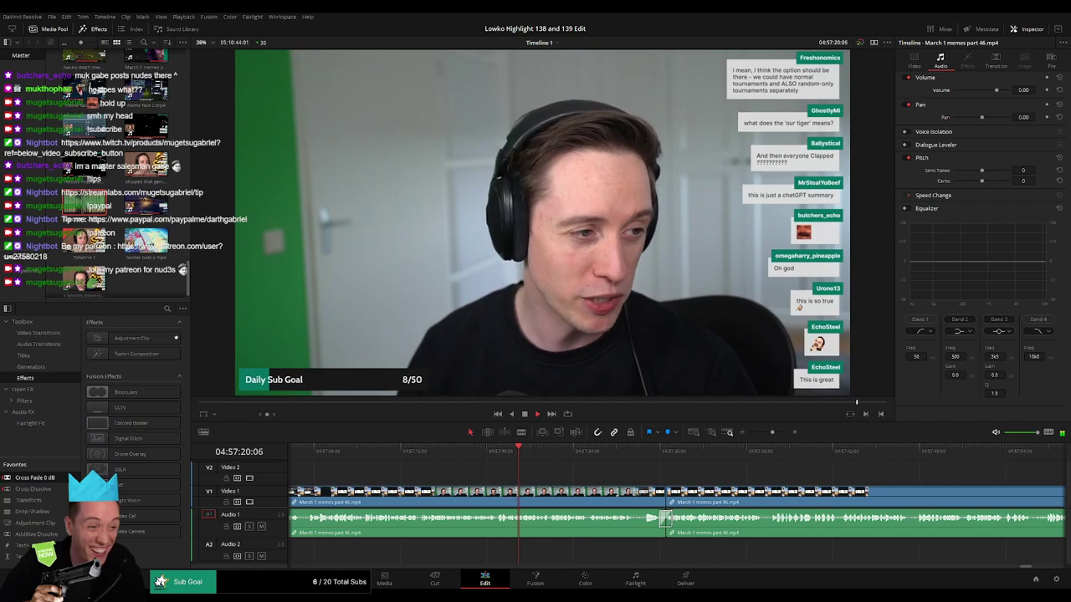
scroll(548, 467, right, 3)
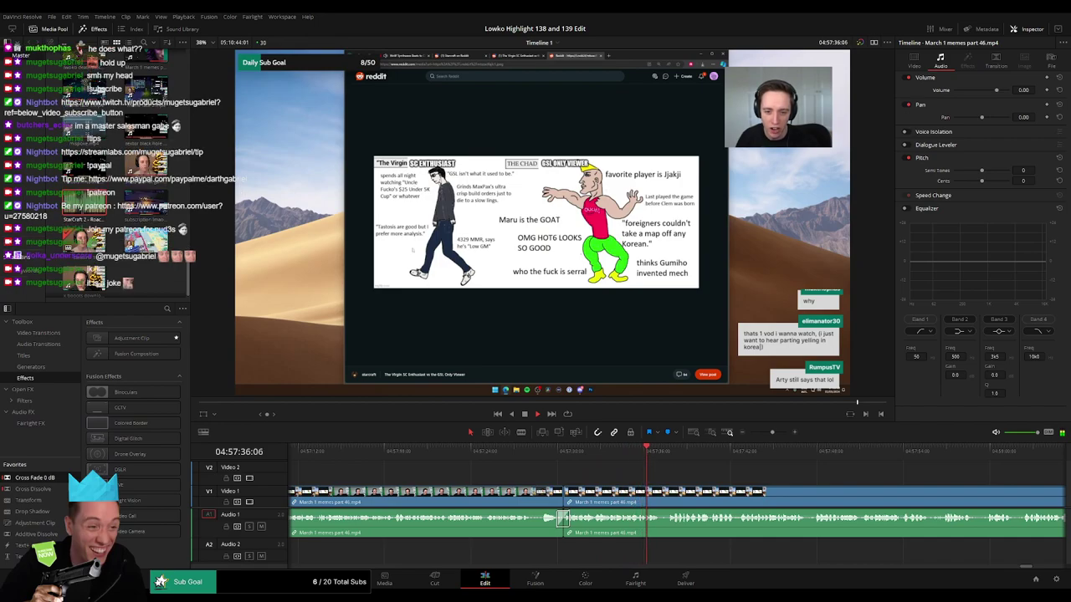
drag(739, 479, 527, 466)
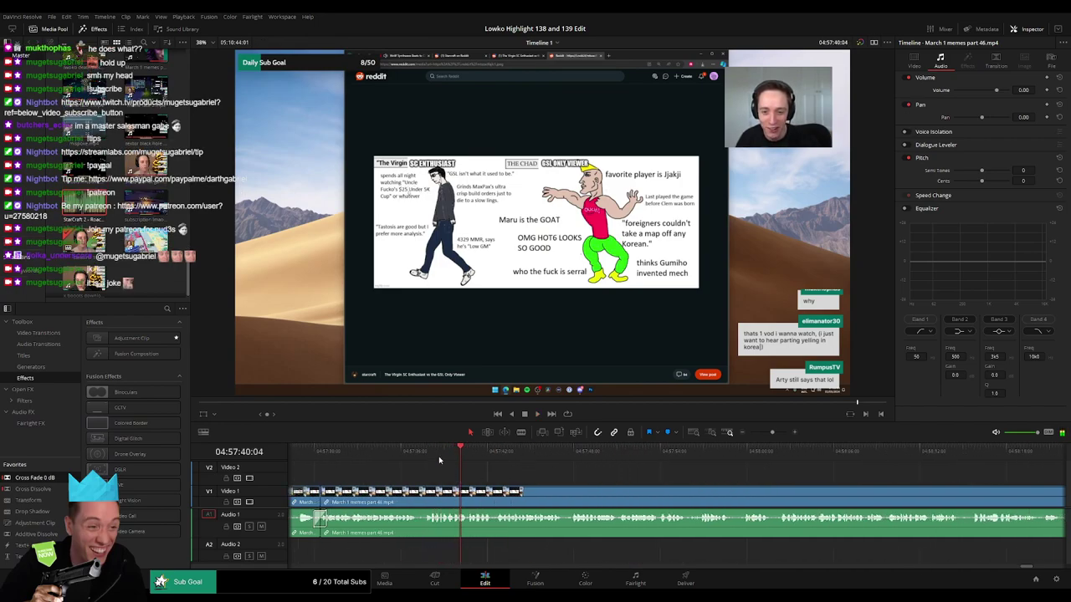
- Split the March 1 memes clip at 04:57:38:22 and 04:57:39:00 and mute the audio of the short piece between the splits
click(781, 433)
drag(730, 454, 771, 457)
key(ctrl+b)
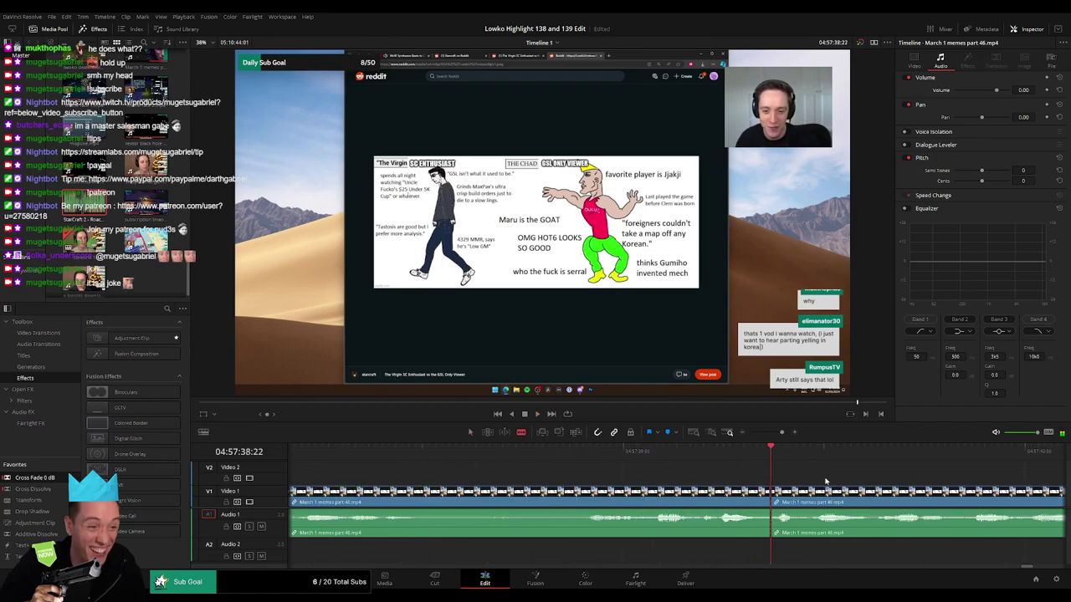
key(ctrl+b)
key(space)
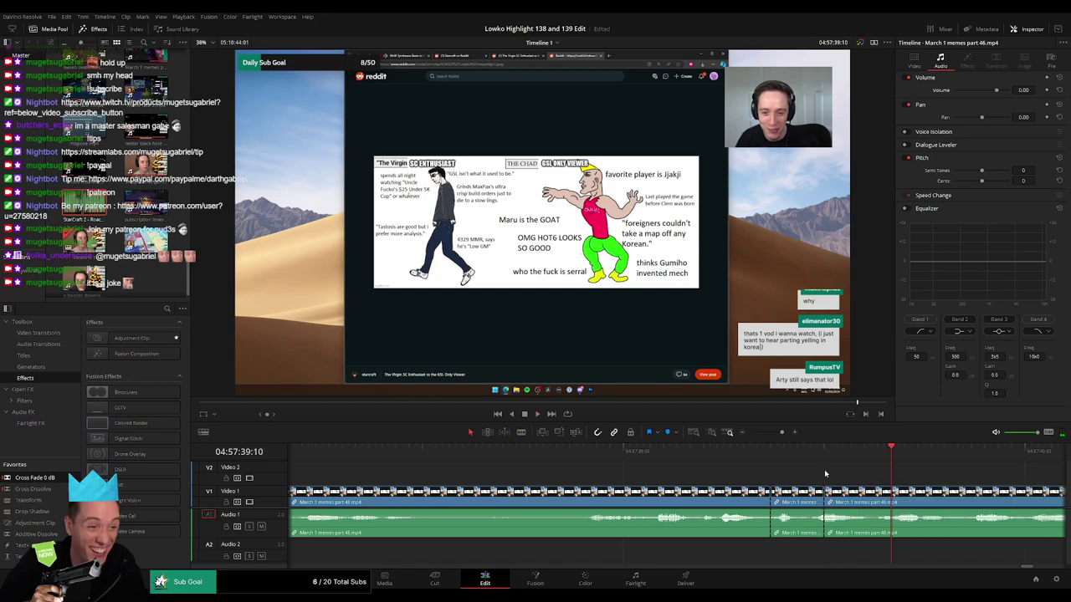
click(803, 525)
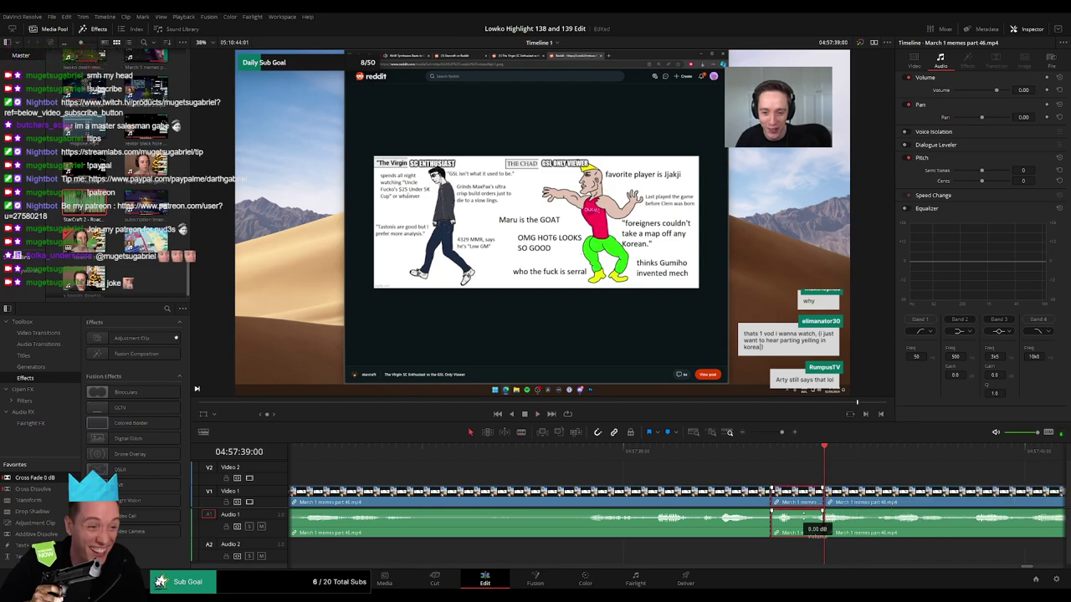
drag(804, 516, 805, 559)
- Place the StarCraft 2 Roach Quotes sound on Audio 2 under the muted word at 04:57:38:22, trim it to match and set its volume to -23
drag(84, 207, 770, 556)
drag(924, 554, 825, 554)
click(807, 545)
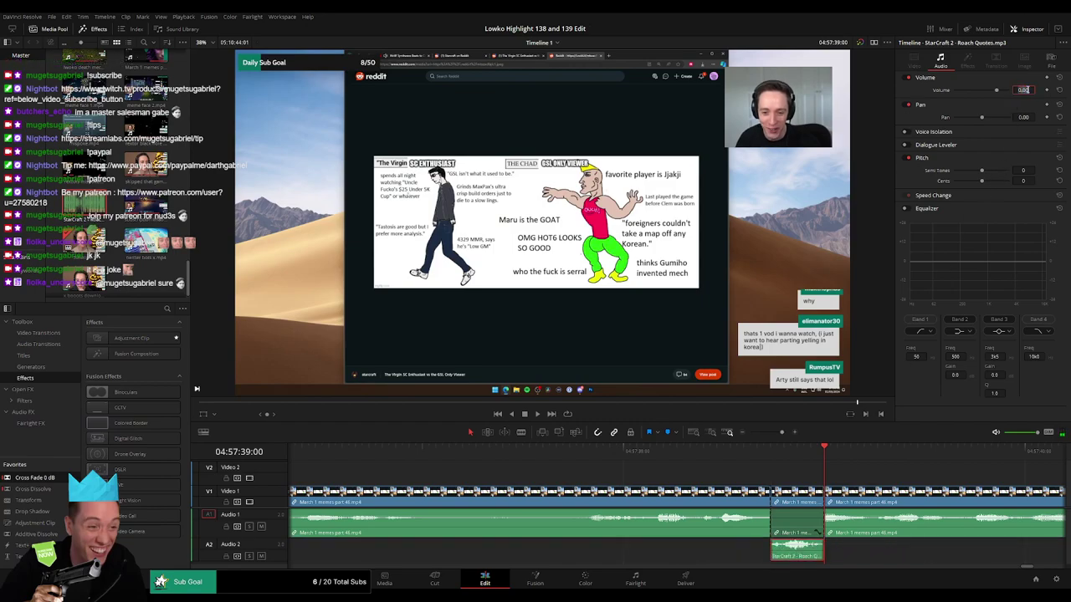
key(Return)
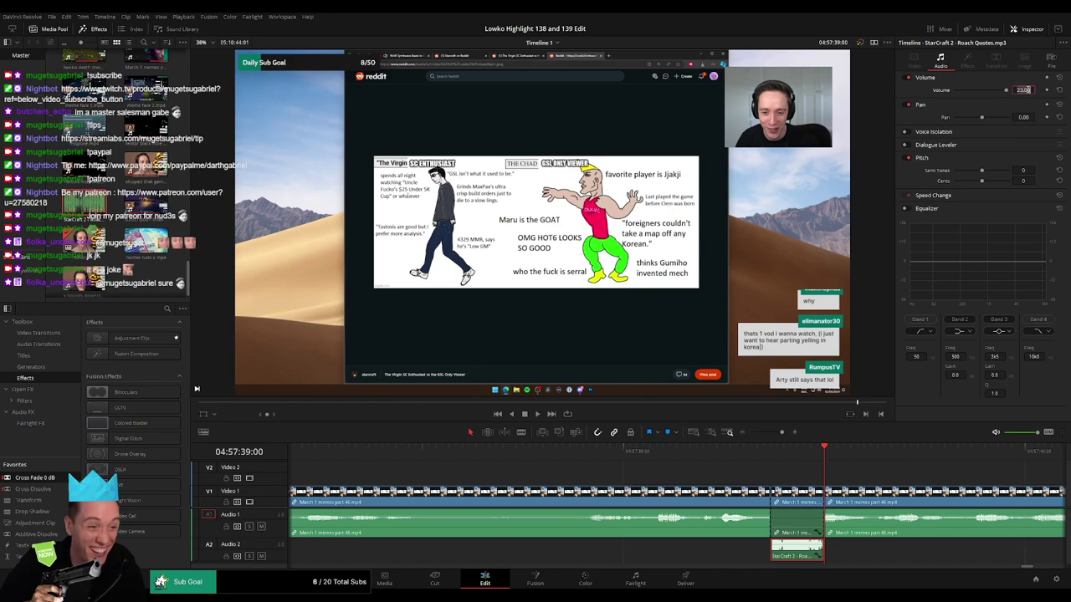
click(718, 454)
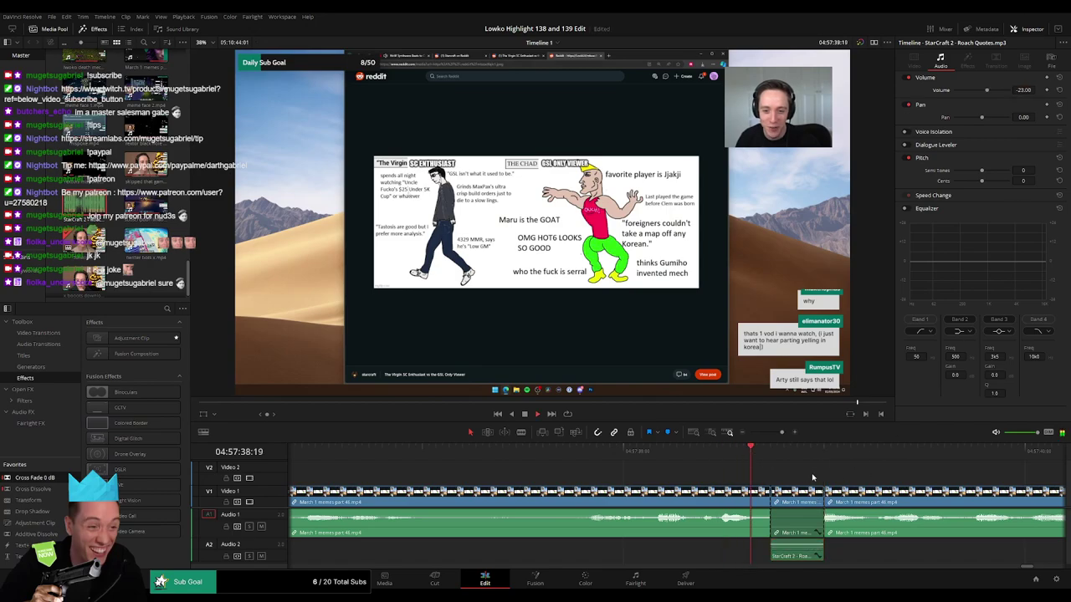
key(space)
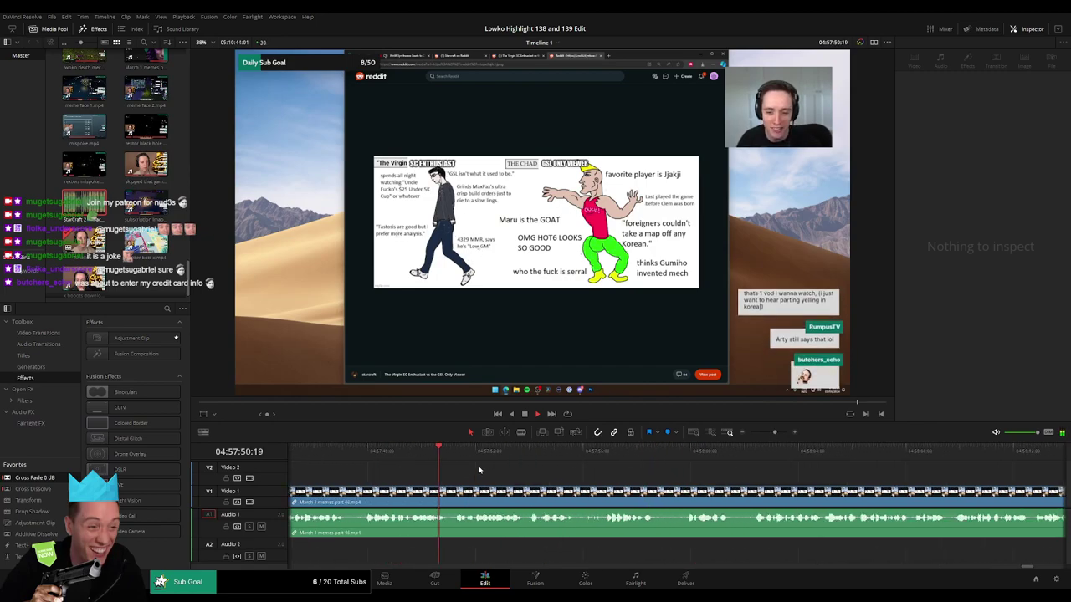
- Find the next word to cover, isolate it from about 04:58:08:17 to 04:58:08:23 with two splits, and mute its audio
drag(772, 435, 776, 436)
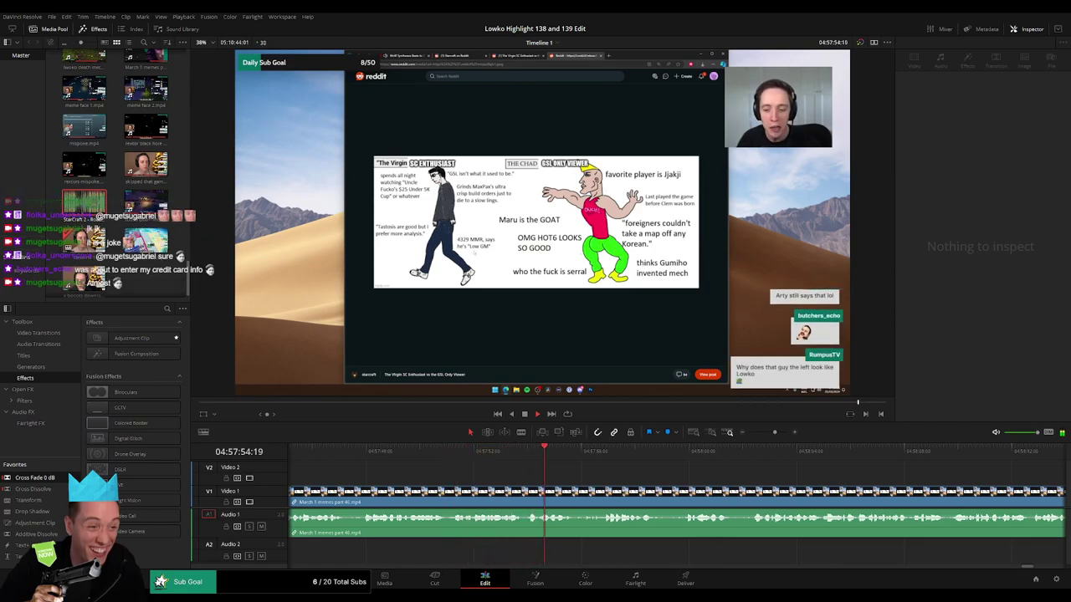
drag(669, 480, 484, 483)
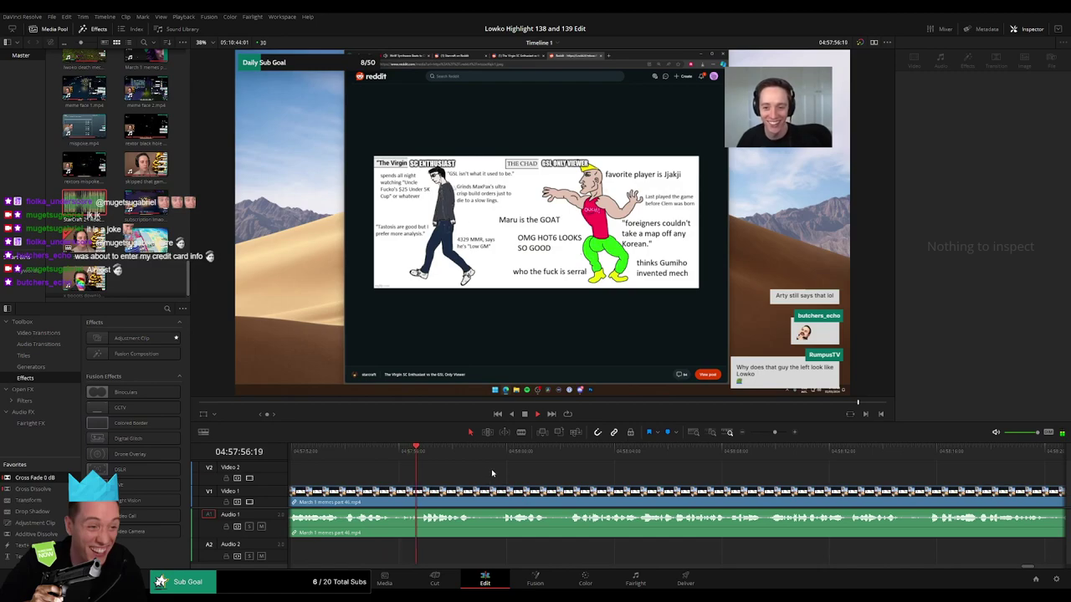
drag(567, 477, 447, 477)
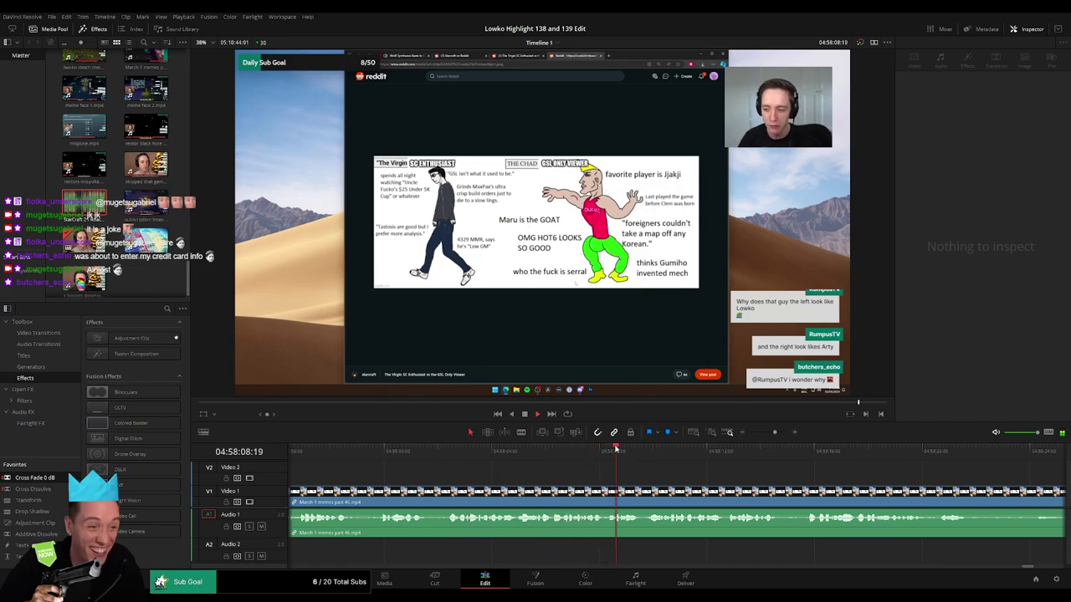
key(space)
key(ctrl+equal)
key(ctrl+equal)
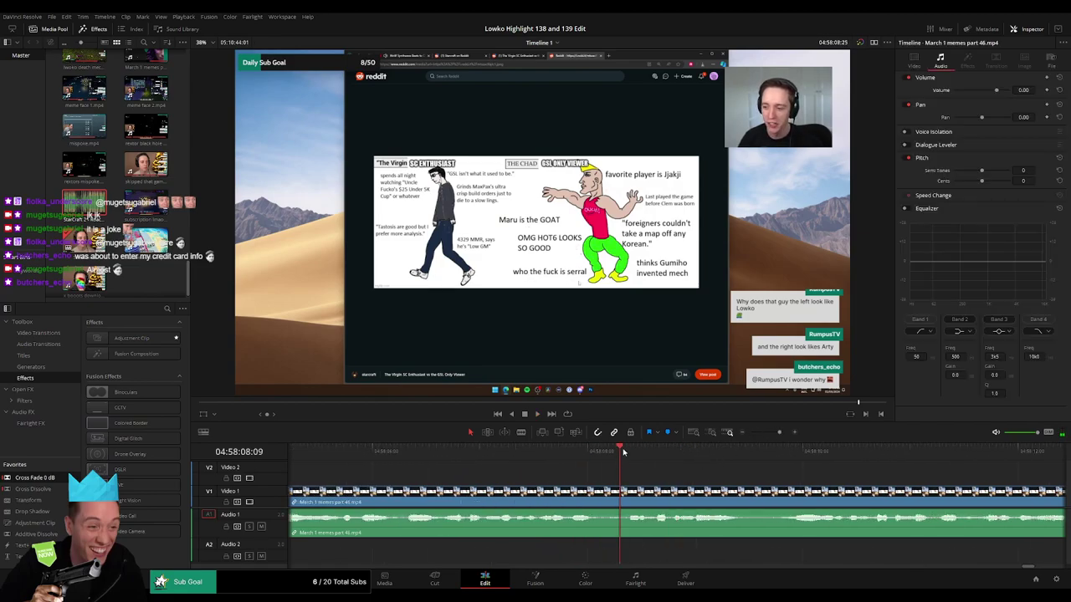
key(space)
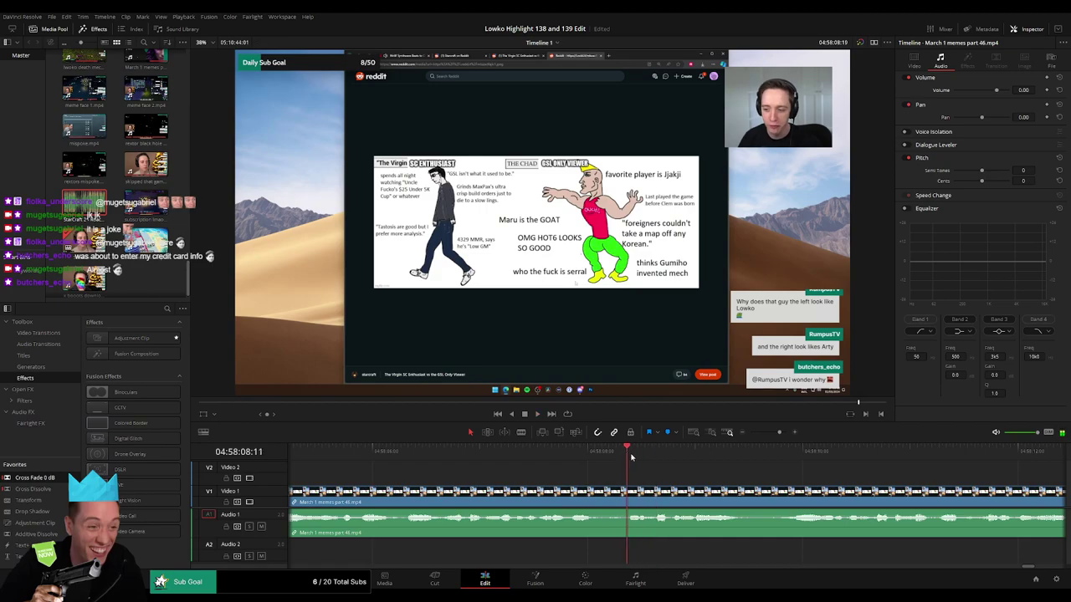
key(b)
click(650, 500)
key(space)
key(space)
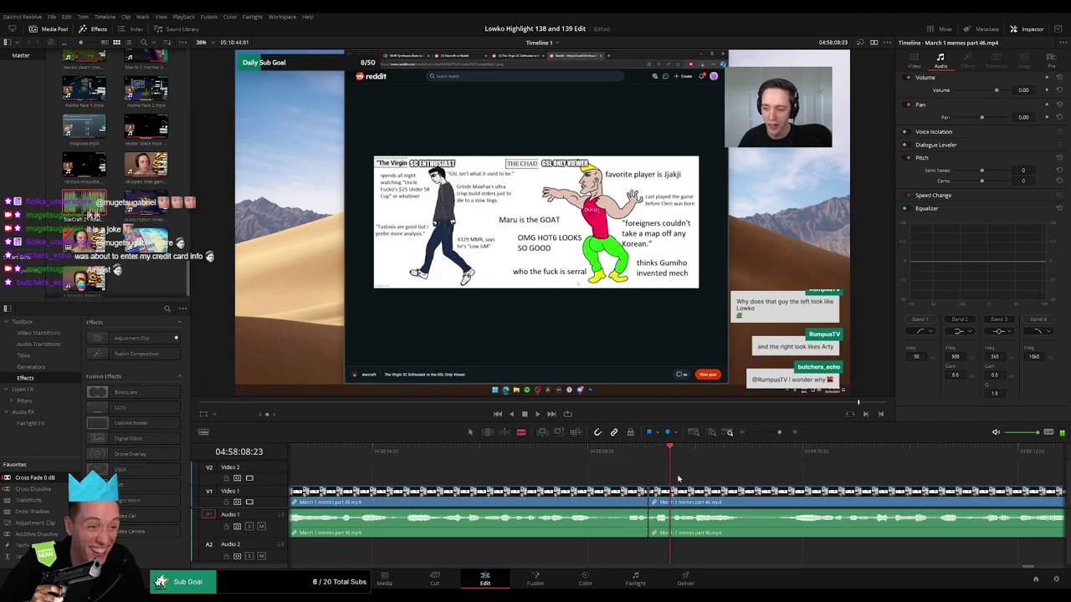
click(671, 502)
drag(659, 524, 659, 548)
- Add the Roach Quotes sound on Audio 2 under the muted word ending at 04:58:08:23, trim it to match and set its volume to -23
drag(84, 204, 632, 558)
drag(631, 556, 649, 553)
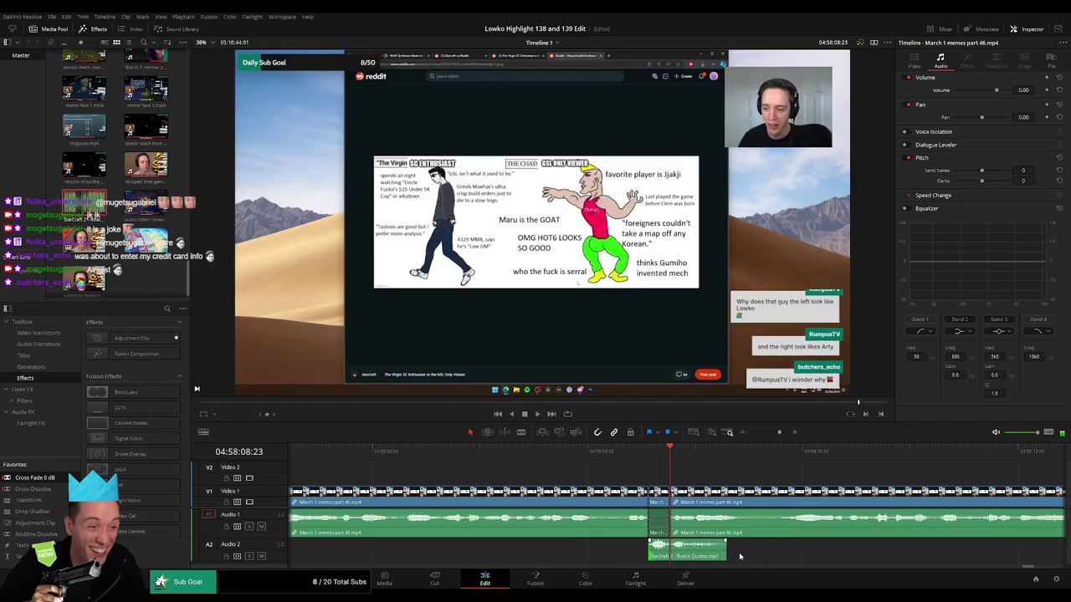
drag(726, 553, 669, 556)
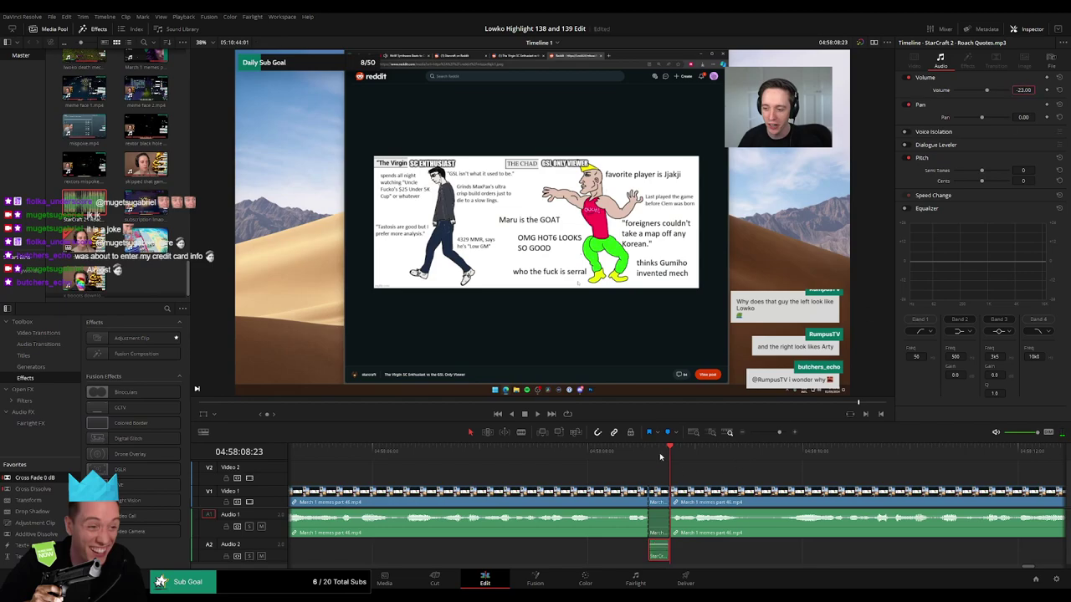
scroll(749, 468, down, 5)
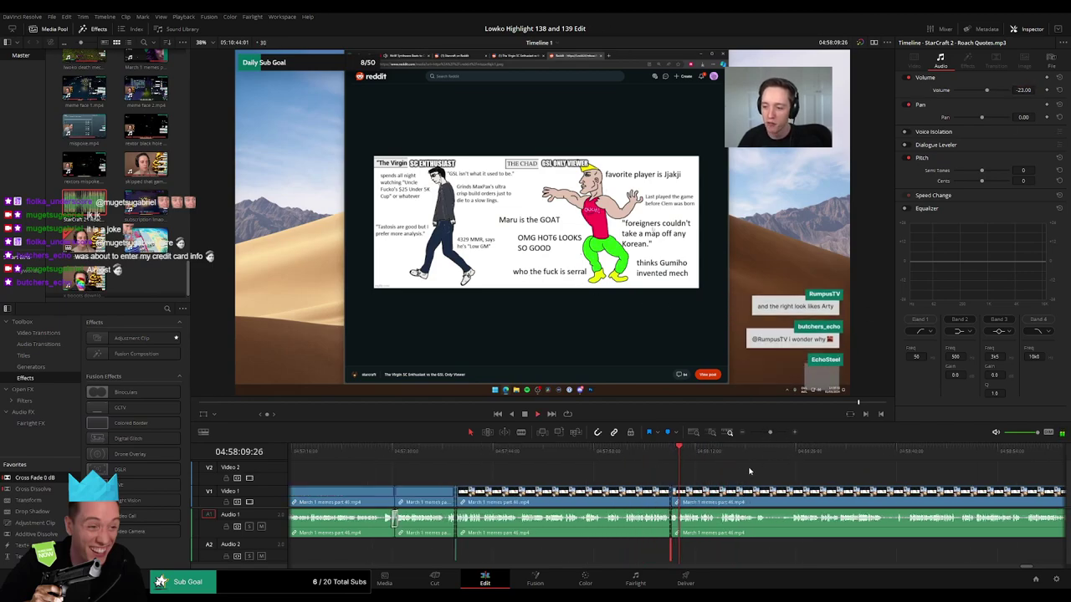
click(749, 468)
drag(749, 468, 585, 464)
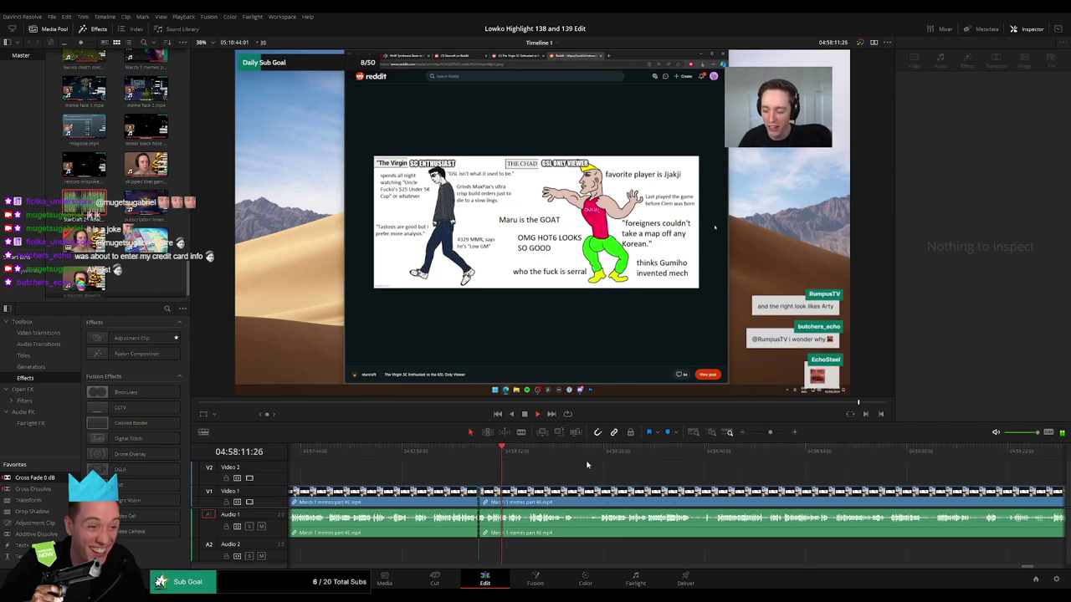
- Cut the footage from 04:58:21:27 to about 04:58:25:14, close the gap, and add an audio cross fade at the edit
drag(437, 462, 392, 463)
scroll(599, 463, up, 2)
click(508, 456)
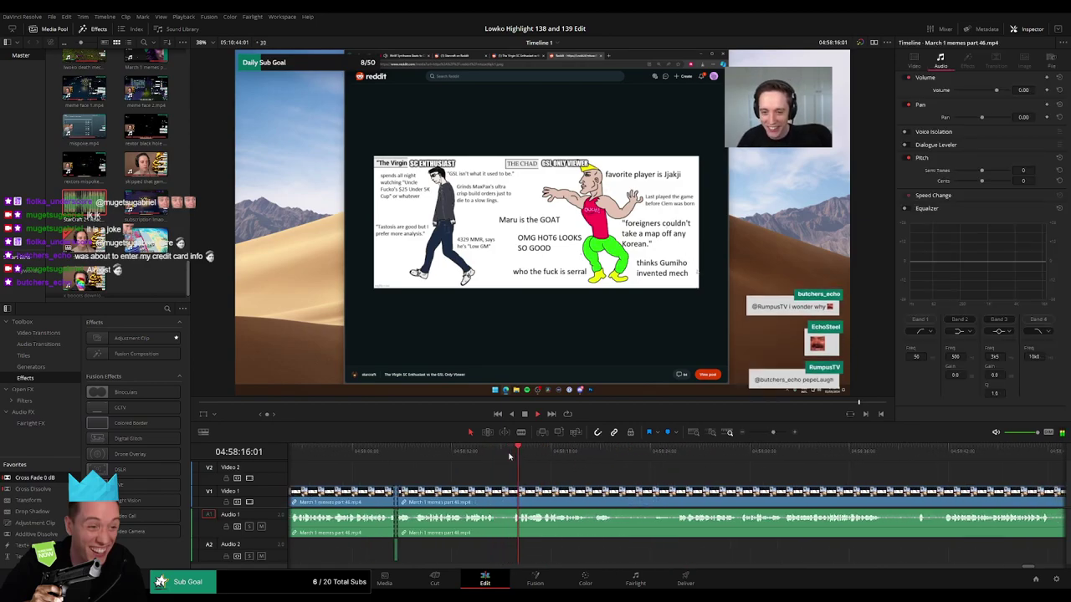
scroll(586, 473, right, 3)
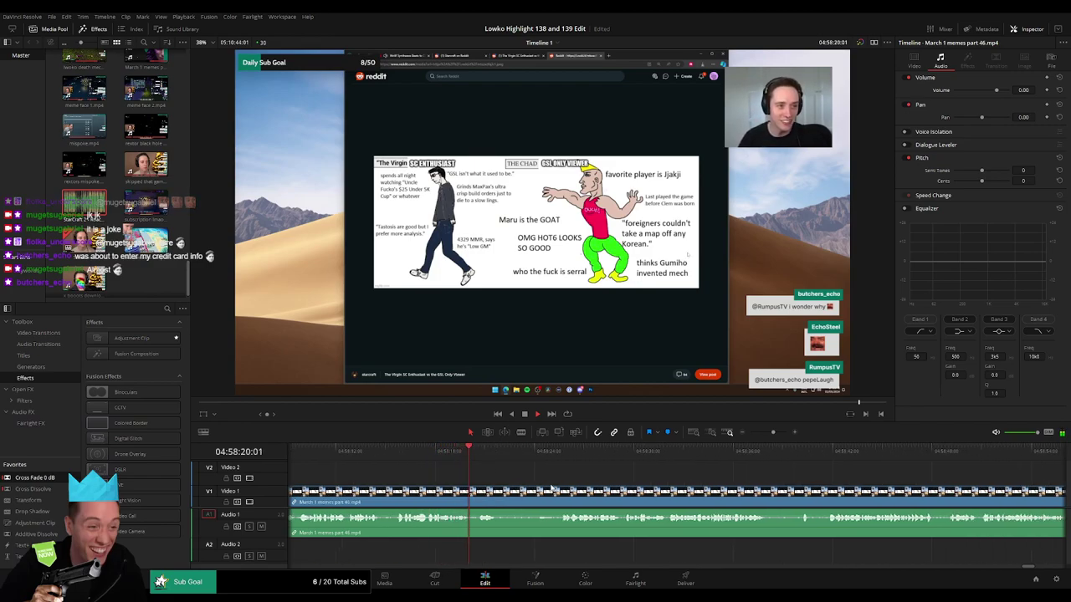
key(b)
click(456, 492)
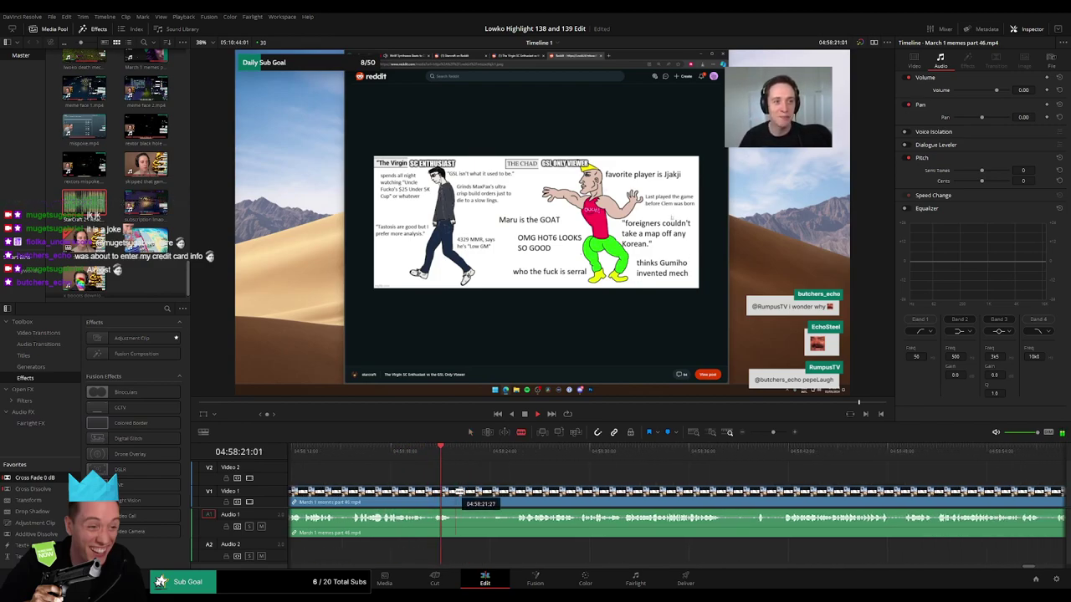
click(515, 452)
click(514, 494)
key(a)
click(500, 499)
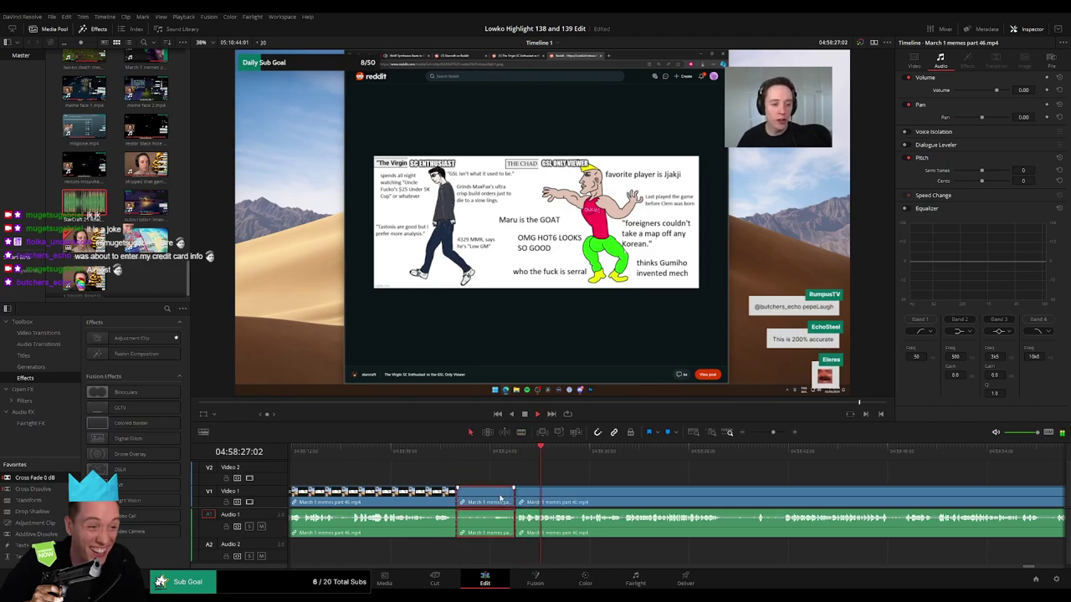
key(BackSpace)
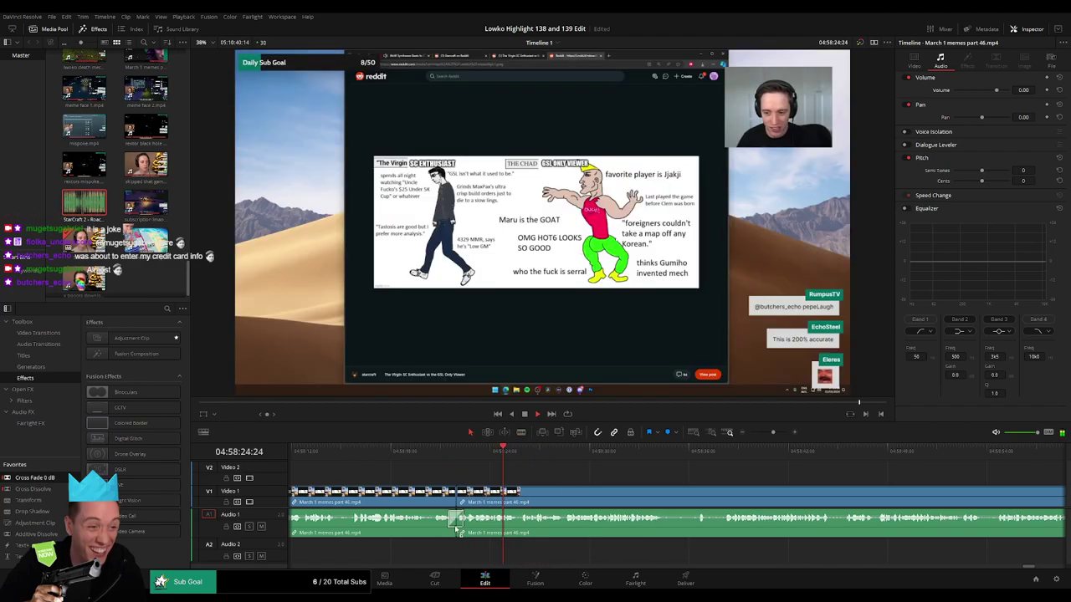
key(space)
- Cut about two seconds starting at 04:58:34:15, close the gap, and add an audio cross fade at the edit
drag(634, 471, 556, 471)
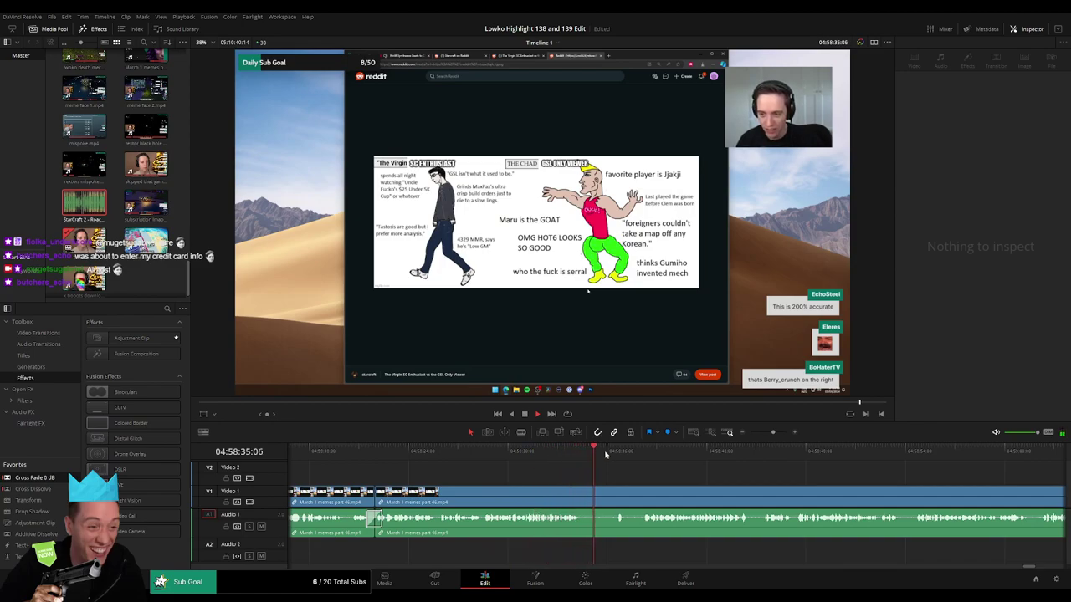
click(606, 454)
key(b)
click(584, 496)
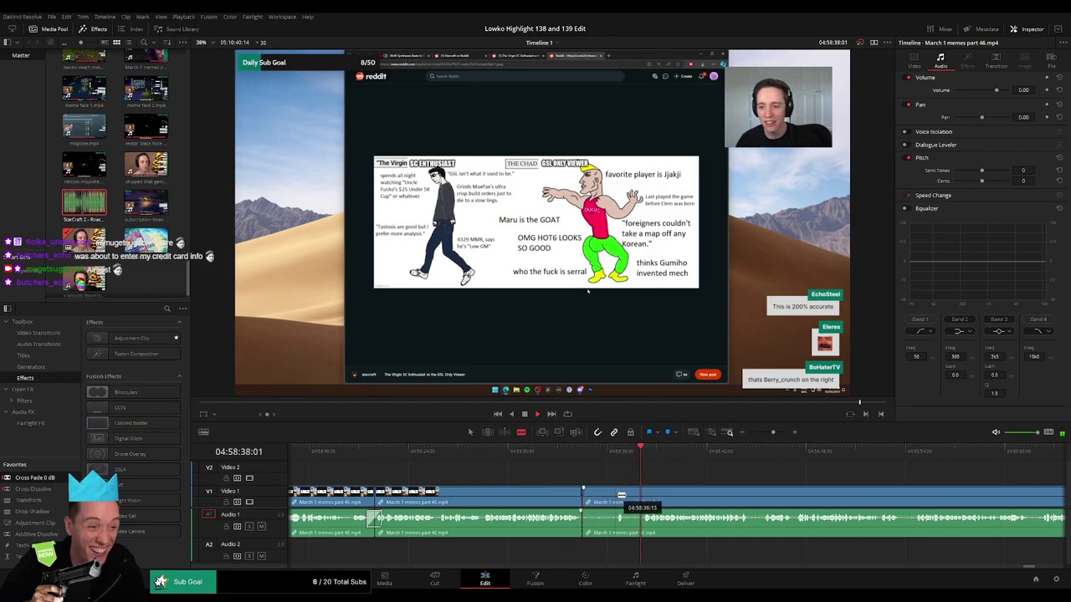
click(619, 497)
key(a)
click(608, 497)
key(Delete)
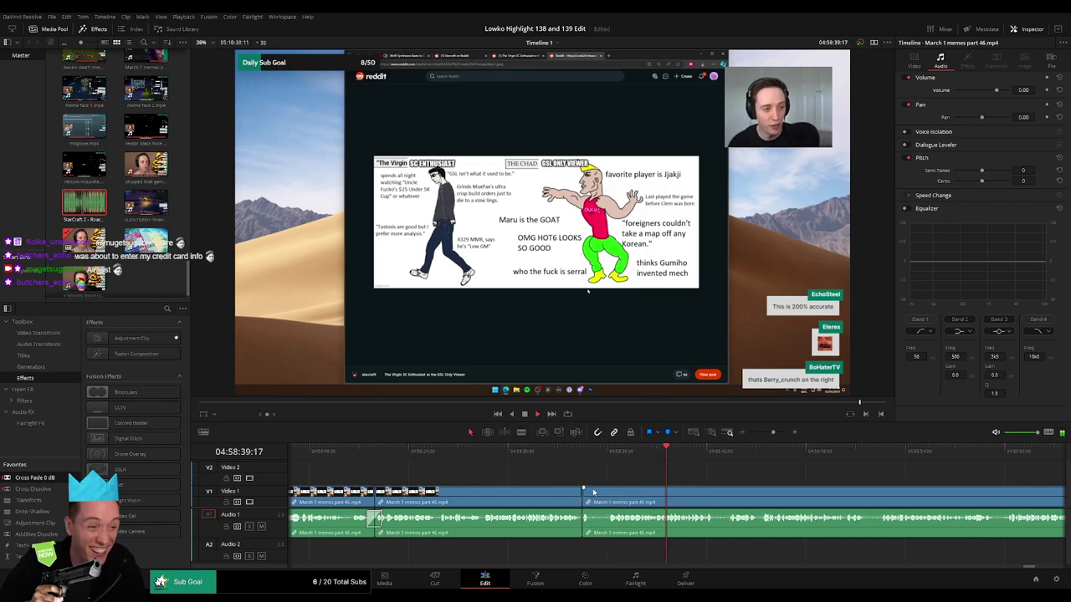
click(580, 451)
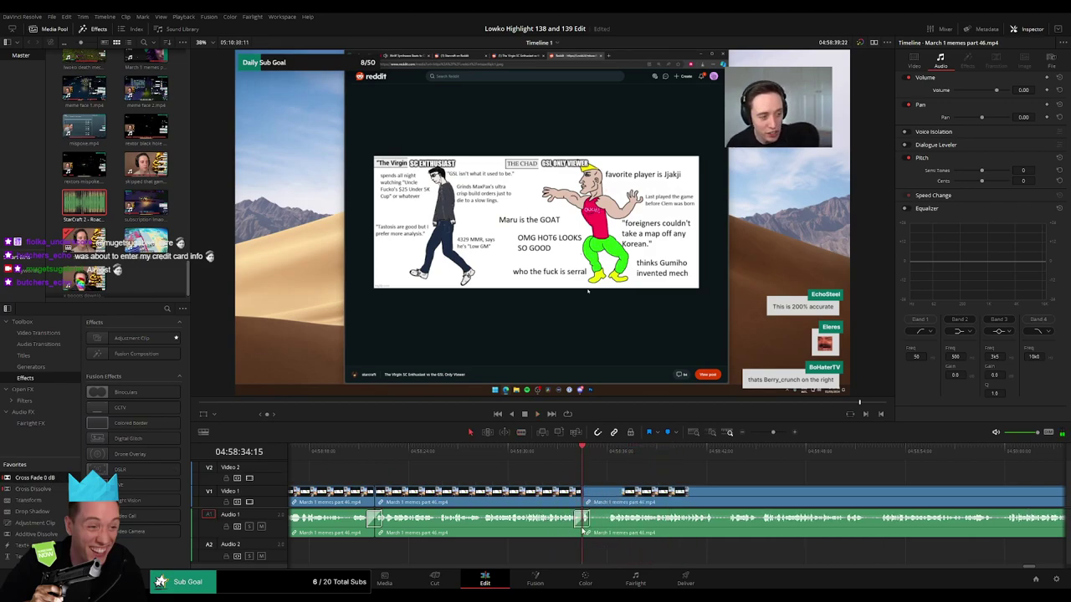
- Split off and ripple delete the roughly one-second pause starting at about 04:58:35, just after the last edit
drag(584, 494, 606, 494)
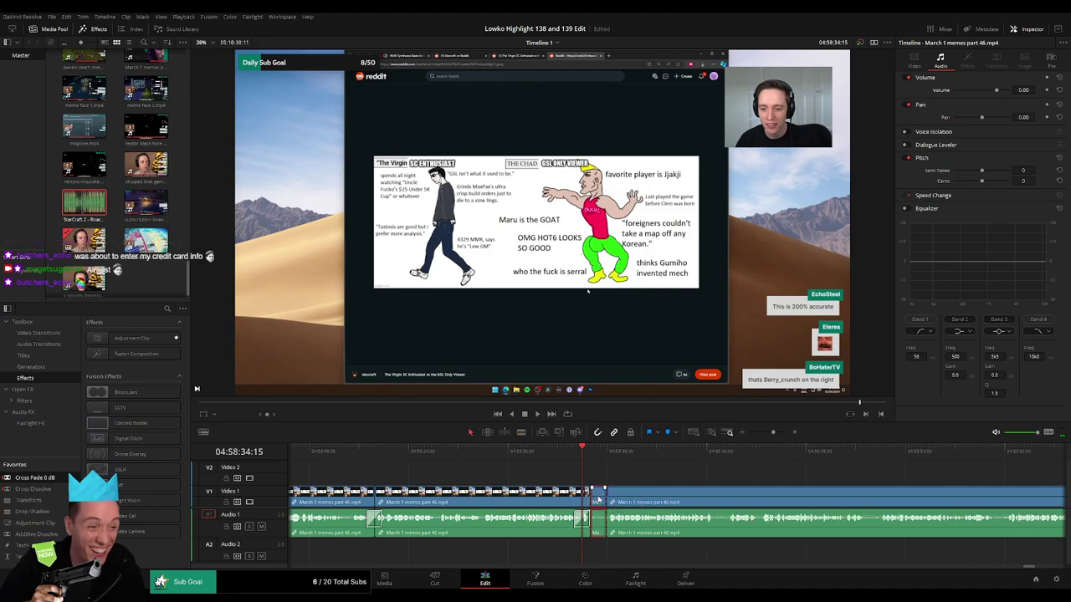
click(598, 499)
key(Delete)
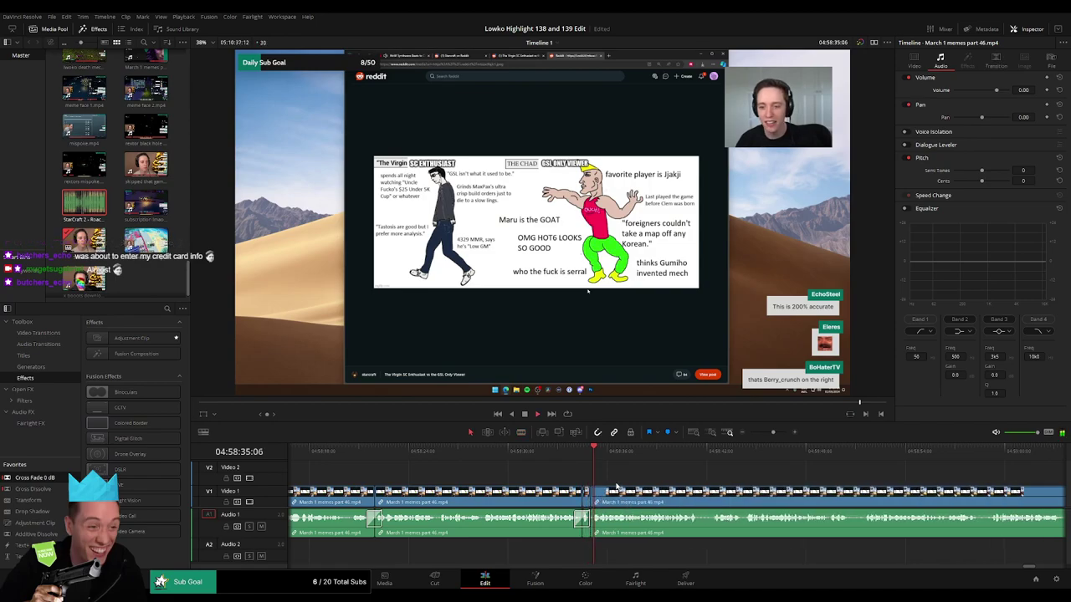
- Ripple delete the pause of less than a second at about 04:58:41:16 and add an audio cross fade at the edit
drag(735, 481, 496, 464)
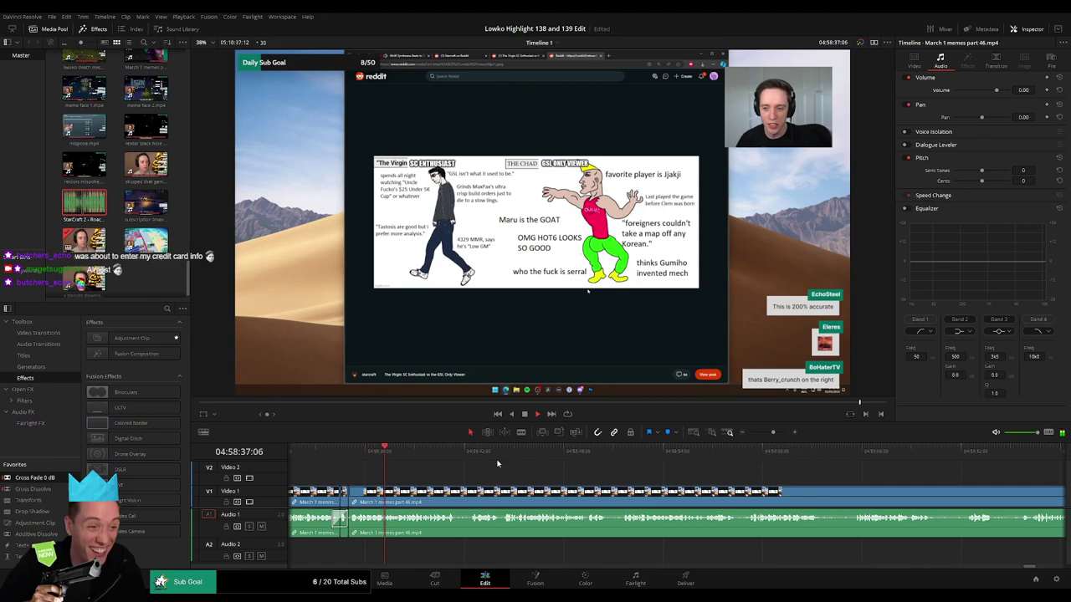
key(b)
click(457, 499)
click(470, 499)
key(a)
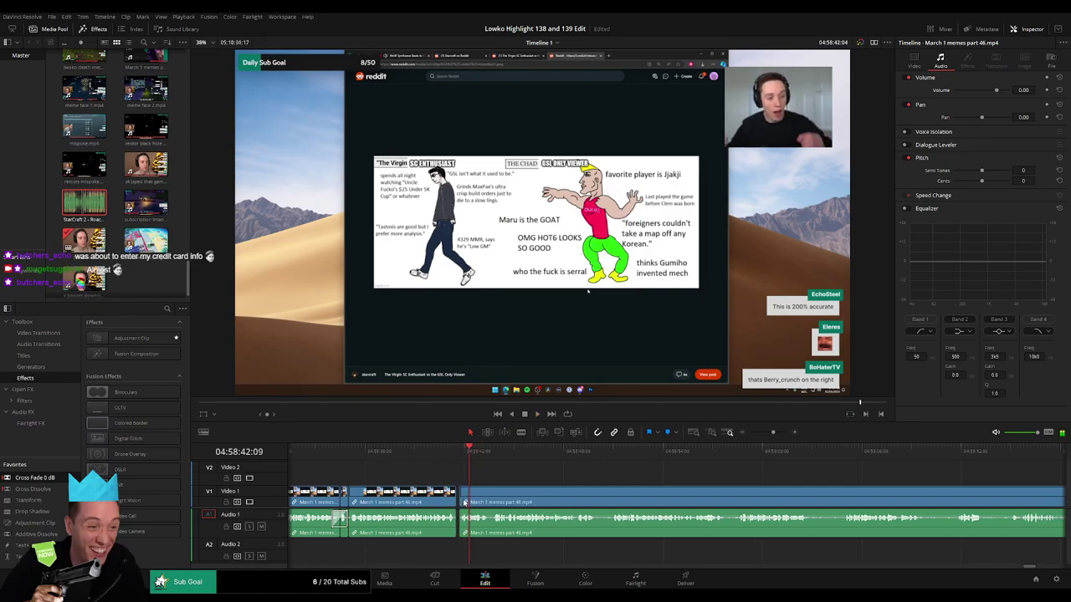
click(463, 502)
key(Delete)
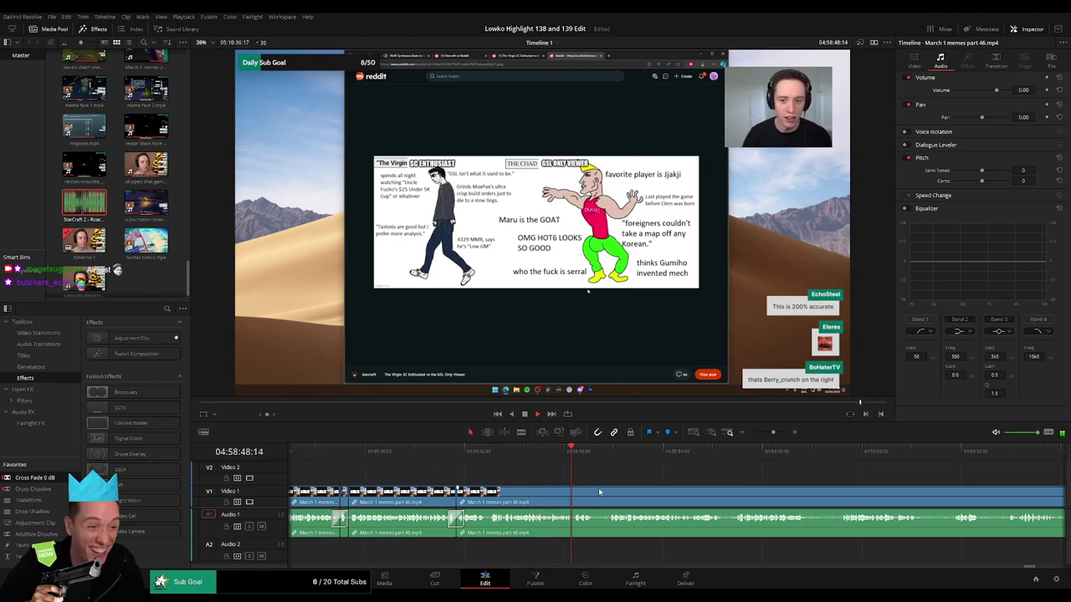
- Review the footage up to 04:59:10, ripple delete about 04:59:02:20 to 04:59:04:18, and add an audio cross fade at the edit
click(676, 490)
click(693, 478)
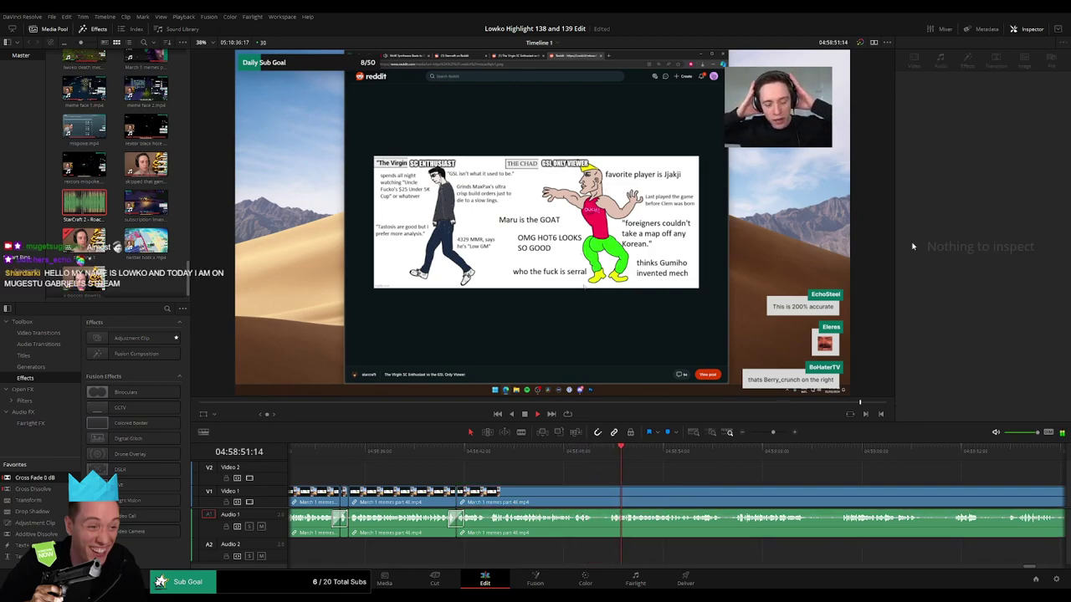
click(744, 497)
click(811, 481)
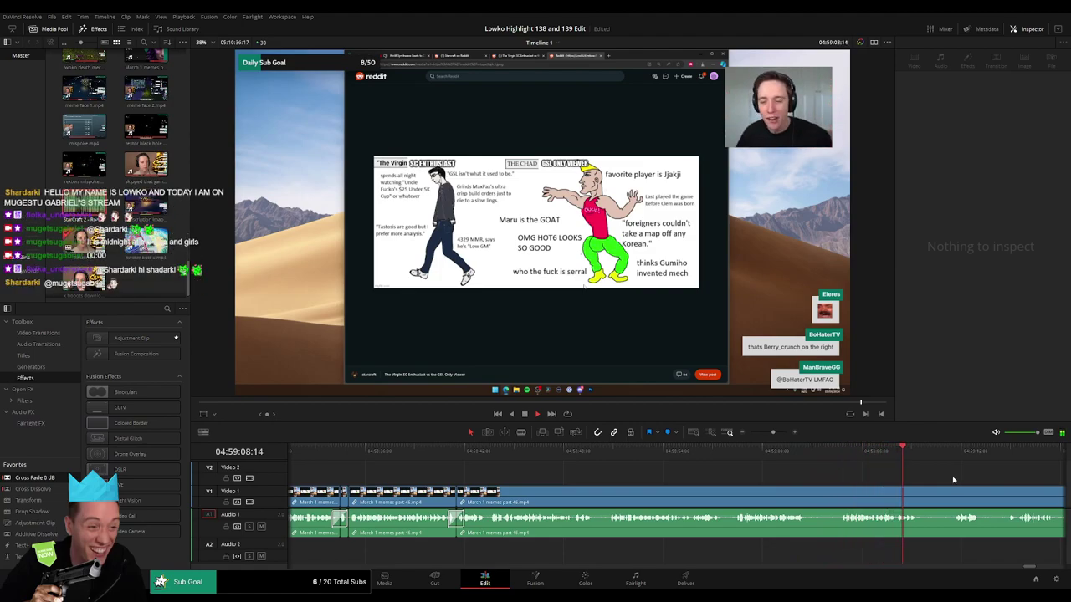
drag(953, 481, 708, 480)
key(b)
click(569, 491)
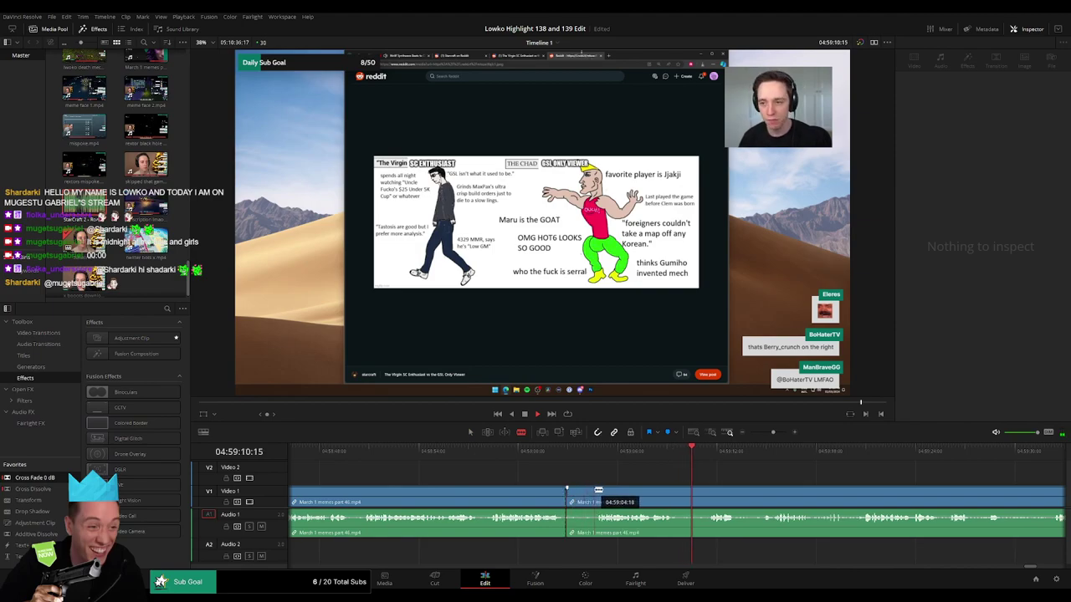
click(599, 490)
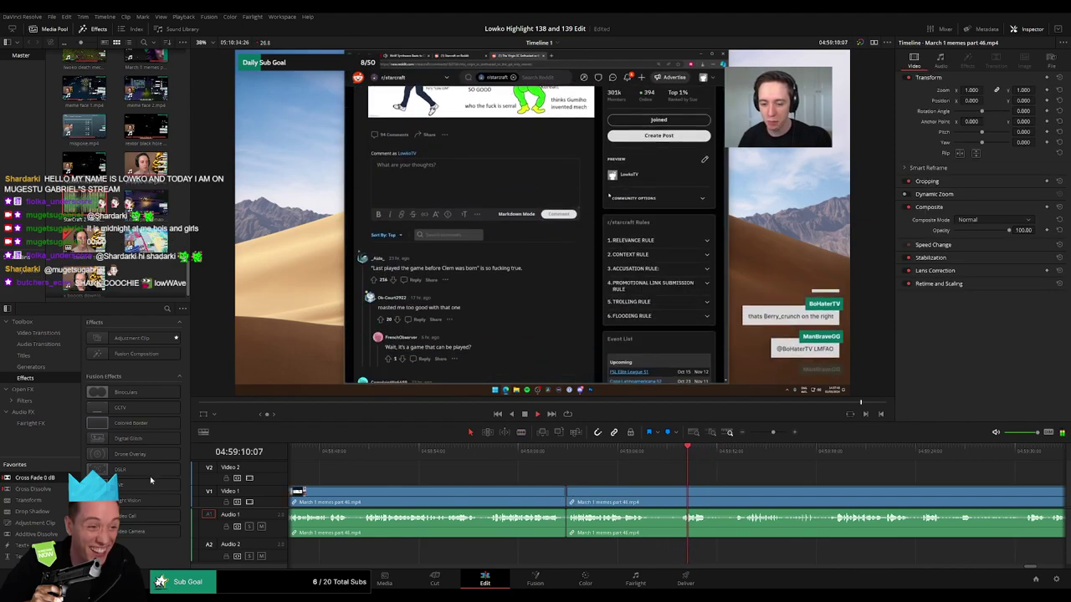
drag(35, 479, 515, 491)
drag(568, 526, 567, 521)
key(space)
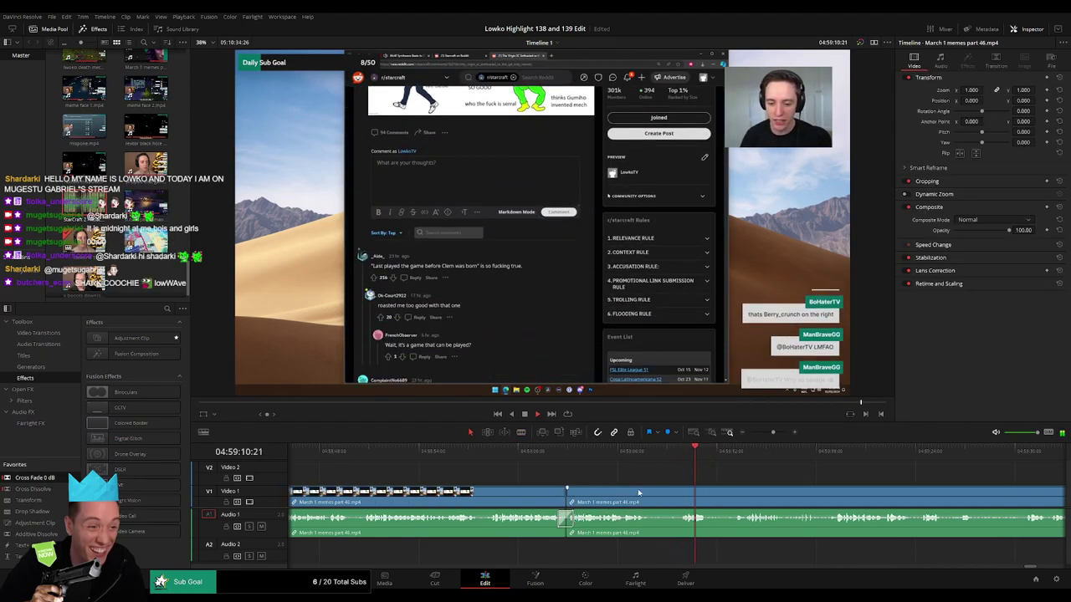
- Ripple delete about one and a half seconds starting near 04:59:08 and bridge the edit with an audio cross fade
key(b)
click(651, 491)
click(676, 489)
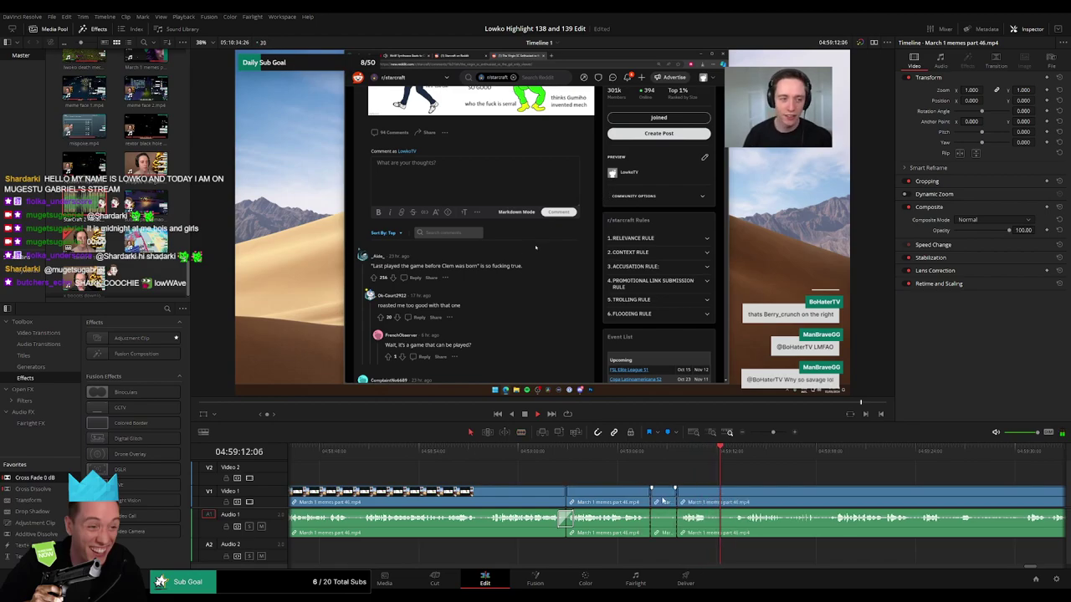
key(a)
click(663, 495)
key(Delete)
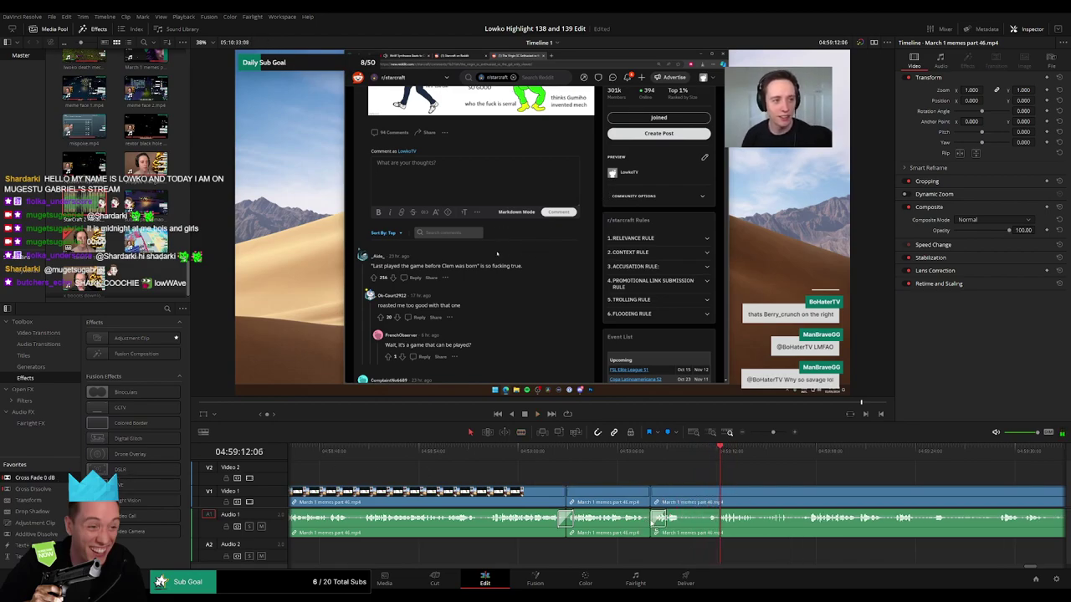
drag(651, 524, 650, 522)
key(space)
- Ripple delete about two seconds starting near 04:59:10 and add a 0.5-second Cross Fade 0 dB on the audio edit
drag(688, 467, 518, 491)
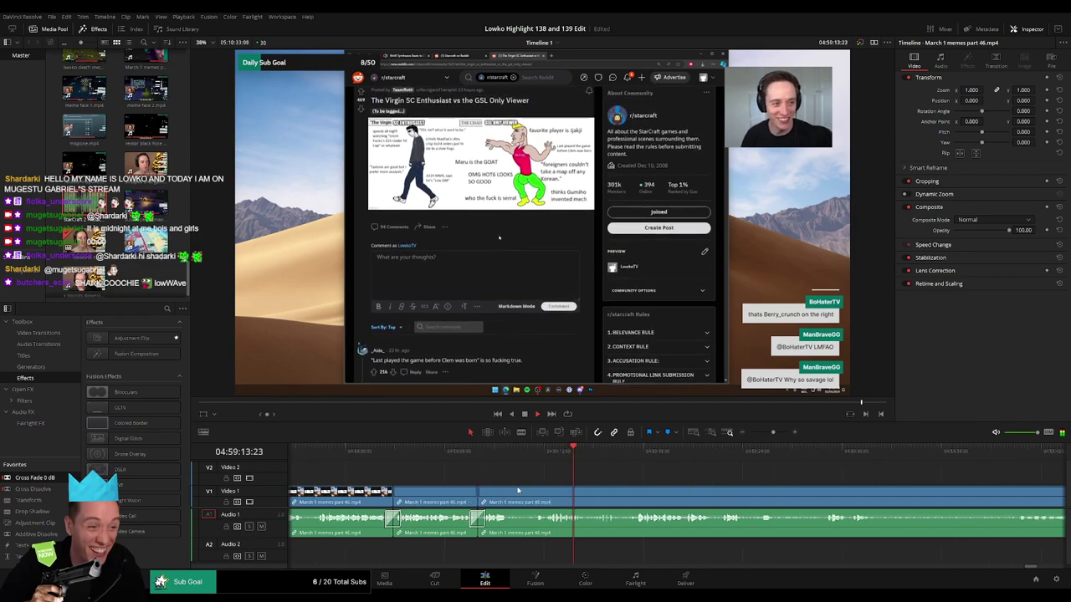
key(b)
click(508, 492)
click(540, 452)
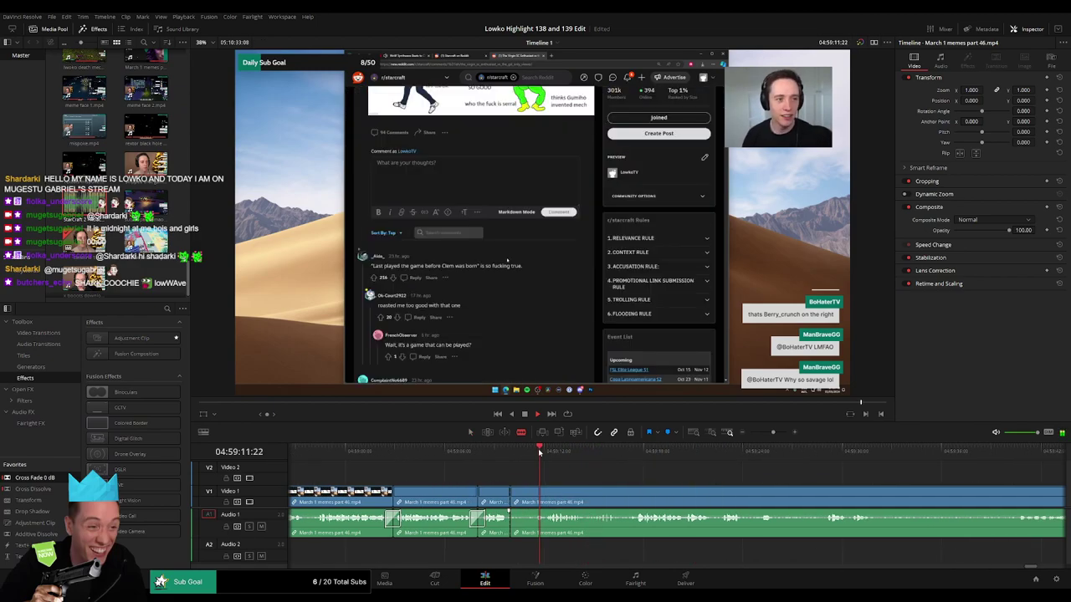
click(549, 495)
key(a)
click(532, 502)
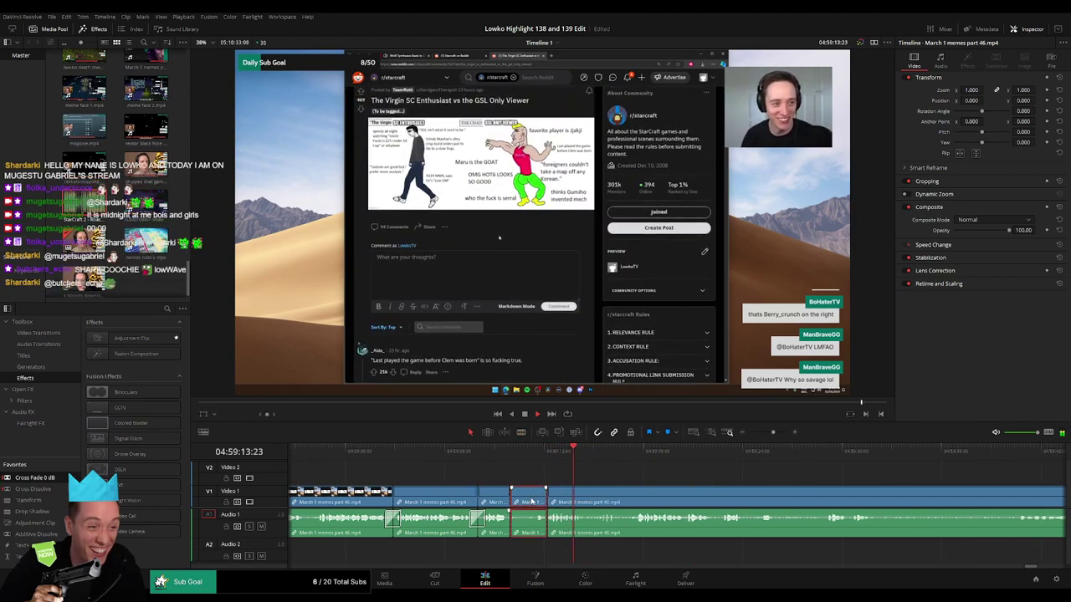
key(BackSpace)
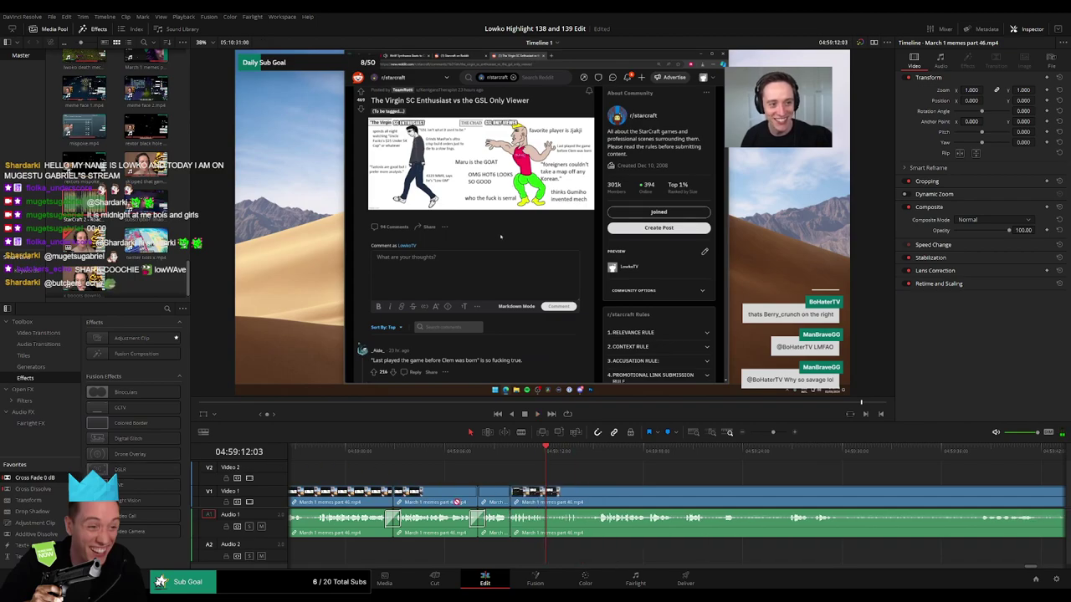
click(510, 524)
key(shift+t)
drag(518, 522, 513, 523)
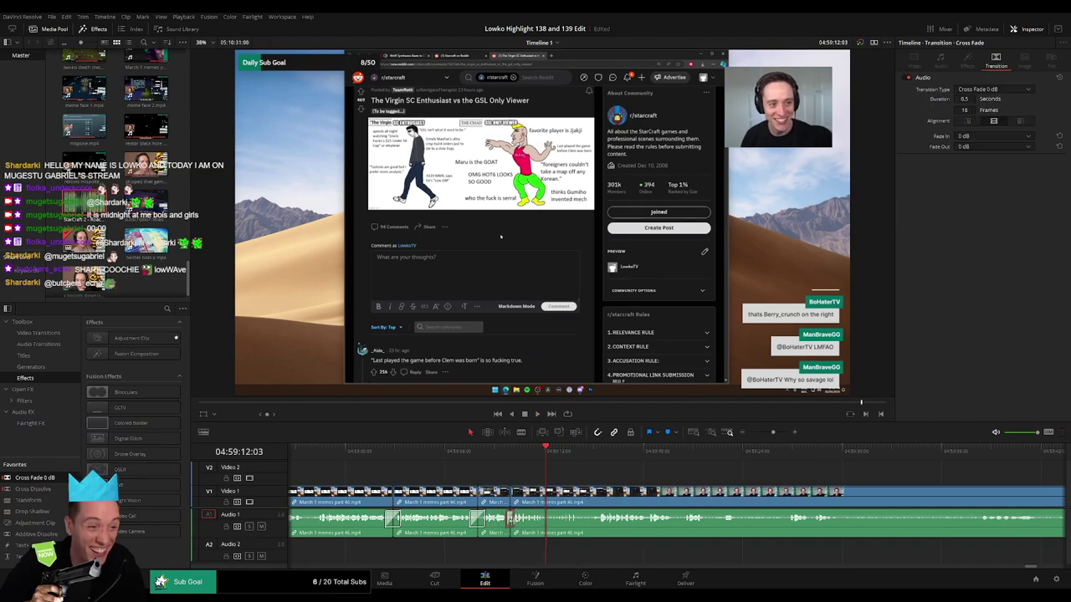
- Play on to the webcam section, ripple delete 04:59:24:00 to about 04:59:27:00, and add an audio cross fade at the edit
click(505, 454)
key(space)
click(588, 482)
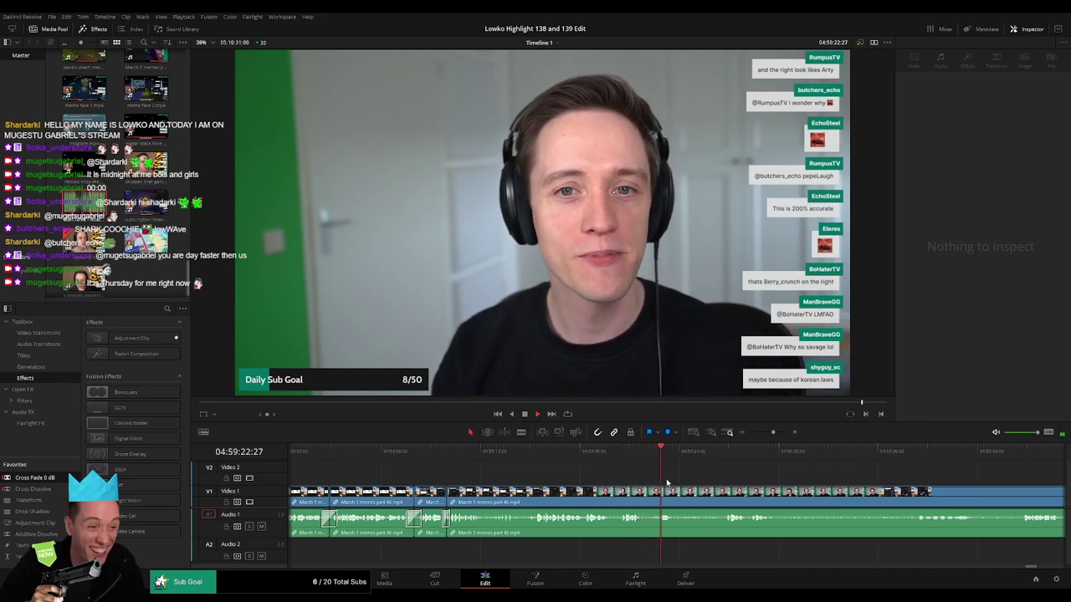
scroll(619, 481, right, 1)
scroll(619, 481, right, 6)
click(604, 452)
key(b)
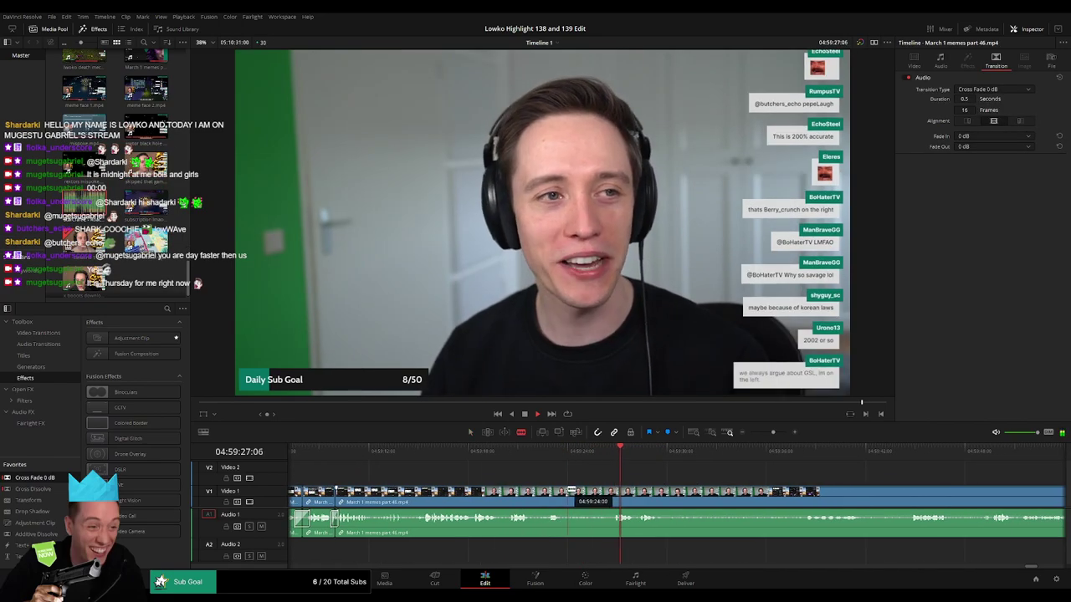
click(567, 489)
click(617, 489)
key(a)
click(602, 495)
key(Delete)
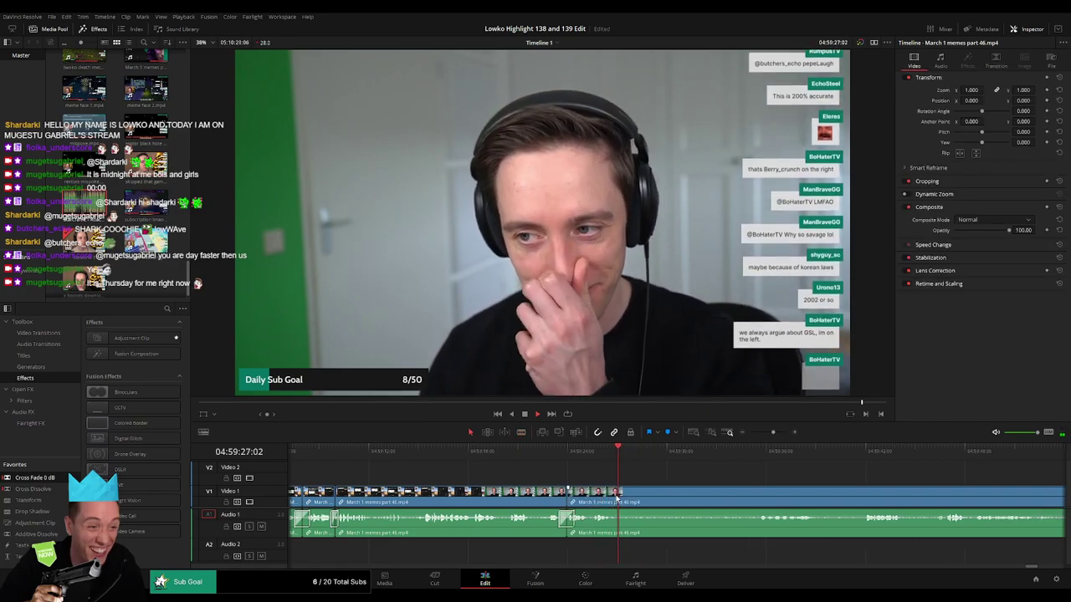
- Scan the uncut March 1 memes footage from about 04:59:32 to 05:01:25 for the next section to edit
click(756, 452)
key(space)
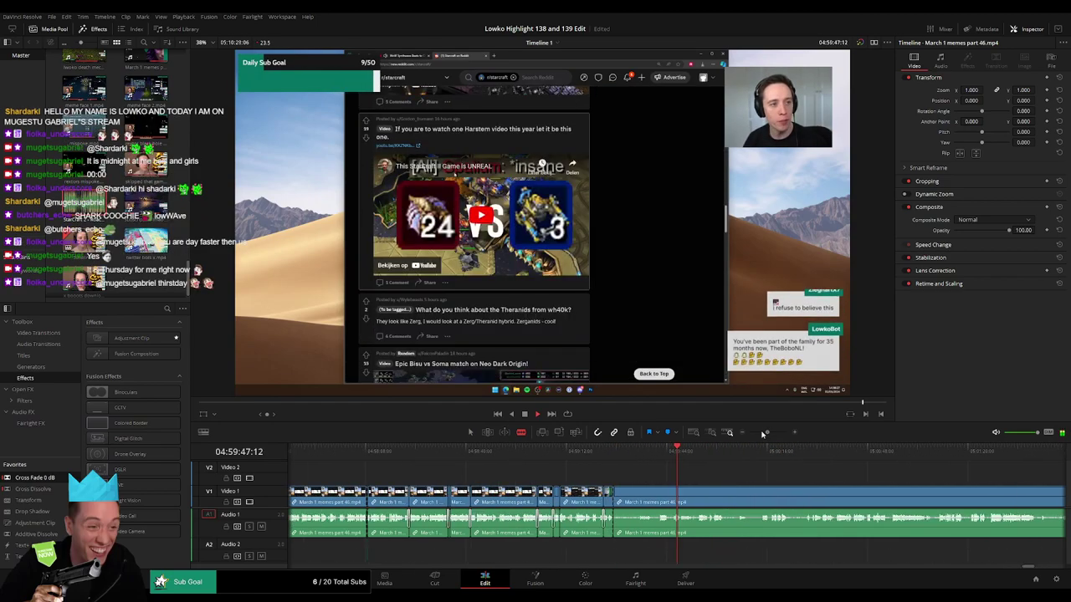
drag(765, 433, 772, 435)
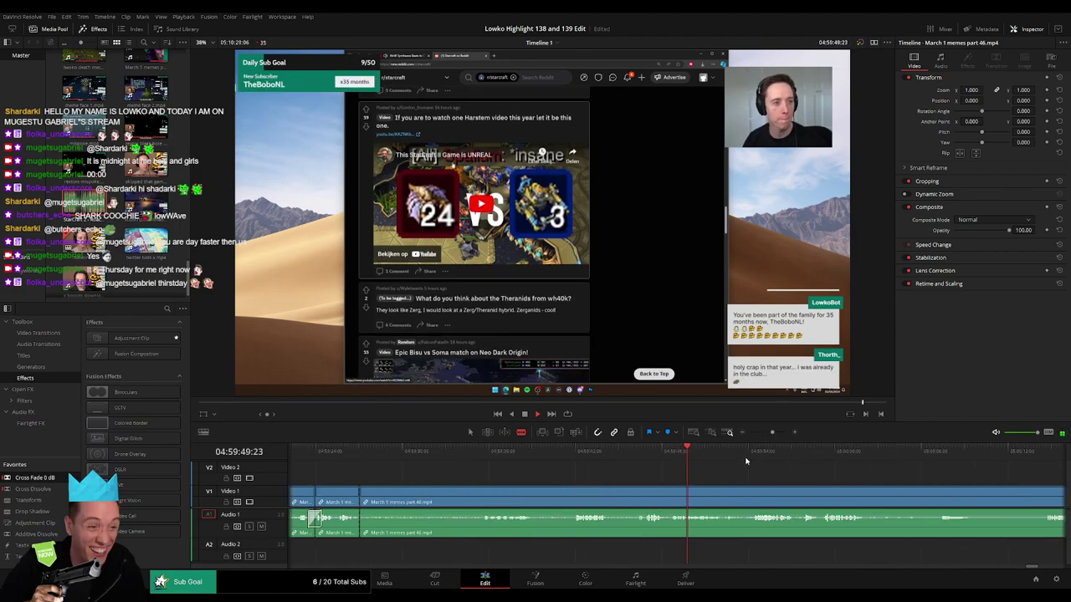
click(747, 460)
drag(786, 474, 610, 473)
drag(709, 451, 872, 470)
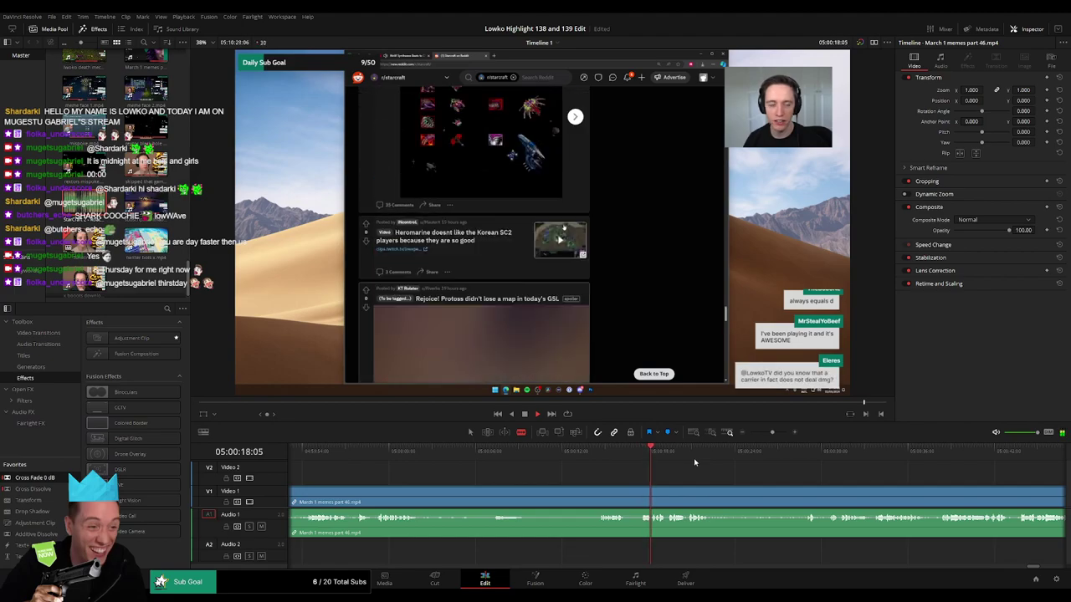
drag(707, 453, 657, 465)
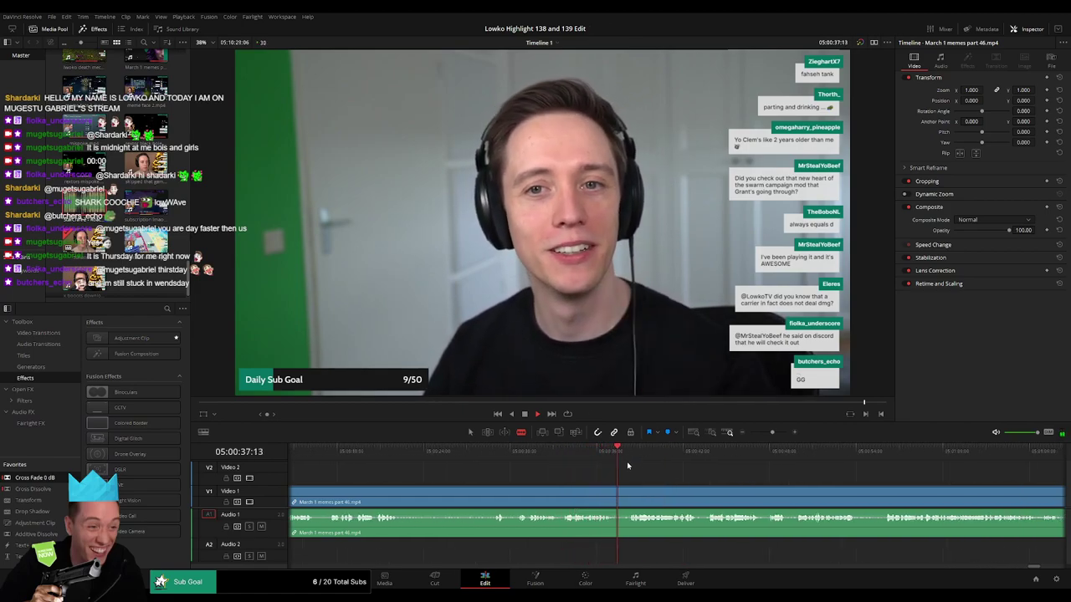
drag(632, 453, 893, 460)
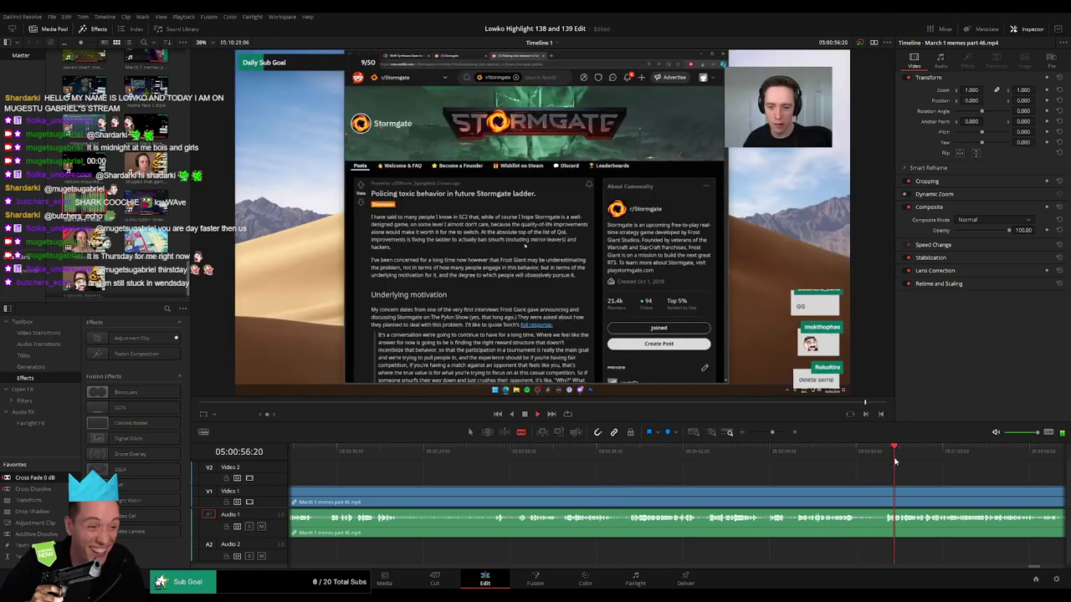
click(763, 432)
click(700, 453)
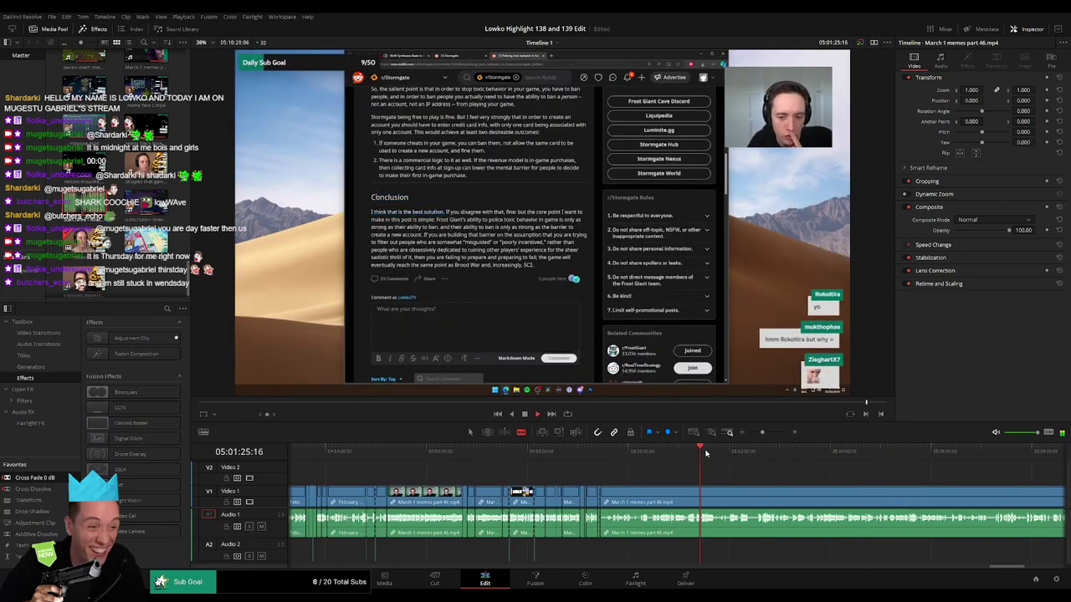
- Scan the uncut March 1 memes footage from about 05:01:25 to 05:08:49 for the next section worth keeping
click(712, 452)
drag(713, 453, 759, 453)
scroll(606, 467, right, 3)
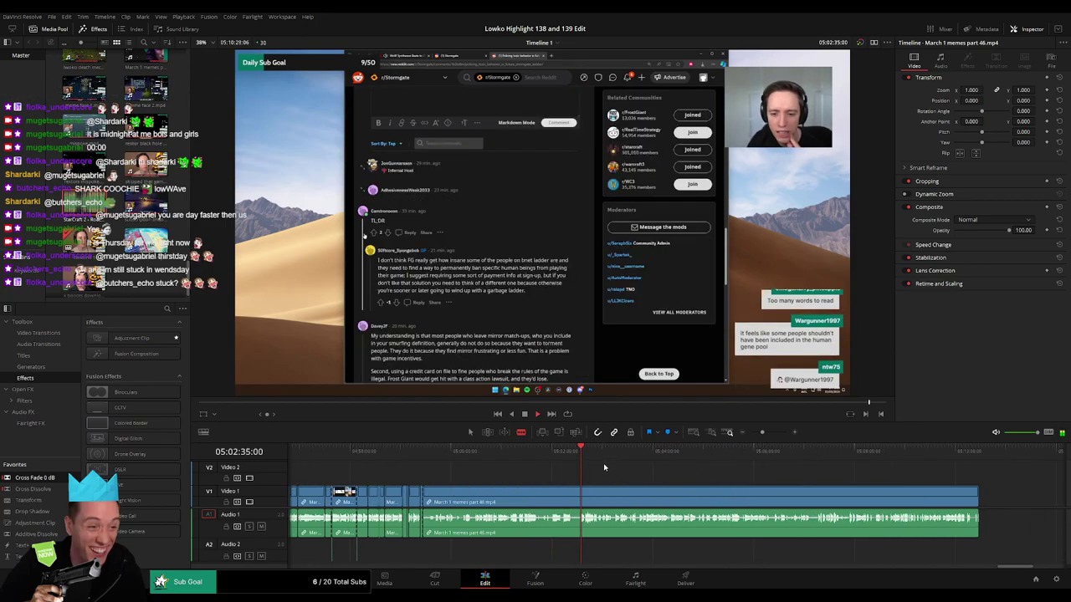
drag(600, 450, 817, 450)
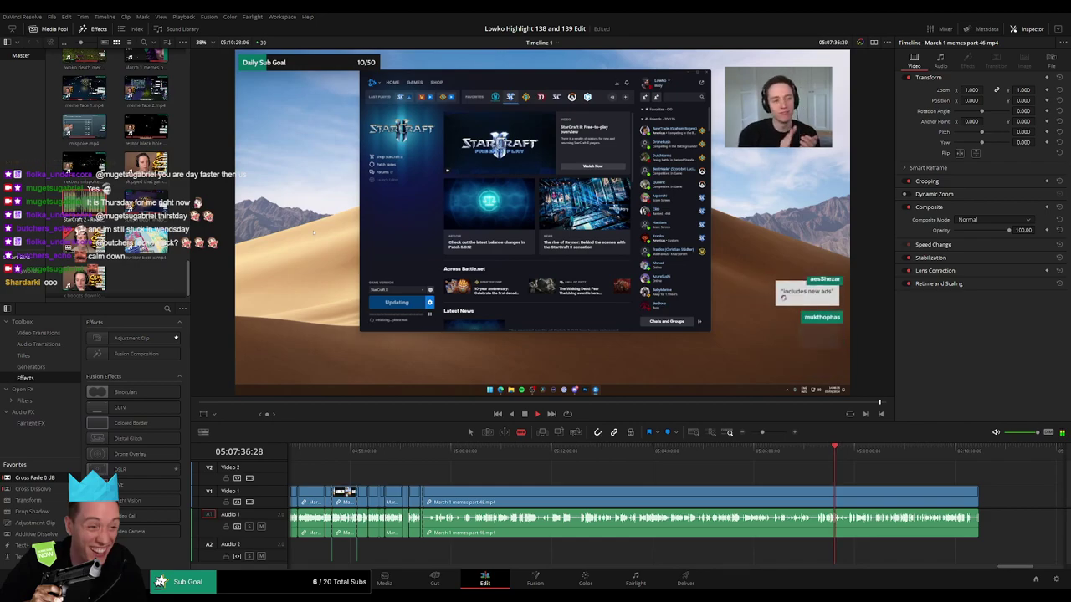
click(850, 452)
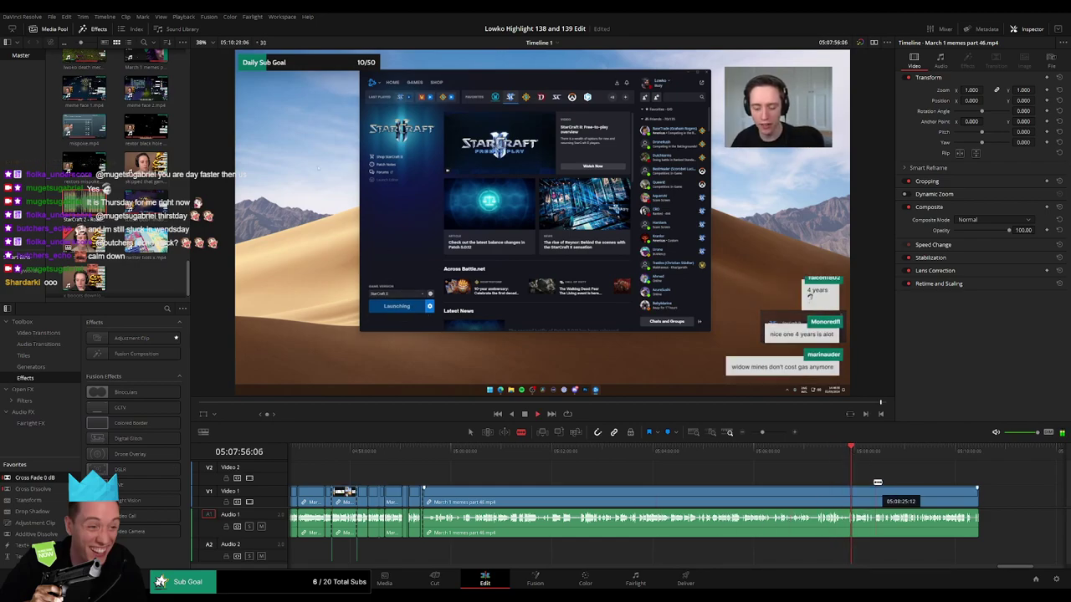
click(772, 434)
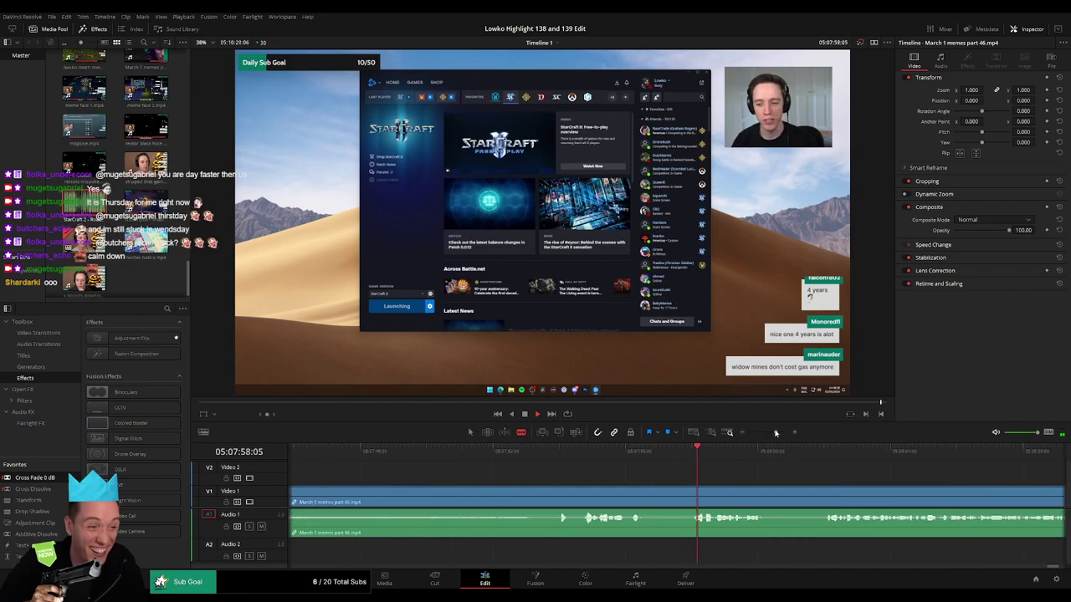
click(694, 458)
click(740, 452)
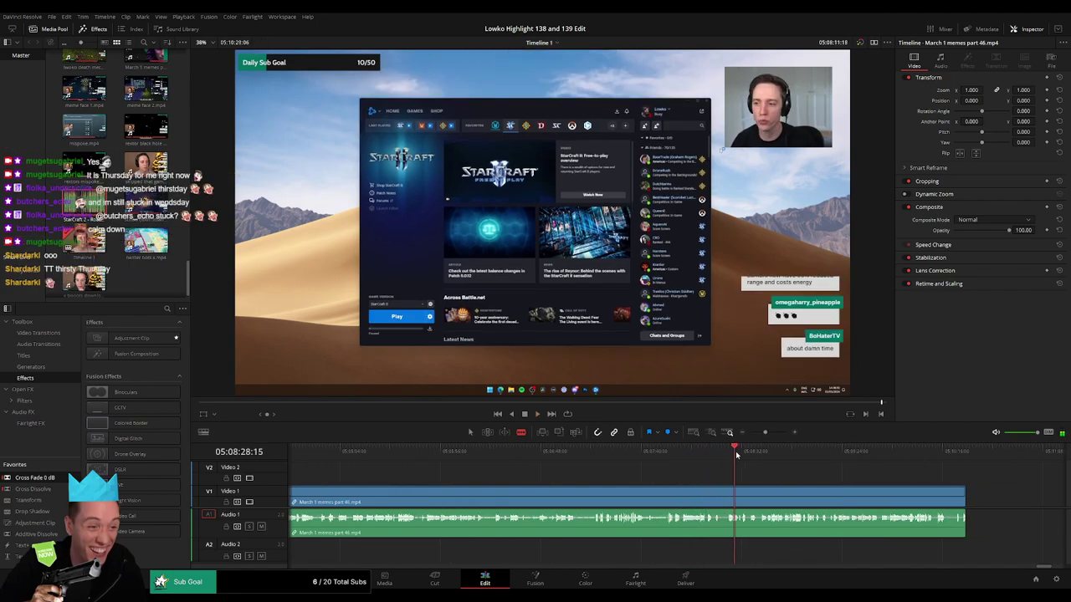
click(769, 453)
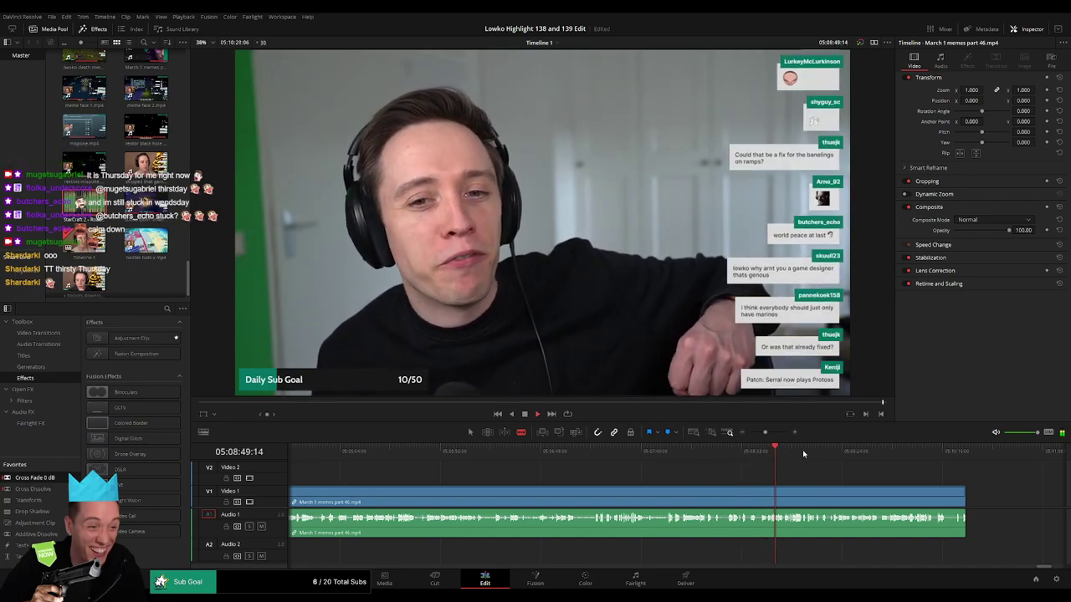
click(673, 451)
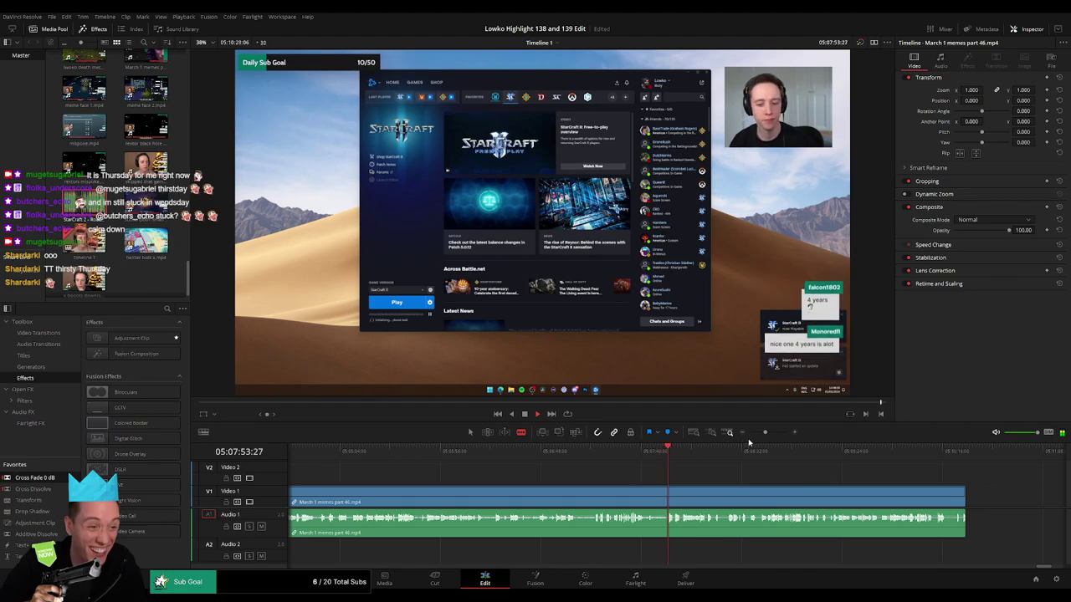
- Split the clip just before the speech at about 05:07:53 and ripple delete the long unneeded stretch before it
drag(765, 432, 774, 435)
click(562, 452)
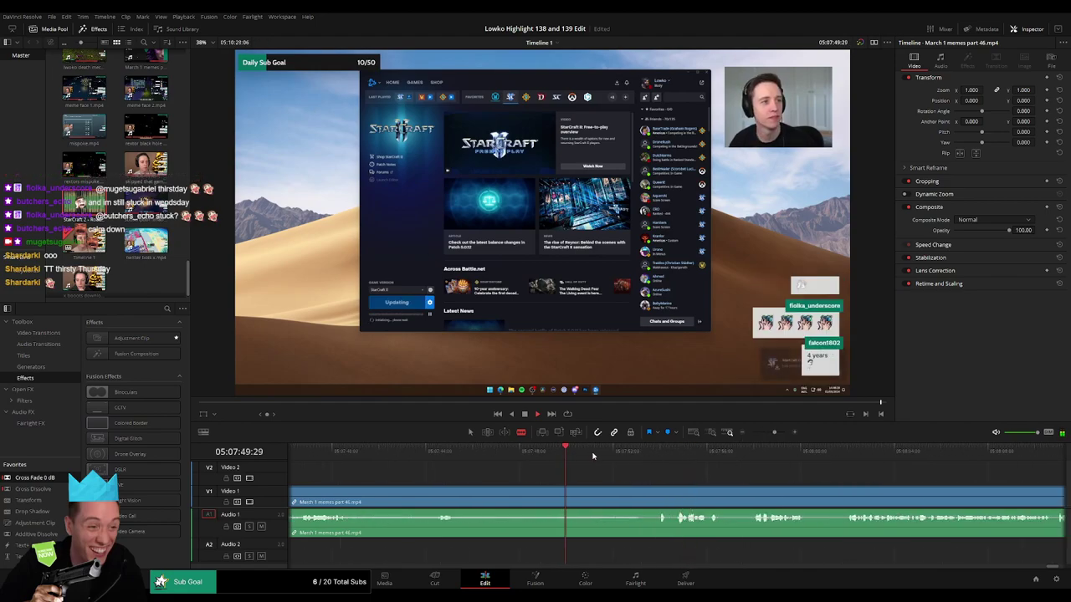
click(624, 453)
click(652, 453)
key(ctrl+b)
key(space)
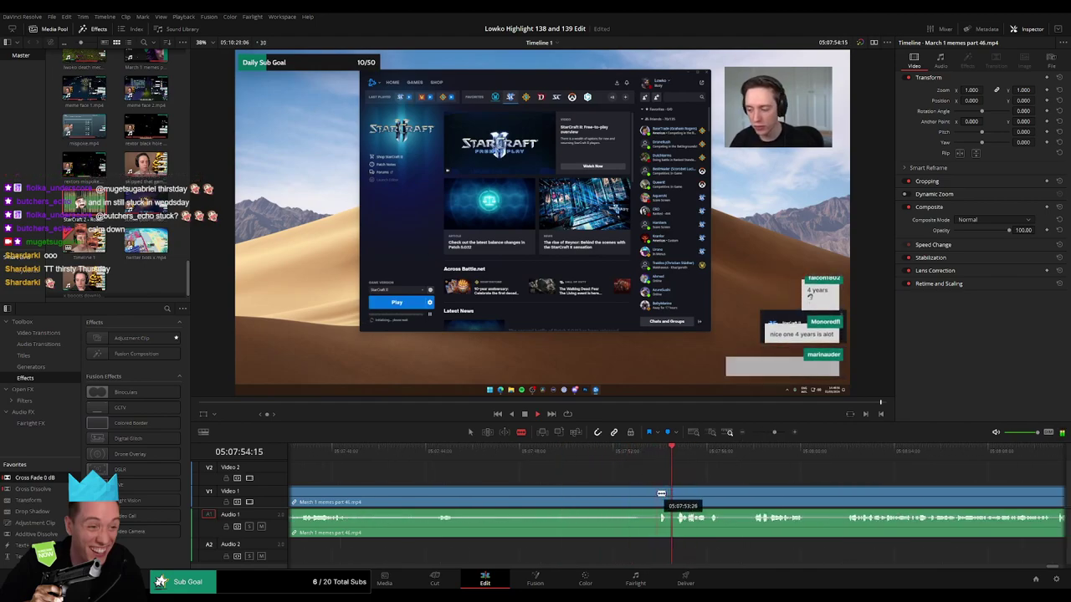
click(623, 492)
key(BackSpace)
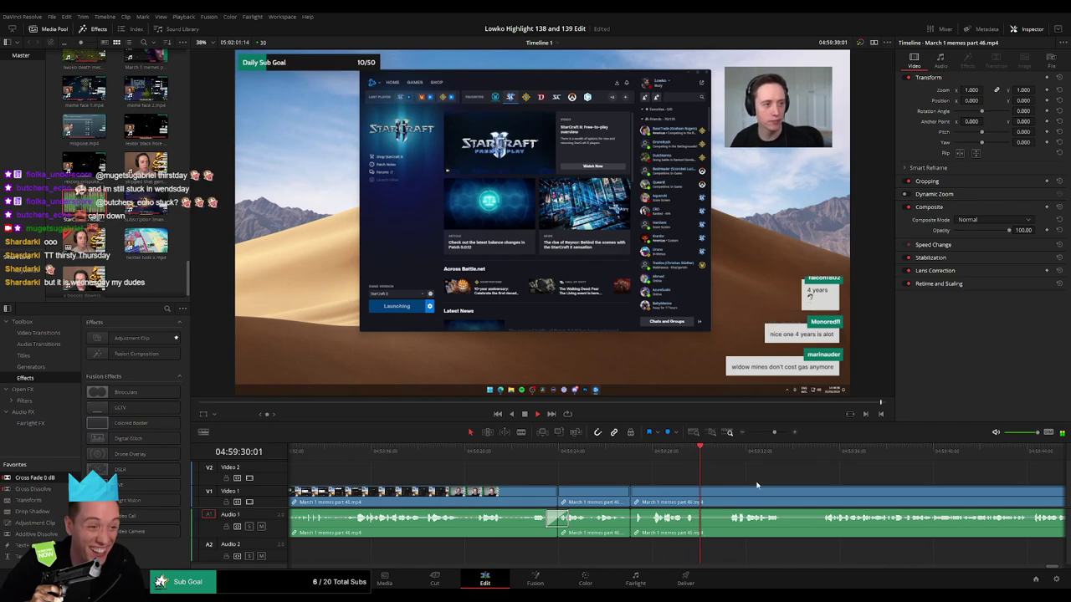
- Ripple delete about 1.3 seconds starting near 04:59:30 and about 1.5 seconds starting near 04:59:32:09
click(700, 500)
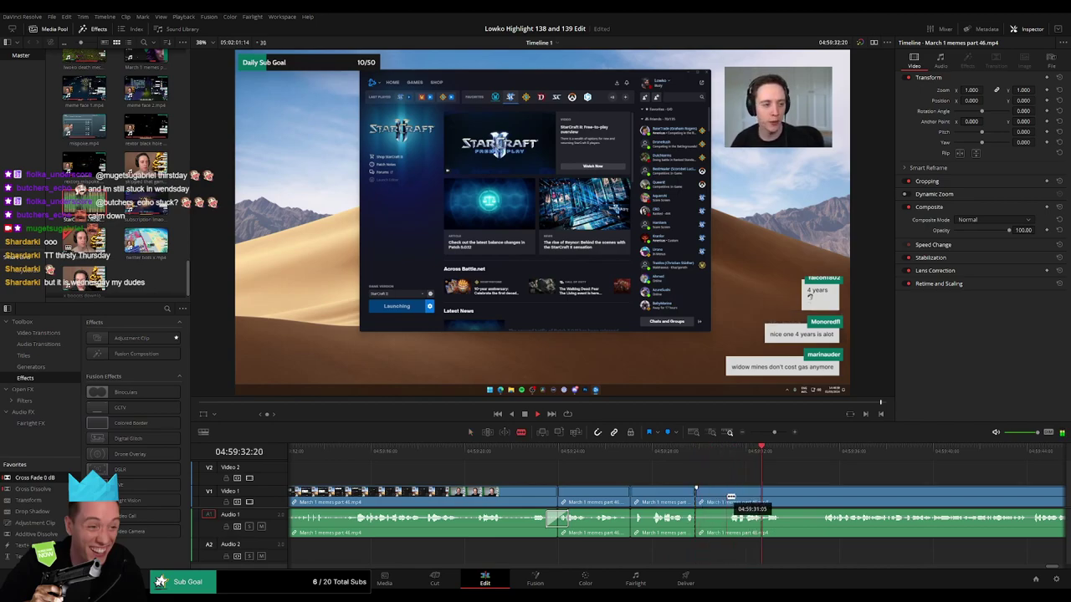
key(a)
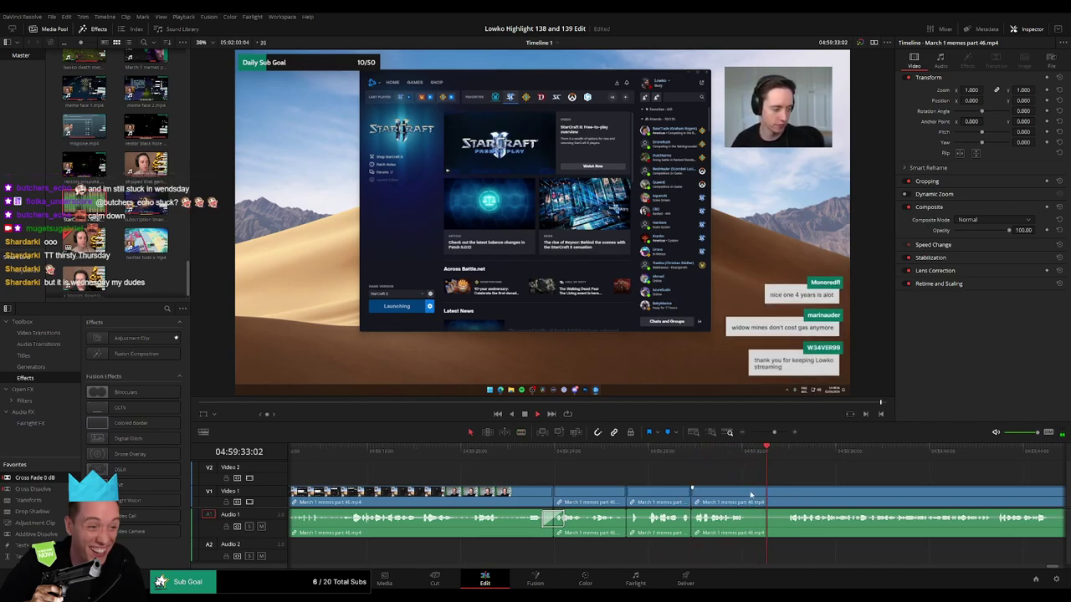
scroll(751, 495, right, 4)
key(b)
click(554, 490)
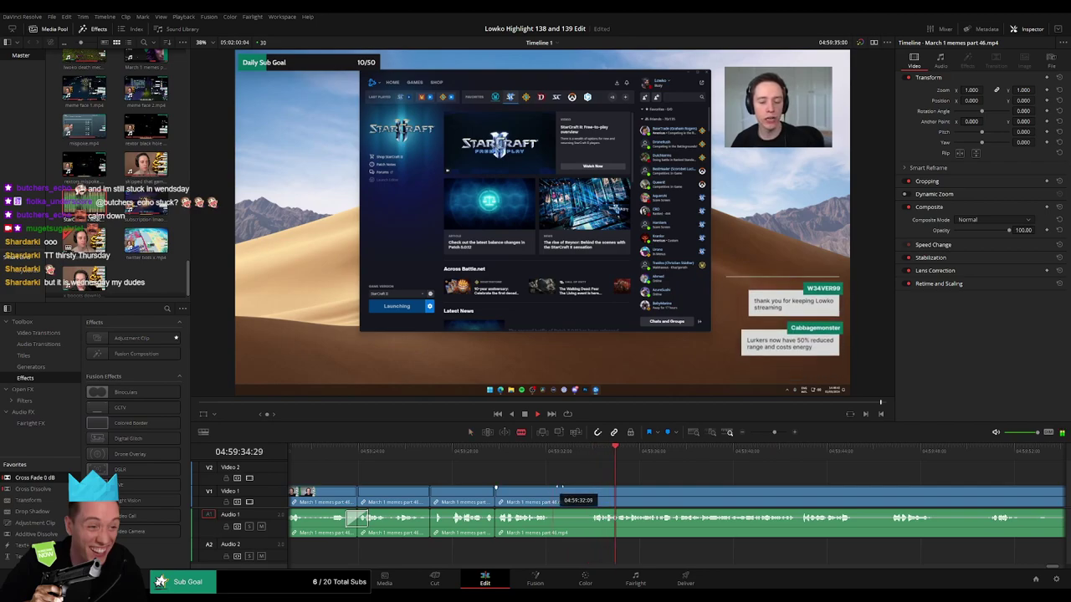
click(592, 489)
key(a)
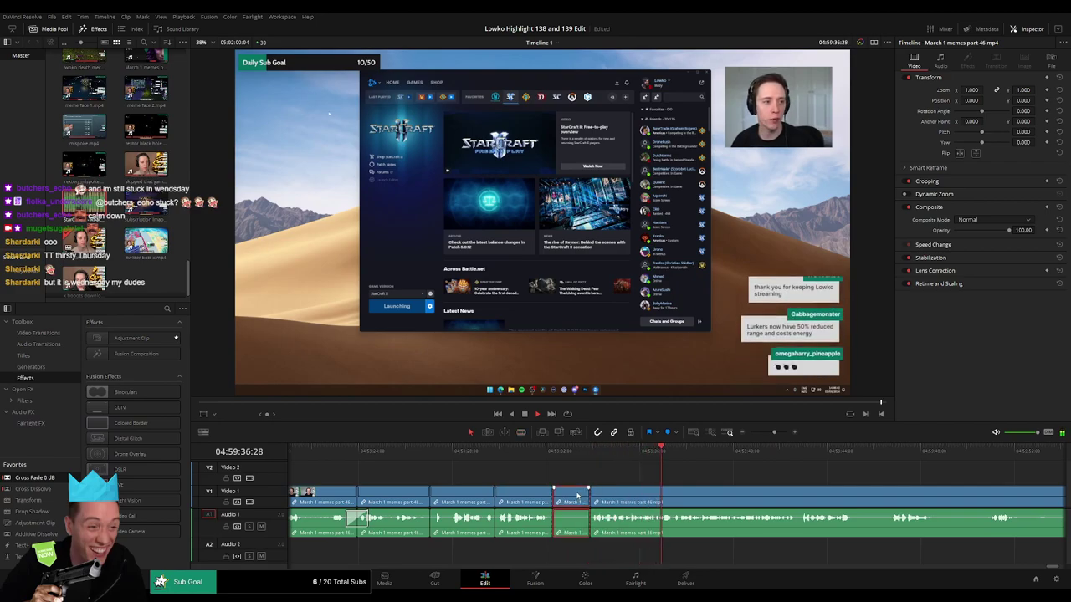
key(Delete)
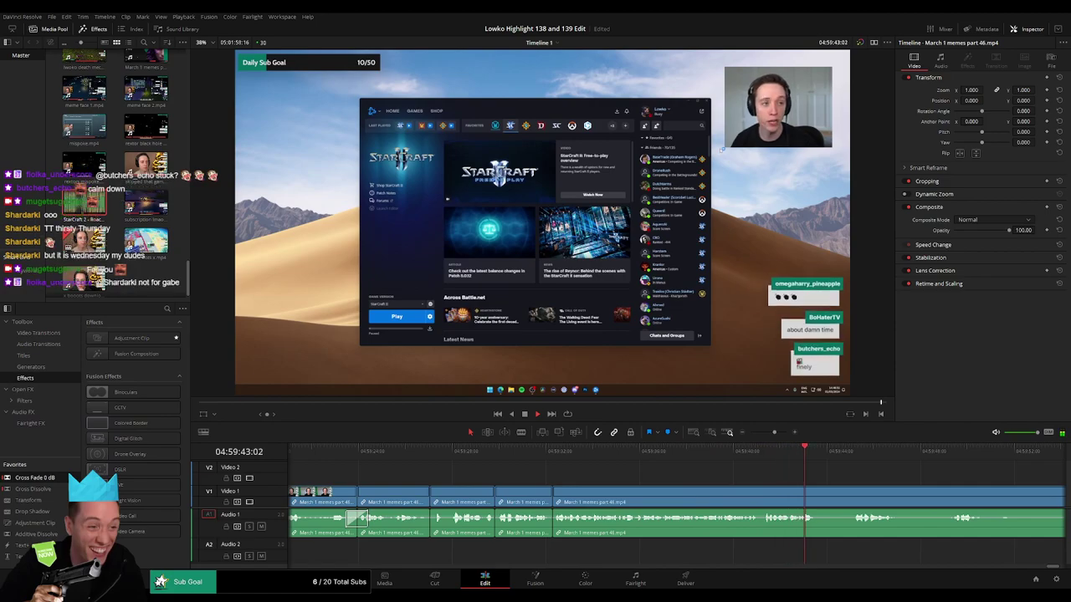
- Ripple delete the silent stretch of about 1.4 seconds starting near 04:59:43:20
click(819, 491)
click(853, 491)
key(a)
click(839, 499)
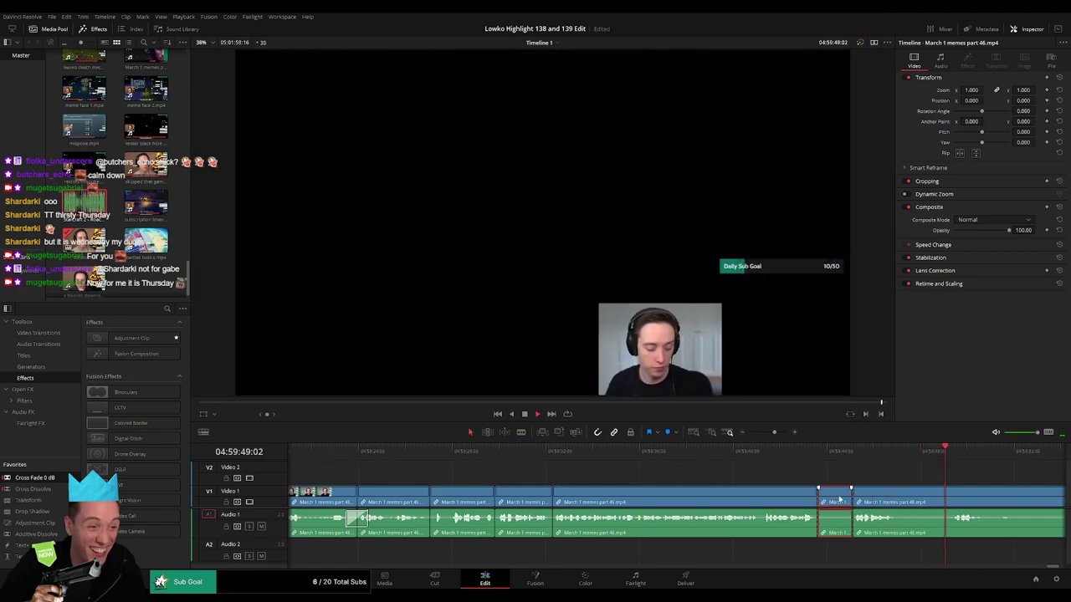
key(Delete)
- Ripple delete about two seconds of the StarCraft II loading footage starting near 04:59:45:18
scroll(872, 492, right, 5)
key(b)
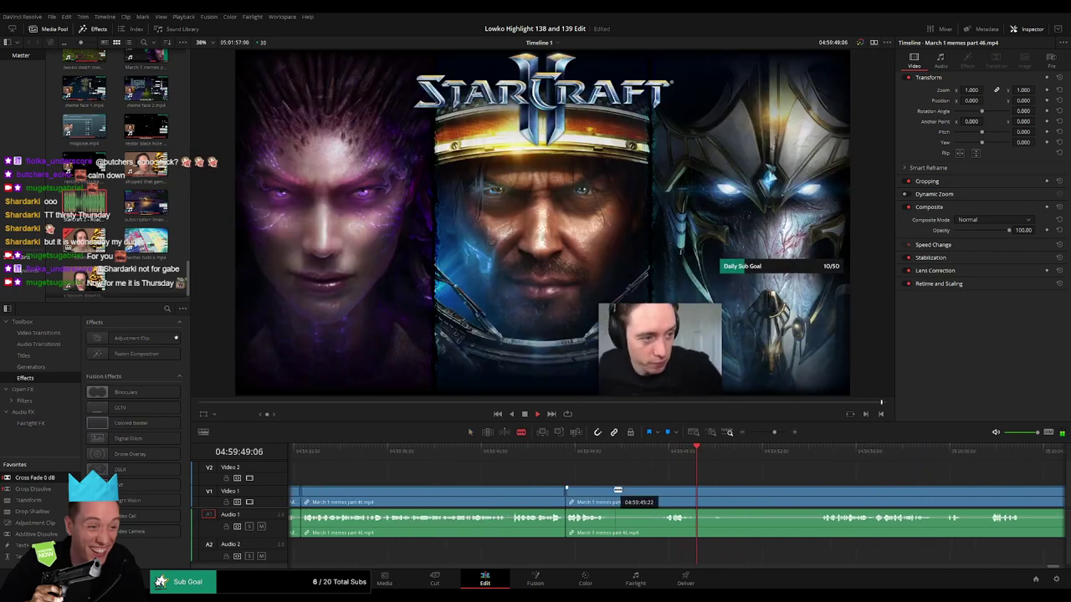
click(612, 490)
click(662, 489)
key(a)
click(645, 500)
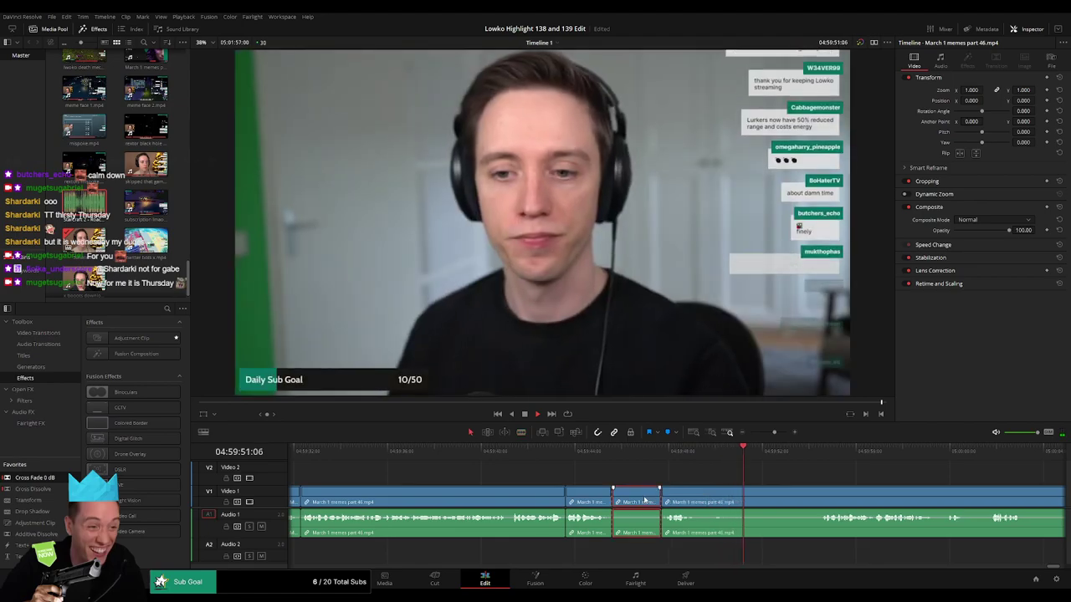
key(Delete)
- Ripple delete the silent five seconds from about 04:59:47 to 04:59:52 and add an audio cross fade at the edit
key(b)
click(650, 493)
click(761, 452)
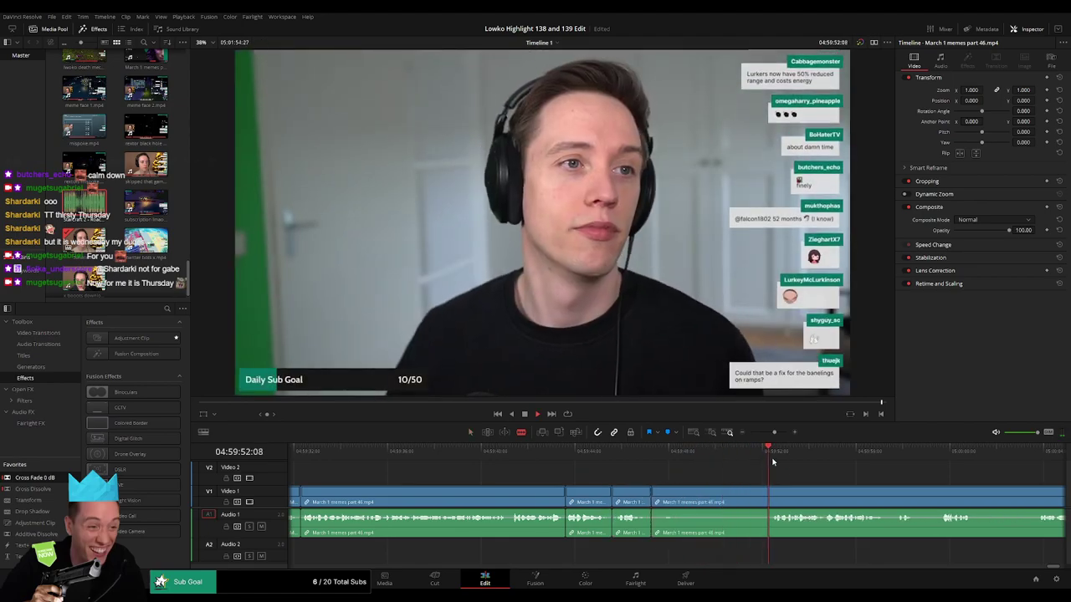
scroll(686, 471, right, 2)
scroll(685, 470, right, 3)
key(a)
click(619, 495)
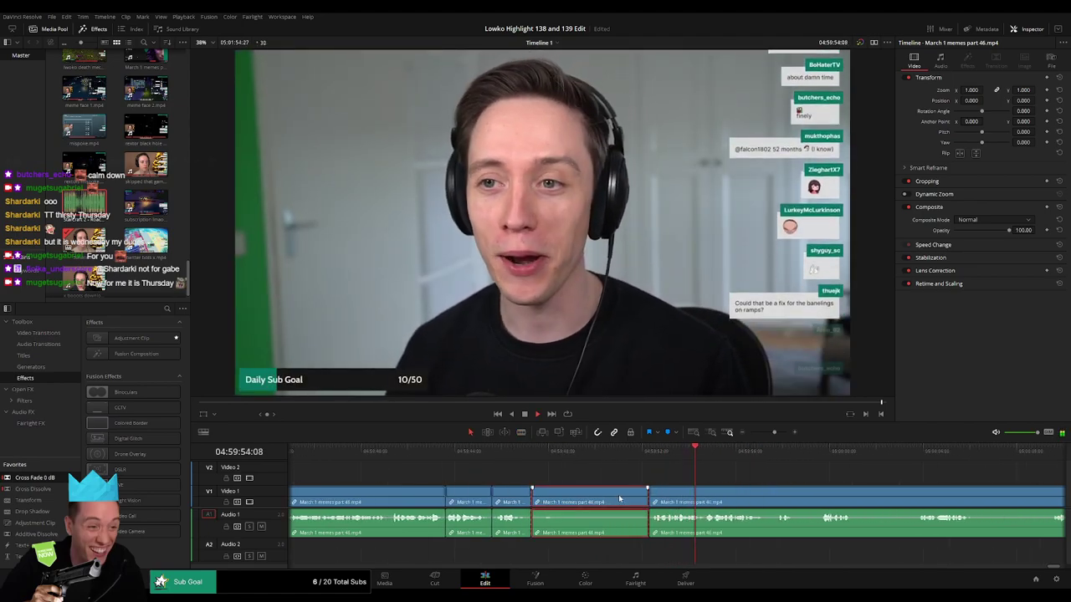
key(Delete)
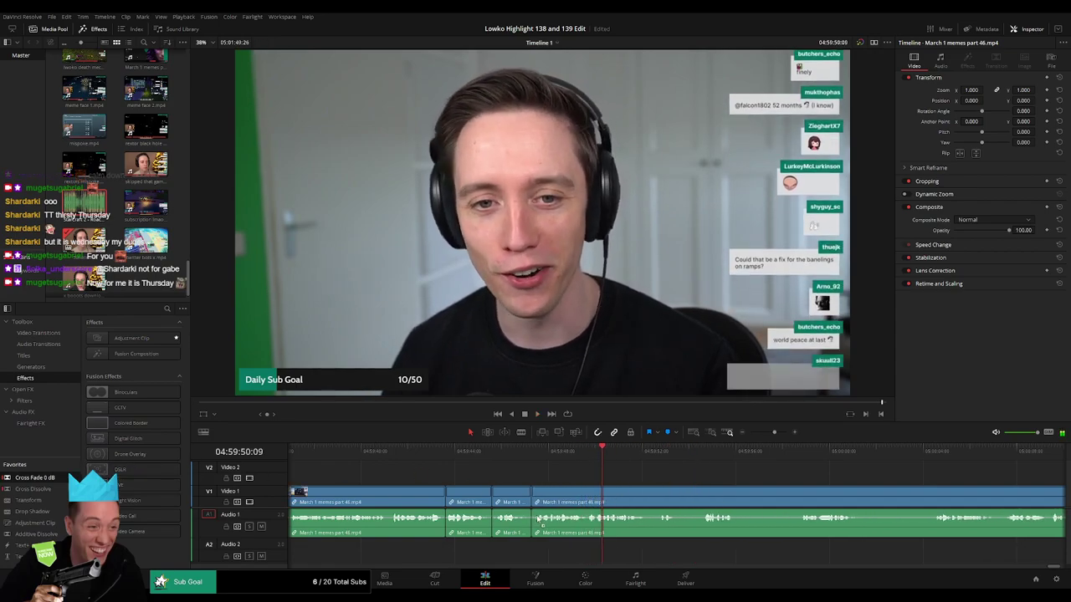
- Ripple delete about one second of webcam footage starting near 04:59:53:15
scroll(692, 484, right, 3)
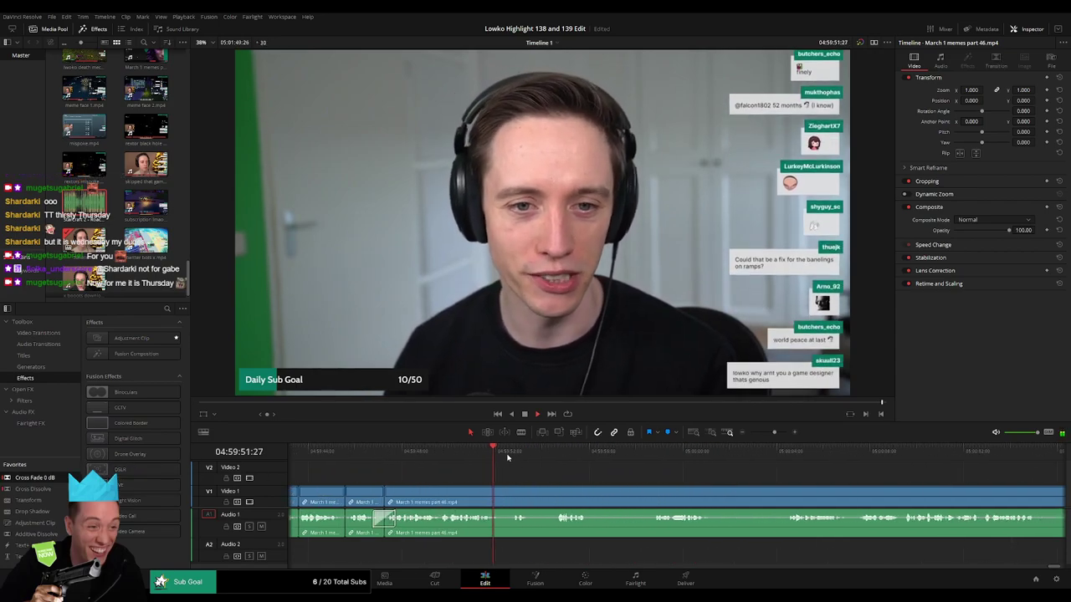
click(558, 457)
key(b)
click(532, 497)
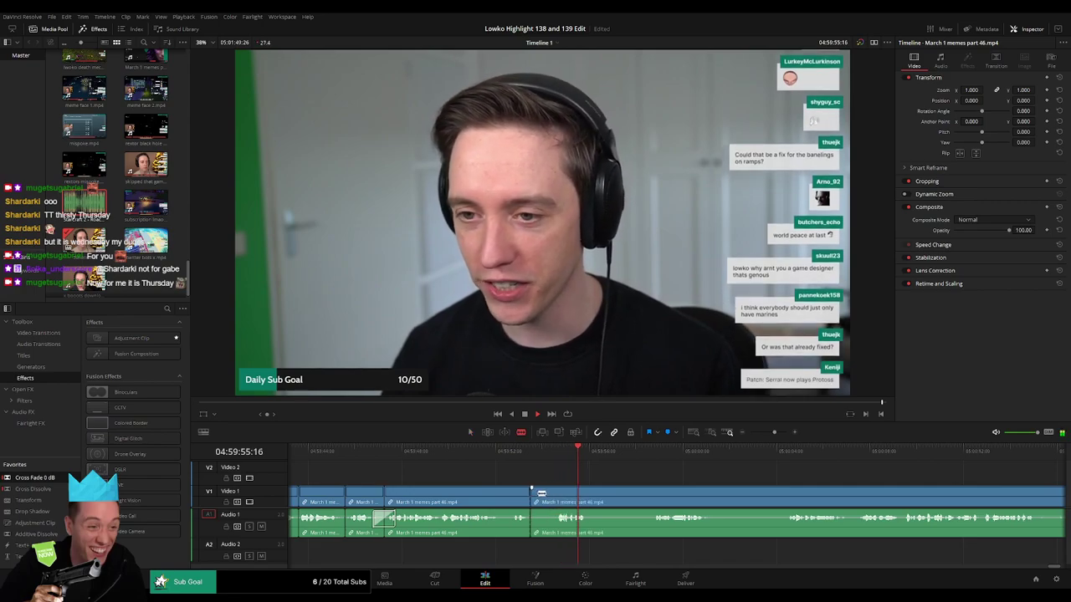
click(553, 496)
key(a)
key(Delete)
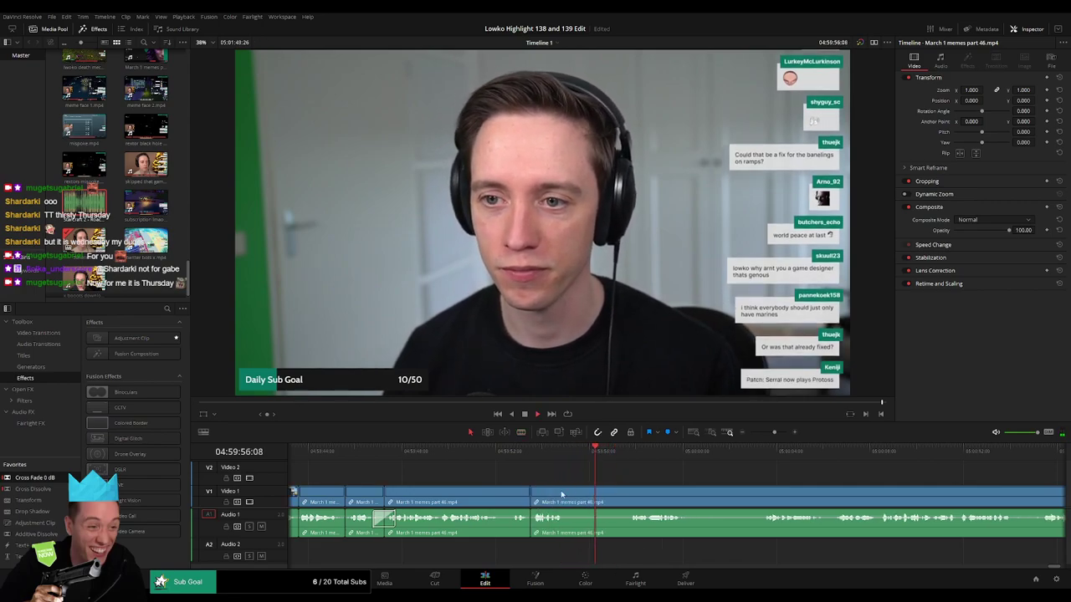
- Ripple delete about 2.7 seconds starting near 04:59:55 and add Cross Fade 0 dB to the two most recent audio edits
click(629, 494)
key(a)
click(608, 499)
key(Delete)
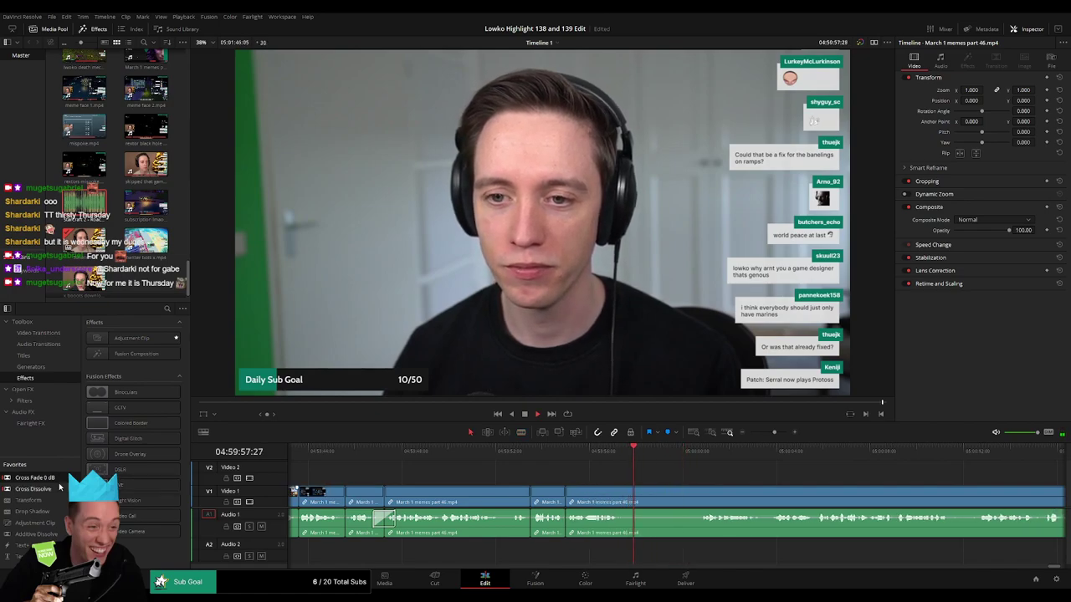
drag(55, 478, 595, 527)
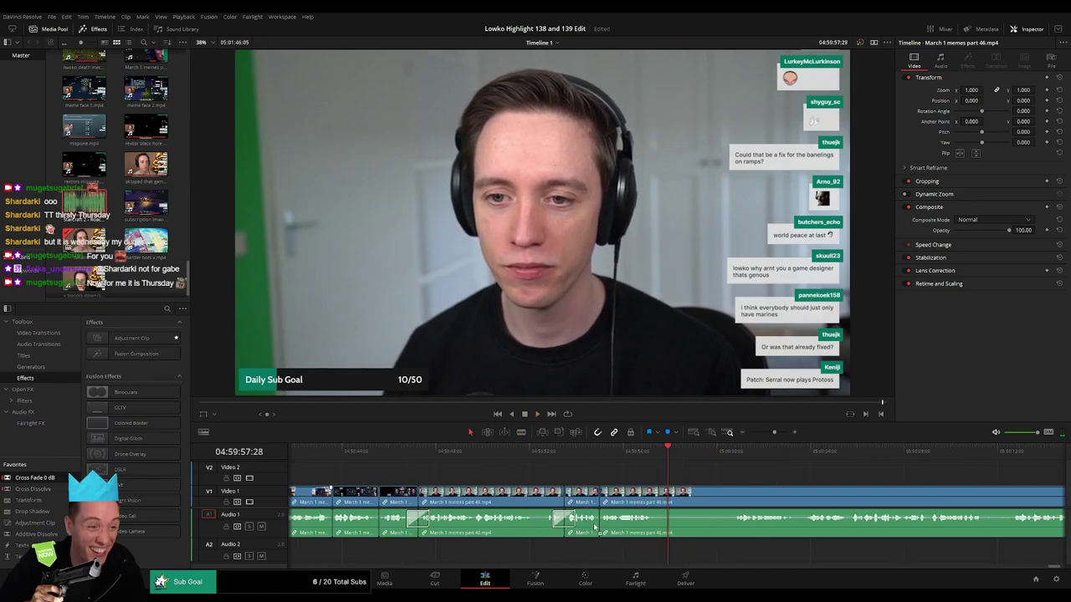
- Ripple delete about three seconds starting near 04:59:57:18 and smooth the edit with an audio cross fade
key(b)
click(660, 499)
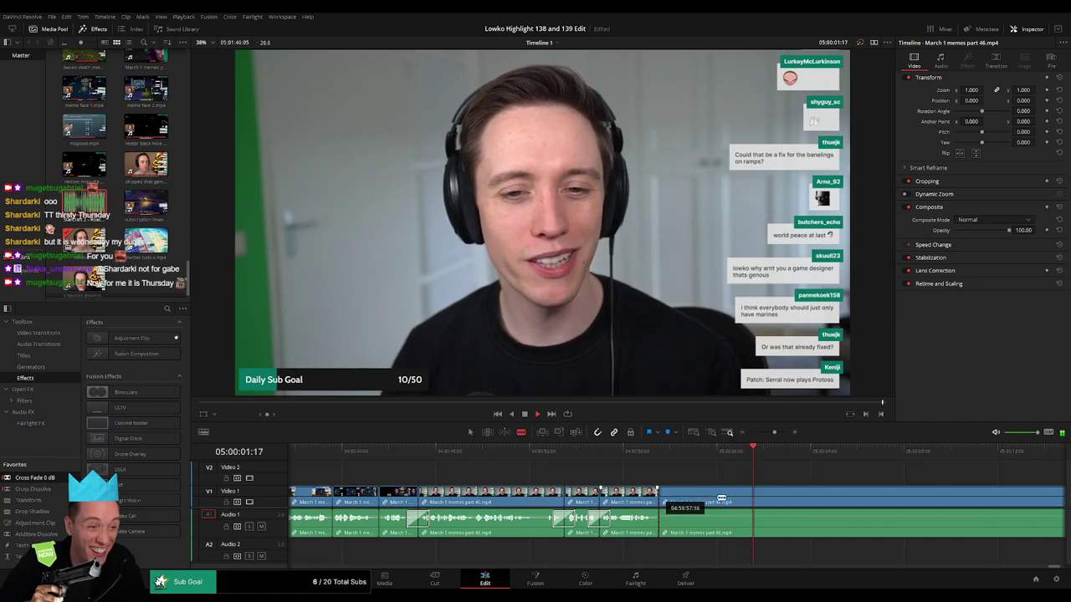
click(730, 498)
key(a)
click(714, 501)
key(Delete)
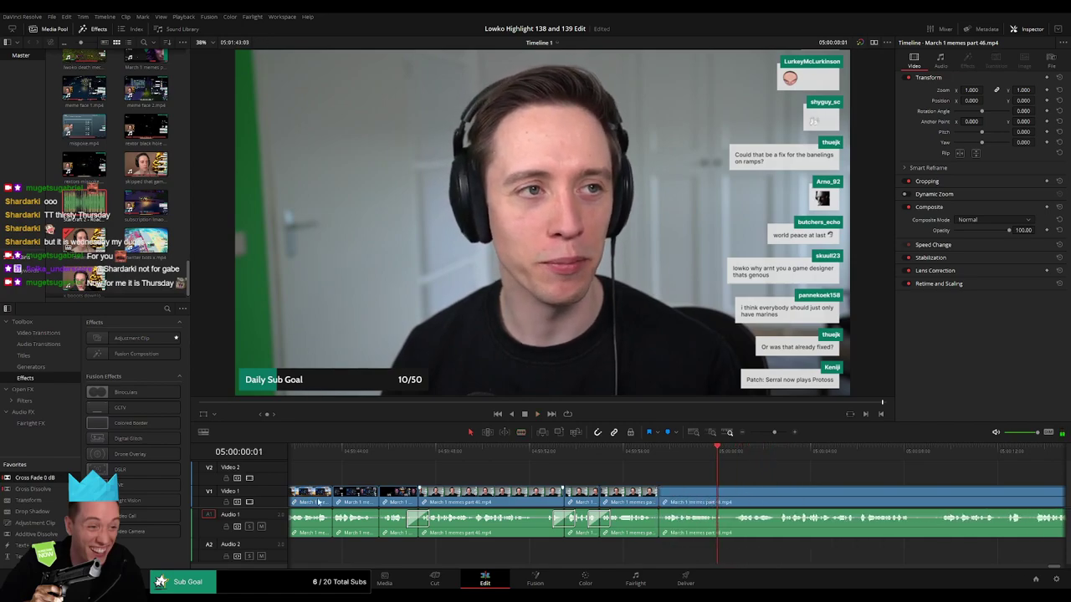
key(space)
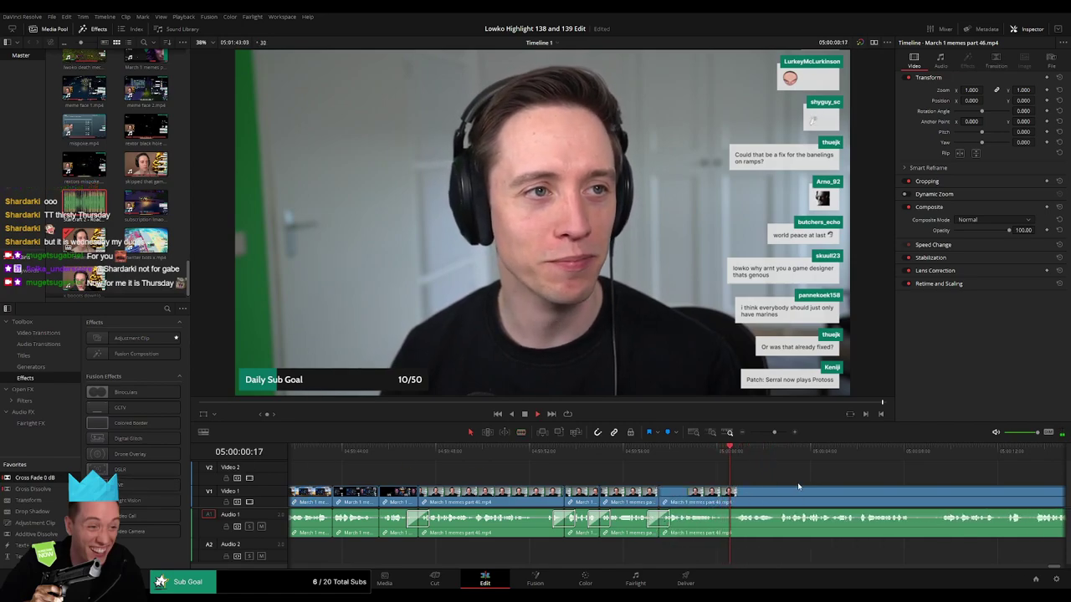
- Ripple delete about 1.3 seconds starting near 05:00:08:10 and bridge the edit with an audio cross fade
scroll(779, 493, right, 4)
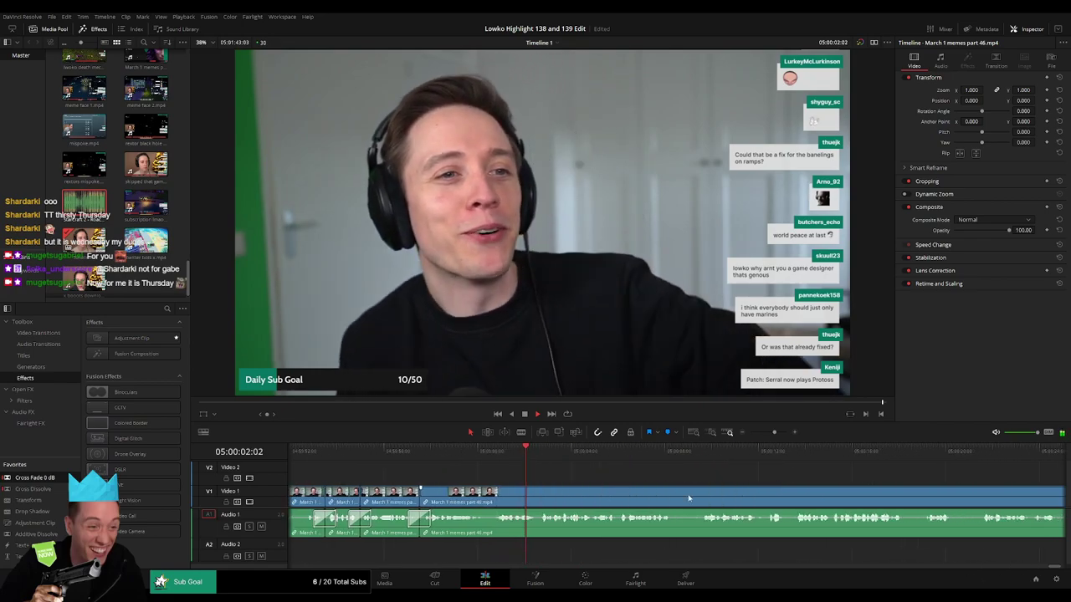
key(b)
click(577, 493)
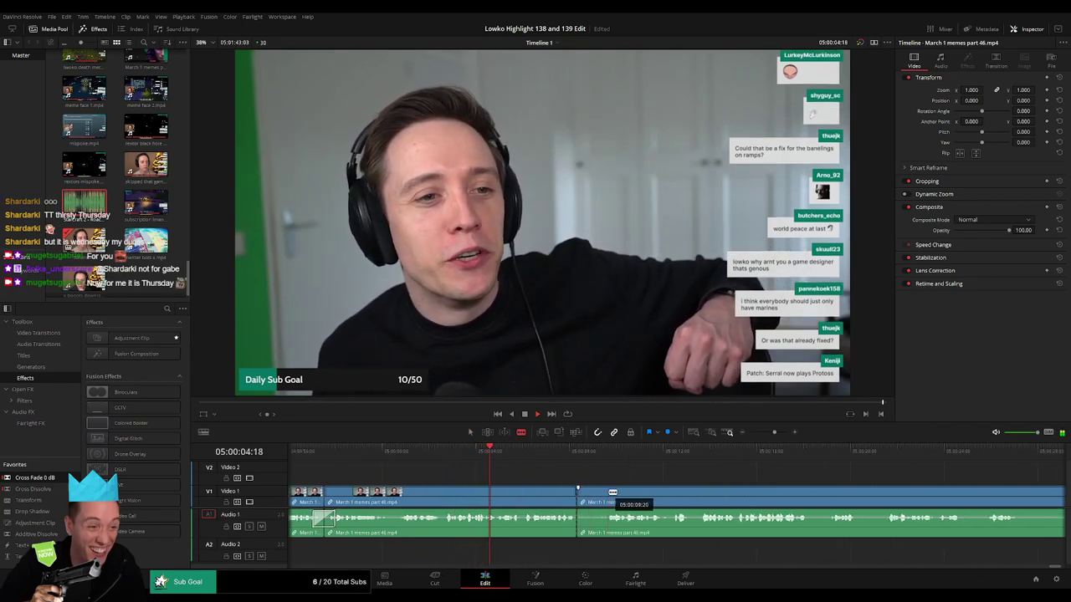
click(604, 494)
key(Delete)
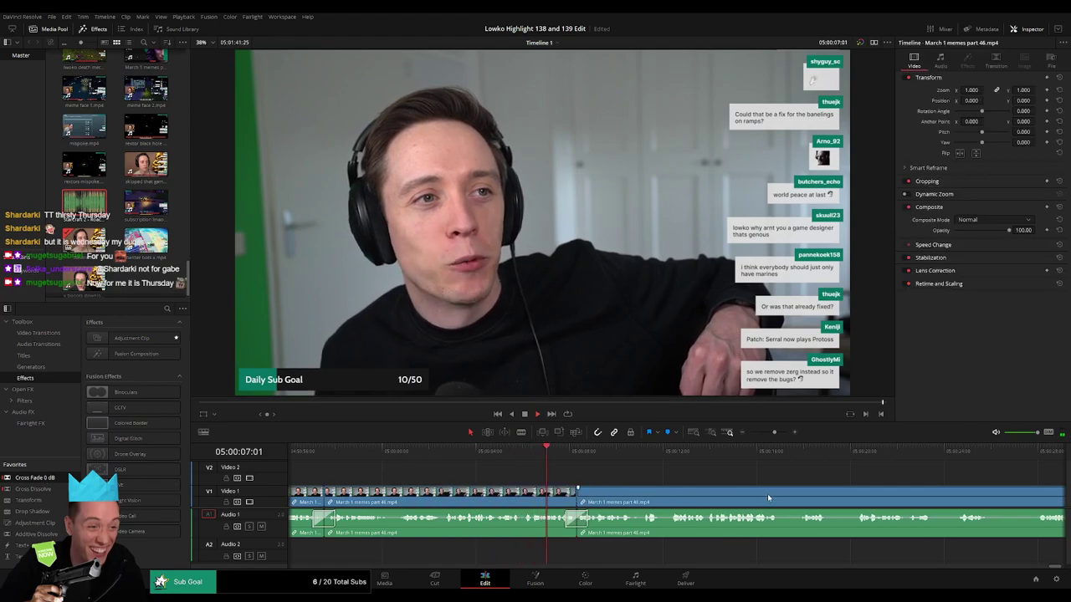
- Ripple delete about 0.8 seconds starting near 05:00:17:01 and add Cross Fade 0 dB to the audio edit
scroll(768, 494, right, 2)
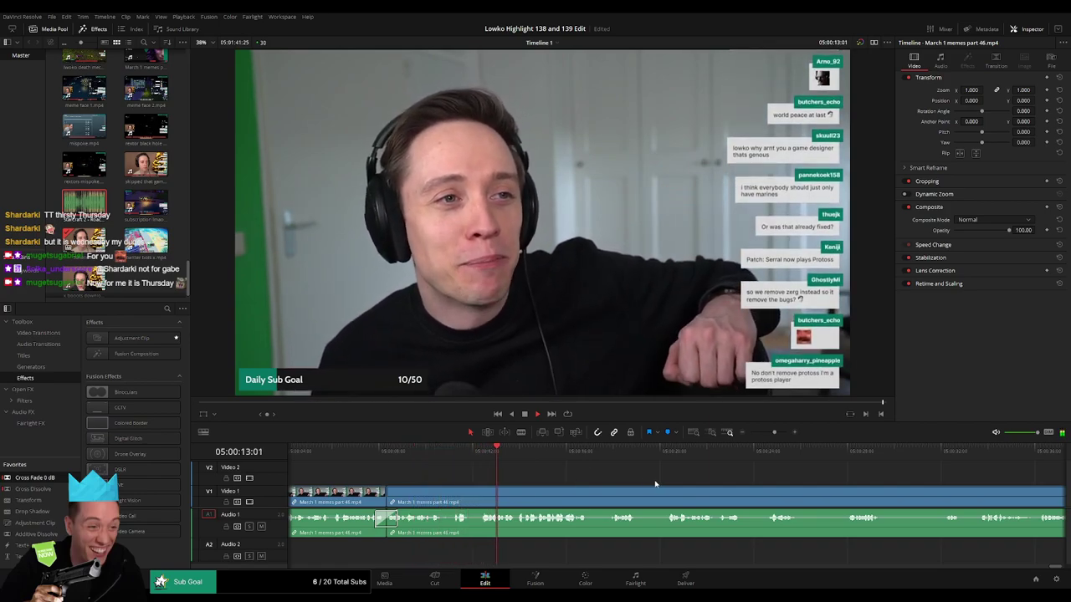
scroll(586, 481, right, 1)
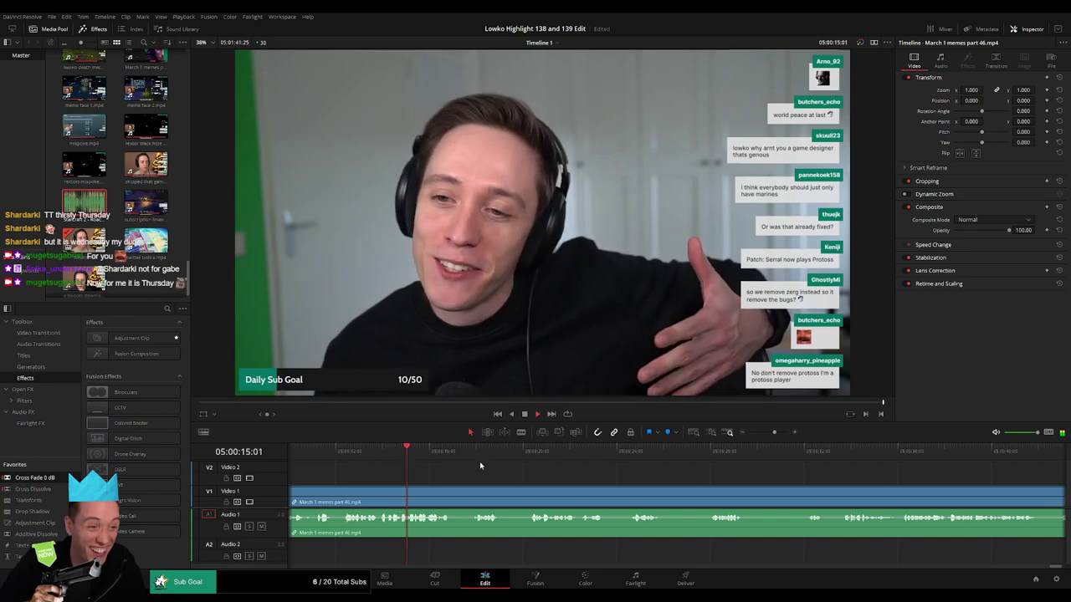
key(b)
click(455, 501)
click(470, 500)
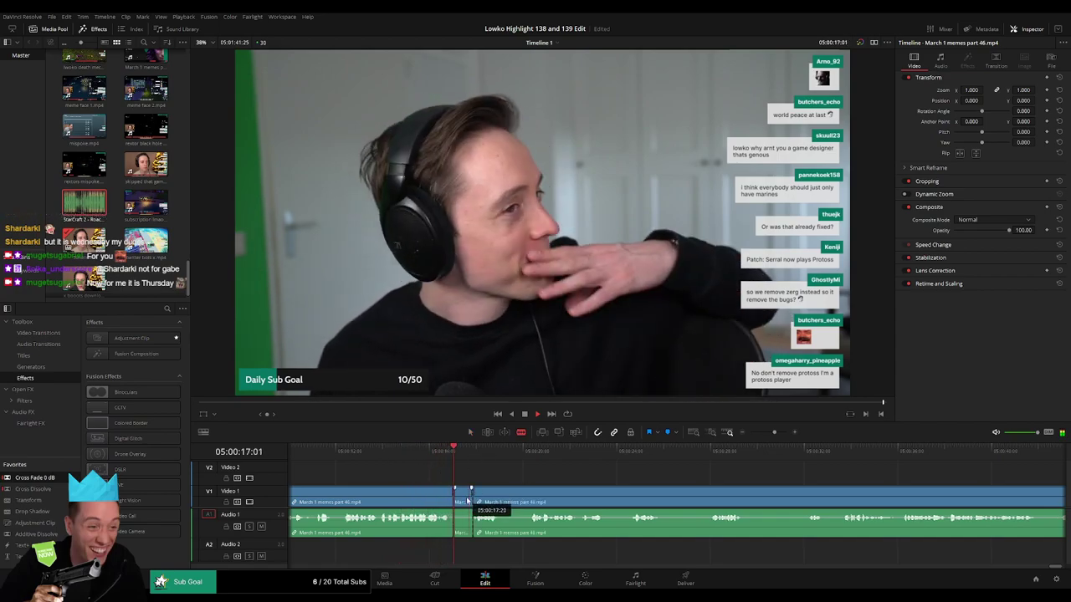
key(Delete)
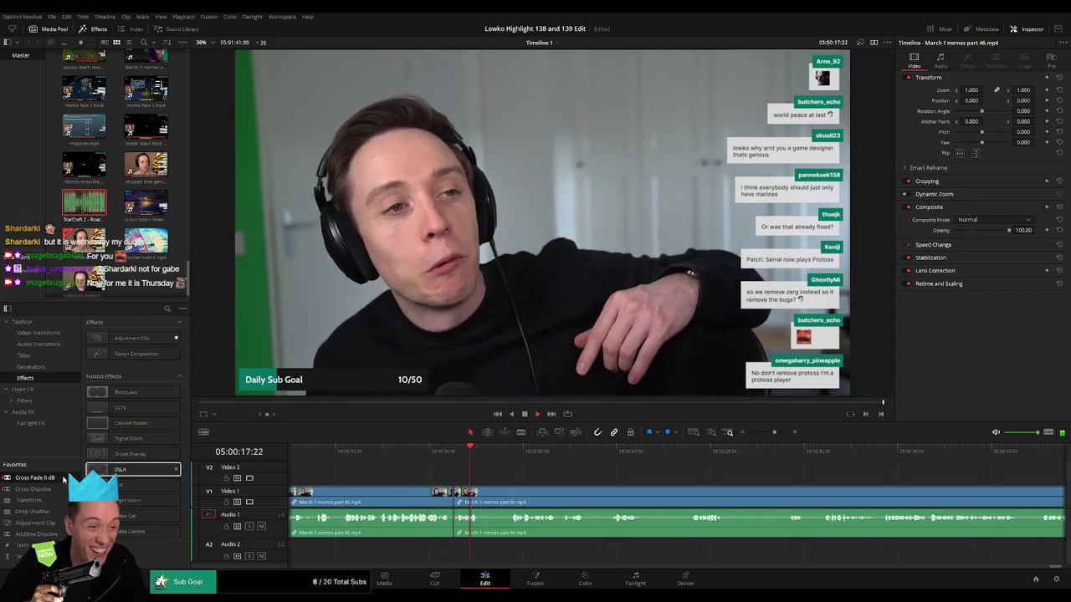
key(space)
- Ripple delete about 1.3 seconds starting near 05:00:18:08 and smooth the edit with an audio cross fade
click(514, 455)
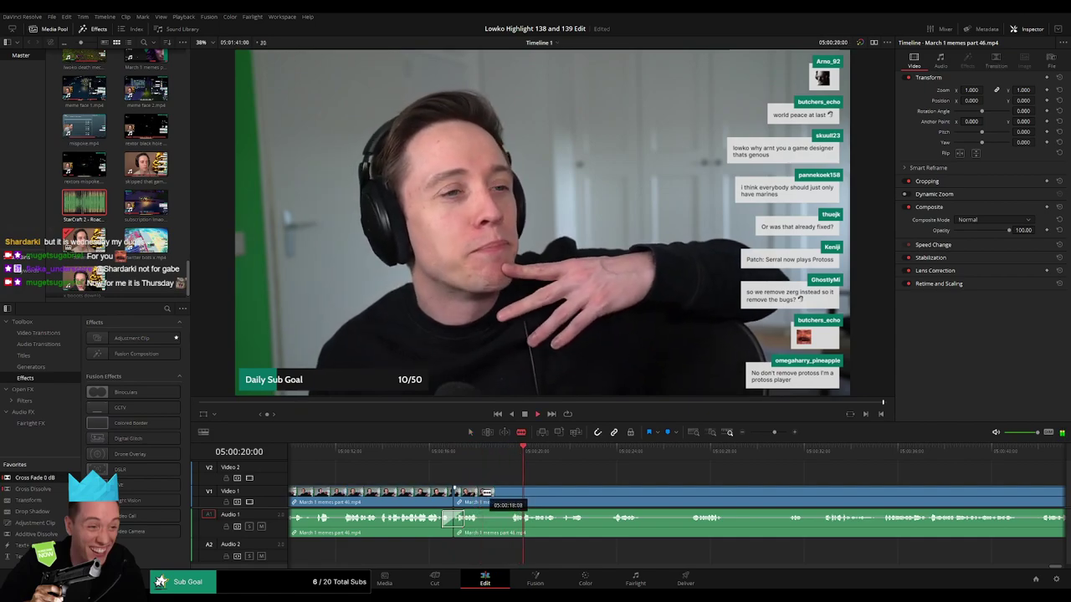
click(483, 498)
key(BackSpace)
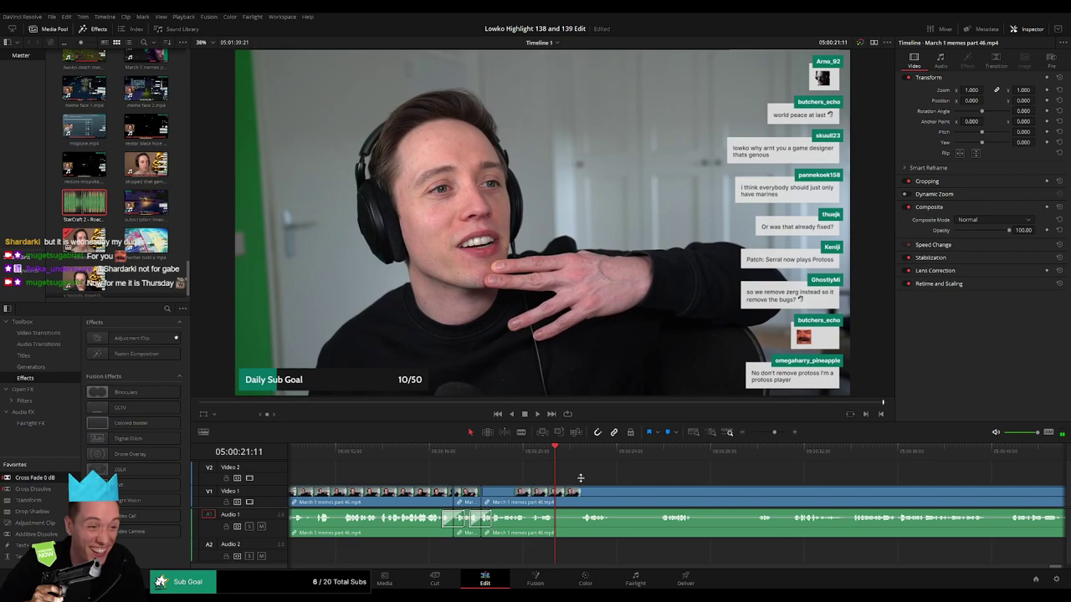
- Ripple delete about one second starting near 05:00:21:13 and bridge the edit with an audio cross fade
key(b)
click(557, 495)
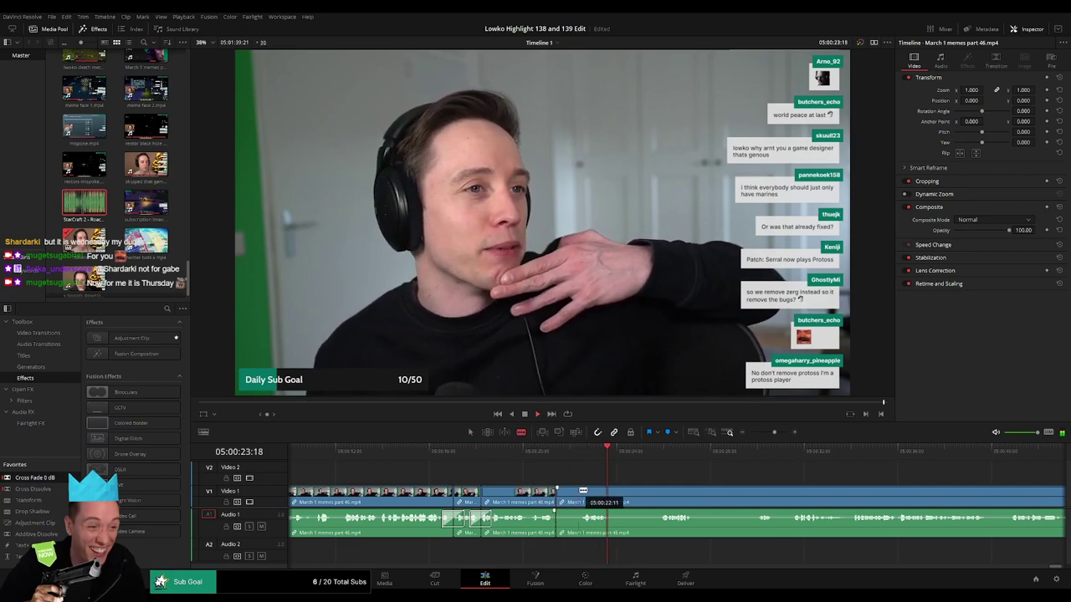
click(578, 495)
key(a)
click(569, 501)
key(BackSpace)
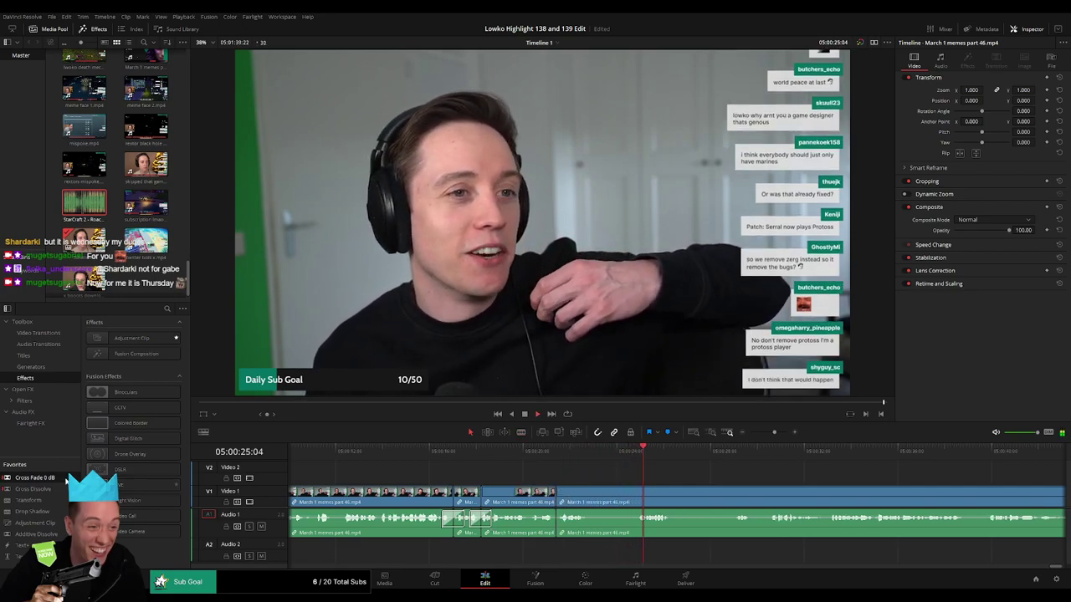
key(space)
- Ripple delete about 1.8 seconds starting near 05:00:22:27 and apply an audio cross fade over the edit
key(b)
click(592, 496)
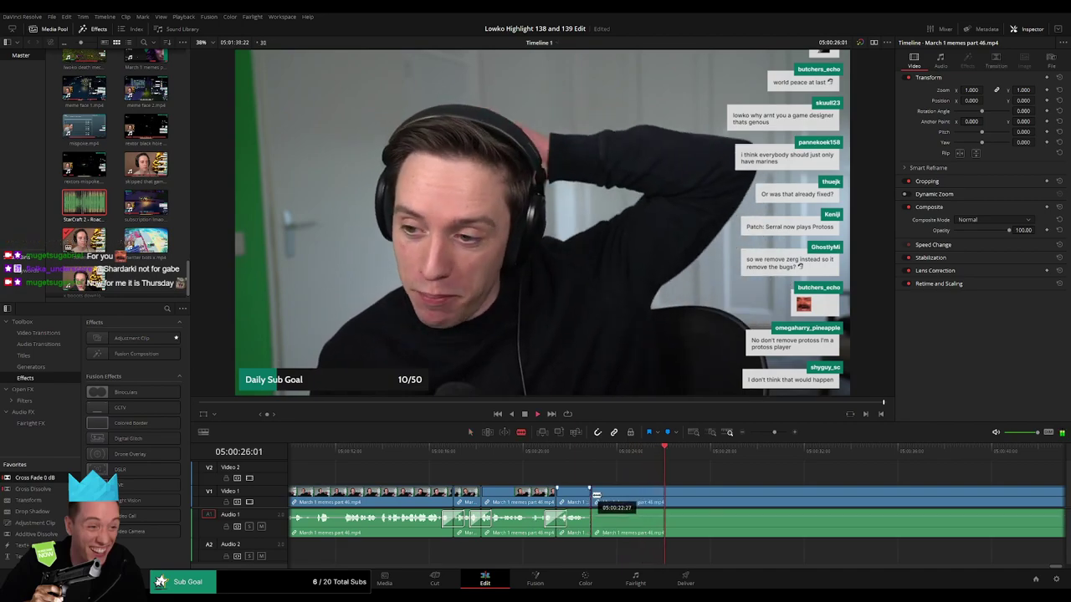
click(633, 496)
key(a)
click(621, 502)
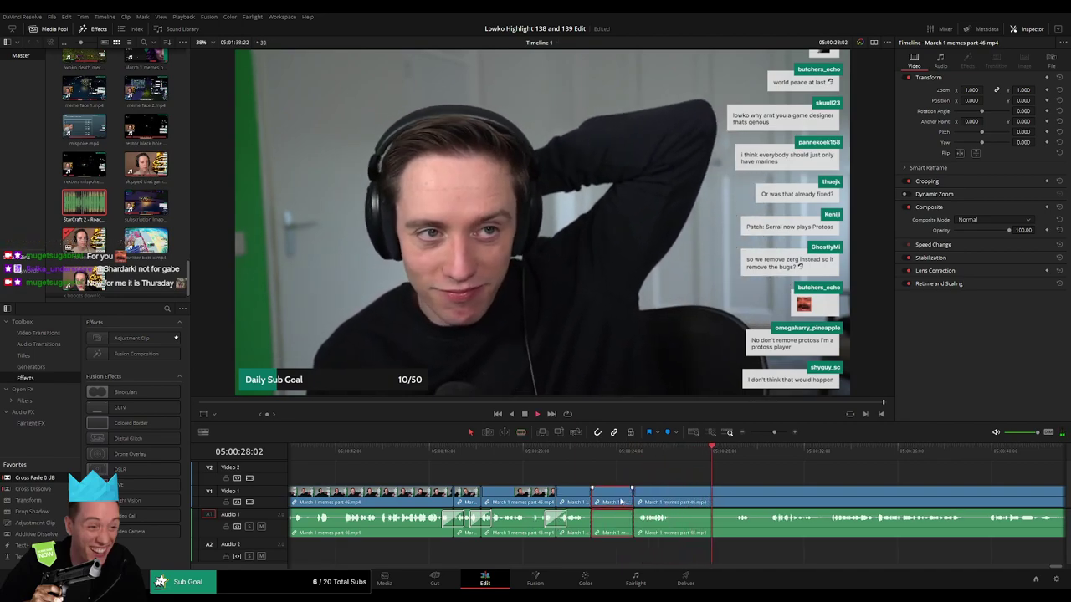
key(BackSpace)
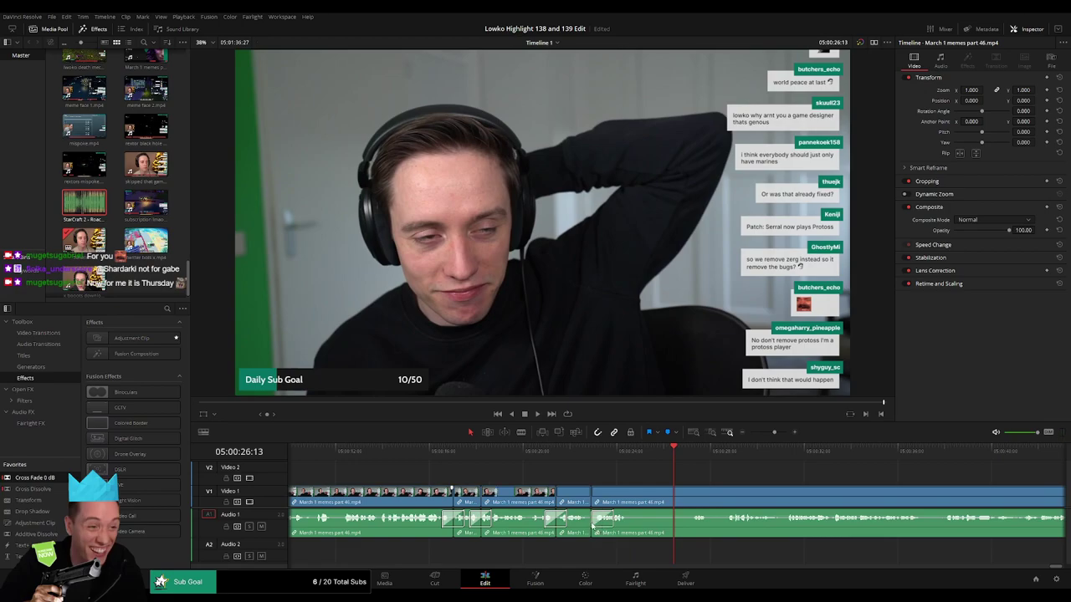
- Ripple delete about 2.5 seconds of silence starting near 05:00:24:22 and add an audio cross fade at the edit
drag(717, 496, 516, 480)
key(space)
key(b)
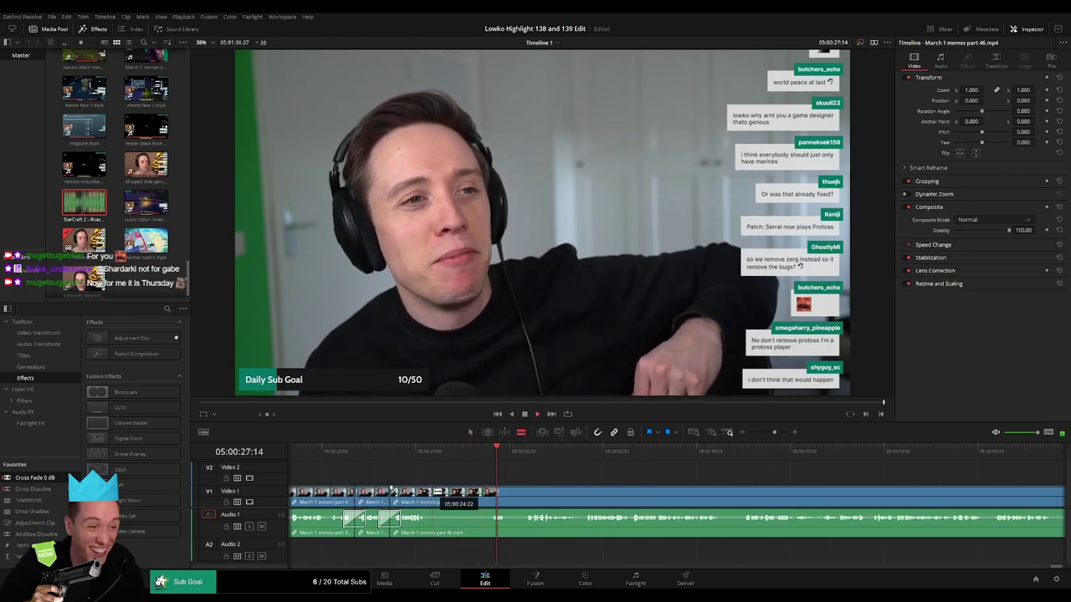
click(439, 493)
click(492, 489)
key(a)
click(474, 500)
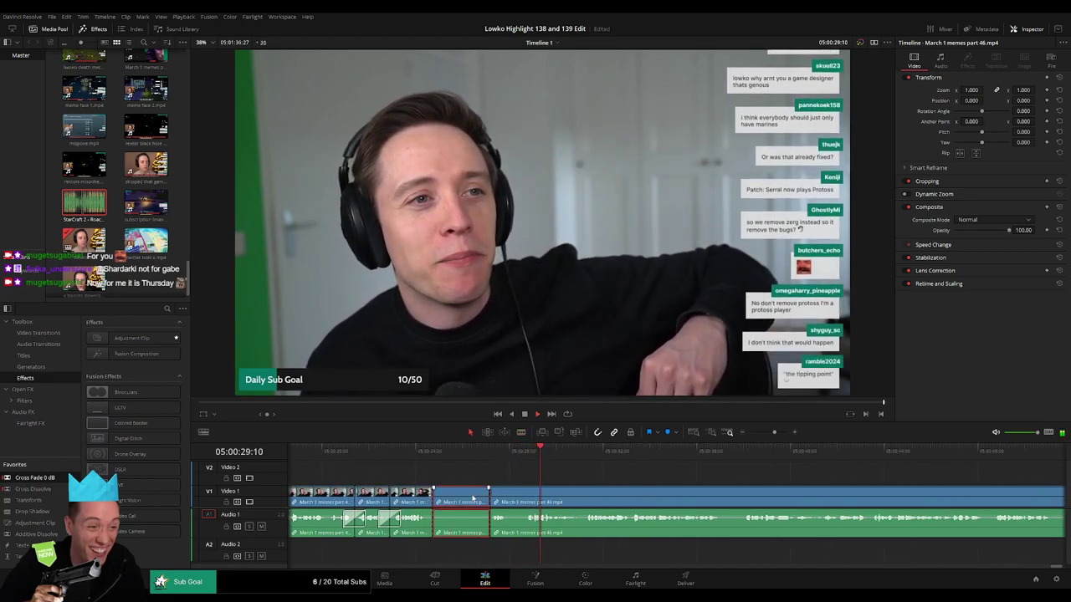
key(Delete)
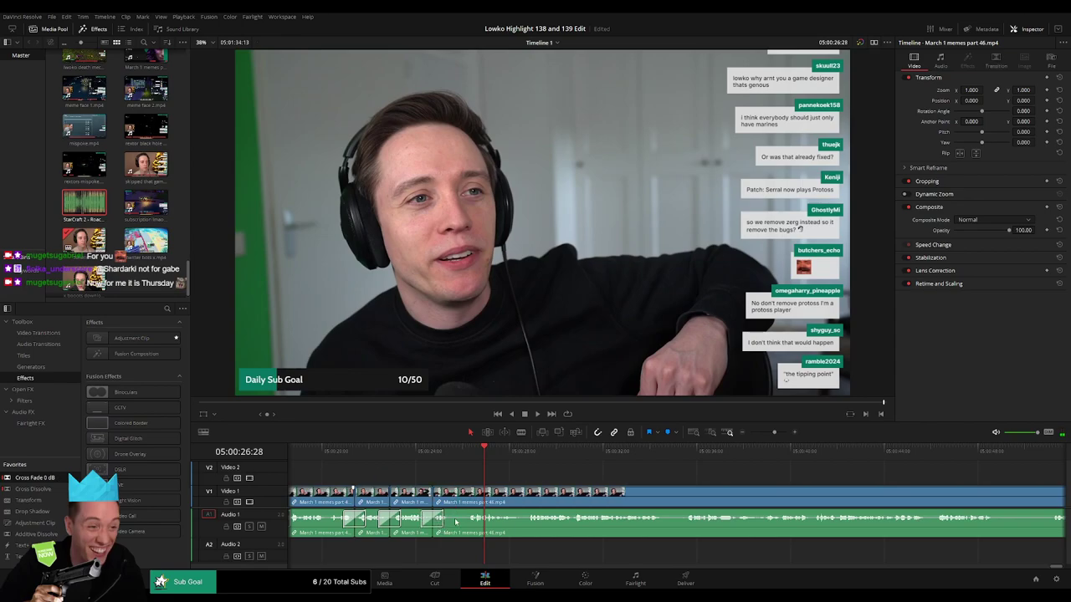
- Ripple delete about 0.6 seconds starting near 05:00:25:22 and smooth the edit with a short audio cross fade
key(space)
key(b)
click(456, 500)
click(470, 497)
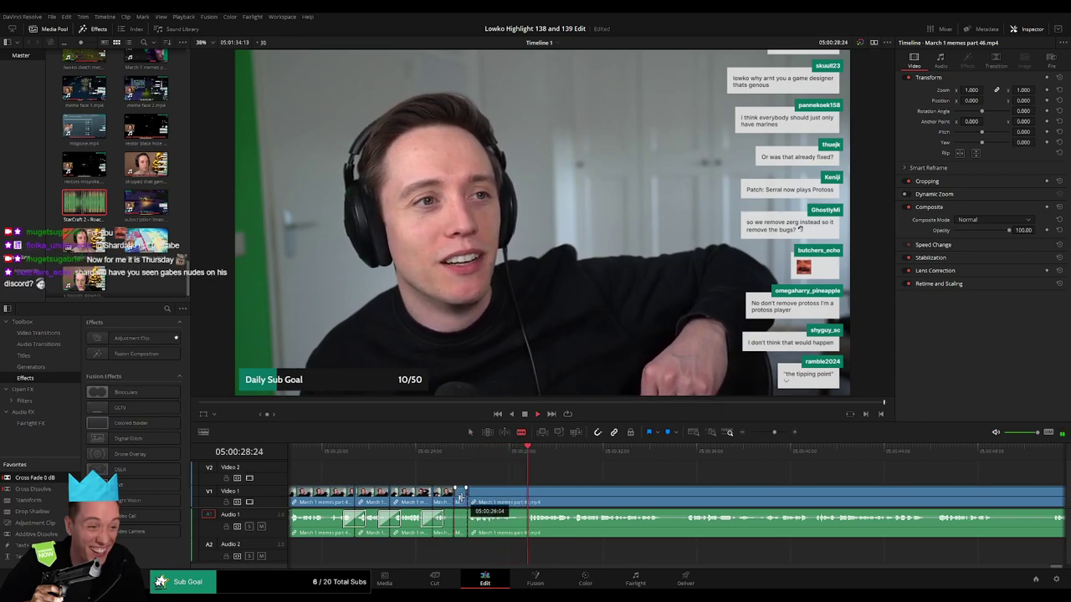
key(a)
click(463, 501)
key(BackSpace)
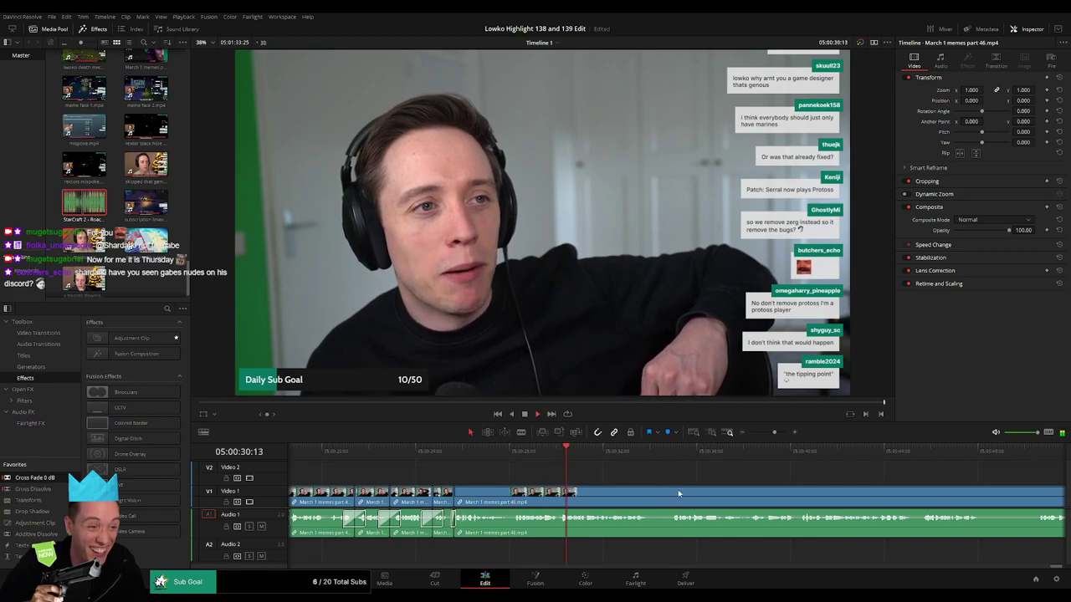
- Ripple delete about 0.9 seconds starting near 05:00:34:00 and bridge the edit with an audio cross fade
key(b)
click(604, 500)
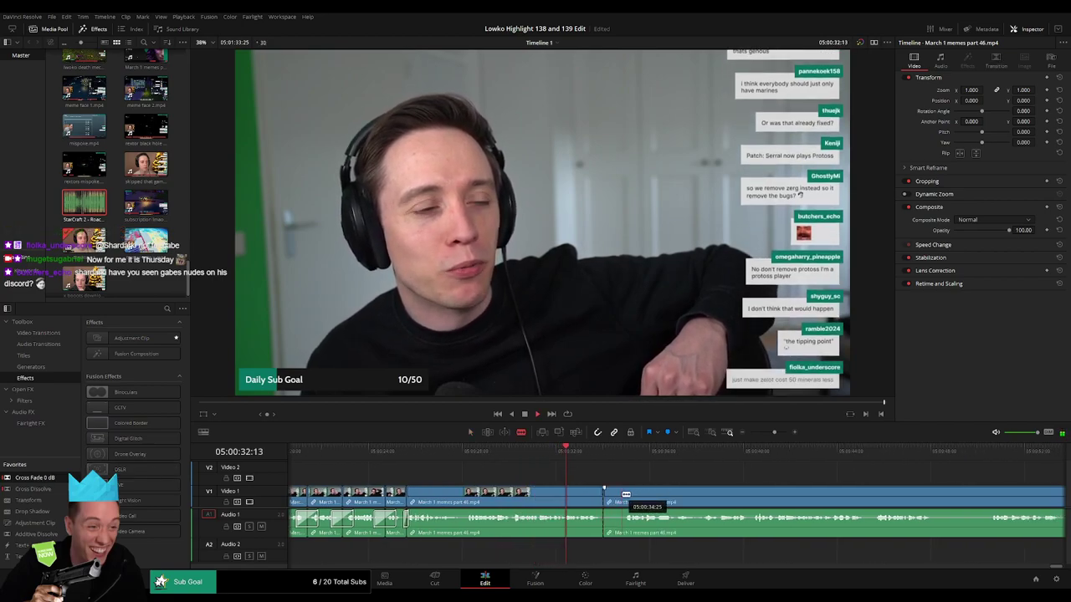
key(BackSpace)
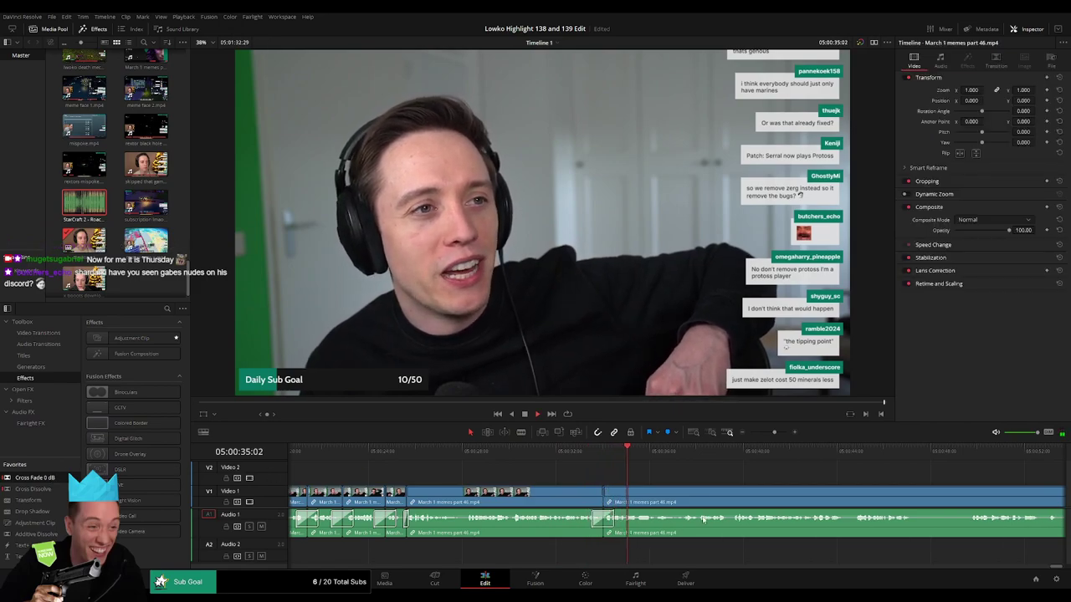
- Ripple delete about 2.4 seconds of silence starting near 05:00:47:05 and add Cross Fade 0 dB to the audio edit
drag(793, 489, 555, 481)
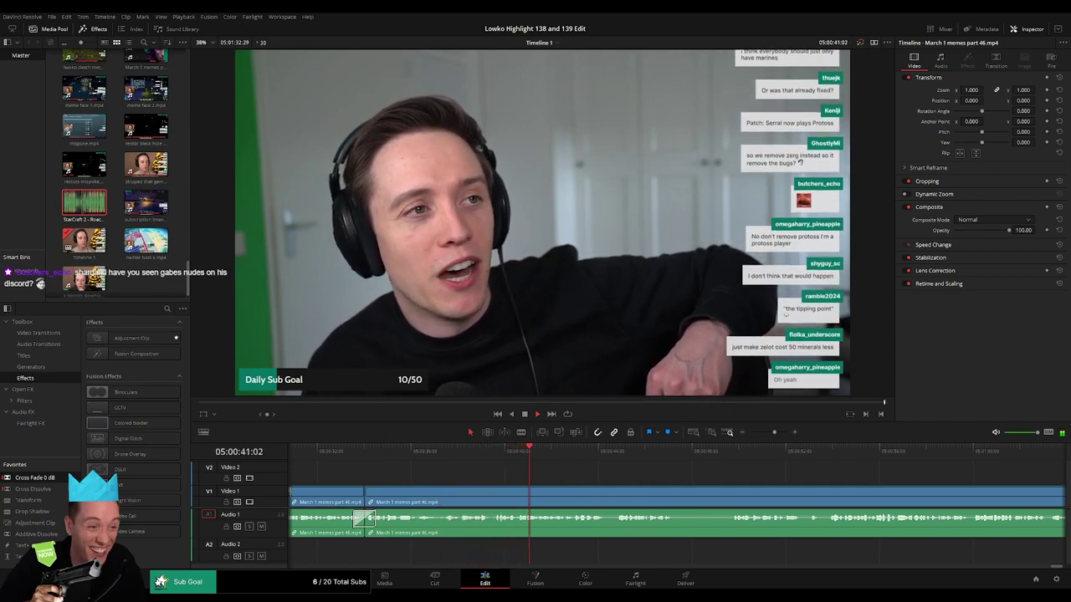
key(b)
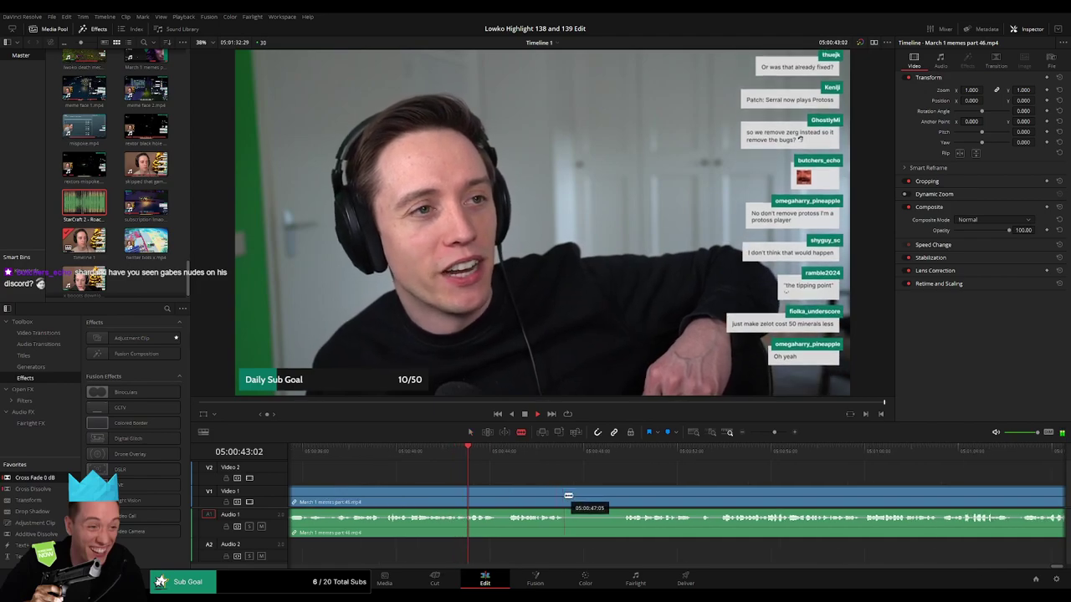
click(567, 497)
click(621, 496)
key(a)
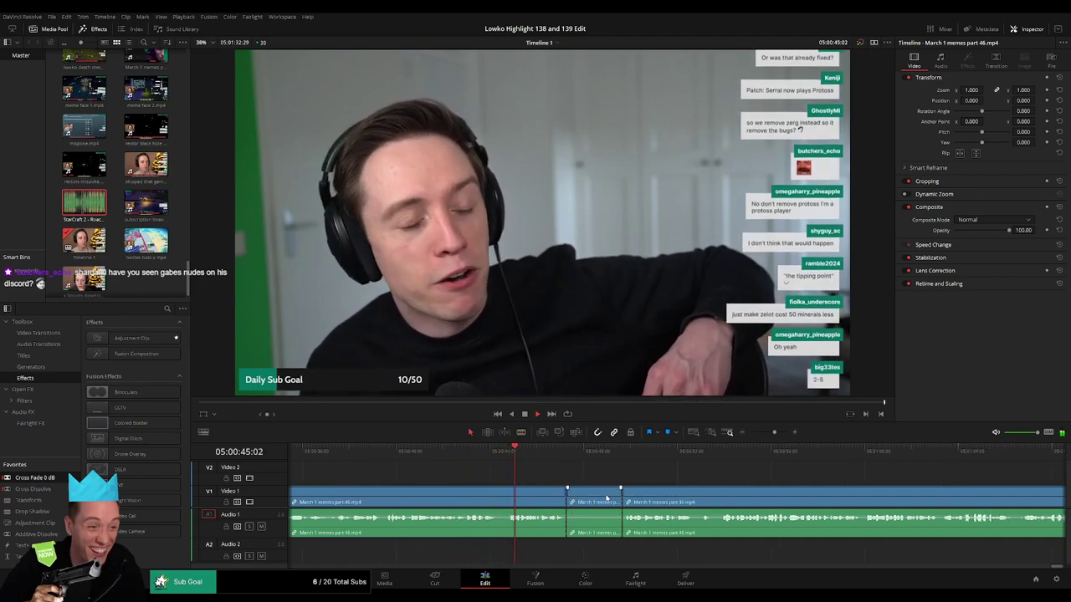
key(Delete)
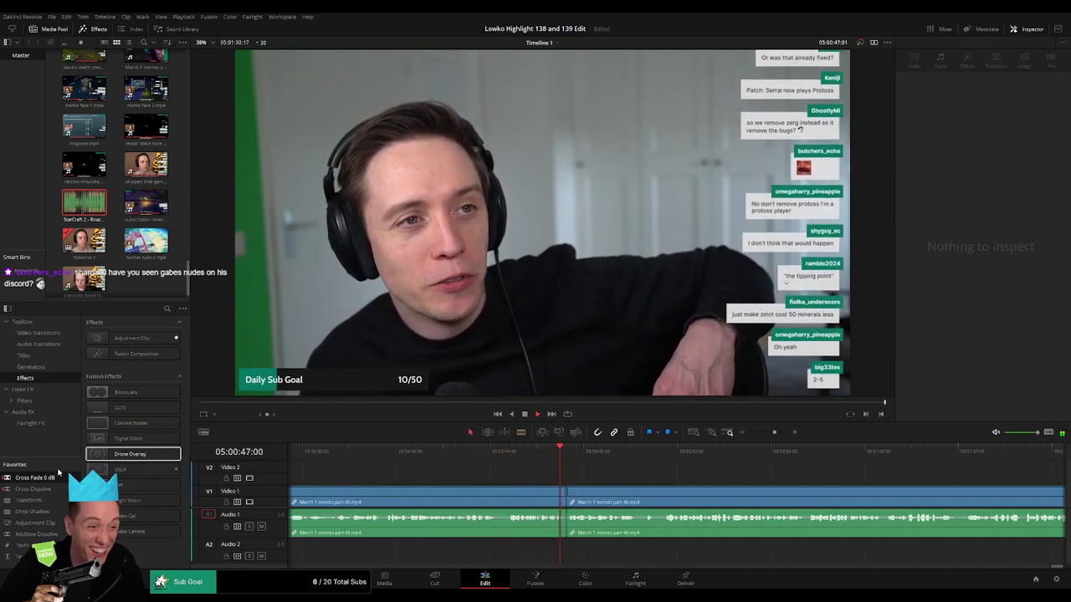
click(596, 533)
- Ripple delete about 3.3 seconds starting near 05:01:13:00 and smooth the edit with an audio cross fade
scroll(559, 497, right, 3)
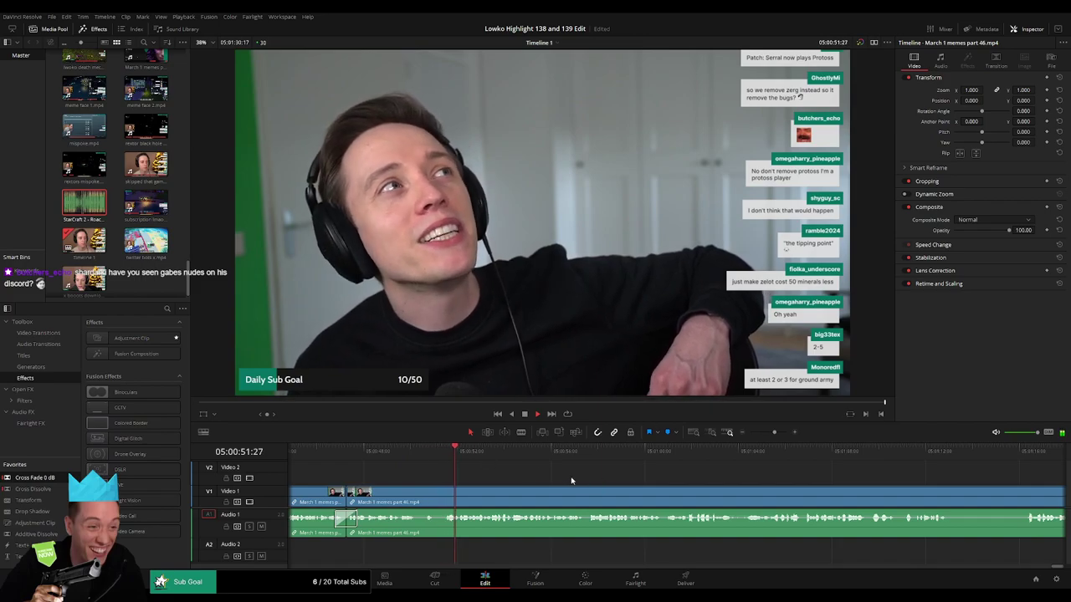
scroll(514, 478, down, 2)
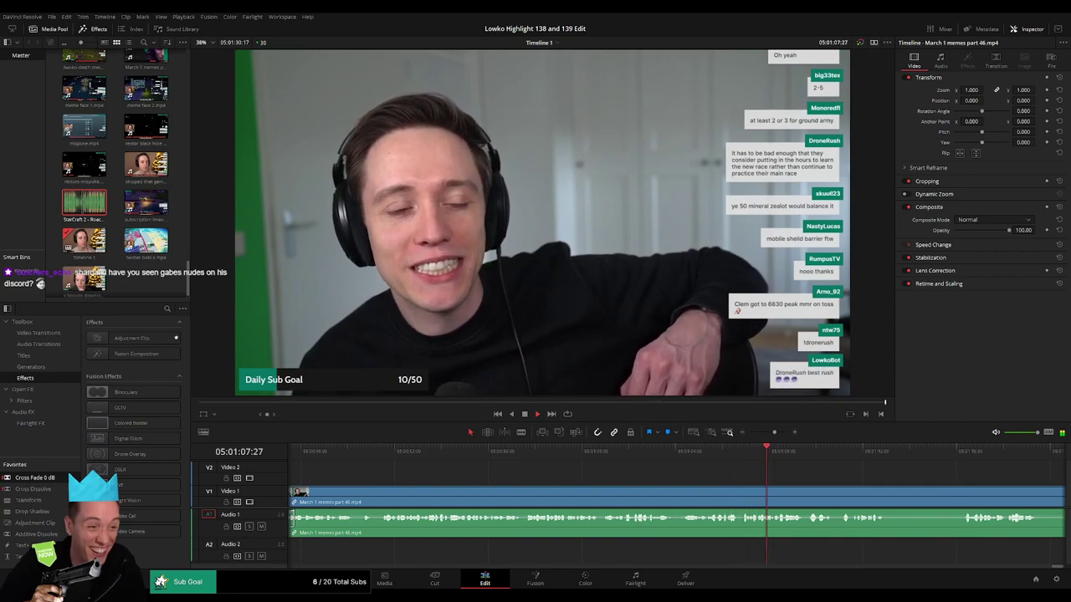
scroll(693, 489, right, 6)
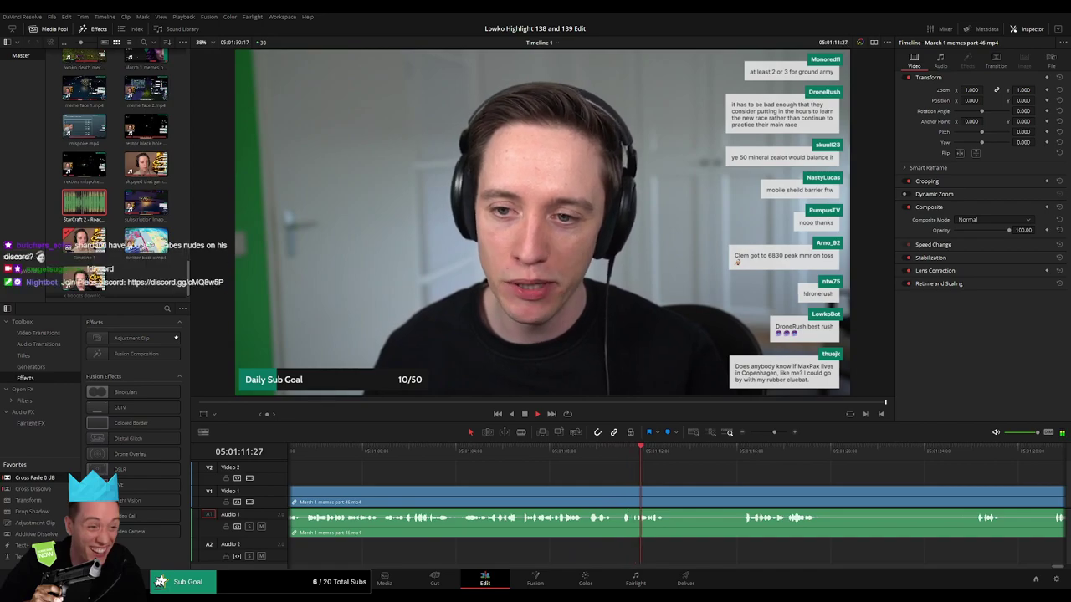
drag(718, 452, 738, 454)
key(b)
click(666, 497)
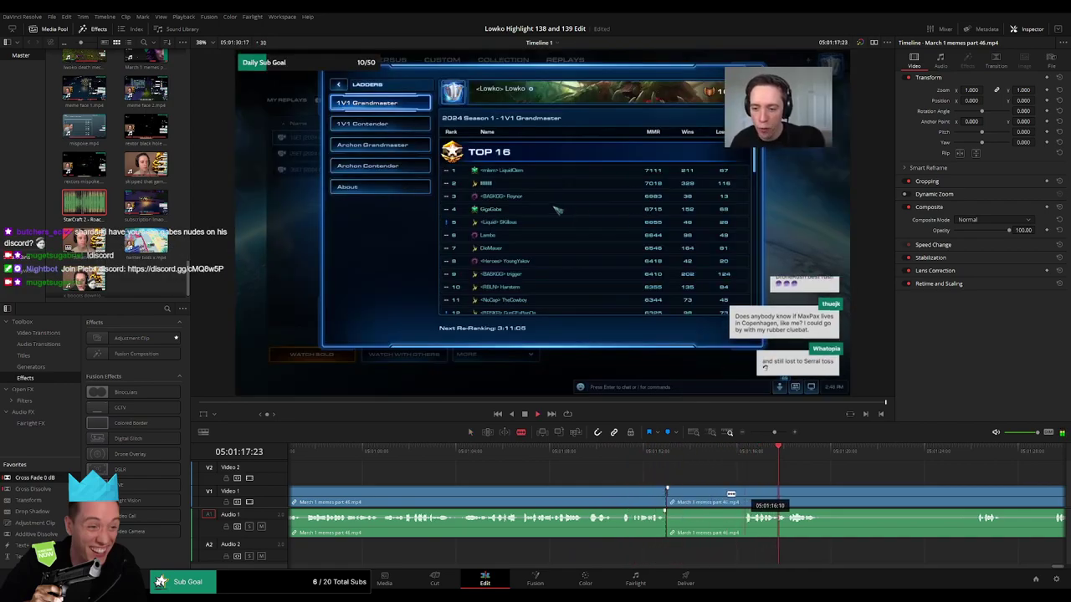
click(745, 494)
key(a)
click(725, 497)
key(Delete)
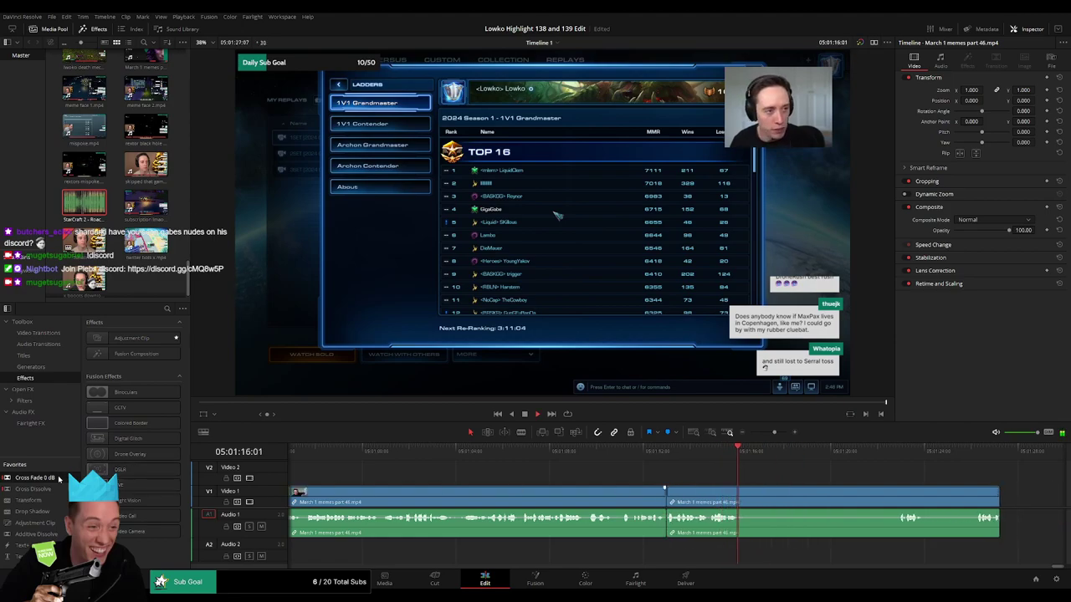
scroll(698, 480, right, 3)
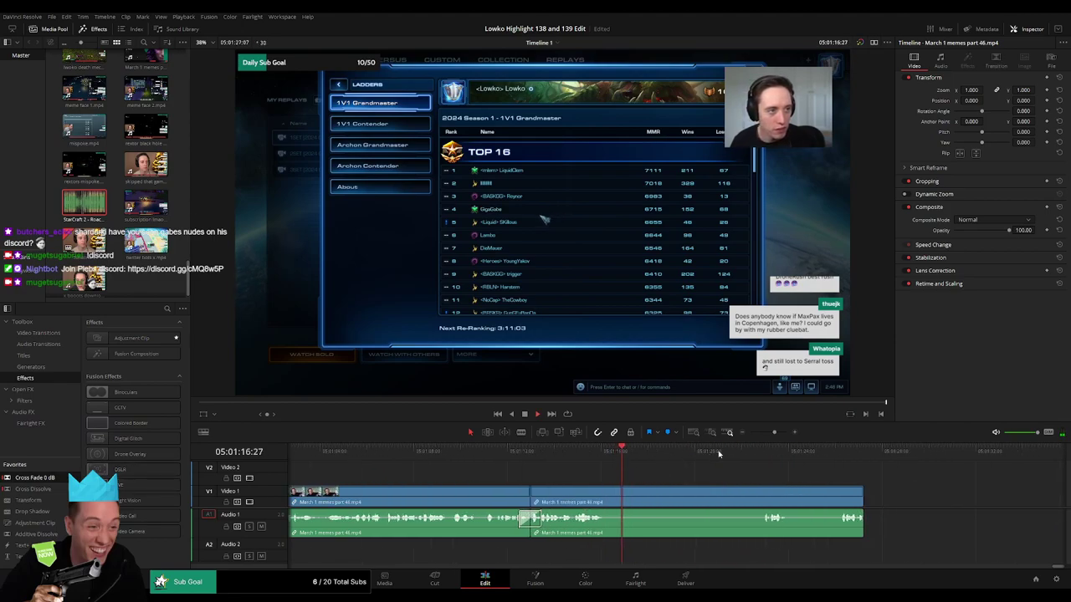
- Ripple delete about 6.4 seconds of ladder footage starting near 05:01:16:15
click(756, 454)
click(613, 499)
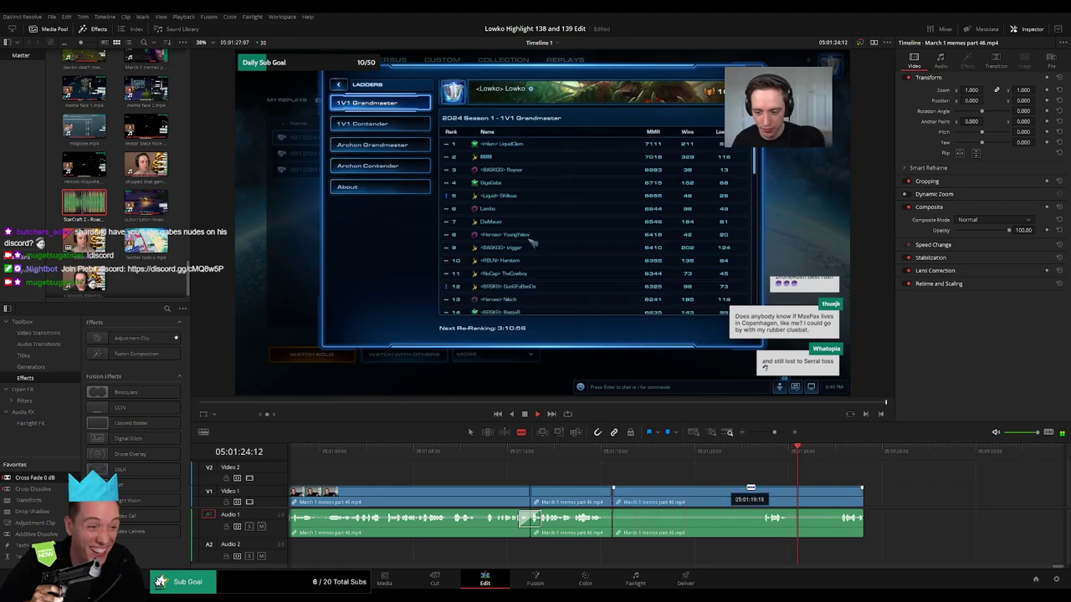
click(761, 499)
click(732, 500)
key(Delete)
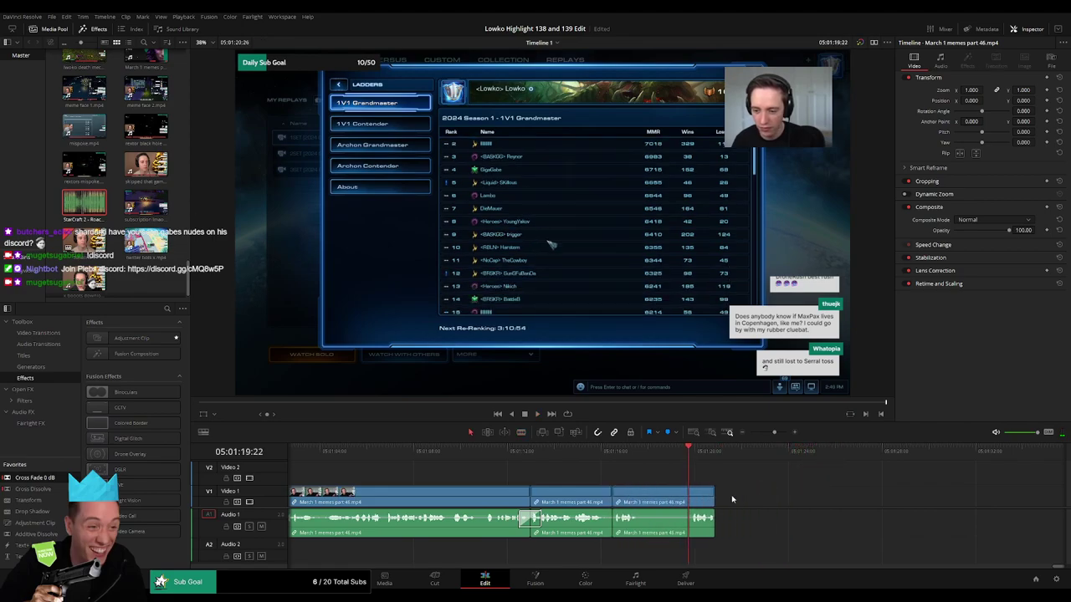
- Cut the last clip at 05:01:17:24, delete the footage after it, and add an audio cross fade at the 05:01:16:15 edit
click(644, 499)
key(shift+Left)
key(shift+Left)
key(shift+Left)
key(a)
click(678, 502)
key(Delete)
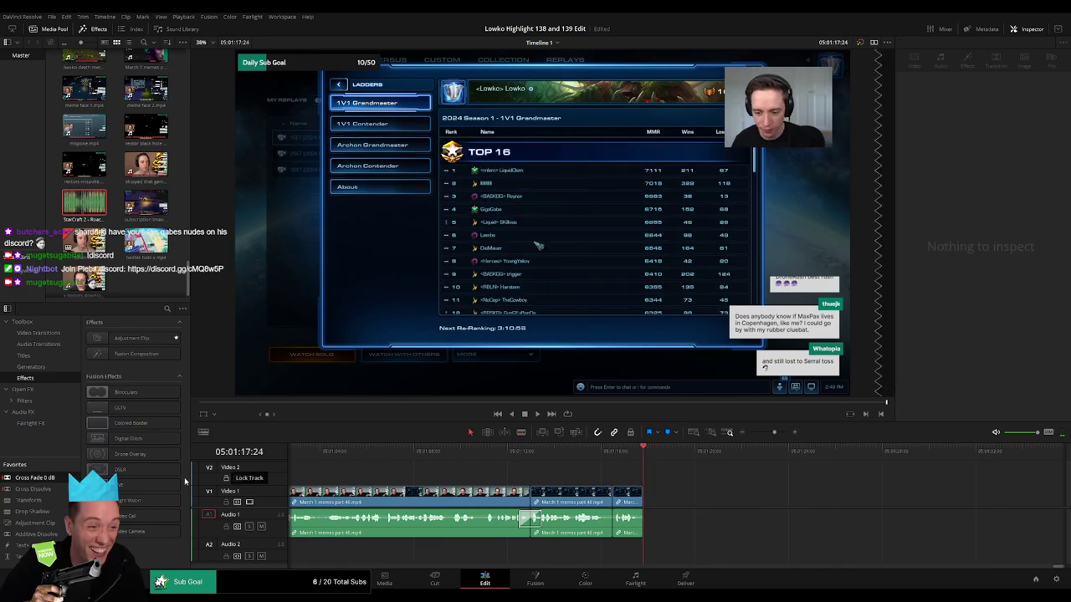
- Play back the ending from 05:01:16:15 and extend the last clip's end to 05:01:18:00
click(615, 452)
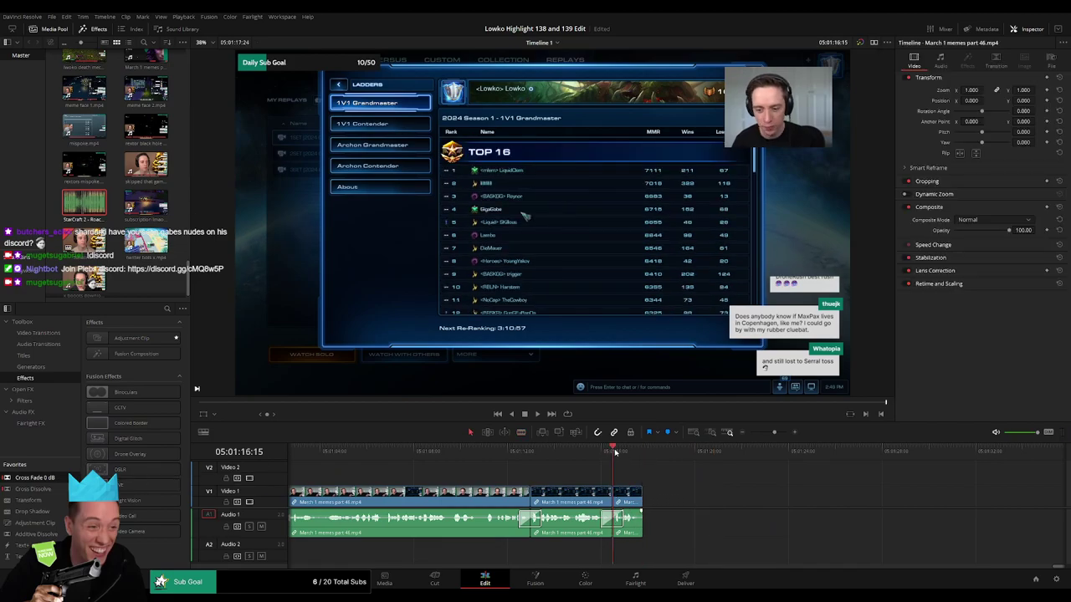
key(space)
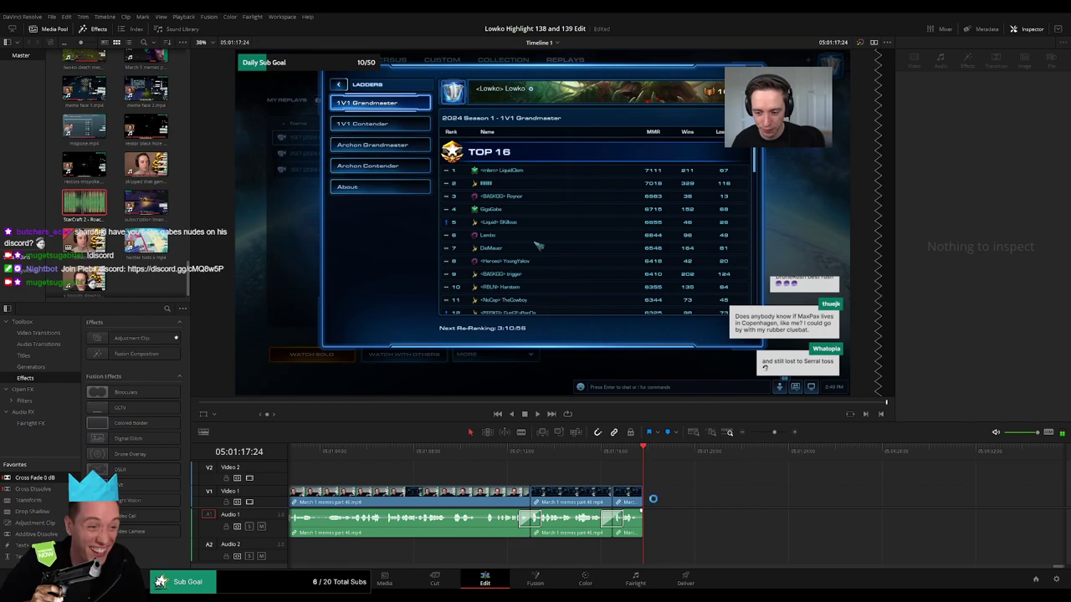
key(Right)
key(Right)
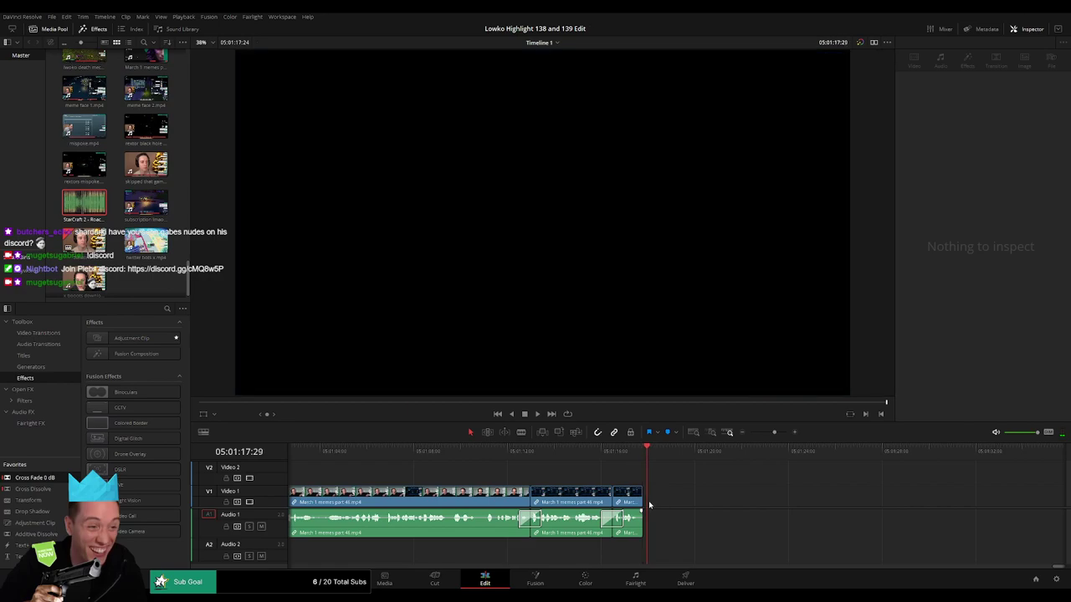
drag(645, 505, 683, 504)
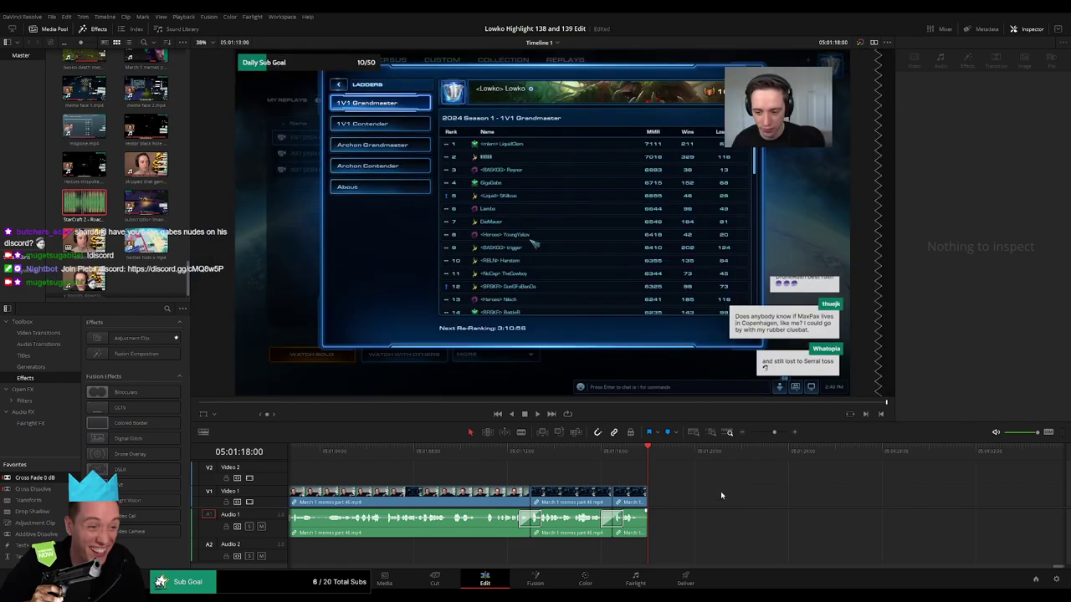
- Show the whole timeline and scrub through the edit from its early part back to its end at 05:01:18:00
drag(770, 435, 741, 435)
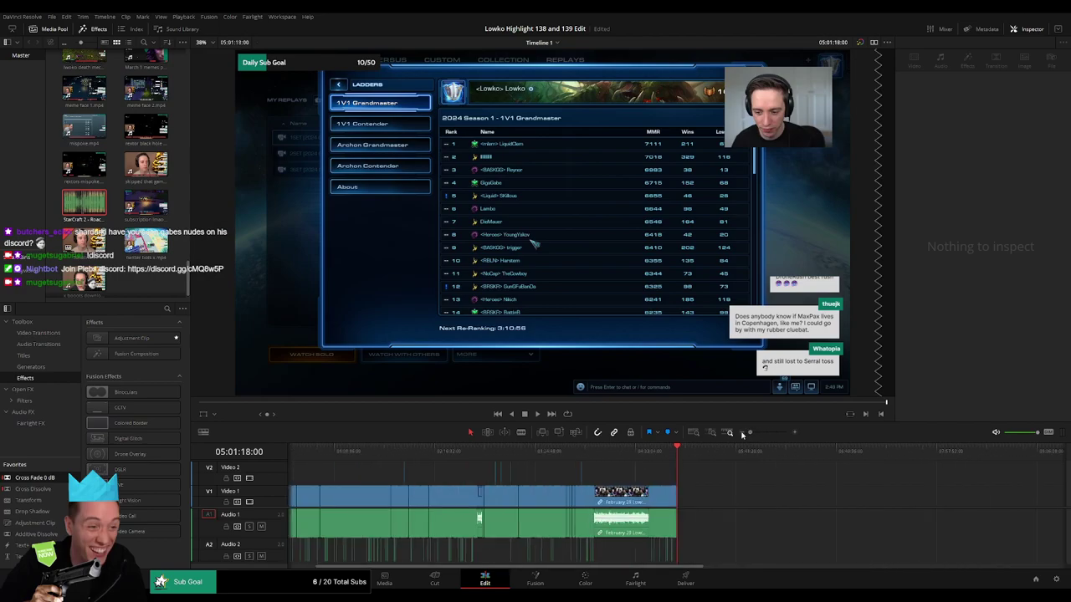
drag(671, 460, 845, 477)
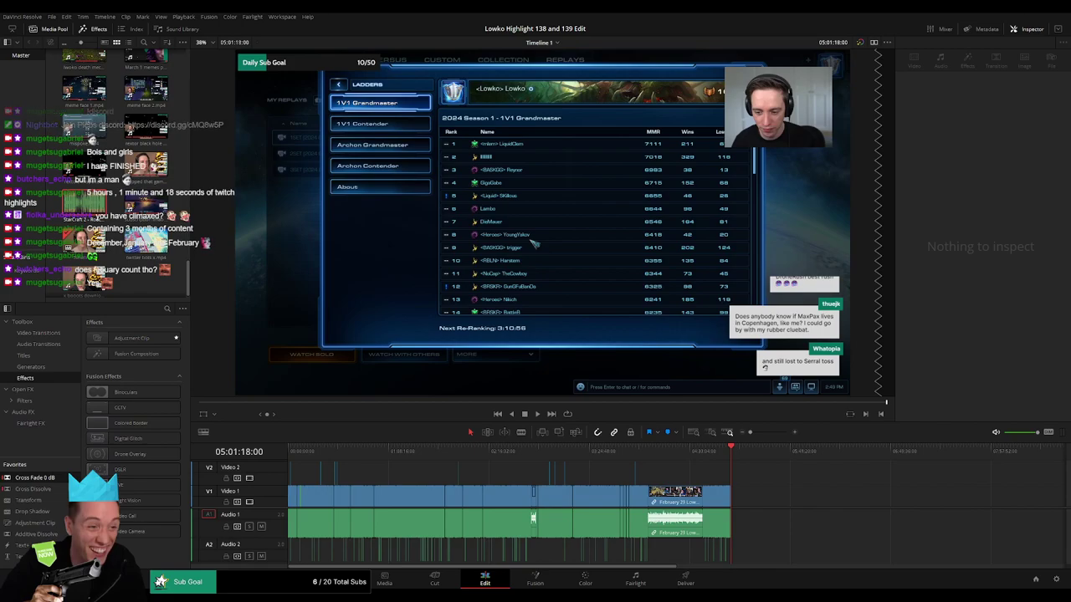
drag(603, 453, 345, 466)
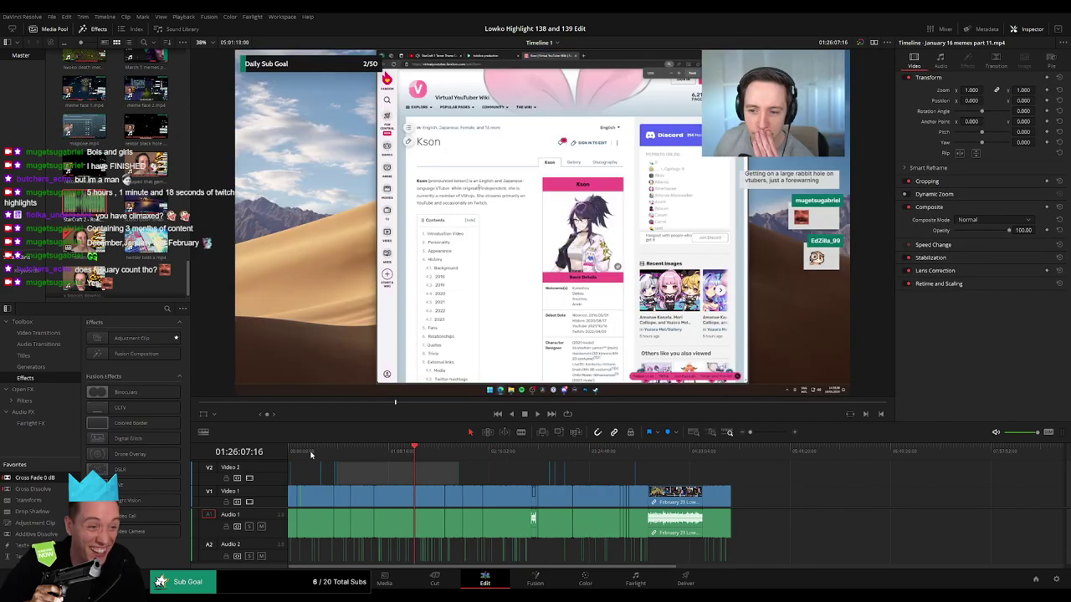
drag(405, 452, 732, 456)
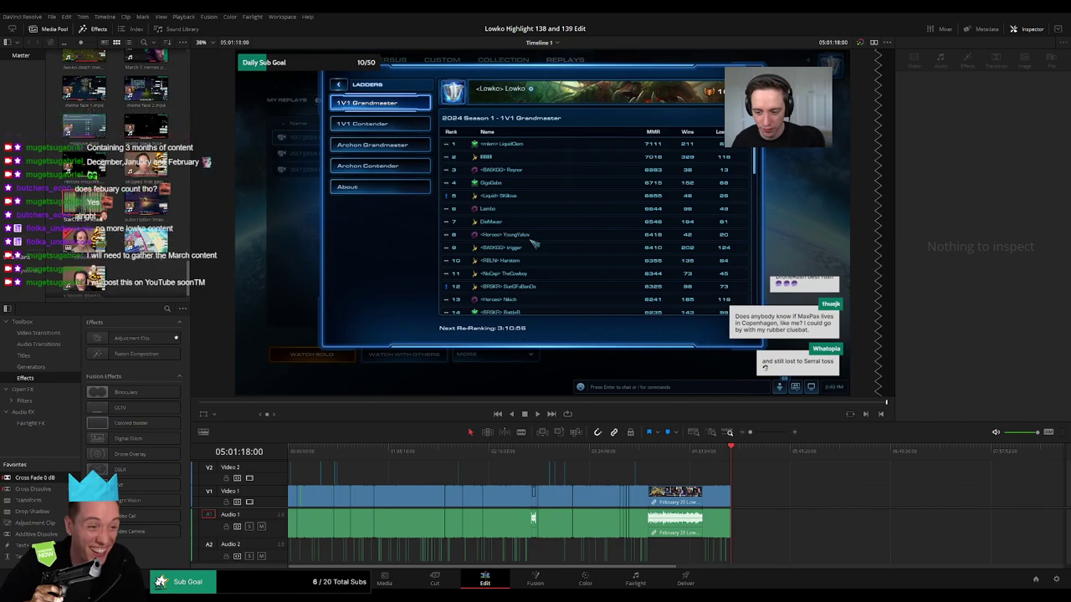
- Save the project and toggle the viewer to the source and back to the timeline
key(q)
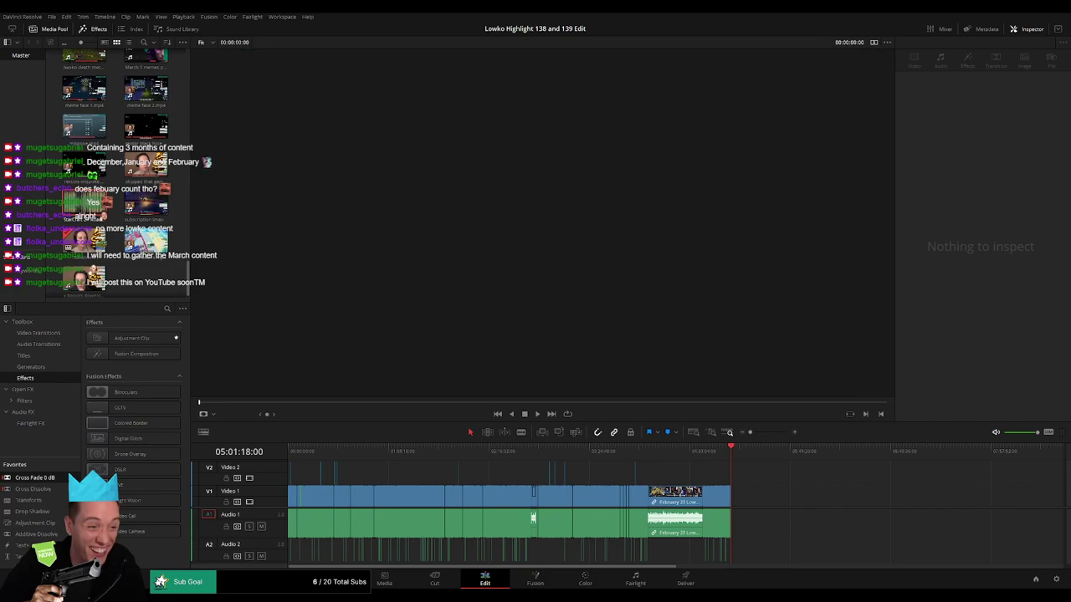
key(q)
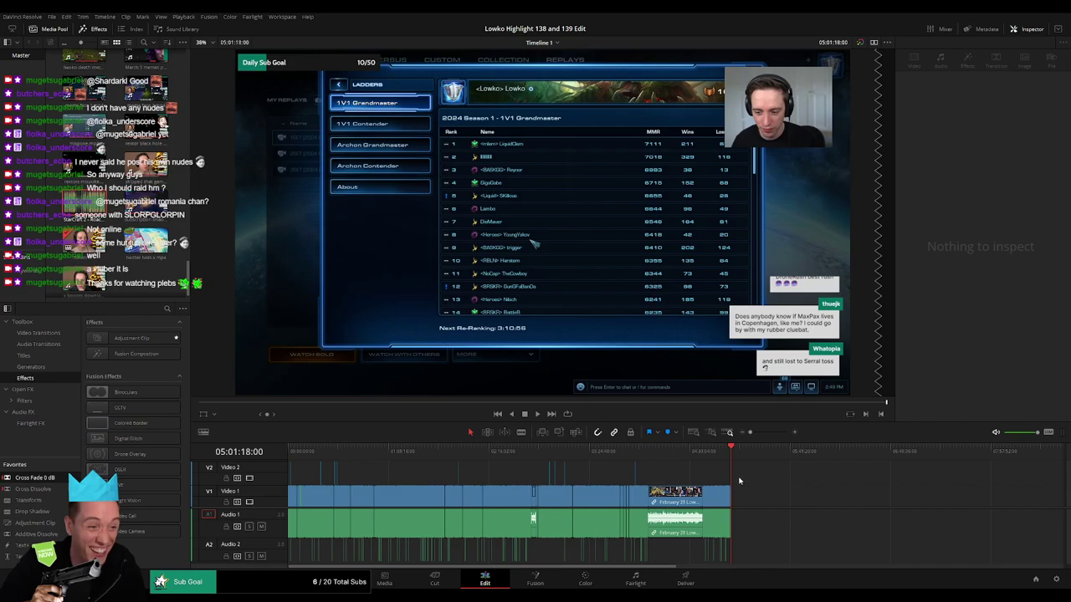
- Give the timeline area slightly more height by shrinking the viewer above it
drag(740, 479, 853, 475)
drag(559, 423, 566, 398)
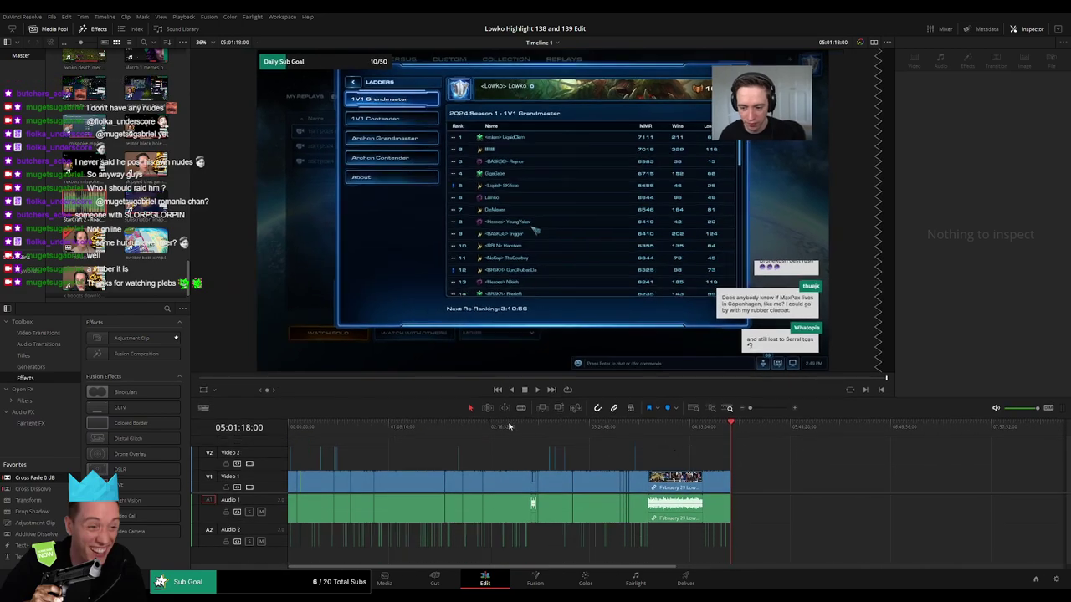
drag(504, 419, 504, 419)
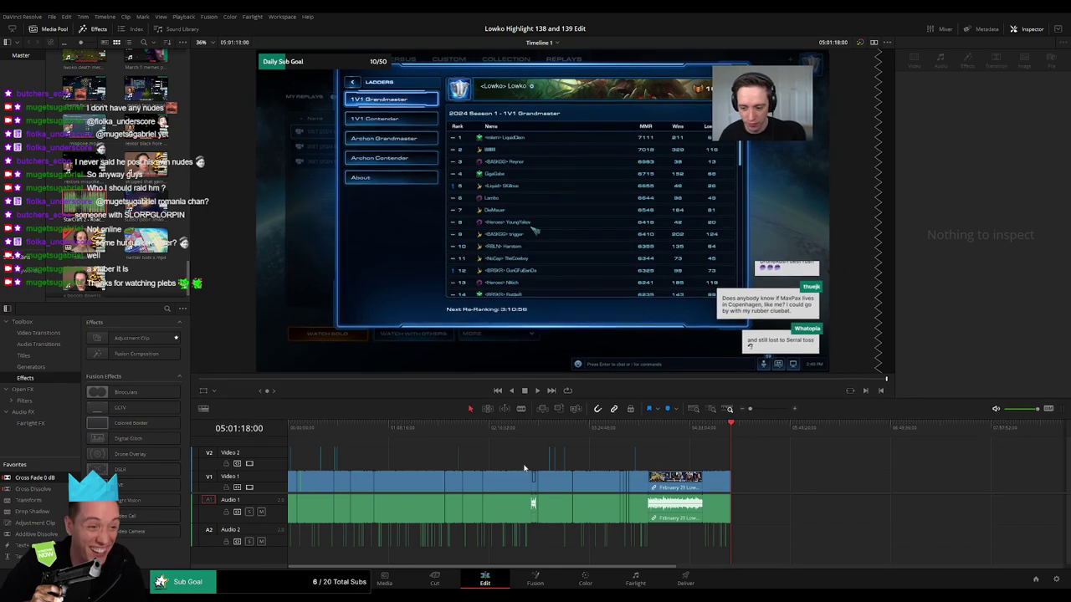